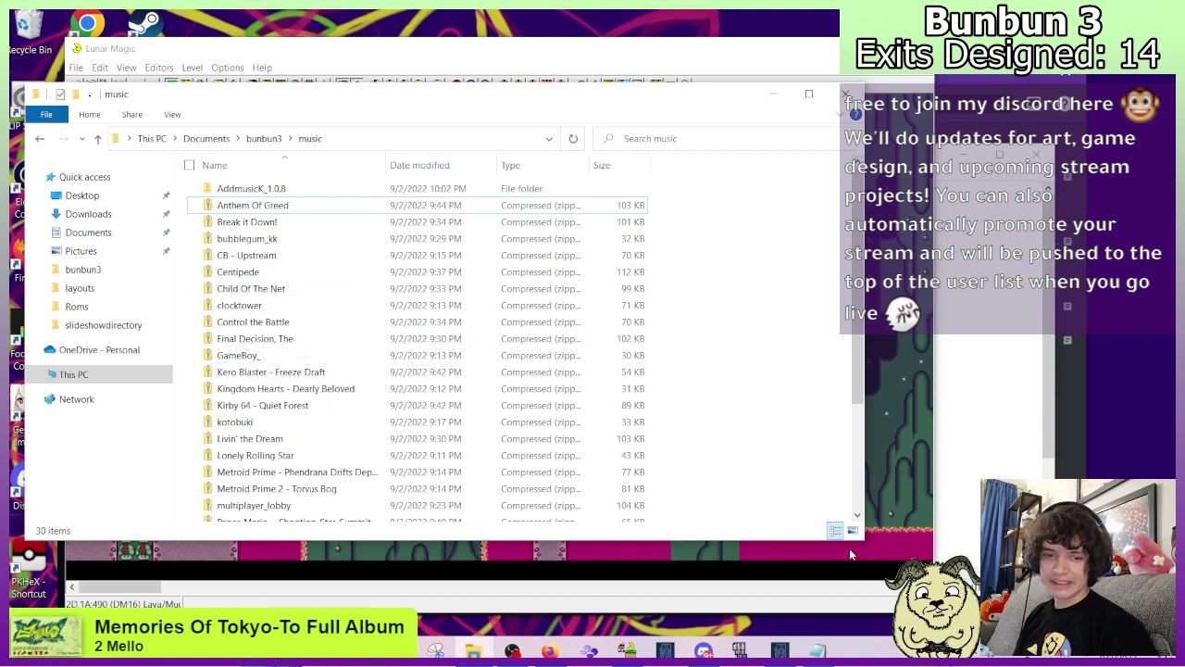
Enlarge the music folder window and extract the Anthem Of Greed and Break it Down! archives into folders of the same names.
{"action": "left_click_drag", "start_coordinate": [863, 541], "coordinate": [928, 613]}
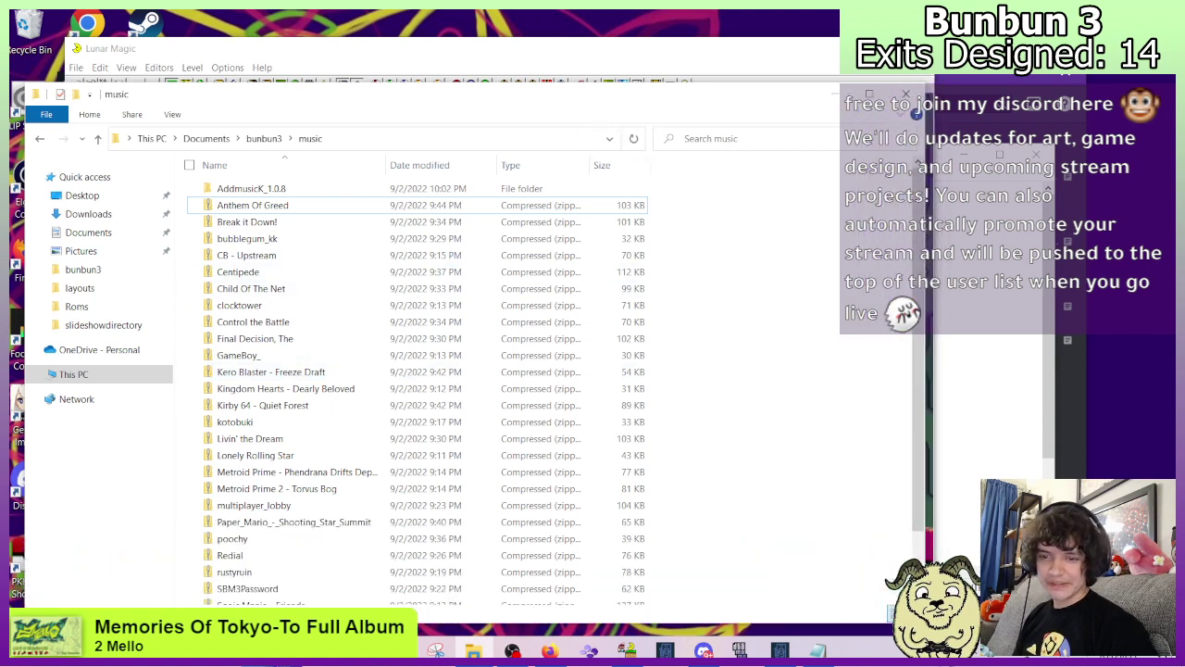
{"action": "scroll", "coordinate": [834, 443], "scroll_direction": "down", "scroll_amount": 2}
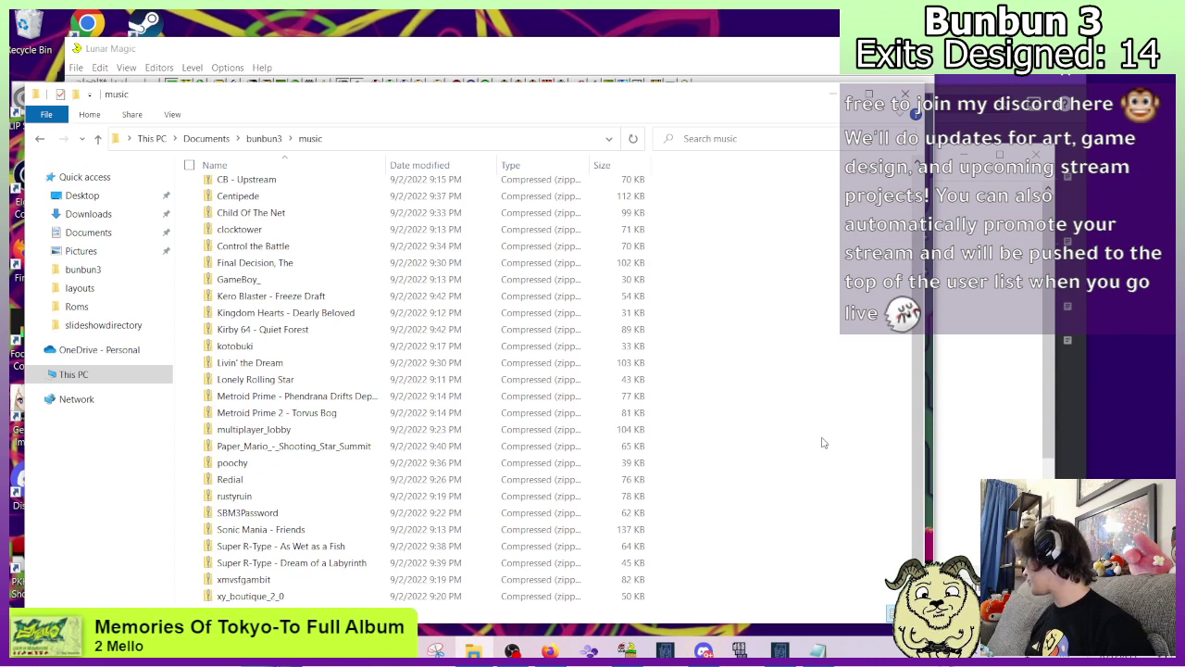
{"action": "scroll", "coordinate": [683, 465], "scroll_direction": "up", "scroll_amount": 2}
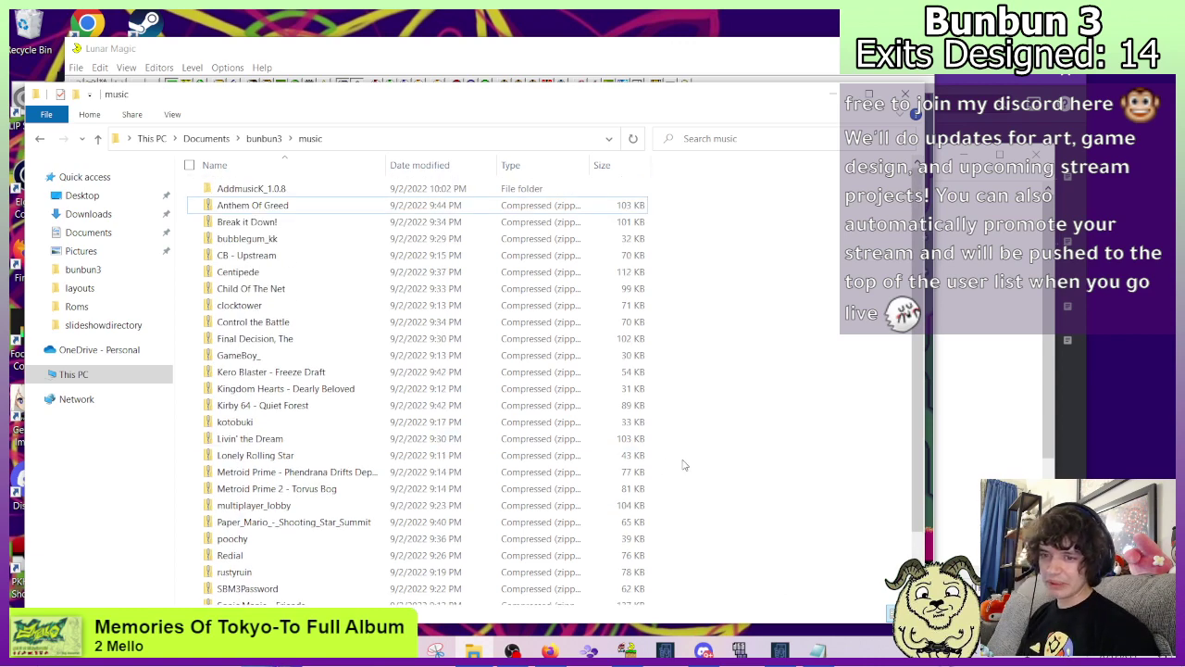
{"action": "right_click", "coordinate": [246, 206]}
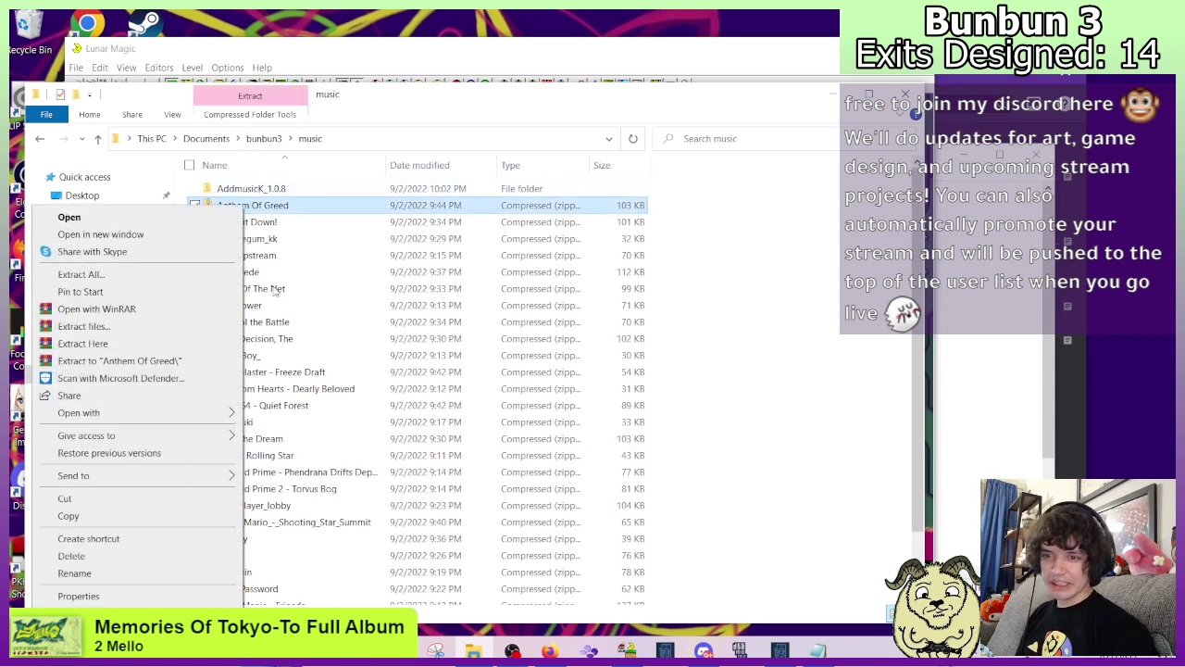
{"action": "left_click", "coordinate": [119, 361]}
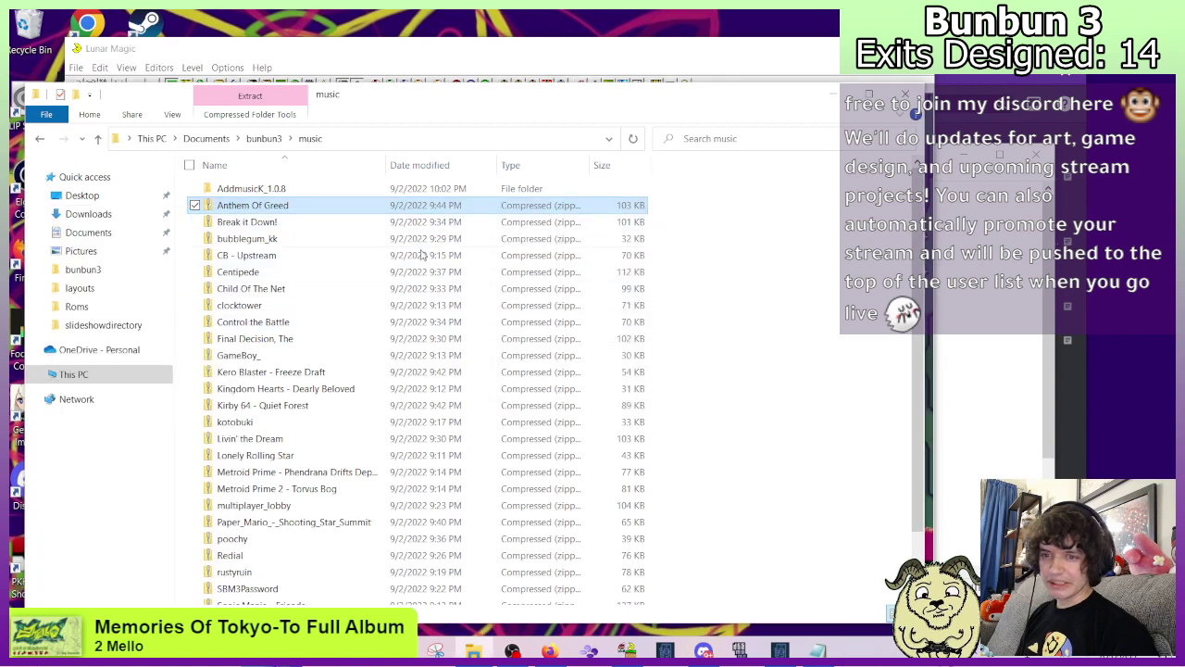
{"action": "right_click", "coordinate": [245, 241]}
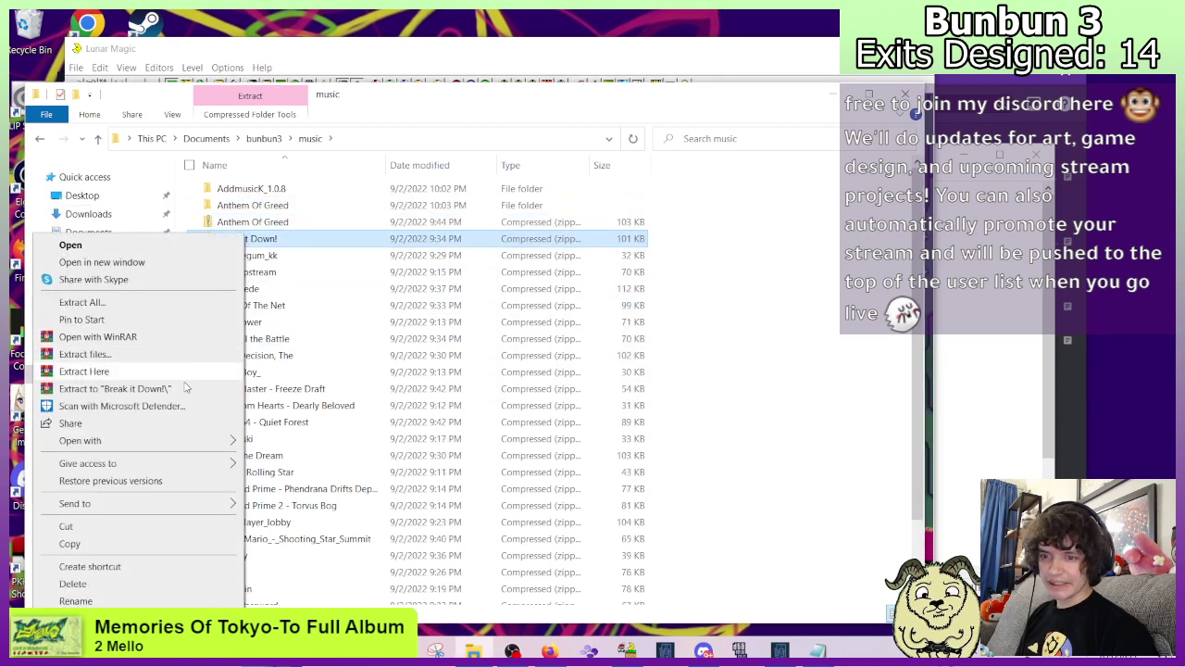
{"action": "left_click", "coordinate": [185, 386]}
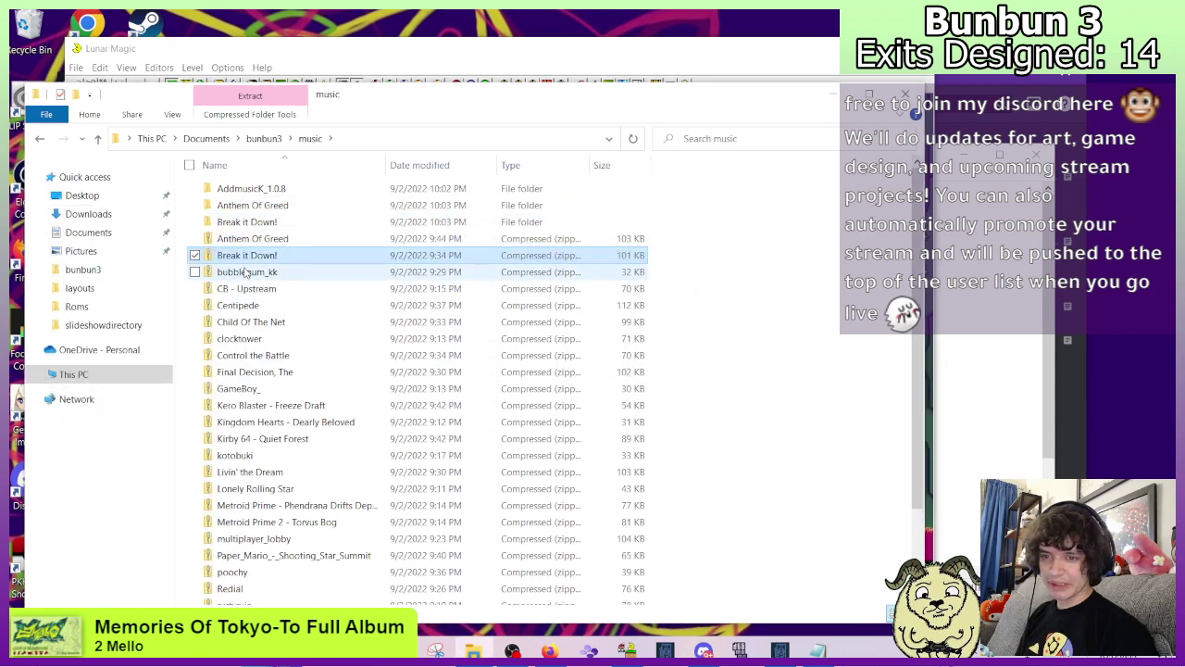
Extract the bubblegum_kk, CB - Upstream and Centipede archives, each into a folder named after it.
{"action": "right_click", "coordinate": [248, 271]}
{"action": "left_click", "coordinate": [178, 391]}
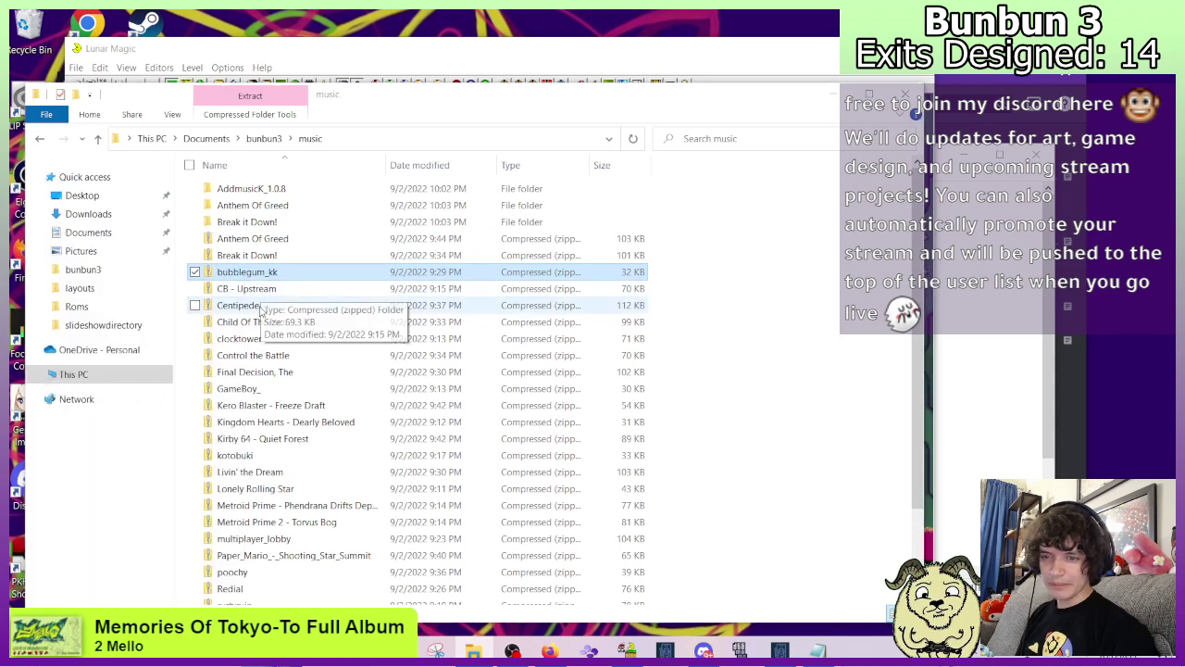
{"action": "right_click", "coordinate": [246, 305]}
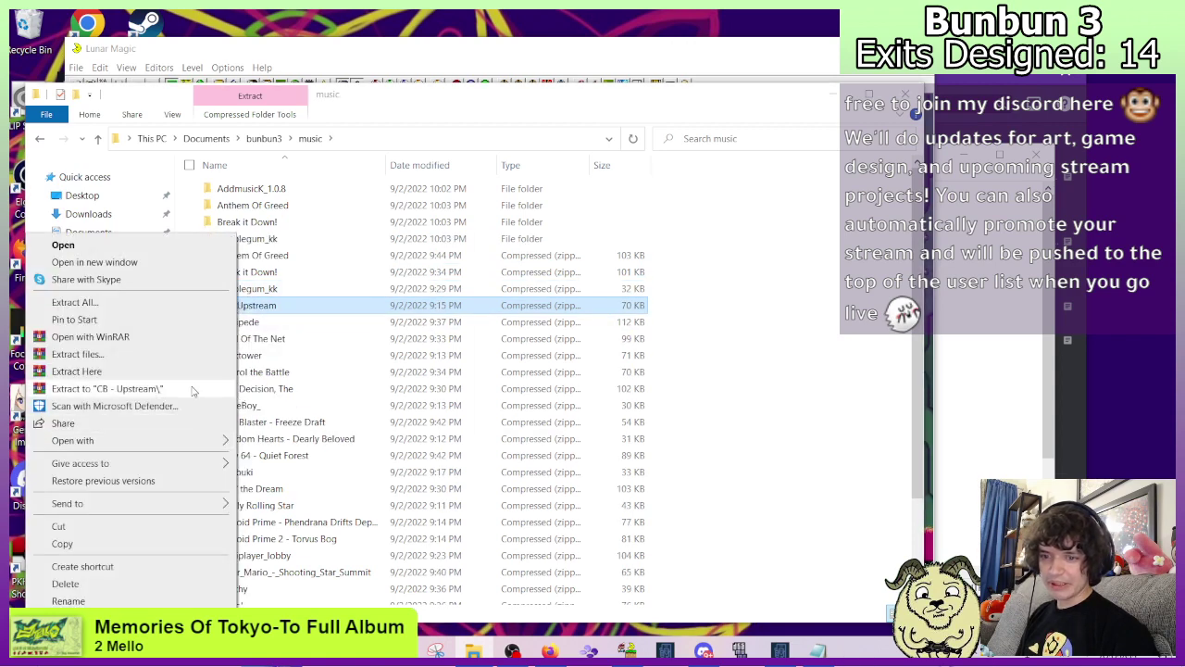
{"action": "left_click", "coordinate": [189, 388]}
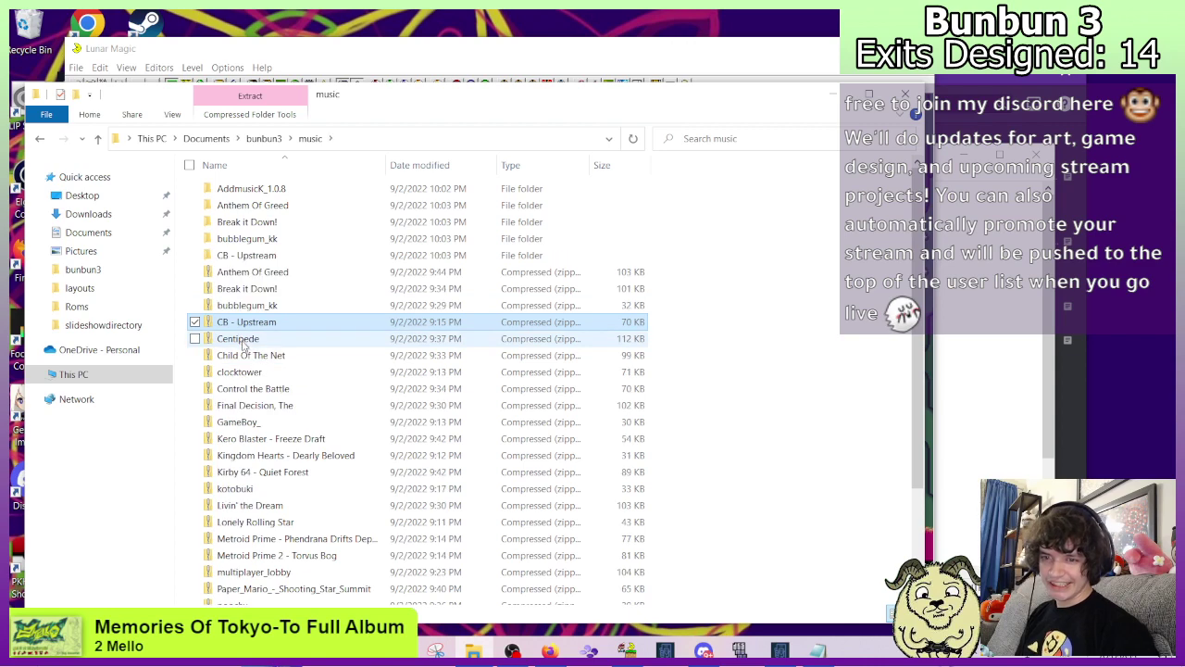
{"action": "right_click", "coordinate": [239, 338]}
{"action": "left_click", "coordinate": [180, 388]}
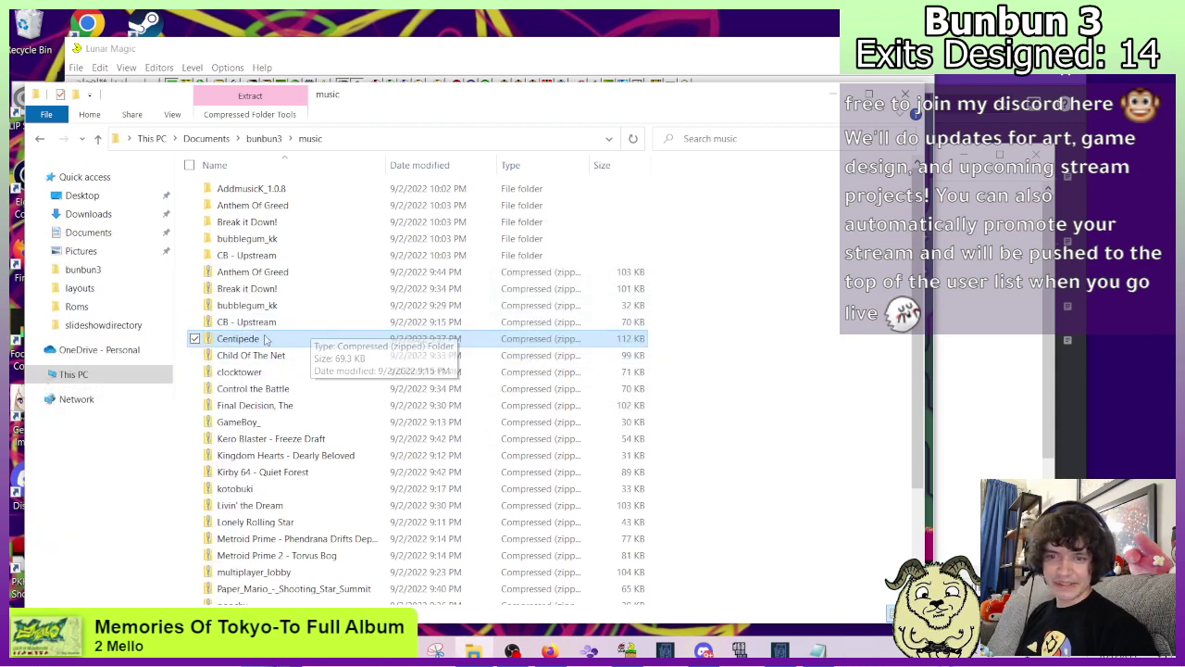
Extract the Child Of The Net, clocktower and Control the Battle archives, each into its own named folder.
{"action": "right_click", "coordinate": [248, 373]}
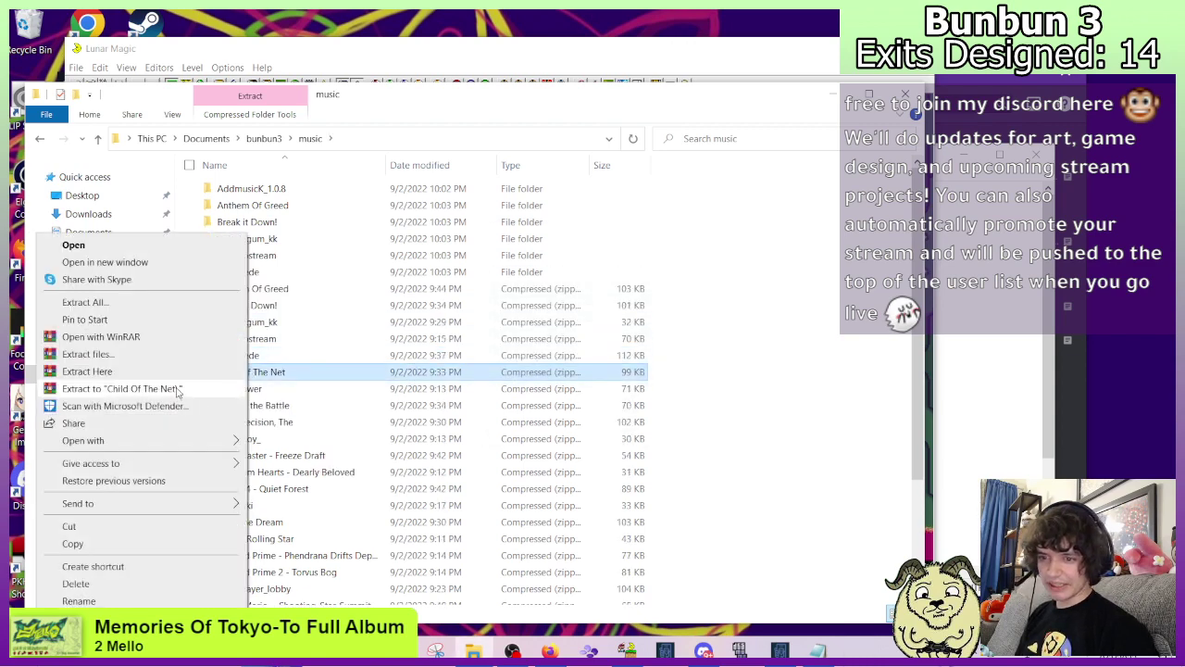
{"action": "left_click", "coordinate": [171, 388]}
{"action": "right_click", "coordinate": [248, 411]}
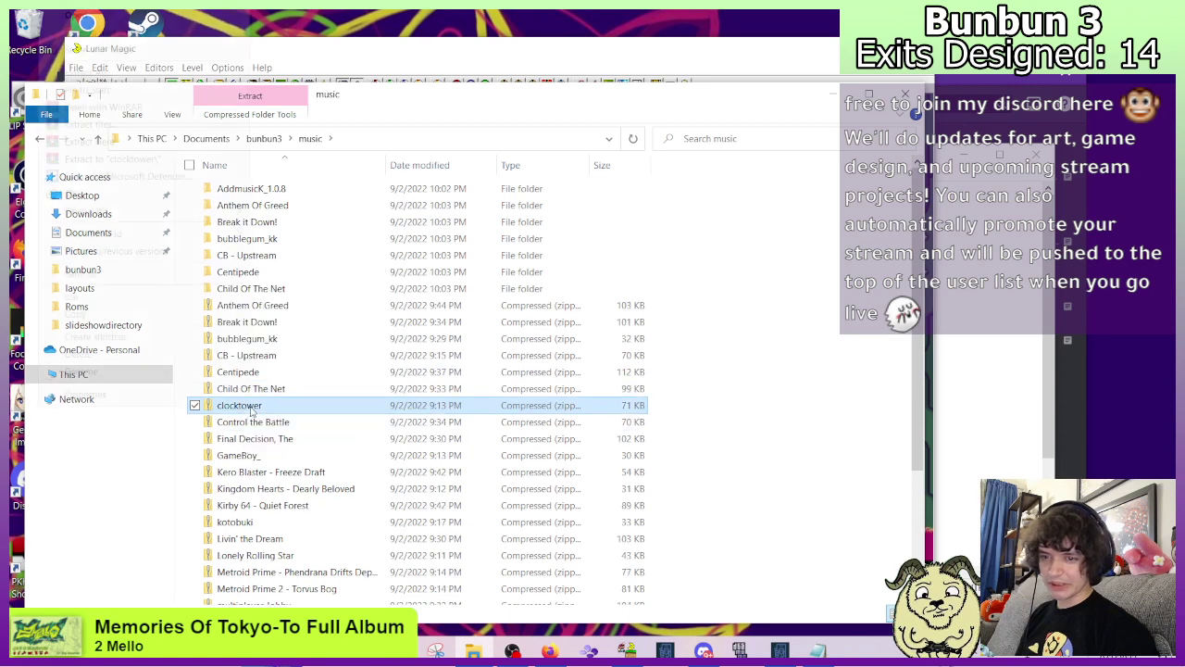
{"action": "left_click", "coordinate": [143, 159]}
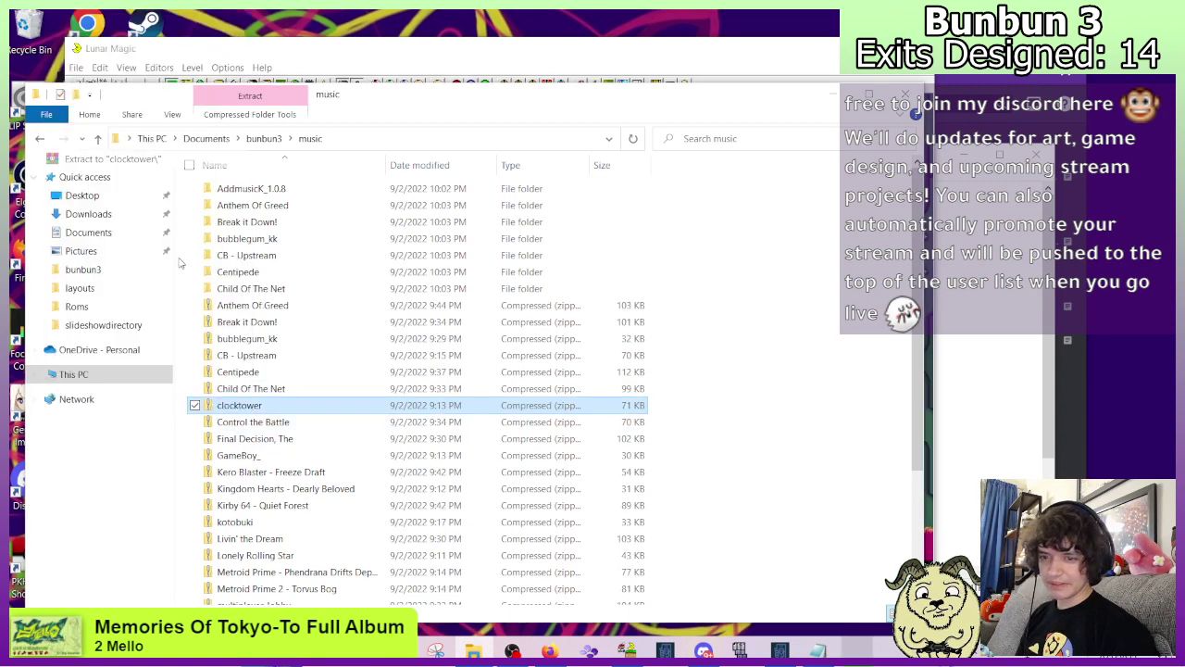
{"action": "right_click", "coordinate": [243, 443]}
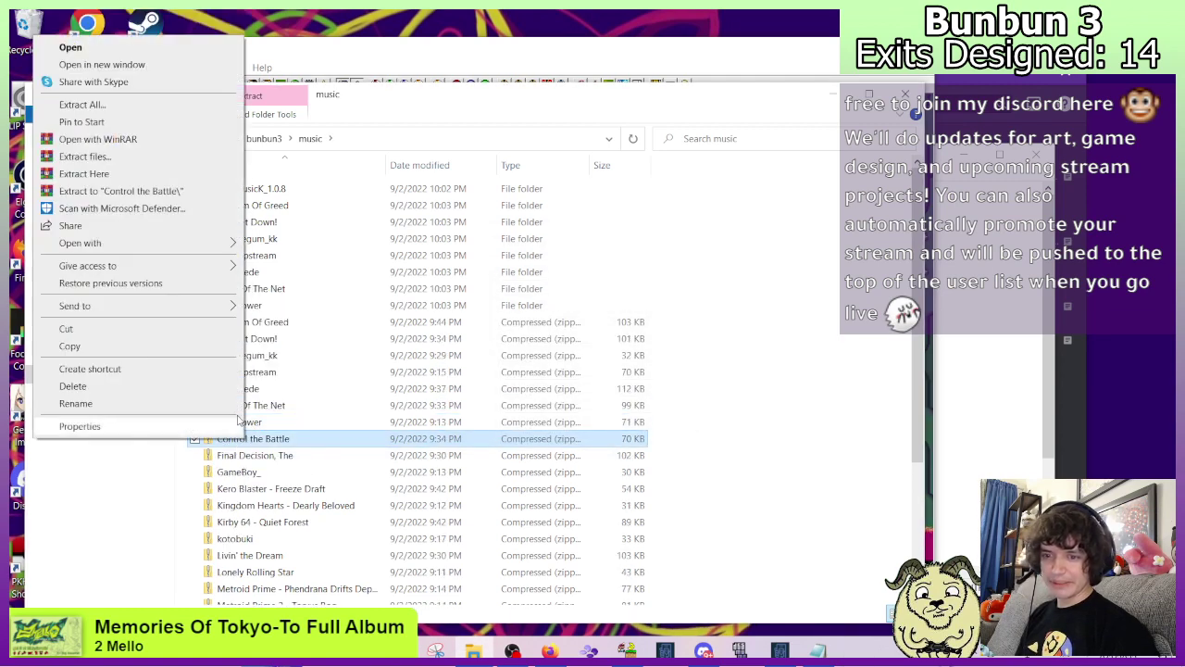
{"action": "left_click", "coordinate": [185, 191]}
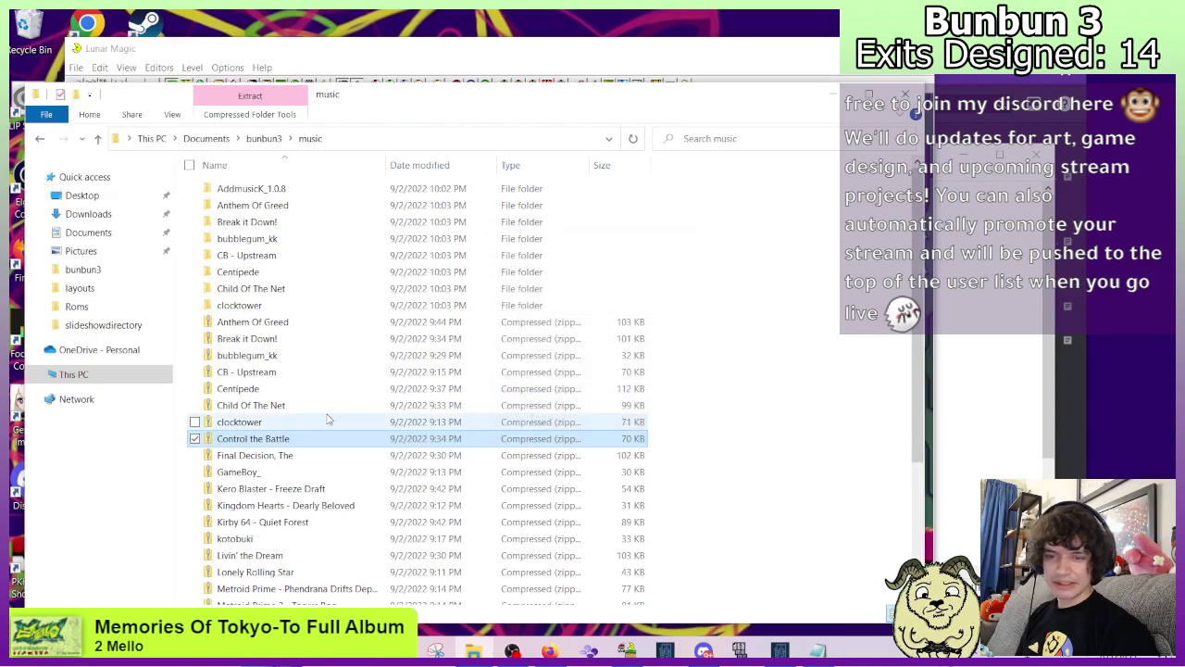
Extract the "Final Decision, The", GameBoy_ and Kero Blaster - Freeze Draft archives, each into its own named folder.
{"action": "right_click", "coordinate": [262, 477]}
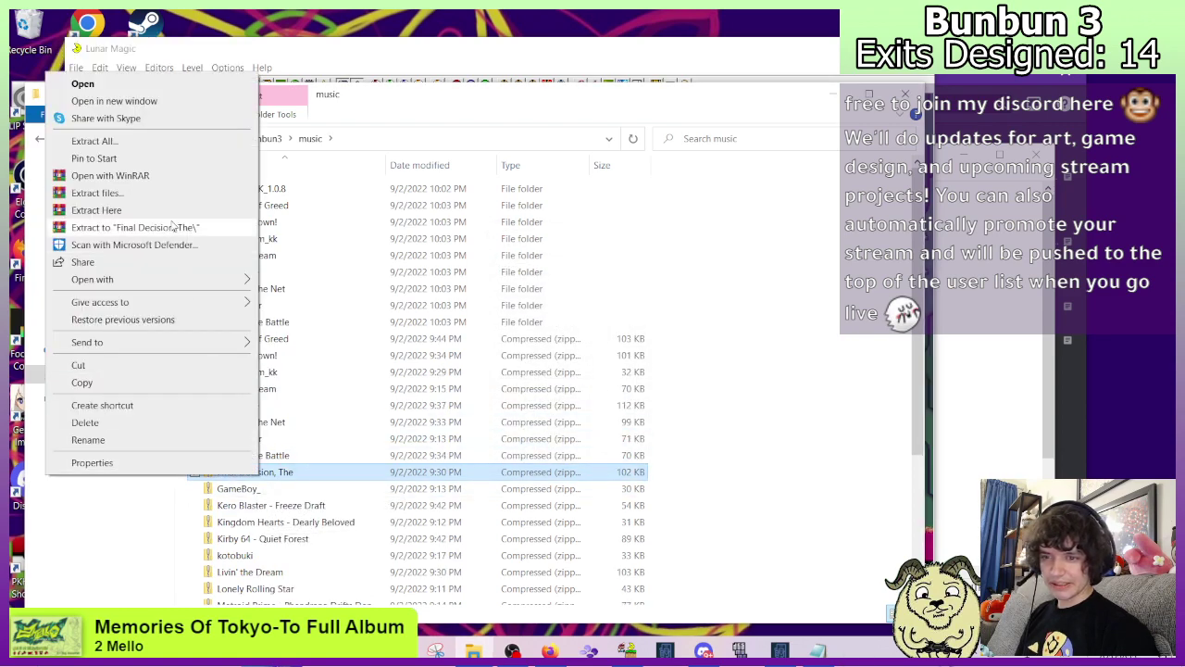
{"action": "left_click", "coordinate": [139, 228]}
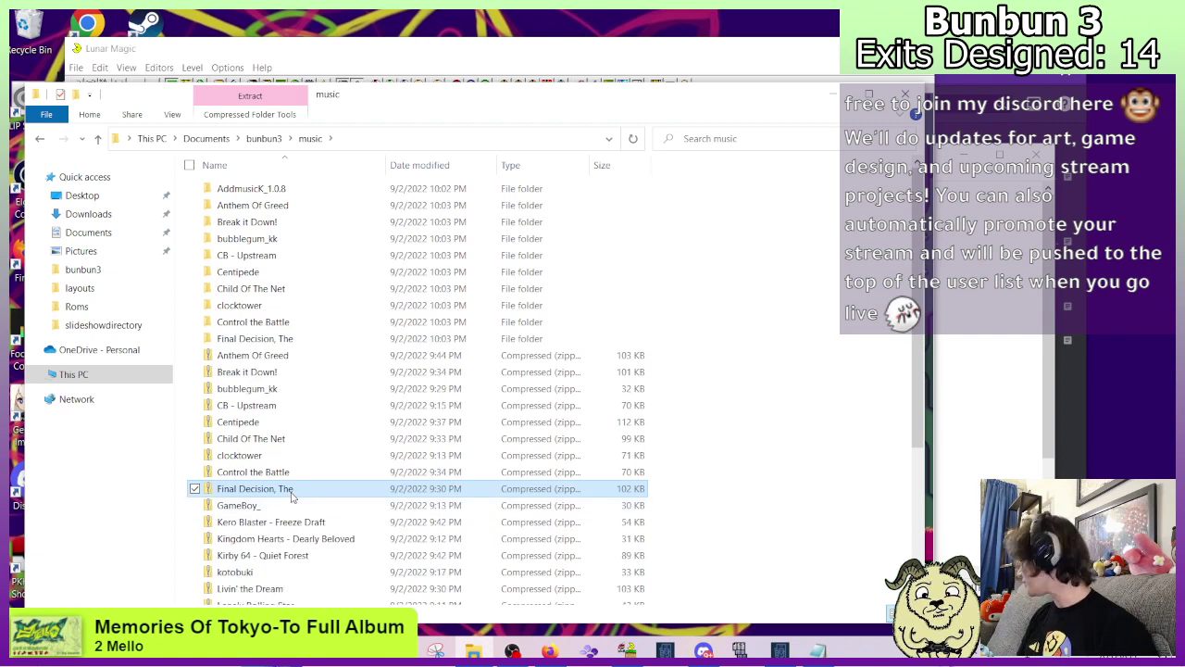
{"action": "right_click", "coordinate": [254, 509]}
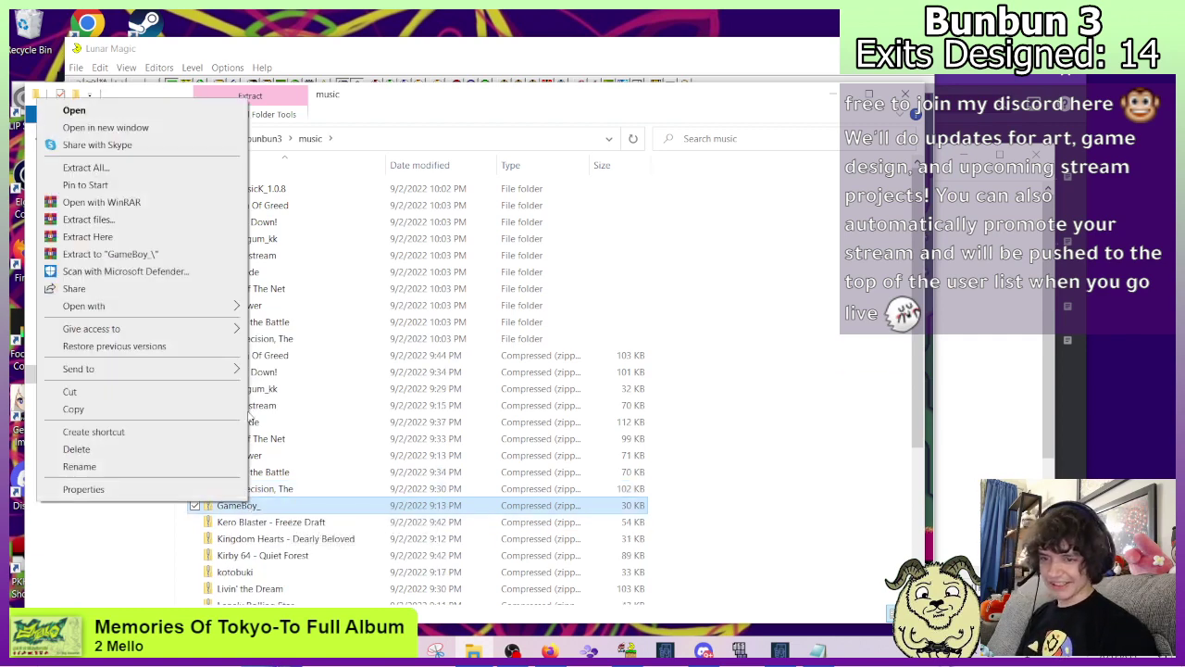
{"action": "left_click", "coordinate": [158, 253]}
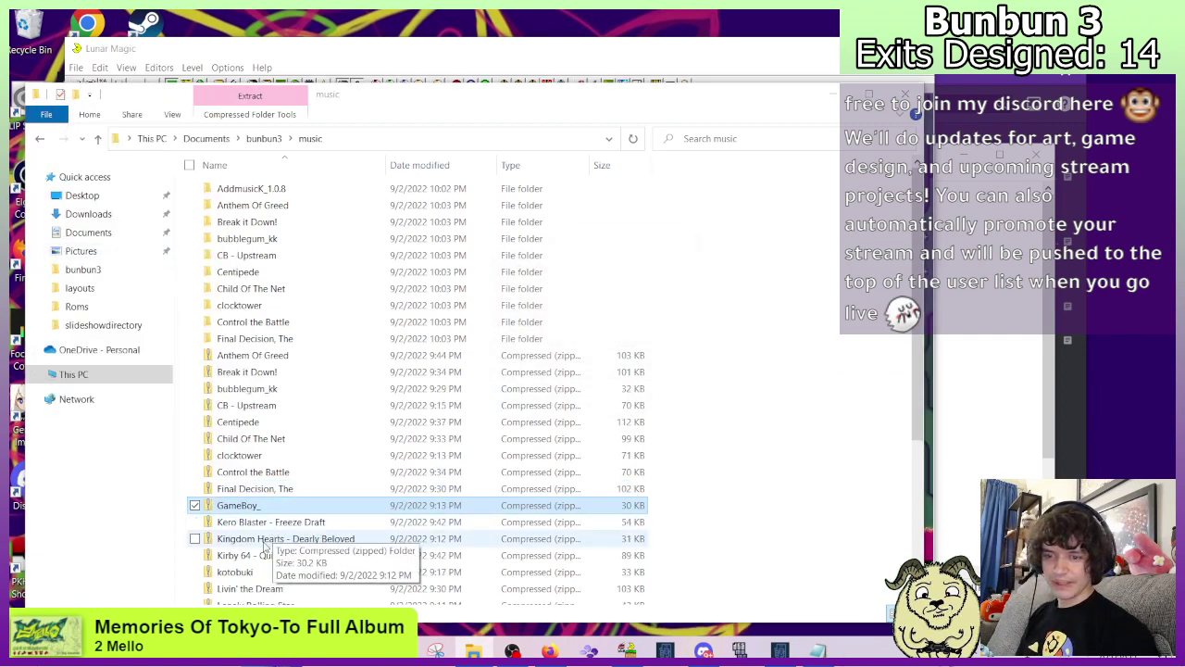
{"action": "left_click", "coordinate": [243, 541]}
{"action": "right_click", "coordinate": [242, 542]}
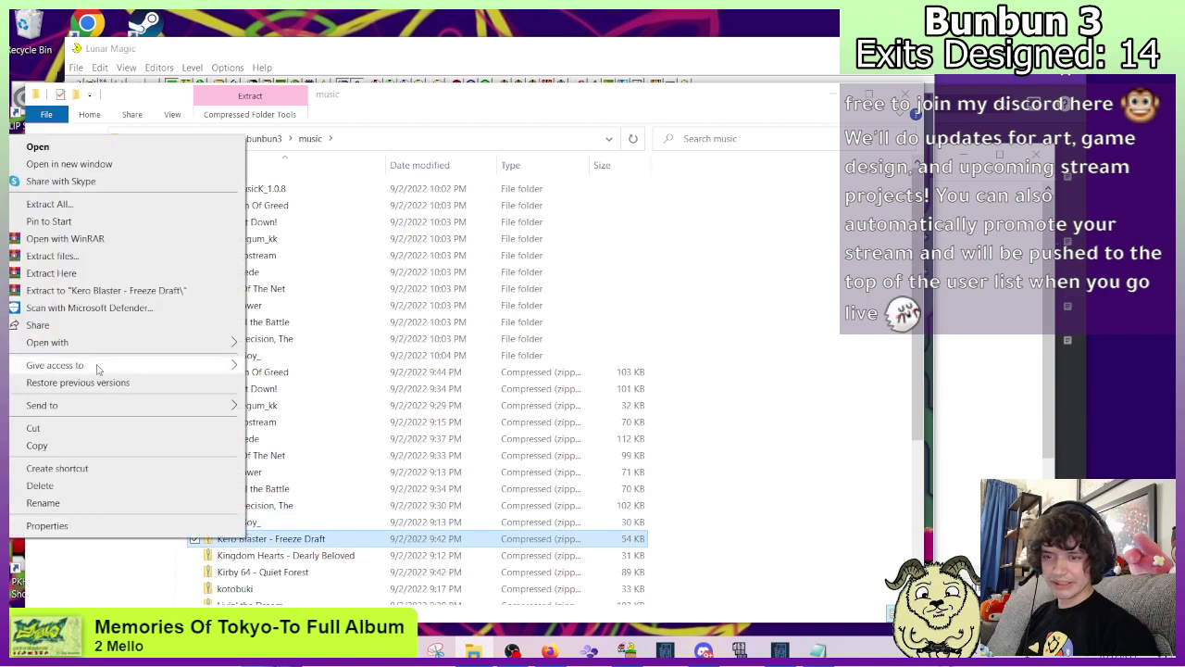
{"action": "left_click", "coordinate": [92, 288]}
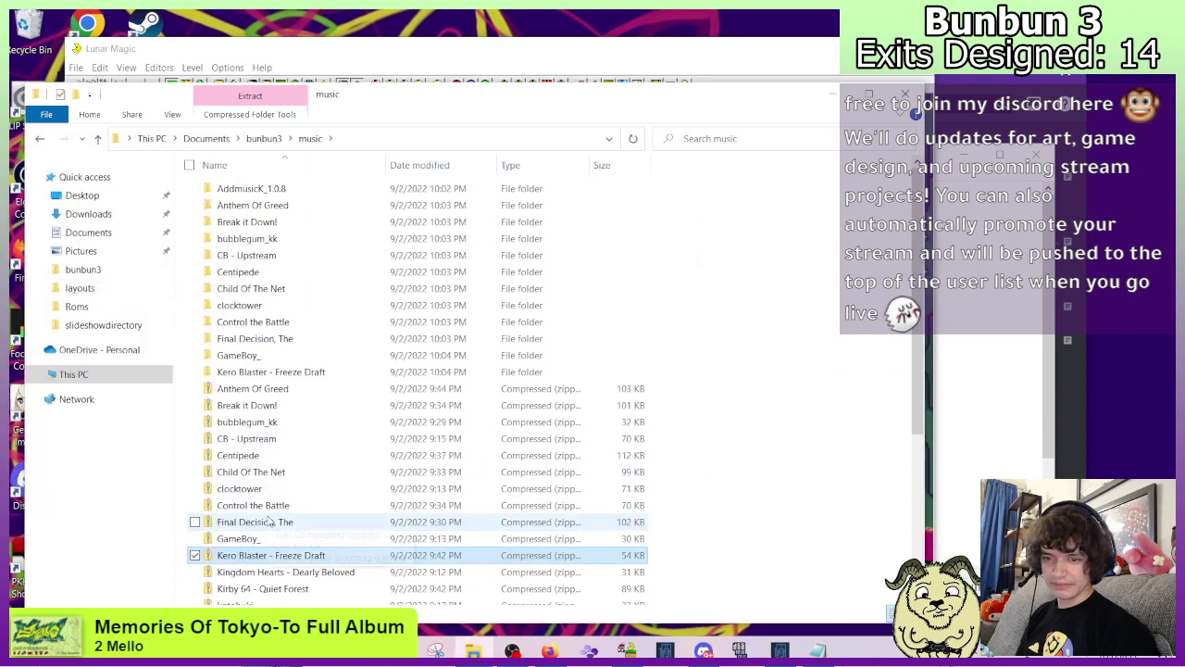
Extract the Kingdom Hearts - Dearly Beloved and Kirby 64 - Quiet Forest archives into folders of the same names.
{"action": "scroll", "coordinate": [273, 523], "scroll_direction": "down", "scroll_amount": 1}
{"action": "left_click", "coordinate": [273, 528]}
{"action": "right_click", "coordinate": [274, 528]}
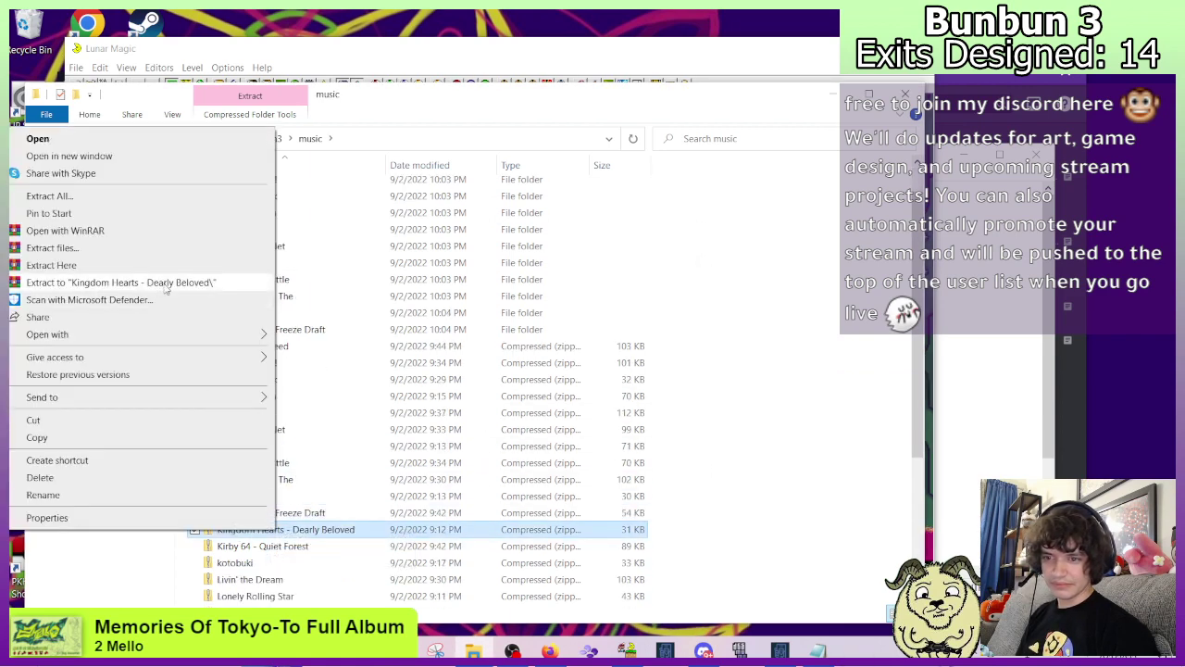
{"action": "left_click", "coordinate": [121, 282]}
{"action": "scroll", "coordinate": [262, 491], "scroll_direction": "down", "scroll_amount": 2}
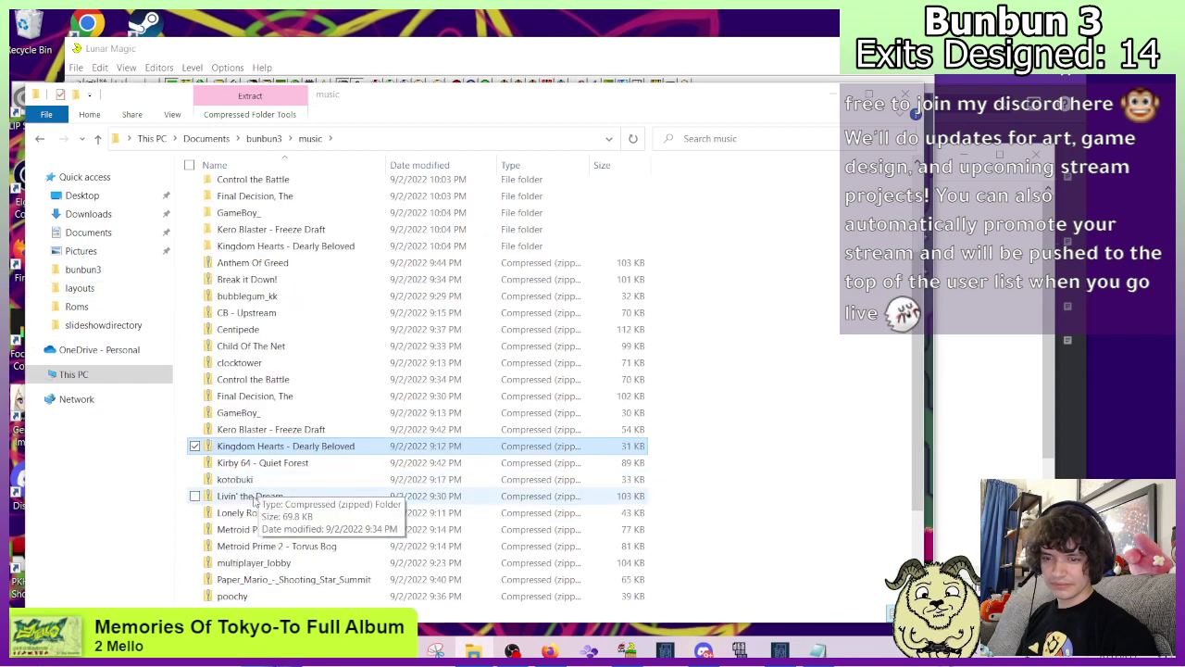
{"action": "left_click", "coordinate": [231, 463]}
{"action": "right_click", "coordinate": [231, 463]}
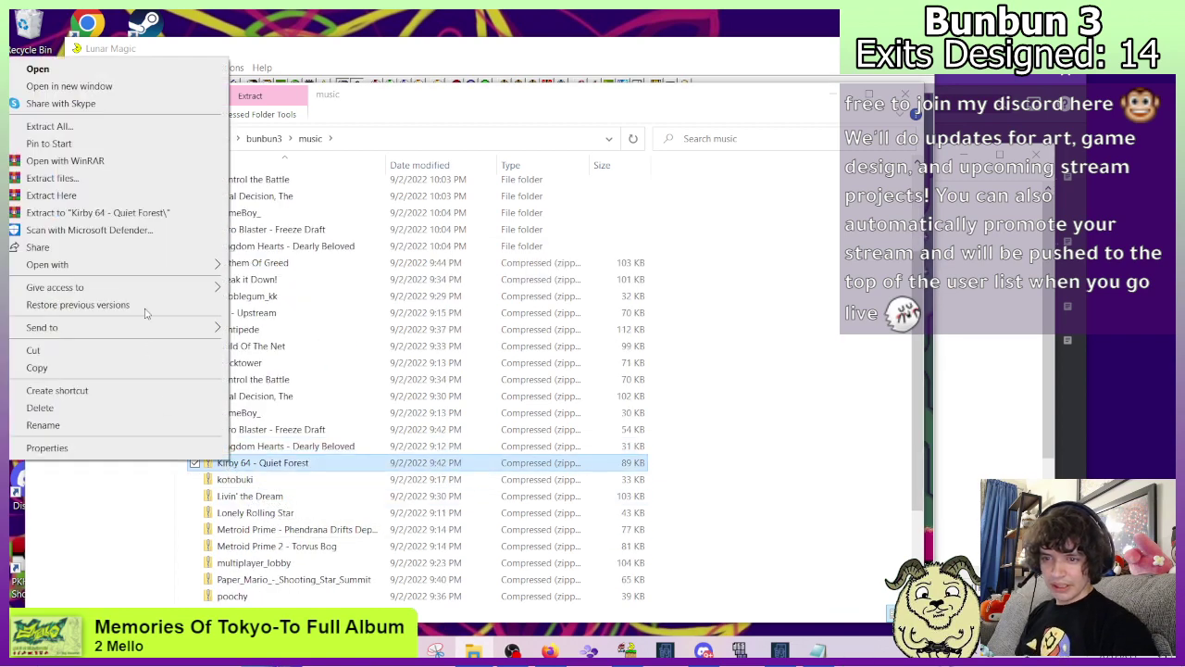
{"action": "left_click", "coordinate": [128, 215]}
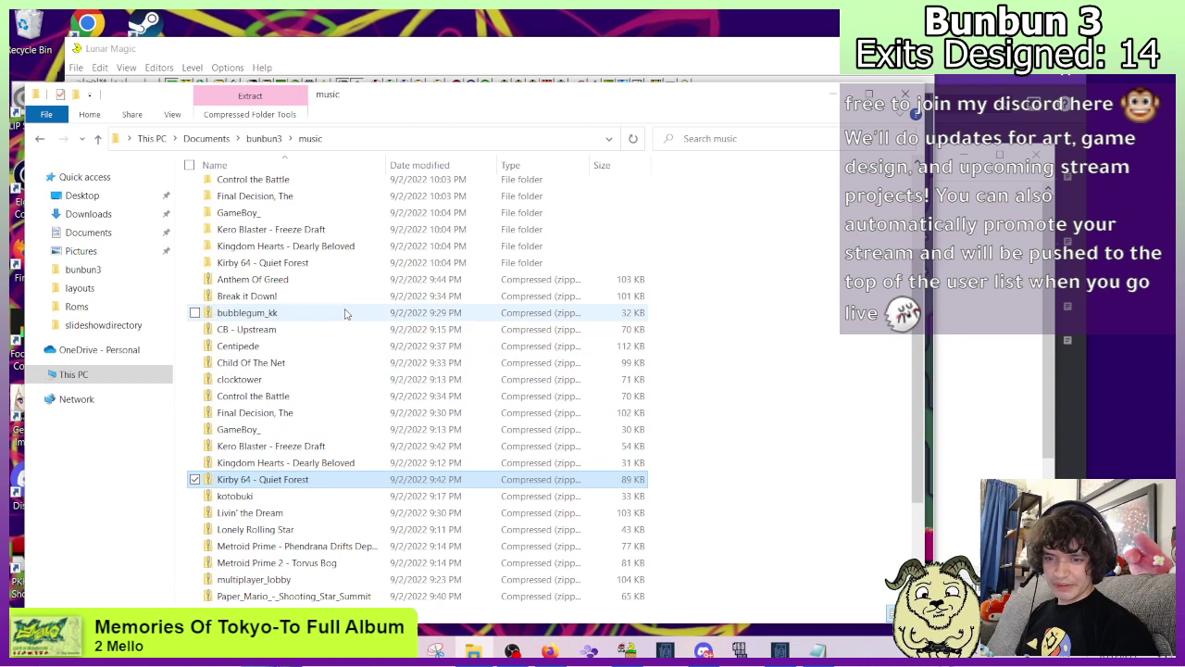
Extract the kotobuki and Livin' the Dream archives, each into a folder of the same name.
{"action": "scroll", "coordinate": [240, 432], "scroll_direction": "down", "scroll_amount": 1}
{"action": "left_click", "coordinate": [234, 446]}
{"action": "right_click", "coordinate": [232, 446]}
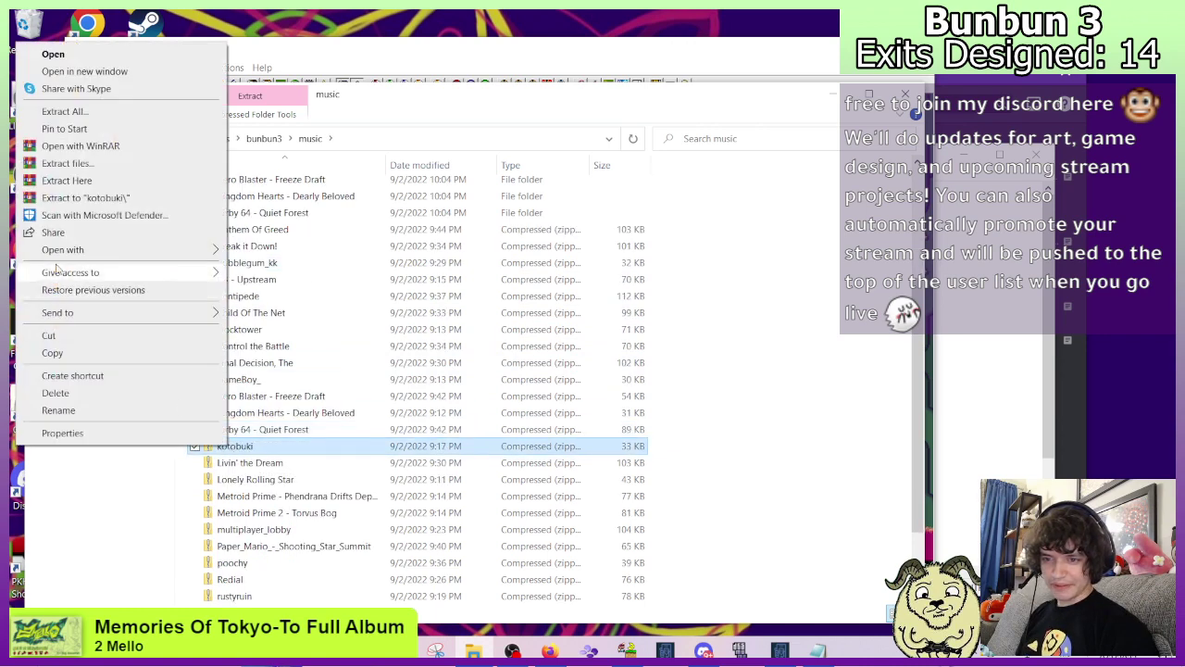
{"action": "left_click", "coordinate": [57, 198]}
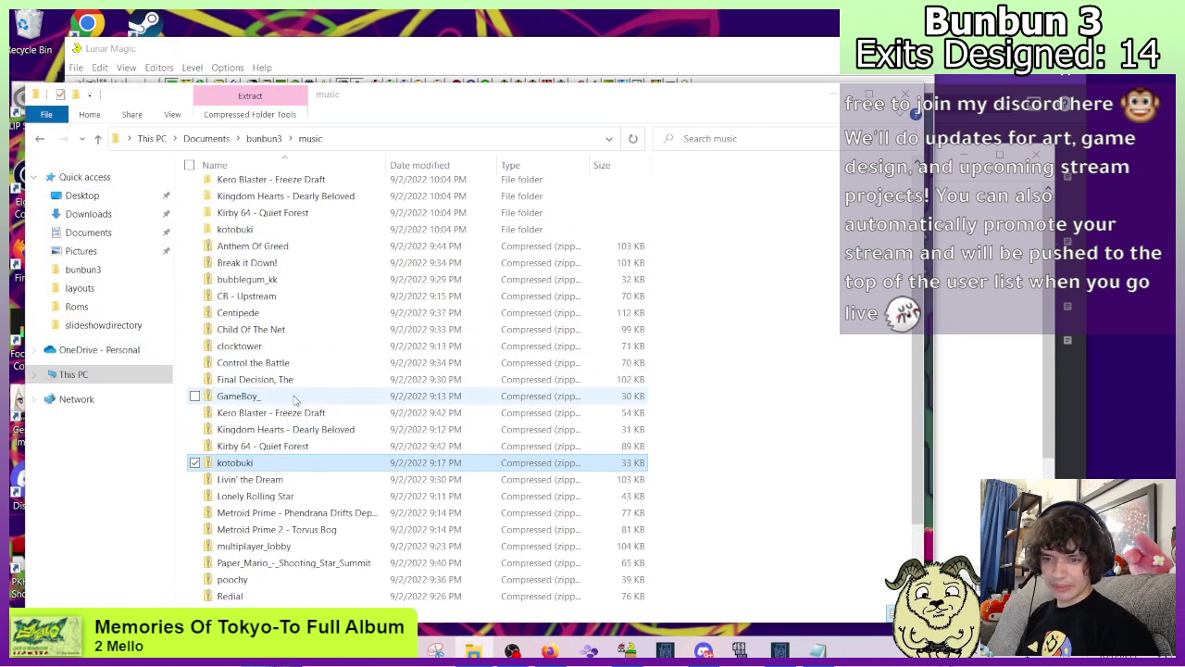
{"action": "scroll", "coordinate": [289, 403], "scroll_direction": "down", "scroll_amount": 2}
{"action": "right_click", "coordinate": [242, 378]}
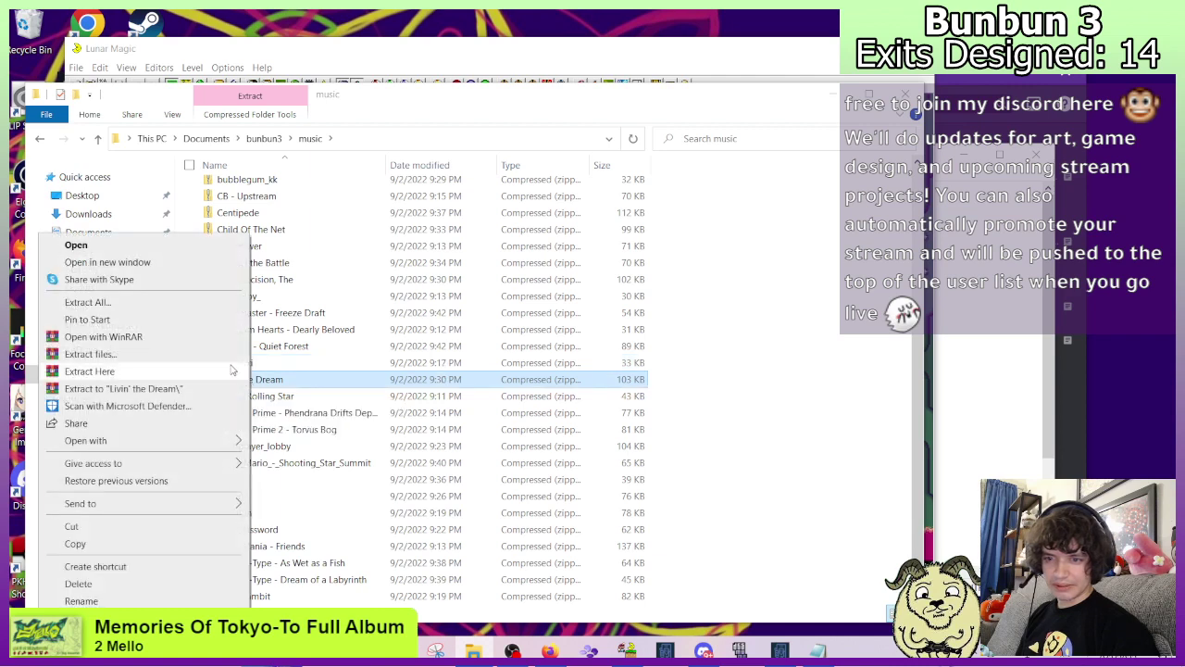
{"action": "left_click", "coordinate": [96, 389]}
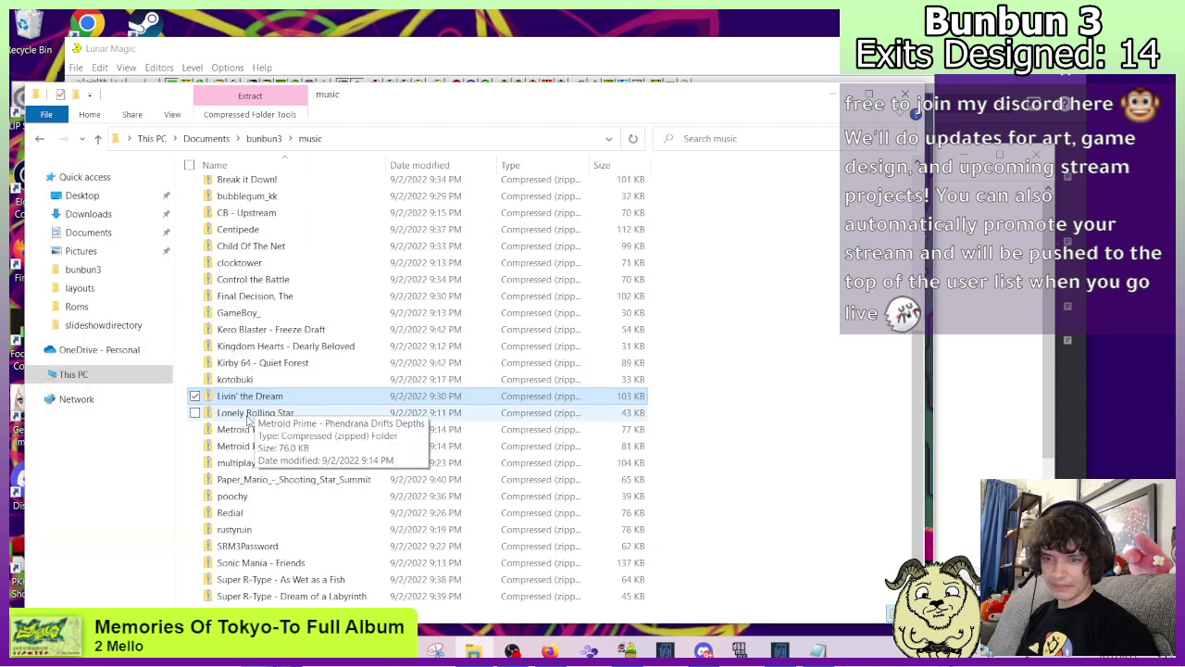
Extract the Lonely Rolling Star, Metroid Prime - Phendrana Drifts Depths and Metroid Prime 2 - Torvus Bog archives into their own named folders.
{"action": "right_click", "coordinate": [248, 413]}
{"action": "left_click", "coordinate": [151, 176]}
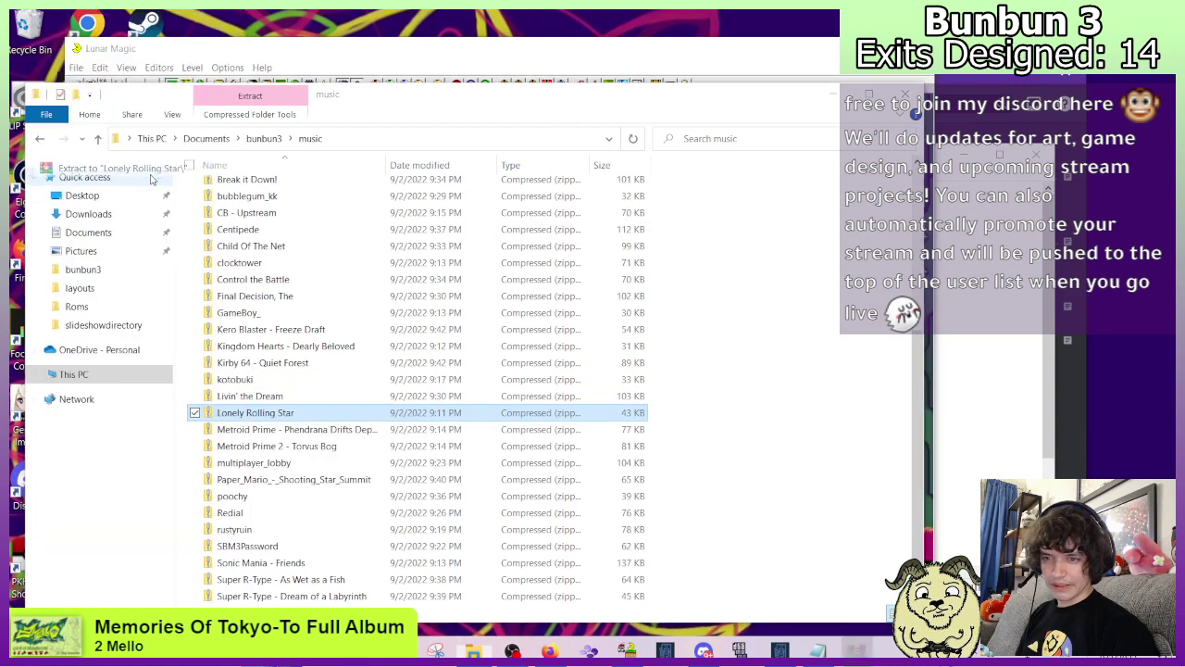
{"action": "right_click", "coordinate": [243, 452]}
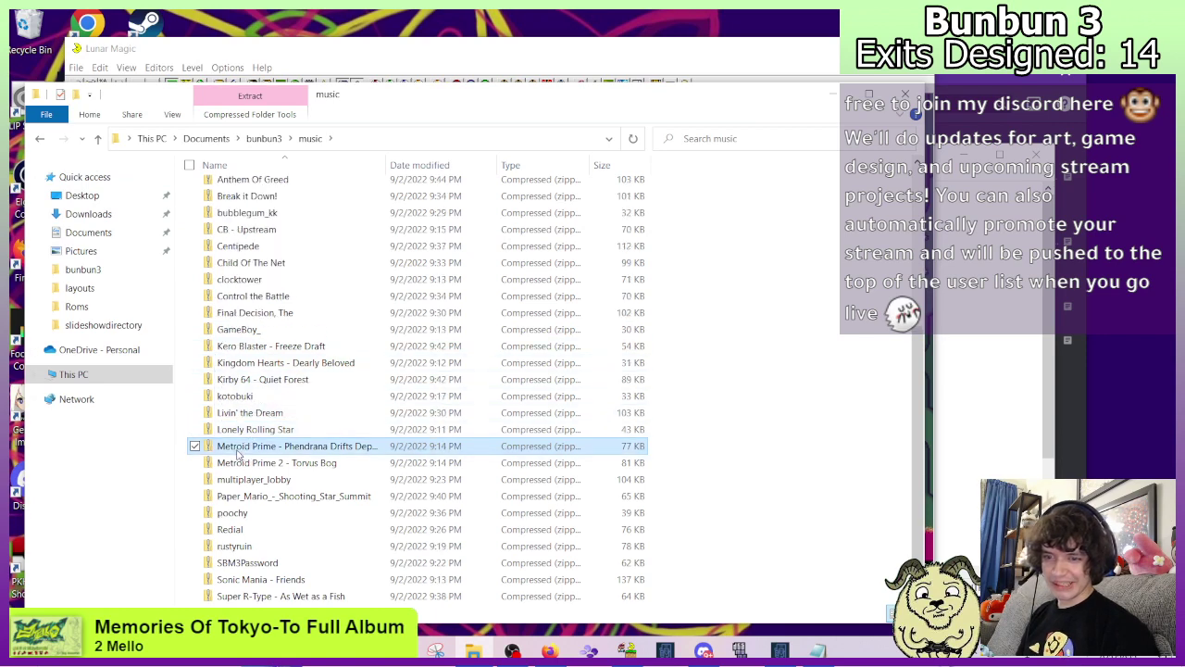
{"action": "left_click", "coordinate": [148, 206]}
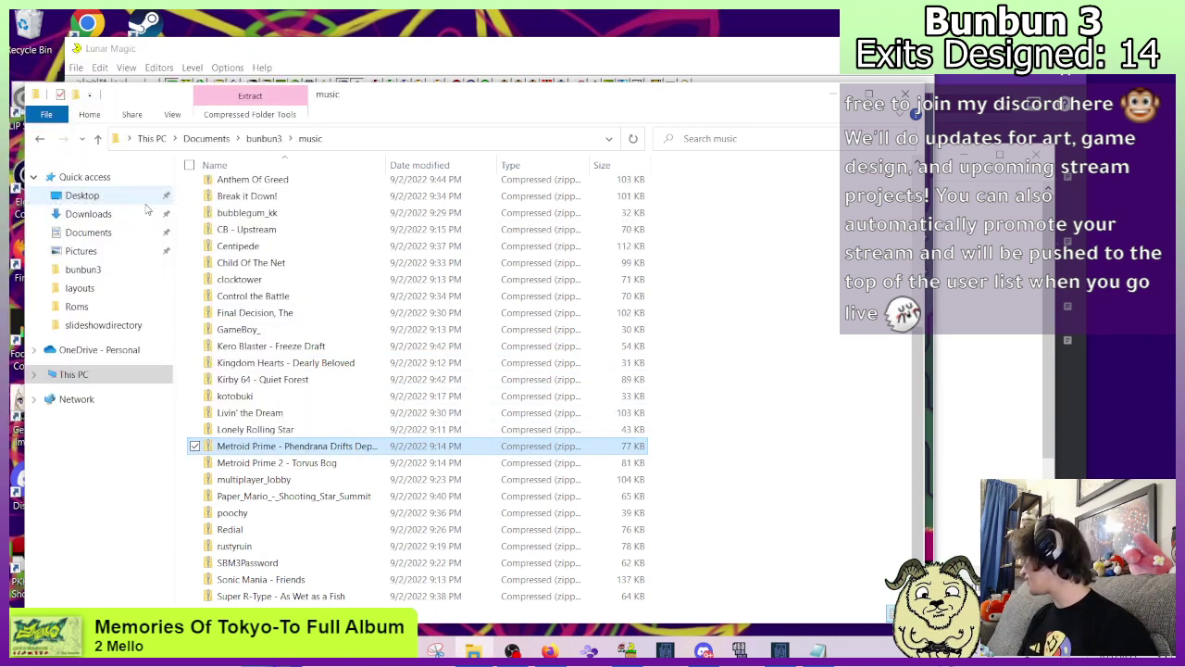
{"action": "right_click", "coordinate": [256, 482]}
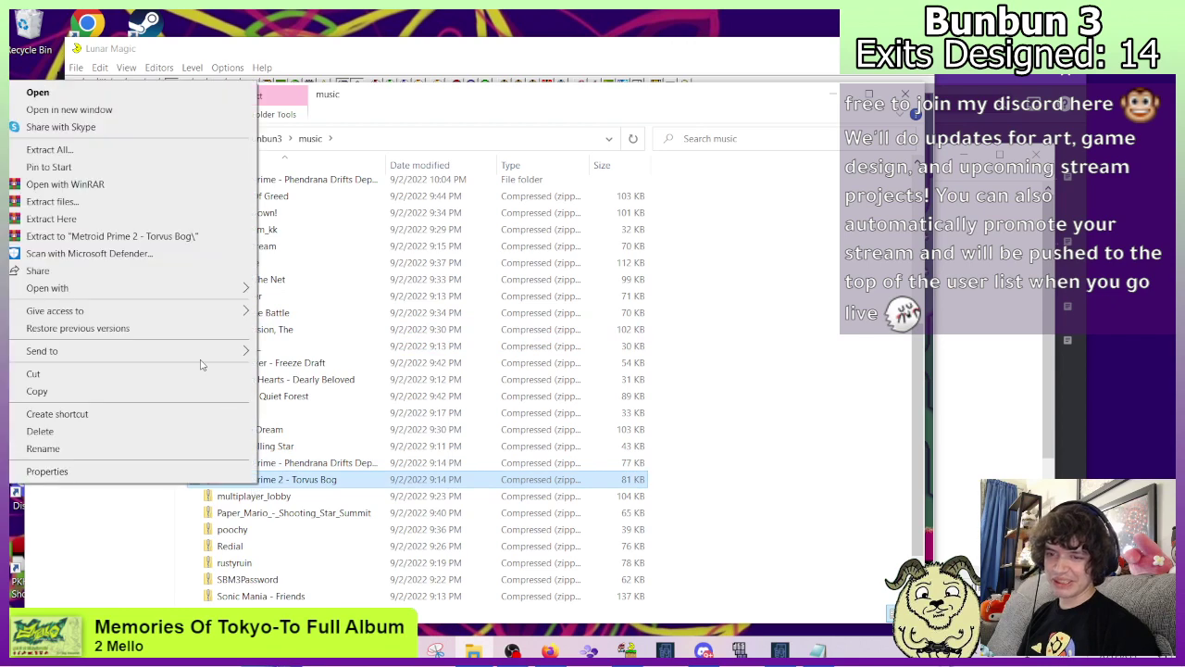
{"action": "left_click", "coordinate": [139, 236]}
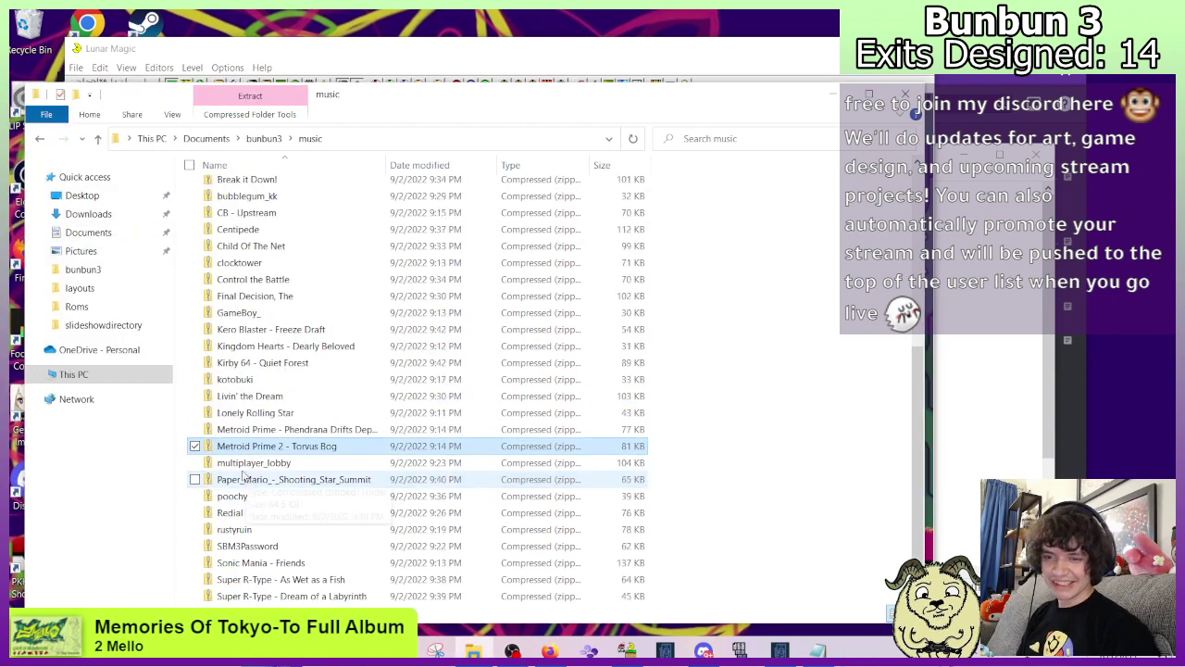
Extract the multiplayer_lobby and Paper_Mario_-_Shooting_Star_Summit archives, each into a folder of the same name.
{"action": "right_click", "coordinate": [248, 463]}
{"action": "left_click", "coordinate": [76, 221]}
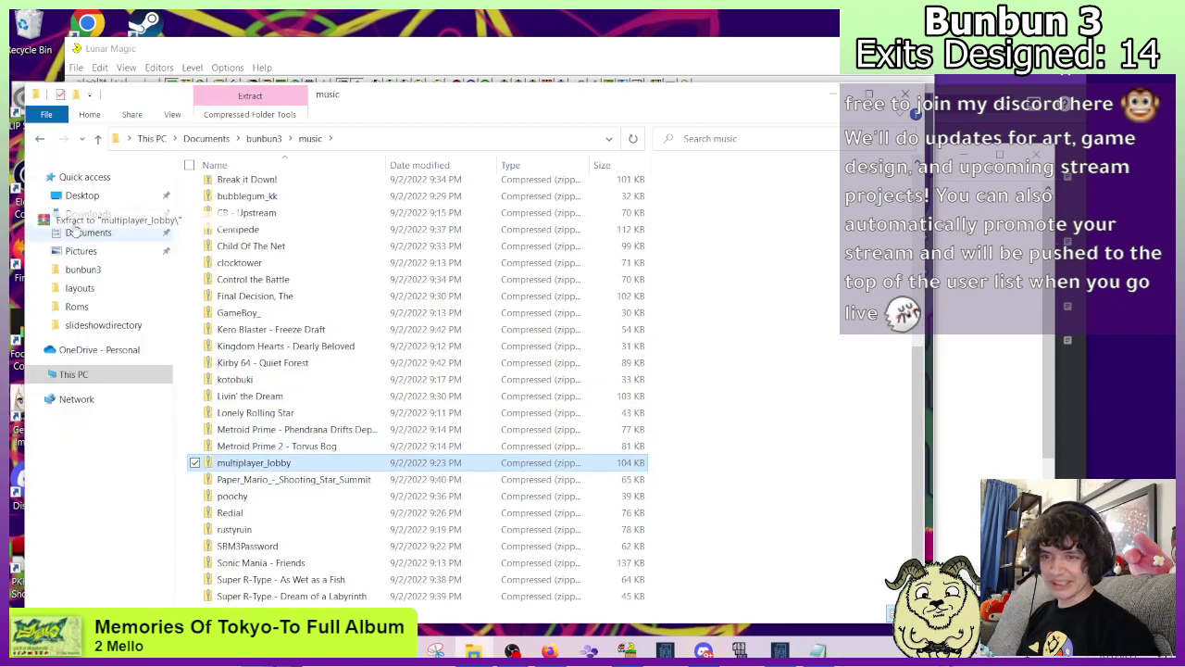
{"action": "right_click", "coordinate": [239, 495]}
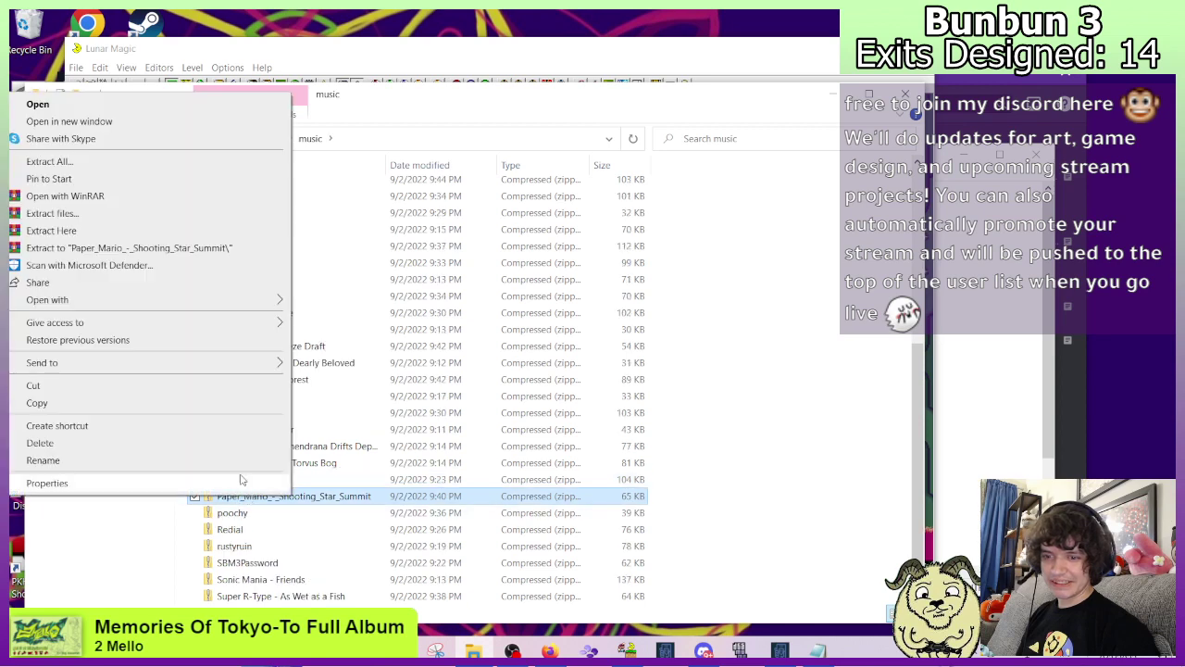
{"action": "left_click", "coordinate": [207, 248]}
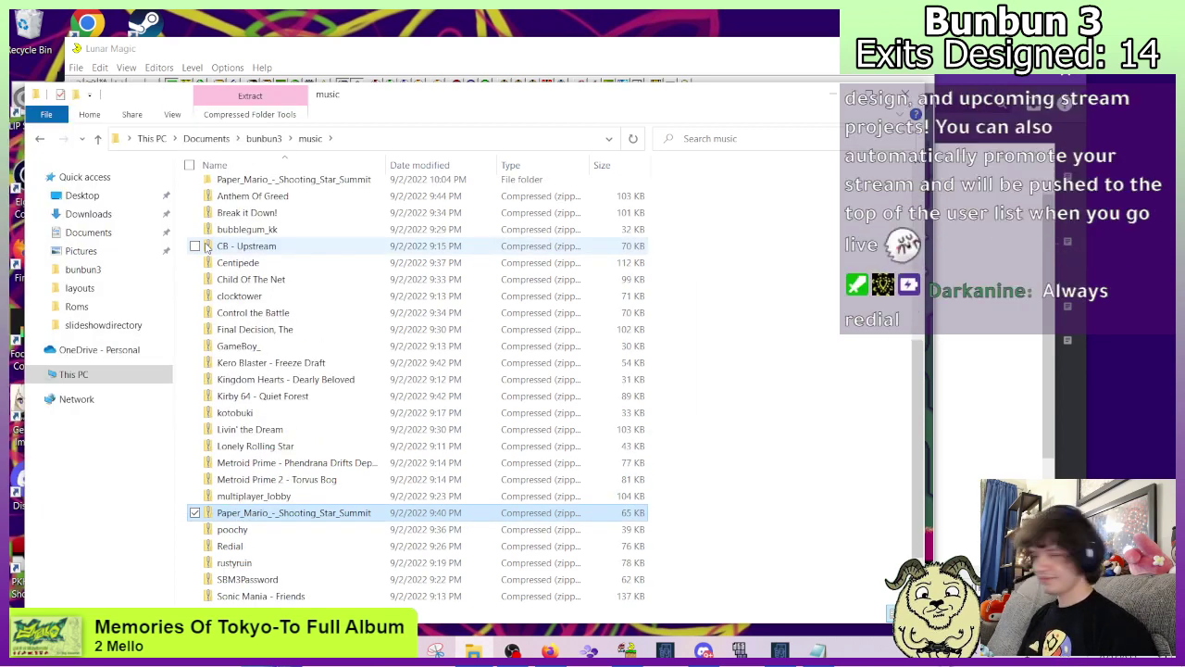
Extract the poochy and Redial archives into folders named after each archive.
{"action": "scroll", "coordinate": [248, 431], "scroll_direction": "down", "scroll_amount": 1}
{"action": "left_click", "coordinate": [236, 483]}
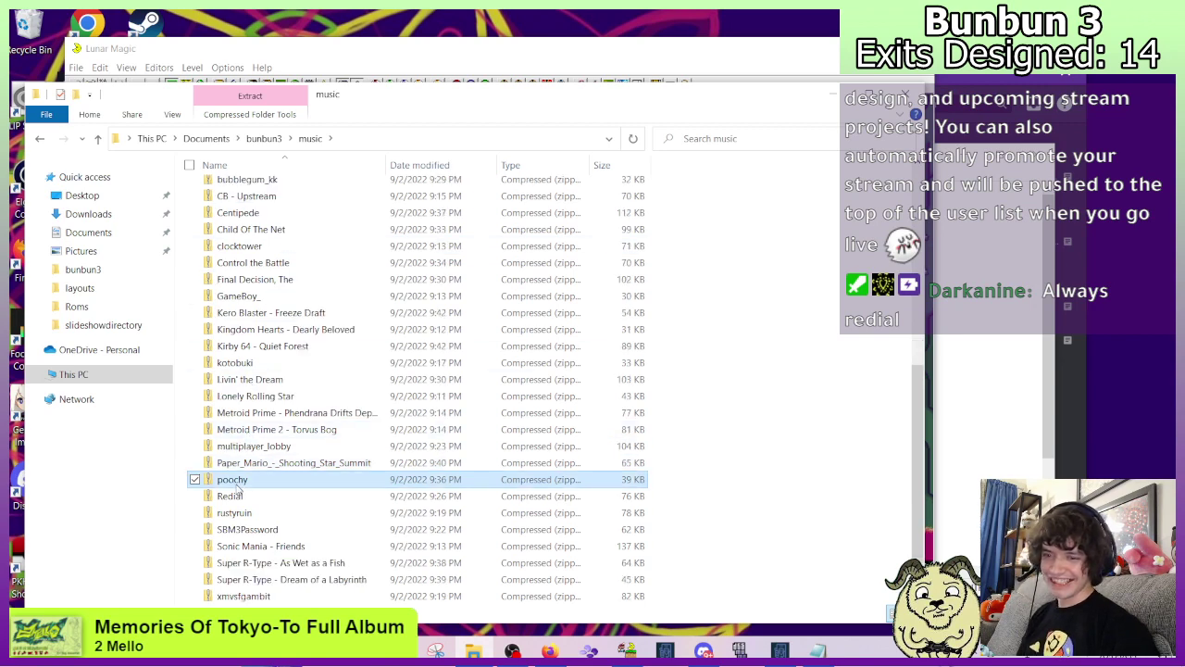
{"action": "right_click", "coordinate": [237, 486]}
{"action": "left_click", "coordinate": [148, 252]}
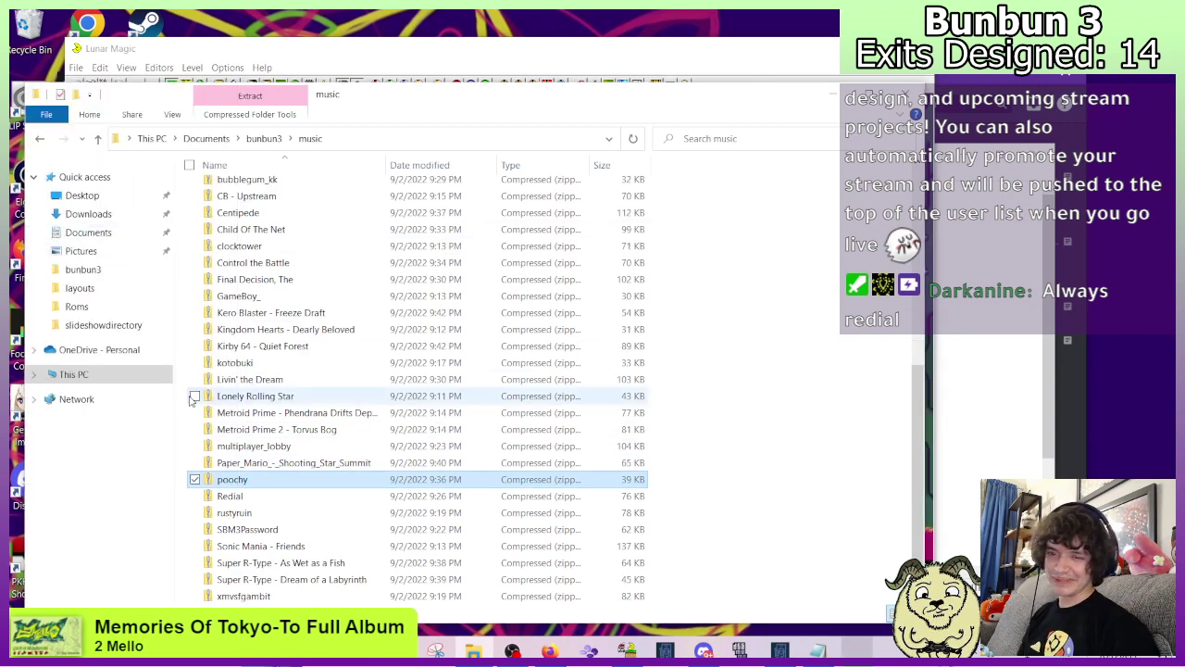
{"action": "scroll", "coordinate": [236, 446], "scroll_direction": "down", "scroll_amount": 1}
{"action": "left_click", "coordinate": [233, 480]}
{"action": "right_click", "coordinate": [238, 481]}
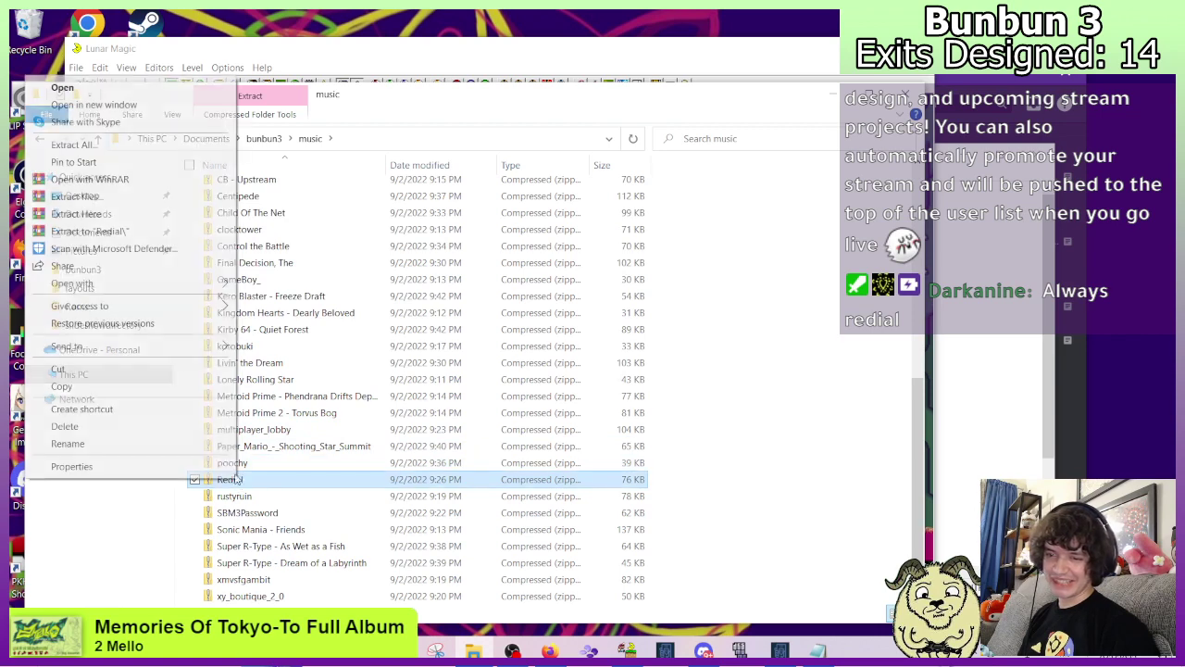
{"action": "left_click", "coordinate": [121, 231]}
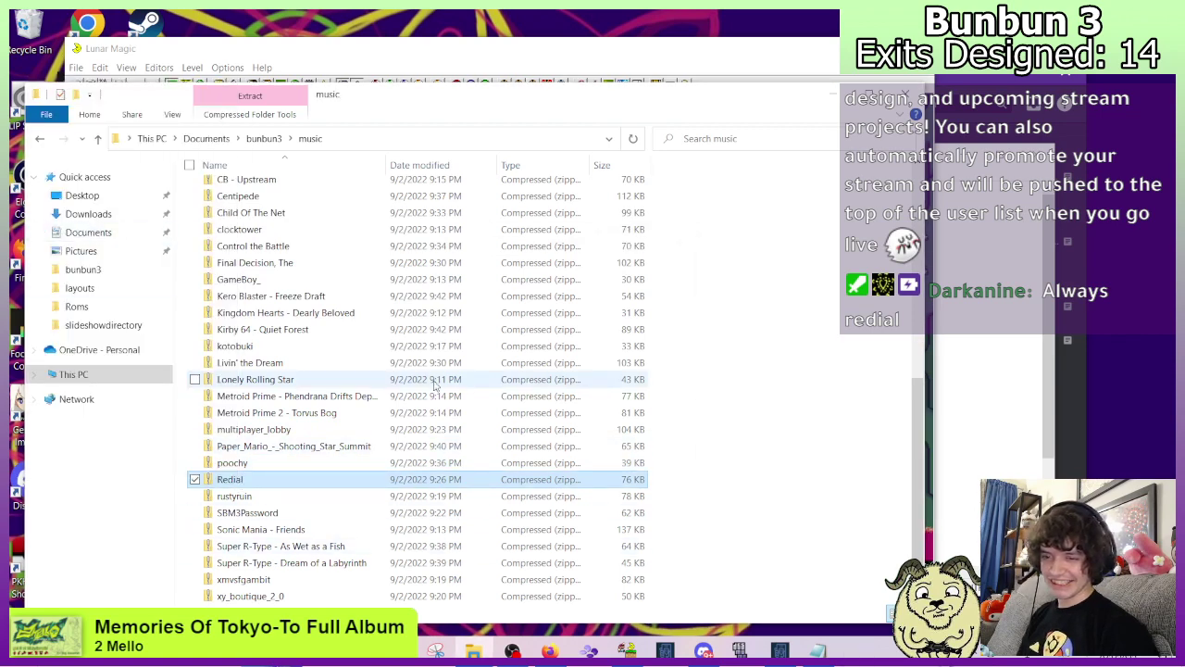
Extract the rustyruin and SBM3Password archives, each into its own named folder.
{"action": "left_click", "coordinate": [234, 497]}
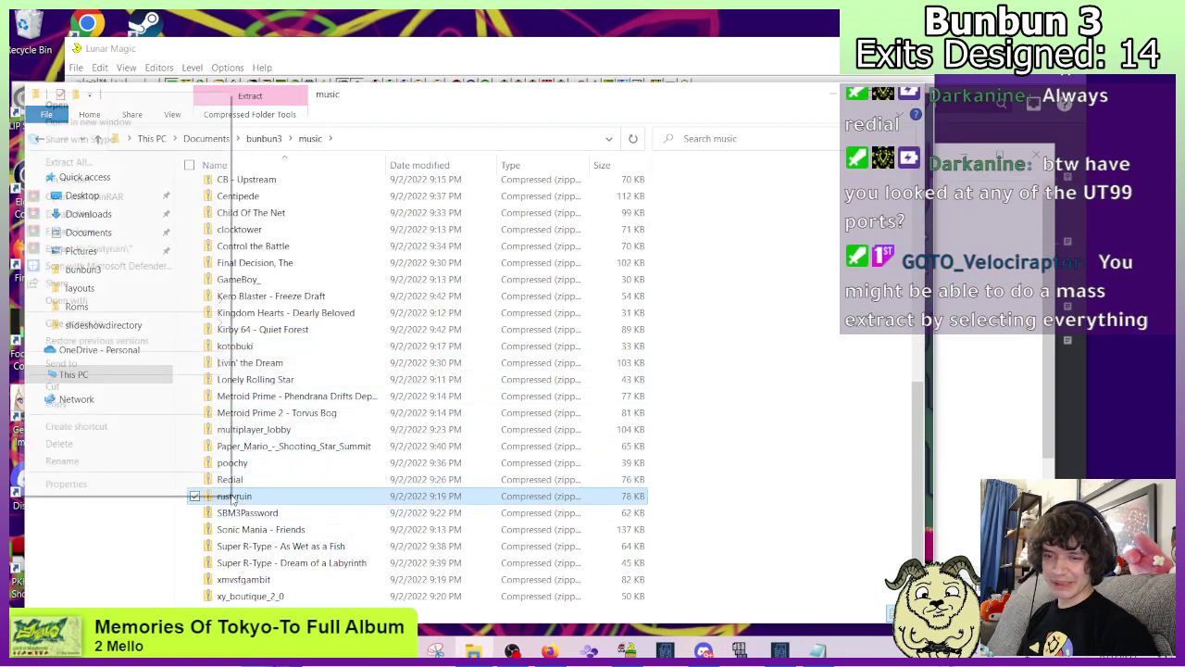
{"action": "right_click", "coordinate": [234, 497]}
{"action": "left_click", "coordinate": [109, 250]}
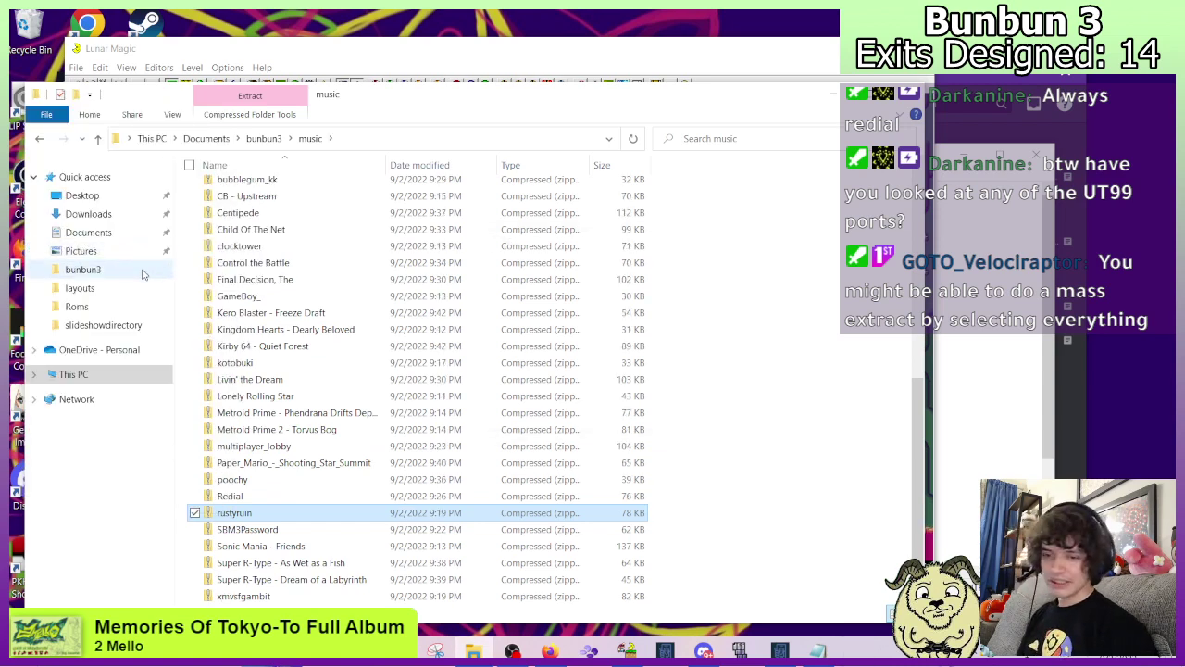
{"action": "left_click", "coordinate": [238, 530]}
{"action": "right_click", "coordinate": [238, 530]}
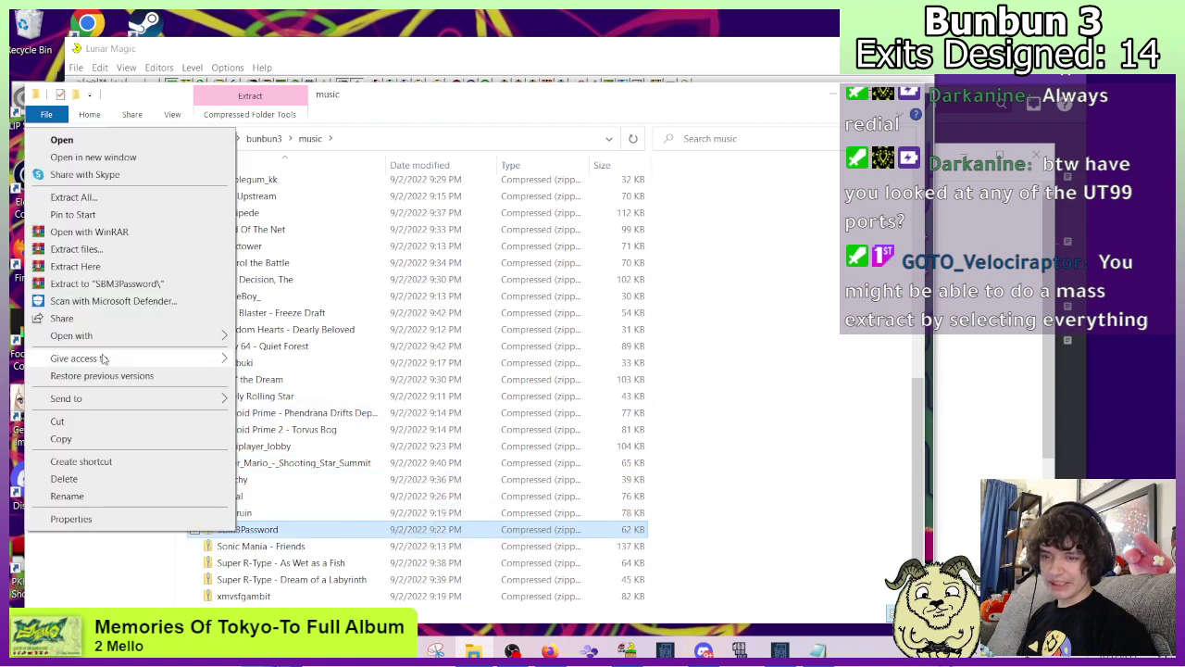
{"action": "left_click", "coordinate": [107, 283]}
Extract the Sonic Mania - Friends, Super R-Type - As Wet as a Fish and Super R-Type - Dream of a Labyrinth archives into their own named folders.
{"action": "left_click", "coordinate": [238, 546]}
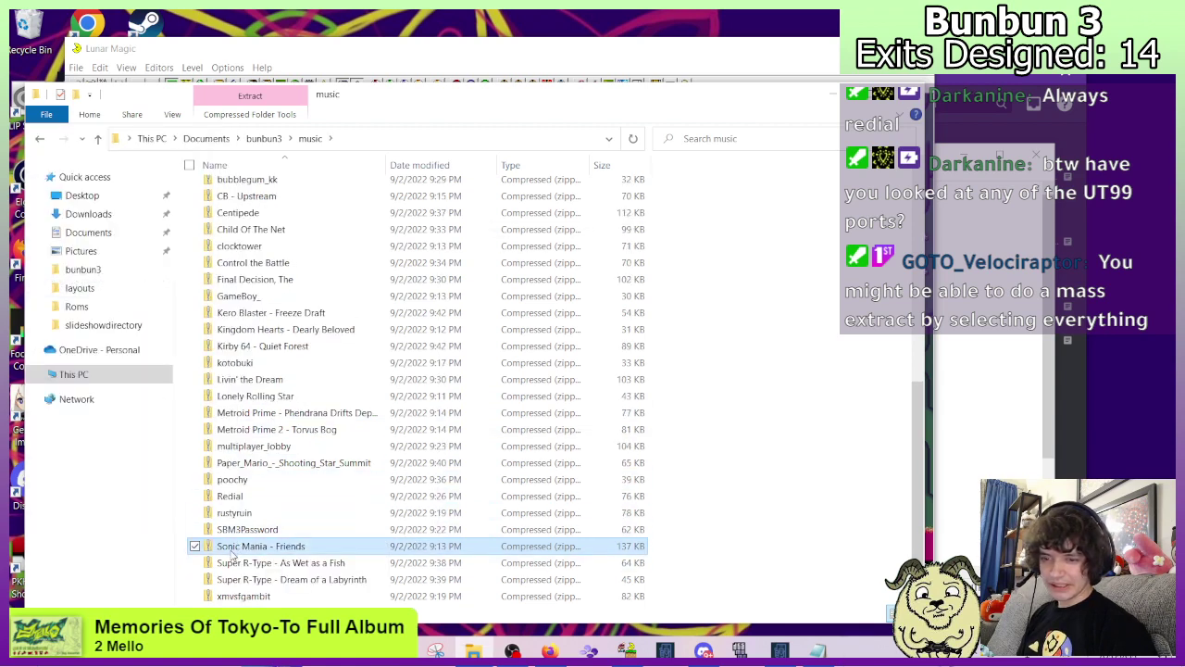
{"action": "right_click", "coordinate": [238, 547]}
{"action": "left_click", "coordinate": [88, 304]}
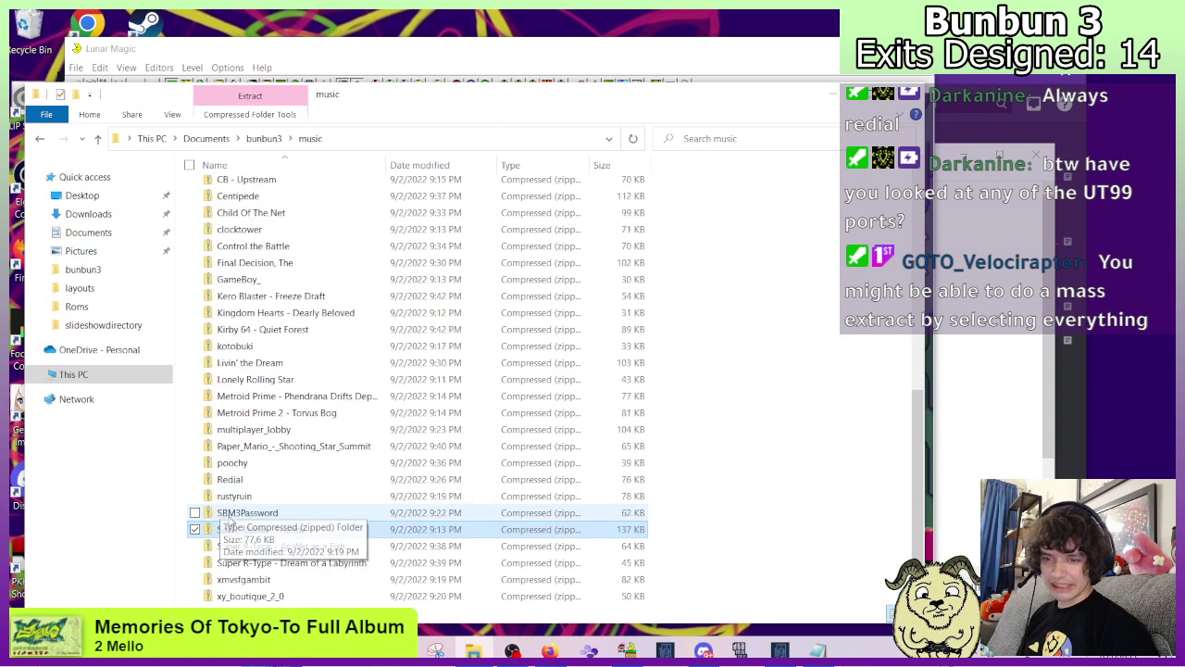
{"action": "left_click", "coordinate": [250, 562]}
{"action": "right_click", "coordinate": [250, 562]}
{"action": "left_click", "coordinate": [144, 315]}
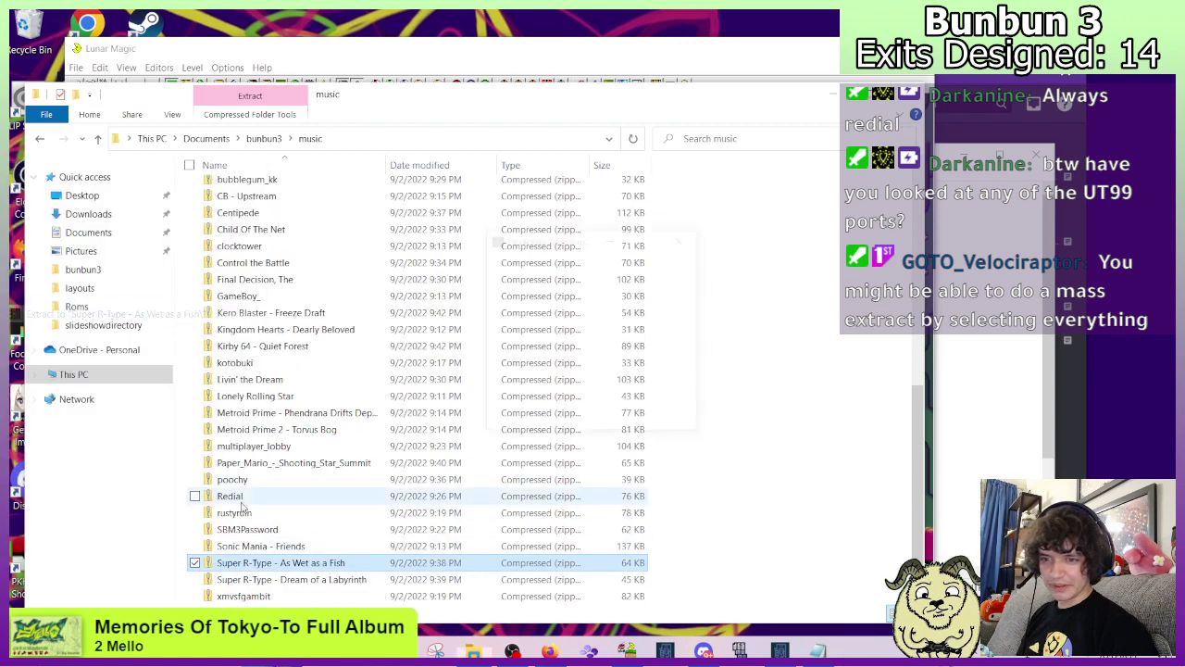
{"action": "right_click", "coordinate": [236, 581]}
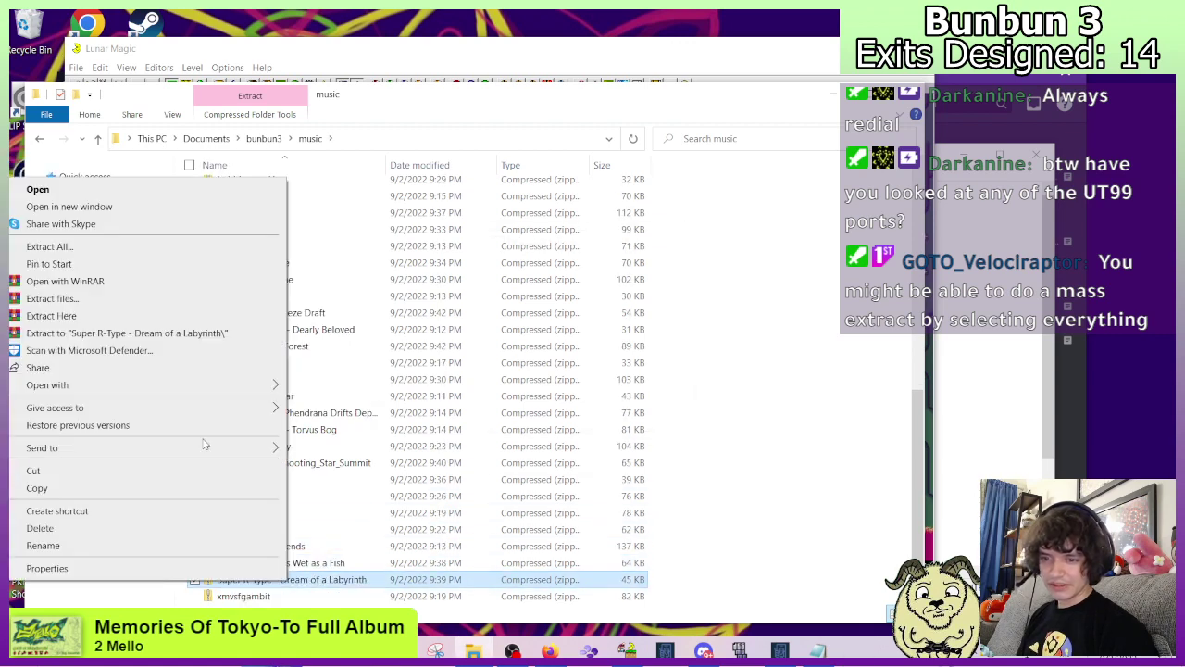
{"action": "left_click", "coordinate": [139, 331]}
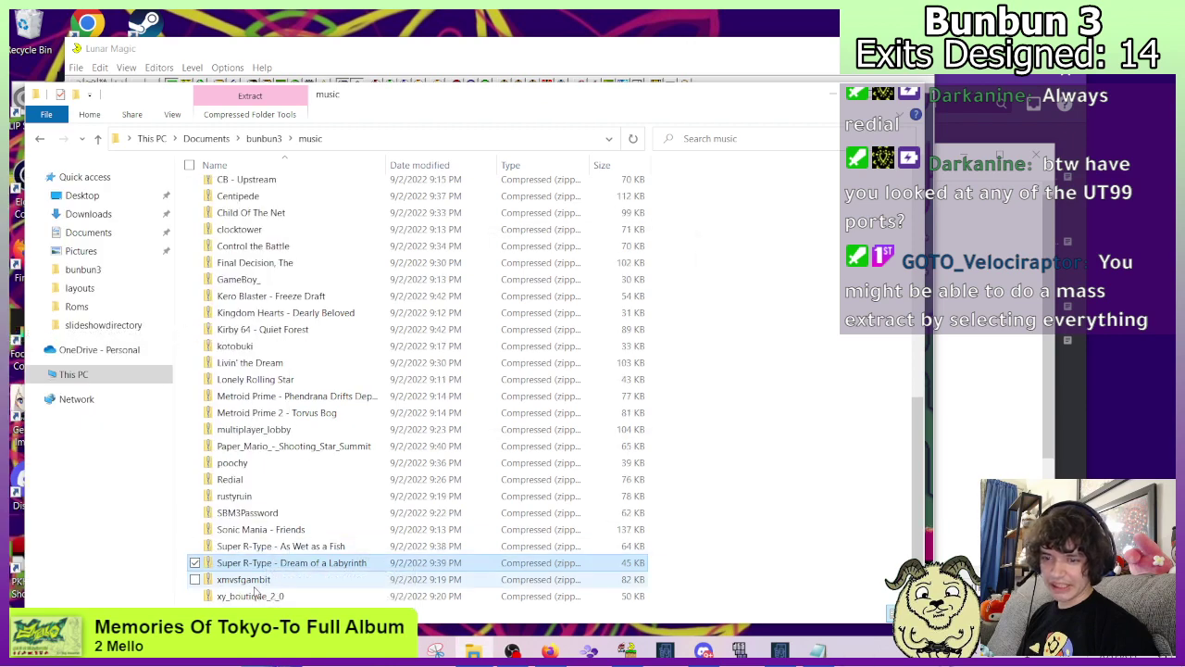
Extract the xmvsfgambit and xy_boutique_2_0 archives into folders of the same names.
{"action": "right_click", "coordinate": [251, 585]}
{"action": "right_click", "coordinate": [248, 598]}
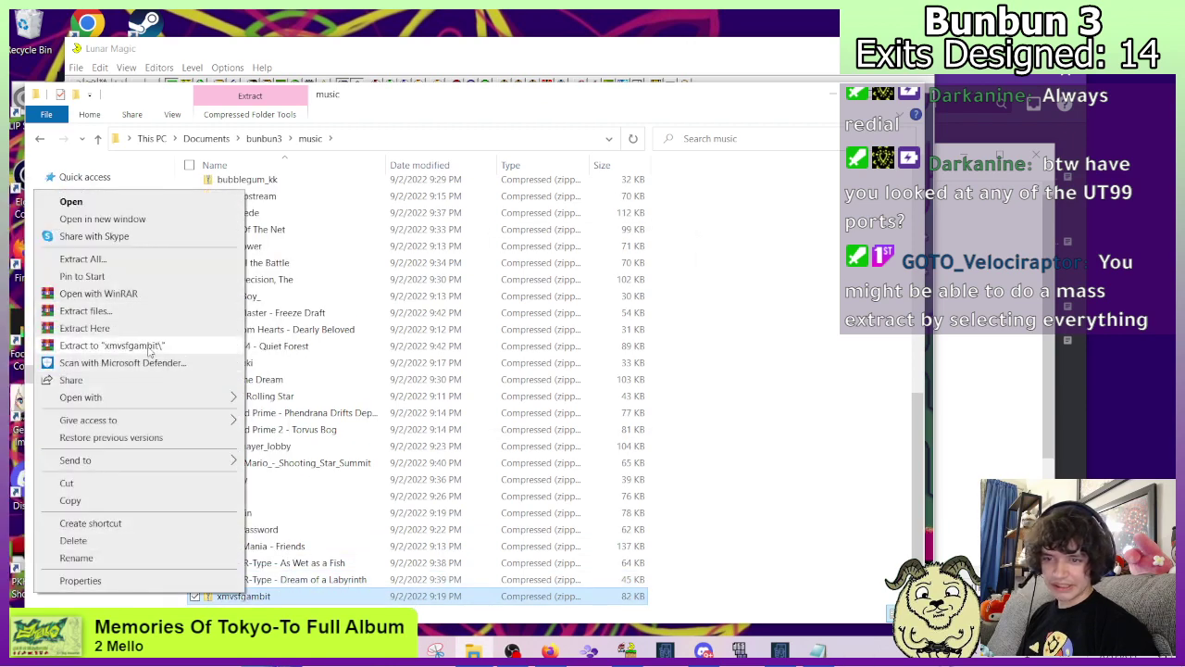
{"action": "left_click", "coordinate": [138, 339]}
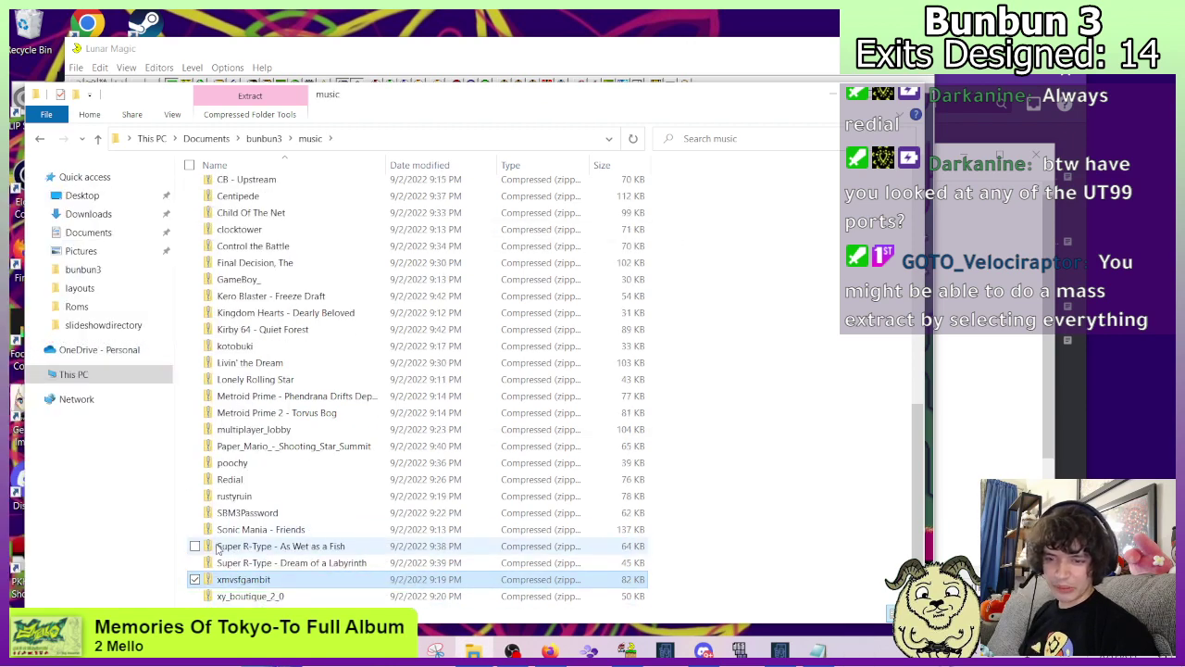
{"action": "right_click", "coordinate": [254, 596]}
{"action": "left_click", "coordinate": [139, 349]}
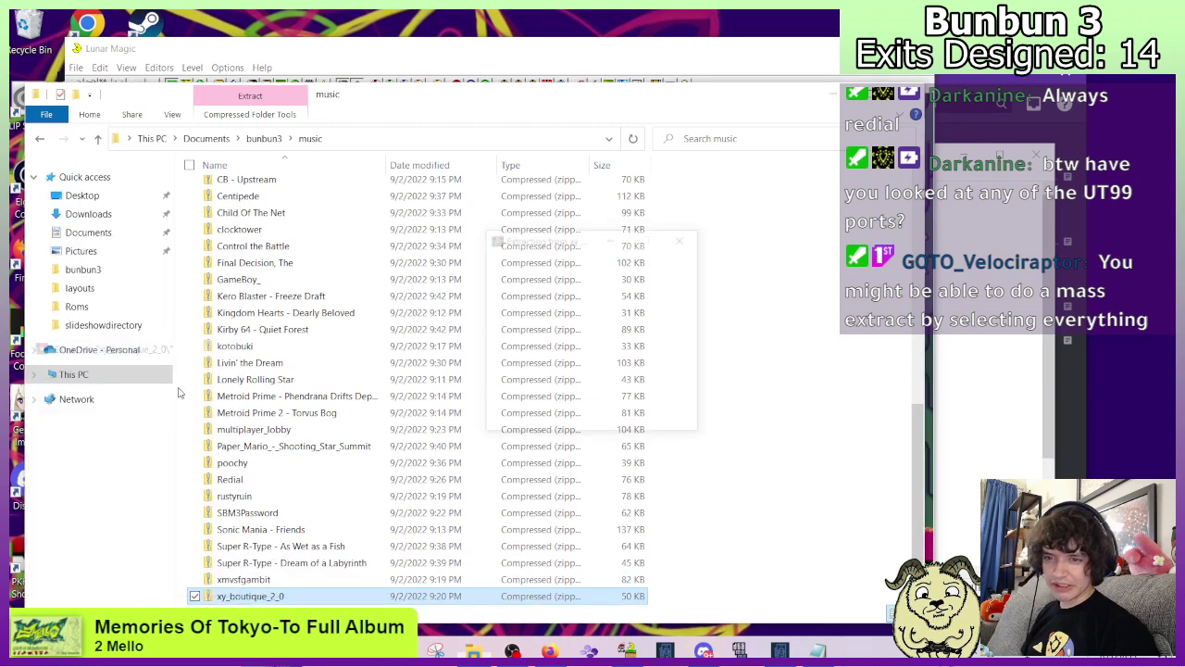
Delete all the zipped song archives from the music folder, keeping the extracted folders.
{"action": "scroll", "coordinate": [305, 422], "scroll_direction": "up", "scroll_amount": 5}
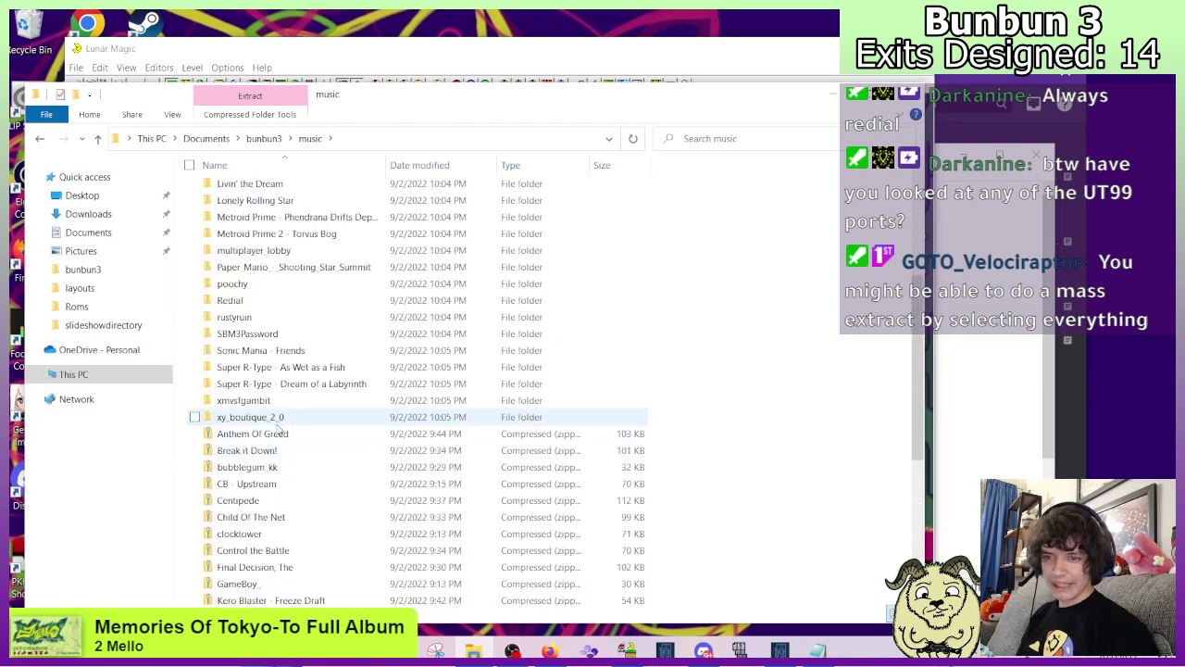
{"action": "scroll", "coordinate": [271, 445], "scroll_direction": "down", "scroll_amount": 5}
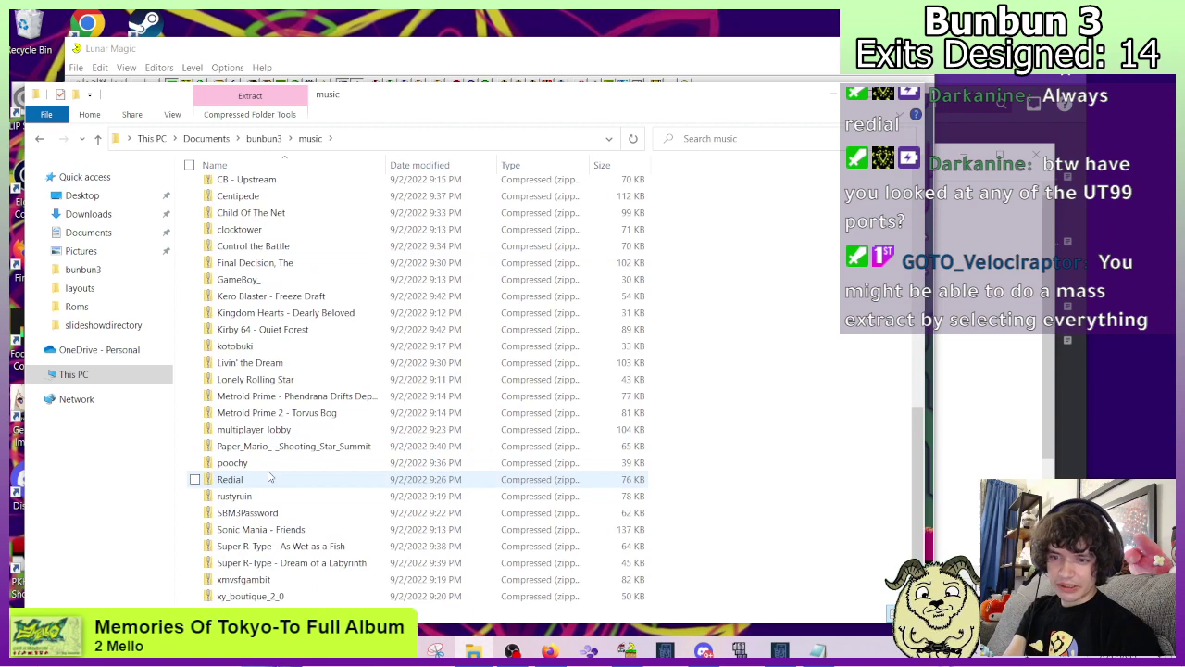
{"action": "key", "text": "ctrl+a"}
{"action": "left_click", "coordinate": [269, 607]}
{"action": "scroll", "coordinate": [371, 555], "scroll_direction": "up", "scroll_amount": 5}
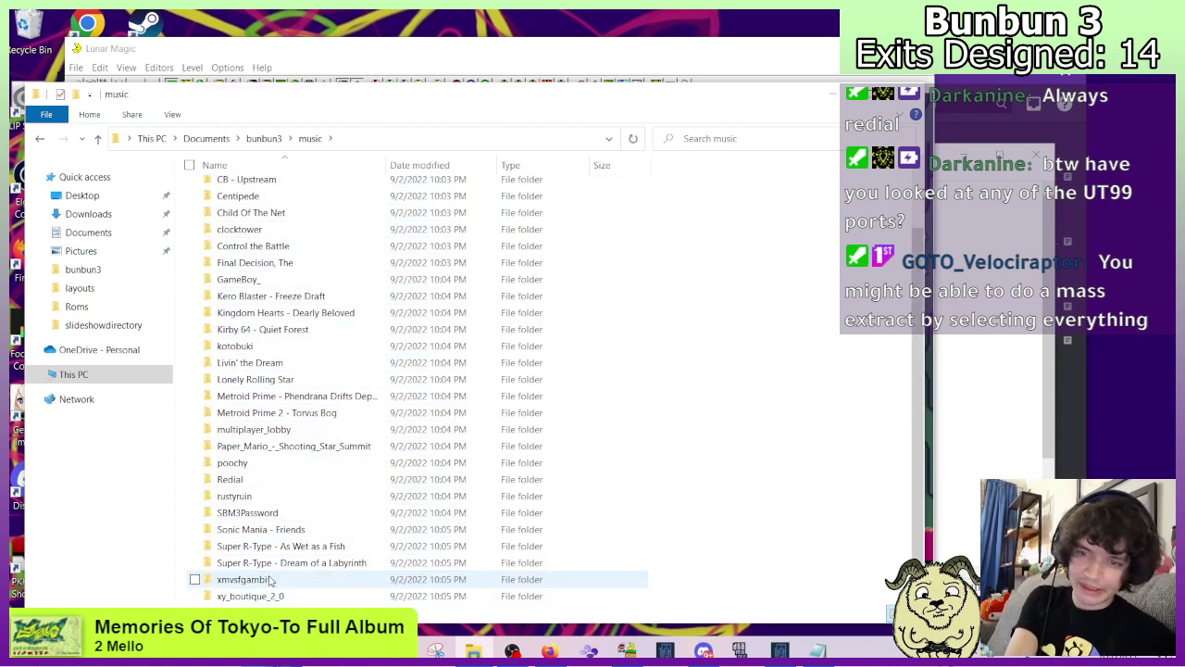
Open the Anthem Of Greed text document inside the Anthem Of Greed folder.
{"action": "scroll", "coordinate": [602, 435], "scroll_direction": "up", "scroll_amount": 3}
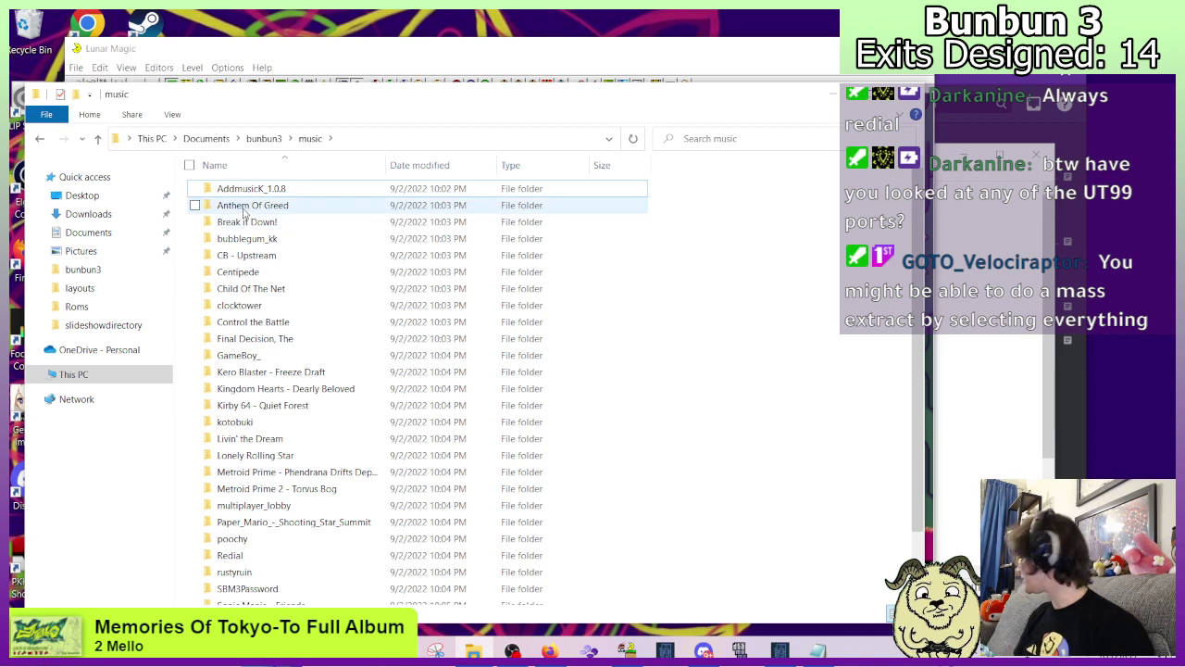
{"action": "double_click", "coordinate": [247, 206]}
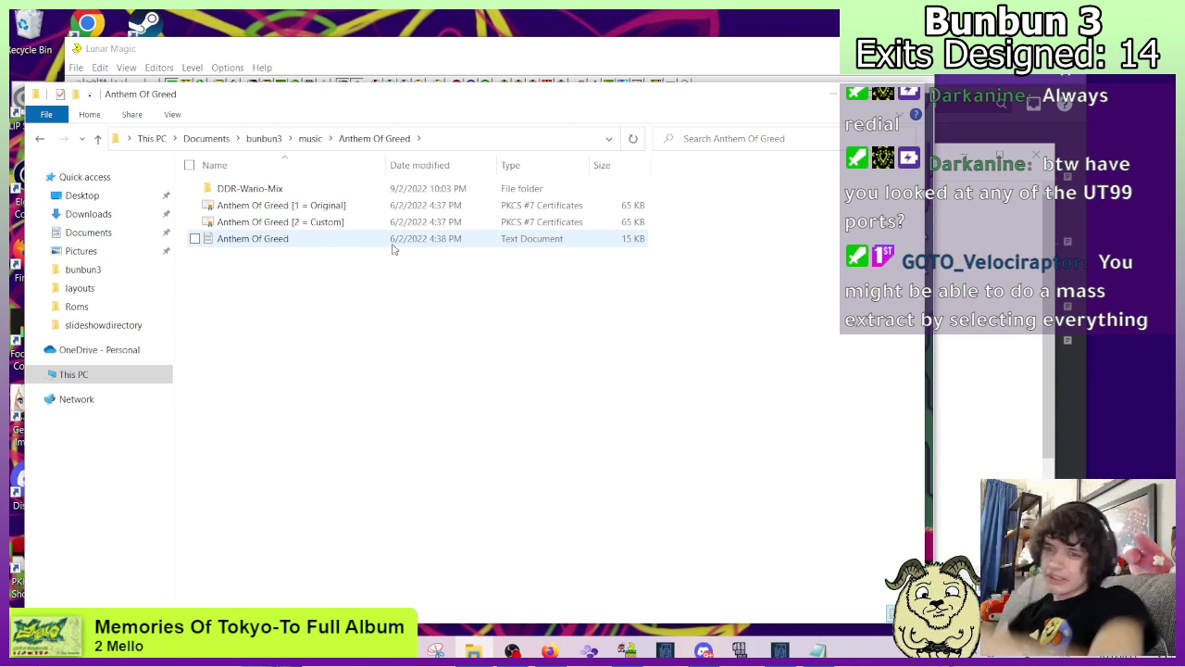
{"action": "double_click", "coordinate": [276, 238]}
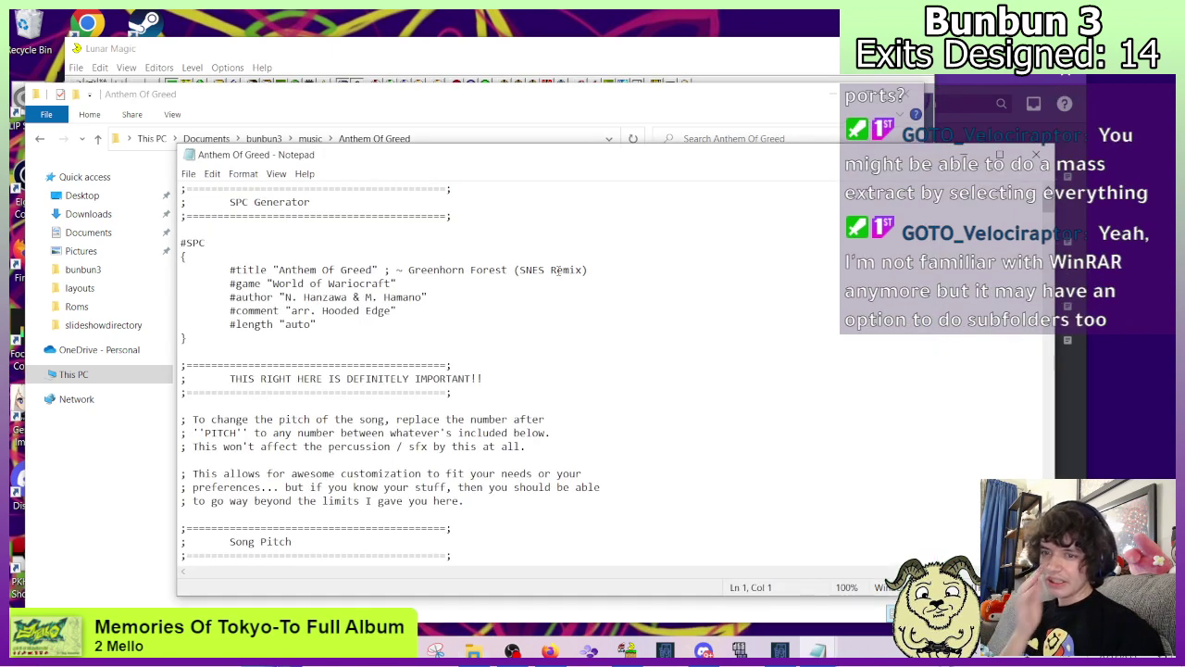
Read through the song file's samples list, remote commands, instrument and percussion macros, and echo values.
{"action": "scroll", "coordinate": [611, 358], "scroll_direction": "down", "scroll_amount": 11}
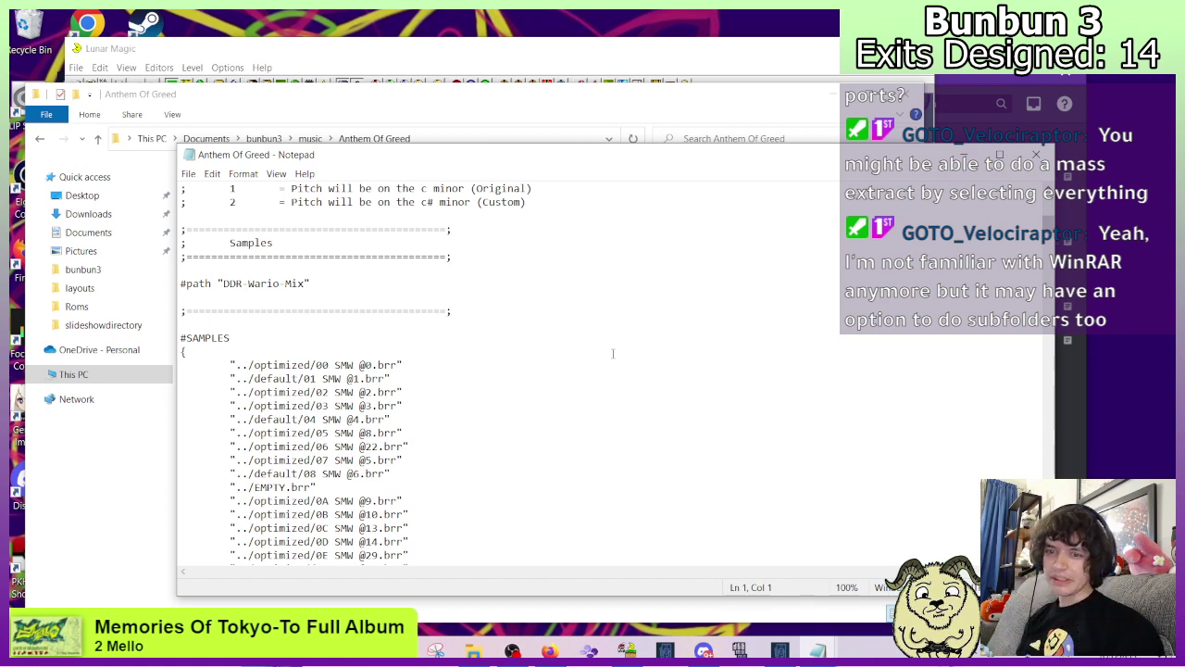
{"action": "scroll", "coordinate": [448, 448], "scroll_direction": "up", "scroll_amount": 11}
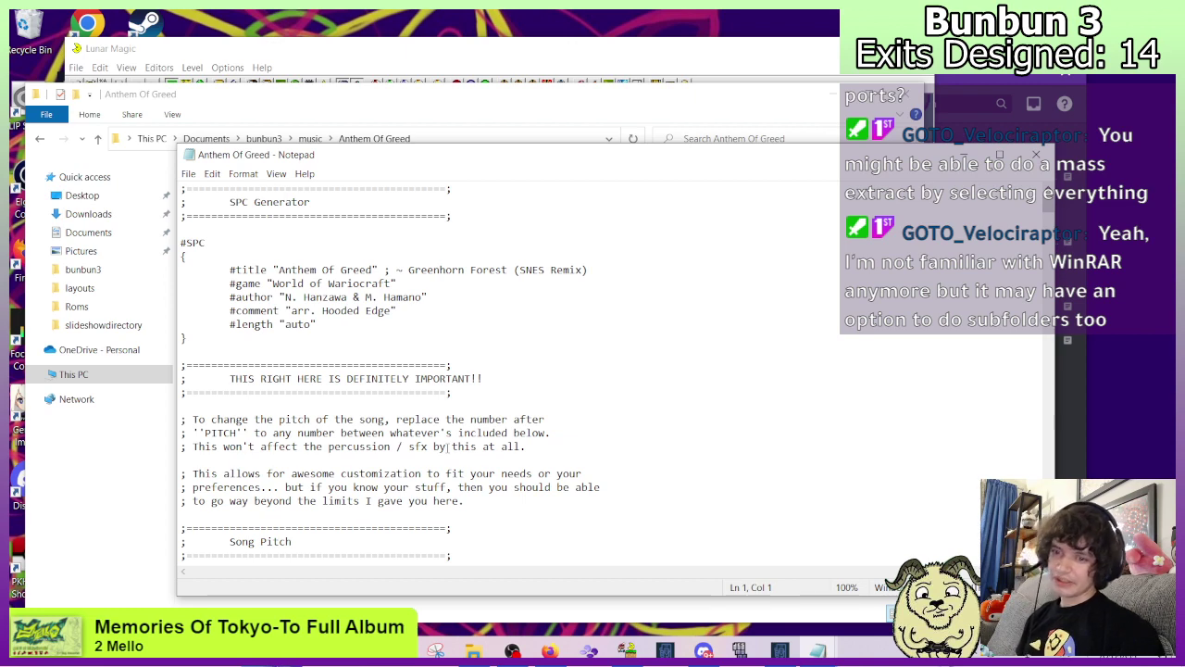
{"action": "scroll", "coordinate": [448, 448], "scroll_direction": "down", "scroll_amount": 20}
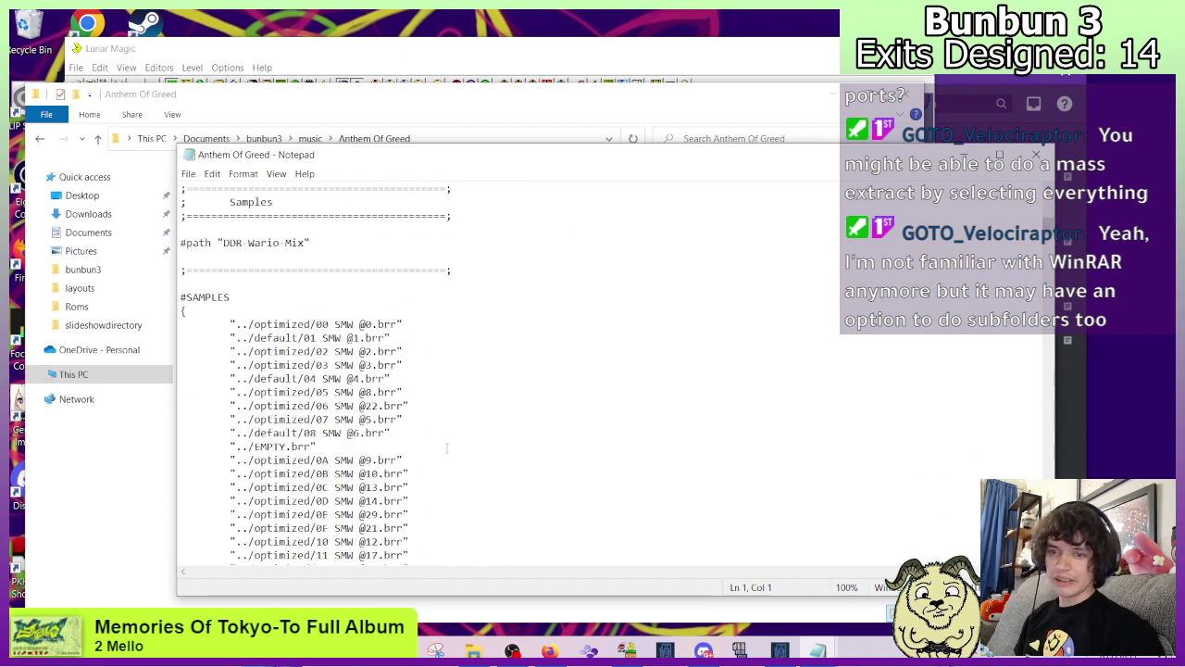
{"action": "scroll", "coordinate": [448, 445], "scroll_direction": "down", "scroll_amount": 8}
{"action": "scroll", "coordinate": [363, 372], "scroll_direction": "down", "scroll_amount": 20}
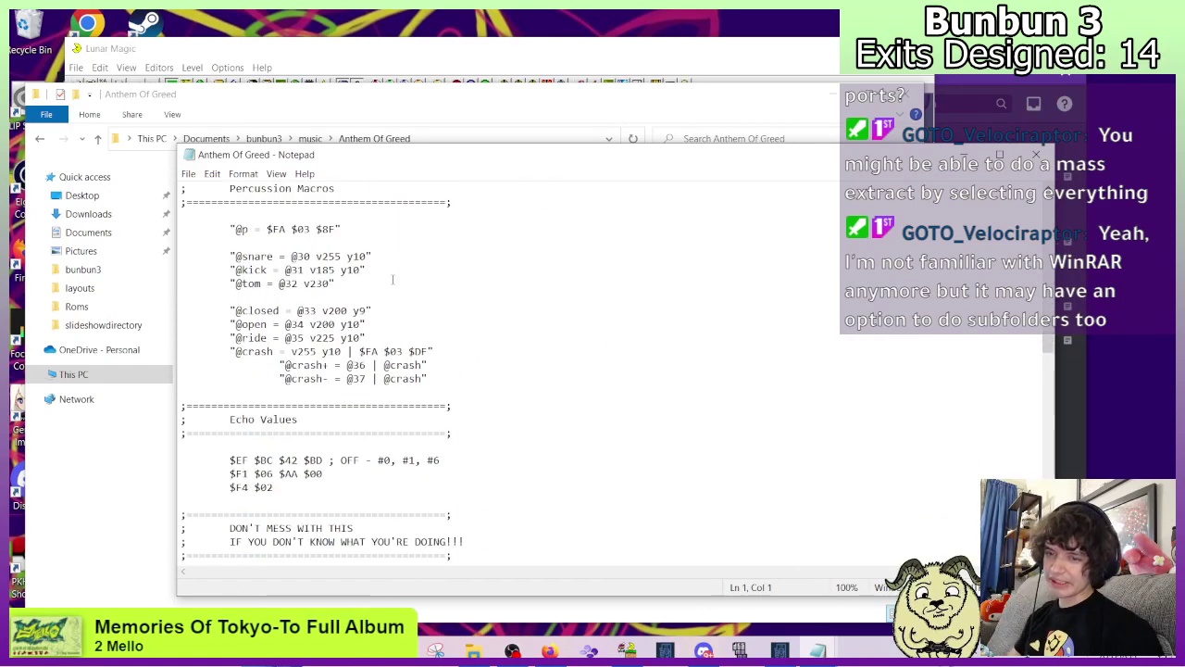
{"action": "scroll", "coordinate": [393, 279], "scroll_direction": "up", "scroll_amount": 20}
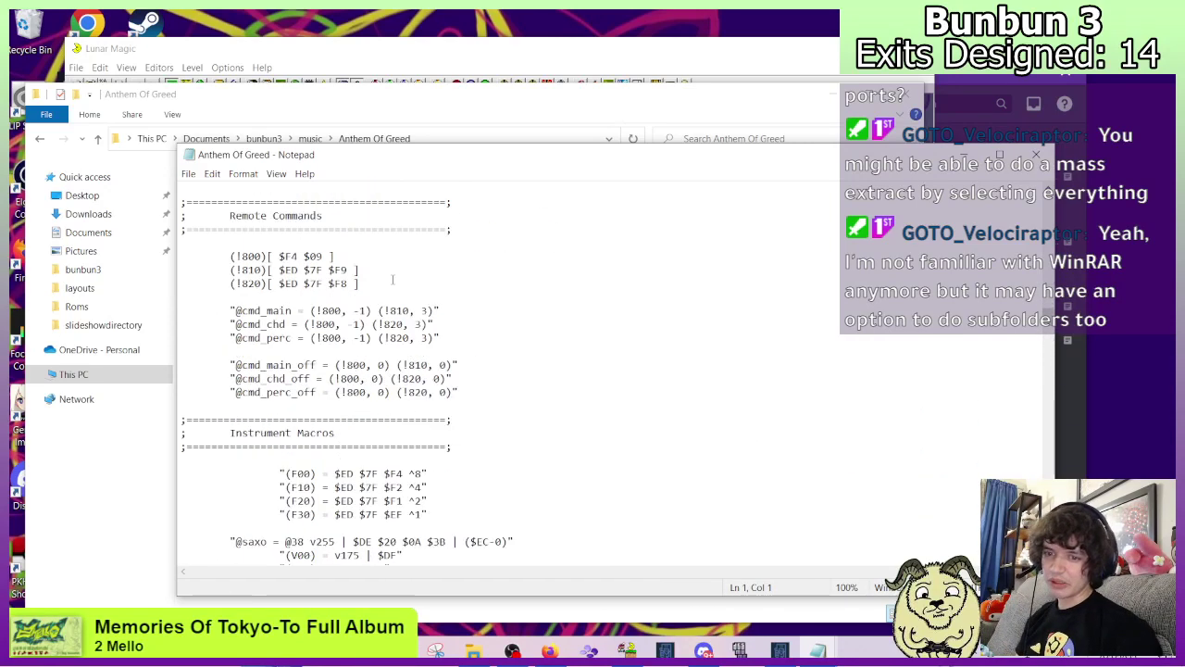
{"action": "scroll", "coordinate": [394, 280], "scroll_direction": "up", "scroll_amount": 13}
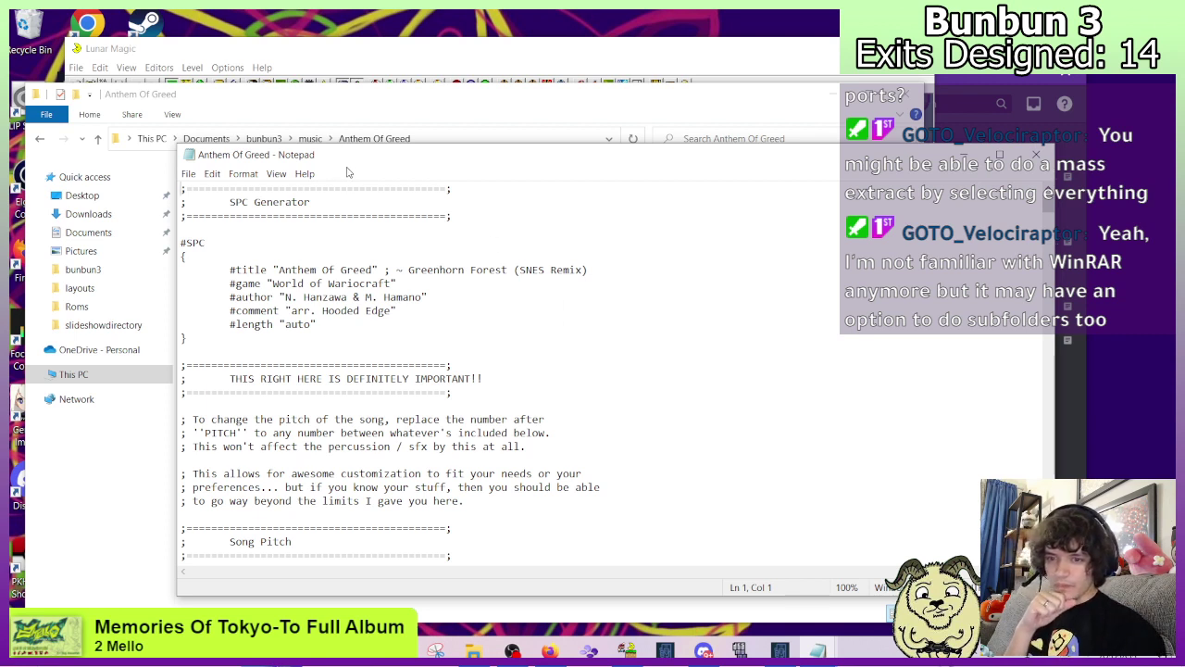
Examine the song file's #SPC information block and Song Pitch options, highlighting both passages.
{"action": "scroll", "coordinate": [413, 274], "scroll_direction": "down", "scroll_amount": 5}
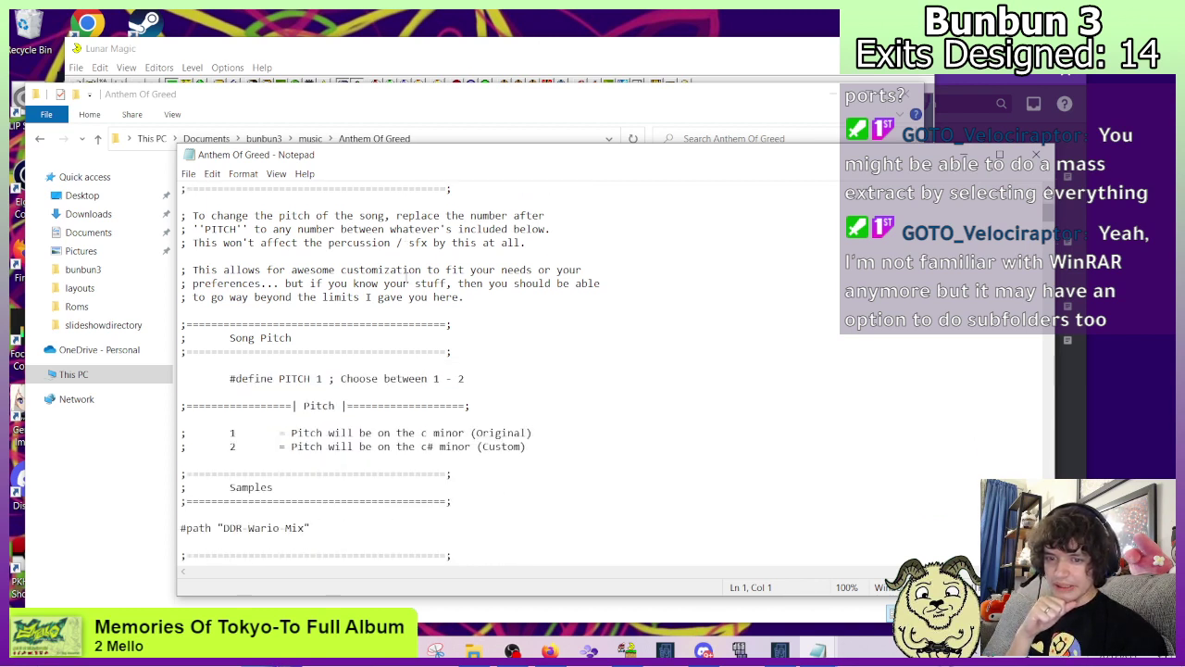
{"action": "scroll", "coordinate": [407, 276], "scroll_direction": "down", "scroll_amount": 1}
{"action": "scroll", "coordinate": [406, 277], "scroll_direction": "up", "scroll_amount": 6}
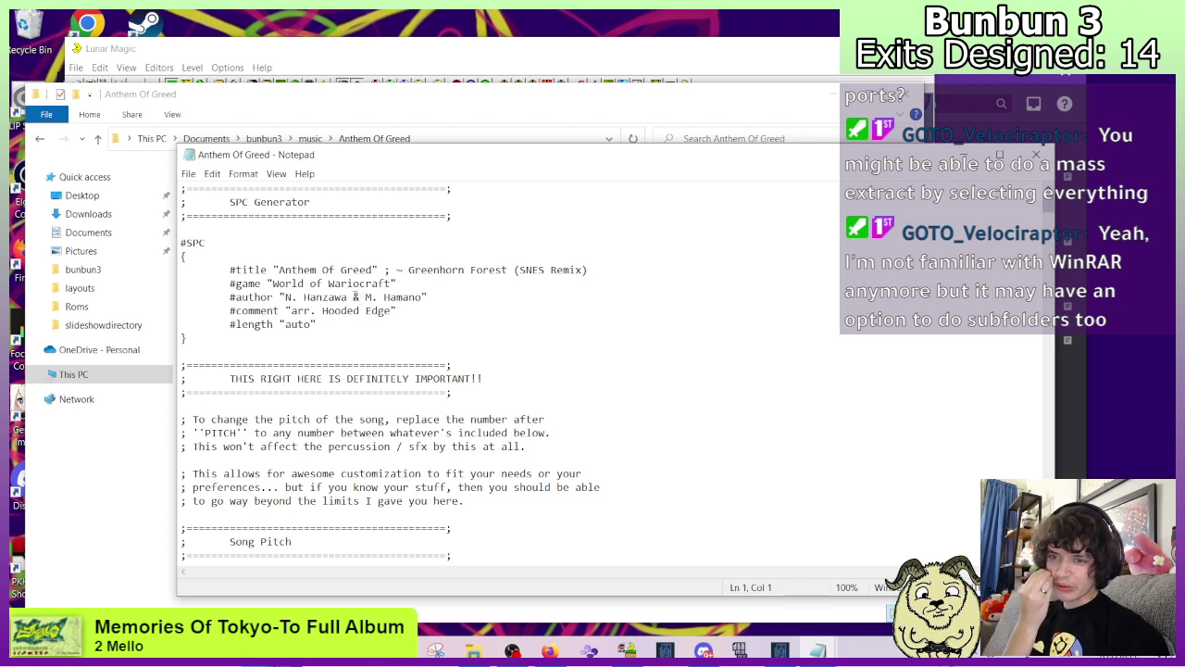
{"action": "left_click_drag", "start_coordinate": [220, 263], "coordinate": [367, 343]}
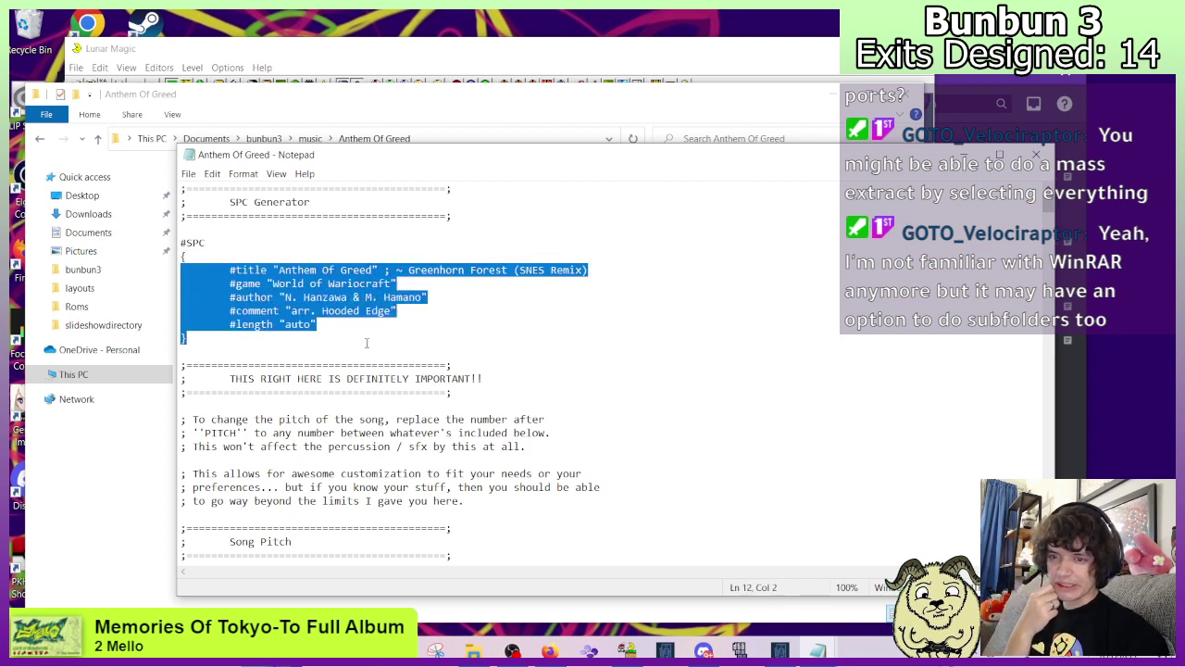
{"action": "scroll", "coordinate": [366, 343], "scroll_direction": "down", "scroll_amount": 6}
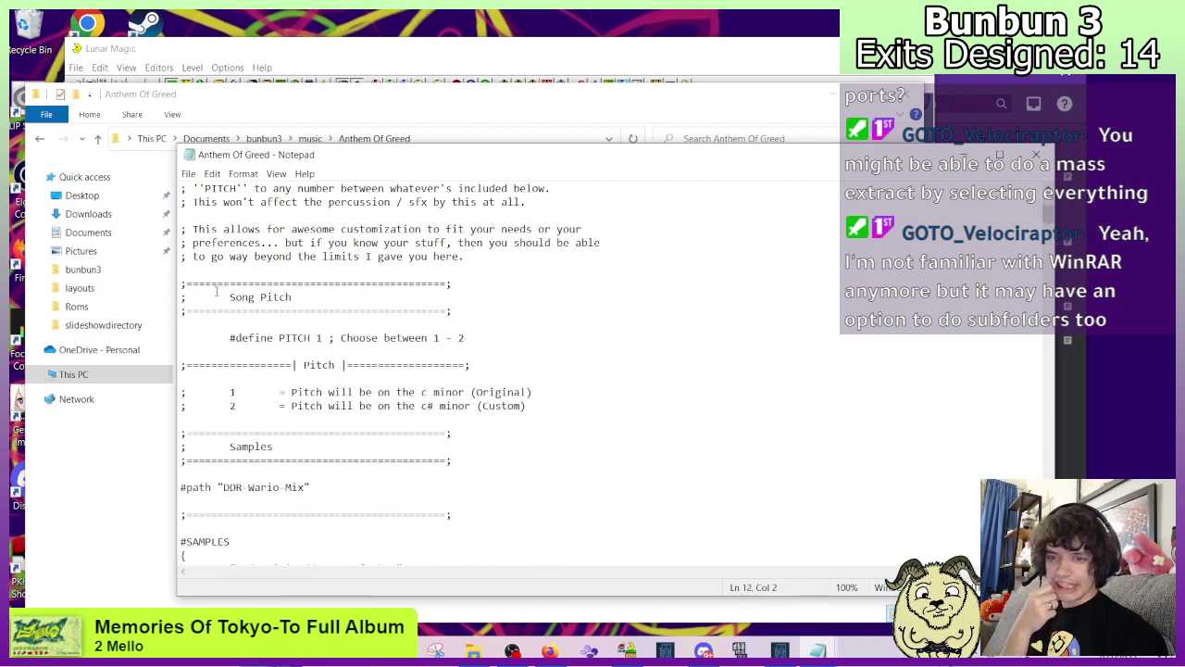
{"action": "left_click_drag", "start_coordinate": [234, 231], "coordinate": [381, 375]}
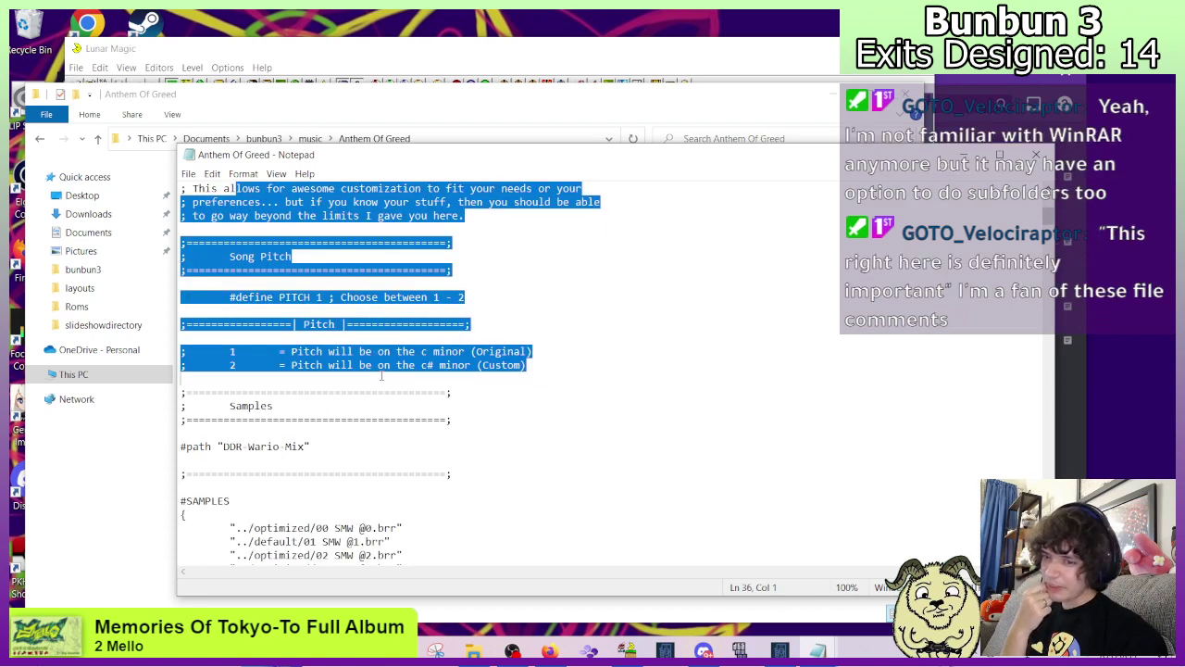
Review the song file's Song Pitch setting and its available options, and close the document.
{"action": "left_click", "coordinate": [374, 382]}
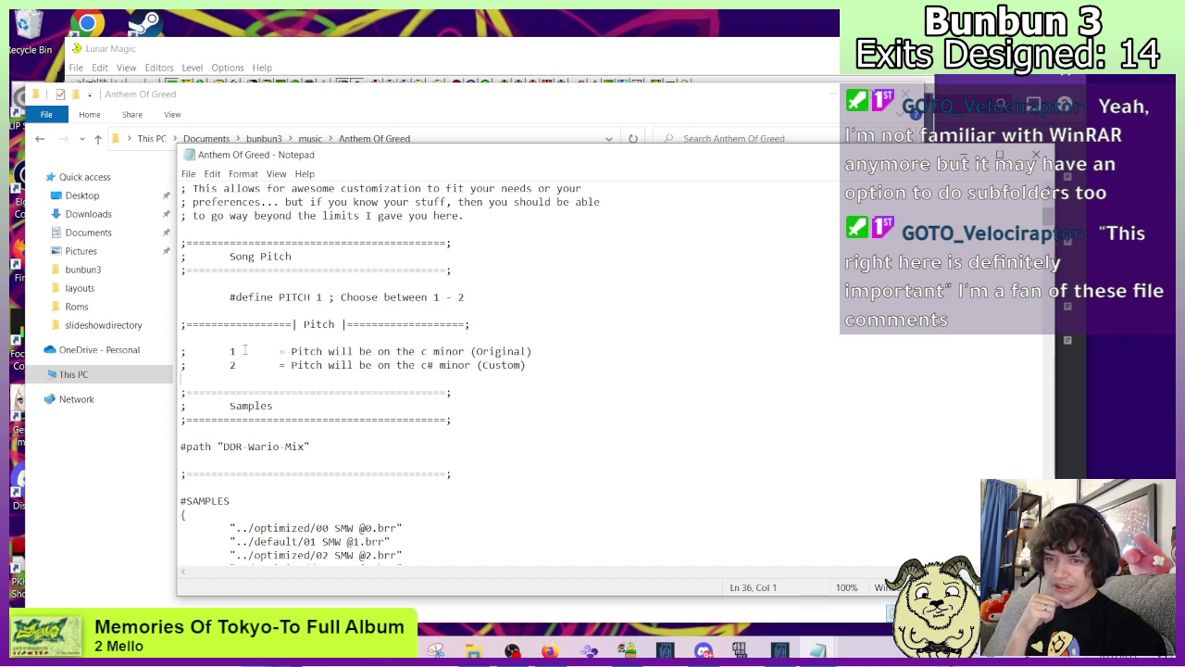
{"action": "scroll", "coordinate": [245, 349], "scroll_direction": "down", "scroll_amount": 2}
{"action": "scroll", "coordinate": [246, 349], "scroll_direction": "up", "scroll_amount": 2}
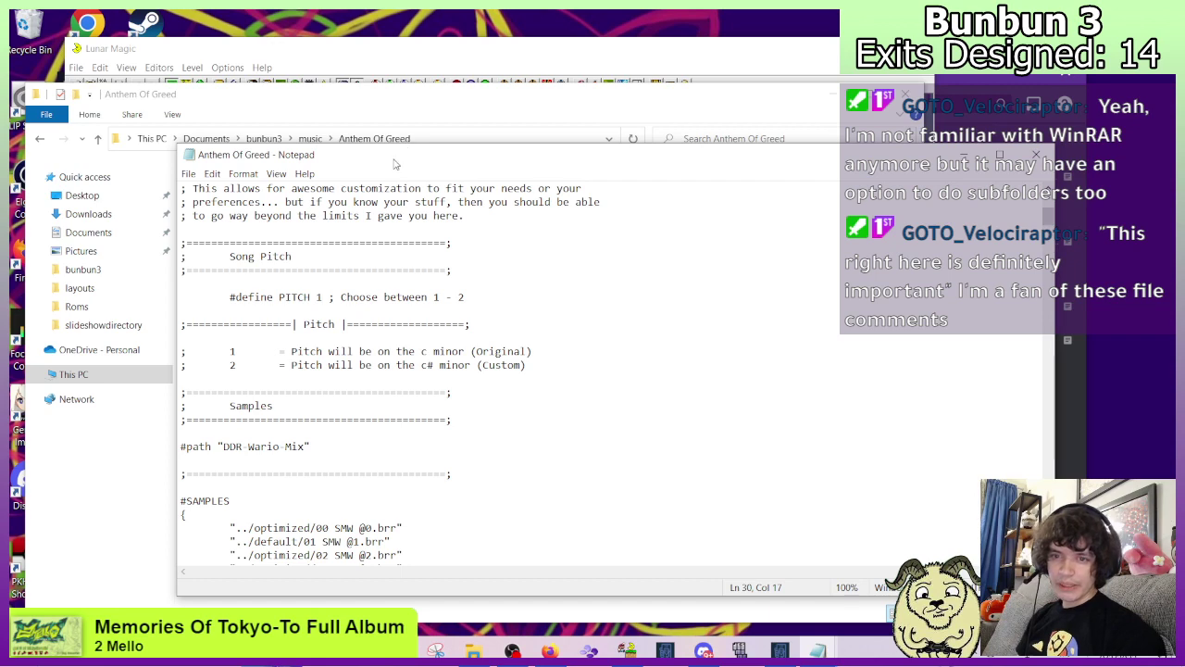
{"action": "left_click", "coordinate": [1036, 155]}
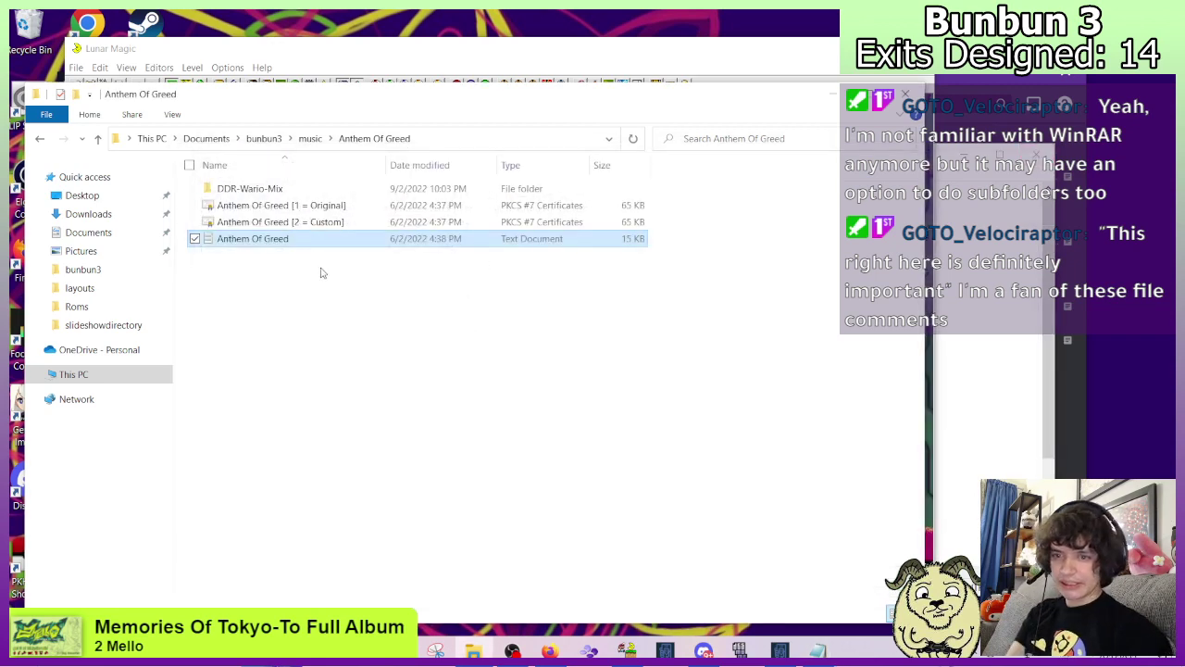
Duplicate the Anthem Of Greed text document and name the copy "Anthem Of Greed c#major".
{"action": "key", "text": "ctrl+c"}
{"action": "key", "text": "ctrl+v"}
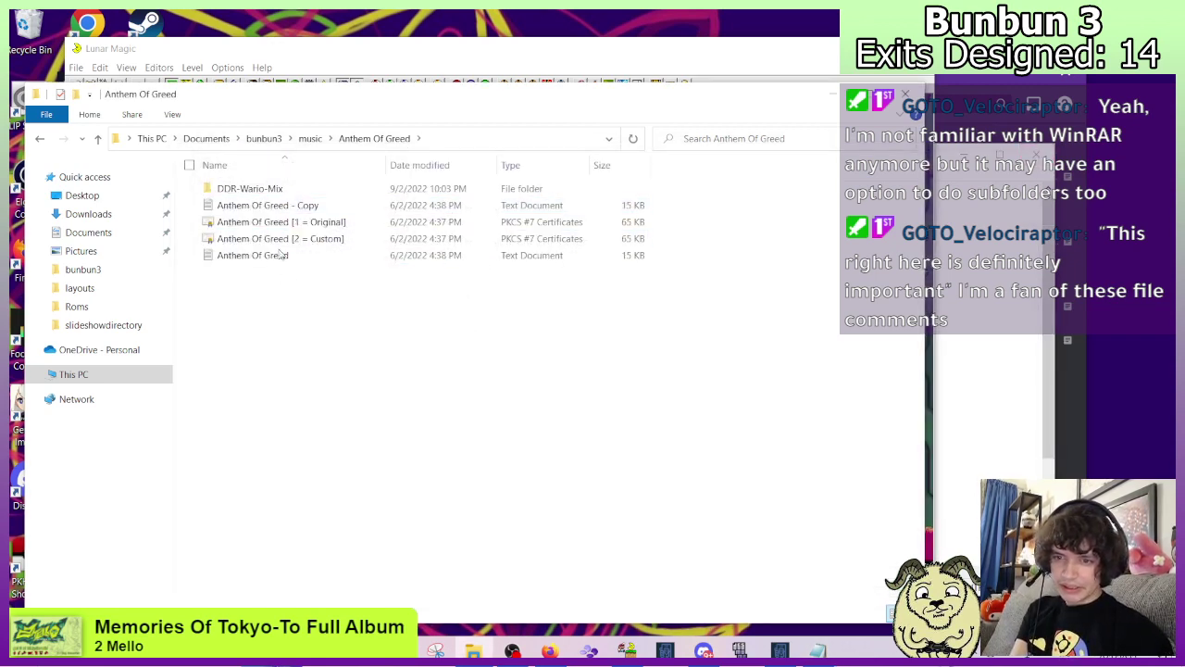
{"action": "right_click", "coordinate": [302, 206]}
{"action": "left_click", "coordinate": [154, 568]}
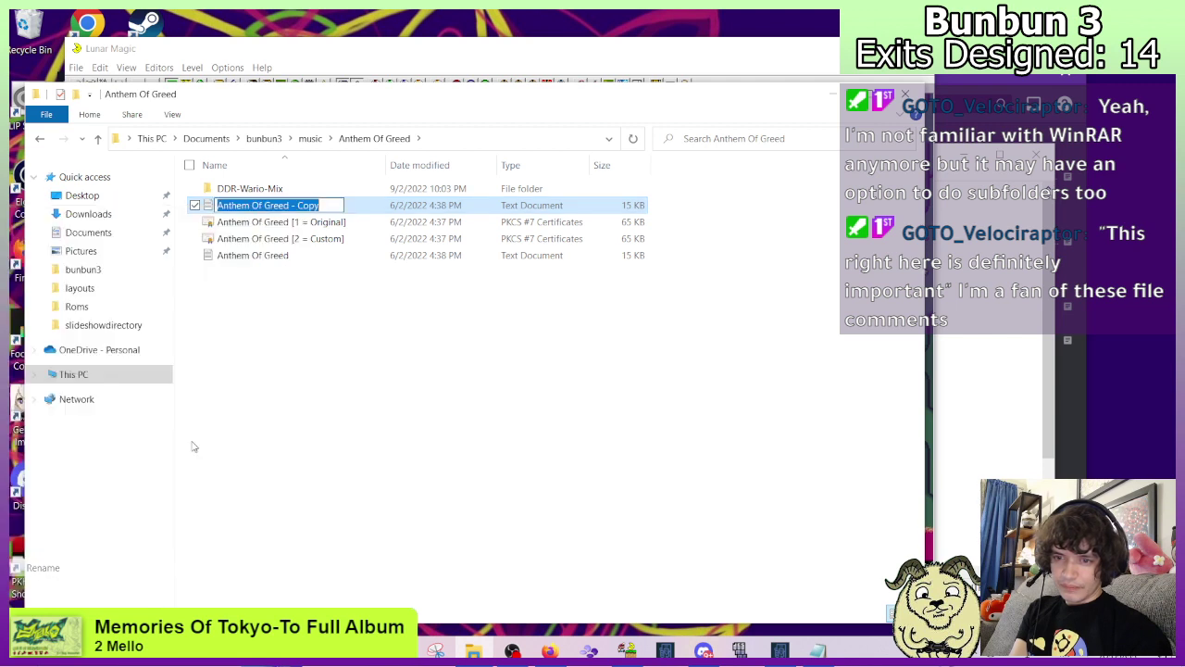
{"action": "left_click_drag", "start_coordinate": [292, 206], "coordinate": [504, 197]}
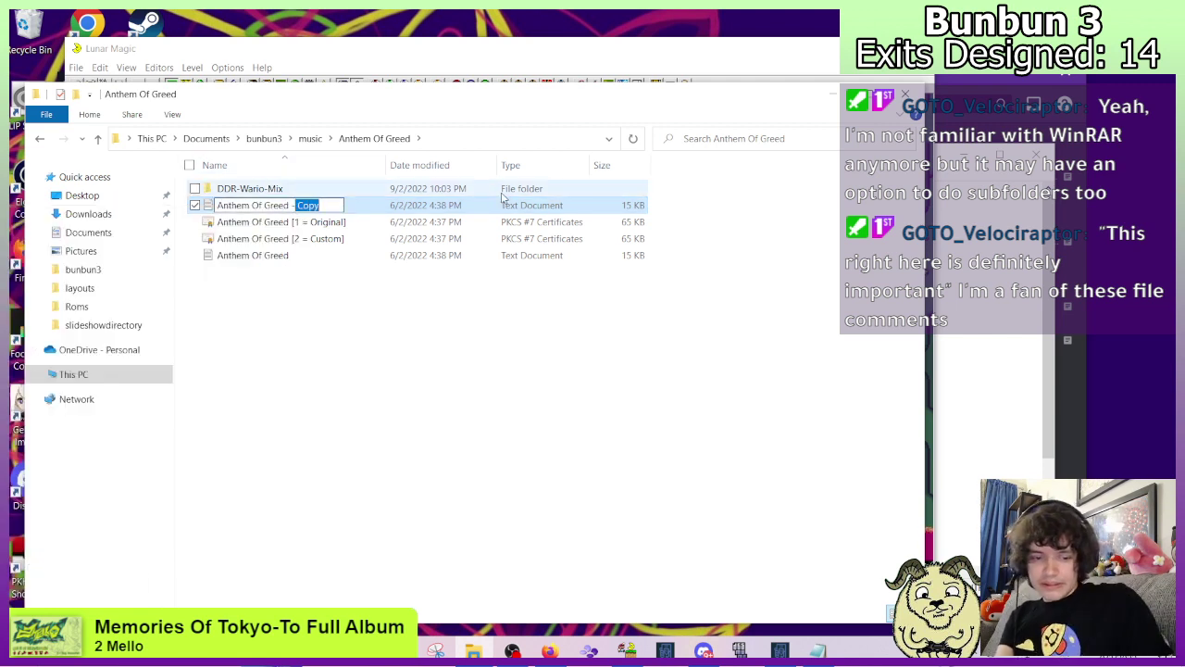
{"action": "key", "text": "BackSpace"}
{"action": "type", "text": "c#"}
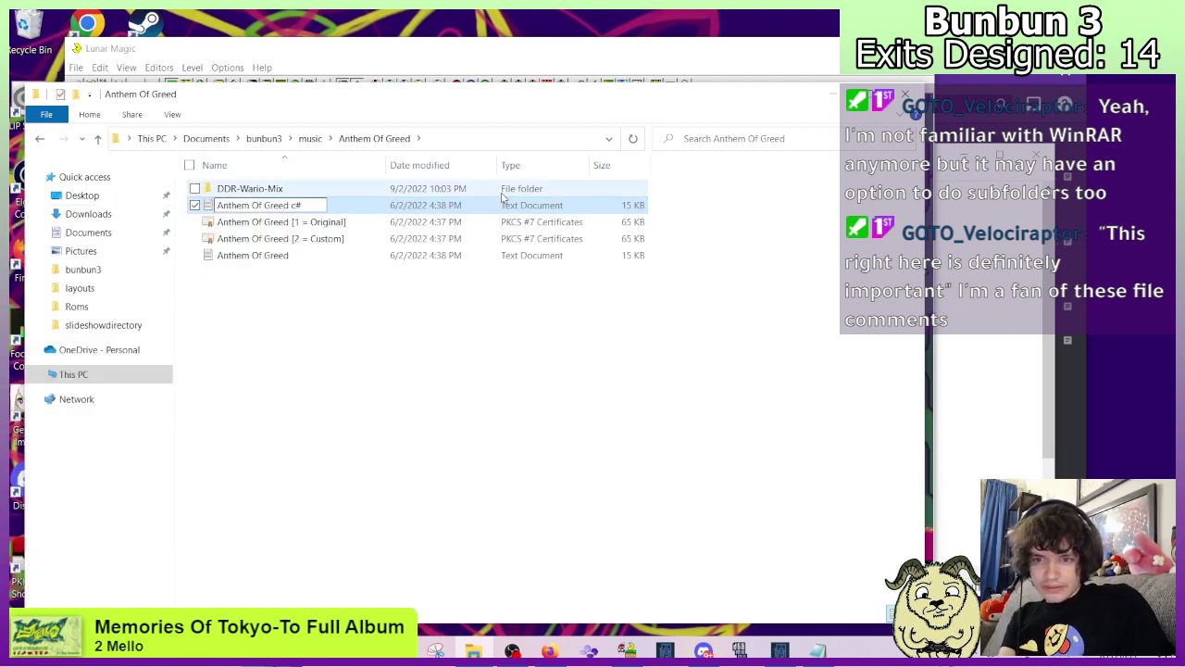
{"action": "type", "text": "major"}
{"action": "key", "text": "Return"}
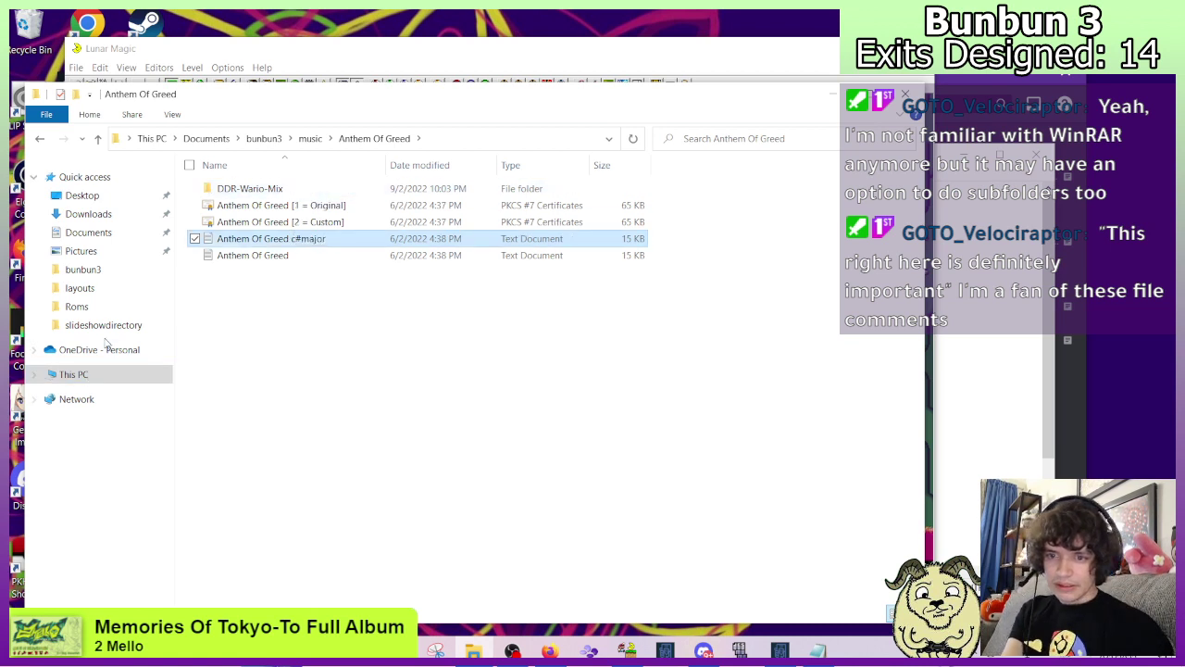
Rename the original Anthem Of Greed text document as "Anthem Of Greed c major".
{"action": "right_click", "coordinate": [236, 257]}
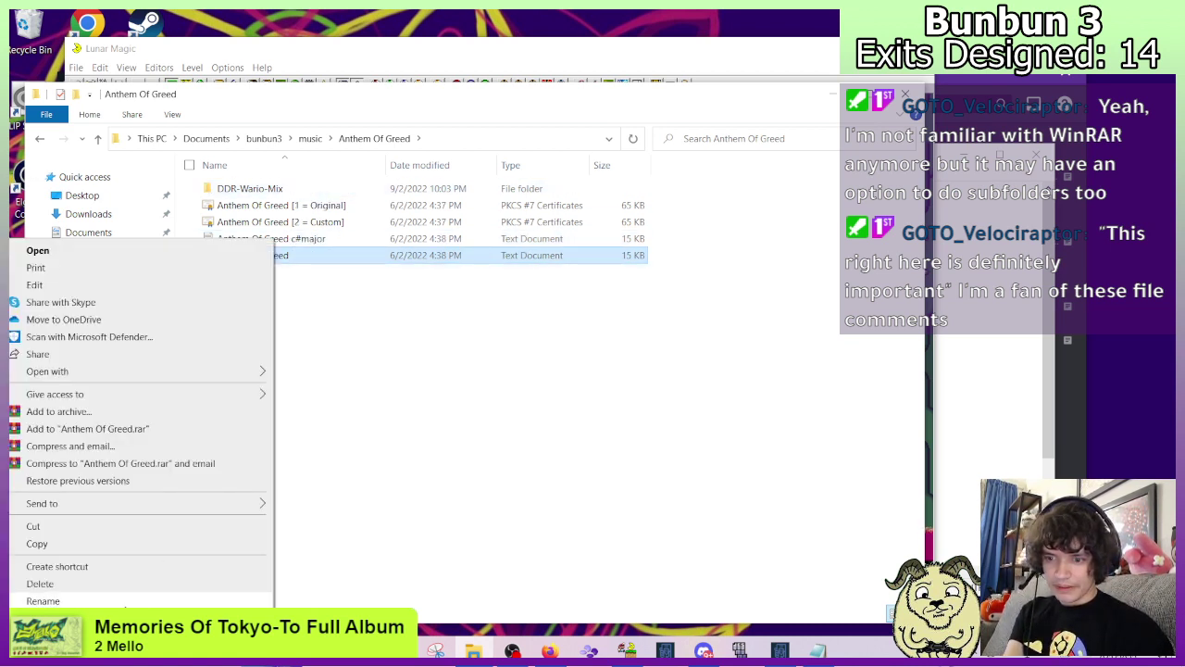
{"action": "key", "text": "m"}
{"action": "key", "text": "End"}
{"action": "type", "text": "c"}
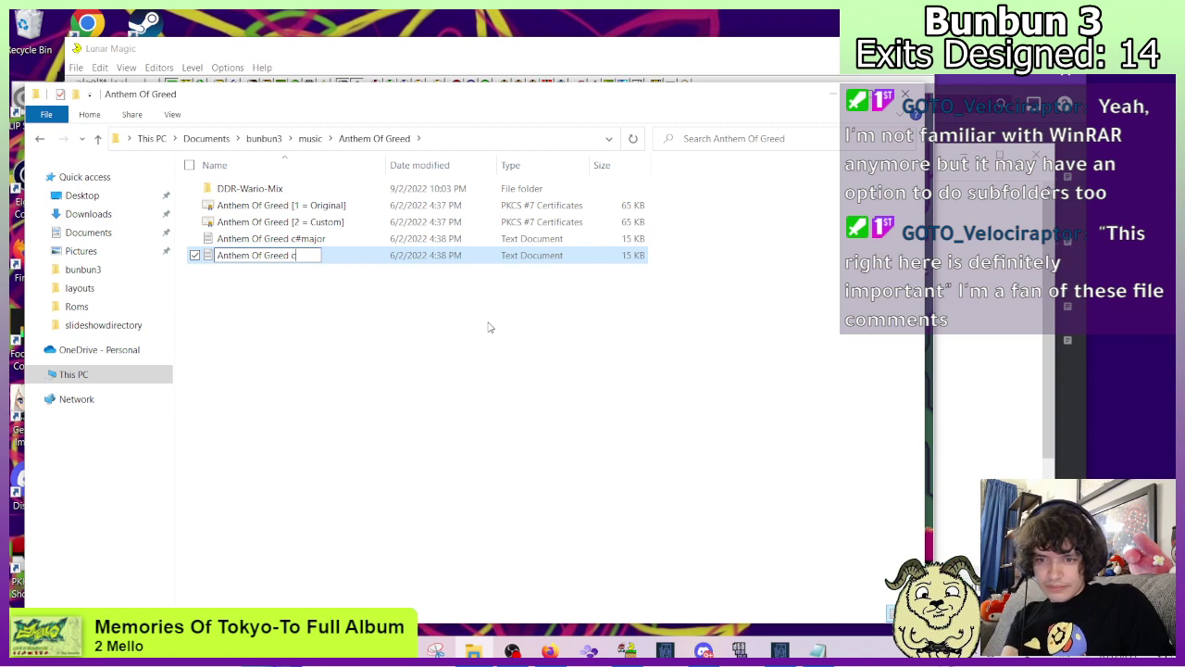
{"action": "type", "text": " major"}
{"action": "key", "text": "Return"}
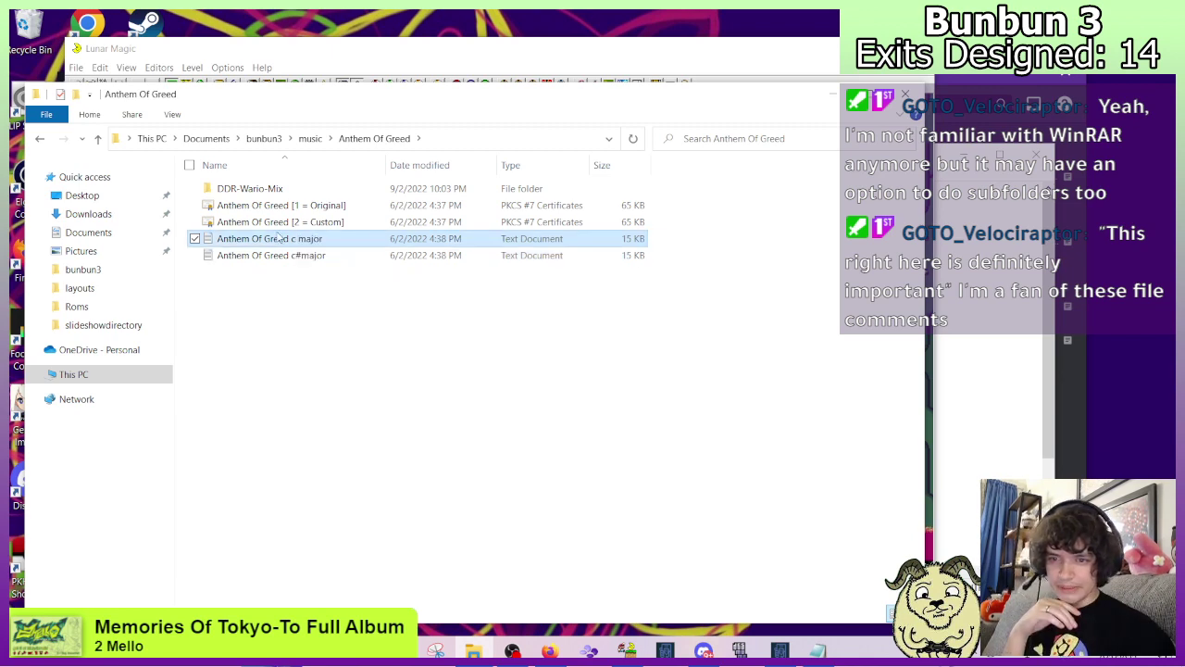
Check the pitch notes inside the c major text document, and rename that file as "Anthem Of Greed c minor".
{"action": "double_click", "coordinate": [279, 239]}
{"action": "scroll", "coordinate": [287, 407], "scroll_direction": "down", "scroll_amount": 3}
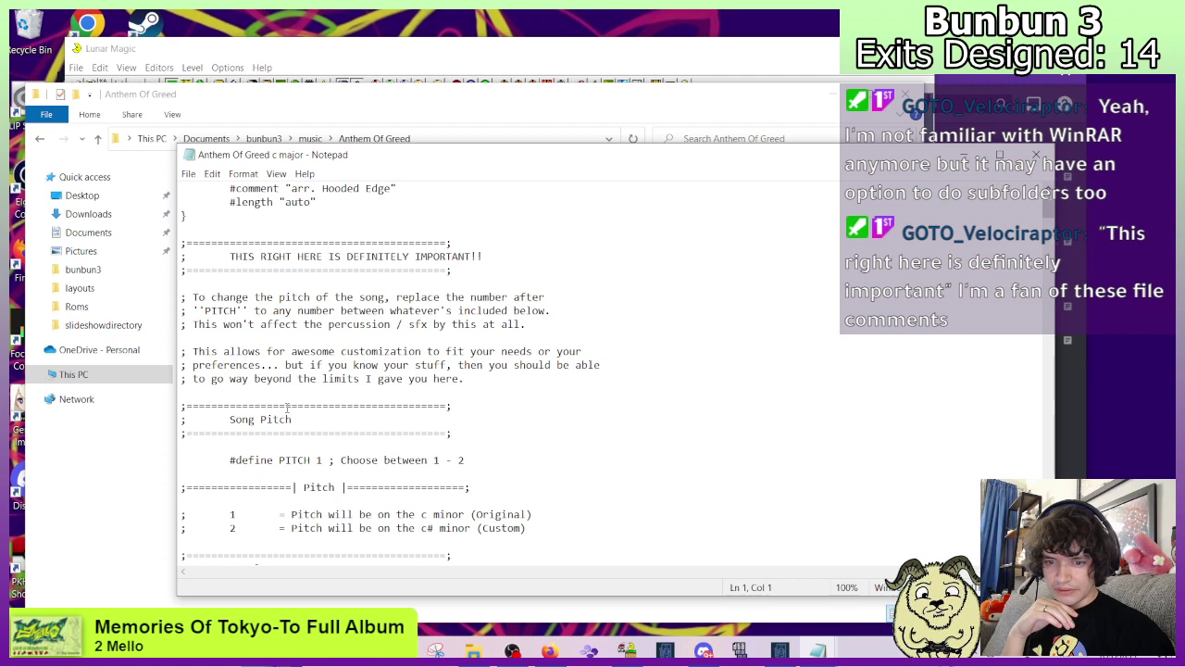
{"action": "left_click", "coordinate": [1037, 155]}
{"action": "right_click", "coordinate": [279, 244]}
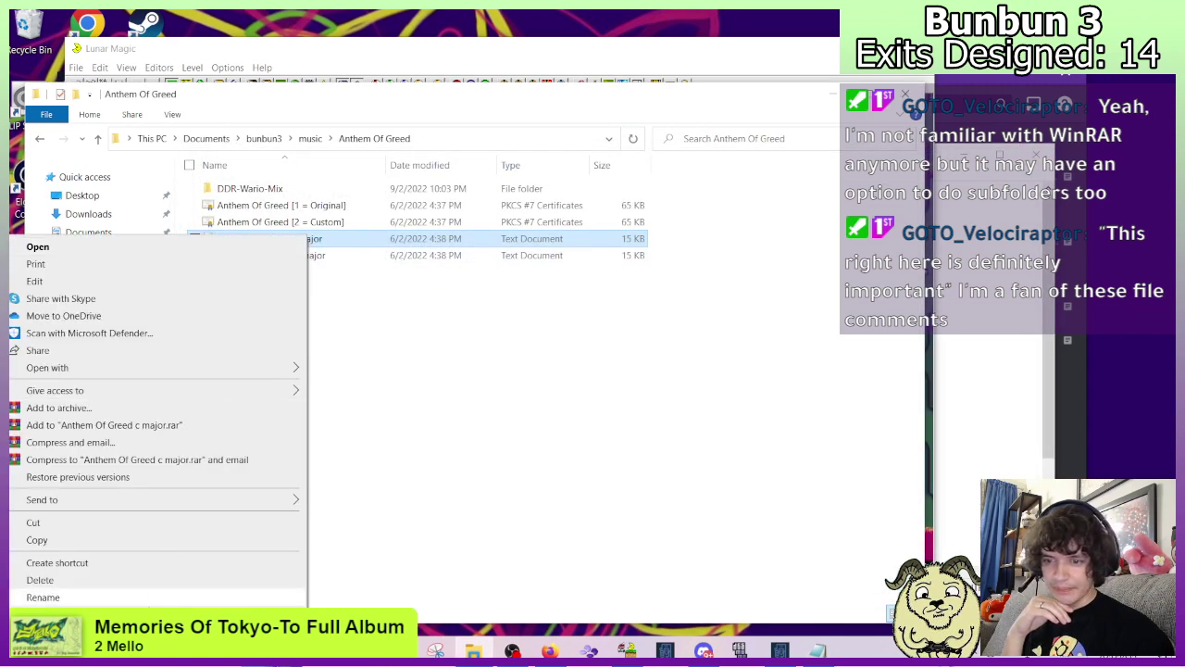
{"action": "key", "text": "m"}
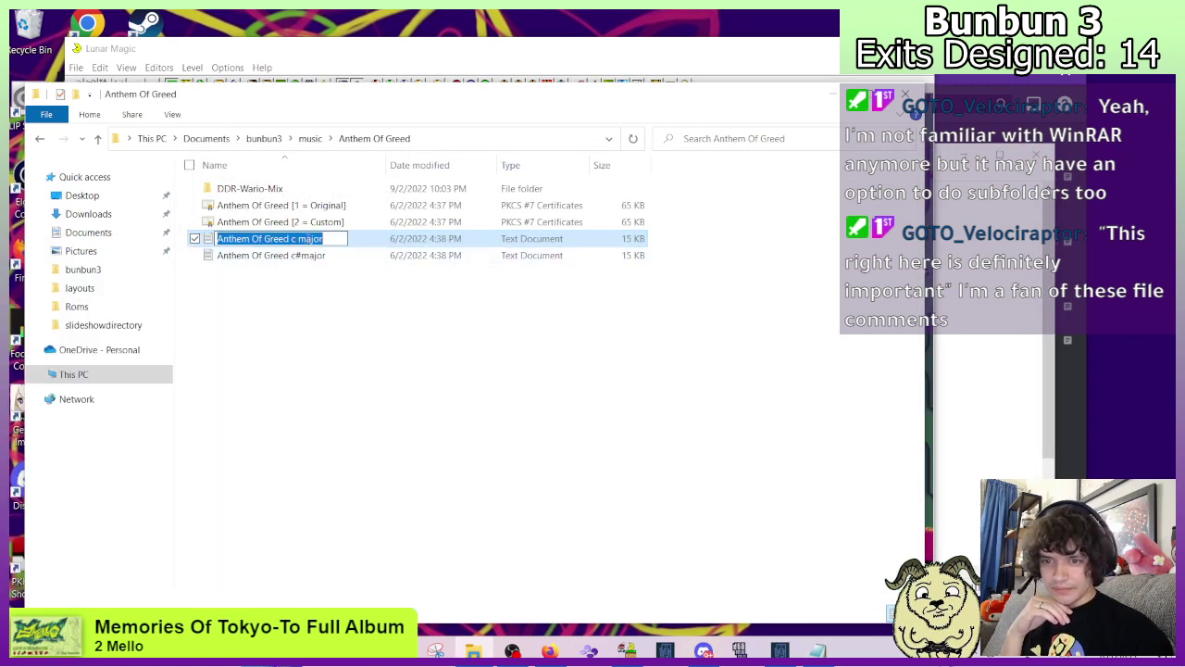
{"action": "double_click", "coordinate": [311, 239]}
{"action": "type", "text": "minor"}
{"action": "key", "text": "Return"}
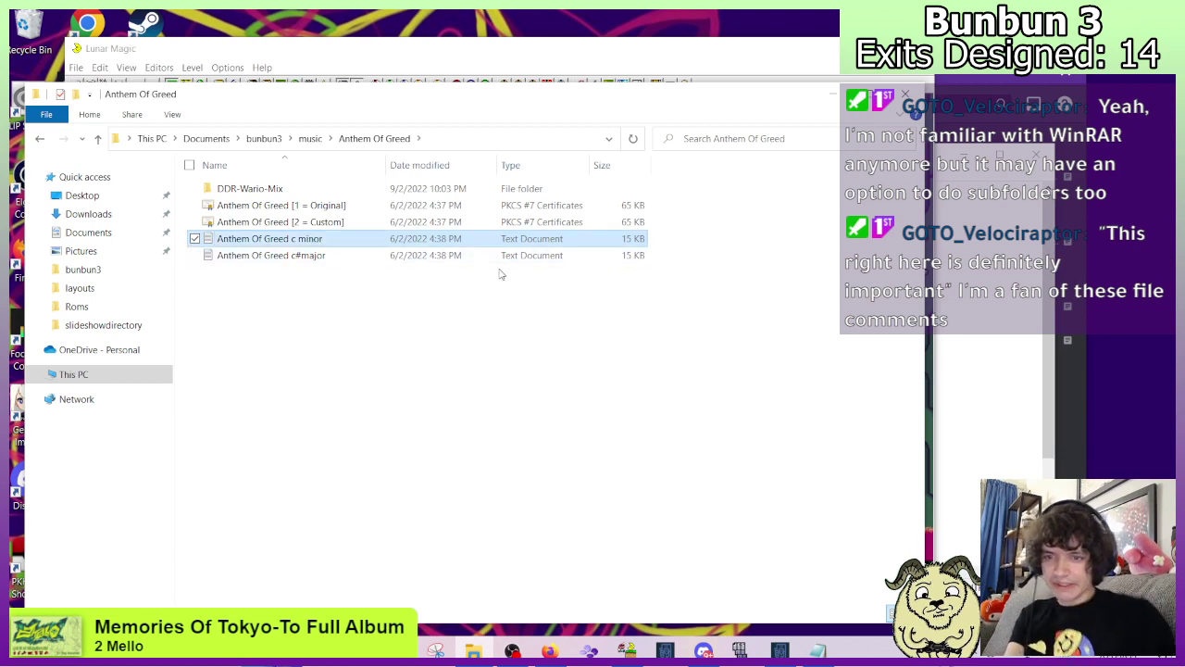
Rename the c#major text document as "Anthem Of Greed c#minor".
{"action": "right_click", "coordinate": [327, 256]}
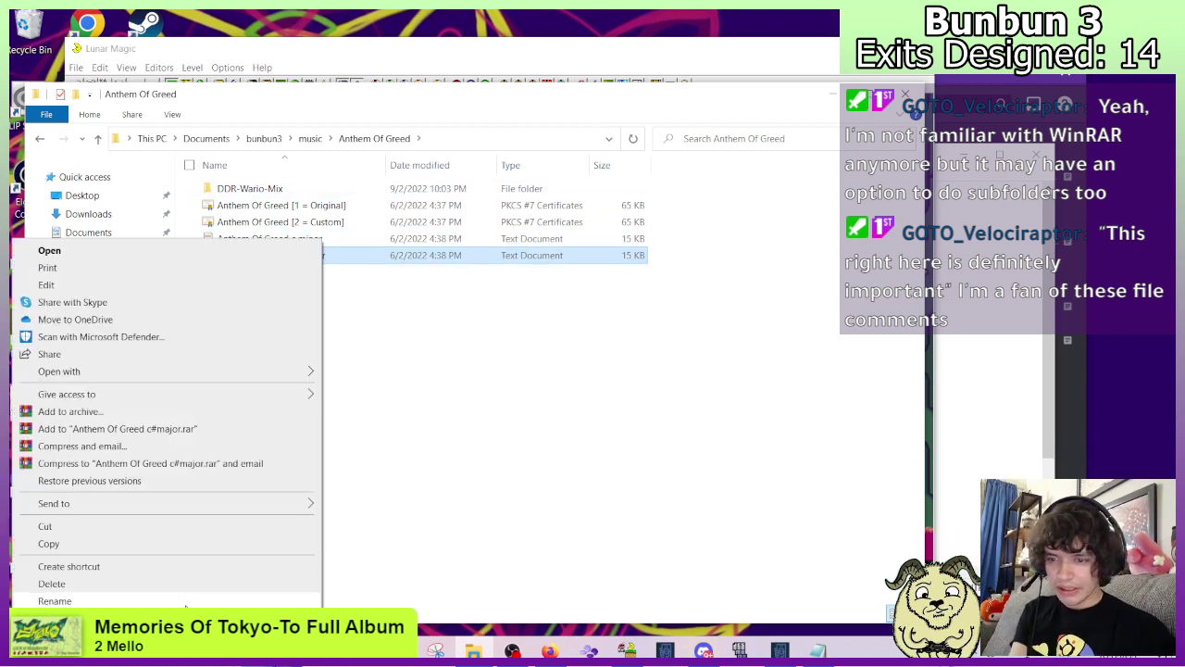
{"action": "left_click", "coordinate": [185, 602]}
{"action": "left_click_drag", "start_coordinate": [312, 255], "coordinate": [364, 288]}
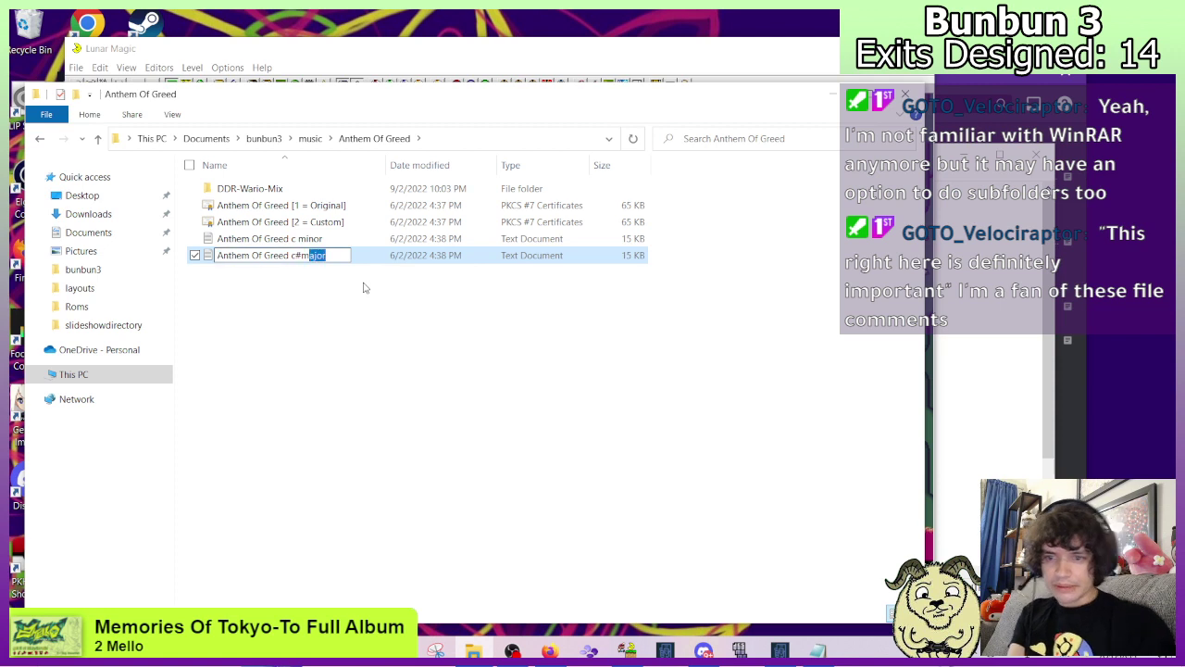
{"action": "type", "text": "inor"}
{"action": "key", "text": "Return"}
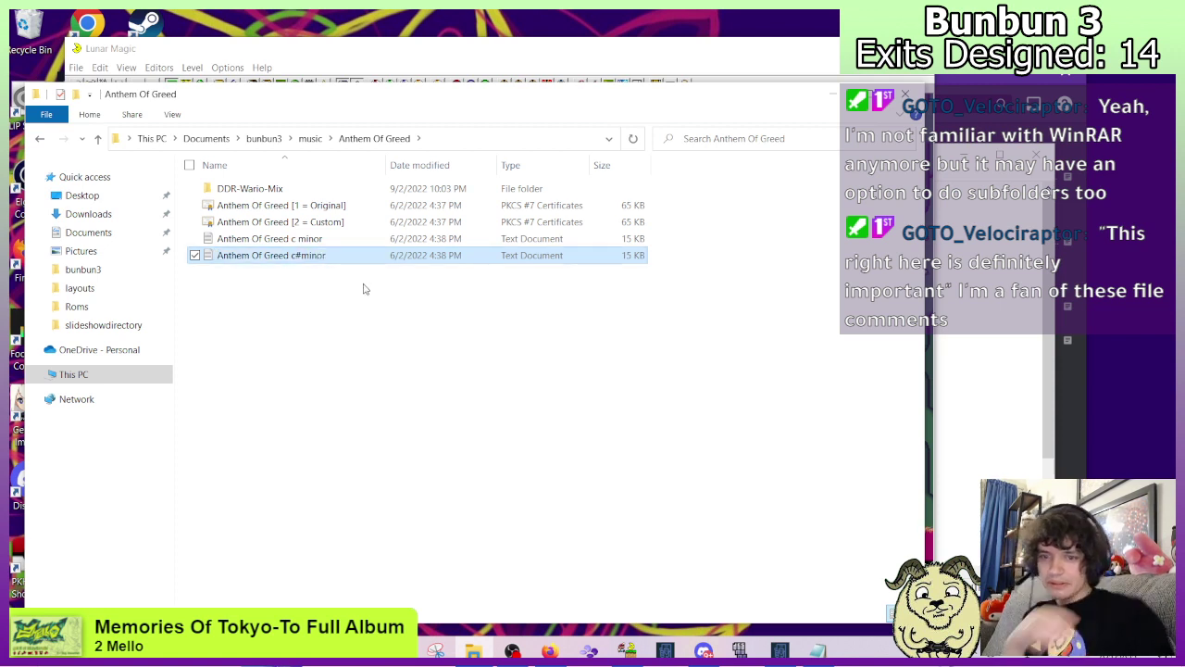
{"action": "left_click", "coordinate": [266, 404]}
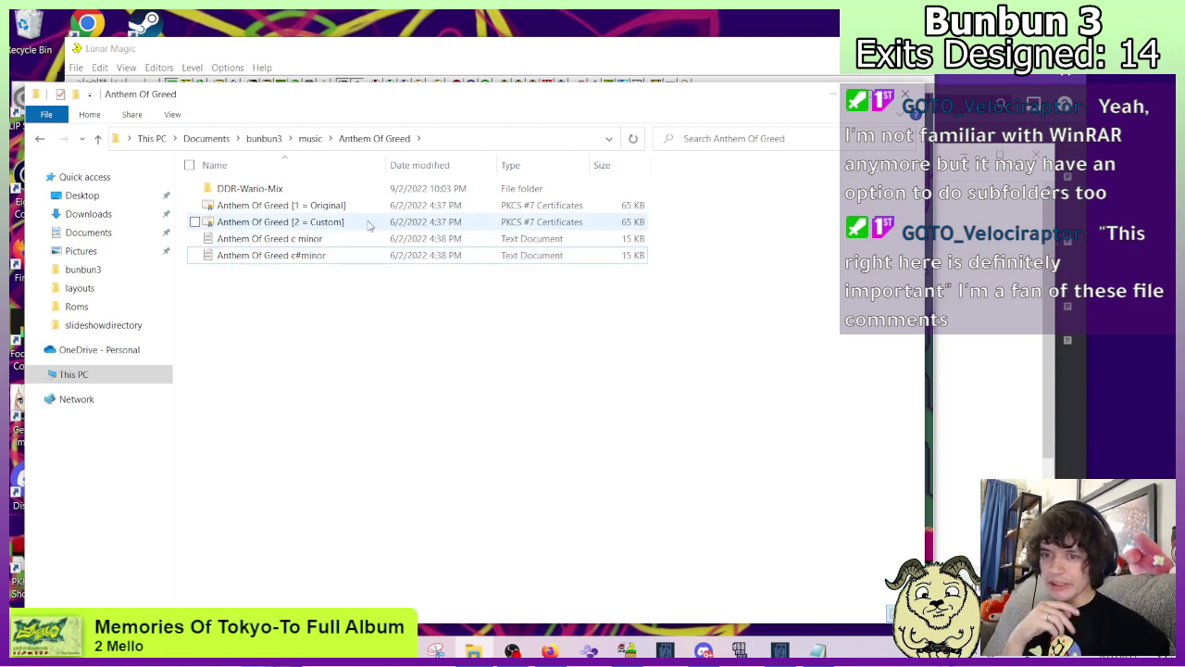
Check the PITCH value in the c minor file, and set PITCH to 2 in the c#minor file and save it.
{"action": "double_click", "coordinate": [320, 240]}
{"action": "scroll", "coordinate": [240, 501], "scroll_direction": "down", "scroll_amount": 3}
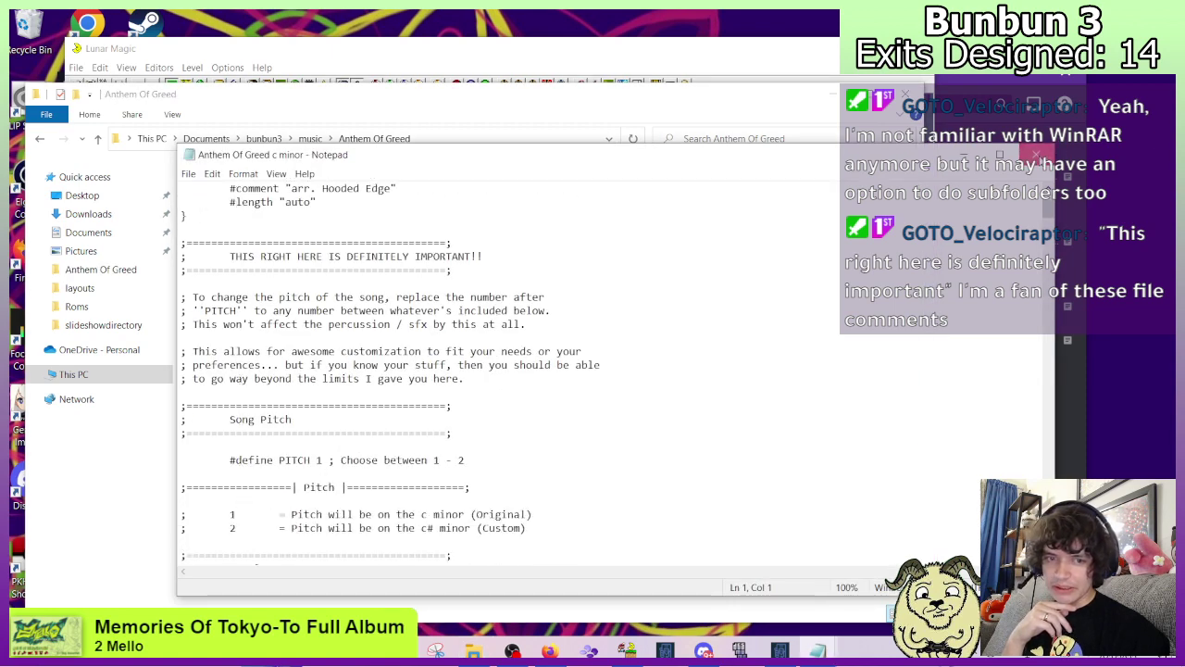
{"action": "key", "text": "alt+F4"}
{"action": "double_click", "coordinate": [261, 256]}
{"action": "scroll", "coordinate": [358, 460], "scroll_direction": "down", "scroll_amount": 3}
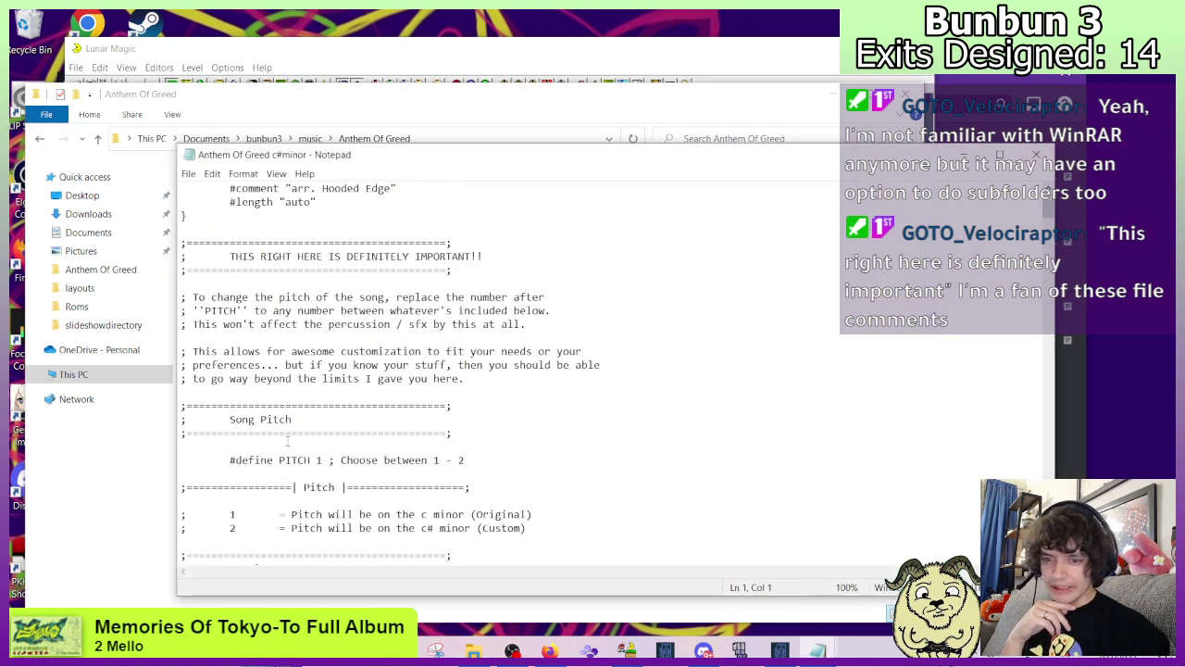
{"action": "left_click", "coordinate": [322, 461]}
{"action": "key", "text": "BackSpace"}
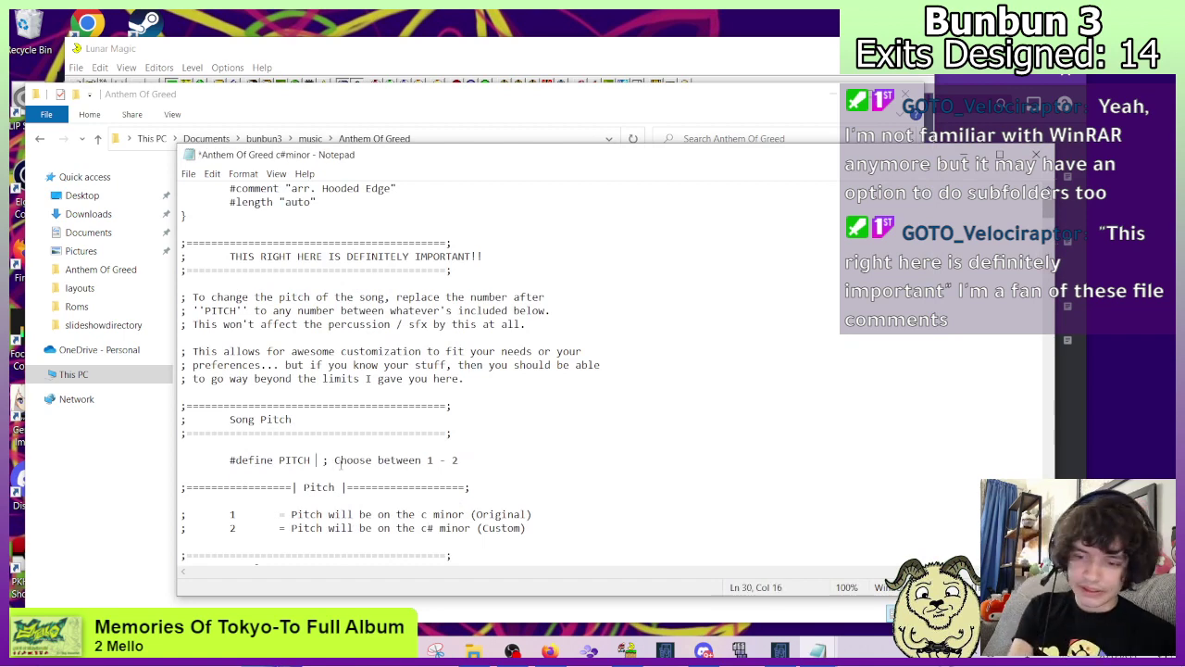
{"action": "type", "text": "2"}
{"action": "key", "text": "ctrl+s"}
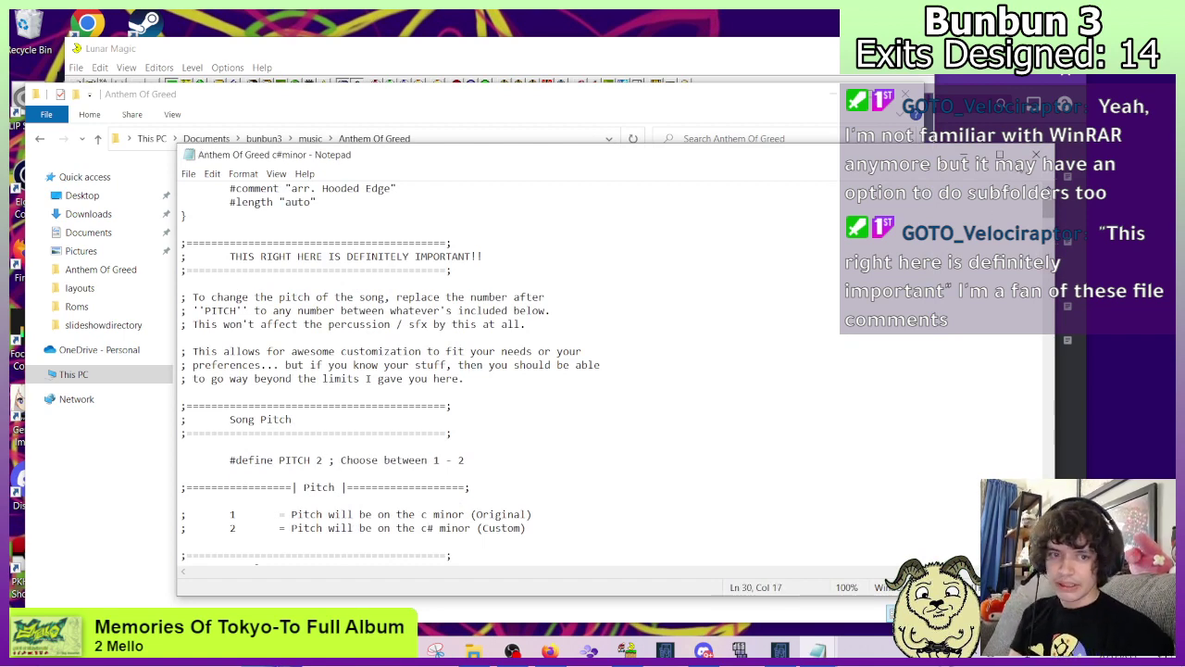
{"action": "left_click", "coordinate": [1036, 155]}
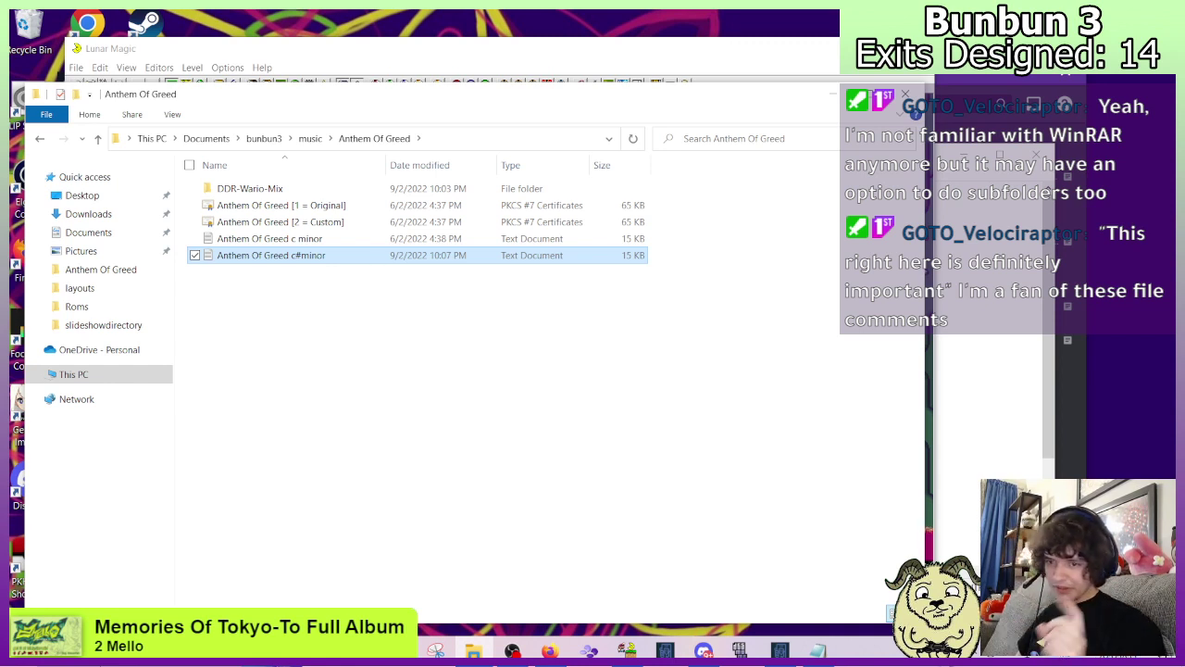
Move the c minor and c#minor text documents into the music folder inside AddmusicK_1.0.8.
{"action": "left_click_drag", "start_coordinate": [288, 296], "coordinate": [267, 244]}
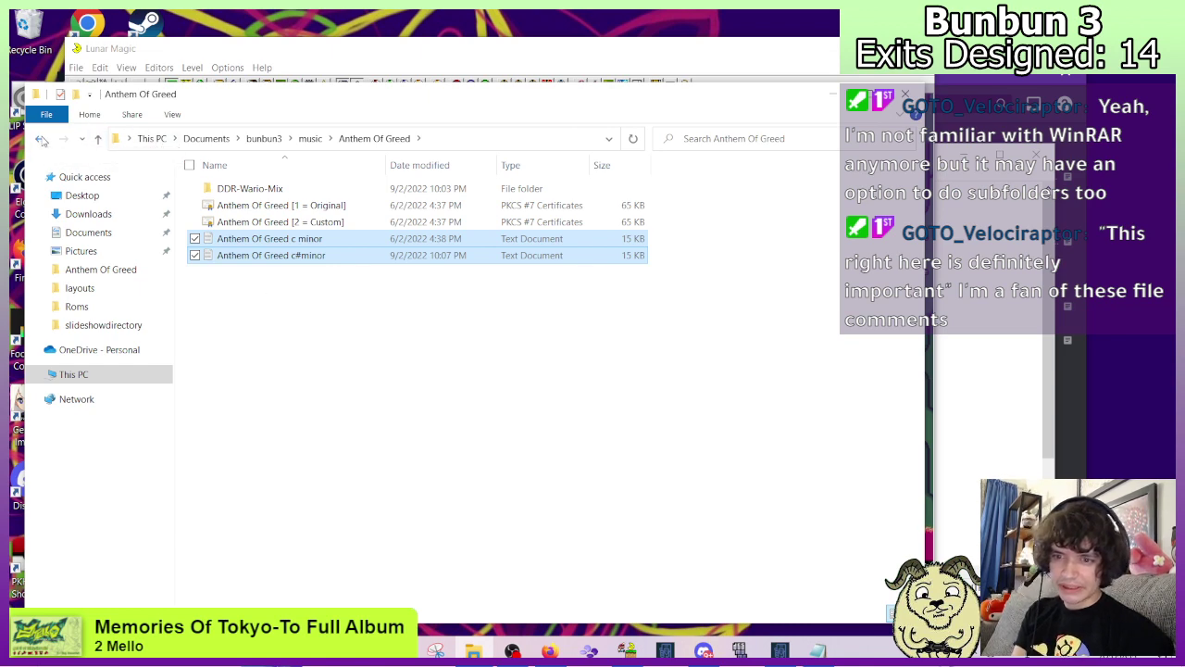
{"action": "left_click", "coordinate": [40, 139]}
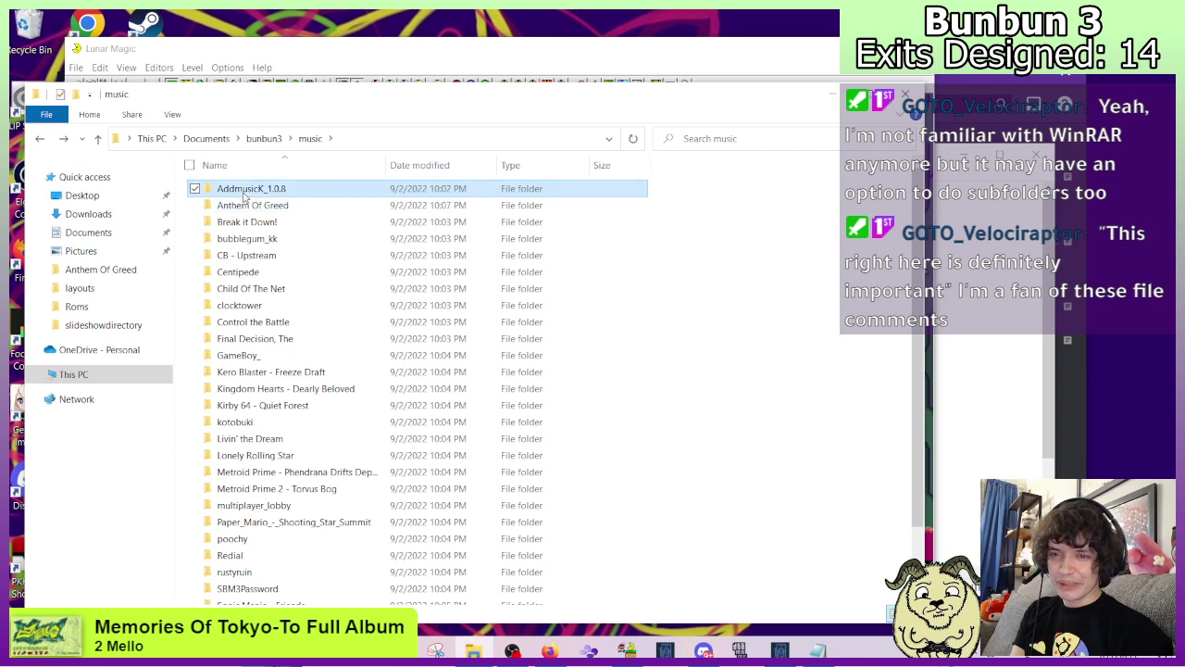
{"action": "double_click", "coordinate": [246, 190]}
{"action": "double_click", "coordinate": [246, 190]}
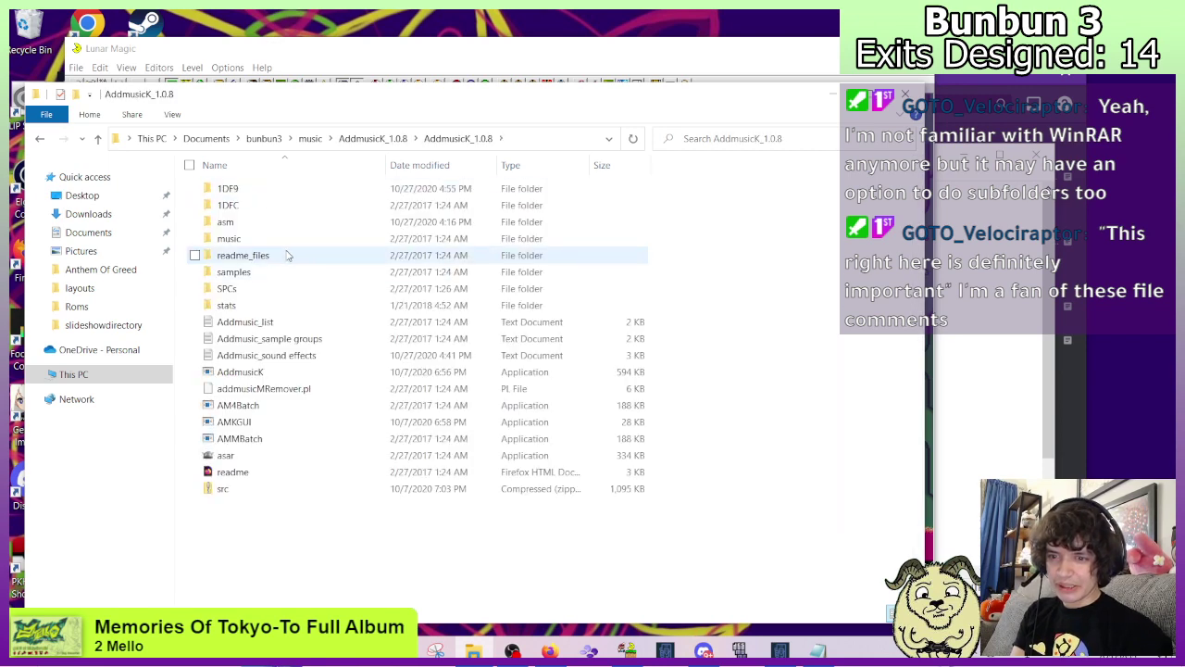
{"action": "double_click", "coordinate": [232, 239]}
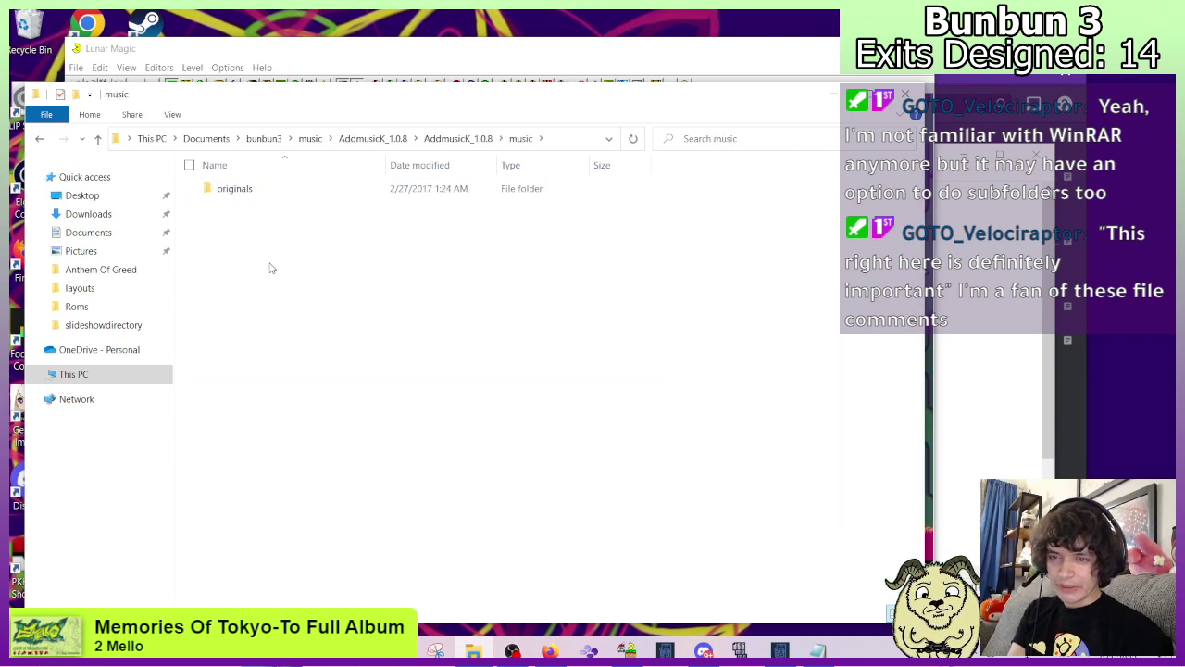
{"action": "key", "text": "ctrl+v"}
{"action": "left_click", "coordinate": [398, 366]}
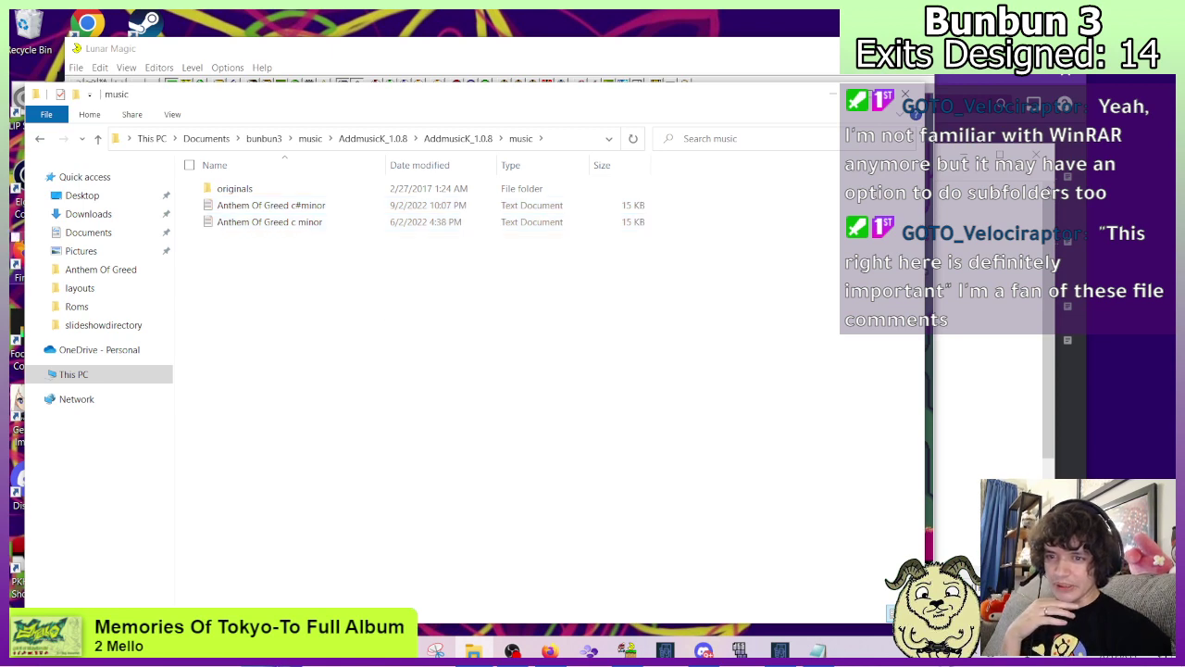
Look into the DDR-Wario-Mix folder inside Anthem Of Greed, and return to the bunbun3 music folder.
{"action": "left_click", "coordinate": [40, 146]}
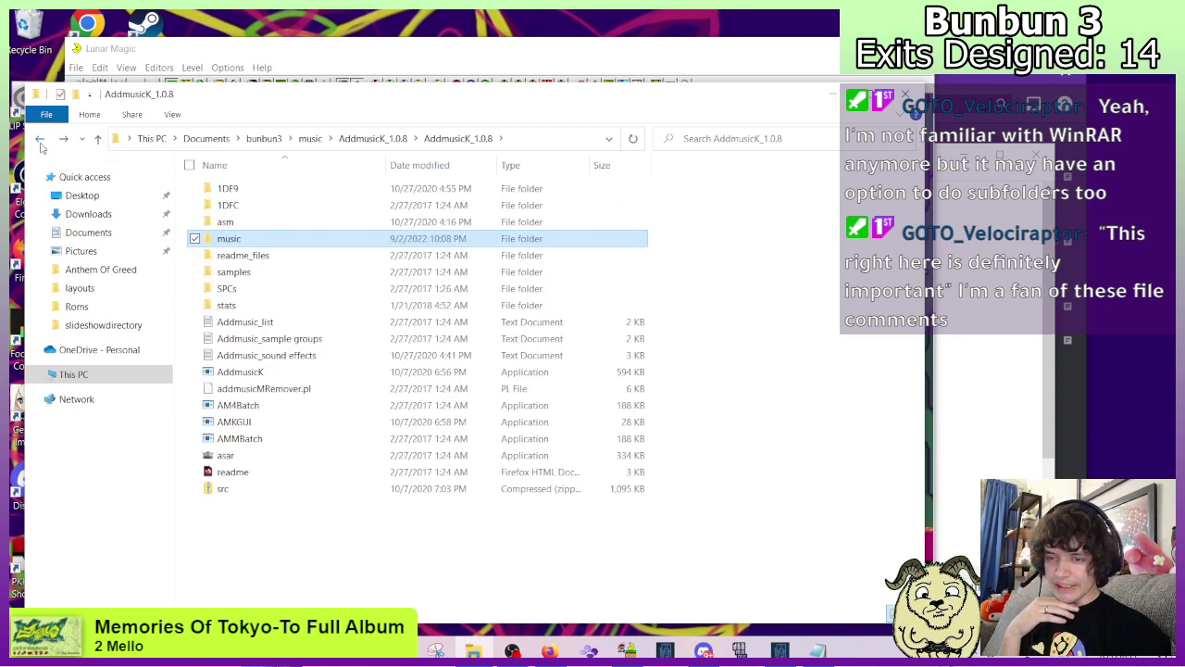
{"action": "left_click", "coordinate": [41, 146]}
{"action": "left_click", "coordinate": [40, 146]}
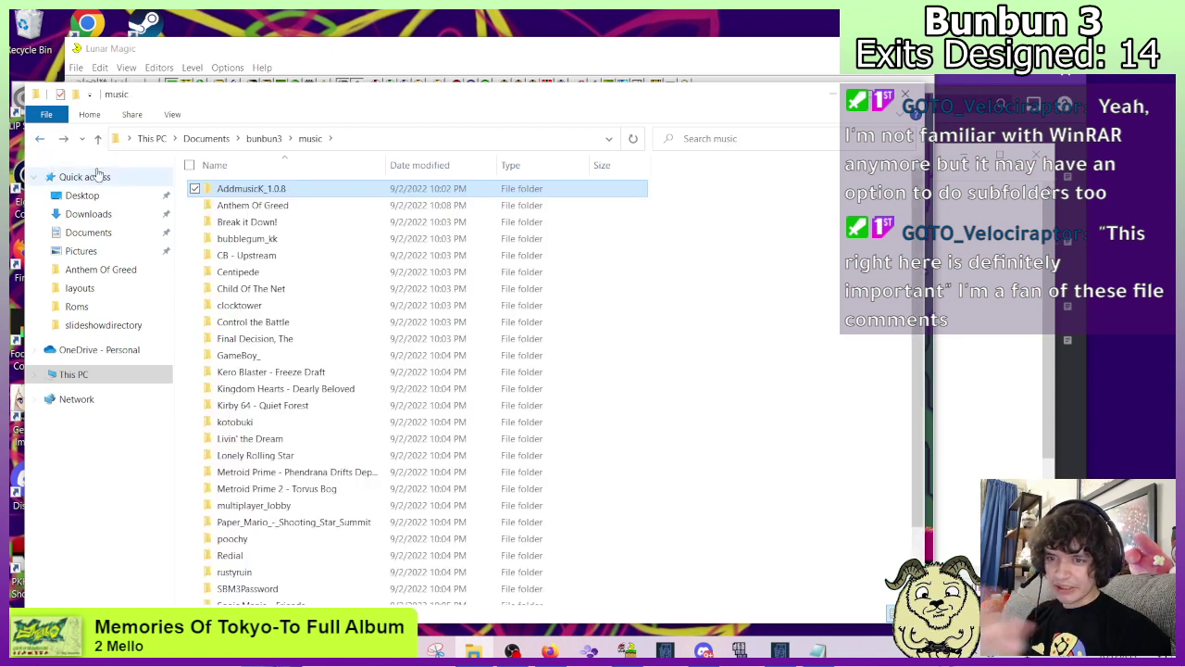
{"action": "double_click", "coordinate": [246, 204]}
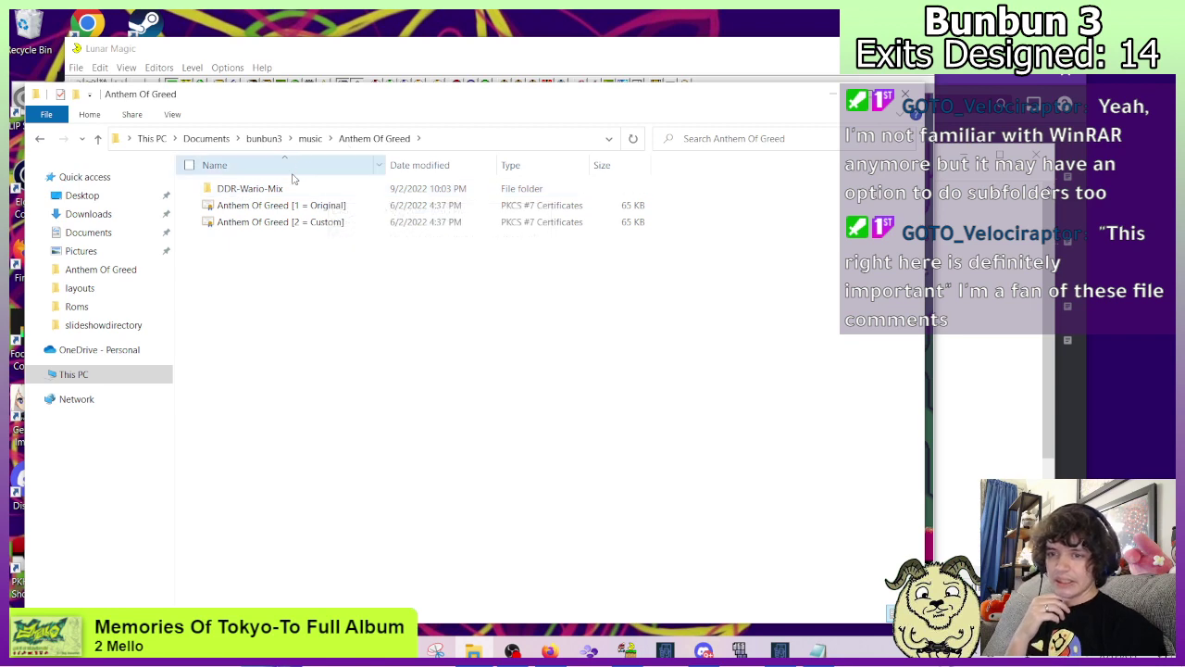
{"action": "double_click", "coordinate": [249, 190]}
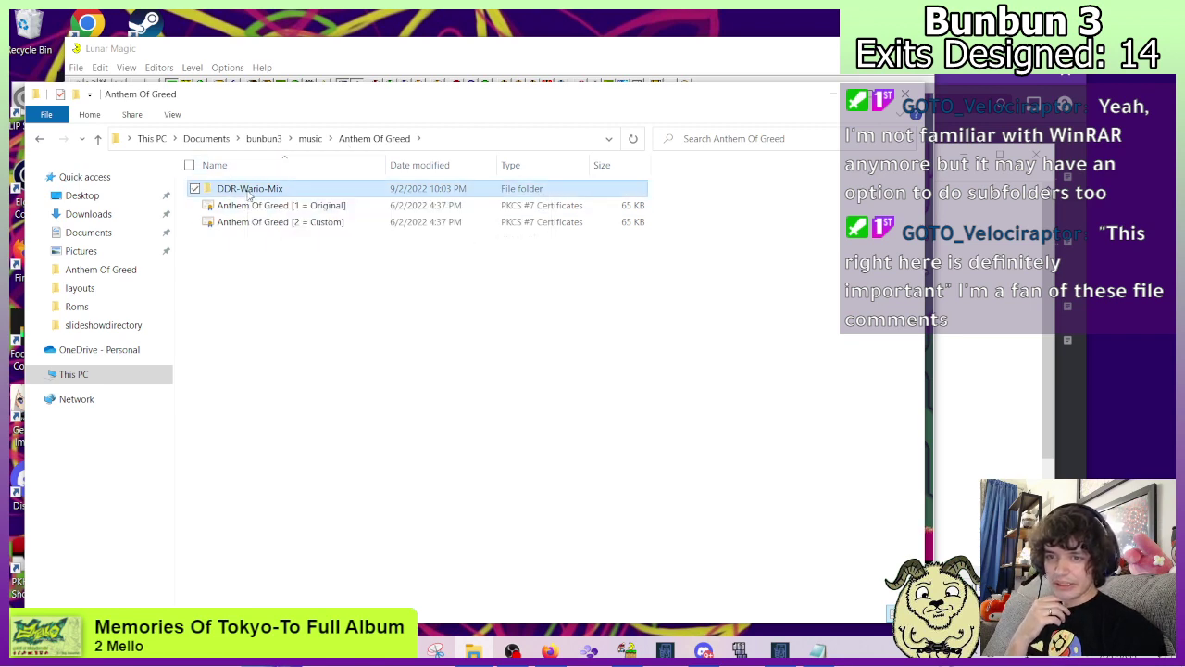
{"action": "left_click", "coordinate": [40, 139]}
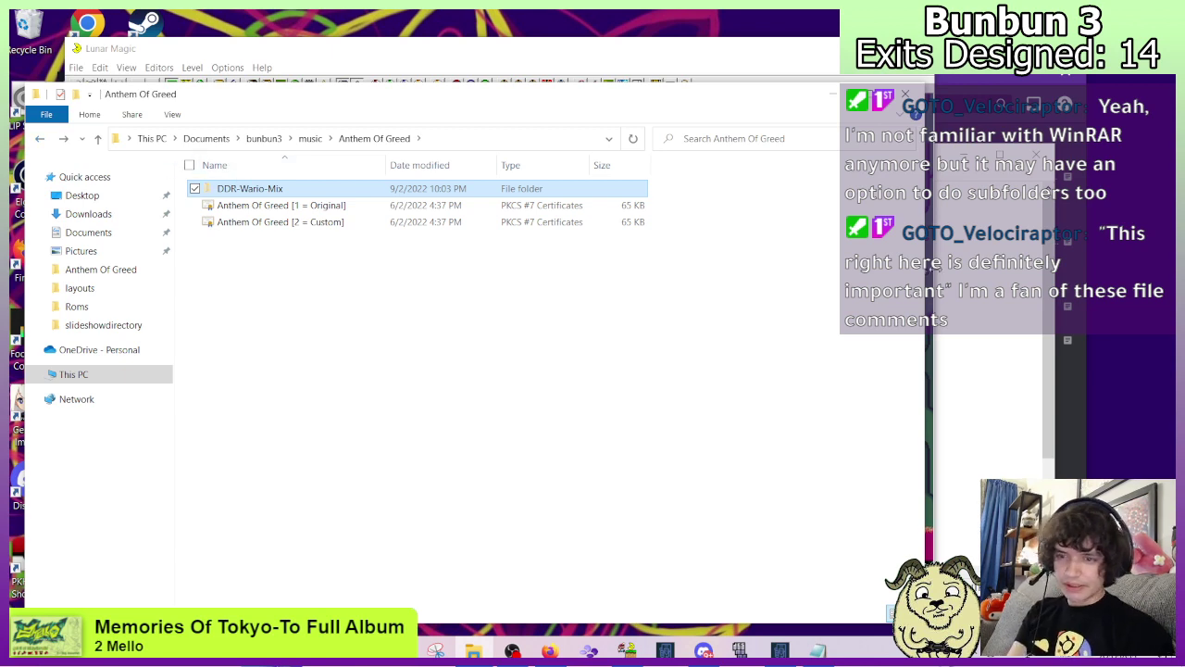
{"action": "left_click", "coordinate": [39, 139]}
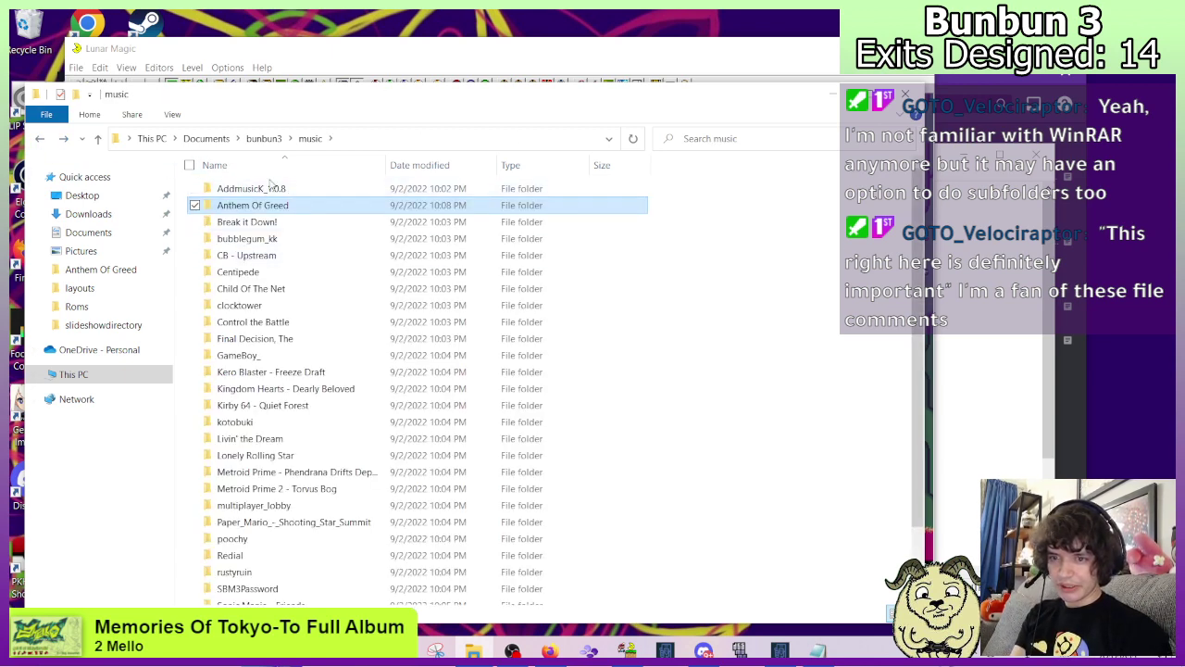
Paste the DDR-Wario-Mix folder into the samples folder inside AddmusicK_1.0.8.
{"action": "double_click", "coordinate": [245, 189]}
{"action": "double_click", "coordinate": [243, 193]}
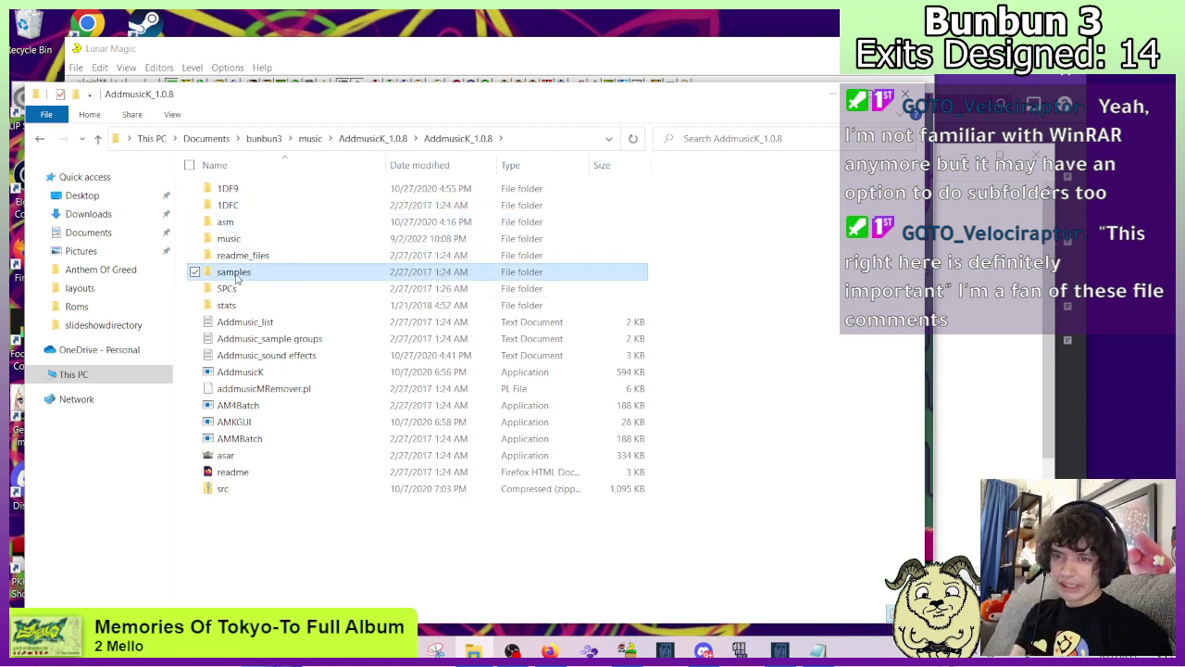
{"action": "double_click", "coordinate": [237, 273]}
{"action": "key", "text": "ctrl+v"}
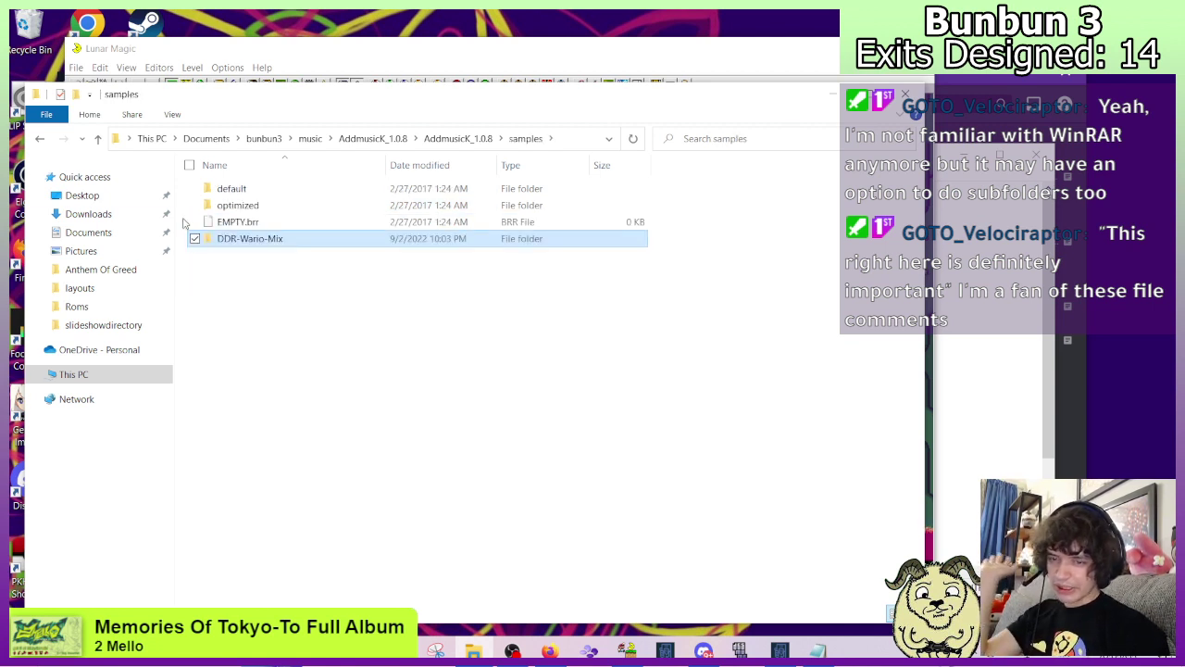
Open the Addmusic_list text document from AddmusicK_1.0.8 and place it beside the file window showing AddmusicK's music folder.
{"action": "left_click", "coordinate": [40, 138]}
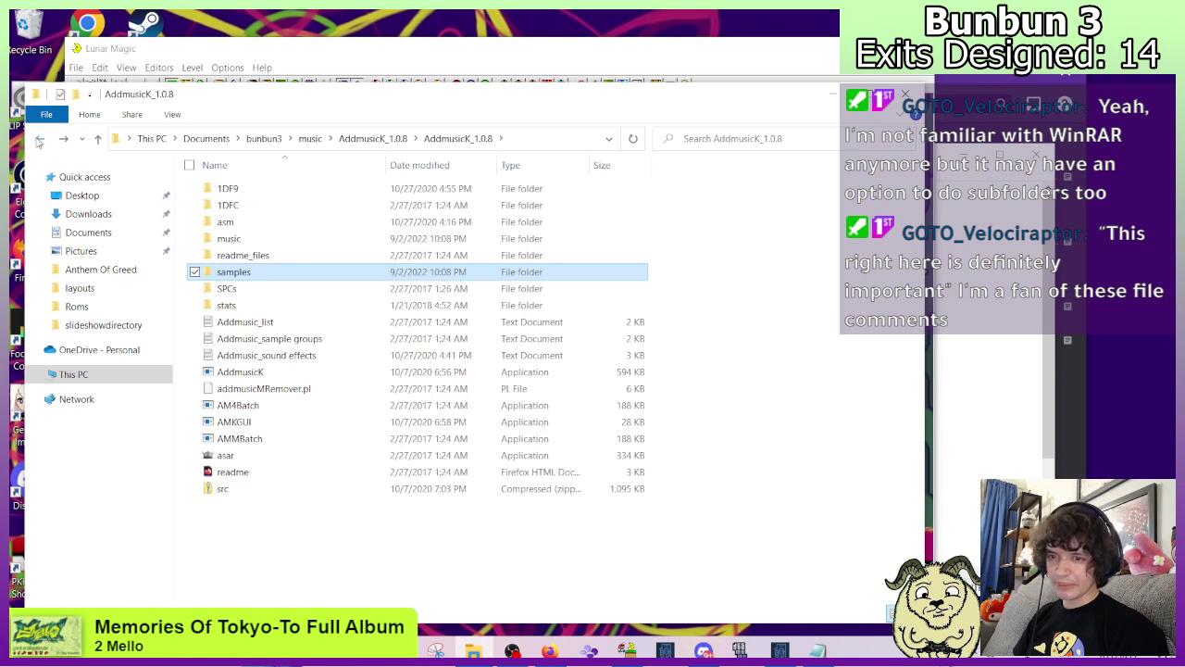
{"action": "double_click", "coordinate": [243, 322]}
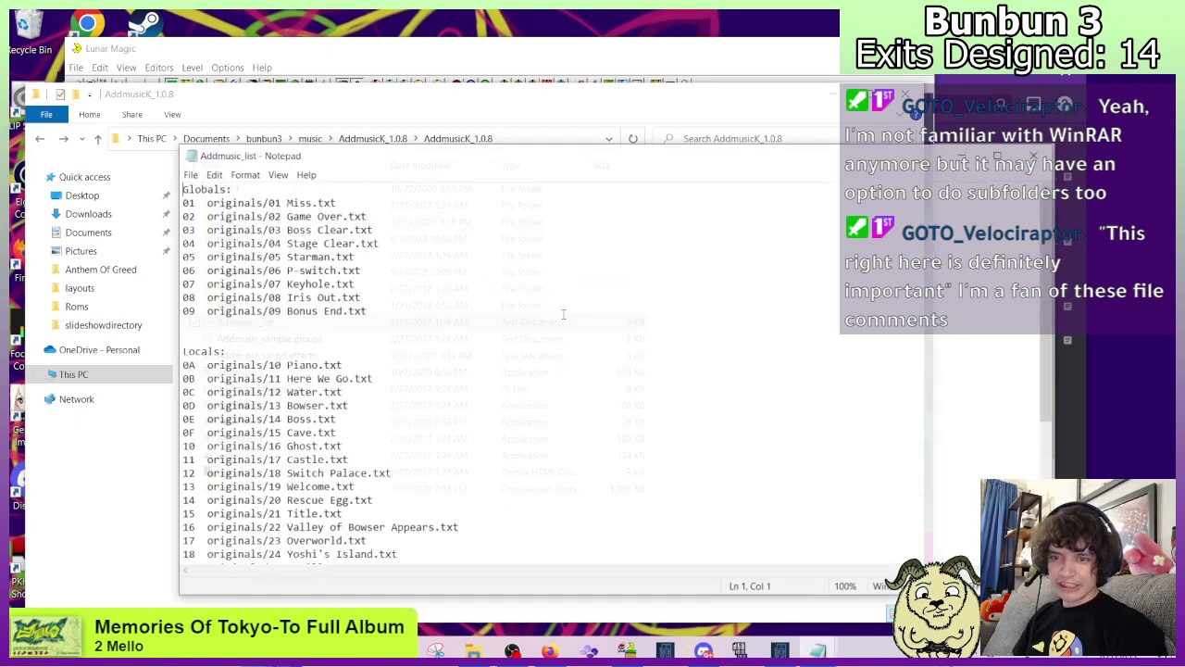
{"action": "left_click_drag", "start_coordinate": [431, 146], "coordinate": [567, 121]}
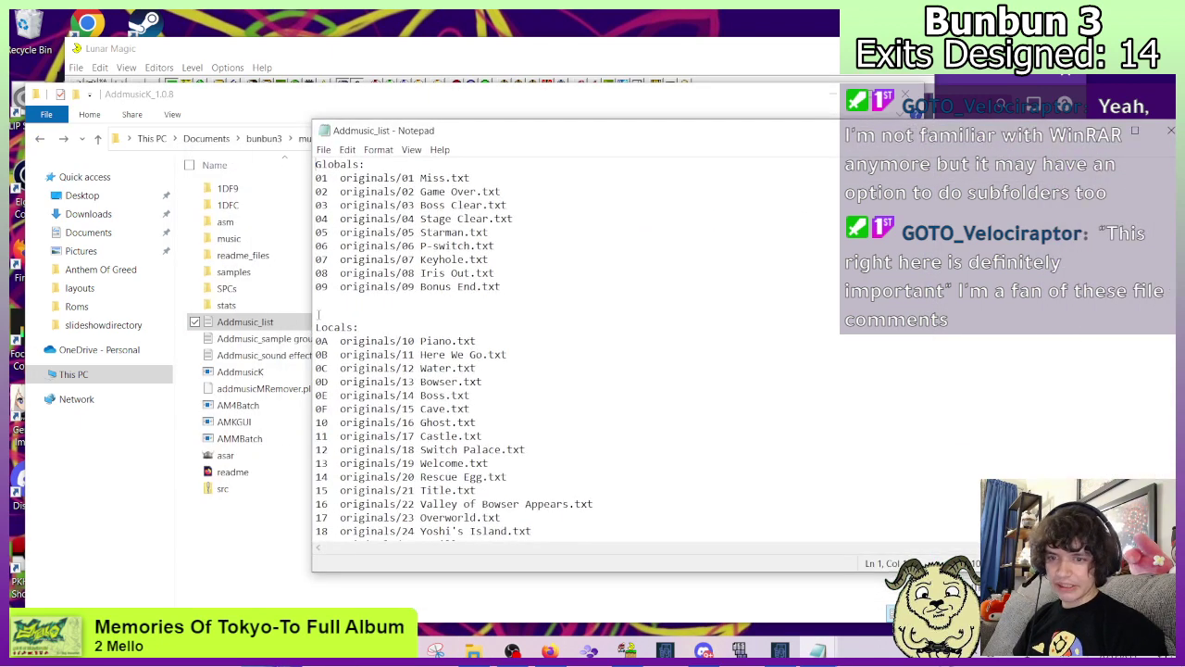
{"action": "left_click_drag", "start_coordinate": [309, 306], "coordinate": [849, 307]}
{"action": "double_click", "coordinate": [229, 238]}
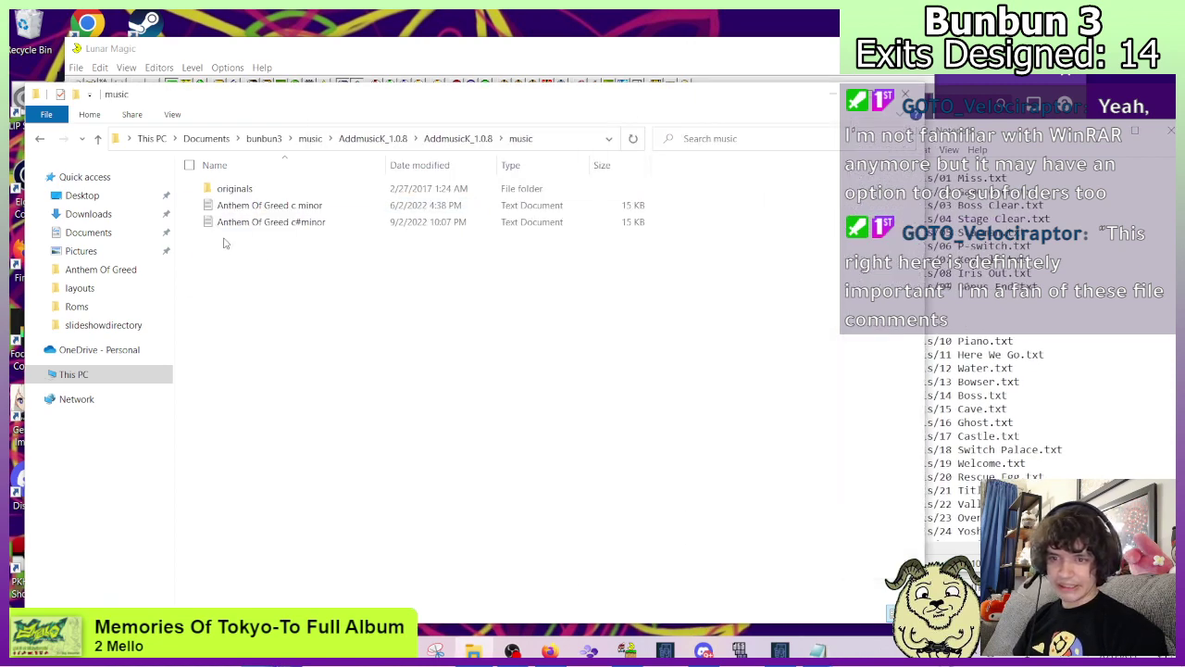
Add entry 29 for the Anthem of Greed c minor song at the end of the Locals list.
{"action": "left_click", "coordinate": [1050, 467]}
{"action": "scroll", "coordinate": [1065, 472], "scroll_direction": "down", "scroll_amount": 5}
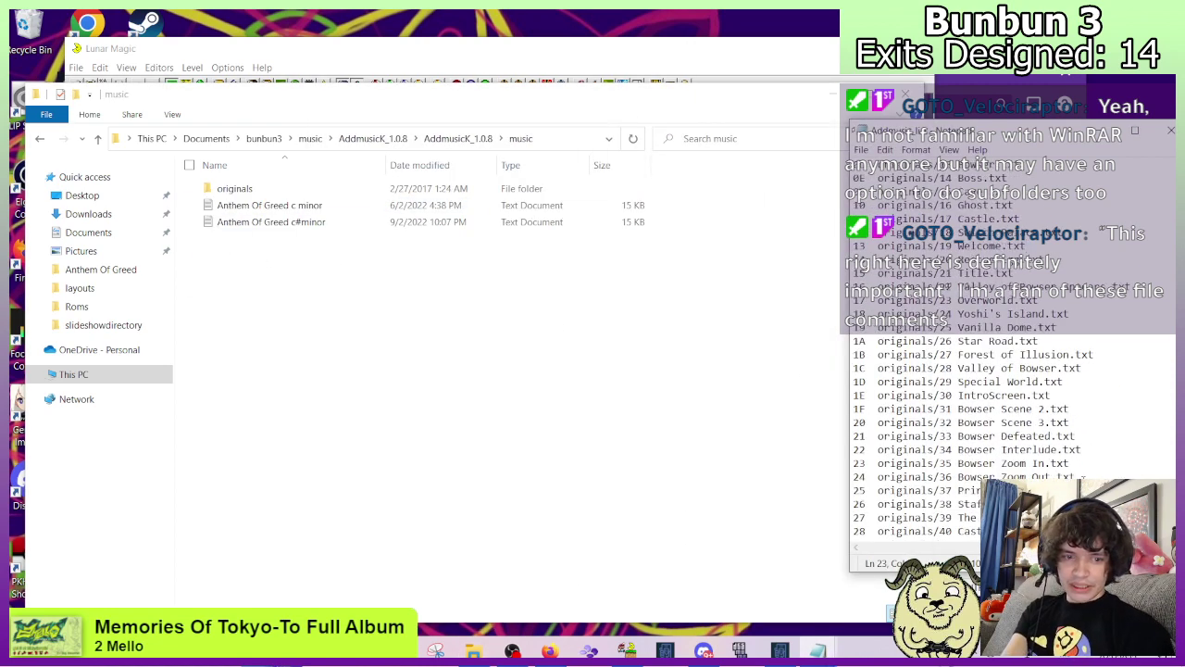
{"action": "scroll", "coordinate": [1010, 435], "scroll_direction": "up", "scroll_amount": 5}
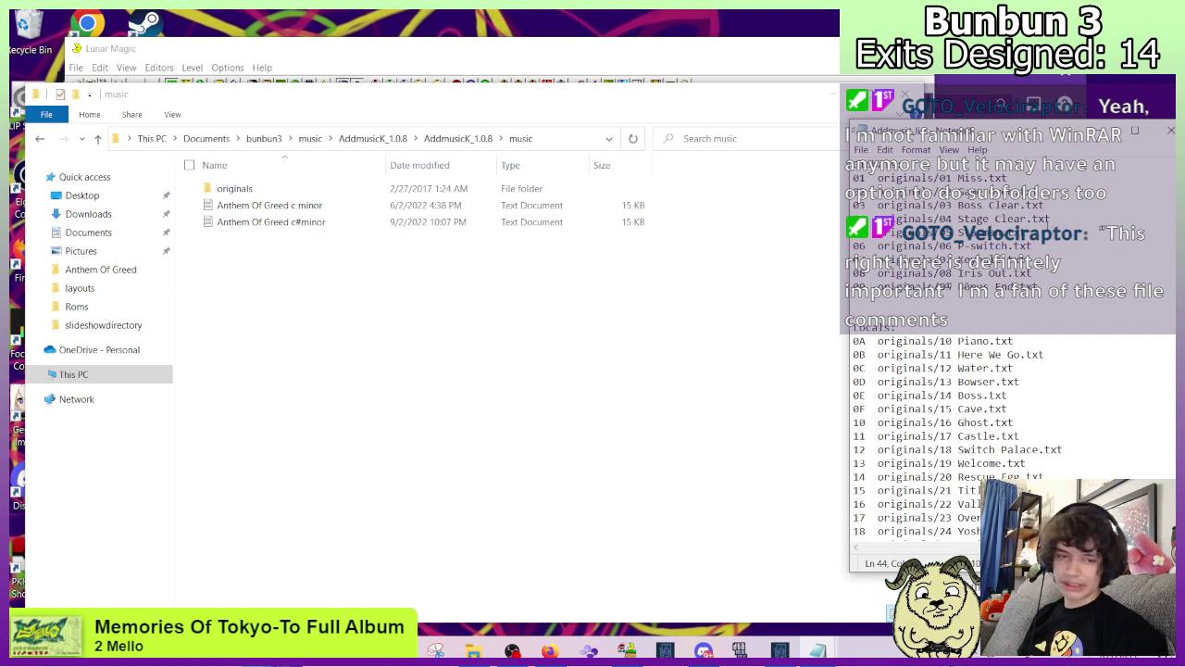
{"action": "scroll", "coordinate": [963, 417], "scroll_direction": "down", "scroll_amount": 5}
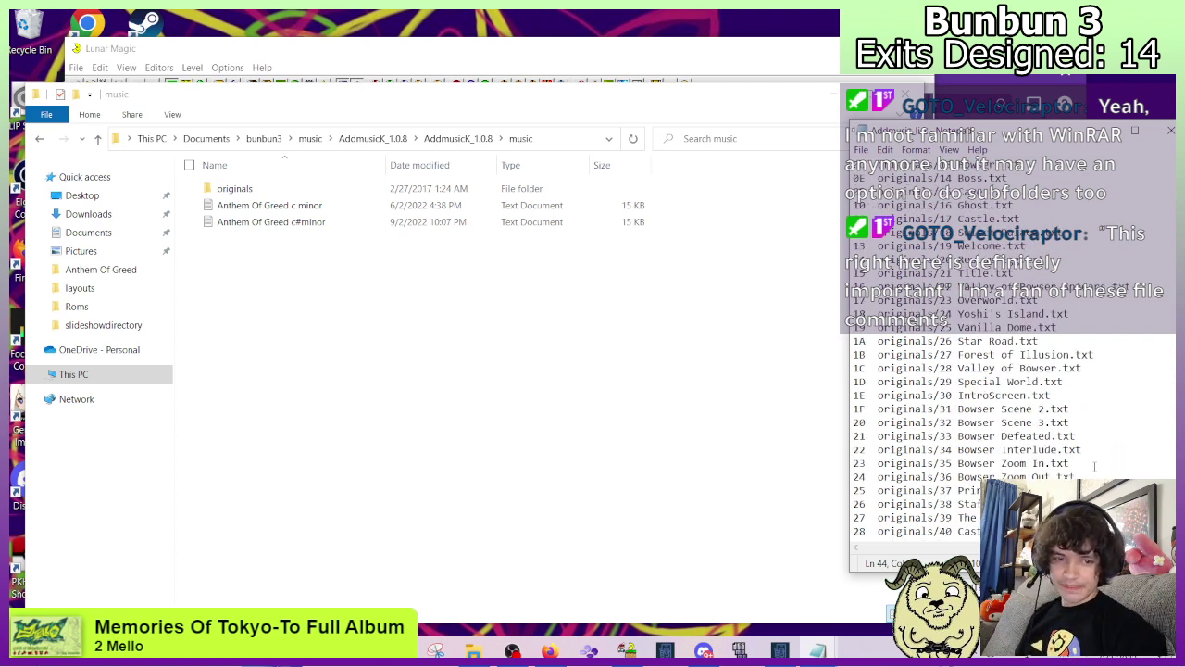
{"action": "key", "text": "Return"}
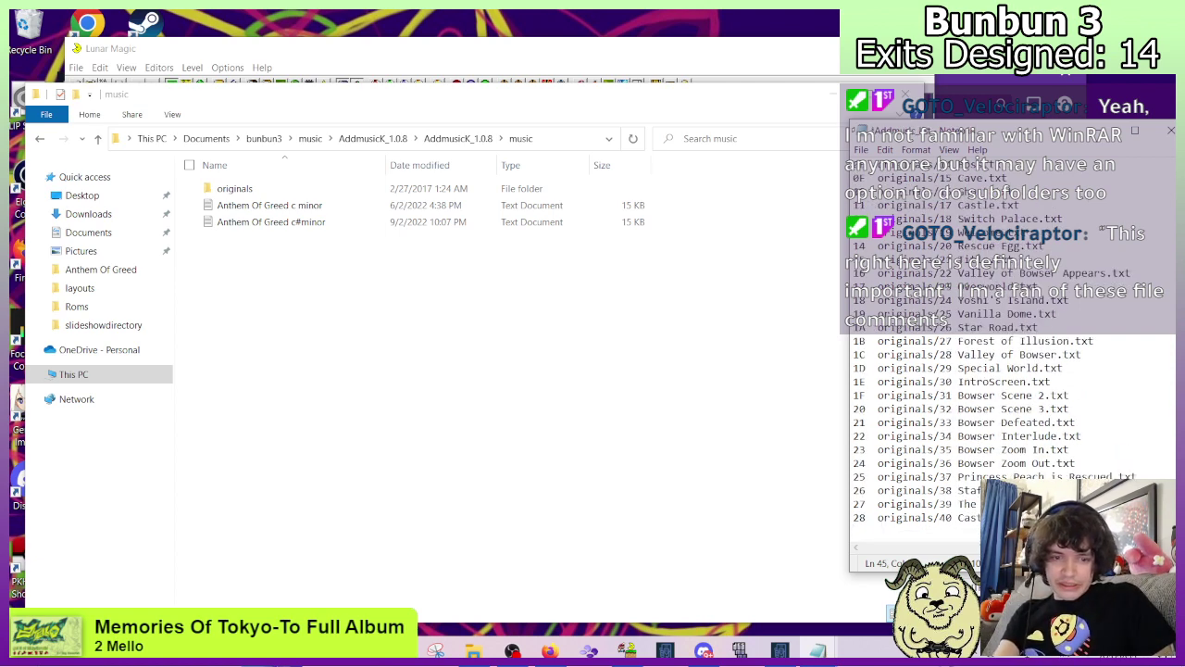
{"action": "scroll", "coordinate": [1085, 460], "scroll_direction": "up", "scroll_amount": 6}
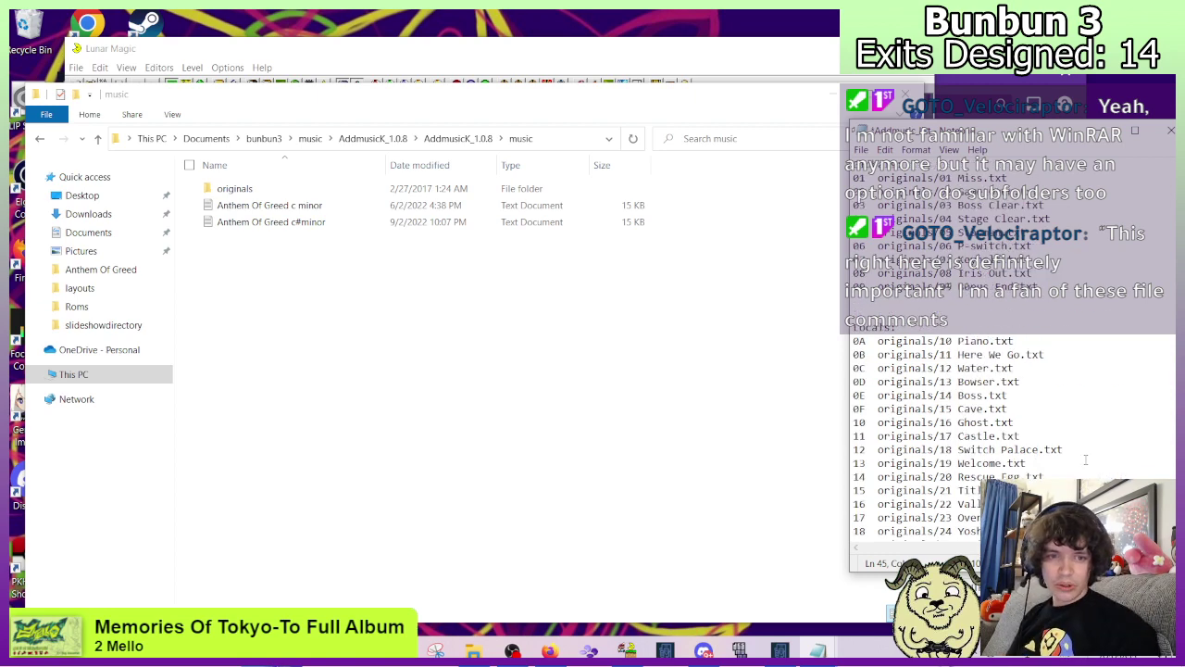
{"action": "scroll", "coordinate": [964, 416], "scroll_direction": "down", "scroll_amount": 6}
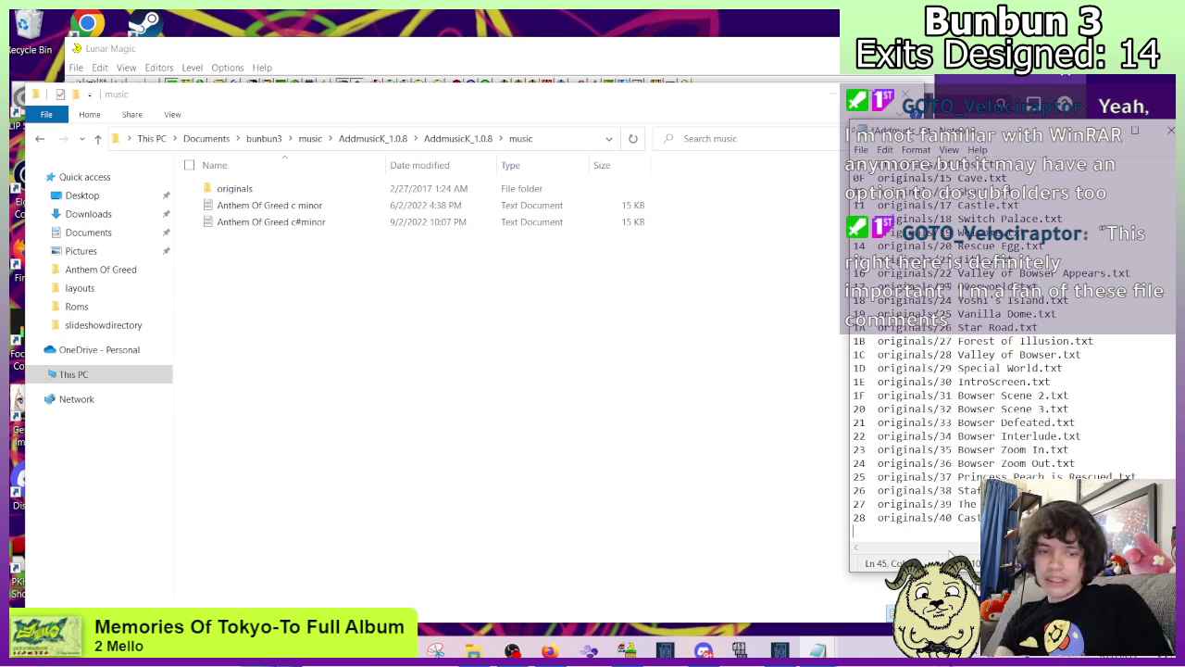
{"action": "type", "text": "29  "}
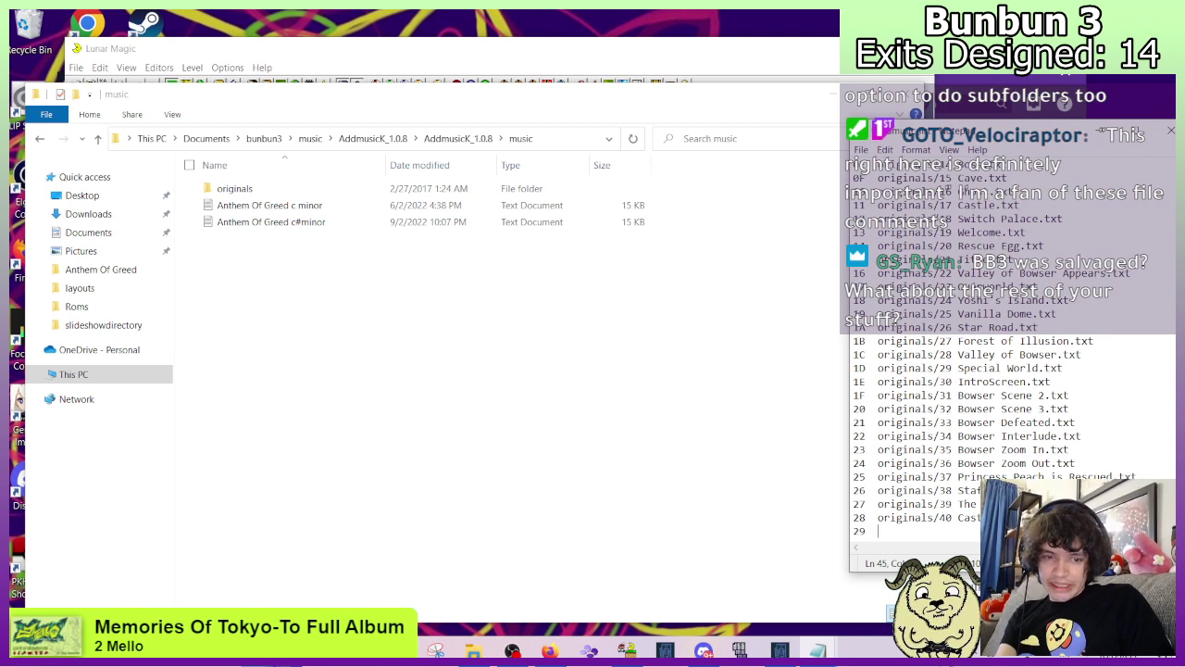
{"action": "type", "text": "An"}
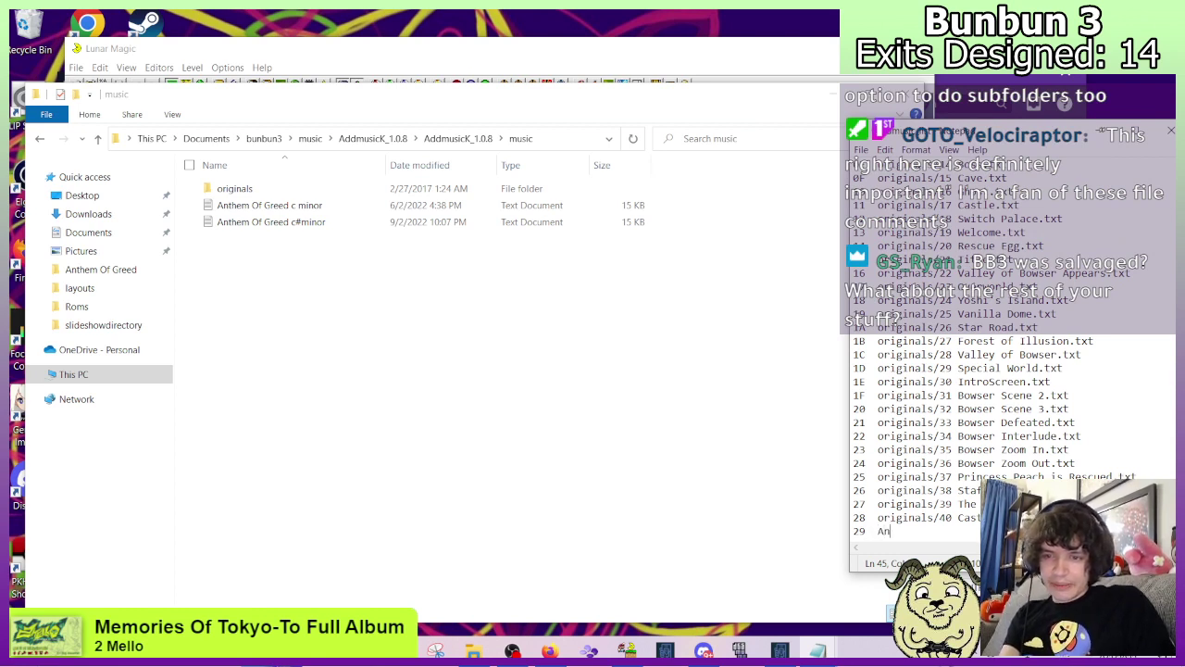
{"action": "type", "text": "them of Greed c"}
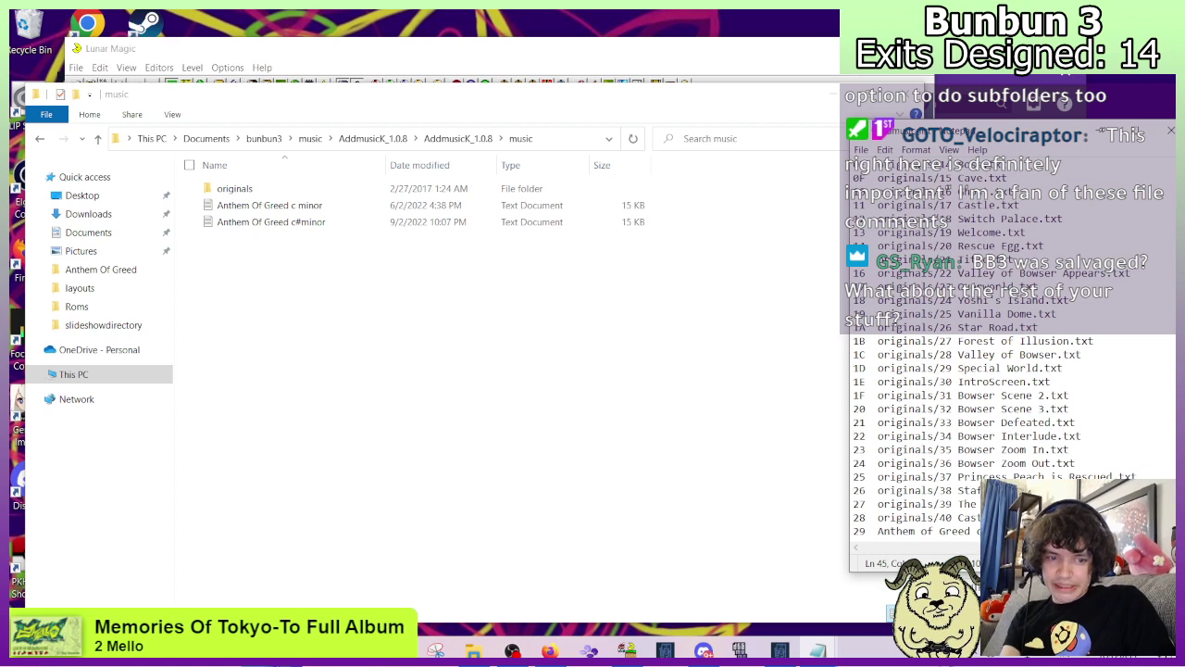
Add entry 2A for the Anthem of Greed c#minor song below entry 29, and save the list.
{"action": "key", "text": "Return"}
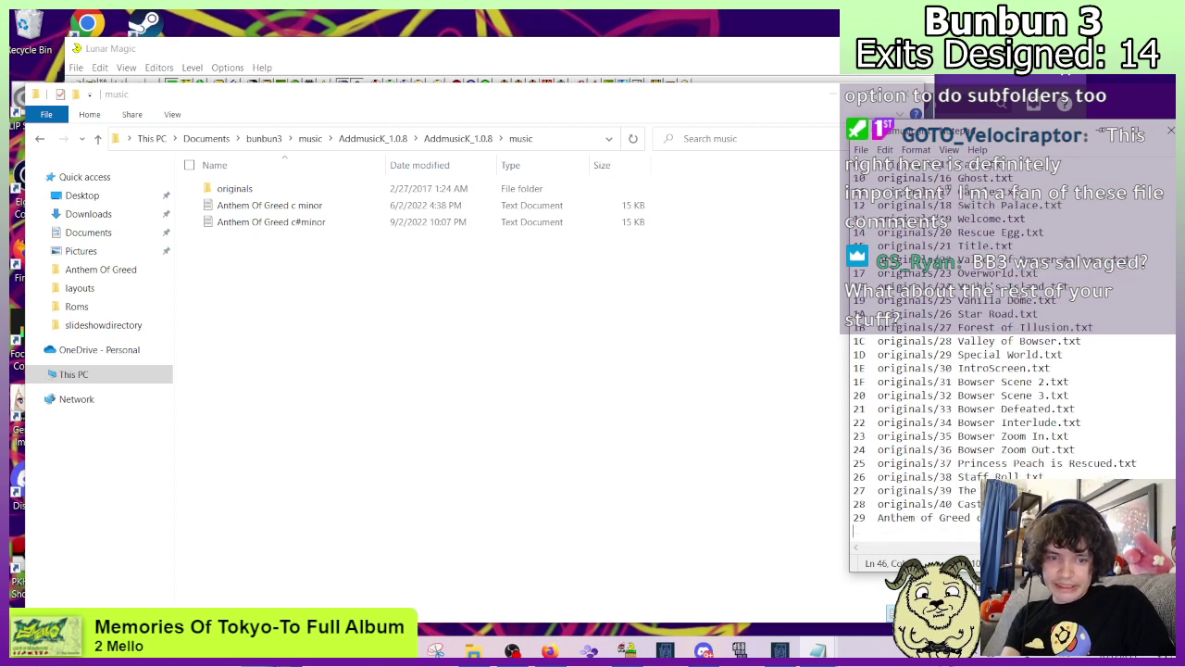
{"action": "type", "text": "2A"}
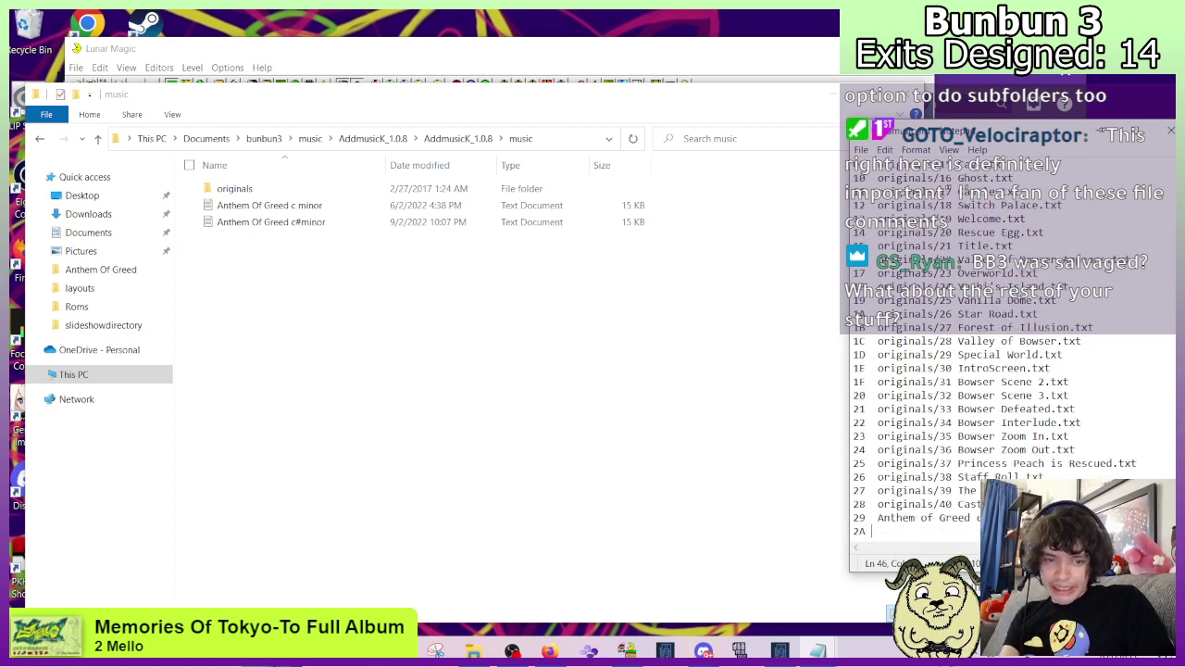
{"action": "type", "text": "Anthem o"}
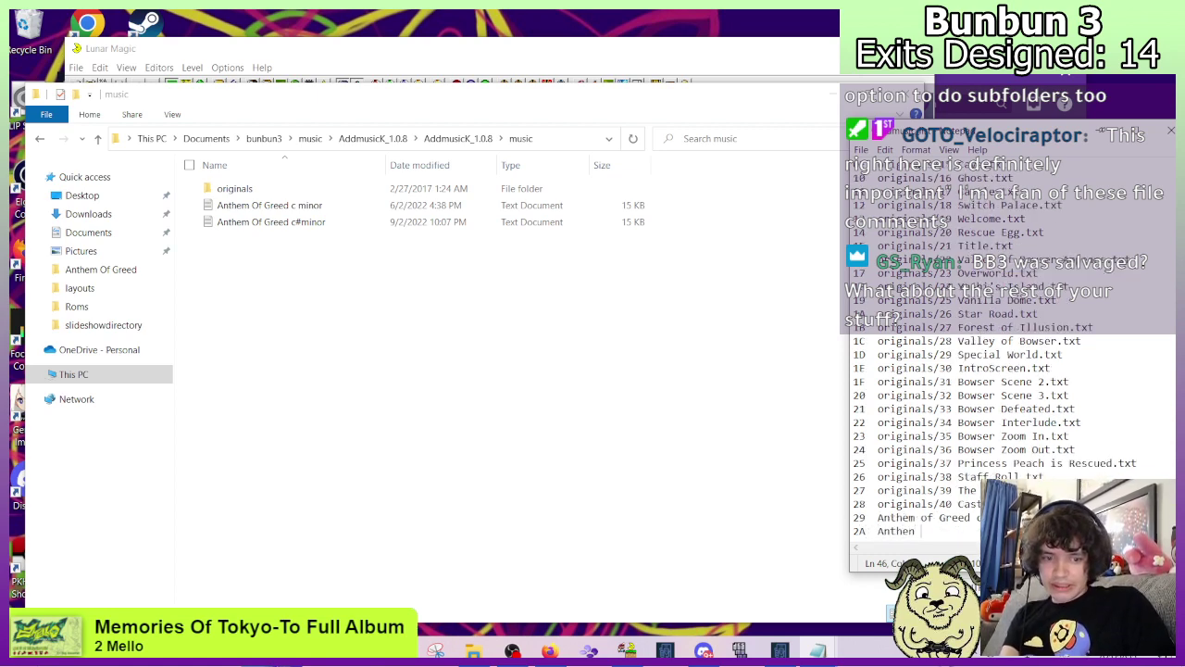
{"action": "key", "text": "BackSpace"}
{"action": "key", "text": "BackSpace"}
{"action": "key", "text": "BackSpace"}
{"action": "type", "text": "m of Greed"}
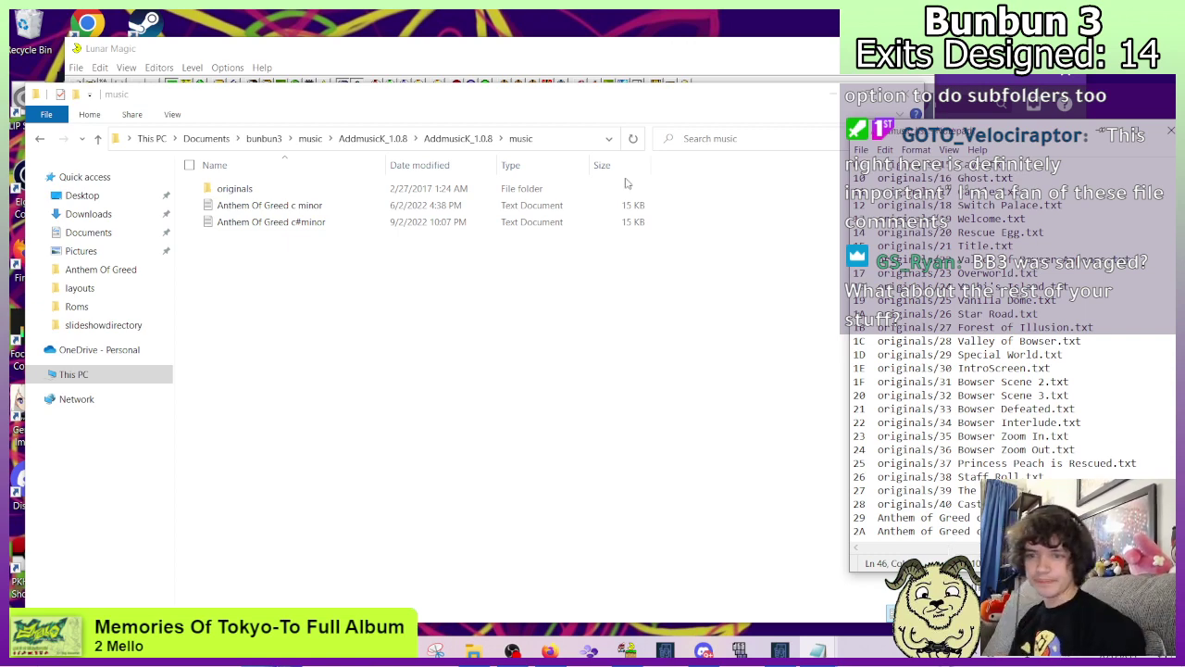
Return to the bunbun3 music folder, check what remains in Anthem Of Greed, and delete that folder.
{"action": "left_click", "coordinate": [389, 383]}
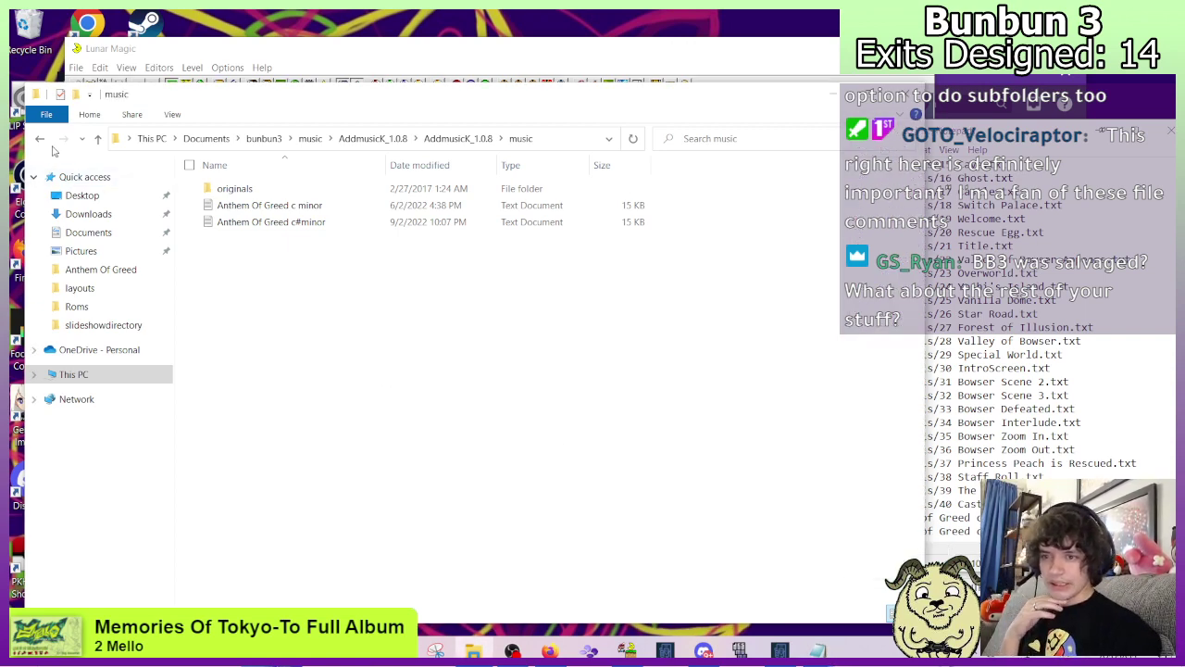
{"action": "left_click", "coordinate": [41, 140]}
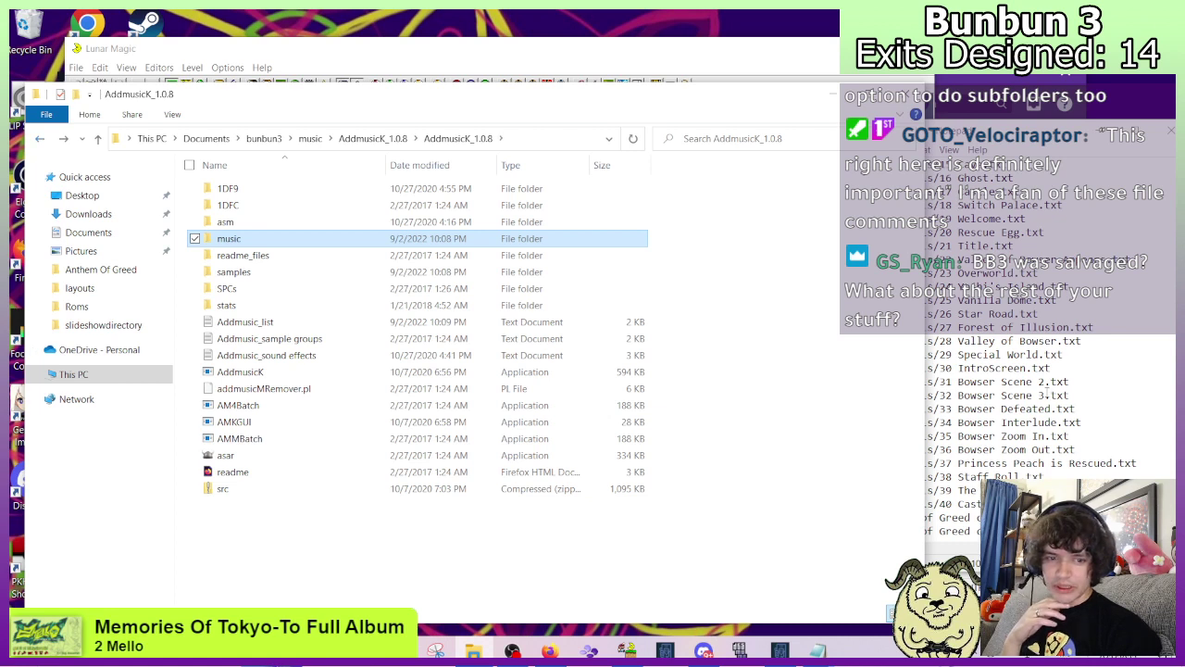
{"action": "left_click", "coordinate": [40, 141]}
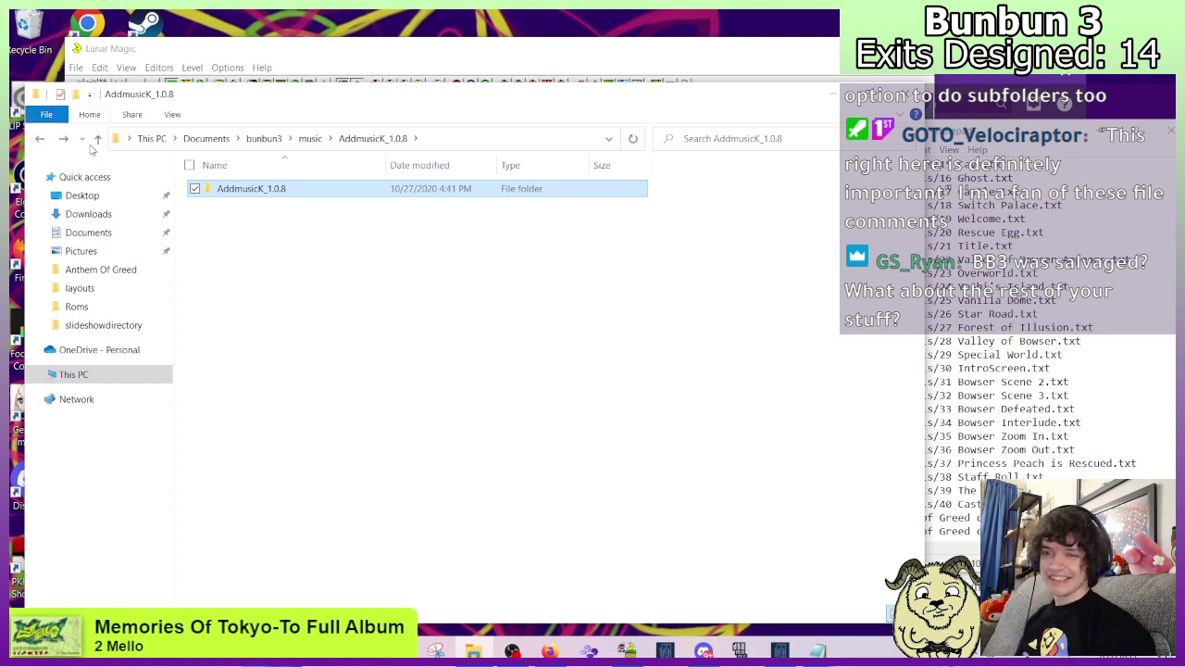
{"action": "left_click", "coordinate": [40, 140]}
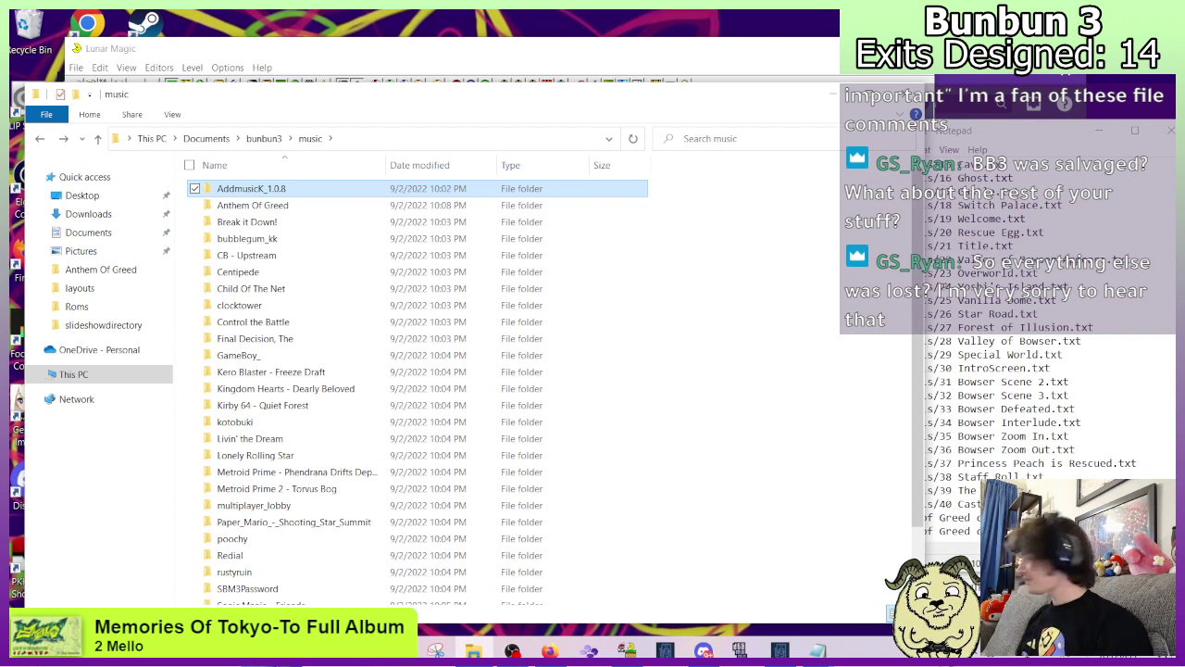
{"action": "double_click", "coordinate": [227, 206]}
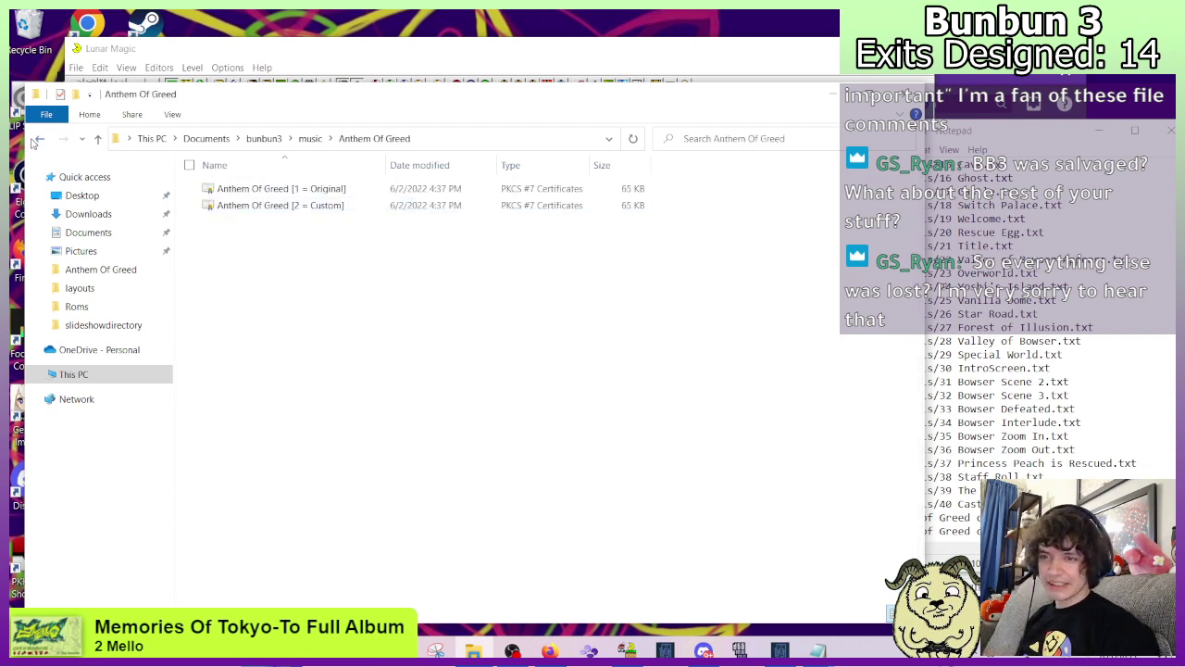
{"action": "left_click", "coordinate": [38, 141]}
{"action": "key", "text": "Delete"}
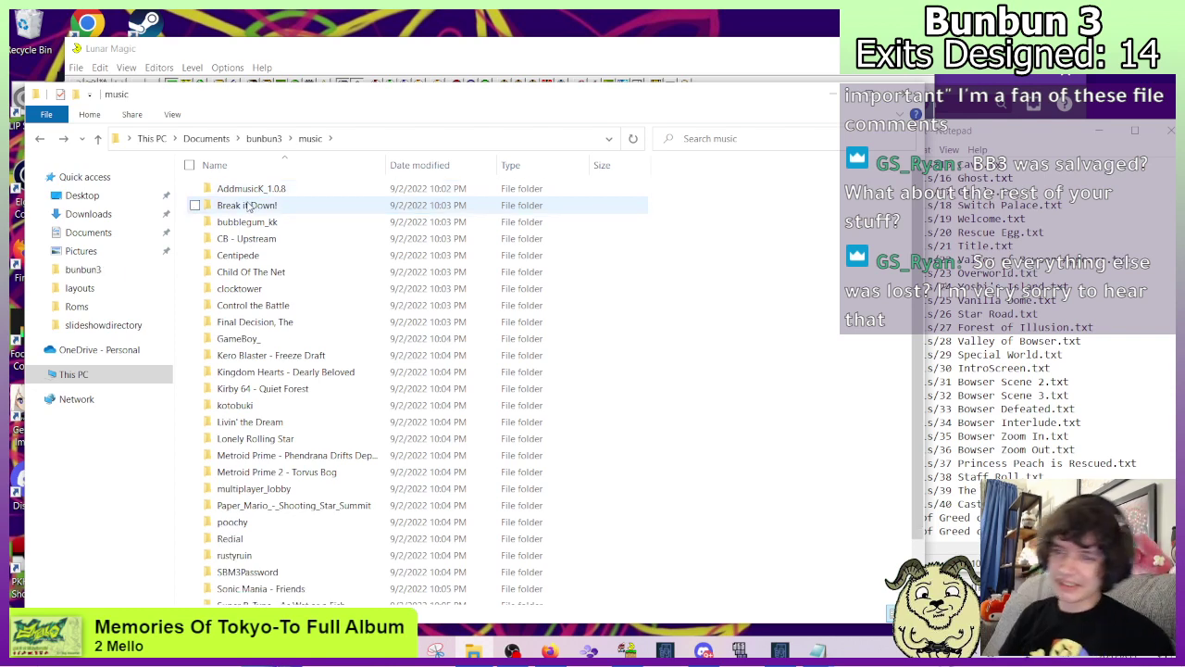
Look through the Break it Down! folder and read the pitch notes in its text document.
{"action": "double_click", "coordinate": [248, 205]}
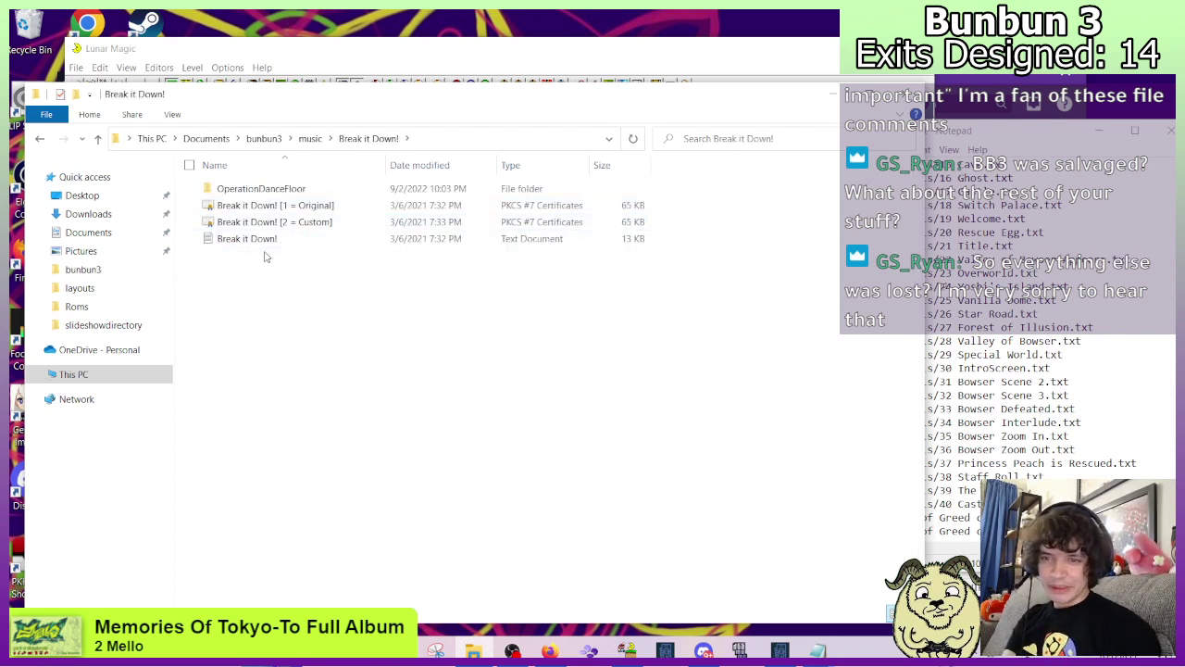
{"action": "double_click", "coordinate": [264, 241]}
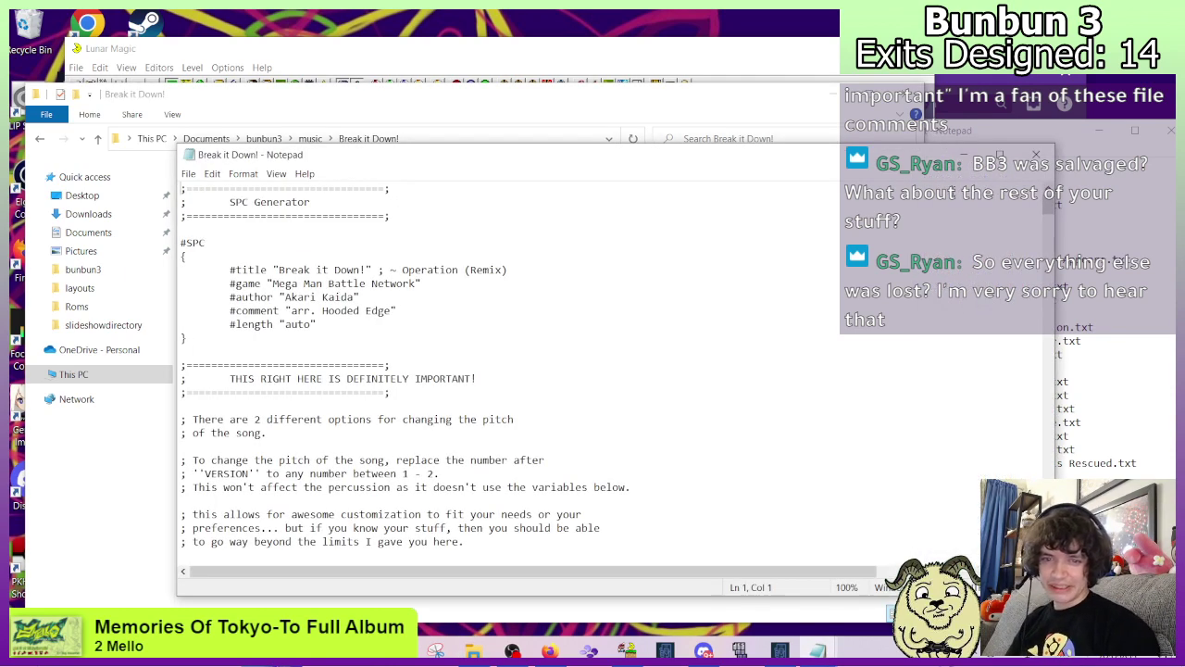
{"action": "left_click", "coordinate": [1035, 155]}
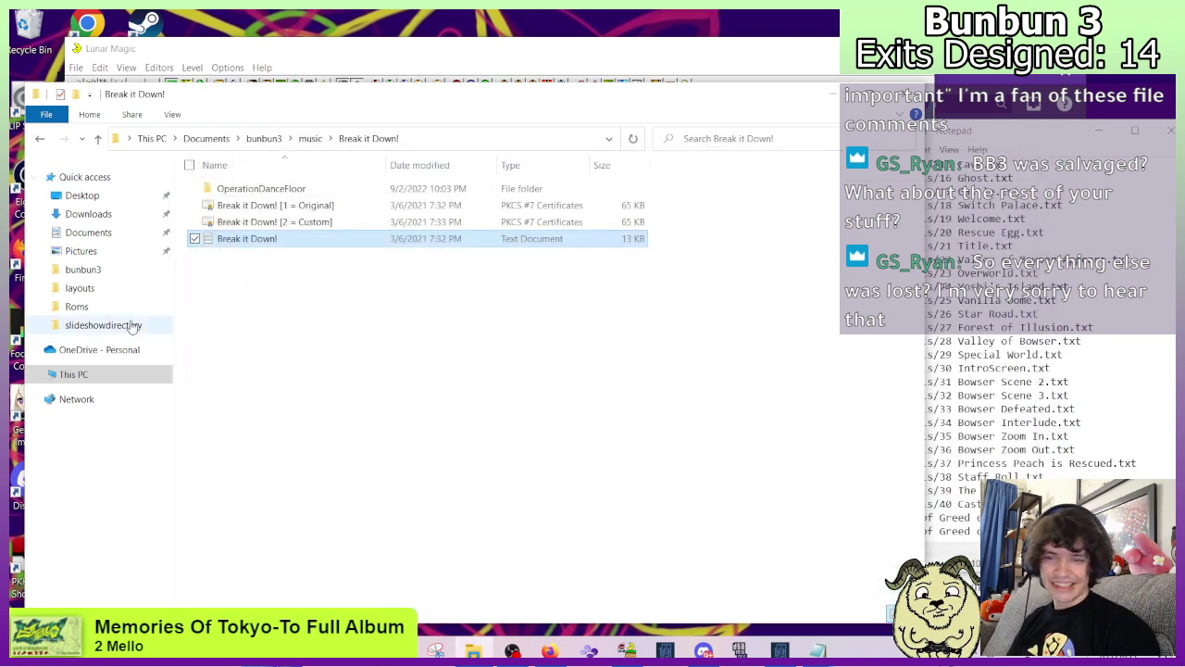
{"action": "right_click", "coordinate": [249, 243]}
{"action": "left_click", "coordinate": [159, 599]}
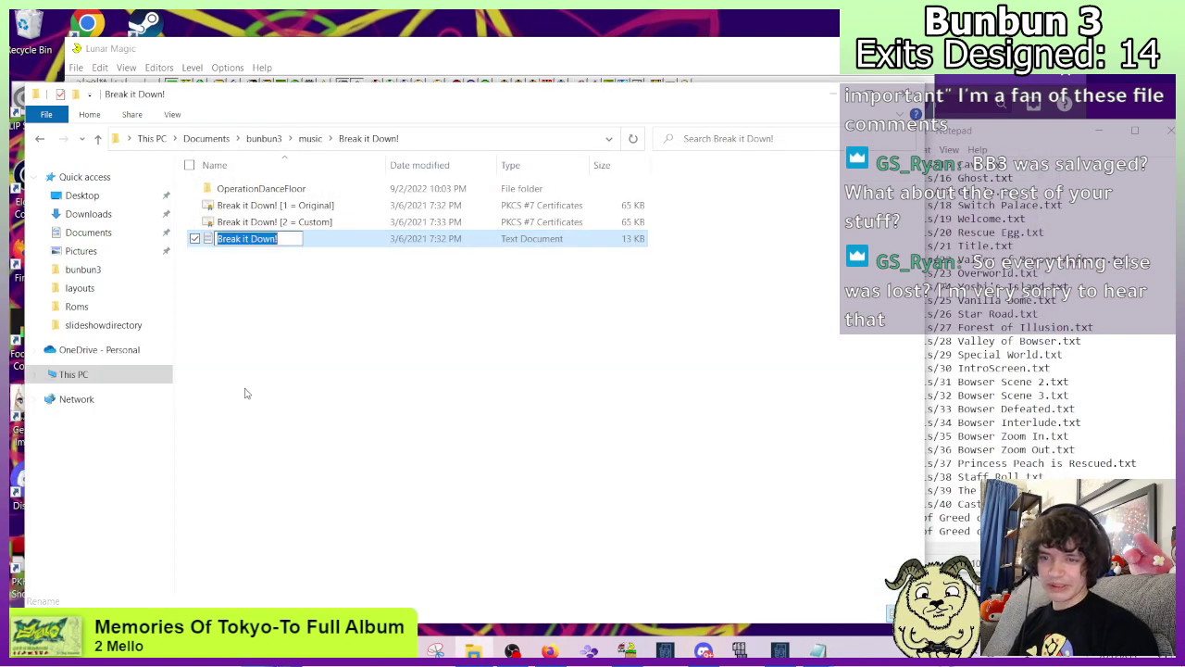
{"action": "left_click", "coordinate": [274, 337]}
{"action": "left_click", "coordinate": [274, 337]}
{"action": "key", "text": "alt+Left"}
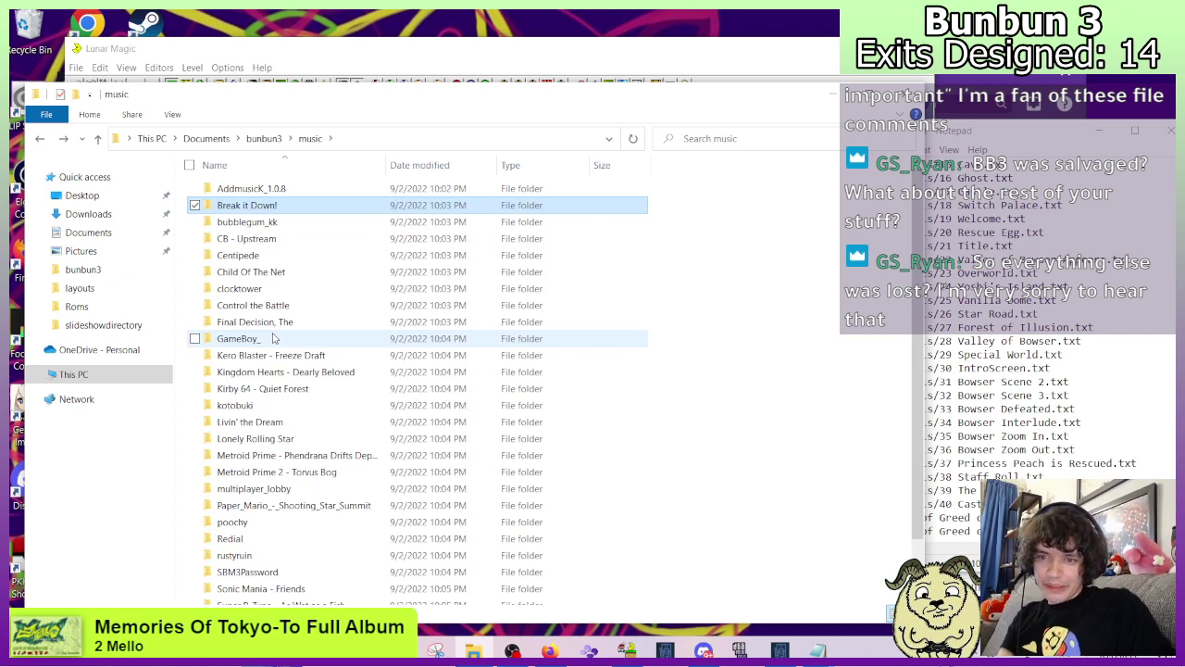
Rename the text document in the Break it Down! folder as "Break it Down", without the exclamation mark.
{"action": "double_click", "coordinate": [233, 205]}
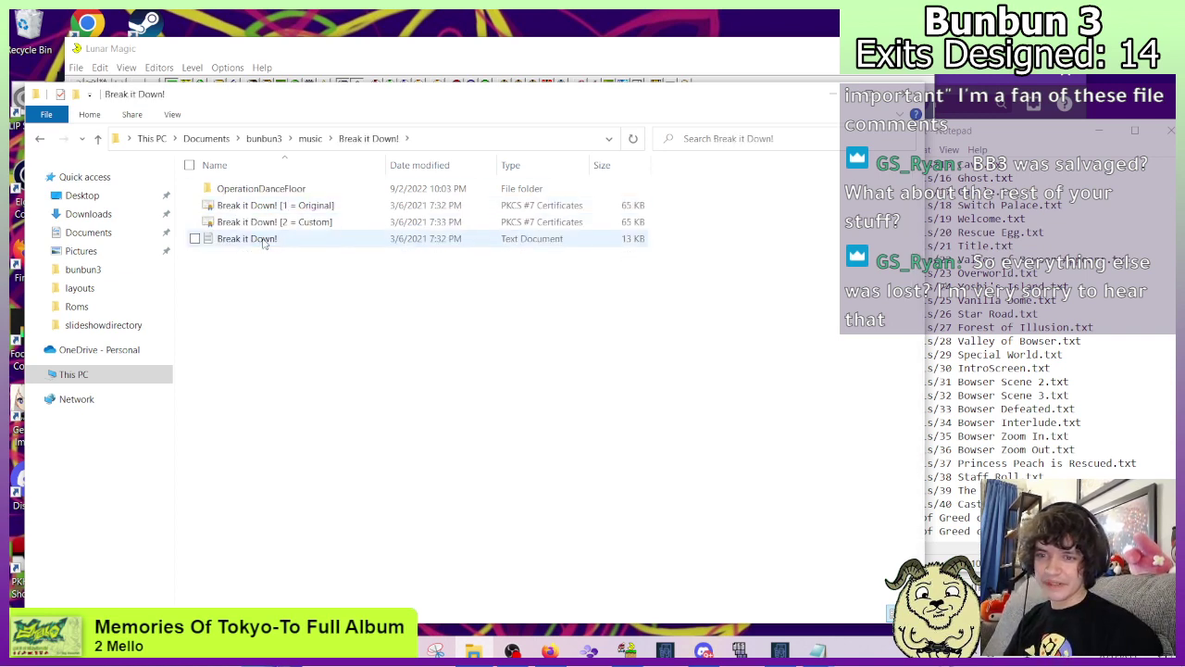
{"action": "right_click", "coordinate": [263, 243]}
{"action": "left_click", "coordinate": [232, 598]}
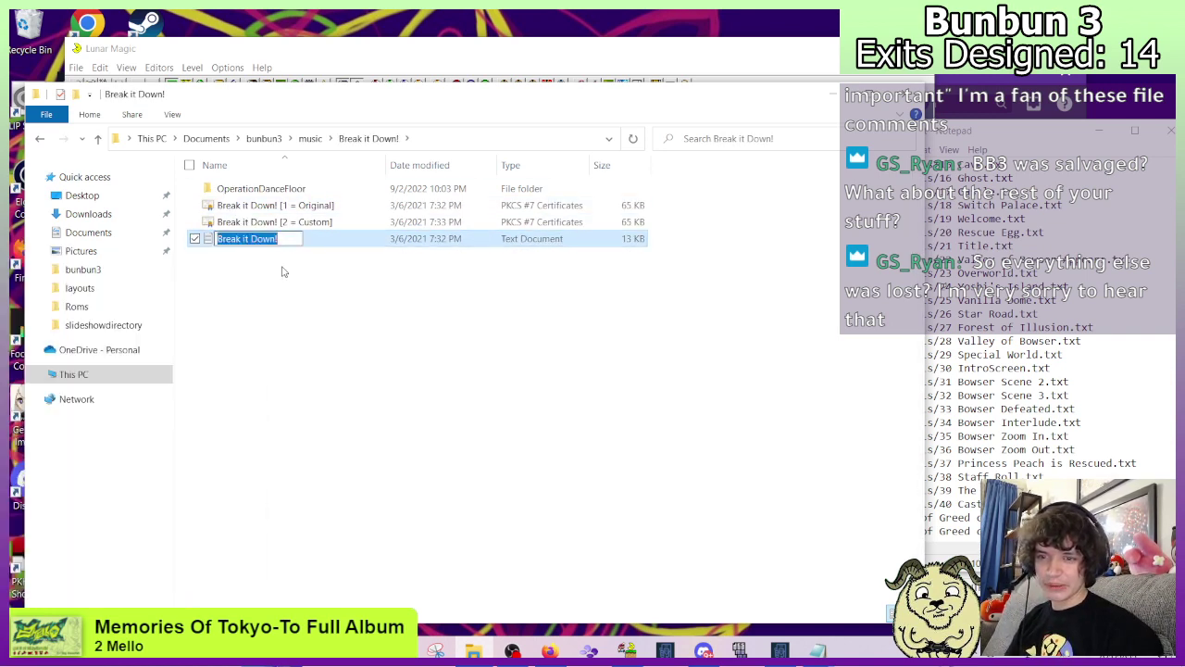
{"action": "left_click", "coordinate": [296, 241]}
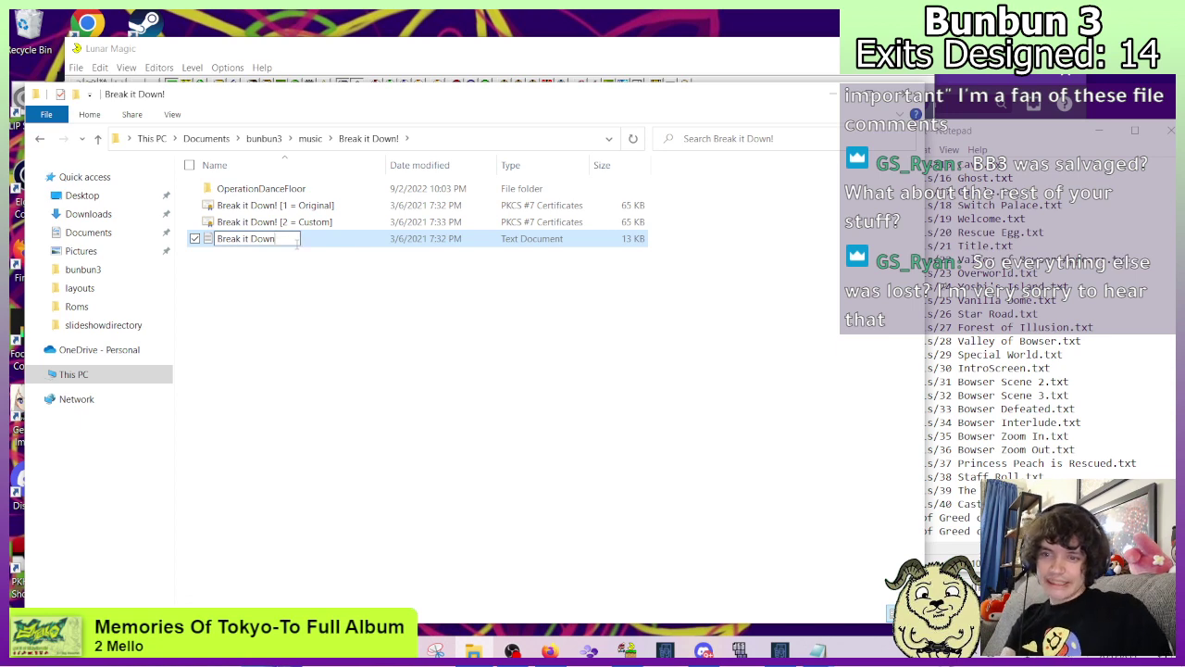
{"action": "key", "text": "BackSpace"}
{"action": "key", "text": "Return"}
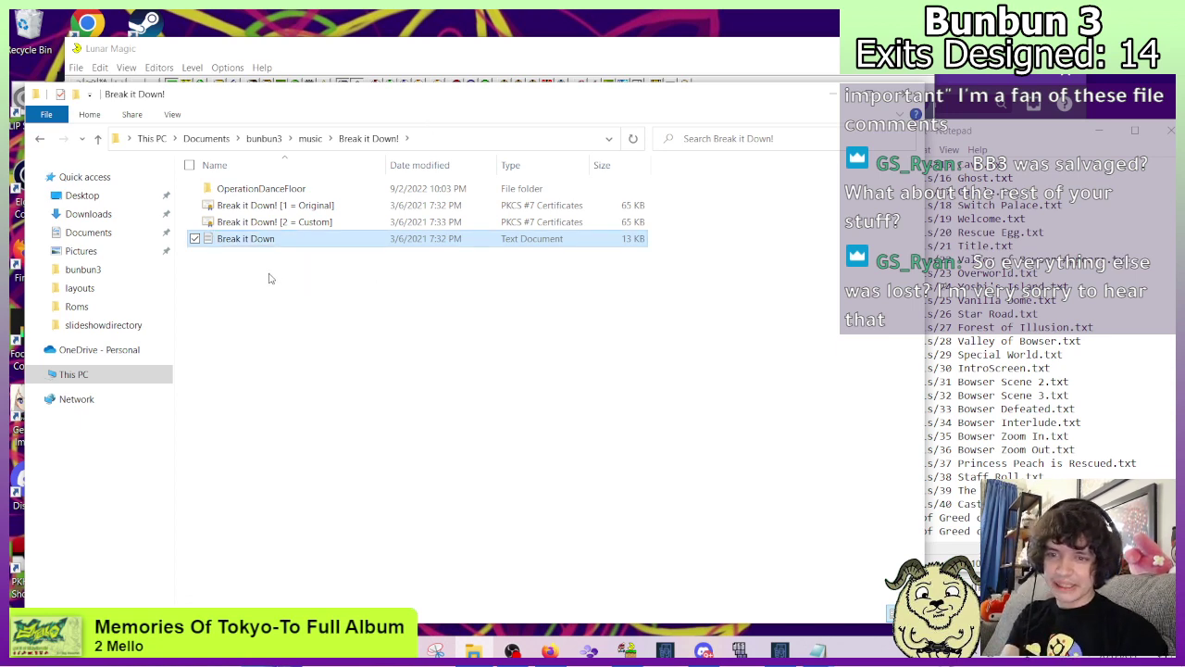
Check the Song Pitch section of the Break it Down text document, and duplicate the file in the same folder.
{"action": "double_click", "coordinate": [232, 239]}
{"action": "scroll", "coordinate": [364, 301], "scroll_direction": "down", "scroll_amount": 6}
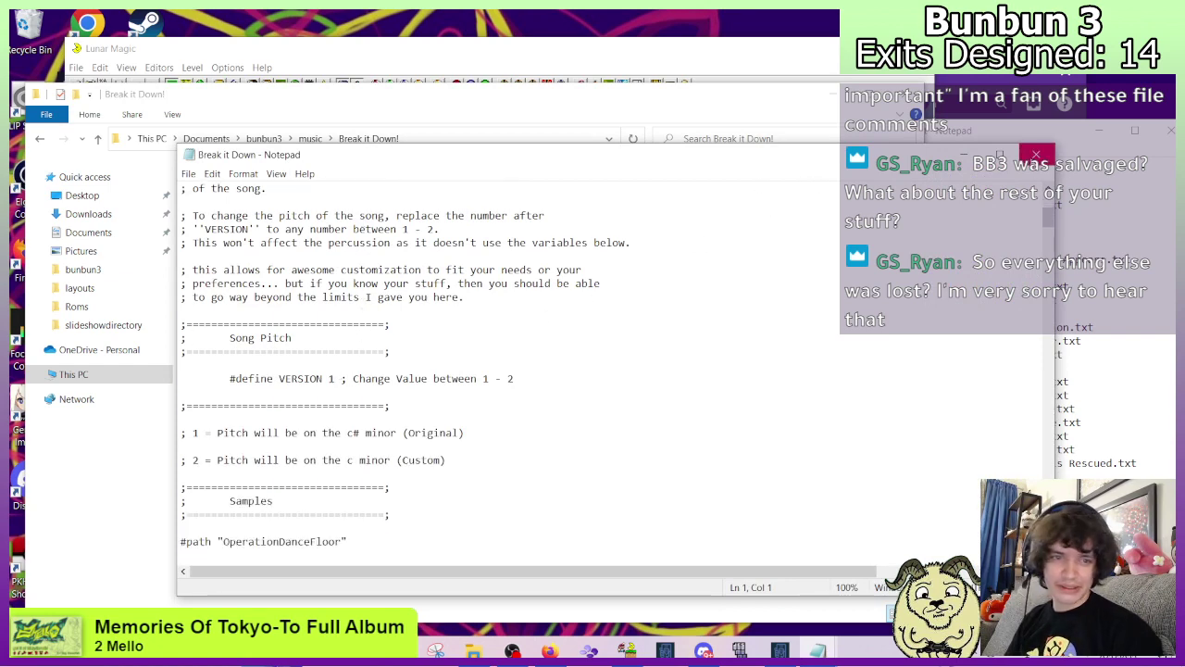
{"action": "left_click", "coordinate": [1037, 154]}
{"action": "key", "text": "ctrl+c"}
{"action": "key", "text": "ctrl+v"}
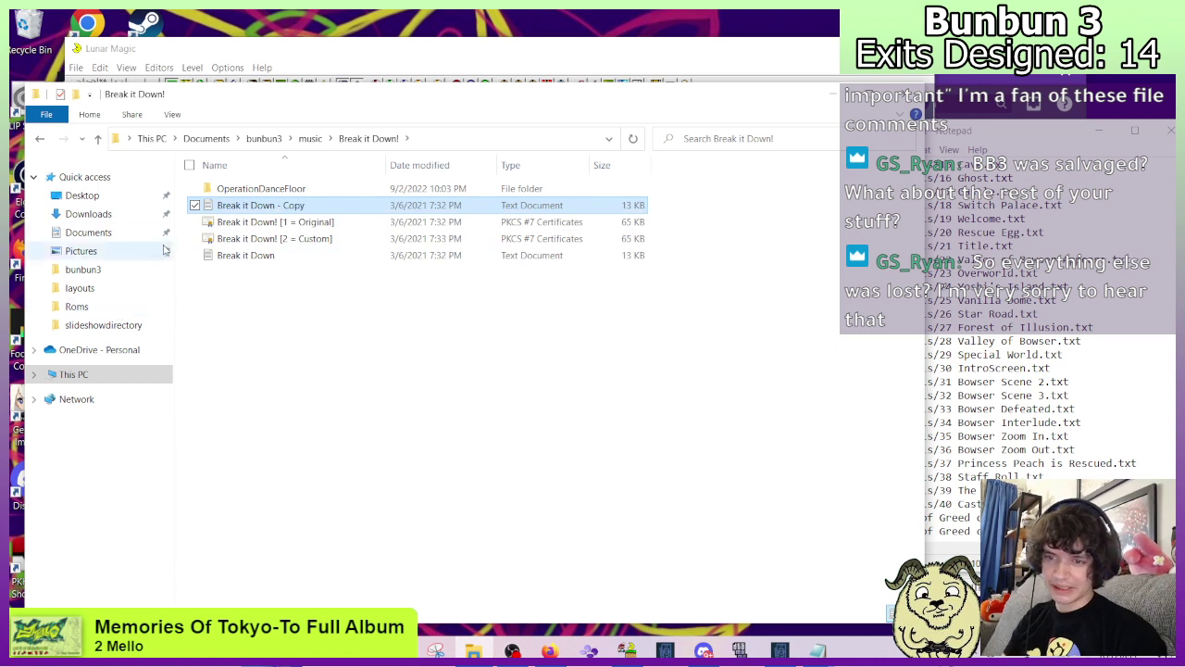
{"action": "left_click", "coordinate": [264, 322]}
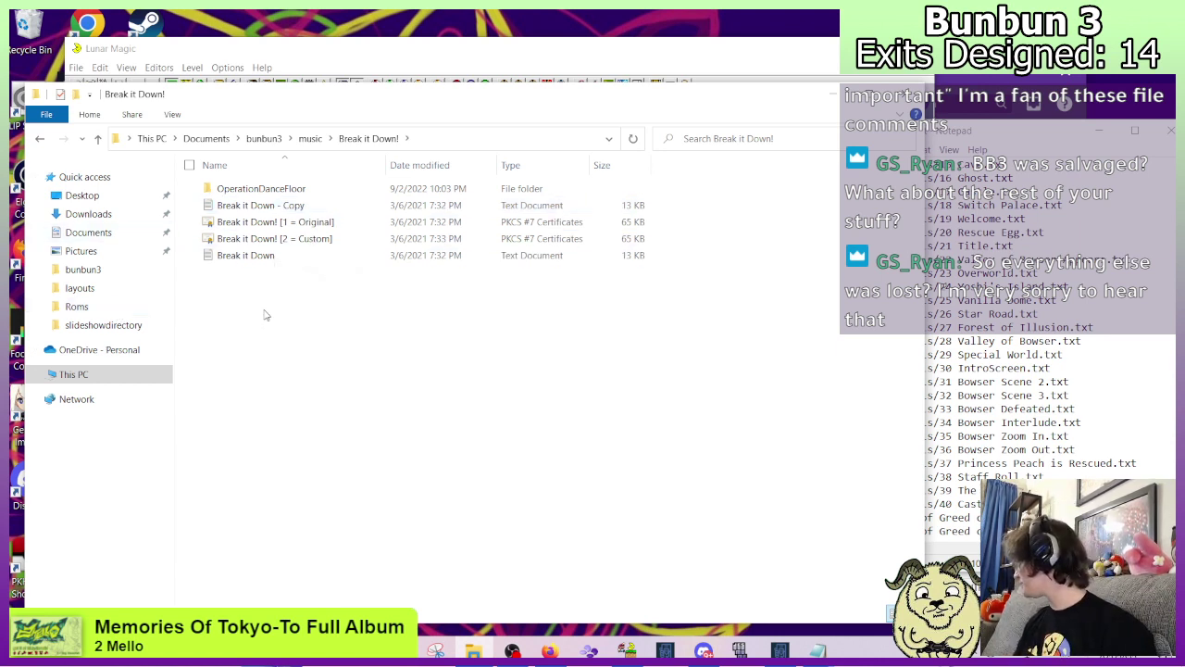
Reread the pitch version options in the original Break it Down text document and close it.
{"action": "right_click", "coordinate": [272, 207]}
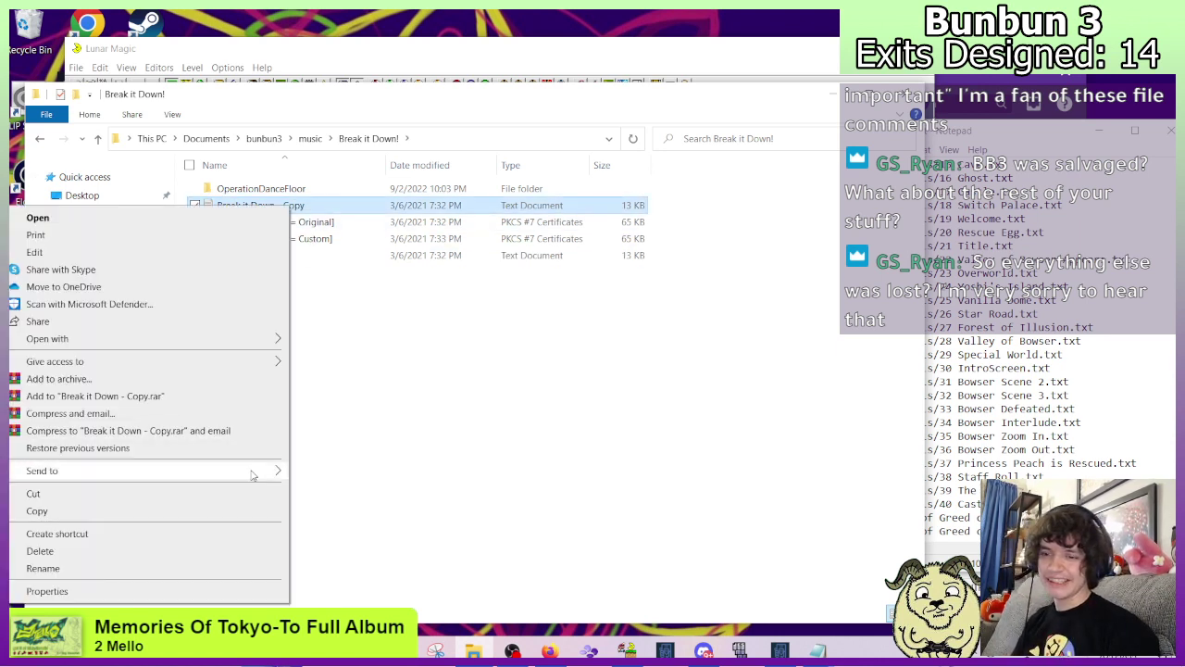
{"action": "left_click", "coordinate": [355, 500]}
{"action": "double_click", "coordinate": [257, 256]}
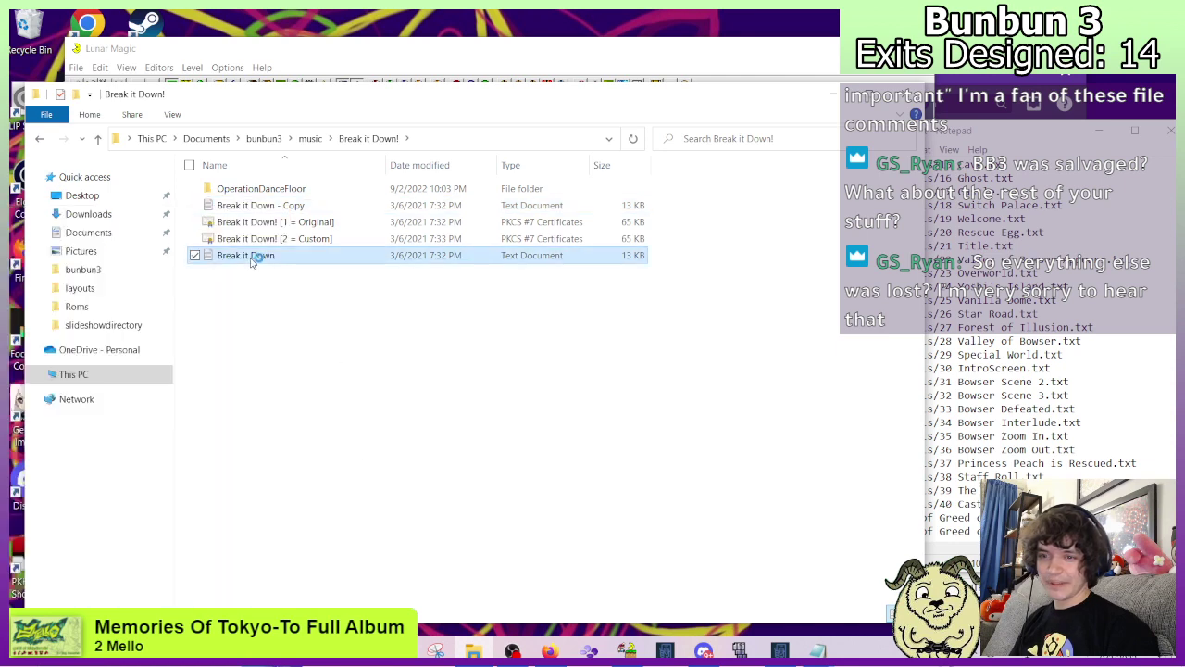
{"action": "scroll", "coordinate": [384, 318], "scroll_direction": "down", "scroll_amount": 5}
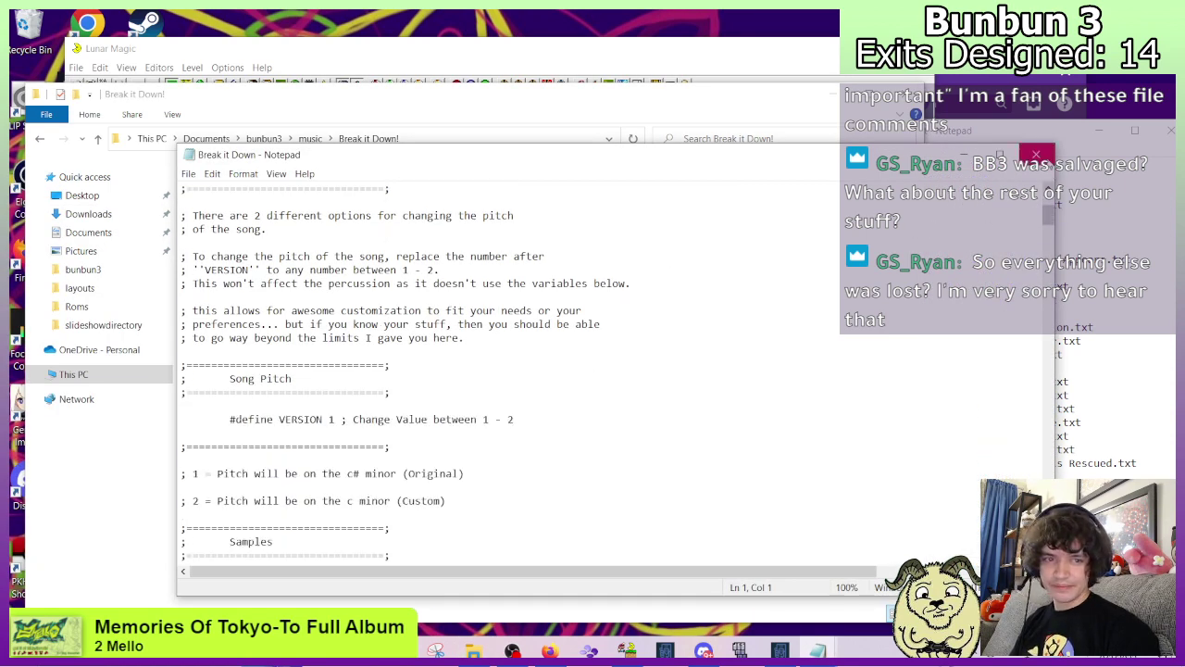
{"action": "left_click", "coordinate": [1035, 154]}
Rename the original Break it Down text document as OperationDanceFloorC#Minor.
{"action": "right_click", "coordinate": [252, 257]}
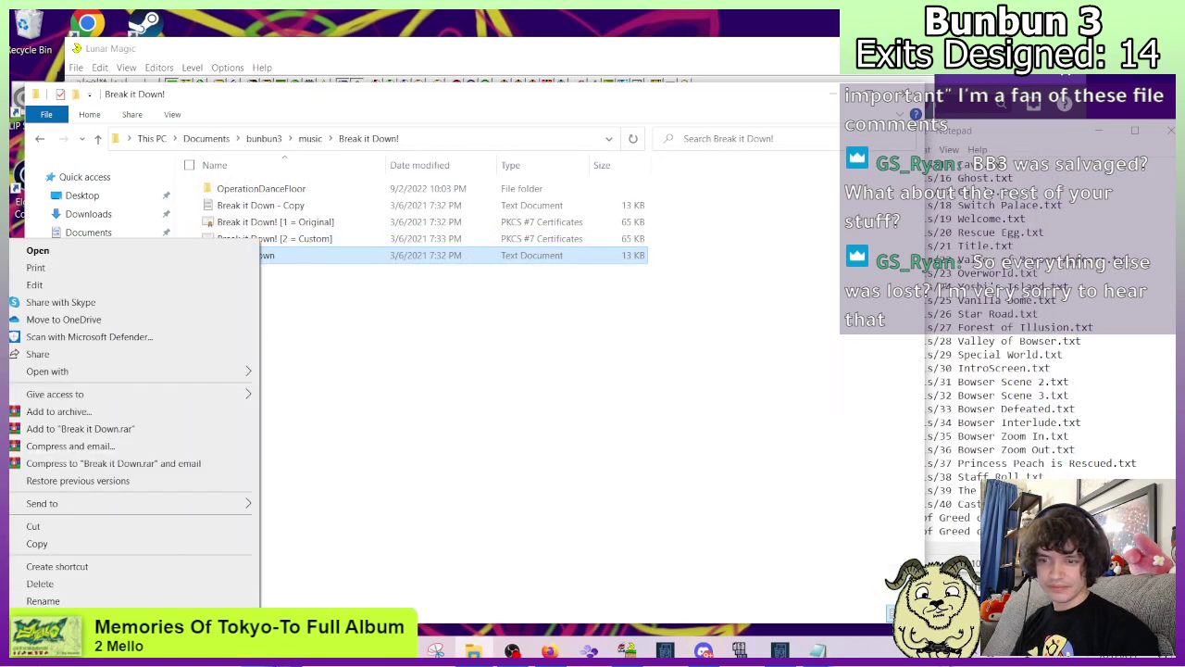
{"action": "left_click", "coordinate": [43, 601]}
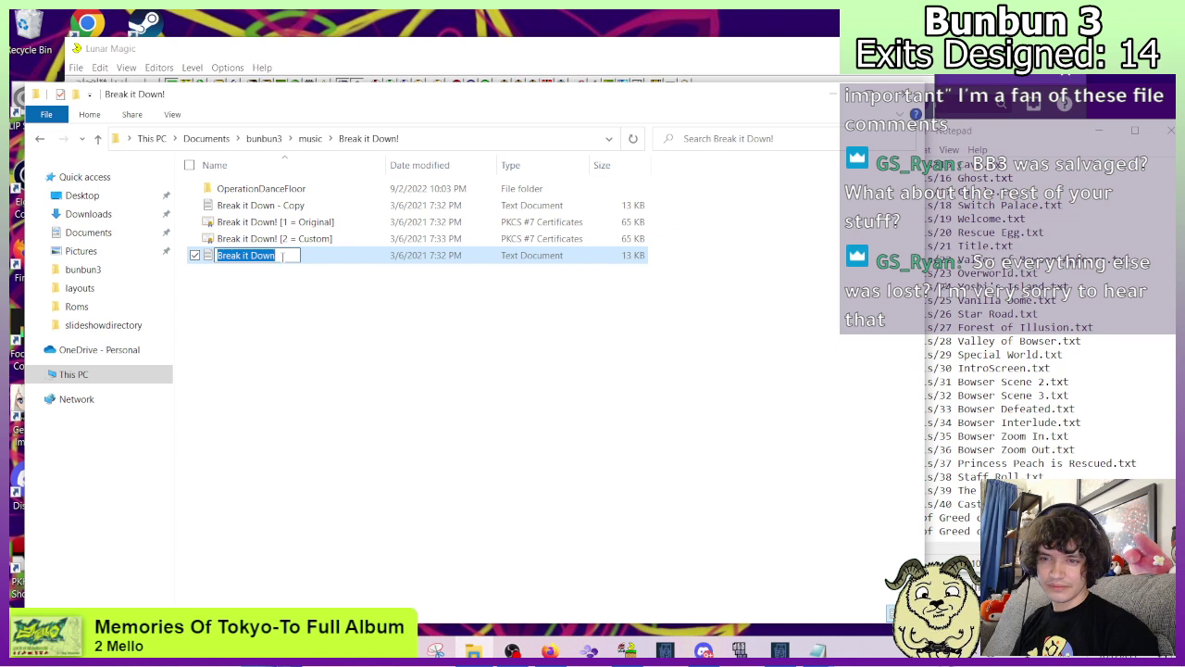
{"action": "left_click_drag", "start_coordinate": [282, 257], "coordinate": [186, 263]}
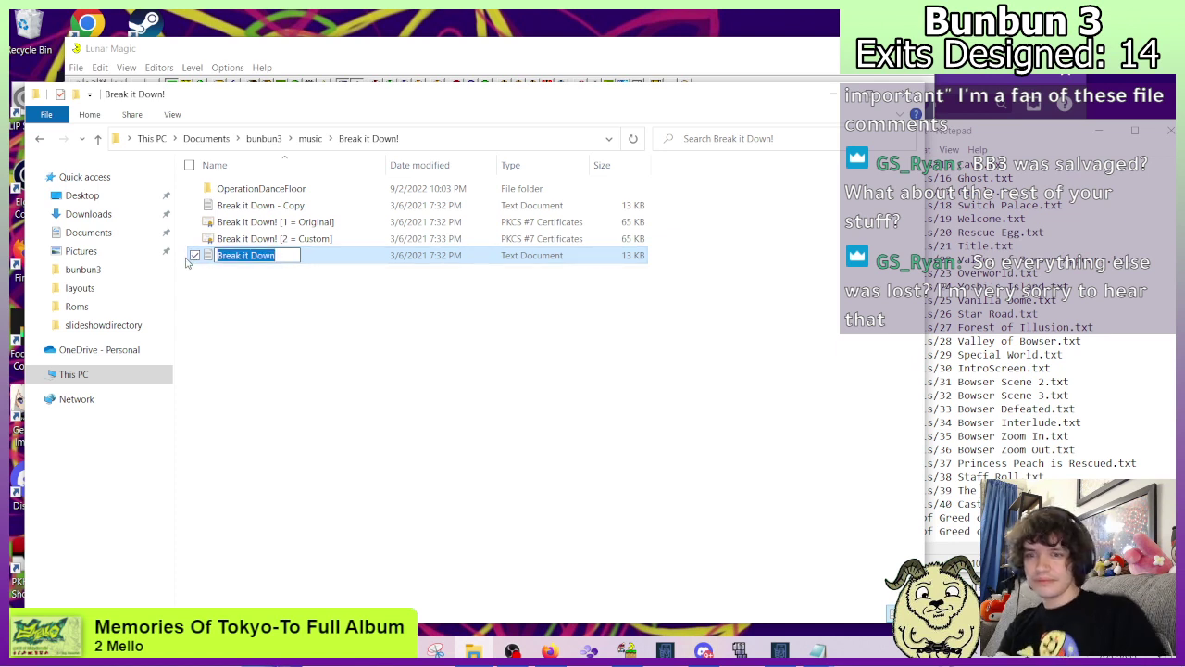
{"action": "type", "text": "OperationDa"}
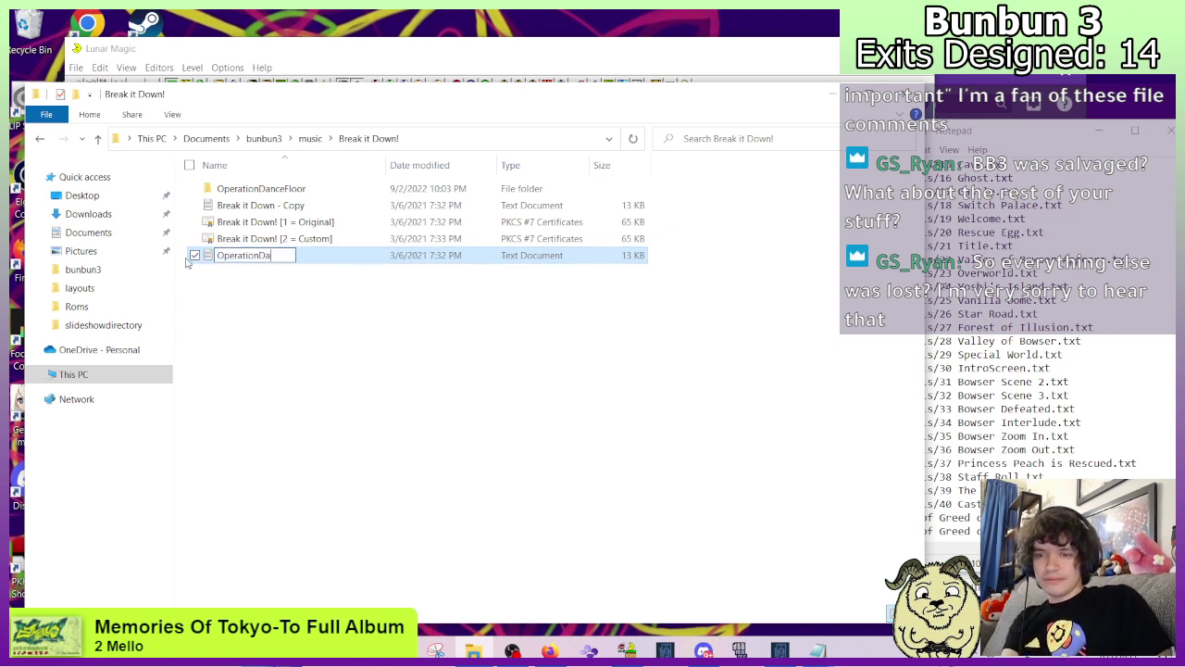
{"action": "type", "text": "nceFloorC#"}
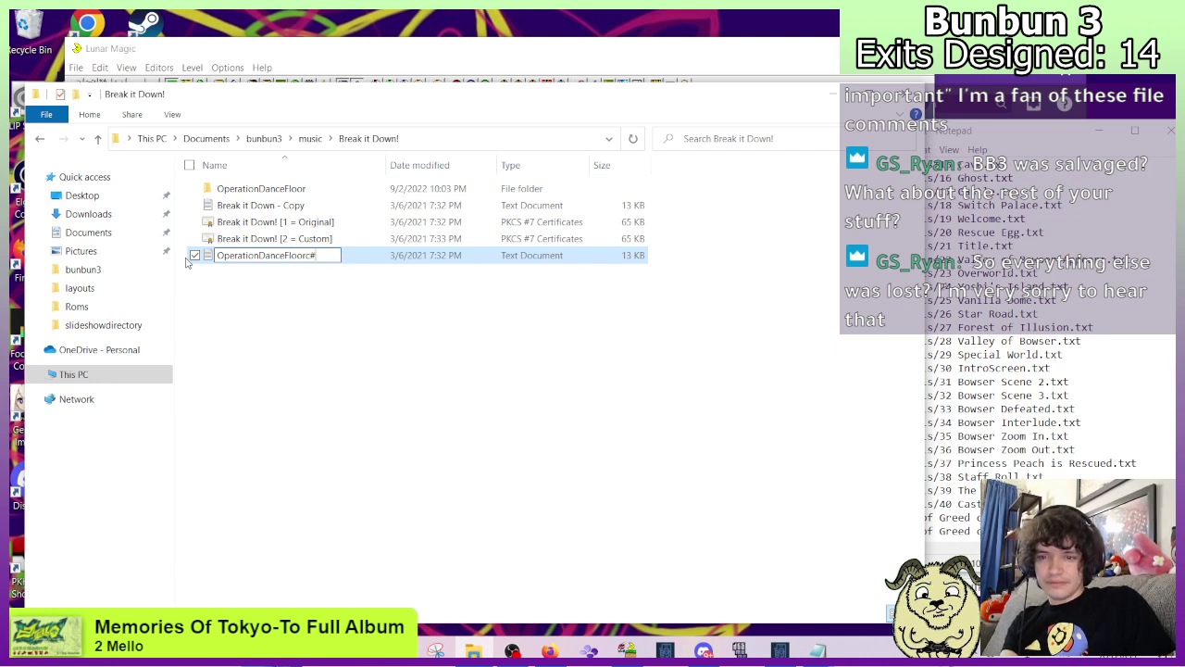
{"action": "type", "text": "M"}
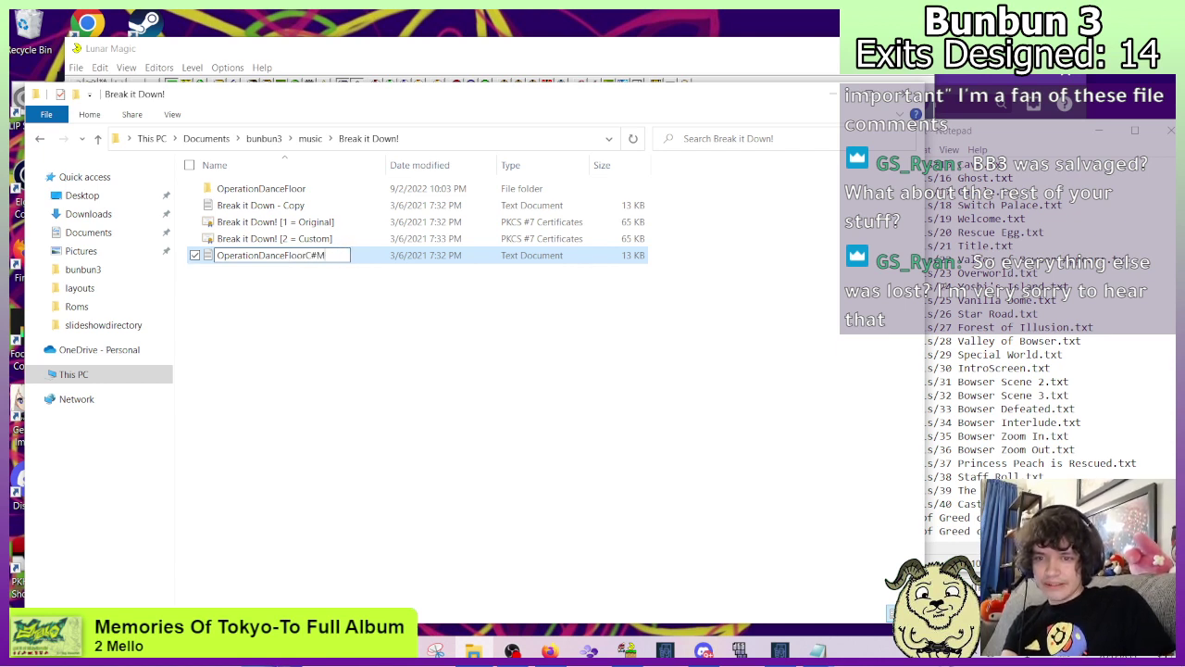
{"action": "type", "text": "inor"}
{"action": "key", "text": "Return"}
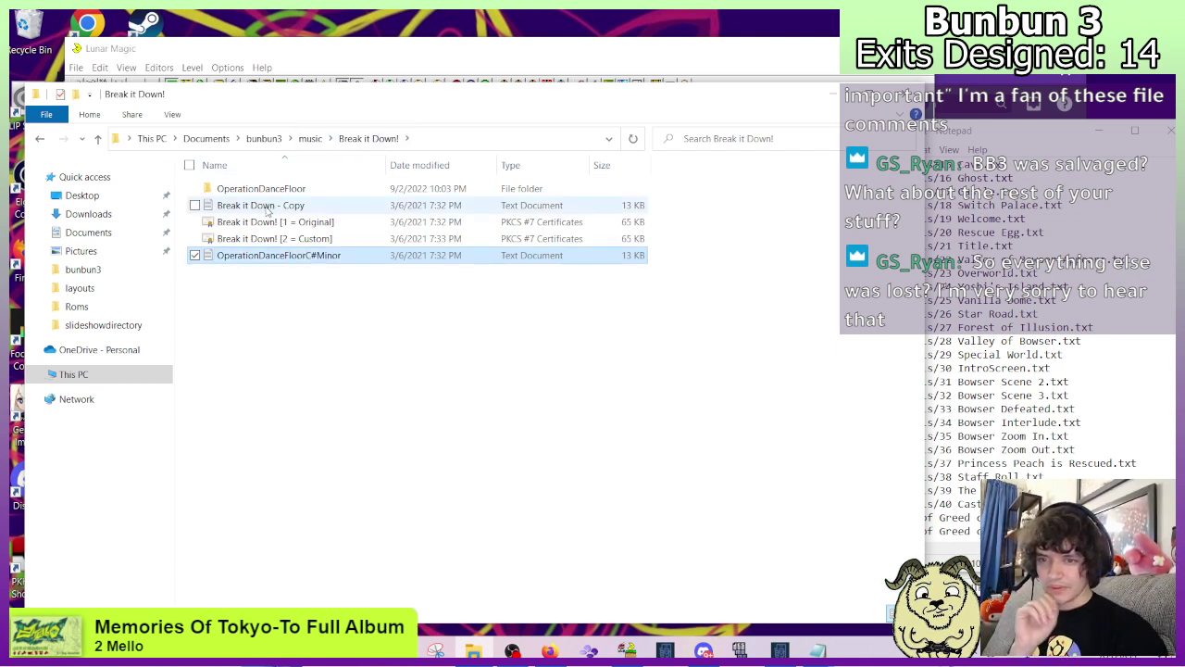
Check the song title inside Break it Down - Copy, and shorten the C# minor document's name to OperationC#Minor.
{"action": "double_click", "coordinate": [263, 206]}
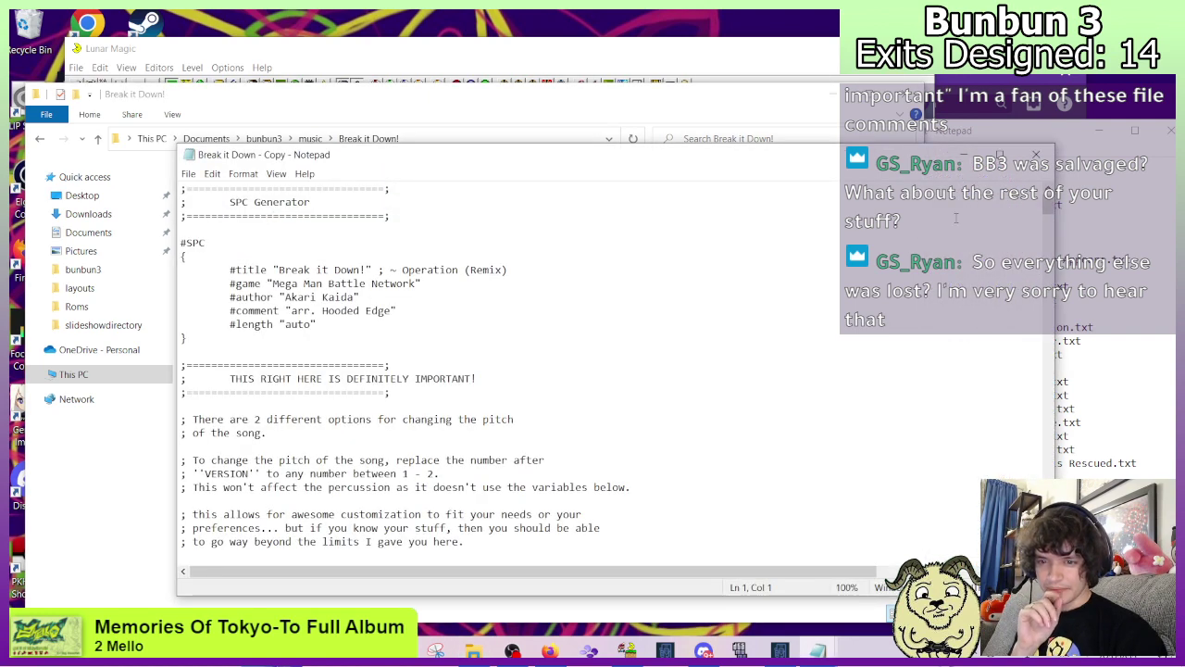
{"action": "left_click", "coordinate": [1036, 155]}
{"action": "right_click", "coordinate": [269, 254]}
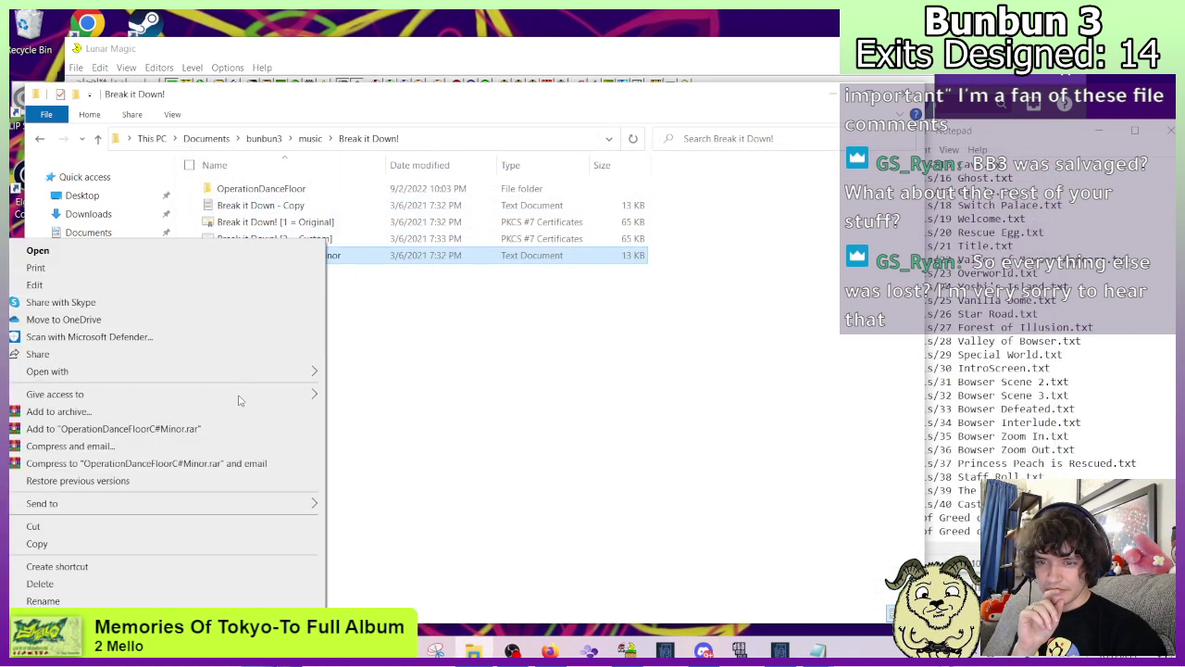
{"action": "left_click", "coordinate": [42, 600]}
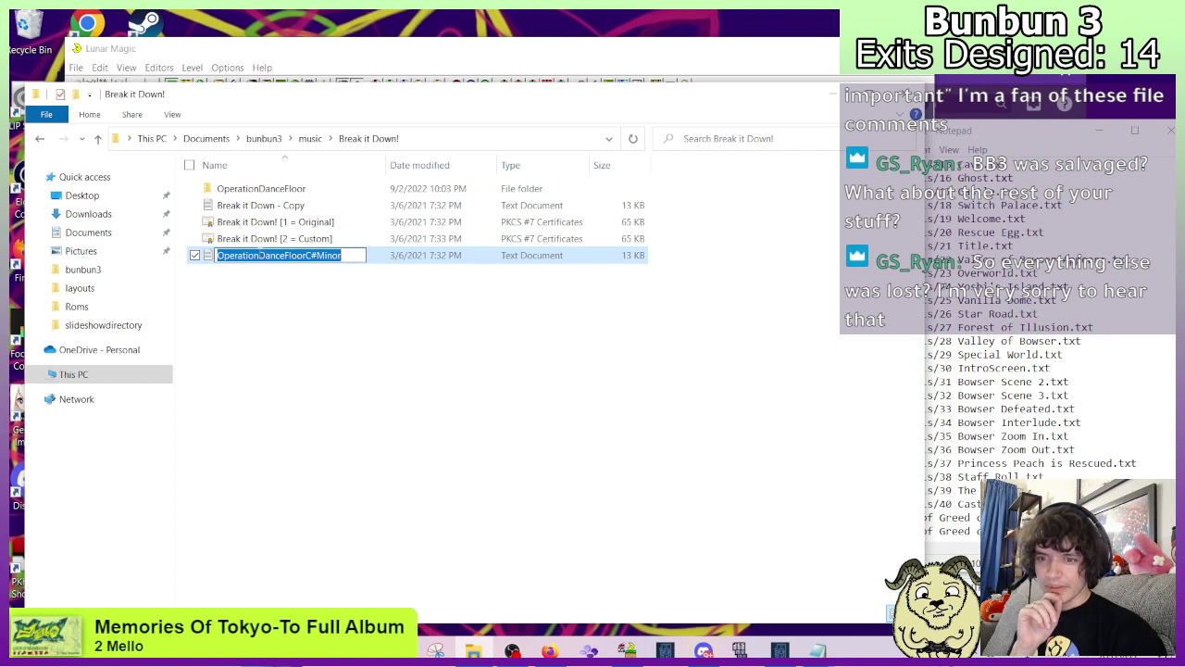
{"action": "left_click_drag", "start_coordinate": [258, 254], "coordinate": [309, 254]}
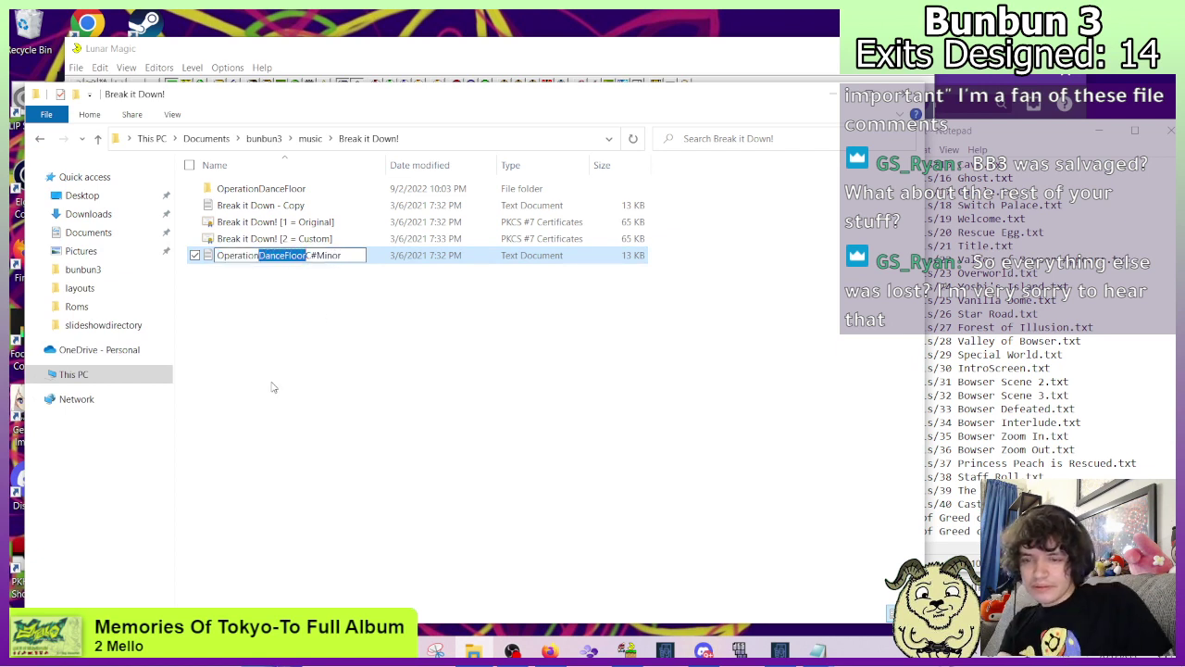
{"action": "key", "text": "BackSpace"}
{"action": "key", "text": "Return"}
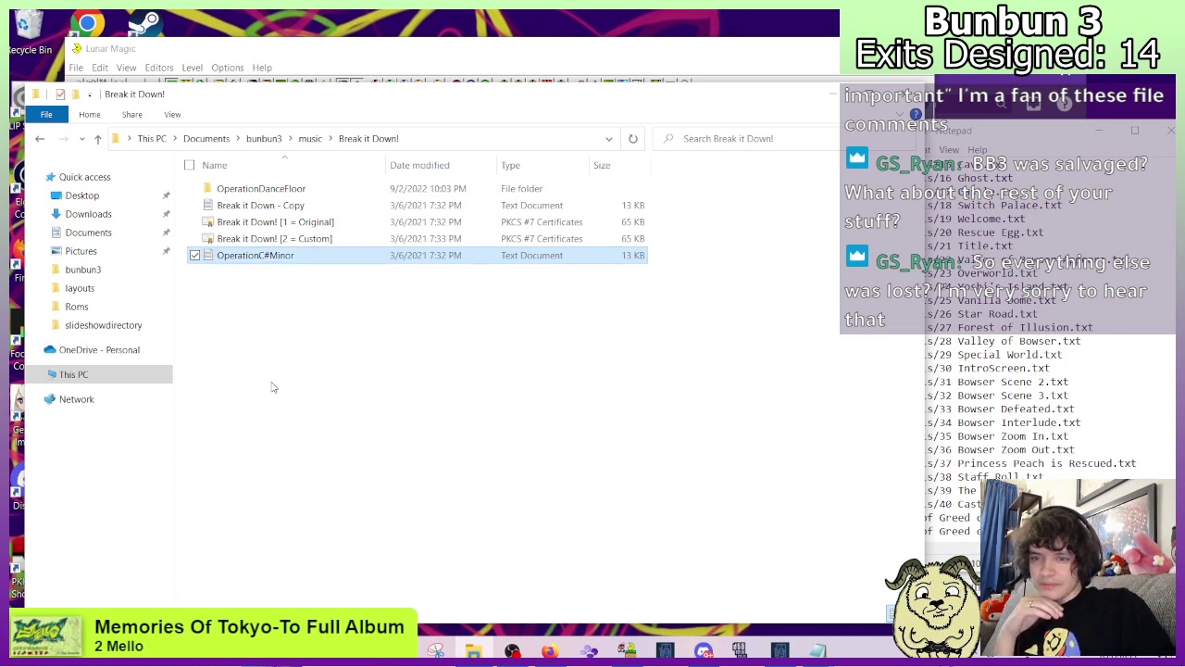
Rename the Break it Down - Copy text document as OperationCMinor.
{"action": "left_click", "coordinate": [259, 208]}
{"action": "right_click", "coordinate": [260, 209]}
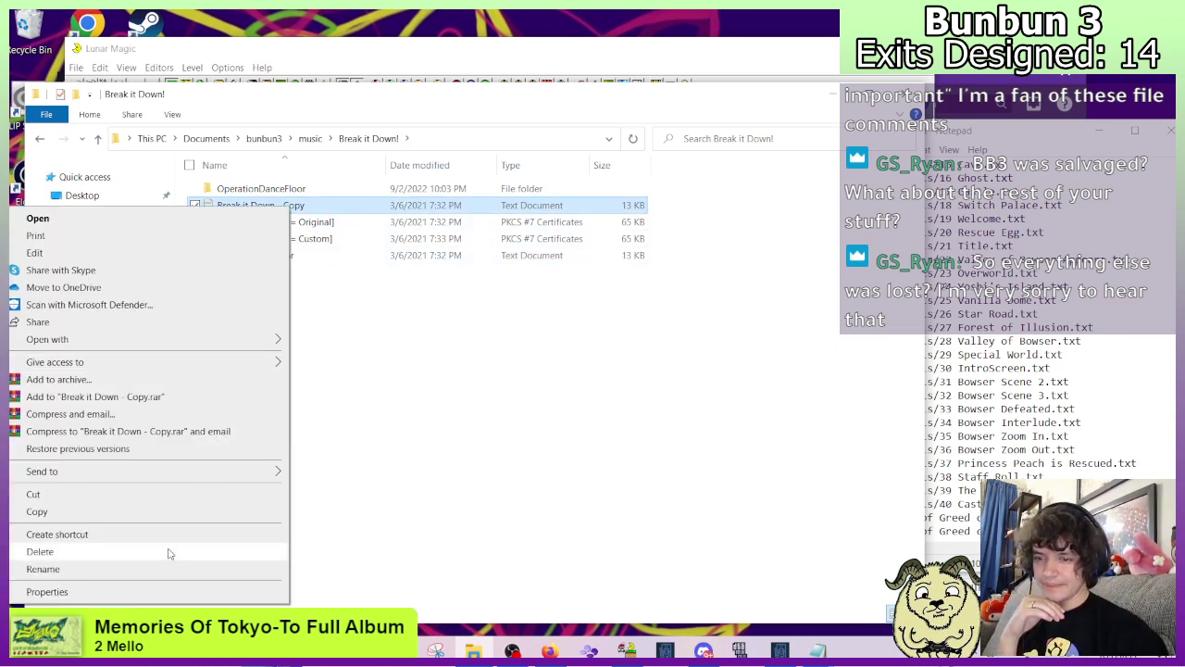
{"action": "left_click", "coordinate": [164, 567]}
{"action": "type", "text": "Operation#"}
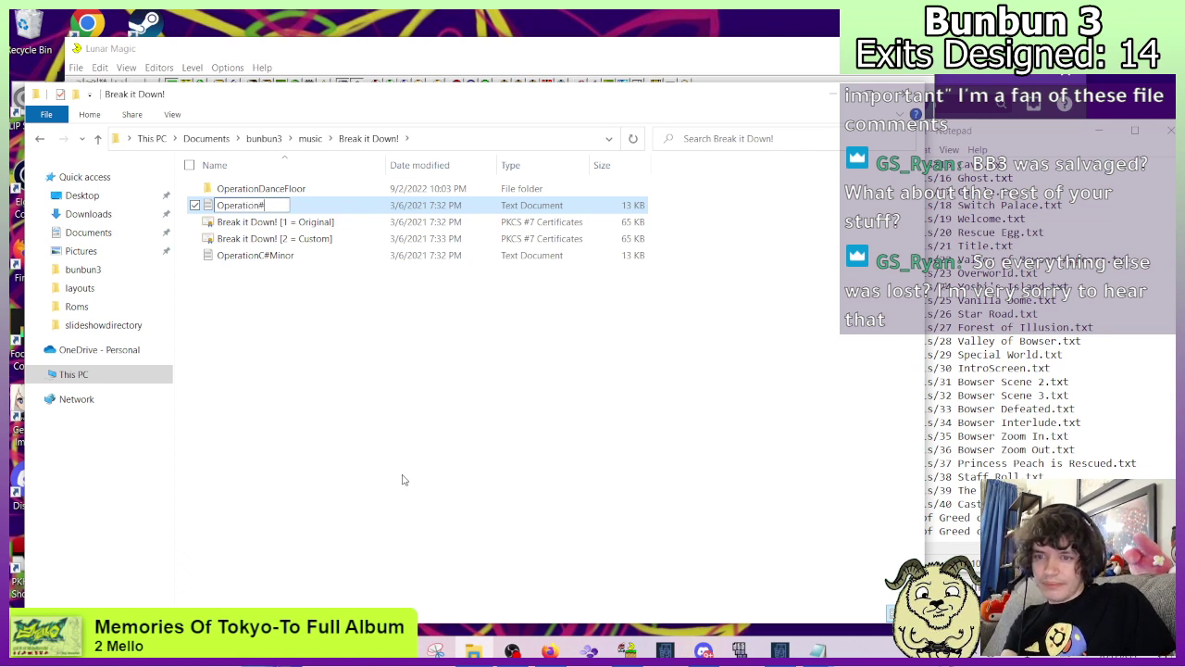
{"action": "key", "text": "BackSpace"}
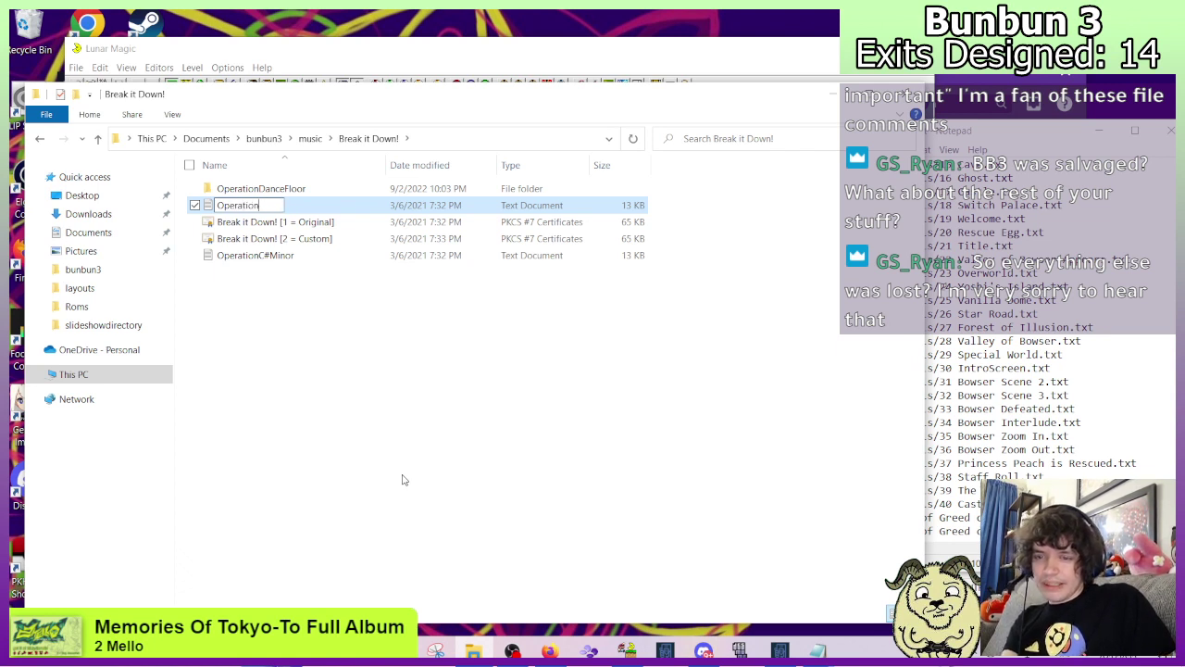
{"action": "type", "text": "CMinor"}
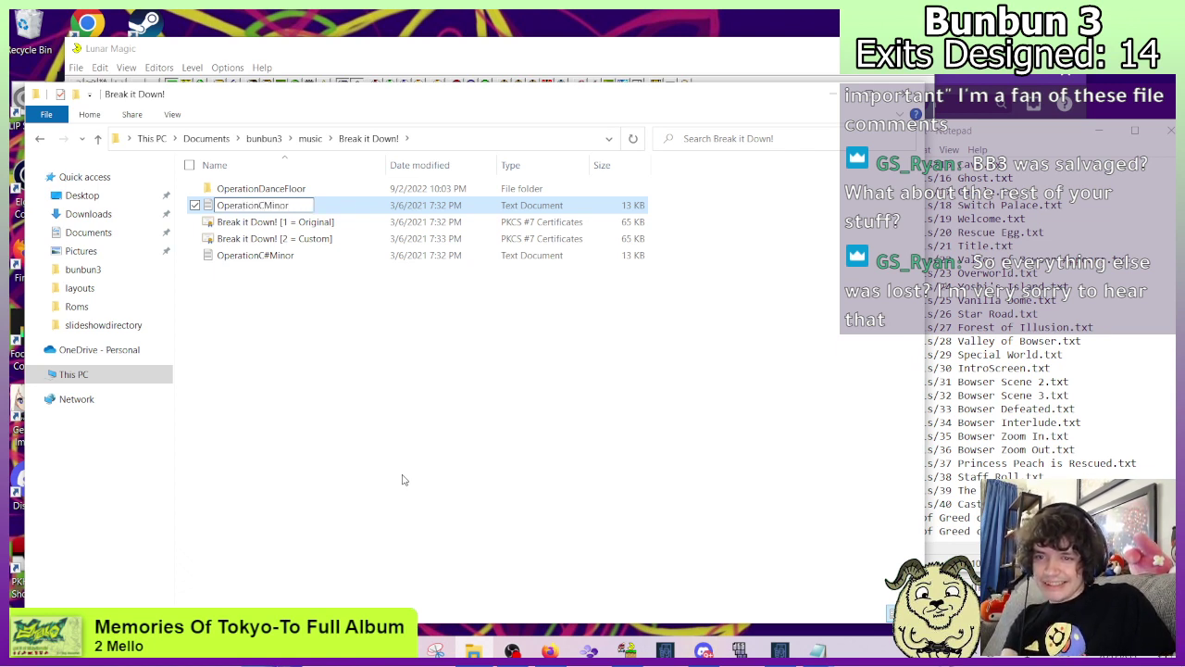
{"action": "key", "text": "Return"}
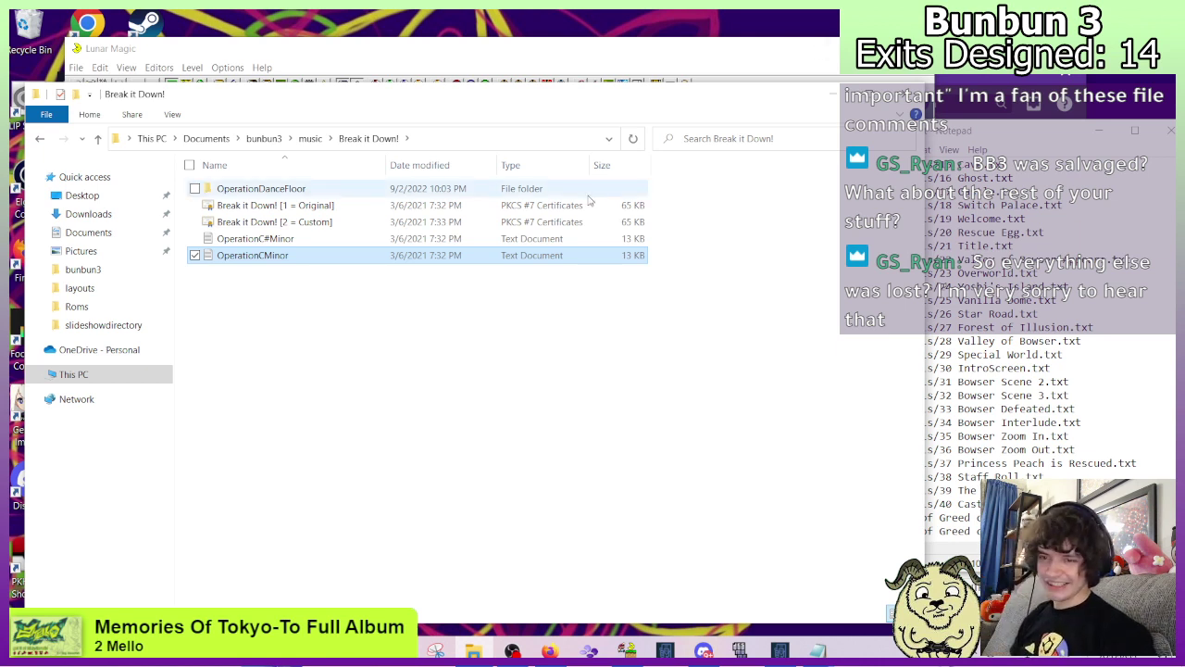
Put the OperationC#Minor and OperationCMinor text documents into the music folder of AddmusicK_1.0.8.
{"action": "left_click", "coordinate": [269, 311]}
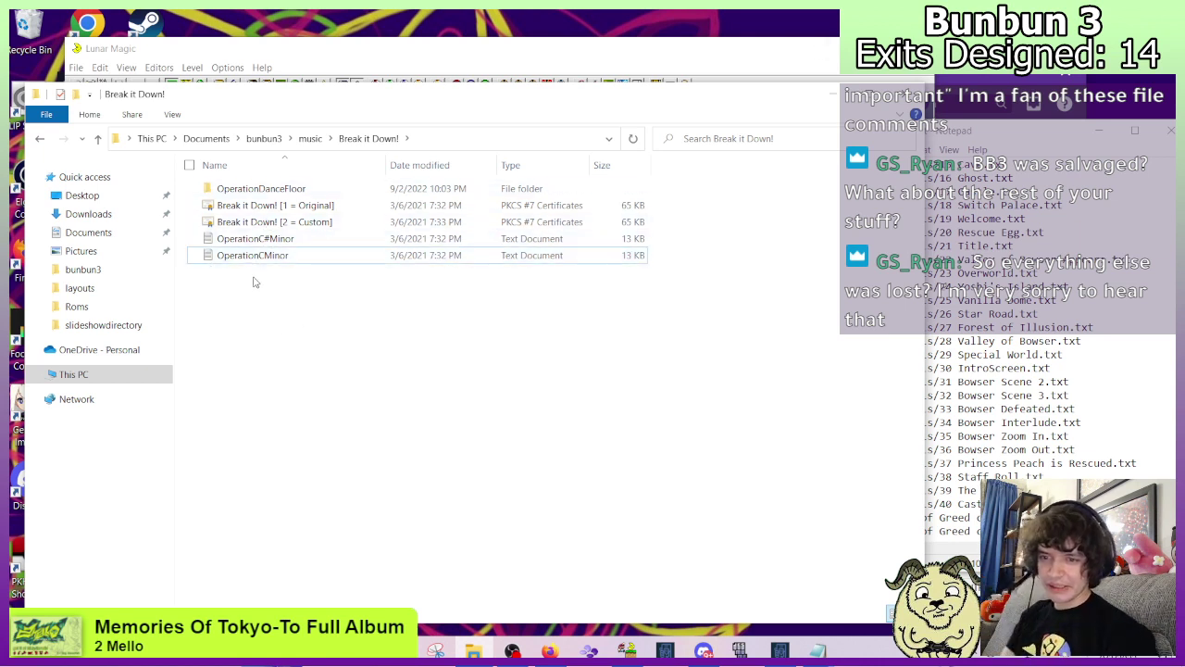
{"action": "left_click_drag", "start_coordinate": [257, 276], "coordinate": [258, 238]}
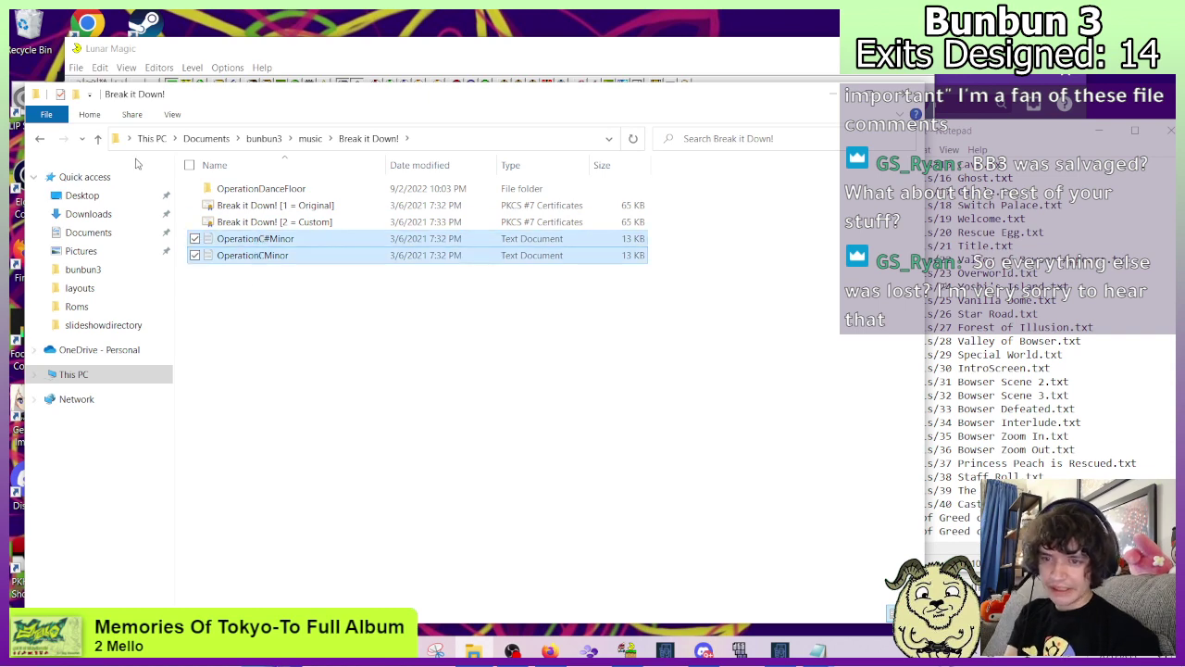
{"action": "left_click", "coordinate": [44, 139]}
{"action": "double_click", "coordinate": [278, 190]}
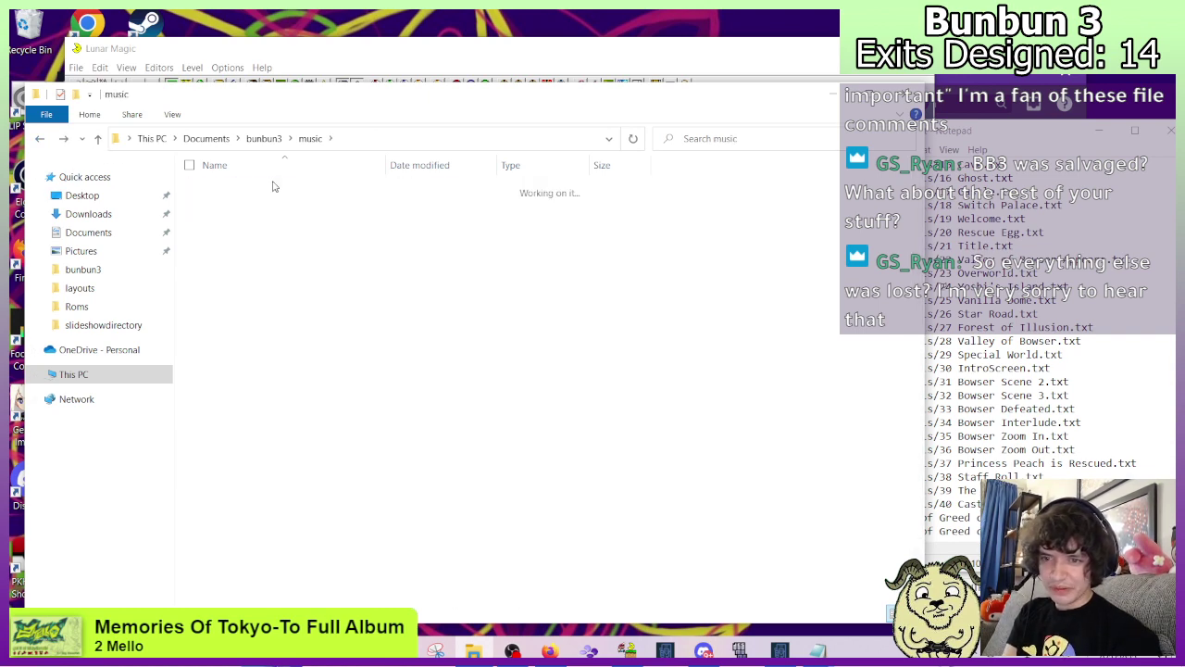
{"action": "double_click", "coordinate": [248, 189]}
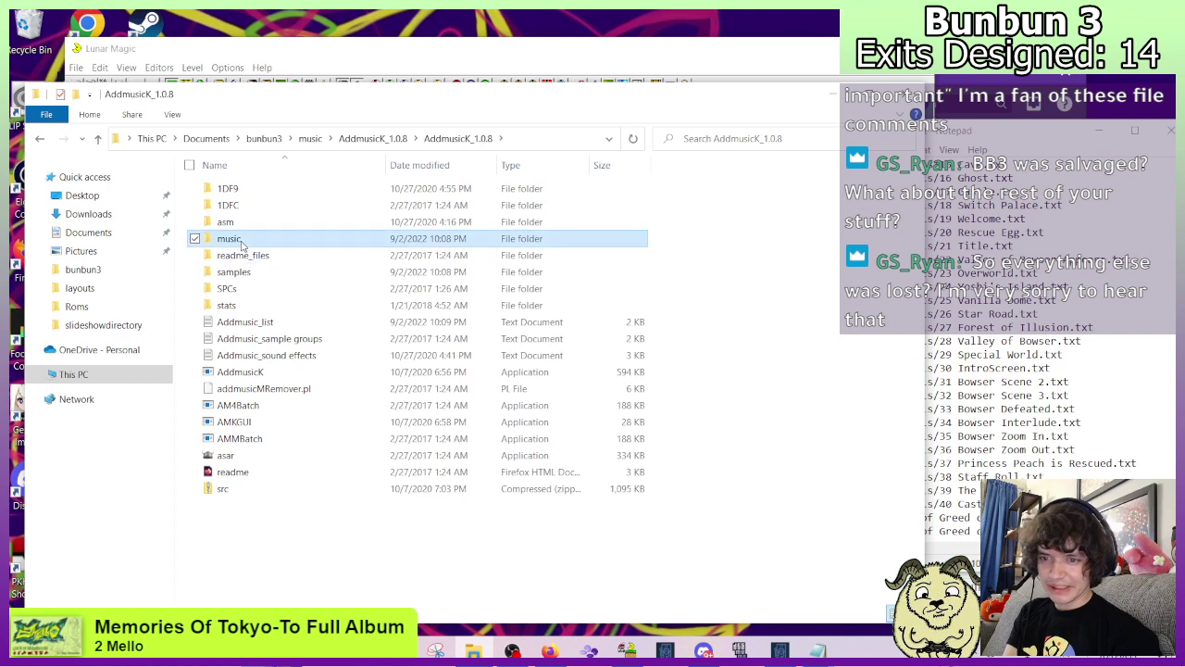
{"action": "double_click", "coordinate": [228, 238]}
{"action": "key", "text": "ctrl+v"}
{"action": "left_click", "coordinate": [495, 417]}
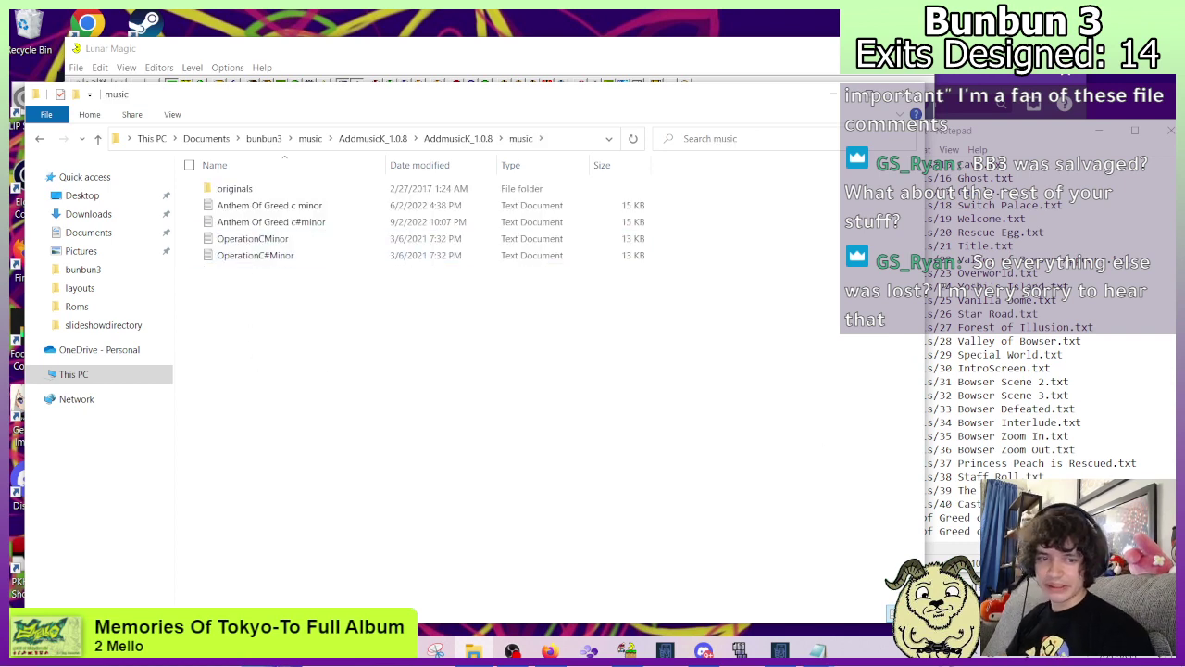
Add entry 2B for OperationCMinor.txt below entry 2A in Addmusic_list.
{"action": "left_click", "coordinate": [889, 532]}
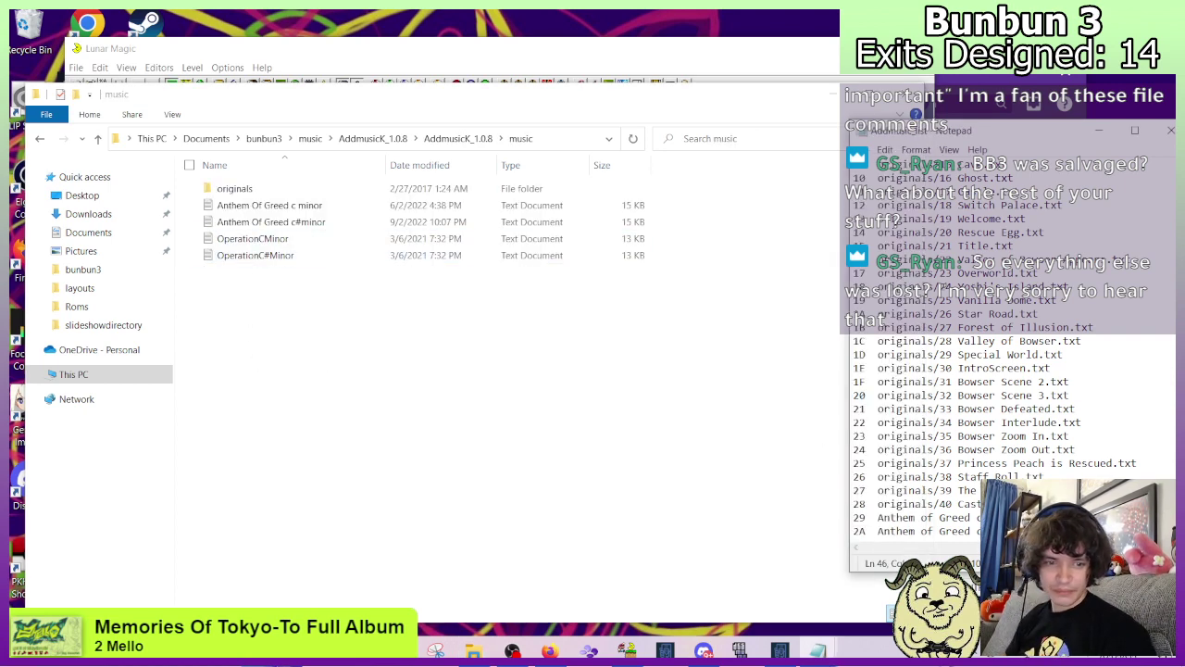
{"action": "key", "text": "Return"}
{"action": "type", "text": "2B  "}
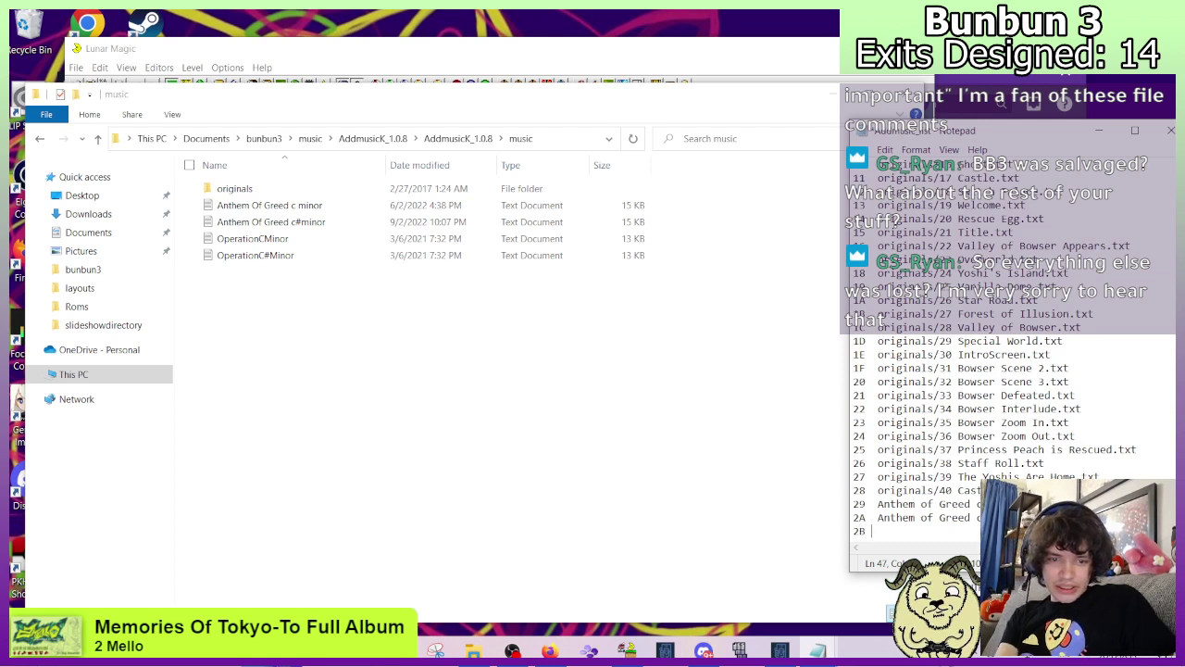
{"action": "type", "text": "Op"}
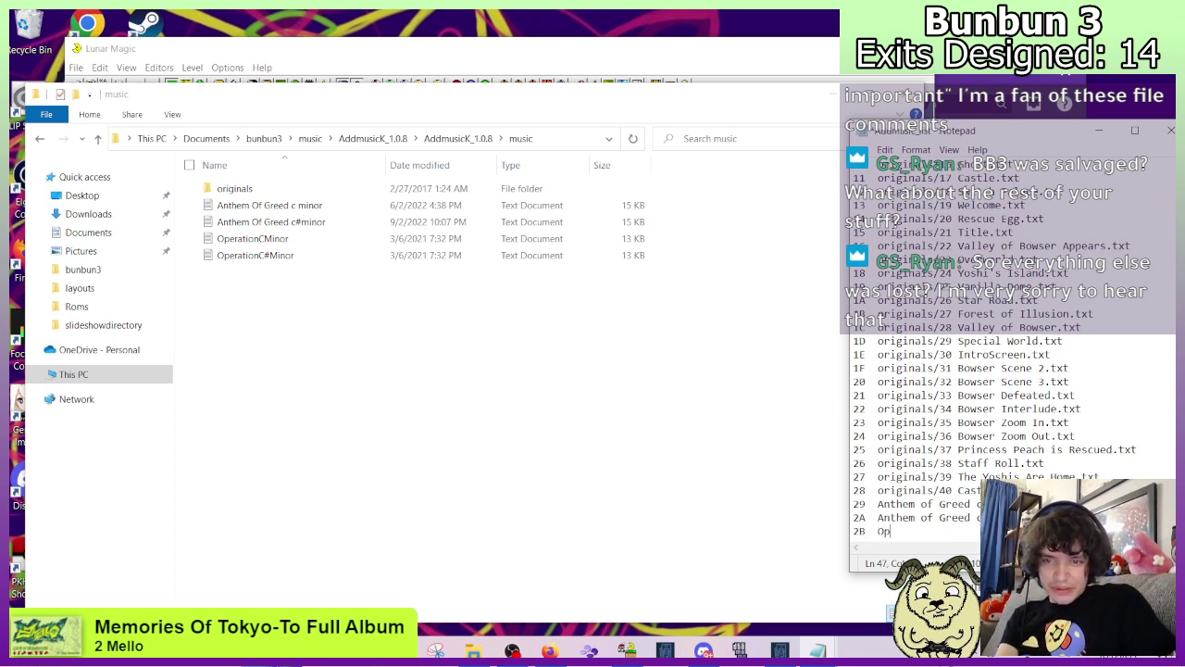
{"action": "type", "text": "erationCM"}
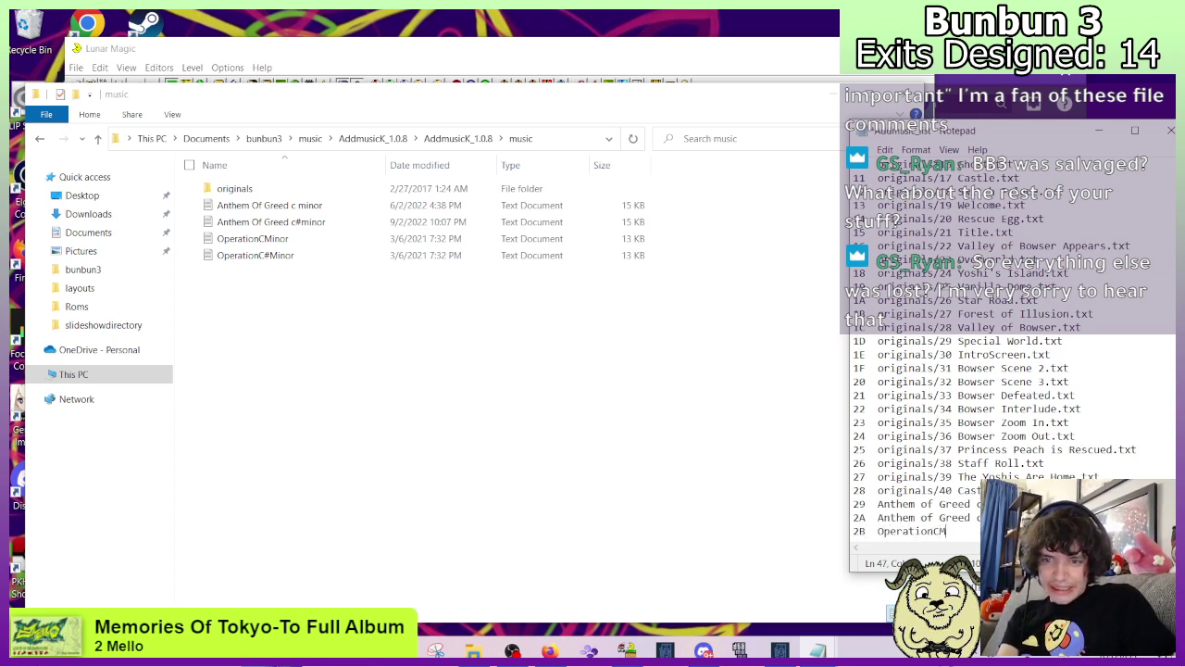
{"action": "type", "text": "inor.t"}
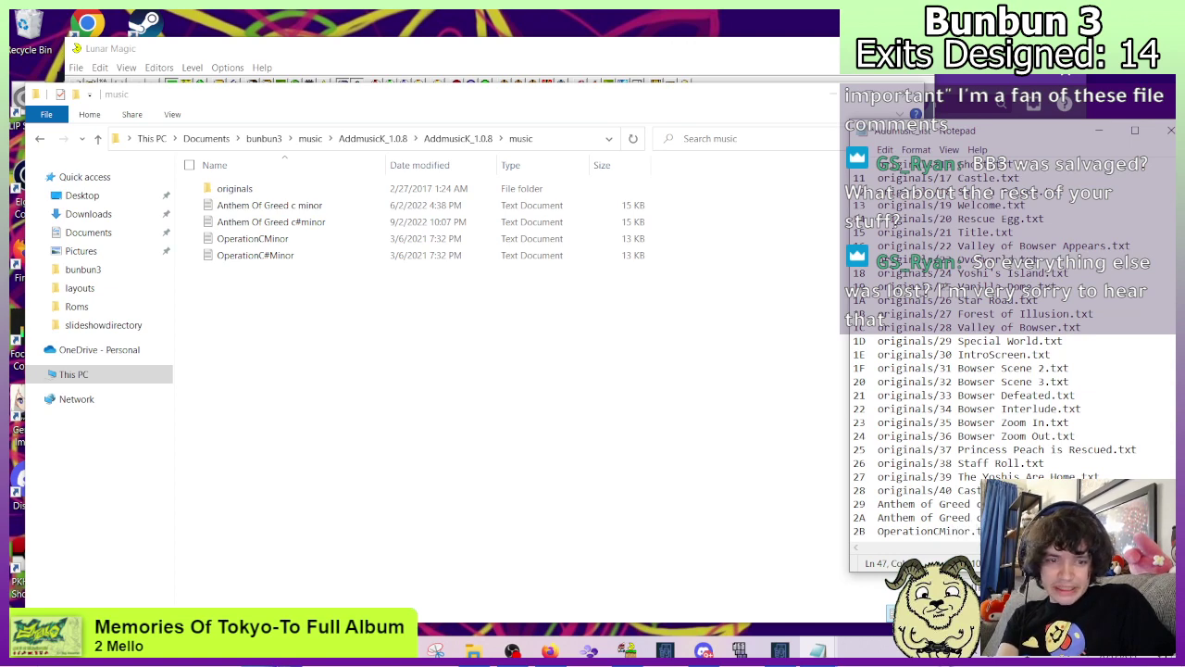
Add entry 2C for OperationC#Minor below entry 2B in Addmusic_list, correcting the misspelled ending of the name.
{"action": "key", "text": "Return"}
{"action": "type", "text": "2C  "}
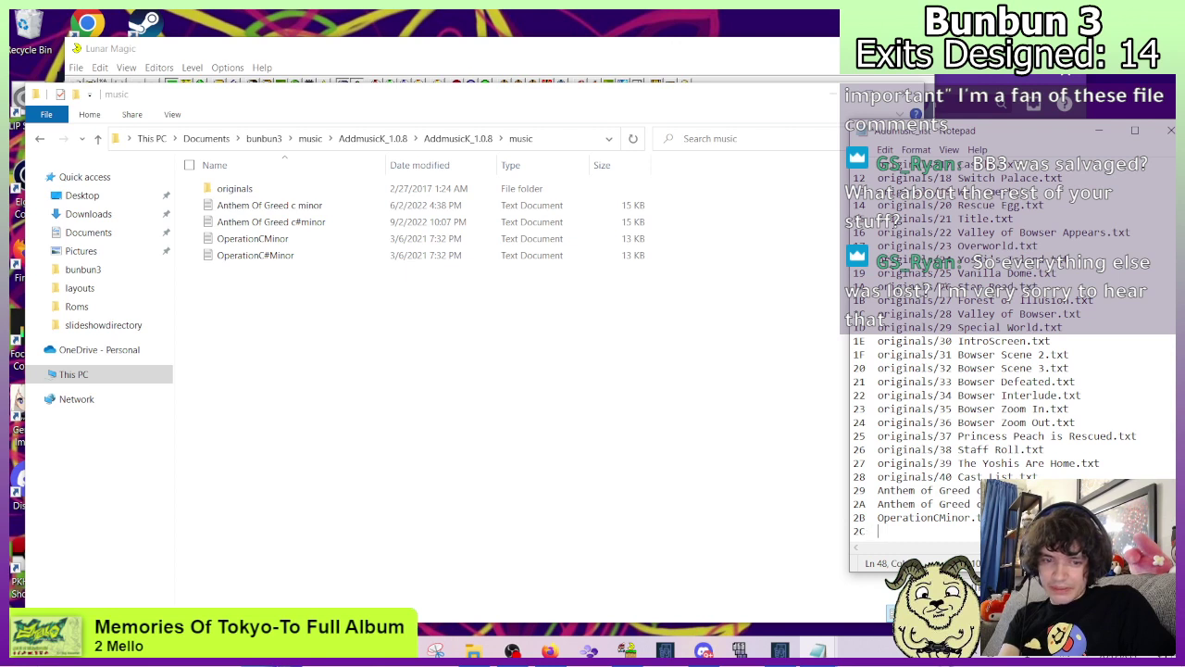
{"action": "type", "text": "OperationC"}
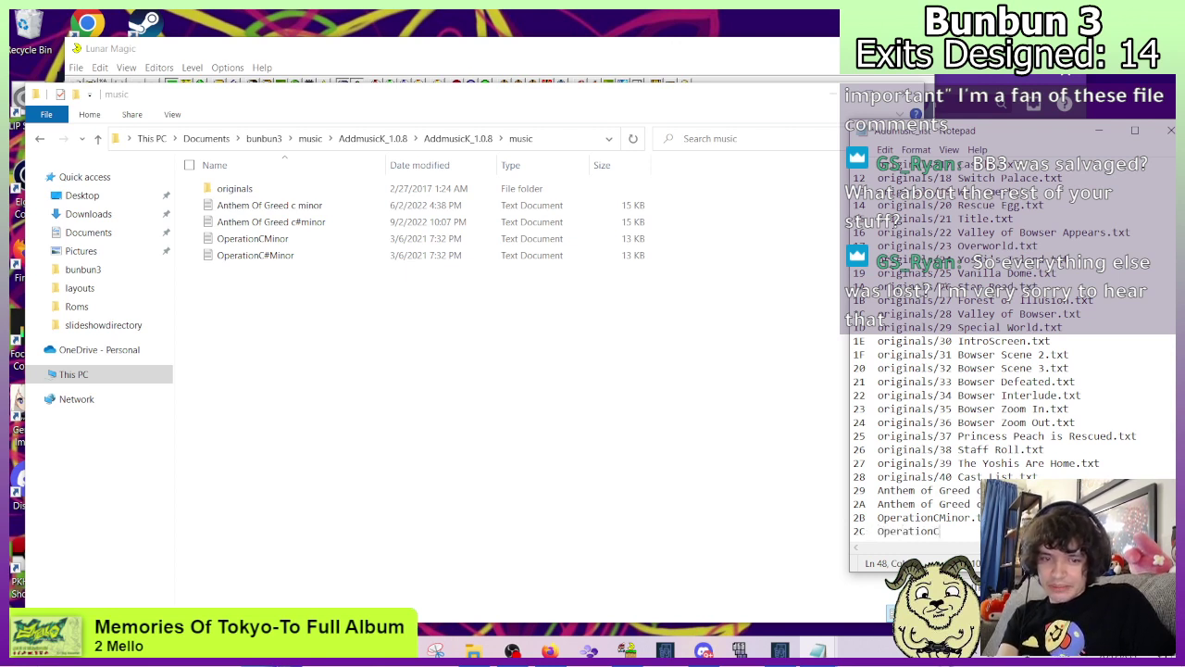
{"action": "type", "text": "#Minor"}
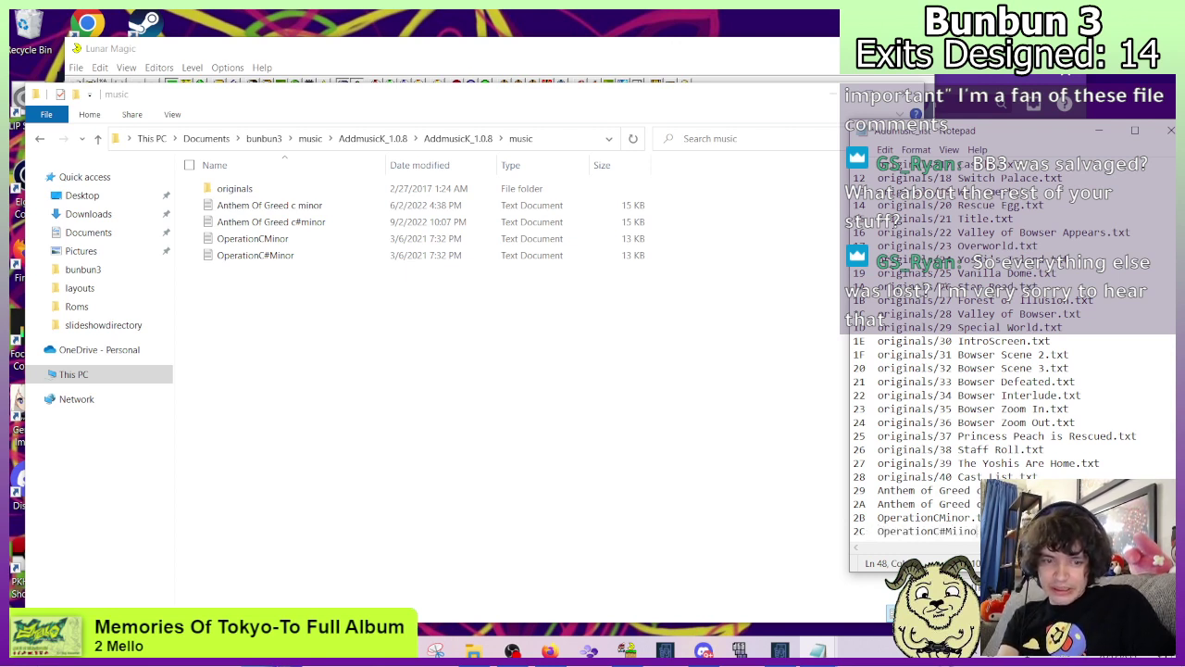
{"action": "key", "text": "BackSpace"}
{"action": "key", "text": "BackSpace"}
{"action": "key", "text": "BackSpace"}
{"action": "key", "text": "BackSpace"}
{"action": "key", "text": "BackSpace"}
{"action": "type", "text": "inor."}
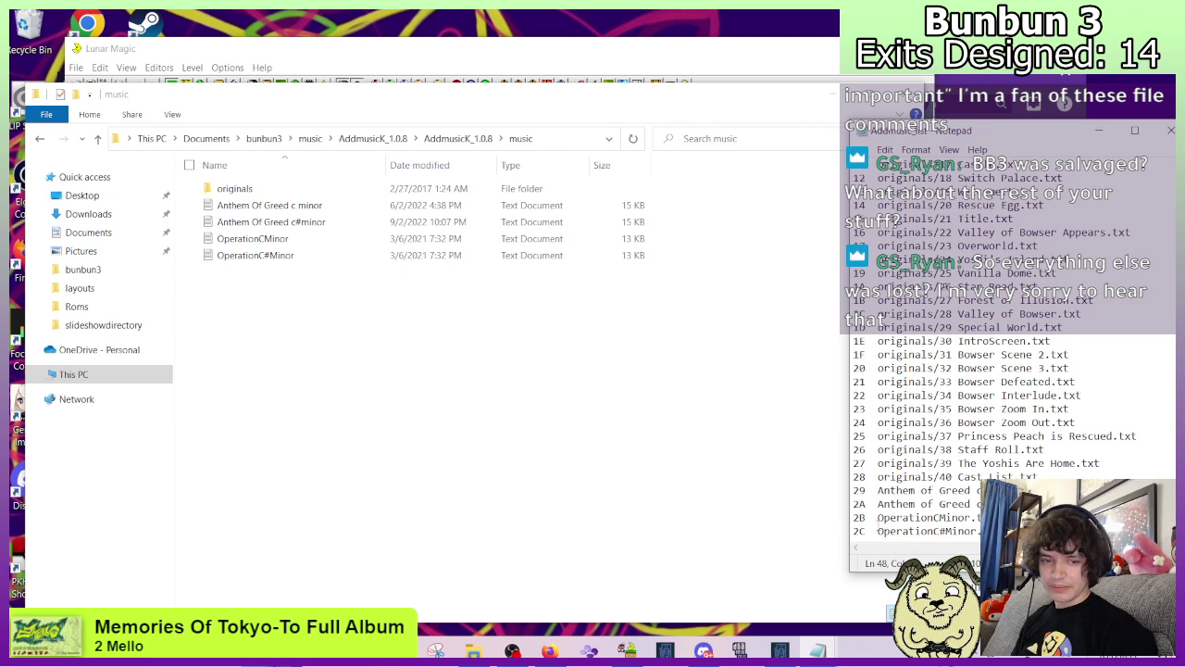
{"action": "left_click_drag", "start_coordinate": [995, 517], "coordinate": [877, 517]}
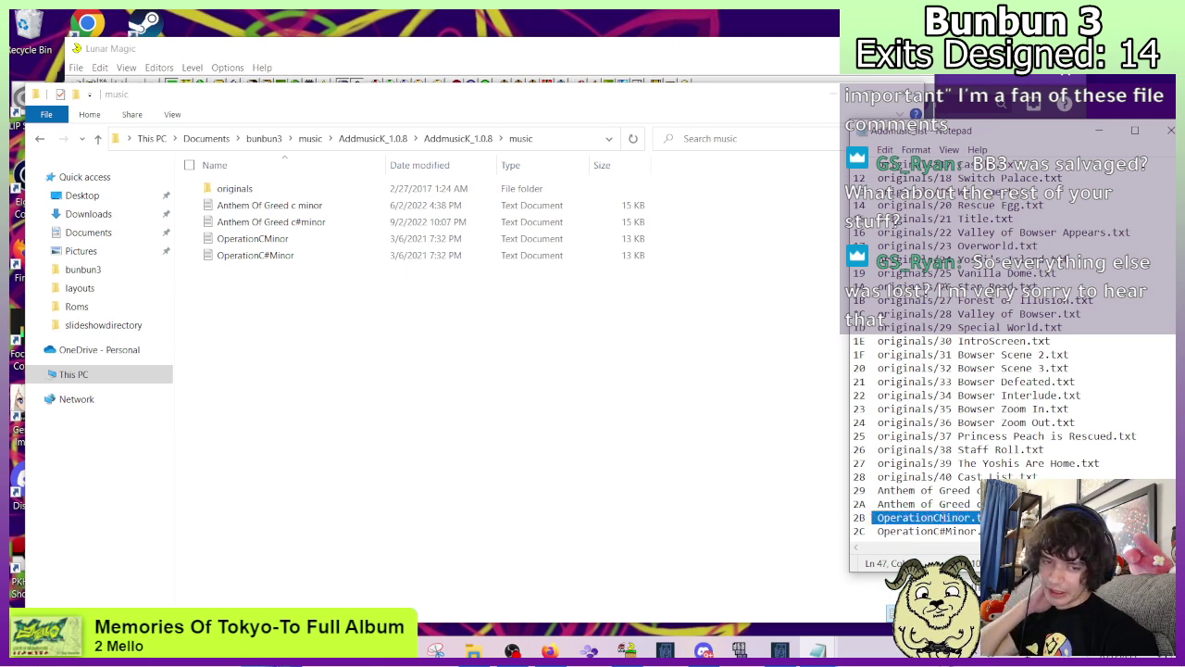
{"action": "left_click_drag", "start_coordinate": [996, 531], "coordinate": [940, 532]}
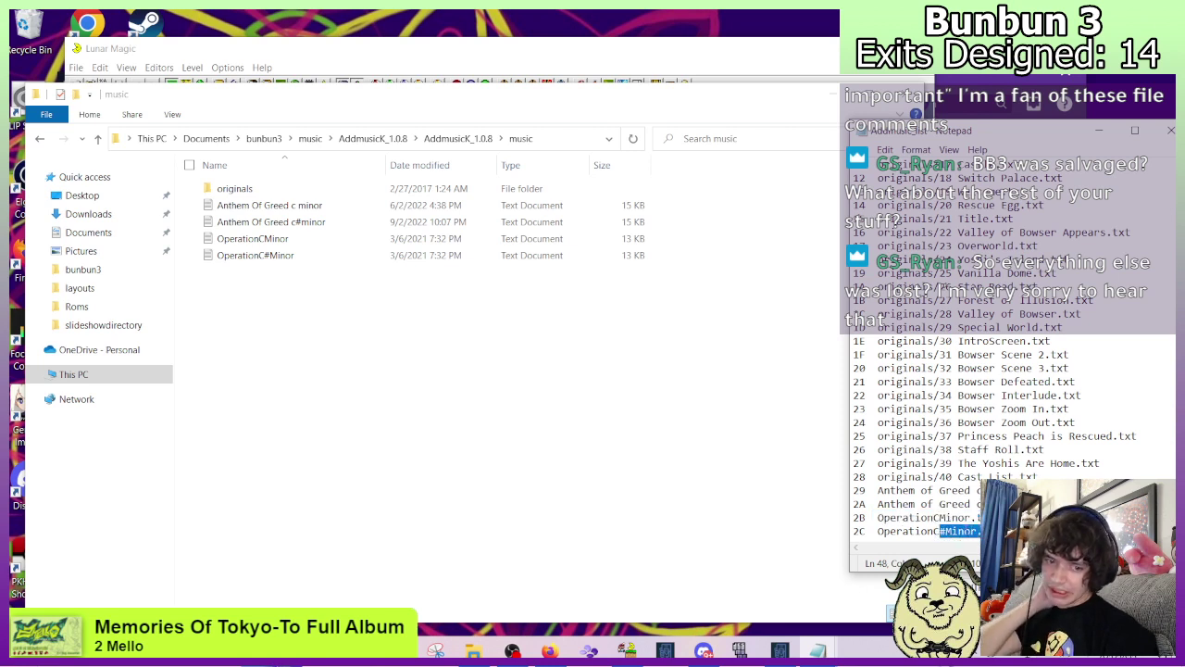
Move the OperationDanceFloor folder from Break it Down! into the samples folder of AddmusicK_1.0.8.
{"action": "left_click", "coordinate": [713, 454]}
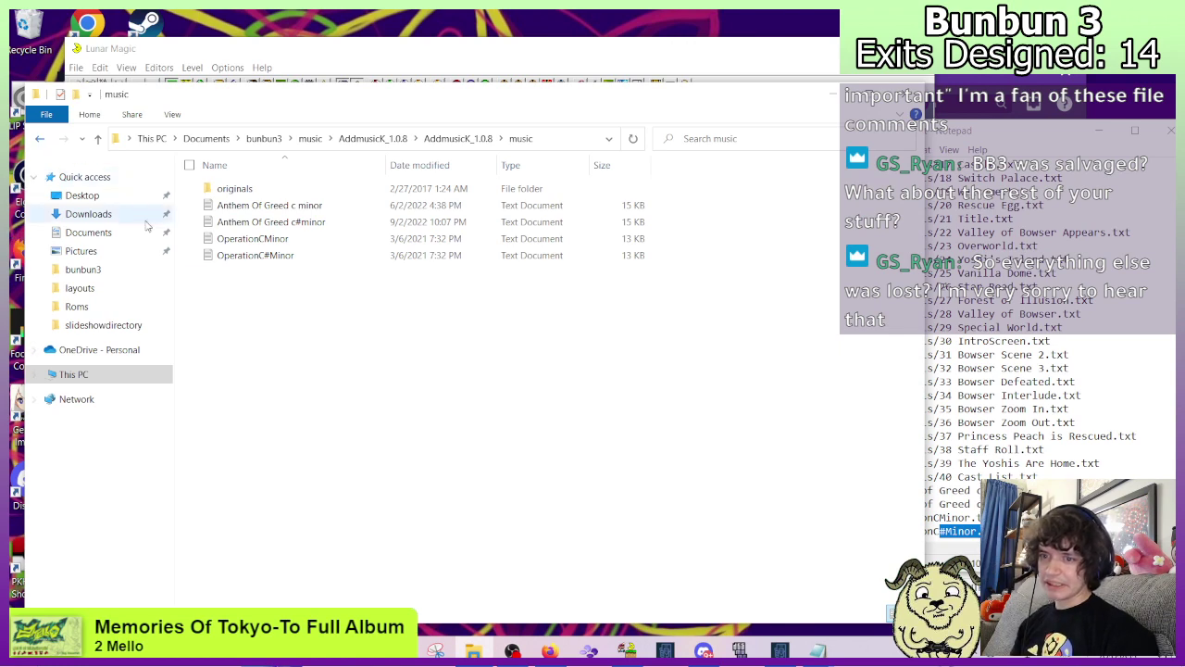
{"action": "left_click", "coordinate": [40, 140]}
{"action": "left_click", "coordinate": [41, 141]}
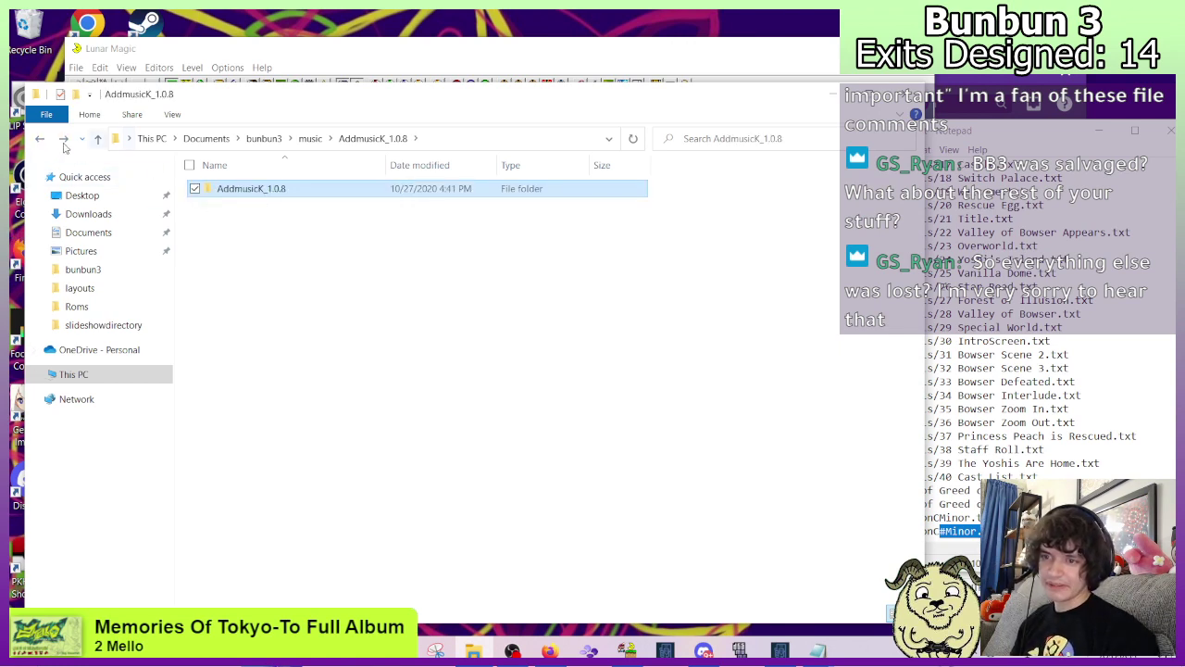
{"action": "left_click", "coordinate": [37, 141]}
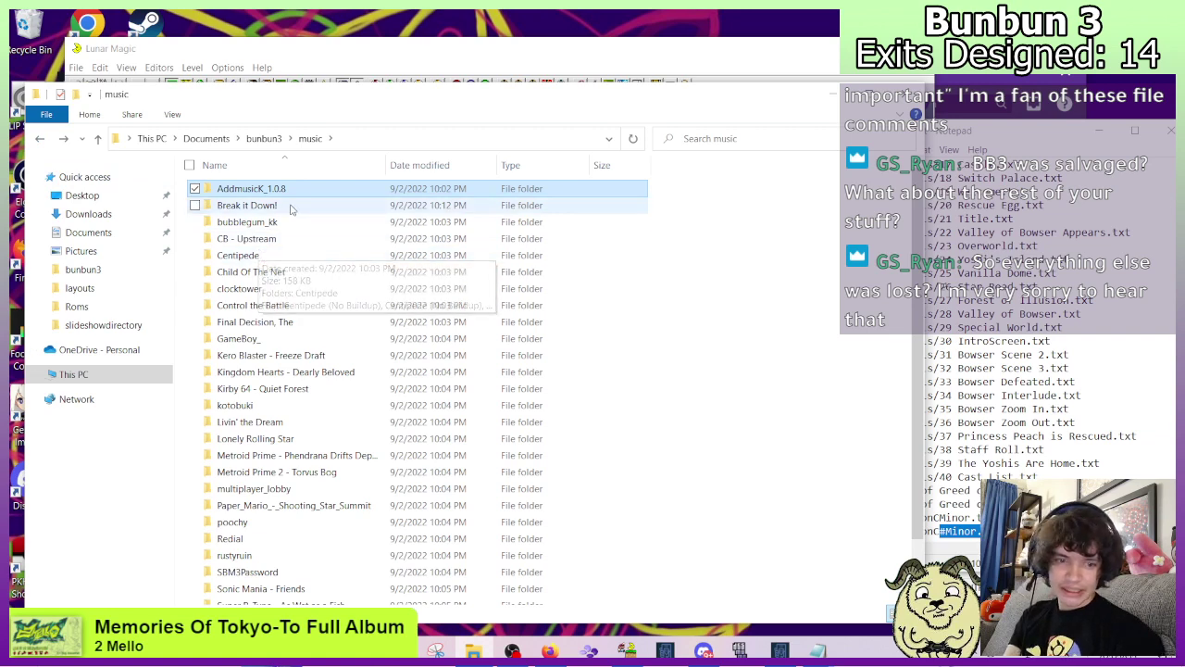
{"action": "double_click", "coordinate": [246, 205]}
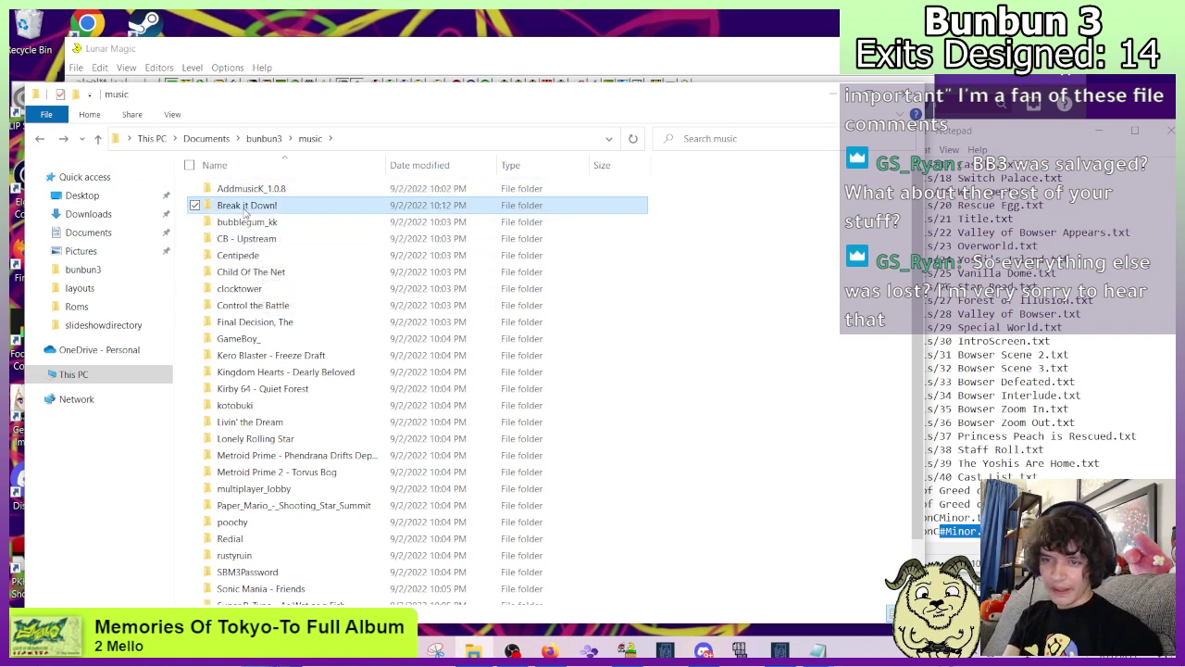
{"action": "left_click", "coordinate": [248, 193]}
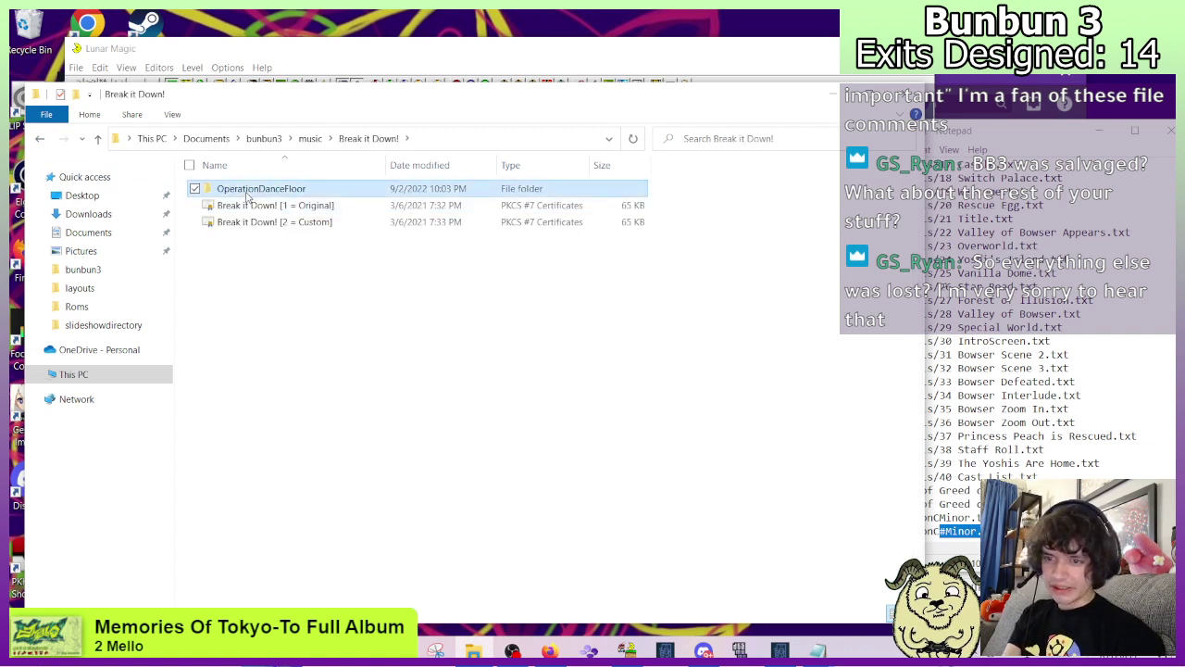
{"action": "left_click", "coordinate": [45, 139]}
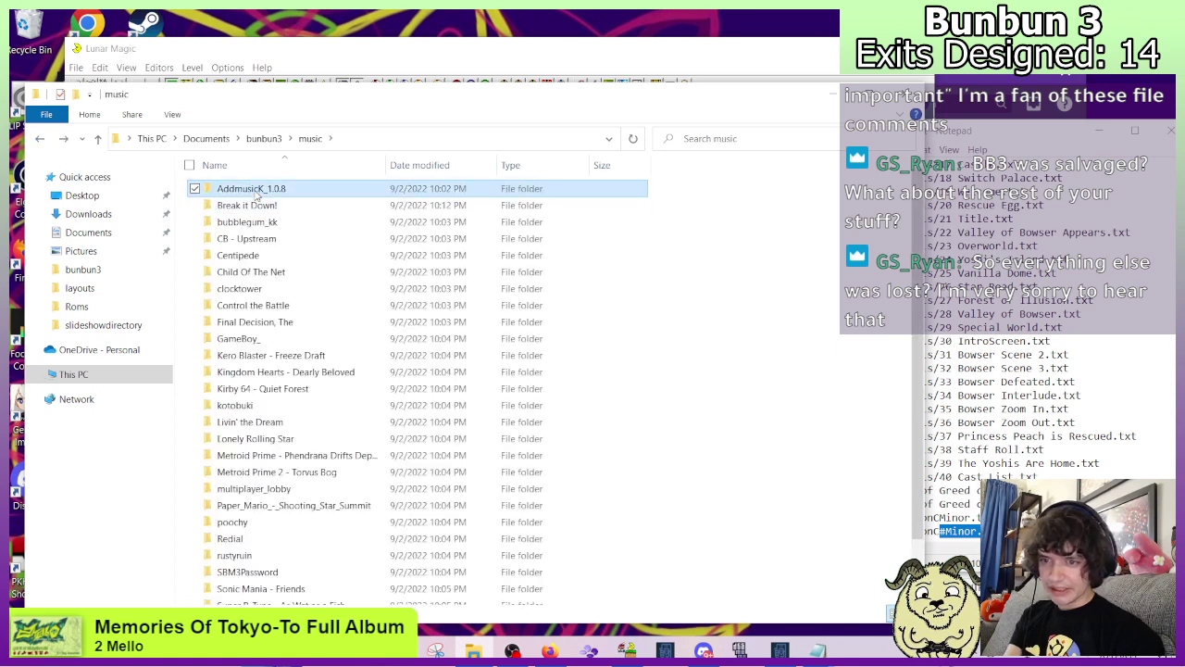
{"action": "double_click", "coordinate": [254, 190]}
{"action": "double_click", "coordinate": [230, 192]}
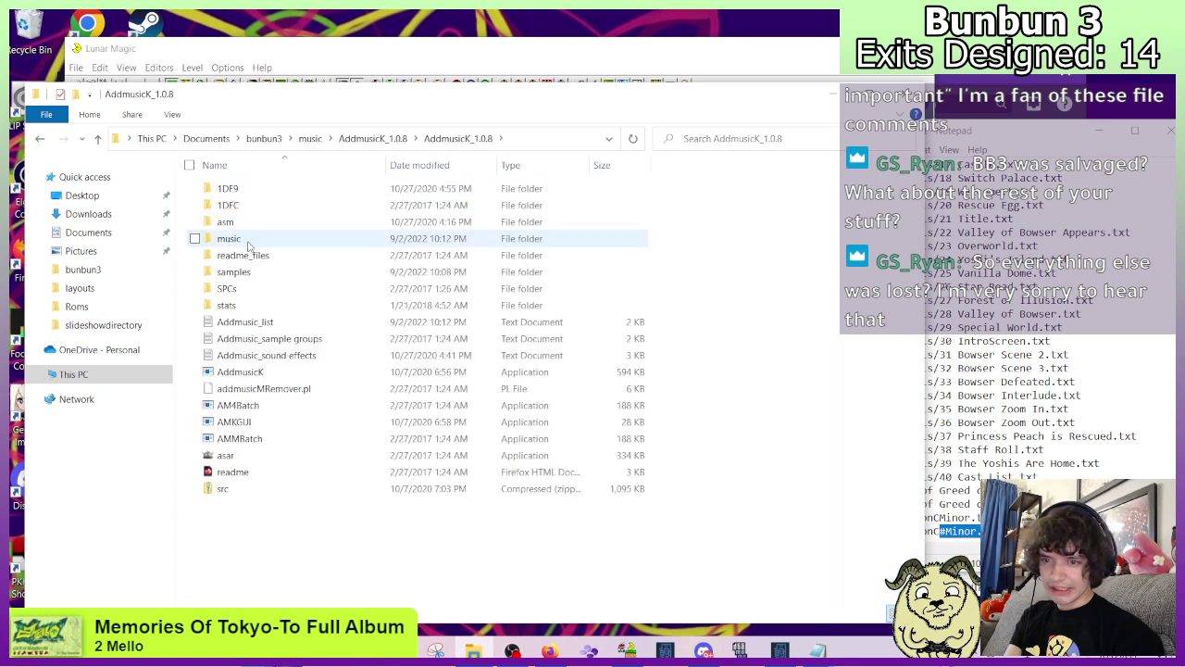
{"action": "double_click", "coordinate": [247, 239]}
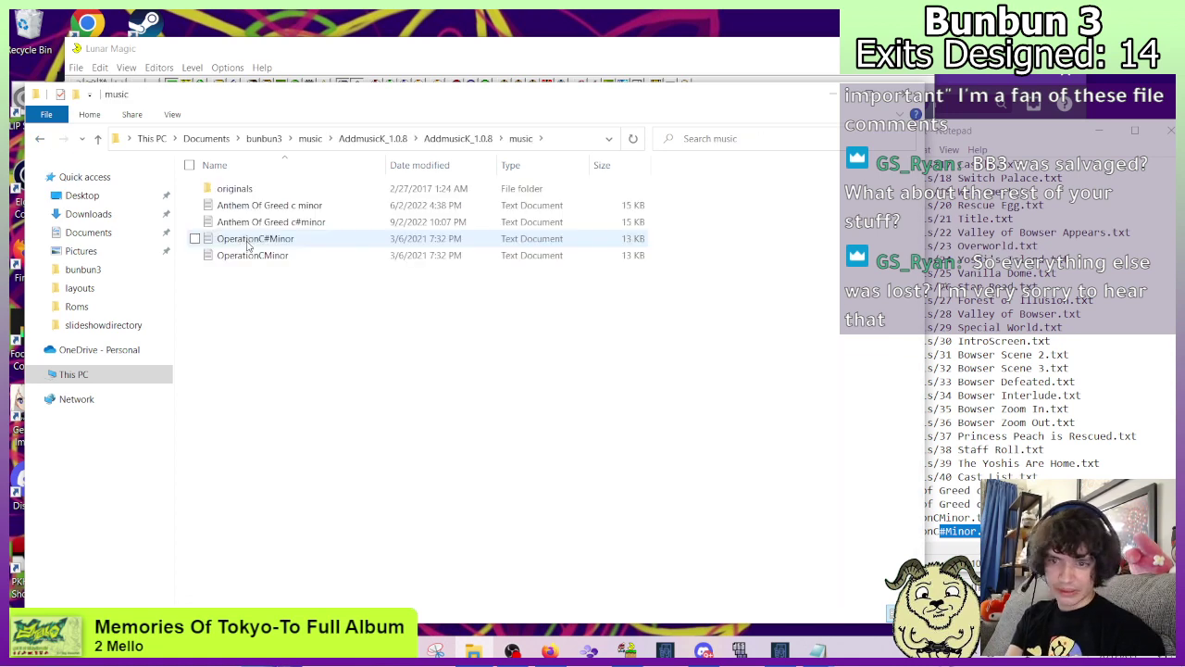
{"action": "left_click", "coordinate": [39, 138]}
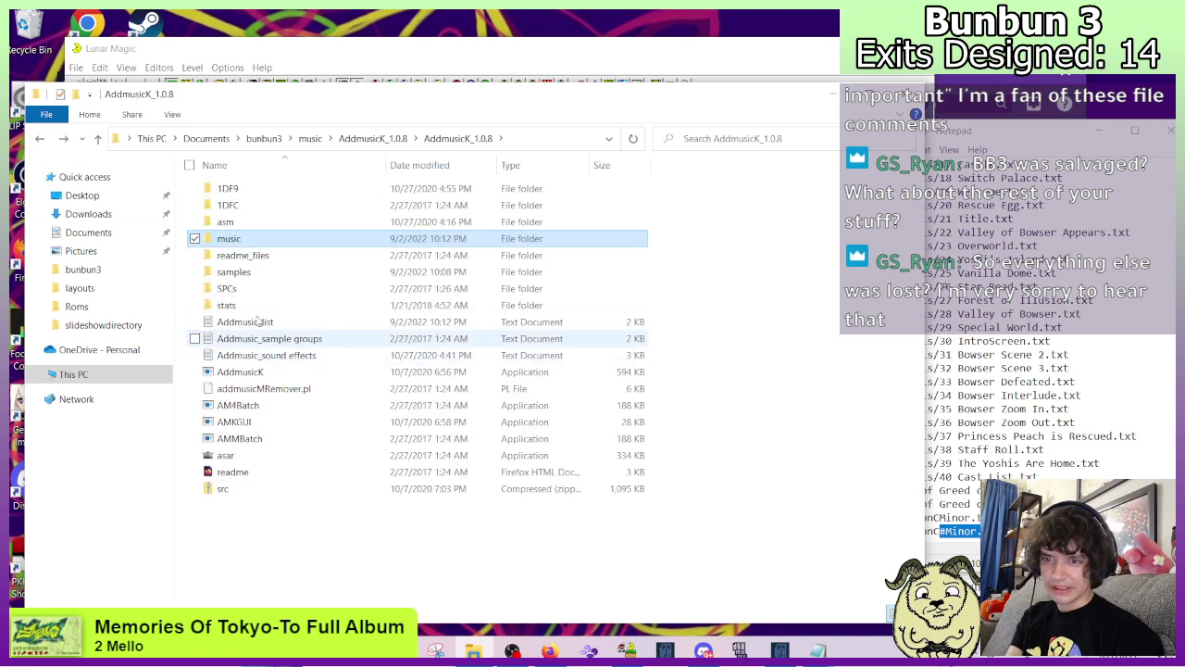
{"action": "double_click", "coordinate": [240, 275]}
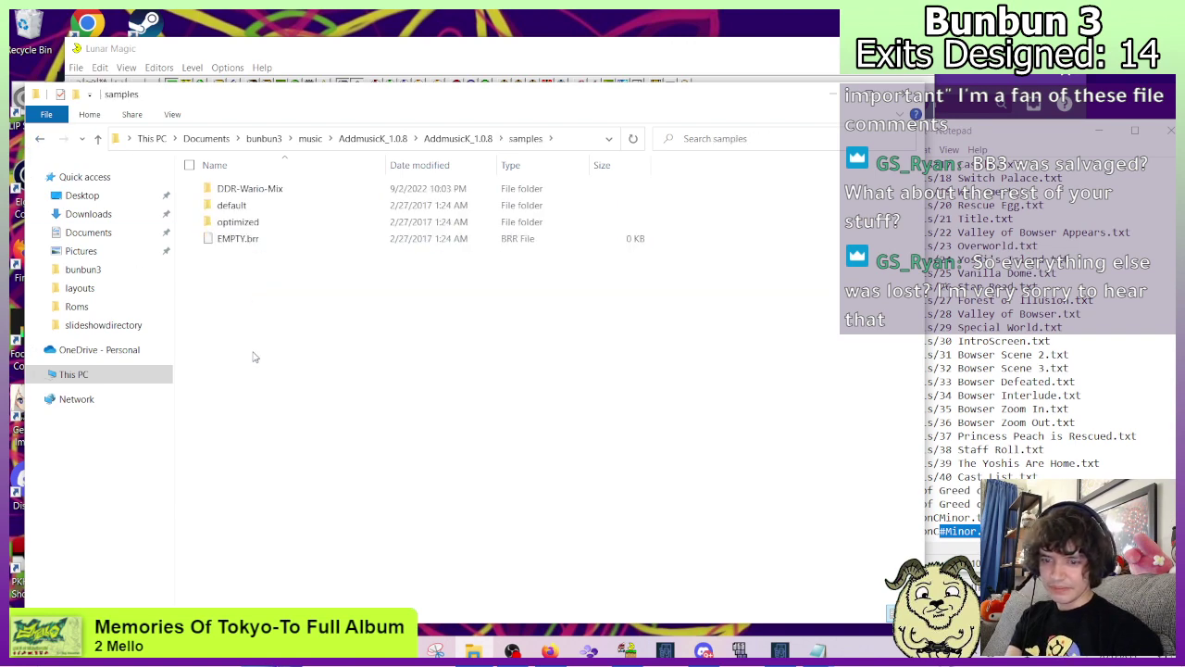
{"action": "key", "text": "ctrl+v"}
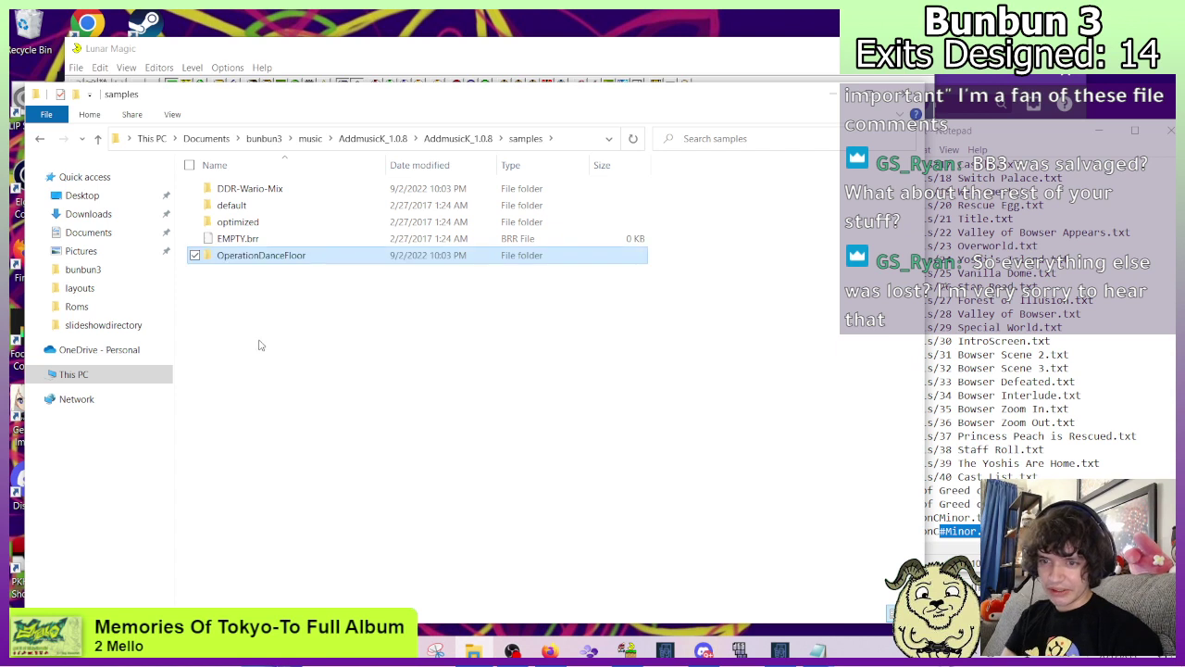
{"action": "left_click", "coordinate": [270, 329]}
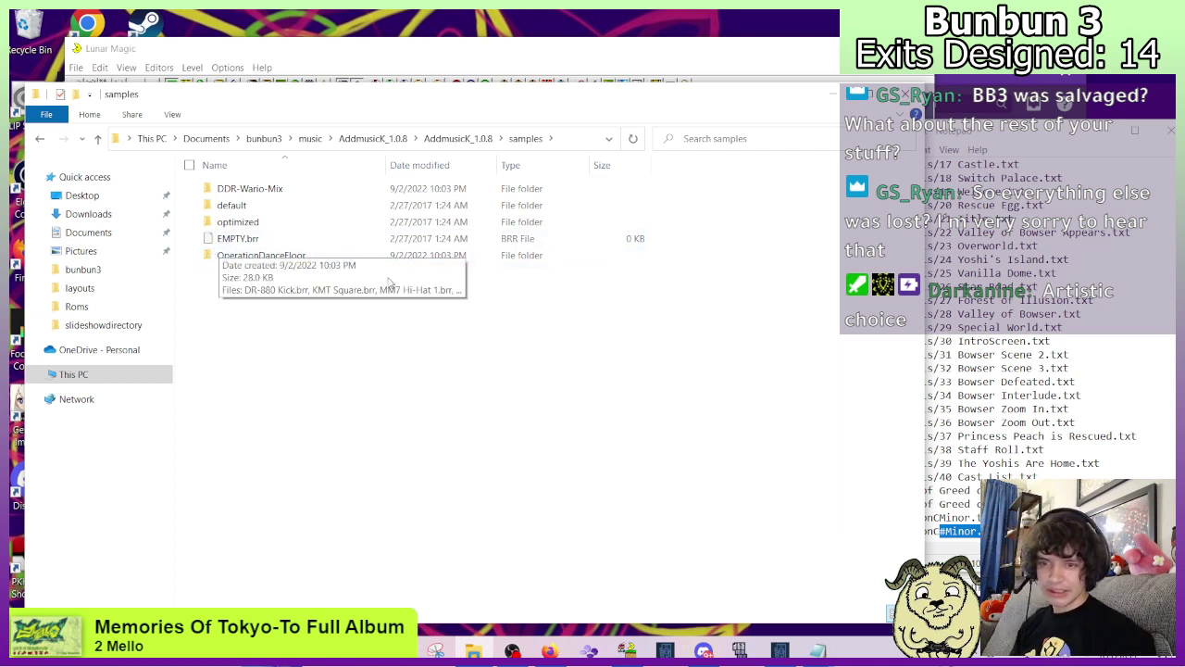
Check the song documents in AddmusicK's music folder, and delete the Break it Down! folder from the bunbun3 music folder.
{"action": "left_click", "coordinate": [40, 138]}
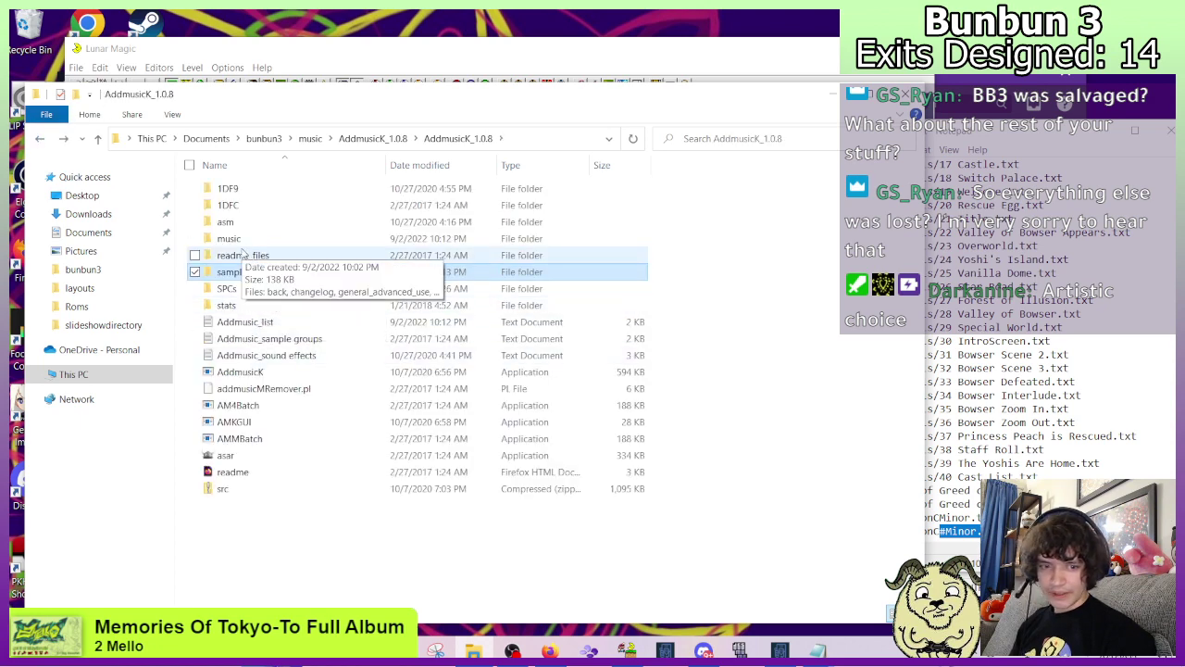
{"action": "double_click", "coordinate": [198, 238]}
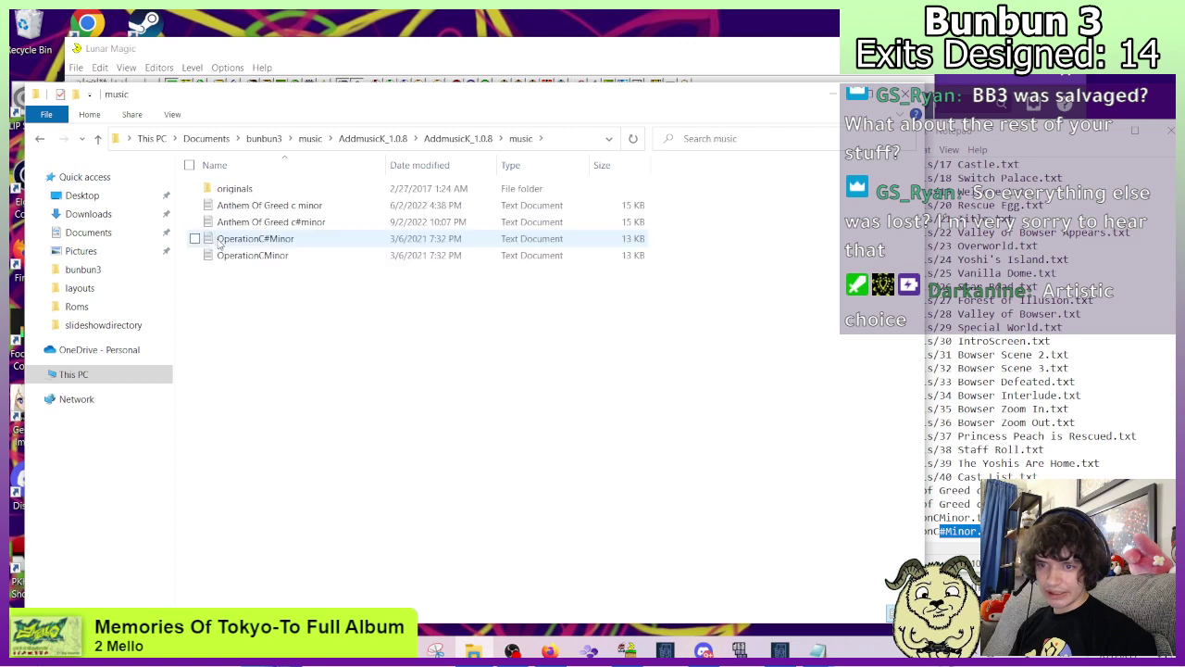
{"action": "left_click", "coordinate": [40, 139]}
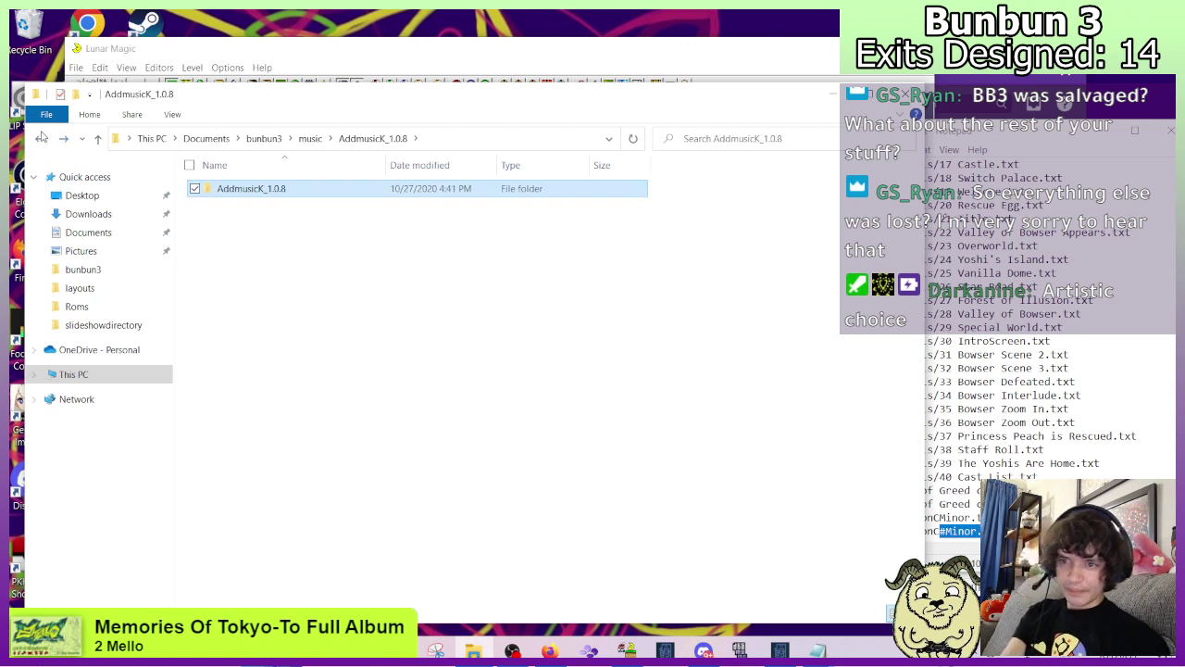
{"action": "left_click", "coordinate": [40, 139]}
{"action": "left_click", "coordinate": [241, 204]}
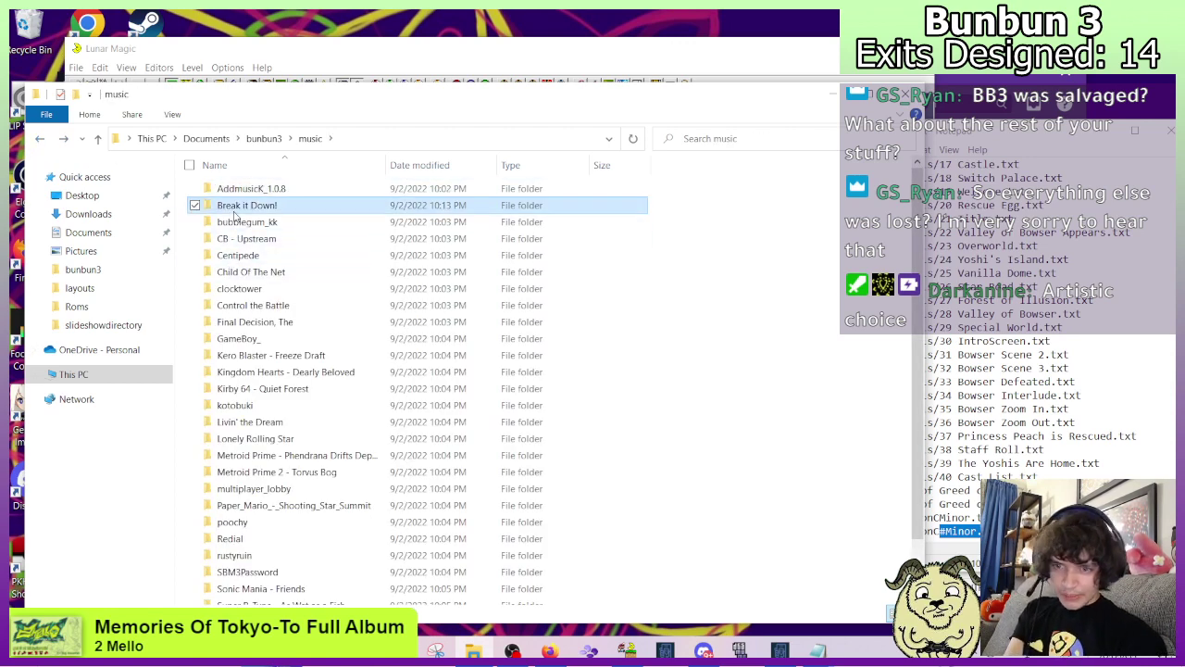
{"action": "key", "text": "Delete"}
Move the bubblegum_kk text document from its song folder into the music folder of AddmusicK_1.0.8.
{"action": "double_click", "coordinate": [243, 206]}
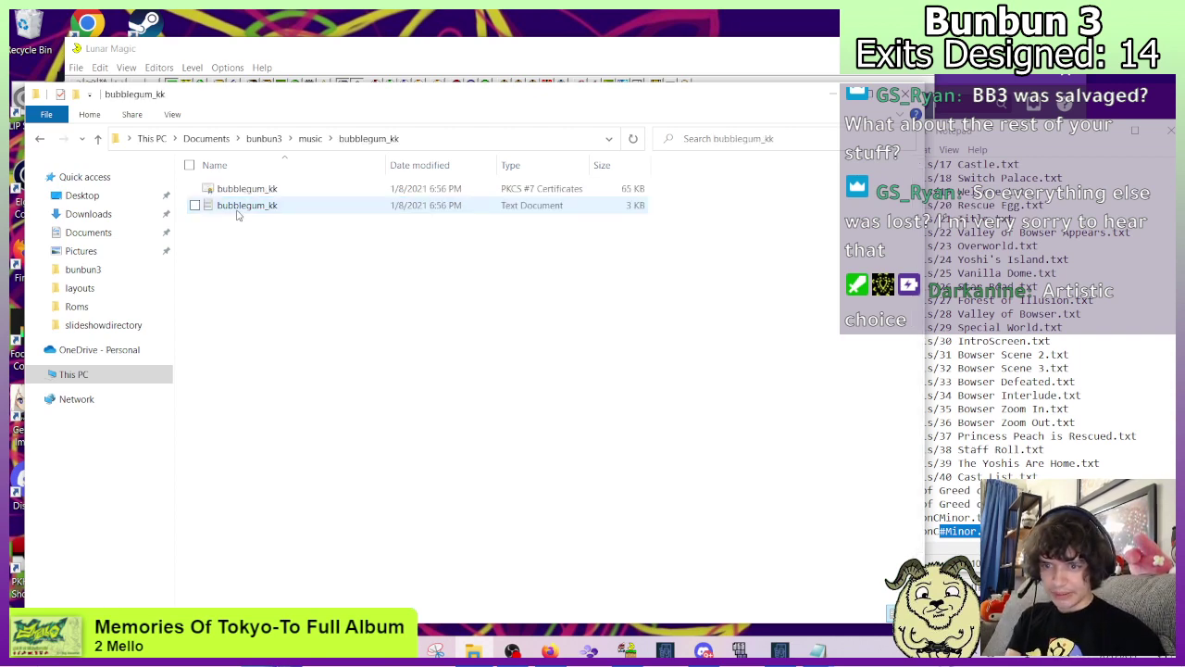
{"action": "left_click", "coordinate": [243, 205]}
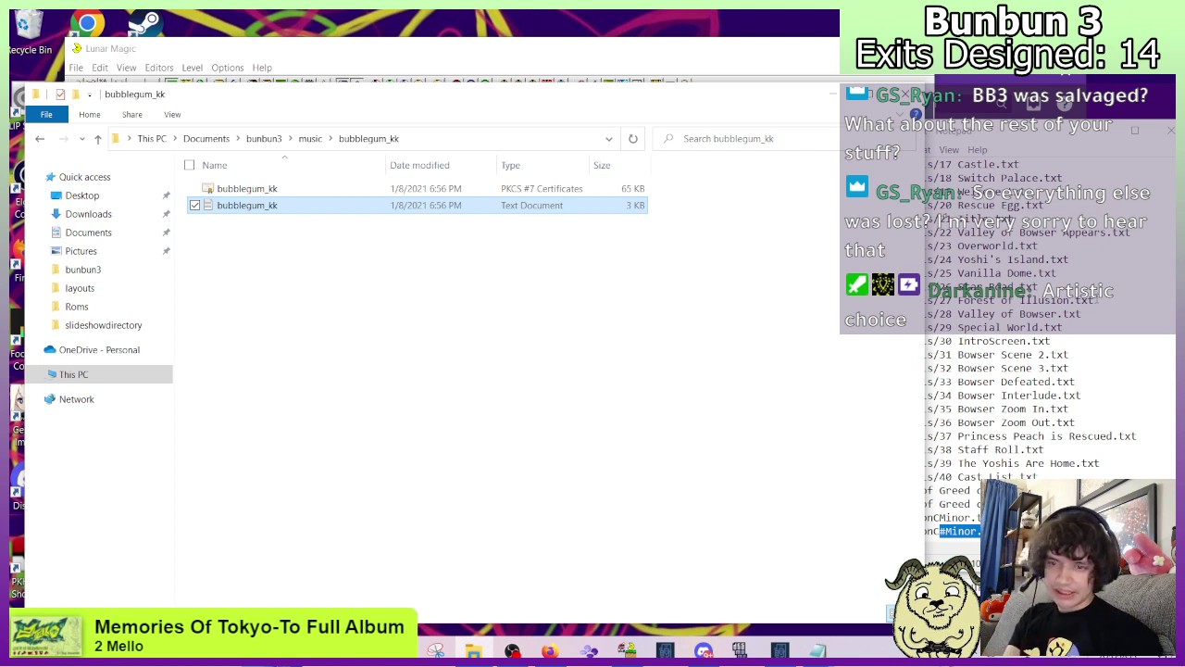
{"action": "left_click", "coordinate": [40, 138]}
{"action": "double_click", "coordinate": [239, 189]}
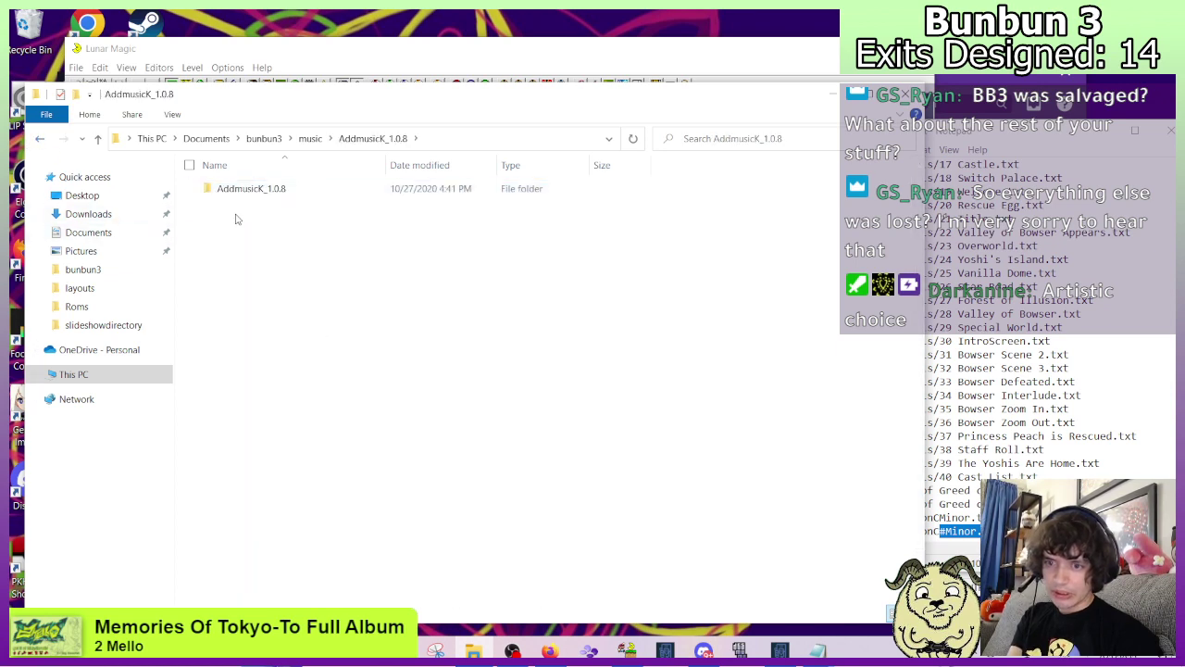
{"action": "double_click", "coordinate": [236, 195]}
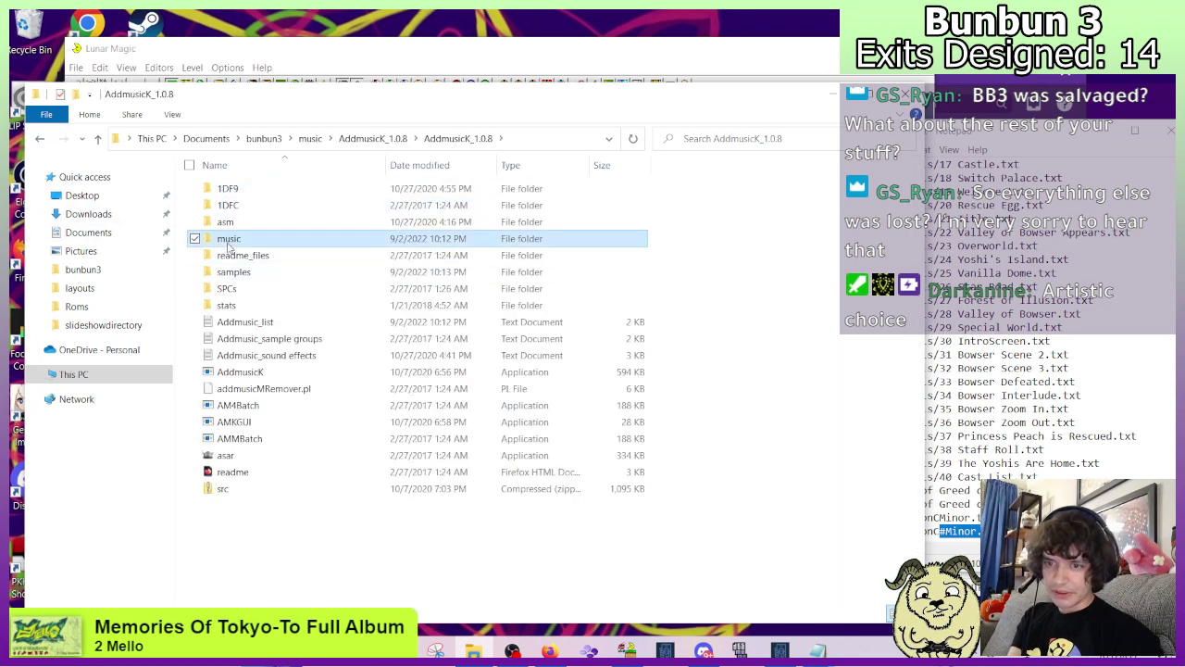
{"action": "double_click", "coordinate": [231, 238]}
{"action": "key", "text": "ctrl+v"}
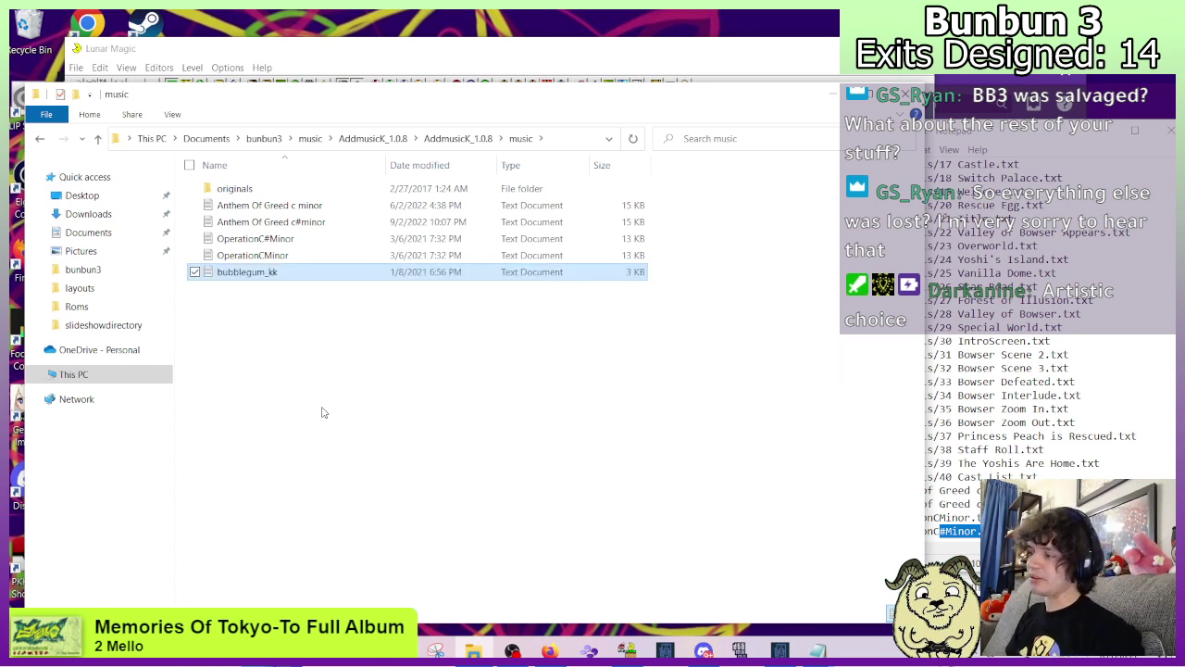
Add entry 2D for bubblegum_kk below entry 2C in Addmusic_list.
{"action": "left_click", "coordinate": [896, 494]}
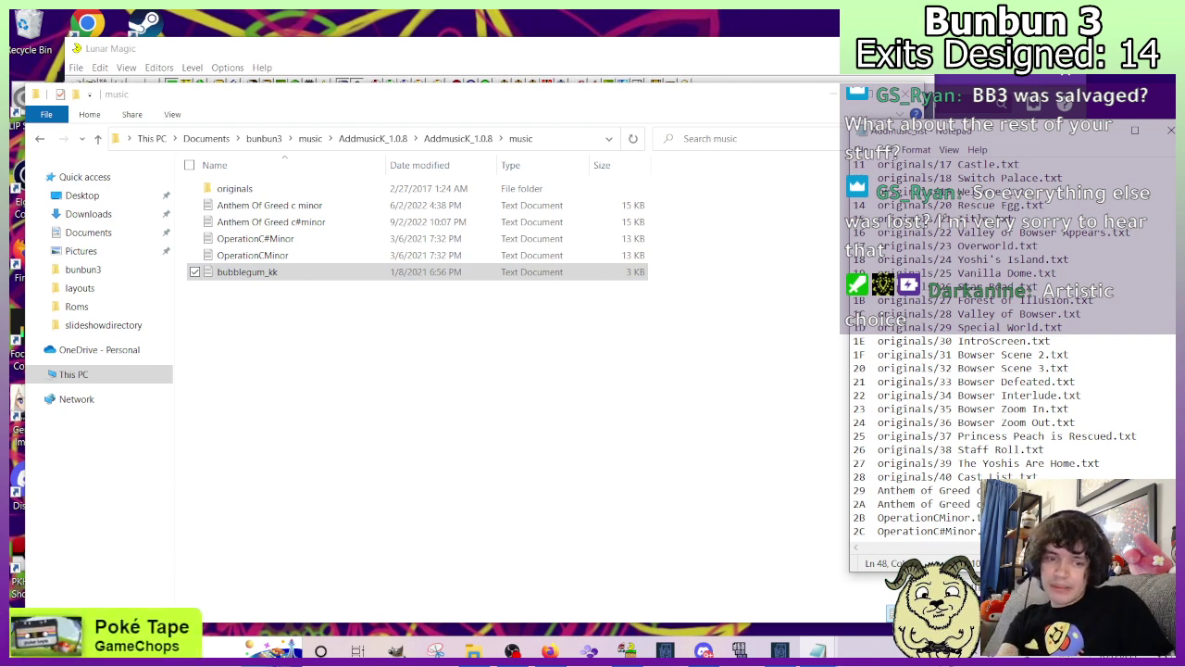
{"action": "key", "text": "Return"}
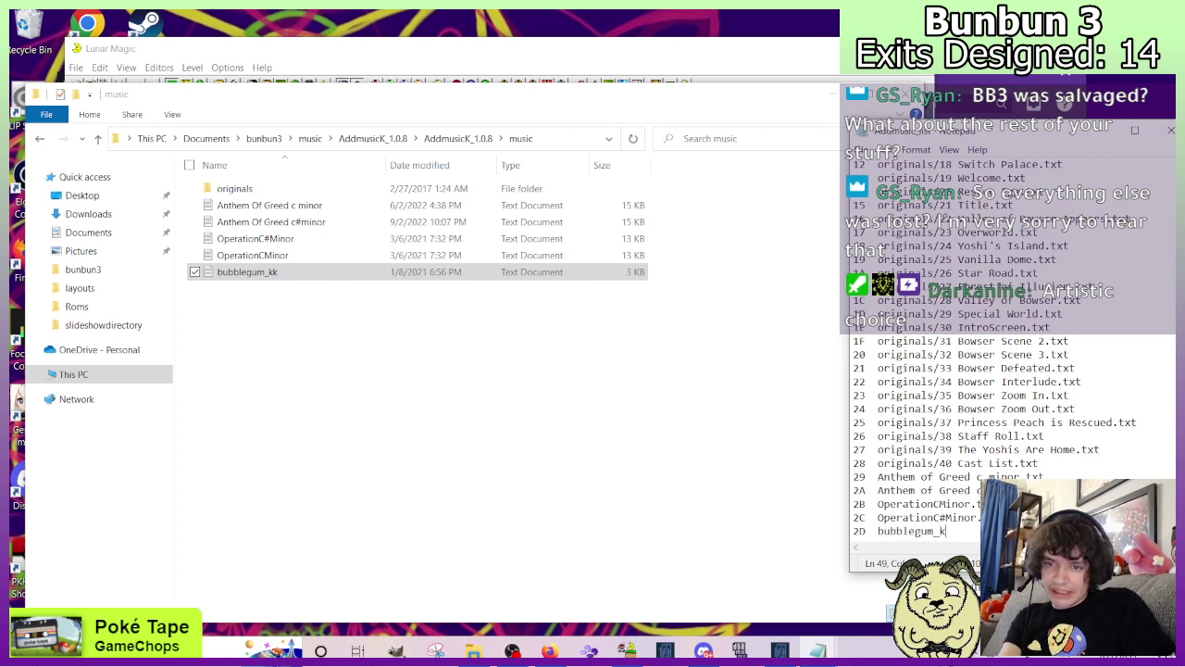
{"action": "type", "text": "k"}
Review the song information in the OperationCMinor text document, close it, and return to the bunbun3 music folder.
{"action": "left_click", "coordinate": [308, 322]}
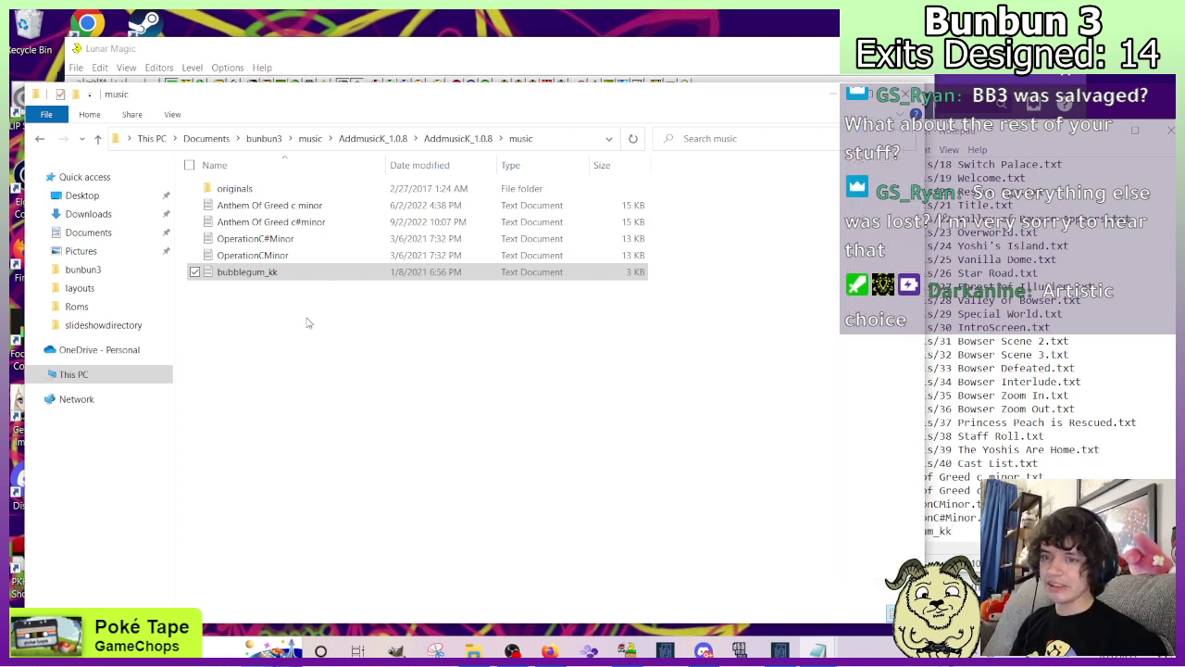
{"action": "double_click", "coordinate": [269, 254]}
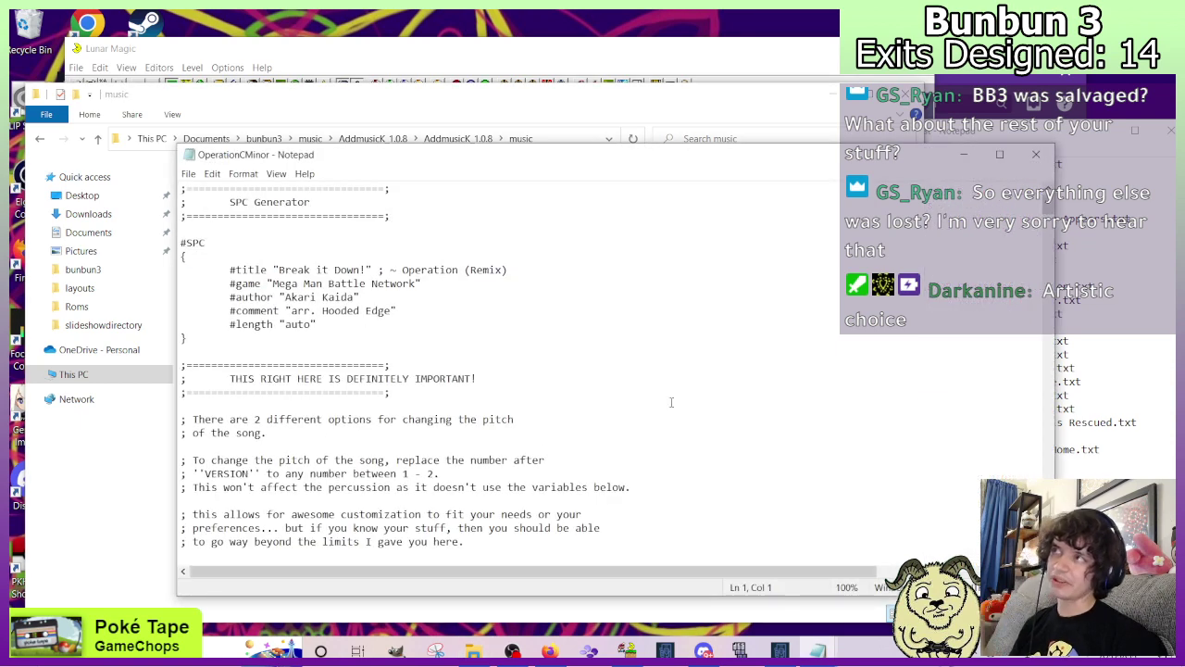
{"action": "left_click", "coordinate": [1041, 155]}
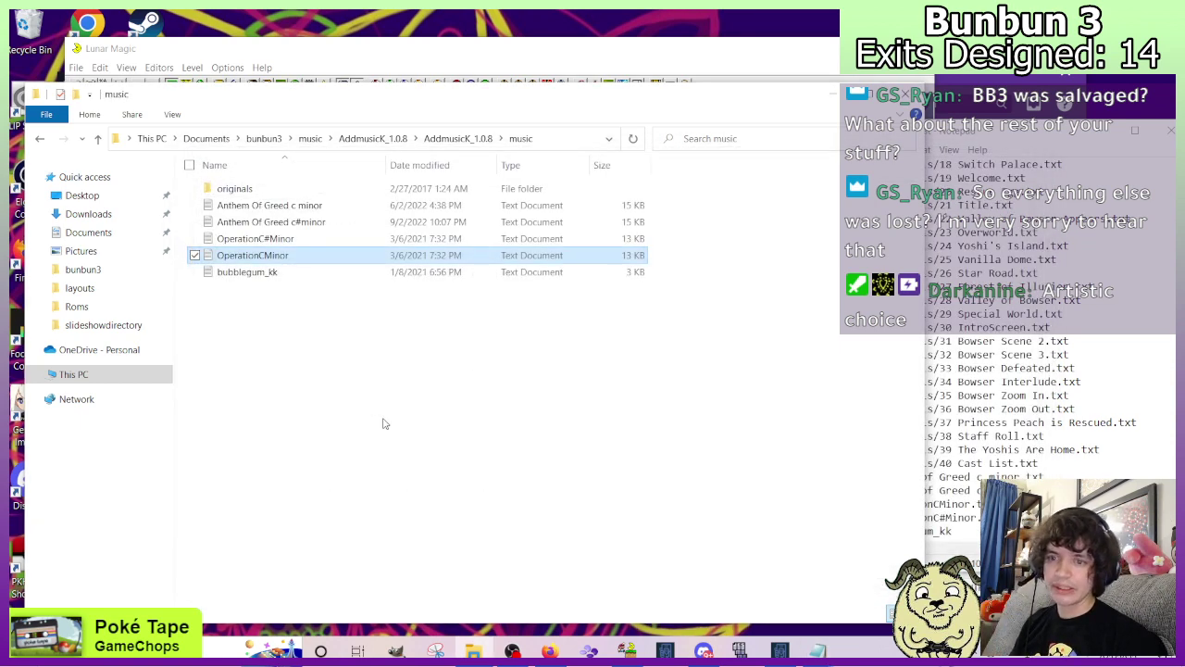
{"action": "left_click", "coordinate": [39, 139]}
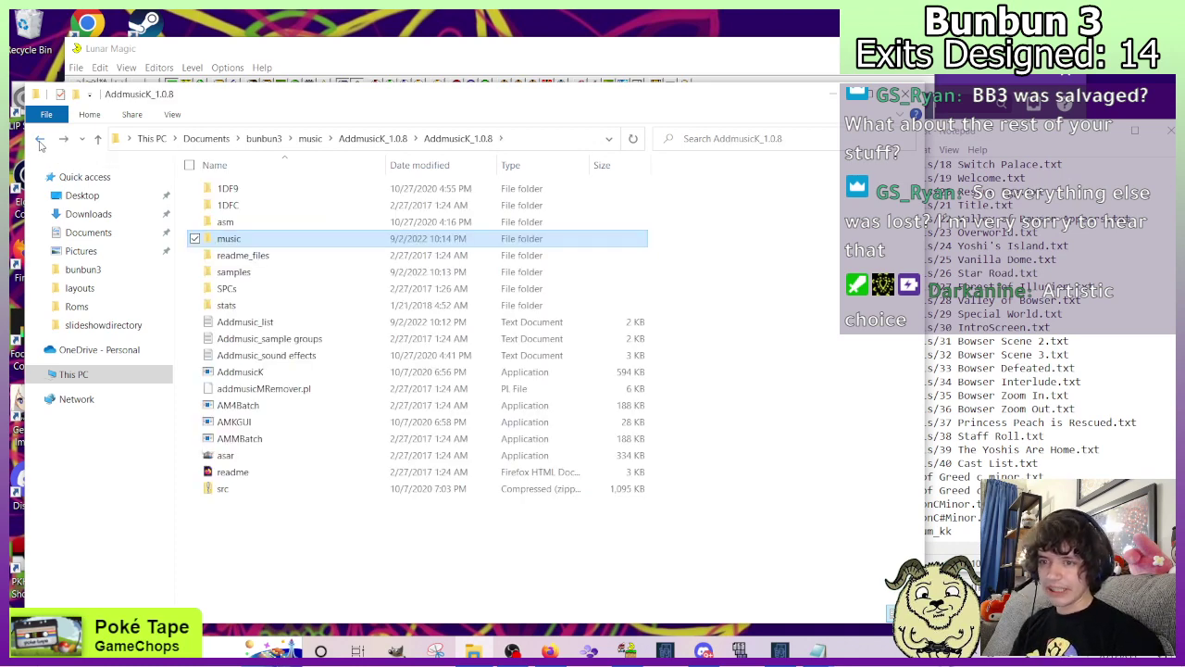
{"action": "left_click", "coordinate": [40, 140]}
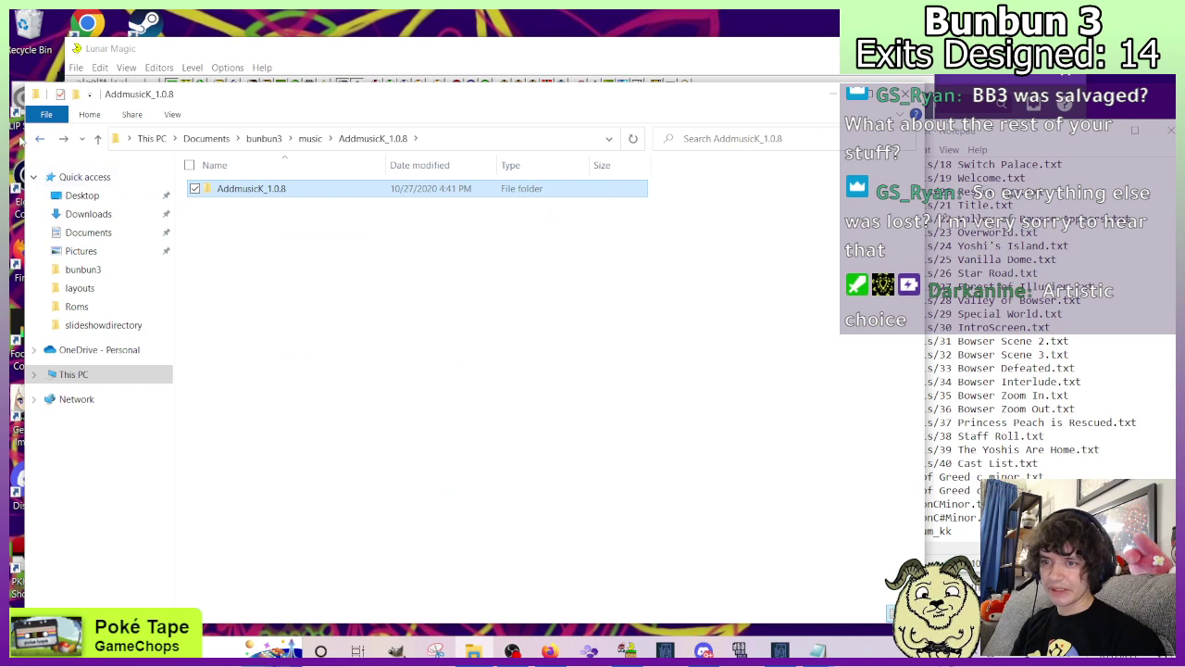
{"action": "left_click", "coordinate": [41, 140]}
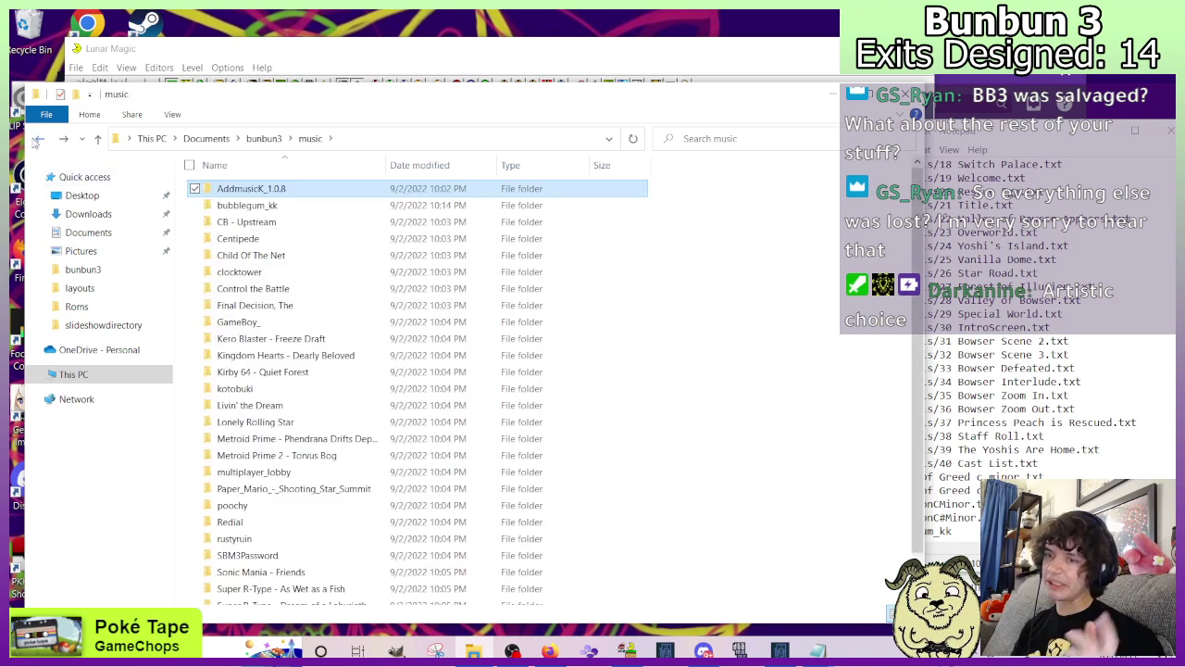
Delete the bubblegum_kk song folder from the bunbun3 music folder.
{"action": "key", "text": "Down"}
{"action": "key", "text": "Down"}
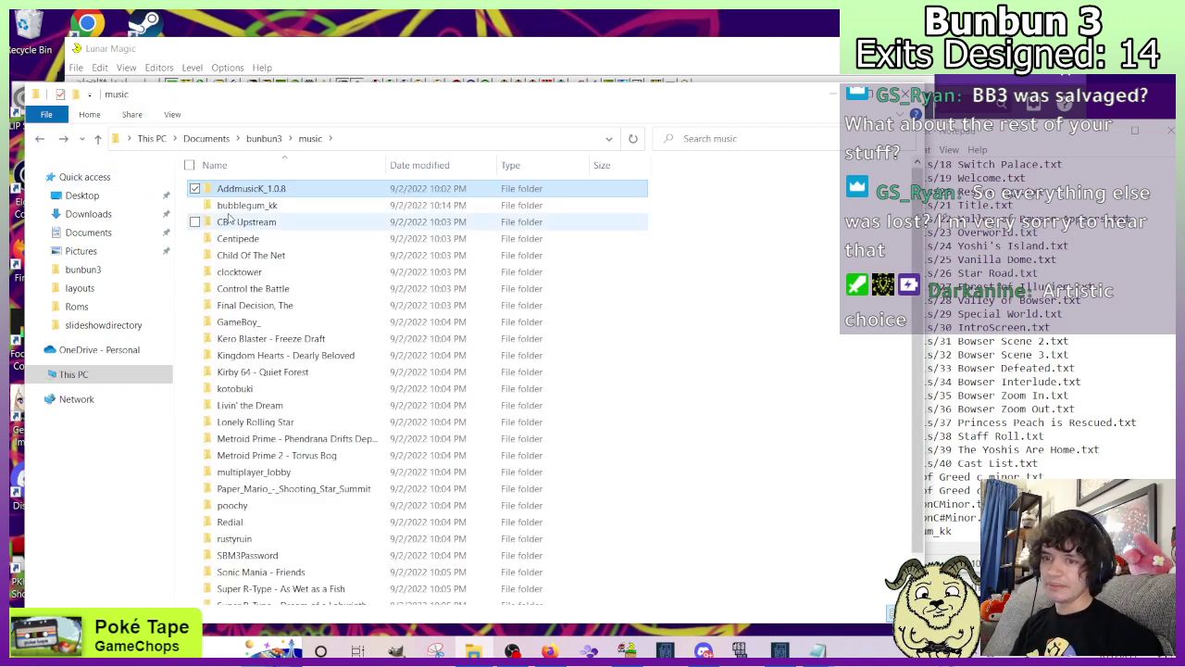
{"action": "key", "text": "Up"}
{"action": "key", "text": "Return"}
{"action": "left_click", "coordinate": [39, 139]}
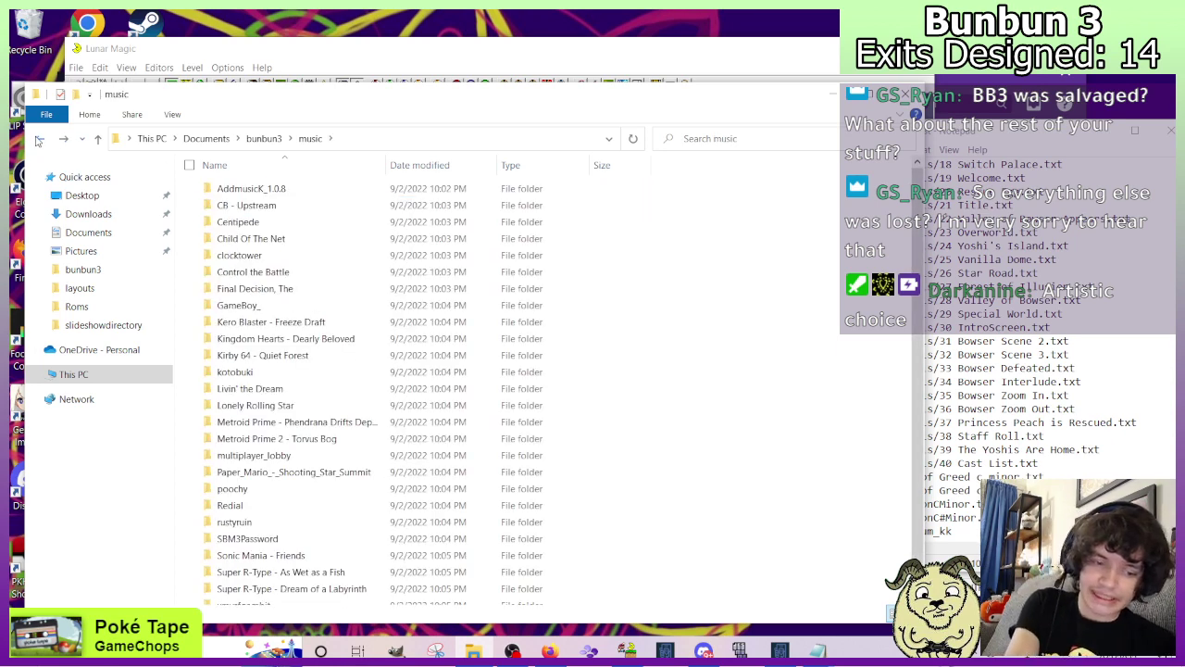
Review the title, game, sample path and sample list in the CB - Upstream text document, and close it.
{"action": "left_click", "coordinate": [238, 209]}
{"action": "double_click", "coordinate": [238, 210]}
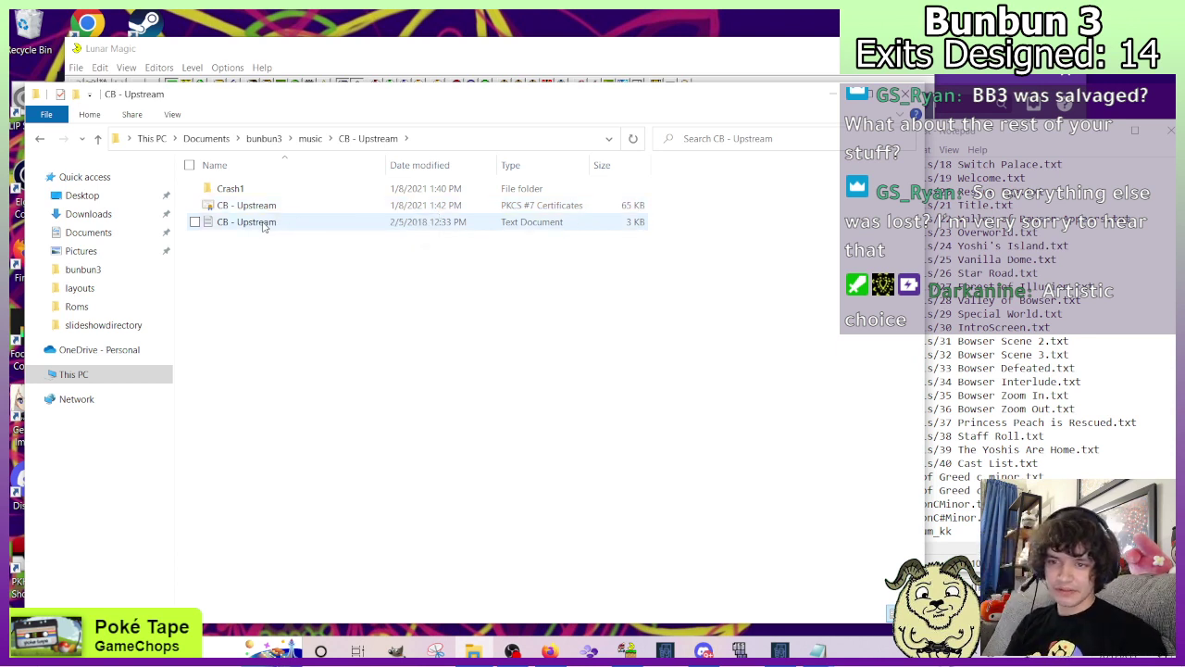
{"action": "left_click", "coordinate": [264, 226]}
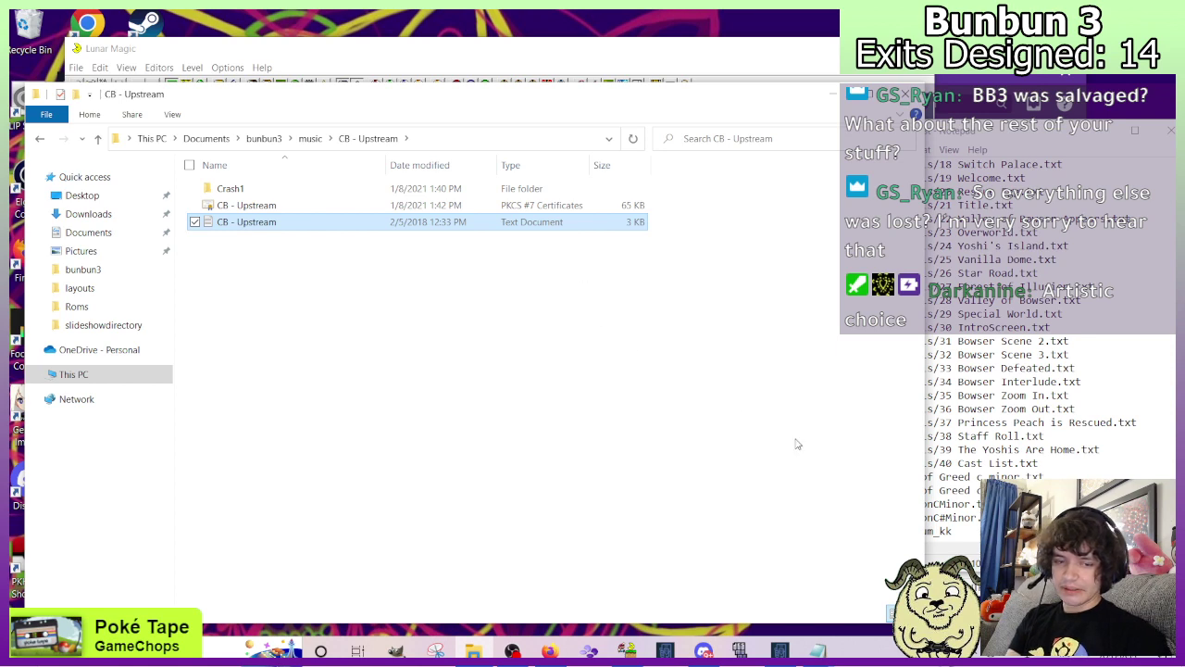
{"action": "double_click", "coordinate": [298, 220]}
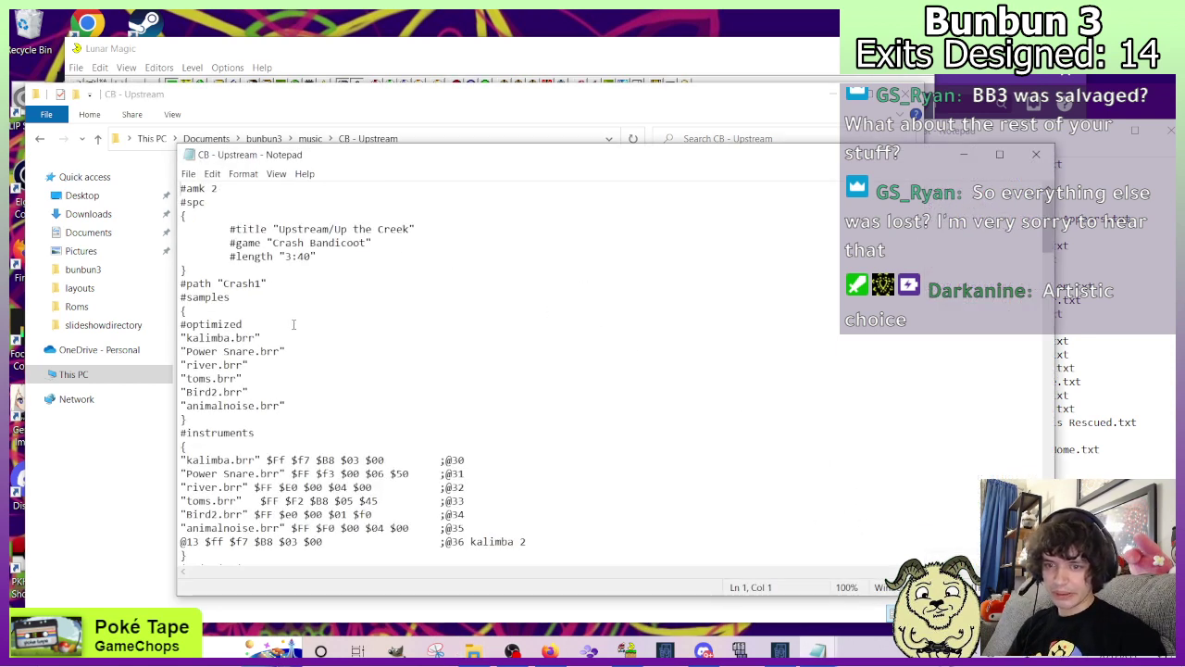
{"action": "scroll", "coordinate": [294, 326], "scroll_direction": "down", "scroll_amount": 15}
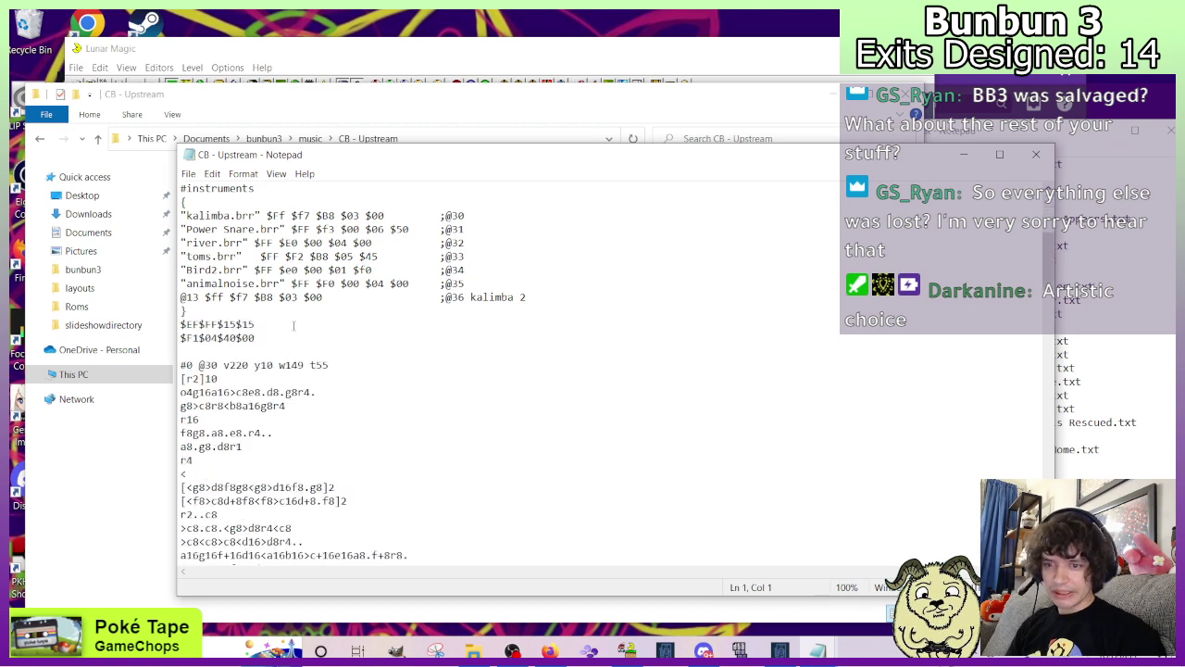
{"action": "scroll", "coordinate": [293, 326], "scroll_direction": "up", "scroll_amount": 15}
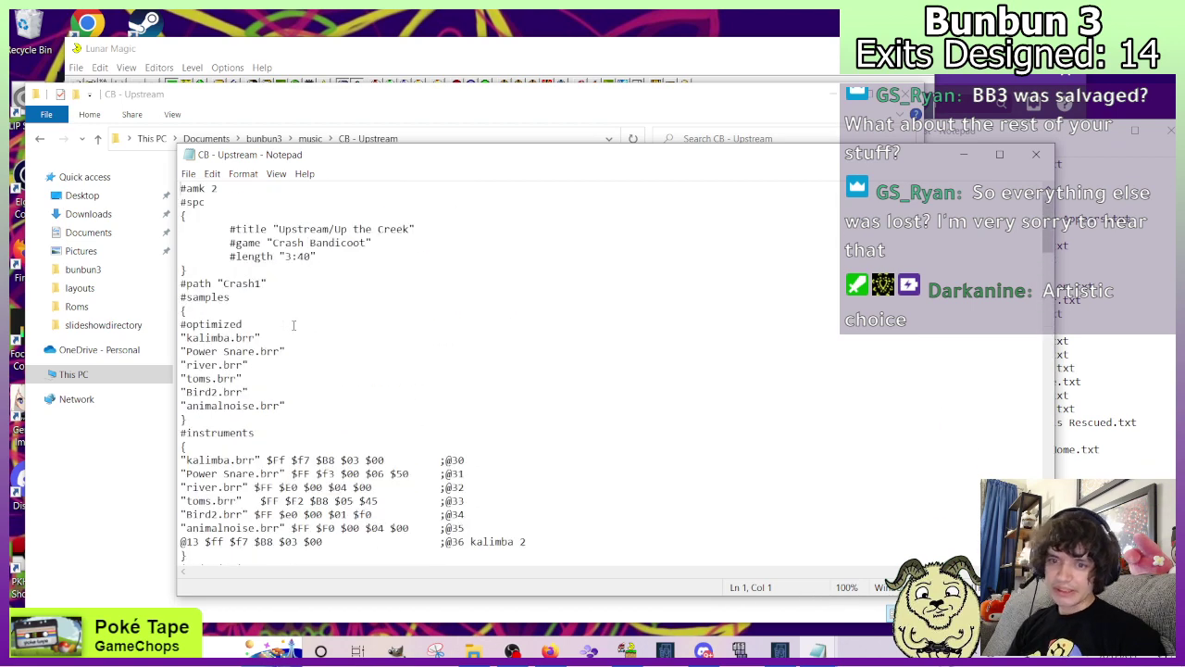
{"action": "left_click_drag", "start_coordinate": [263, 160], "coordinate": [239, 119]}
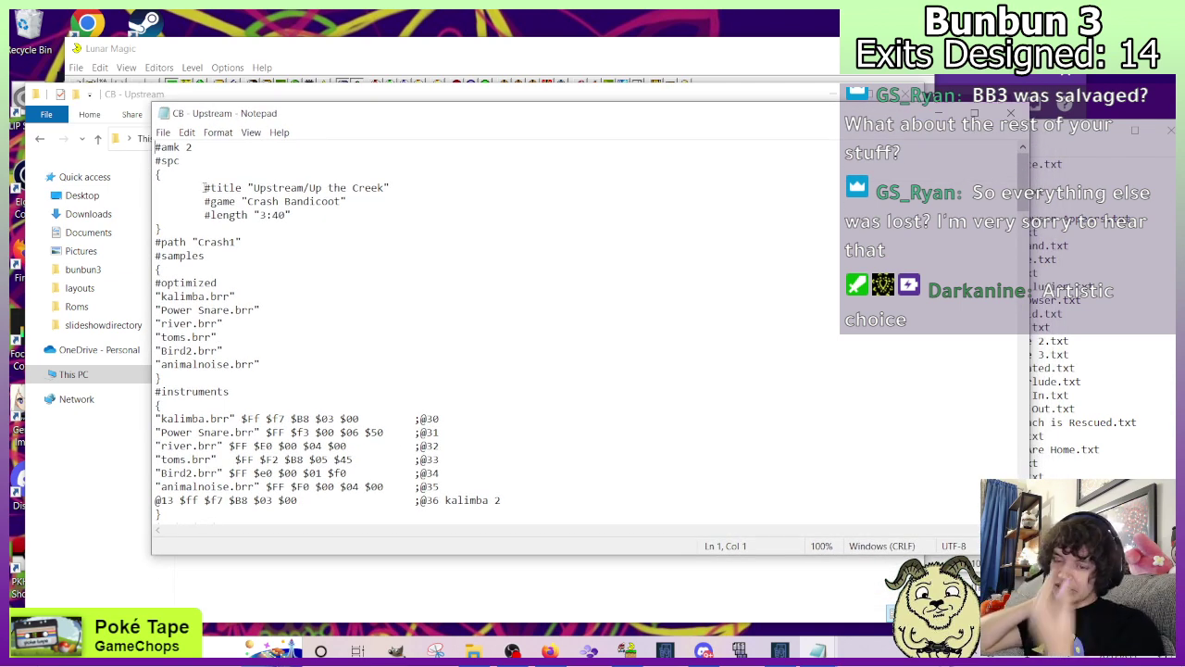
{"action": "left_click_drag", "start_coordinate": [279, 188], "coordinate": [304, 201]}
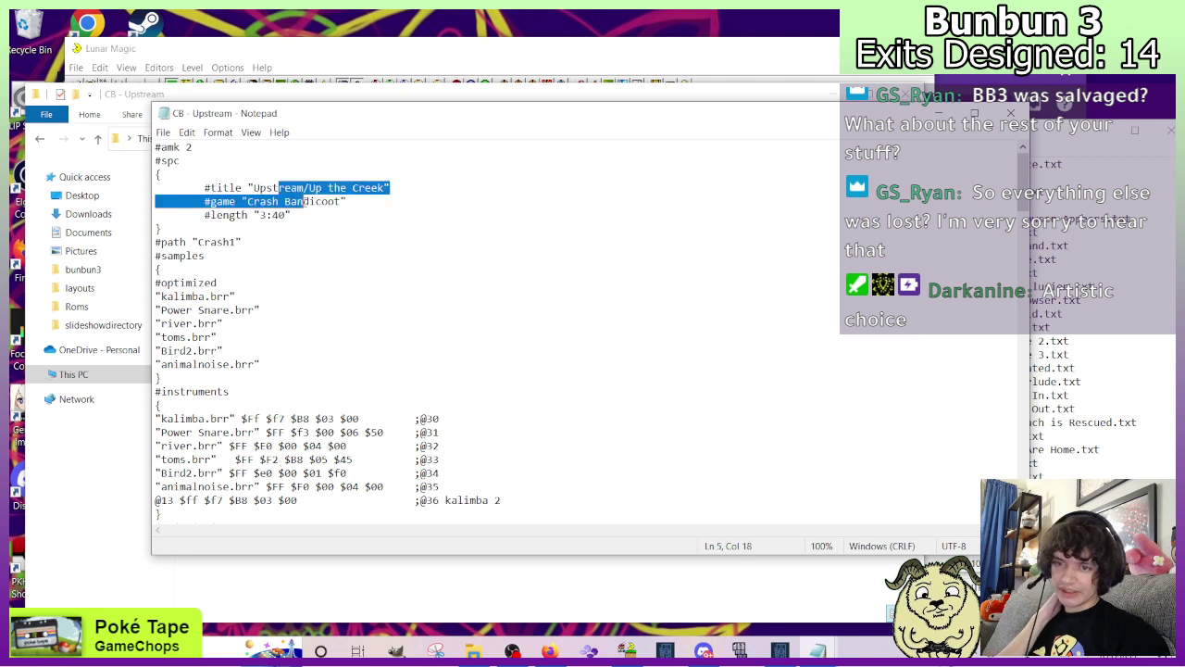
{"action": "left_click_drag", "start_coordinate": [180, 297], "coordinate": [219, 364]}
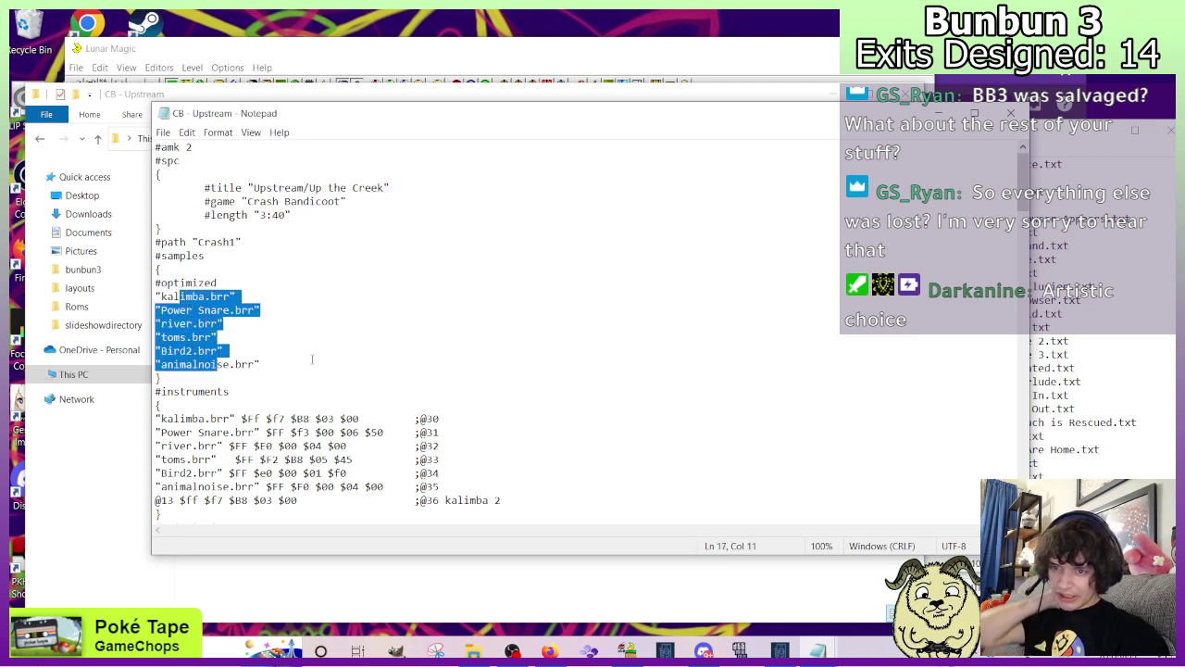
{"action": "left_click", "coordinate": [312, 360]}
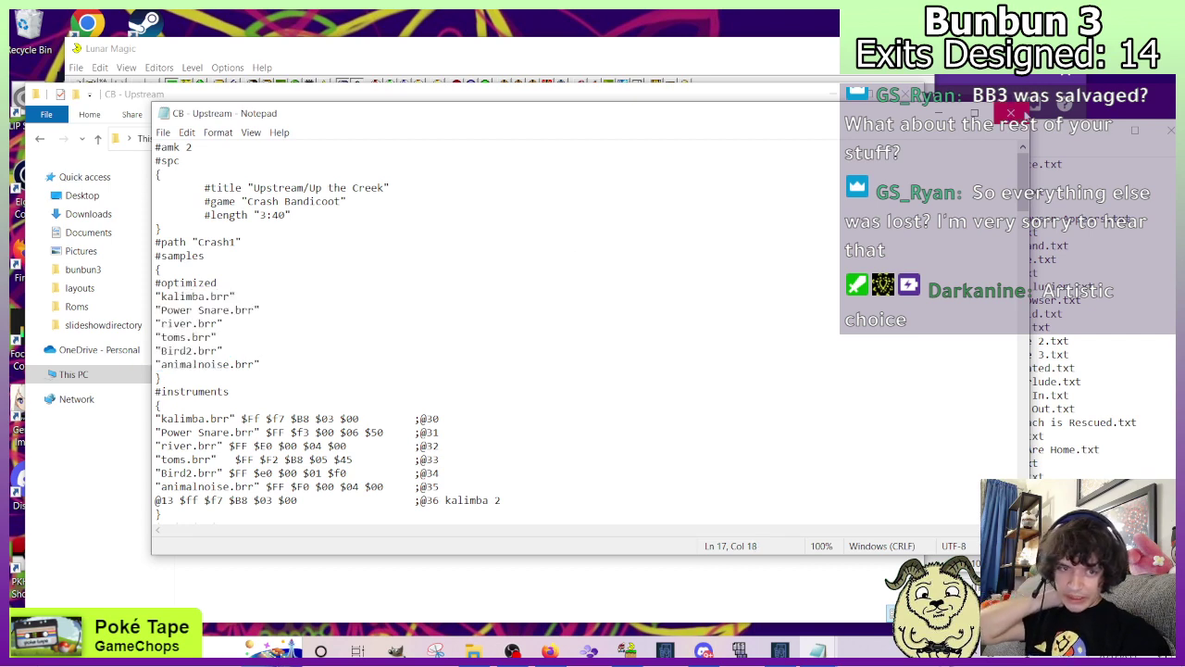
{"action": "left_click", "coordinate": [1010, 113]}
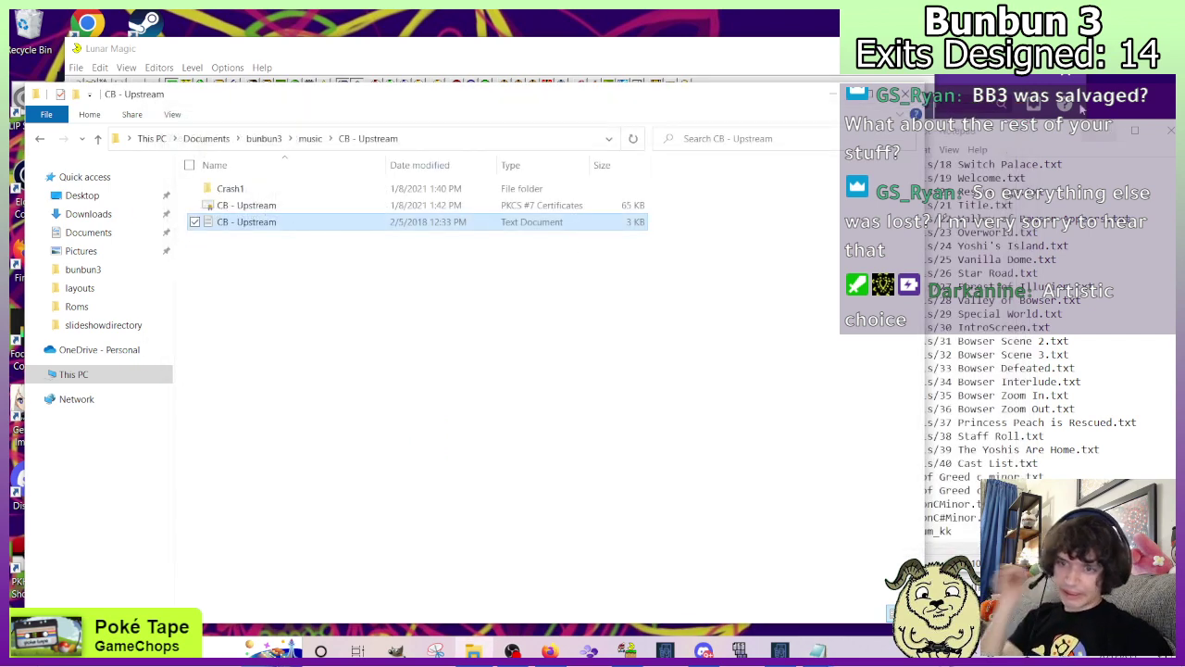
Move the CB - Upstream text document from its song folder into the music folder of AddmusicK_1.0.8.
{"action": "left_click", "coordinate": [40, 138]}
{"action": "left_click", "coordinate": [251, 189]}
{"action": "double_click", "coordinate": [251, 189]}
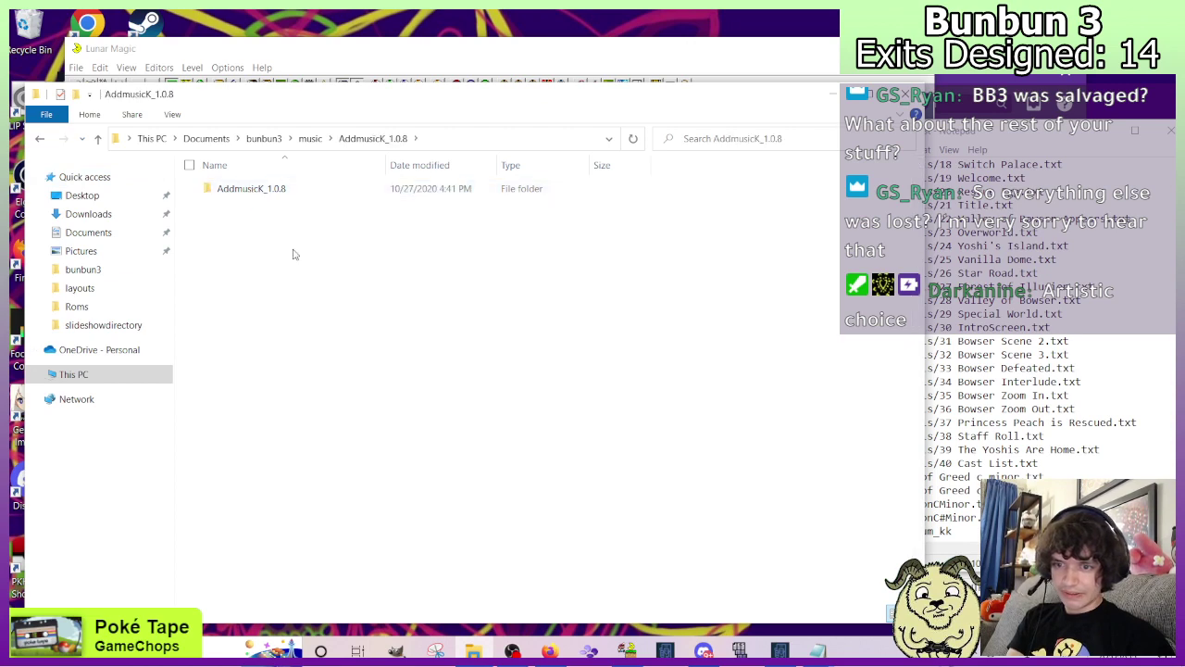
{"action": "double_click", "coordinate": [264, 196]}
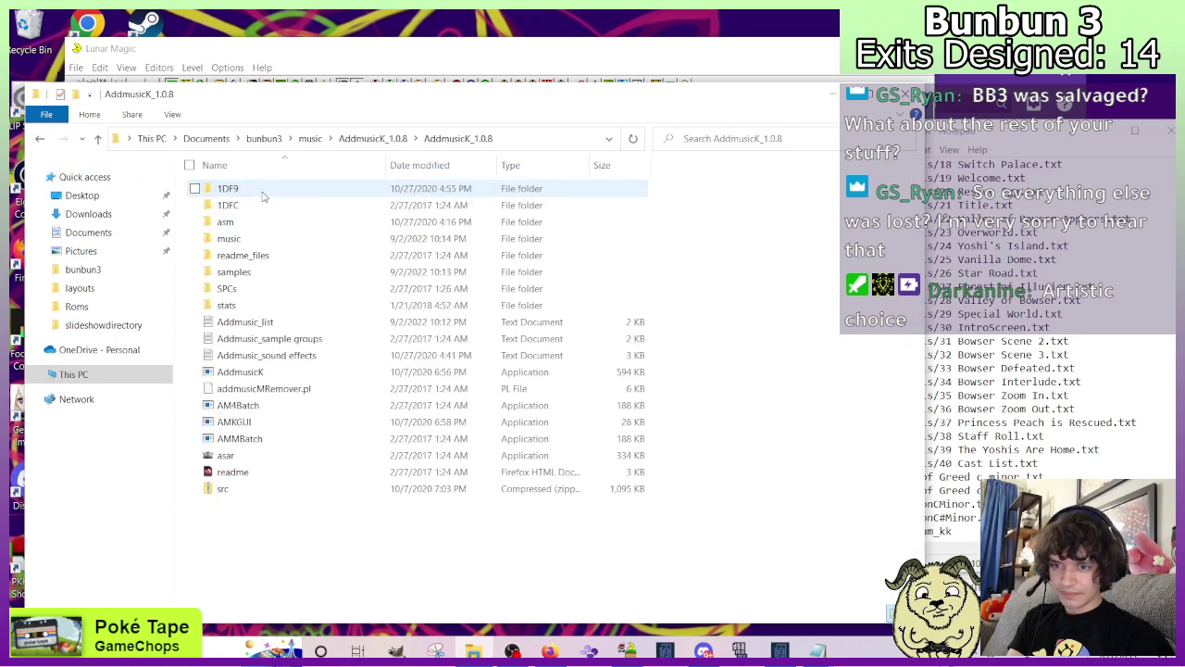
{"action": "double_click", "coordinate": [243, 279]}
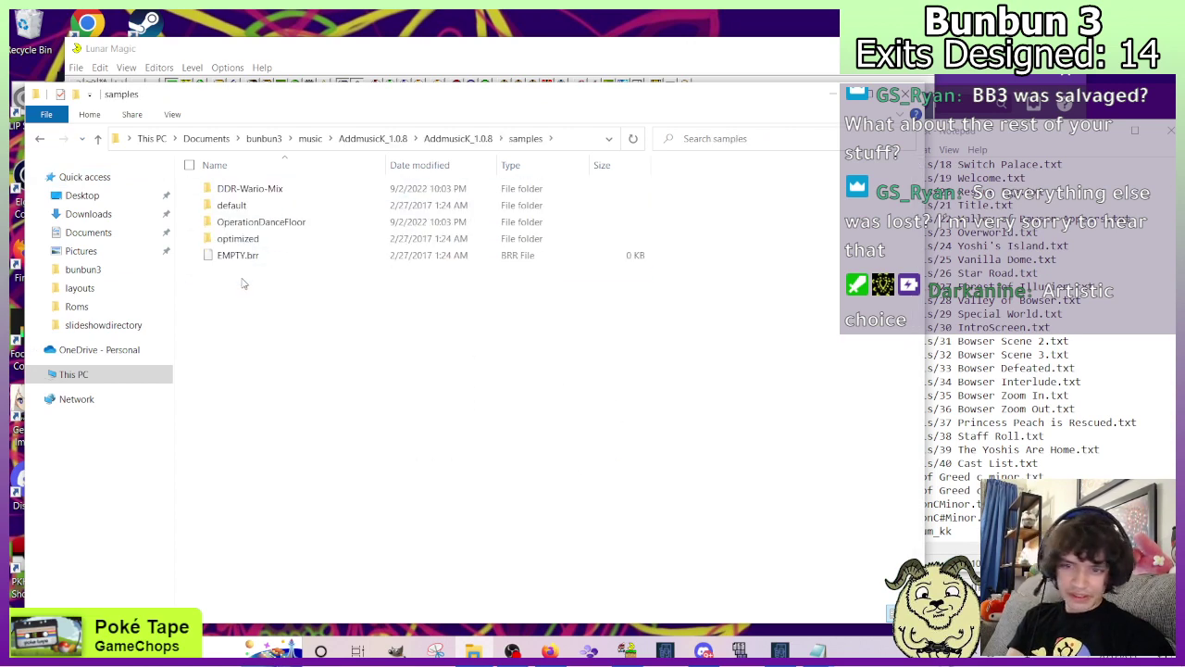
{"action": "left_click", "coordinate": [40, 138]}
{"action": "double_click", "coordinate": [219, 238]}
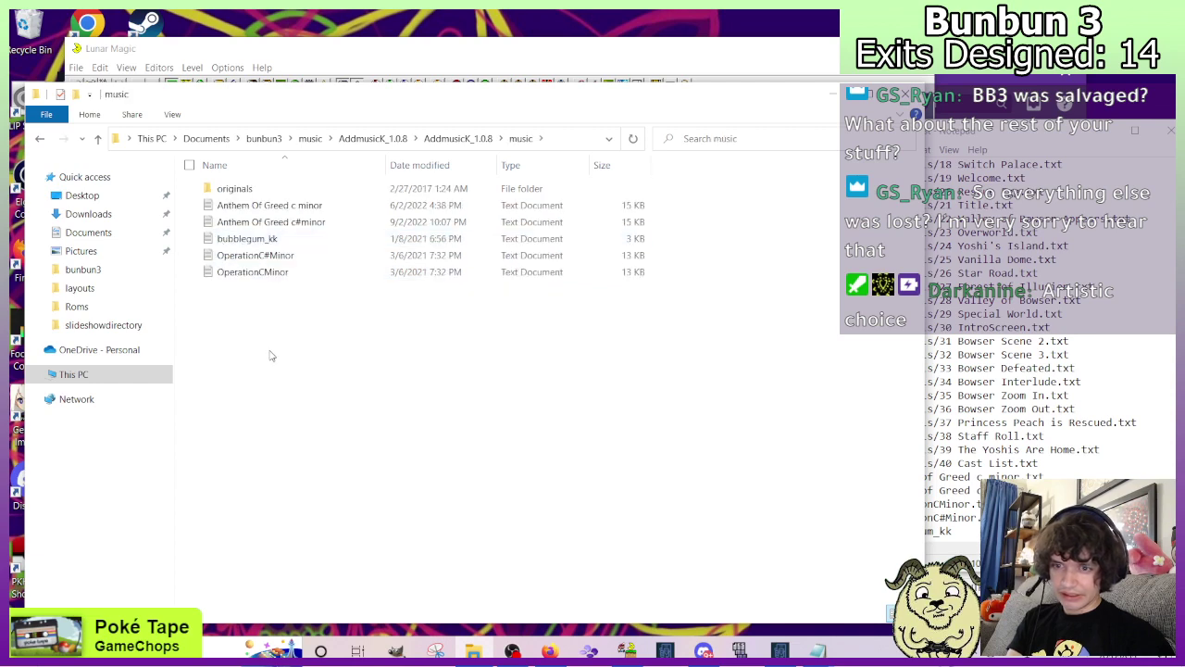
Move the Crash1 sample folder from the CB - Upstream song folder into the samples folder of AddmusicK_1.0.8.
{"action": "left_click", "coordinate": [40, 138]}
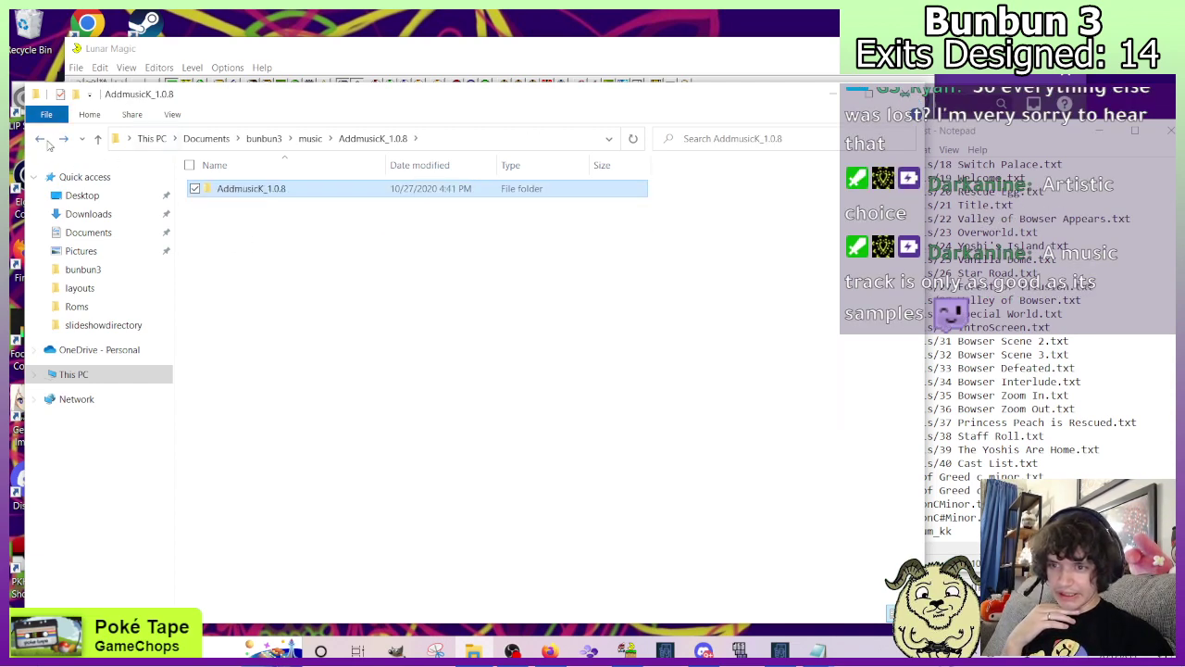
{"action": "left_click", "coordinate": [44, 141]}
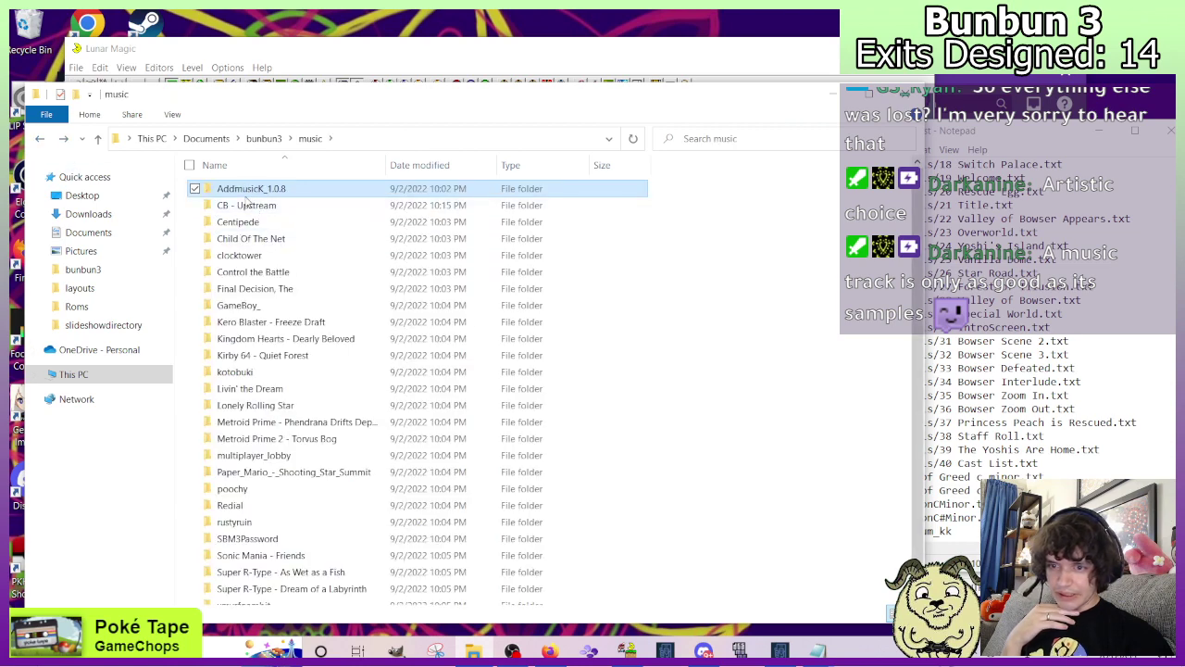
{"action": "left_click", "coordinate": [248, 205]}
{"action": "double_click", "coordinate": [247, 206]}
{"action": "left_click", "coordinate": [236, 191]}
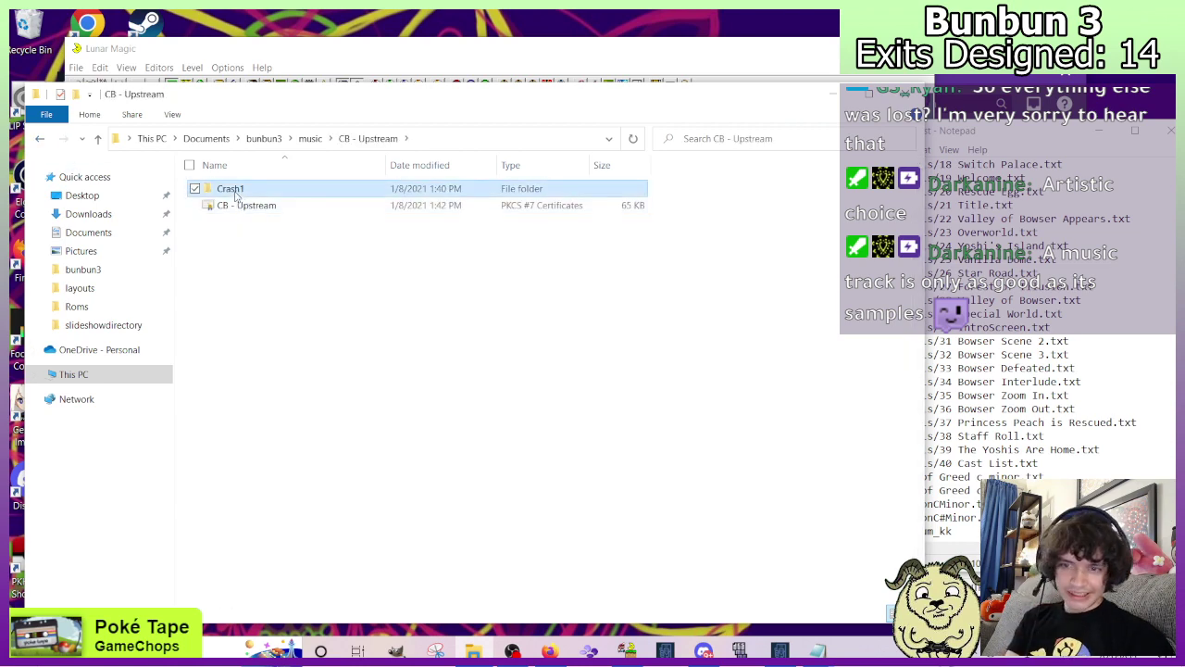
{"action": "left_click", "coordinate": [40, 138]}
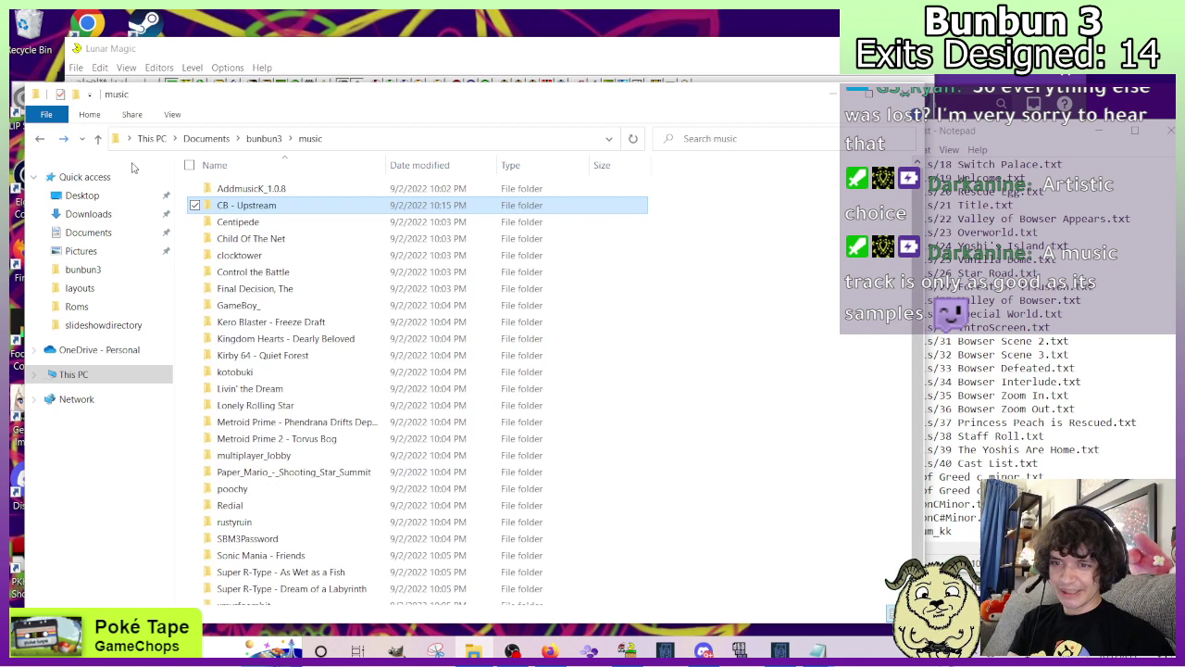
{"action": "double_click", "coordinate": [236, 190]}
{"action": "double_click", "coordinate": [236, 189]}
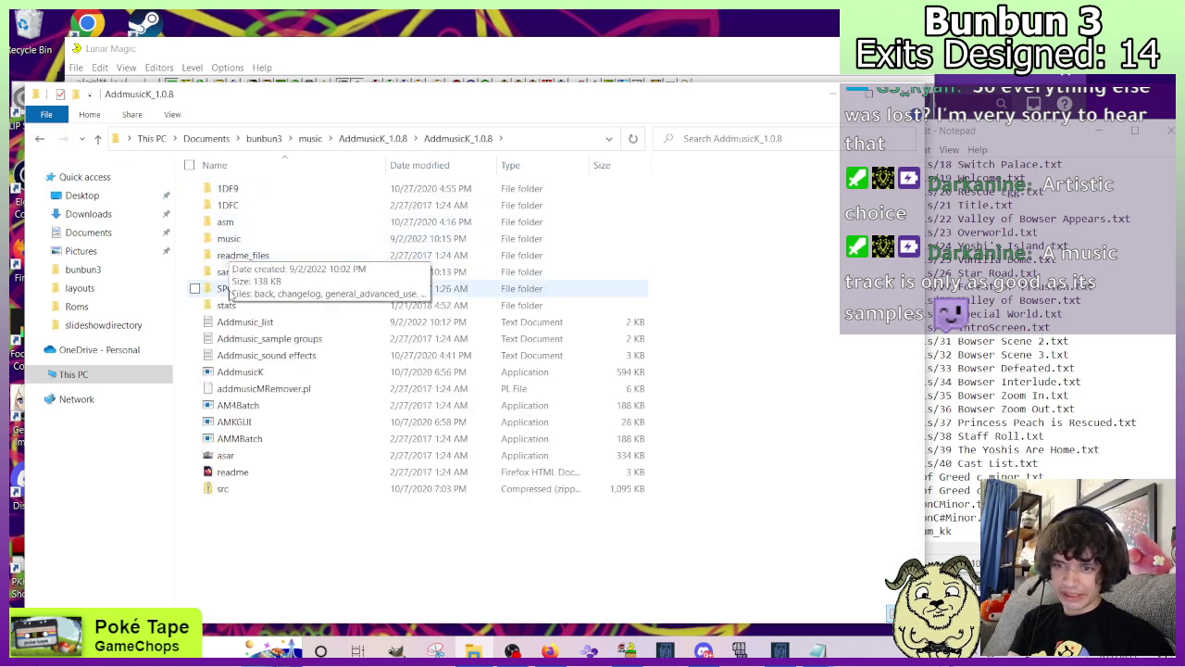
{"action": "double_click", "coordinate": [234, 277]}
{"action": "key", "text": "ctrl+v"}
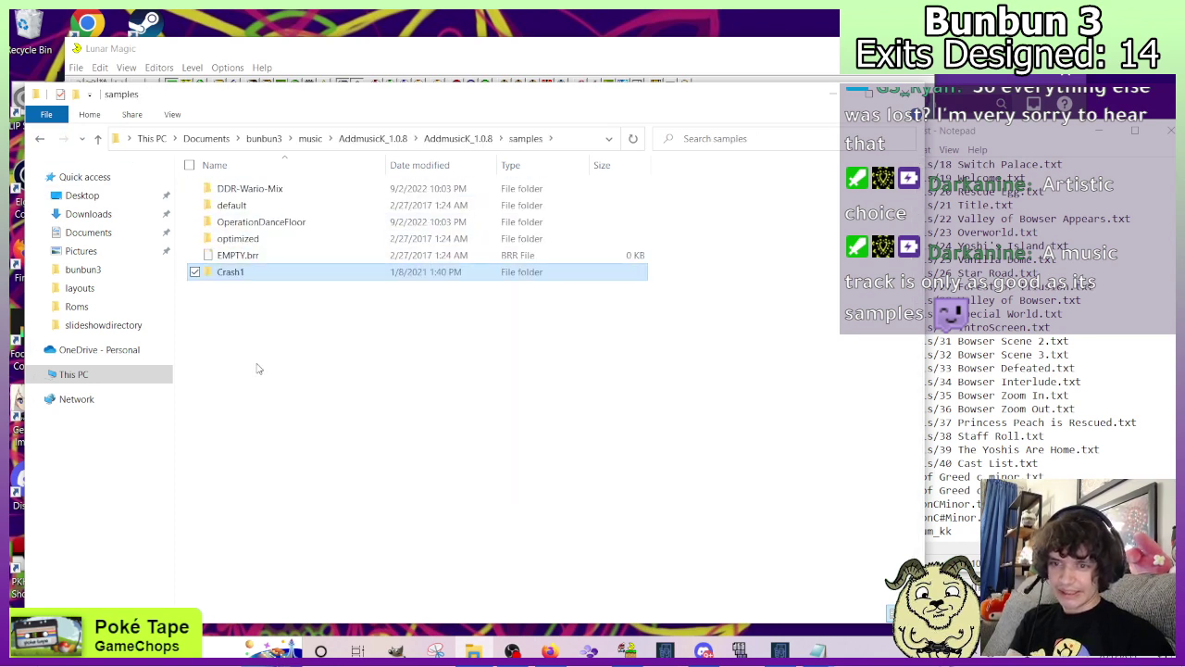
{"action": "left_click", "coordinate": [260, 370]}
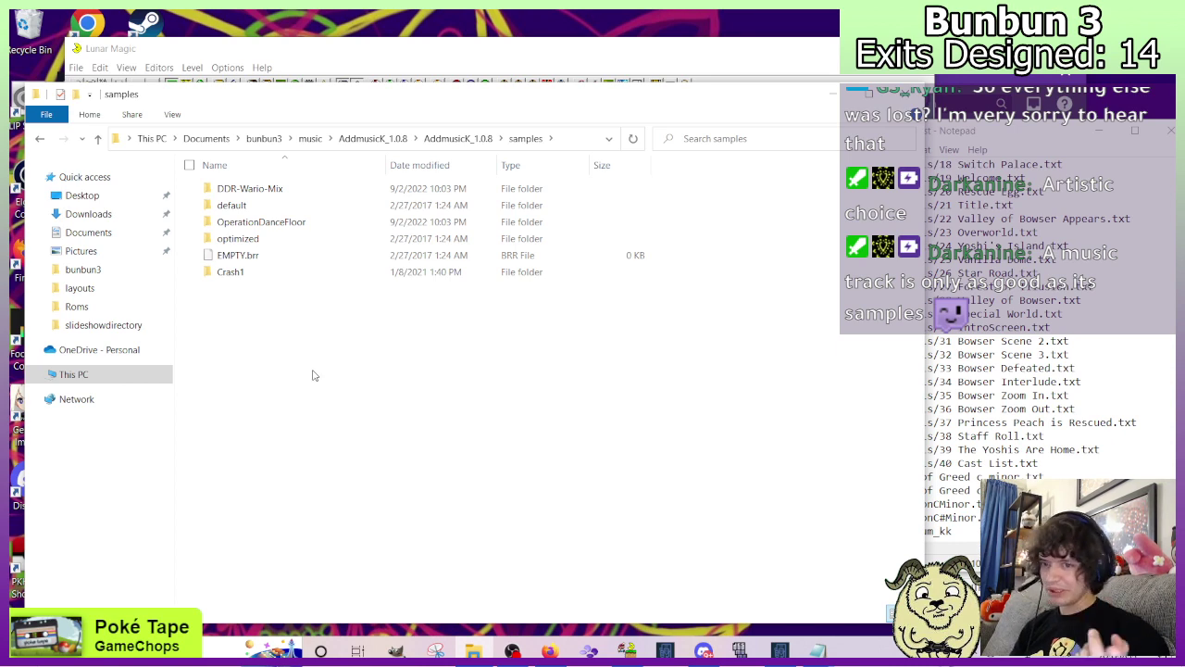
In Addmusic_list, append .txt to the bubblegum_kk entry, add entry 2E for CB - Upstream.txt below it, and save the list.
{"action": "left_click", "coordinate": [40, 139]}
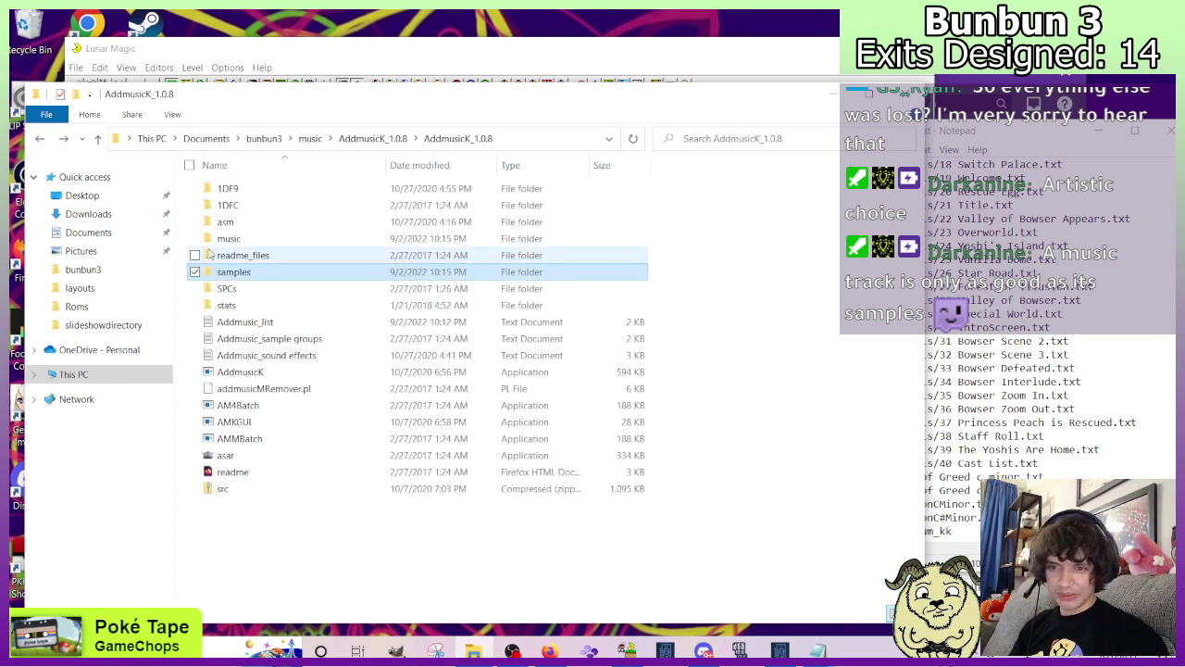
{"action": "double_click", "coordinate": [229, 238]}
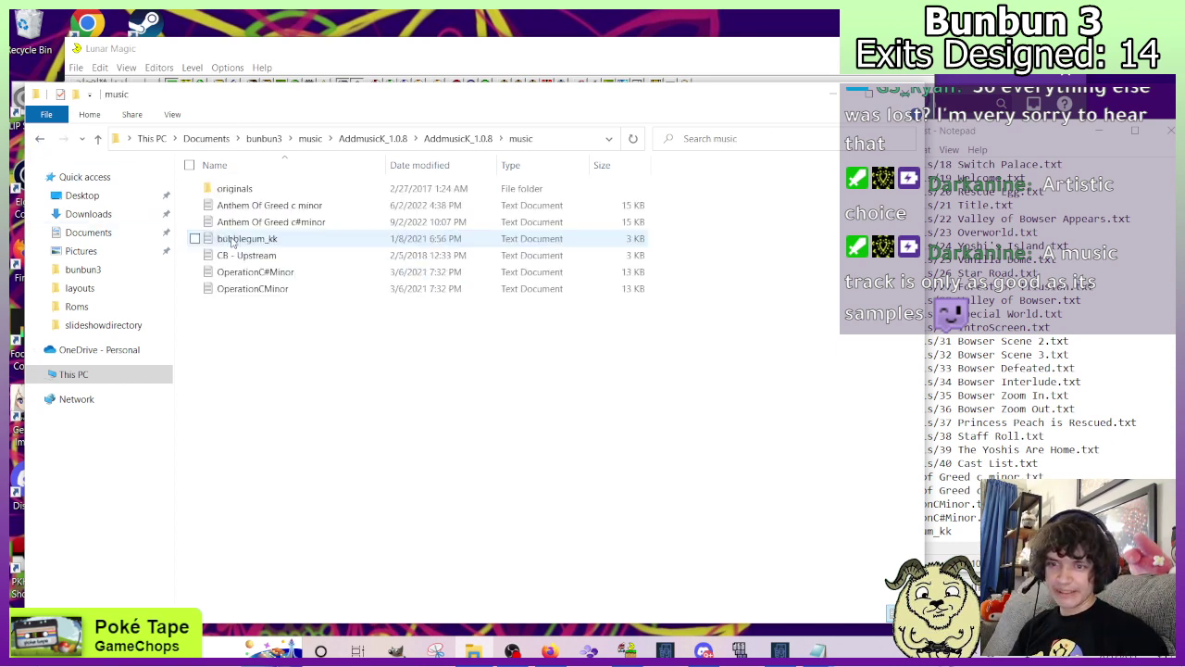
{"action": "left_click", "coordinate": [922, 519]}
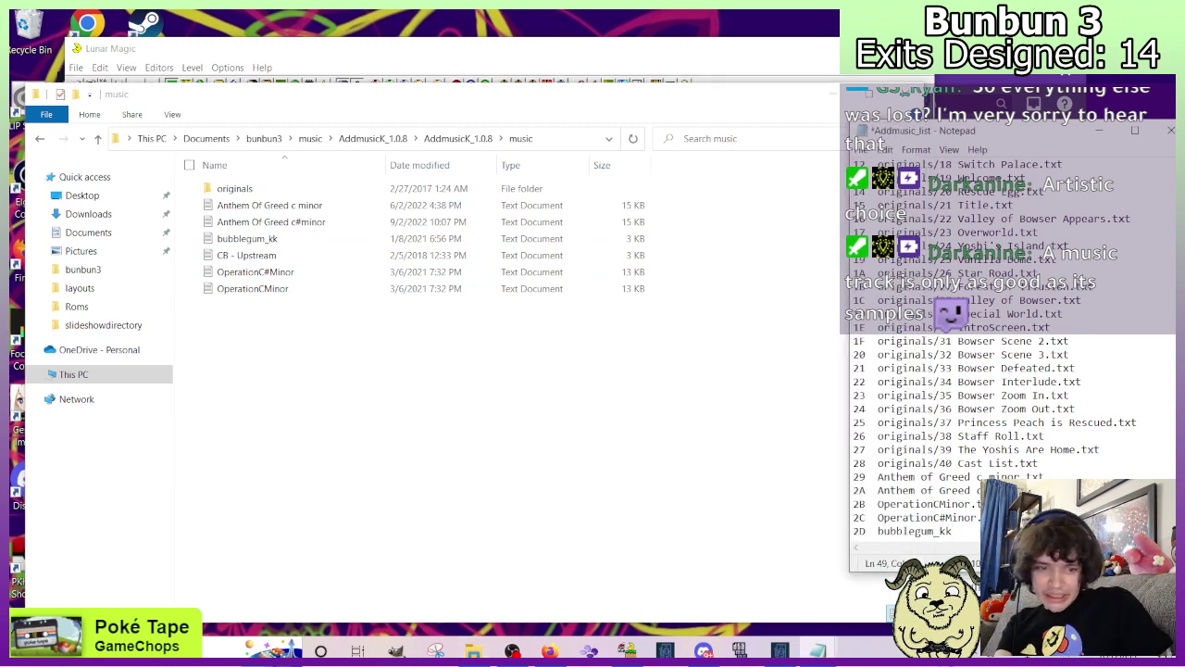
{"action": "type", "text": ".txt"}
{"action": "key", "text": "Return"}
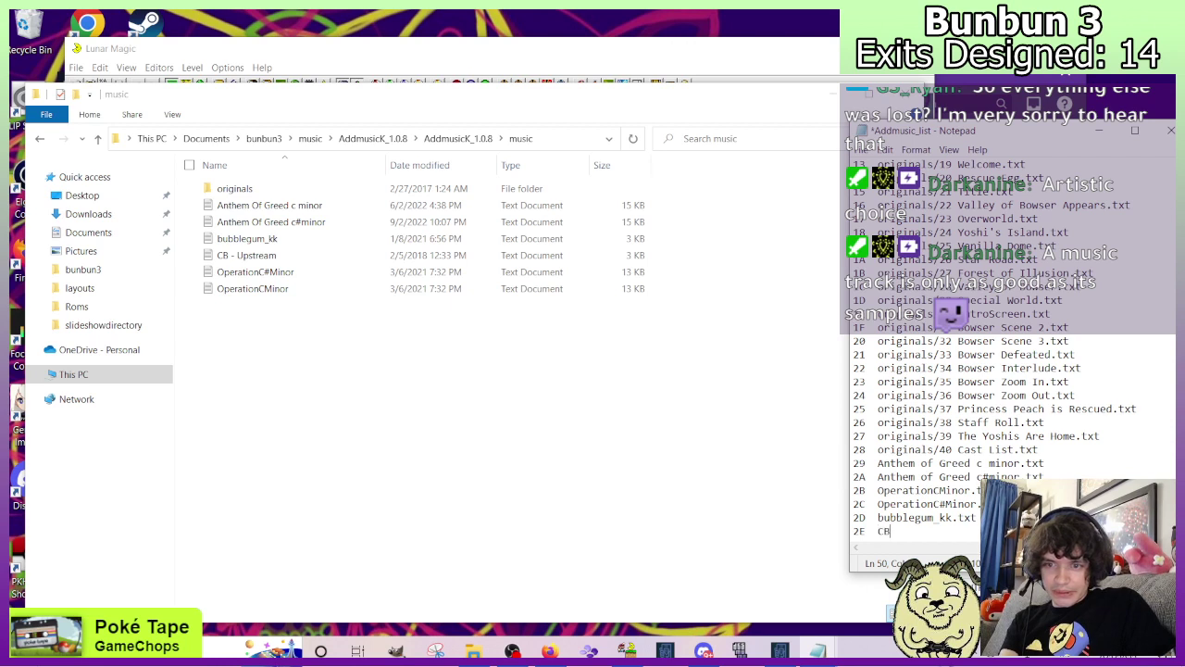
{"action": "type", "text": "2E  CB - Upstream.txt"}
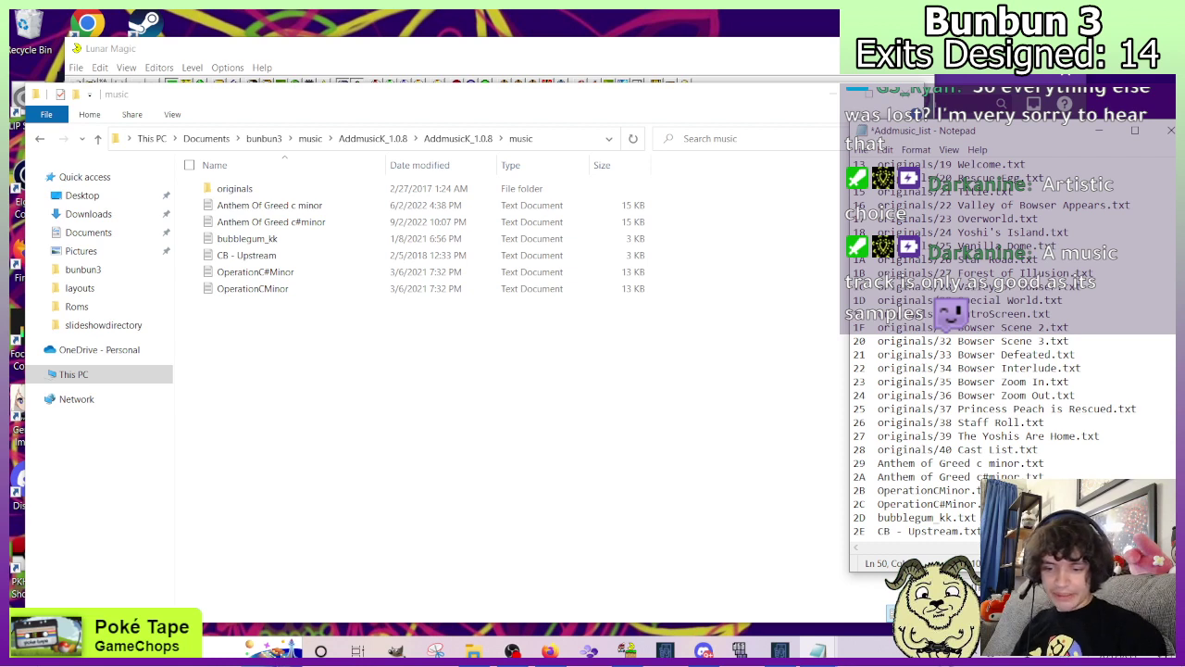
{"action": "key", "text": "ctrl+s"}
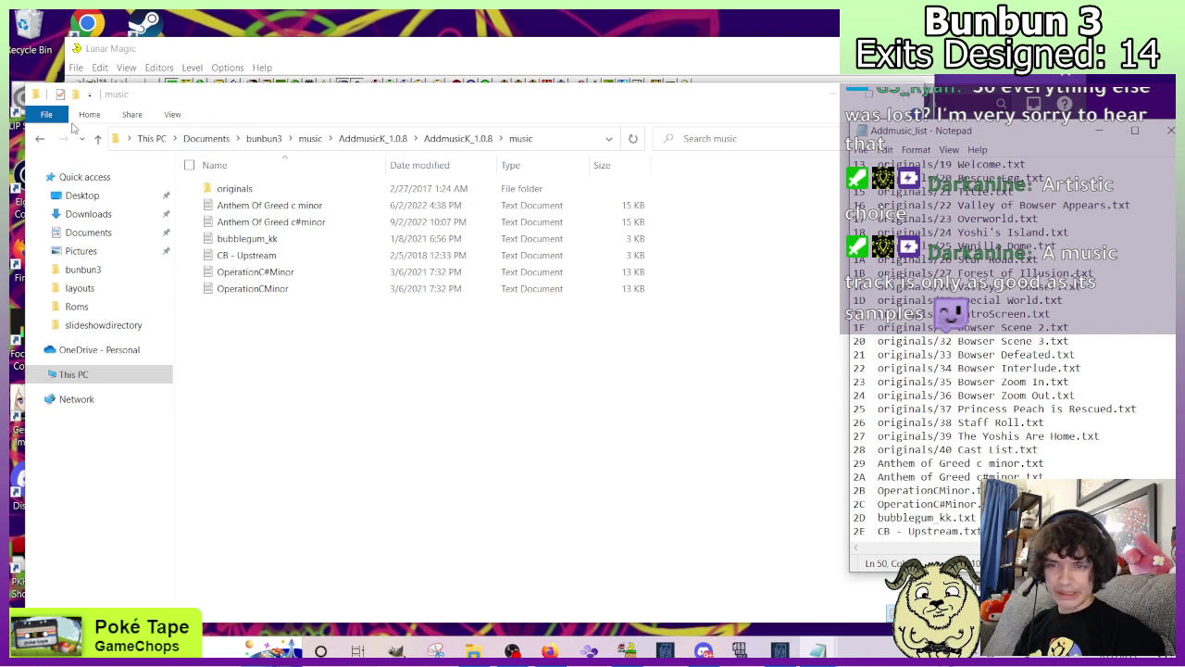
Return to the bunbun3 music folder and delete the CB - Upstream song folder.
{"action": "left_click", "coordinate": [42, 139]}
{"action": "left_click", "coordinate": [41, 139]}
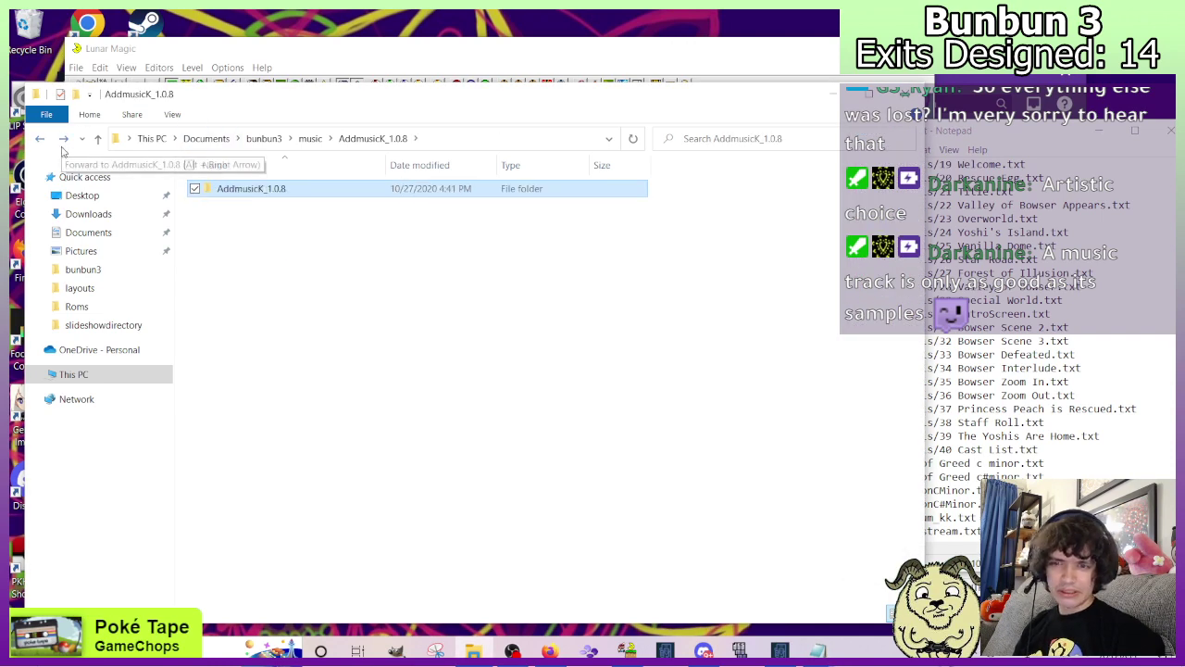
{"action": "left_click", "coordinate": [41, 139]}
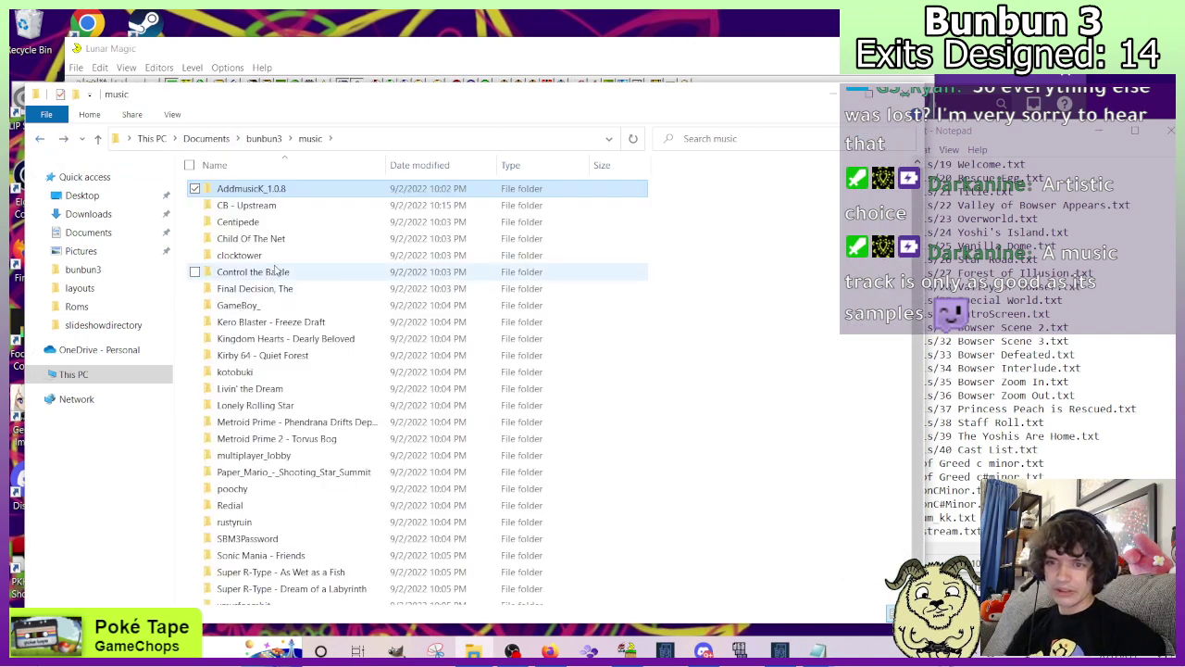
{"action": "left_click", "coordinate": [244, 206]}
{"action": "key", "text": "Delete"}
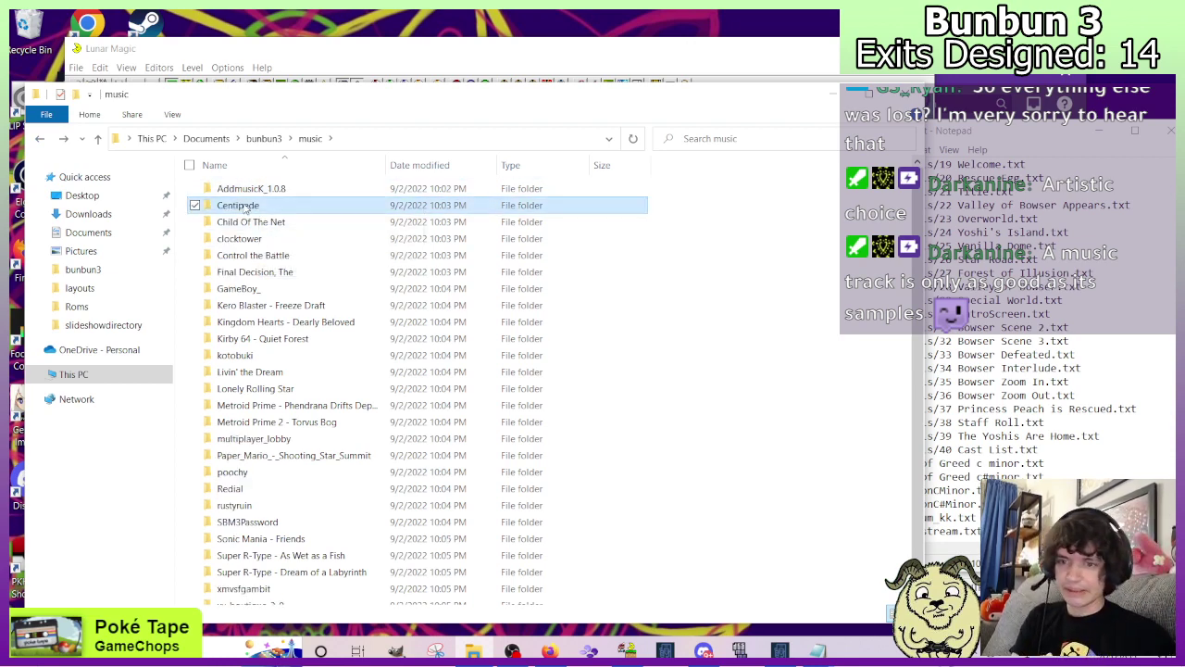
Move the Centipede and Centipede (No Buildup) text documents from the Centipede song folder into the music folder of AddmusicK_1.0.8.
{"action": "double_click", "coordinate": [245, 206]}
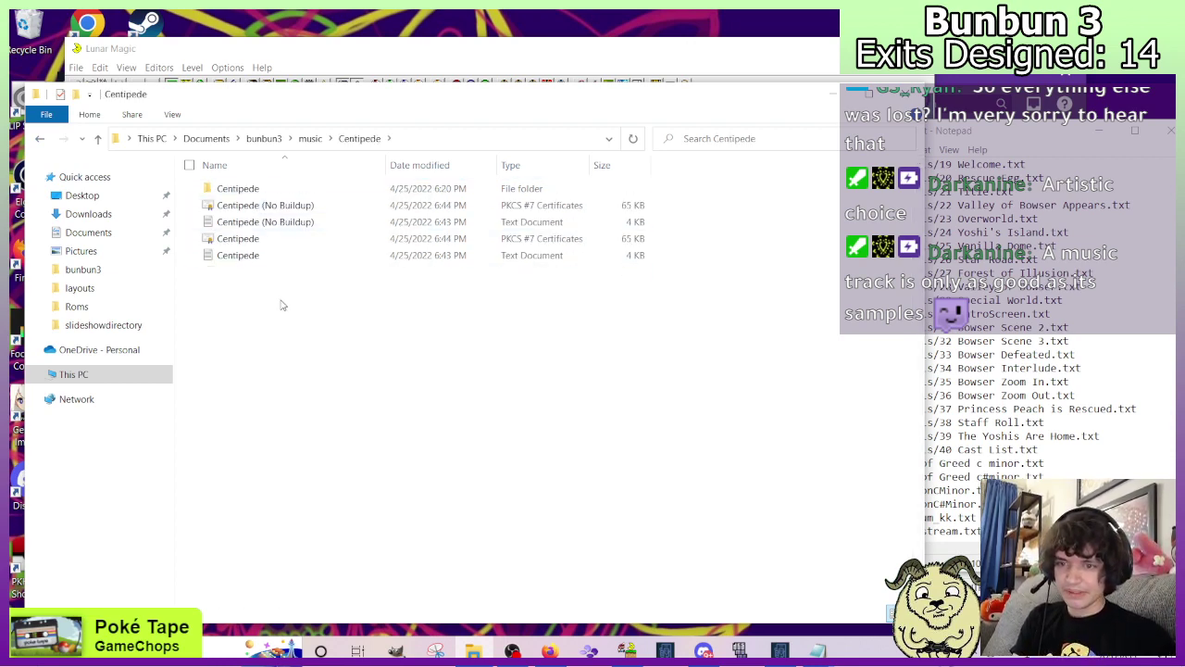
{"action": "left_click", "coordinate": [255, 256]}
{"action": "left_click", "coordinate": [263, 224], "text": "ctrl"}
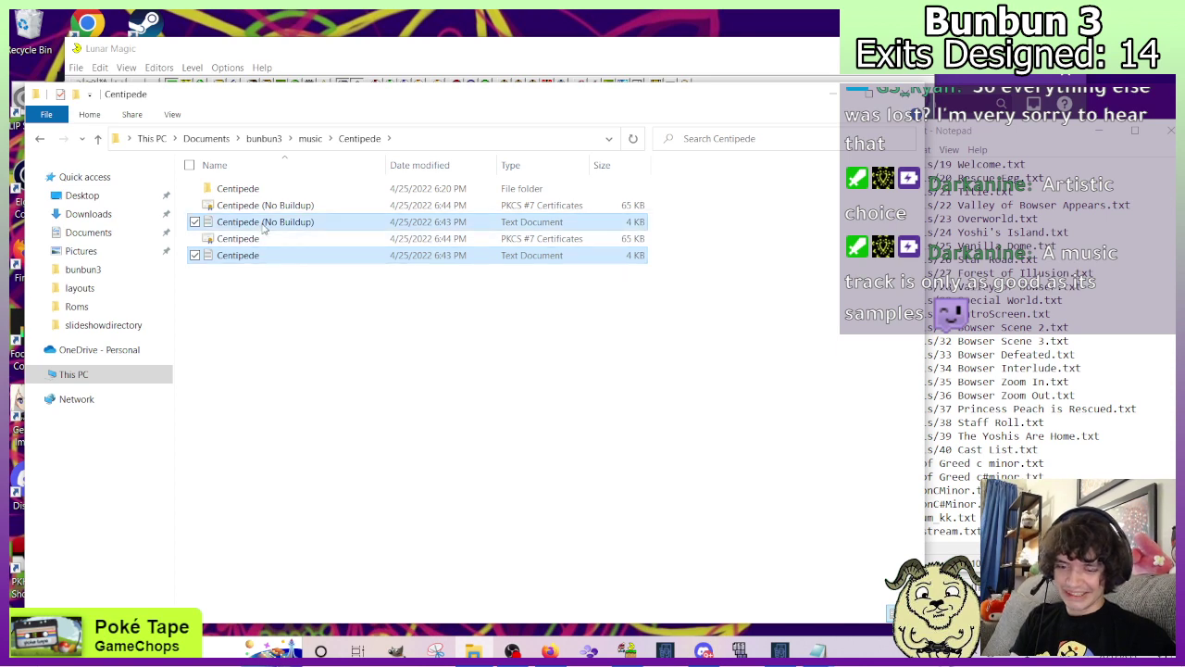
{"action": "left_click", "coordinate": [40, 138]}
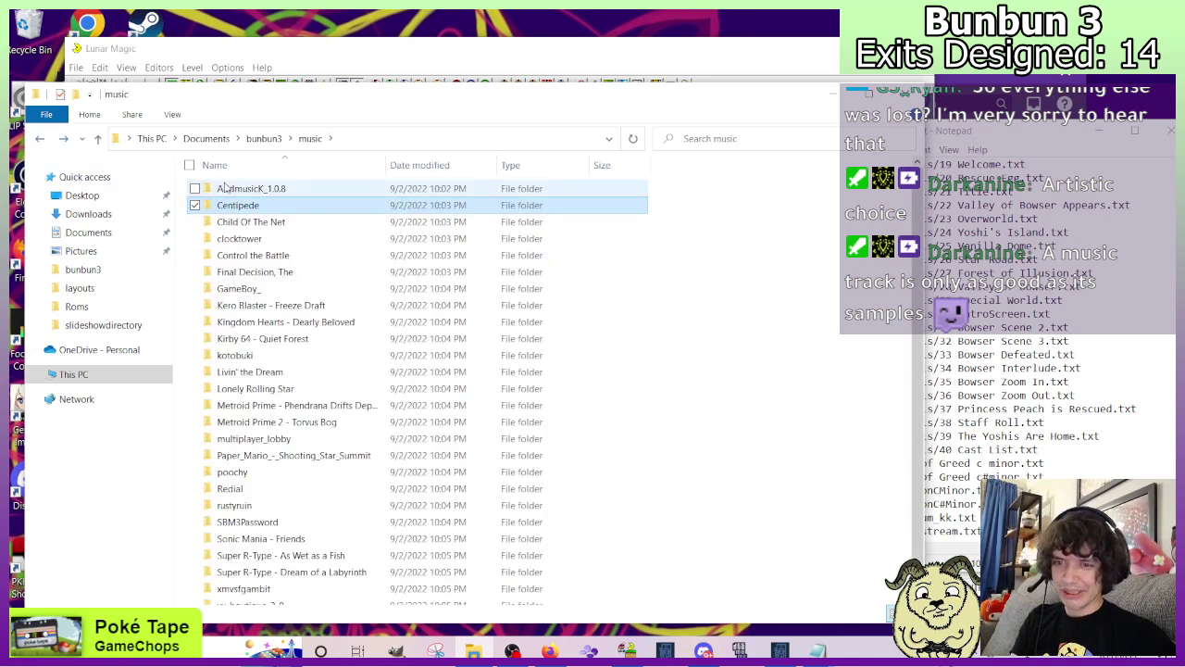
{"action": "double_click", "coordinate": [225, 188]}
{"action": "double_click", "coordinate": [232, 188]}
{"action": "double_click", "coordinate": [239, 238]}
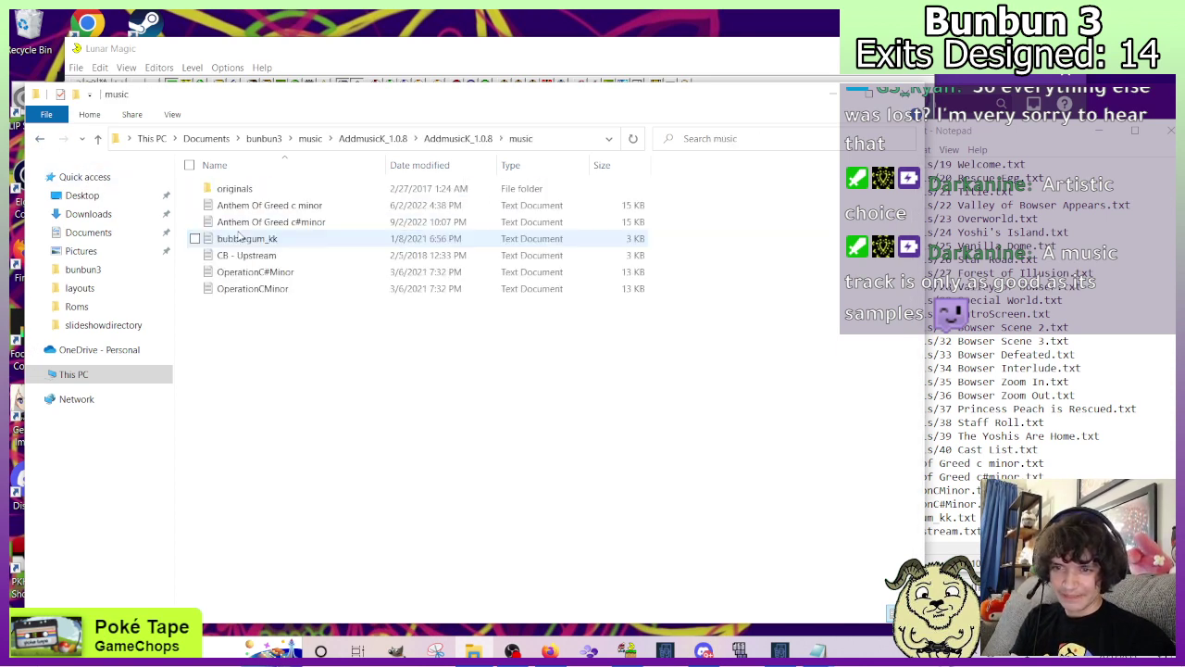
{"action": "key", "text": "ctrl+v"}
{"action": "left_click", "coordinate": [266, 369]}
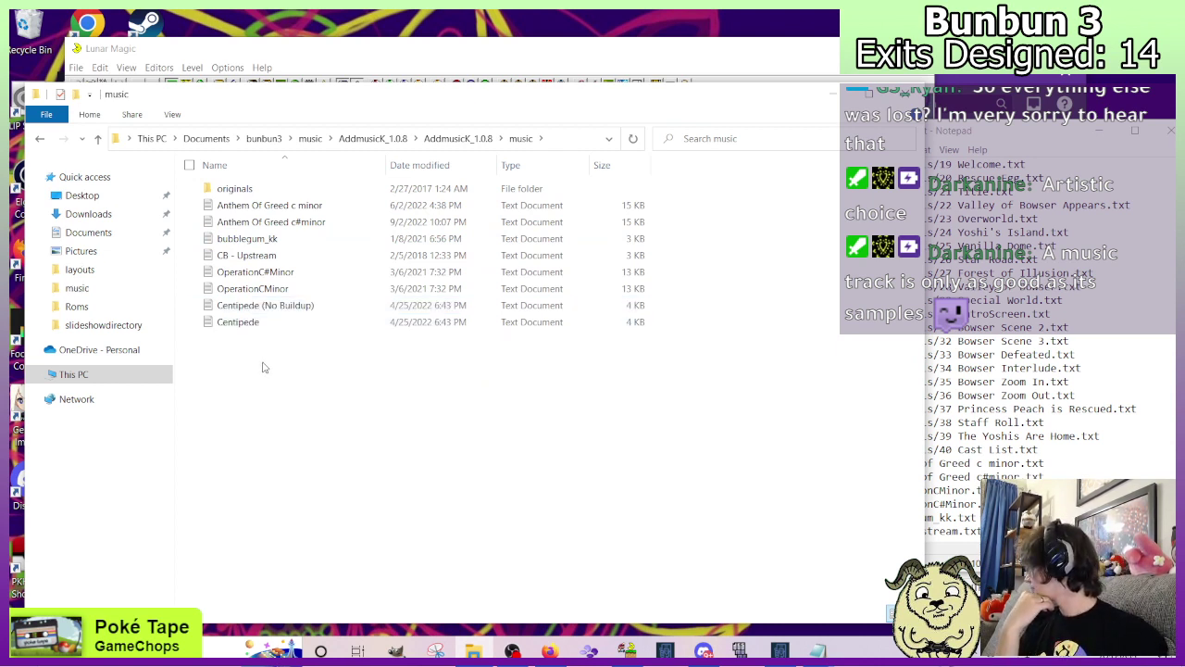
In Addmusic_list, add entry 2F for Centipede.txt and entry 30 for Centipede (No Buildup) below CB - Upstream.txt.
{"action": "key", "text": "alt+Tab"}
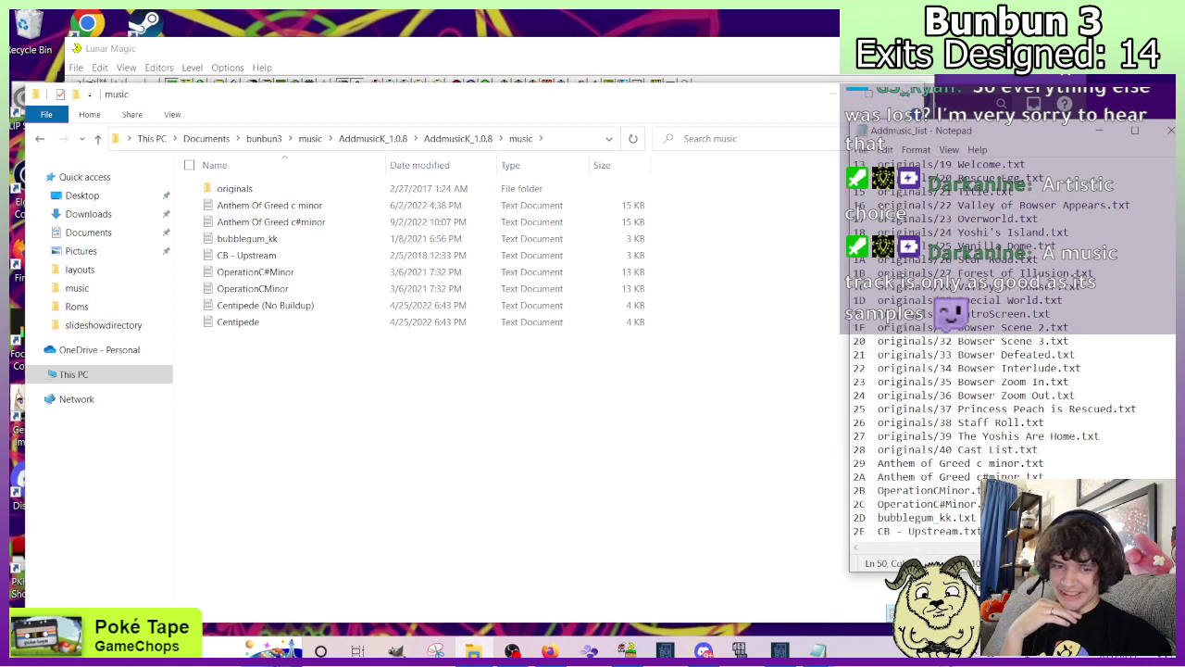
{"action": "key", "text": "Return"}
{"action": "type", "text": "2"}
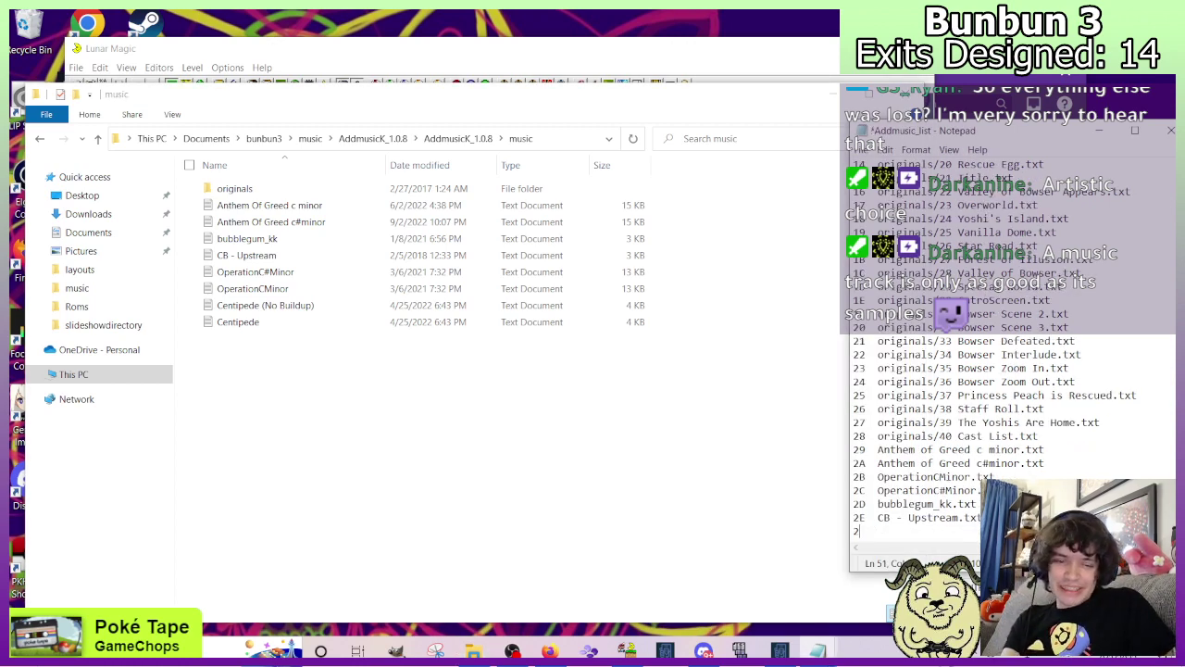
{"action": "type", "text": "F  Centipede.txt"}
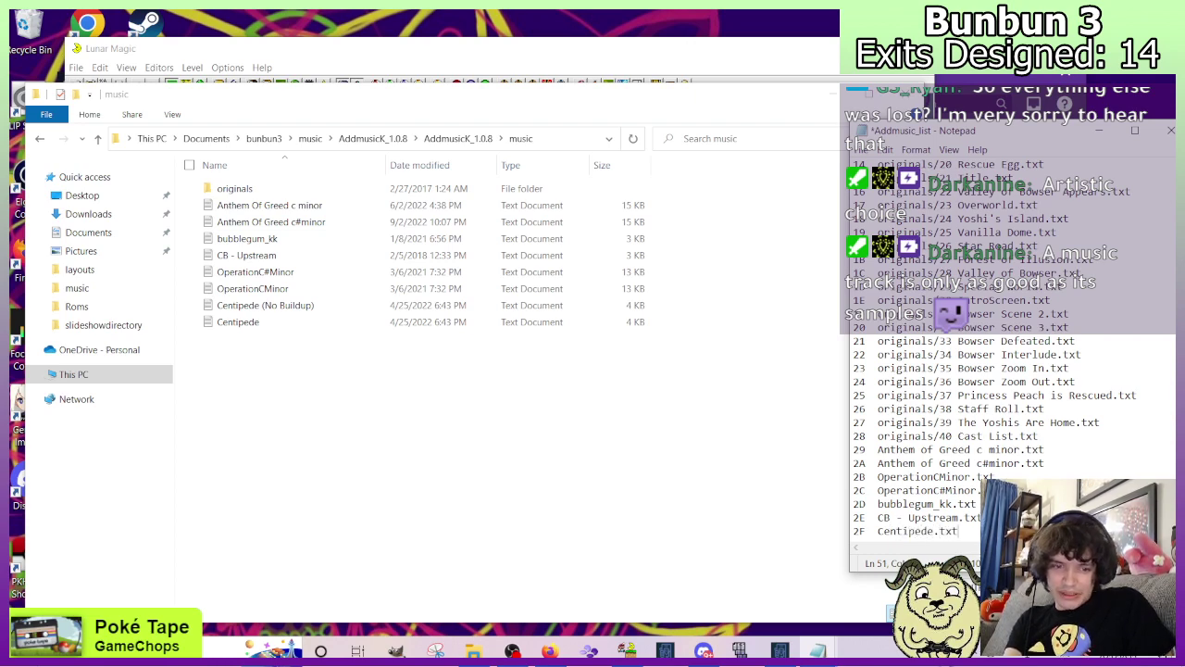
{"action": "key", "text": "Return"}
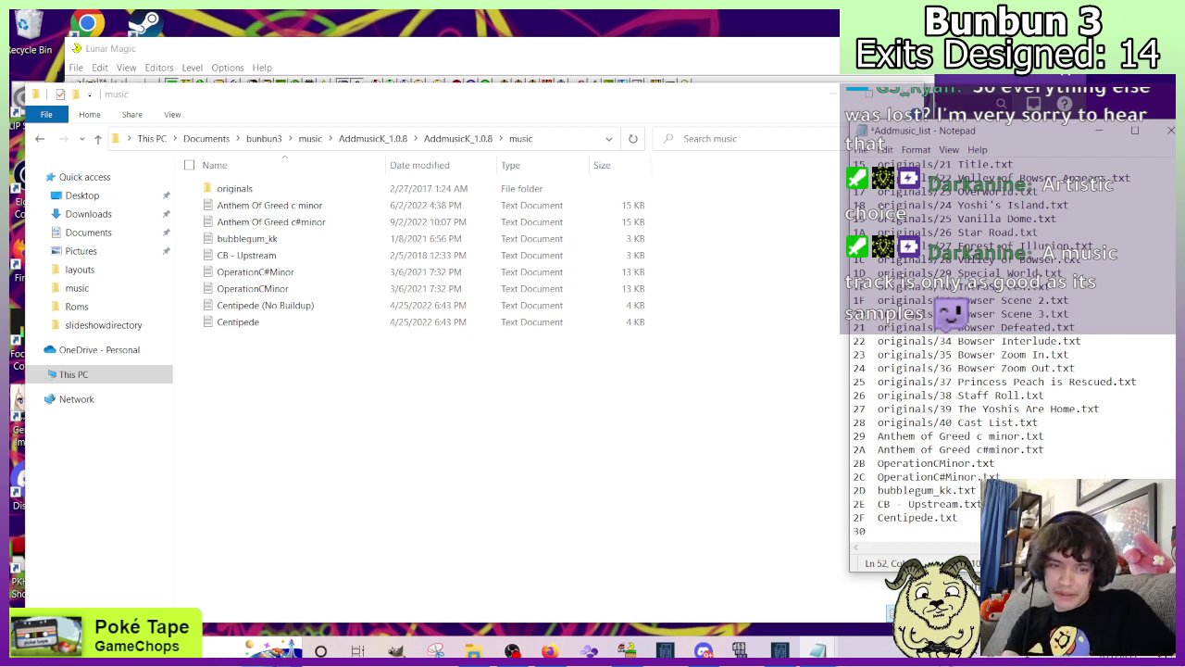
{"action": "type", "text": "Cen"}
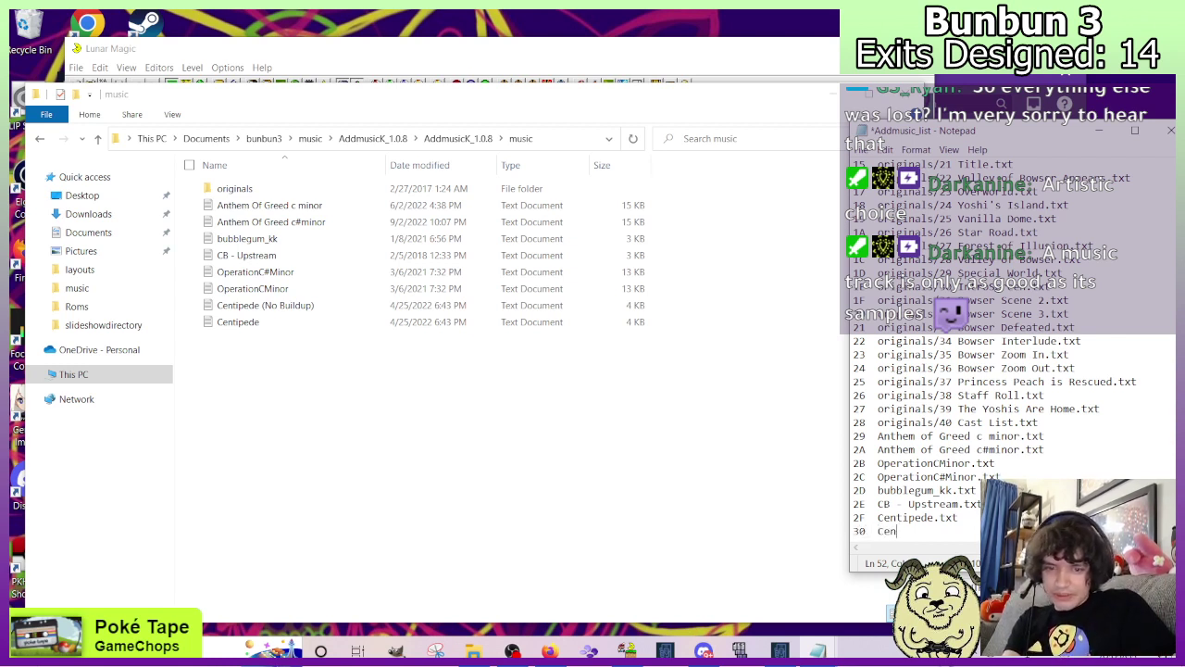
{"action": "type", "text": "tipede (N"}
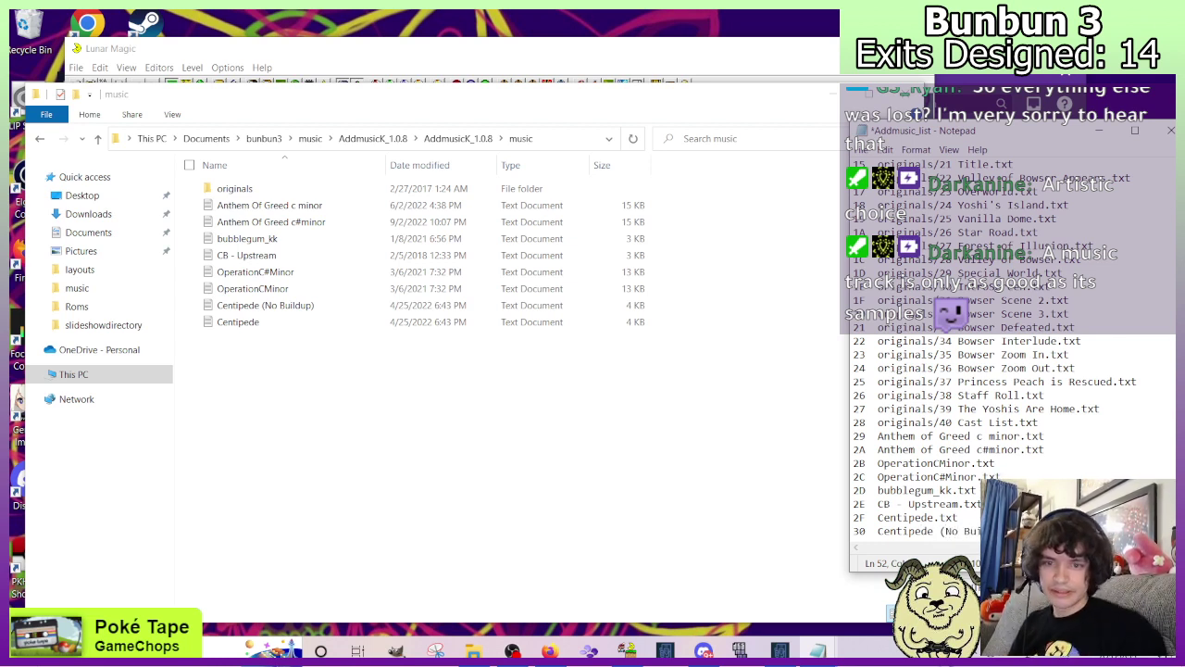
Move the Centipede sample folder from the Centipede song folder into the samples folder of AddmusicK_1.0.8.
{"action": "left_click", "coordinate": [40, 139]}
{"action": "left_click", "coordinate": [39, 139]}
{"action": "double_click", "coordinate": [245, 205]}
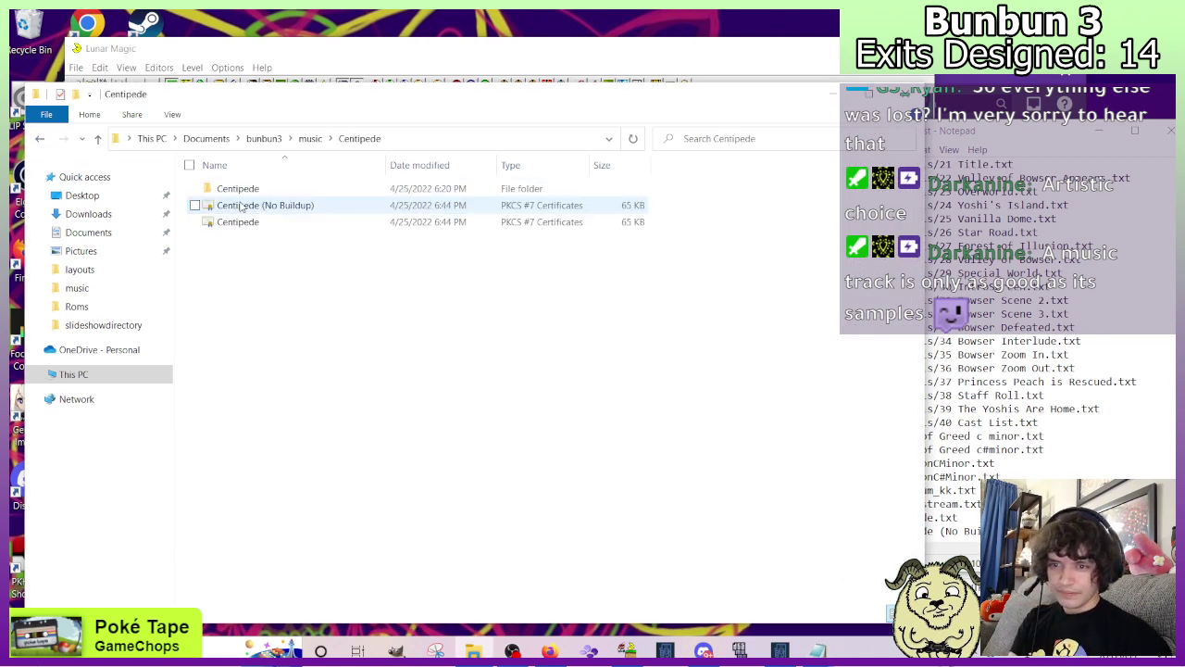
{"action": "left_click", "coordinate": [240, 191]}
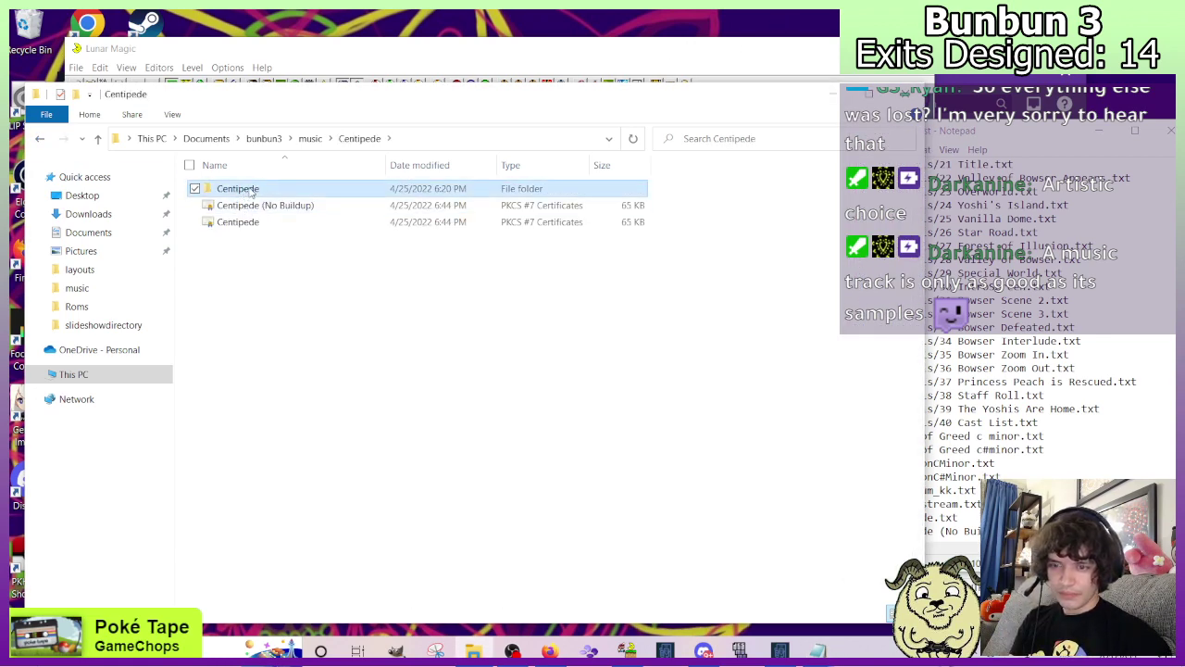
{"action": "left_click", "coordinate": [39, 139]}
{"action": "double_click", "coordinate": [248, 189]}
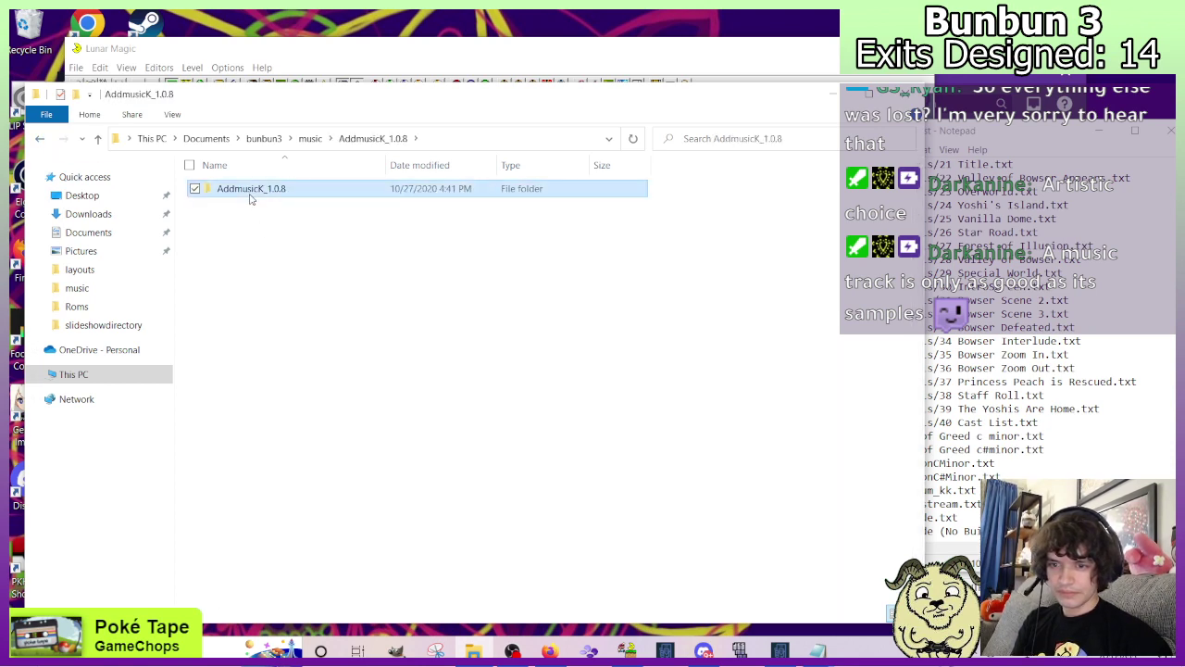
{"action": "double_click", "coordinate": [251, 192]}
{"action": "double_click", "coordinate": [234, 272]}
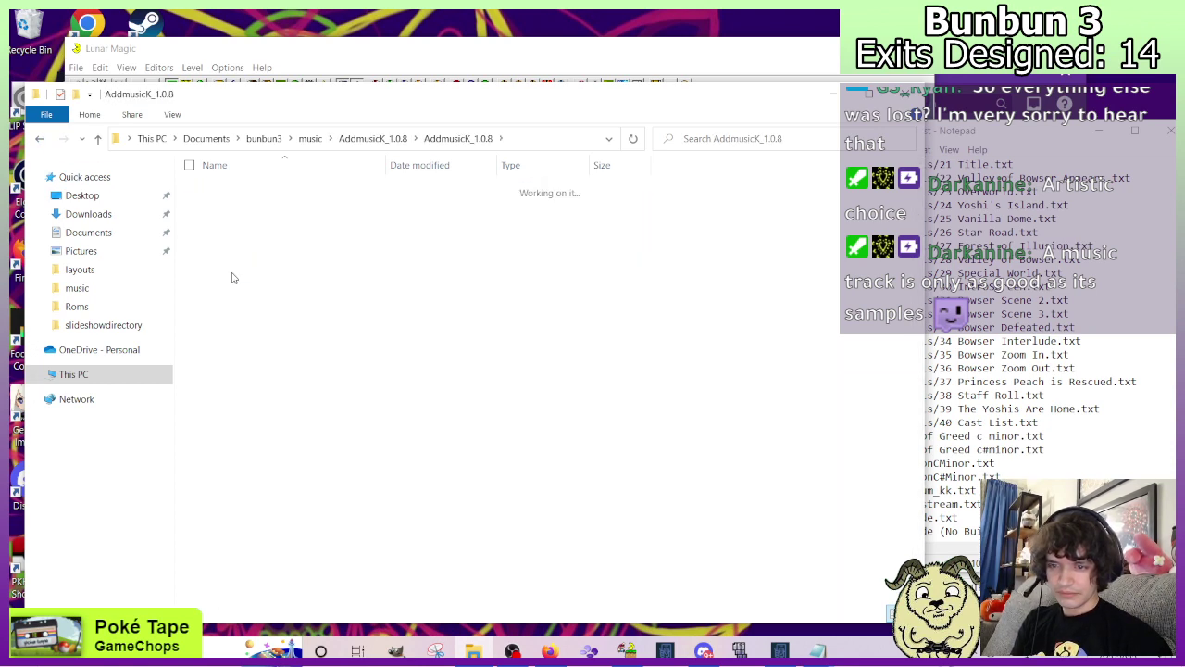
{"action": "key", "text": "ctrl+v"}
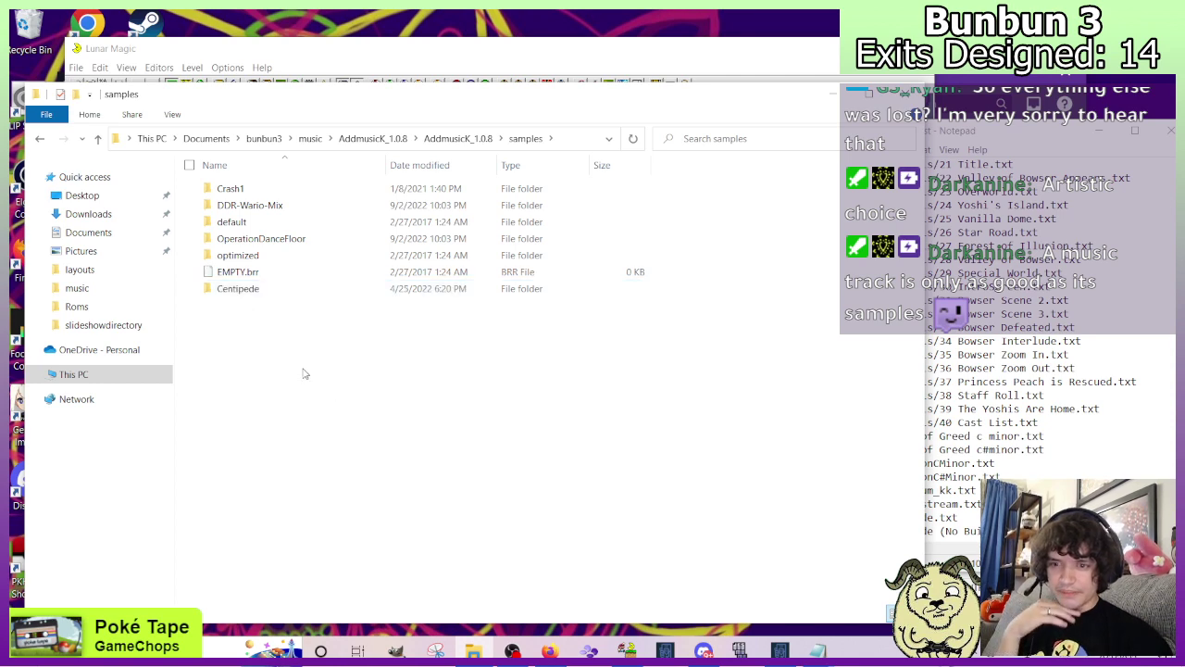
Return to the bunbun3 music folder, check the Centipede song folder's remaining contents, and delete that folder.
{"action": "left_click", "coordinate": [39, 138]}
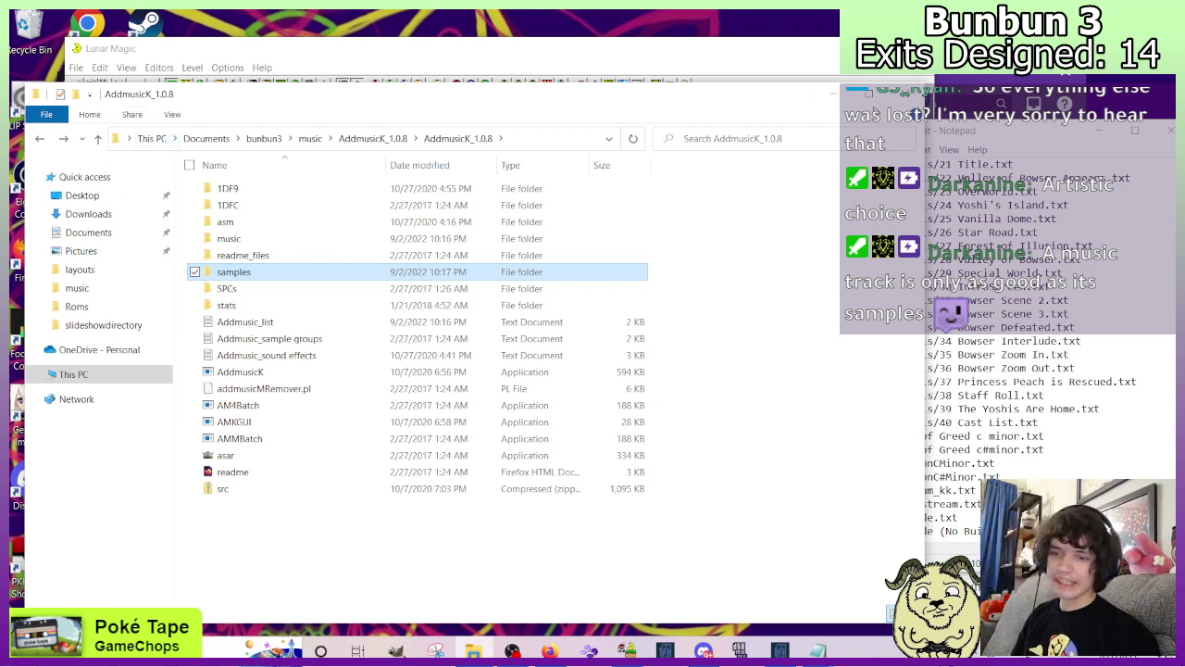
{"action": "left_click", "coordinate": [43, 138]}
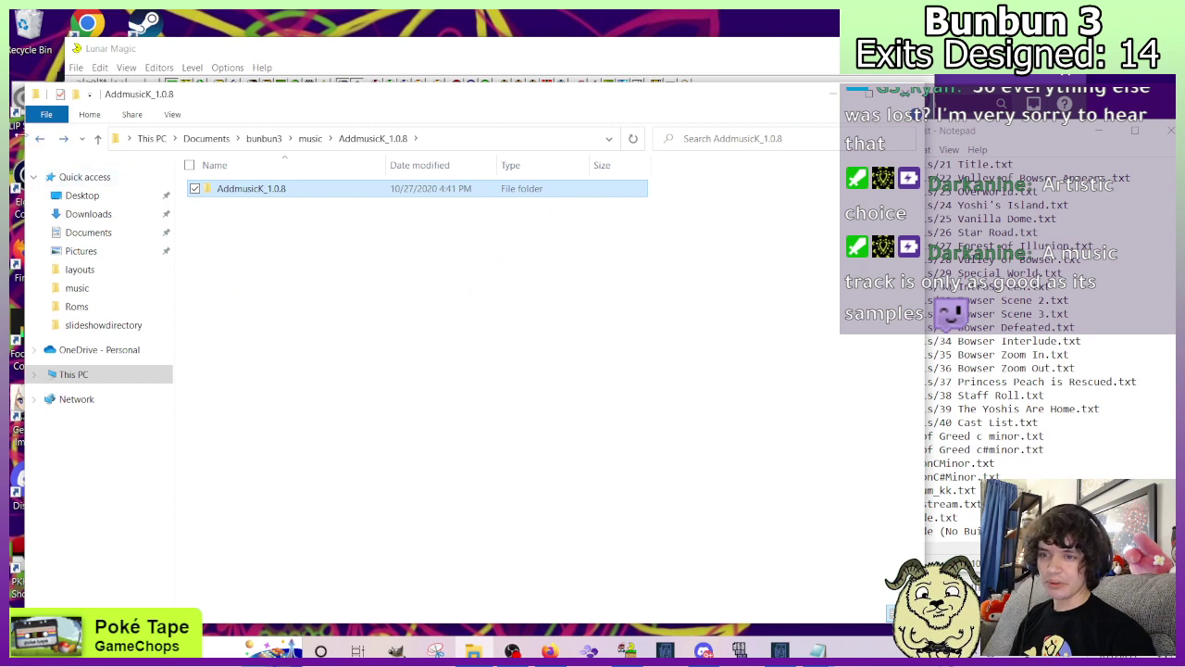
{"action": "left_click", "coordinate": [41, 139]}
{"action": "double_click", "coordinate": [222, 209]}
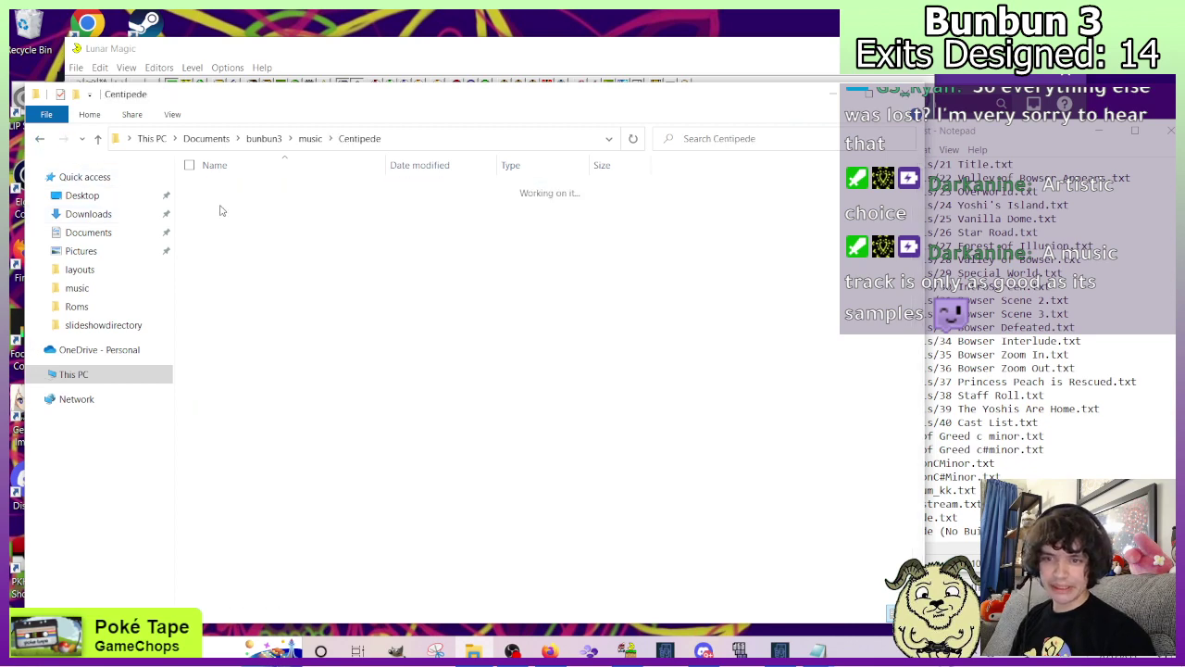
{"action": "left_click", "coordinate": [39, 139]}
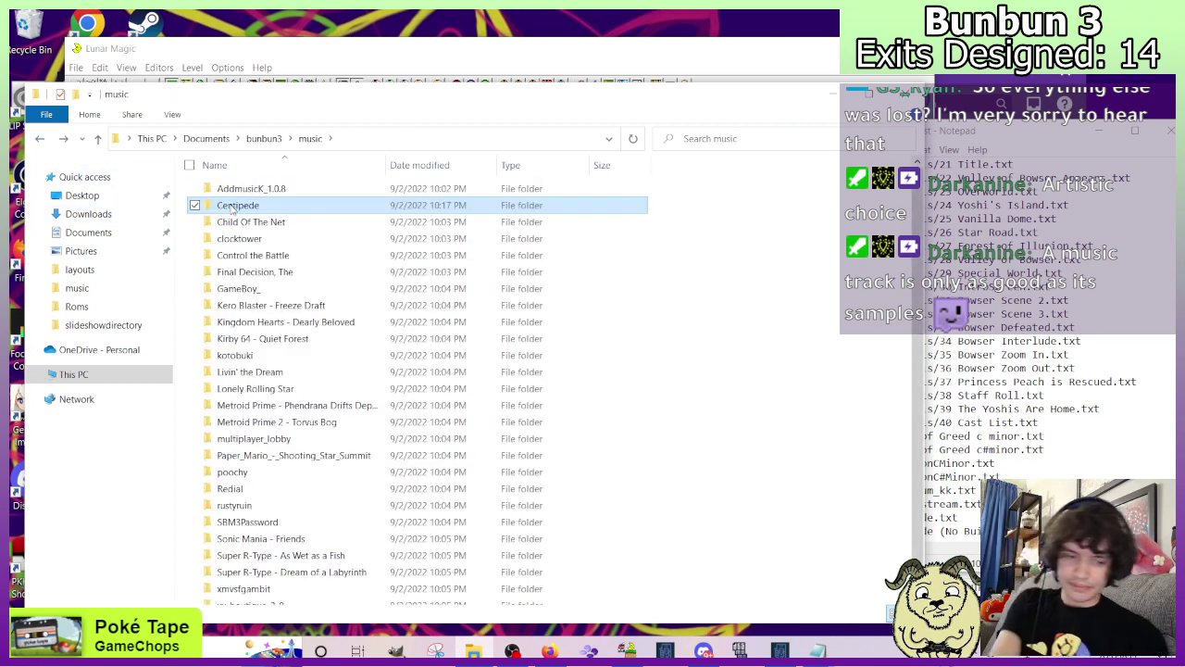
{"action": "key", "text": "Delete"}
In the Child Of The Net folder, check the text document's pitch options and rename the file as Child Of The Net G Minor.
{"action": "double_click", "coordinate": [243, 212]}
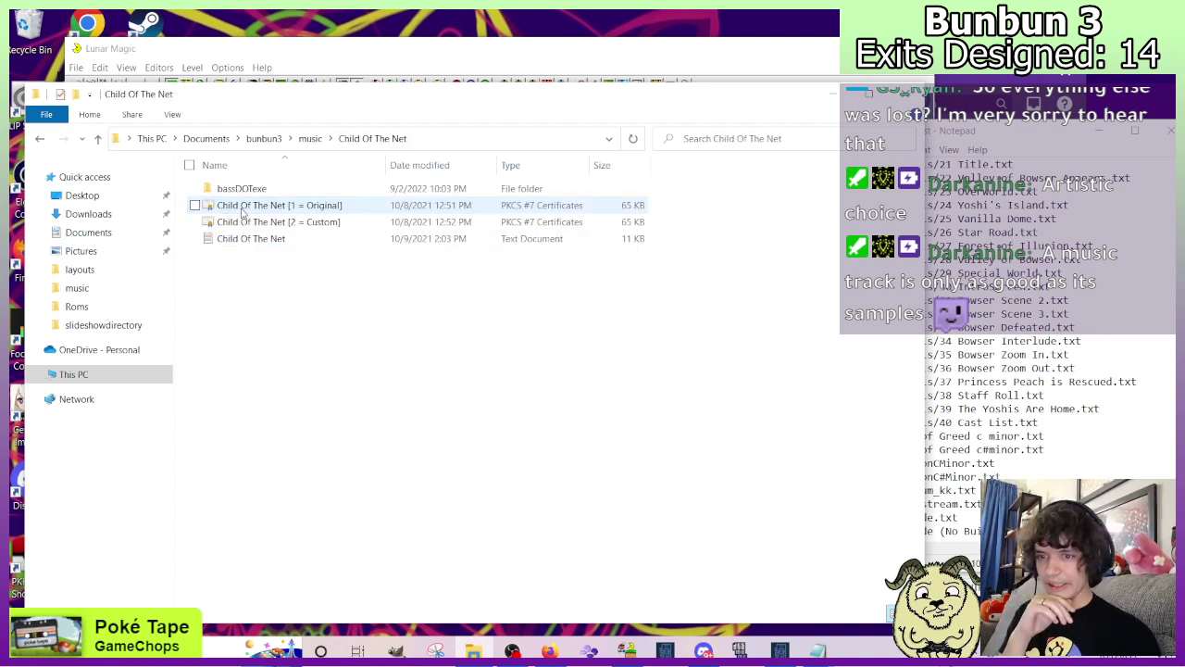
{"action": "double_click", "coordinate": [259, 241]}
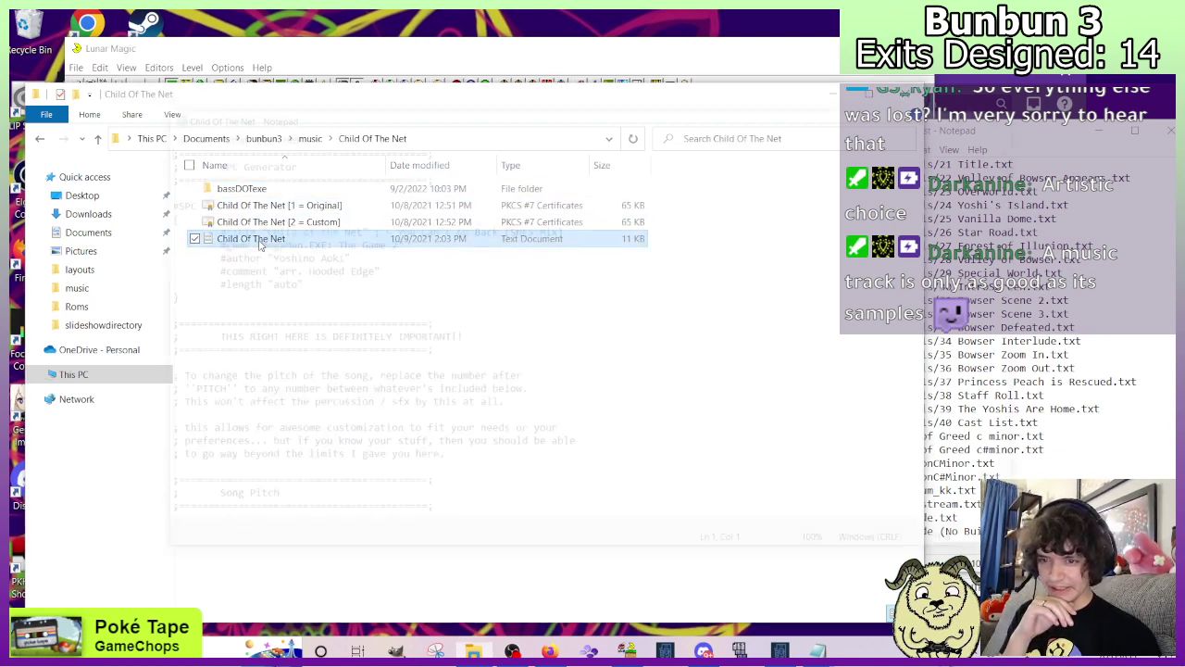
{"action": "scroll", "coordinate": [561, 296], "scroll_direction": "down", "scroll_amount": 3}
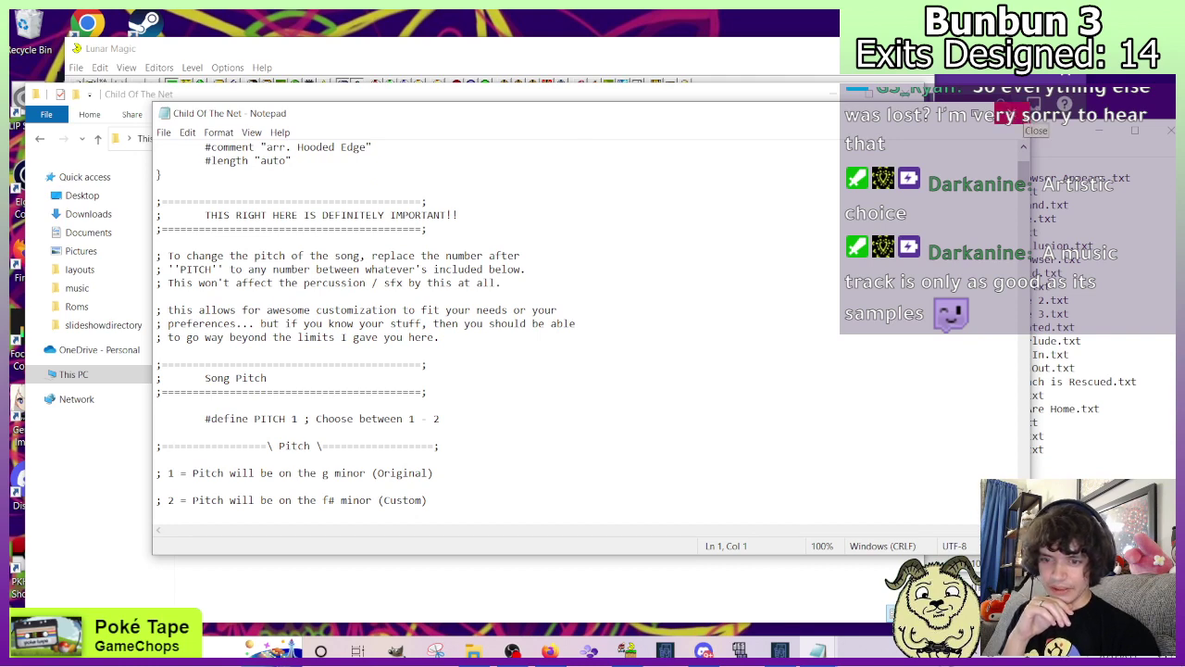
{"action": "left_click", "coordinate": [1014, 113]}
{"action": "right_click", "coordinate": [243, 246]}
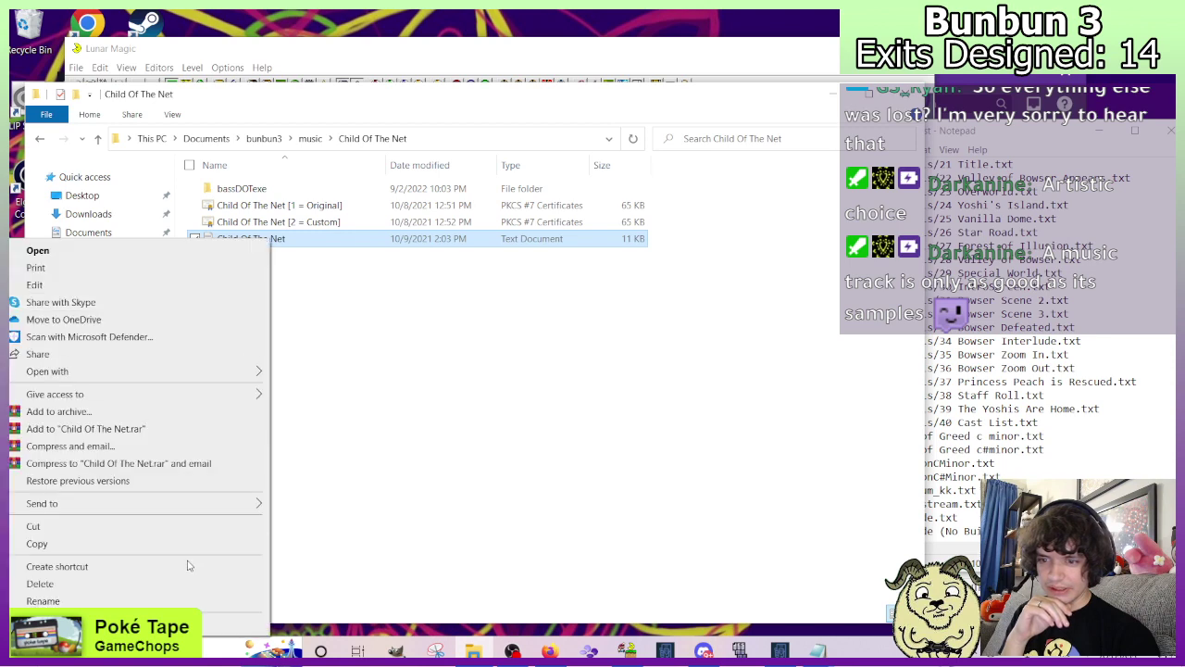
{"action": "left_click", "coordinate": [191, 598]}
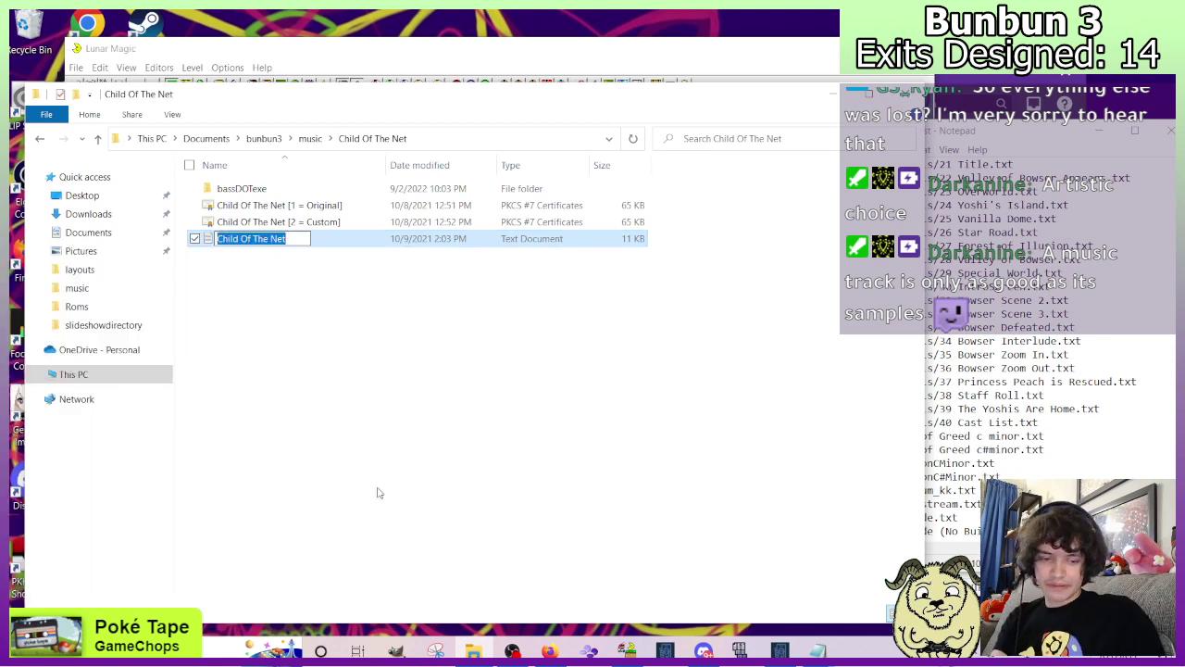
{"action": "key", "text": "End"}
{"action": "type", "text": "g"}
{"action": "key", "text": "BackSpace"}
{"action": "type", "text": "G Minor"}
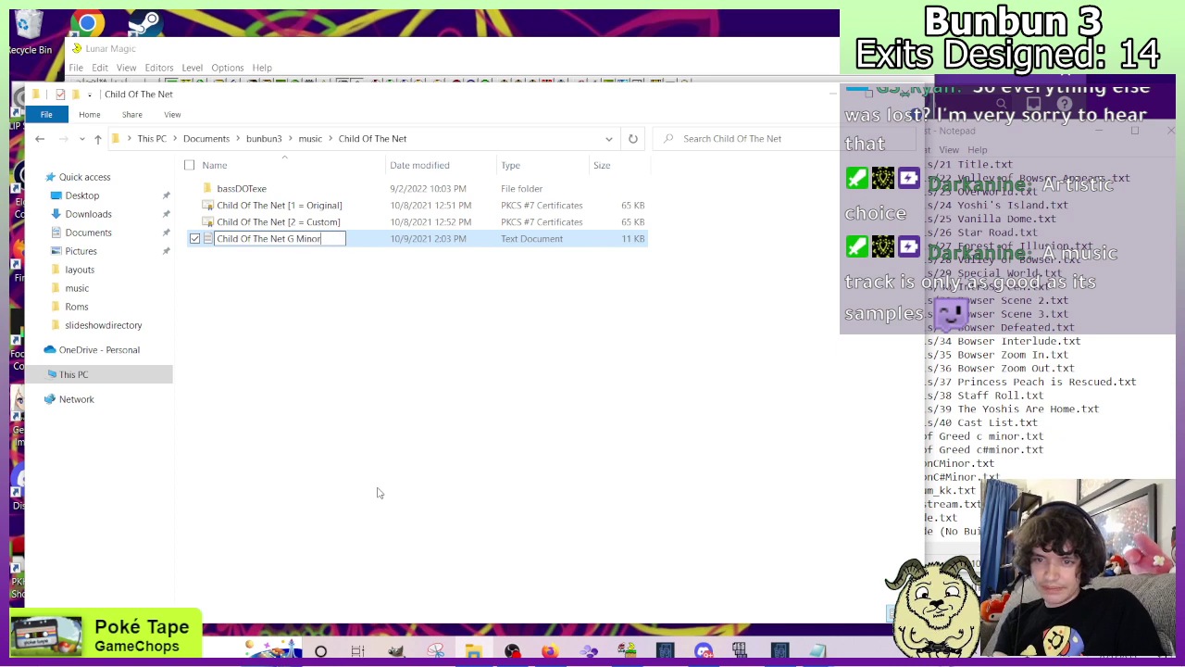
{"action": "key", "text": "Return"}
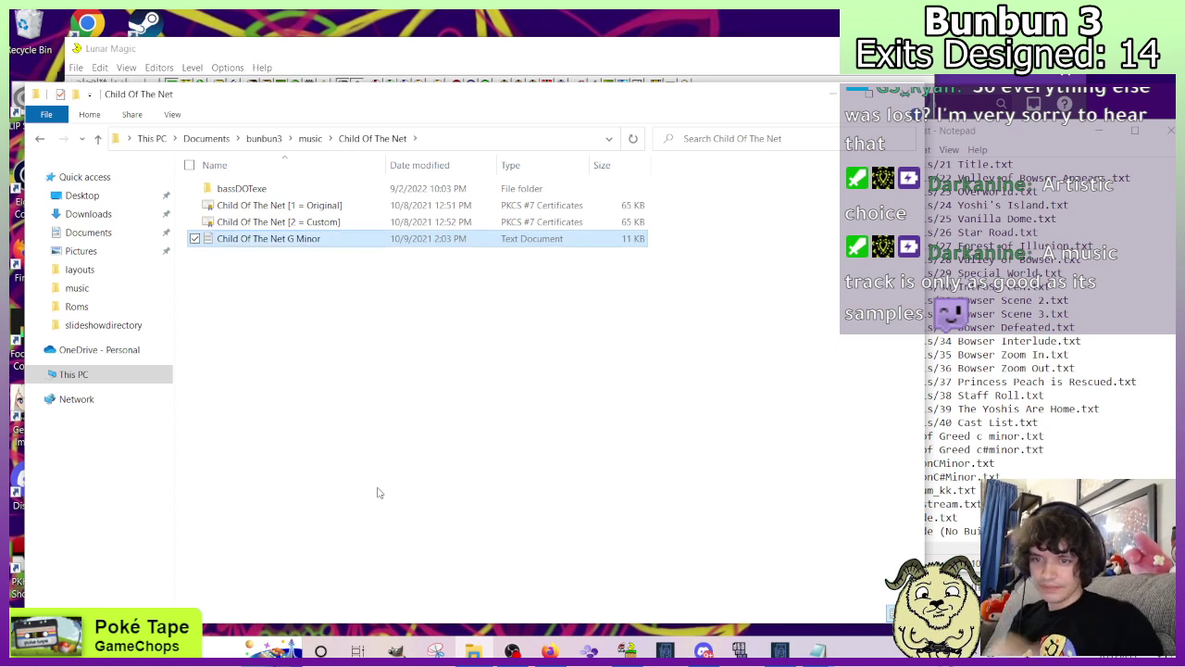
Recheck the pitch setting in Child Of The Net G Minor, then duplicate the document and name the copy Child Of The Net F#Minor.
{"action": "double_click", "coordinate": [280, 239]}
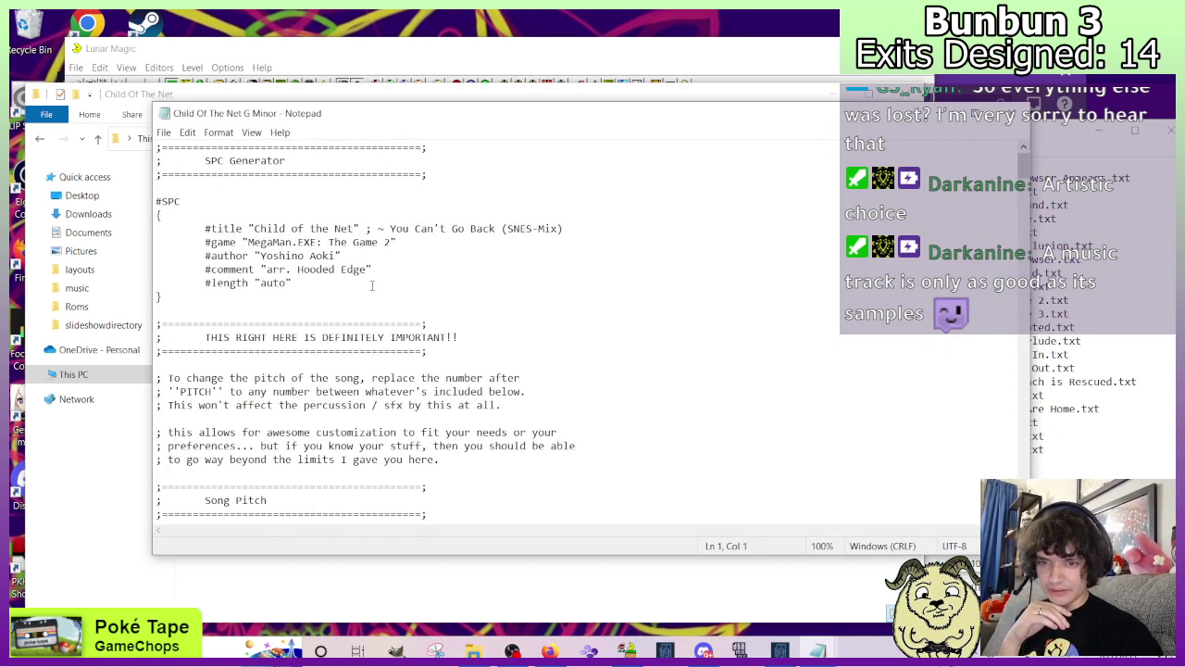
{"action": "scroll", "coordinate": [371, 285], "scroll_direction": "down", "scroll_amount": 8}
{"action": "scroll", "coordinate": [676, 208], "scroll_direction": "up", "scroll_amount": 3}
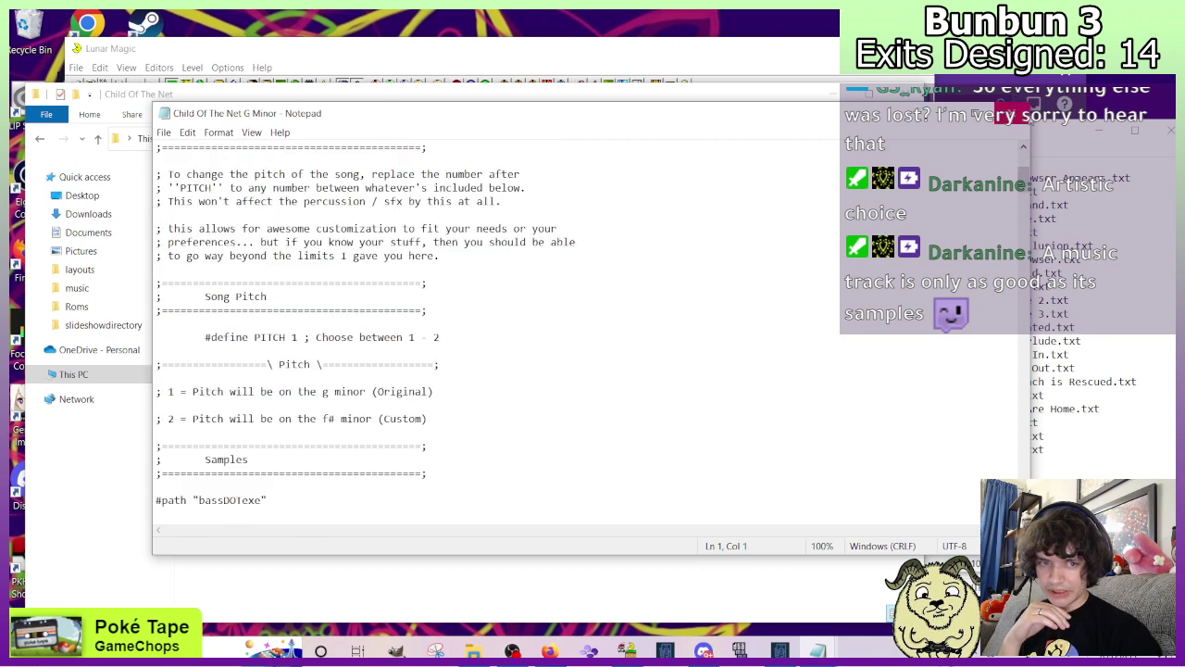
{"action": "left_click", "coordinate": [1016, 113]}
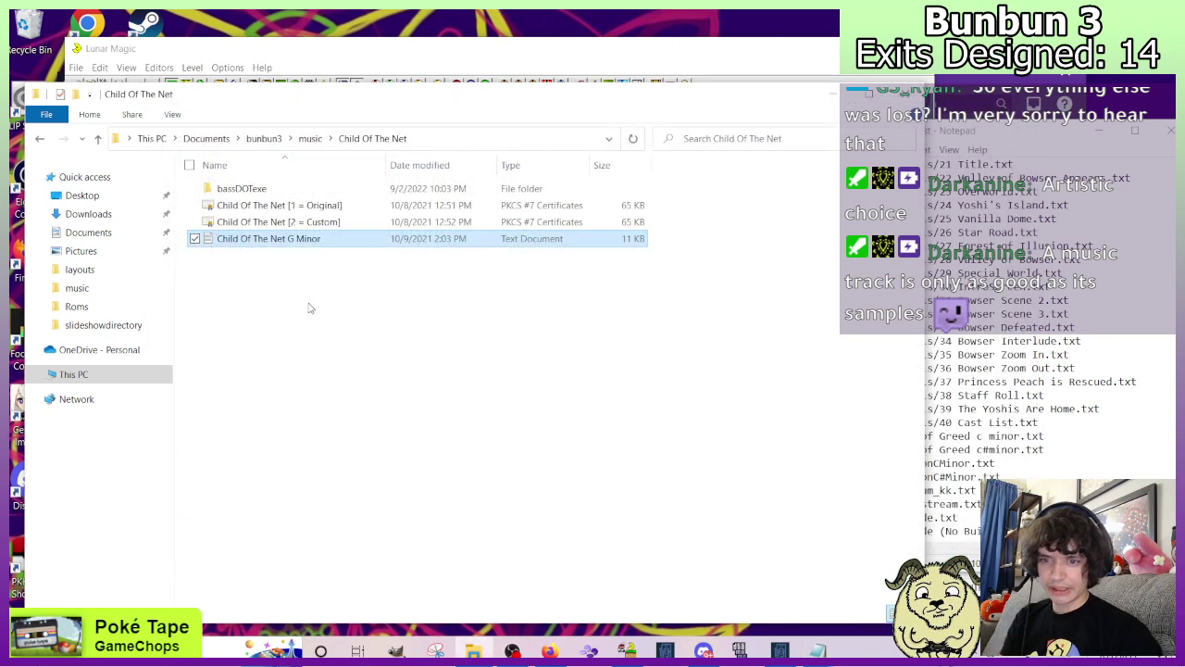
{"action": "key", "text": "ctrl+c"}
{"action": "key", "text": "ctrl+v"}
{"action": "right_click", "coordinate": [283, 239]}
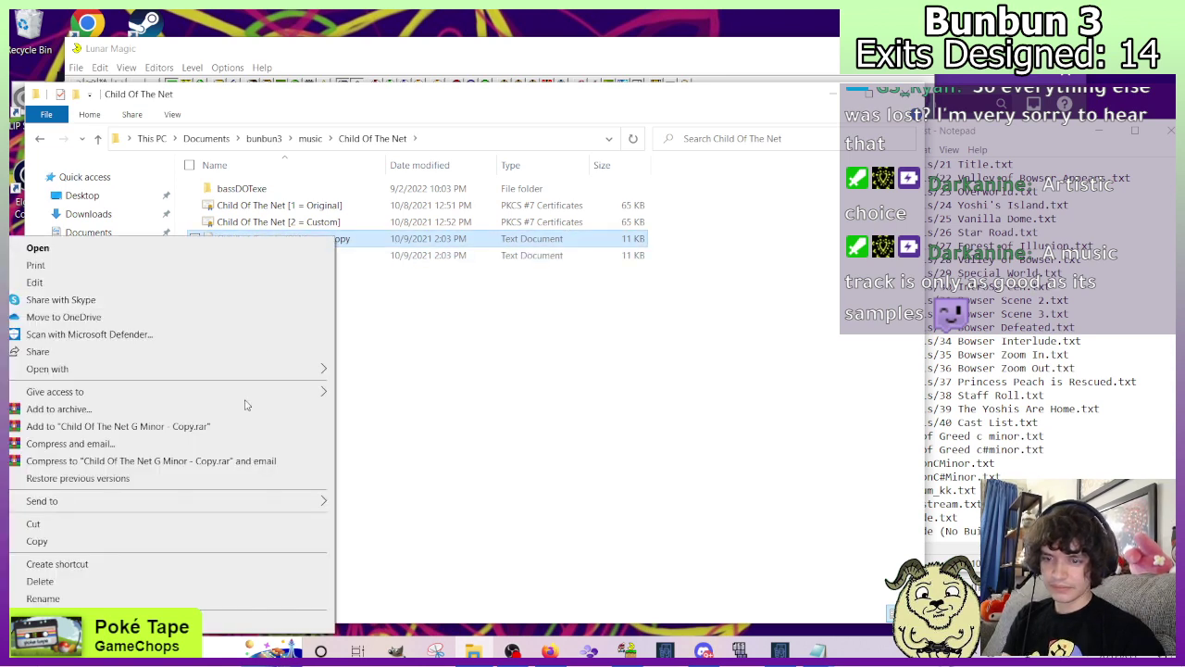
{"action": "left_click", "coordinate": [201, 599]}
{"action": "left_click_drag", "start_coordinate": [288, 239], "coordinate": [347, 241]}
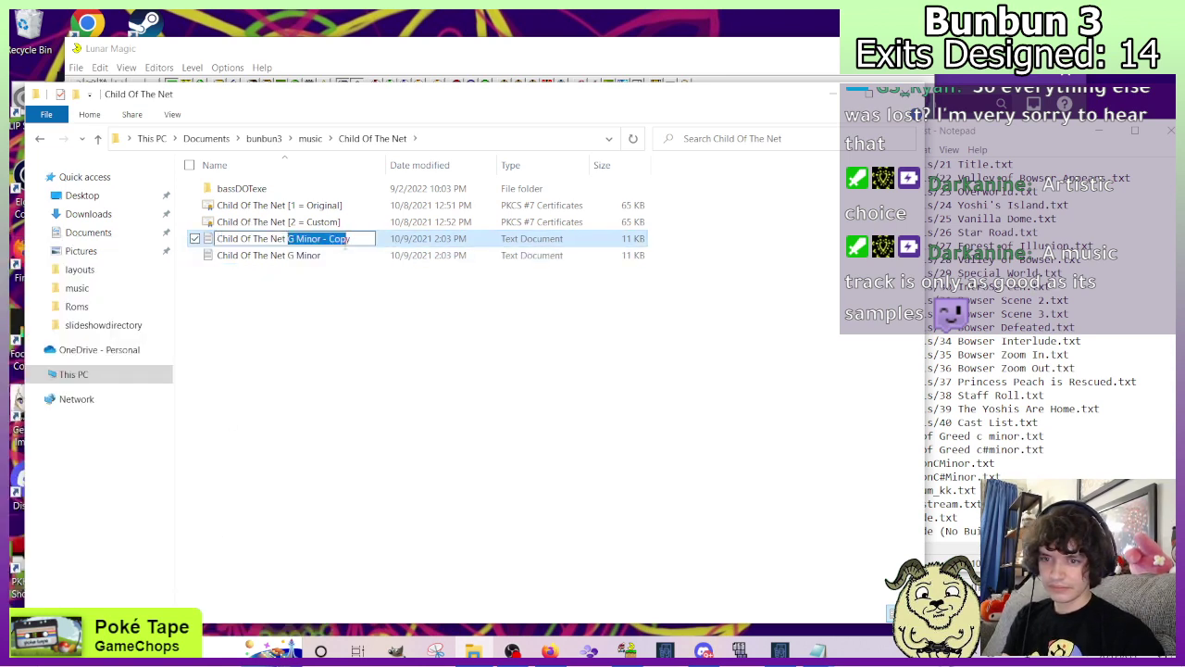
{"action": "type", "text": "F#M"}
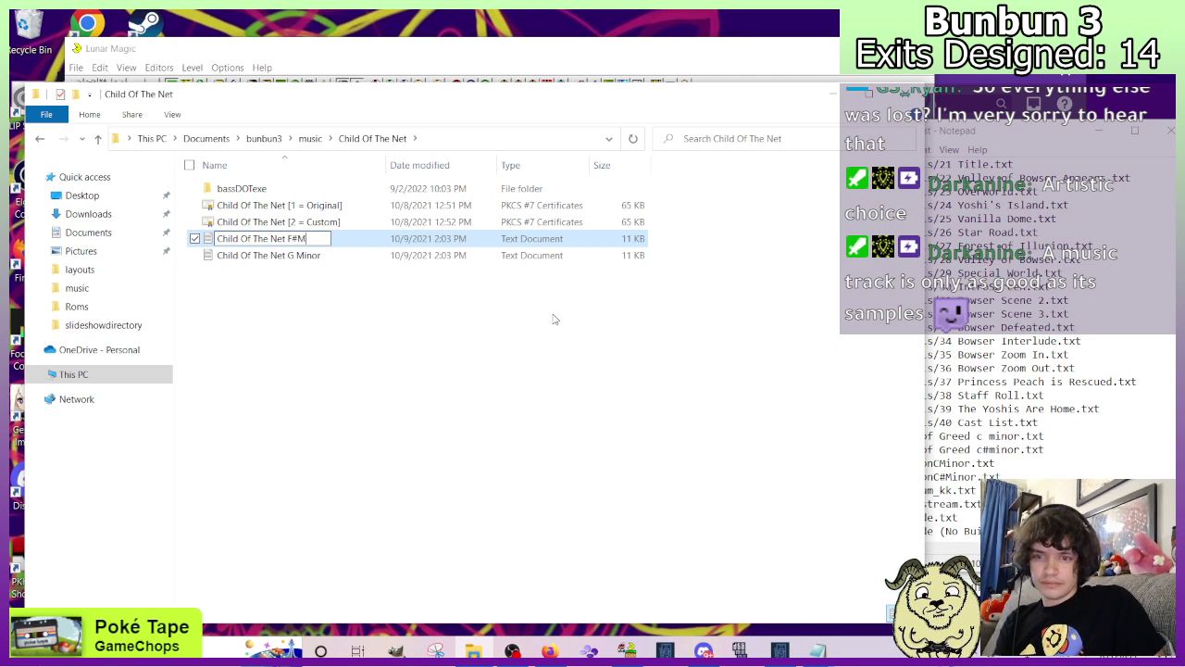
{"action": "type", "text": "inor"}
{"action": "key", "text": "Return"}
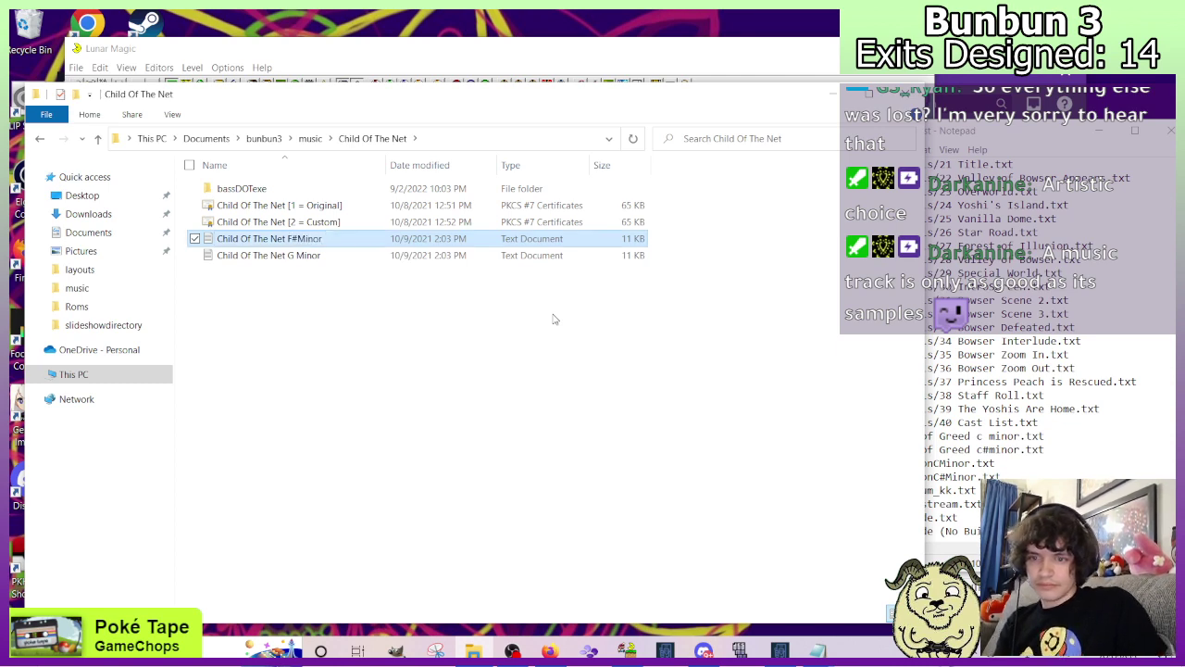
Set the PITCH definition to 2 in the Child Of The Net F#Minor document, then save and close it.
{"action": "double_click", "coordinate": [296, 242]}
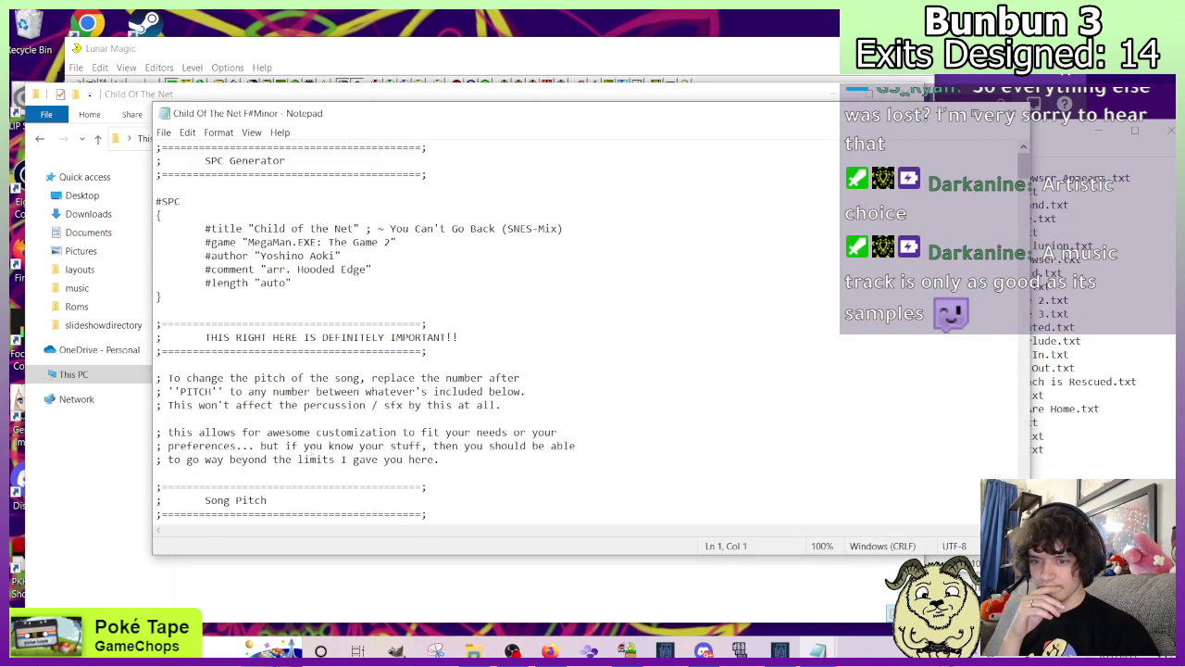
{"action": "scroll", "coordinate": [302, 439], "scroll_direction": "down", "scroll_amount": 1}
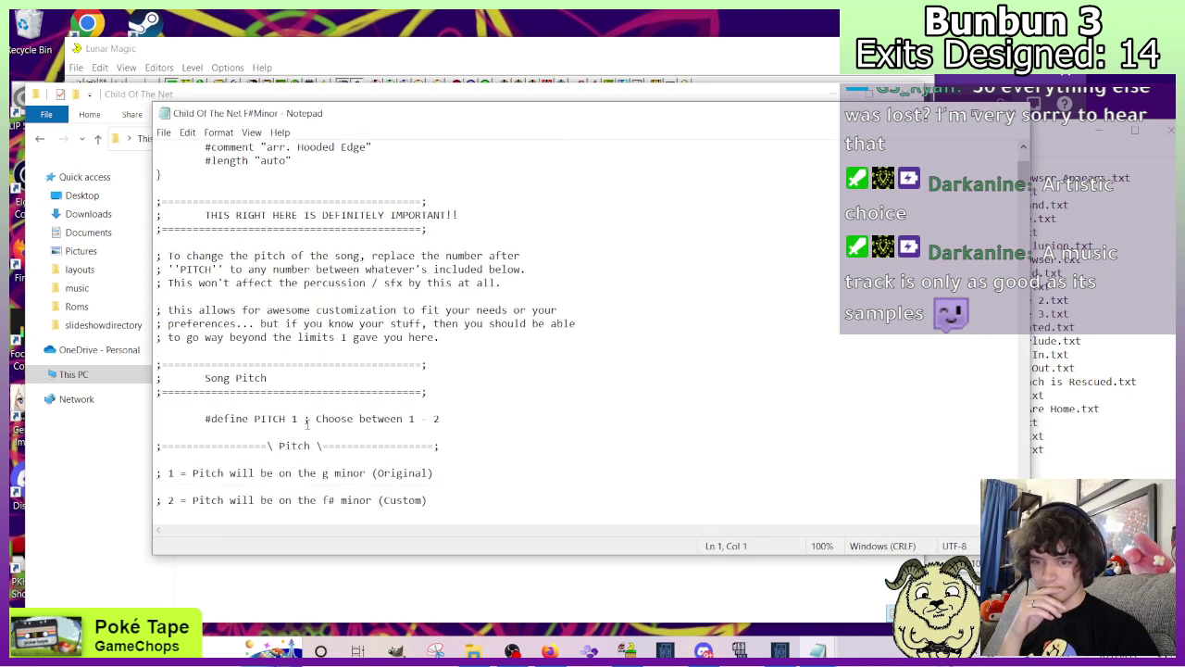
{"action": "left_click", "coordinate": [297, 419]}
{"action": "key", "text": "BackSpace"}
{"action": "type", "text": "2"}
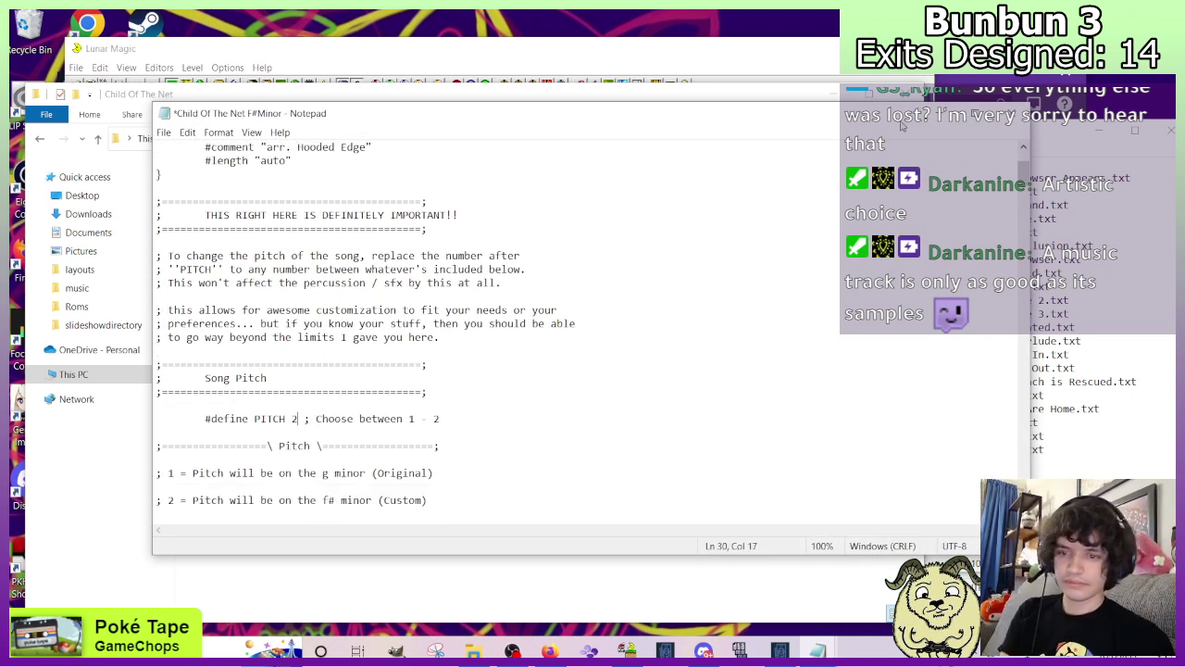
{"action": "key", "text": "ctrl+s"}
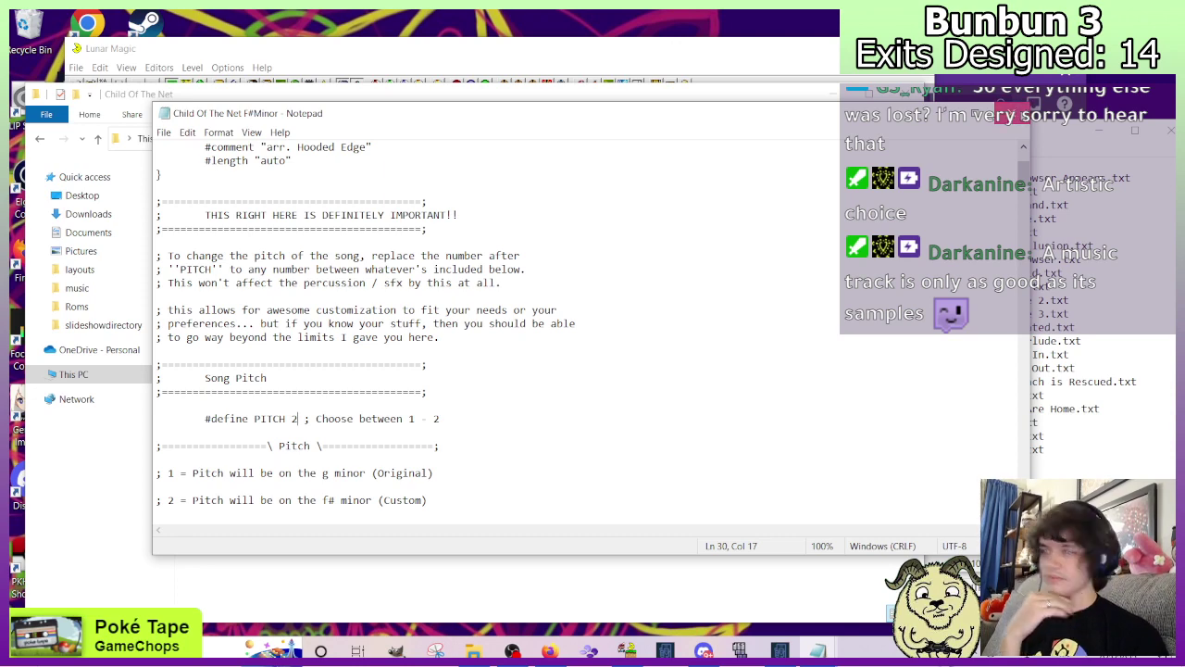
{"action": "left_click", "coordinate": [1013, 113]}
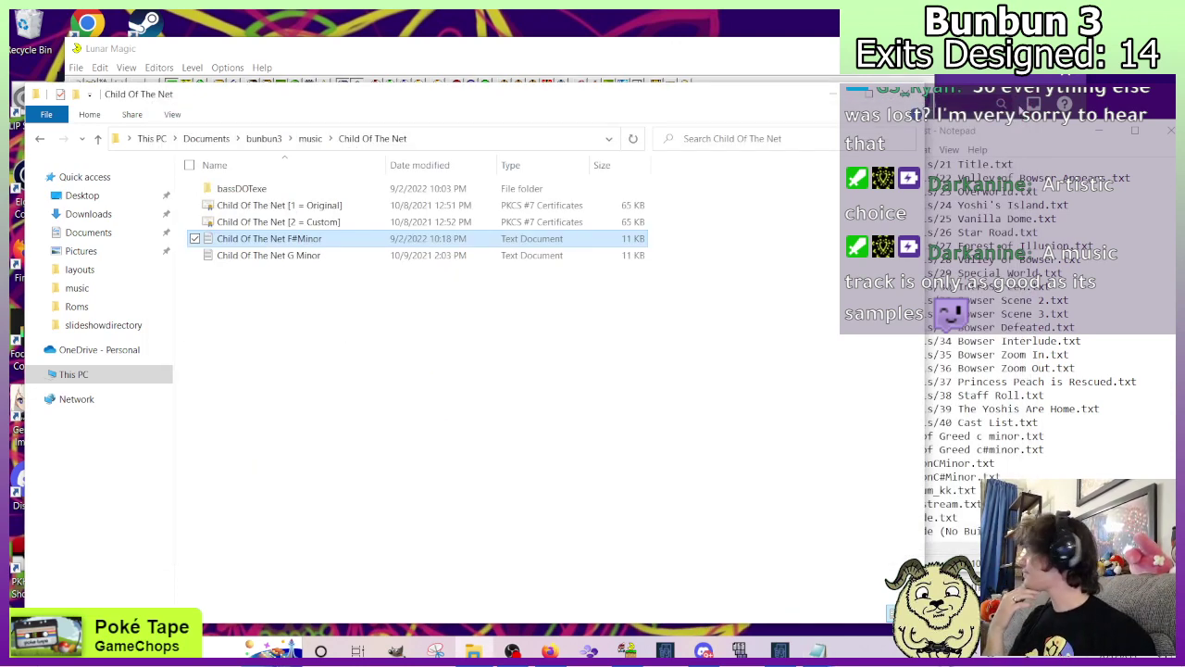
Move the Child Of The Net F#Minor and G Minor text documents into the music folder of AddmusicK_1.0.8.
{"action": "left_click", "coordinate": [231, 259], "text": "ctrl"}
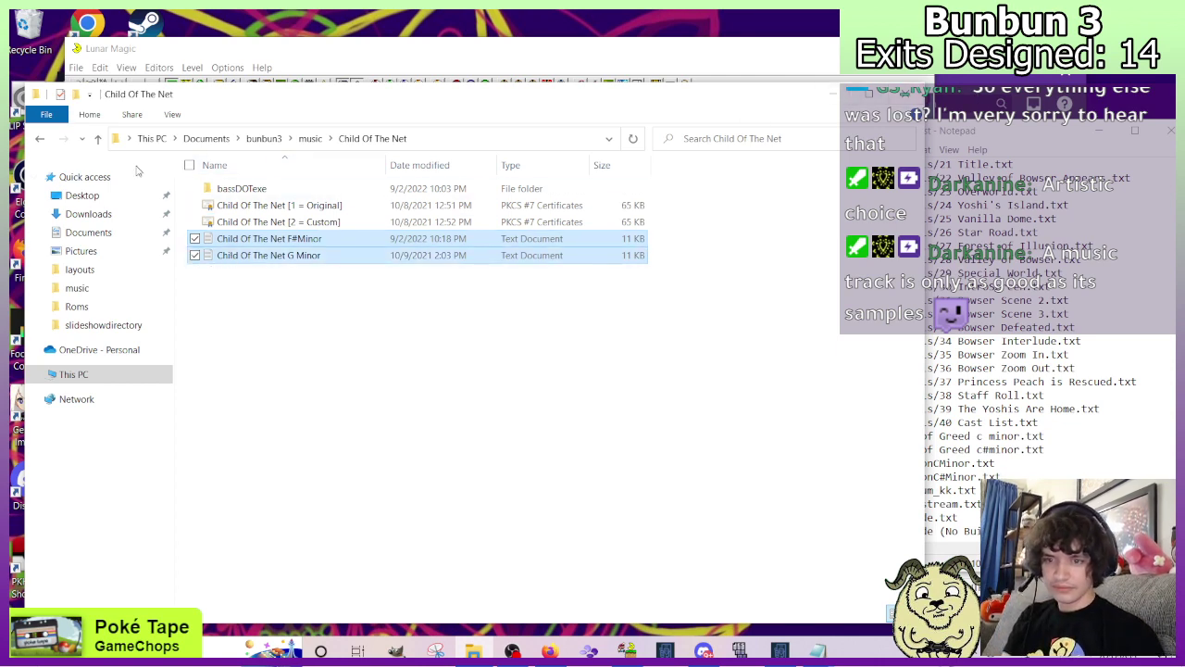
{"action": "left_click", "coordinate": [38, 139]}
{"action": "double_click", "coordinate": [252, 189]}
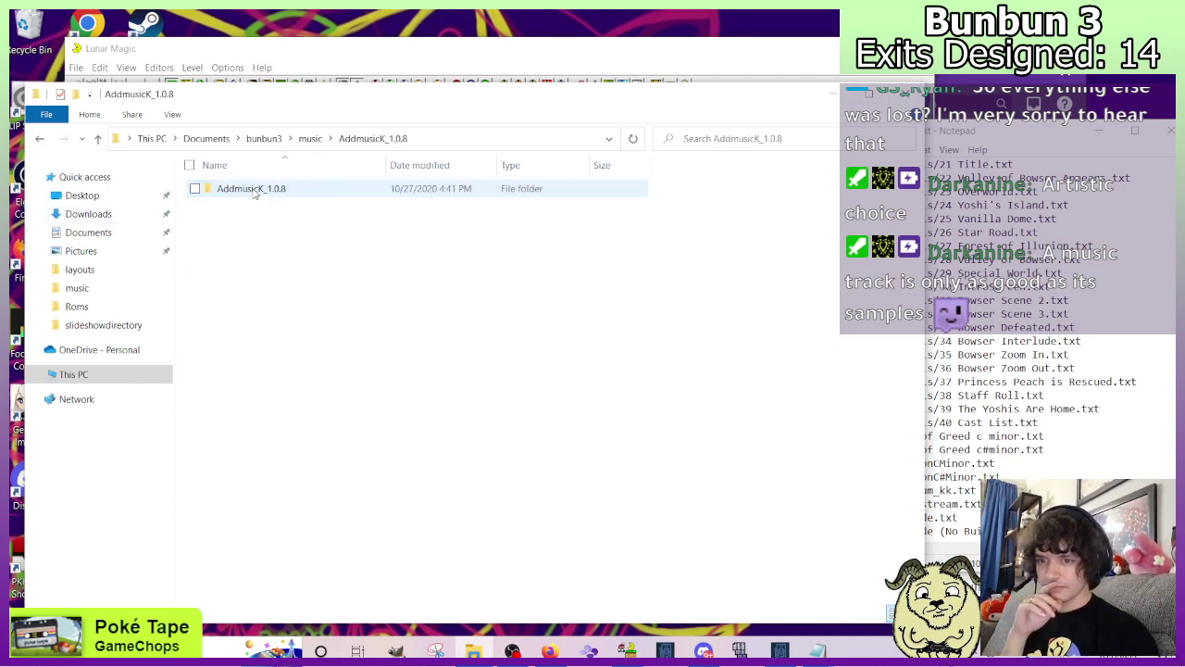
{"action": "double_click", "coordinate": [248, 190]}
{"action": "double_click", "coordinate": [233, 243]}
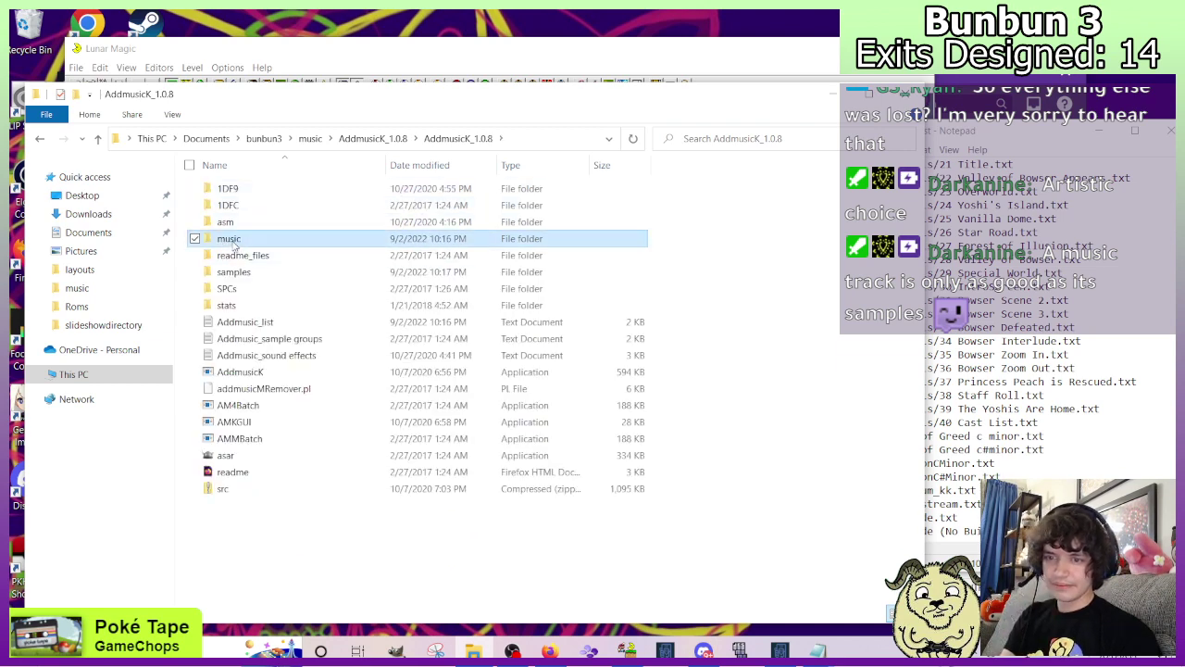
{"action": "key", "text": "ctrl+v"}
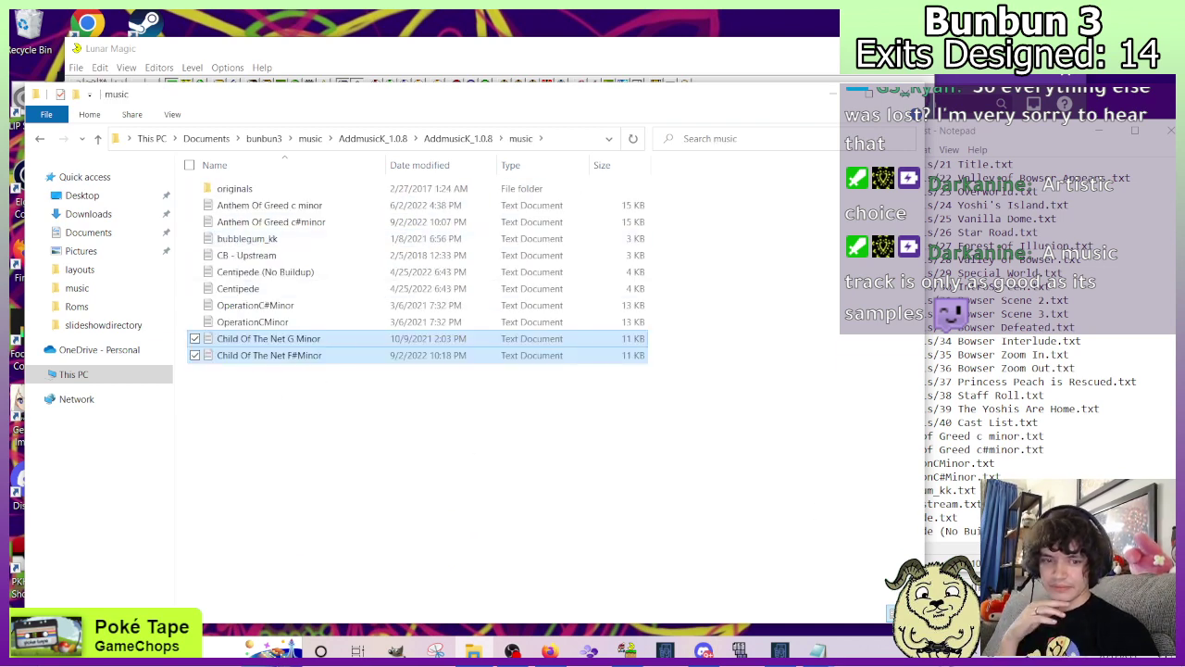
Register the two Child of the Net pitch variants in Addmusic_list as entries 31 and 32.
{"action": "key", "text": "alt+Tab"}
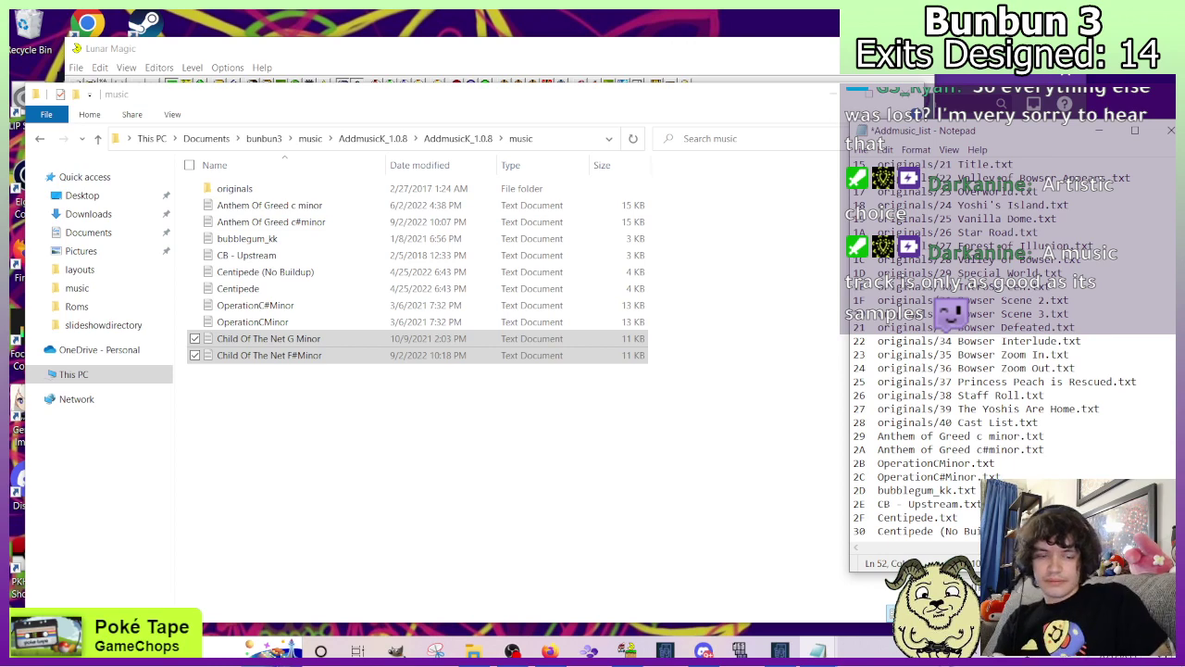
{"action": "key", "text": "Return"}
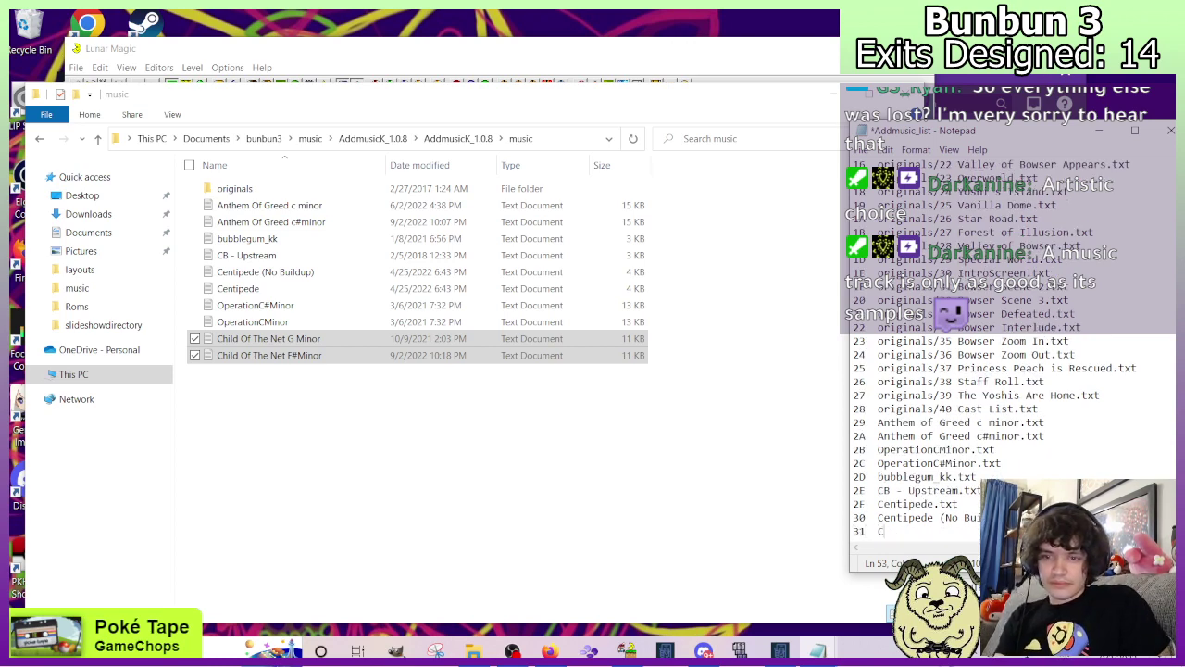
{"action": "type", "text": "31  Child of the Net"}
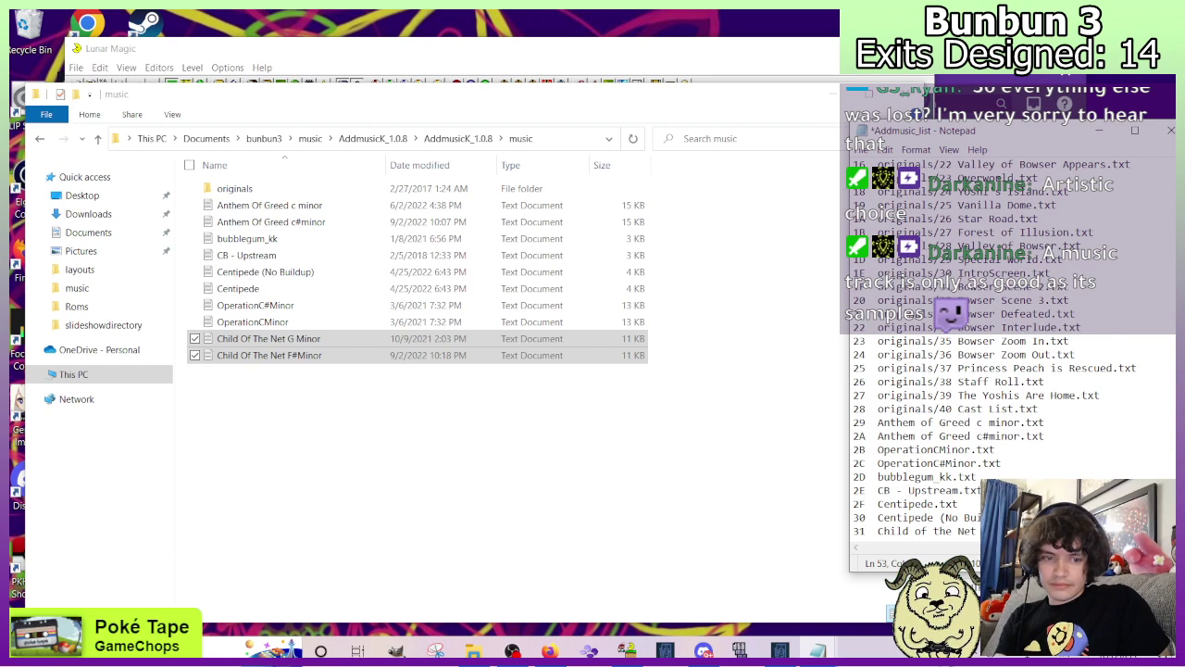
{"action": "key", "text": "Return"}
{"action": "type", "text": "3"}
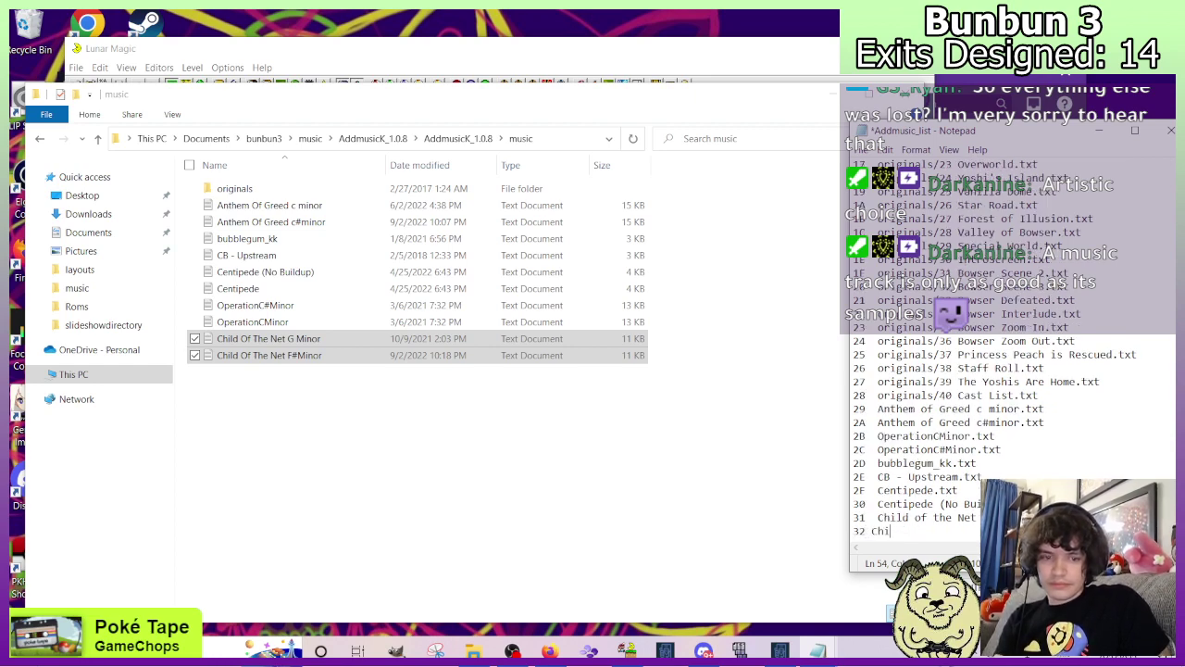
{"action": "type", "text": "2  Child of the Net"}
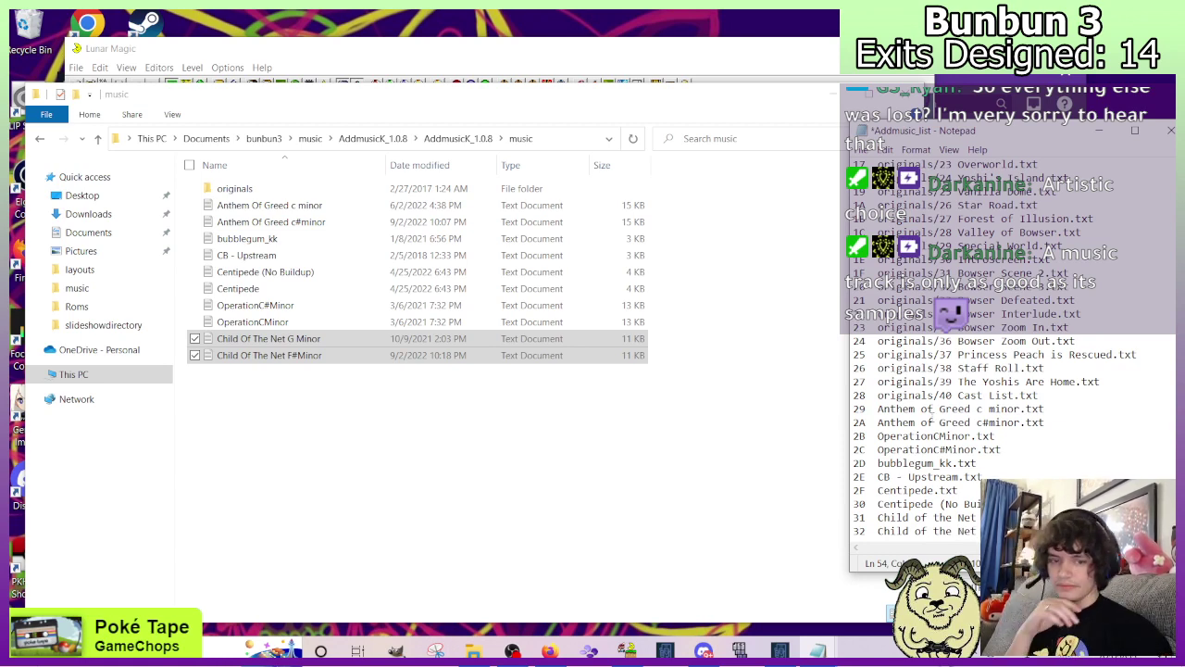
Return from the AddmusicK music folder to the bunbun3 music folder.
{"action": "left_click", "coordinate": [475, 519]}
{"action": "left_click", "coordinate": [41, 137]}
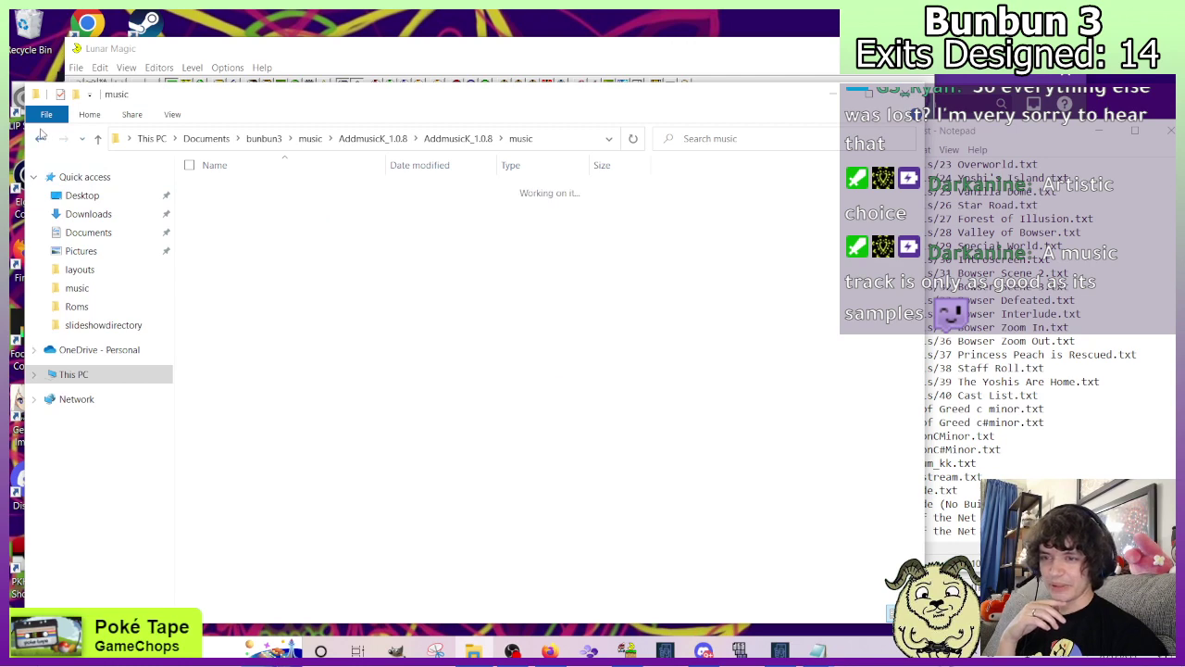
{"action": "left_click", "coordinate": [41, 137]}
{"action": "left_click", "coordinate": [41, 136]}
{"action": "left_click", "coordinate": [40, 136]}
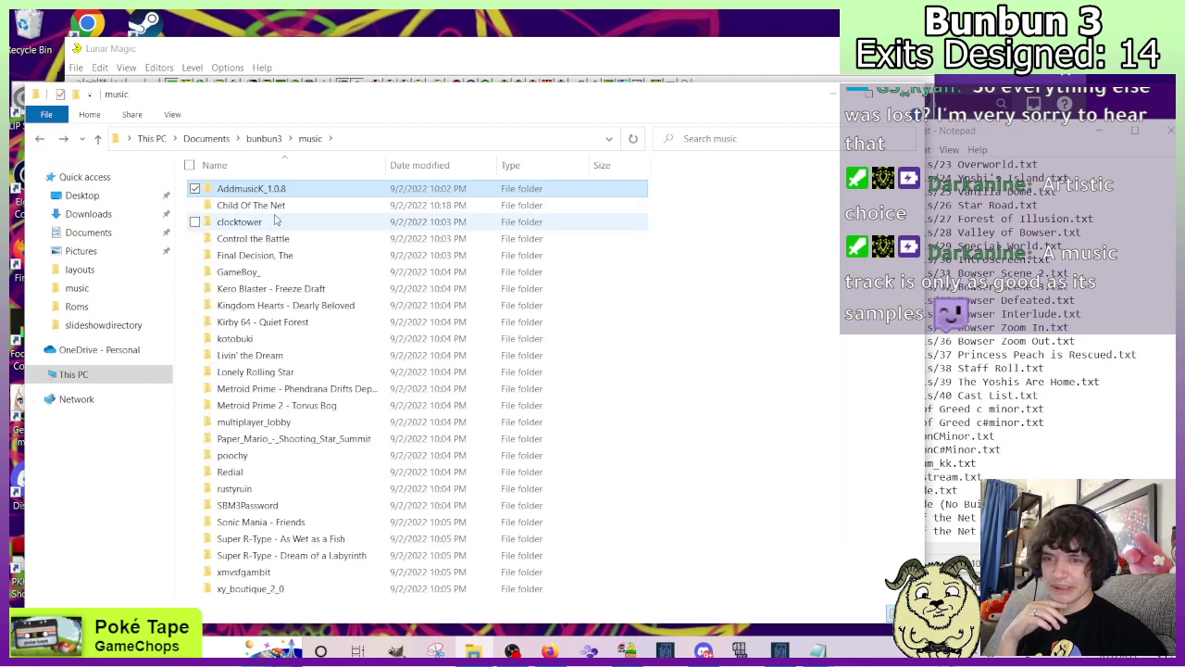
Delete the Child Of The Net folder, look inside the clocktower folder, and undo the deletion.
{"action": "left_click", "coordinate": [271, 205]}
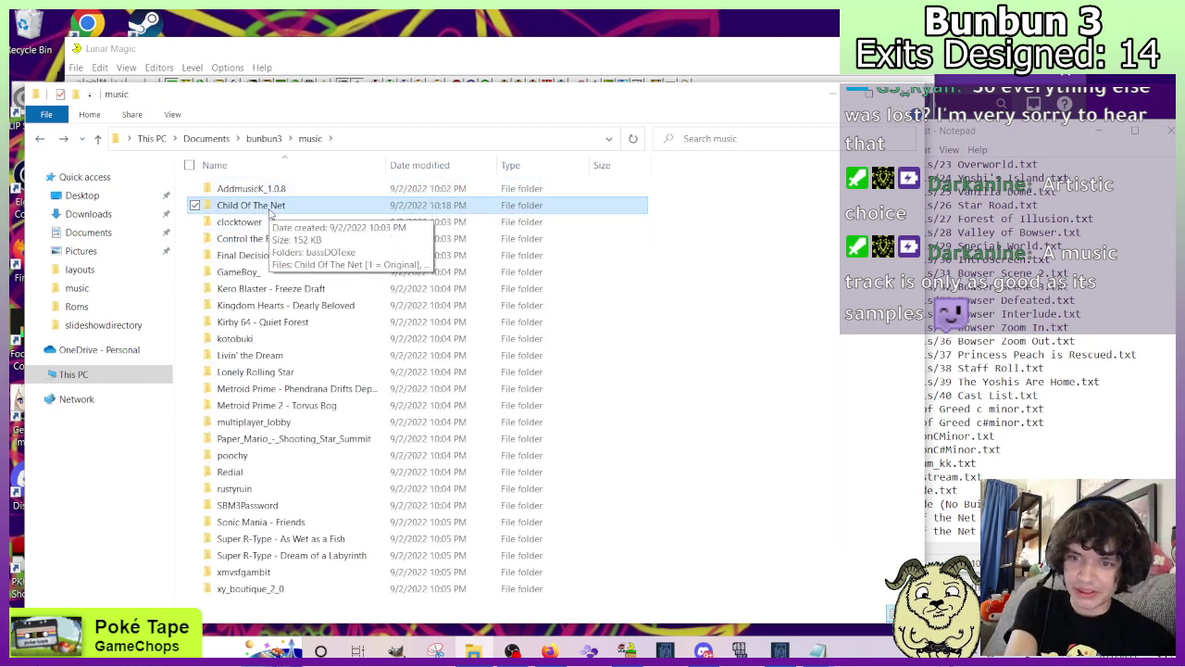
{"action": "key", "text": "Delete"}
{"action": "double_click", "coordinate": [249, 207]}
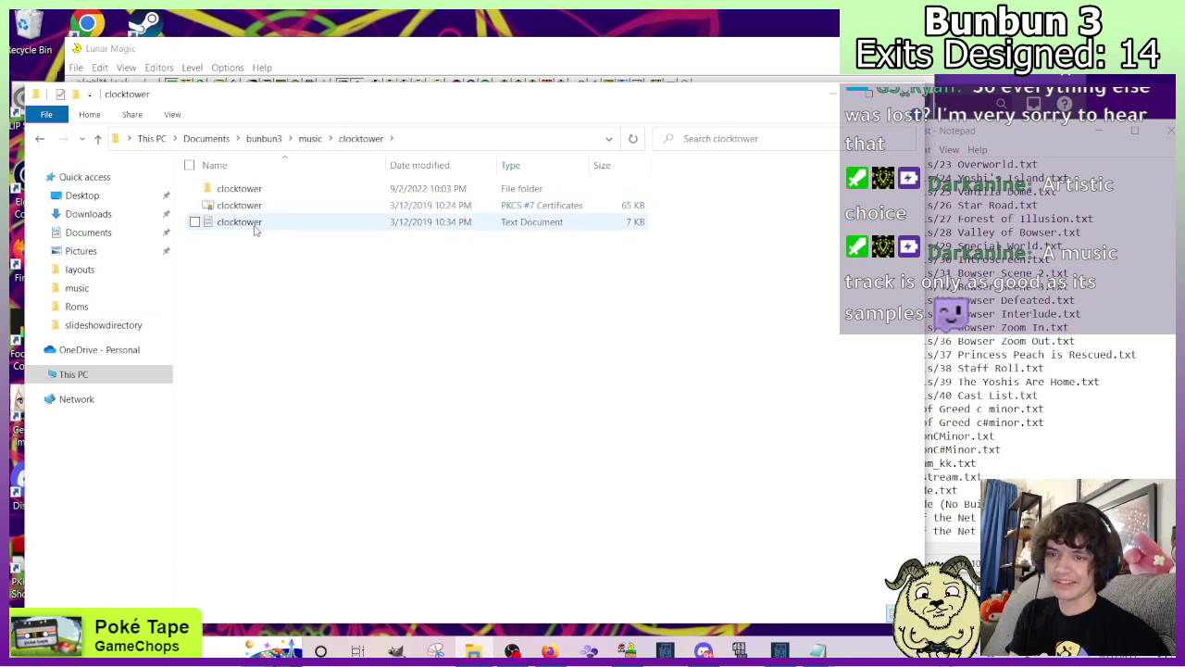
{"action": "left_click", "coordinate": [254, 227]}
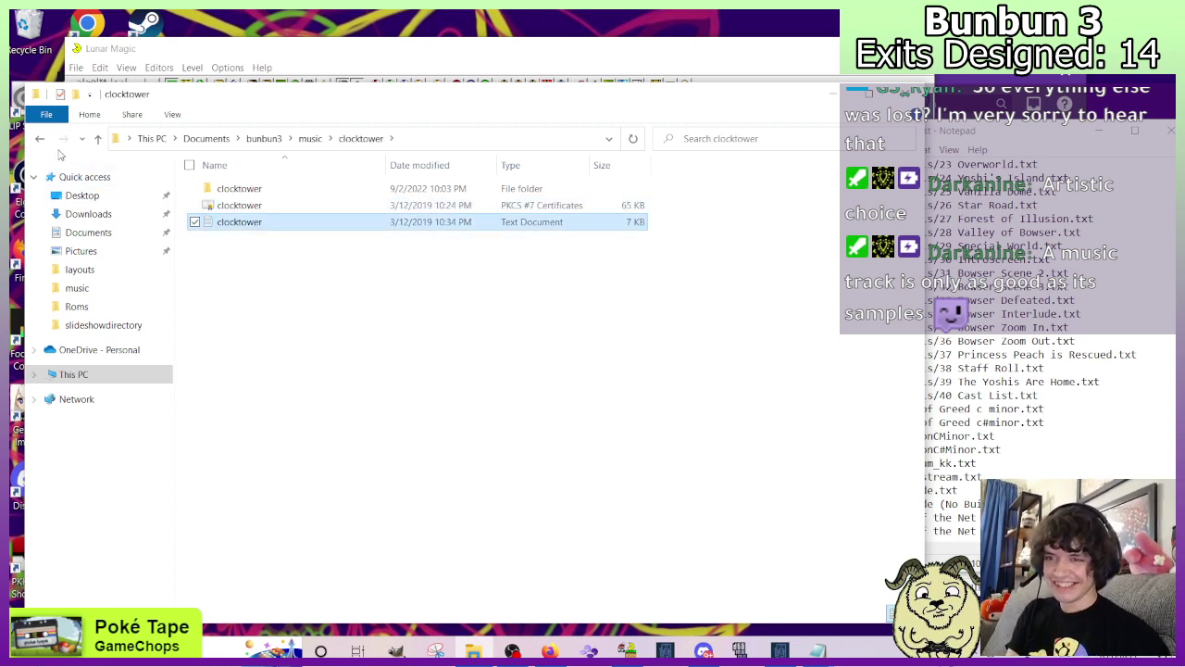
{"action": "key", "text": "BackSpace"}
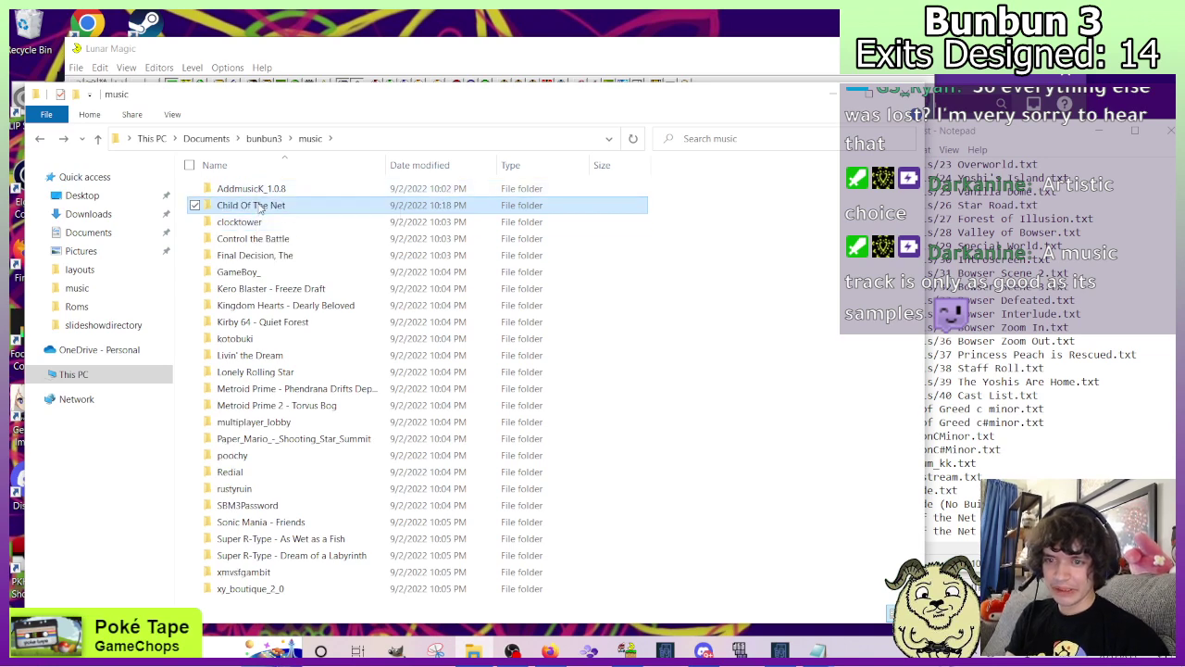
Move the bassDOTexe sample folder from the Child Of The Net folder into the samples folder of AddmusicK_1.0.8.
{"action": "double_click", "coordinate": [278, 205]}
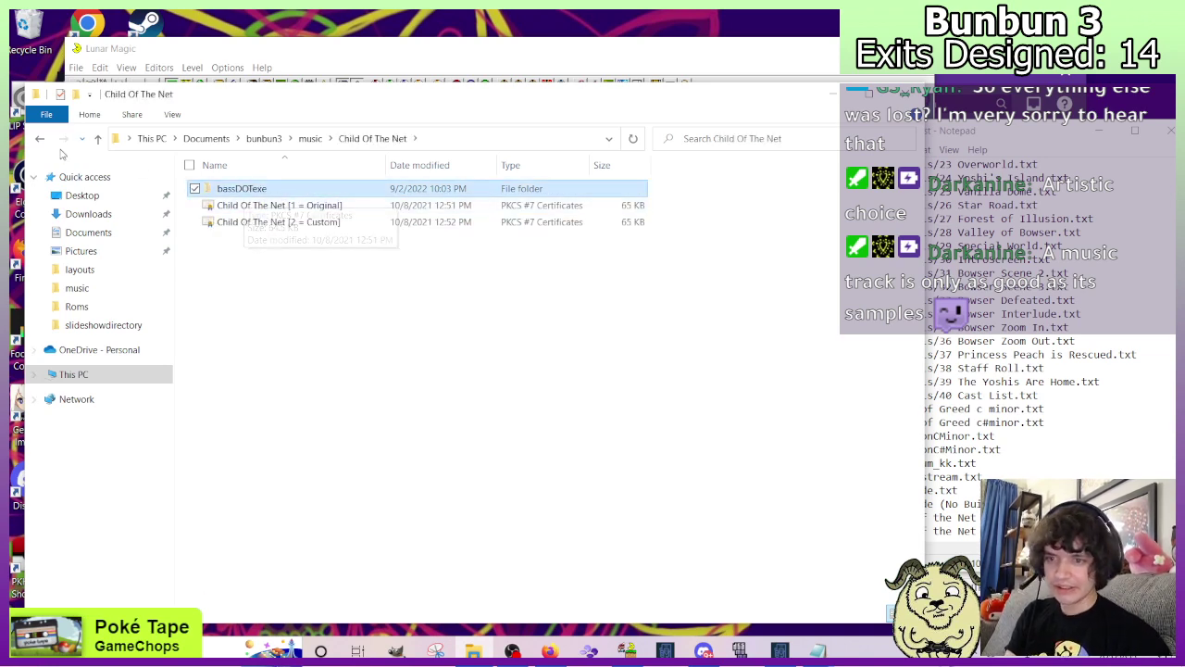
{"action": "key", "text": "BackSpace"}
{"action": "left_click", "coordinate": [253, 188]}
{"action": "double_click", "coordinate": [253, 188]}
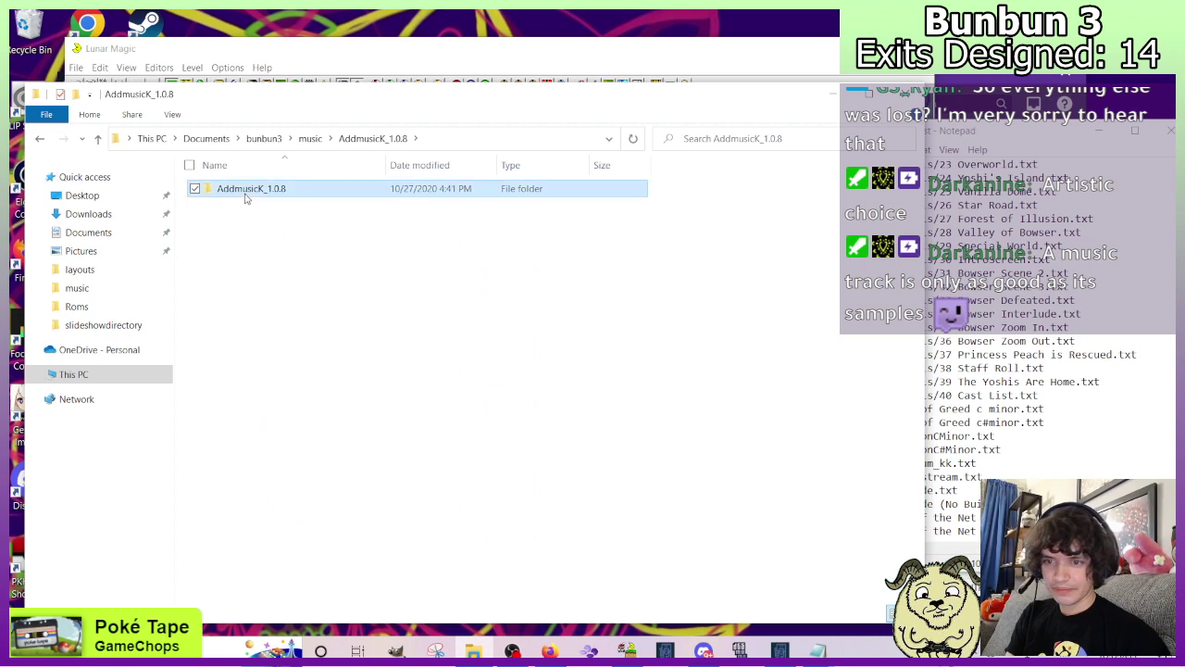
{"action": "double_click", "coordinate": [246, 191]}
{"action": "double_click", "coordinate": [233, 271]}
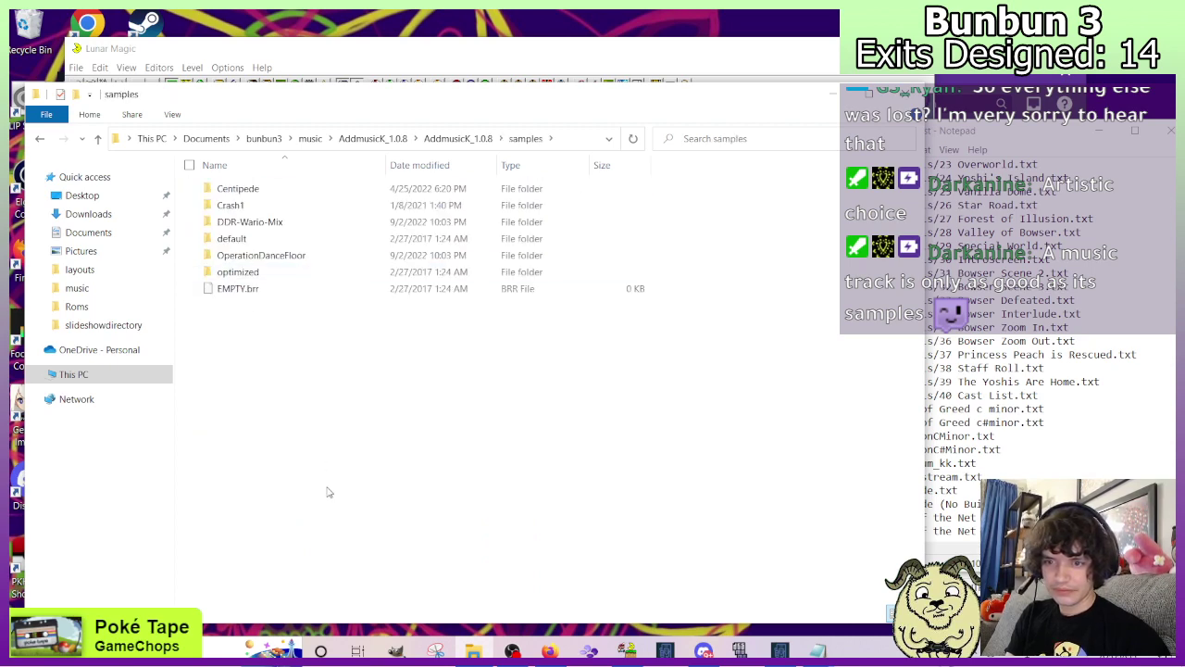
{"action": "key", "text": "ctrl+v"}
{"action": "left_click", "coordinate": [366, 443]}
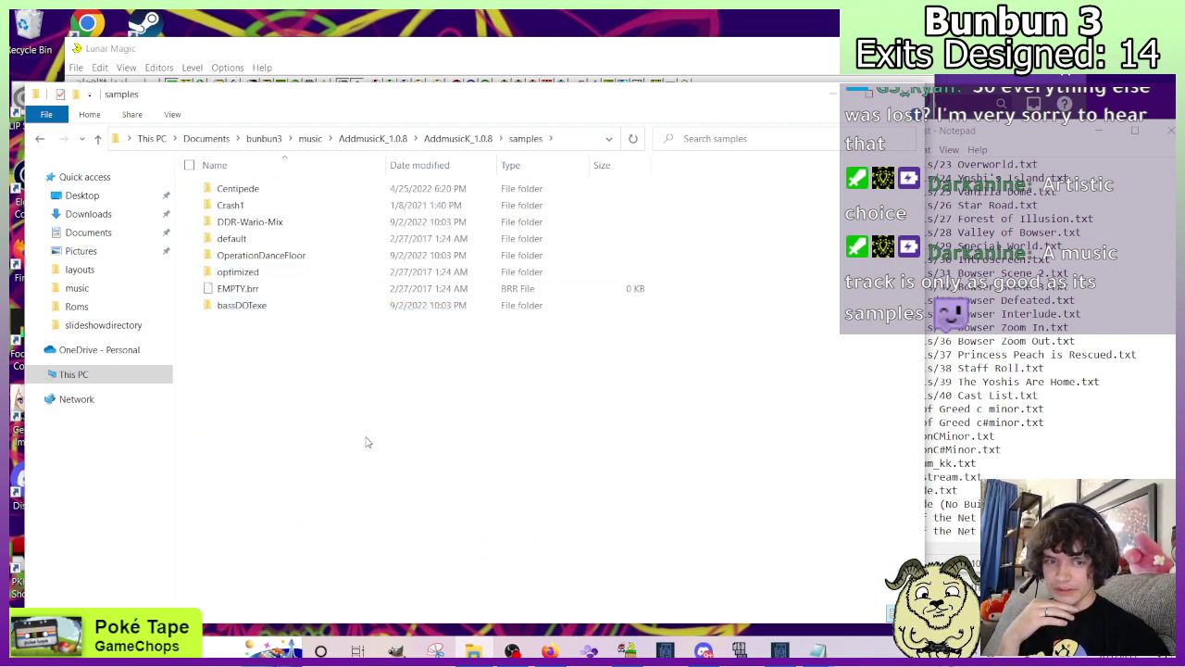
Compare the Addmusic_list entries with the sample folders sorted by modification date, and look in the Downloads folder.
{"action": "left_click", "coordinate": [1082, 439]}
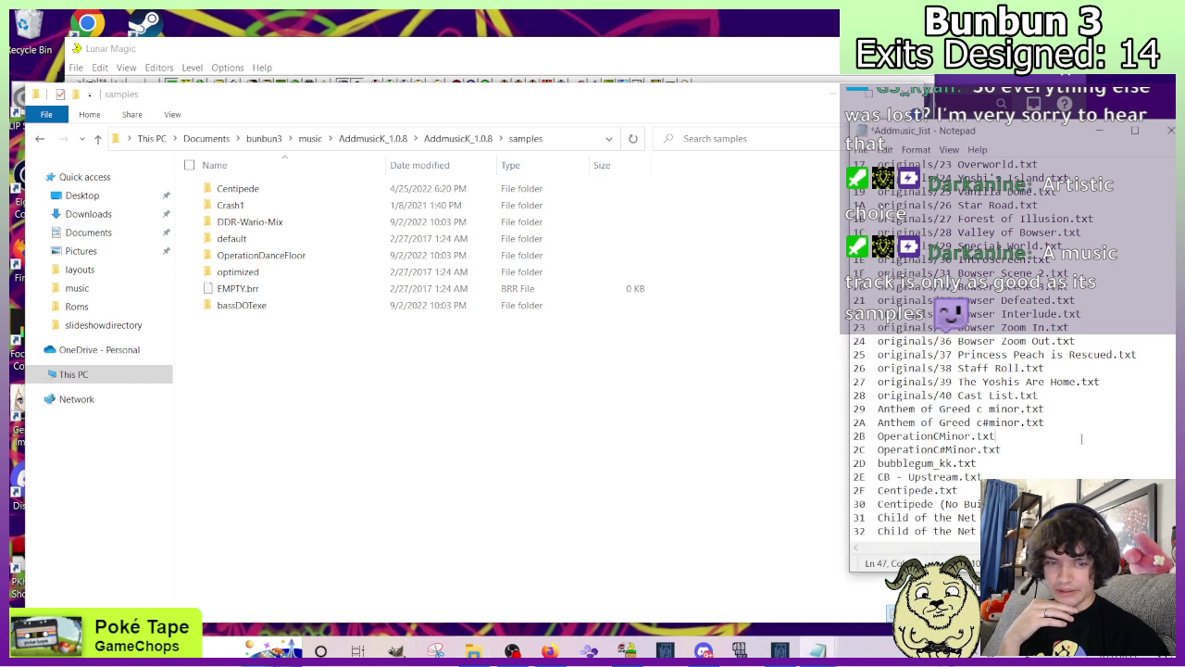
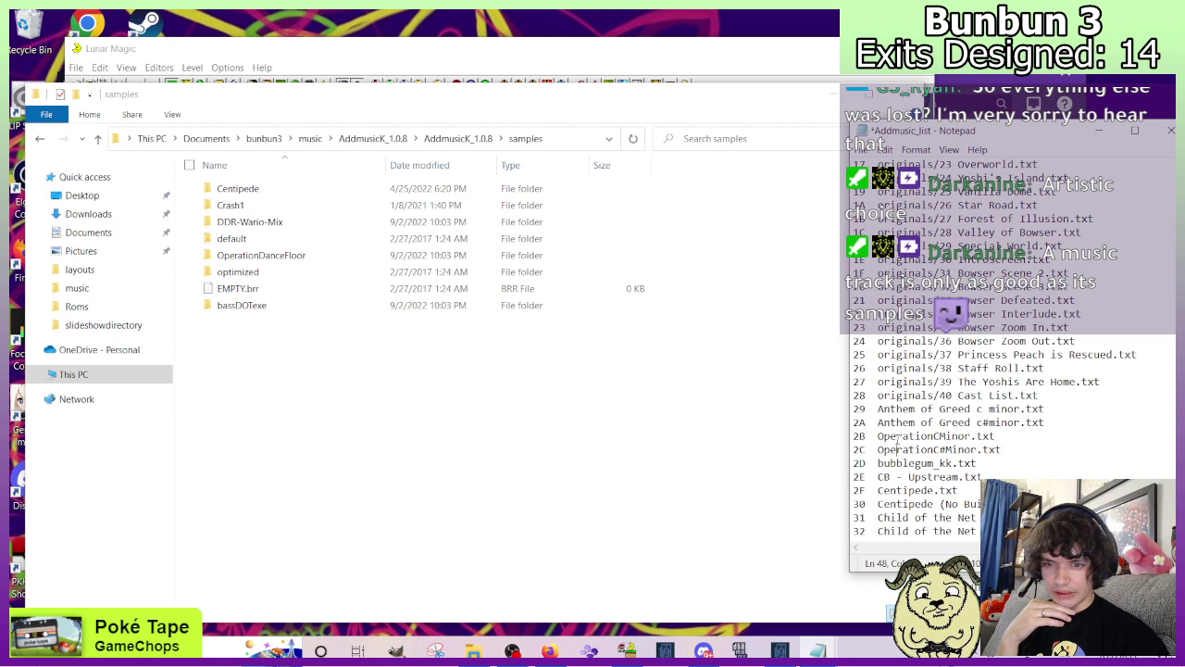
{"action": "left_click", "coordinate": [451, 165]}
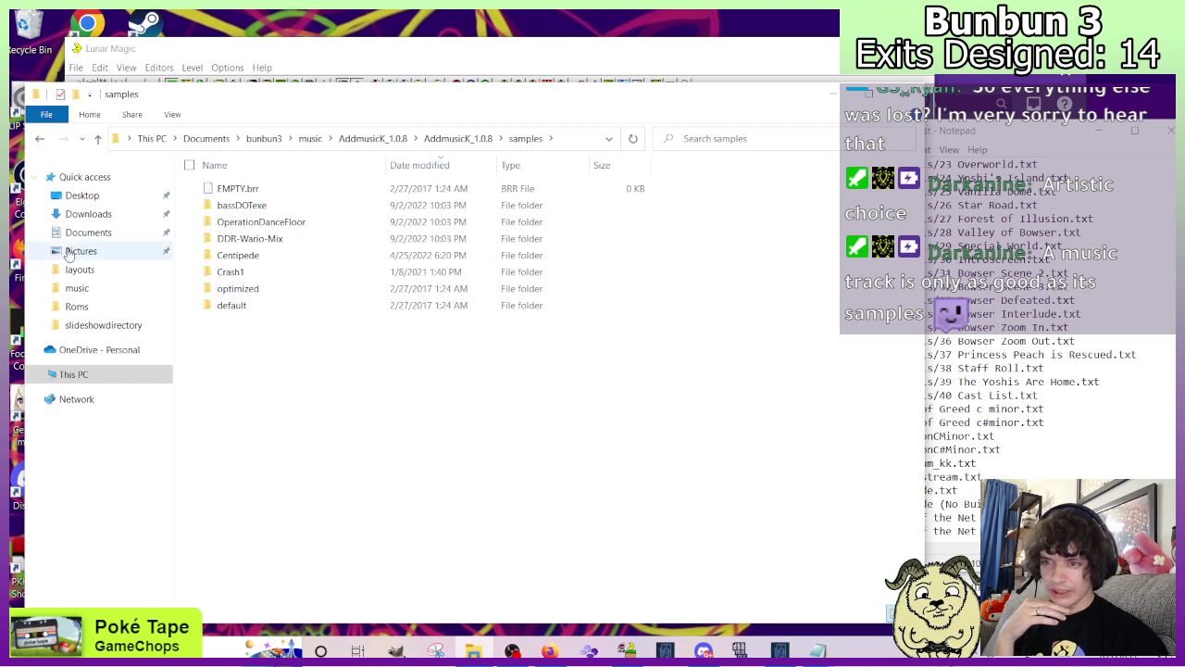
{"action": "left_click", "coordinate": [79, 222]}
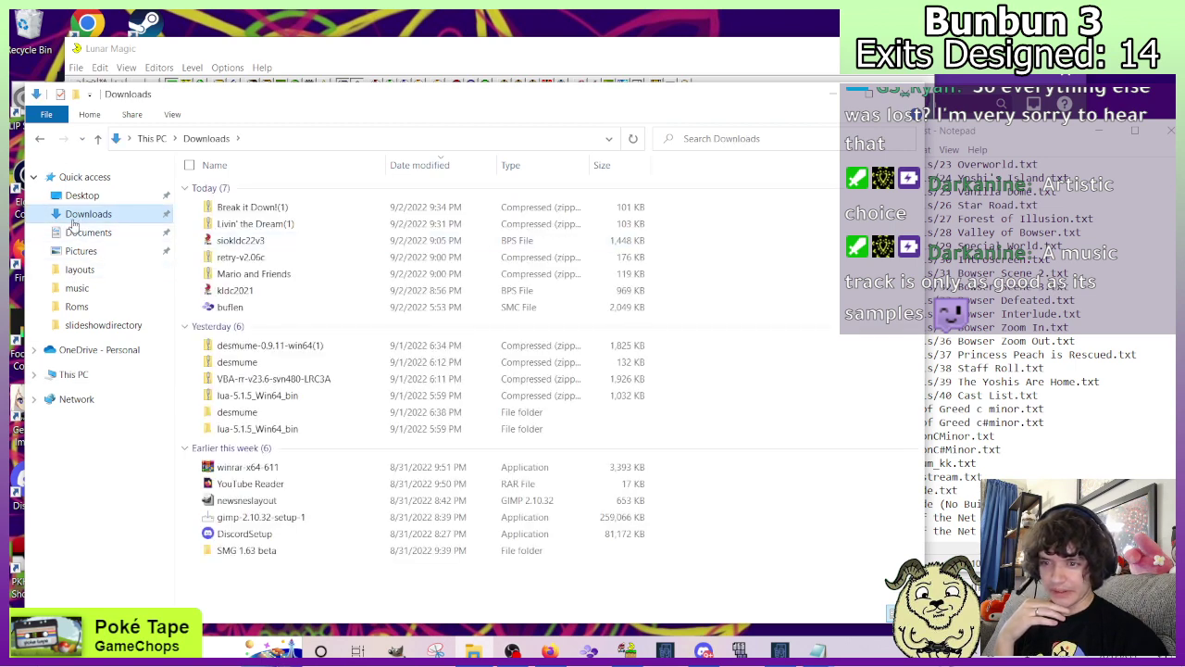
Restore the deleted Anthem Of Greed file folder from the Recycle Bin.
{"action": "double_click", "coordinate": [28, 28]}
{"action": "left_click", "coordinate": [284, 141]}
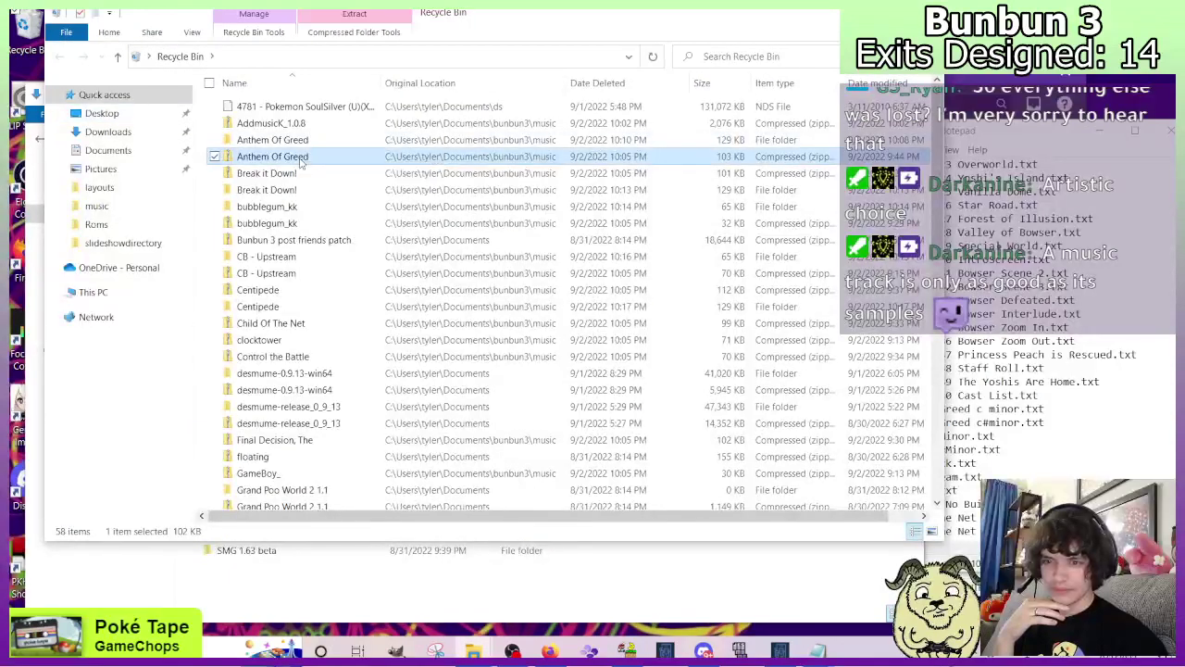
{"action": "double_click", "coordinate": [296, 142]}
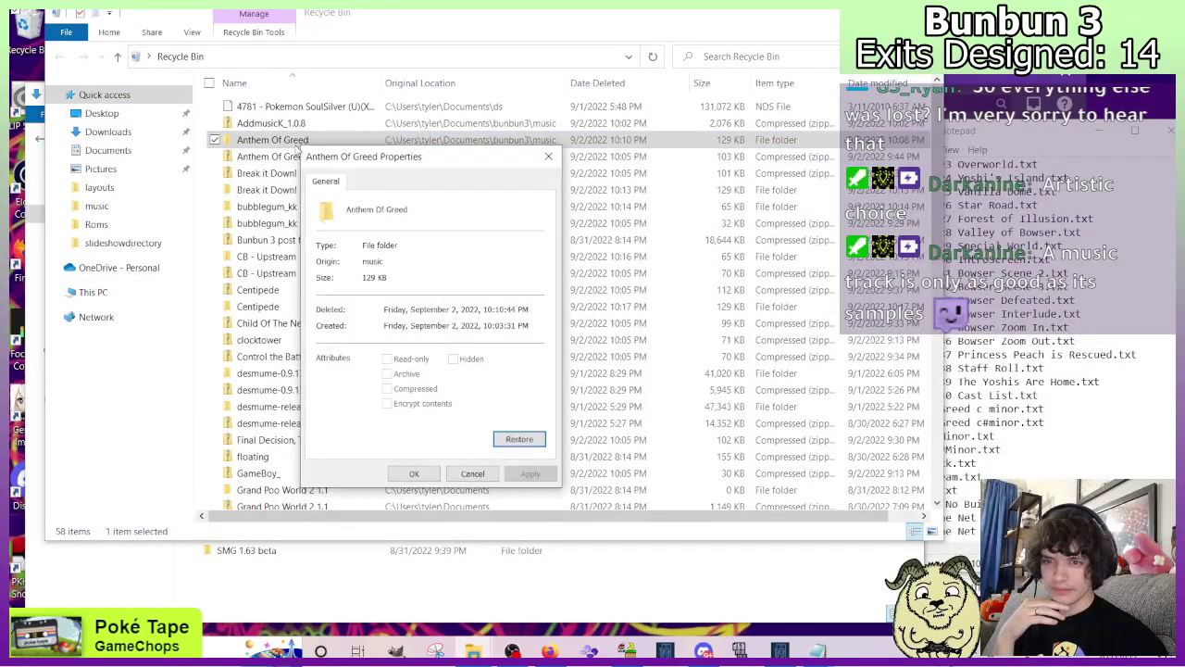
{"action": "left_click", "coordinate": [518, 439]}
Check the Anthem Of Greed folder in the bunbun3 music folder for leftover sample files, and remove the folder again.
{"action": "left_click", "coordinate": [205, 598]}
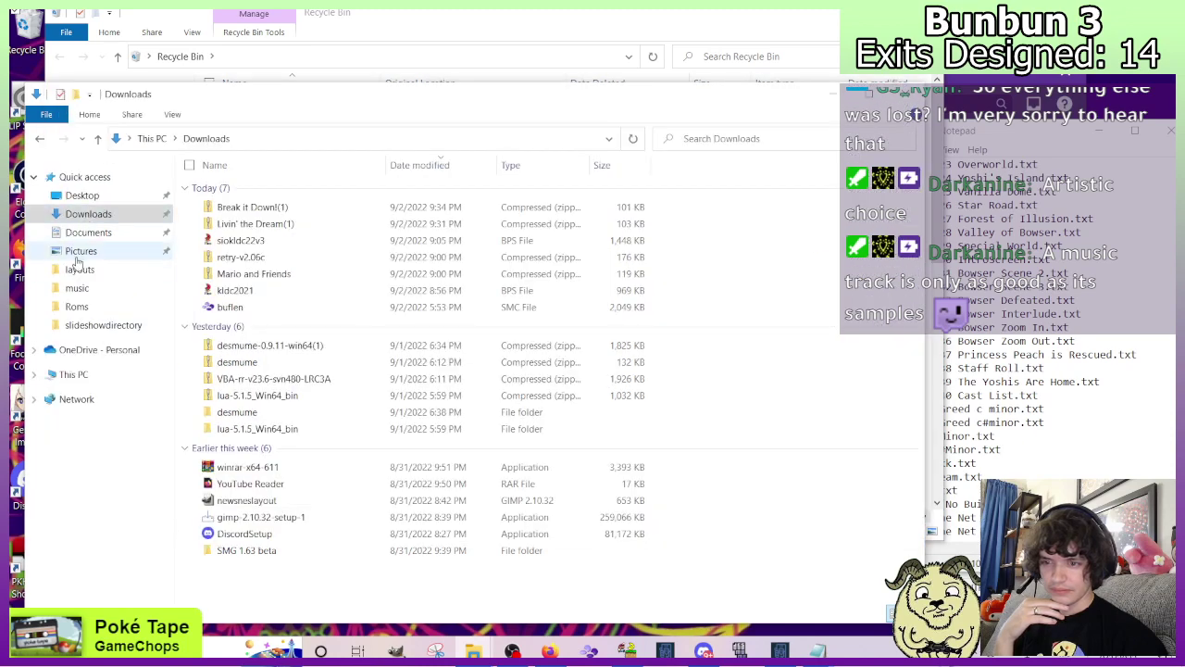
{"action": "left_click", "coordinate": [77, 288]}
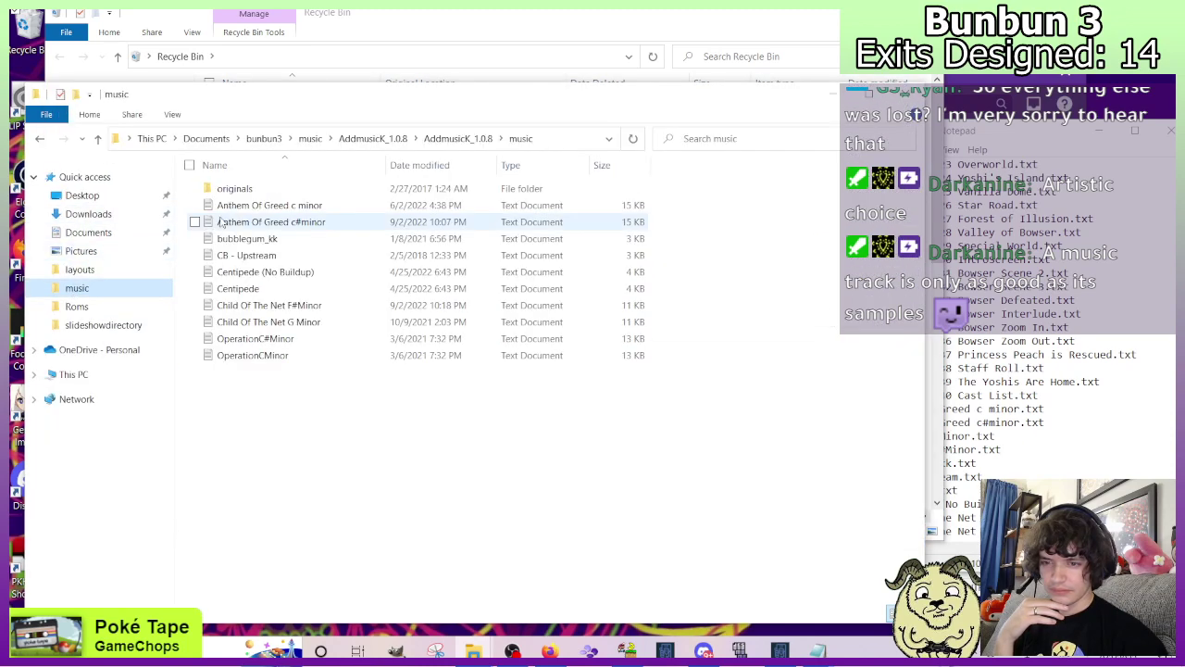
{"action": "left_click", "coordinate": [311, 138]}
{"action": "double_click", "coordinate": [306, 206]}
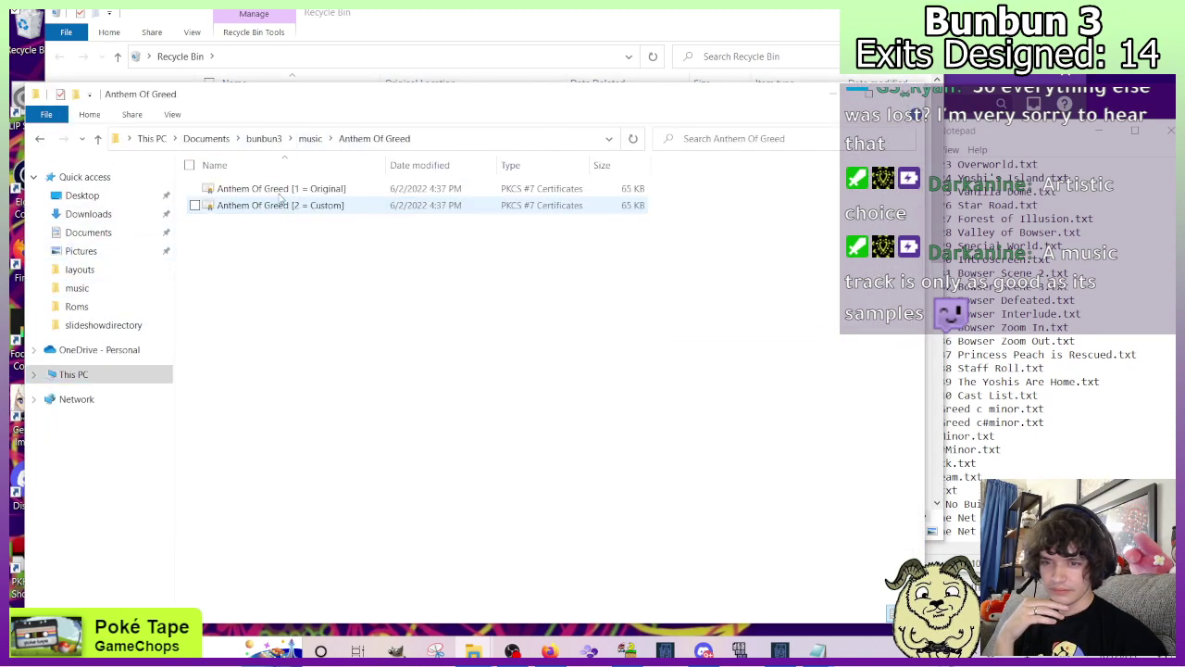
{"action": "left_click", "coordinate": [37, 139]}
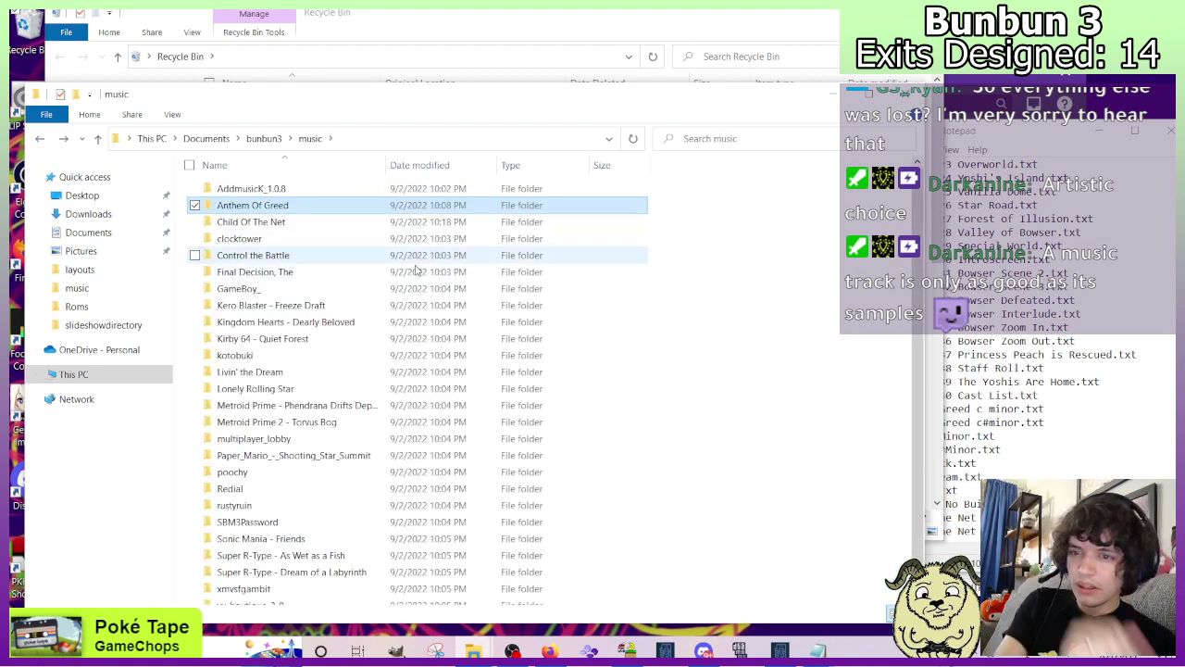
{"action": "scroll", "coordinate": [406, 305], "scroll_direction": "down", "scroll_amount": 1}
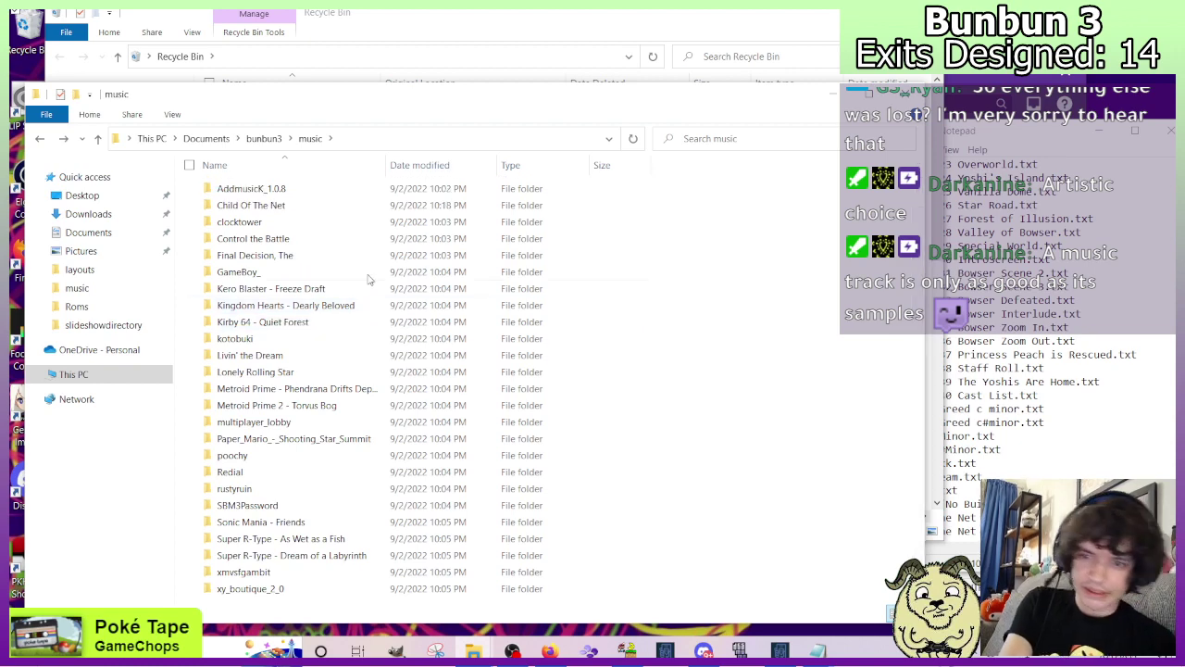
Check the Child Of The Net folder in the bunbun3 music folder for leftovers, and delete the folder.
{"action": "double_click", "coordinate": [278, 206]}
{"action": "left_click", "coordinate": [41, 139]}
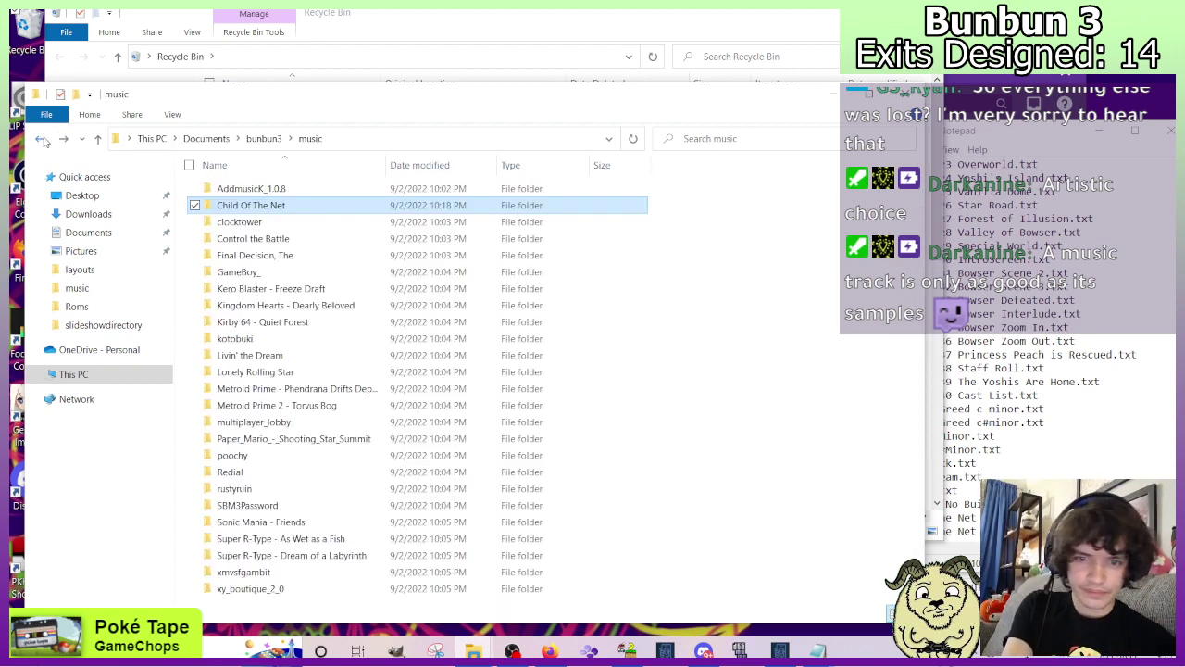
{"action": "key", "text": "Delete"}
Look through the clocktower song folder and try to open its PKCS #7 Certificates file.
{"action": "double_click", "coordinate": [282, 207]}
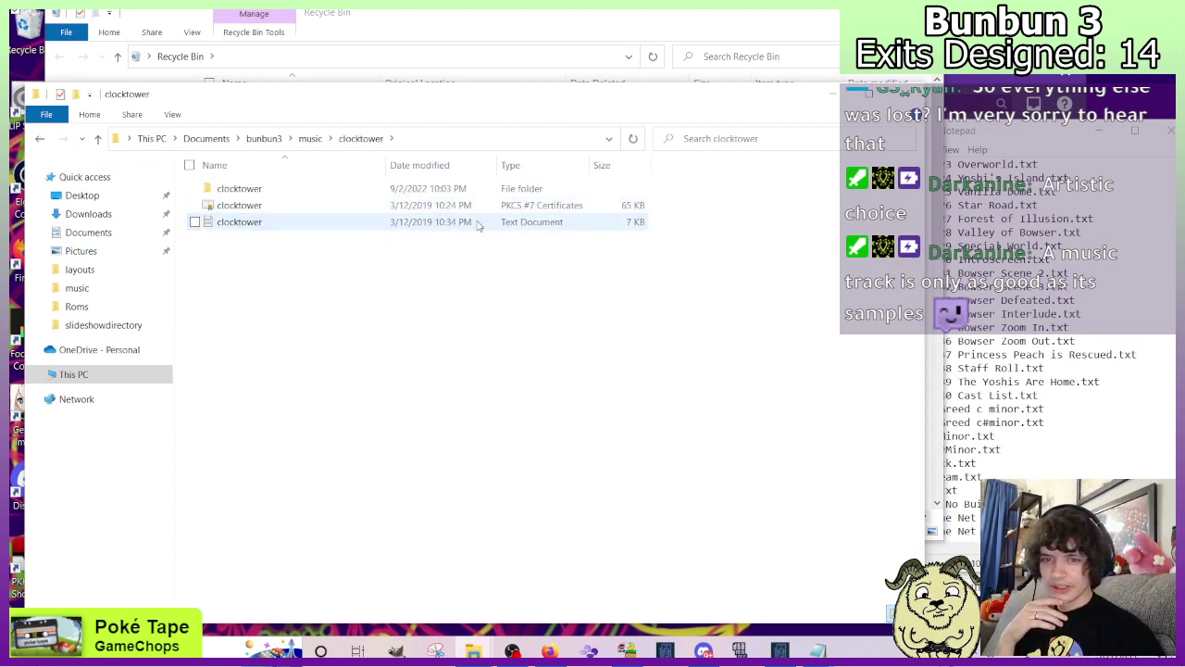
{"action": "double_click", "coordinate": [250, 210]}
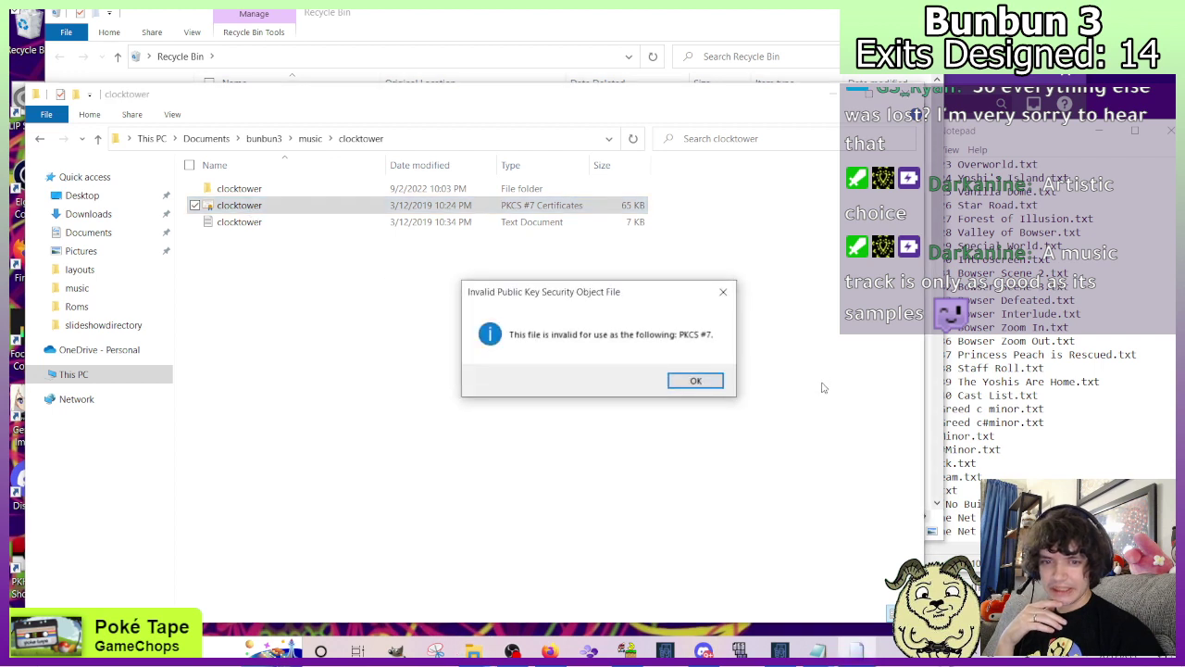
{"action": "left_click", "coordinate": [726, 294]}
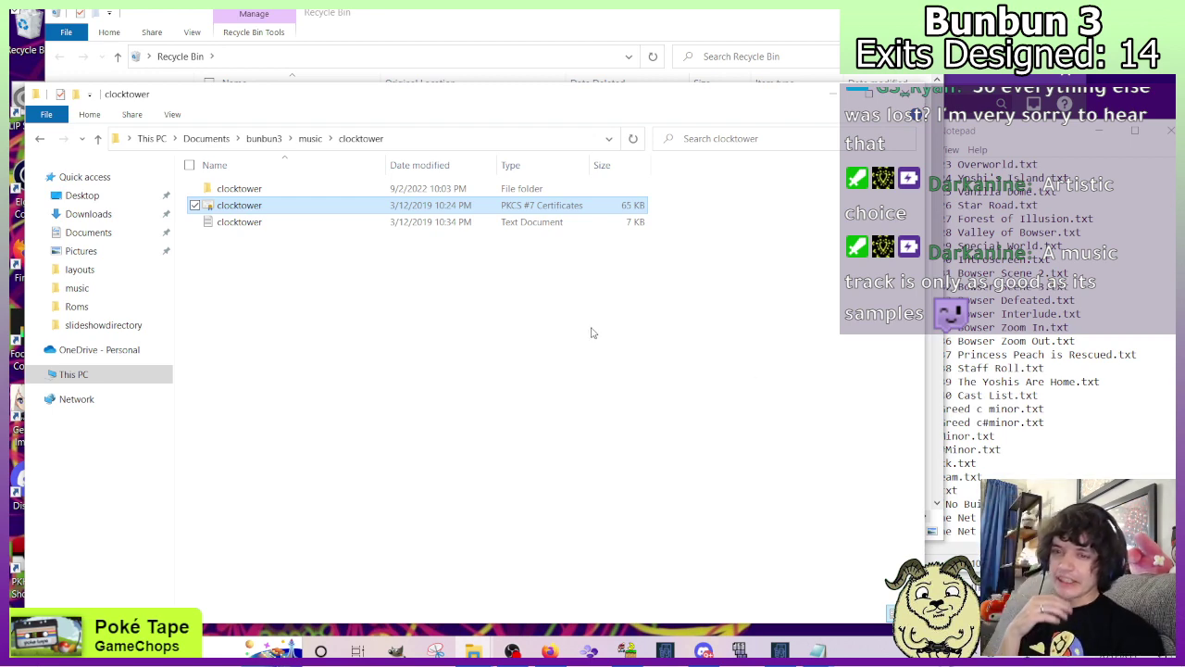
{"action": "left_click", "coordinate": [39, 139]}
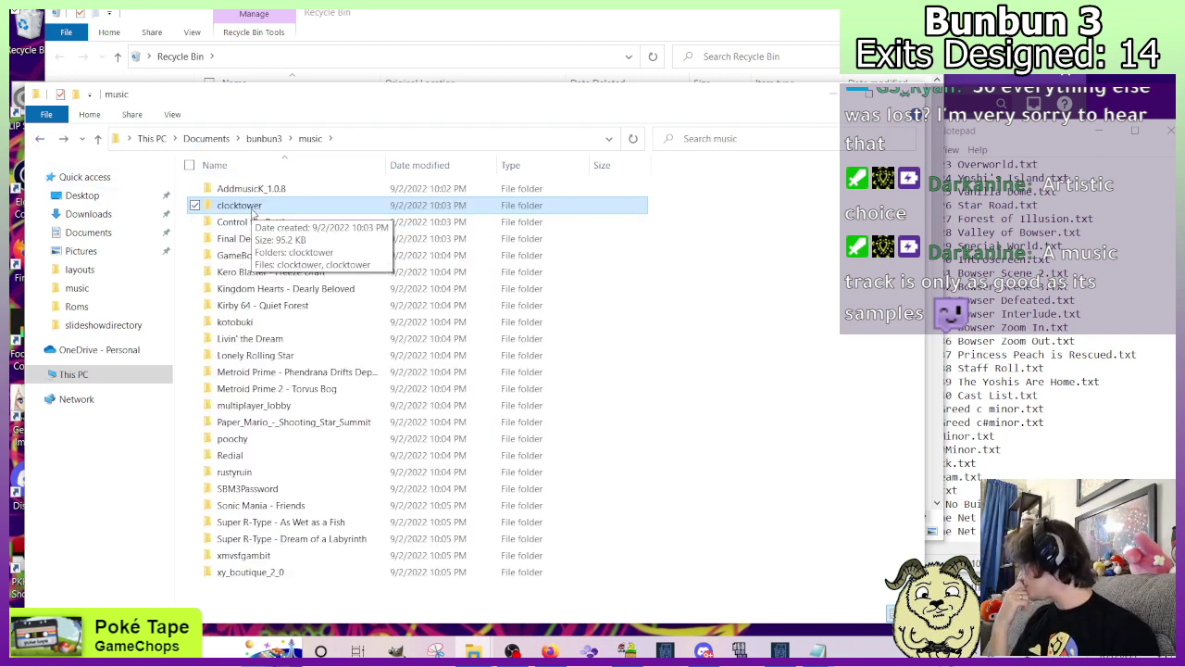
Move the clocktower text file from the clocktower song folder into the music folder of AddmusicK_1.0.8.
{"action": "double_click", "coordinate": [250, 207]}
{"action": "left_click", "coordinate": [245, 227]}
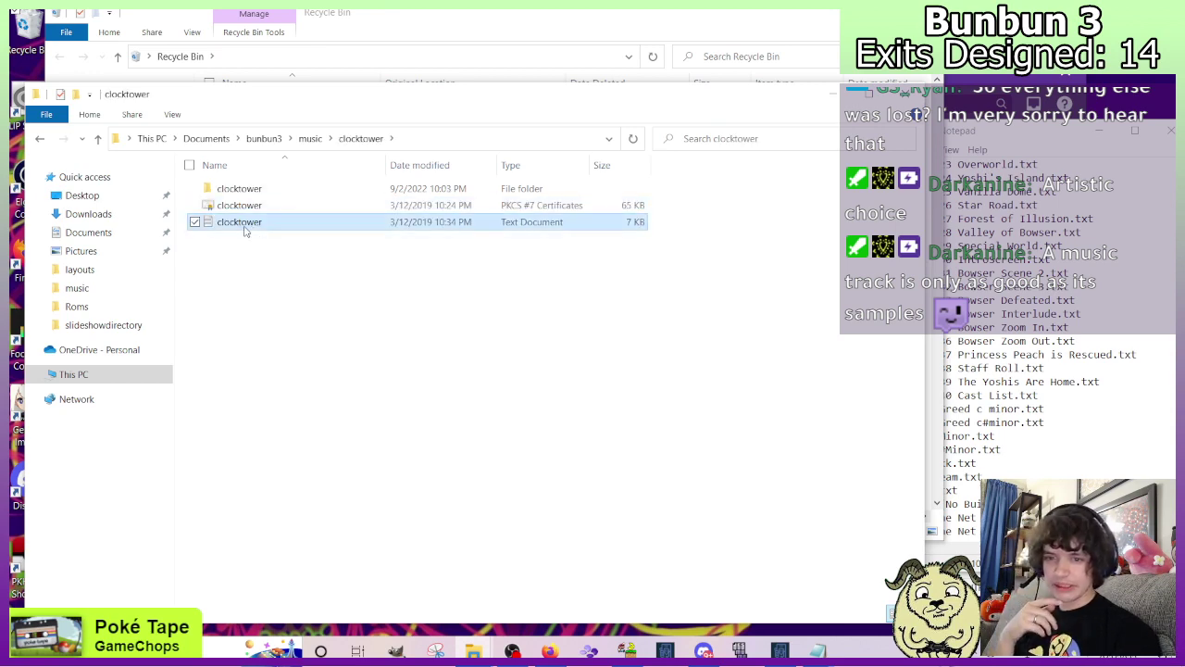
{"action": "left_click", "coordinate": [41, 139]}
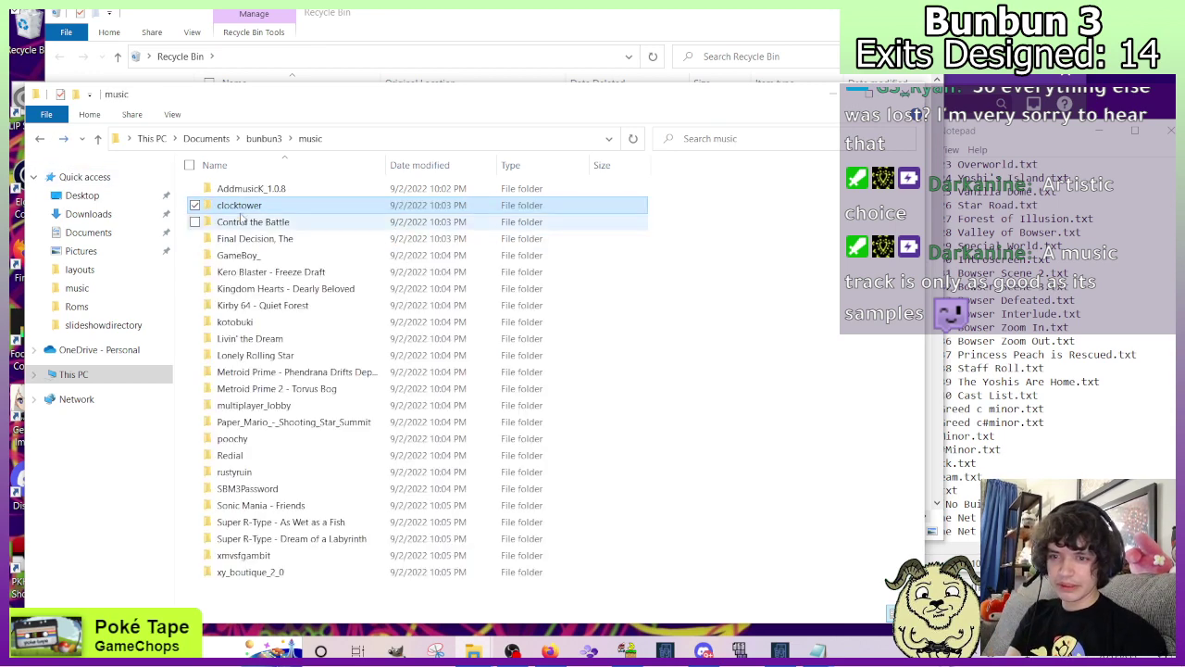
{"action": "left_click", "coordinate": [266, 188]}
{"action": "double_click", "coordinate": [266, 187]}
{"action": "double_click", "coordinate": [246, 190]}
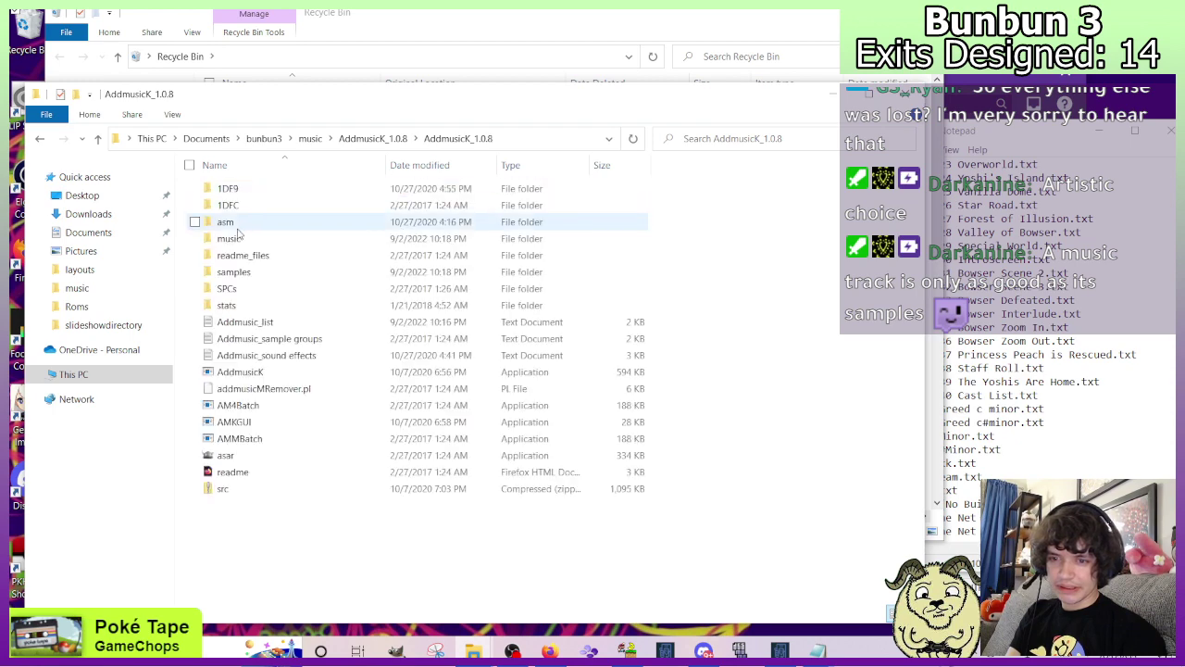
{"action": "left_click", "coordinate": [232, 239]}
{"action": "double_click", "coordinate": [232, 240]}
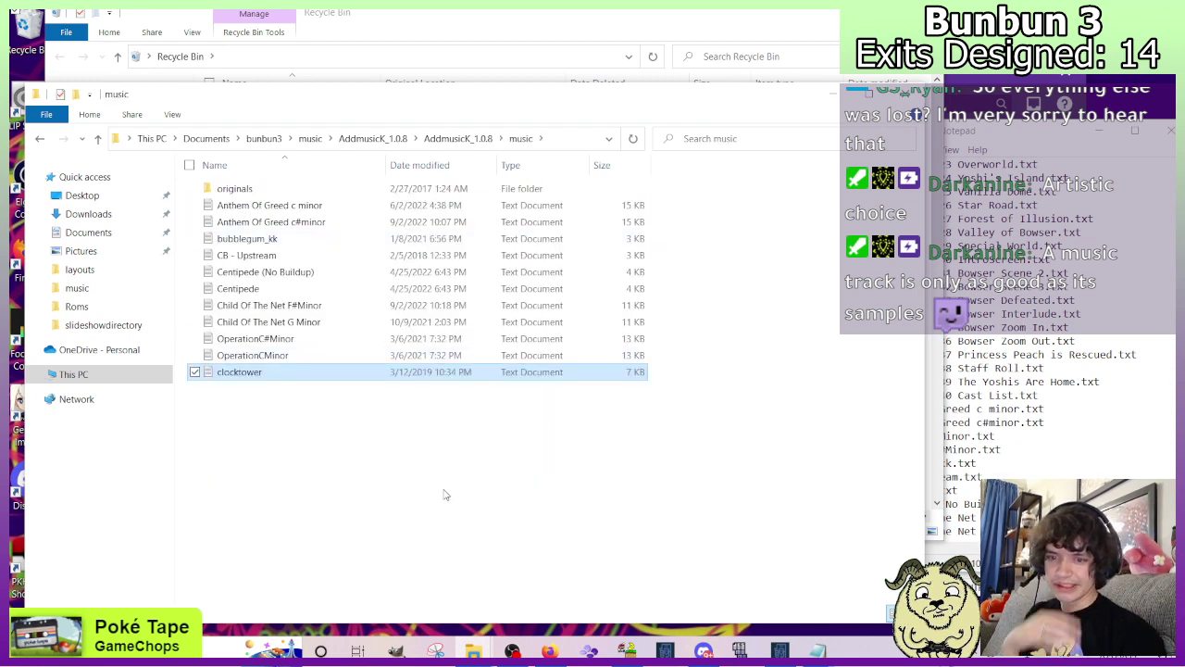
Add the entry "33 clocktower.txt" at the end of Addmusic_list.
{"action": "left_click", "coordinate": [1056, 531]}
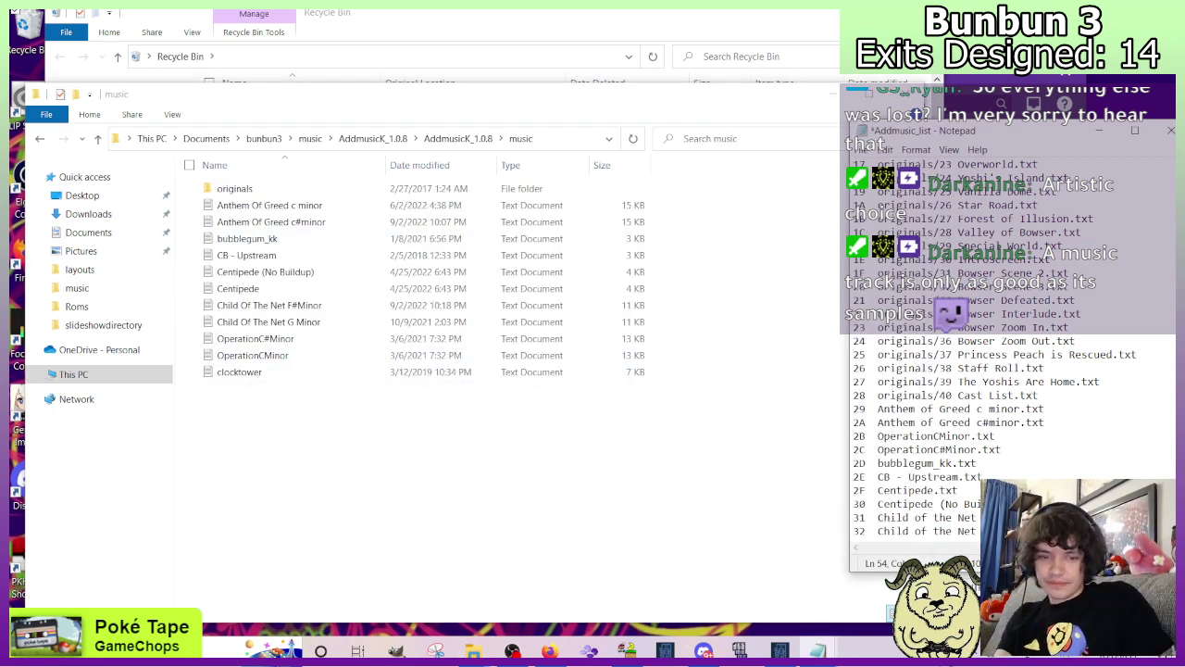
{"action": "key", "text": "Return"}
{"action": "type", "text": "33  clocktowe"}
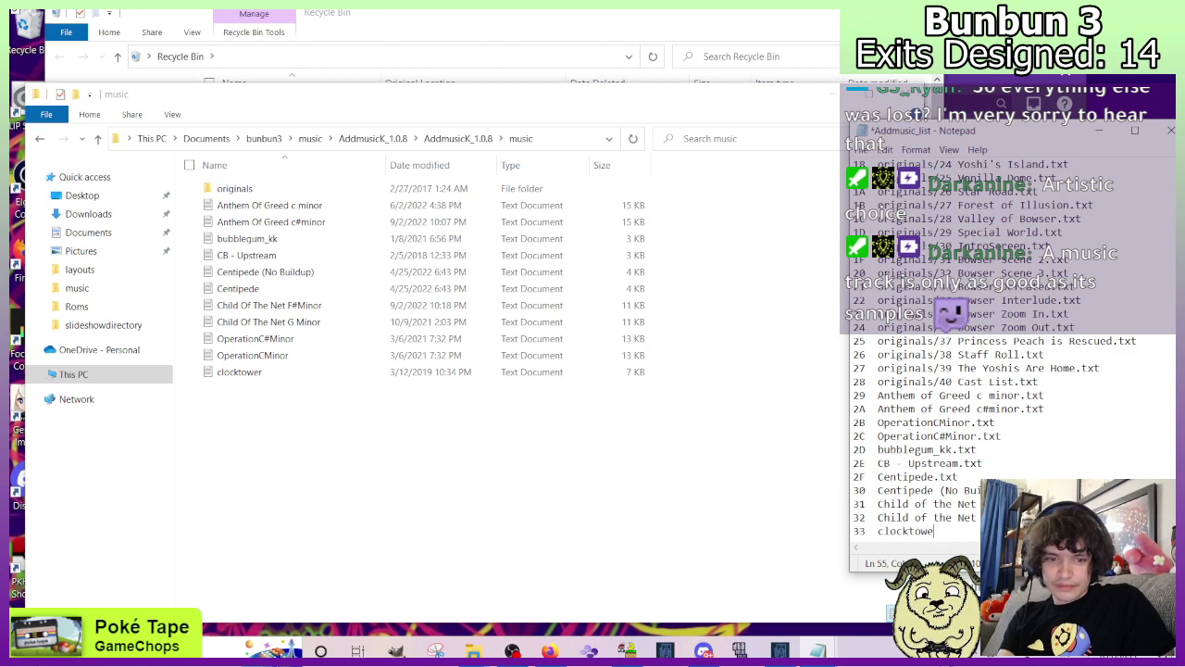
{"action": "type", "text": "r.txt"}
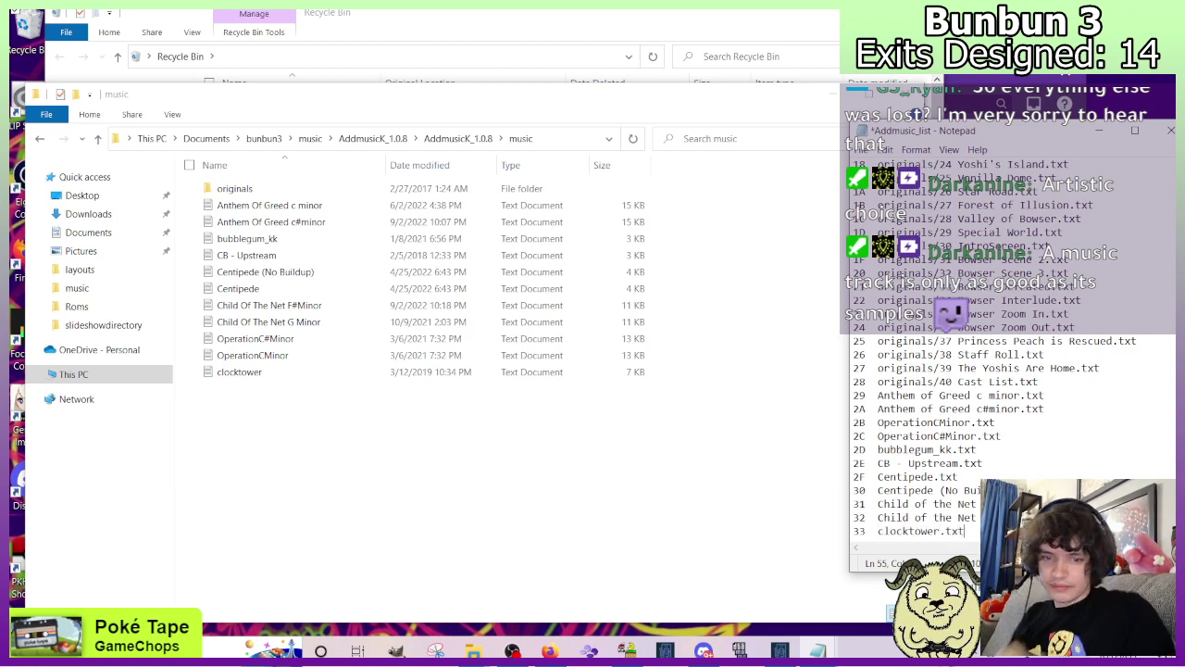
Move the clocktower sample folder from the clocktower song folder into the samples folder of AddmusicK_1.0.8.
{"action": "left_click", "coordinate": [40, 139]}
{"action": "left_click", "coordinate": [39, 139]}
{"action": "left_click", "coordinate": [40, 139]}
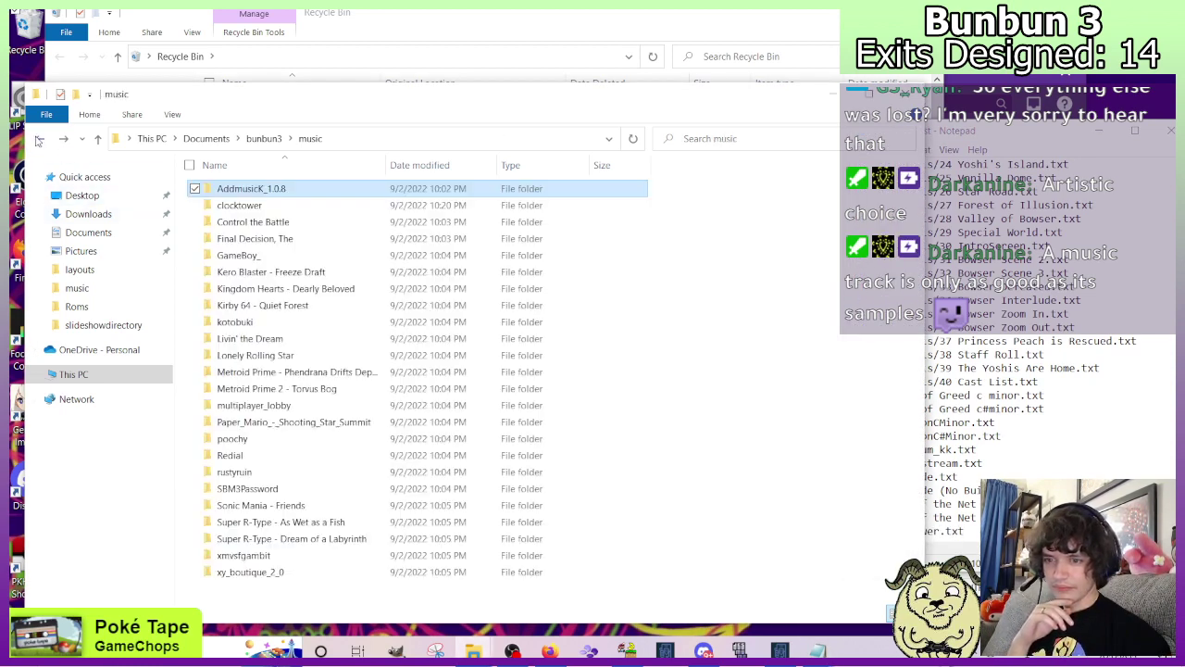
{"action": "double_click", "coordinate": [259, 205]}
{"action": "left_click", "coordinate": [236, 189]}
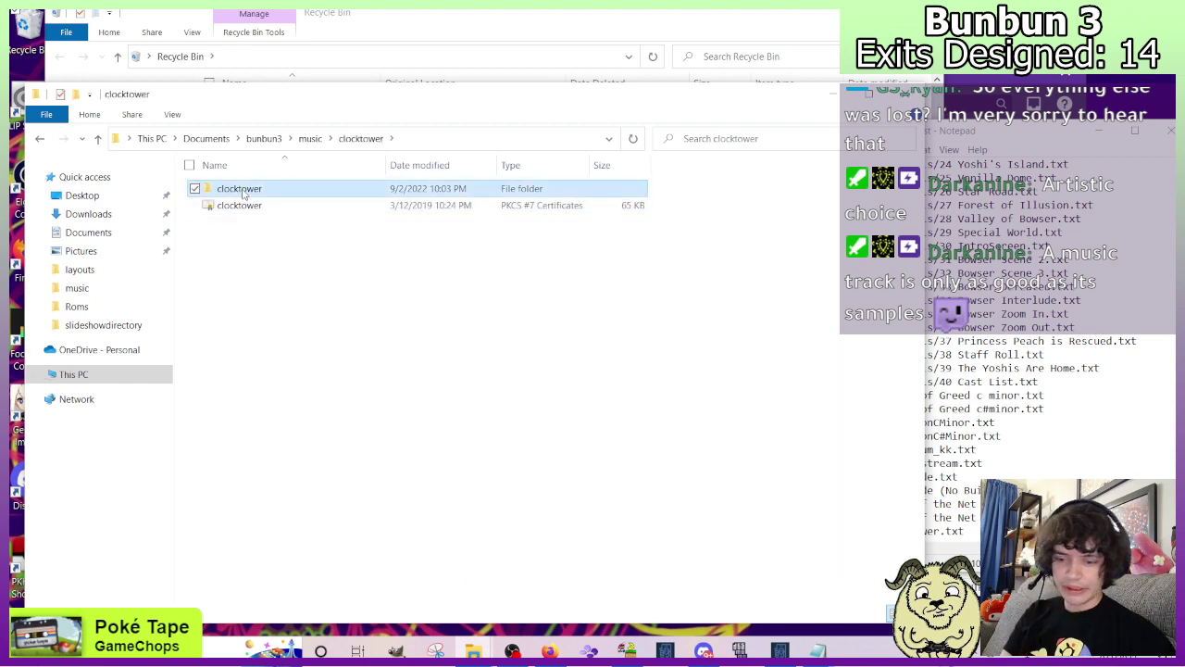
{"action": "left_click", "coordinate": [42, 139]}
{"action": "double_click", "coordinate": [238, 190]}
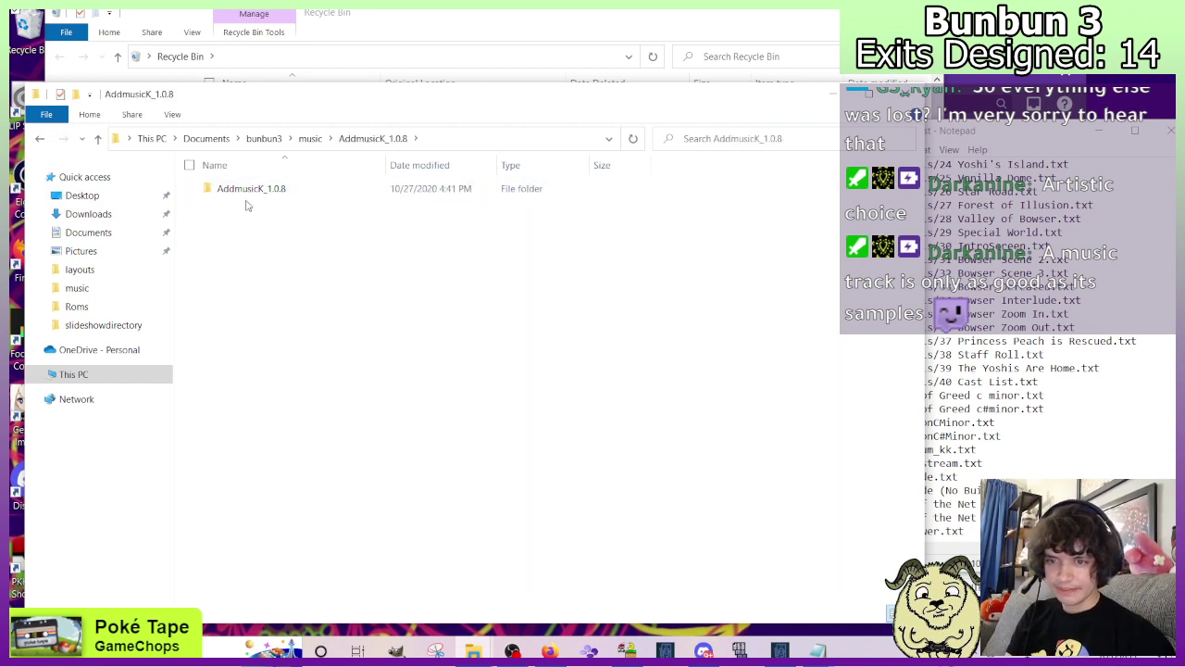
{"action": "double_click", "coordinate": [239, 190]}
{"action": "double_click", "coordinate": [234, 272]}
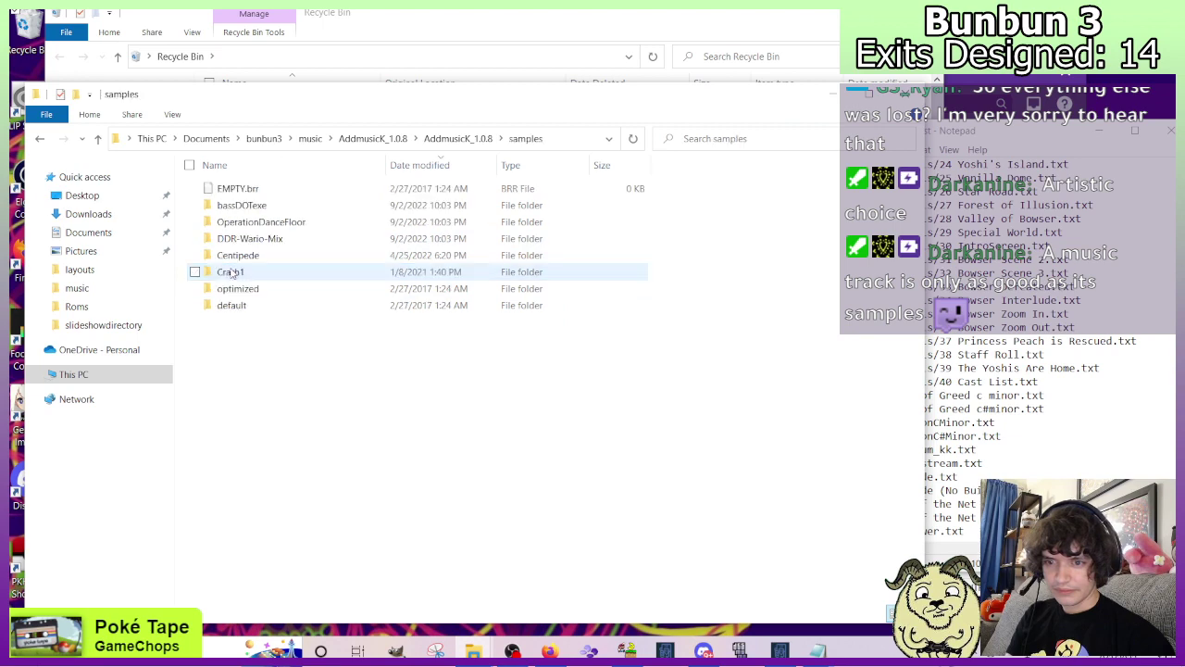
{"action": "key", "text": "ctrl+v"}
{"action": "left_click", "coordinate": [287, 454]}
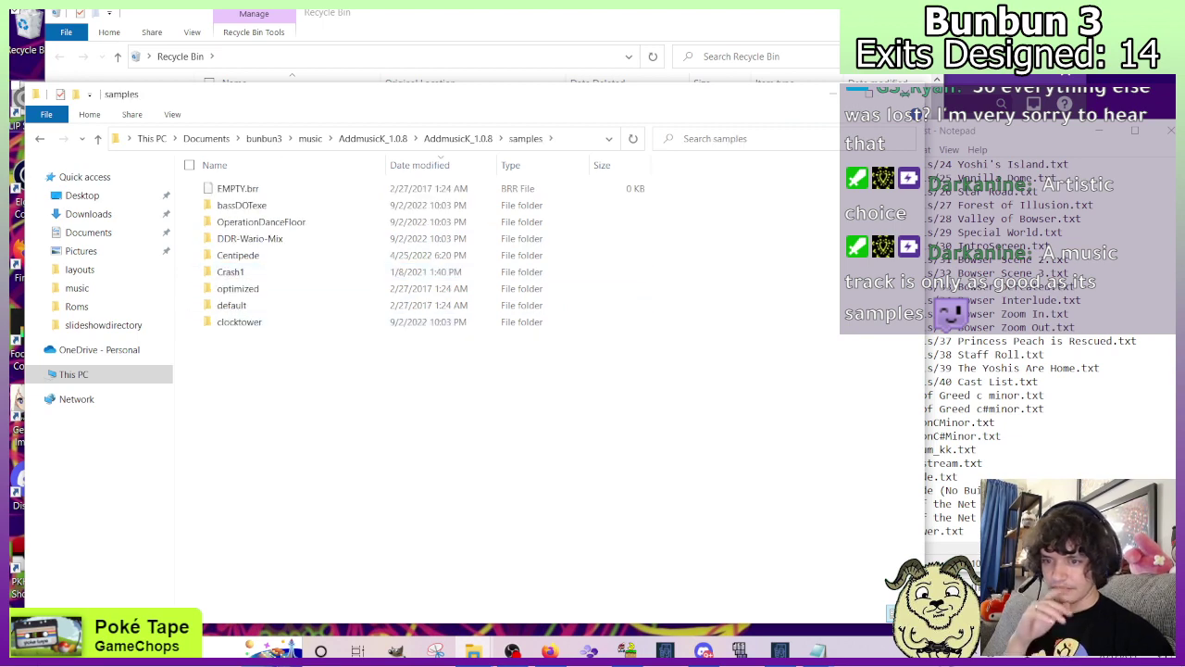
Delete the processed clocktower song folder from the bunbun3 music folder.
{"action": "left_click", "coordinate": [37, 139]}
{"action": "left_click", "coordinate": [37, 139]}
{"action": "left_click", "coordinate": [37, 139]}
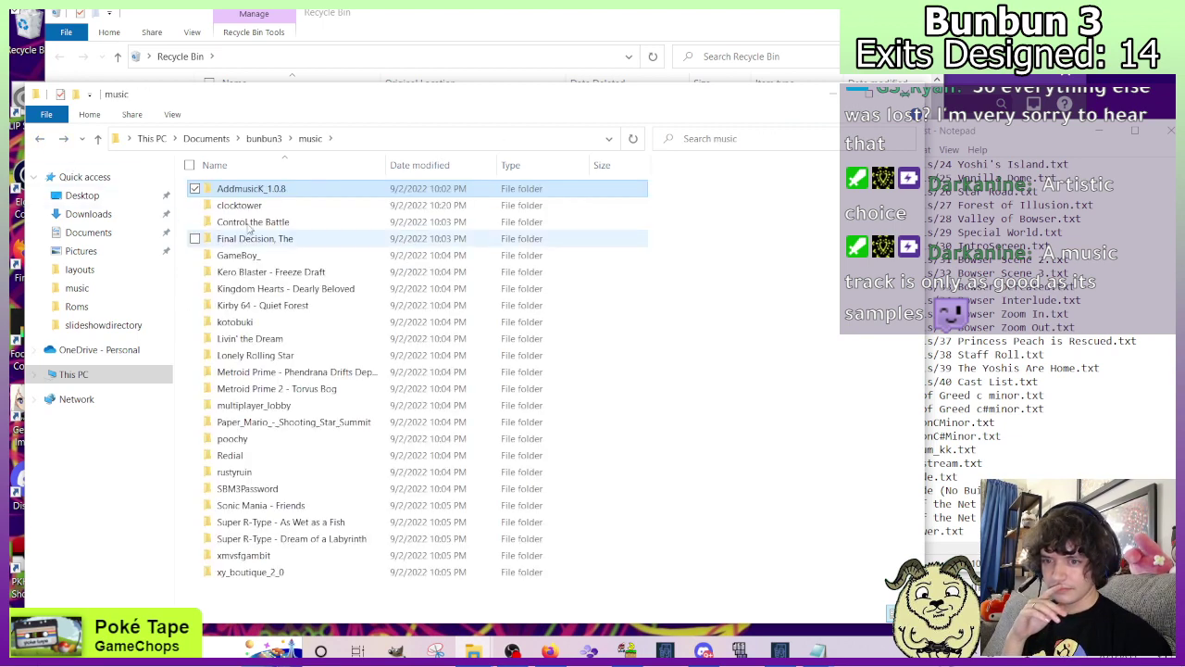
{"action": "left_click", "coordinate": [252, 205]}
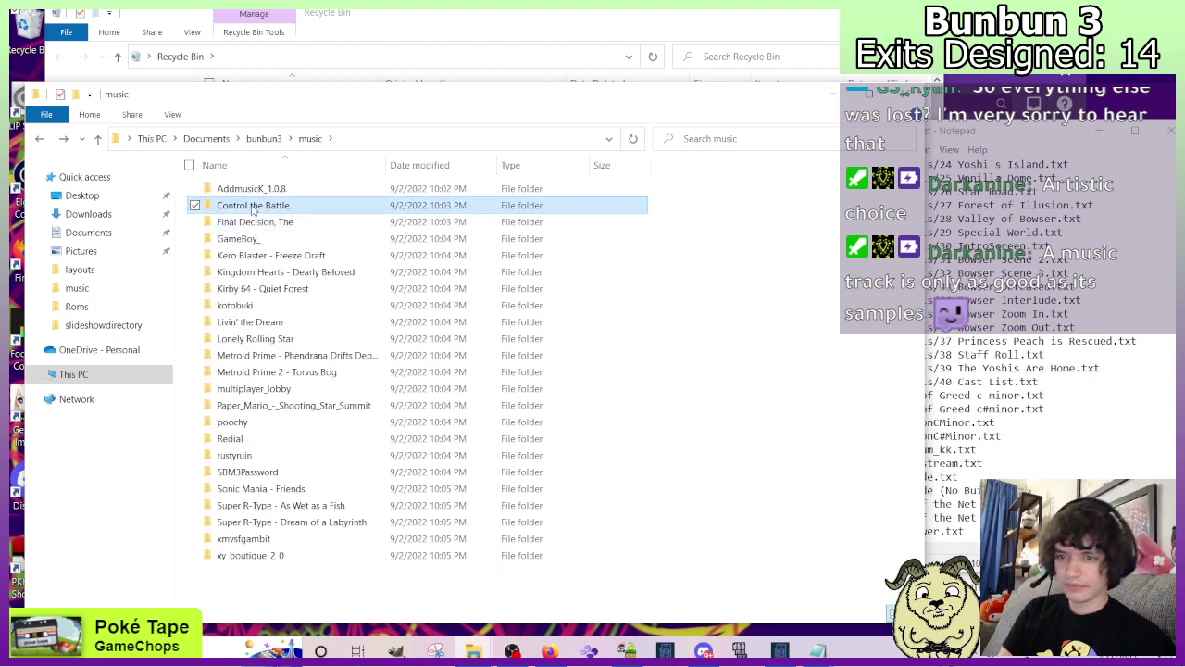
Examine the sample path, sample list and instruments in the Control the Battle text file, and close it.
{"action": "double_click", "coordinate": [252, 206]}
{"action": "left_click", "coordinate": [257, 222]}
{"action": "double_click", "coordinate": [257, 222]}
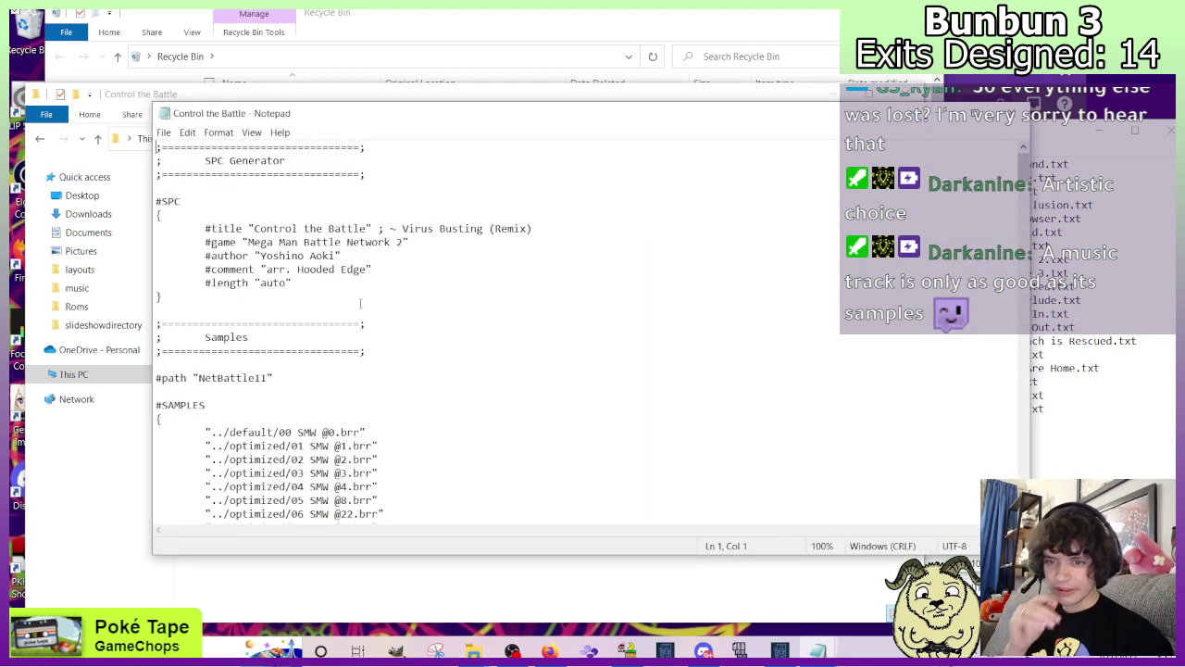
{"action": "scroll", "coordinate": [417, 355], "scroll_direction": "down", "scroll_amount": 12}
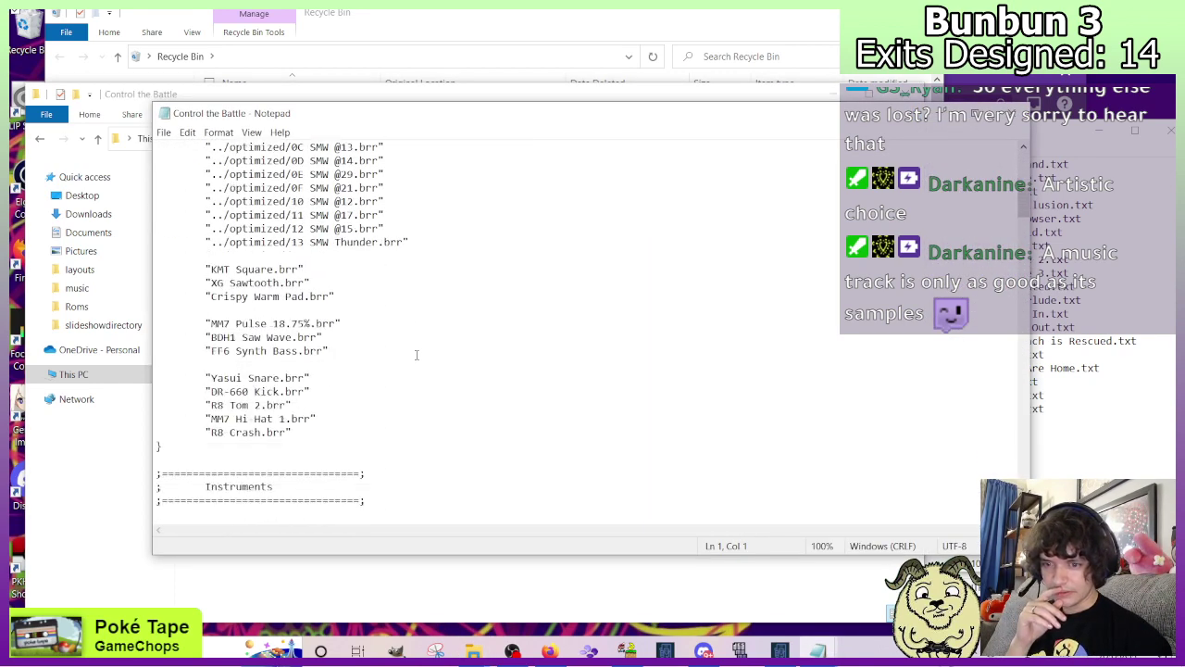
{"action": "scroll", "coordinate": [417, 355], "scroll_direction": "down", "scroll_amount": 10}
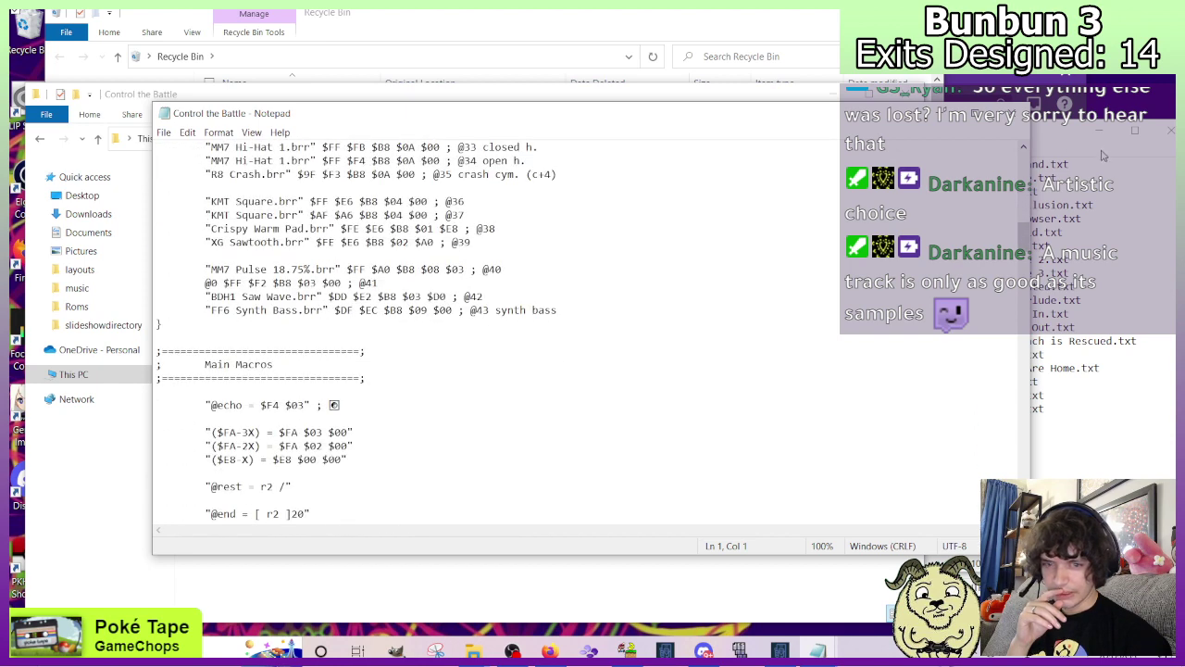
{"action": "key", "text": "alt+F4"}
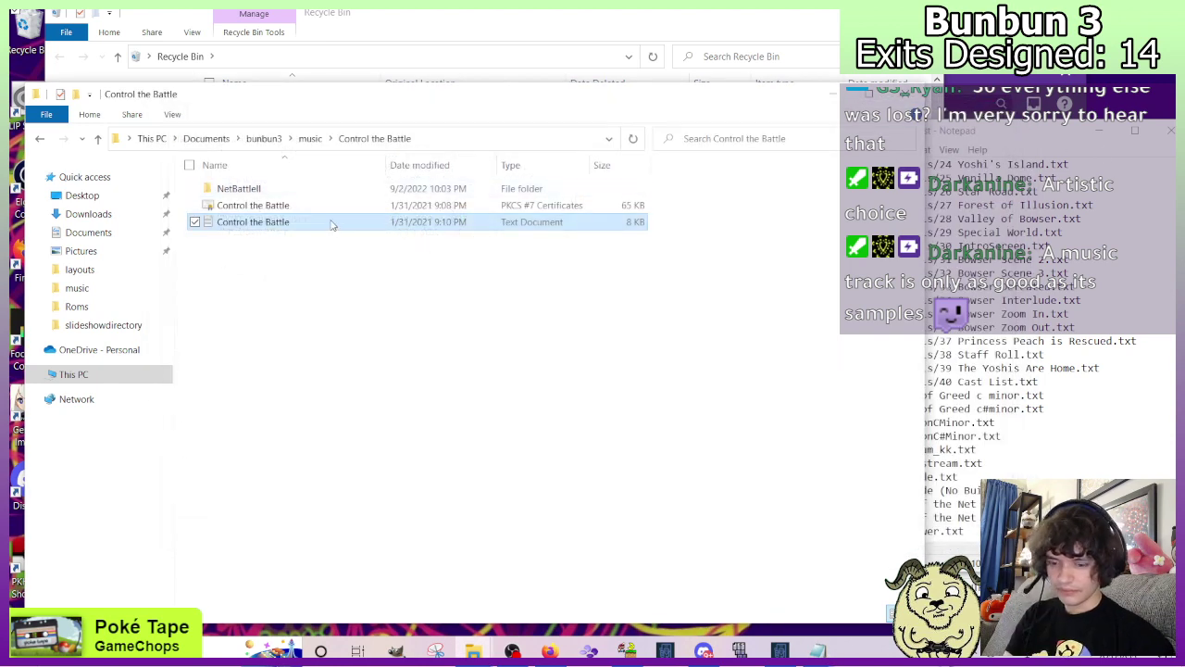
Move the Control the Battle text file from its song folder into the music folder of AddmusicK_1.0.8.
{"action": "left_click", "coordinate": [39, 138]}
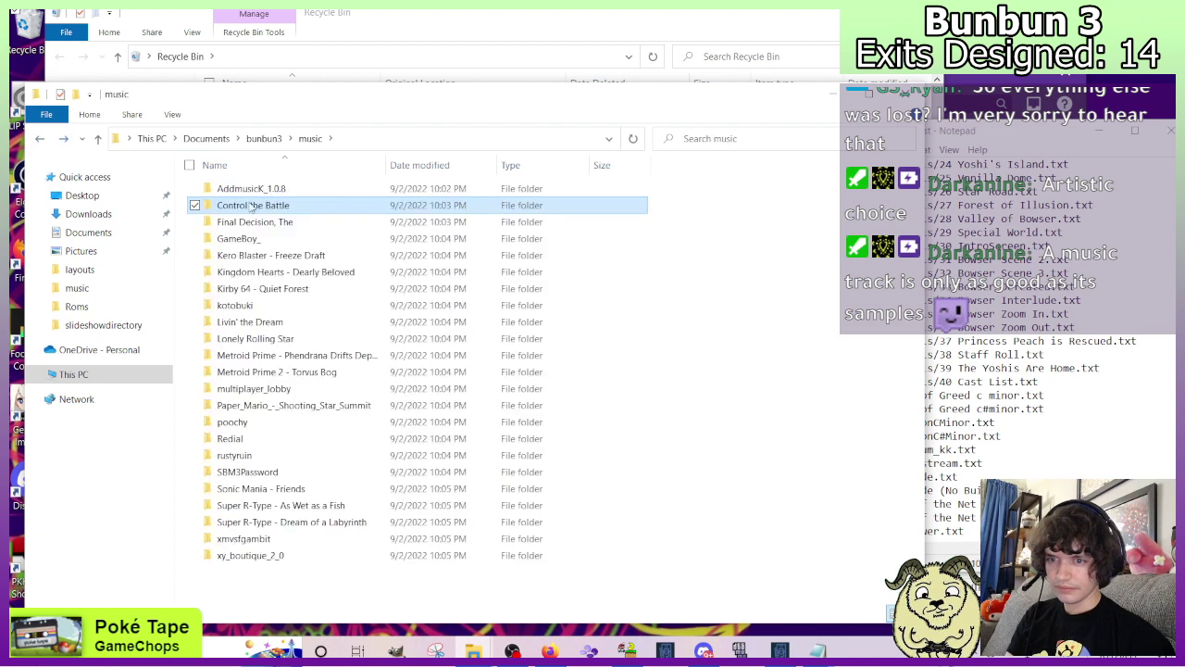
{"action": "left_click", "coordinate": [265, 190]}
{"action": "double_click", "coordinate": [265, 190]}
{"action": "double_click", "coordinate": [251, 190]}
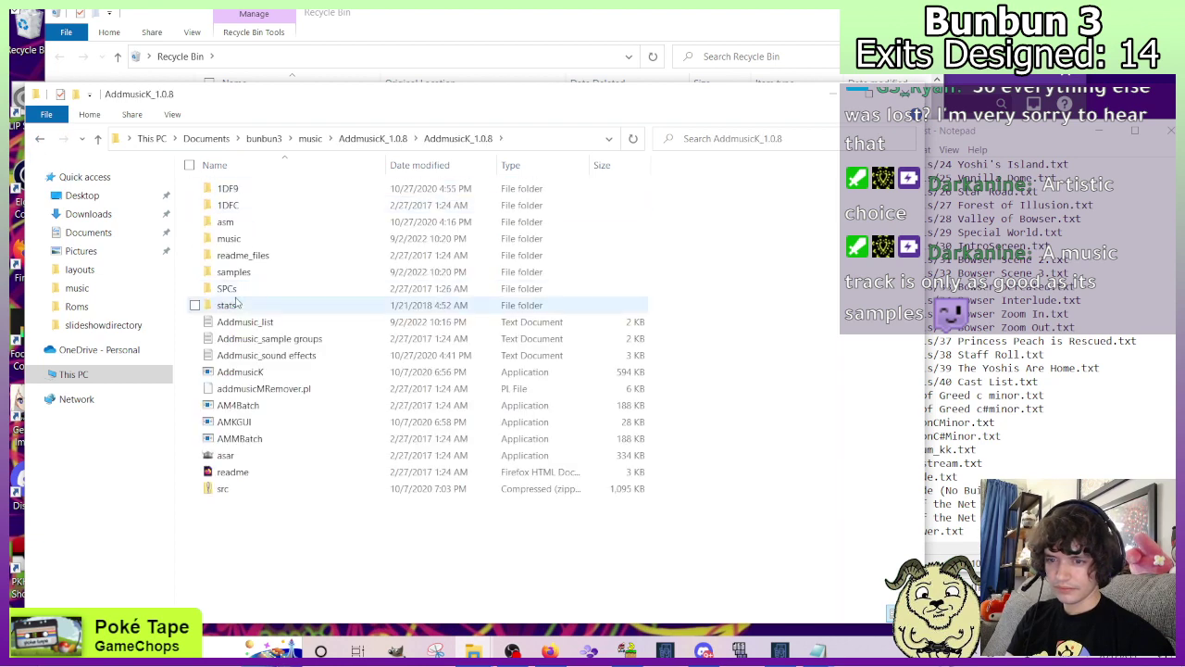
{"action": "double_click", "coordinate": [233, 271]}
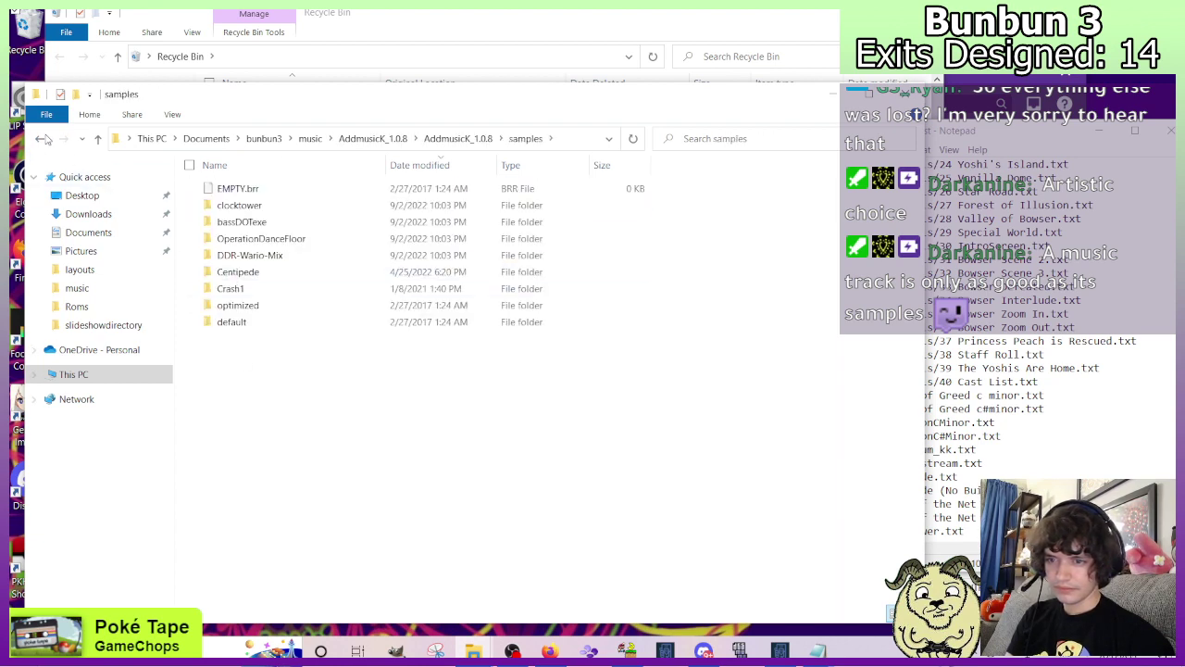
{"action": "left_click", "coordinate": [41, 138]}
{"action": "double_click", "coordinate": [234, 238]}
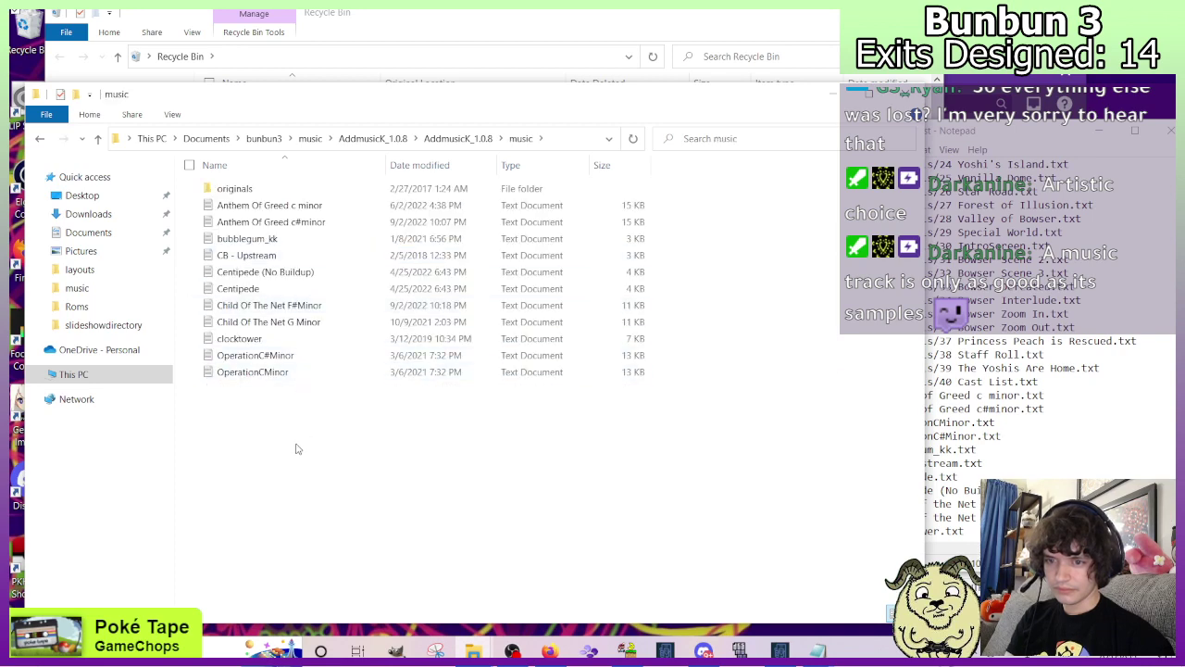
{"action": "key", "text": "ctrl+v"}
Add entry 34 for the Control the Battle text file to Addmusic_list, and return to the bunbun3 music folder.
{"action": "key", "text": "alt+Tab"}
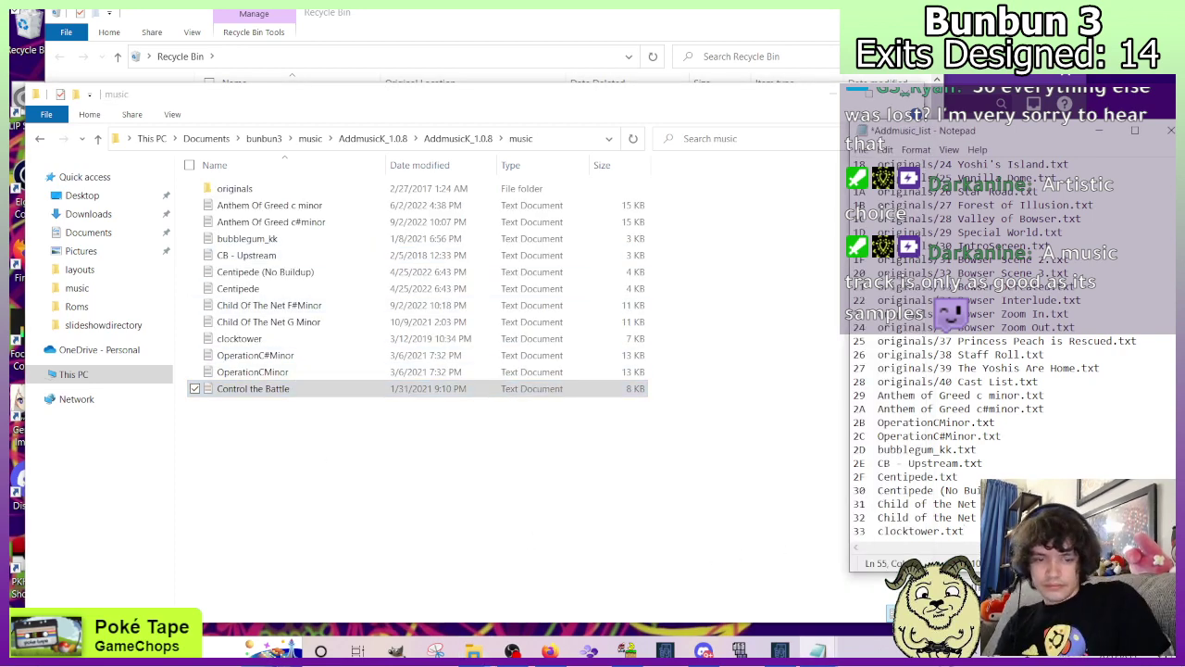
{"action": "key", "text": "Return"}
{"action": "type", "text": "34 control"}
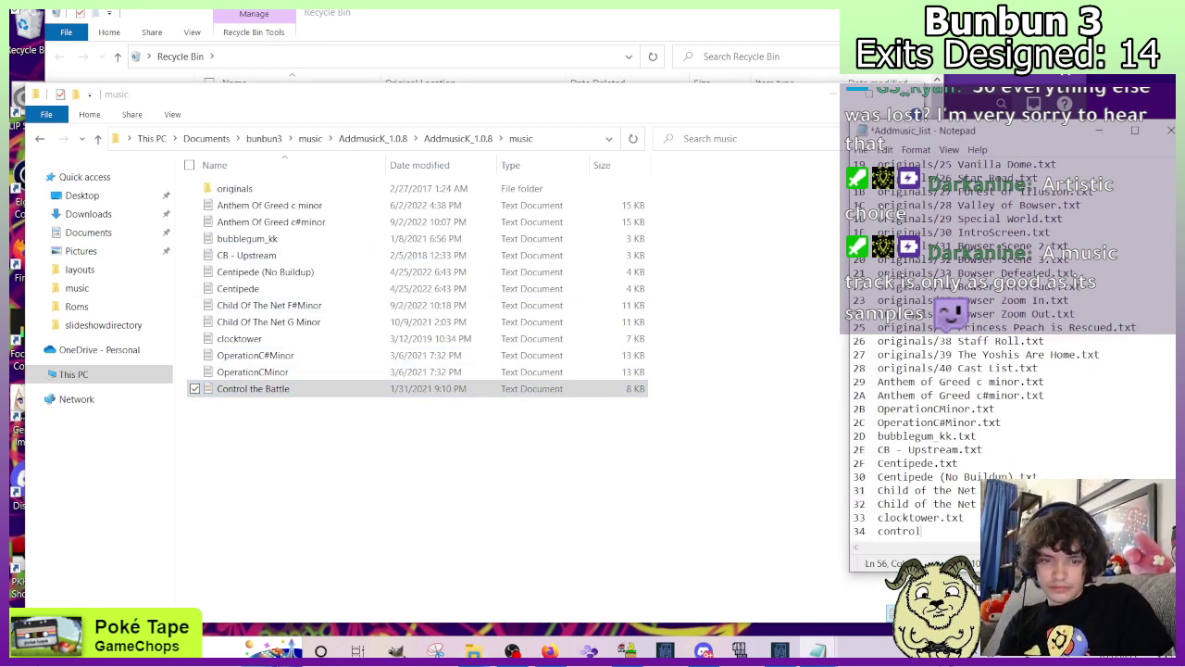
{"action": "type", "text": " the battl"}
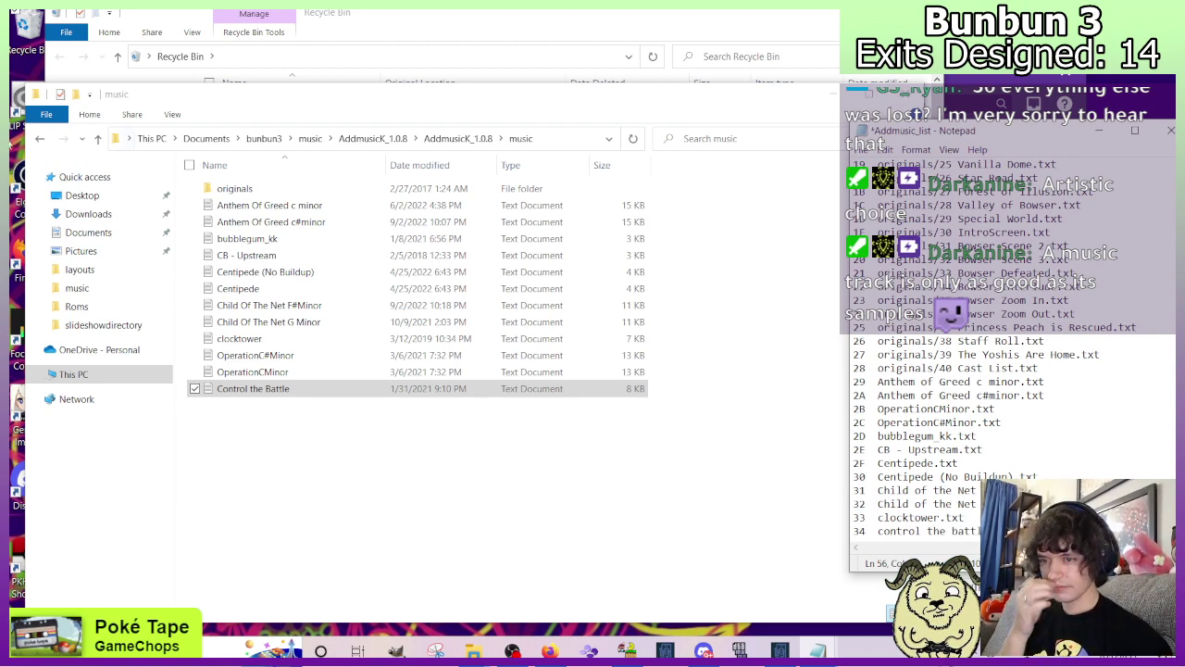
{"action": "left_click", "coordinate": [39, 139]}
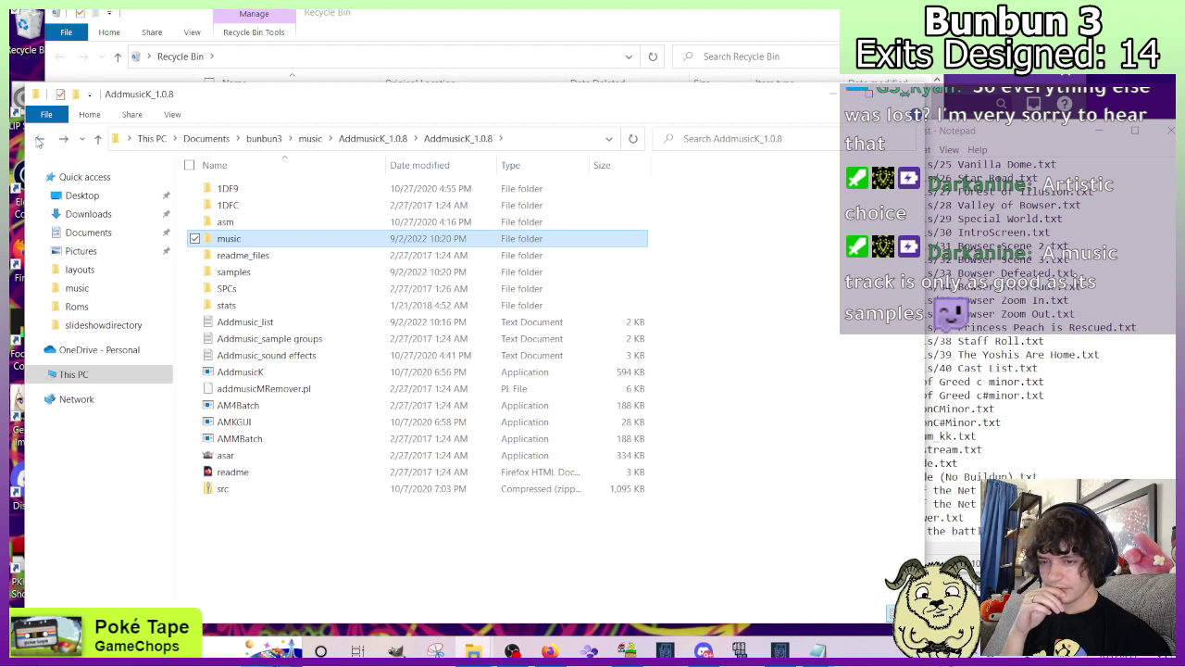
{"action": "left_click", "coordinate": [39, 139]}
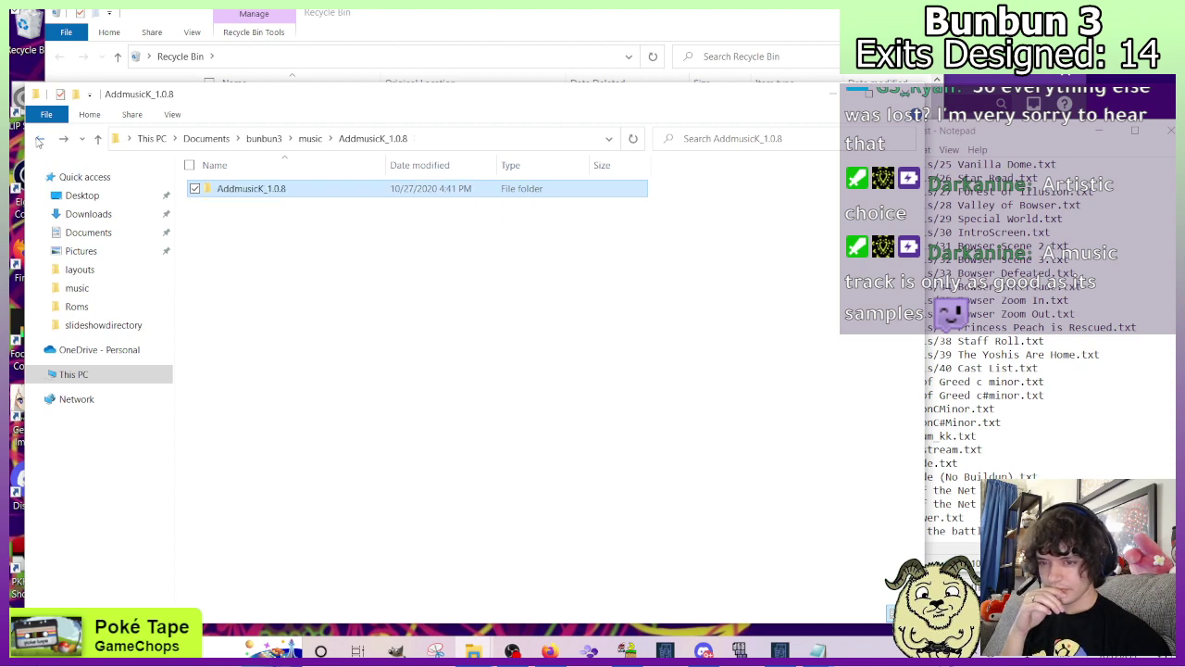
{"action": "left_click", "coordinate": [42, 139]}
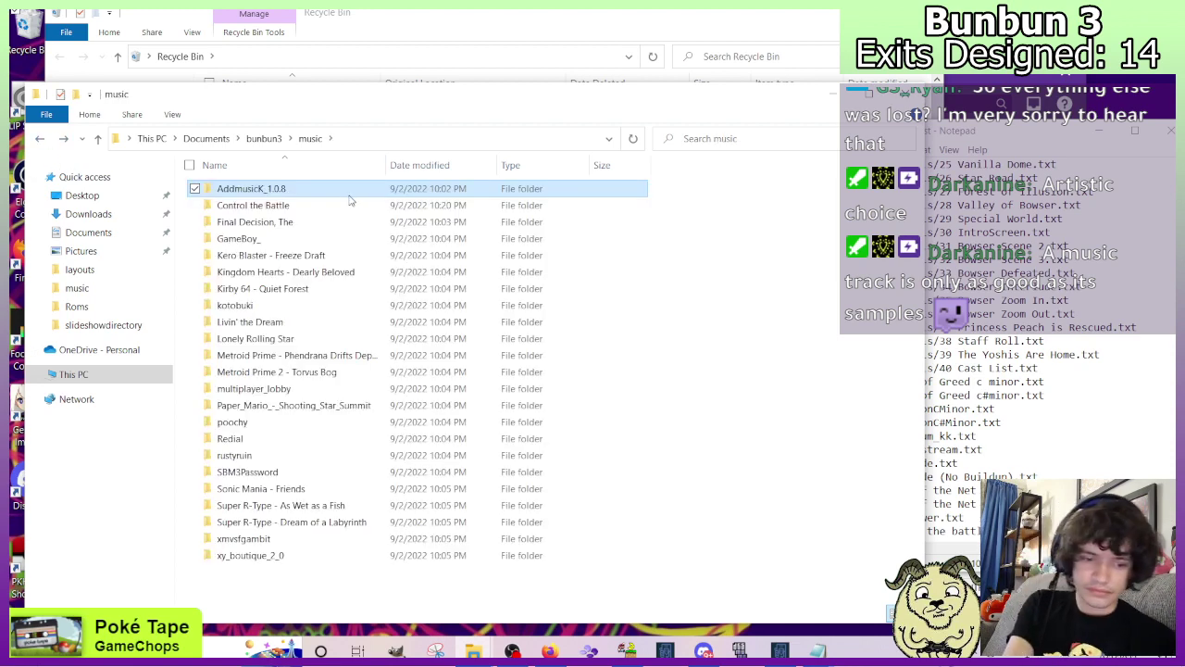
{"action": "left_click", "coordinate": [270, 209]}
{"action": "key", "text": "Delete"}
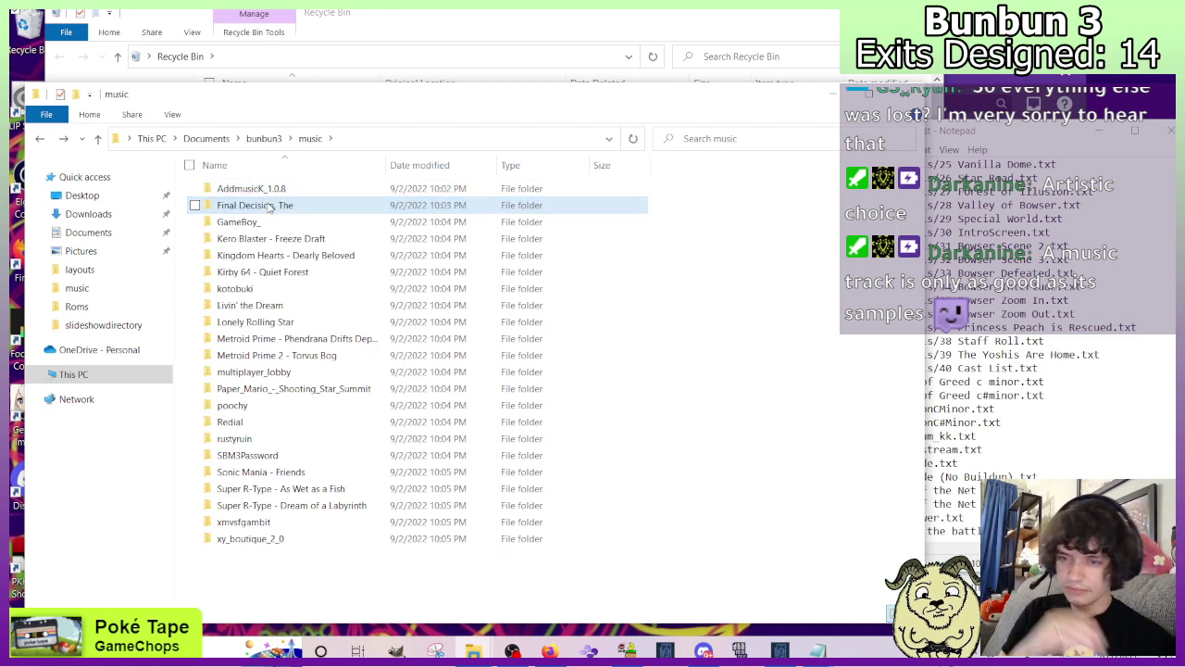
{"action": "key", "text": "ctrl+z"}
Move the NetBattleII sample folder from Control the Battle into AddmusicK_1.0.8's samples folder, and delete the processed Control the Battle folder.
{"action": "double_click", "coordinate": [259, 205]}
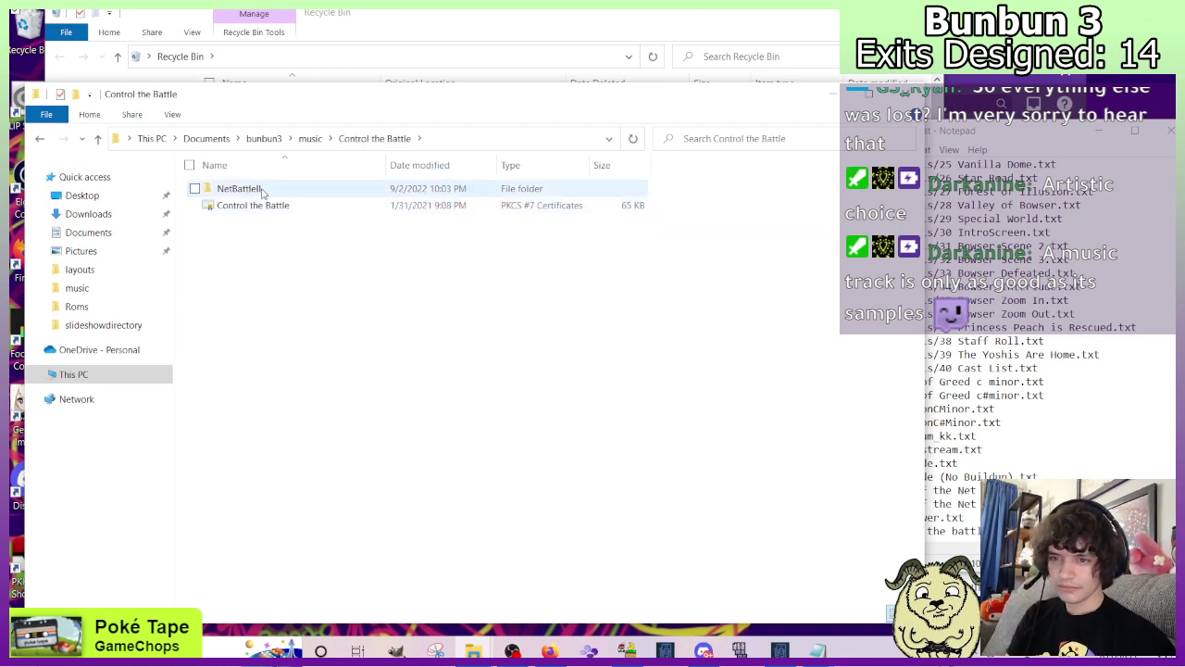
{"action": "left_click", "coordinate": [257, 190]}
{"action": "left_click", "coordinate": [40, 138]}
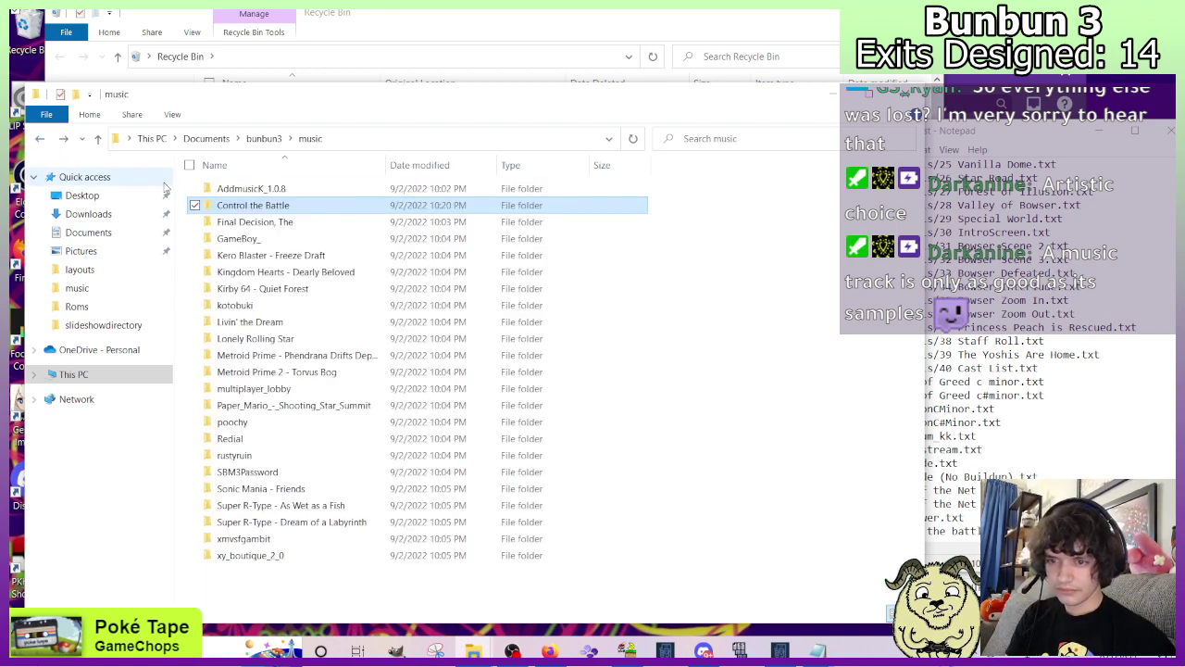
{"action": "double_click", "coordinate": [242, 189]}
{"action": "double_click", "coordinate": [251, 188]}
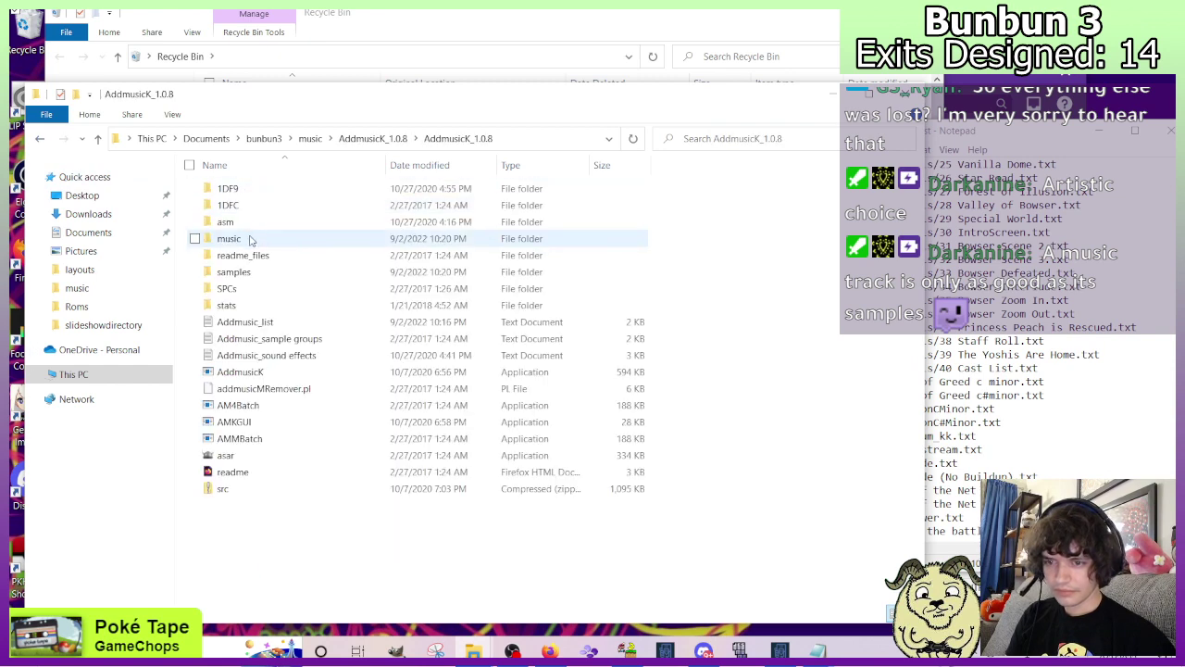
{"action": "double_click", "coordinate": [233, 271]}
{"action": "key", "text": "ctrl+v"}
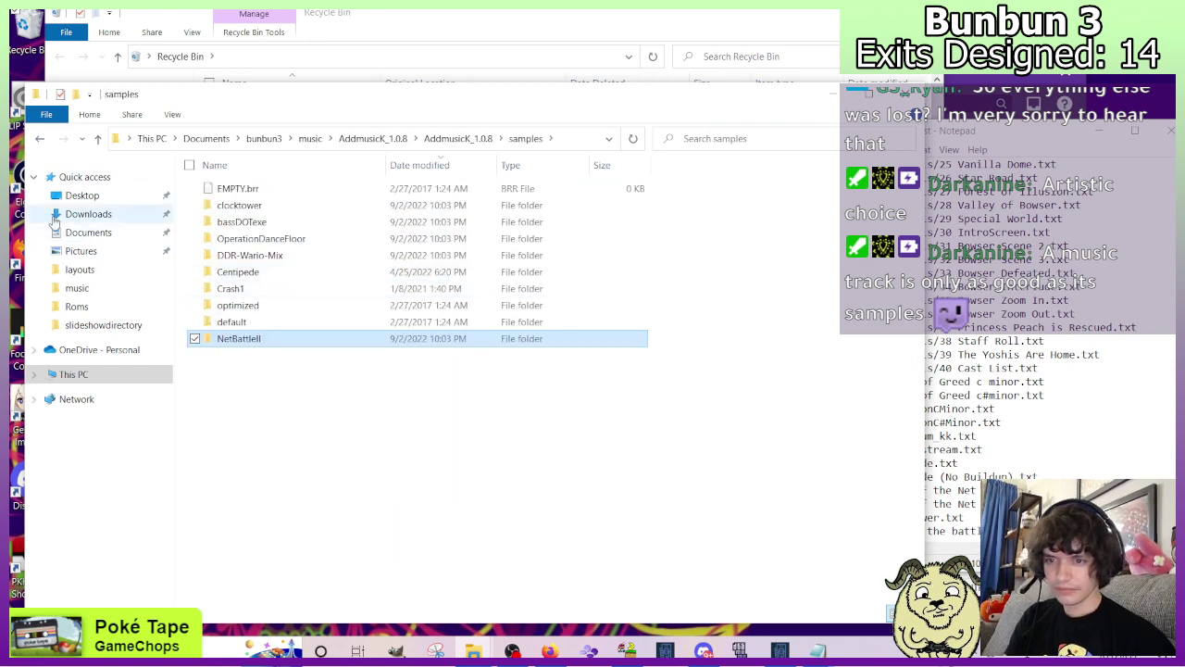
{"action": "left_click", "coordinate": [40, 138]}
{"action": "left_click", "coordinate": [40, 139]}
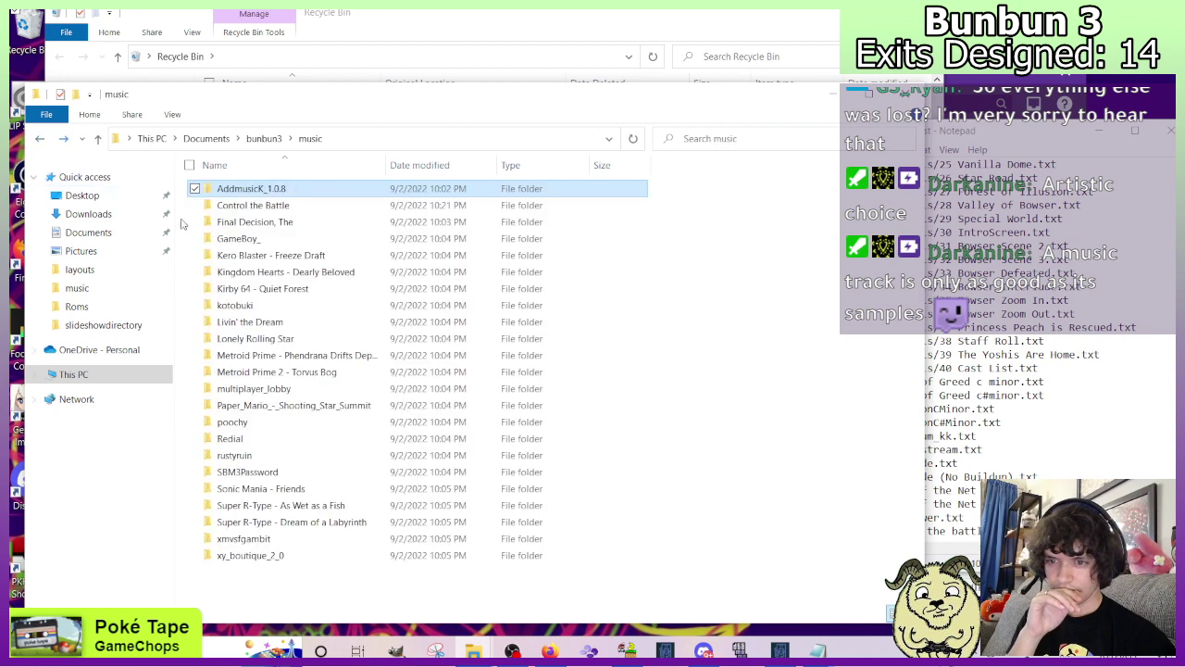
{"action": "left_click", "coordinate": [229, 207]}
Examine the pitch options and sample path in the Final Decision, The text file, and close it.
{"action": "double_click", "coordinate": [231, 221]}
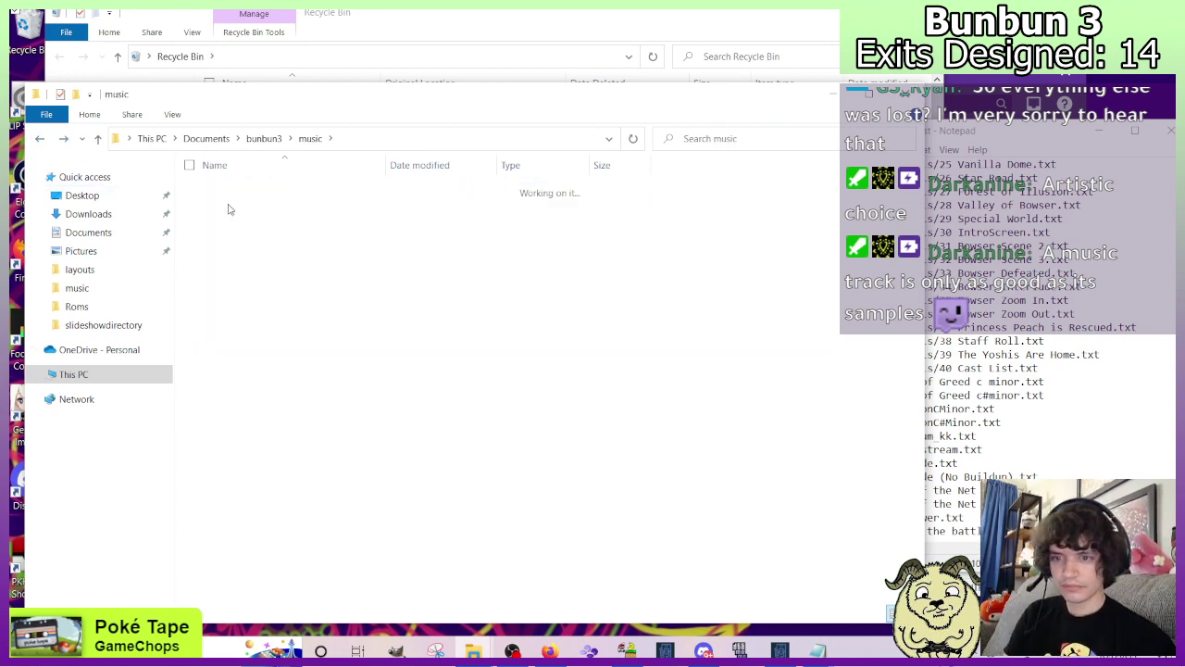
{"action": "double_click", "coordinate": [255, 239]}
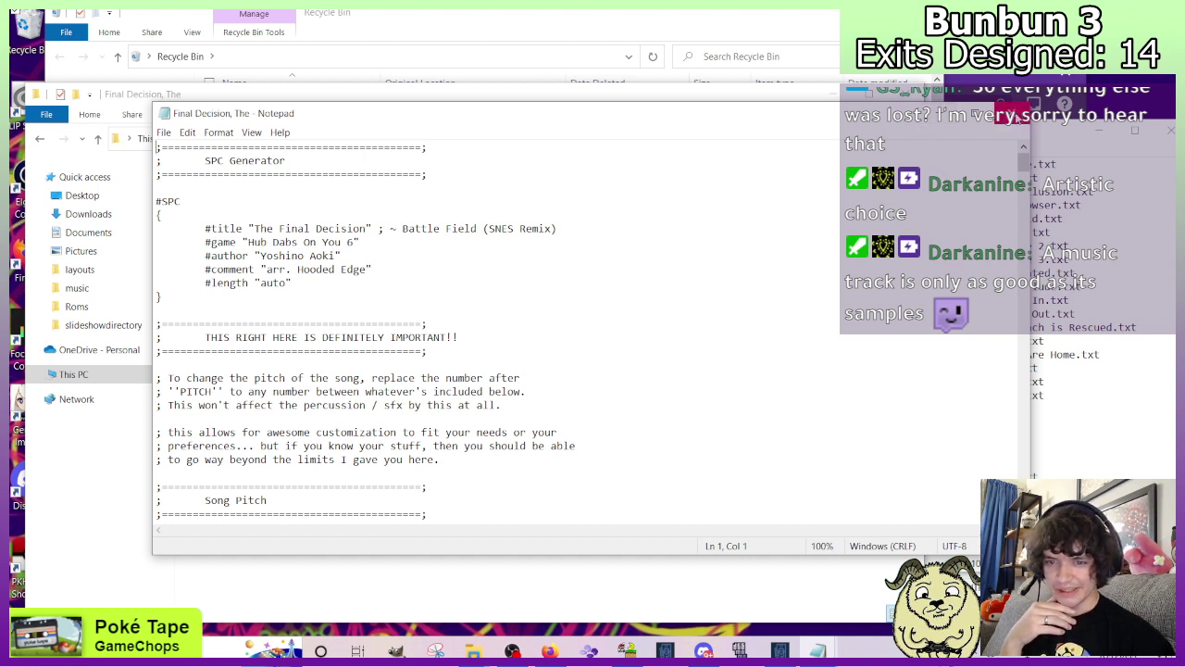
{"action": "scroll", "coordinate": [679, 346], "scroll_direction": "down", "scroll_amount": 7}
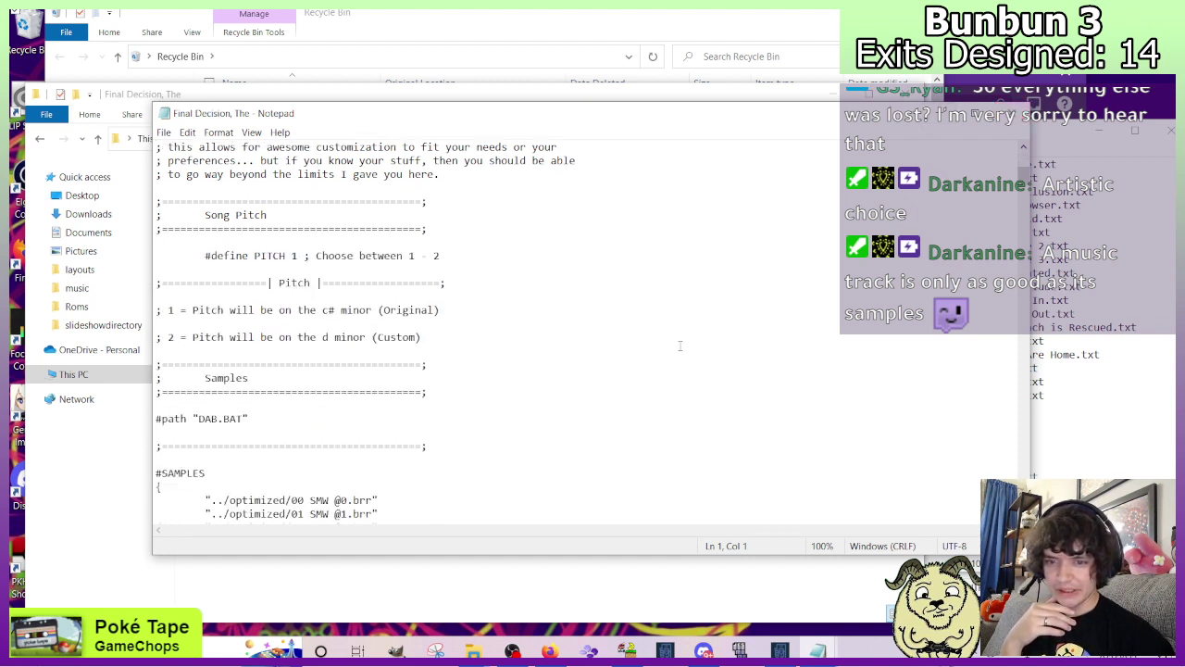
{"action": "left_click", "coordinate": [1012, 113]}
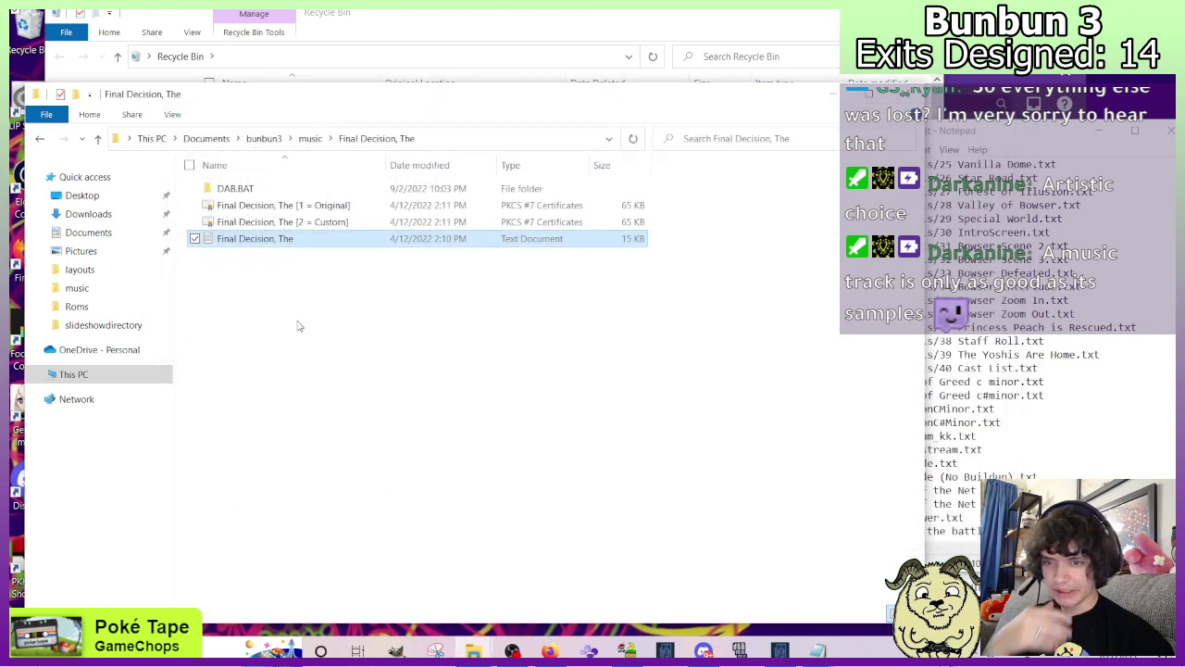
Rename the Final Decision, The text file as Final Decision C# Minor.
{"action": "right_click", "coordinate": [266, 239]}
{"action": "left_click", "coordinate": [216, 599]}
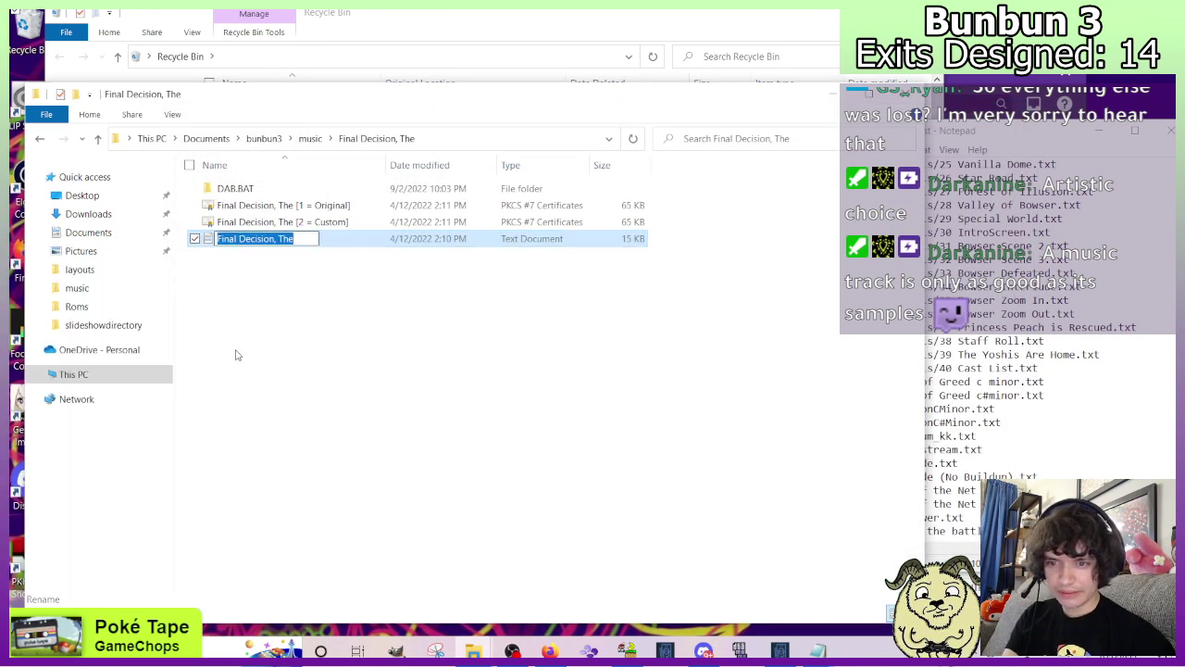
{"action": "key", "text": "End"}
{"action": "key", "text": "ctrl+shift+Left"}
{"action": "key", "text": "BackSpace"}
{"action": "key", "text": "BackSpace"}
{"action": "key", "text": "BackSpace"}
{"action": "type", "text": "C"}
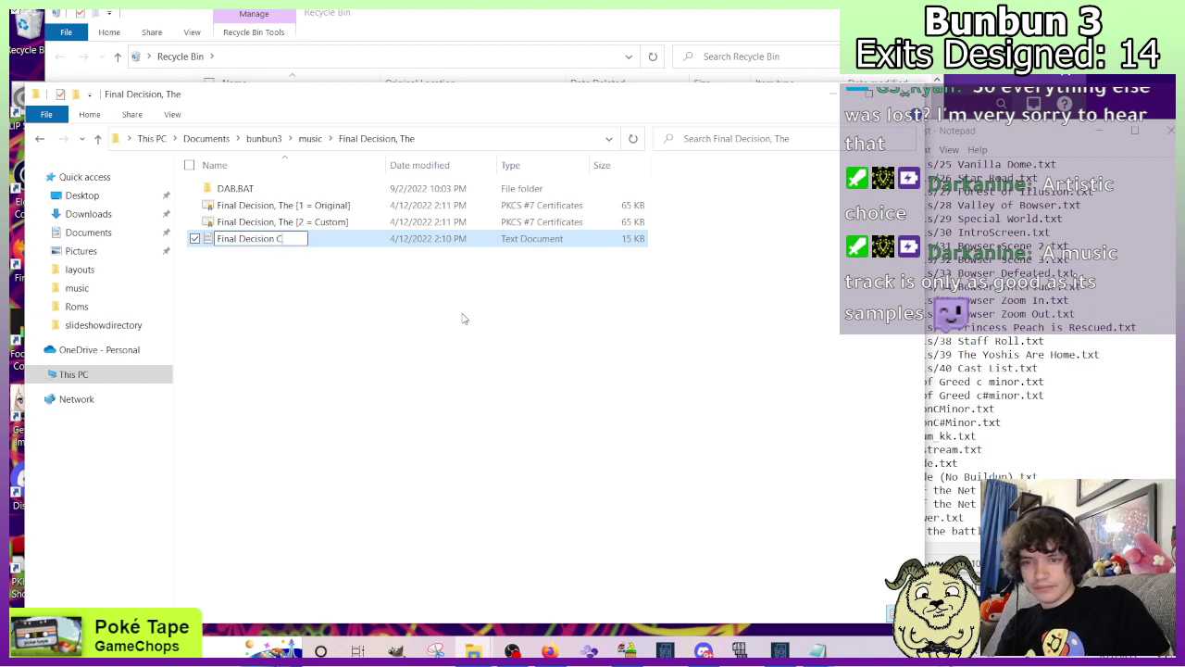
{"action": "type", "text": "# Minor"}
{"action": "key", "text": "Return"}
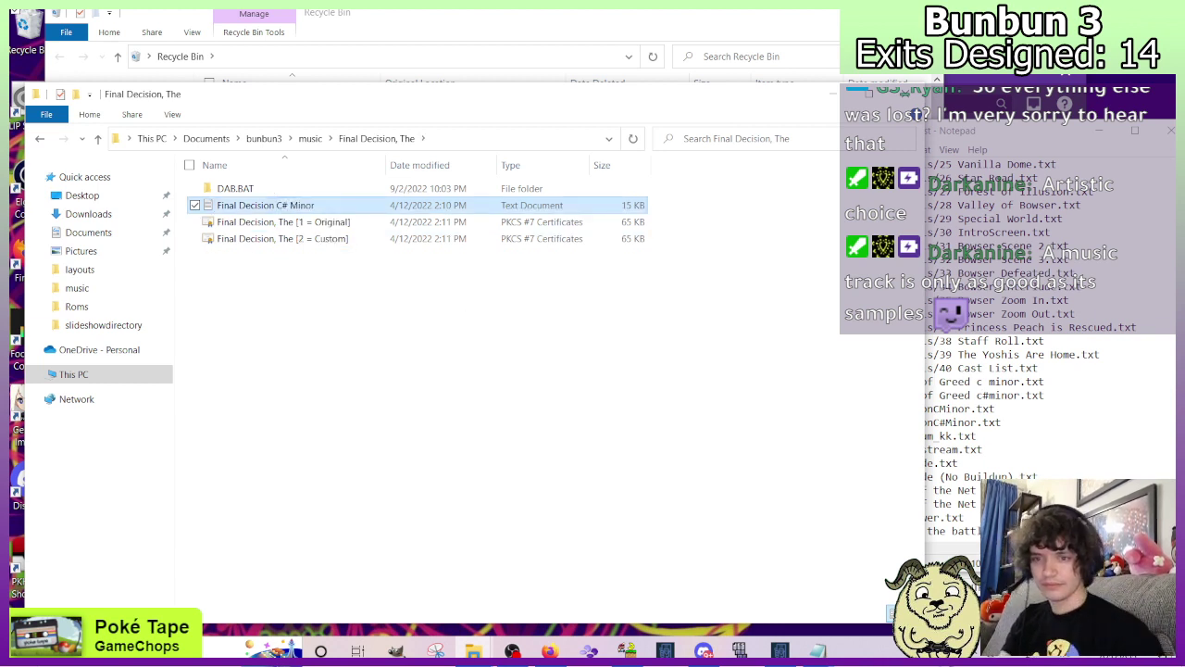
Duplicate the Final Decision C# Minor text file in its folder and rename the copy as Final Decision D Minor.
{"action": "key", "text": "ctrl+c"}
{"action": "key", "text": "ctrl+v"}
{"action": "right_click", "coordinate": [278, 209]}
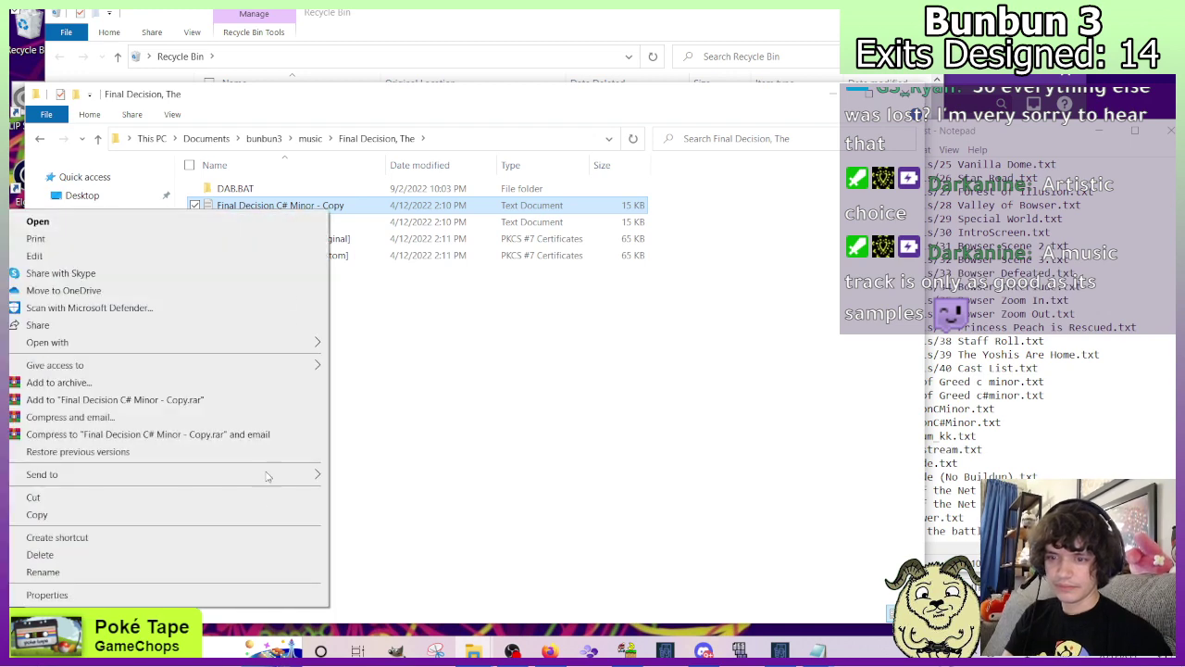
{"action": "left_click", "coordinate": [254, 573]}
{"action": "left_click_drag", "start_coordinate": [277, 205], "coordinate": [352, 205]}
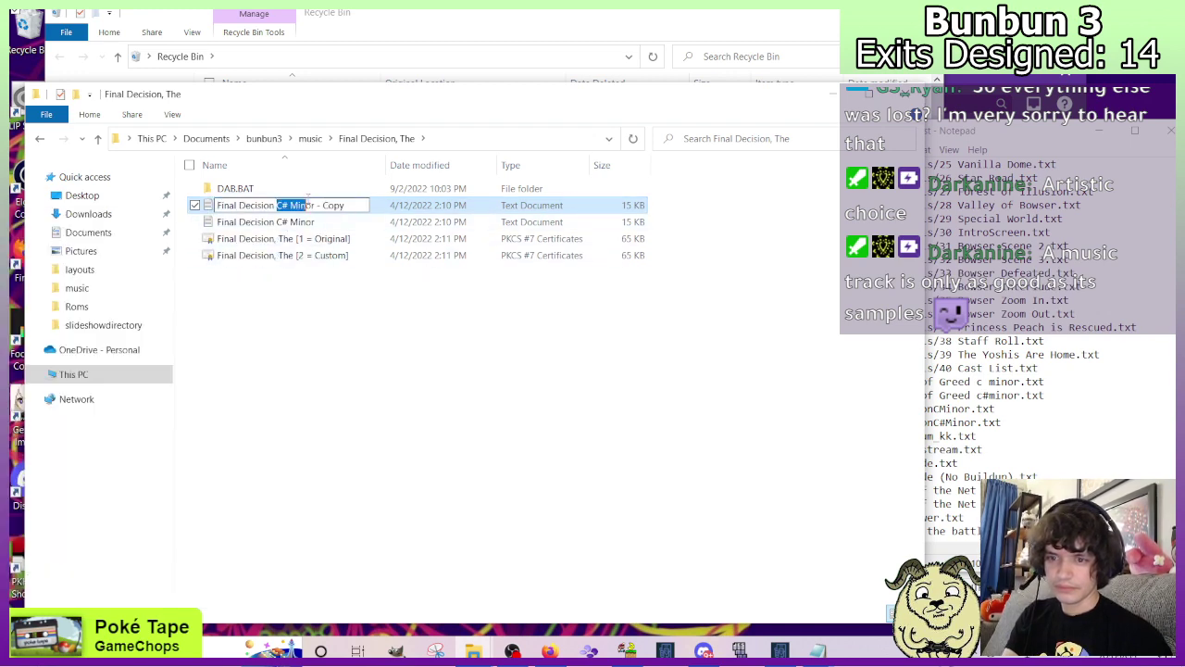
{"action": "type", "text": "D Minor"}
{"action": "key", "text": "Return"}
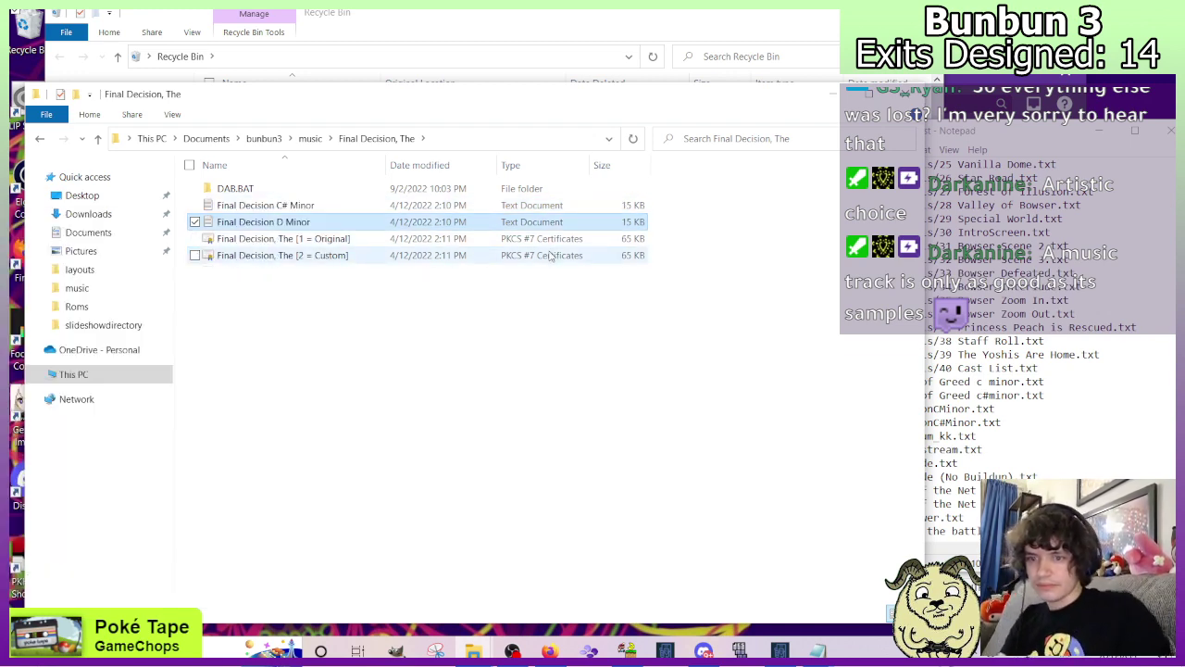
Set the PITCH define to 2 in the Final Decision D Minor text file, save it and close it.
{"action": "double_click", "coordinate": [289, 227]}
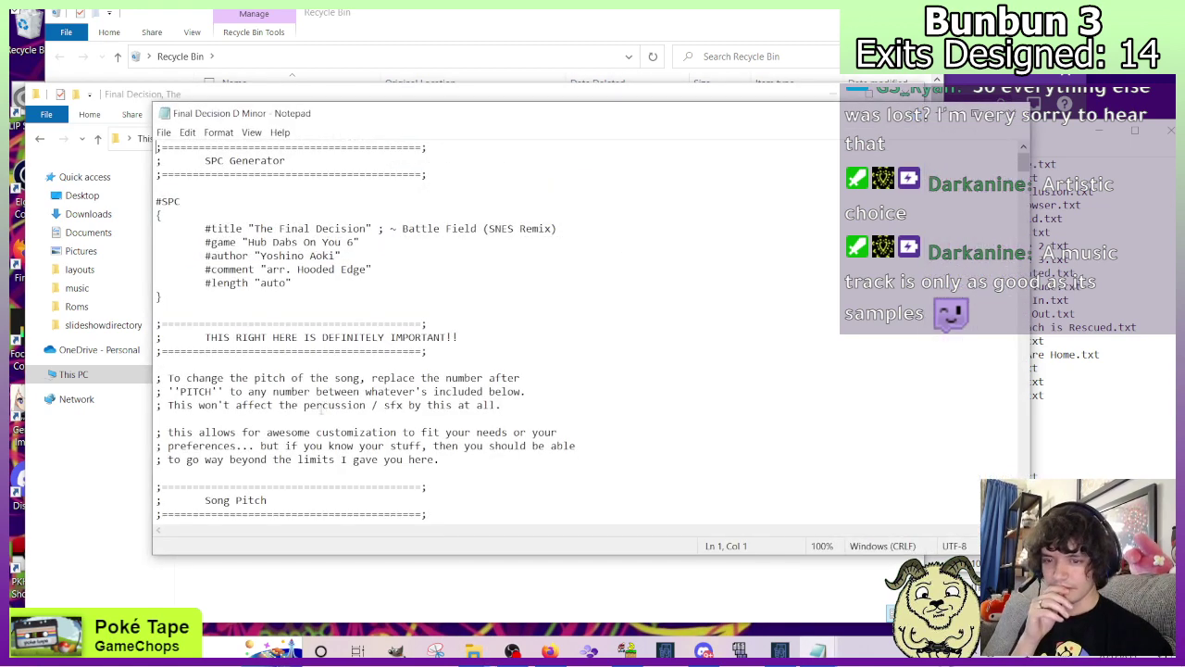
{"action": "scroll", "coordinate": [314, 412], "scroll_direction": "down", "scroll_amount": 3}
{"action": "left_click", "coordinate": [300, 415]}
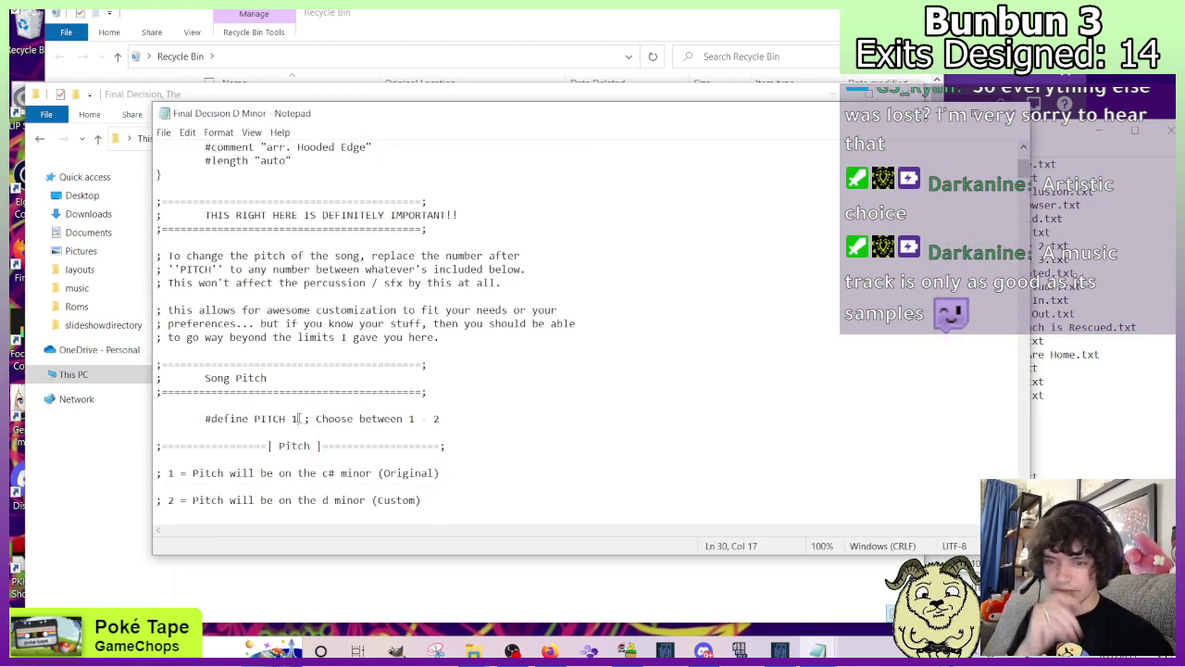
{"action": "key", "text": "BackSpace"}
{"action": "type", "text": "2"}
{"action": "key", "text": "ctrl+s"}
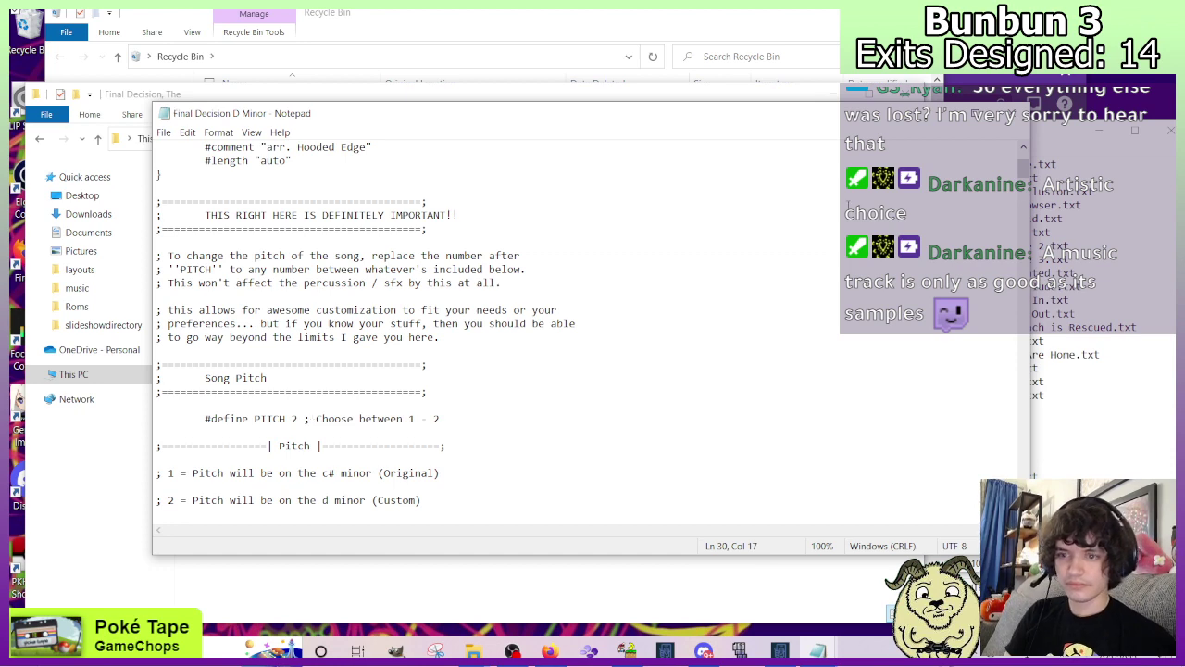
{"action": "left_click", "coordinate": [1012, 113]}
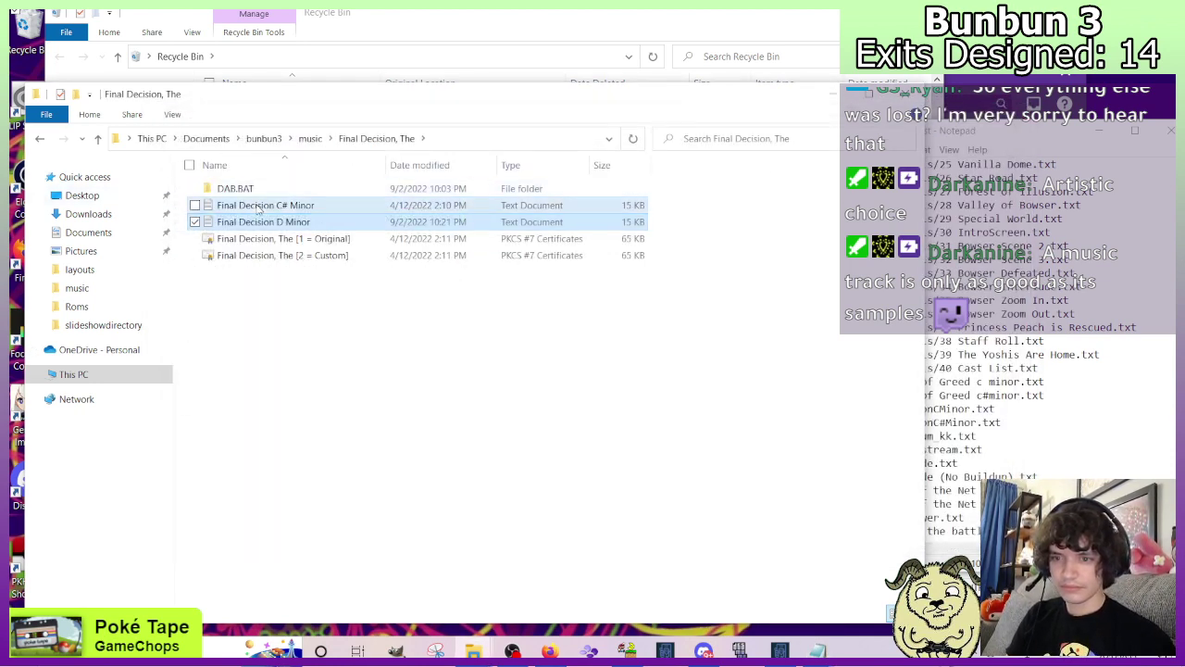
Move the Final Decision C# Minor and D Minor text files from their song folder into the music folder of AddmusicK_1.0.8.
{"action": "left_click", "coordinate": [47, 139]}
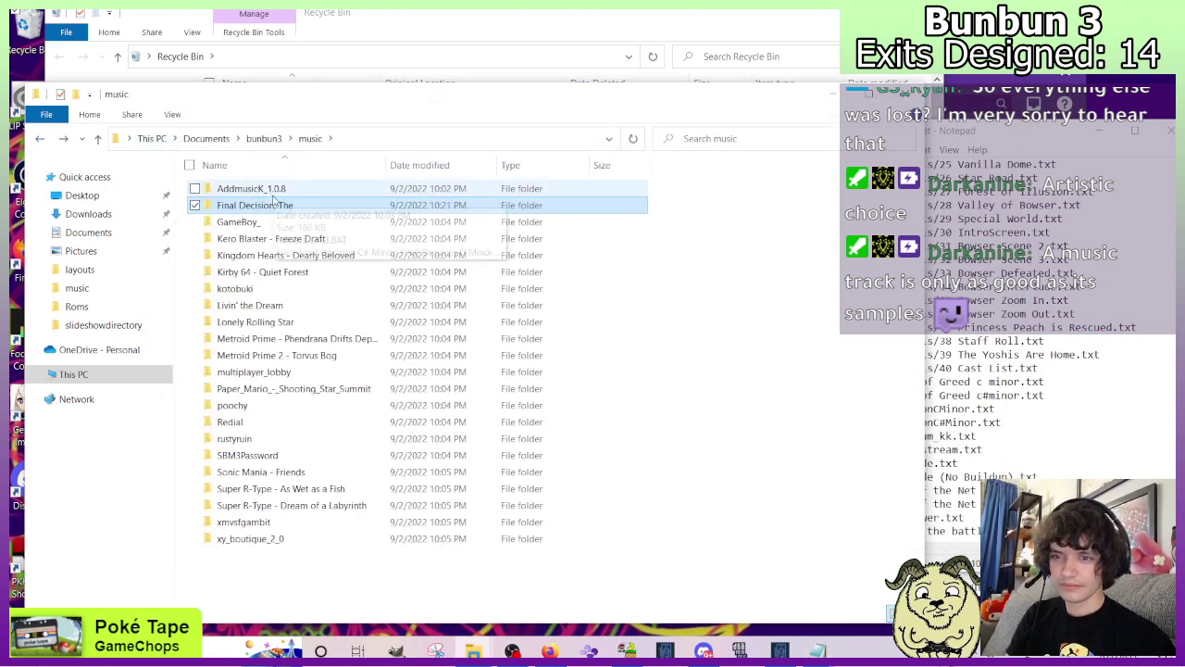
{"action": "double_click", "coordinate": [263, 190]}
{"action": "double_click", "coordinate": [260, 191]}
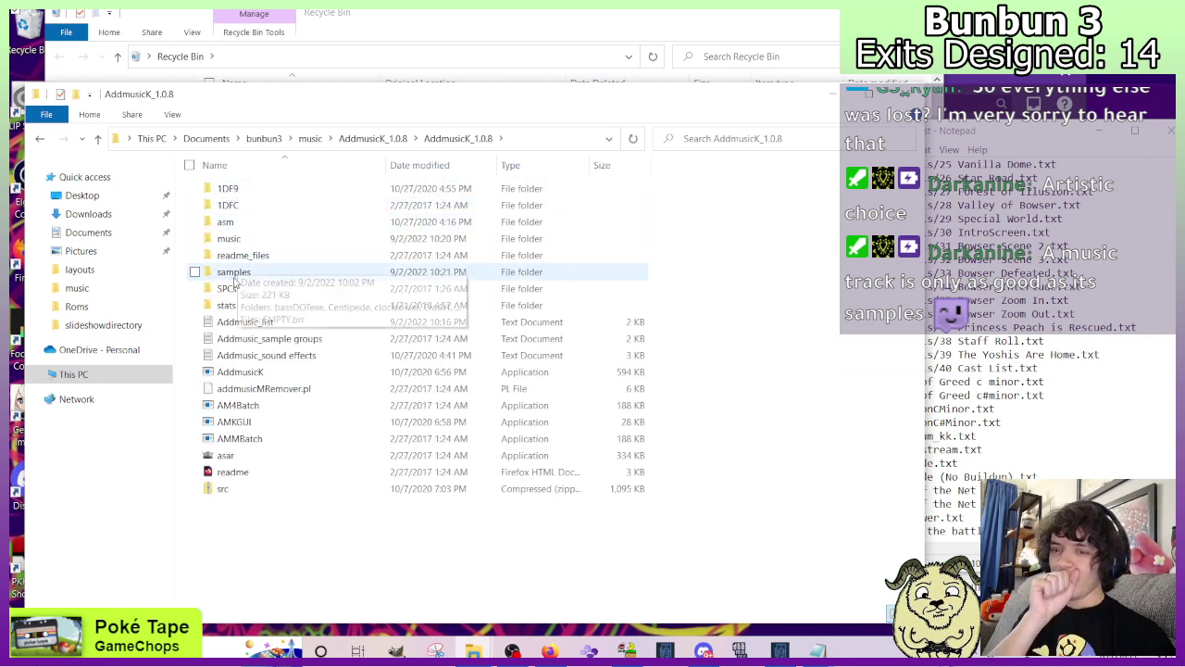
{"action": "double_click", "coordinate": [243, 239]}
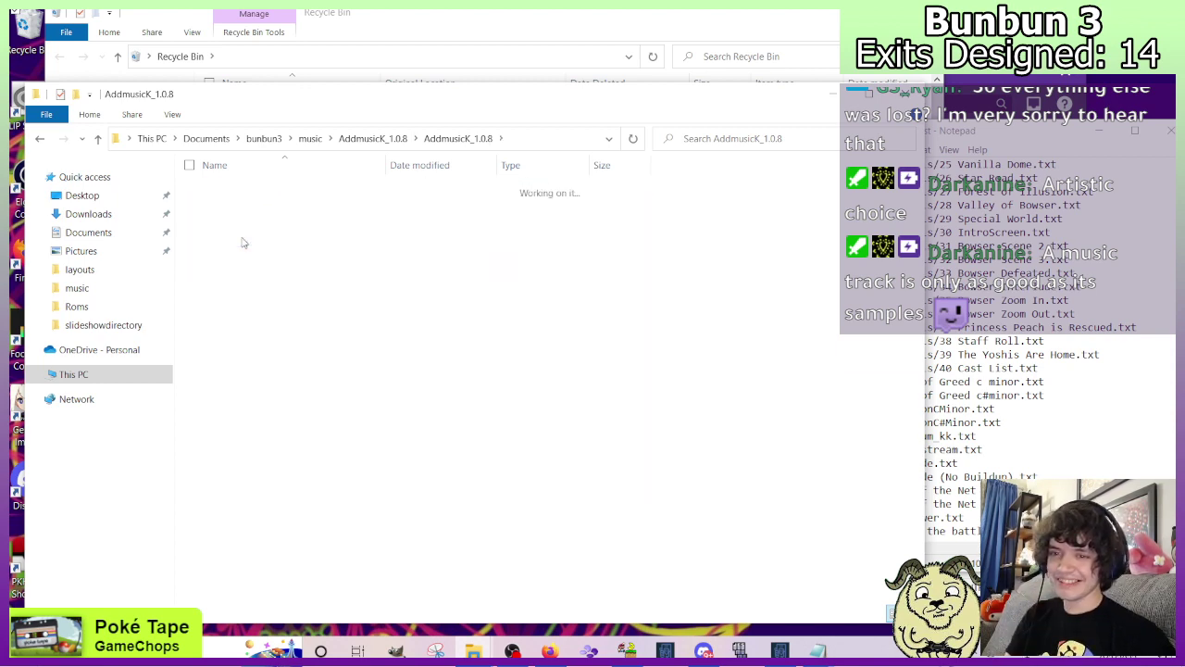
{"action": "left_click_drag", "start_coordinate": [273, 447], "coordinate": [275, 403]}
Add entries 35 and 36 to Addmusic_list for the Final Decision C# Minor and Final Decision D Minor text files.
{"action": "key", "text": "alt+Tab"}
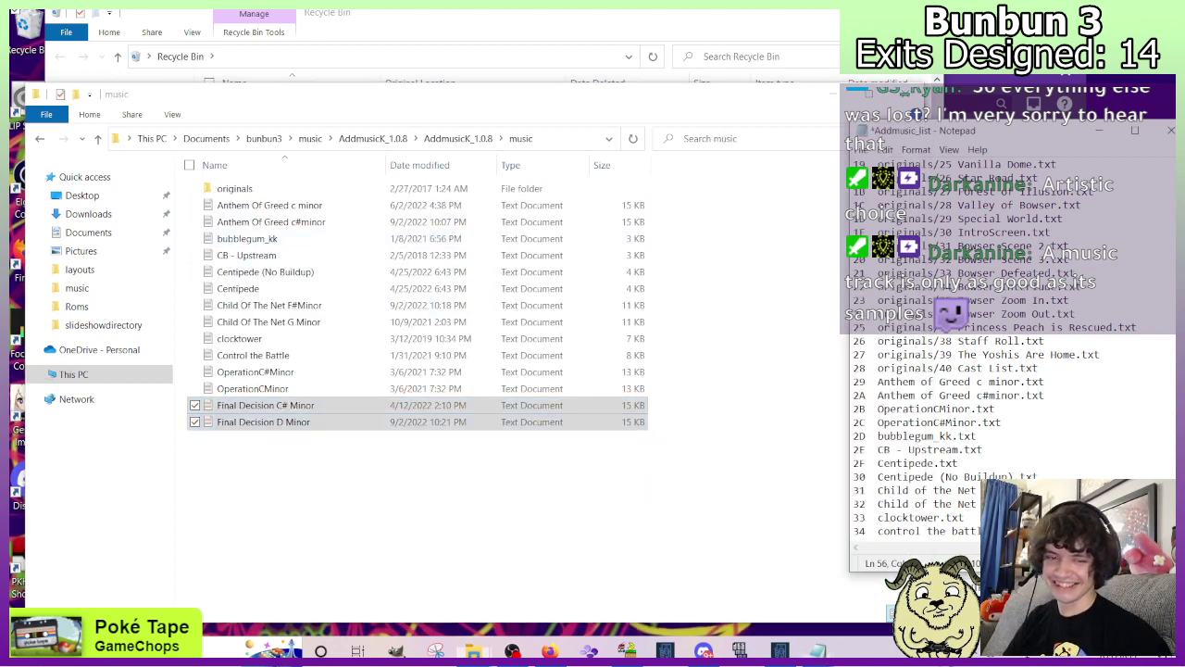
{"action": "key", "text": "Return"}
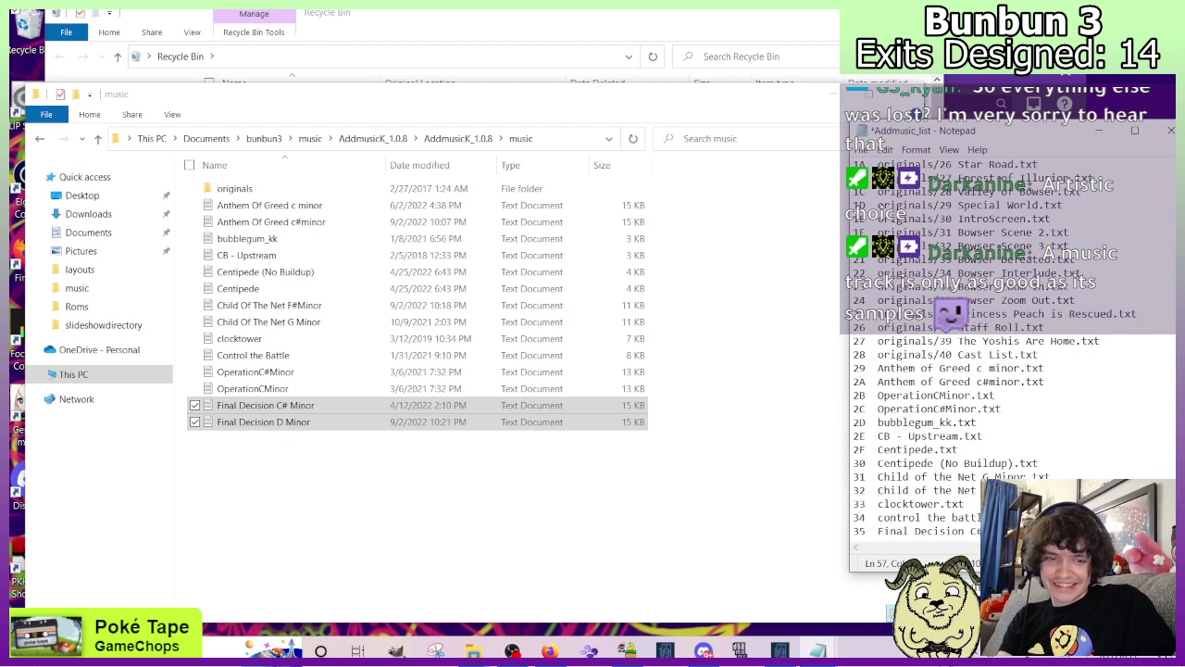
{"action": "key", "text": "Return"}
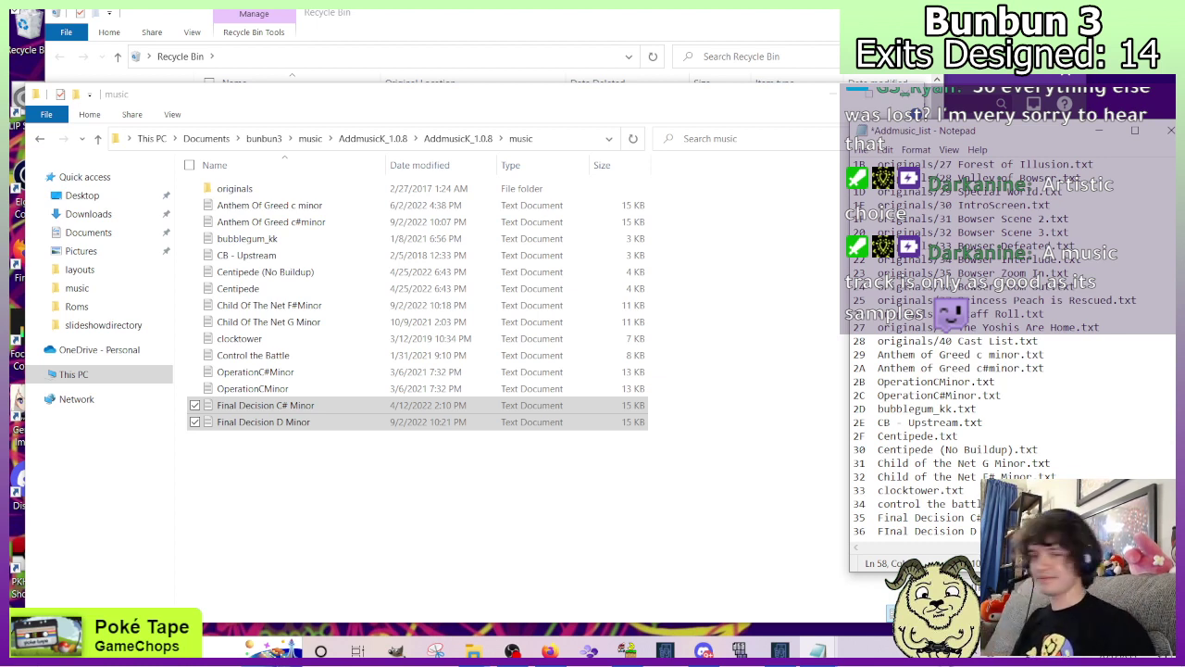
Move the DAB.BAT sample folder into the samples folder of AddmusicK_1.0.8, and delete the processed Final Decision, The song folder.
{"action": "left_click", "coordinate": [42, 139]}
{"action": "left_click", "coordinate": [39, 139]}
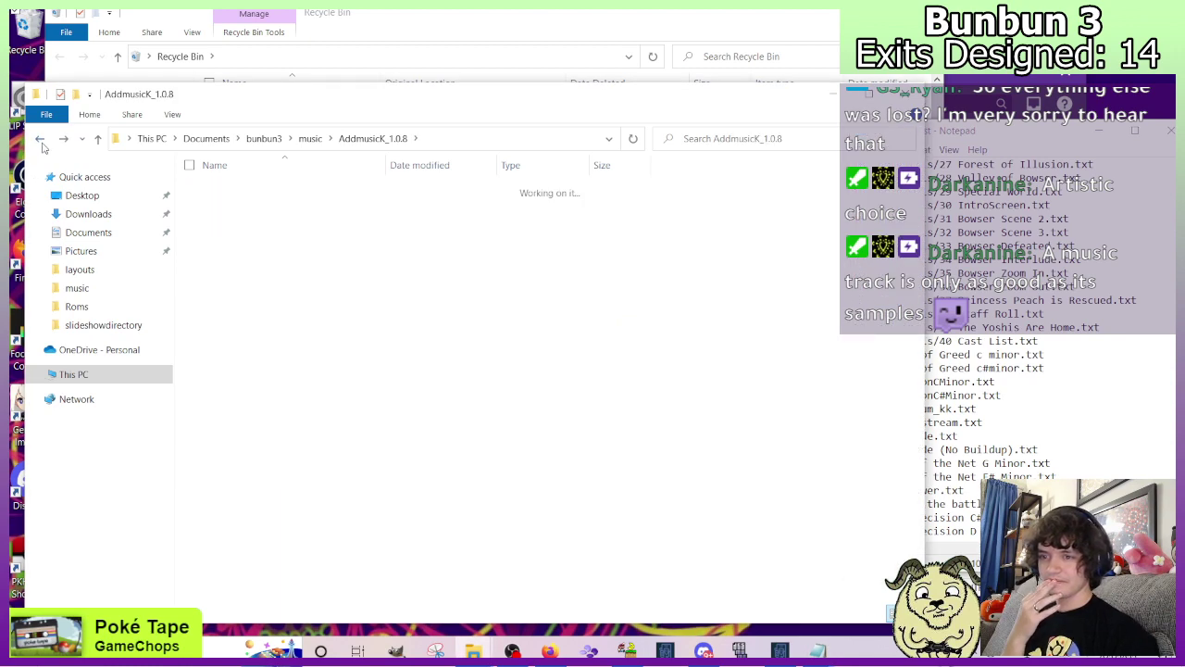
{"action": "double_click", "coordinate": [259, 204]}
{"action": "left_click", "coordinate": [259, 190]}
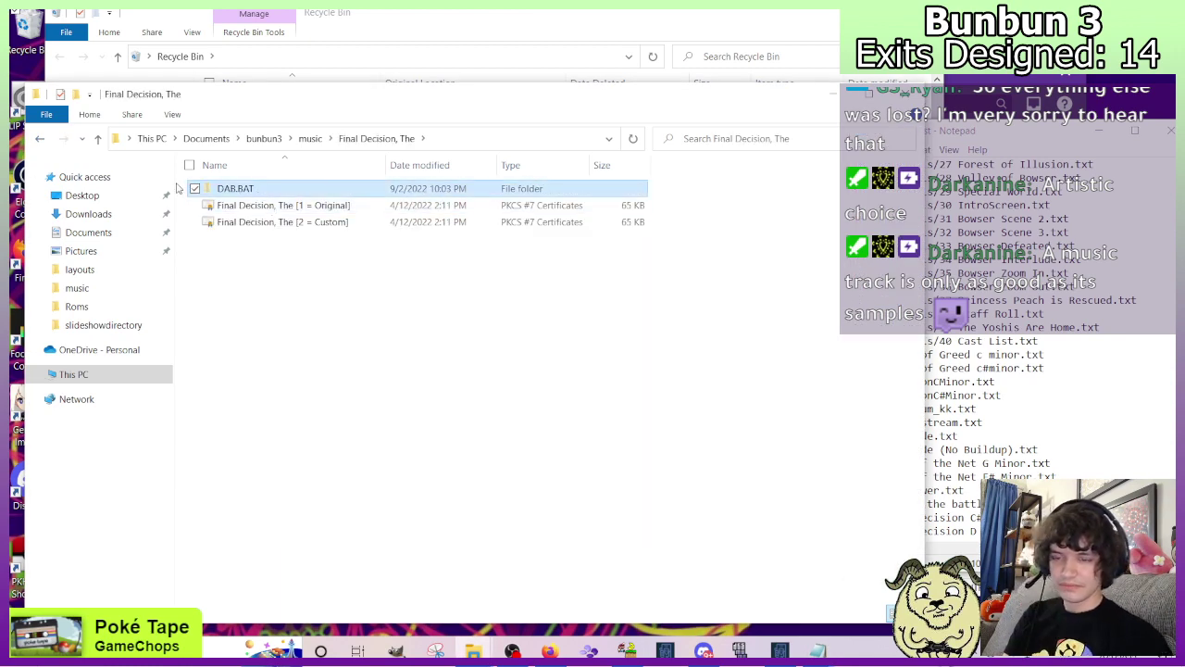
{"action": "left_click", "coordinate": [42, 139]}
{"action": "double_click", "coordinate": [222, 188]}
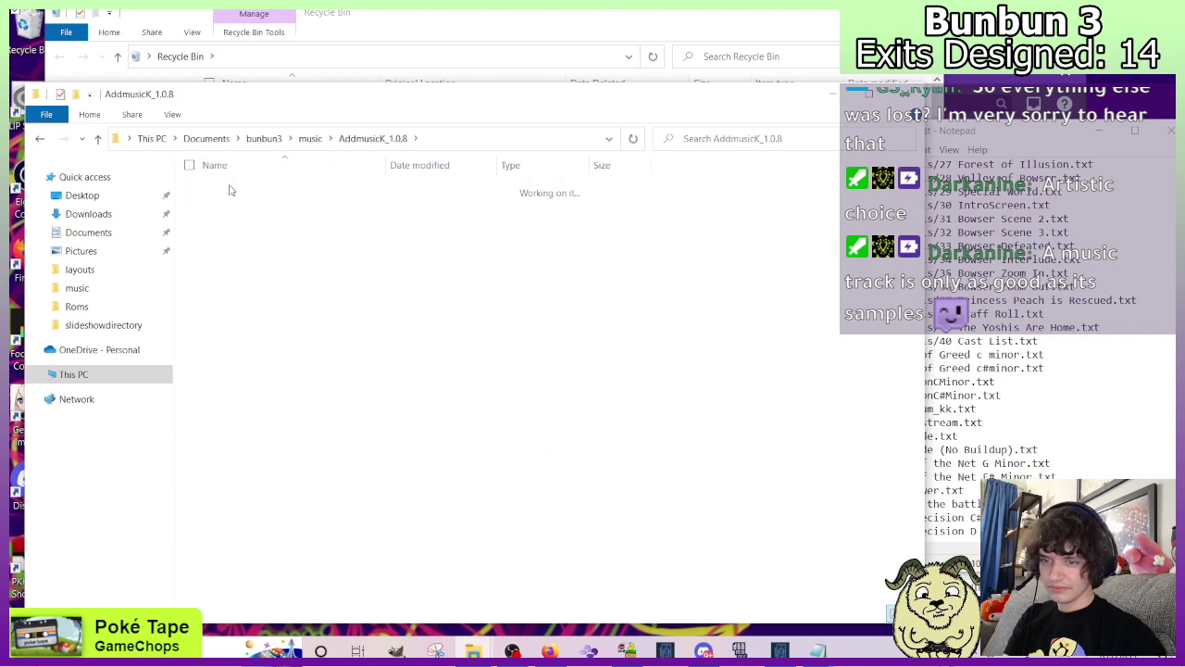
{"action": "double_click", "coordinate": [233, 272]}
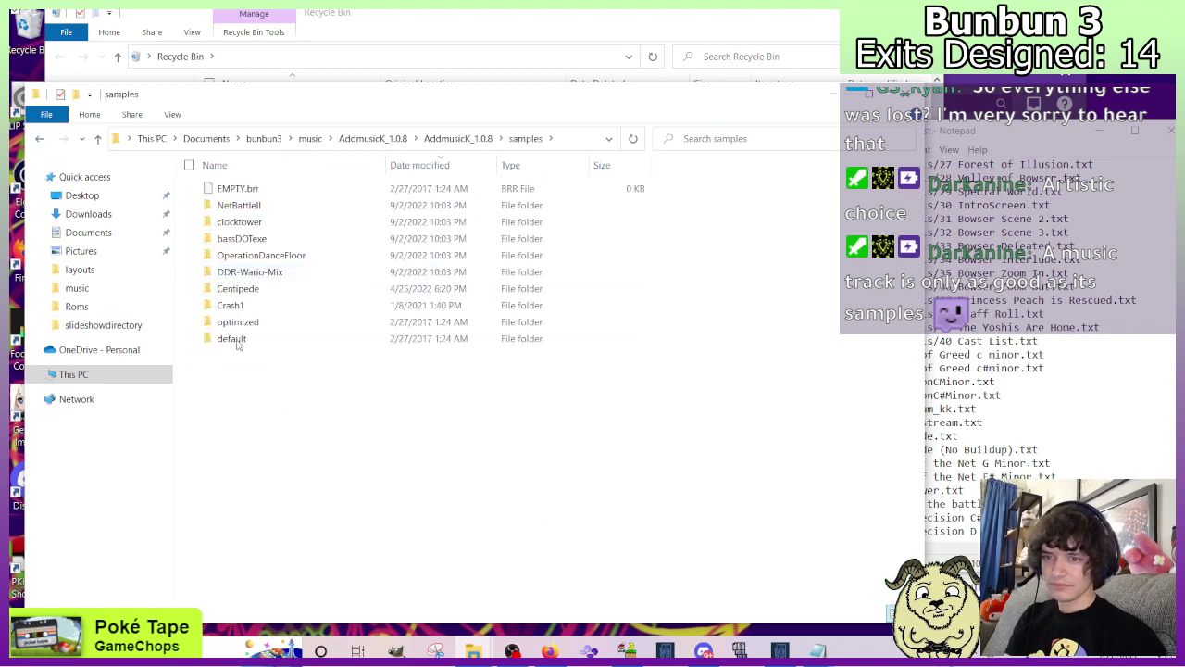
{"action": "left_click", "coordinate": [41, 139]}
{"action": "left_click", "coordinate": [41, 139]}
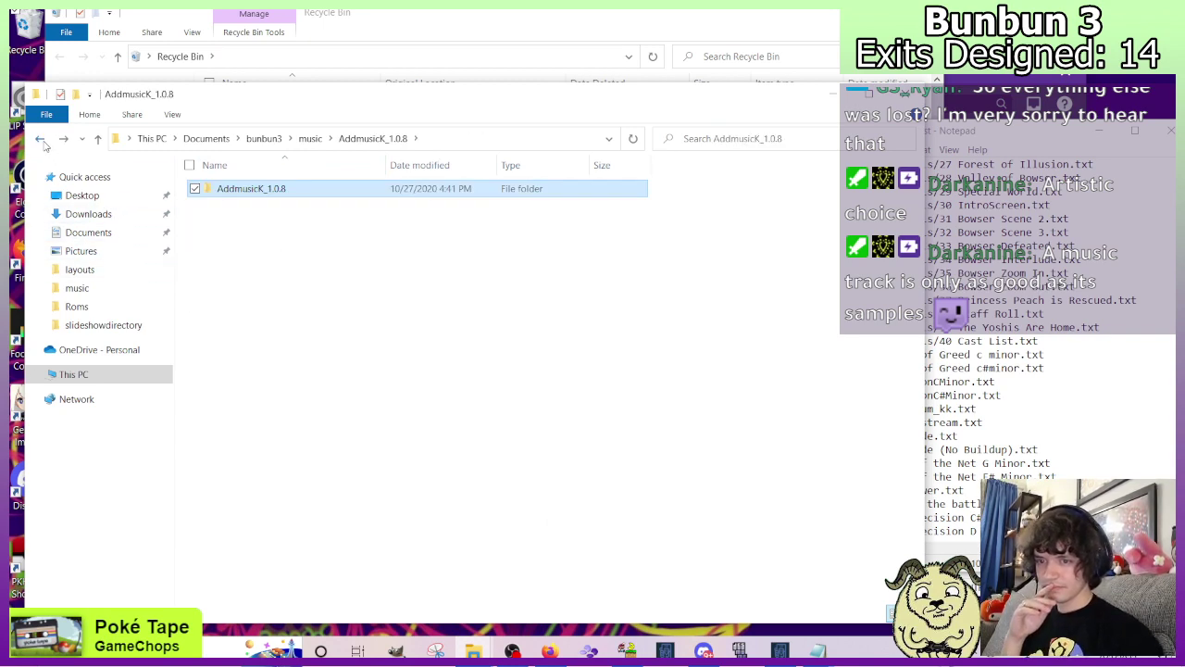
{"action": "left_click", "coordinate": [40, 139]}
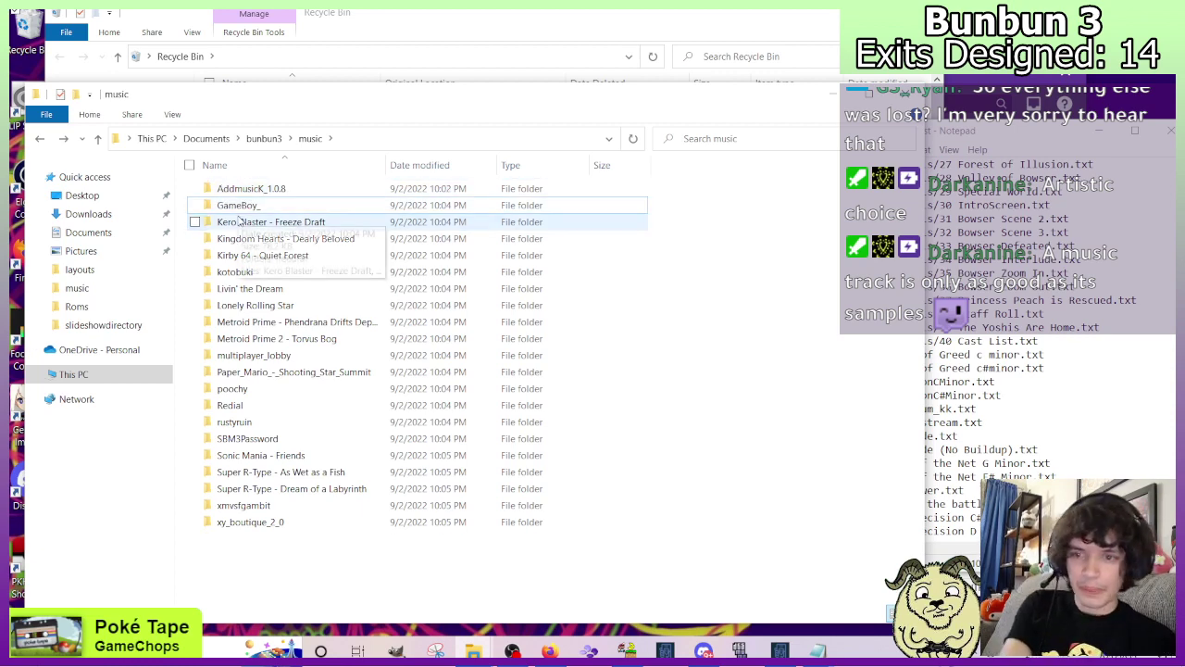
Move the GameBoy text file from the GameBoy_ folder into the music folder of AddmusicK_1.0.8.
{"action": "double_click", "coordinate": [236, 204]}
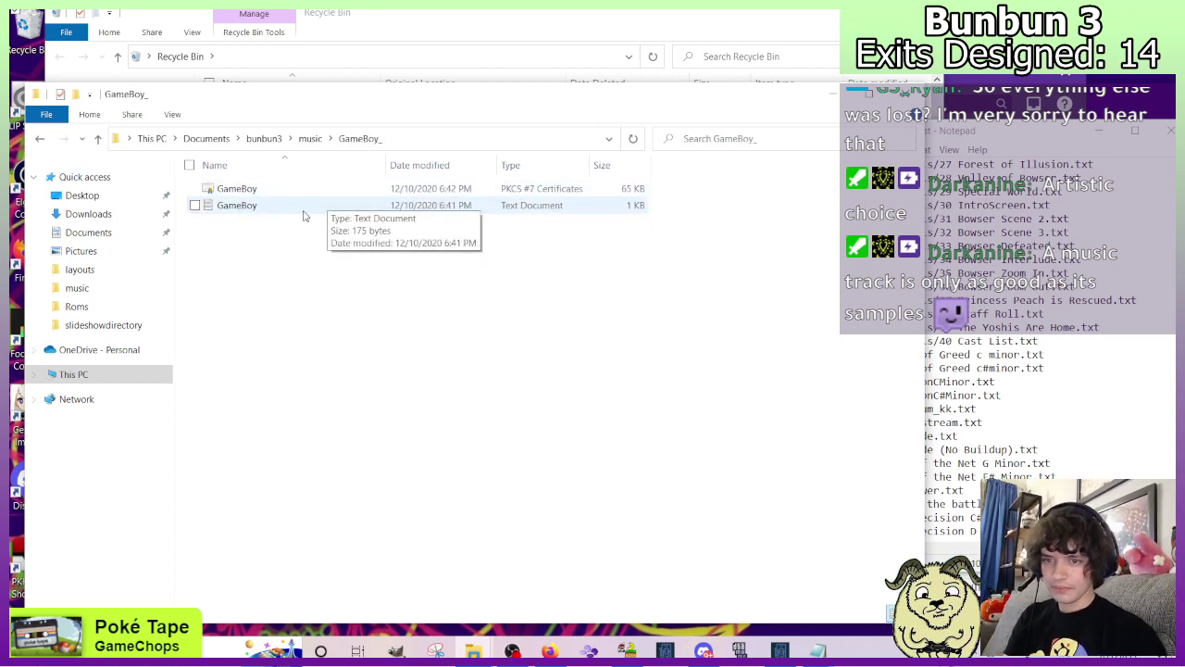
{"action": "left_click", "coordinate": [41, 139]}
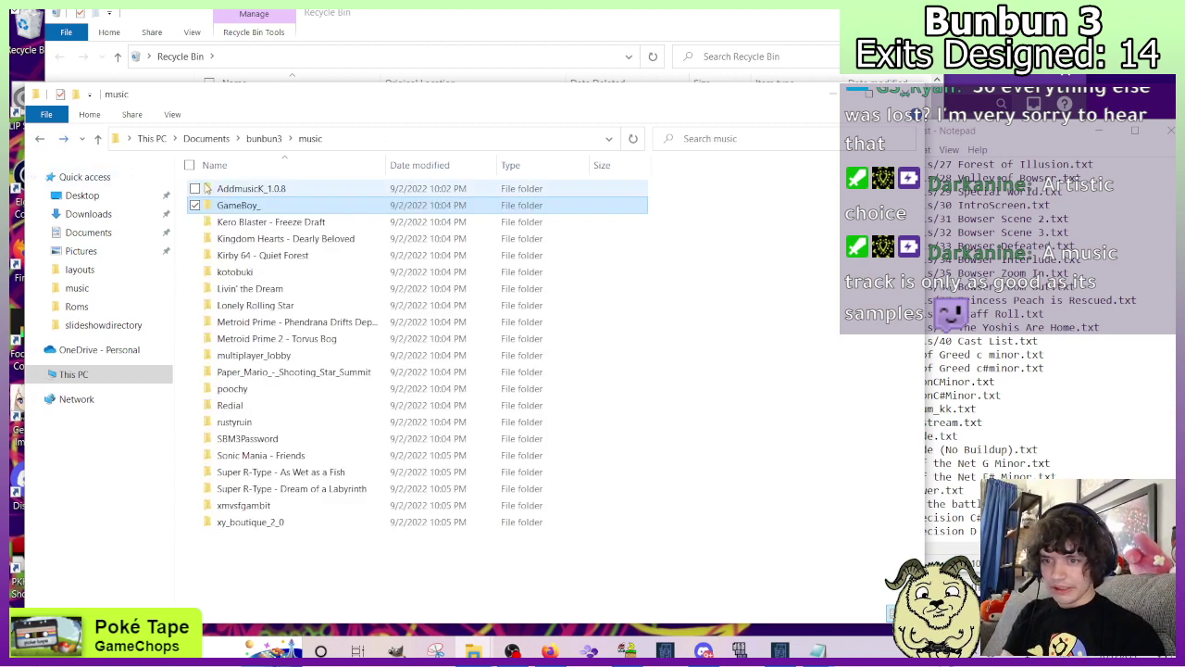
{"action": "double_click", "coordinate": [249, 189]}
{"action": "double_click", "coordinate": [263, 191]}
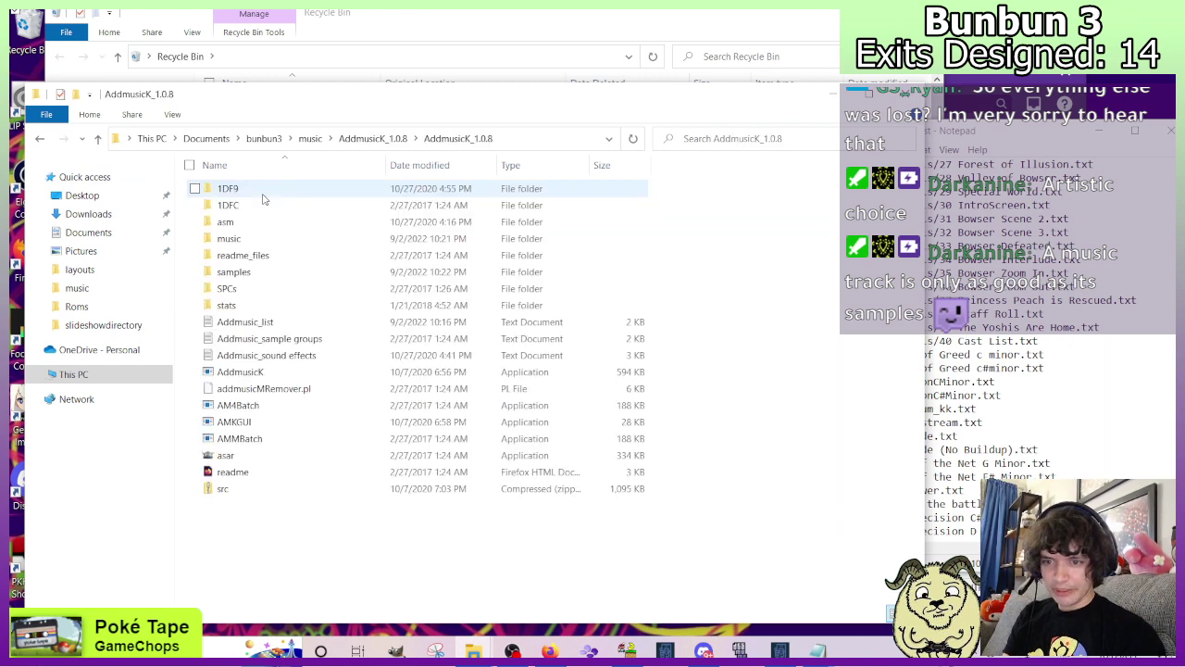
{"action": "double_click", "coordinate": [231, 238]}
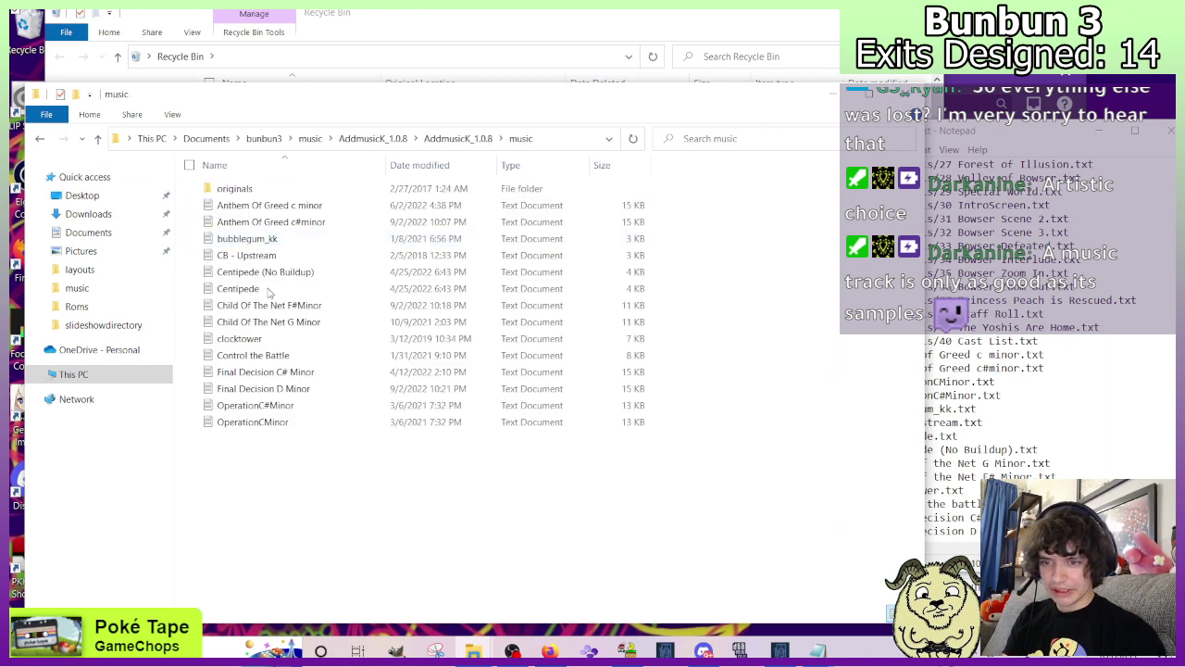
{"action": "key", "text": "ctrl+v"}
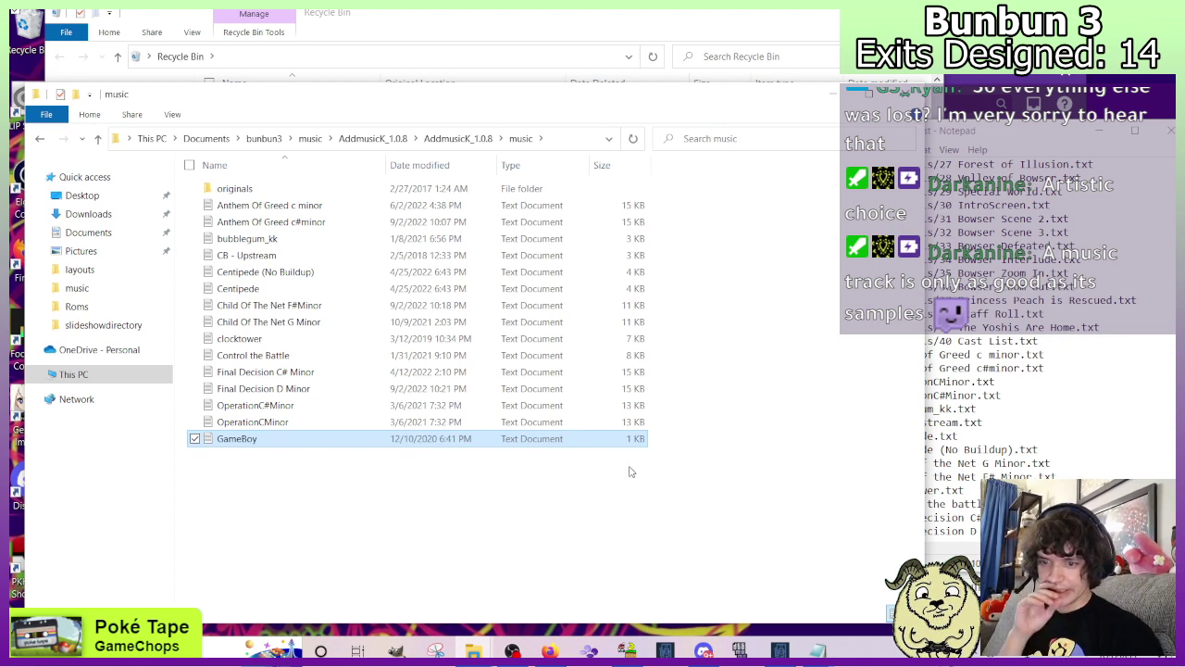
Add entry 37 for GameBoy.txt at the end of Addmusic_list and save the list.
{"action": "key", "text": "alt+Tab"}
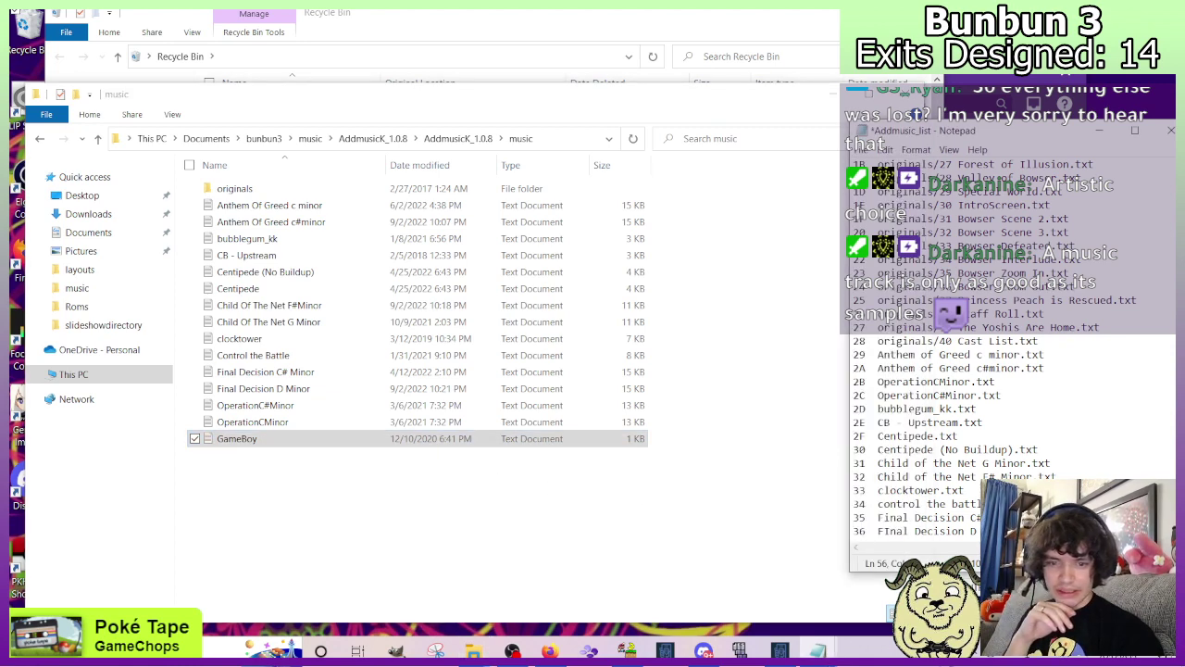
{"action": "left_click", "coordinate": [500, 530]}
{"action": "left_click", "coordinate": [1041, 450]}
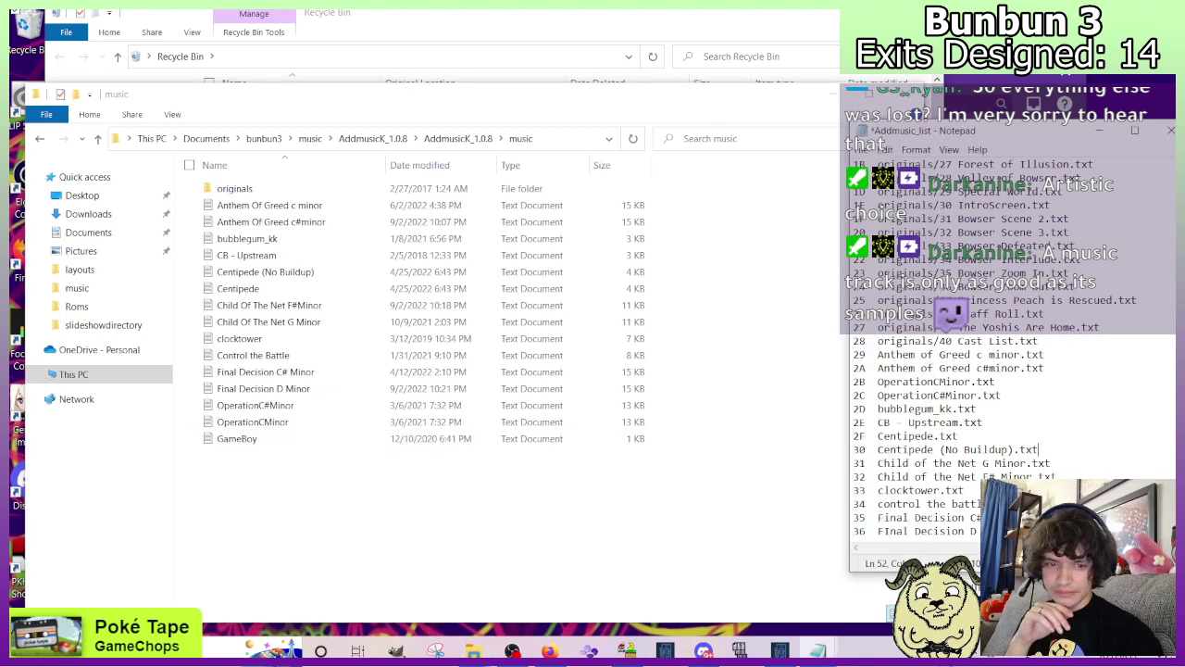
{"action": "key", "text": "Return"}
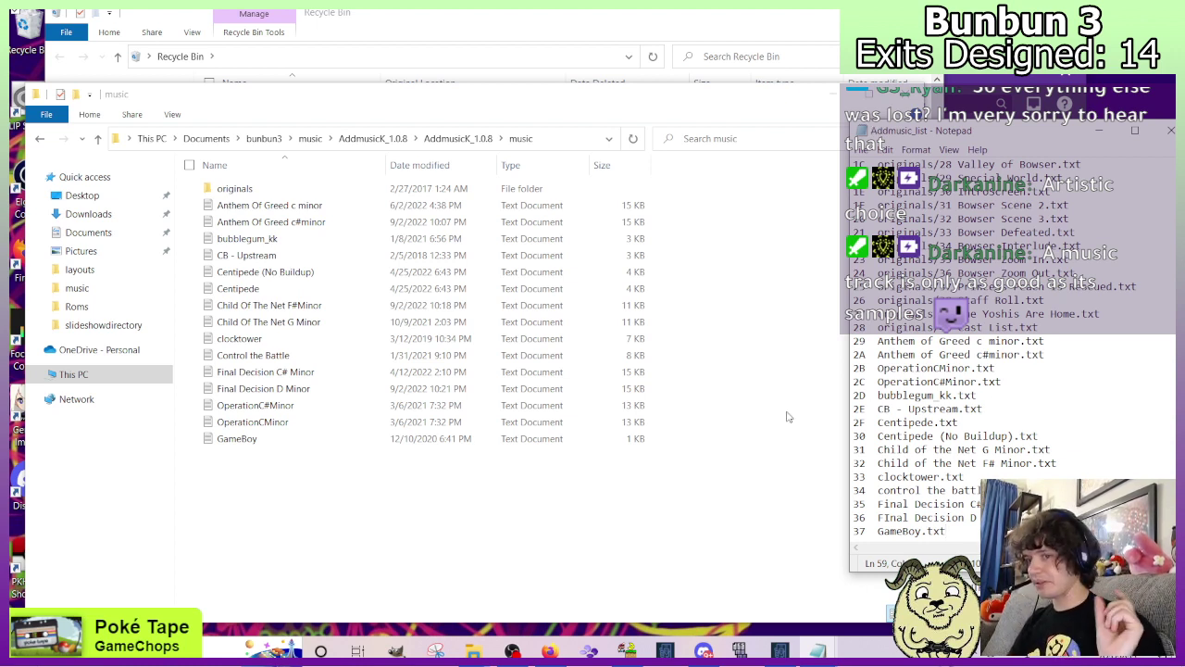
Return to the bunbun3 music folder and delete the processed GameBoy_ song folder.
{"action": "left_click", "coordinate": [686, 473]}
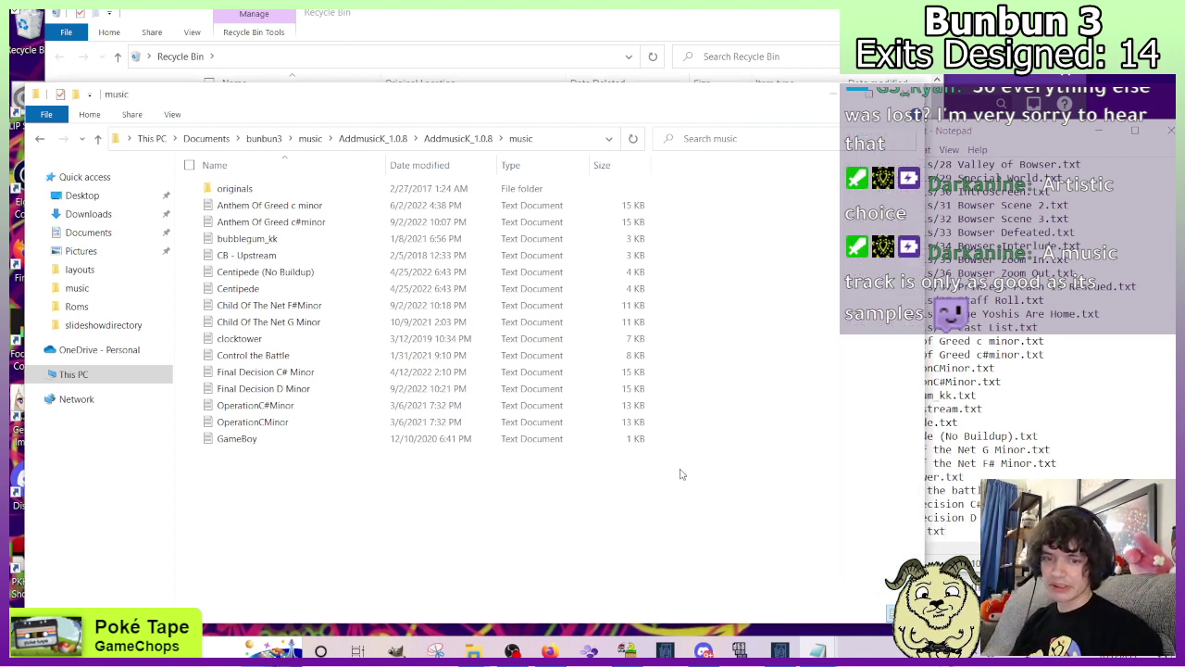
{"action": "left_click", "coordinate": [40, 138]}
{"action": "left_click", "coordinate": [40, 139]}
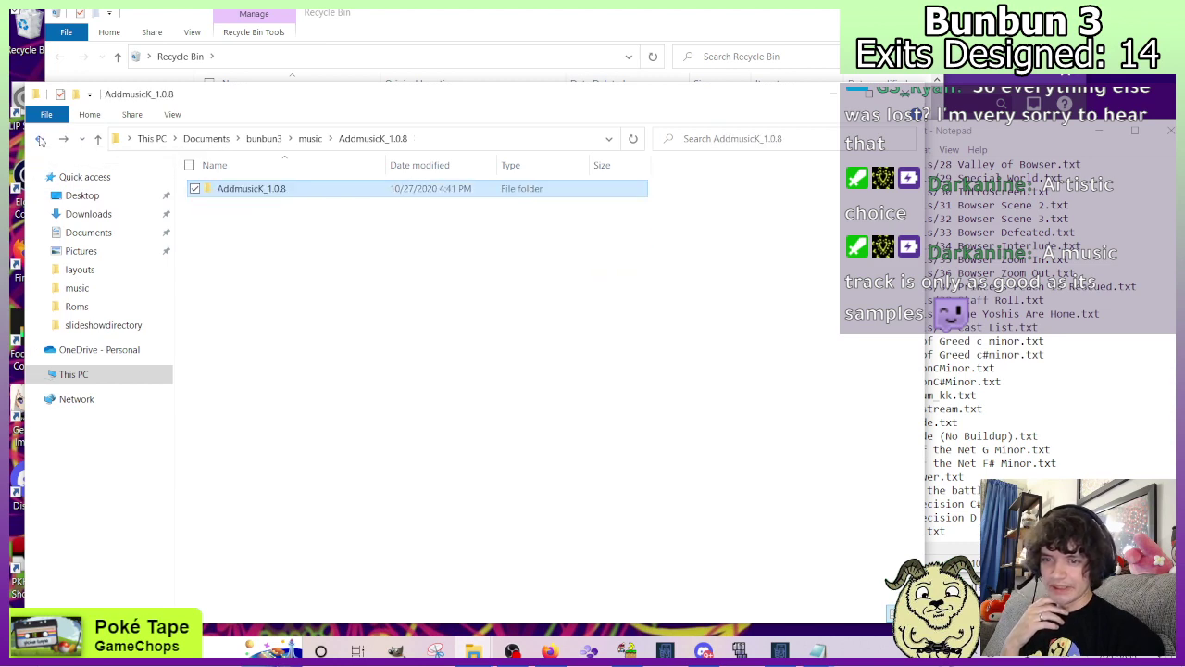
{"action": "left_click", "coordinate": [40, 139]}
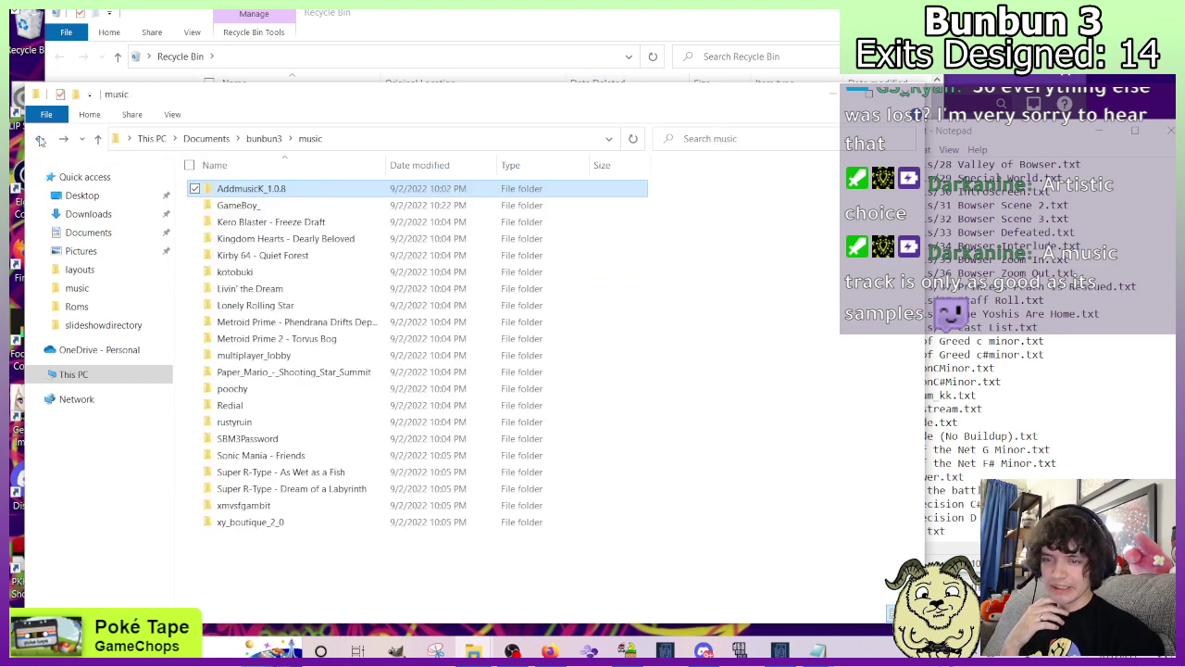
{"action": "left_click", "coordinate": [220, 210]}
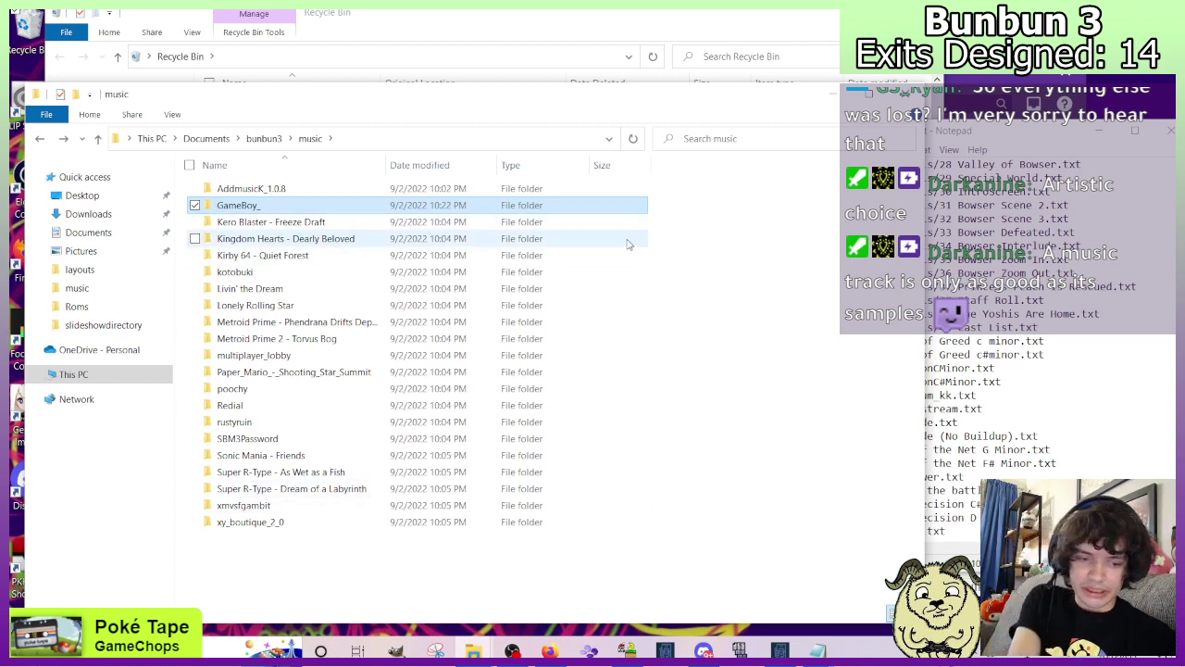
{"action": "key", "text": "Delete"}
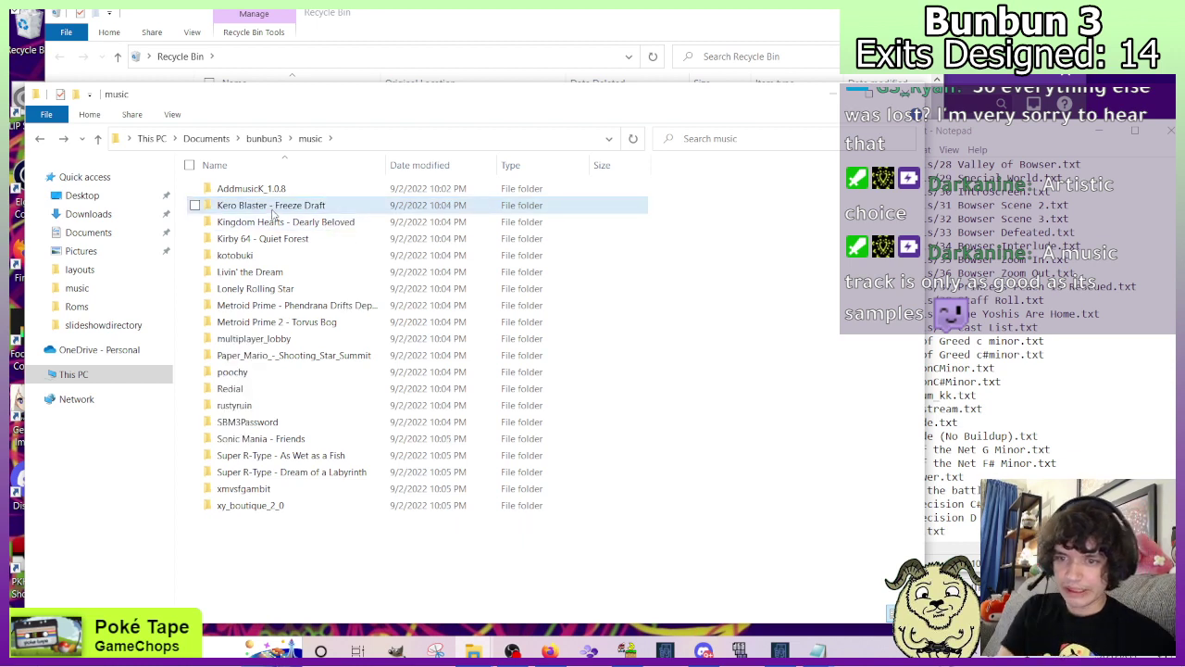
Open the Kero Blaster - Freeze Draft song folder and select its text file.
{"action": "double_click", "coordinate": [270, 205]}
{"action": "left_click", "coordinate": [229, 222]}
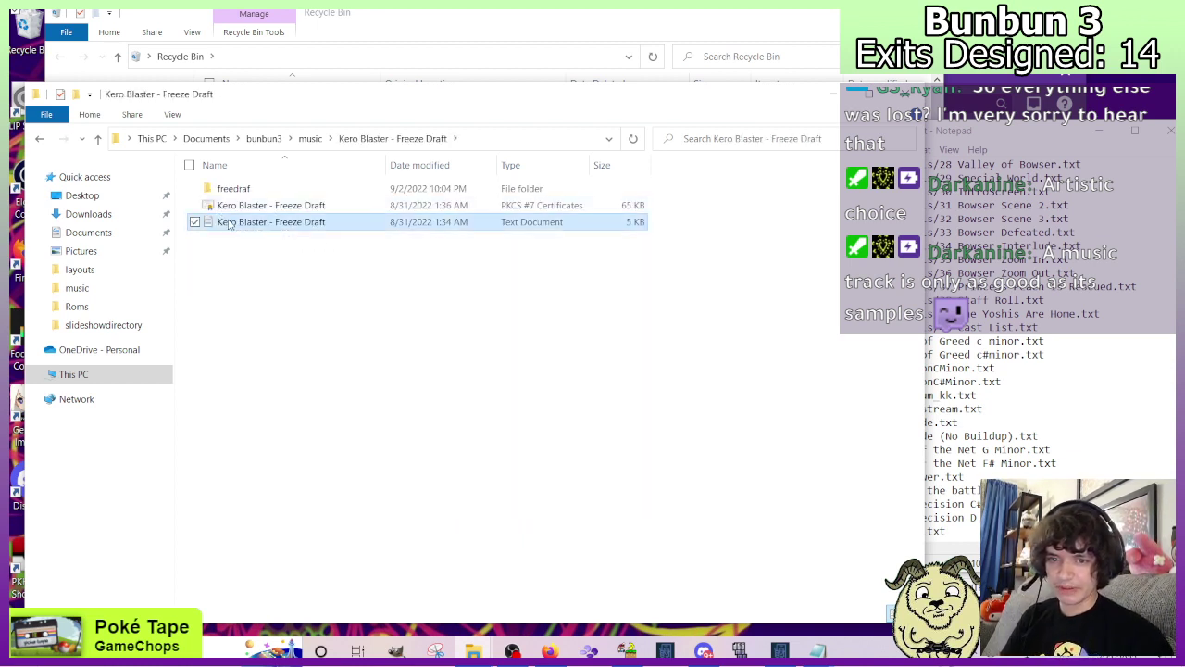
Move the Kero Blaster - Freeze Draft text file into the music folder inside AddmusicK_1.0.8.
{"action": "left_click", "coordinate": [43, 138]}
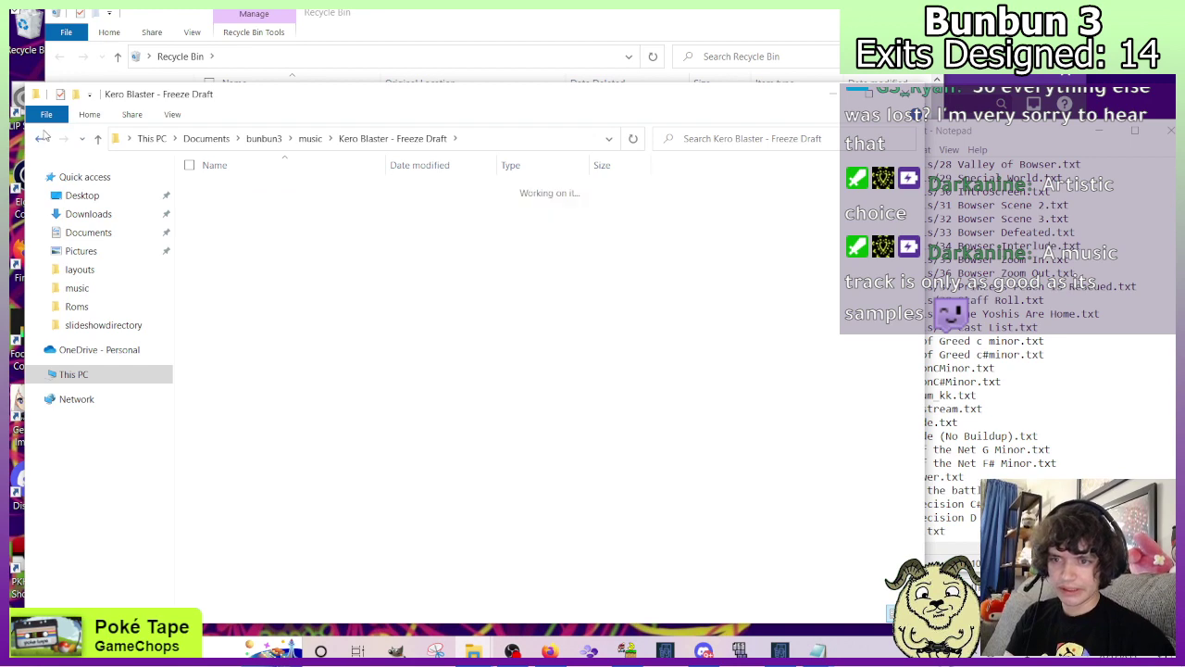
{"action": "double_click", "coordinate": [233, 188]}
{"action": "double_click", "coordinate": [233, 188]}
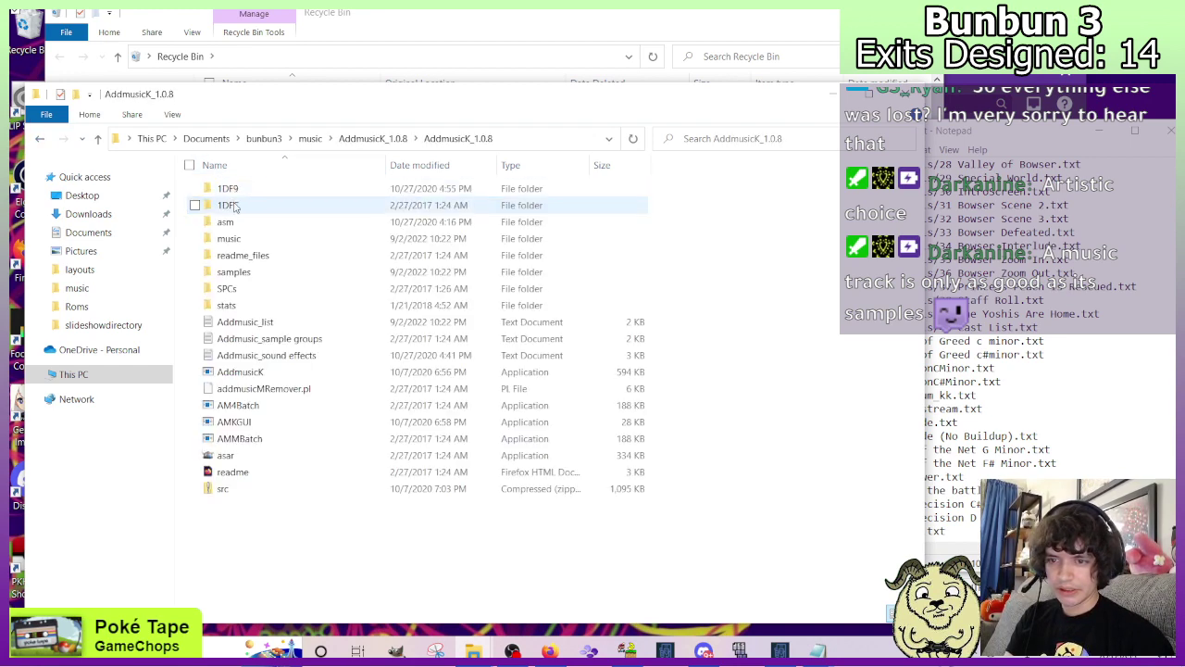
{"action": "double_click", "coordinate": [243, 238]}
{"action": "key", "text": "ctrl+v"}
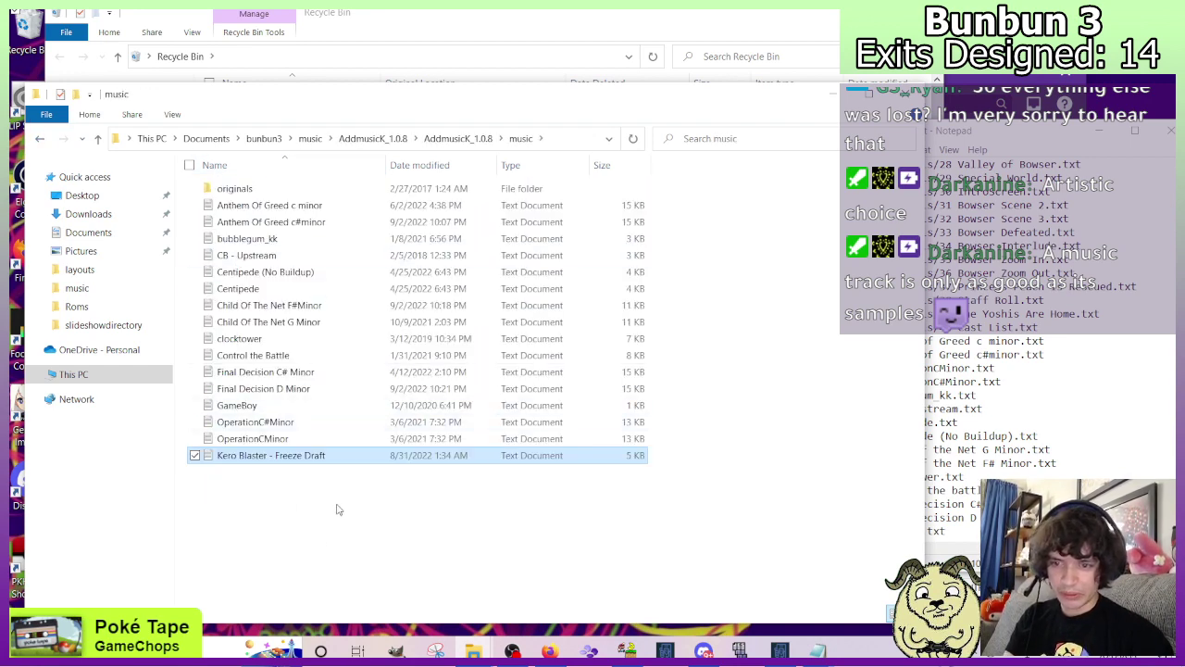
Add an entry numbered 38 for the Kero Blaster - Freeze Draft text file at the end of Addmusic_list.
{"action": "left_click", "coordinate": [993, 530]}
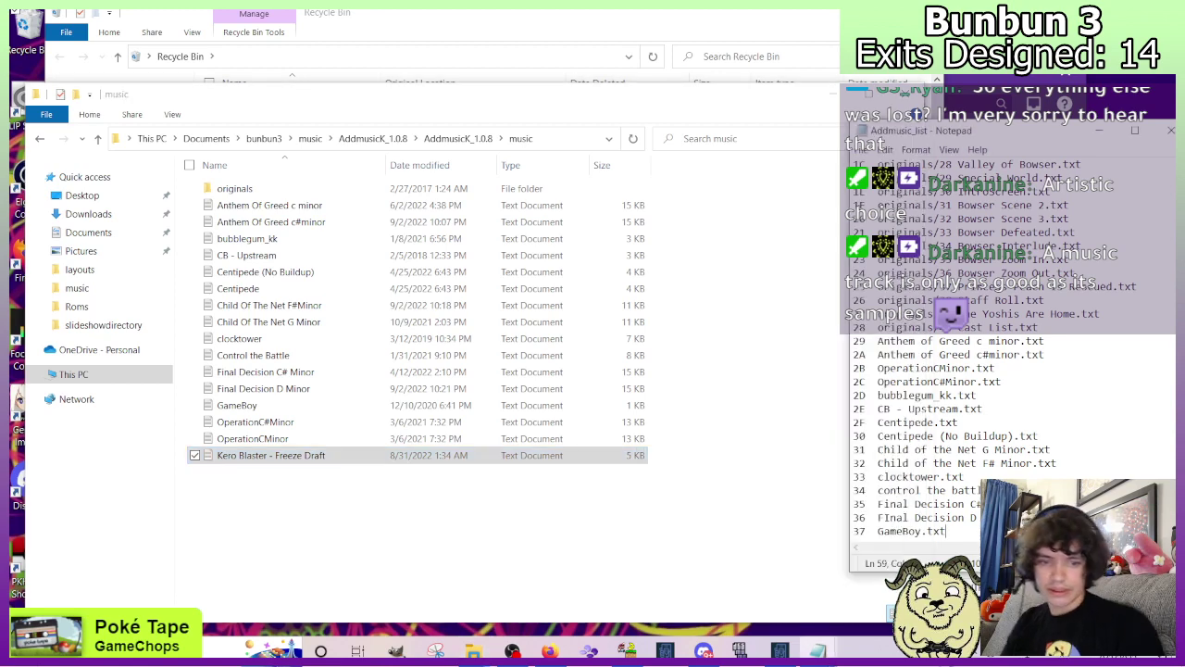
{"action": "key", "text": "Return"}
{"action": "type", "text": "38 Kero Blaster - Fr"}
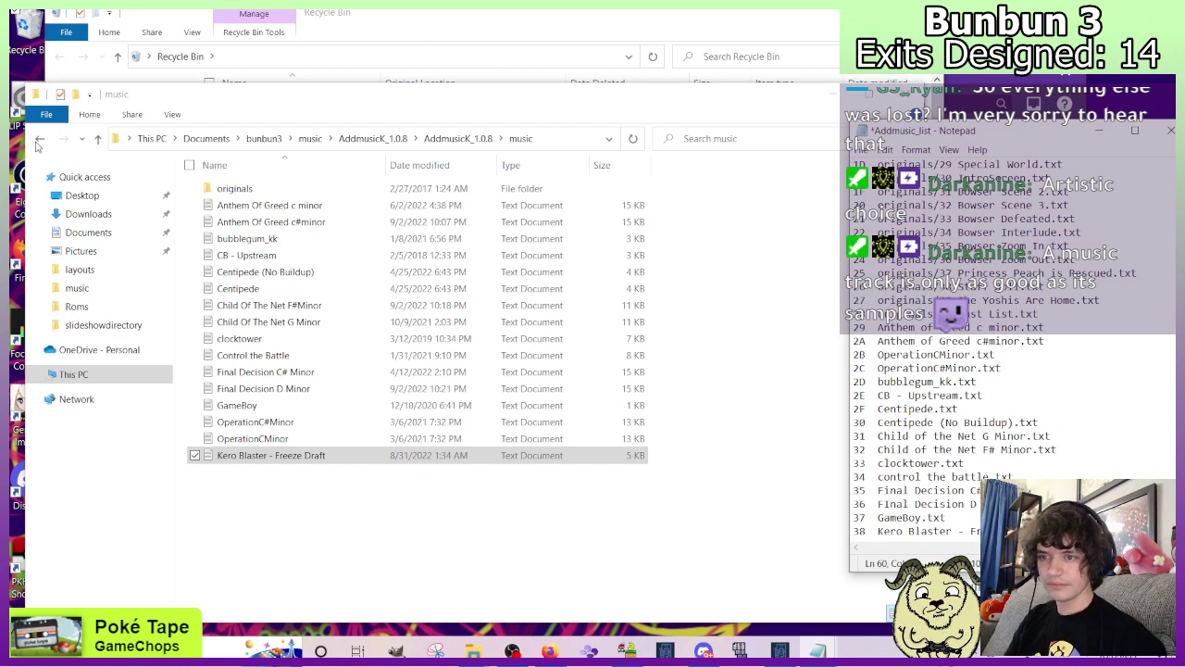
Move the freedraf folder from the Kero Blaster - Freeze Draft folder into AddmusicK's samples folder.
{"action": "left_click", "coordinate": [39, 140]}
{"action": "left_click", "coordinate": [39, 140]}
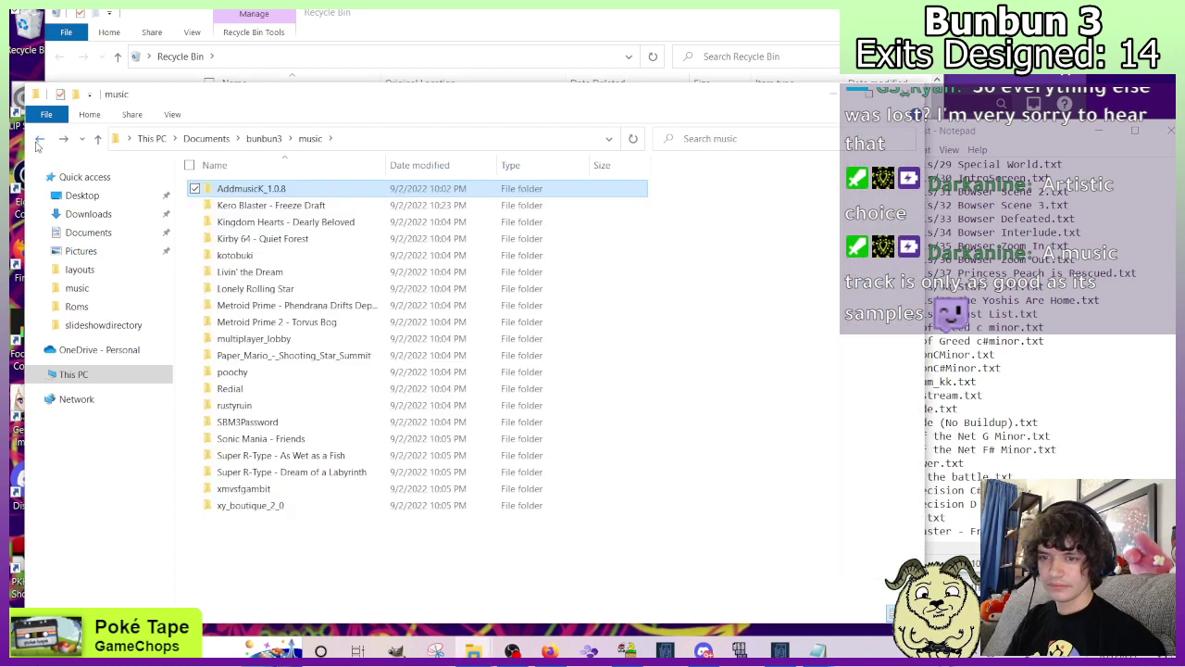
{"action": "double_click", "coordinate": [278, 205]}
{"action": "left_click", "coordinate": [268, 192]}
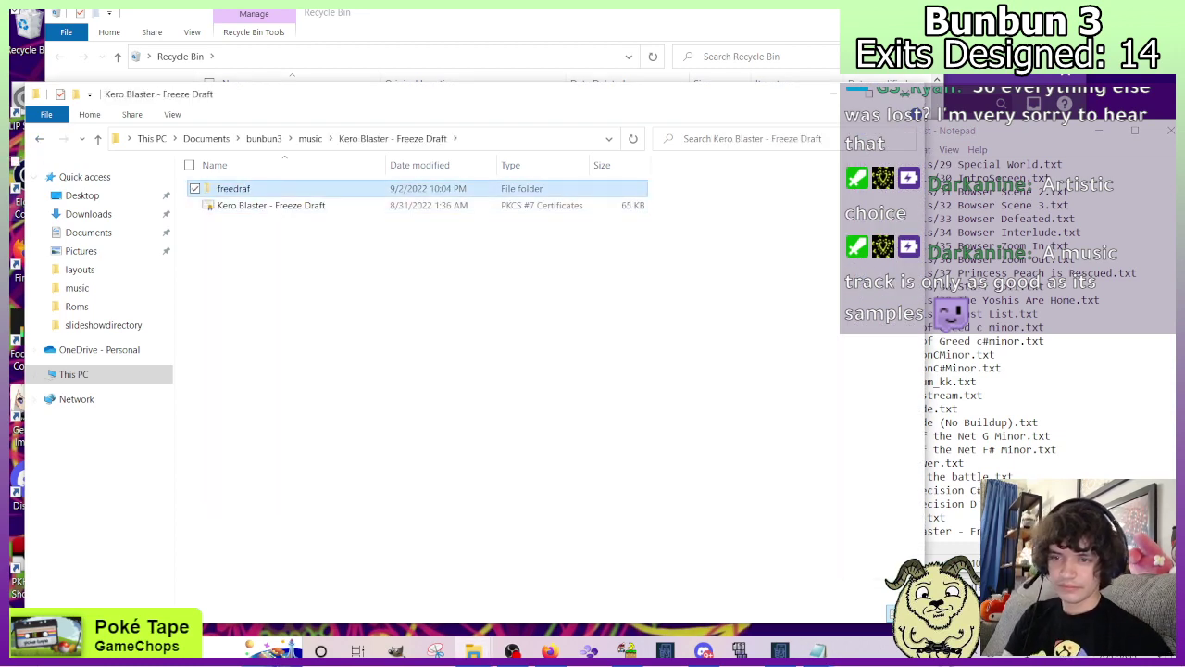
{"action": "left_click", "coordinate": [39, 138]}
{"action": "double_click", "coordinate": [248, 189]}
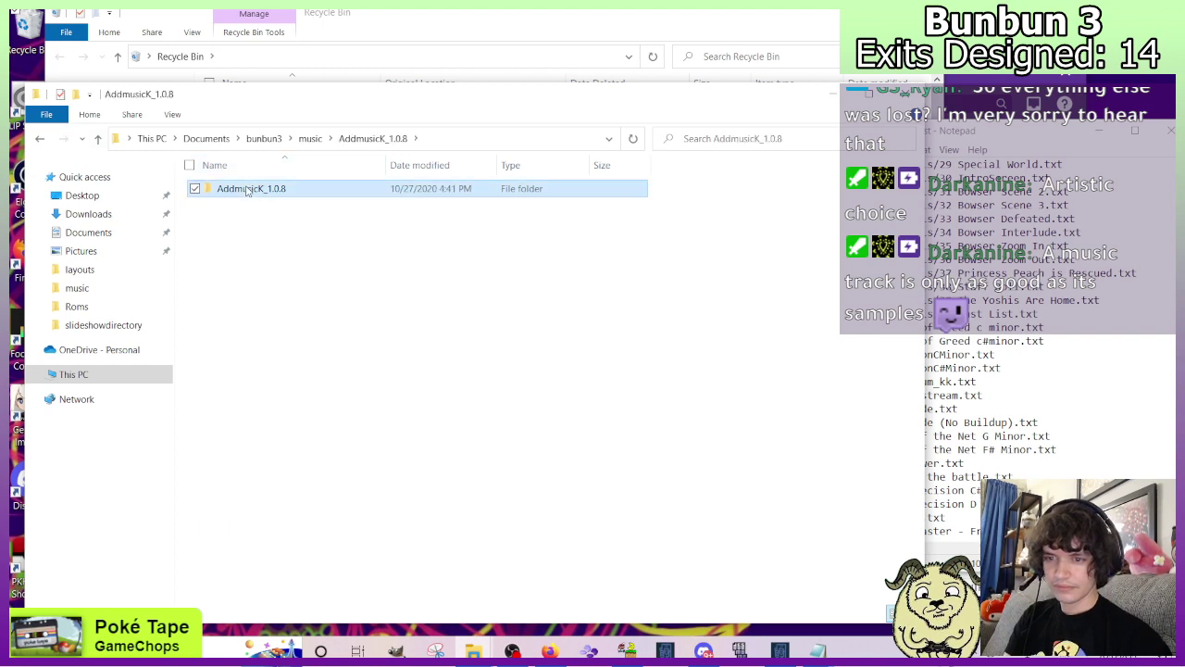
{"action": "double_click", "coordinate": [247, 189]}
{"action": "double_click", "coordinate": [234, 272]}
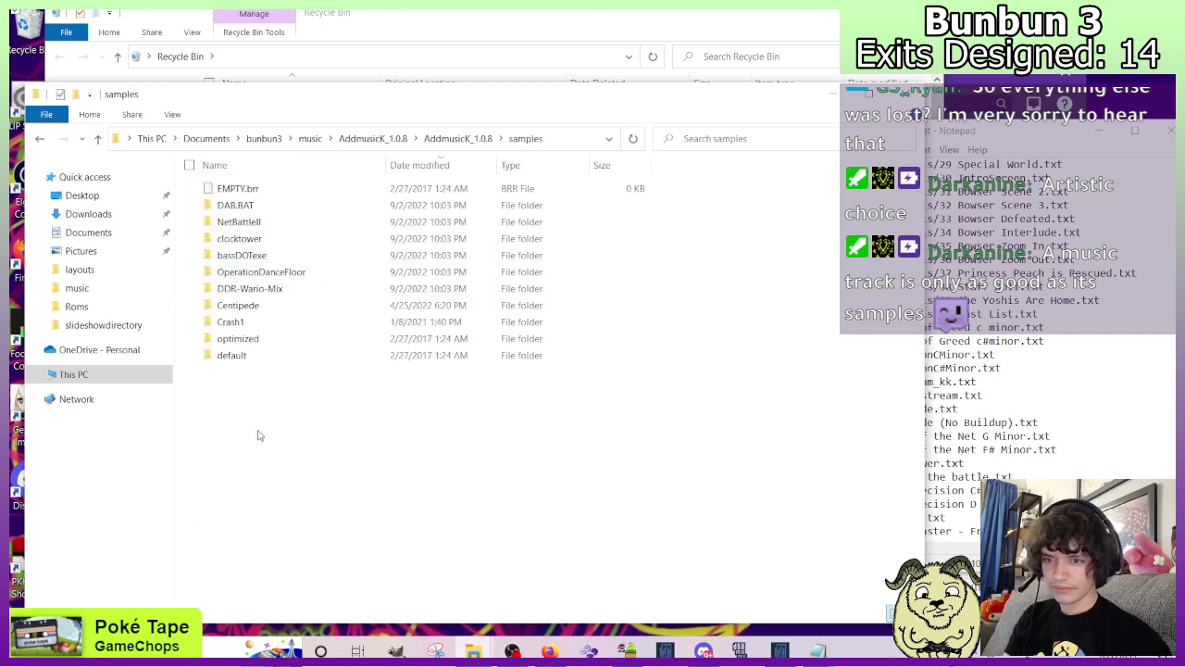
{"action": "key", "text": "ctrl+v"}
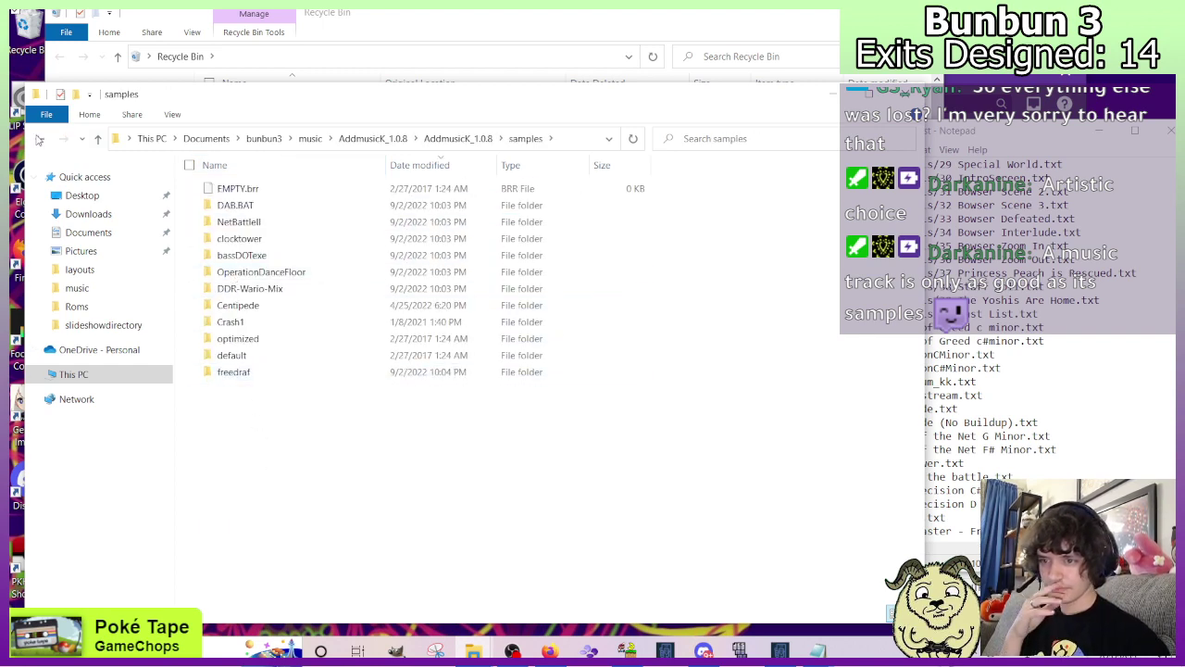
Delete the Kero Blaster - Freeze Draft folder from the bunbun3 music folder.
{"action": "left_click", "coordinate": [39, 138]}
{"action": "left_click", "coordinate": [39, 138]}
{"action": "left_click", "coordinate": [39, 138]}
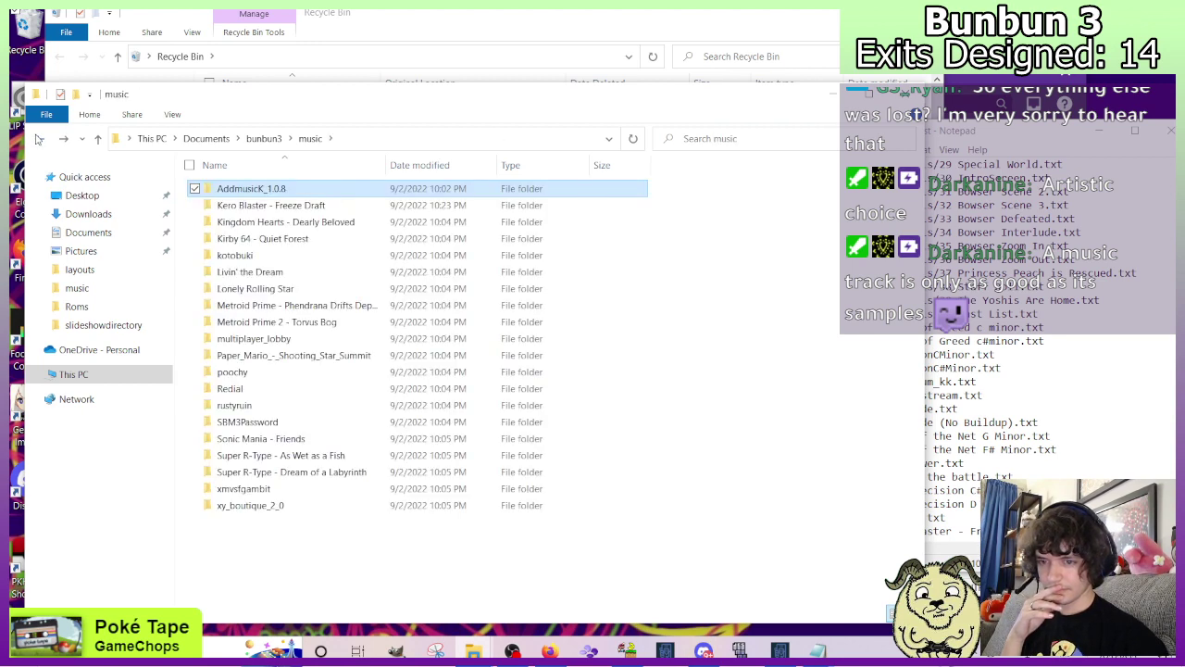
{"action": "left_click", "coordinate": [302, 207]}
{"action": "key", "text": "Delete"}
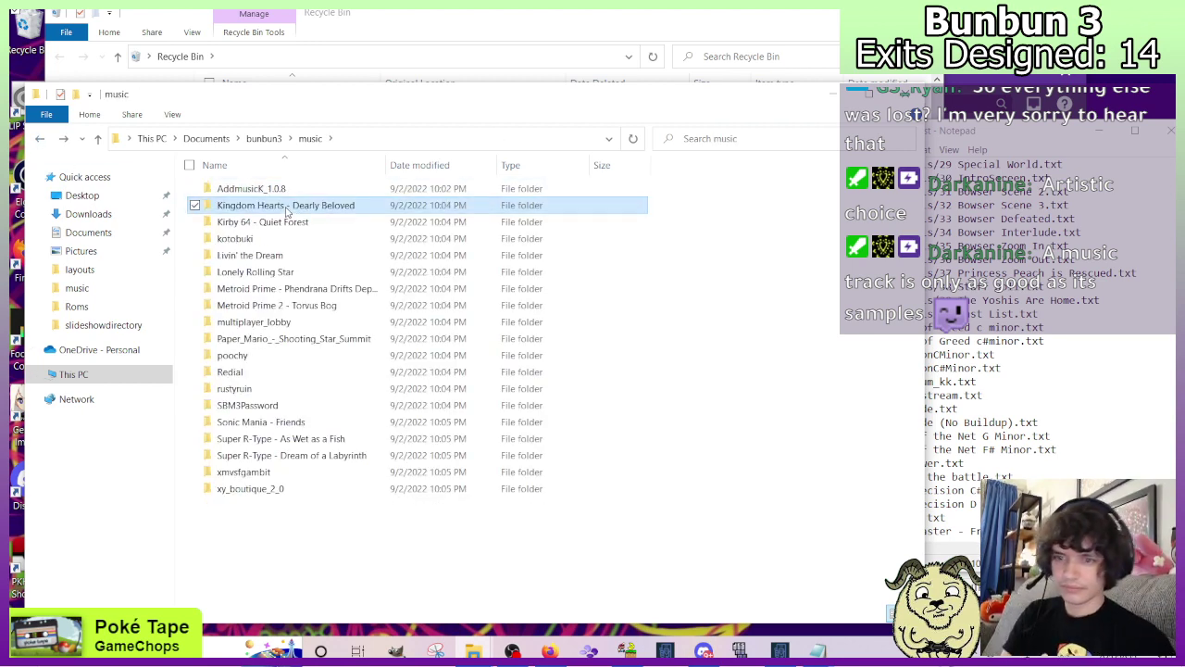
Move the Kingdom Hearts - Dearly Beloved text file into AddmusicK's music folder.
{"action": "double_click", "coordinate": [287, 207]}
{"action": "left_click", "coordinate": [270, 207]}
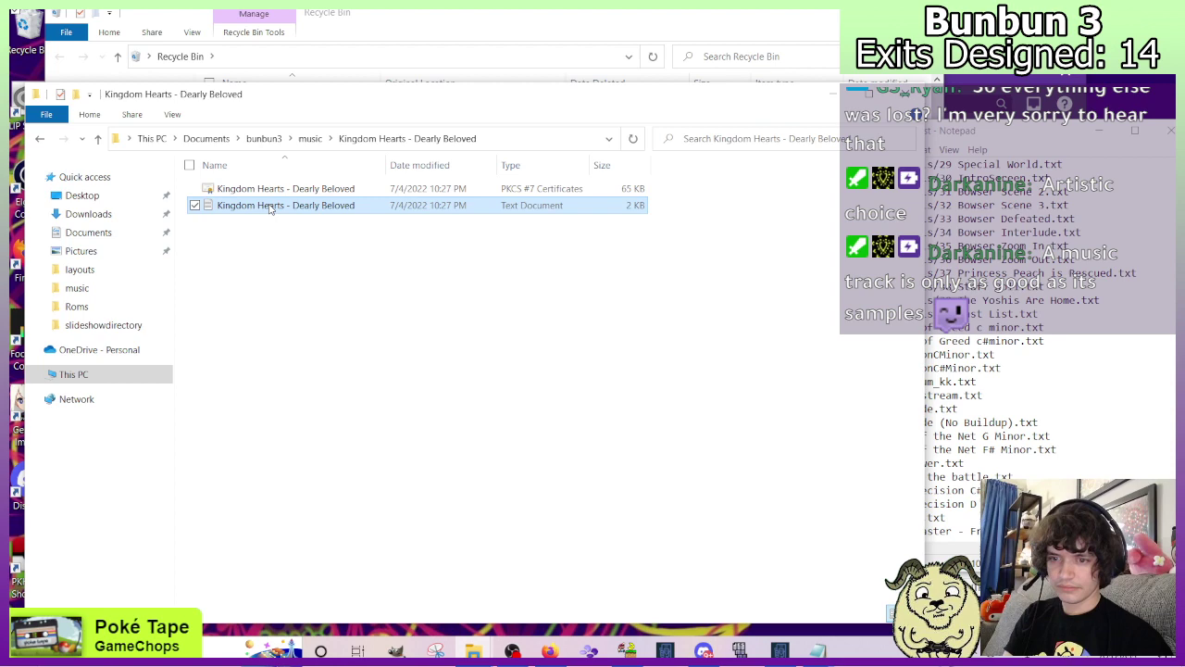
{"action": "left_click", "coordinate": [38, 139]}
{"action": "double_click", "coordinate": [243, 189]}
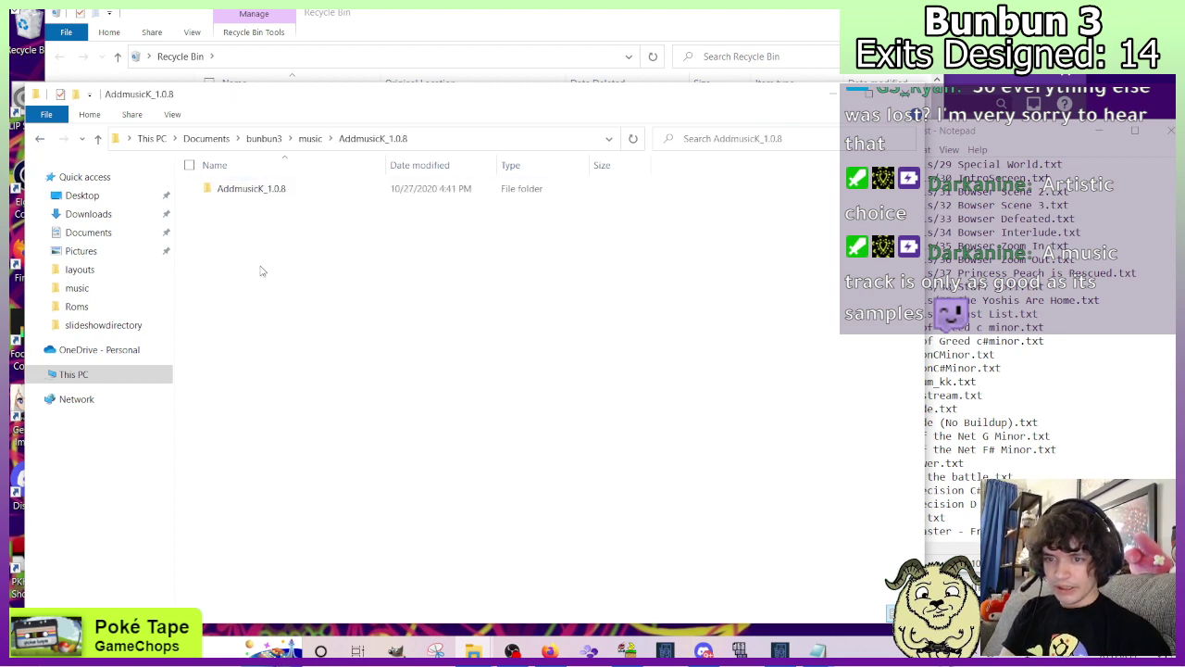
{"action": "double_click", "coordinate": [225, 191]}
{"action": "double_click", "coordinate": [232, 239]}
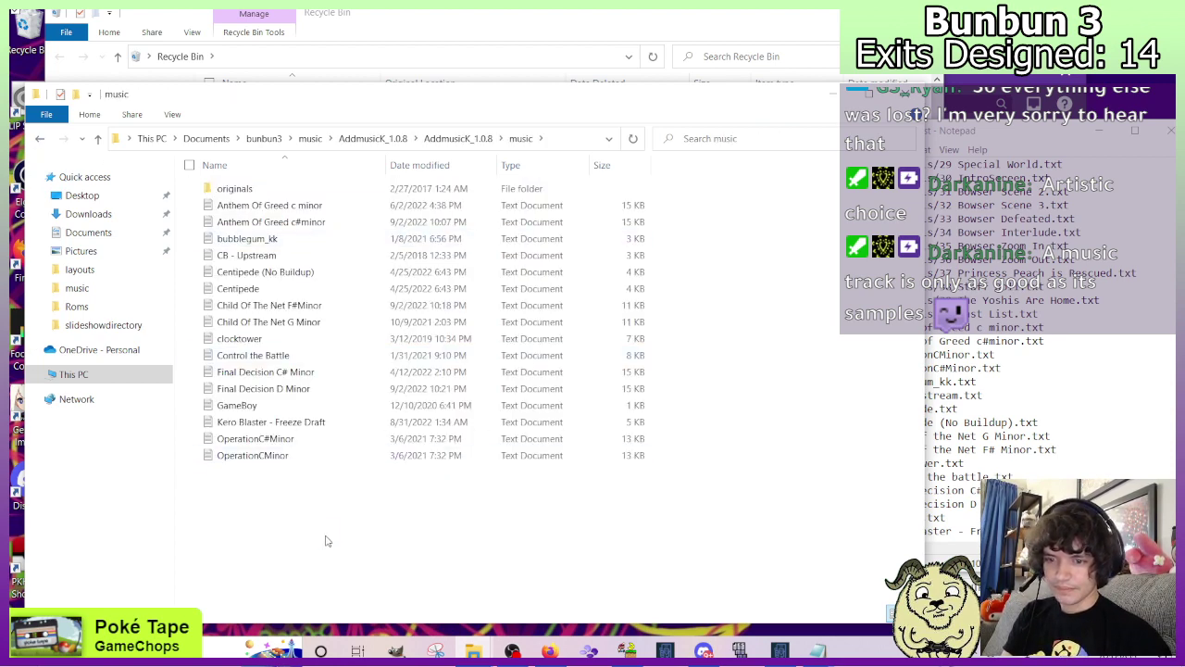
{"action": "key", "text": "ctrl+v"}
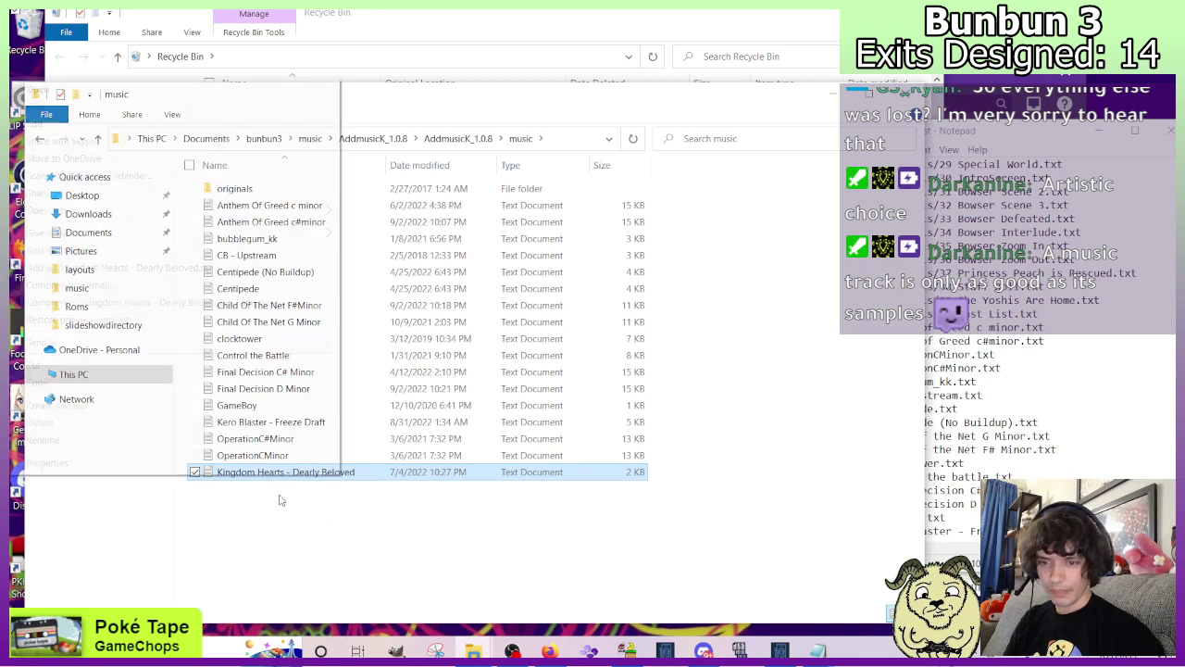
Rename the Kingdom Hearts text file as Dearly Beloved and add it to Addmusic_list as "39 Dearly Beloved.txt".
{"action": "right_click", "coordinate": [278, 474]}
{"action": "left_click", "coordinate": [154, 436]}
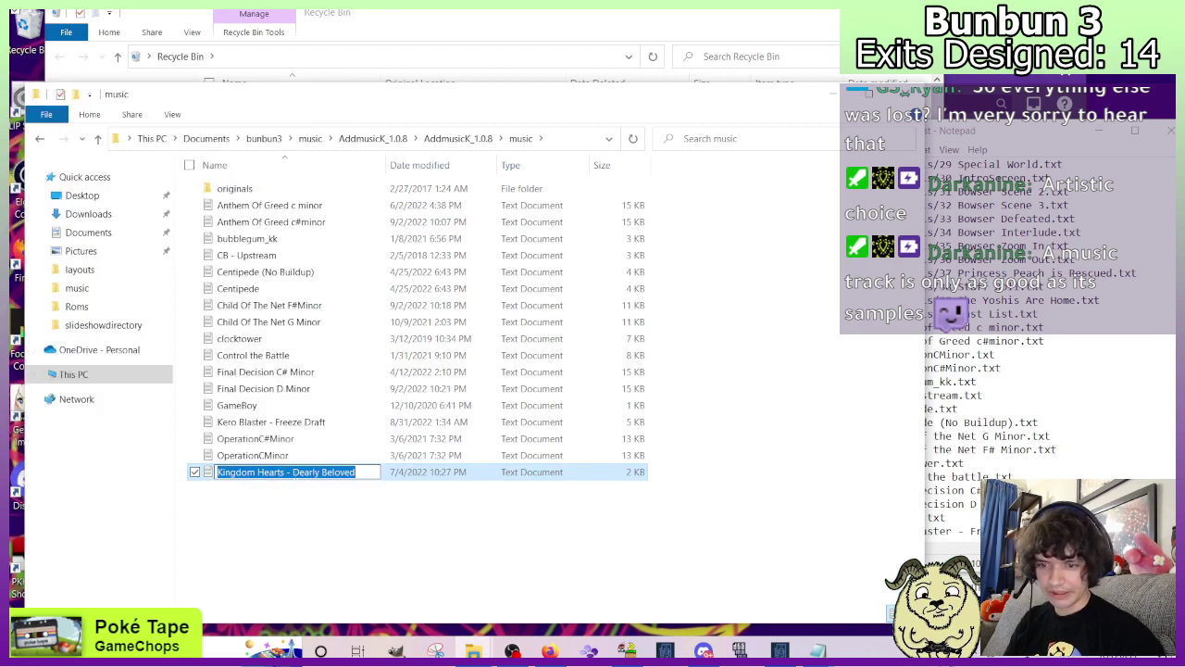
{"action": "left_click_drag", "start_coordinate": [293, 472], "coordinate": [72, 453]}
{"action": "key", "text": "BackSpace"}
{"action": "left_click", "coordinate": [259, 540]}
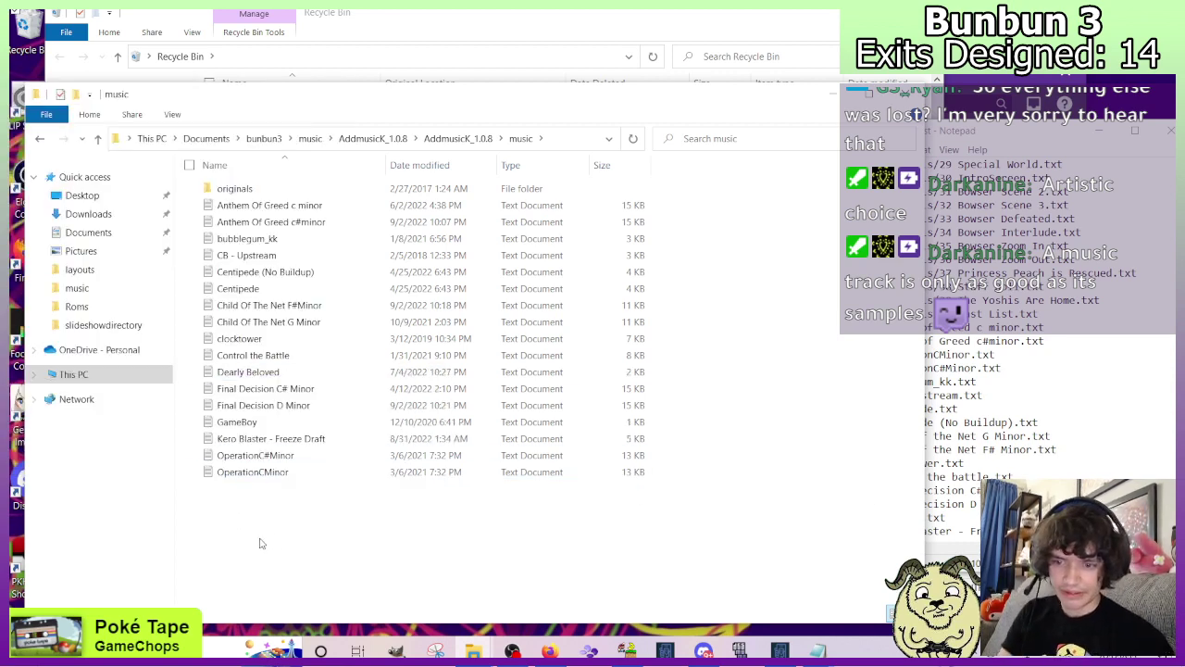
{"action": "left_click", "coordinate": [1074, 531]}
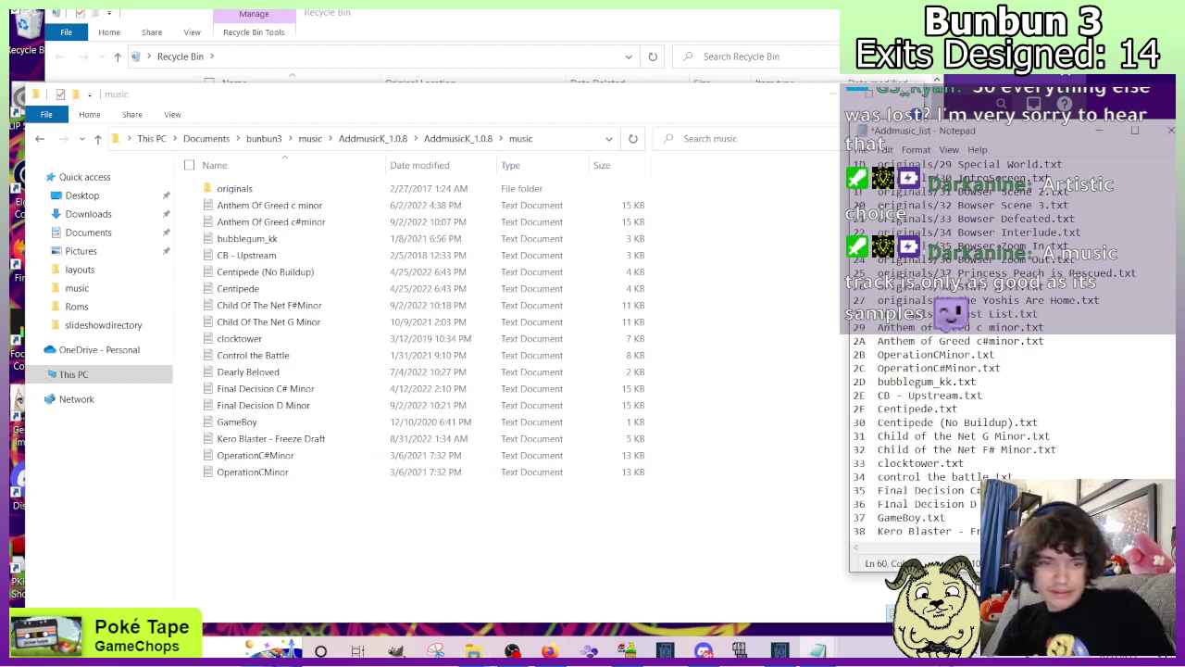
{"action": "key", "text": "Return"}
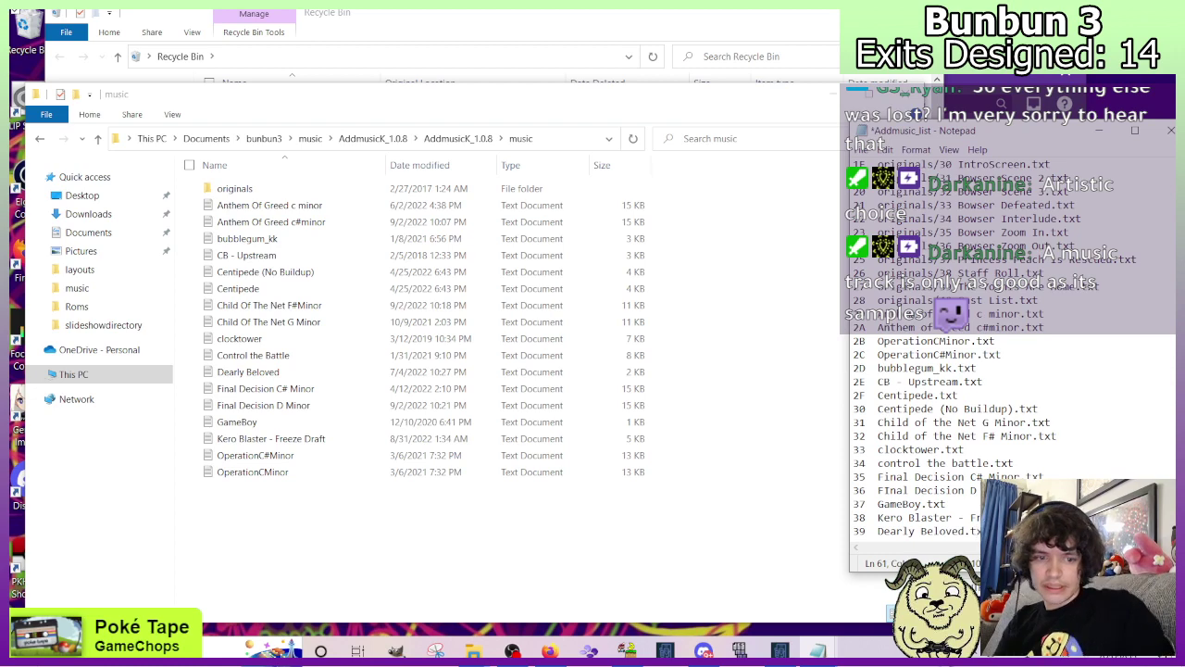
Delete the Kingdom Hearts - Dearly Beloved folder from the bunbun3 music folder.
{"action": "left_click", "coordinate": [42, 139]}
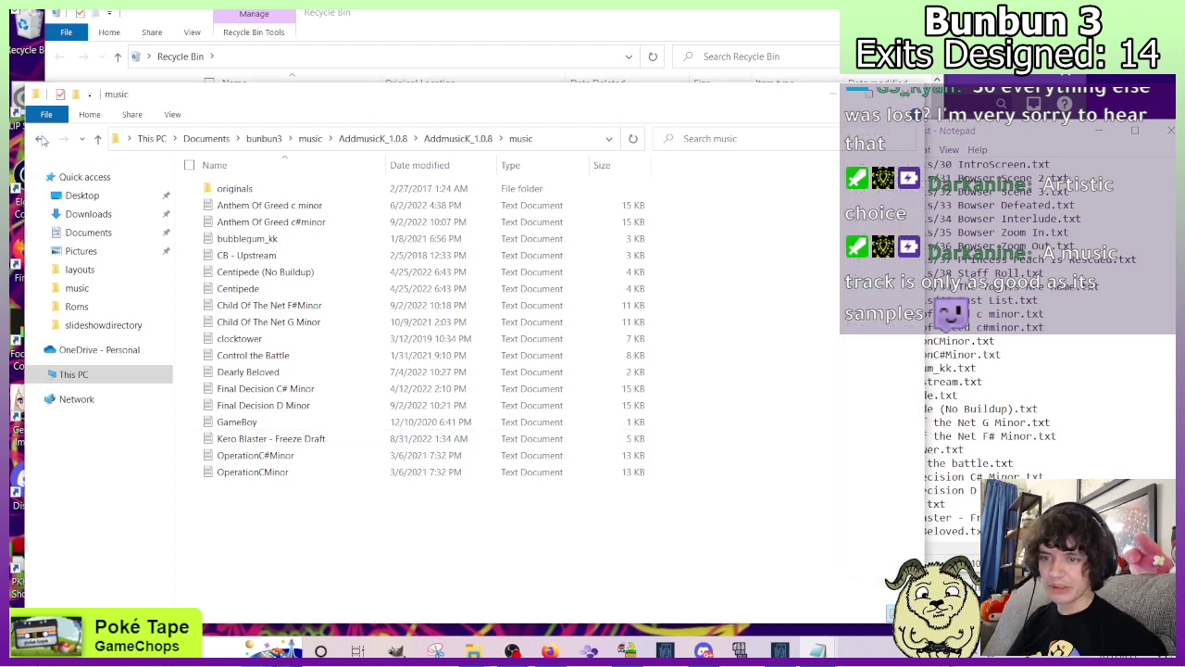
{"action": "left_click", "coordinate": [41, 139]}
{"action": "left_click", "coordinate": [40, 139]}
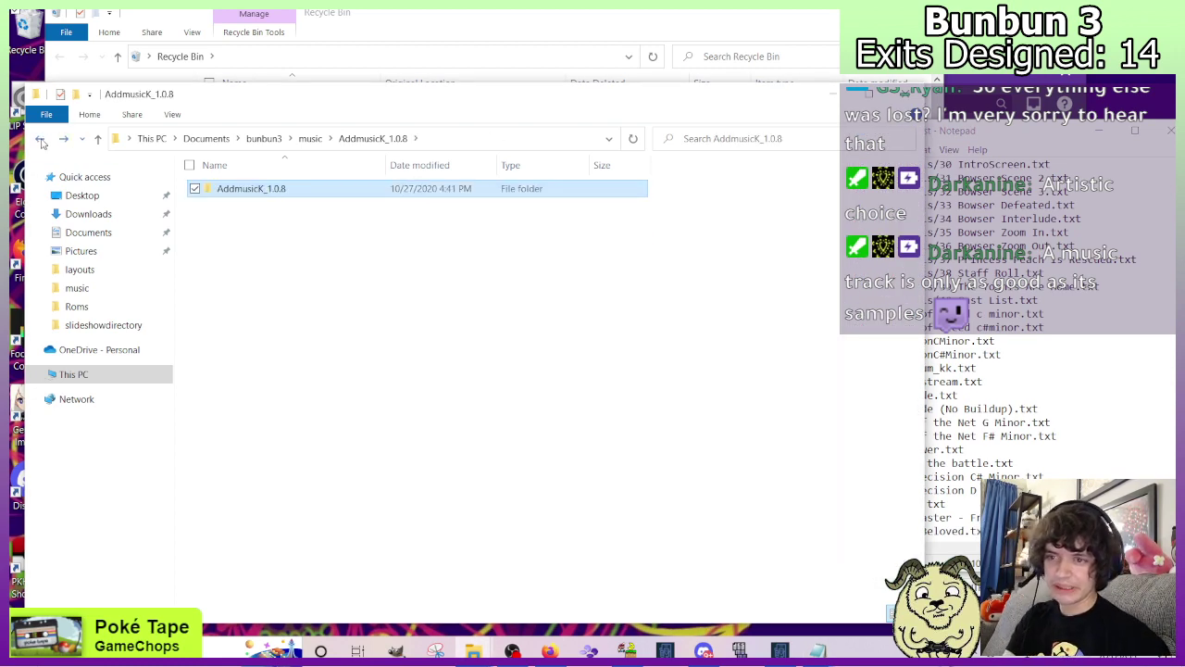
{"action": "left_click", "coordinate": [40, 139]}
{"action": "left_click", "coordinate": [275, 206]}
{"action": "key", "text": "Delete"}
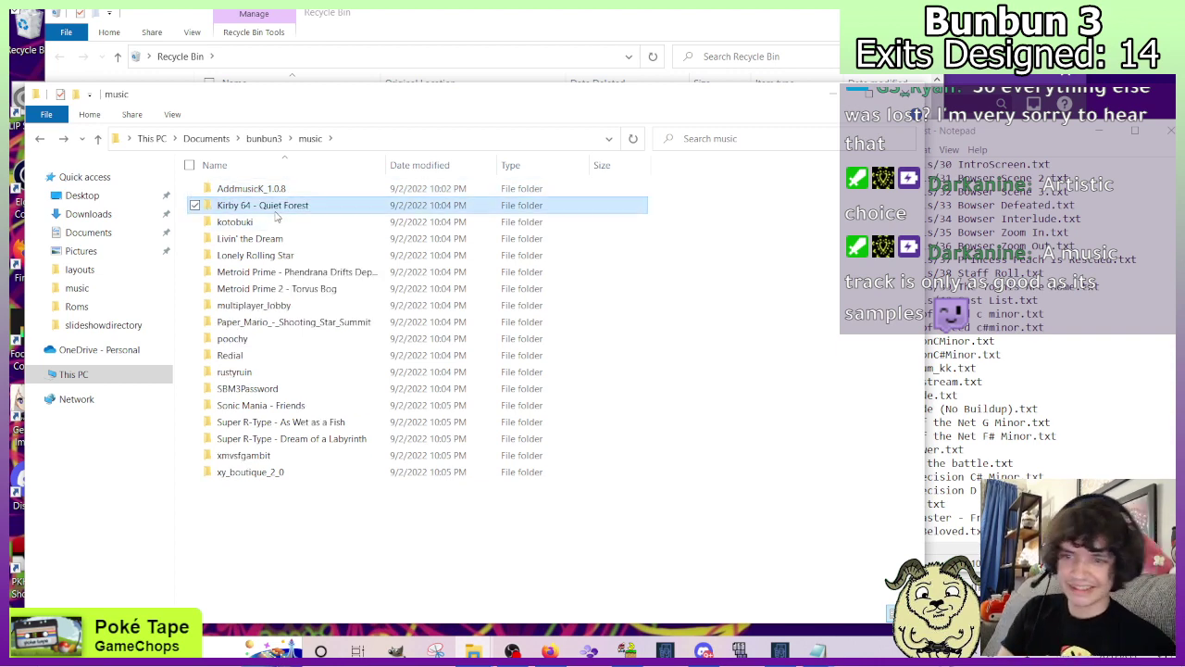
Move the Quiet Forest text file from the Kirby 64 - Quiet Forest folder into AddmusicK's music folder.
{"action": "double_click", "coordinate": [275, 207]}
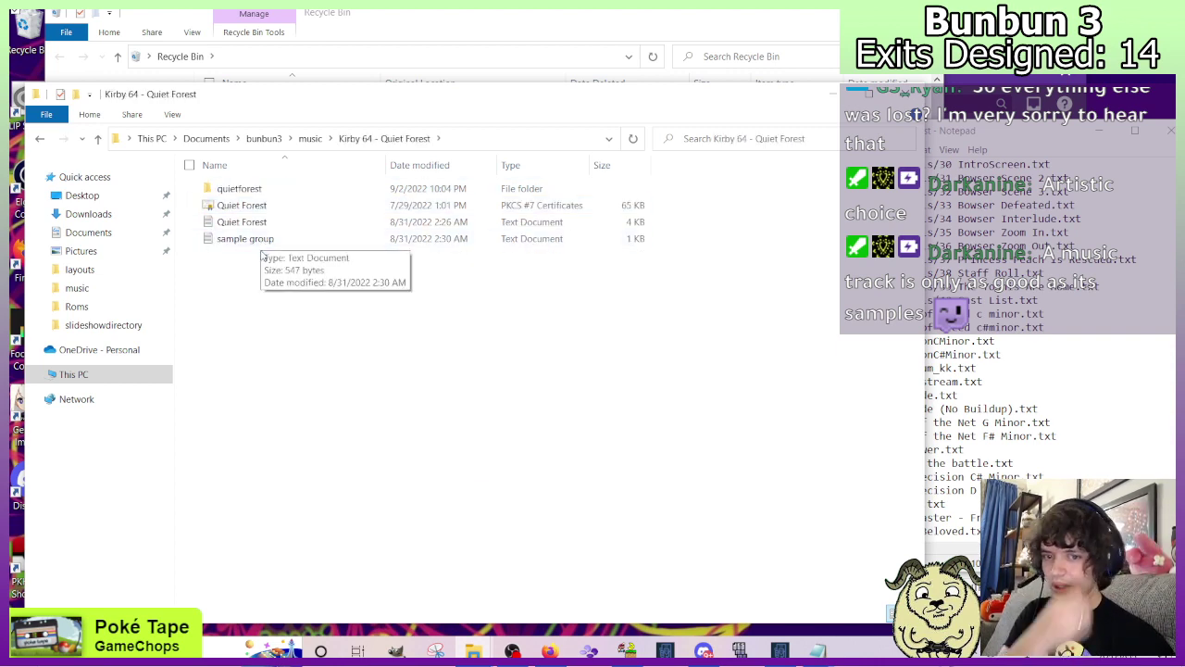
{"action": "left_click", "coordinate": [260, 231]}
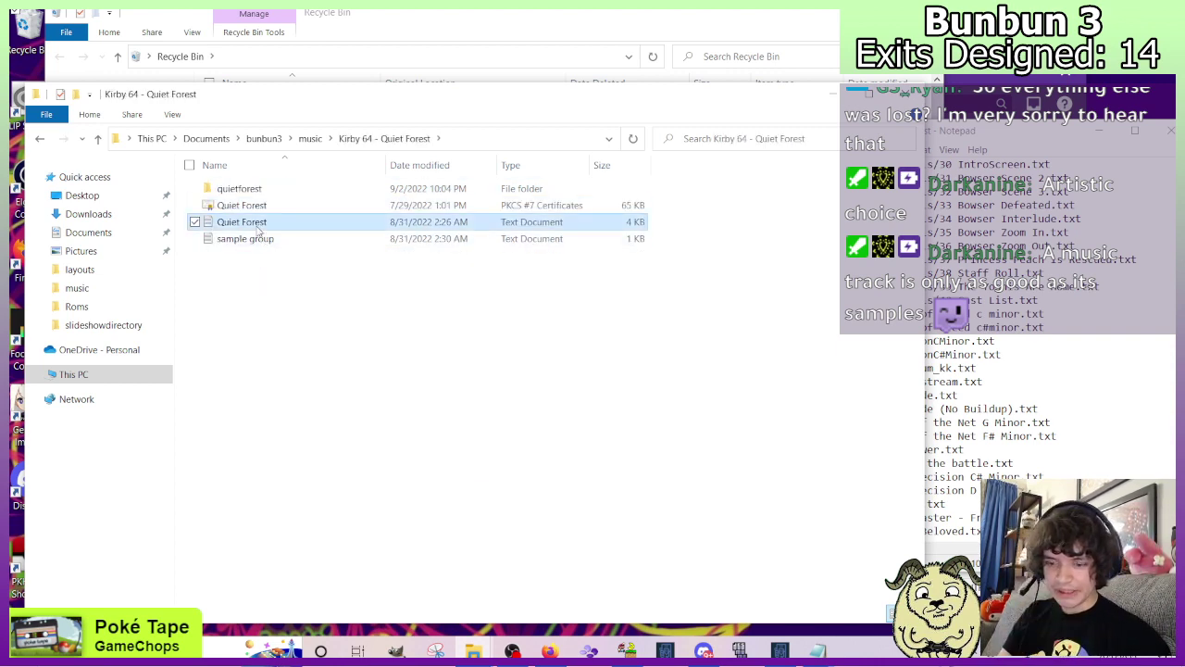
{"action": "left_click", "coordinate": [40, 138]}
{"action": "double_click", "coordinate": [239, 189]}
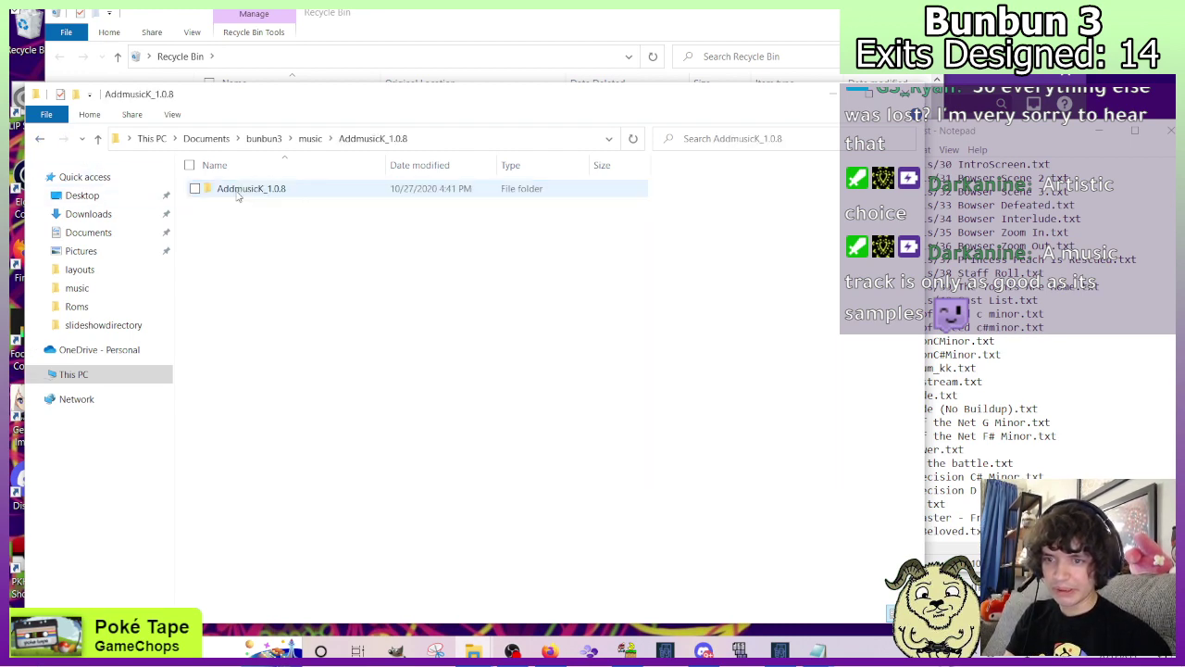
{"action": "double_click", "coordinate": [235, 189]}
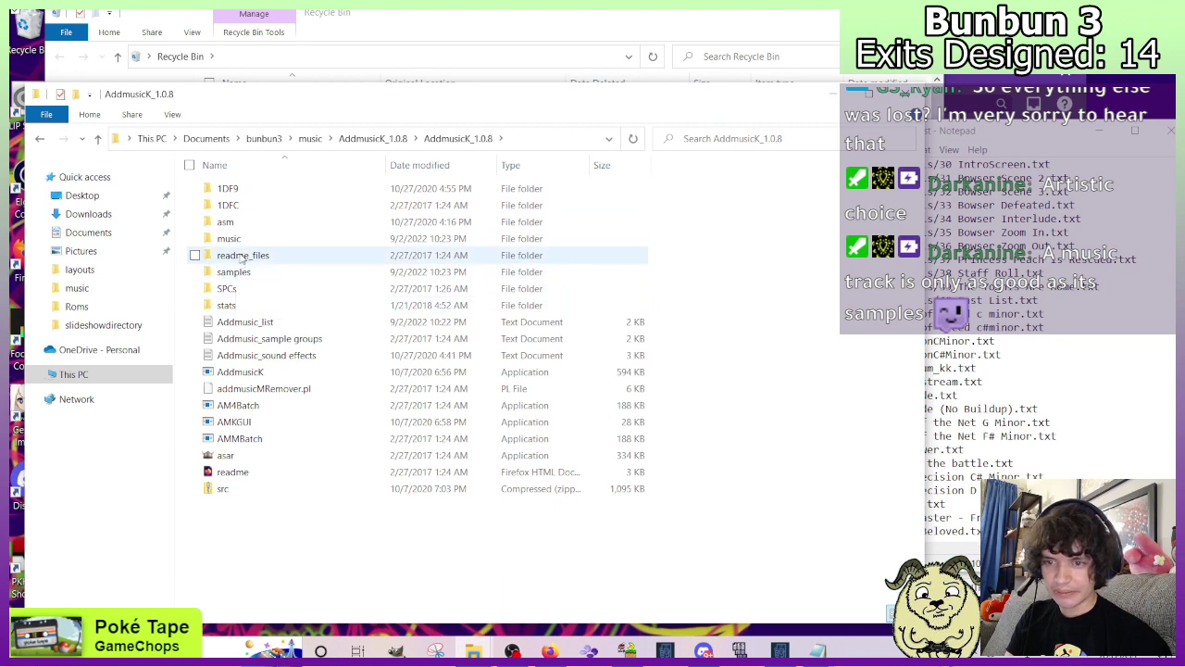
{"action": "double_click", "coordinate": [228, 238]}
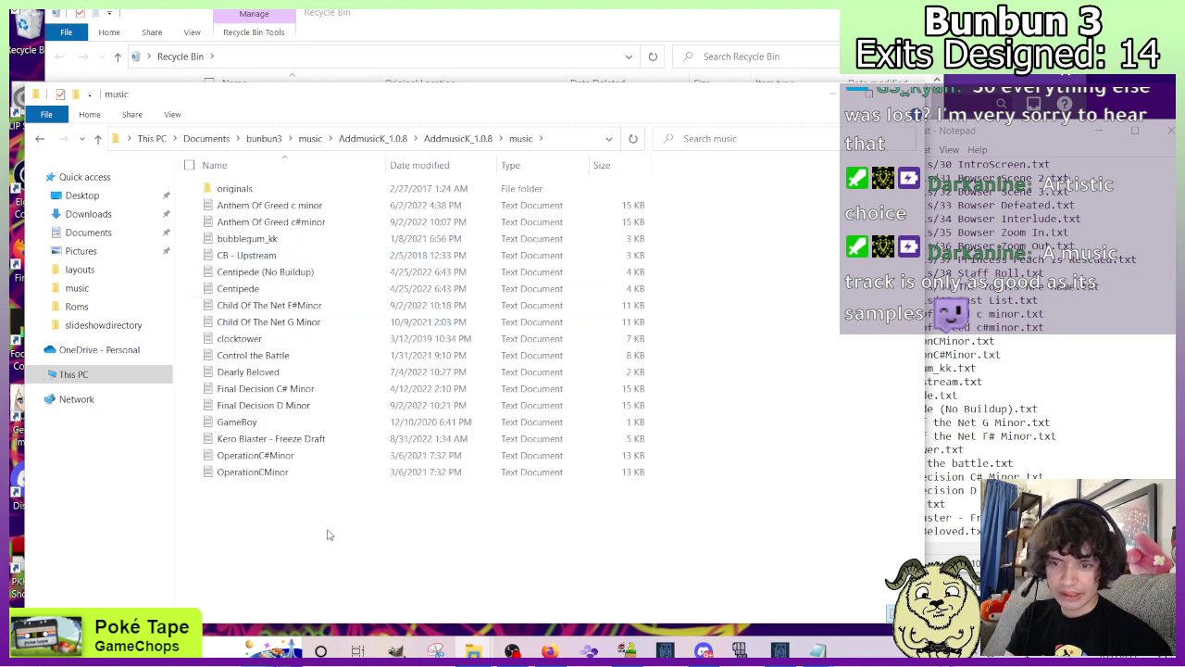
{"action": "key", "text": "ctrl+v"}
Add the entry "3A Quiet Forest.txt" at the end of Addmusic_list.
{"action": "left_click", "coordinate": [1019, 530]}
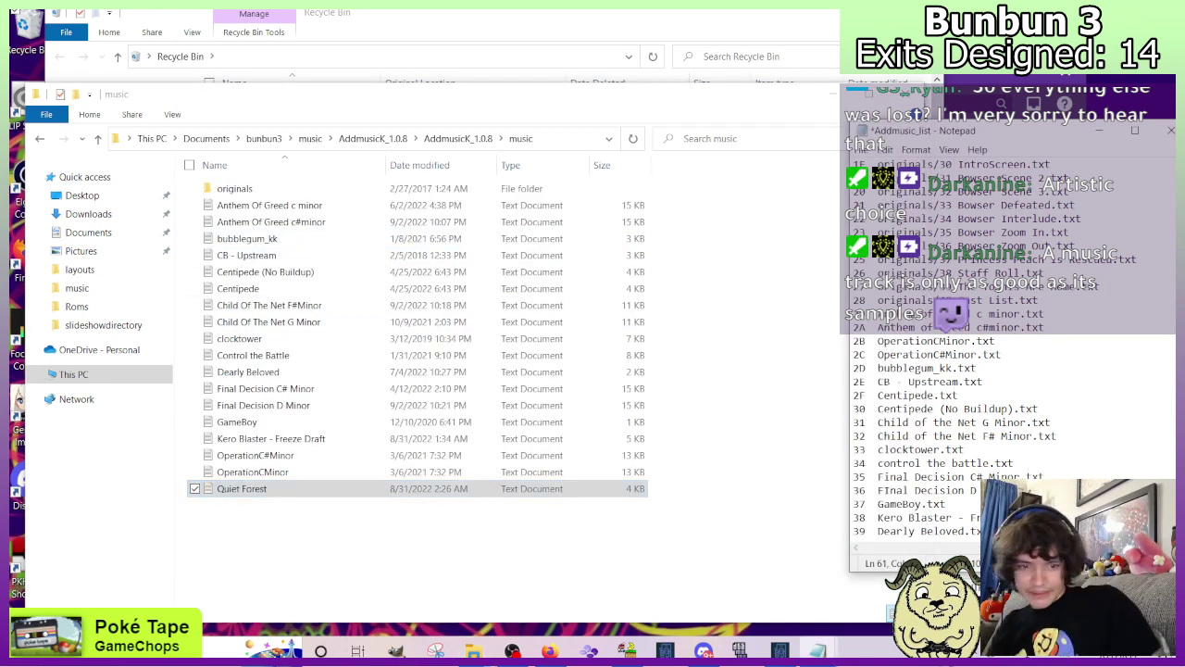
{"action": "key", "text": "Return"}
{"action": "type", "text": "3A Quiet Forest.txt"}
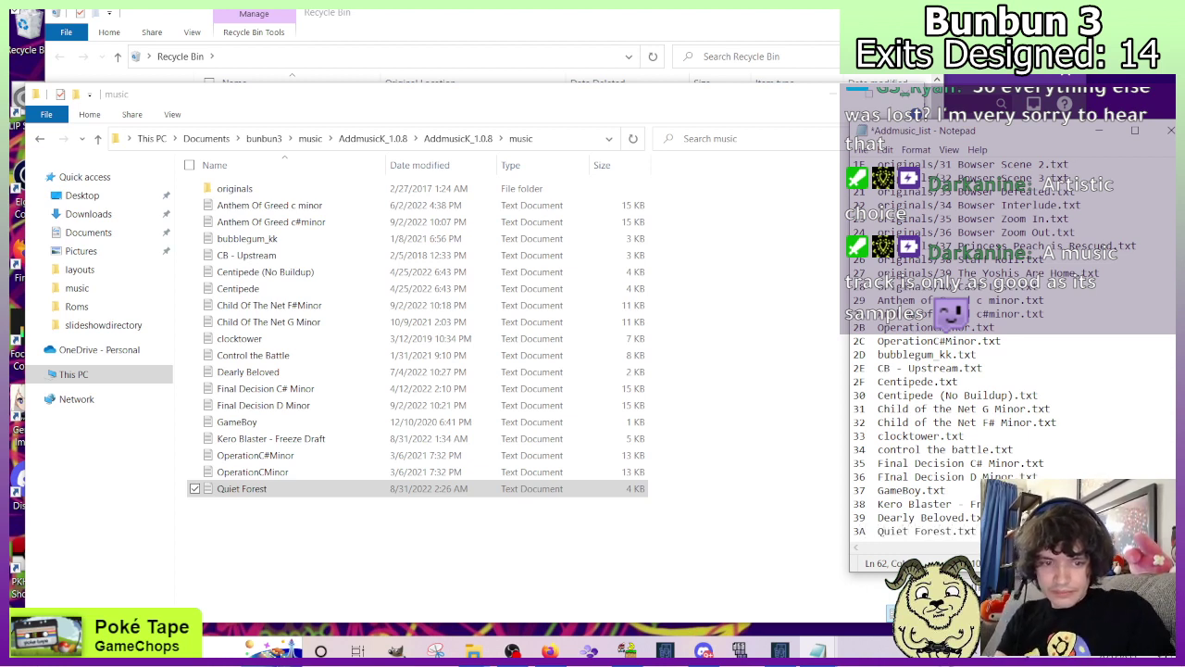
Move the quietforest folder from the Kirby 64 - Quiet Forest folder into AddmusicK's samples folder and open it there.
{"action": "left_click", "coordinate": [40, 139]}
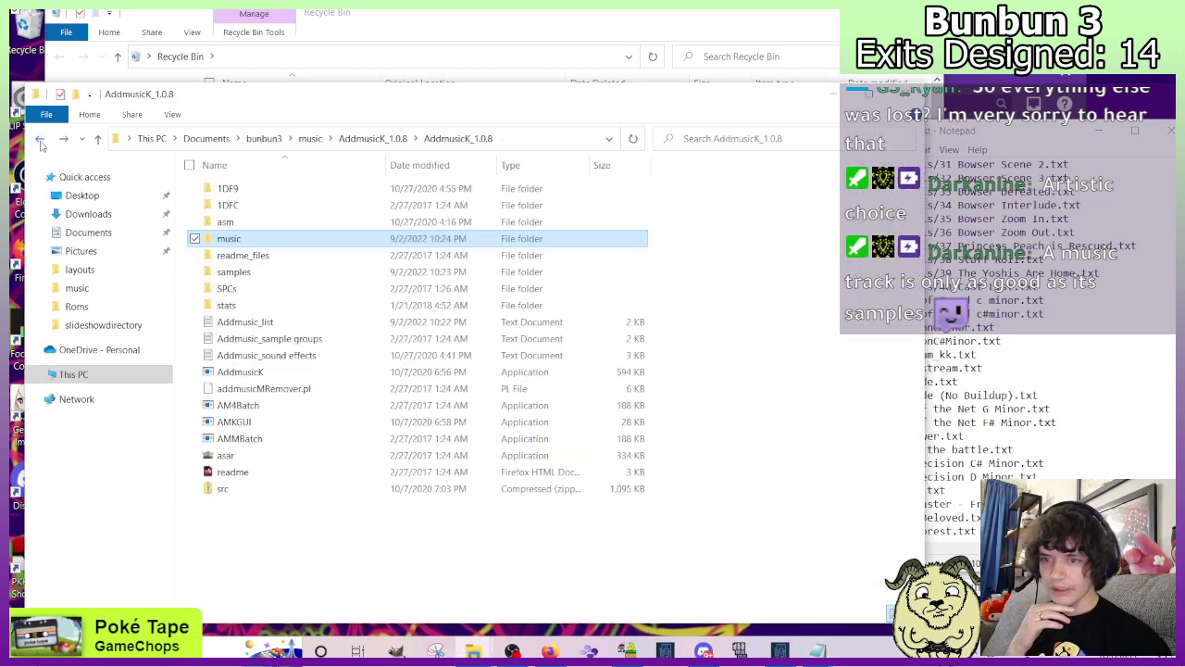
{"action": "left_click", "coordinate": [40, 139]}
{"action": "left_click", "coordinate": [40, 139]}
{"action": "double_click", "coordinate": [258, 205]}
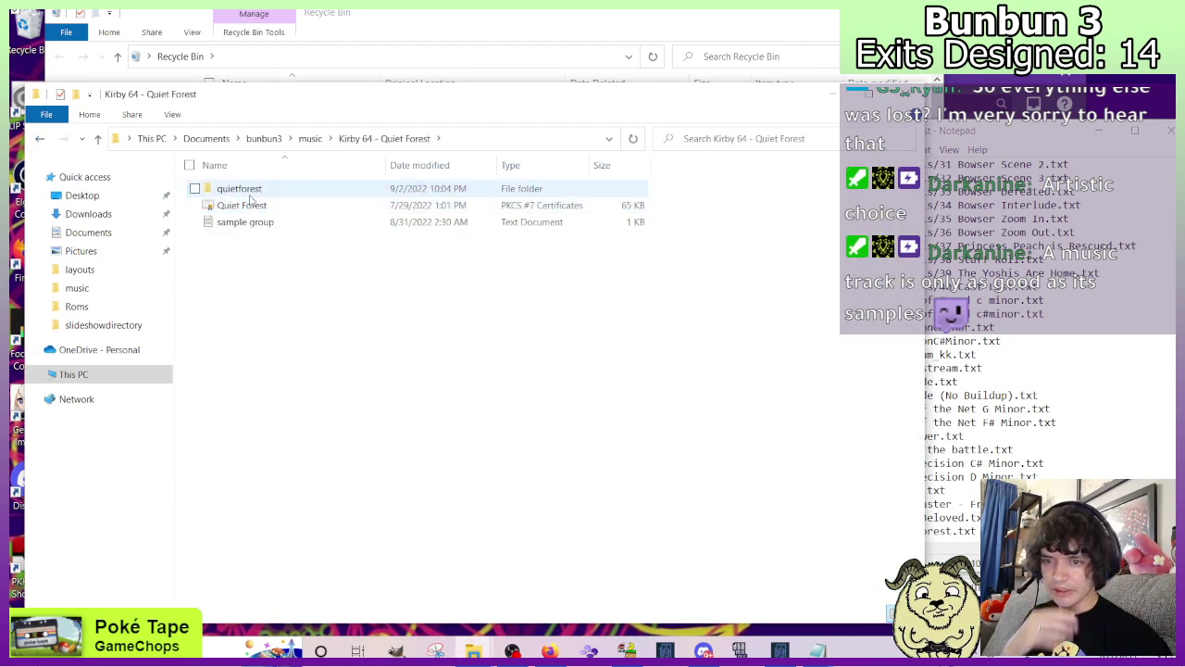
{"action": "left_click", "coordinate": [40, 139]}
{"action": "double_click", "coordinate": [236, 188]}
{"action": "double_click", "coordinate": [239, 190]}
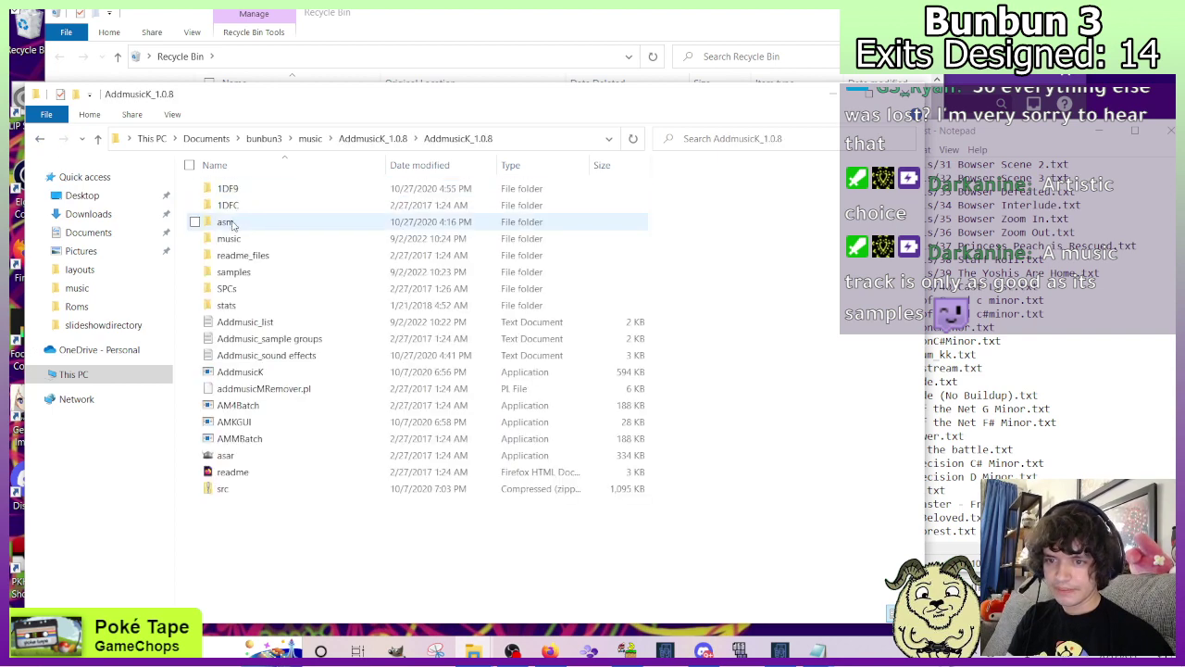
{"action": "double_click", "coordinate": [231, 272]}
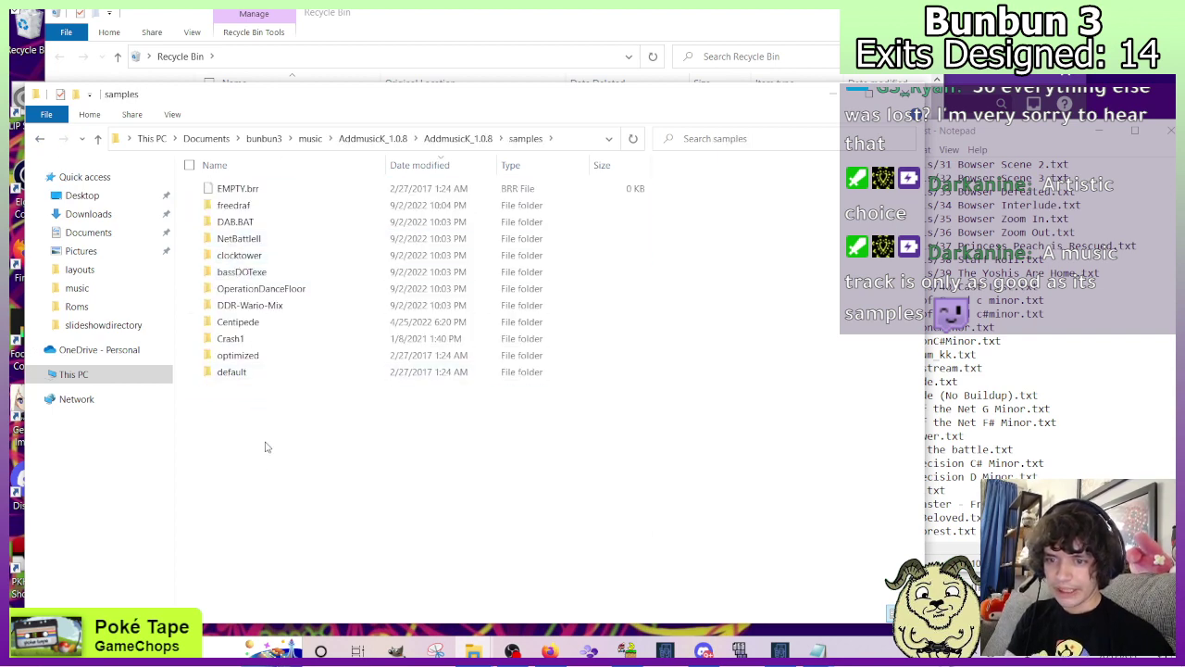
{"action": "double_click", "coordinate": [241, 389]}
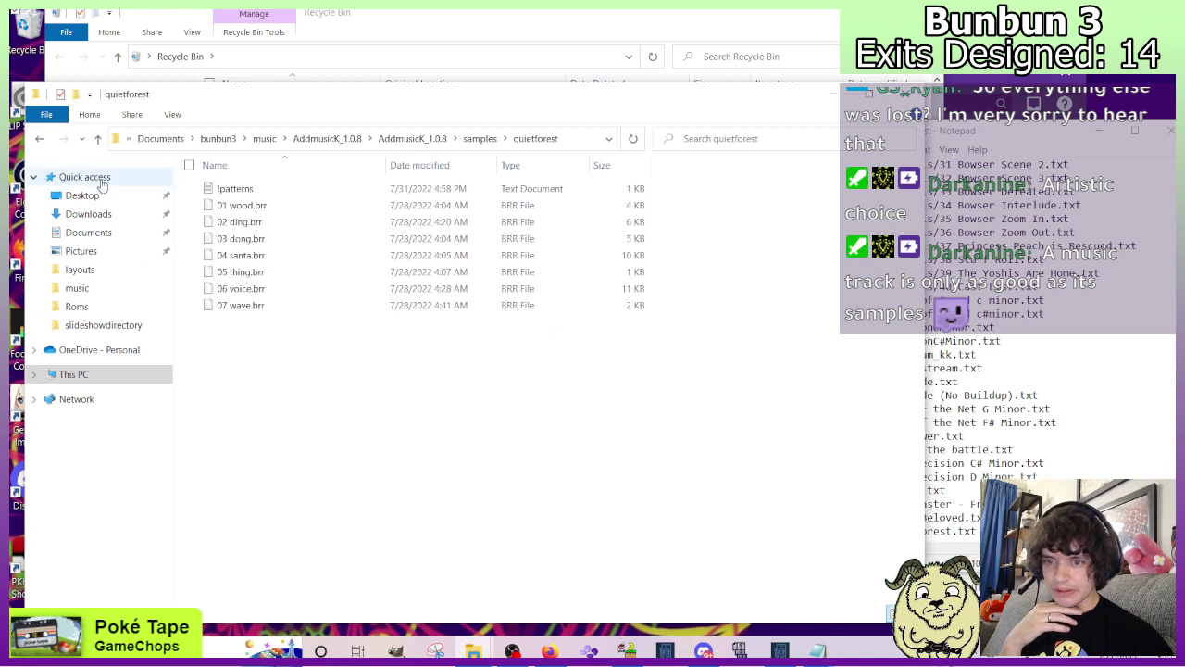
Compare the contents of the freedraf, DAB.BAT, NetBattleII and quietforest sample folders, including quietforest's !patterns text file.
{"action": "left_click", "coordinate": [39, 139]}
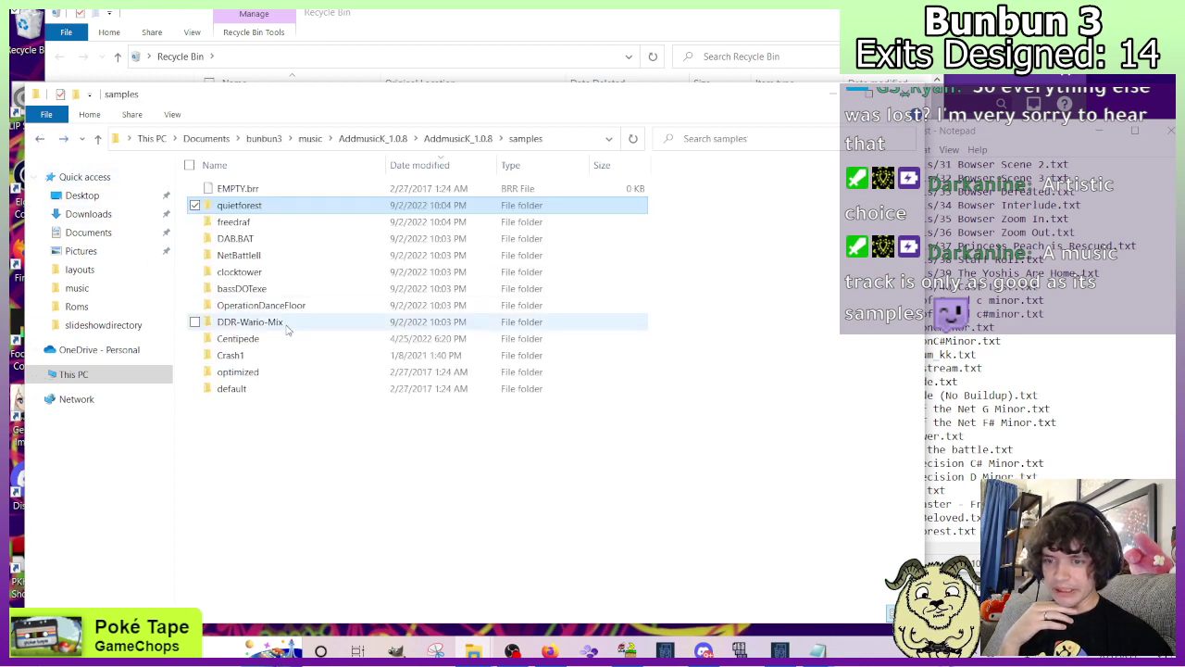
{"action": "double_click", "coordinate": [239, 223]}
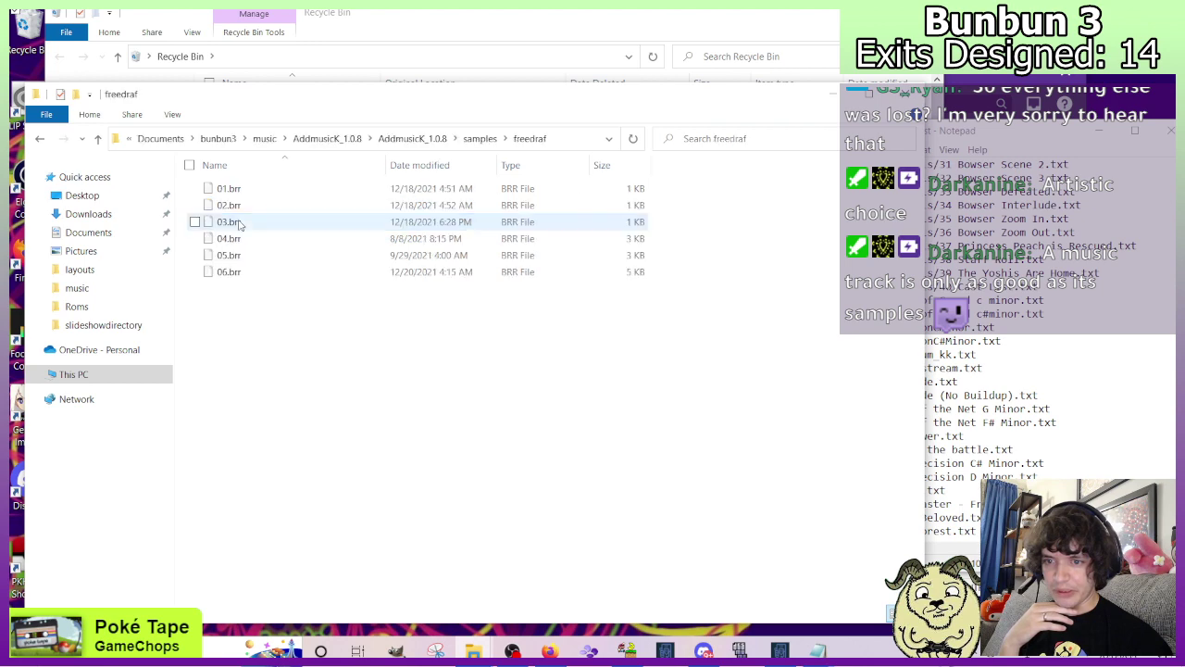
{"action": "left_click", "coordinate": [39, 138]}
{"action": "double_click", "coordinate": [230, 238]}
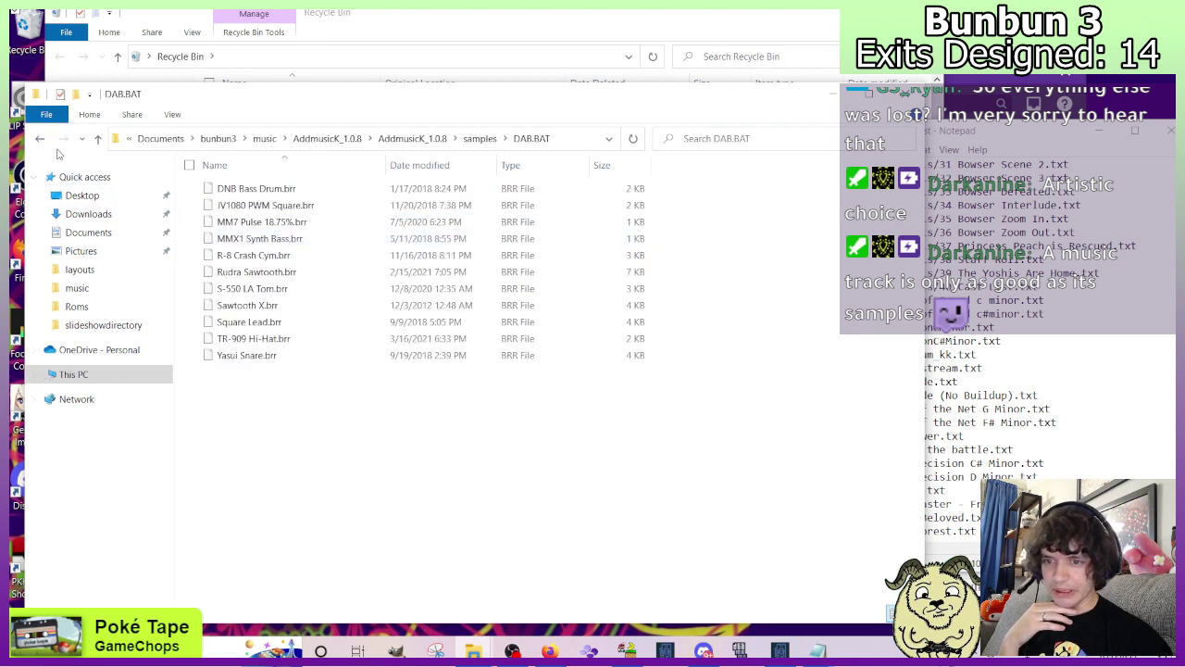
{"action": "left_click", "coordinate": [42, 140]}
{"action": "double_click", "coordinate": [232, 253]}
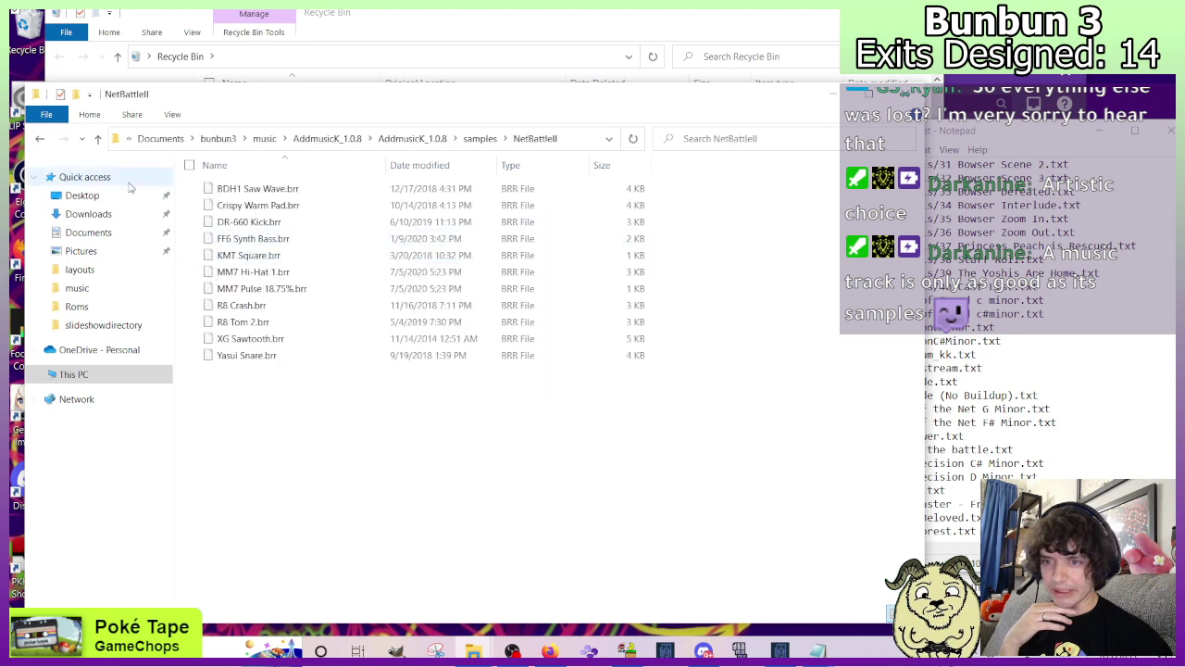
{"action": "left_click", "coordinate": [43, 139]}
{"action": "double_click", "coordinate": [232, 204]}
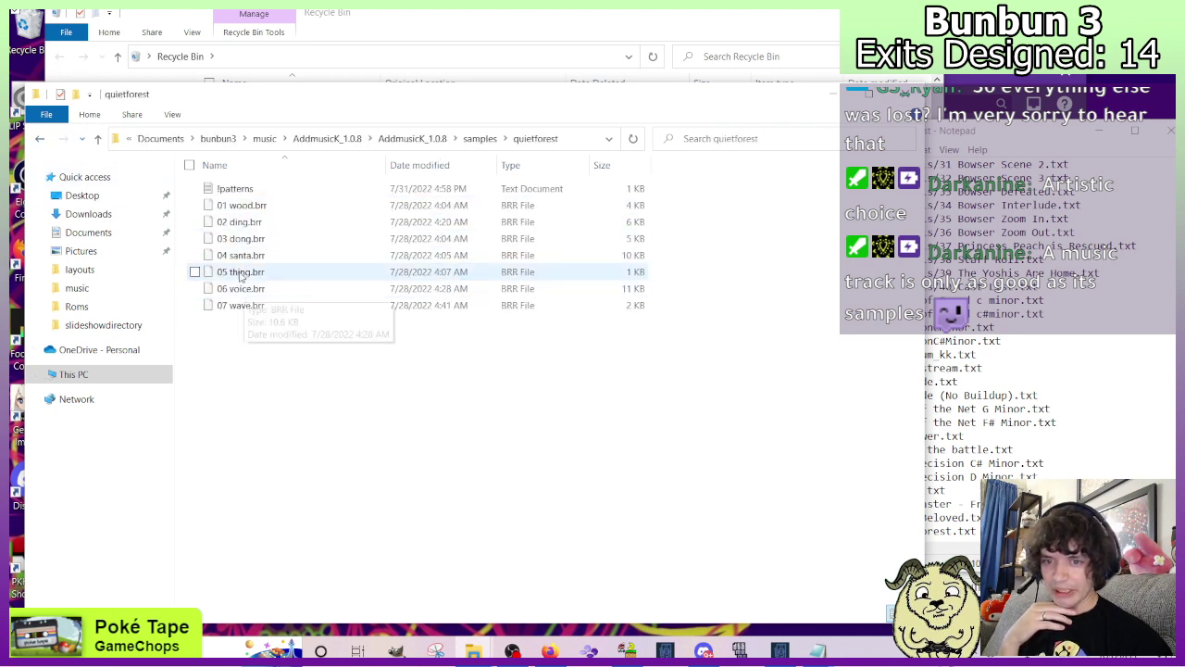
{"action": "double_click", "coordinate": [234, 189]}
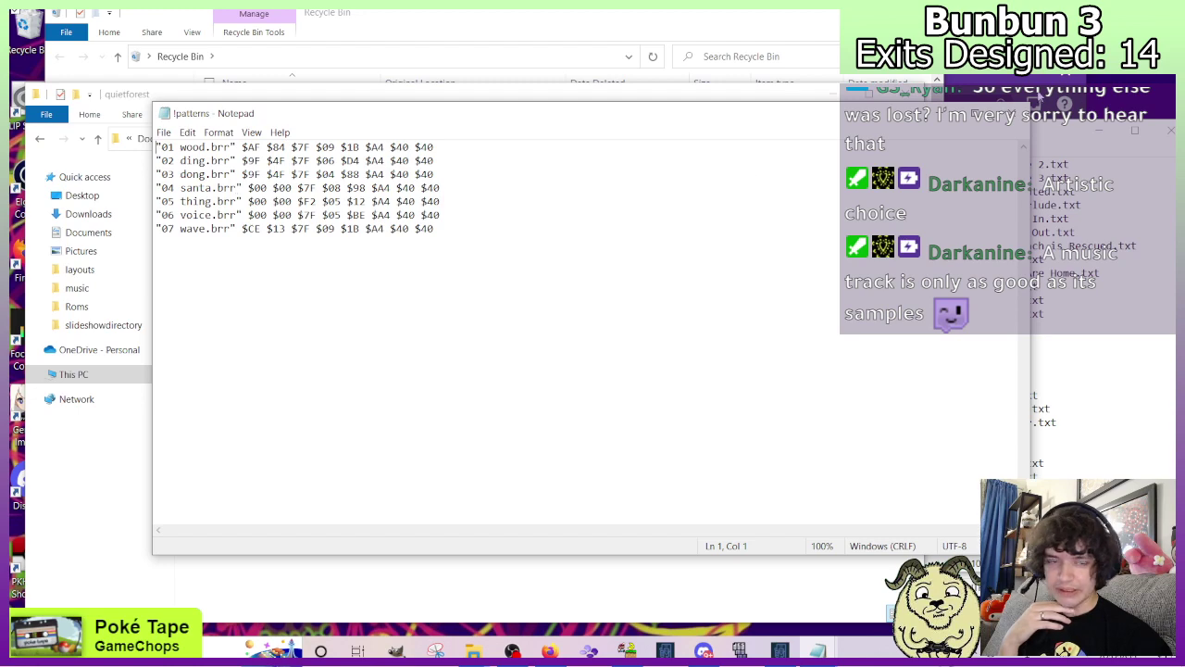
{"action": "left_click", "coordinate": [1012, 113]}
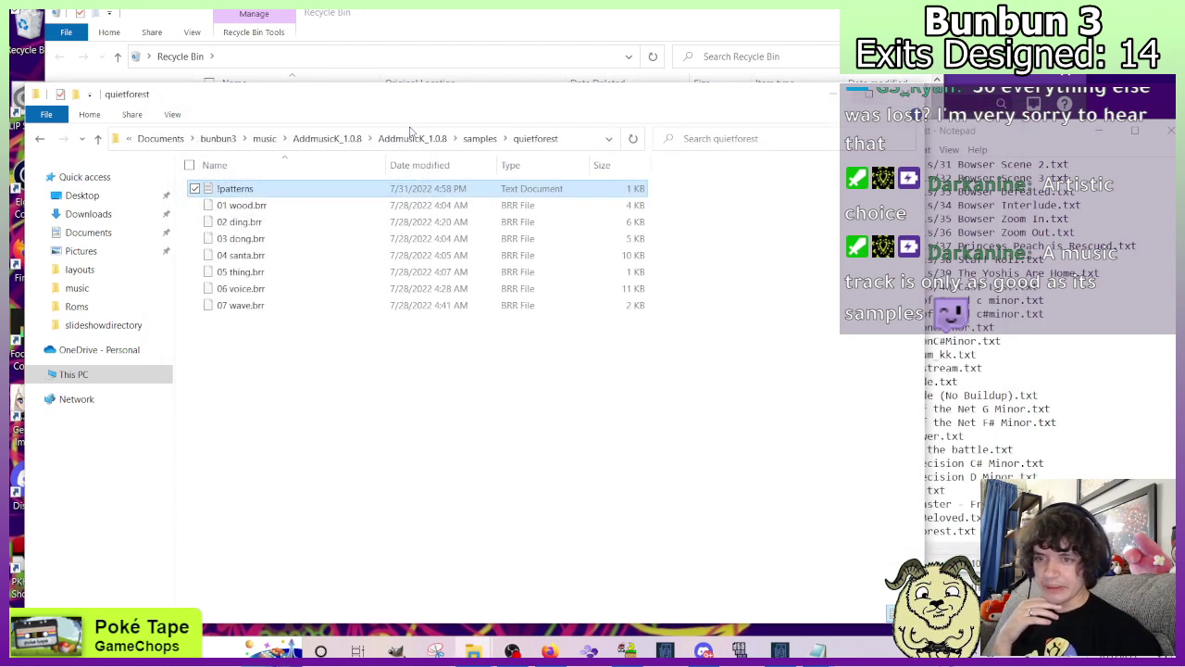
Cut the whole #quiet-forest block from the sample group file in the Kirby 64 - Quiet Forest folder, closing that file without saving.
{"action": "left_click", "coordinate": [42, 139]}
{"action": "left_click", "coordinate": [42, 140]}
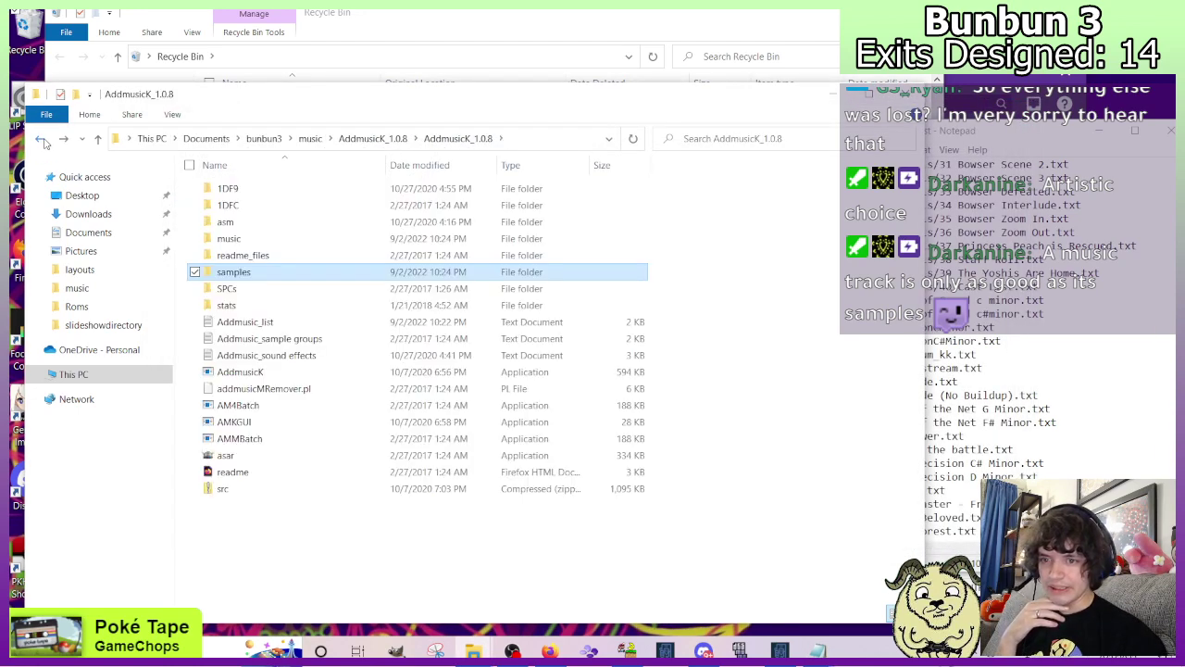
{"action": "left_click", "coordinate": [42, 141]}
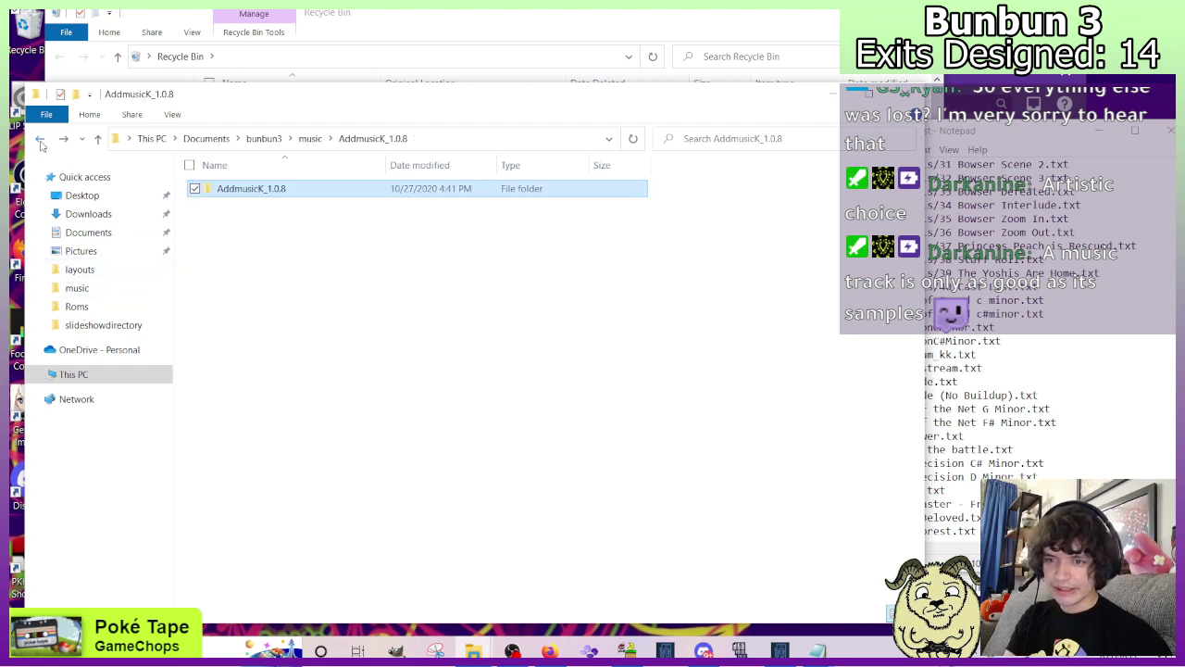
{"action": "left_click", "coordinate": [42, 141]}
{"action": "left_click", "coordinate": [289, 206]}
{"action": "double_click", "coordinate": [289, 208]}
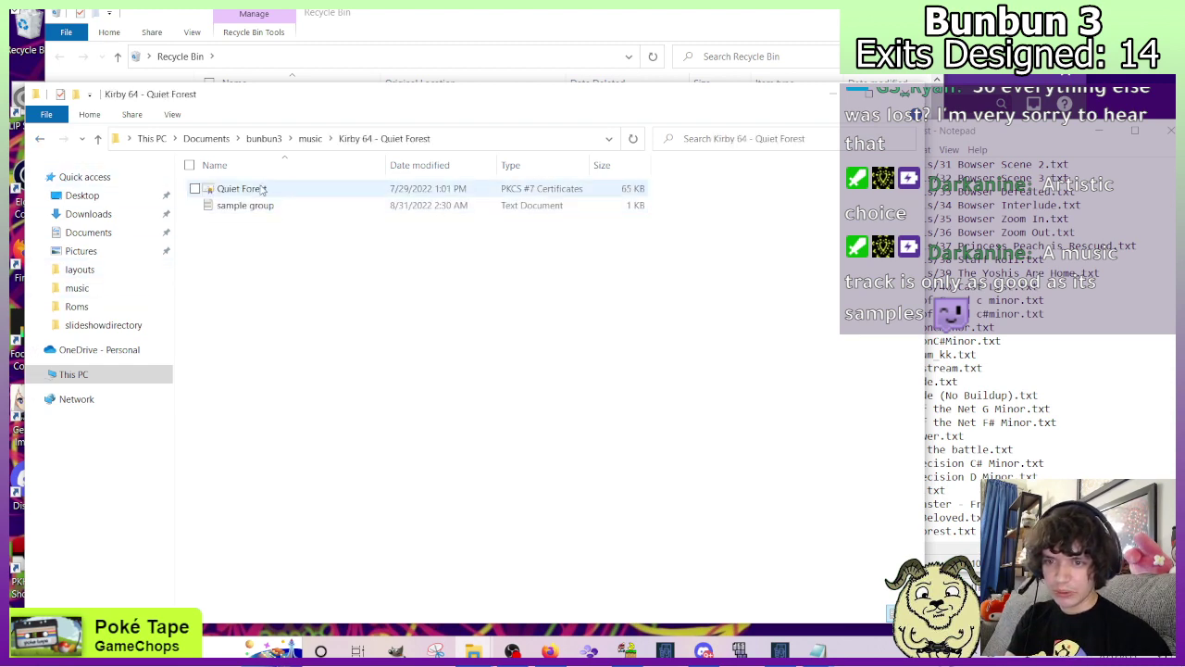
{"action": "double_click", "coordinate": [231, 204]}
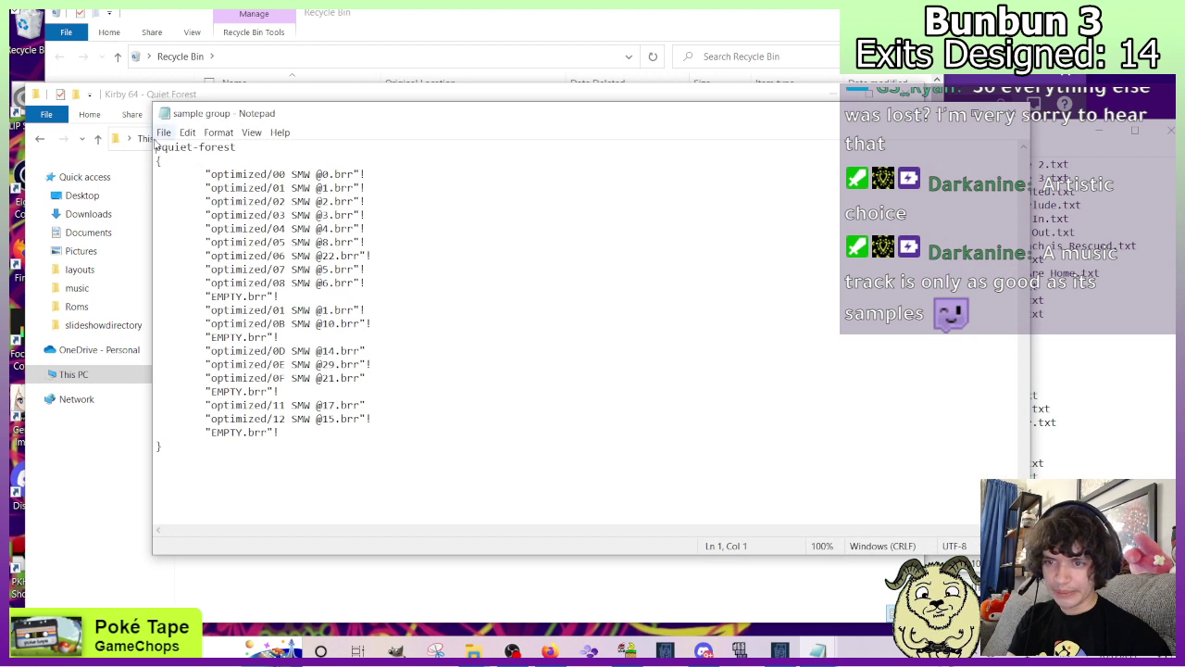
{"action": "left_click_drag", "start_coordinate": [156, 146], "coordinate": [357, 503]}
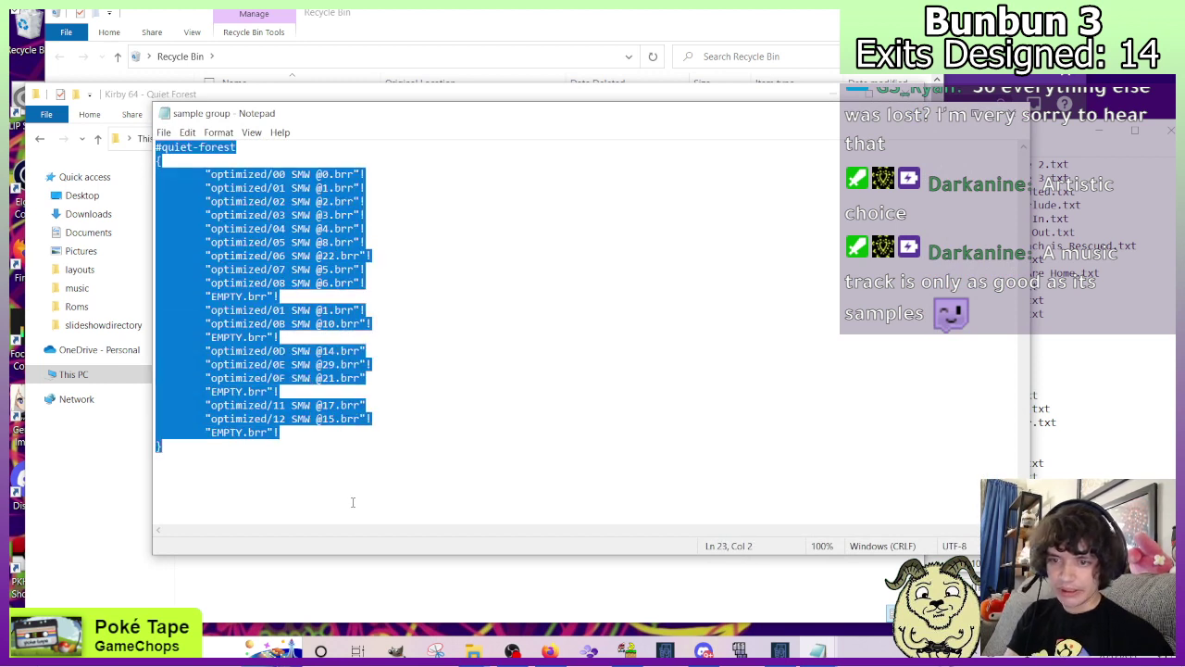
{"action": "key", "text": "BackSpace"}
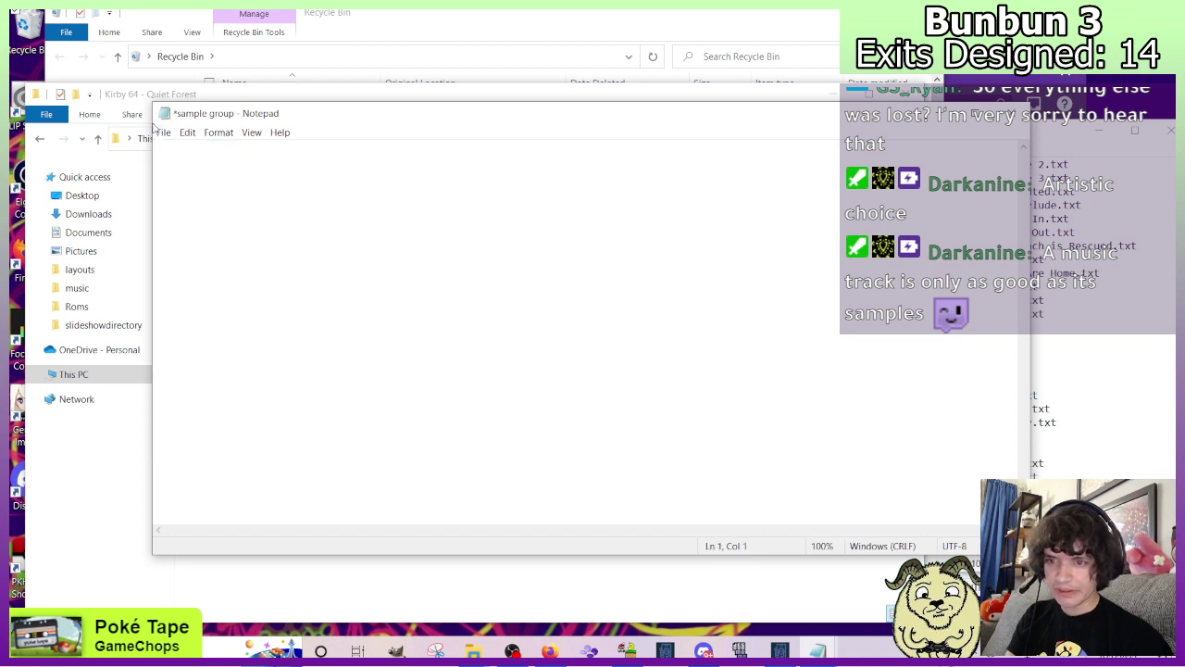
{"action": "left_click", "coordinate": [1012, 115]}
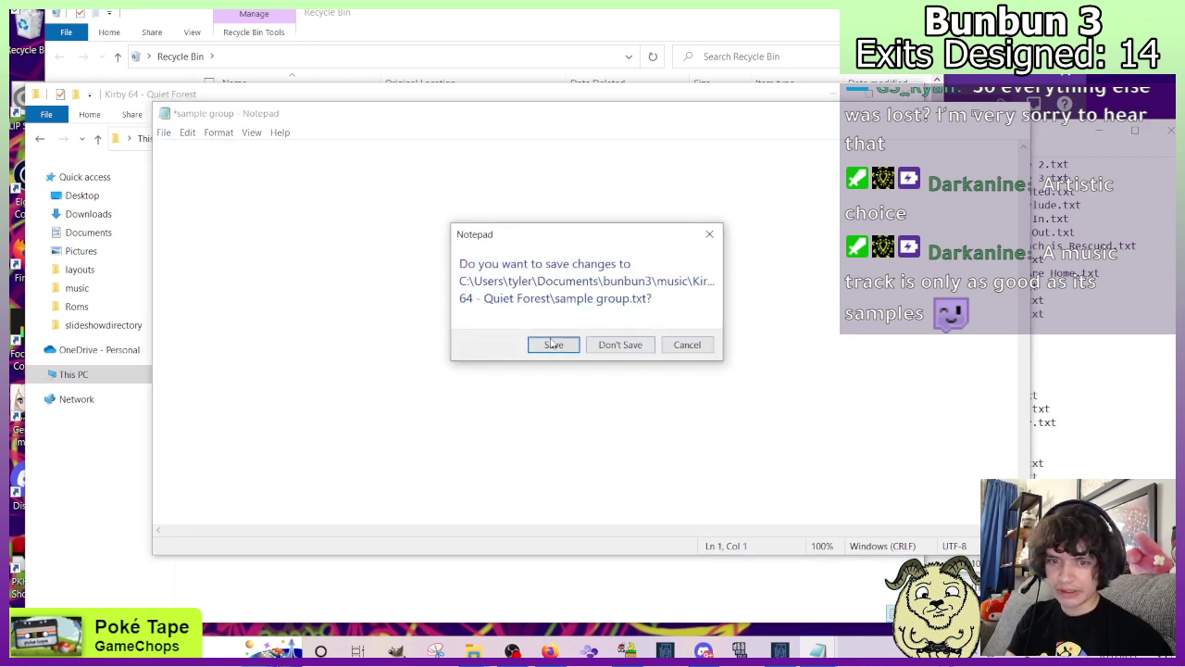
{"action": "left_click", "coordinate": [619, 344]}
Open the Addmusic_sample groups text file from the inner AddmusicK_1.0.8 folder.
{"action": "left_click", "coordinate": [40, 138]}
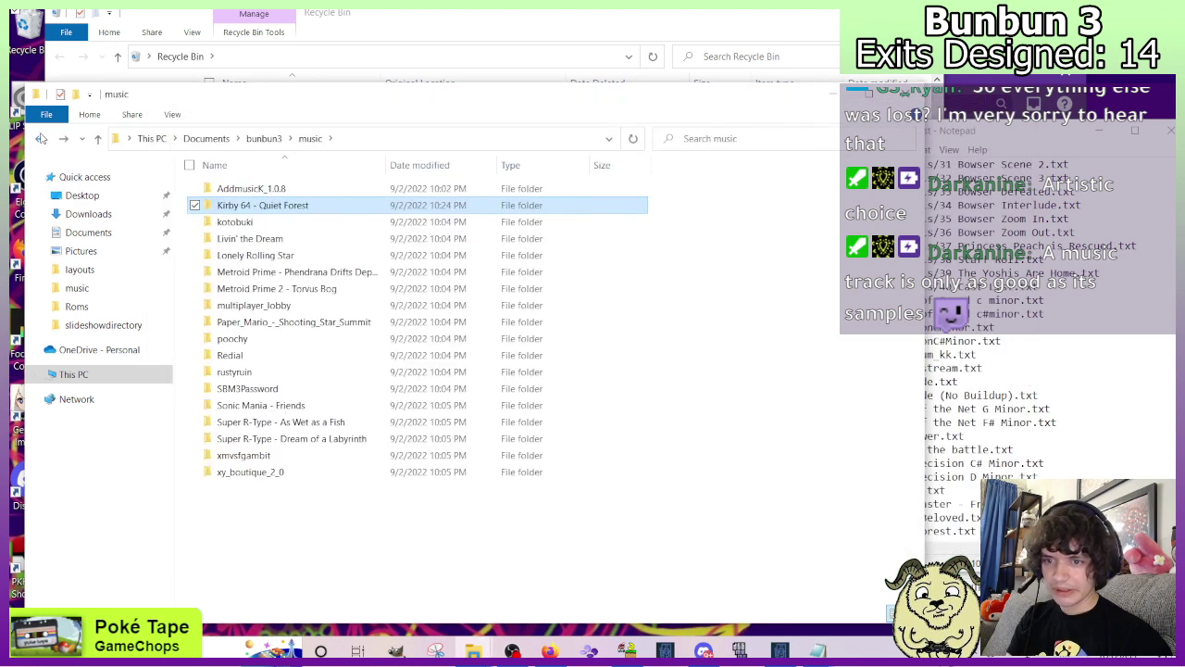
{"action": "double_click", "coordinate": [233, 189]}
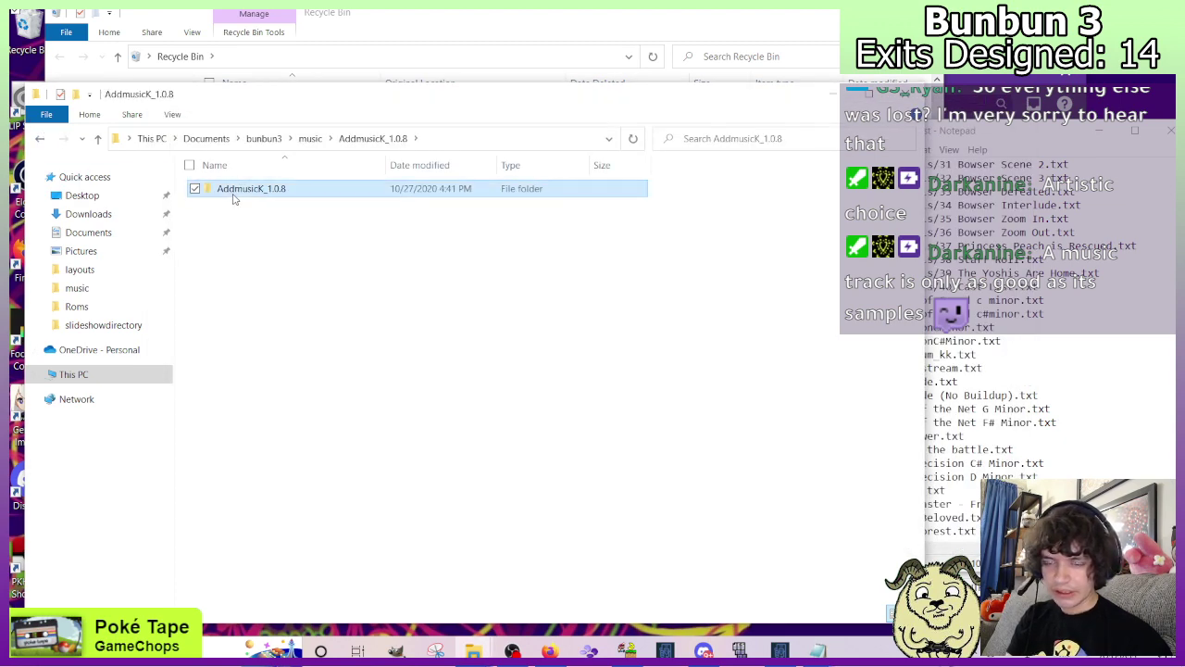
{"action": "double_click", "coordinate": [233, 191]}
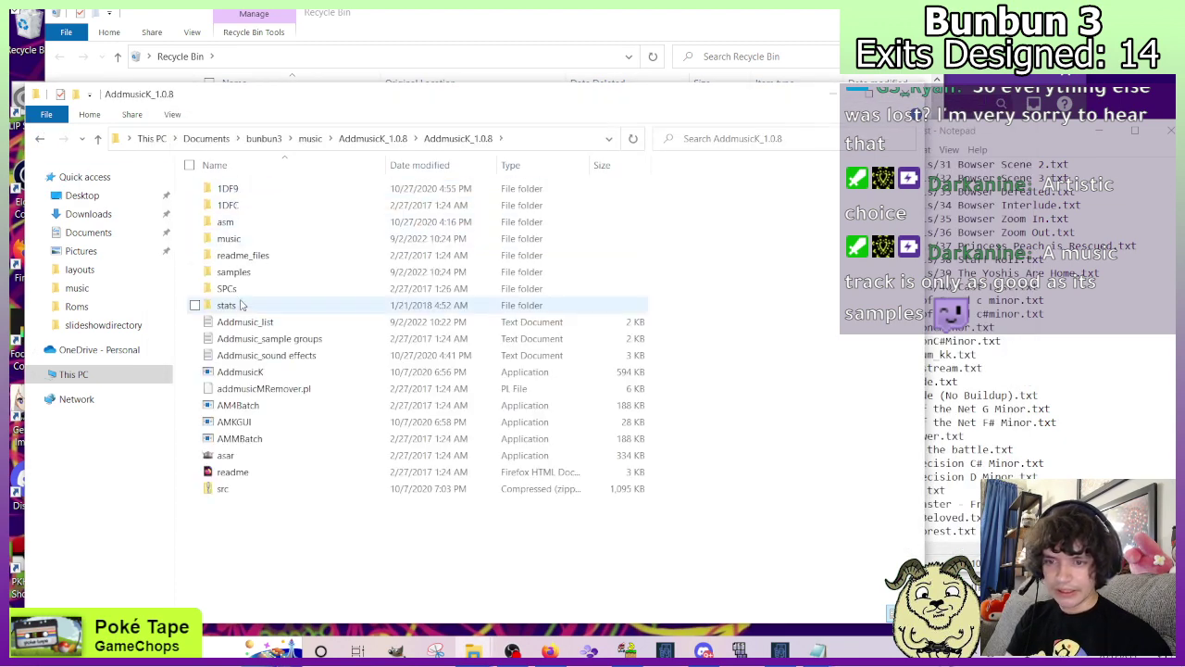
{"action": "left_click", "coordinate": [260, 346]}
{"action": "double_click", "coordinate": [258, 345]}
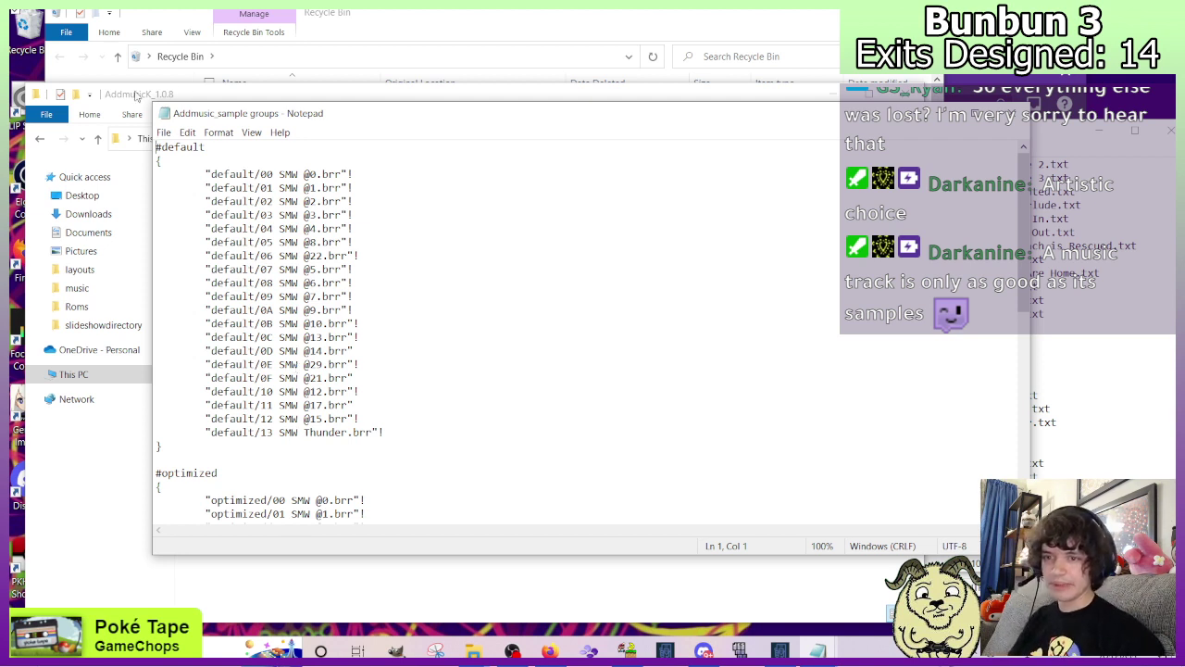
Examine how the #default and #optimized sample groups are laid out in Addmusic_sample groups.
{"action": "left_click_drag", "start_coordinate": [210, 146], "coordinate": [163, 146]}
{"action": "scroll", "coordinate": [194, 248], "scroll_direction": "down", "scroll_amount": 3}
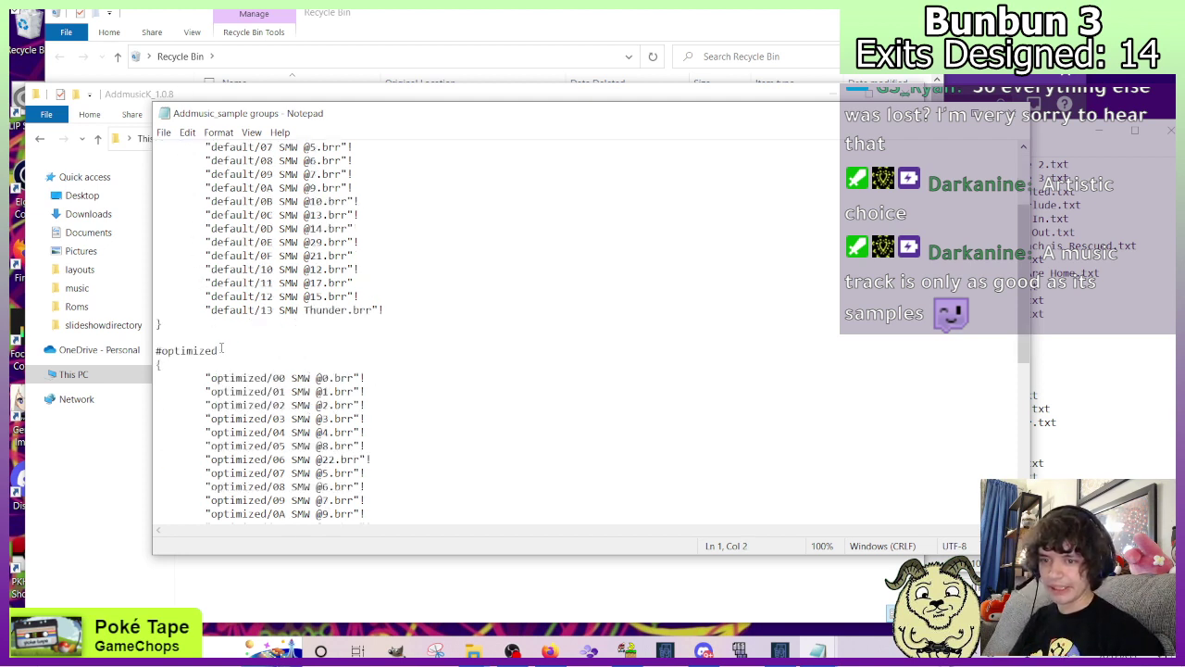
{"action": "left_click_drag", "start_coordinate": [221, 348], "coordinate": [156, 350]}
{"action": "scroll", "coordinate": [185, 339], "scroll_direction": "down", "scroll_amount": 5}
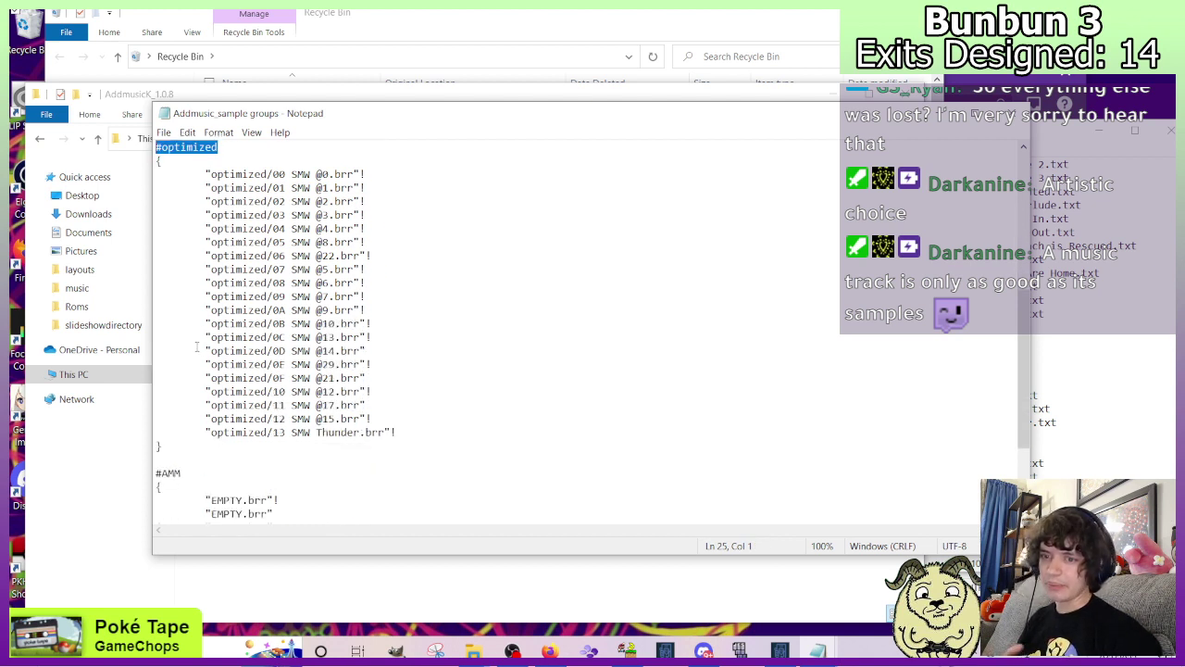
{"action": "left_click_drag", "start_coordinate": [243, 175], "coordinate": [326, 465]}
{"action": "scroll", "coordinate": [326, 465], "scroll_direction": "up", "scroll_amount": 8}
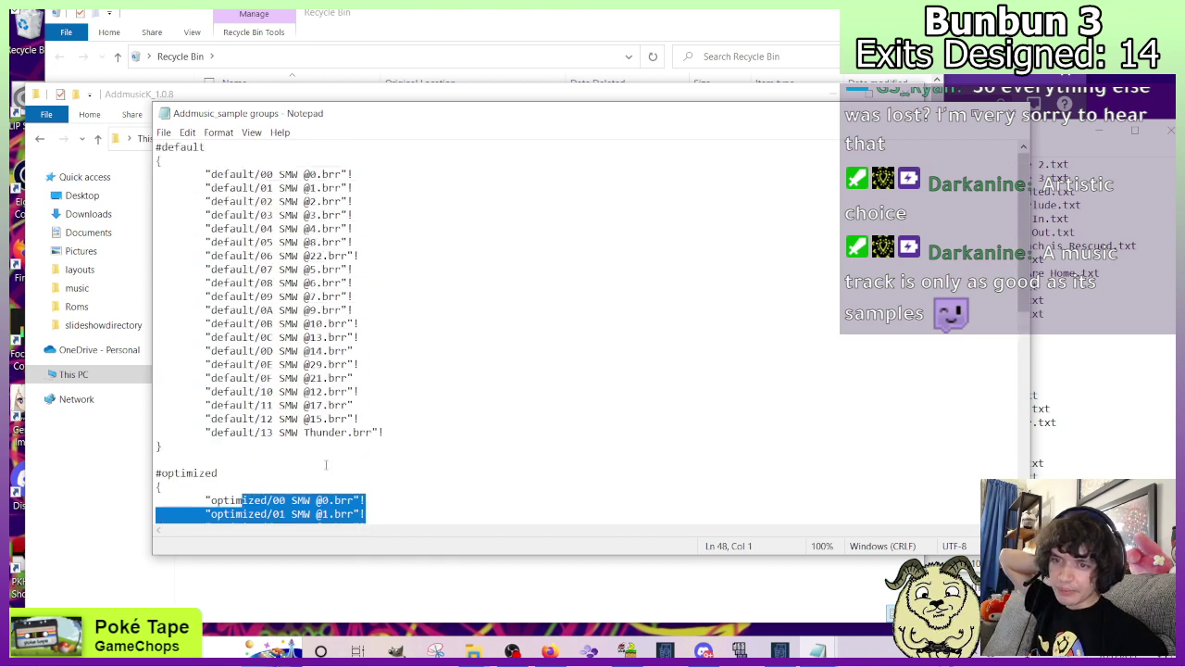
{"action": "scroll", "coordinate": [363, 301], "scroll_direction": "down", "scroll_amount": 12}
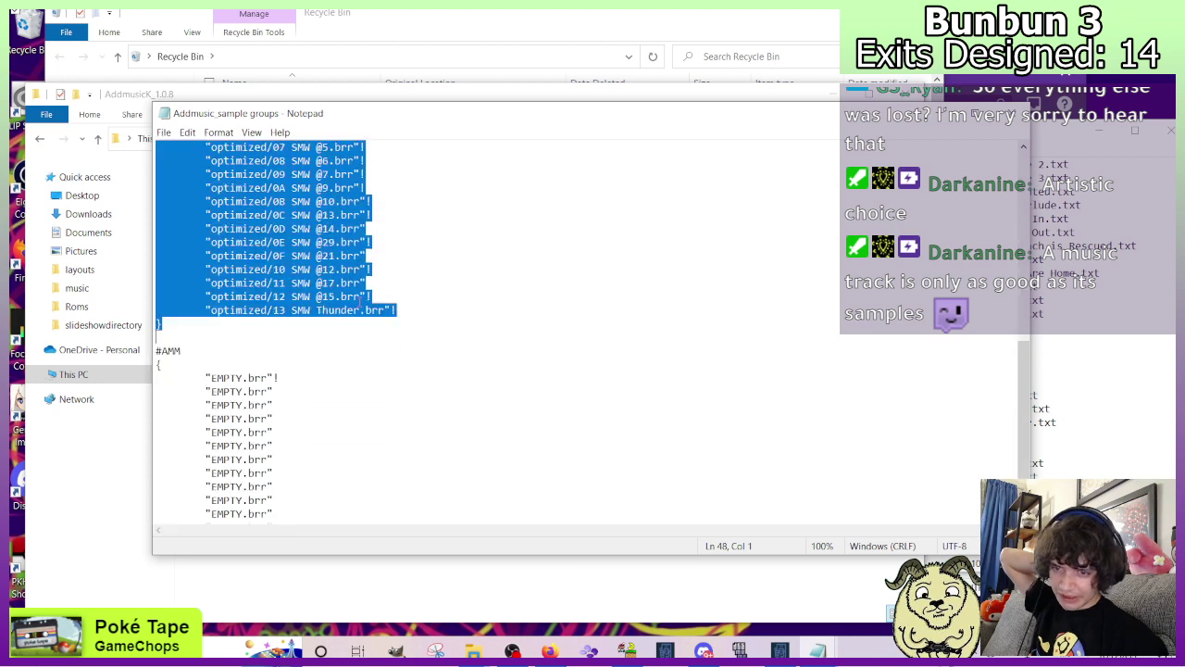
Paste the #quiet-forest group after the #AMM group in Addmusic_sample groups, separated by a blank line, then save and close the file.
{"action": "left_click", "coordinate": [260, 512]}
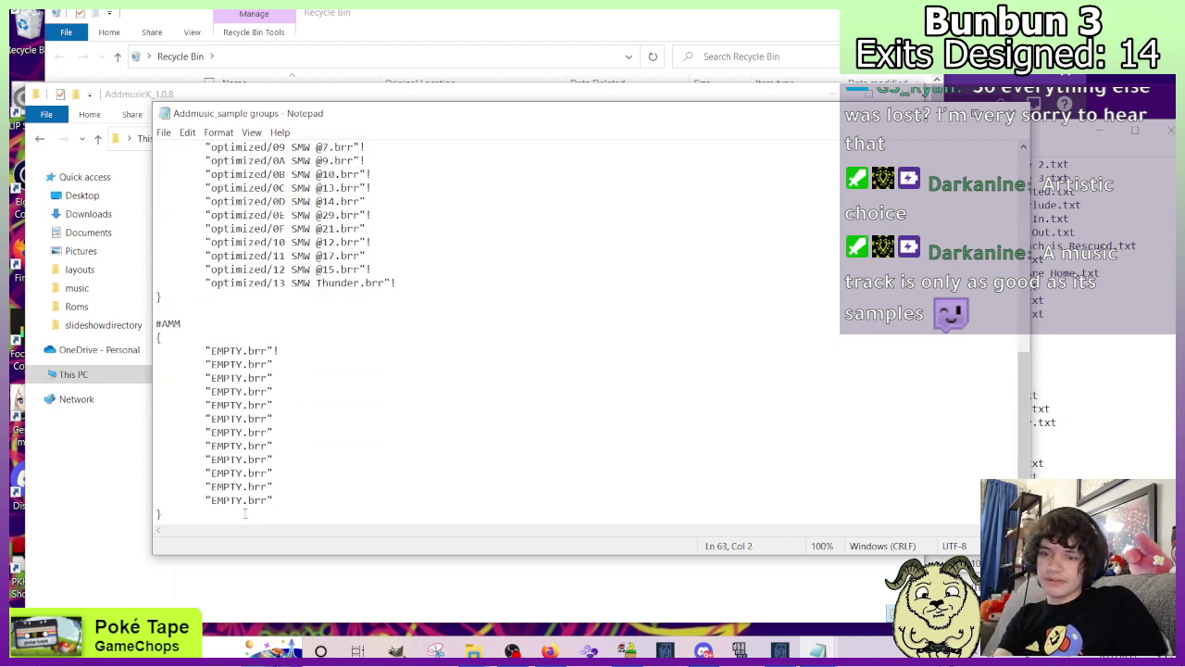
{"action": "key", "text": "Return"}
{"action": "key", "text": "Return"}
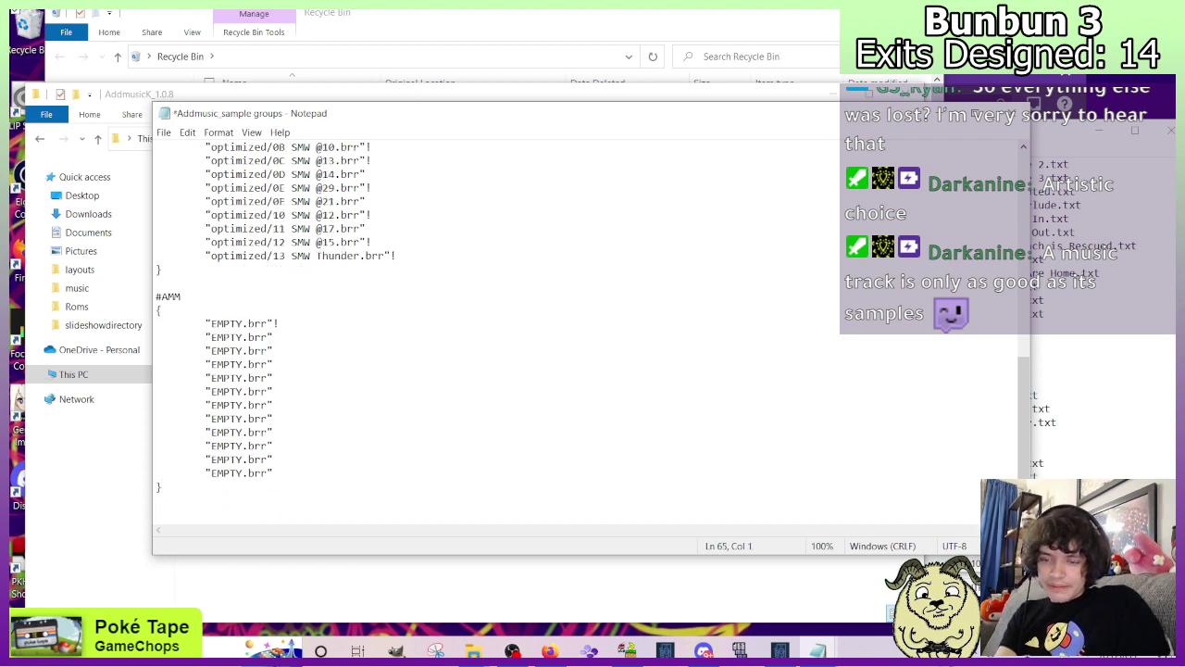
{"action": "type", "text": "#quiet-forest { \t\"optimized/00 SMW @0.brr\"! \t\"optimized/01 SMW @1.brr\"! \t\"optimized/02 SMW @2.brr\"! \t\"optimized/03 SMW @3.brr\"! \t\"optimized/04 SMW @4.brr\"! \t\"optimized/05 SMW @8.brr\"! \t\"optimized/06 SMW @22.brr\"! \t\"optimized/07 SMW @5.brr\"! \t\"optimized/08 SMW @6.brr\"! \t\"EMPTY.brr\"! \t\"optimized/01 SMW @1.brr\"! \t\"optimized/0B SMW @10.brr\"! \t\"EMPTY.brr\"! \t\"optimized/0D SMW @14.brr\" \t\"optimized/0E SMW @29.brr\"! \t\"optimized/0F SMW @21.brr\" \t\"EMPTY.brr\"! \t\"optimized/11 SMW @17.brr\" \t\"optimized/12 SMW @15.brr\"! \t\"EMPTY.brr\"! }"}
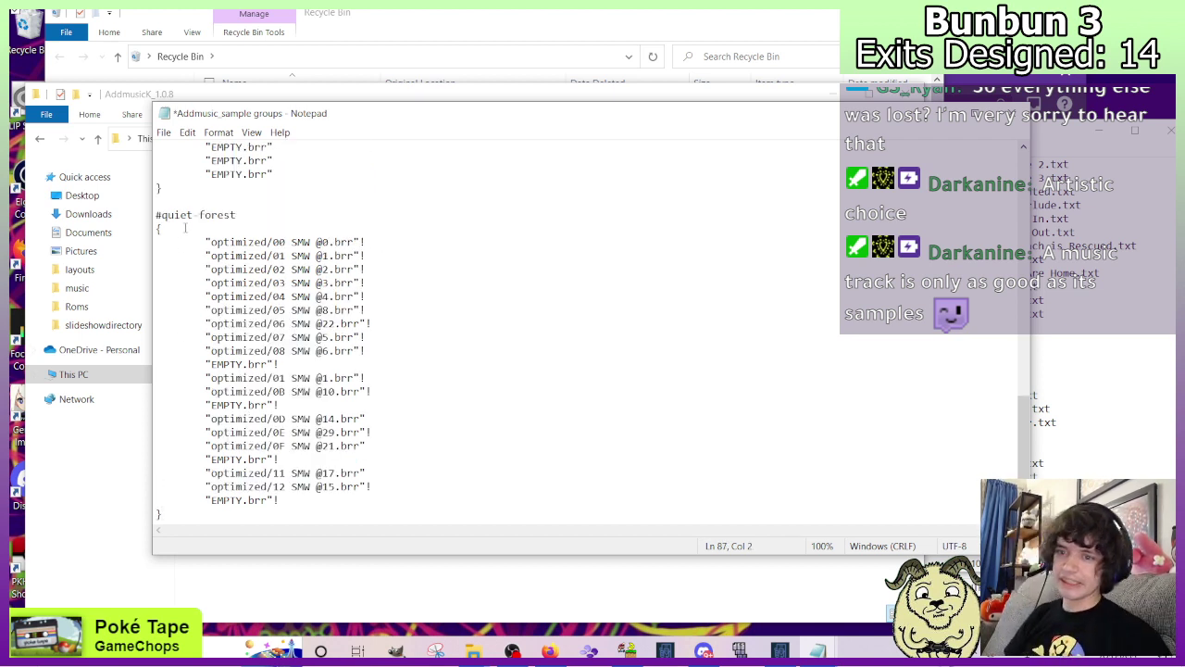
{"action": "key", "text": "ctrl+s"}
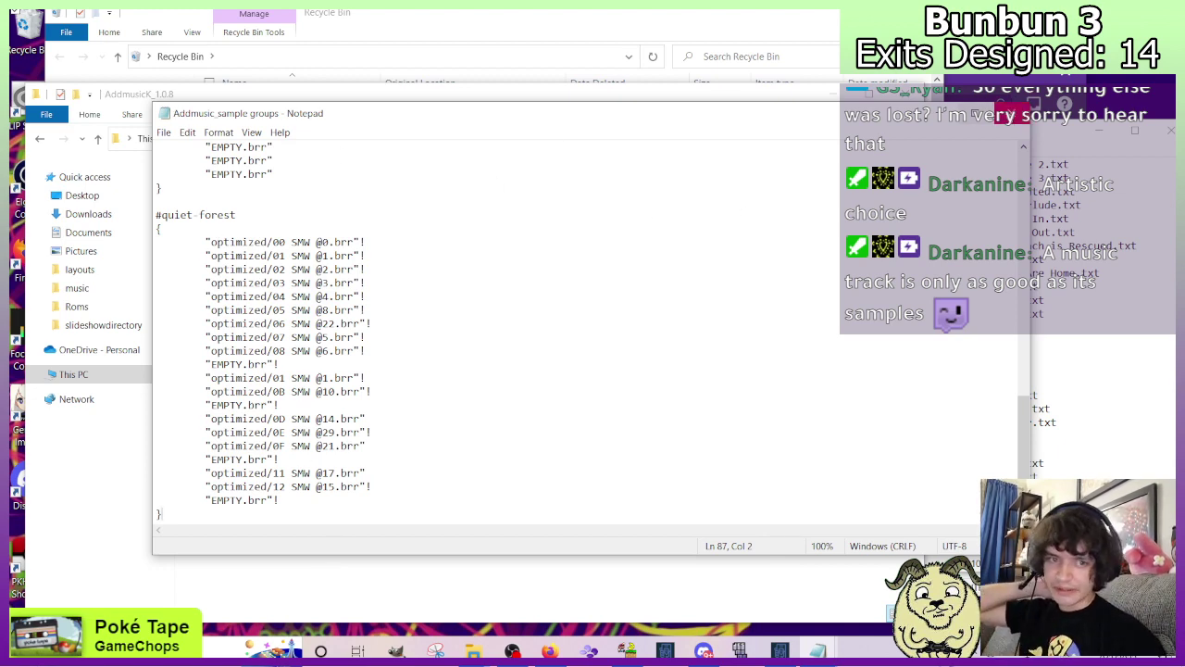
{"action": "left_click", "coordinate": [1009, 109]}
Restore the Sonic Mania - Friends archive from the Recycle Bin and return to the AddmusicK_1.0.8 folder window.
{"action": "left_click", "coordinate": [37, 39]}
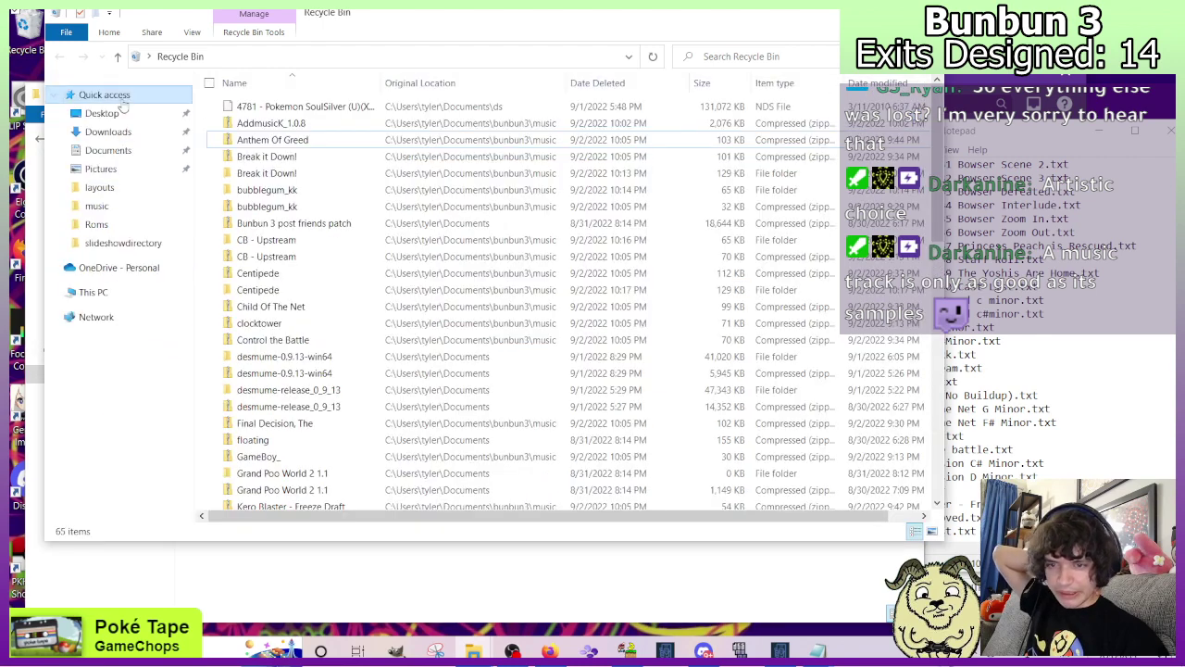
{"action": "scroll", "coordinate": [296, 335], "scroll_direction": "down", "scroll_amount": 1}
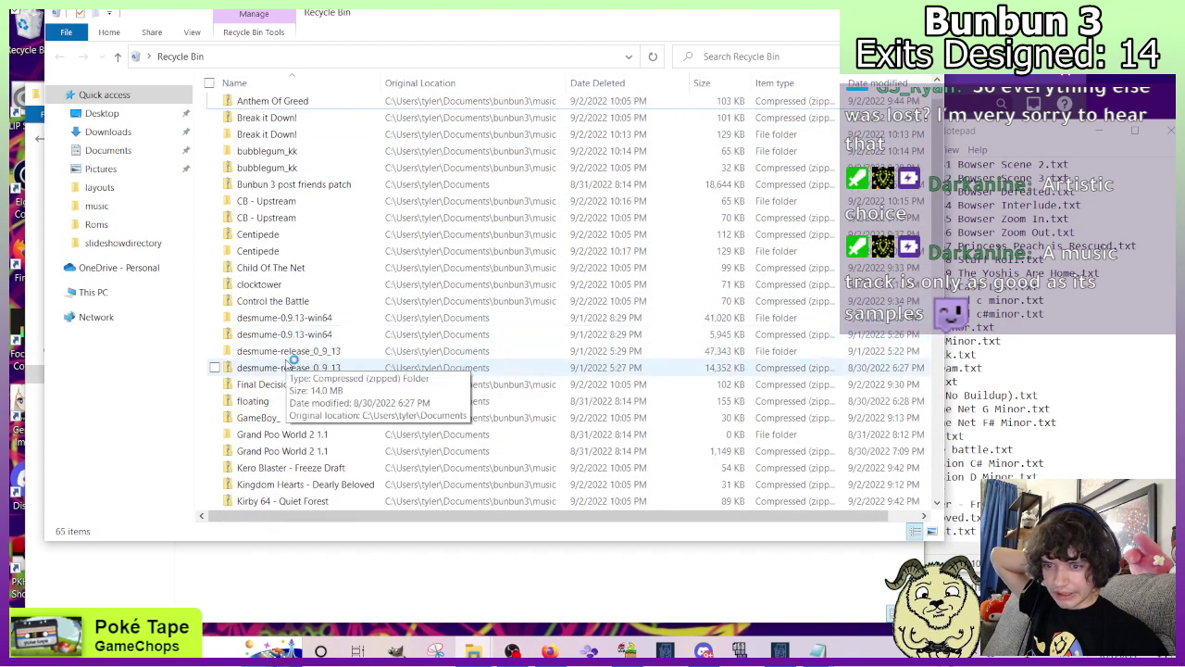
{"action": "scroll", "coordinate": [292, 370], "scroll_direction": "down", "scroll_amount": 2}
{"action": "scroll", "coordinate": [293, 375], "scroll_direction": "up", "scroll_amount": 3}
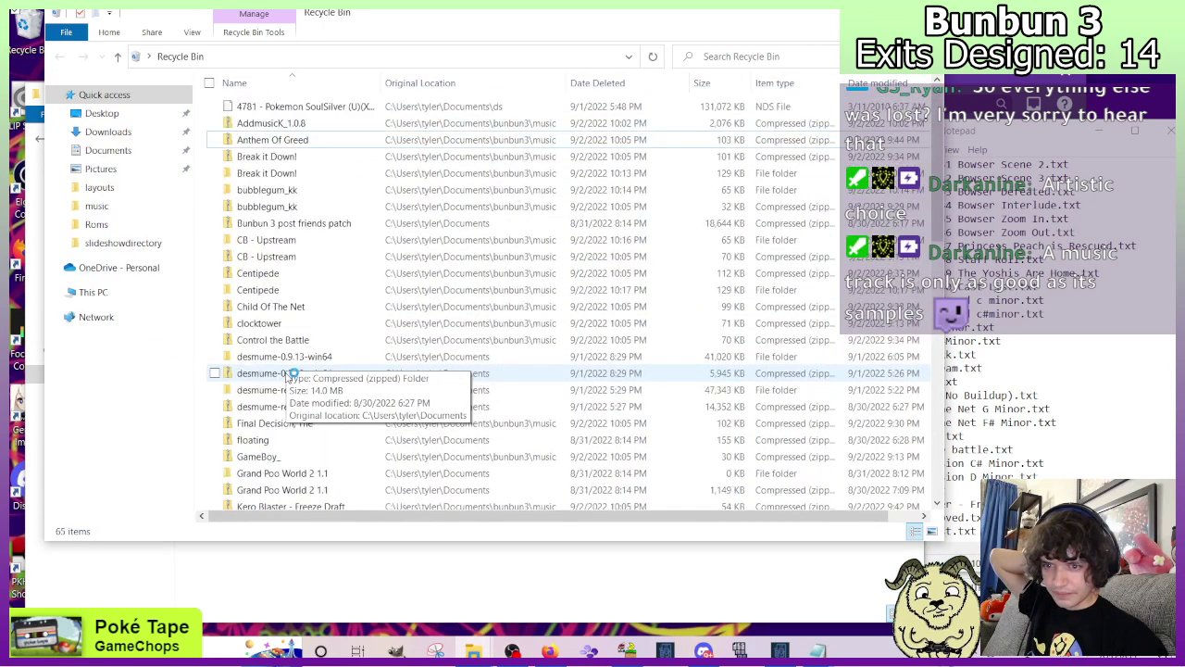
{"action": "scroll", "coordinate": [292, 372], "scroll_direction": "down", "scroll_amount": 10}
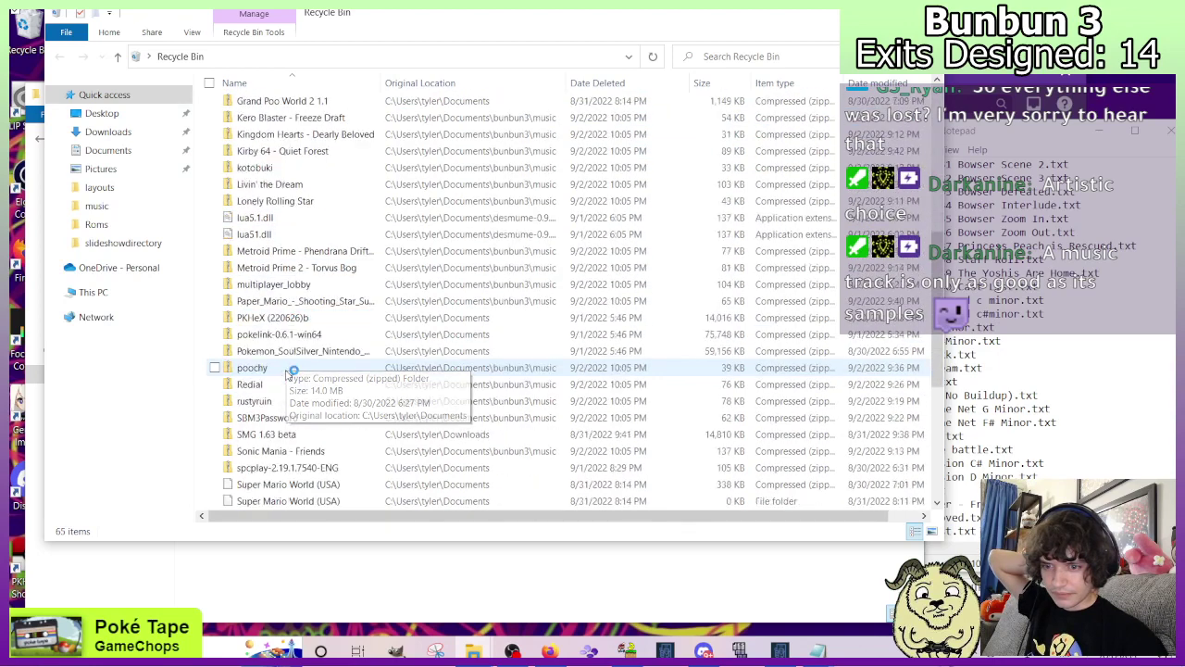
{"action": "scroll", "coordinate": [287, 371], "scroll_direction": "down", "scroll_amount": 3}
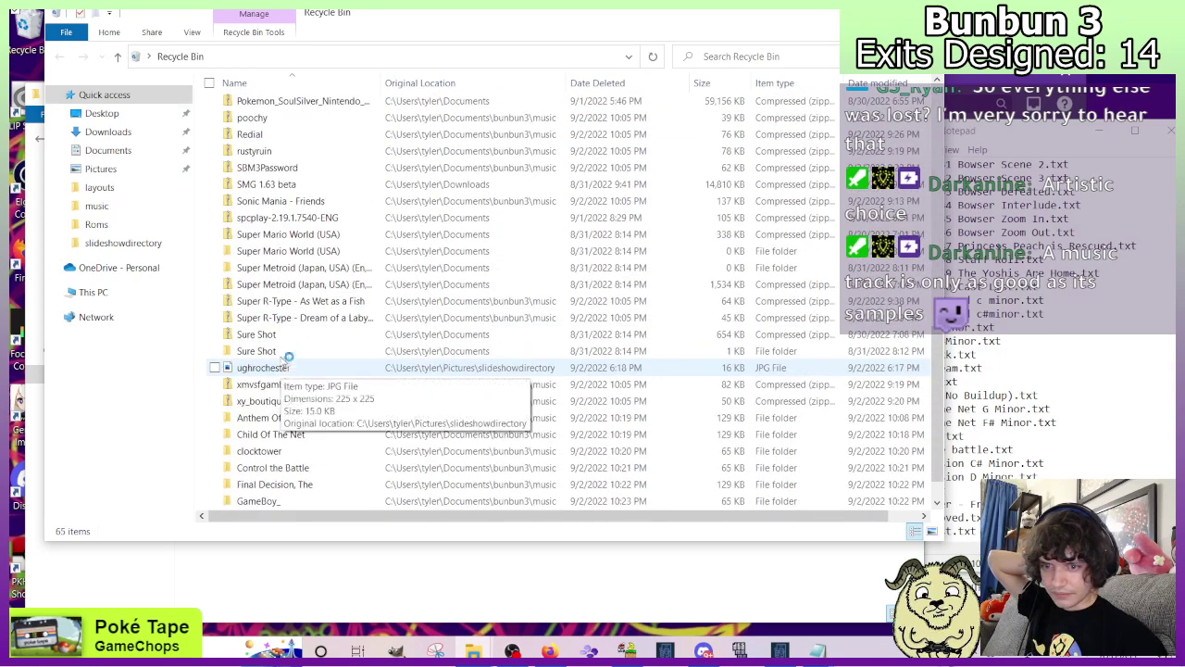
{"action": "left_click", "coordinate": [275, 203]}
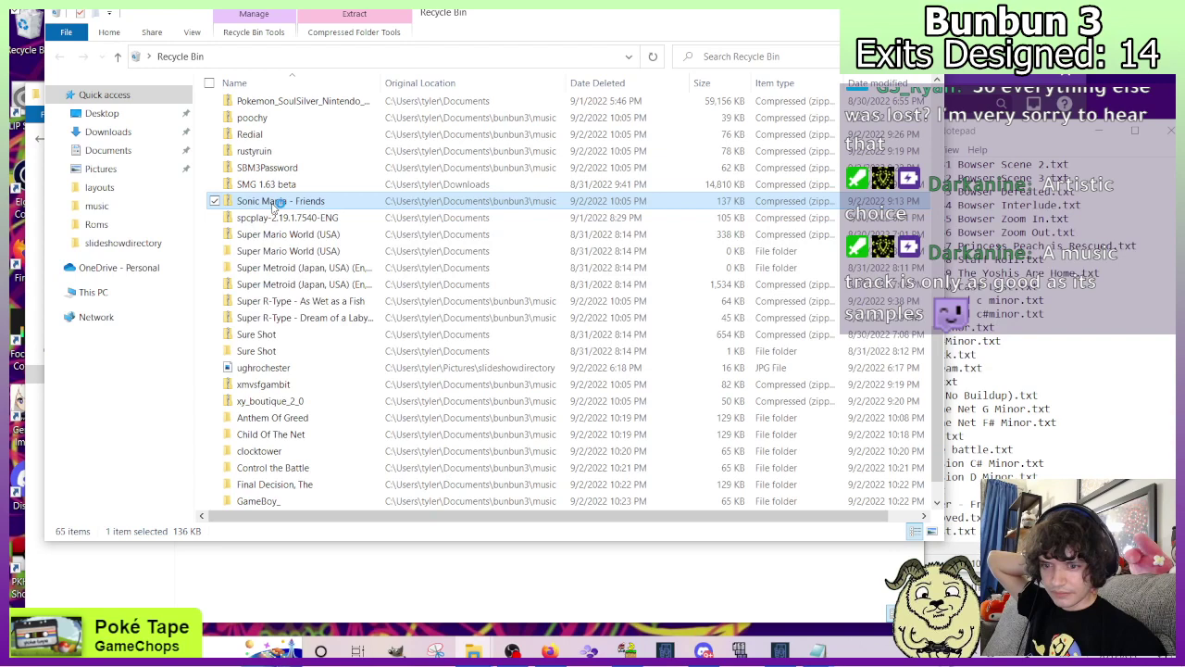
{"action": "right_click", "coordinate": [275, 203]}
{"action": "left_click", "coordinate": [312, 281]}
{"action": "scroll", "coordinate": [312, 281], "scroll_direction": "down", "scroll_amount": 1}
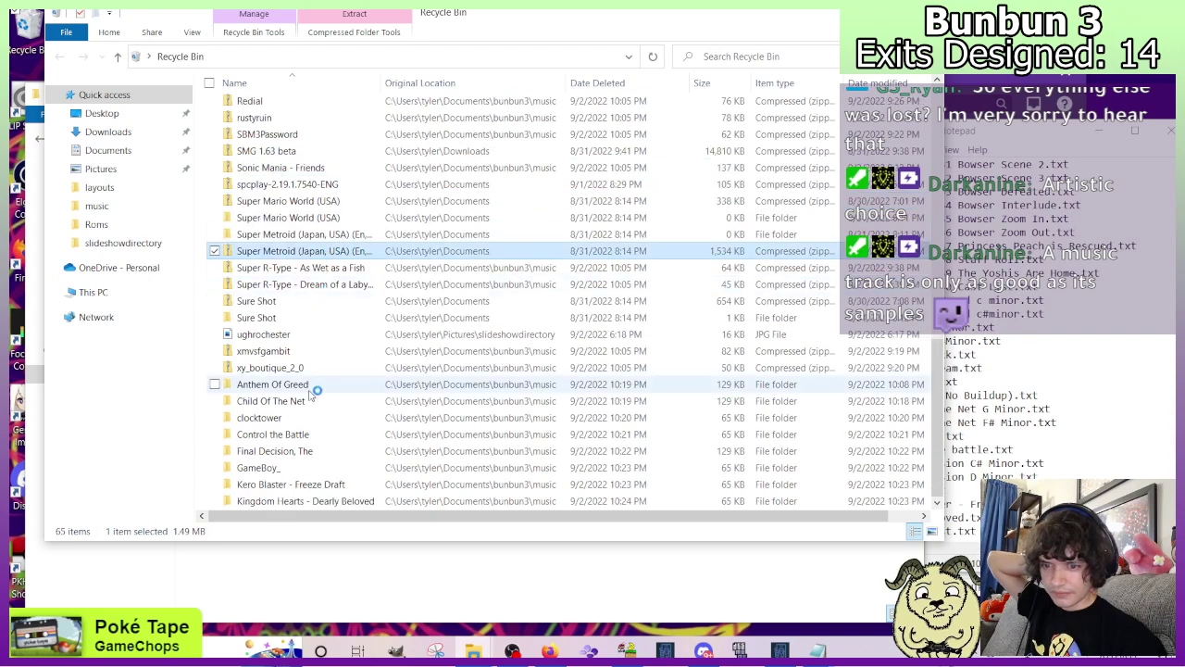
{"action": "right_click", "coordinate": [259, 169]}
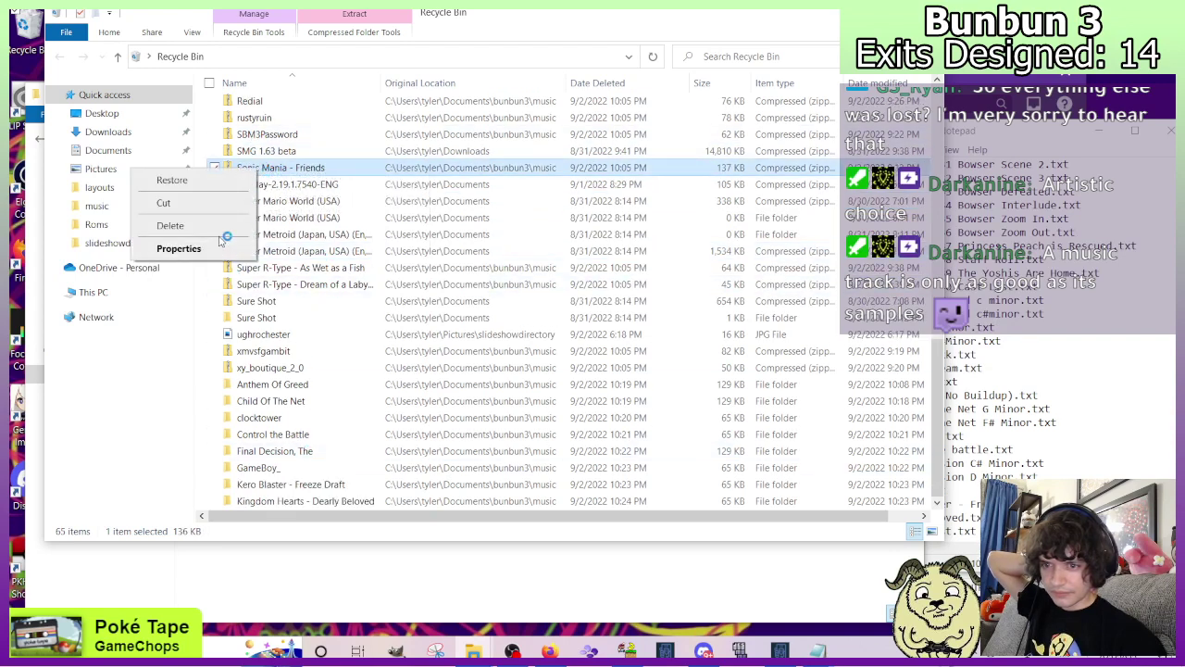
{"action": "left_click", "coordinate": [204, 179]}
{"action": "left_click", "coordinate": [336, 587]}
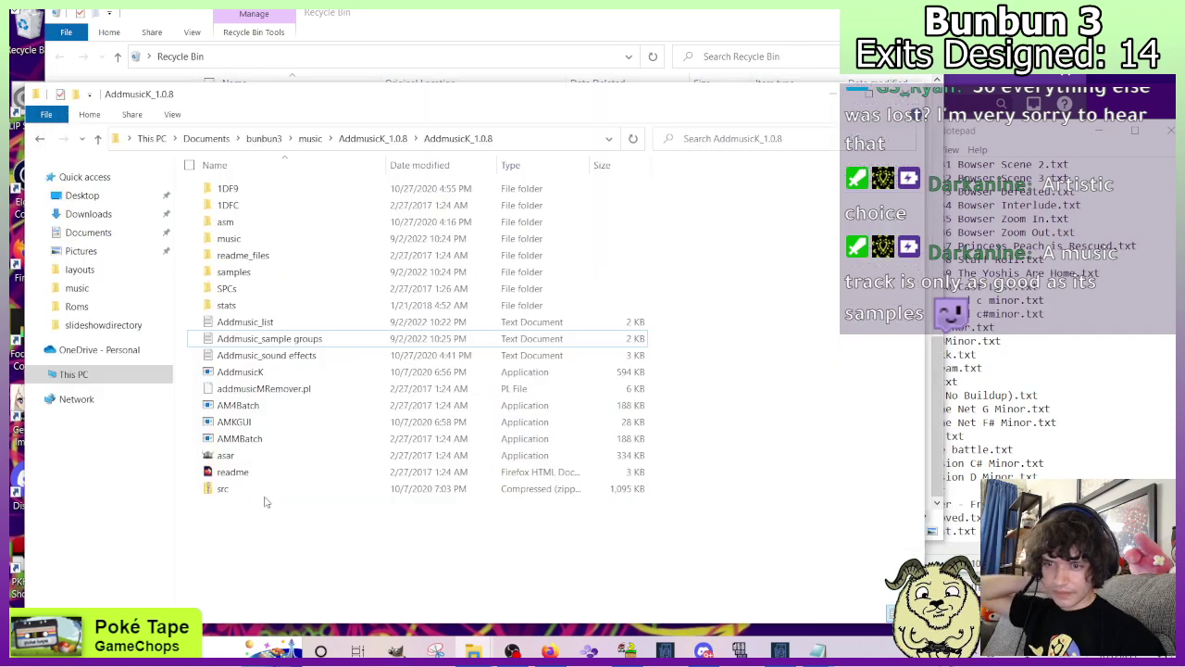
Go to the bunbun3 music folder and check what is left in the Kirby 64 - Quiet Forest folder.
{"action": "left_click", "coordinate": [81, 288]}
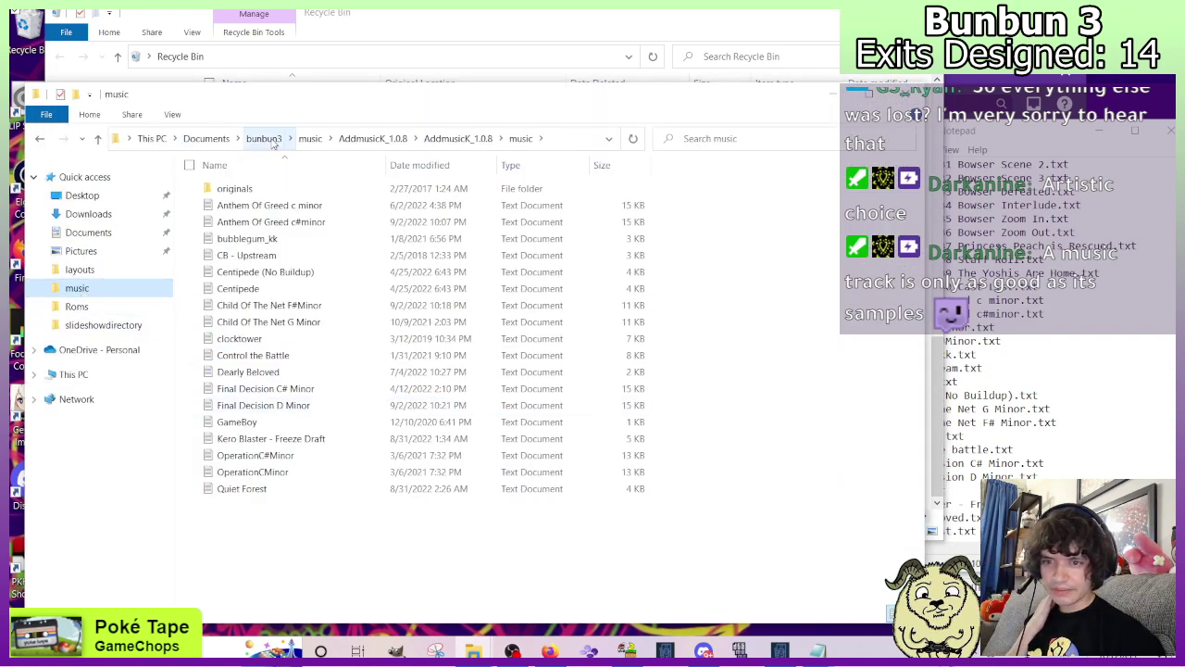
{"action": "left_click", "coordinate": [311, 138]}
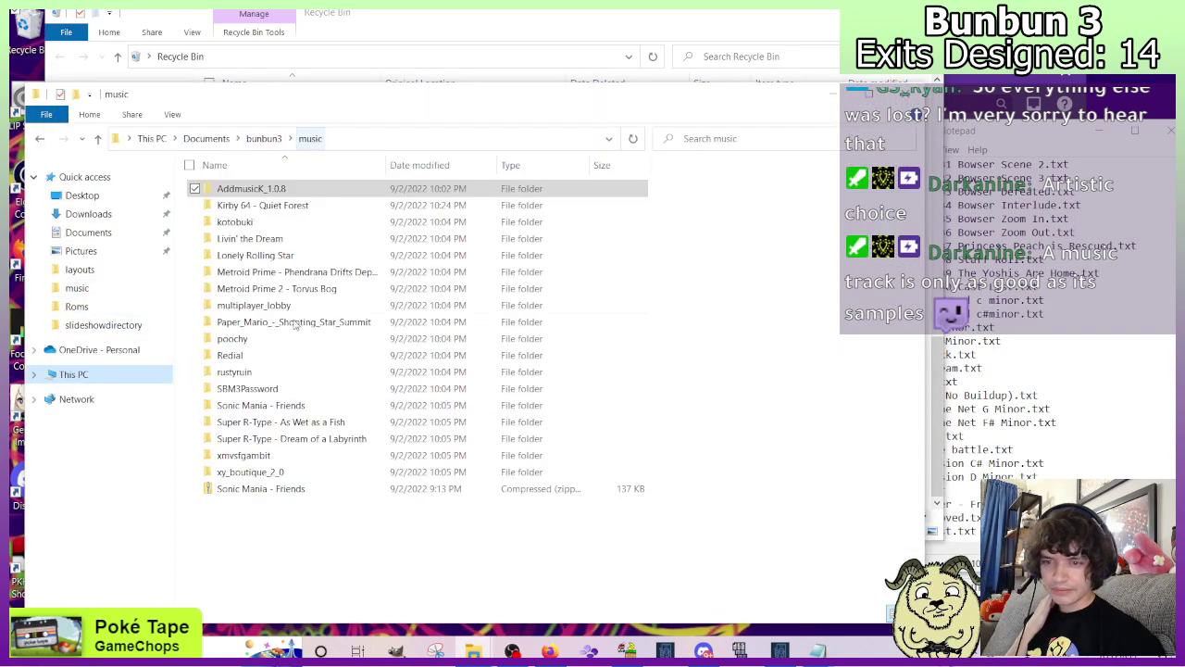
{"action": "right_click", "coordinate": [271, 490]}
{"action": "left_click", "coordinate": [318, 529]}
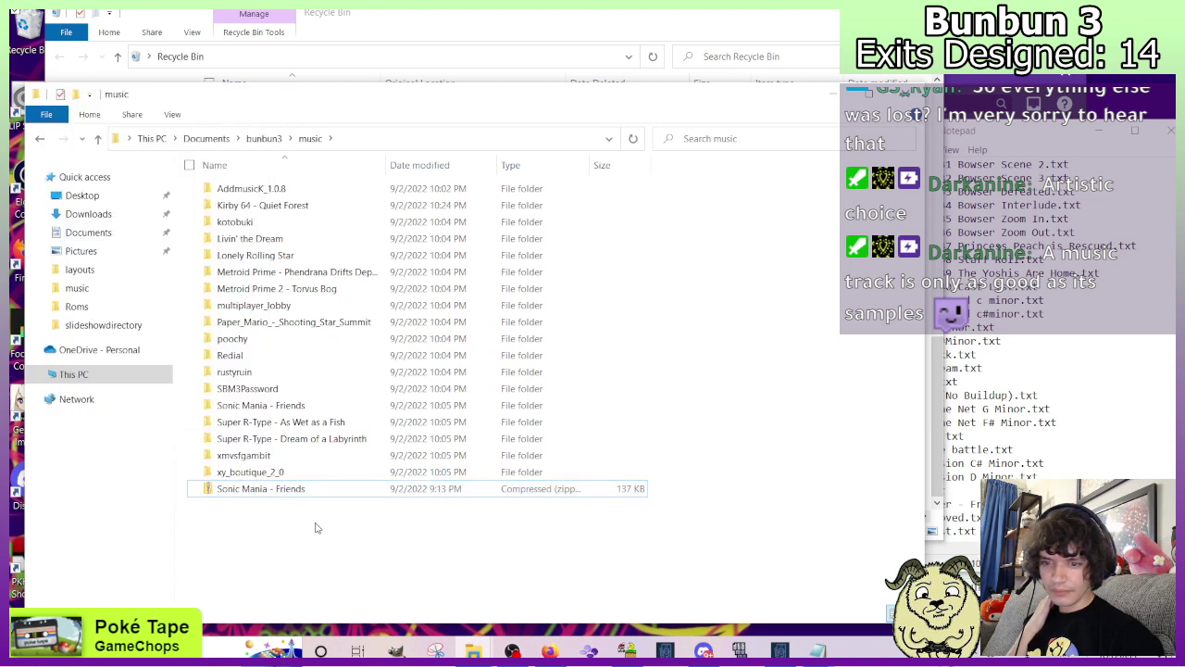
{"action": "double_click", "coordinate": [239, 207]}
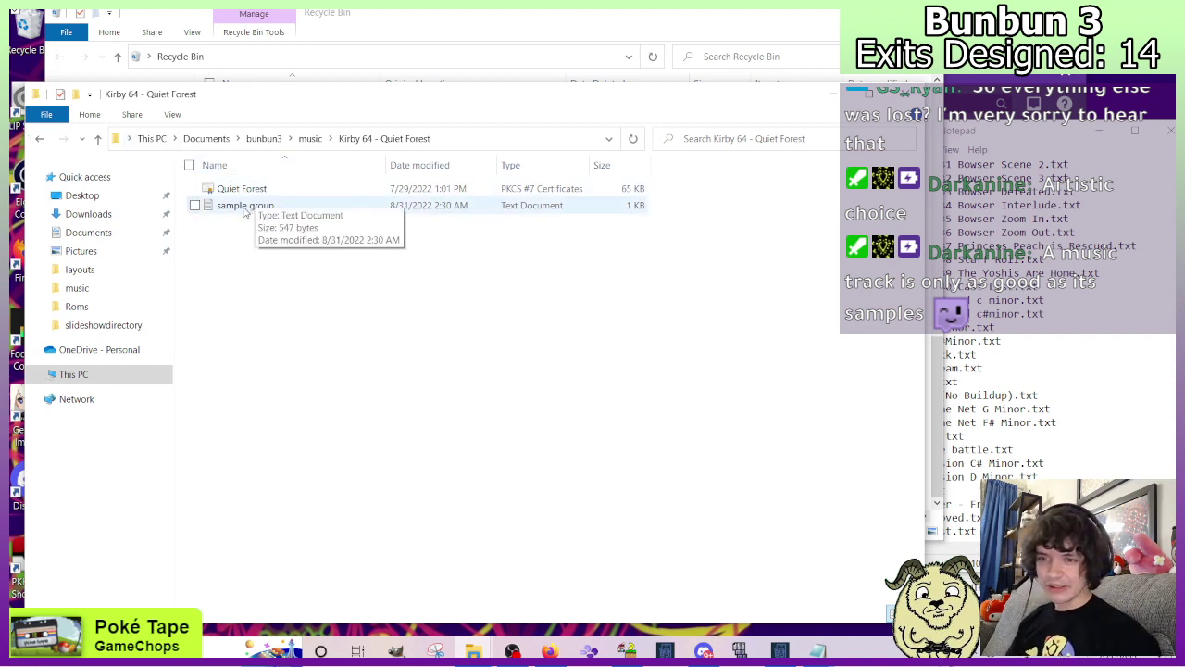
{"action": "left_click", "coordinate": [40, 139]}
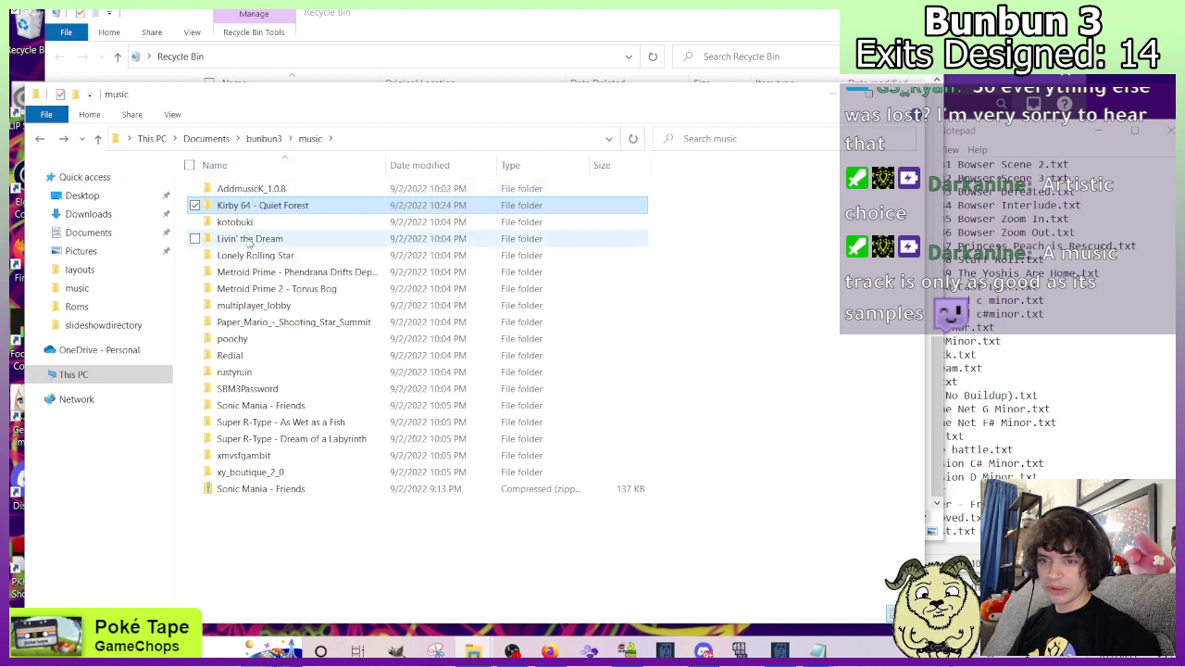
Move the kotobuki text file into the music folder of the inner AddmusicK_1.0.8 folder and check which samples it uses.
{"action": "double_click", "coordinate": [235, 223]}
{"action": "left_click", "coordinate": [238, 206]}
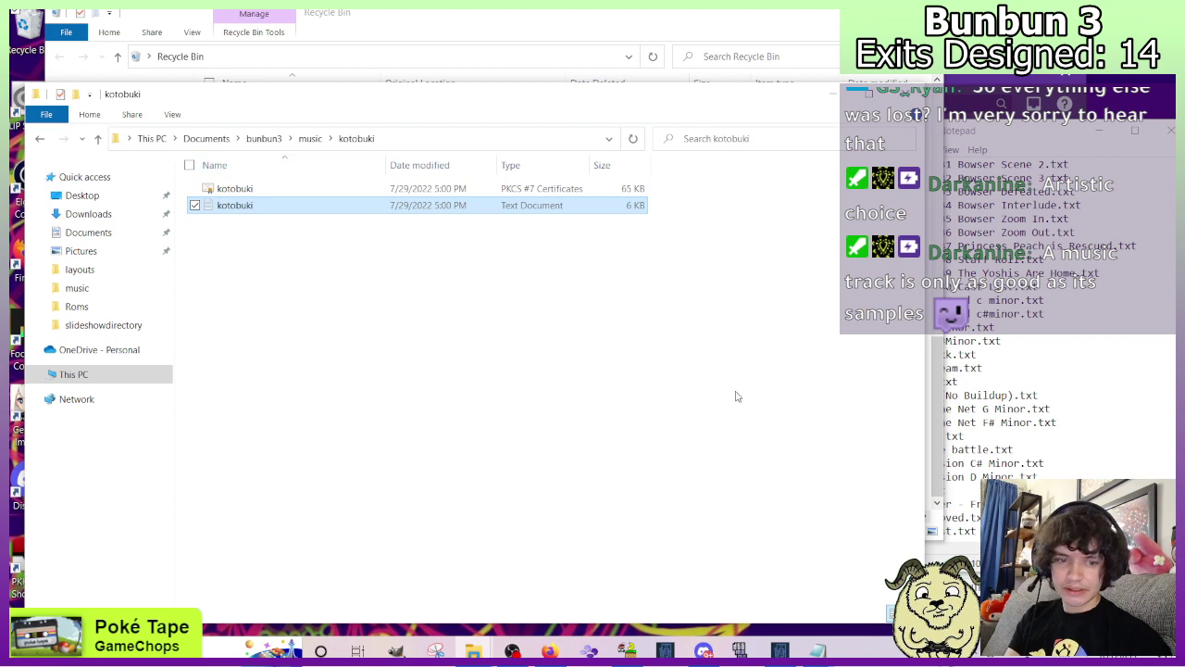
{"action": "left_click", "coordinate": [40, 139]}
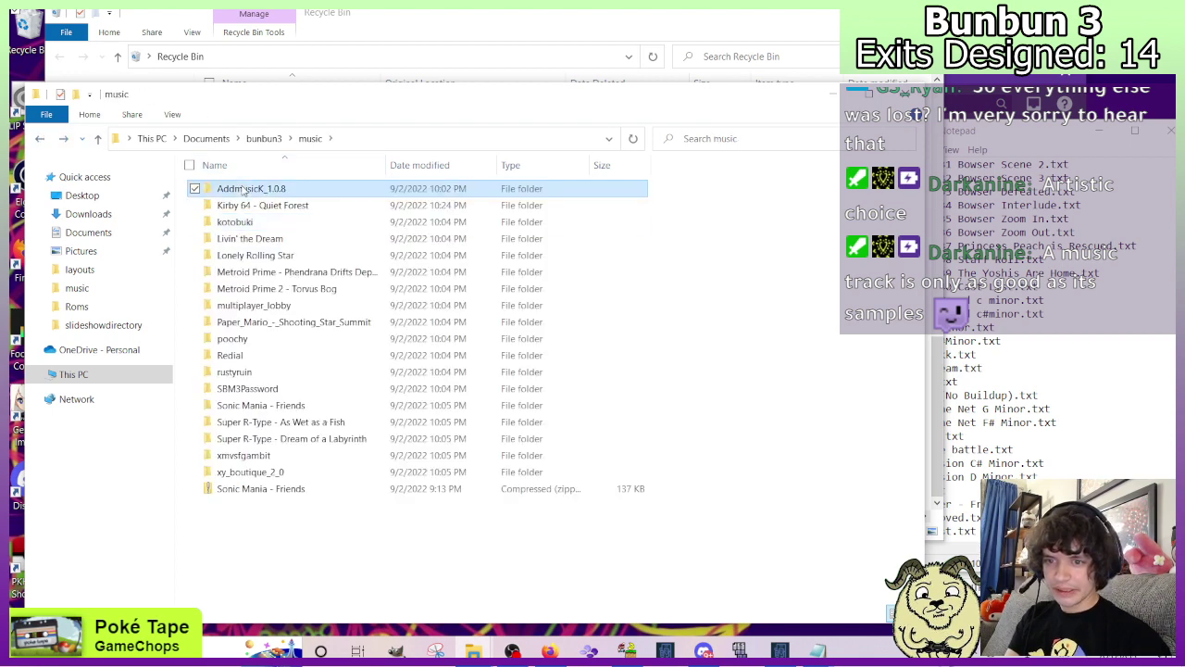
{"action": "double_click", "coordinate": [236, 190]}
{"action": "double_click", "coordinate": [238, 193]}
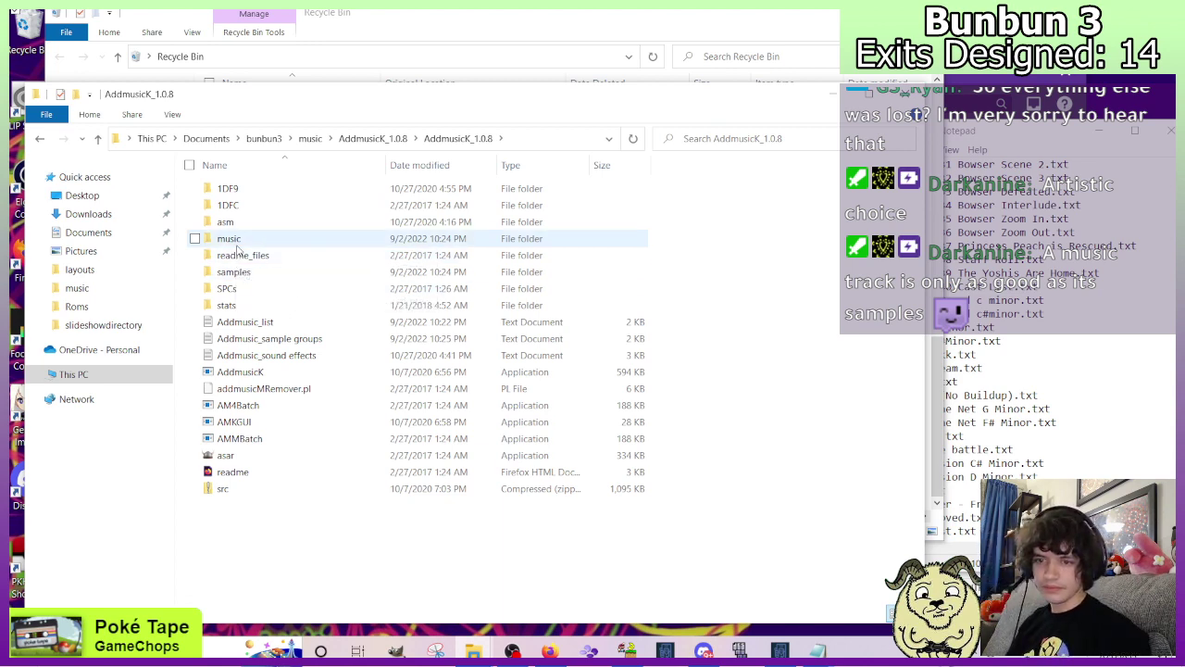
{"action": "double_click", "coordinate": [233, 241]}
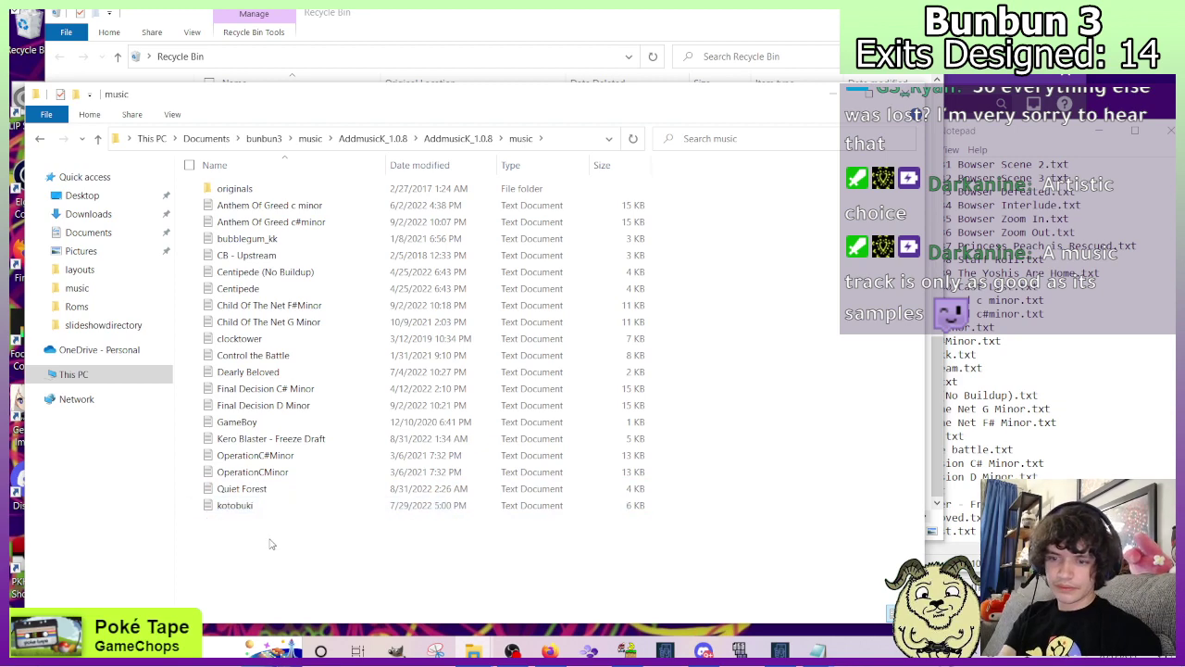
{"action": "double_click", "coordinate": [240, 505]}
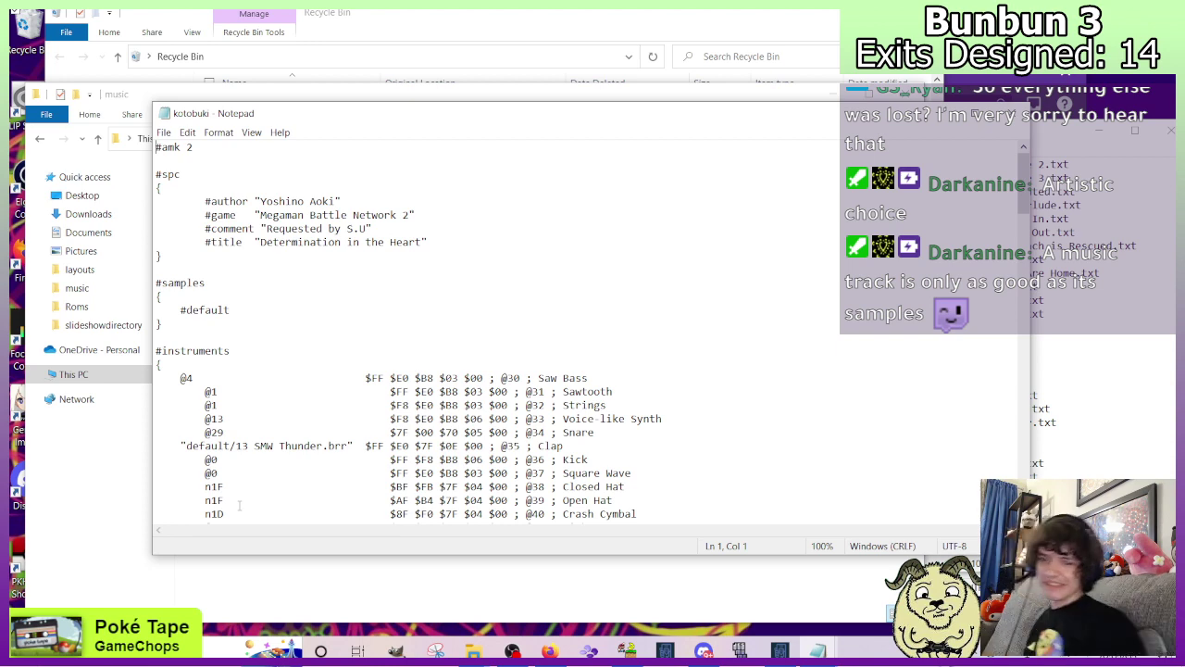
{"action": "left_click", "coordinate": [1016, 112]}
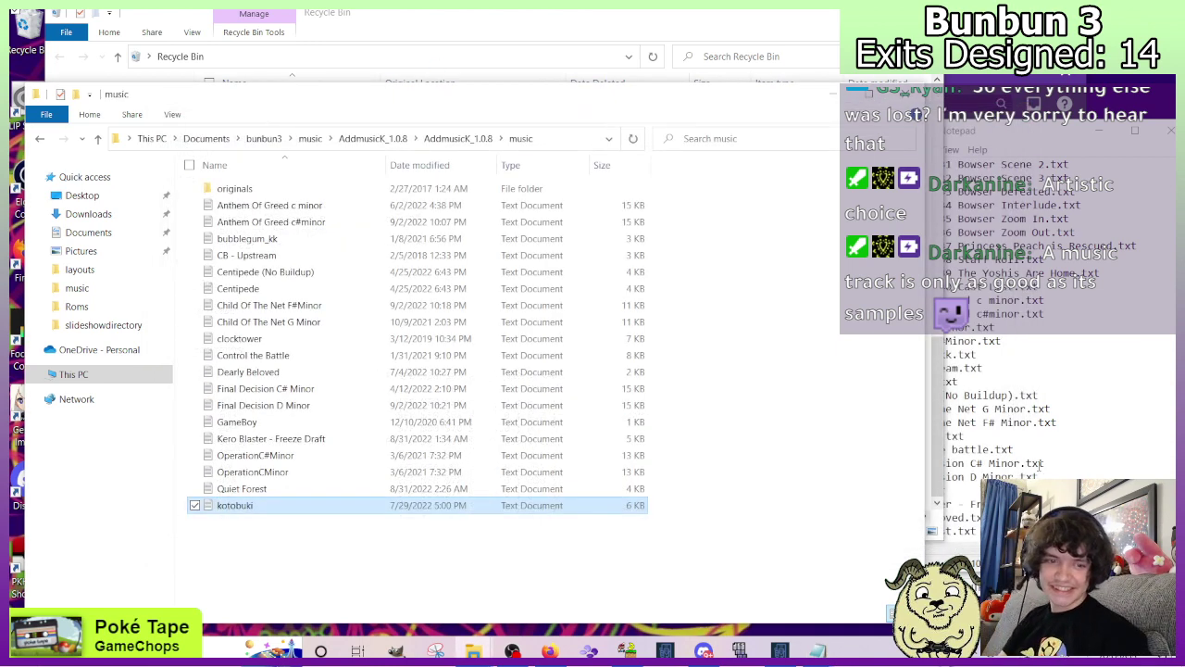
Add the entry "3B kotobuki.txt" on a new line after Quiet Forest.txt in Addmusic_list.
{"action": "left_click", "coordinate": [983, 532]}
{"action": "key", "text": "Return"}
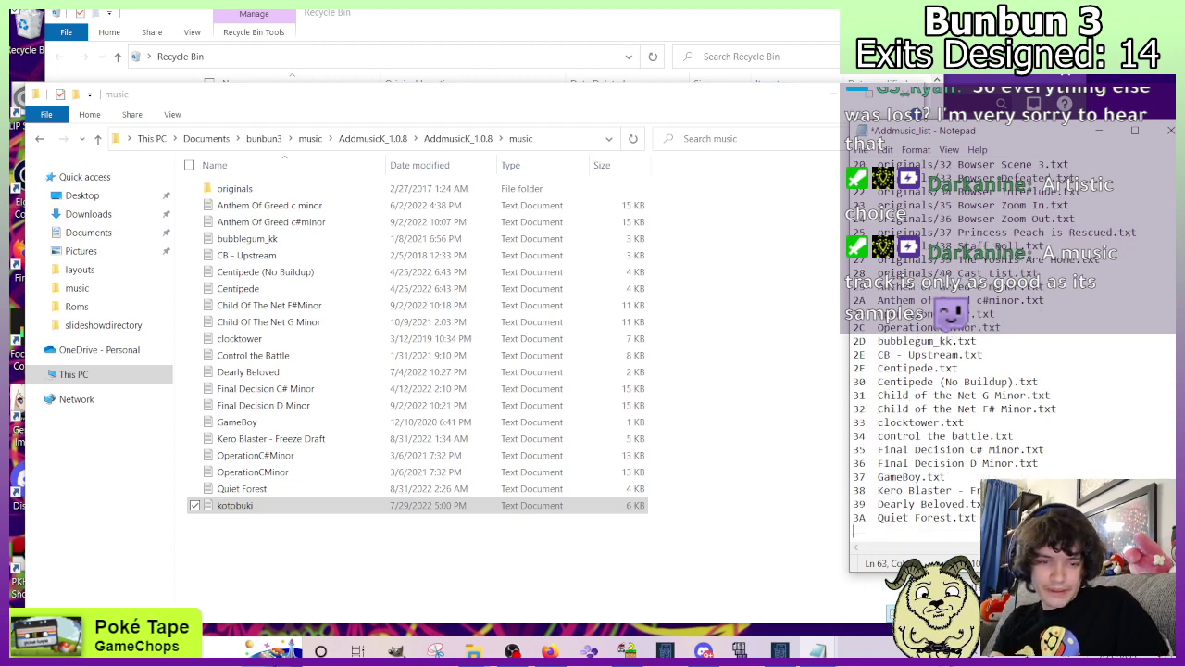
{"action": "type", "text": "3B kot"}
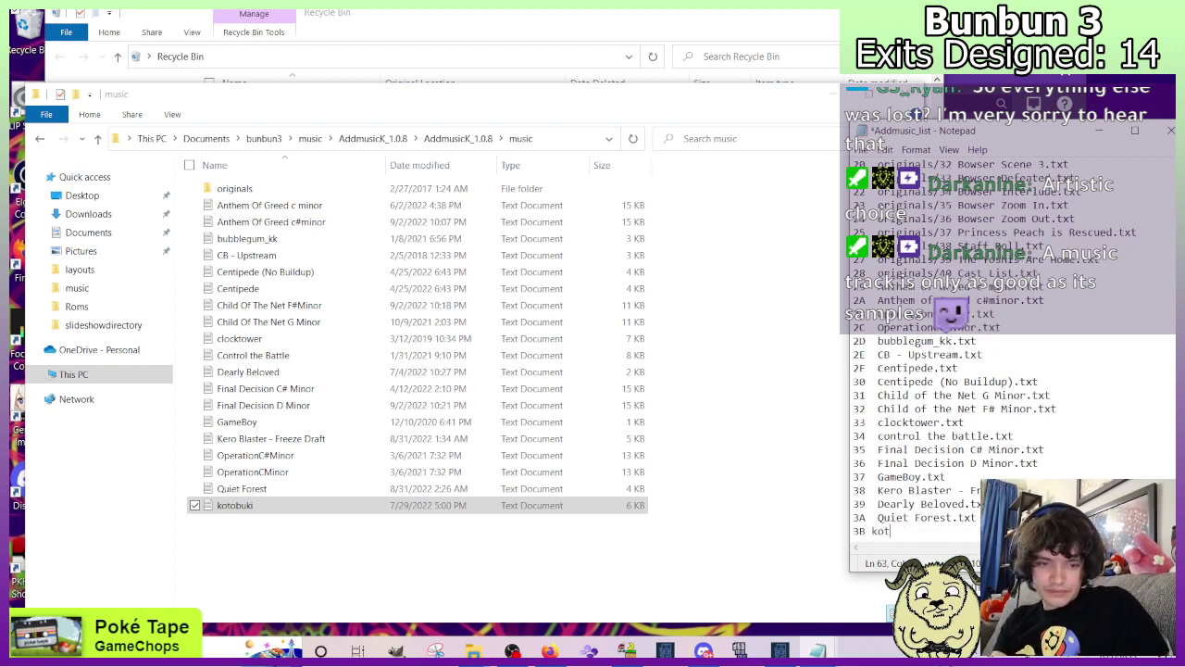
{"action": "key", "text": "BackSpace"}
{"action": "key", "text": "BackSpace"}
{"action": "key", "text": "BackSpace"}
{"action": "type", "text": "kotobuki."}
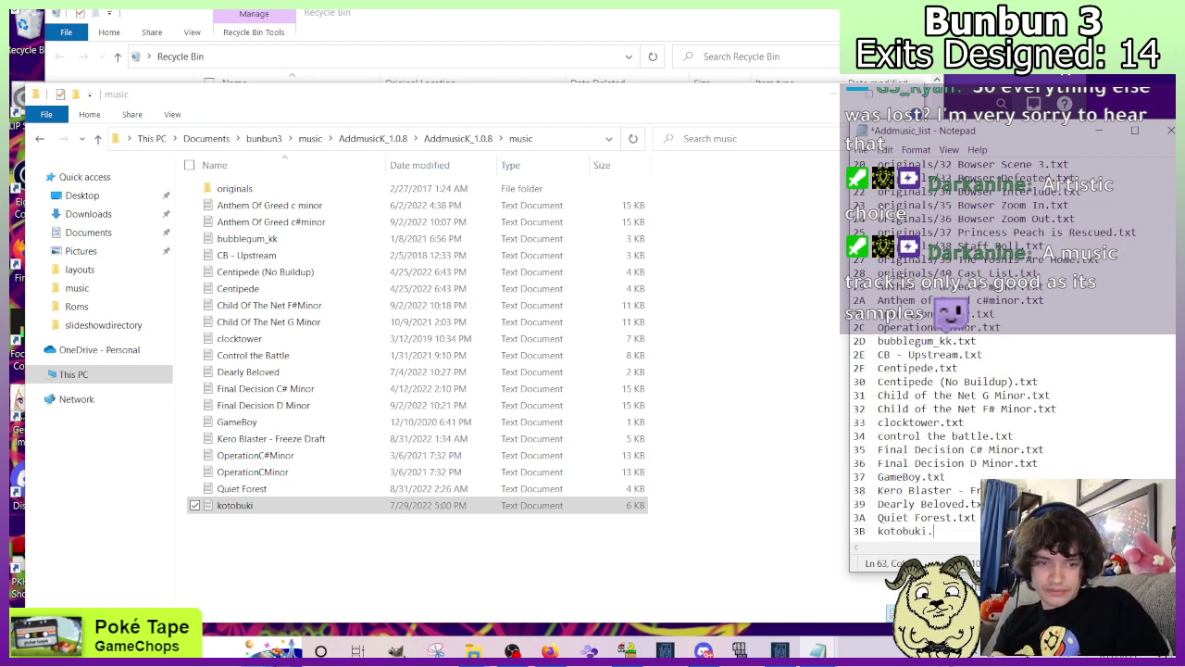
{"action": "type", "text": "txt"}
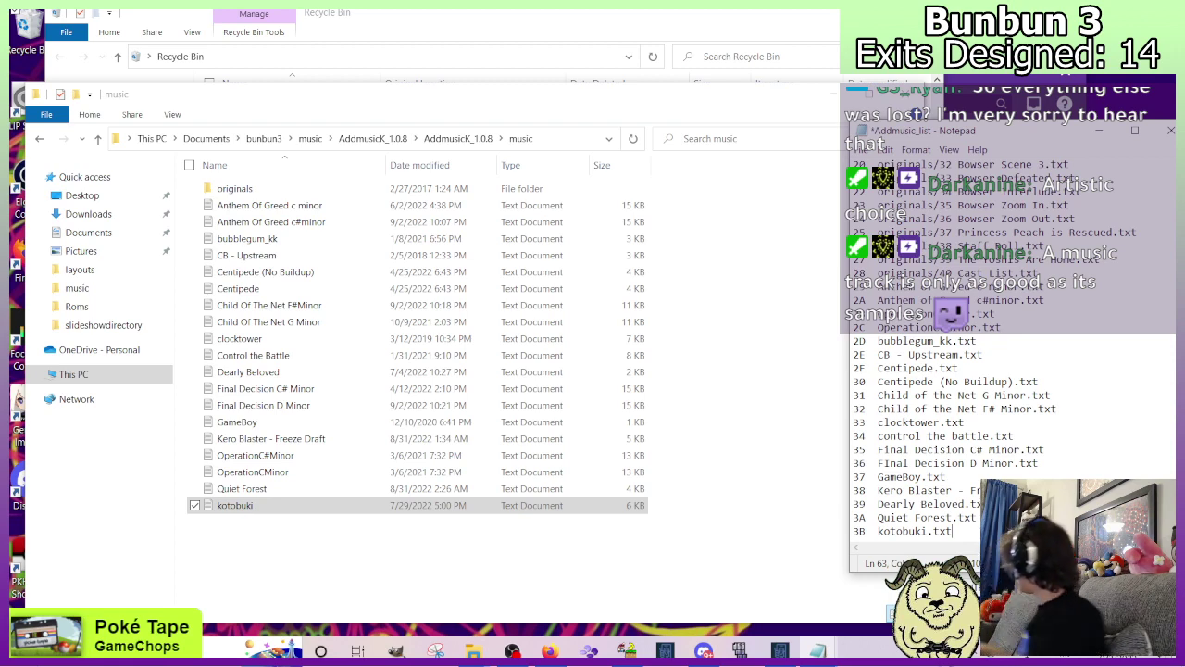
Delete the Kirby 64 - Quiet Forest and kotobuki folders from the bunbun3 music folder.
{"action": "left_click", "coordinate": [570, 564]}
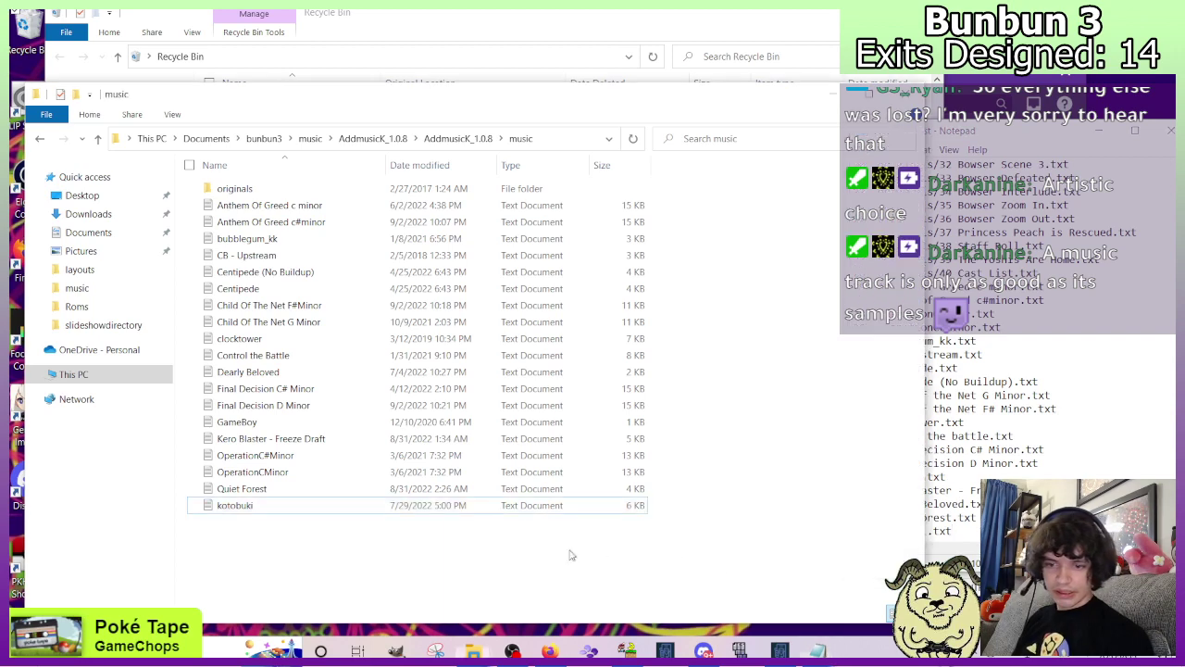
{"action": "left_click", "coordinate": [42, 138]}
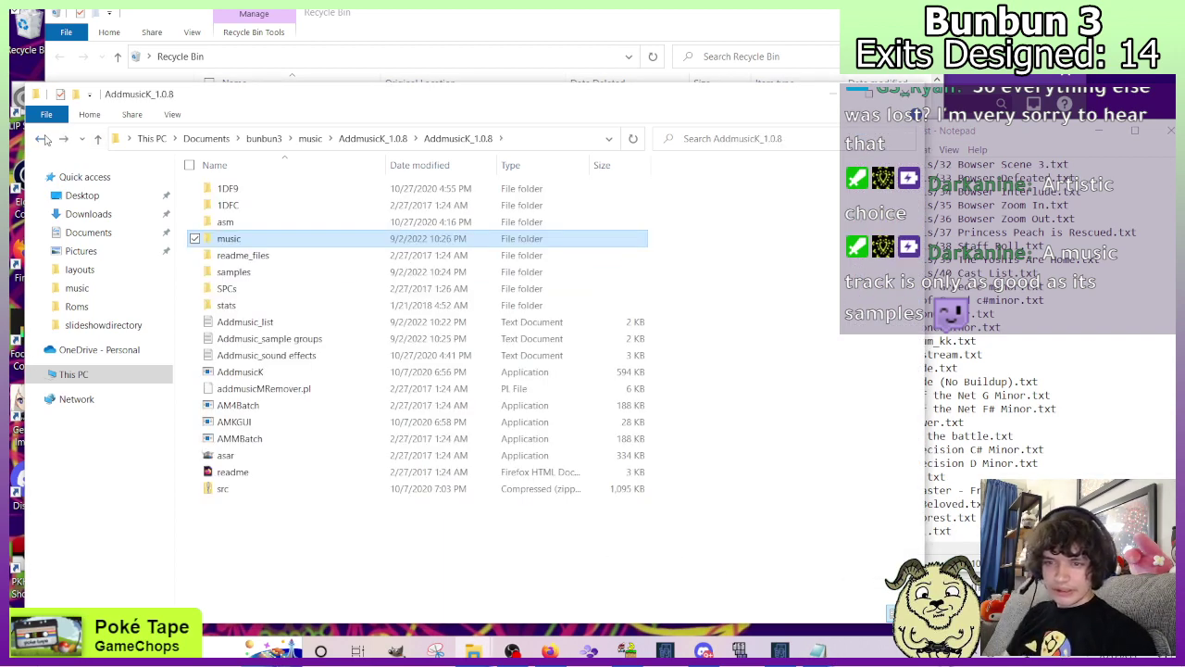
{"action": "left_click", "coordinate": [42, 138]}
{"action": "left_click", "coordinate": [41, 137]}
{"action": "left_click", "coordinate": [248, 206]}
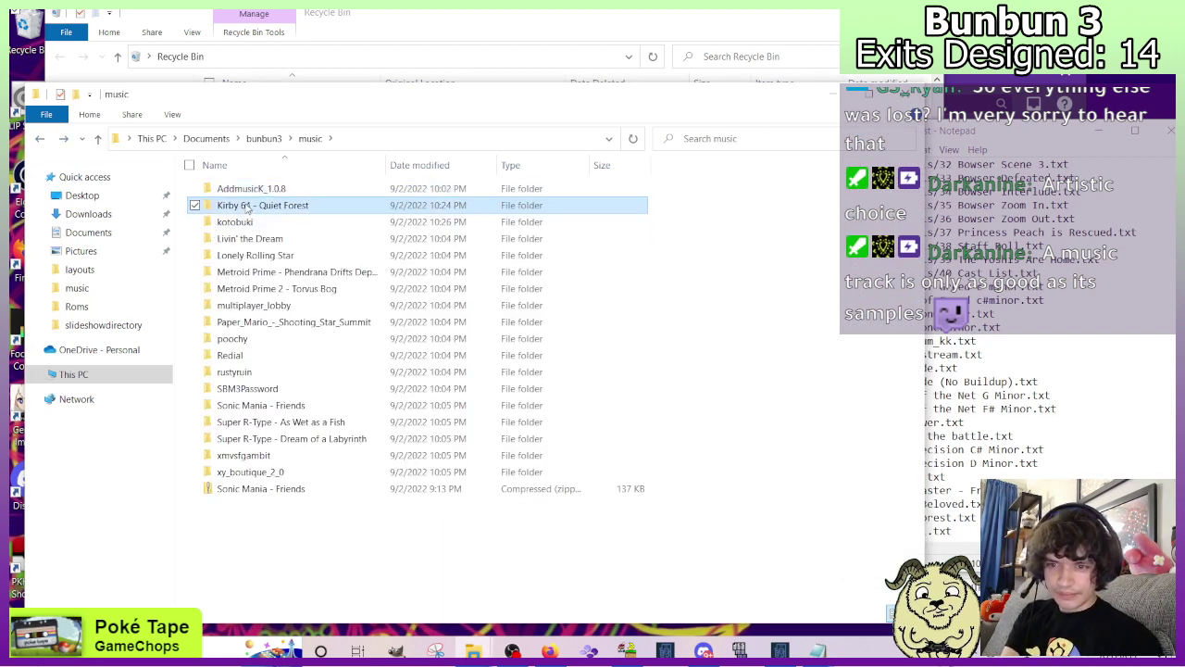
{"action": "key", "text": "Delete"}
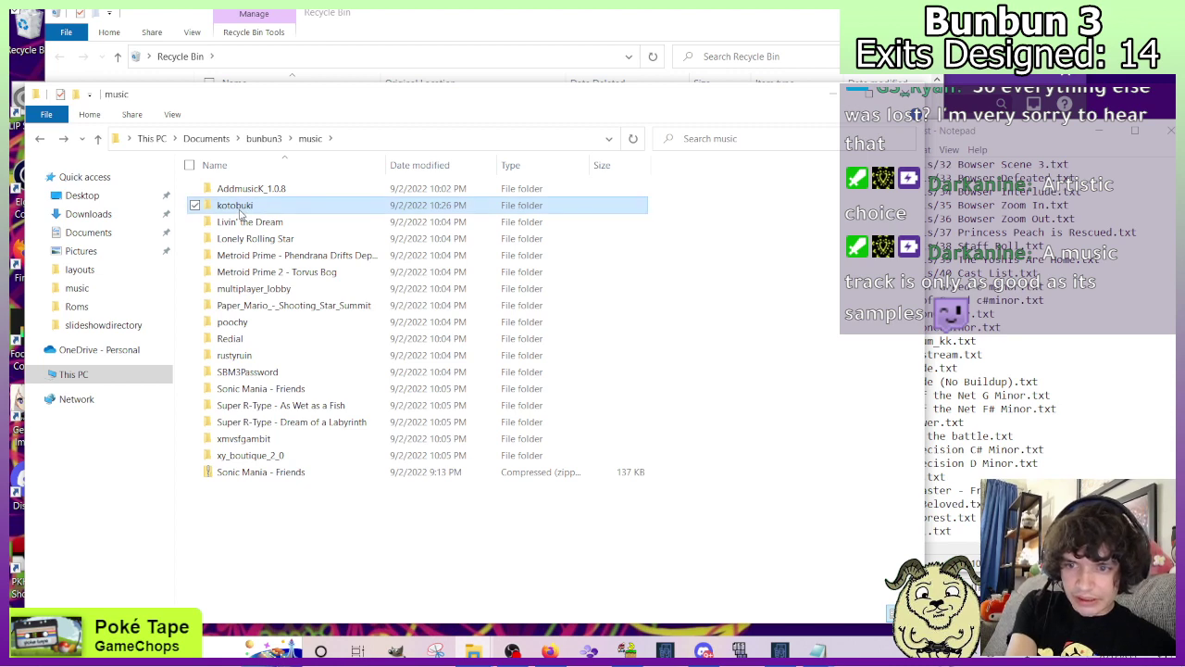
{"action": "double_click", "coordinate": [239, 205]}
{"action": "left_click", "coordinate": [42, 138]}
{"action": "key", "text": "Delete"}
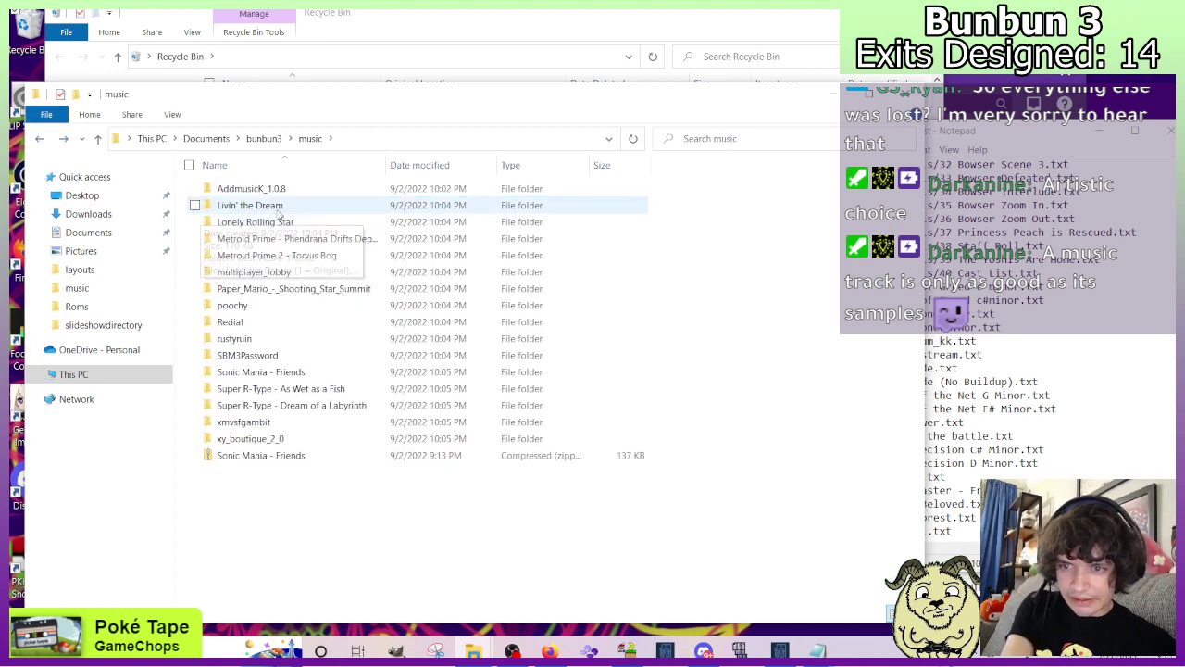
Examine the pitch options in the Livin' the Dream text file, then close it.
{"action": "double_click", "coordinate": [277, 207]}
{"action": "left_click", "coordinate": [251, 240]}
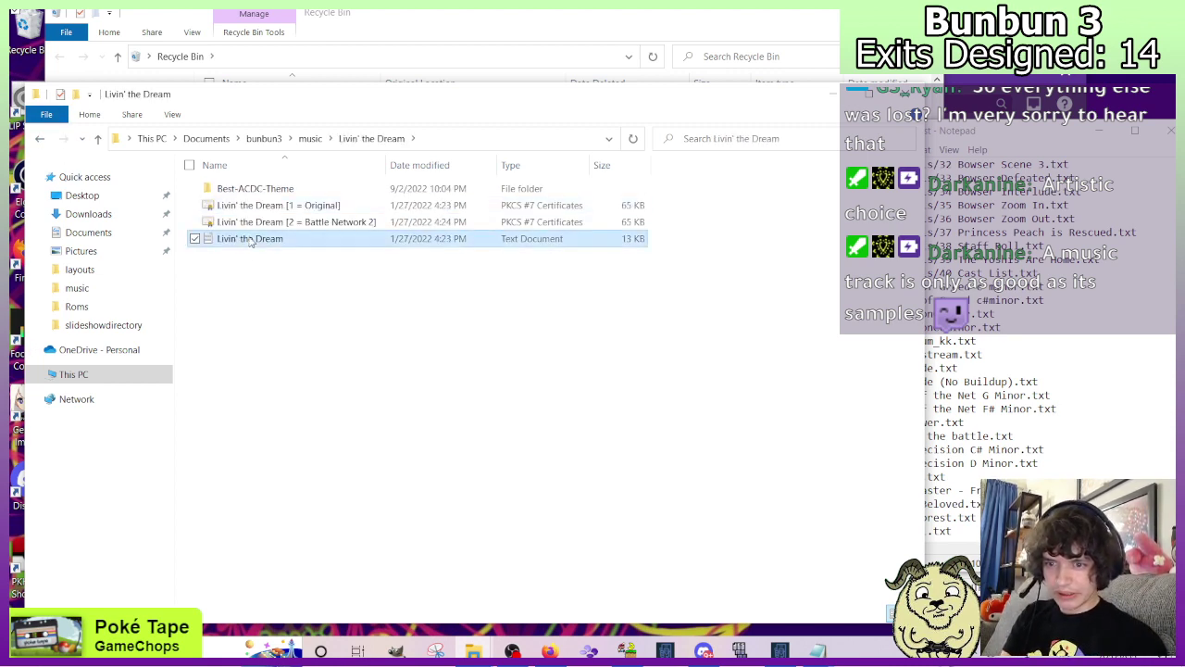
{"action": "double_click", "coordinate": [250, 239]}
{"action": "scroll", "coordinate": [627, 429], "scroll_direction": "down", "scroll_amount": 4}
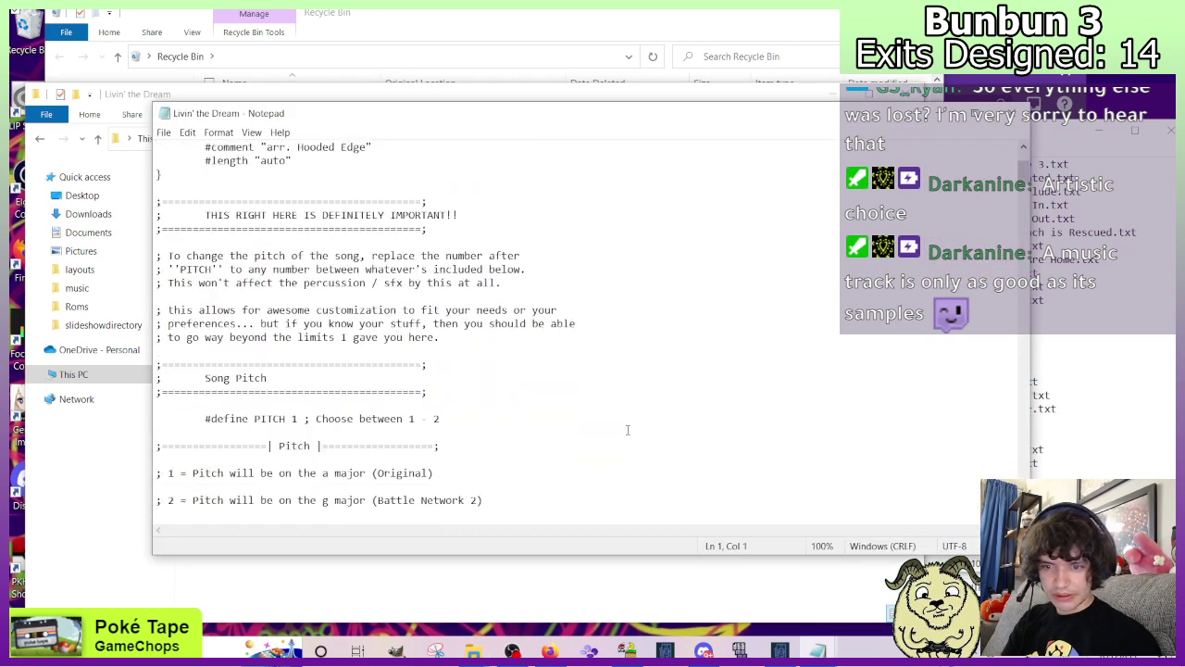
{"action": "left_click", "coordinate": [1016, 115]}
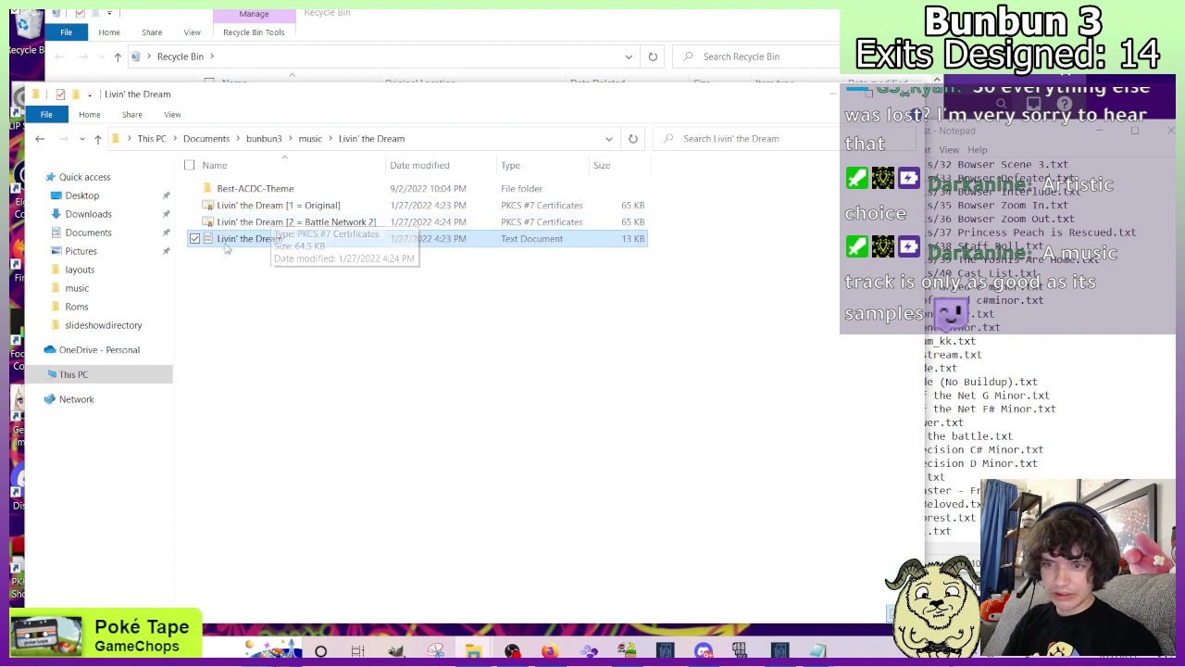
Rename the Livin' the Dream text file to "Livin the Dream A Major".
{"action": "right_click", "coordinate": [239, 241]}
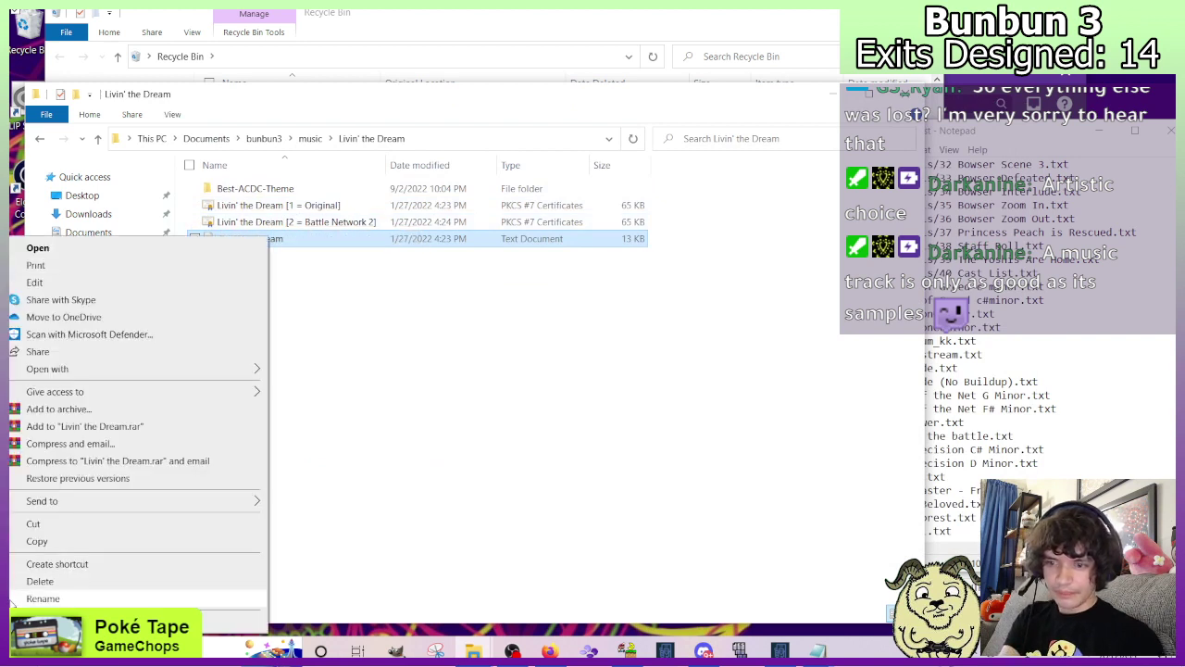
{"action": "left_click", "coordinate": [27, 599]}
{"action": "left_click", "coordinate": [244, 238]}
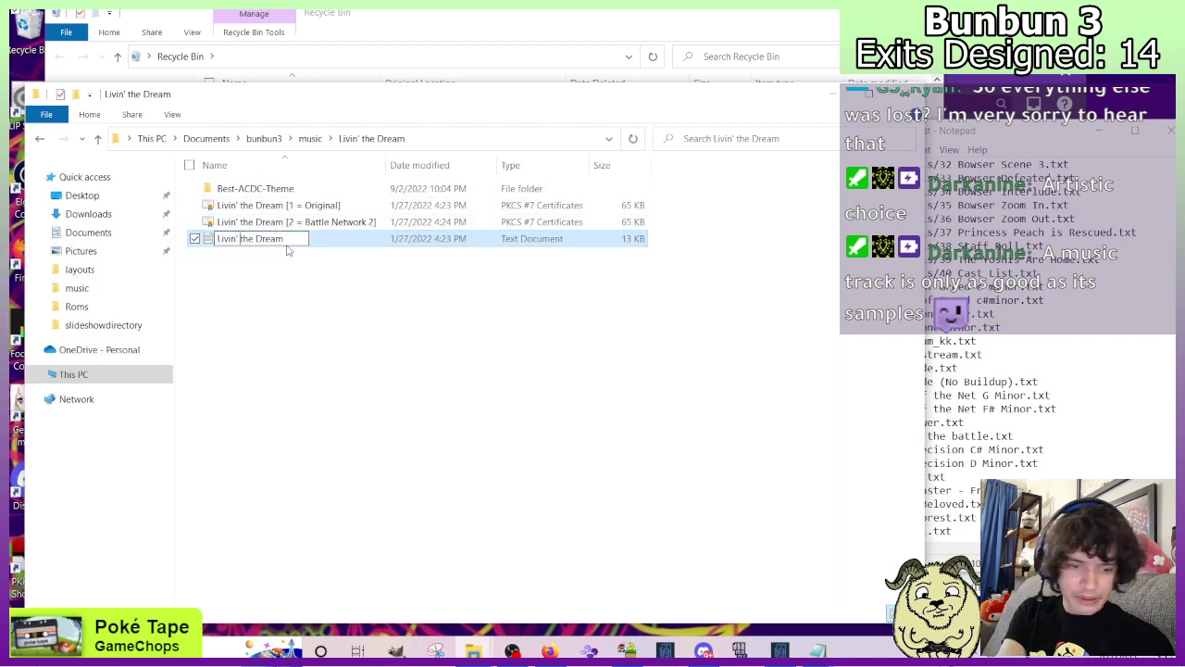
{"action": "key", "text": "BackSpace"}
{"action": "type", "text": "Dream"}
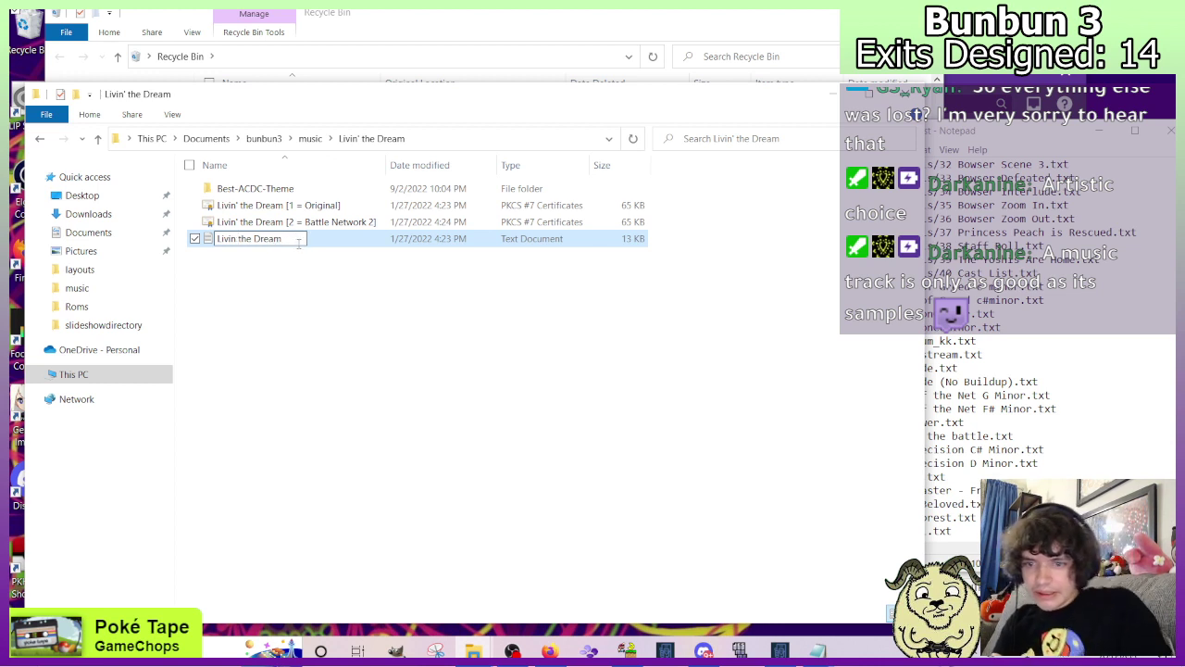
{"action": "type", "text": " A Major"}
{"action": "key", "text": "Return"}
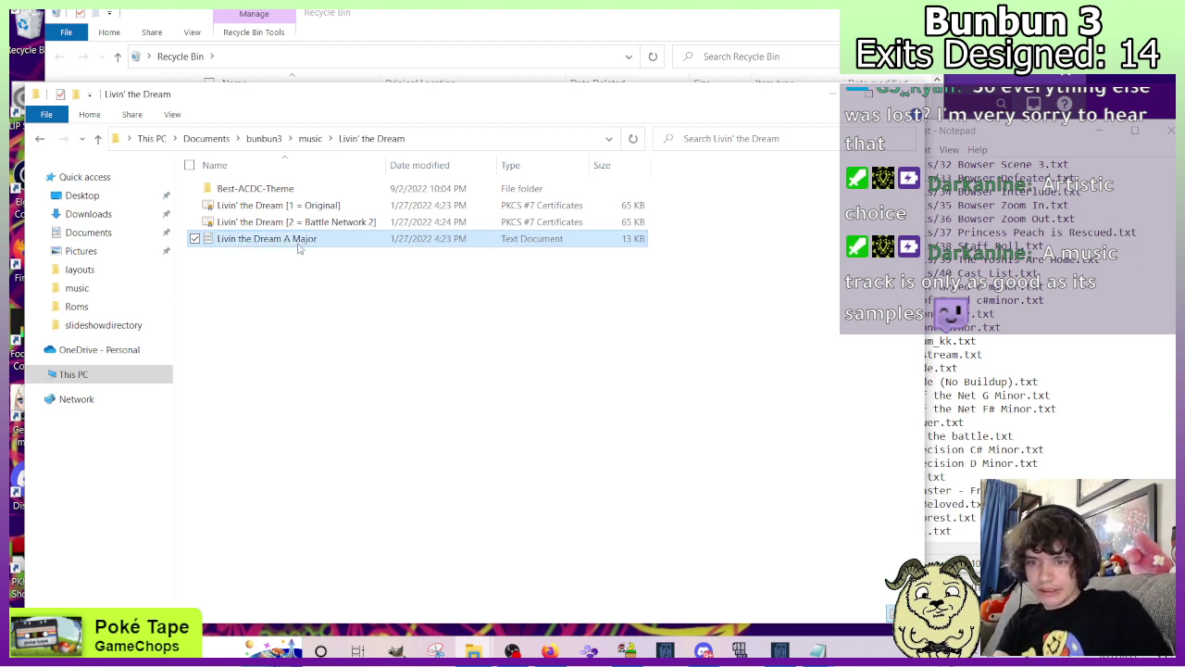
{"action": "key", "text": "ctrl+c"}
{"action": "key", "text": "ctrl+v"}
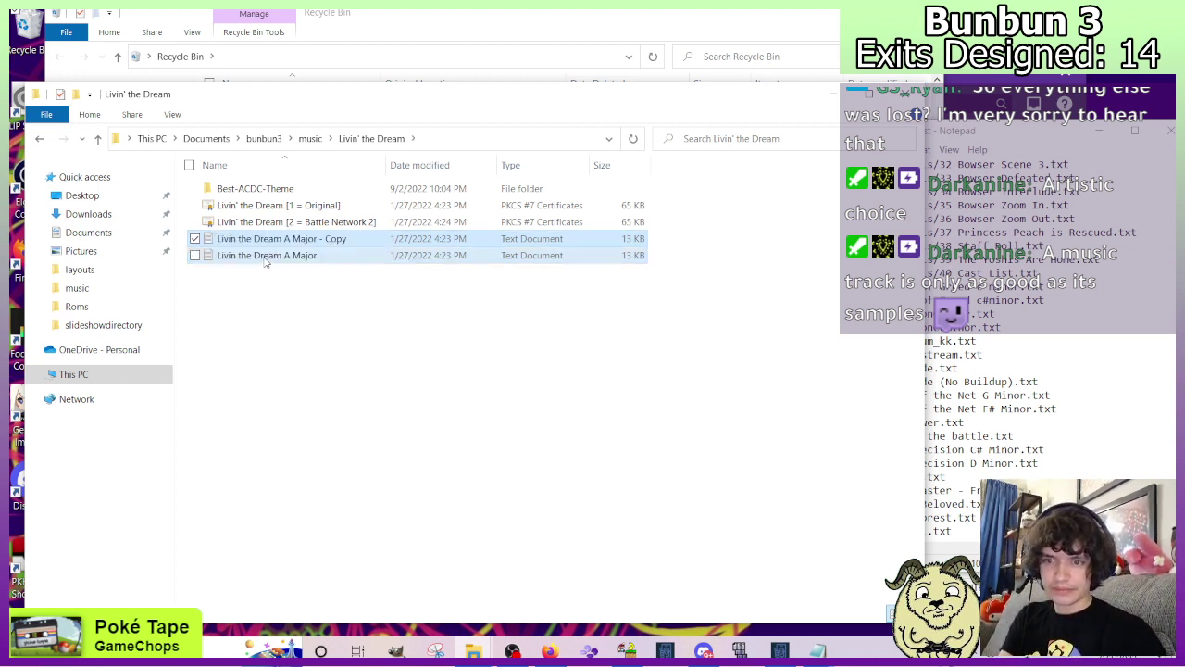
{"action": "right_click", "coordinate": [329, 240]}
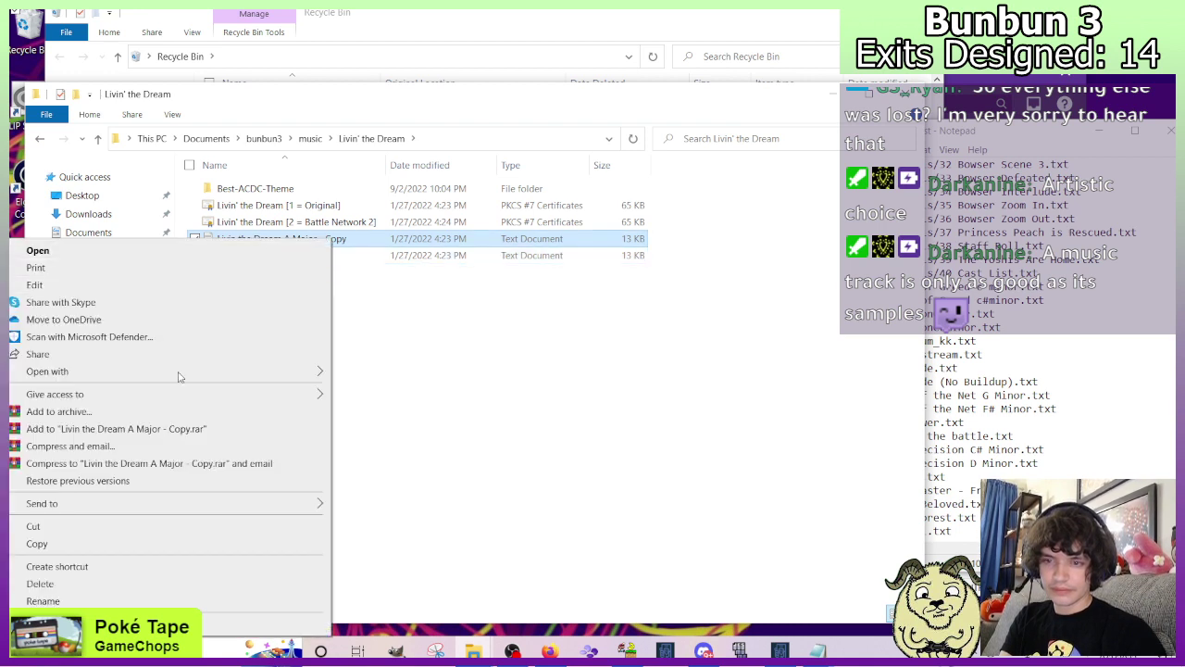
{"action": "left_click", "coordinate": [141, 586]}
Duplicate the Livin the Dream A Major text file and rename the copy "Livin the Dream G Major".
{"action": "left_click", "coordinate": [281, 238]}
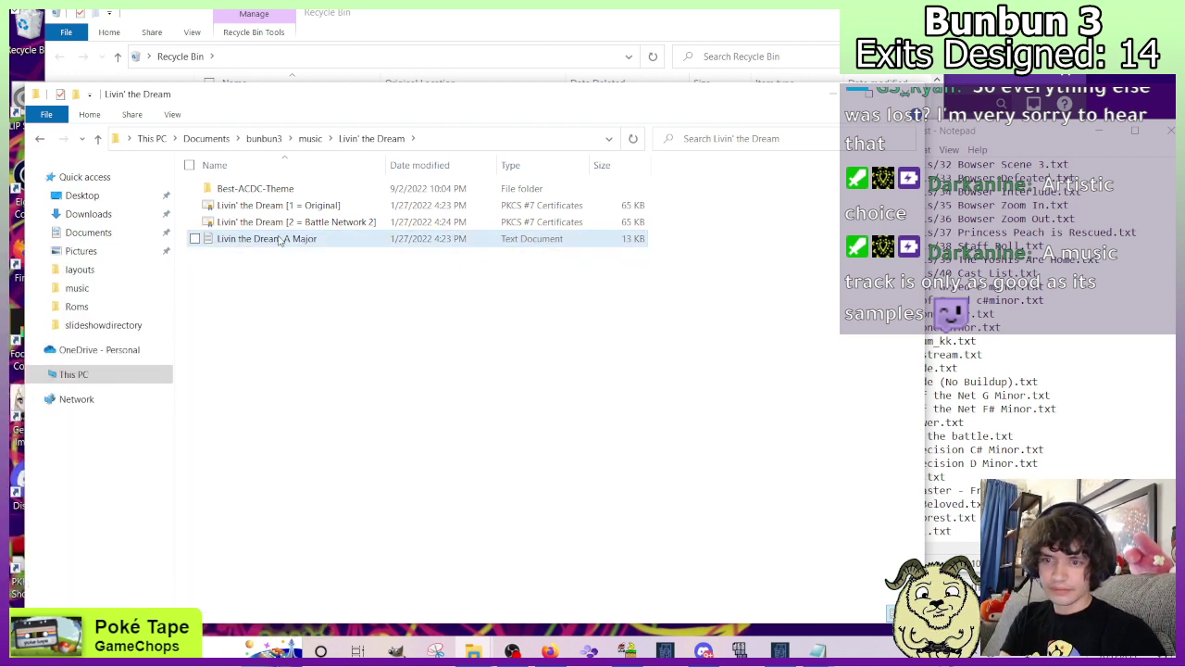
{"action": "key", "text": "ctrl+c"}
{"action": "key", "text": "ctrl+v"}
{"action": "left_click", "coordinate": [261, 268]}
{"action": "right_click", "coordinate": [329, 238]}
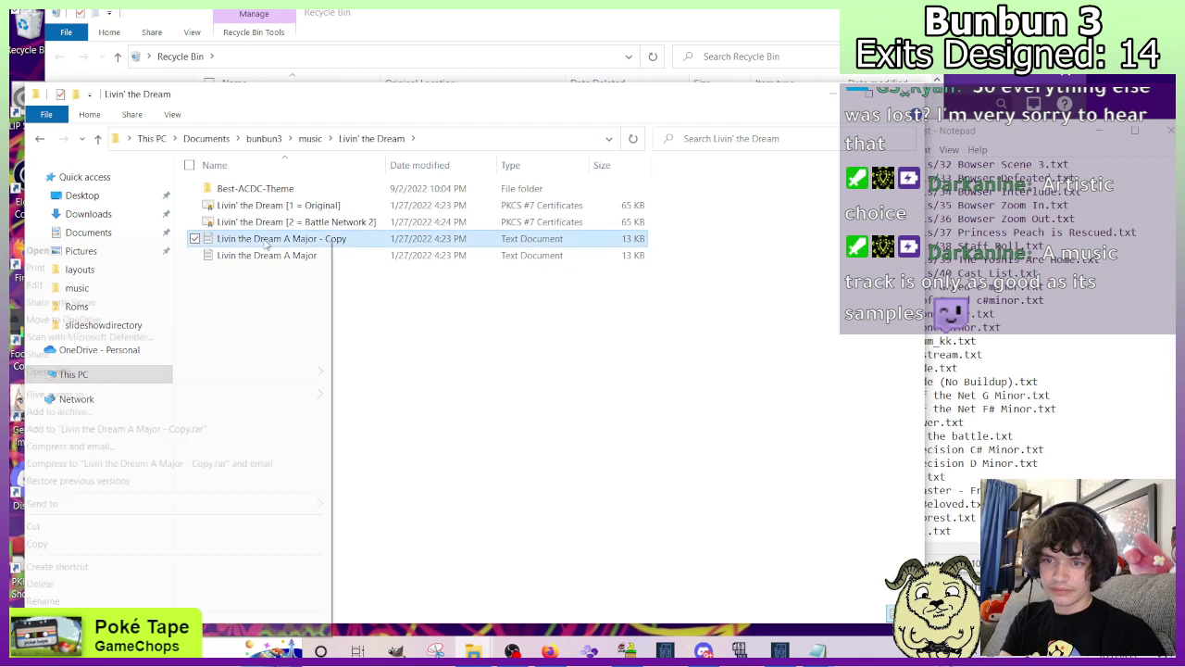
{"action": "left_click", "coordinate": [43, 601]}
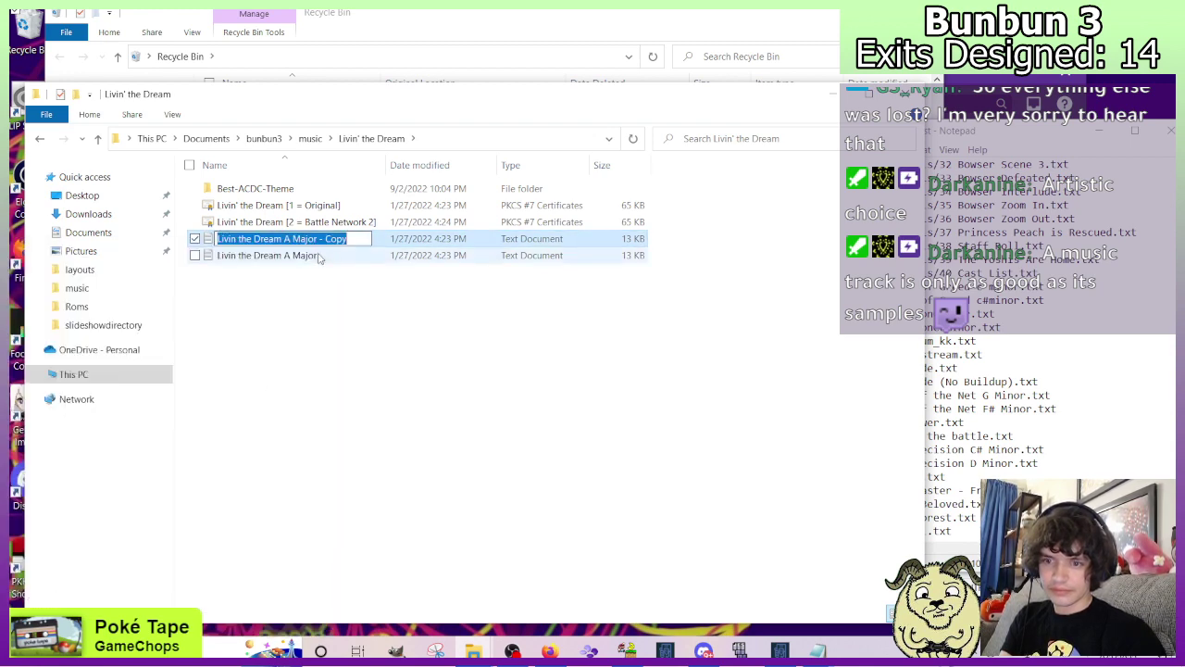
{"action": "key", "text": "End"}
{"action": "key", "text": "ctrl+shift+Left"}
{"action": "key", "text": "ctrl+shift+Left"}
{"action": "key", "text": "ctrl+shift+Left"}
{"action": "key", "text": "ctrl+shift+Left"}
{"action": "type", "text": "G Major"}
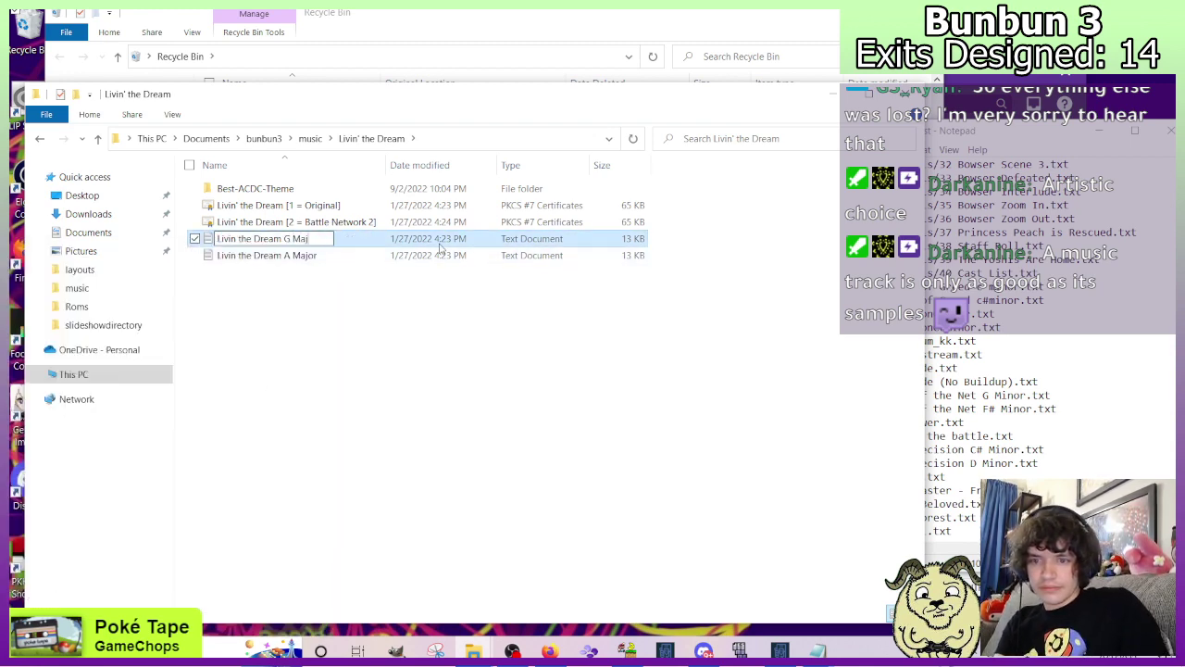
{"action": "key", "text": "Return"}
Set PITCH to 2 in the Livin the Dream G Major text file, then save and close it.
{"action": "double_click", "coordinate": [286, 259]}
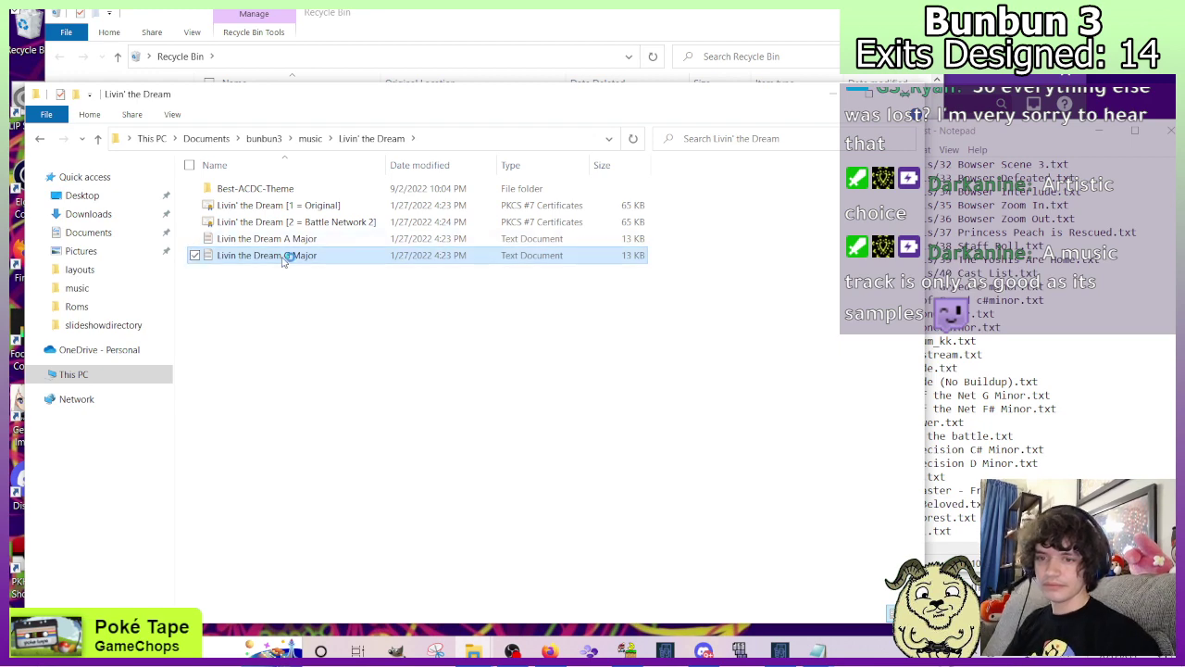
{"action": "scroll", "coordinate": [279, 468], "scroll_direction": "down", "scroll_amount": 4}
{"action": "double_click", "coordinate": [296, 378]}
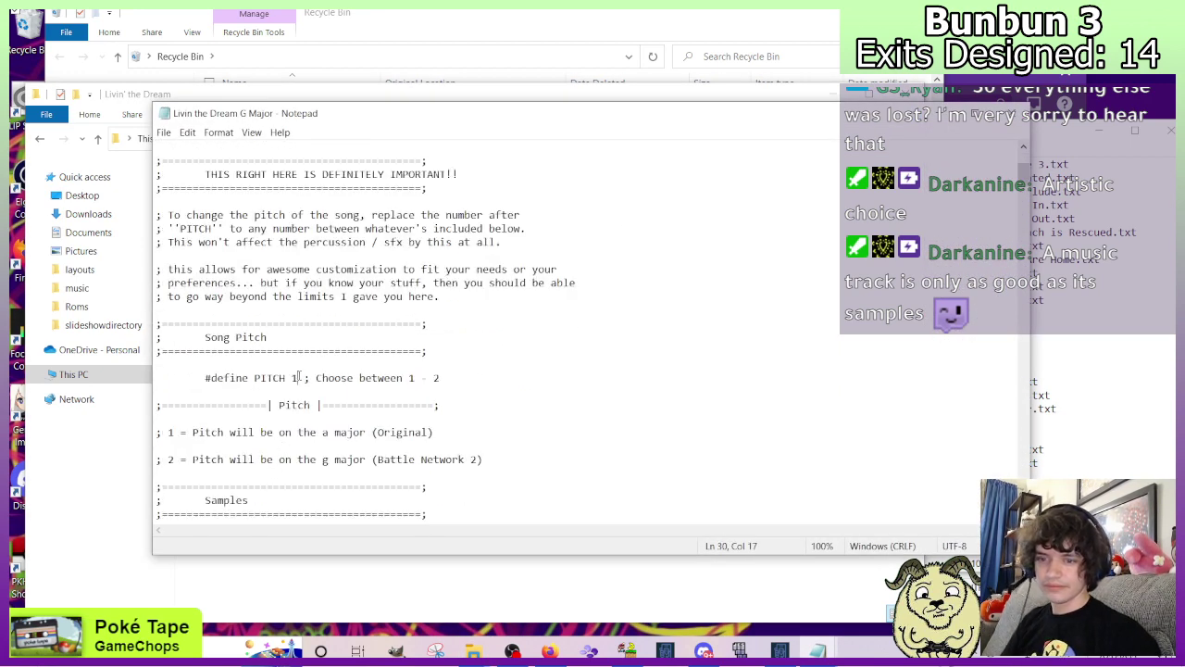
{"action": "type", "text": "2"}
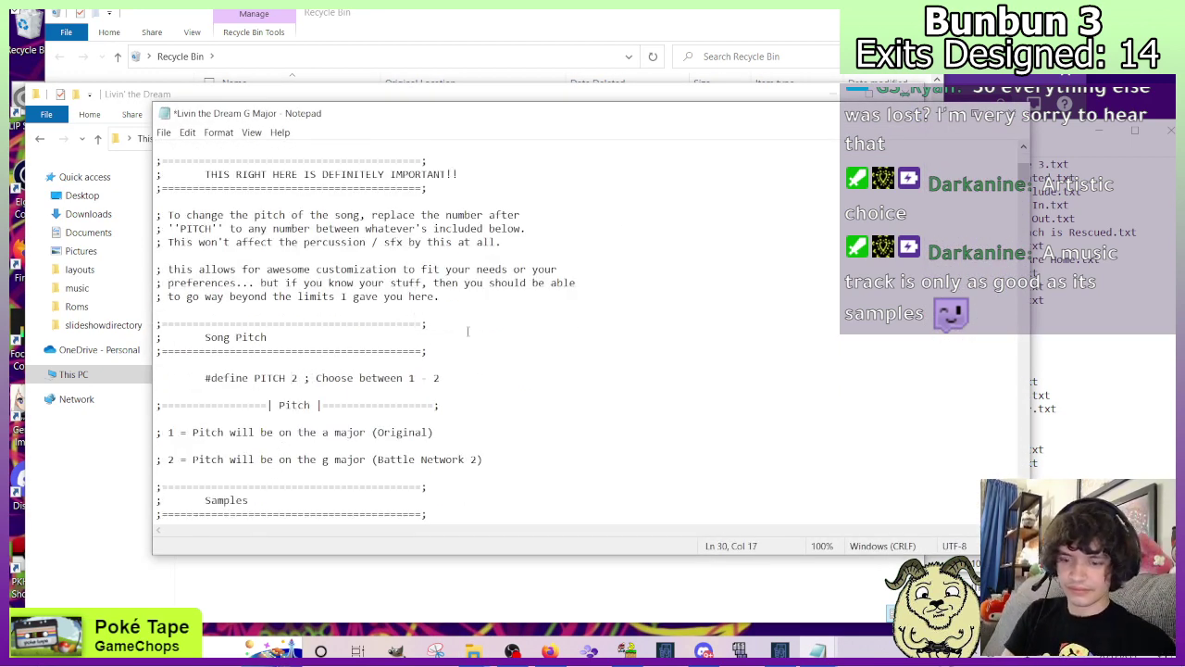
{"action": "key", "text": "ctrl+s"}
{"action": "left_click", "coordinate": [1019, 118]}
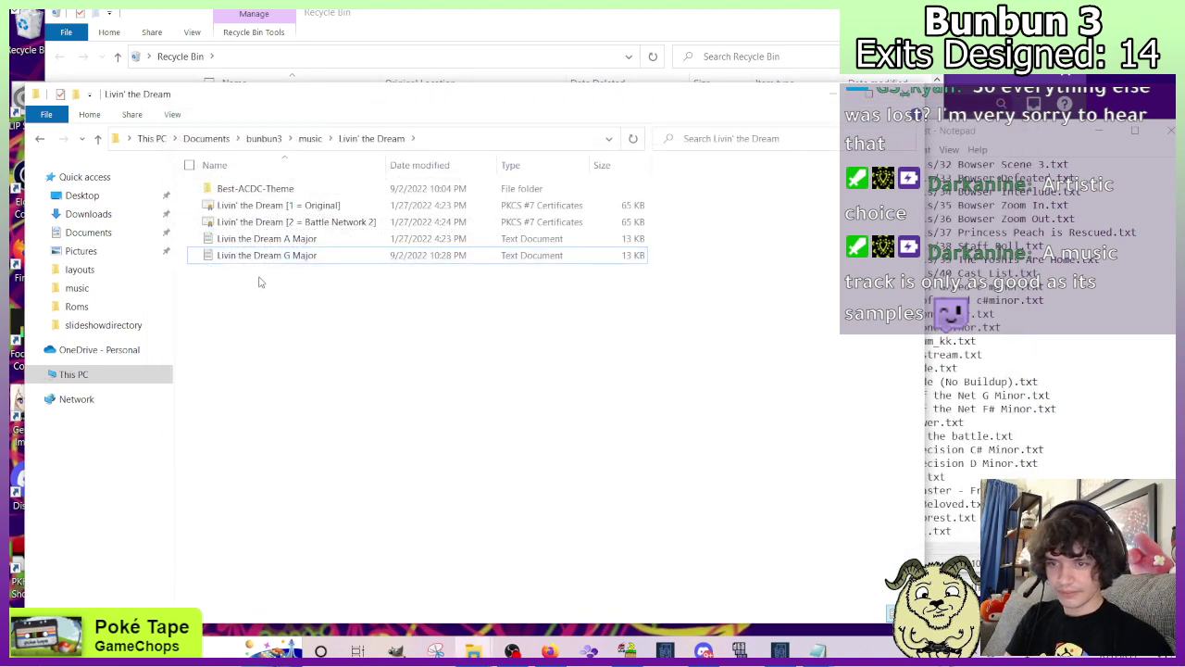
Move the Livin the Dream A Major and G Major text files into AddmusicK's music folder.
{"action": "left_click", "coordinate": [264, 239]}
{"action": "left_click", "coordinate": [262, 257], "text": "ctrl"}
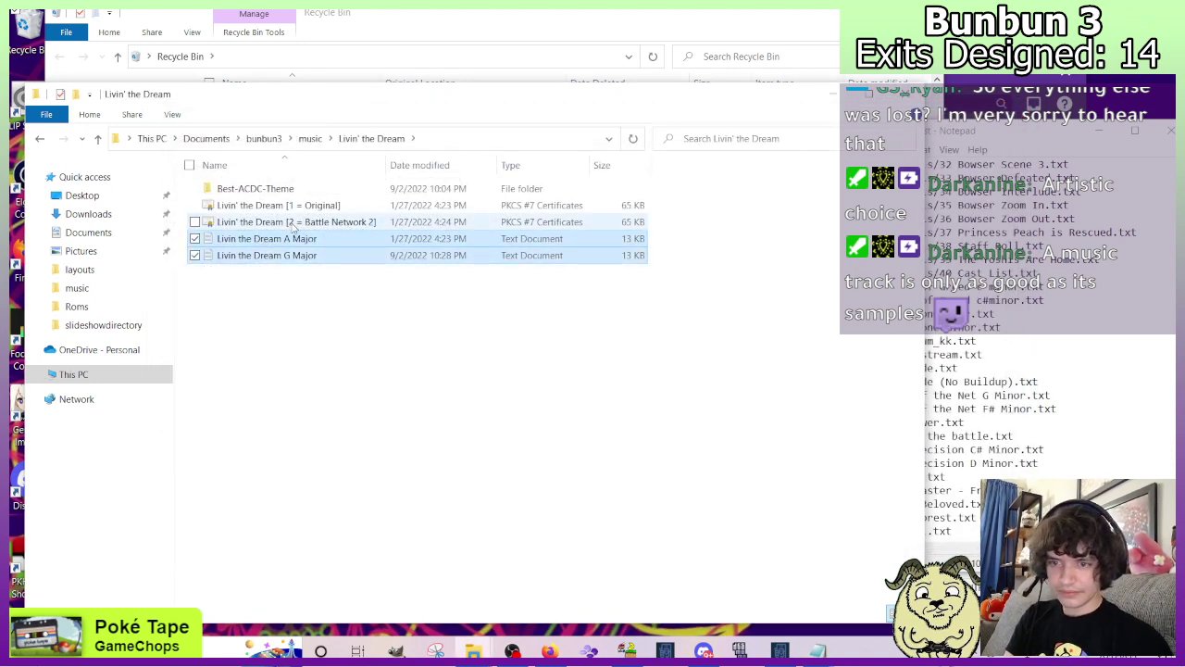
{"action": "left_click", "coordinate": [40, 138]}
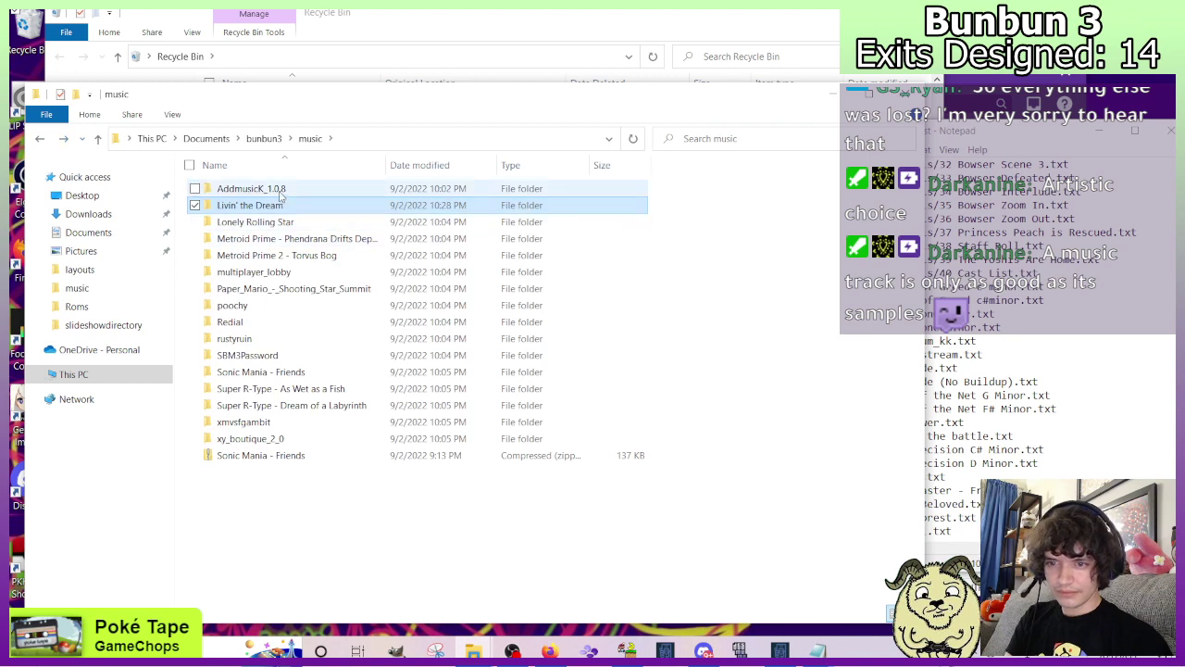
{"action": "double_click", "coordinate": [248, 188]}
{"action": "double_click", "coordinate": [243, 188]}
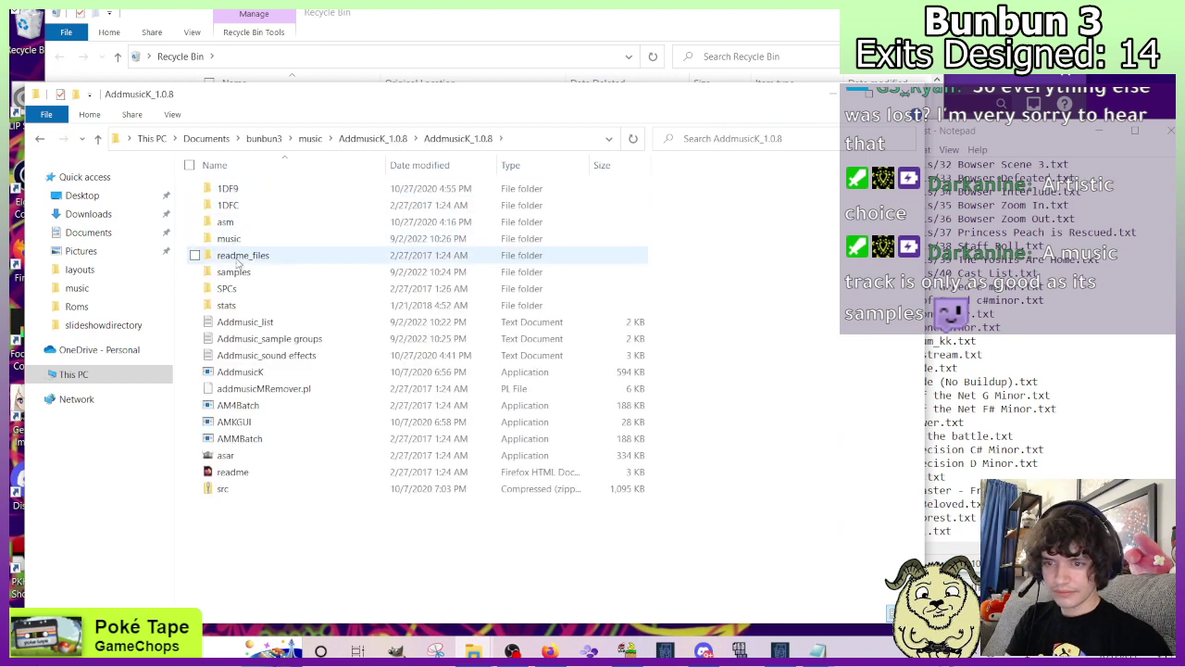
{"action": "double_click", "coordinate": [232, 238]}
{"action": "key", "text": "ctrl+v"}
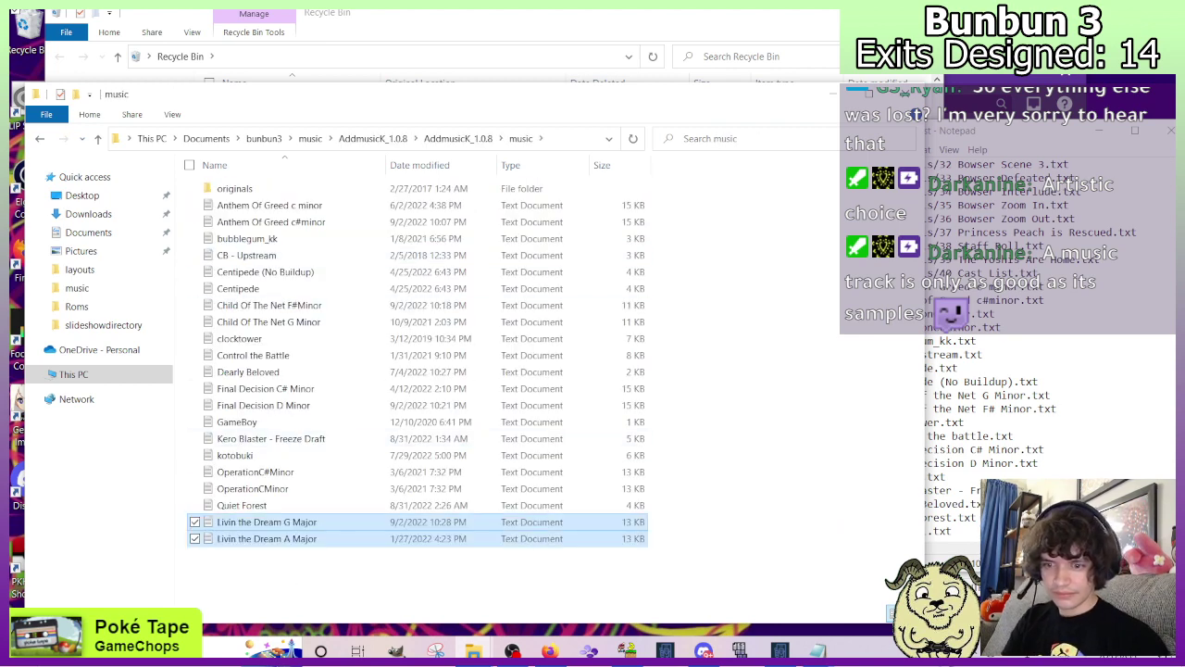
Add entries 3C for Livin the Dream G Major and 3D for Livin the Dream A Major to Addmusic_list.
{"action": "key", "text": "alt+Tab"}
{"action": "key", "text": "Return"}
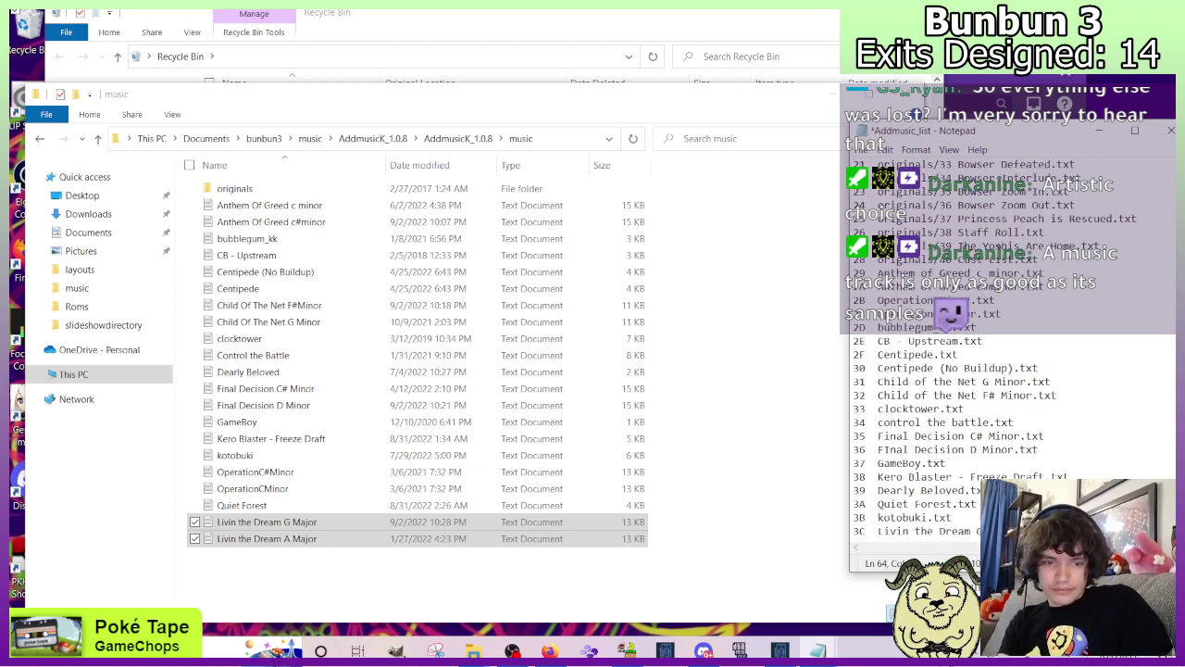
{"action": "key", "text": "Return"}
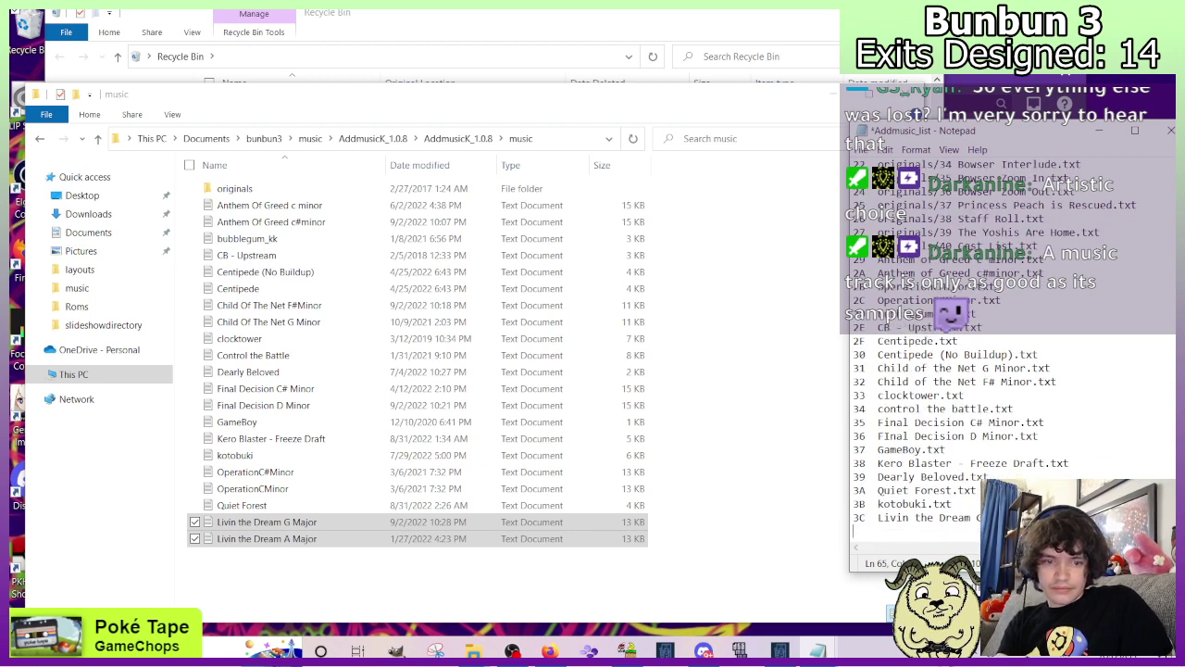
{"action": "type", "text": "Livin"}
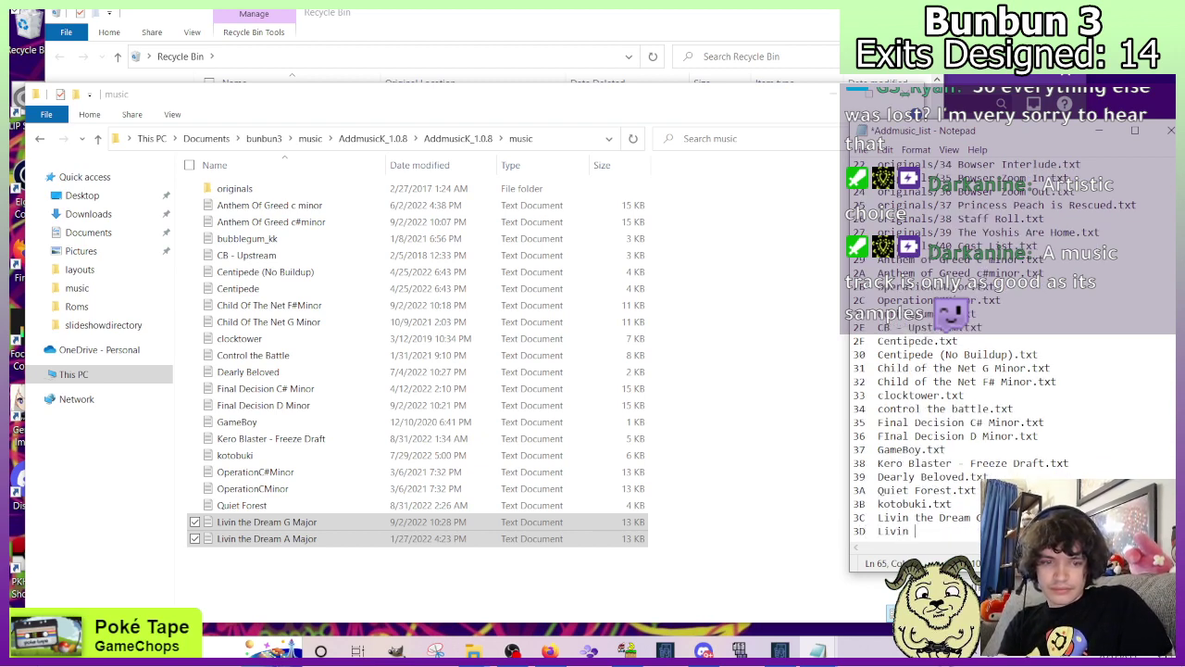
{"action": "type", "text": " the Dream A"}
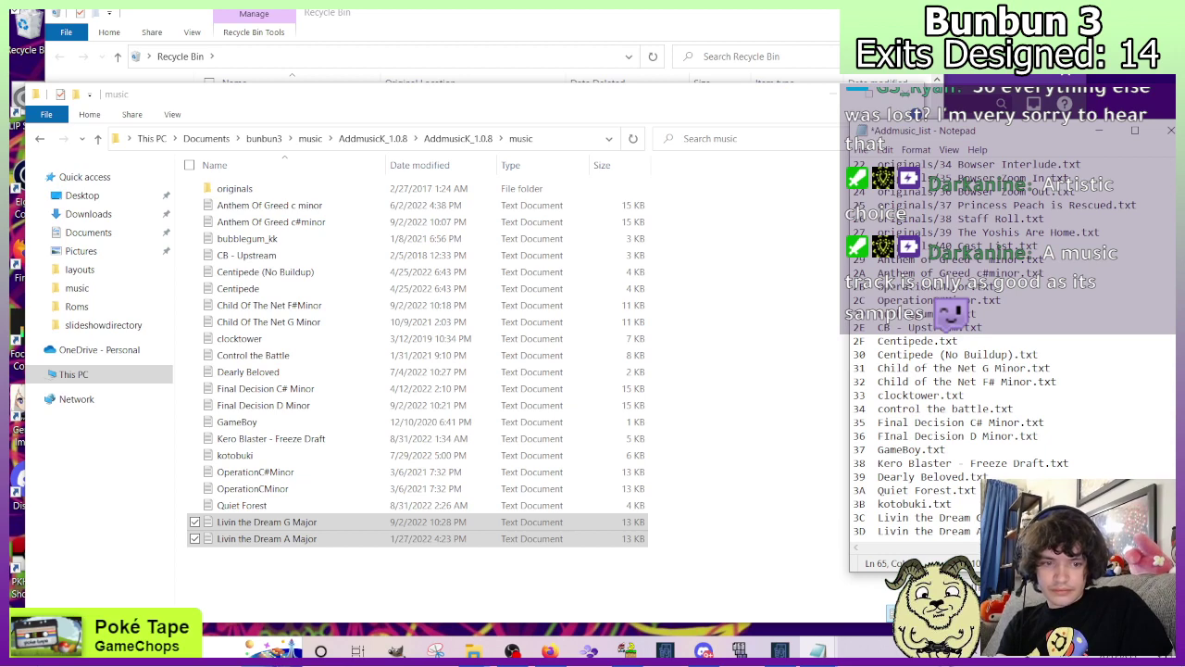
Move the Best-ACDC-Theme sample folder from Livin' the Dream into AddmusicK's samples folder.
{"action": "left_click", "coordinate": [40, 138]}
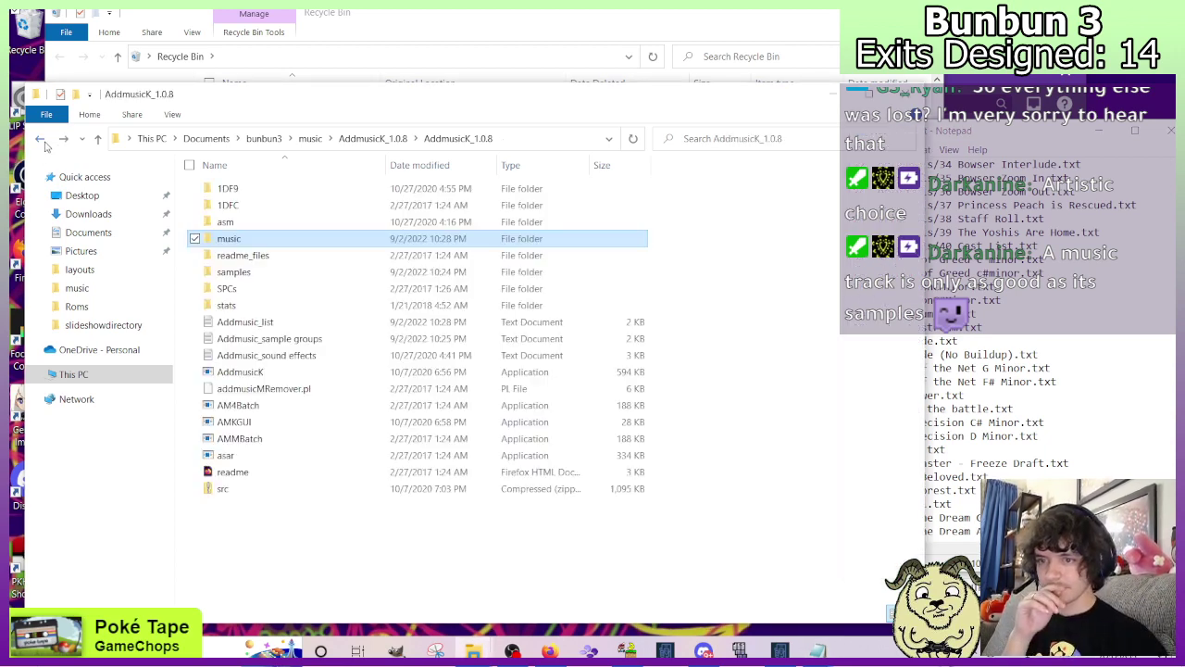
{"action": "left_click", "coordinate": [40, 138]}
{"action": "left_click", "coordinate": [248, 207]}
{"action": "double_click", "coordinate": [248, 207]}
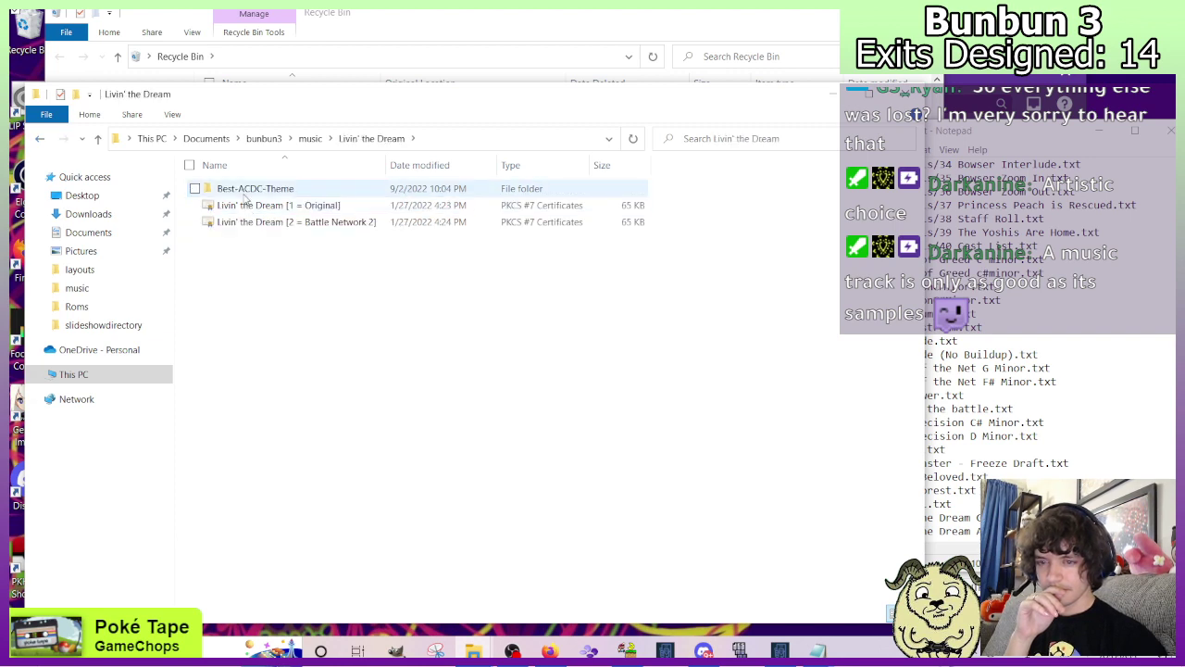
{"action": "left_click", "coordinate": [97, 138]}
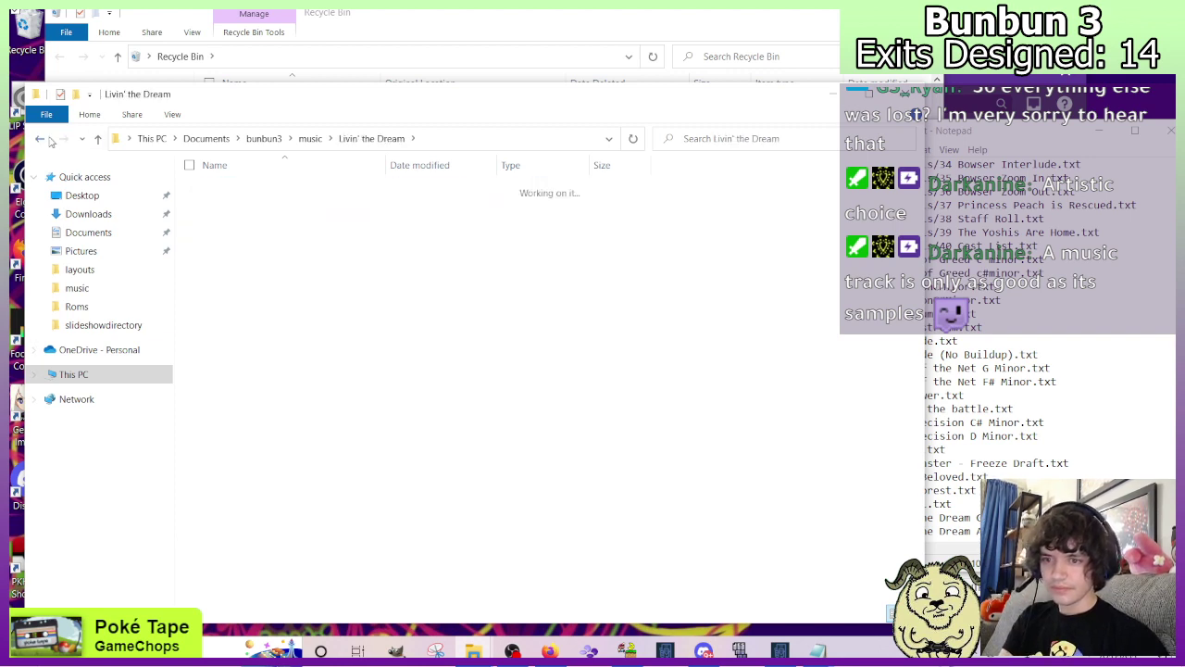
{"action": "double_click", "coordinate": [248, 188]}
{"action": "double_click", "coordinate": [241, 190]}
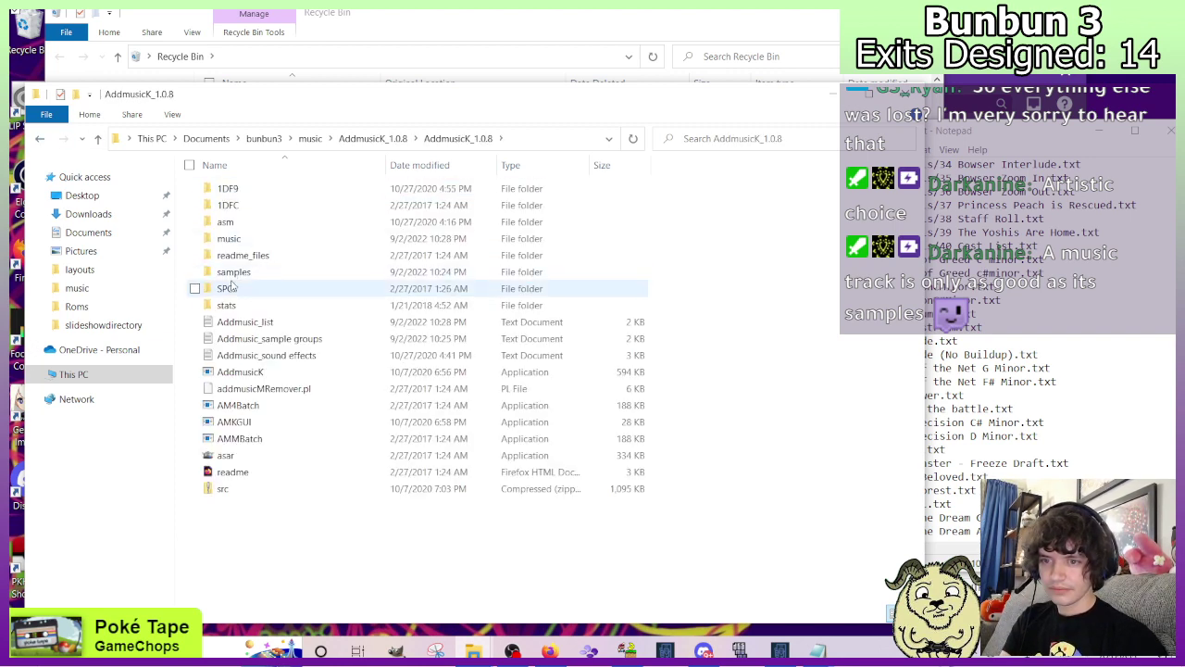
{"action": "left_click", "coordinate": [238, 274]}
{"action": "double_click", "coordinate": [238, 276]}
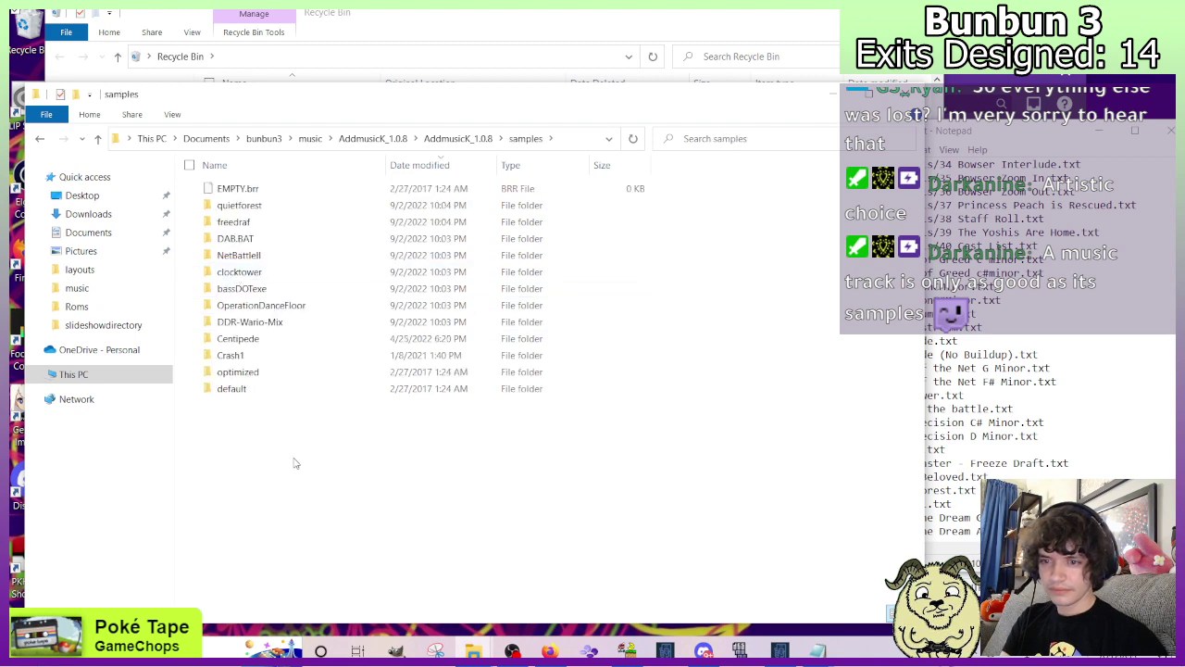
Delete the Livin' the Dream folder from the bunbun3 music folder.
{"action": "left_click", "coordinate": [37, 139]}
{"action": "left_click", "coordinate": [37, 139]}
{"action": "left_click", "coordinate": [37, 139]}
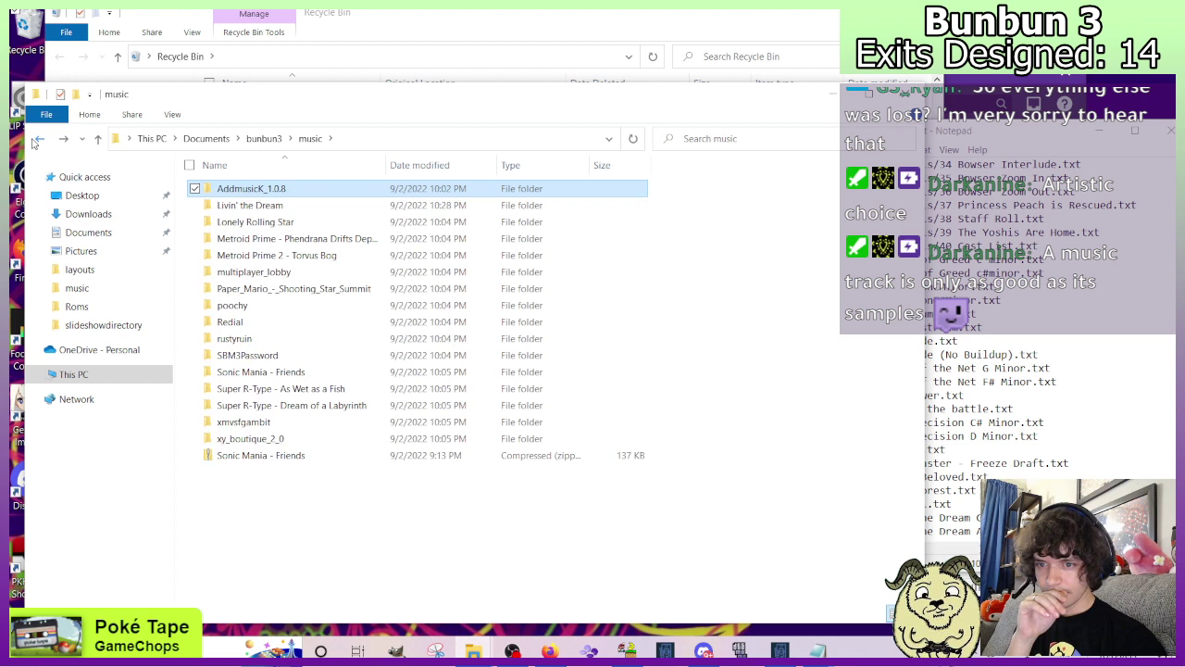
Move the Lonely Rolling Star text file from its nested song folder into AddmusicK's music folder.
{"action": "double_click", "coordinate": [295, 207]}
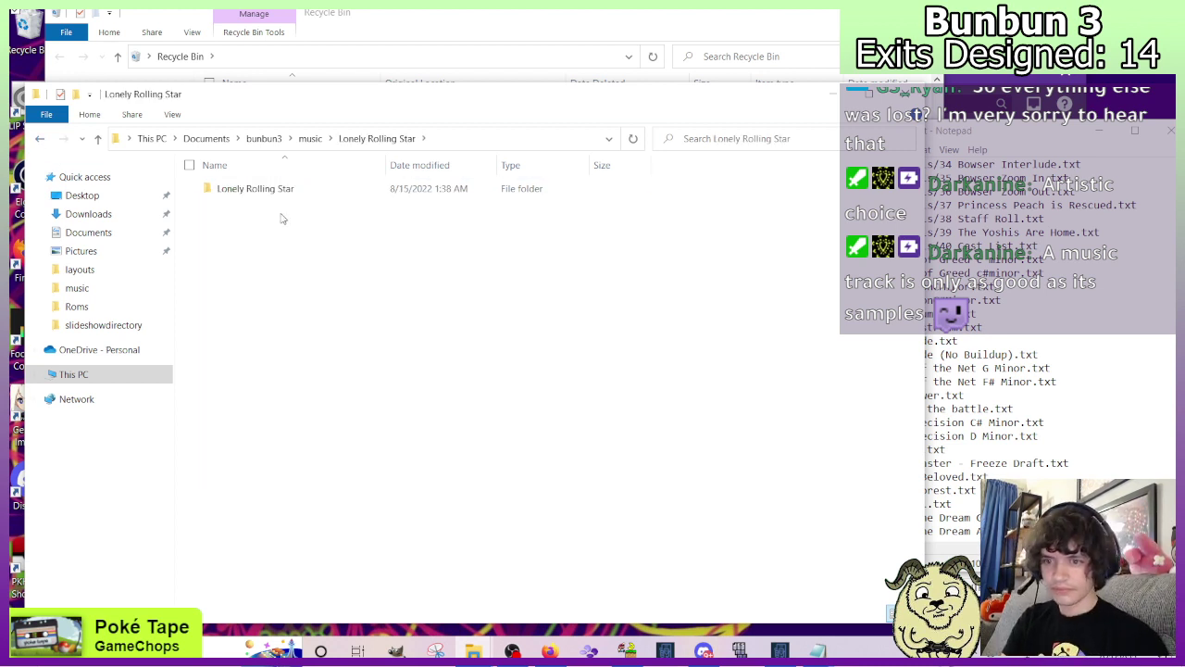
{"action": "double_click", "coordinate": [271, 190]}
{"action": "left_click", "coordinate": [264, 223]}
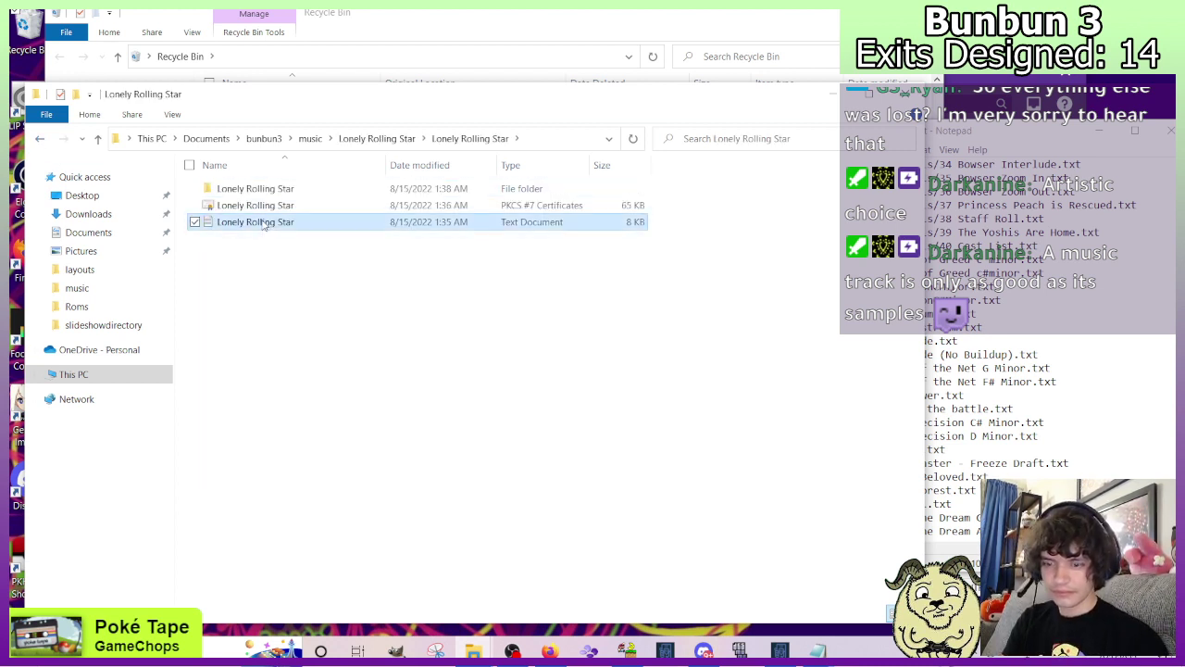
{"action": "left_click", "coordinate": [46, 141]}
{"action": "left_click", "coordinate": [46, 141]}
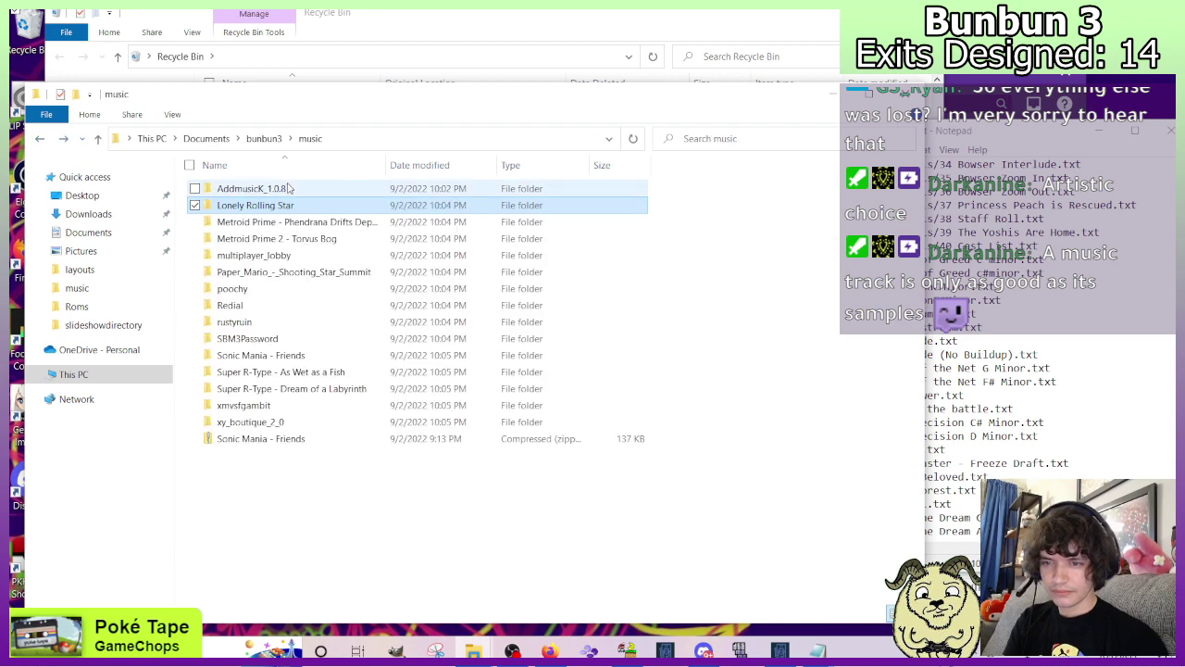
{"action": "double_click", "coordinate": [274, 192]}
{"action": "double_click", "coordinate": [263, 193]}
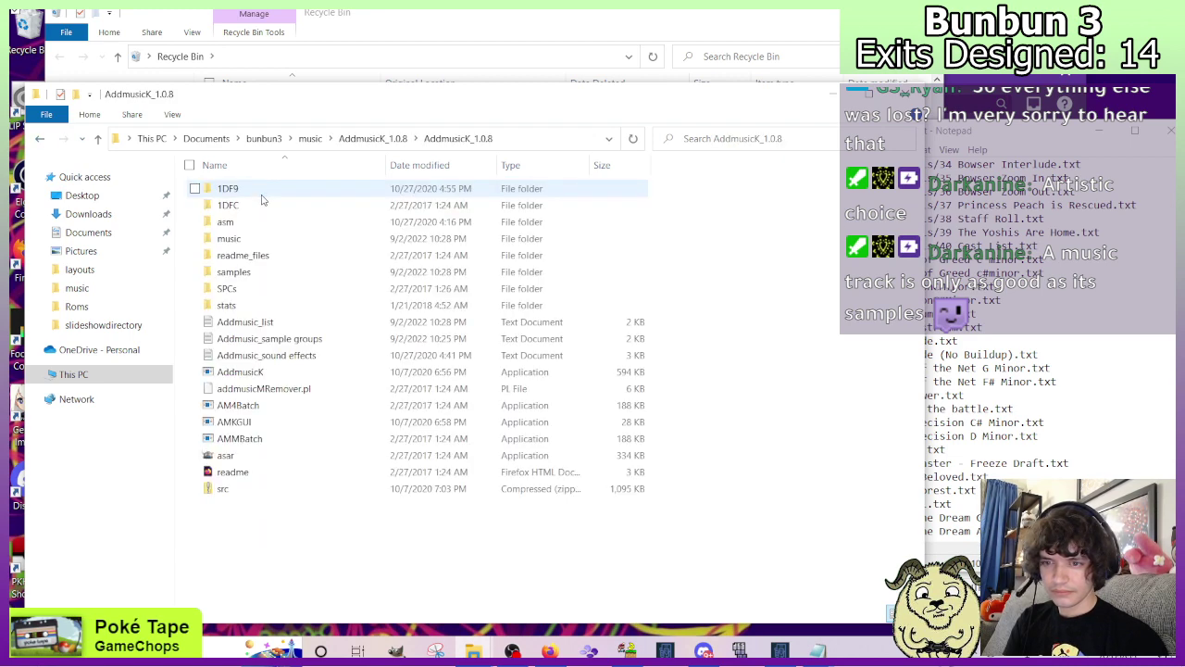
{"action": "double_click", "coordinate": [230, 237]}
{"action": "key", "text": "ctrl+v"}
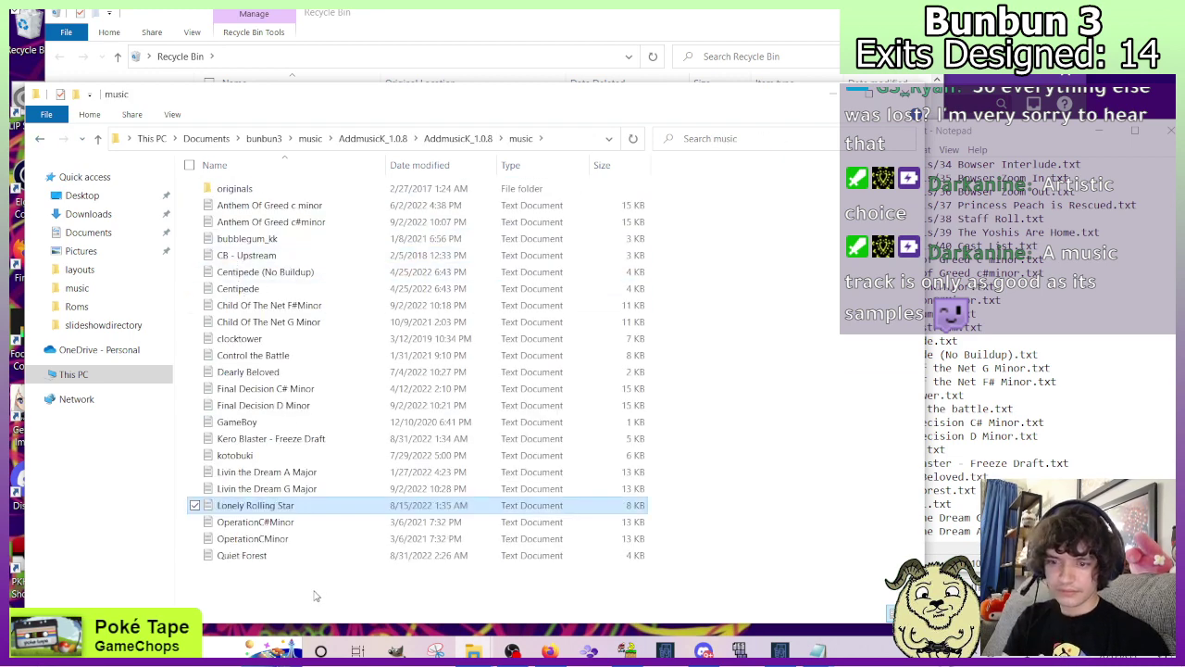
Add entry 3E for Lonely Rolling Star to the end of Addmusic_list.
{"action": "left_click", "coordinate": [852, 549]}
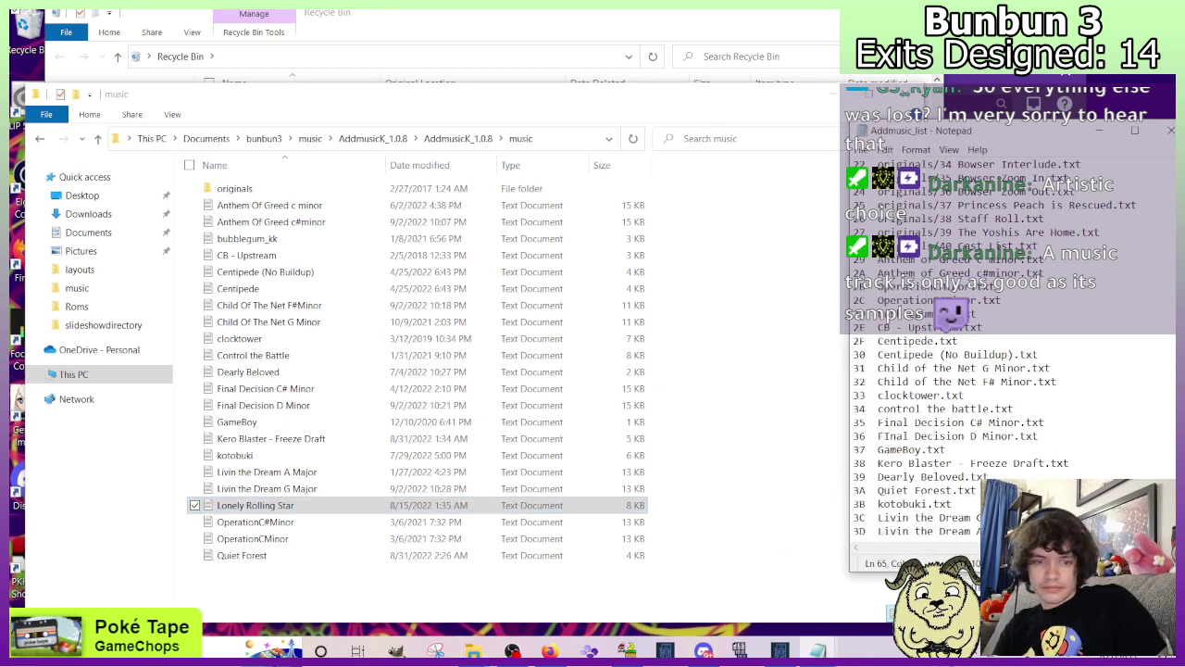
{"action": "key", "text": "Return"}
{"action": "type", "text": "3E  Lonely Living"}
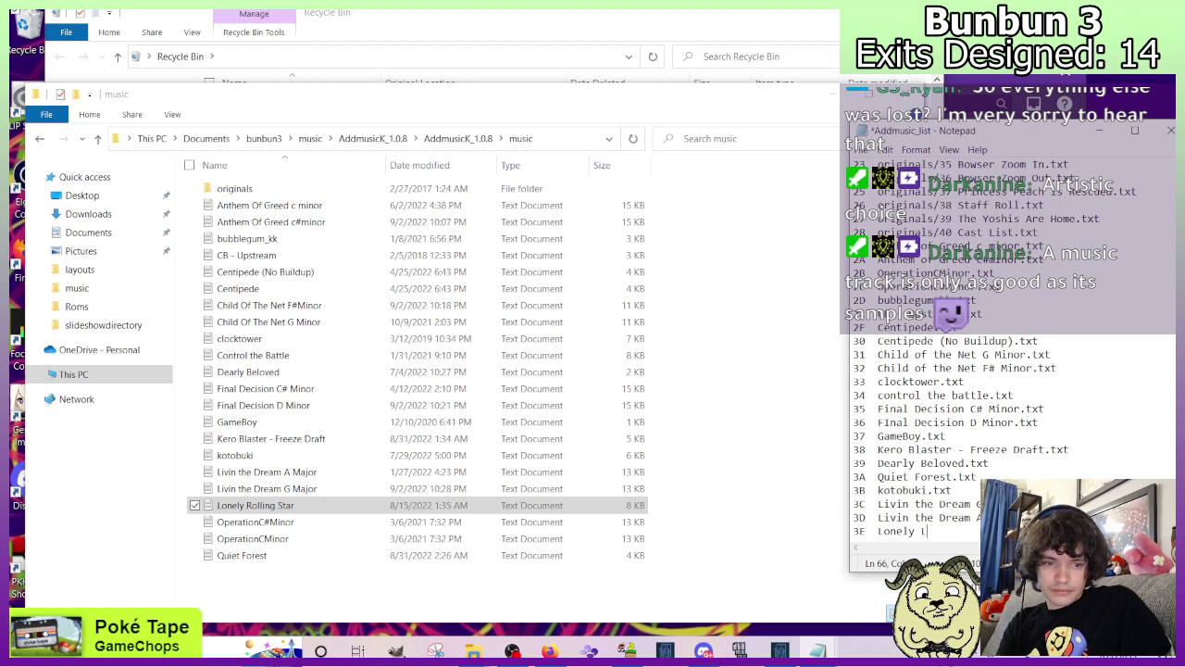
{"action": "key", "text": "BackSpace"}
{"action": "type", "text": "Rolling St"}
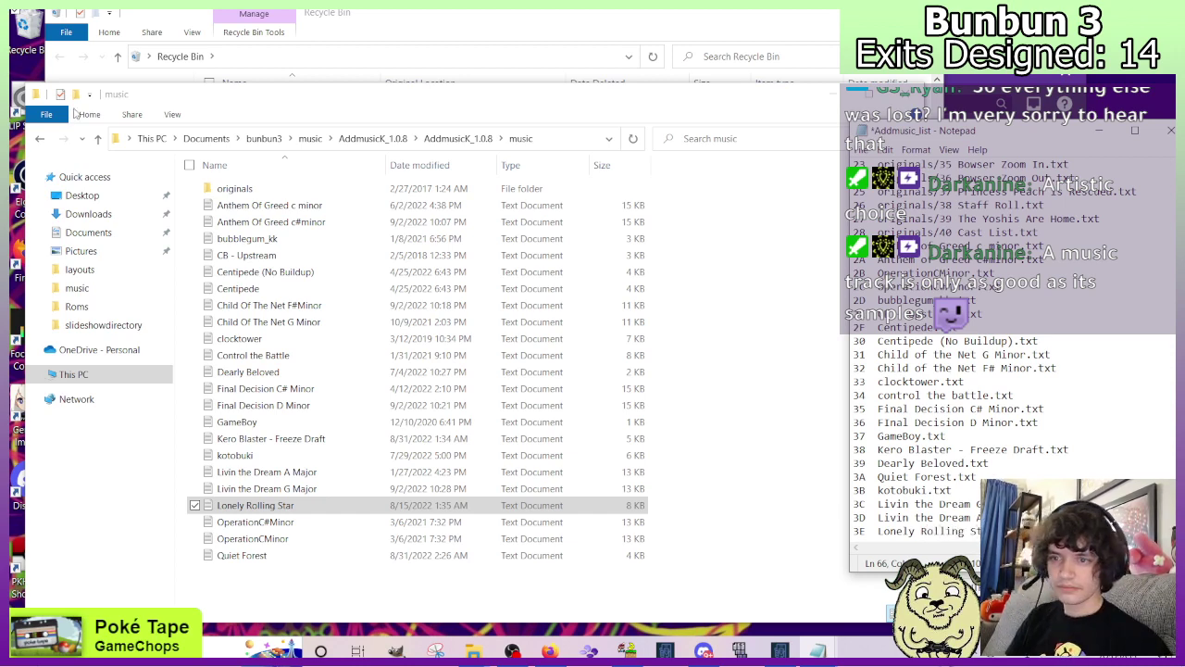
Move the innermost Lonely Rolling Star sample folder into AddmusicK's samples folder.
{"action": "left_click", "coordinate": [41, 139]}
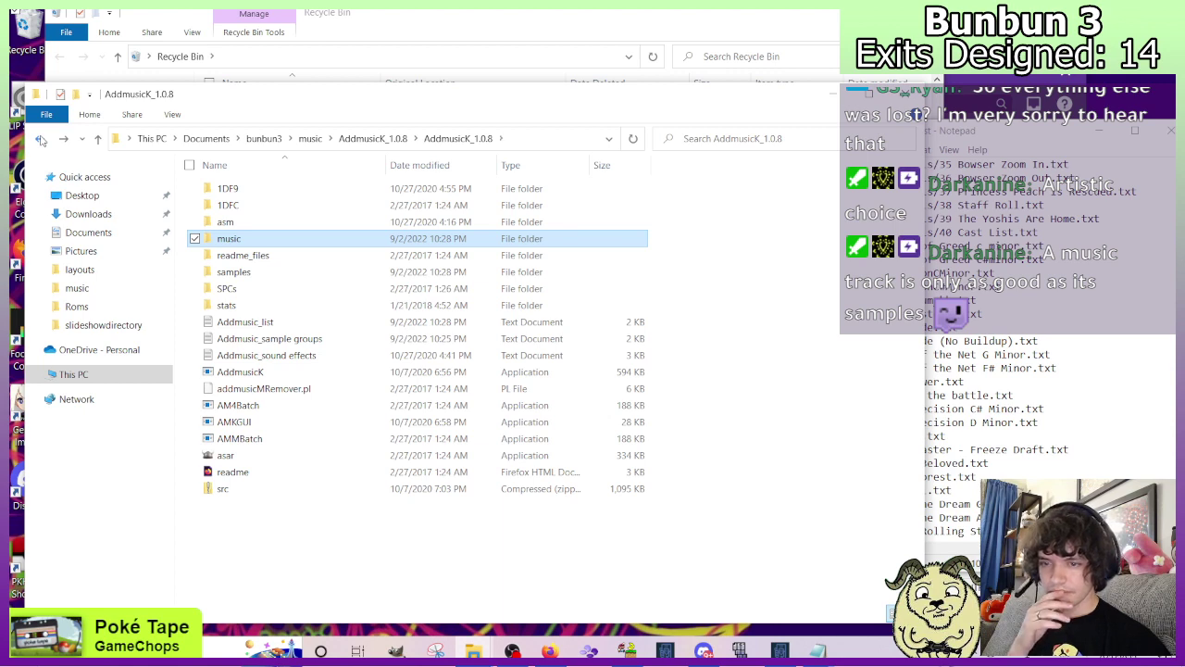
{"action": "left_click", "coordinate": [41, 139]}
{"action": "double_click", "coordinate": [231, 205]}
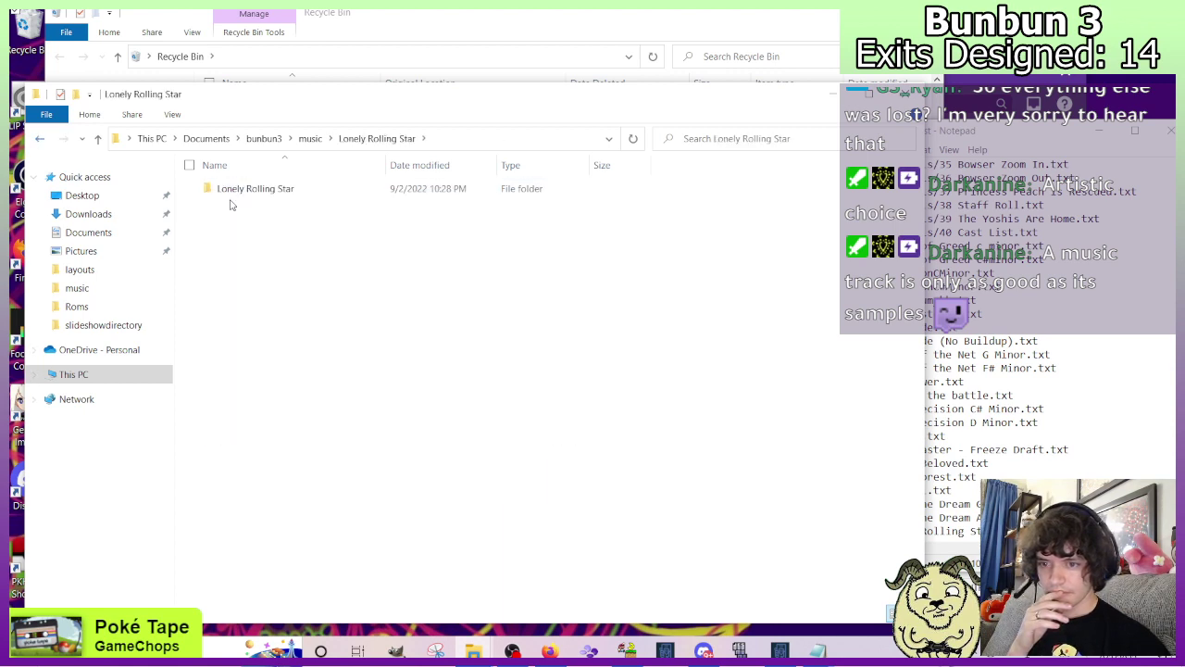
{"action": "double_click", "coordinate": [231, 190]}
{"action": "left_click", "coordinate": [237, 195]}
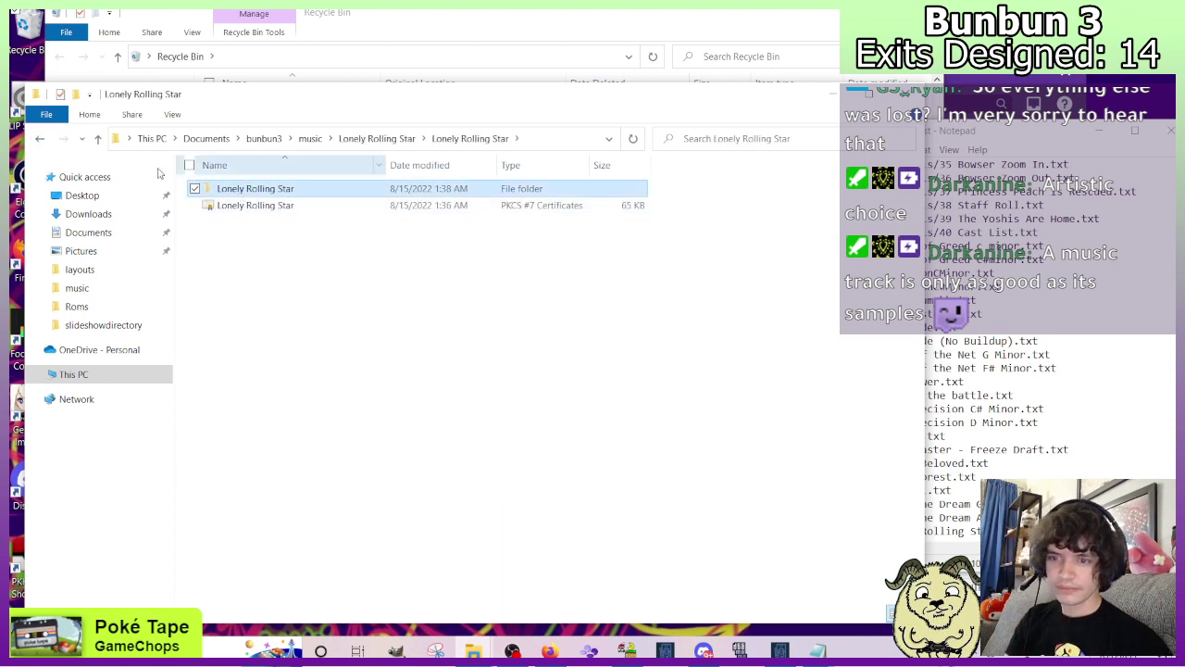
{"action": "left_click", "coordinate": [40, 138]}
{"action": "left_click", "coordinate": [39, 138]}
{"action": "left_click", "coordinate": [40, 138]}
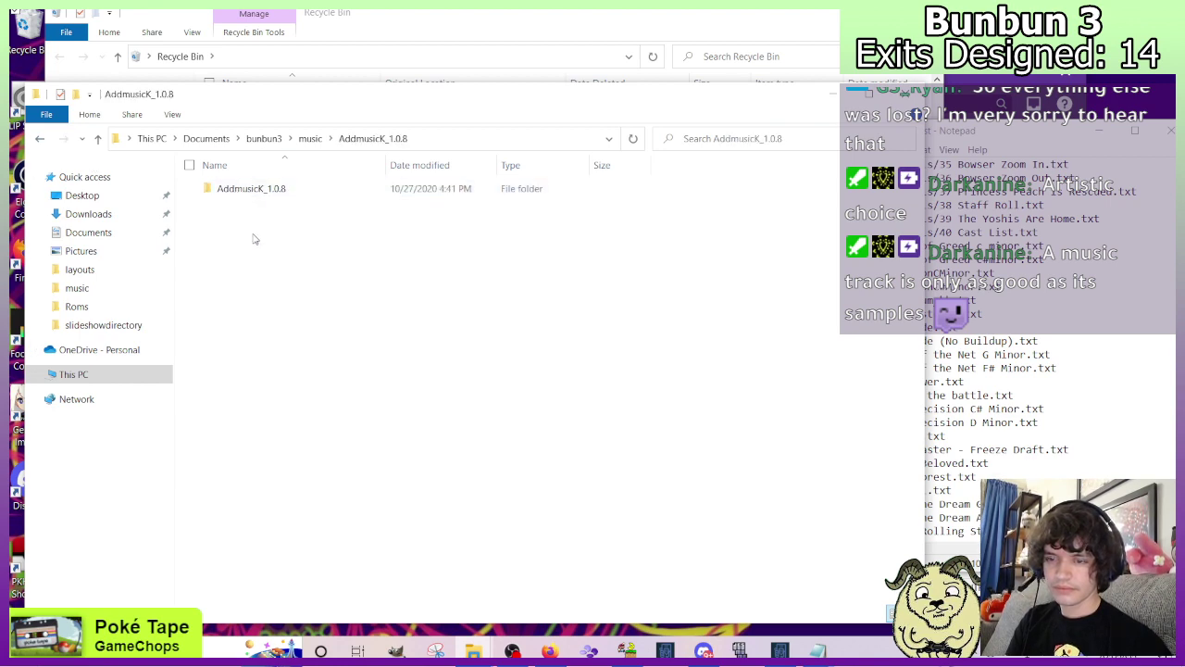
{"action": "double_click", "coordinate": [255, 192]}
{"action": "double_click", "coordinate": [239, 276]}
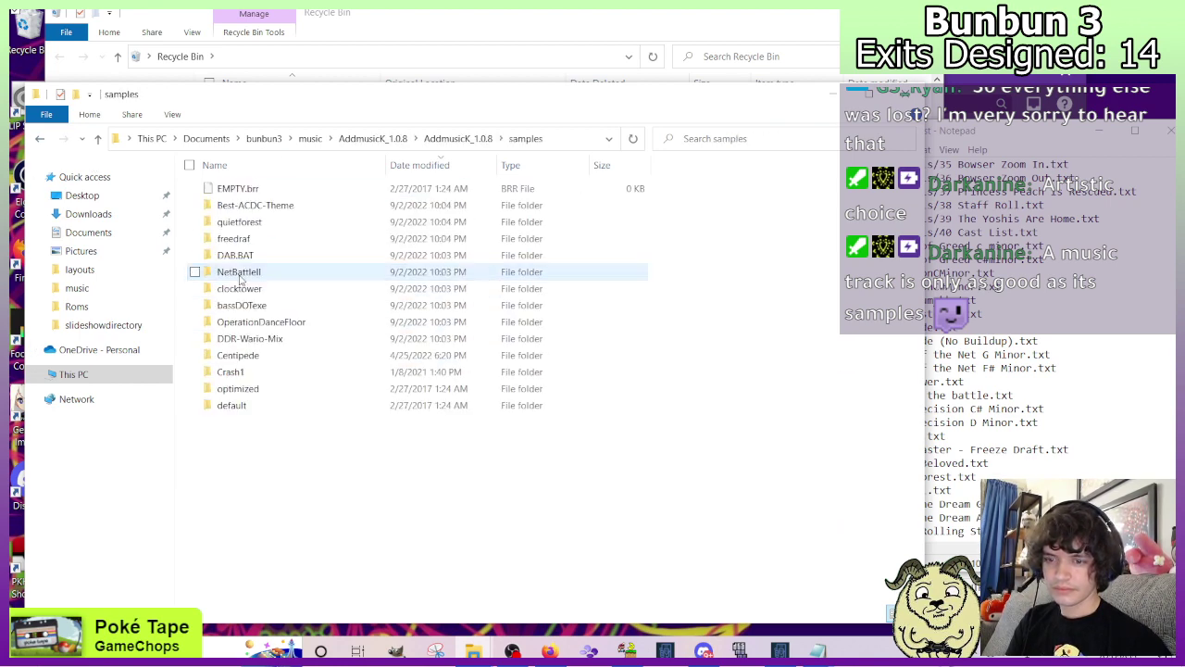
{"action": "key", "text": "ctrl+v"}
Delete the Lonely Rolling Star folder from the bunbun3 music folder.
{"action": "left_click", "coordinate": [39, 138]}
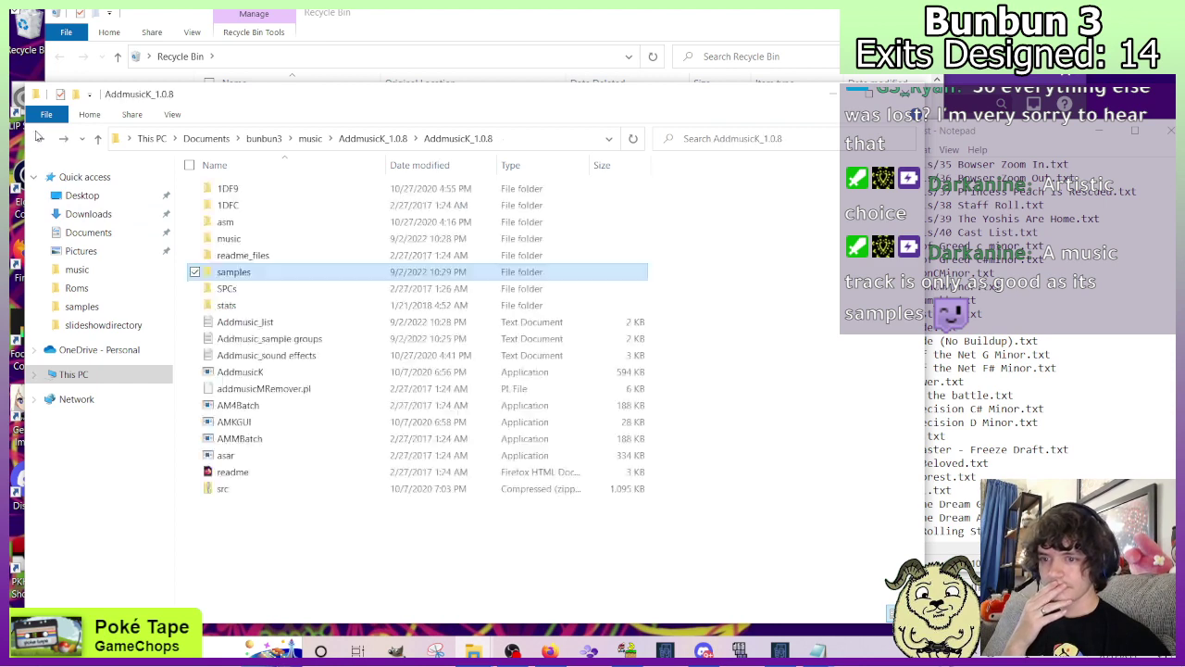
{"action": "left_click", "coordinate": [40, 138]}
{"action": "left_click", "coordinate": [40, 138]}
{"action": "left_click", "coordinate": [238, 206]}
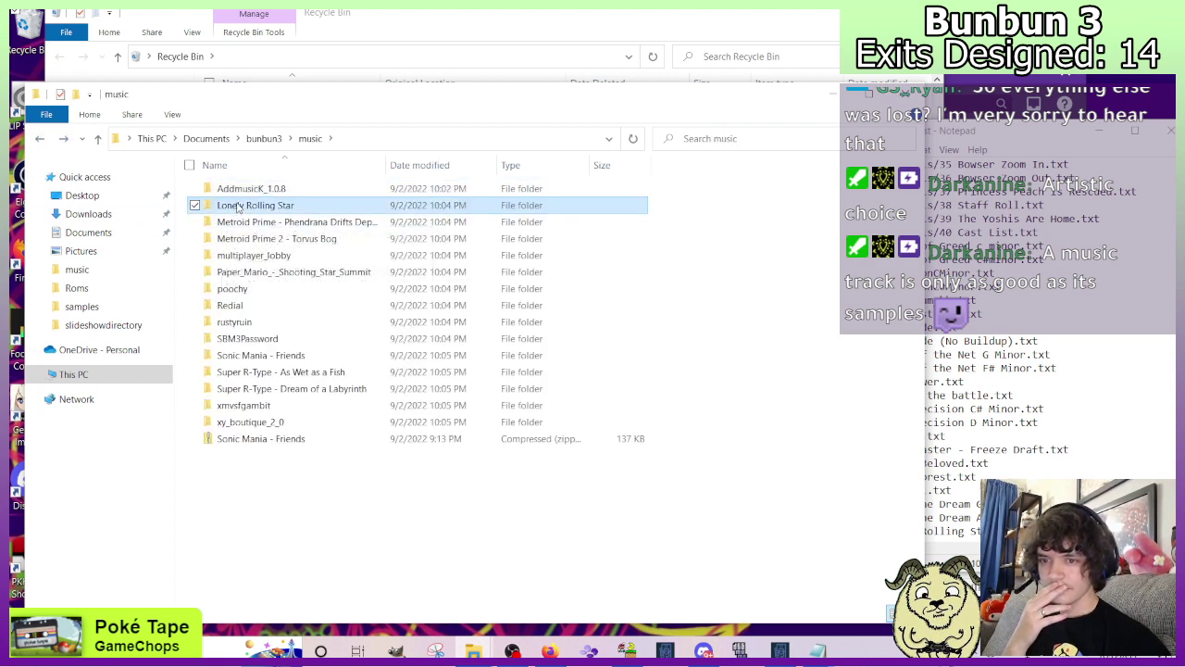
{"action": "key", "text": "Delete"}
Rename the text file in the Metroid Prime - Phendrana Drifts Depths folder to Phendrana Drifts Depths and check its contents.
{"action": "double_click", "coordinate": [238, 206]}
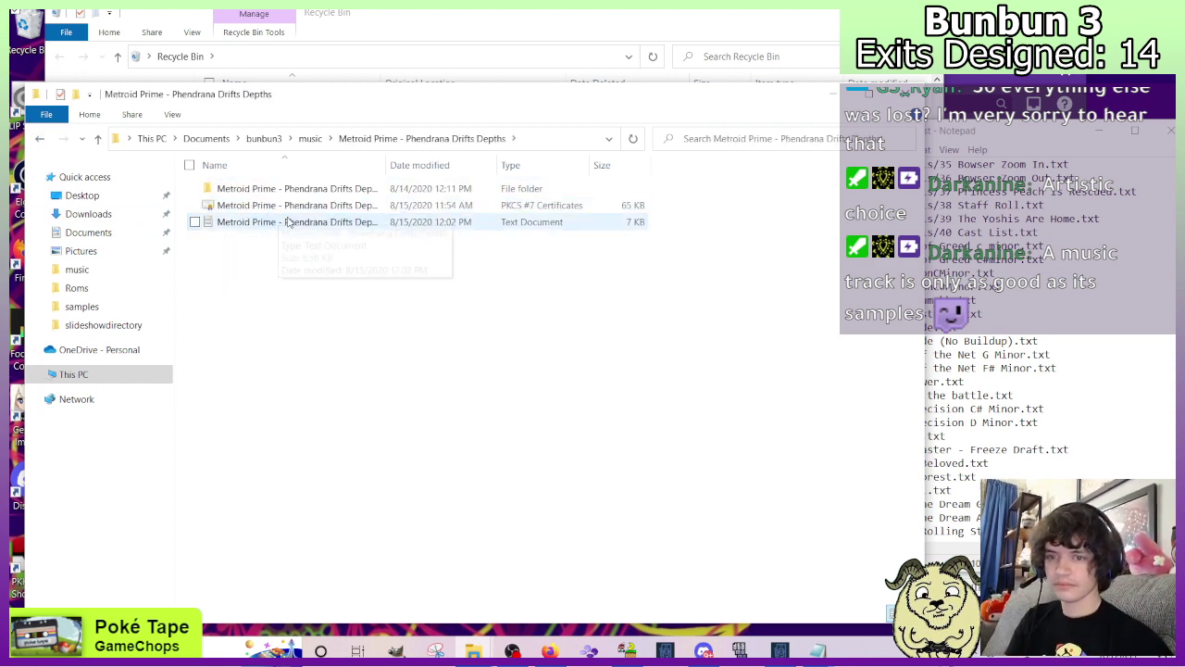
{"action": "right_click", "coordinate": [288, 223]}
{"action": "left_click", "coordinate": [197, 593]}
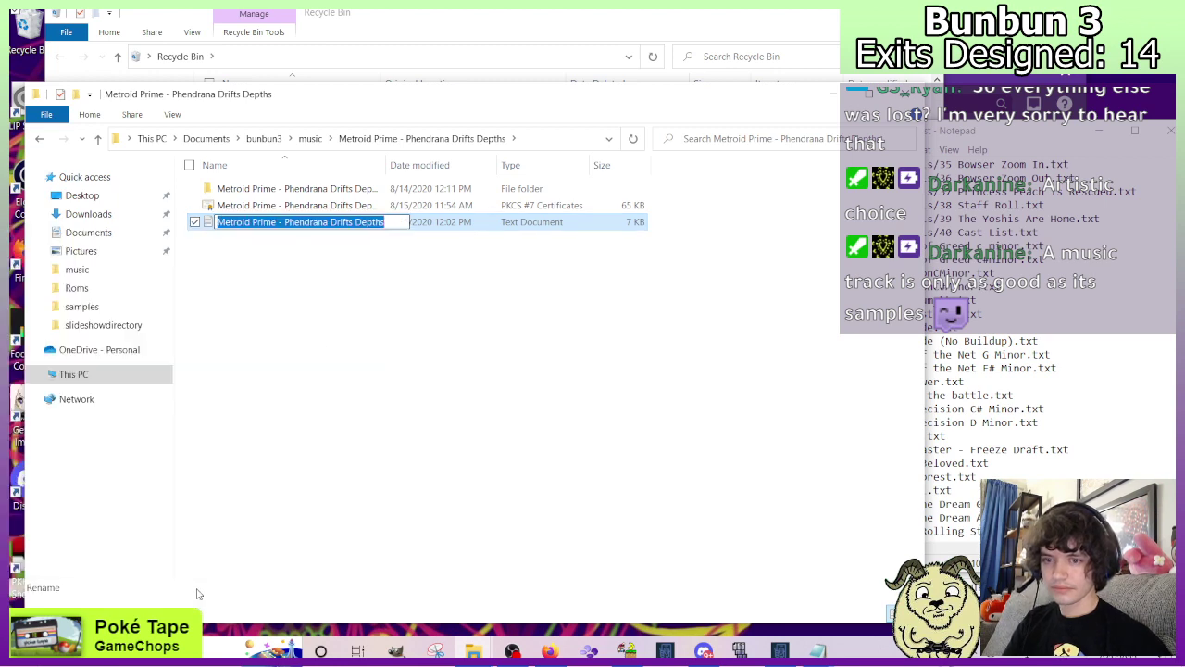
{"action": "key", "text": "Home"}
{"action": "key", "text": "ctrl+shift+Right"}
{"action": "key", "text": "ctrl+shift+Right"}
{"action": "key", "text": "ctrl+shift+Right"}
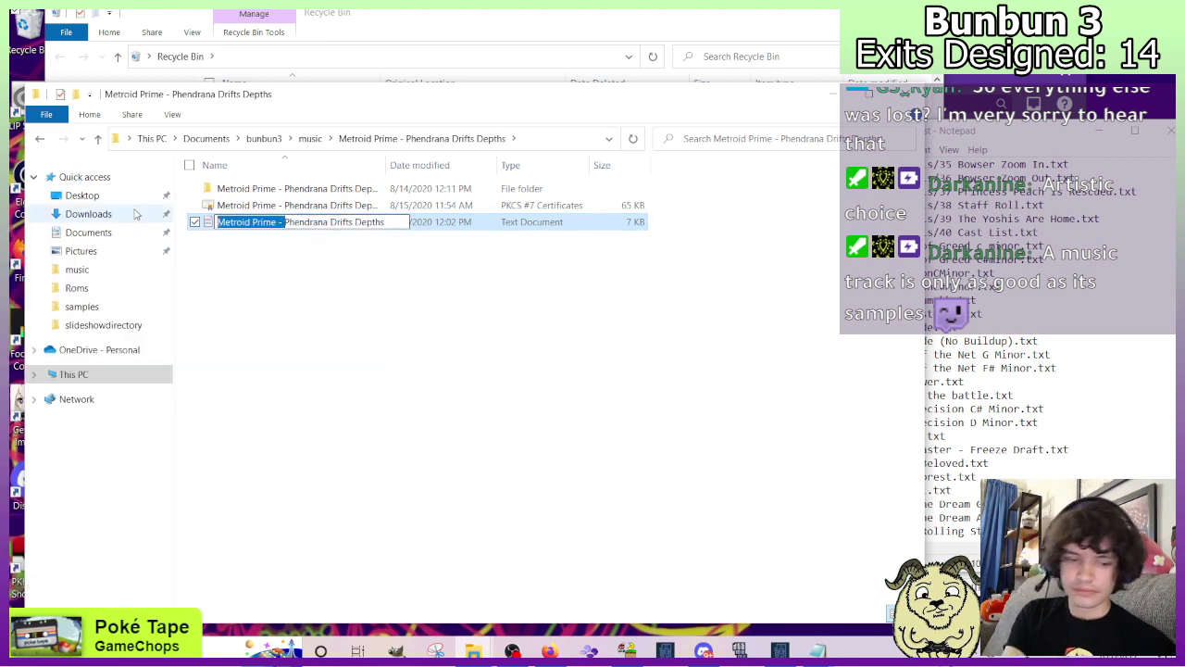
{"action": "key", "text": "Delete"}
{"action": "key", "text": "Return"}
{"action": "key", "text": "Return"}
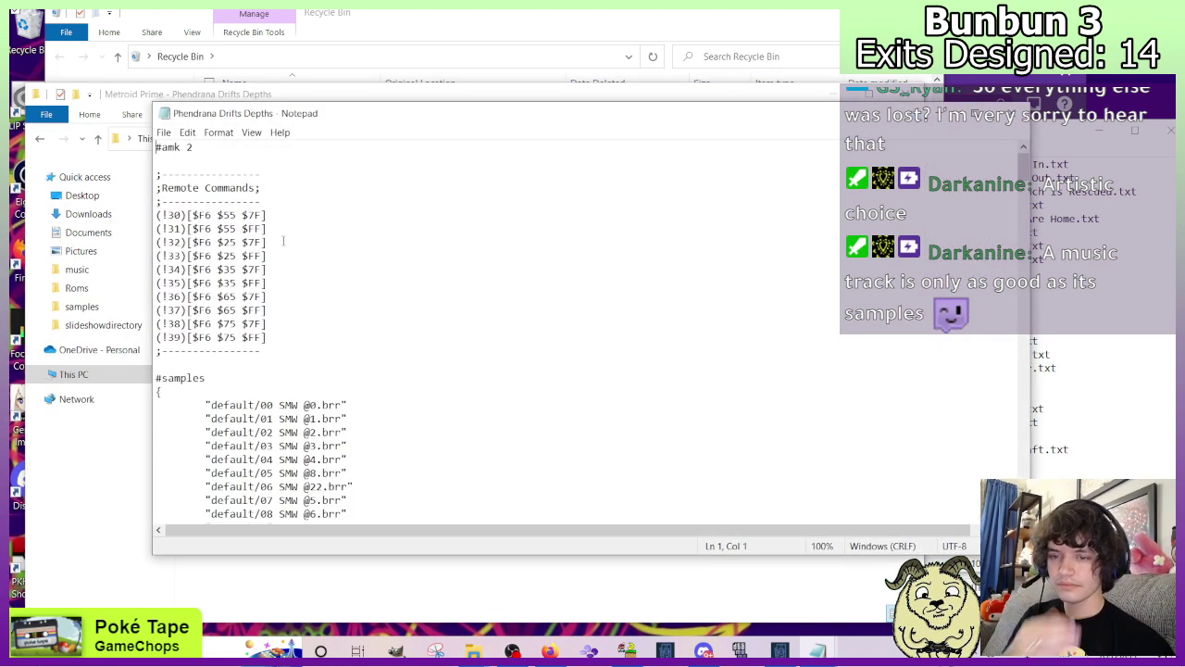
{"action": "left_click", "coordinate": [1015, 113]}
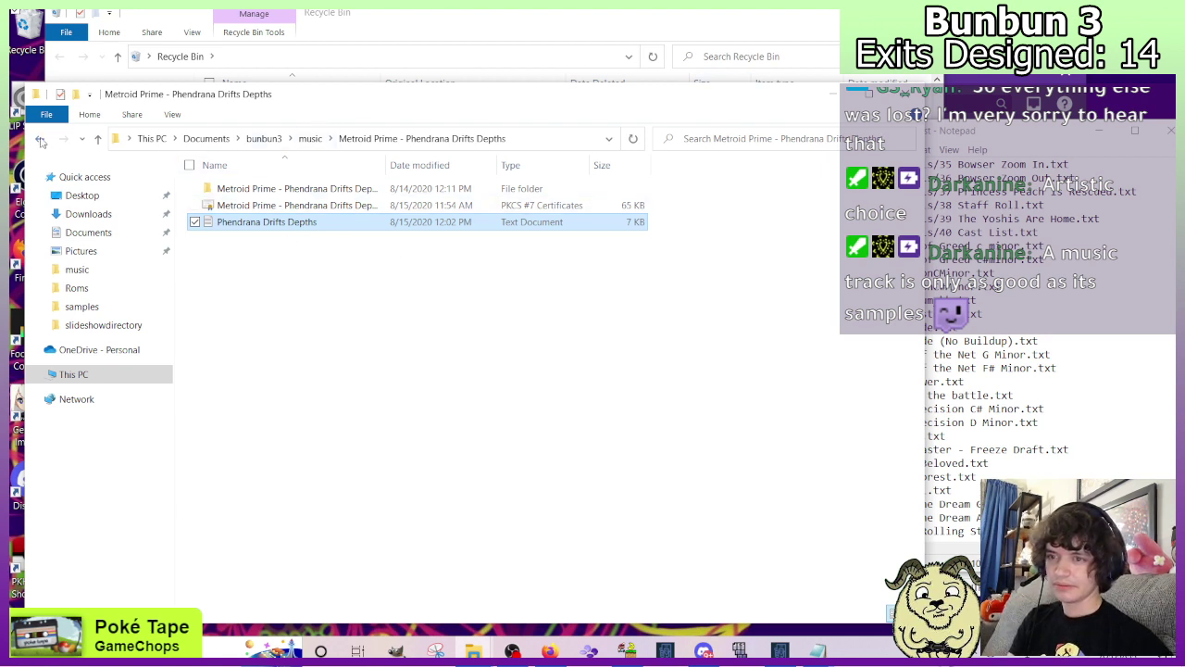
Copy the Phendrana Drifts Depths text file into AddmusicK's music folder.
{"action": "left_click", "coordinate": [41, 140]}
{"action": "left_click", "coordinate": [289, 190]}
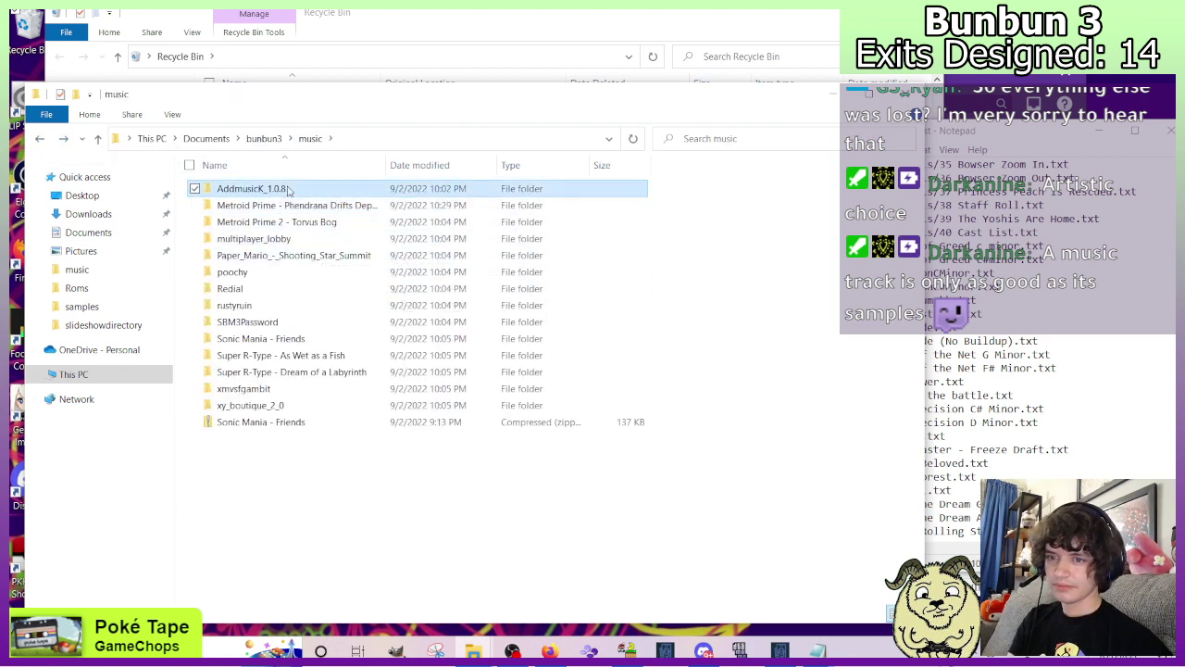
{"action": "double_click", "coordinate": [289, 190]}
{"action": "double_click", "coordinate": [269, 191]}
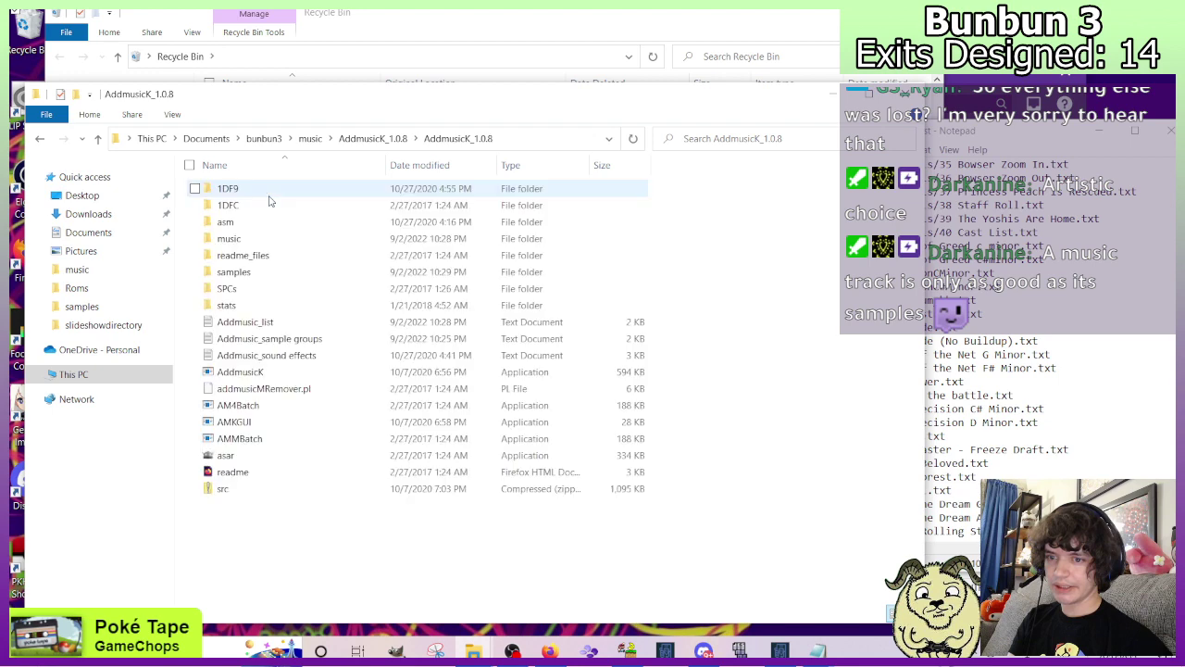
{"action": "double_click", "coordinate": [229, 238]}
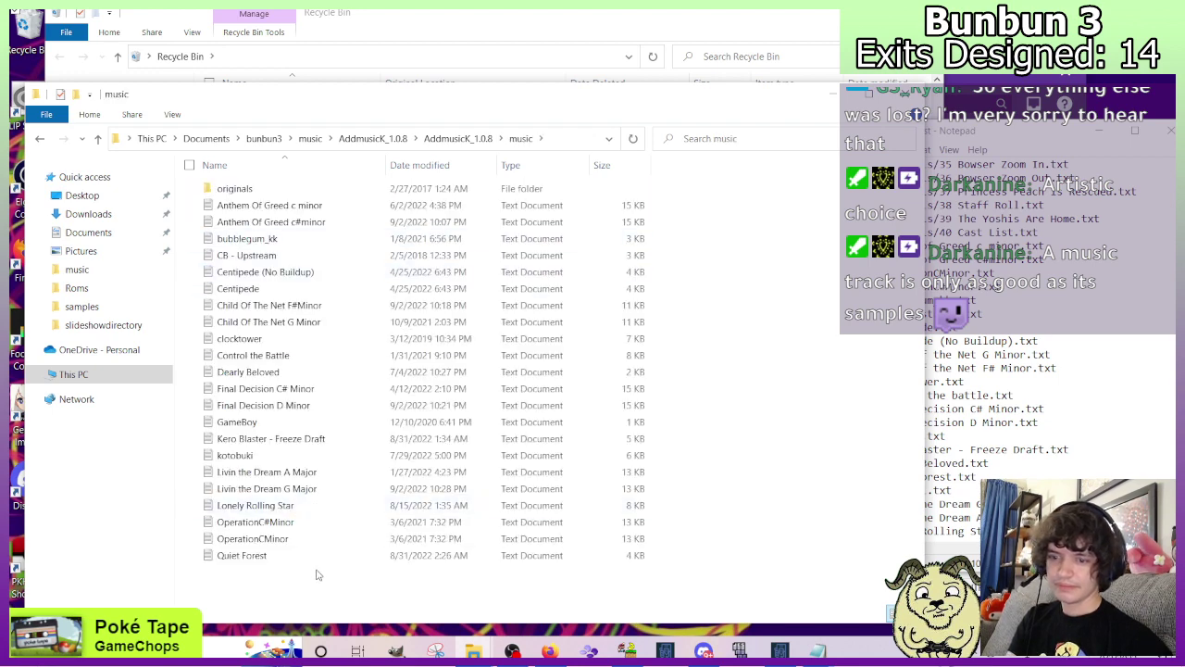
{"action": "key", "text": "ctrl+v"}
Add entry 3F for Phendrana Drifts to the end of Addmusic_list.
{"action": "key", "text": "alt+Tab"}
{"action": "key", "text": "Return"}
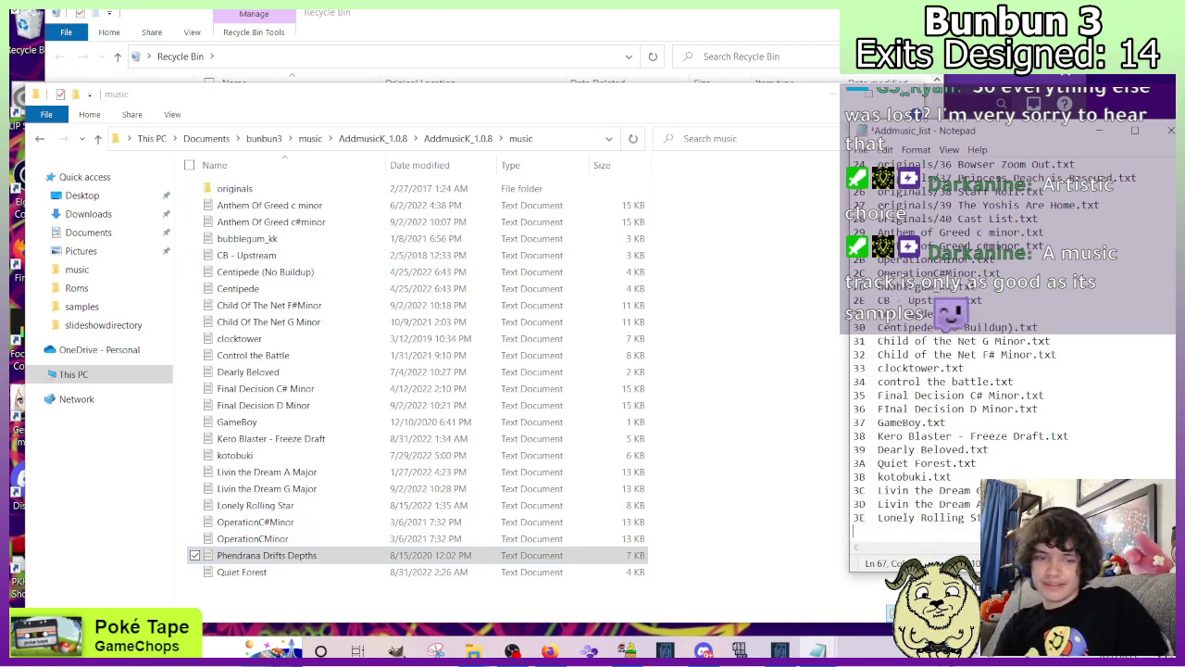
{"action": "type", "text": "3F  Phendrana Drifts"}
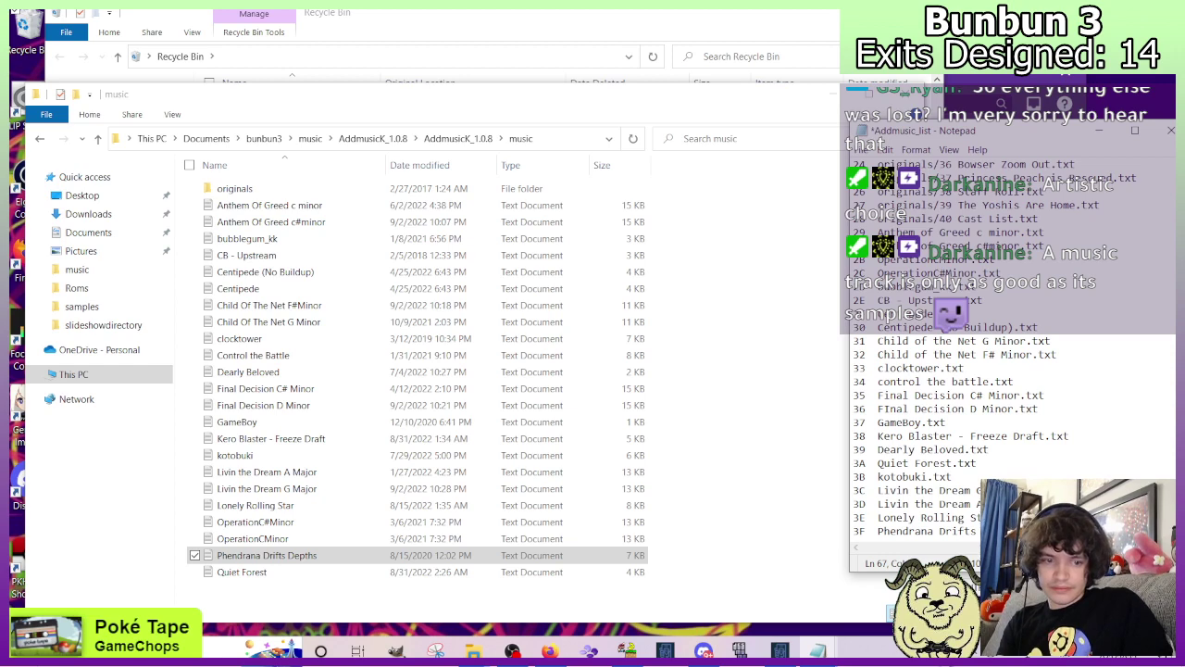
Move the Phendrana Drifts Depths text file from its song folder into AddmusicK's music folder, replacing the copy already there.
{"action": "left_click", "coordinate": [38, 139]}
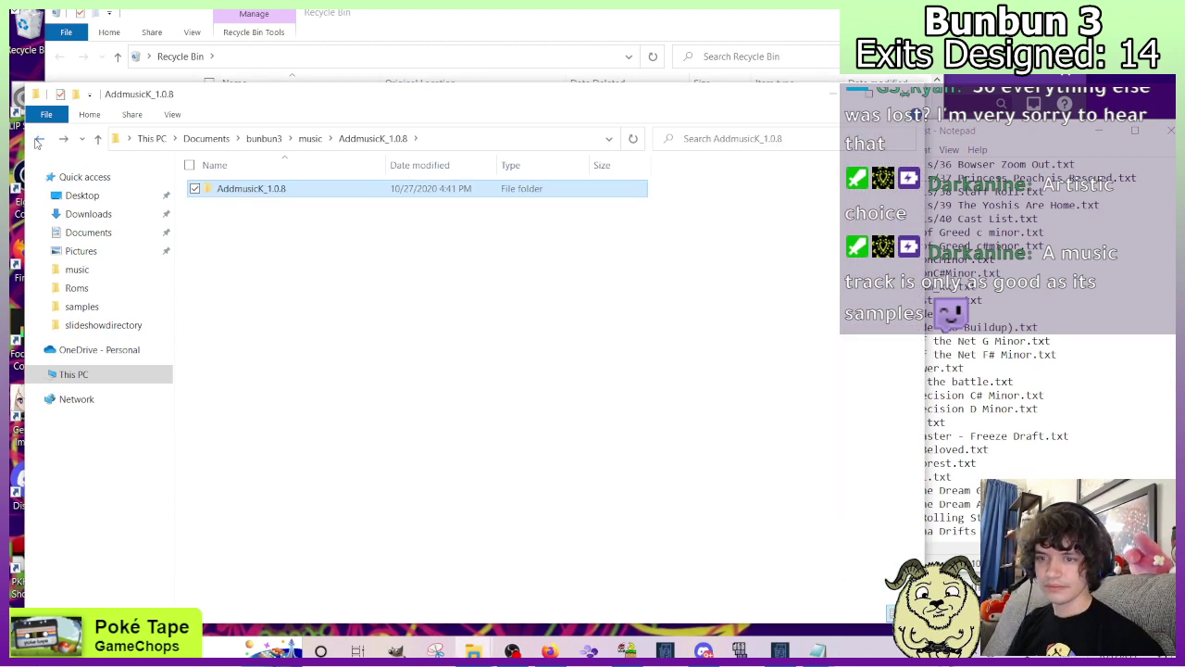
{"action": "left_click", "coordinate": [38, 140]}
{"action": "double_click", "coordinate": [276, 205]}
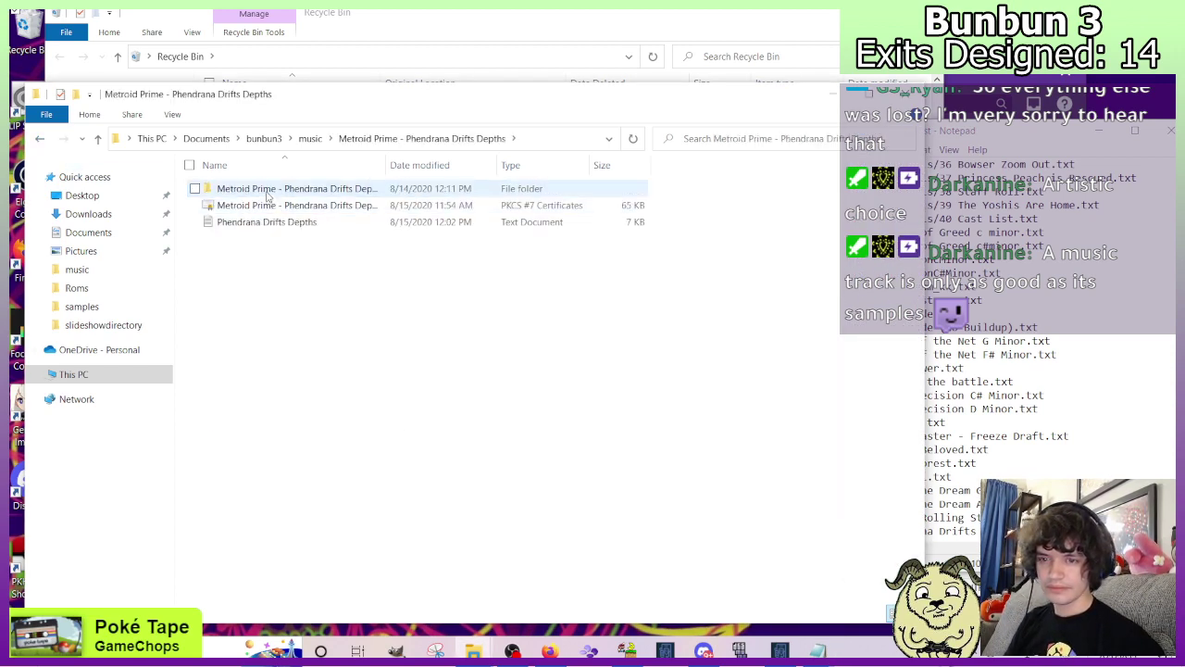
{"action": "left_click", "coordinate": [268, 193]}
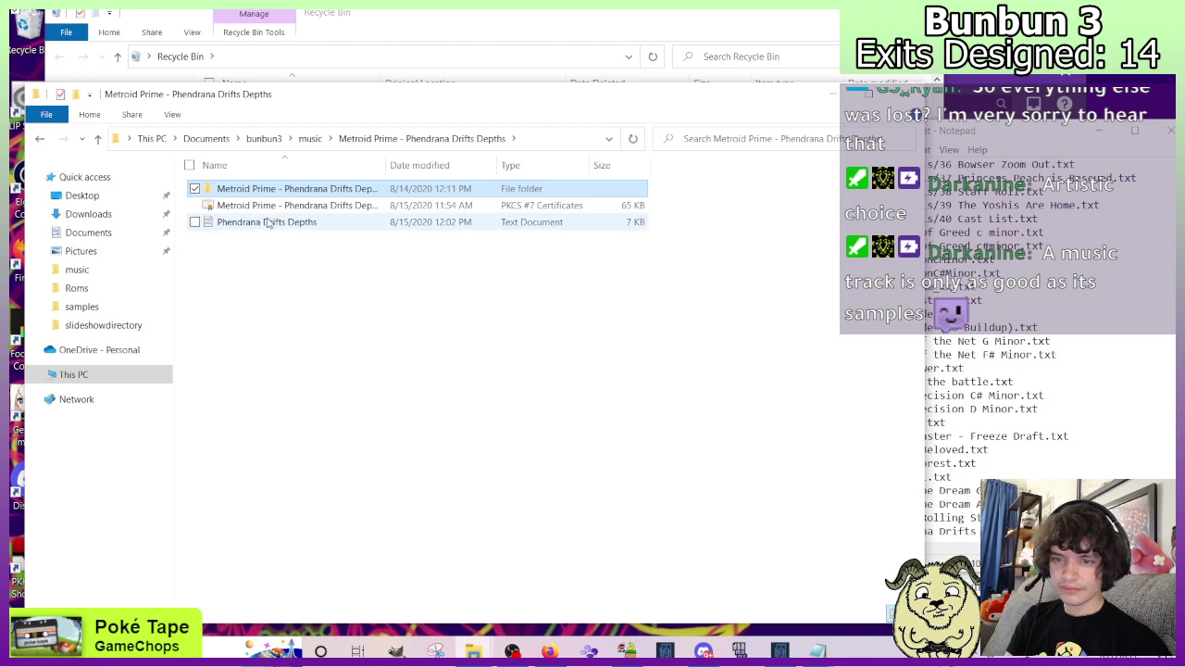
{"action": "left_click", "coordinate": [268, 222]}
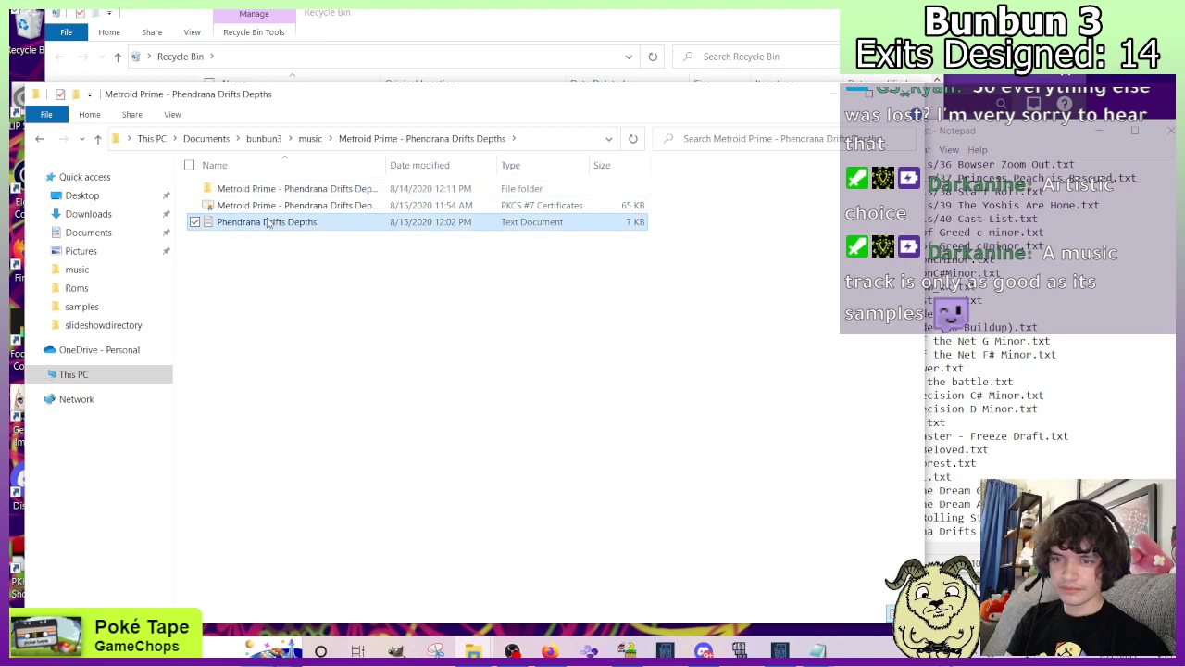
{"action": "left_click", "coordinate": [40, 139]}
{"action": "left_click", "coordinate": [226, 190]}
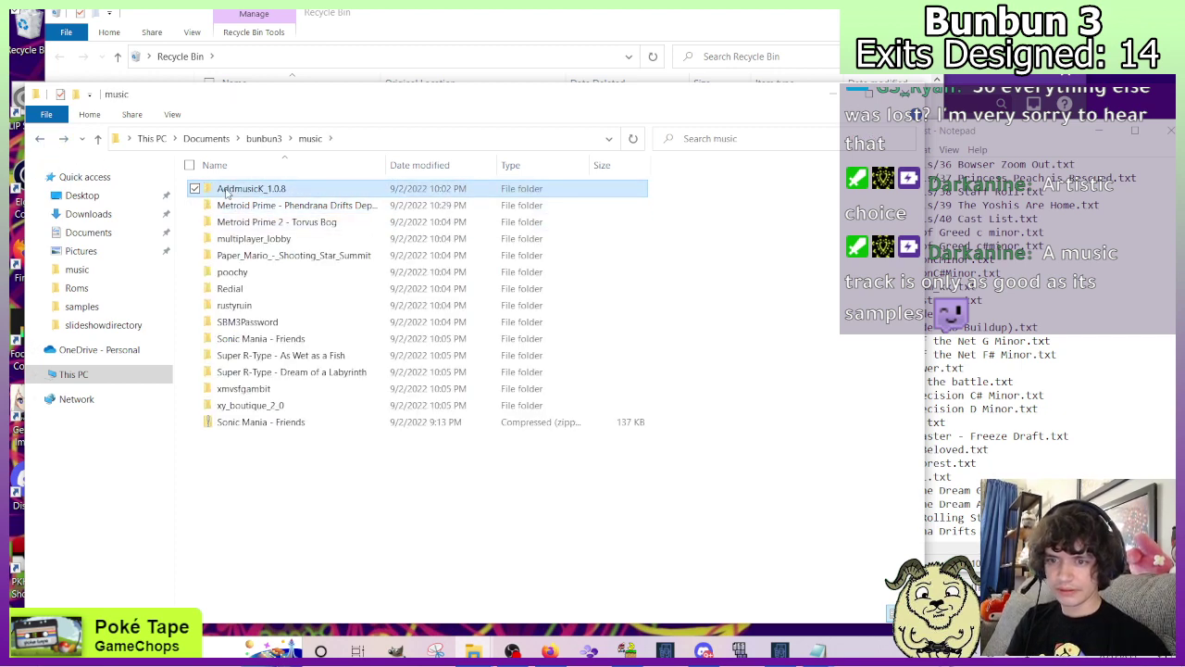
{"action": "double_click", "coordinate": [226, 190]}
{"action": "double_click", "coordinate": [233, 192]}
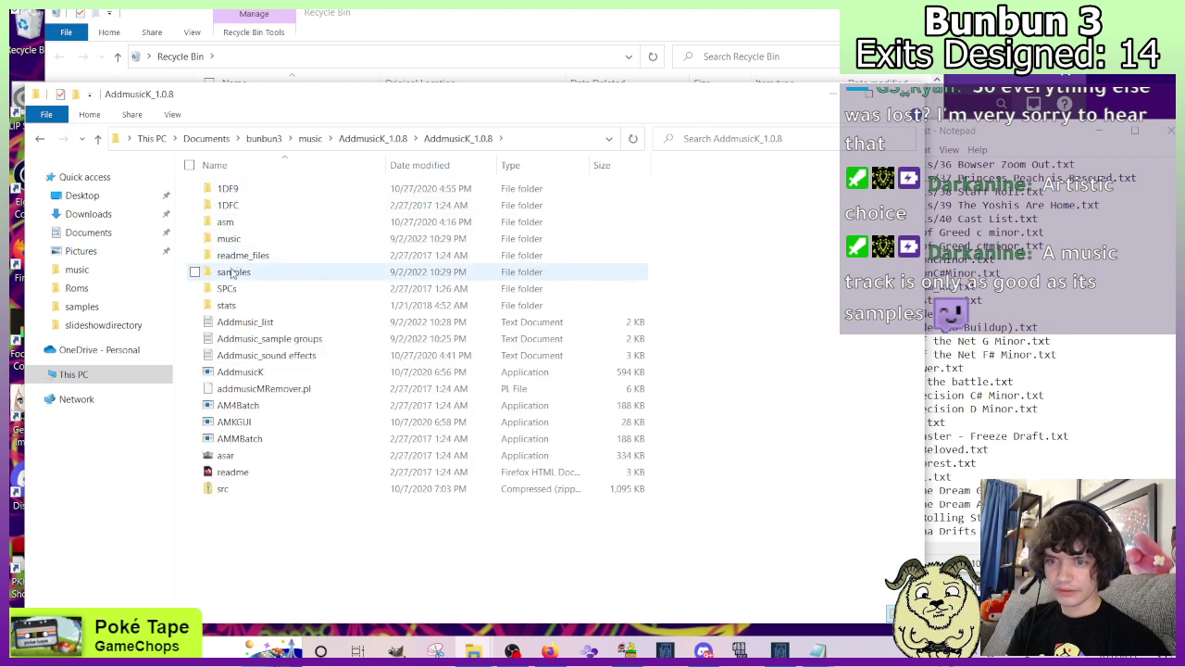
{"action": "double_click", "coordinate": [229, 238]}
{"action": "key", "text": "ctrl+v"}
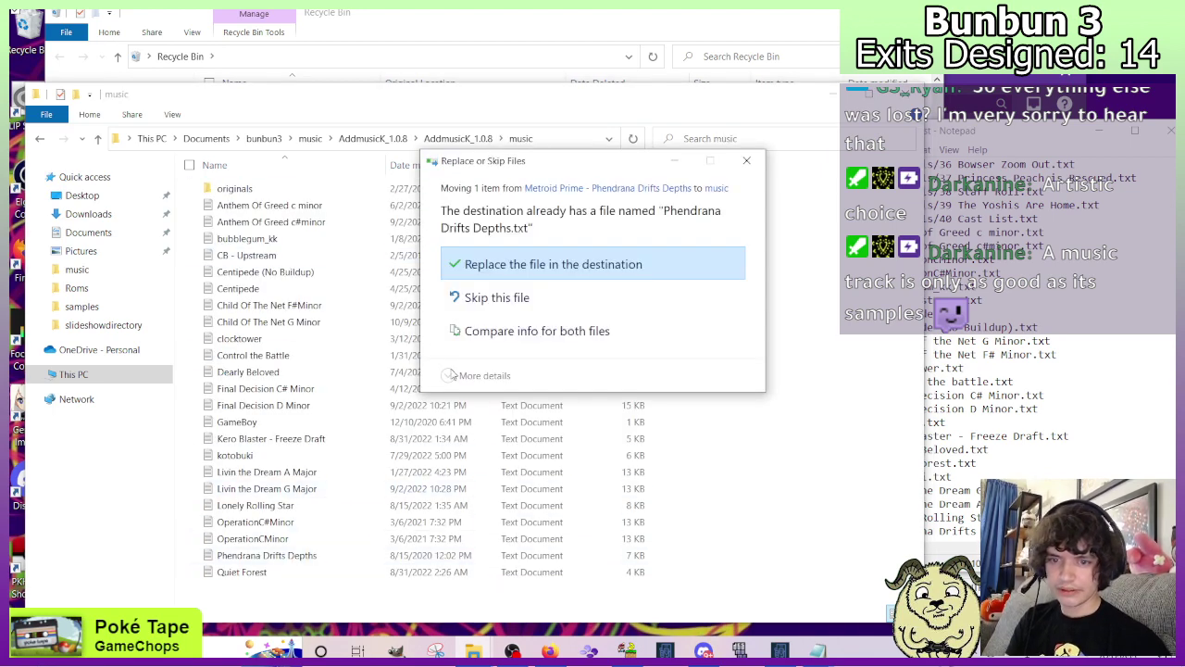
{"action": "left_click", "coordinate": [492, 266]}
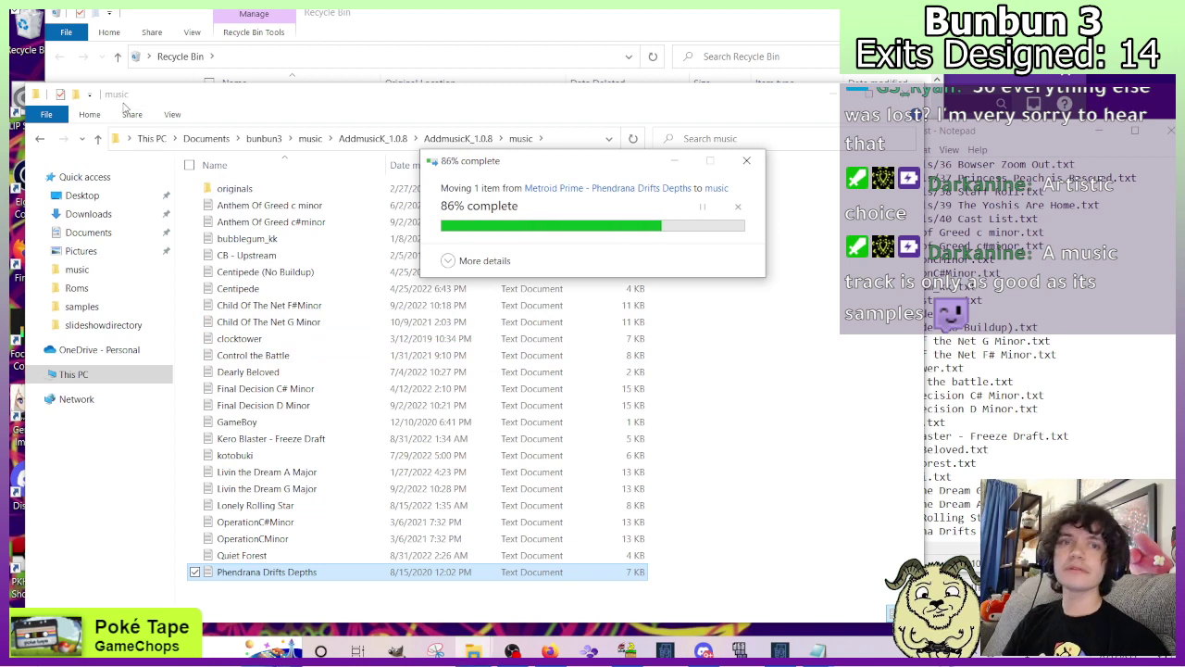
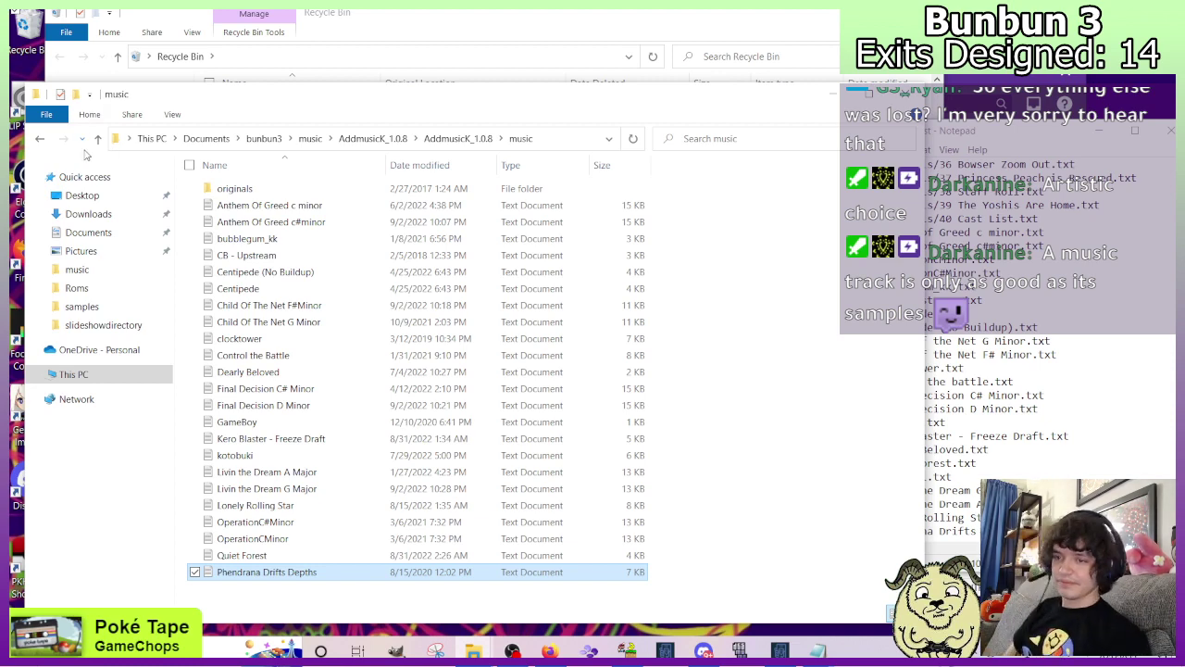
Move the Metroid Prime - Phendrana Drifts Depths sample folder from its song folder into AddmusicK's samples folder.
{"action": "left_click", "coordinate": [39, 139]}
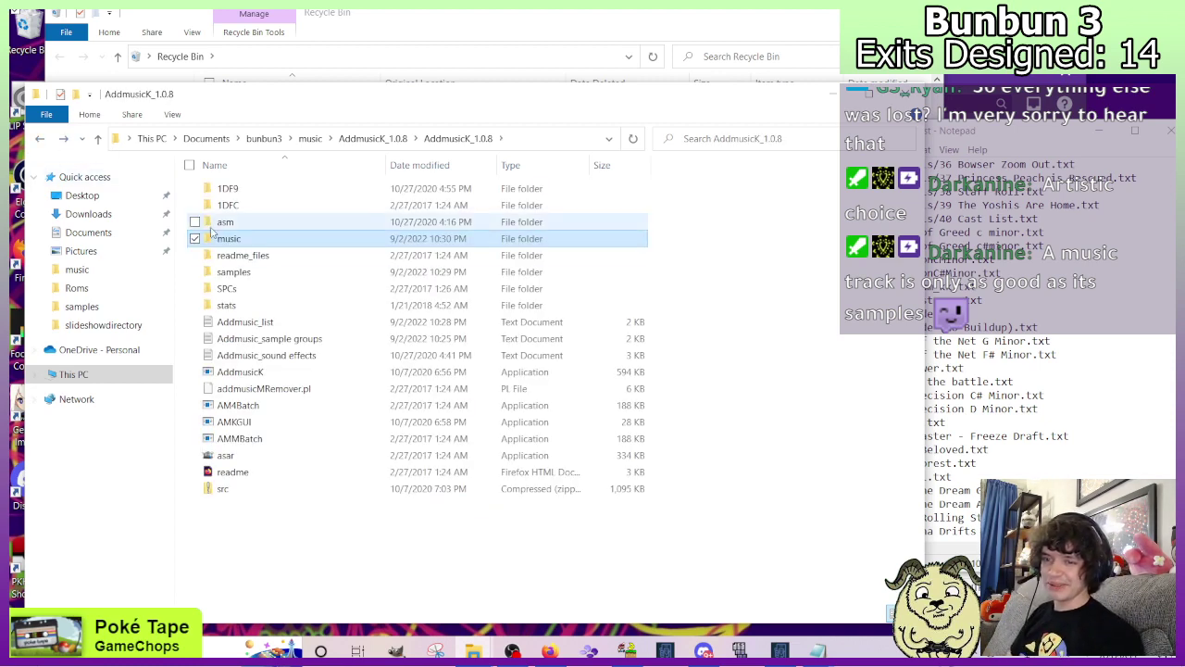
{"action": "double_click", "coordinate": [230, 272]}
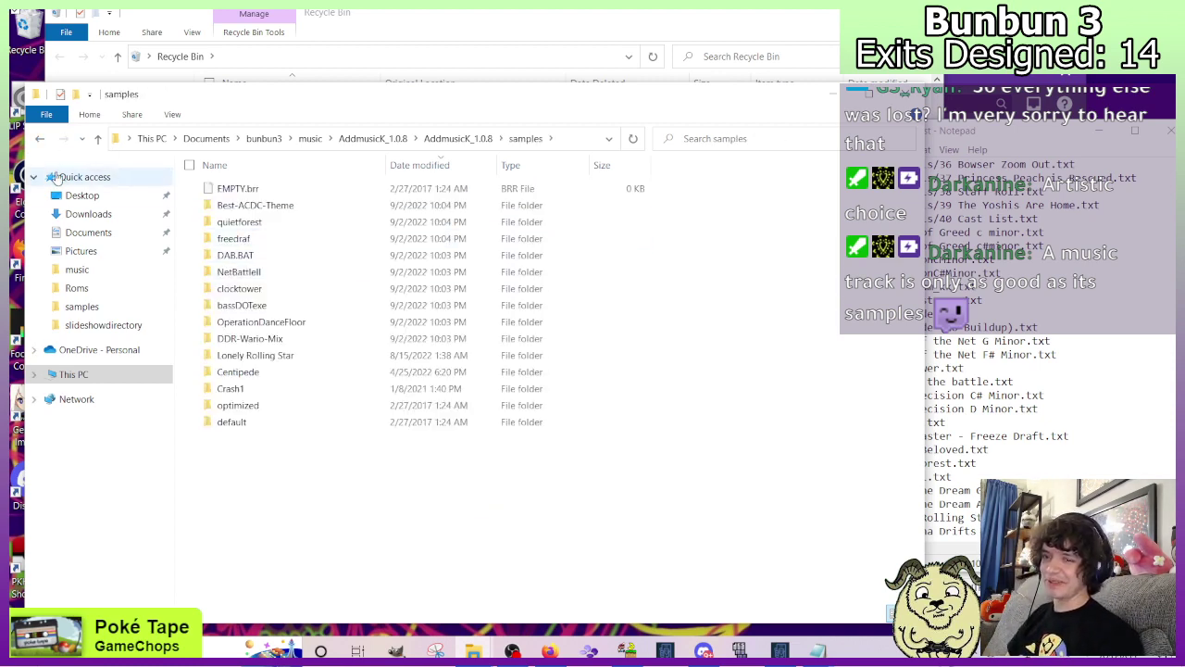
{"action": "left_click", "coordinate": [39, 139]}
{"action": "left_click", "coordinate": [39, 139]}
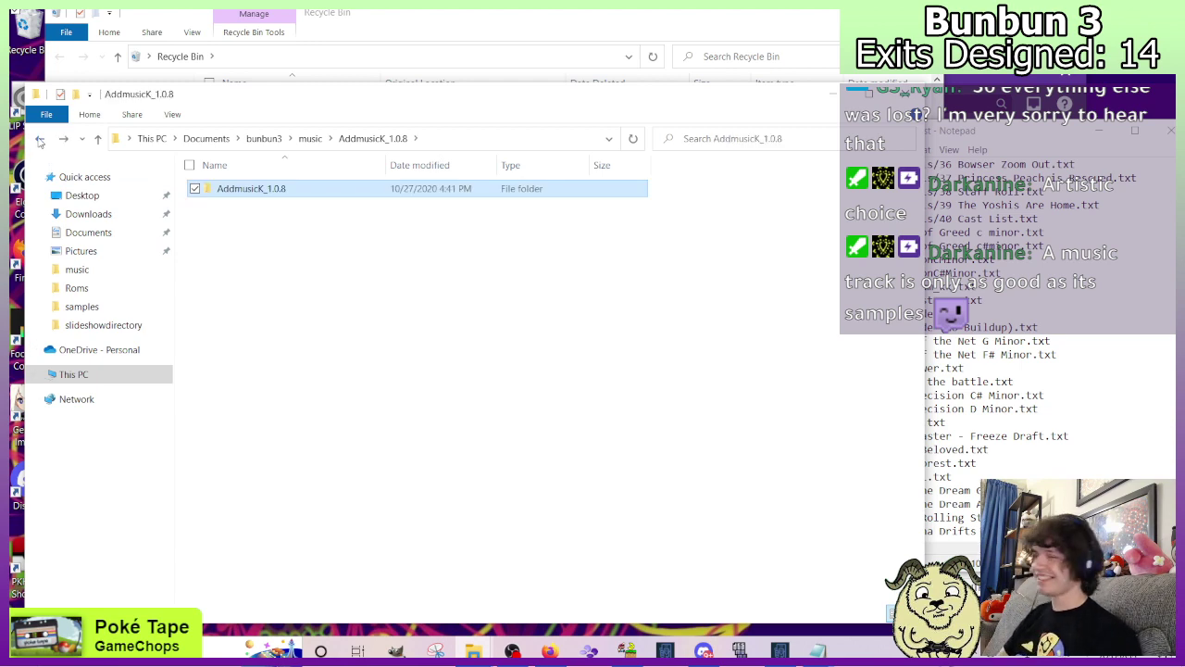
{"action": "left_click", "coordinate": [39, 139]}
{"action": "left_click", "coordinate": [39, 138]}
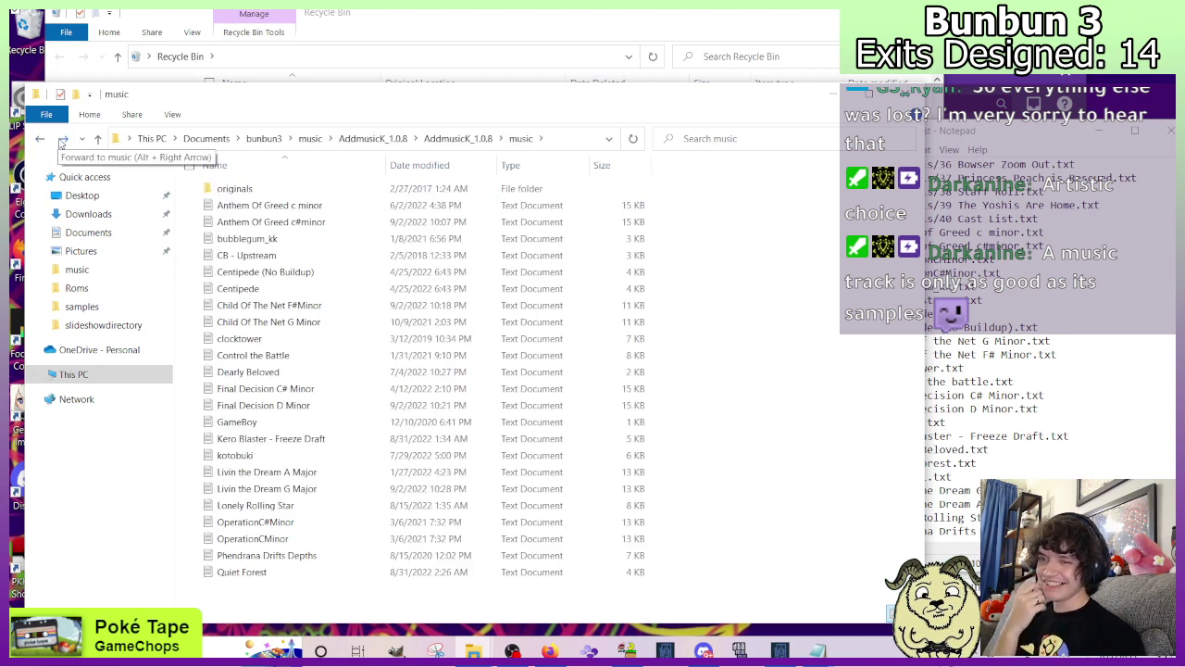
{"action": "left_click", "coordinate": [63, 139]}
{"action": "double_click", "coordinate": [219, 204]}
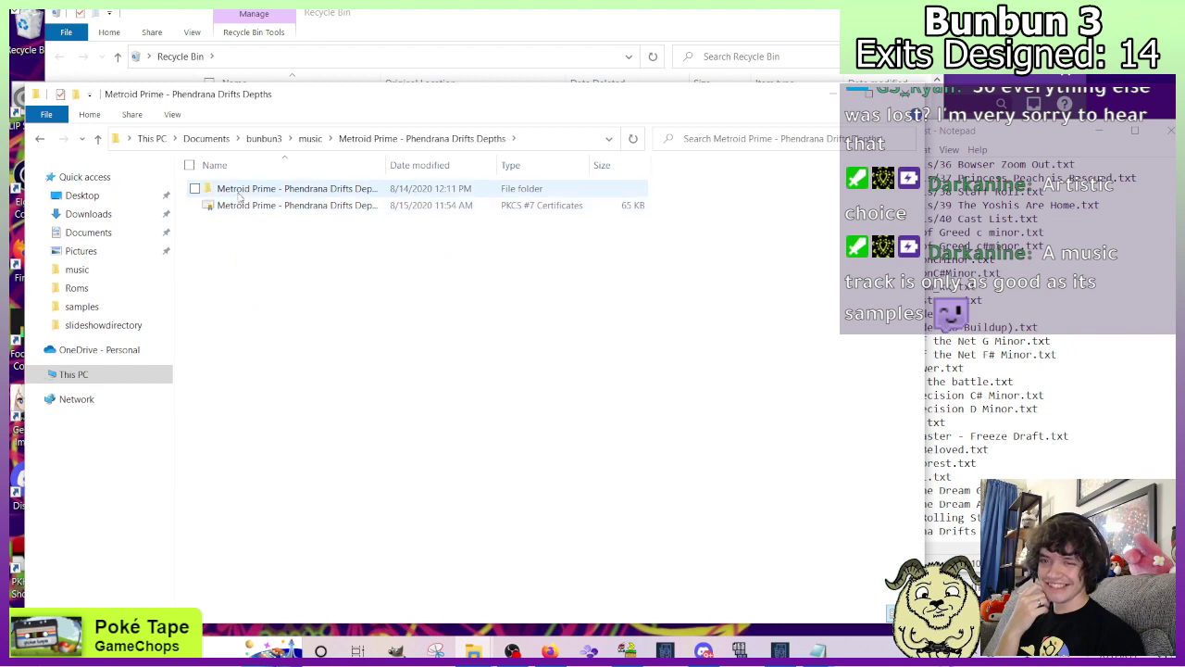
{"action": "left_click", "coordinate": [239, 193]}
{"action": "left_click", "coordinate": [39, 139]}
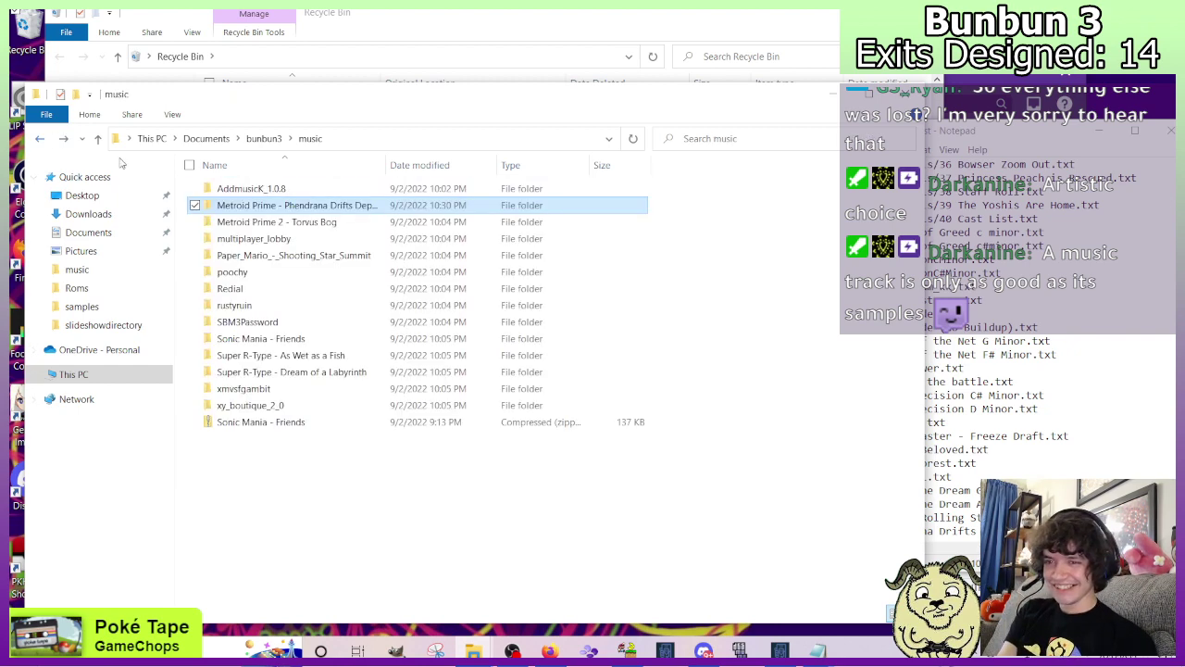
{"action": "double_click", "coordinate": [248, 188]}
{"action": "double_click", "coordinate": [246, 190]}
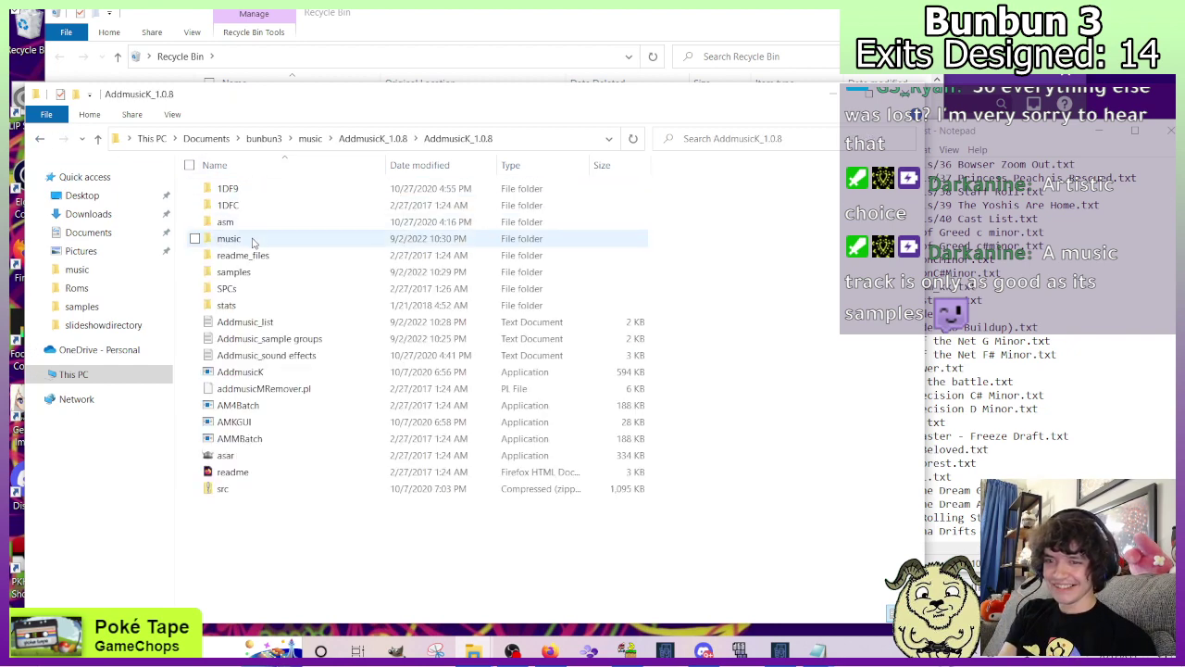
{"action": "double_click", "coordinate": [235, 272]}
{"action": "key", "text": "ctrl+v"}
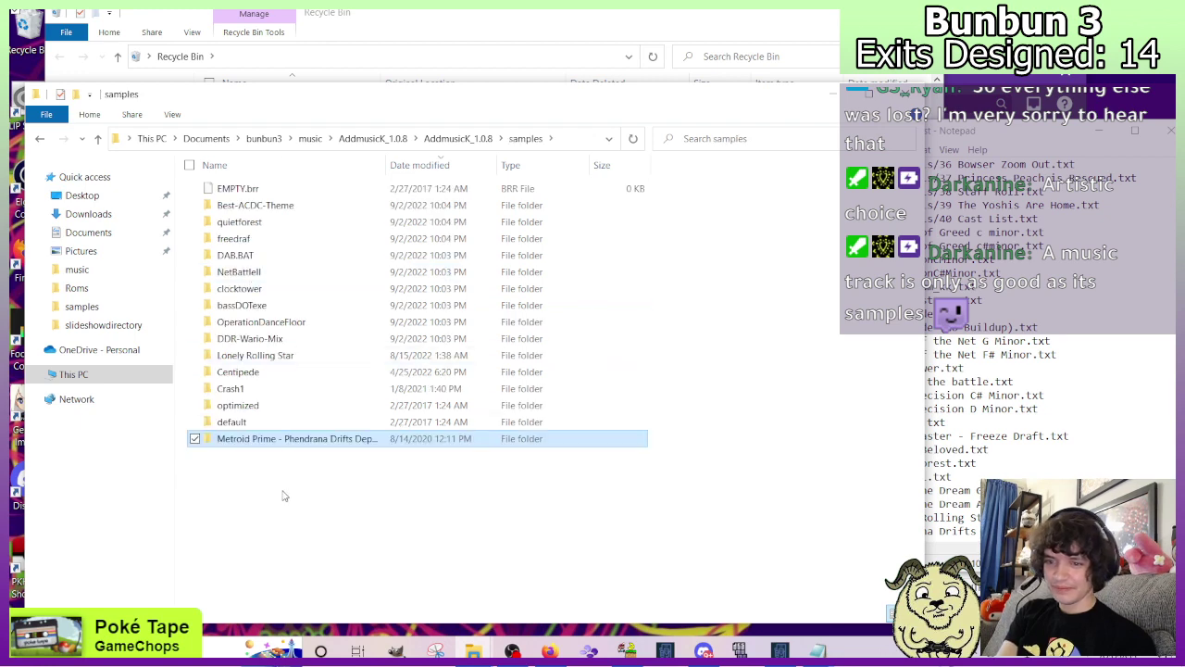
Delete the Metroid Prime - Phendrana Drifts Depths folder from the bunbun3 music folder.
{"action": "left_click", "coordinate": [39, 139]}
{"action": "left_click", "coordinate": [40, 139]}
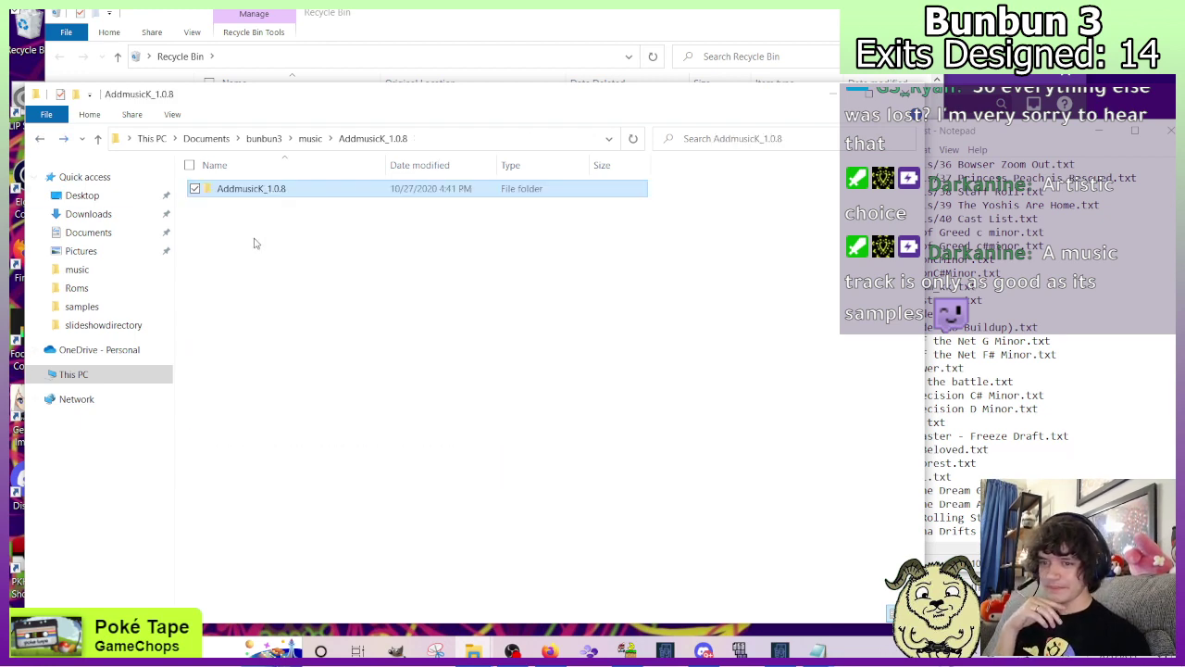
{"action": "left_click", "coordinate": [40, 139]}
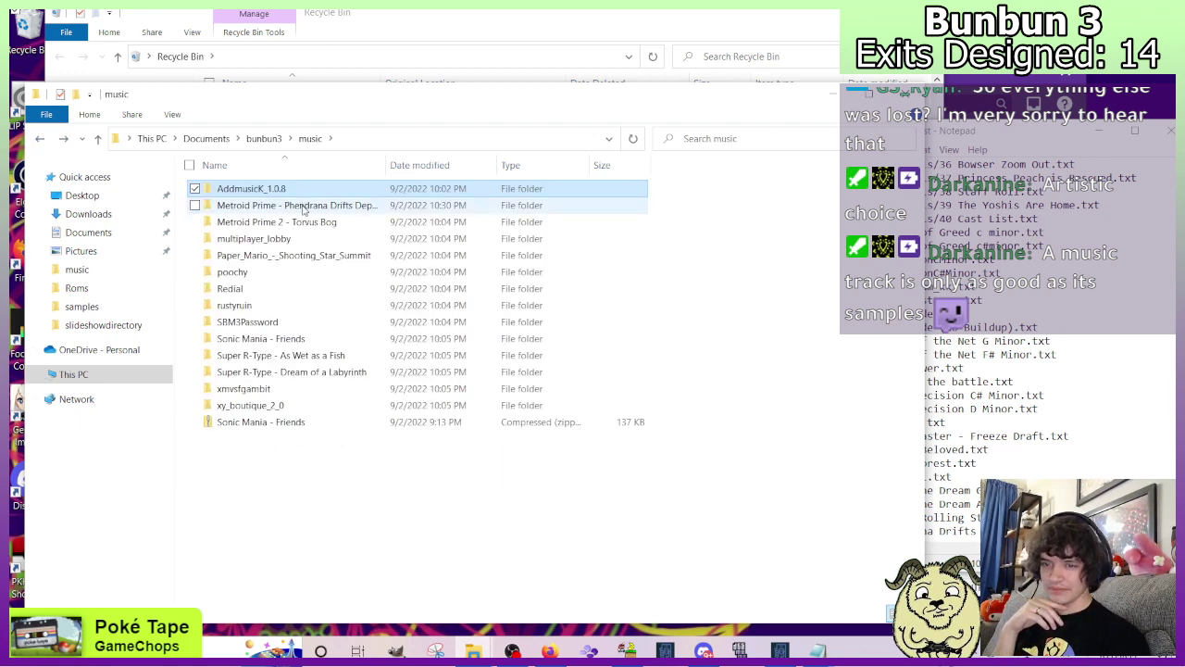
{"action": "left_click", "coordinate": [299, 206]}
{"action": "key", "text": "Delete"}
Rename the text file in the Metroid Prime 2 - Torvus Bog folder to Torvus Bog.
{"action": "double_click", "coordinate": [293, 208]}
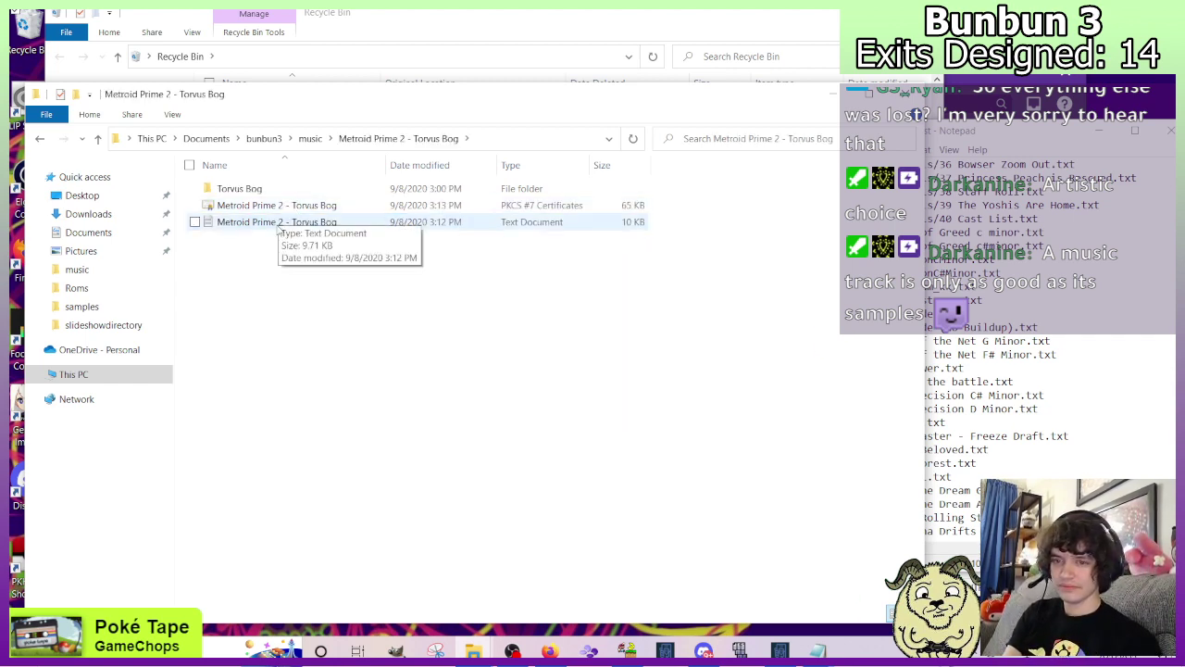
{"action": "right_click", "coordinate": [315, 225]}
{"action": "left_click", "coordinate": [212, 587]}
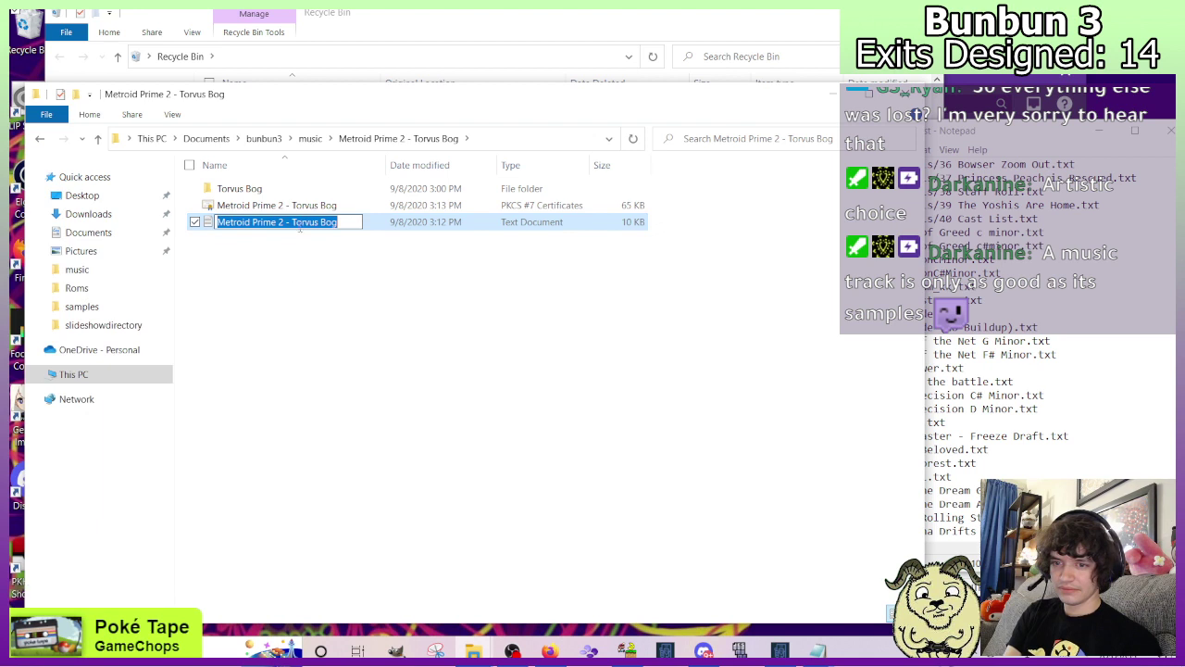
{"action": "left_click_drag", "start_coordinate": [292, 223], "coordinate": [216, 223]}
{"action": "key", "text": "BackSpace"}
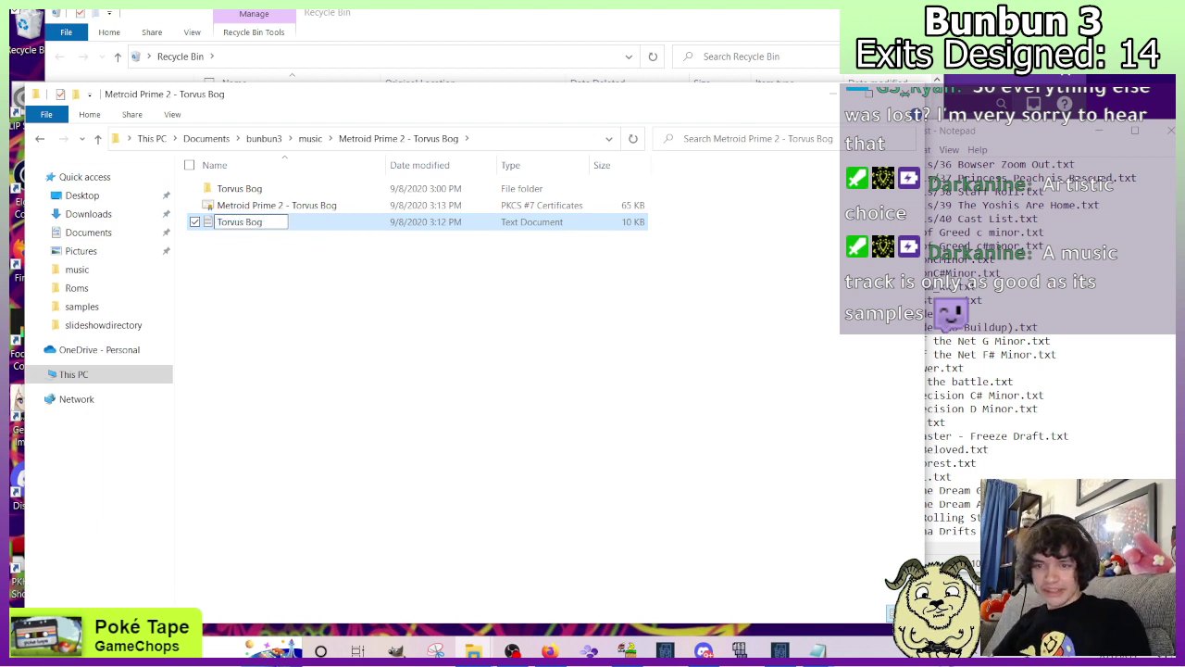
{"action": "key", "text": "Return"}
{"action": "left_click", "coordinate": [355, 357]}
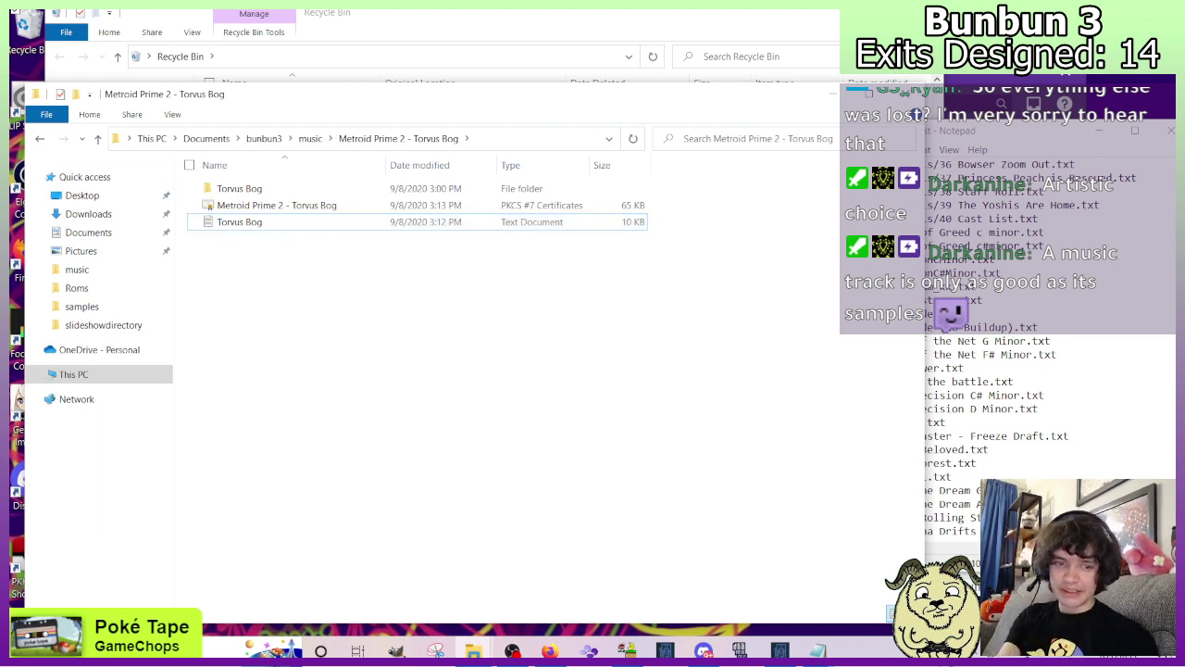
Add entry 40 for Torvus Bog.txt to the end of Addmusic_list.
{"action": "left_click", "coordinate": [1065, 531]}
{"action": "key", "text": "Return"}
{"action": "type", "text": "3"}
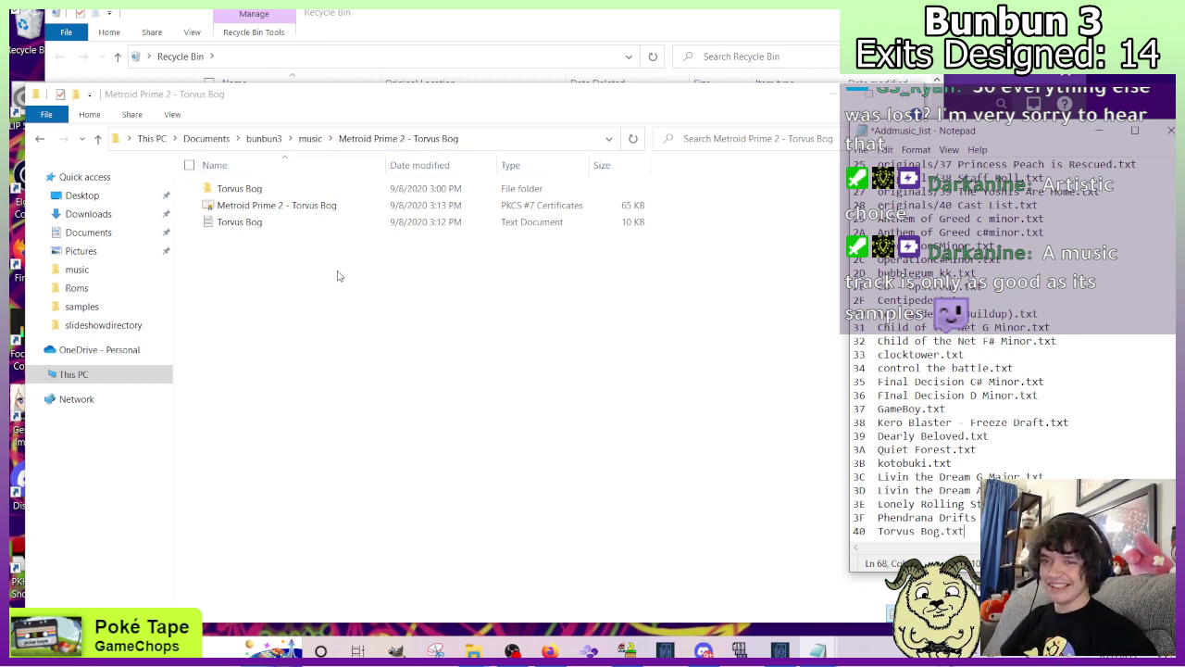
Move the Torvus Bog text file from the Metroid Prime 2 - Torvus Bog folder into AddmusicK's music folder.
{"action": "left_click", "coordinate": [239, 189]}
{"action": "left_click", "coordinate": [249, 229]}
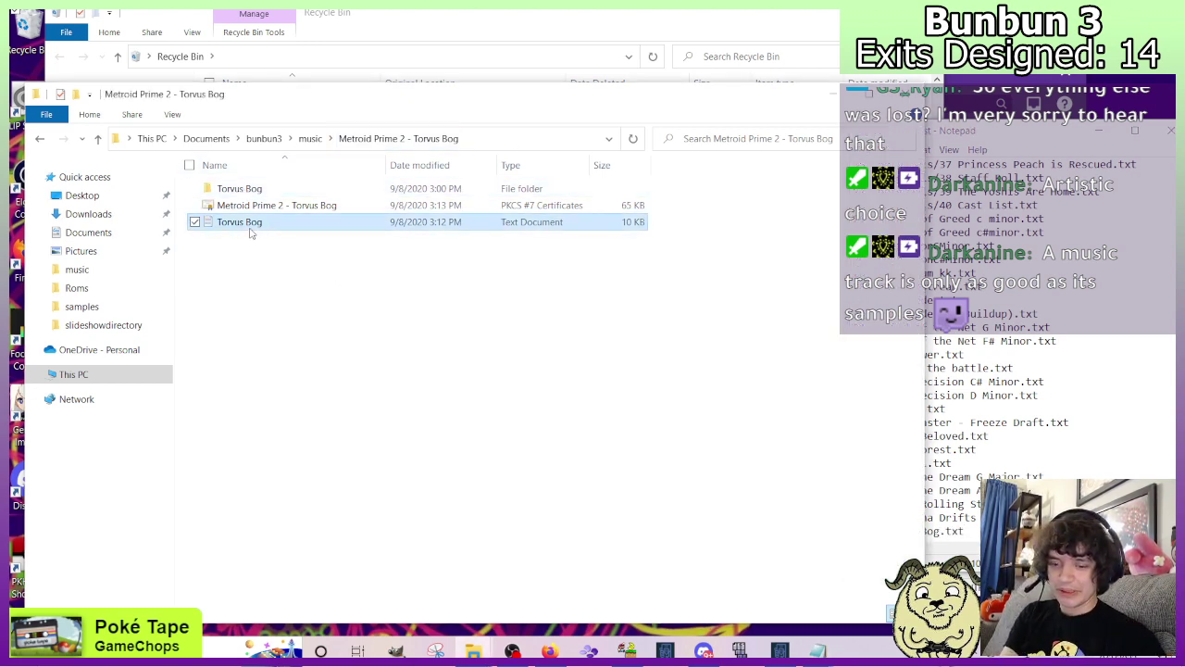
{"action": "left_click", "coordinate": [41, 140]}
{"action": "left_click", "coordinate": [254, 194]}
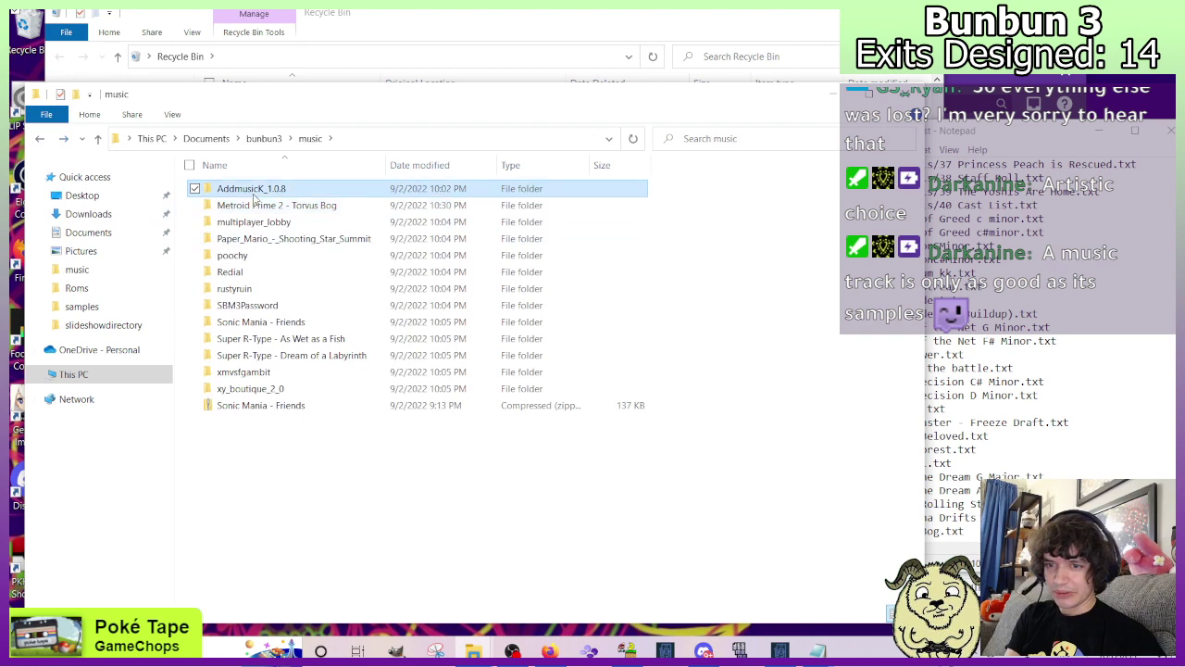
{"action": "double_click", "coordinate": [255, 191]}
{"action": "double_click", "coordinate": [256, 190]}
{"action": "double_click", "coordinate": [260, 239]}
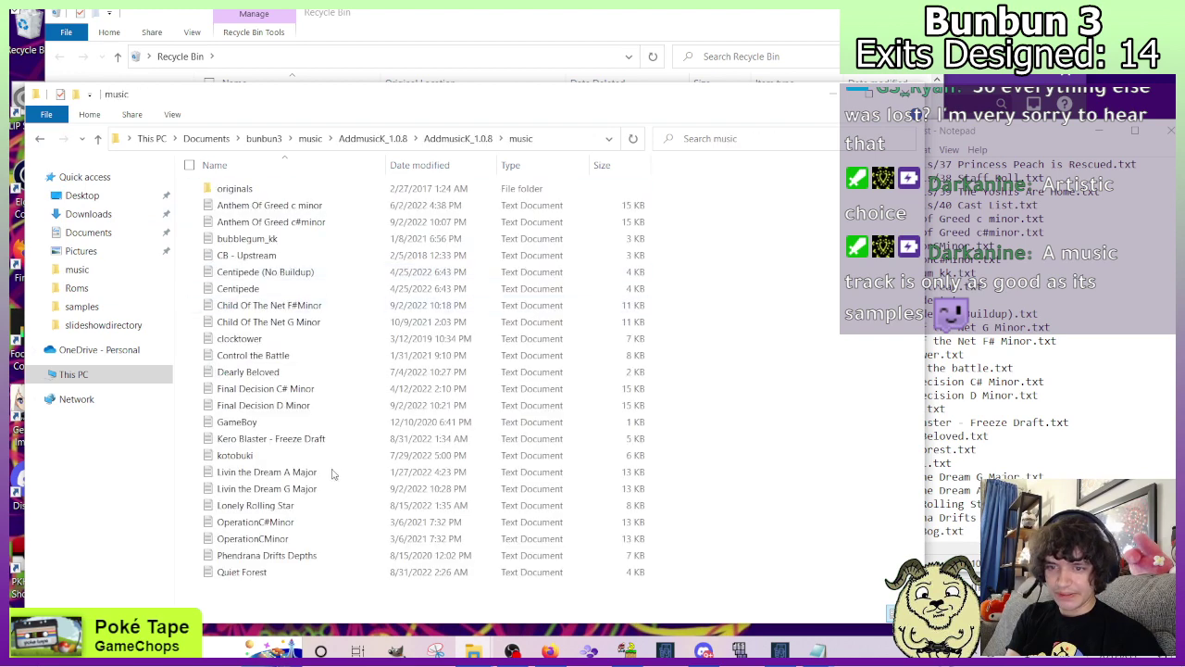
{"action": "key", "text": "ctrl+v"}
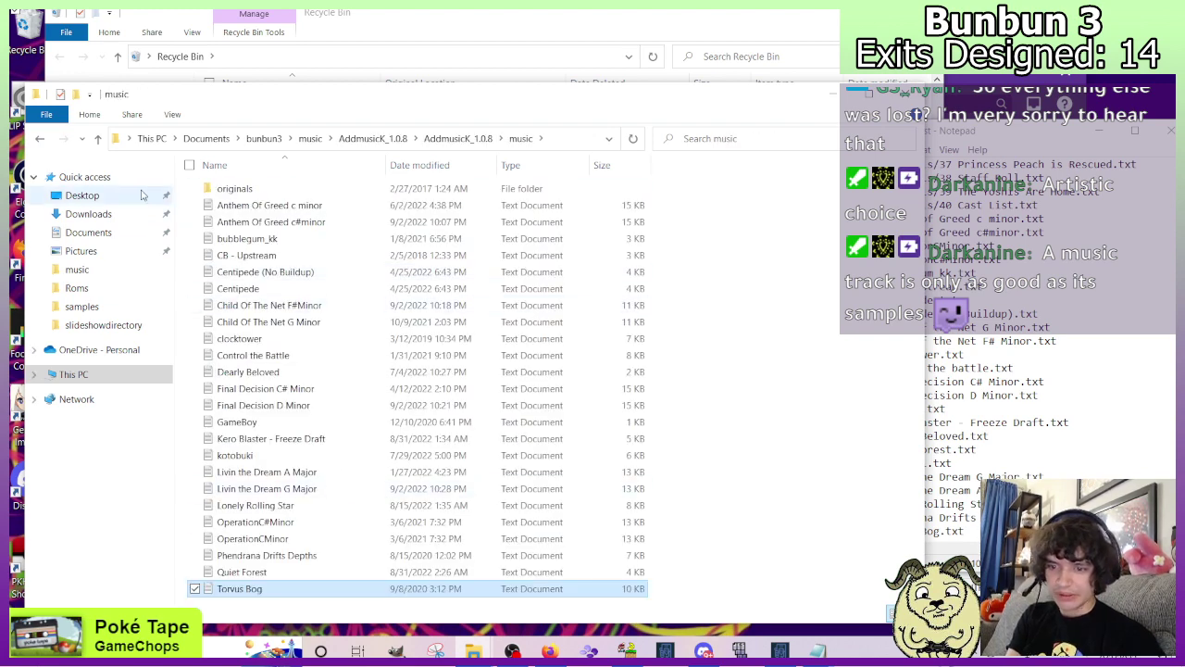
Move the Torvus Bog sample folder from its song folder into AddmusicK's samples folder.
{"action": "left_click", "coordinate": [42, 139]}
{"action": "left_click", "coordinate": [42, 140]}
{"action": "left_click", "coordinate": [42, 140]}
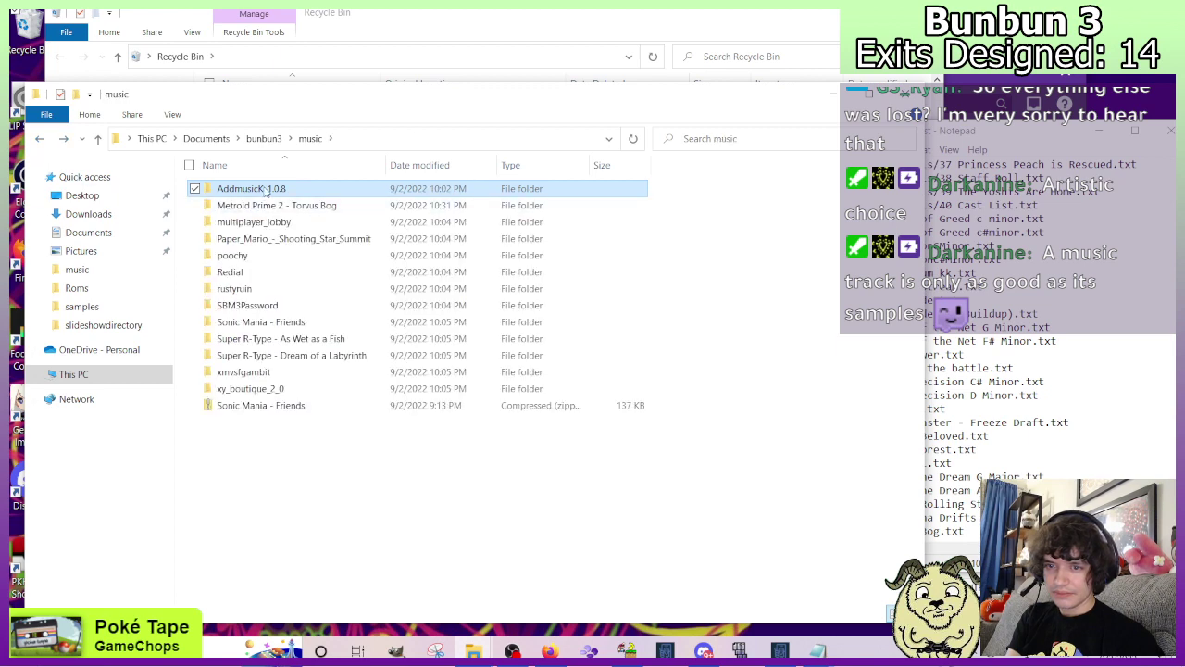
{"action": "double_click", "coordinate": [263, 206]}
{"action": "left_click", "coordinate": [254, 190]}
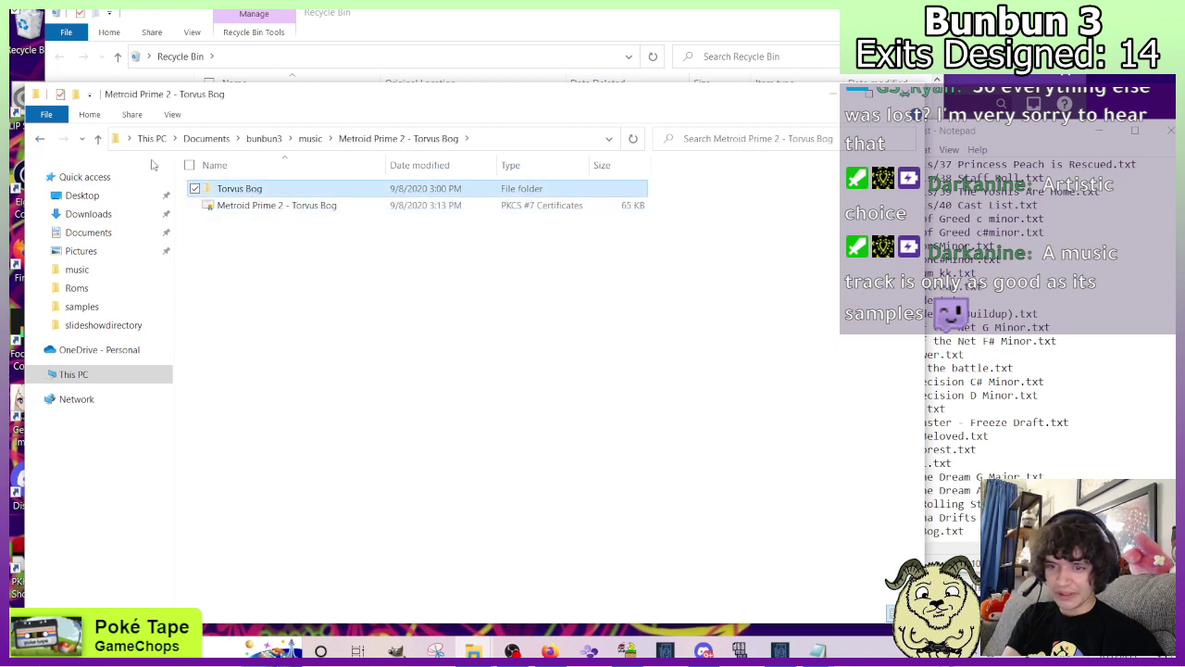
{"action": "left_click", "coordinate": [40, 137]}
{"action": "double_click", "coordinate": [253, 188]}
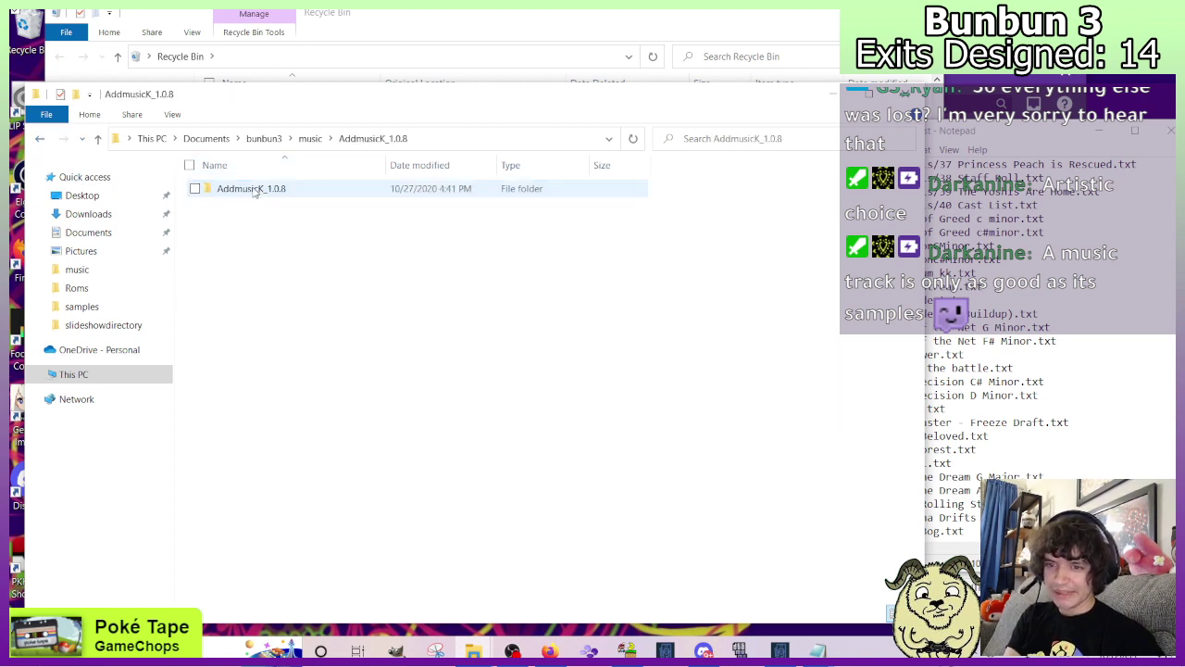
{"action": "double_click", "coordinate": [248, 192]}
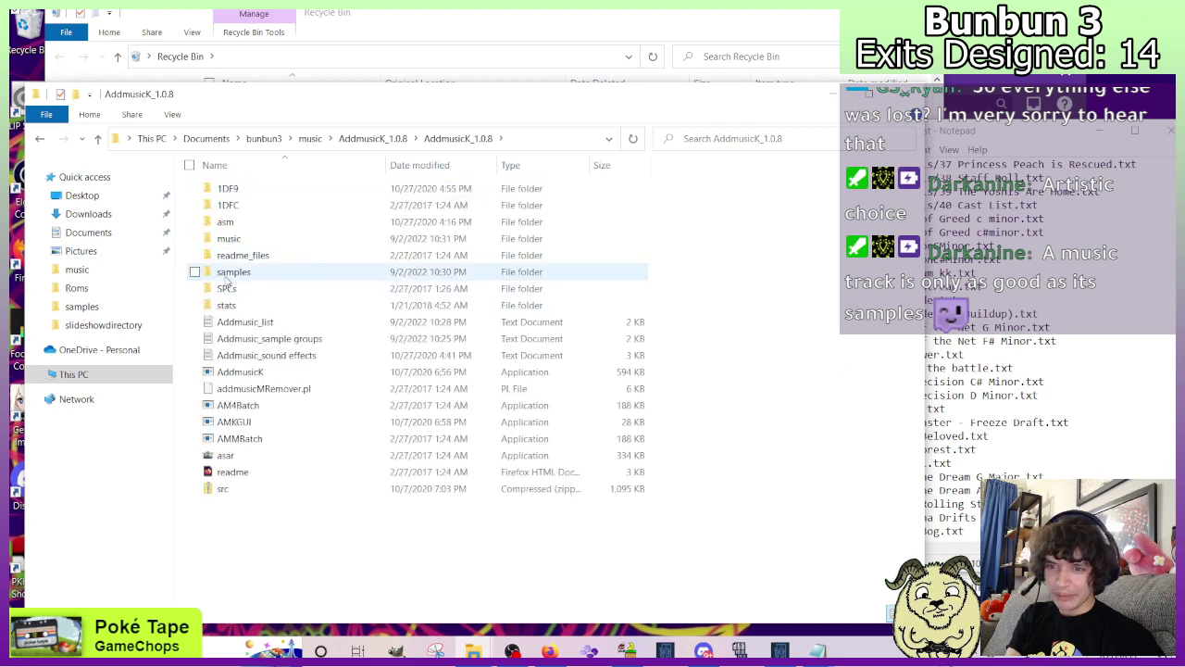
{"action": "double_click", "coordinate": [226, 280]}
{"action": "key", "text": "ctrl+v"}
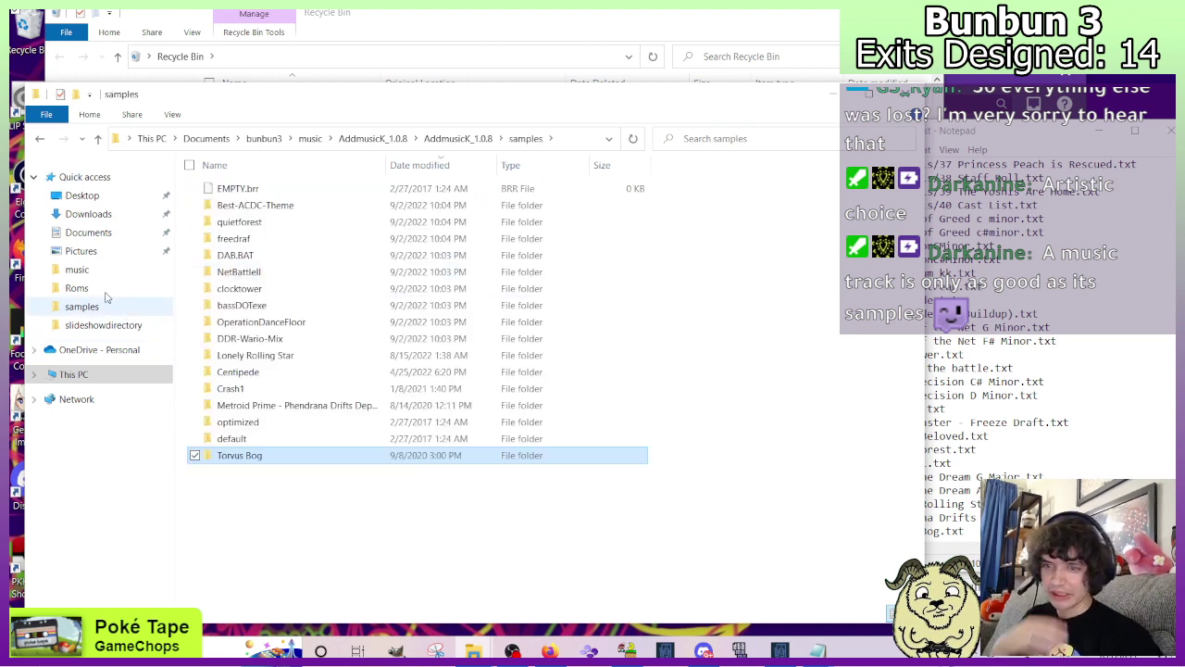
Delete the Metroid Prime 2 - Torvus Bog folder from the bunbun3 music folder.
{"action": "left_click", "coordinate": [40, 146]}
{"action": "left_click", "coordinate": [40, 146]}
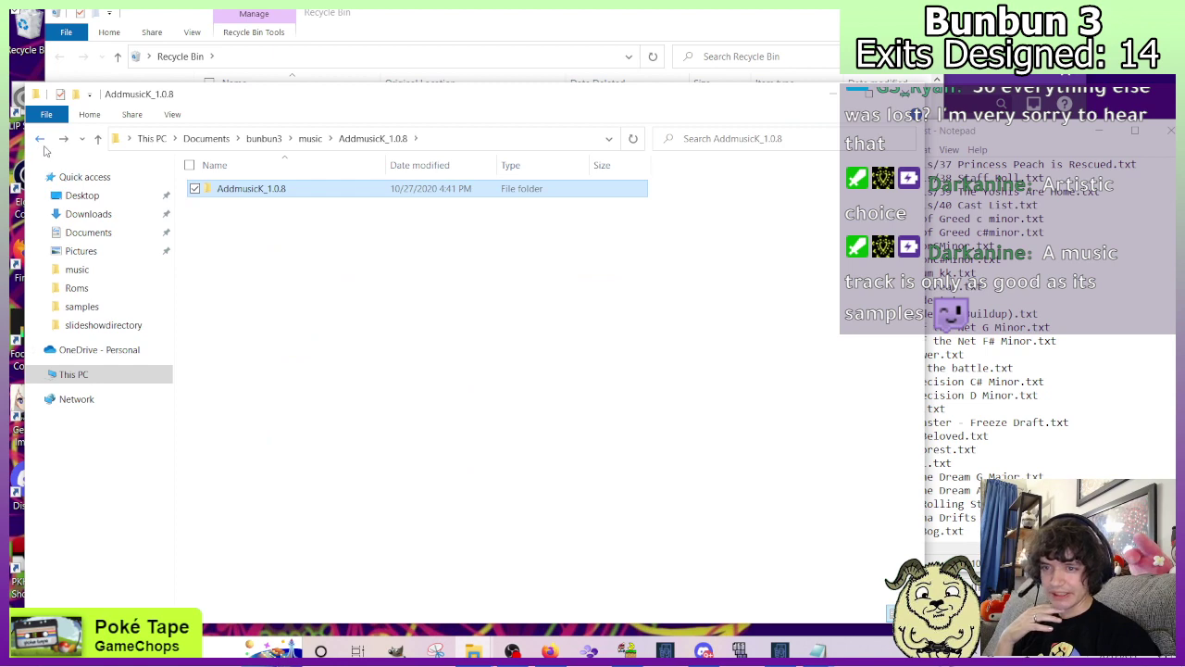
{"action": "left_click", "coordinate": [43, 147]}
{"action": "left_click", "coordinate": [303, 205]}
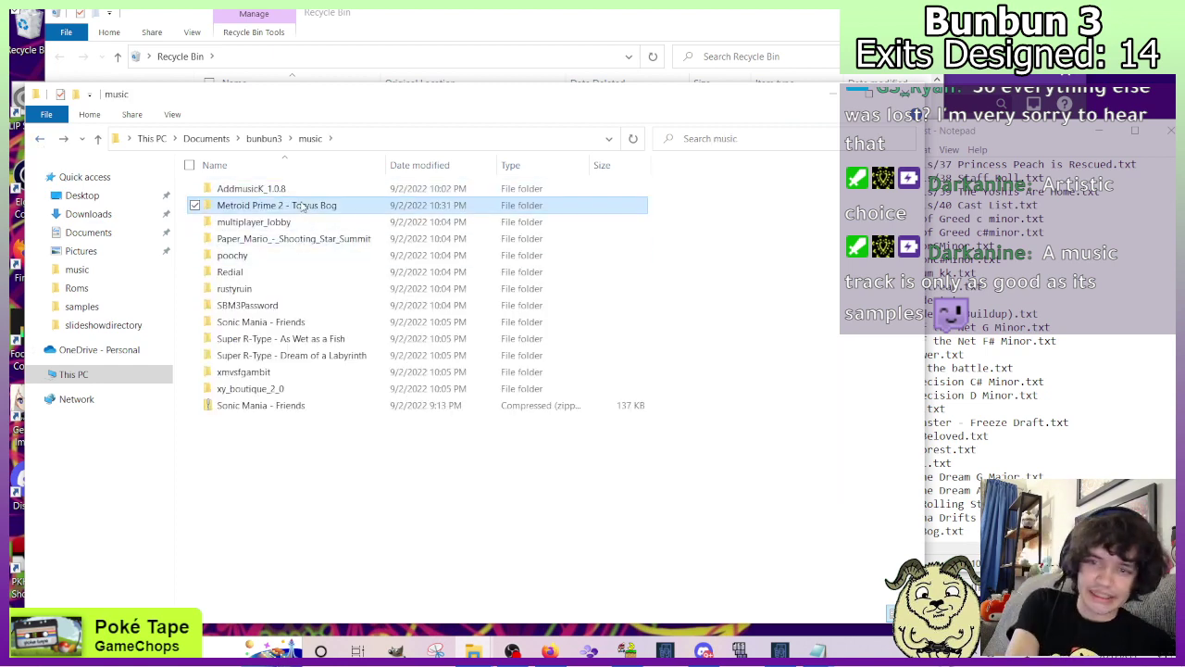
{"action": "key", "text": "Delete"}
Examine the sample groups file and the multiplayerlobby song text in the multiplayer_lobby folder.
{"action": "double_click", "coordinate": [269, 205]}
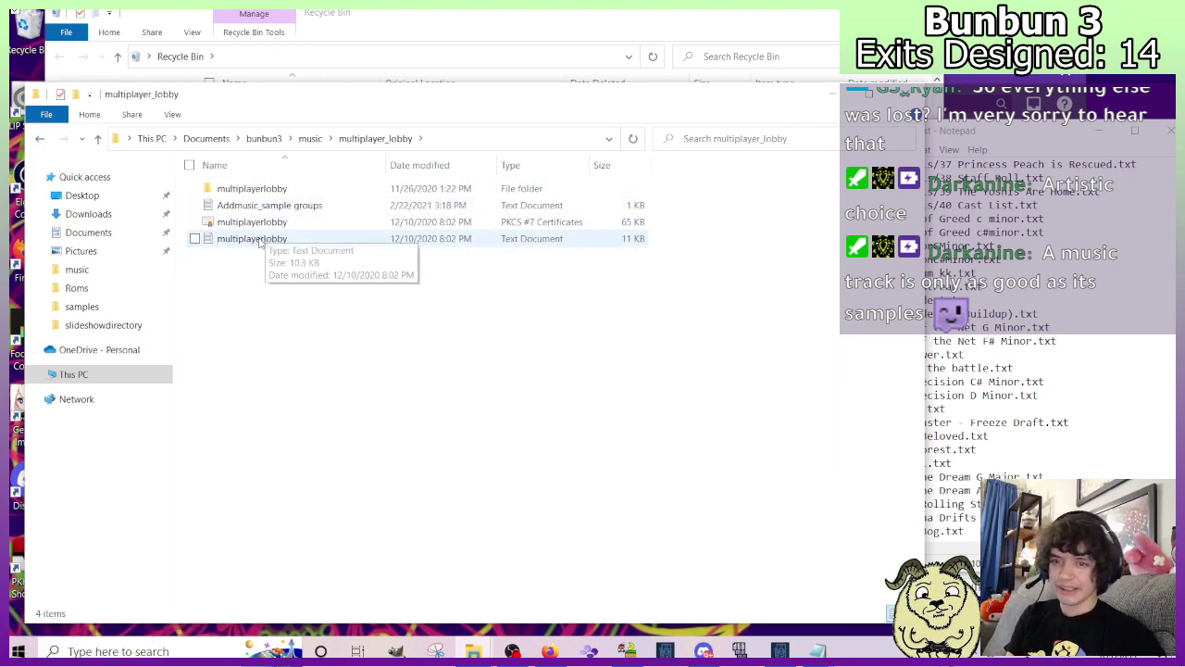
{"action": "left_click", "coordinate": [259, 240]}
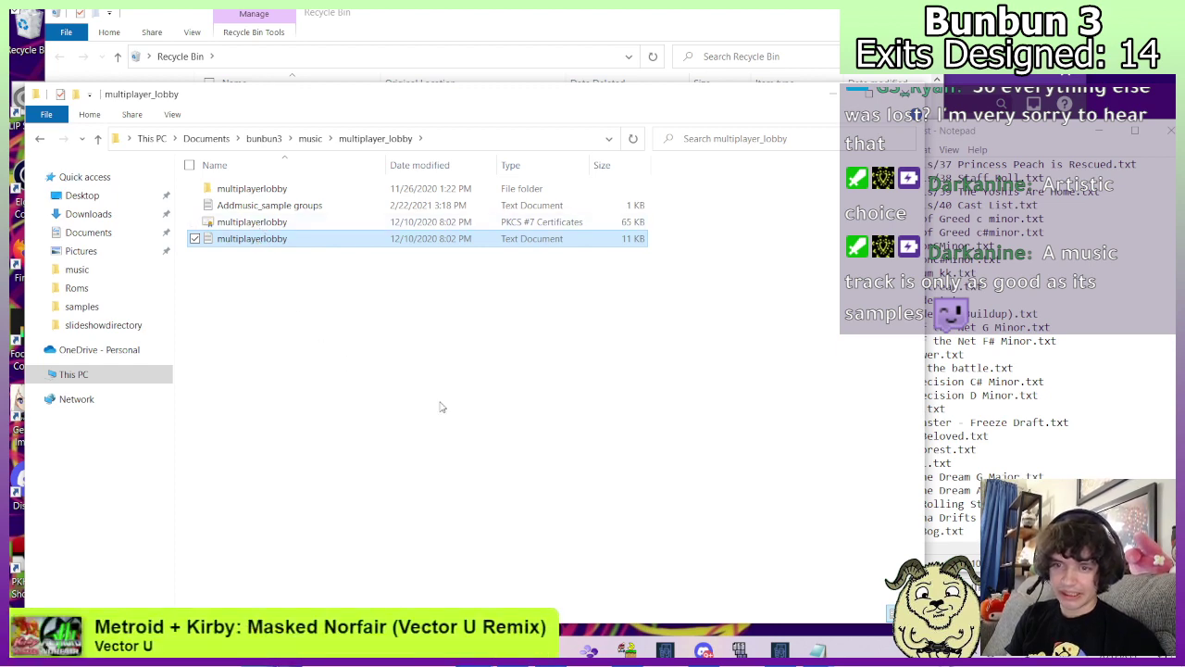
{"action": "key", "text": "Home"}
{"action": "key", "text": "Down"}
{"action": "key", "text": "Return"}
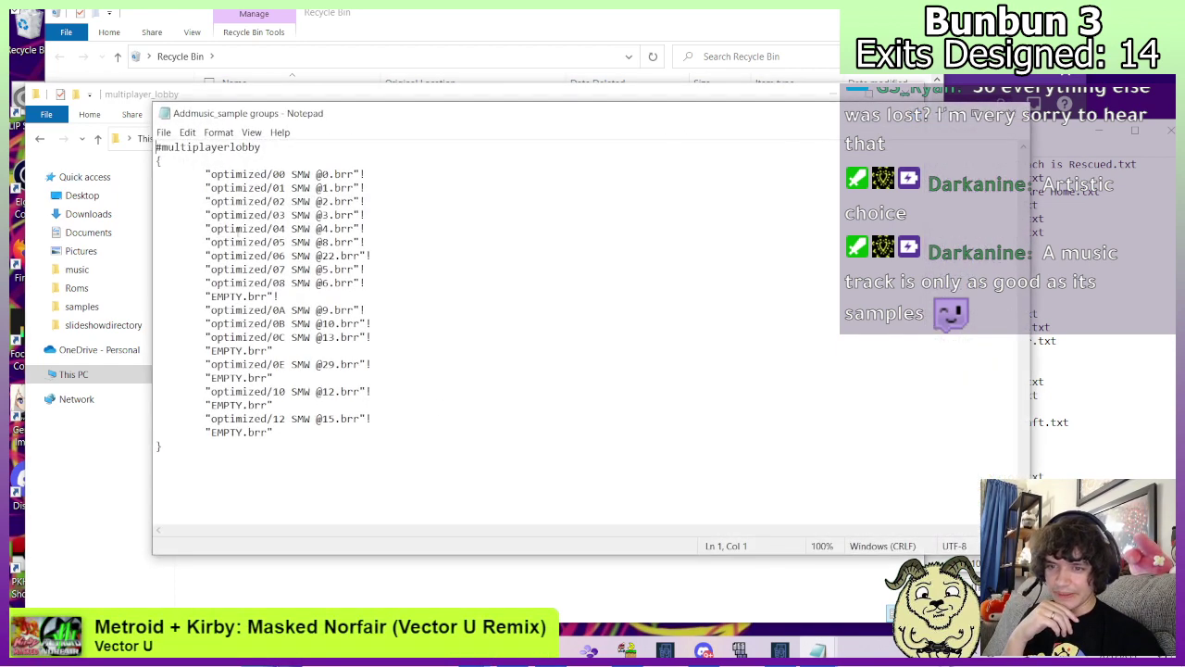
{"action": "left_click", "coordinate": [1017, 114]}
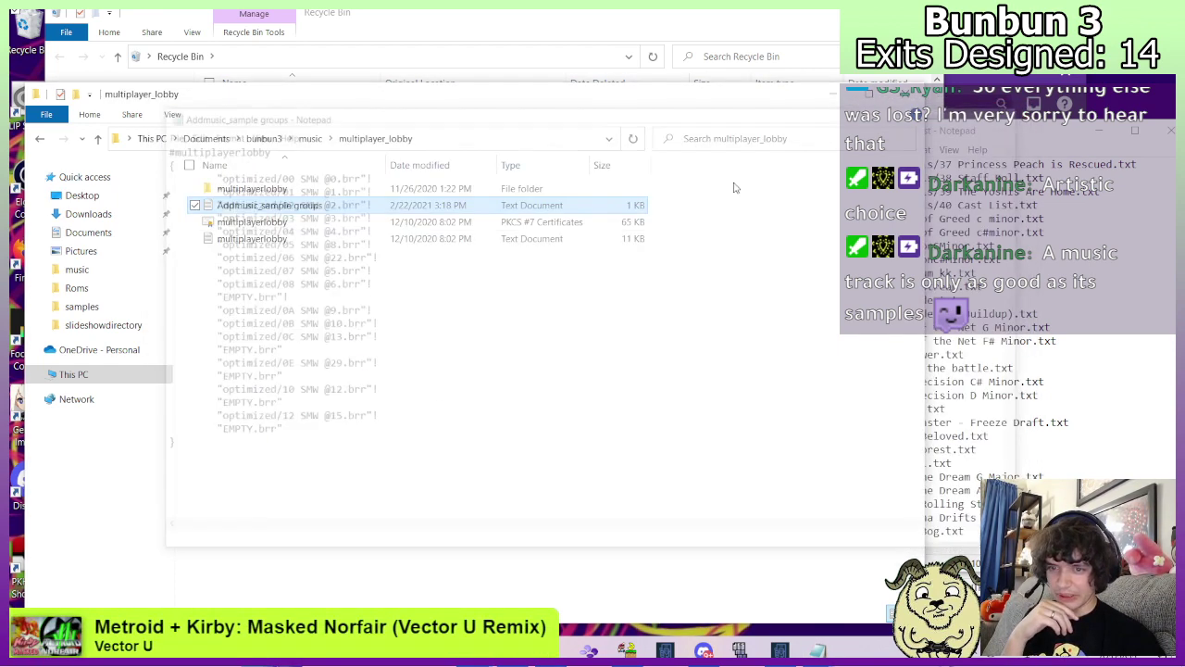
{"action": "double_click", "coordinate": [238, 239]}
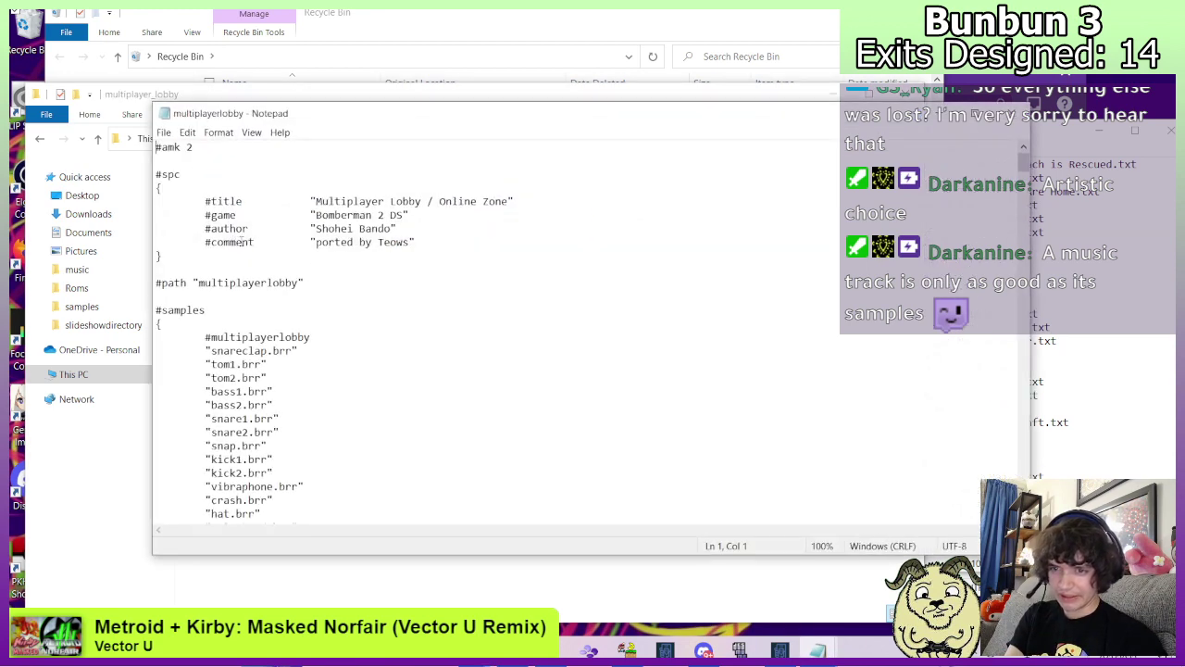
{"action": "left_click", "coordinate": [1016, 114]}
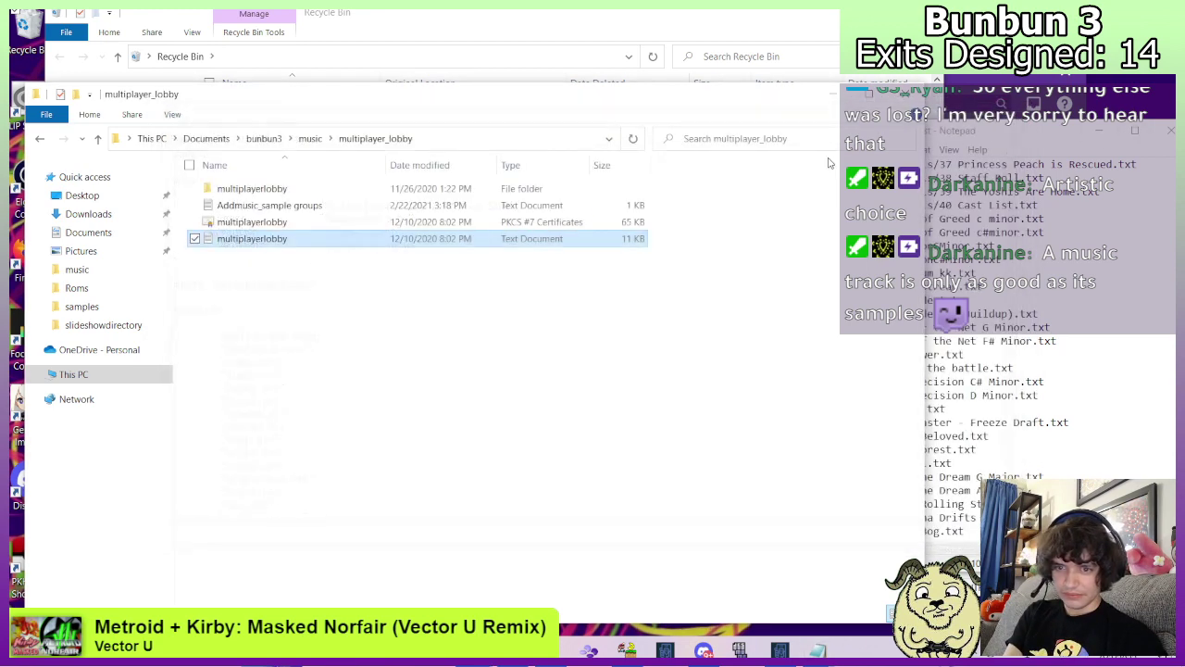
Move the multiplayerlobby text file from the multiplayer_lobby folder into AddmusicK's music folder.
{"action": "left_click", "coordinate": [39, 138]}
{"action": "double_click", "coordinate": [267, 188]}
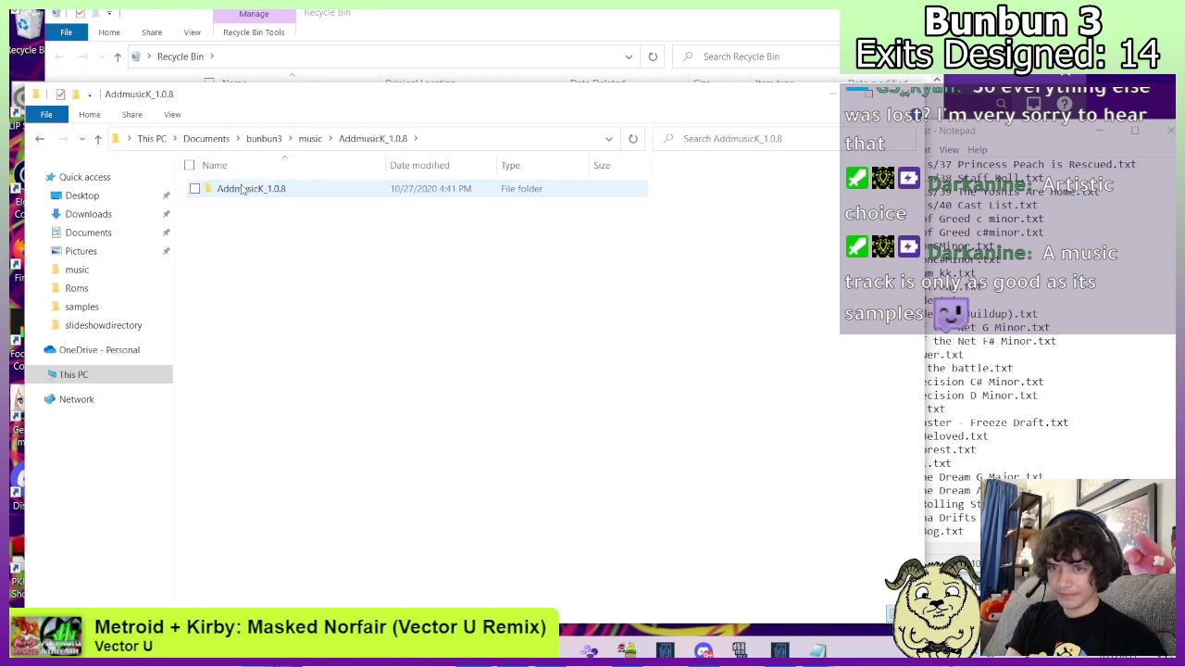
{"action": "double_click", "coordinate": [237, 189]}
{"action": "double_click", "coordinate": [228, 238]}
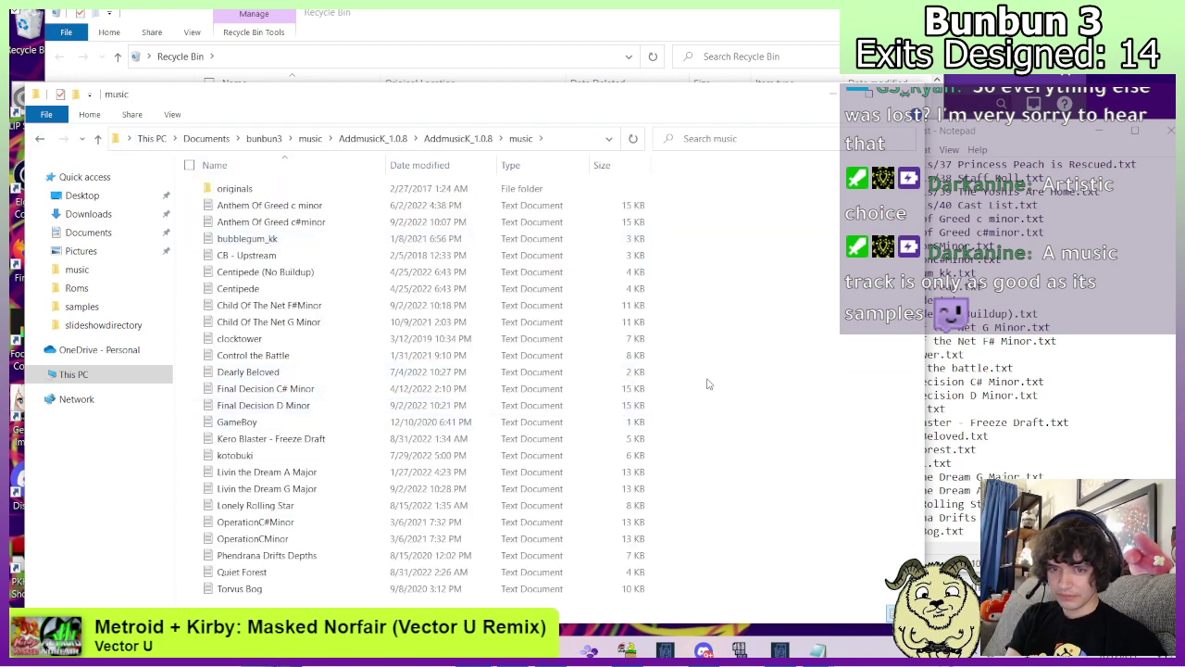
{"action": "type", "text": "m"}
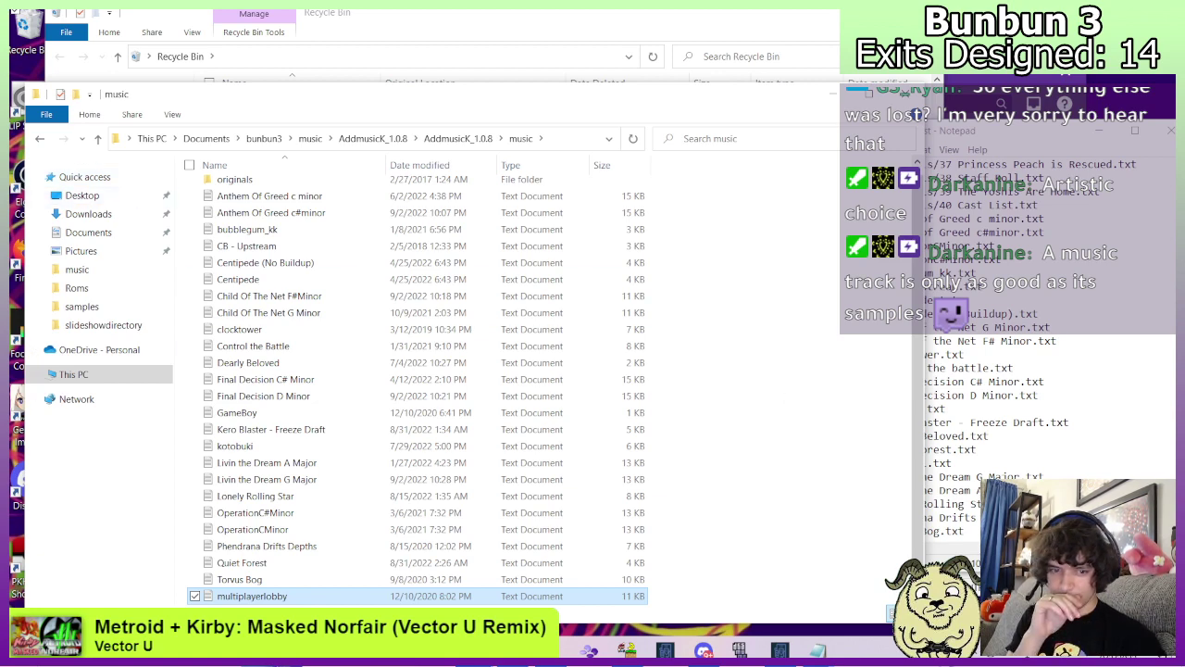
Add entry 41 for the multiplayerlobby text file to the end of Addmusic_list.
{"action": "key", "text": "alt+Tab"}
{"action": "key", "text": "Return"}
{"action": "type", "text": "41  multiplayerlobby."}
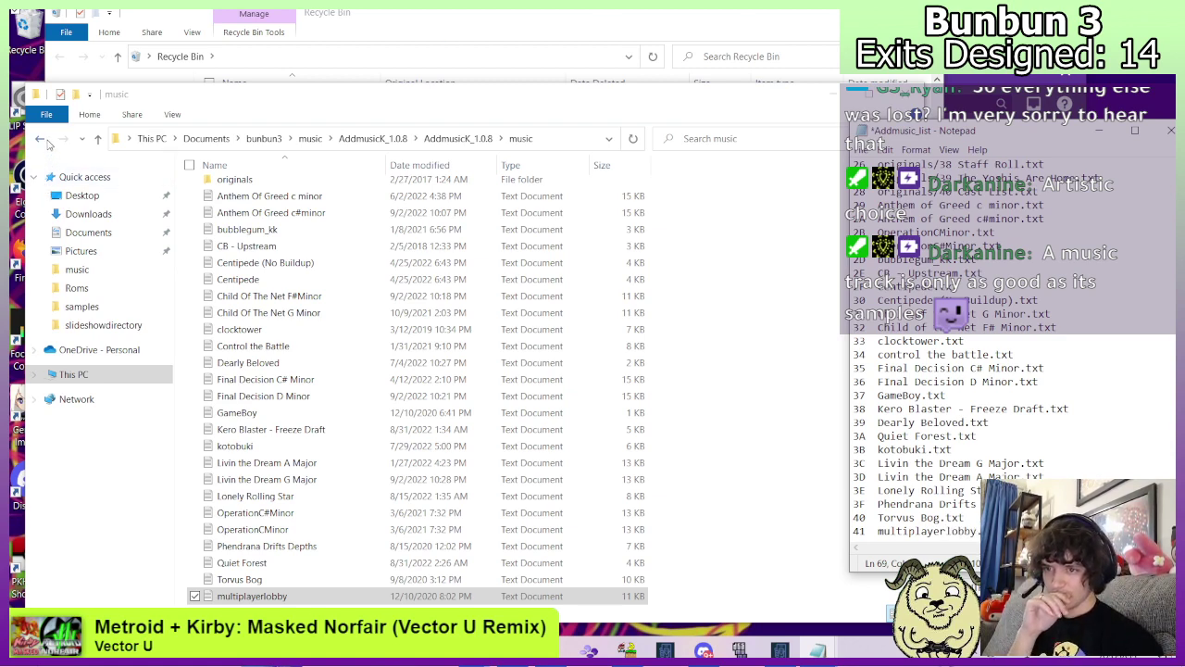
Move the multiplayerlobby sample folder from the multiplayer_lobby folder into AddmusicK's samples folder.
{"action": "left_click", "coordinate": [41, 139]}
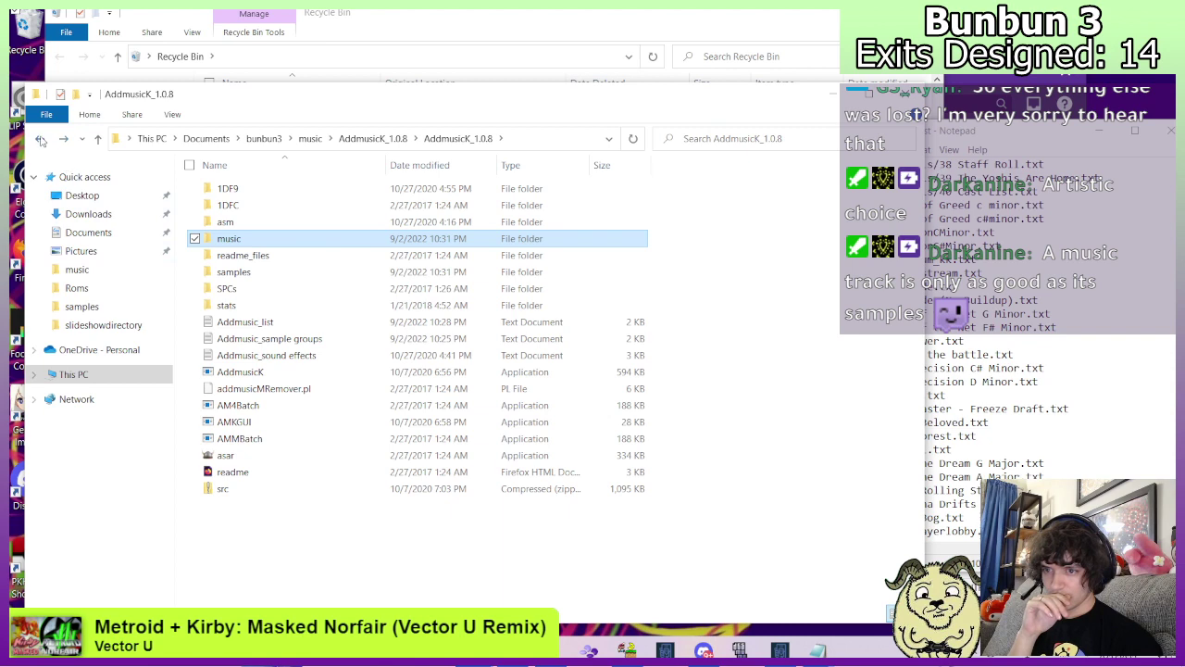
{"action": "left_click", "coordinate": [41, 139]}
{"action": "double_click", "coordinate": [233, 206]}
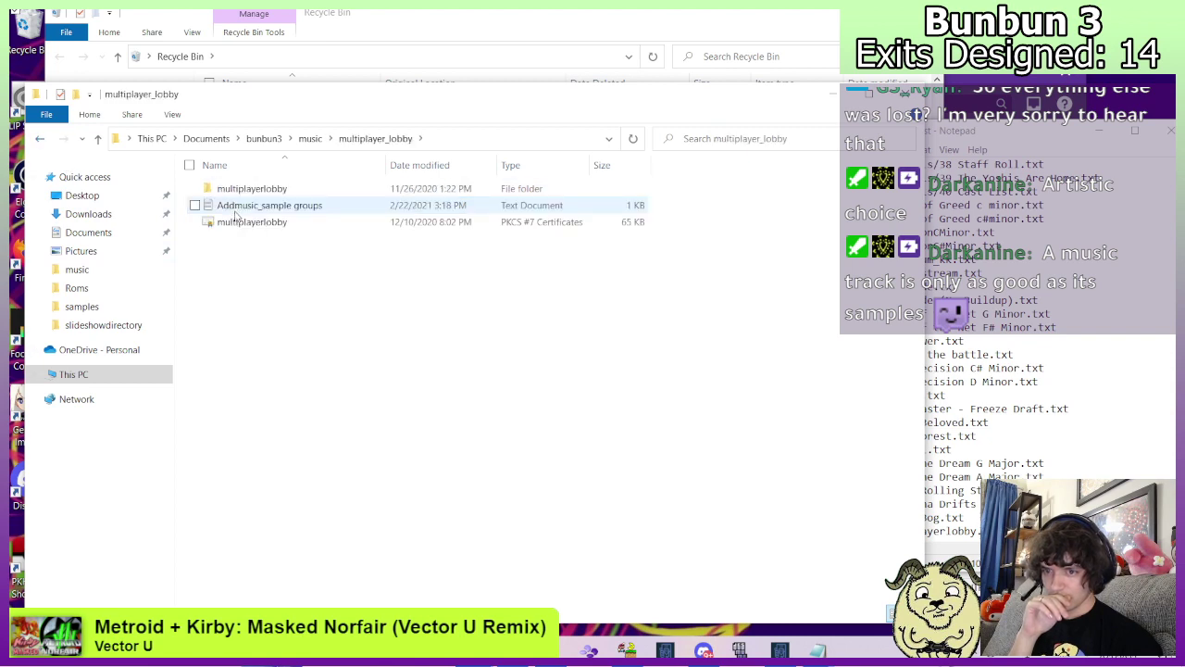
{"action": "left_click", "coordinate": [243, 190]}
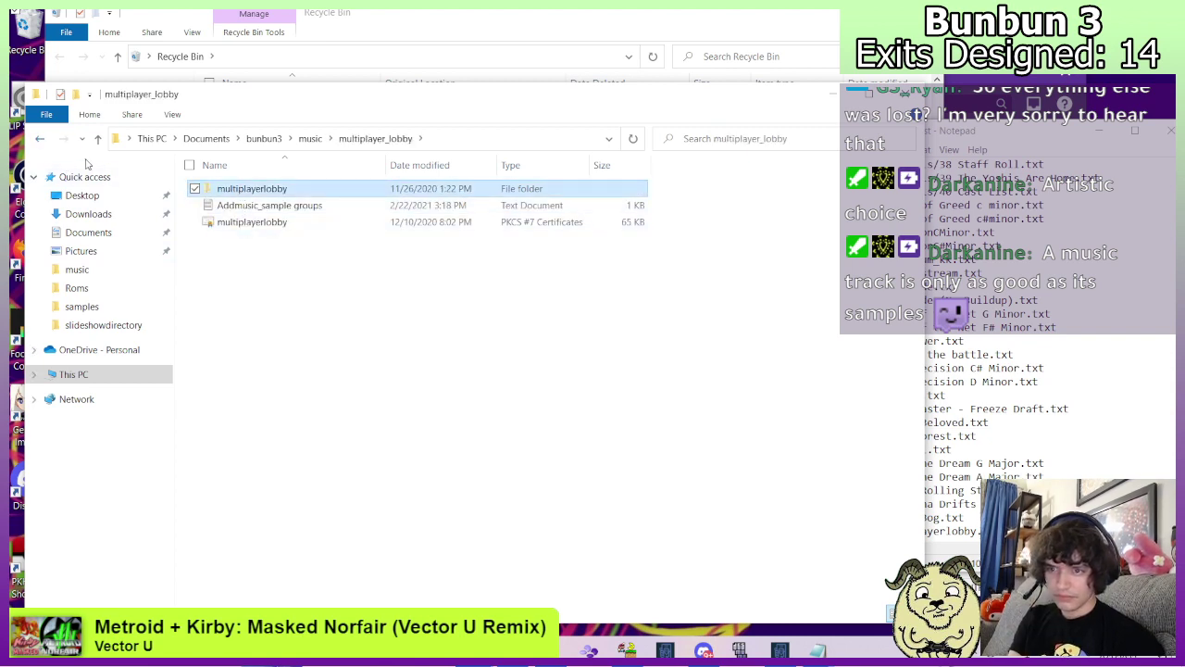
{"action": "left_click", "coordinate": [39, 138]}
{"action": "double_click", "coordinate": [245, 188]}
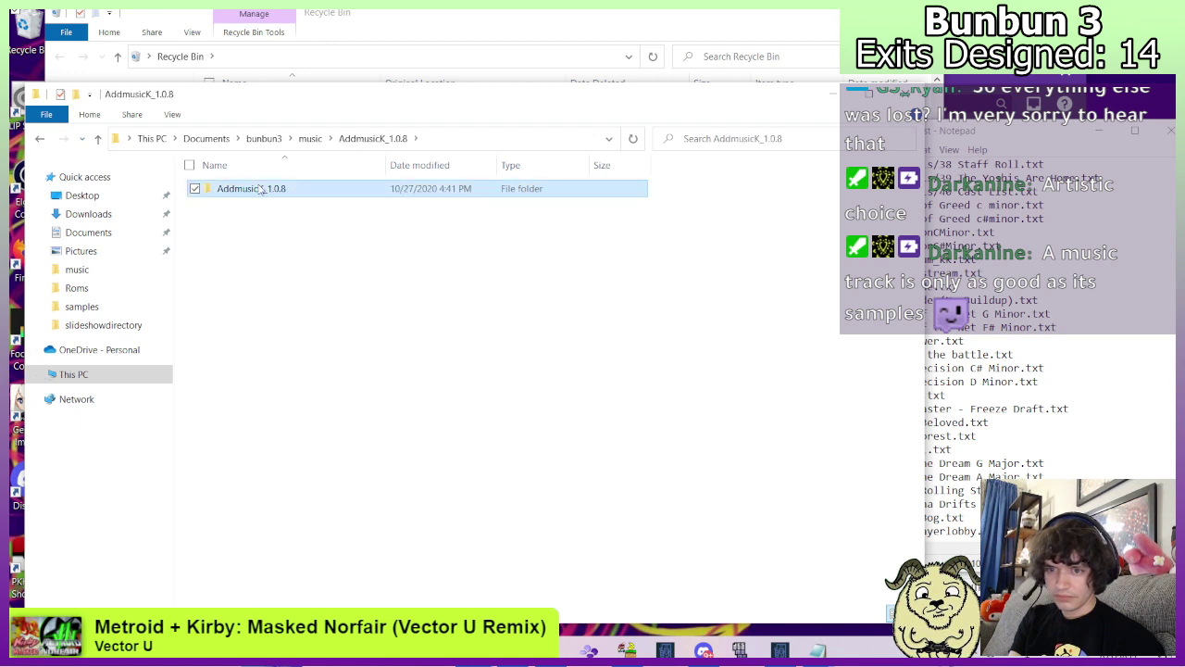
{"action": "double_click", "coordinate": [255, 189]}
{"action": "double_click", "coordinate": [230, 272]}
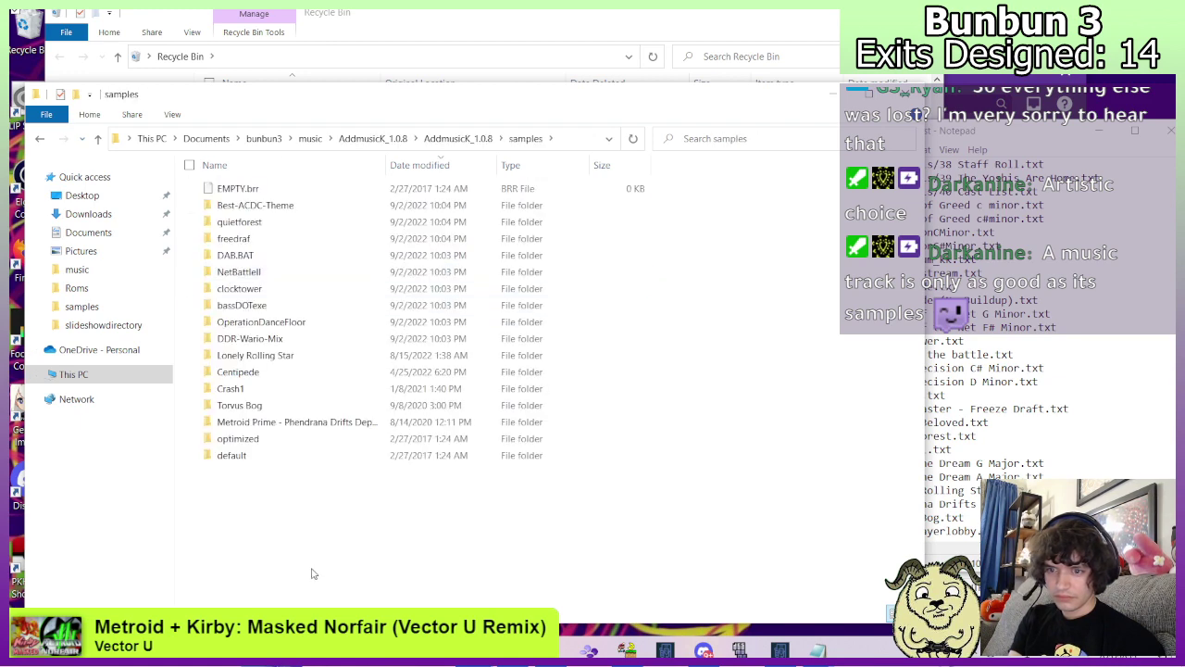
Copy the whole #multiplayerlobby group from the Addmusic_sample groups file in the multiplayer_lobby folder, clear the text and close the file.
{"action": "left_click", "coordinate": [38, 139]}
{"action": "left_click", "coordinate": [38, 141]}
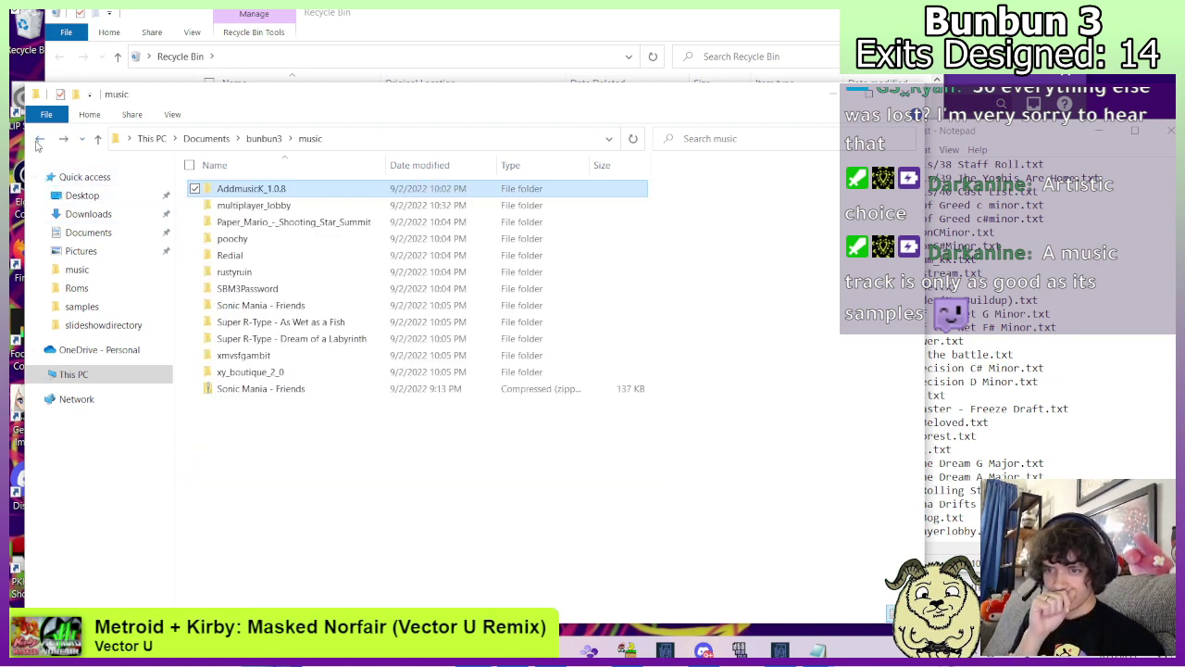
{"action": "double_click", "coordinate": [239, 205]}
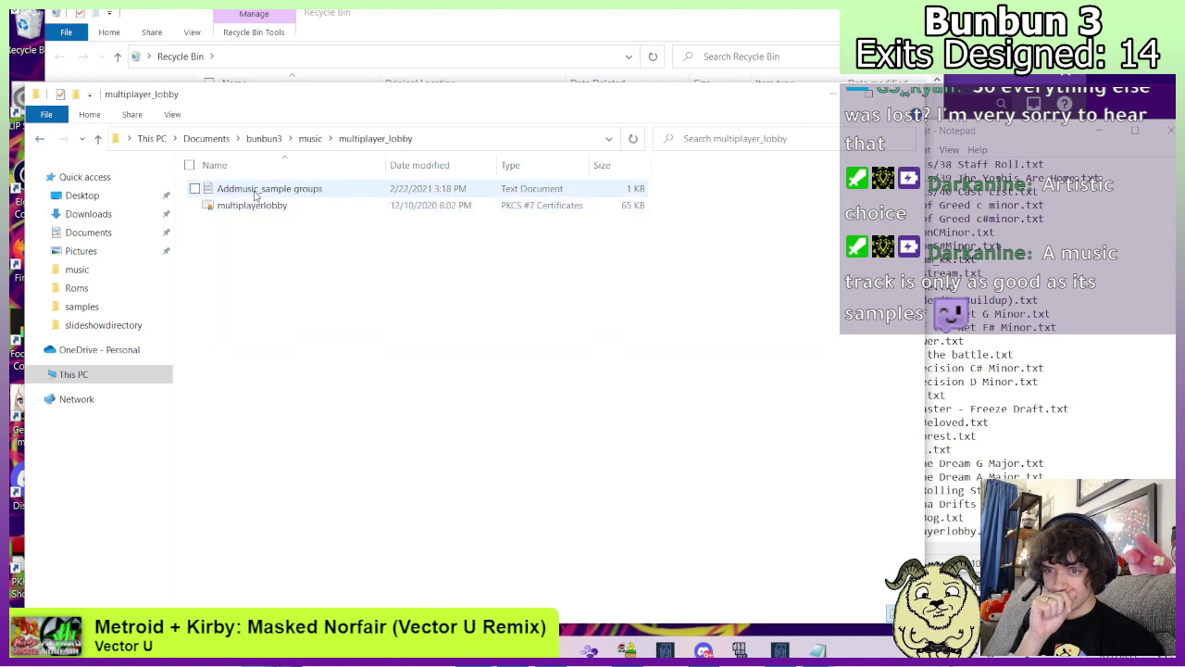
{"action": "double_click", "coordinate": [256, 191]}
{"action": "left_click_drag", "start_coordinate": [237, 512], "coordinate": [122, 26]}
{"action": "key", "text": "ctrl+c"}
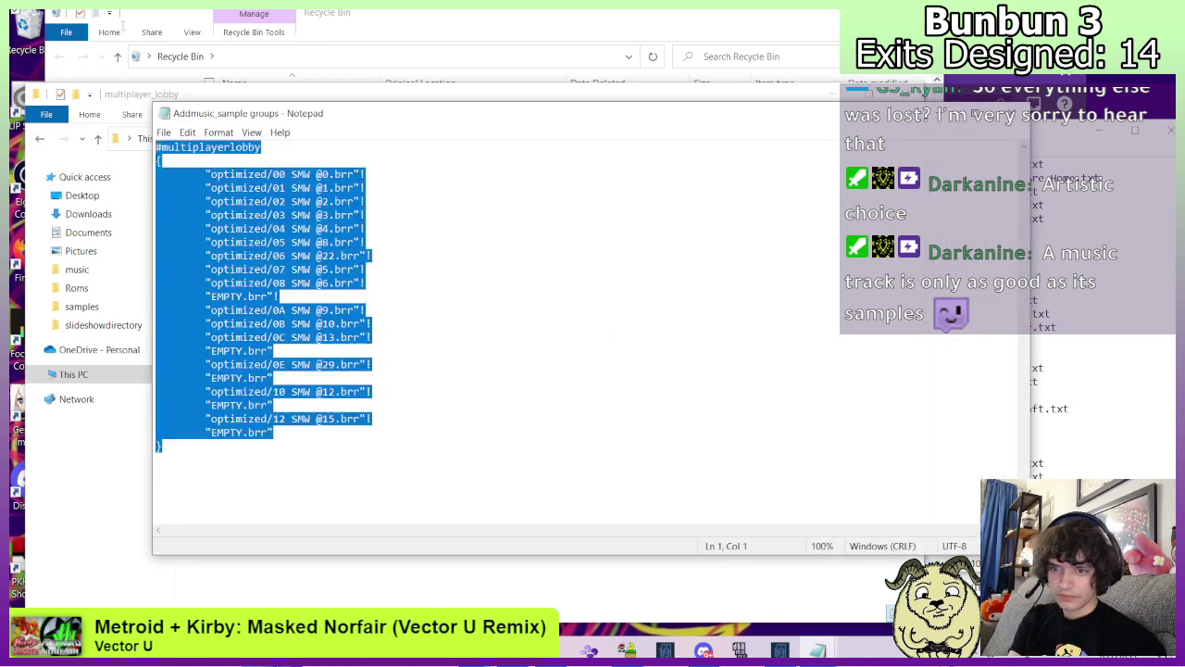
{"action": "key", "text": "Delete"}
{"action": "key", "text": "alt+F4"}
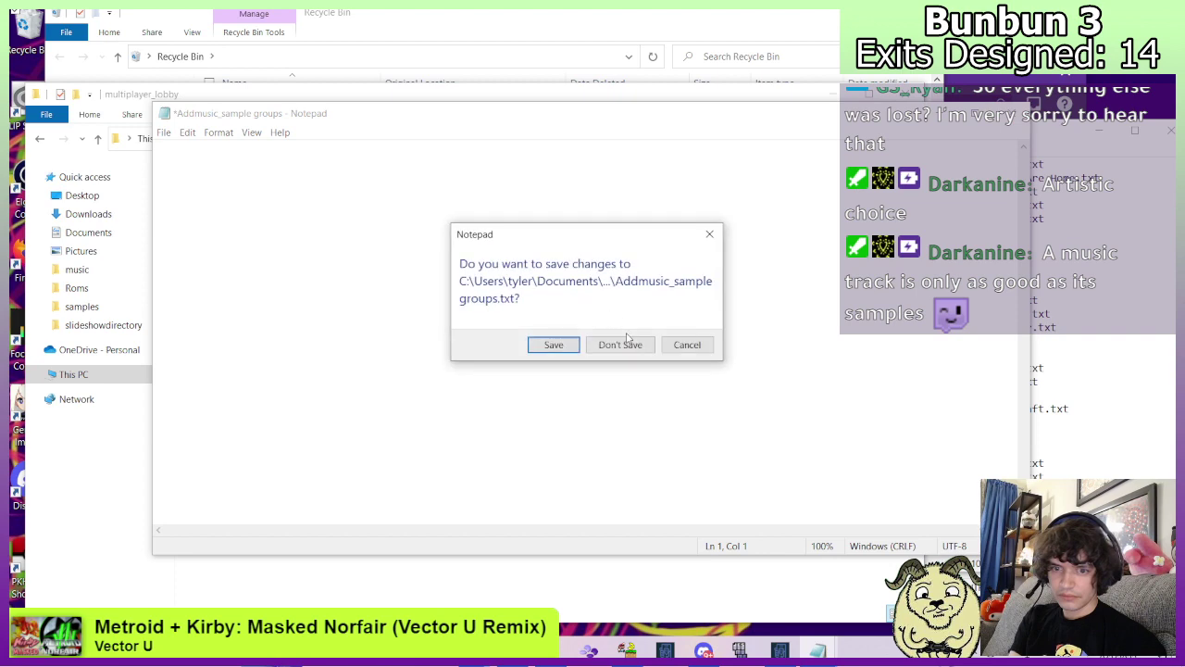
{"action": "key", "text": "Return"}
Append the copied #multiplayerlobby group after #quiet-forest in AddmusicK's Addmusic_sample groups file, save it, check the groups and close the file.
{"action": "key", "text": "alt+Up"}
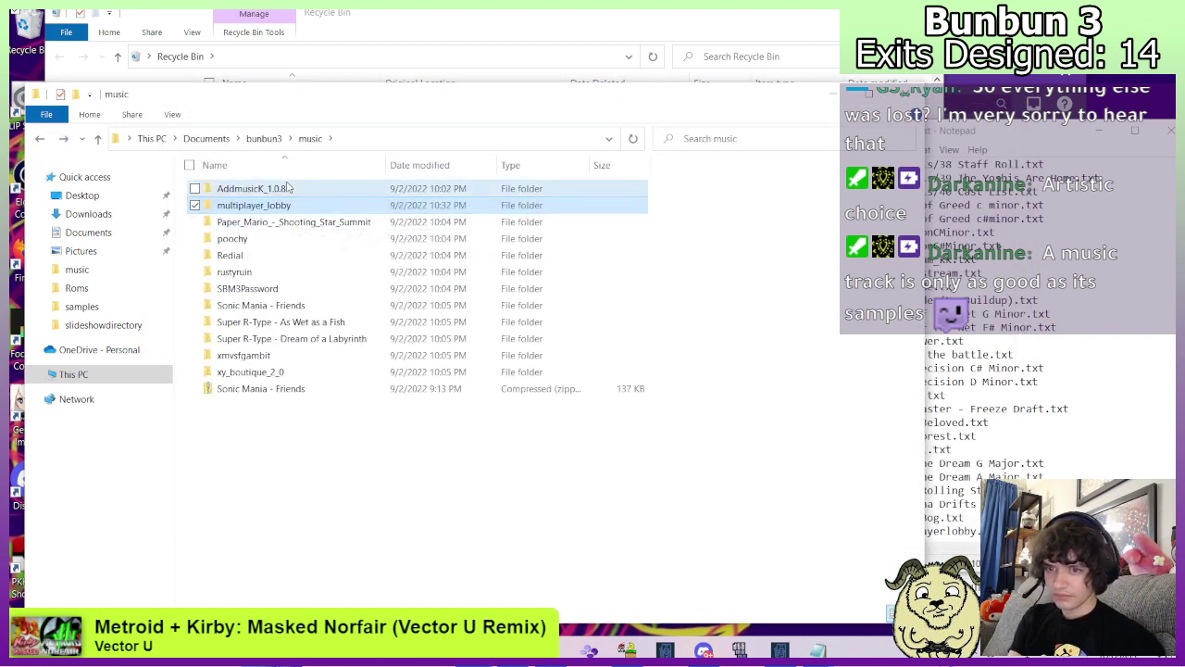
{"action": "double_click", "coordinate": [278, 190]}
{"action": "double_click", "coordinate": [280, 191]}
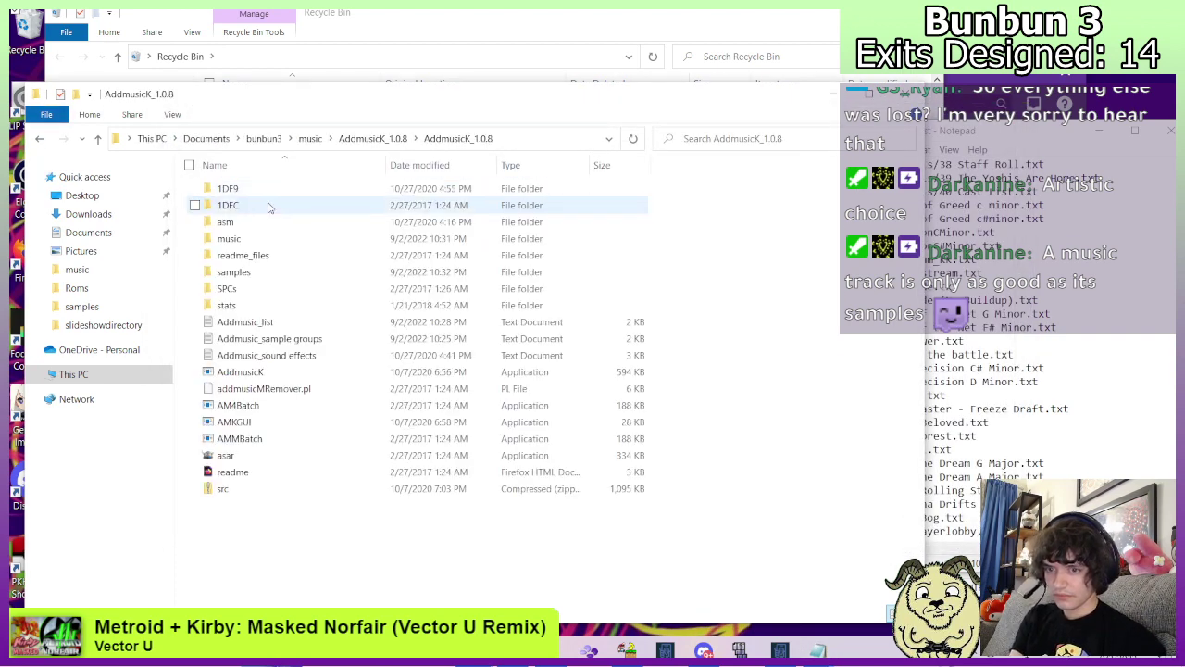
{"action": "left_click", "coordinate": [276, 343]}
{"action": "double_click", "coordinate": [276, 345]}
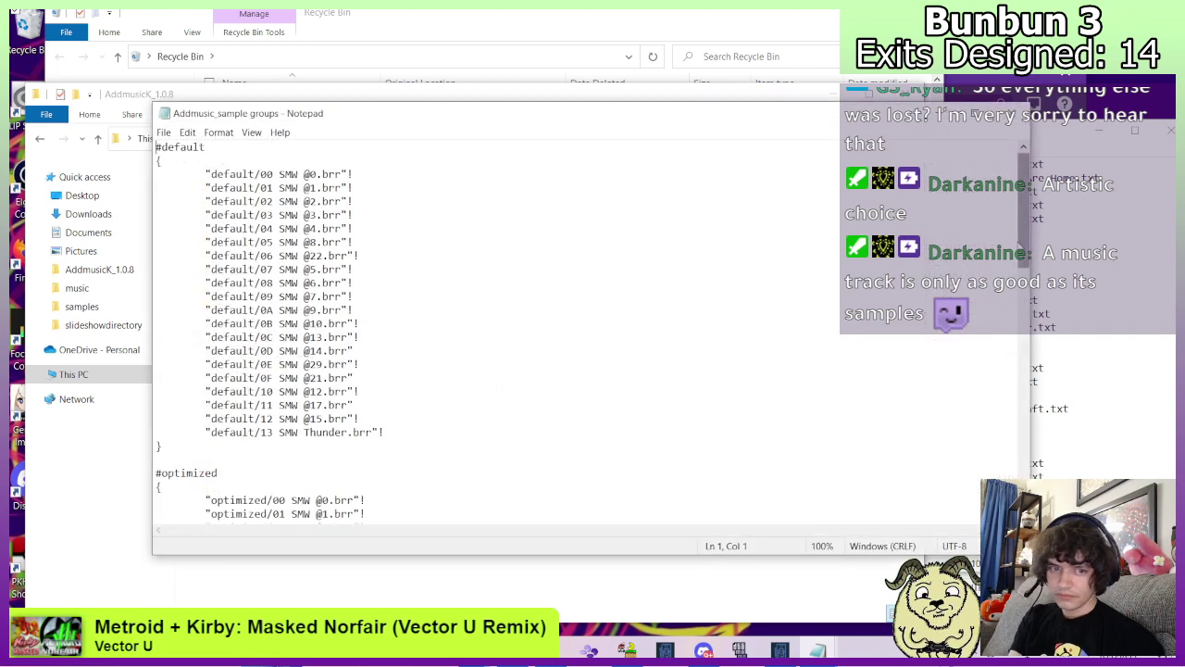
{"action": "scroll", "coordinate": [773, 382], "scroll_direction": "down", "scroll_amount": 14}
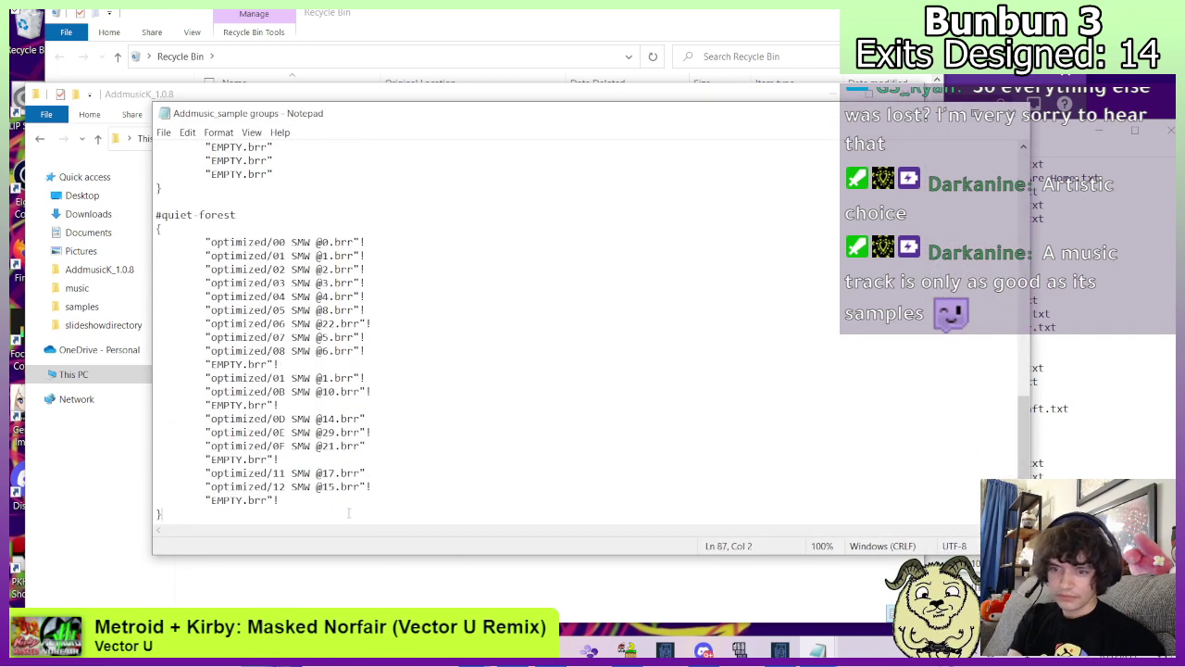
{"action": "key", "text": "Return"}
{"action": "key", "text": "Return"}
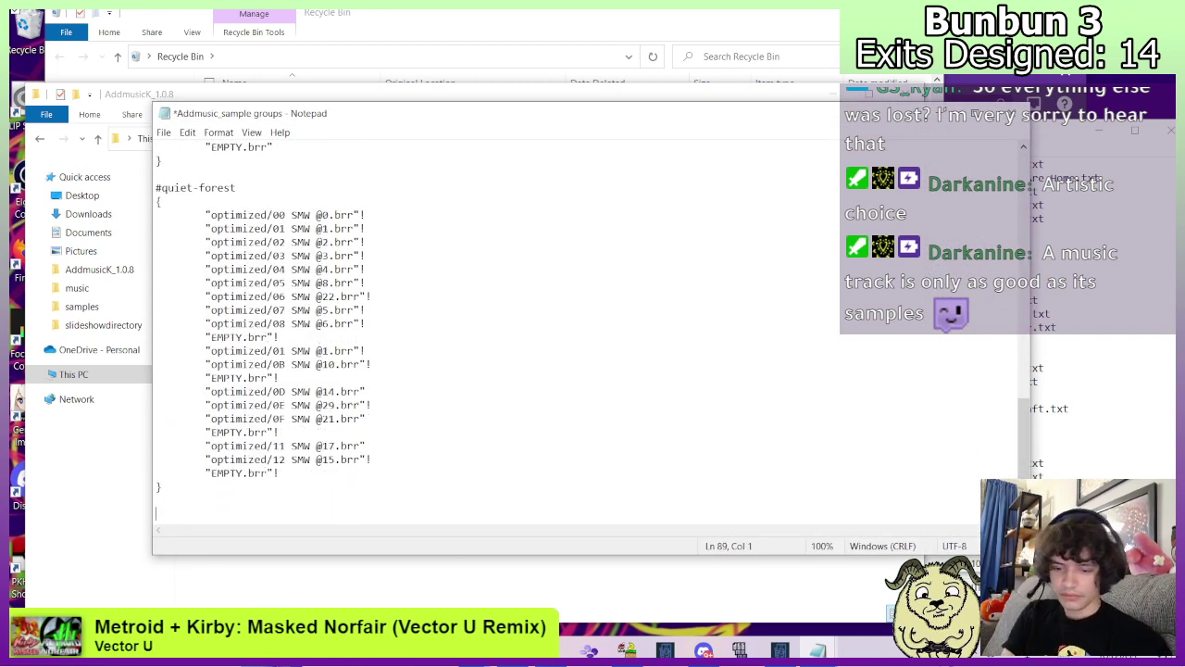
{"action": "key", "text": "ctrl+v"}
{"action": "key", "text": "ctrl+s"}
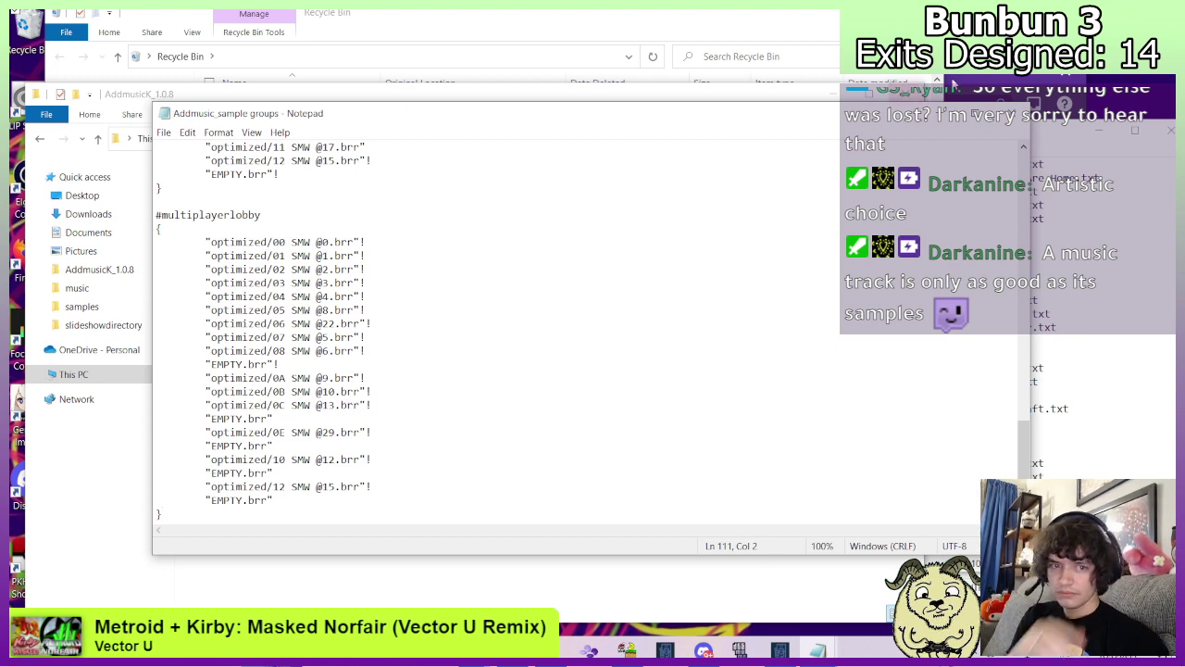
{"action": "scroll", "coordinate": [320, 414], "scroll_direction": "up", "scroll_amount": 14}
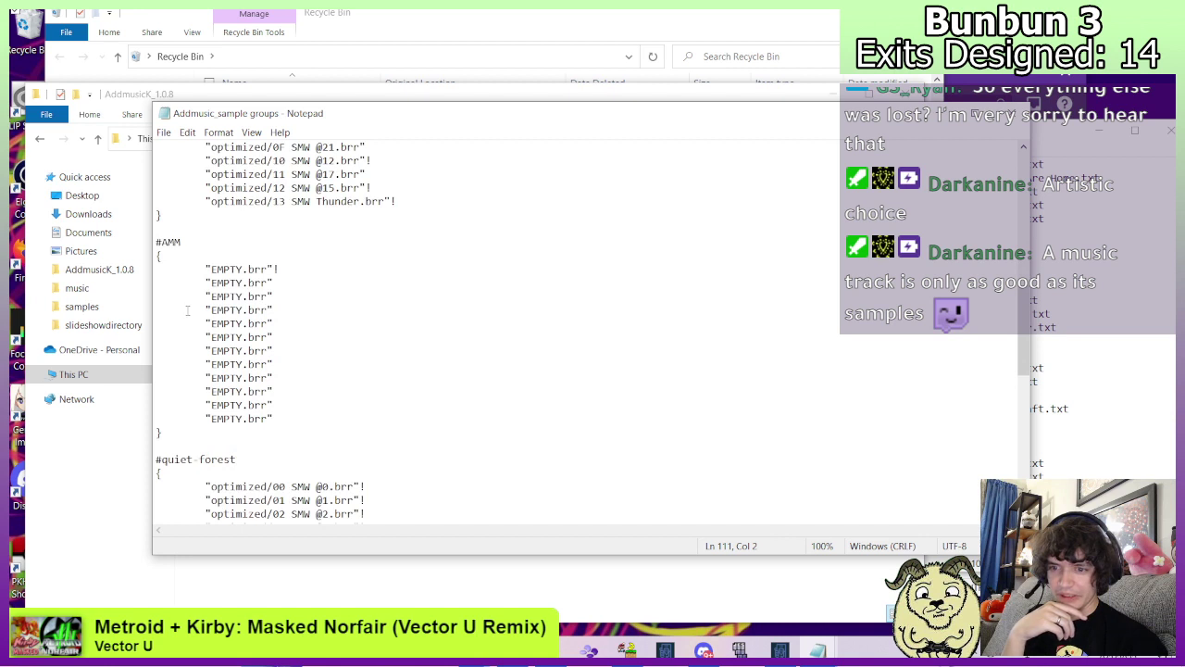
{"action": "left_click", "coordinate": [173, 433]}
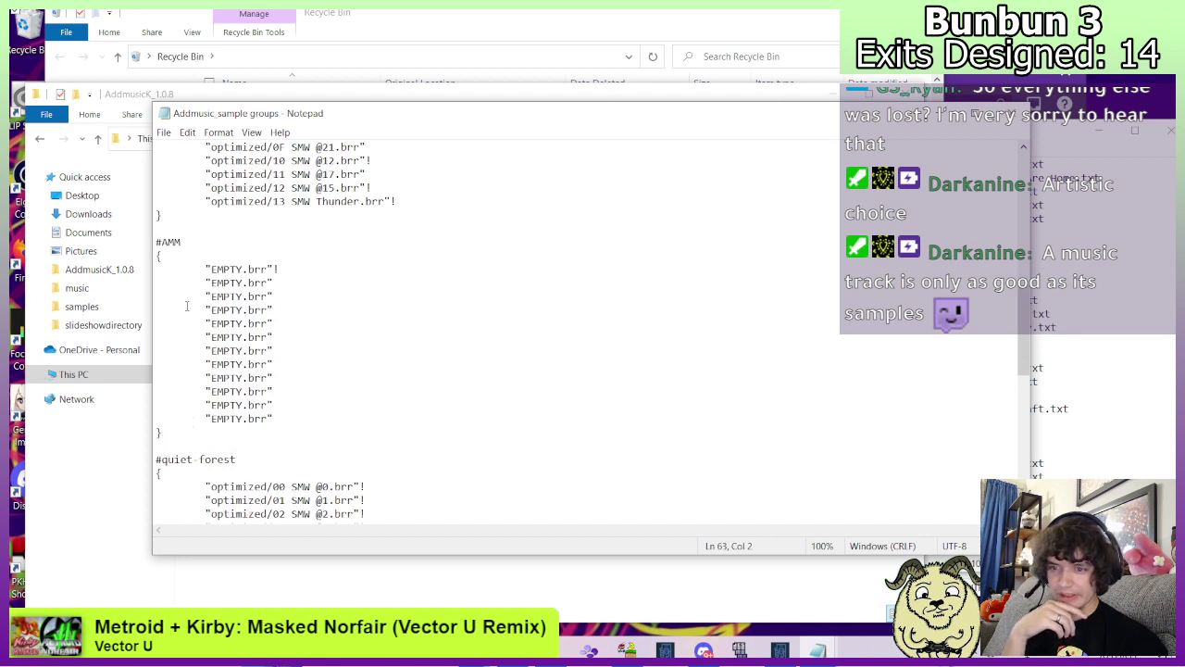
{"action": "scroll", "coordinate": [168, 442], "scroll_direction": "down", "scroll_amount": 4}
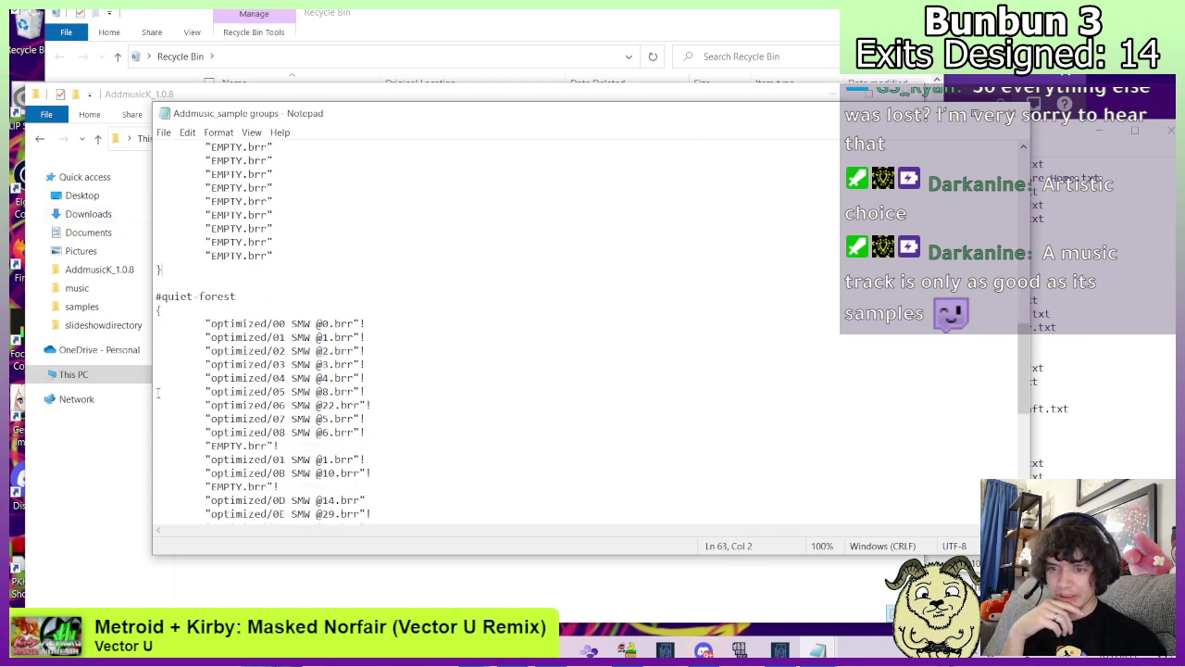
{"action": "scroll", "coordinate": [165, 335], "scroll_direction": "down", "scroll_amount": 10}
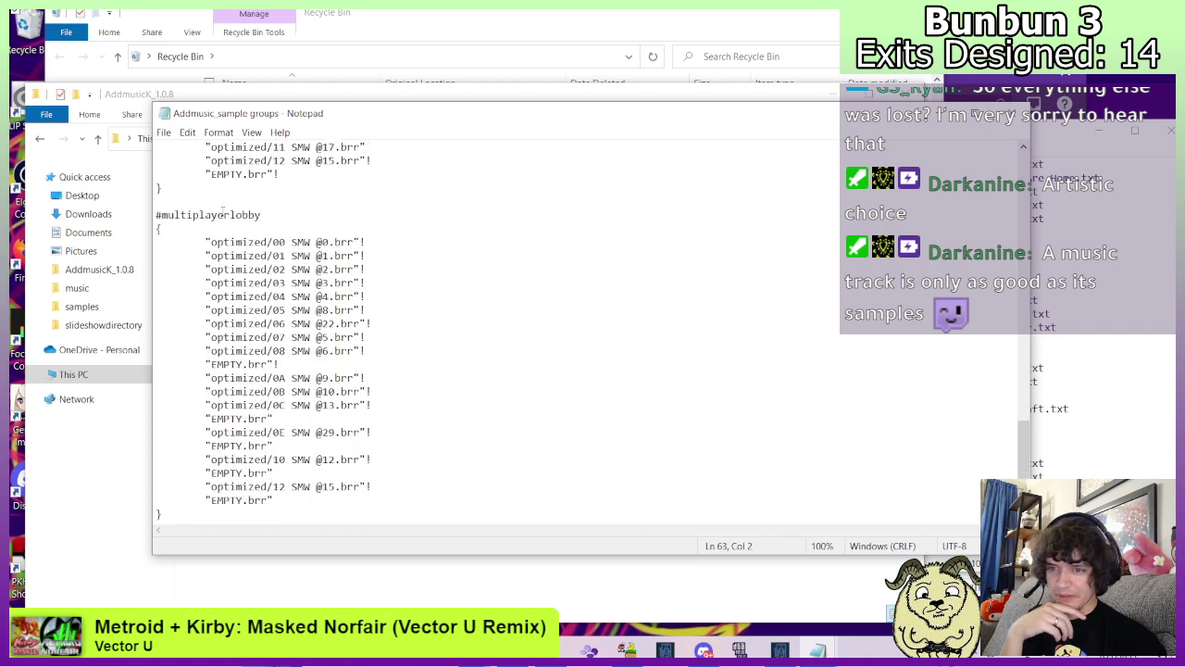
{"action": "left_click", "coordinate": [1013, 113]}
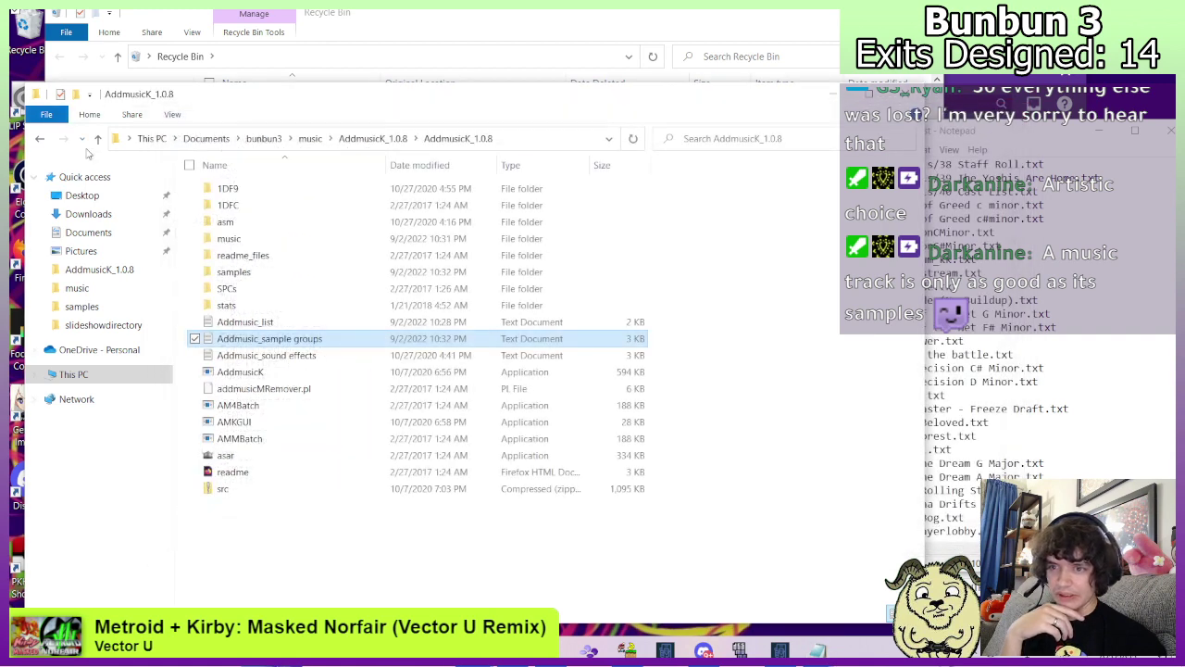
Check the contents of the multiplayer_lobby folder in bunbun3's music folder and delete the folder.
{"action": "left_click", "coordinate": [39, 138]}
{"action": "left_click", "coordinate": [37, 137]}
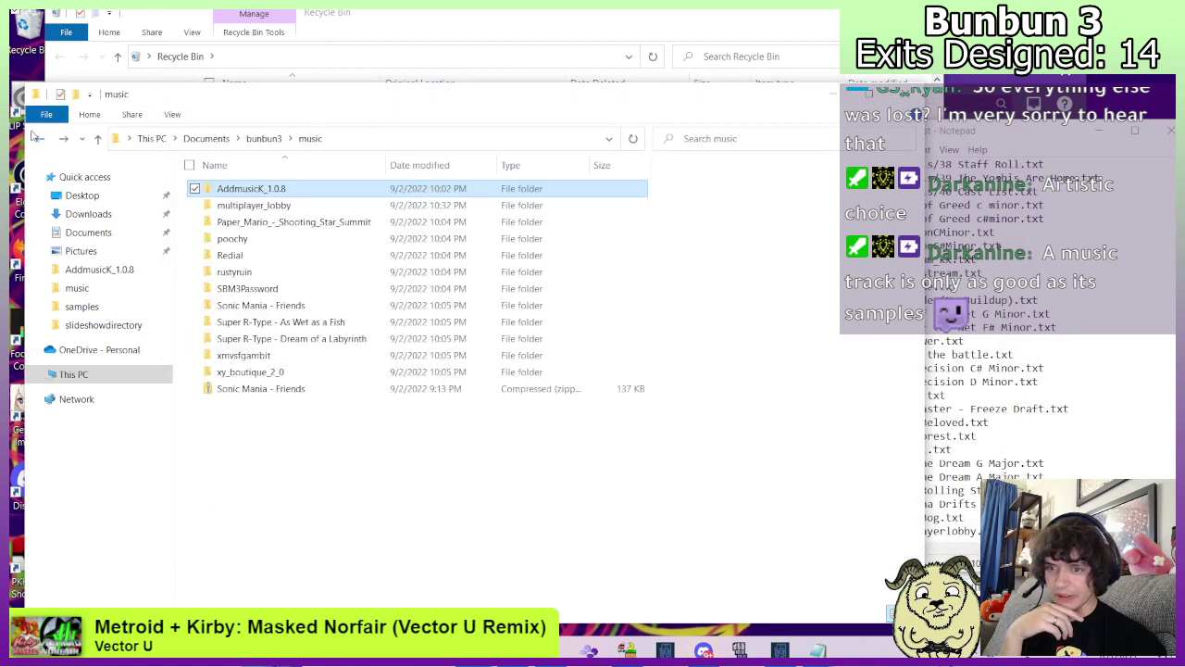
{"action": "left_click", "coordinate": [301, 204]}
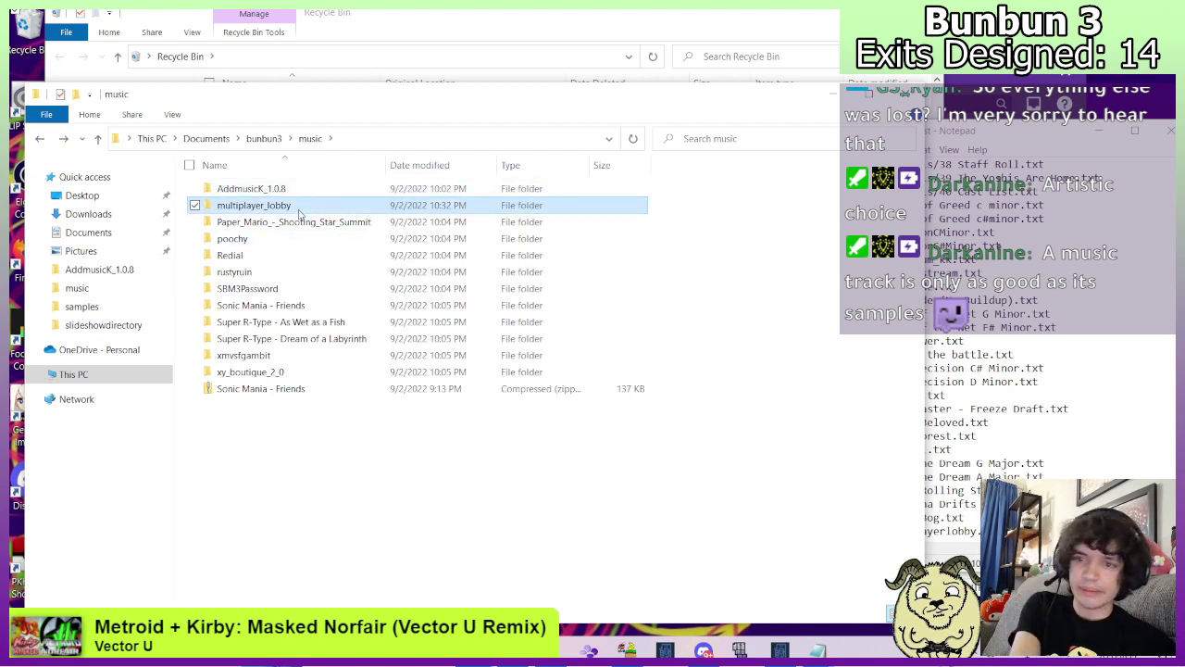
{"action": "double_click", "coordinate": [289, 205]}
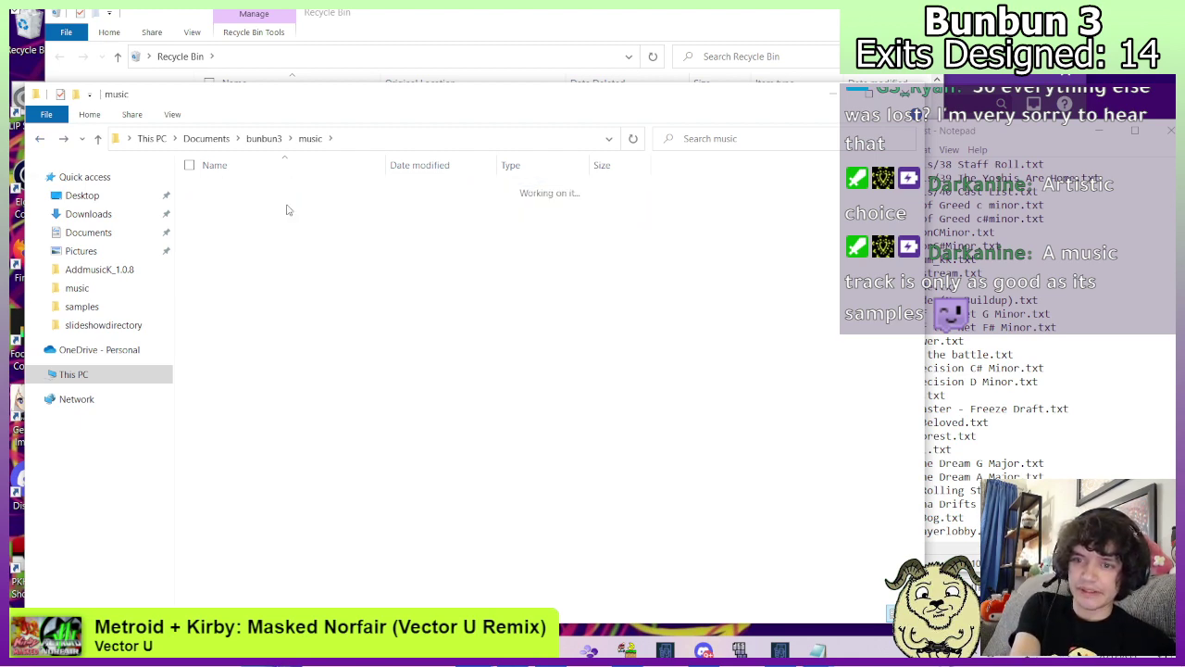
{"action": "left_click", "coordinate": [39, 138]}
{"action": "key", "text": "Delete"}
Move the Shooting Star Summit text file from its Paper Mario folder into AddmusicK's music folder and list it as entry 42 in Addmusic_list.
{"action": "left_click", "coordinate": [275, 209]}
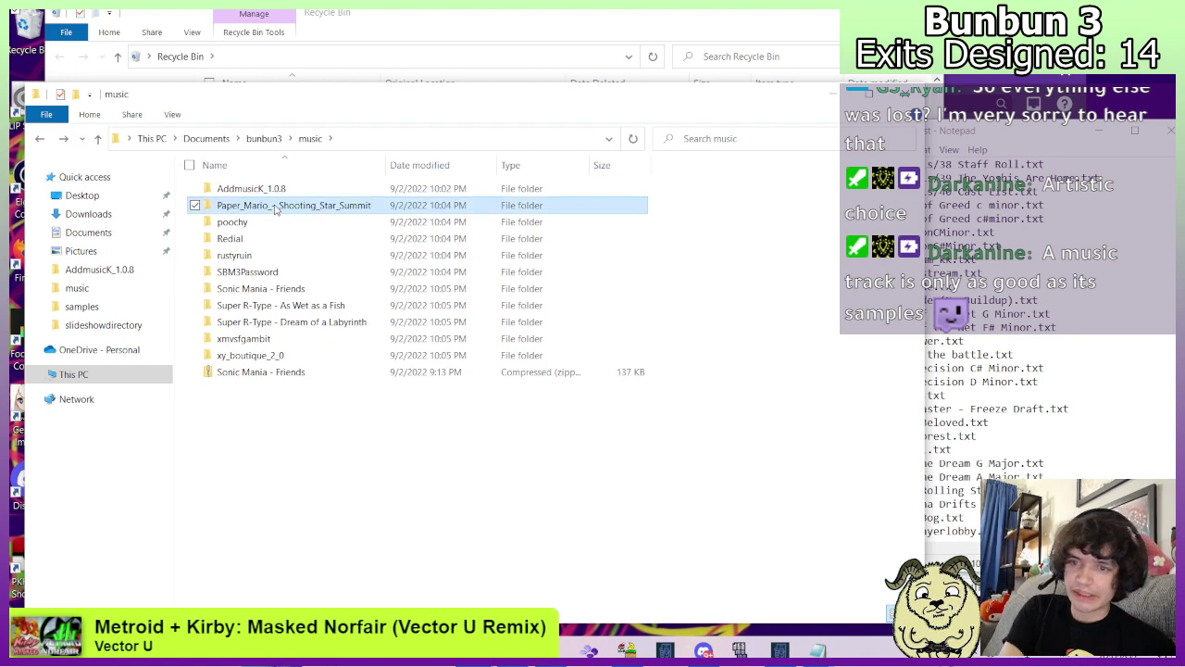
{"action": "double_click", "coordinate": [275, 209]}
{"action": "double_click", "coordinate": [278, 221]}
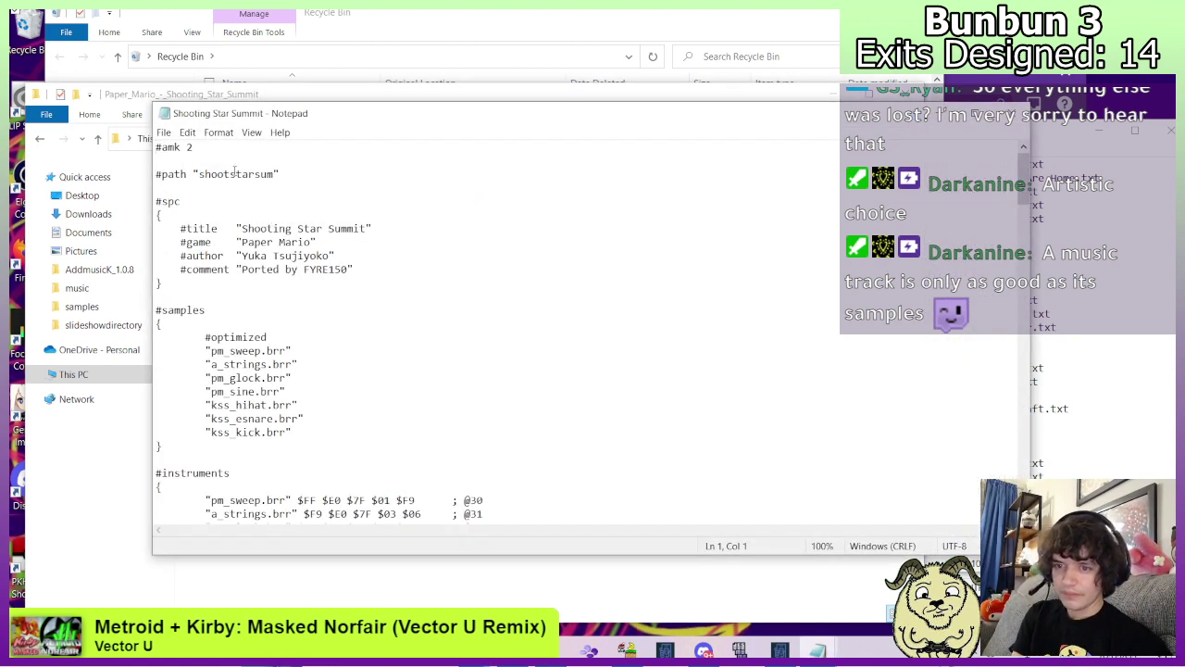
{"action": "left_click", "coordinate": [1013, 114]}
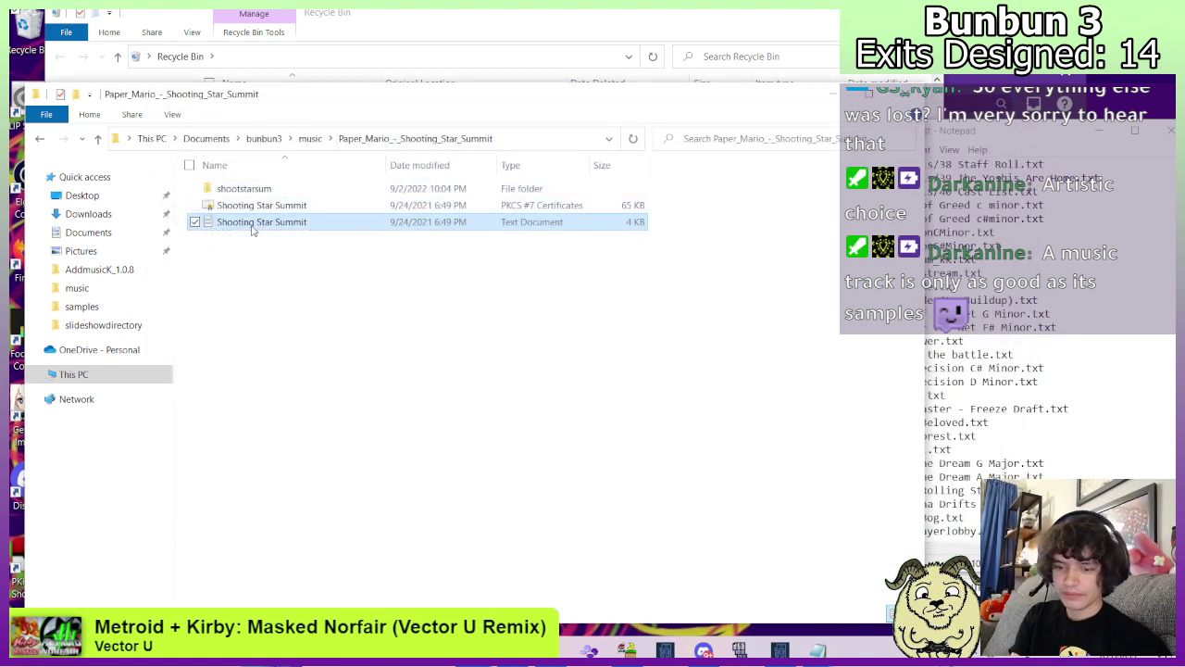
{"action": "left_click", "coordinate": [39, 138]}
{"action": "double_click", "coordinate": [264, 189]}
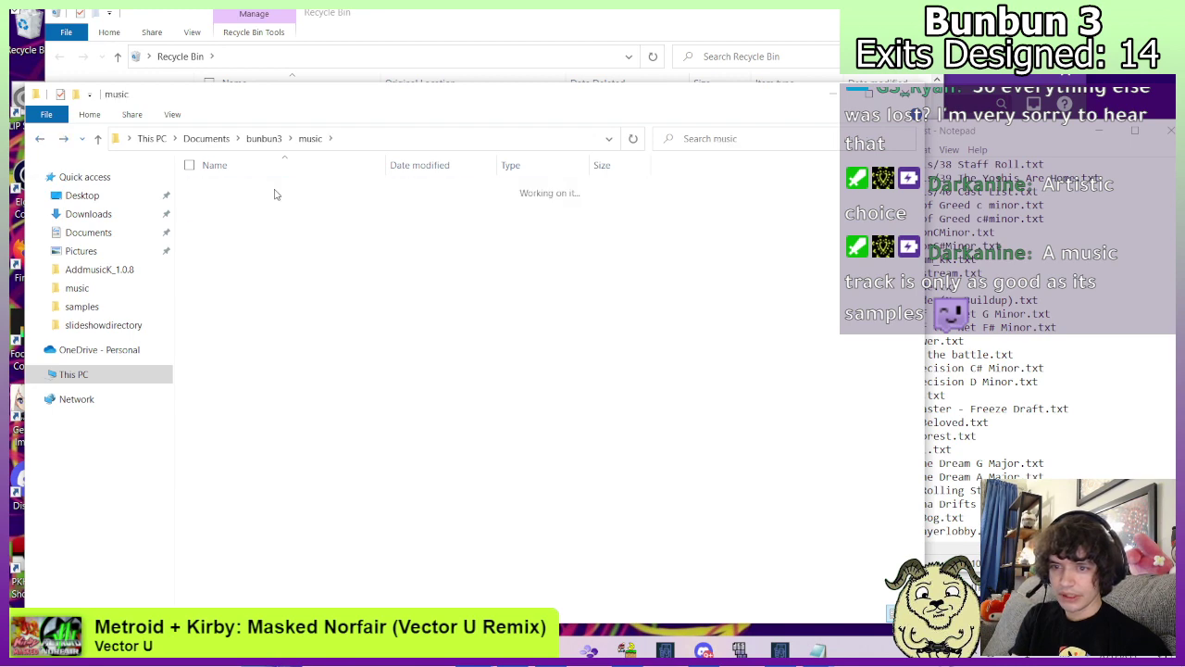
{"action": "double_click", "coordinate": [264, 189]}
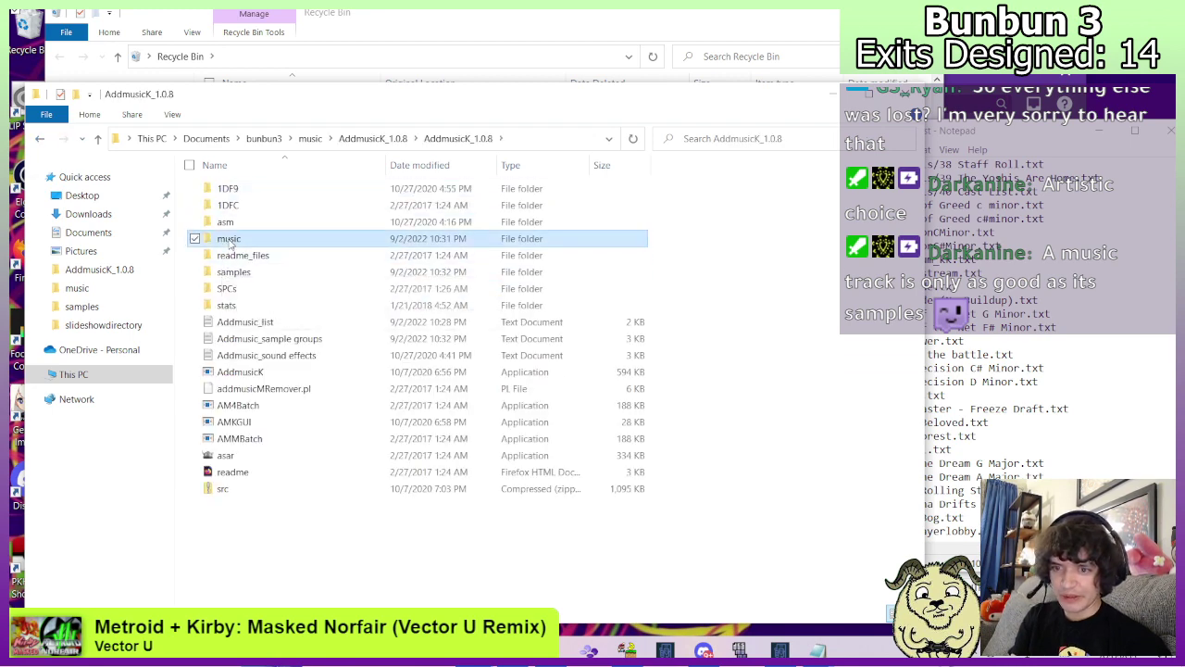
{"action": "double_click", "coordinate": [232, 235]}
{"action": "key", "text": "ctrl+v"}
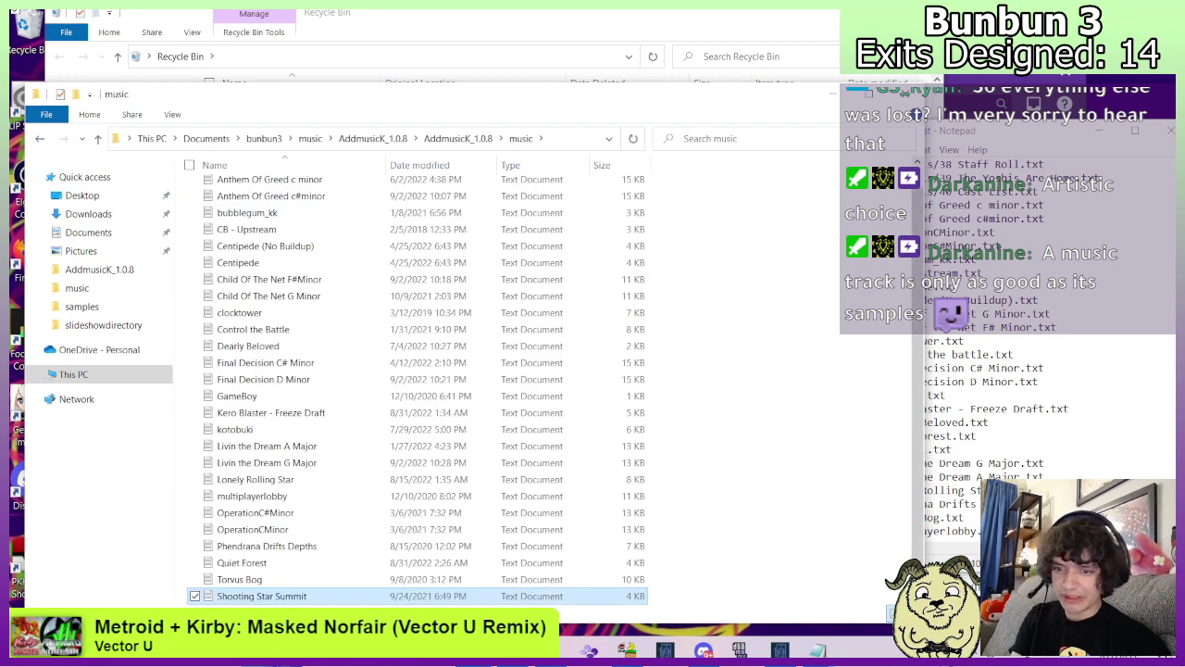
{"action": "key", "text": "alt+Tab"}
{"action": "key", "text": "Return"}
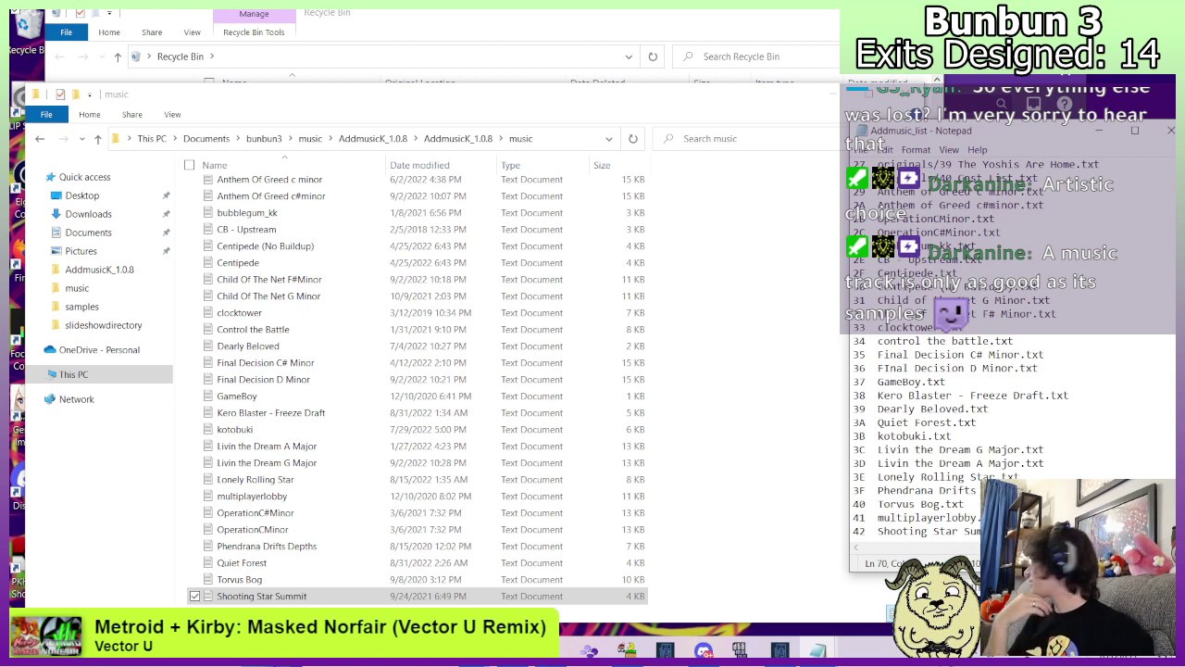
Move the shootstarsum sample folder from the Paper_Mario_-_Shooting_Star_Summit folder into AddmusicK's samples folder.
{"action": "left_click", "coordinate": [40, 138]}
{"action": "left_click", "coordinate": [41, 138]}
{"action": "left_click", "coordinate": [41, 138]}
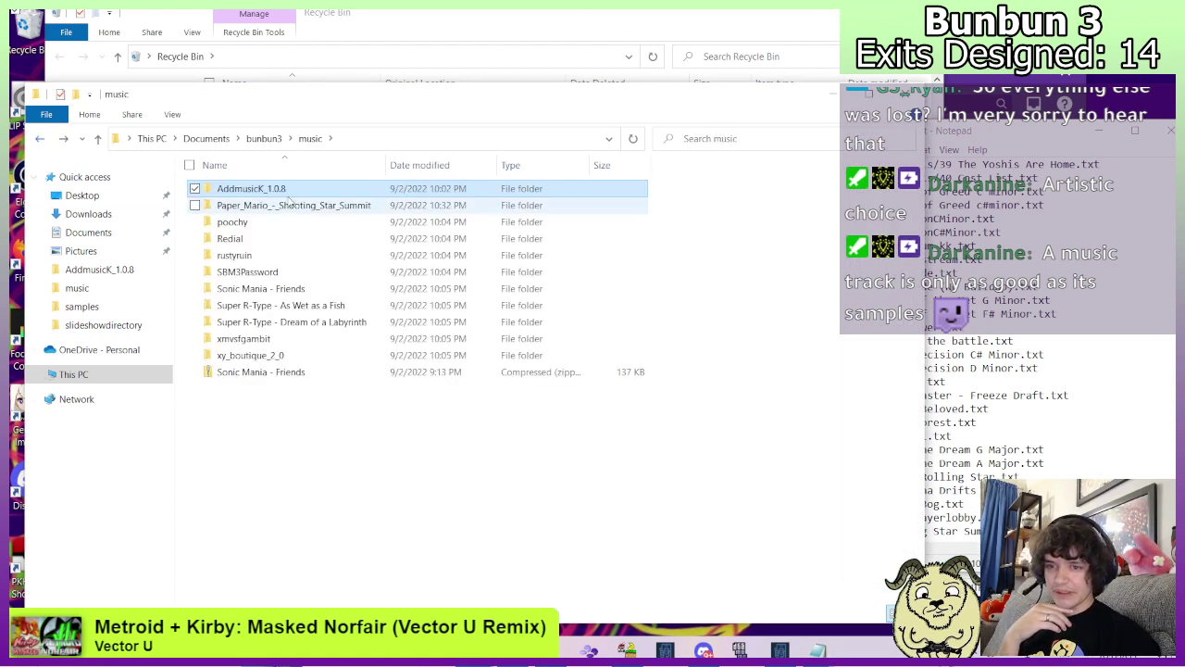
{"action": "double_click", "coordinate": [368, 205]}
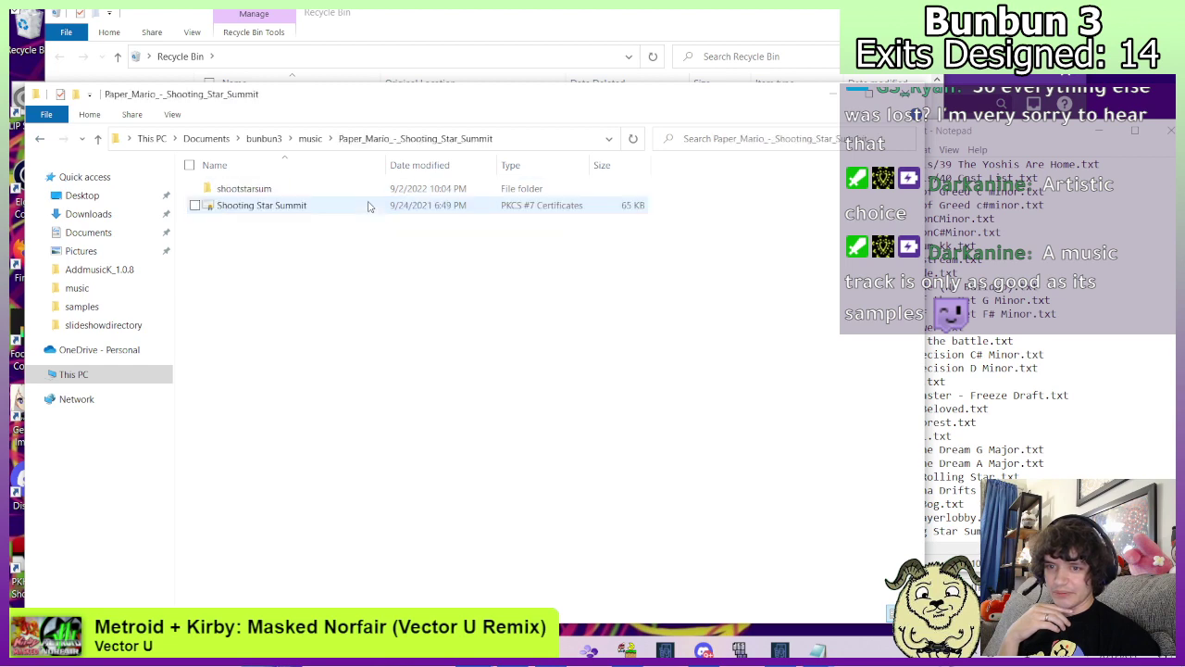
{"action": "left_click", "coordinate": [264, 196]}
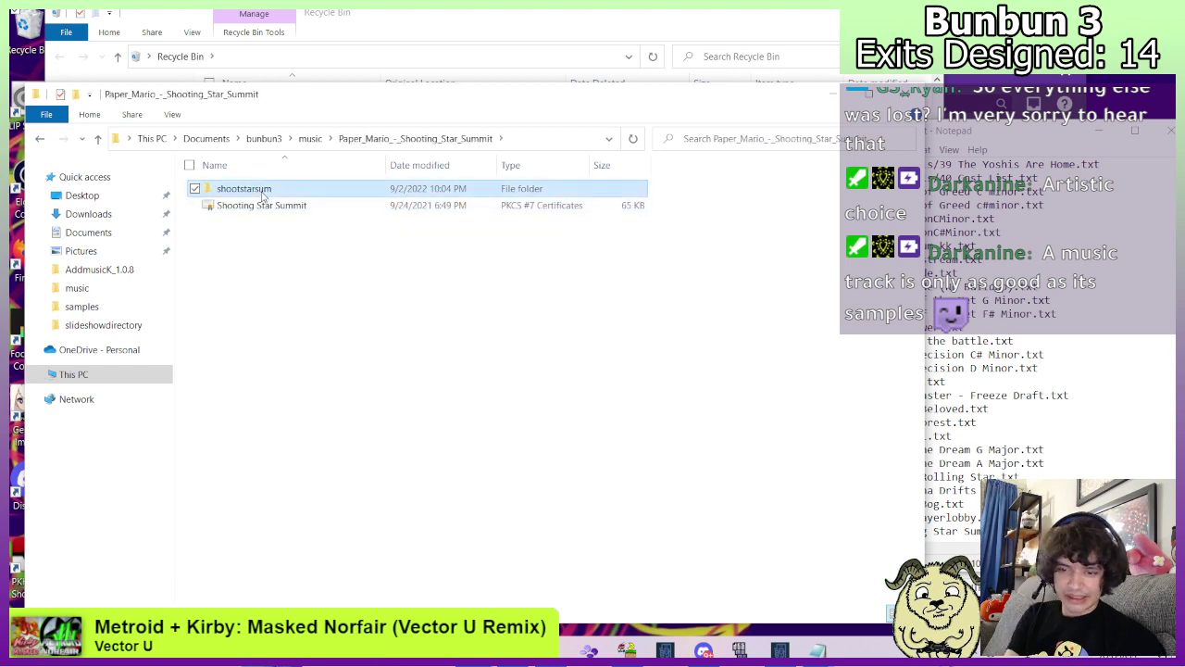
{"action": "left_click", "coordinate": [39, 138]}
{"action": "double_click", "coordinate": [245, 188]}
{"action": "left_click", "coordinate": [238, 195]}
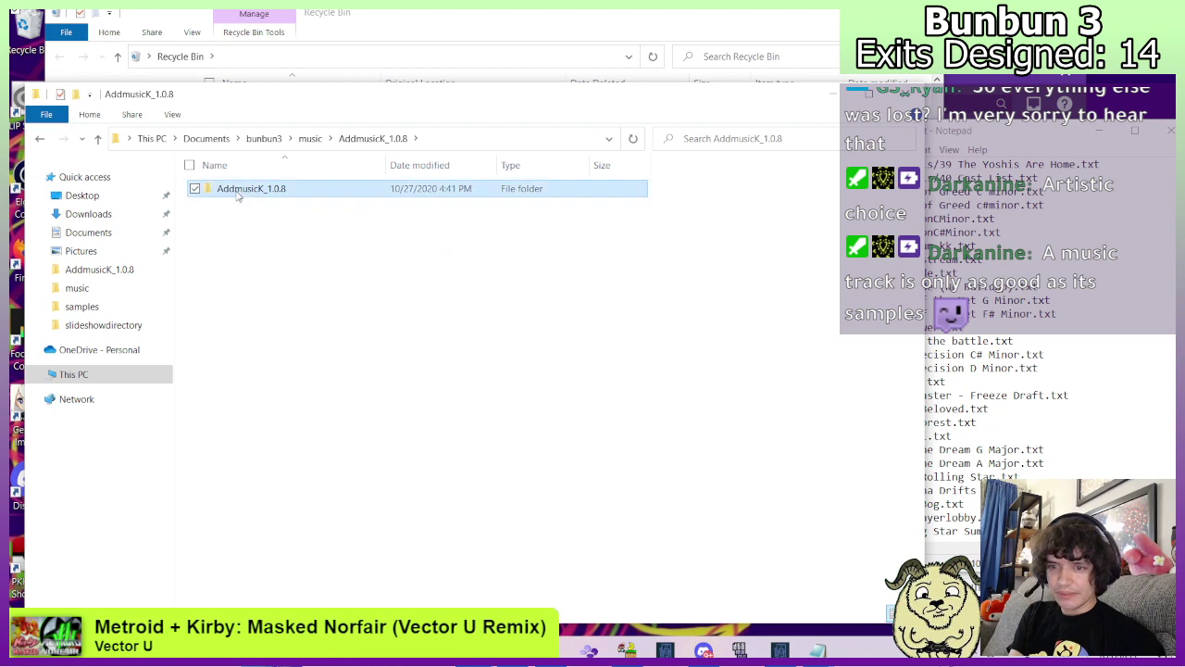
{"action": "double_click", "coordinate": [238, 192]}
{"action": "left_click", "coordinate": [238, 272]}
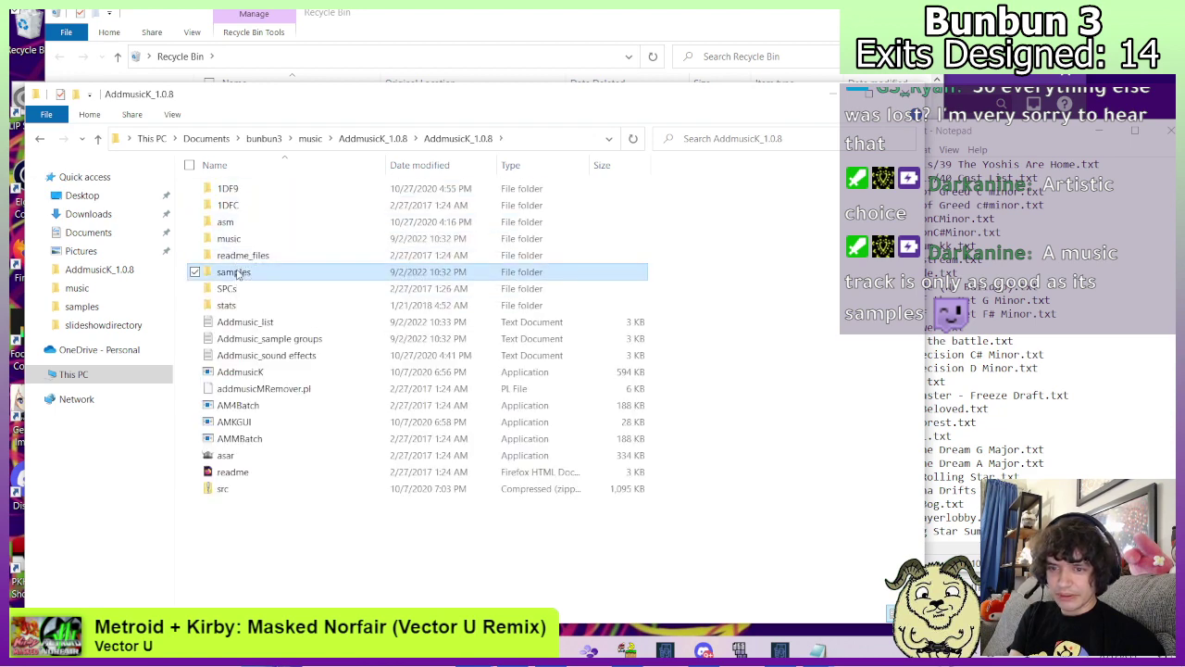
{"action": "double_click", "coordinate": [238, 273]}
{"action": "key", "text": "ctrl+v"}
{"action": "left_click", "coordinate": [304, 516]}
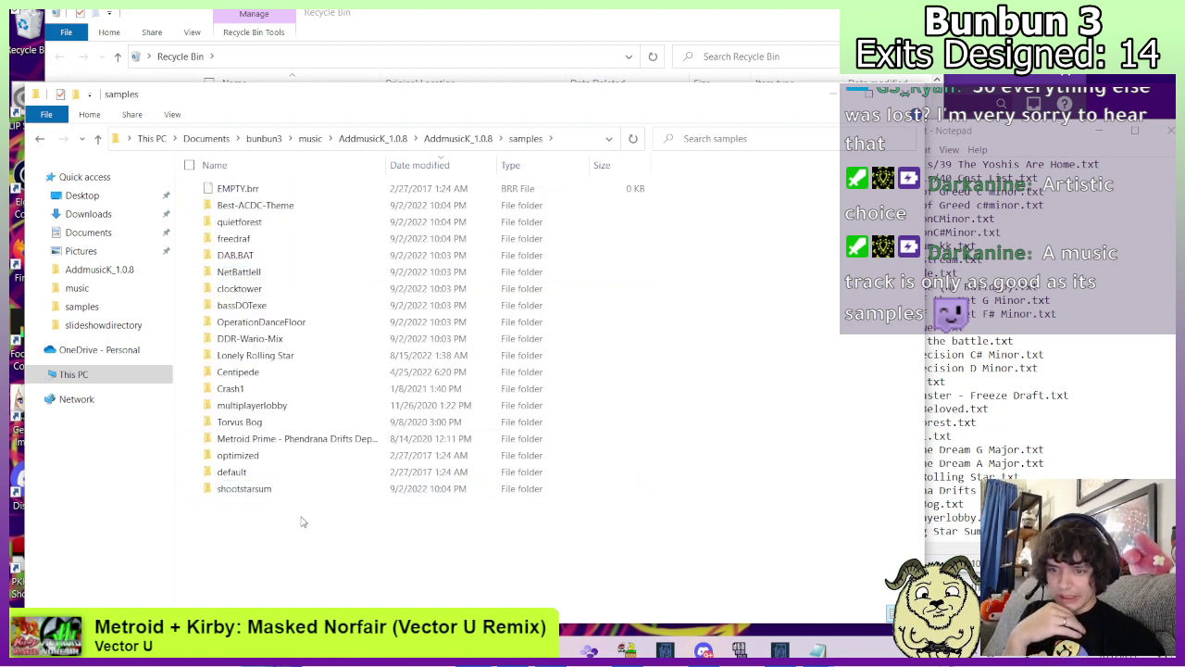
Check what remains in the Paper_Mario_-_Shooting_Star_Summit folder and delete the folder.
{"action": "left_click", "coordinate": [41, 139]}
{"action": "left_click", "coordinate": [41, 139]}
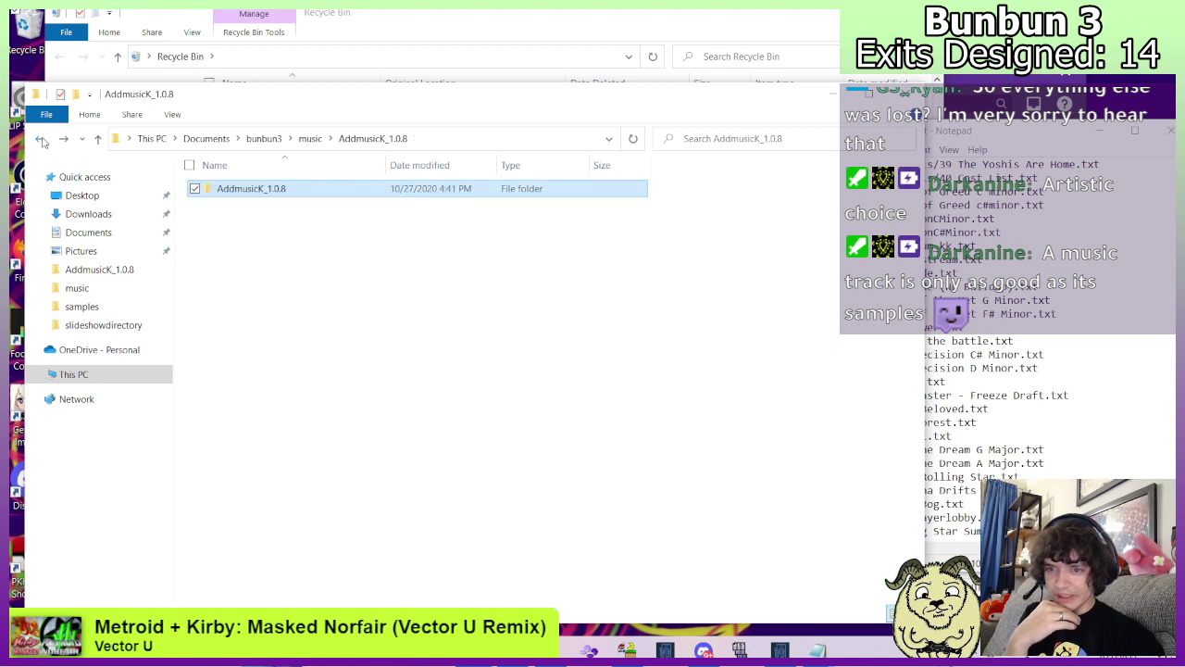
{"action": "left_click", "coordinate": [41, 139]}
{"action": "double_click", "coordinate": [268, 205]}
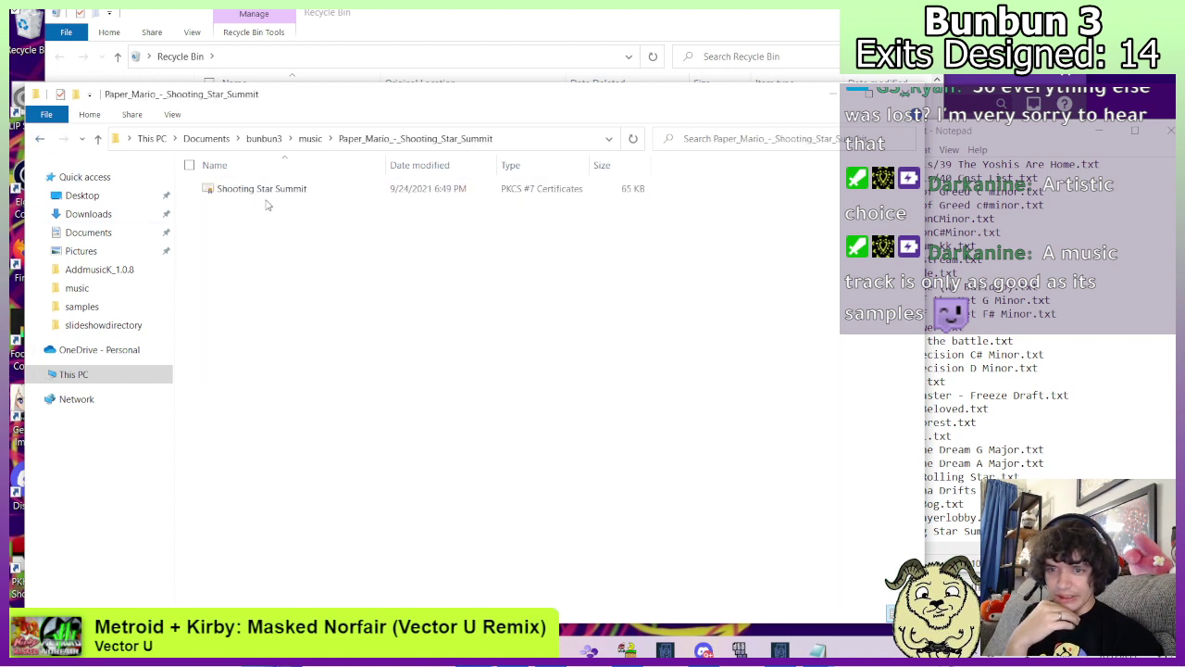
{"action": "left_click", "coordinate": [41, 139]}
{"action": "key", "text": "Delete"}
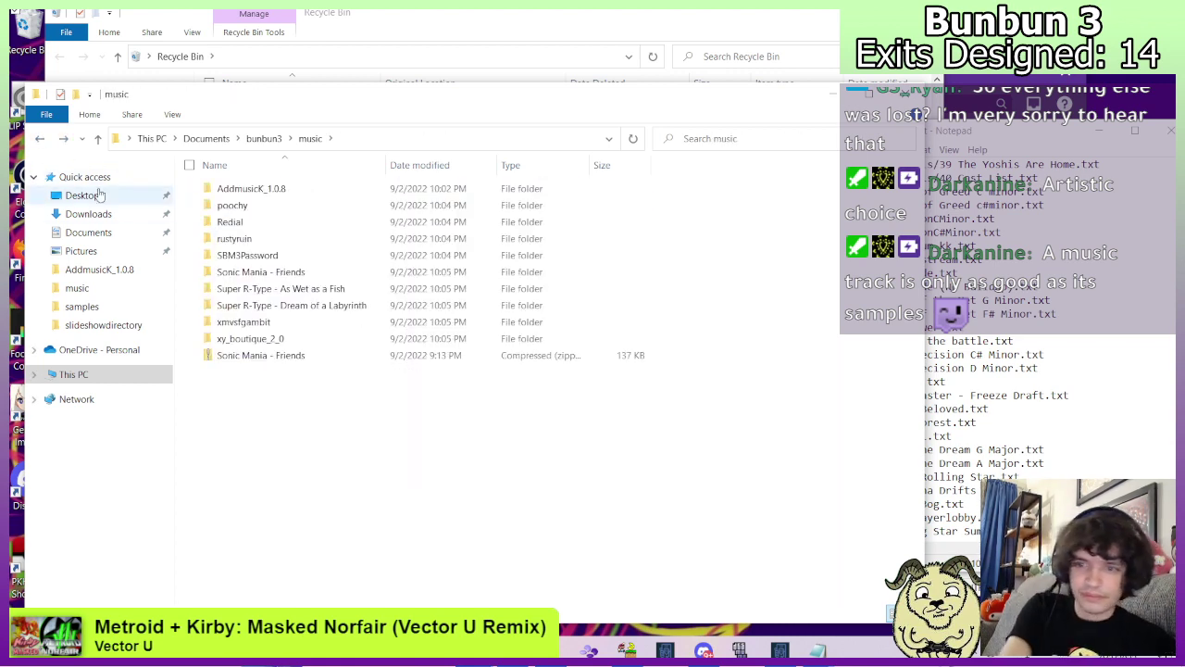
Check the poochy text file in the poochy folder and add entry 43 for poochy.txt to the end of Addmusic_list.
{"action": "double_click", "coordinate": [231, 205]}
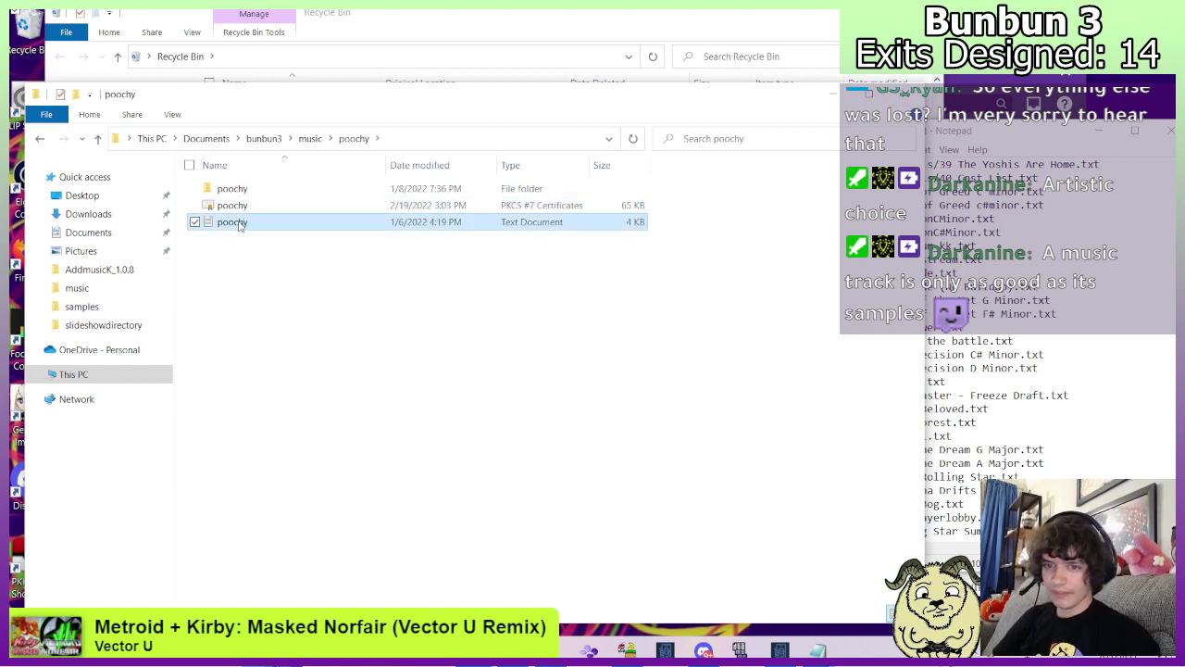
{"action": "double_click", "coordinate": [234, 222]}
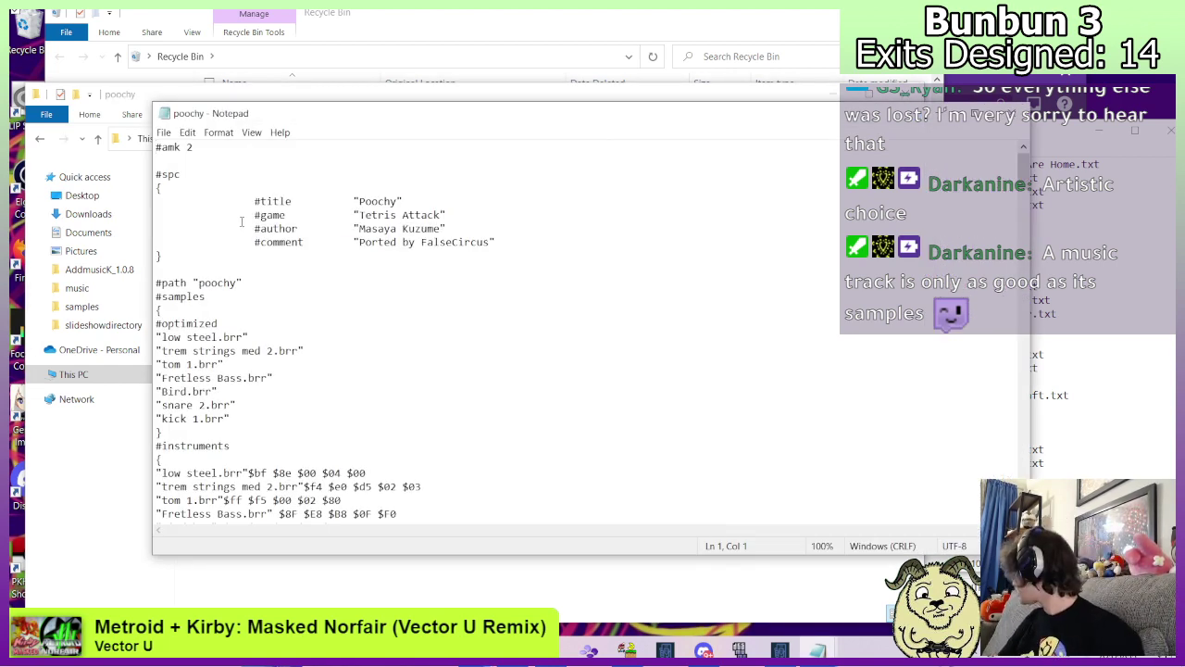
{"action": "left_click", "coordinate": [1013, 113]}
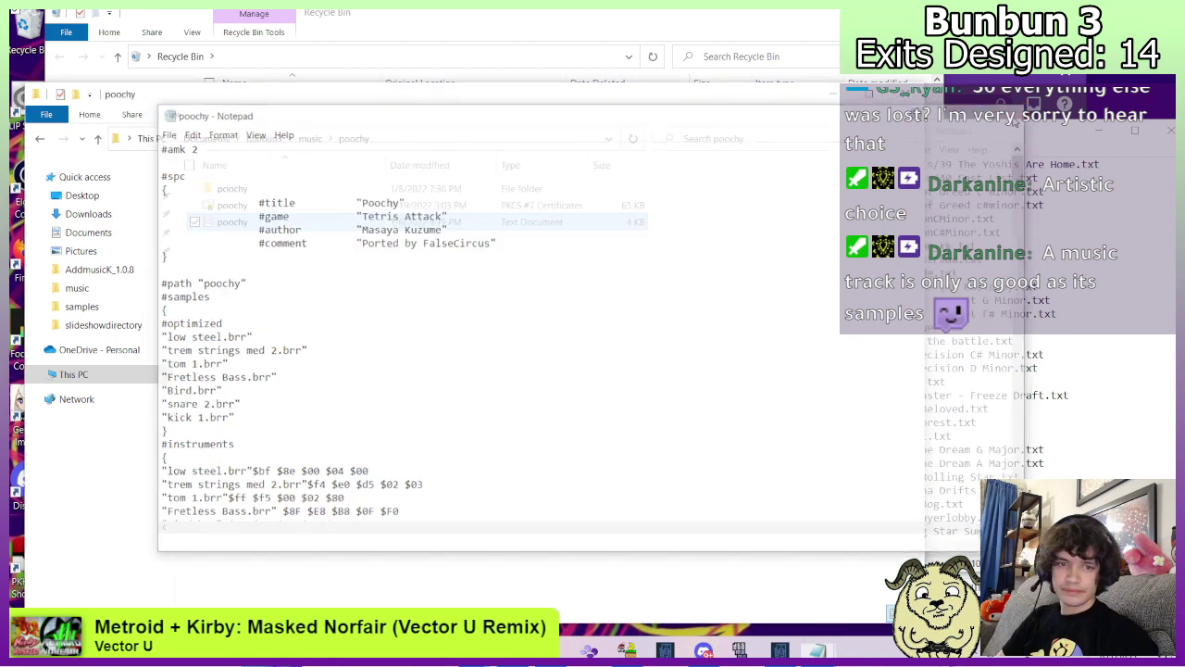
{"action": "left_click", "coordinate": [1033, 531]}
{"action": "key", "text": "Return"}
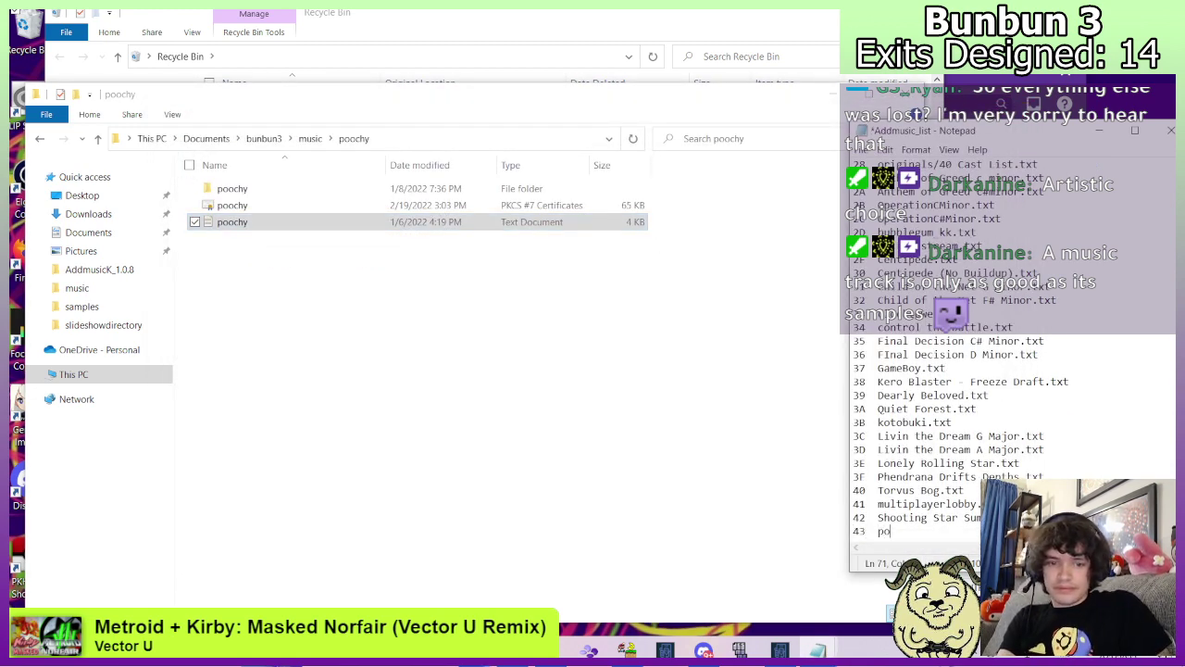
{"action": "type", "text": "poocy"}
{"action": "key", "text": "BackSpace"}
{"action": "type", "text": "hy.txt"}
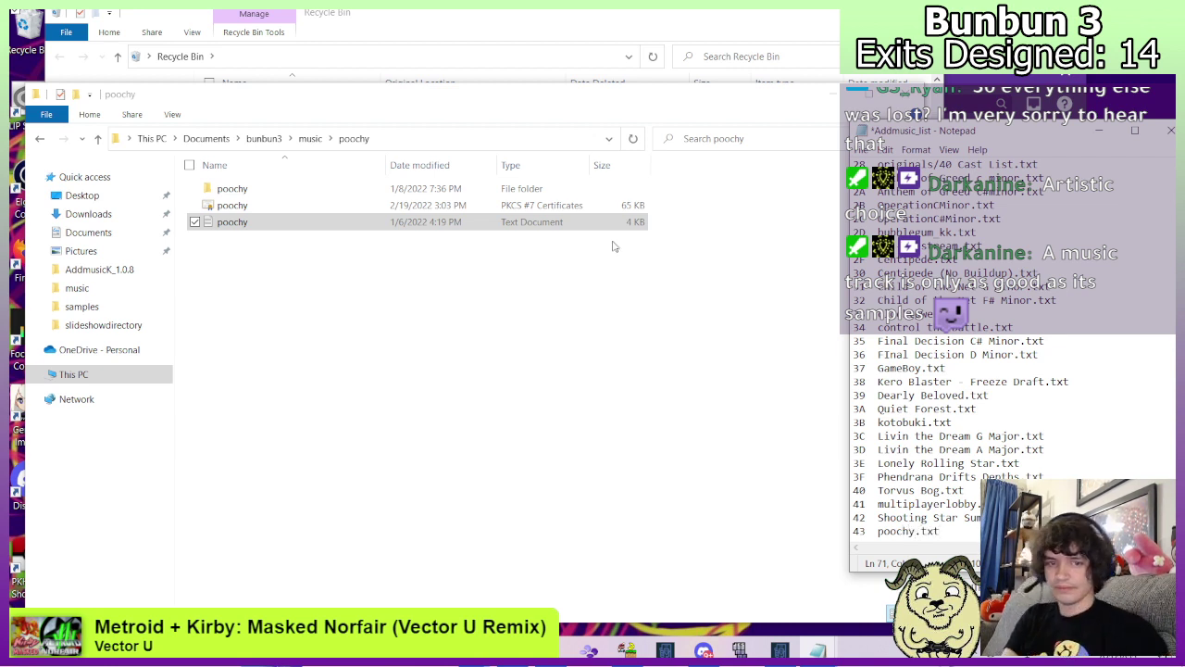
Save Addmusic_list and move the poochy text file from its poochy folder into AddmusicK's music folder.
{"action": "key", "text": "ctrl+s"}
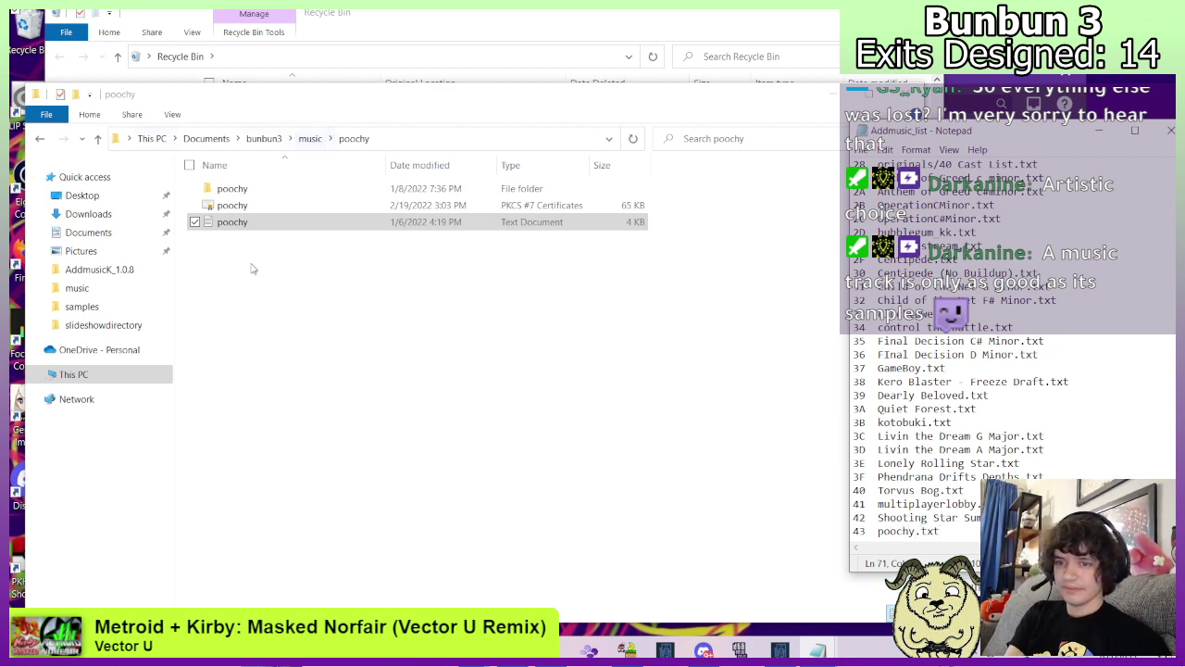
{"action": "left_click", "coordinate": [239, 227]}
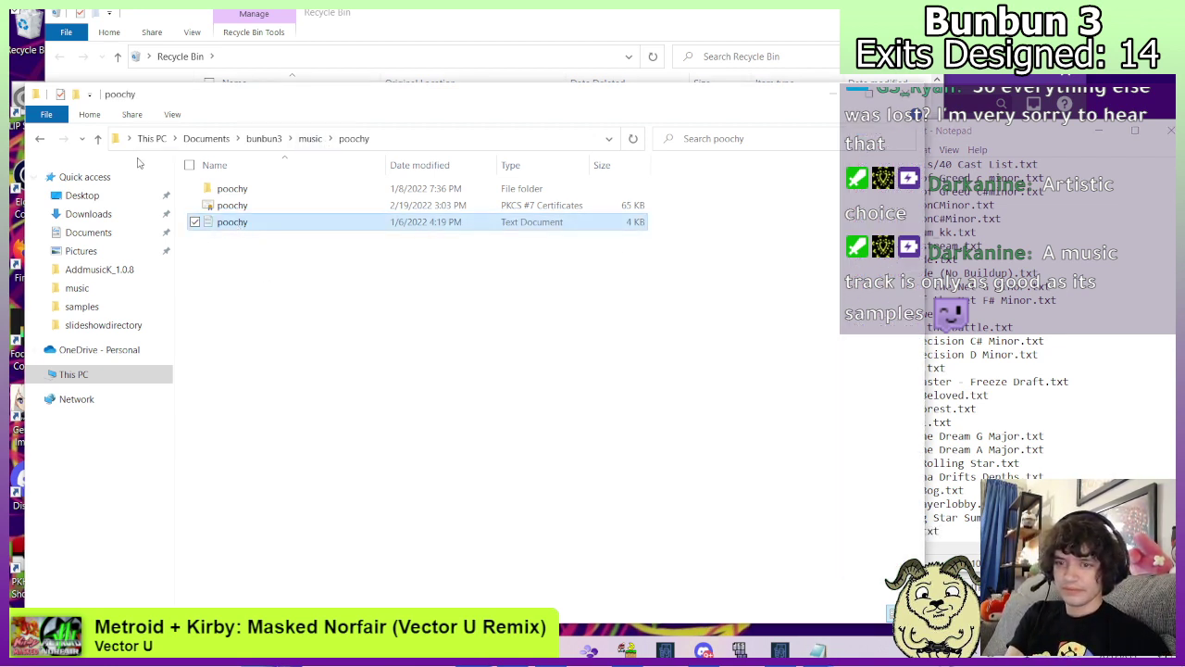
{"action": "left_click", "coordinate": [42, 141]}
{"action": "double_click", "coordinate": [290, 188]}
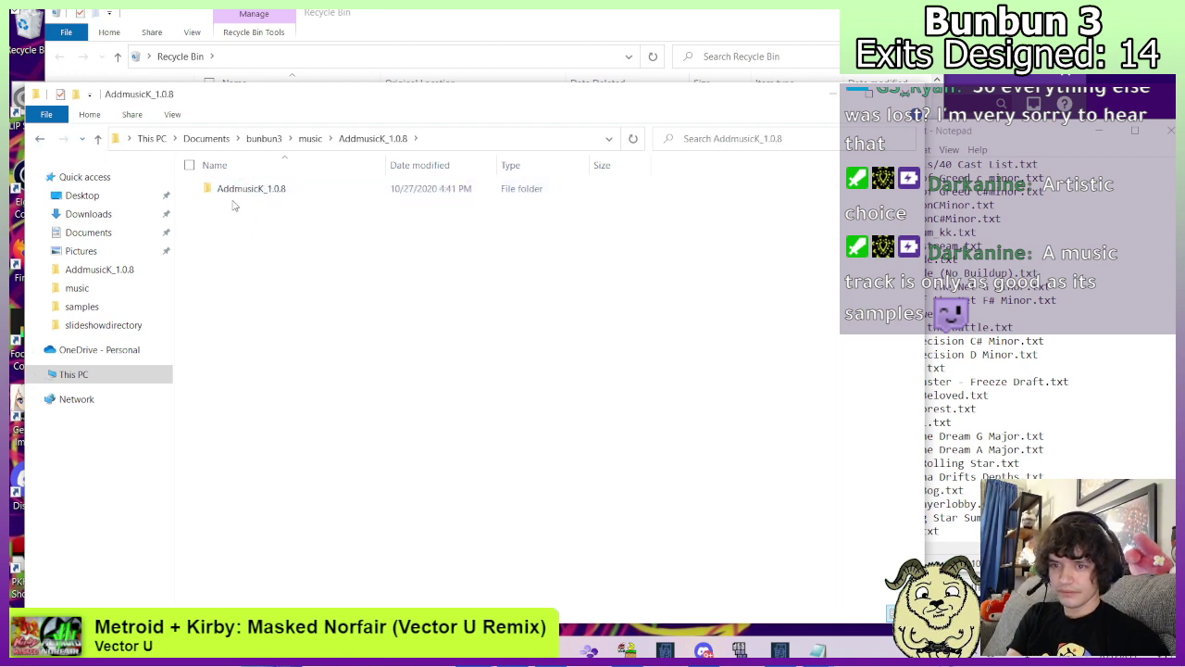
{"action": "left_click", "coordinate": [238, 190]}
{"action": "double_click", "coordinate": [238, 190]}
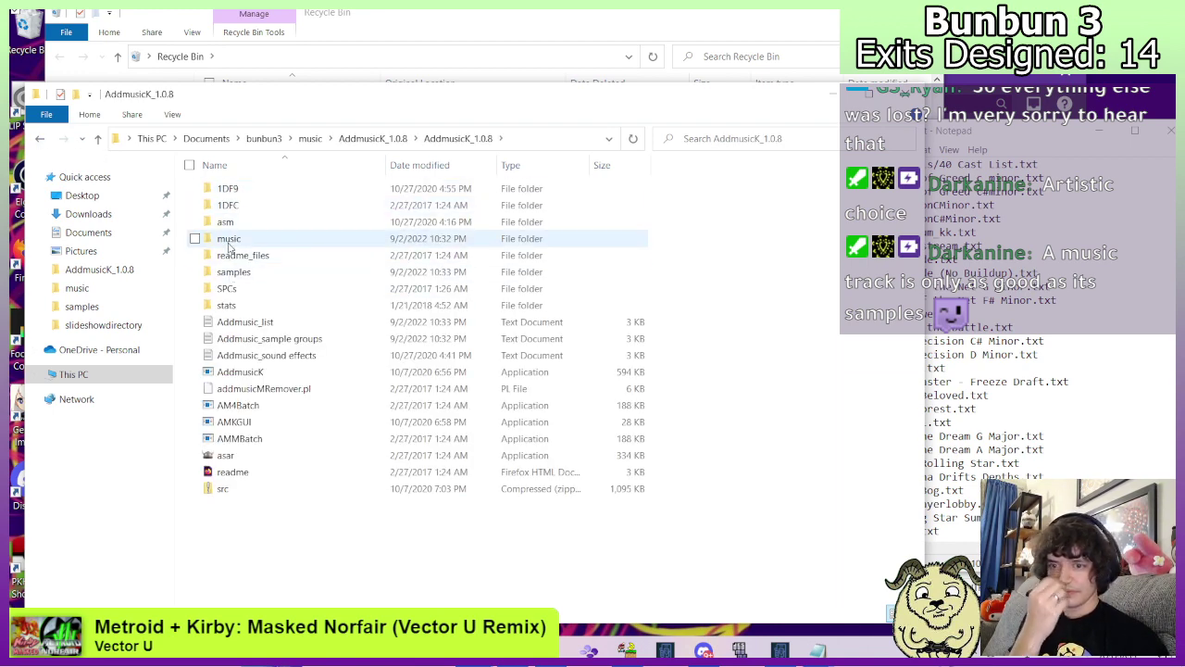
{"action": "double_click", "coordinate": [229, 238]}
{"action": "key", "text": "ctrl+v"}
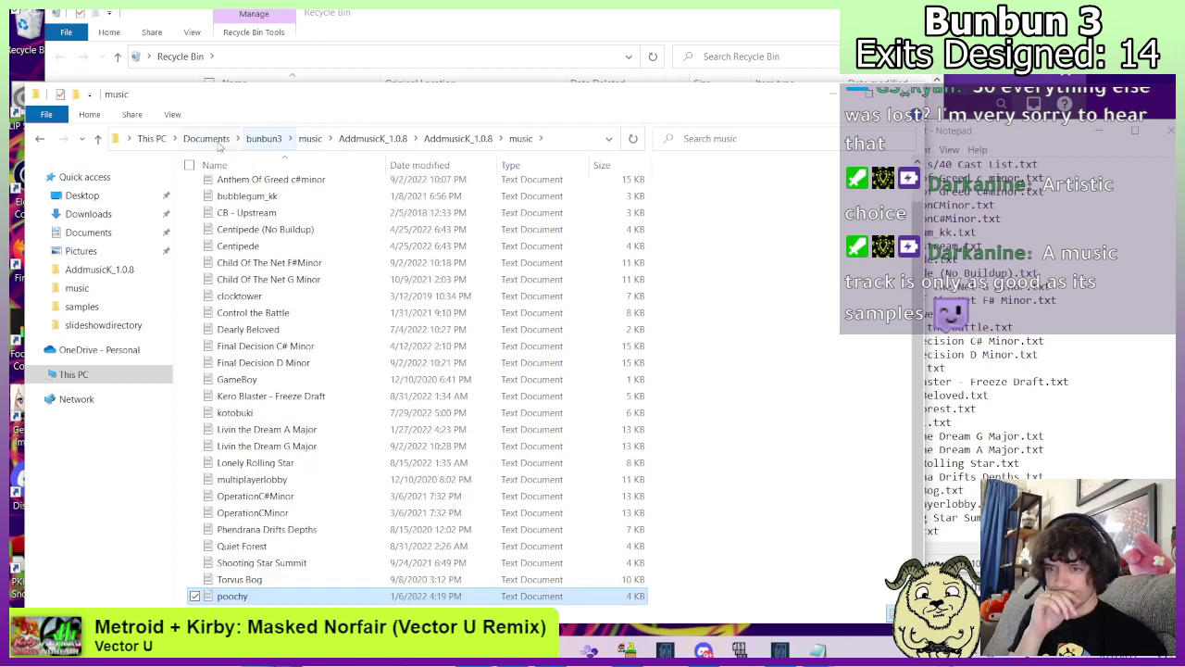
Move the poochy sample folder from the downloaded poochy song folder into AddmusicK's samples folder.
{"action": "left_click", "coordinate": [38, 139]}
{"action": "left_click", "coordinate": [39, 139]}
{"action": "left_click", "coordinate": [39, 139]}
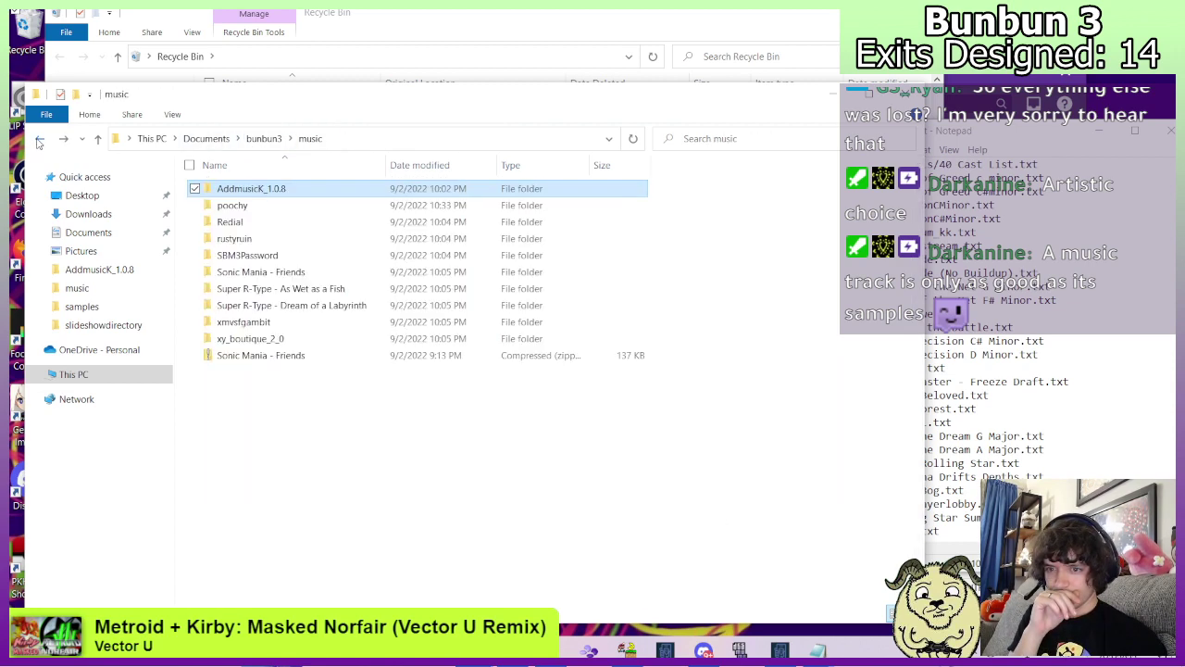
{"action": "double_click", "coordinate": [231, 205]}
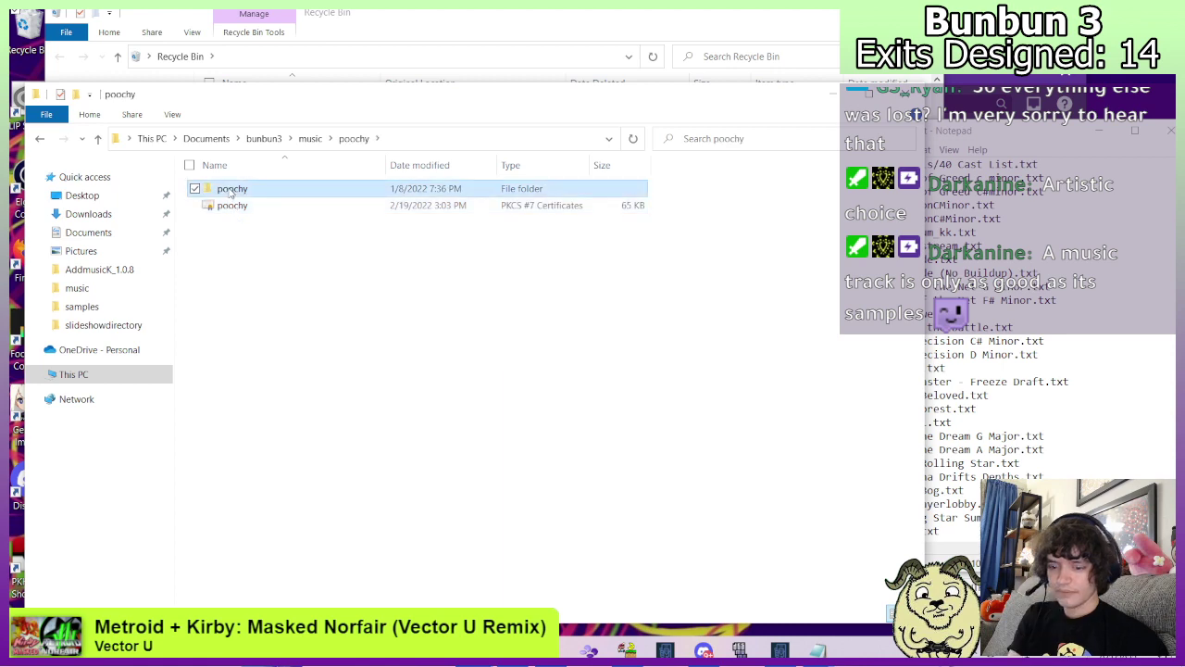
{"action": "left_click", "coordinate": [39, 138]}
{"action": "double_click", "coordinate": [227, 189]}
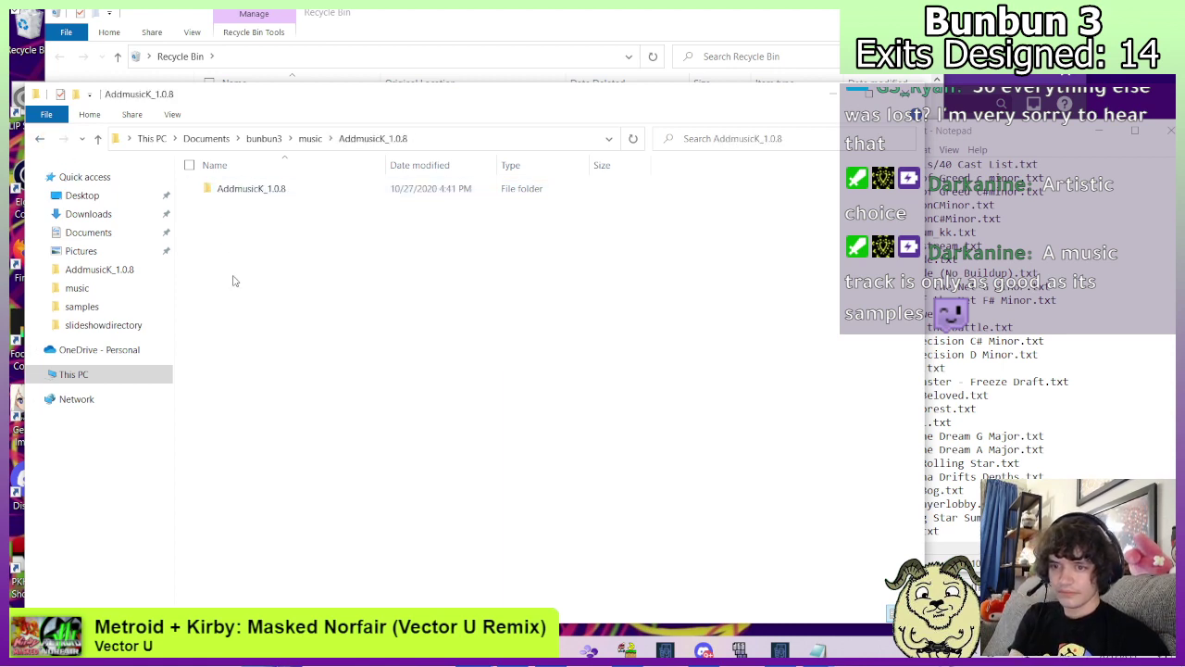
{"action": "double_click", "coordinate": [231, 188]}
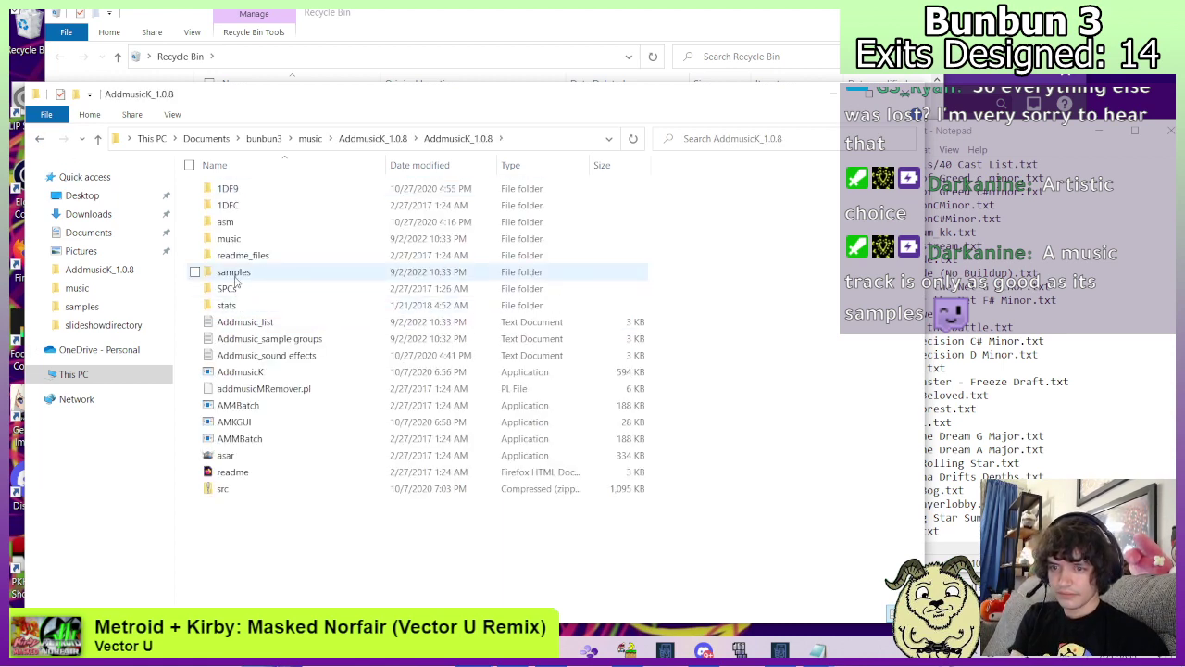
{"action": "double_click", "coordinate": [232, 272]}
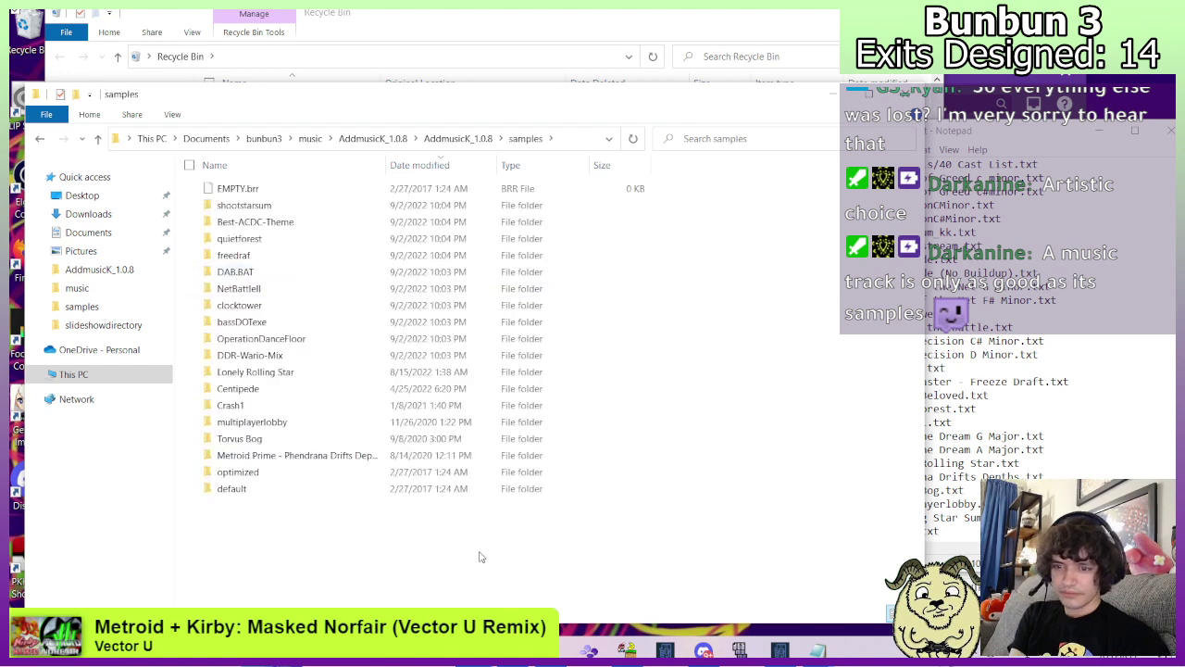
{"action": "key", "text": "ctrl+v"}
Check what remains in the poochy song folder and delete that folder from bunbun3's music folder.
{"action": "left_click", "coordinate": [40, 139]}
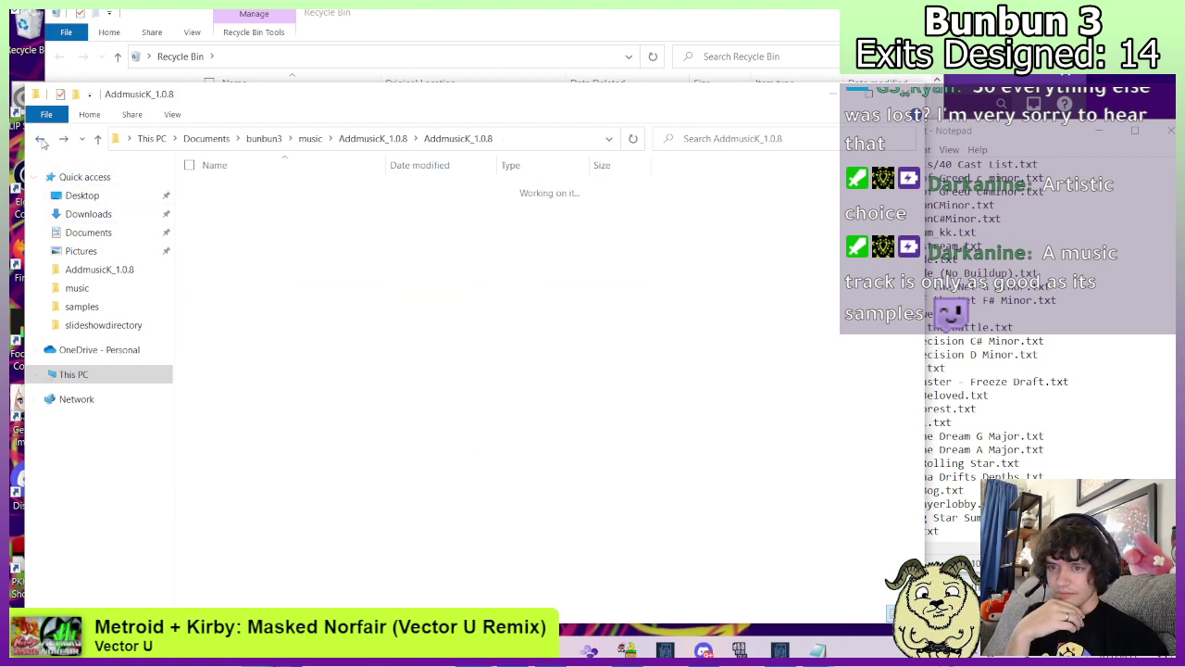
{"action": "left_click", "coordinate": [40, 139]}
{"action": "left_click", "coordinate": [40, 139]}
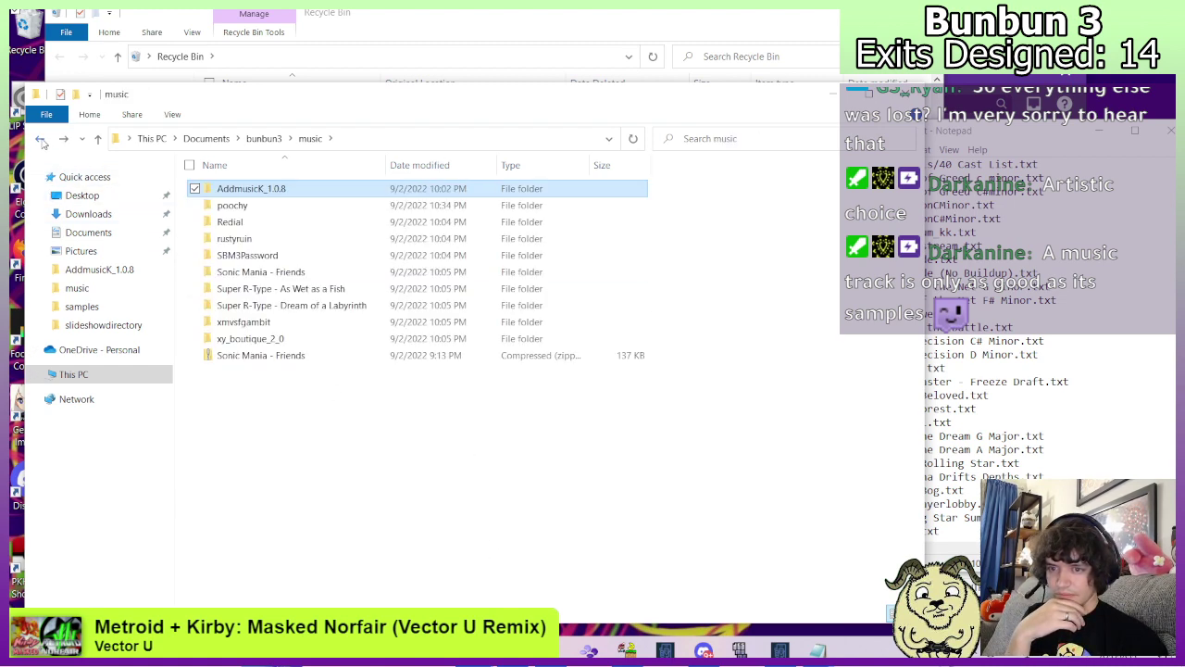
{"action": "double_click", "coordinate": [232, 206]}
{"action": "left_click", "coordinate": [39, 139]}
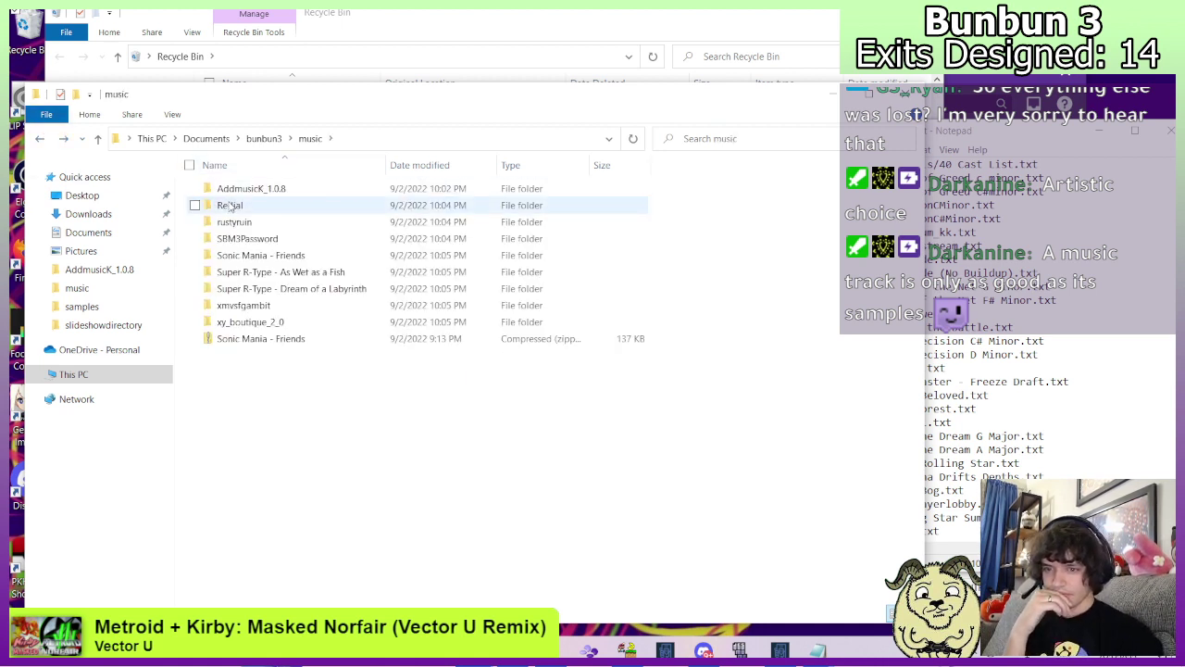
Move the redial text file from the Redial folder into AddmusicK's music folder.
{"action": "double_click", "coordinate": [231, 206]}
{"action": "left_click", "coordinate": [237, 227]}
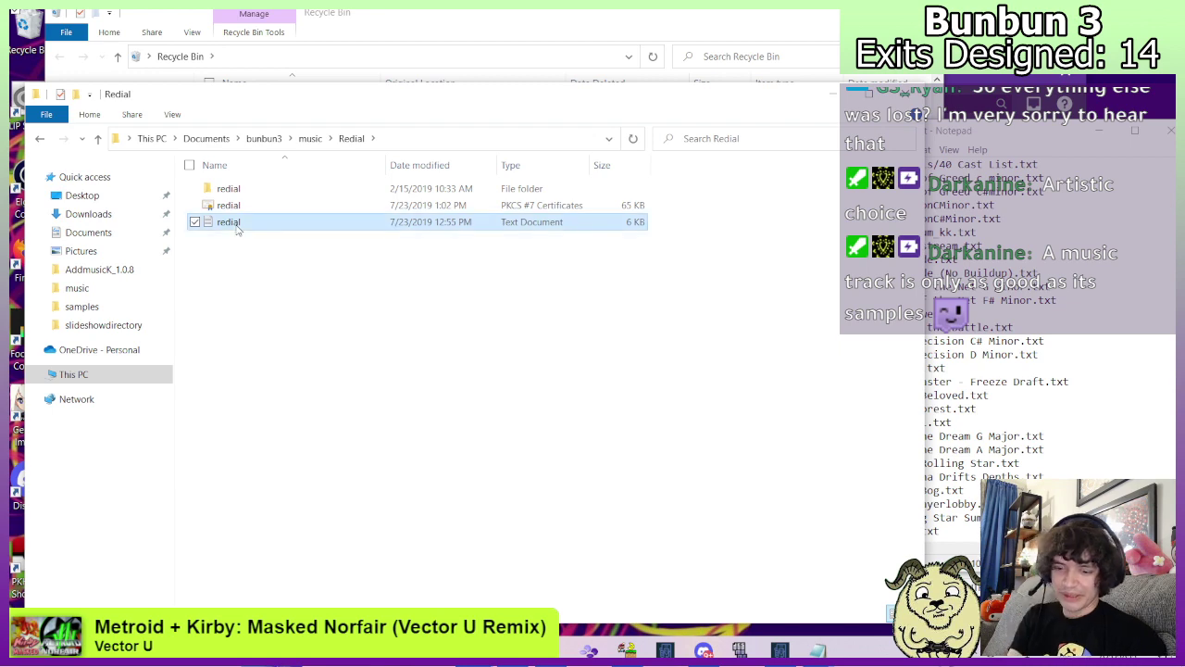
{"action": "left_click", "coordinate": [40, 138]}
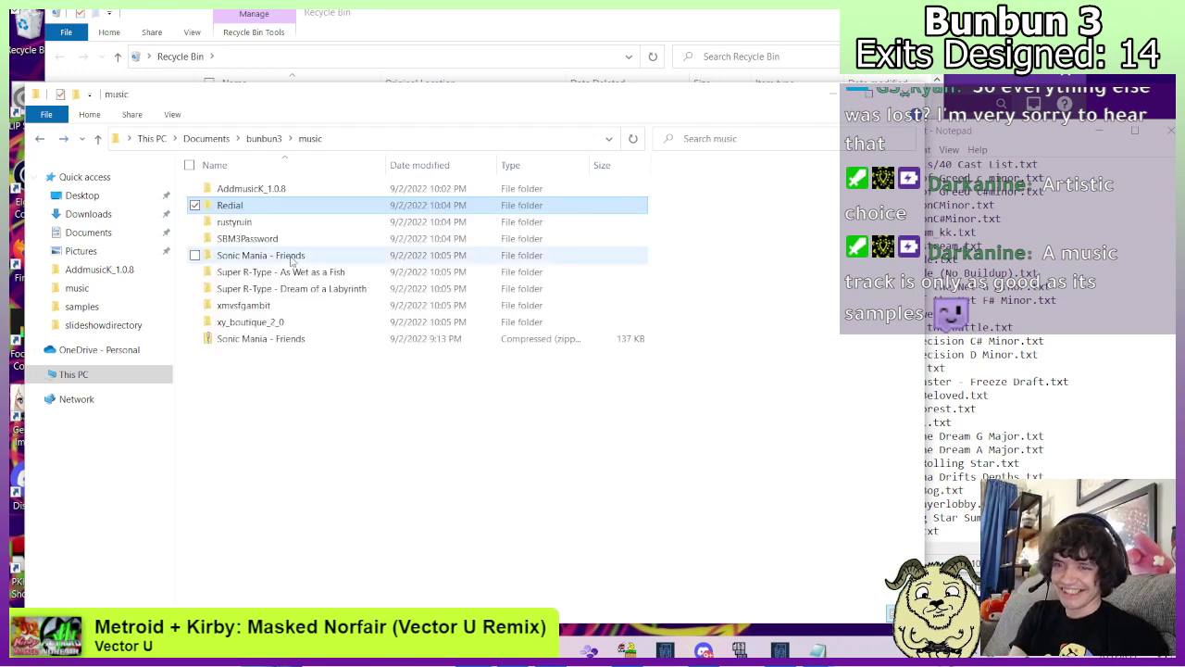
{"action": "double_click", "coordinate": [252, 191]}
{"action": "double_click", "coordinate": [250, 191]}
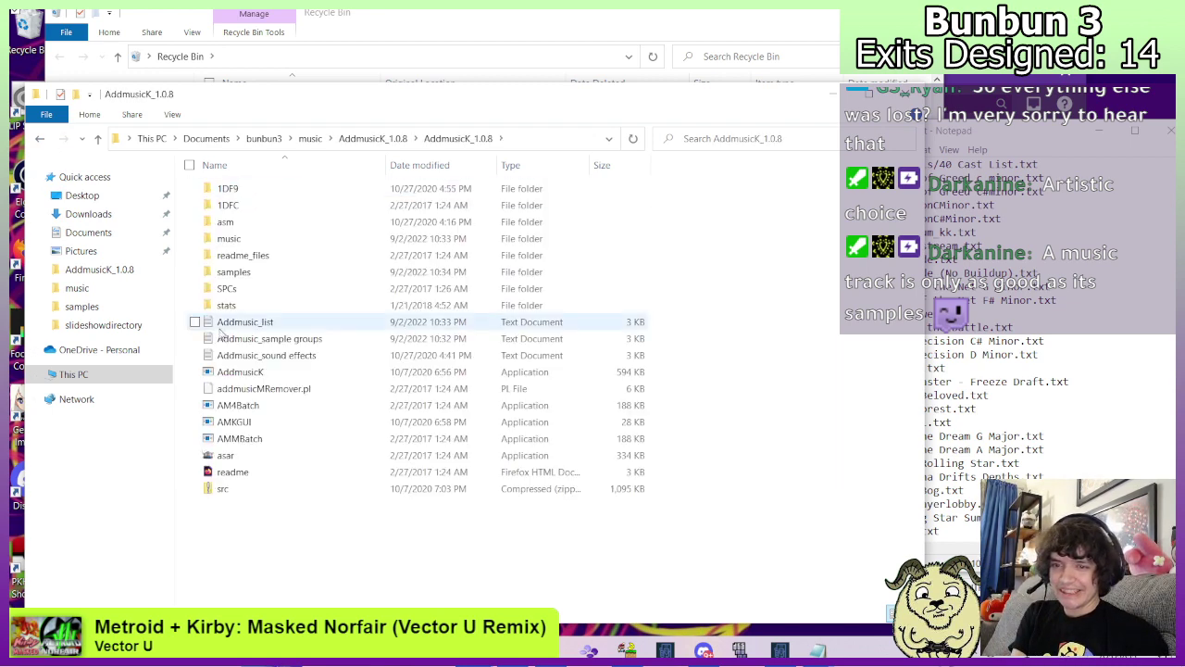
{"action": "double_click", "coordinate": [227, 238]}
{"action": "scroll", "coordinate": [293, 530], "scroll_direction": "down", "scroll_amount": 1}
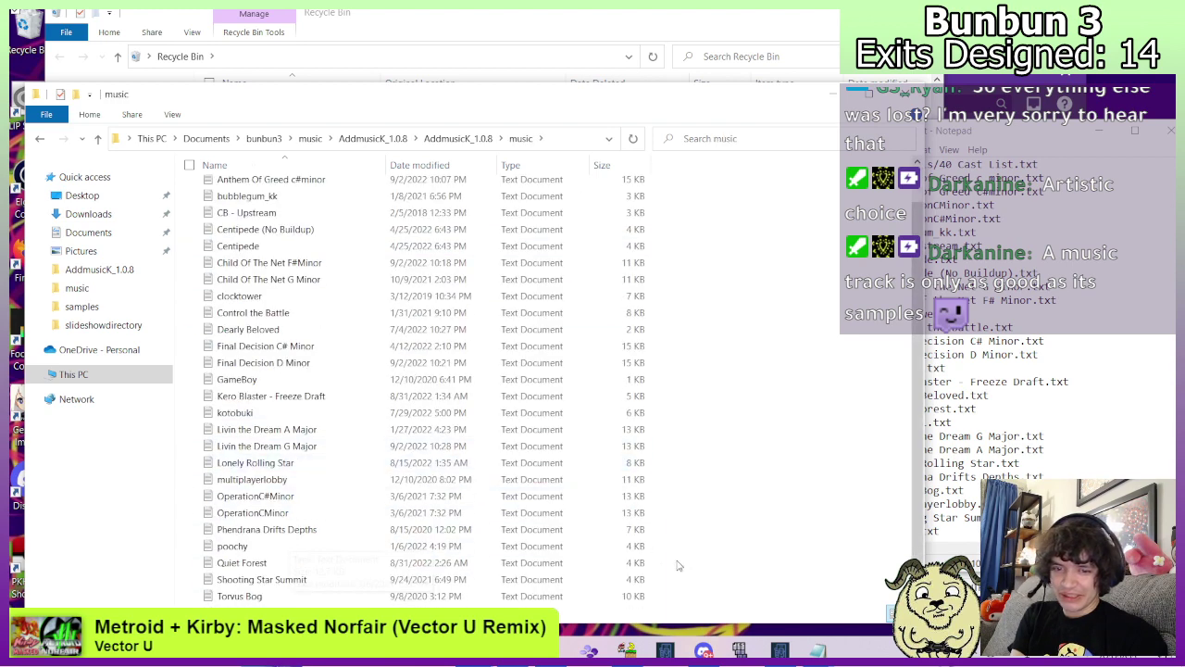
{"action": "key", "text": "ctrl+v"}
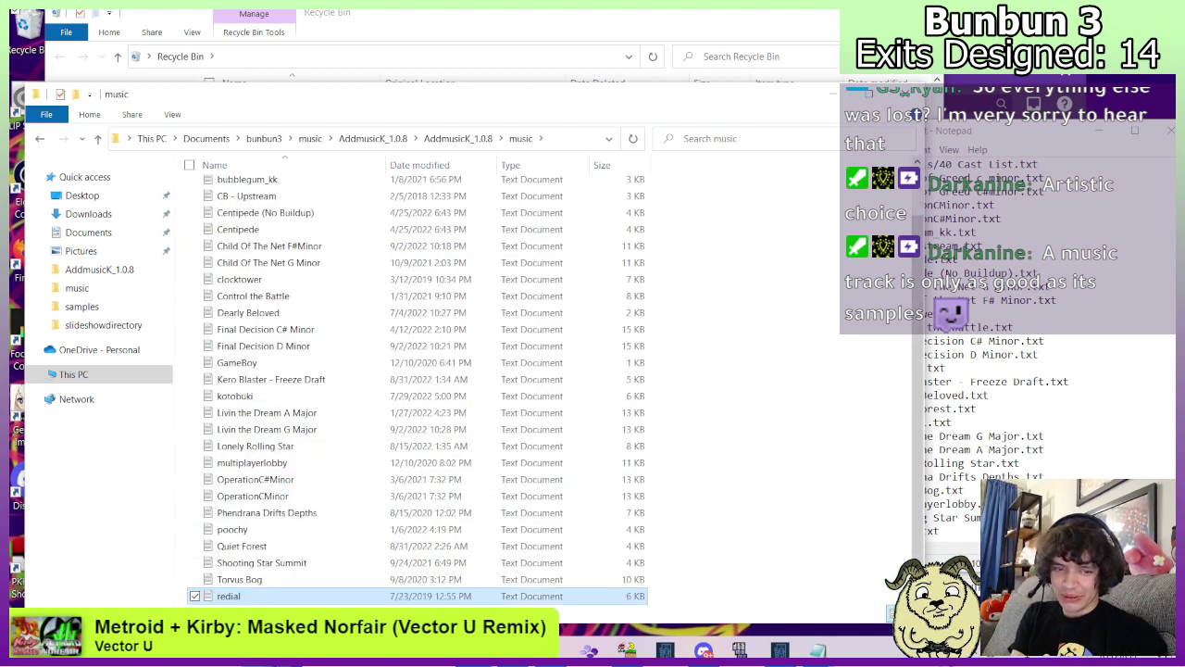
Add entry 44 for redial.txt to the end of Addmusic_list and save the list.
{"action": "left_click", "coordinate": [941, 531]}
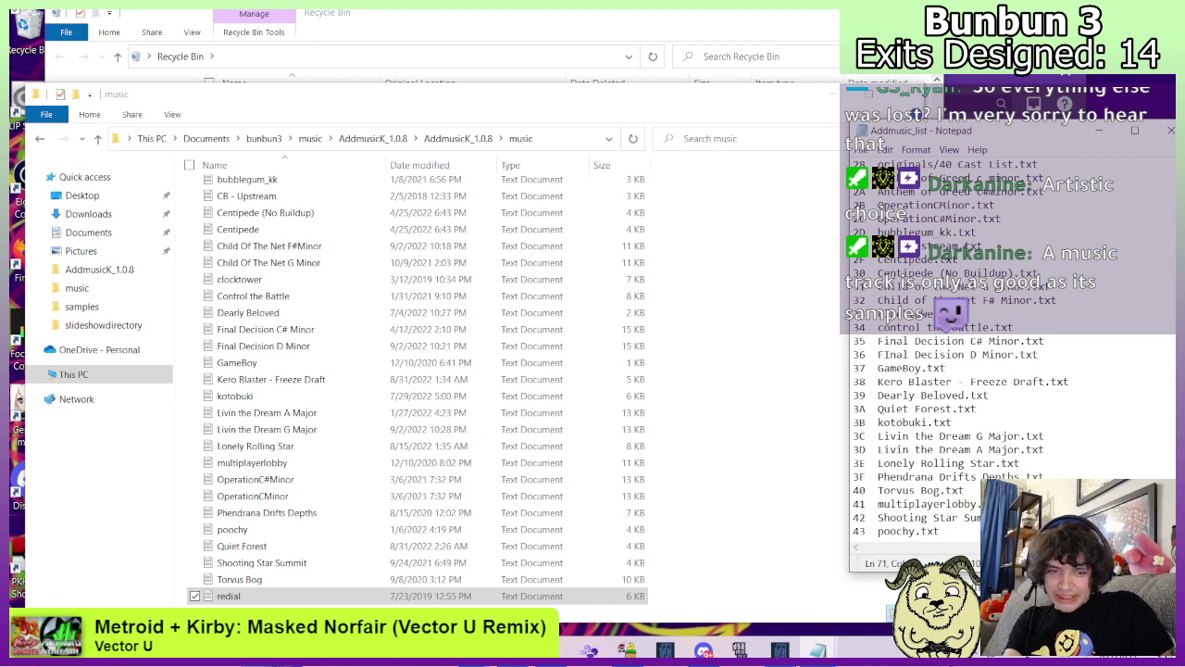
{"action": "key", "text": "Return"}
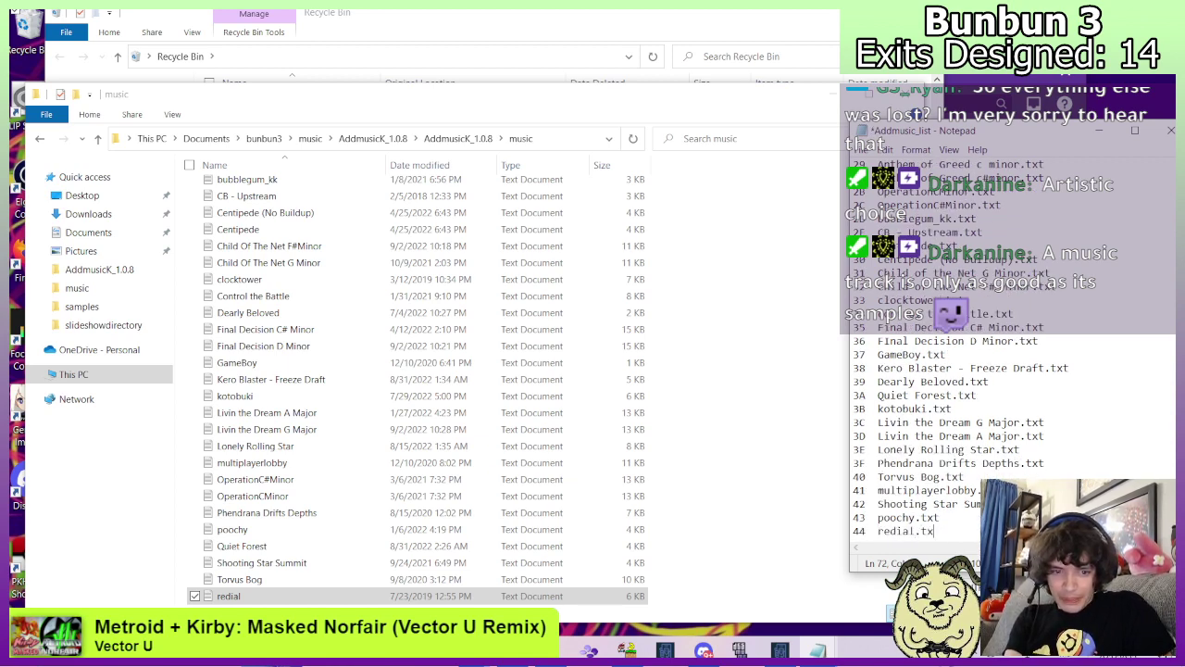
{"action": "key", "text": "ctrl+s"}
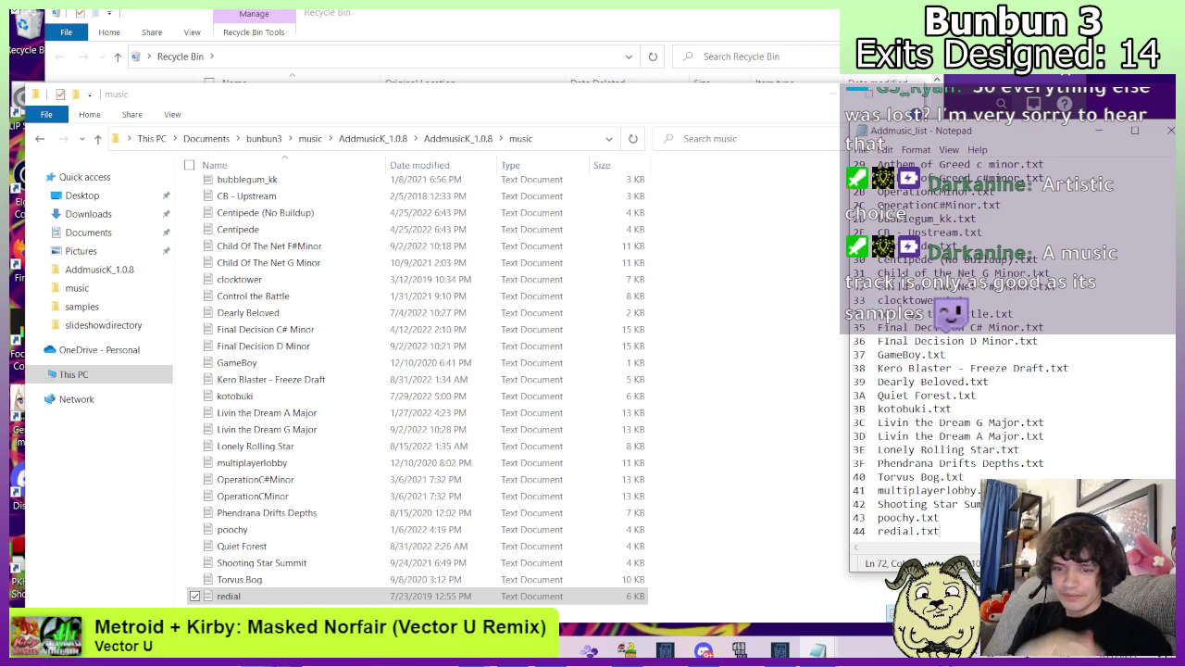
Examine the sample and instrument definitions in the redial text file and close it.
{"action": "double_click", "coordinate": [229, 595]}
{"action": "scroll", "coordinate": [298, 445], "scroll_direction": "down", "scroll_amount": 6}
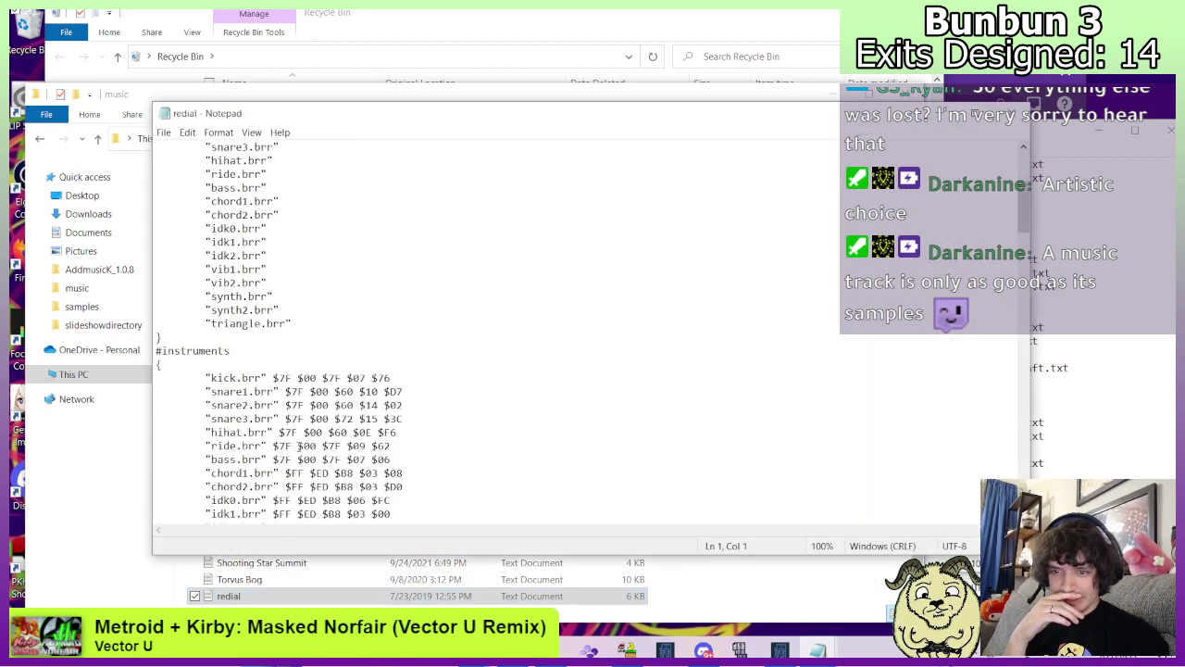
{"action": "key", "text": "alt+F4"}
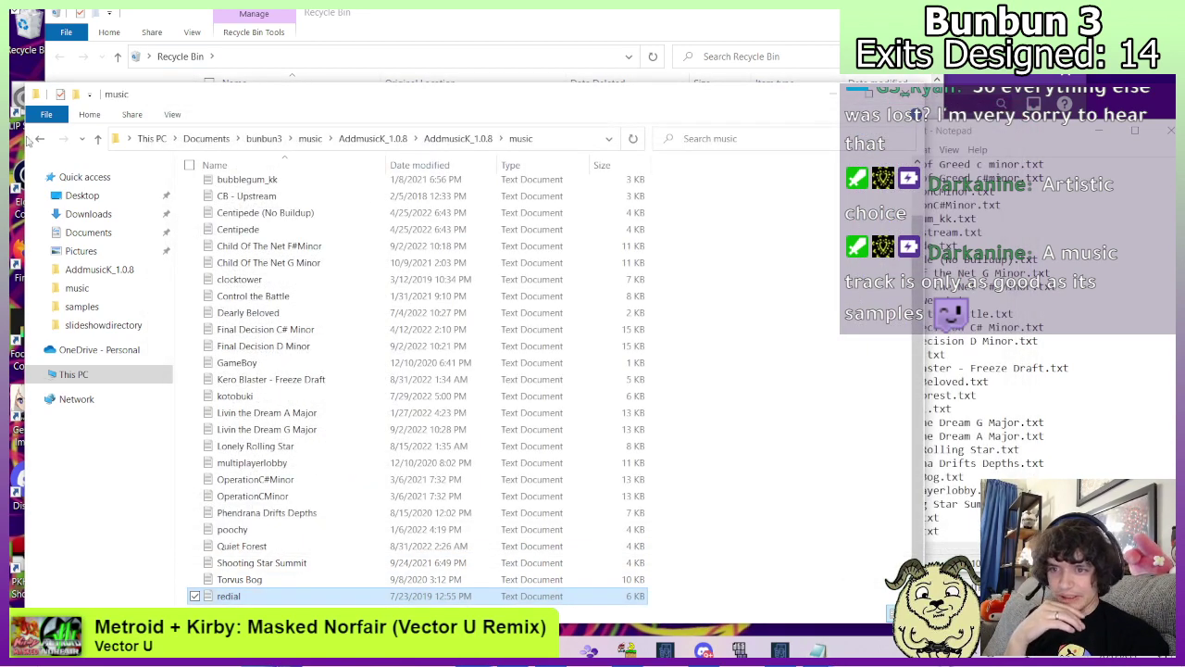
Move the redial sample folder from the Redial song folder into AddmusicK's samples folder.
{"action": "left_click", "coordinate": [43, 139]}
{"action": "left_click", "coordinate": [43, 139]}
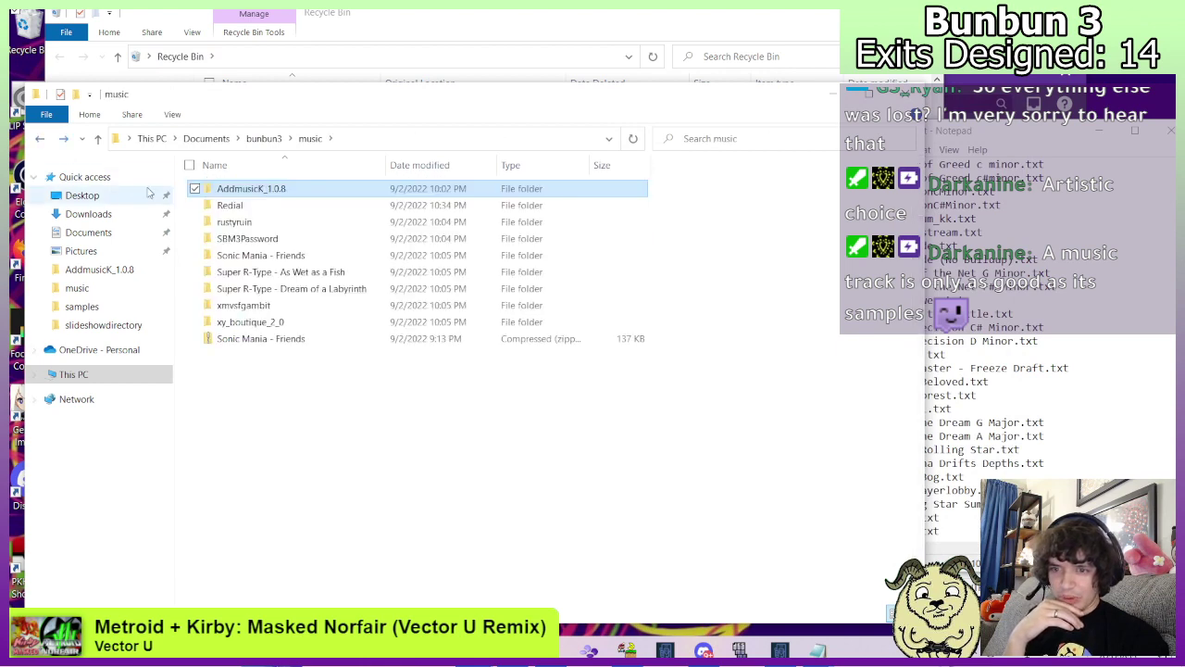
{"action": "double_click", "coordinate": [223, 205]}
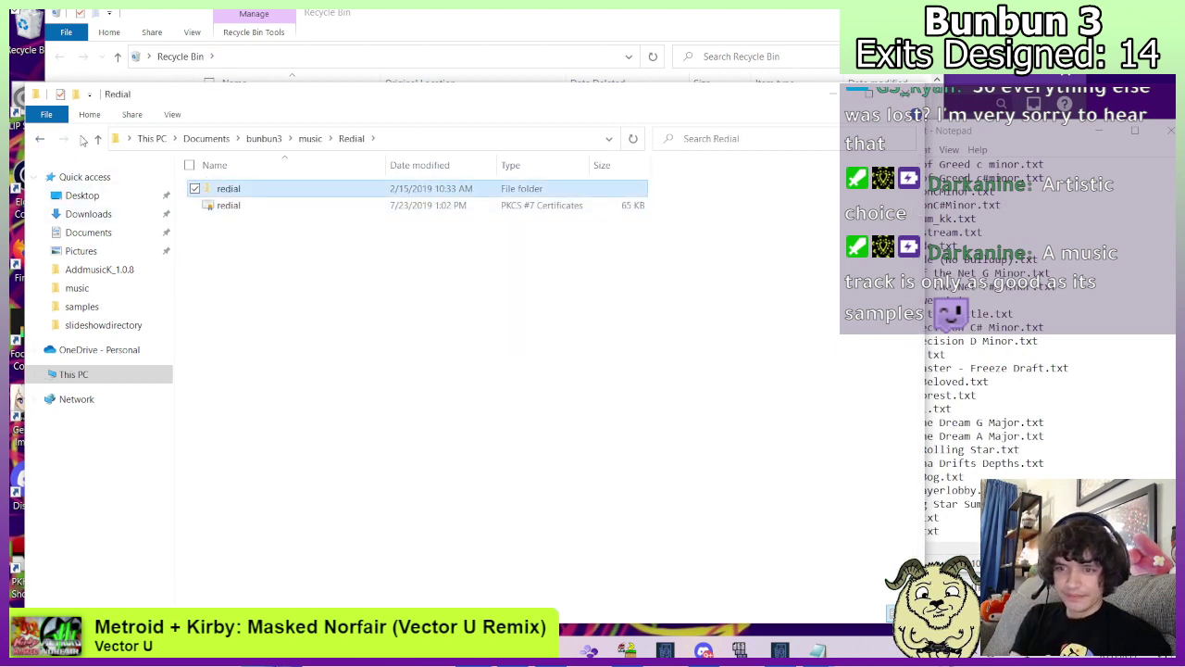
{"action": "left_click", "coordinate": [41, 137]}
{"action": "double_click", "coordinate": [222, 189]}
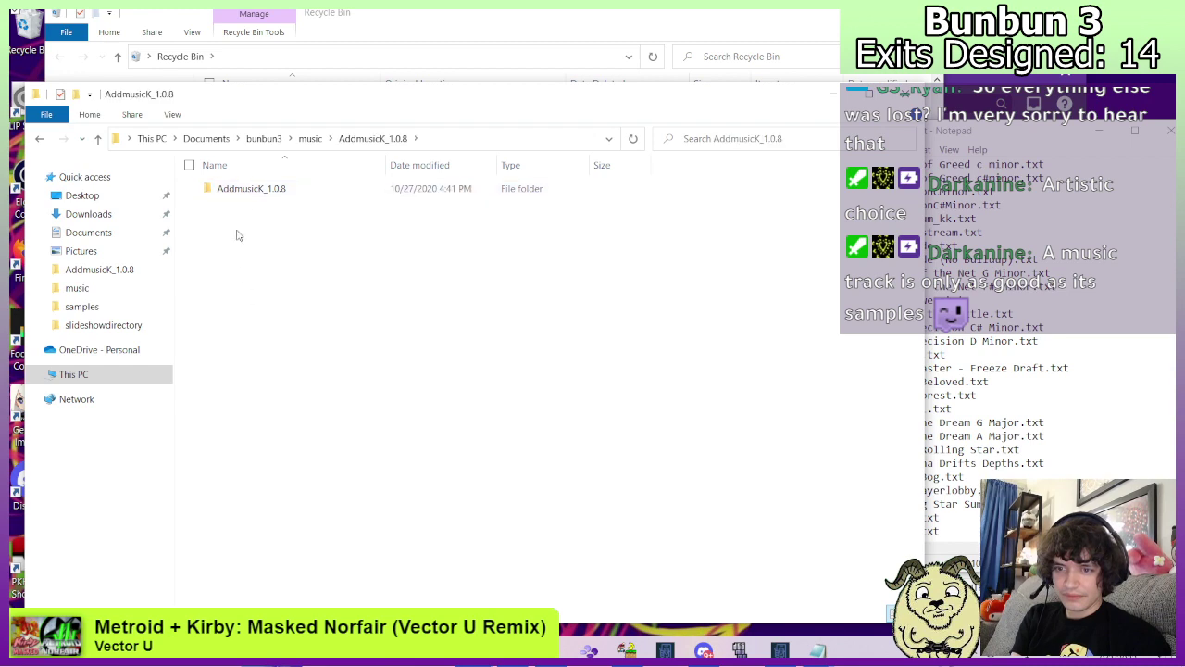
{"action": "double_click", "coordinate": [246, 195]}
{"action": "double_click", "coordinate": [227, 272]}
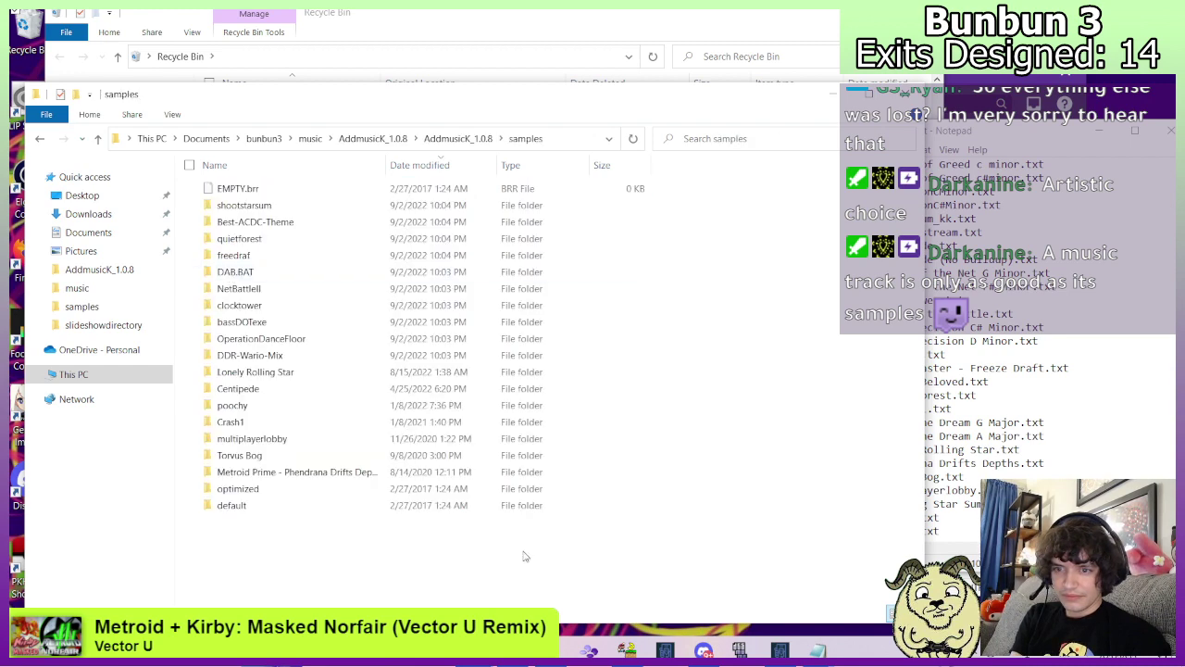
Return to bunbun3's music folder and delete the processed Redial folder.
{"action": "left_click", "coordinate": [39, 138]}
{"action": "left_click", "coordinate": [39, 138]}
{"action": "left_click", "coordinate": [39, 138]}
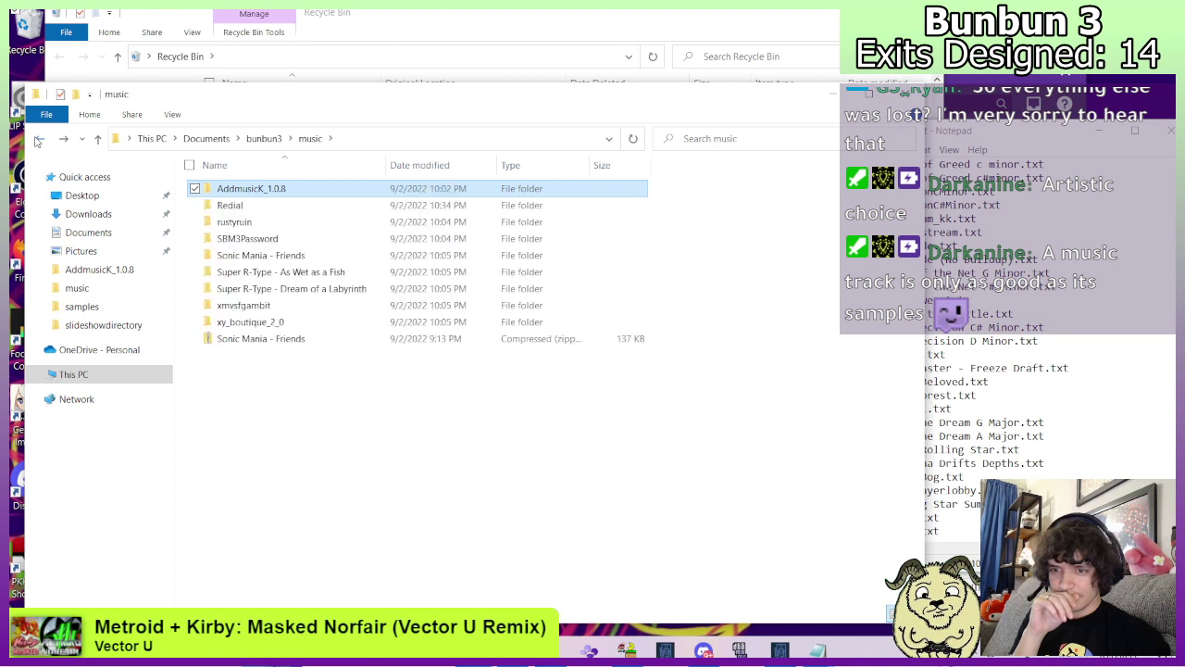
{"action": "left_click", "coordinate": [247, 207]}
{"action": "key", "text": "Delete"}
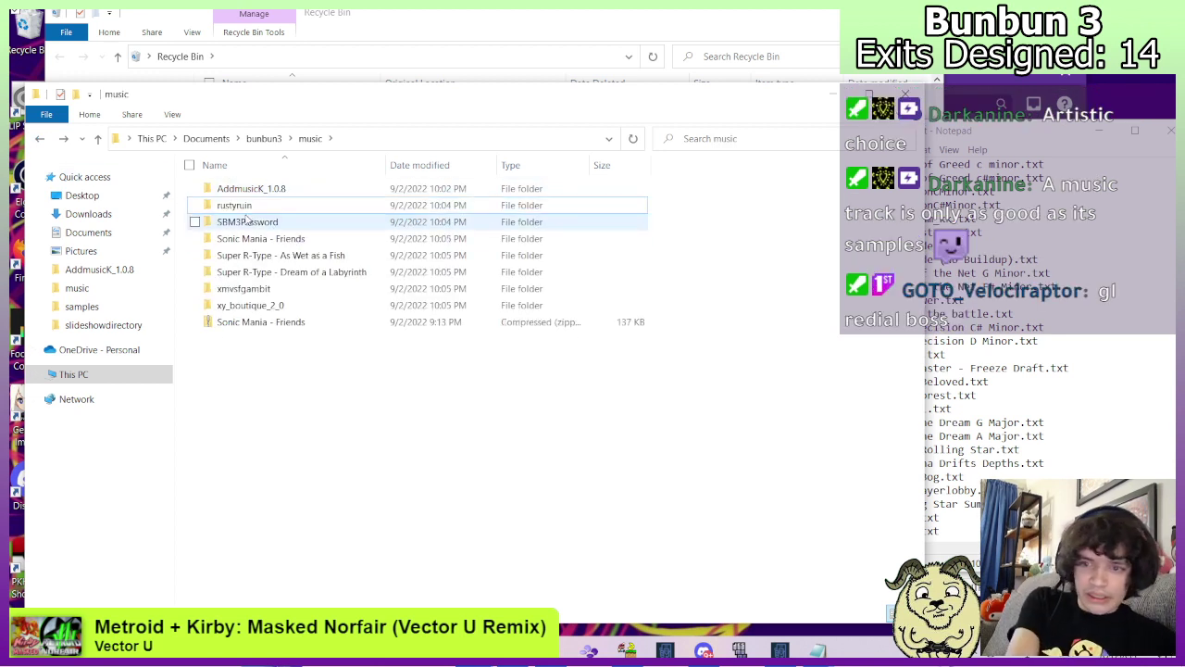
Move the rustyruin text file from the rustyruin folder into AddmusicK's music folder.
{"action": "double_click", "coordinate": [243, 205]}
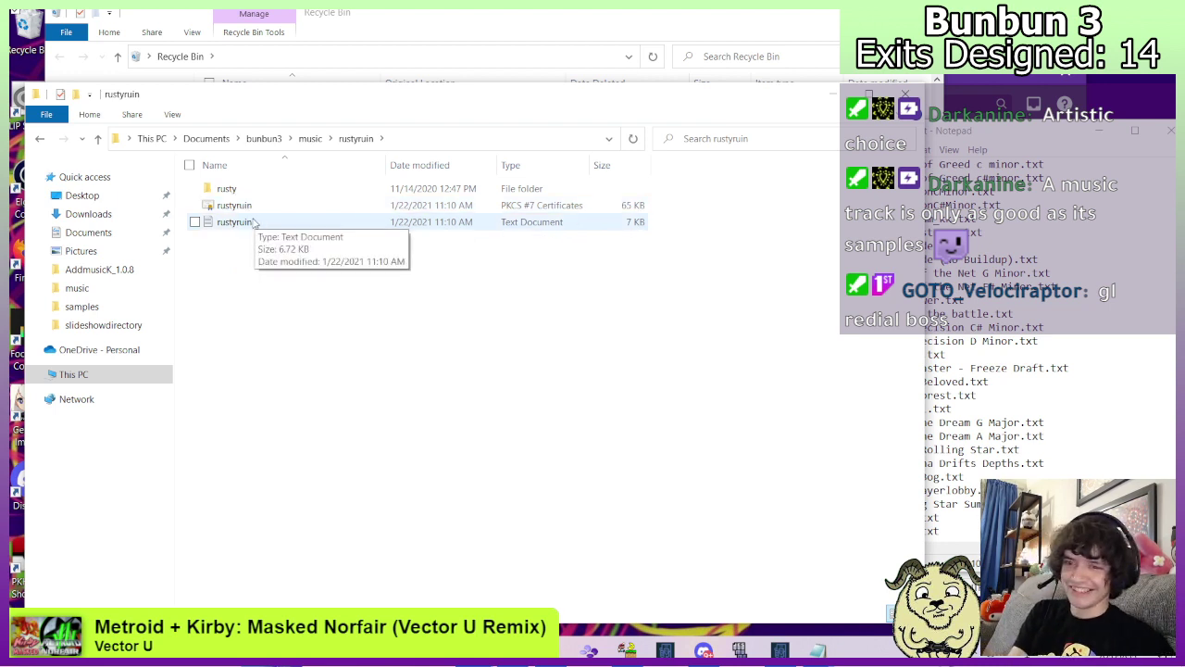
{"action": "left_click", "coordinate": [253, 223]}
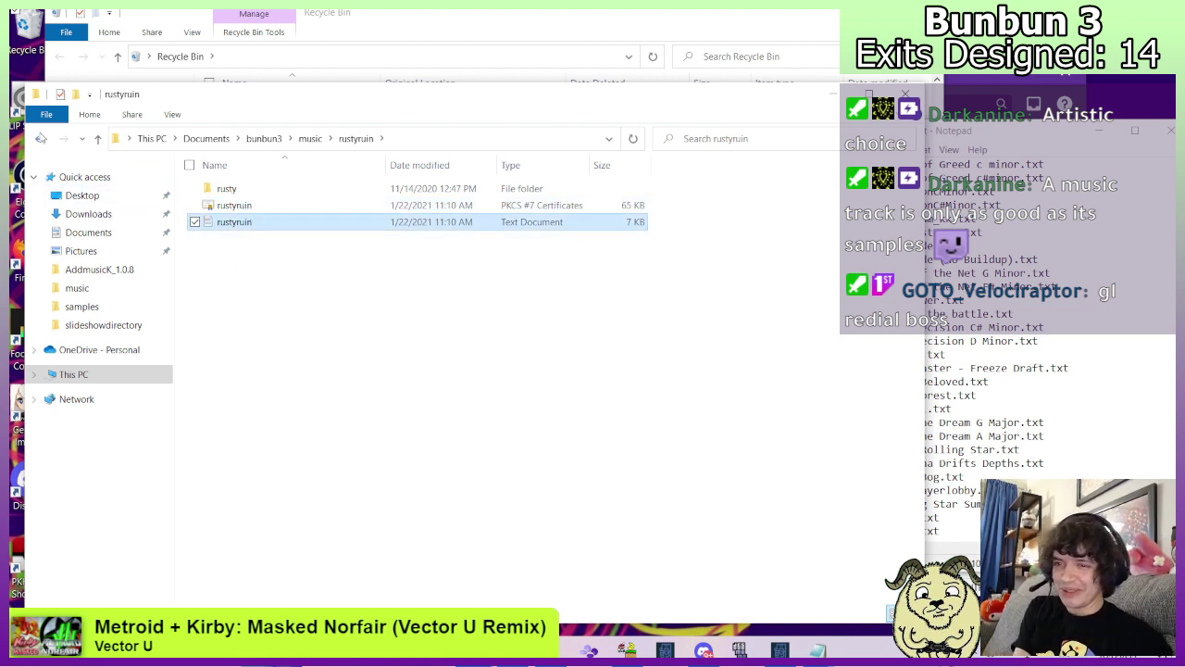
{"action": "left_click", "coordinate": [40, 138]}
{"action": "double_click", "coordinate": [250, 188]}
{"action": "double_click", "coordinate": [250, 188]}
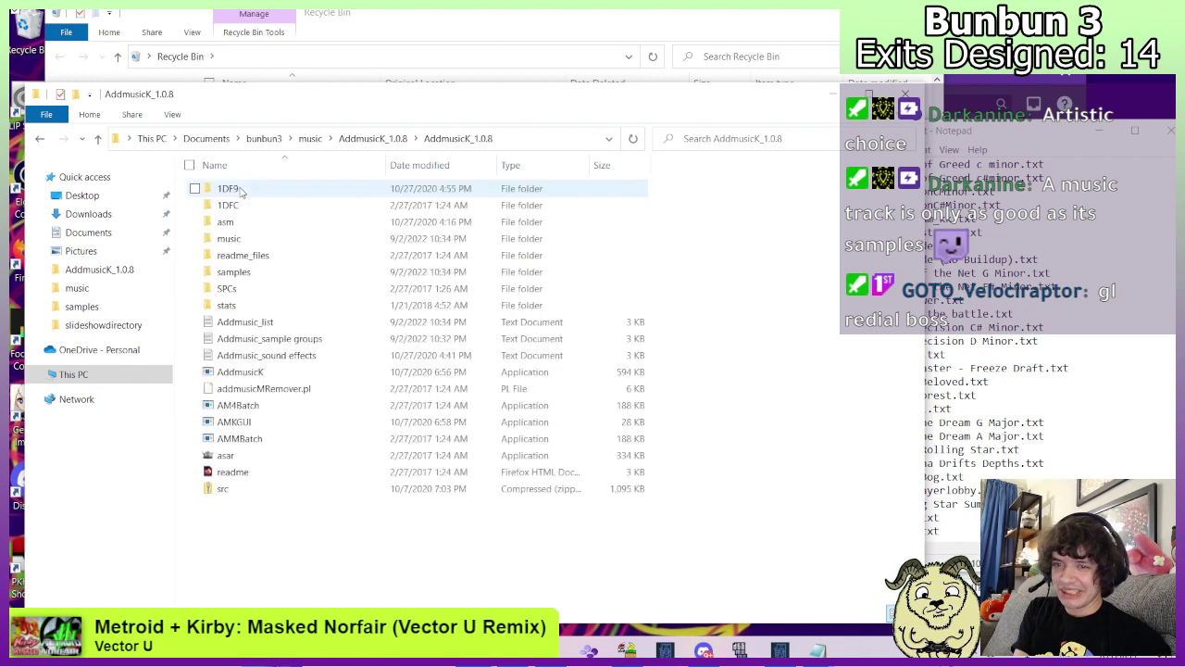
{"action": "double_click", "coordinate": [228, 239]}
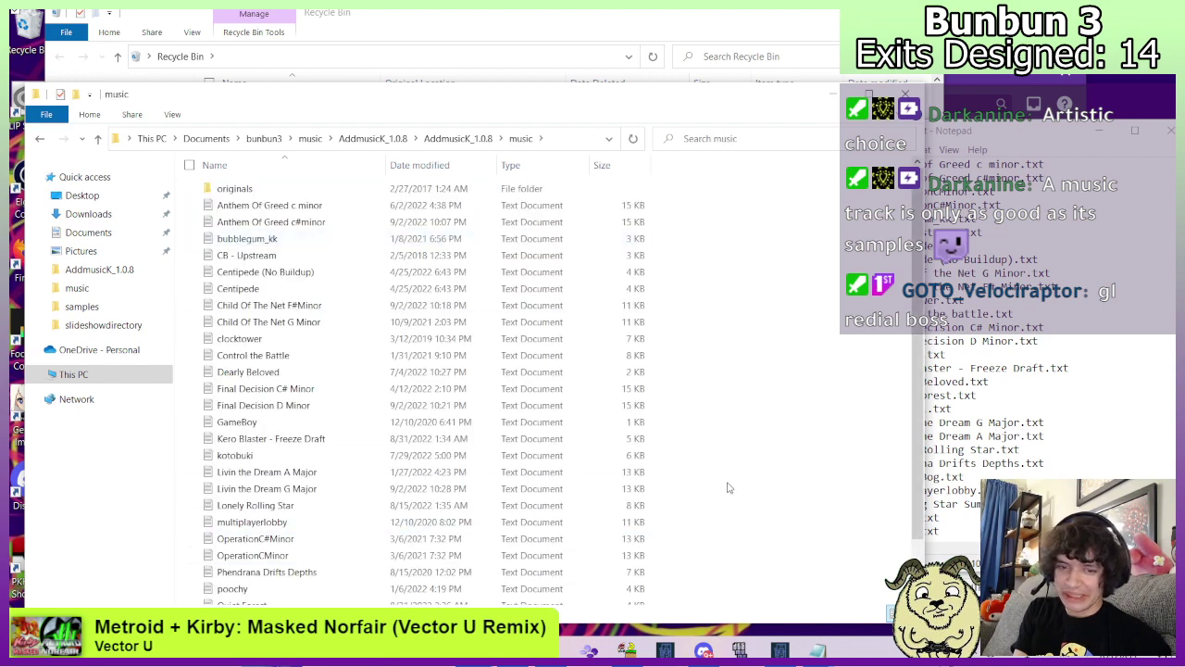
{"action": "type", "text": "ru"}
Add entry 45 for rustyruin.txt to the end of Addmusic_list.
{"action": "key", "text": "alt+Tab"}
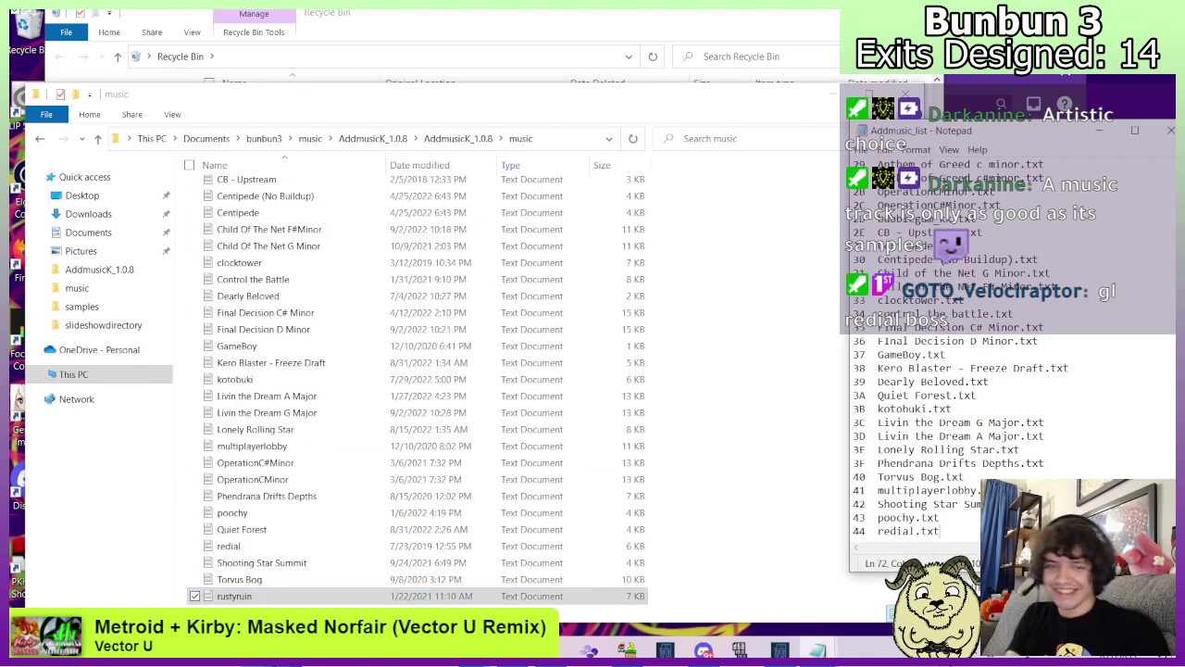
{"action": "key", "text": "Return"}
{"action": "type", "text": "45  rustyruin.txt"}
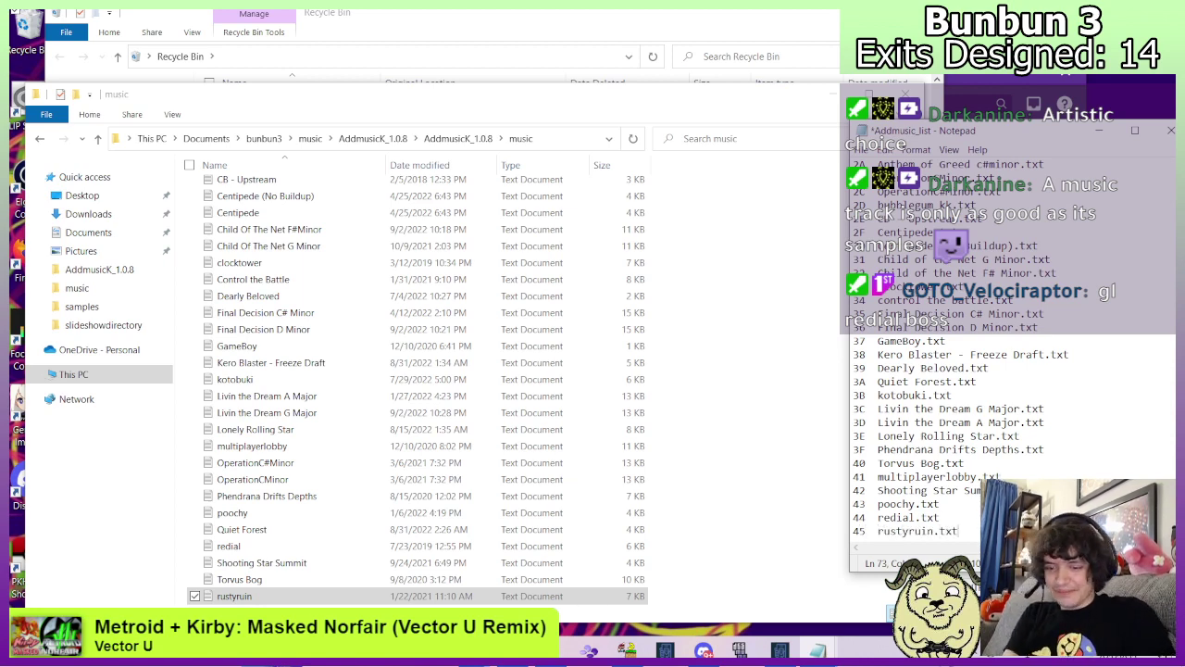
Move the rusty sample folder from the rustyruin folder into AddmusicK's samples folder.
{"action": "left_click", "coordinate": [41, 140]}
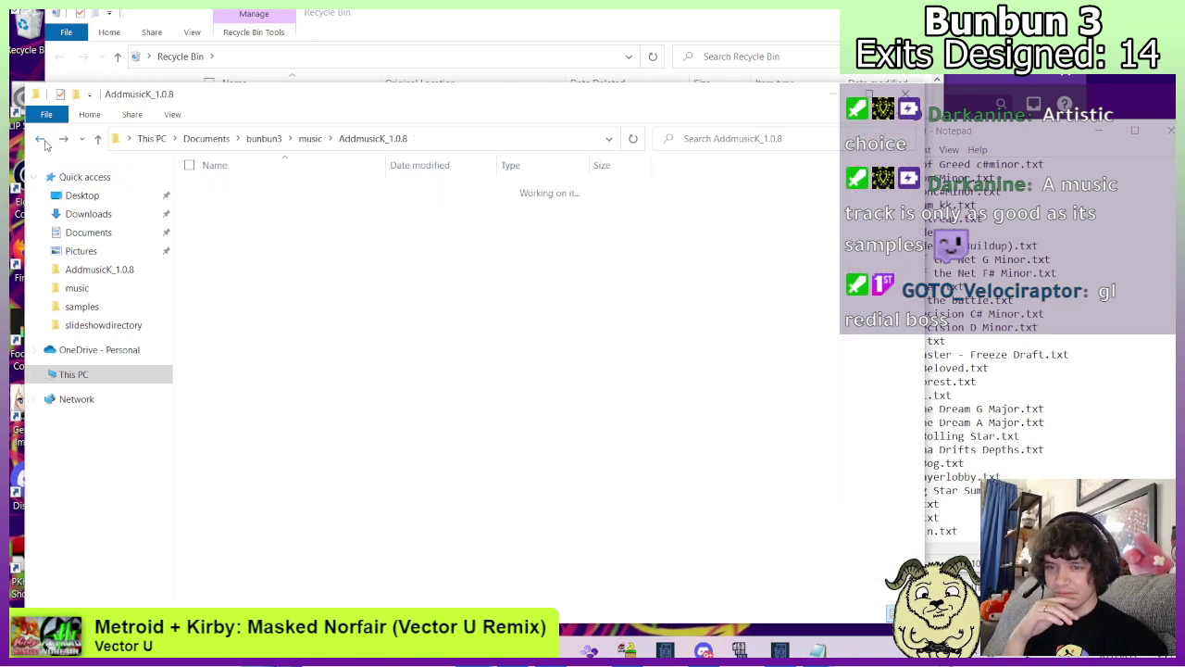
{"action": "left_click", "coordinate": [42, 140]}
{"action": "double_click", "coordinate": [252, 204]}
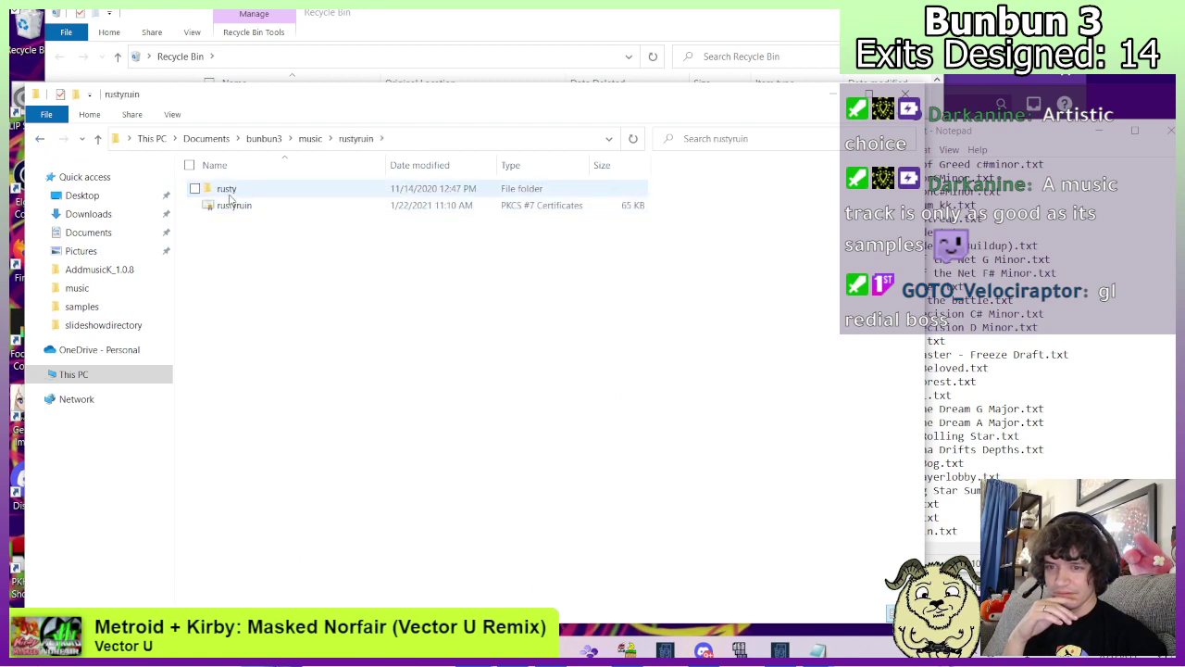
{"action": "left_click", "coordinate": [230, 193]}
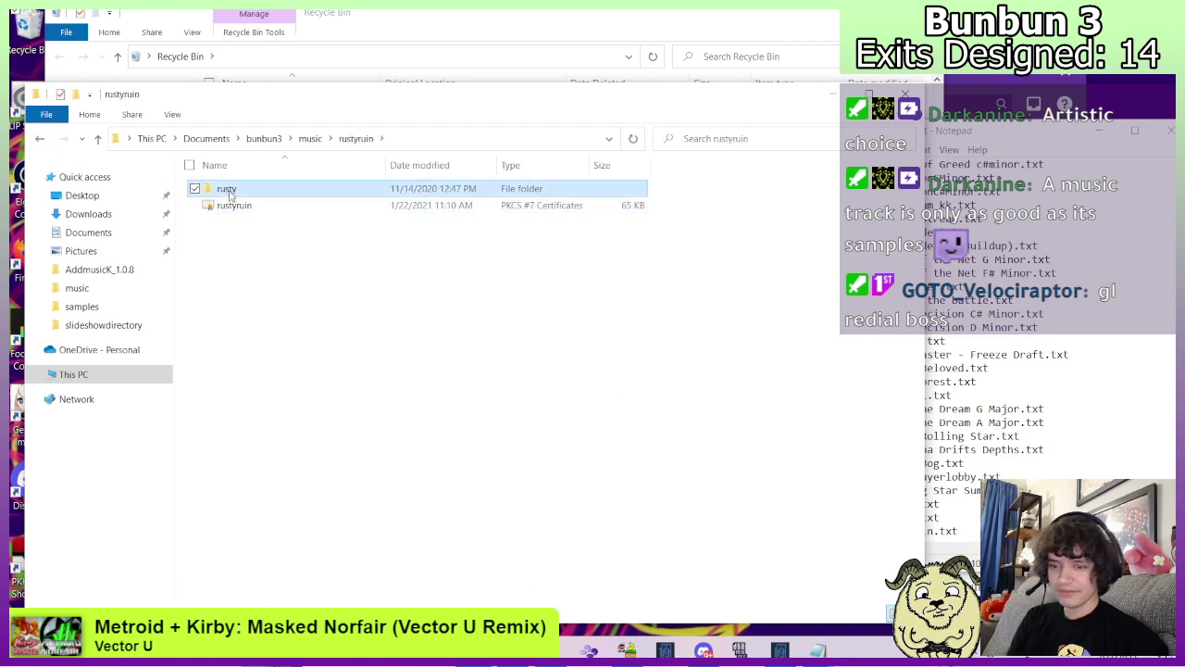
{"action": "left_click", "coordinate": [40, 139]}
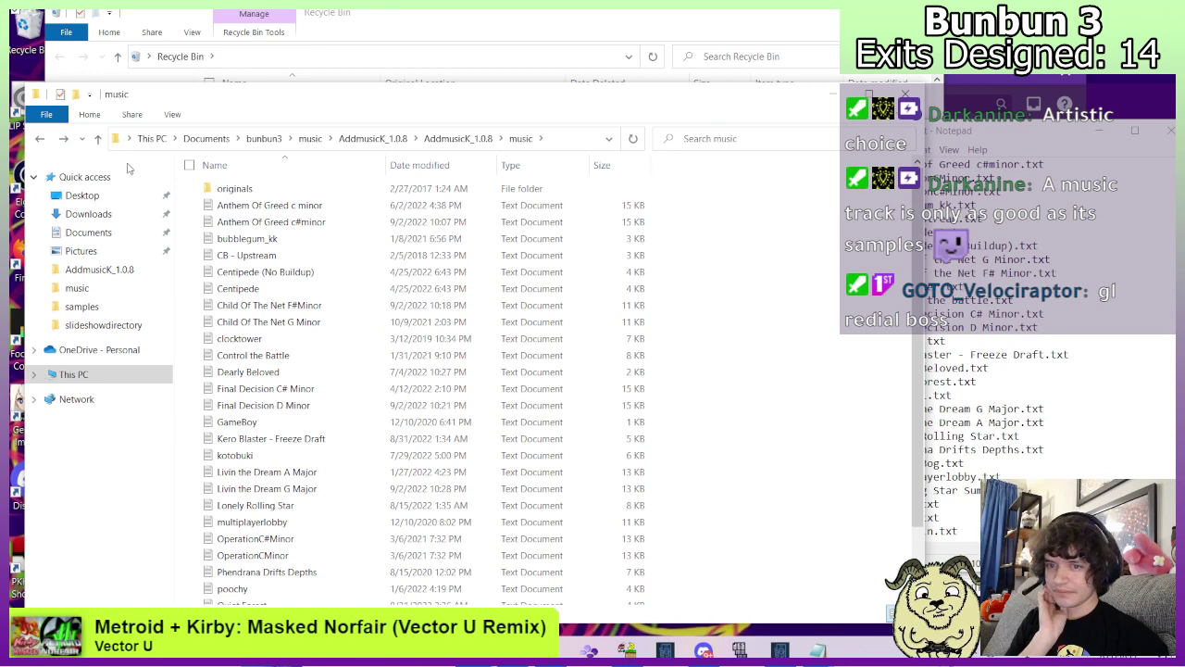
{"action": "left_click", "coordinate": [40, 140]}
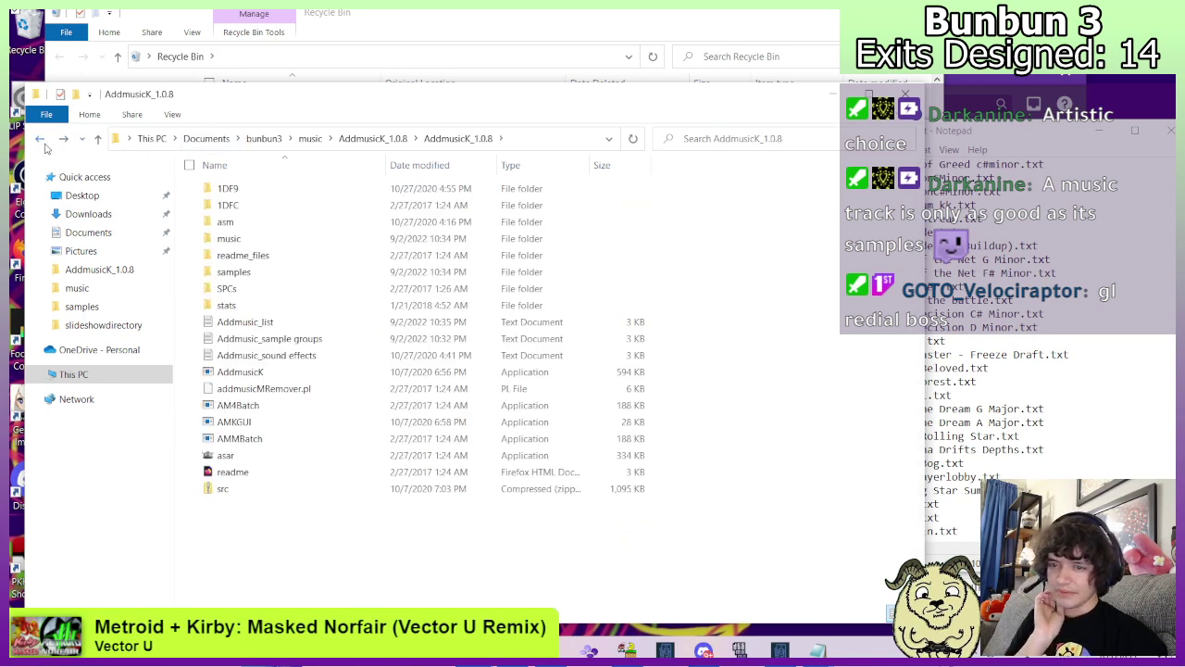
{"action": "double_click", "coordinate": [232, 272]}
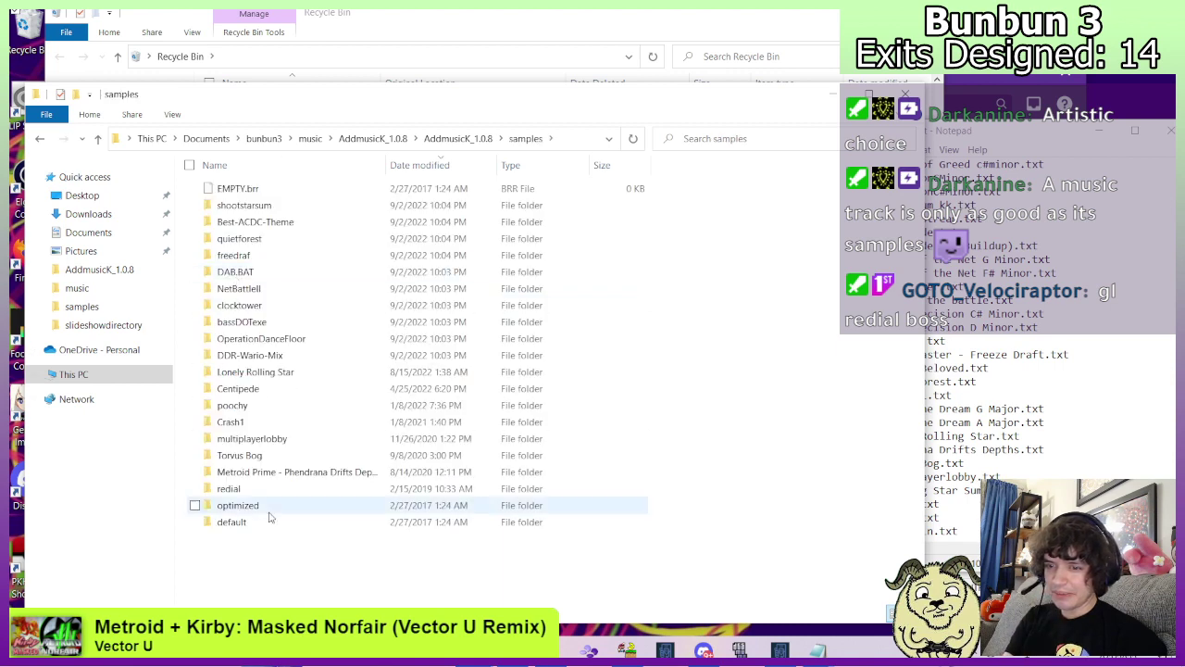
{"action": "key", "text": "ctrl+v"}
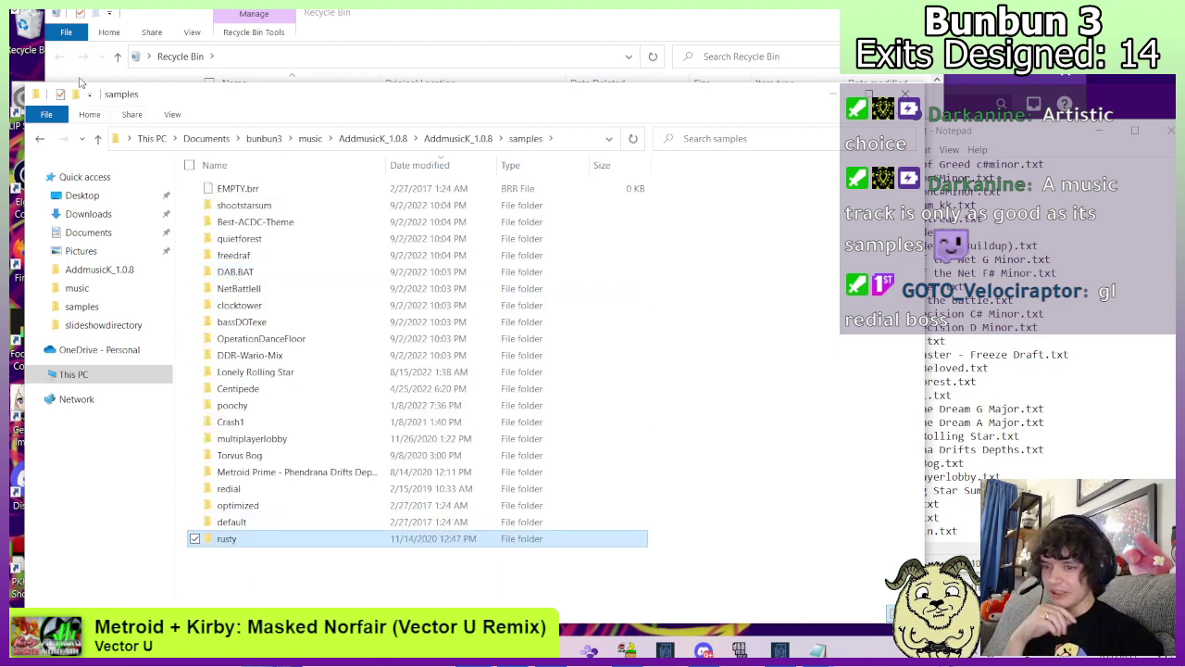
Return to bunbun3's music folder, check the rustyruin folder's remaining contents and delete that processed folder.
{"action": "left_click", "coordinate": [42, 139]}
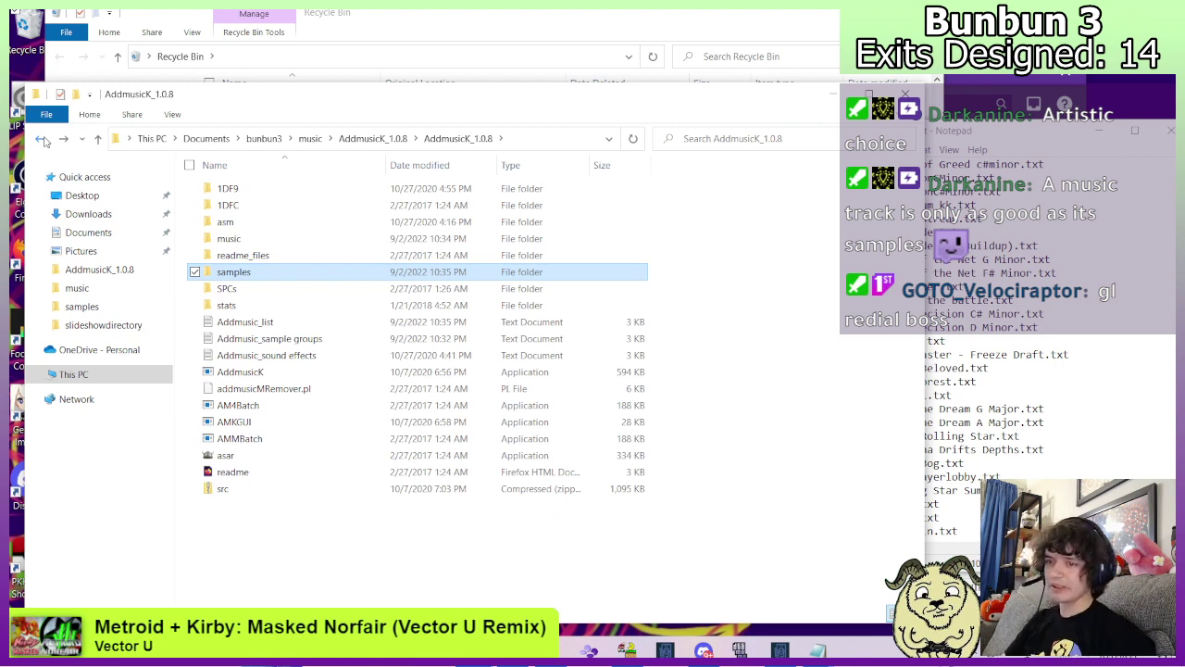
{"action": "left_click", "coordinate": [42, 139]}
{"action": "left_click", "coordinate": [42, 139]}
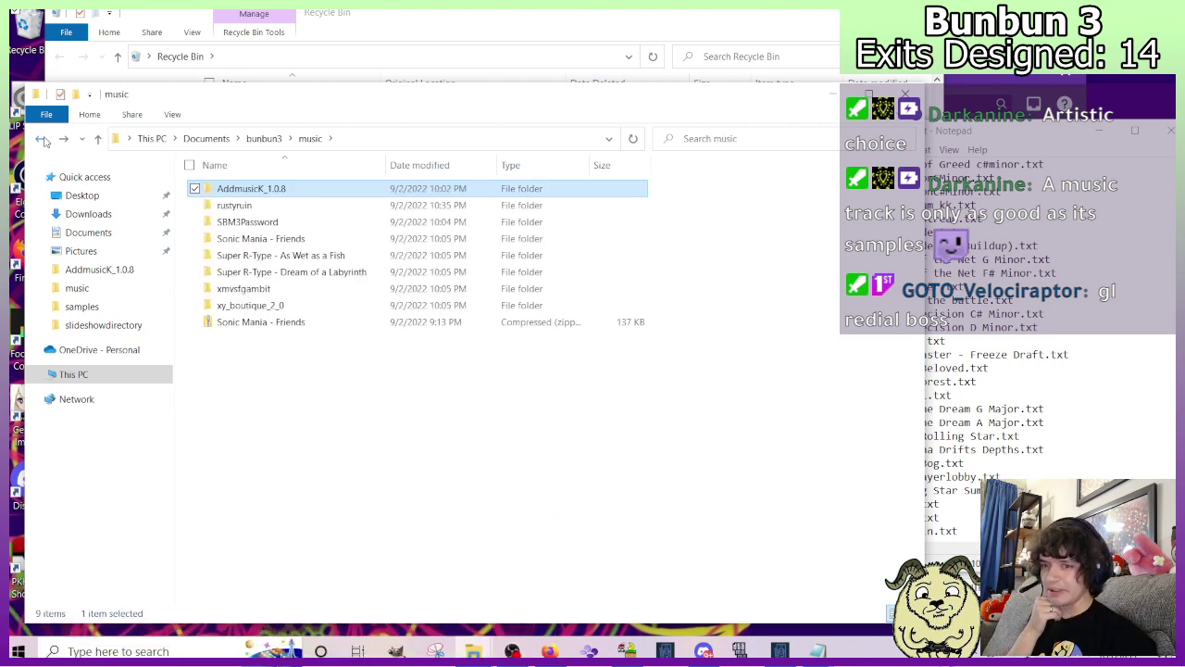
{"action": "double_click", "coordinate": [234, 206]}
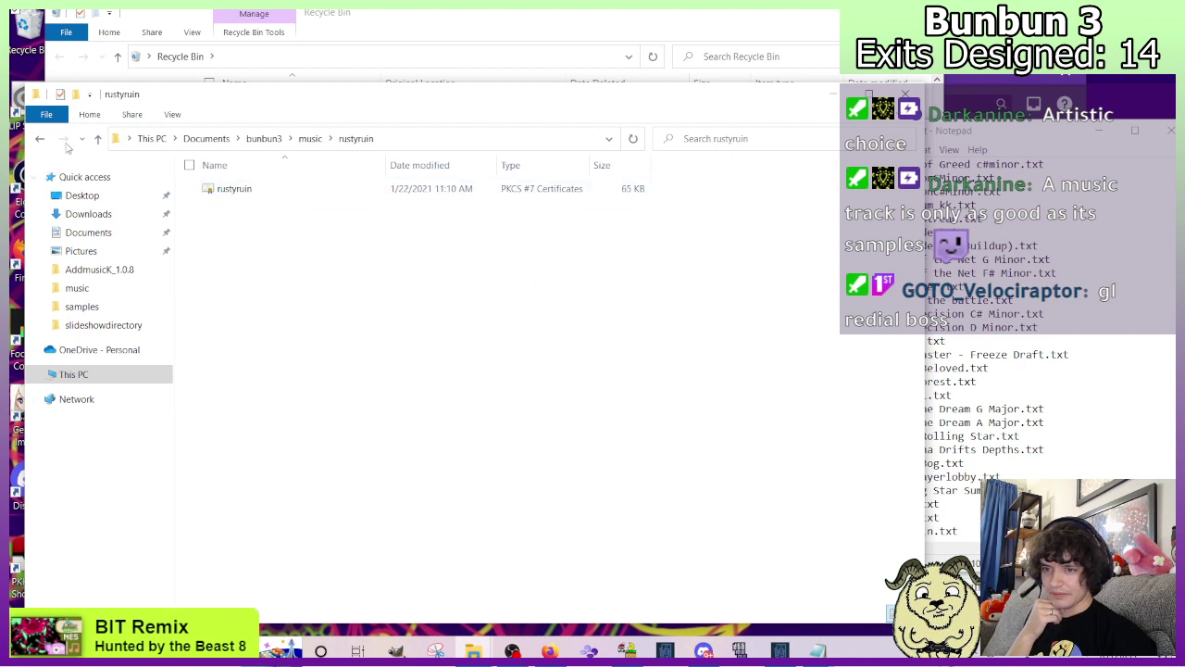
{"action": "left_click", "coordinate": [42, 139]}
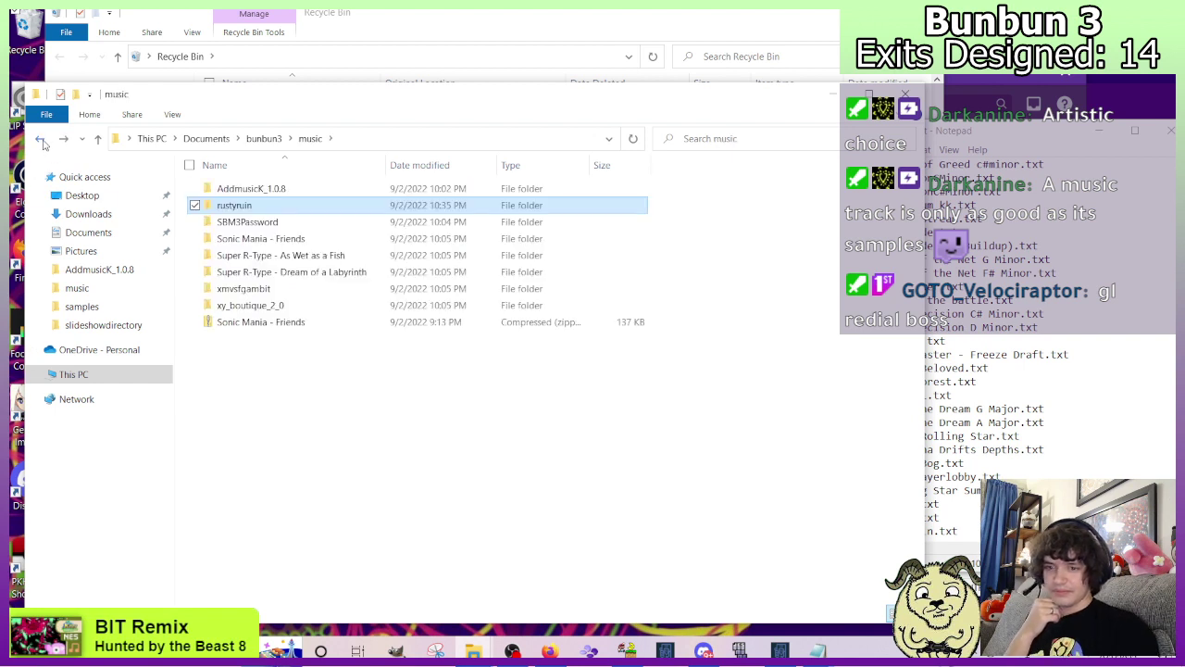
{"action": "key", "text": "Delete"}
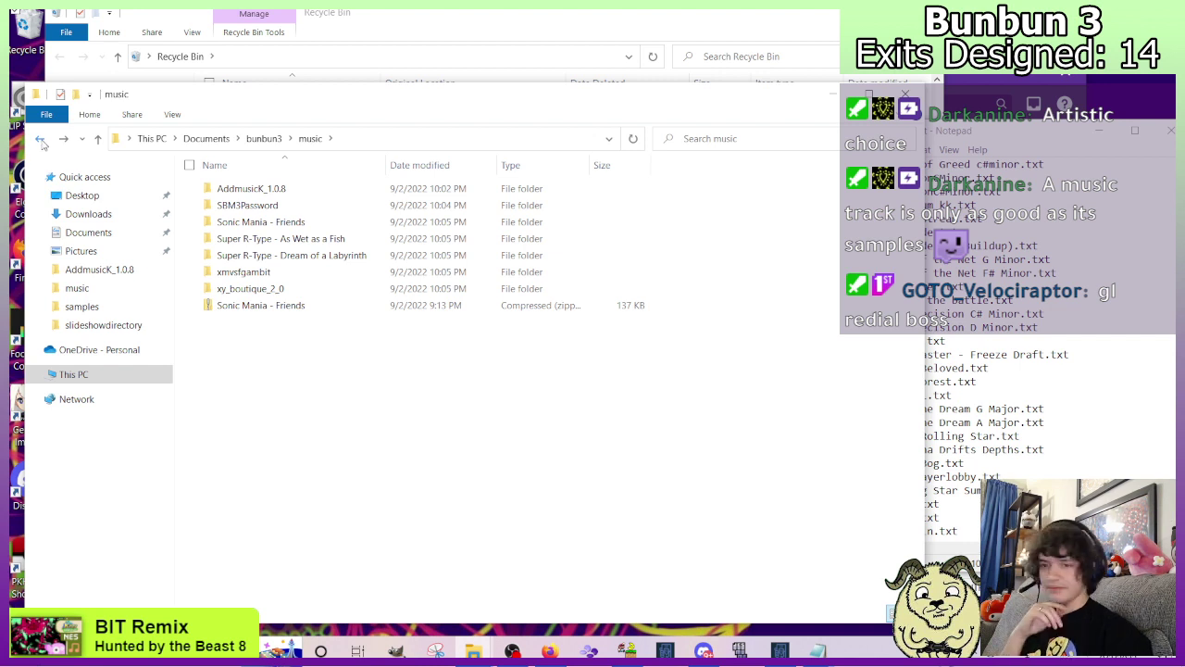
Move the Password text document from the SBM3Password folder into AddmusicK's music folder.
{"action": "double_click", "coordinate": [236, 205]}
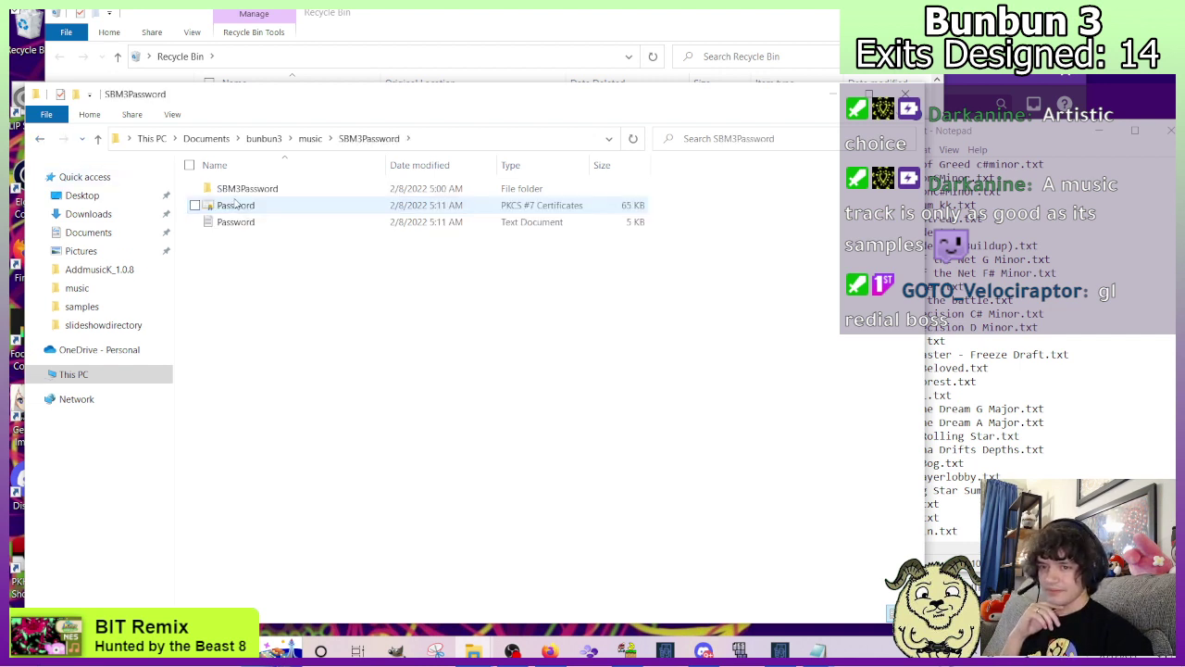
{"action": "left_click", "coordinate": [238, 227]}
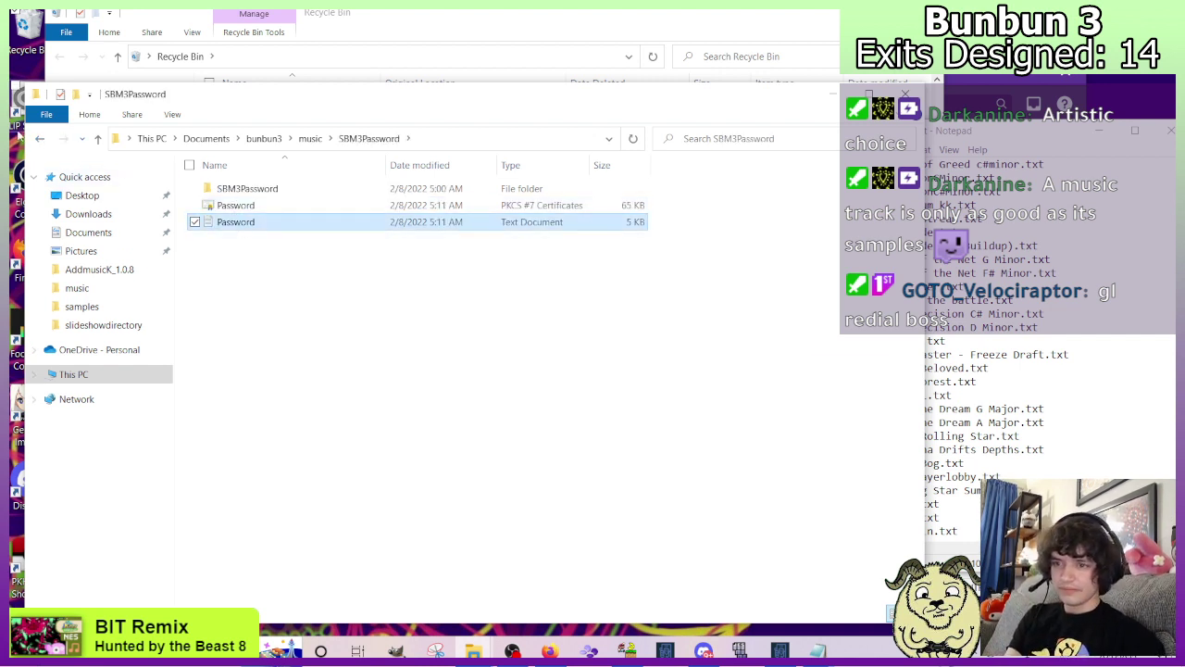
{"action": "left_click", "coordinate": [39, 138]}
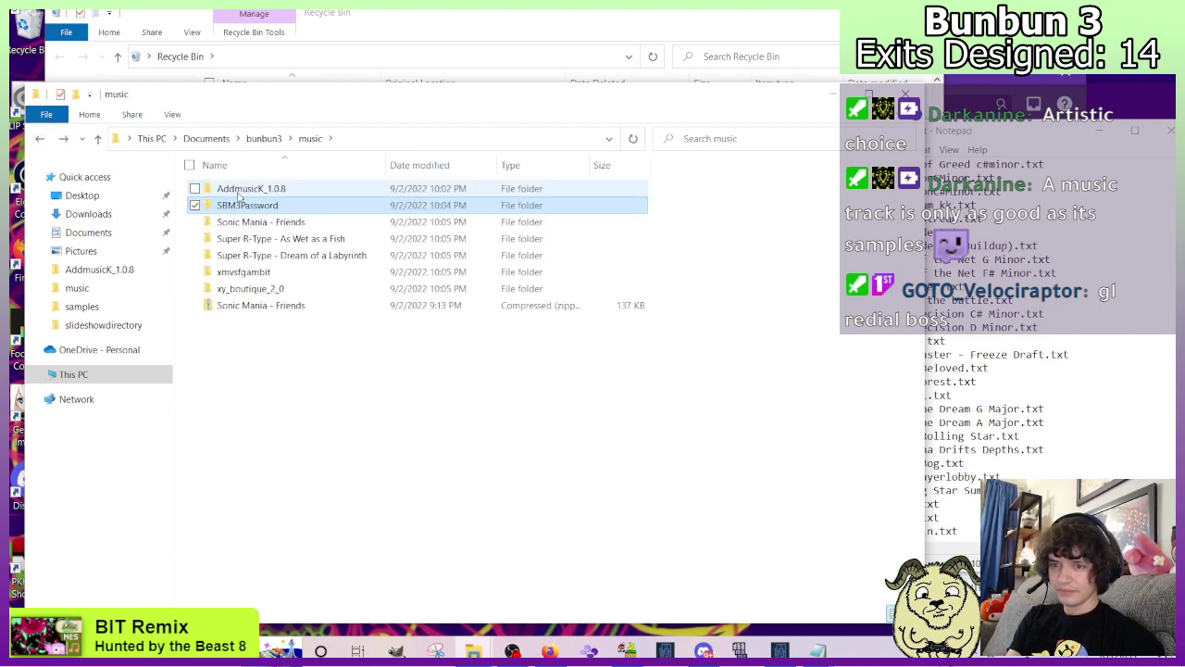
{"action": "double_click", "coordinate": [236, 188]}
{"action": "left_click", "coordinate": [248, 188]}
{"action": "double_click", "coordinate": [247, 188]}
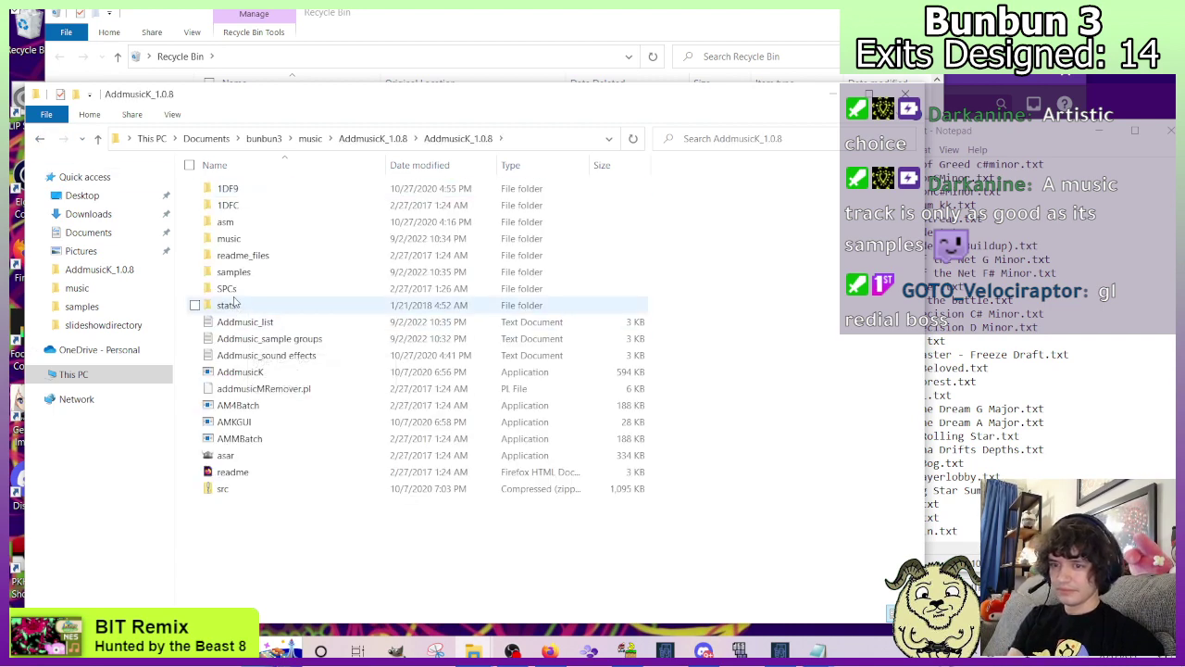
{"action": "double_click", "coordinate": [227, 238]}
{"action": "key", "text": "ctrl+v"}
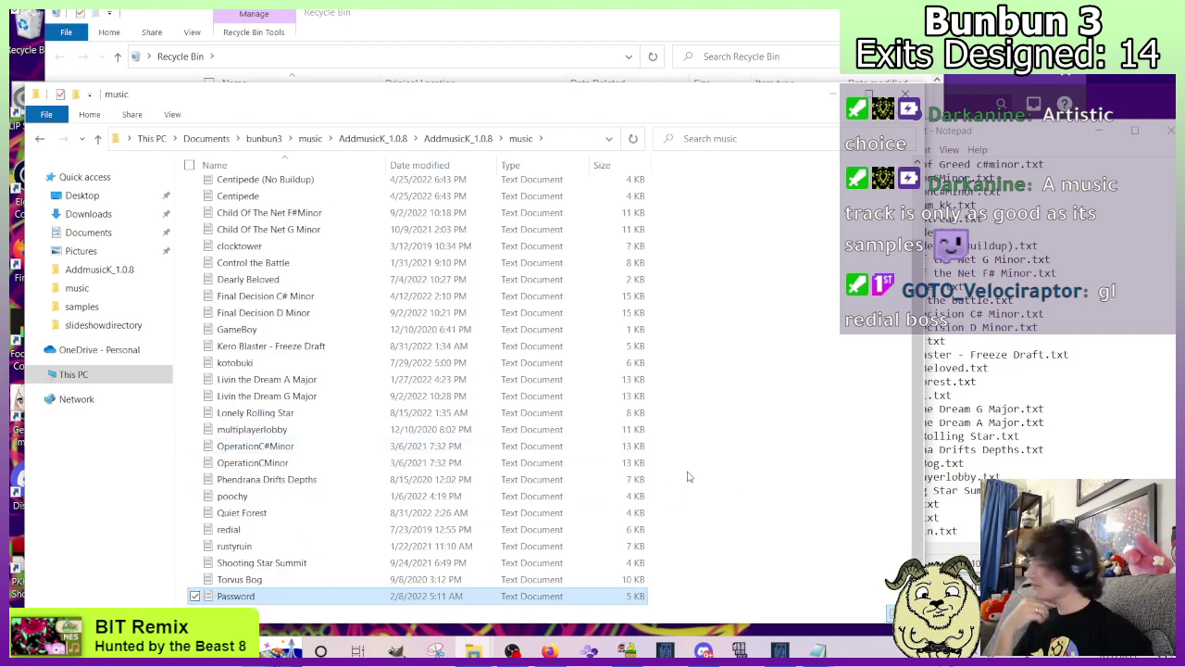
Add entry 46 for Password.txt to the end of Addmusic_list.
{"action": "key", "text": "alt+Tab"}
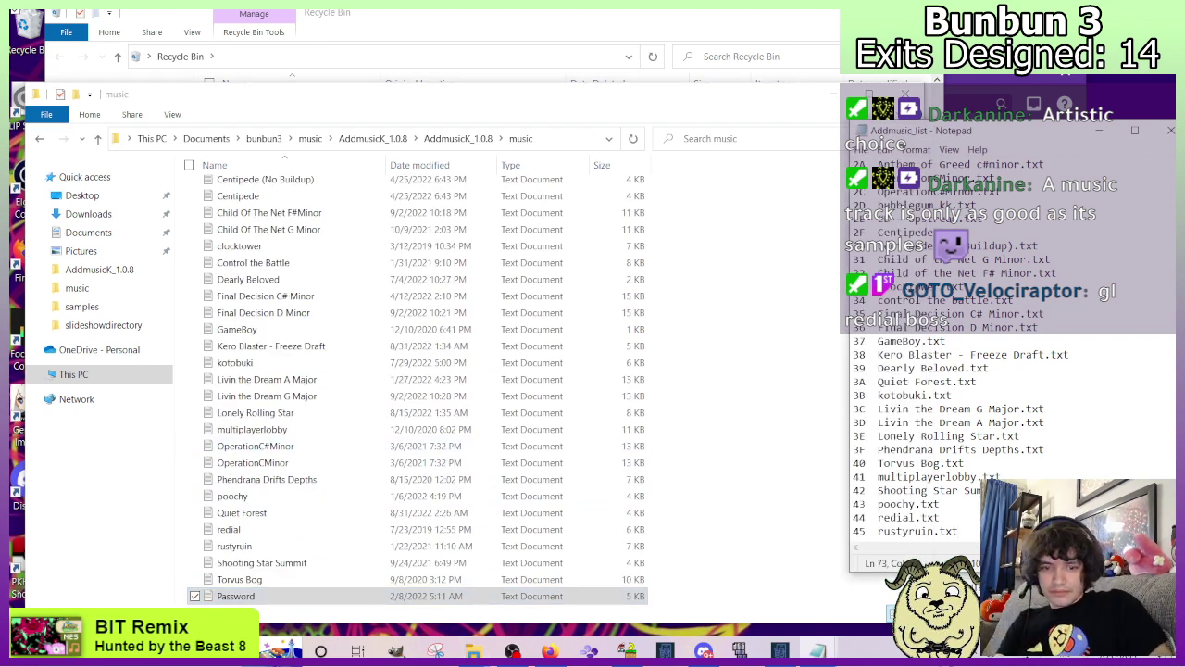
{"action": "key", "text": "Return"}
{"action": "type", "text": "46 Password.txt"}
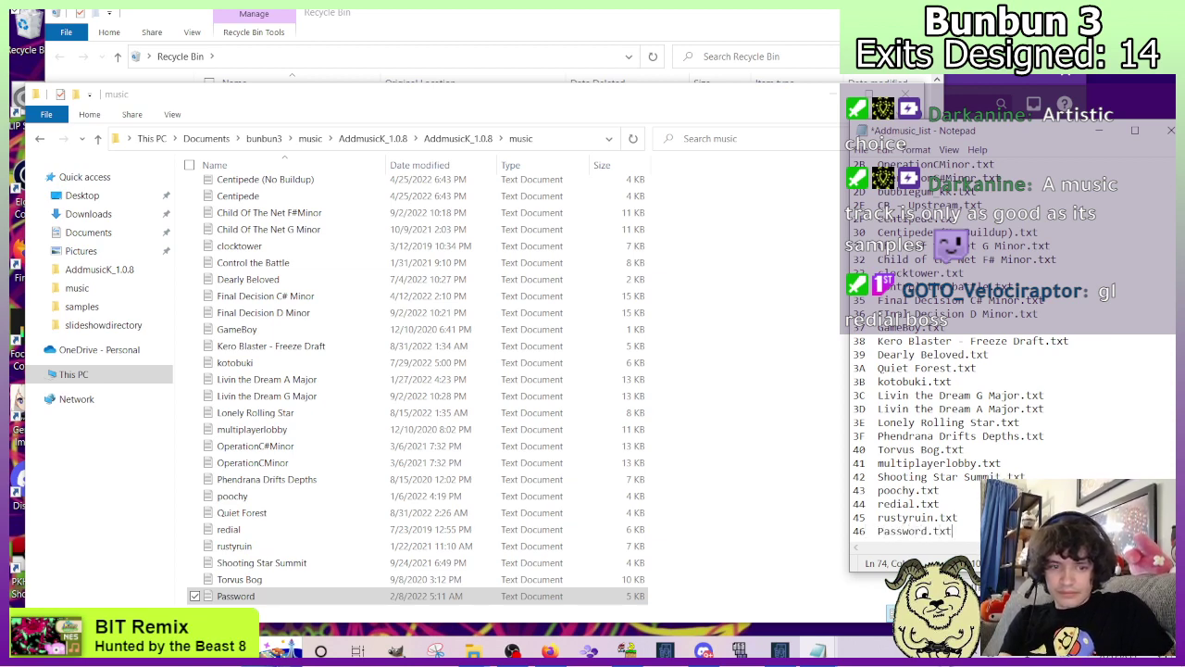
Move the inner SBM3Password sample folder from the song's folder into AddmusicK's samples folder.
{"action": "left_click", "coordinate": [40, 139]}
{"action": "left_click", "coordinate": [40, 139]}
{"action": "left_click", "coordinate": [40, 139]}
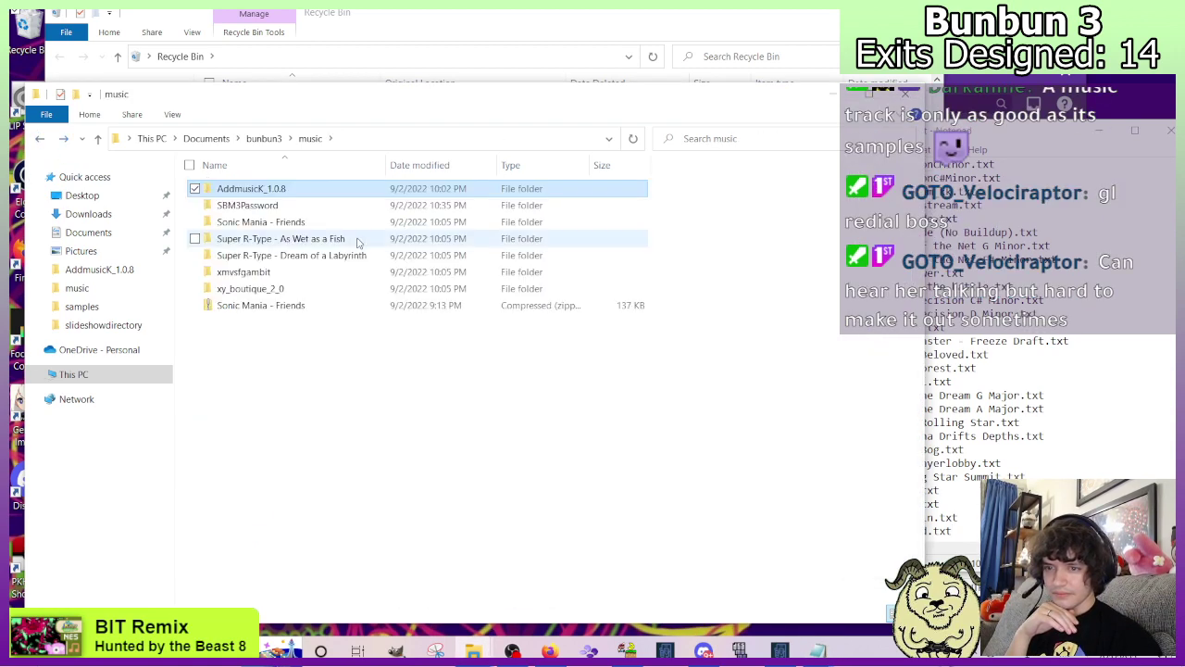
{"action": "double_click", "coordinate": [287, 205]}
{"action": "left_click", "coordinate": [270, 190]}
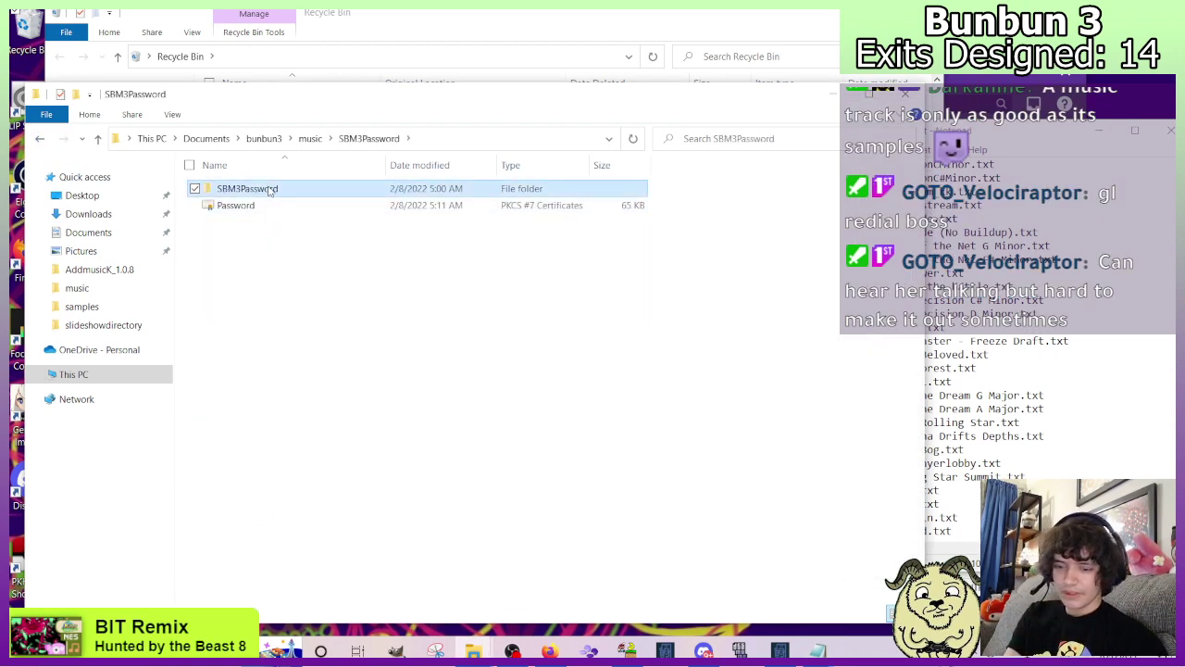
{"action": "left_click", "coordinate": [40, 139]}
{"action": "double_click", "coordinate": [243, 189]}
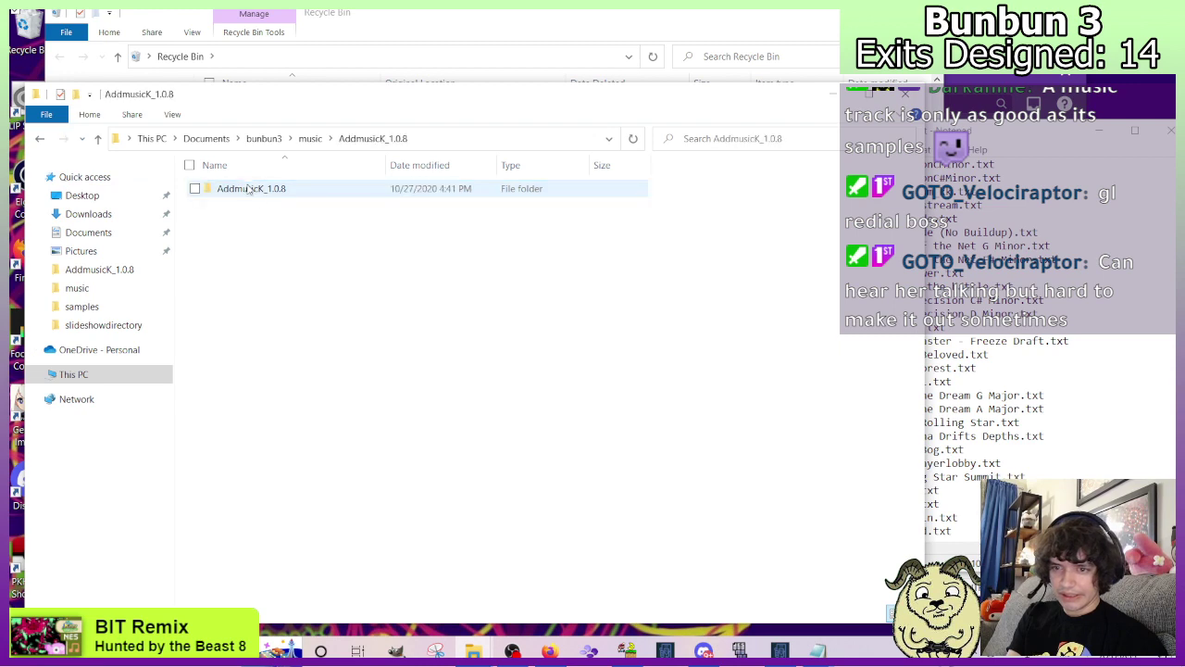
{"action": "double_click", "coordinate": [251, 190]}
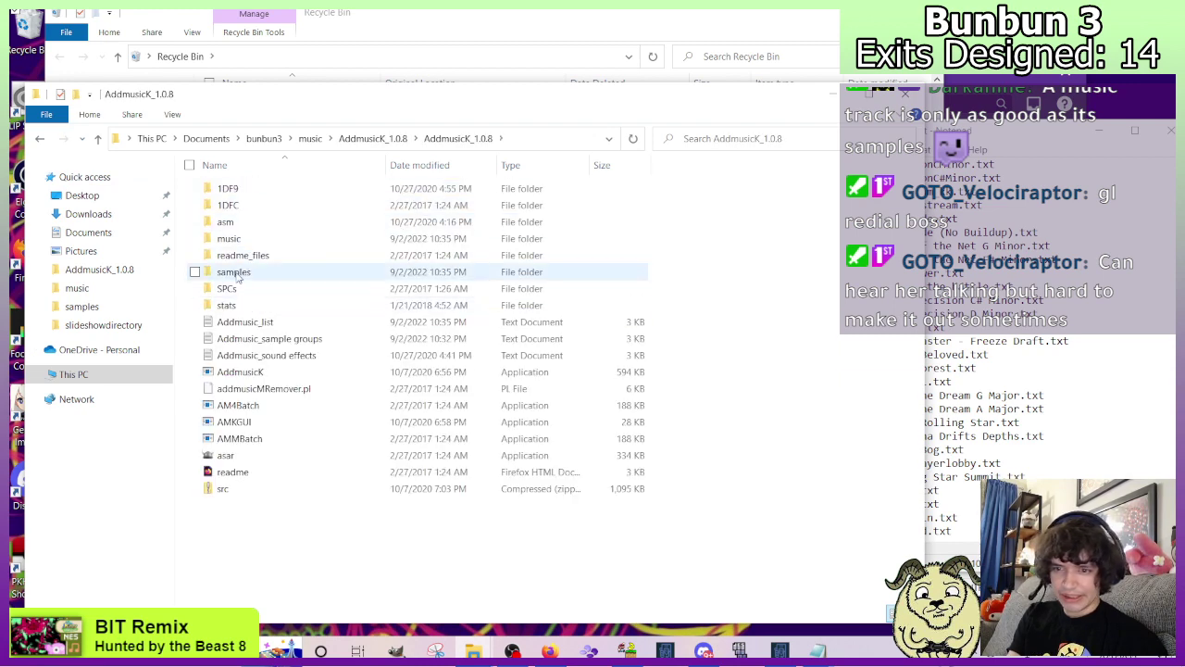
{"action": "double_click", "coordinate": [232, 272]}
{"action": "key", "text": "ctrl+v"}
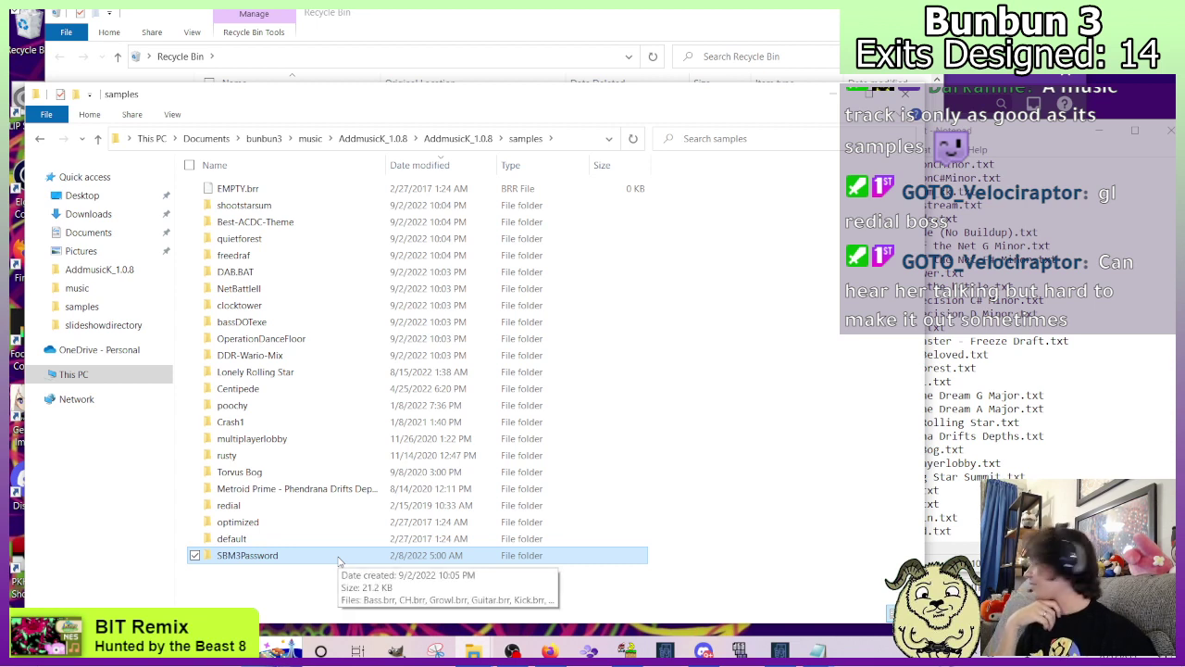
{"action": "left_click", "coordinate": [305, 585]}
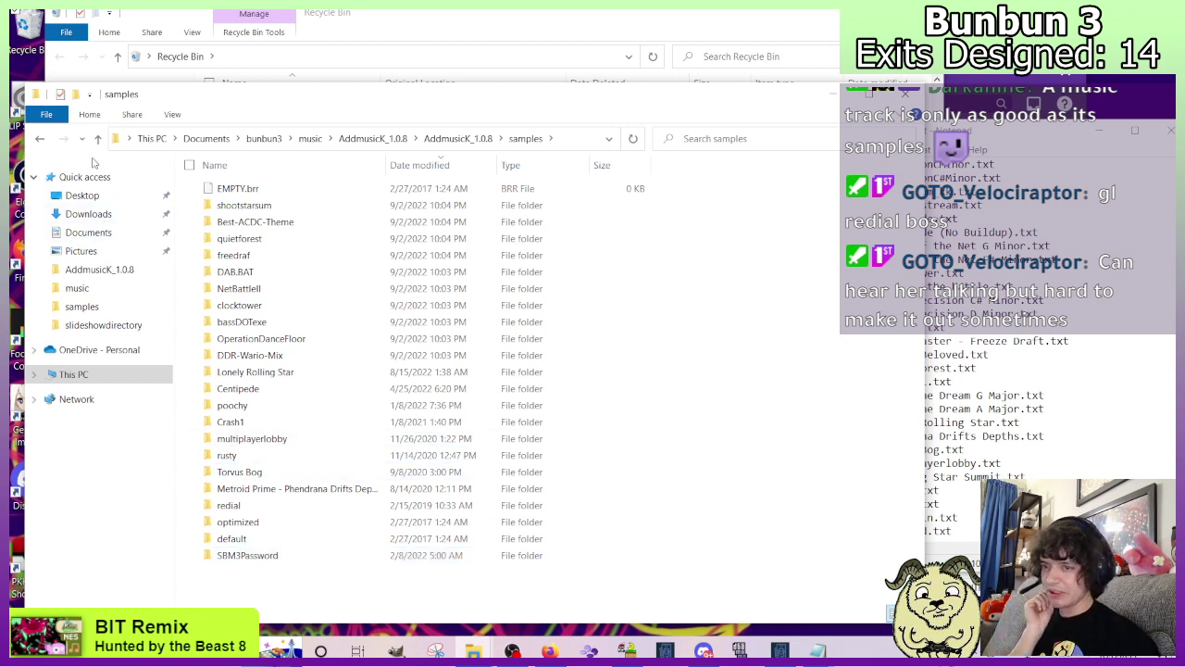
Return to bunbun3's music folder, check what is left in the SBM3Password folder and delete it.
{"action": "left_click", "coordinate": [44, 139]}
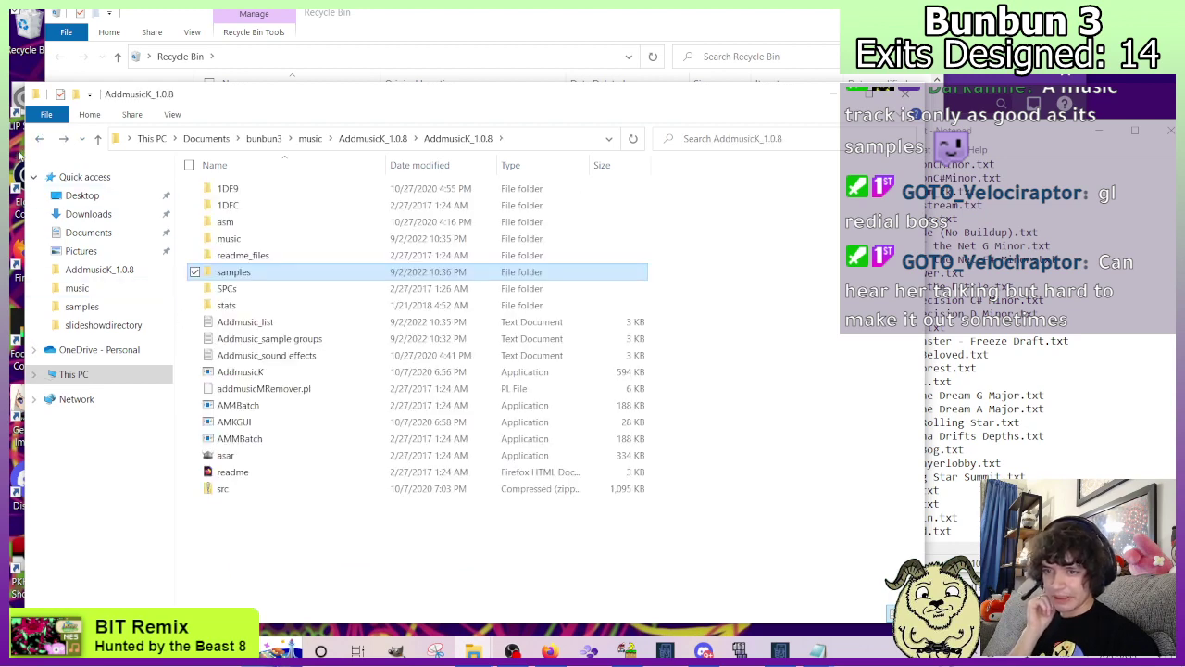
{"action": "left_click", "coordinate": [39, 138]}
{"action": "left_click", "coordinate": [38, 139]}
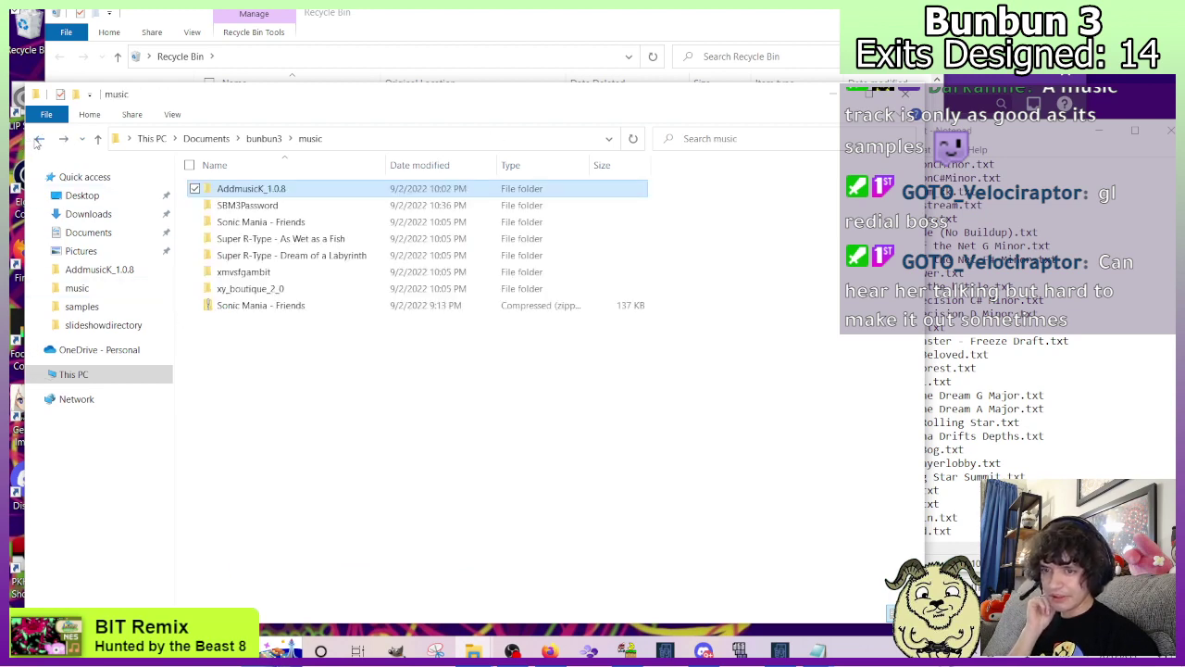
{"action": "left_click", "coordinate": [279, 201]}
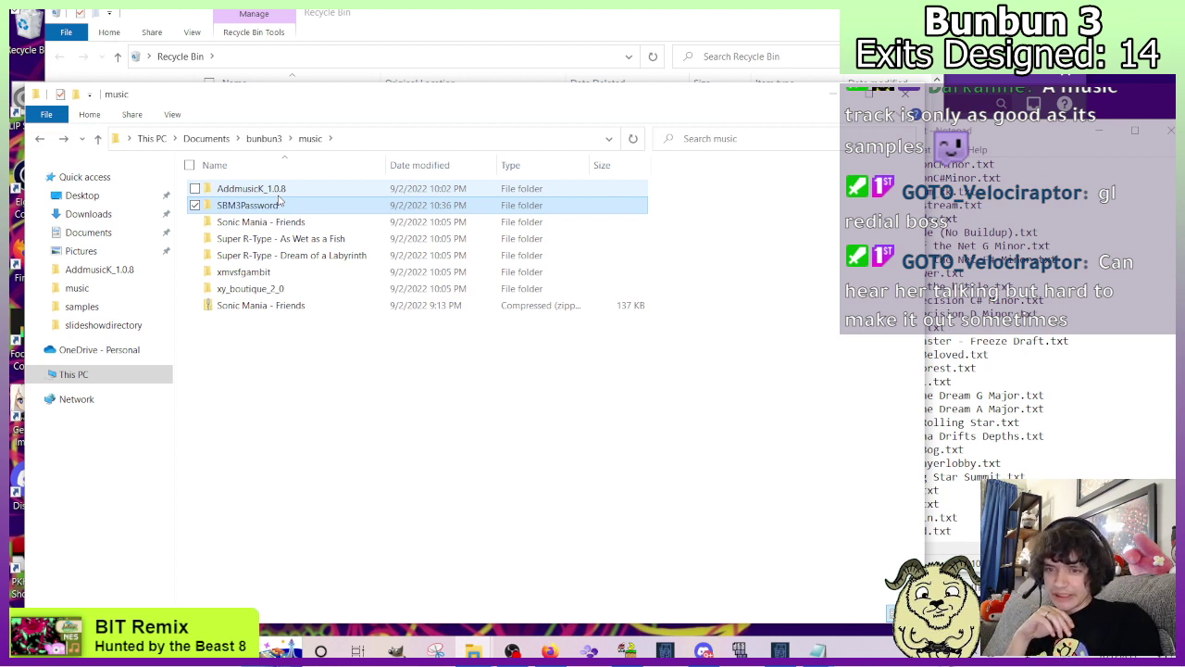
{"action": "double_click", "coordinate": [275, 207]}
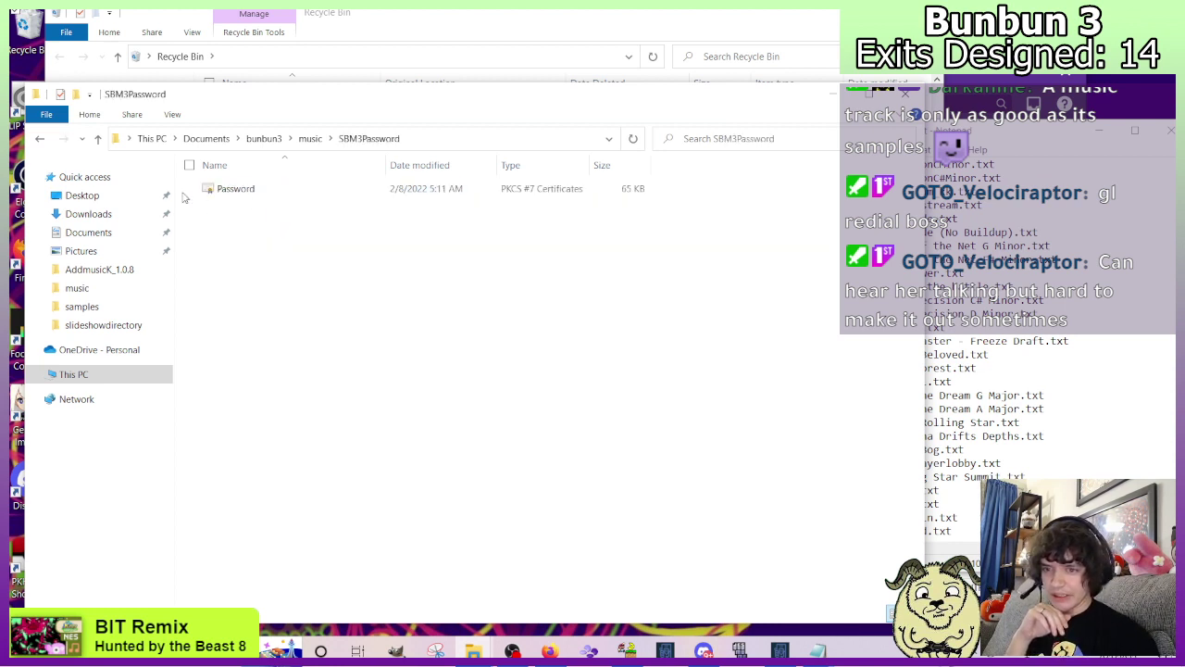
{"action": "left_click", "coordinate": [43, 139]}
{"action": "key", "text": "Delete"}
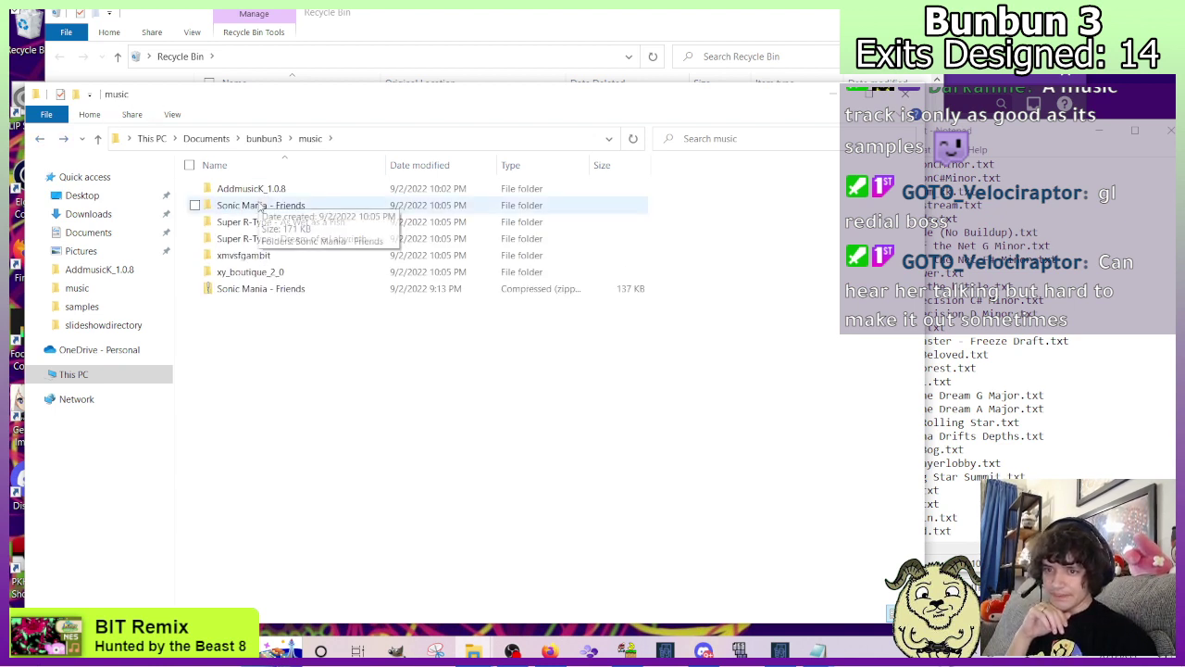
Open the Sonic Mania - Friends text document and examine its samples, instruments and volume setting, then close it.
{"action": "double_click", "coordinate": [227, 206]}
{"action": "double_click", "coordinate": [257, 188]}
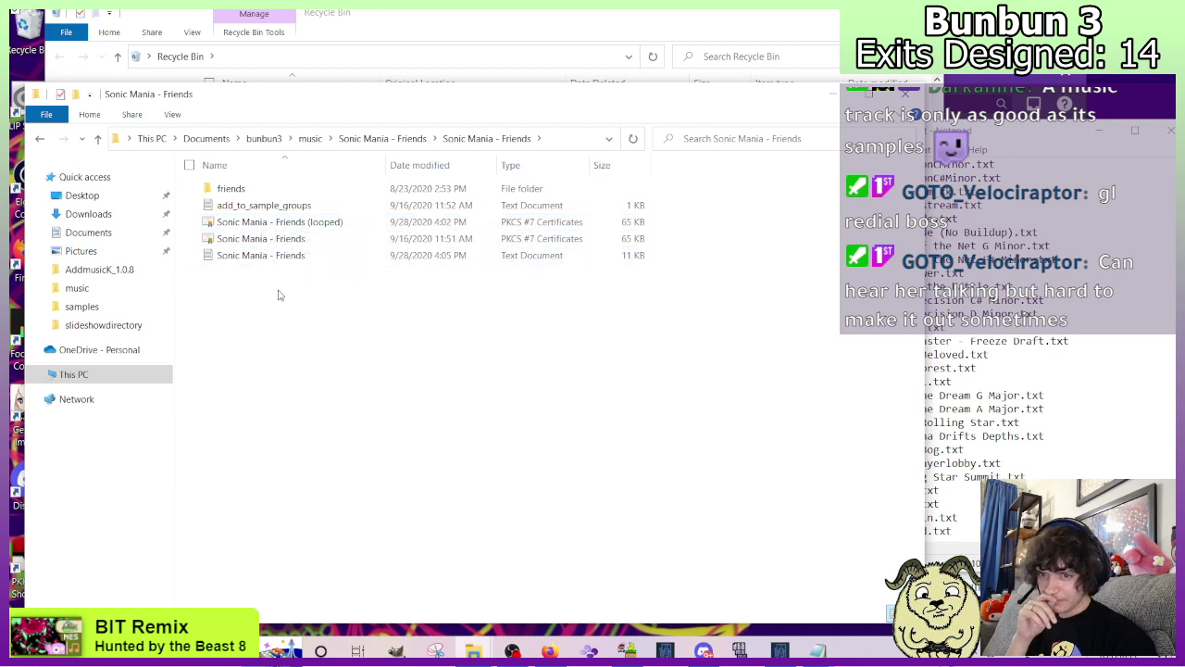
{"action": "double_click", "coordinate": [284, 256]}
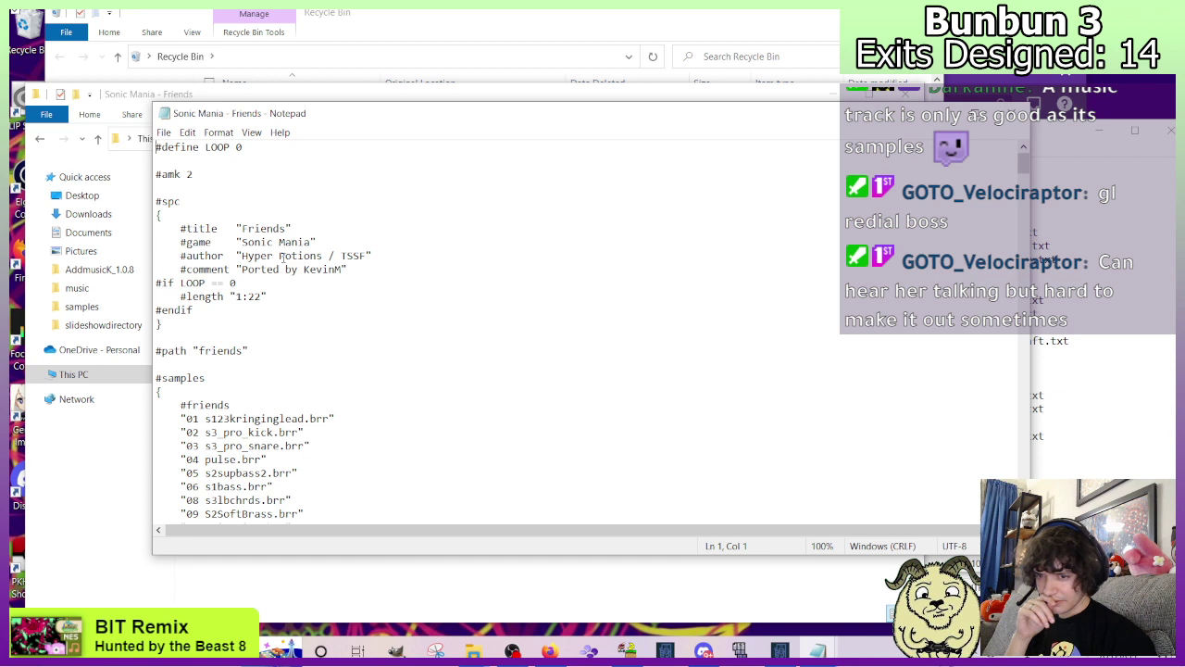
{"action": "scroll", "coordinate": [283, 257], "scroll_direction": "down", "scroll_amount": 12}
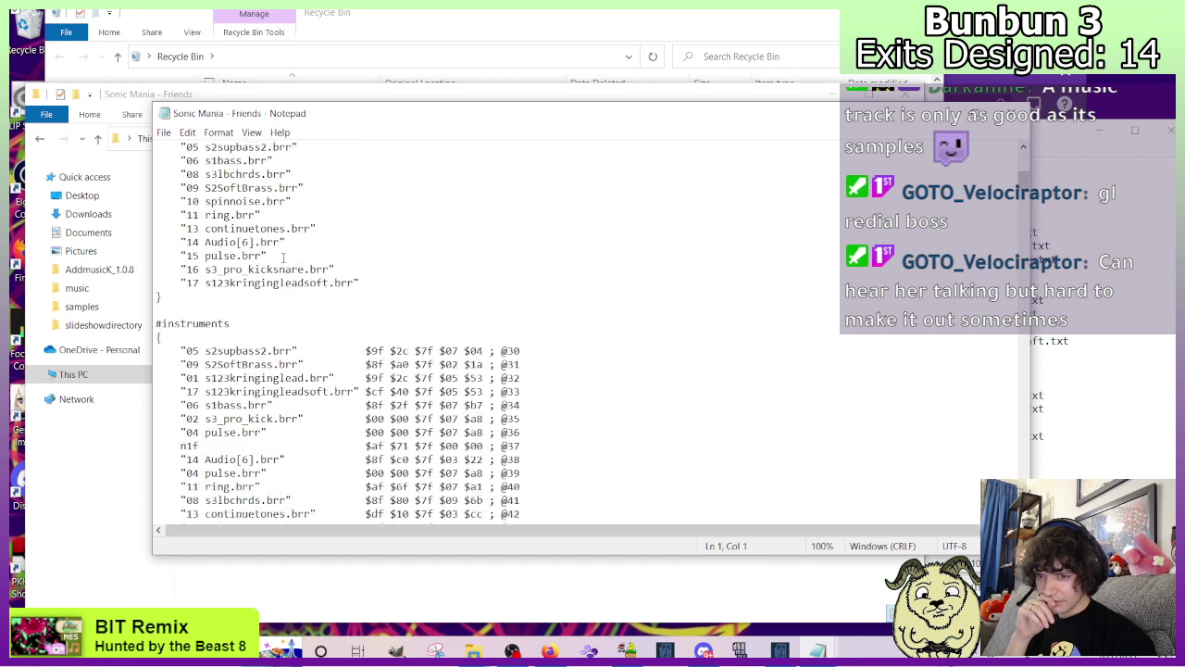
{"action": "scroll", "coordinate": [282, 258], "scroll_direction": "down", "scroll_amount": 3}
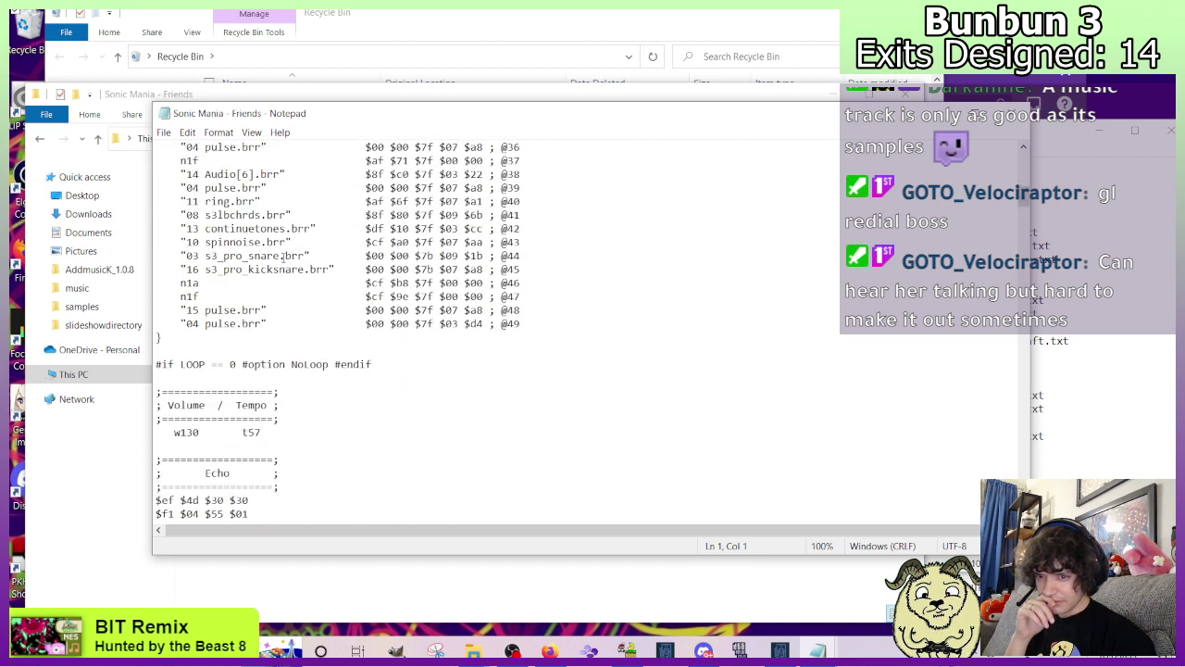
{"action": "scroll", "coordinate": [282, 258], "scroll_direction": "down", "scroll_amount": 2}
{"action": "scroll", "coordinate": [282, 258], "scroll_direction": "down", "scroll_amount": 4}
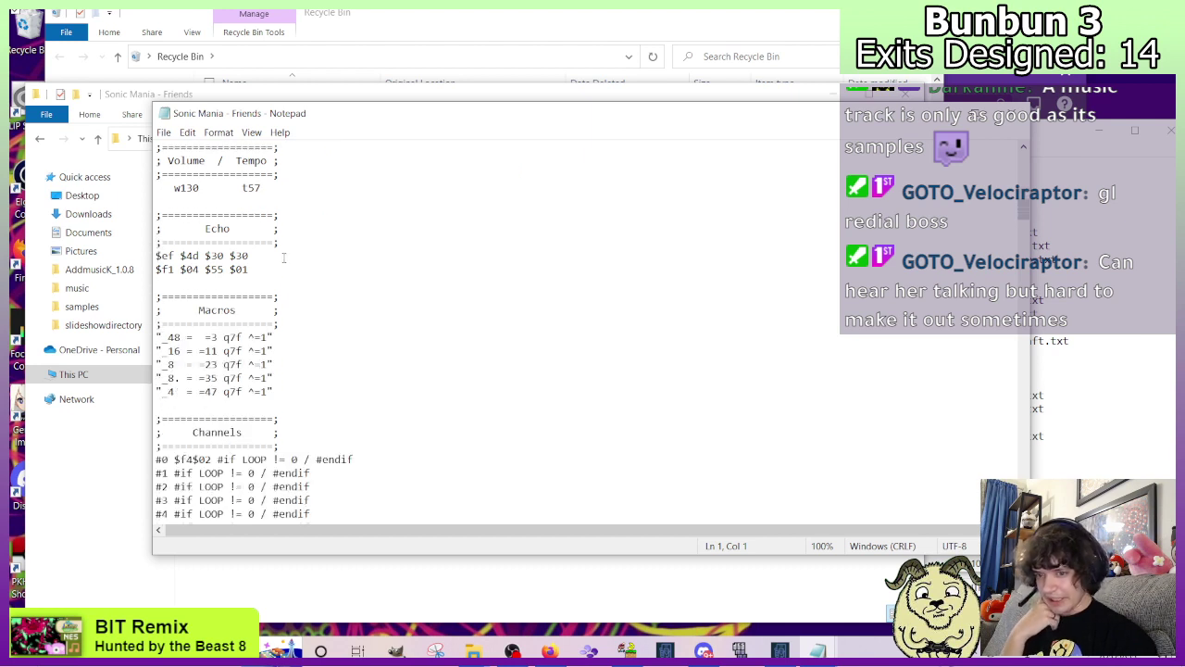
{"action": "scroll", "coordinate": [284, 257], "scroll_direction": "up", "scroll_amount": 5}
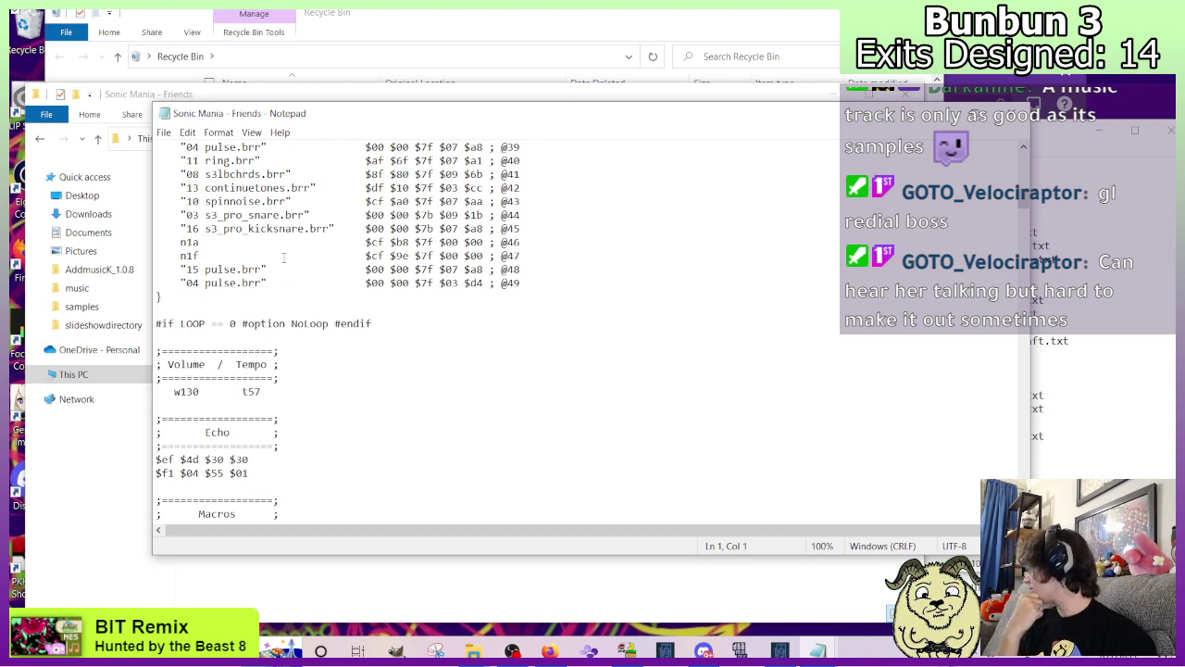
{"action": "scroll", "coordinate": [284, 258], "scroll_direction": "up", "scroll_amount": 15}
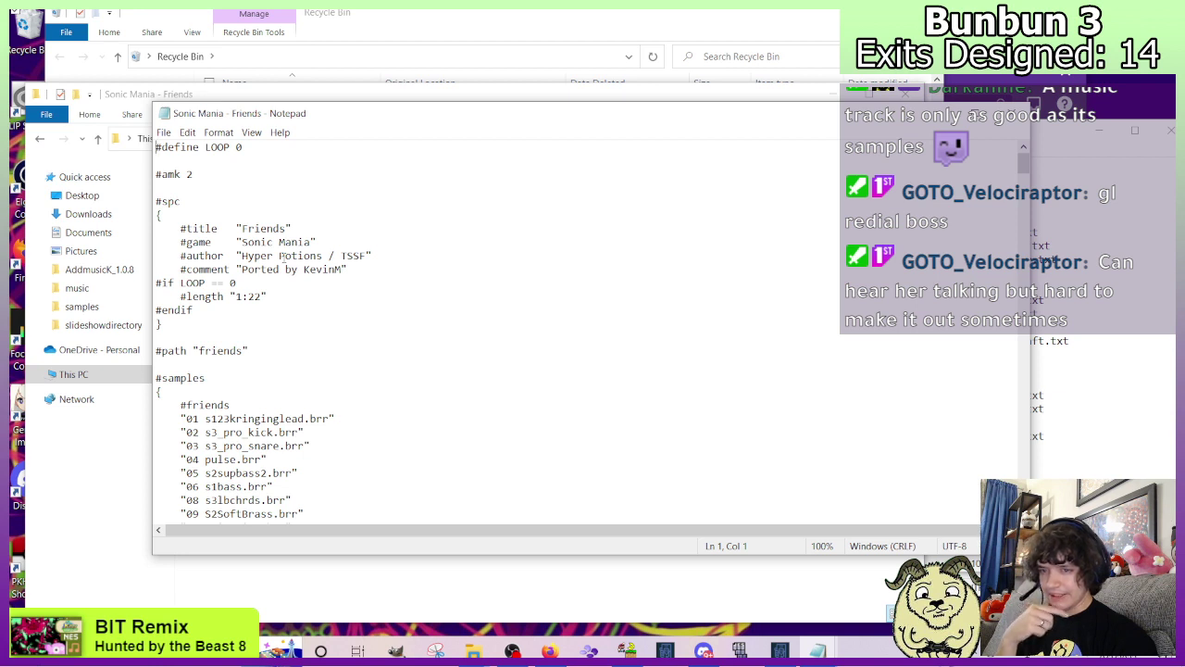
{"action": "scroll", "coordinate": [284, 257], "scroll_direction": "down", "scroll_amount": 3}
{"action": "scroll", "coordinate": [285, 258], "scroll_direction": "down", "scroll_amount": 13}
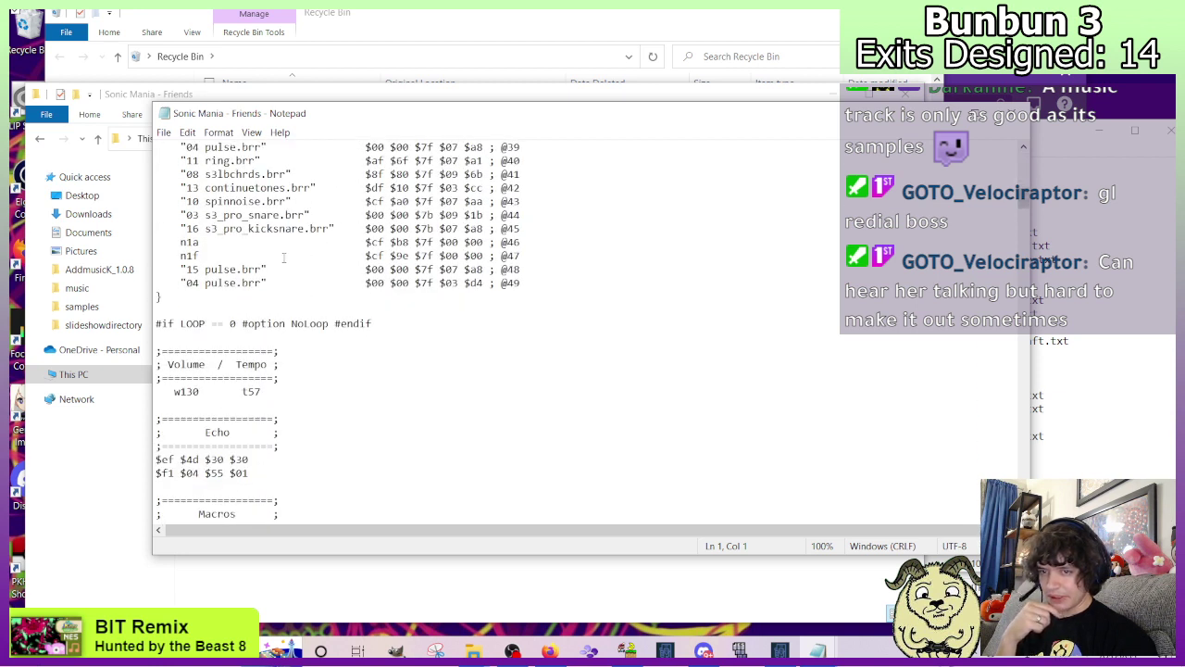
{"action": "scroll", "coordinate": [284, 258], "scroll_direction": "down", "scroll_amount": 2}
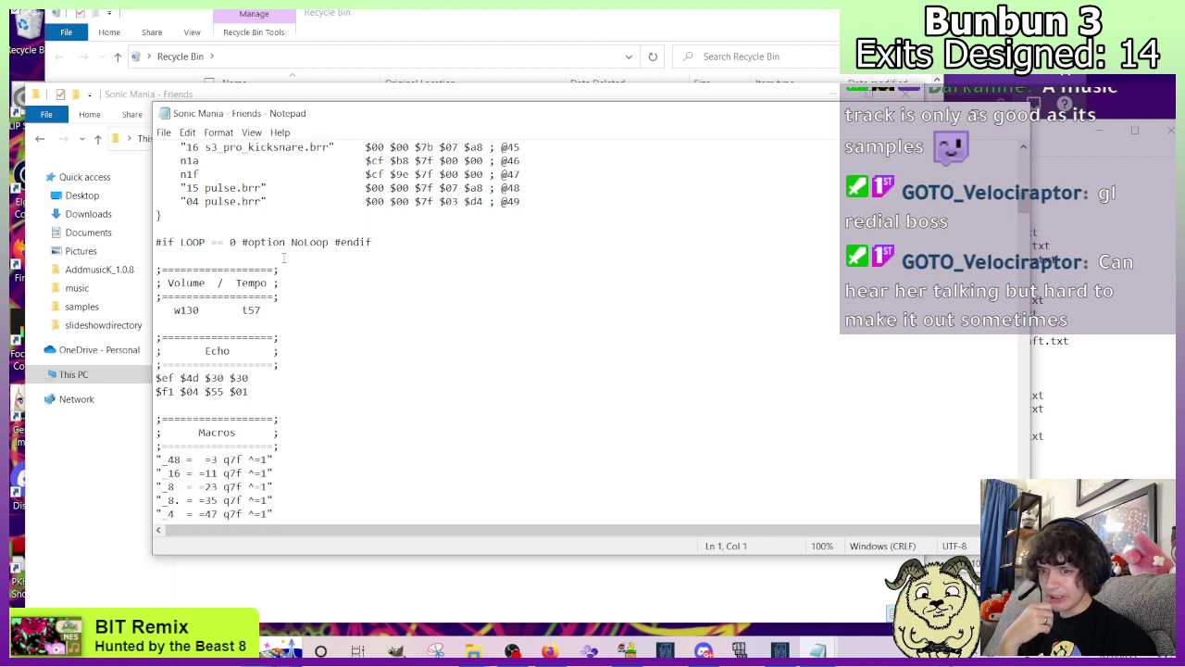
{"action": "left_click_drag", "start_coordinate": [166, 268], "coordinate": [199, 315]}
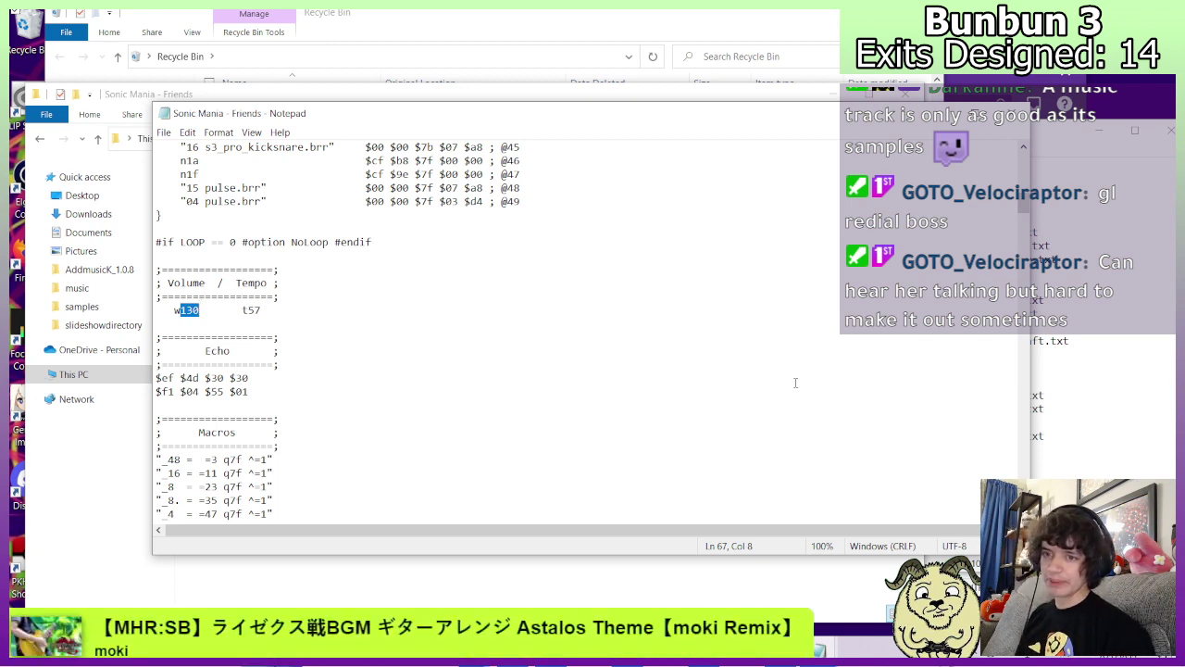
{"action": "left_click", "coordinate": [1011, 113]}
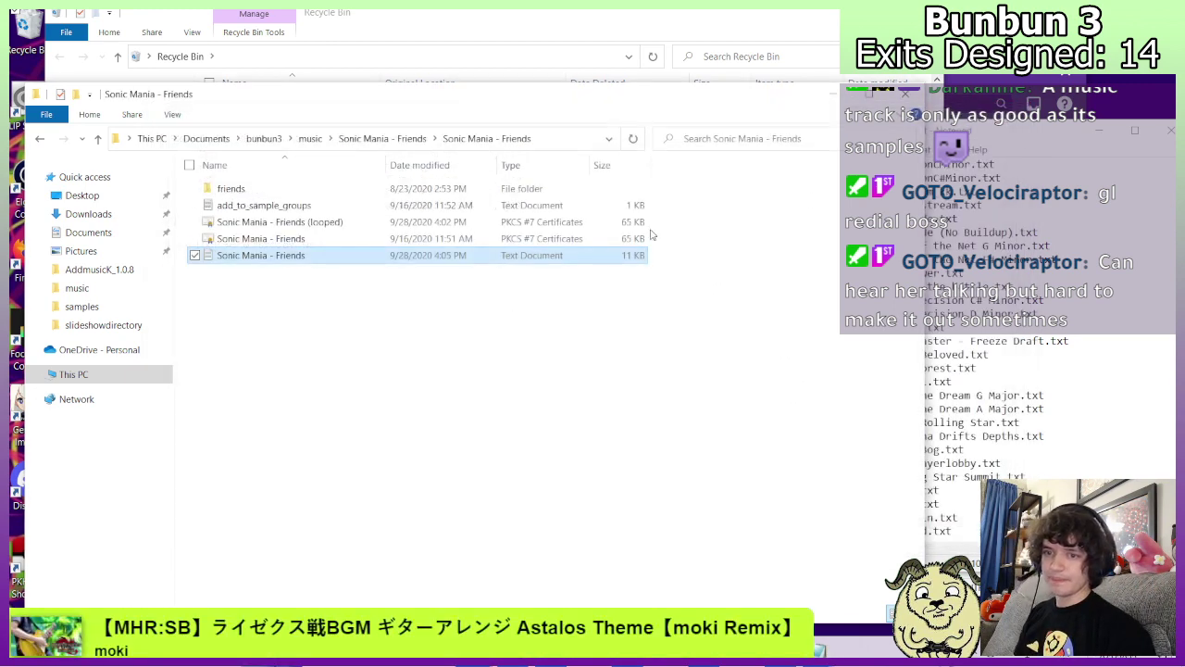
Move the Sonic Mania - Friends text document from its song folder into AddmusicK's music folder.
{"action": "left_click", "coordinate": [40, 141]}
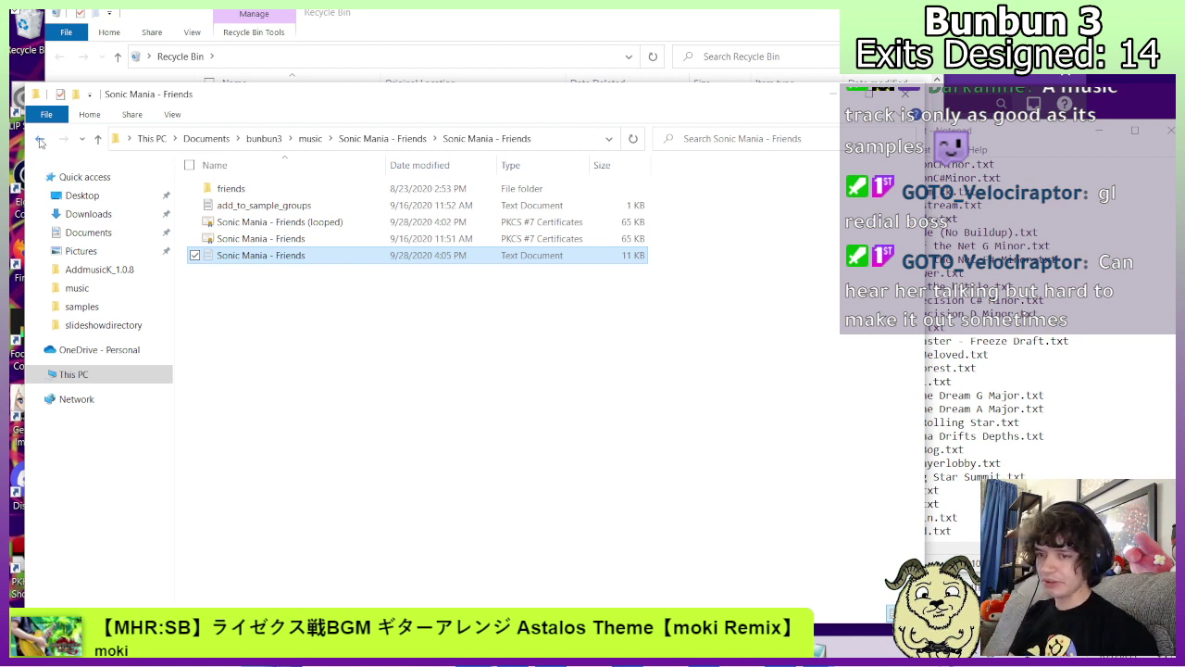
{"action": "left_click", "coordinate": [37, 139]}
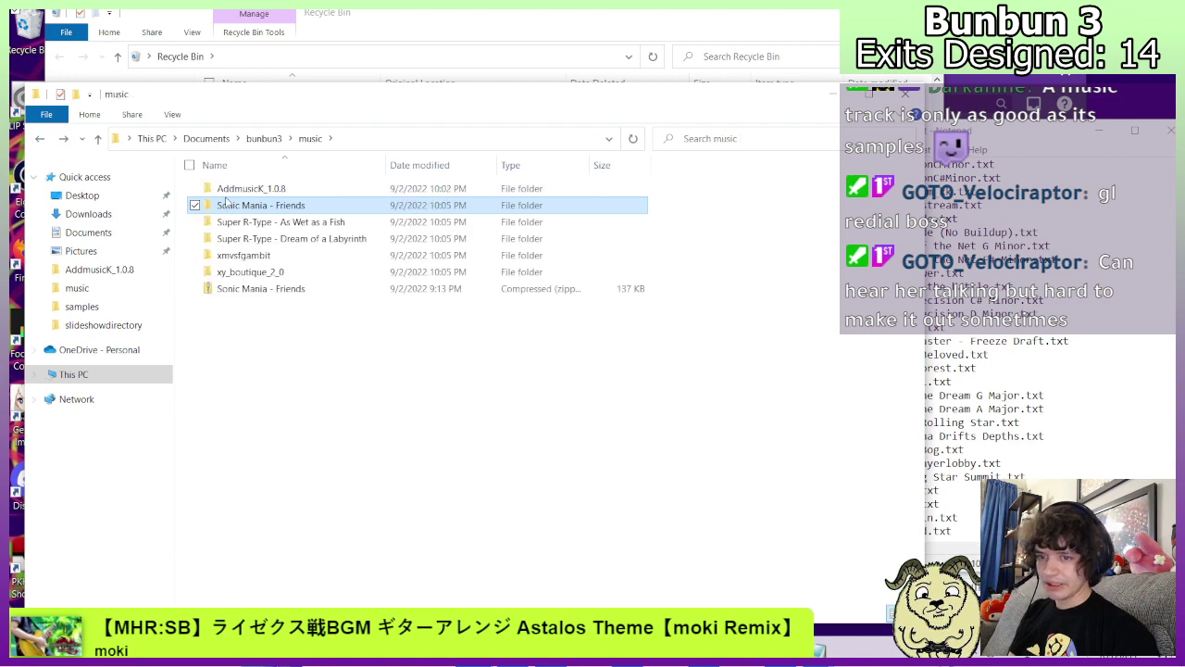
{"action": "double_click", "coordinate": [251, 190]}
{"action": "double_click", "coordinate": [252, 190]}
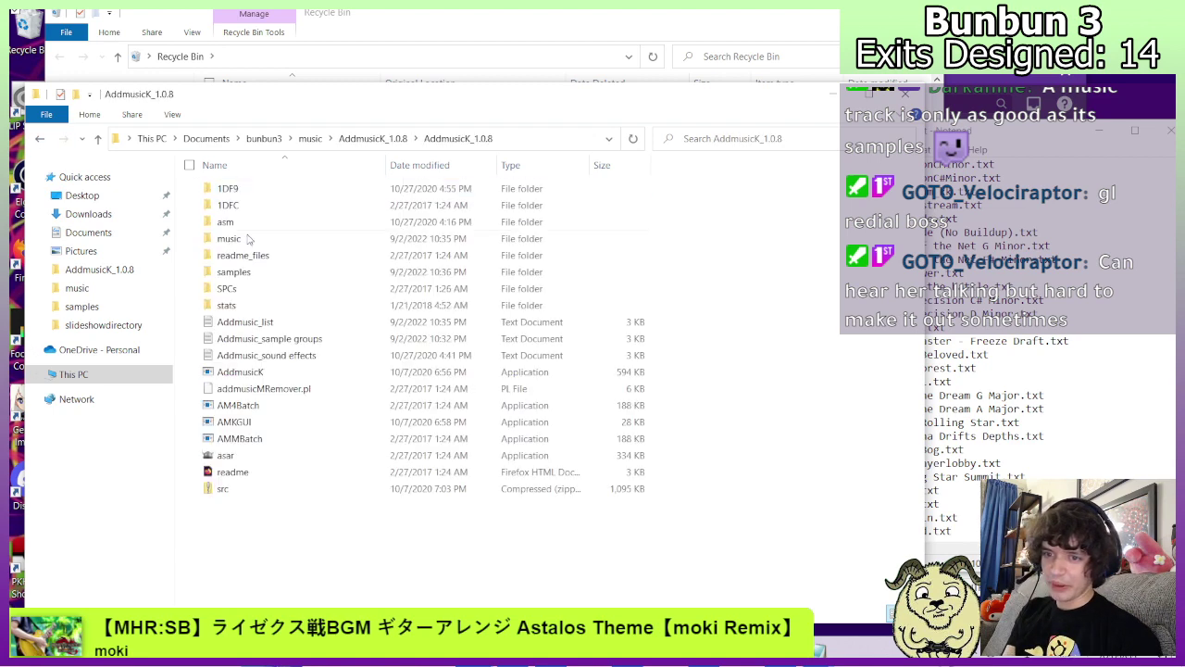
{"action": "double_click", "coordinate": [248, 239]}
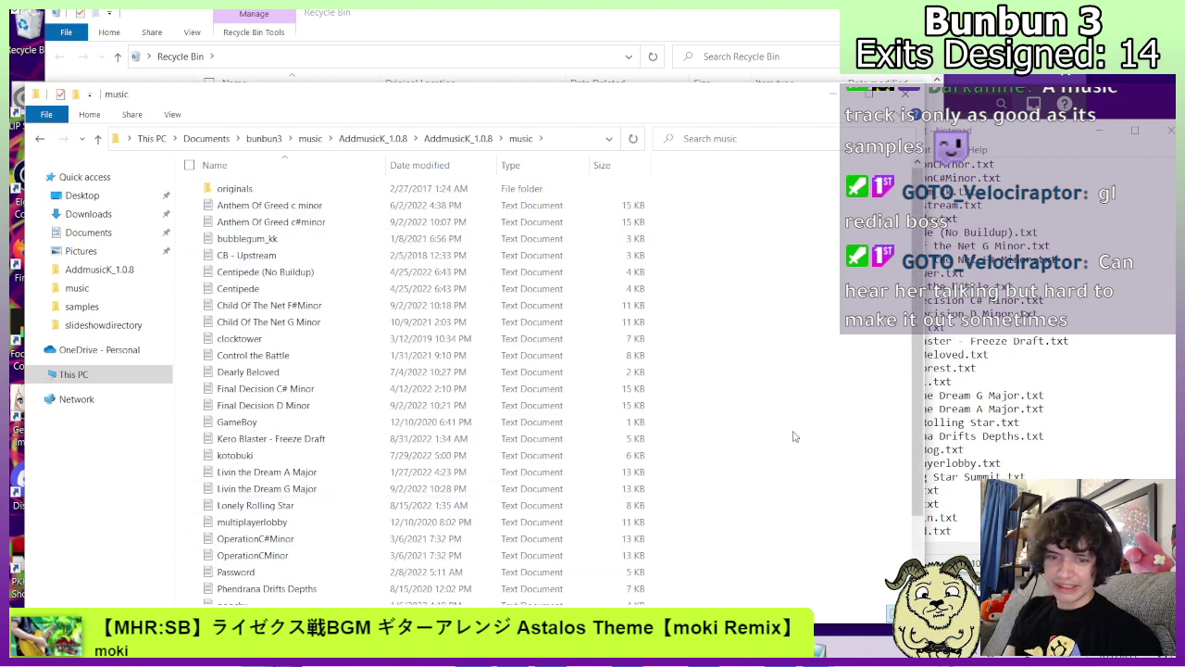
{"action": "type", "text": "so"}
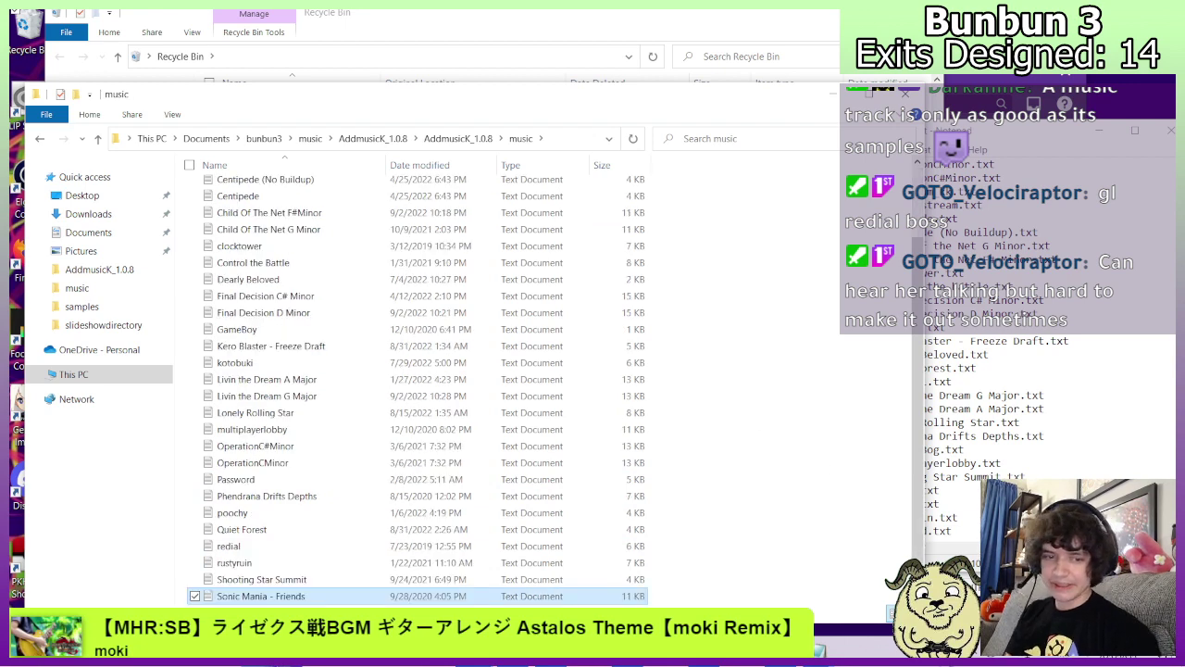
Add entry 47 for the Sonic Mania - Friends song to the end of Addmusic_list.
{"action": "left_click", "coordinate": [960, 517]}
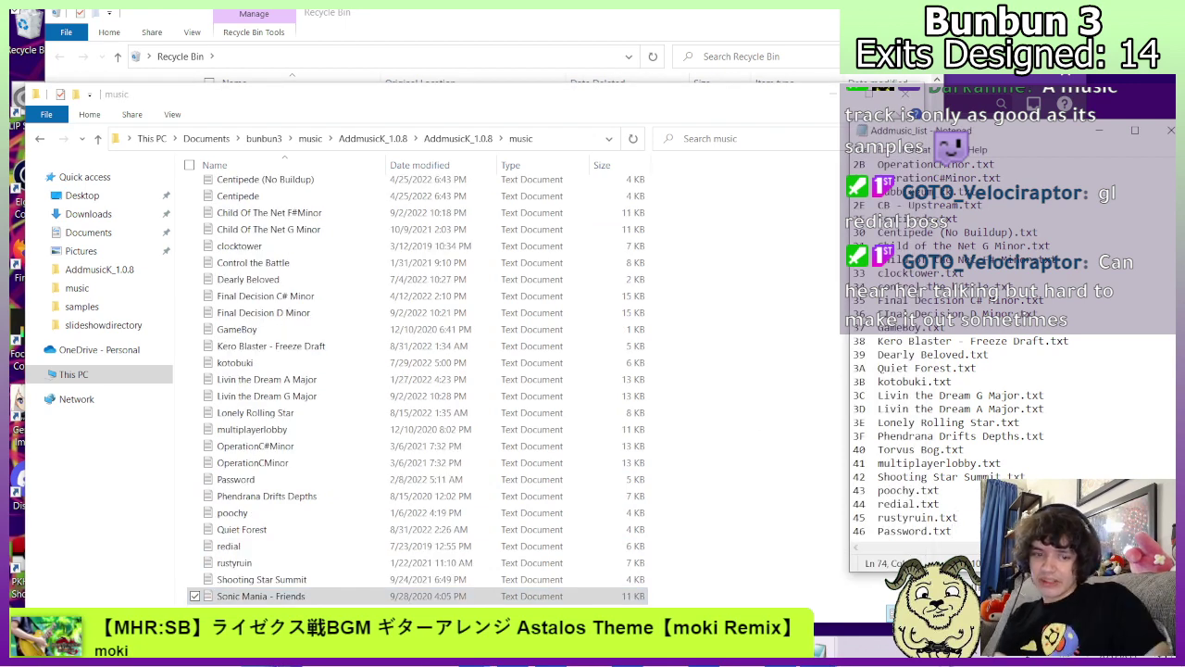
{"action": "key", "text": "Return"}
{"action": "type", "text": "47\tS"}
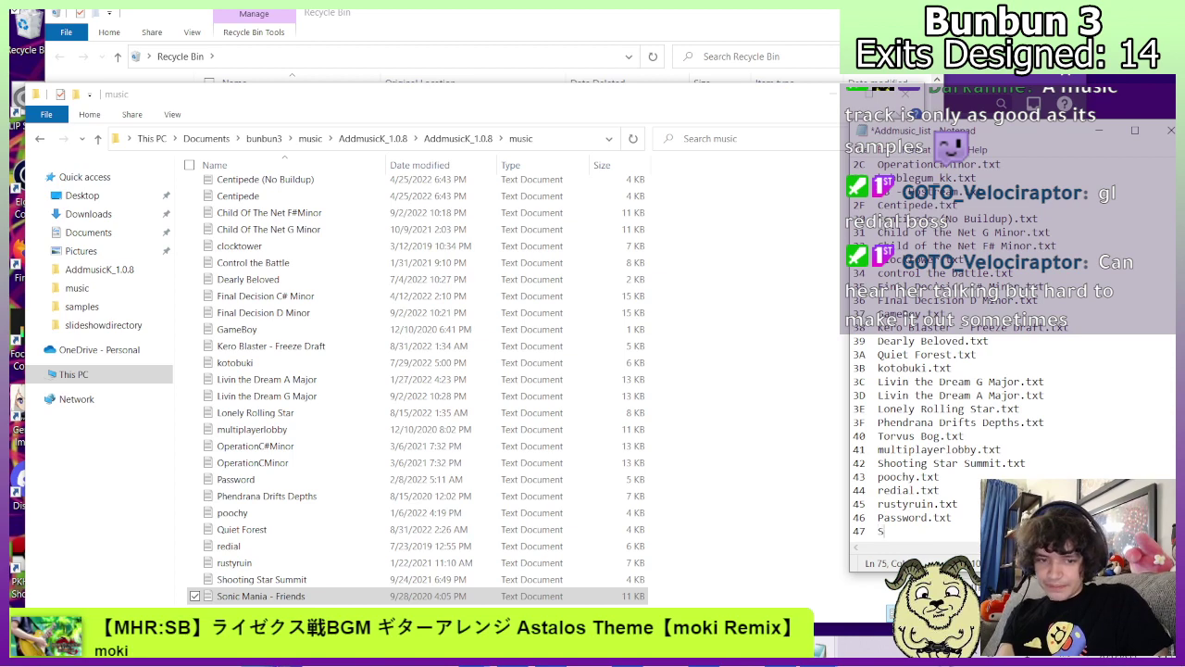
{"action": "type", "text": "onic Mania - Fri"}
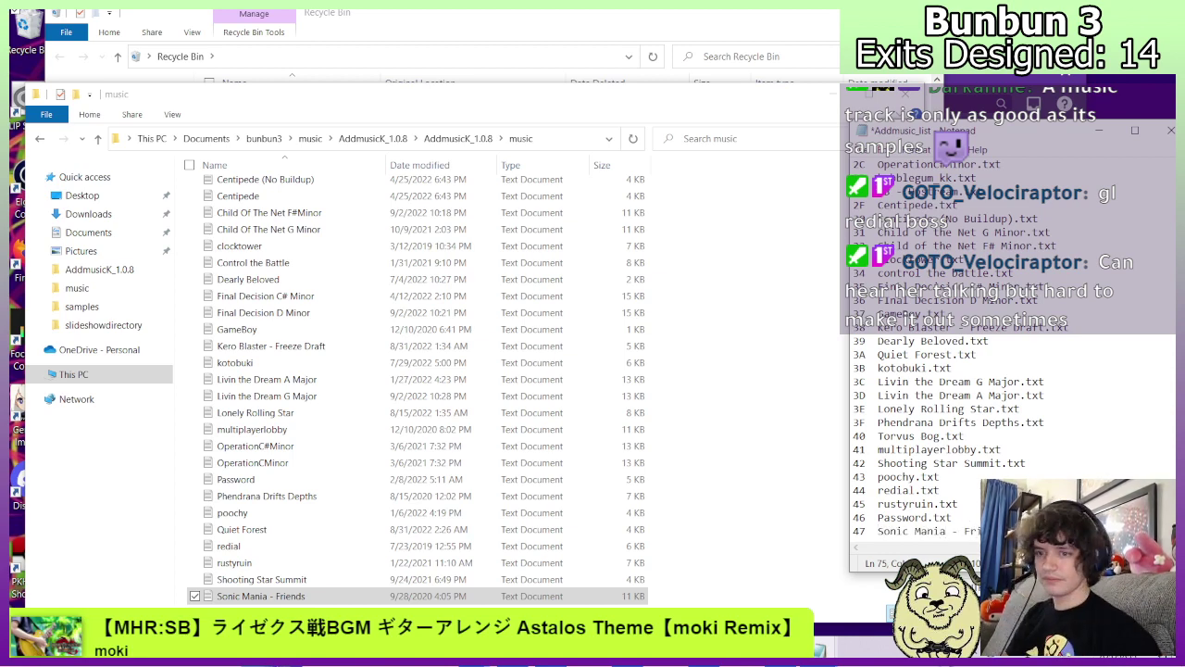
Move the friends sample folder from the Sonic Mania - Friends folder into AddmusicK's samples folder.
{"action": "left_click", "coordinate": [42, 141]}
{"action": "left_click", "coordinate": [41, 140]}
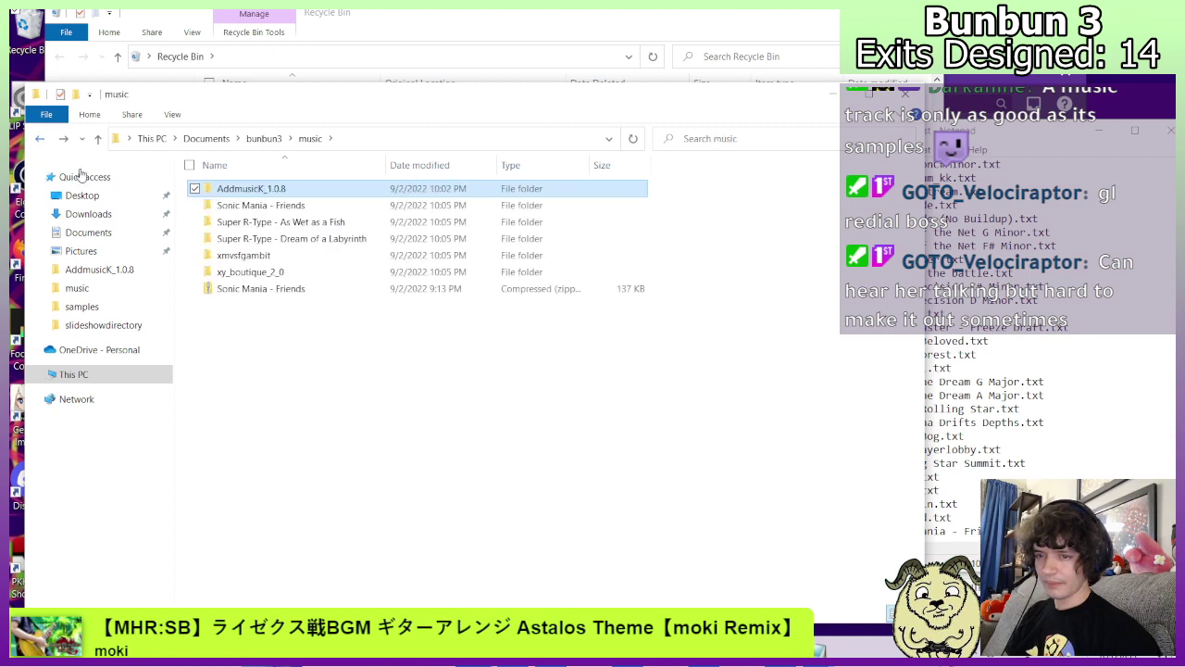
{"action": "double_click", "coordinate": [291, 204]}
{"action": "double_click", "coordinate": [220, 188]}
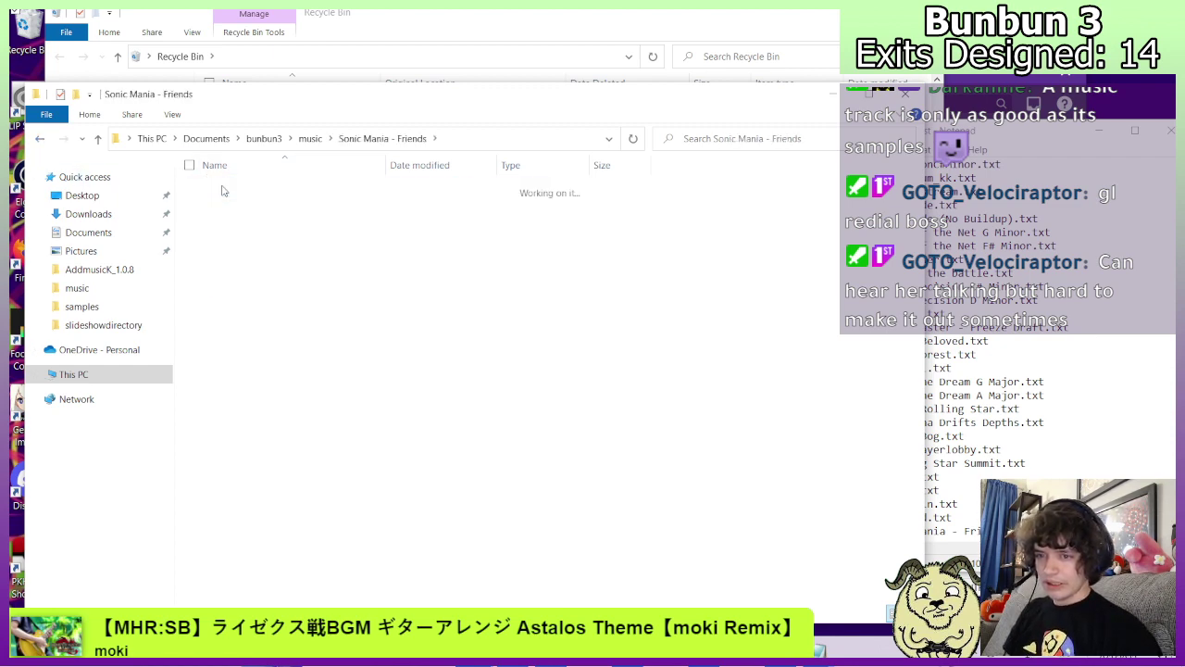
{"action": "left_click", "coordinate": [233, 190]}
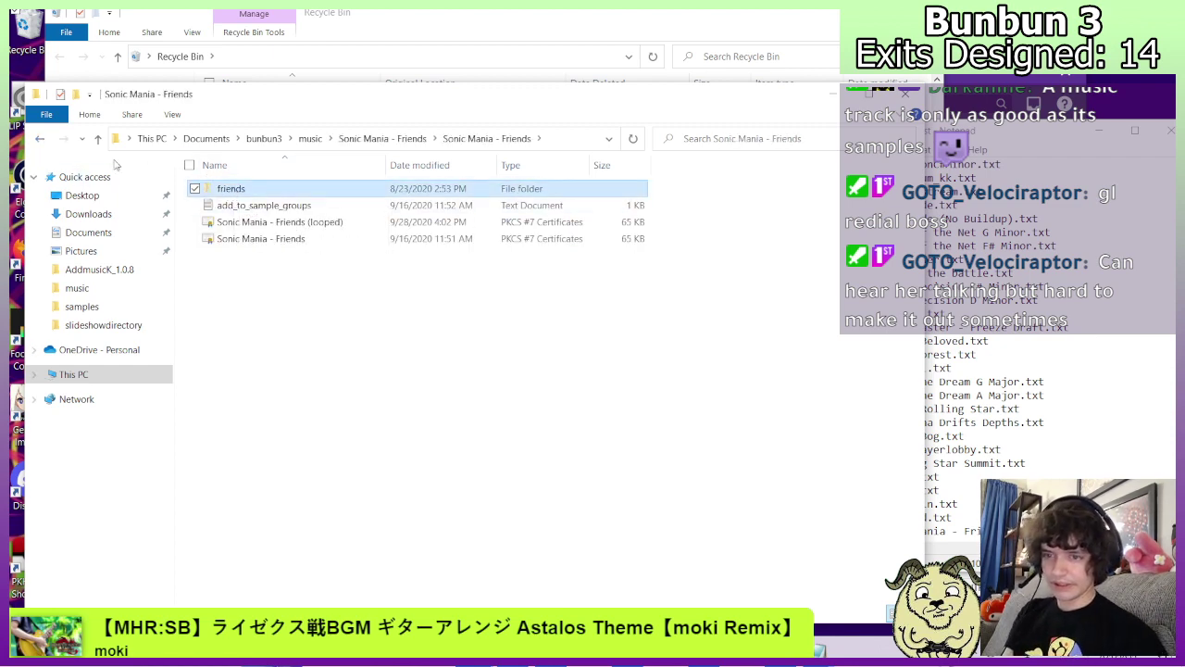
{"action": "left_click", "coordinate": [41, 139]}
{"action": "left_click", "coordinate": [42, 140]}
{"action": "double_click", "coordinate": [230, 188]}
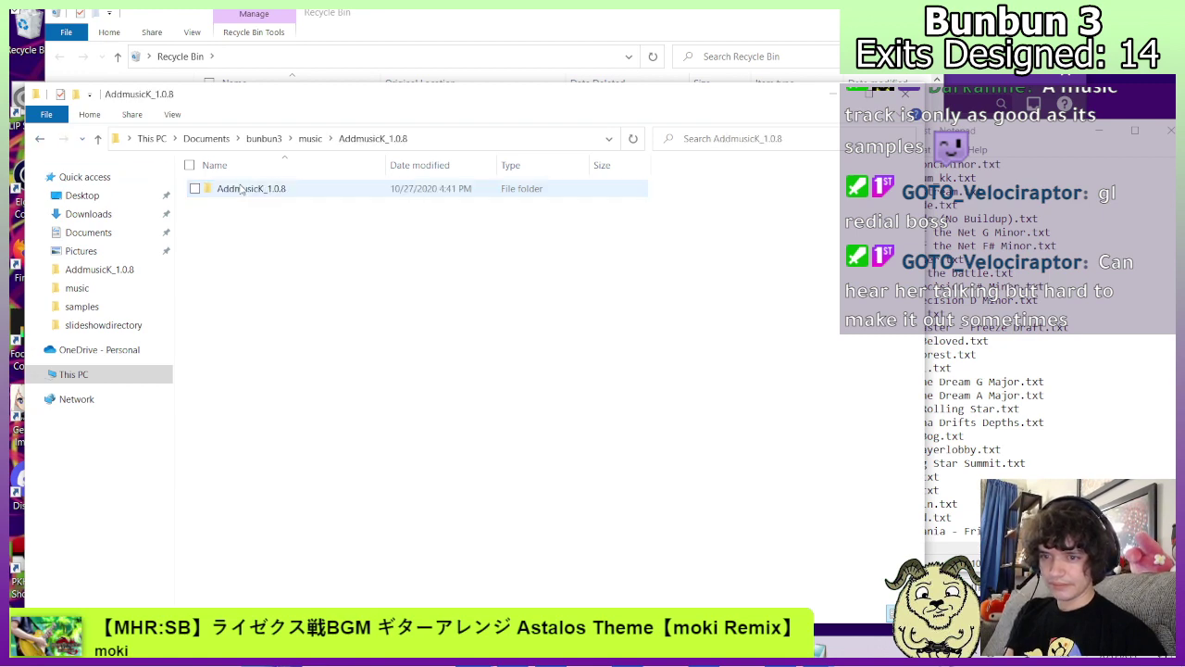
{"action": "double_click", "coordinate": [234, 188]}
{"action": "double_click", "coordinate": [233, 274]}
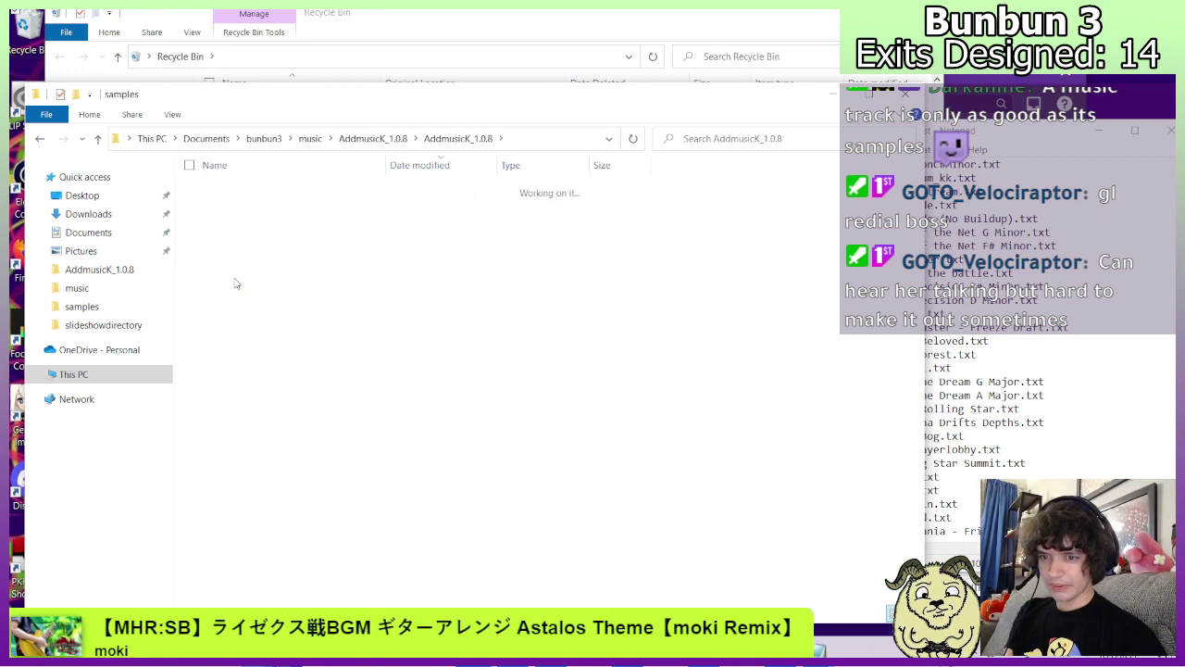
{"action": "key", "text": "ctrl+v"}
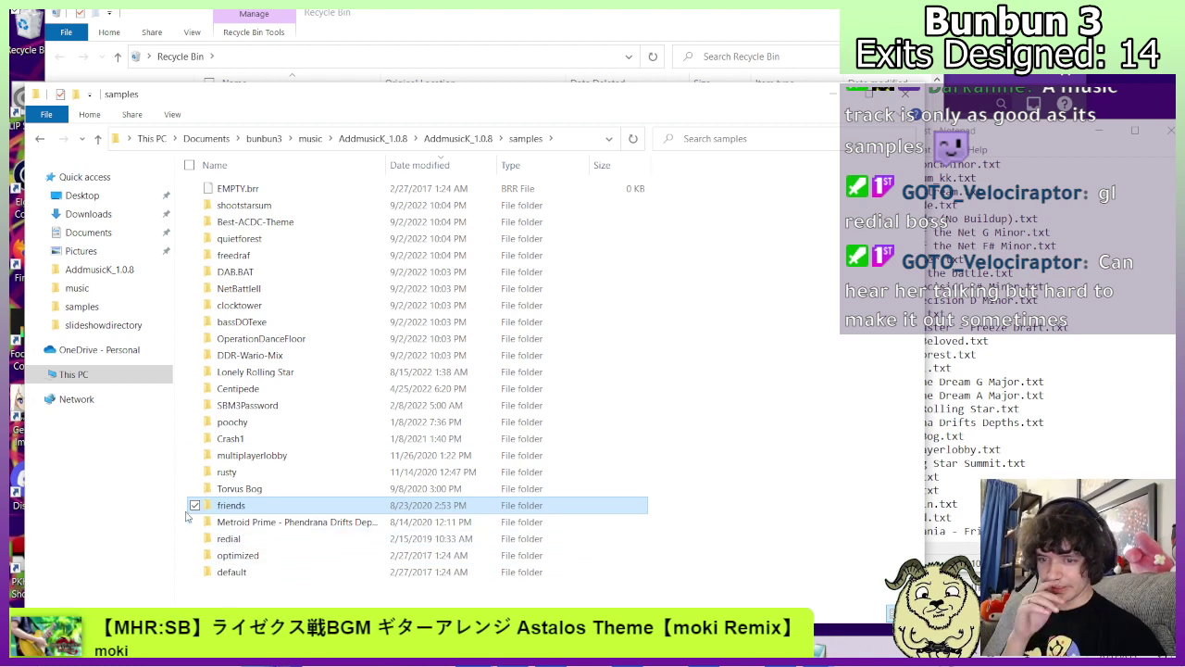
Copy the whole #friends group from the song's add_to_sample_groups file and close that file without saving changes.
{"action": "left_click", "coordinate": [39, 139]}
{"action": "left_click", "coordinate": [40, 139]}
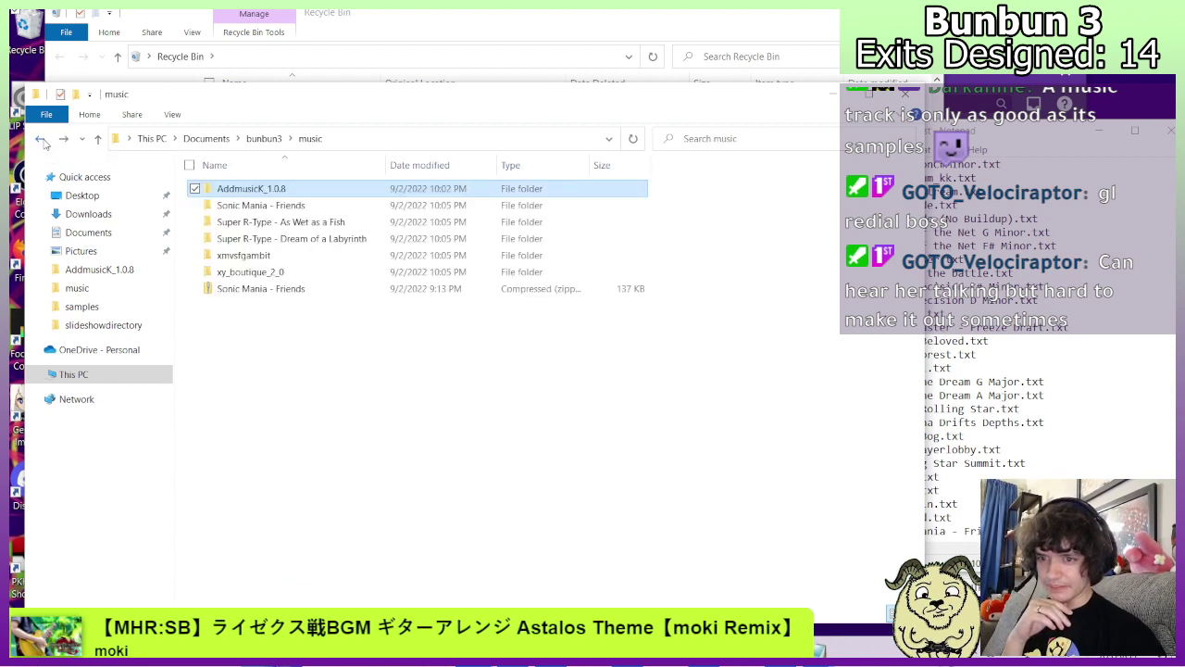
{"action": "left_click", "coordinate": [231, 211]}
{"action": "double_click", "coordinate": [230, 211]}
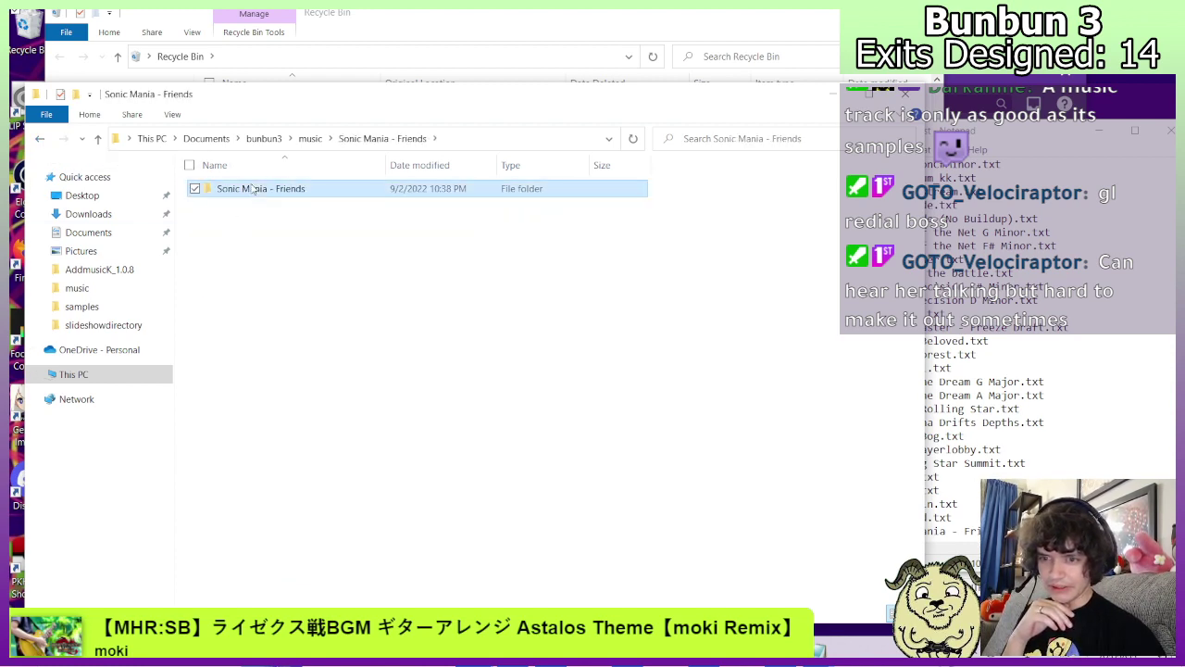
{"action": "double_click", "coordinate": [243, 190]}
{"action": "double_click", "coordinate": [246, 190]}
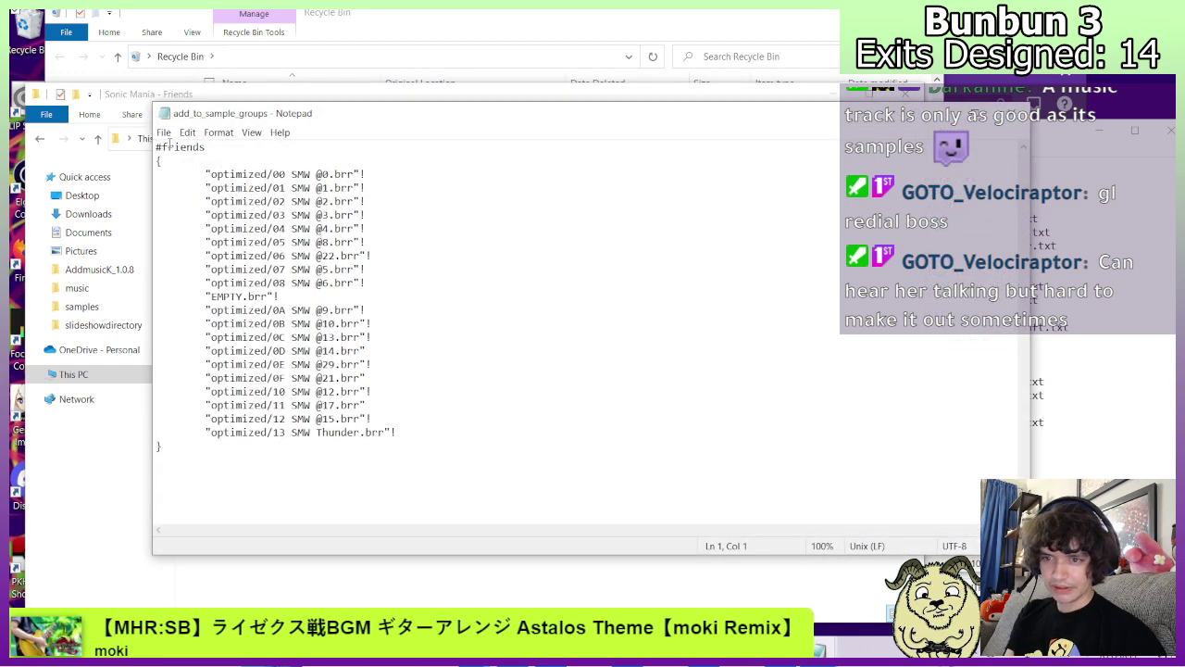
{"action": "left_click_drag", "start_coordinate": [158, 146], "coordinate": [387, 479]}
{"action": "key", "text": "ctrl+c"}
{"action": "key", "text": "Delete"}
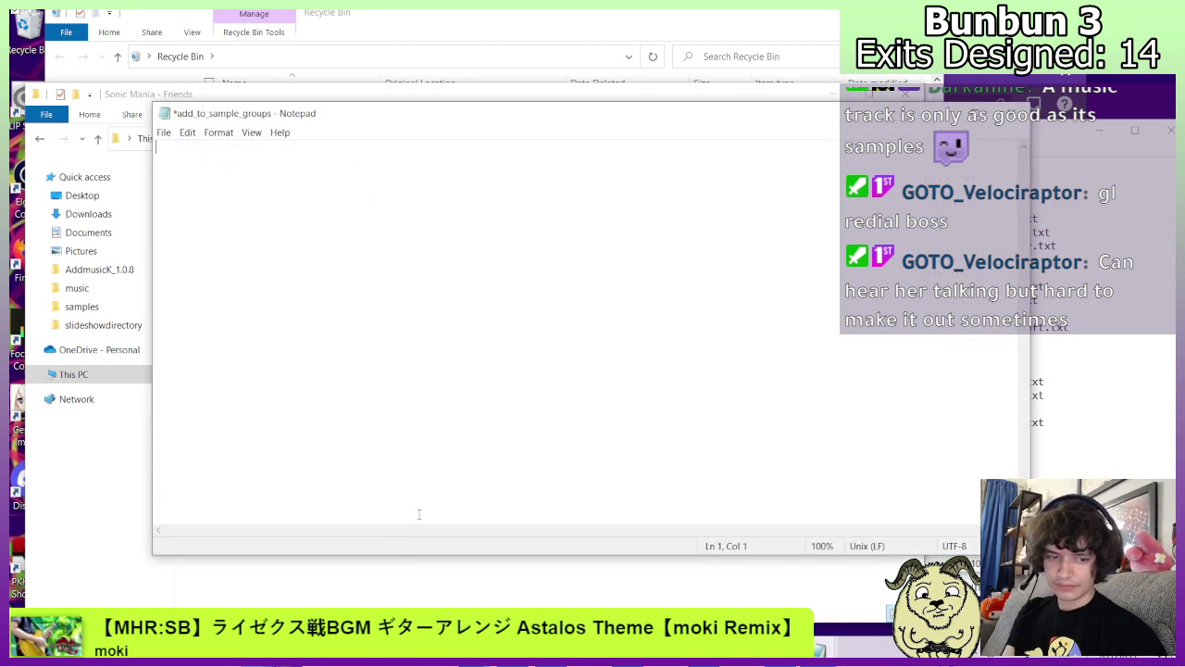
{"action": "left_click", "coordinate": [1010, 113]}
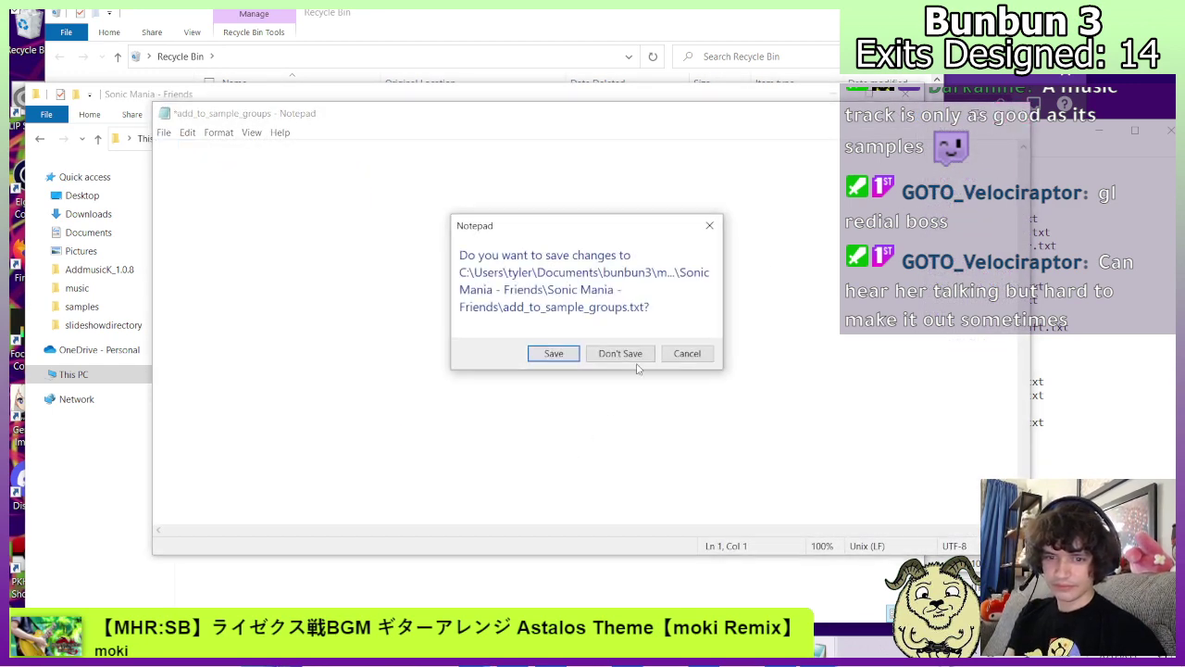
{"action": "left_click", "coordinate": [621, 353]}
Append the copied #friends group below #multiplayerlobby in AddmusicK's Addmusic_sample groups file and save it.
{"action": "left_click", "coordinate": [41, 139]}
{"action": "left_click", "coordinate": [40, 139]}
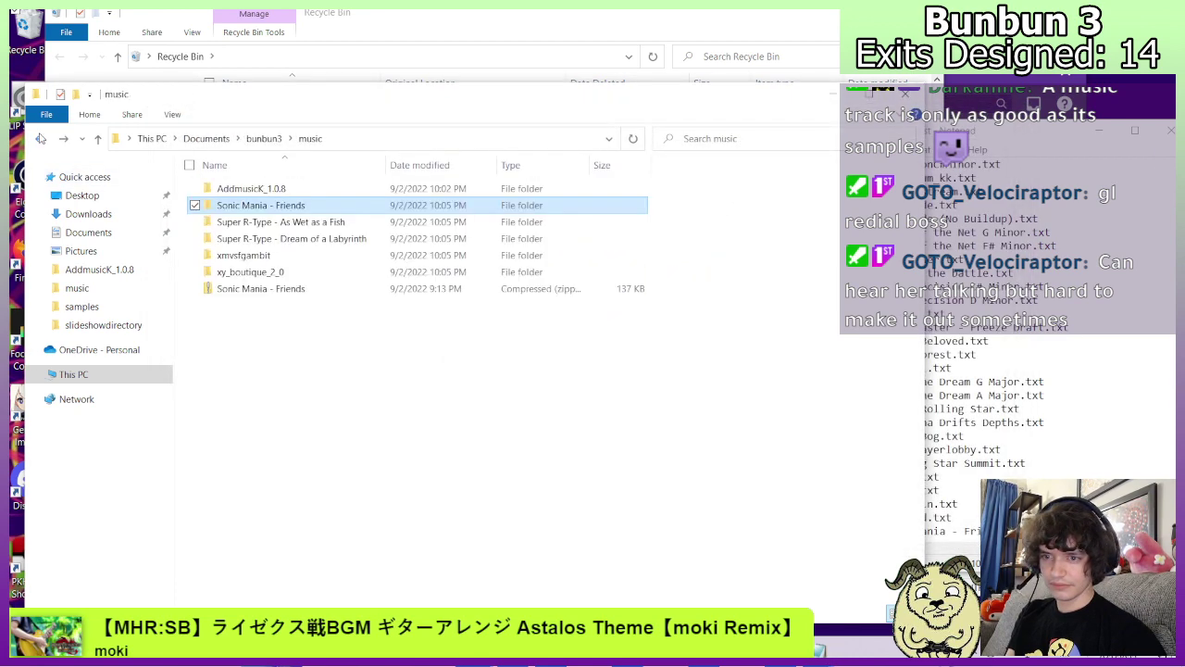
{"action": "left_click", "coordinate": [287, 195]}
{"action": "double_click", "coordinate": [278, 191]}
{"action": "double_click", "coordinate": [261, 191]}
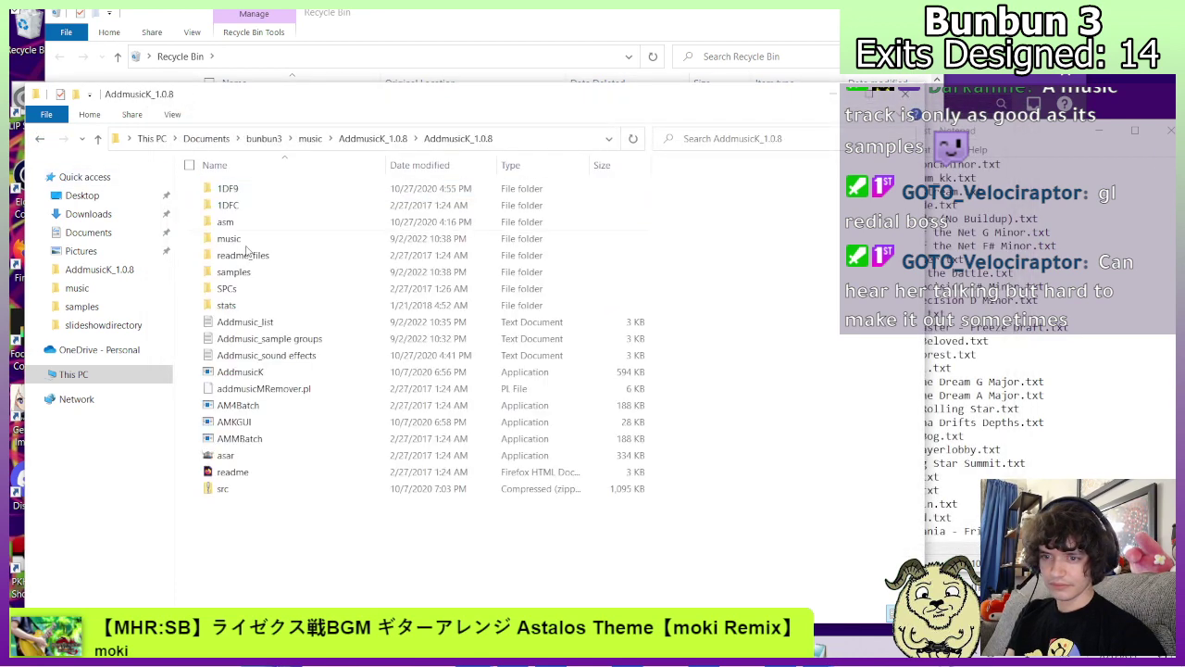
{"action": "double_click", "coordinate": [256, 339]}
{"action": "scroll", "coordinate": [415, 433], "scroll_direction": "down", "scroll_amount": 12}
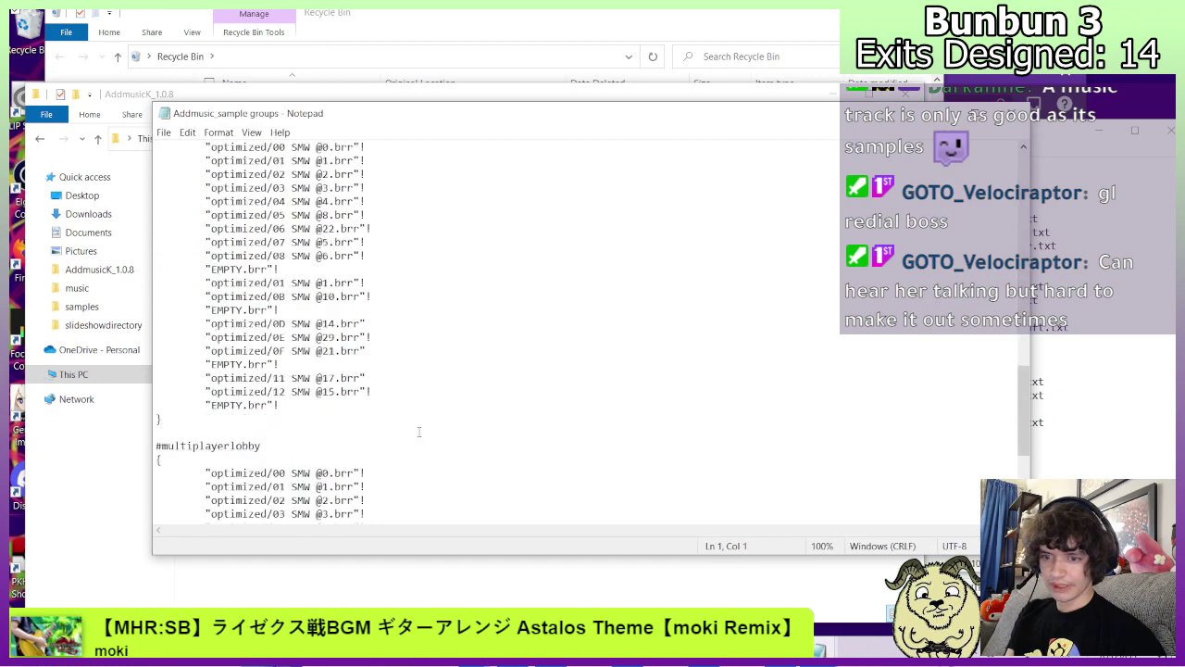
{"action": "left_click", "coordinate": [266, 515]}
{"action": "key", "text": "Return"}
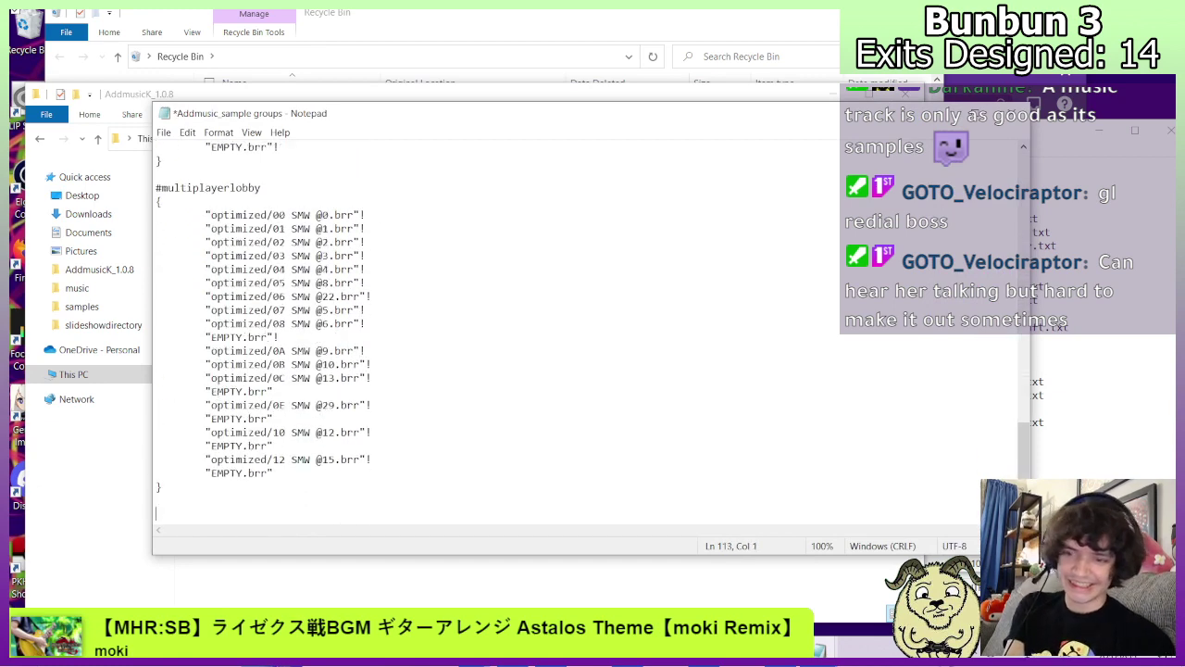
{"action": "key", "text": "Return"}
{"action": "key", "text": "ctrl+v"}
{"action": "key", "text": "ctrl+s"}
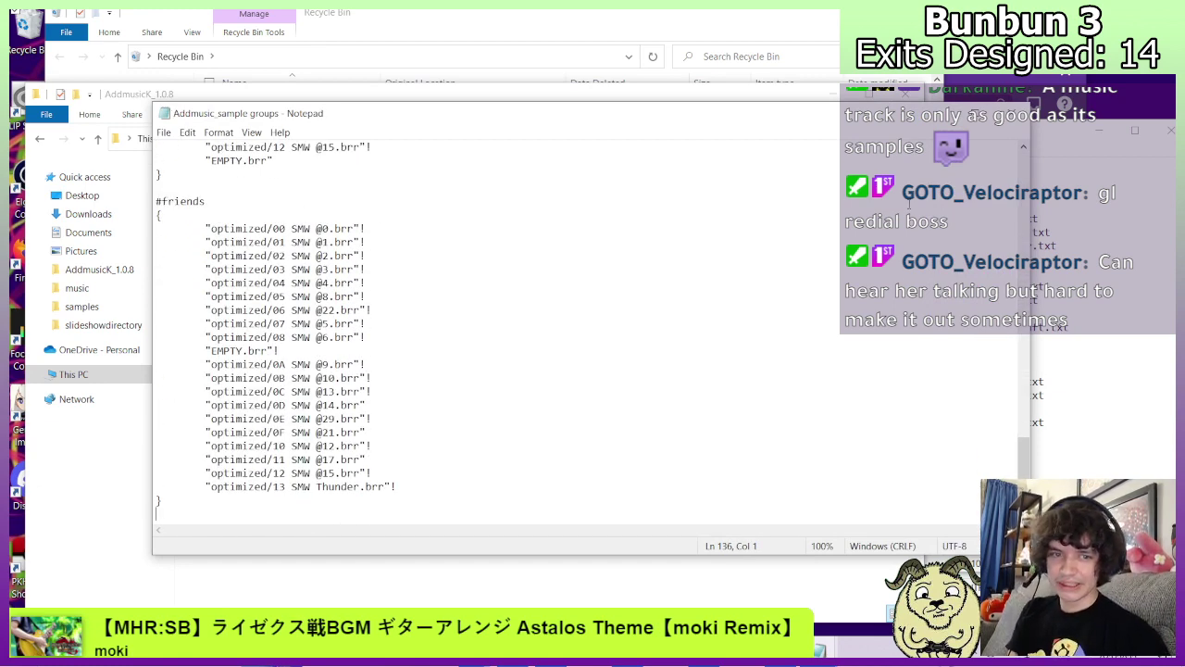
Close the sample groups file, check the remaining contents of the Sonic Mania - Friends folder in bunbun3's music folder, and delete that folder.
{"action": "left_click", "coordinate": [1014, 128]}
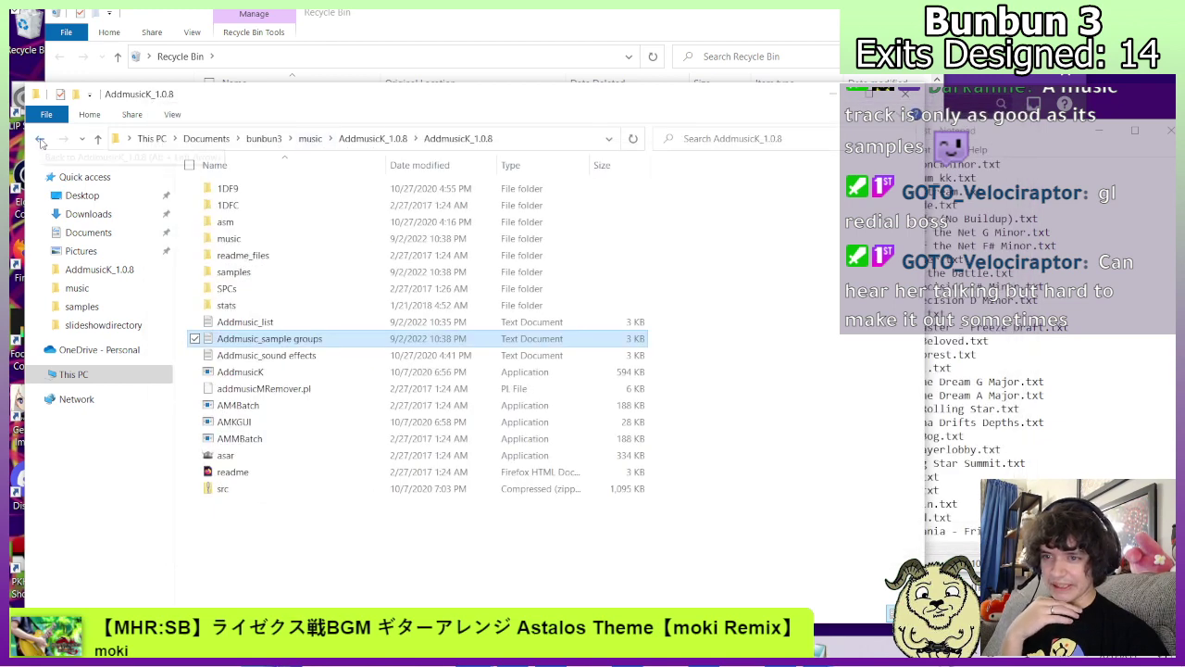
{"action": "left_click", "coordinate": [41, 139]}
{"action": "left_click", "coordinate": [41, 139]}
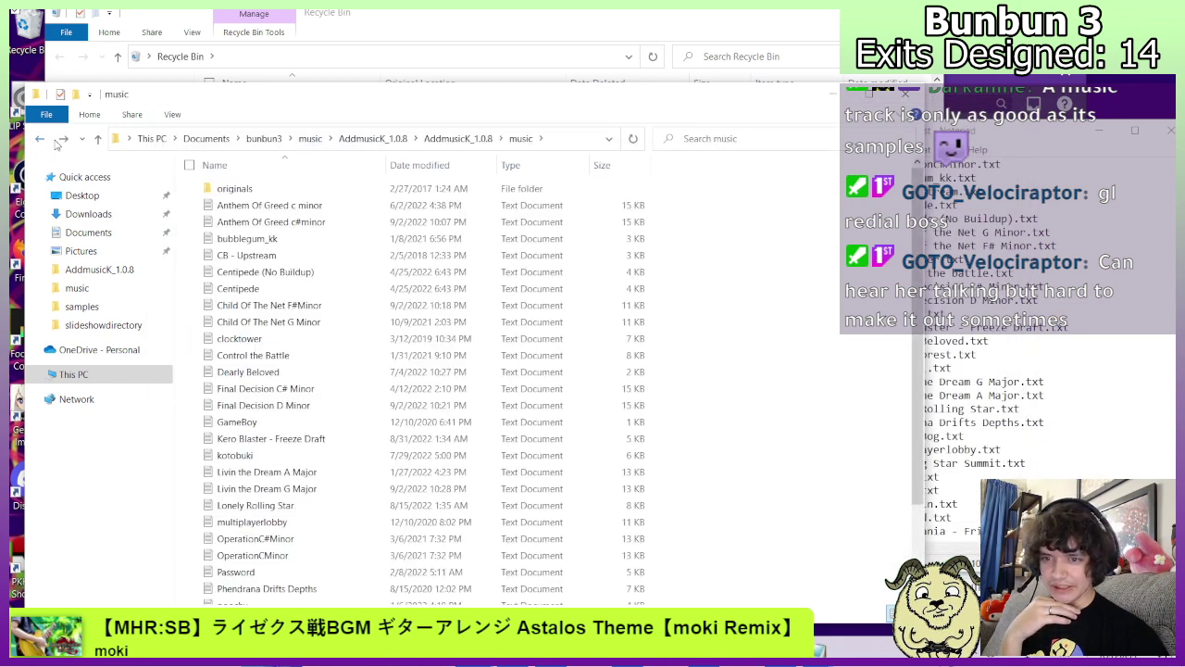
{"action": "double_click", "coordinate": [306, 204]}
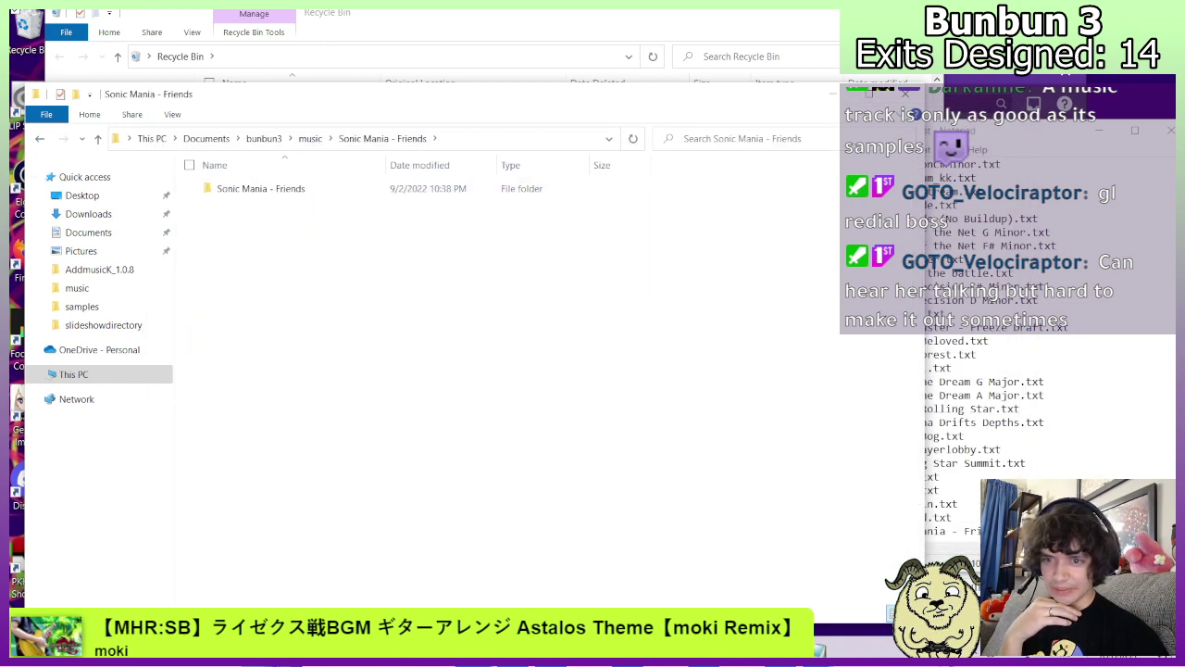
{"action": "double_click", "coordinate": [260, 188]}
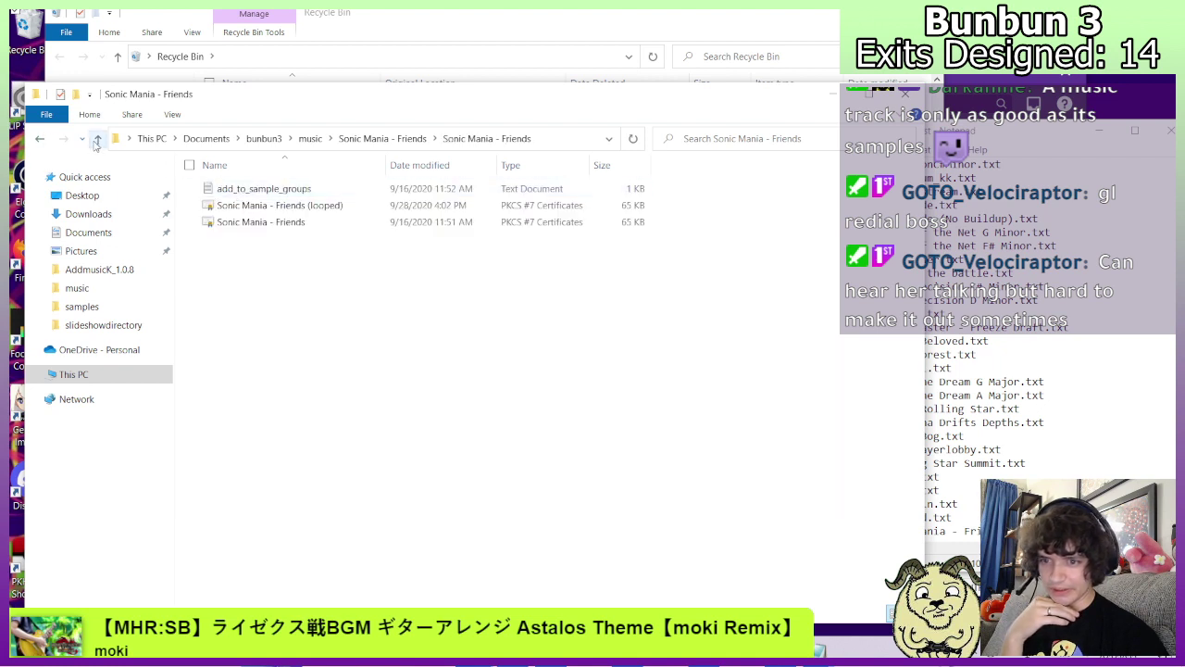
{"action": "left_click", "coordinate": [40, 139]}
{"action": "left_click", "coordinate": [40, 139]}
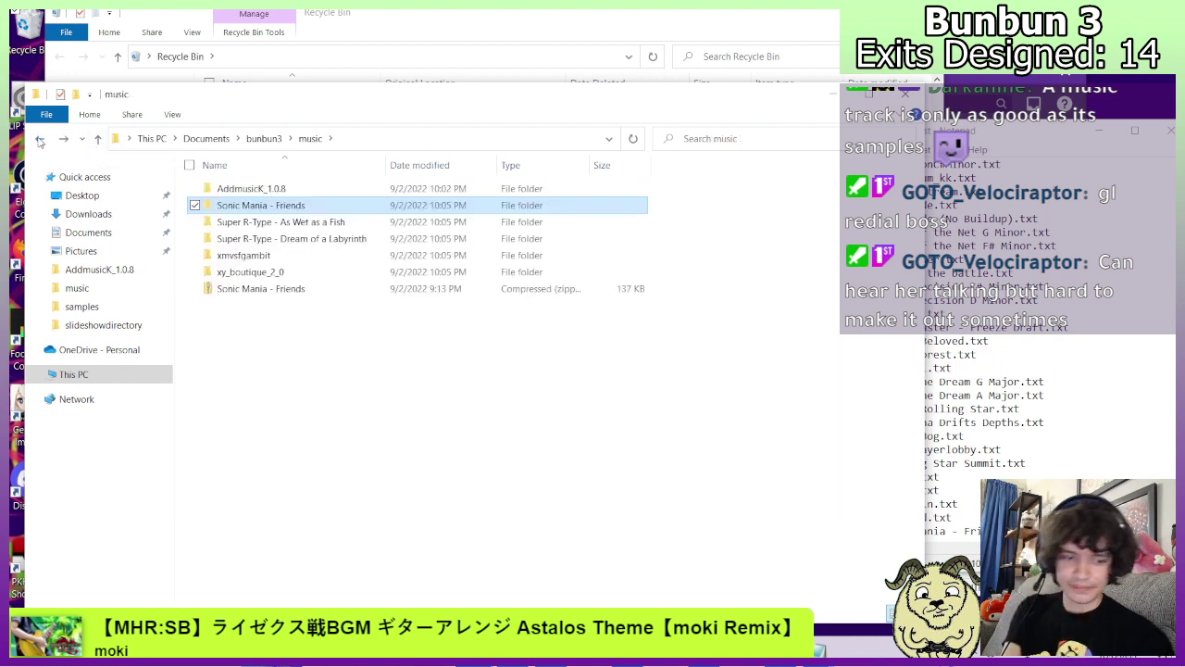
{"action": "key", "text": "Delete"}
Check the As Wet as a Fish text file's sample setup and move the file into AddmusicK's music folder.
{"action": "double_click", "coordinate": [250, 205]}
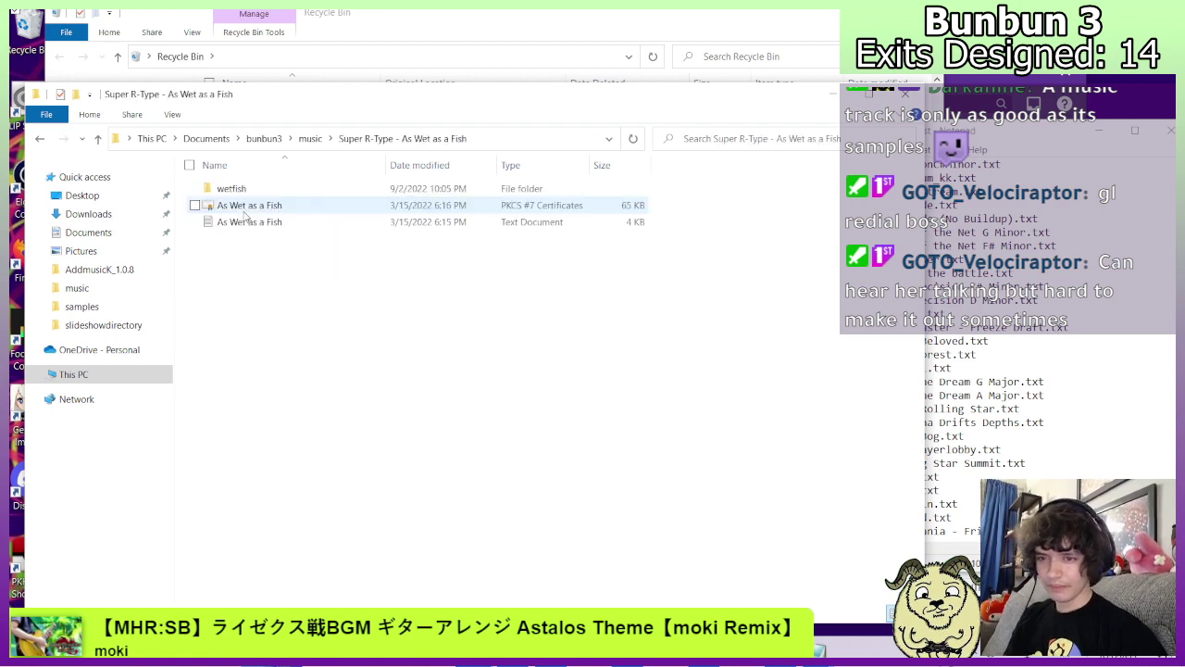
{"action": "double_click", "coordinate": [249, 221]}
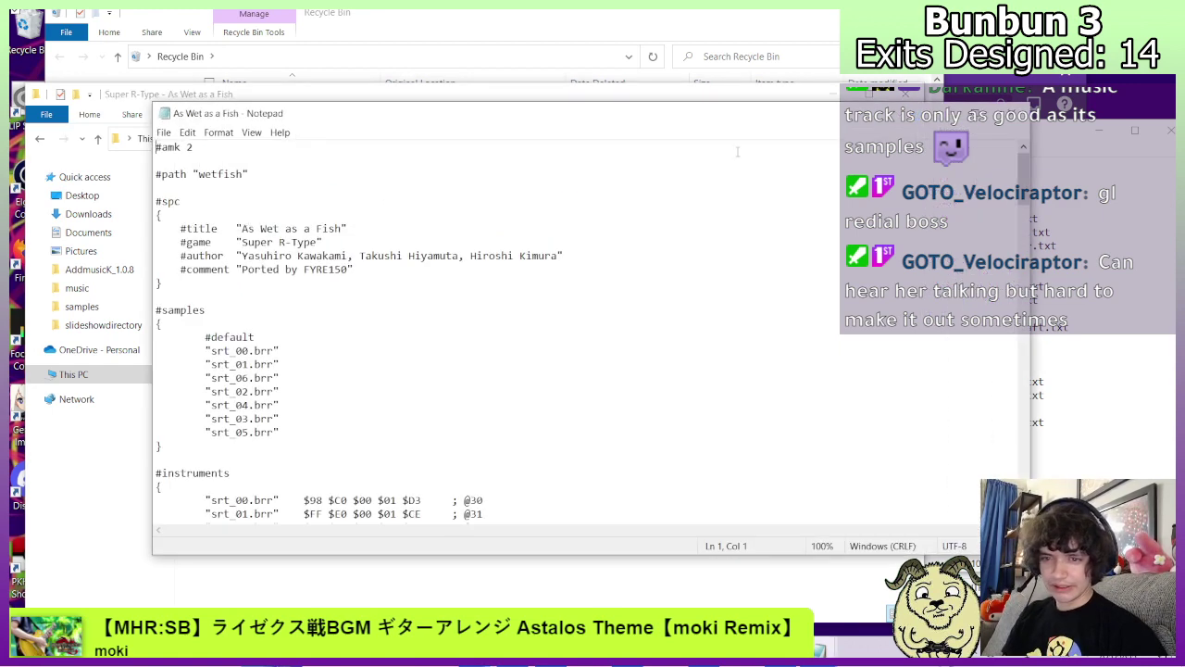
{"action": "left_click", "coordinate": [1012, 113]}
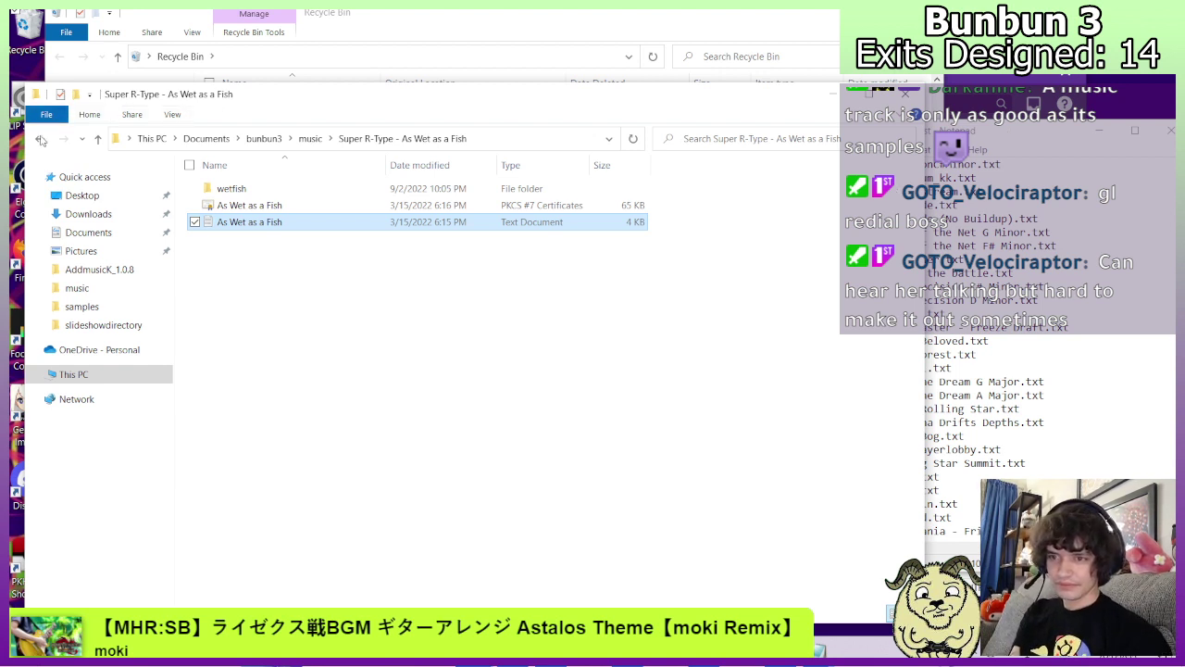
{"action": "key", "text": "alt+Up"}
{"action": "left_click", "coordinate": [226, 188]}
{"action": "double_click", "coordinate": [226, 188]}
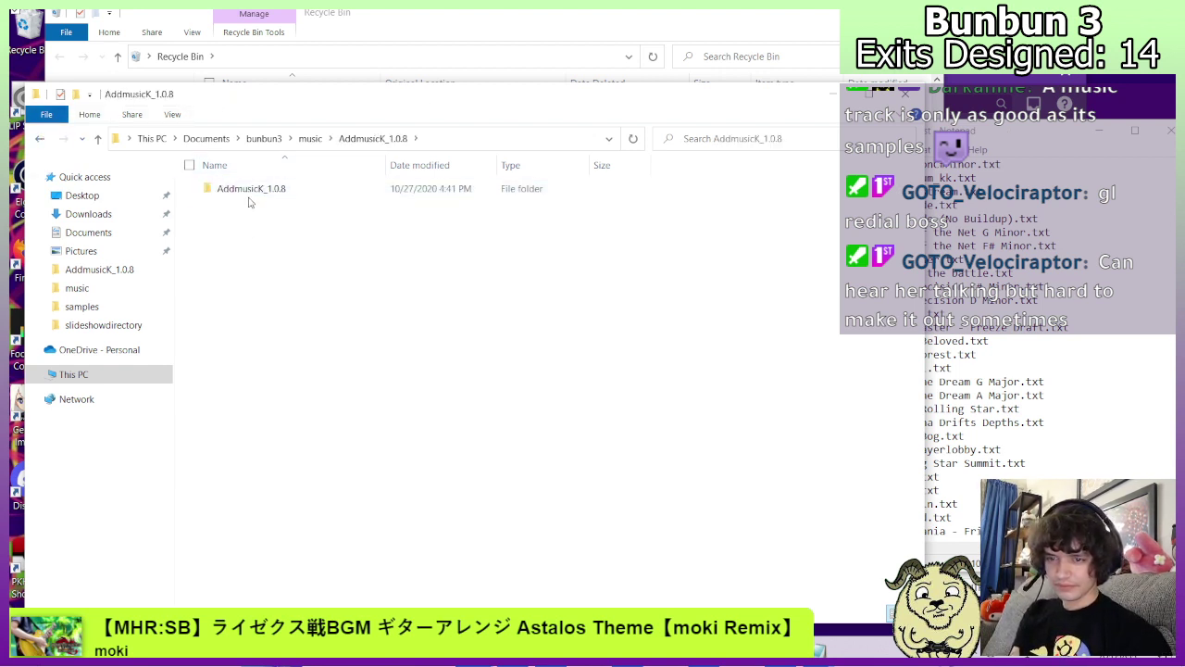
{"action": "double_click", "coordinate": [248, 191]}
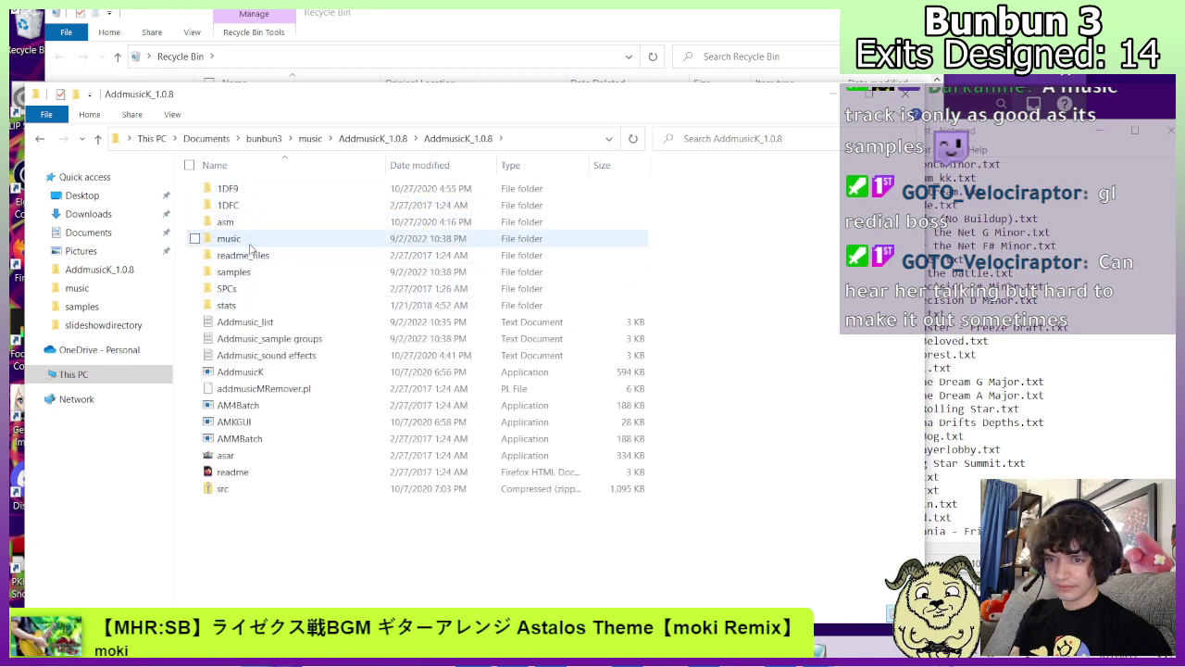
{"action": "double_click", "coordinate": [243, 238]}
{"action": "scroll", "coordinate": [562, 522], "scroll_direction": "down", "scroll_amount": 3}
{"action": "key", "text": "ctrl+v"}
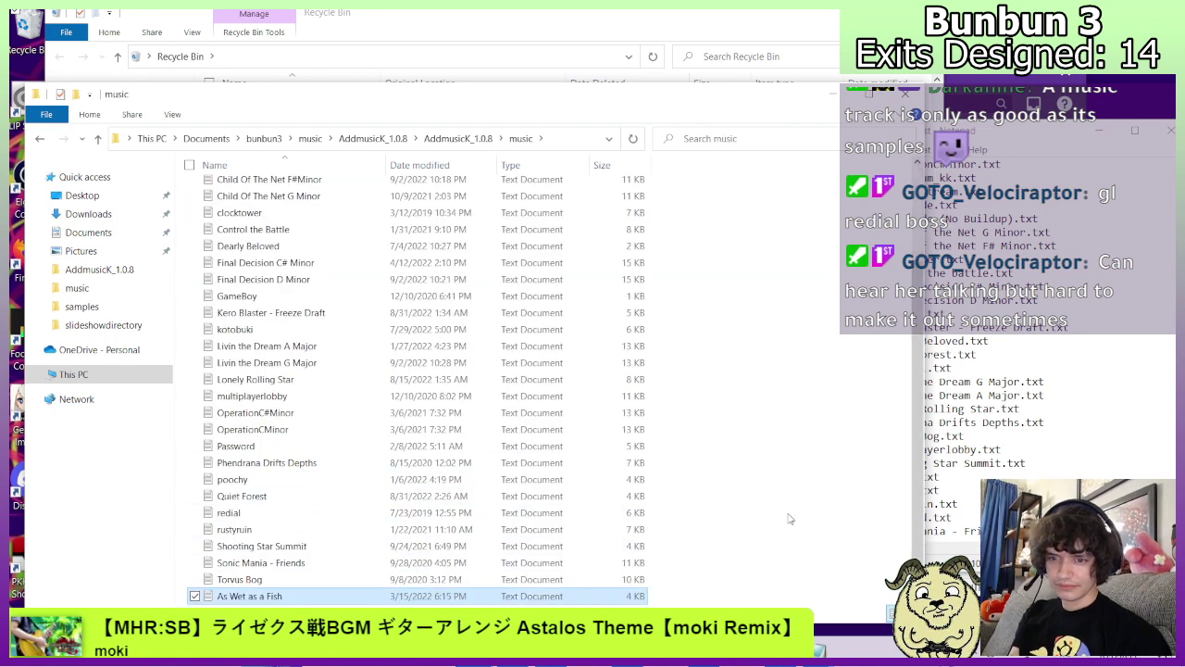
Add entry 48 for the As Wet as a Fish song to the end of Addmusic_list and save it.
{"action": "key", "text": "alt+Tab"}
{"action": "key", "text": "Return"}
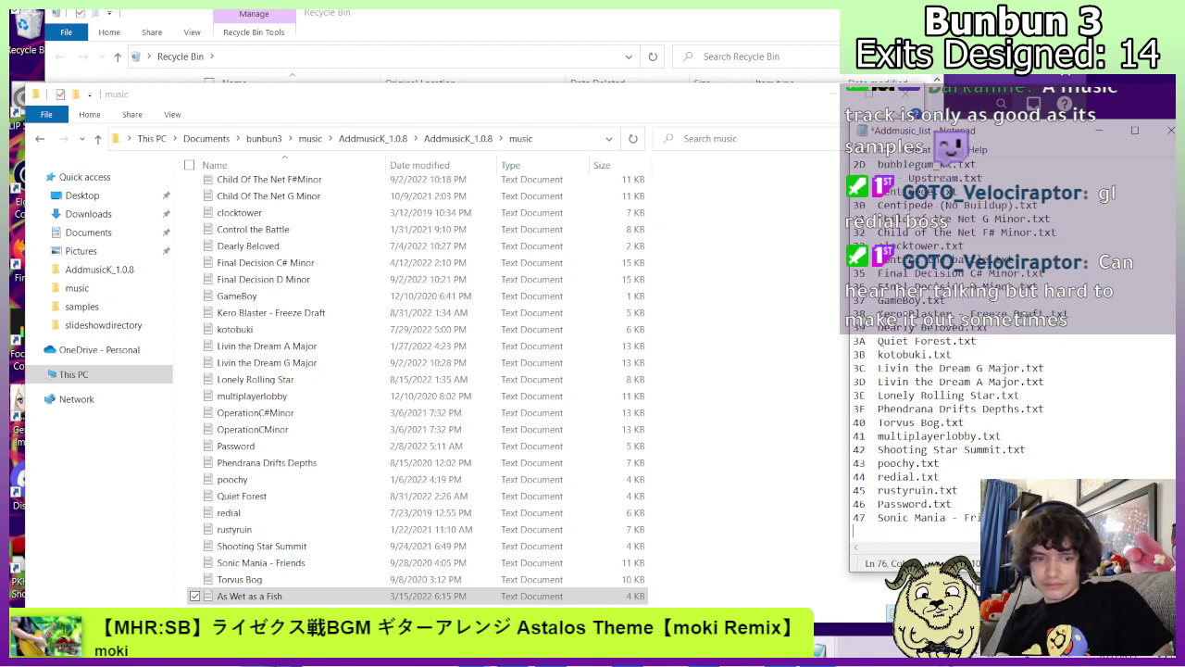
{"action": "type", "text": "48  As W"}
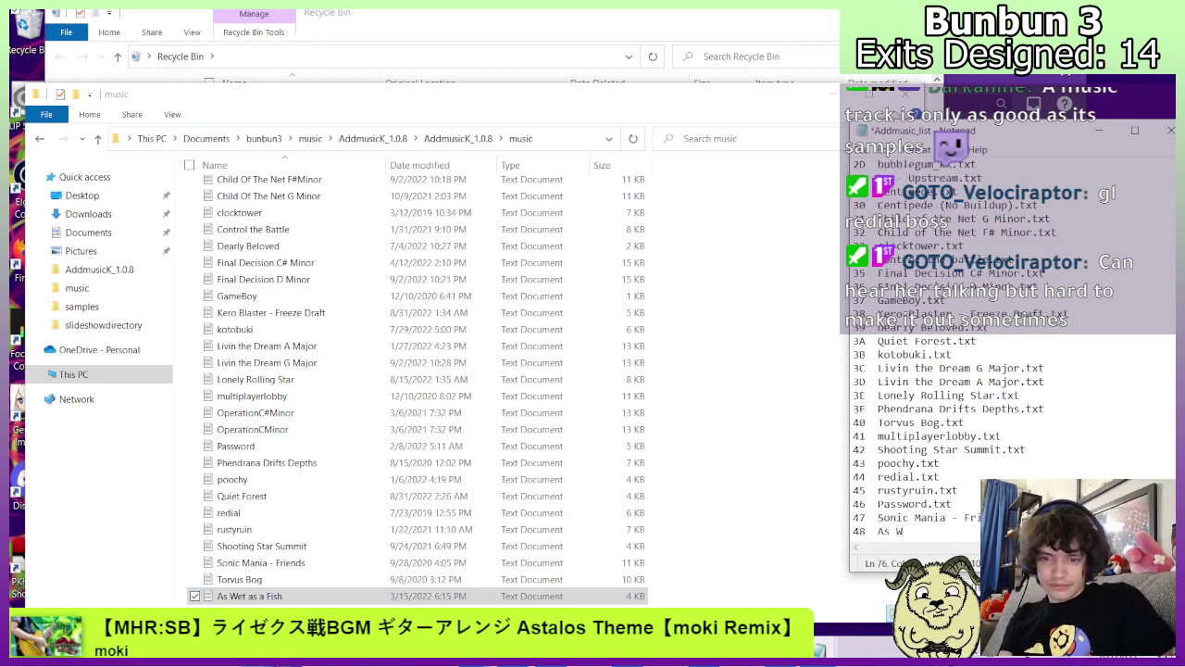
{"action": "type", "text": "et as a Fish."}
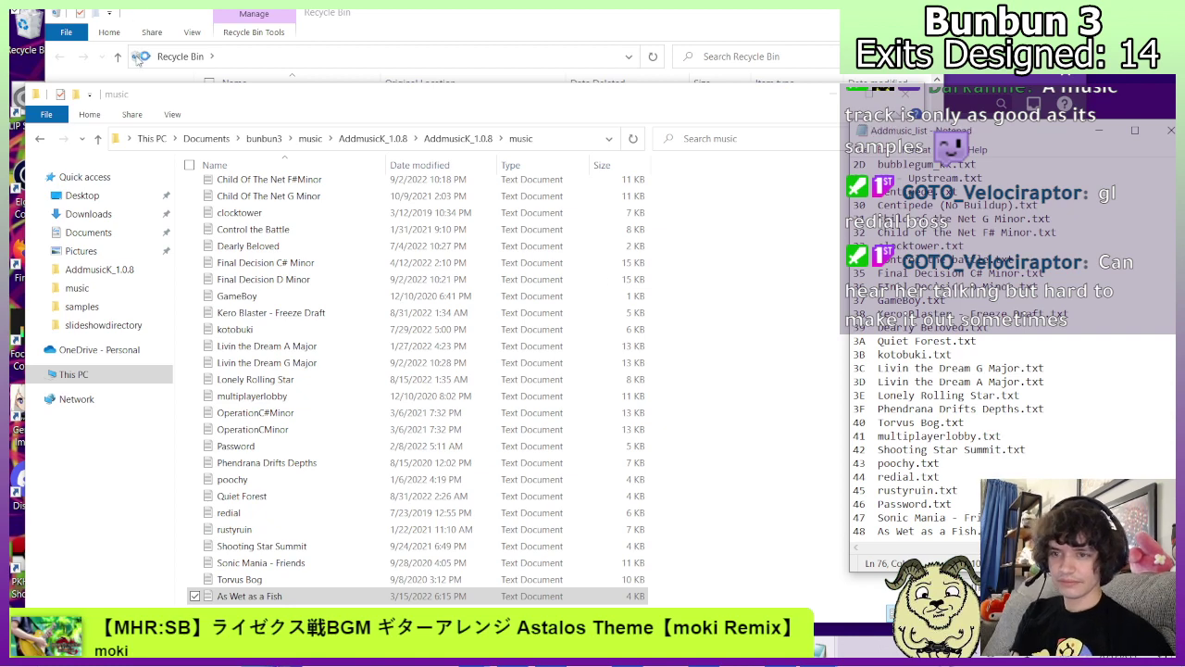
Move the wetfish sample folder into AddmusicK's samples folder and delete the Super R-Type - As Wet as a Fish folder.
{"action": "left_click", "coordinate": [40, 138]}
{"action": "left_click", "coordinate": [40, 138]}
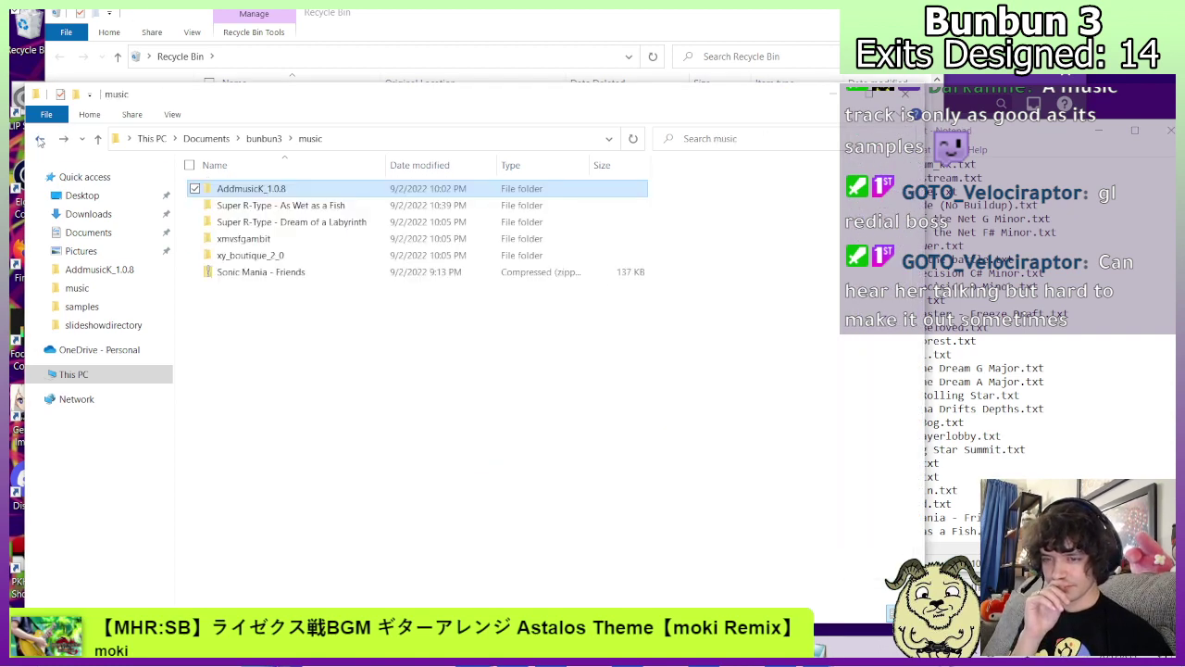
{"action": "double_click", "coordinate": [333, 206]}
{"action": "left_click", "coordinate": [295, 192]}
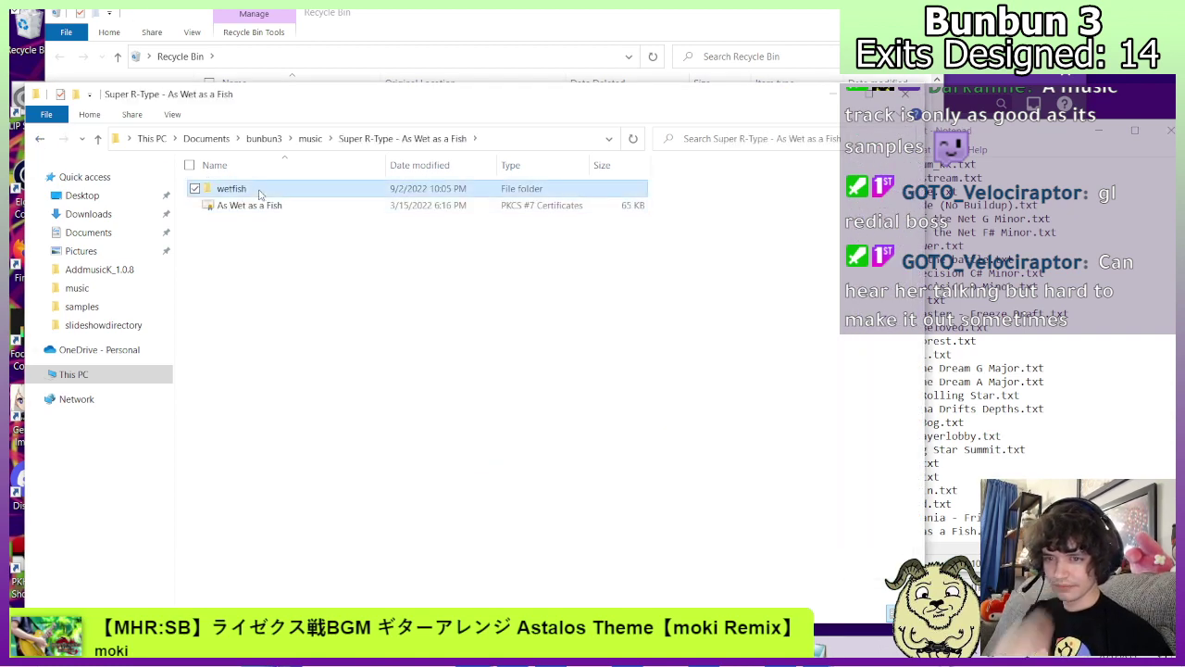
{"action": "left_click", "coordinate": [40, 138]}
{"action": "double_click", "coordinate": [278, 190]}
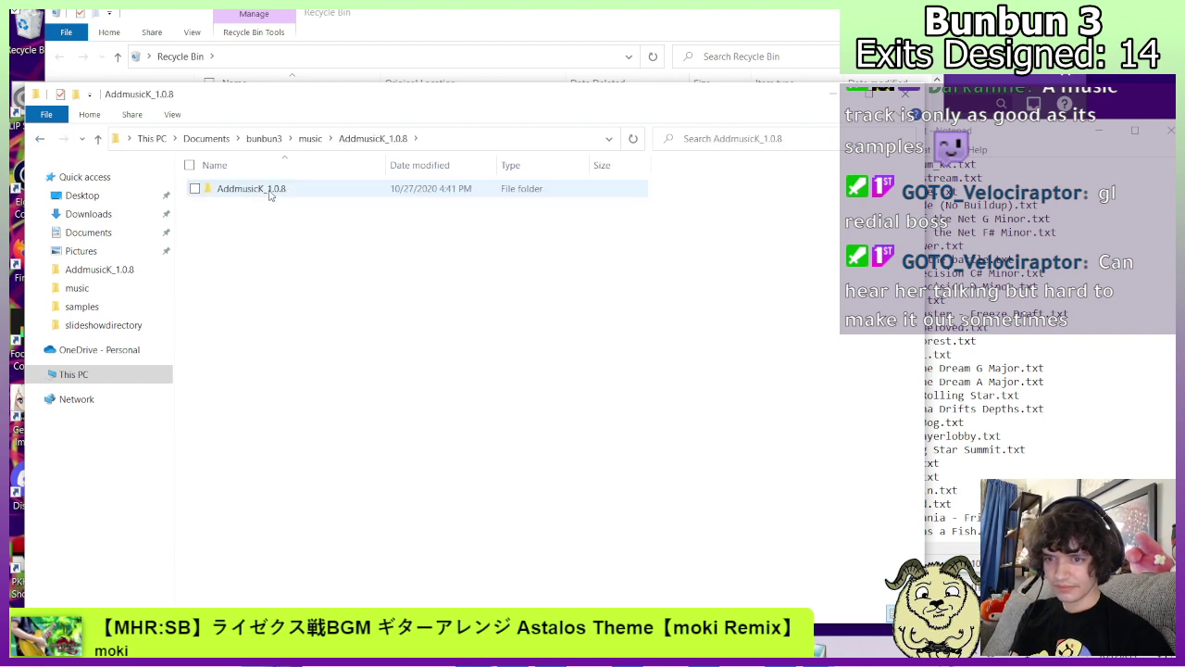
{"action": "double_click", "coordinate": [269, 192]}
{"action": "double_click", "coordinate": [248, 271]}
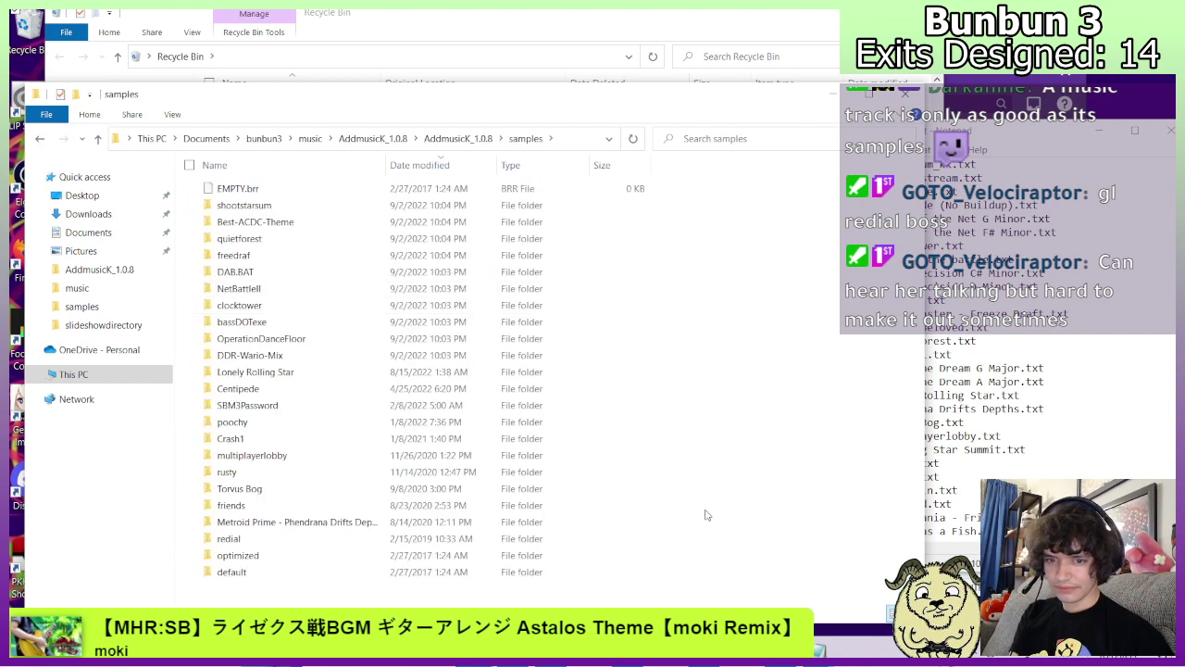
{"action": "left_click", "coordinate": [38, 140]}
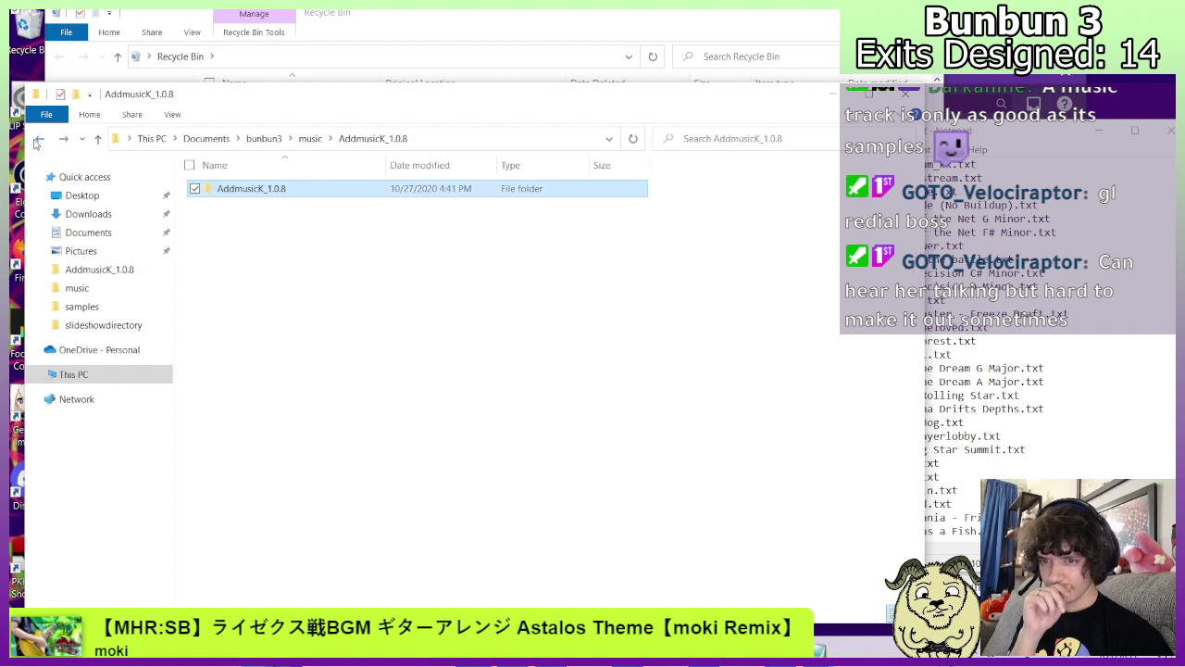
{"action": "left_click", "coordinate": [38, 139]}
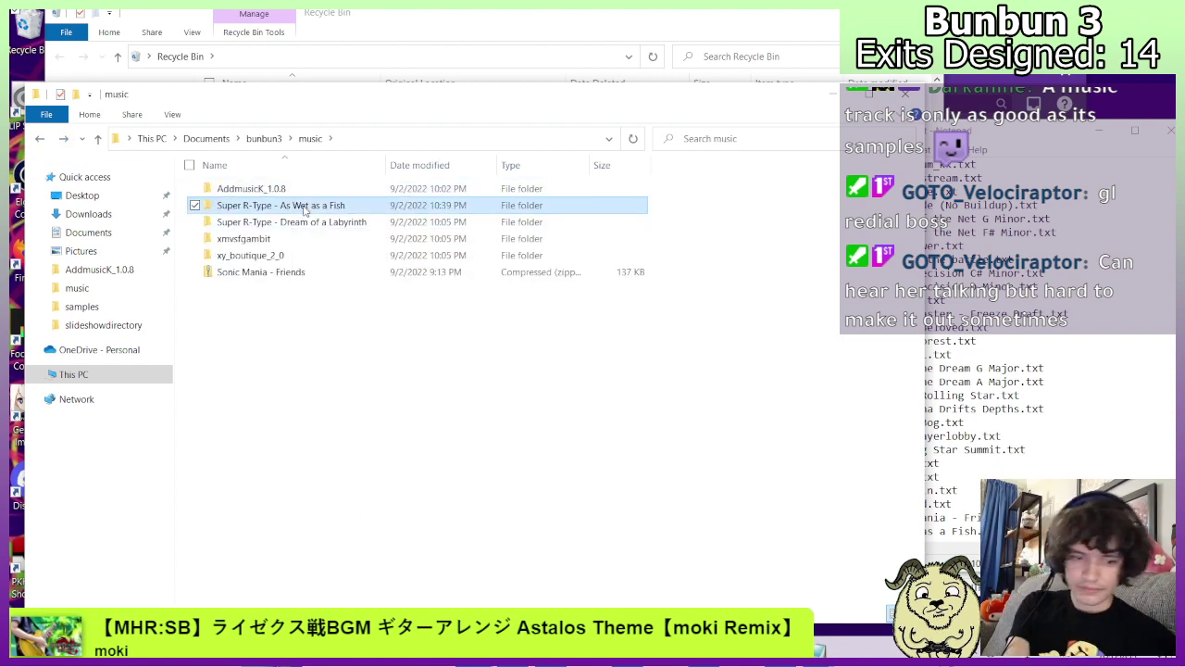
Move the Dream of a Labyrinth text file from its Super R-Type folder into AddmusicK's music folder.
{"action": "double_click", "coordinate": [283, 209]}
{"action": "left_click", "coordinate": [262, 223]}
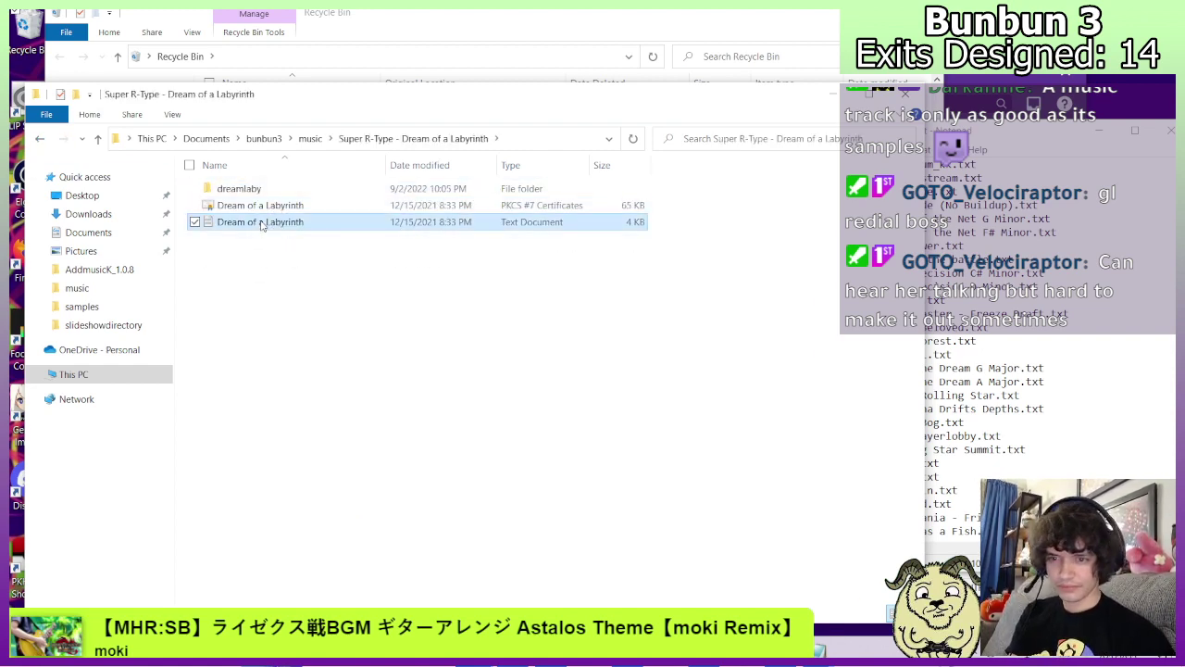
{"action": "left_click", "coordinate": [39, 138]}
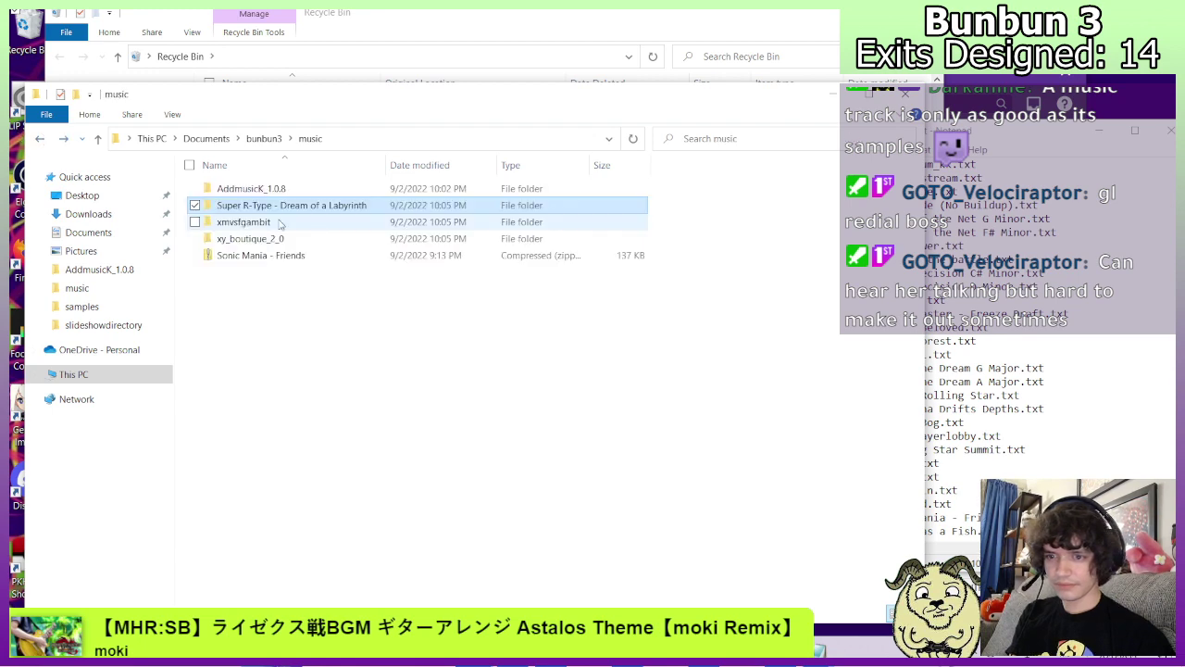
{"action": "double_click", "coordinate": [266, 193]}
{"action": "double_click", "coordinate": [259, 193]}
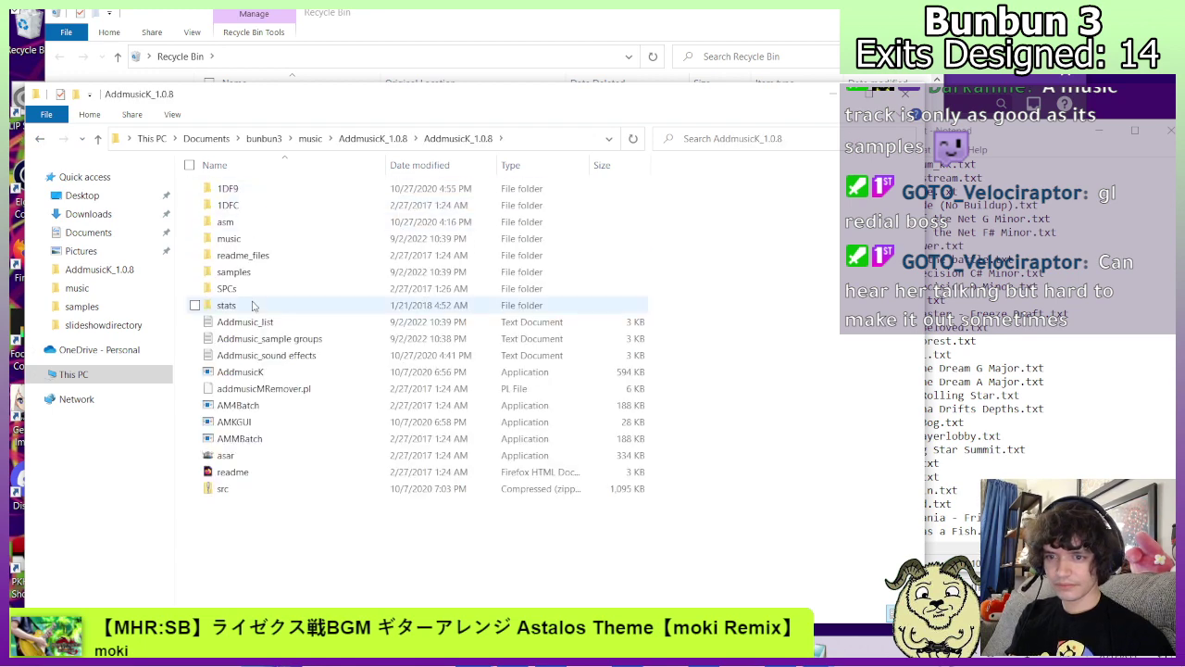
{"action": "double_click", "coordinate": [230, 239]}
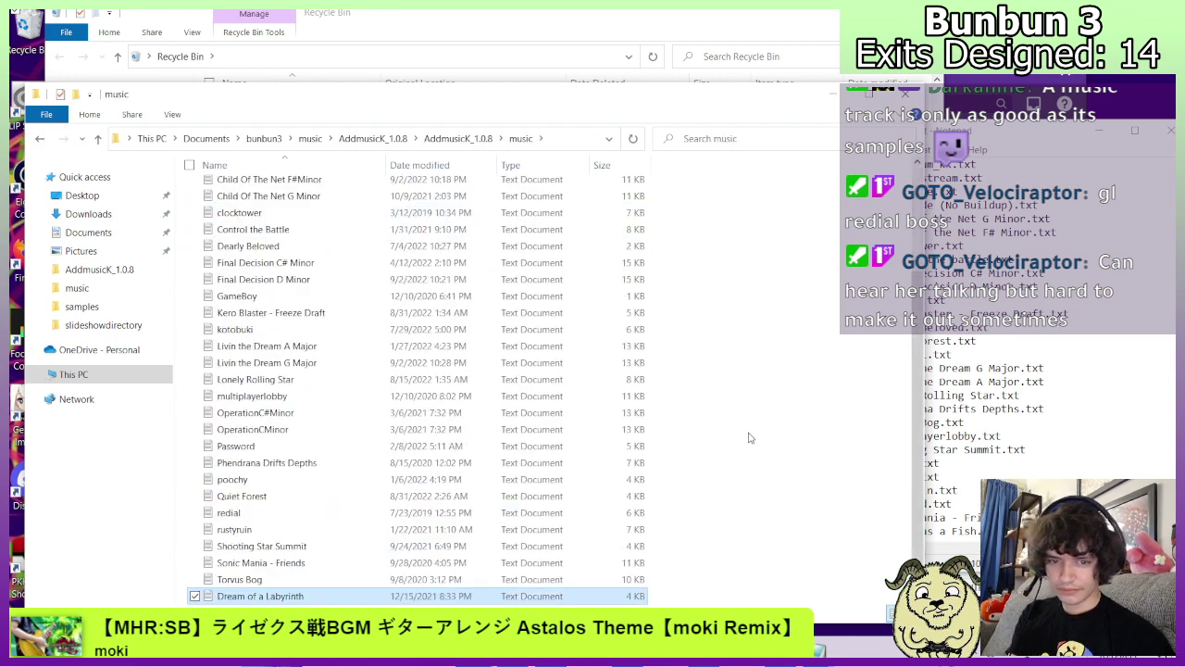
Add entry 49 for the Dream of a Labyrinth song to the end of Addmusic_list.
{"action": "left_click", "coordinate": [884, 515]}
{"action": "key", "text": "Return"}
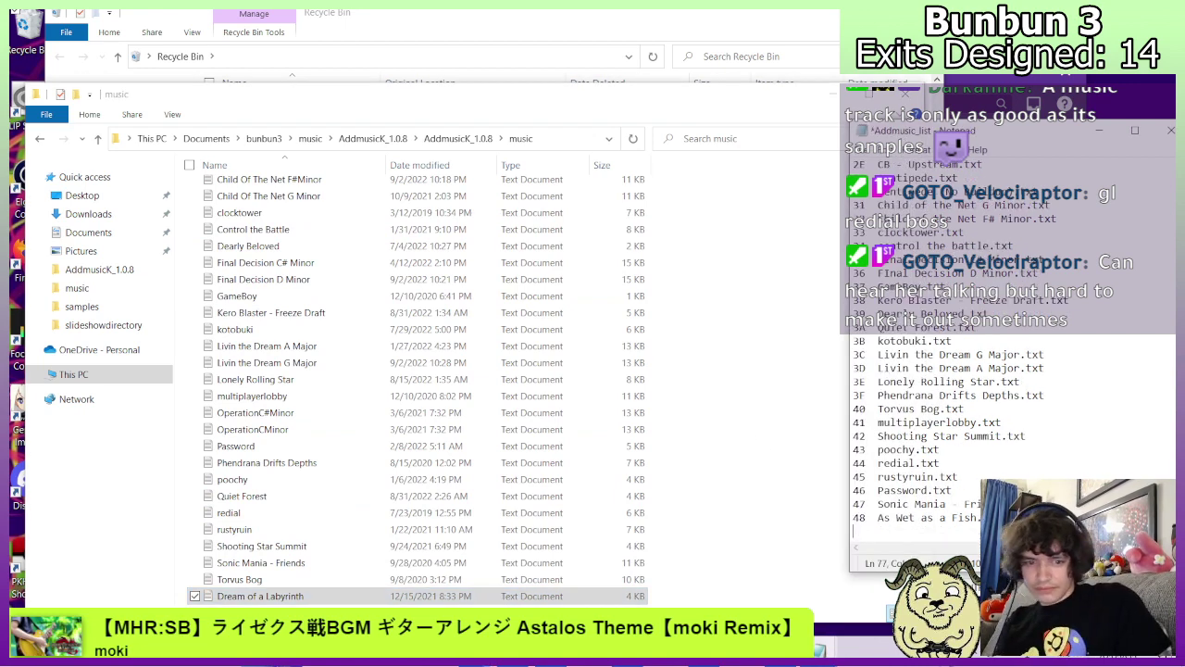
{"action": "type", "text": "49  Dream of a "}
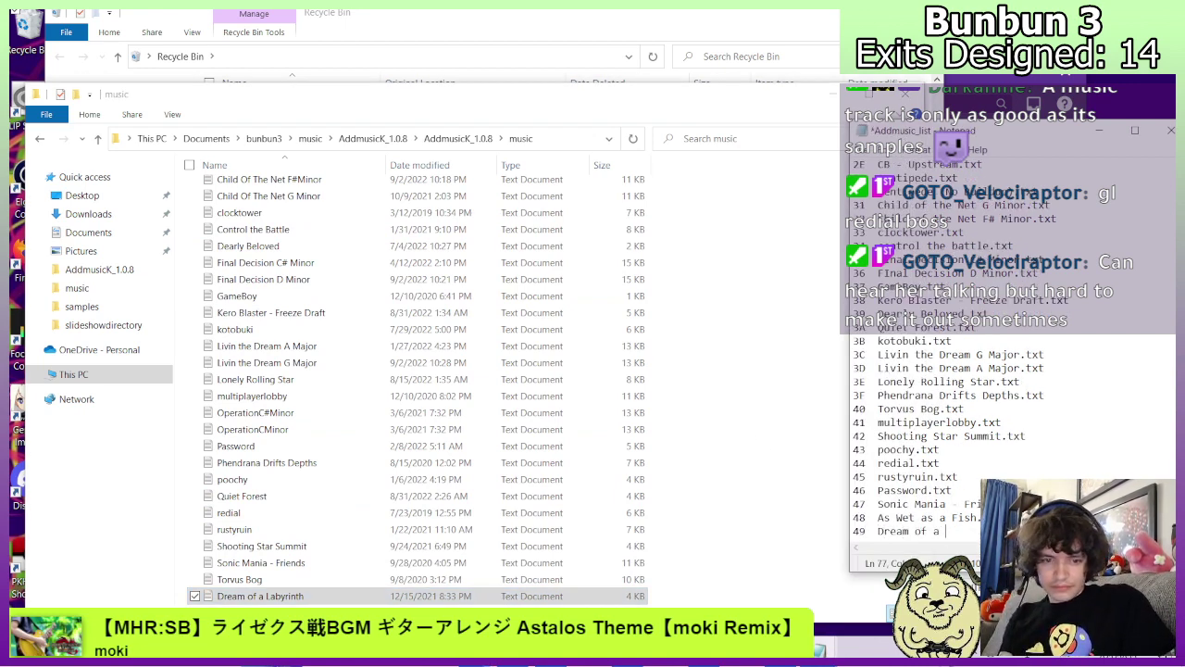
{"action": "type", "text": "Labyri"}
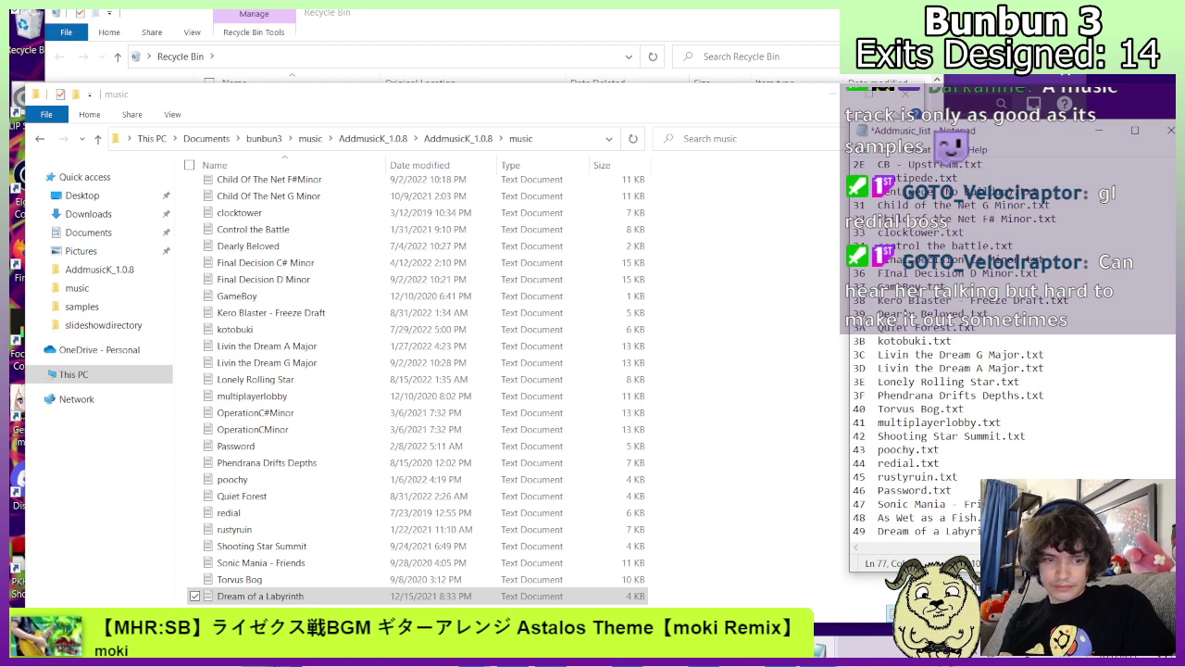
Move the dreamlaby sample folder from the Super R-Type - Dream of a Labyrinth folder into AddmusicK's samples folder.
{"action": "left_click", "coordinate": [41, 139]}
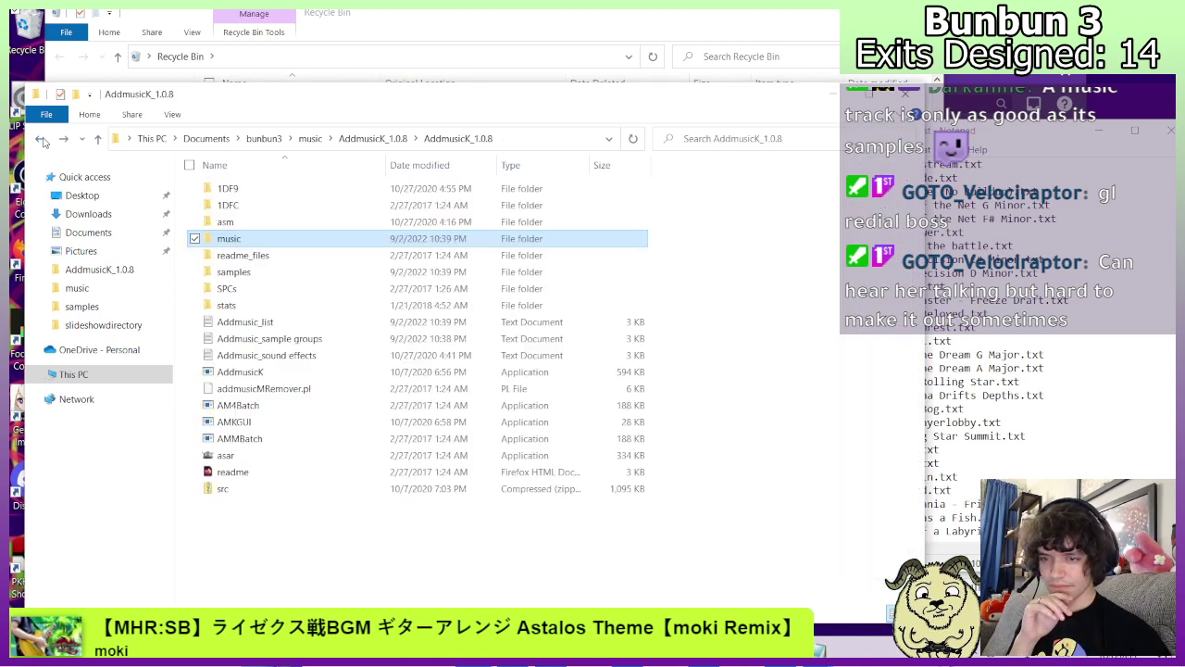
{"action": "left_click", "coordinate": [40, 139]}
{"action": "left_click", "coordinate": [41, 139]}
{"action": "double_click", "coordinate": [283, 204]}
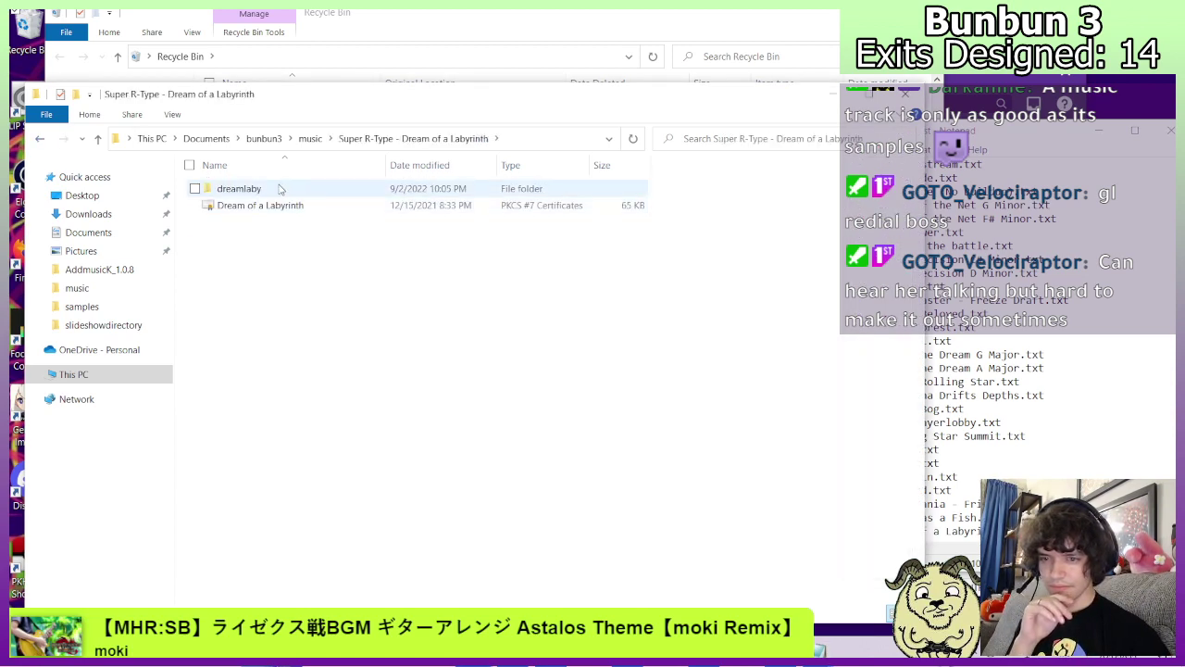
{"action": "key", "text": "alt+Left"}
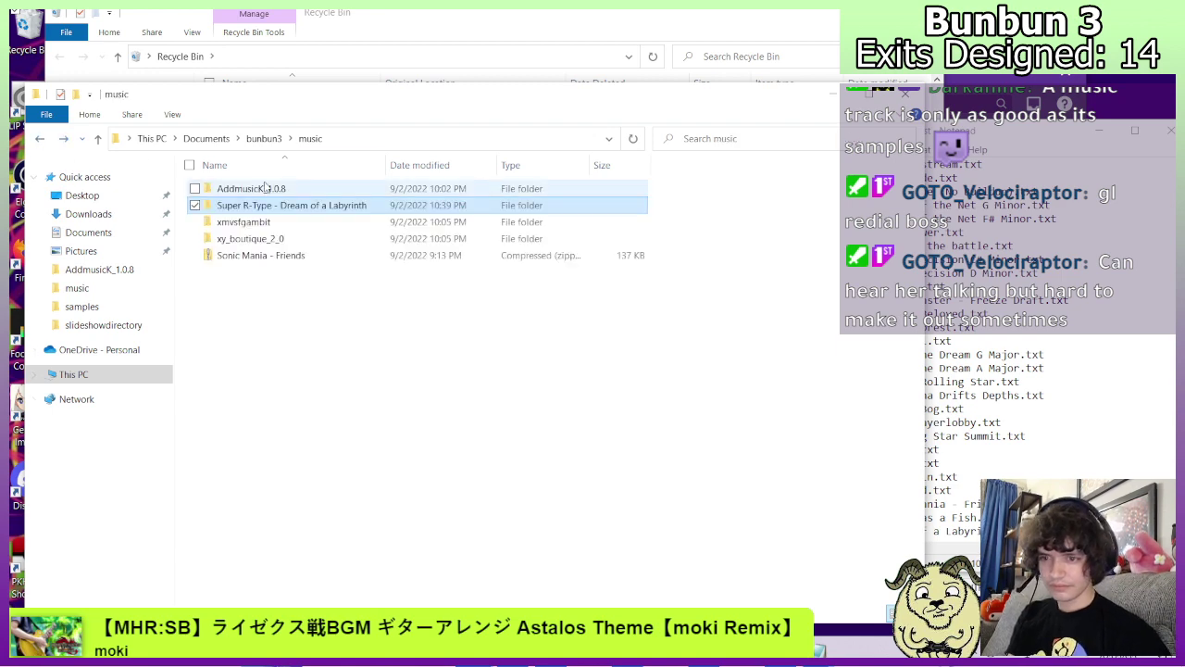
{"action": "double_click", "coordinate": [266, 188]}
{"action": "double_click", "coordinate": [253, 191]}
{"action": "double_click", "coordinate": [245, 273]}
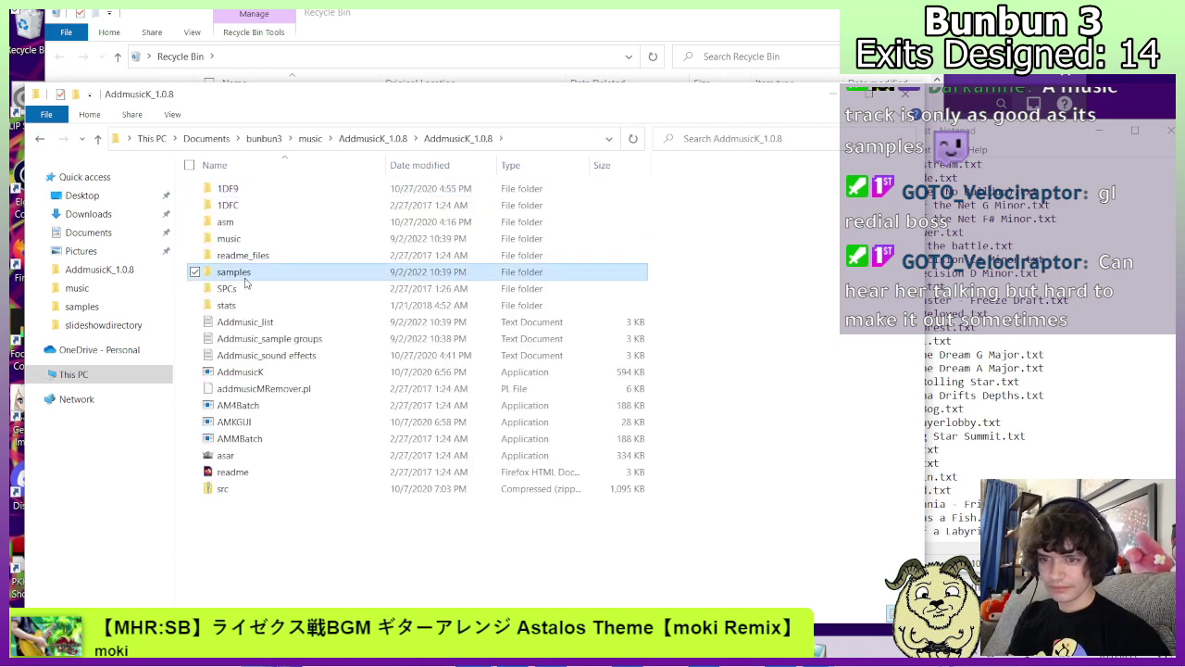
Delete the Super R-Type - Dream of a Labyrinth folder from bunbun3's music folder.
{"action": "left_click", "coordinate": [40, 138]}
{"action": "left_click", "coordinate": [39, 138]}
{"action": "left_click", "coordinate": [39, 138]}
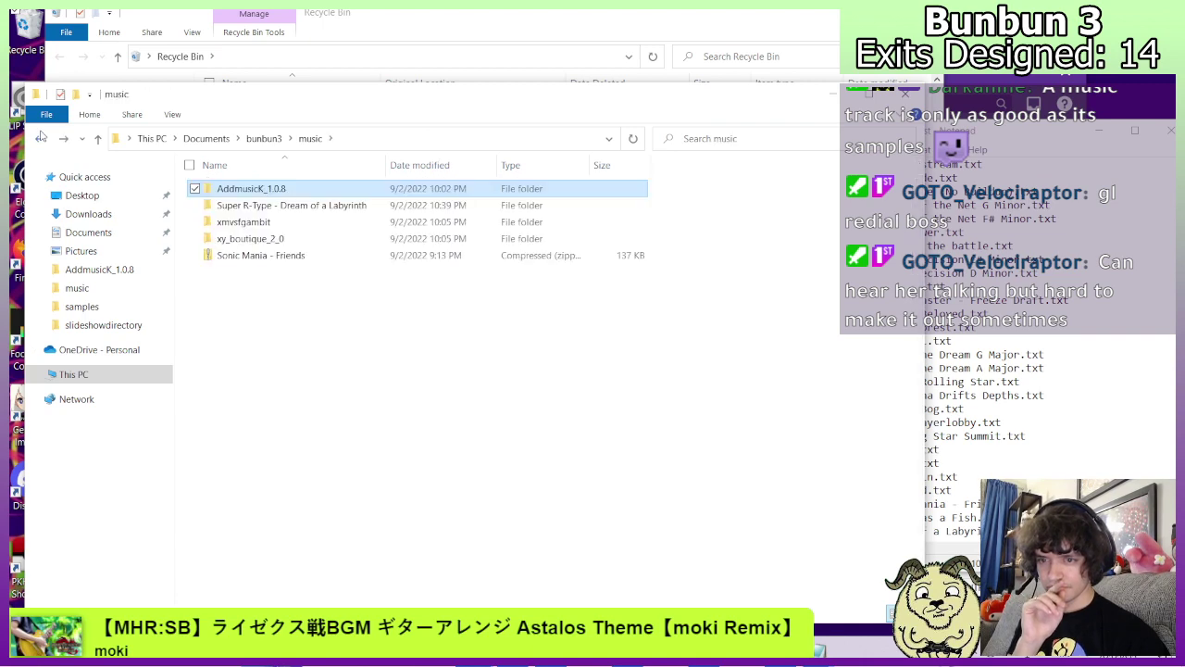
{"action": "left_click", "coordinate": [378, 206]}
{"action": "key", "text": "Delete"}
Add entry 4A for xmvsfgambit.txt to the end of Addmusic_list and open the xmvsfgambit text file.
{"action": "double_click", "coordinate": [245, 204]}
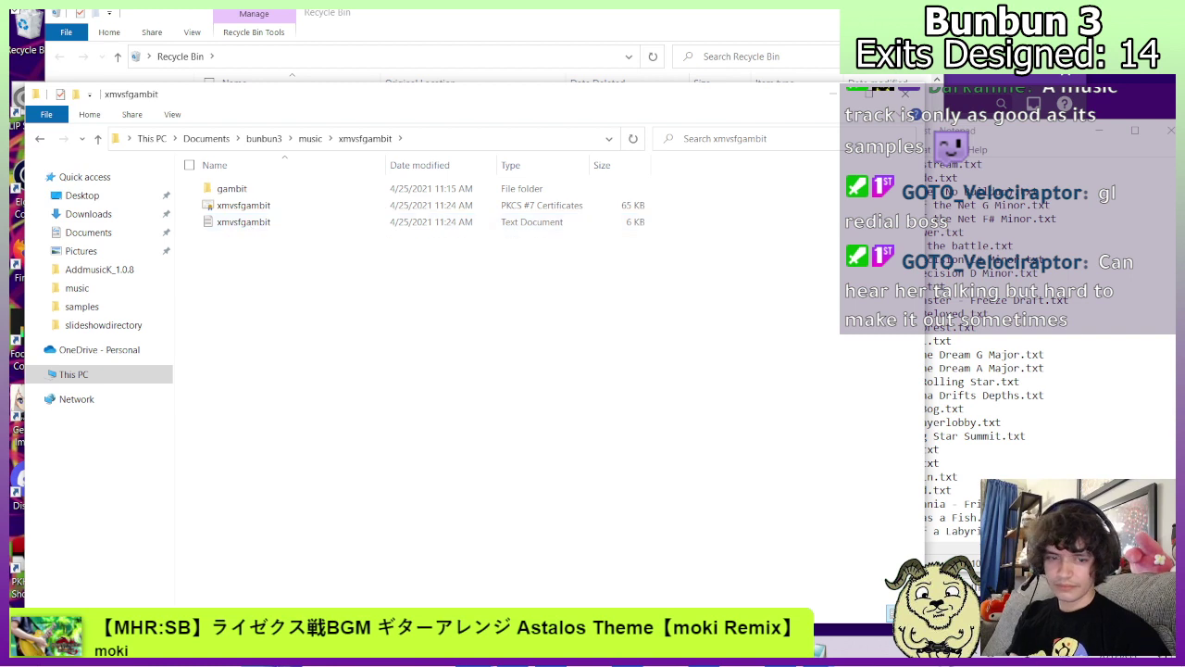
{"action": "key", "text": "alt+Tab"}
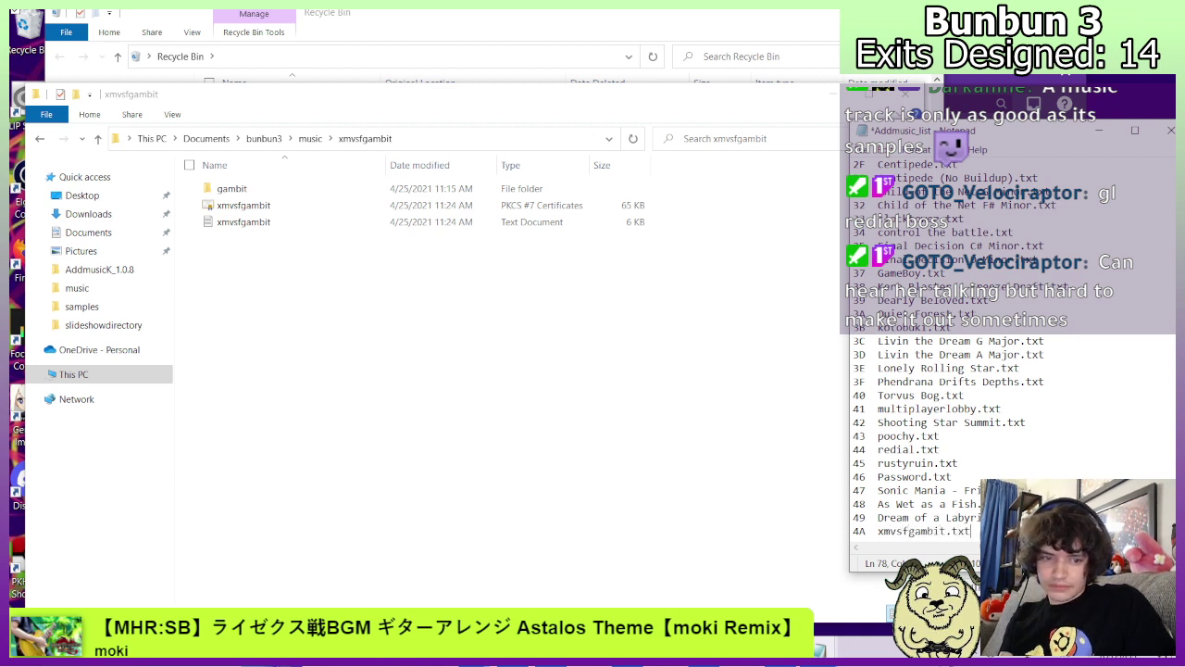
{"action": "double_click", "coordinate": [237, 222]}
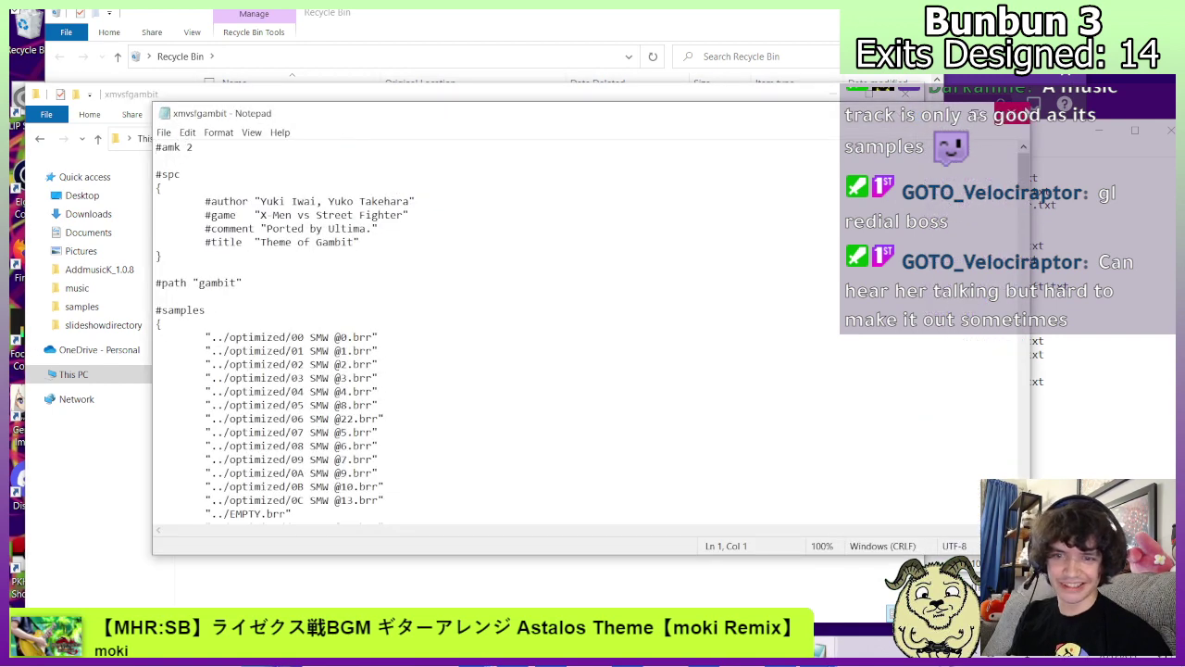
Close the xmvsfgambit text file and move it from its song folder into AddmusicK's music folder.
{"action": "left_click", "coordinate": [1013, 112]}
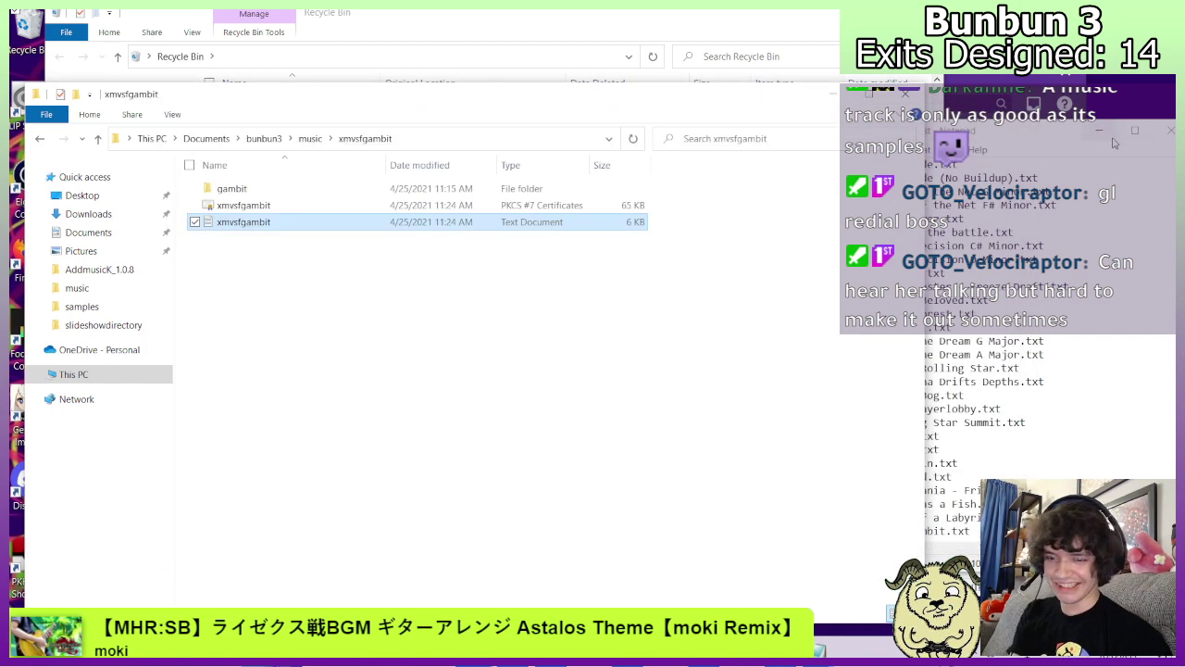
{"action": "left_click", "coordinate": [40, 138]}
{"action": "double_click", "coordinate": [251, 187]}
{"action": "left_click", "coordinate": [248, 190]}
{"action": "double_click", "coordinate": [248, 191]}
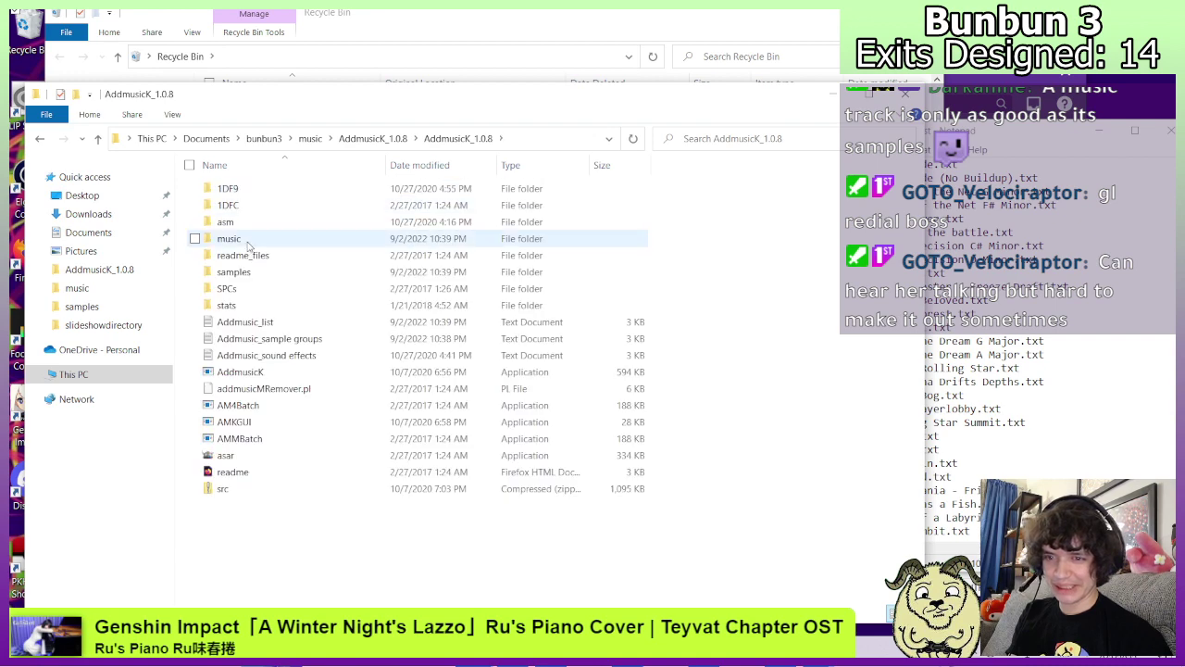
{"action": "double_click", "coordinate": [239, 242]}
{"action": "scroll", "coordinate": [741, 534], "scroll_direction": "down", "scroll_amount": 3}
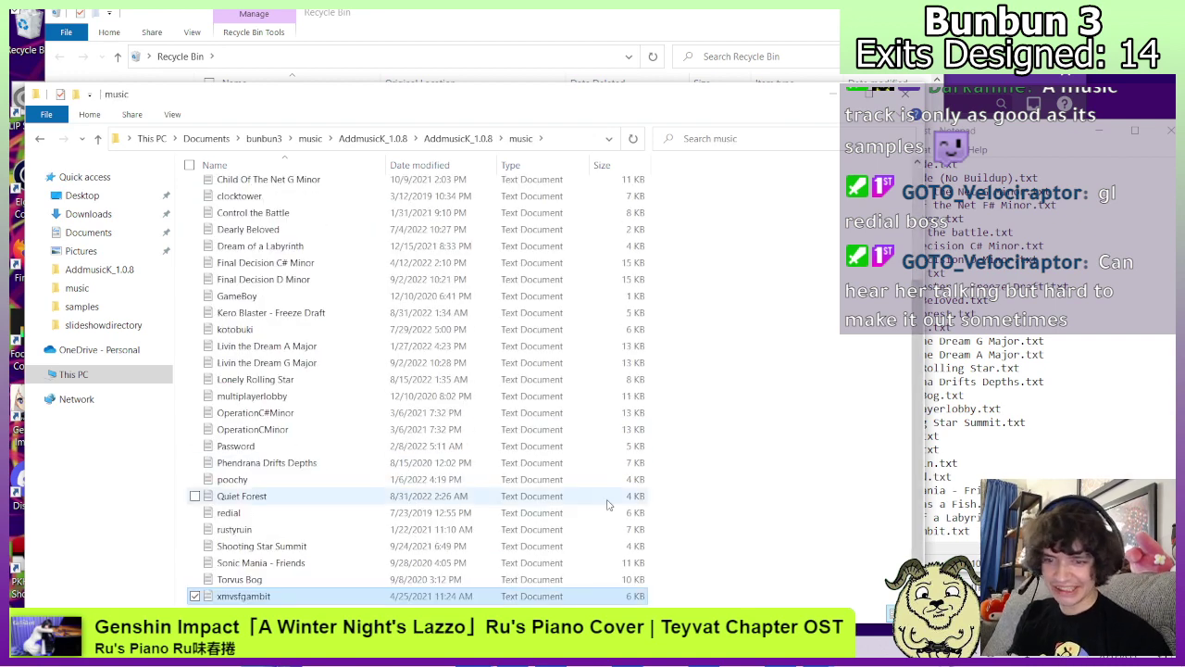
Move the gambit sample folder from the xmvsfgambit folder into AddmusicK's samples folder.
{"action": "left_click", "coordinate": [40, 139]}
{"action": "left_click", "coordinate": [40, 139]}
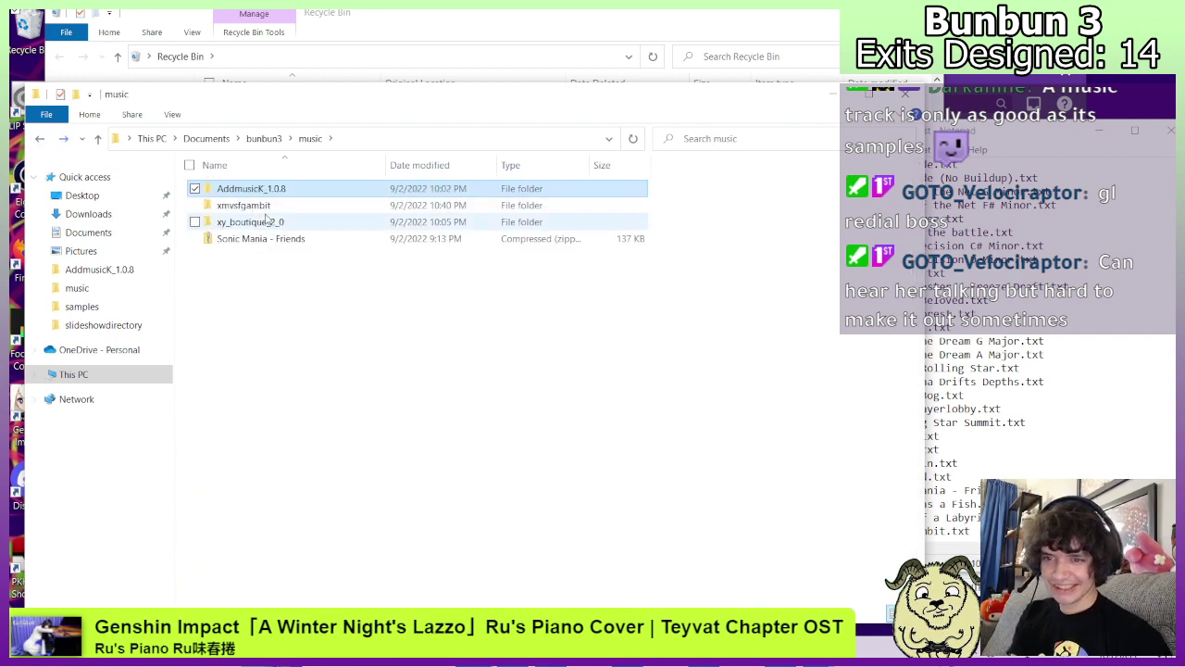
{"action": "double_click", "coordinate": [243, 202]}
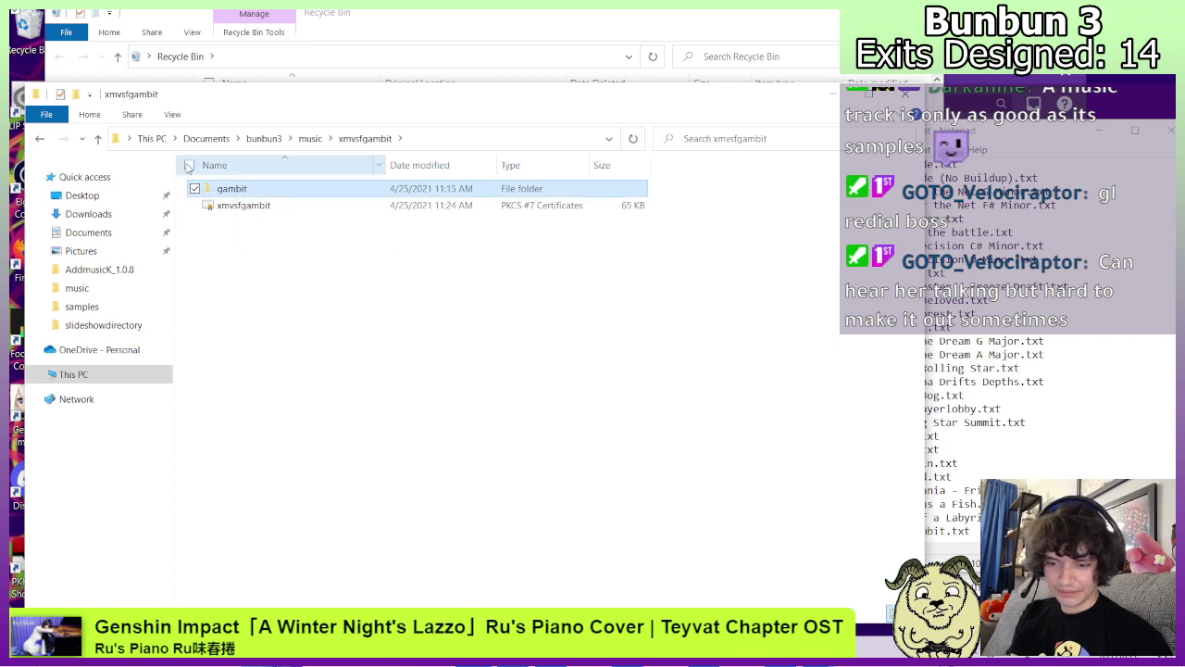
{"action": "left_click", "coordinate": [41, 139]}
{"action": "double_click", "coordinate": [242, 188]}
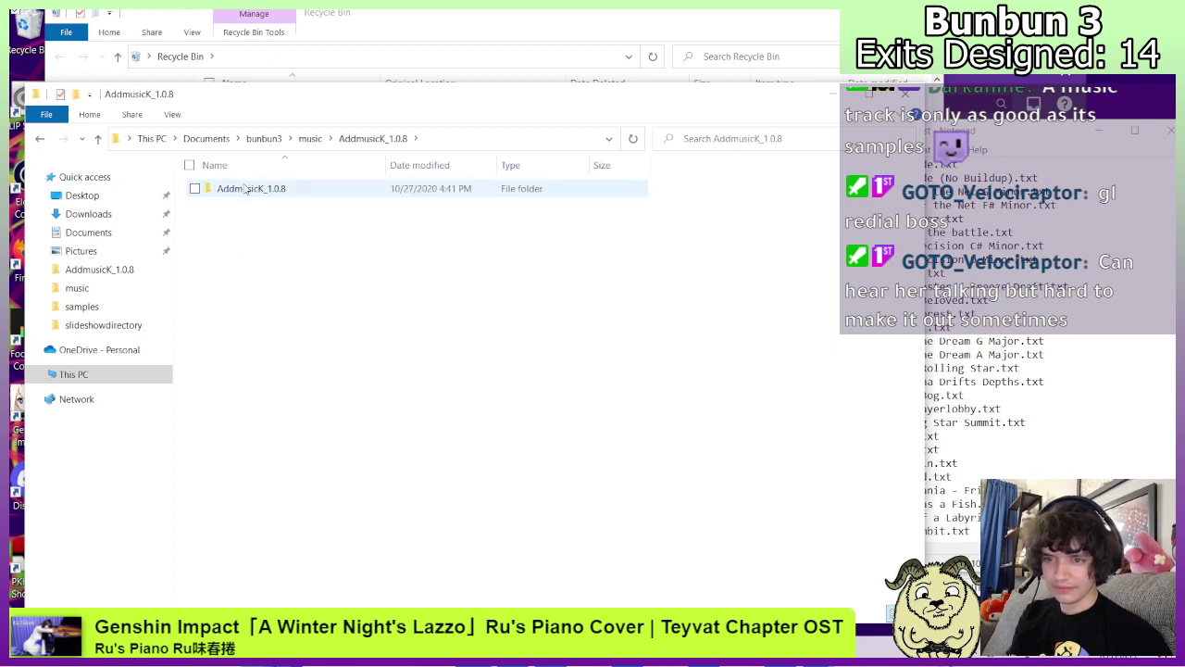
{"action": "double_click", "coordinate": [239, 188]}
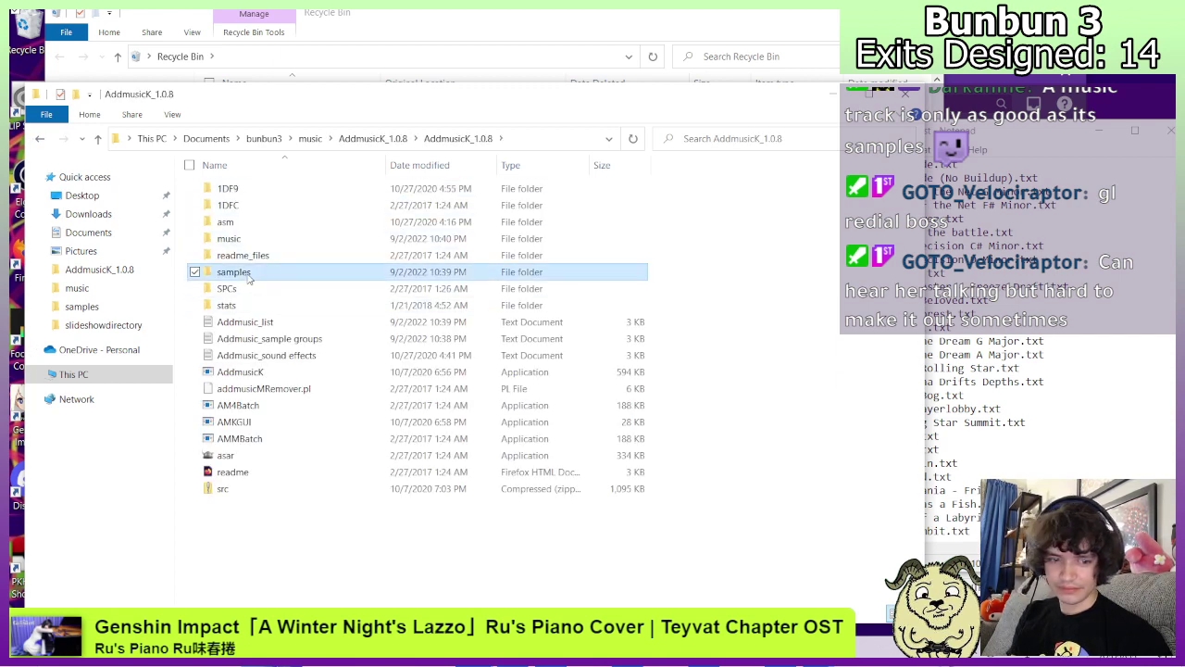
{"action": "double_click", "coordinate": [234, 271]}
{"action": "type", "text": "gambit"}
{"action": "key", "text": "BackSpace"}
{"action": "key", "text": "BackSpace"}
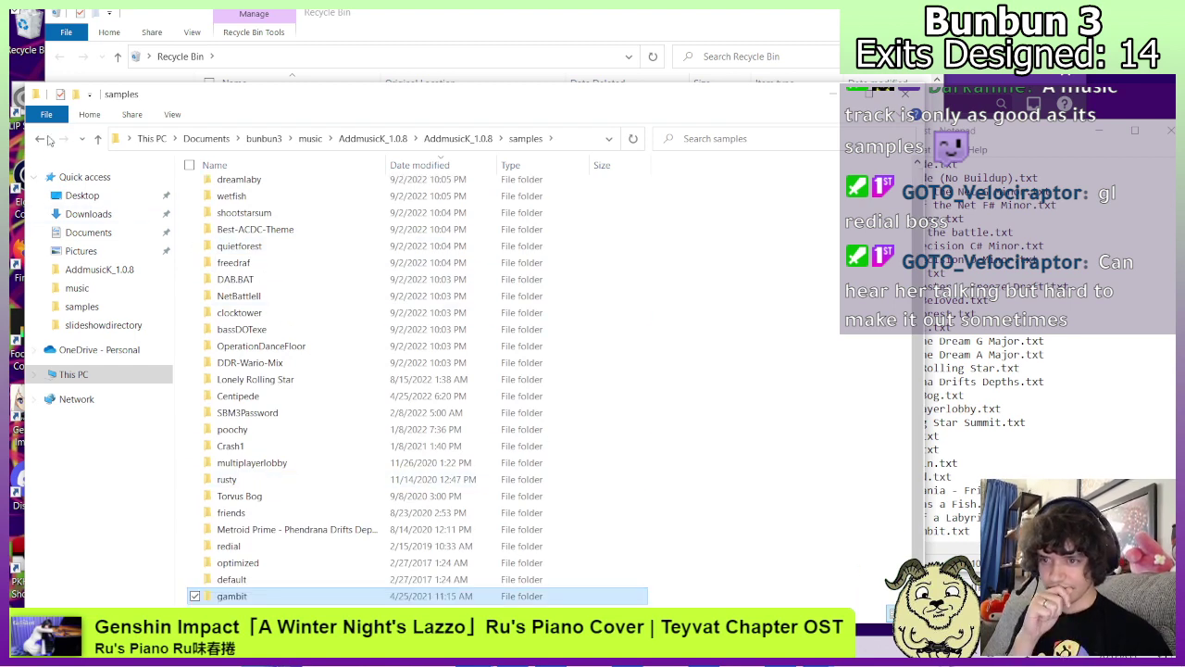
Delete the xmvsfgambit folder and the Sonic Mania - Friends zip archive from bunbun3's music folder.
{"action": "key", "text": "BackSpace"}
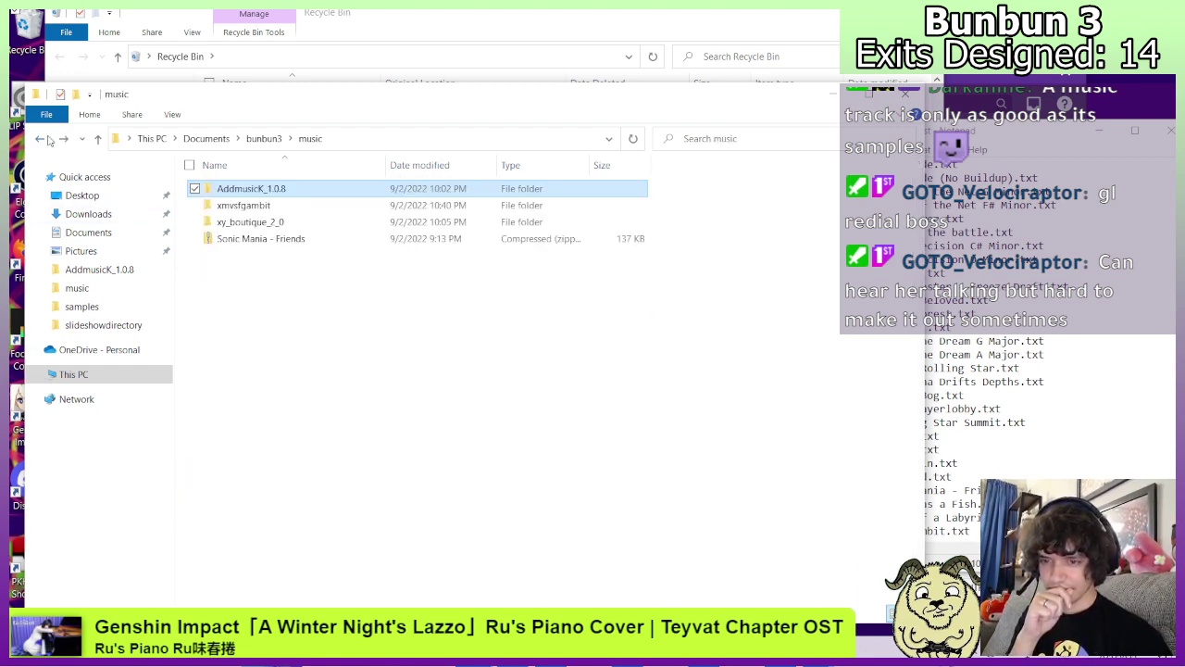
{"action": "left_click", "coordinate": [217, 206]}
{"action": "key", "text": "Delete"}
{"action": "left_click", "coordinate": [225, 221]}
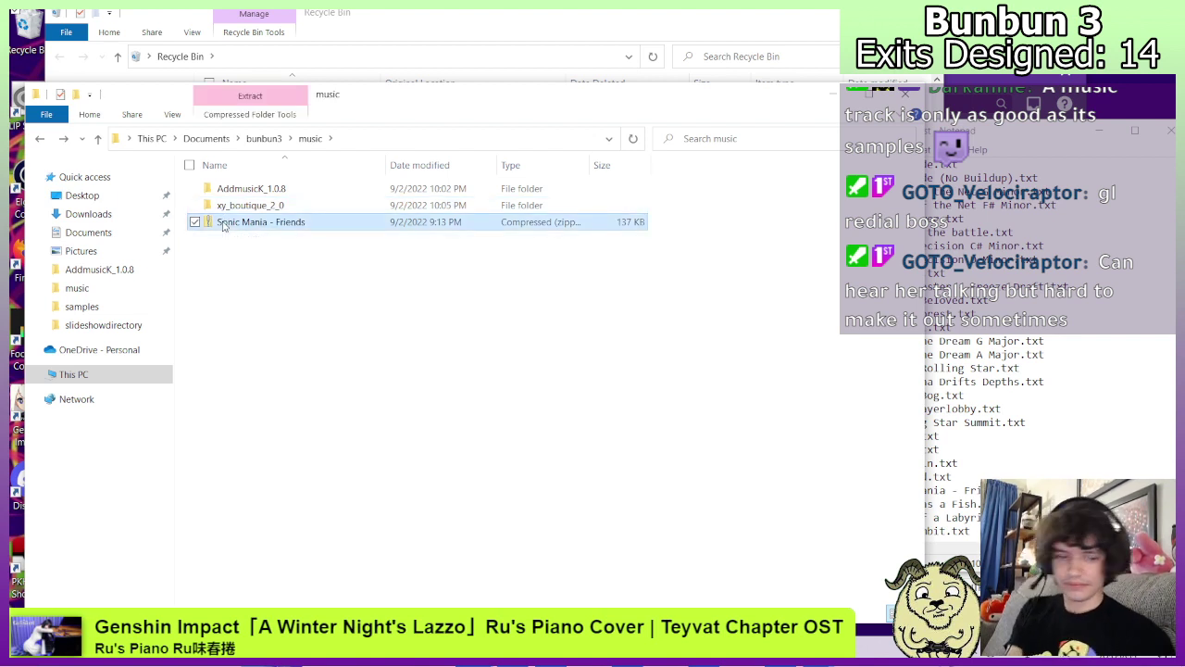
{"action": "key", "text": "Delete"}
Rename the text file in the xy_boutique_2_0 folder as xy_boutique.
{"action": "left_click", "coordinate": [230, 214]}
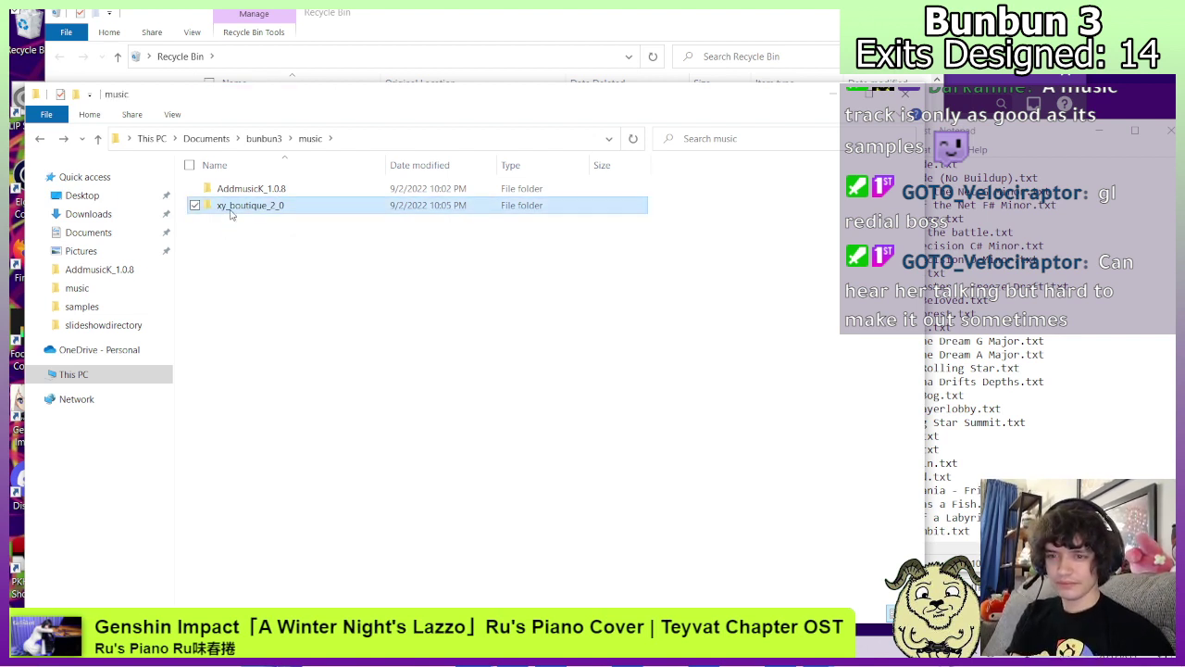
{"action": "double_click", "coordinate": [251, 209]}
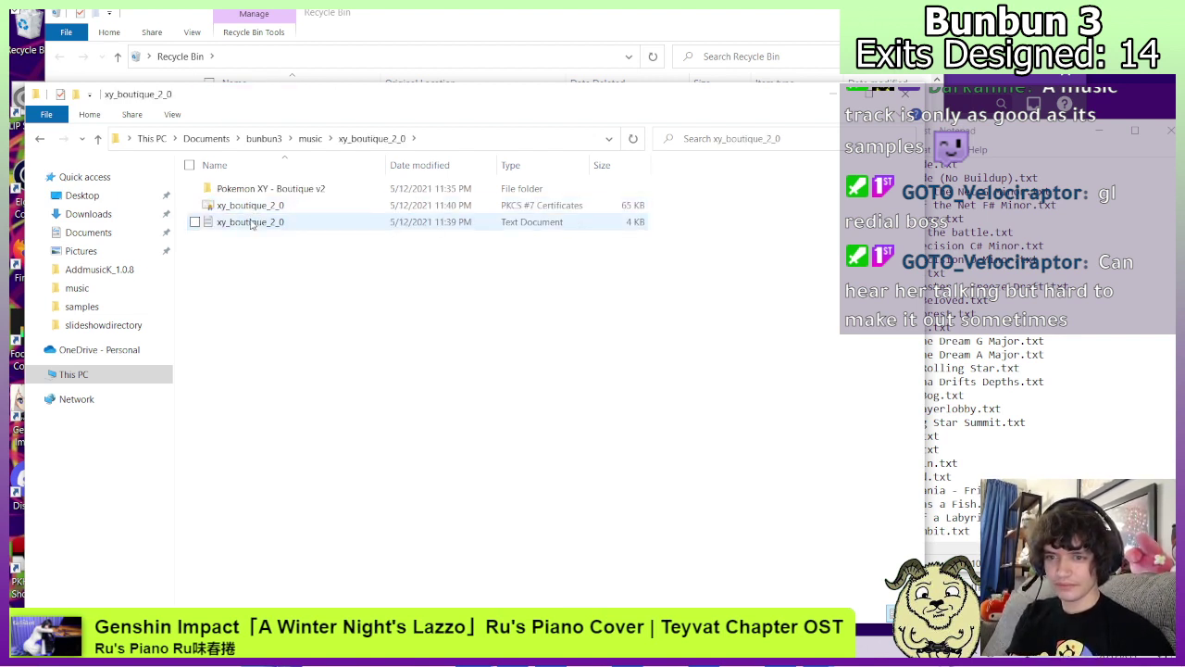
{"action": "left_click", "coordinate": [252, 225]}
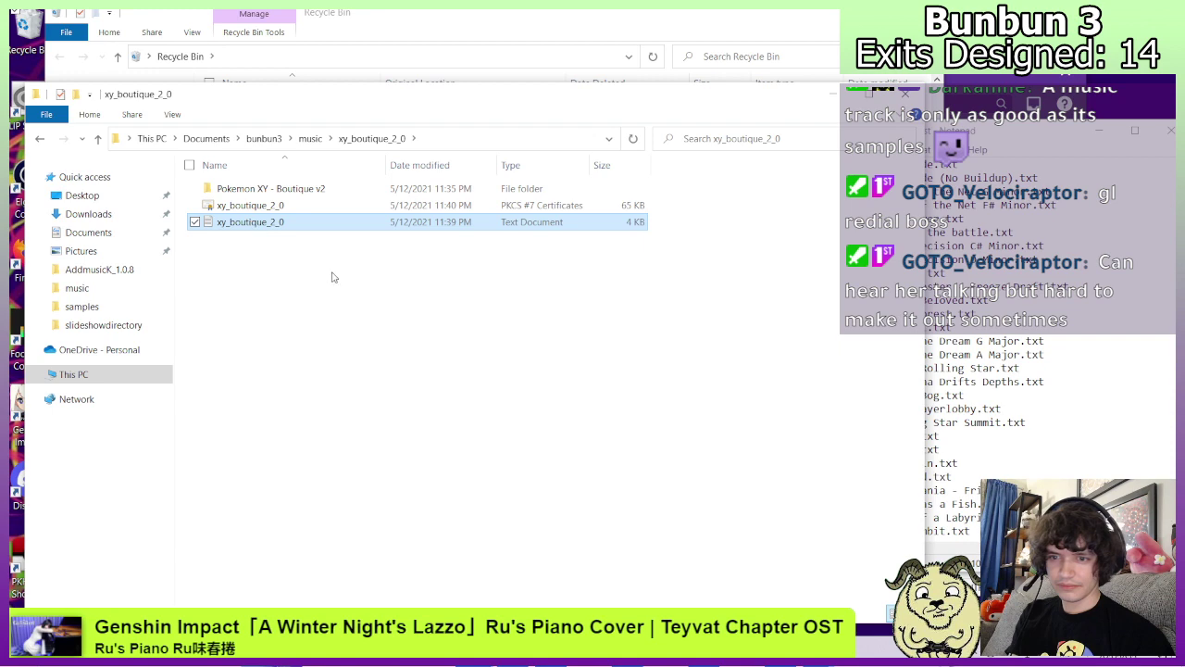
{"action": "right_click", "coordinate": [264, 222]}
{"action": "left_click", "coordinate": [159, 582]}
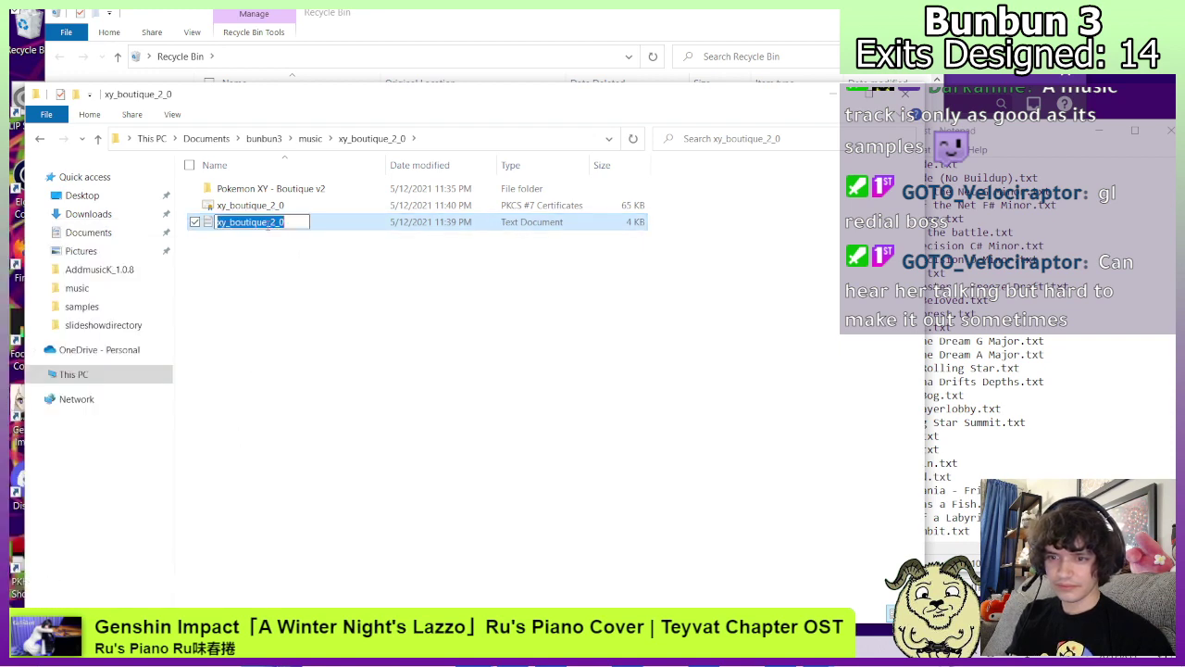
{"action": "key", "text": "BackSpace"}
{"action": "key", "text": "Return"}
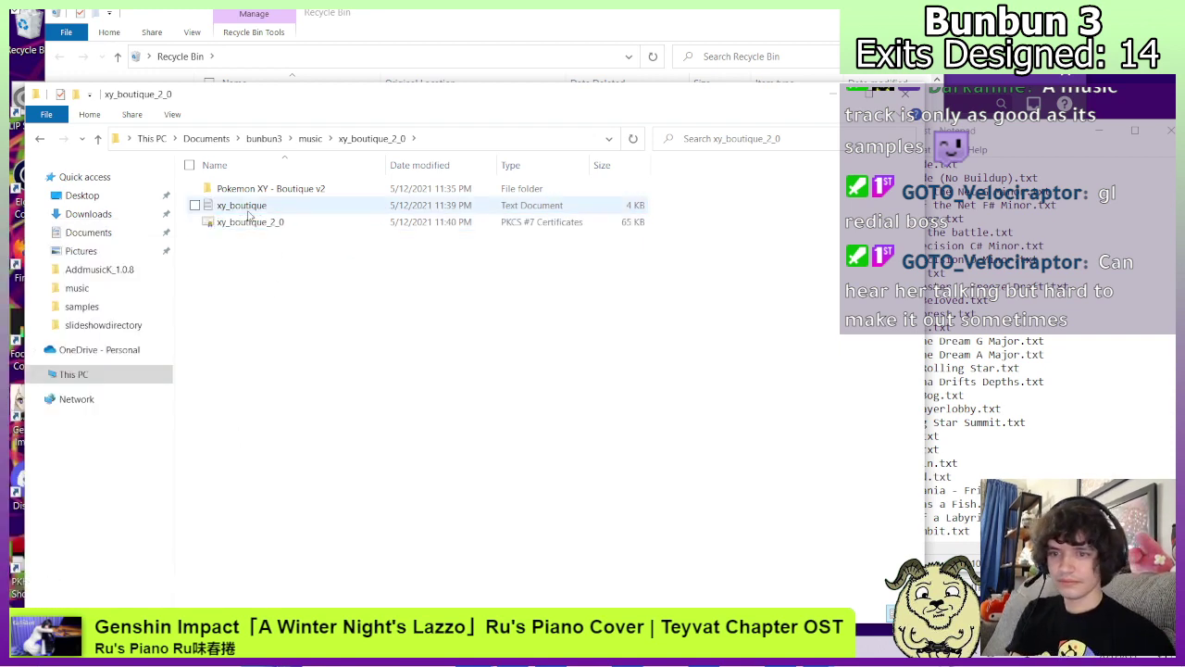
Check the sample path and sample list in the xy_boutique text file, close it and return to bunbun3's music folder.
{"action": "double_click", "coordinate": [247, 209]}
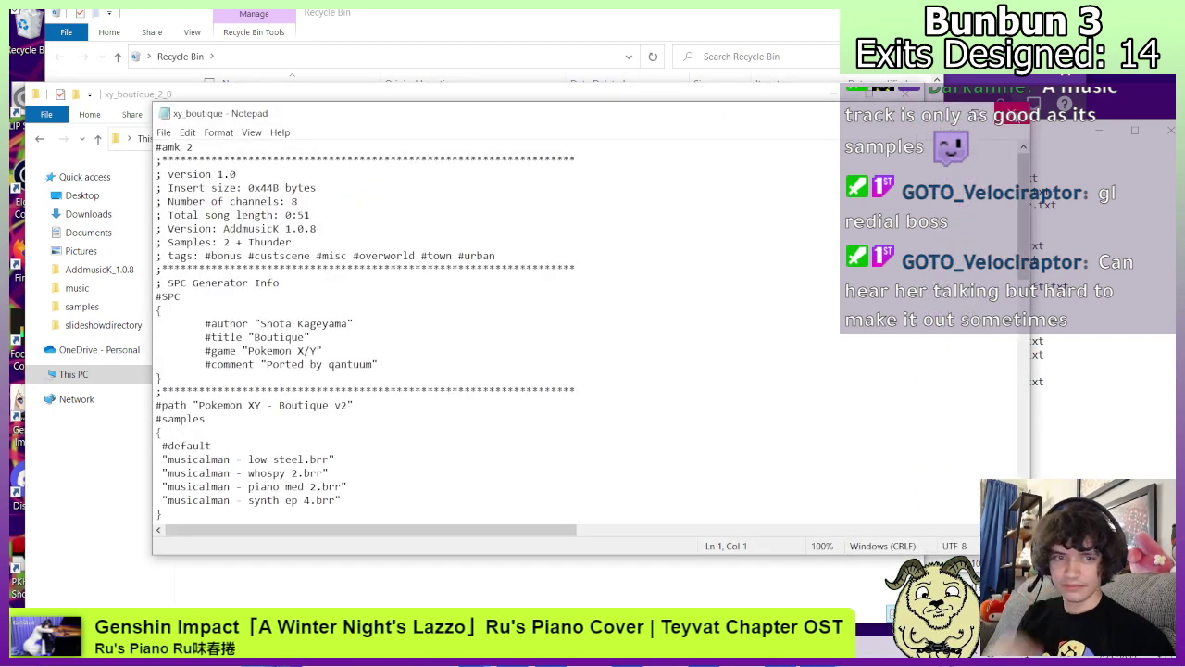
{"action": "key", "text": "alt+F4"}
{"action": "left_click", "coordinate": [40, 139]}
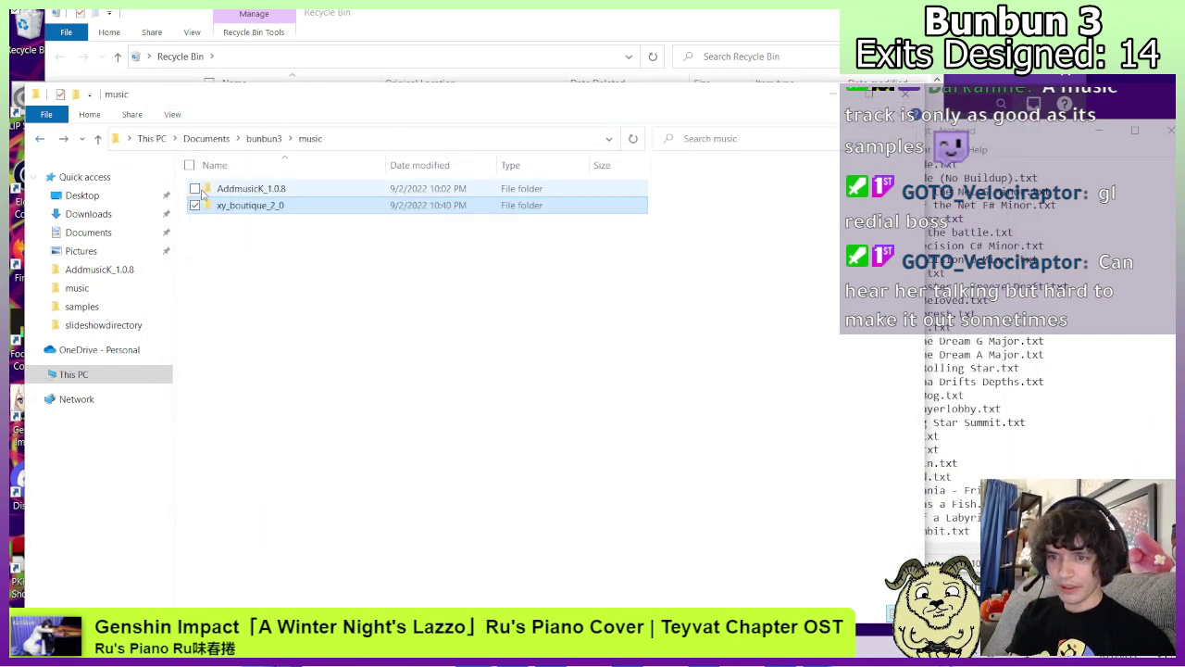
Place the xy_boutique text file in AddmusicK's inner music folder and add xy_boutique.txt to Addmusic_list as entry 4B.
{"action": "double_click", "coordinate": [234, 188]}
{"action": "double_click", "coordinate": [231, 192]}
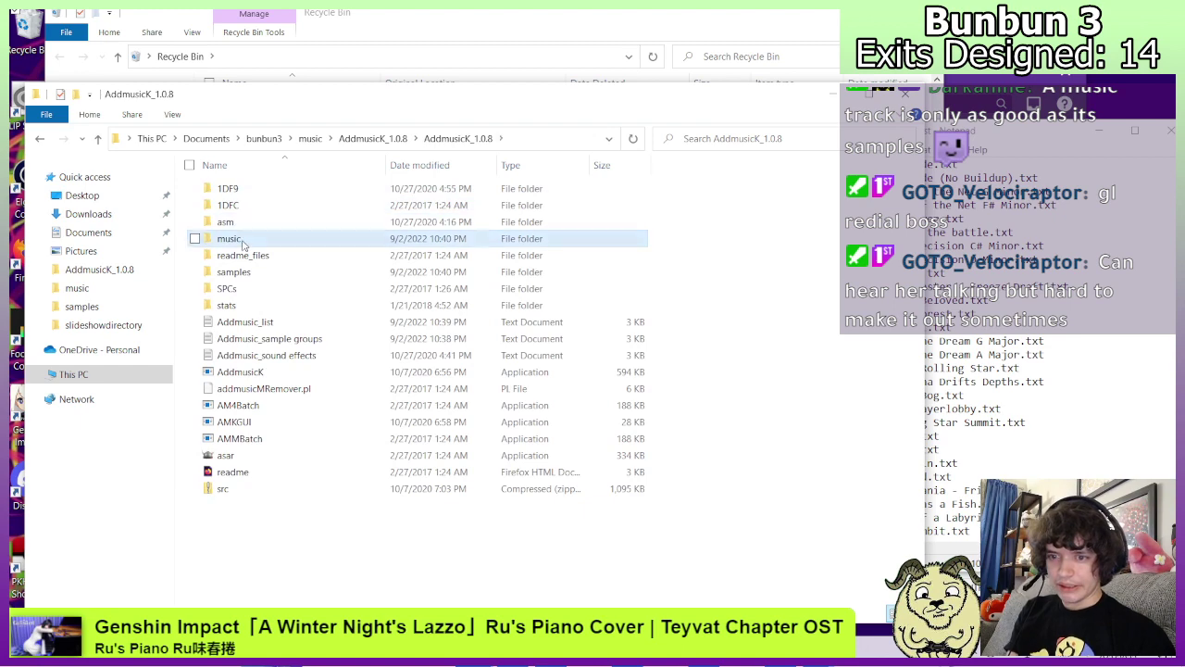
{"action": "double_click", "coordinate": [228, 238]}
{"action": "type", "text": "xy"}
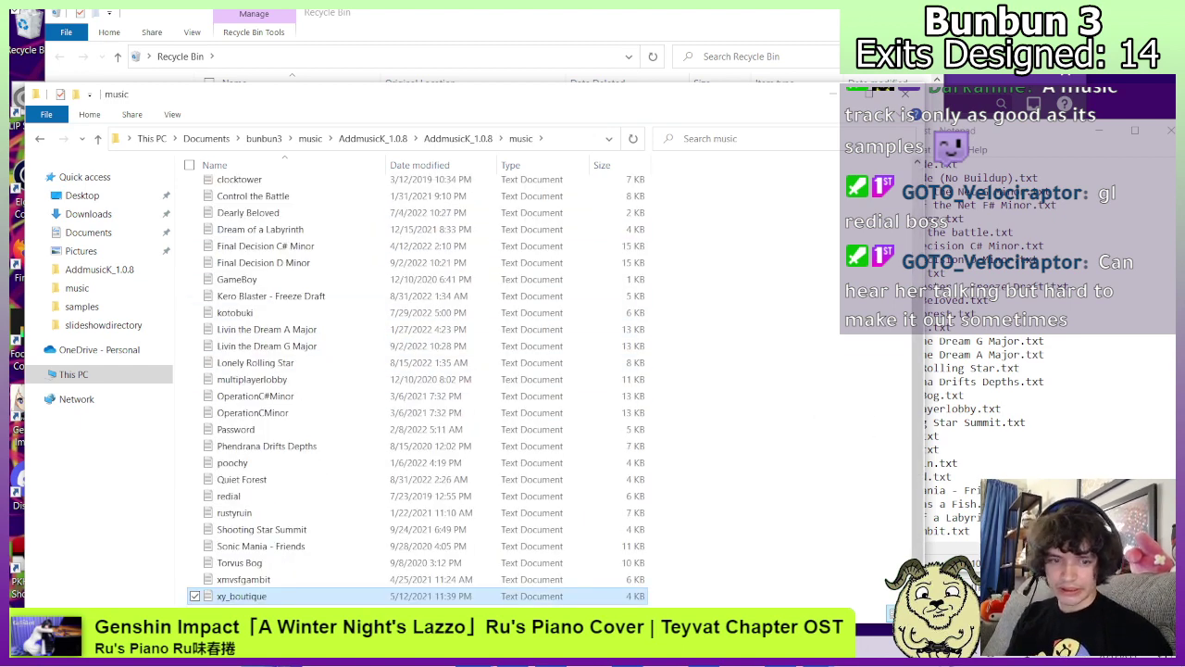
{"action": "key", "text": "alt+Tab"}
{"action": "key", "text": "Return"}
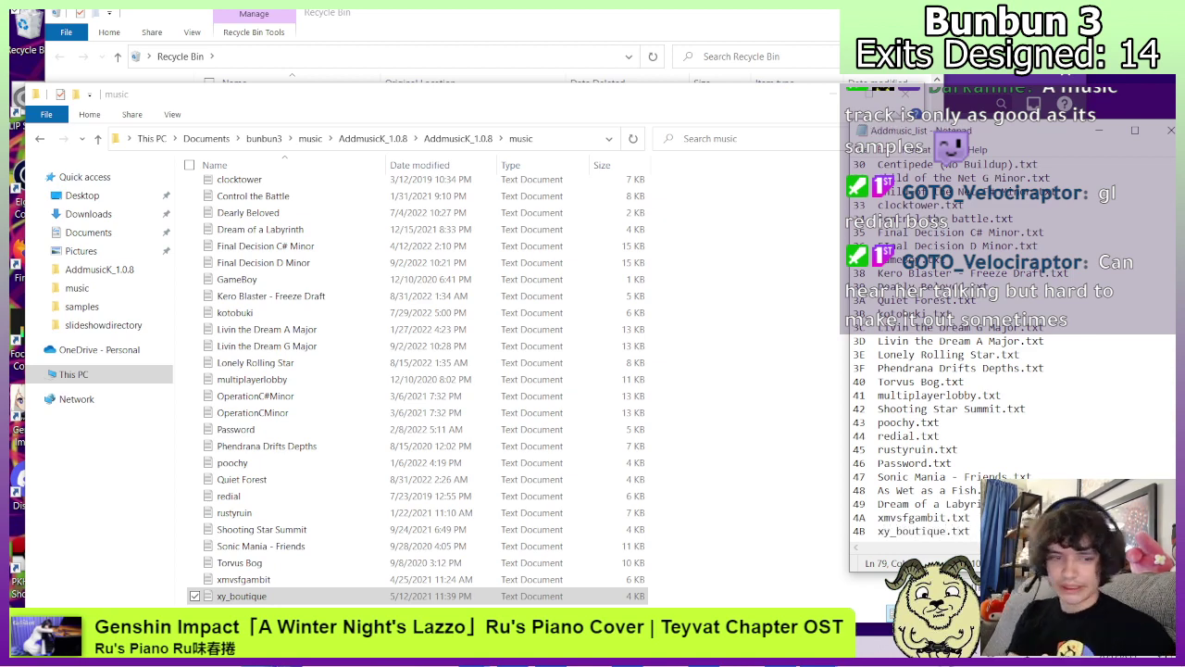
Transfer the Pokemon XY - Boutique v2 folder from xy_boutique_2_0 into AddmusicK's samples folder.
{"action": "left_click", "coordinate": [40, 139]}
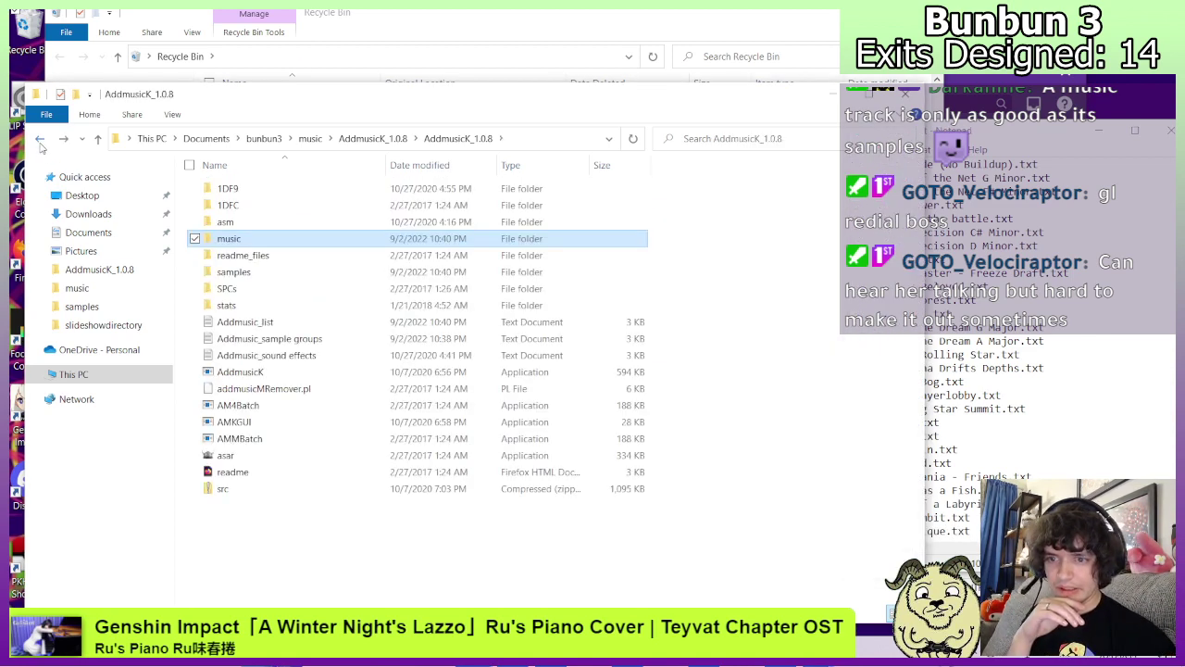
{"action": "left_click", "coordinate": [40, 139]}
{"action": "left_click", "coordinate": [39, 139]}
{"action": "left_click", "coordinate": [237, 205]}
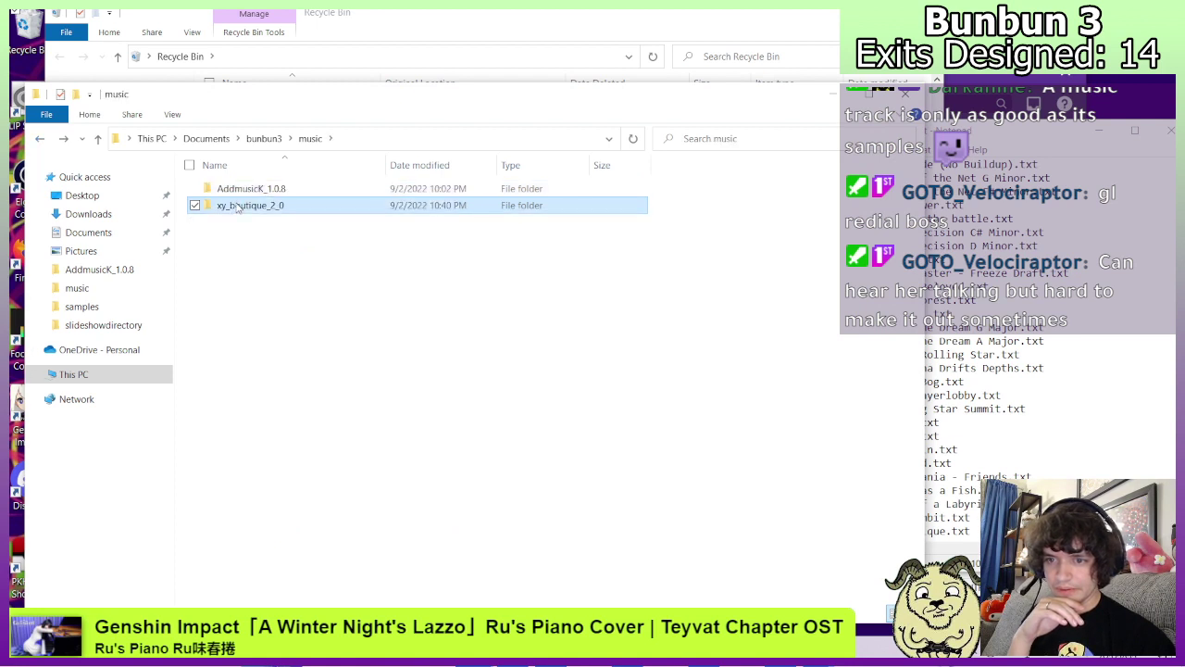
{"action": "double_click", "coordinate": [237, 206]}
{"action": "left_click", "coordinate": [244, 189]}
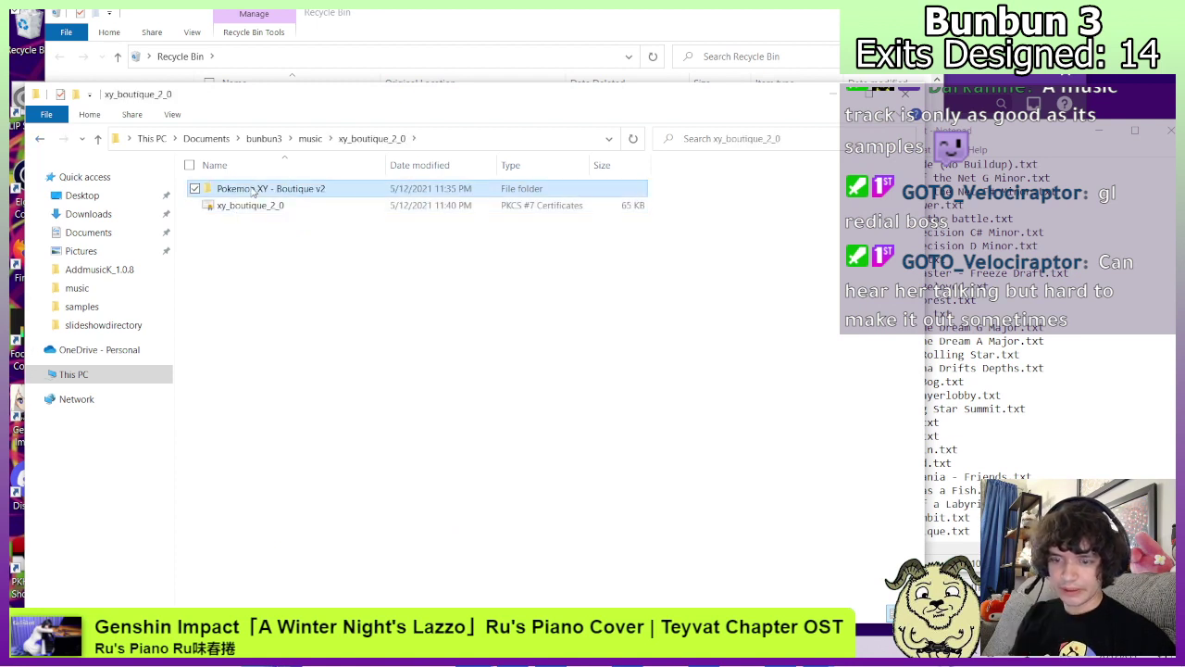
{"action": "left_click", "coordinate": [40, 139]}
{"action": "double_click", "coordinate": [242, 188]}
{"action": "double_click", "coordinate": [239, 189]}
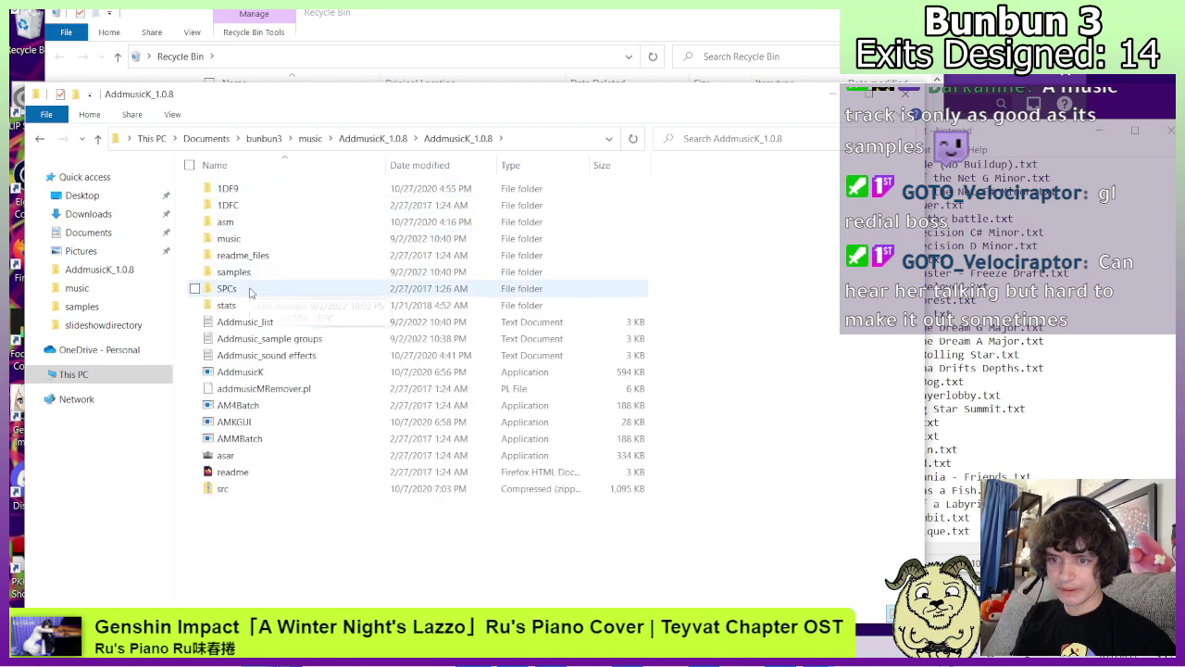
{"action": "double_click", "coordinate": [234, 271]}
{"action": "key", "text": "ctrl+v"}
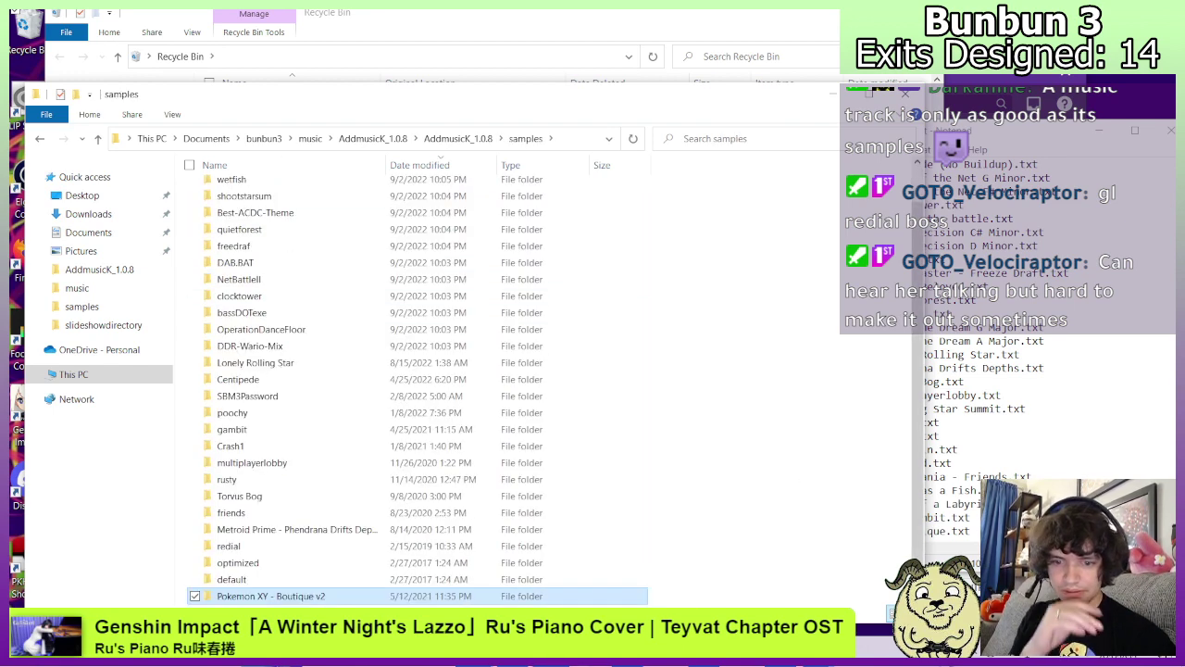
Switch to Firefox, play The House at Swamp Bottom - Spirited Away Piano Cover from the YouTube playlist, and minimize the browser.
{"action": "key", "text": "alt+Tab"}
{"action": "left_click", "coordinate": [151, 22]}
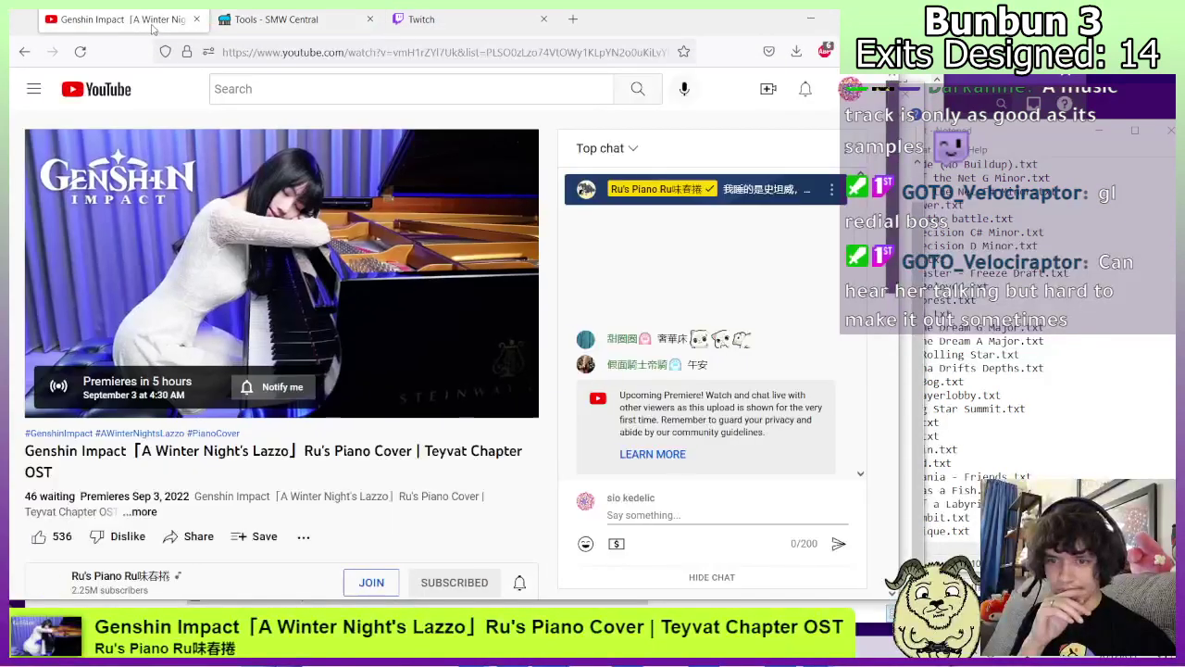
{"action": "scroll", "coordinate": [486, 428], "scroll_direction": "down", "scroll_amount": 5}
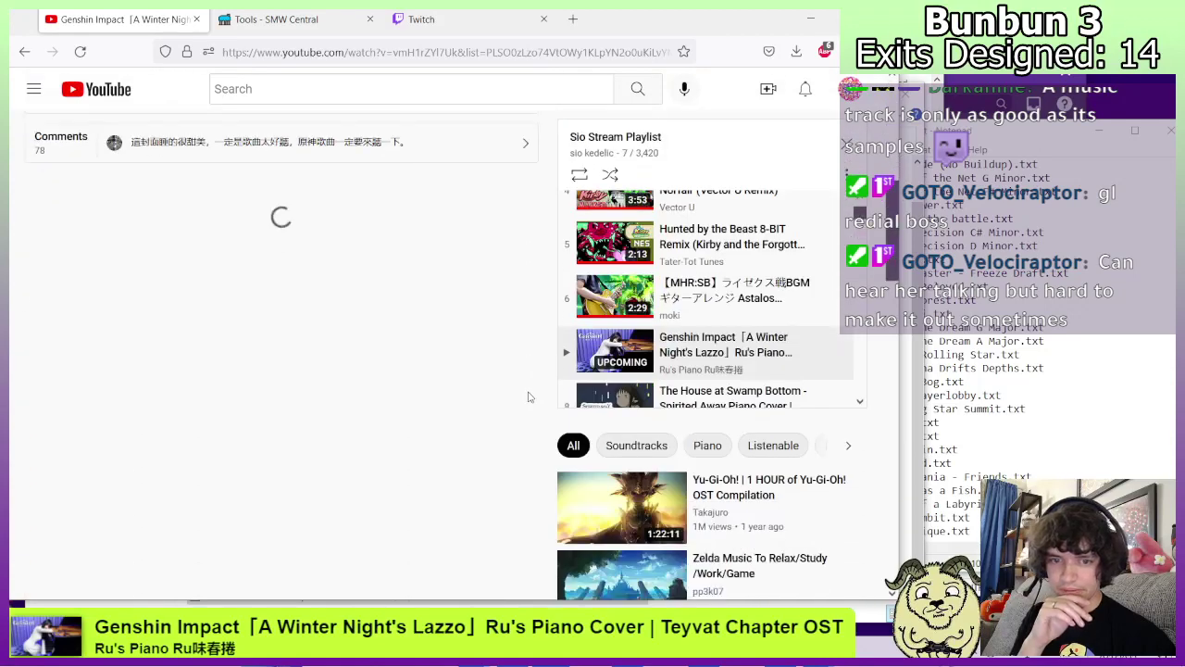
{"action": "left_click", "coordinate": [723, 352]}
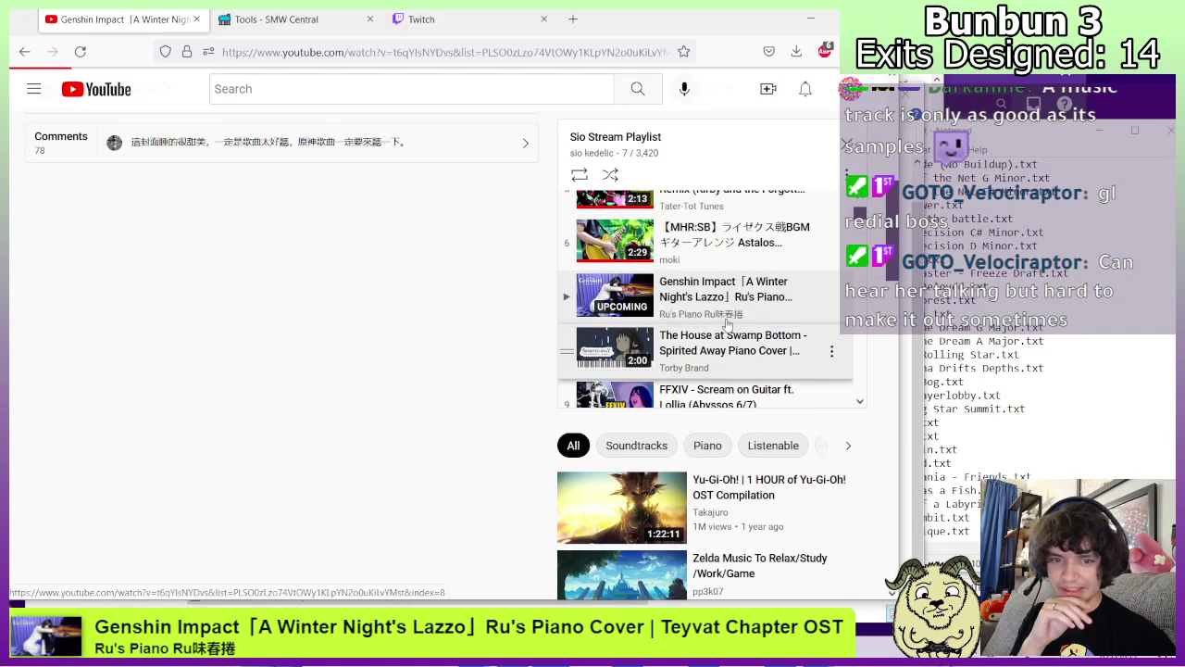
{"action": "left_click", "coordinate": [812, 19]}
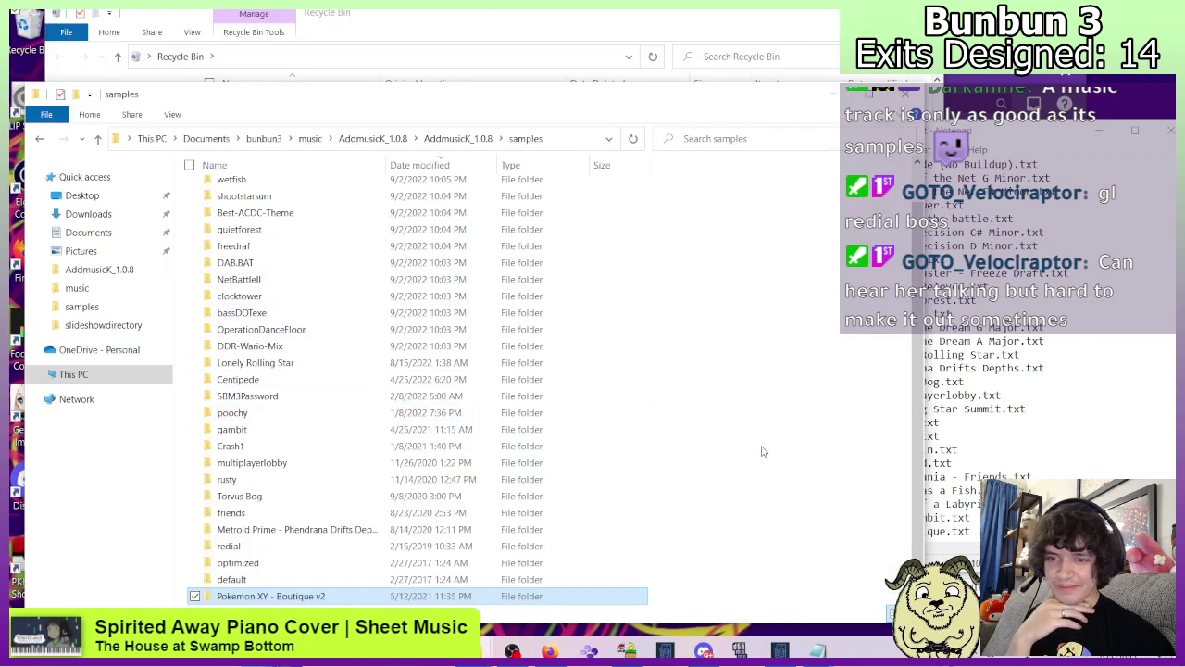
Look through the song files in AddmusicK's music folder and the sample folders in its samples folder.
{"action": "left_click", "coordinate": [722, 439]}
{"action": "left_click", "coordinate": [41, 138]}
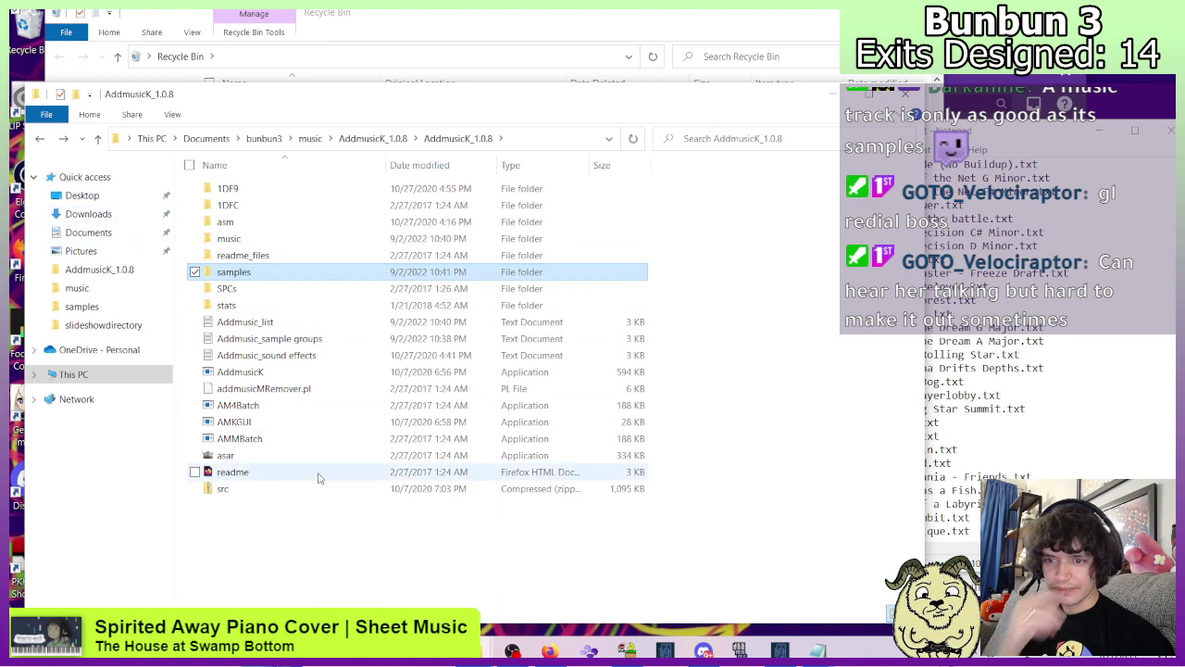
{"action": "left_click", "coordinate": [233, 239]}
{"action": "double_click", "coordinate": [238, 238]}
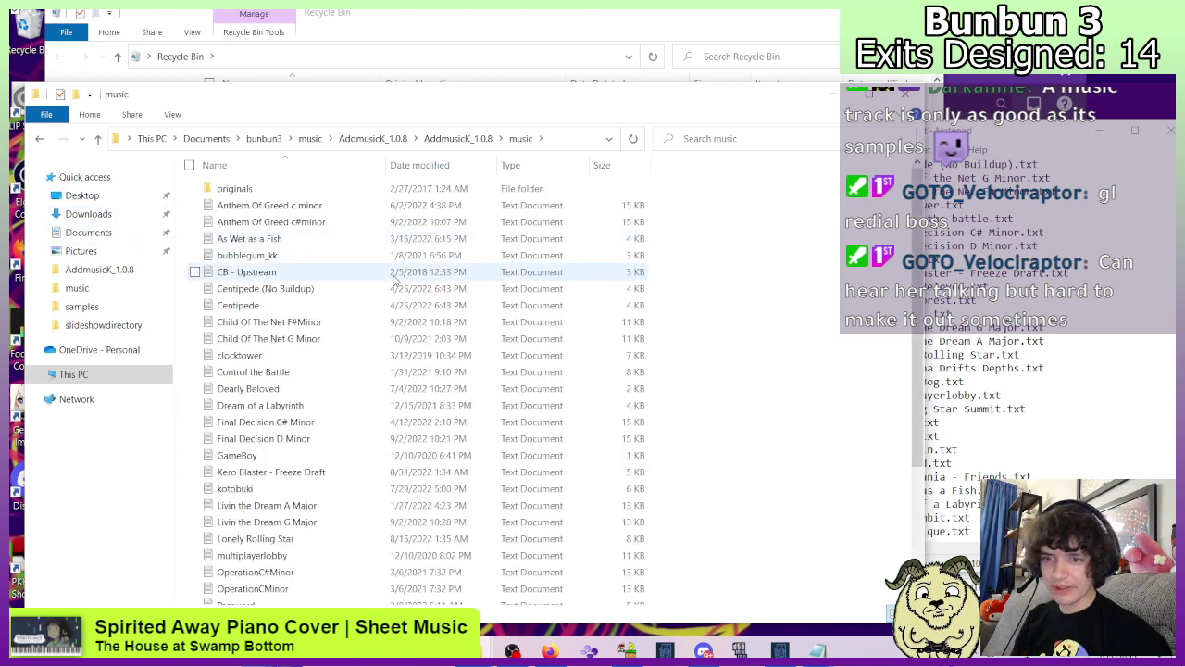
{"action": "scroll", "coordinate": [395, 279], "scroll_direction": "down", "scroll_amount": 4}
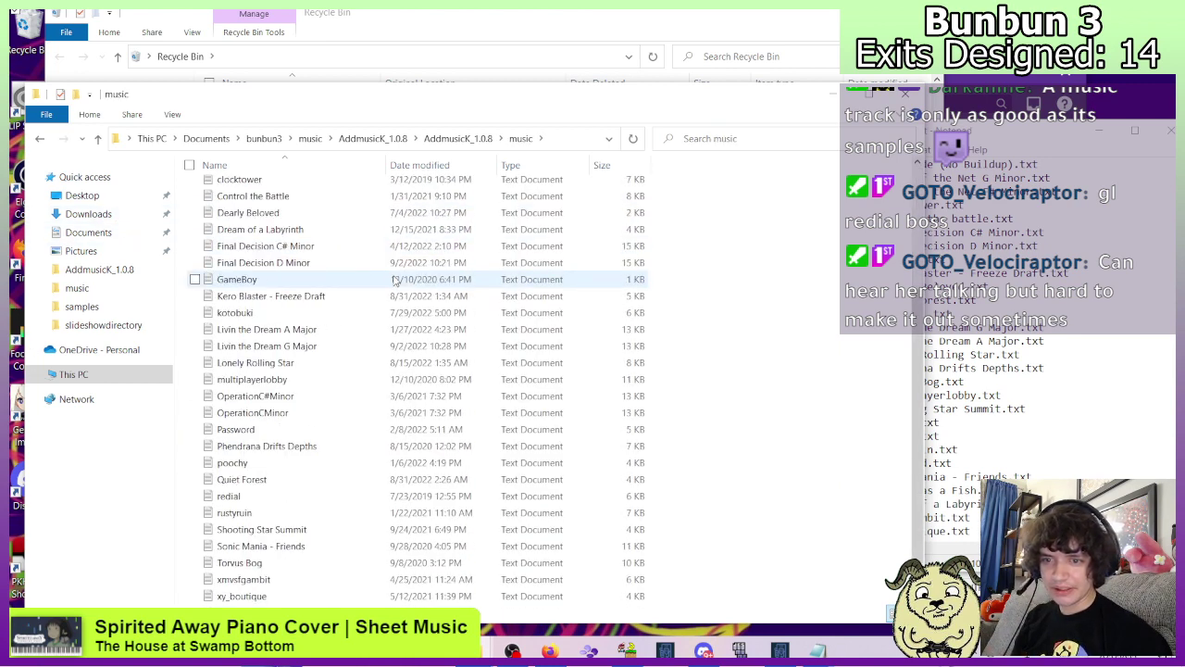
{"action": "scroll", "coordinate": [395, 280], "scroll_direction": "up", "scroll_amount": 4}
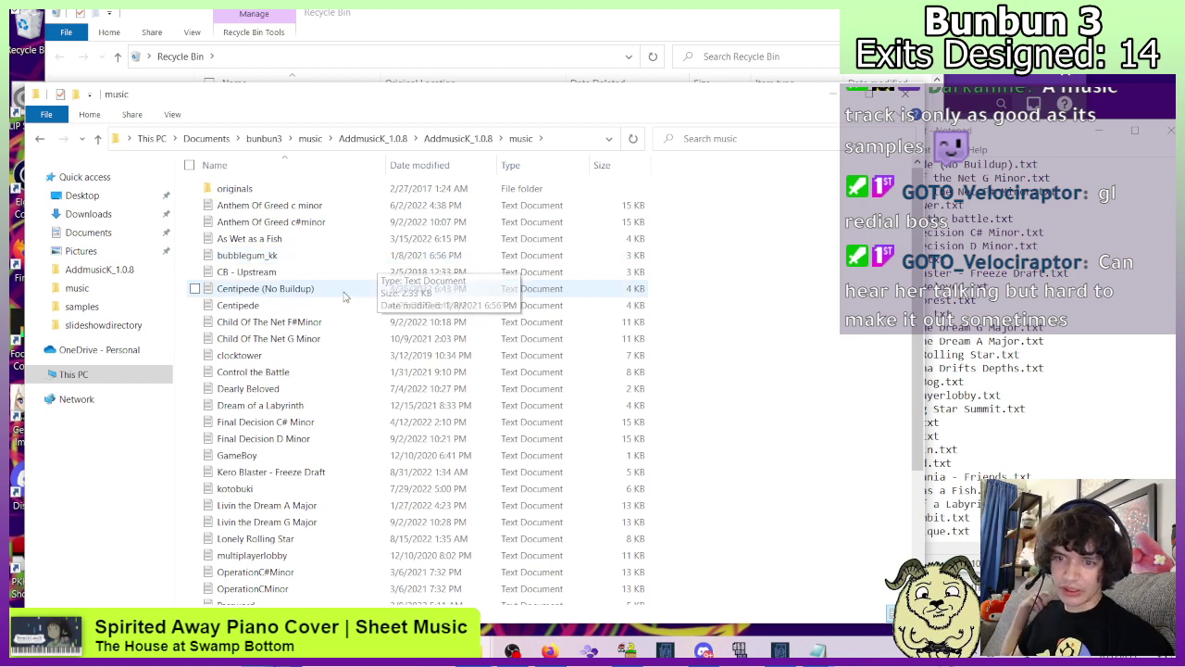
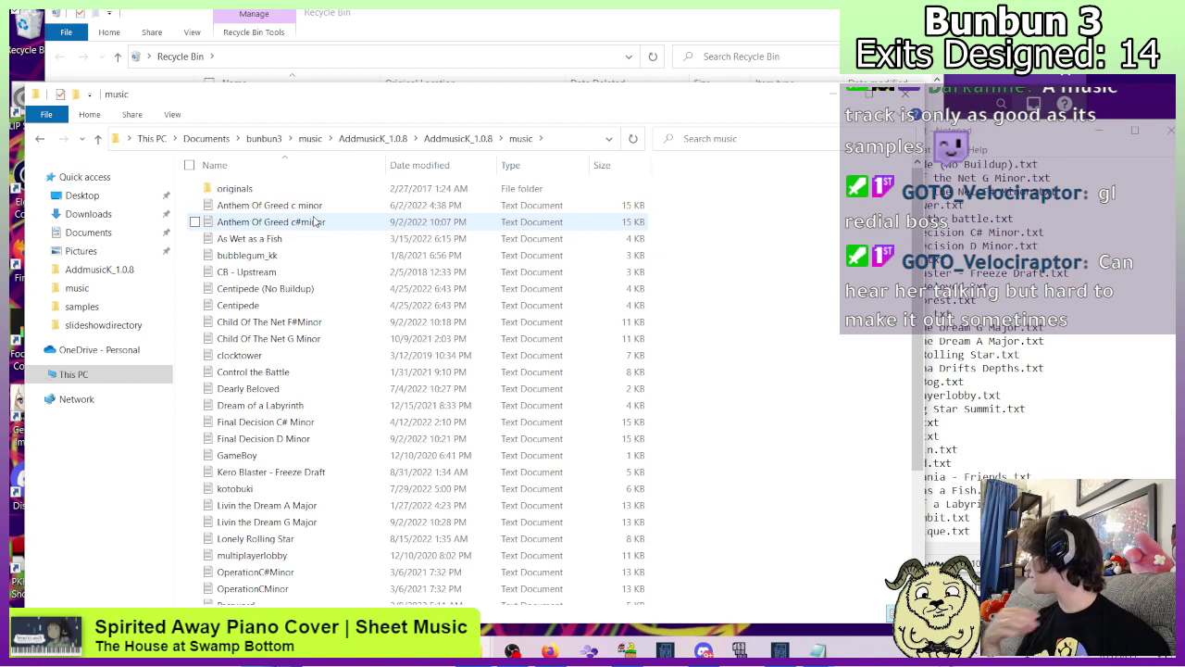
{"action": "scroll", "coordinate": [320, 250], "scroll_direction": "down", "scroll_amount": 1}
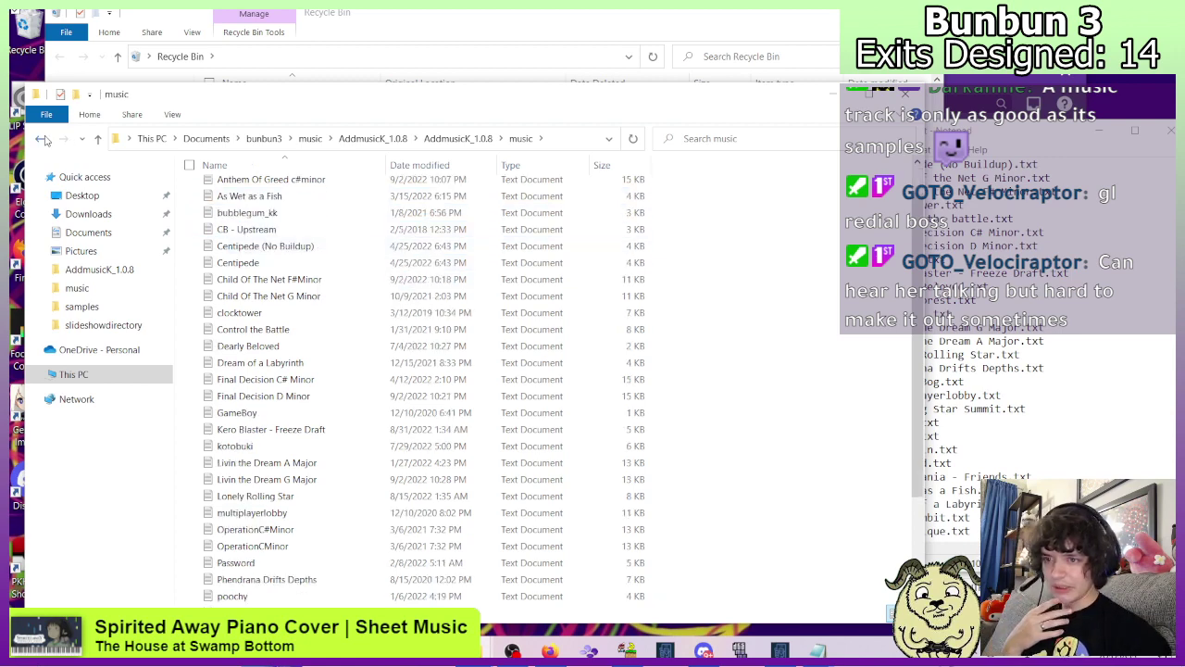
{"action": "left_click", "coordinate": [43, 139]}
{"action": "double_click", "coordinate": [251, 272]}
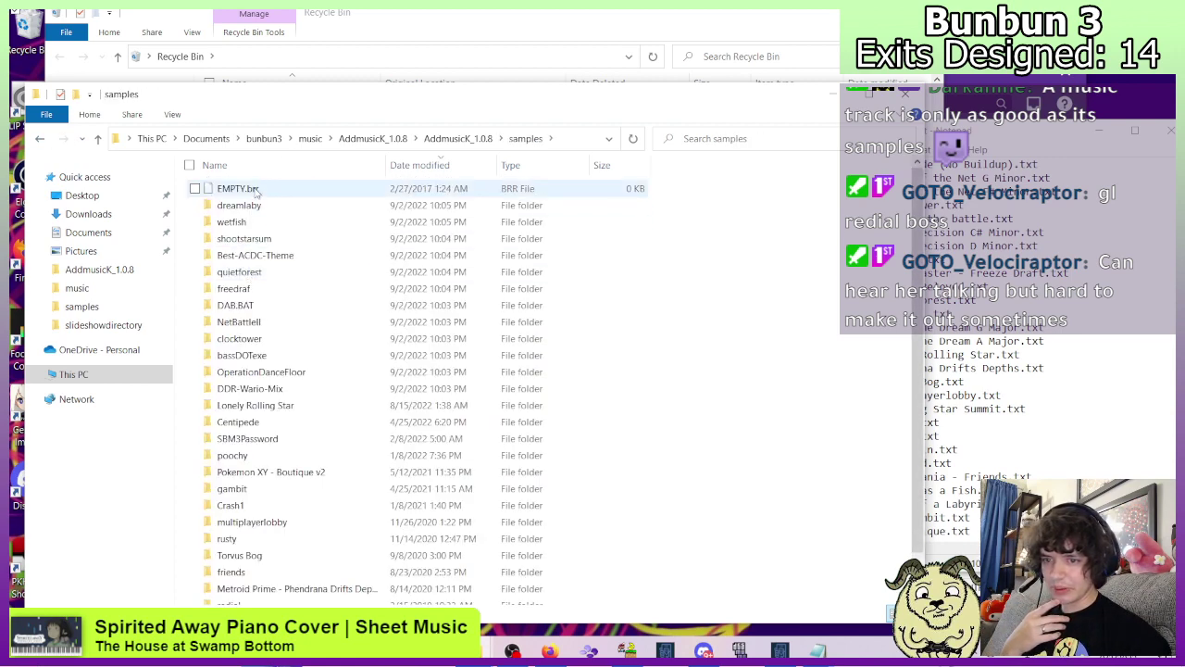
{"action": "scroll", "coordinate": [273, 289], "scroll_direction": "down", "scroll_amount": 1}
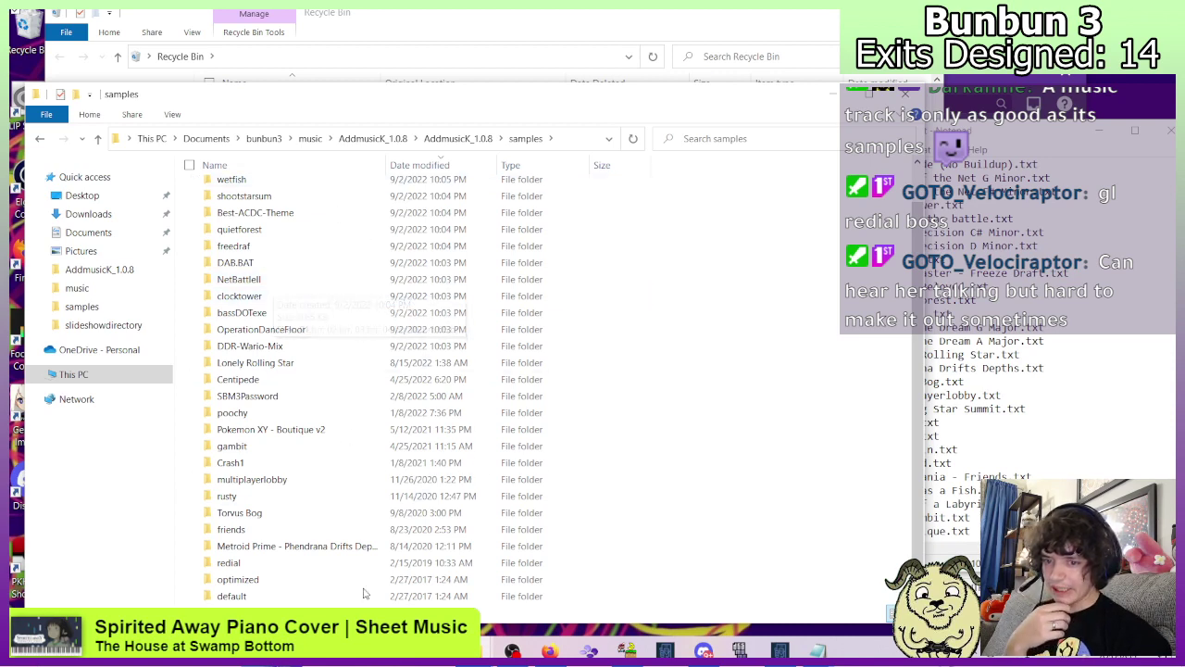
Check the numbered track entries in Addmusic_list and close the file.
{"action": "left_click", "coordinate": [39, 139]}
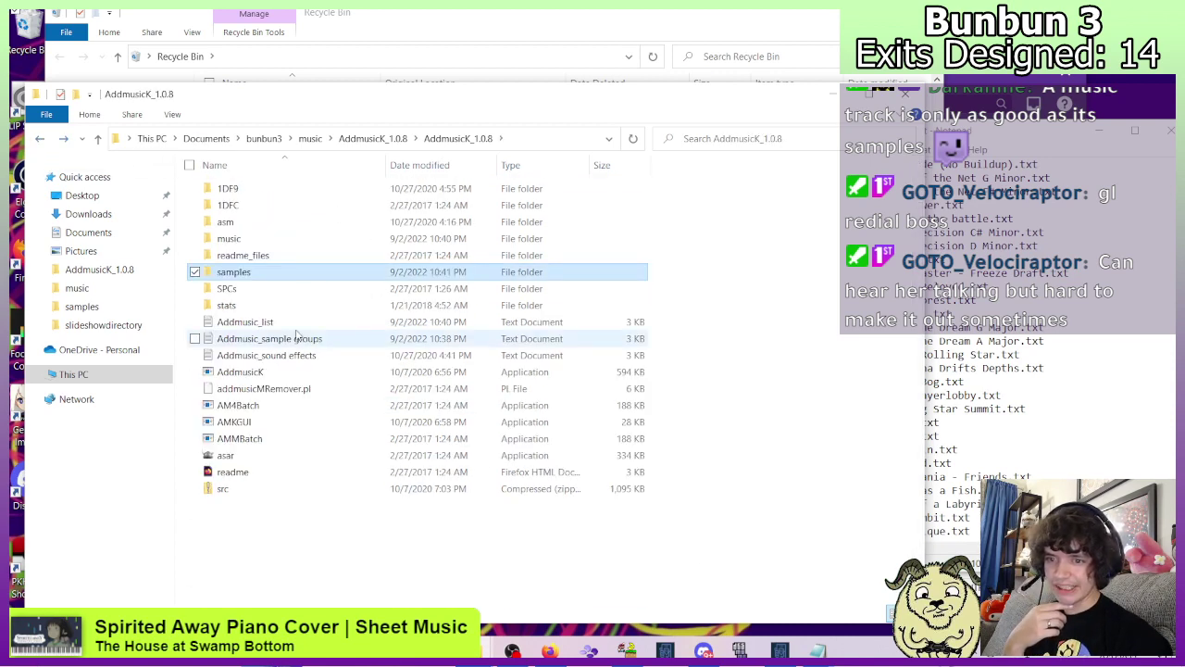
{"action": "double_click", "coordinate": [341, 321]}
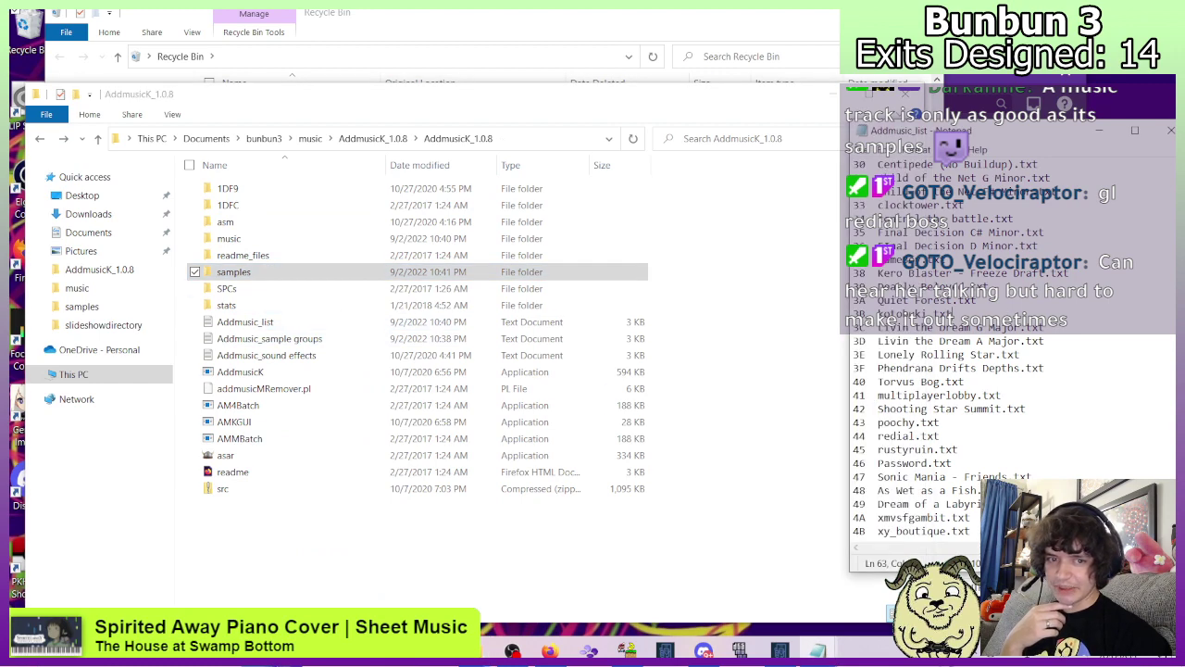
{"action": "scroll", "coordinate": [833, 396], "scroll_direction": "up", "scroll_amount": 8}
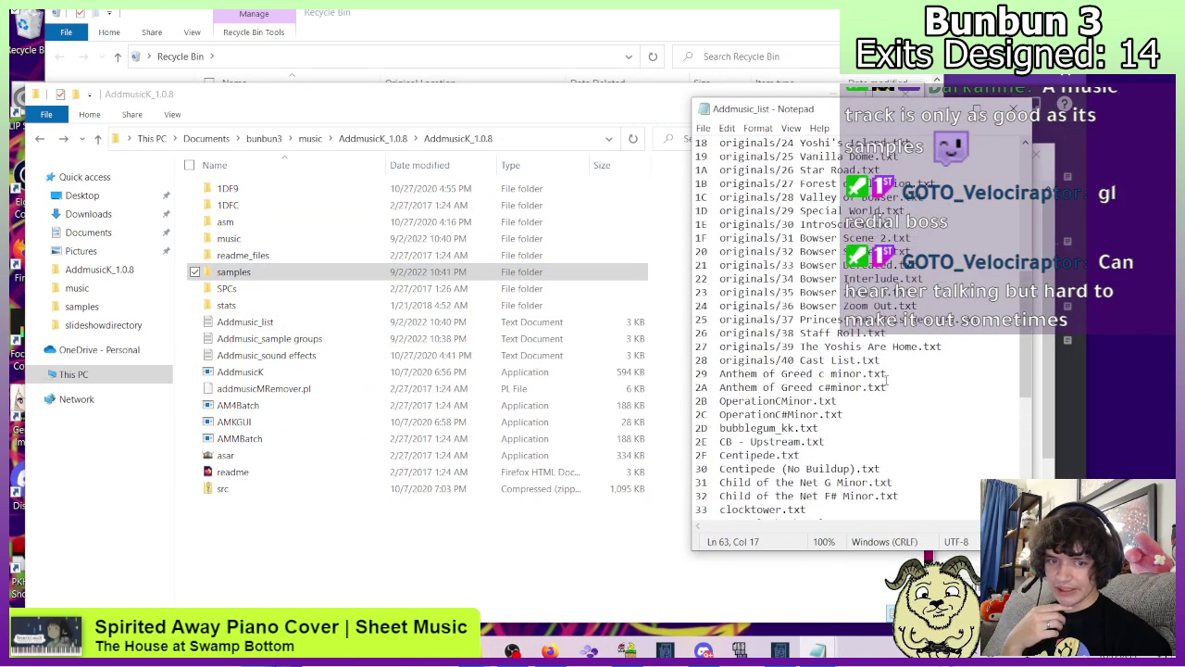
{"action": "scroll", "coordinate": [789, 373], "scroll_direction": "down", "scroll_amount": 8}
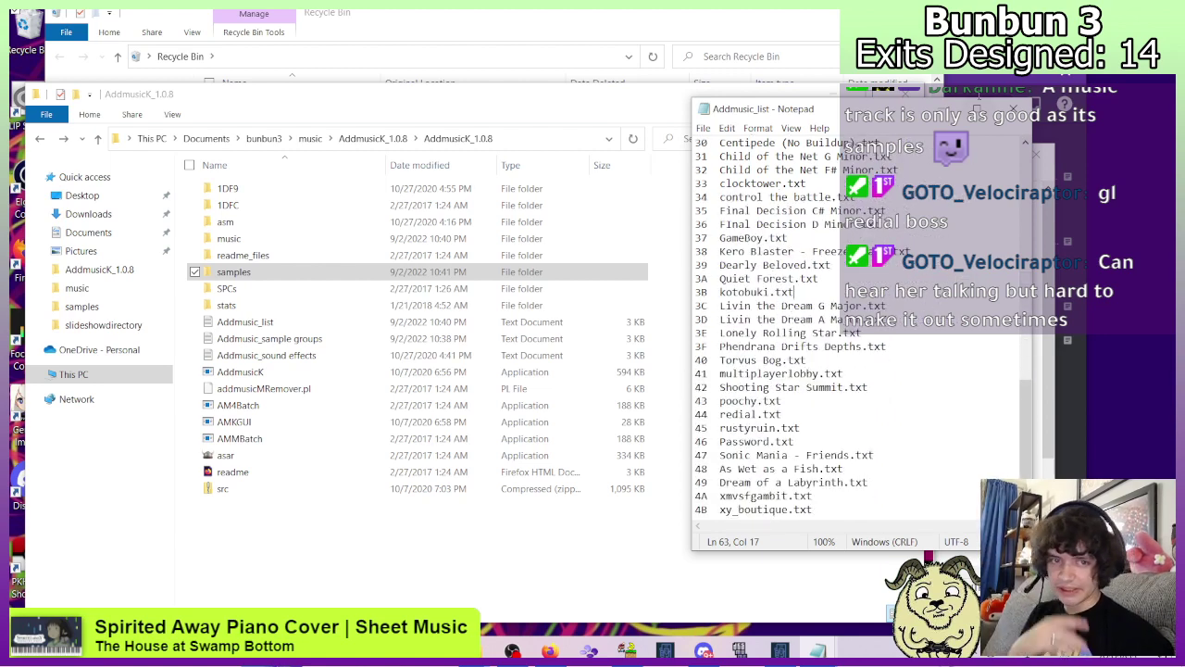
{"action": "left_click", "coordinate": [1019, 108]}
{"action": "left_click", "coordinate": [378, 569]}
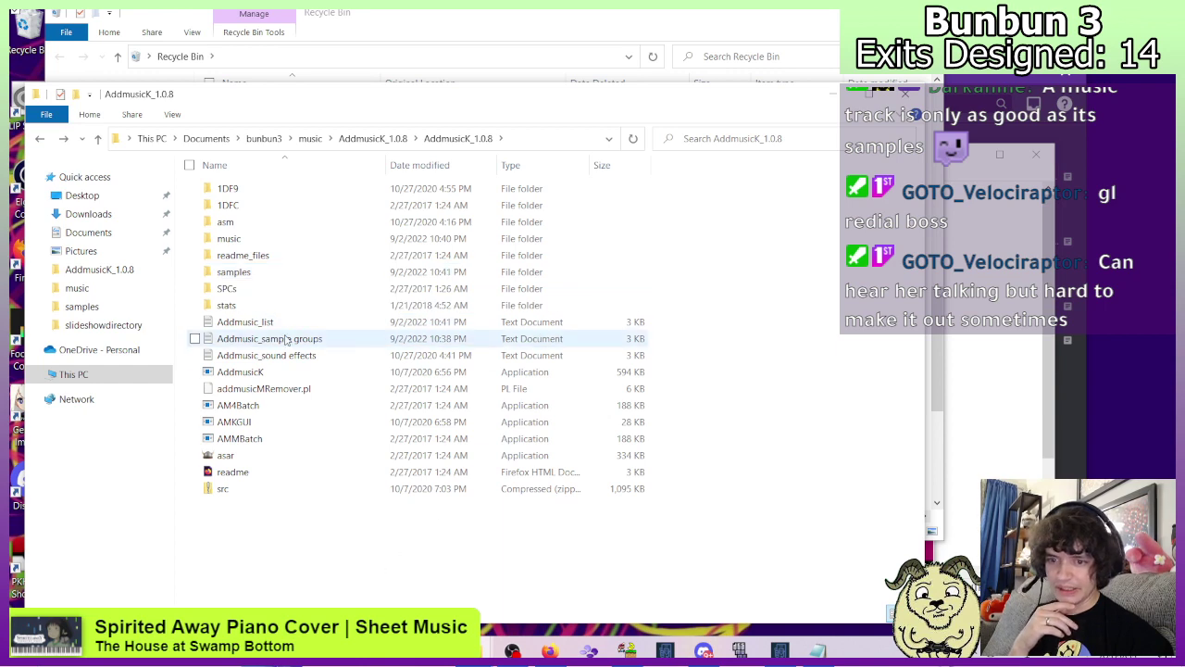
Examine the sample groups defined in Addmusic_sample groups, through the friends group, and close the file.
{"action": "double_click", "coordinate": [287, 339]}
{"action": "scroll", "coordinate": [826, 312], "scroll_direction": "down", "scroll_amount": 20}
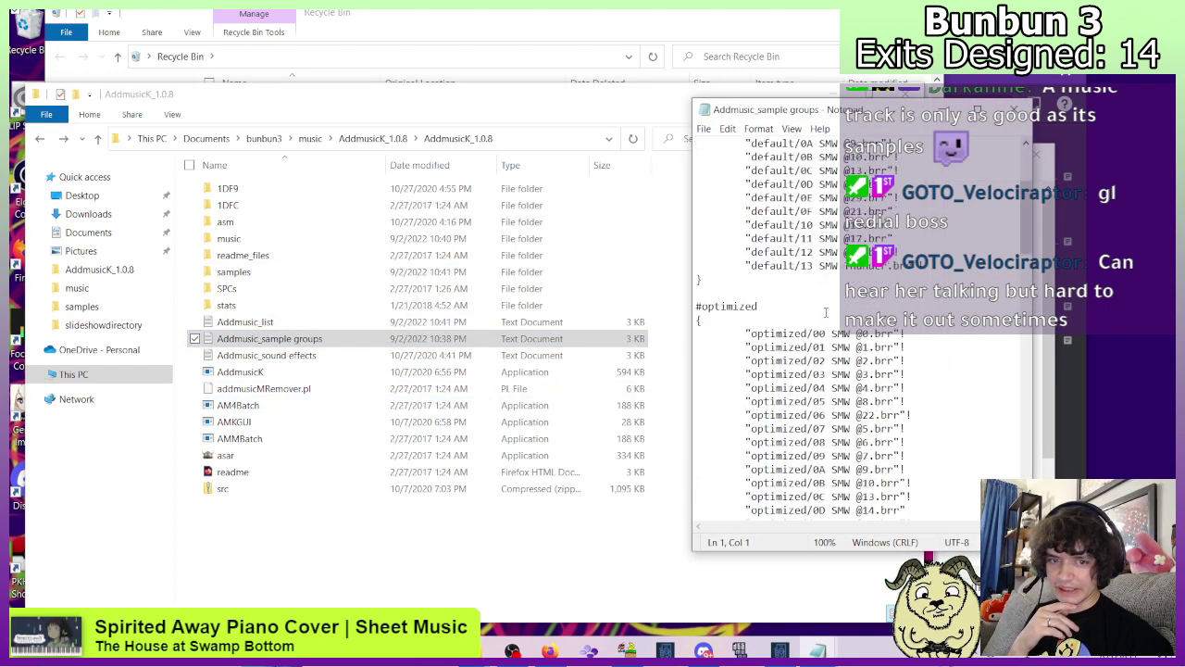
{"action": "scroll", "coordinate": [826, 312], "scroll_direction": "down", "scroll_amount": 13}
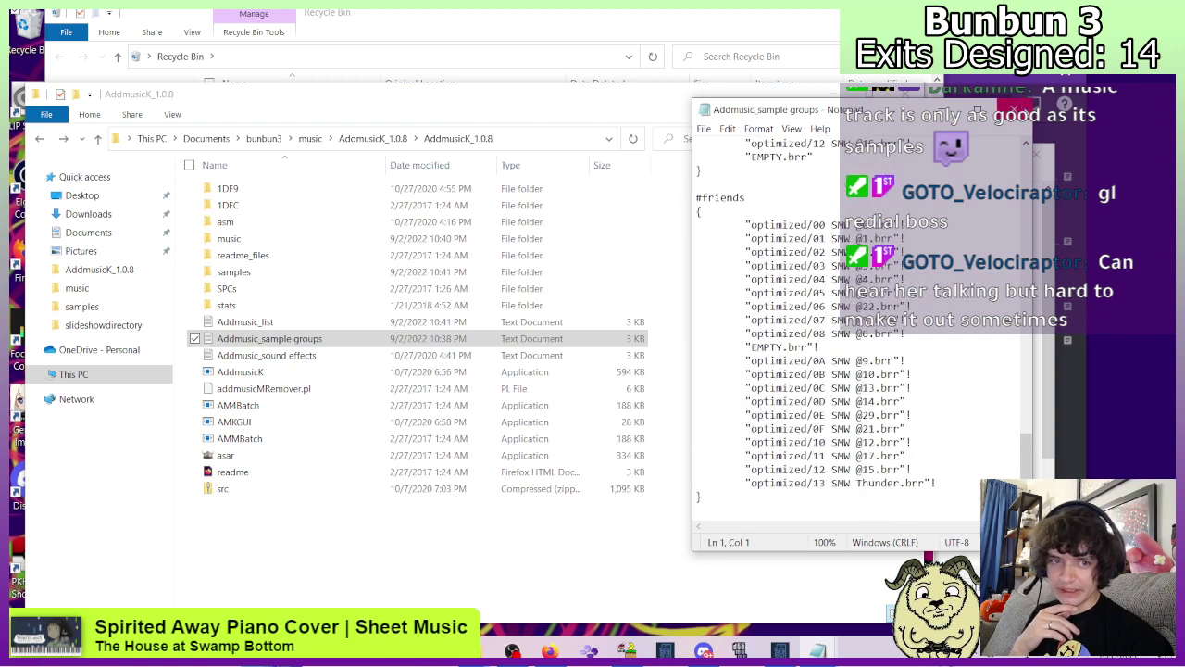
{"action": "left_click", "coordinate": [1025, 109]}
Examine the SFX1DF9 and SFX1DFC entries in Addmusic_sound effects and close the file.
{"action": "double_click", "coordinate": [278, 355]}
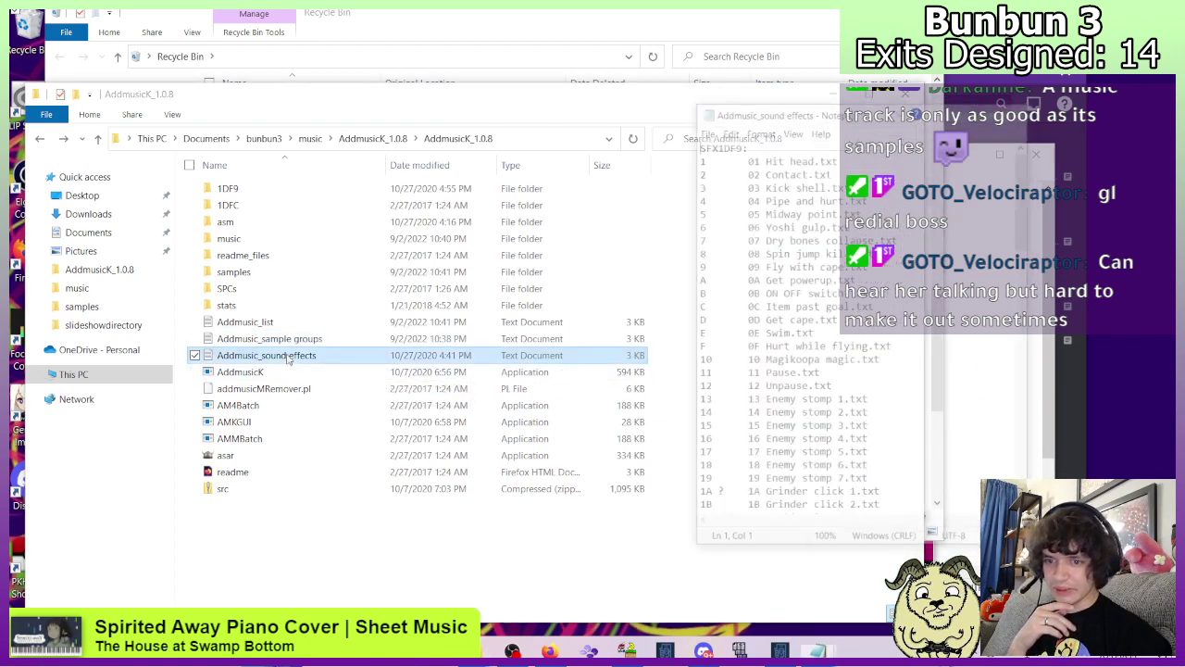
{"action": "scroll", "coordinate": [857, 334], "scroll_direction": "down", "scroll_amount": 20}
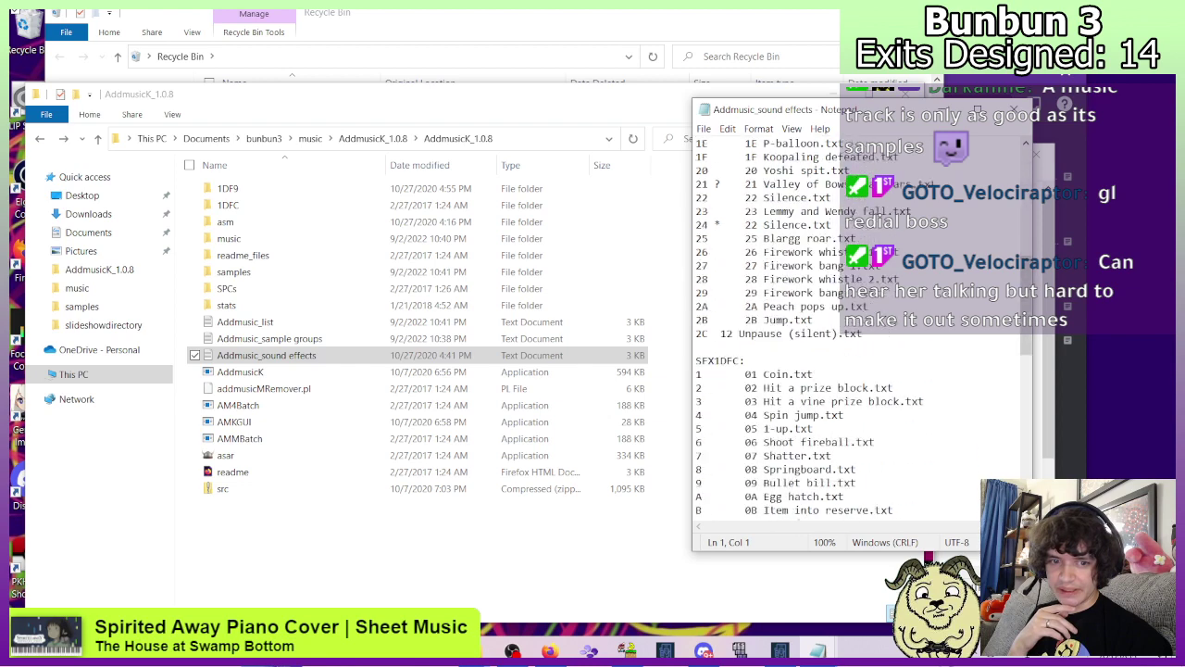
{"action": "scroll", "coordinate": [857, 333], "scroll_direction": "down", "scroll_amount": 10}
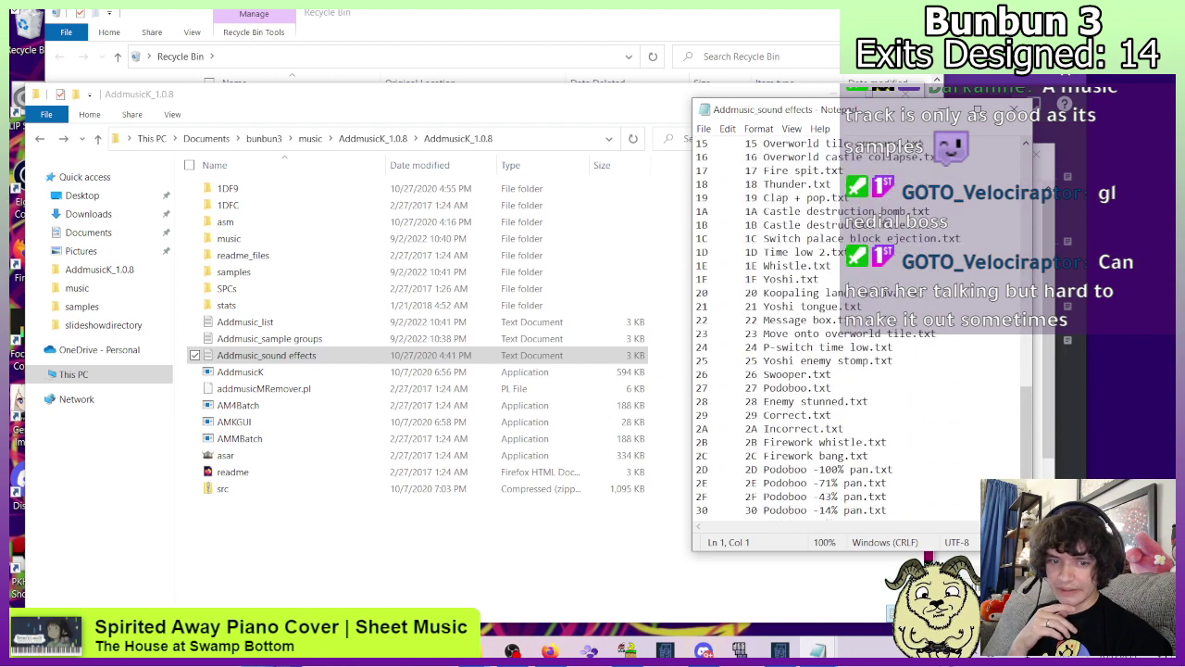
{"action": "scroll", "coordinate": [857, 334], "scroll_direction": "up", "scroll_amount": 20}
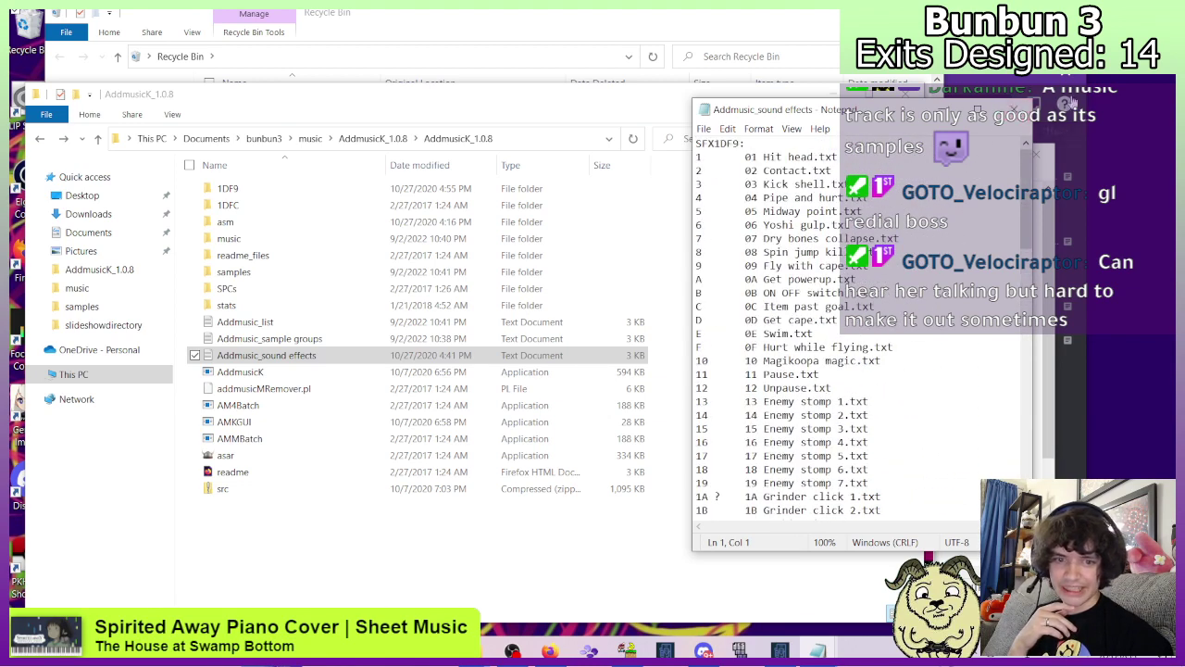
{"action": "left_click", "coordinate": [1016, 109]}
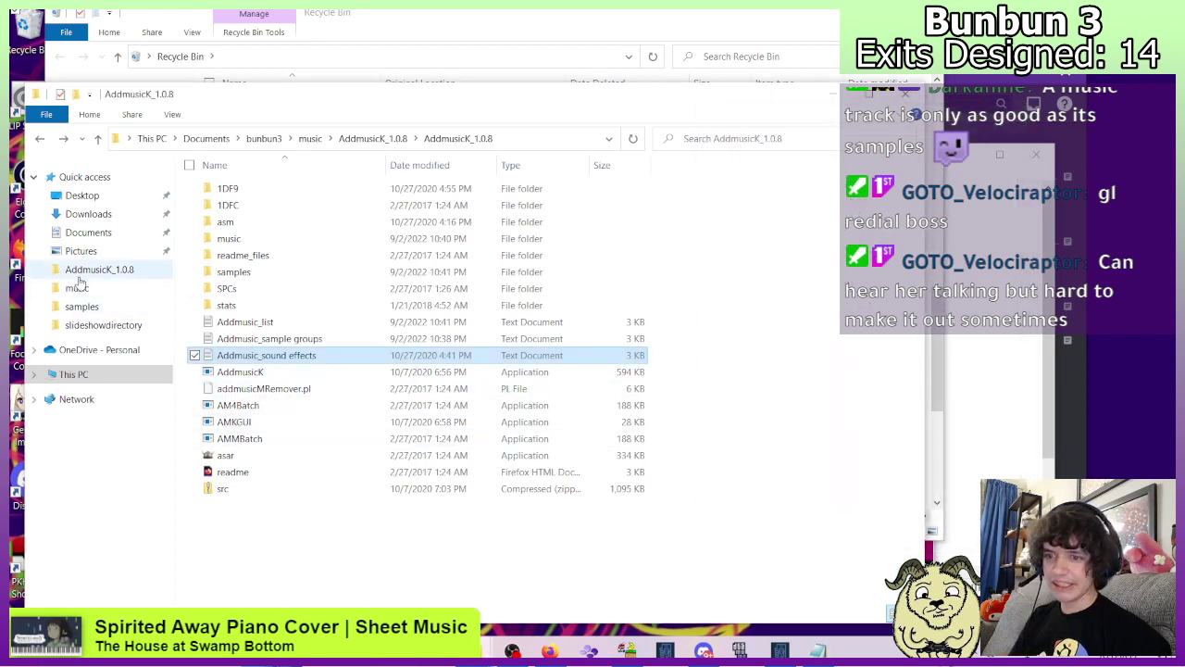
Copy the bunbun3 Snes9x ROM from the Documents bunbun3 folder into the inner AddmusicK_1.0.8 folder under music.
{"action": "left_click", "coordinate": [88, 232]}
{"action": "left_click", "coordinate": [245, 206]}
{"action": "double_click", "coordinate": [245, 207]}
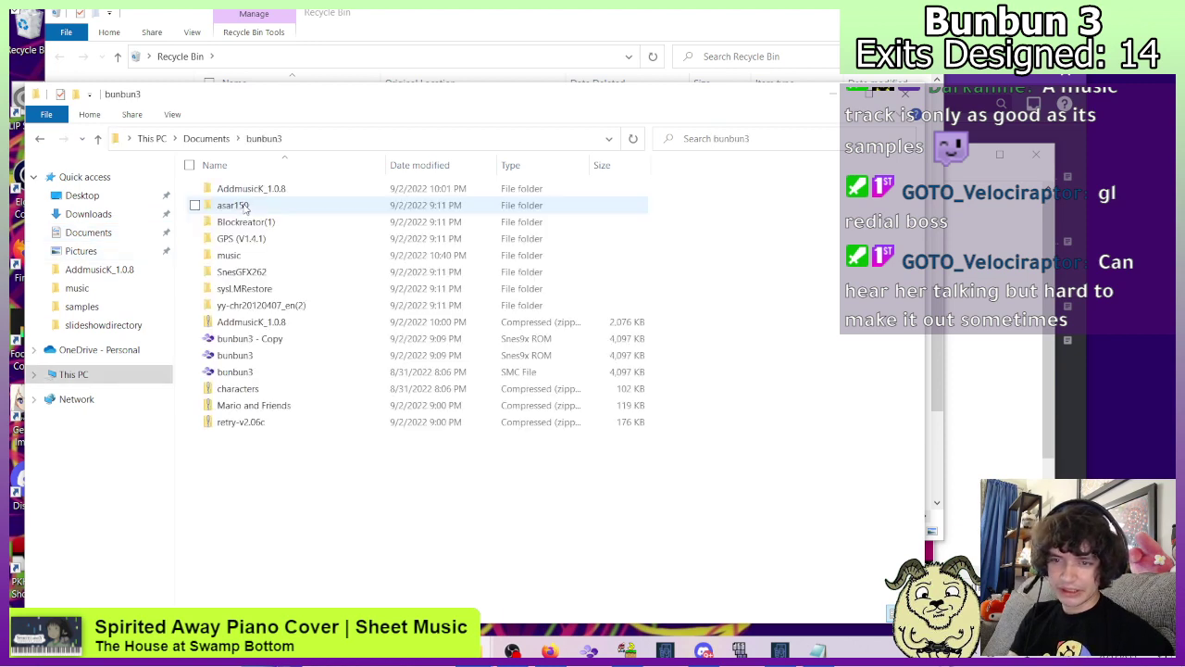
{"action": "left_click", "coordinate": [268, 359]}
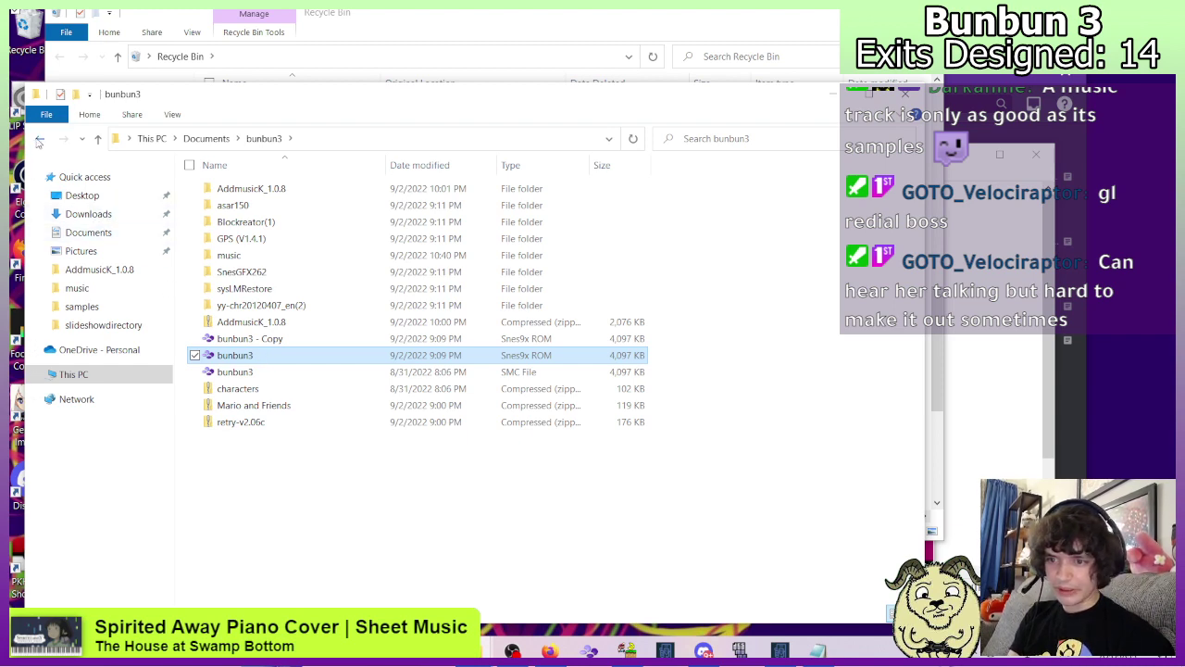
{"action": "left_click", "coordinate": [39, 139]}
{"action": "left_click", "coordinate": [104, 288]}
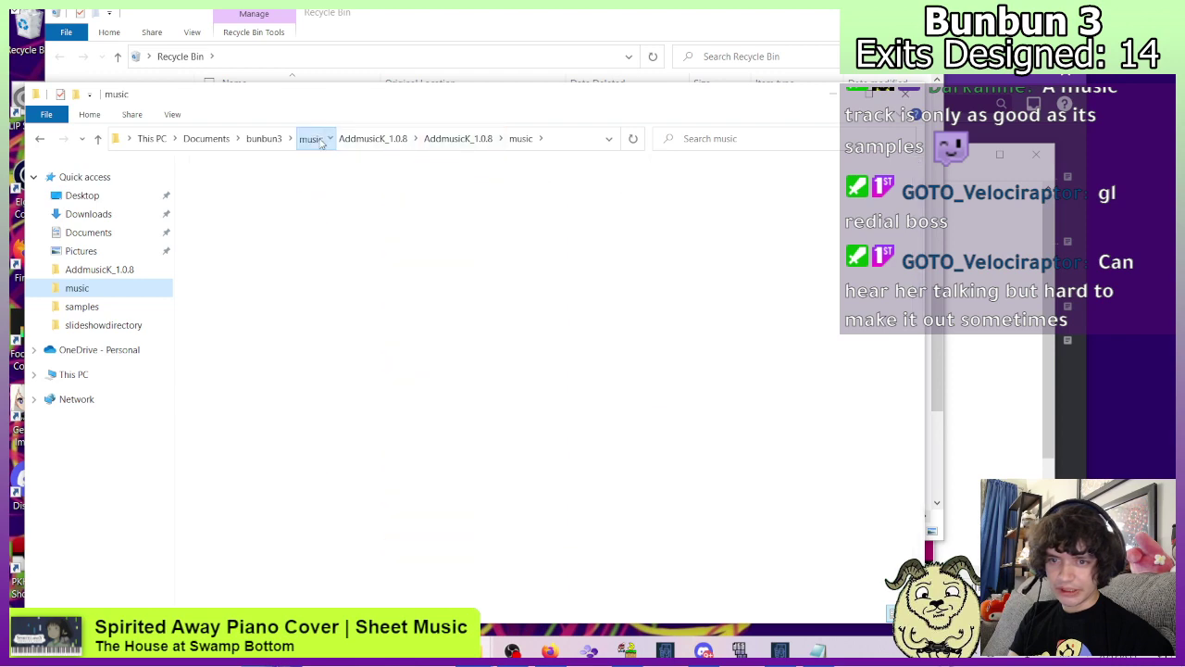
{"action": "left_click", "coordinate": [309, 138]}
{"action": "double_click", "coordinate": [259, 191]}
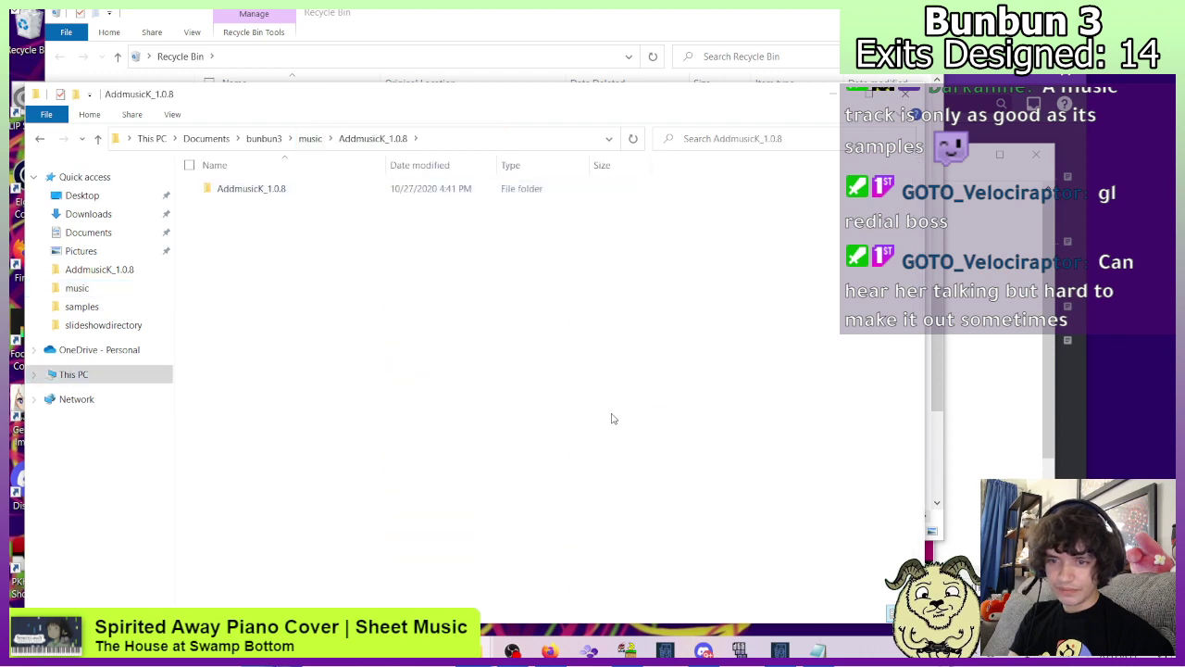
{"action": "double_click", "coordinate": [245, 191]}
{"action": "key", "text": "ctrl+v"}
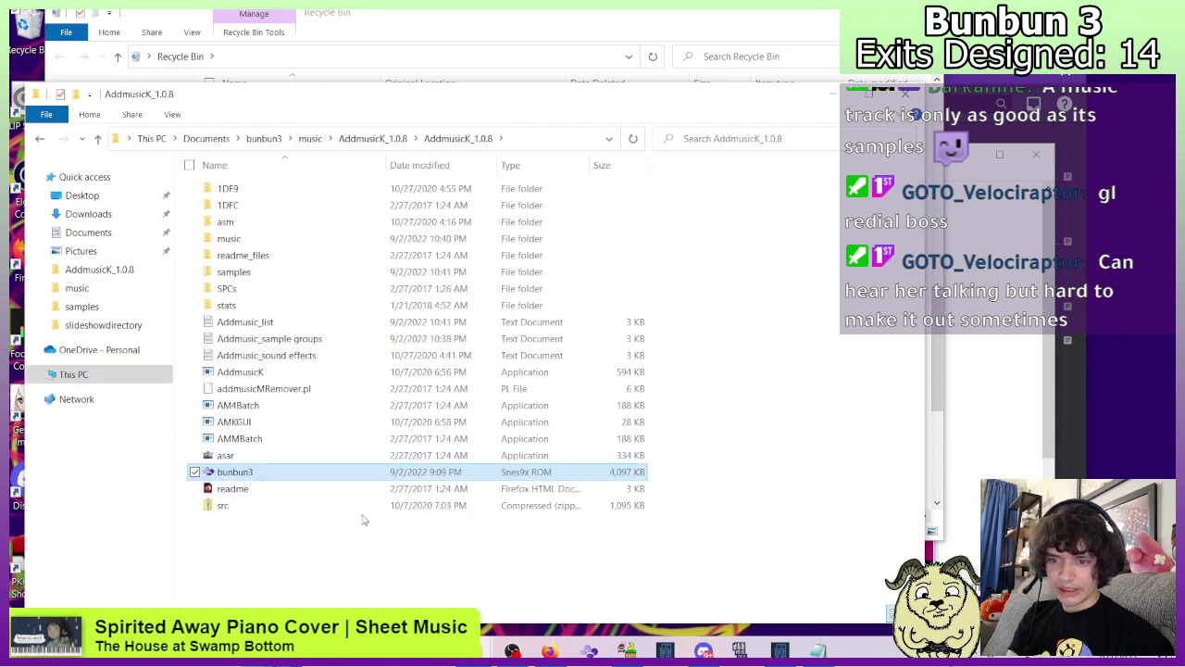
{"action": "left_click", "coordinate": [275, 551]}
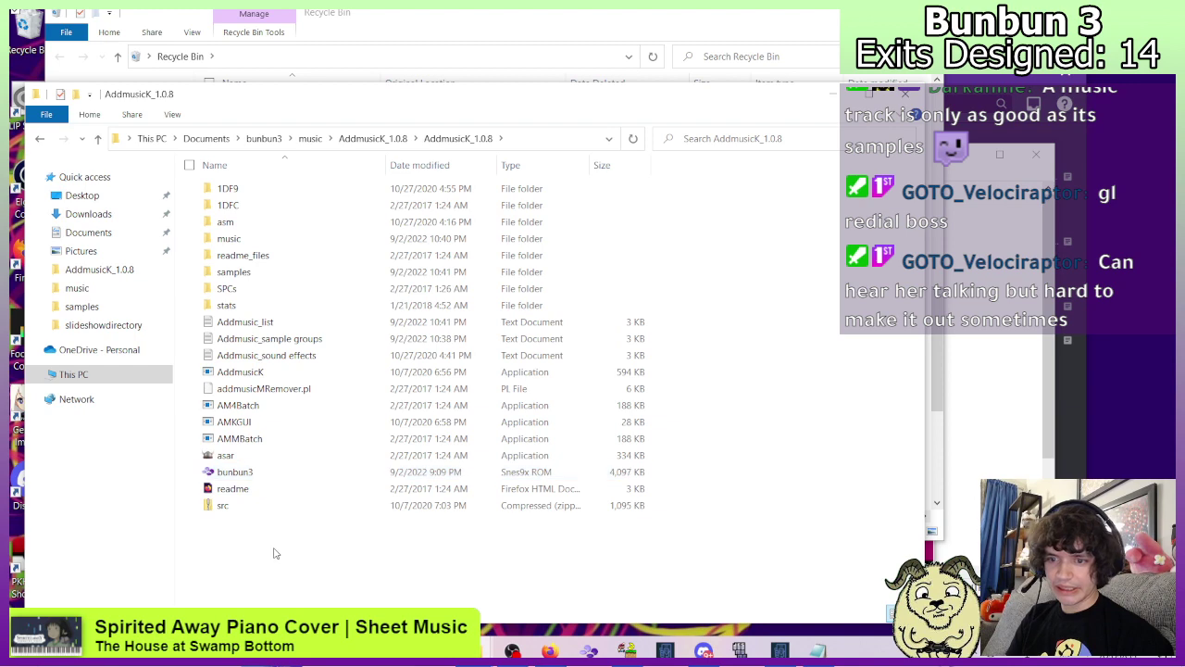
Run AMKGUI on the copied bunbun3 ROM and close the AddmusicK results.
{"action": "double_click", "coordinate": [242, 423]}
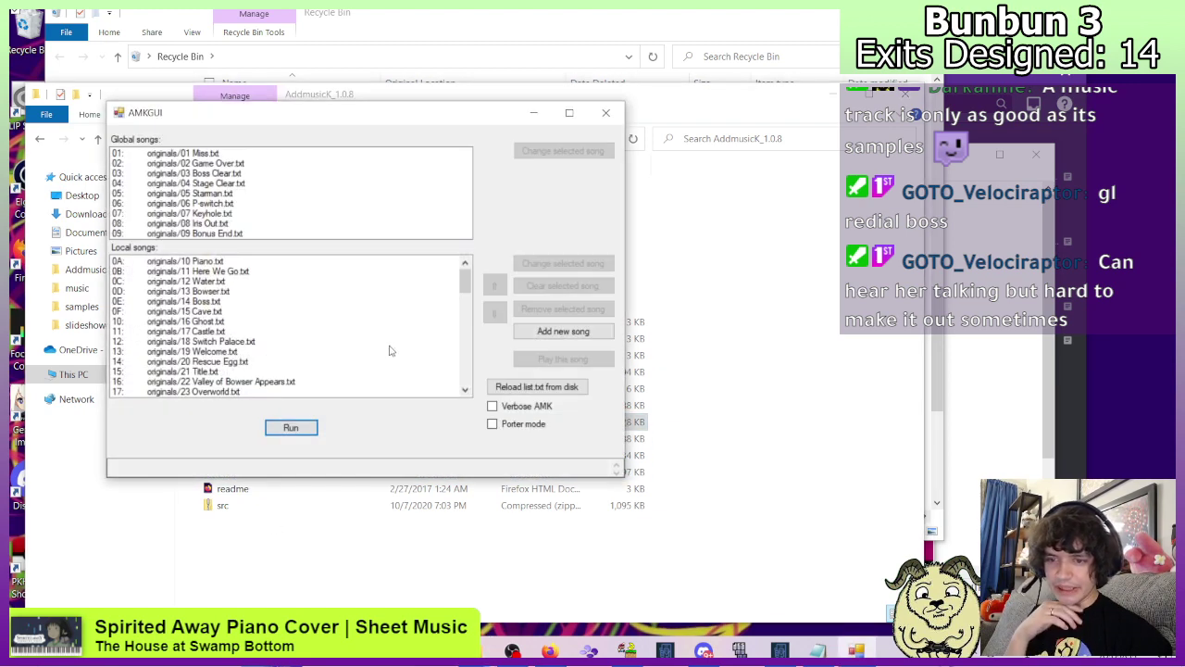
{"action": "left_click", "coordinate": [302, 425]}
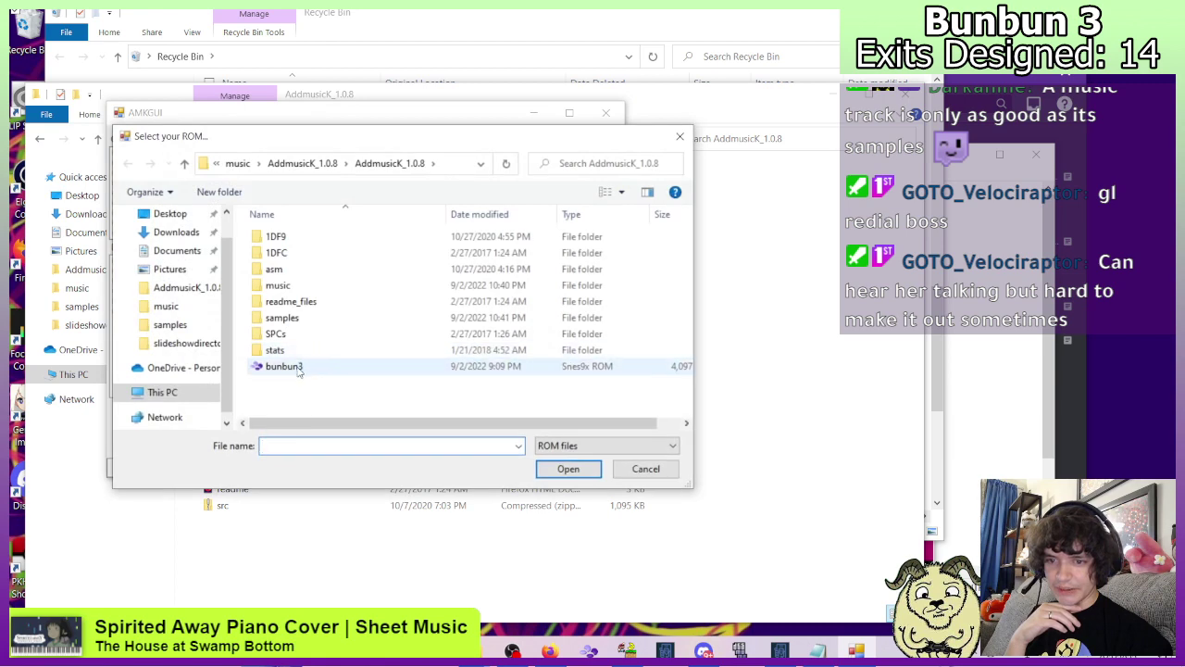
{"action": "left_click", "coordinate": [296, 366]}
{"action": "left_click", "coordinate": [568, 469]}
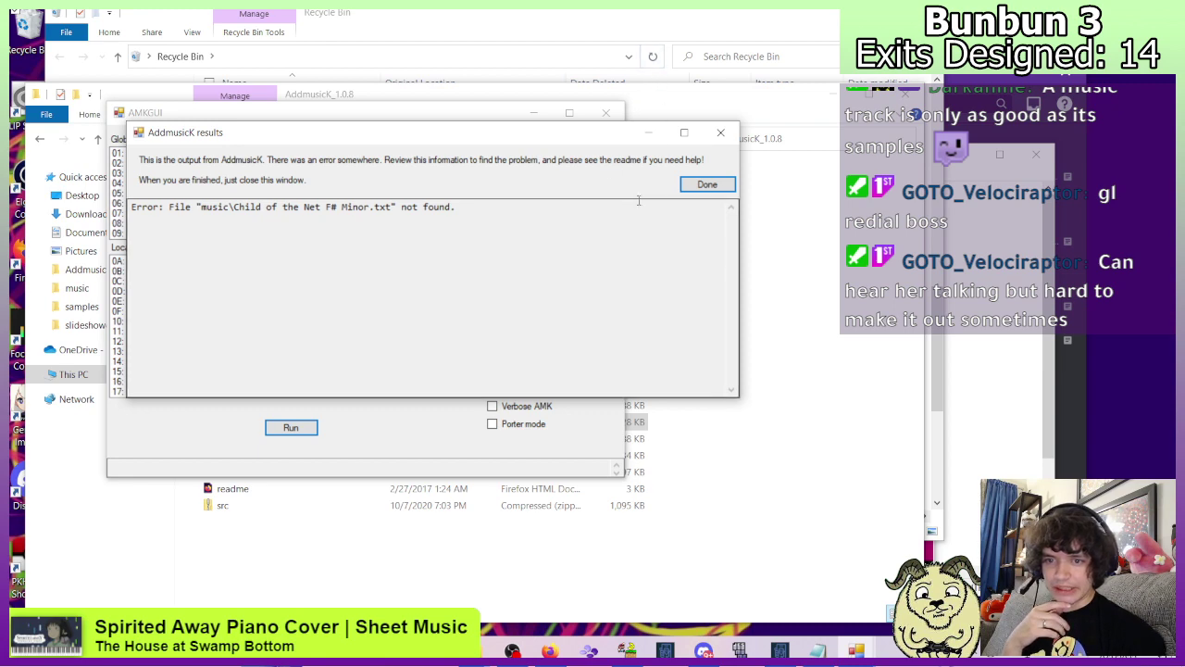
{"action": "left_click", "coordinate": [709, 185]}
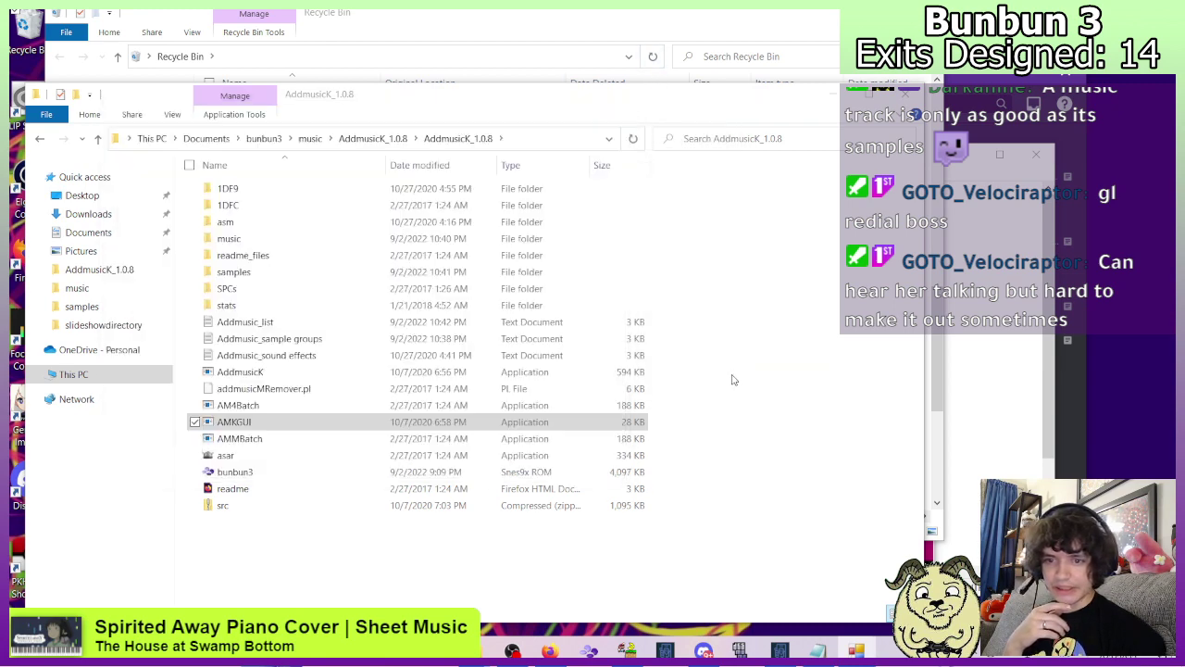
Check the song's file name in the music folder, correct Addmusic_list entry 32 to "Child of the Net F#Minor.txt" and save.
{"action": "double_click", "coordinate": [228, 238]}
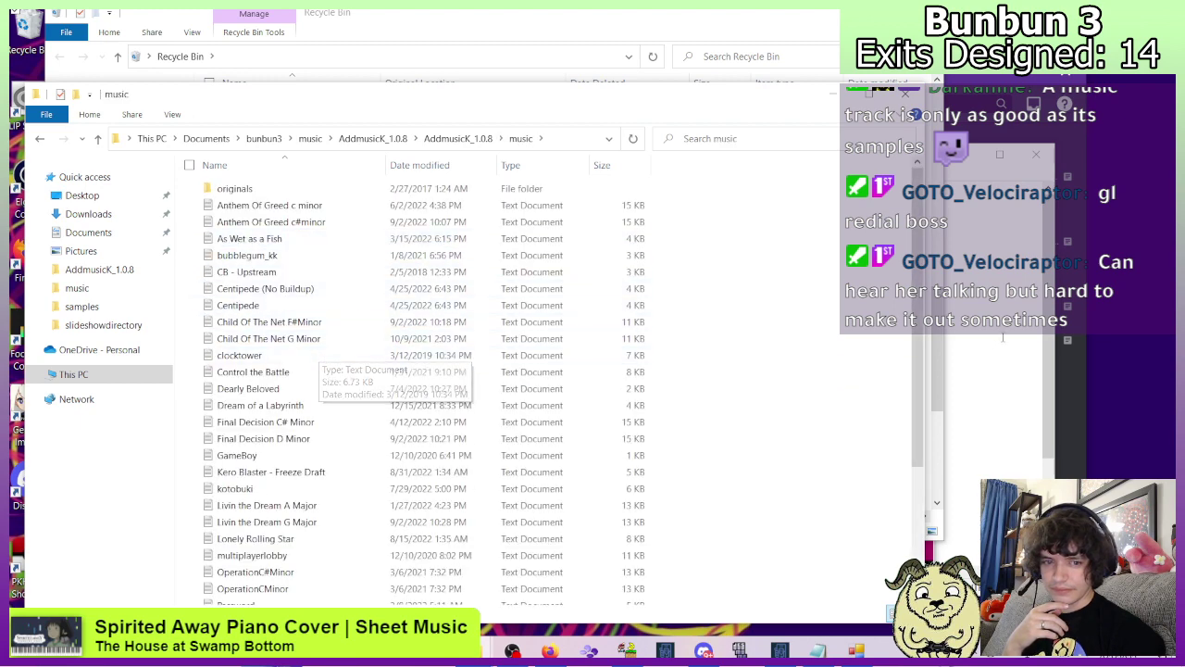
{"action": "key", "text": "alt+Tab"}
{"action": "left_click", "coordinate": [359, 130]}
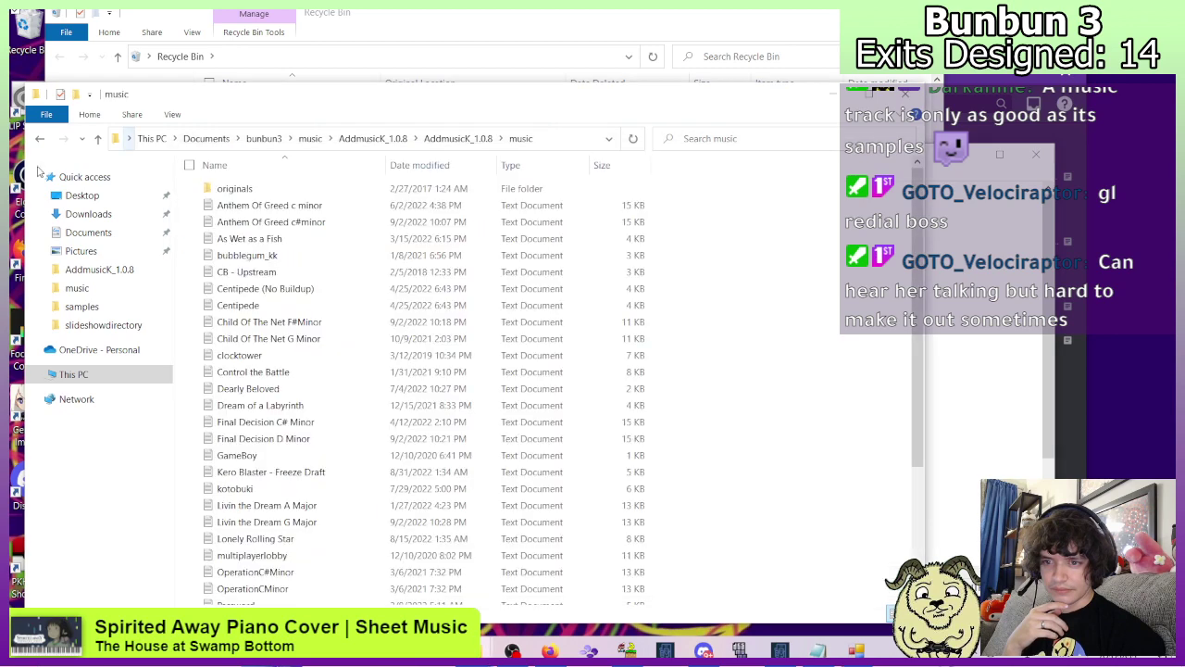
{"action": "left_click", "coordinate": [42, 139]}
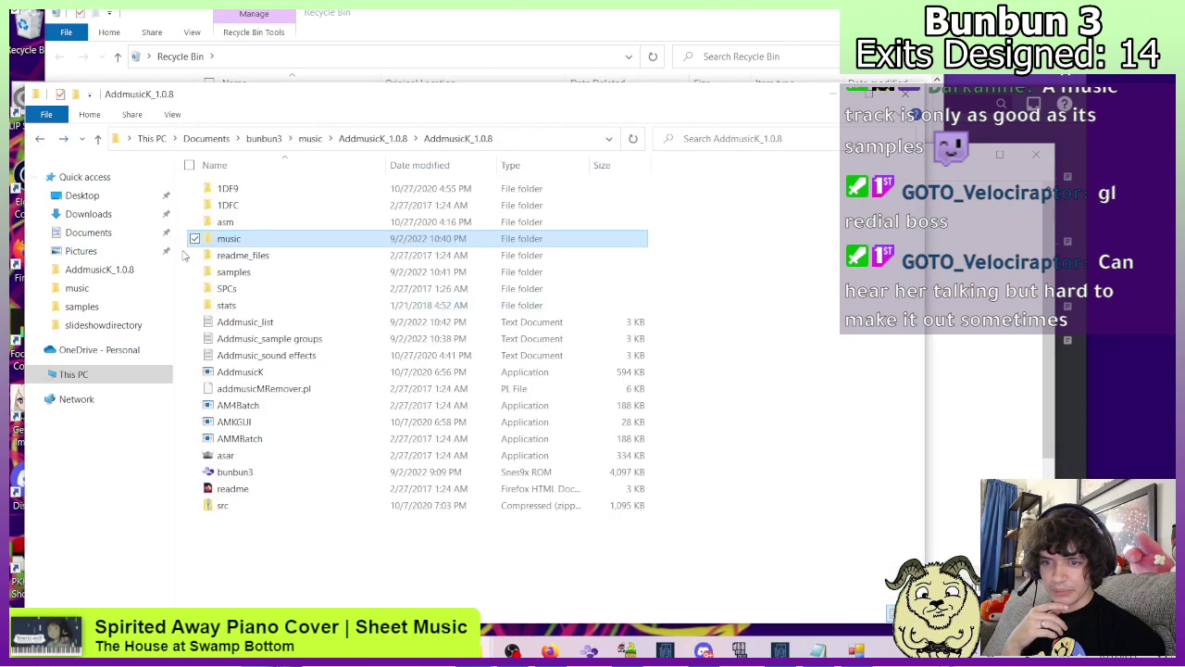
{"action": "double_click", "coordinate": [249, 321]}
{"action": "scroll", "coordinate": [856, 324], "scroll_direction": "down", "scroll_amount": 3}
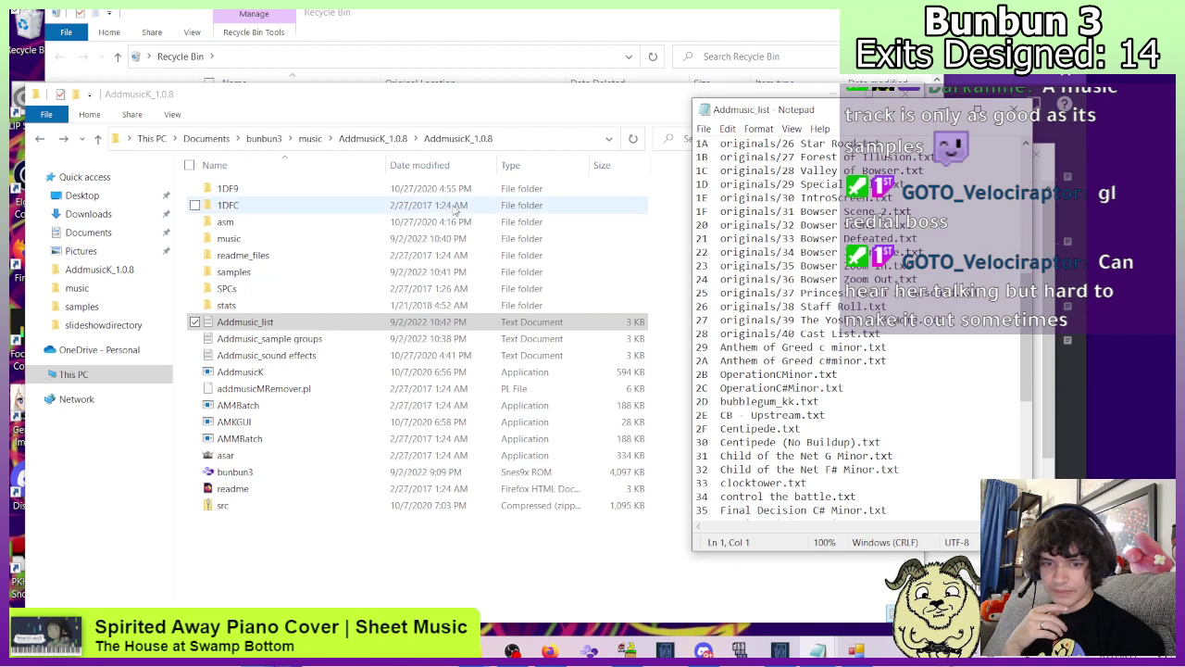
{"action": "left_click", "coordinate": [850, 470]}
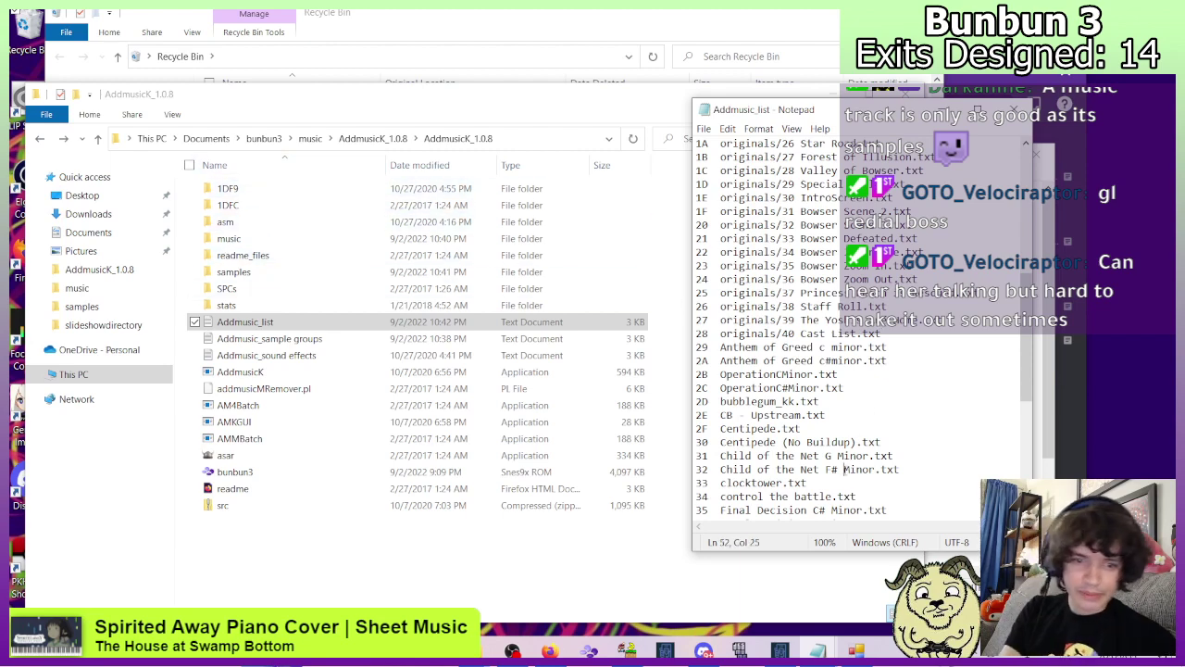
{"action": "key", "text": "Delete"}
{"action": "key", "text": "ctrl+s"}
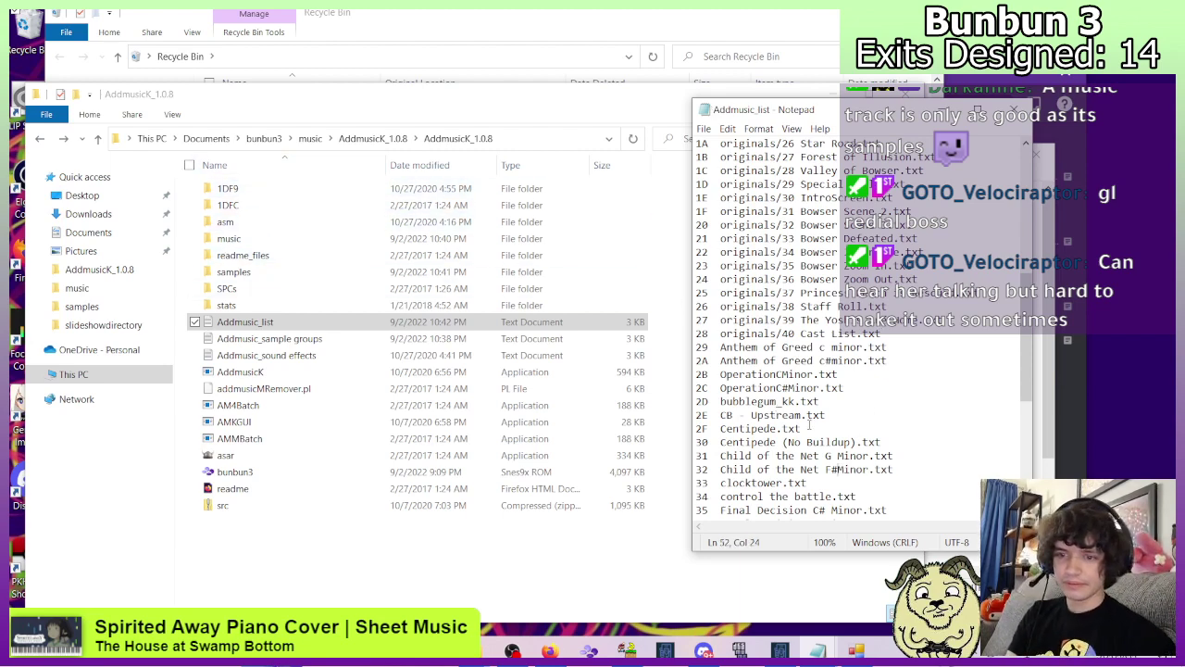
Rerun AMKGUI on the bunbun3 ROM with the corrected song list and dismiss the results.
{"action": "left_click", "coordinate": [315, 583]}
{"action": "double_click", "coordinate": [265, 421]}
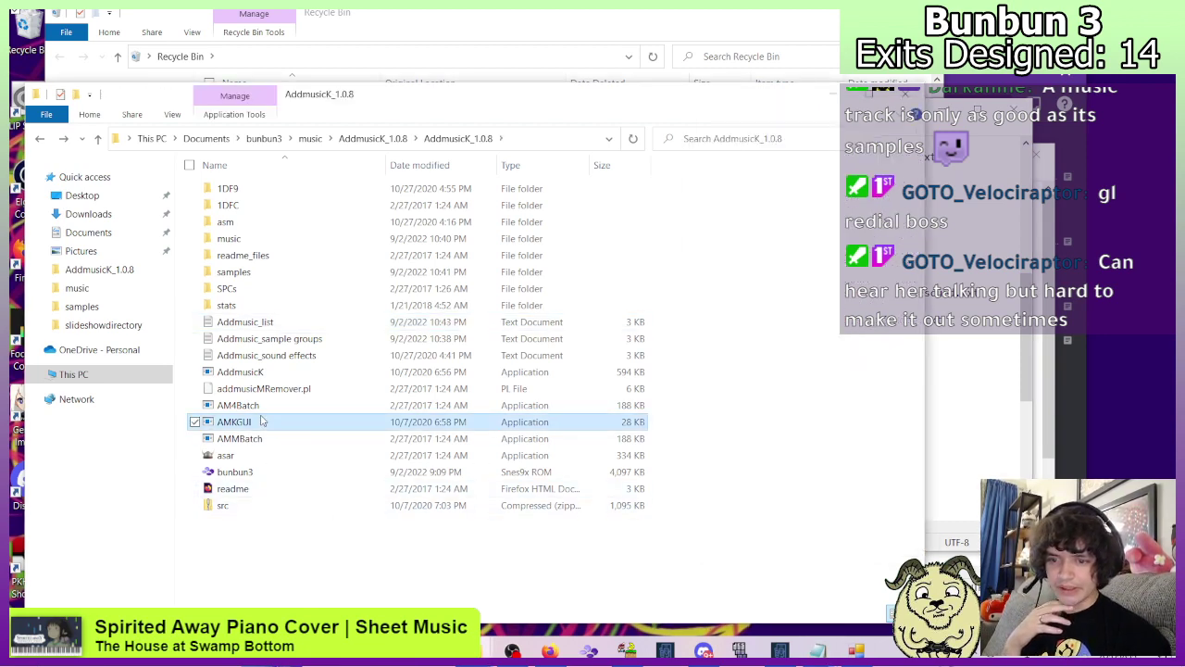
{"action": "left_click", "coordinate": [349, 471]}
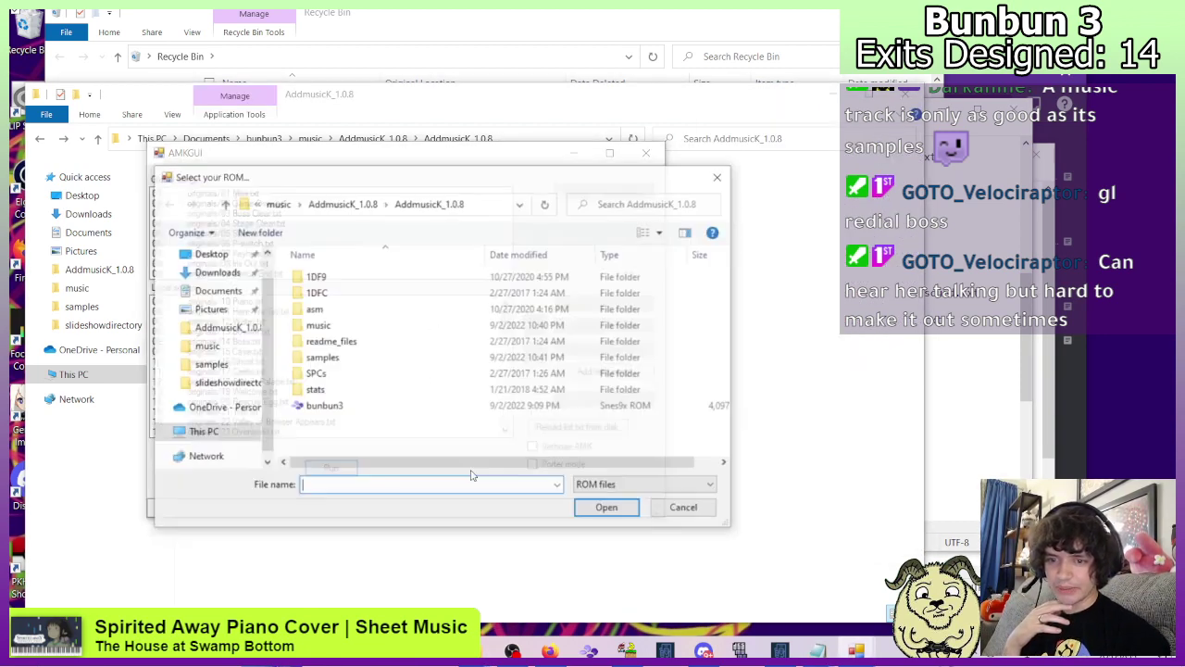
{"action": "left_click", "coordinate": [326, 408]}
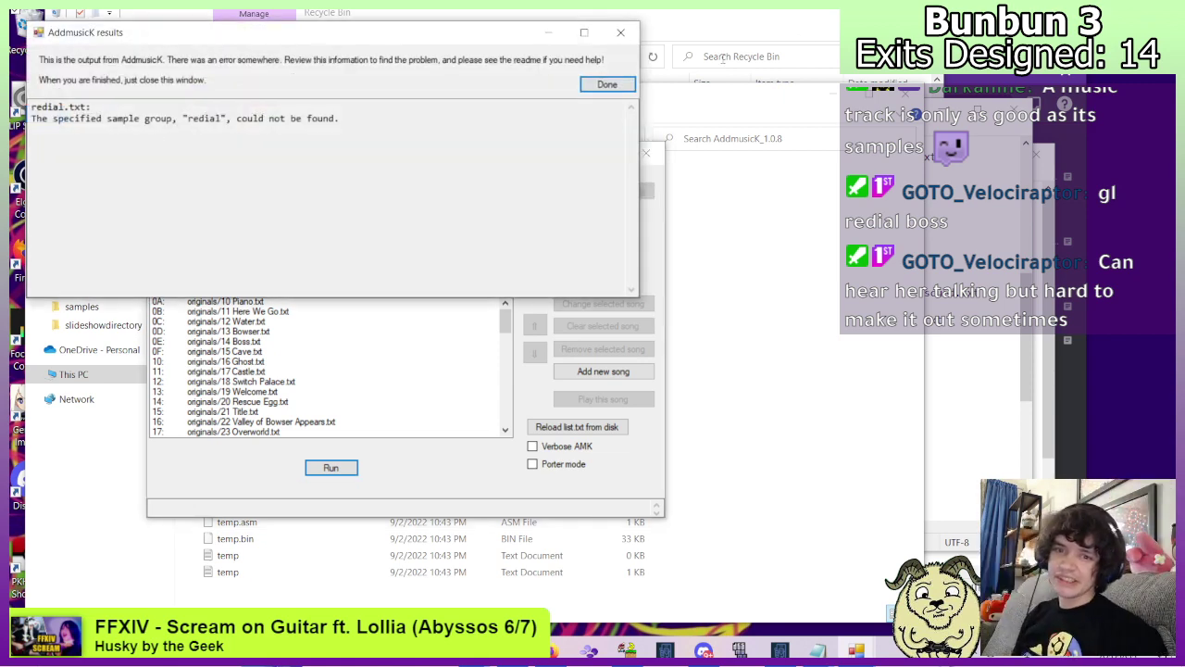
{"action": "left_click", "coordinate": [606, 85]}
{"action": "left_click", "coordinate": [759, 427]}
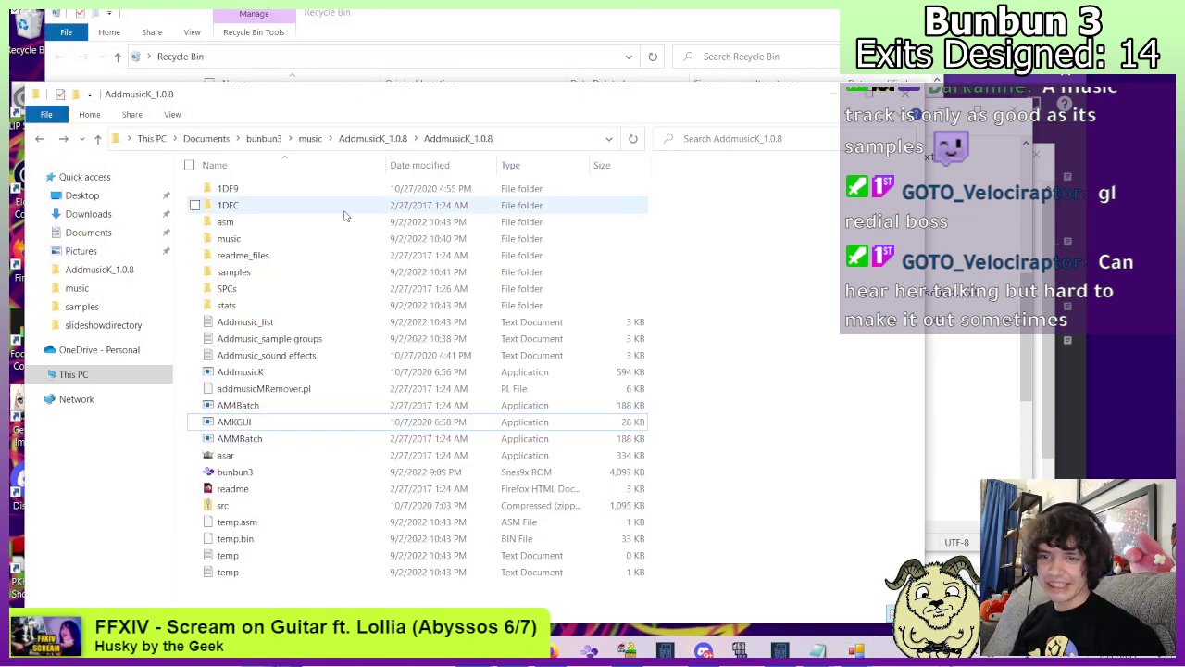
Open the redial song file from the music folder and copy its sample lines from #redial through "triangle.brr".
{"action": "double_click", "coordinate": [225, 238]}
{"action": "scroll", "coordinate": [233, 319], "scroll_direction": "down", "scroll_amount": 4}
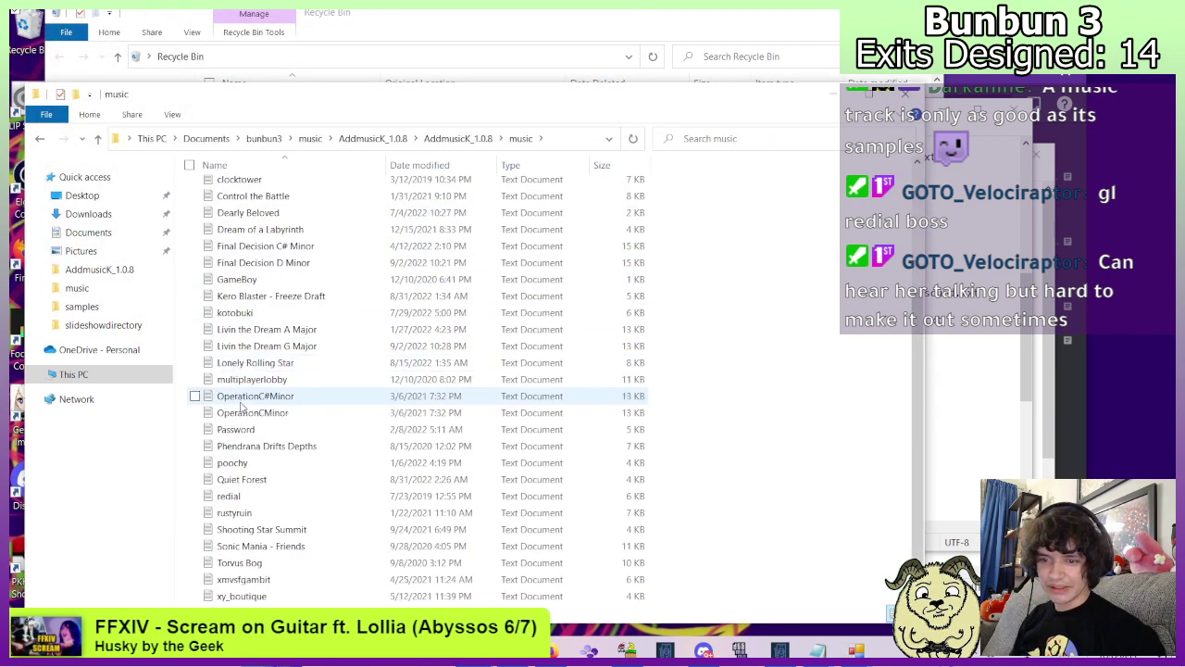
{"action": "double_click", "coordinate": [259, 497]}
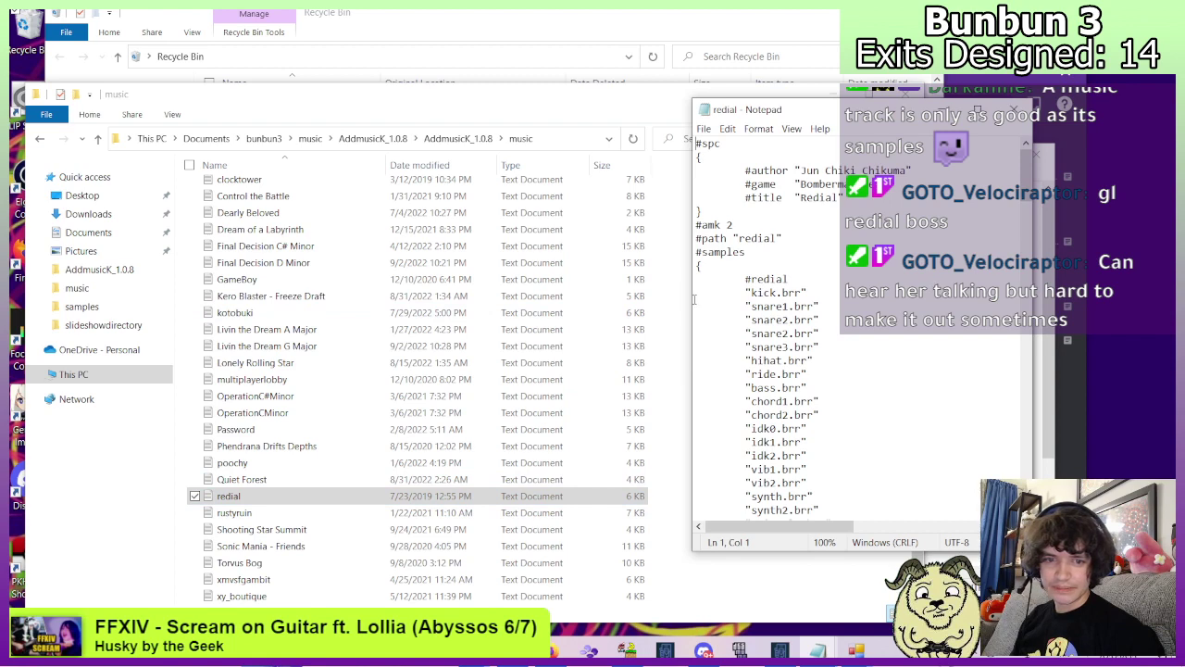
{"action": "left_click_drag", "start_coordinate": [688, 292], "coordinate": [409, 293]}
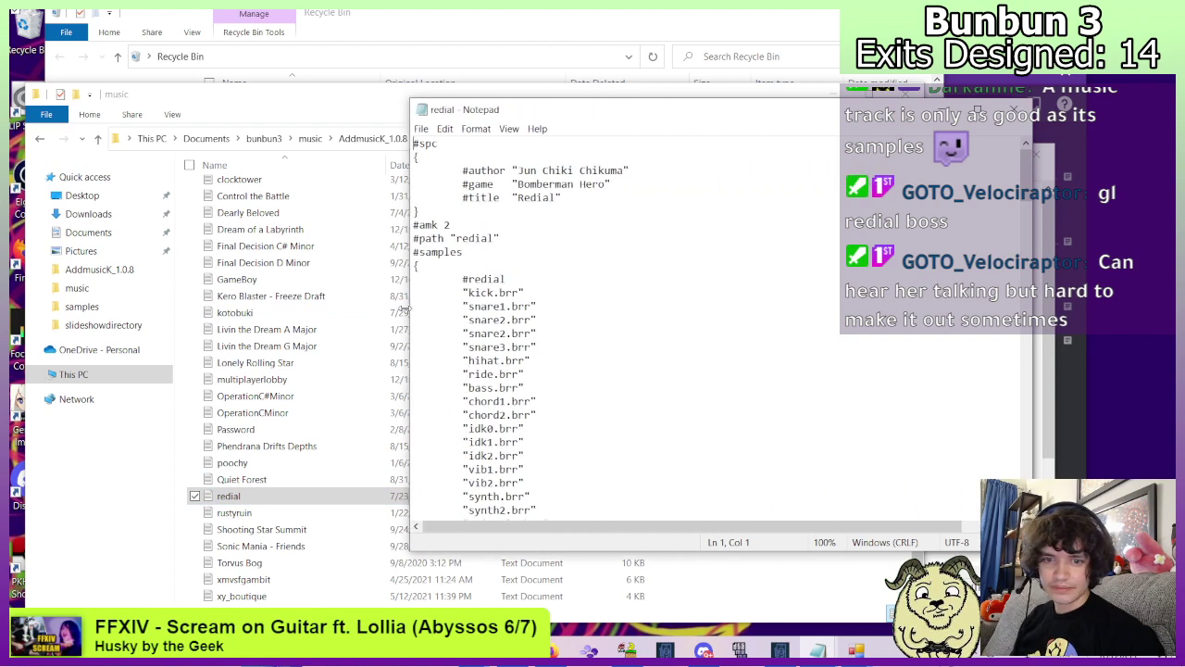
{"action": "scroll", "coordinate": [515, 269], "scroll_direction": "down", "scroll_amount": 2}
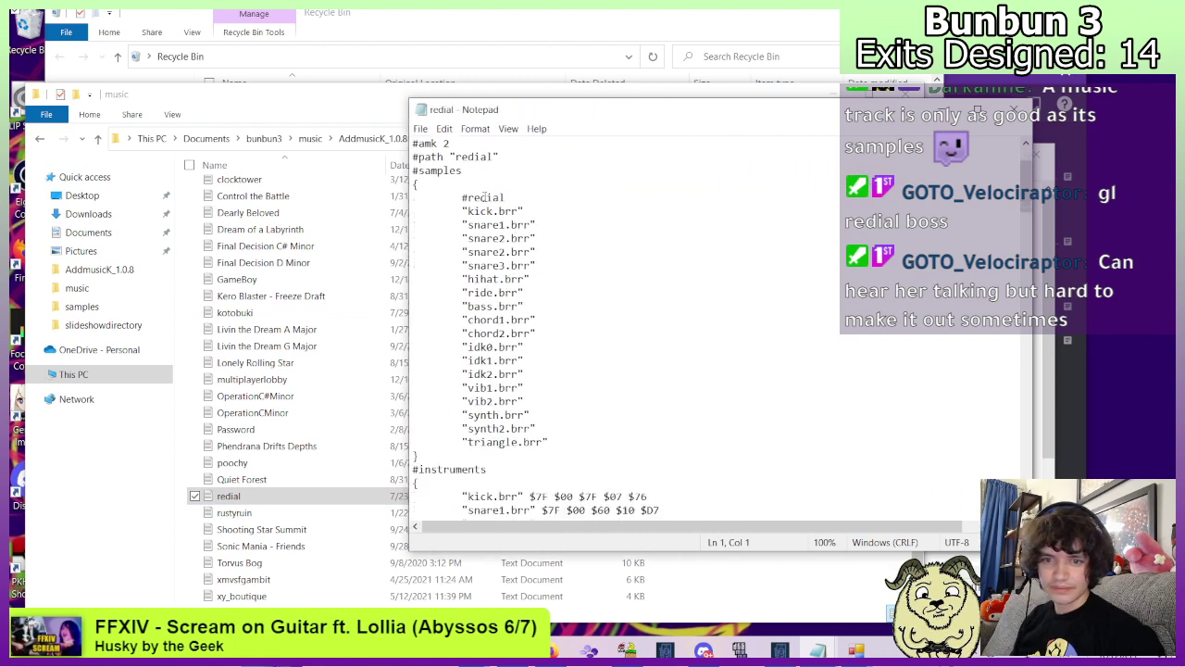
{"action": "left_click_drag", "start_coordinate": [462, 194], "coordinate": [548, 442]}
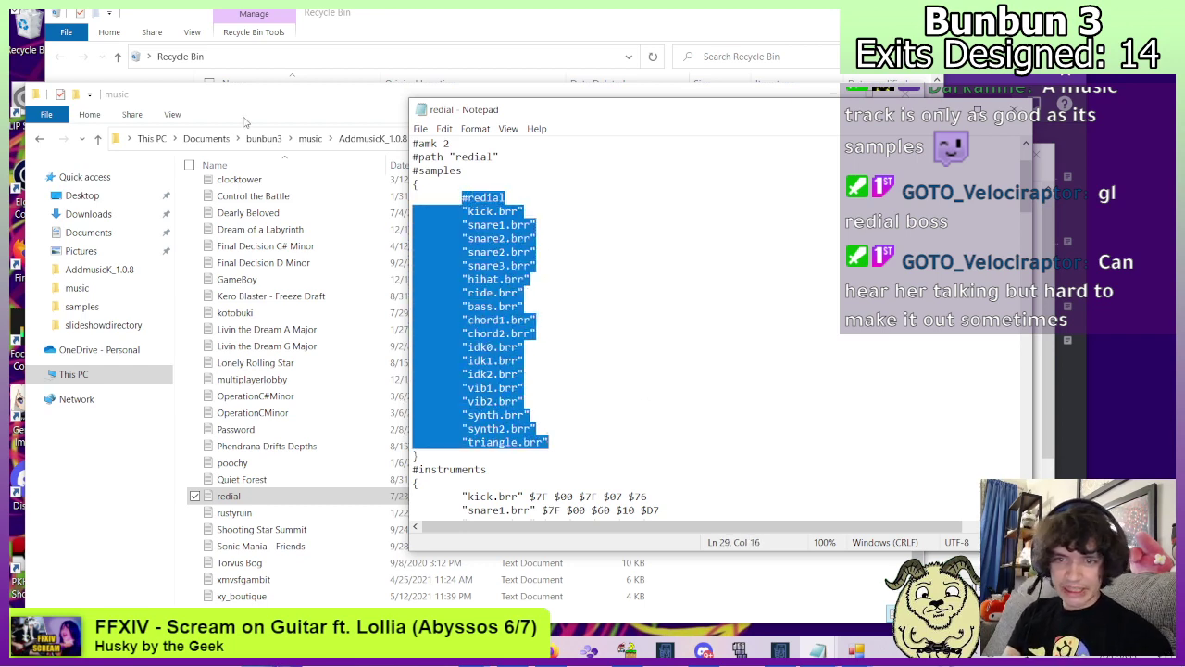
Paste the #redial lines, "kick.brr" through "triangle.brr", below the friends group at the end of Addmusic_sample groups.
{"action": "left_click", "coordinate": [246, 121]}
{"action": "left_click", "coordinate": [40, 138]}
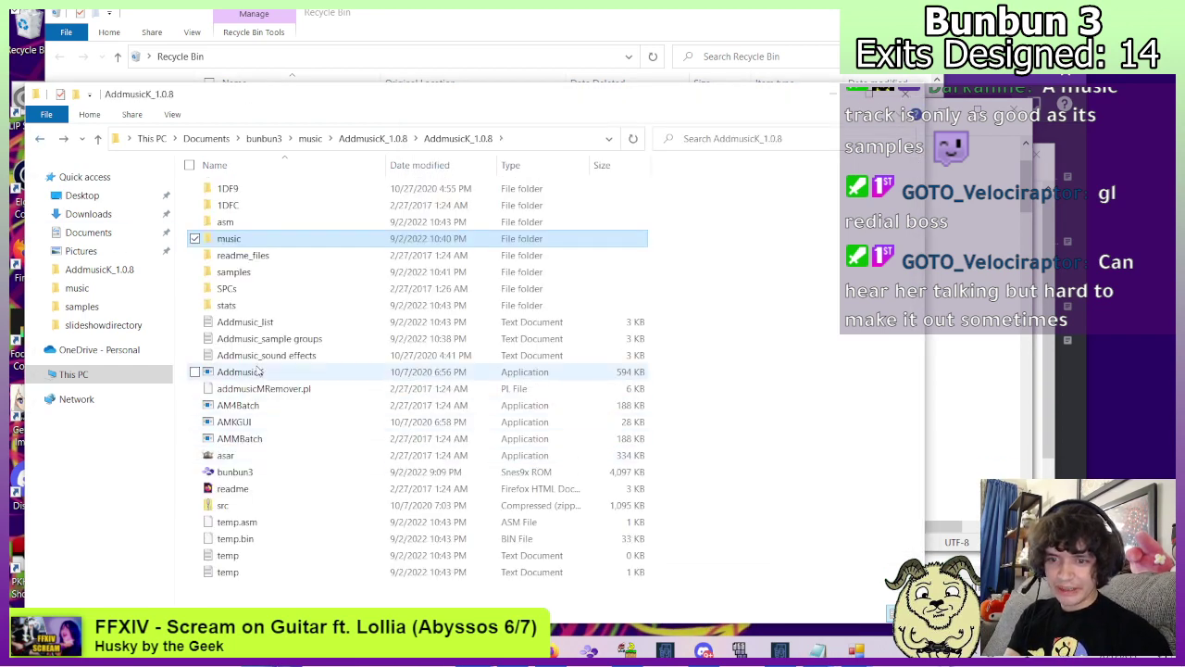
{"action": "double_click", "coordinate": [281, 339]}
{"action": "scroll", "coordinate": [930, 483], "scroll_direction": "down", "scroll_amount": 20}
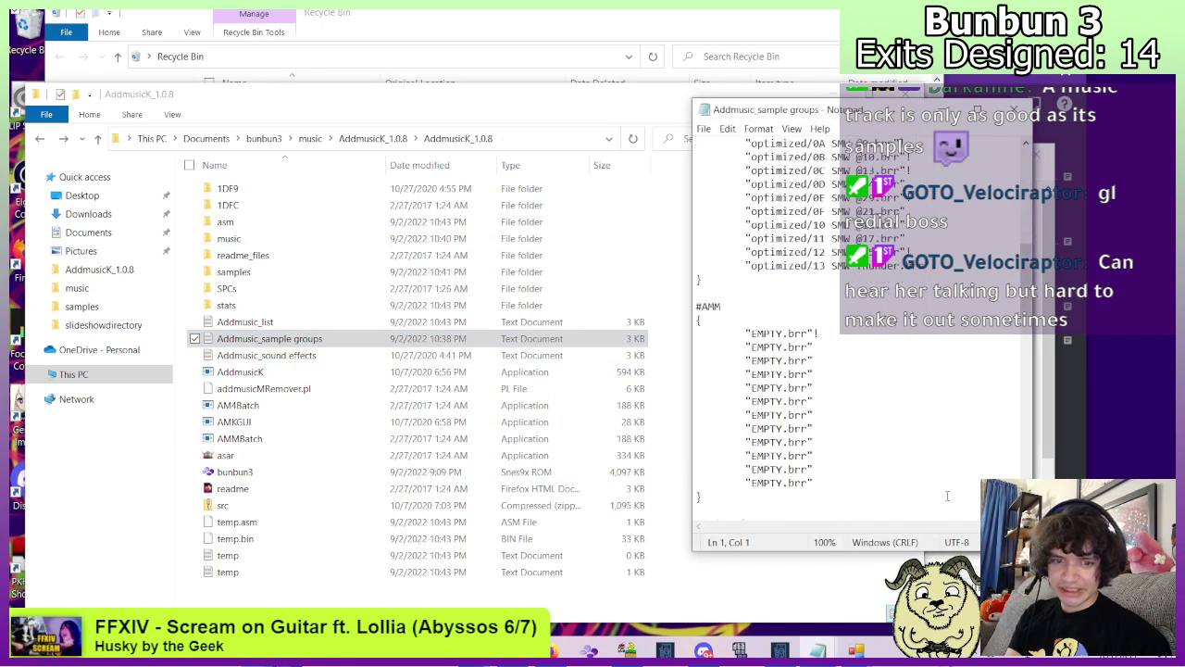
{"action": "left_click", "coordinate": [792, 510]}
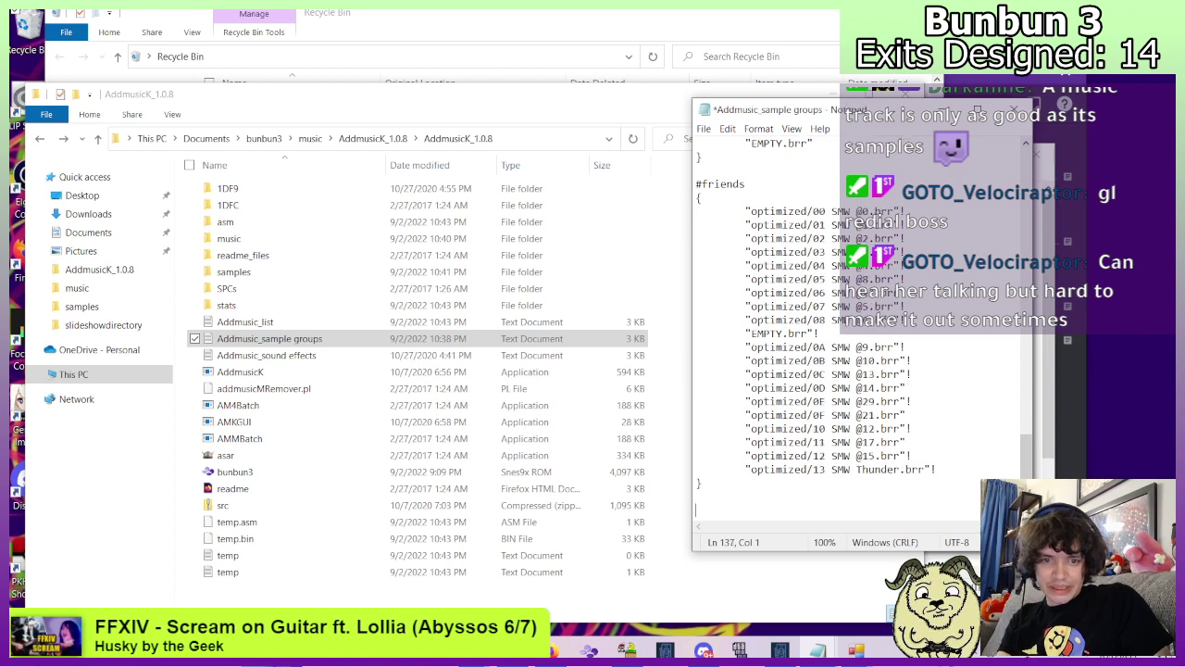
{"action": "type", "text": "#redial \t\"kick.brr\" \t\"snare1.brr\" \t\"snare2.brr\" \t\"snare2.brr\" \t\"snare3.brr\" \t\"hihat.brr\" \t\"ride.brr\" \t\"bass.brr\" \t\"chord1.brr\" \t\"chord2.brr\" \t\"idk0.brr\" \t\"idk1.brr\" \t\"idk2.brr\" \t\"vib1.brr\" \t\"vib2.brr\" \t\"synth.brr\" \t\"synth2.brr\" \t\"triangle.brr\""}
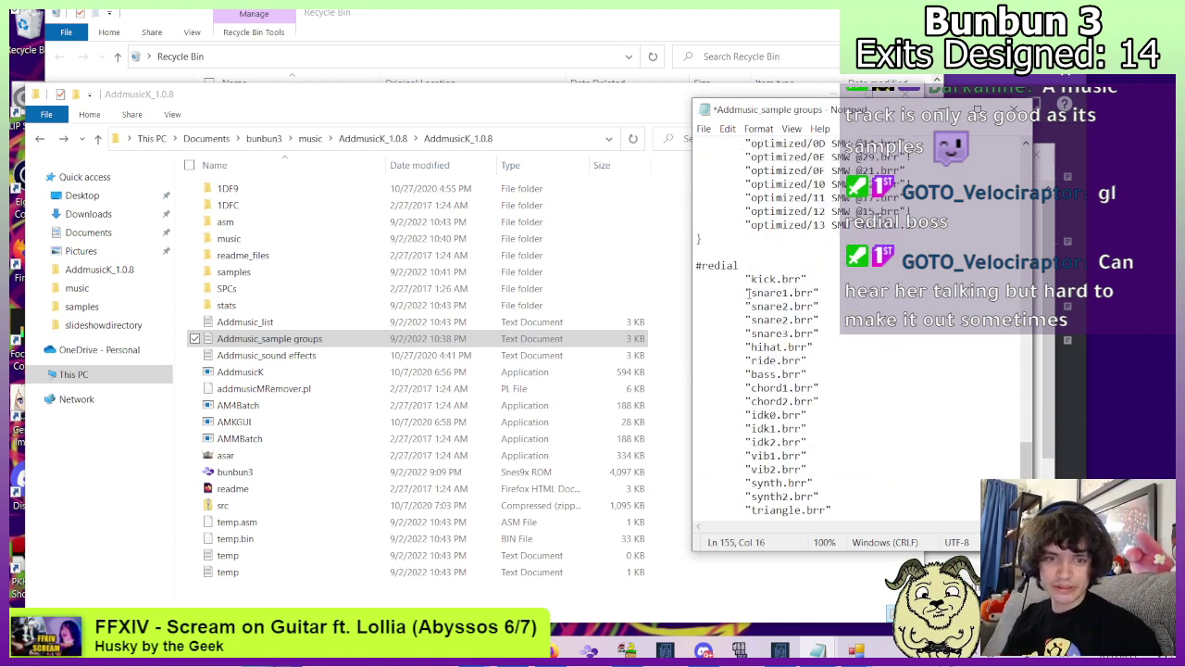
Enclose the #redial sample list in curly braces, then save and close Addmusic_sample groups.
{"action": "key", "text": "Return"}
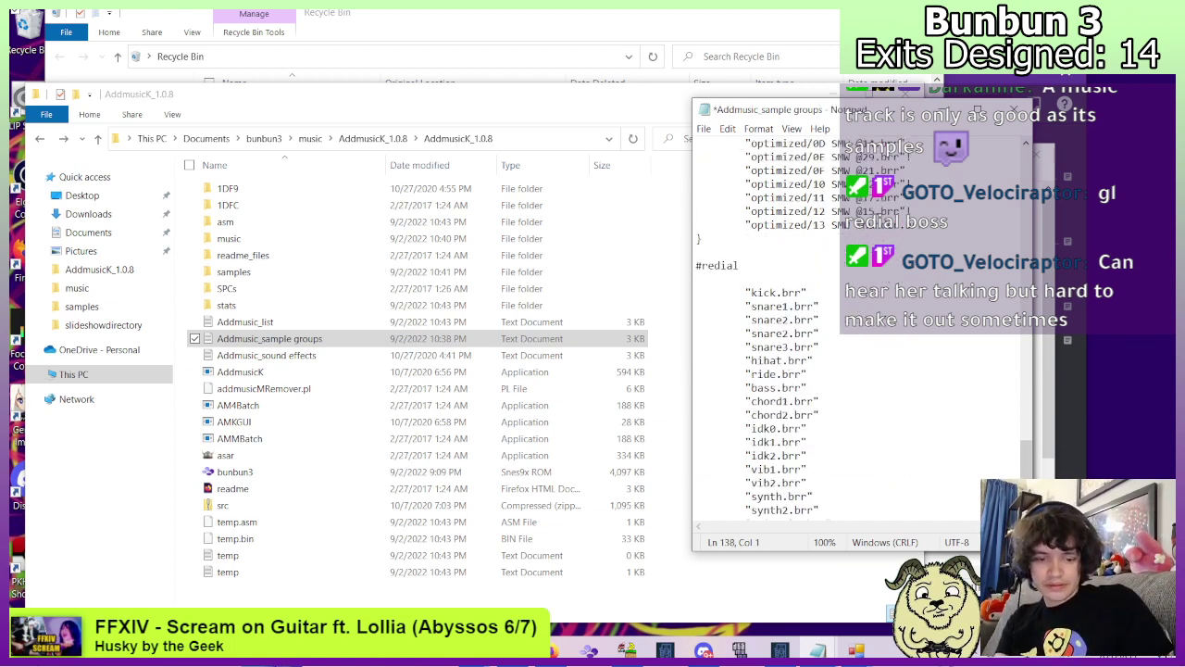
{"action": "scroll", "coordinate": [862, 333], "scroll_direction": "up", "scroll_amount": 5}
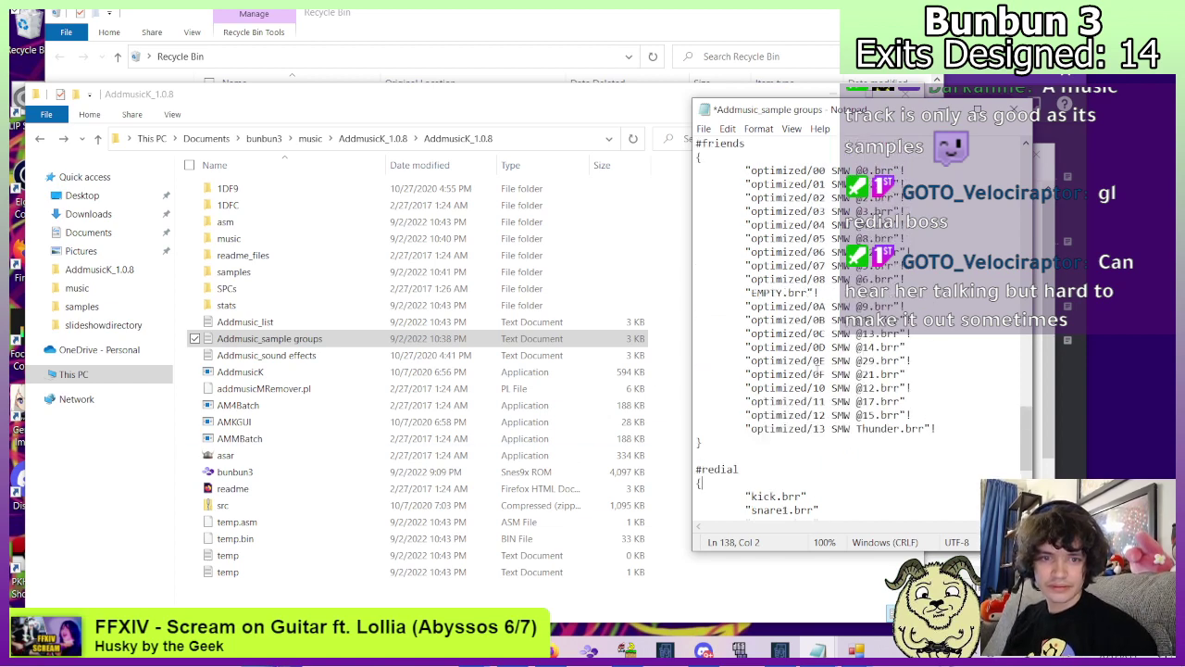
{"action": "scroll", "coordinate": [819, 361], "scroll_direction": "down", "scroll_amount": 5}
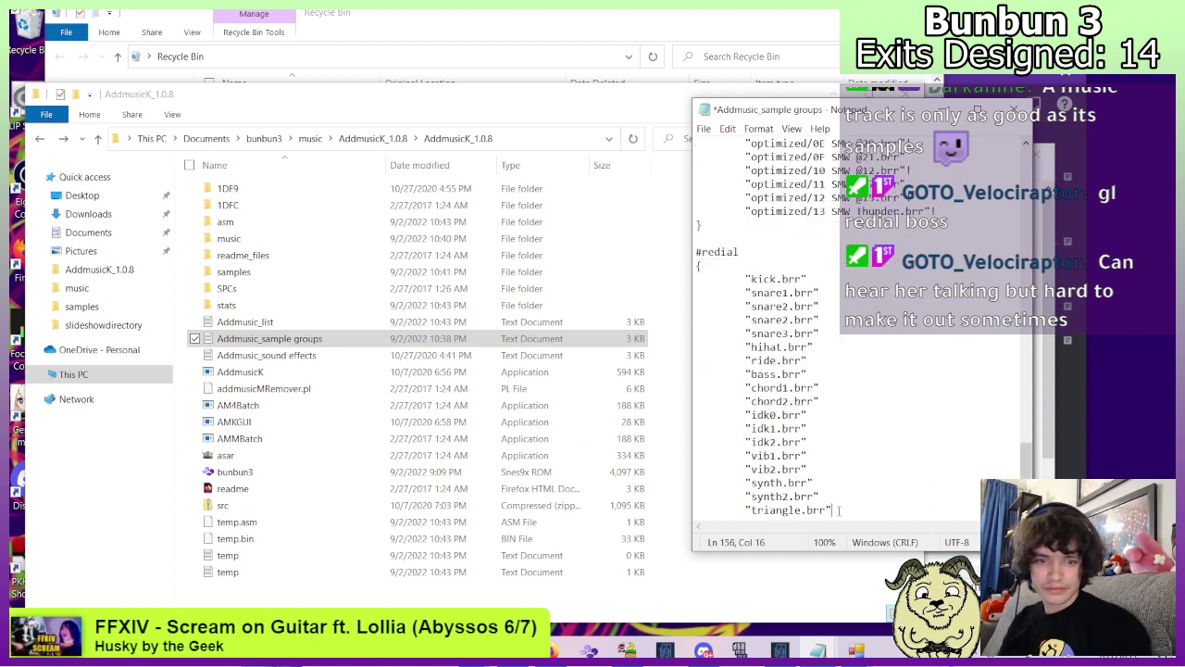
{"action": "key", "text": "Return"}
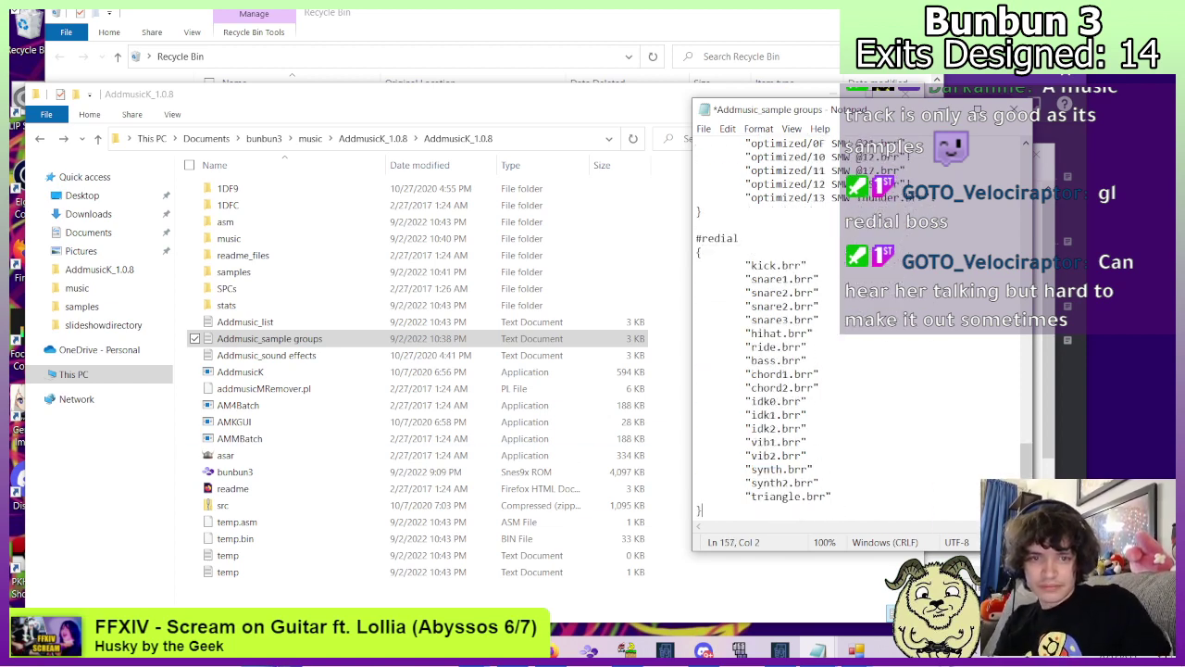
{"action": "key", "text": "ctrl+s"}
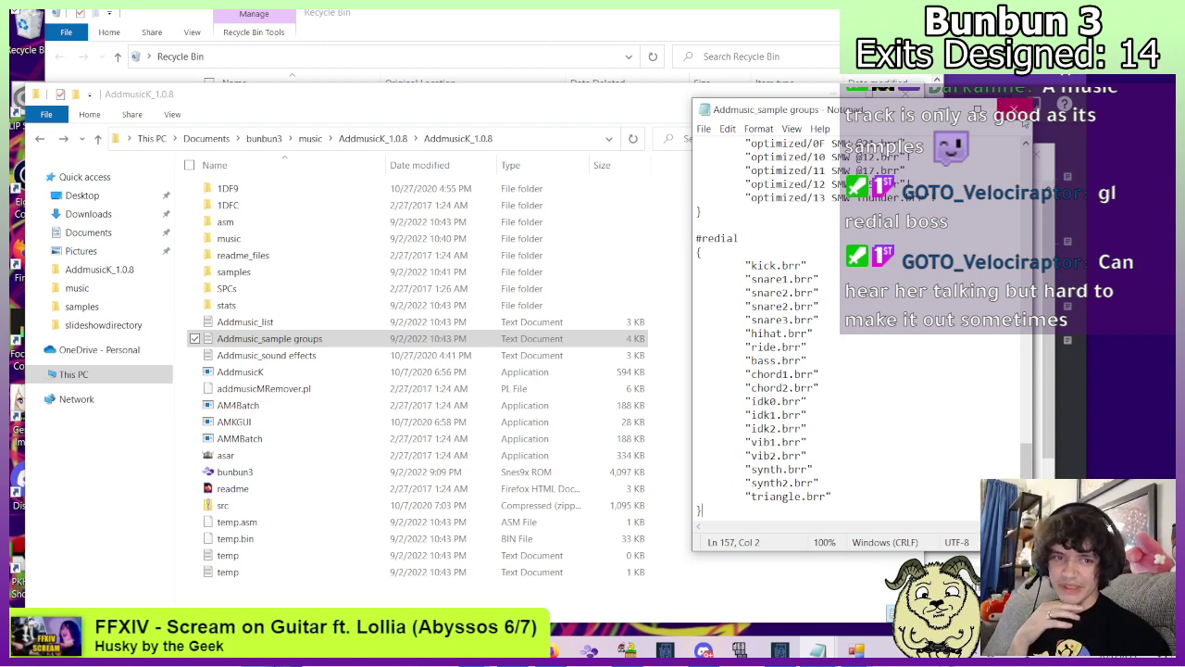
{"action": "left_click", "coordinate": [1017, 112]}
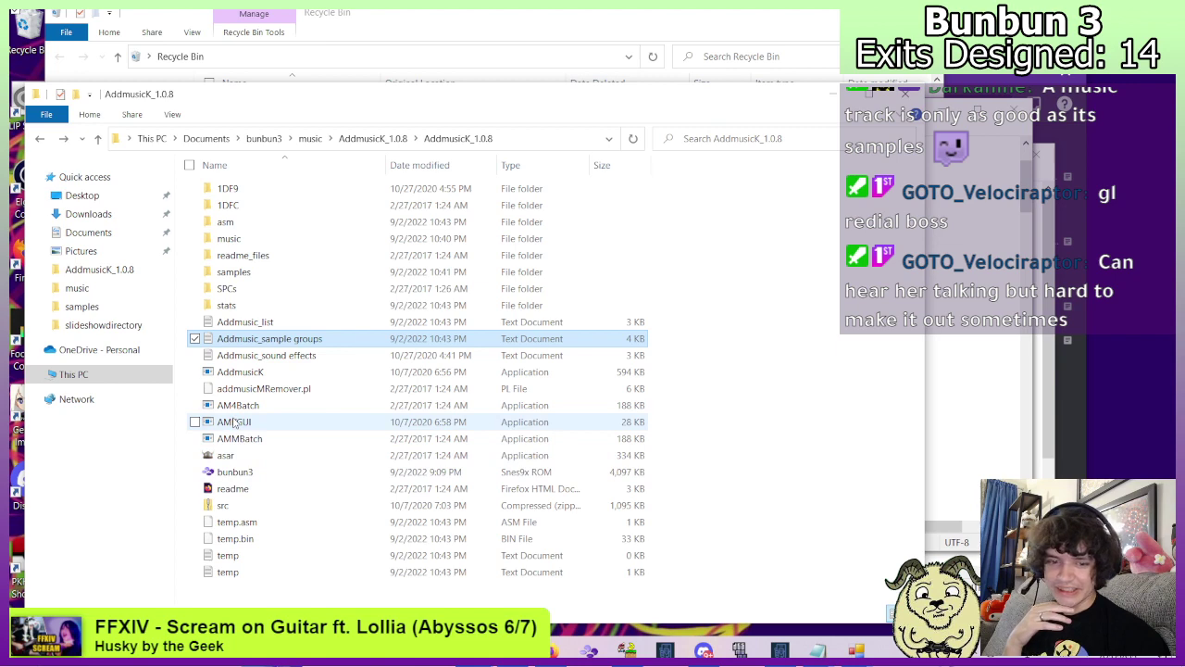
Rerun AMKGUI with the updated sample groups, dismiss the results and return to the AddmusicK_1.0.8 folder.
{"action": "left_click", "coordinate": [856, 650]}
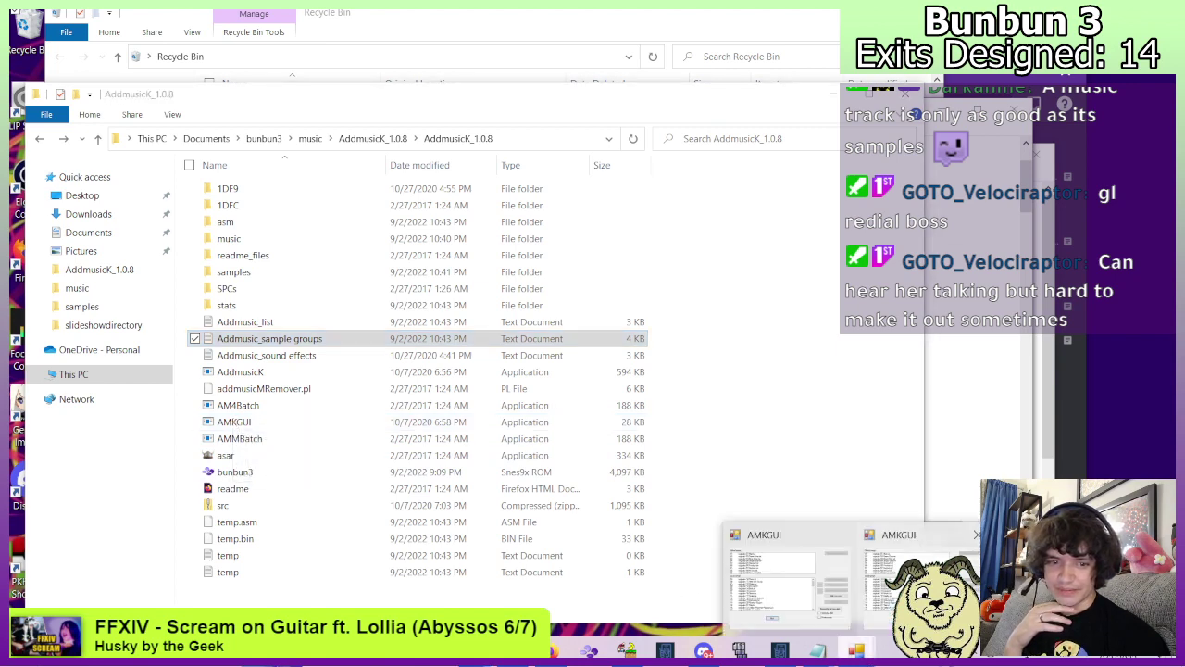
{"action": "left_click", "coordinate": [886, 585]}
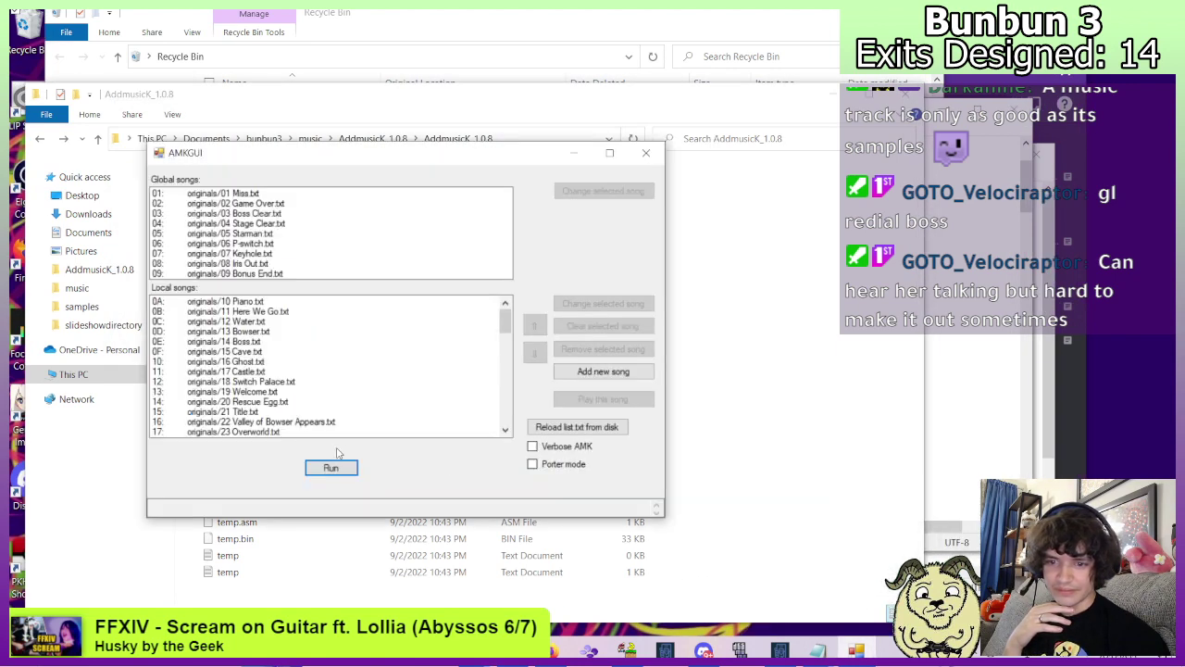
{"action": "left_click", "coordinate": [350, 471]}
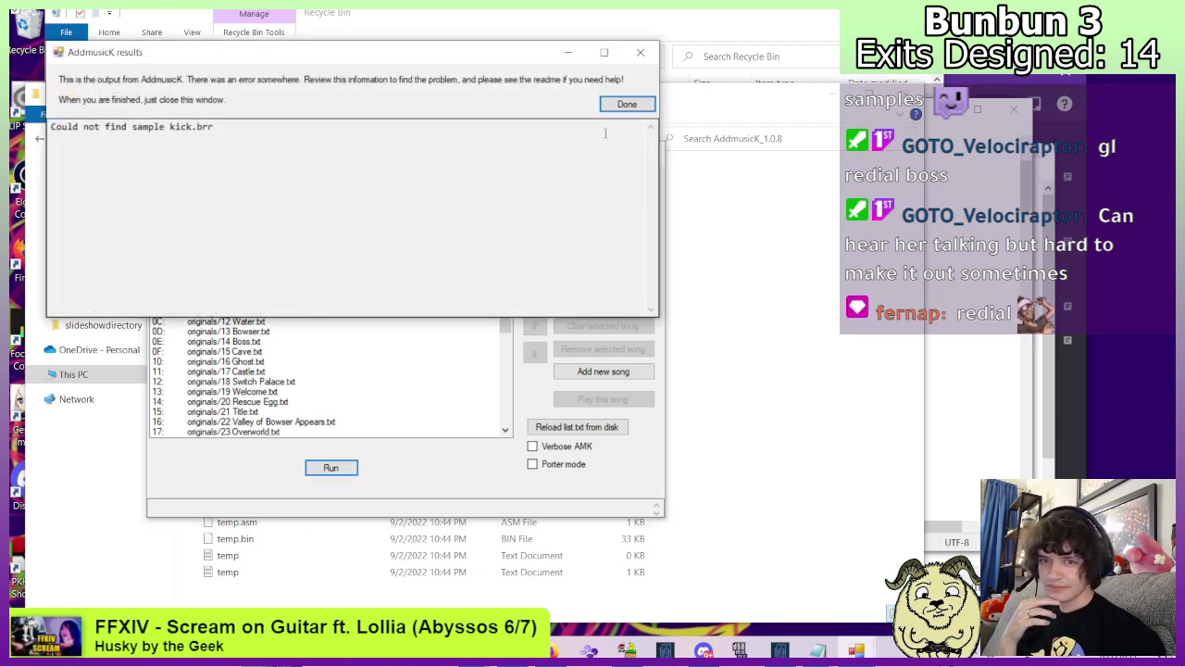
{"action": "left_click", "coordinate": [627, 105]}
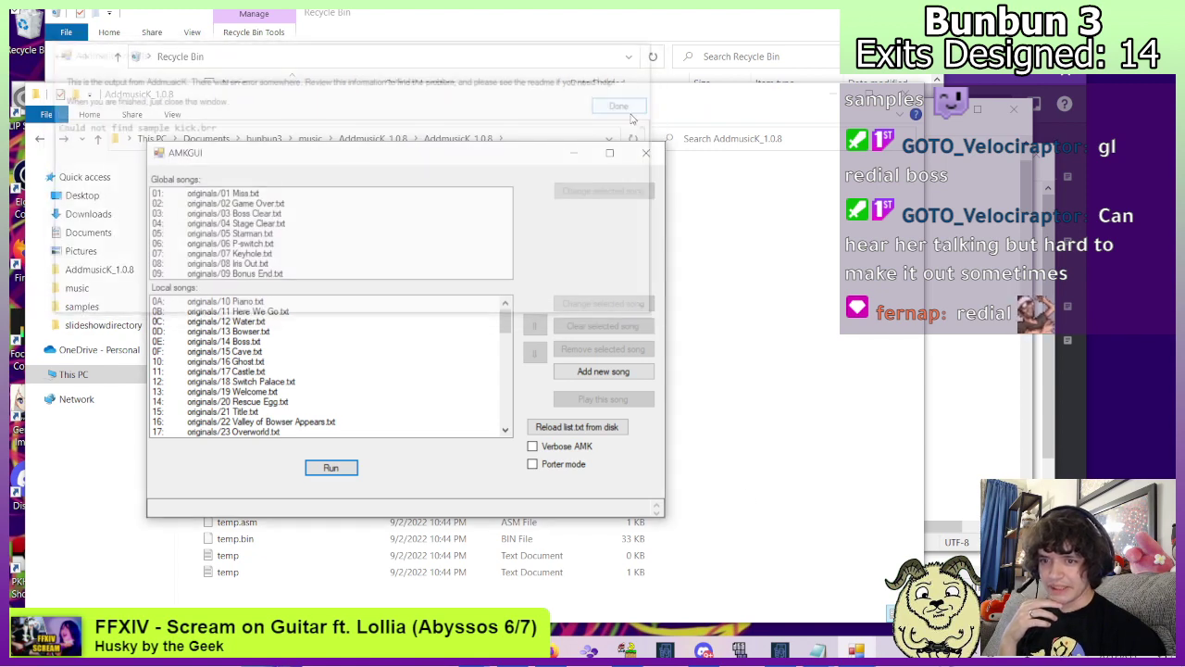
{"action": "left_click", "coordinate": [783, 569]}
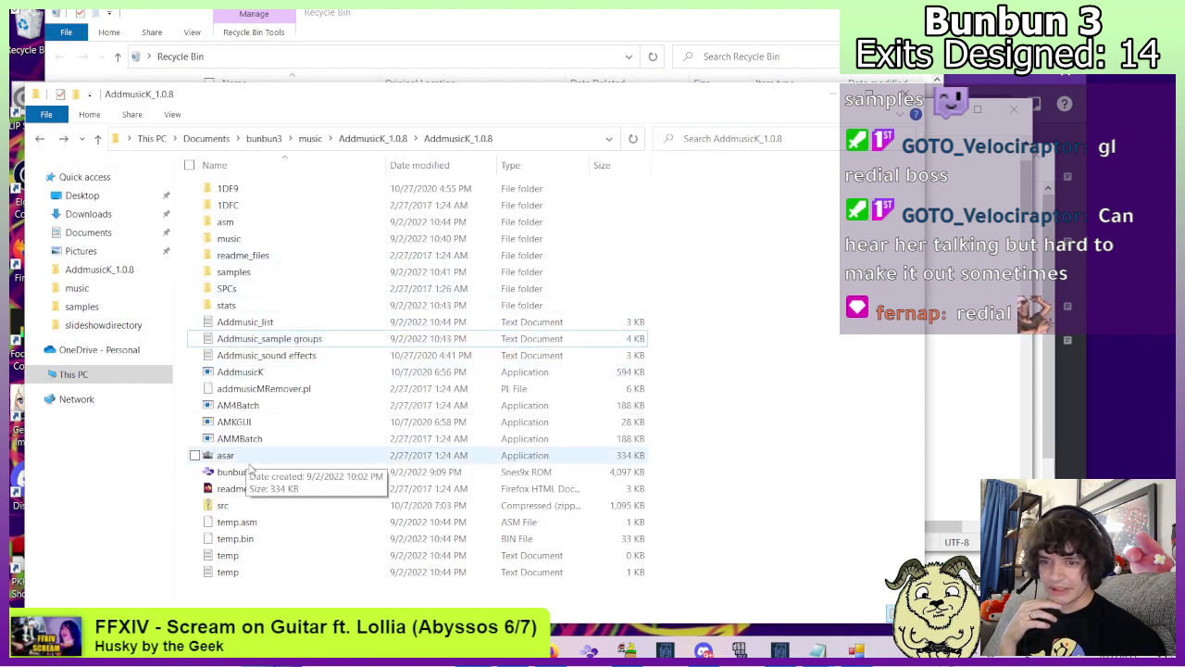
Open Addmusic_sample groups and compare the #redial group's sample lines with the default, optimized, quiet-forest and friends groups.
{"action": "double_click", "coordinate": [269, 338]}
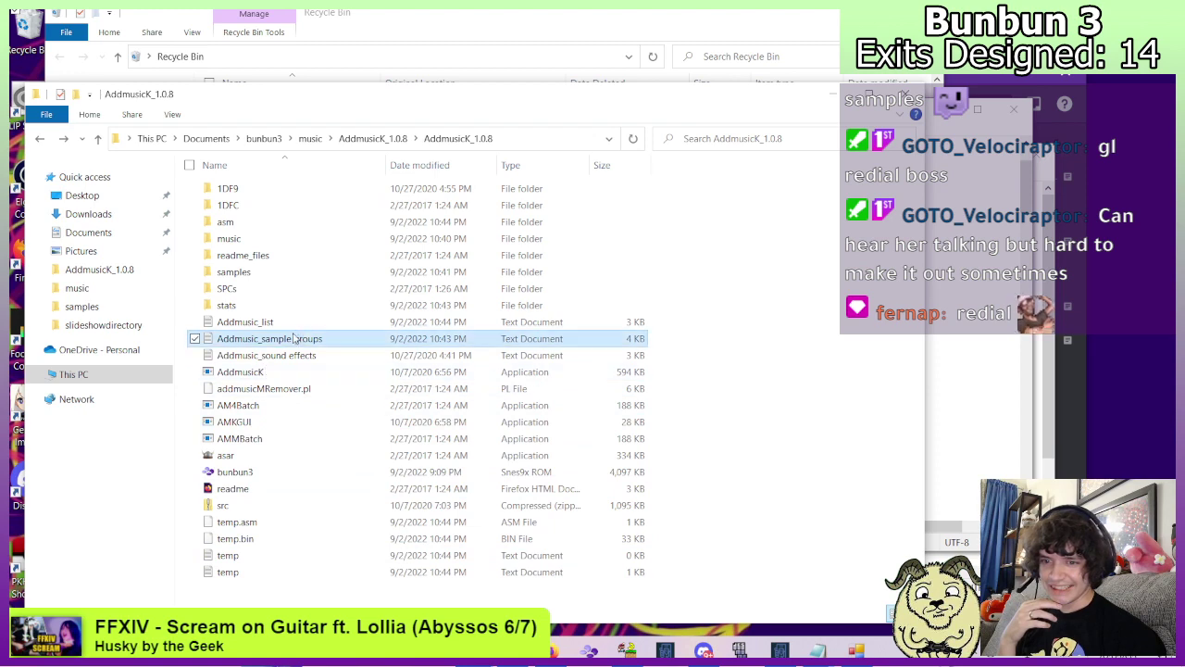
{"action": "scroll", "coordinate": [864, 389], "scroll_direction": "down", "scroll_amount": 10}
{"action": "scroll", "coordinate": [864, 389], "scroll_direction": "down", "scroll_amount": 15}
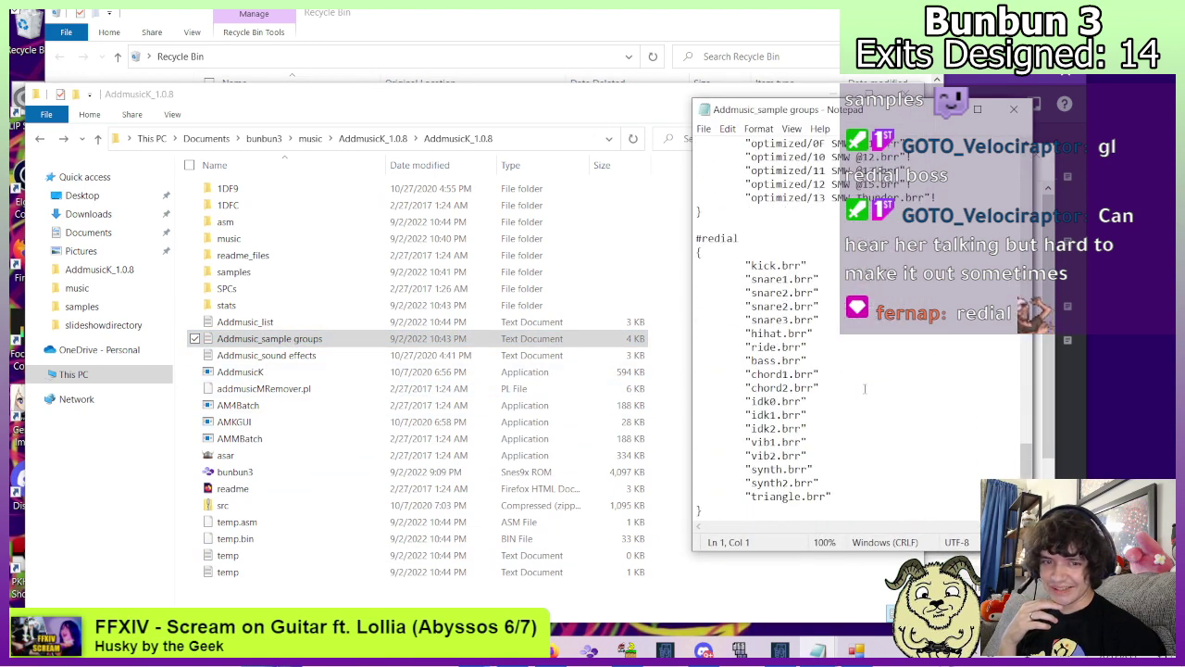
{"action": "scroll", "coordinate": [864, 389], "scroll_direction": "up", "scroll_amount": 10}
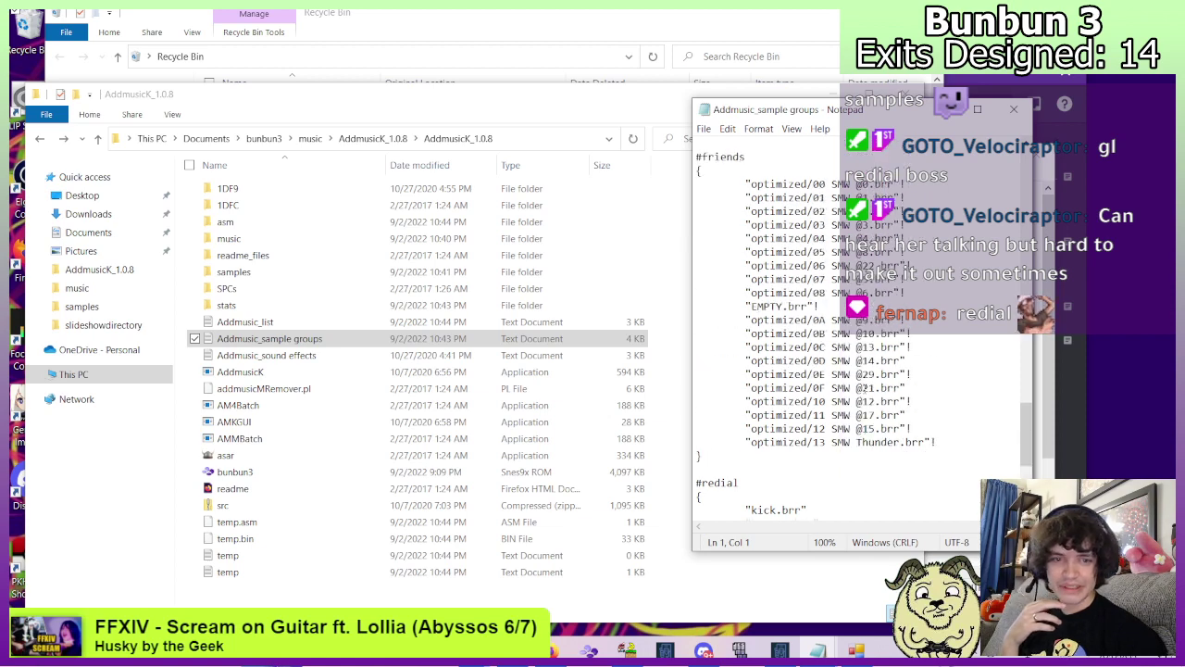
{"action": "scroll", "coordinate": [864, 389], "scroll_direction": "up", "scroll_amount": 15}
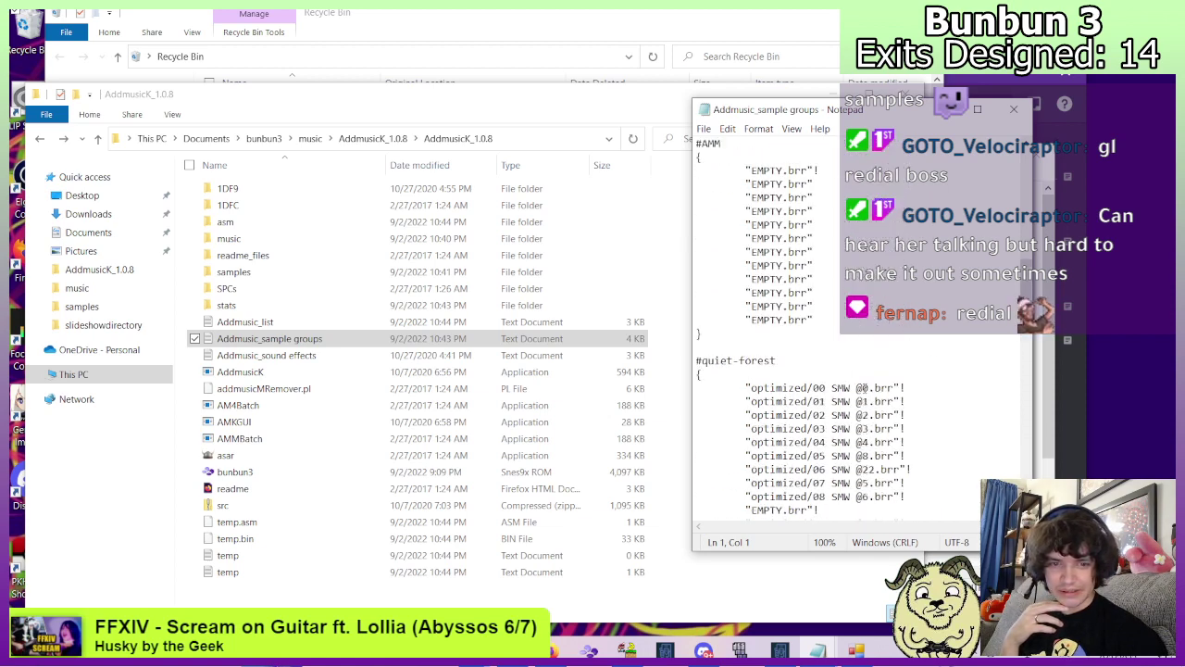
{"action": "scroll", "coordinate": [864, 389], "scroll_direction": "up", "scroll_amount": 6}
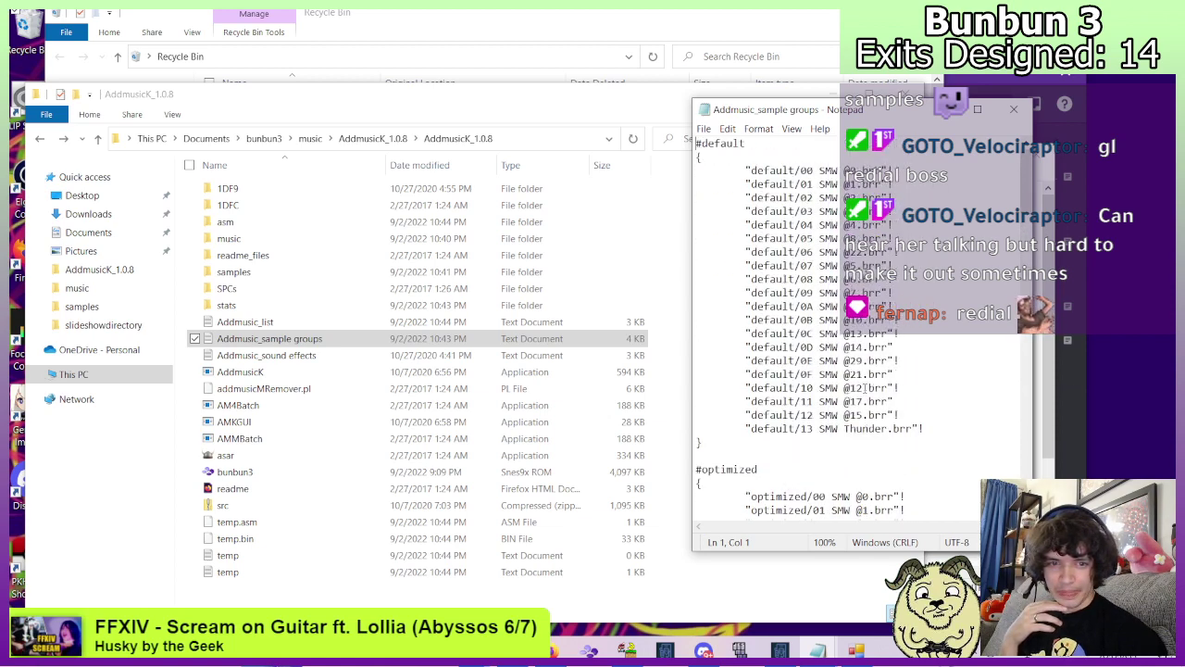
{"action": "scroll", "coordinate": [864, 388], "scroll_direction": "down", "scroll_amount": 14}
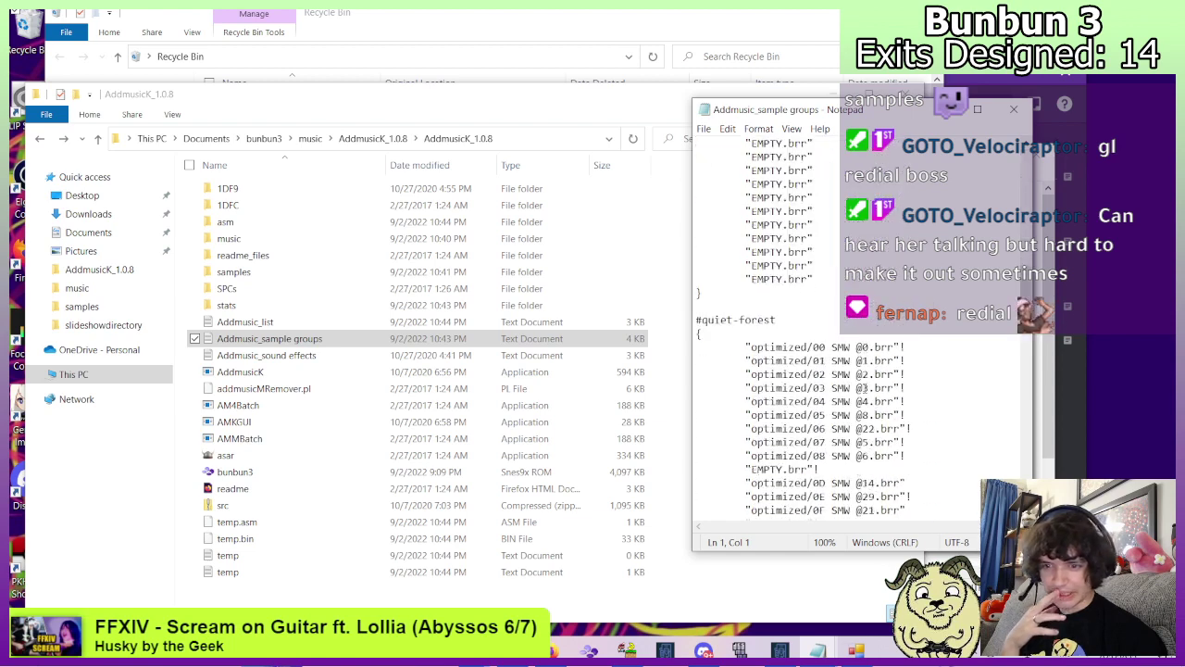
{"action": "scroll", "coordinate": [864, 389], "scroll_direction": "down", "scroll_amount": 10}
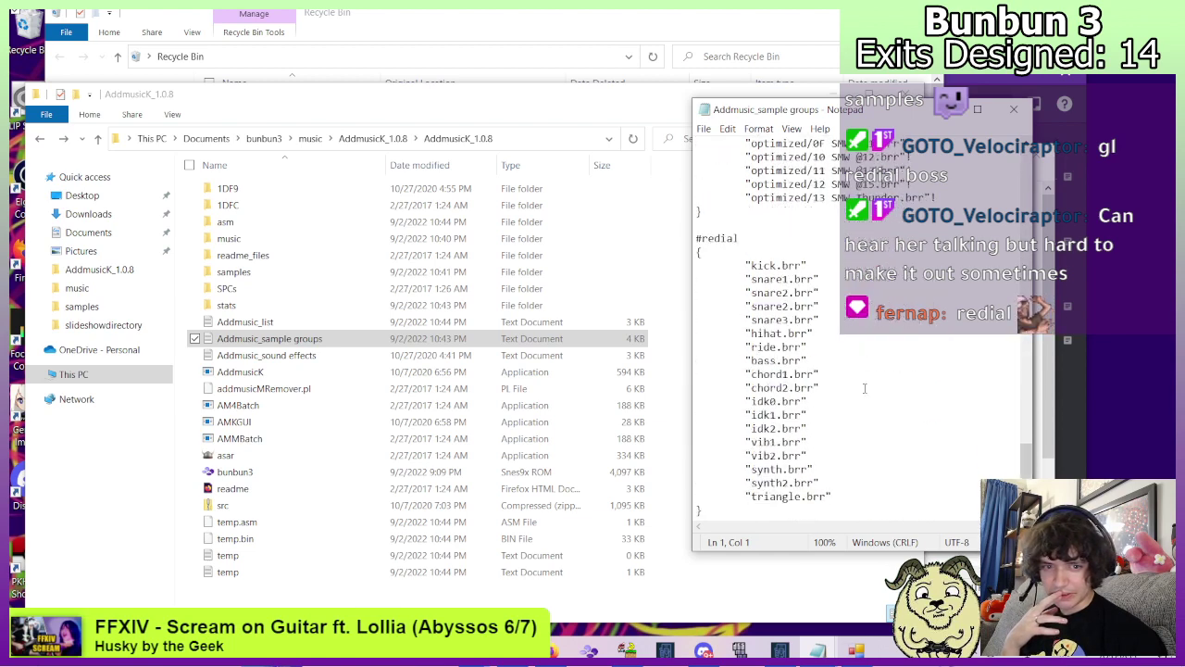
{"action": "scroll", "coordinate": [864, 389], "scroll_direction": "up", "scroll_amount": 2}
Search Addmusic_sample groups for "samplekick" and close the file.
{"action": "key", "text": "ctrl+f"}
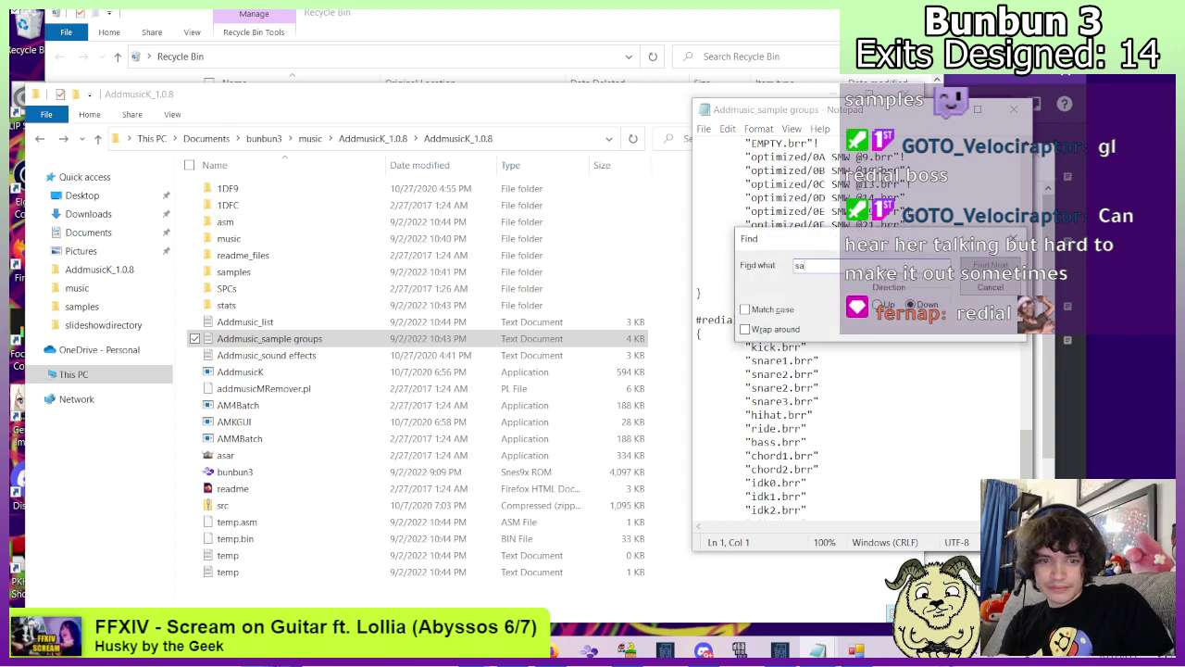
{"action": "type", "text": "samplekic"}
{"action": "key", "text": "Return"}
{"action": "key", "text": "Return"}
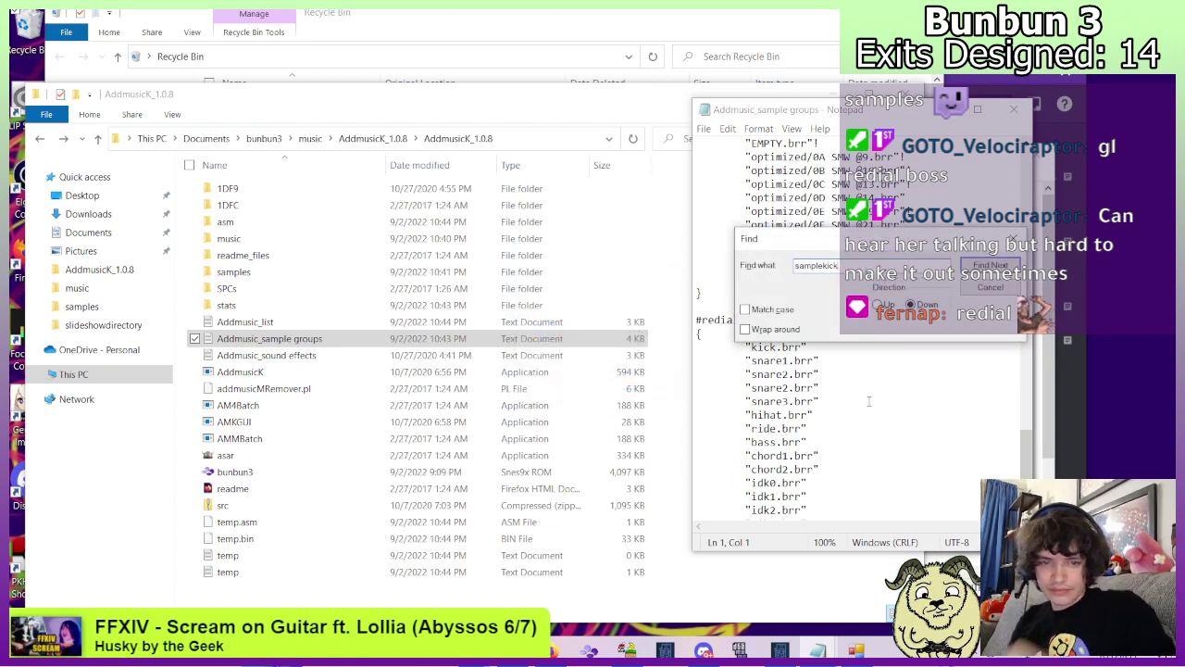
{"action": "type", "text": "k"}
{"action": "key", "text": "Escape"}
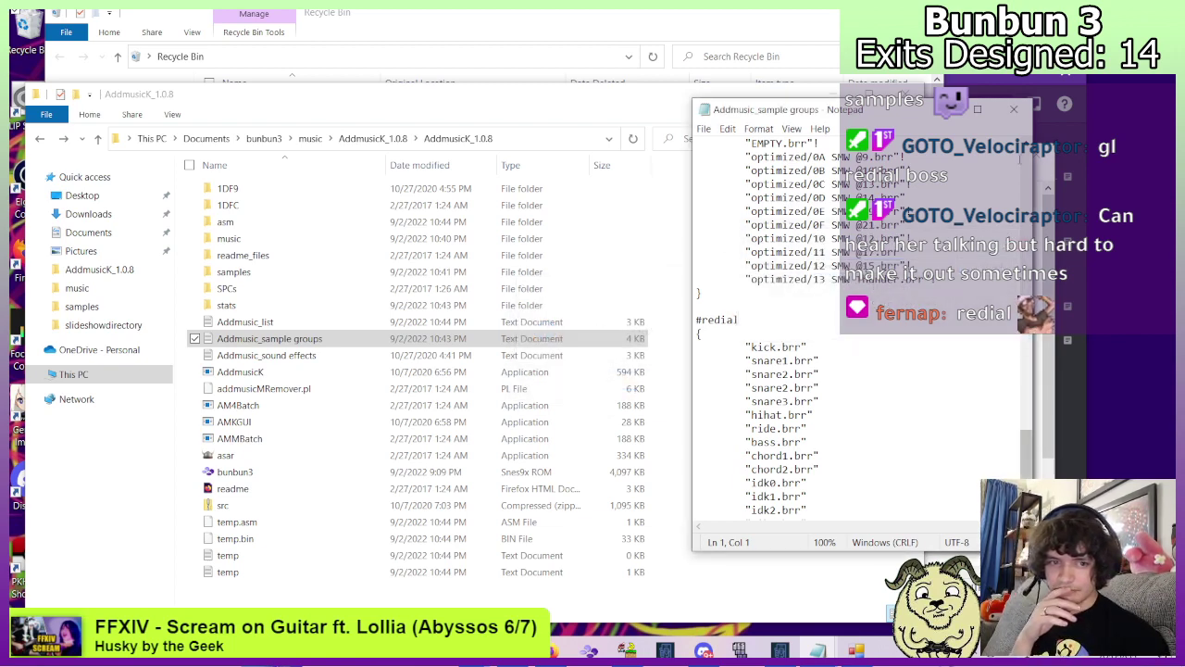
{"action": "left_click", "coordinate": [1013, 109]}
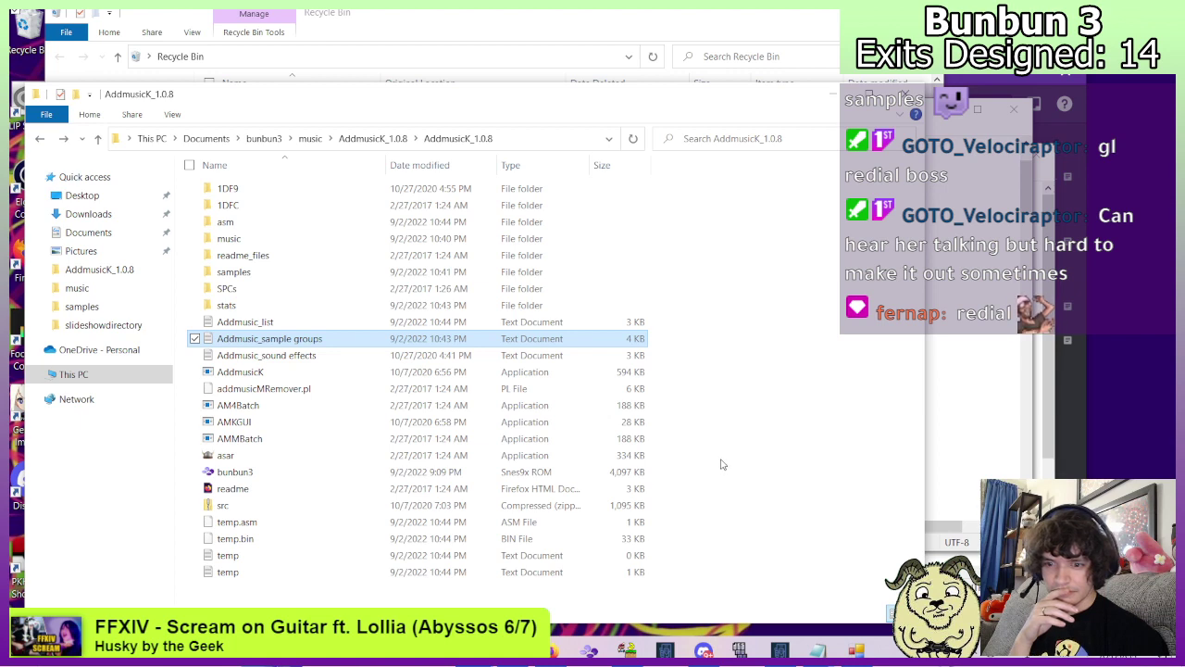
Inspect the default and optimized subfolders of the samples folder, then return to the AddmusicK_1.0.8 folder.
{"action": "left_click", "coordinate": [727, 454]}
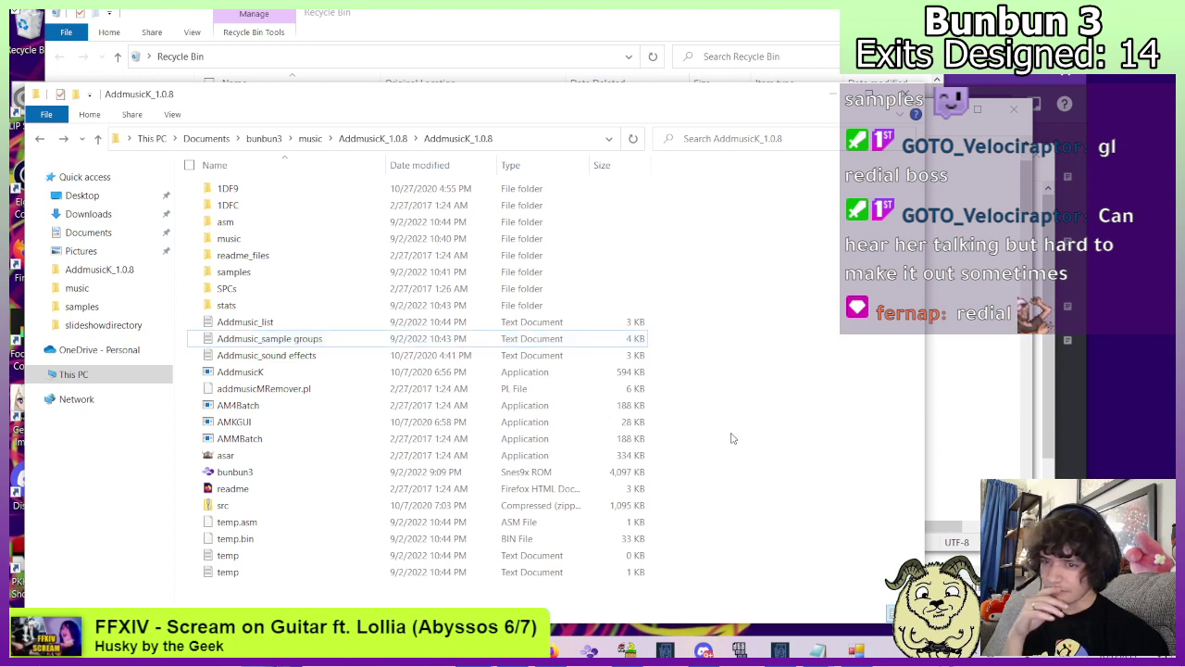
{"action": "double_click", "coordinate": [244, 273]}
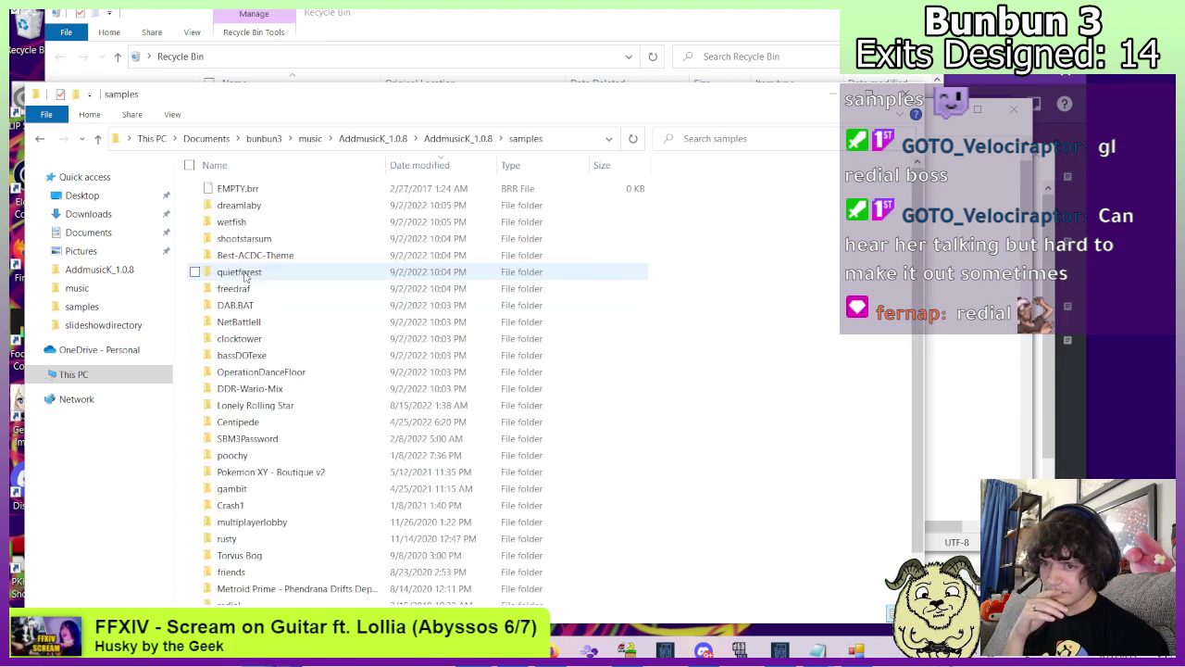
{"action": "scroll", "coordinate": [246, 276], "scroll_direction": "down", "scroll_amount": 1}
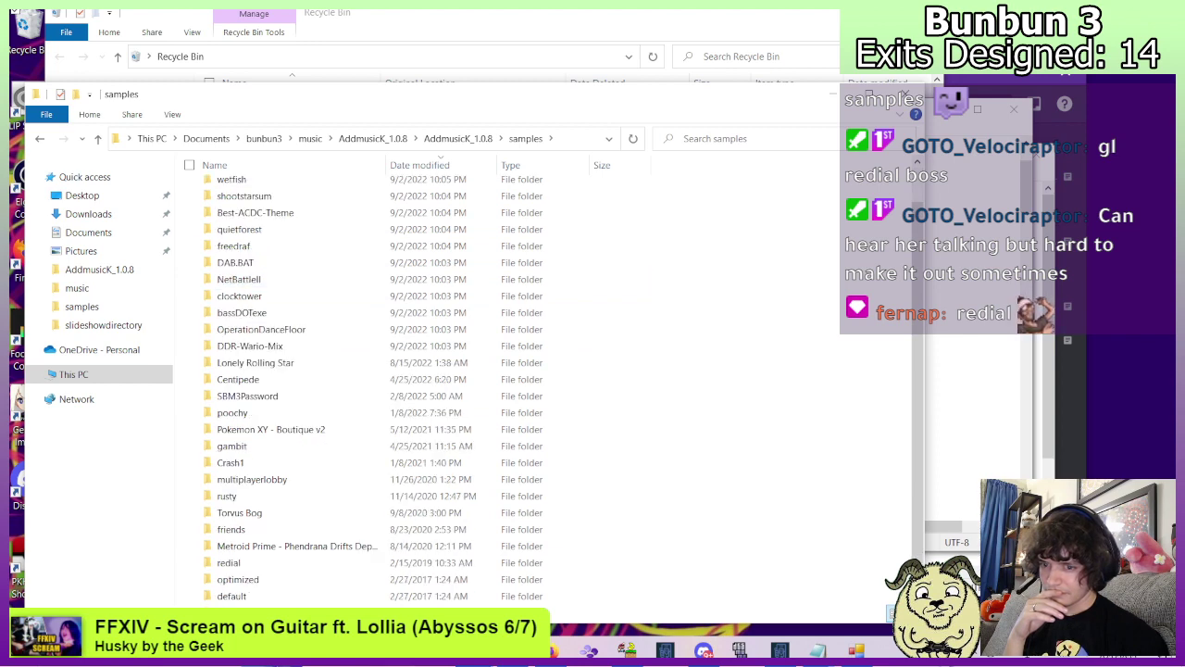
{"action": "double_click", "coordinate": [237, 595]}
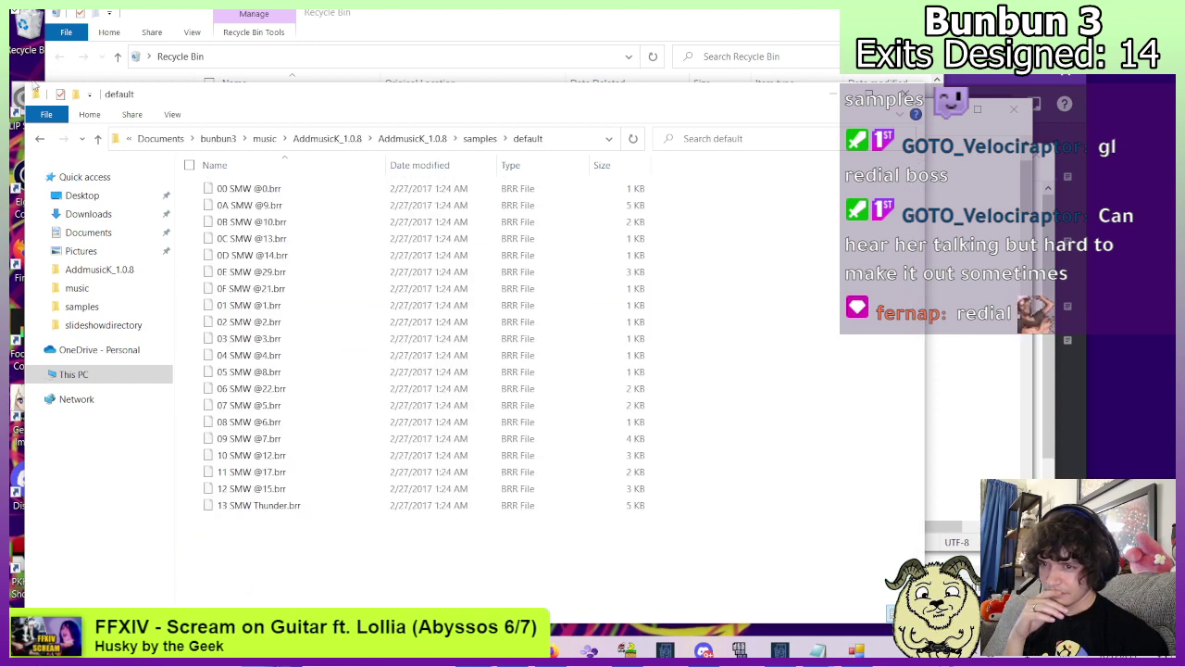
{"action": "left_click", "coordinate": [40, 138]}
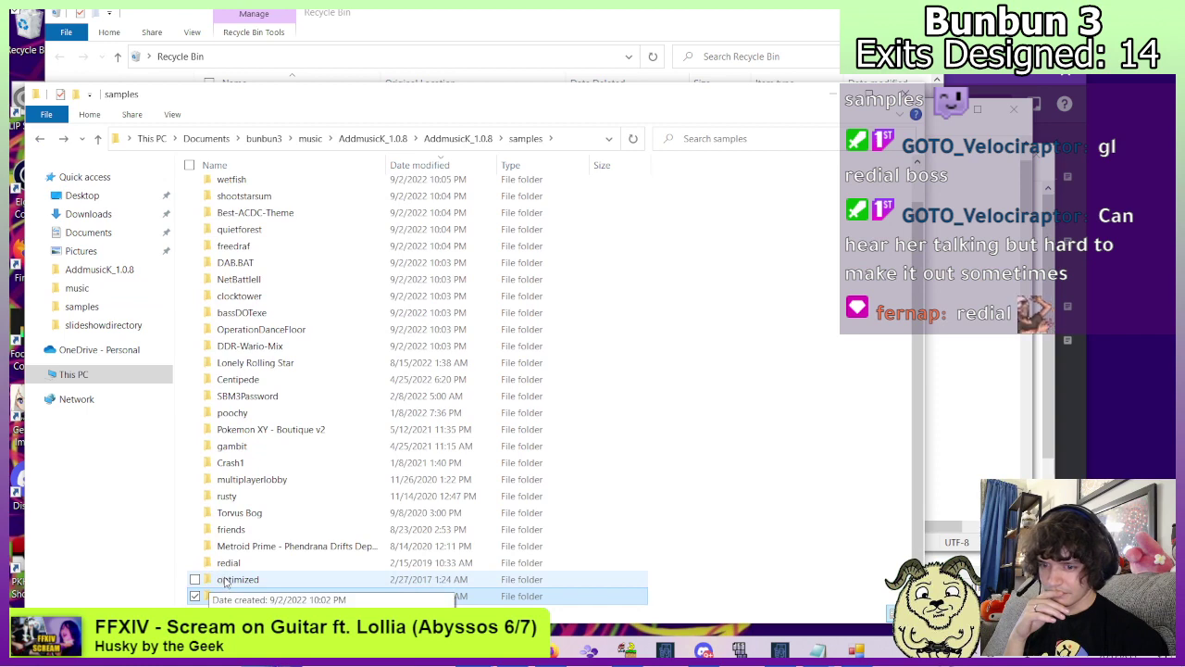
{"action": "double_click", "coordinate": [225, 580]}
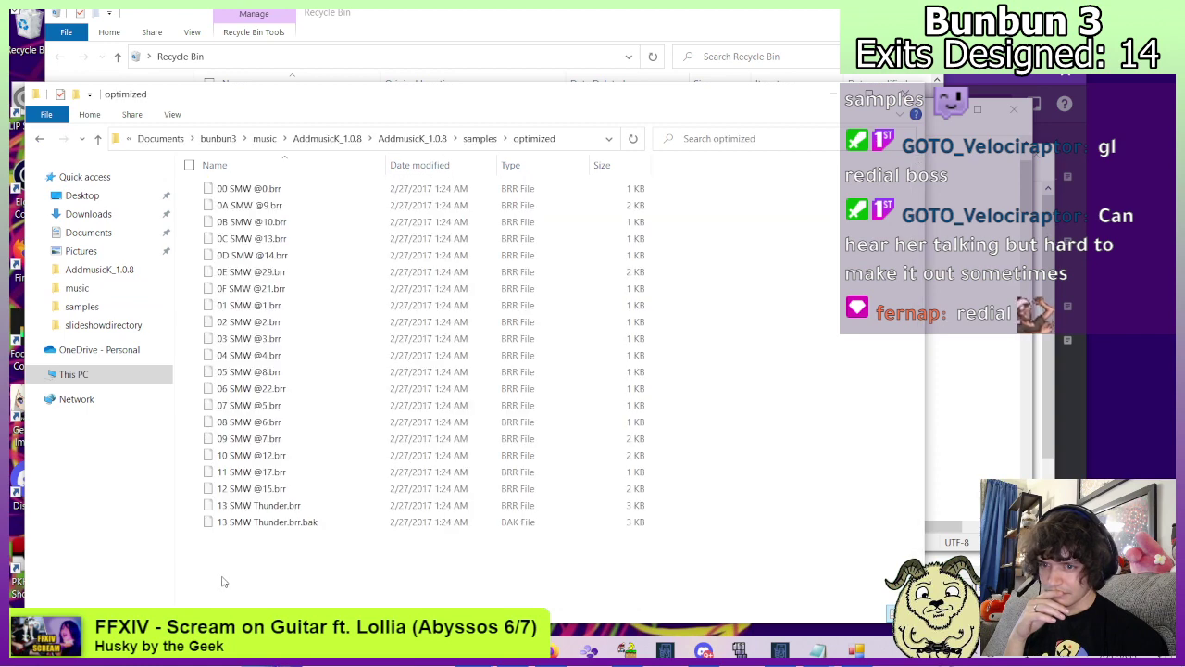
{"action": "left_click", "coordinate": [40, 138]}
{"action": "left_click", "coordinate": [40, 138]}
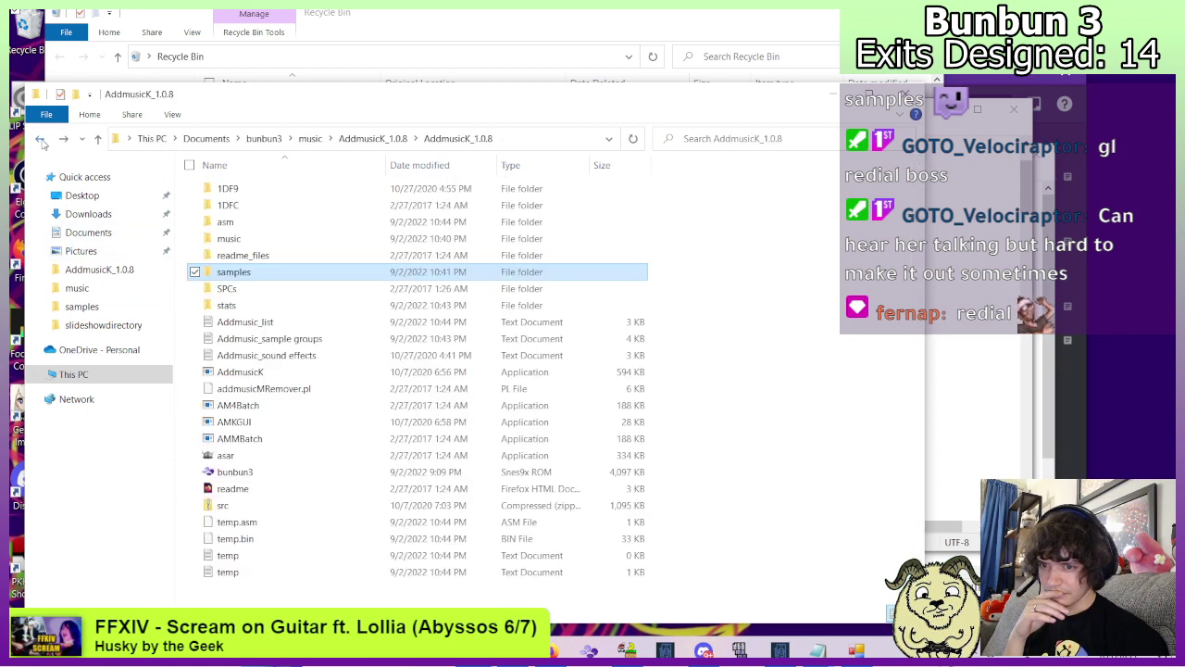
Try to run AddmusicK on the ROM name bunbun3.smc.
{"action": "double_click", "coordinate": [258, 374]}
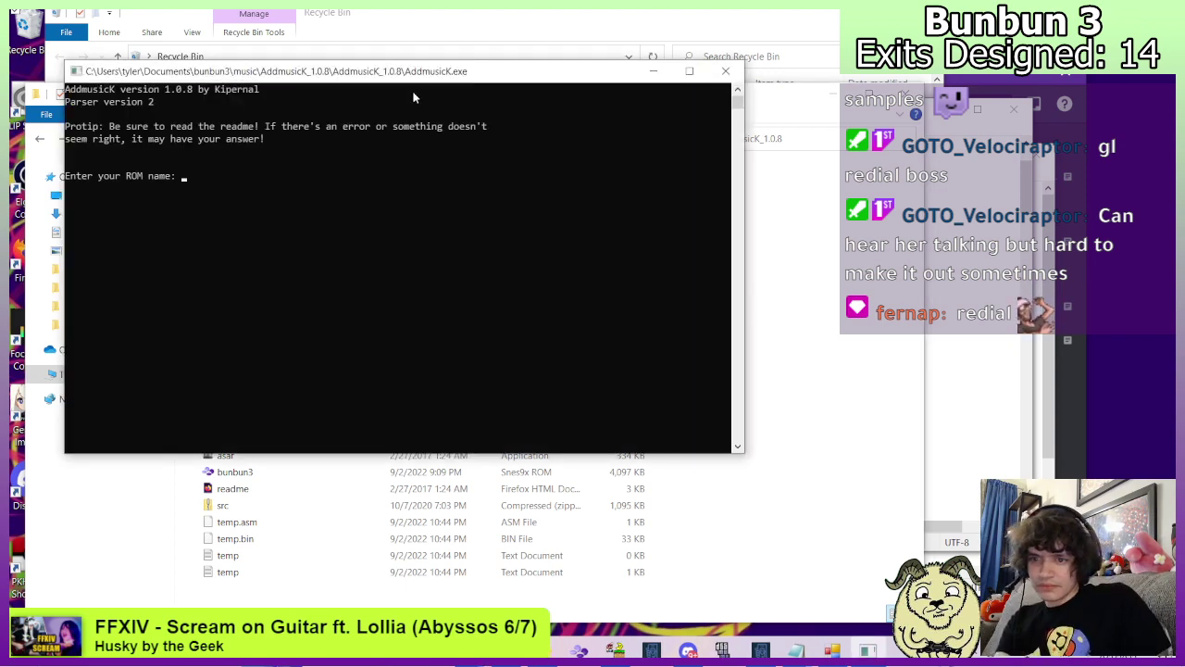
{"action": "type", "text": "bunbun3.smc"}
{"action": "key", "text": "Return"}
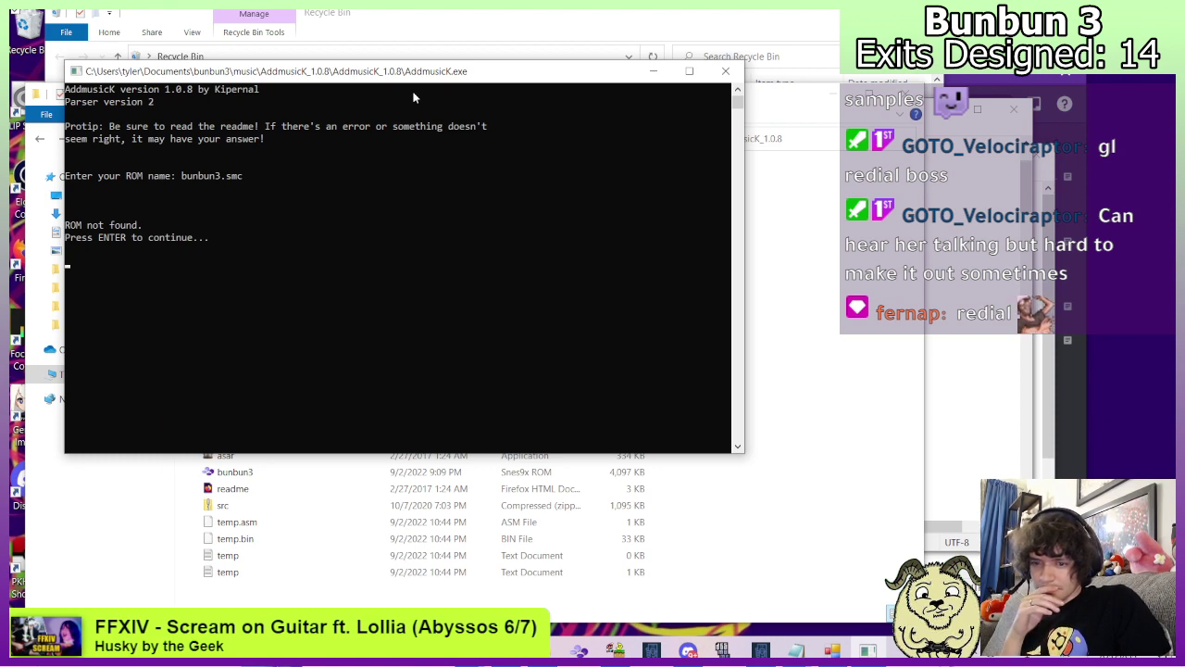
{"action": "key", "text": "Return"}
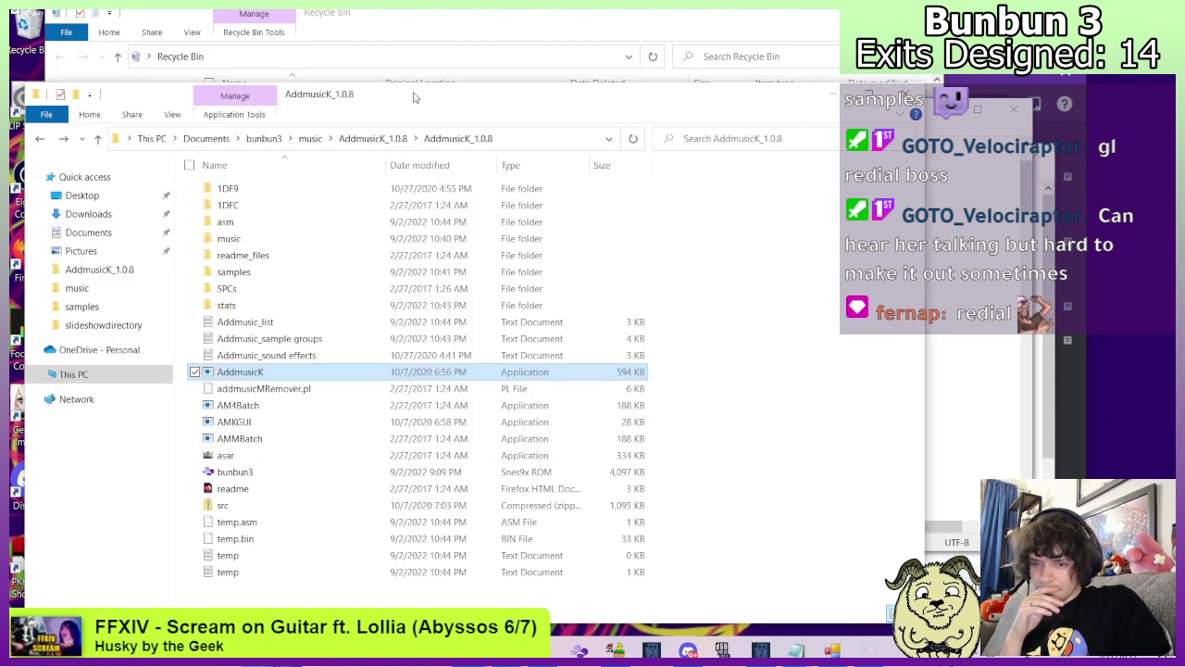
Check the bunbun3 ROM's file extension in its file properties.
{"action": "left_click", "coordinate": [243, 473]}
{"action": "right_click", "coordinate": [242, 473]}
{"action": "left_click", "coordinate": [158, 454]}
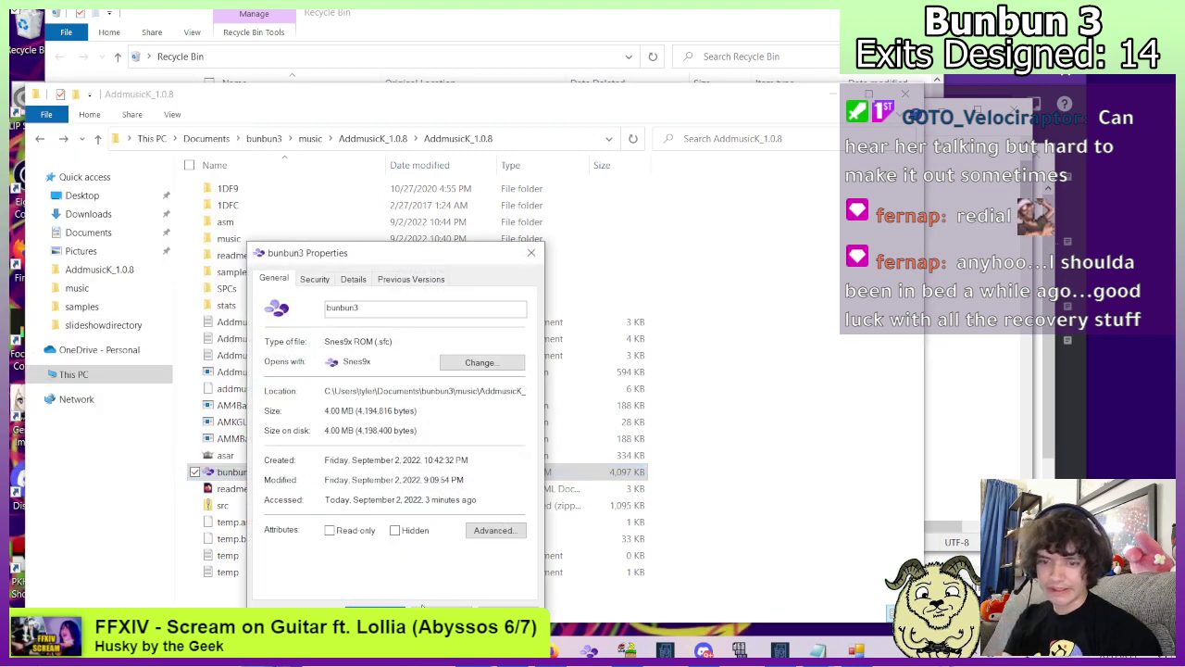
{"action": "key", "text": "Escape"}
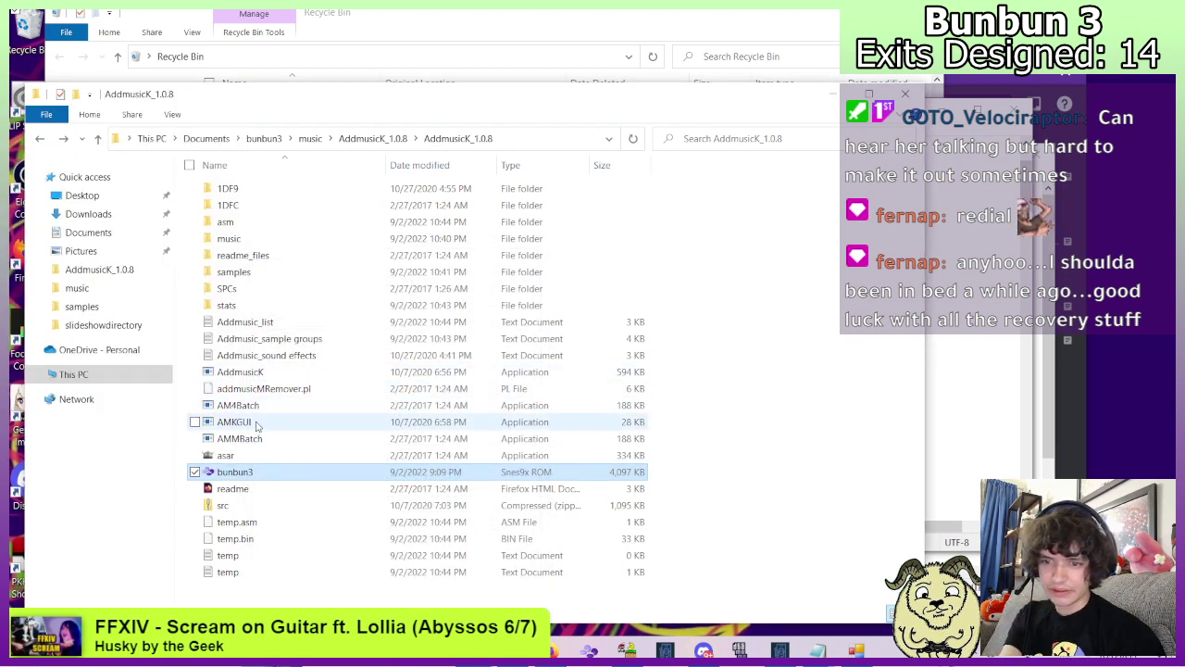
Run AddmusicK on the ROM bunbun3.sfc and close it once its output has been read.
{"action": "double_click", "coordinate": [270, 373]}
{"action": "type", "text": "bun"}
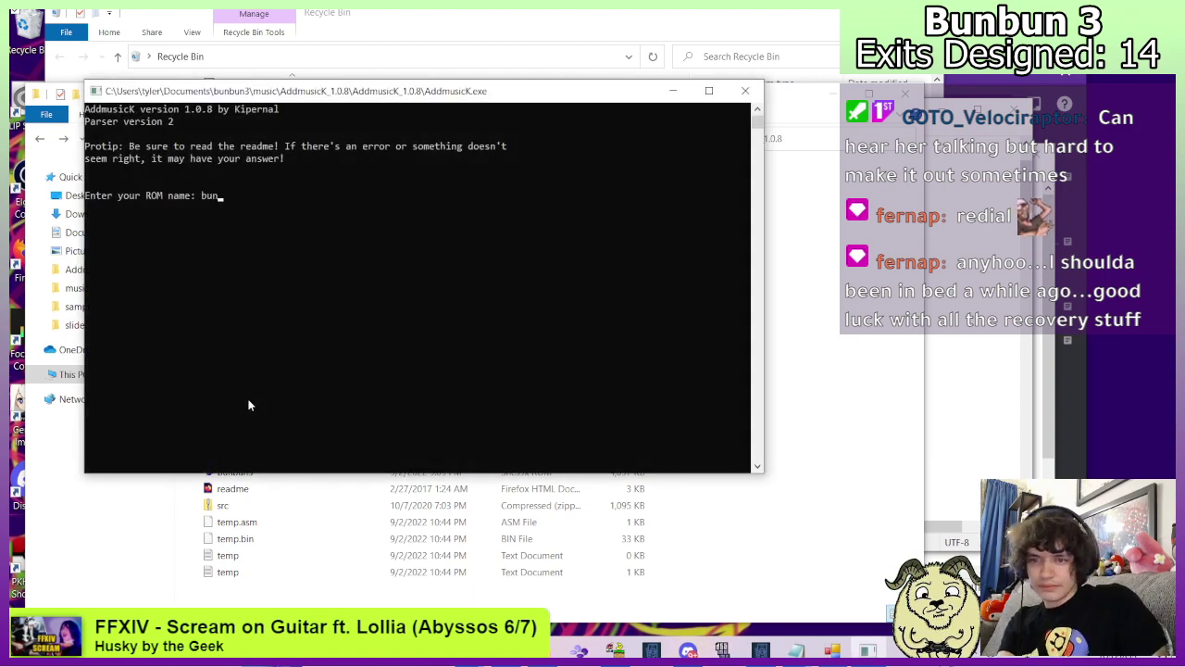
{"action": "type", "text": "bun3.sfc"}
{"action": "key", "text": "Return"}
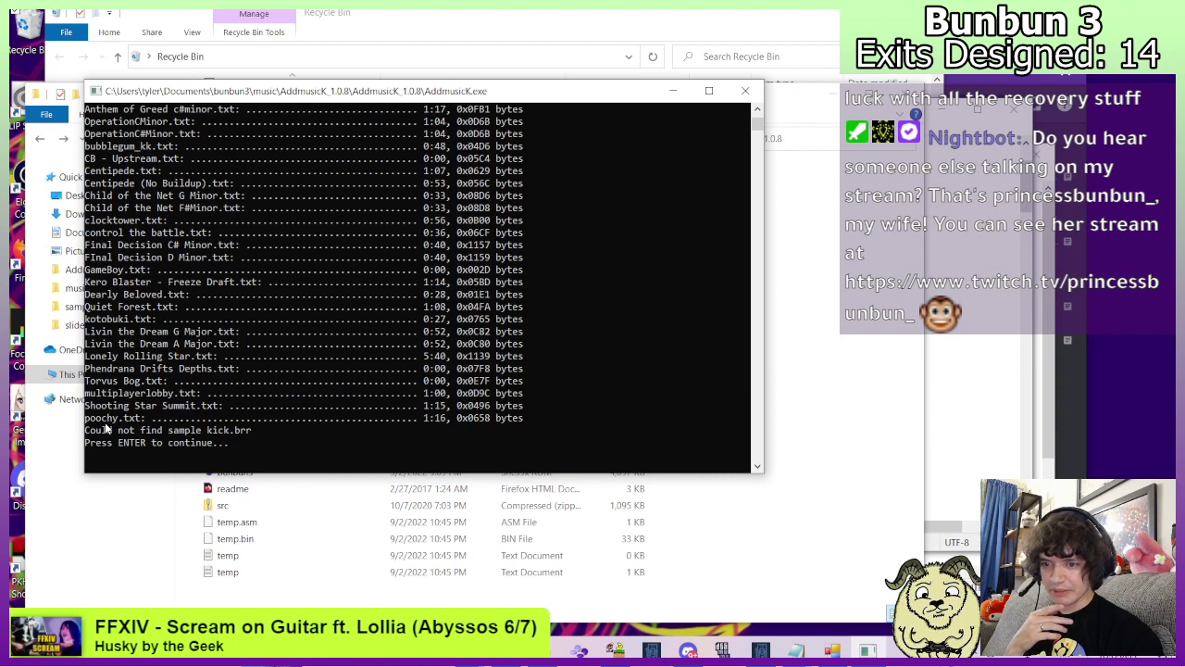
{"action": "key", "text": "Return"}
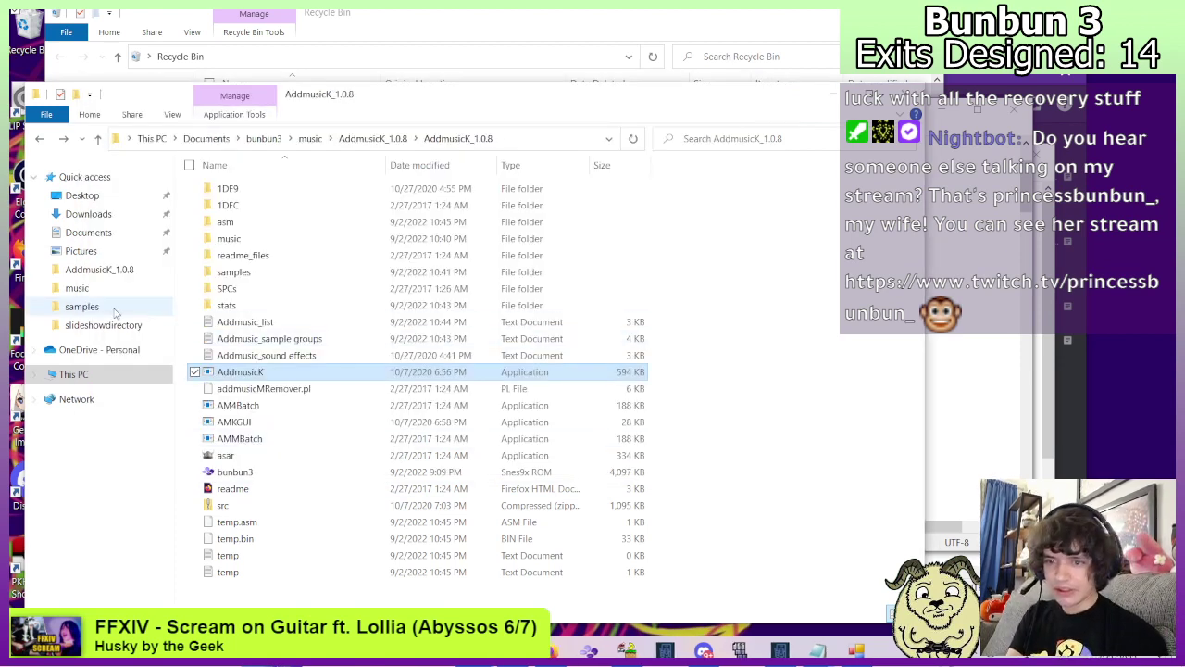
Restore the compressed poochy archive from the Recycle Bin.
{"action": "double_click", "coordinate": [26, 33]}
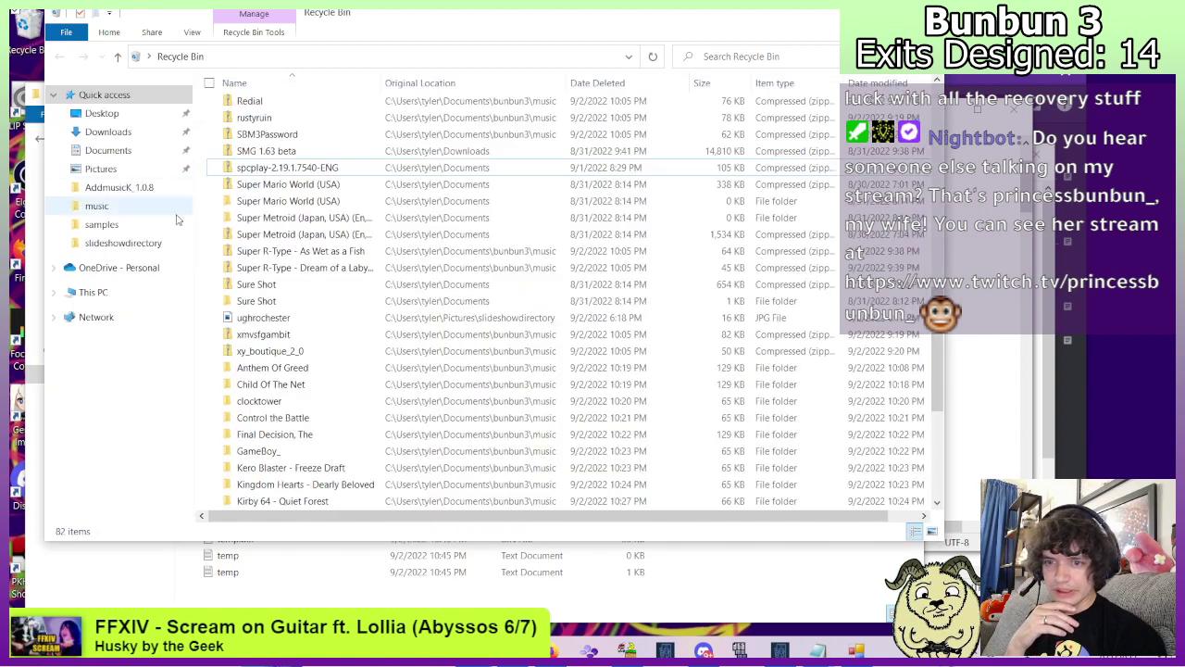
{"action": "scroll", "coordinate": [357, 371], "scroll_direction": "down", "scroll_amount": 4}
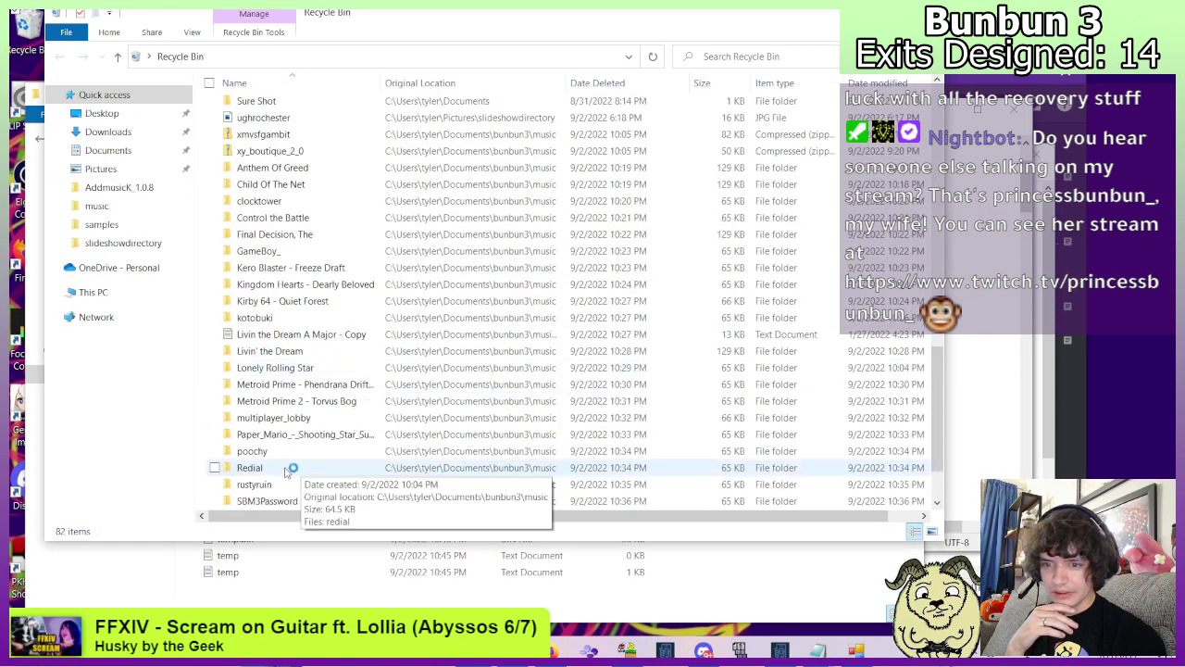
{"action": "scroll", "coordinate": [254, 454], "scroll_direction": "down", "scroll_amount": 2}
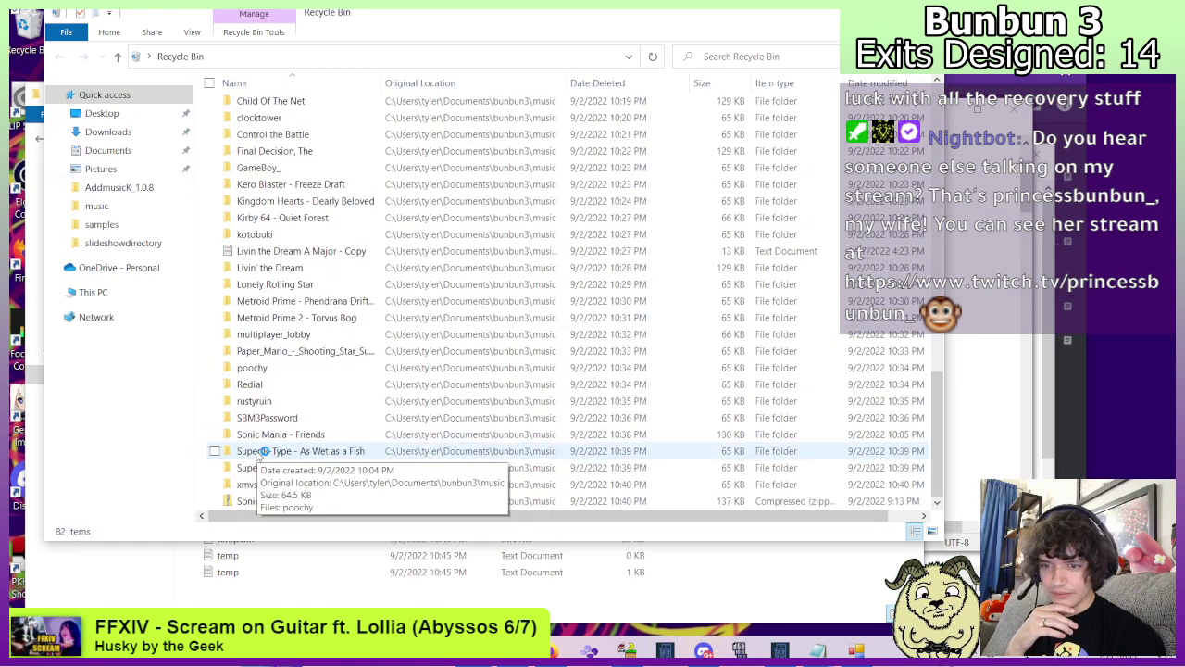
{"action": "scroll", "coordinate": [281, 470], "scroll_direction": "up", "scroll_amount": 8}
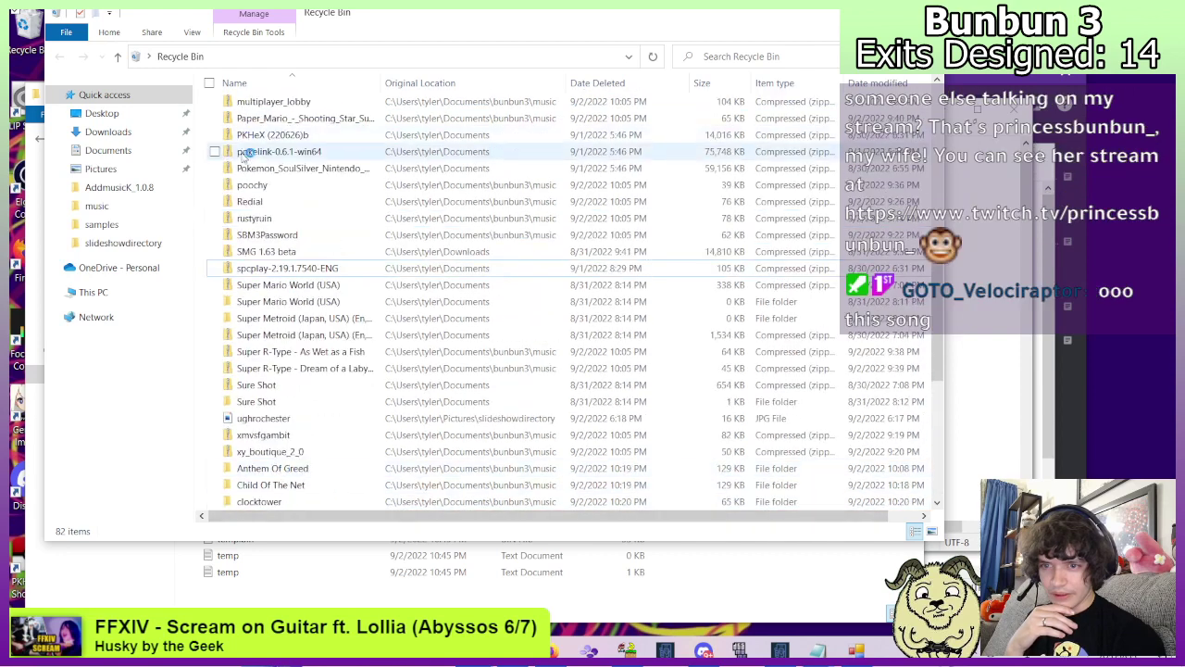
{"action": "right_click", "coordinate": [247, 185]}
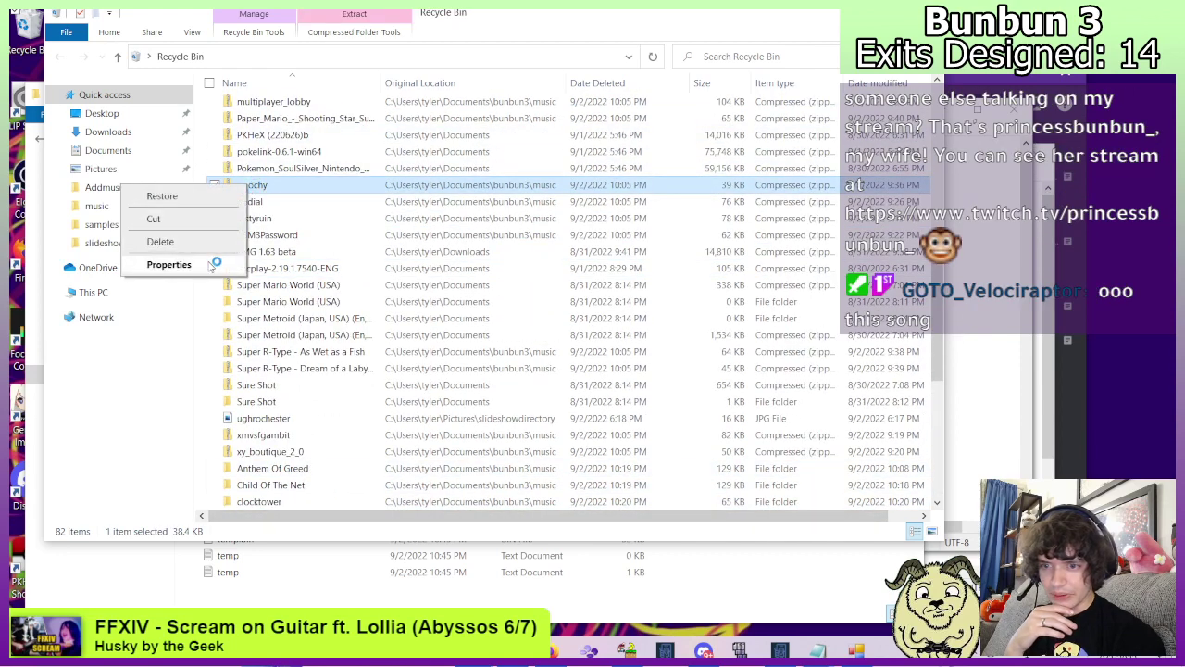
{"action": "left_click", "coordinate": [191, 195]}
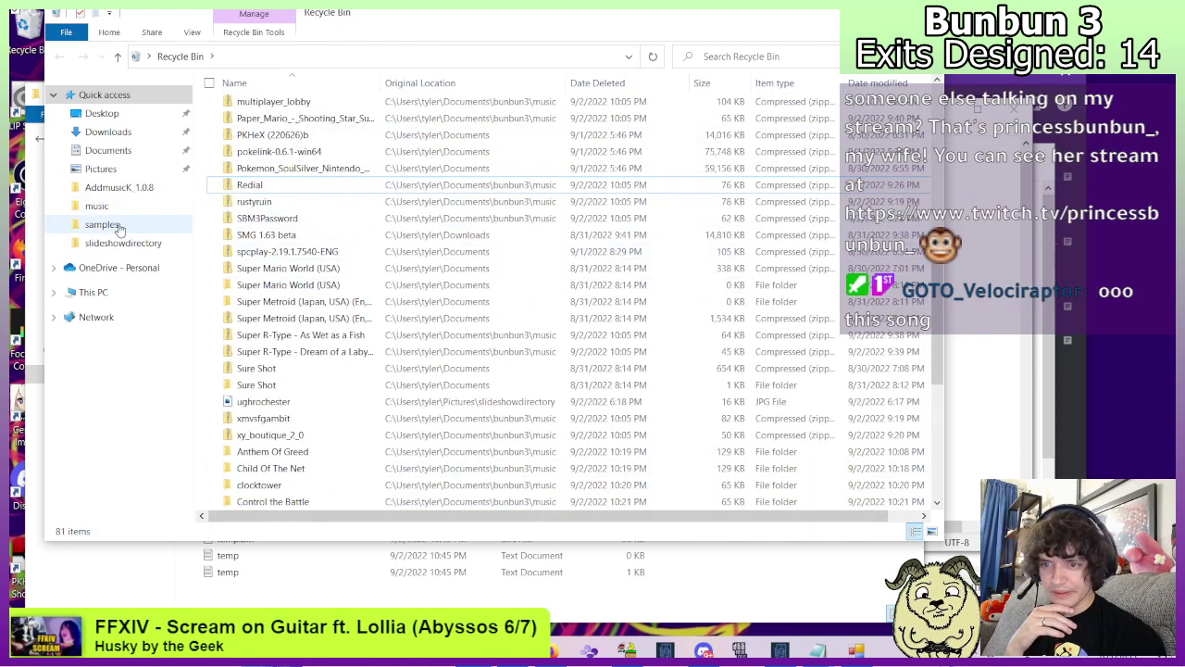
Extract the poochy archive into its own folder within the bunbun3 music folder.
{"action": "left_click", "coordinate": [118, 228]}
{"action": "left_click", "coordinate": [285, 56]}
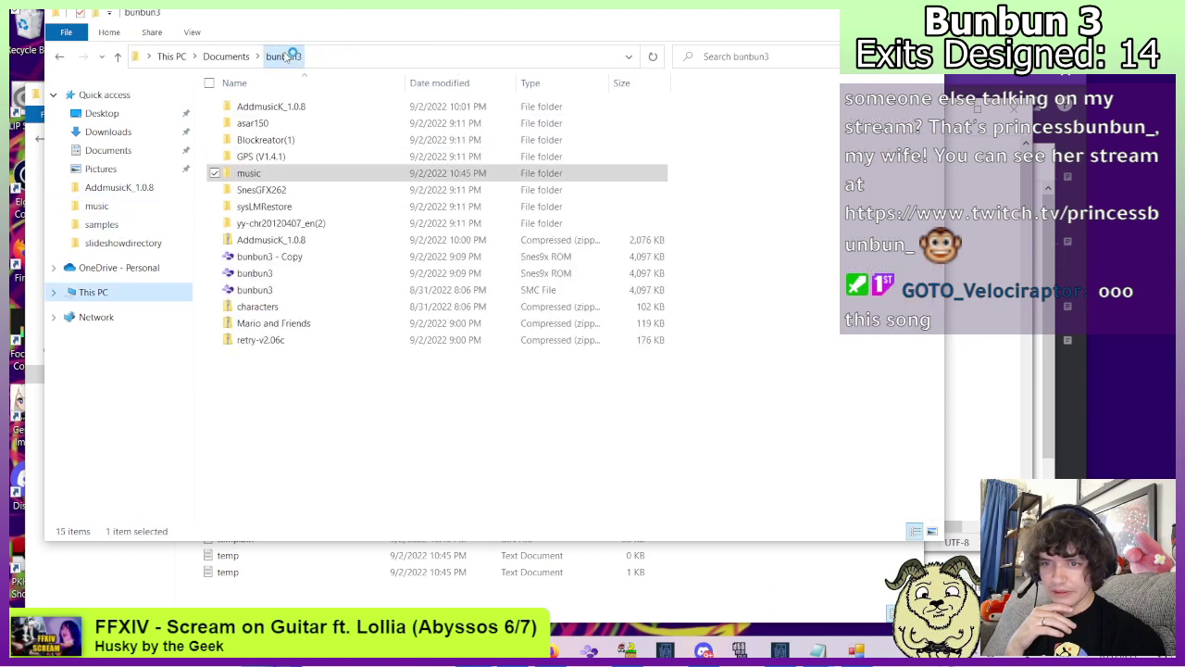
{"action": "double_click", "coordinate": [256, 176]}
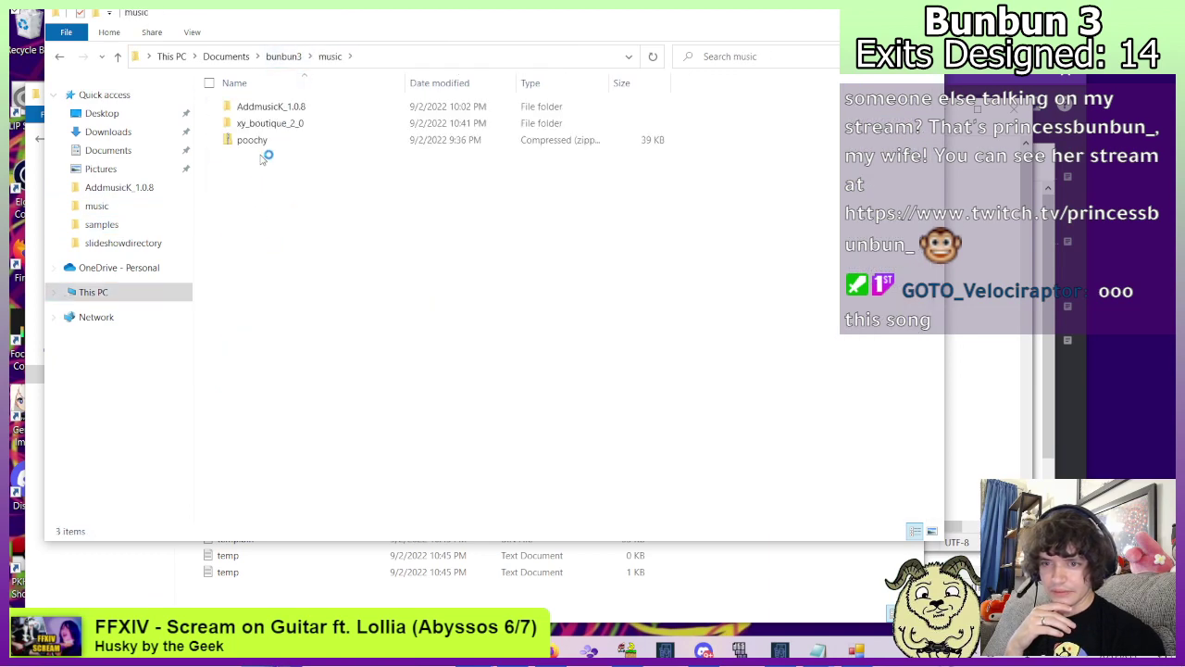
{"action": "right_click", "coordinate": [255, 139]}
{"action": "left_click", "coordinate": [178, 292]}
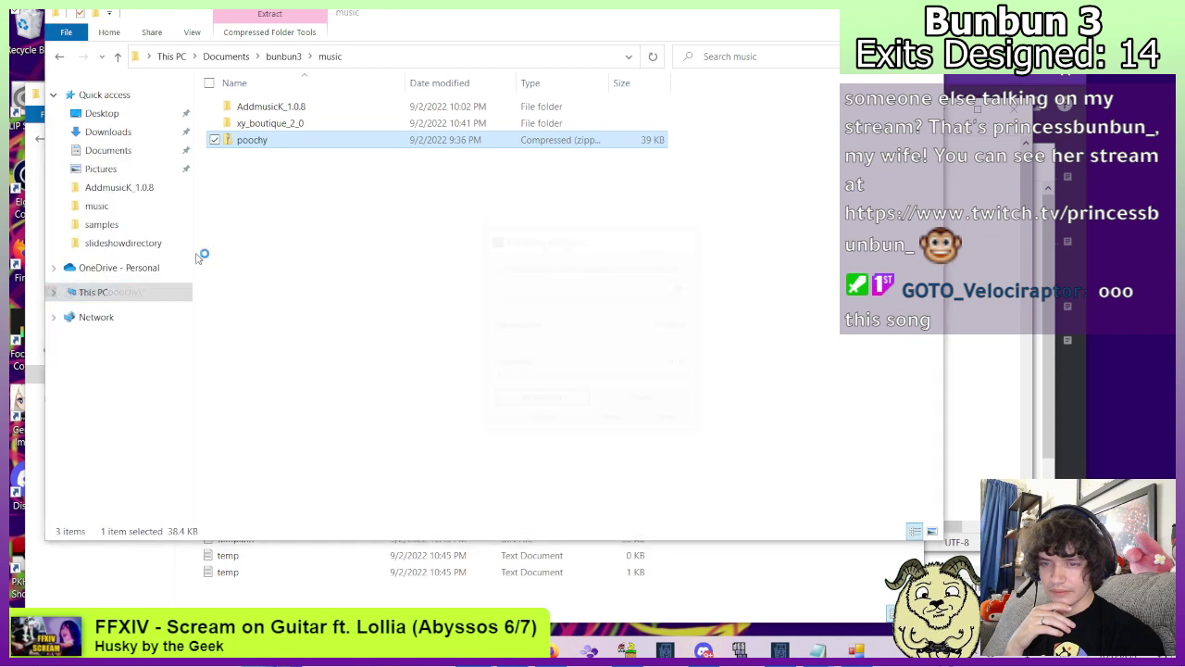
Inspect the BRR samples in the extracted poochy folder's poochy subfolder, then return to the parent folder.
{"action": "double_click", "coordinate": [254, 123]}
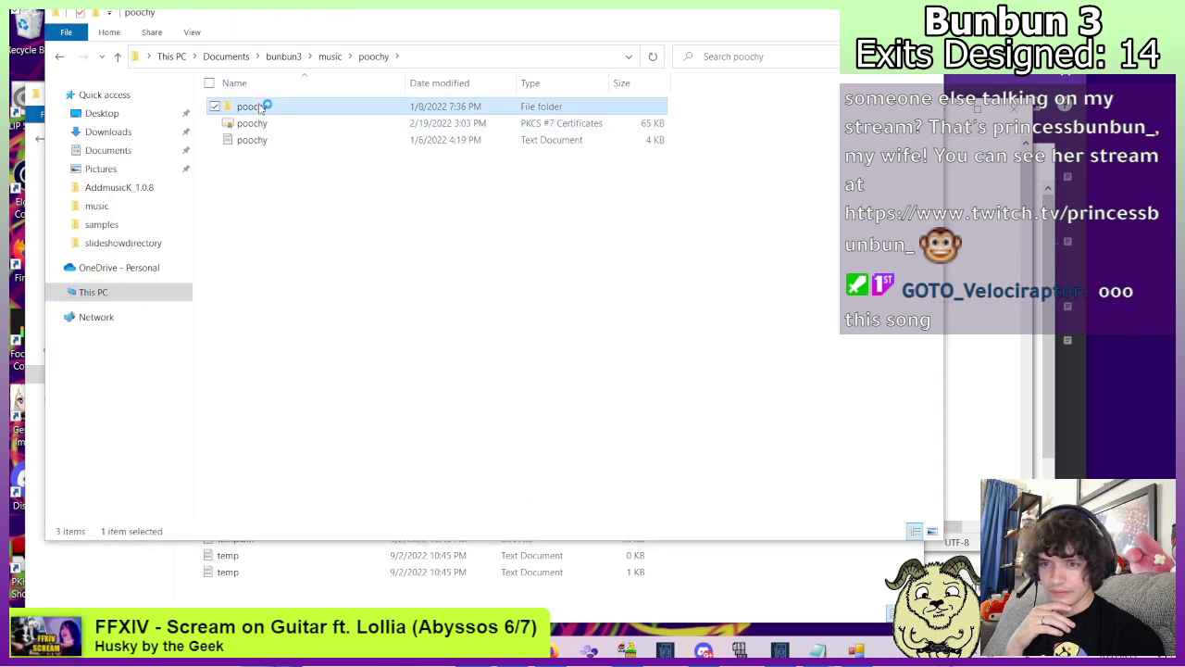
{"action": "double_click", "coordinate": [264, 108]}
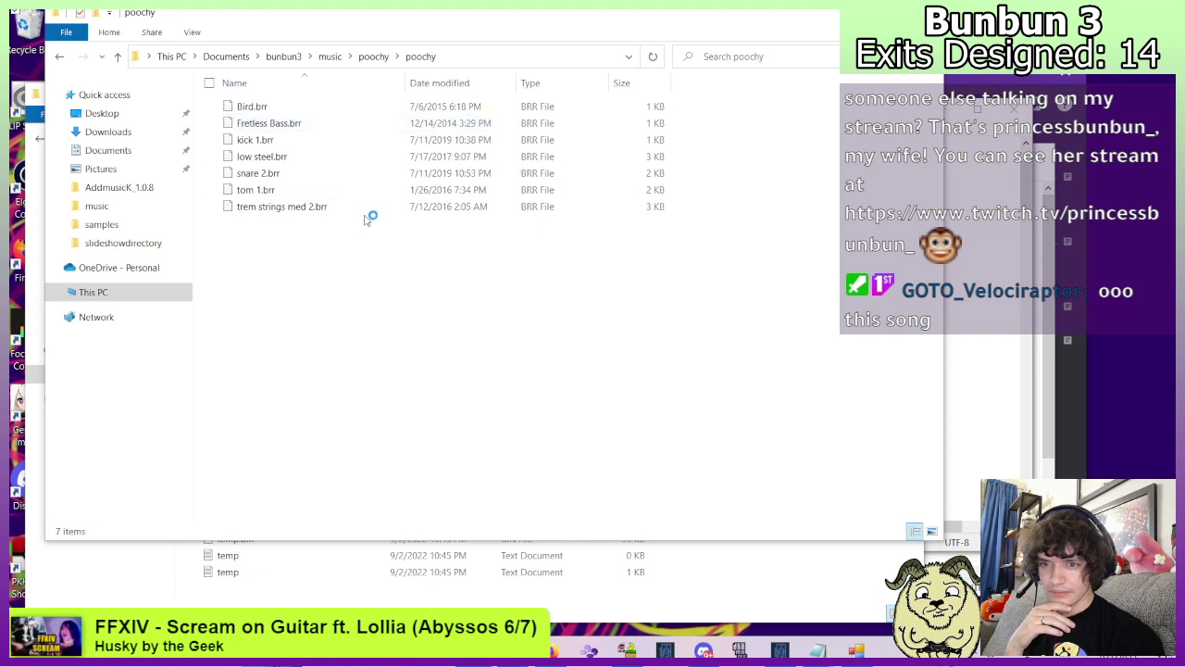
{"action": "left_click", "coordinate": [59, 57]}
Open the extracted poochy text document and examine its sample path, sample list and instrument definitions.
{"action": "double_click", "coordinate": [264, 140]}
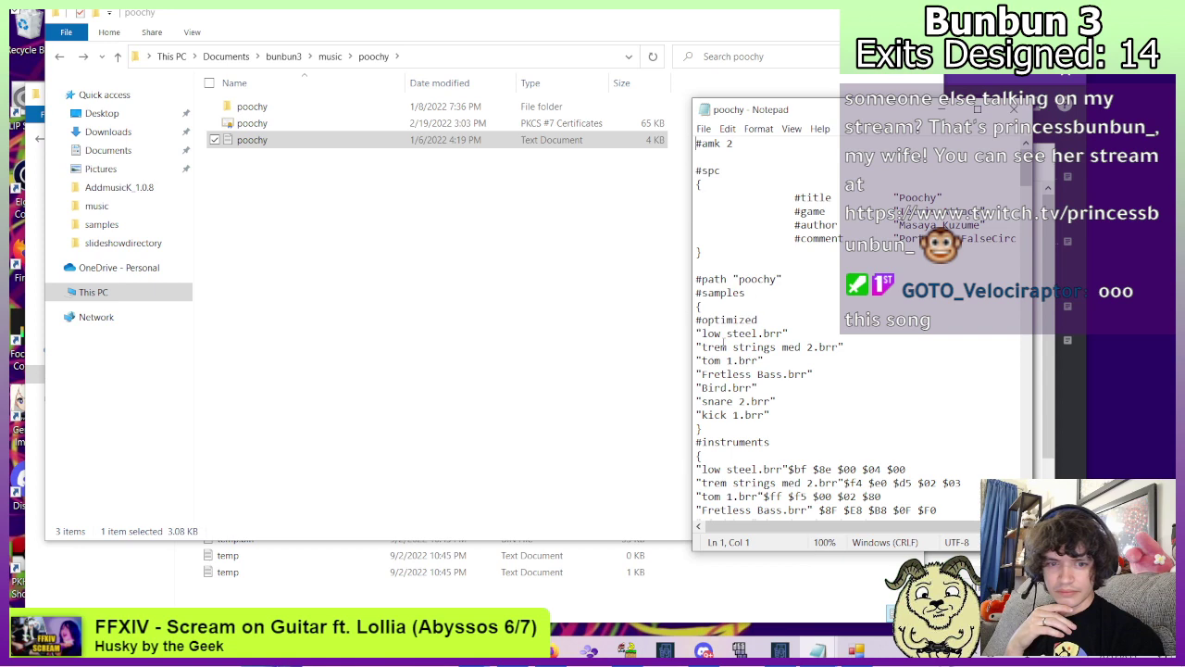
{"action": "left_click_drag", "start_coordinate": [689, 340], "coordinate": [542, 340]}
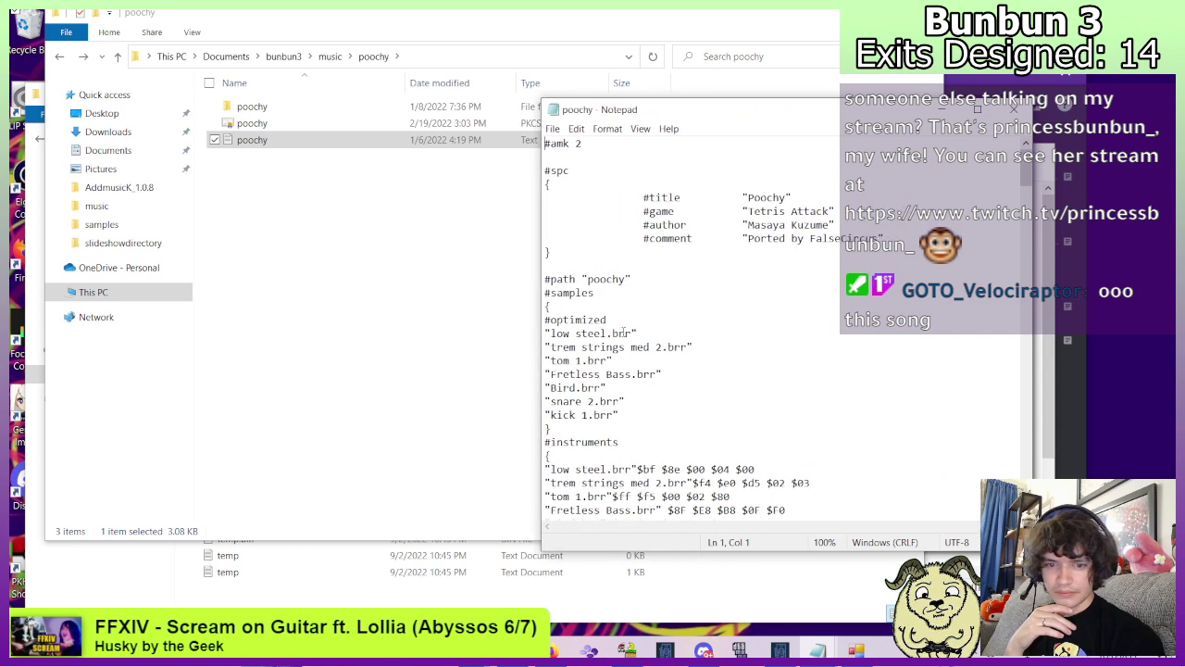
{"action": "scroll", "coordinate": [623, 331], "scroll_direction": "down", "scroll_amount": 2}
{"action": "scroll", "coordinate": [623, 331], "scroll_direction": "down", "scroll_amount": 7}
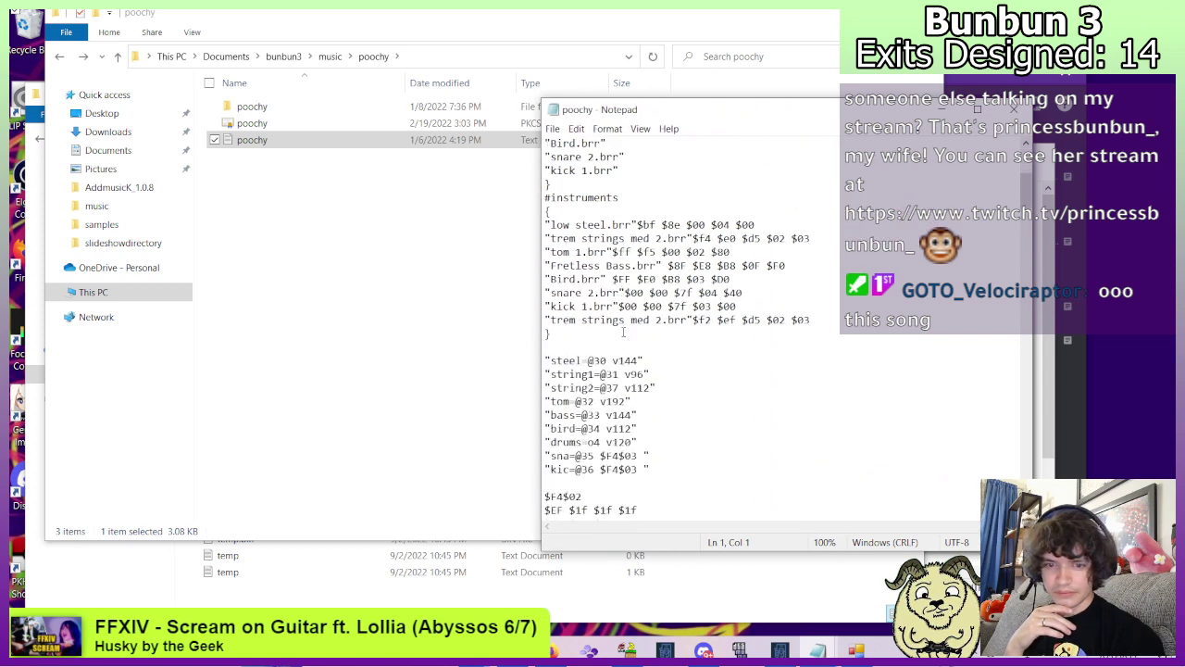
{"action": "scroll", "coordinate": [623, 332], "scroll_direction": "down", "scroll_amount": 11}
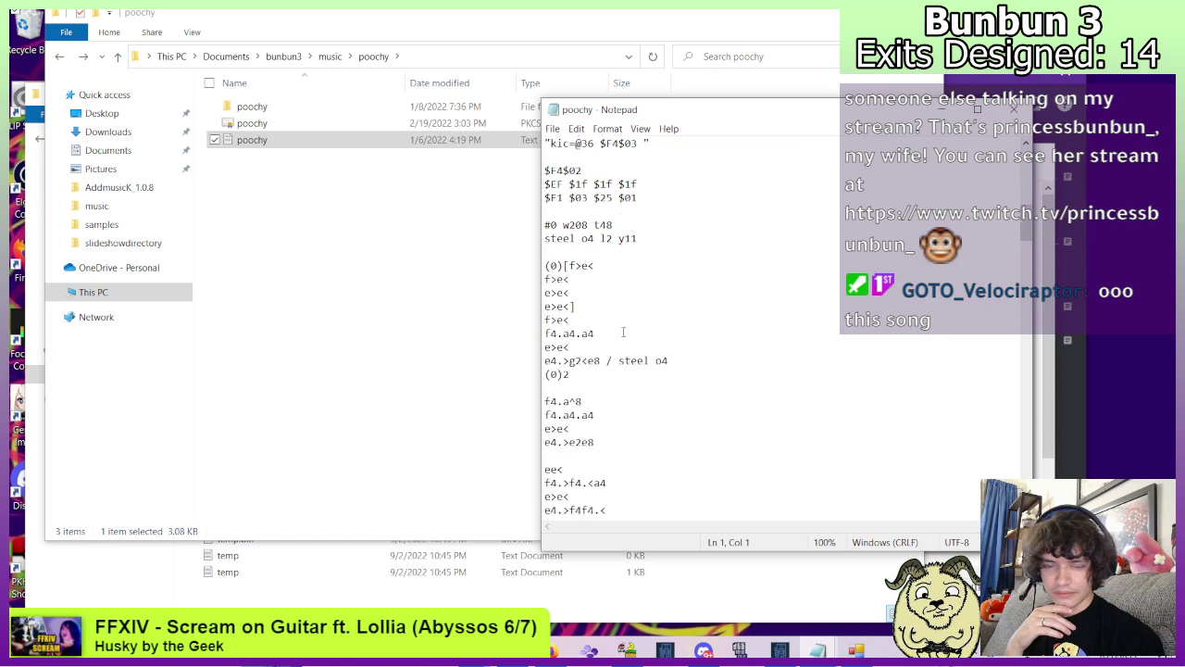
{"action": "scroll", "coordinate": [623, 332], "scroll_direction": "up", "scroll_amount": 6}
{"action": "scroll", "coordinate": [623, 332], "scroll_direction": "up", "scroll_amount": 14}
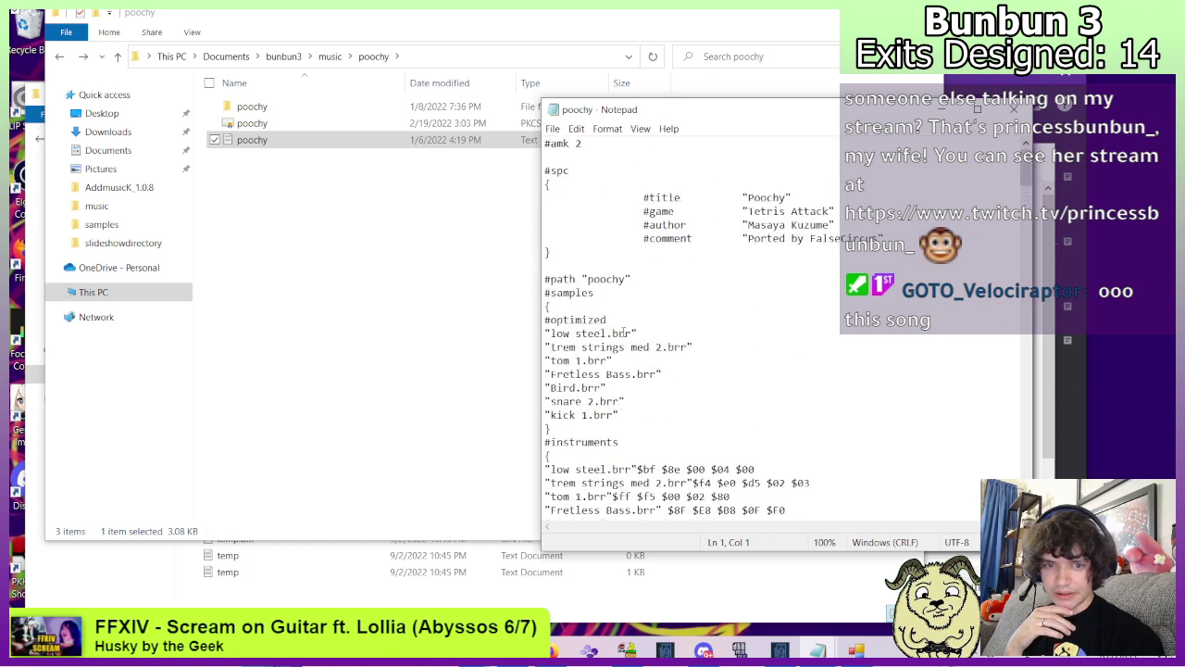
{"action": "left_click_drag", "start_coordinate": [537, 278], "coordinate": [407, 279]}
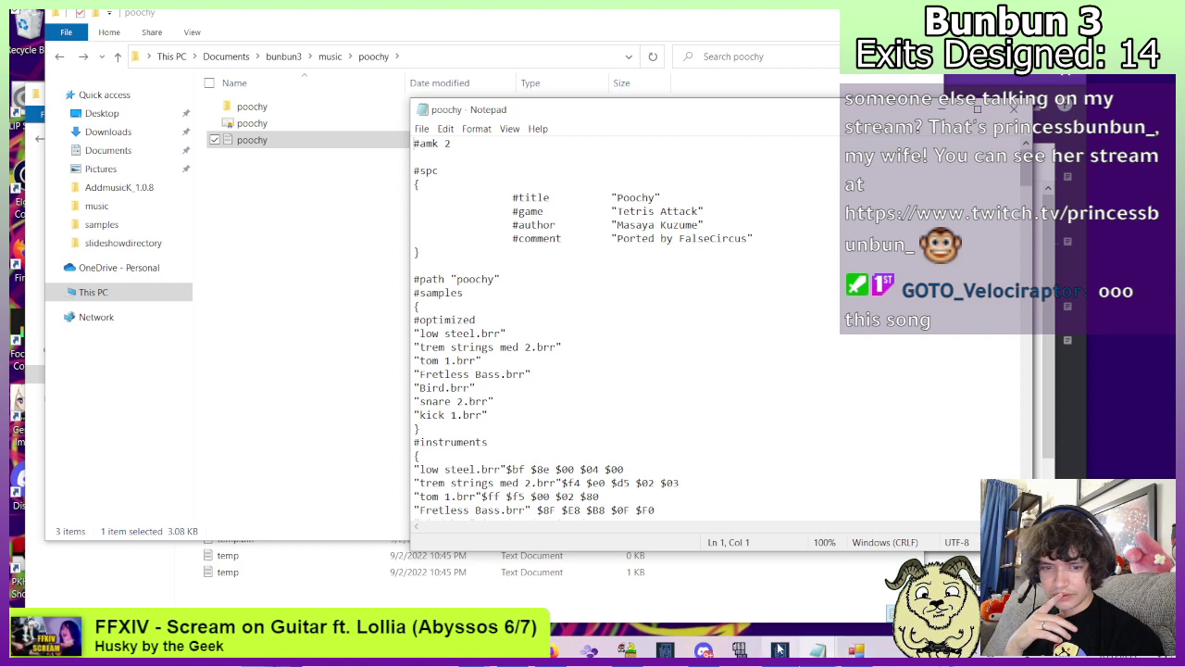
Run AddmusicK from AMKGUI, read its output, then close the results and return to the poochy text document.
{"action": "left_click", "coordinate": [857, 650]}
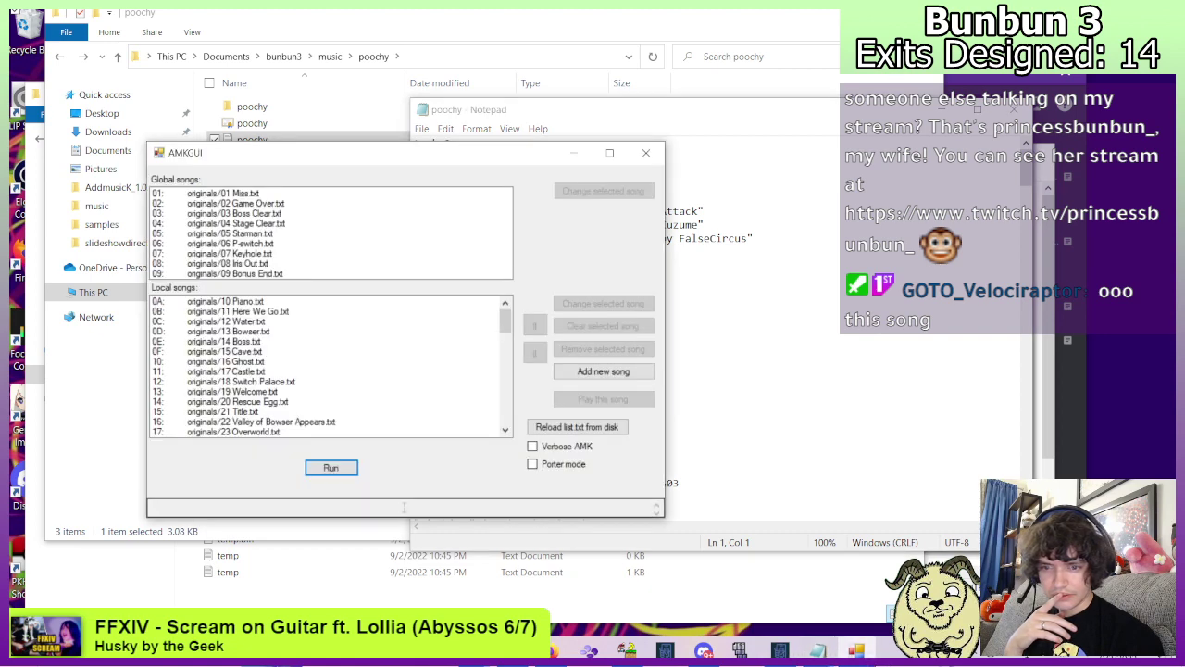
{"action": "left_click", "coordinate": [330, 468]}
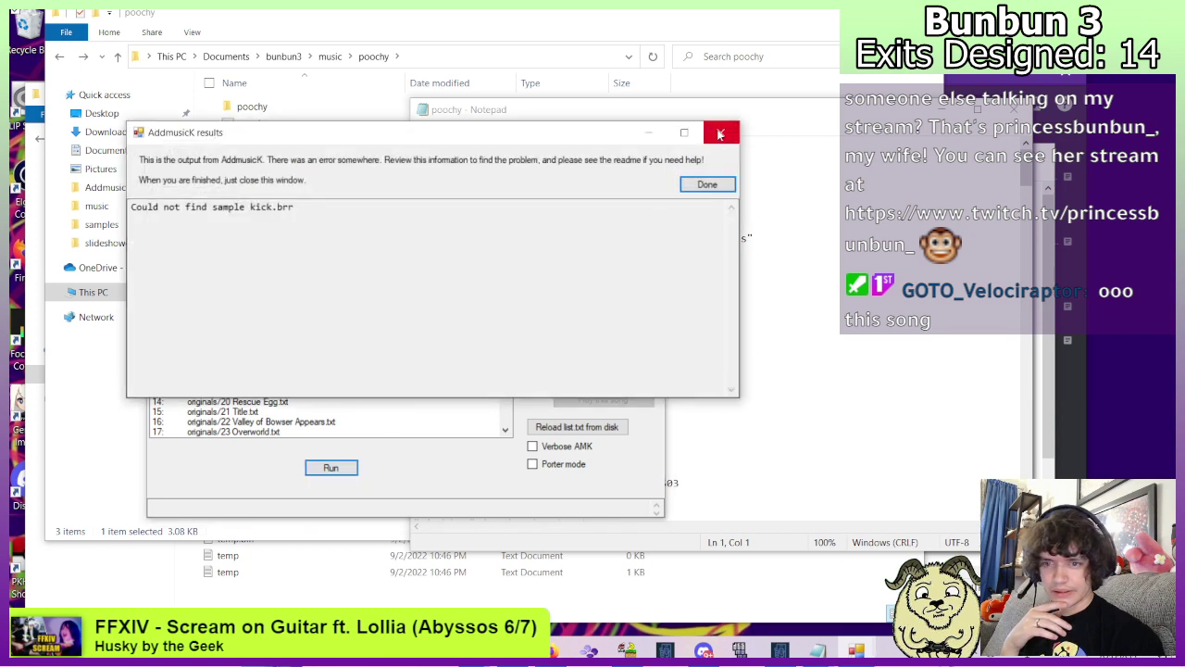
{"action": "left_click", "coordinate": [720, 134]}
{"action": "left_click", "coordinate": [802, 324]}
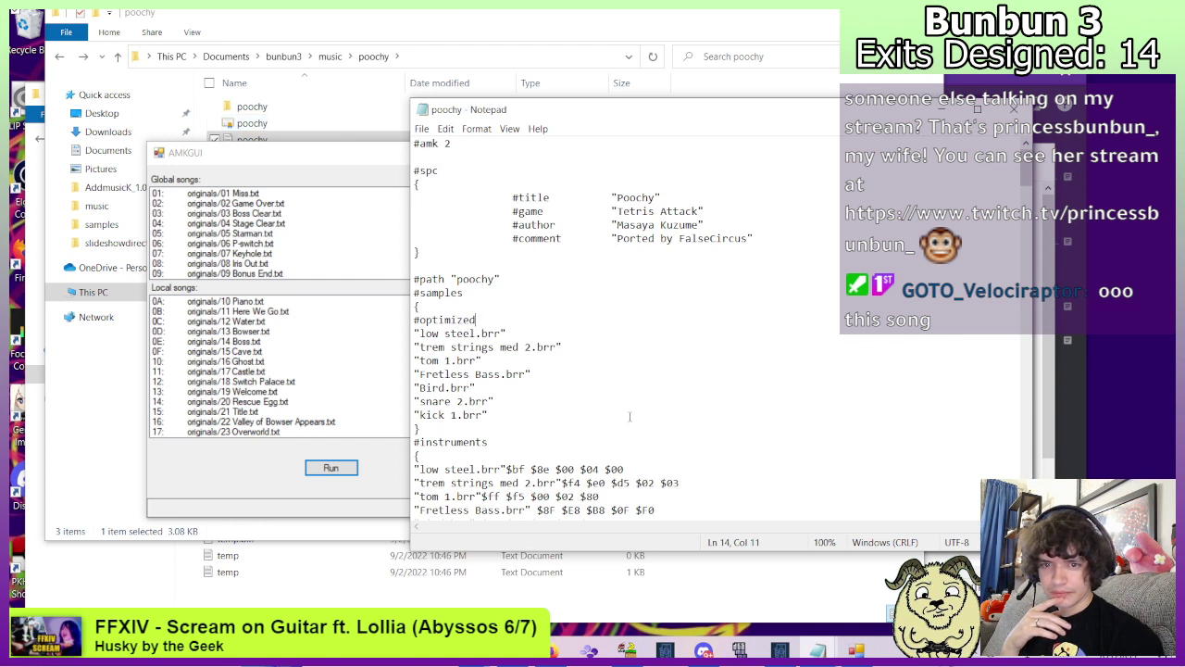
{"action": "left_click", "coordinate": [378, 14]}
{"action": "double_click", "coordinate": [264, 106]}
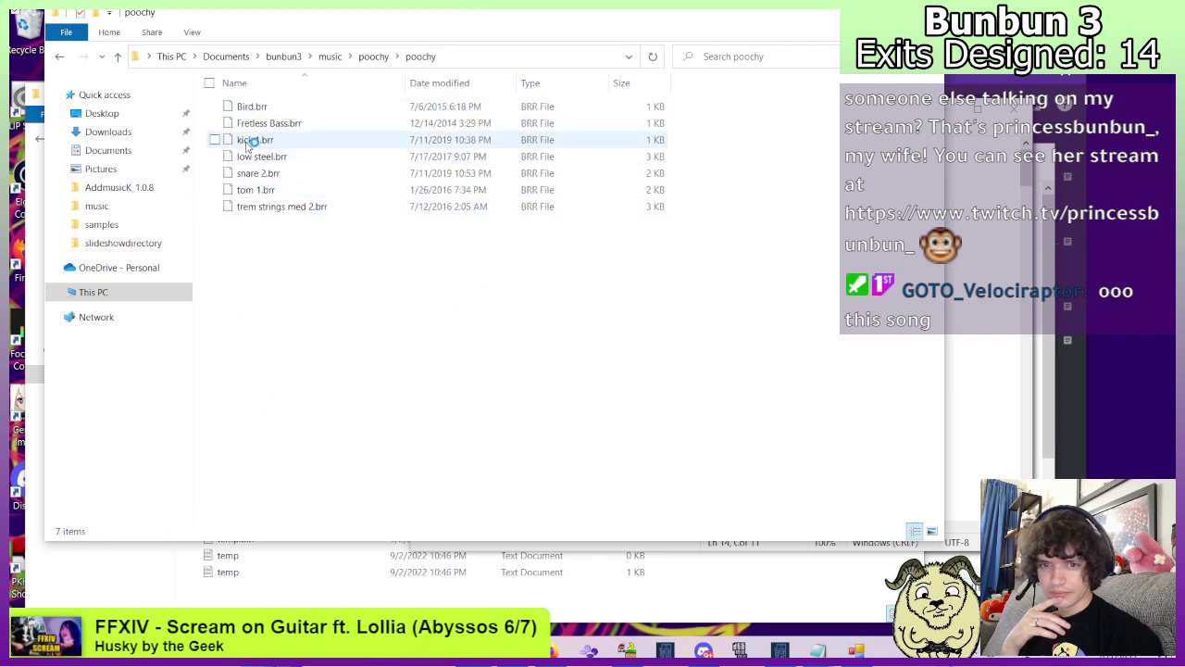
{"action": "right_click", "coordinate": [248, 140]}
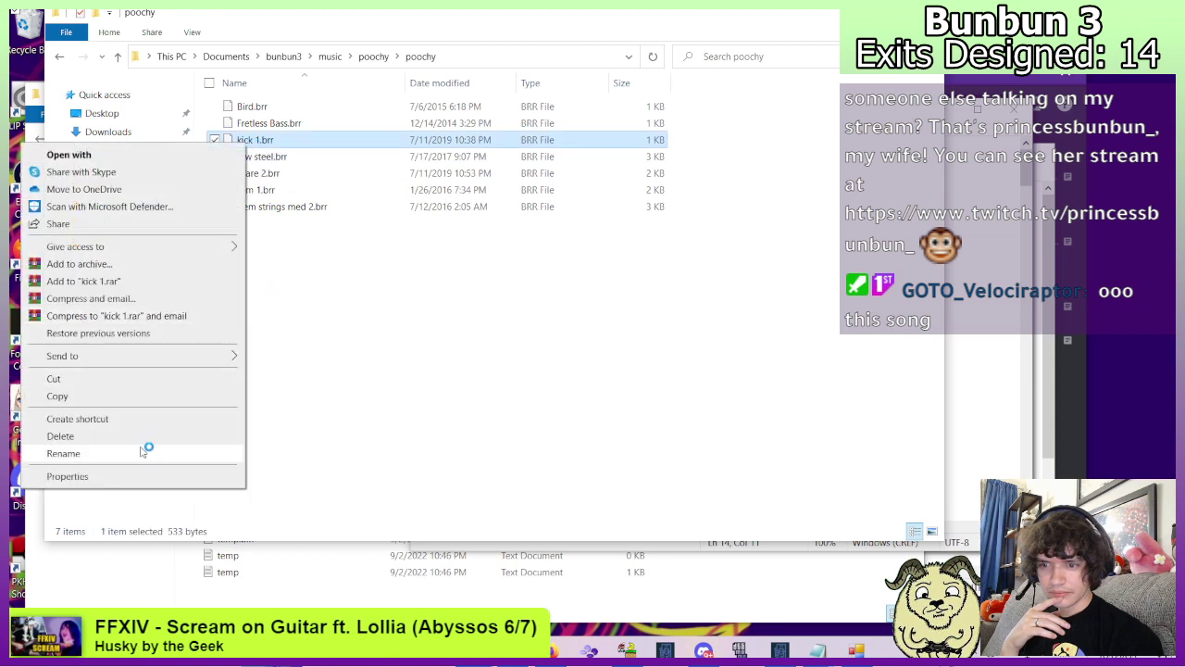
{"action": "left_click", "coordinate": [323, 386]}
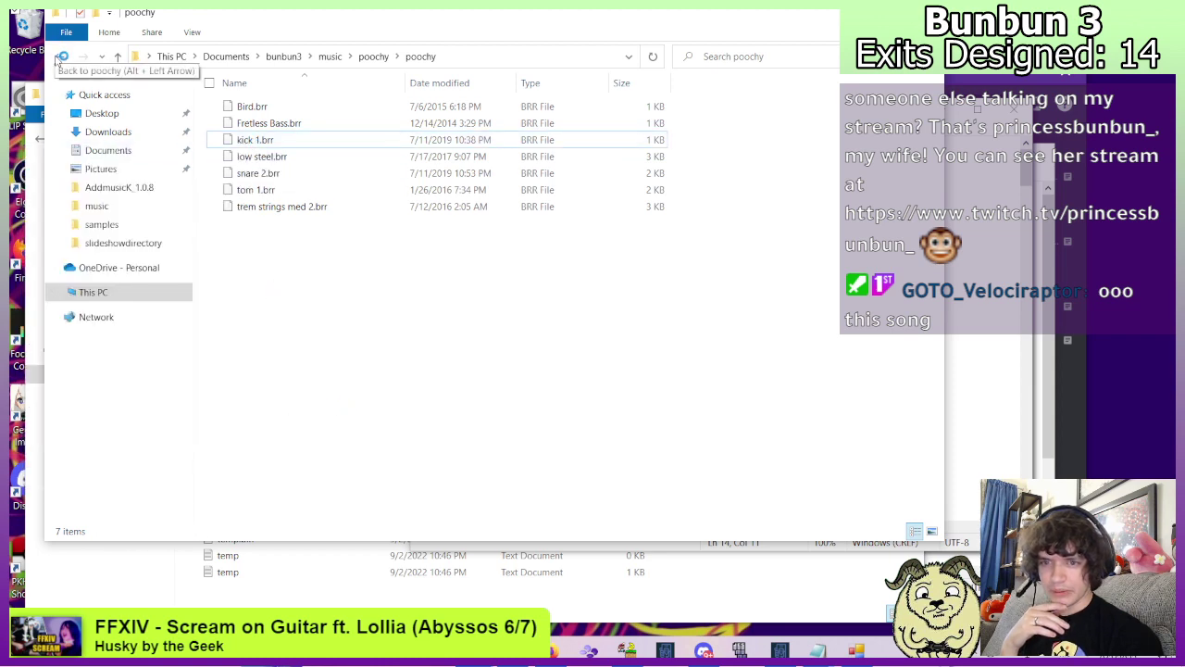
Open the poochy folder inside the samples folder of AddmusicK_1.0.8.
{"action": "left_click", "coordinate": [59, 57]}
{"action": "left_click", "coordinate": [59, 57]}
{"action": "left_click", "coordinate": [278, 106]}
{"action": "double_click", "coordinate": [282, 106]}
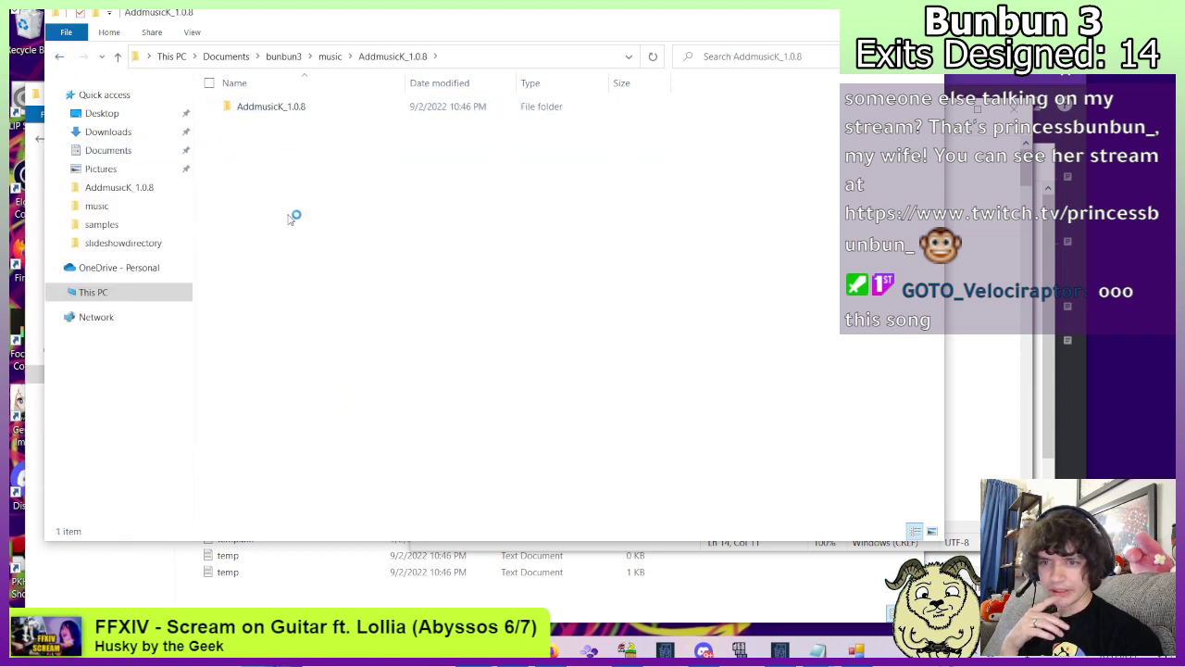
{"action": "double_click", "coordinate": [267, 106]}
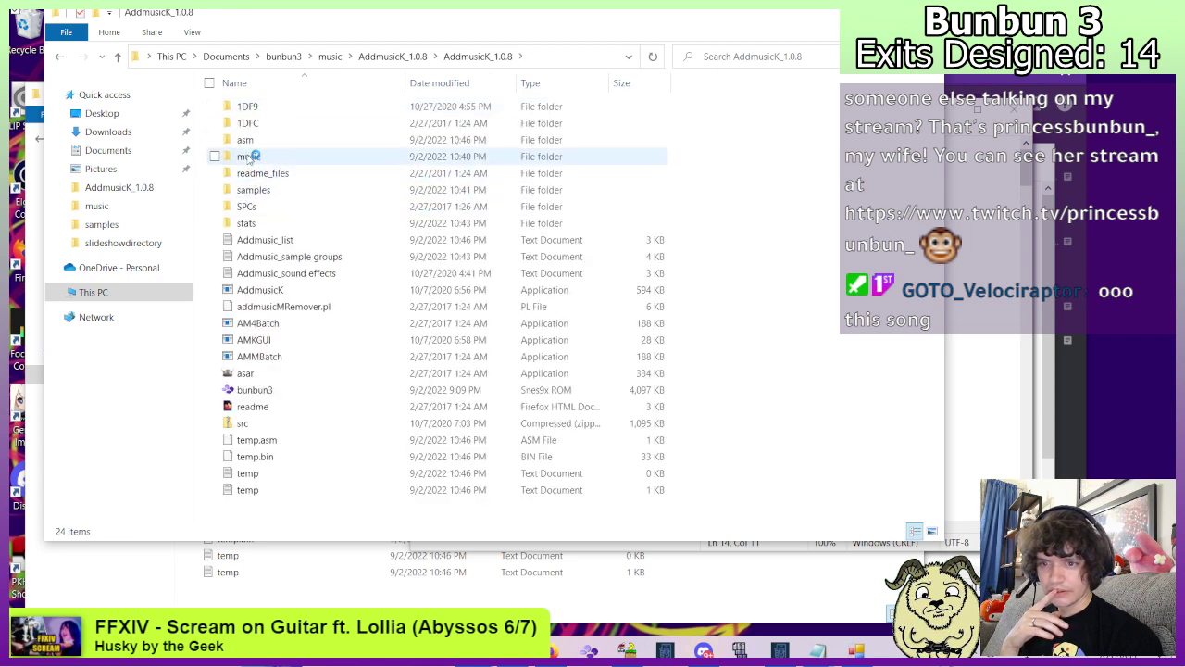
{"action": "double_click", "coordinate": [258, 191]}
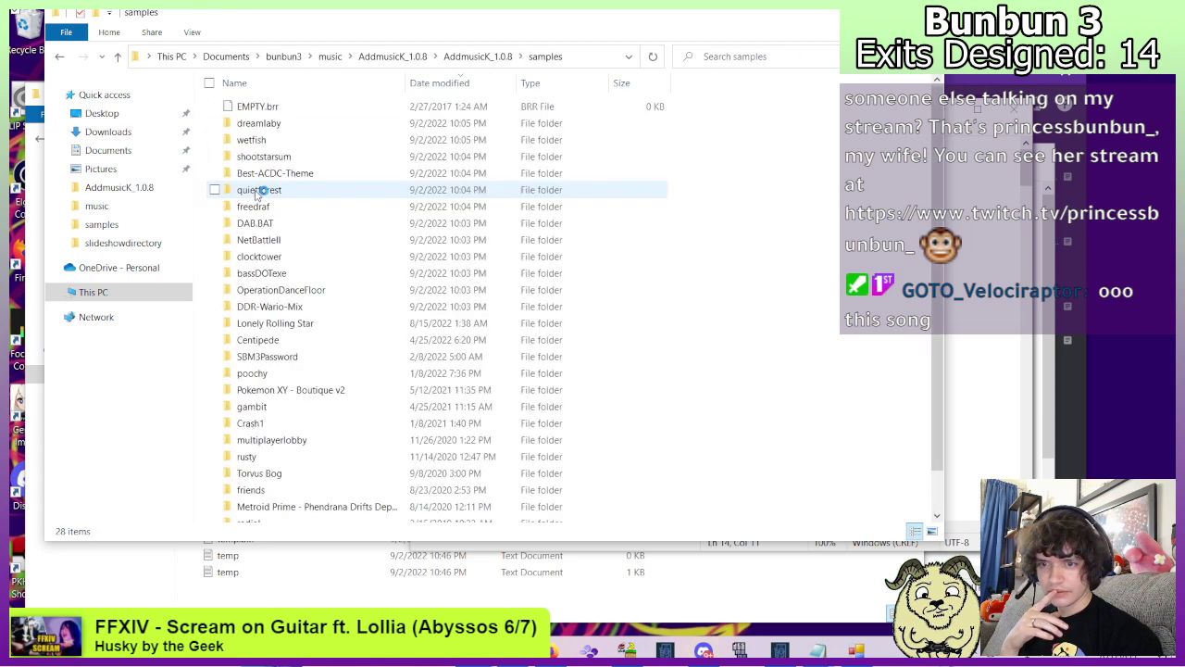
{"action": "scroll", "coordinate": [275, 326], "scroll_direction": "down", "scroll_amount": 1}
{"action": "double_click", "coordinate": [267, 331]}
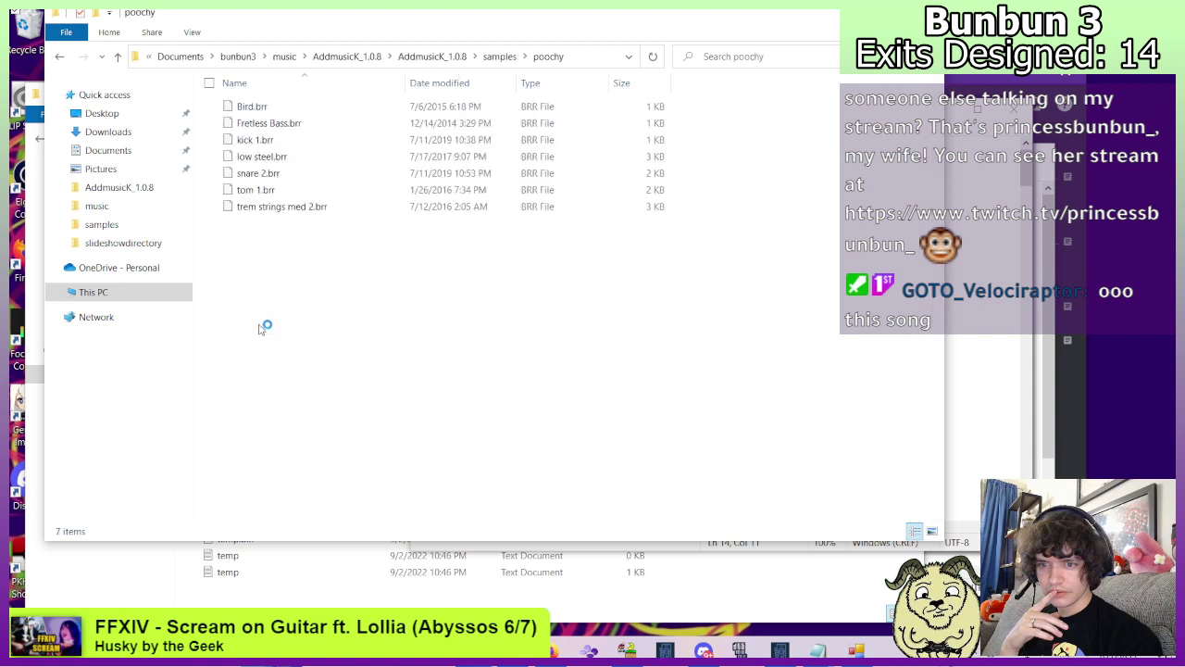
Rename the sample kick 1.brr in the AddmusicK poochy samples folder to kick.brr.
{"action": "right_click", "coordinate": [259, 144]}
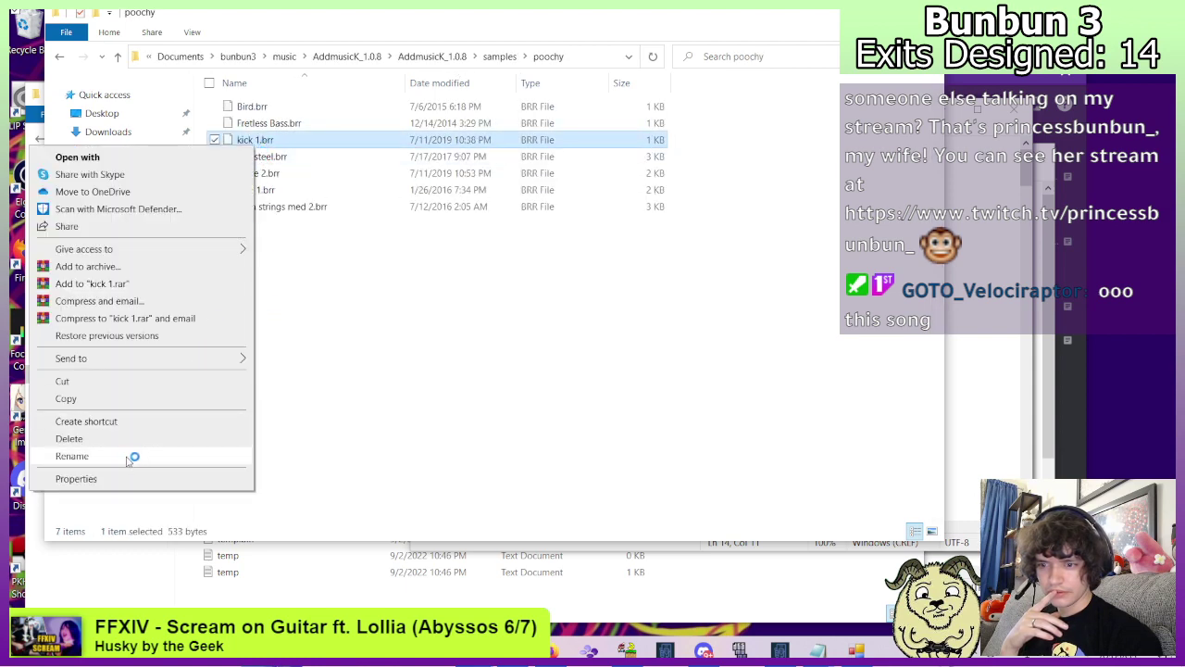
{"action": "left_click", "coordinate": [127, 454]}
{"action": "left_click", "coordinate": [267, 146]}
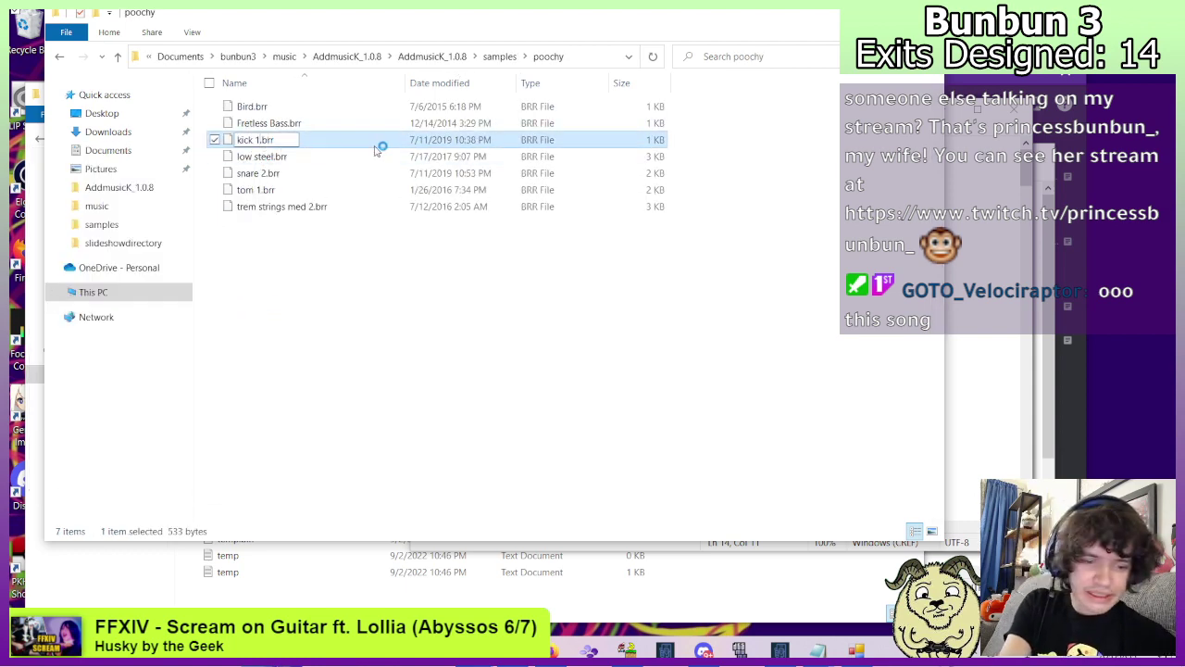
{"action": "key", "text": "BackSpace"}
{"action": "key", "text": "BackSpace"}
{"action": "key", "text": "Return"}
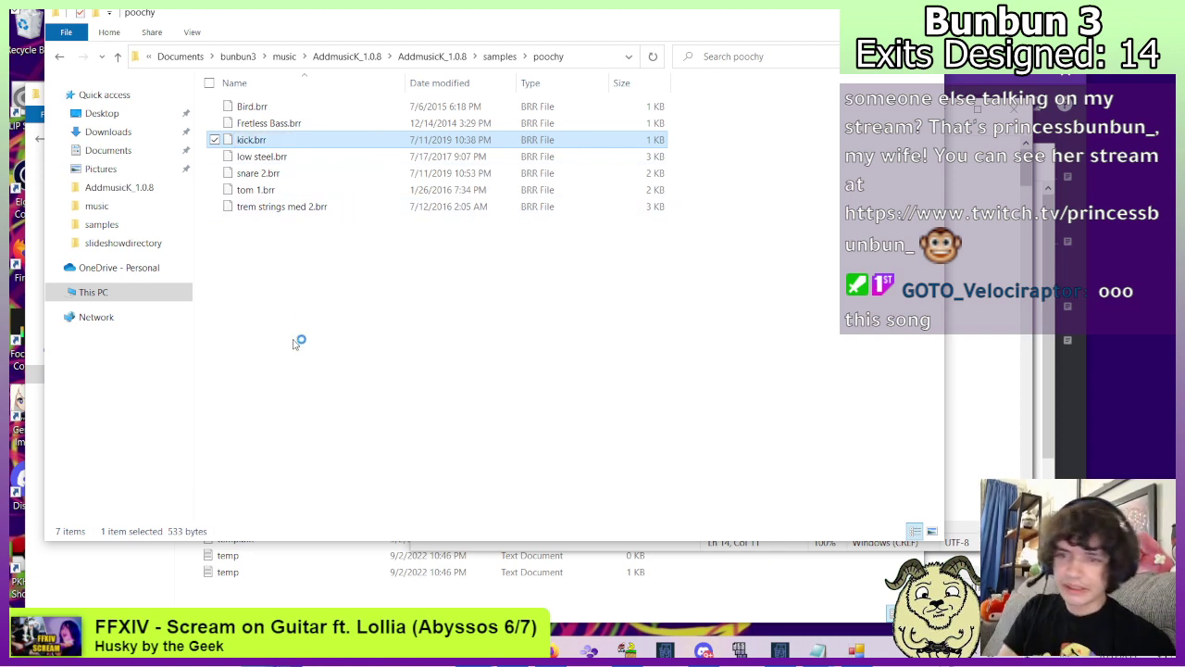
{"action": "left_click", "coordinate": [299, 341]}
Return to the AddmusicK_1.0.8 folder, rerun AddmusicK from AMKGUI and close the results once read.
{"action": "left_click", "coordinate": [60, 57]}
{"action": "left_click", "coordinate": [59, 57]}
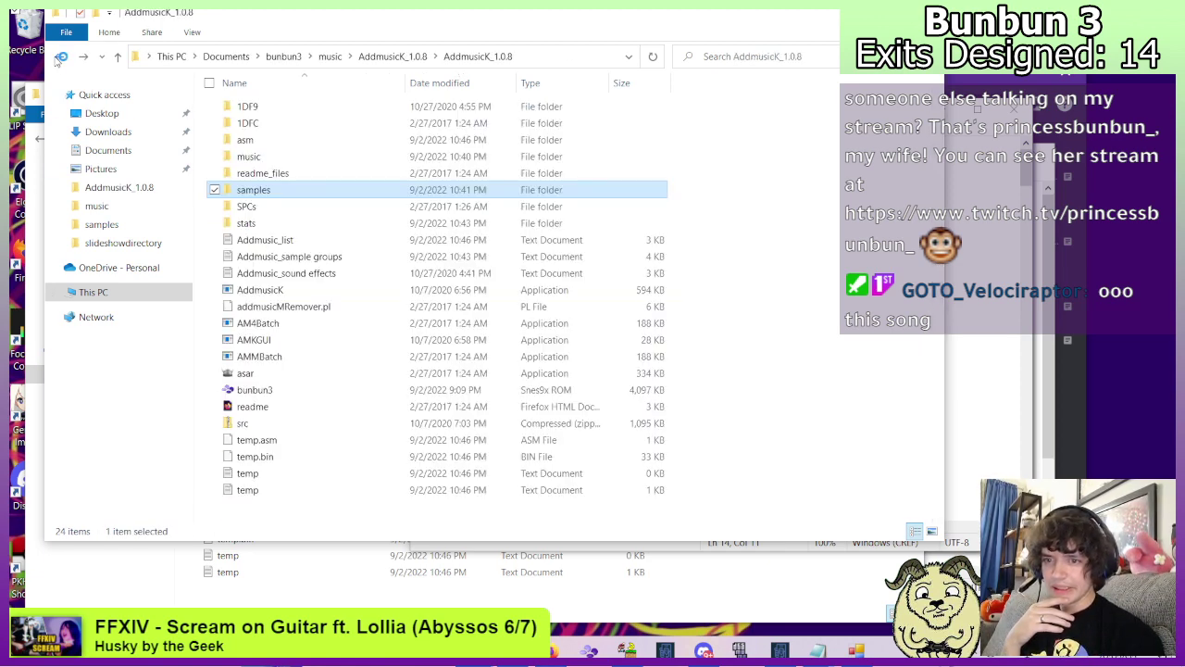
{"action": "left_click", "coordinate": [854, 648]}
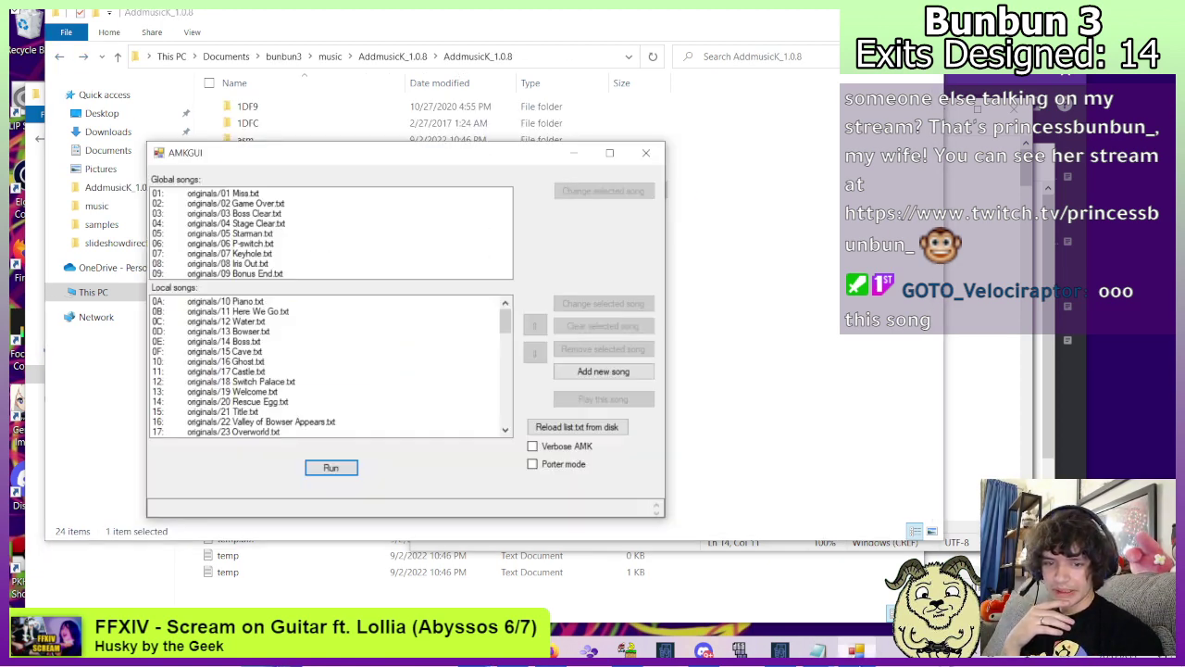
{"action": "left_click", "coordinate": [350, 465]}
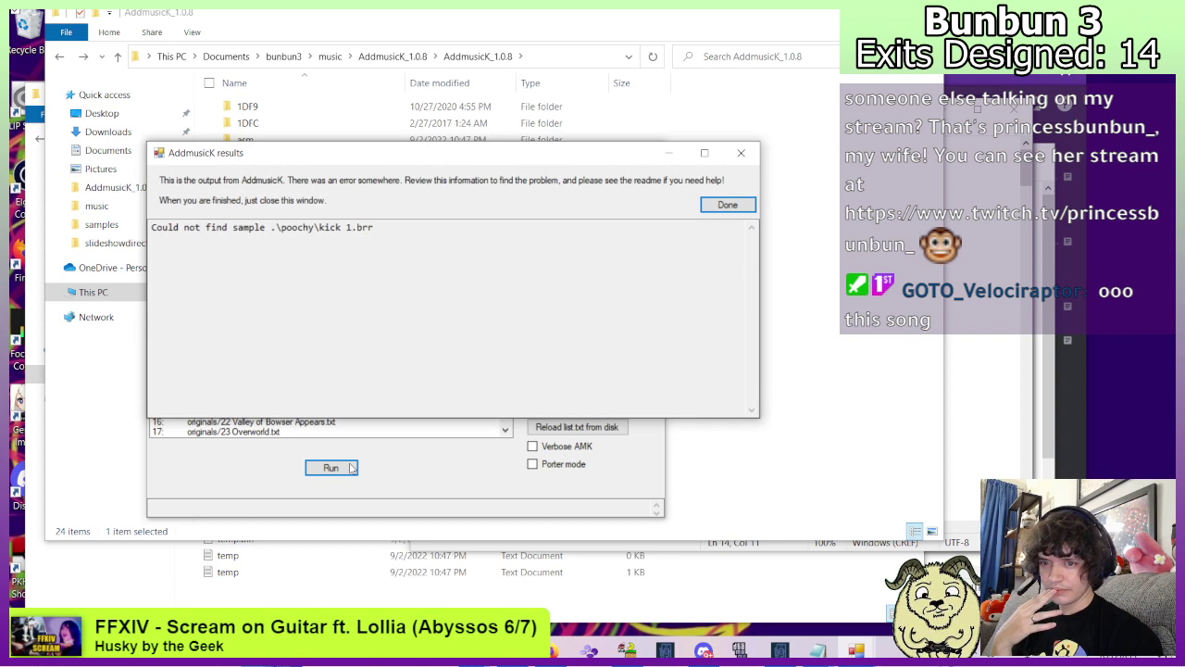
{"action": "left_click", "coordinate": [740, 206]}
Close AMKGUI and rename kick.brr in the AddmusicK poochy samples folder to kick 1.brr.
{"action": "left_click", "coordinate": [677, 263]}
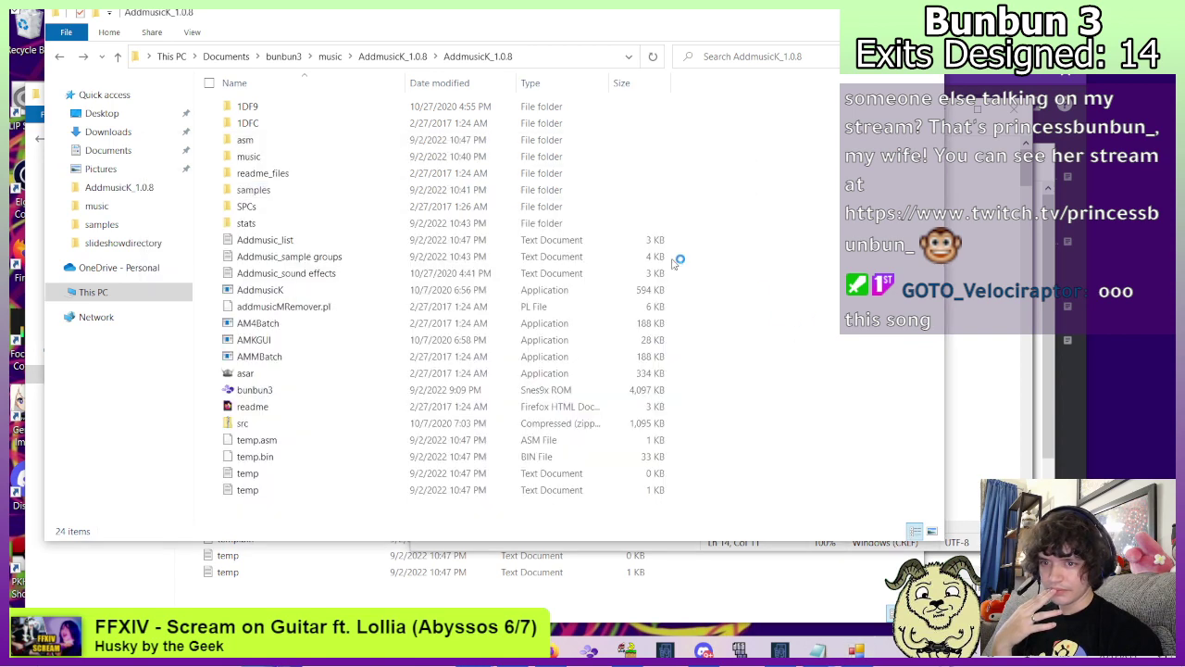
{"action": "double_click", "coordinate": [254, 191]}
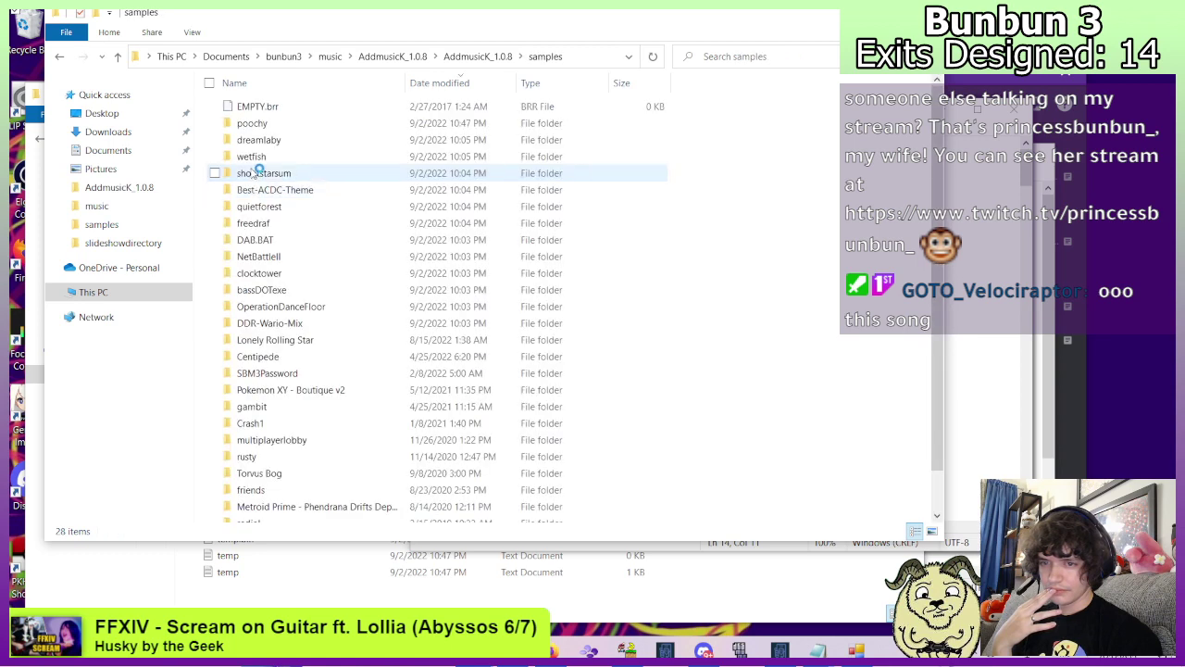
{"action": "double_click", "coordinate": [259, 124]}
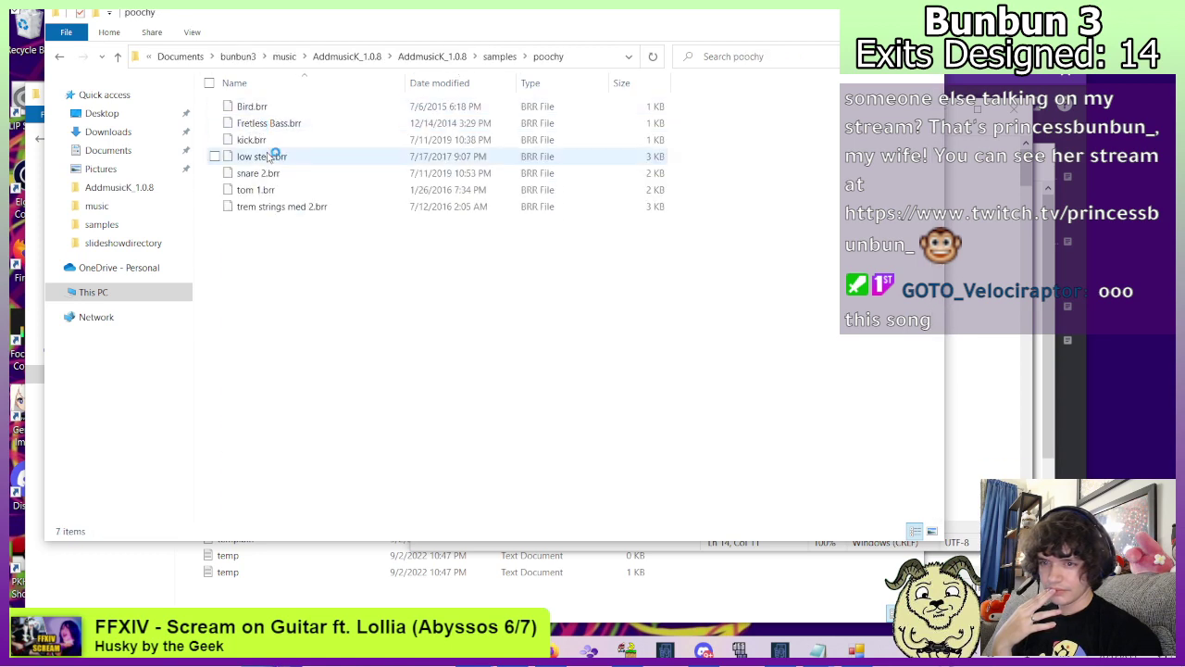
{"action": "left_click", "coordinate": [256, 137]}
{"action": "right_click", "coordinate": [255, 136]}
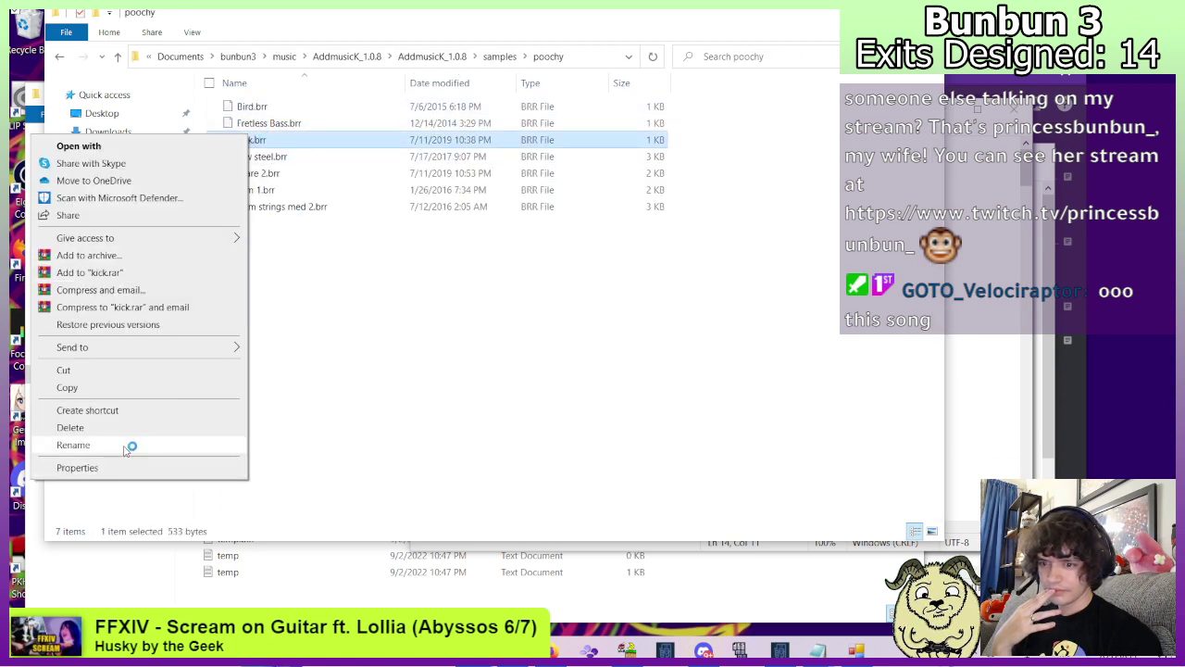
{"action": "left_click", "coordinate": [130, 446]}
{"action": "left_click", "coordinate": [252, 140]}
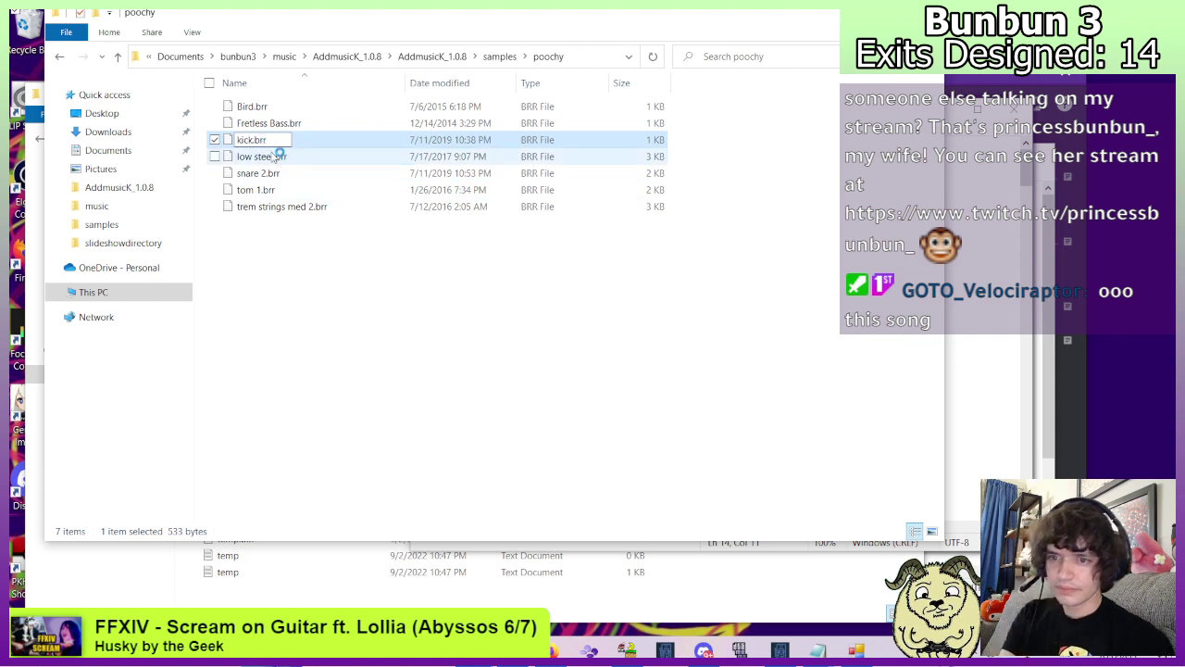
{"action": "type", "text": "1"}
{"action": "key", "text": "Return"}
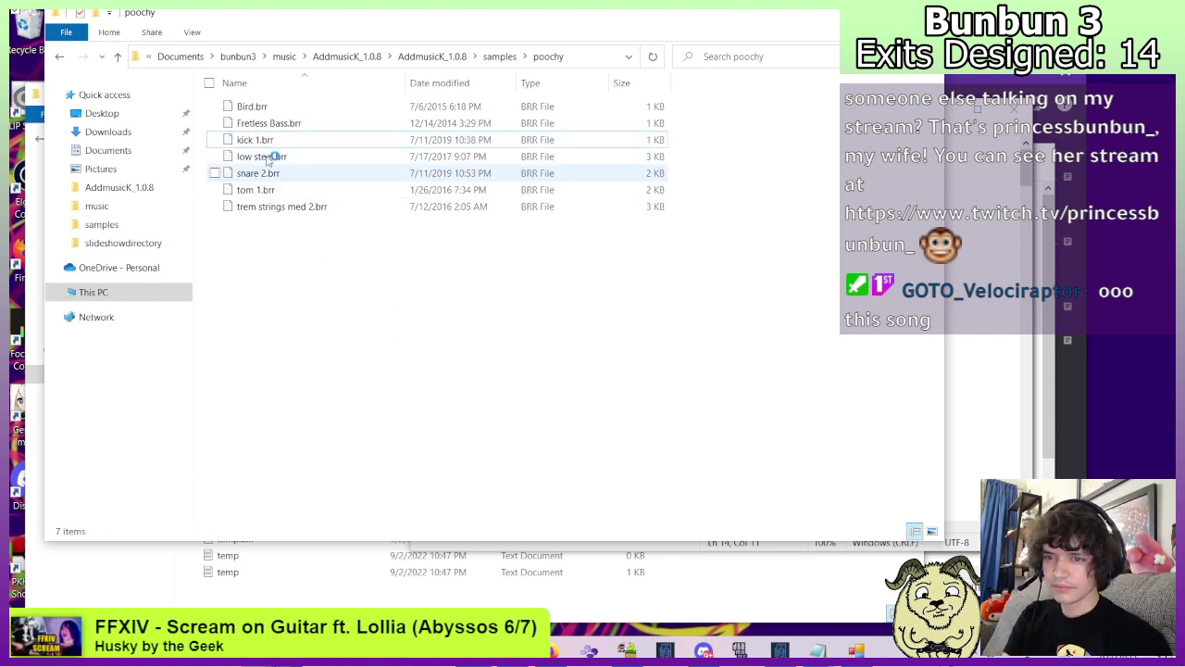
Duplicate kick 1.brr within the poochy samples folder and rename the copy to kick.brr.
{"action": "key", "text": "ctrl+c"}
{"action": "key", "text": "ctrl+v"}
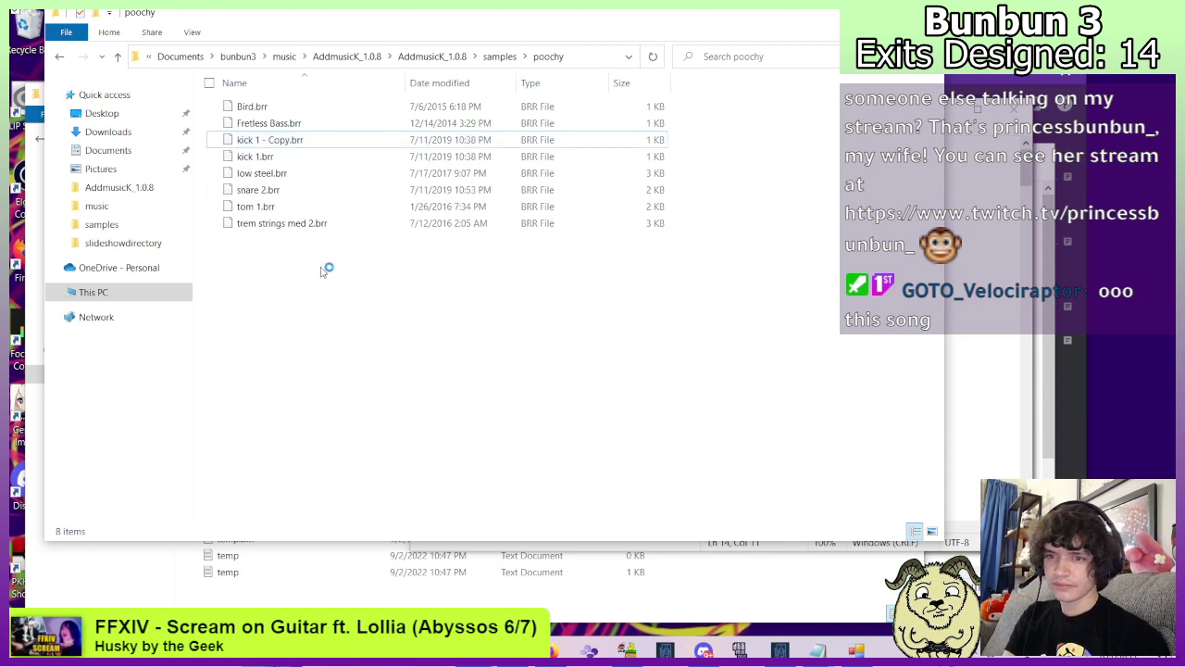
{"action": "right_click", "coordinate": [265, 140]}
{"action": "left_click", "coordinate": [158, 449]}
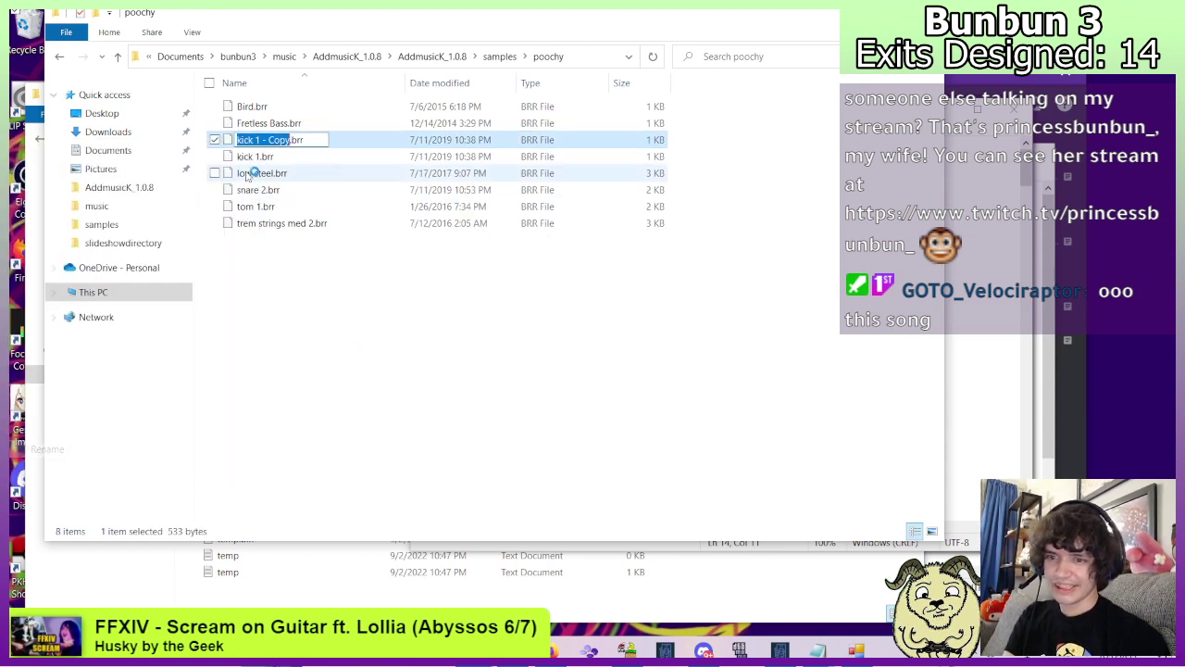
{"action": "left_click_drag", "start_coordinate": [253, 140], "coordinate": [292, 148]}
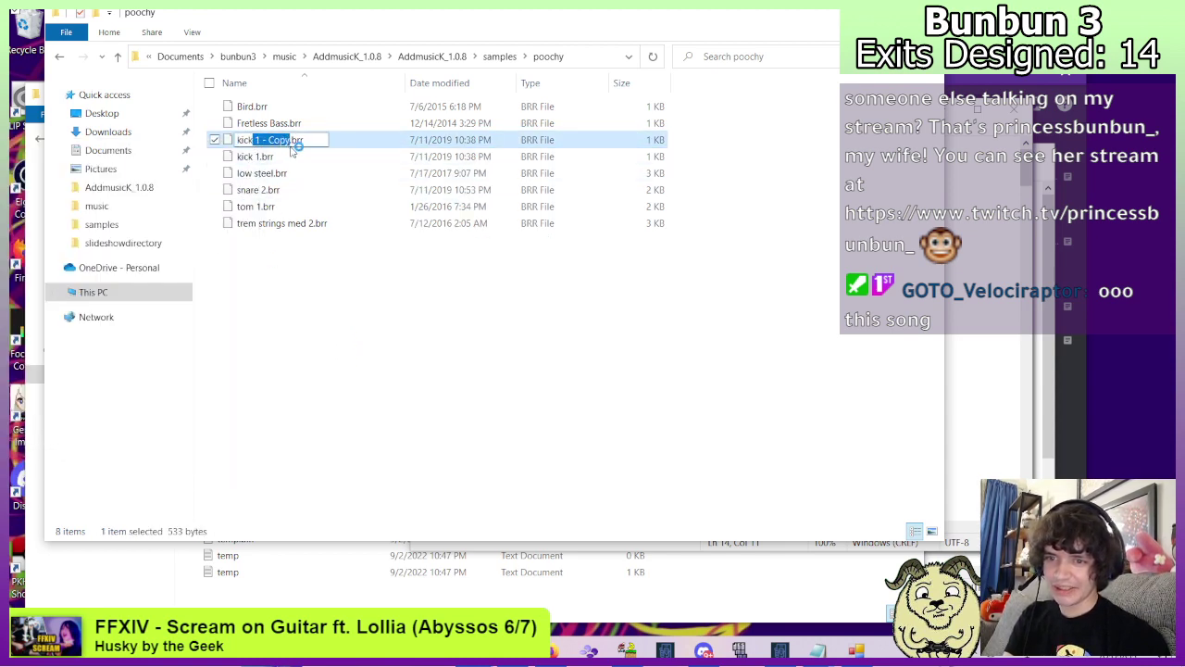
{"action": "key", "text": "BackSpace"}
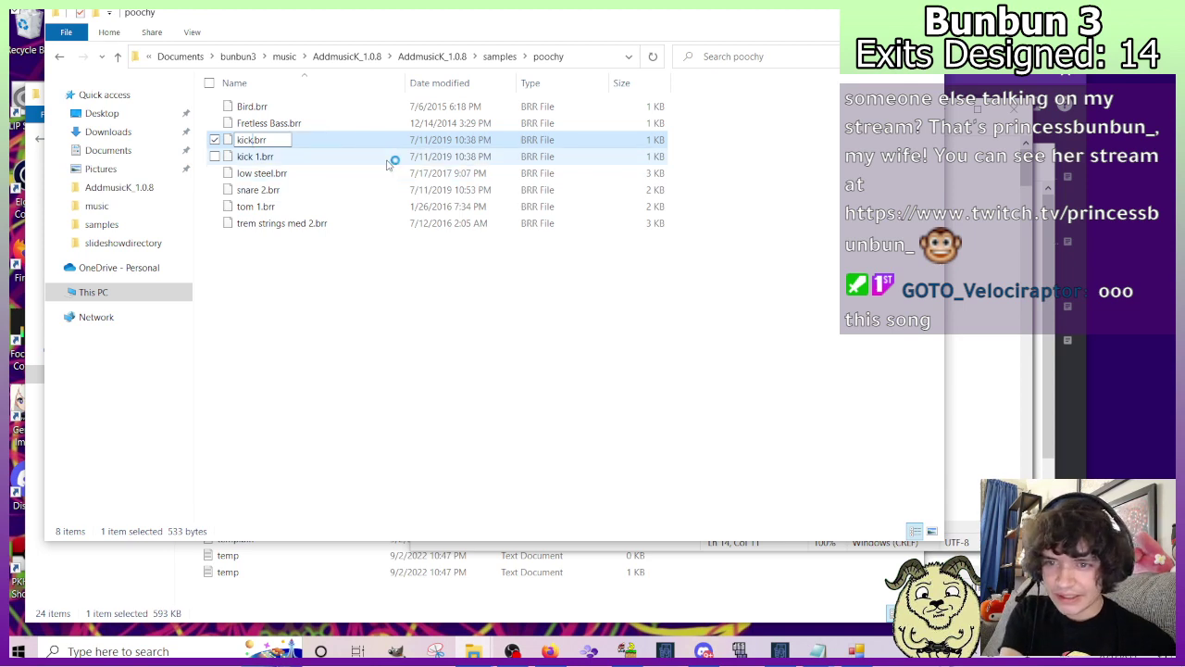
{"action": "left_click", "coordinate": [312, 352]}
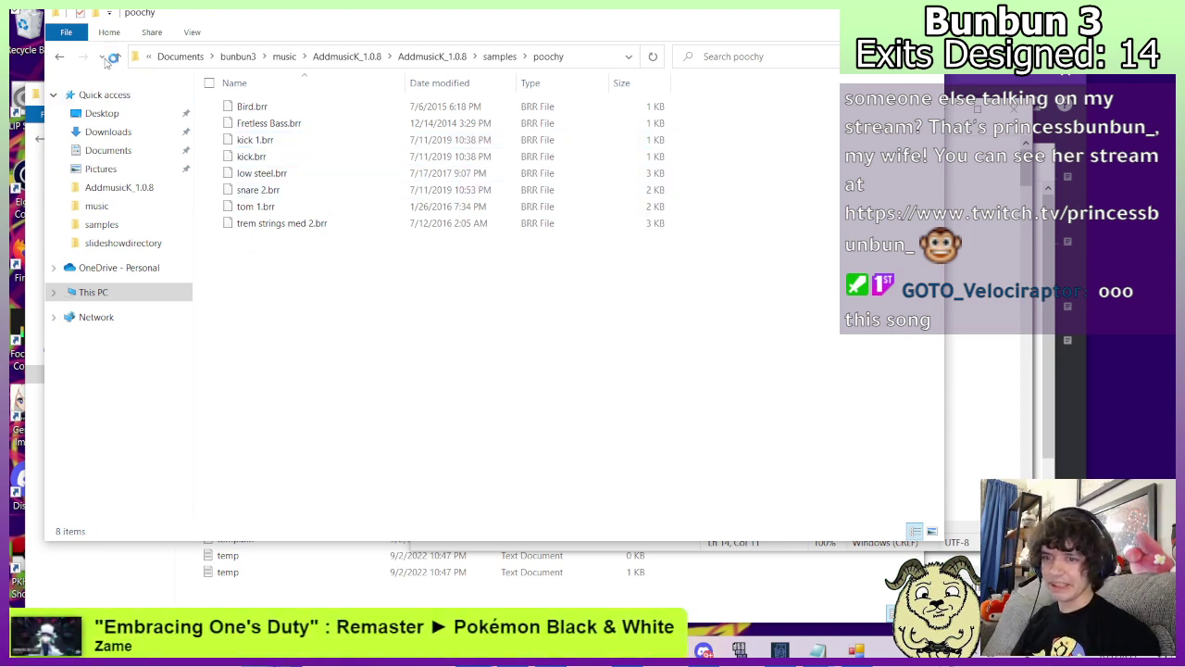
Return to the AddmusicK_1.0.8 folder, run AddmusicK from AMKGUI on the bunbun3 ROM, and close the results once read.
{"action": "left_click", "coordinate": [61, 56]}
{"action": "left_click", "coordinate": [62, 57]}
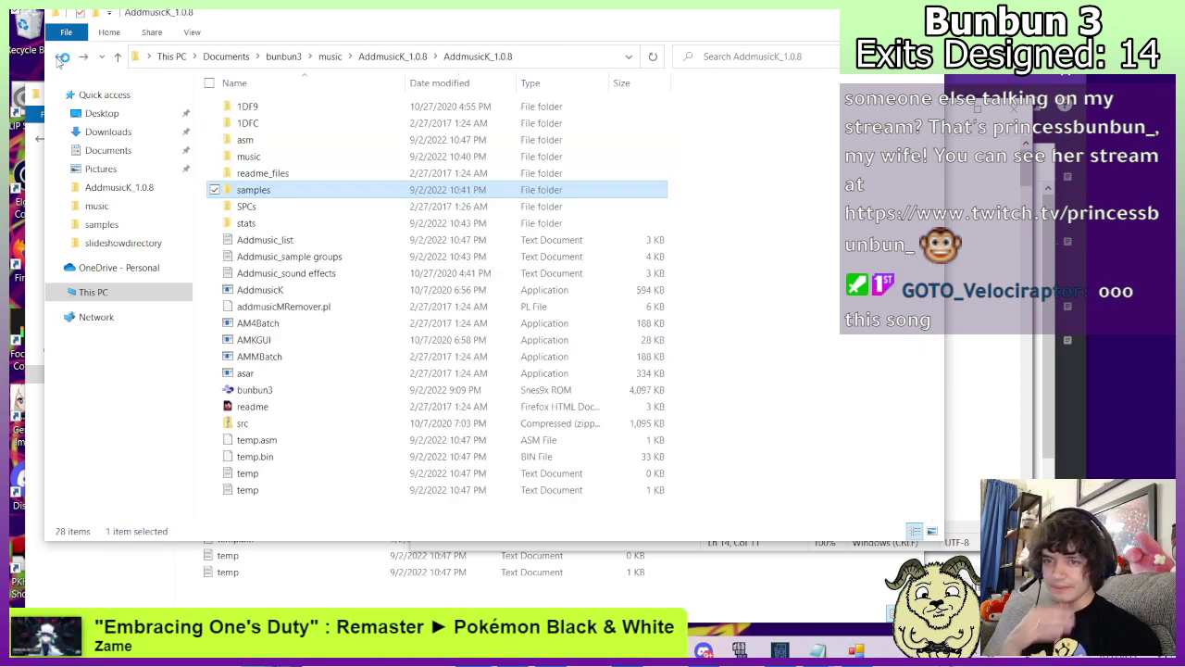
{"action": "double_click", "coordinate": [274, 340]}
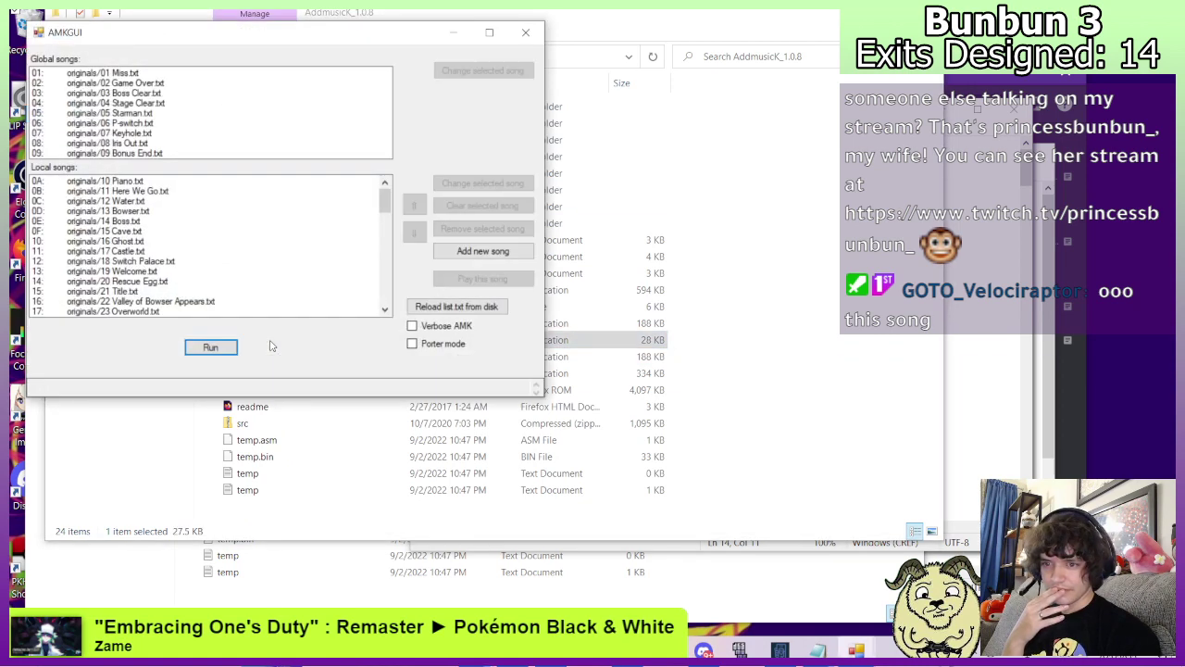
{"action": "left_click", "coordinate": [213, 349]}
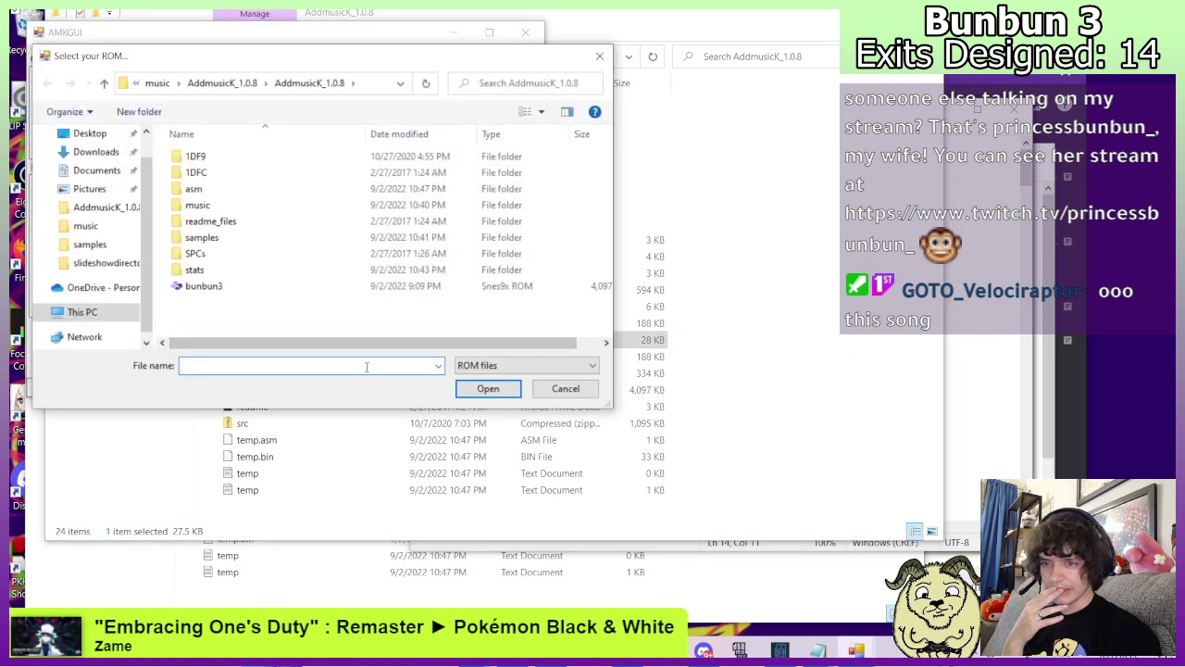
{"action": "left_click", "coordinate": [202, 286]}
{"action": "left_click", "coordinate": [494, 391]}
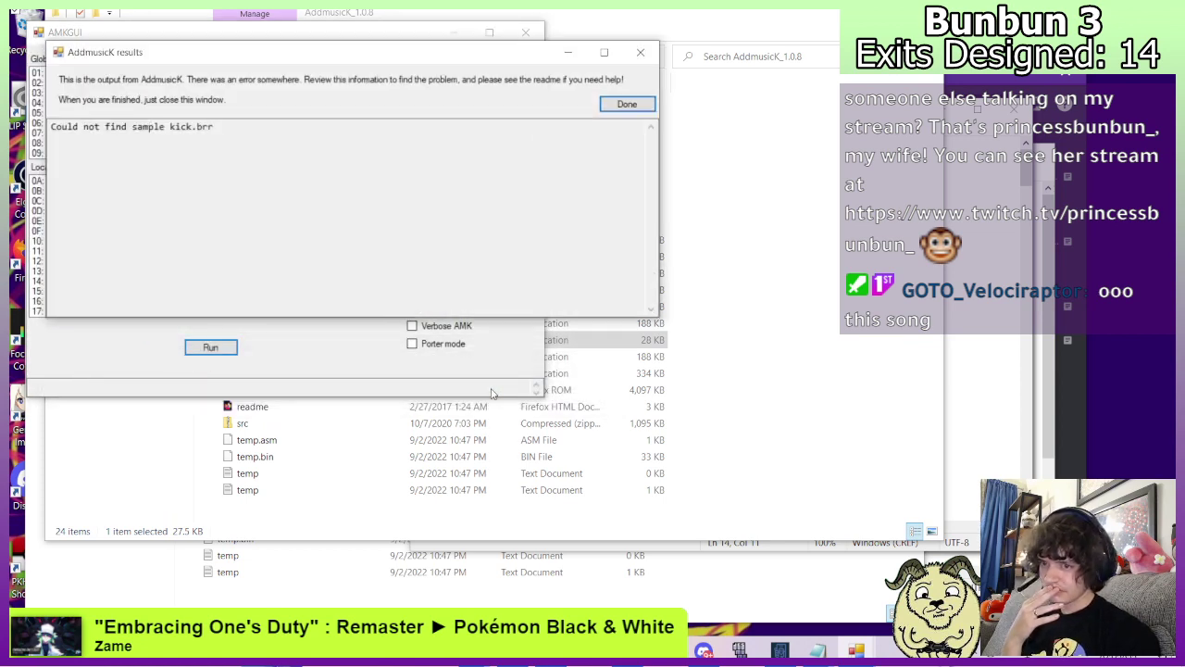
{"action": "left_click", "coordinate": [626, 105]}
Check the sample lists in the poochy and redial text documents, closing both documents and AMKGUI.
{"action": "left_click", "coordinate": [943, 461]}
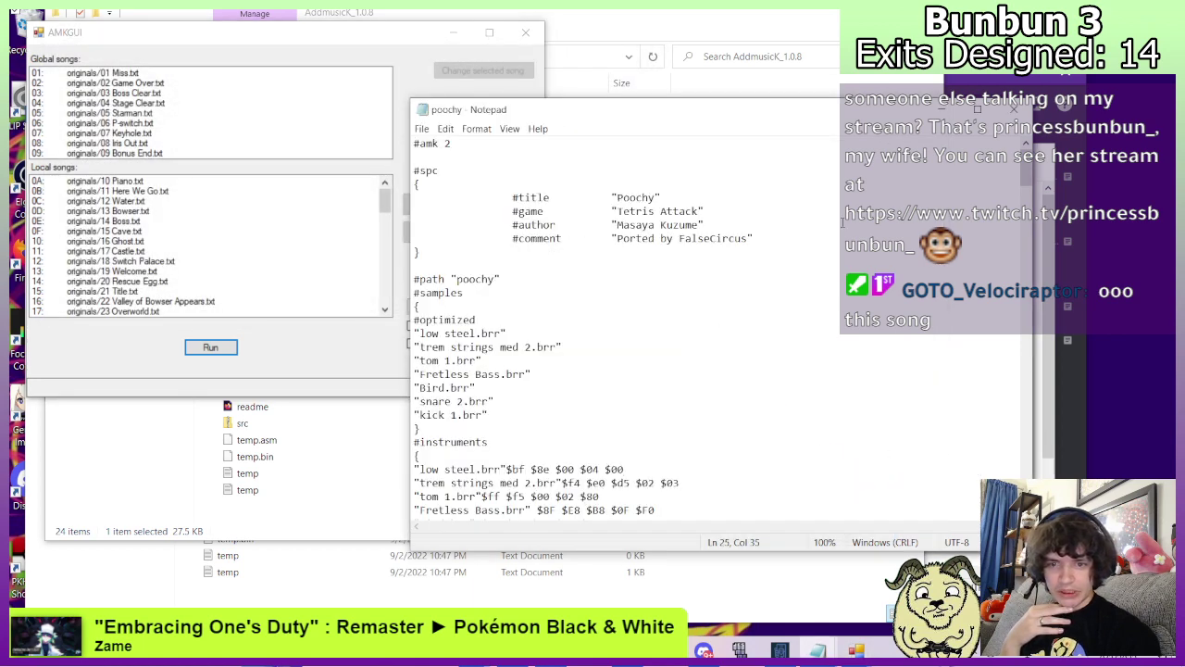
{"action": "left_click", "coordinate": [1015, 110]}
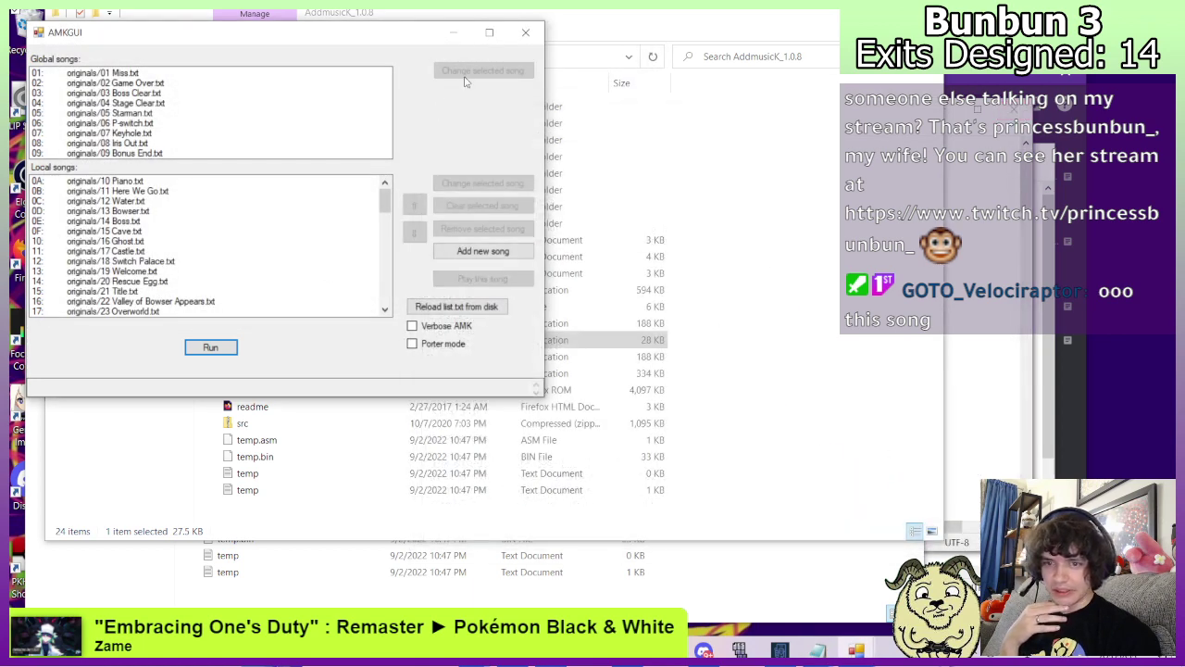
{"action": "left_click", "coordinate": [525, 33]}
{"action": "left_click", "coordinate": [940, 524]}
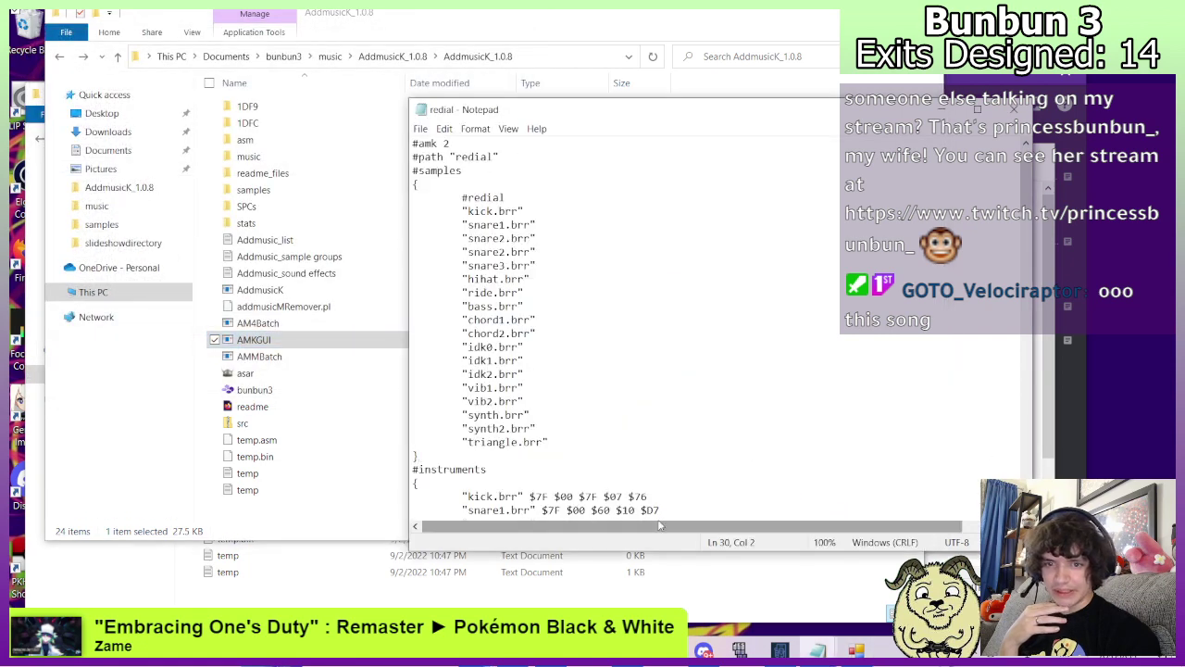
{"action": "left_click", "coordinate": [1015, 110]}
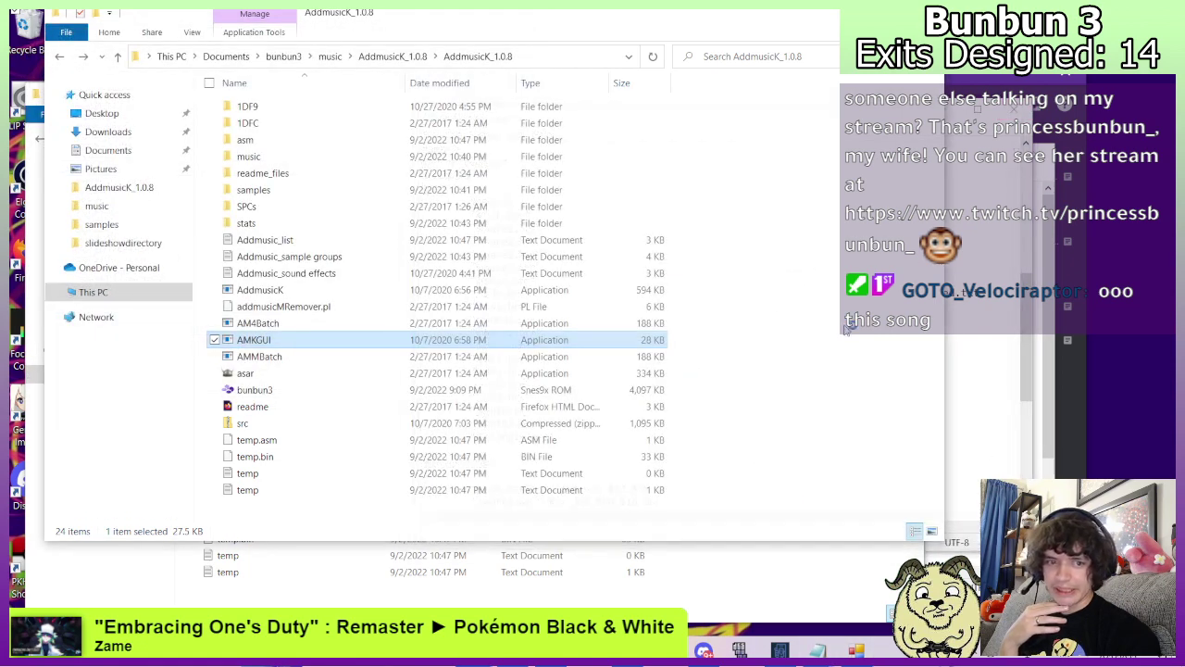
Remove the poochy.txt entry, number 43, from the Addmusic_list text document.
{"action": "left_click", "coordinate": [977, 383]}
{"action": "scroll", "coordinate": [902, 360], "scroll_direction": "down", "scroll_amount": 5}
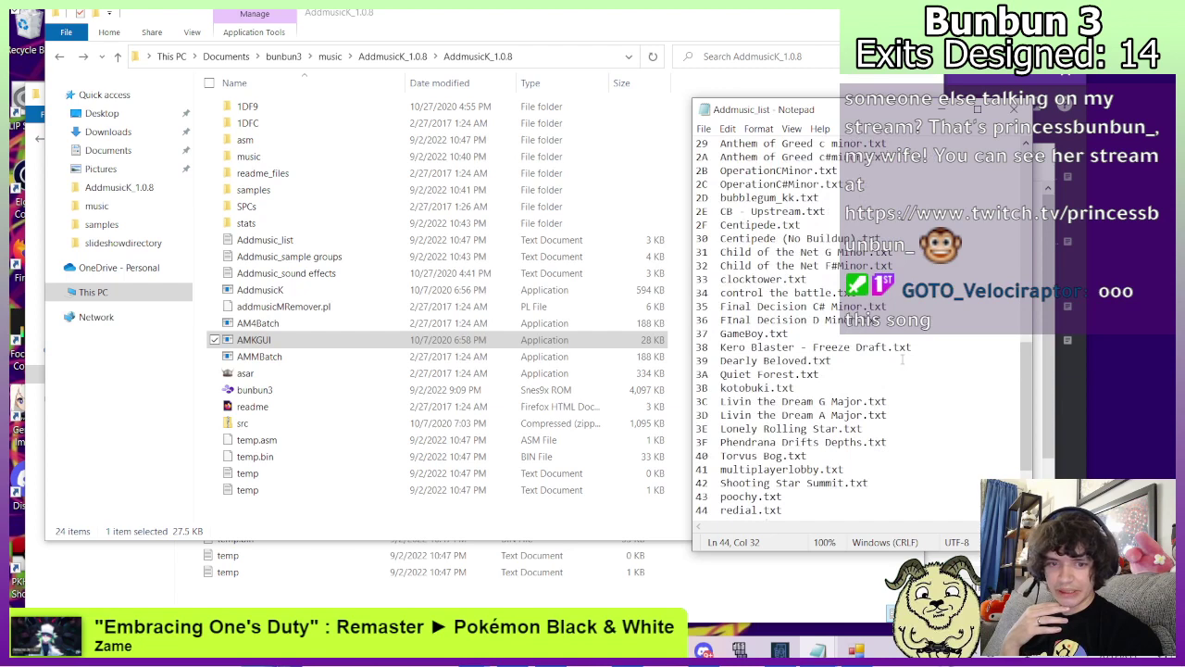
{"action": "scroll", "coordinate": [902, 359], "scroll_direction": "down", "scroll_amount": 3}
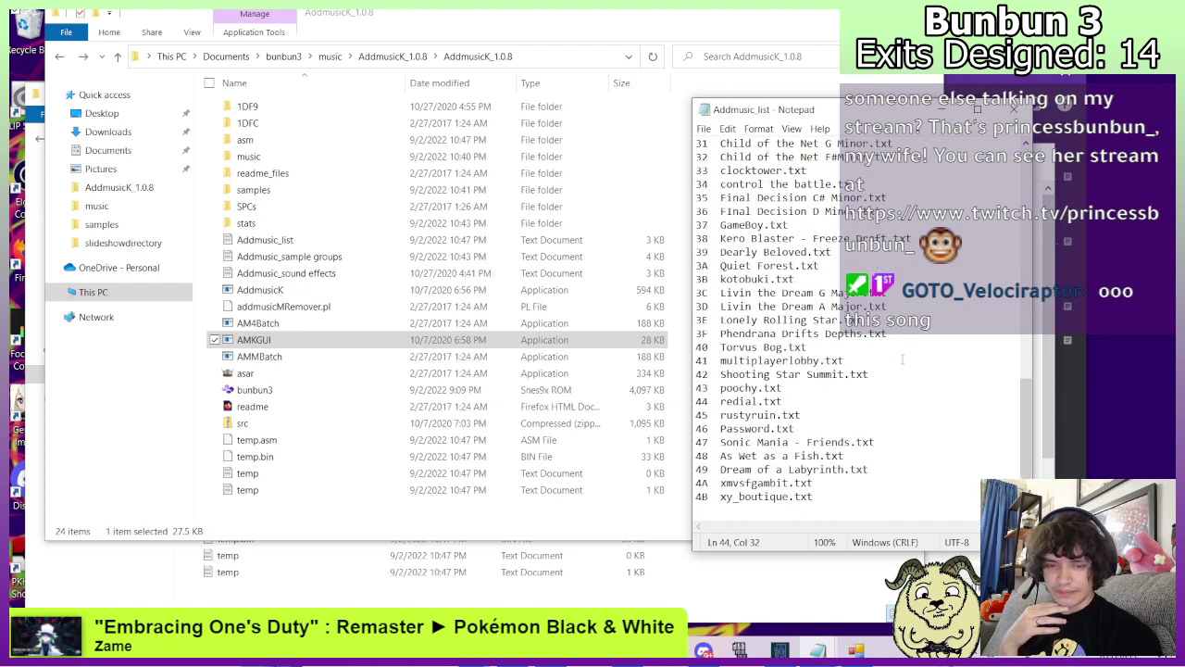
{"action": "left_click_drag", "start_coordinate": [789, 389], "coordinate": [689, 390]}
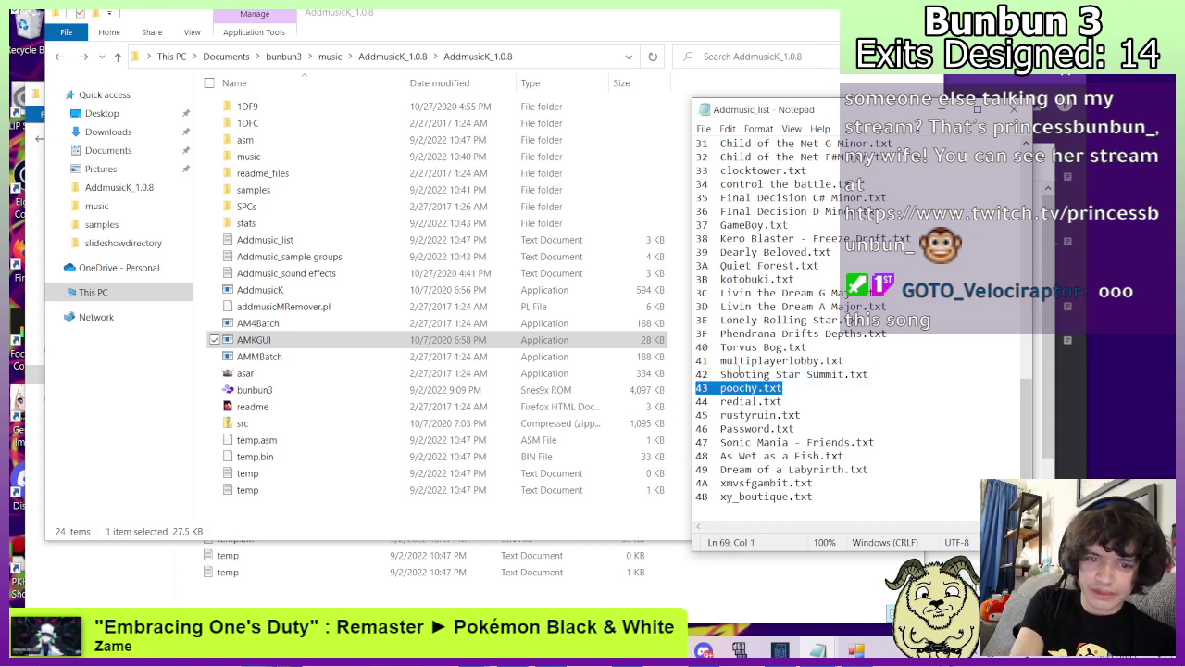
{"action": "key", "text": "BackSpace"}
{"action": "key", "text": "BackSpace"}
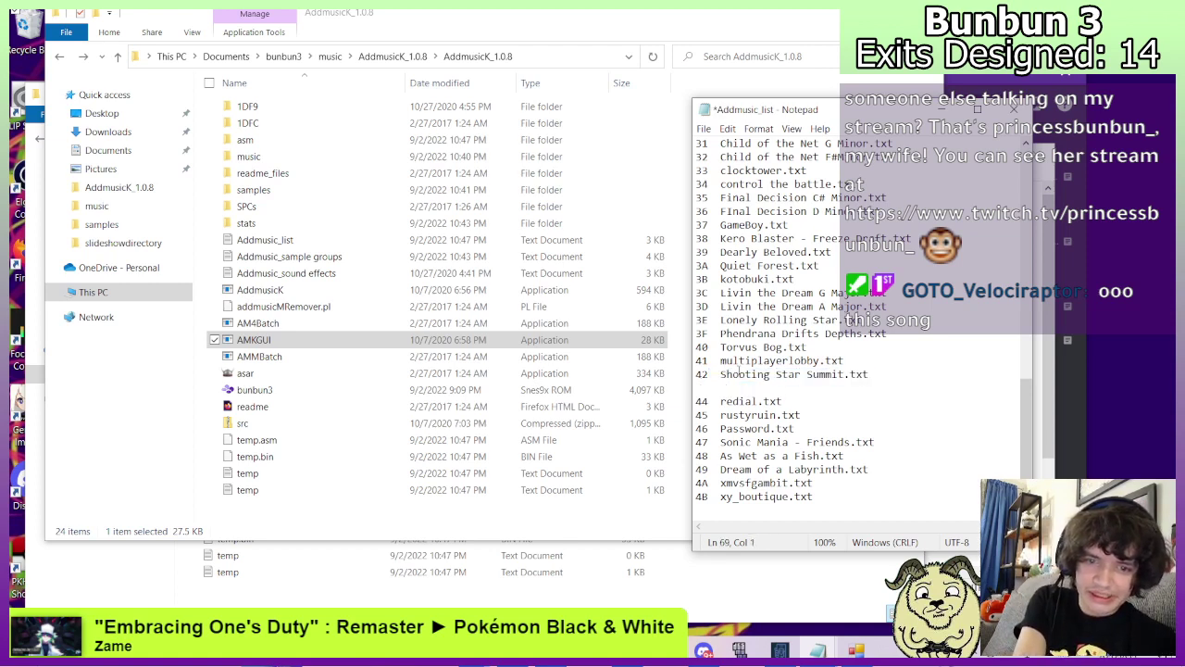
Renumber the Addmusic_list entries from redial.txt through xy_boutique.txt as 43 to 4A, then save and close the document.
{"action": "key", "text": "BackSpace"}
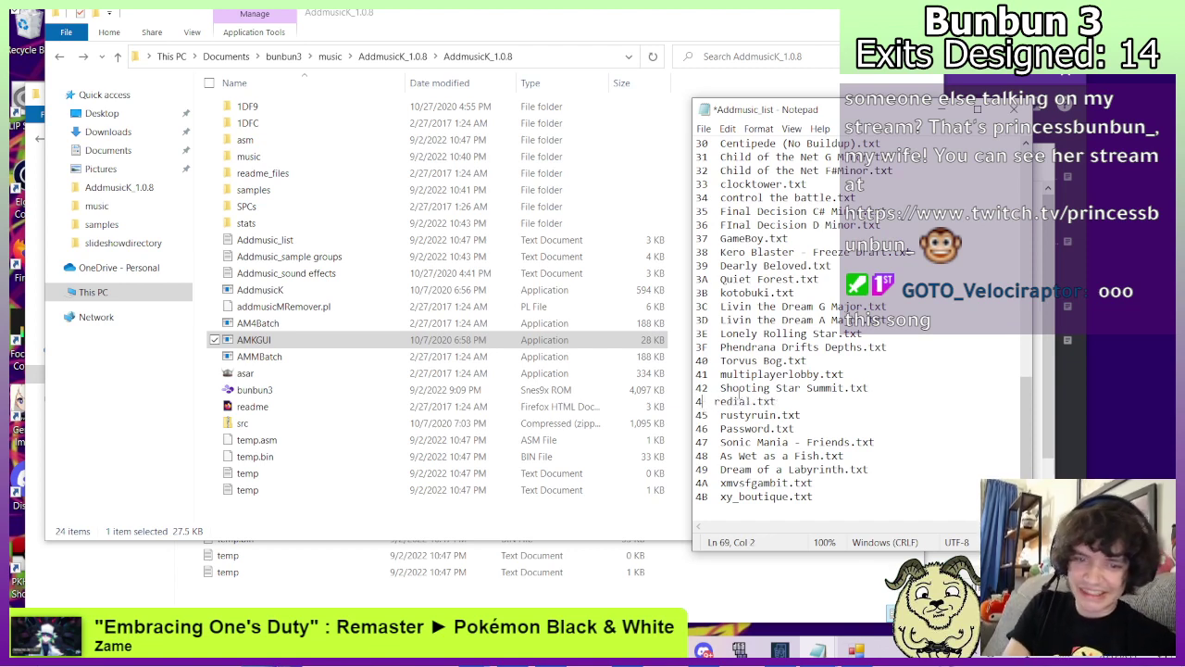
{"action": "type", "text": "3"}
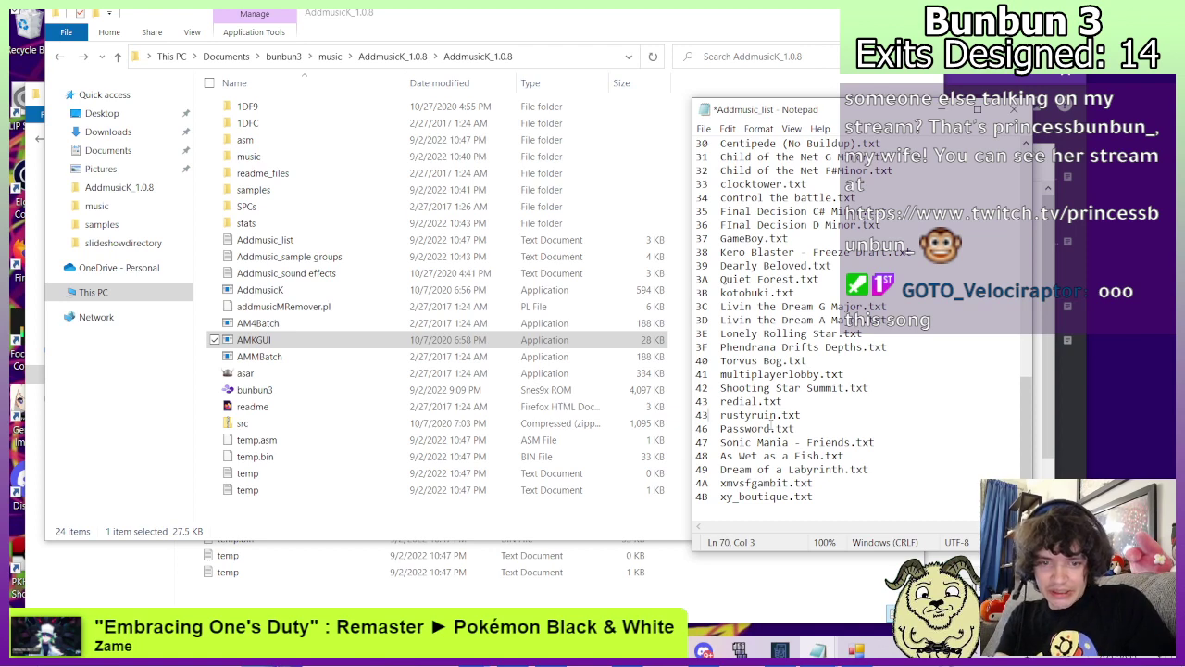
{"action": "key", "text": "BackSpace"}
{"action": "type", "text": "5"}
{"action": "key", "text": "Down"}
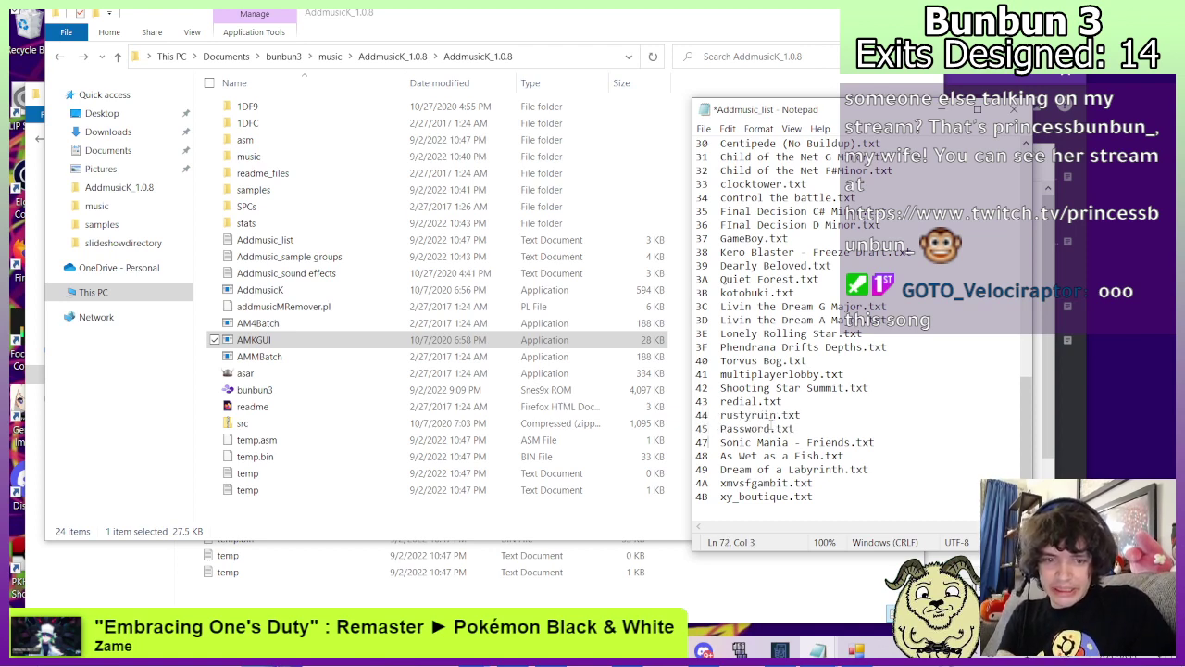
{"action": "key", "text": "BackSpace"}
{"action": "type", "text": "6"}
{"action": "key", "text": "BackSpace"}
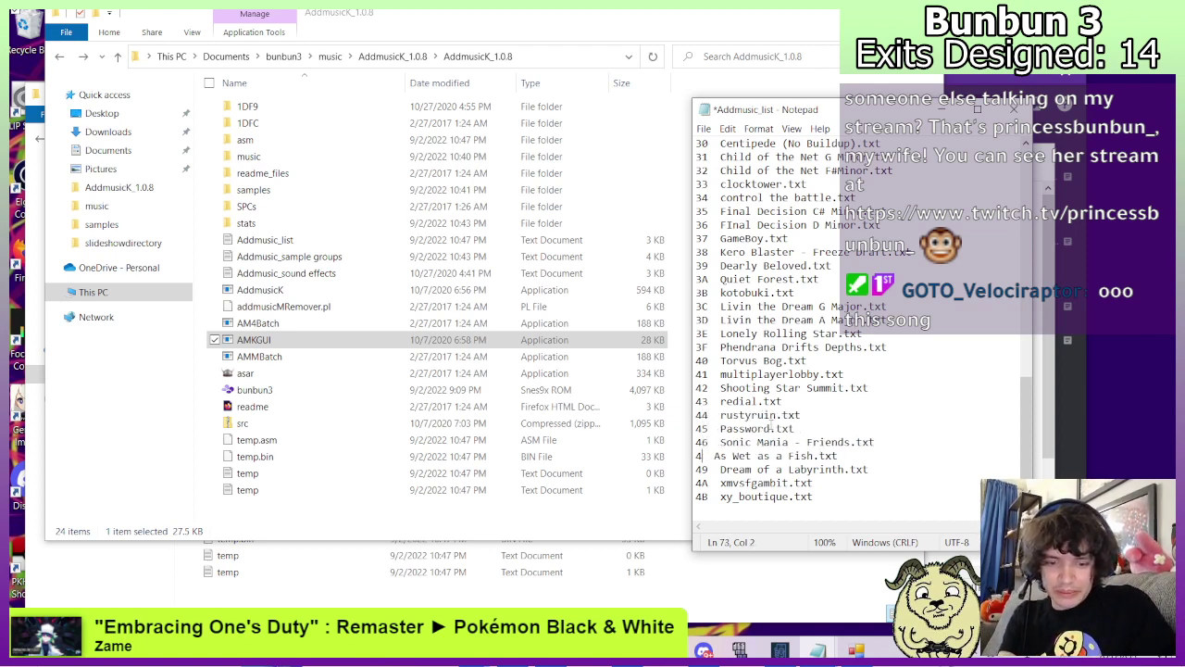
{"action": "type", "text": "7"}
{"action": "key", "text": "BackSpace"}
{"action": "type", "text": "8"}
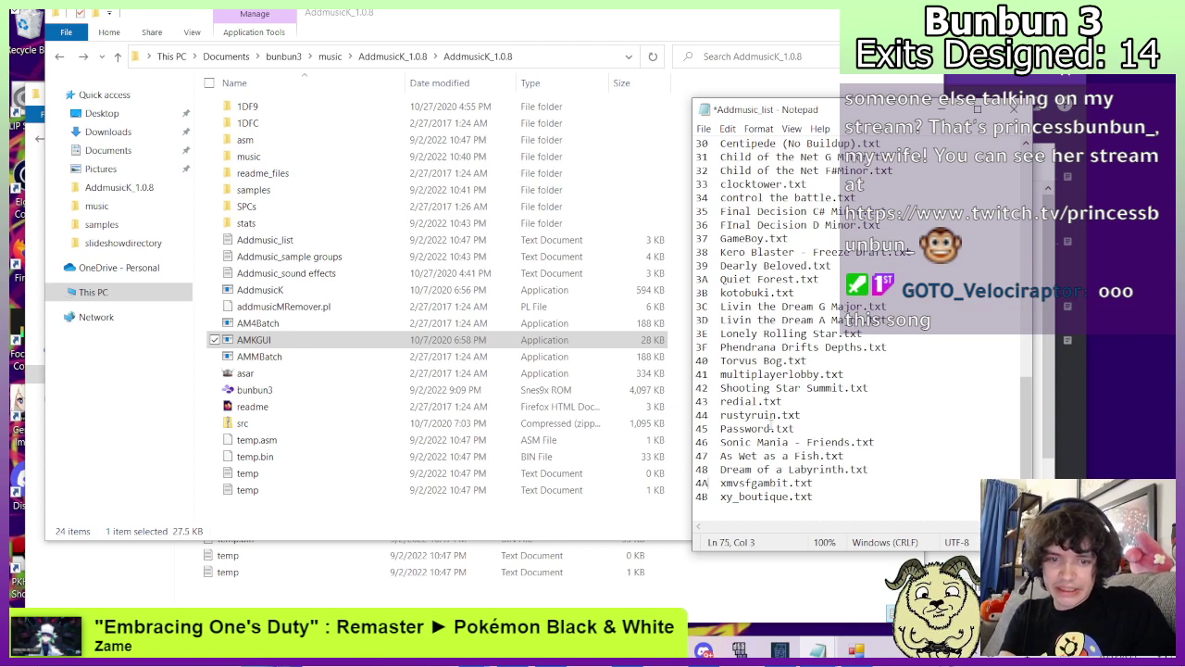
{"action": "key", "text": "BackSpace"}
{"action": "type", "text": "9"}
{"action": "key", "text": "BackSpace"}
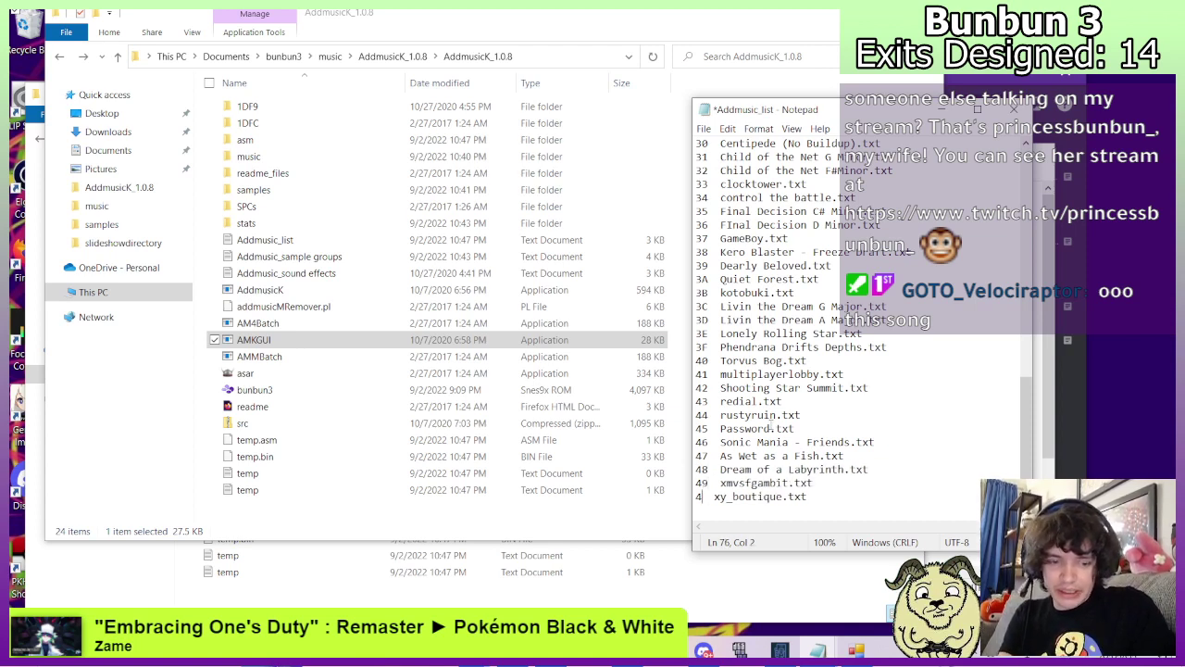
{"action": "type", "text": "A"}
{"action": "key", "text": "ctrl+s"}
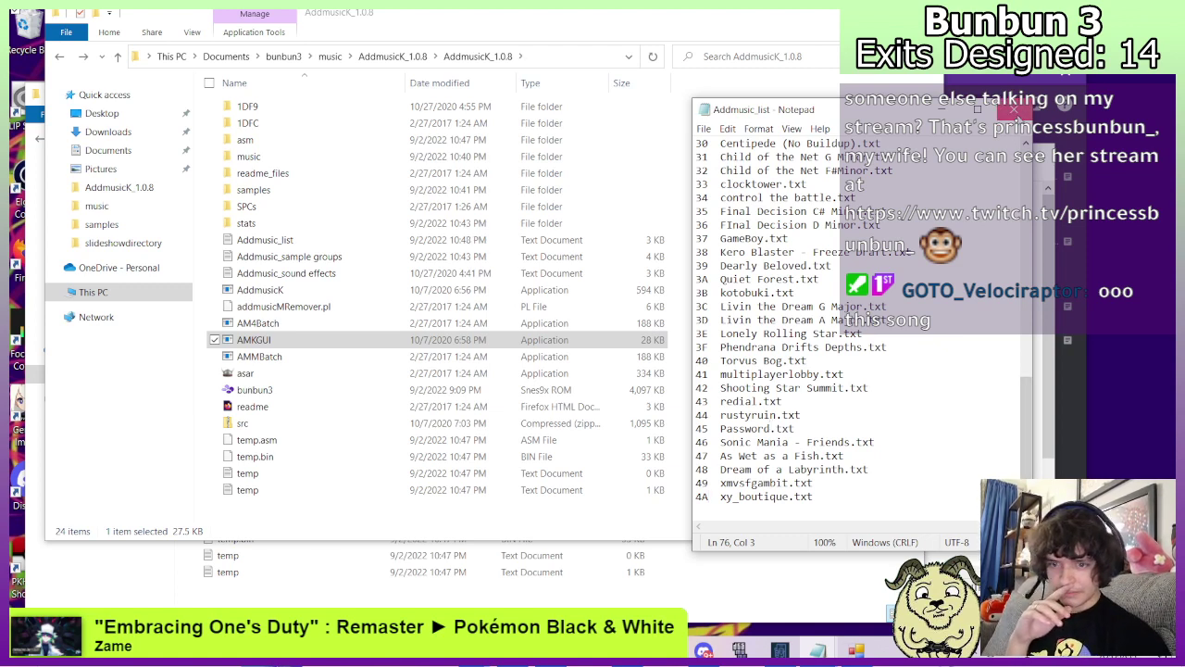
{"action": "left_click", "coordinate": [1015, 110]}
Rerun AddmusicK from AMKGUI with the updated song list, read its output, and close the results and AMKGUI.
{"action": "double_click", "coordinate": [264, 340]}
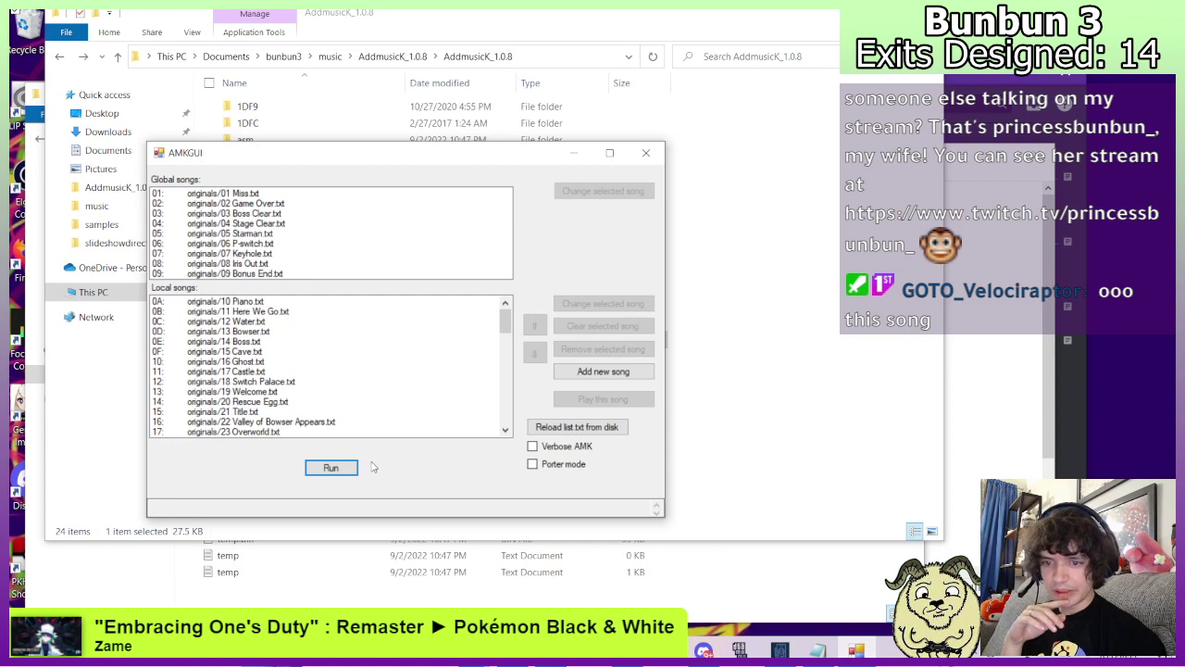
{"action": "left_click", "coordinate": [333, 468]}
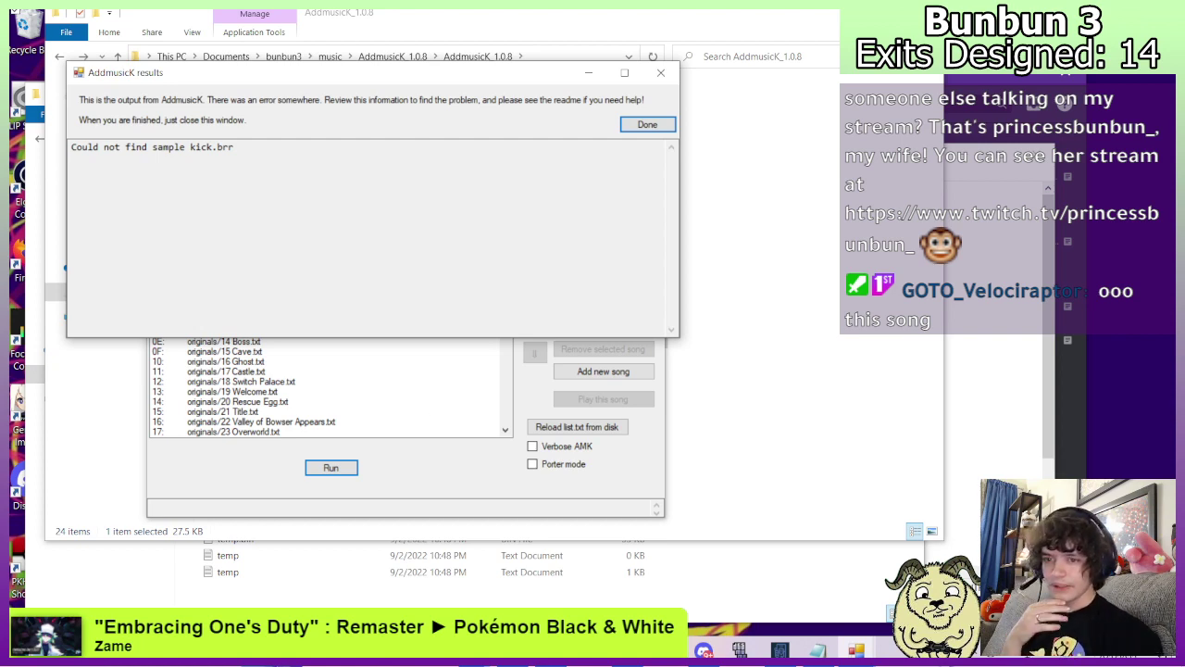
{"action": "left_click", "coordinate": [648, 124]}
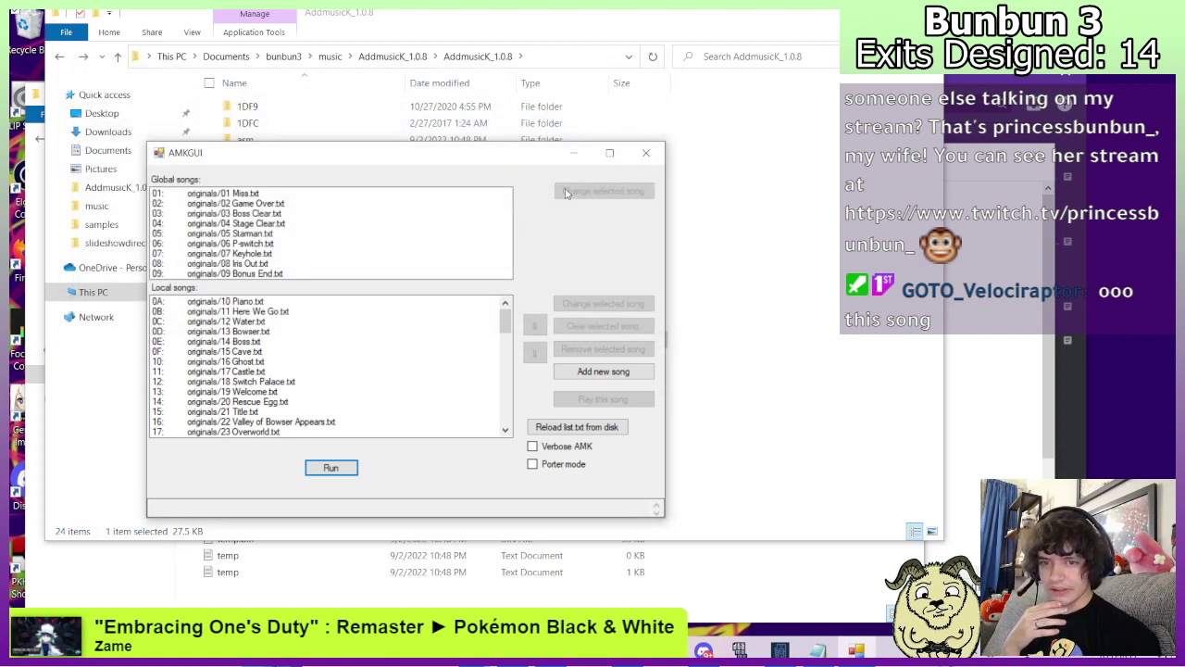
{"action": "left_click", "coordinate": [645, 152]}
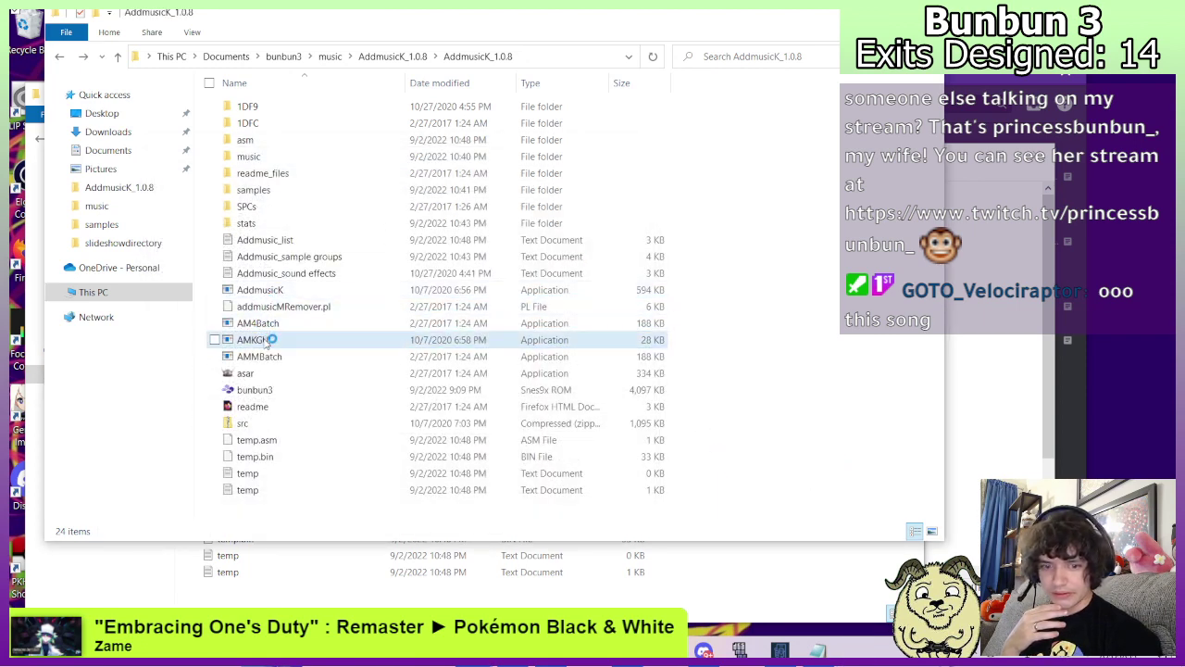
Check the end of the local song list in AMKGUI, run AddmusicK on the bunbun3 ROM, and close the results and AMKGUI.
{"action": "double_click", "coordinate": [254, 343]}
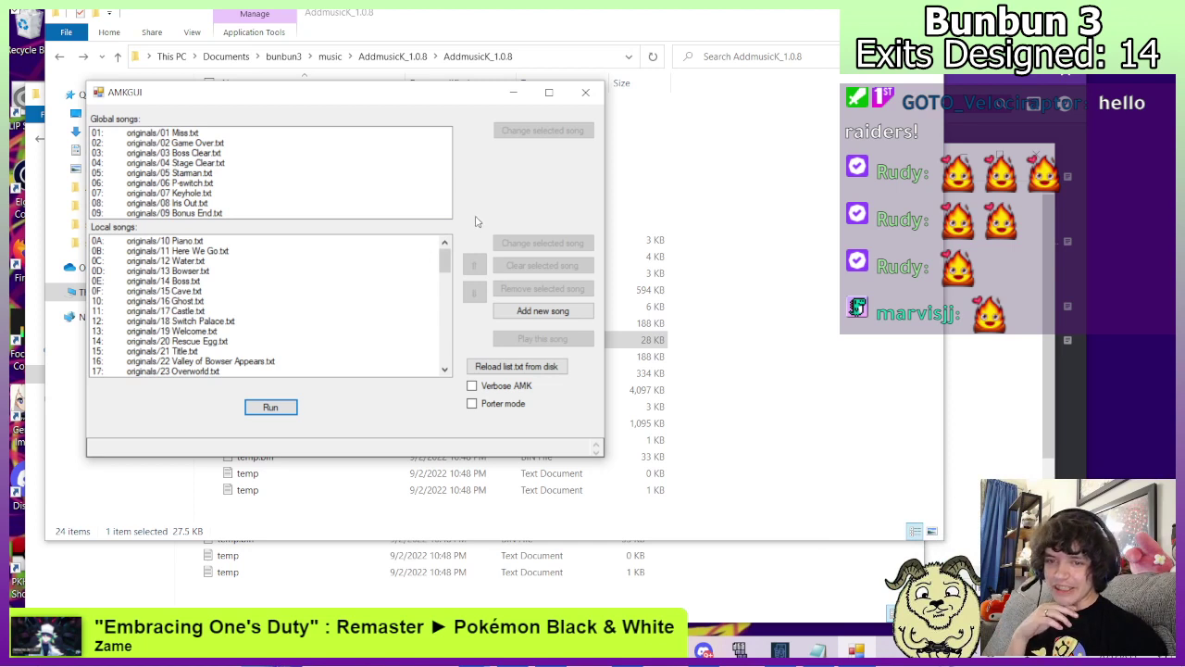
{"action": "left_click_drag", "start_coordinate": [448, 260], "coordinate": [463, 352]}
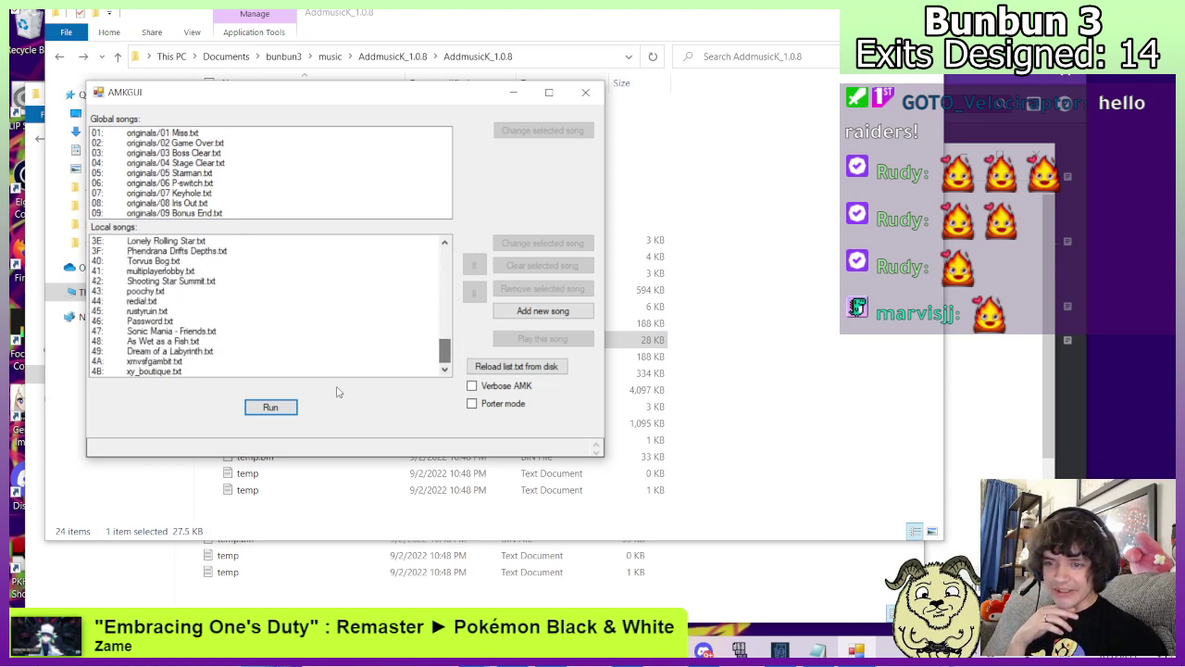
{"action": "left_click", "coordinate": [272, 408]}
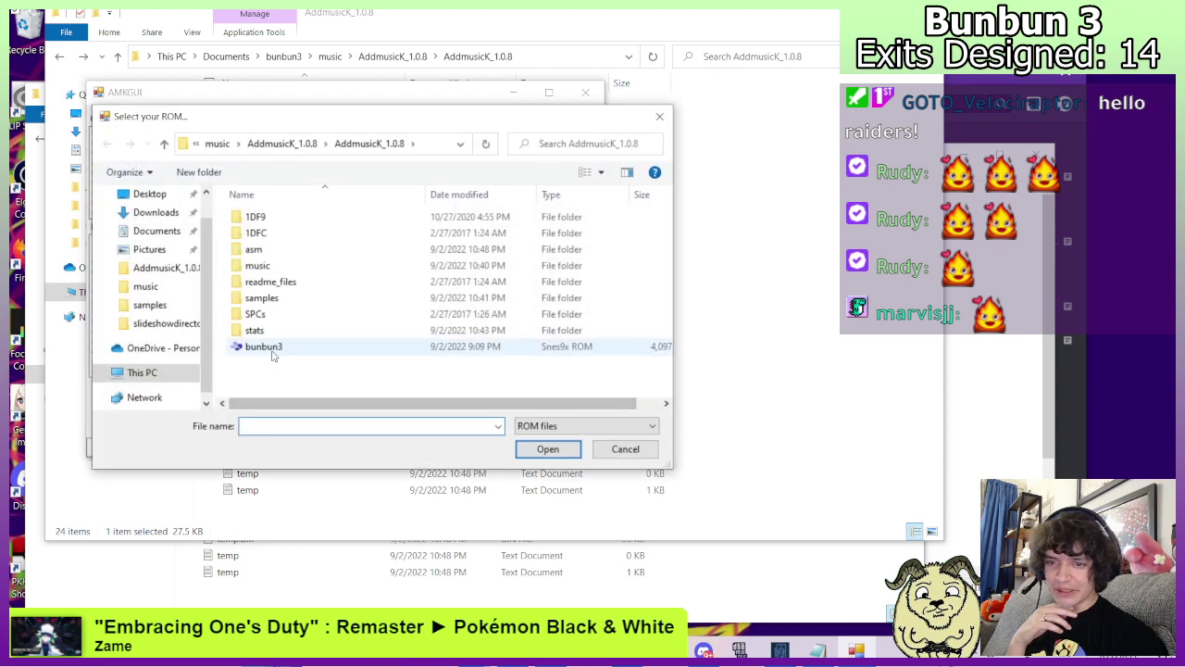
{"action": "left_click", "coordinate": [264, 346]}
{"action": "left_click", "coordinate": [548, 449]}
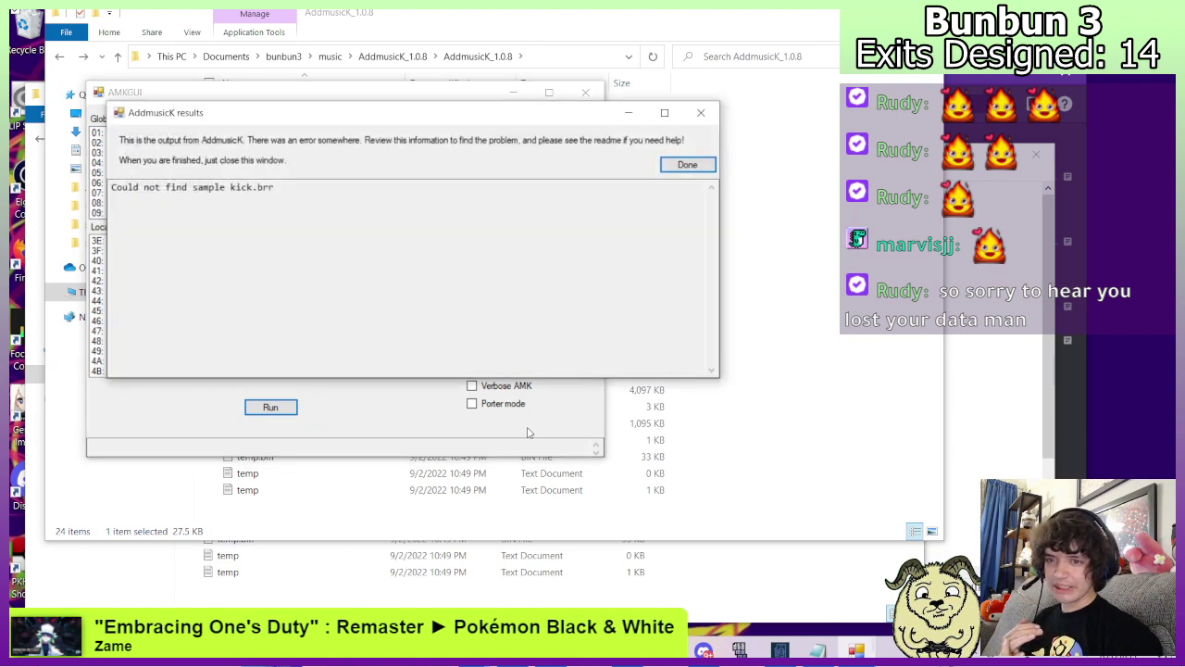
{"action": "left_click", "coordinate": [690, 167]}
{"action": "left_click", "coordinate": [586, 92]}
{"action": "left_click", "coordinate": [804, 453]}
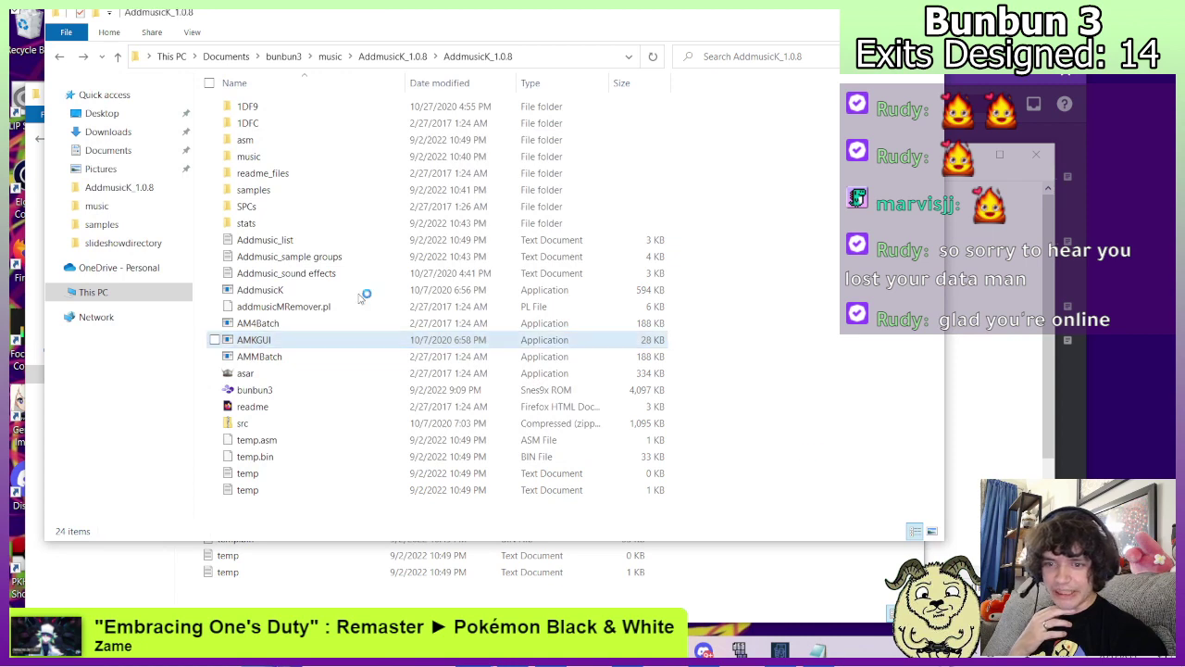
Run the AddmusicK console program on bunbun3.sfc, read which song it stops after, and close it.
{"action": "double_click", "coordinate": [262, 289]}
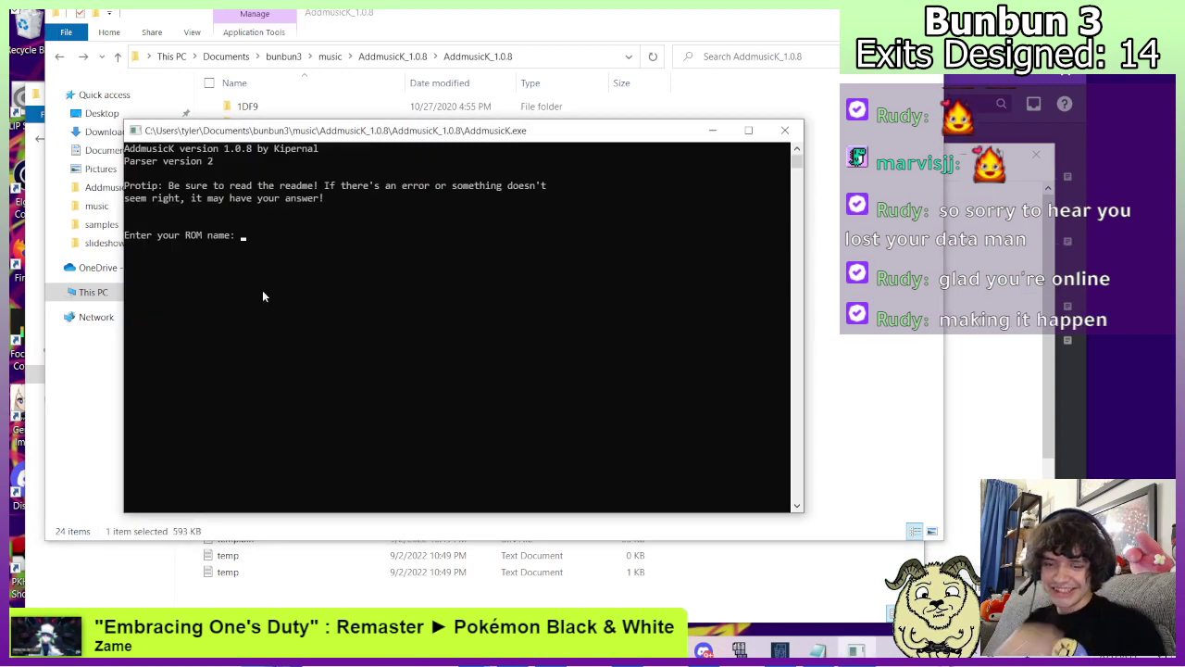
{"action": "type", "text": "bunbun3.sfc"}
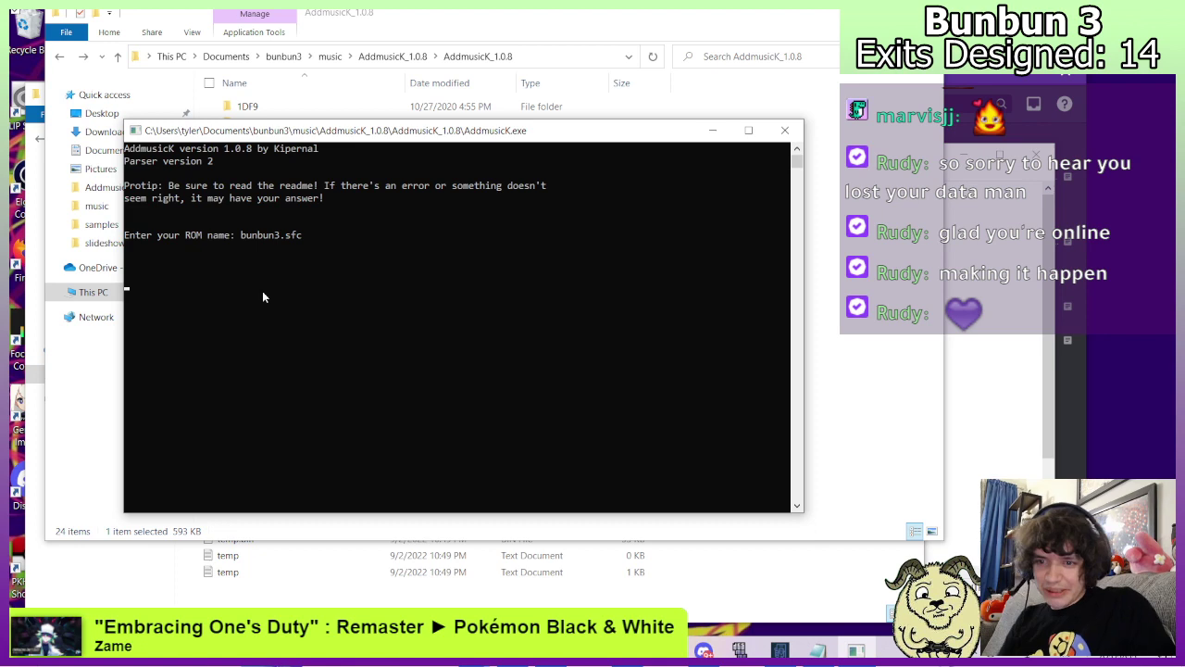
{"action": "key", "text": "Return"}
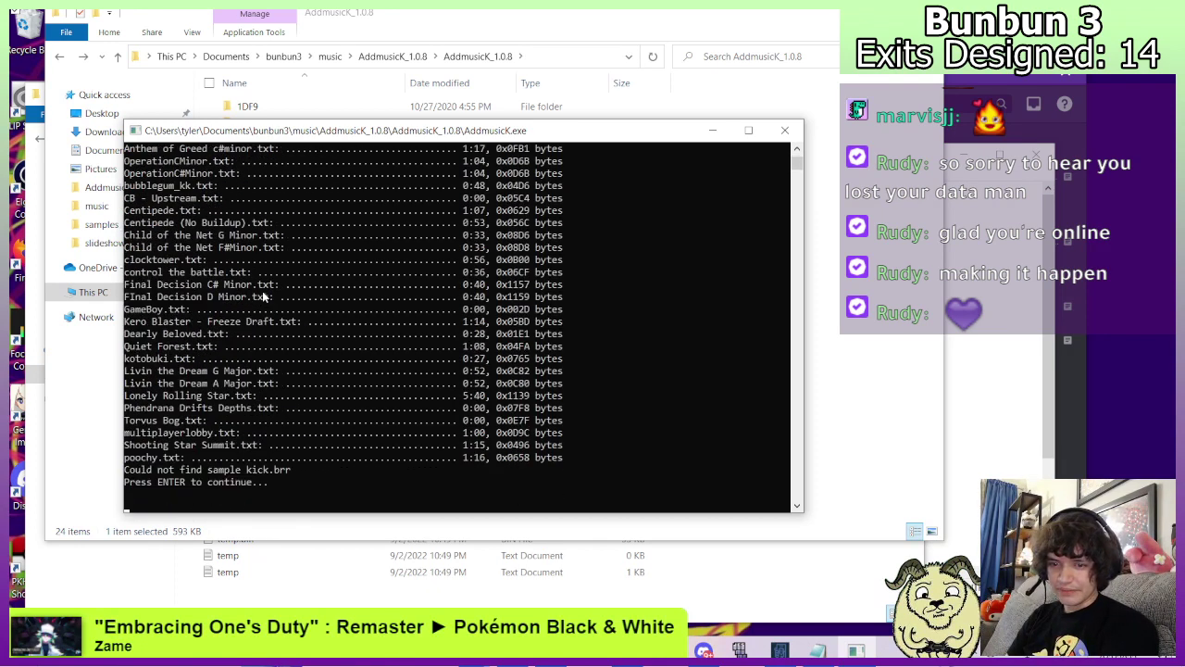
{"action": "left_click", "coordinate": [785, 129]}
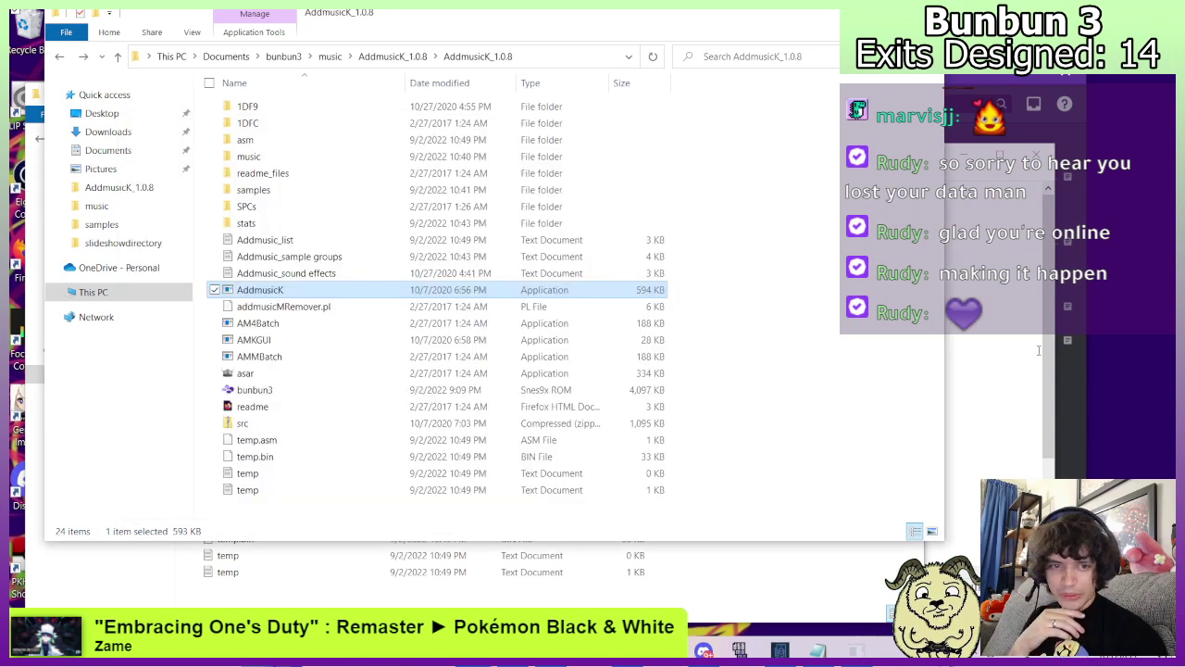
Close the UberASM list document and remove the poochy.txt entry, number 43, from the Addmusic_list text document.
{"action": "left_click", "coordinate": [1021, 350]}
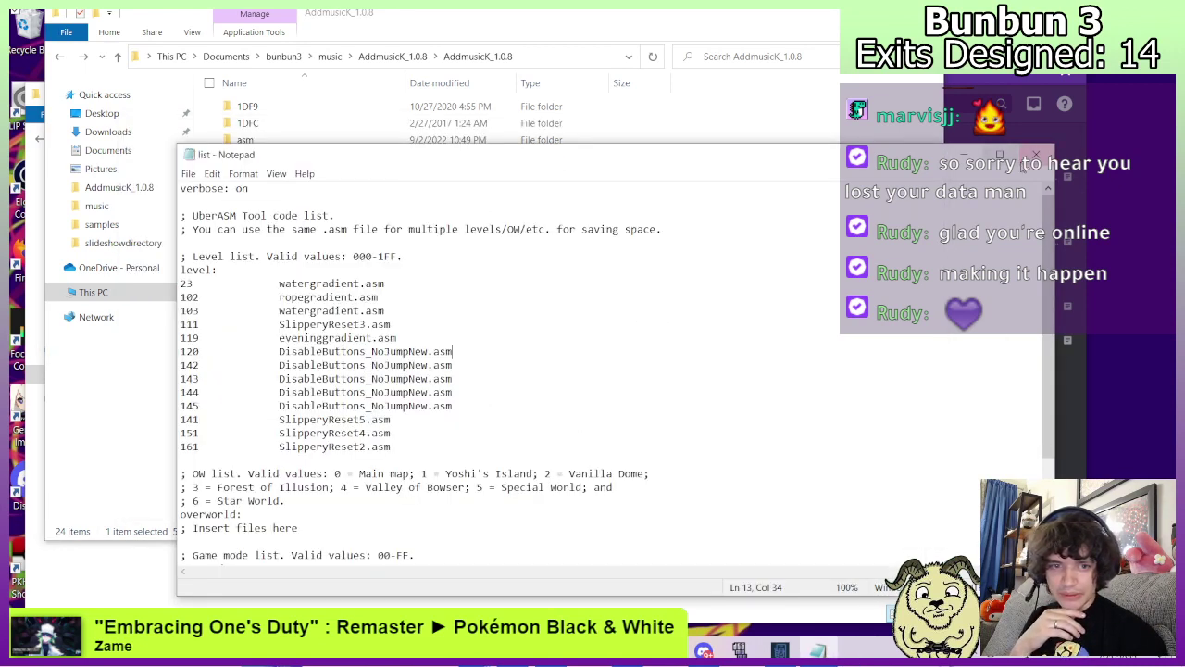
{"action": "left_click", "coordinate": [1037, 154]}
{"action": "double_click", "coordinate": [264, 239]}
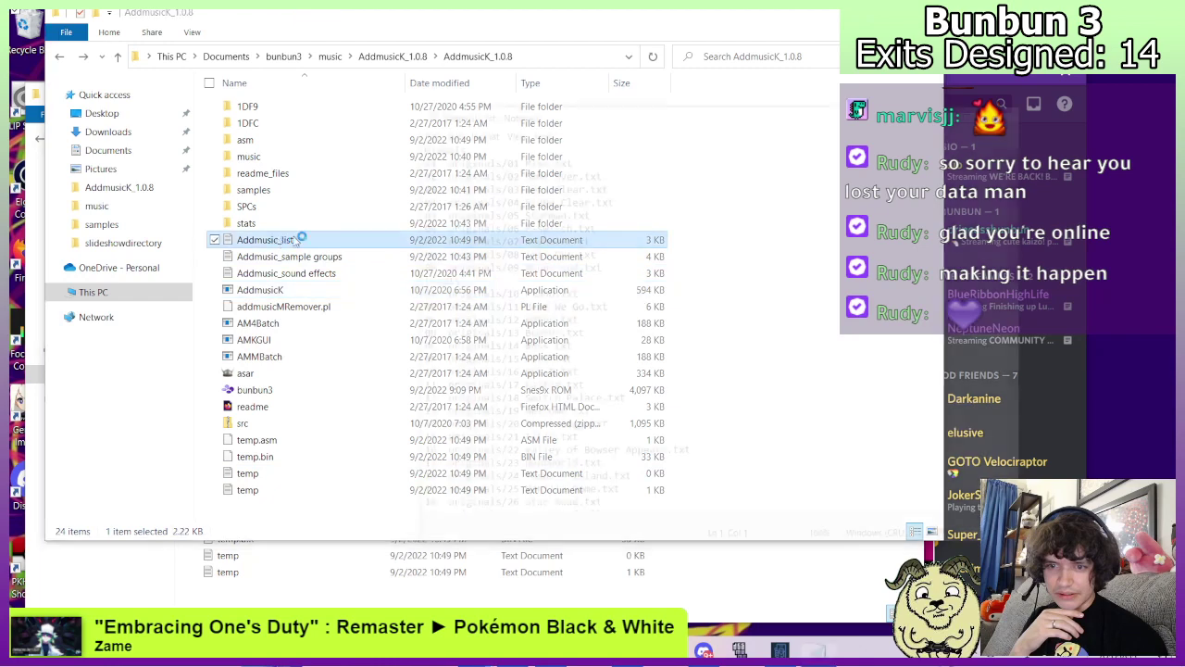
{"action": "scroll", "coordinate": [603, 414], "scroll_direction": "down", "scroll_amount": 7}
{"action": "scroll", "coordinate": [603, 414], "scroll_direction": "down", "scroll_amount": 4}
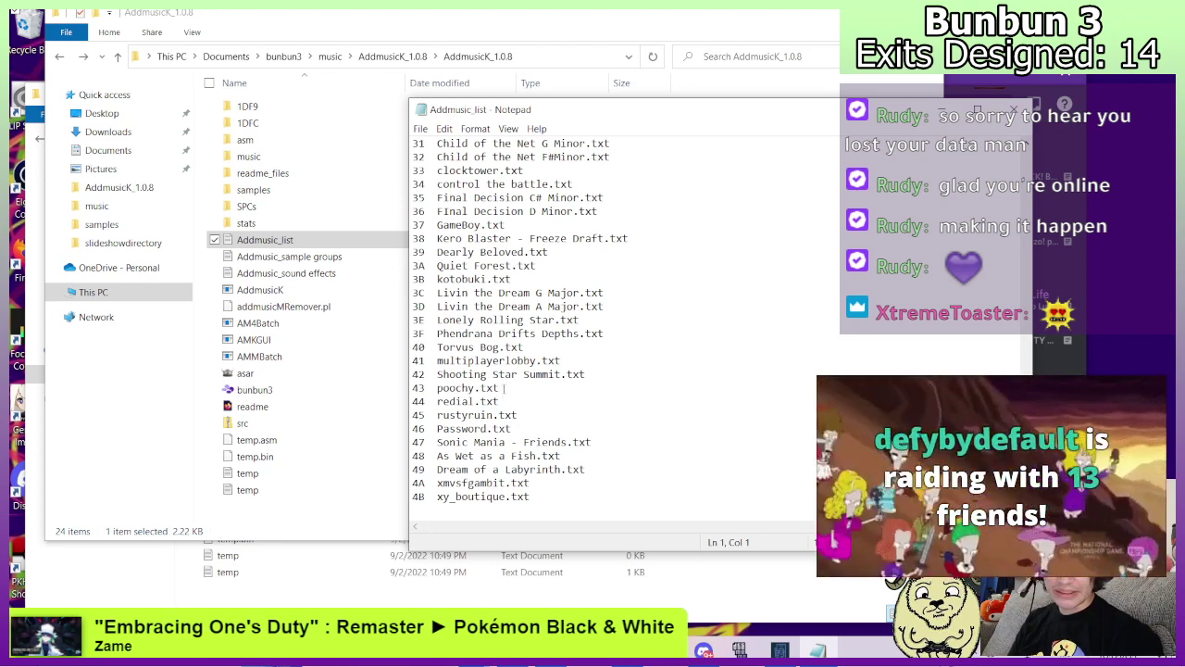
{"action": "left_click_drag", "start_coordinate": [504, 388], "coordinate": [414, 388]}
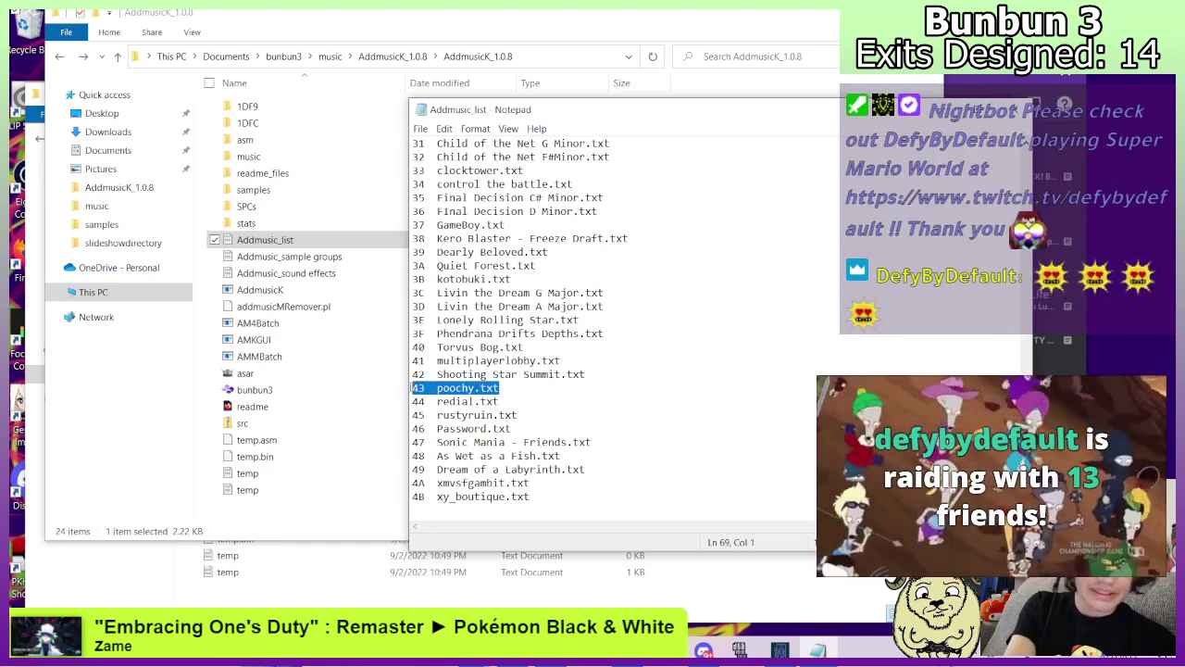
{"action": "key", "text": "BackSpace"}
{"action": "key", "text": "BackSpace"}
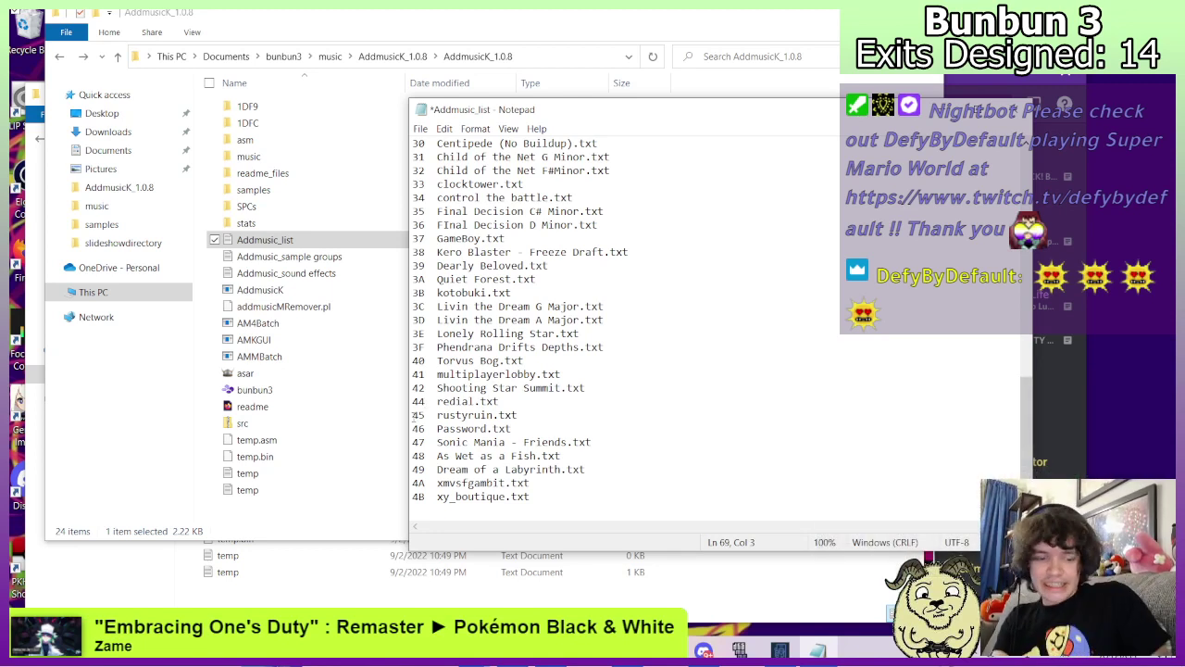
Renumber the songs from redial.txt through xy_boutique.txt as 43 to 4A in Addmusic_list, and save and close the document.
{"action": "key", "text": "BackSpace"}
{"action": "type", "text": "3"}
{"action": "key", "text": "Down"}
{"action": "key", "text": "BackSpace"}
{"action": "type", "text": "4"}
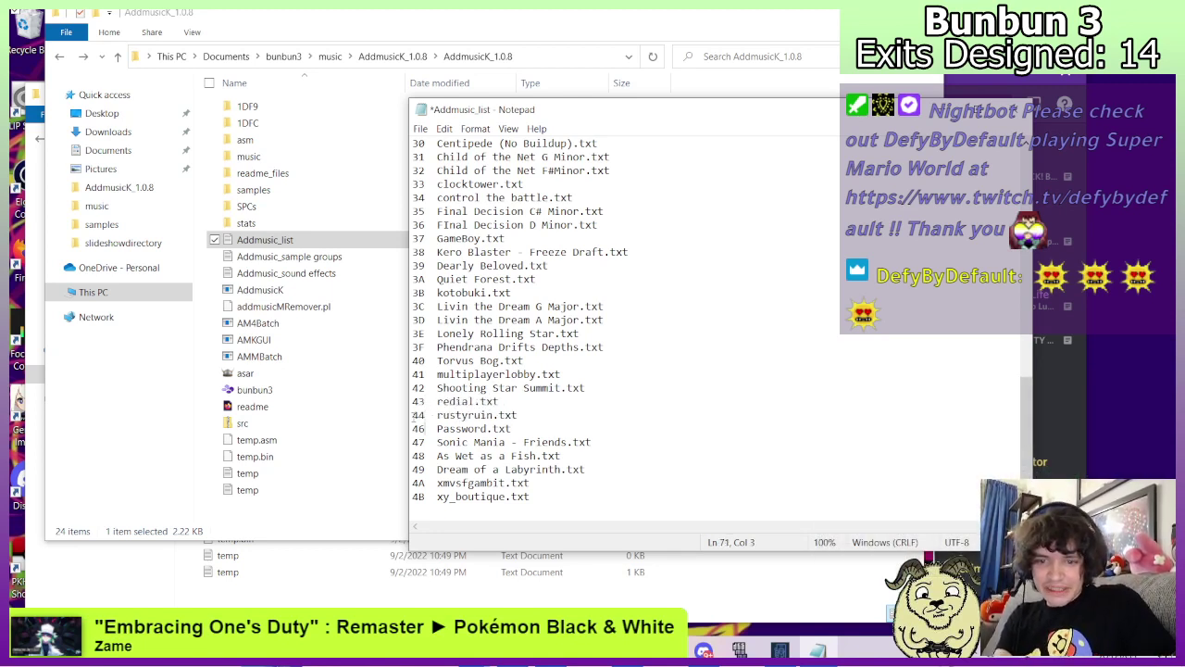
{"action": "key", "text": "Down"}
{"action": "key", "text": "BackSpace"}
{"action": "type", "text": "6"}
{"action": "key", "text": "Down"}
{"action": "key", "text": "BackSpace"}
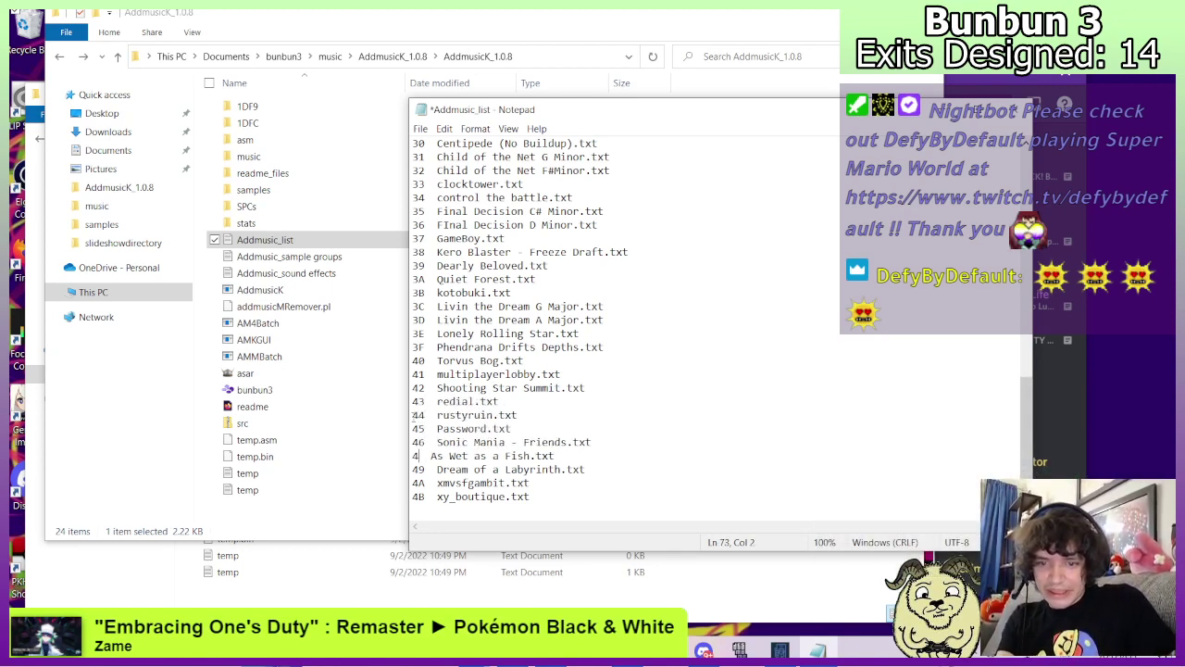
{"action": "type", "text": "7"}
{"action": "key", "text": "BackSpace"}
{"action": "type", "text": "8"}
{"action": "key", "text": "Down"}
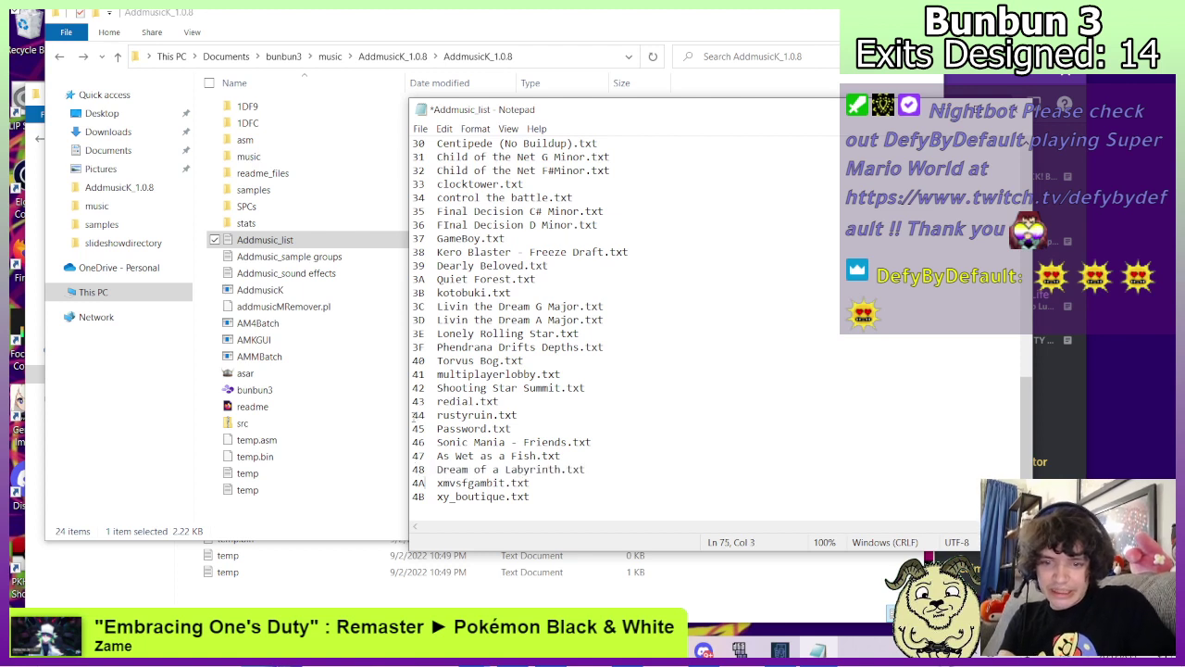
{"action": "key", "text": "BackSpace"}
{"action": "type", "text": "9"}
{"action": "key", "text": "BackSpace"}
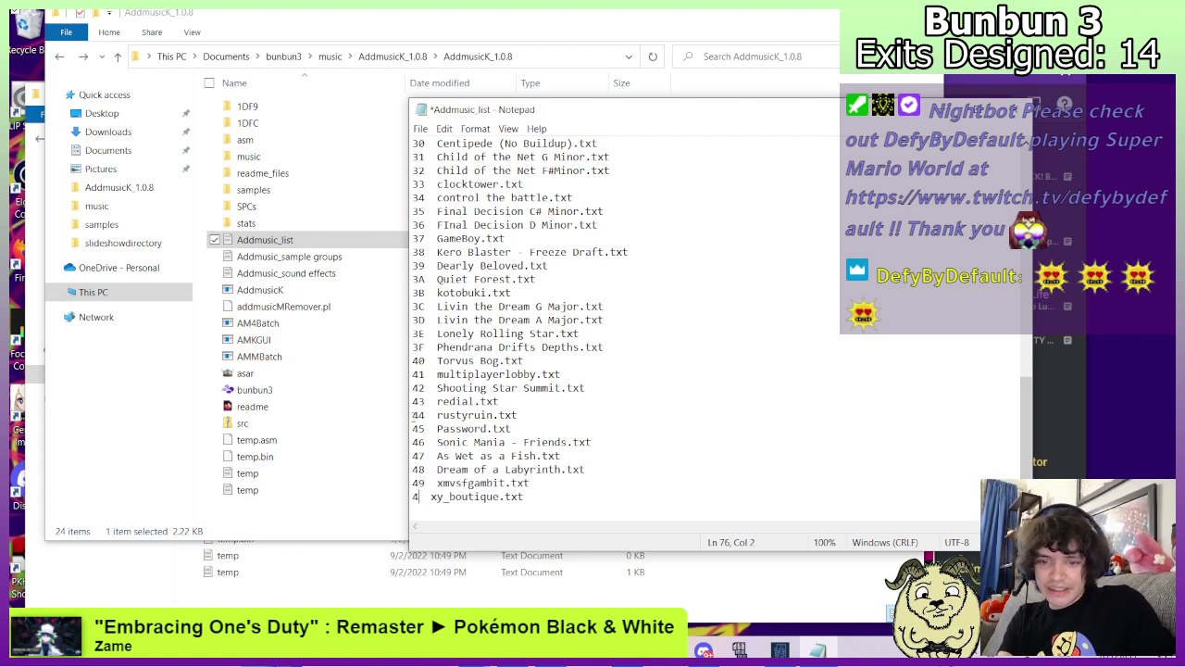
{"action": "type", "text": "A"}
{"action": "key", "text": "BackSpace"}
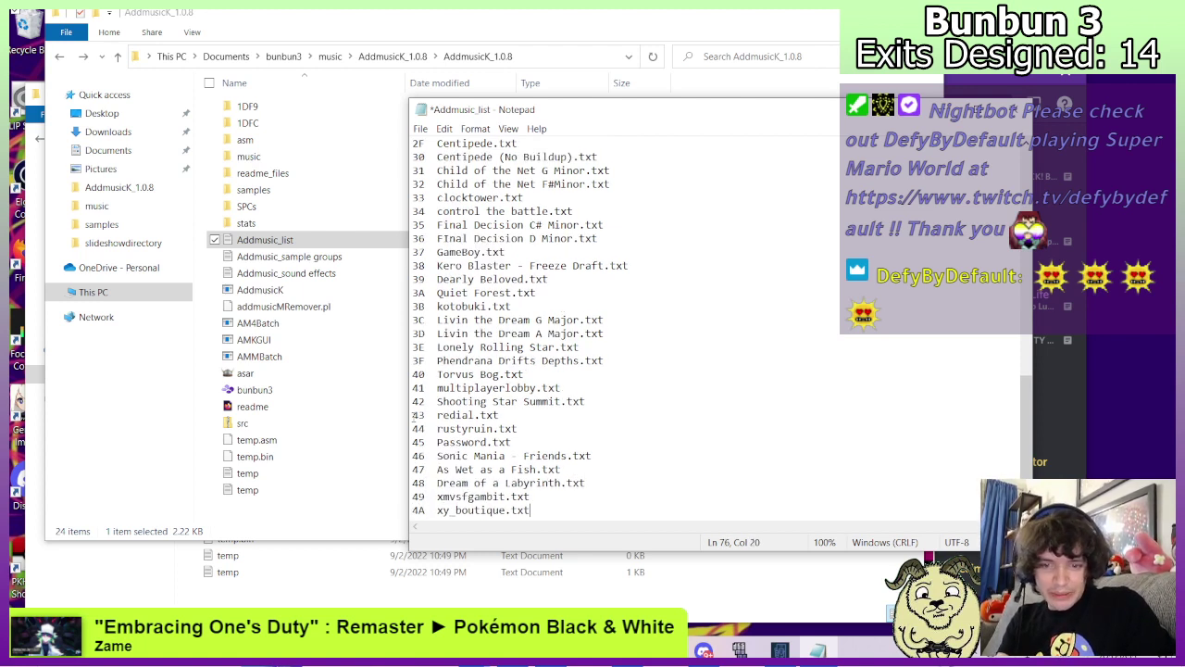
{"action": "key", "text": "ctrl+s"}
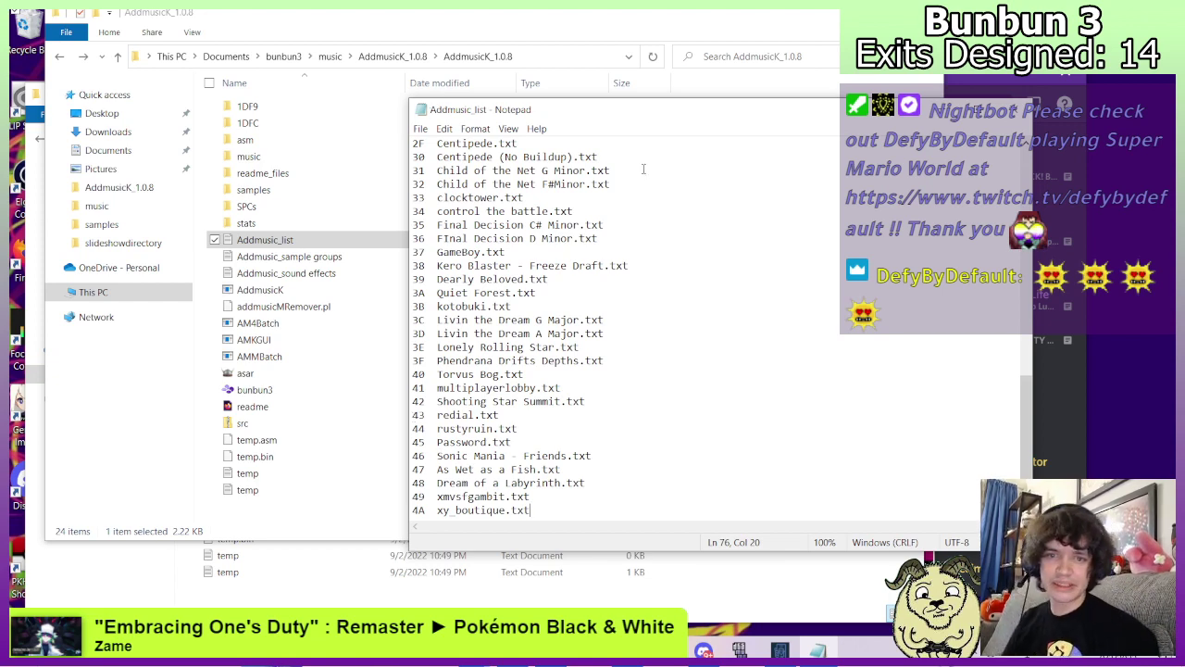
{"action": "left_click", "coordinate": [1015, 111]}
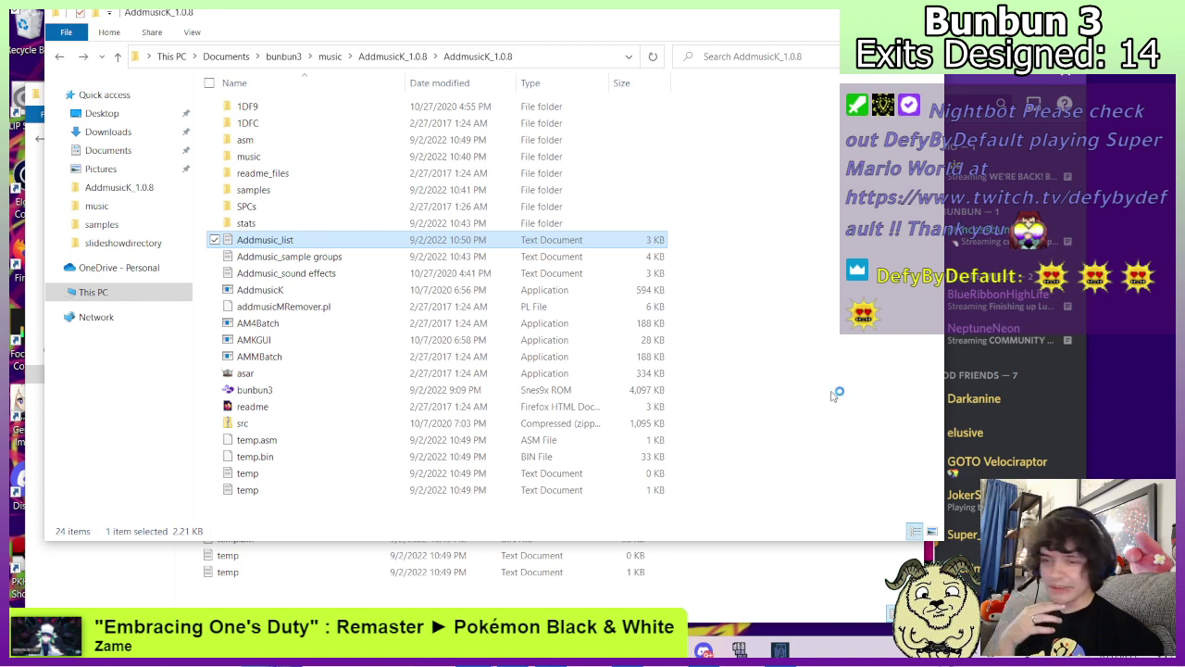
Rerun AddmusicK on the bunbun3 ROM from AMKGUI, check the end of its local song list, and close AMKGUI.
{"action": "double_click", "coordinate": [268, 340]}
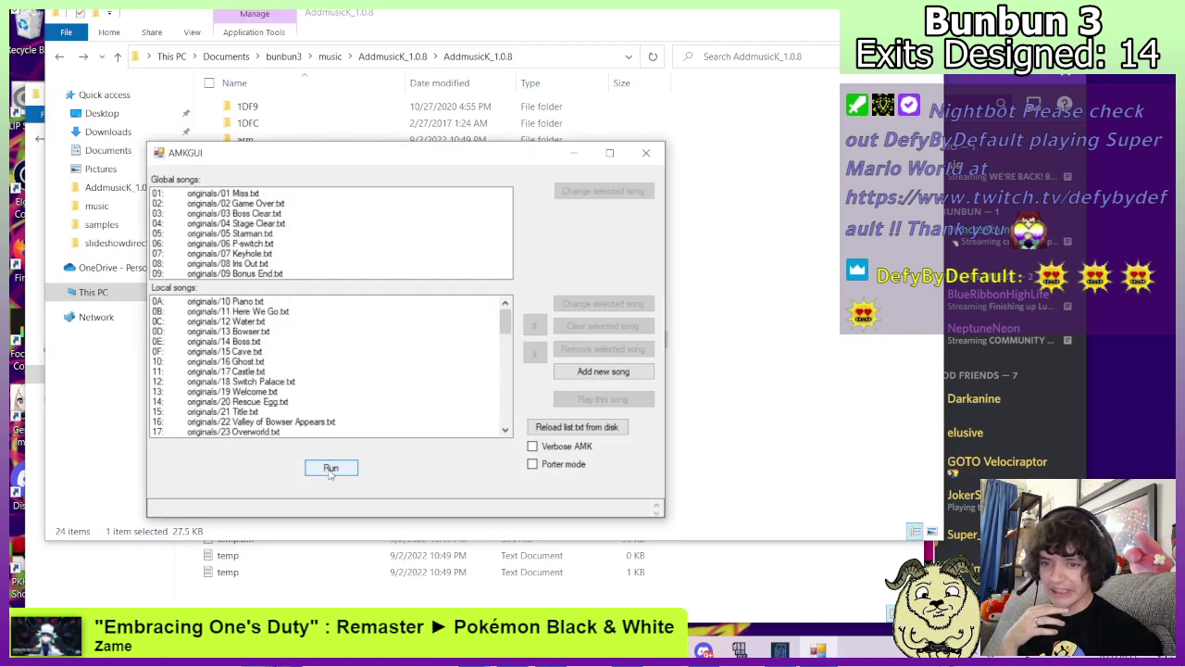
{"action": "left_click", "coordinate": [331, 465]}
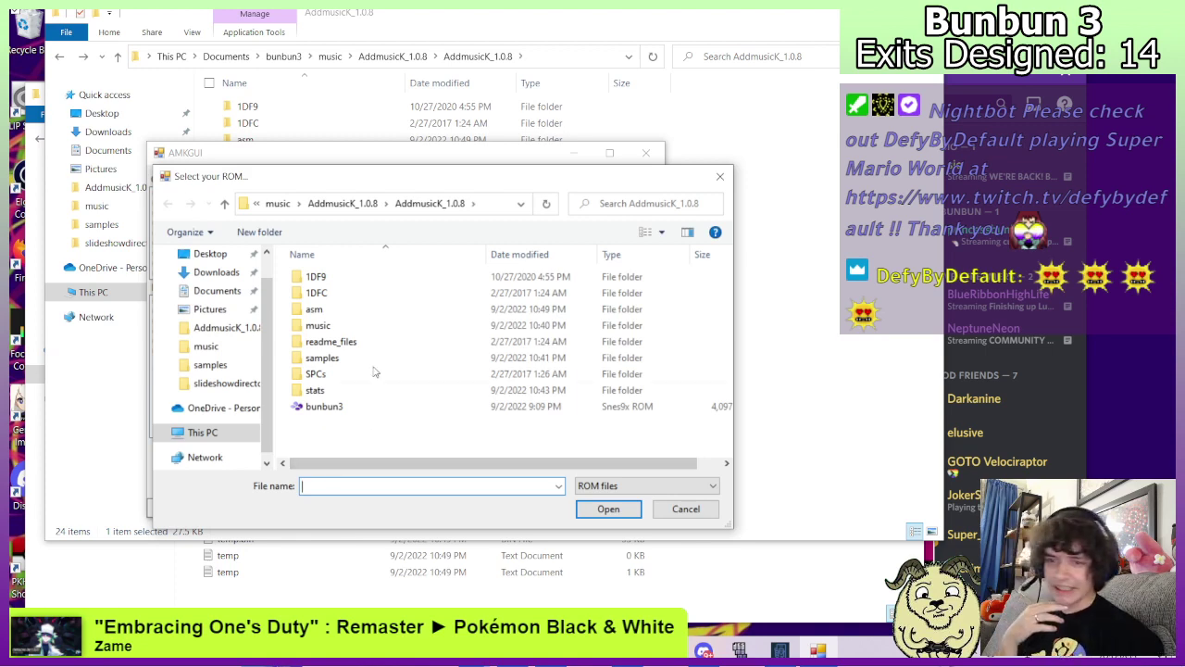
{"action": "left_click", "coordinate": [326, 406]}
{"action": "left_click", "coordinate": [608, 508]}
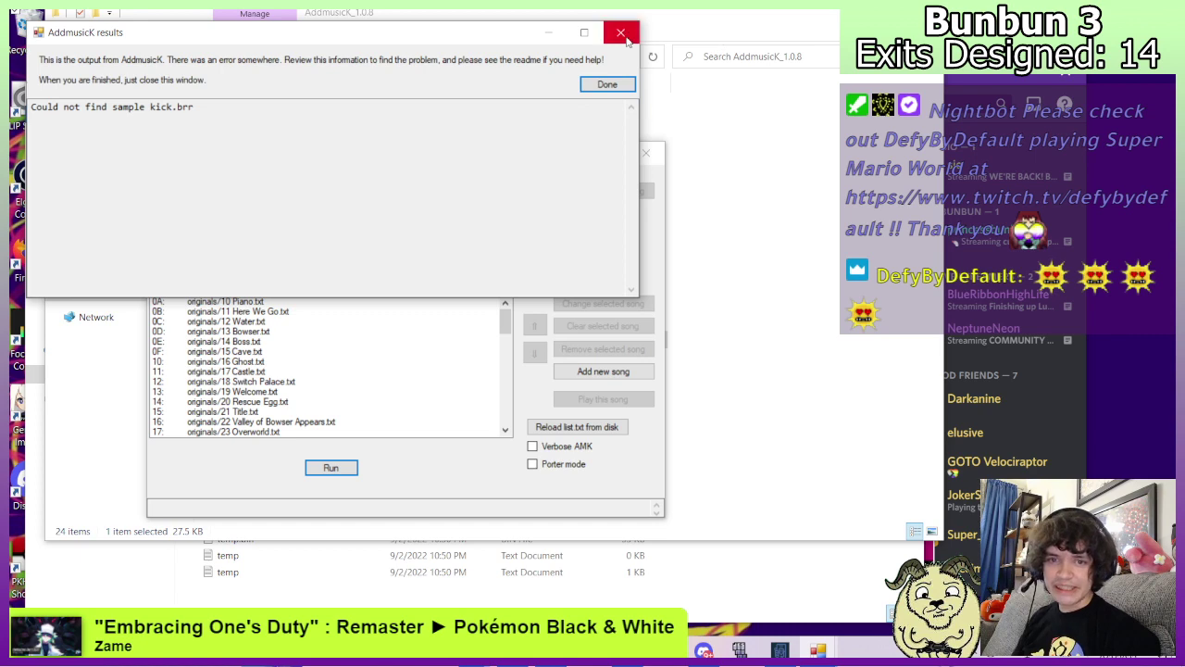
{"action": "left_click", "coordinate": [607, 84]}
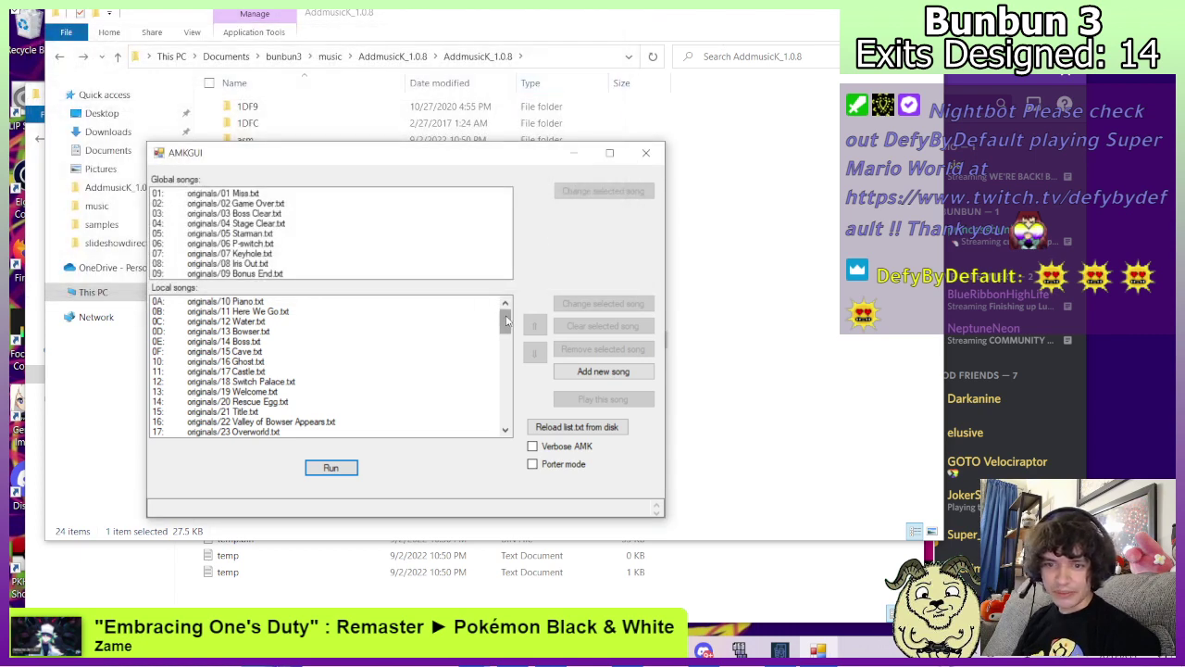
{"action": "left_click_drag", "start_coordinate": [508, 322], "coordinate": [525, 419]}
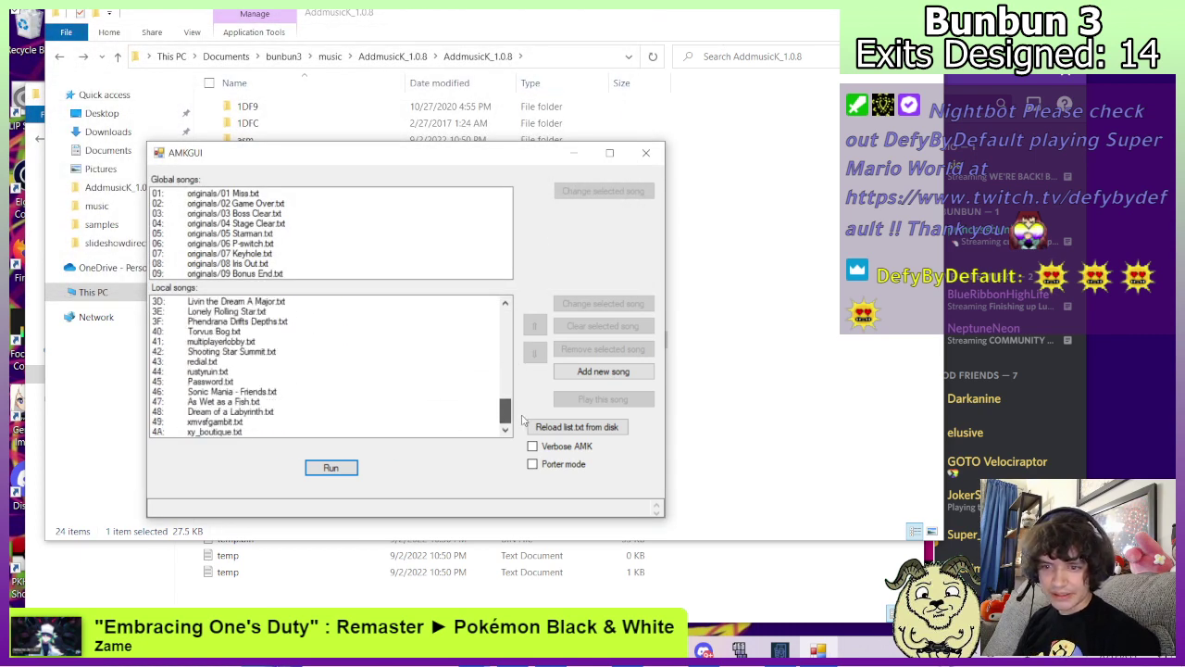
{"action": "scroll", "coordinate": [309, 417], "scroll_direction": "up", "scroll_amount": 1}
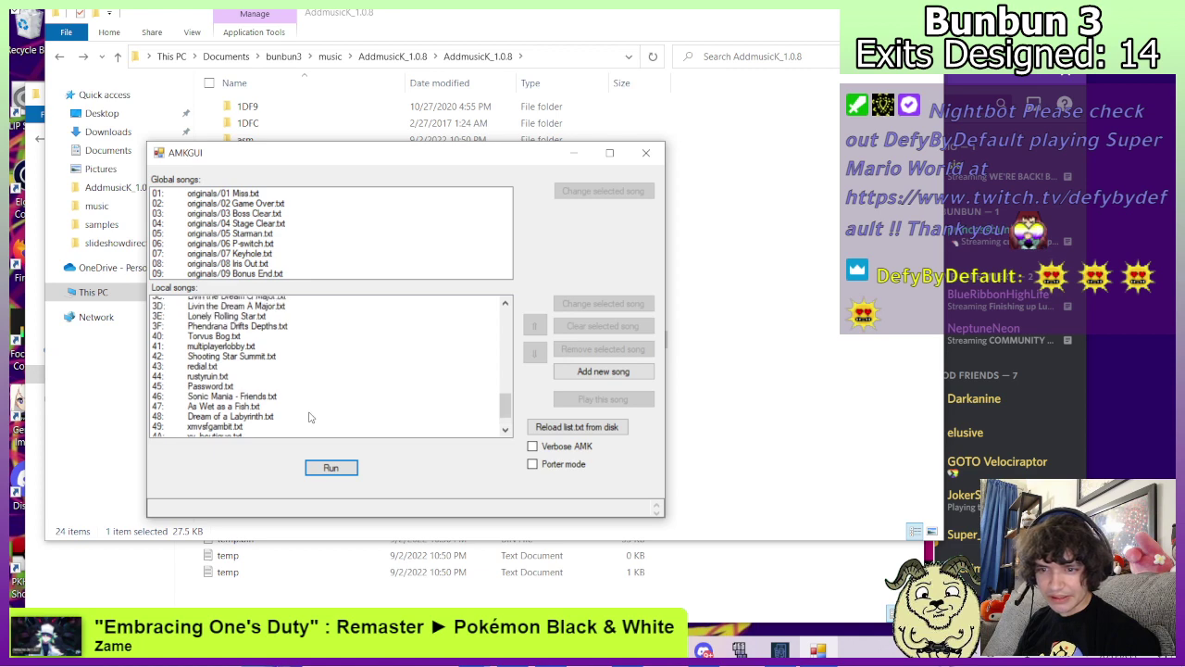
{"action": "left_click", "coordinate": [645, 152]}
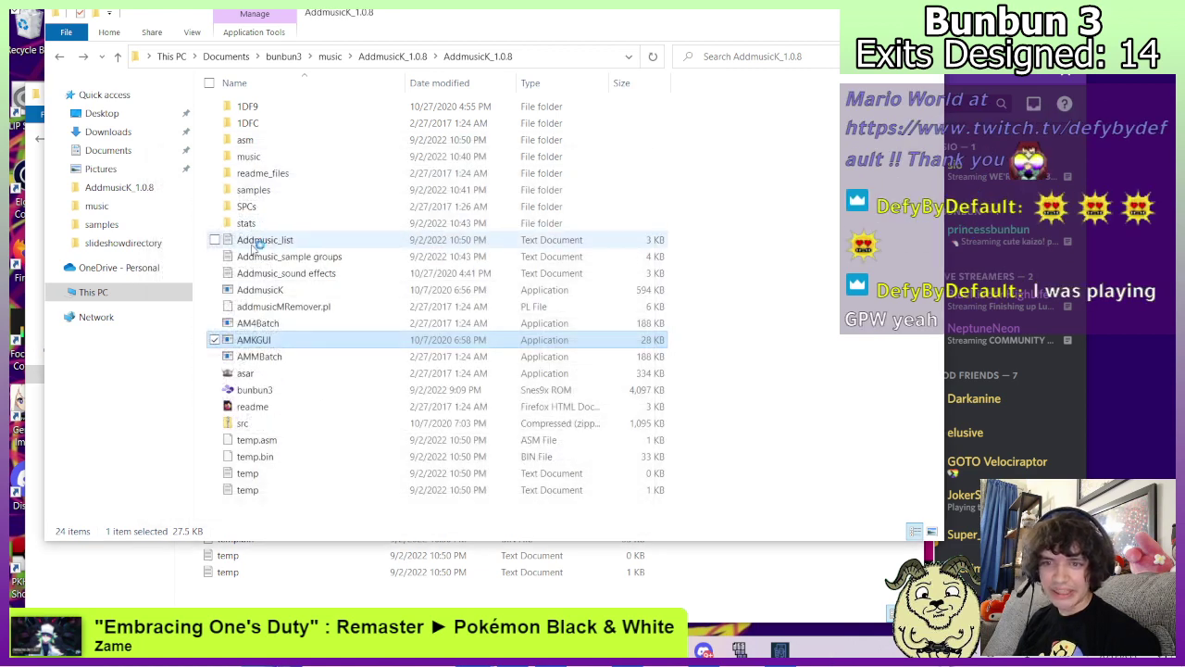
Run the AddmusicK console program on bunbun3.sfc again, review its per-song output for the failing song, and close it.
{"action": "double_click", "coordinate": [278, 289]}
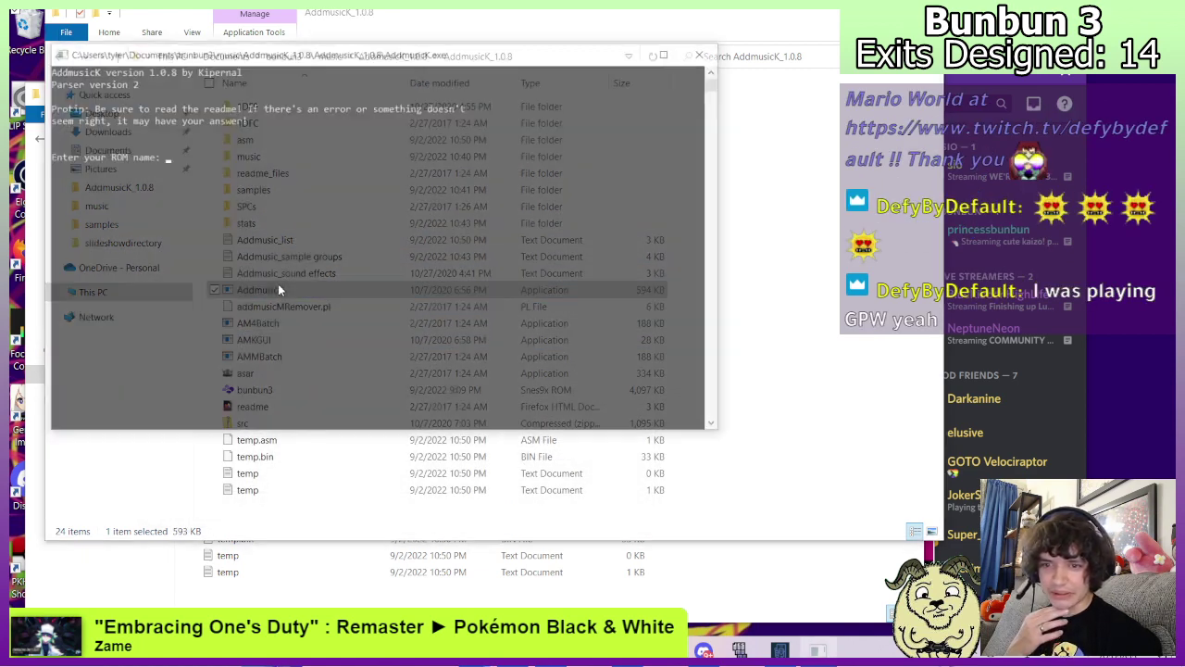
{"action": "type", "text": "bunbun3"}
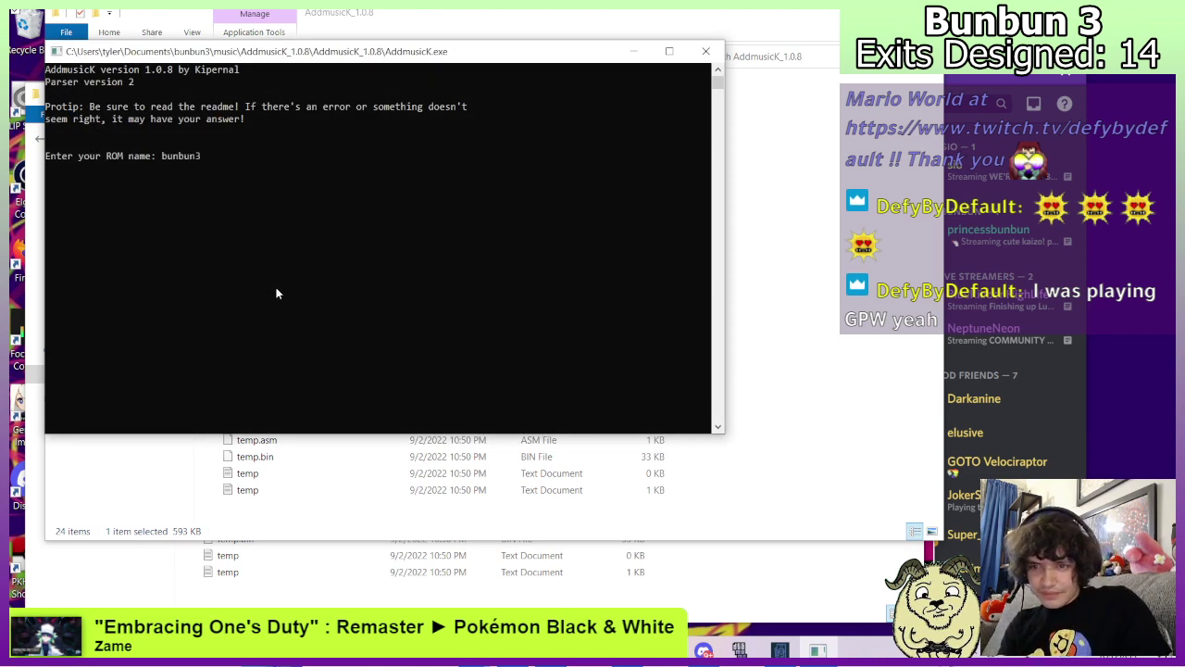
{"action": "type", "text": ".sfc"}
{"action": "key", "text": "Return"}
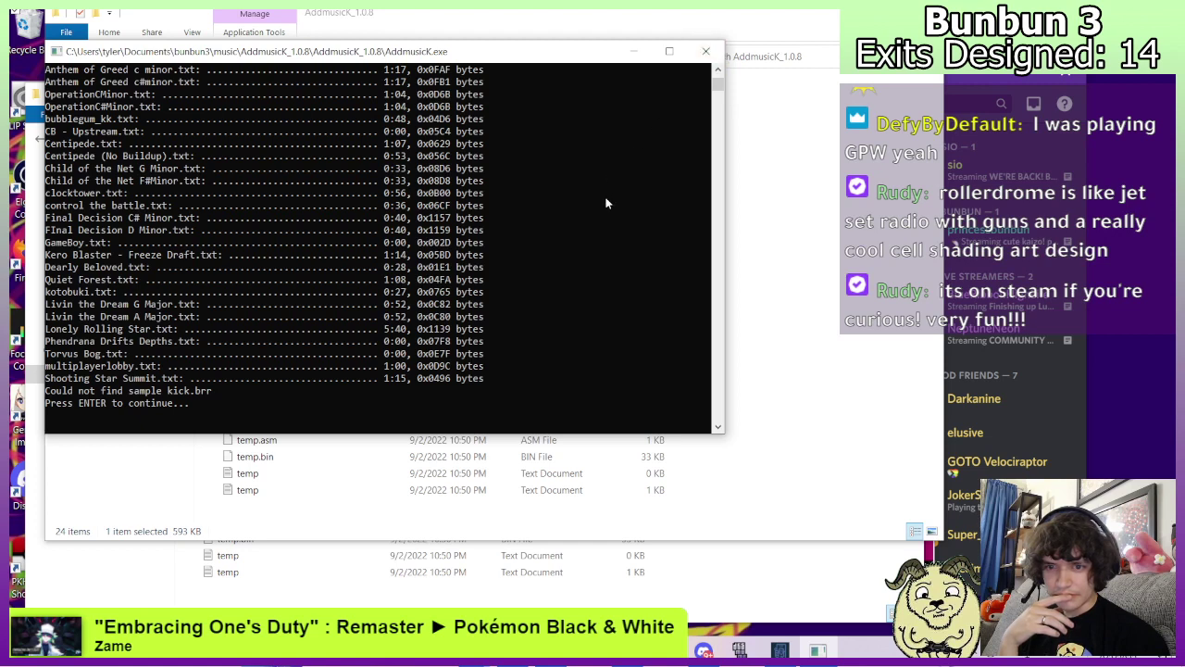
{"action": "scroll", "coordinate": [607, 199], "scroll_direction": "up", "scroll_amount": 4}
{"action": "scroll", "coordinate": [607, 199], "scroll_direction": "down", "scroll_amount": 11}
{"action": "scroll", "coordinate": [606, 203], "scroll_direction": "up", "scroll_amount": 4}
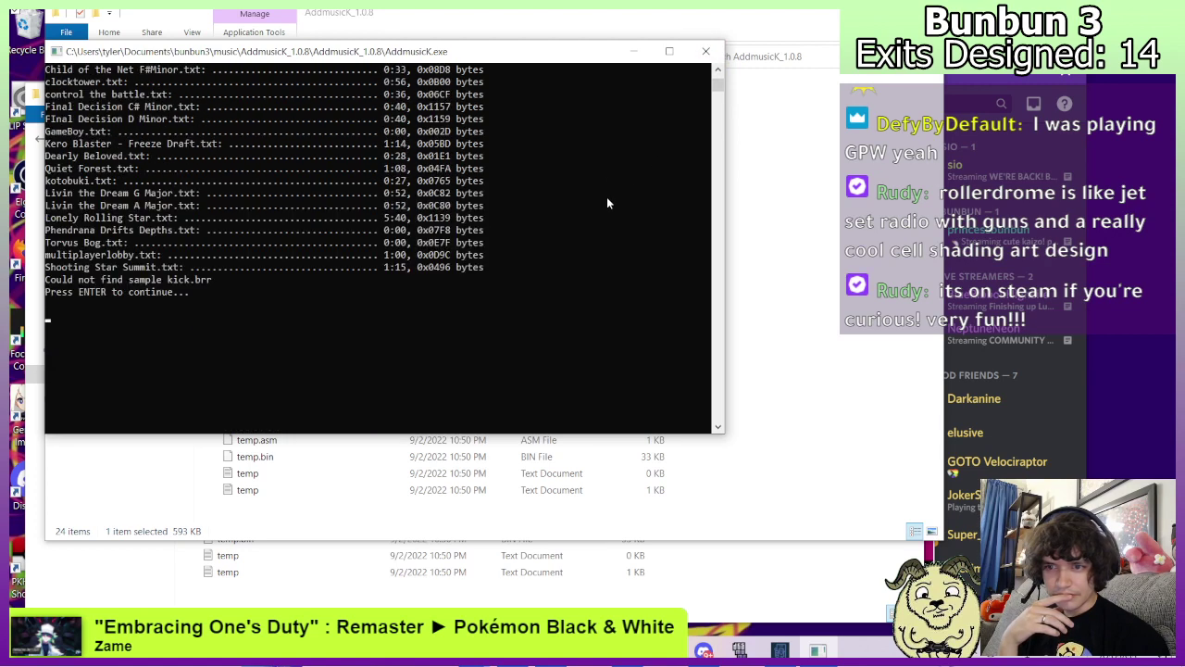
{"action": "left_click", "coordinate": [706, 51]}
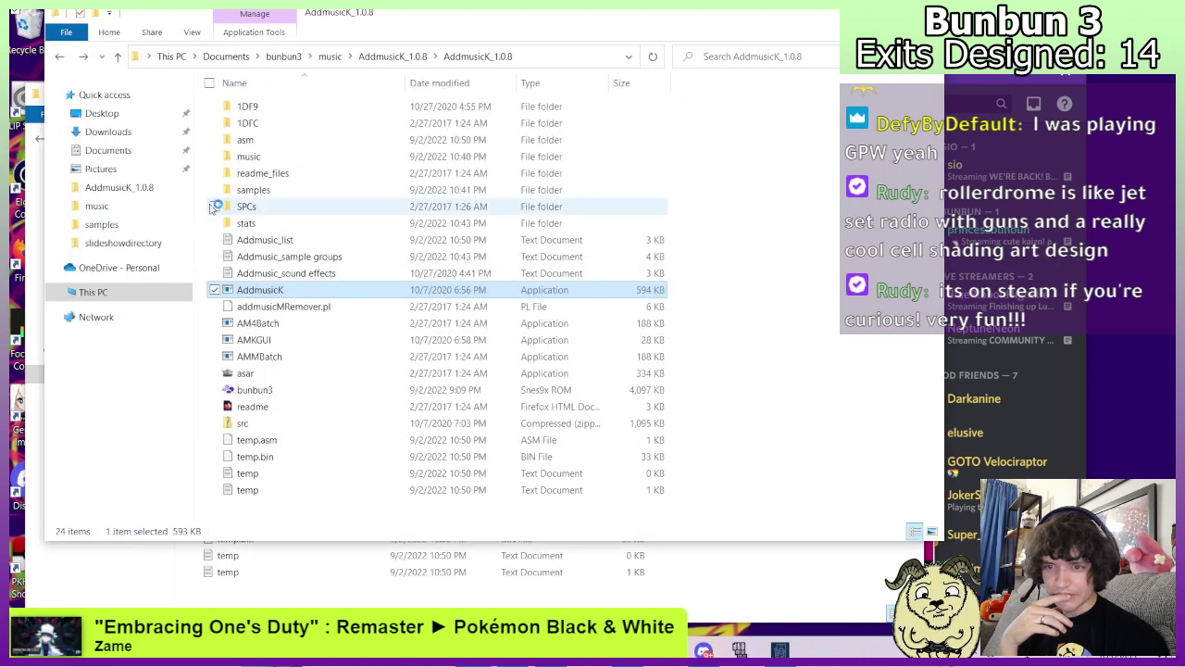
Look through AddmusicK's samples folder and its music folder for the song listed around the failing entry.
{"action": "double_click", "coordinate": [253, 190]}
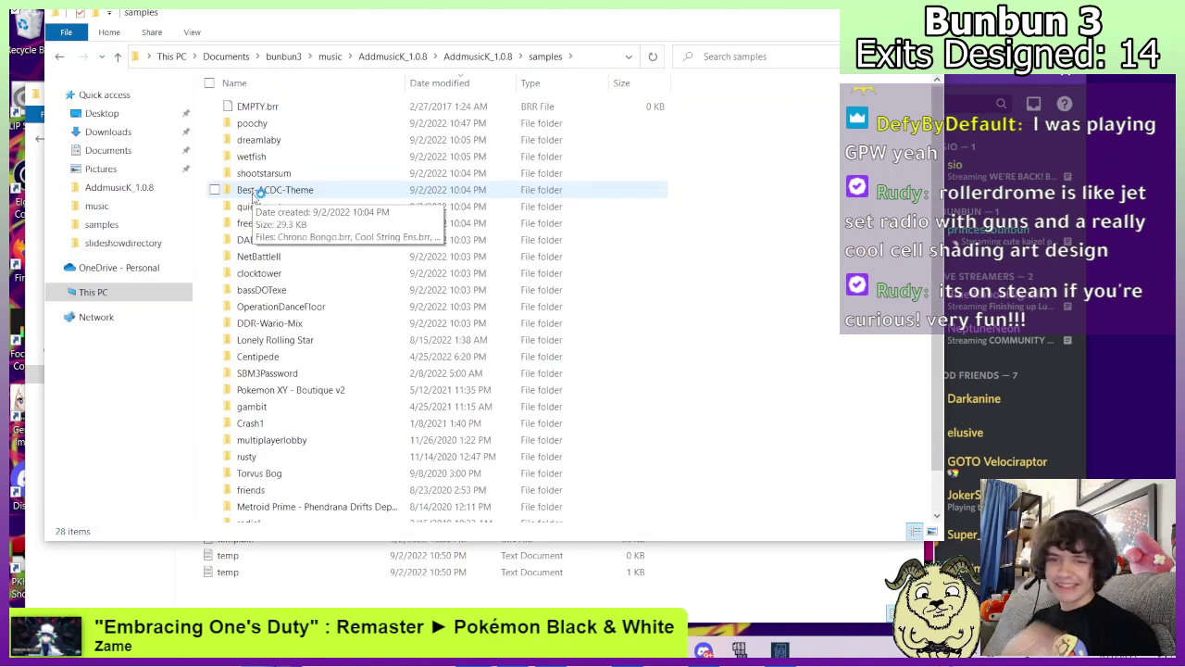
{"action": "scroll", "coordinate": [300, 366], "scroll_direction": "down", "scroll_amount": 1}
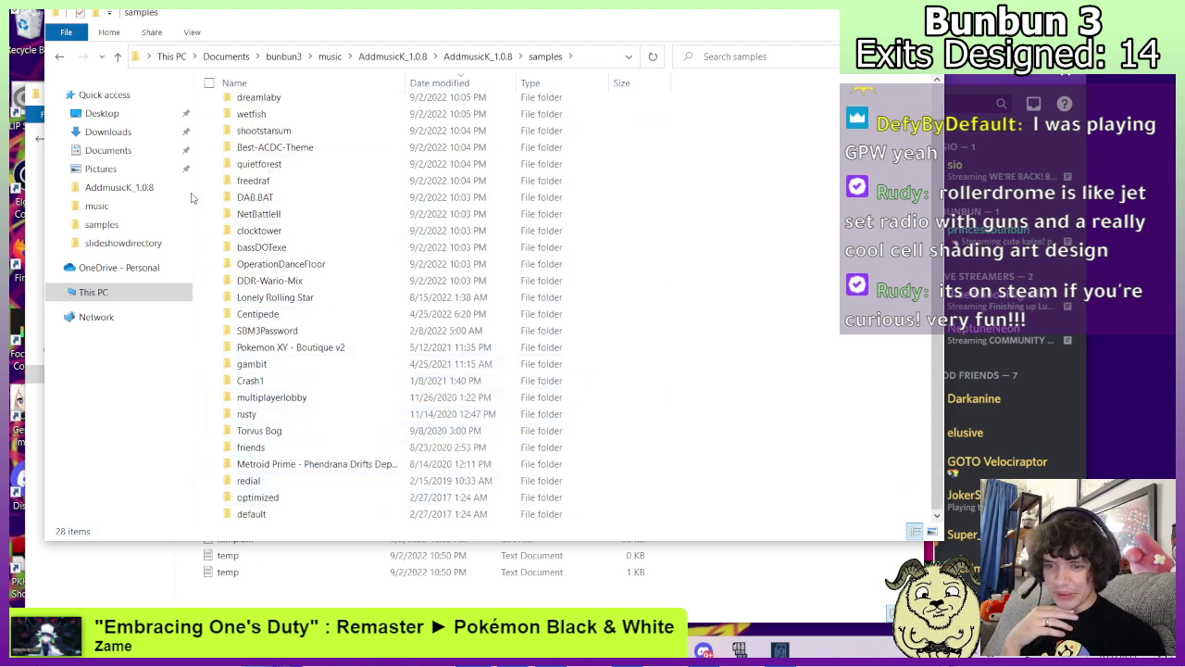
{"action": "left_click", "coordinate": [59, 57]}
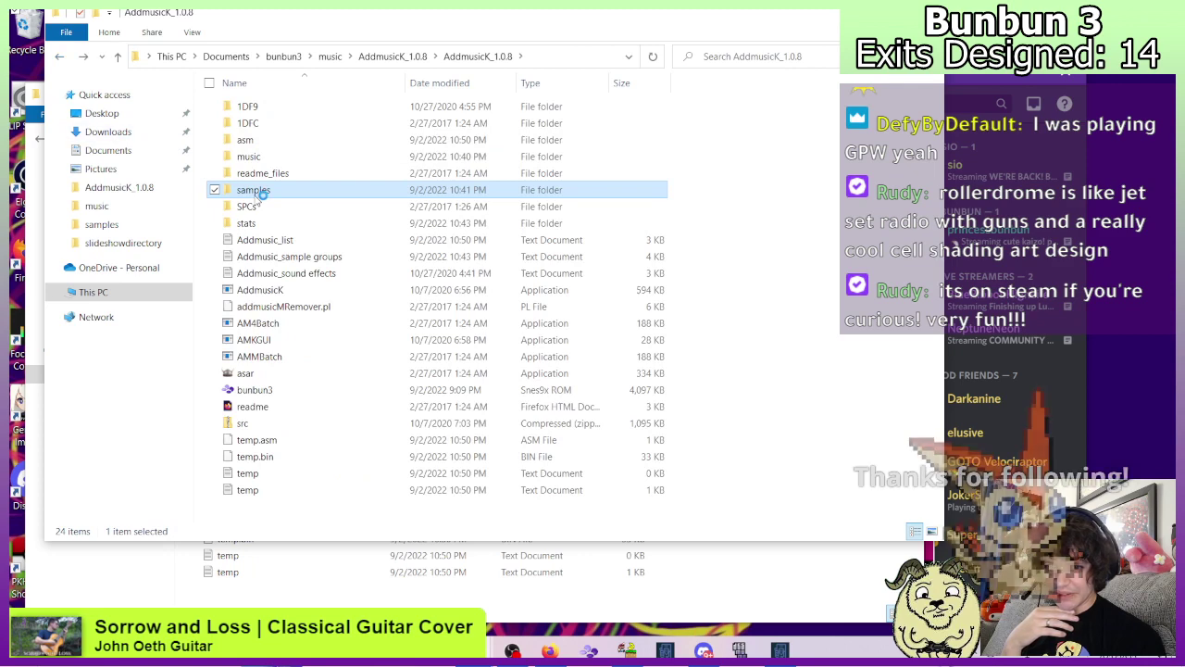
{"action": "double_click", "coordinate": [252, 156]}
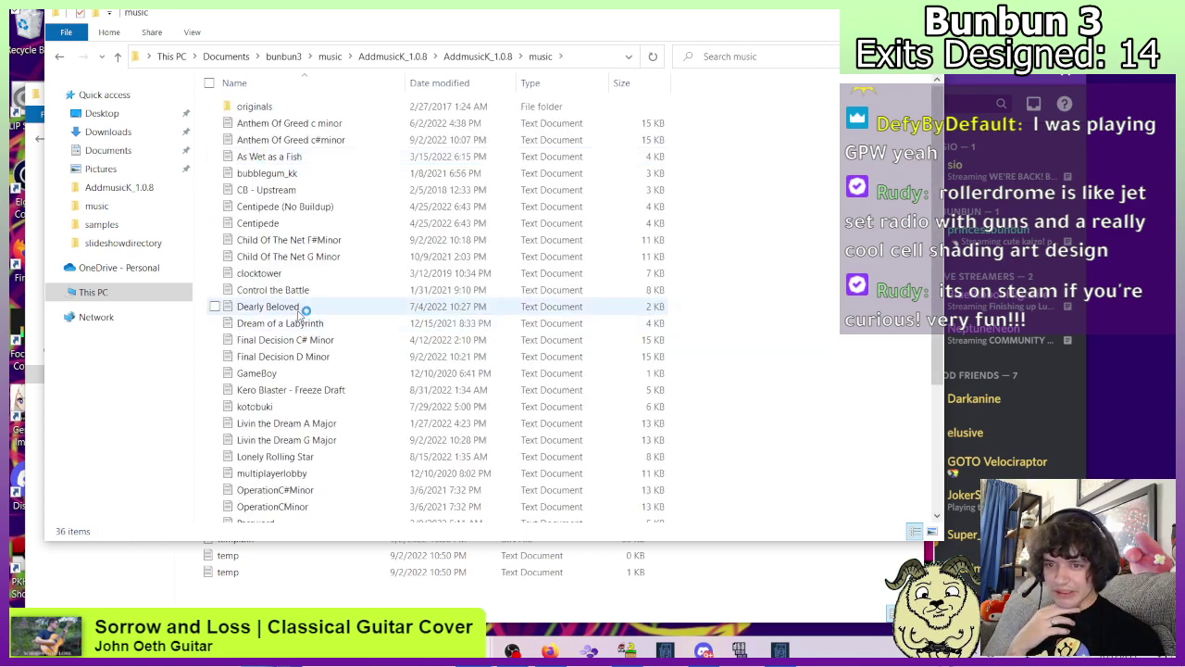
{"action": "scroll", "coordinate": [299, 314], "scroll_direction": "down", "scroll_amount": 4}
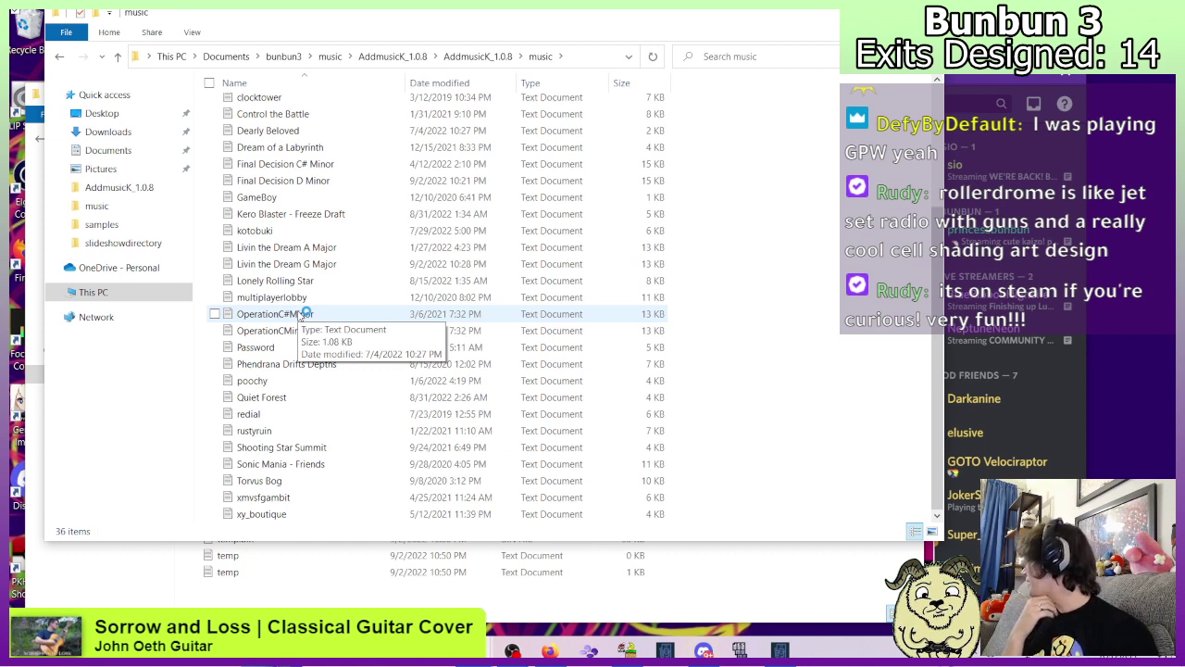
Open the Shooting Star Summit text document and examine its sample path, samples, instruments and channel data.
{"action": "double_click", "coordinate": [269, 448]}
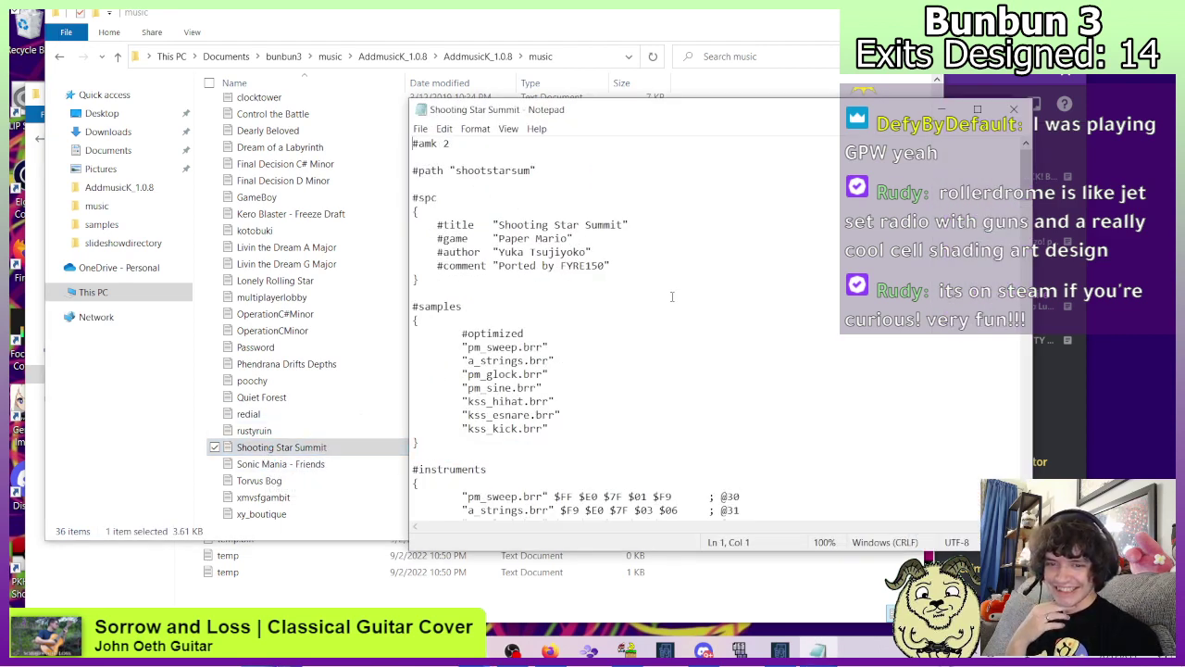
{"action": "scroll", "coordinate": [672, 297], "scroll_direction": "down", "scroll_amount": 1}
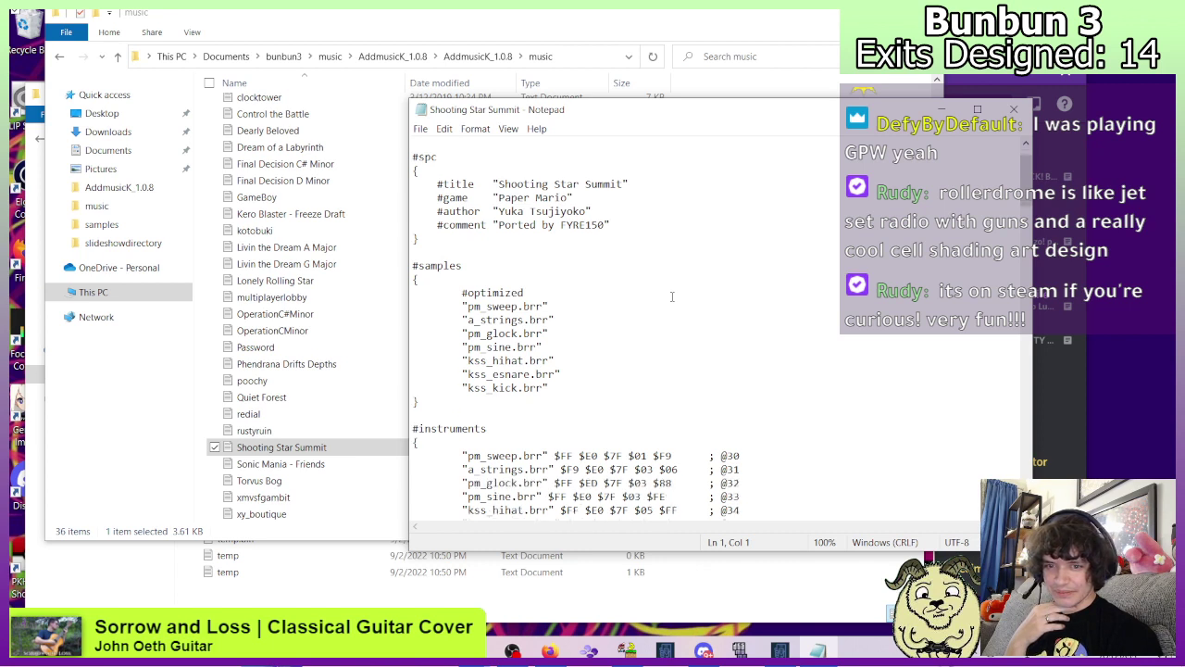
{"action": "scroll", "coordinate": [673, 296], "scroll_direction": "down", "scroll_amount": 4}
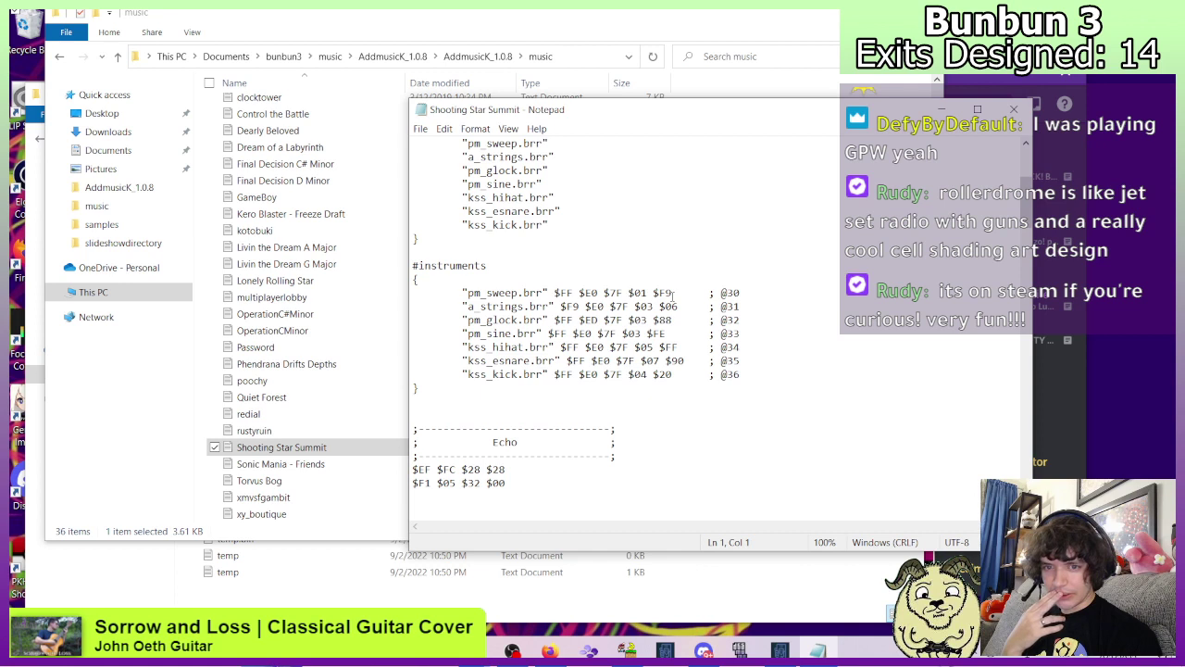
{"action": "scroll", "coordinate": [672, 297], "scroll_direction": "down", "scroll_amount": 6}
{"action": "scroll", "coordinate": [673, 296], "scroll_direction": "up", "scroll_amount": 11}
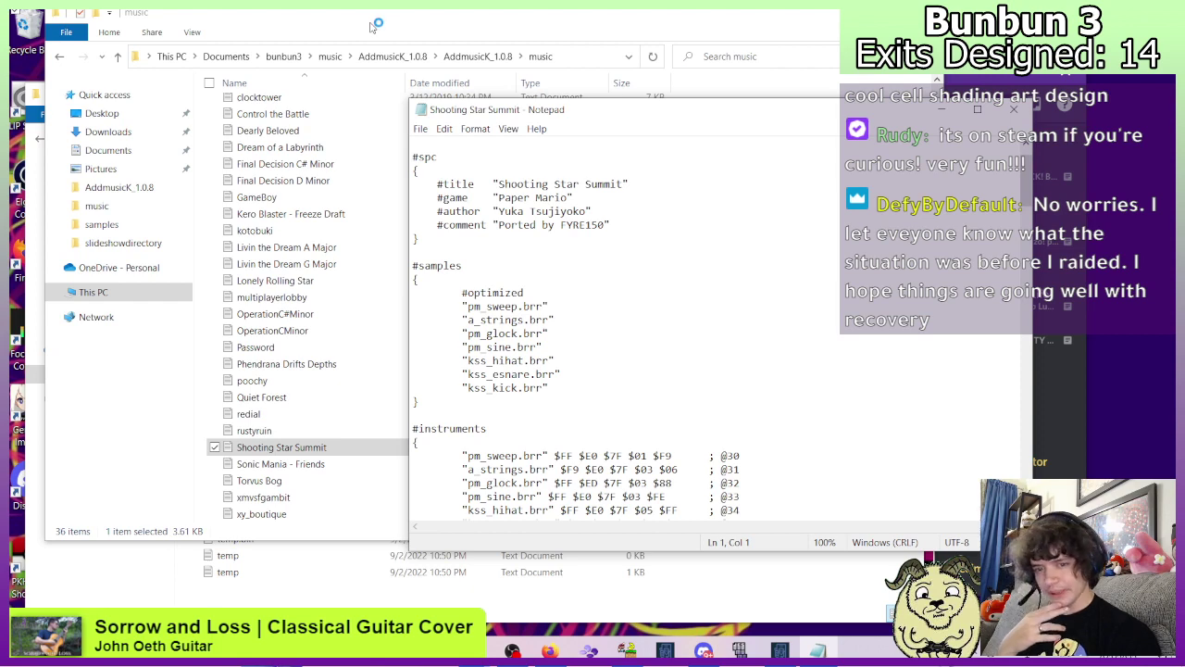
{"action": "scroll", "coordinate": [598, 331], "scroll_direction": "down", "scroll_amount": 8}
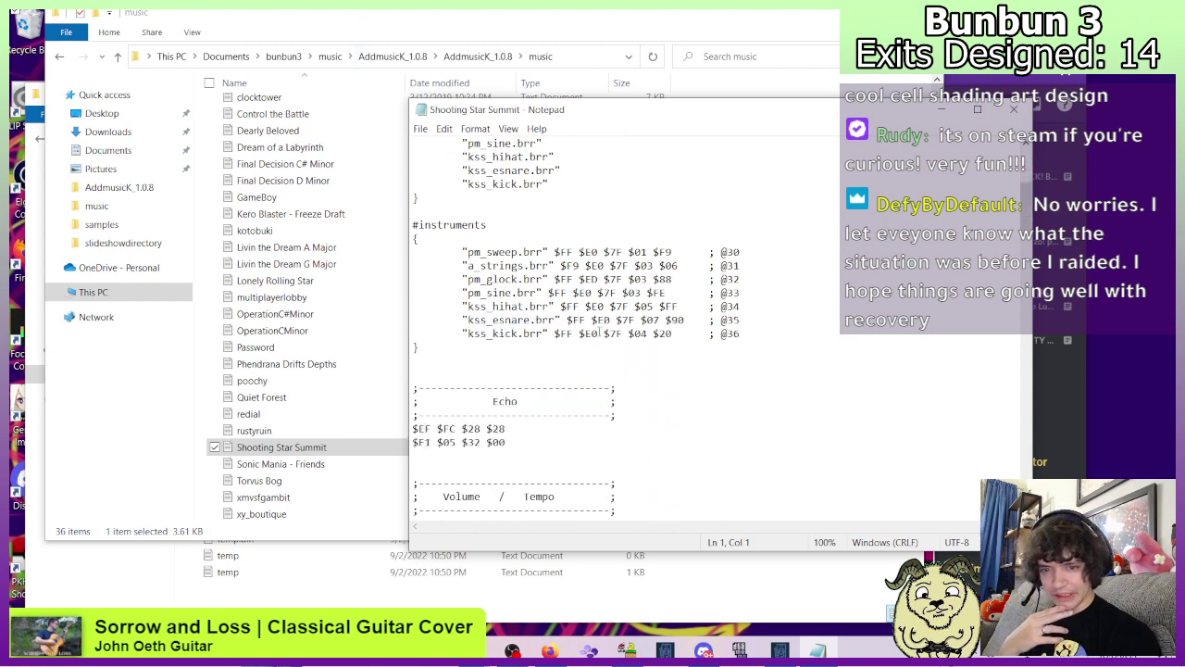
{"action": "scroll", "coordinate": [598, 331], "scroll_direction": "down", "scroll_amount": 10}
{"action": "scroll", "coordinate": [598, 330], "scroll_direction": "up", "scroll_amount": 3}
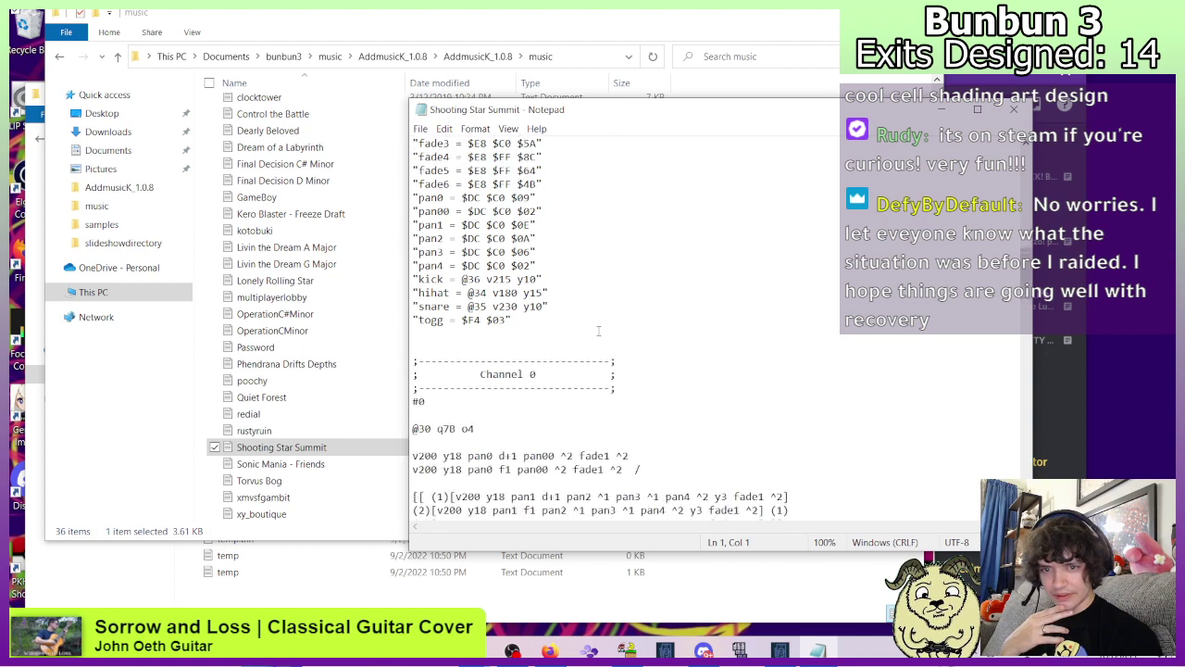
{"action": "scroll", "coordinate": [598, 330], "scroll_direction": "down", "scroll_amount": 6}
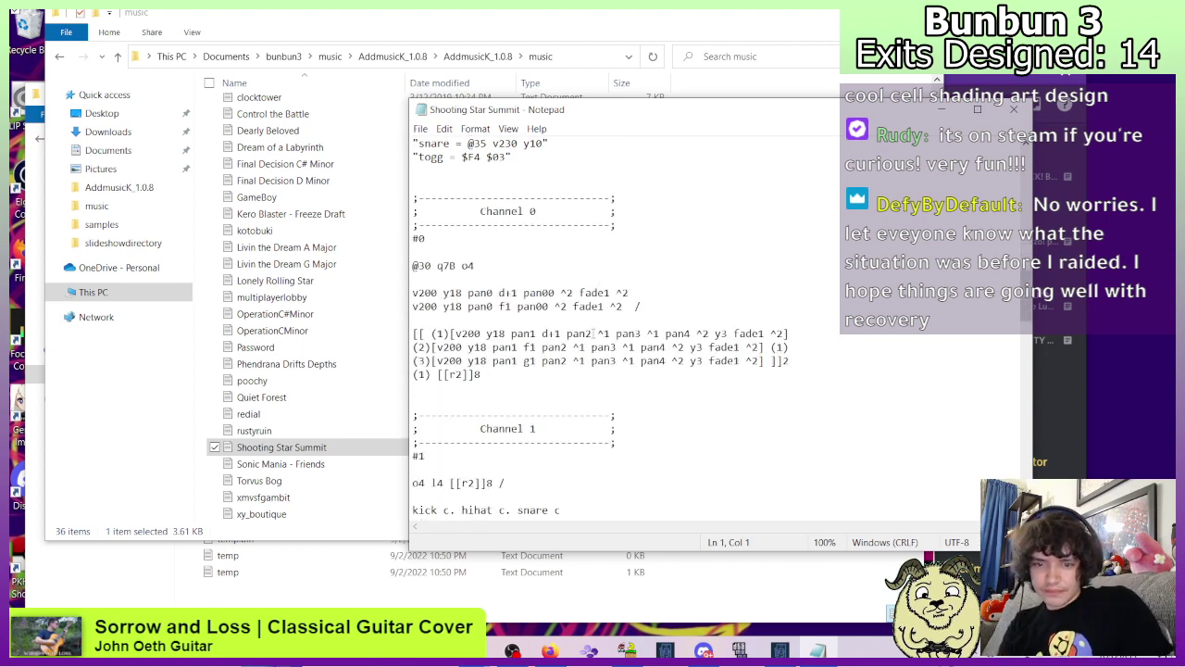
Search the Shooting Star Summit document for "kick" and check the folders inside AddmusicK's samples folder.
{"action": "key", "text": "ctrl+f"}
{"action": "type", "text": "kick"}
{"action": "key", "text": "Return"}
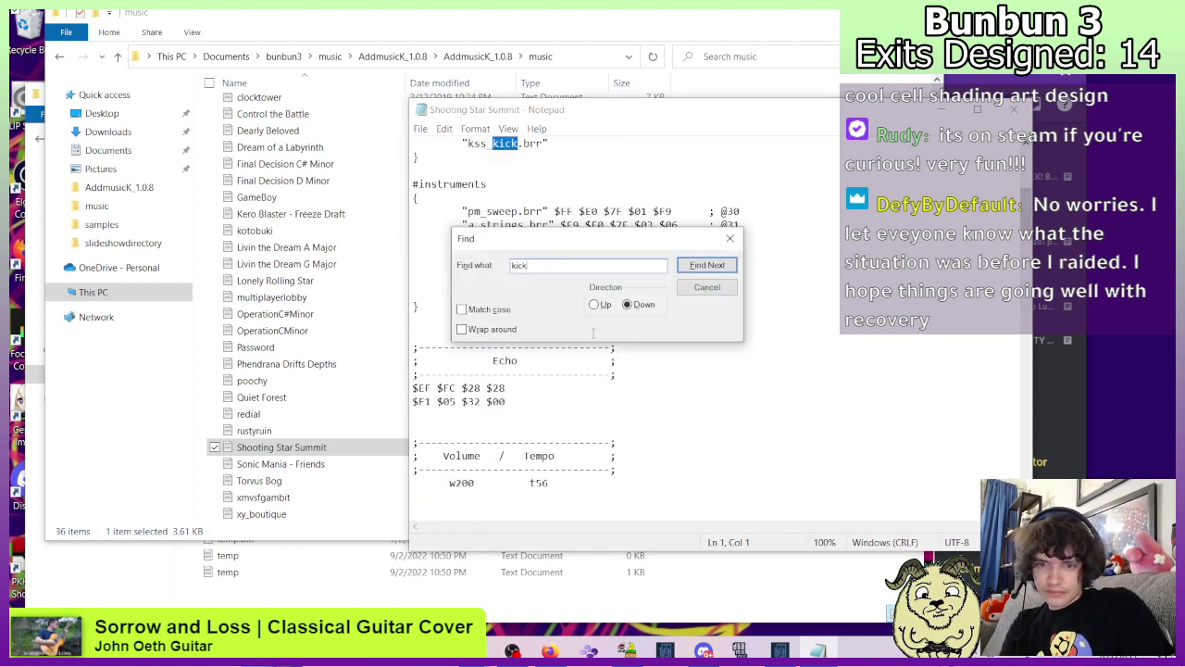
{"action": "left_click", "coordinate": [278, 18]}
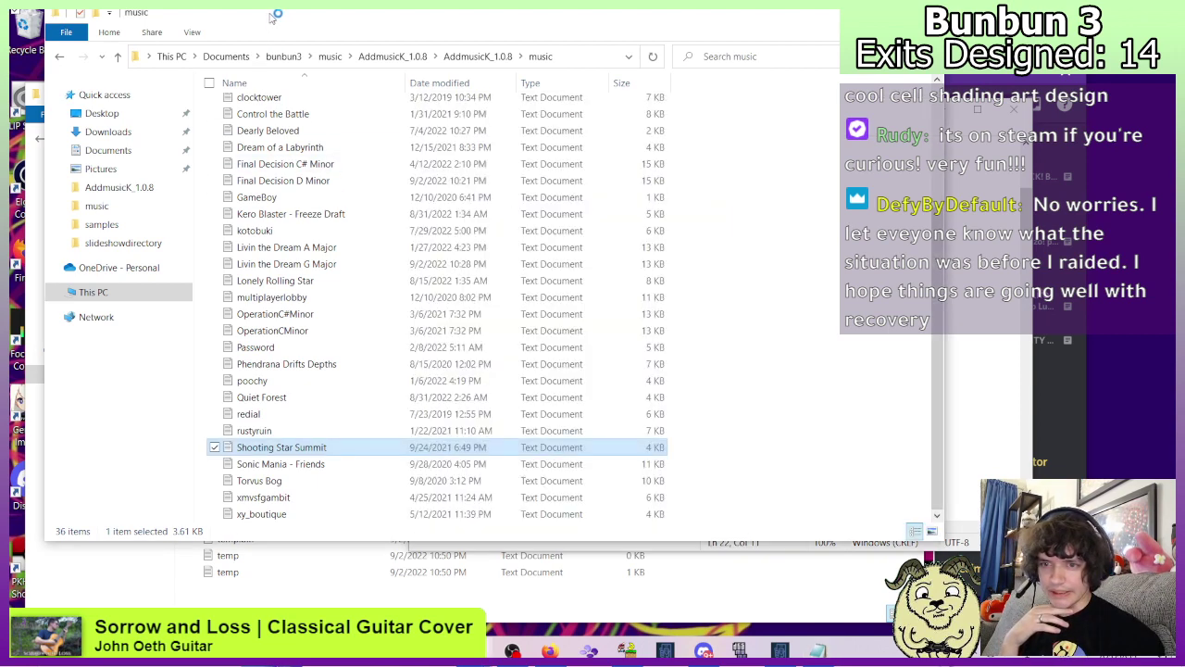
{"action": "left_click", "coordinate": [58, 56]}
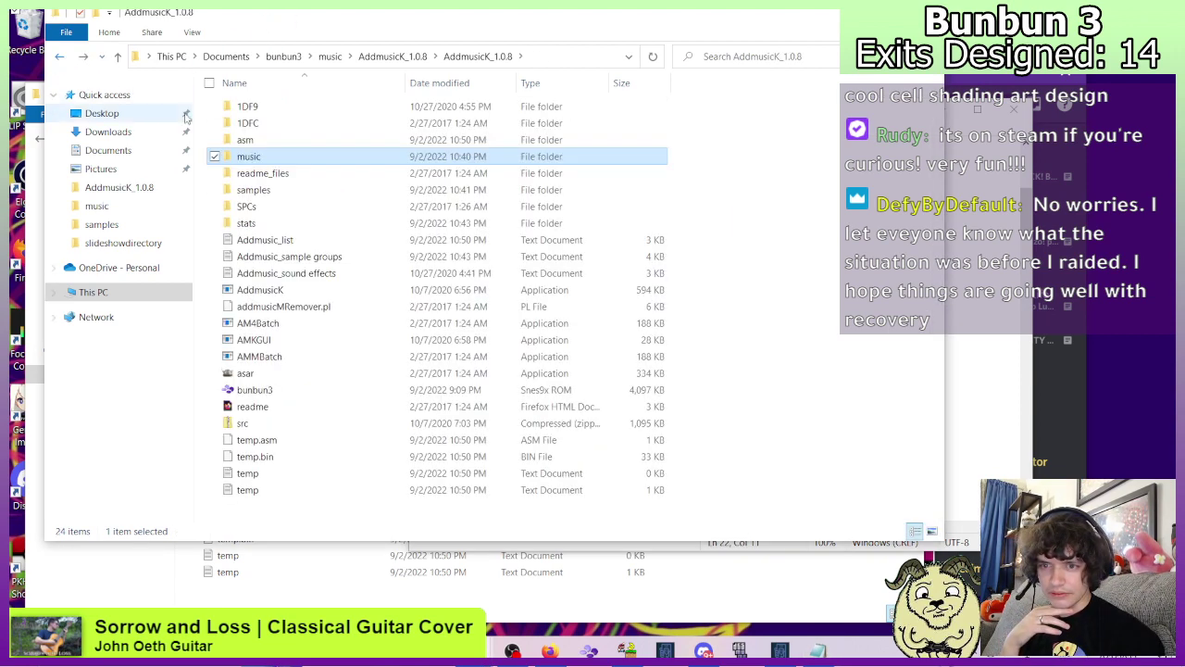
{"action": "double_click", "coordinate": [259, 171]}
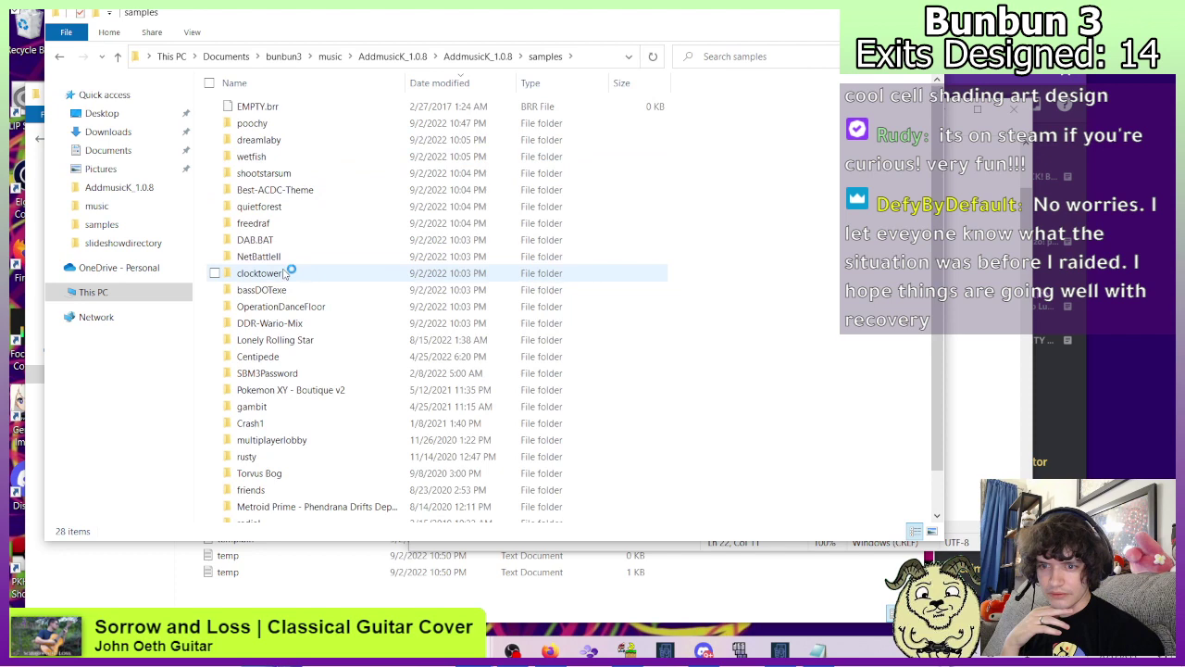
{"action": "scroll", "coordinate": [288, 273], "scroll_direction": "down", "scroll_amount": 1}
Recheck the sample and instrument lists in the Shooting Star Summit document, and close the search and the document.
{"action": "key", "text": "alt+Tab"}
{"action": "scroll", "coordinate": [574, 416], "scroll_direction": "up", "scroll_amount": 5}
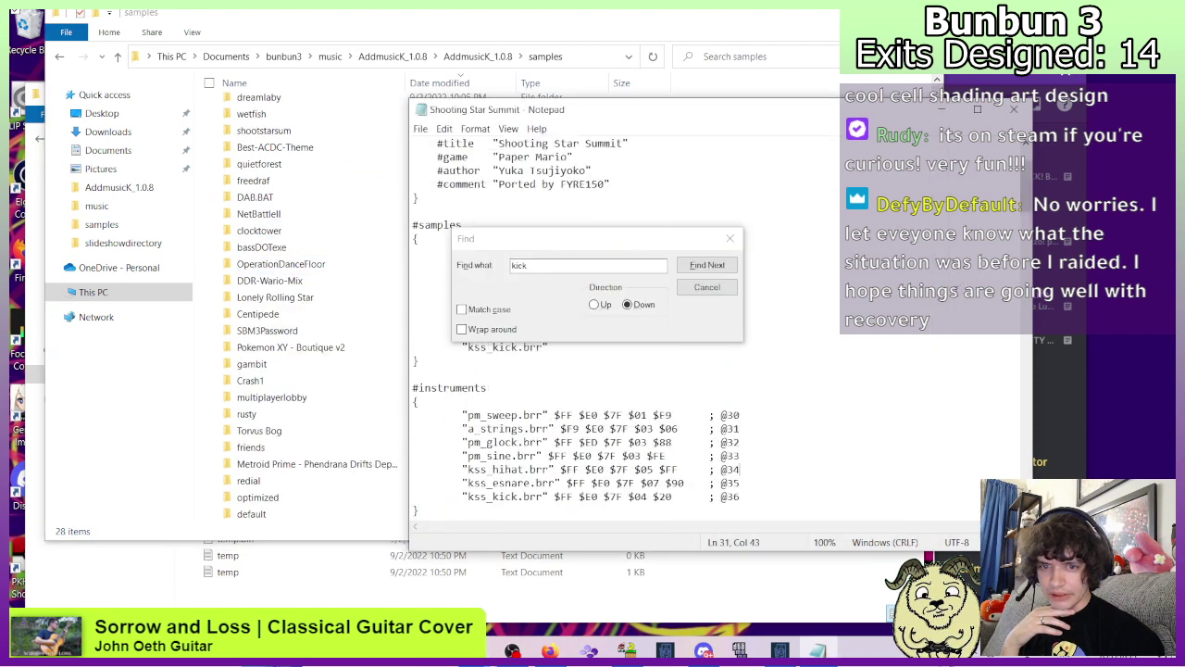
{"action": "scroll", "coordinate": [574, 417], "scroll_direction": "down", "scroll_amount": 3}
{"action": "scroll", "coordinate": [575, 417], "scroll_direction": "up", "scroll_amount": 2}
{"action": "scroll", "coordinate": [575, 417], "scroll_direction": "down", "scroll_amount": 3}
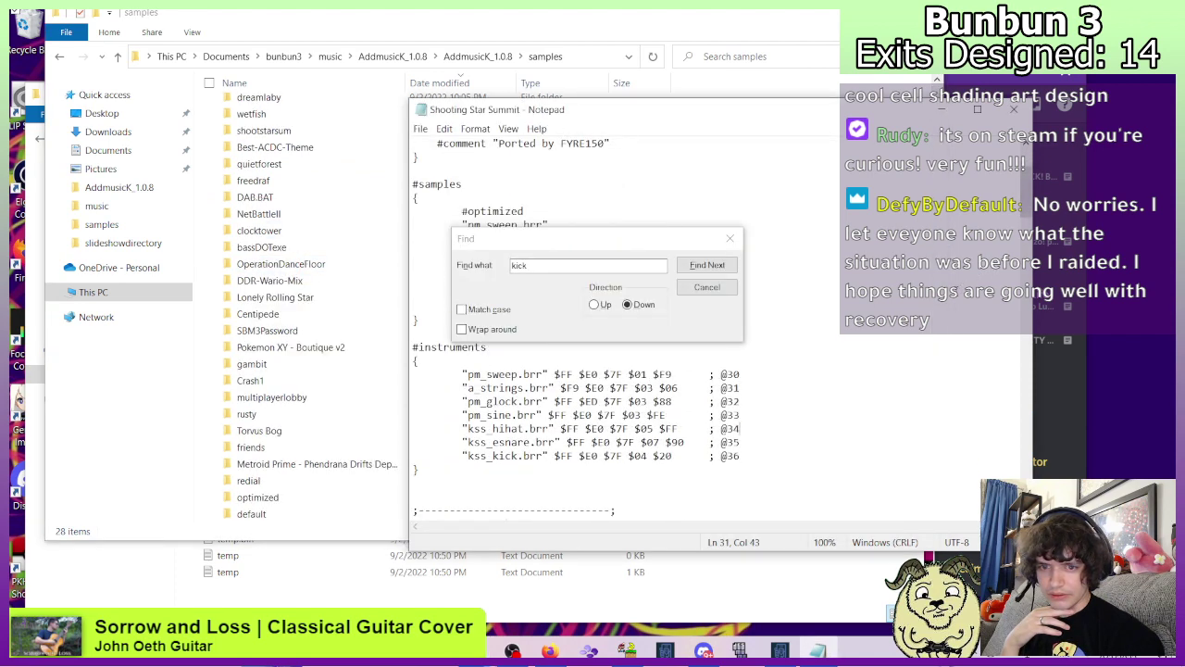
{"action": "left_click", "coordinate": [730, 240]}
{"action": "left_click", "coordinate": [1013, 109]}
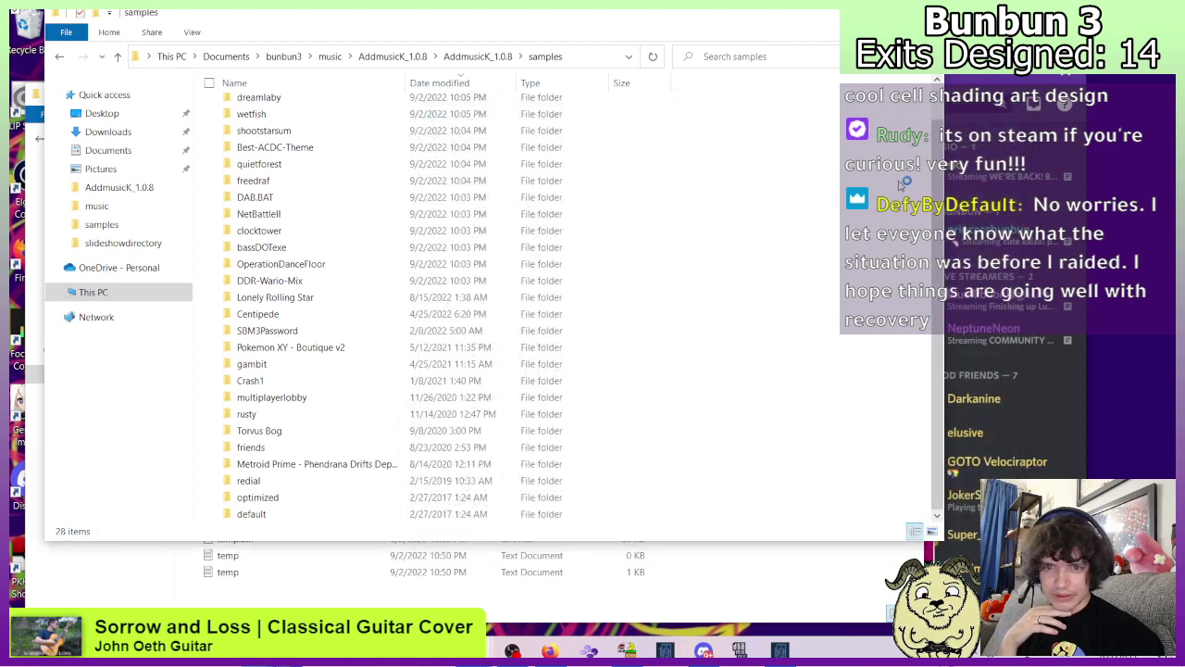
Open the Addmusic_list text document, copy the Shooting Star Summit.txt entry, number 42, and remove its line from the list.
{"action": "left_click", "coordinate": [63, 58]}
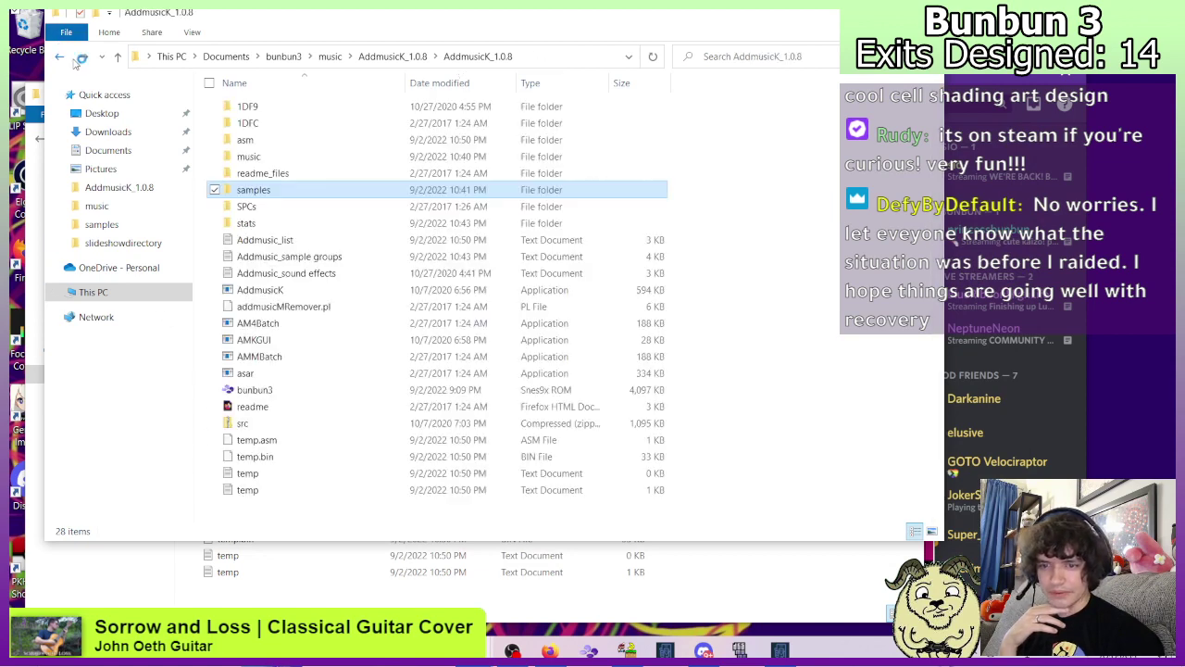
{"action": "double_click", "coordinate": [250, 240]}
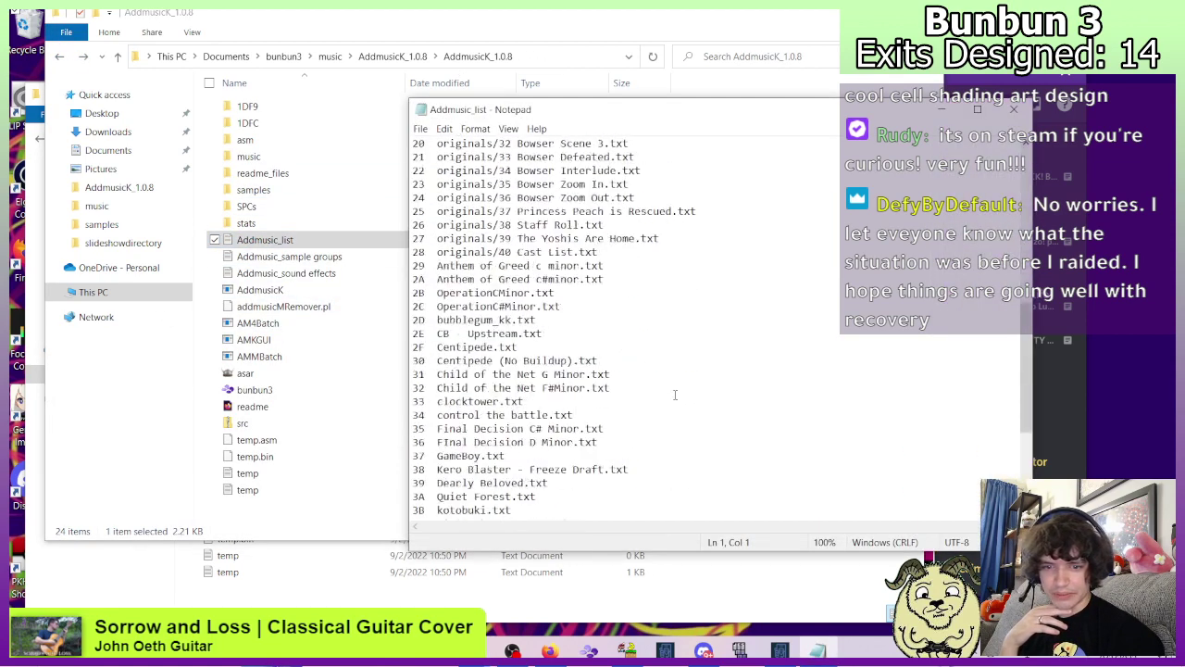
{"action": "scroll", "coordinate": [675, 394], "scroll_direction": "down", "scroll_amount": 5}
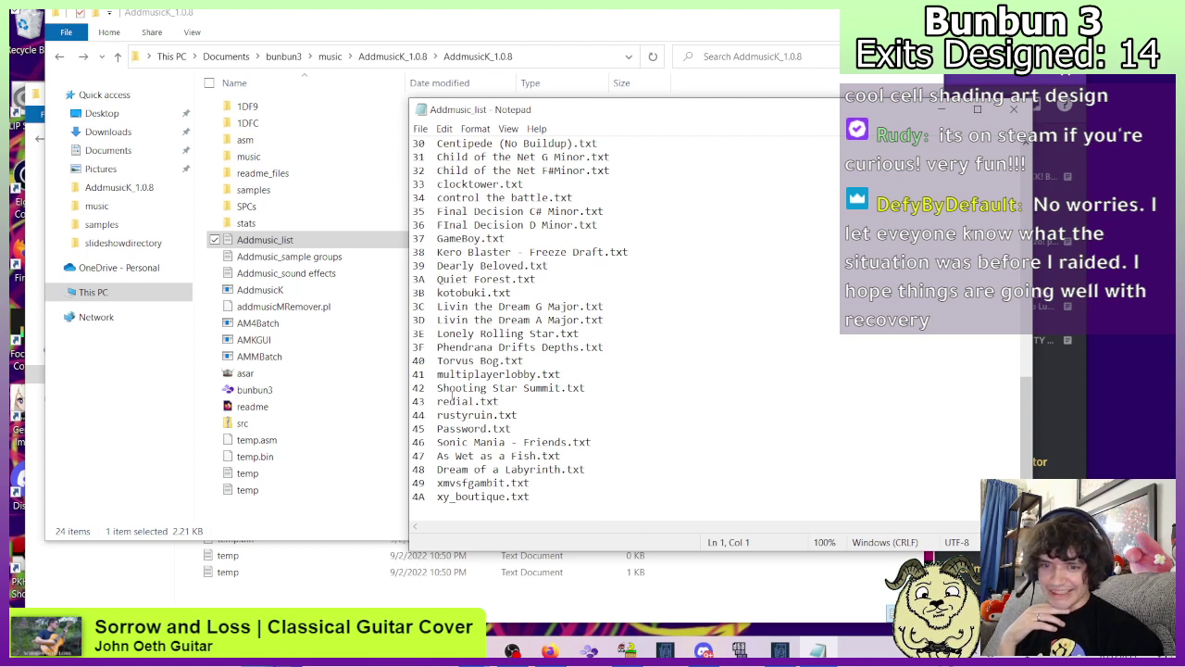
{"action": "left_click", "coordinate": [451, 394]}
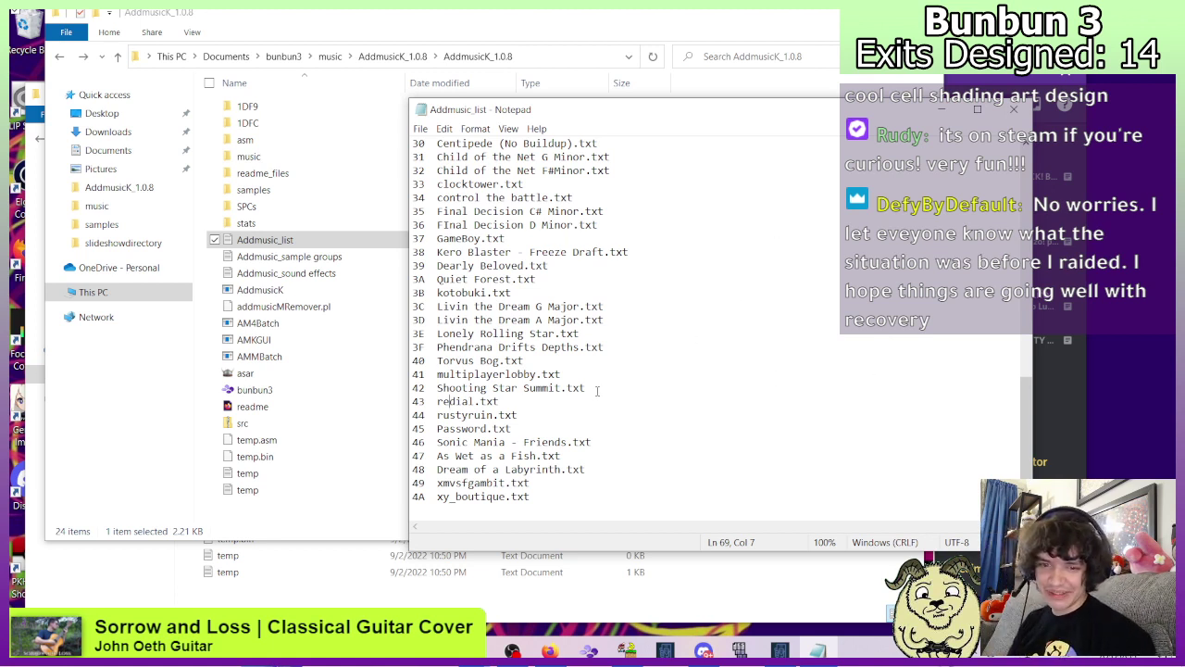
{"action": "left_click_drag", "start_coordinate": [595, 389], "coordinate": [368, 383]}
{"action": "key", "text": "ctrl+c"}
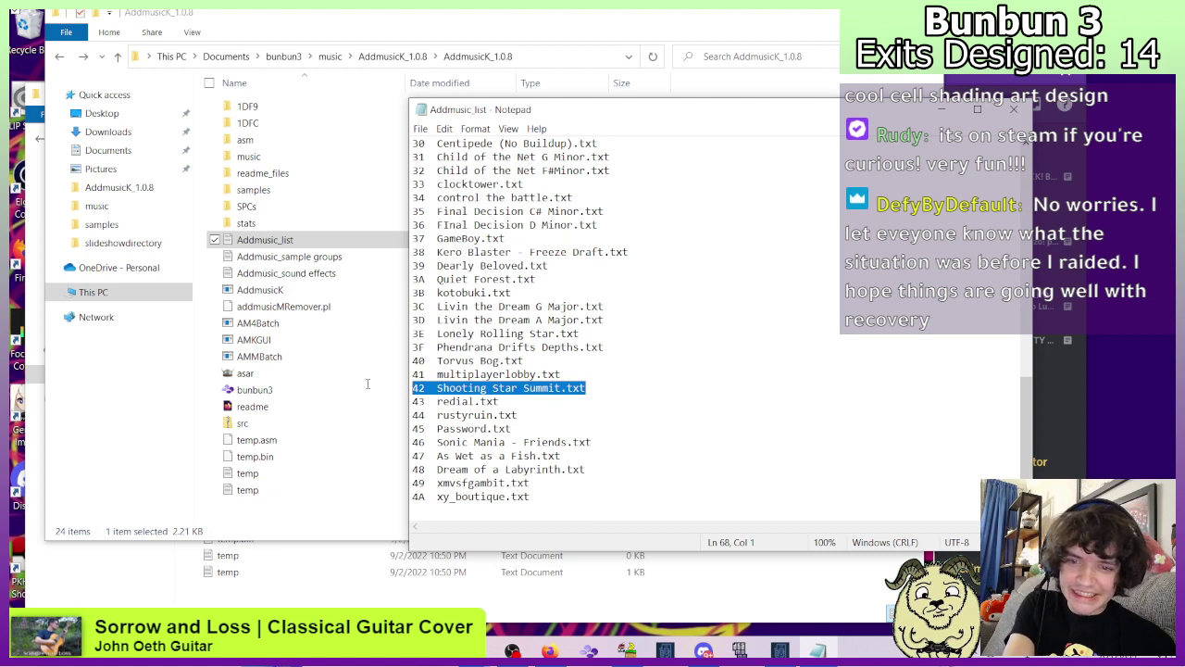
{"action": "key", "text": "BackSpace"}
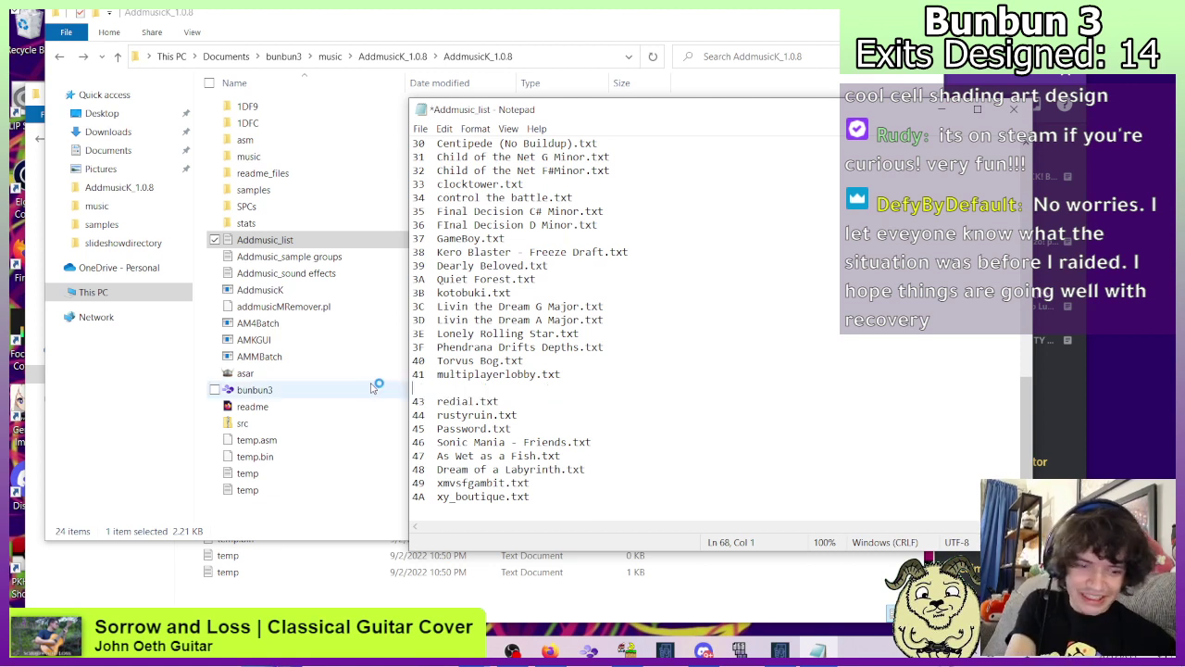
{"action": "key", "text": "BackSpace"}
Renumber the songs from redial.txt through xy_boutique.txt as 42 to 49 in Addmusic_list, and save and close the document.
{"action": "left_click", "coordinate": [425, 401]}
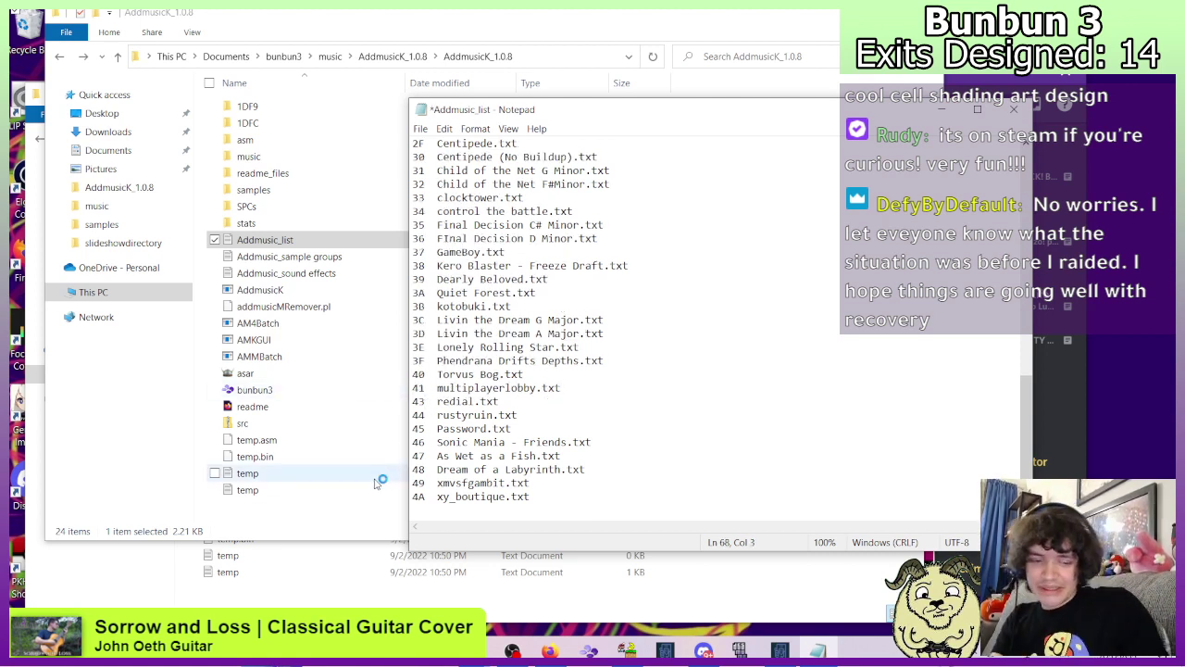
{"action": "key", "text": "BackSpace"}
{"action": "type", "text": "2"}
{"action": "key", "text": "Down"}
{"action": "key", "text": "BackSpace"}
{"action": "type", "text": "3"}
{"action": "key", "text": "Down"}
{"action": "key", "text": "BackSpace"}
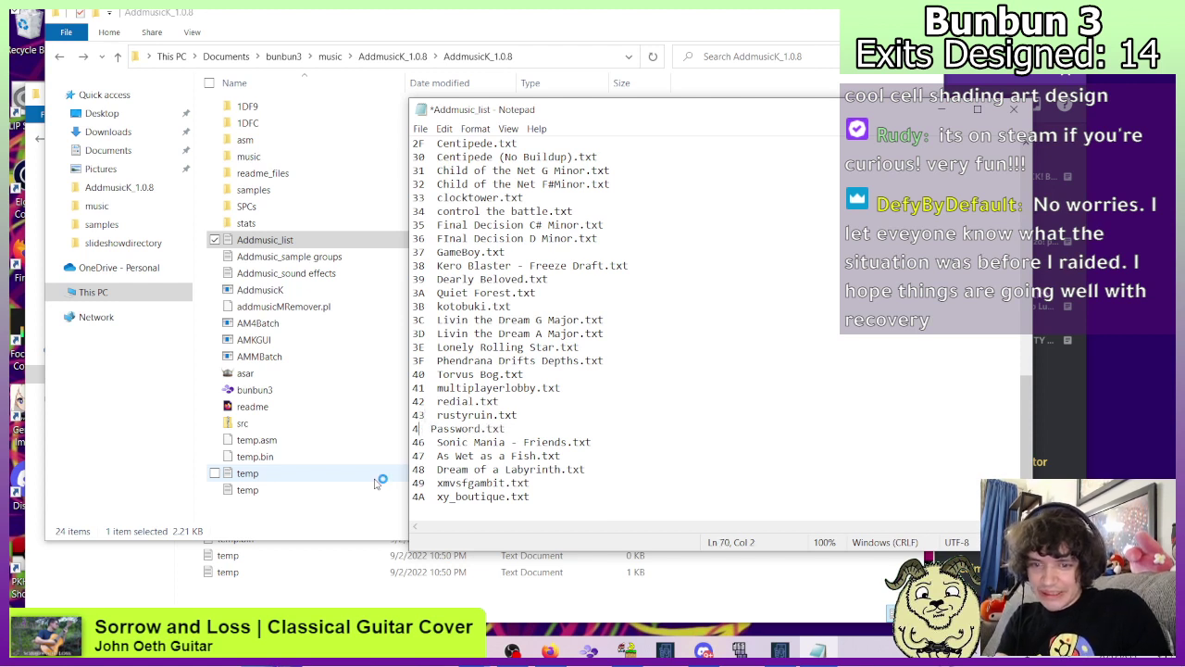
{"action": "type", "text": "4"}
{"action": "key", "text": "Down"}
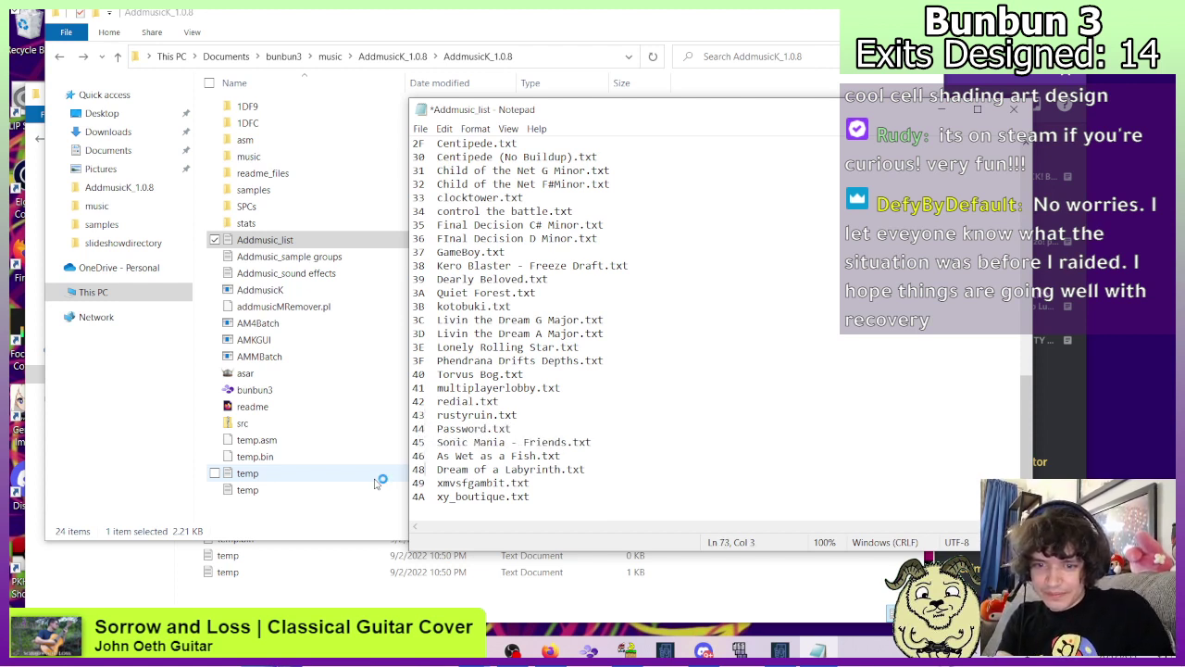
{"action": "key", "text": "BackSpace"}
{"action": "type", "text": "8"}
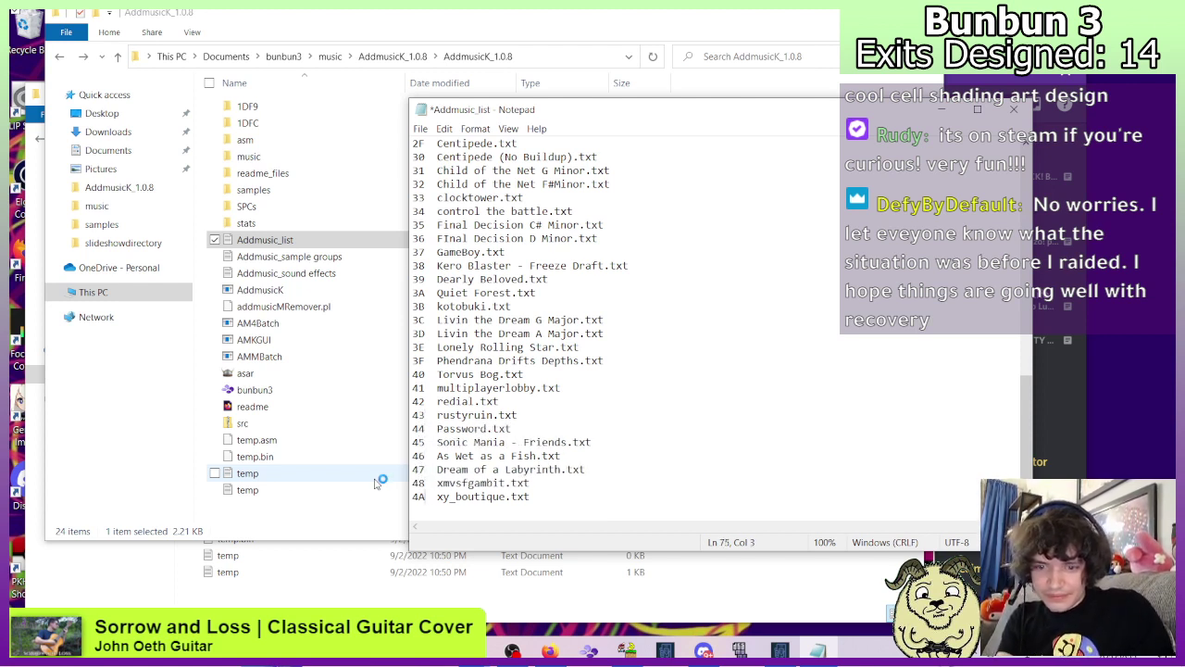
{"action": "key", "text": "Down"}
{"action": "key", "text": "BackSpace"}
{"action": "type", "text": "9"}
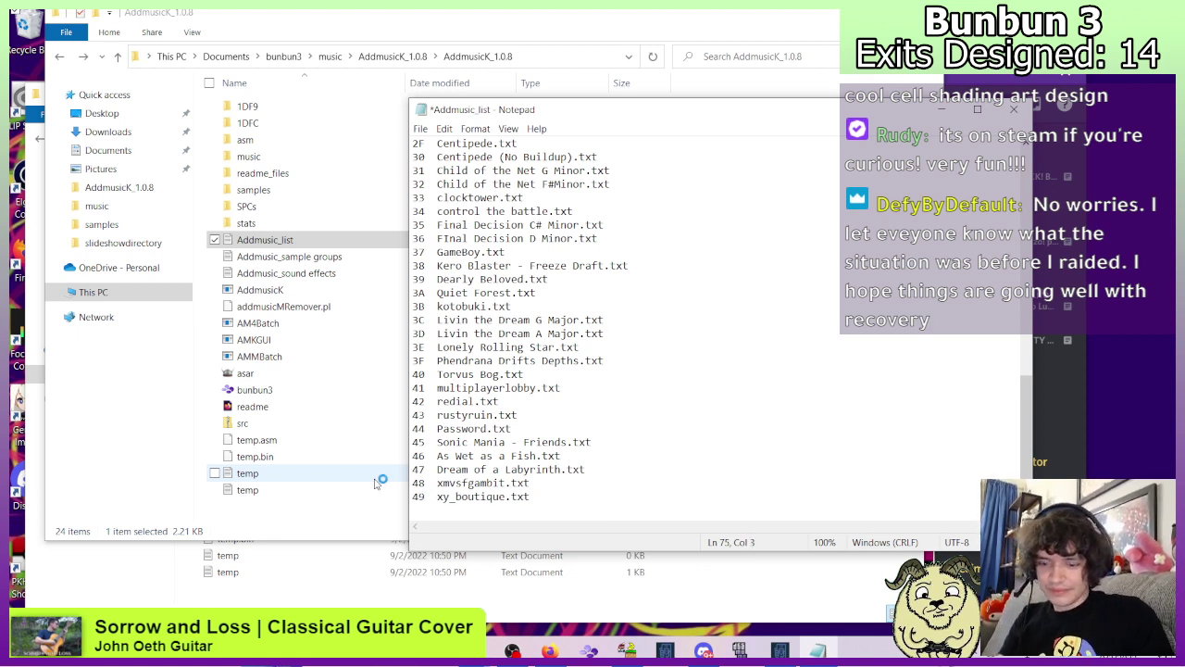
{"action": "key", "text": "ctrl+s"}
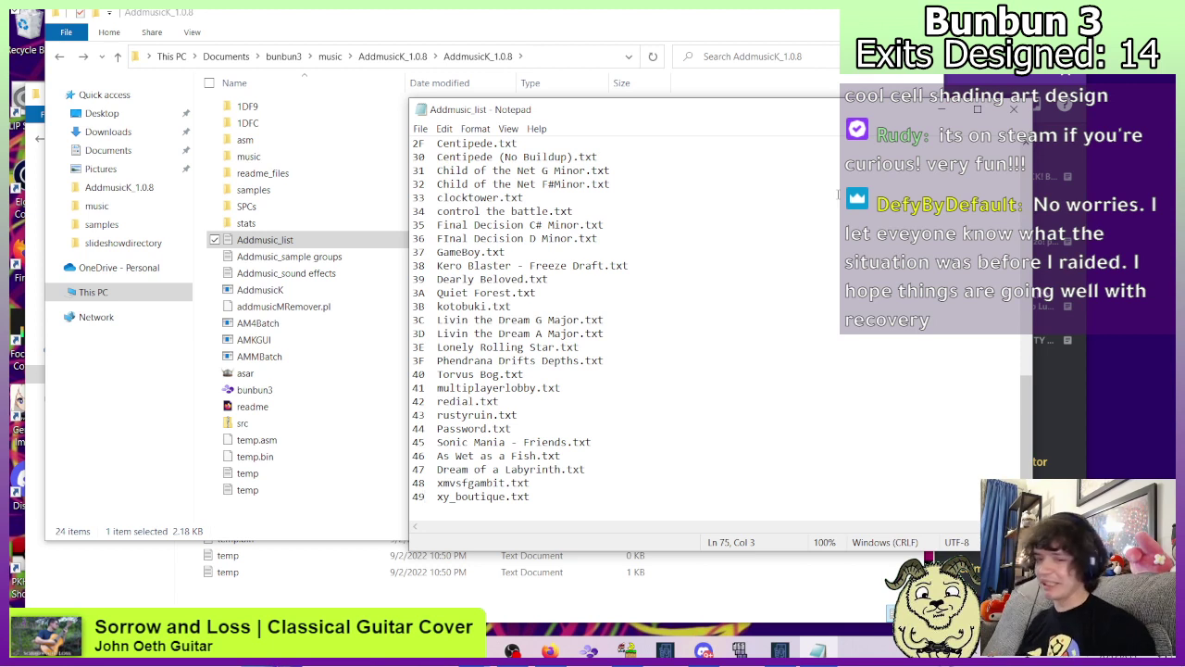
{"action": "left_click", "coordinate": [406, 410]}
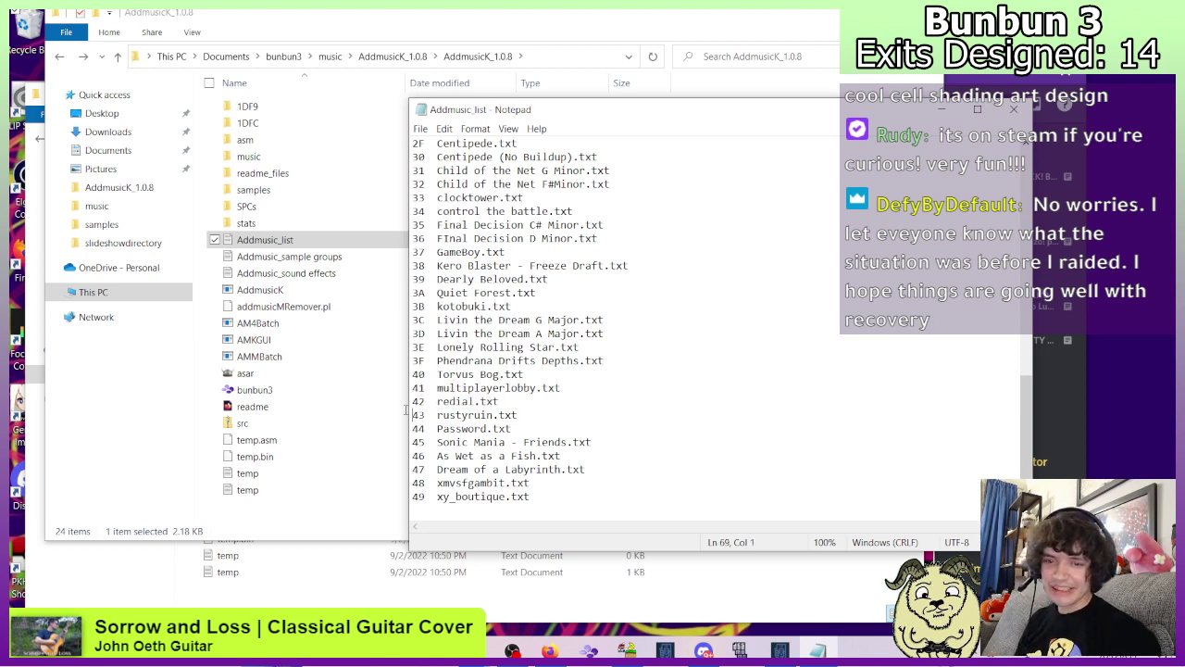
{"action": "left_click_drag", "start_coordinate": [405, 410], "coordinate": [405, 405]}
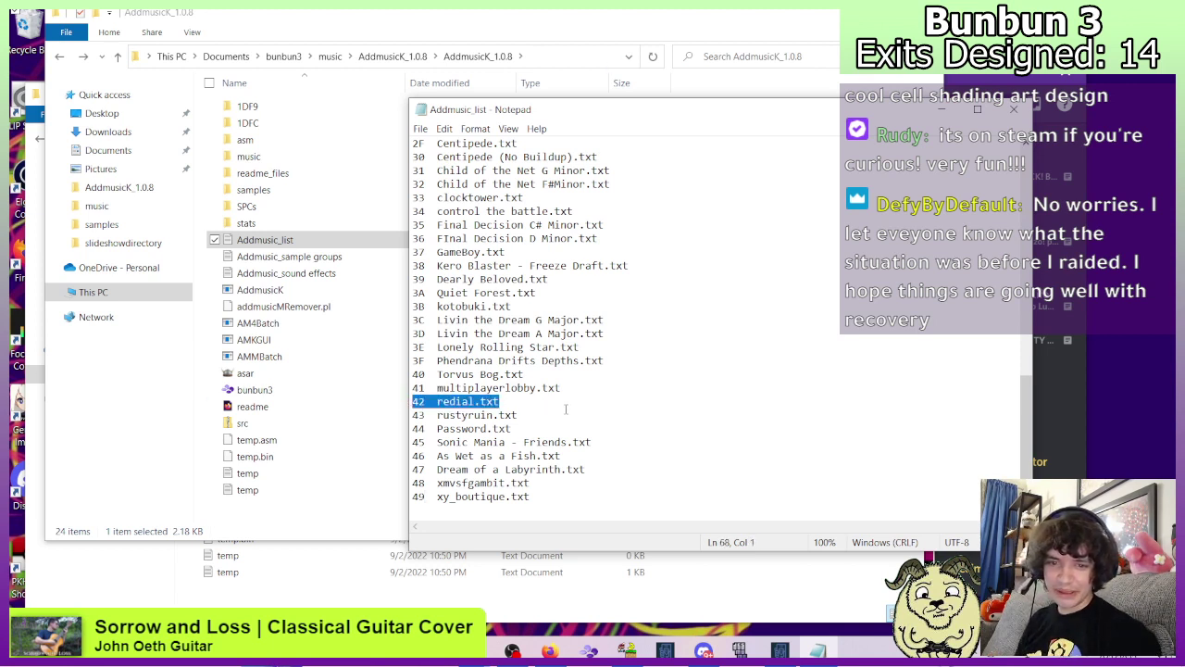
{"action": "left_click", "coordinate": [1014, 109]}
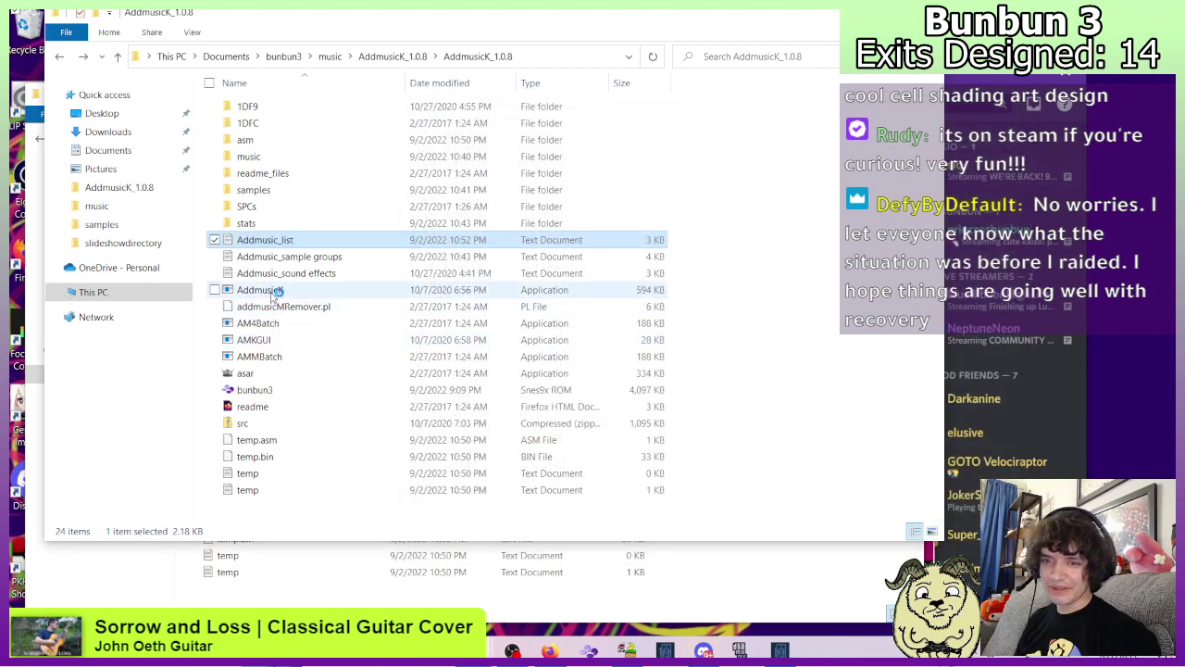
Try to insert the listed songs into bunbun3.sfc with AddmusicK, and close its console.
{"action": "double_click", "coordinate": [269, 290]}
{"action": "type", "text": "bun"}
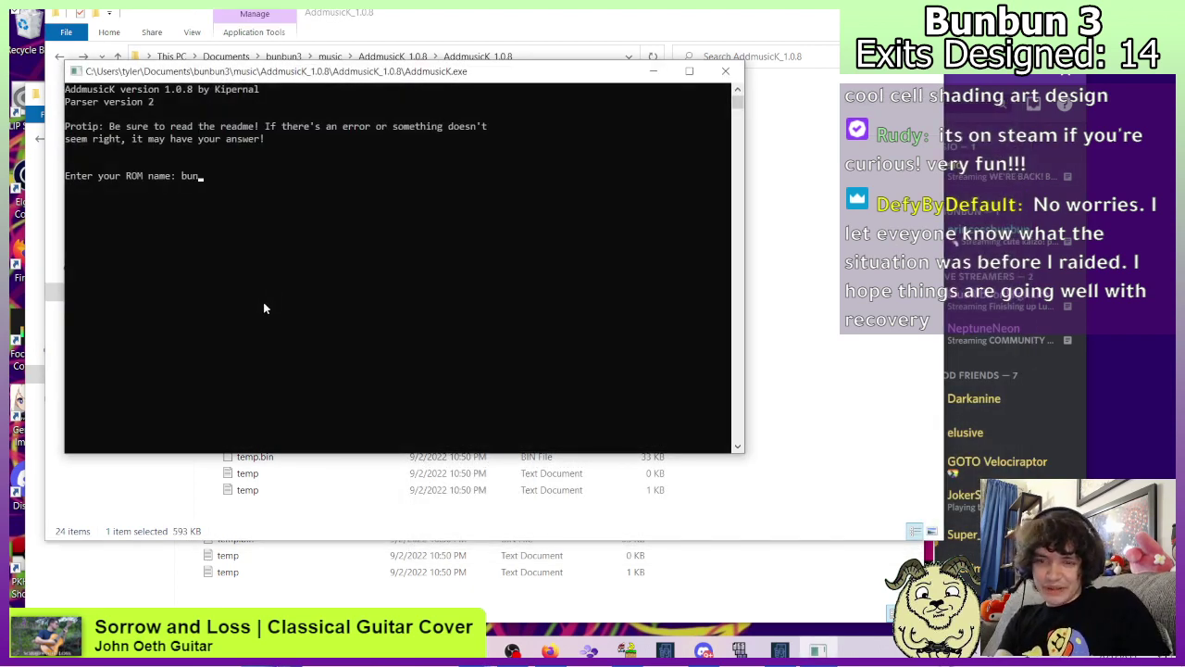
{"action": "type", "text": "bun3.sfc"}
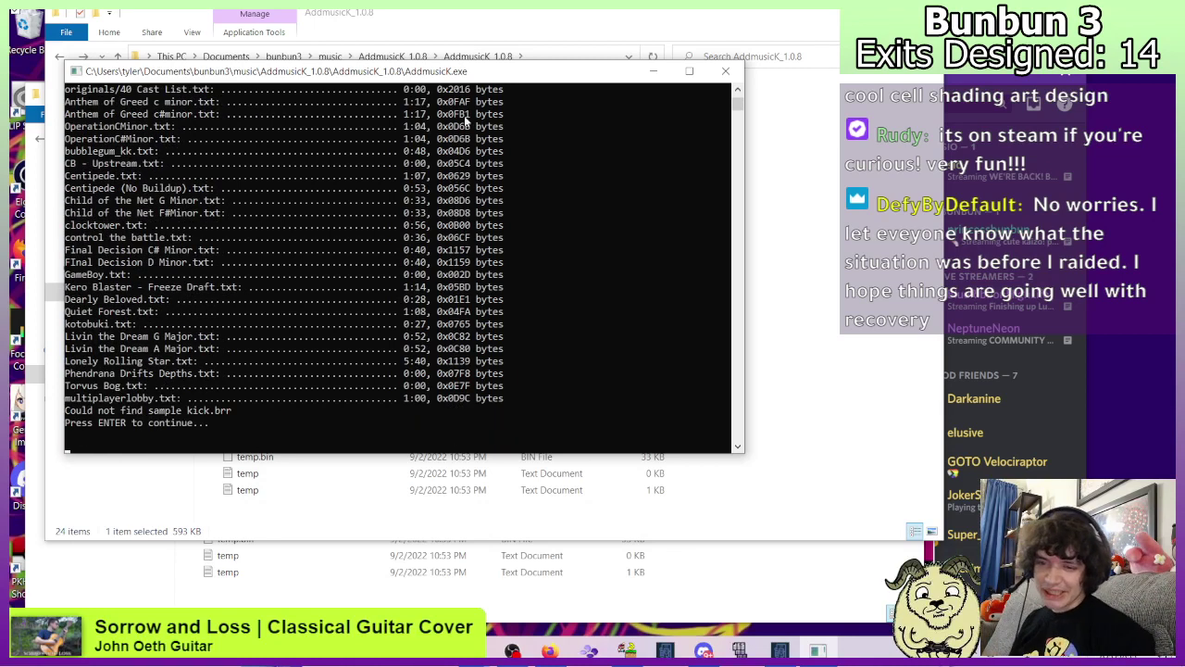
{"action": "left_click", "coordinate": [726, 71]}
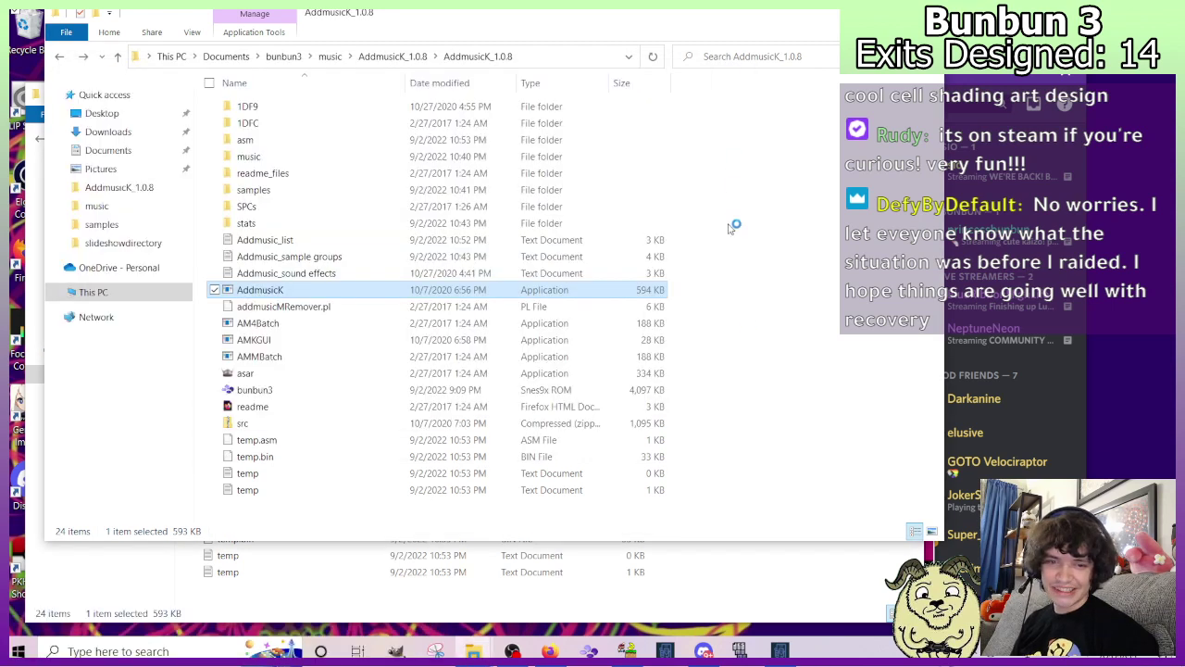
{"action": "left_click", "coordinate": [793, 366]}
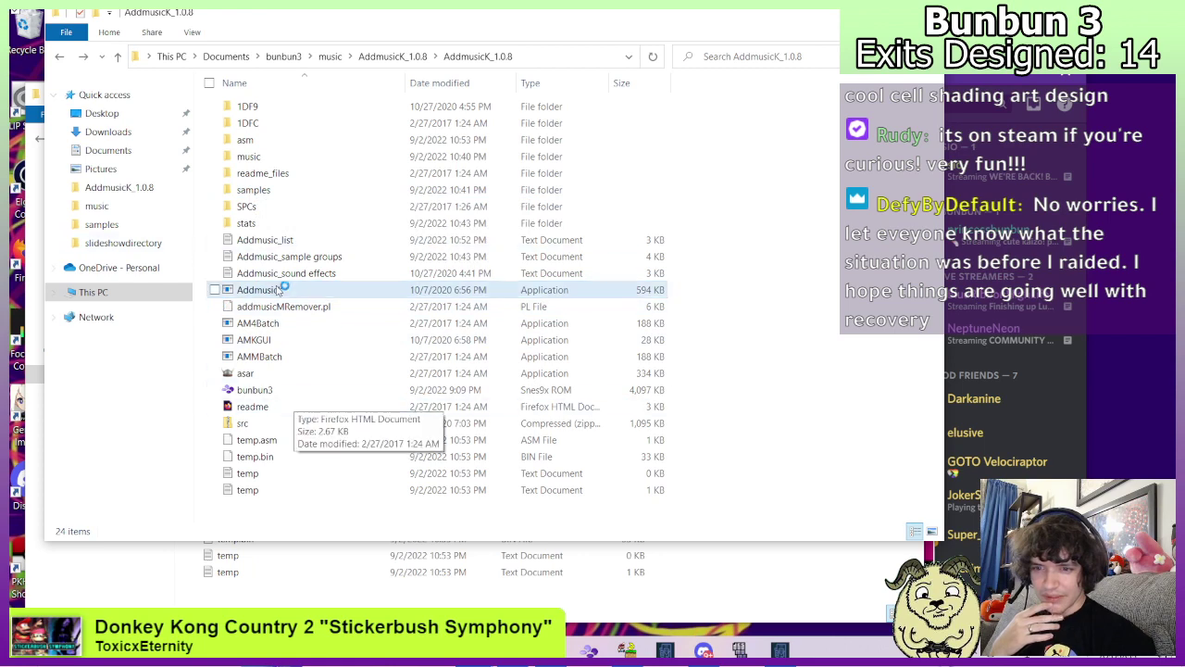
Replace the redial.txt line of Addmusic_list with the copied entry 42 Shooting Star Summit.txt, and save the document.
{"action": "double_click", "coordinate": [278, 241]}
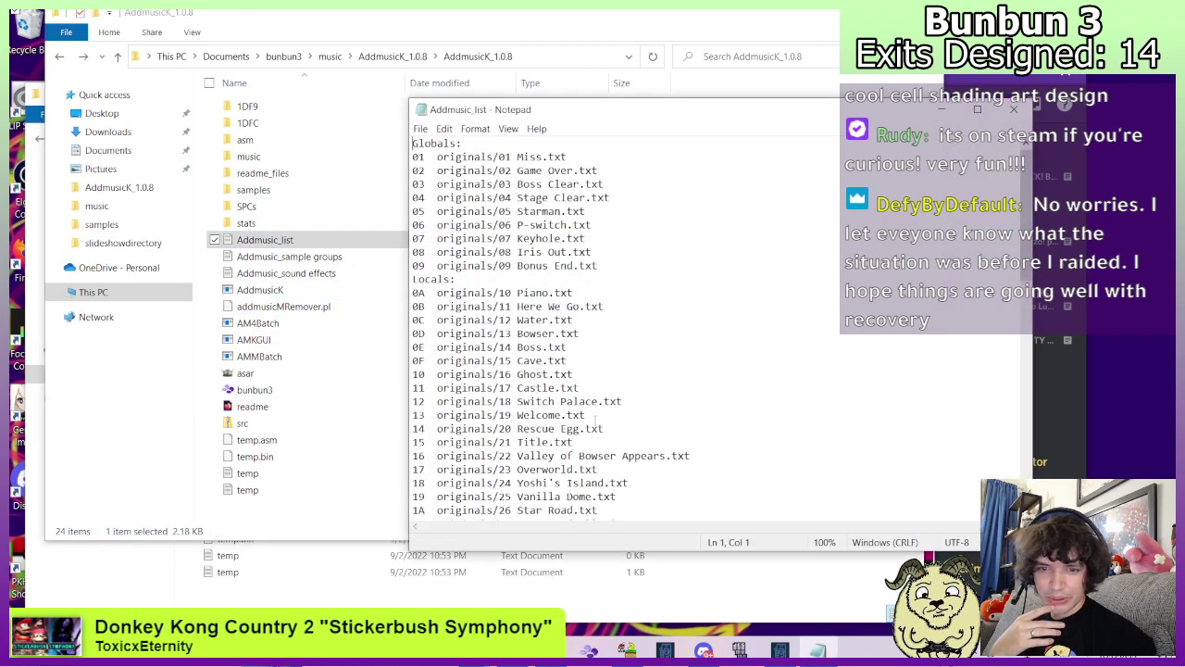
{"action": "scroll", "coordinate": [586, 416], "scroll_direction": "down", "scroll_amount": 15}
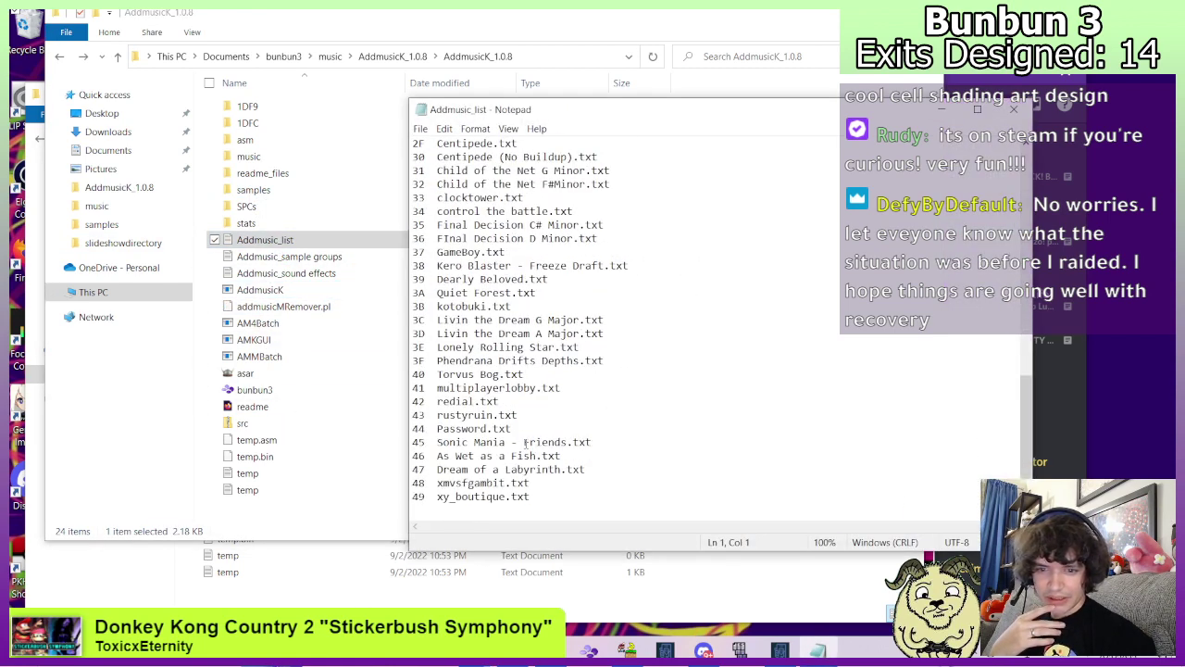
{"action": "left_click_drag", "start_coordinate": [499, 401], "coordinate": [389, 399]}
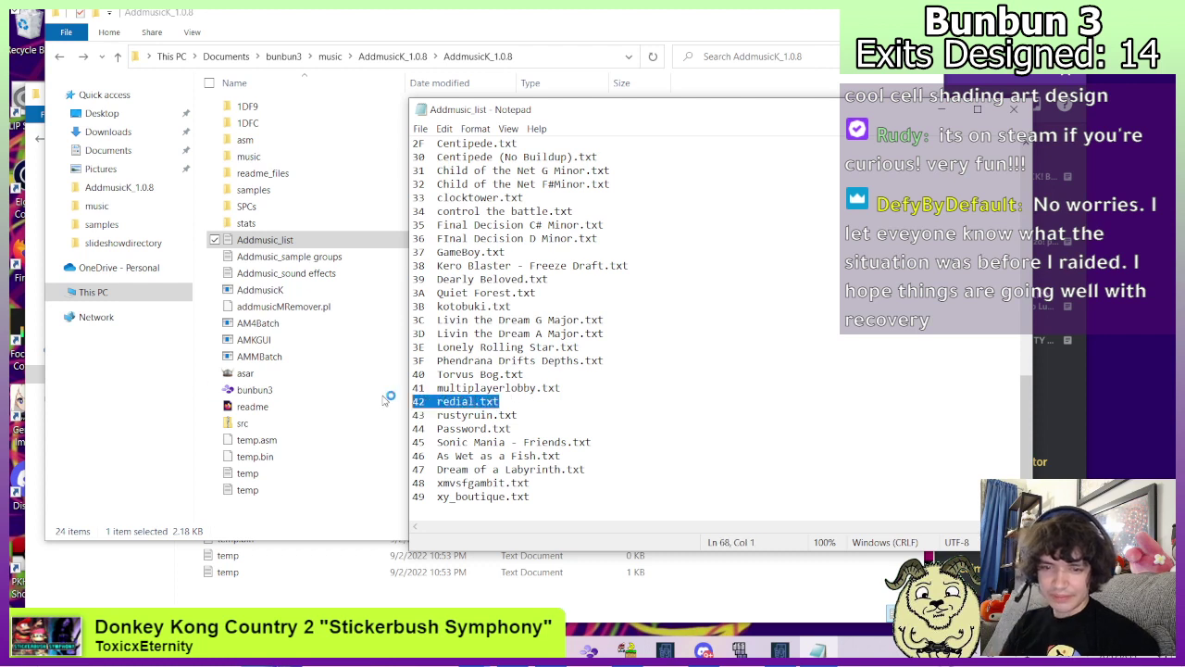
{"action": "key", "text": "ctrl+v"}
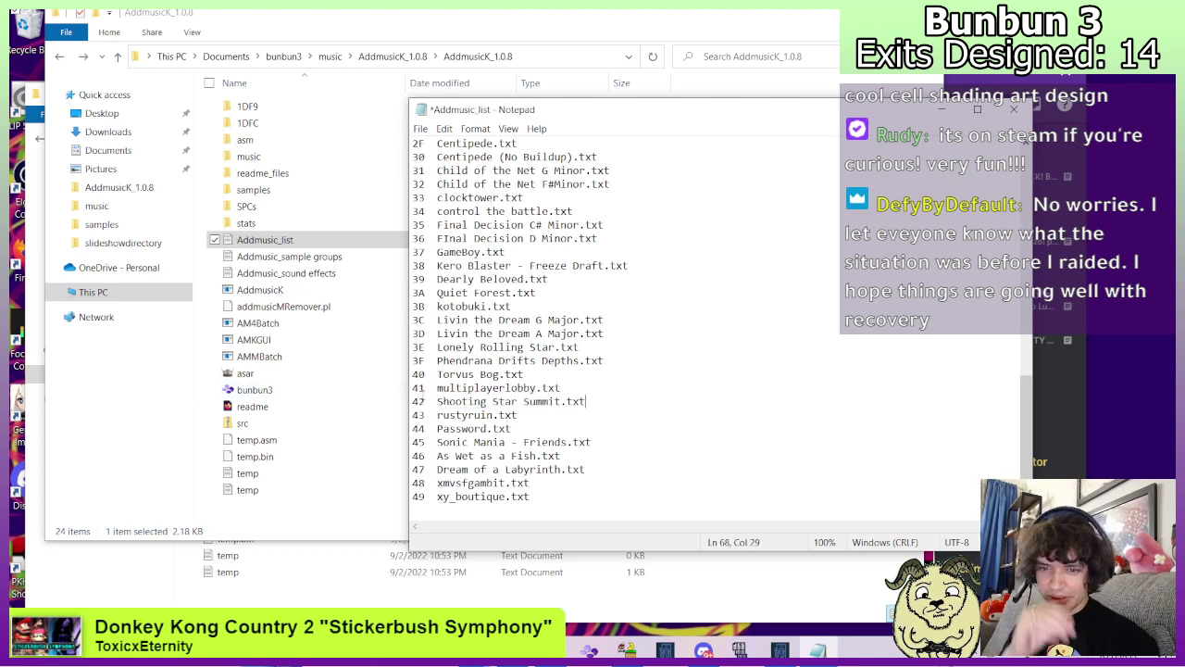
{"action": "key", "text": "ctrl+s"}
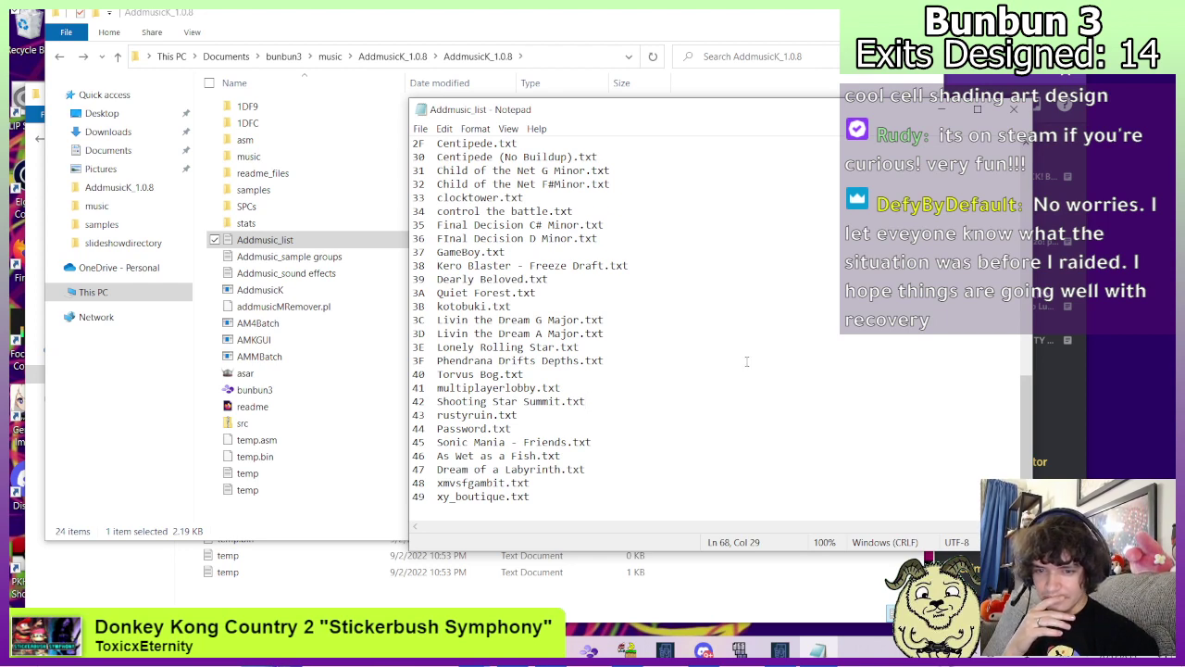
Check the files of the poochy song folder and the song documents in AddmusicK's music folder.
{"action": "left_click", "coordinate": [287, 33]}
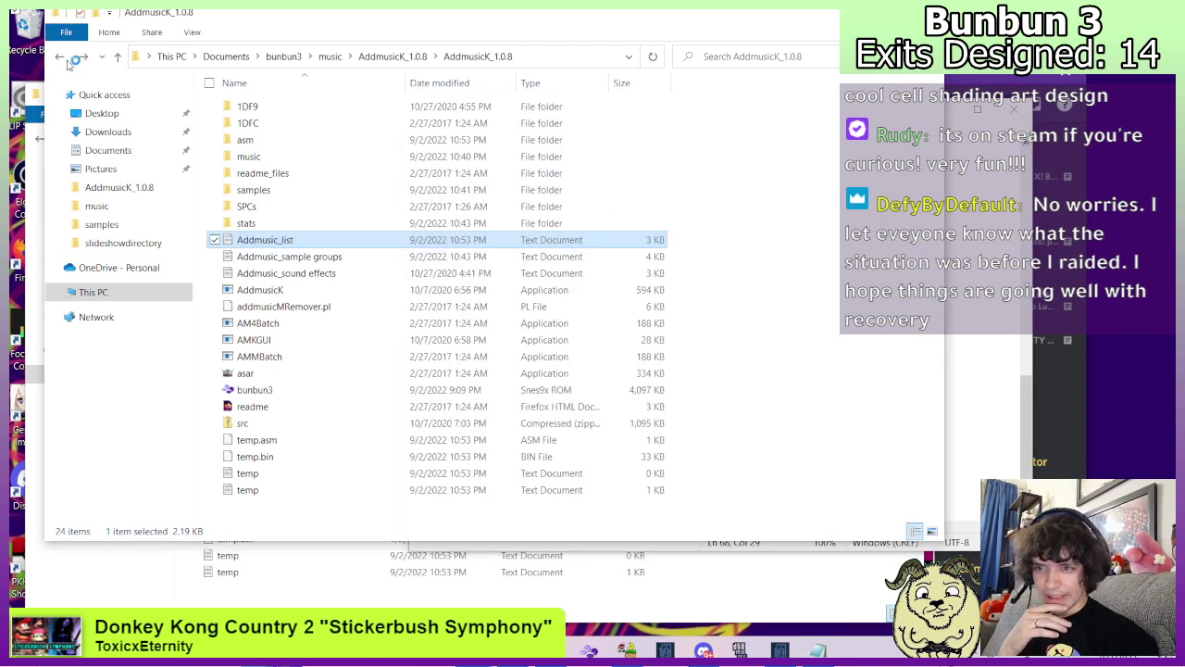
{"action": "left_click", "coordinate": [64, 57]}
{"action": "left_click", "coordinate": [65, 57]}
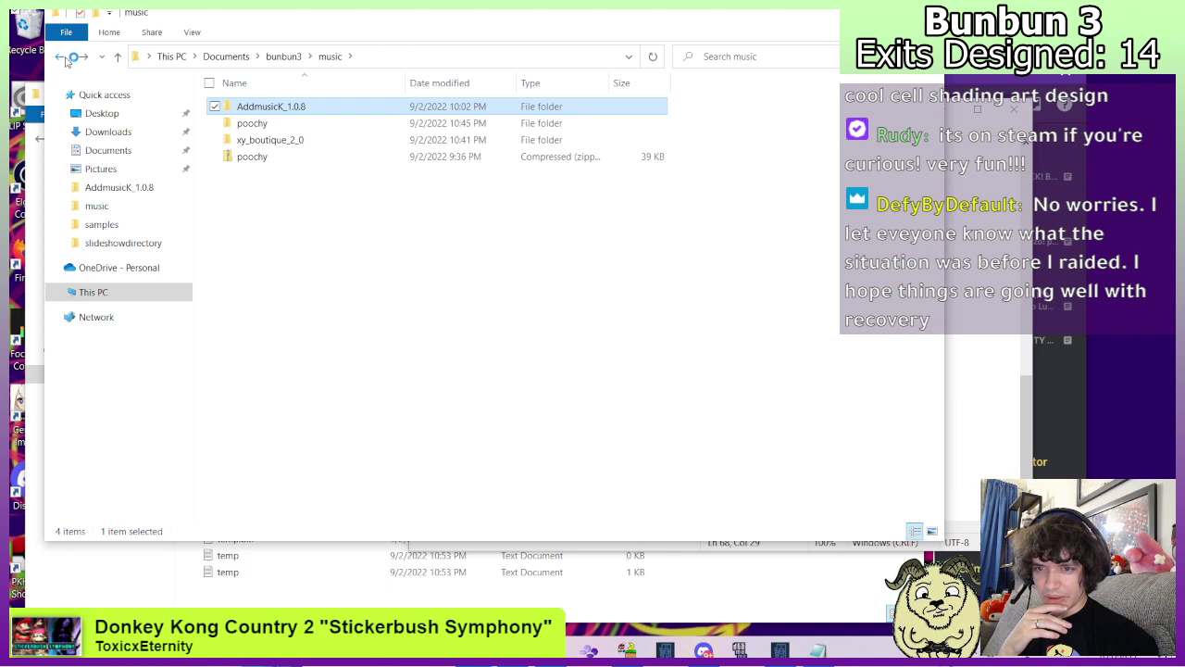
{"action": "double_click", "coordinate": [244, 122]}
{"action": "left_click", "coordinate": [253, 143]}
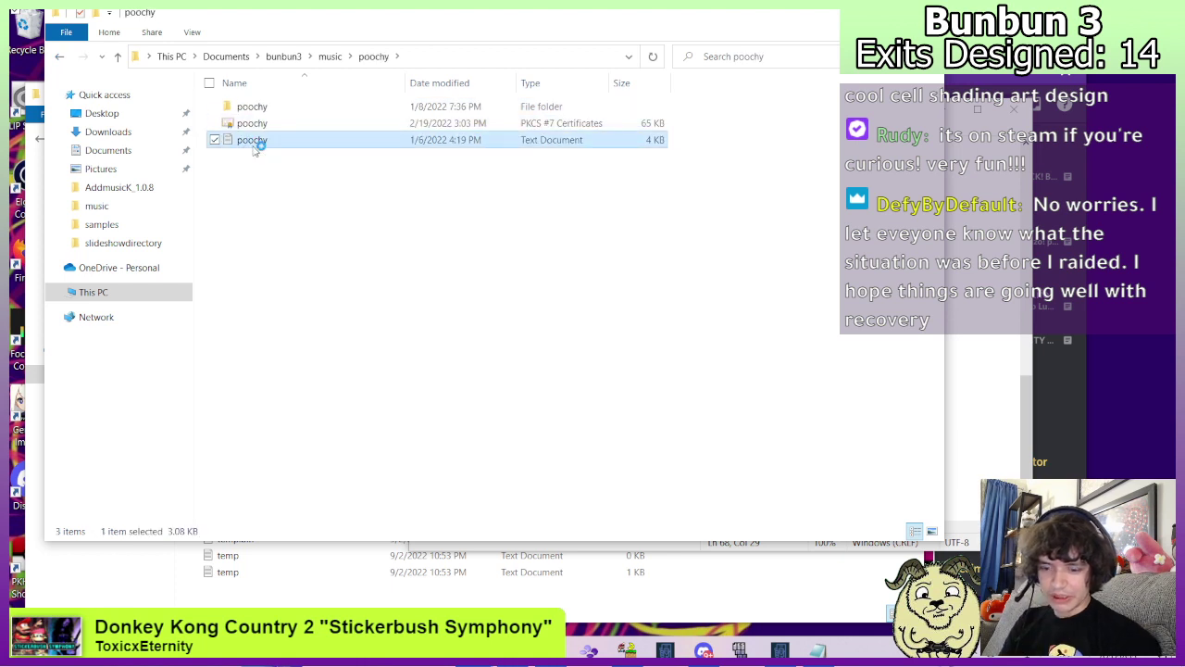
{"action": "left_click", "coordinate": [65, 57]}
{"action": "double_click", "coordinate": [278, 106]}
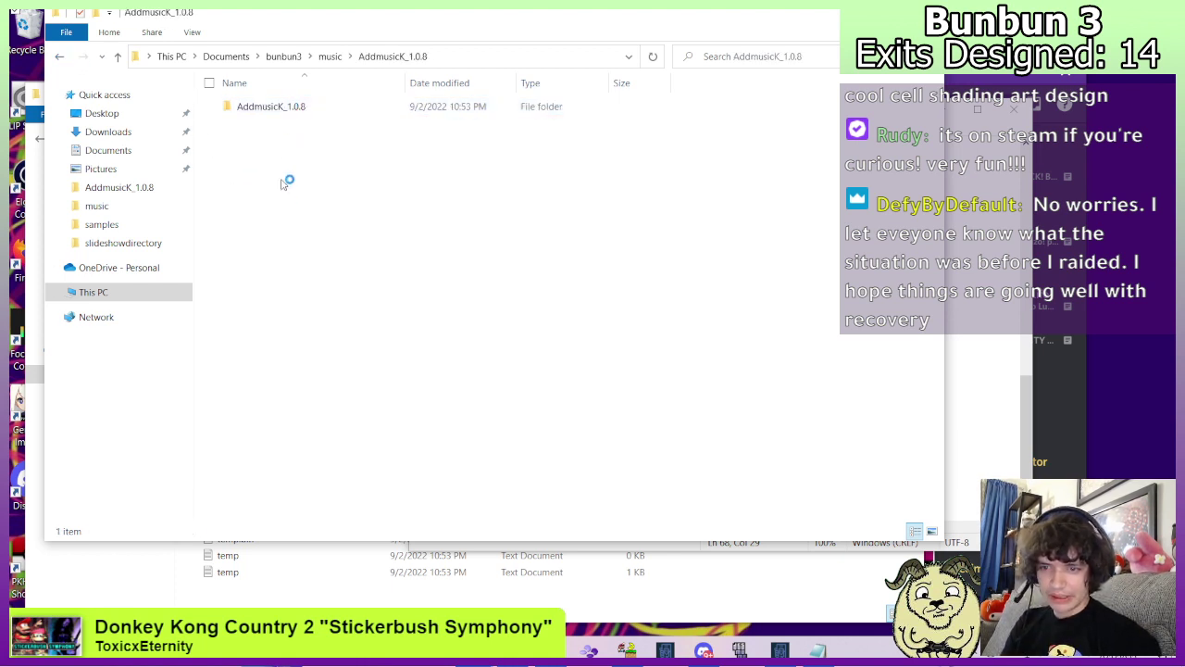
{"action": "double_click", "coordinate": [274, 106]}
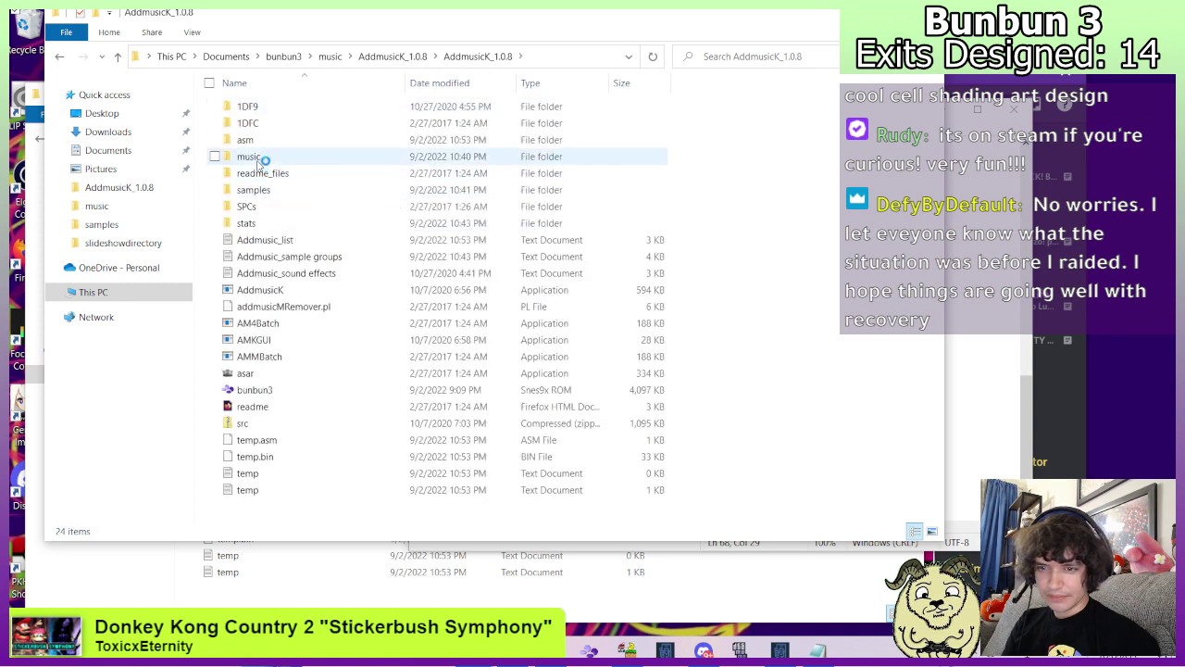
{"action": "double_click", "coordinate": [250, 157]}
{"action": "scroll", "coordinate": [785, 412], "scroll_direction": "down", "scroll_amount": 4}
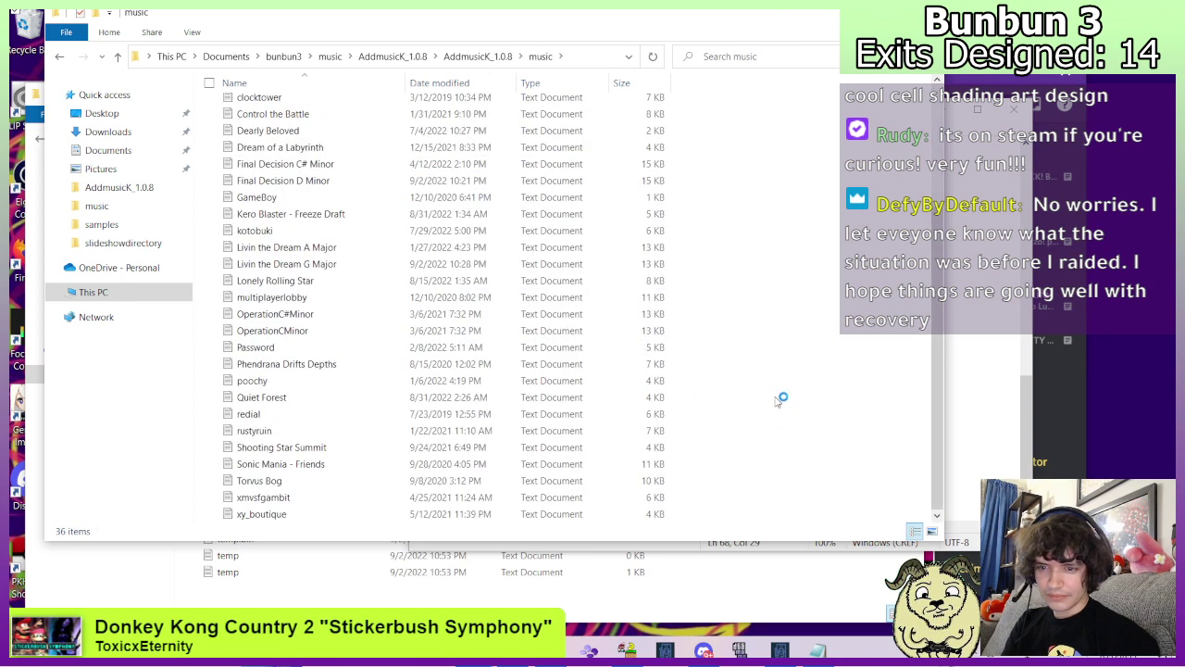
Look inside the poochy sample subfolder of the poochy song folder and return to the main music folder.
{"action": "left_click", "coordinate": [60, 58]}
{"action": "left_click", "coordinate": [61, 58]}
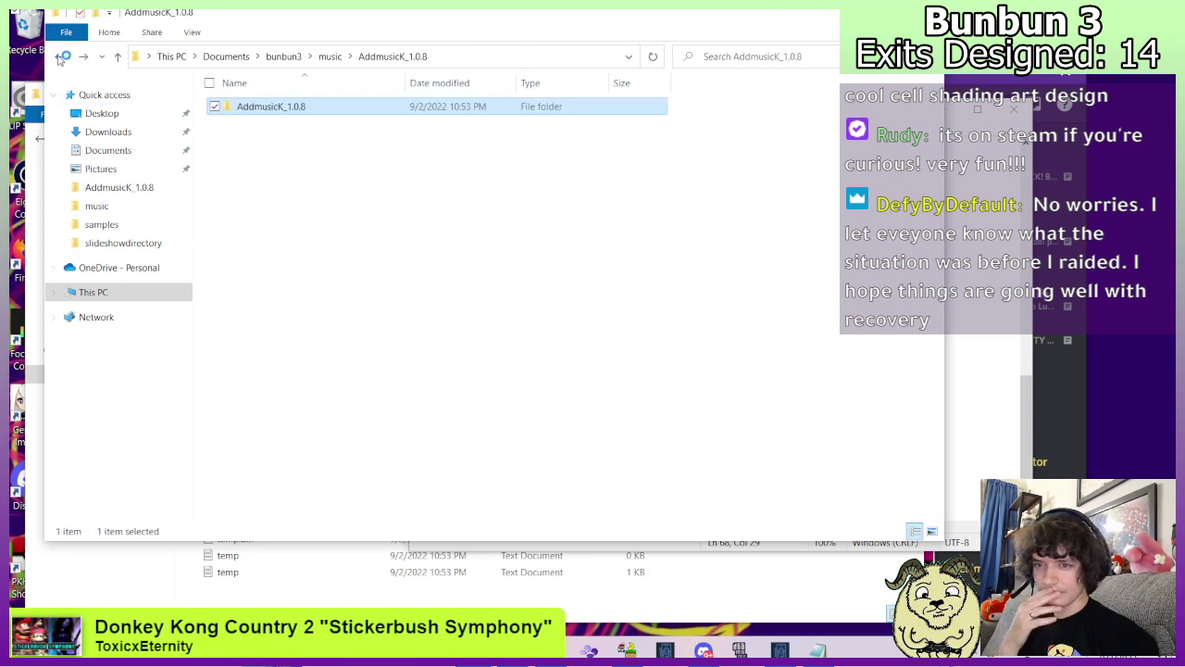
{"action": "left_click", "coordinate": [60, 57]}
{"action": "double_click", "coordinate": [259, 123]}
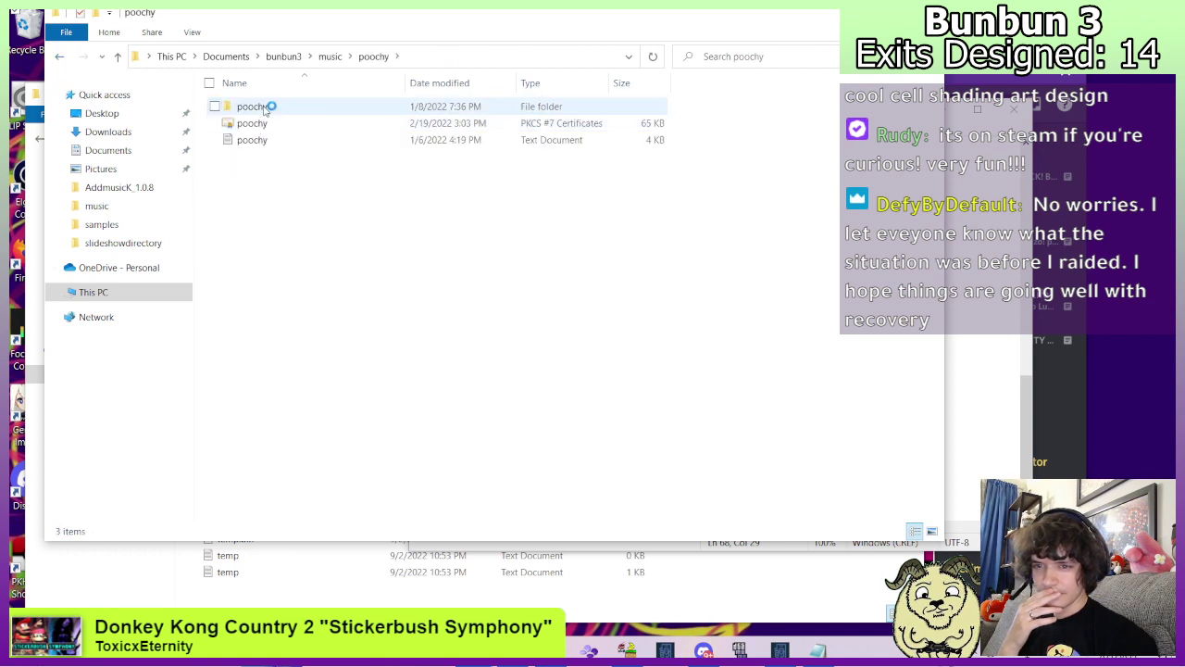
{"action": "left_click", "coordinate": [61, 57]}
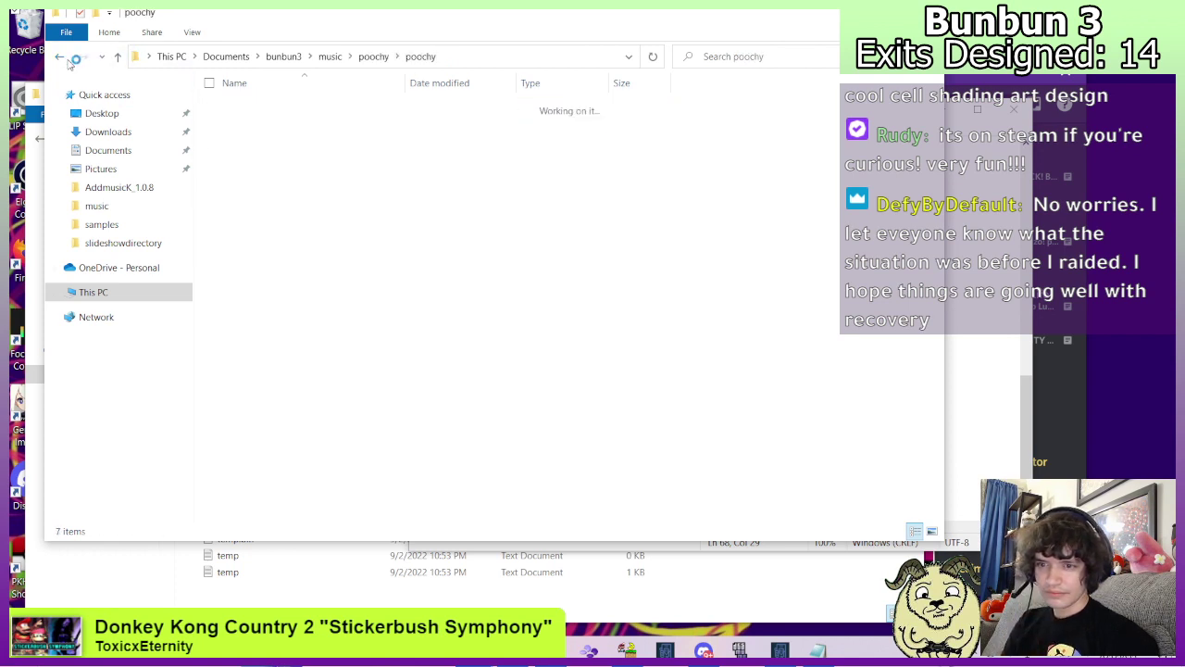
{"action": "left_click", "coordinate": [59, 57]}
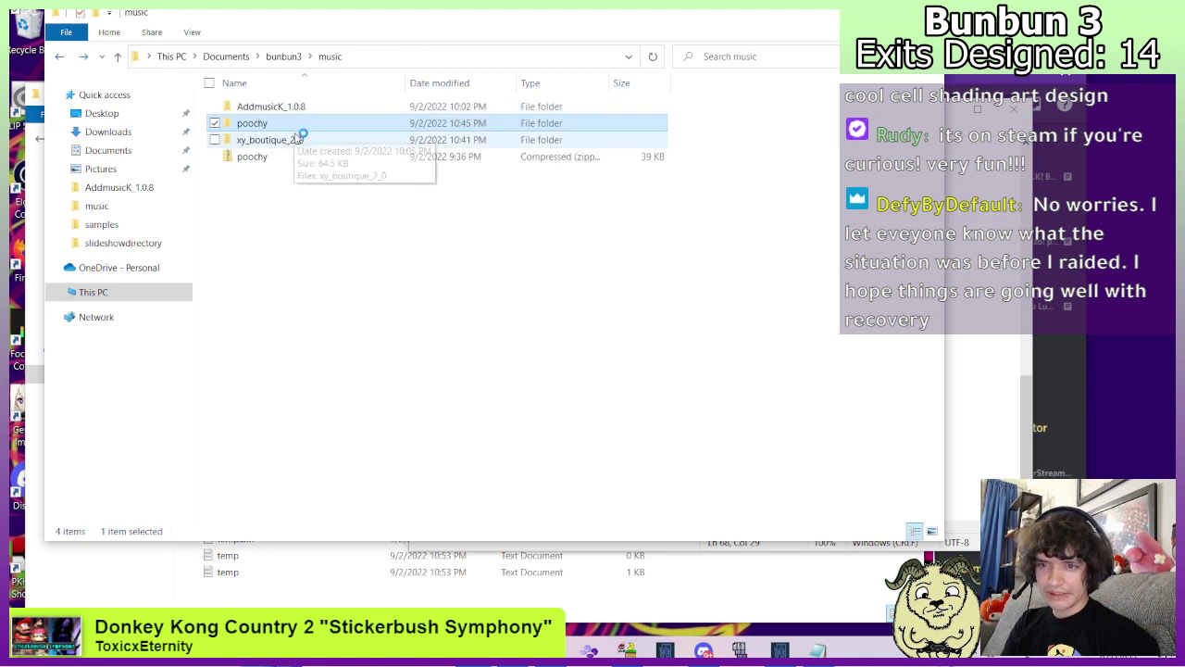
Recheck AddmusicK's music and samples folders, cancel the move of the poochy files, and examine the poochy folder inside samples.
{"action": "double_click", "coordinate": [293, 108]}
{"action": "double_click", "coordinate": [286, 108]}
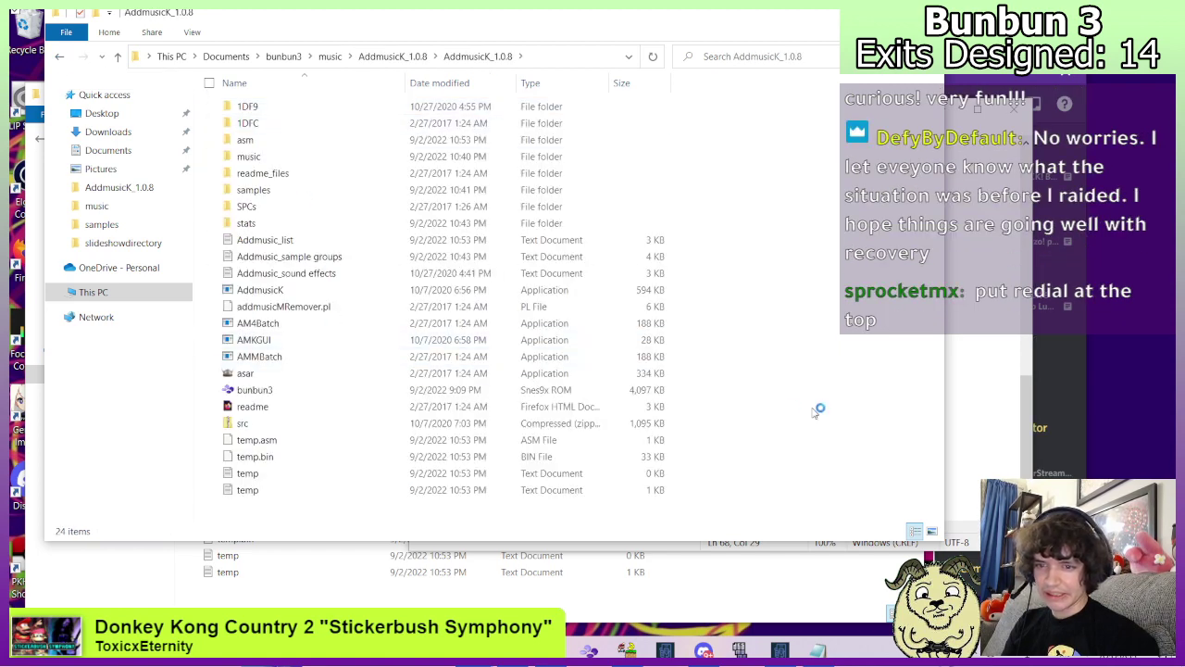
{"action": "double_click", "coordinate": [254, 158]}
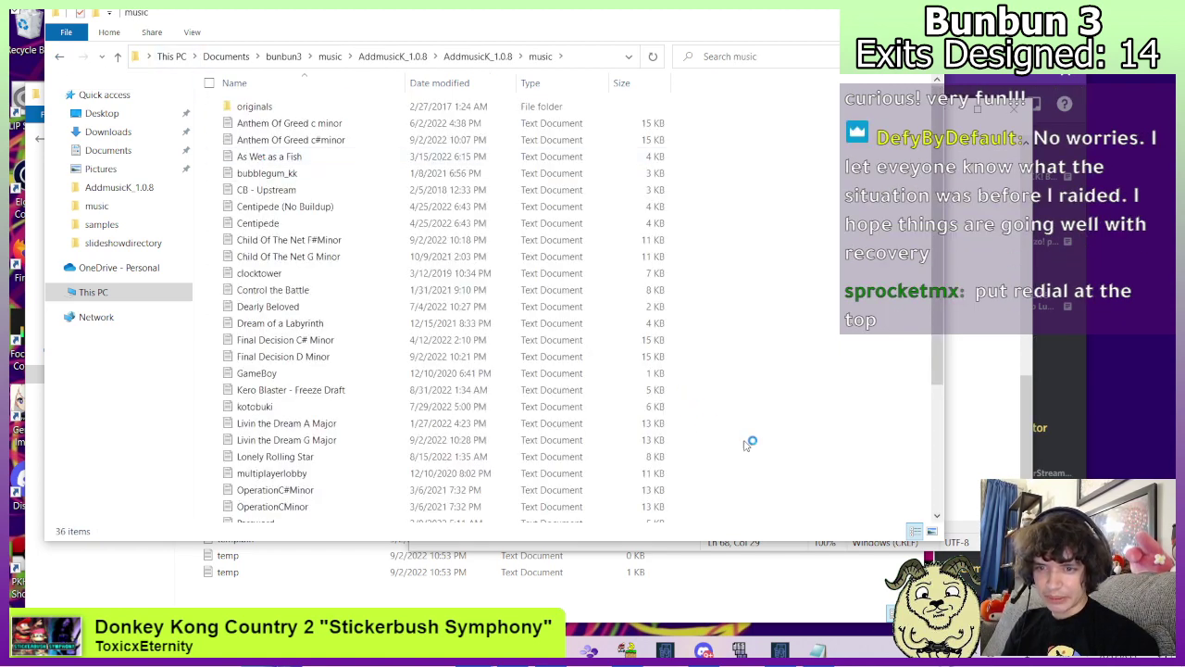
{"action": "left_click", "coordinate": [61, 55]}
{"action": "double_click", "coordinate": [257, 191]}
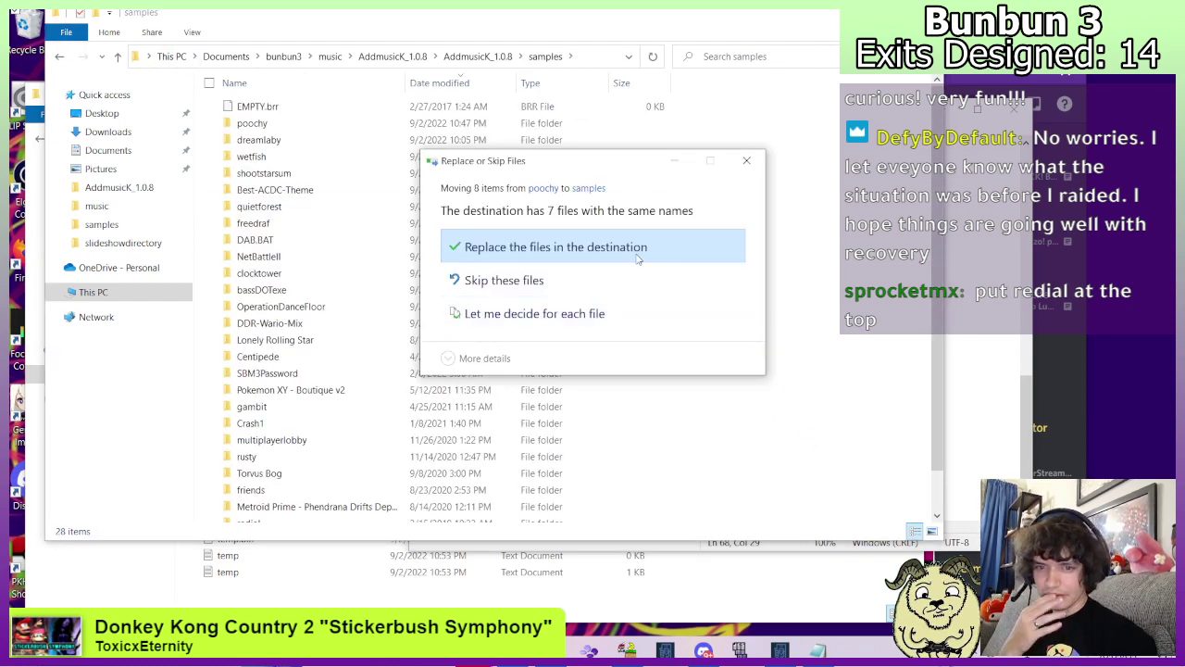
{"action": "left_click", "coordinate": [746, 162]}
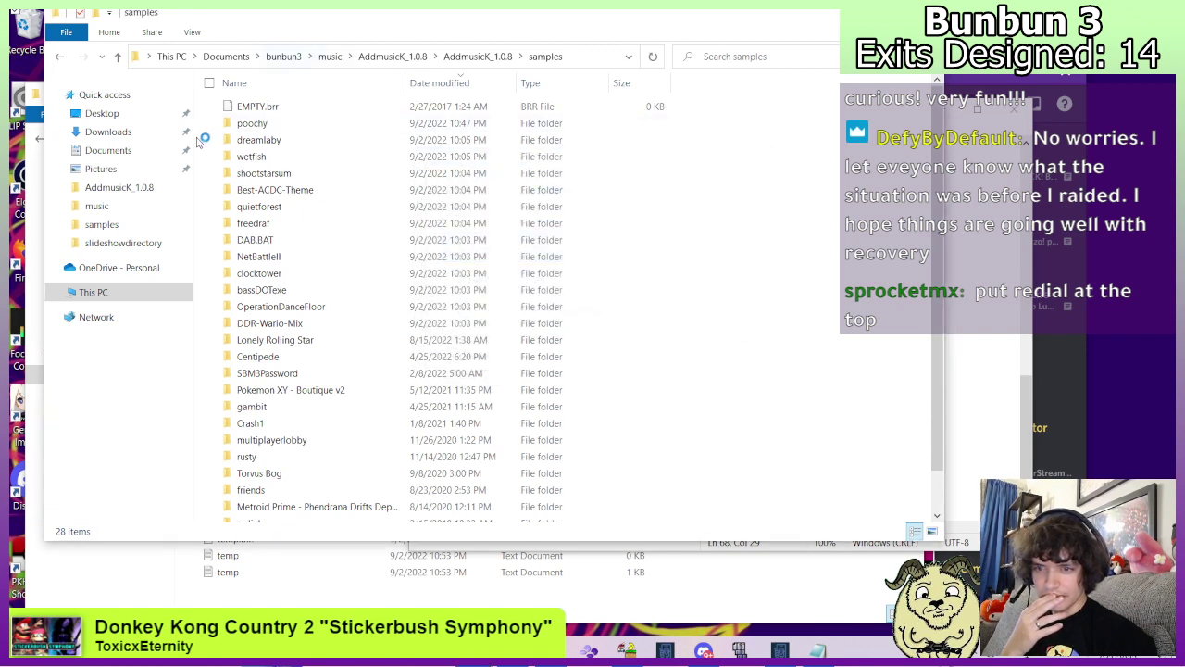
{"action": "double_click", "coordinate": [266, 123]}
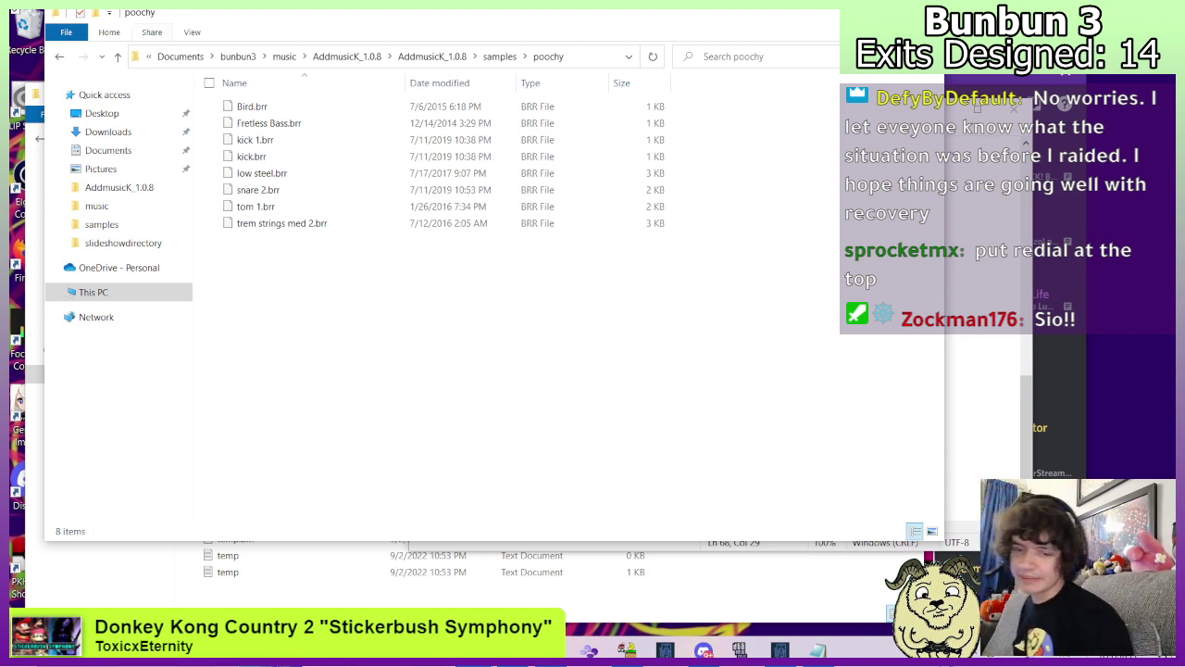
Switch to OBS, hide the Display Capture source and show it again, and minimize OBS.
{"action": "key", "text": "alt+Tab"}
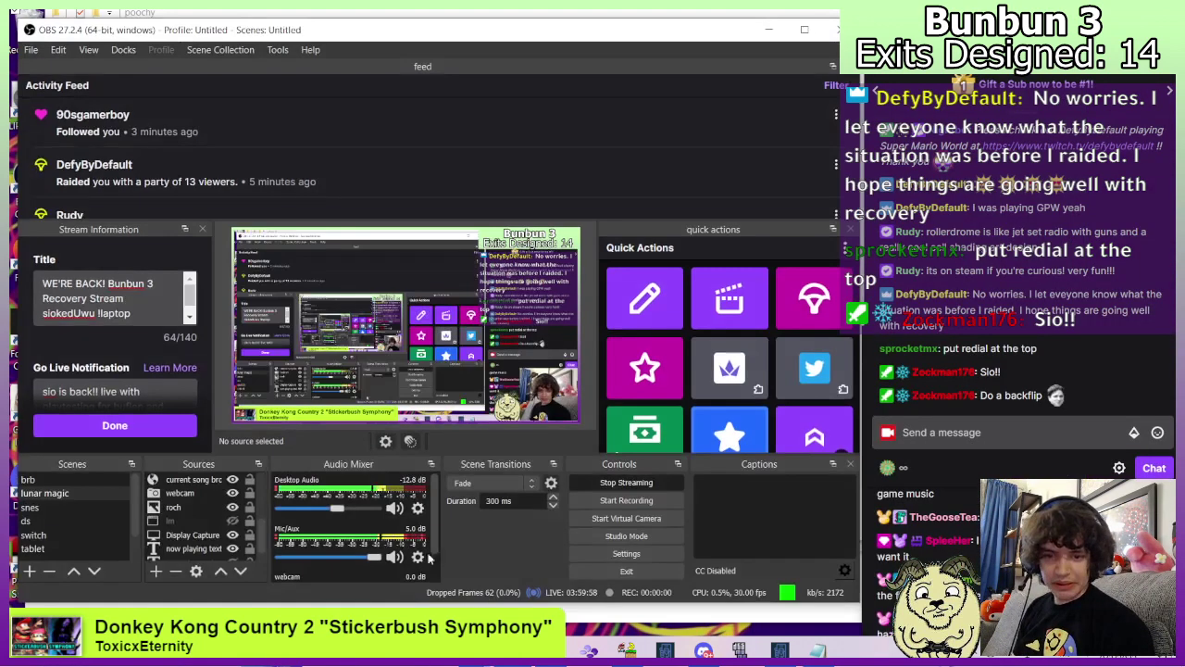
{"action": "left_click", "coordinate": [233, 534]}
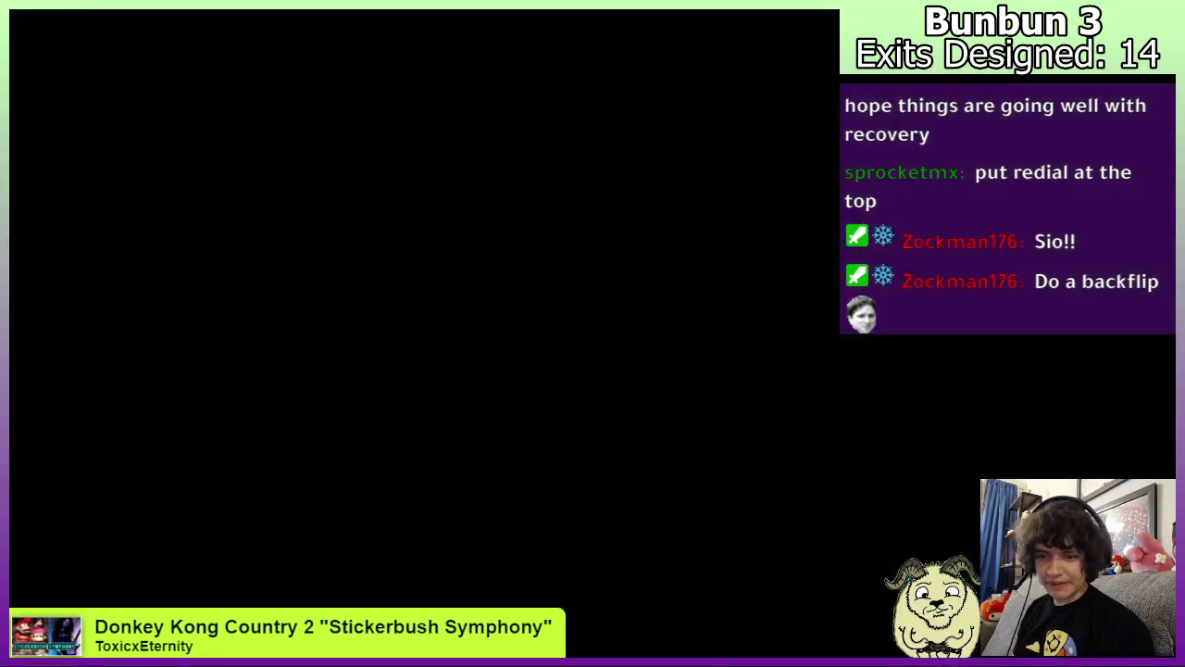
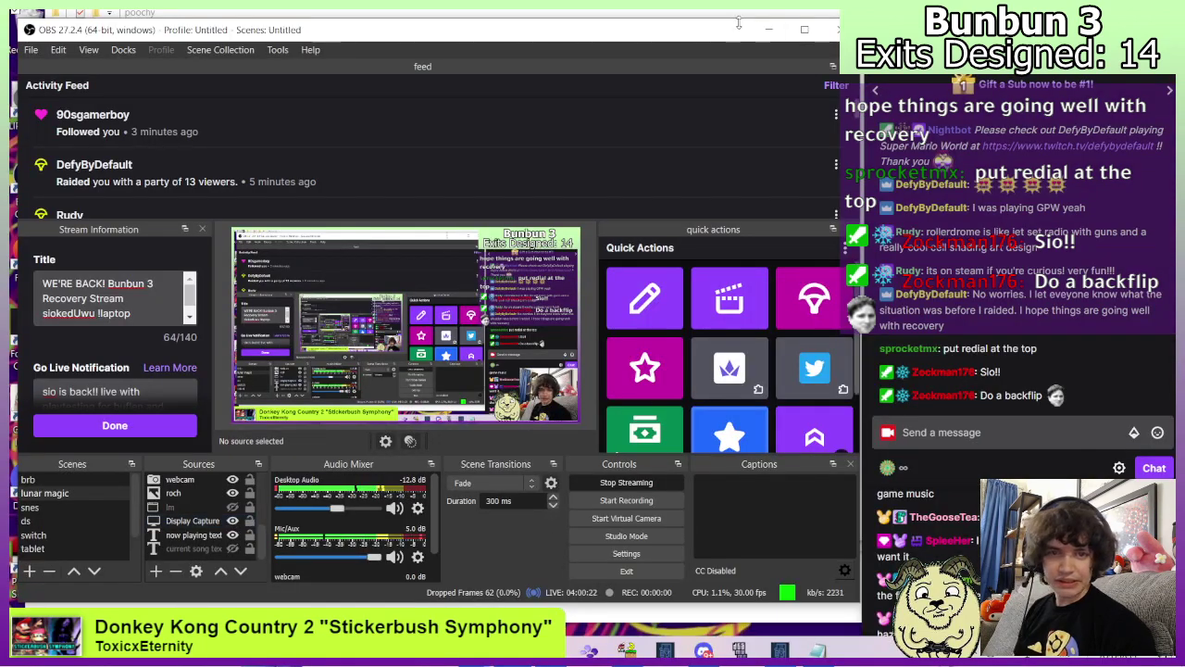
{"action": "left_click", "coordinate": [769, 29]}
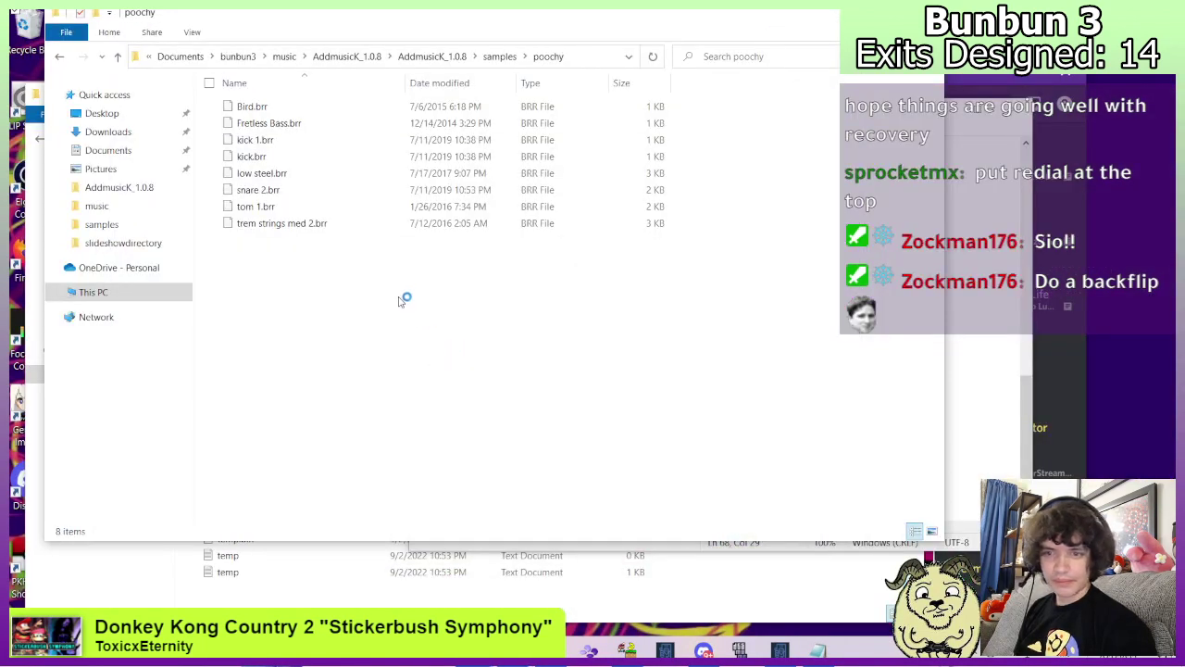
Insert the listed songs into the bunbun3 ROM with AMKGUI, and review and close the AddmusicK results.
{"action": "left_click", "coordinate": [61, 60]}
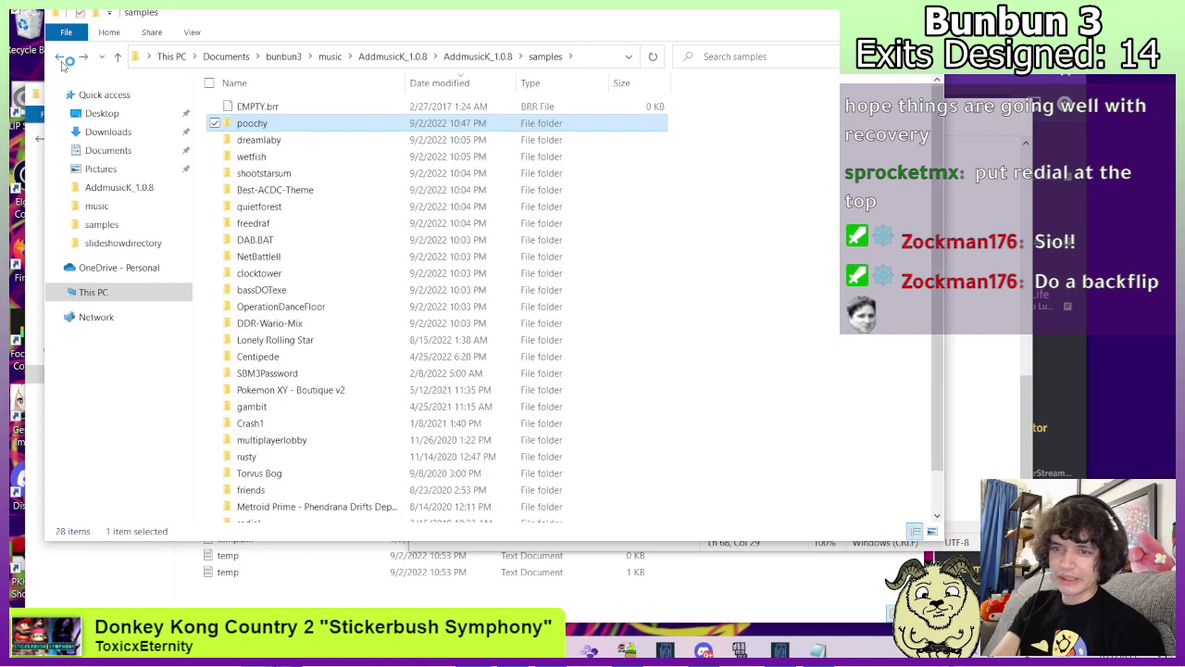
{"action": "left_click", "coordinate": [61, 60]}
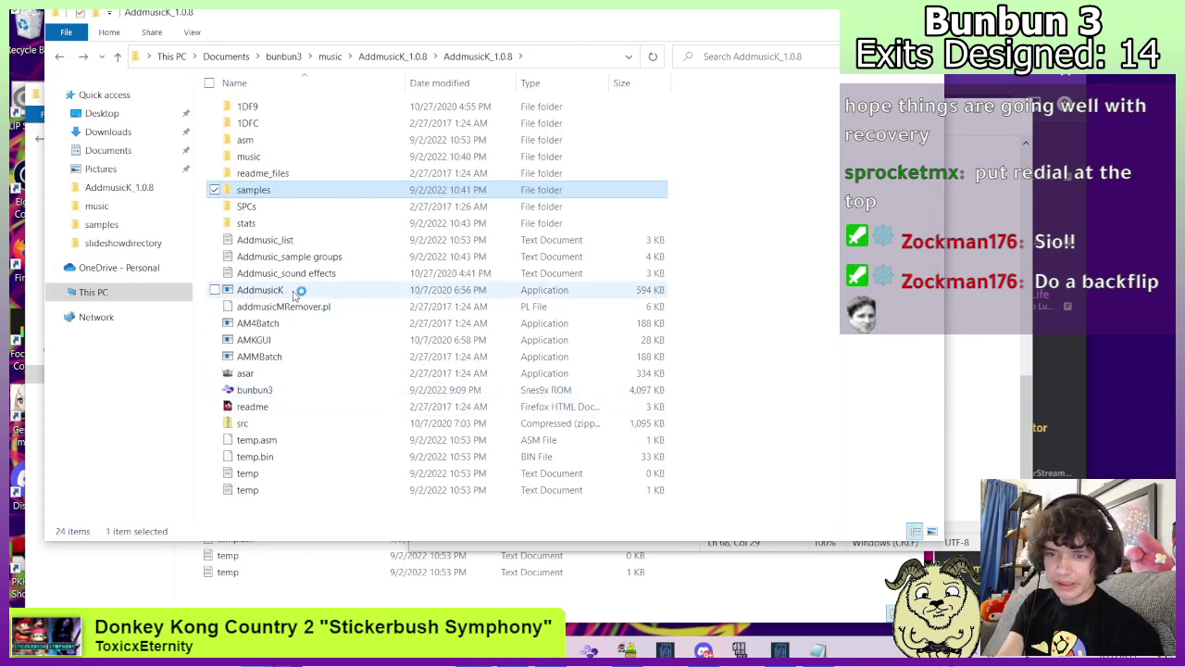
{"action": "double_click", "coordinate": [250, 345]}
{"action": "left_click", "coordinate": [292, 427]}
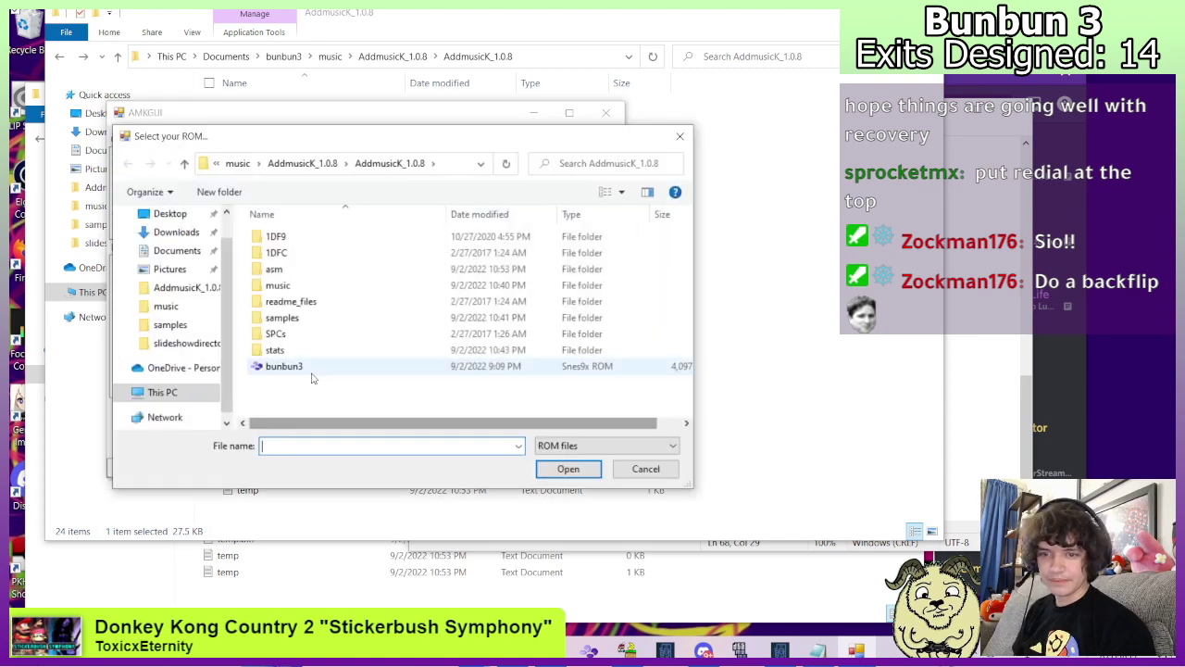
{"action": "left_click", "coordinate": [306, 367]}
{"action": "left_click", "coordinate": [573, 472]}
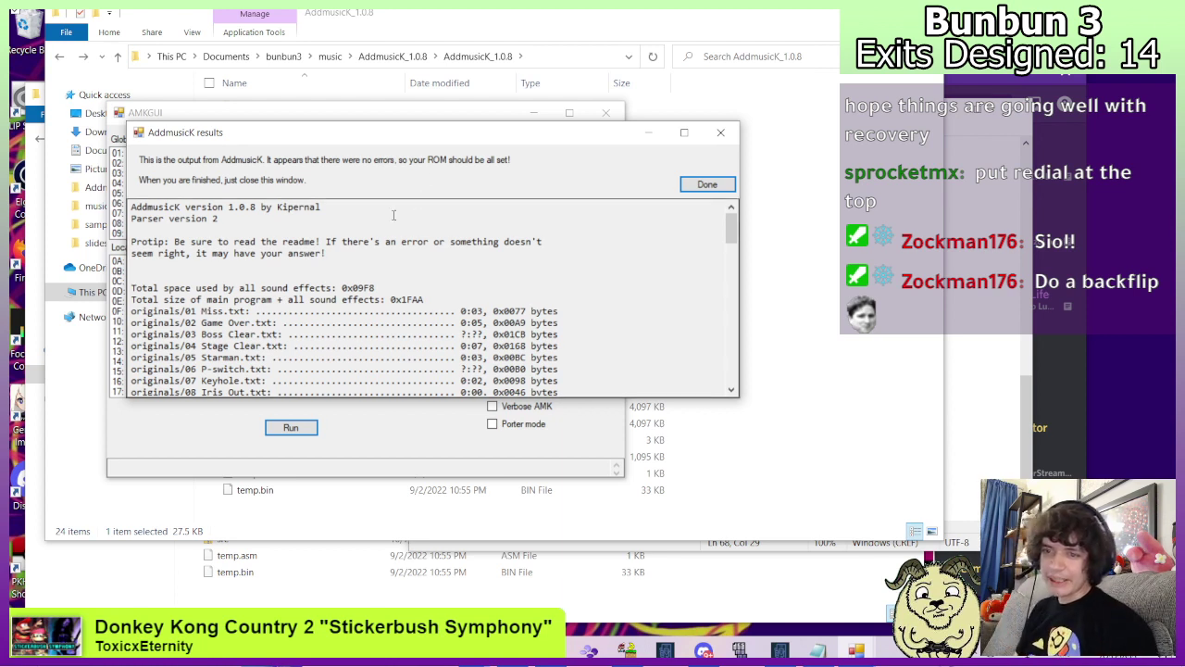
{"action": "scroll", "coordinate": [338, 225], "scroll_direction": "down", "scroll_amount": 6}
{"action": "scroll", "coordinate": [338, 225], "scroll_direction": "down", "scroll_amount": 10}
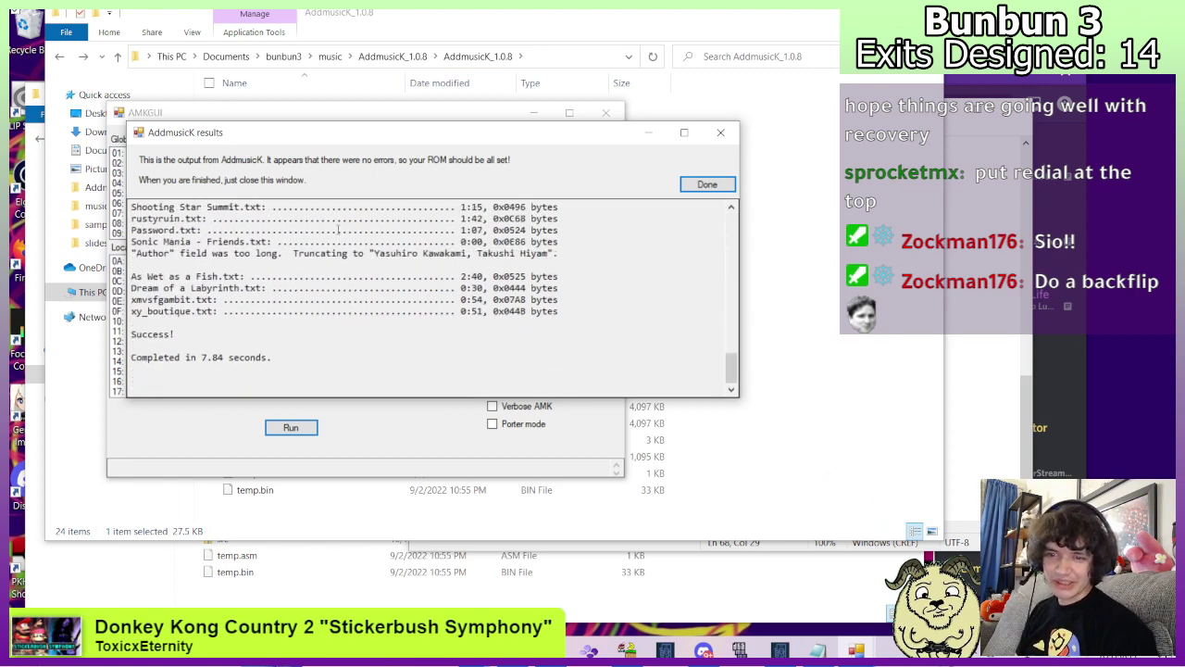
{"action": "scroll", "coordinate": [380, 273], "scroll_direction": "up", "scroll_amount": 1}
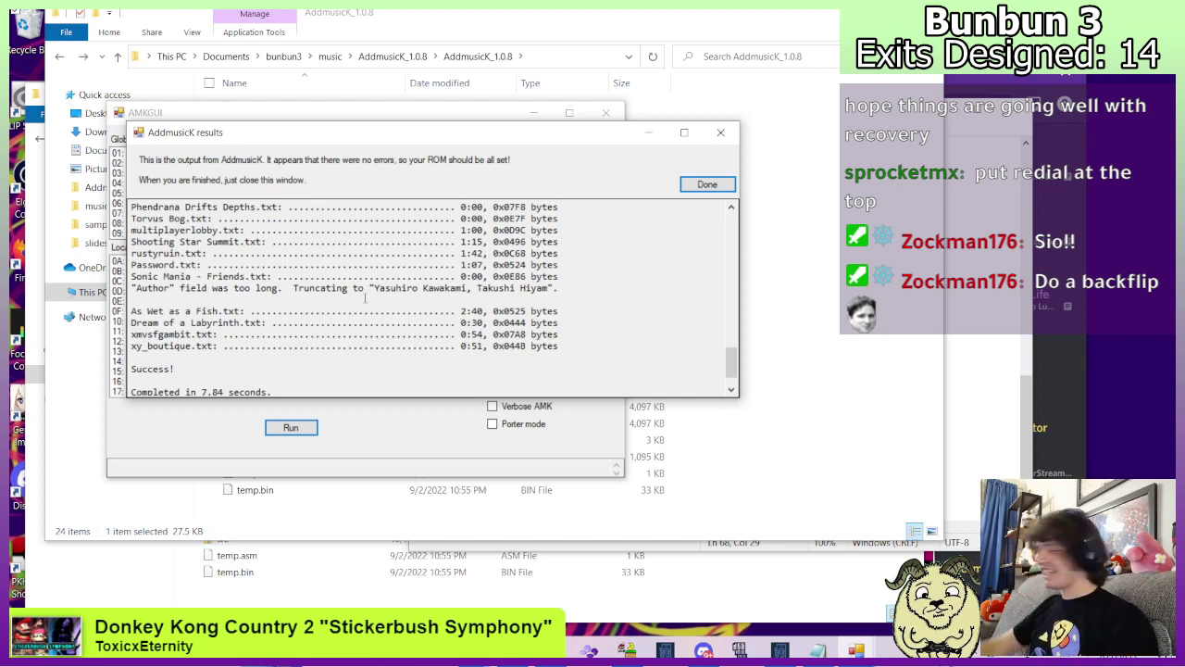
{"action": "left_click", "coordinate": [707, 184]}
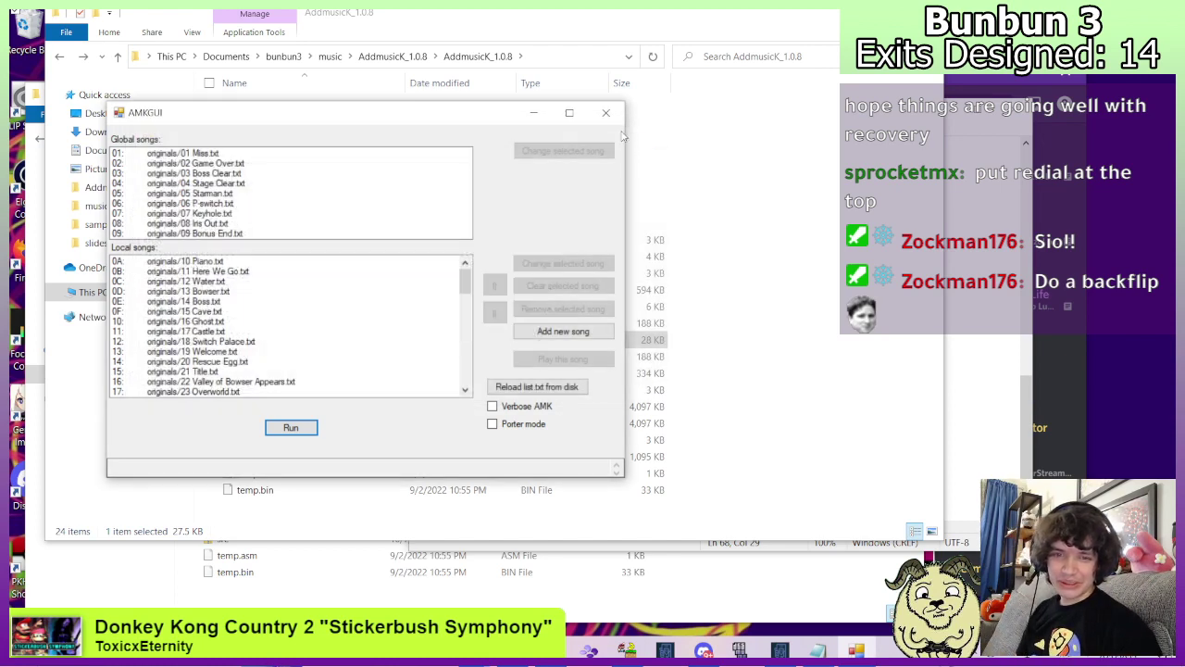
Close AMKGUI and copy the bunbun3 Snes9x ROM from the AddmusicK folder into the bunbun3 folder, replacing the existing file.
{"action": "left_click", "coordinate": [607, 112]}
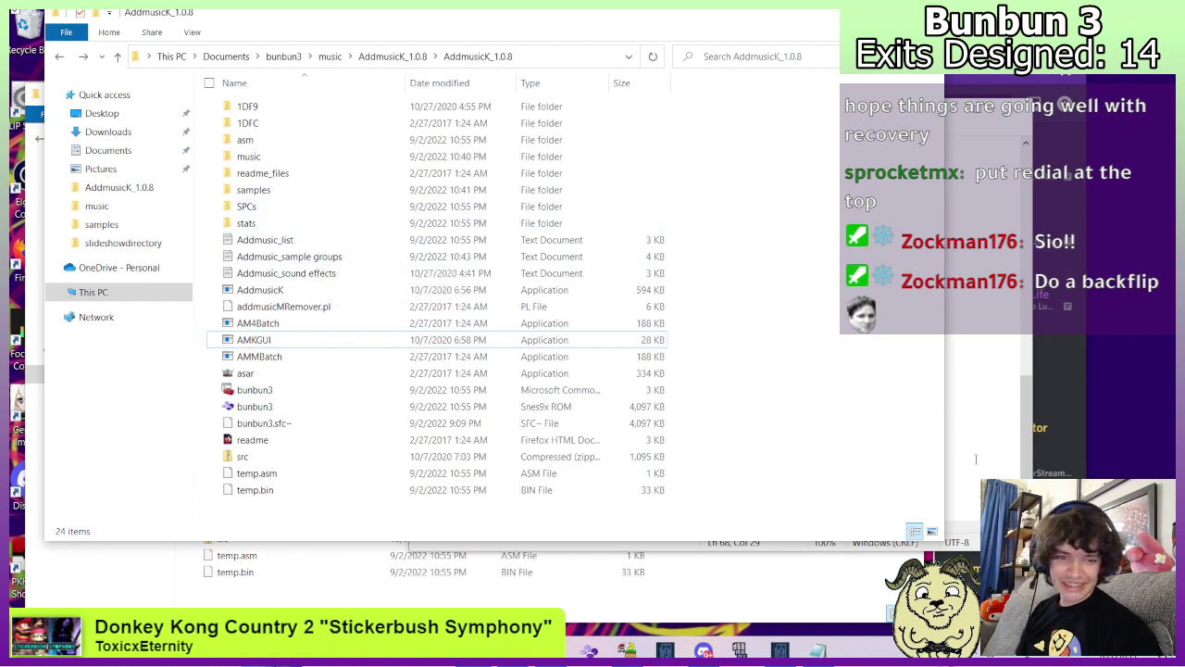
{"action": "left_click", "coordinate": [281, 407]}
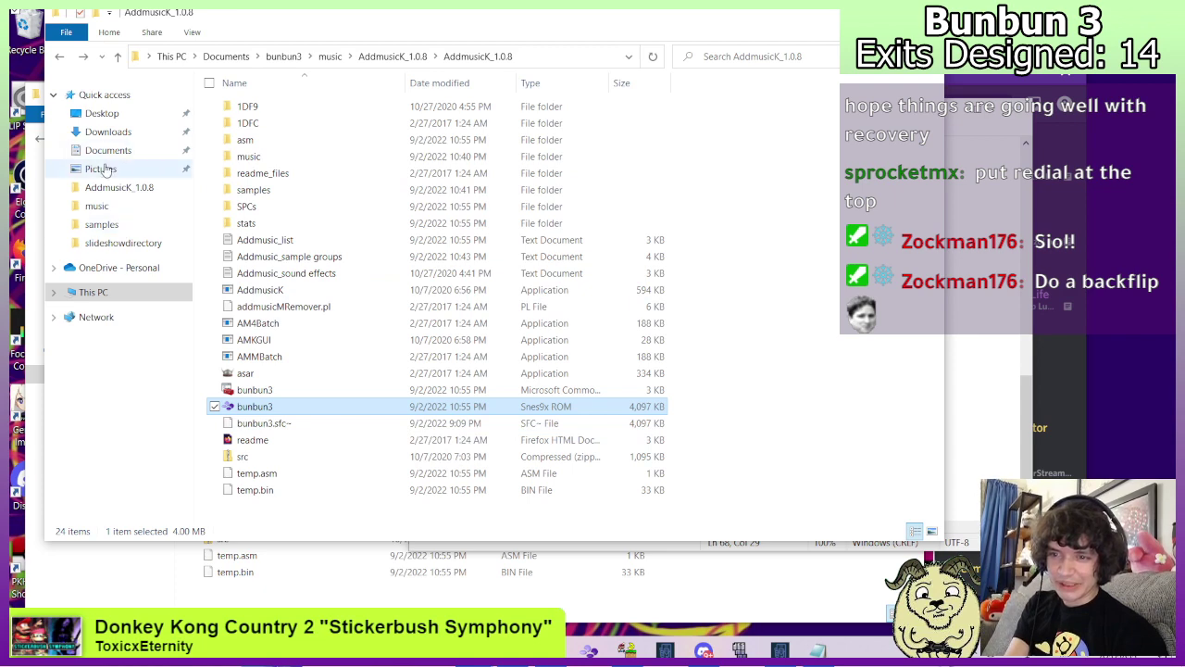
{"action": "left_click", "coordinate": [59, 57]}
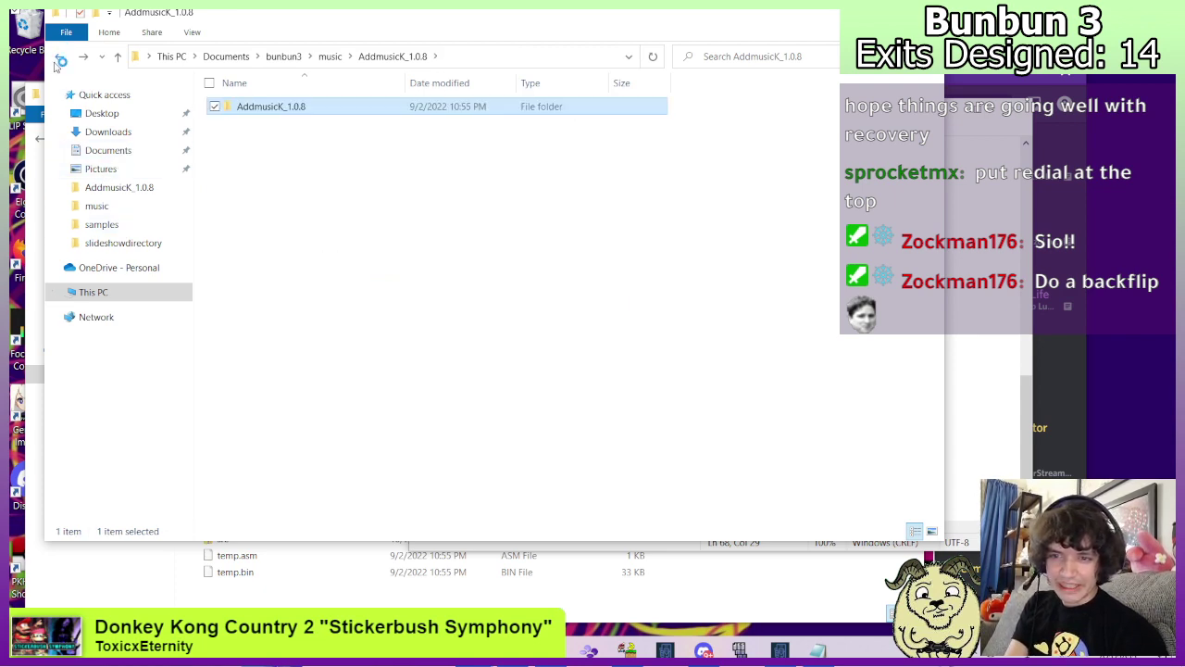
{"action": "left_click", "coordinate": [59, 61]}
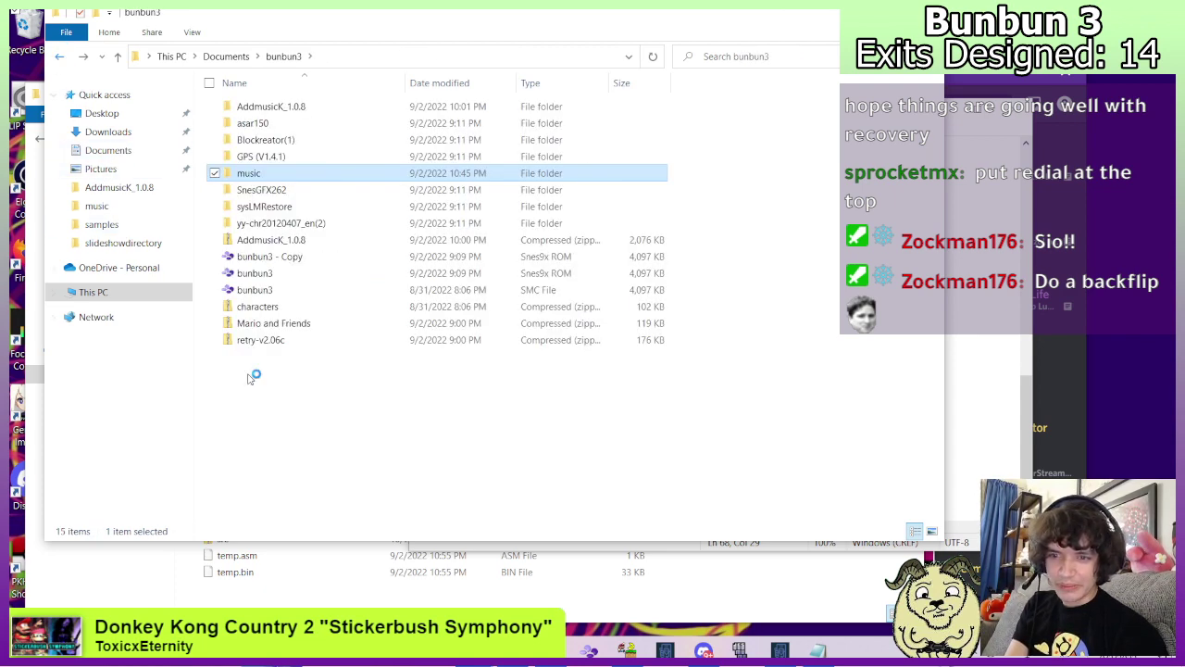
{"action": "left_click", "coordinate": [299, 424]}
{"action": "key", "text": "ctrl+v"}
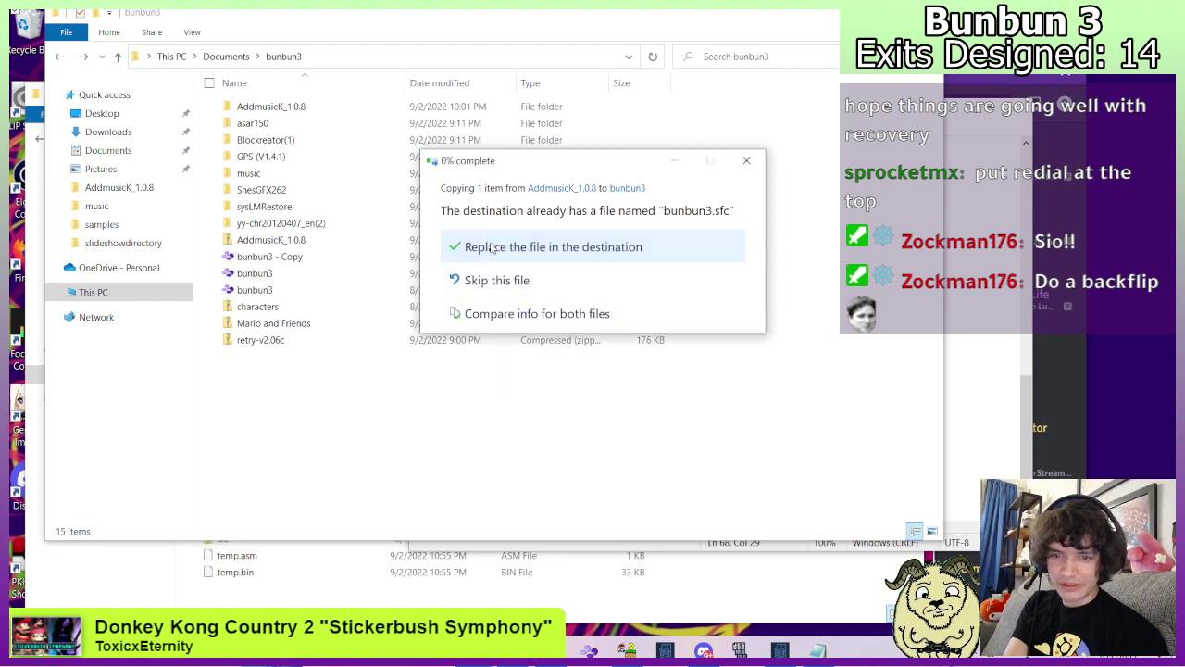
{"action": "left_click", "coordinate": [492, 248]}
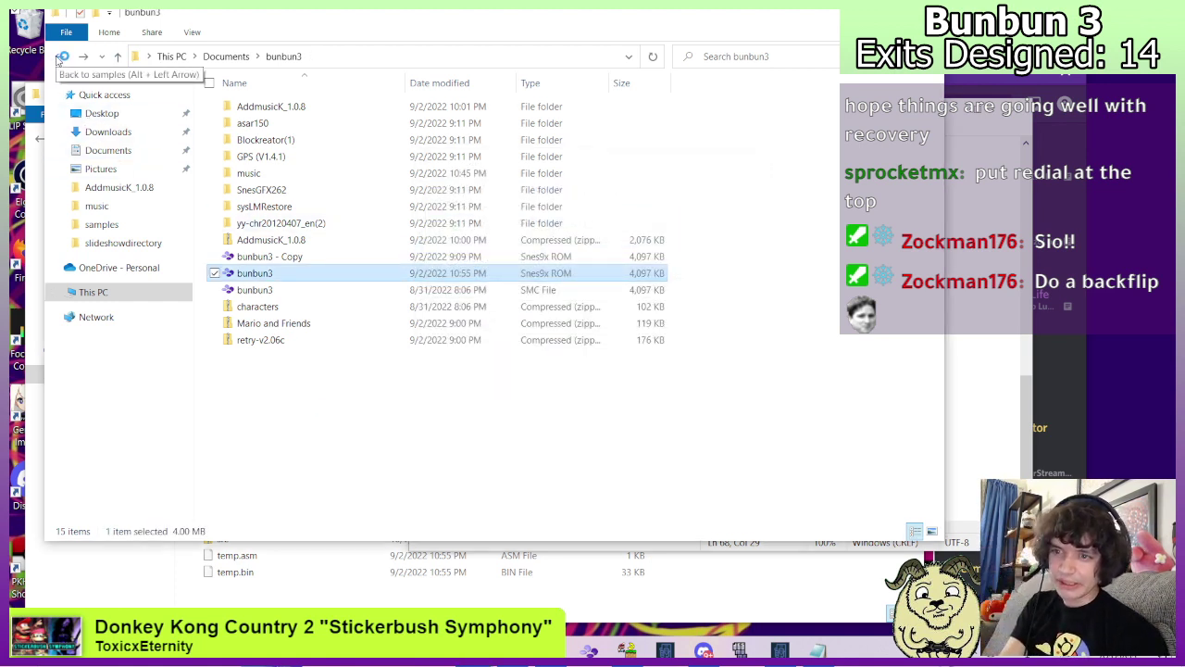
Return to the inner AddmusicK_1.0.8 folder and make a backup copy of the bunbun3 Snes9x ROM there.
{"action": "left_click", "coordinate": [56, 57]}
{"action": "left_click", "coordinate": [58, 57]}
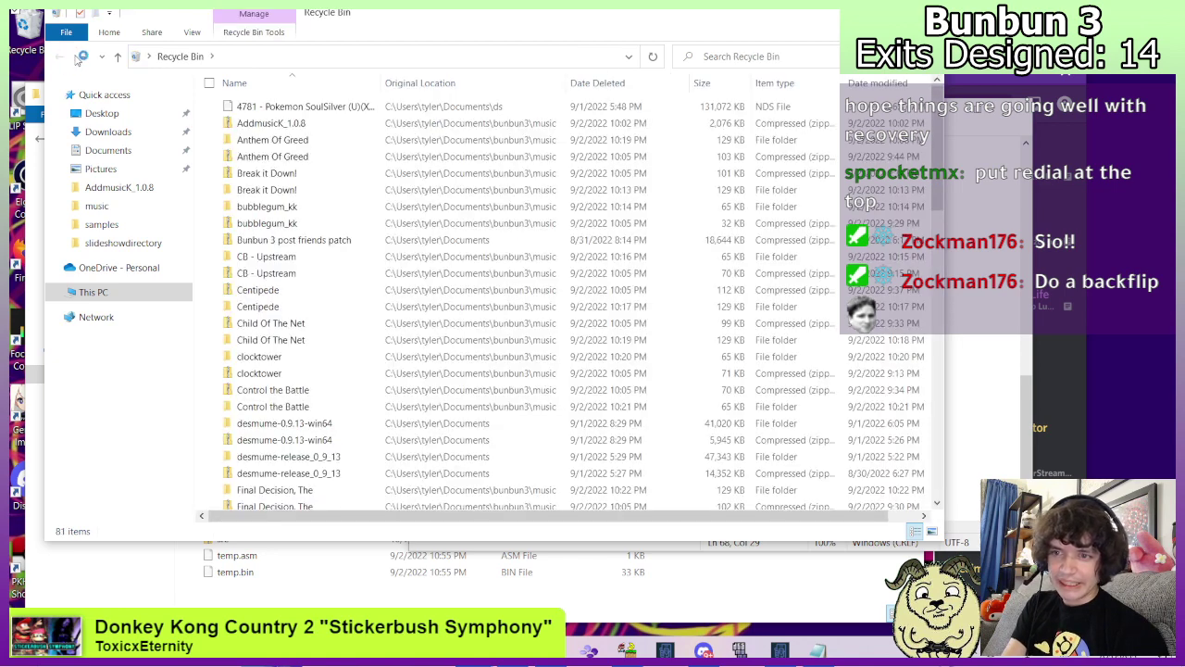
{"action": "left_click", "coordinate": [81, 57]}
{"action": "left_click", "coordinate": [400, 57]}
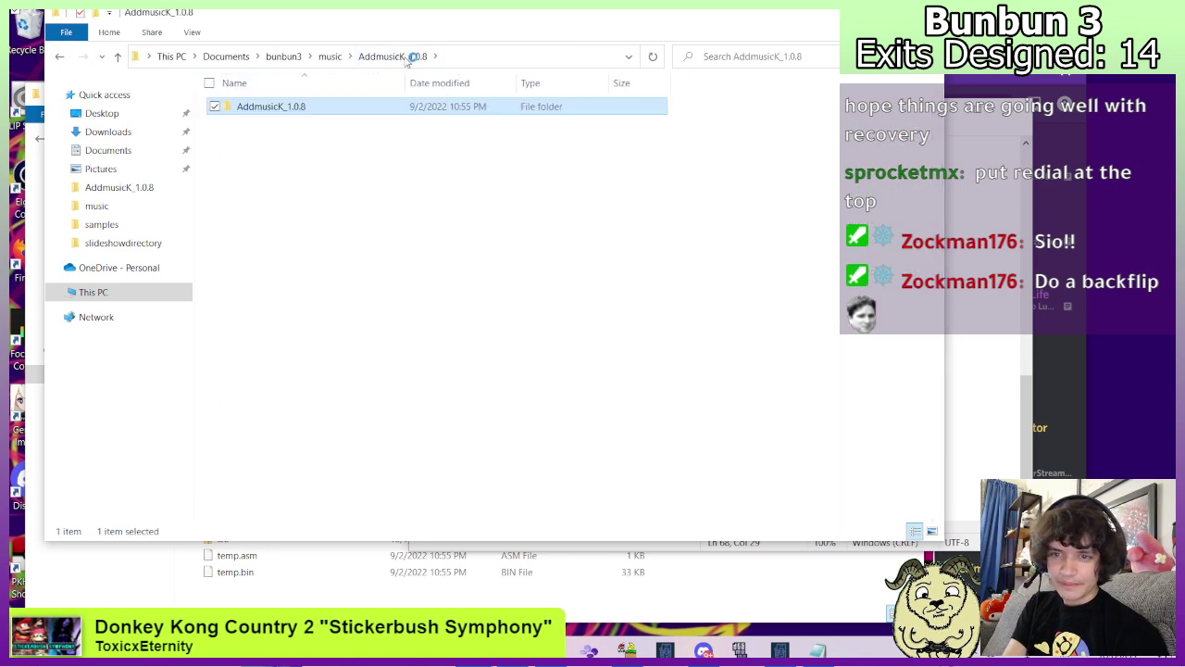
{"action": "double_click", "coordinate": [320, 106]}
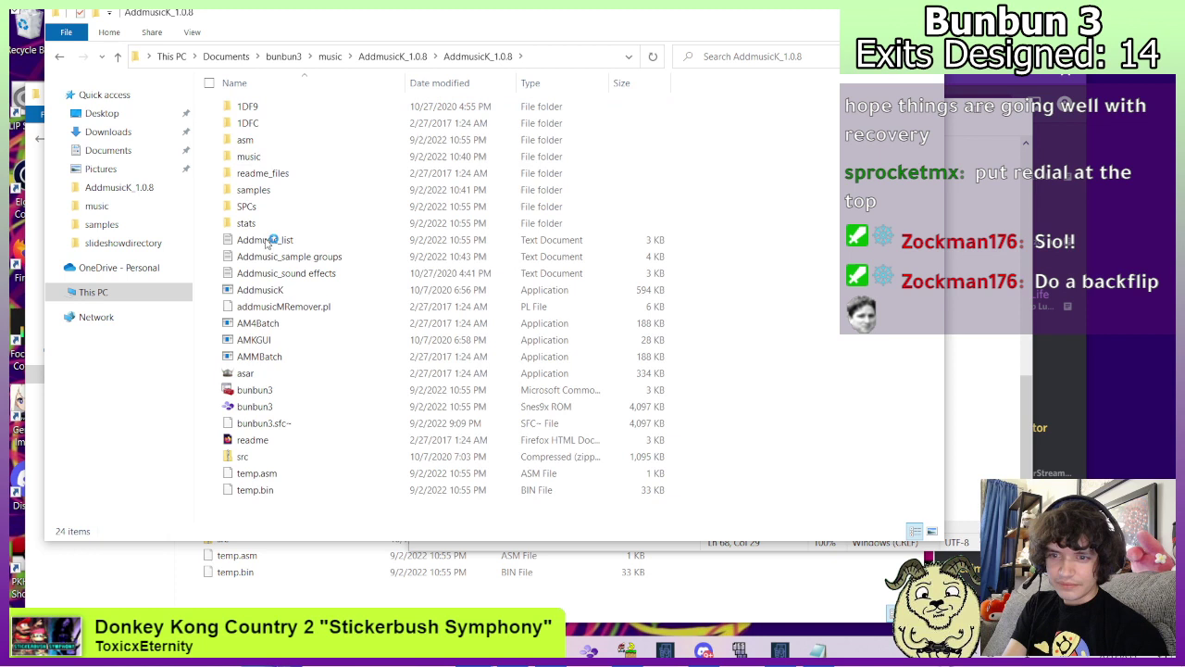
{"action": "left_click", "coordinate": [260, 406]}
{"action": "key", "text": "ctrl+c"}
{"action": "key", "text": "ctrl+v"}
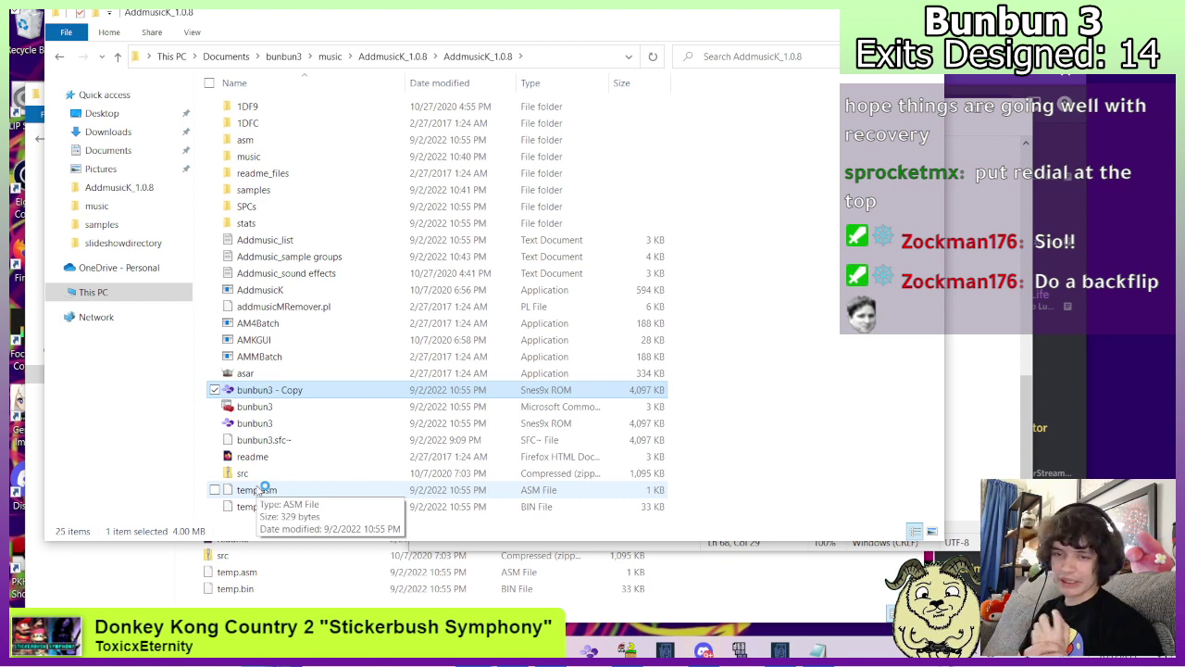
Add redial.txt as song 4A at the end of Addmusic_list, save the file, and review the song list.
{"action": "left_click", "coordinate": [779, 454]}
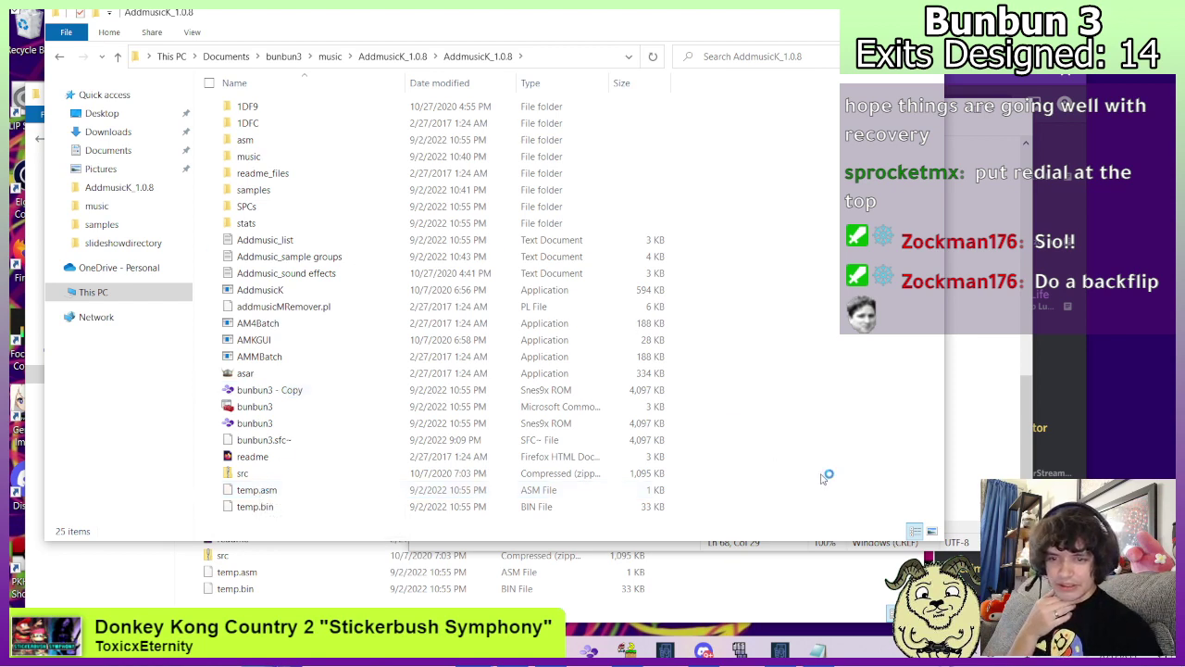
{"action": "left_click", "coordinate": [957, 424]}
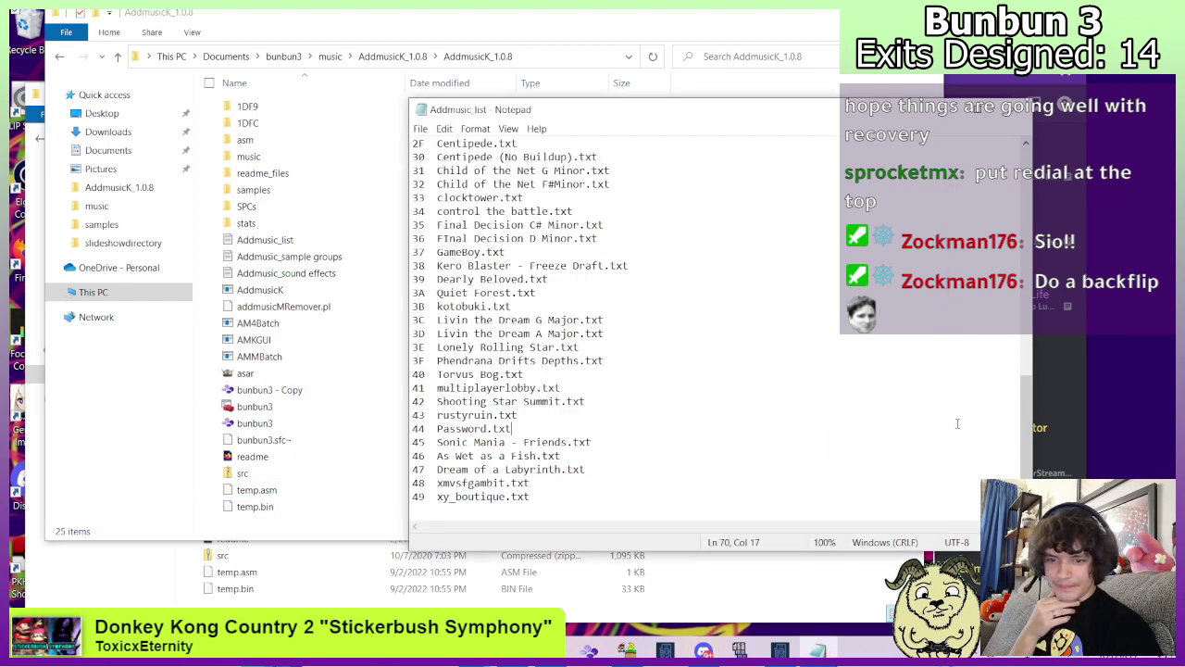
{"action": "left_click", "coordinate": [591, 514]}
{"action": "key", "text": "Return"}
{"action": "type", "text": "4A  redial.txt"}
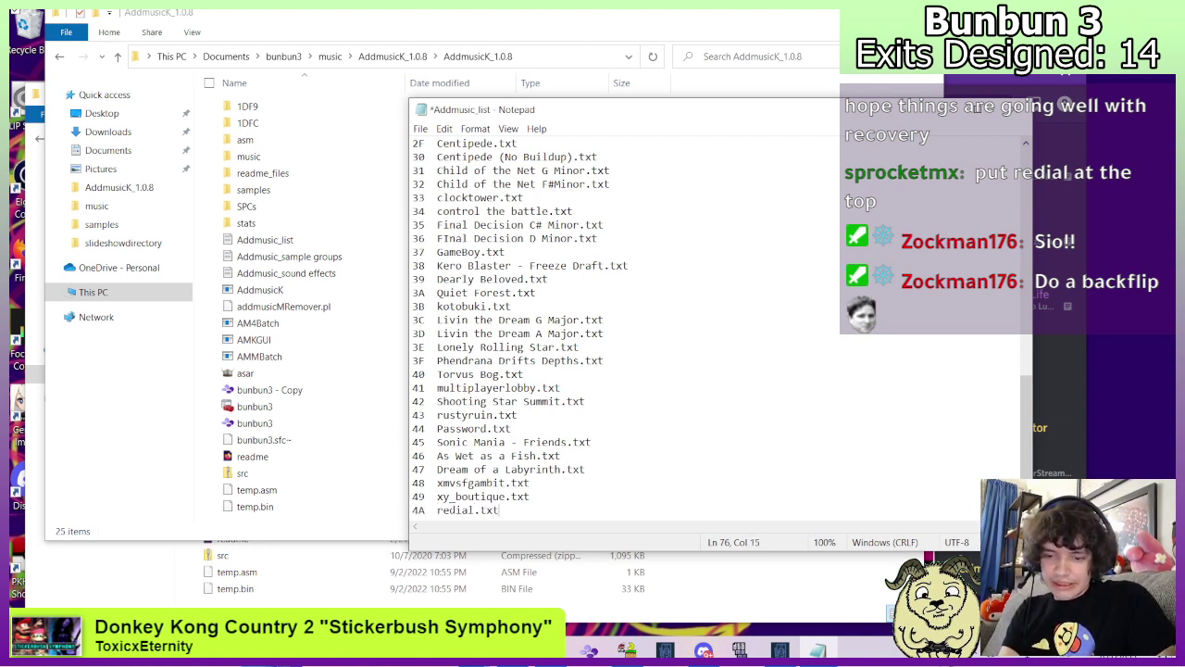
{"action": "key", "text": "ctrl+s"}
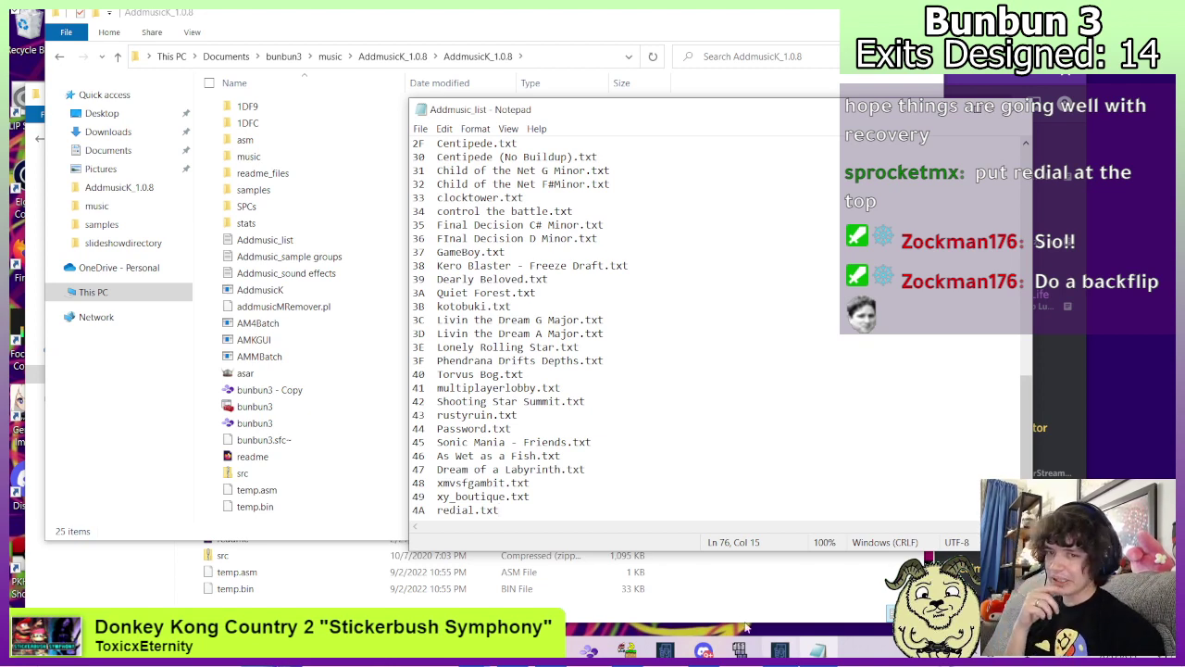
{"action": "scroll", "coordinate": [606, 435], "scroll_direction": "up", "scroll_amount": 10}
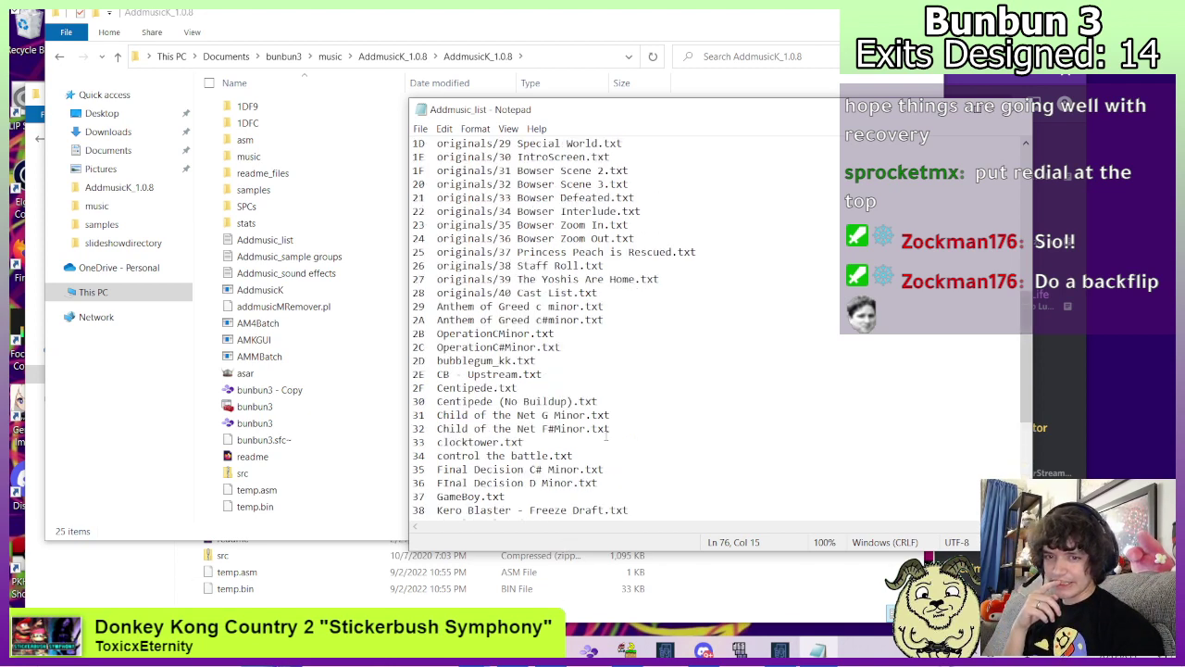
{"action": "scroll", "coordinate": [605, 437], "scroll_direction": "down", "scroll_amount": 2}
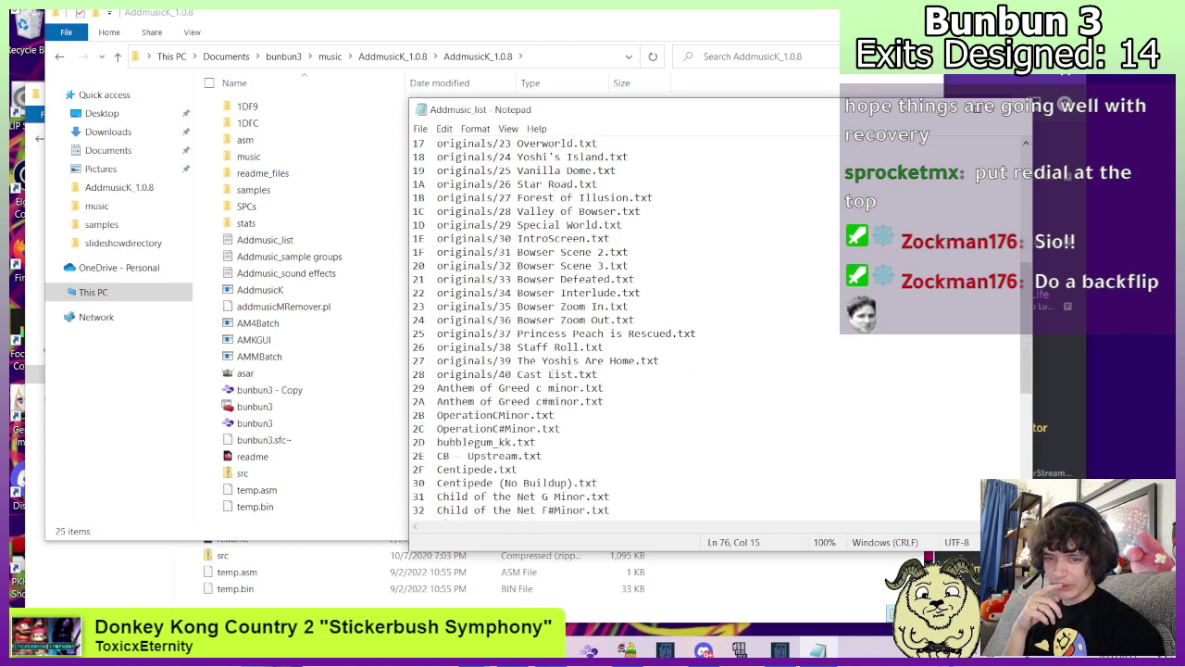
{"action": "scroll", "coordinate": [518, 405], "scroll_direction": "up", "scroll_amount": 8}
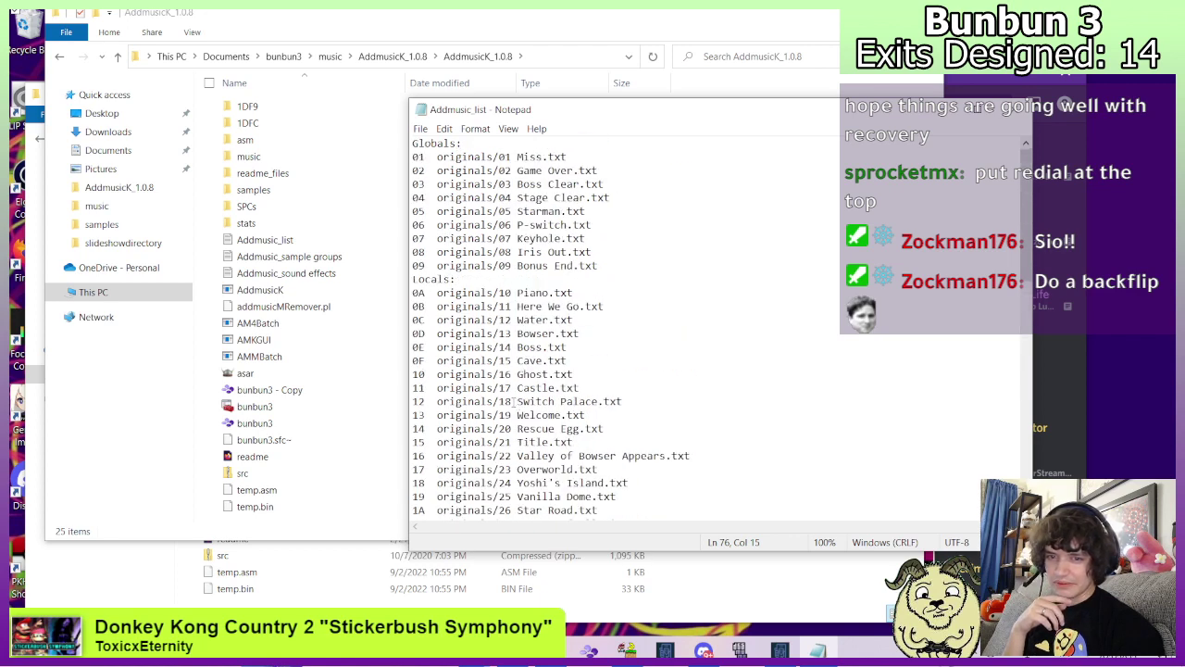
{"action": "scroll", "coordinate": [653, 292], "scroll_direction": "down", "scroll_amount": 16}
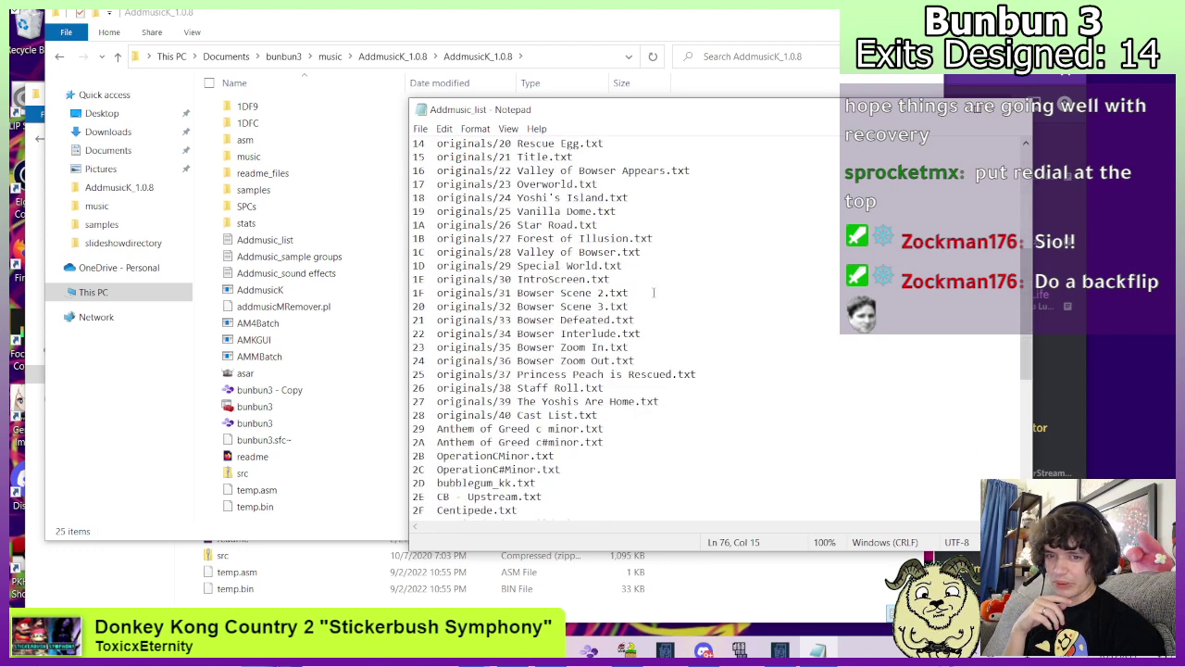
Try to insert the updated song list into the bunbun3 ROM with AMKGUI, and close the results and AMKGUI.
{"action": "left_click", "coordinate": [375, 17]}
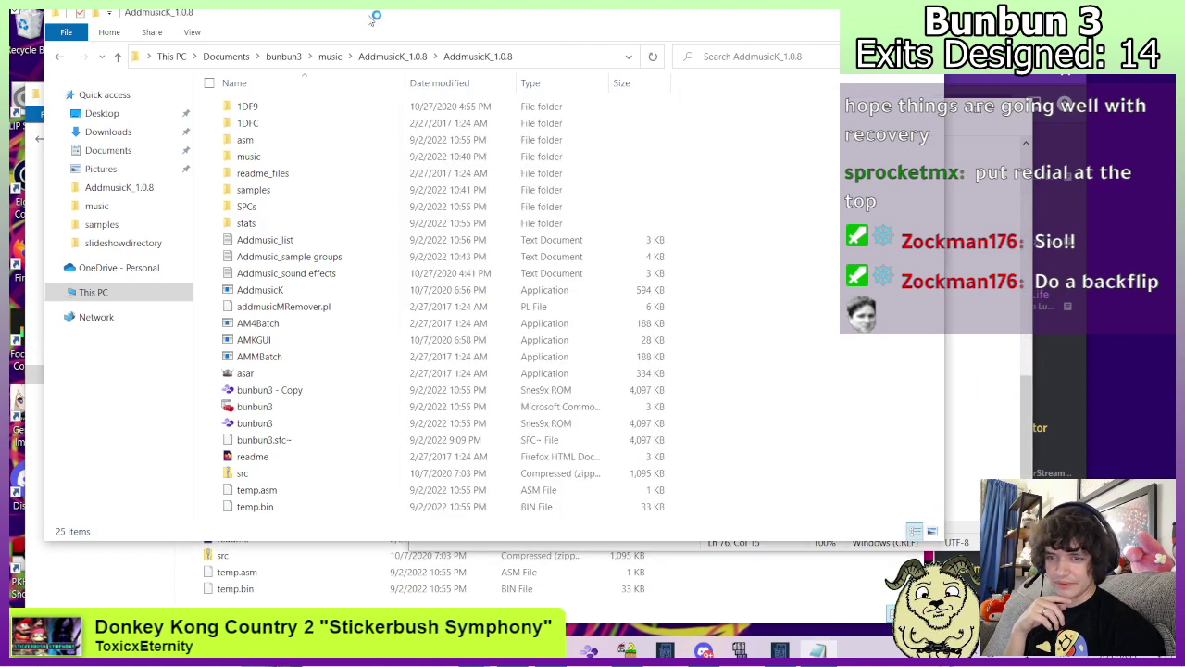
{"action": "double_click", "coordinate": [262, 342]}
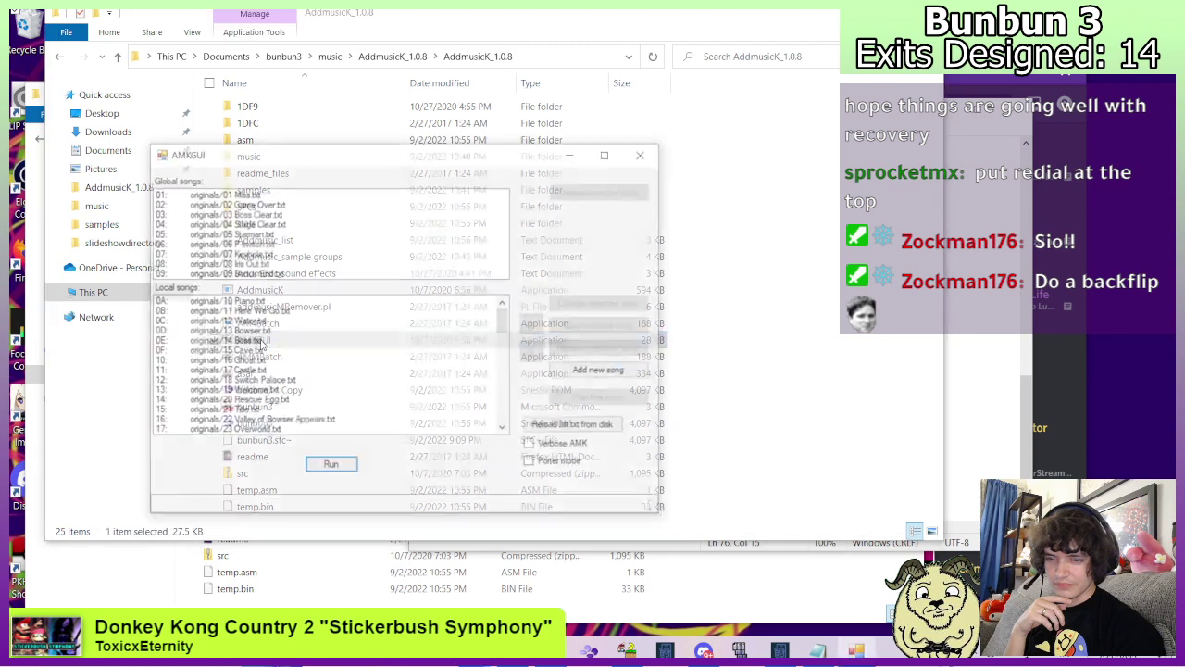
{"action": "scroll", "coordinate": [311, 381], "scroll_direction": "down", "scroll_amount": 10}
{"action": "scroll", "coordinate": [311, 381], "scroll_direction": "down", "scroll_amount": 4}
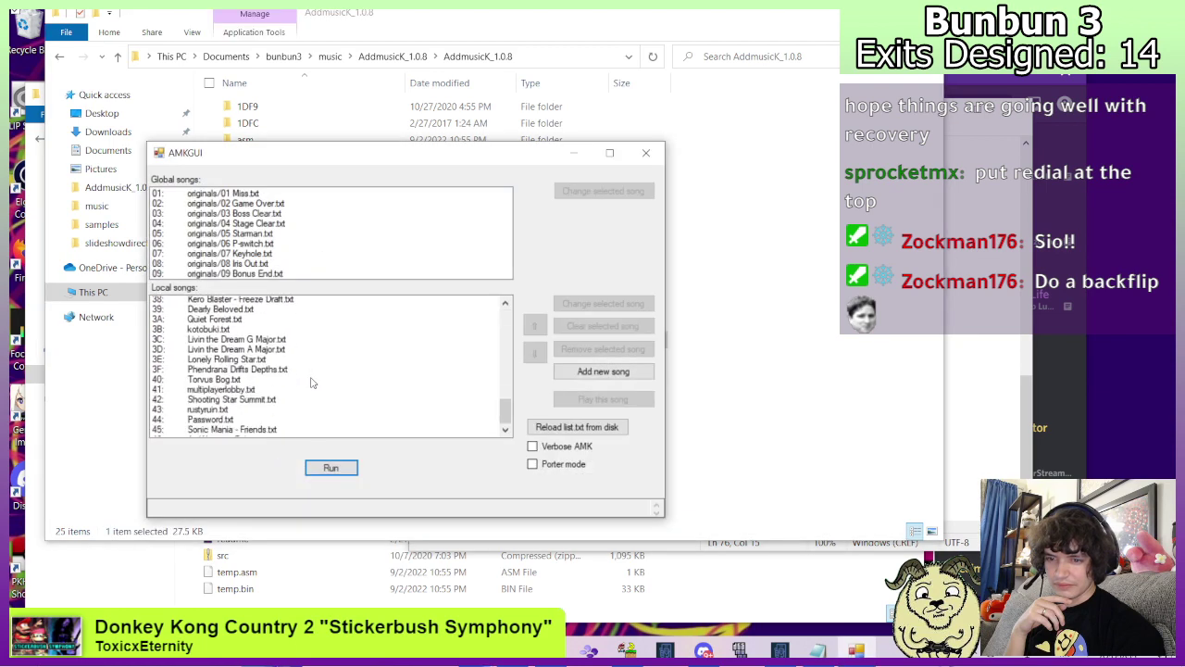
{"action": "left_click", "coordinate": [326, 468]}
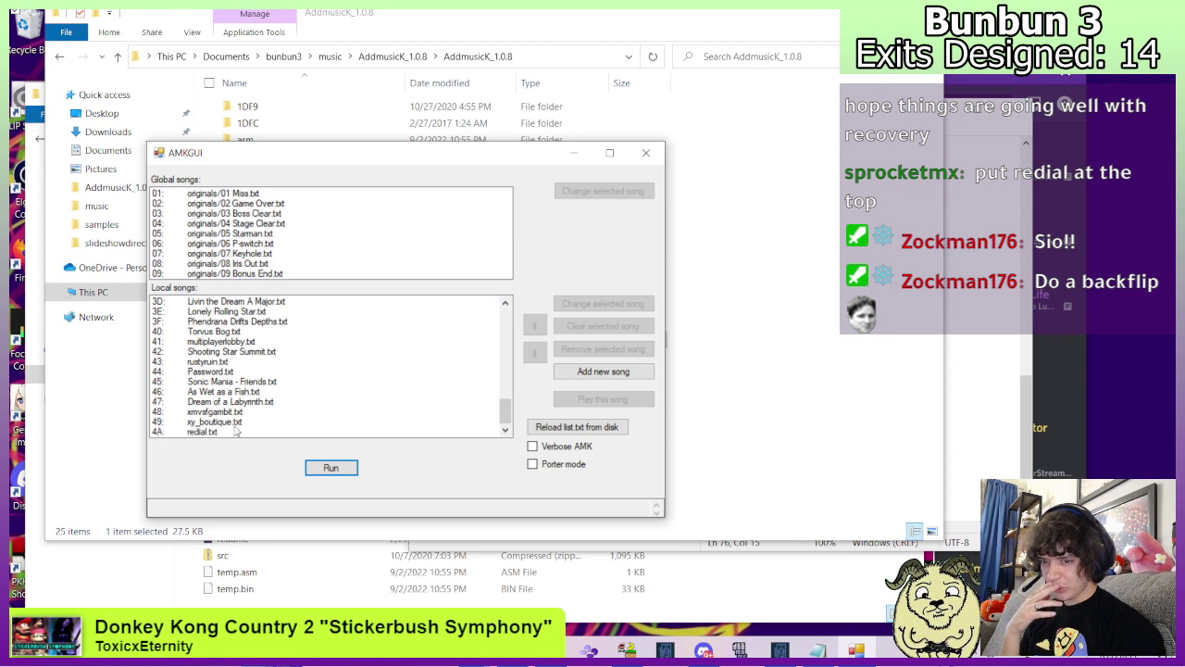
{"action": "left_click", "coordinate": [330, 469]}
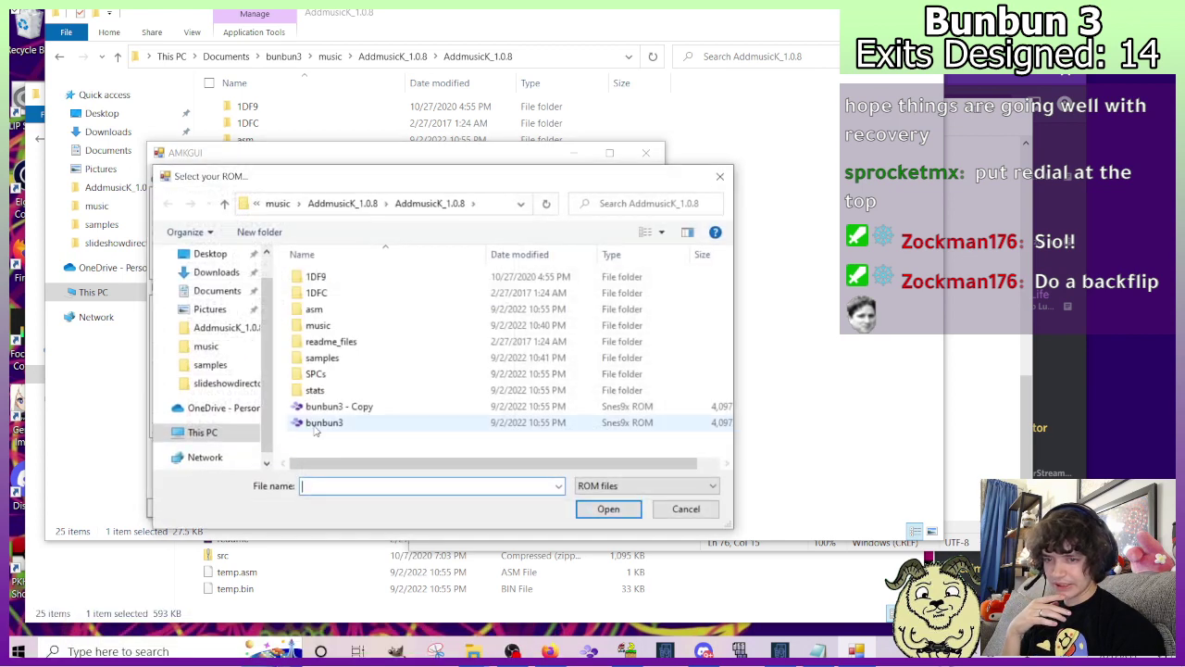
{"action": "left_click", "coordinate": [320, 424]}
{"action": "left_click", "coordinate": [607, 510]}
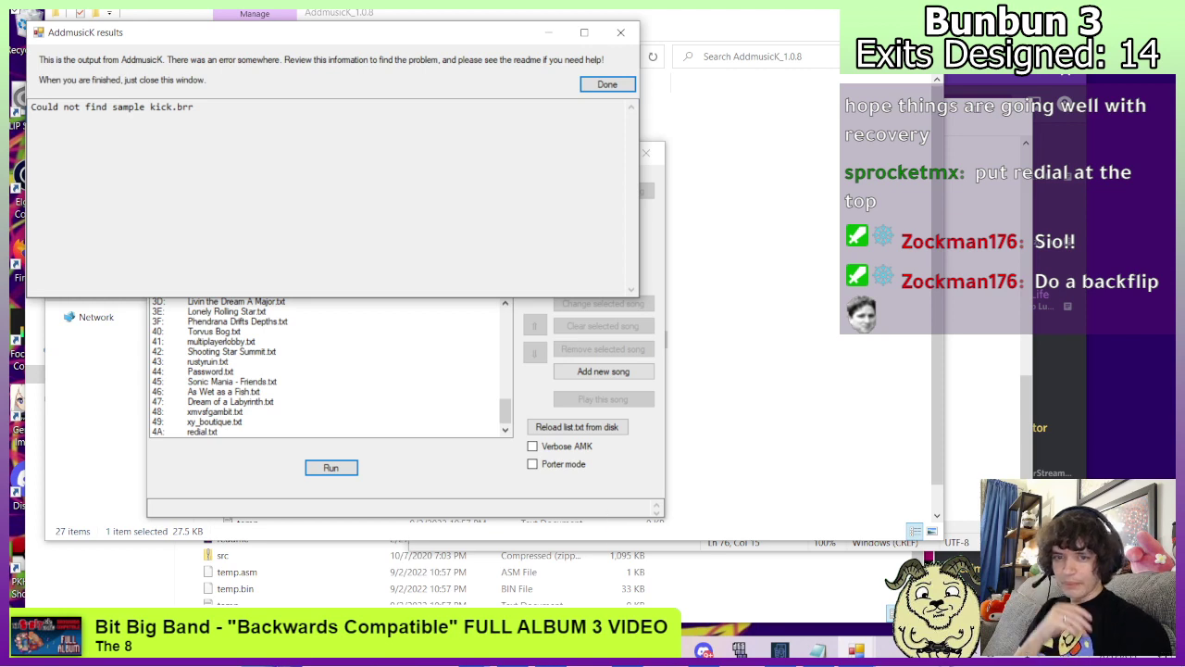
{"action": "left_click", "coordinate": [600, 84]}
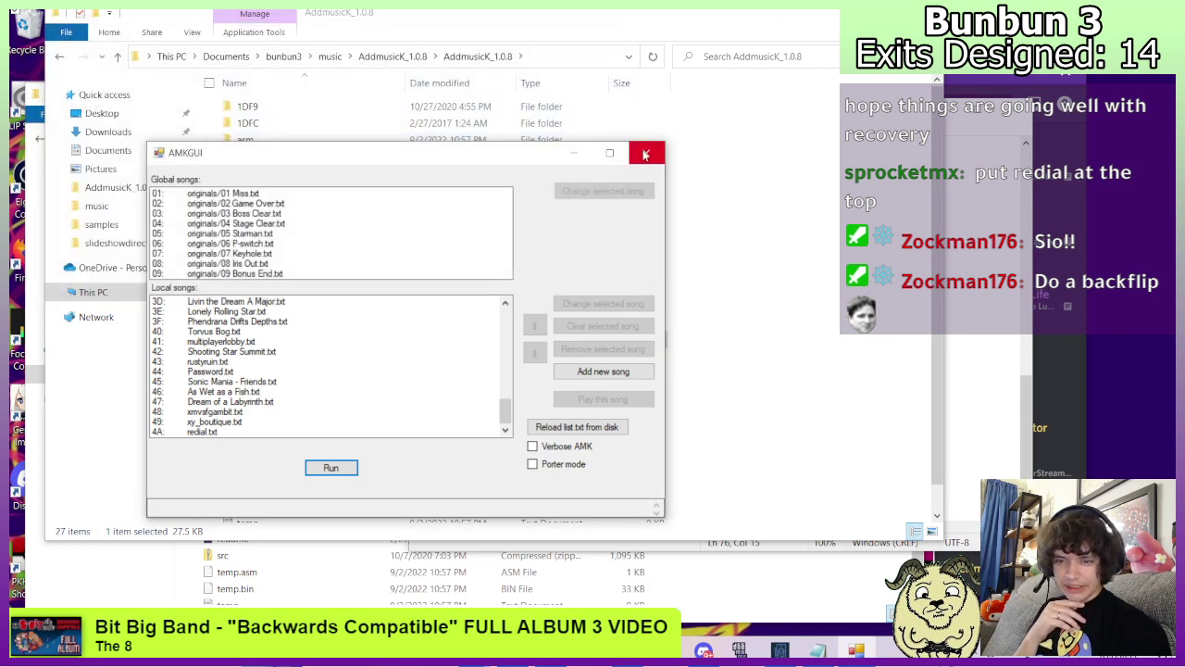
{"action": "left_click", "coordinate": [646, 155]}
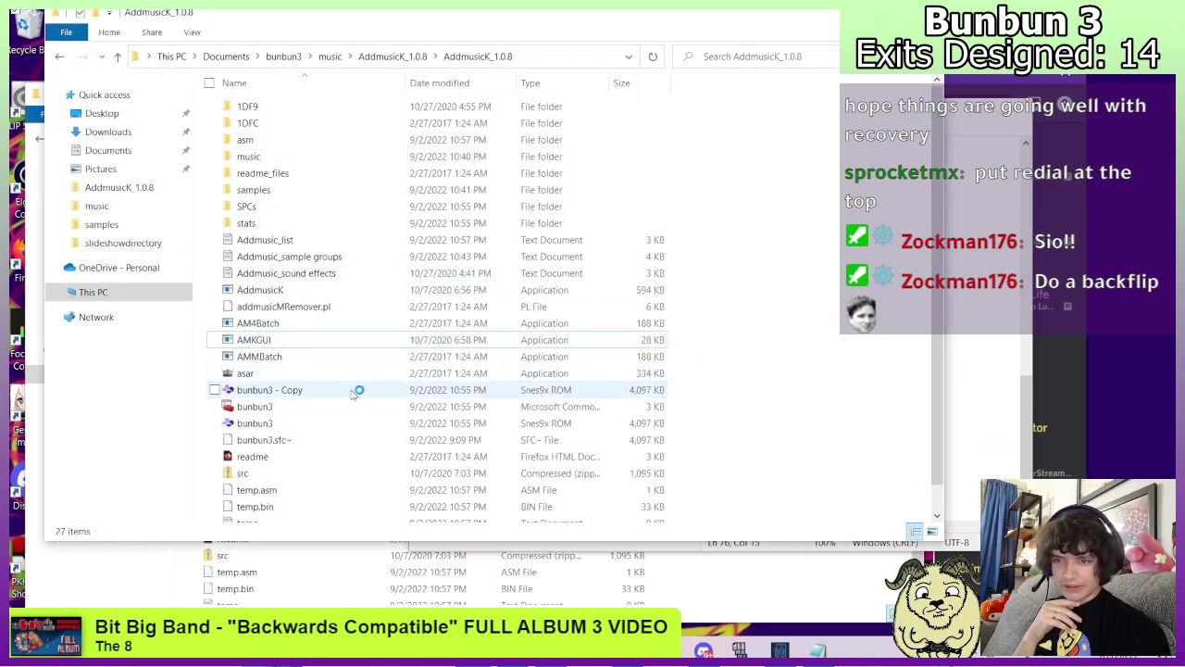
Try to insert the songs into bunbun3.sfc with the AddmusicK console program and close it after reading the output.
{"action": "double_click", "coordinate": [263, 290]}
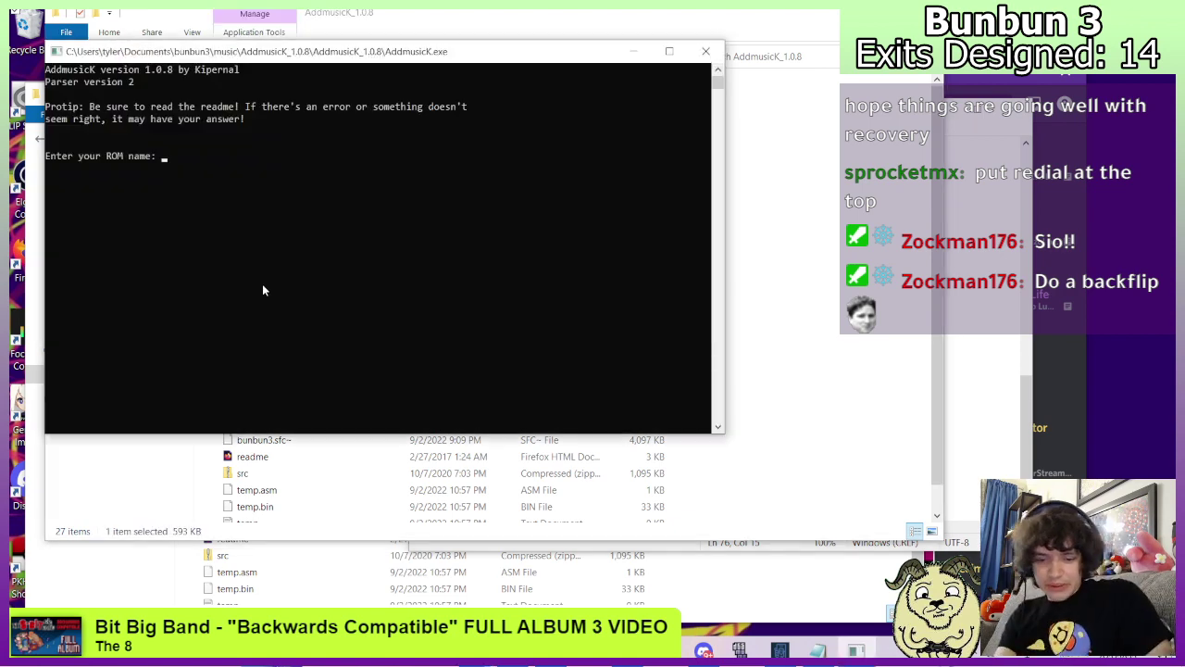
{"action": "type", "text": "bunbun3.s"}
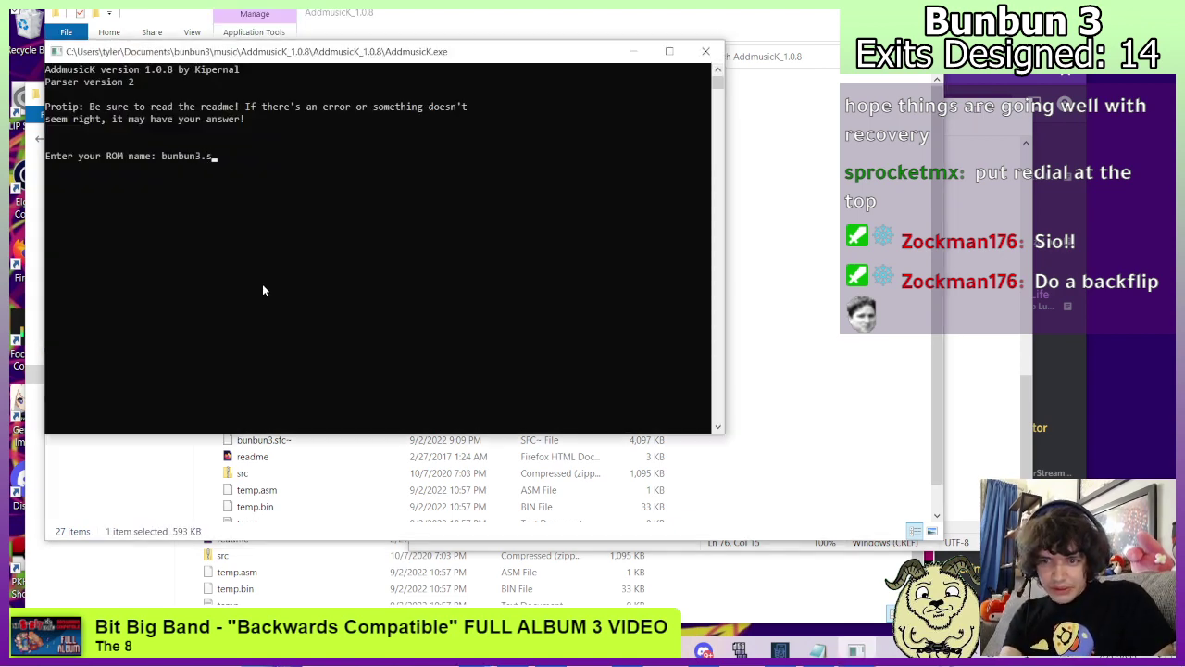
{"action": "type", "text": "fc"}
{"action": "key", "text": "Return"}
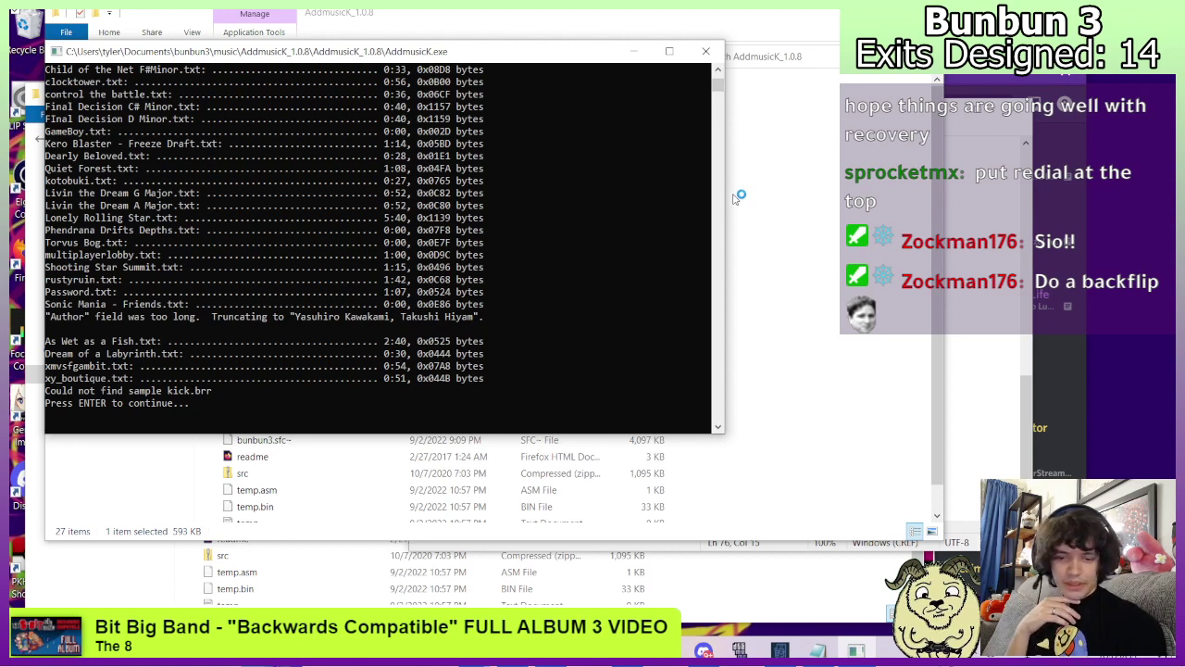
{"action": "key", "text": "Return"}
Examine the sample files in the redial folder inside AddmusicK's samples and return to the samples folder.
{"action": "double_click", "coordinate": [266, 190]}
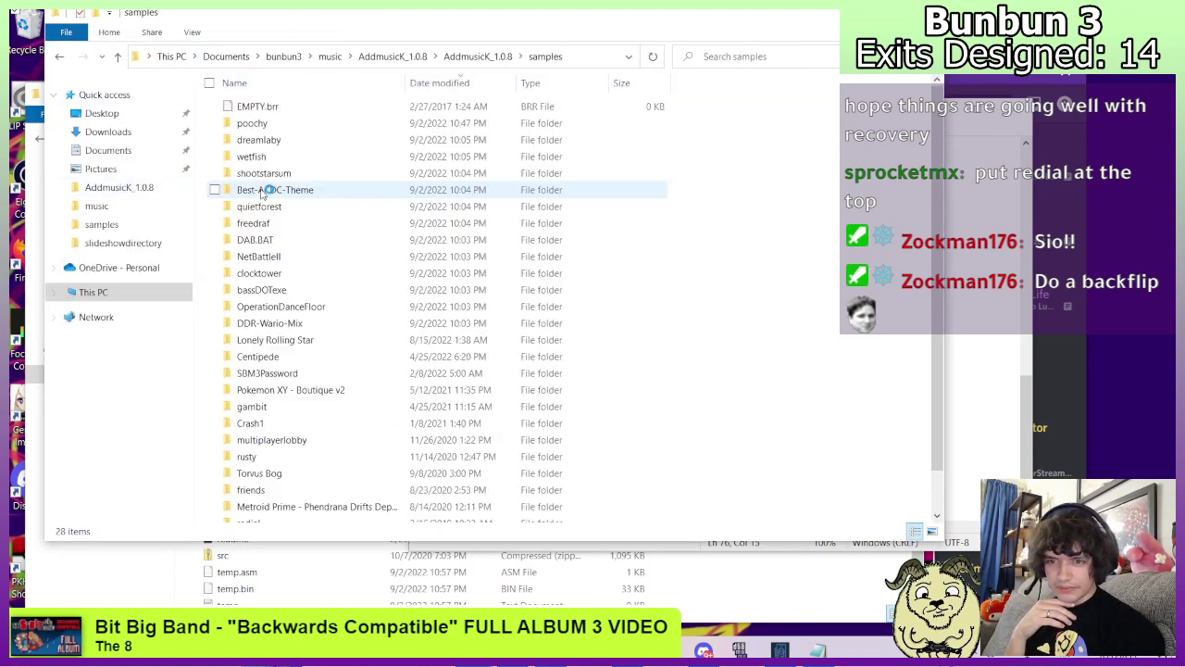
{"action": "scroll", "coordinate": [290, 252], "scroll_direction": "down", "scroll_amount": 1}
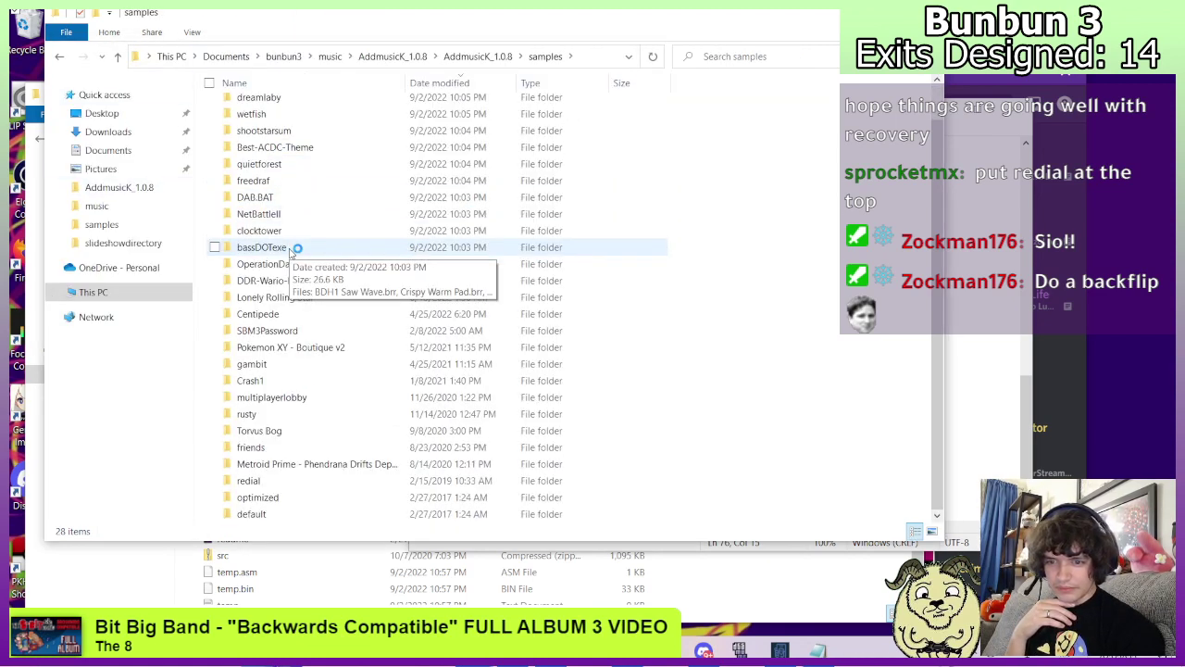
{"action": "double_click", "coordinate": [262, 481]}
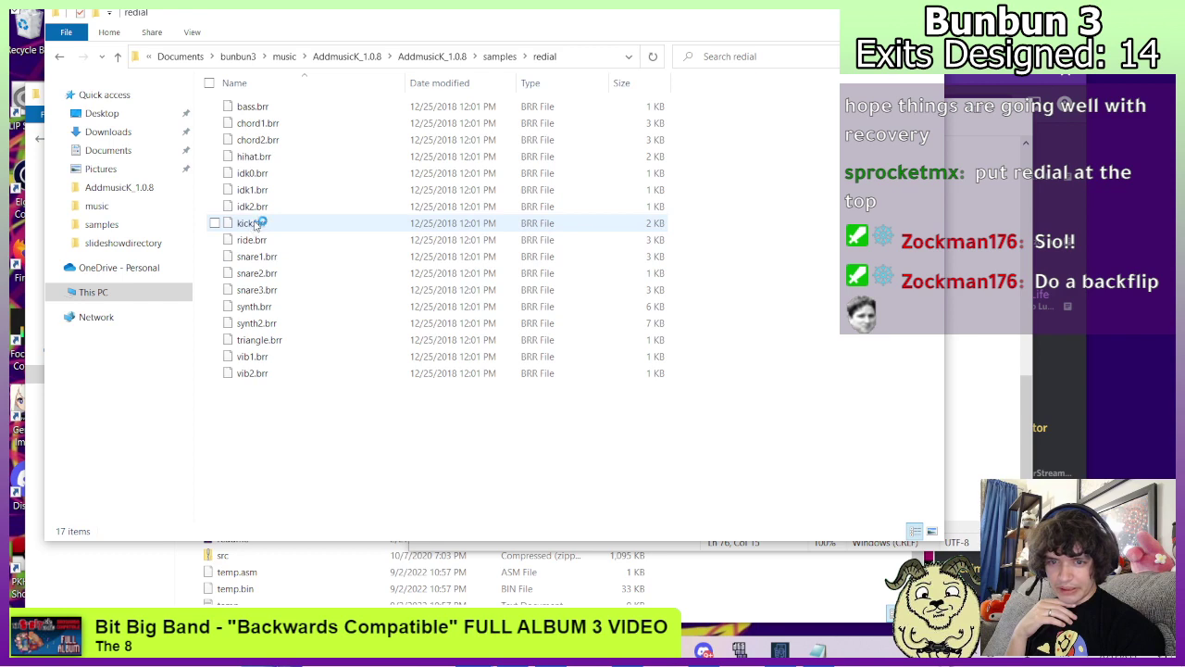
{"action": "left_click", "coordinate": [58, 56]}
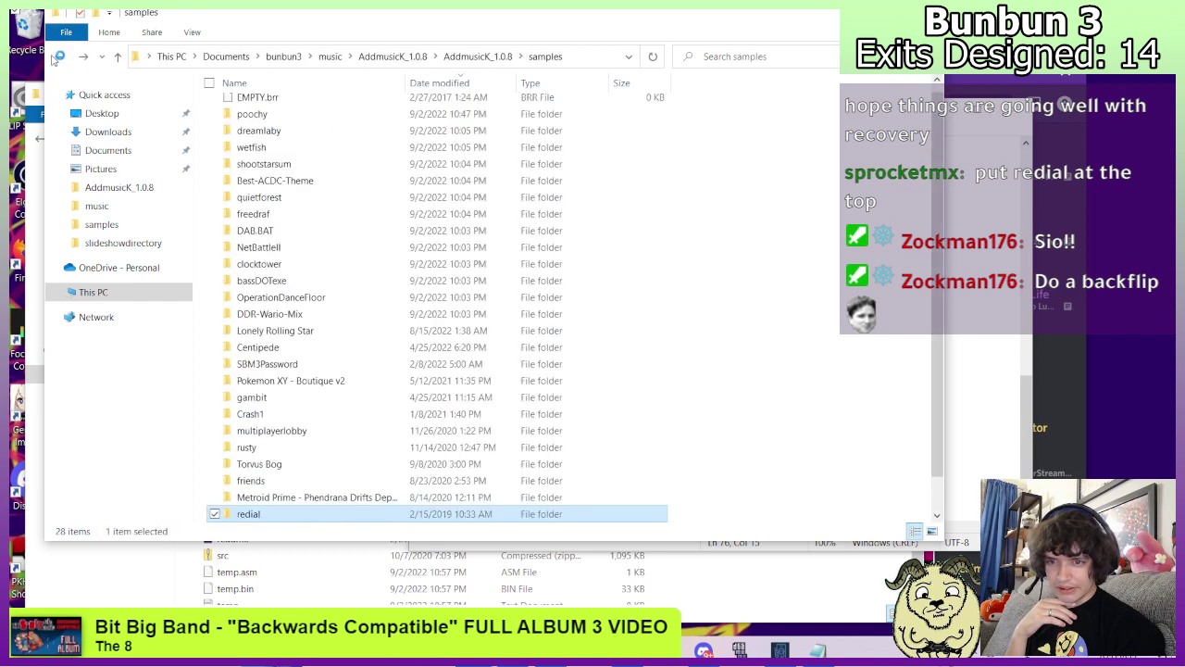
Open redial.txt from AddmusicK's music folder to examine its sample path and sample list.
{"action": "left_click", "coordinate": [57, 56]}
{"action": "double_click", "coordinate": [250, 158]}
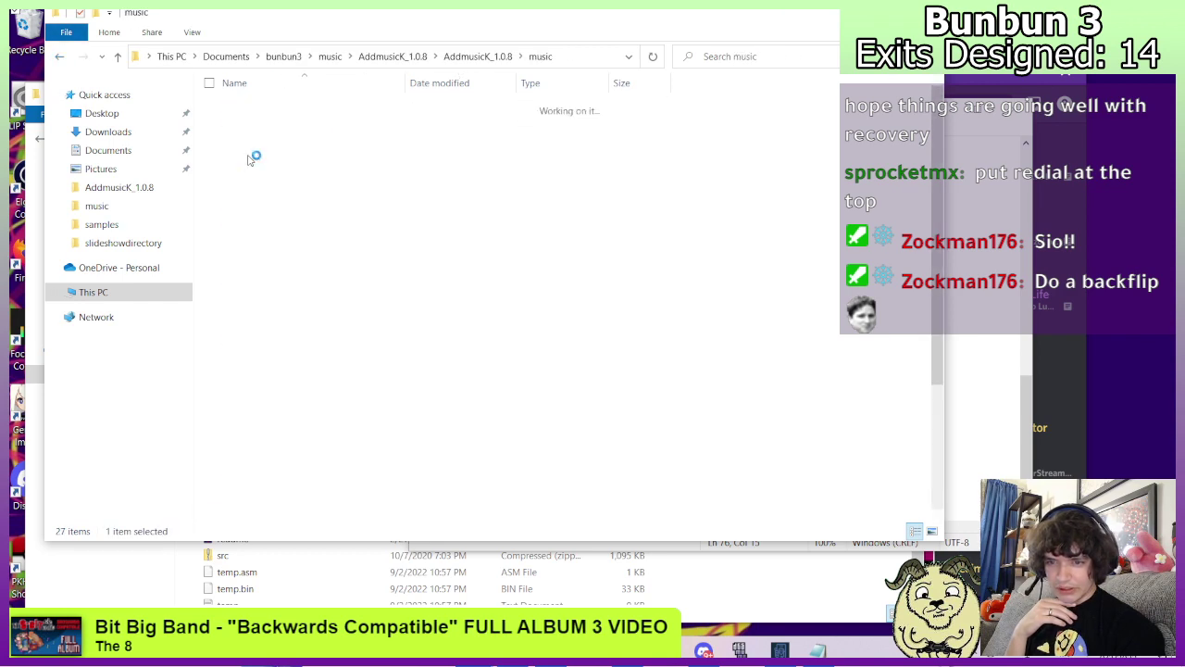
{"action": "scroll", "coordinate": [284, 352], "scroll_direction": "down", "scroll_amount": 1}
{"action": "scroll", "coordinate": [284, 352], "scroll_direction": "down", "scroll_amount": 3}
{"action": "double_click", "coordinate": [248, 413]}
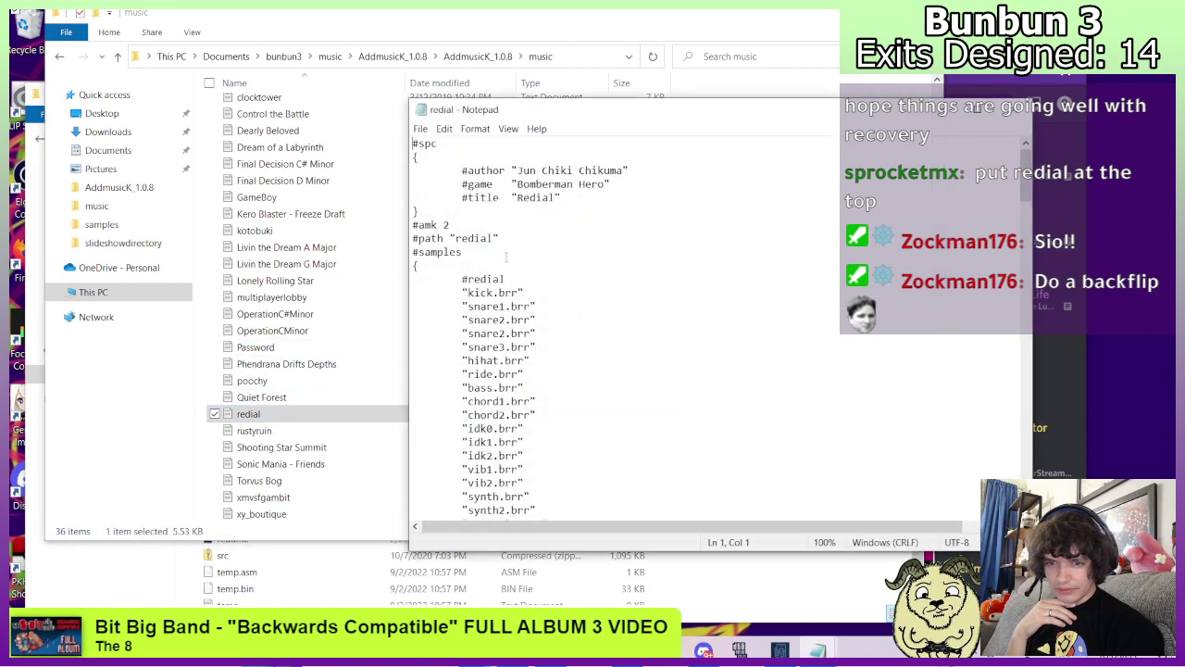
Open the redial folder in AddmusicK's samples and compare its files with the sample list in redial.txt.
{"action": "scroll", "coordinate": [505, 256], "scroll_direction": "down", "scroll_amount": 3}
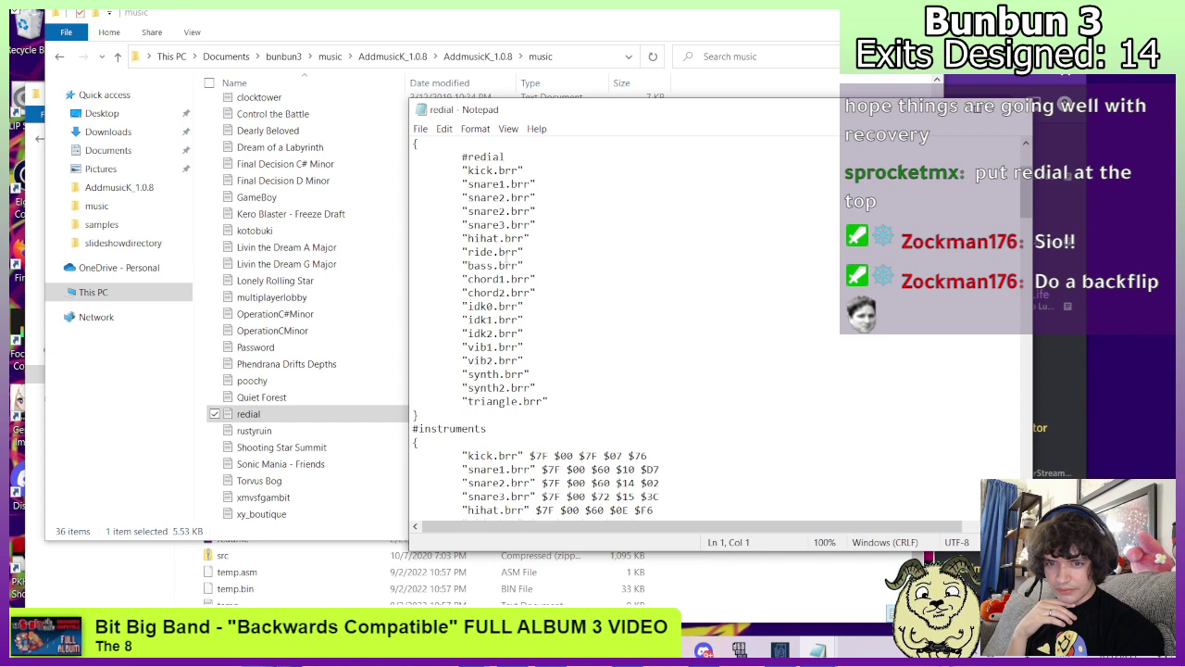
{"action": "left_click", "coordinate": [60, 56]}
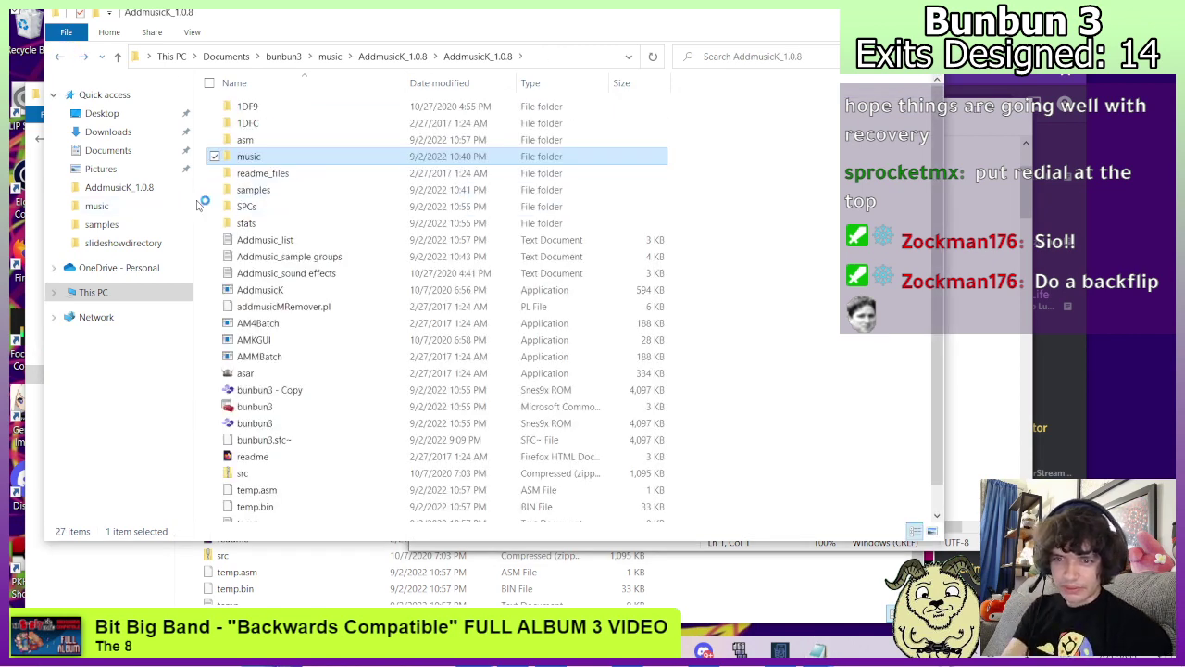
{"action": "double_click", "coordinate": [250, 190]}
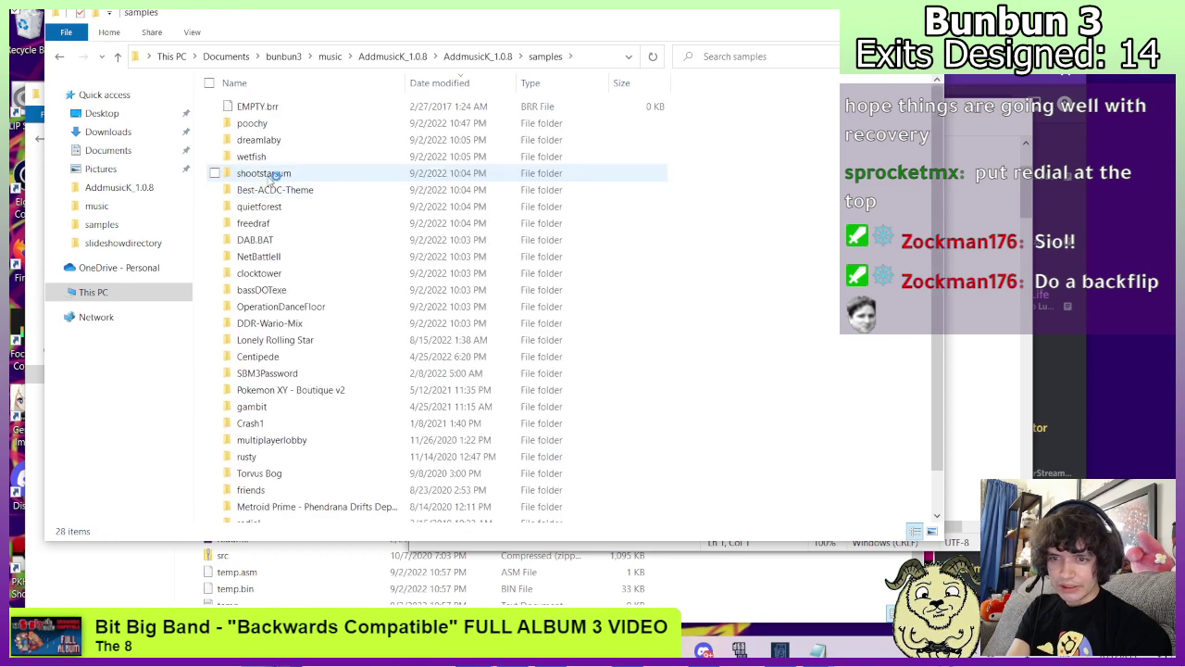
{"action": "scroll", "coordinate": [267, 197], "scroll_direction": "down", "scroll_amount": 1}
{"action": "scroll", "coordinate": [287, 261], "scroll_direction": "up", "scroll_amount": 1}
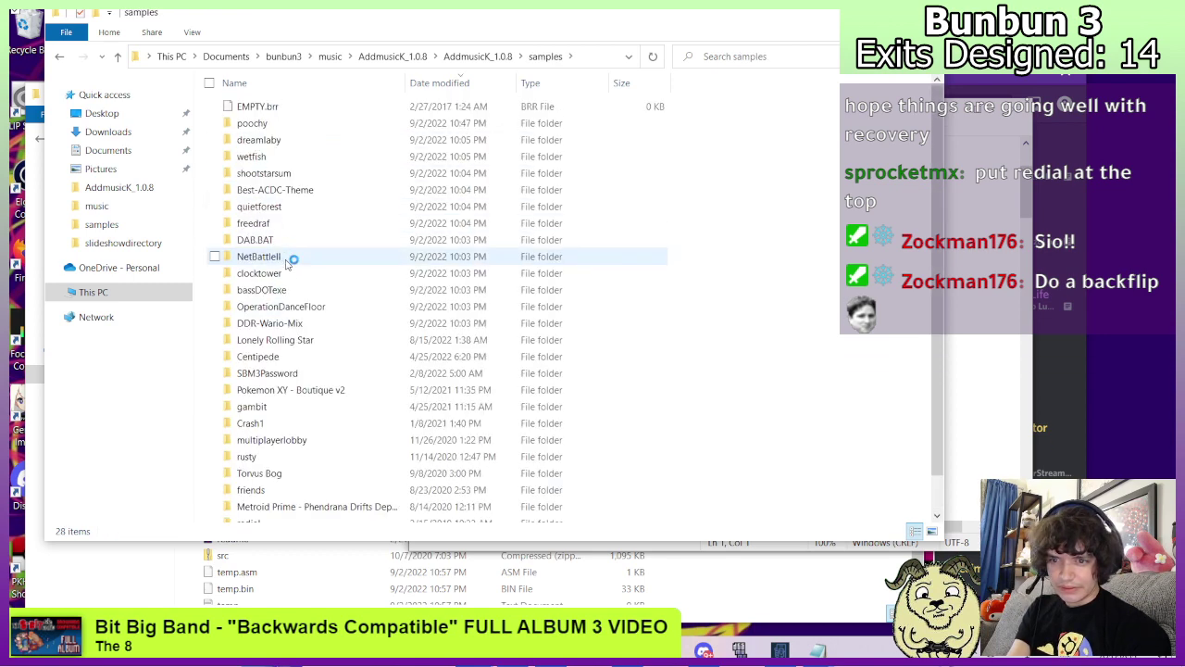
{"action": "scroll", "coordinate": [287, 262], "scroll_direction": "down", "scroll_amount": 1}
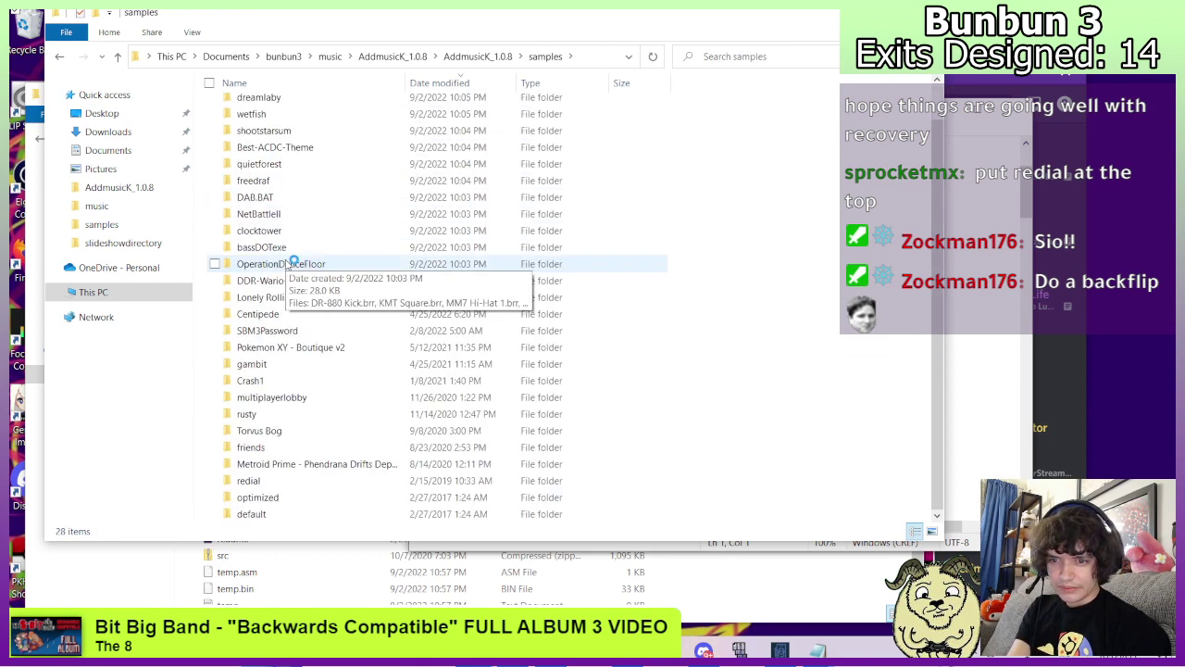
{"action": "double_click", "coordinate": [250, 481]}
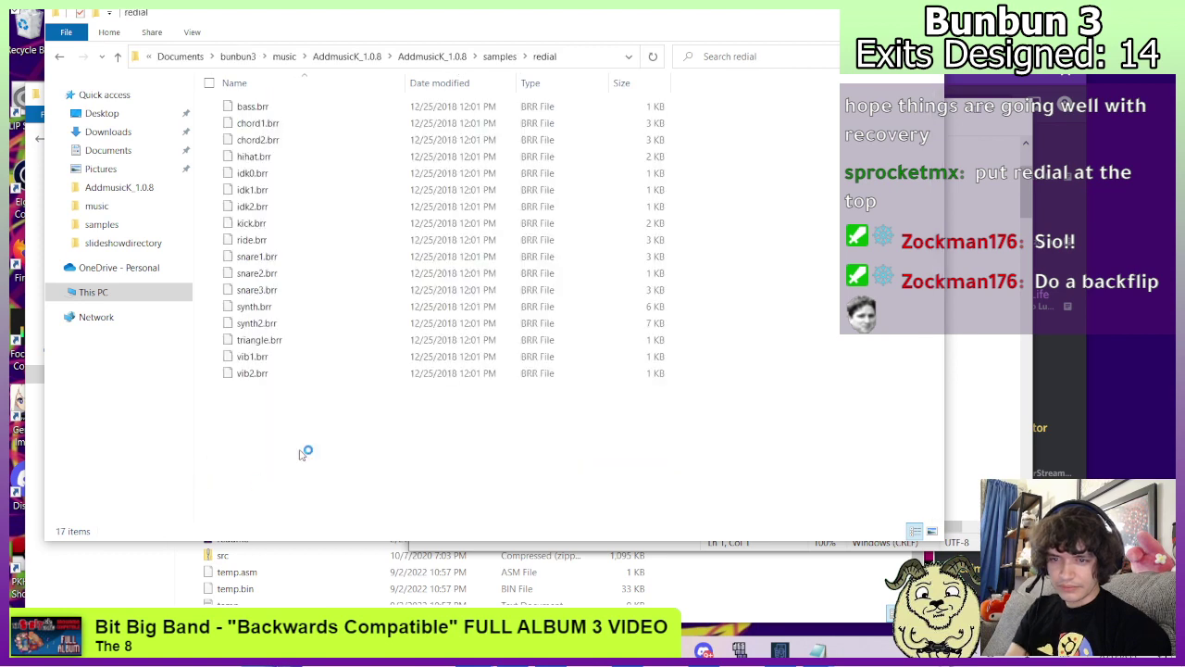
{"action": "key", "text": "alt+Tab"}
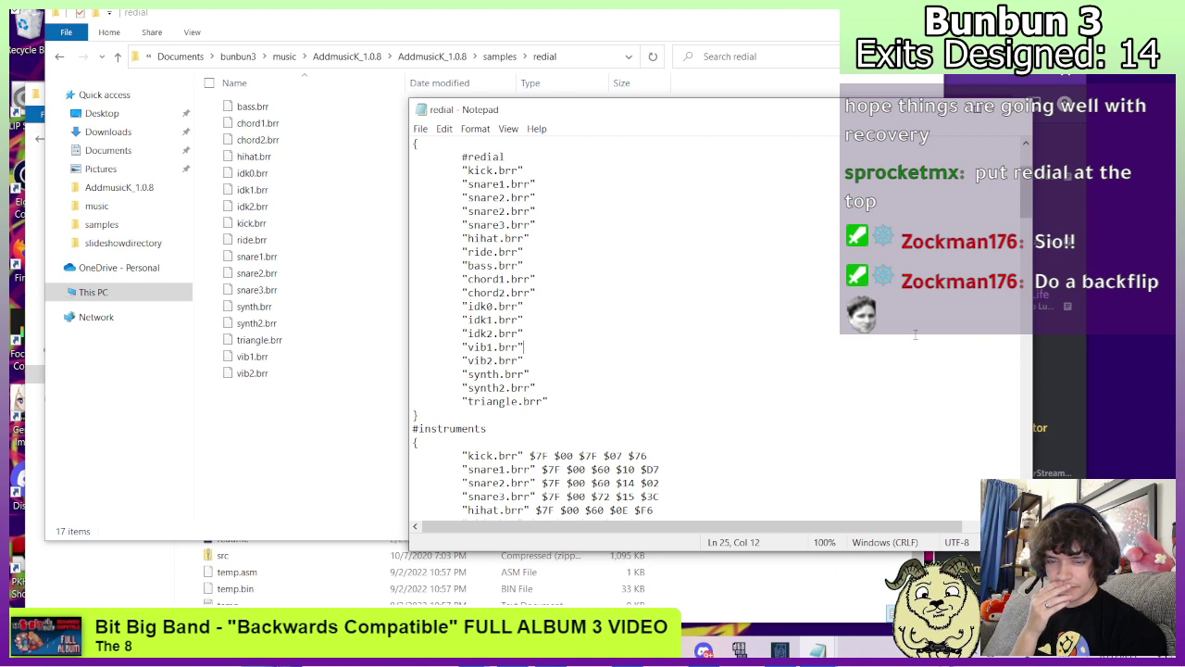
Examine the sample list, instrument definitions and note data in redial.txt.
{"action": "scroll", "coordinate": [748, 298], "scroll_direction": "down", "scroll_amount": 1}
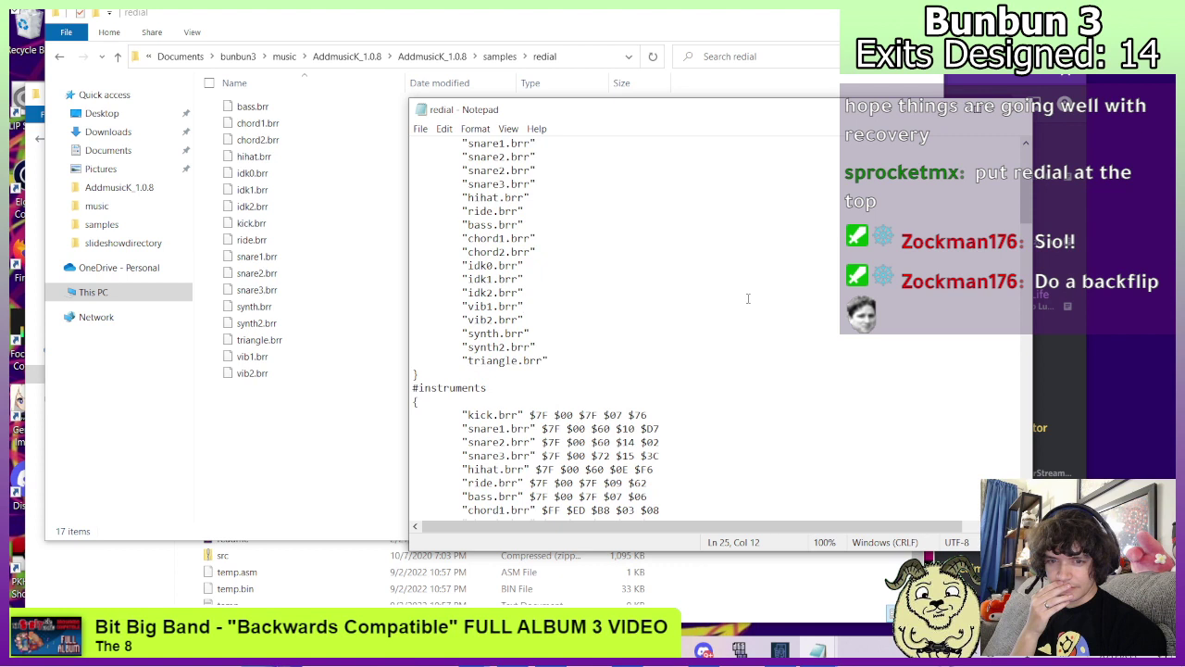
{"action": "scroll", "coordinate": [748, 298], "scroll_direction": "up", "scroll_amount": 2}
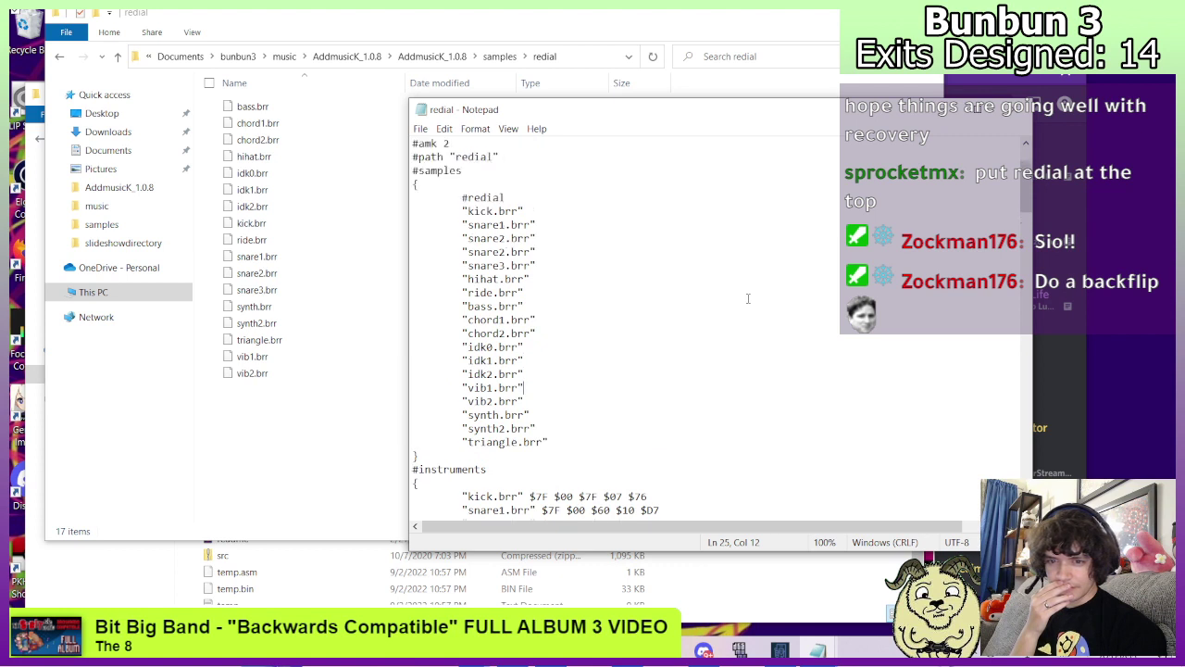
{"action": "scroll", "coordinate": [749, 298], "scroll_direction": "down", "scroll_amount": 9}
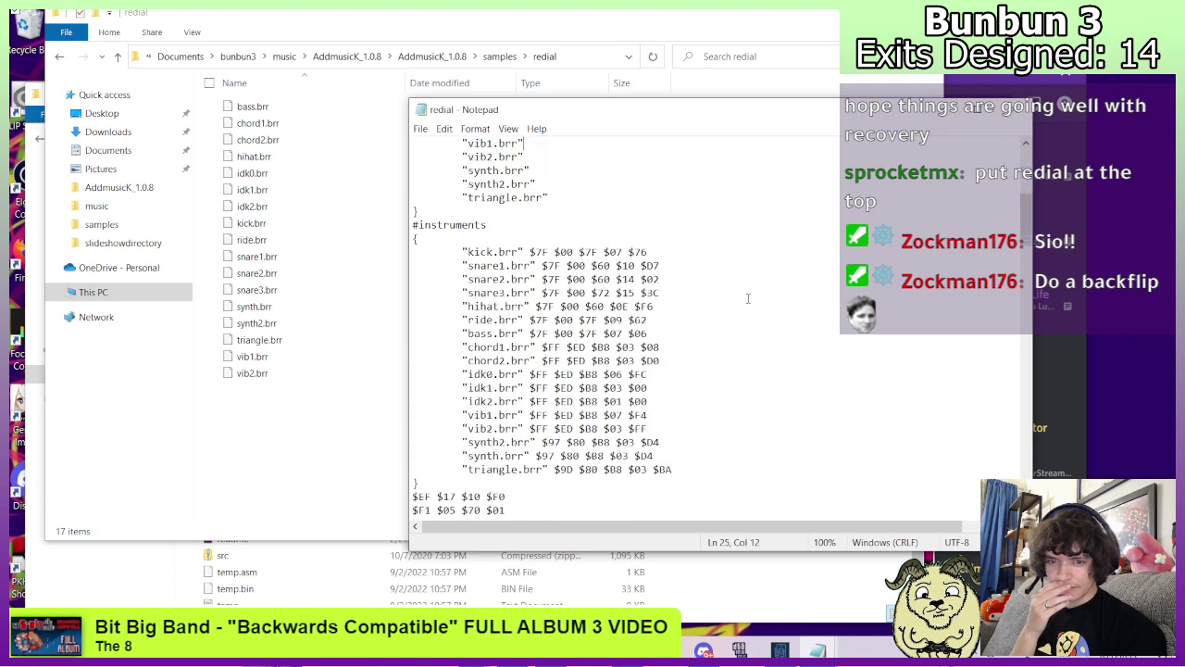
{"action": "scroll", "coordinate": [748, 299], "scroll_direction": "down", "scroll_amount": 8}
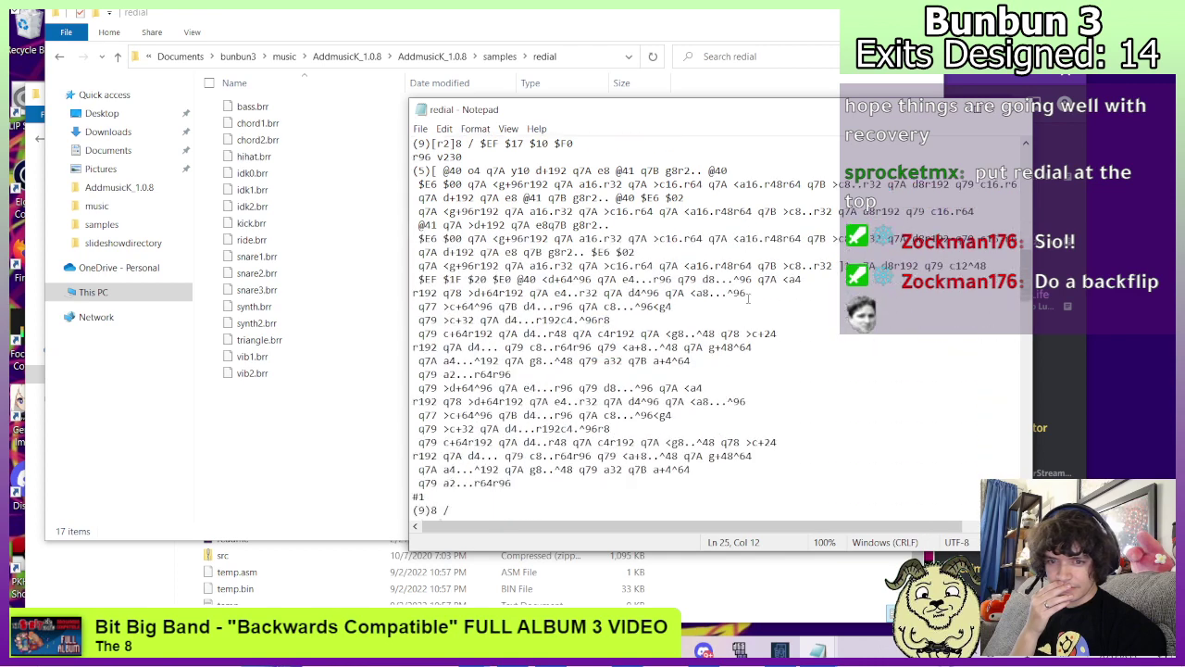
{"action": "scroll", "coordinate": [749, 298], "scroll_direction": "up", "scroll_amount": 15}
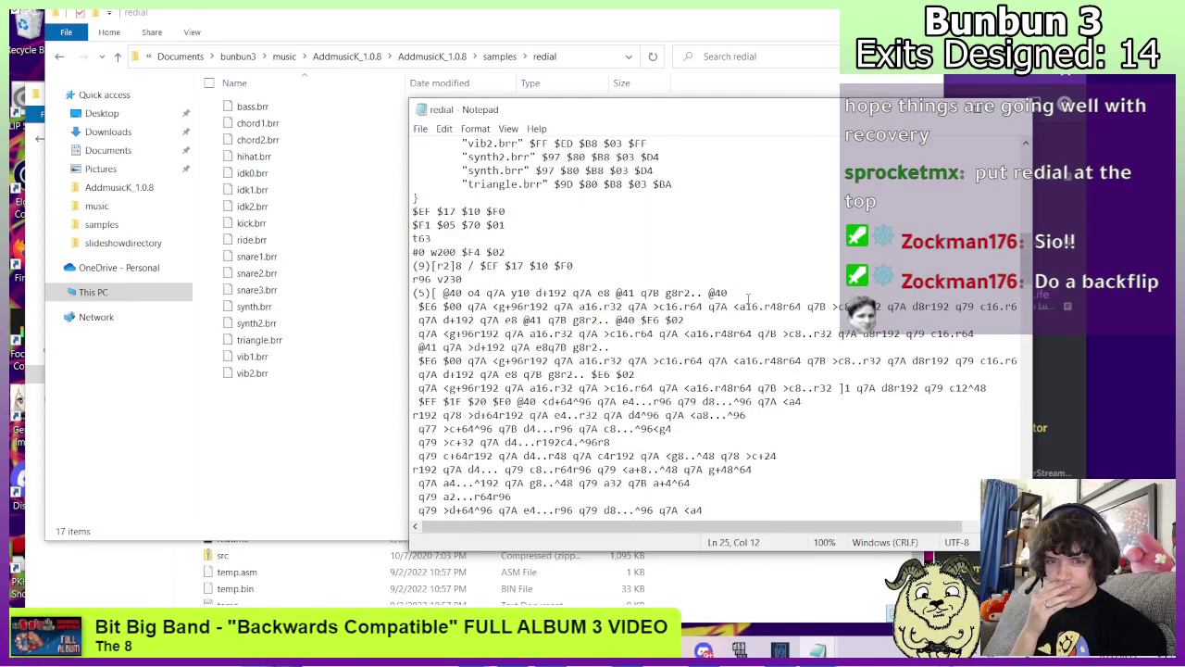
Search redial.txt for "kick" and check its entries in the samples and instruments sections.
{"action": "key", "text": "ctrl+f"}
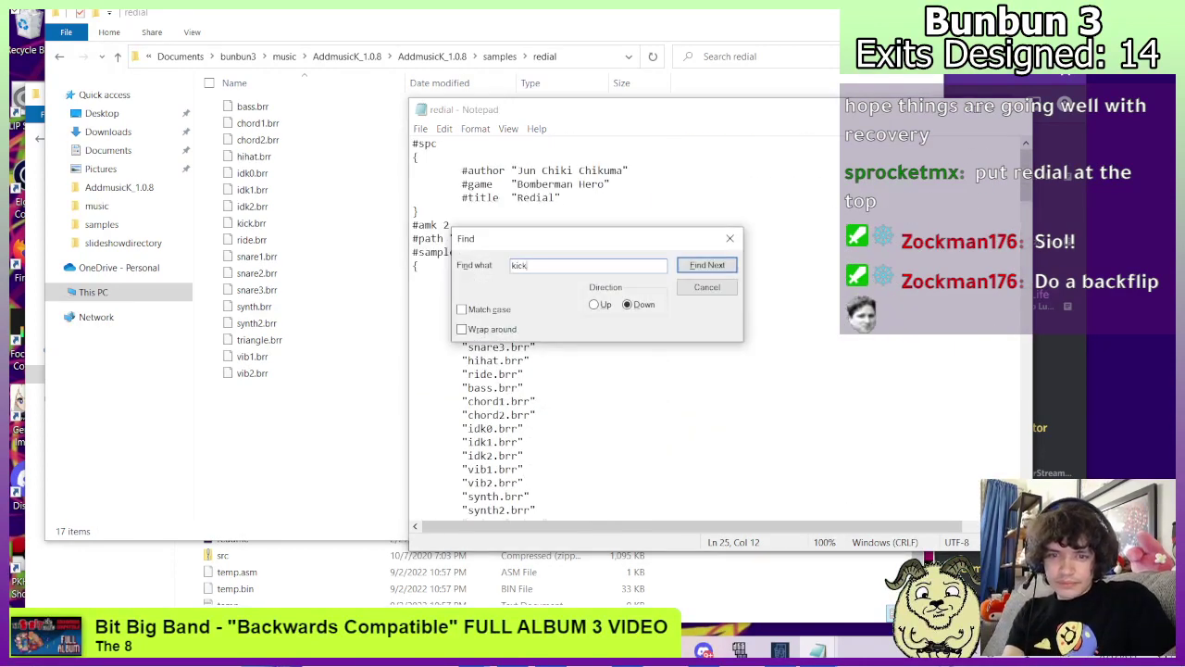
{"action": "key", "text": "Return"}
{"action": "key", "text": "Return"}
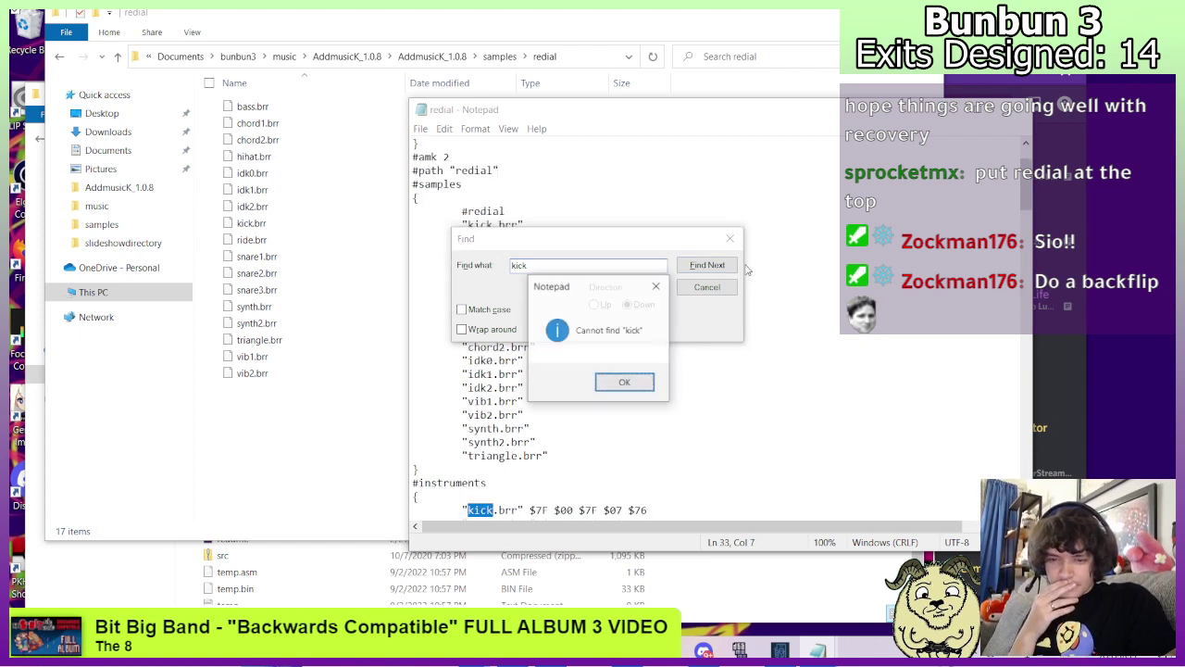
{"action": "key", "text": "Return"}
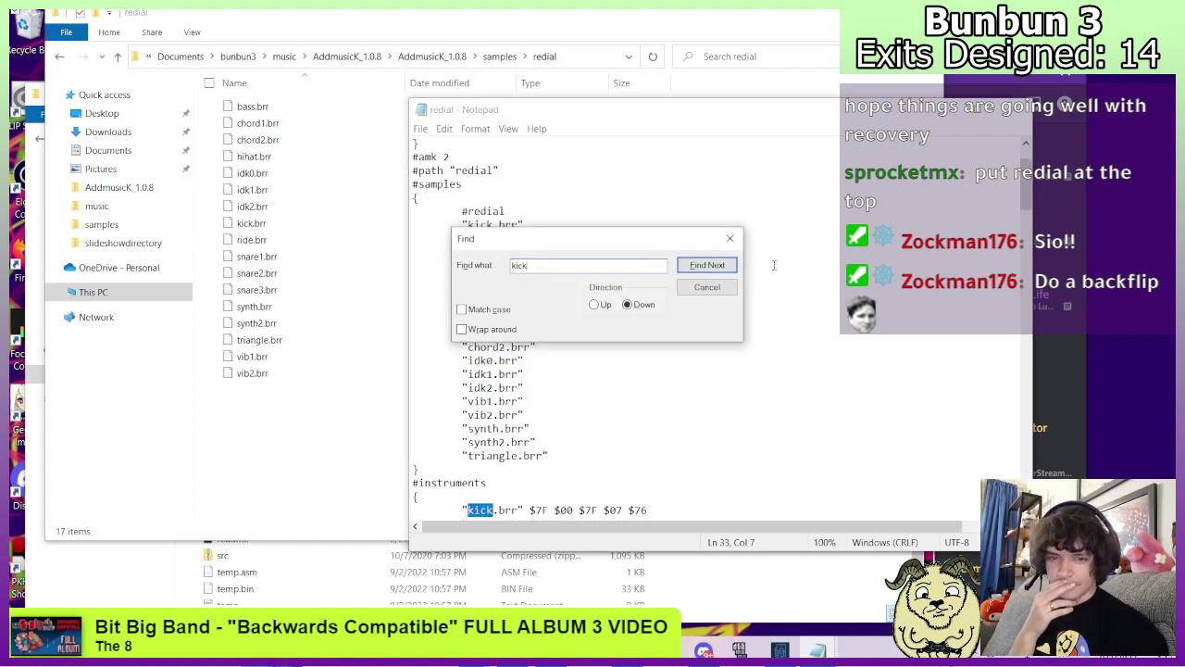
{"action": "left_click", "coordinate": [730, 239]}
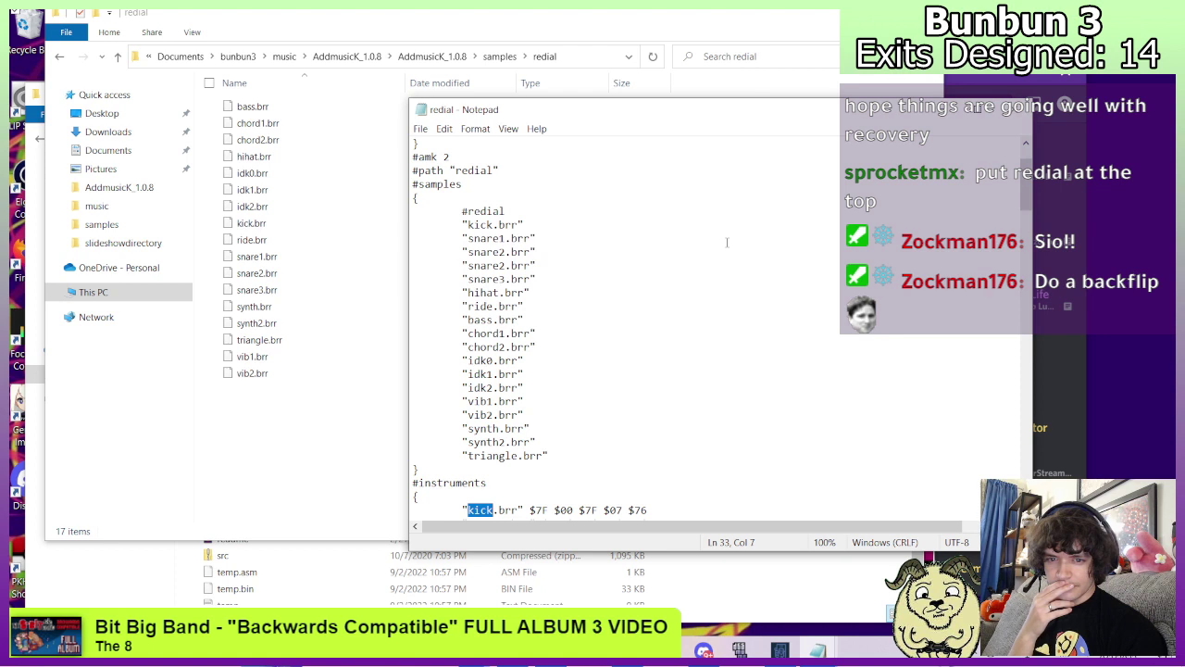
{"action": "scroll", "coordinate": [727, 243], "scroll_direction": "down", "scroll_amount": 1}
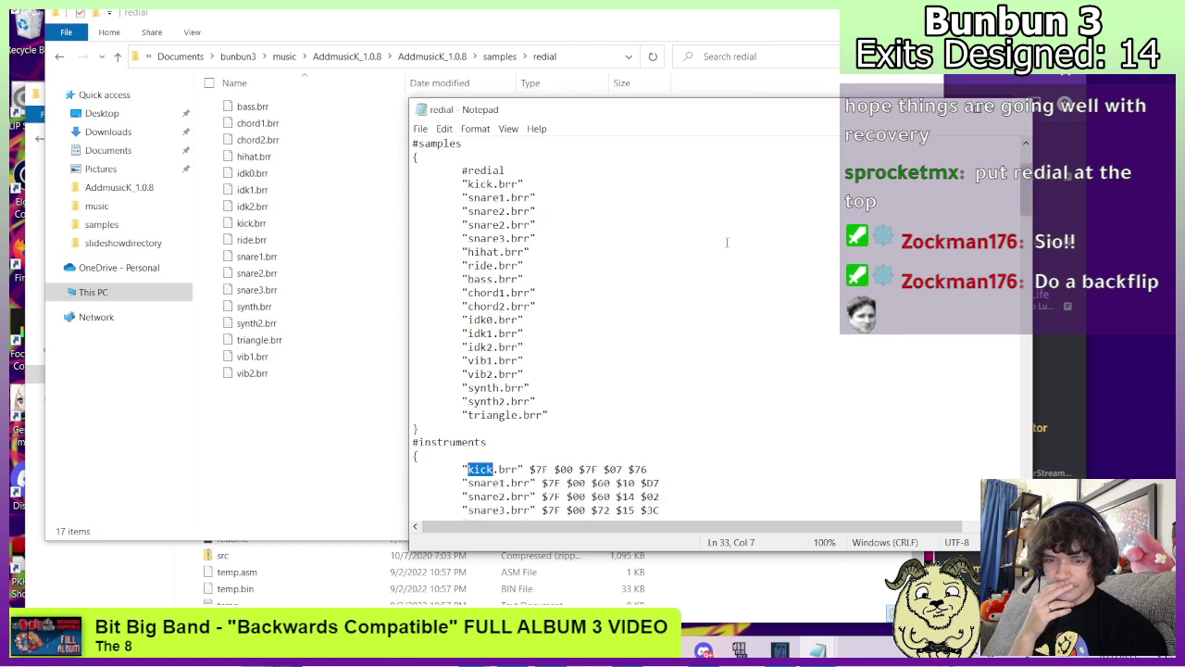
{"action": "scroll", "coordinate": [727, 243], "scroll_direction": "down", "scroll_amount": 6}
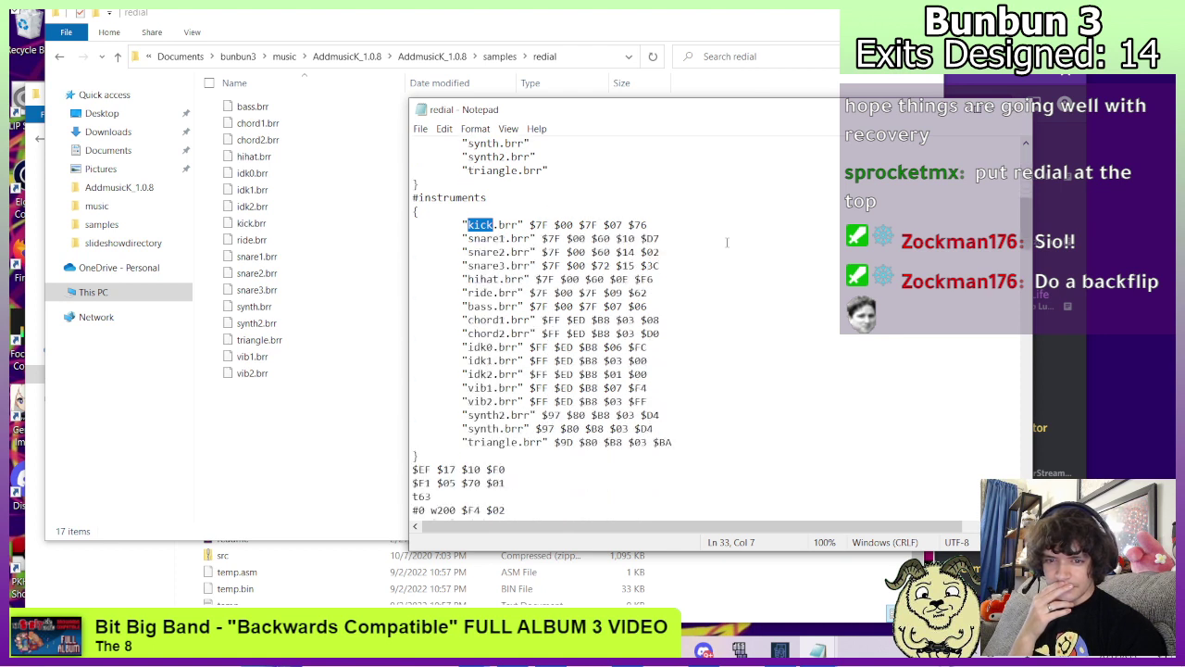
{"action": "scroll", "coordinate": [727, 242], "scroll_direction": "up", "scroll_amount": 7}
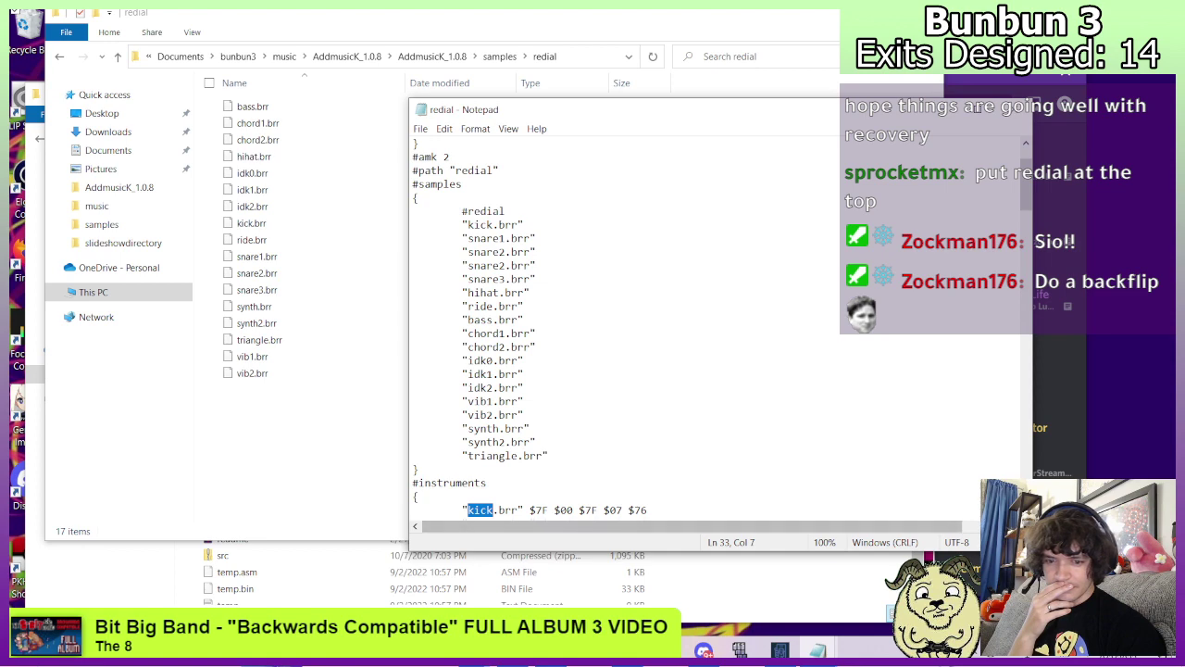
Switch to SMW Central in the browser, maximize the window, and open the SMW Music section.
{"action": "key", "text": "alt+Tab"}
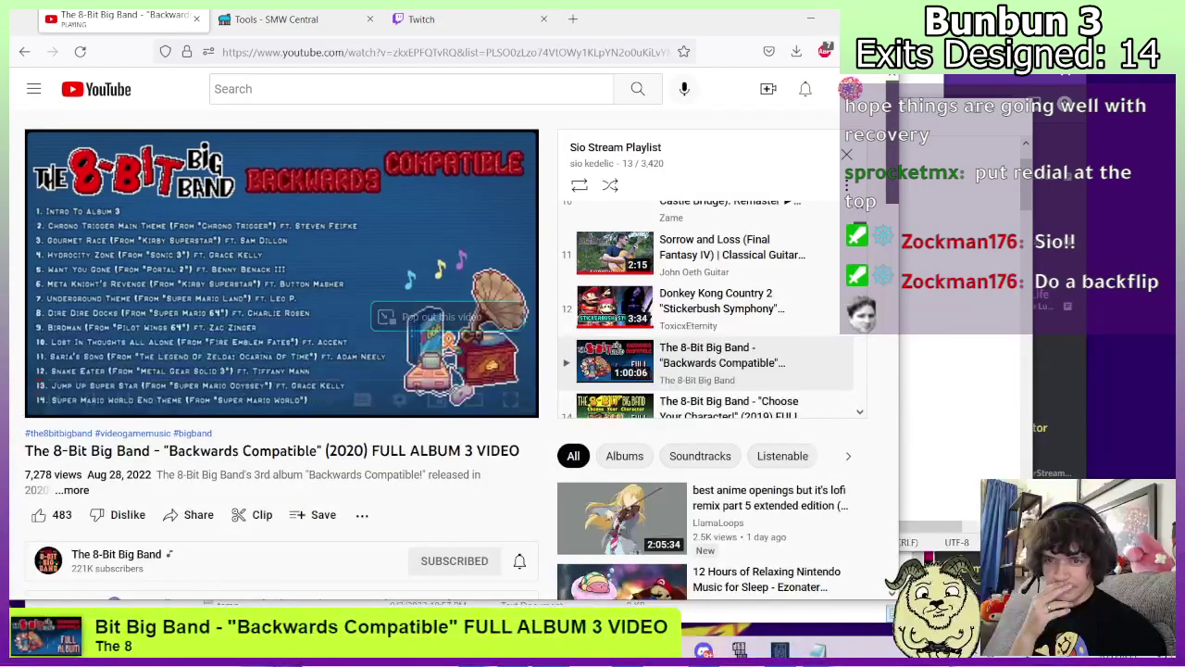
{"action": "left_click", "coordinate": [278, 19]}
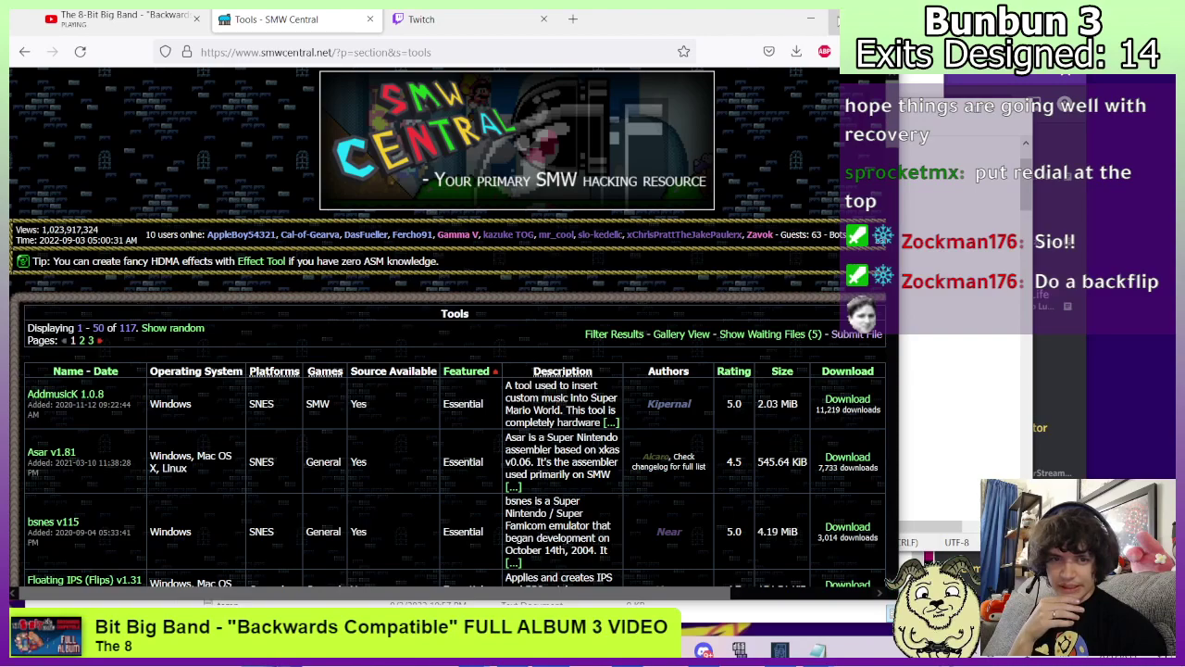
{"action": "left_click", "coordinate": [846, 18]}
{"action": "scroll", "coordinate": [519, 371], "scroll_direction": "down", "scroll_amount": 1}
{"action": "scroll", "coordinate": [519, 371], "scroll_direction": "down", "scroll_amount": 2}
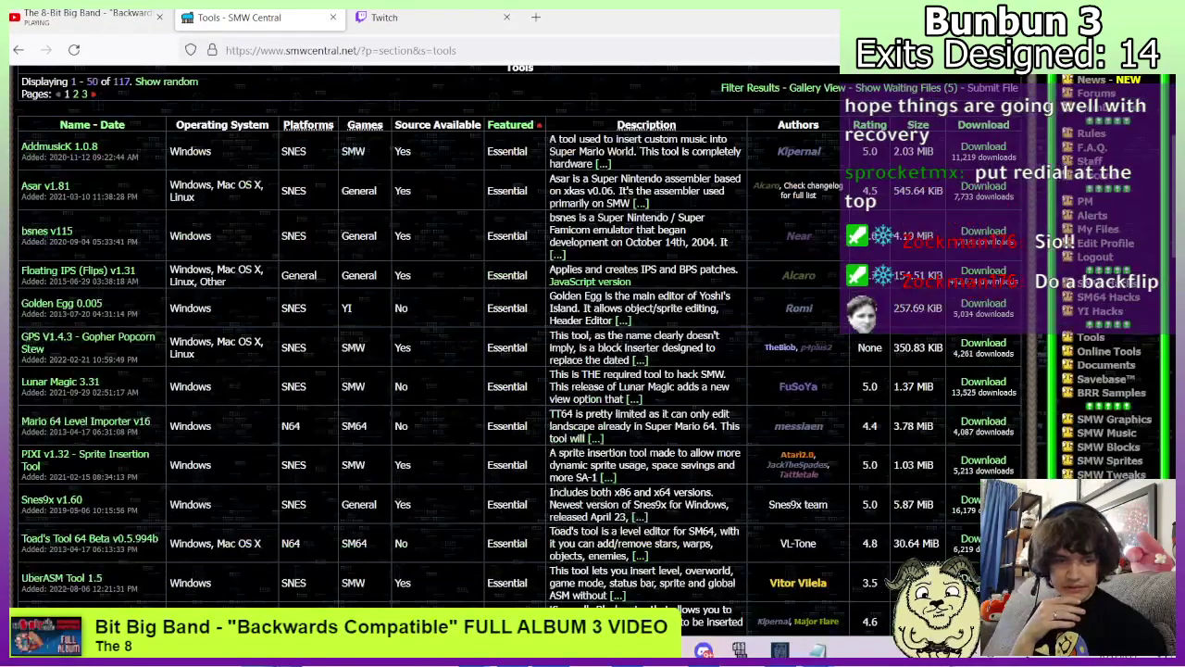
{"action": "left_click", "coordinate": [1107, 433]}
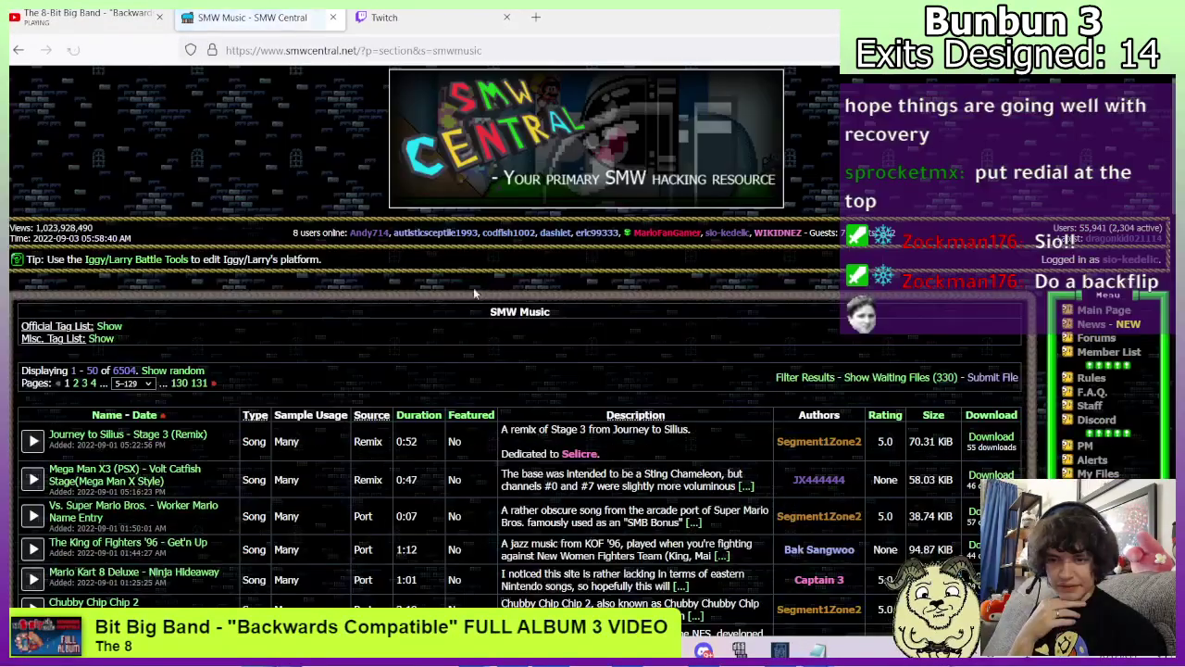
Filter the SMW Music submissions by the name "redial".
{"action": "left_click", "coordinate": [805, 377]}
{"action": "left_click", "coordinate": [270, 435]}
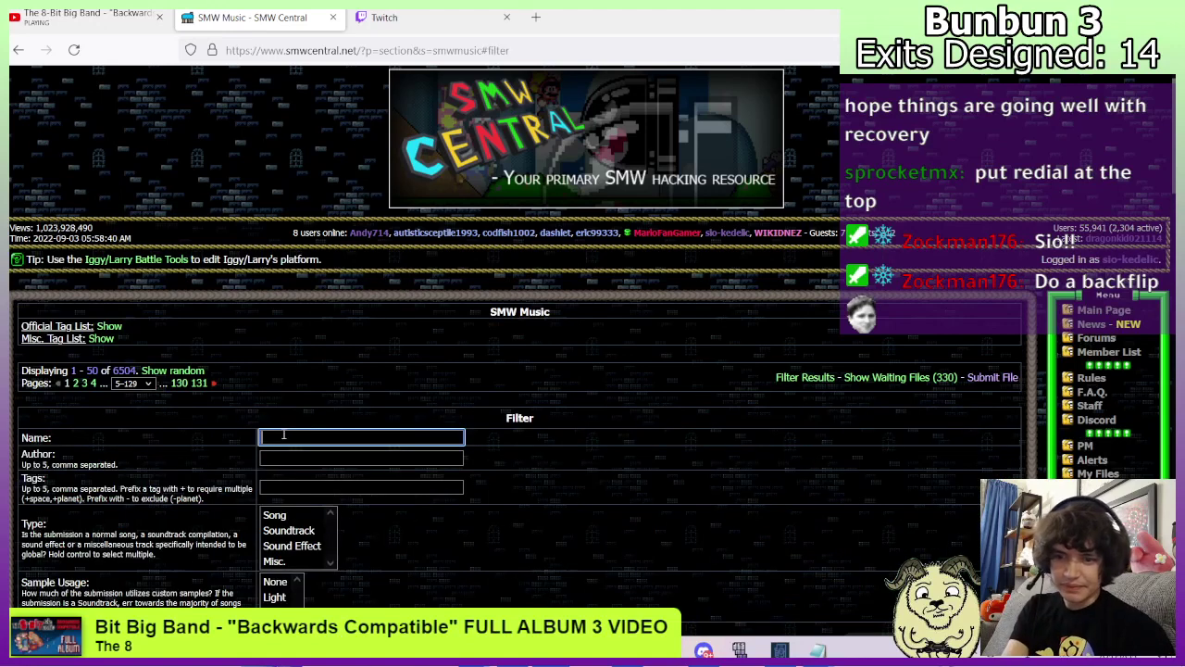
{"action": "type", "text": "redial"}
{"action": "key", "text": "Return"}
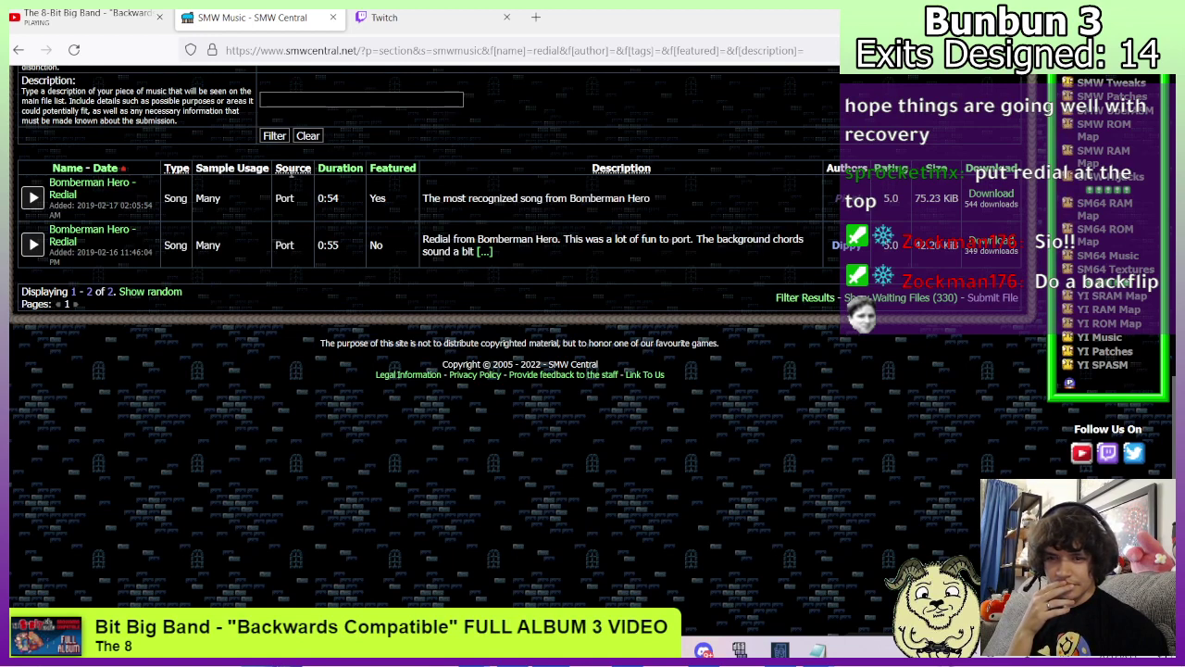
Open the details of the featured Bomberman Hero - Redial port and read its information and comments.
{"action": "left_click", "coordinate": [122, 189]}
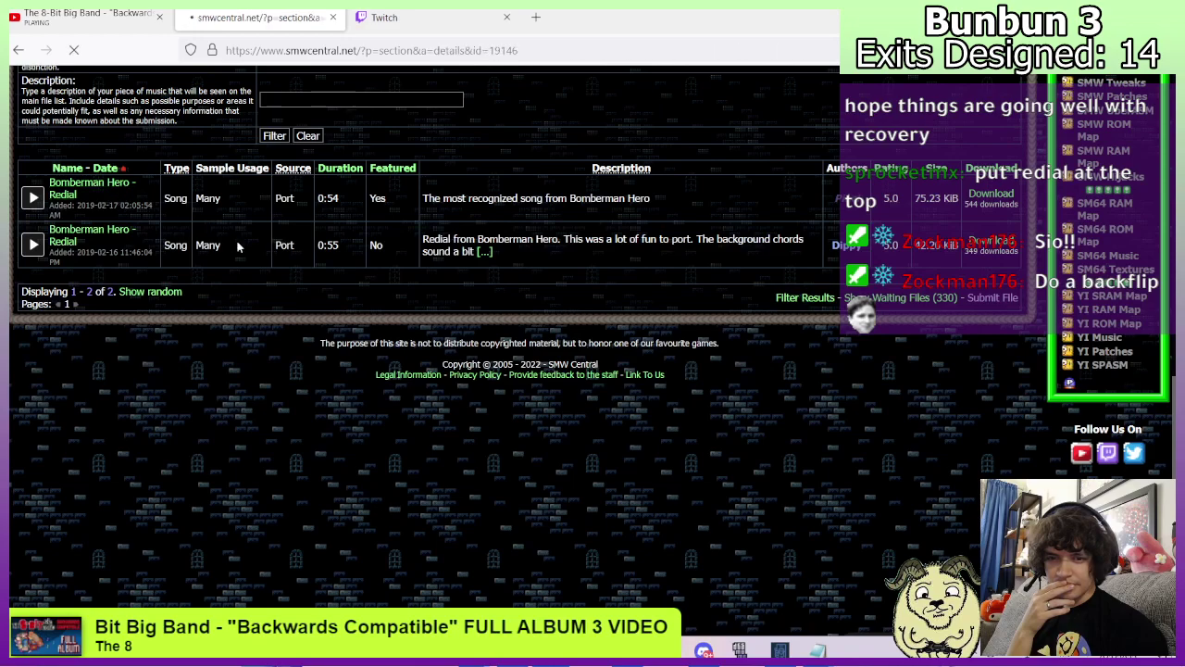
{"action": "scroll", "coordinate": [258, 268], "scroll_direction": "down", "scroll_amount": 5}
{"action": "scroll", "coordinate": [259, 269], "scroll_direction": "down", "scroll_amount": 1}
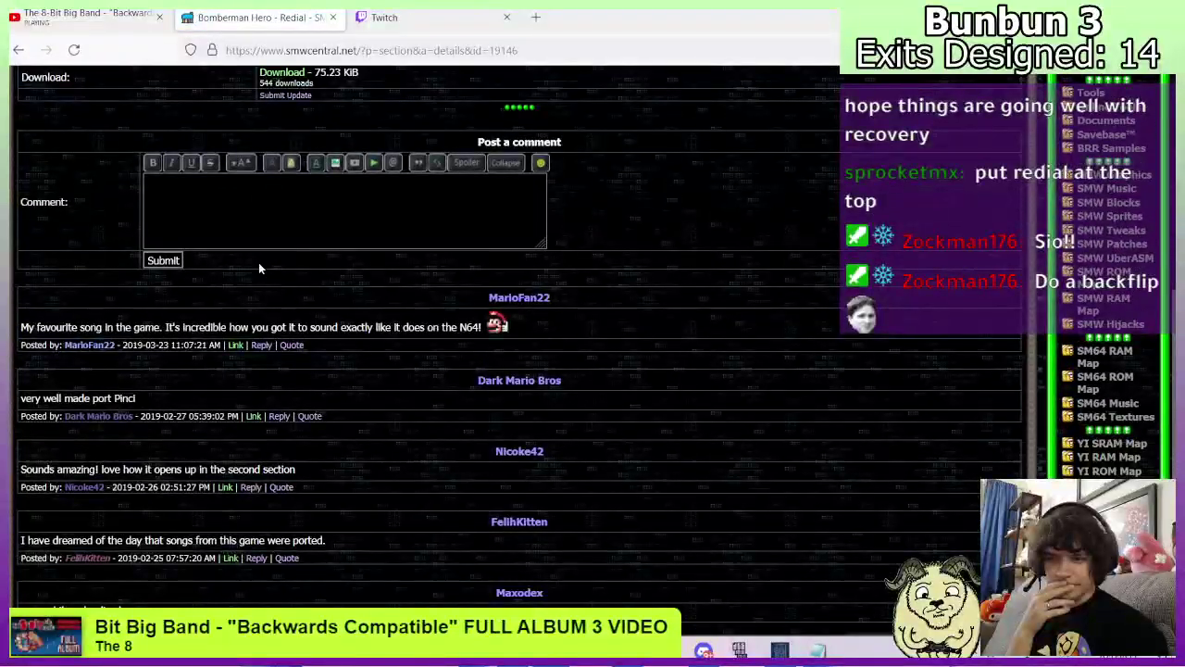
{"action": "scroll", "coordinate": [260, 268], "scroll_direction": "down", "scroll_amount": 4}
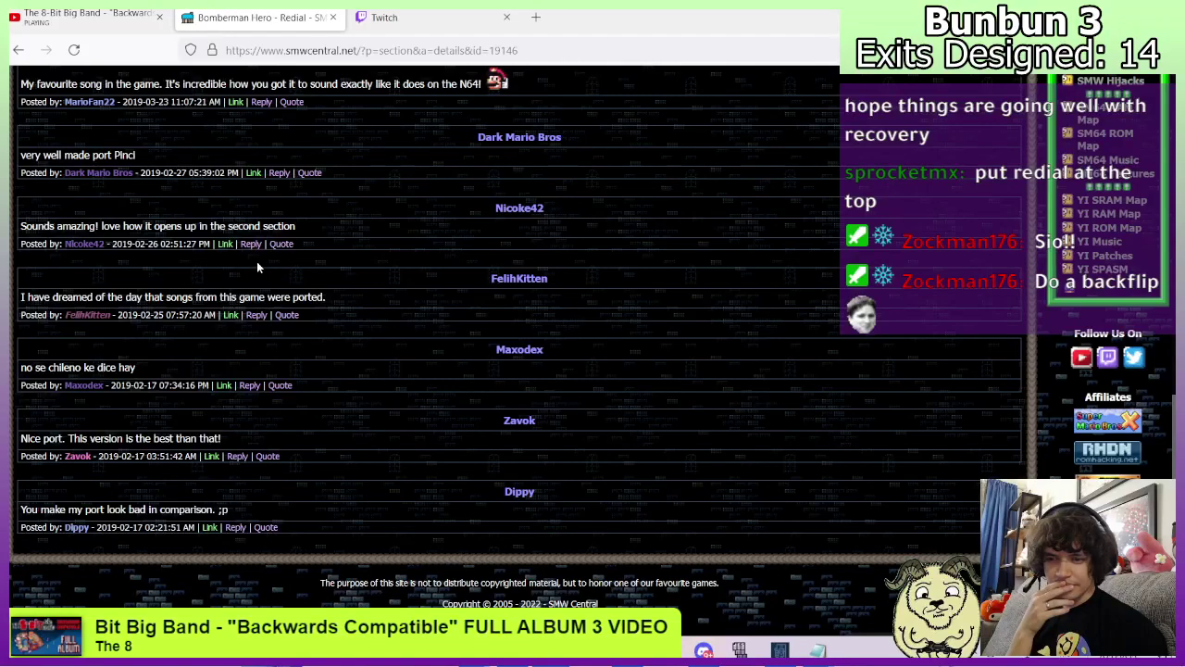
{"action": "scroll", "coordinate": [256, 267], "scroll_direction": "up", "scroll_amount": 6}
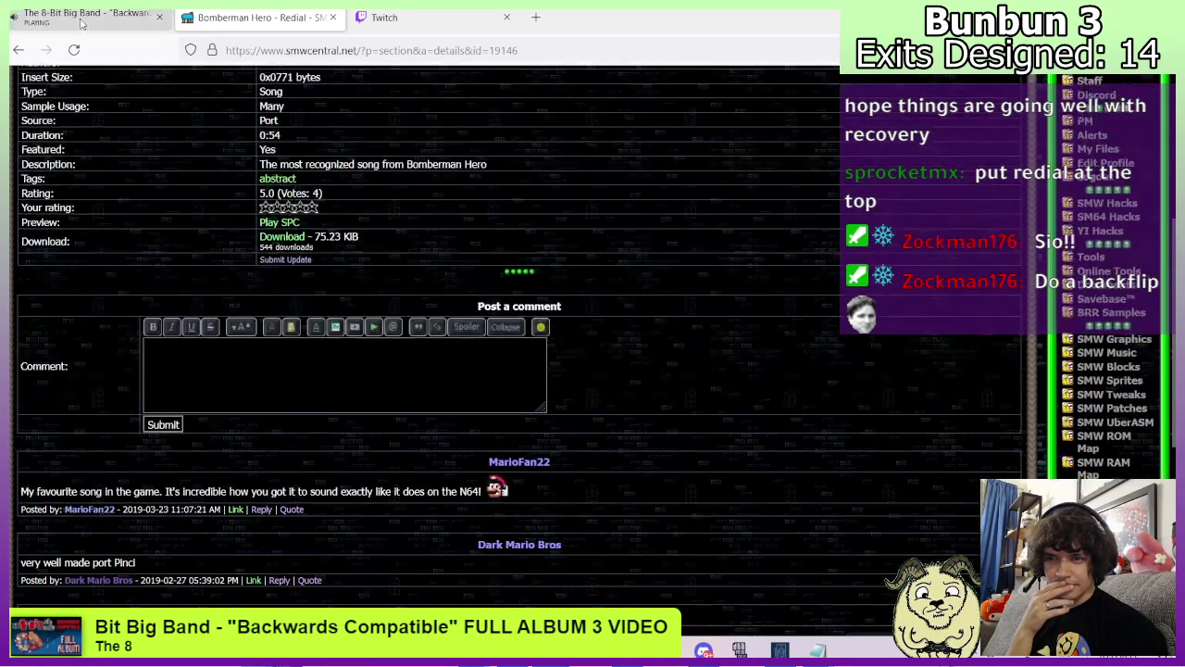
Pause the YouTube album video and play the SPC preview on the Bomberman Hero - Redial details page.
{"action": "left_click", "coordinate": [81, 19]}
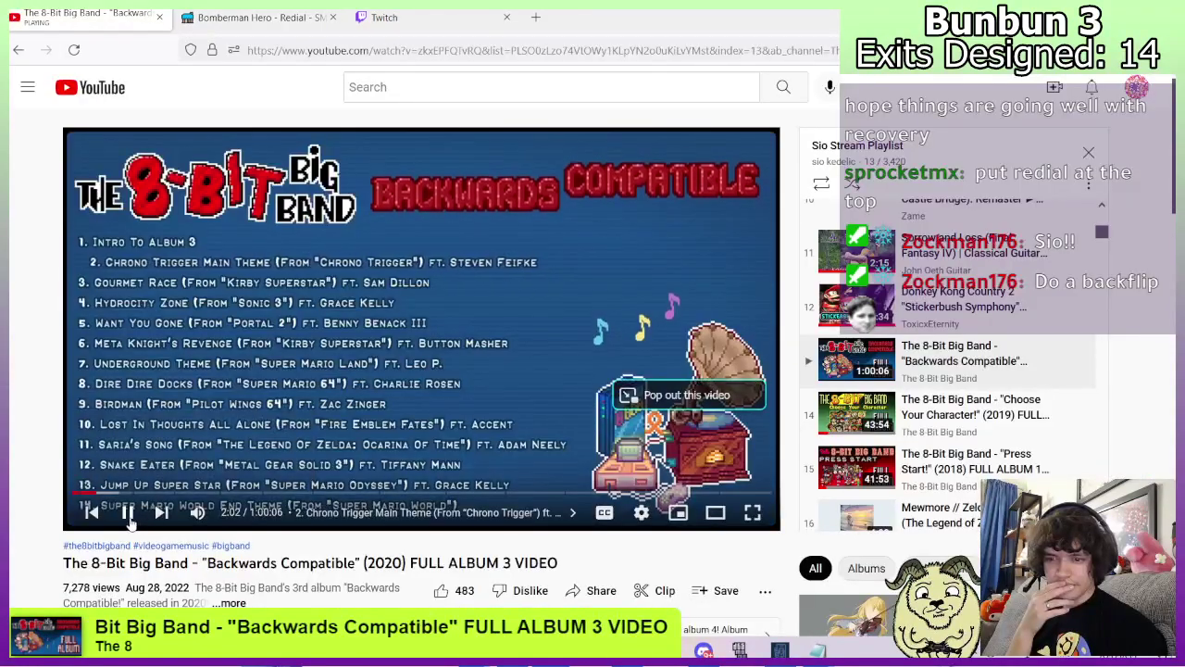
{"action": "key", "text": "ctrl+Tab"}
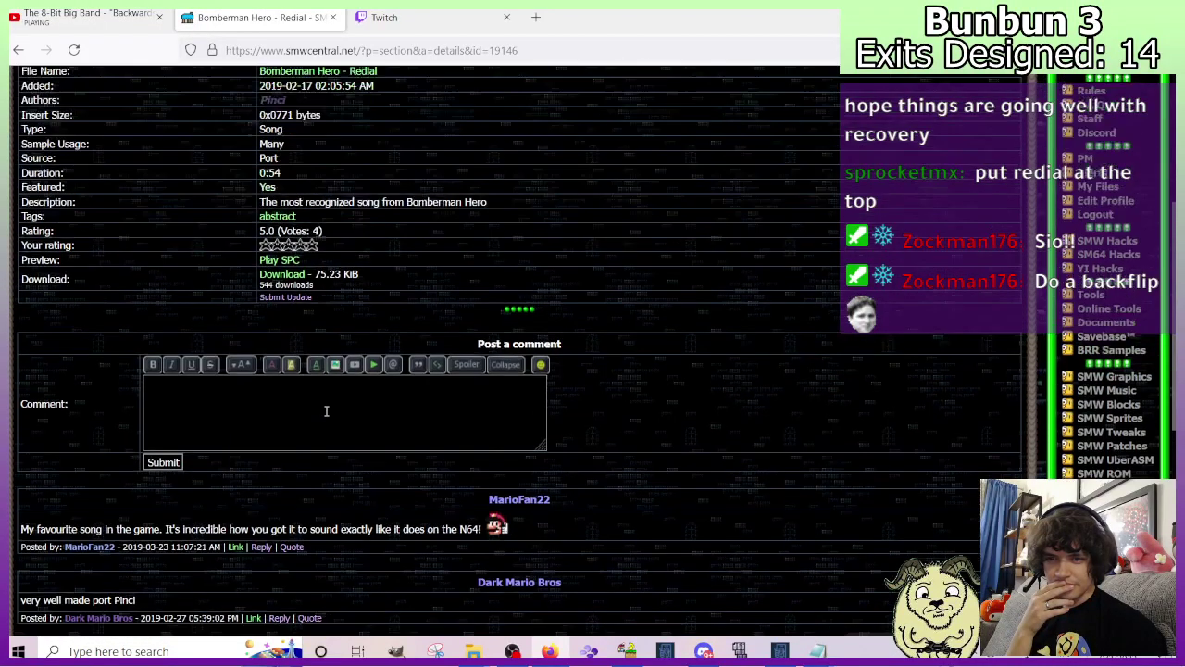
{"action": "scroll", "coordinate": [325, 410], "scroll_direction": "up", "scroll_amount": 2}
{"action": "left_click", "coordinate": [280, 306]}
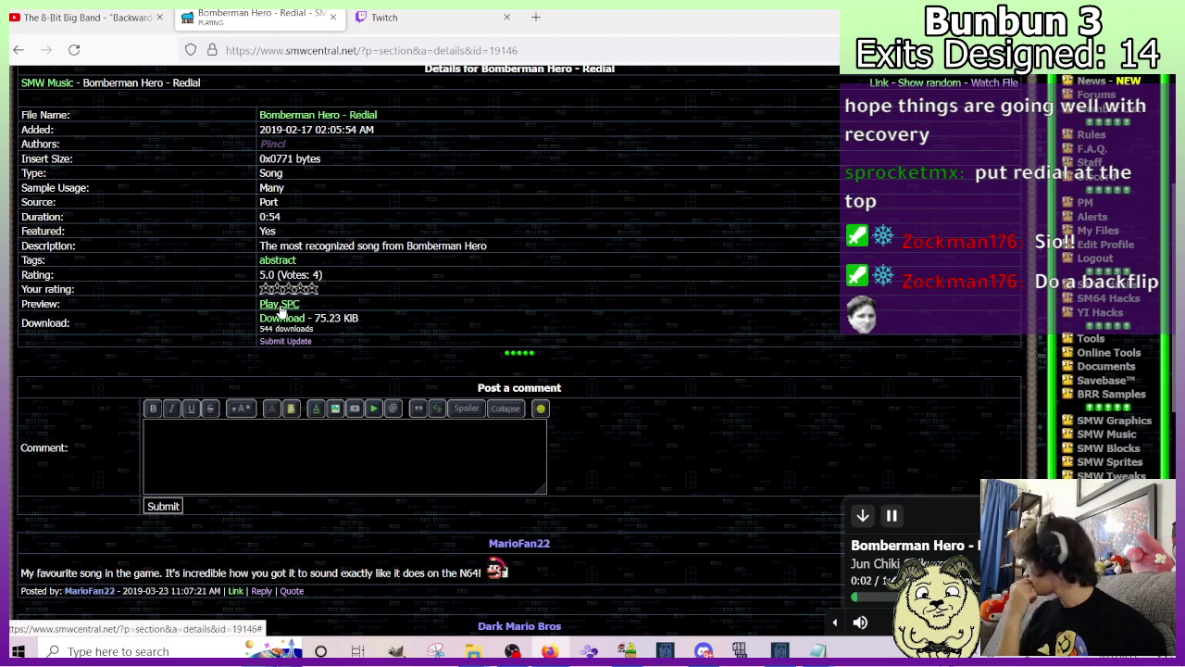
Return to the redial search results and play the preview of the featured Bomberman Hero - Redial port.
{"action": "key", "text": "alt+Left"}
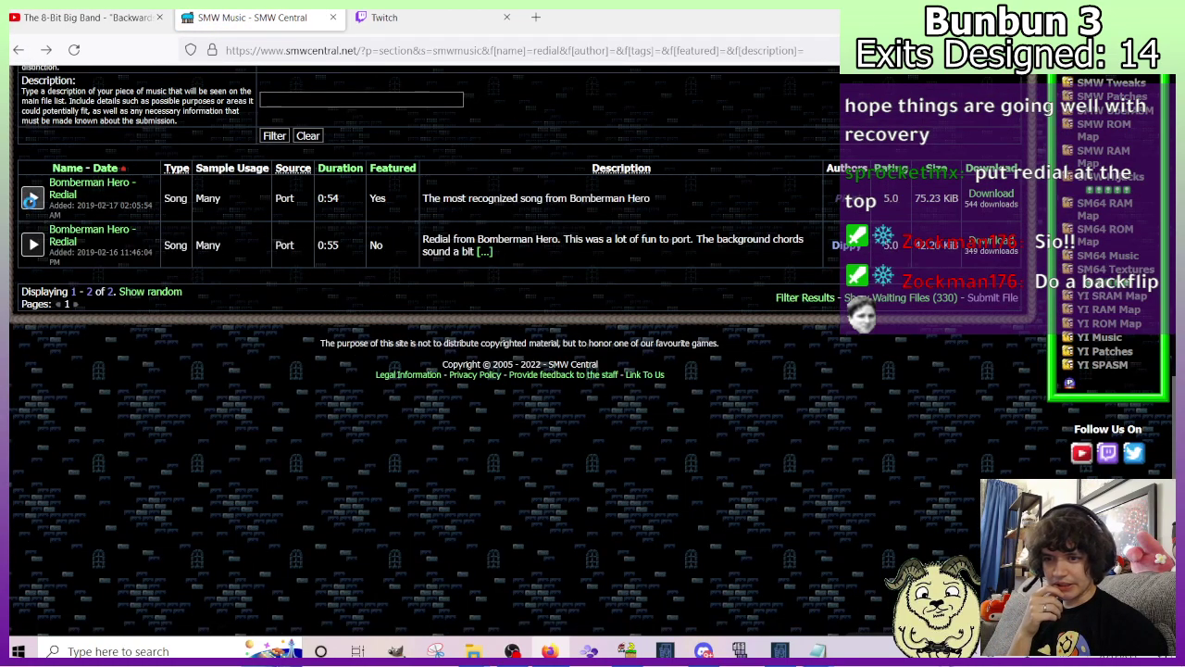
{"action": "left_click", "coordinate": [31, 204]}
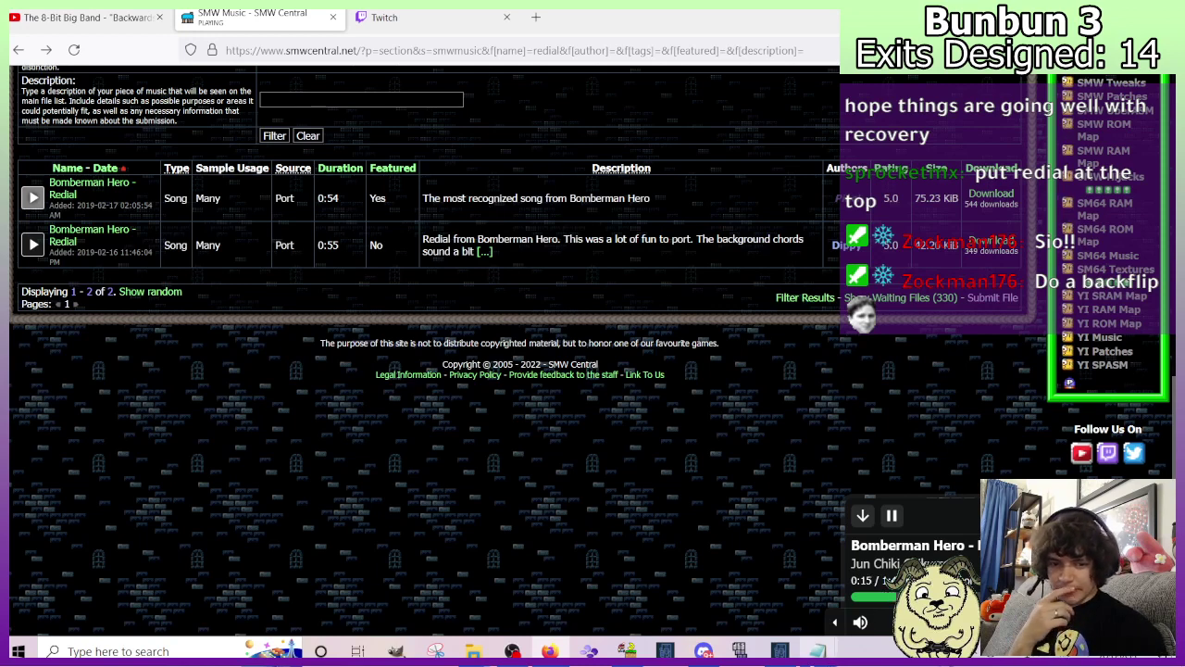
{"action": "mouse_move", "coordinate": [819, 651]}
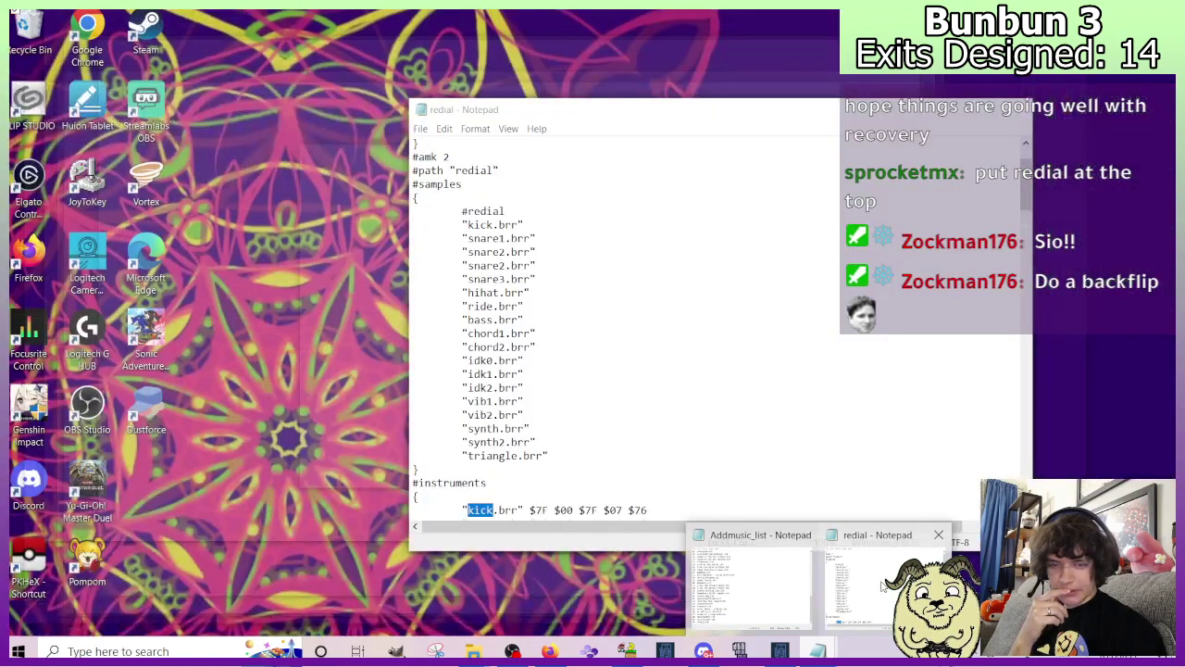
Compare the path and sample list in redial.txt with the redial folder's name and BRR files in the samples folder.
{"action": "left_click", "coordinate": [884, 586]}
{"action": "scroll", "coordinate": [683, 412], "scroll_direction": "up", "scroll_amount": 2}
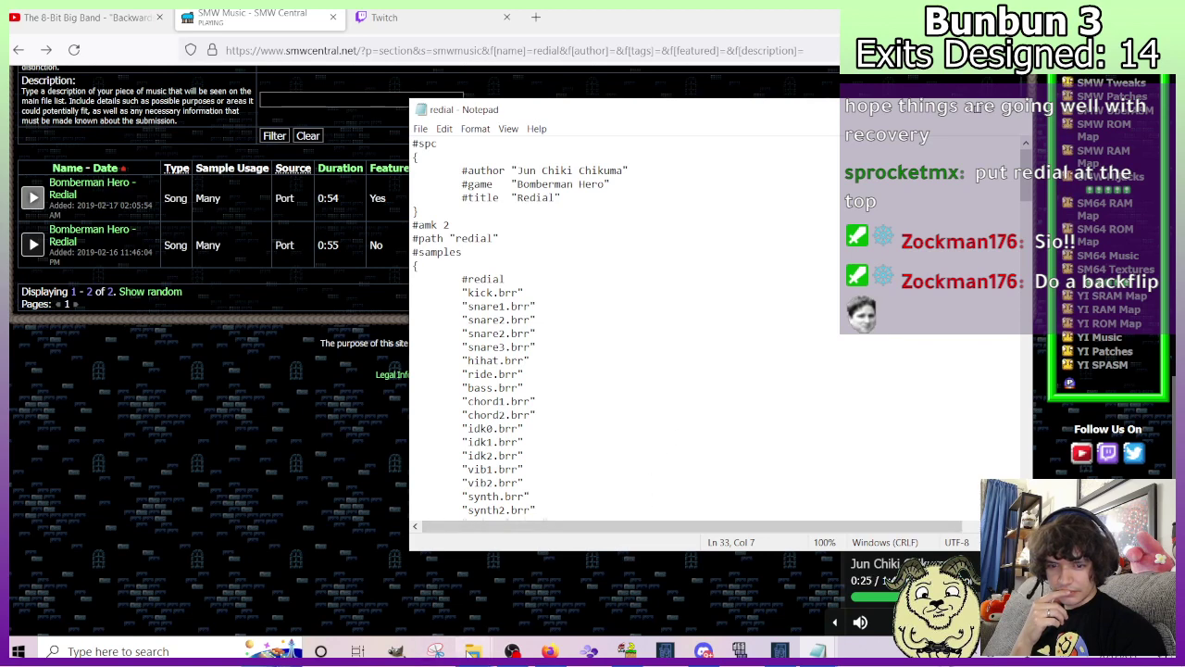
{"action": "mouse_move", "coordinate": [476, 648]}
{"action": "left_click", "coordinate": [511, 585]}
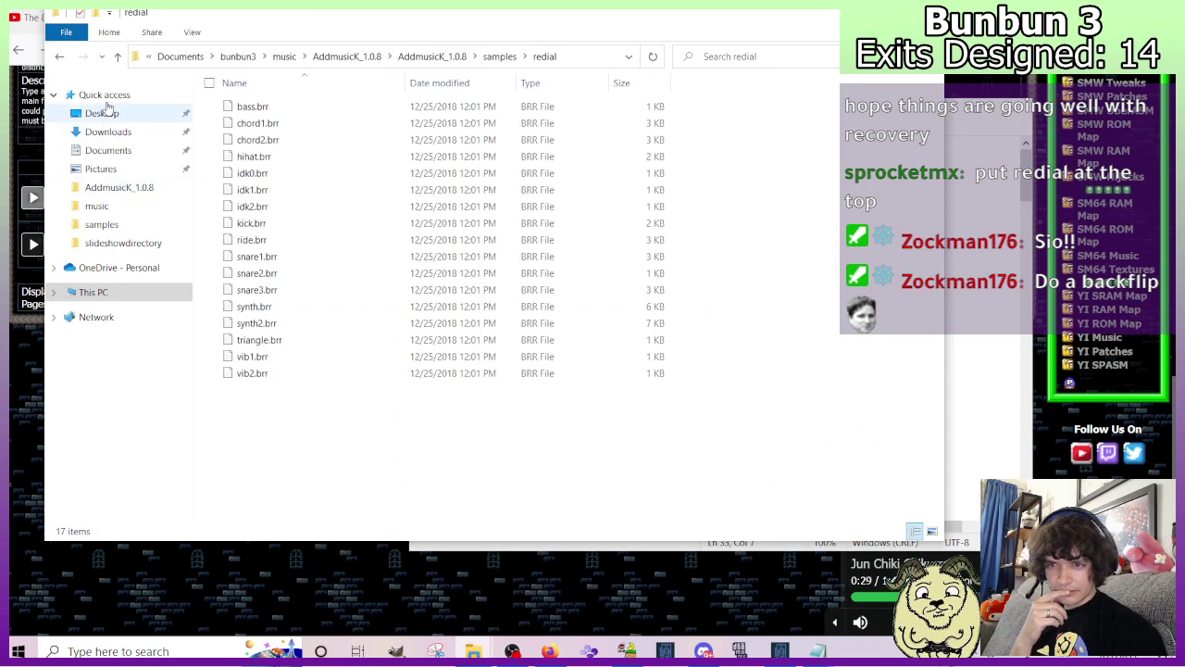
{"action": "left_click", "coordinate": [61, 57]}
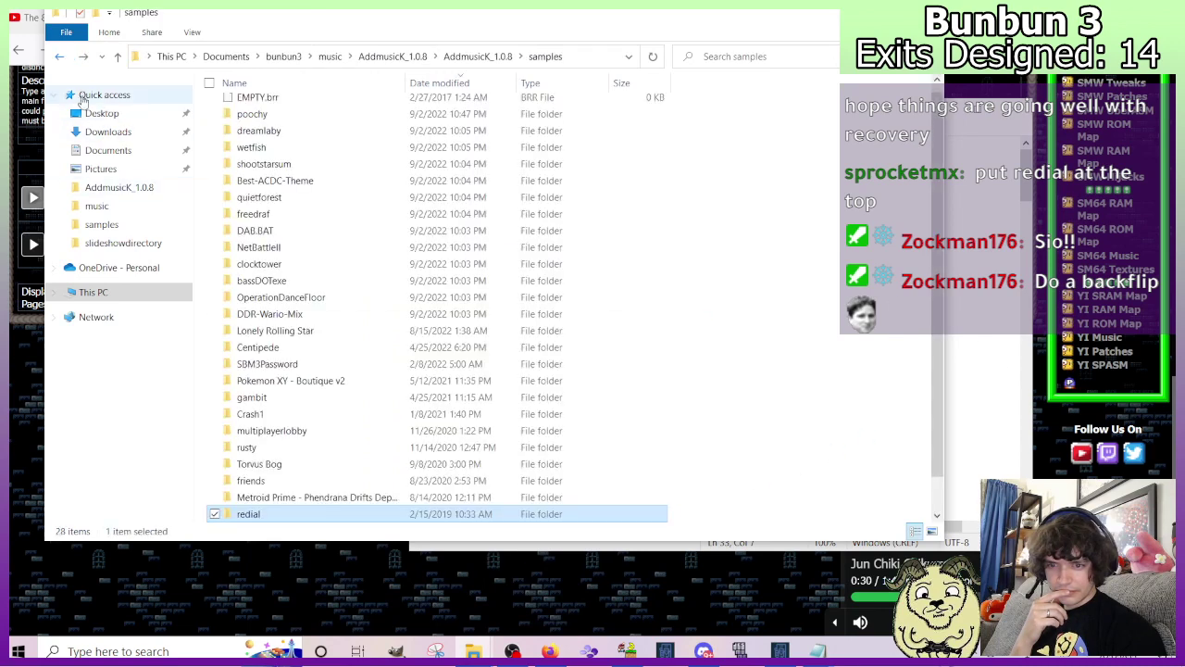
{"action": "right_click", "coordinate": [253, 517]}
{"action": "left_click", "coordinate": [225, 478]}
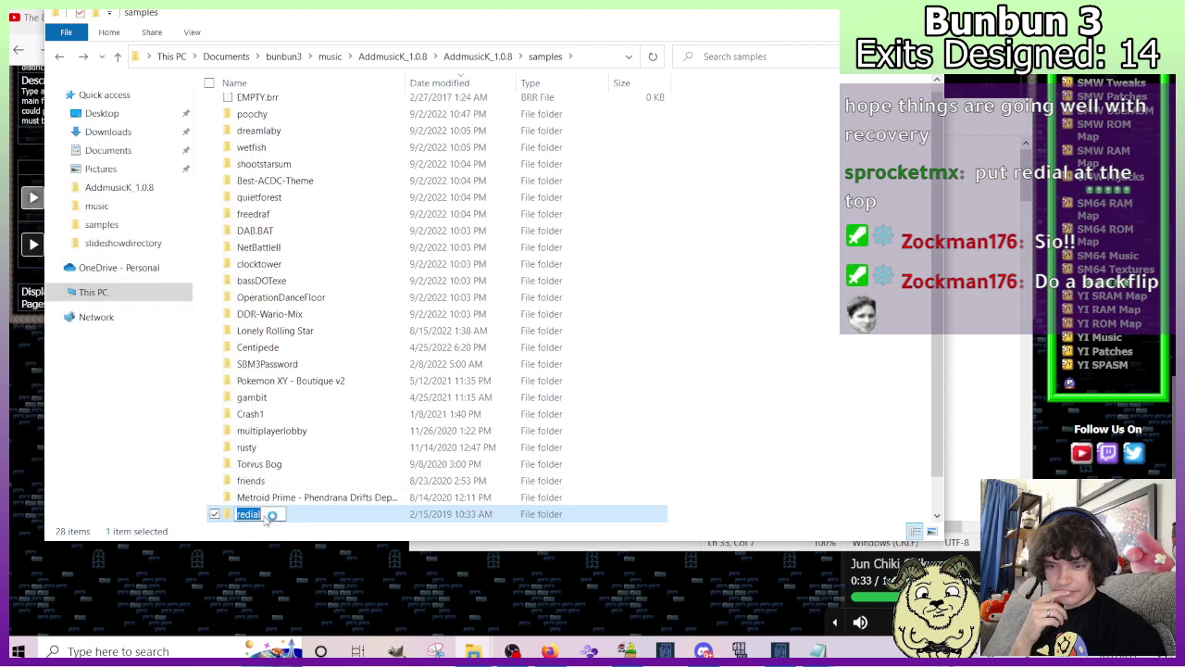
{"action": "left_click", "coordinate": [989, 392]}
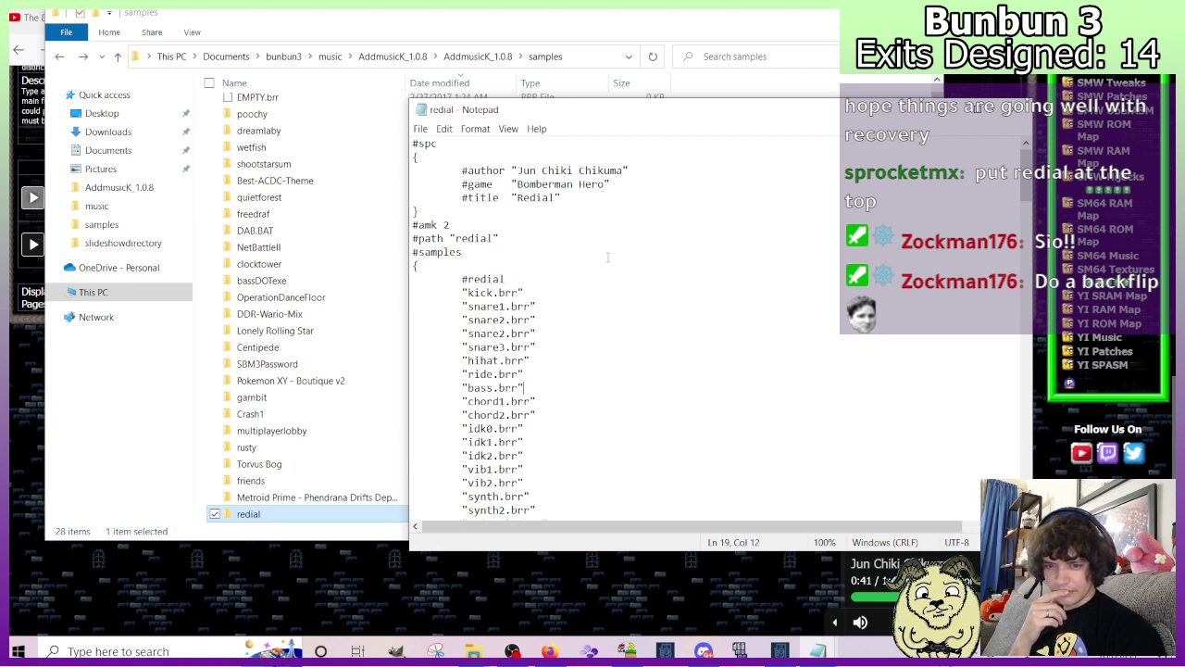
{"action": "scroll", "coordinate": [609, 258], "scroll_direction": "down", "scroll_amount": 3}
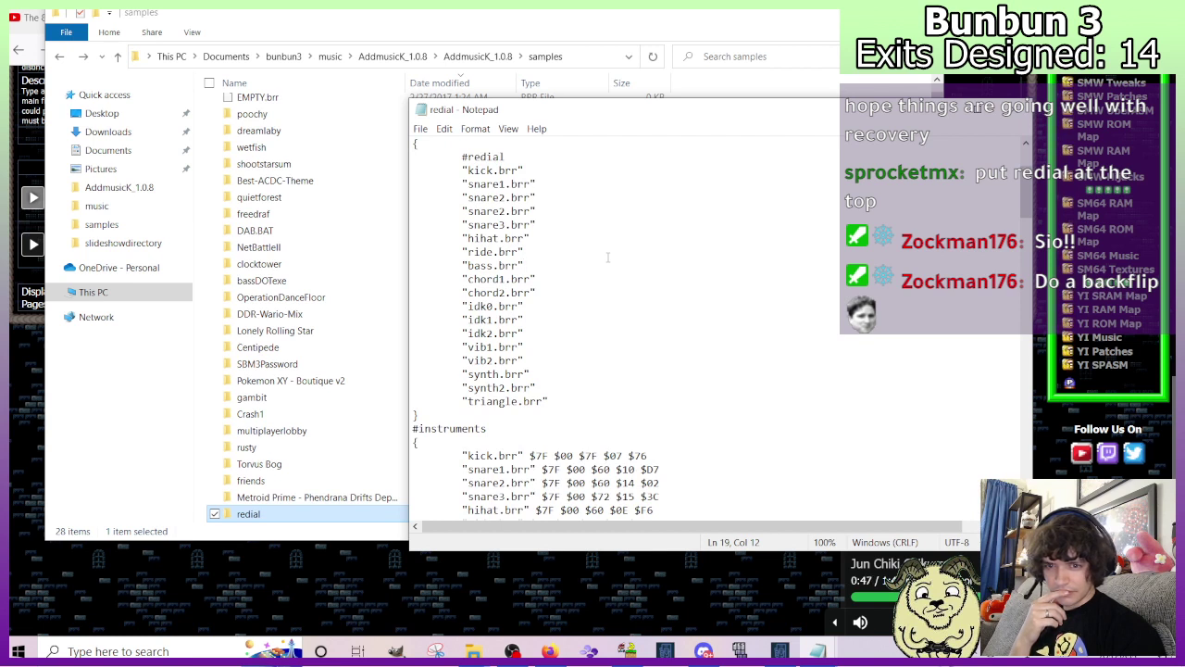
{"action": "scroll", "coordinate": [609, 257], "scroll_direction": "up", "scroll_amount": 1}
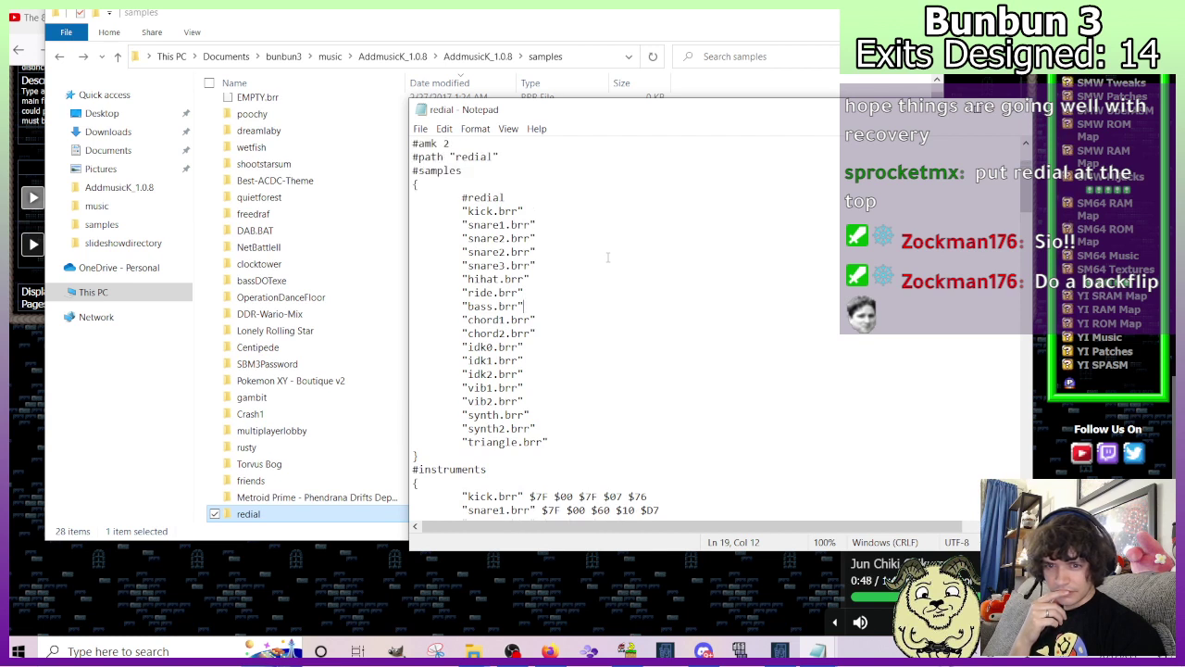
Copy all BRR files of the redial samples folder into a new subfolder named "redial" inside it.
{"action": "double_click", "coordinate": [245, 515]}
{"action": "left_click_drag", "start_coordinate": [264, 435], "coordinate": [248, 93]}
{"action": "right_click", "coordinate": [260, 427]}
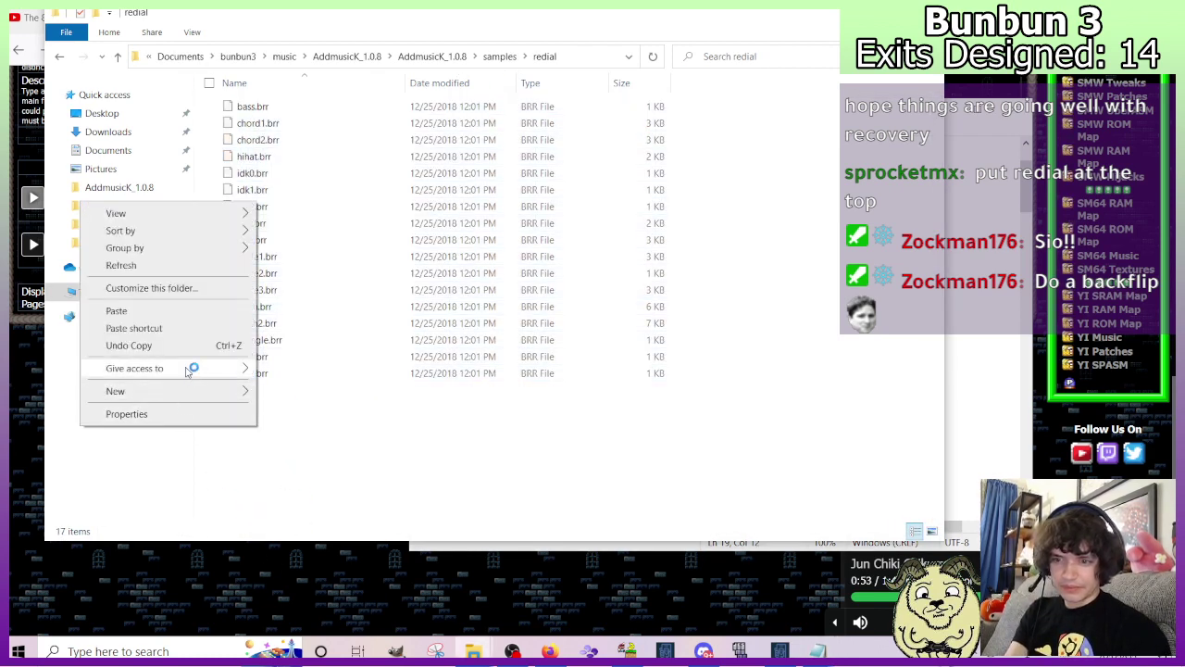
{"action": "mouse_move", "coordinate": [213, 391]}
{"action": "left_click", "coordinate": [278, 392]}
{"action": "type", "text": "r"}
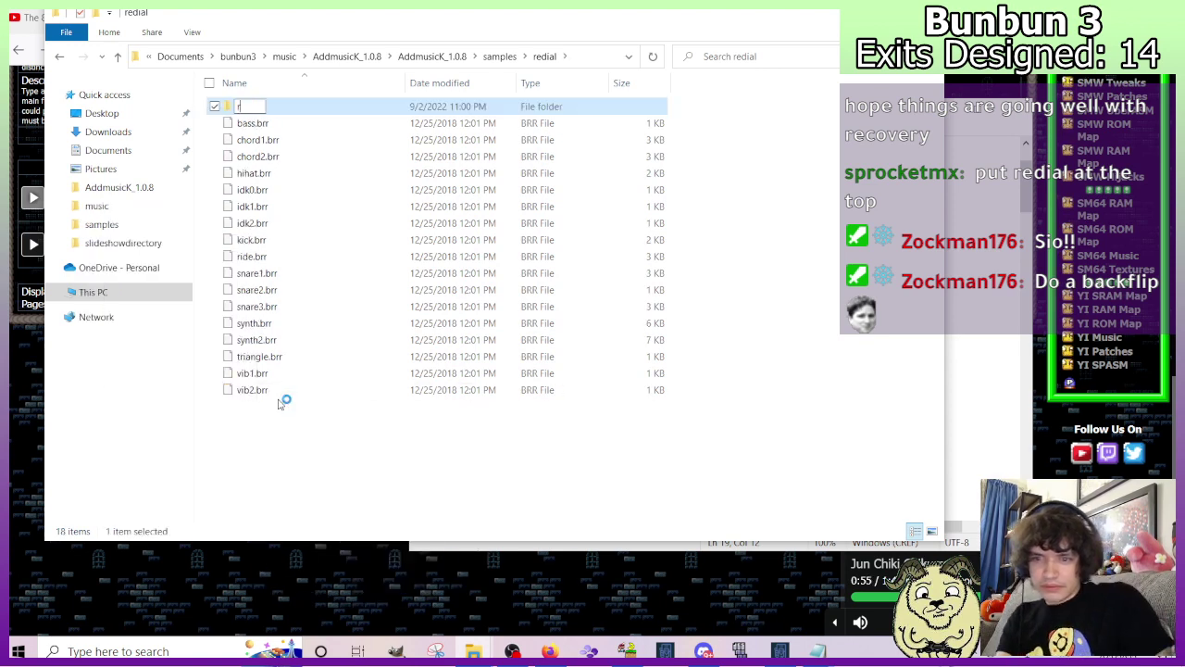
{"action": "type", "text": "edial"}
{"action": "key", "text": "Return"}
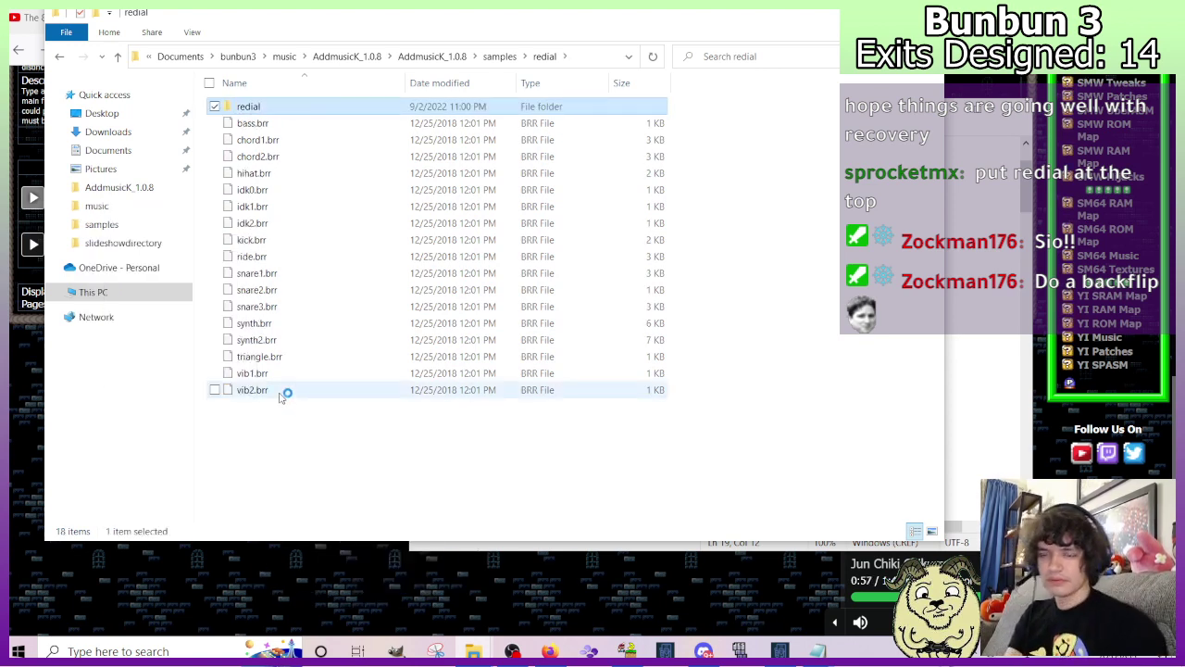
{"action": "double_click", "coordinate": [252, 107]}
{"action": "key", "text": "ctrl+v"}
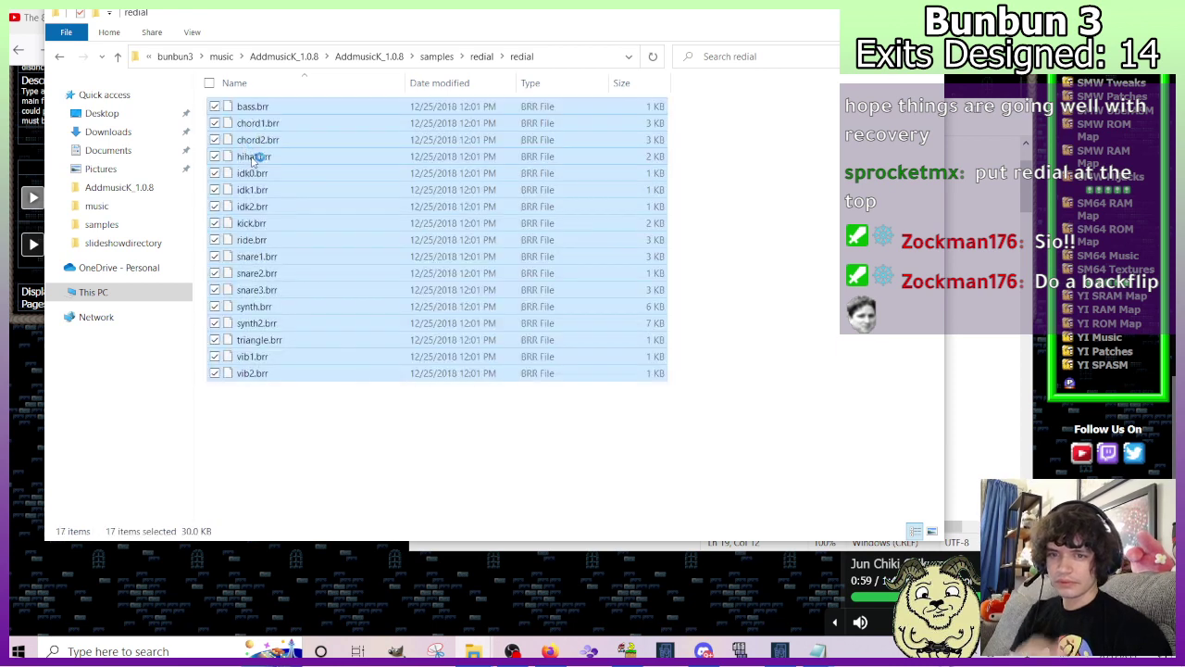
Paste the copied redial BRR files directly into AddmusicK's main samples folder.
{"action": "left_click", "coordinate": [59, 58]}
{"action": "left_click", "coordinate": [59, 58]}
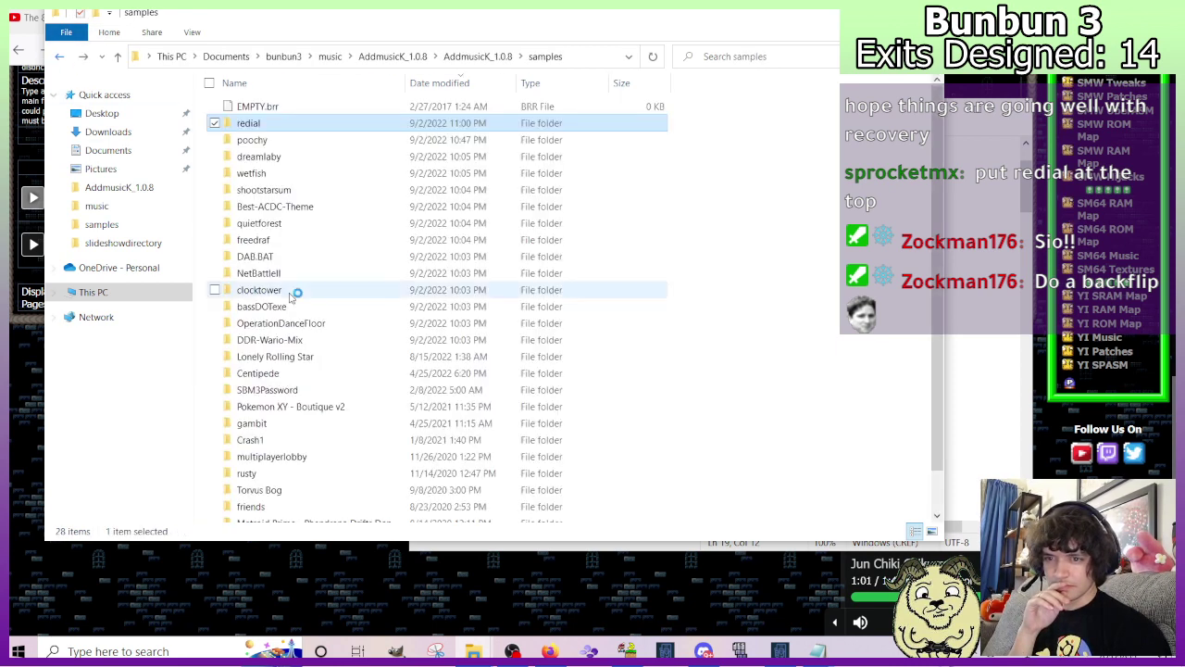
{"action": "left_click", "coordinate": [818, 390]}
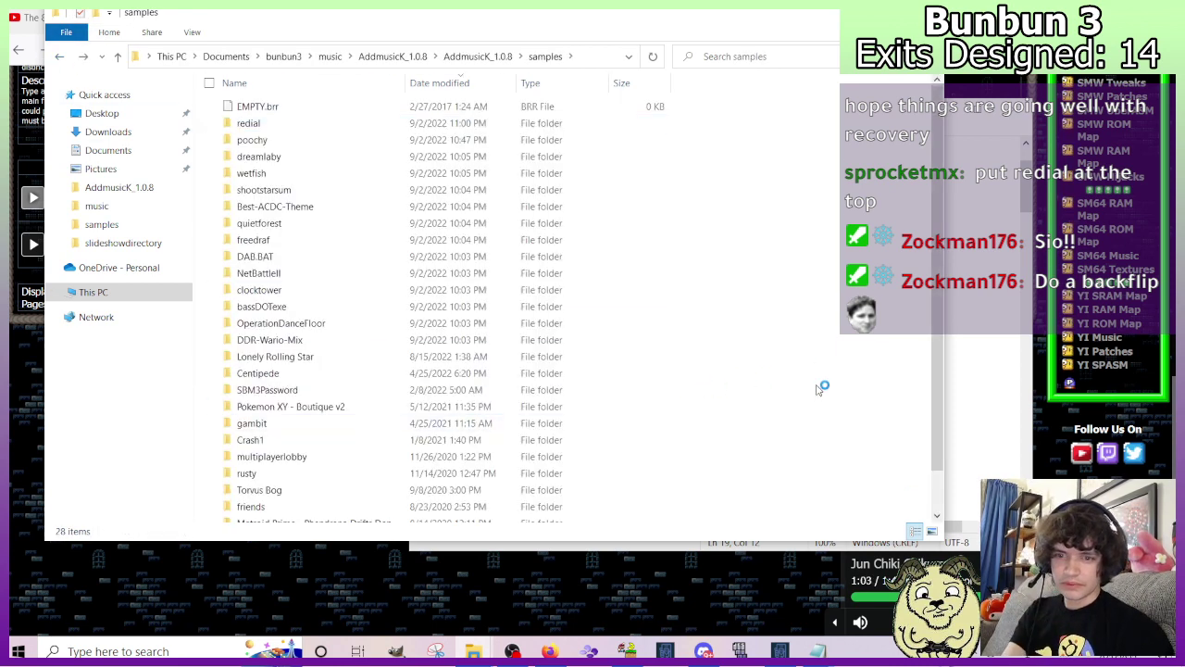
{"action": "key", "text": "ctrl+v"}
{"action": "left_click", "coordinate": [804, 339]}
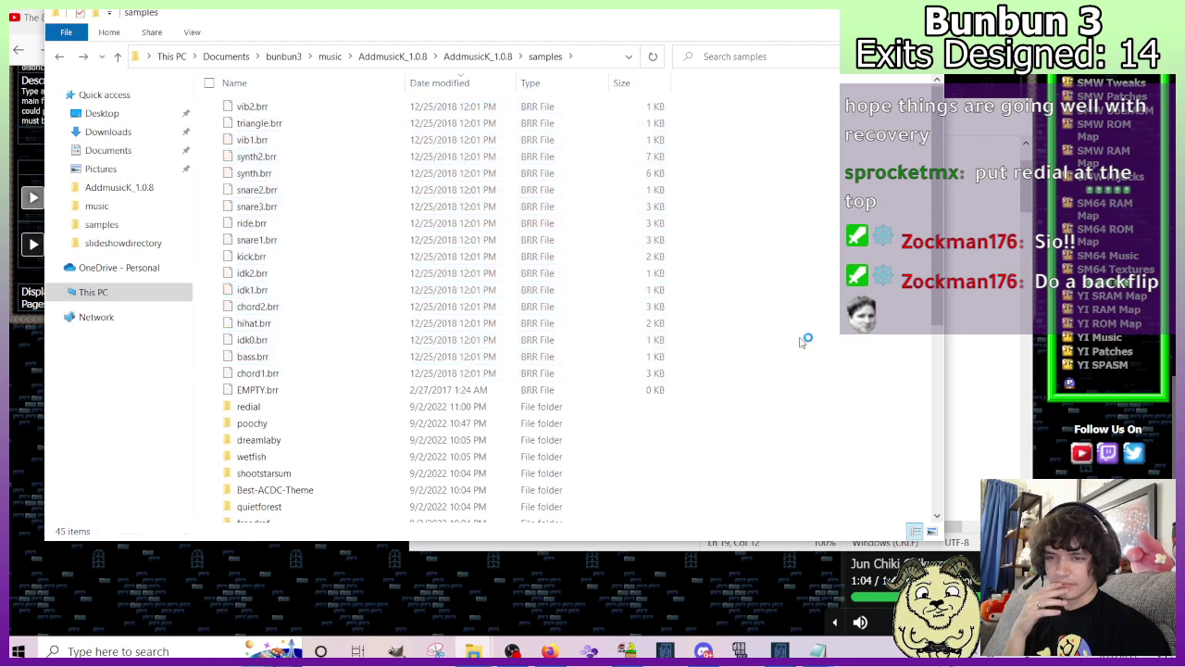
Paste the copied redial BRR files into the default folder inside samples.
{"action": "left_click", "coordinate": [58, 58]}
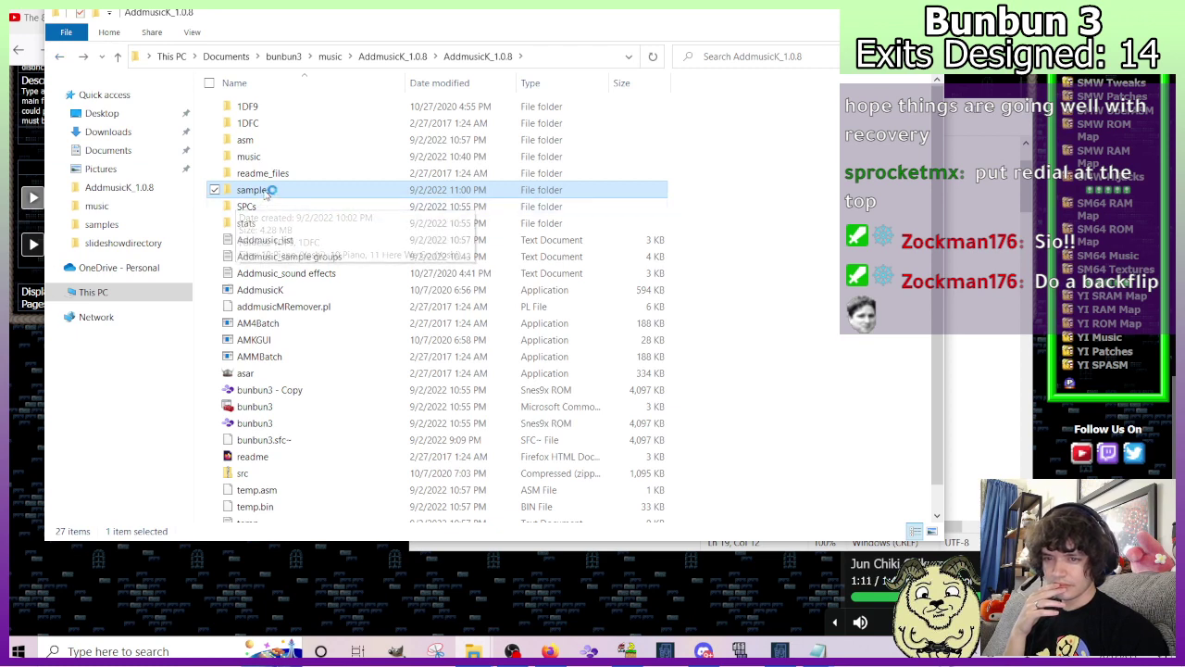
{"action": "double_click", "coordinate": [265, 190]}
{"action": "scroll", "coordinate": [326, 315], "scroll_direction": "down", "scroll_amount": 7}
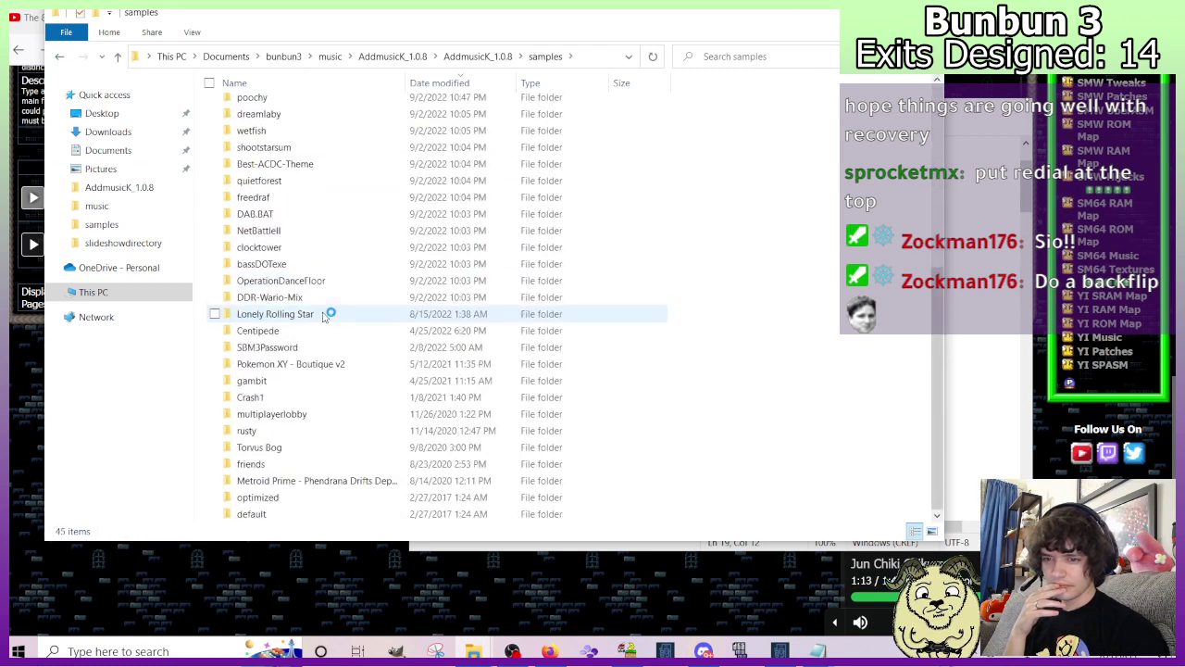
{"action": "double_click", "coordinate": [282, 518]}
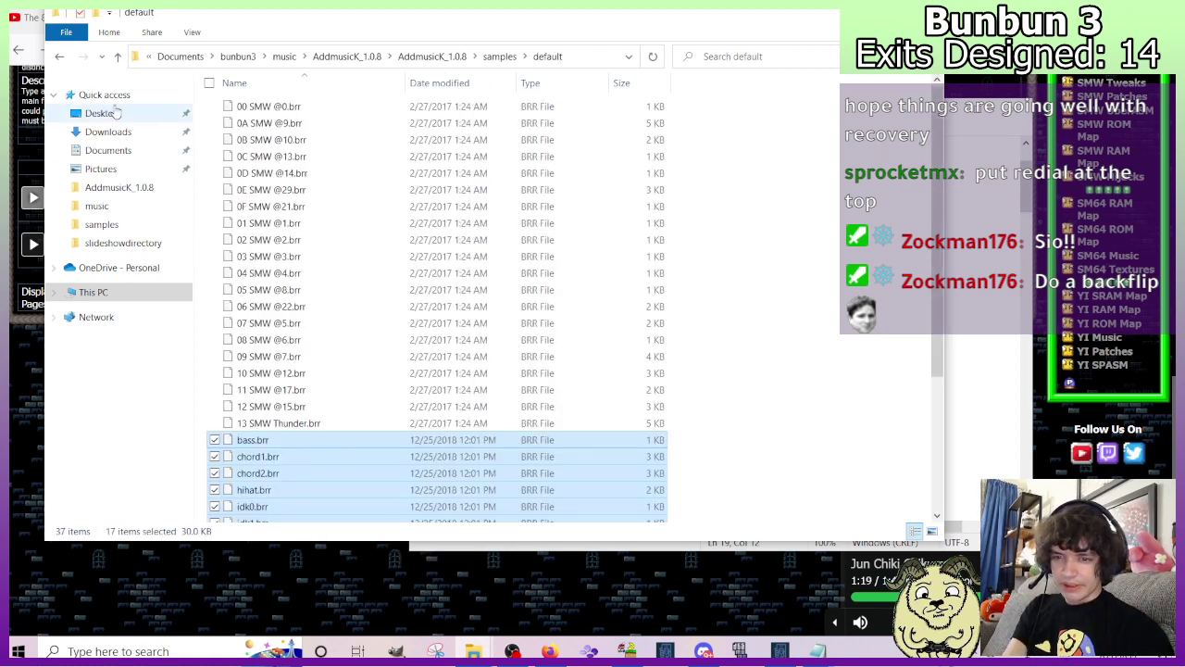
Paste the copied redial BRR files into the optimized folder inside samples.
{"action": "left_click", "coordinate": [61, 57]}
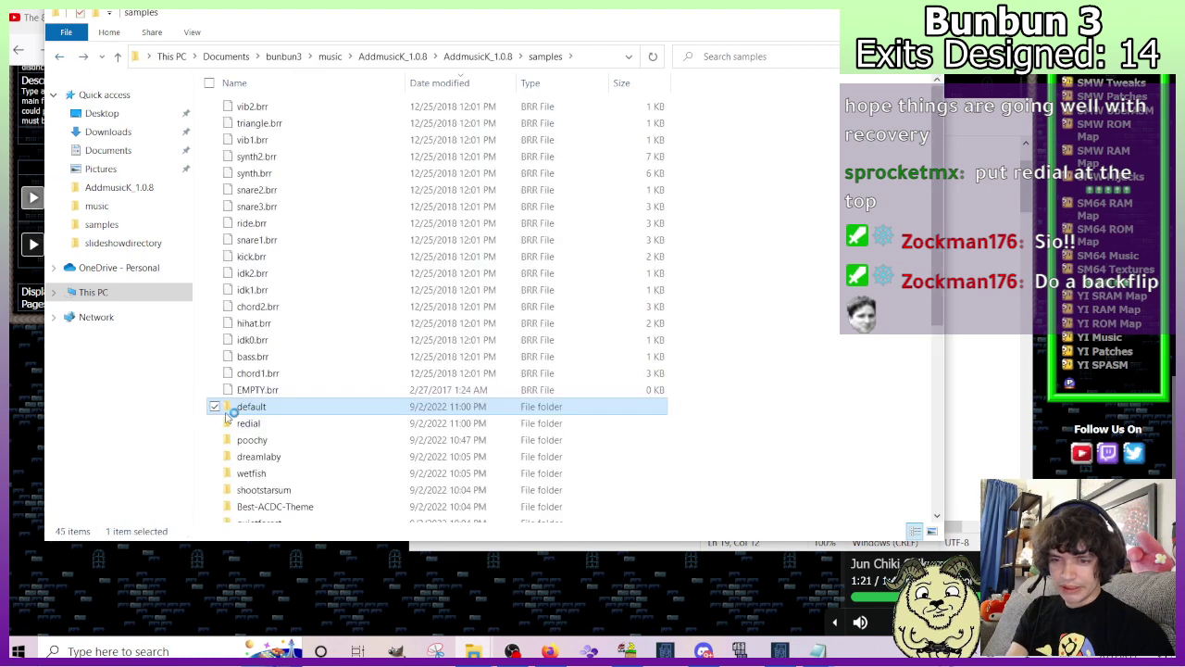
{"action": "scroll", "coordinate": [269, 417], "scroll_direction": "down", "scroll_amount": 6}
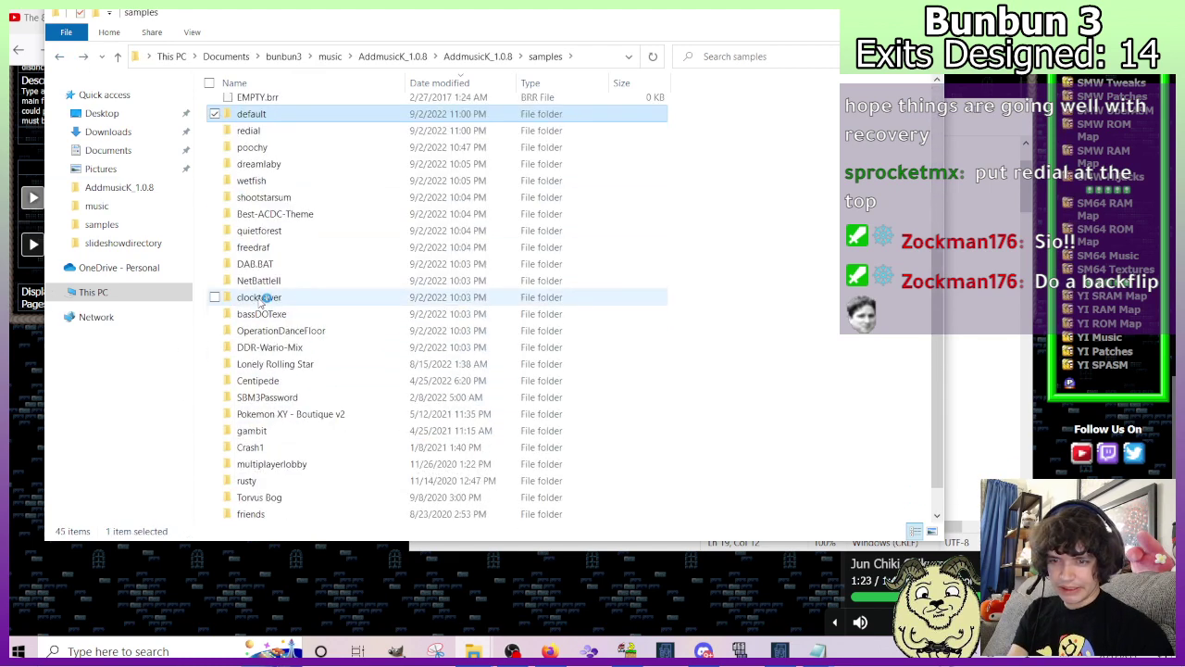
{"action": "scroll", "coordinate": [273, 352], "scroll_direction": "down", "scroll_amount": 1}
{"action": "double_click", "coordinate": [269, 511]}
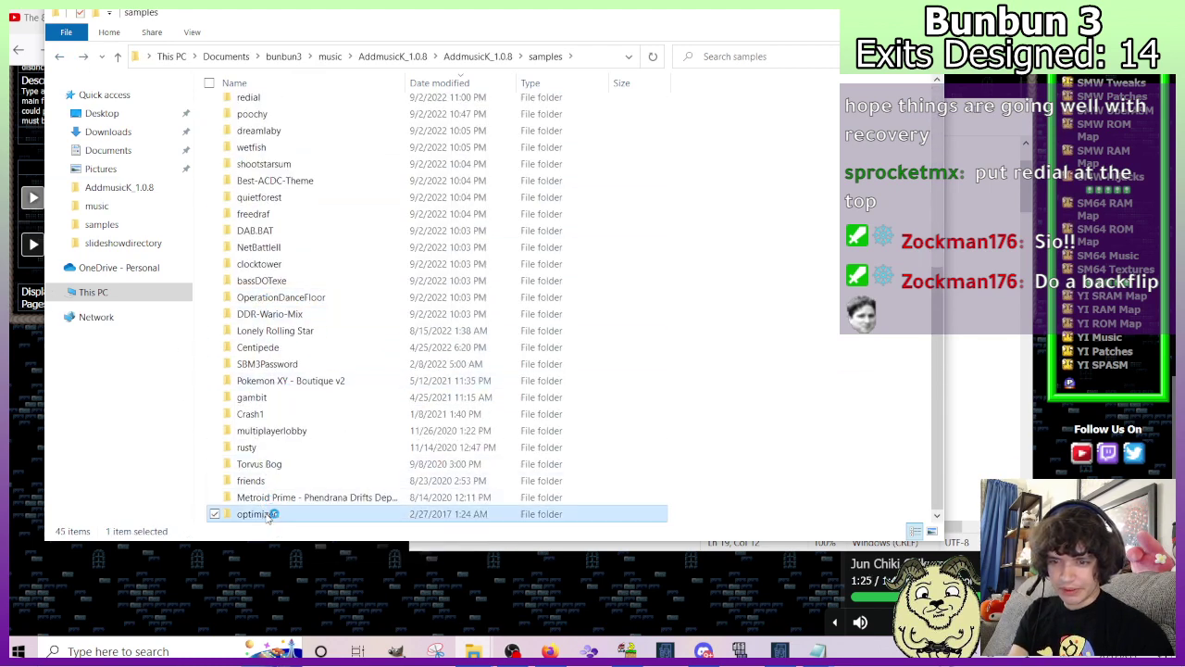
{"action": "key", "text": "ctrl+v"}
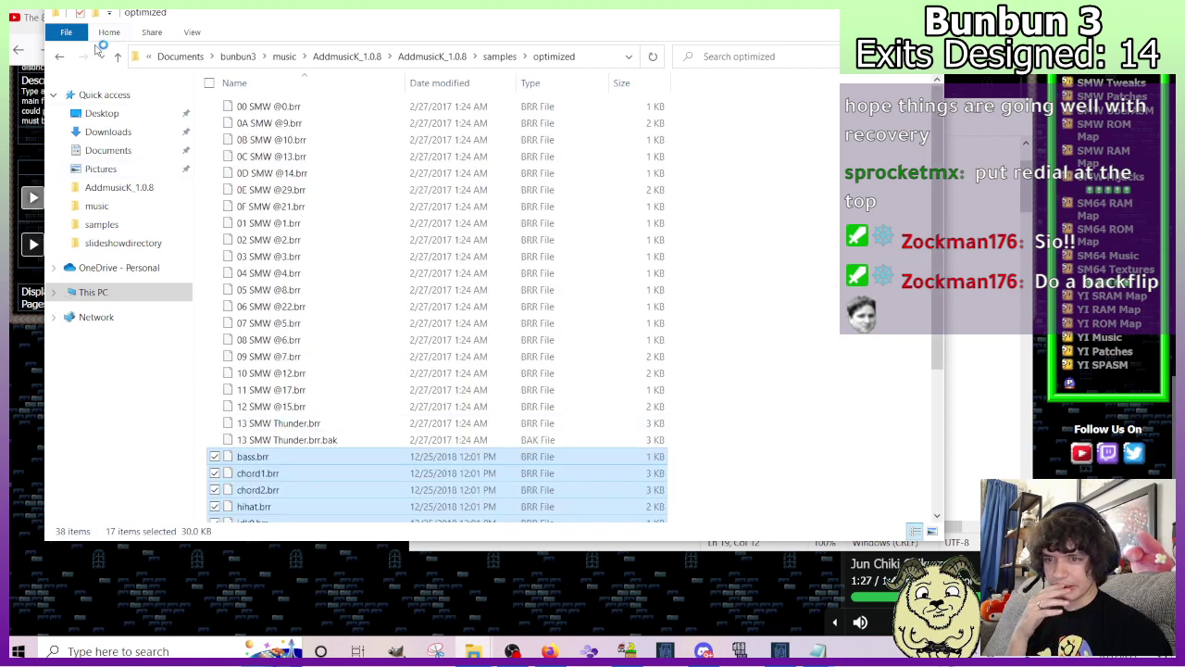
Run AMKGUI from the AddmusicK_1.0.8 folder on the bunbun3 ROM, read the results to the end and close them.
{"action": "left_click", "coordinate": [59, 56]}
{"action": "left_click", "coordinate": [59, 57]}
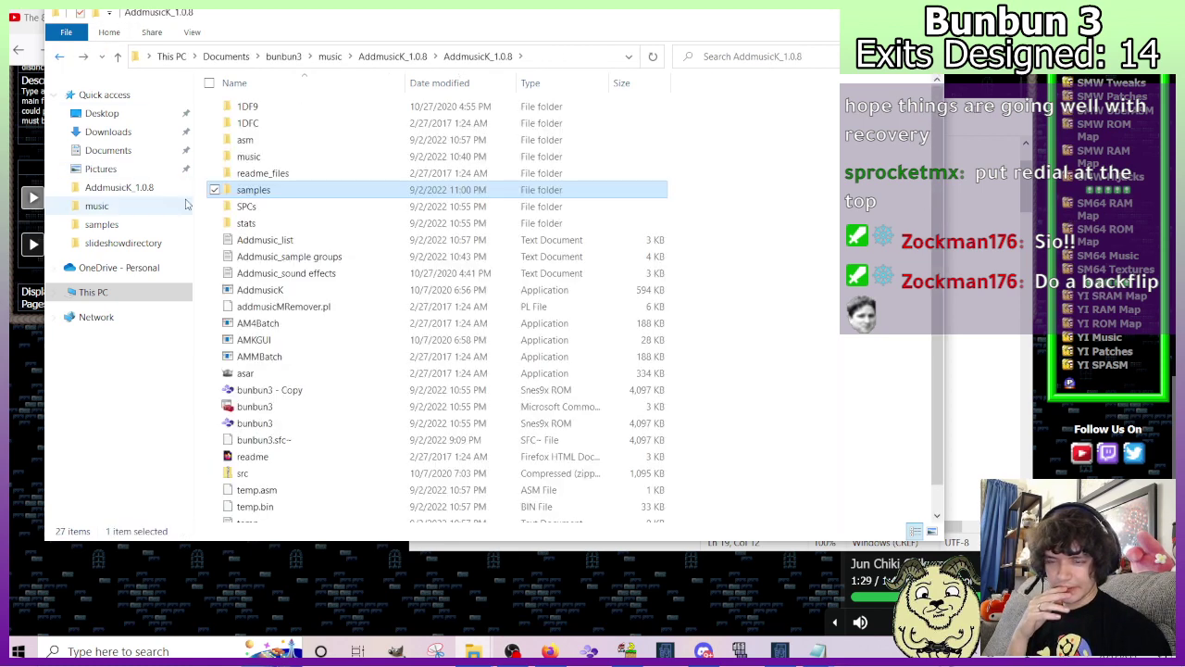
{"action": "scroll", "coordinate": [373, 441], "scroll_direction": "down", "scroll_amount": 1}
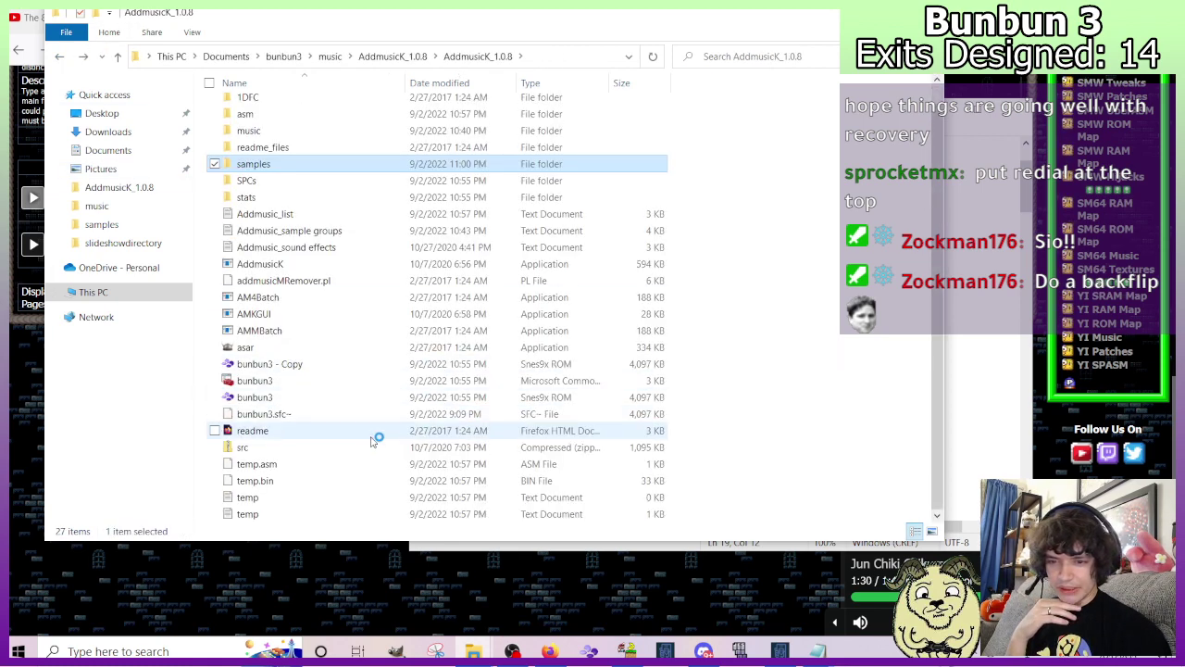
{"action": "double_click", "coordinate": [260, 314]}
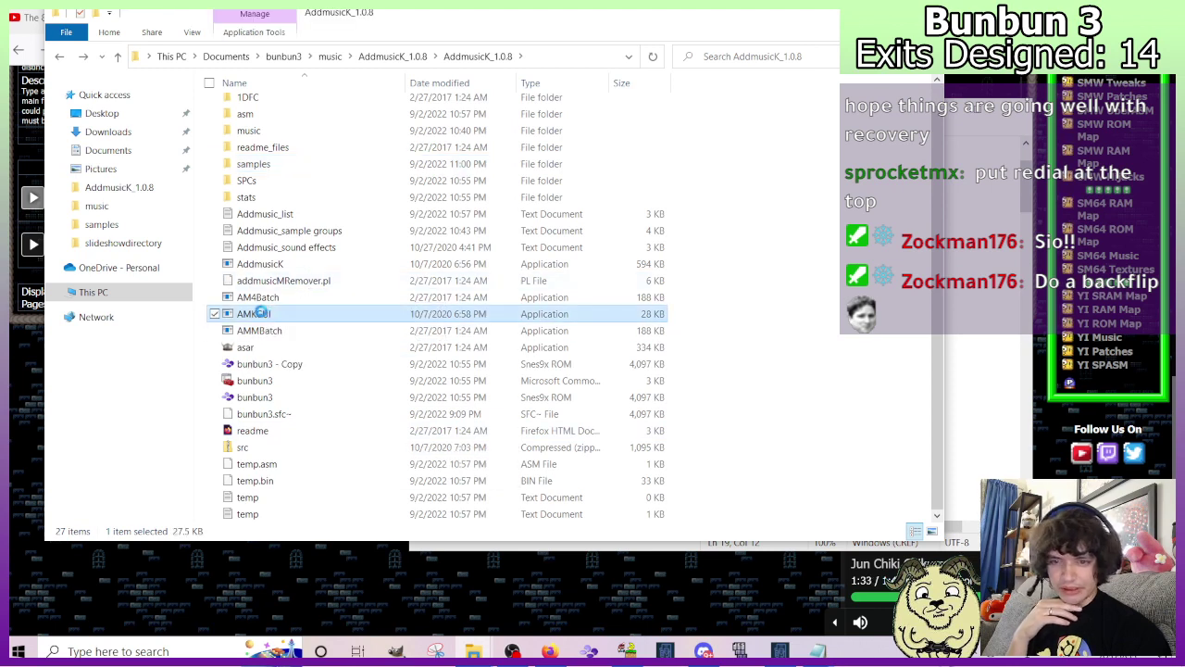
{"action": "left_click", "coordinate": [261, 393]}
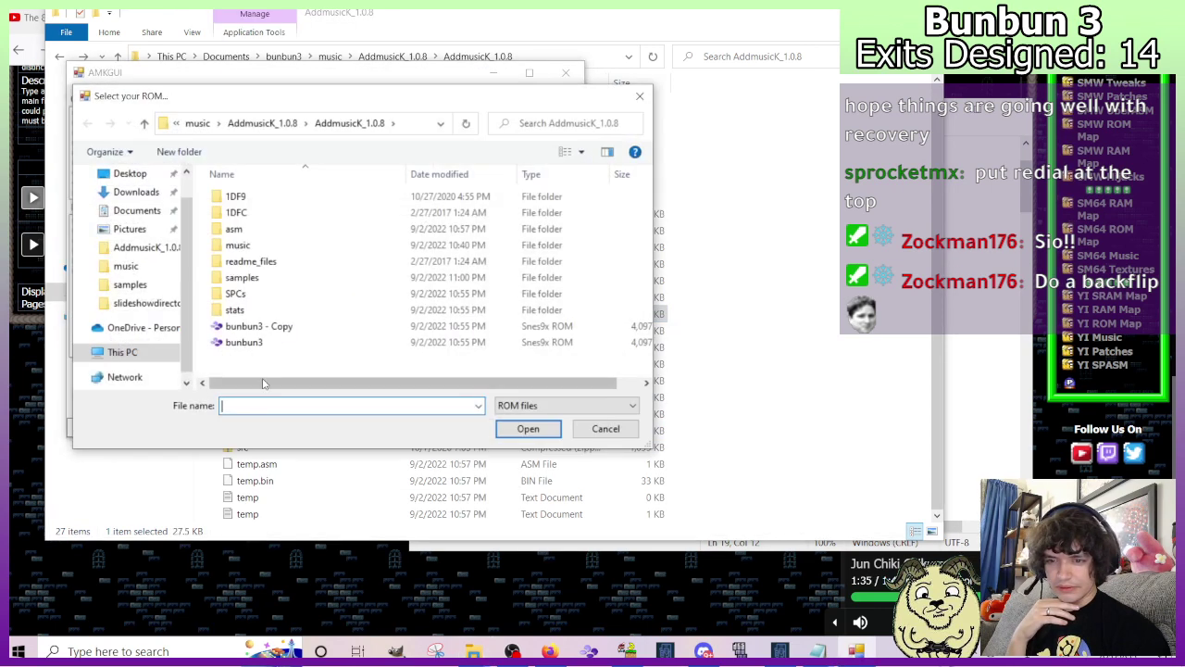
{"action": "left_click", "coordinate": [271, 345]}
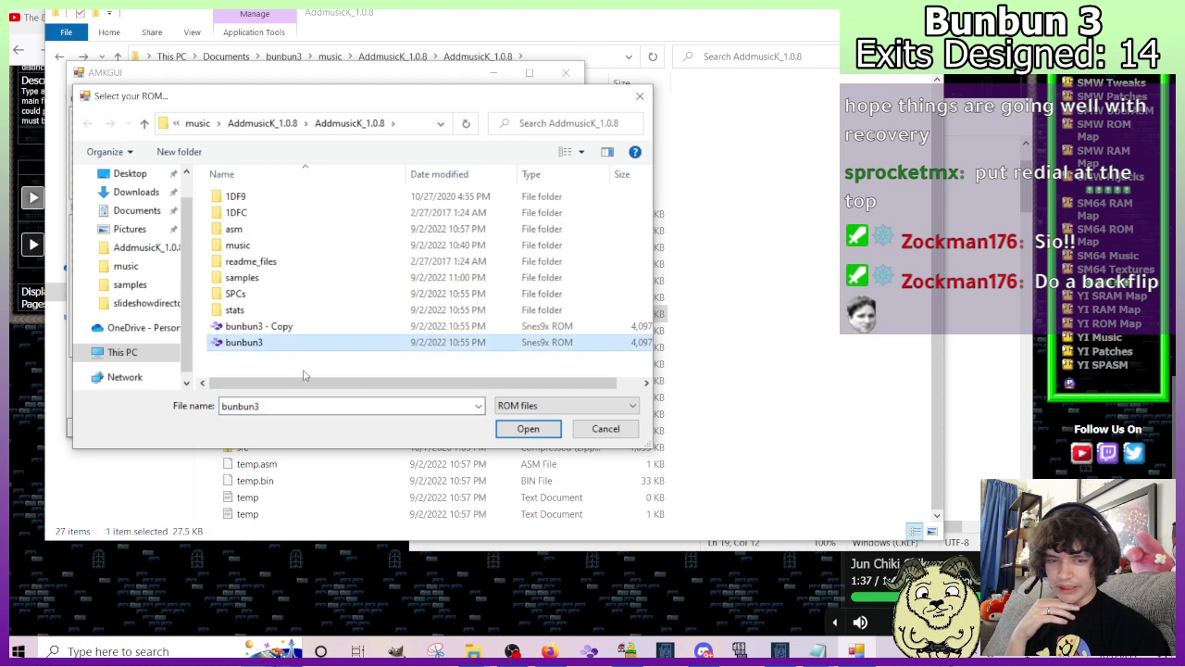
{"action": "left_click", "coordinate": [534, 431]}
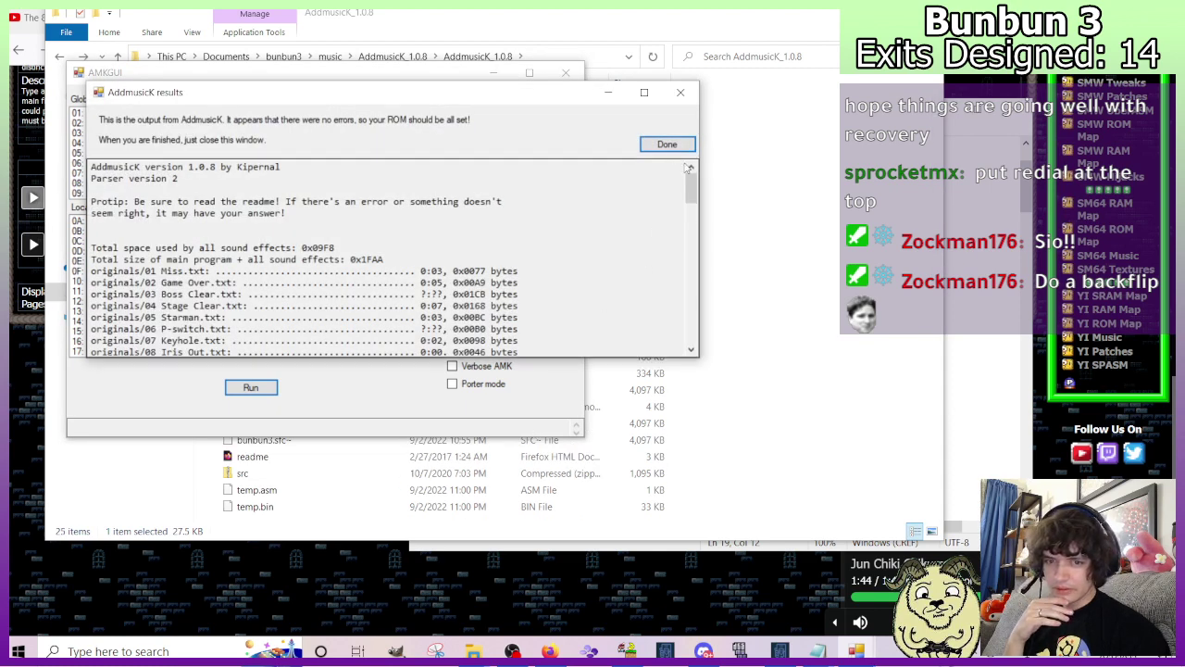
{"action": "left_click_drag", "start_coordinate": [690, 185], "coordinate": [683, 326]}
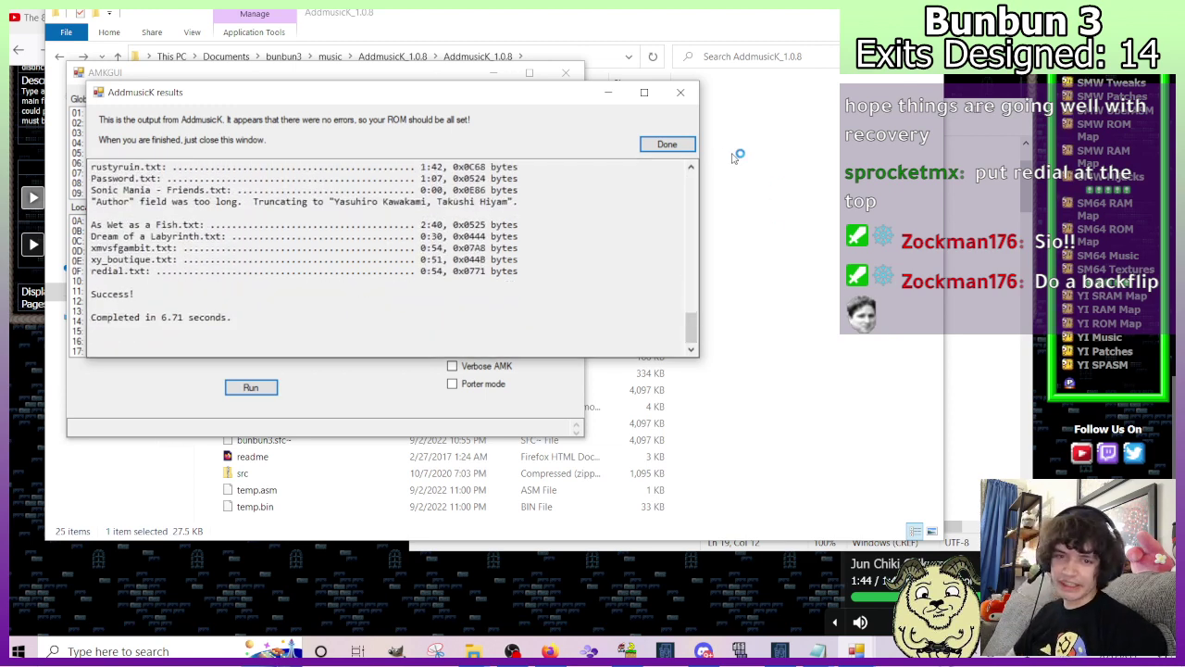
{"action": "left_click", "coordinate": [667, 143]}
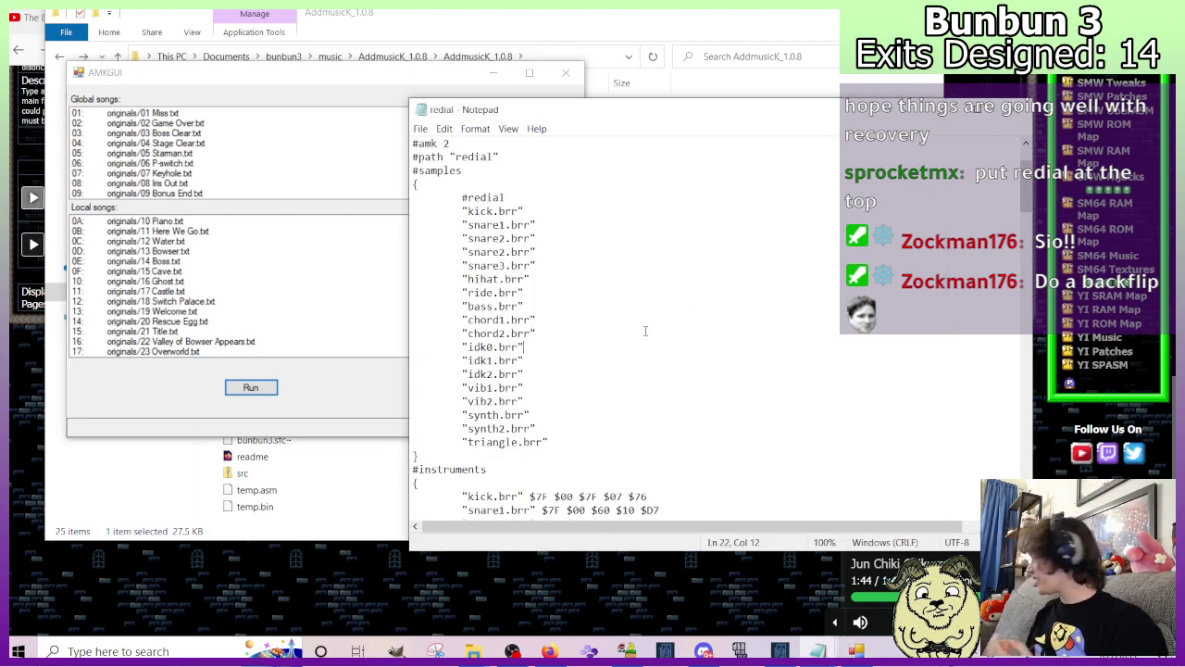
Review the #path and #samples lines at the start of redial.txt.
{"action": "scroll", "coordinate": [686, 197], "scroll_direction": "up", "scroll_amount": 2}
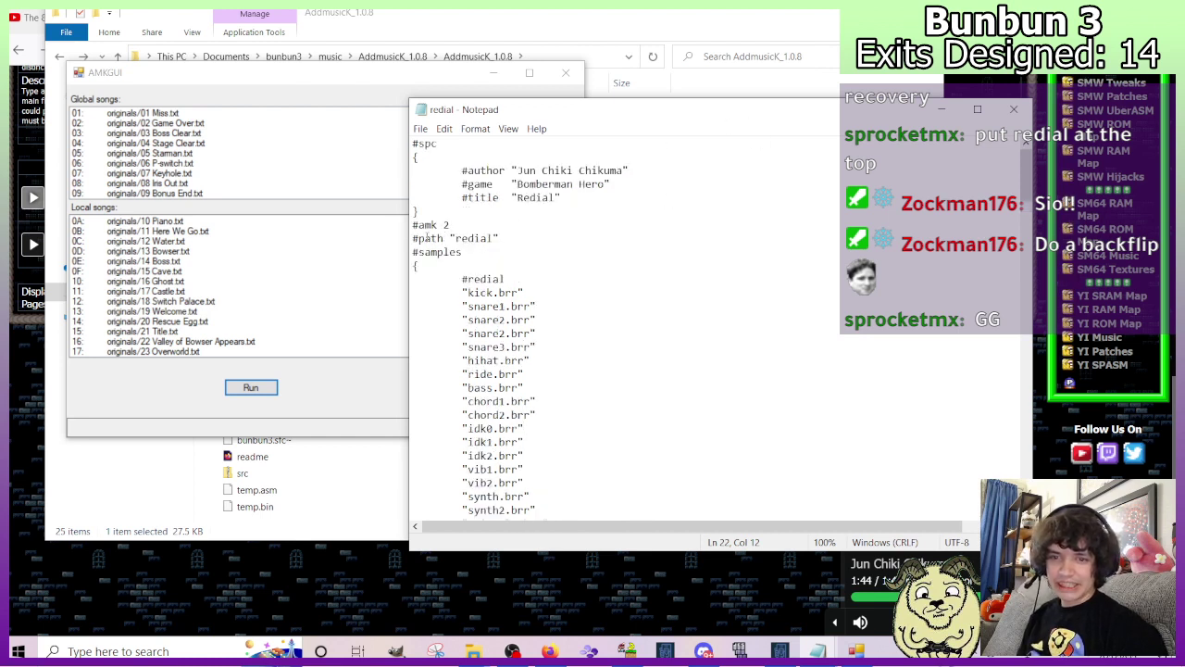
{"action": "left_click_drag", "start_coordinate": [418, 238], "coordinate": [482, 241]}
{"action": "left_click", "coordinate": [438, 252]}
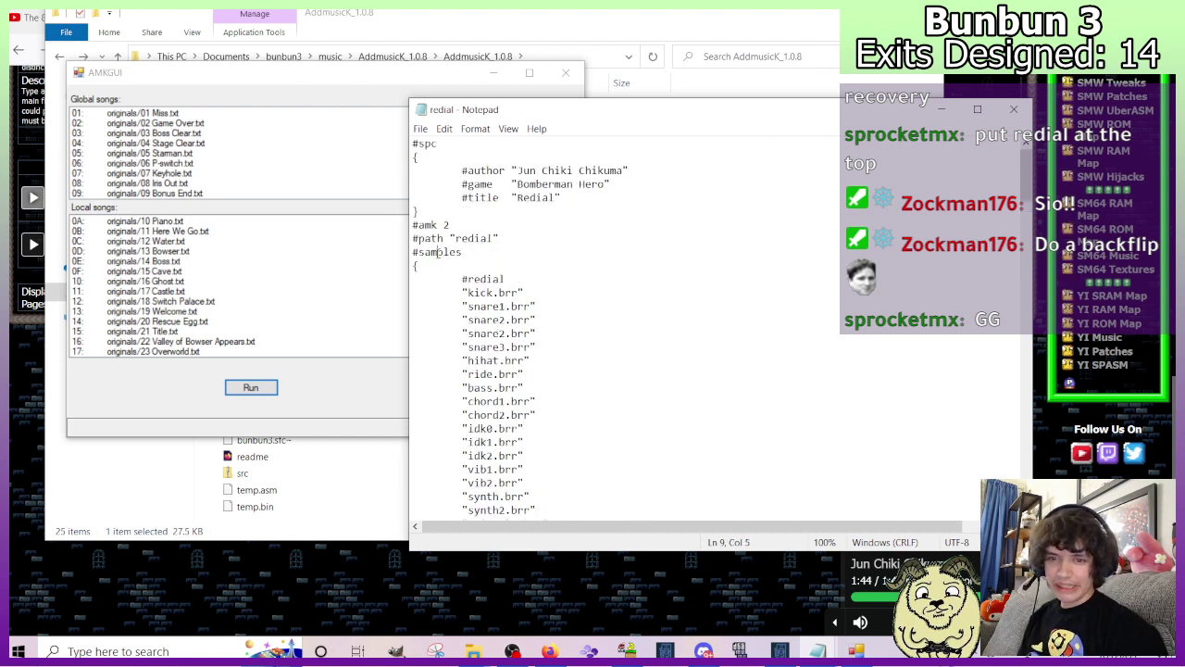
Close AMKGUI and return to the AddmusicK_1.0.8 folder.
{"action": "left_click", "coordinate": [332, 410]}
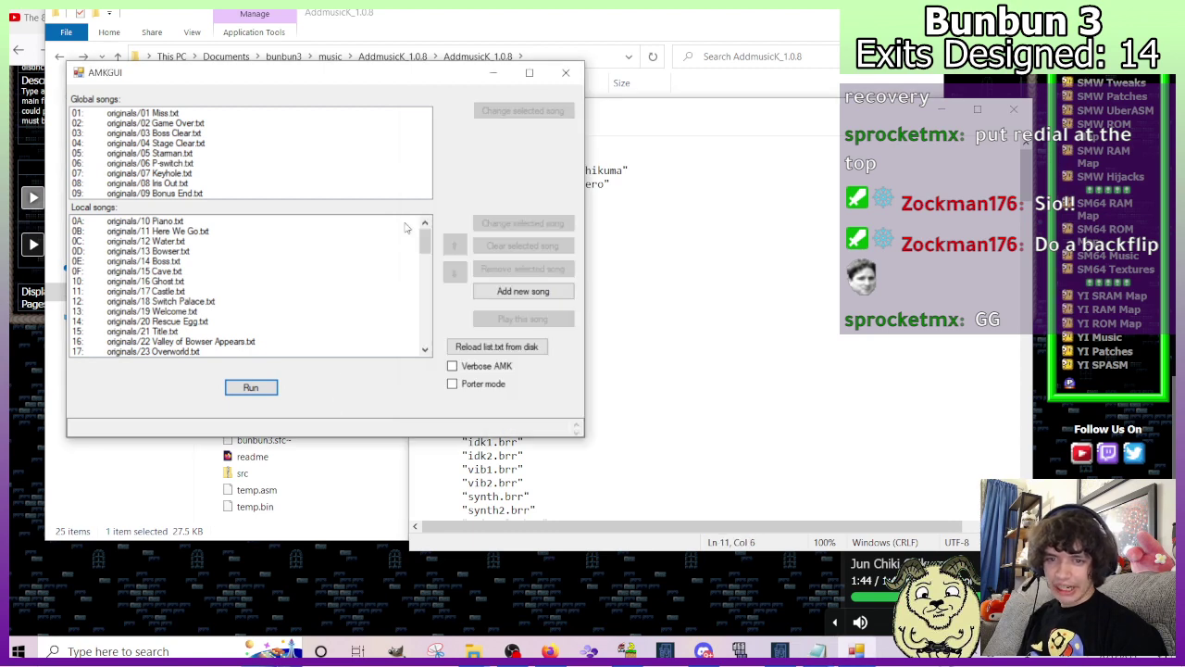
{"action": "left_click", "coordinate": [565, 72]}
{"action": "left_click", "coordinate": [490, 40]}
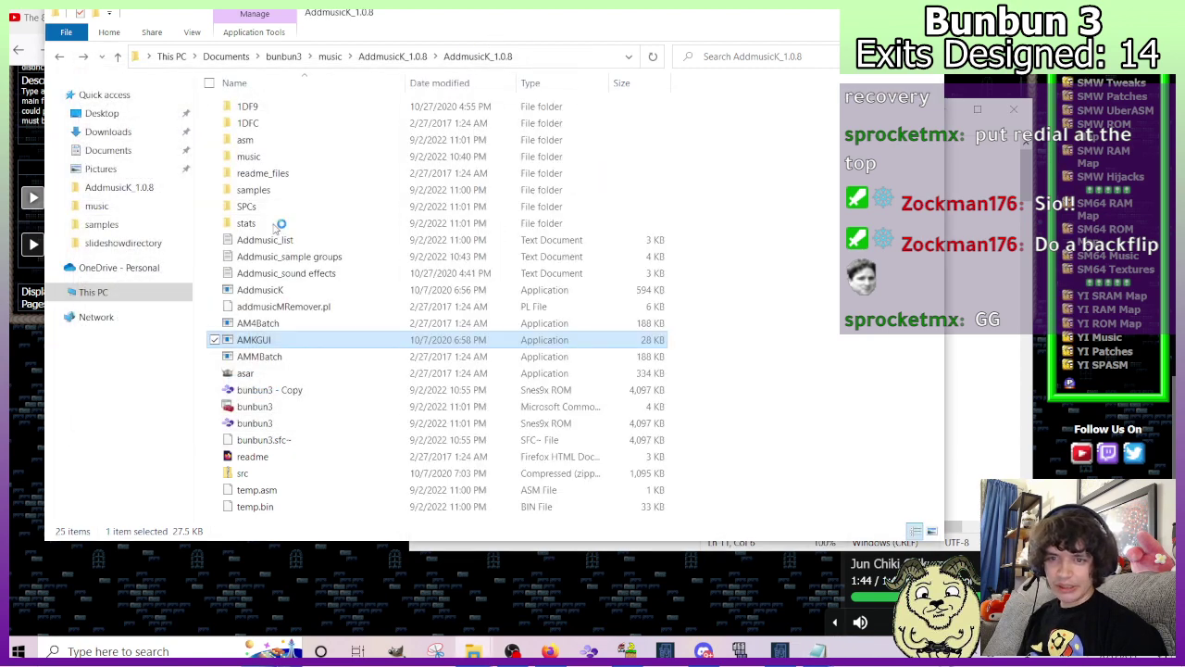
Check the contents of the redial folder inside samples and of the redial folder nested in it.
{"action": "double_click", "coordinate": [259, 195]}
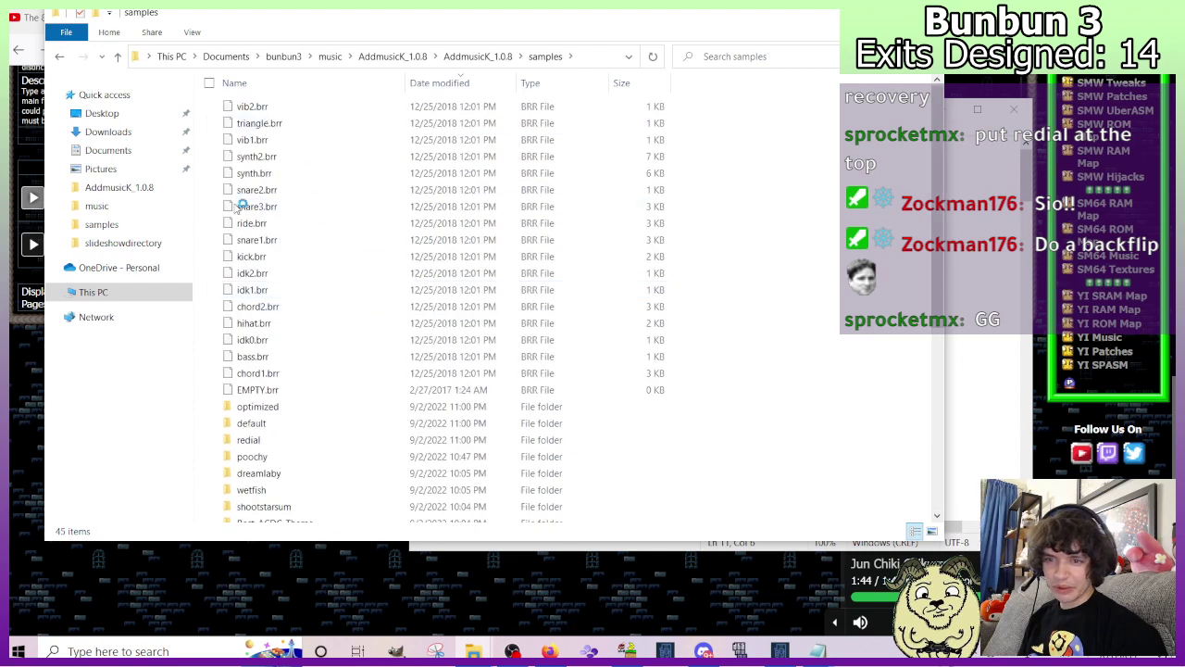
{"action": "scroll", "coordinate": [296, 278], "scroll_direction": "down", "scroll_amount": 7}
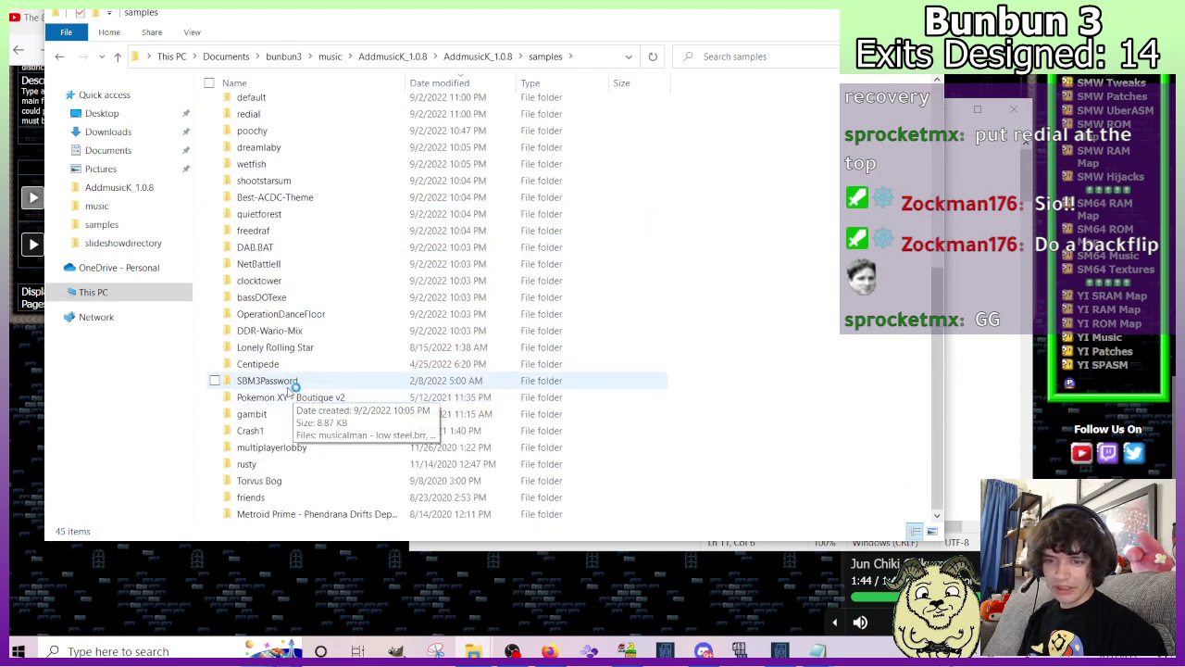
{"action": "scroll", "coordinate": [259, 232], "scroll_direction": "up", "scroll_amount": 2}
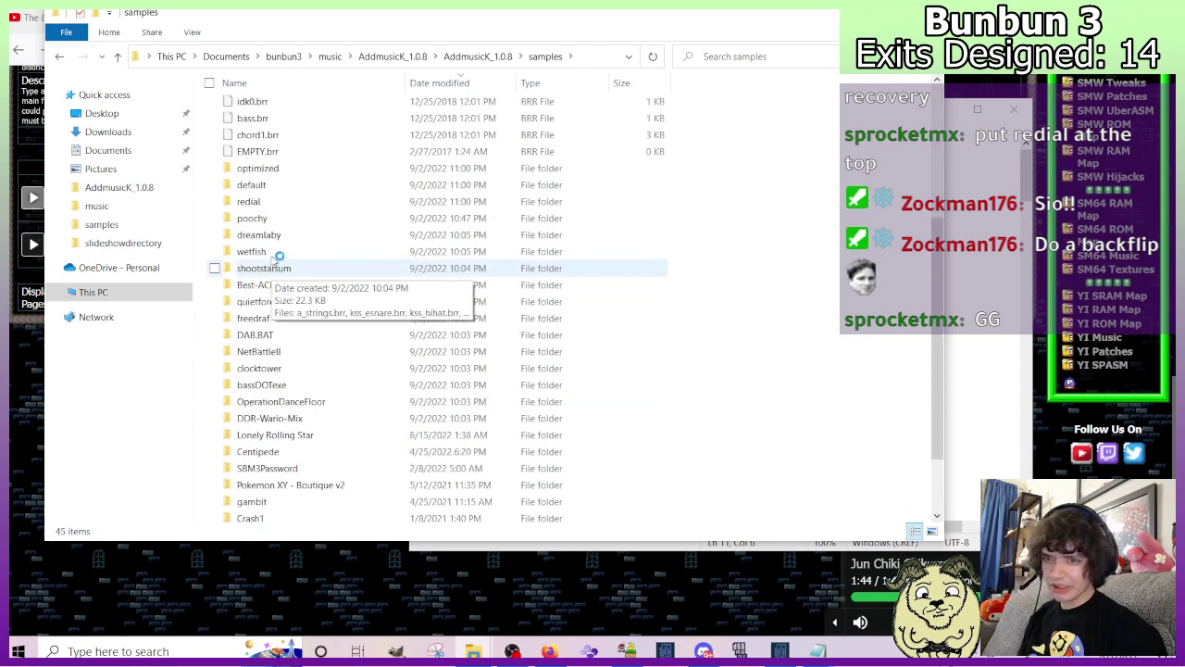
{"action": "double_click", "coordinate": [250, 202]}
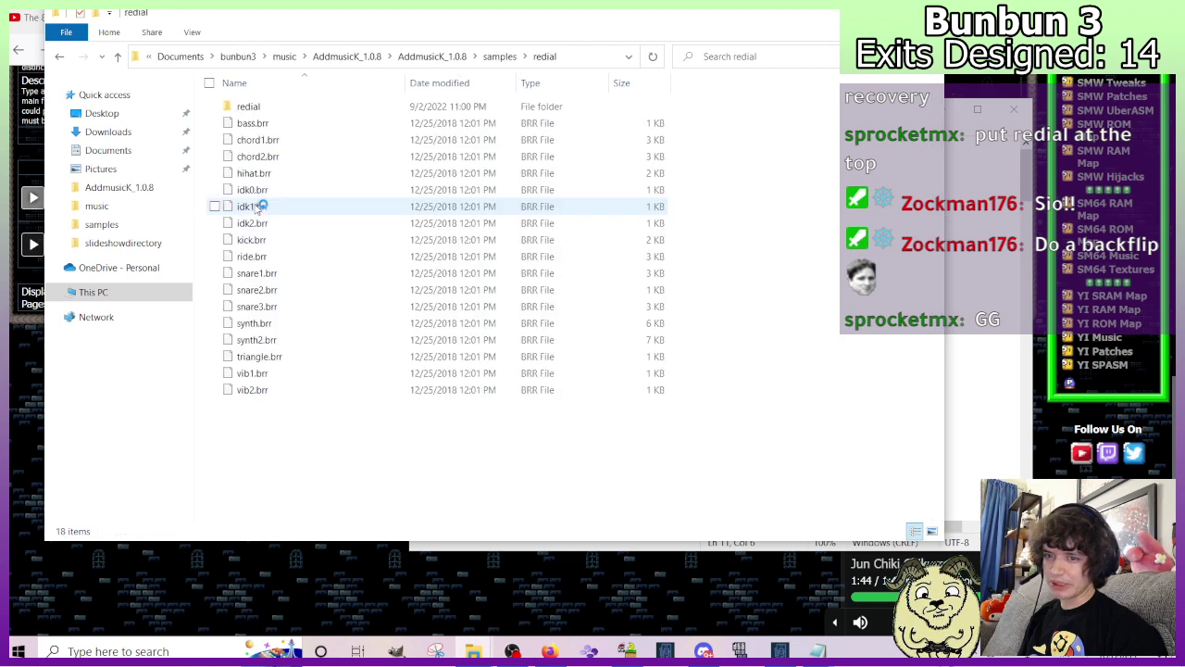
{"action": "double_click", "coordinate": [259, 106]}
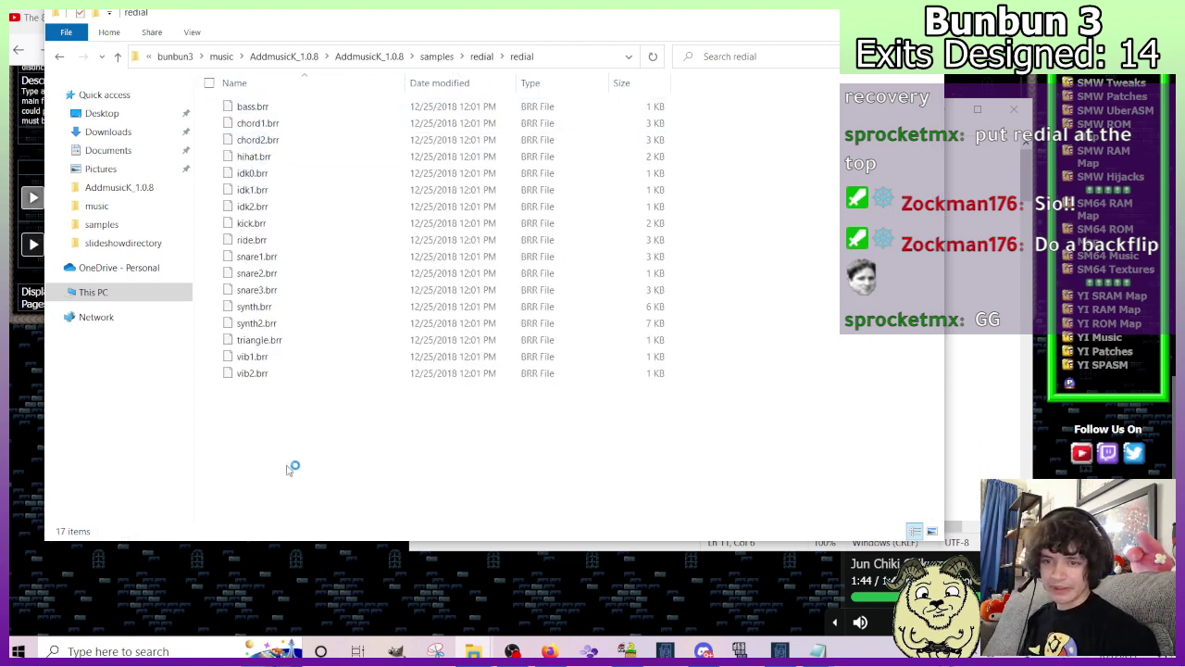
{"action": "double_click", "coordinate": [61, 58]}
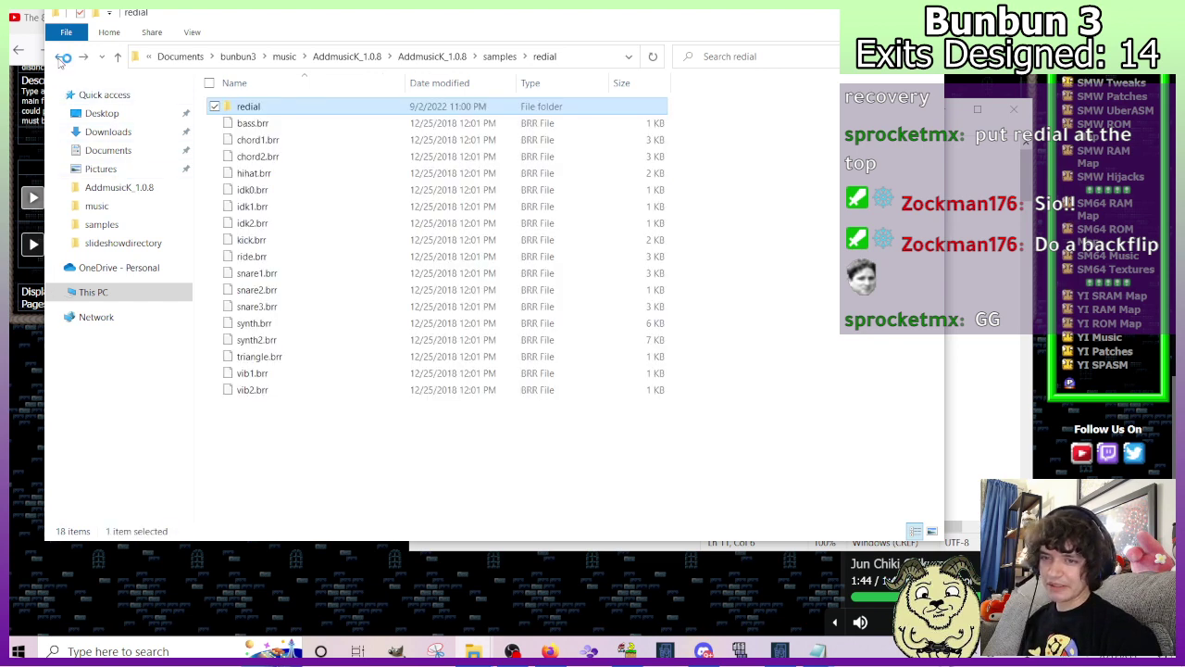
Close redial.txt and copy the bunbun3.sfc ROM from the AddmusicK_1.0.8 folder.
{"action": "left_click", "coordinate": [889, 319]}
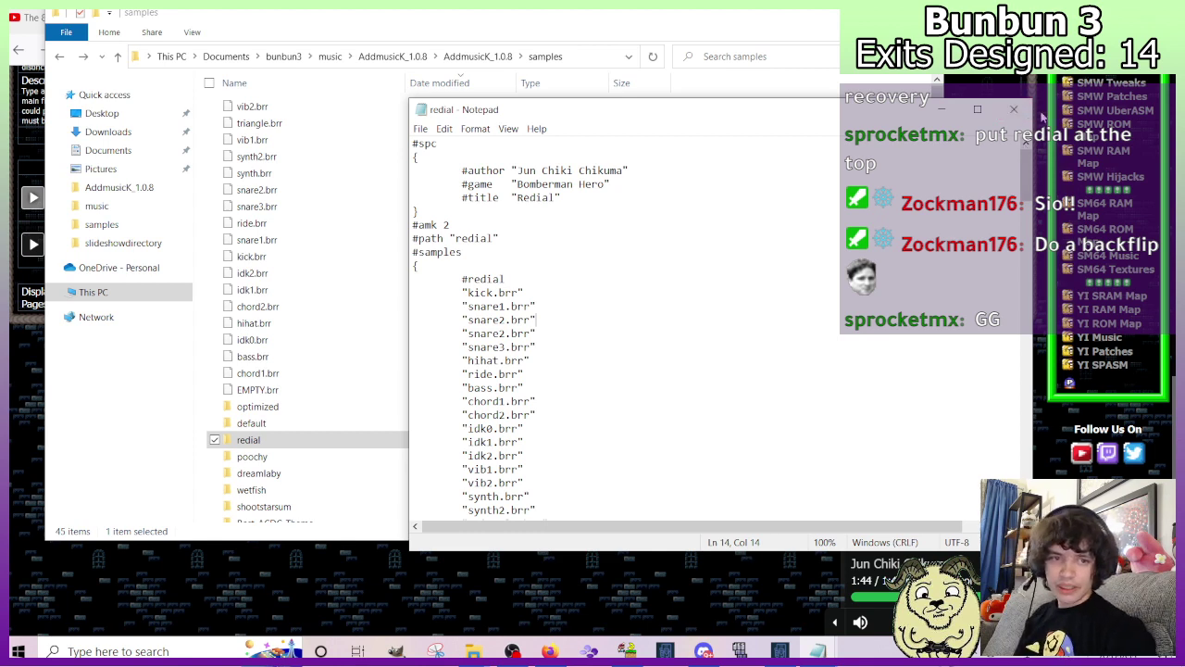
{"action": "left_click", "coordinate": [1013, 109]}
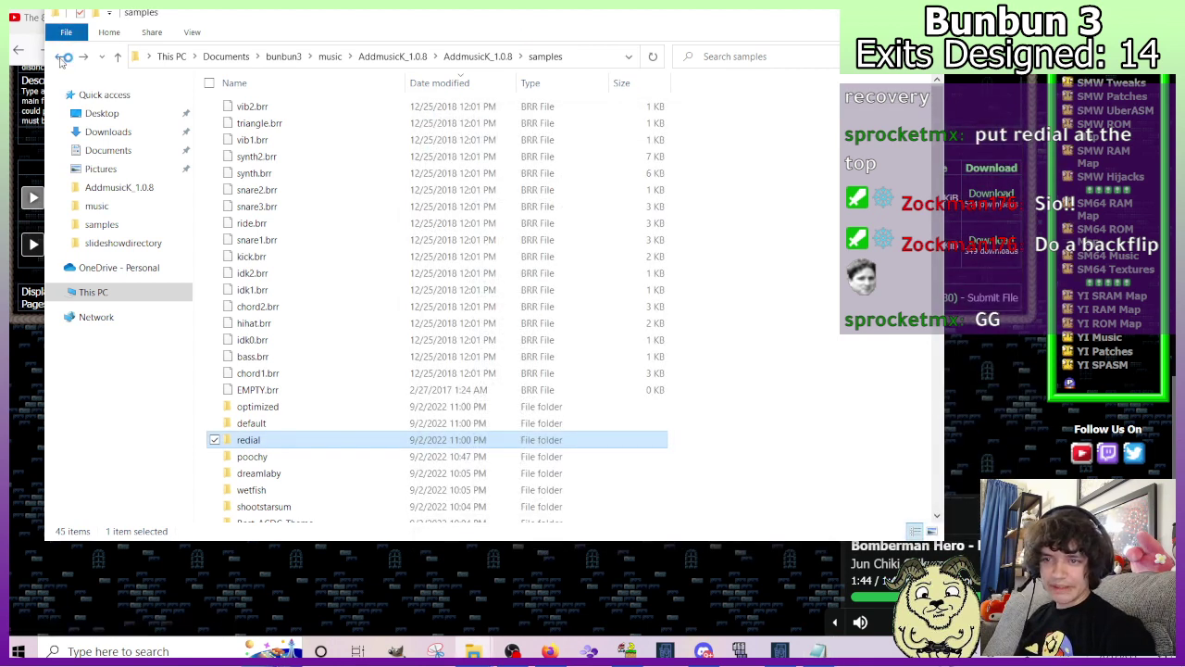
{"action": "left_click", "coordinate": [59, 57]}
{"action": "double_click", "coordinate": [280, 424]}
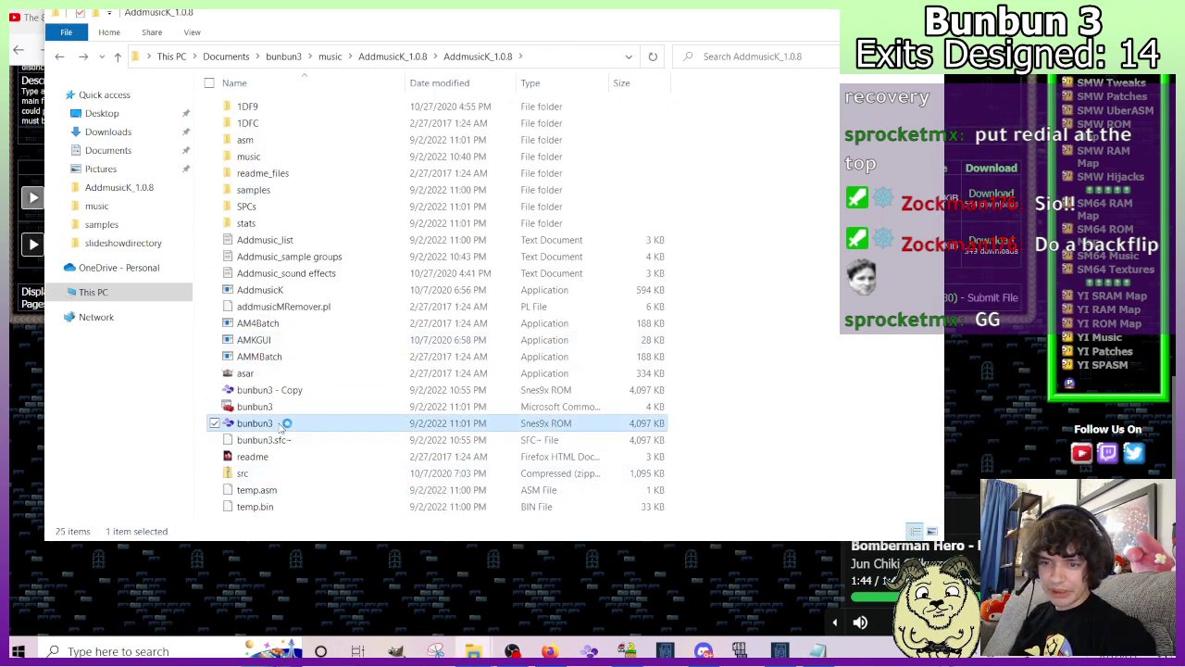
Pin the bunbun3 folder from Documents to Quick access.
{"action": "left_click", "coordinate": [130, 189]}
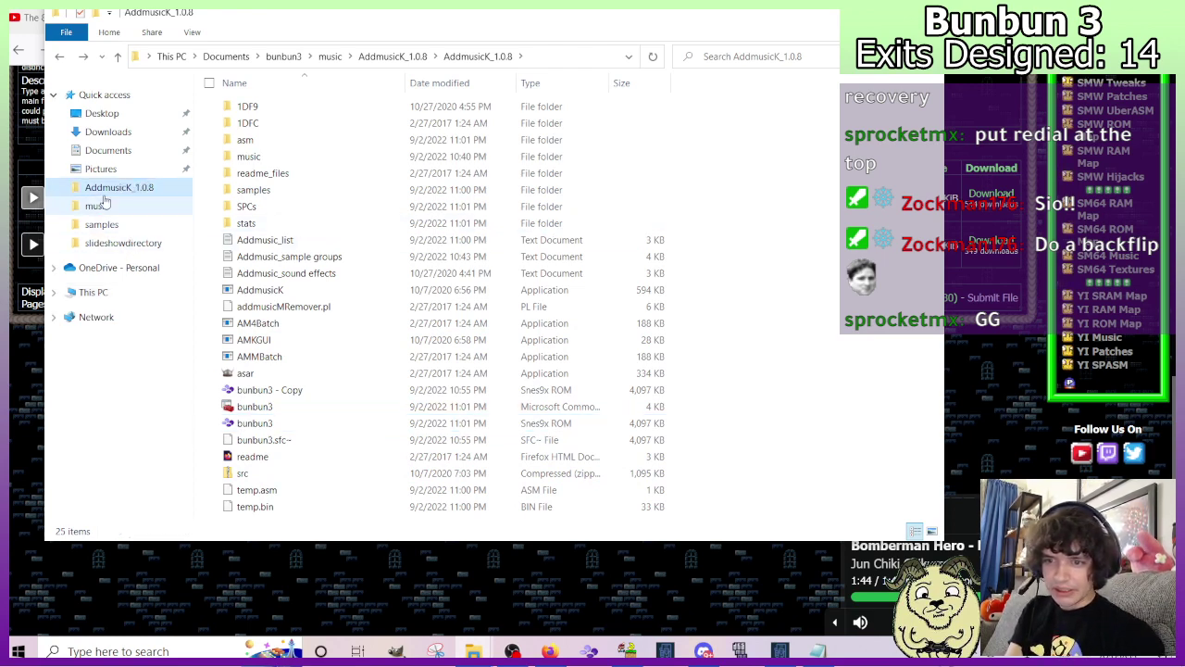
{"action": "left_click", "coordinate": [93, 150]}
{"action": "left_click", "coordinate": [271, 129]}
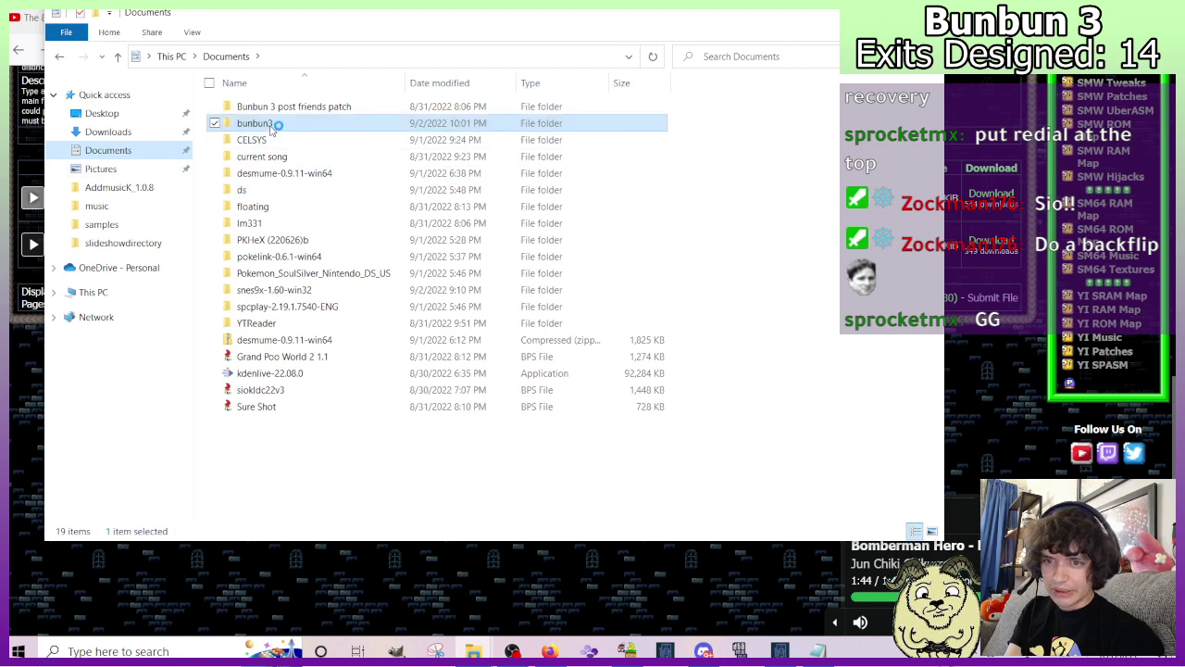
{"action": "double_click", "coordinate": [271, 129]}
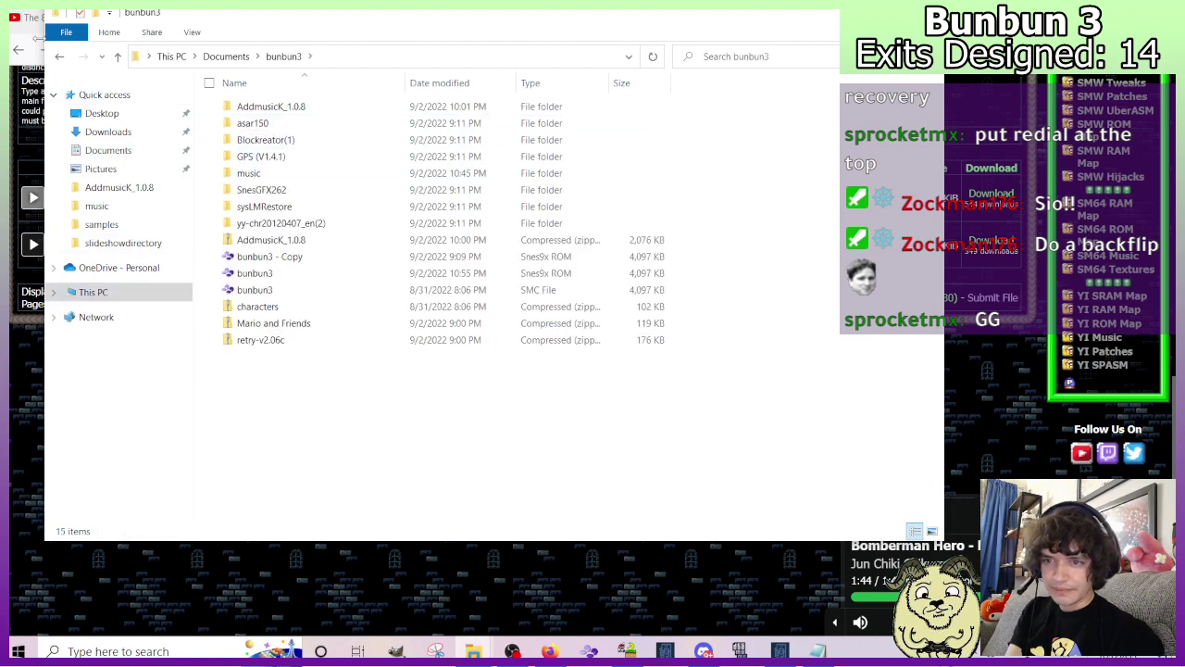
{"action": "left_click", "coordinate": [59, 56]}
{"action": "right_click", "coordinate": [255, 119]}
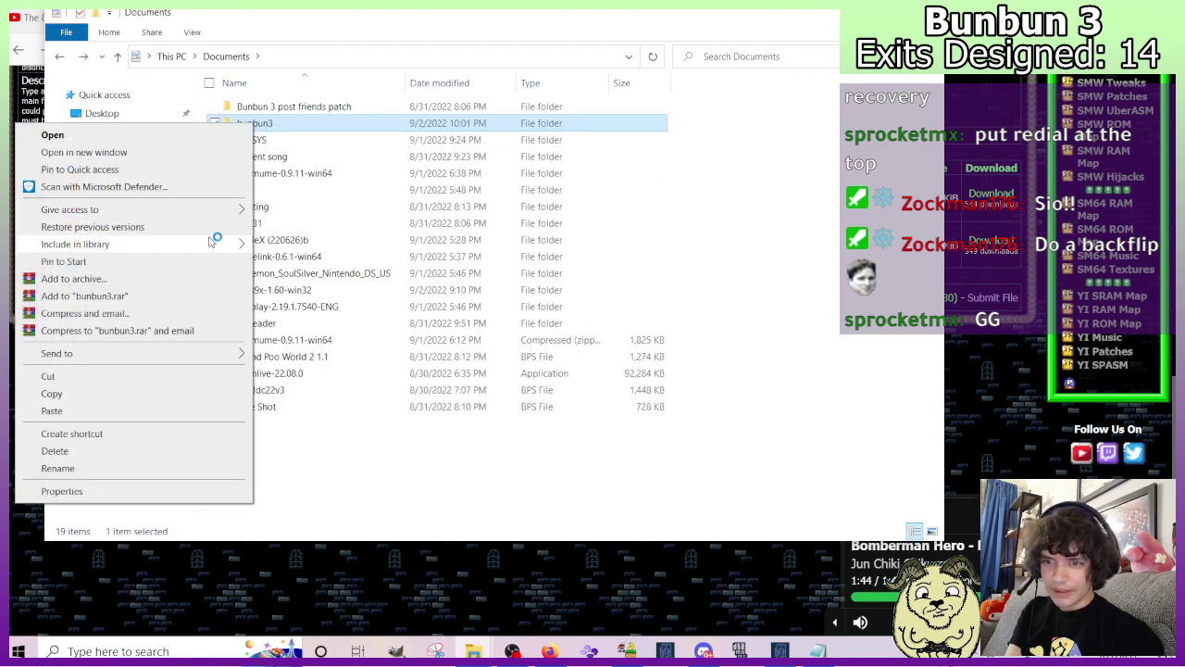
{"action": "left_click", "coordinate": [129, 176]}
Paste the copied ROM into the main bunbun3 folder, replacing the existing bunbun3.sfc.
{"action": "left_click", "coordinate": [115, 189]}
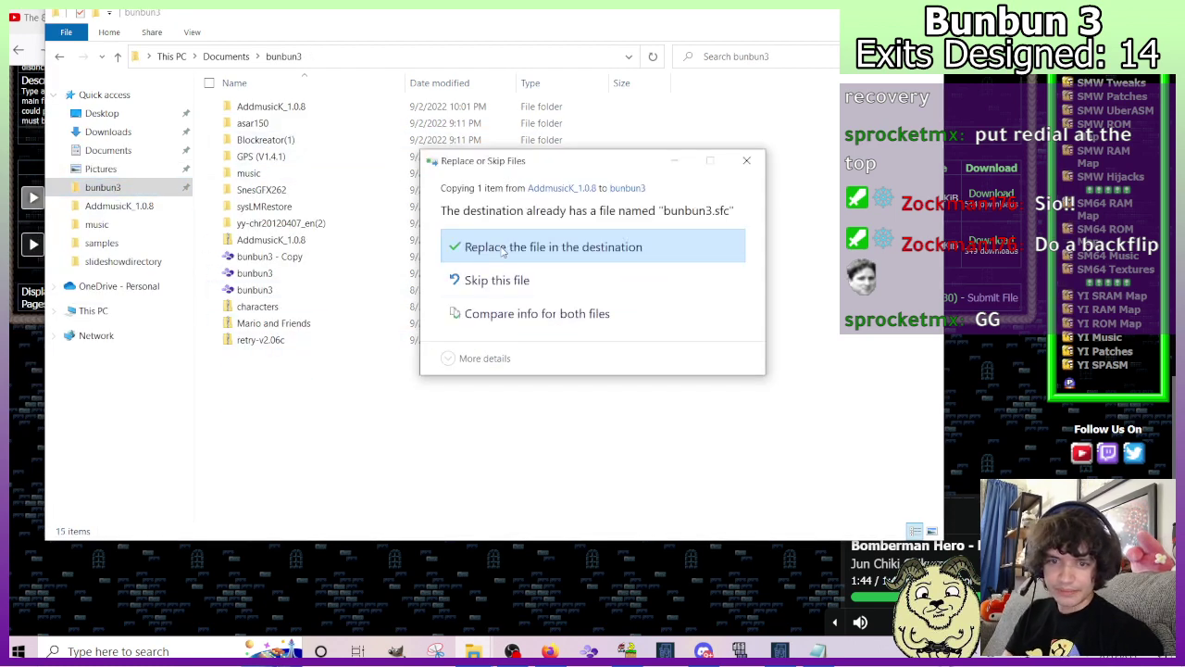
{"action": "left_click", "coordinate": [510, 251]}
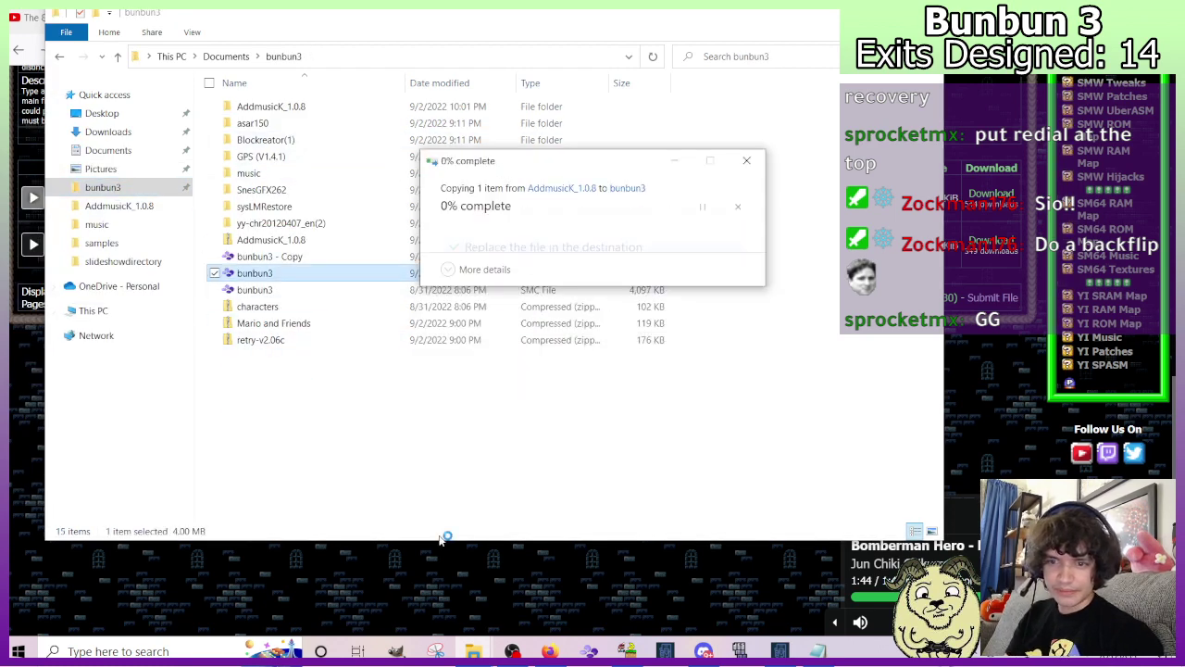
{"action": "left_click", "coordinate": [426, 449]}
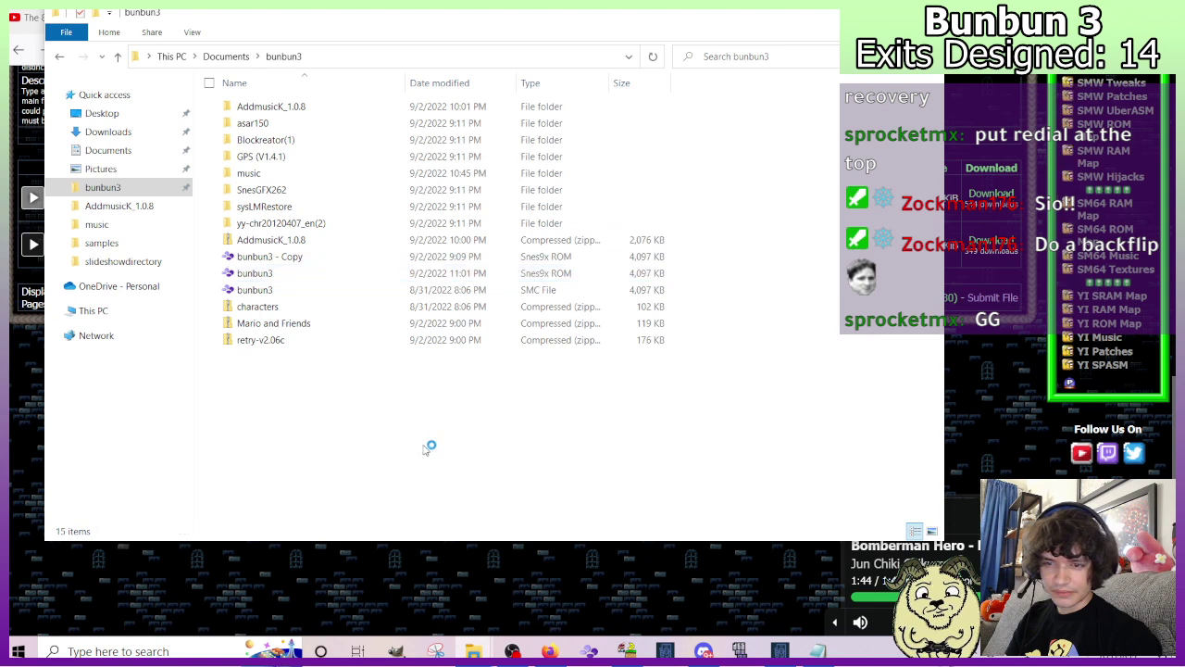
Duplicate the bunbun3 Snes9x ROM within the bunbun3 folder.
{"action": "right_click", "coordinate": [278, 274]}
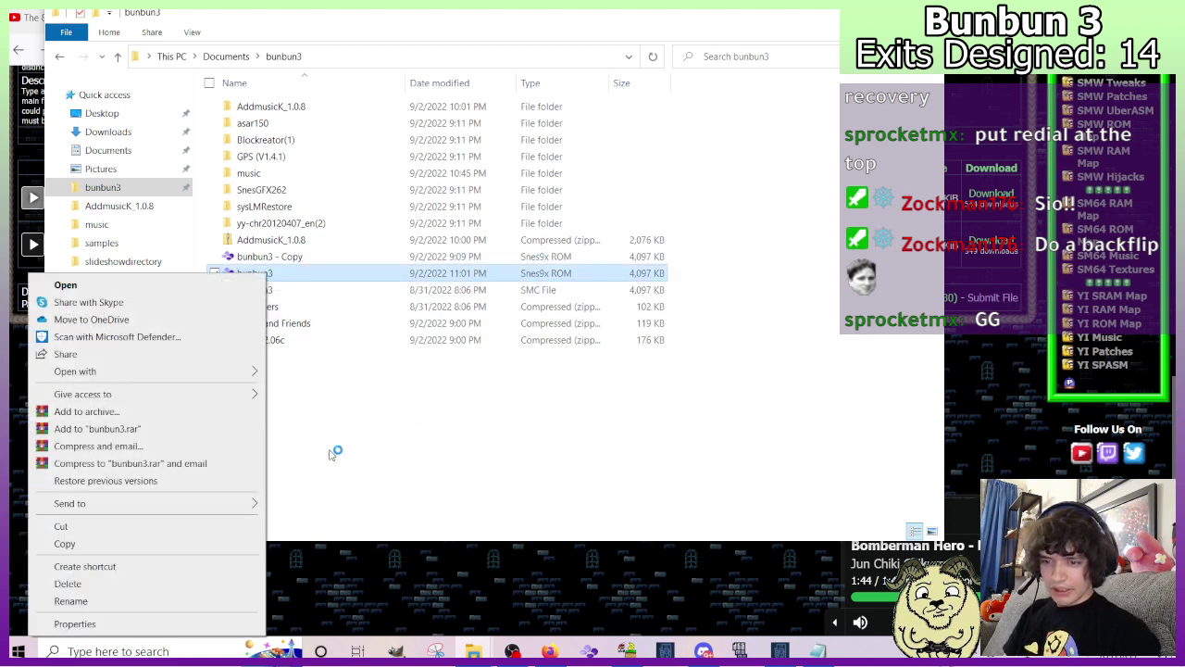
{"action": "left_click", "coordinate": [330, 421]}
{"action": "left_click", "coordinate": [264, 276]}
{"action": "key", "text": "ctrl+v"}
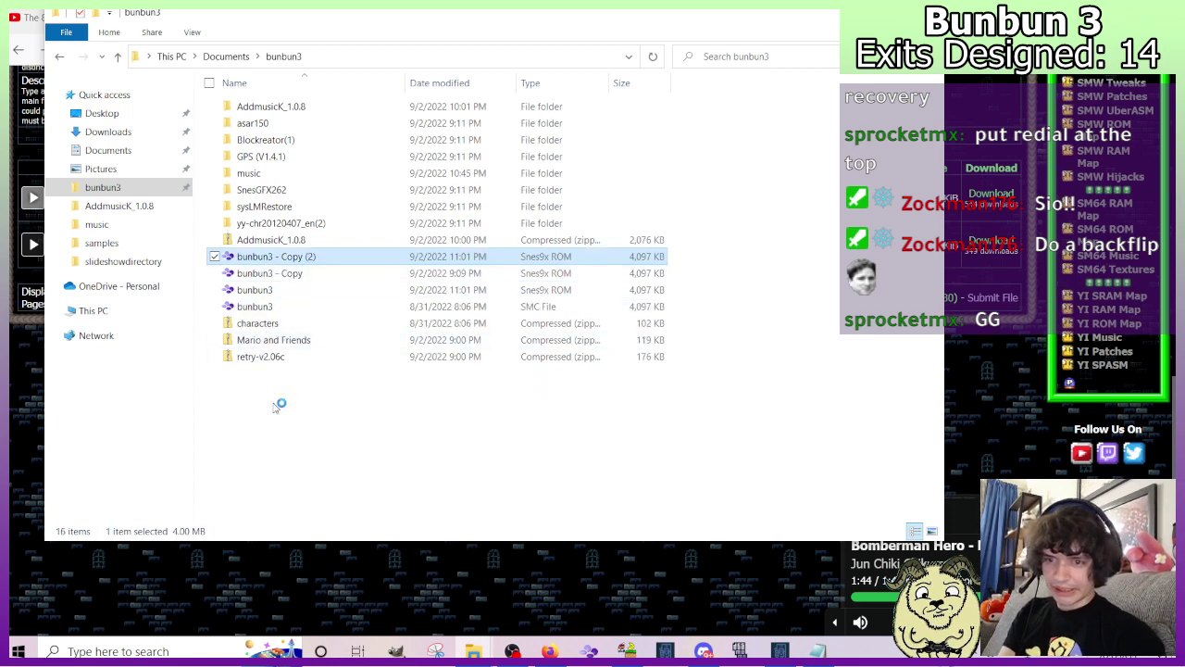
{"action": "left_click", "coordinate": [286, 418]}
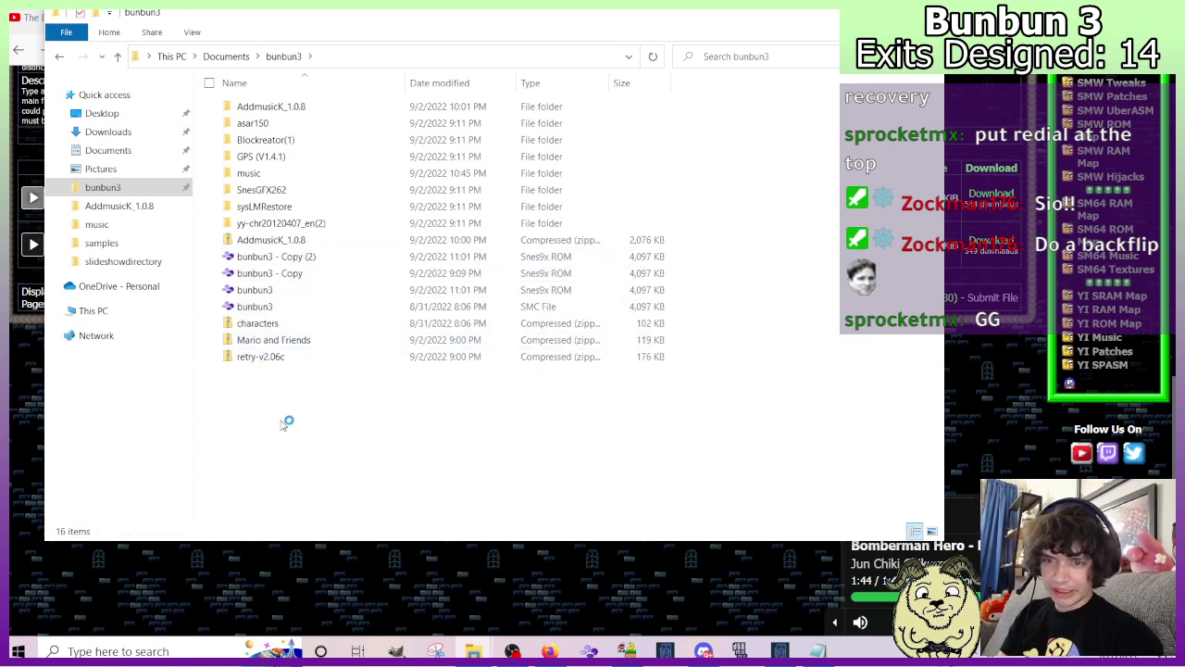
Test-run the bunbun3 Snes9x ROM in the emulator and close it again.
{"action": "double_click", "coordinate": [263, 290]}
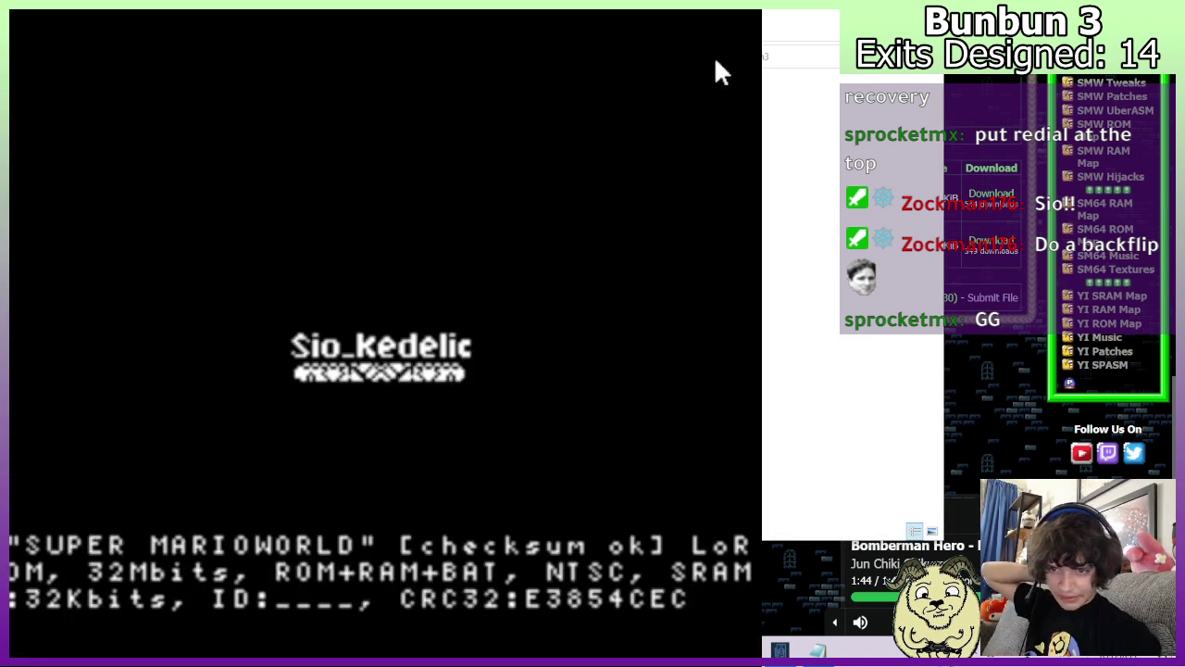
{"action": "key", "text": "alt+F4"}
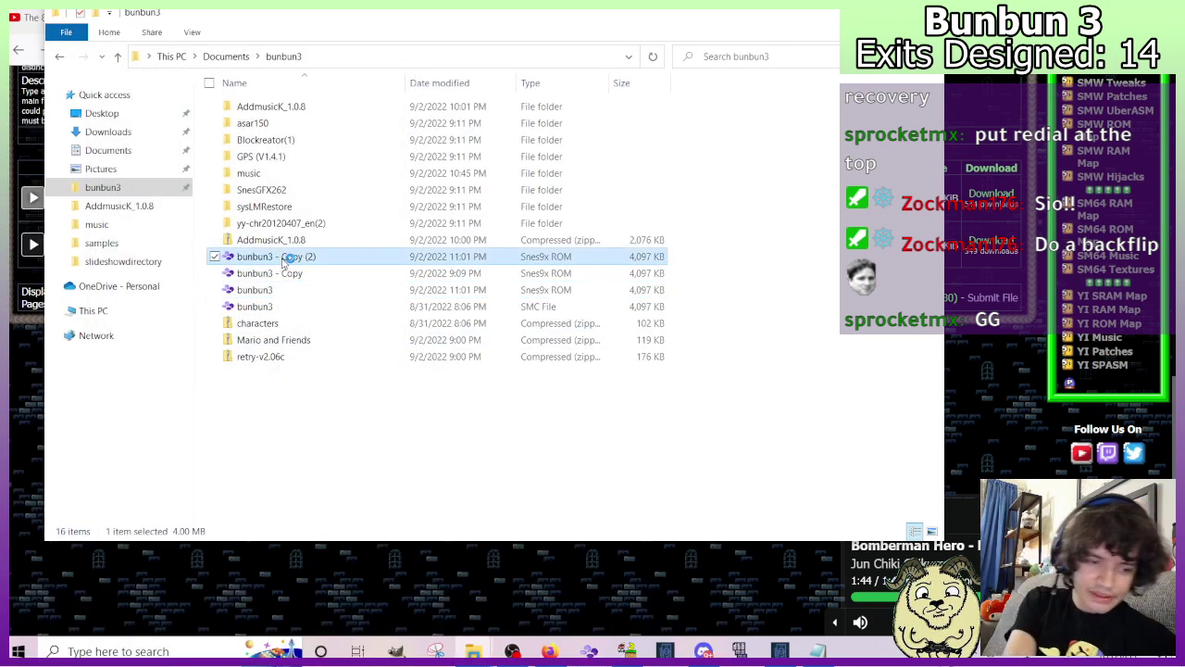
Go to the inner AddmusicK_1.0.8 folder inside the music folder of bunbun3.
{"action": "left_click", "coordinate": [59, 57]}
{"action": "left_click", "coordinate": [356, 488]}
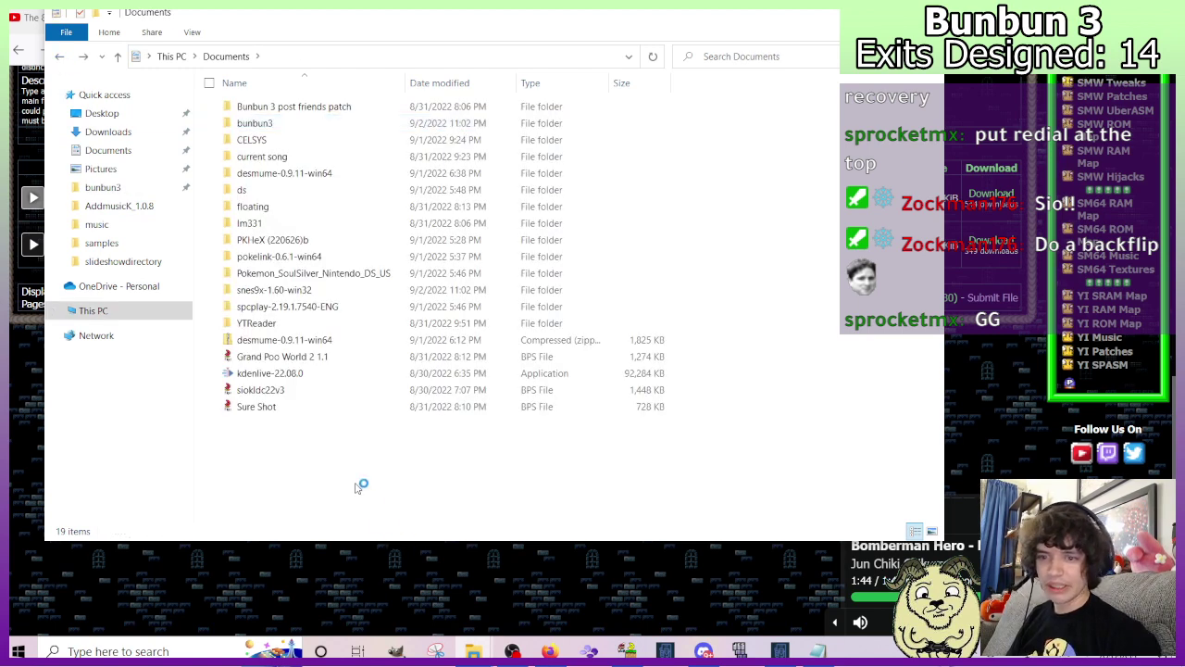
{"action": "left_click", "coordinate": [102, 192]}
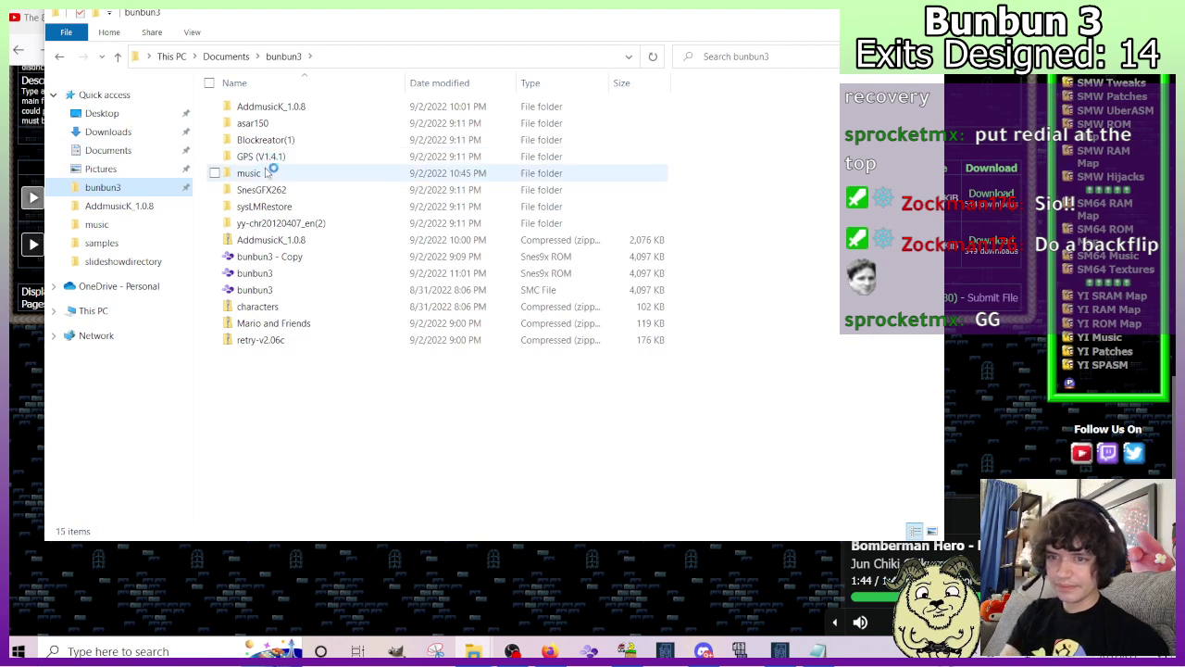
{"action": "double_click", "coordinate": [261, 178]}
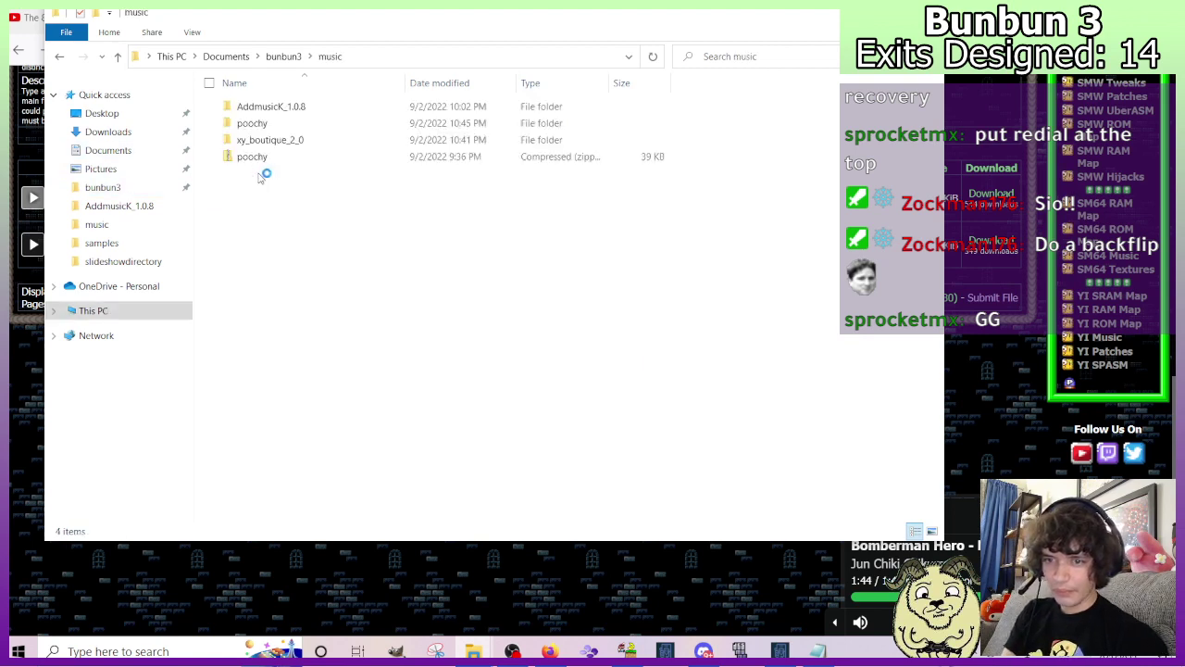
{"action": "double_click", "coordinate": [265, 110]}
{"action": "left_click", "coordinate": [266, 112]}
{"action": "double_click", "coordinate": [266, 109]}
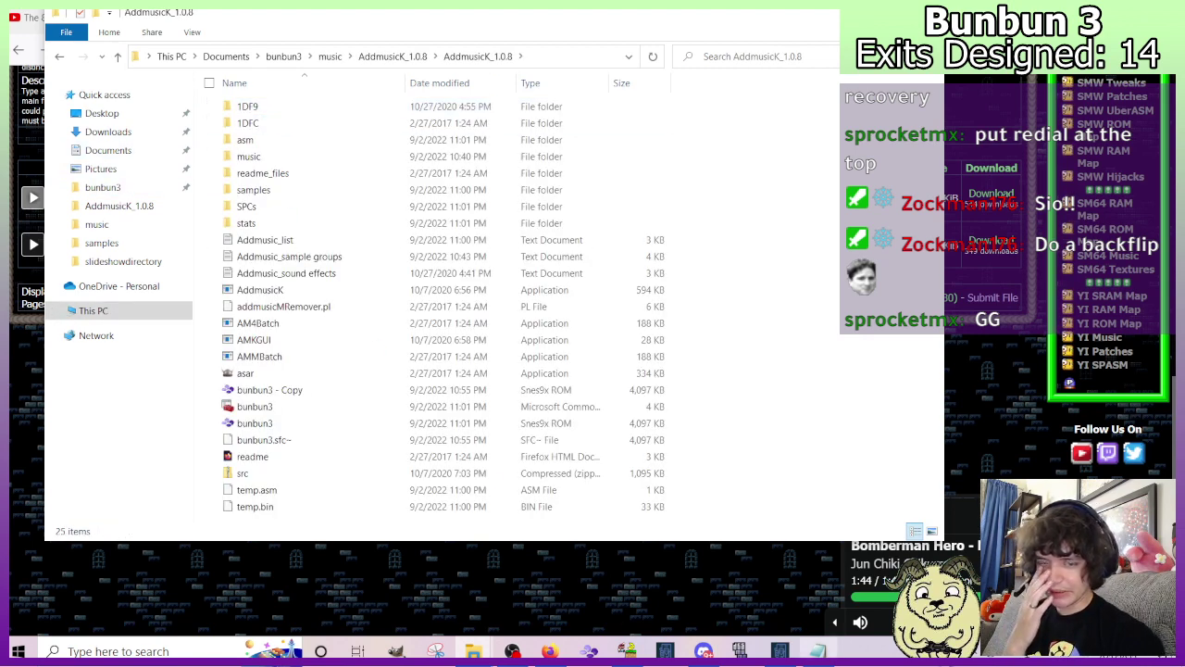
Bring up the Addmusic_list text file and arrange it beside the AddmusicK_1.0.8 folder window.
{"action": "key", "text": "alt+Tab"}
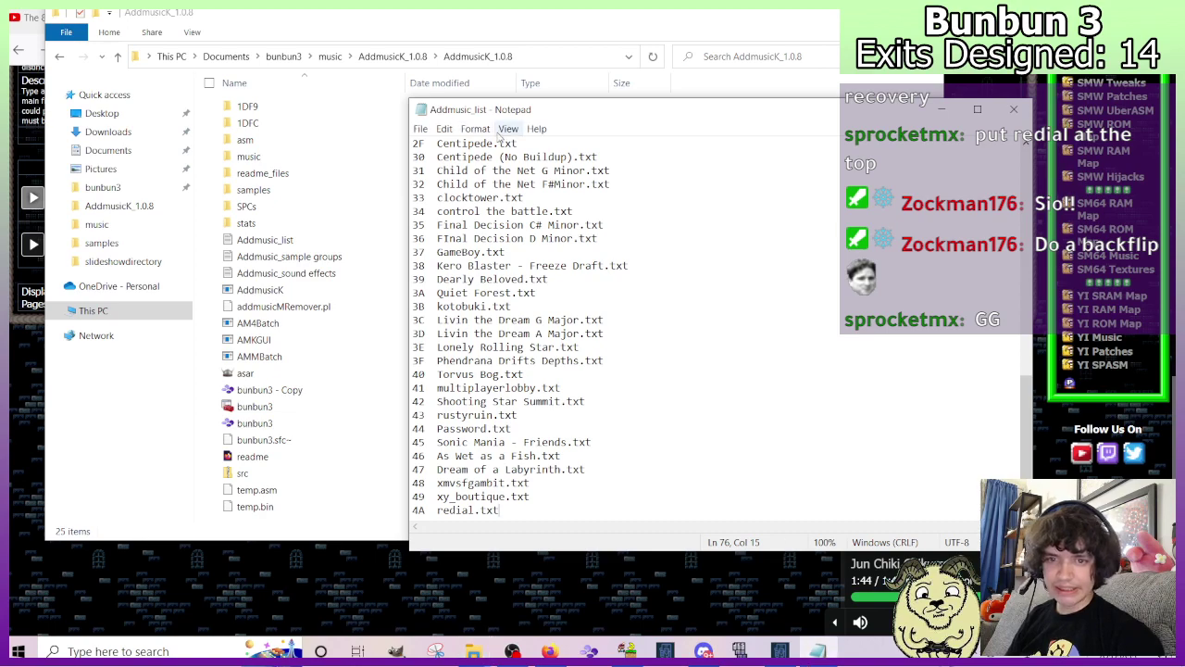
{"action": "left_click_drag", "start_coordinate": [500, 115], "coordinate": [680, 149]}
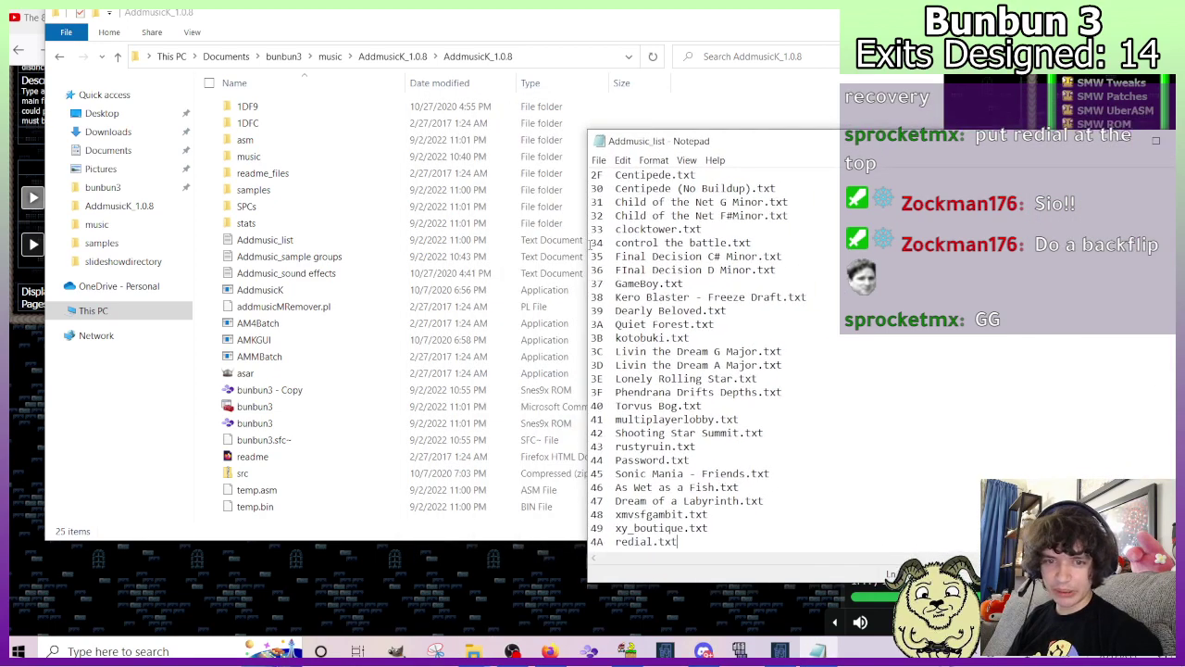
{"action": "left_click_drag", "start_coordinate": [586, 243], "coordinate": [936, 227]}
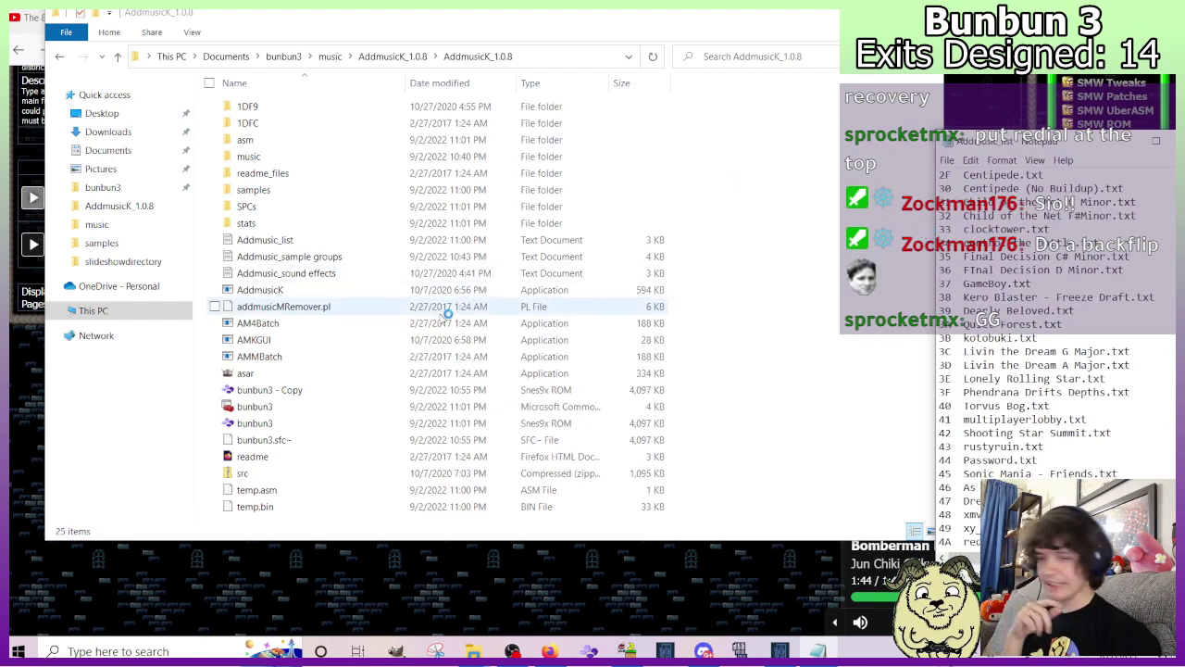
{"action": "left_click", "coordinate": [482, 222]}
{"action": "left_click_drag", "start_coordinate": [263, 30], "coordinate": [228, 51]}
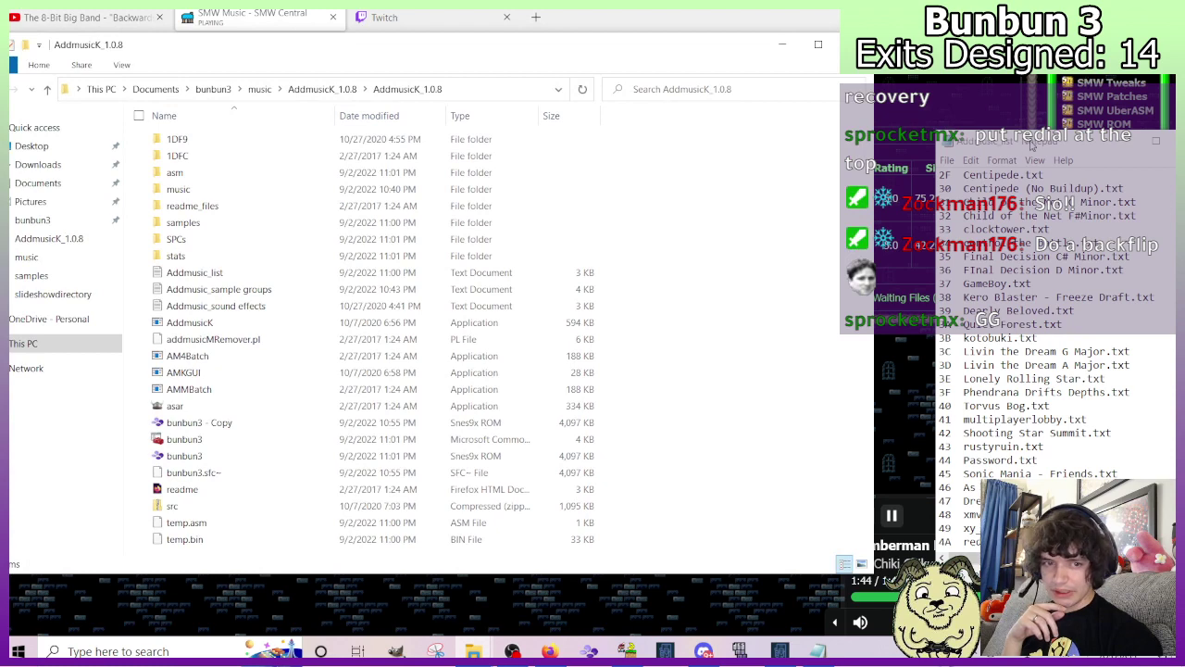
{"action": "left_click_drag", "start_coordinate": [1031, 143], "coordinate": [987, 151]}
{"action": "left_click", "coordinate": [707, 212]}
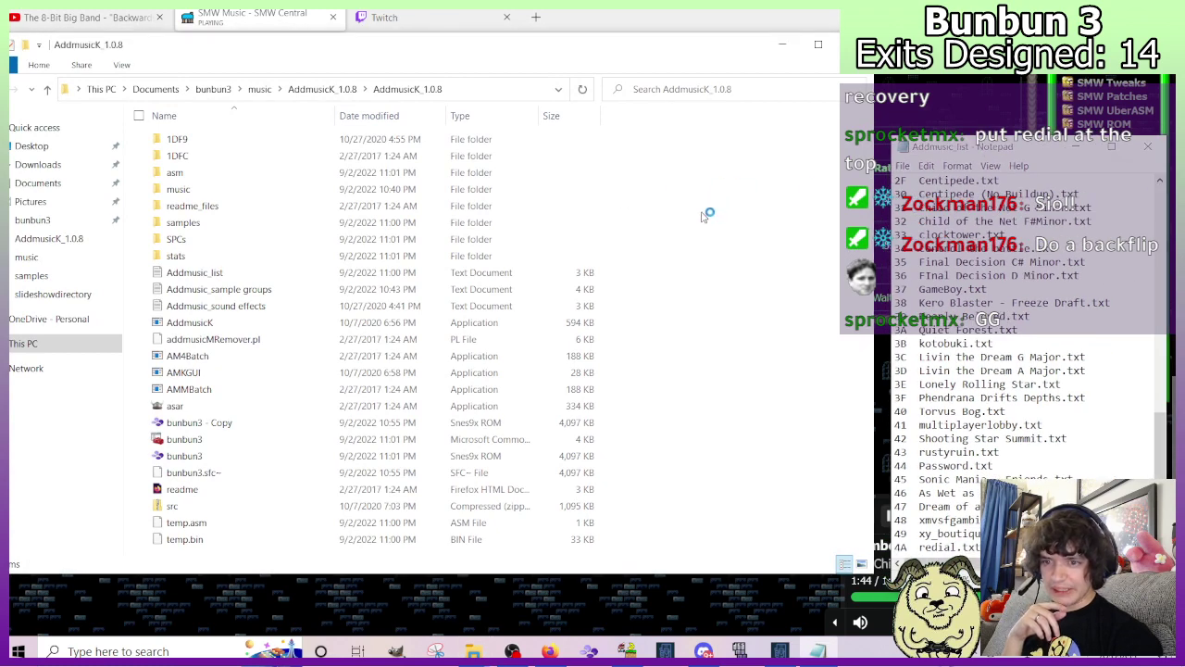
Open tweaks.asm from the asm\SNES folder with Notepad as the default for .asm files, and place it beside the song list.
{"action": "double_click", "coordinate": [175, 173]}
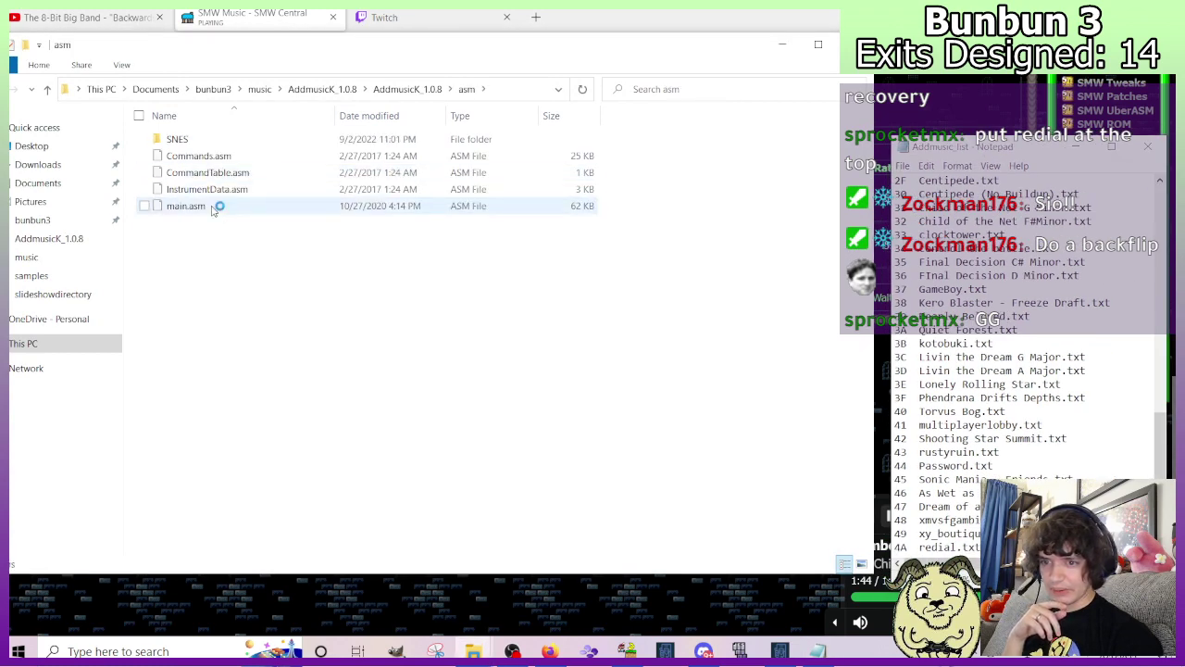
{"action": "double_click", "coordinate": [177, 139]}
{"action": "double_click", "coordinate": [190, 264]}
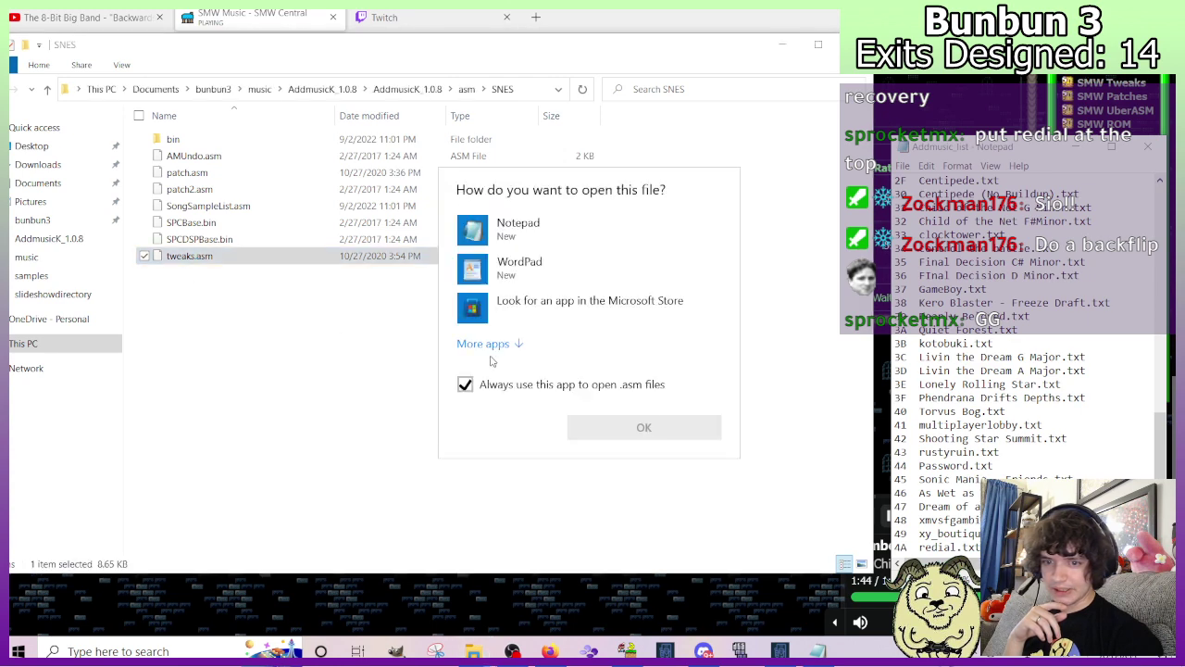
{"action": "left_click", "coordinate": [643, 428]}
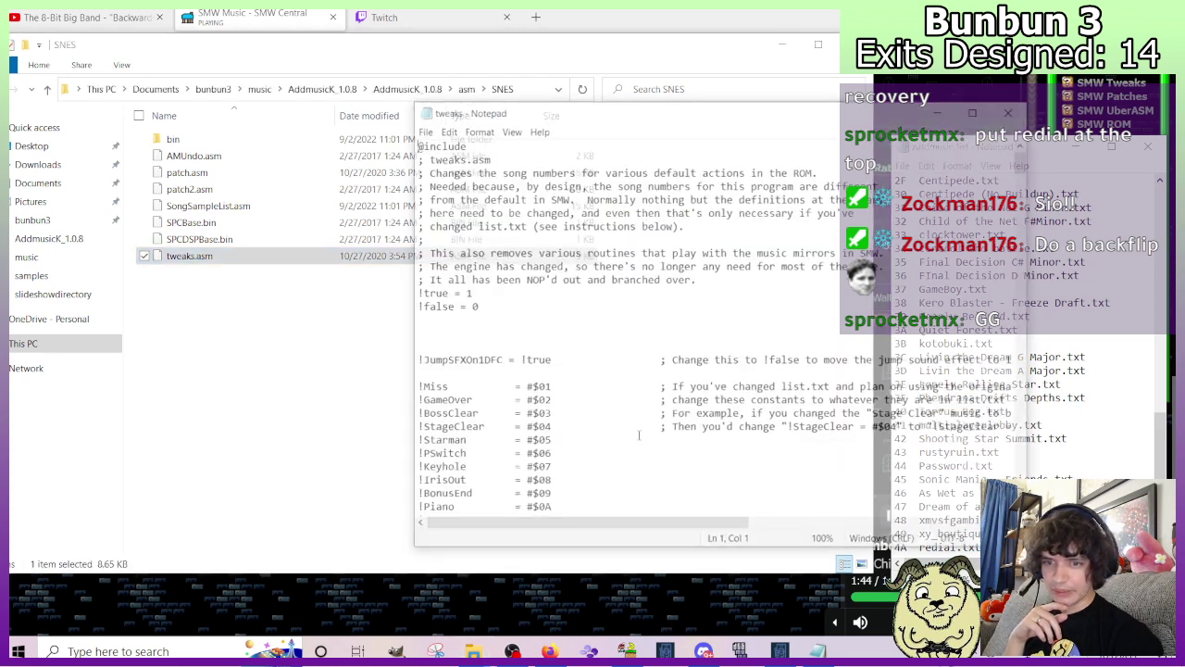
{"action": "left_click_drag", "start_coordinate": [578, 102], "coordinate": [266, 72]}
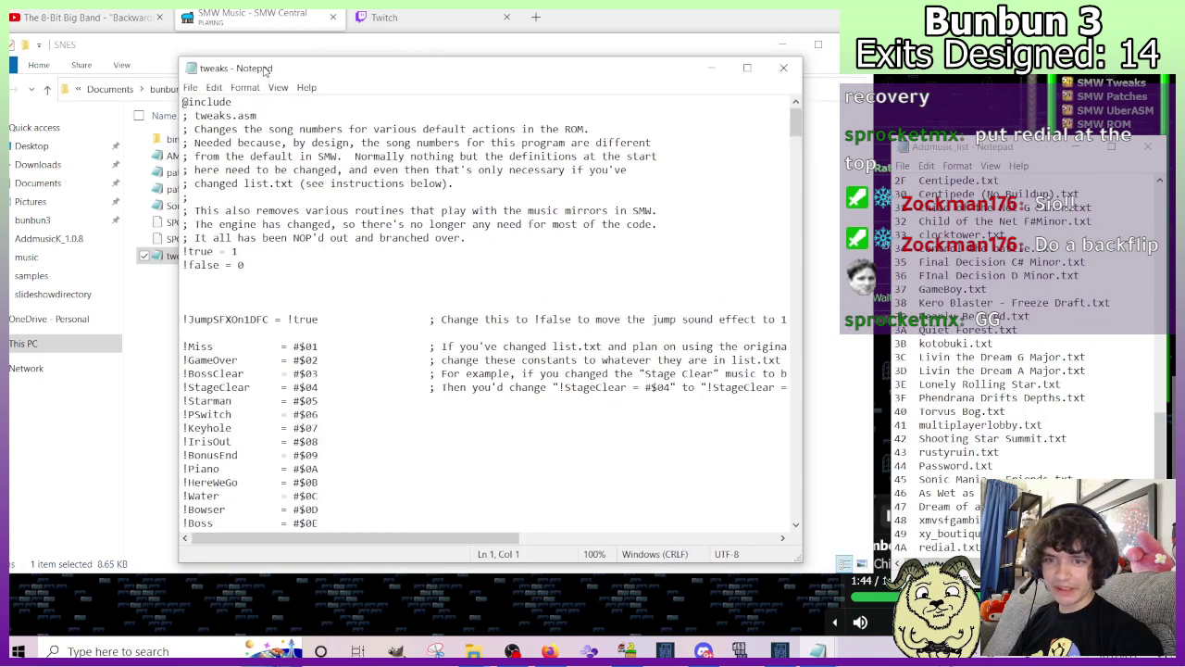
Set !NintPresents to #$37 in tweaks.asm, matching the GameBoy.txt entry in Addmusic_list, and save the file.
{"action": "scroll", "coordinate": [384, 301], "scroll_direction": "down", "scroll_amount": 3}
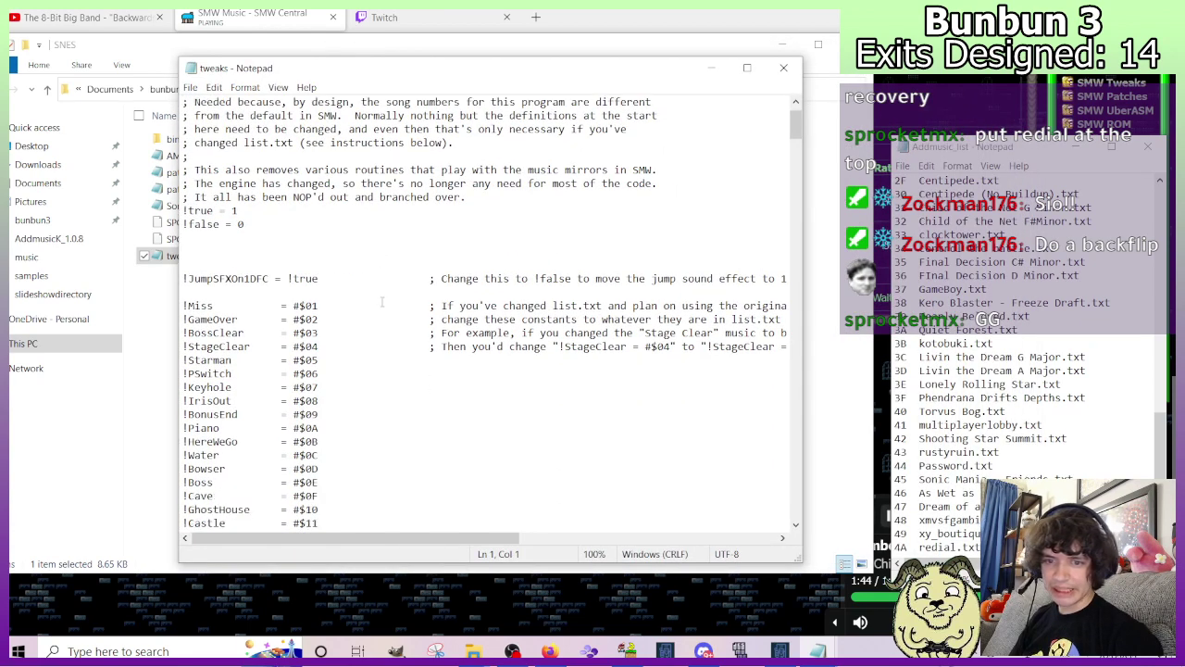
{"action": "scroll", "coordinate": [380, 302], "scroll_direction": "down", "scroll_amount": 2}
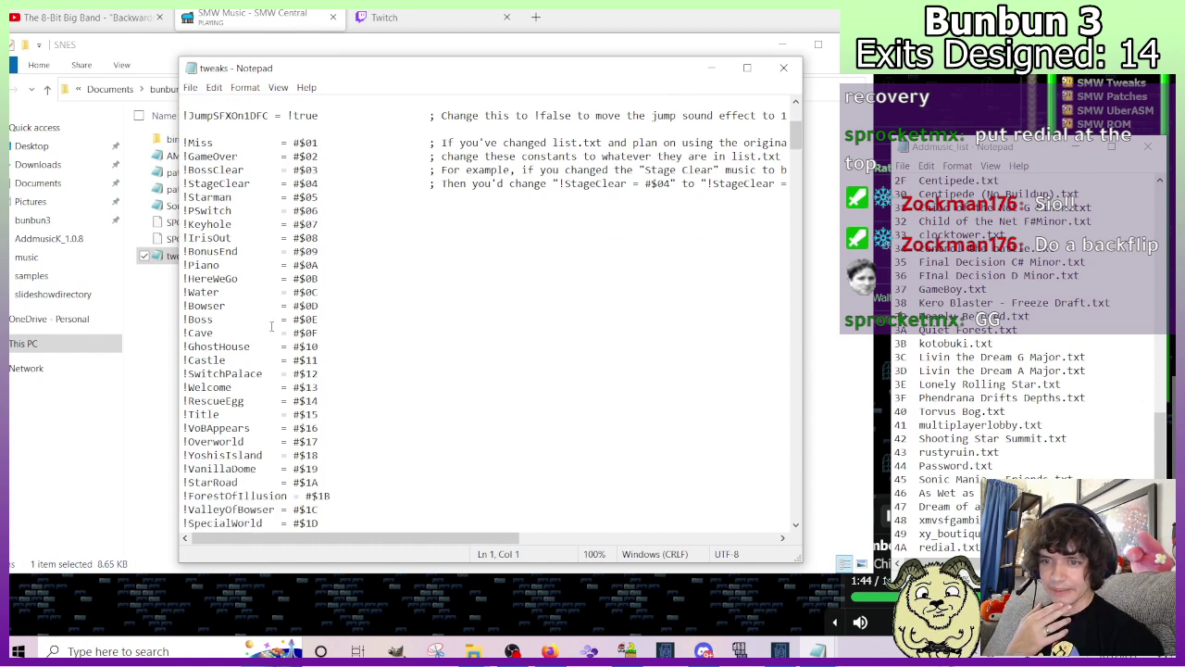
{"action": "scroll", "coordinate": [303, 305], "scroll_direction": "down", "scroll_amount": 2}
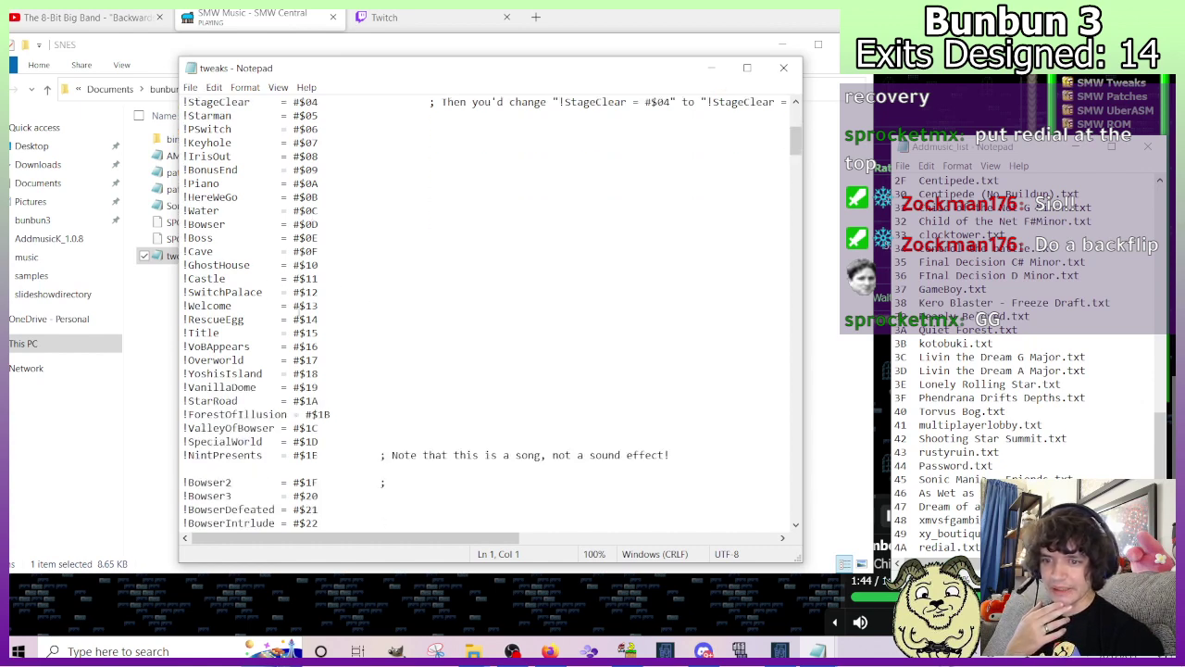
{"action": "left_click", "coordinate": [328, 449]}
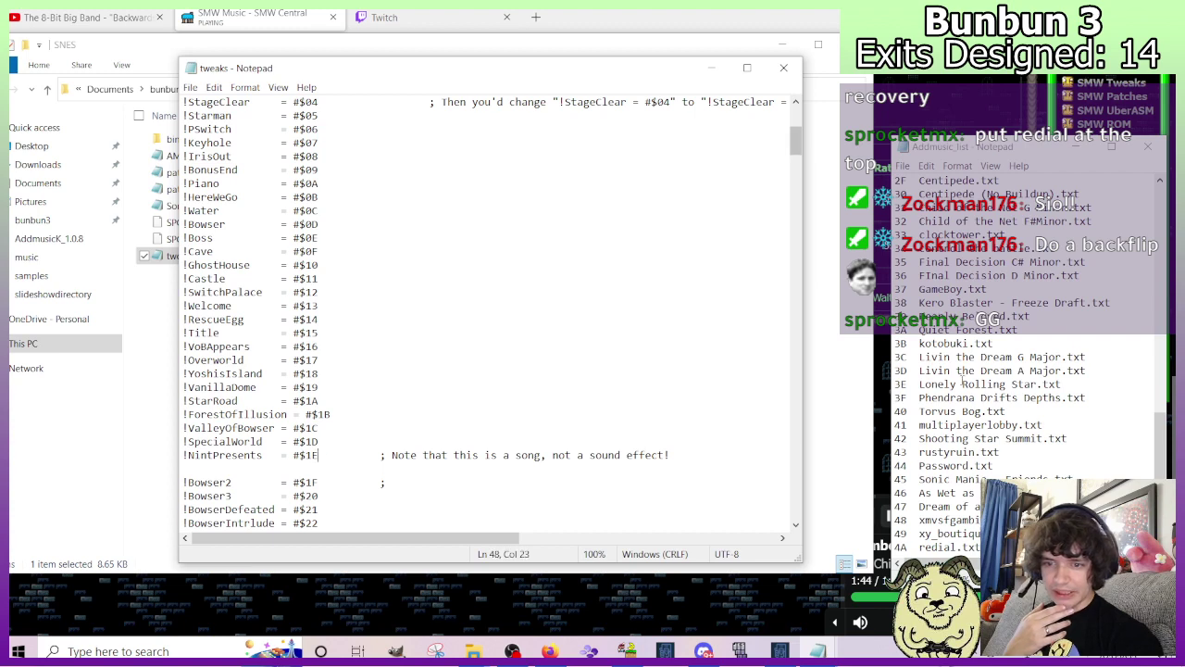
{"action": "left_click_drag", "start_coordinate": [1161, 435], "coordinate": [1172, 226]}
{"action": "scroll", "coordinate": [1172, 226], "scroll_direction": "down", "scroll_amount": 2}
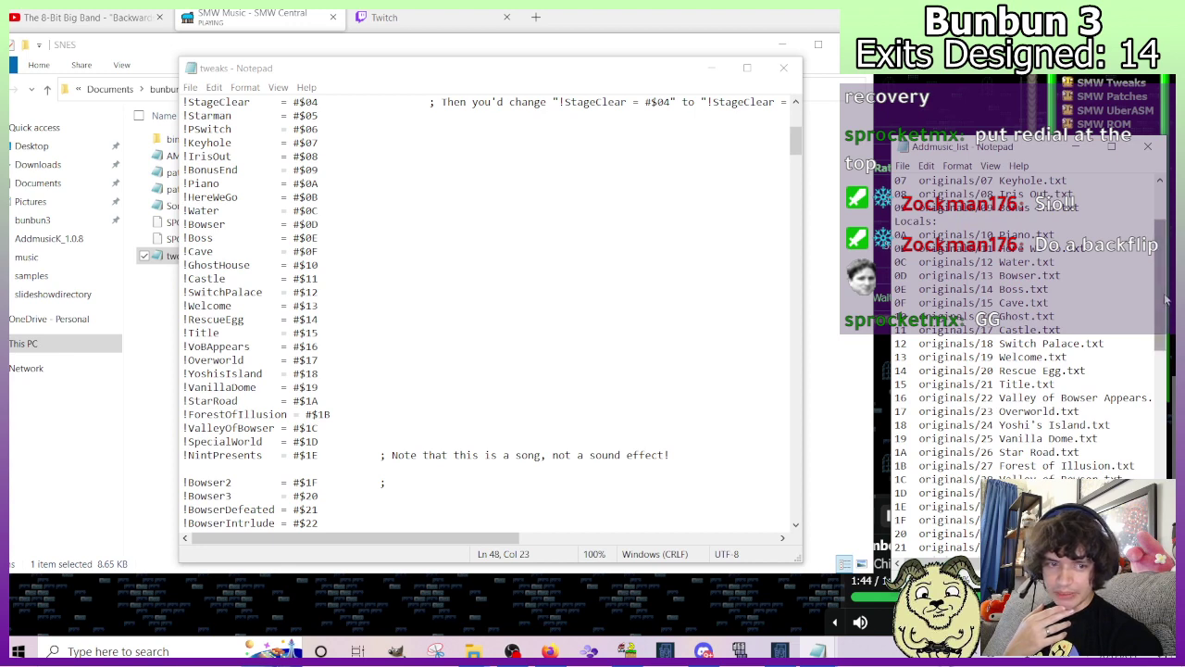
{"action": "left_click_drag", "start_coordinate": [1162, 295], "coordinate": [1162, 487]}
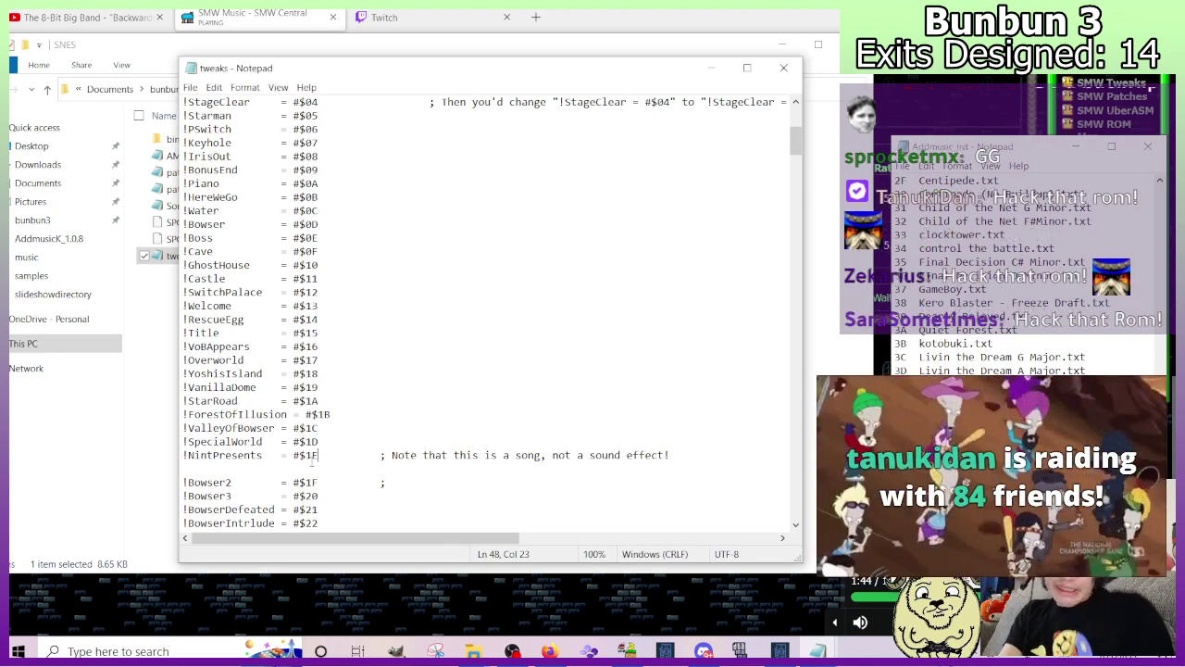
{"action": "key", "text": "BackSpace"}
{"action": "key", "text": "BackSpace"}
{"action": "type", "text": "37"}
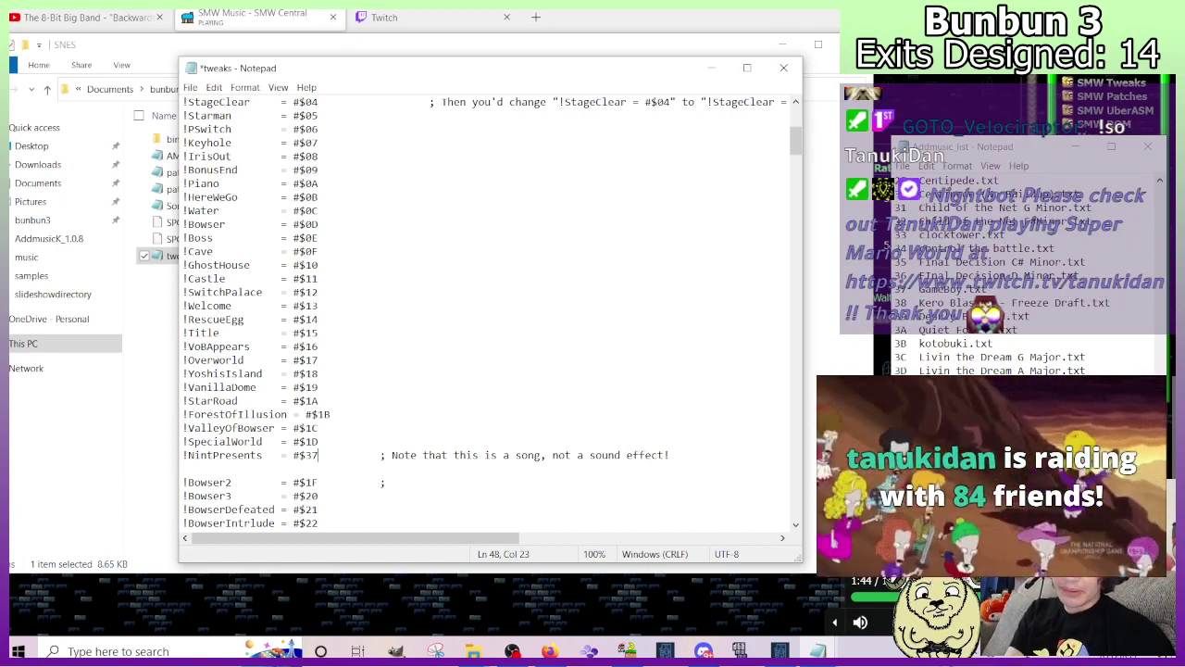
{"action": "key", "text": "ctrl+s"}
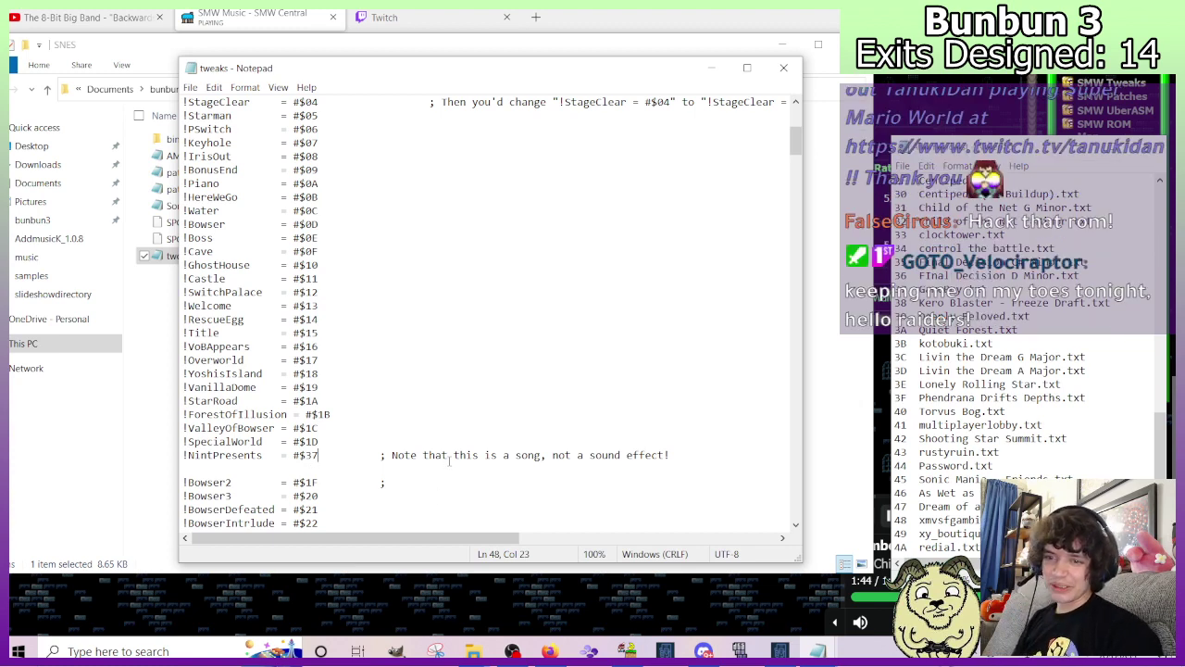
Review the song number constants in tweaks.asm, from the header comments through !CastList, around the !NintPresents entry.
{"action": "scroll", "coordinate": [450, 416], "scroll_direction": "up", "scroll_amount": 7}
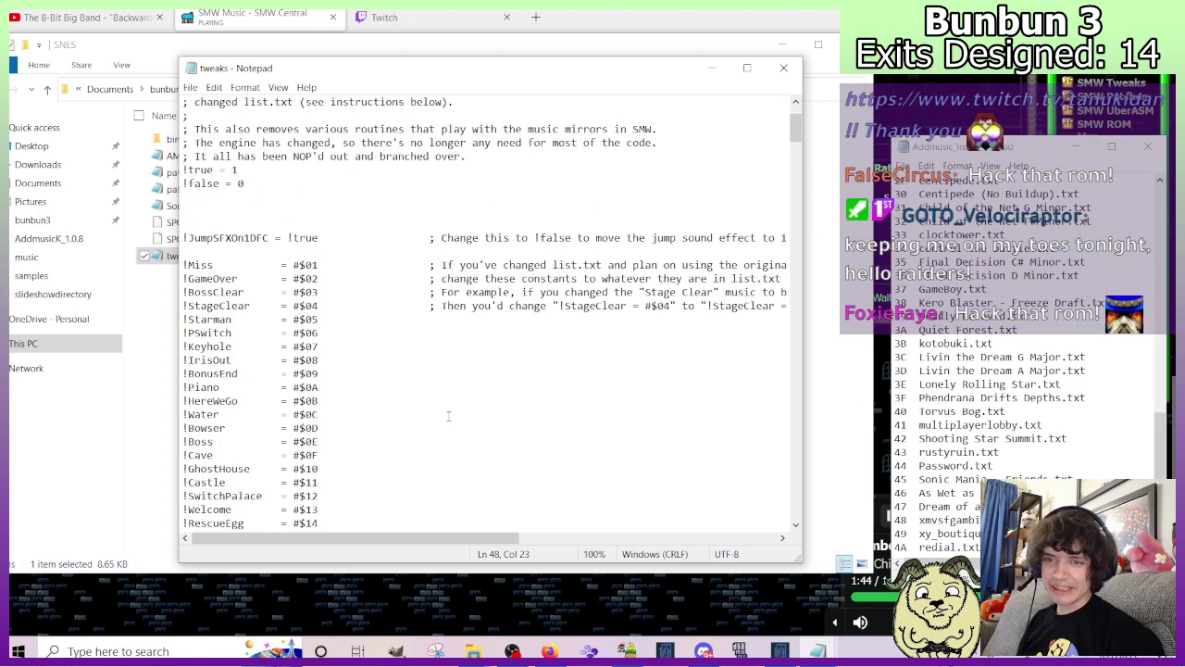
{"action": "scroll", "coordinate": [448, 416], "scroll_direction": "down", "scroll_amount": 5}
{"action": "scroll", "coordinate": [449, 416], "scroll_direction": "down", "scroll_amount": 1}
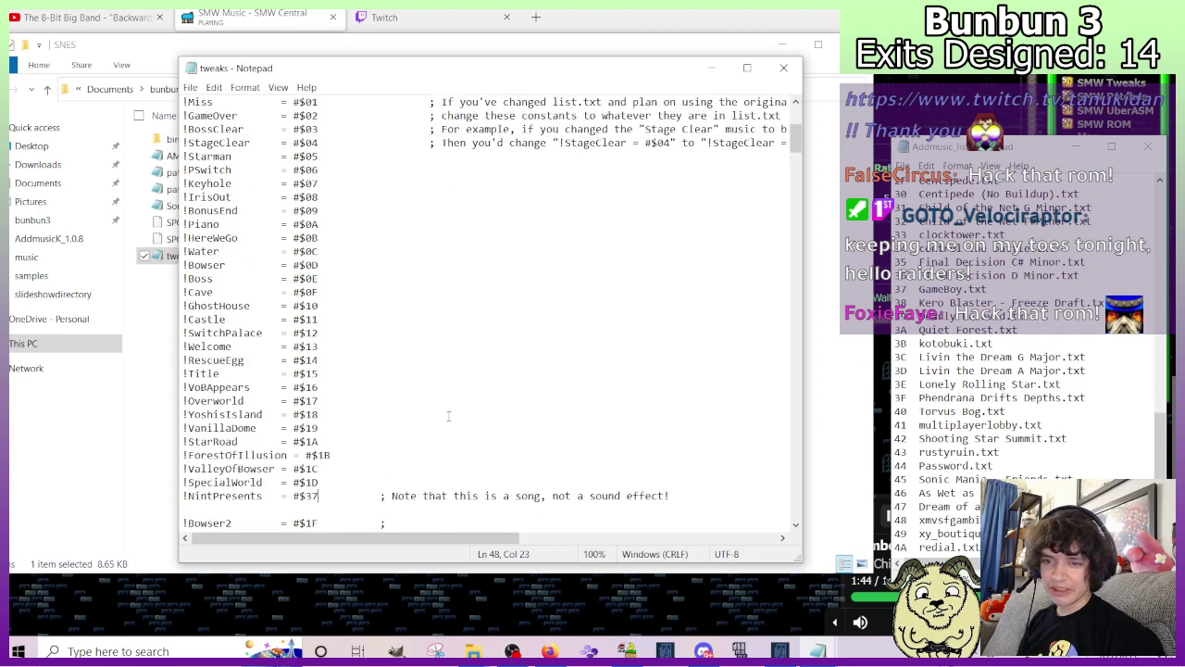
{"action": "scroll", "coordinate": [448, 417], "scroll_direction": "down", "scroll_amount": 1}
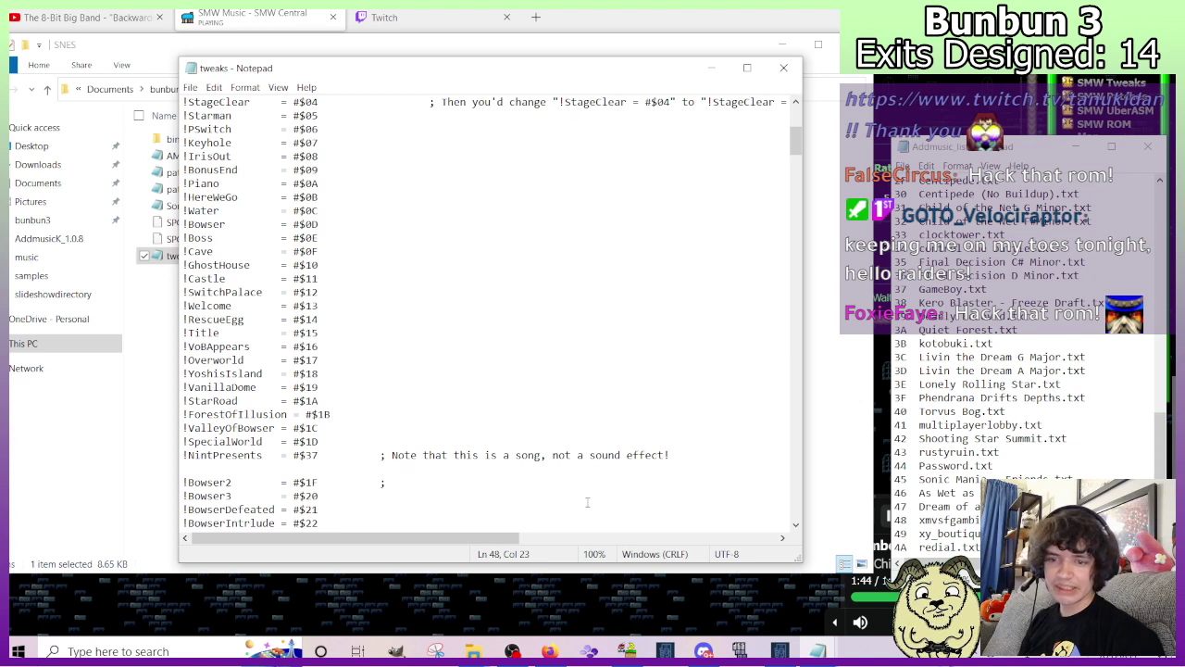
{"action": "left_click_drag", "start_coordinate": [319, 455], "coordinate": [304, 454]}
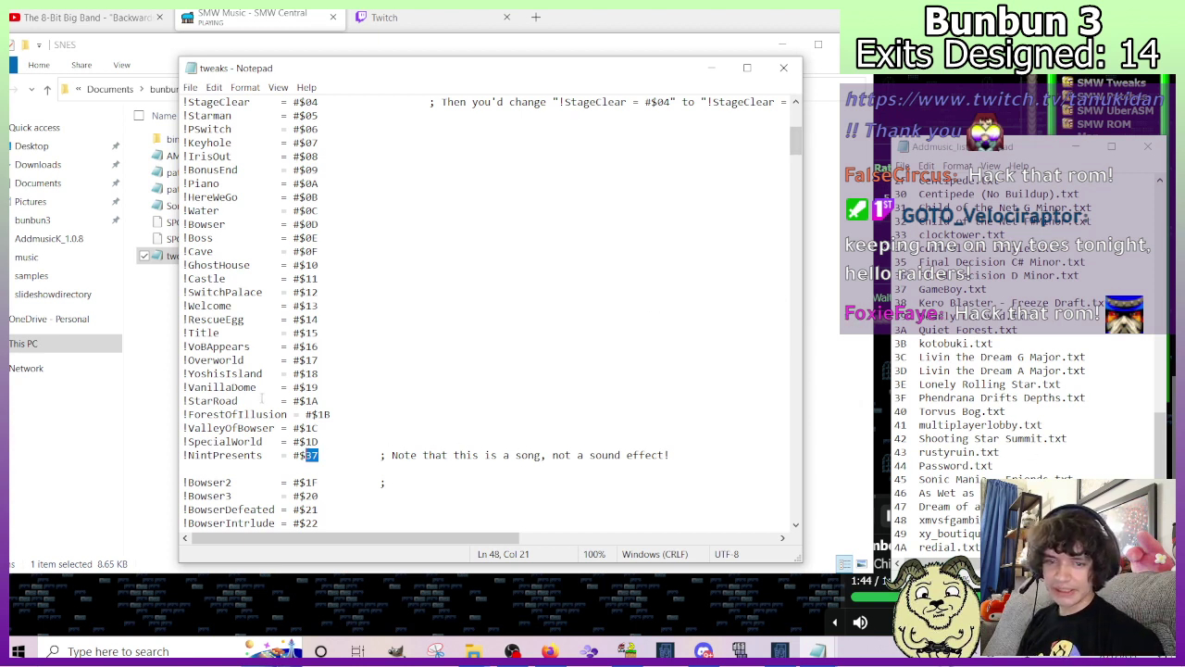
{"action": "scroll", "coordinate": [292, 387], "scroll_direction": "up", "scroll_amount": 7}
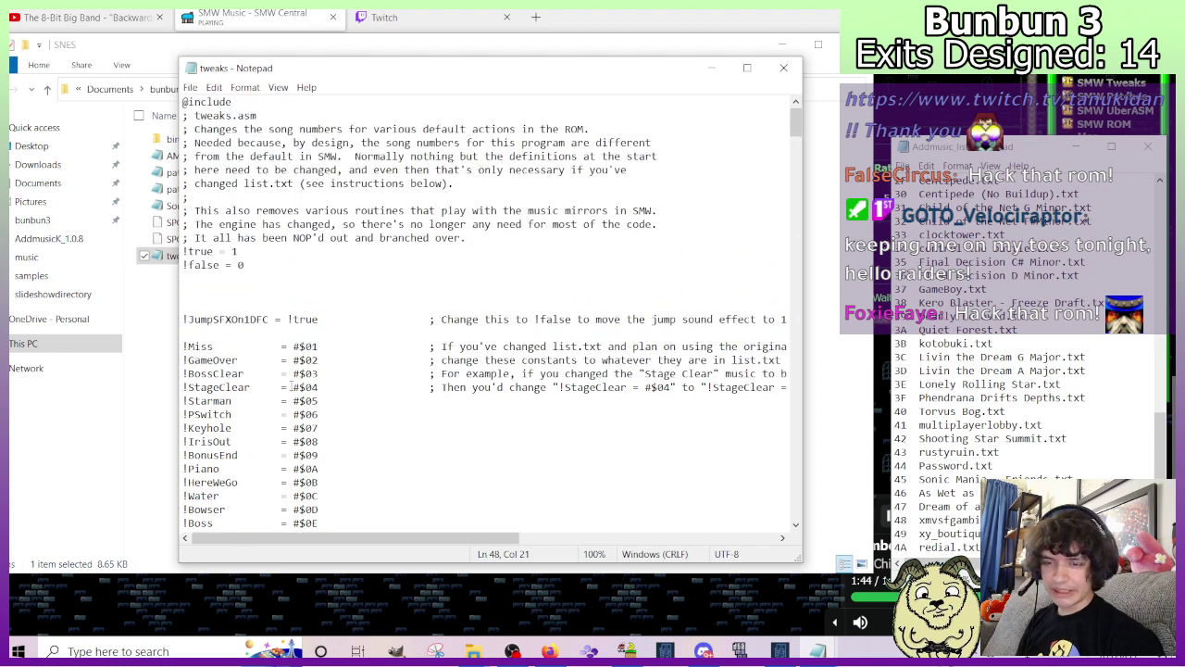
{"action": "scroll", "coordinate": [292, 387], "scroll_direction": "down", "scroll_amount": 5}
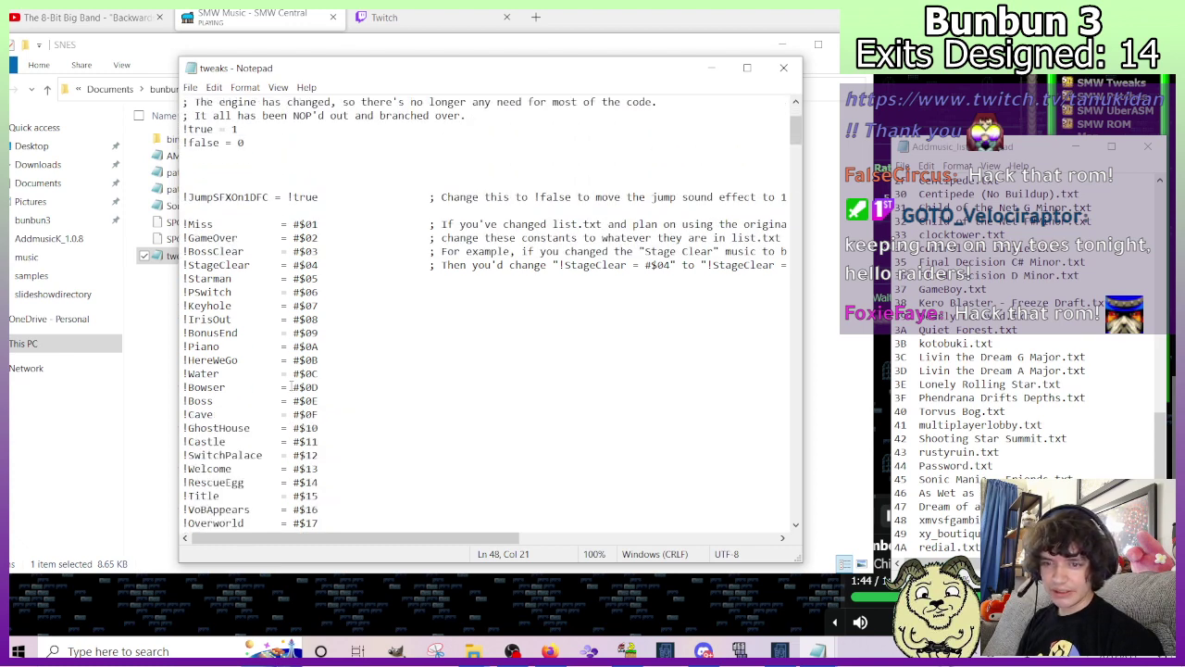
{"action": "scroll", "coordinate": [292, 387], "scroll_direction": "down", "scroll_amount": 9}
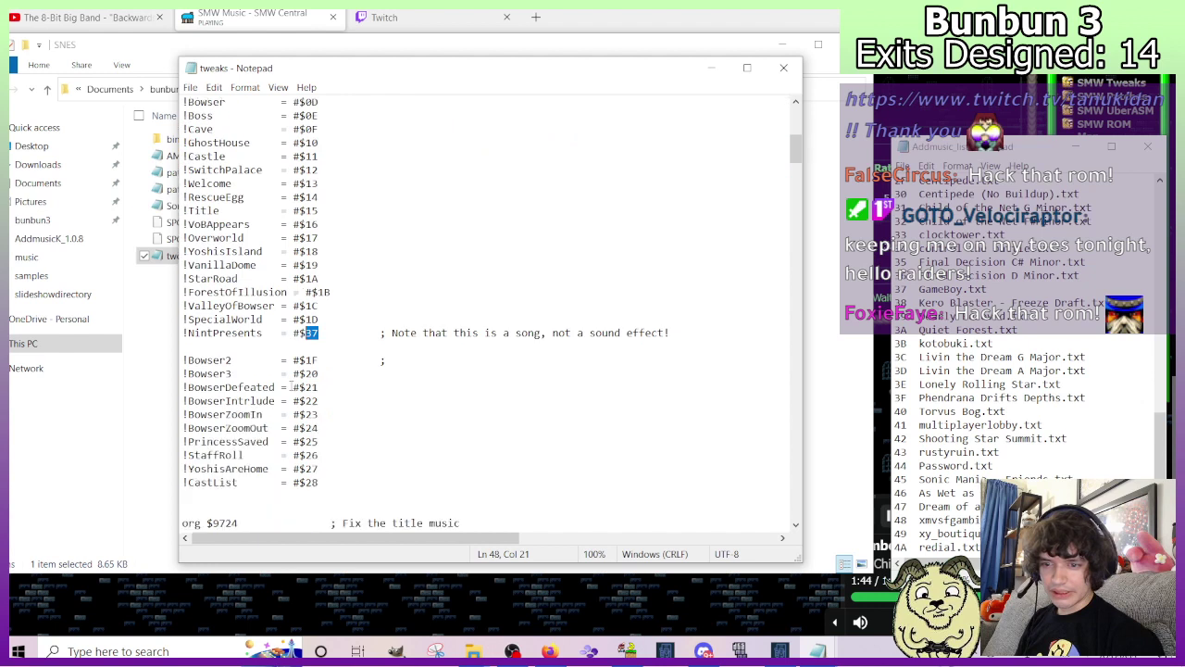
{"action": "scroll", "coordinate": [291, 387], "scroll_direction": "up", "scroll_amount": 3}
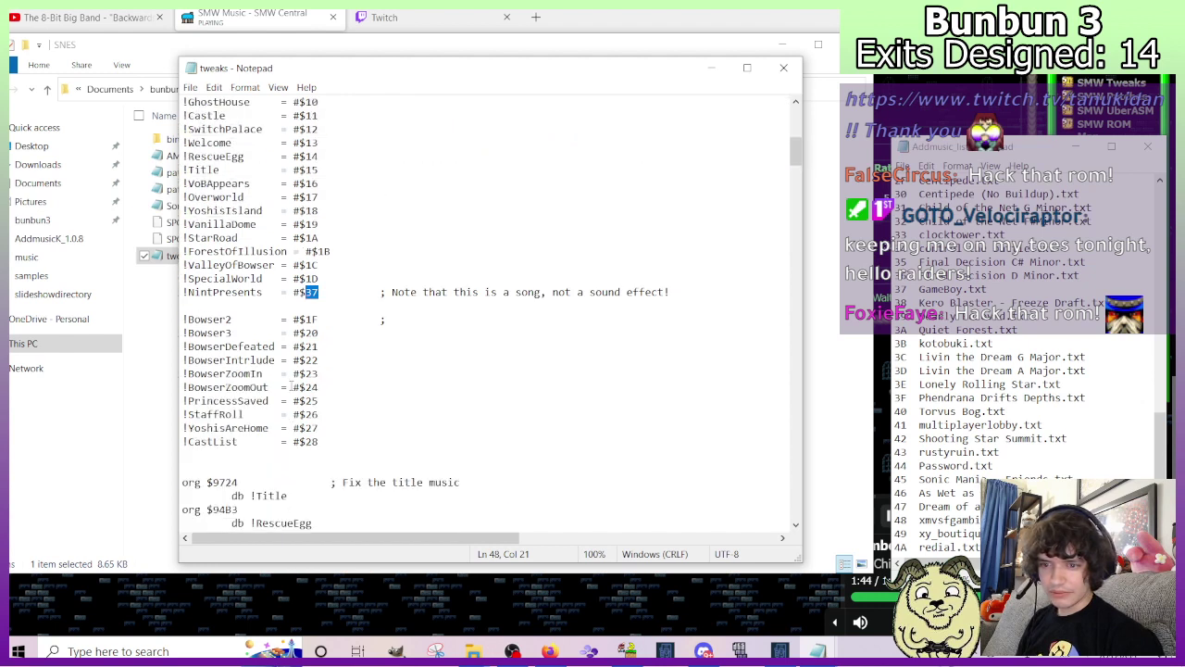
{"action": "scroll", "coordinate": [292, 387], "scroll_direction": "up", "scroll_amount": 1}
{"action": "scroll", "coordinate": [292, 387], "scroll_direction": "up", "scroll_amount": 1}
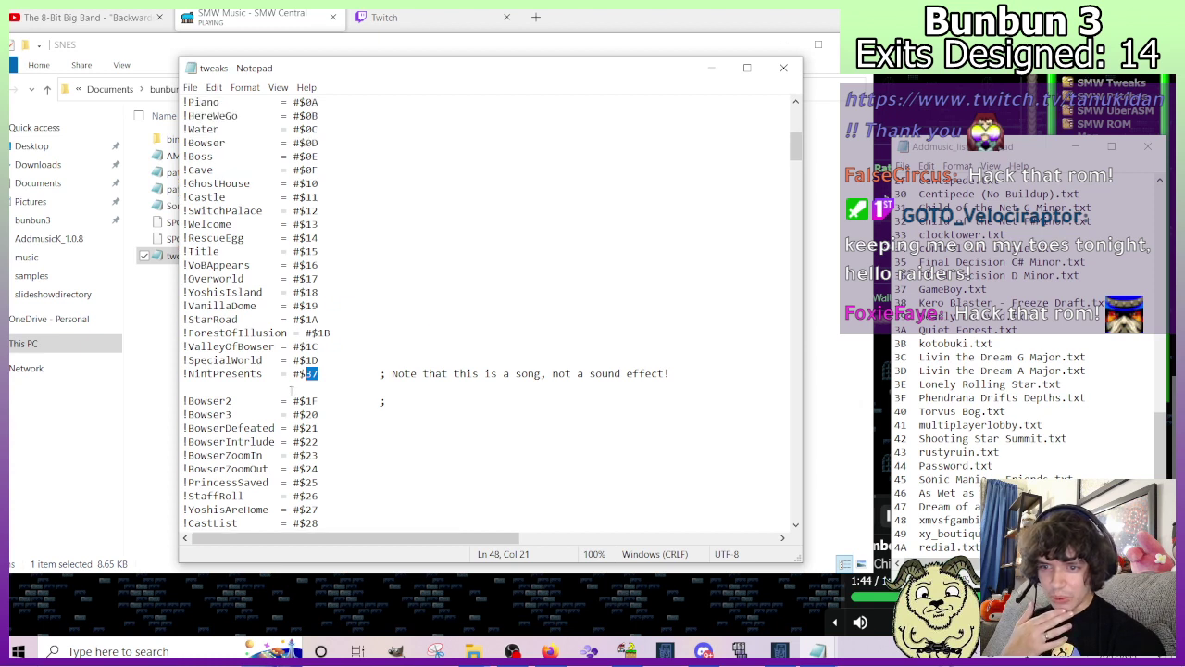
Set the !Title constant to #$45 in tweaks.asm and save the file.
{"action": "left_click", "coordinate": [318, 251]}
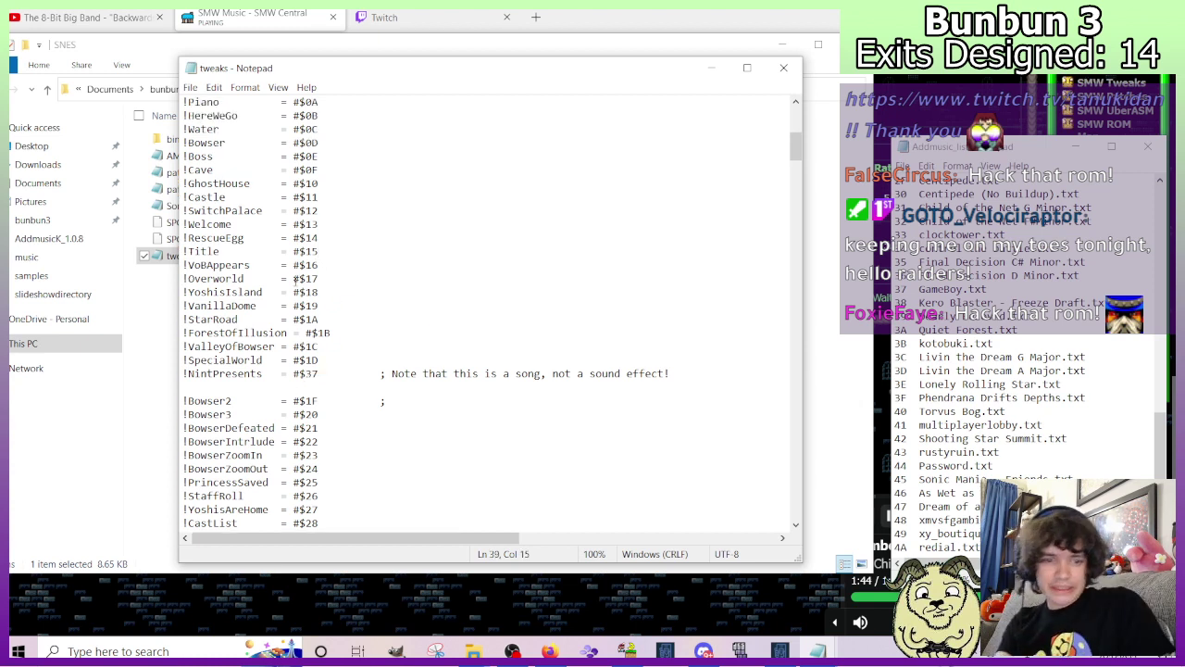
{"action": "key", "text": "BackSpace"}
{"action": "key", "text": "BackSpace"}
{"action": "type", "text": "45"}
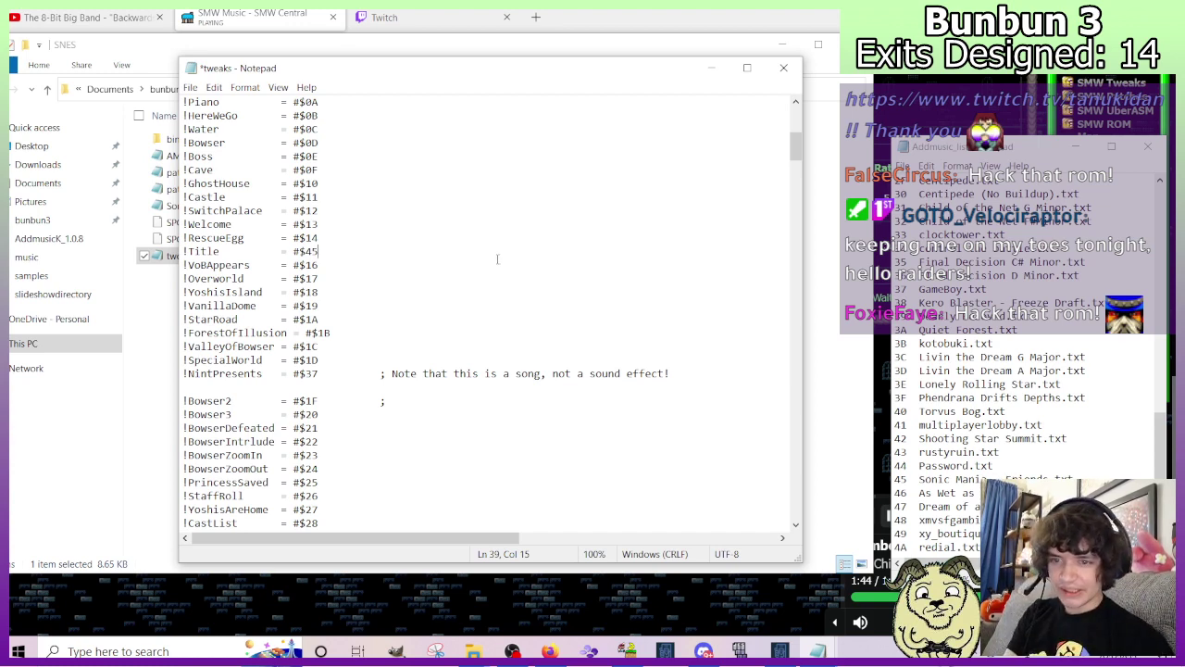
{"action": "key", "text": "ctrl+s"}
Set both the !PSwitch and !Starman constants to #$00 in tweaks.asm and save the file.
{"action": "scroll", "coordinate": [403, 287], "scroll_direction": "up", "scroll_amount": 9}
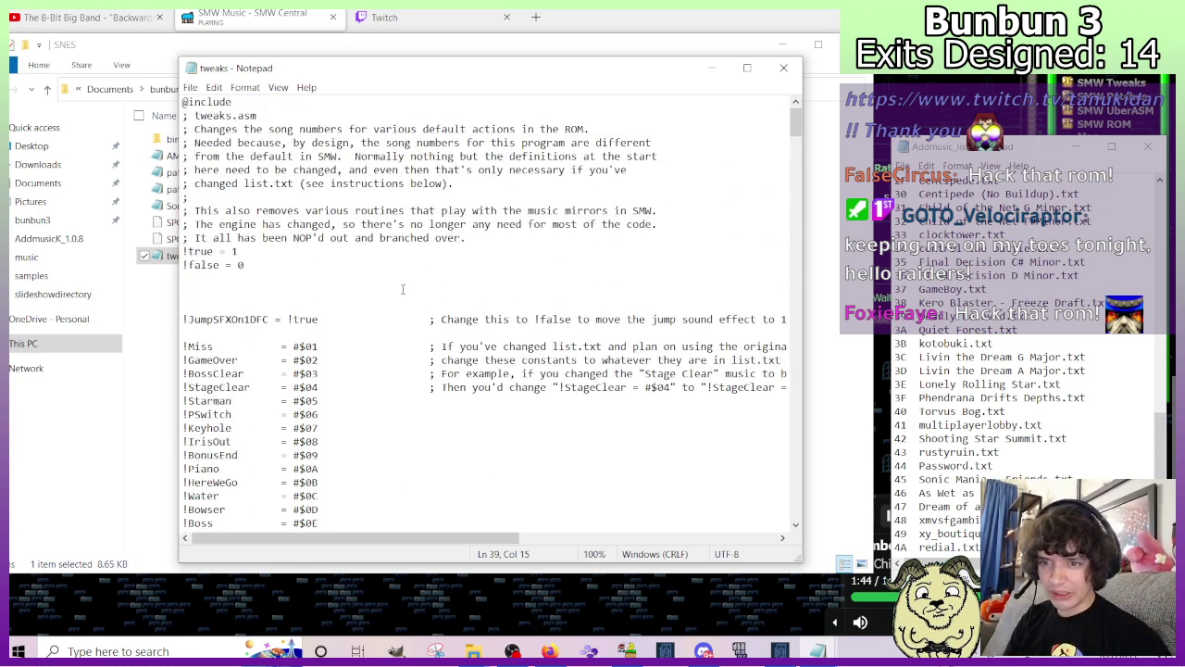
{"action": "scroll", "coordinate": [402, 289], "scroll_direction": "down", "scroll_amount": 9}
{"action": "scroll", "coordinate": [398, 274], "scroll_direction": "up", "scroll_amount": 4}
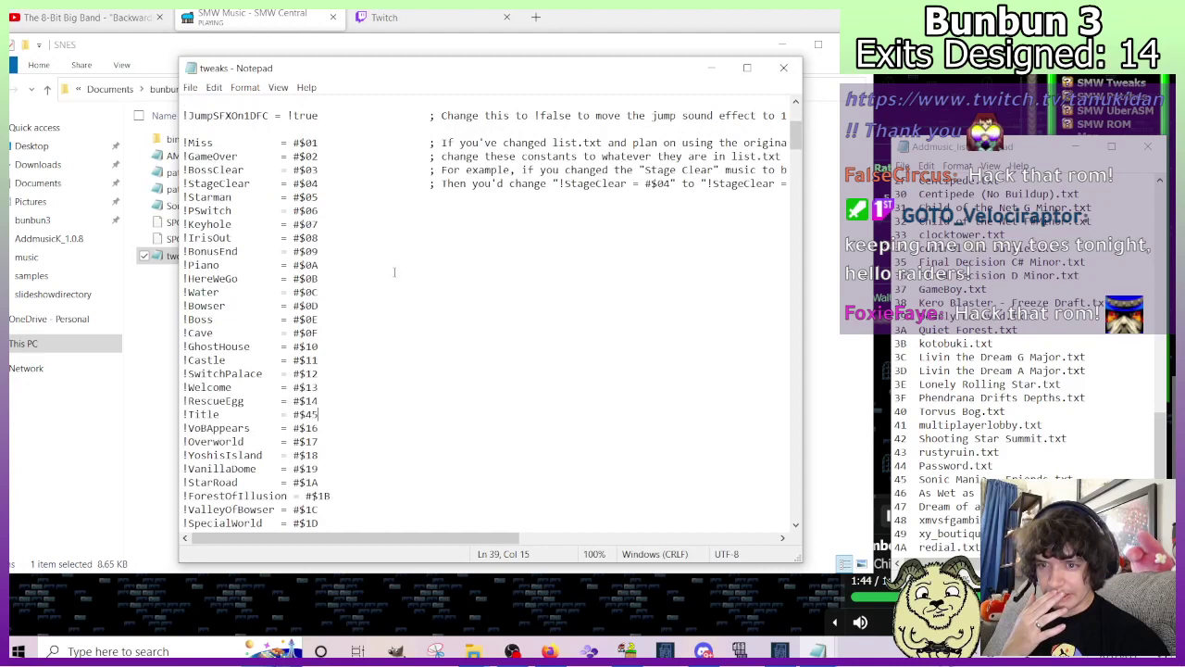
{"action": "left_click", "coordinate": [318, 212]}
{"action": "key", "text": "BackSpace"}
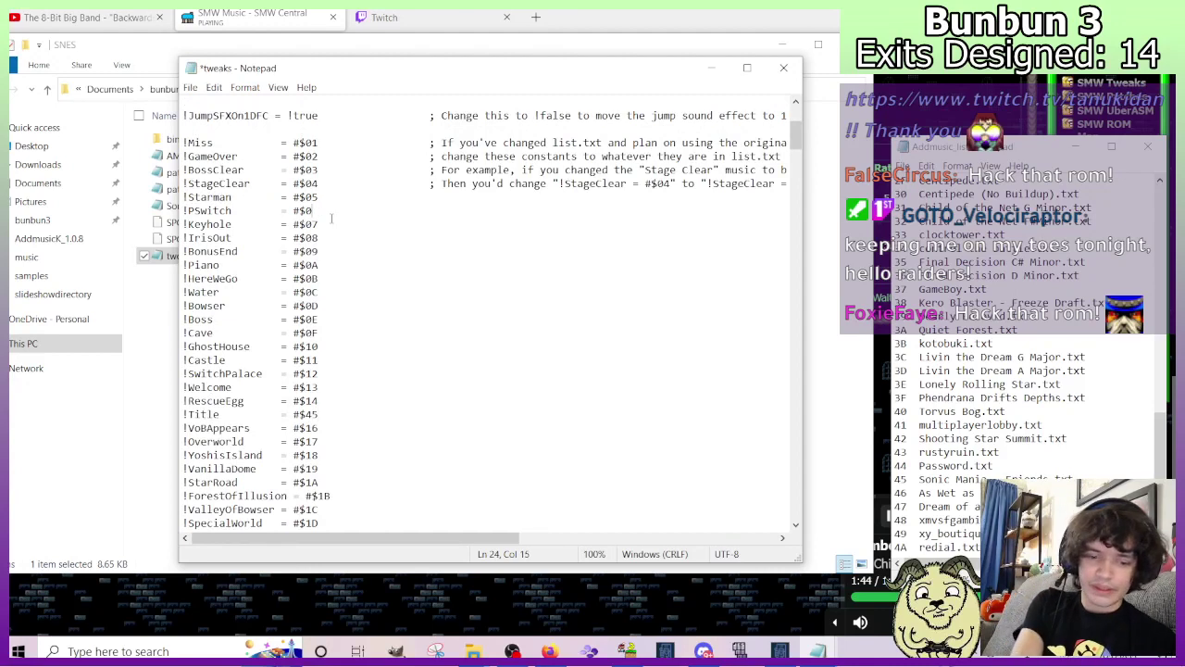
{"action": "type", "text": "0"}
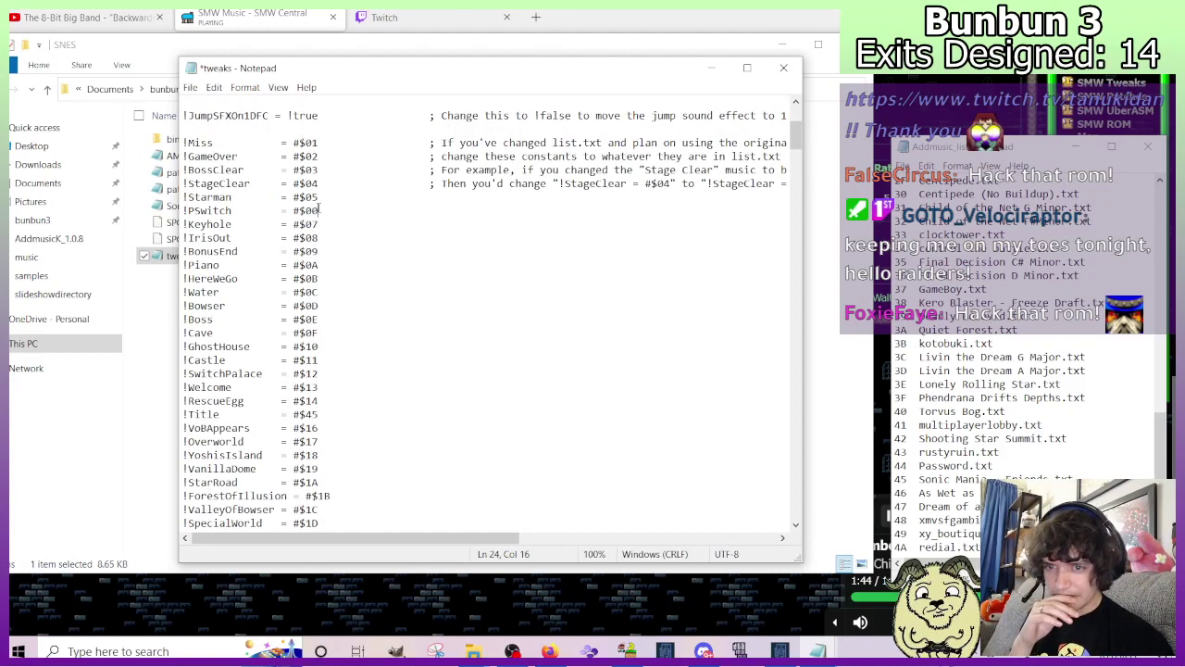
{"action": "left_click", "coordinate": [319, 197]}
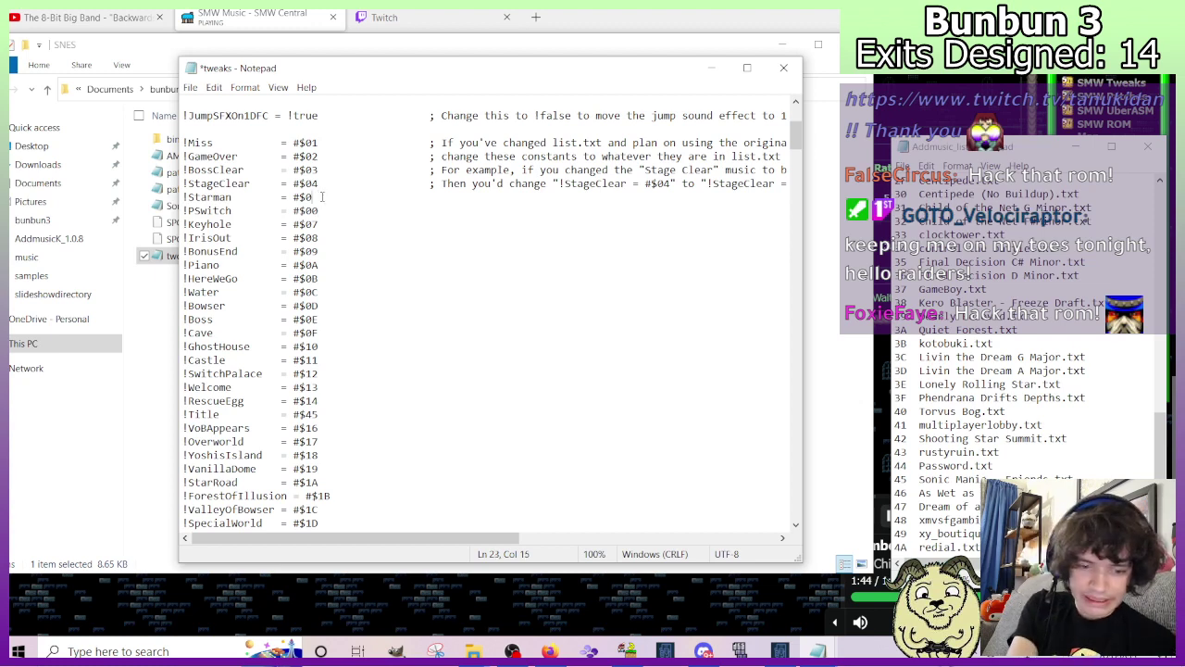
{"action": "key", "text": "BackSpace"}
{"action": "type", "text": "0"}
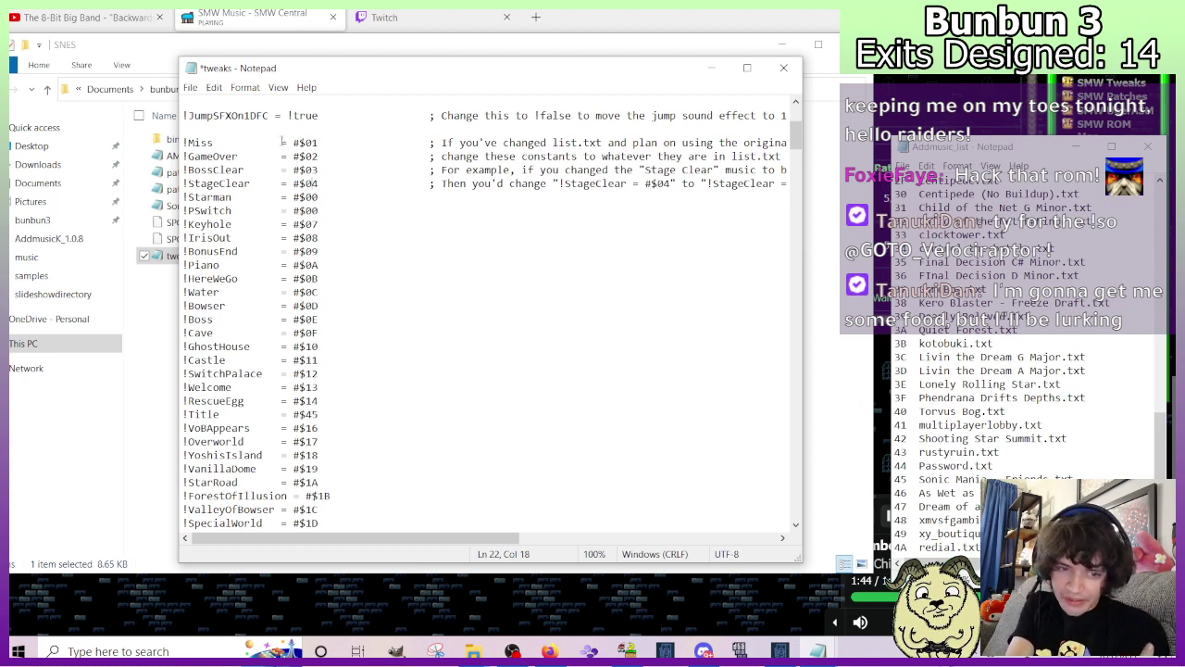
{"action": "key", "text": "ctrl+s"}
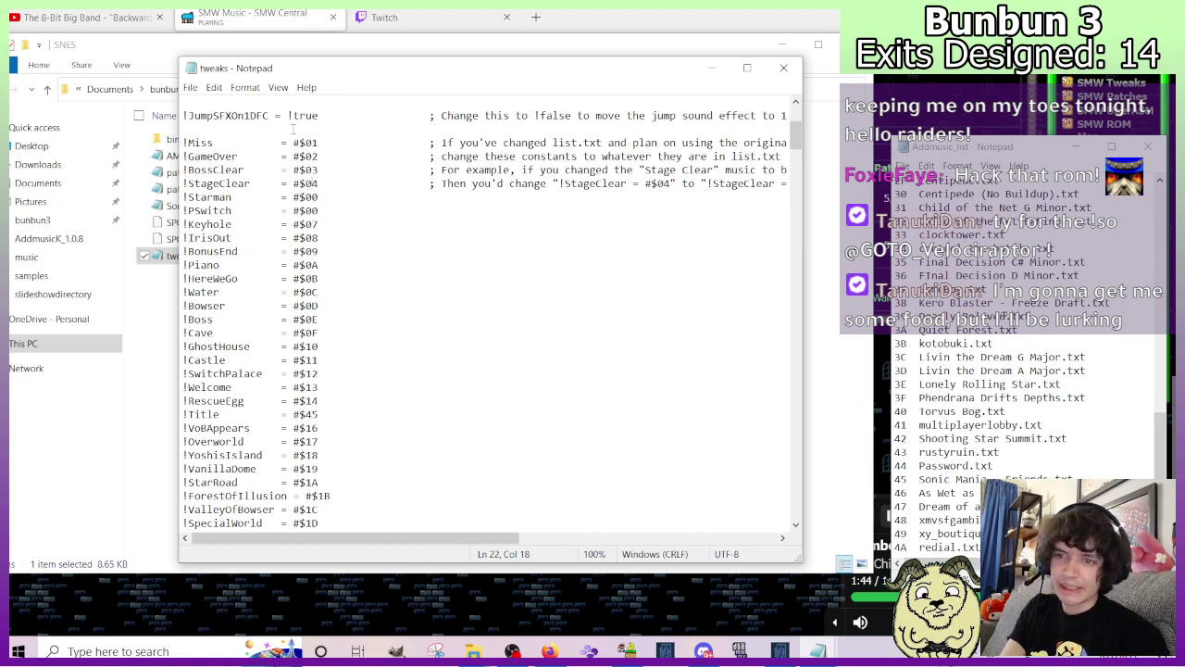
Close tweaks.asm and go back from the asm\SNES folder to the AddmusicK_1.0.8 folder.
{"action": "left_click", "coordinate": [784, 67]}
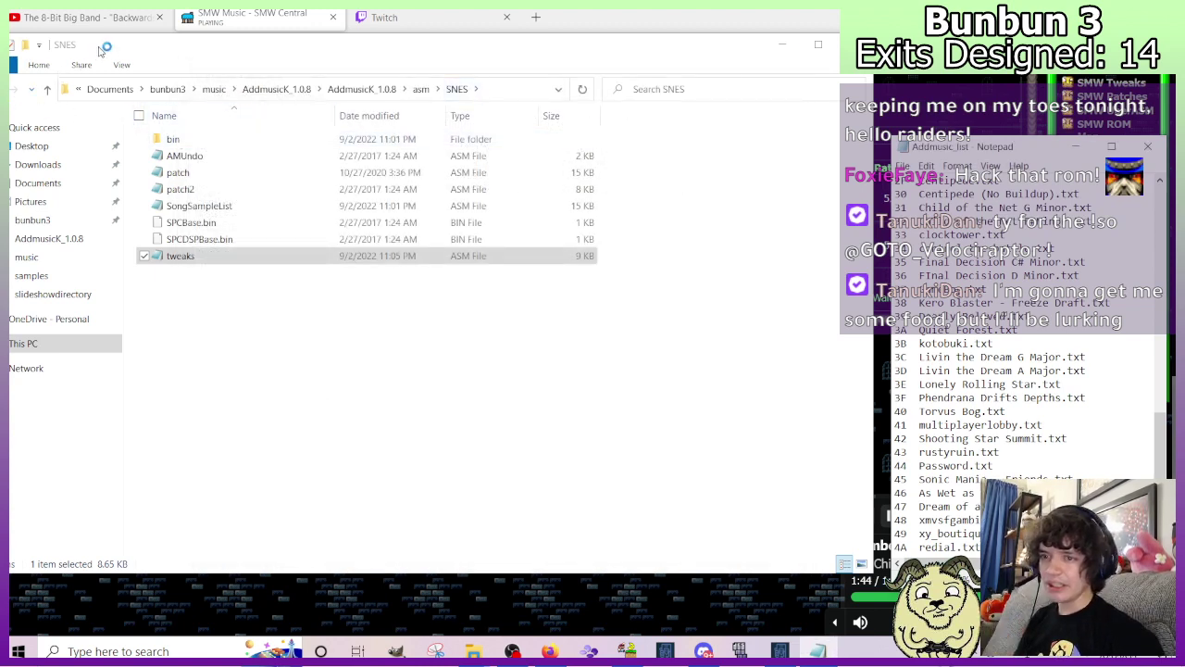
{"action": "left_click", "coordinate": [18, 92]}
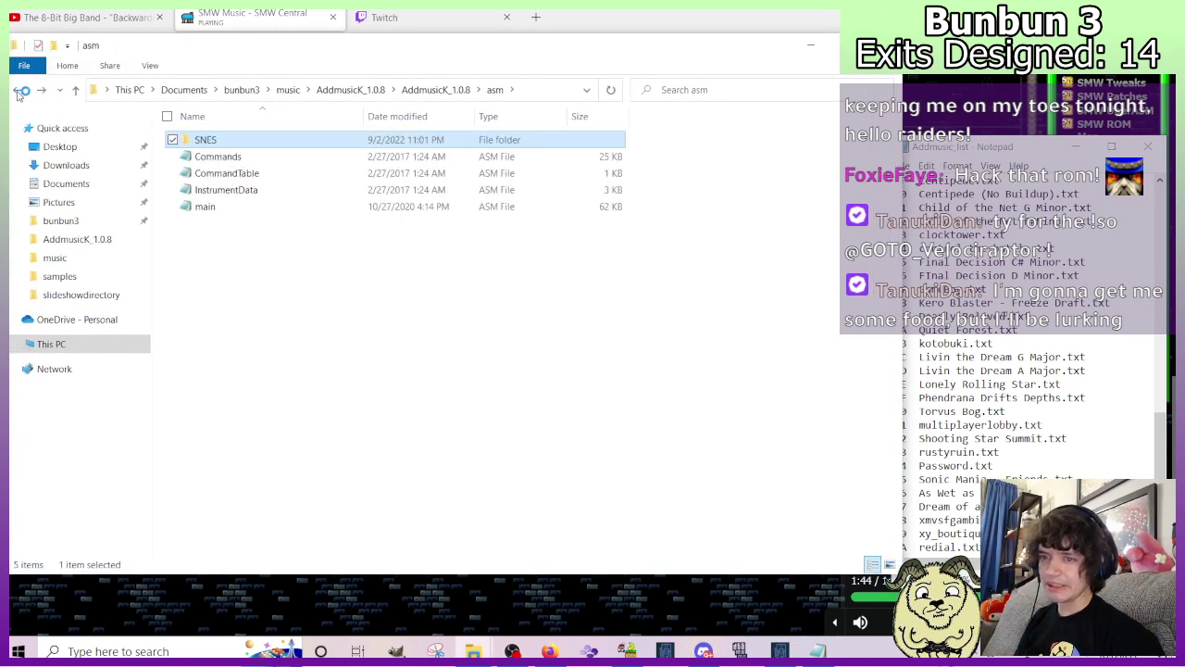
{"action": "left_click", "coordinate": [19, 92]}
{"action": "left_click", "coordinate": [766, 363]}
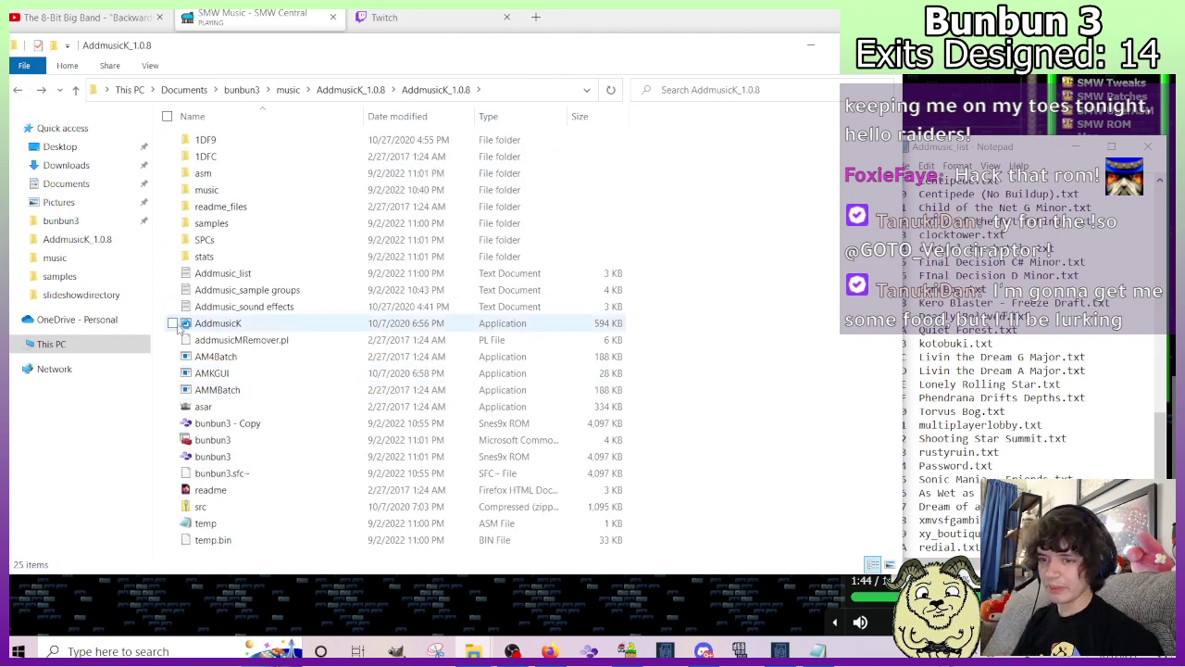
Launch AMKGUI, insert the music into the bunbun3 ROM, and close the results and the program.
{"action": "double_click", "coordinate": [233, 374]}
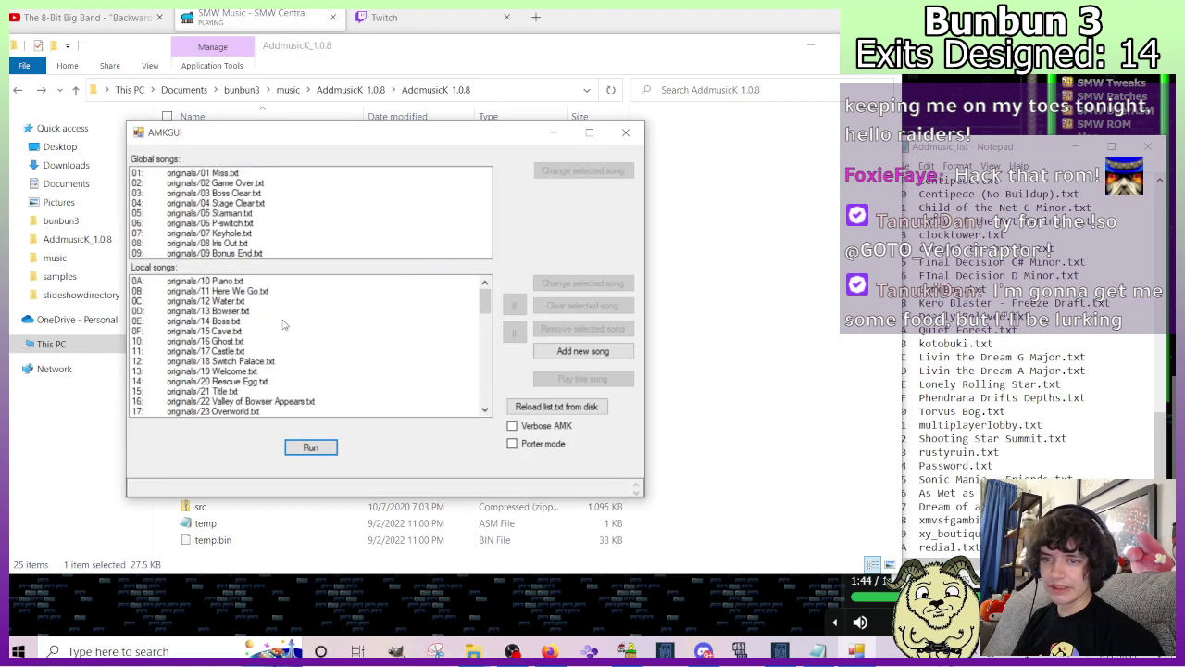
{"action": "left_click", "coordinate": [310, 446]}
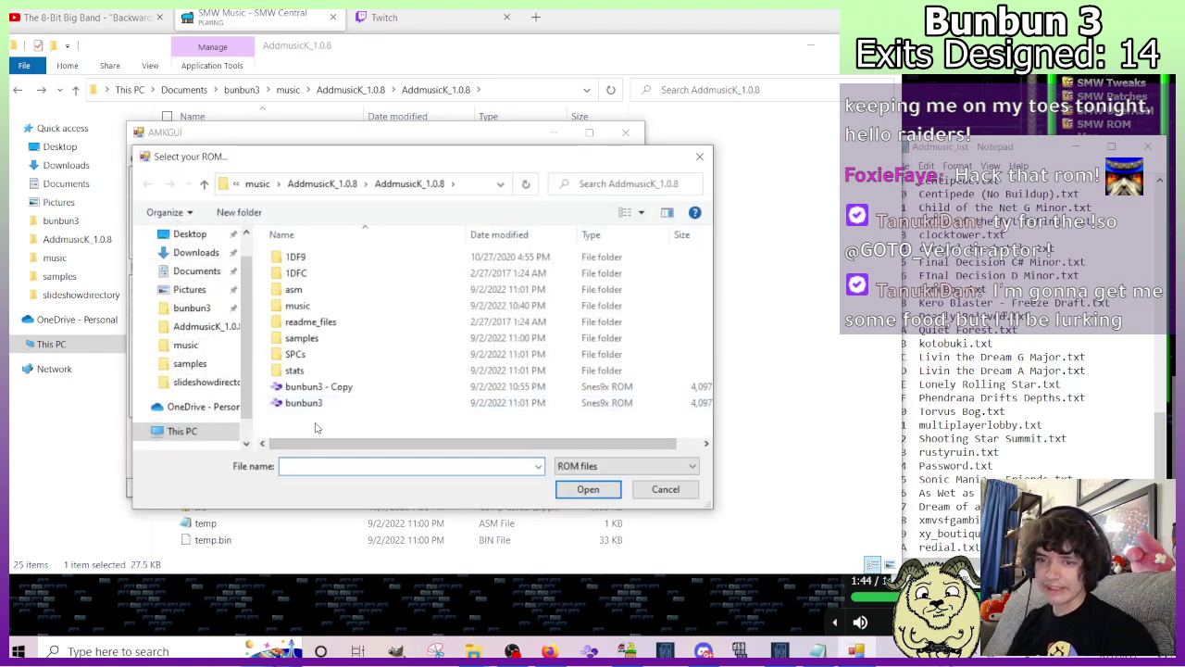
{"action": "left_click", "coordinate": [319, 407]}
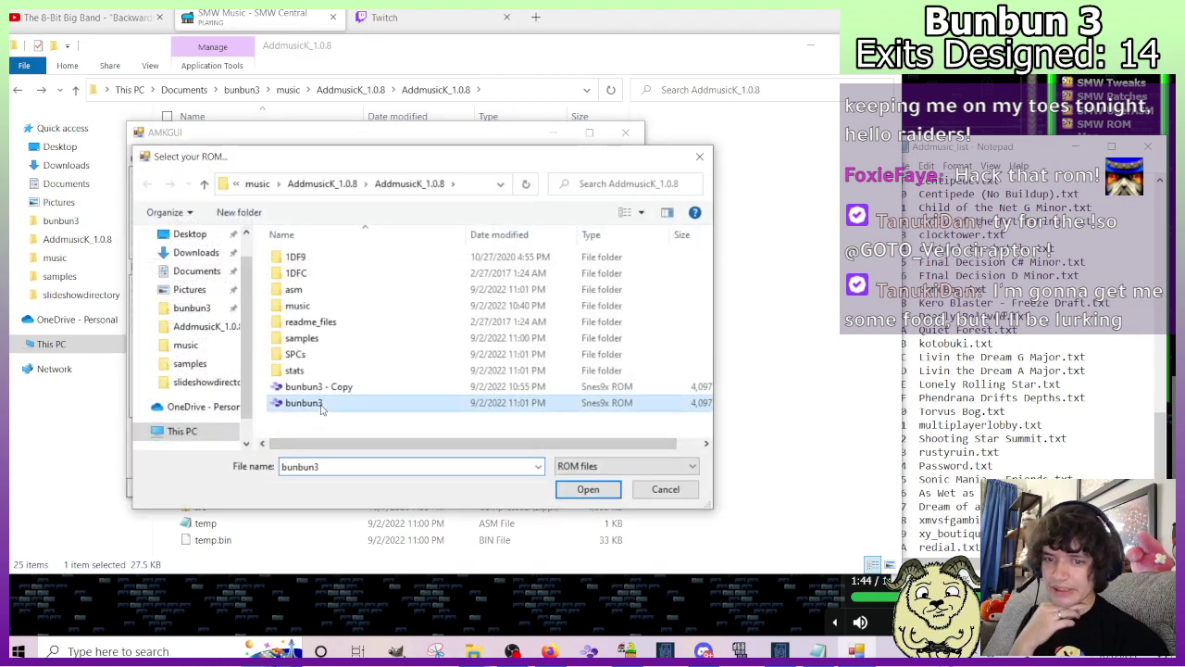
{"action": "left_click", "coordinate": [593, 490]}
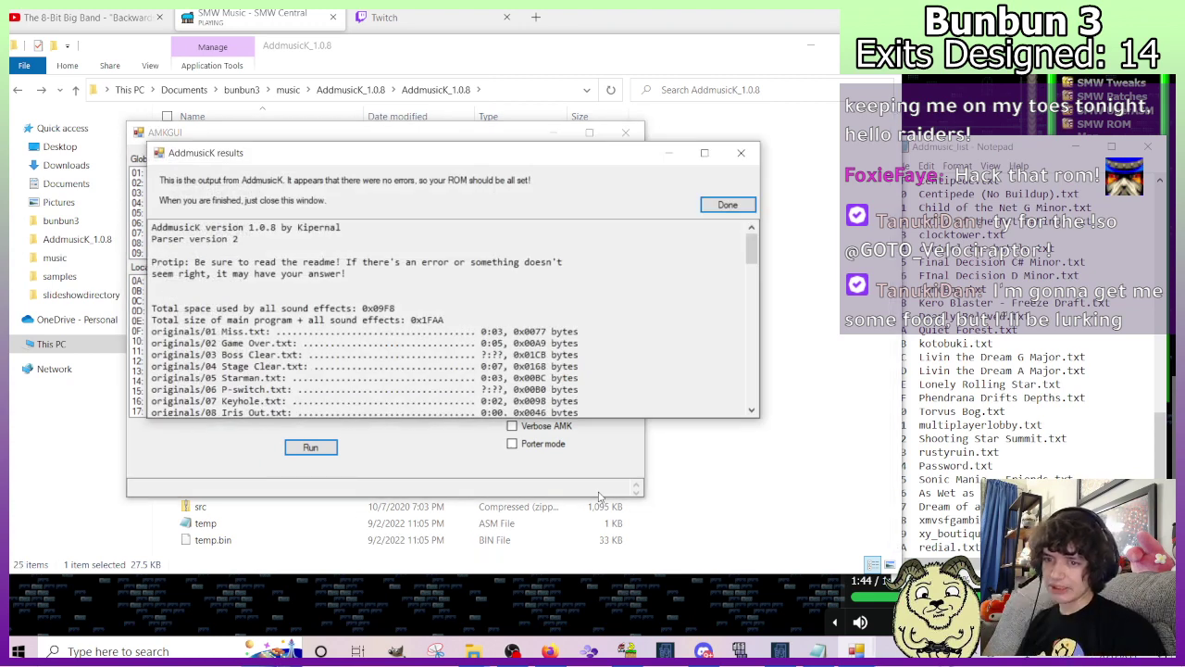
{"action": "left_click", "coordinate": [714, 206]}
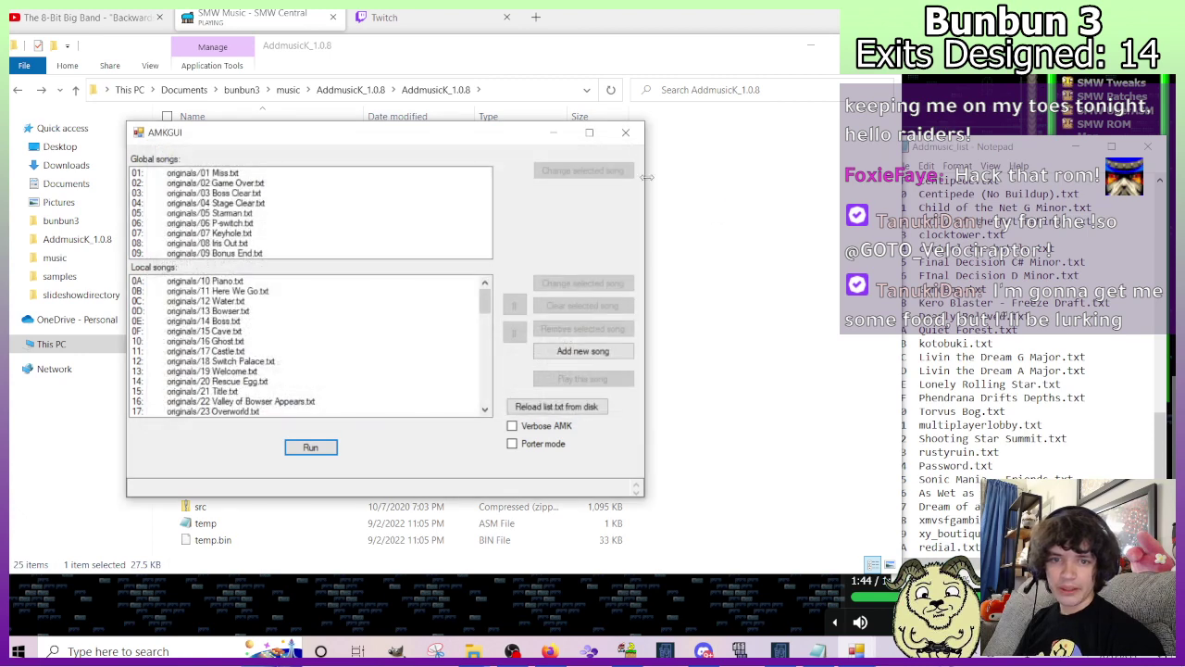
{"action": "left_click", "coordinate": [626, 133]}
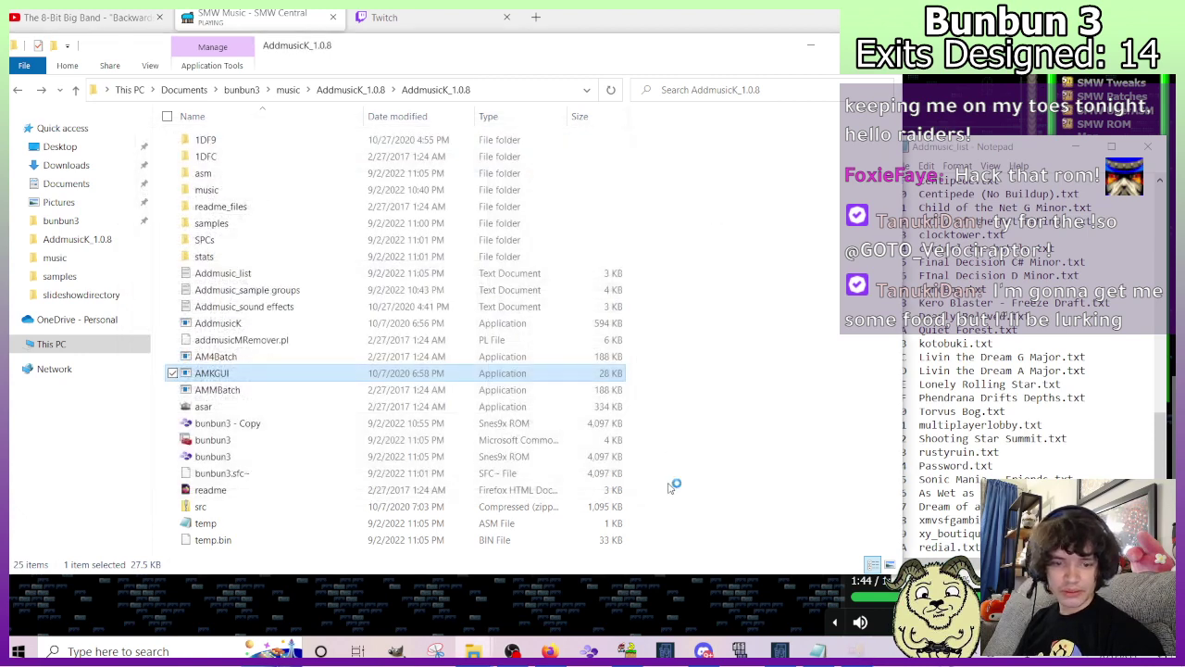
Pause the Redial preview on the SMW Central page in Firefox, and hide the Display Capture source in OBS.
{"action": "key", "text": "alt+Tab"}
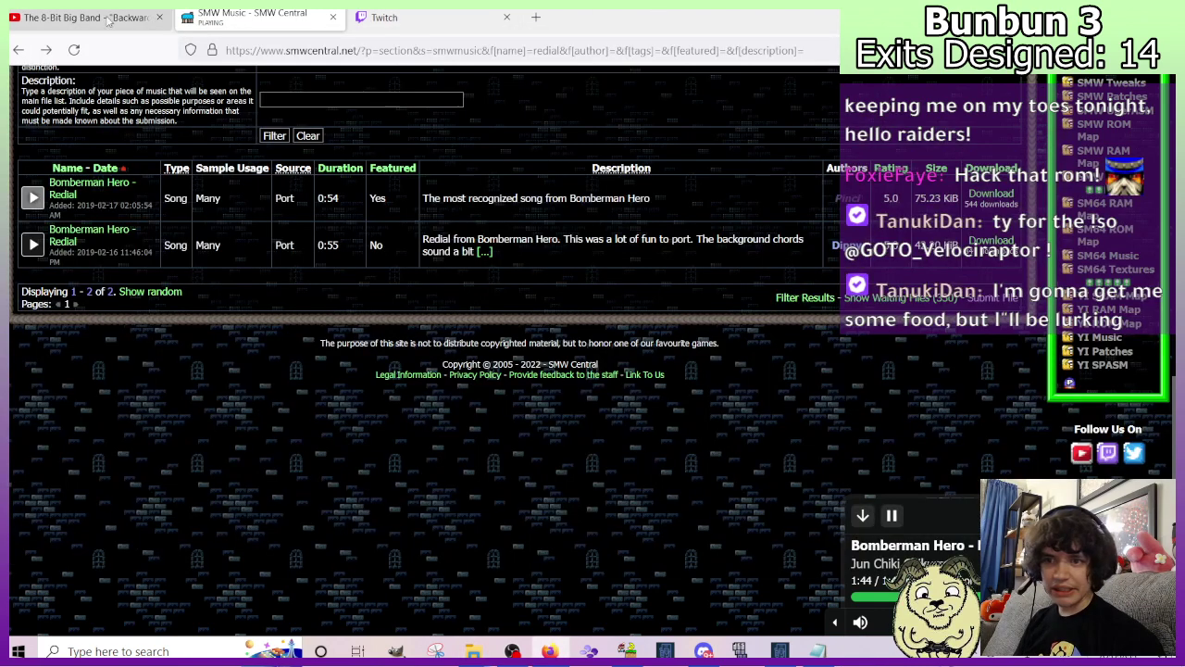
{"action": "left_click", "coordinate": [892, 515]}
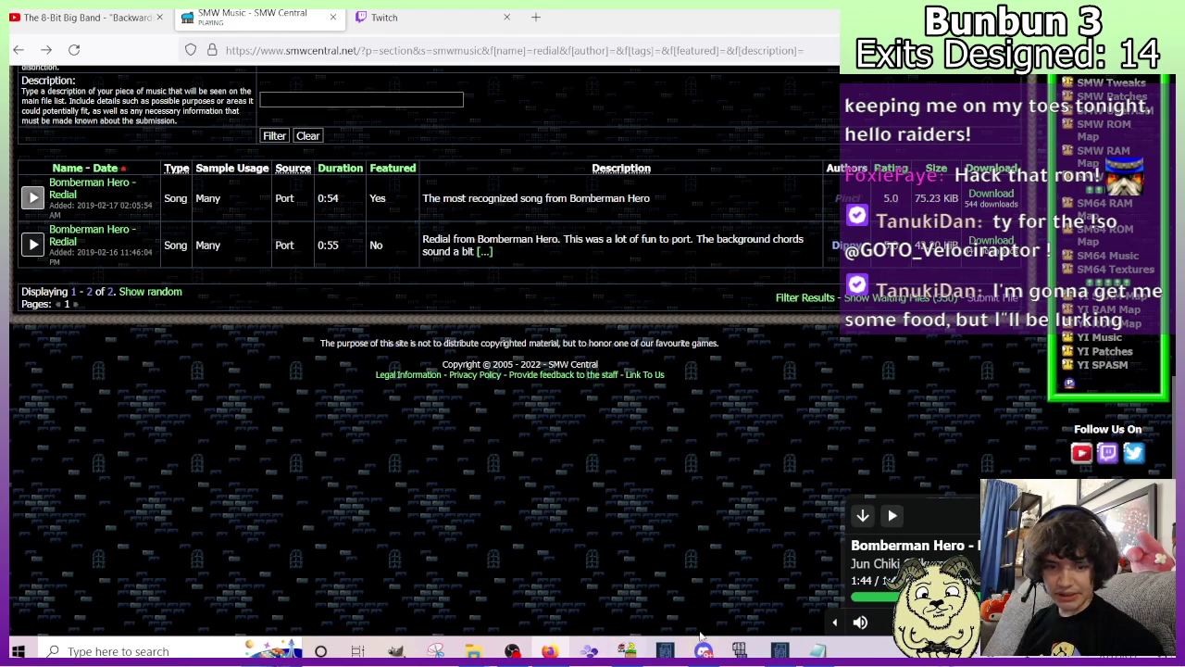
{"action": "left_click", "coordinate": [512, 651]}
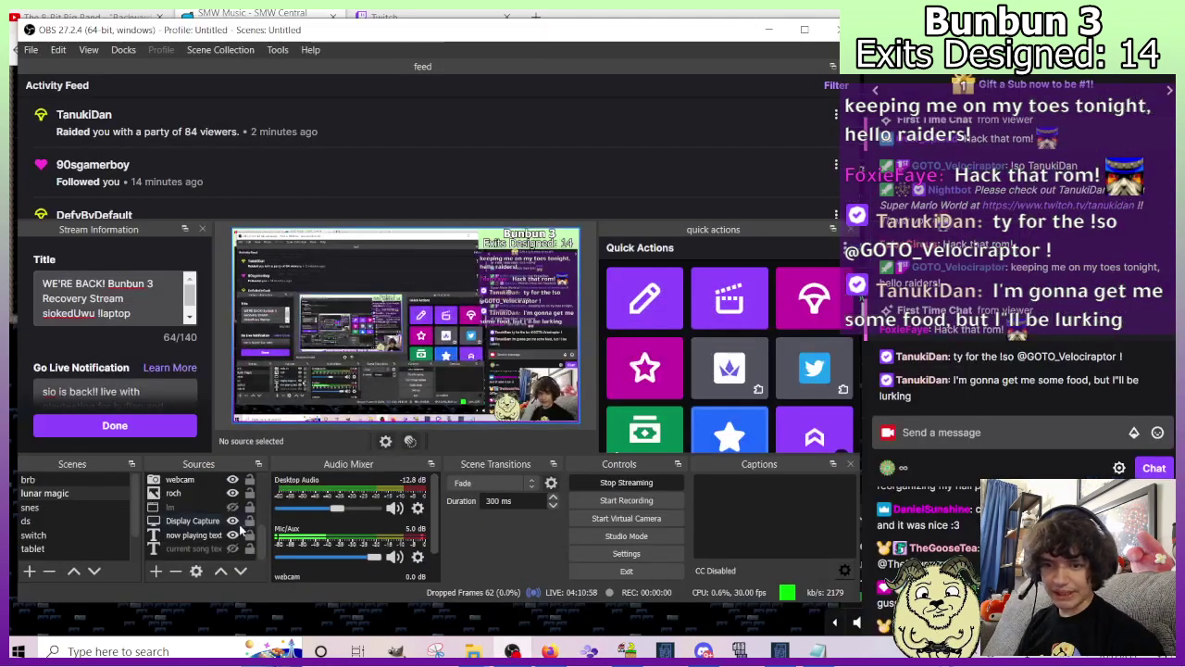
{"action": "left_click", "coordinate": [233, 521]}
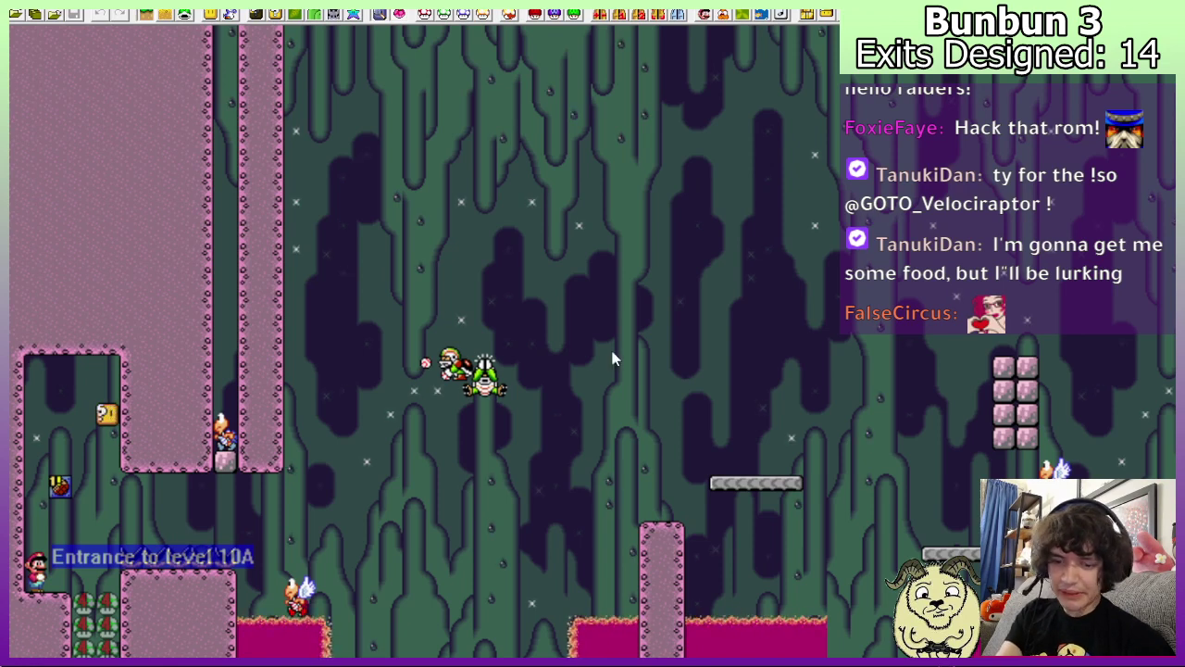
Test the ROM in the emulator from Lunar Magic through to the title screen, and close the emulator.
{"action": "key", "text": "F4"}
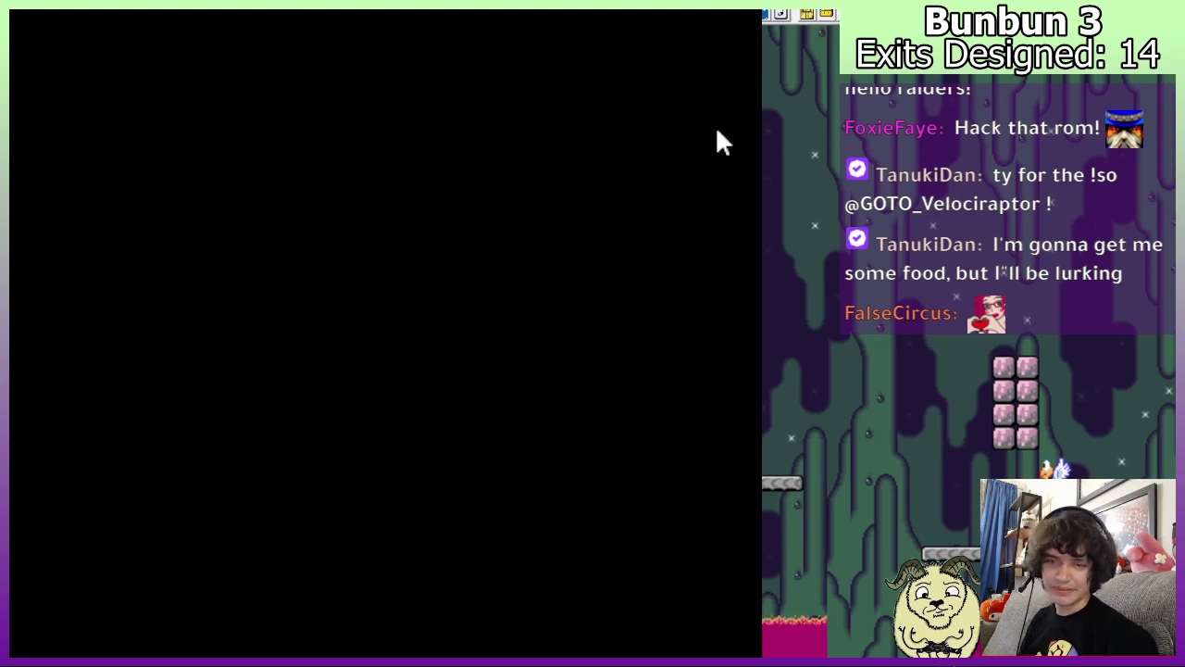
{"action": "left_click", "coordinate": [745, 3]}
{"action": "key", "text": "F4"}
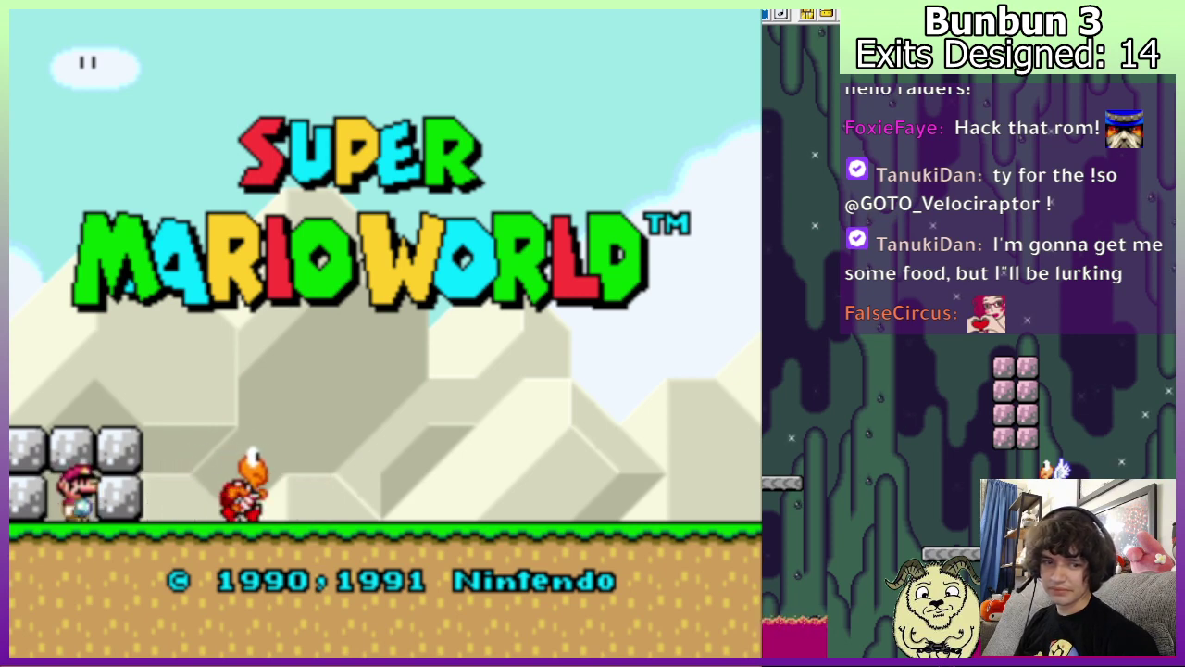
{"action": "key", "text": "alt+F4"}
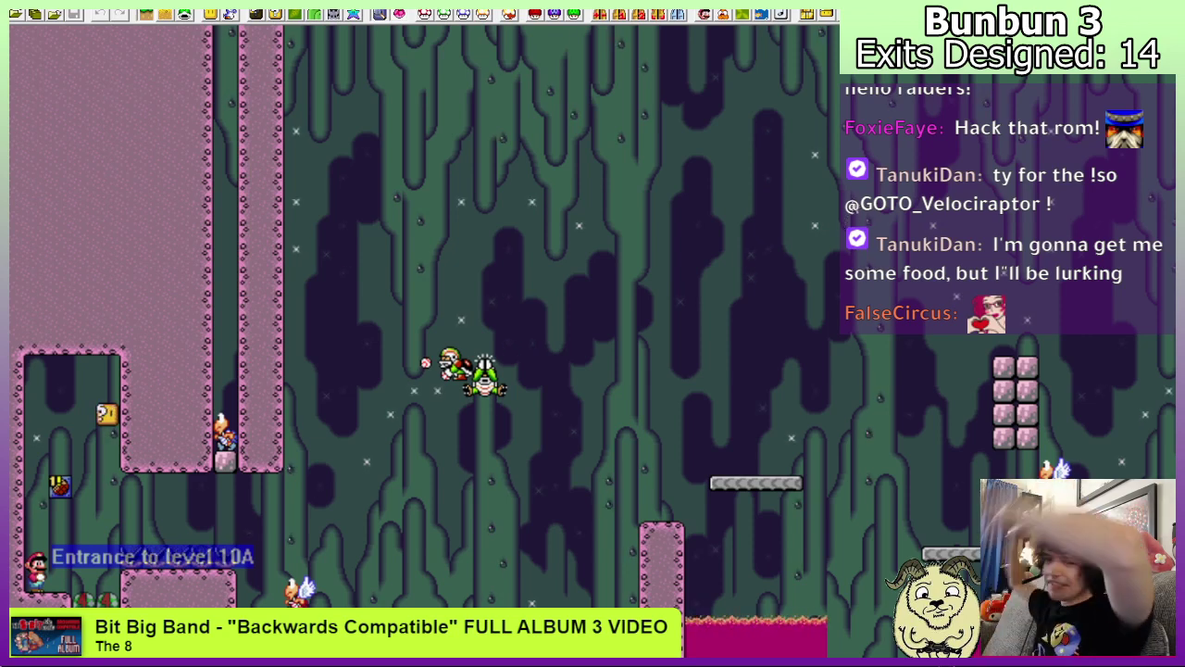
{"action": "scroll", "coordinate": [773, 304], "scroll_direction": "right", "scroll_amount": 1}
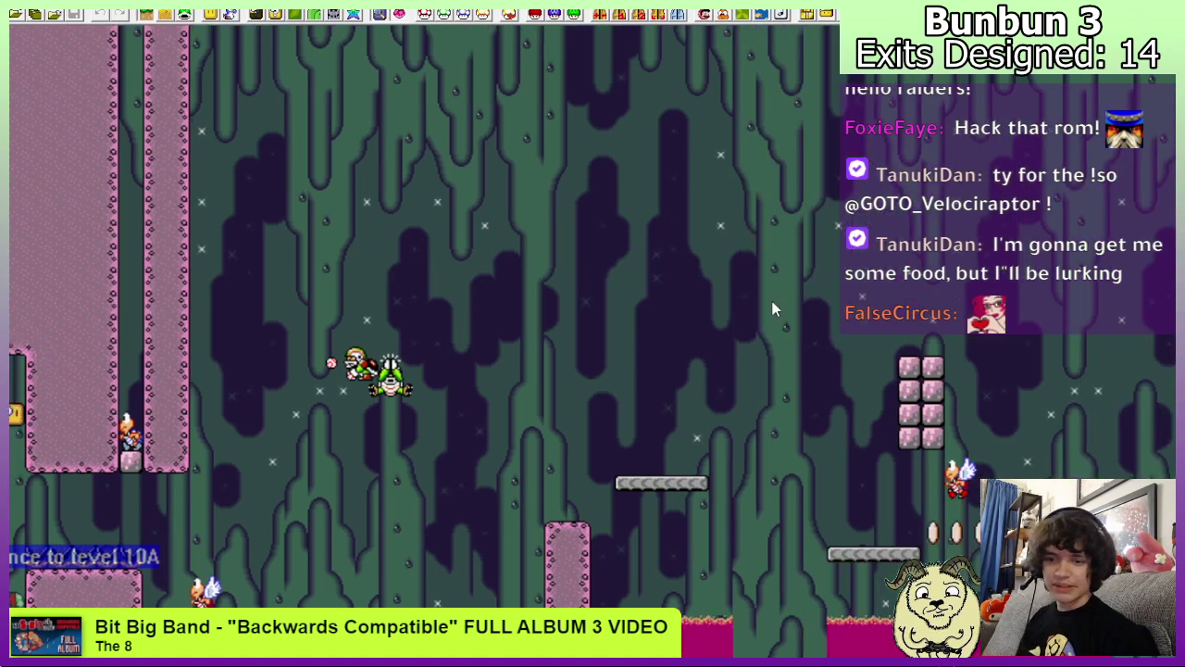
{"action": "scroll", "coordinate": [773, 303], "scroll_direction": "left", "scroll_amount": 1}
{"action": "scroll", "coordinate": [619, 235], "scroll_direction": "right", "scroll_amount": 1}
{"action": "scroll", "coordinate": [619, 234], "scroll_direction": "left", "scroll_amount": 1}
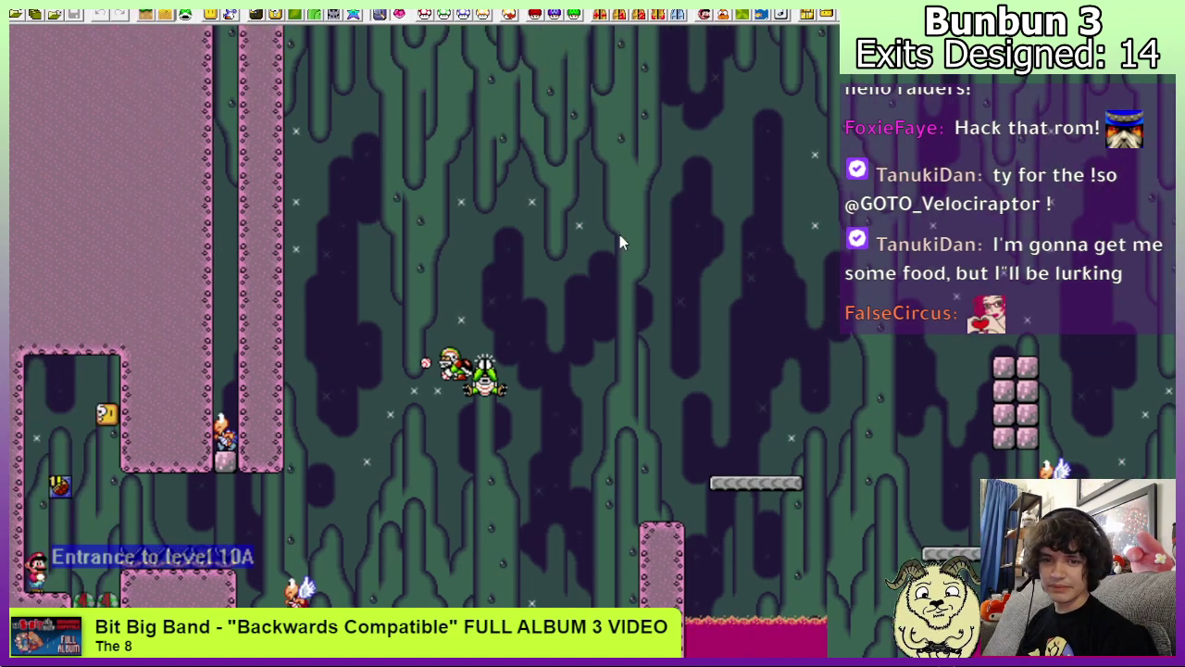
{"action": "scroll", "coordinate": [619, 234], "scroll_direction": "right", "scroll_amount": 1}
{"action": "scroll", "coordinate": [620, 234], "scroll_direction": "left", "scroll_amount": 1}
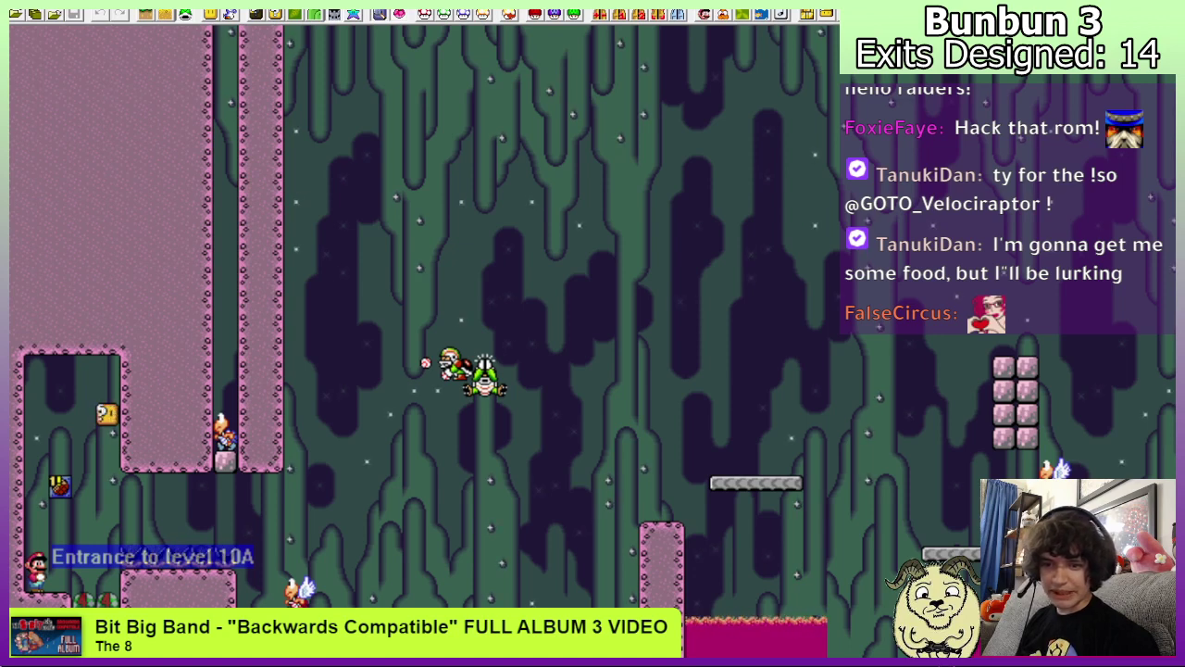
Switch from OBS to Lunar Magic and bring up the Overworld Editor with its submap music selection.
{"action": "key", "text": "alt+Tab"}
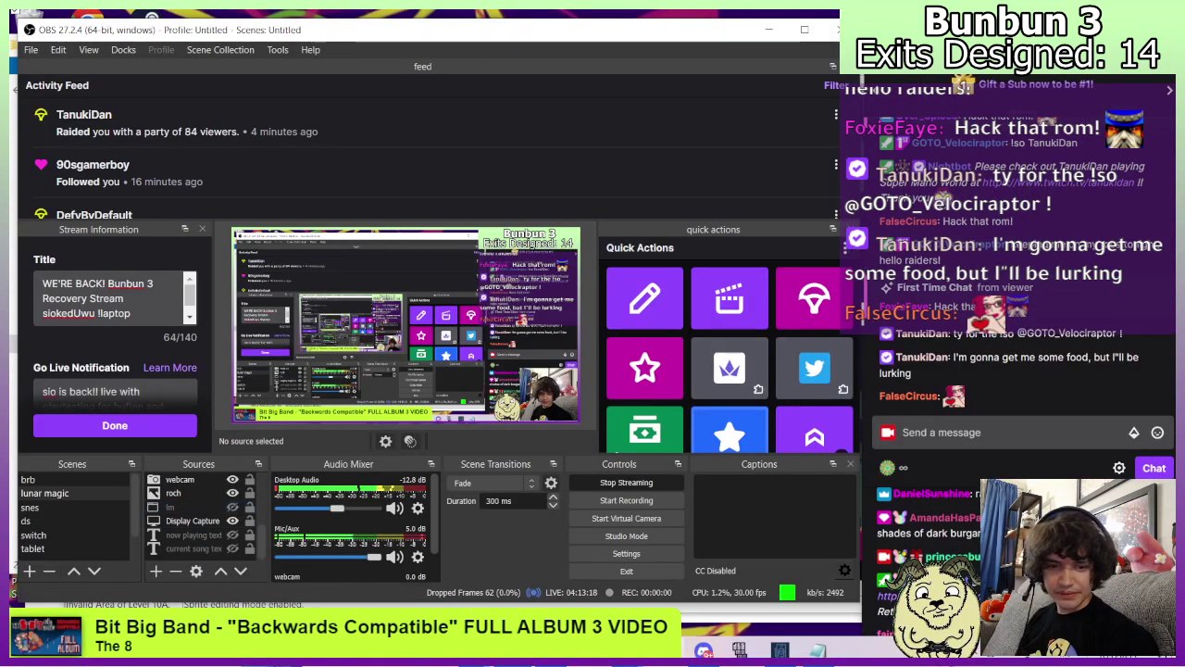
{"action": "left_click", "coordinate": [574, 572]}
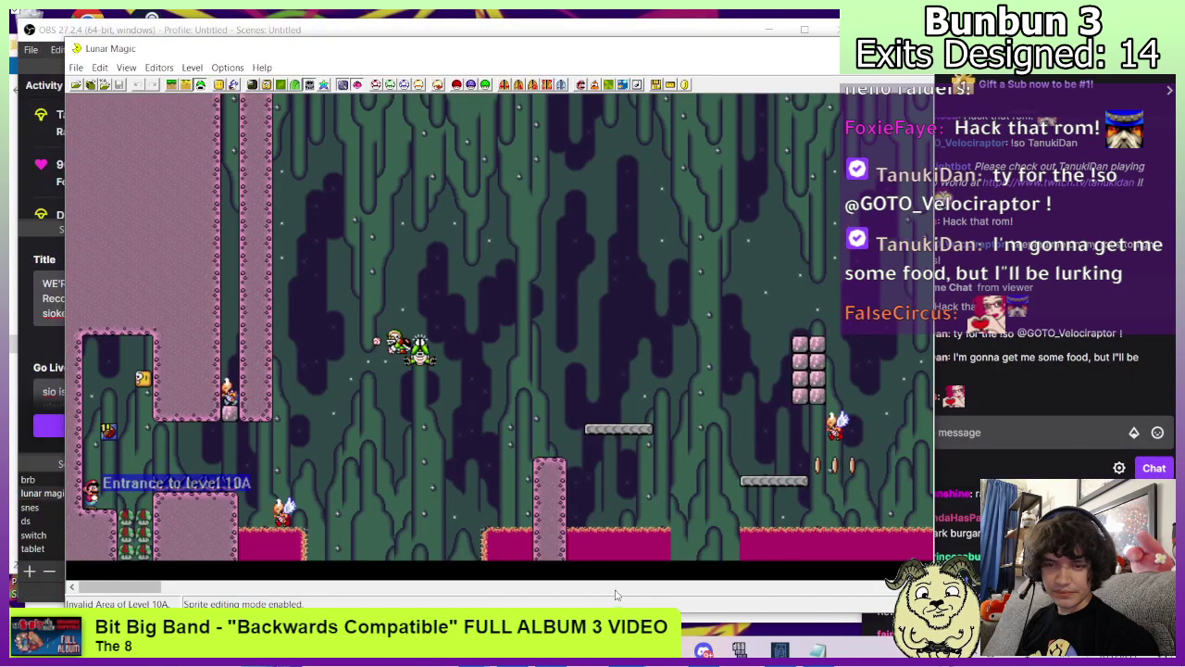
{"action": "mouse_move", "coordinate": [704, 648]}
{"action": "left_click", "coordinate": [701, 579]}
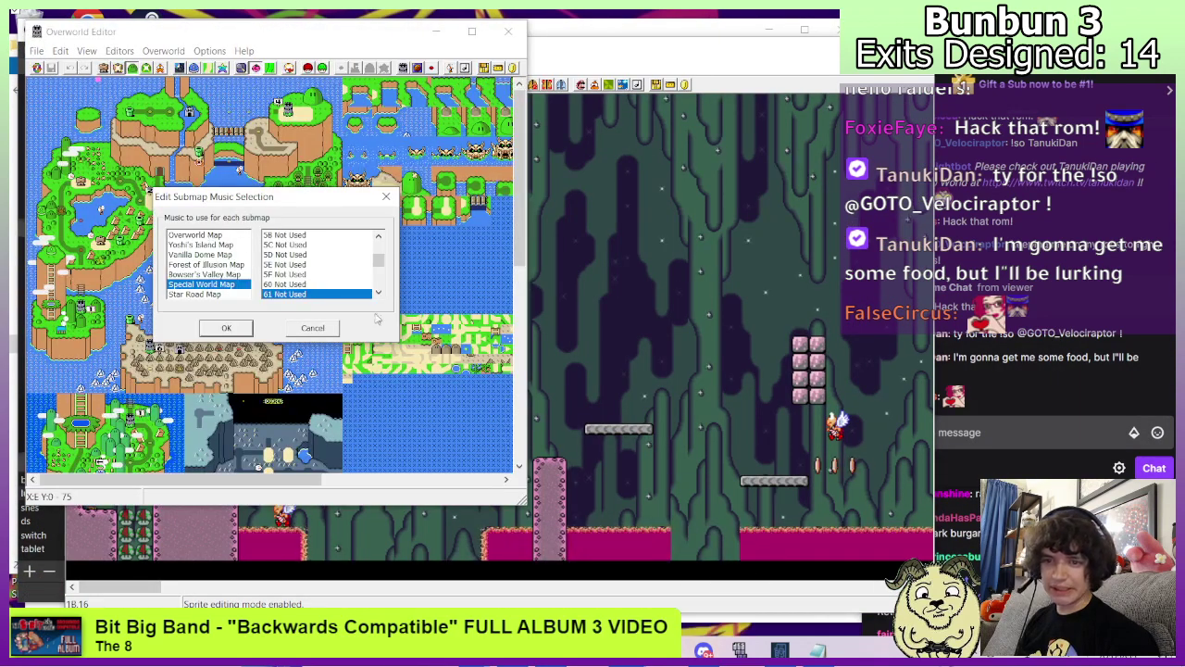
Reopen the submap music selection, select the Special World Map, and bring up Addmusic_list in Notepad to check the song numbers.
{"action": "left_click", "coordinate": [312, 328]}
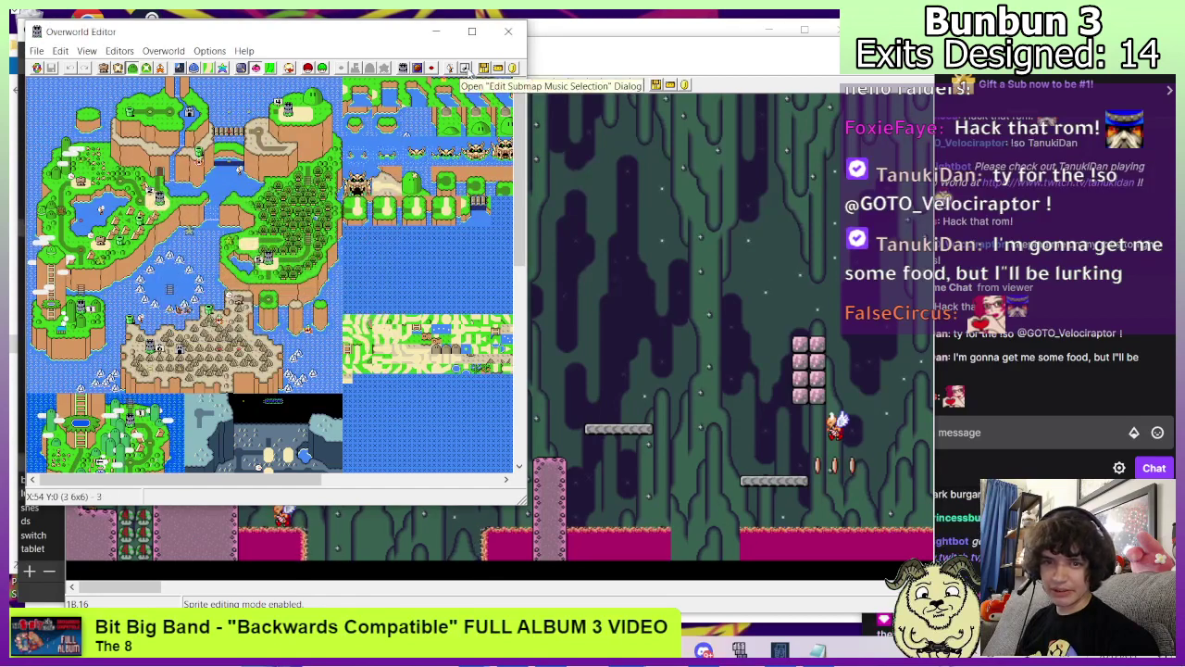
{"action": "left_click", "coordinate": [288, 68]}
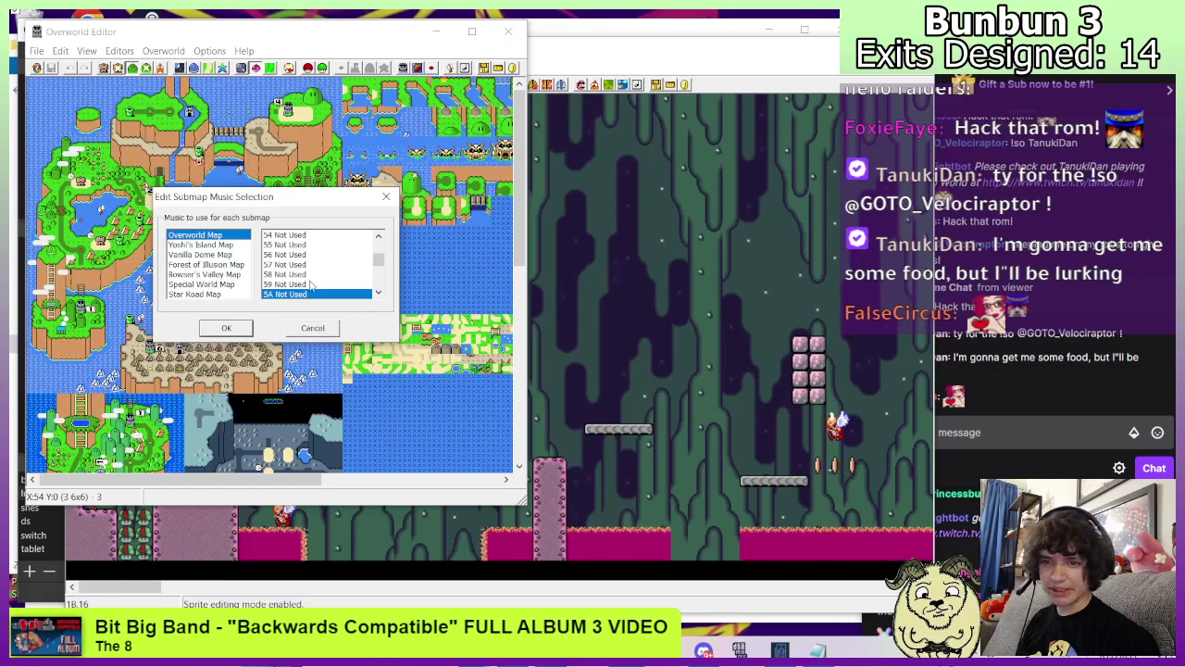
{"action": "left_click", "coordinate": [218, 285]}
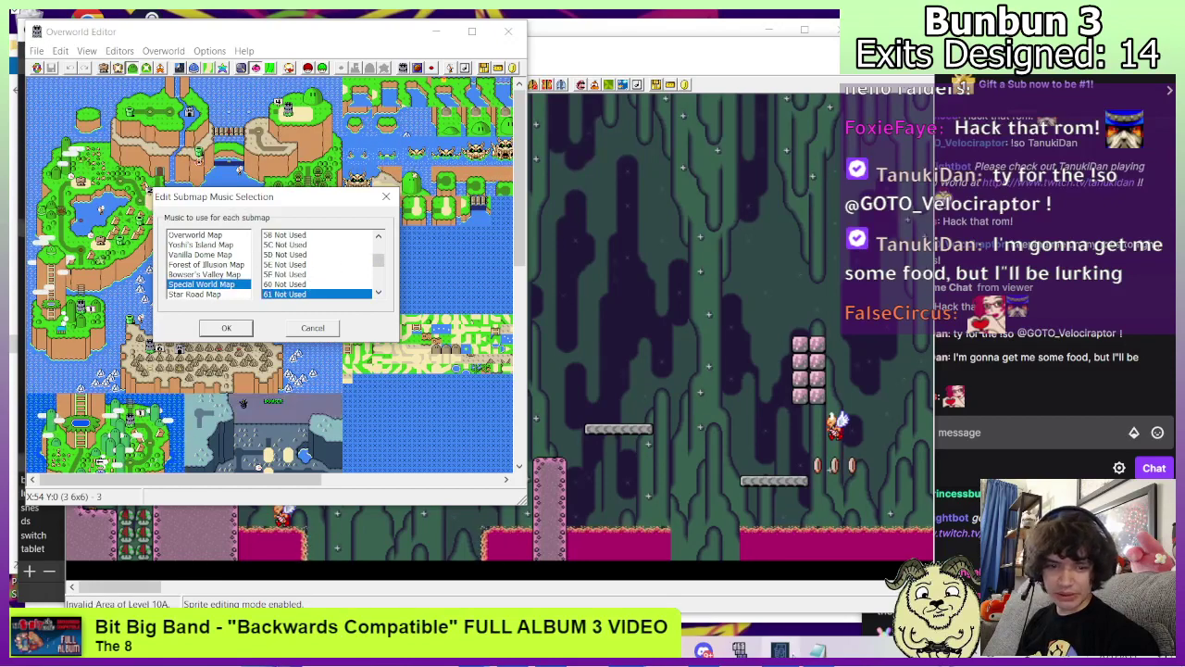
{"action": "left_click", "coordinate": [819, 650]}
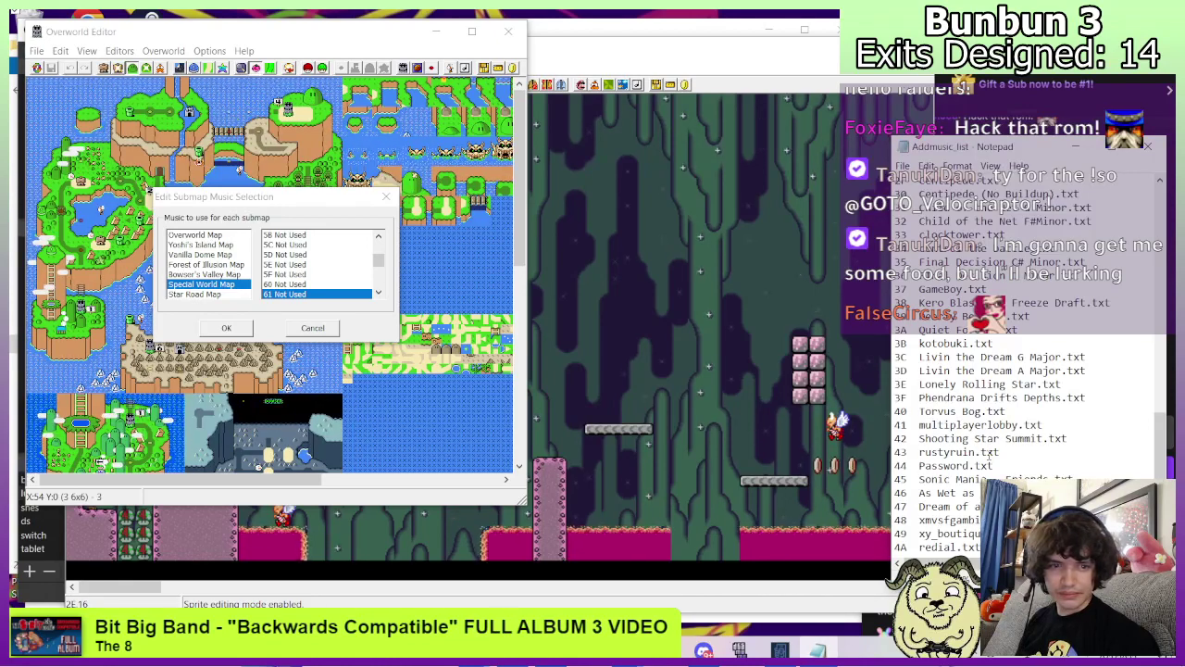
{"action": "scroll", "coordinate": [991, 454], "scroll_direction": "up", "scroll_amount": 2}
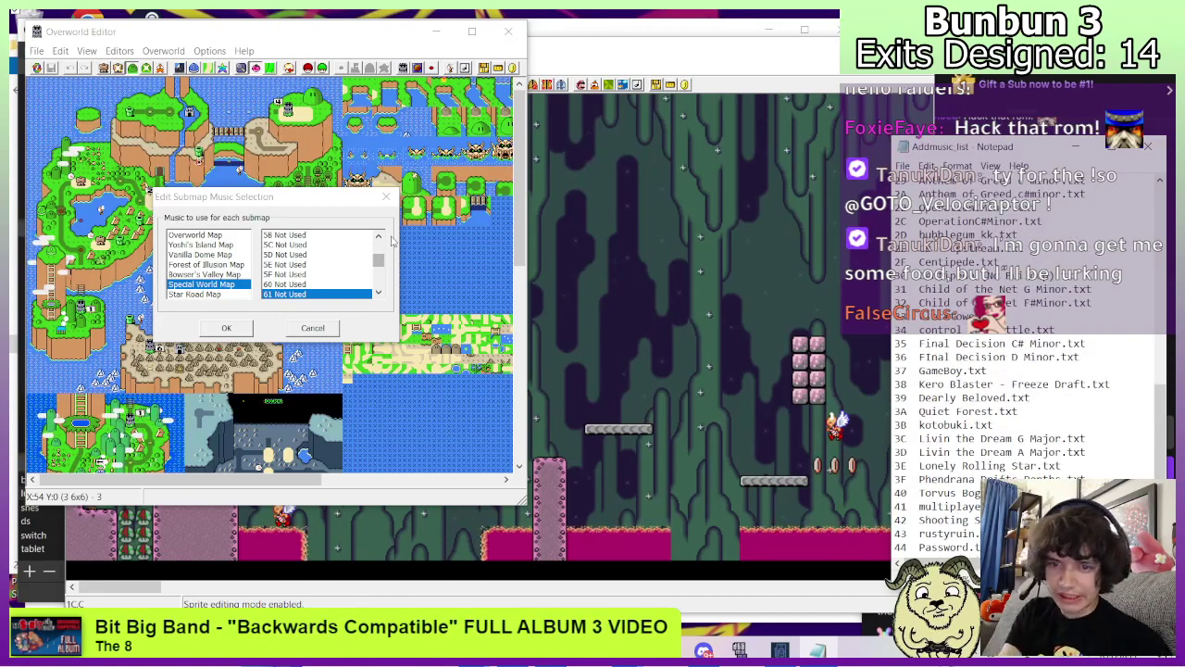
Assign a custom song number from the Addmusic list to the Special World Map and save the overworld to the ROM.
{"action": "left_click_drag", "start_coordinate": [375, 254], "coordinate": [378, 253]}
{"action": "scroll", "coordinate": [378, 255], "scroll_direction": "up", "scroll_amount": 2}
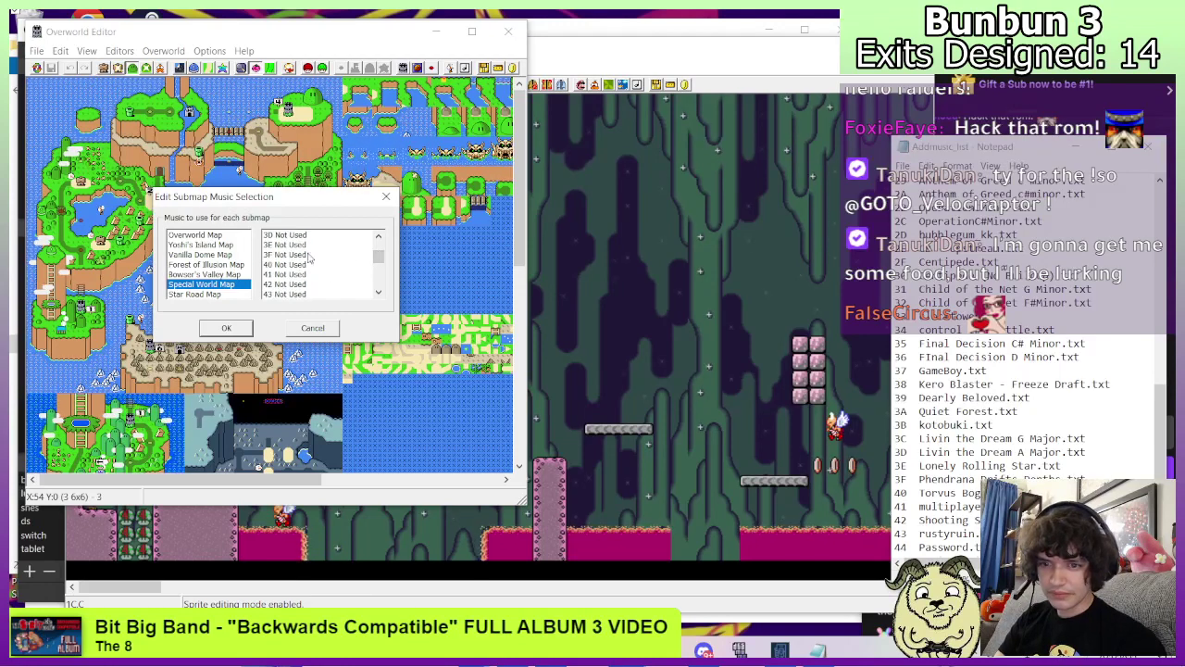
{"action": "left_click", "coordinate": [379, 237]}
{"action": "left_click", "coordinate": [379, 237]}
{"action": "left_click", "coordinate": [379, 237]}
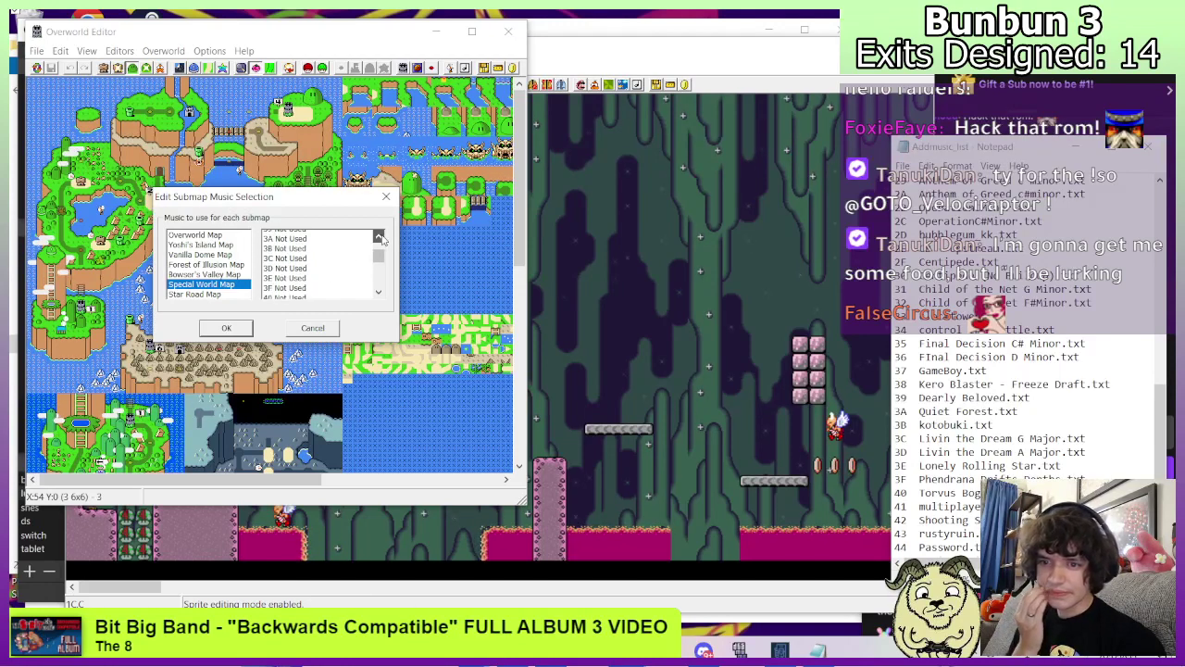
{"action": "left_click", "coordinate": [379, 238]}
{"action": "left_click", "coordinate": [306, 245]}
{"action": "left_click", "coordinate": [238, 324]}
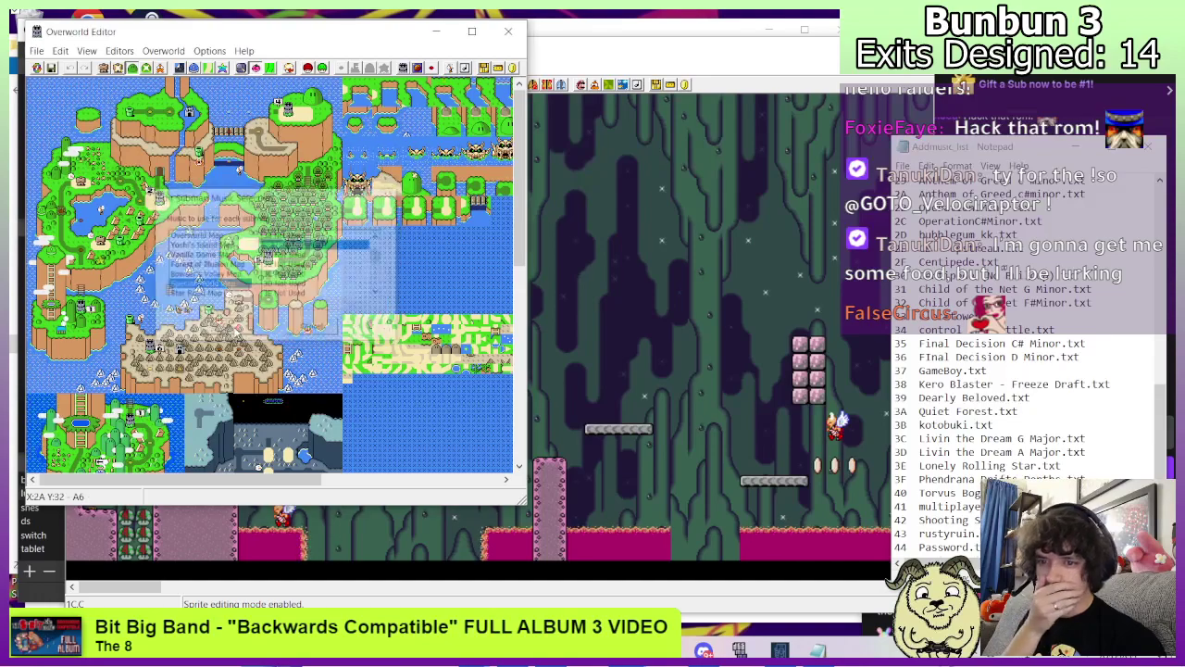
{"action": "scroll", "coordinate": [362, 348], "scroll_direction": "down", "scroll_amount": 3}
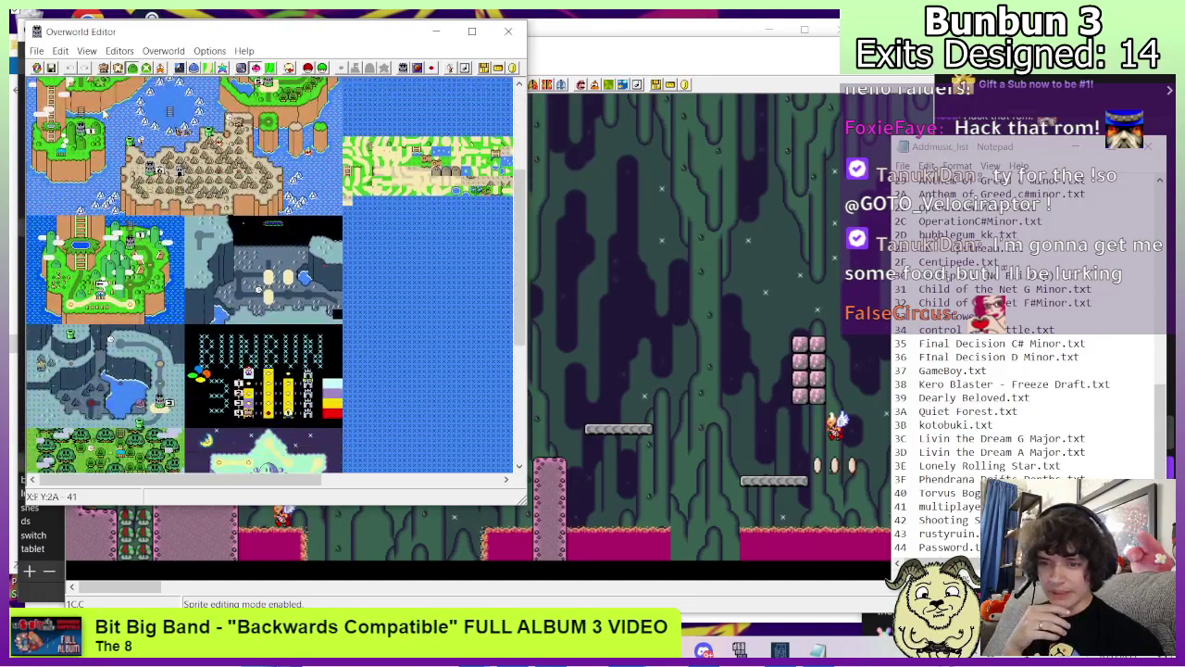
{"action": "left_click", "coordinate": [51, 68]}
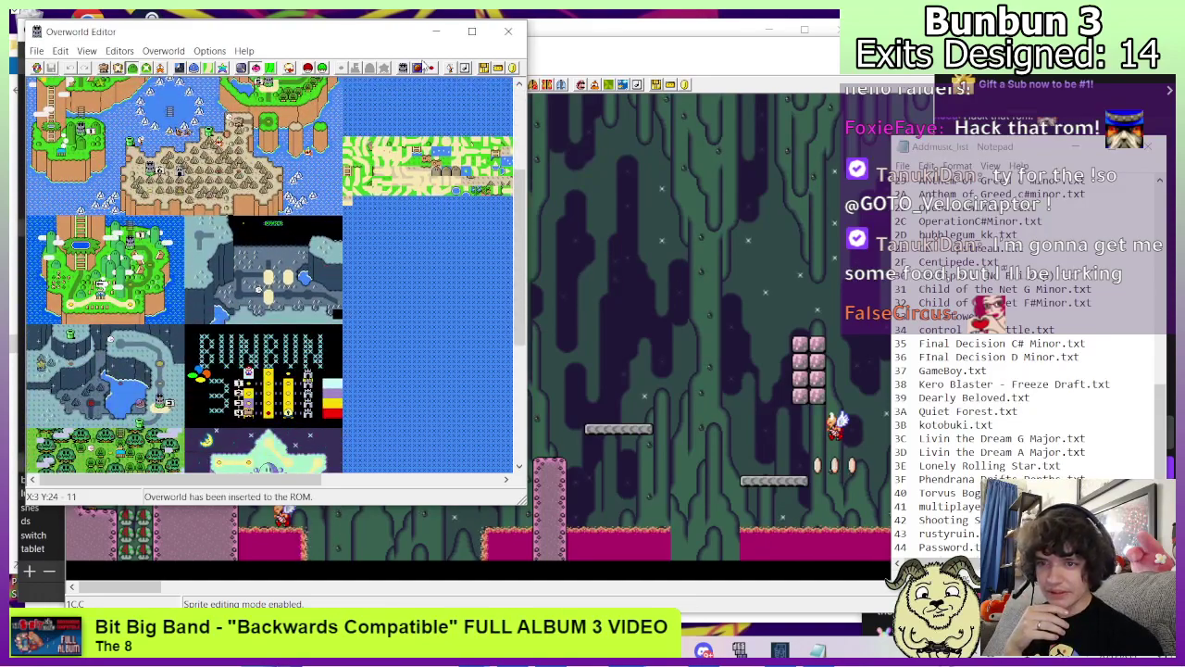
Zoom the overworld to 175% and bring the BUNBUN 3 submap into view.
{"action": "left_click", "coordinate": [86, 51]}
{"action": "mouse_move", "coordinate": [278, 127]}
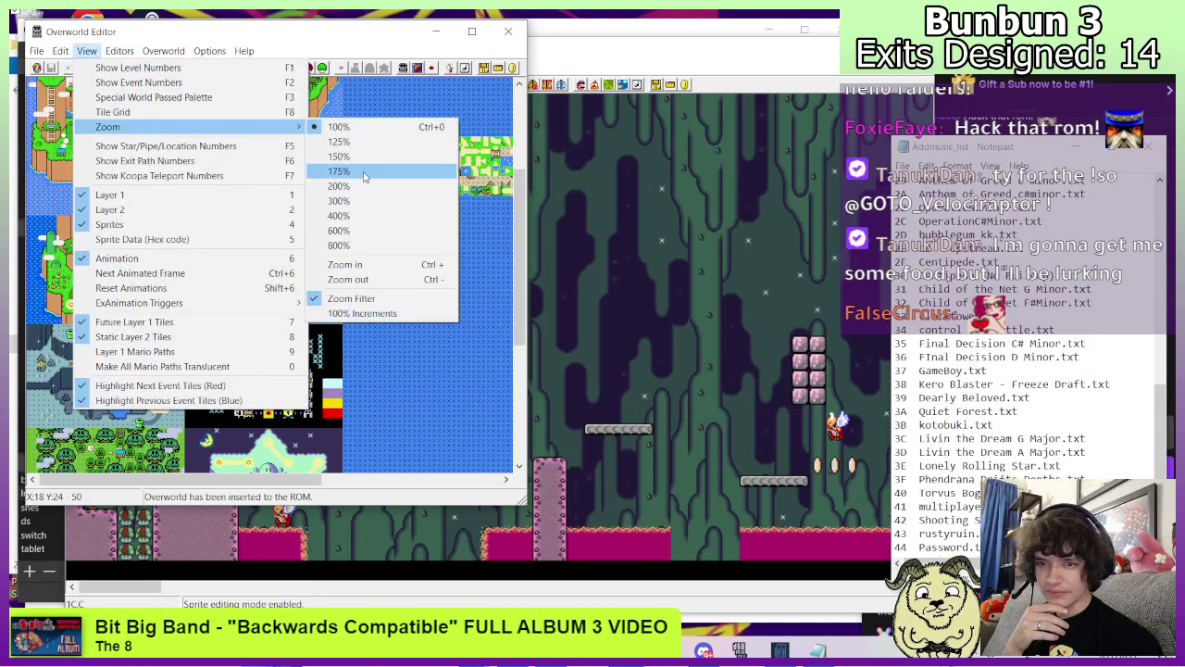
{"action": "left_click", "coordinate": [339, 172]}
{"action": "scroll", "coordinate": [409, 451], "scroll_direction": "down", "scroll_amount": 5}
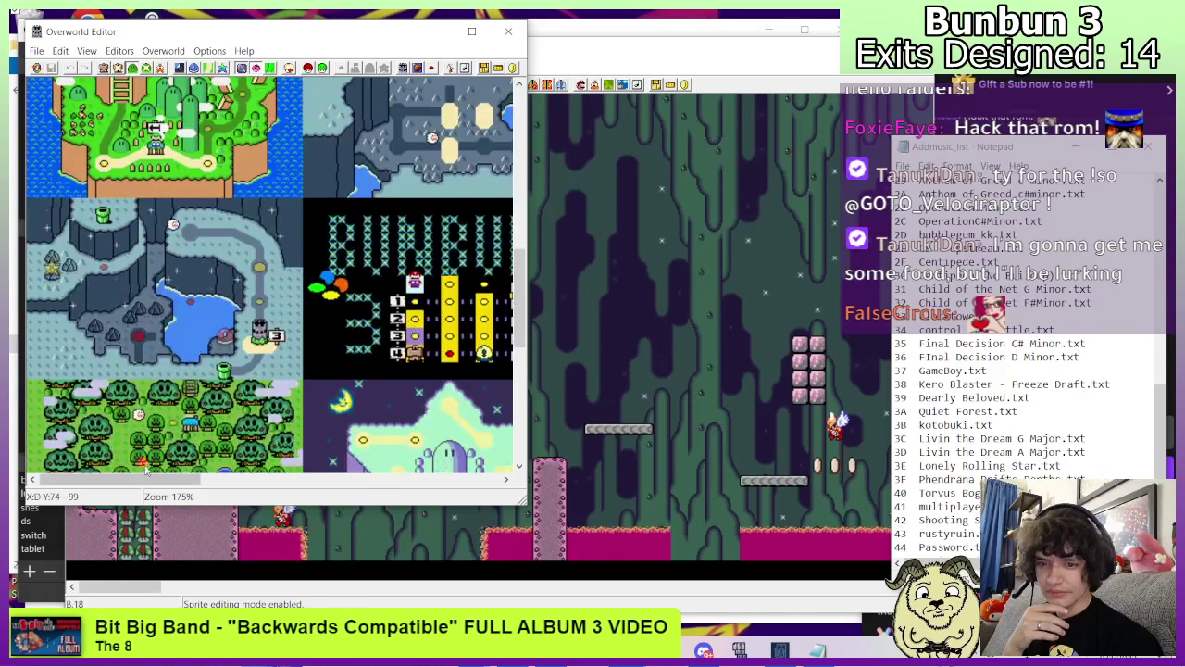
{"action": "scroll", "coordinate": [409, 451], "scroll_direction": "right", "scroll_amount": 3}
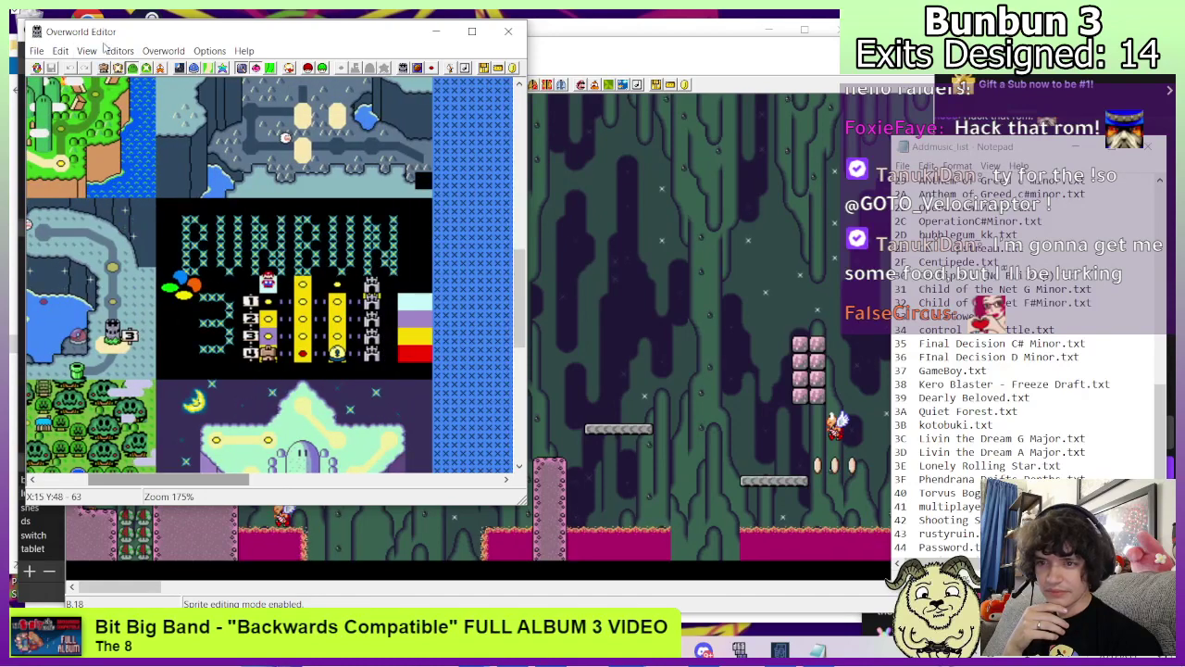
Display the exit path numbers and level numbers on the overworld, and close the Overworld Editor after checking them.
{"action": "left_click", "coordinate": [86, 51]}
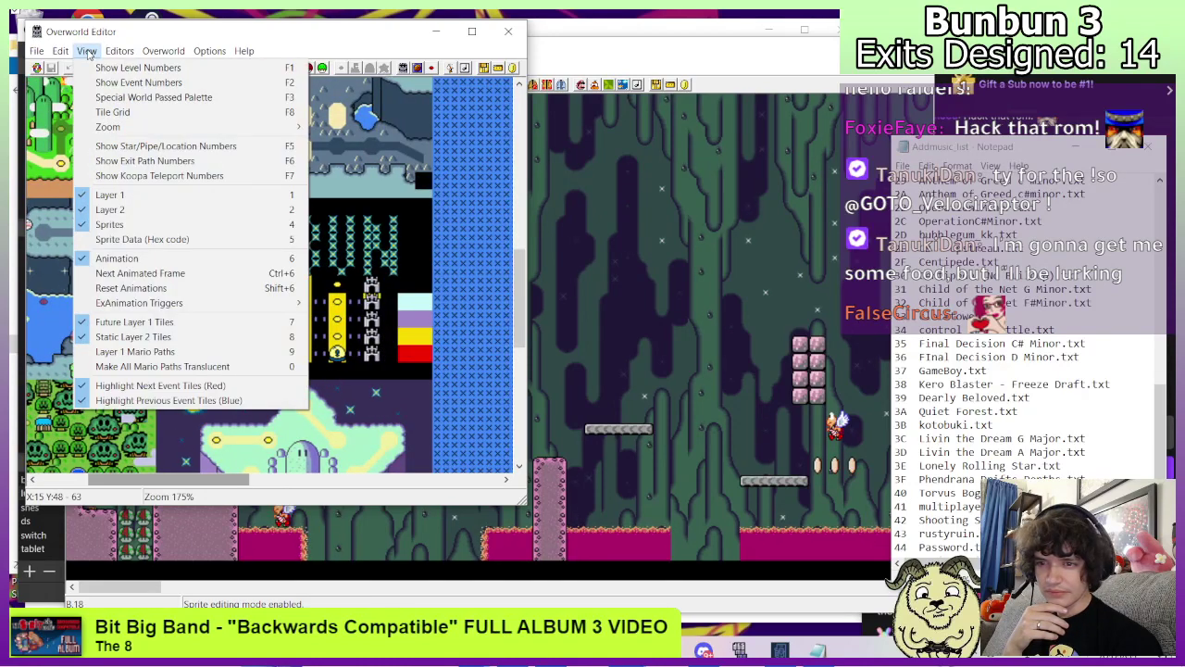
{"action": "left_click", "coordinate": [139, 160]}
{"action": "left_click", "coordinate": [86, 51]}
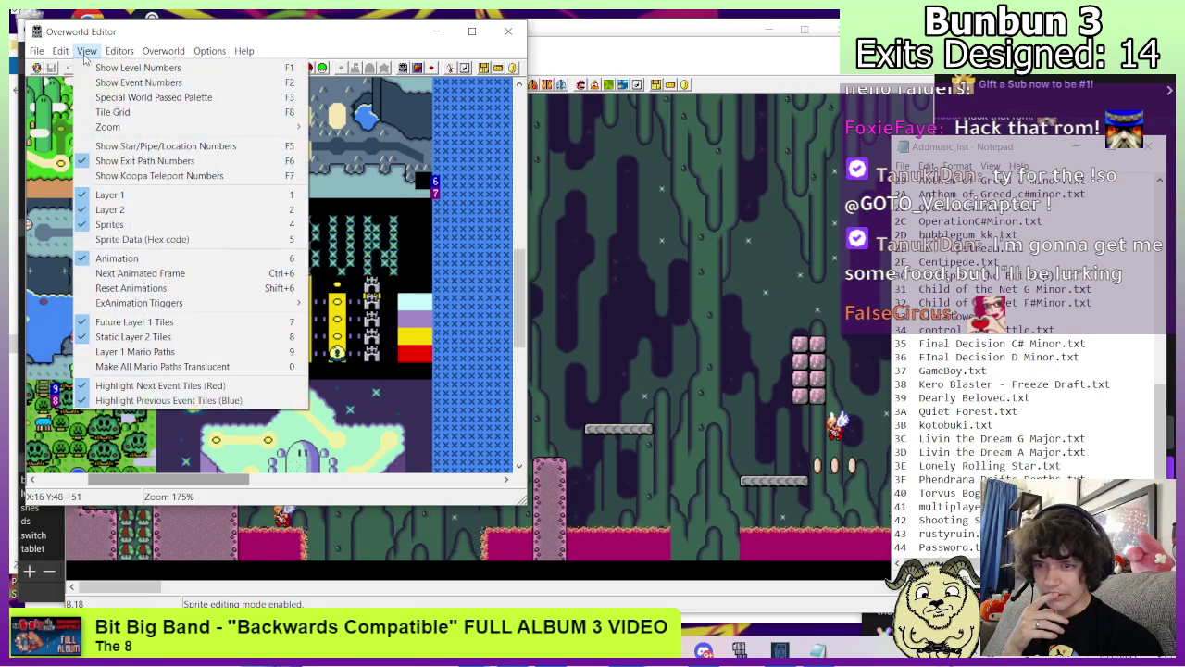
{"action": "left_click", "coordinate": [93, 68]}
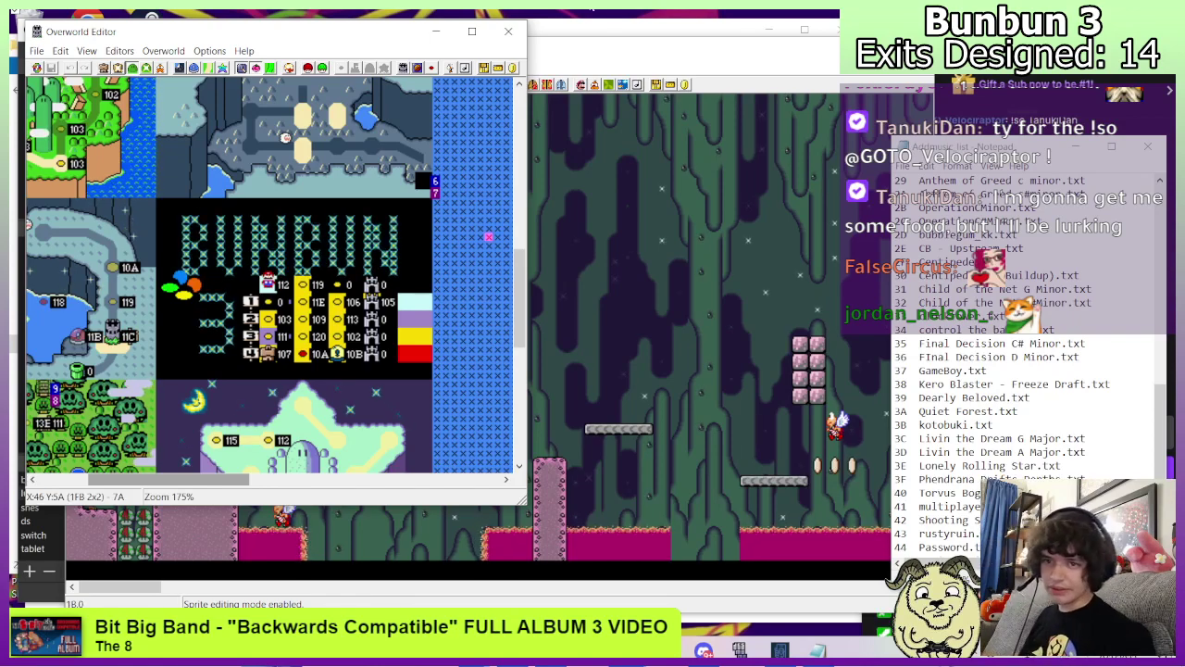
{"action": "left_click", "coordinate": [510, 33]}
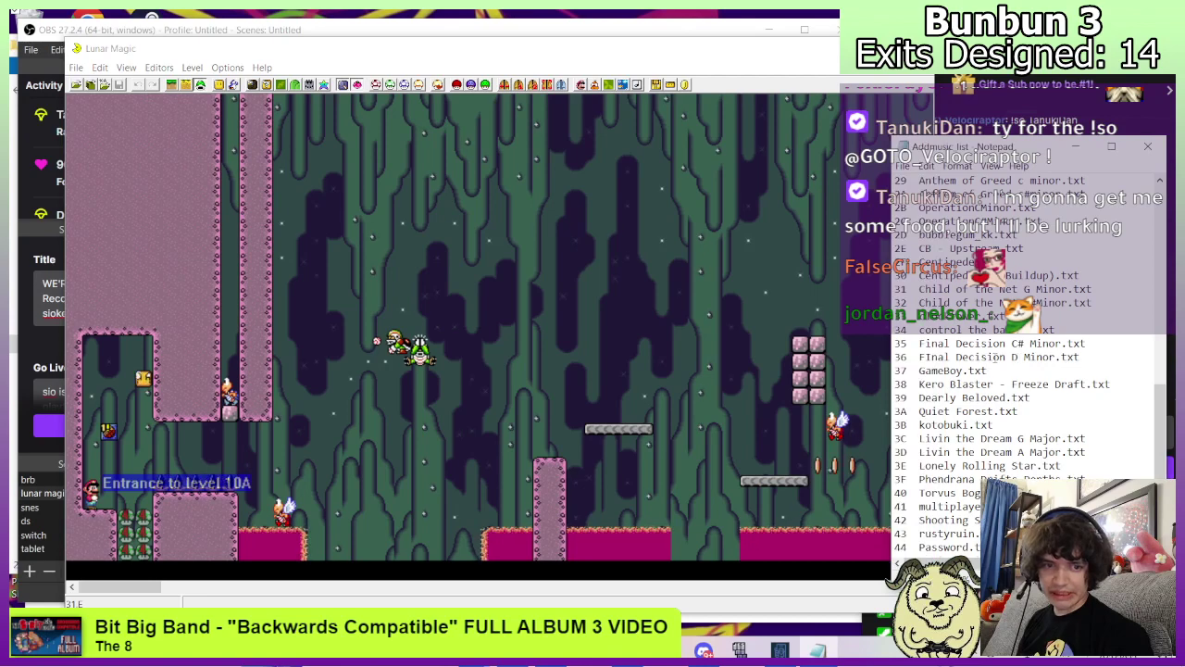
Set level 10A's bypass music to 3E, Lonely Rolling Star in the Addmusic list, and save the level to the ROM.
{"action": "left_click", "coordinate": [681, 312]}
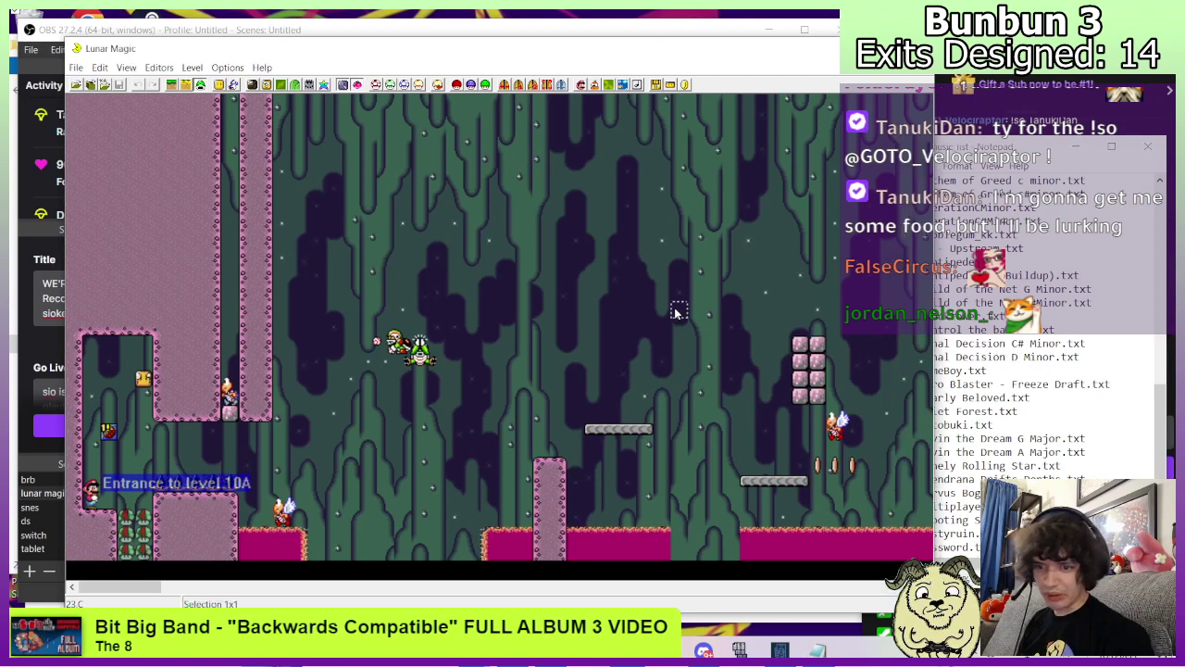
{"action": "left_click", "coordinate": [637, 84]}
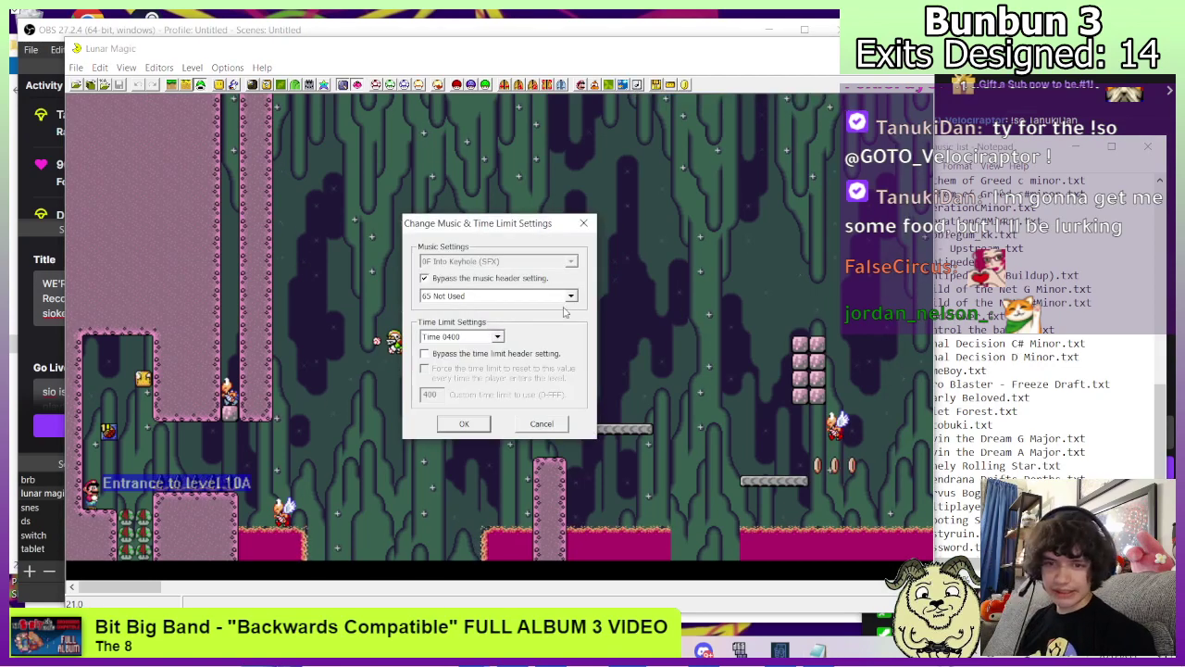
{"action": "left_click", "coordinate": [1064, 465]}
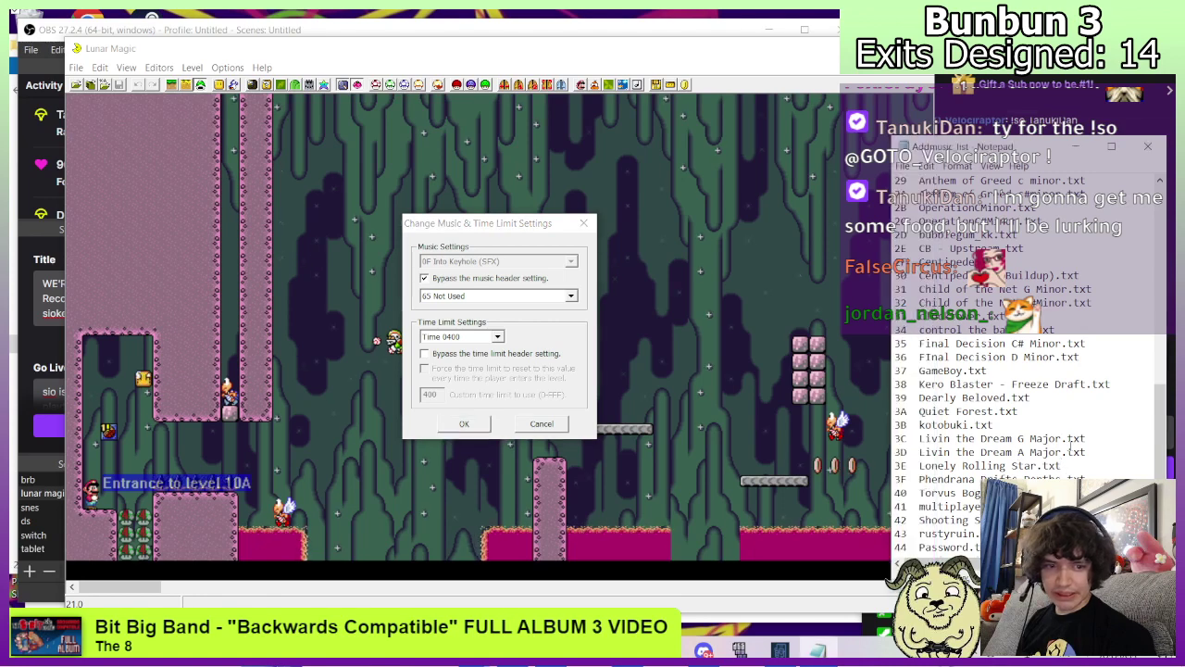
{"action": "scroll", "coordinate": [1070, 443], "scroll_direction": "down", "scroll_amount": 2}
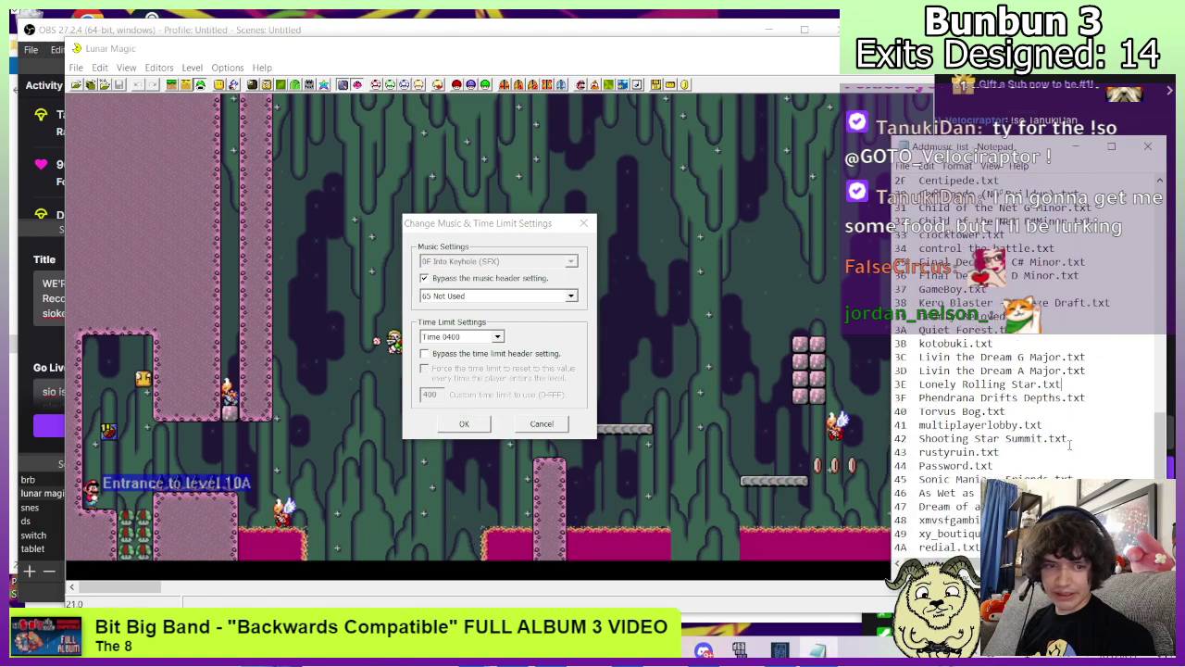
{"action": "left_click", "coordinate": [478, 299]}
{"action": "scroll", "coordinate": [493, 383], "scroll_direction": "up", "scroll_amount": 13}
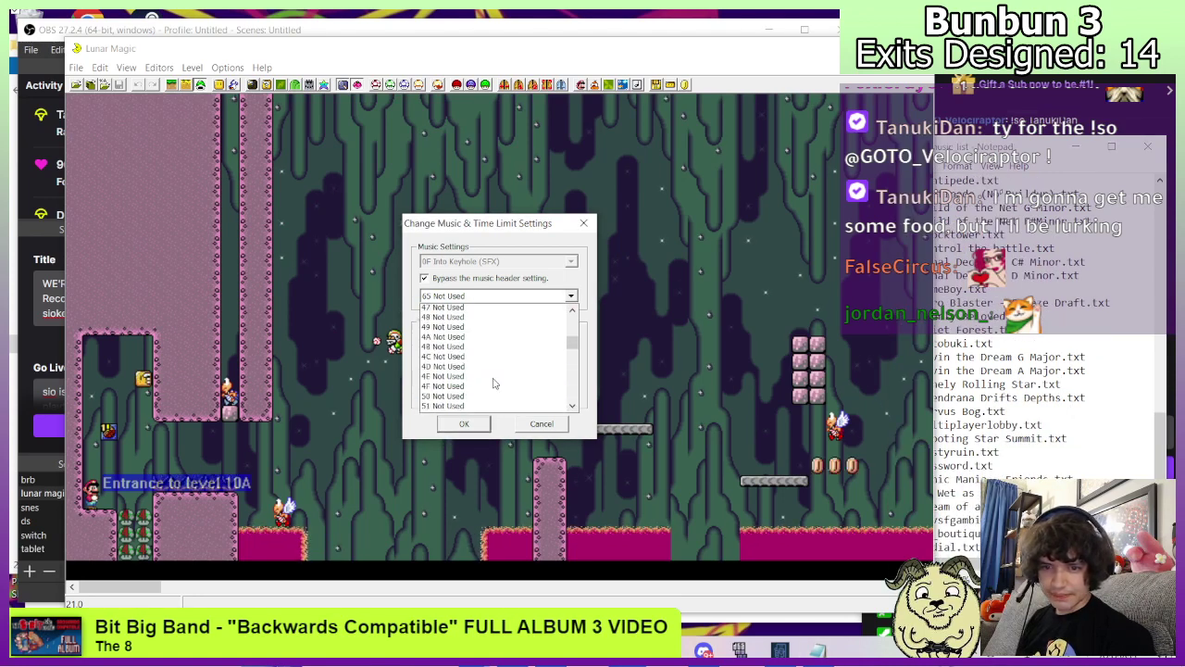
{"action": "scroll", "coordinate": [494, 383], "scroll_direction": "up", "scroll_amount": 1}
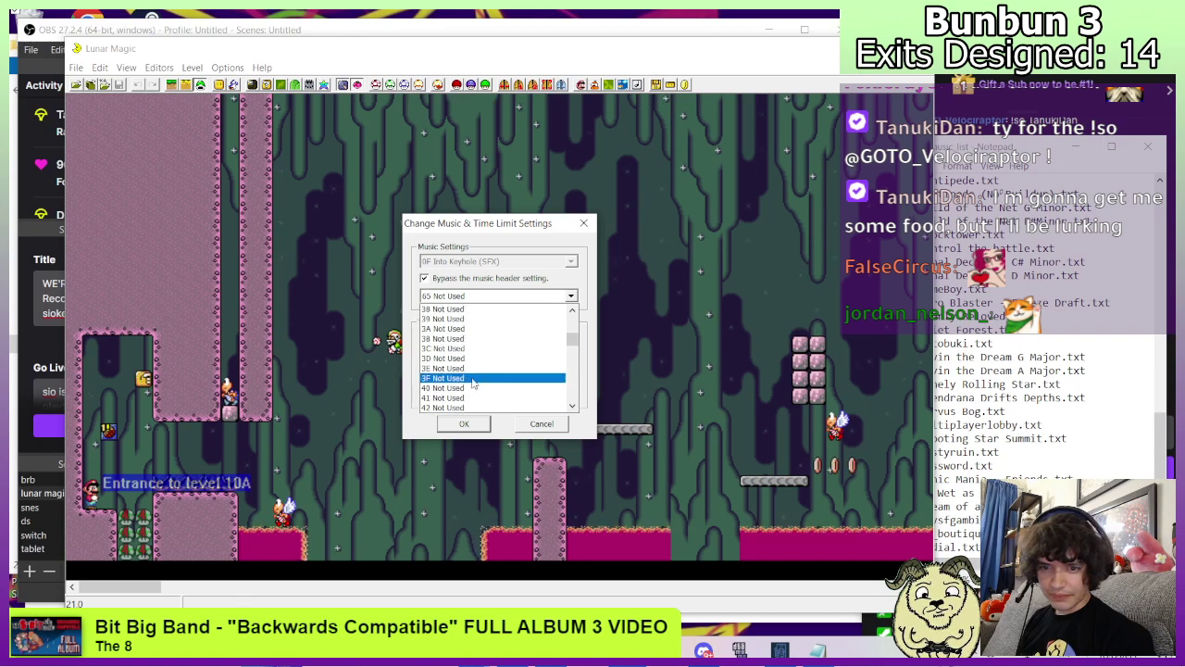
{"action": "left_click", "coordinate": [473, 363]}
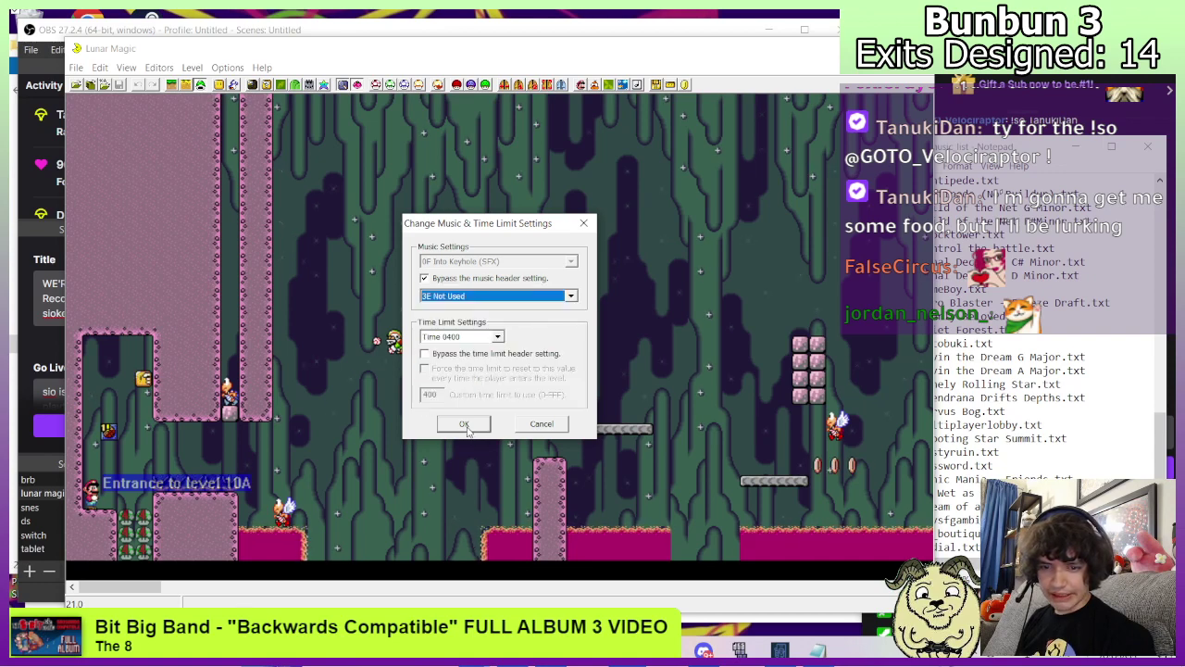
{"action": "left_click", "coordinate": [464, 424]}
{"action": "left_click", "coordinate": [119, 84]}
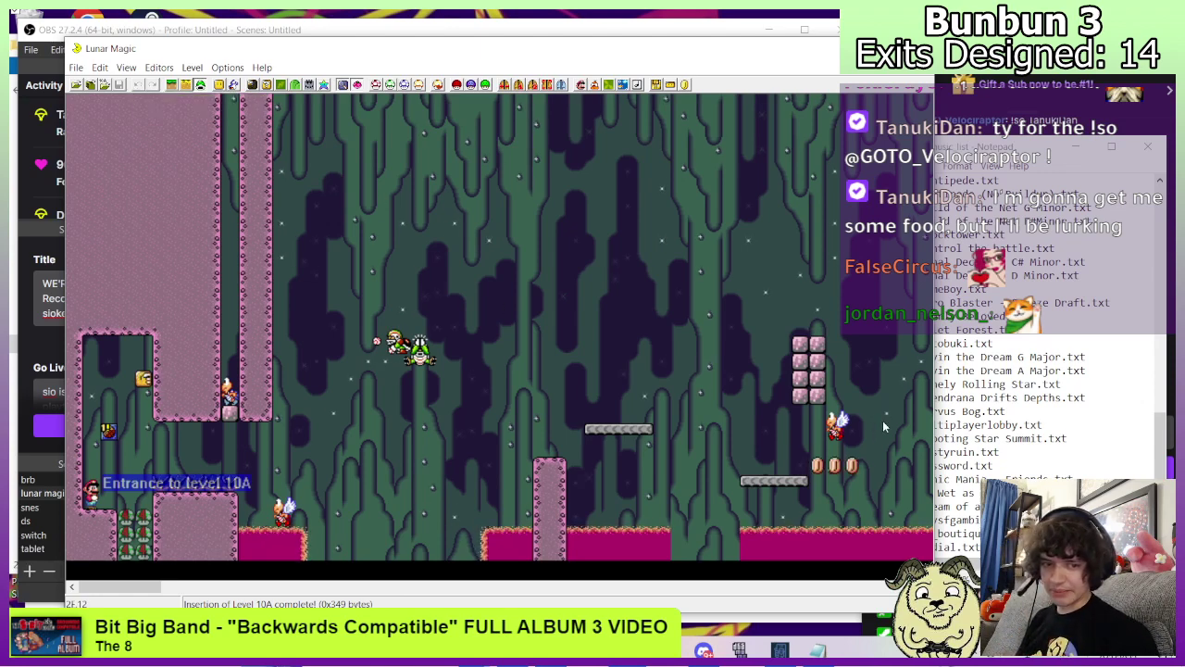
Return from the Addmusic list to Lunar Magic and open level 107.
{"action": "left_click", "coordinate": [1039, 443]}
{"action": "left_click", "coordinate": [503, 323]}
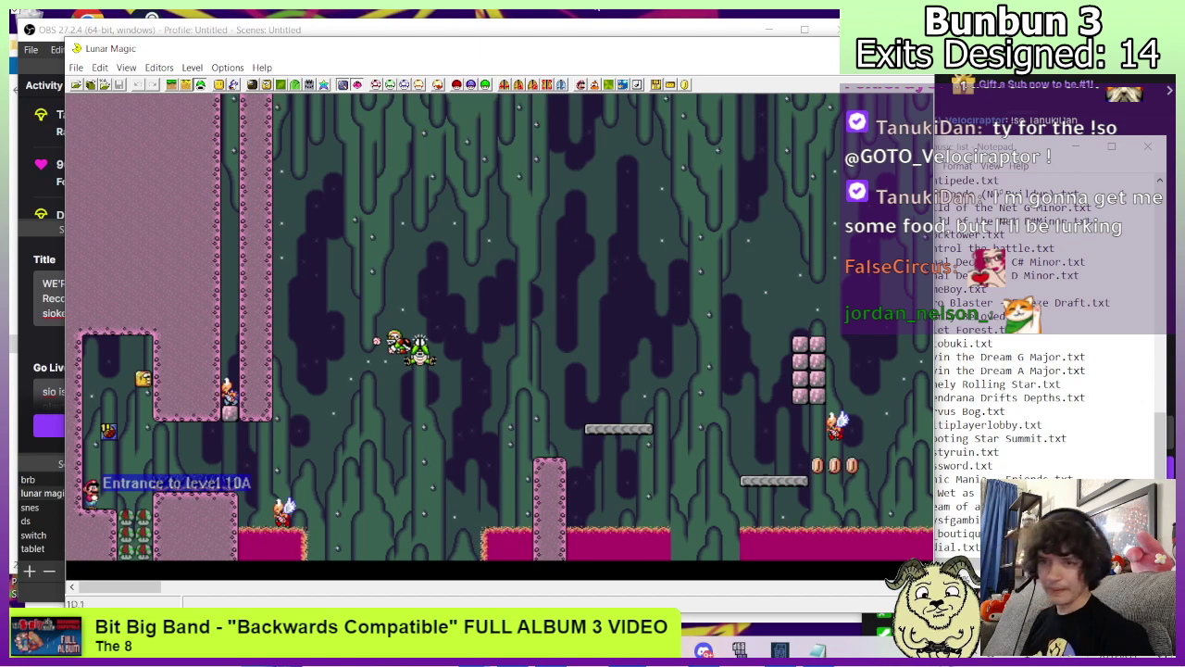
{"action": "left_click", "coordinate": [104, 85]}
{"action": "type", "text": "1"}
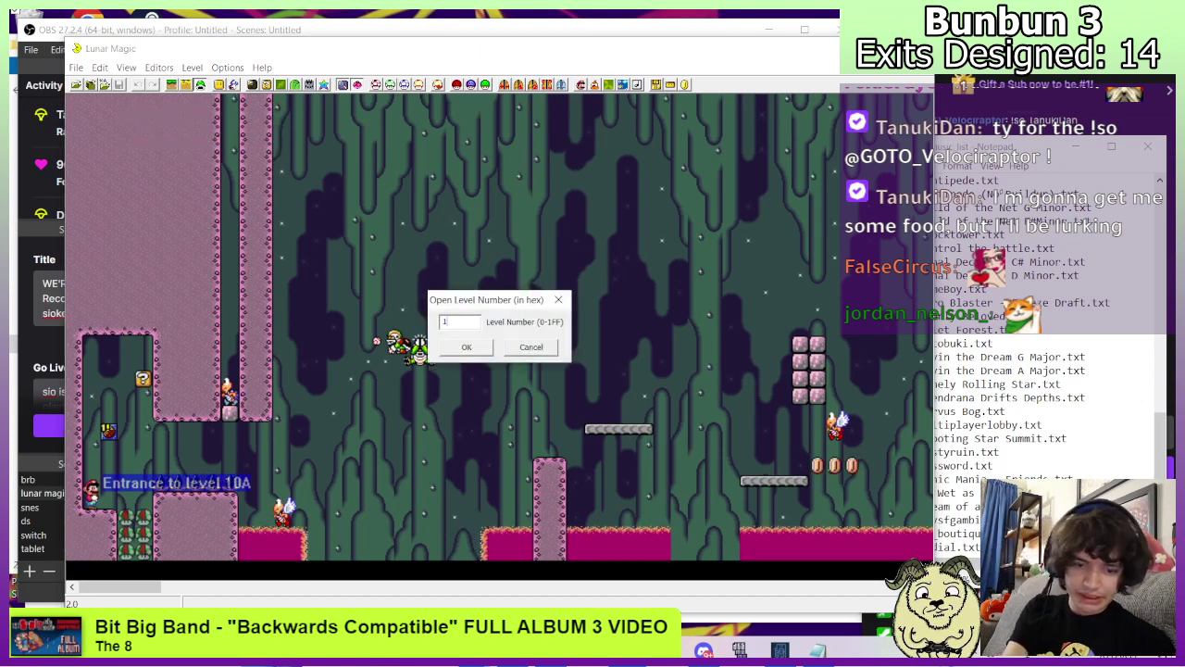
{"action": "type", "text": "07"}
{"action": "key", "text": "Return"}
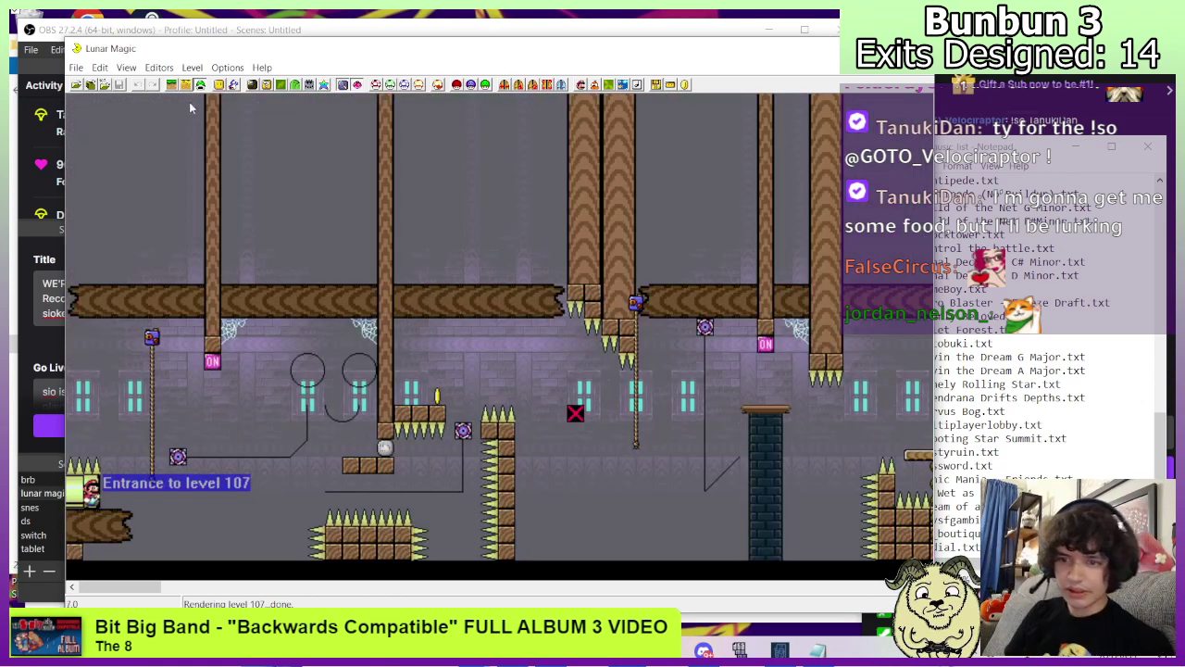
Set level 107's bypass music to 4A, redial in the Addmusic list, and save the level to the ROM.
{"action": "left_click", "coordinate": [638, 85]}
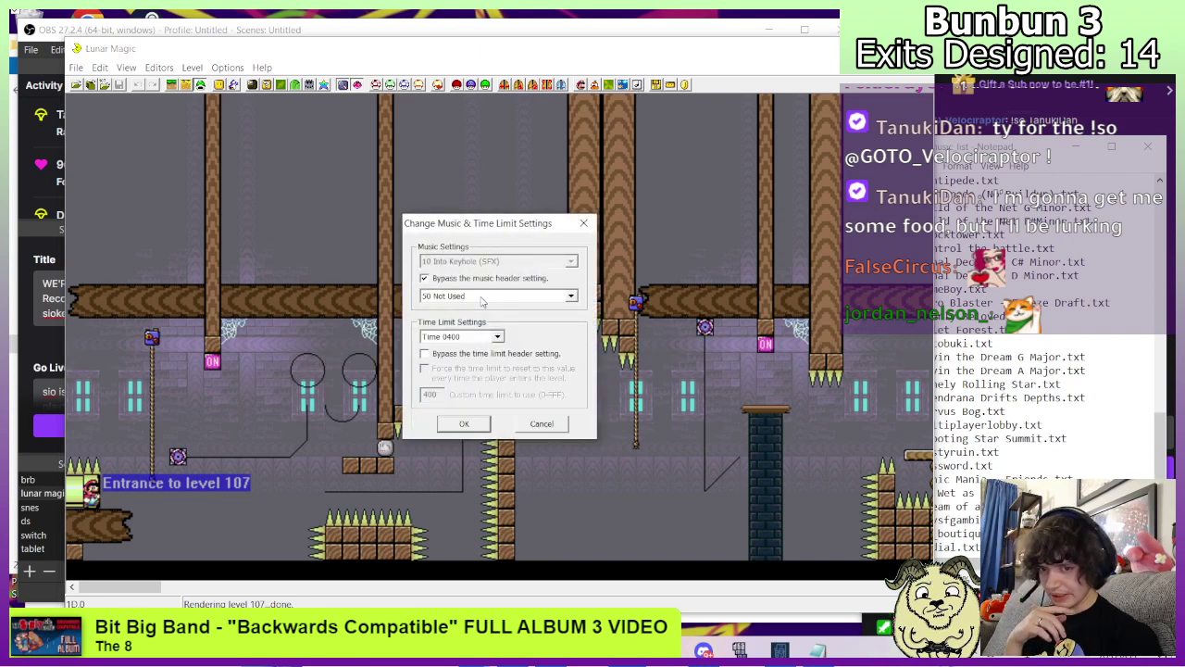
{"action": "left_click", "coordinate": [1016, 471]}
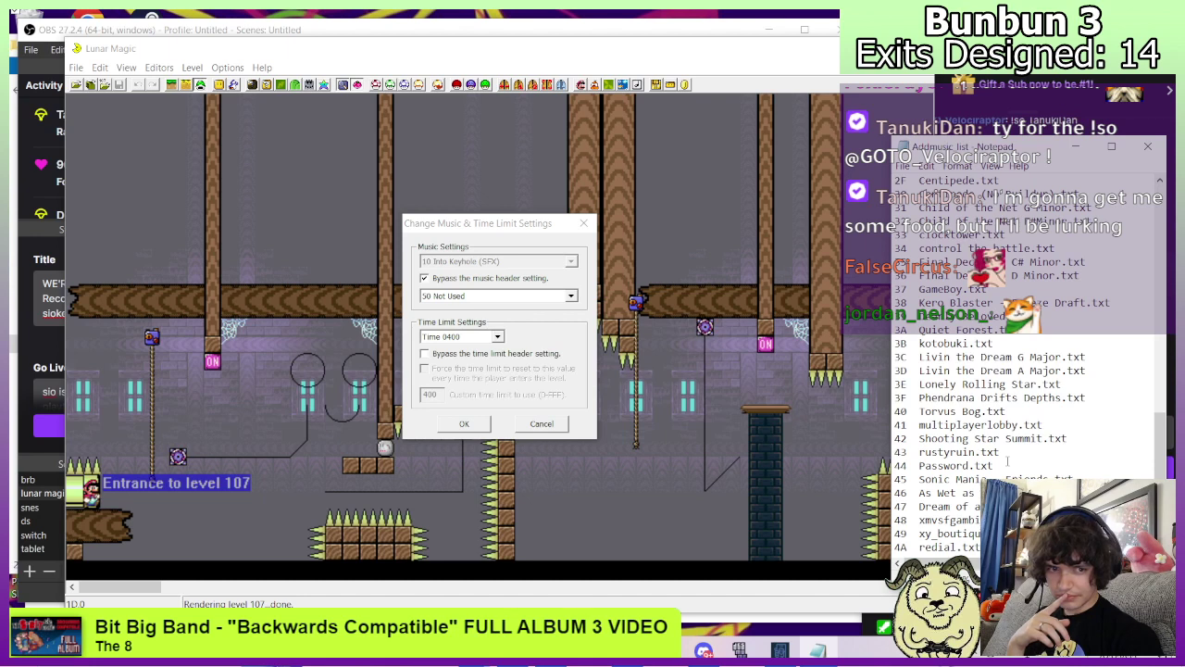
{"action": "scroll", "coordinate": [1008, 460], "scroll_direction": "up", "scroll_amount": 3}
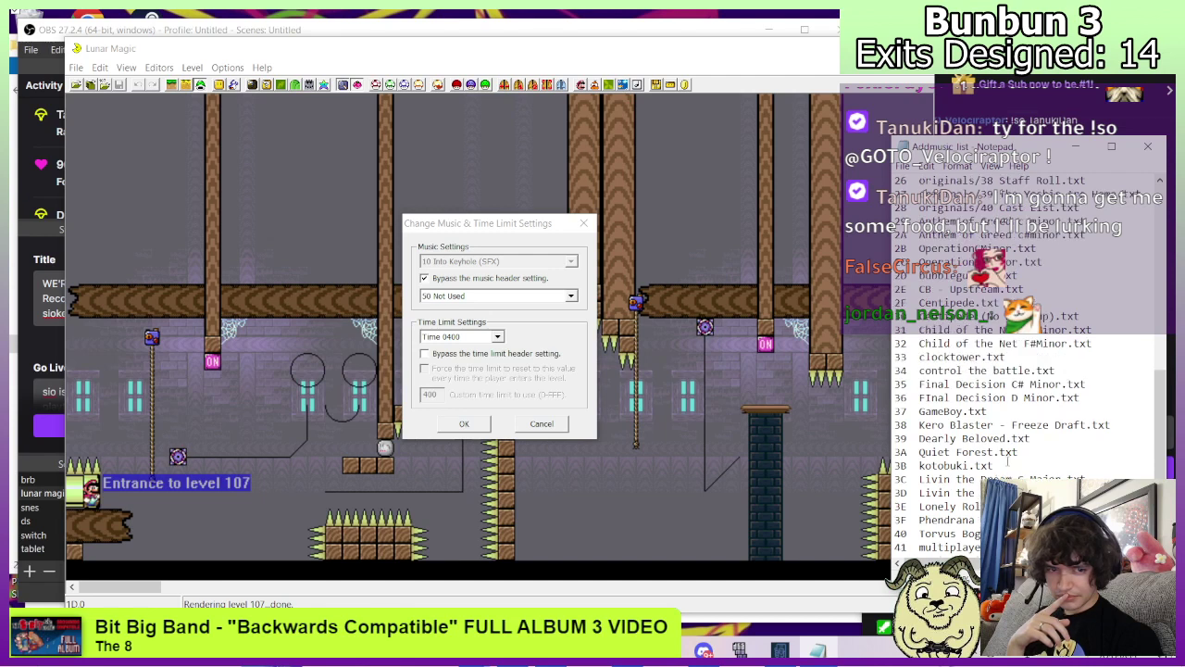
{"action": "scroll", "coordinate": [1008, 460], "scroll_direction": "down", "scroll_amount": 2}
{"action": "scroll", "coordinate": [1007, 453], "scroll_direction": "down", "scroll_amount": 1}
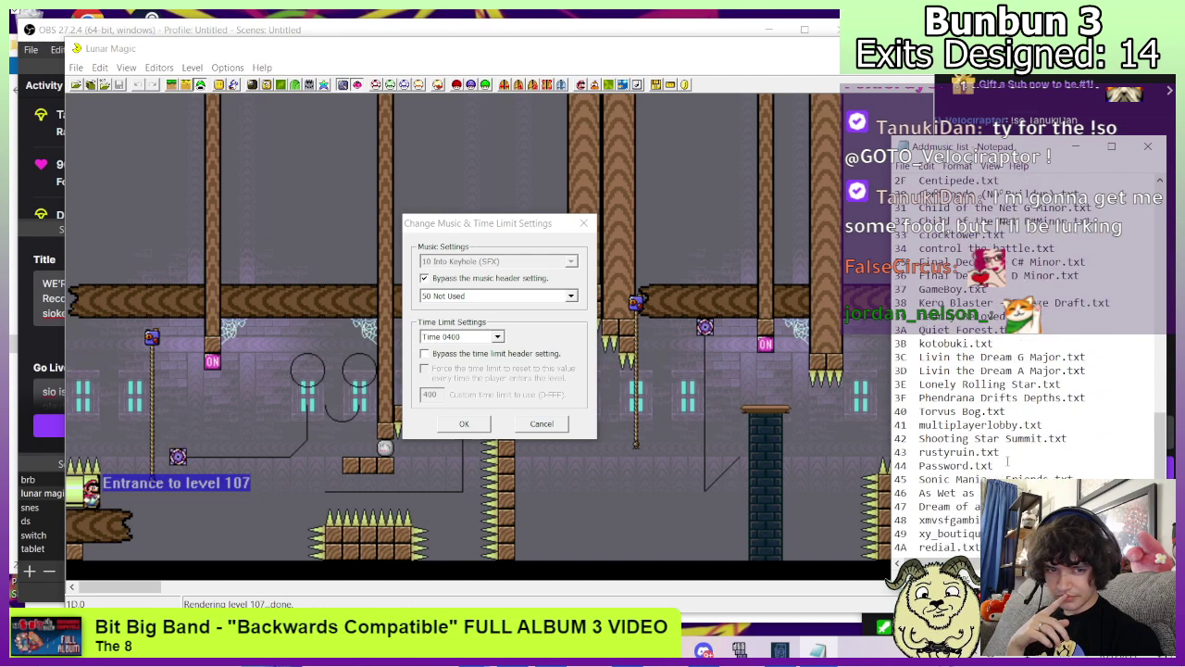
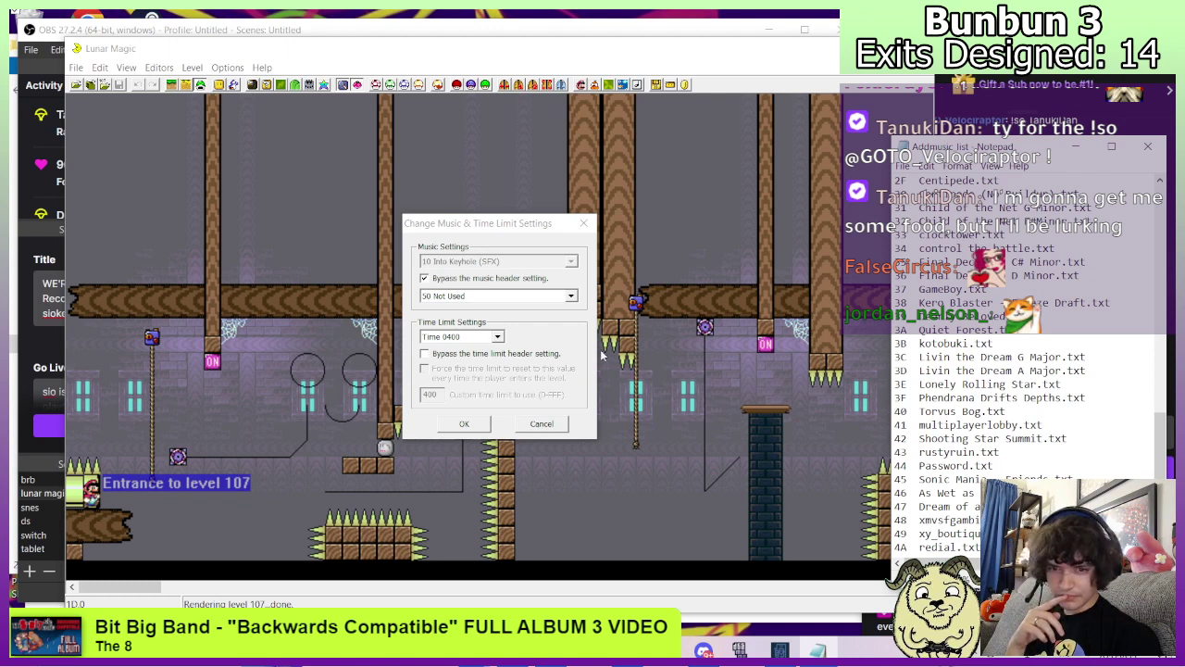
{"action": "left_click", "coordinate": [571, 295]}
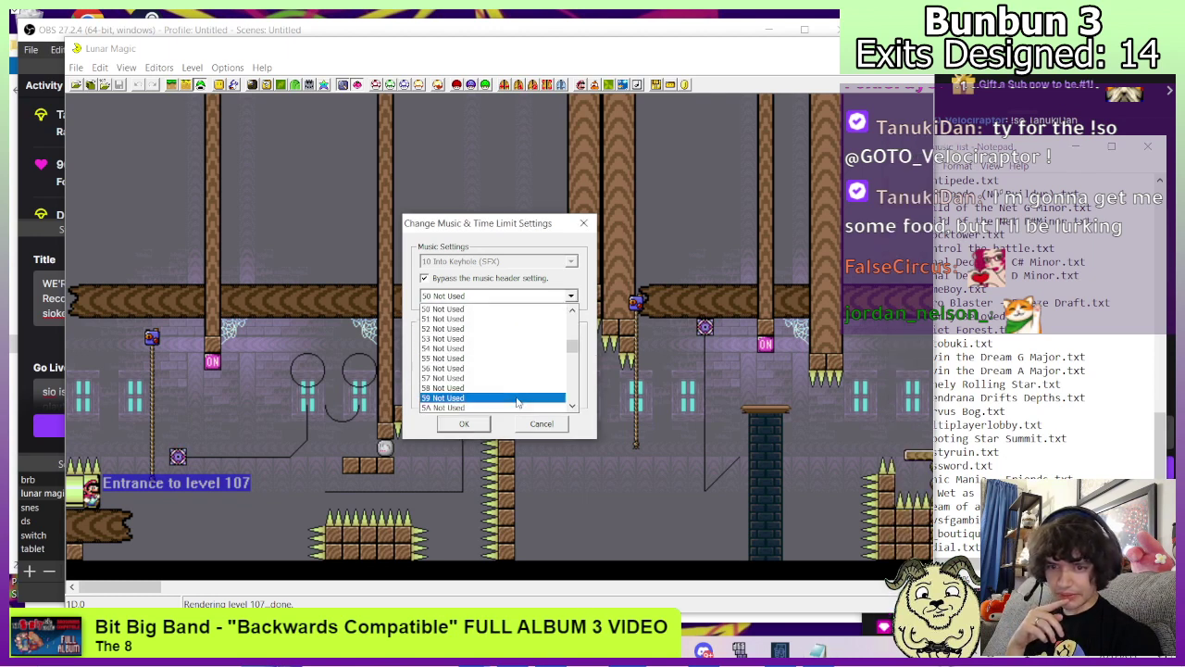
{"action": "scroll", "coordinate": [504, 384], "scroll_direction": "up", "scroll_amount": 6}
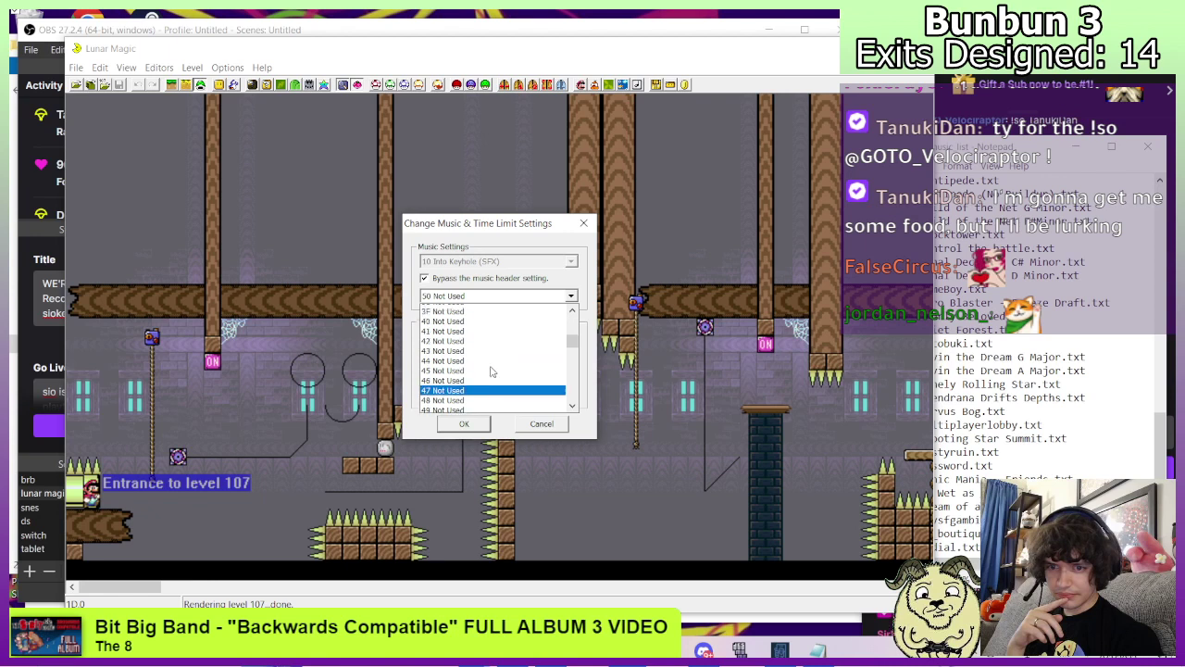
{"action": "scroll", "coordinate": [491, 370], "scroll_direction": "down", "scroll_amount": 2}
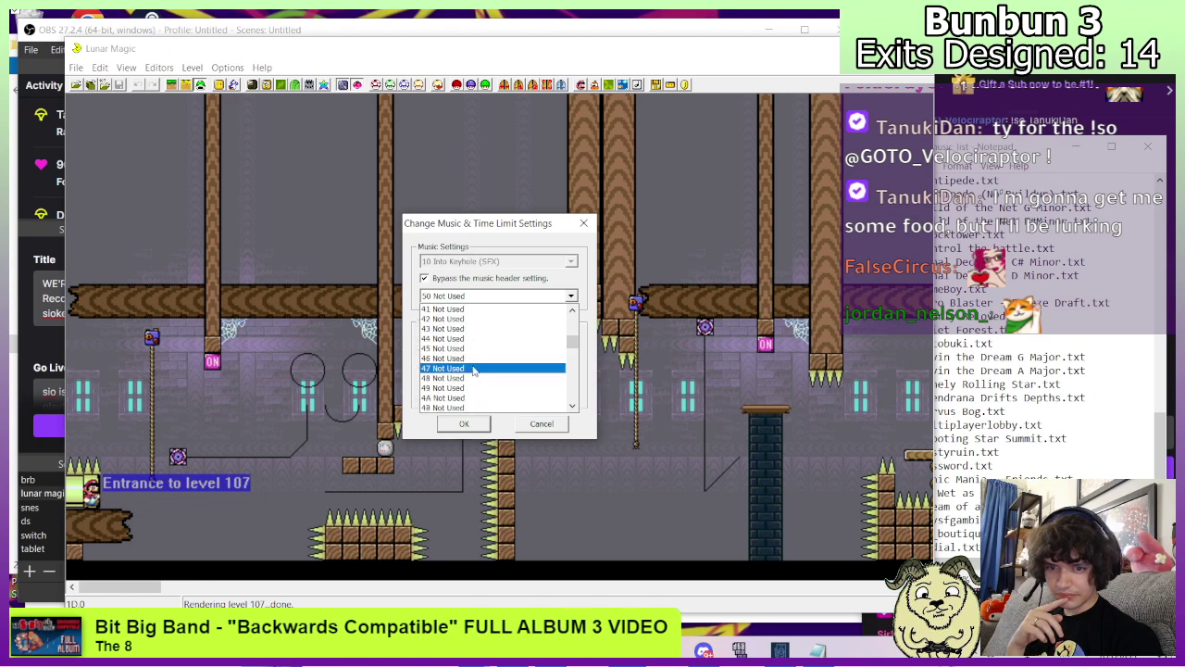
{"action": "left_click", "coordinate": [467, 398]}
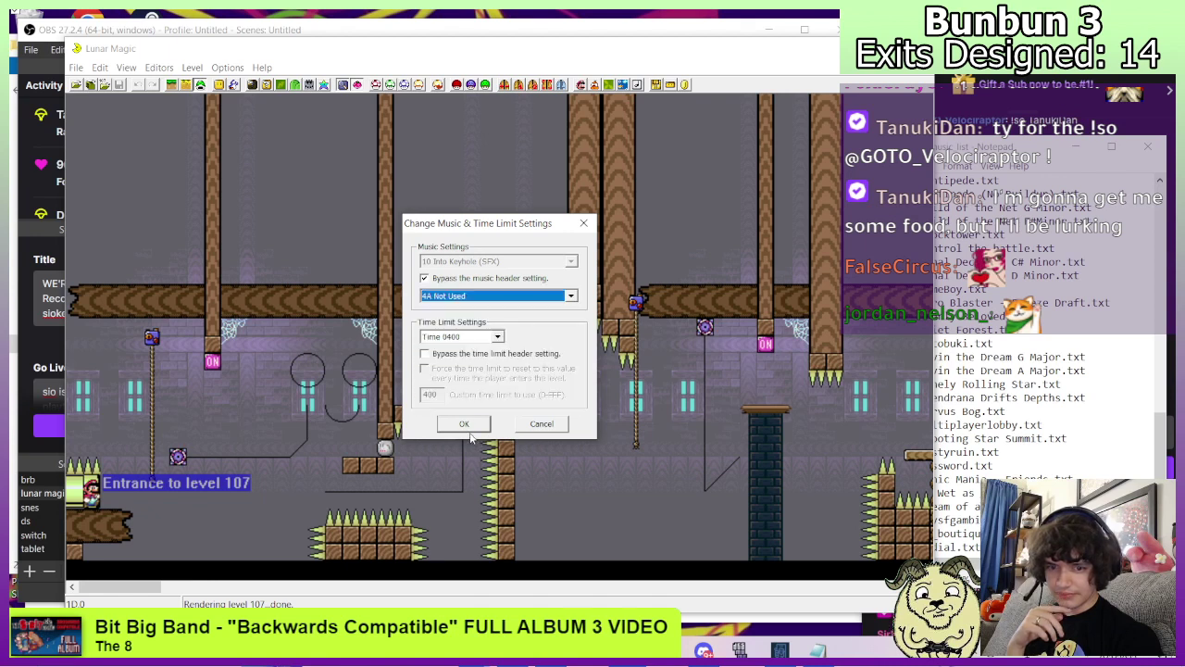
{"action": "left_click", "coordinate": [465, 425]}
{"action": "left_click", "coordinate": [119, 85]}
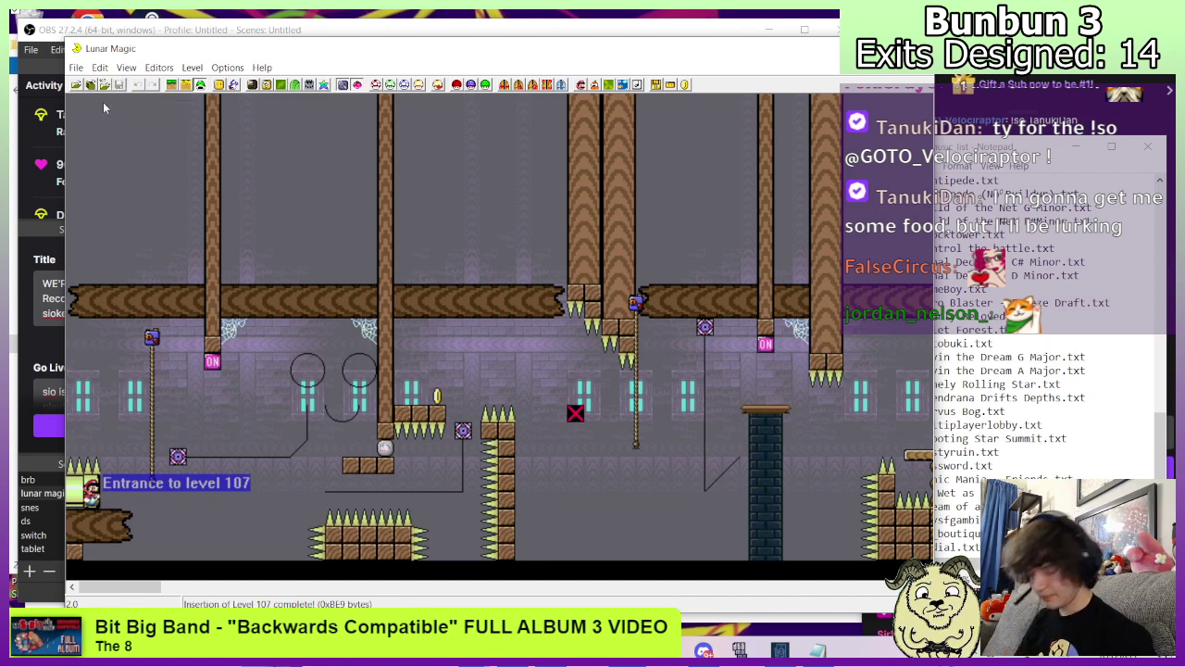
Open level 111.
{"action": "left_click", "coordinate": [104, 85]}
{"action": "type", "text": "111"}
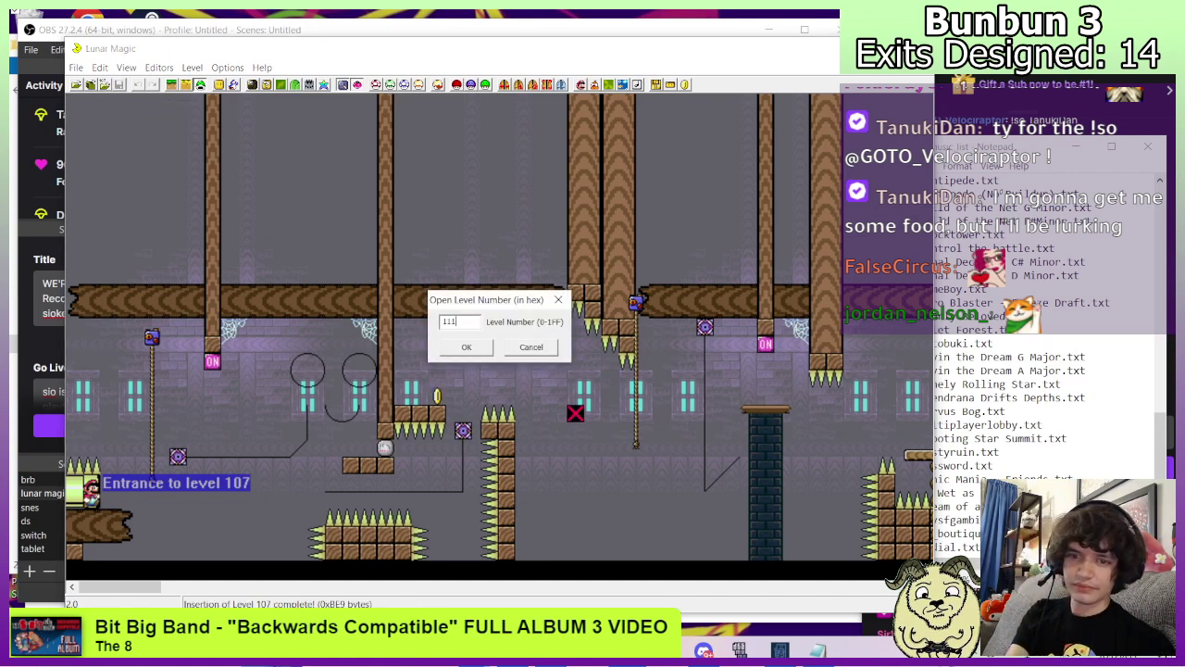
{"action": "key", "text": "Return"}
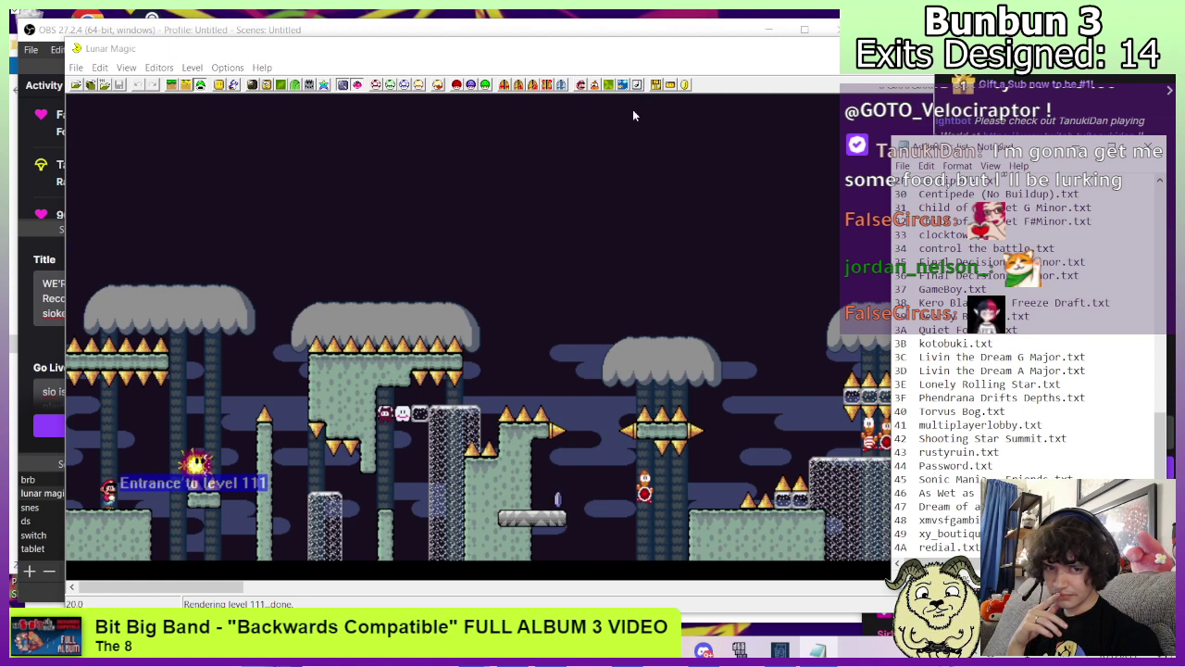
Inspect the Child Of The Net F#Minor text file in the AddmusicK music folder, and return to Lunar Magic after closing it.
{"action": "mouse_move", "coordinate": [476, 651]}
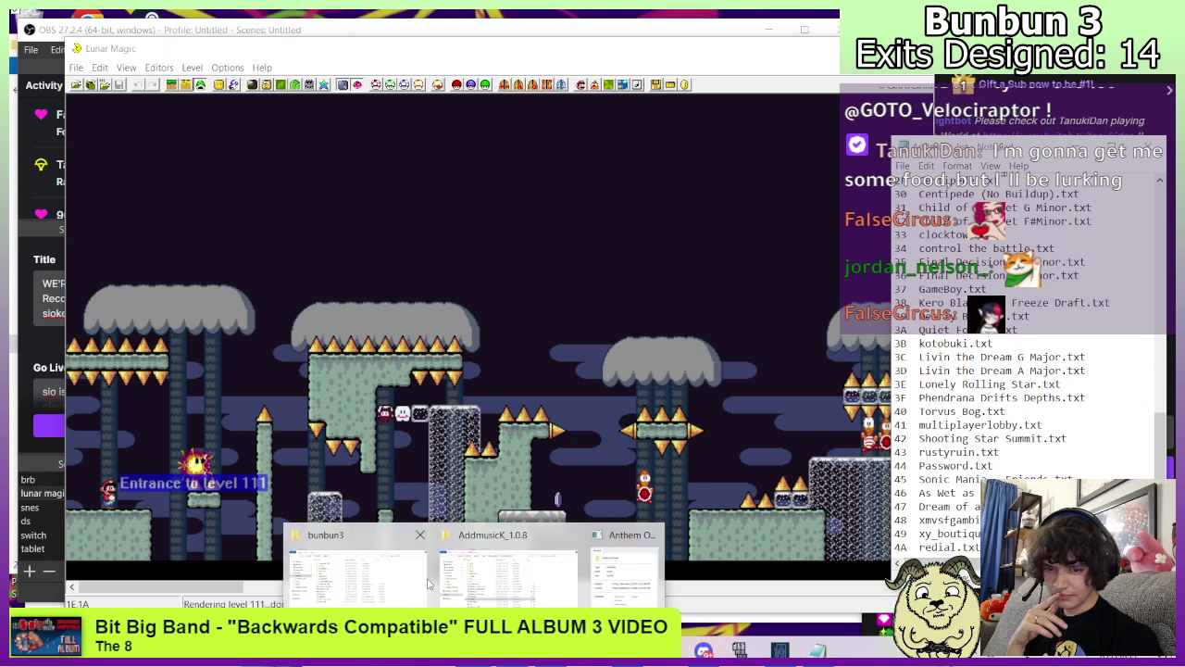
{"action": "left_click", "coordinate": [389, 591]}
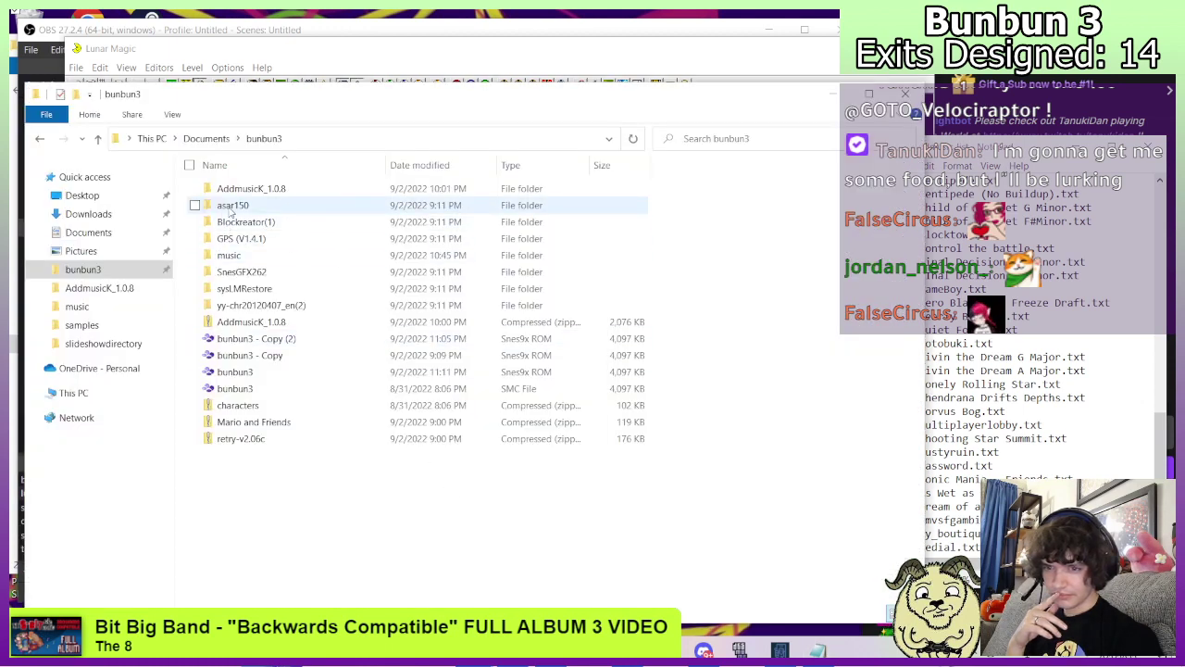
{"action": "double_click", "coordinate": [232, 255]}
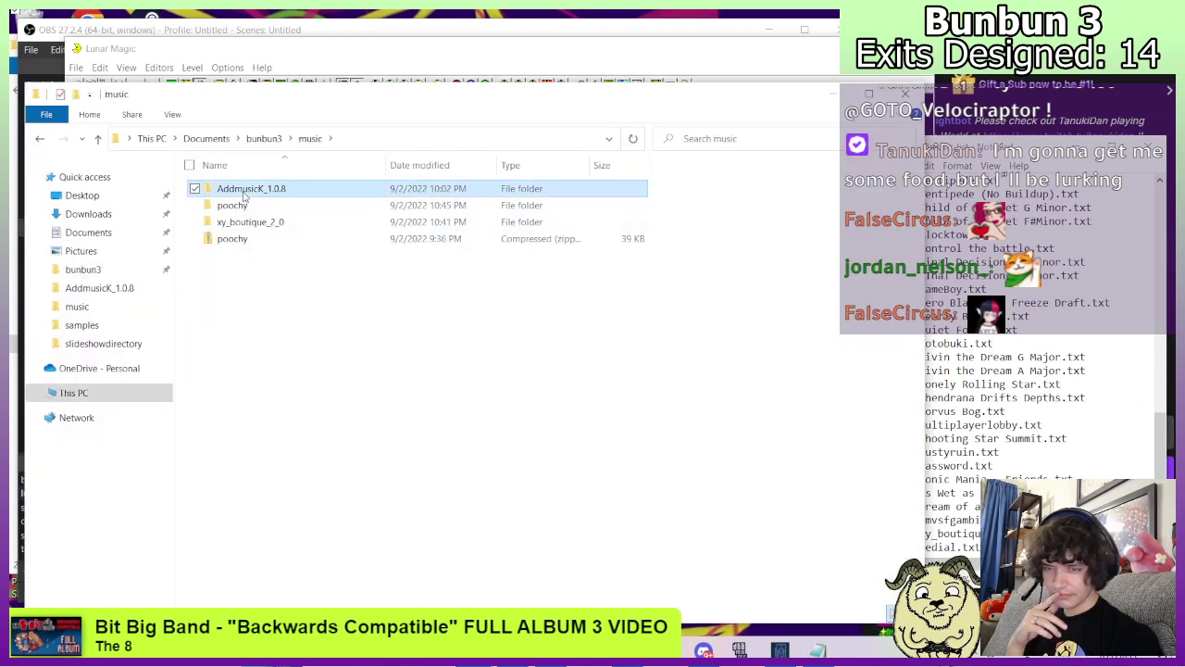
{"action": "double_click", "coordinate": [243, 189]}
{"action": "double_click", "coordinate": [243, 189]}
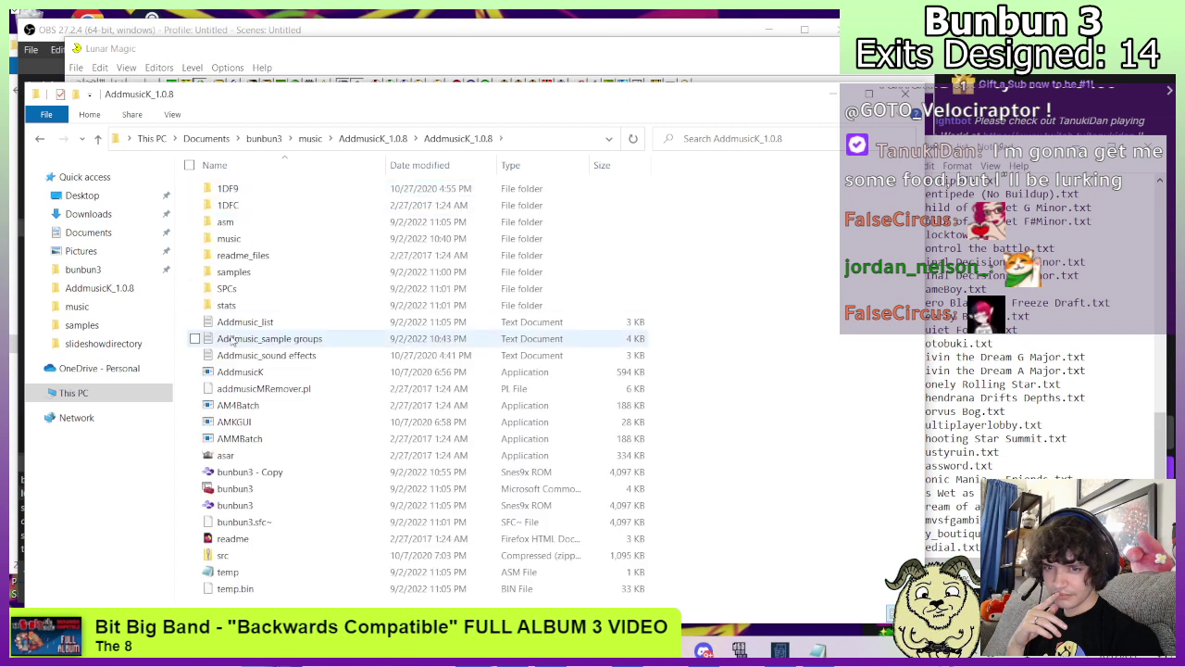
{"action": "double_click", "coordinate": [227, 238]}
{"action": "double_click", "coordinate": [250, 323]}
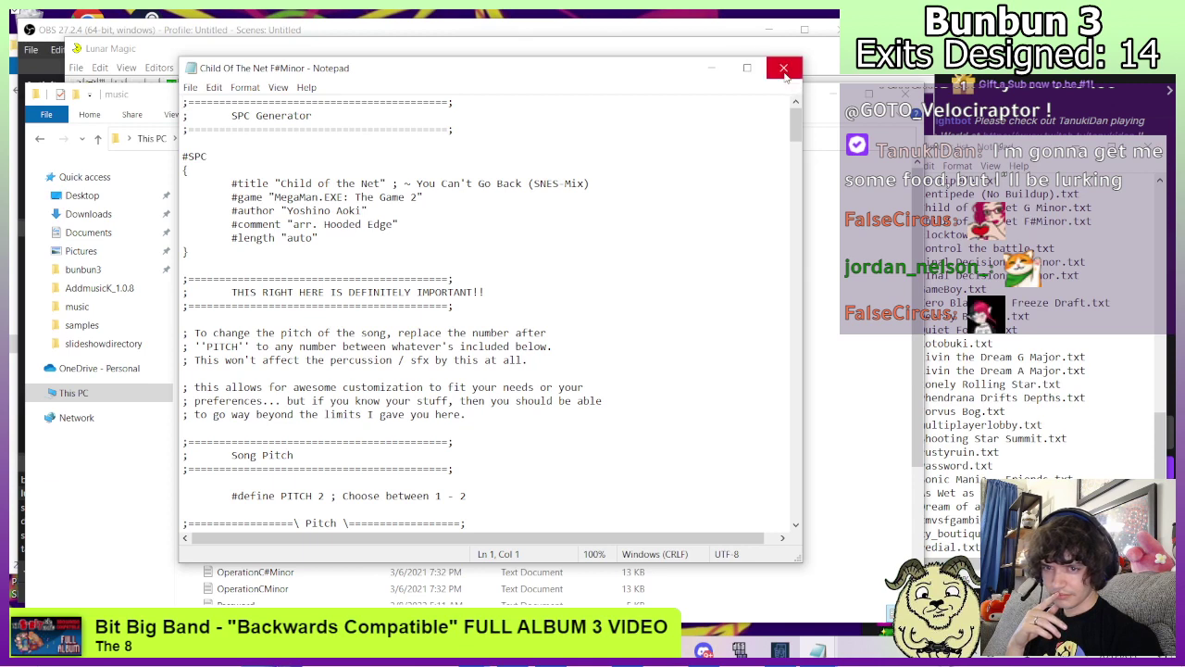
{"action": "left_click", "coordinate": [784, 68]}
{"action": "left_click", "coordinate": [489, 56]}
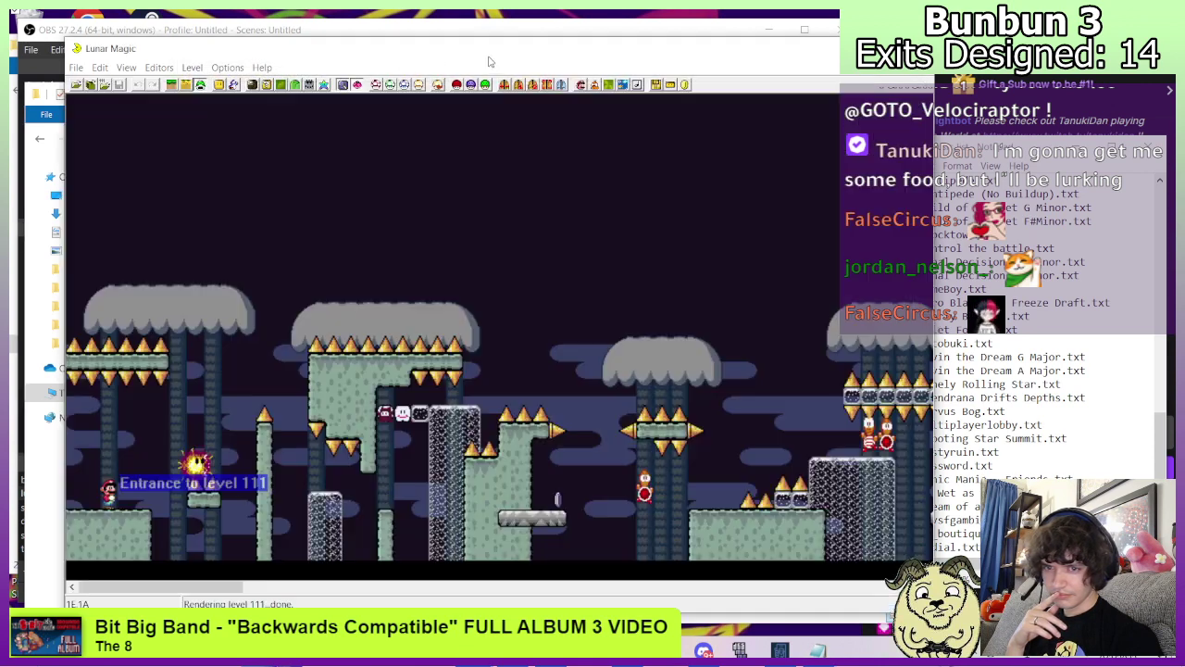
Check level 111's bypass music against the Addmusic list, accept the music settings and save the level to the ROM.
{"action": "left_click", "coordinate": [1054, 344]}
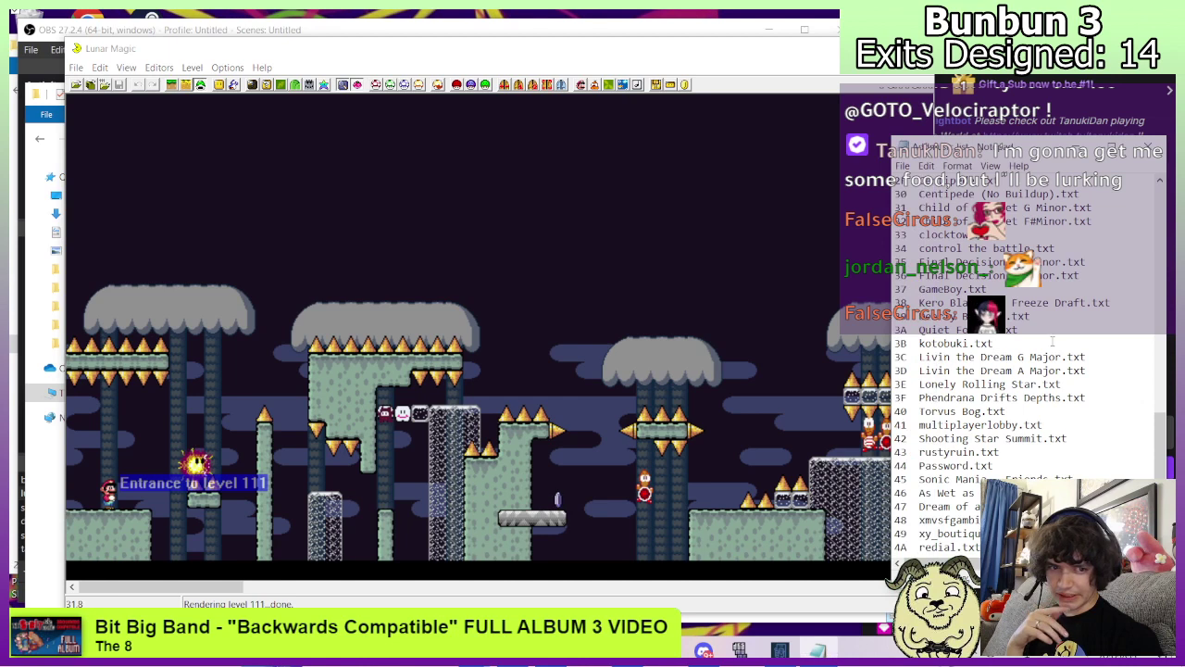
{"action": "left_click", "coordinate": [644, 180]}
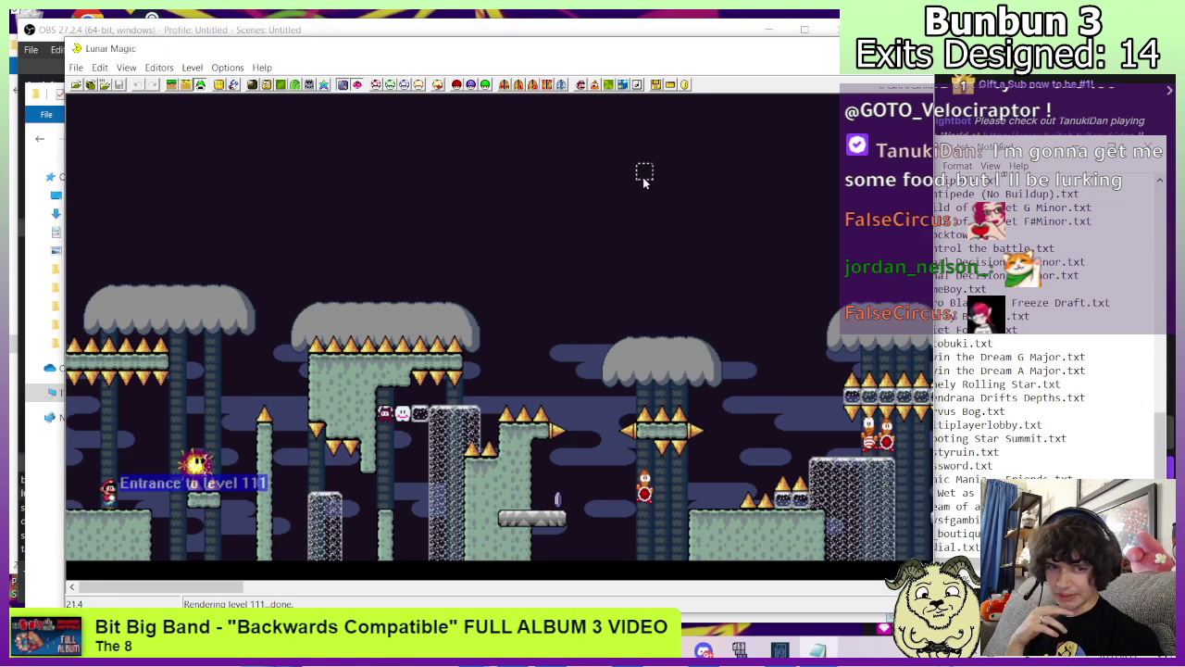
{"action": "left_click", "coordinate": [637, 85]}
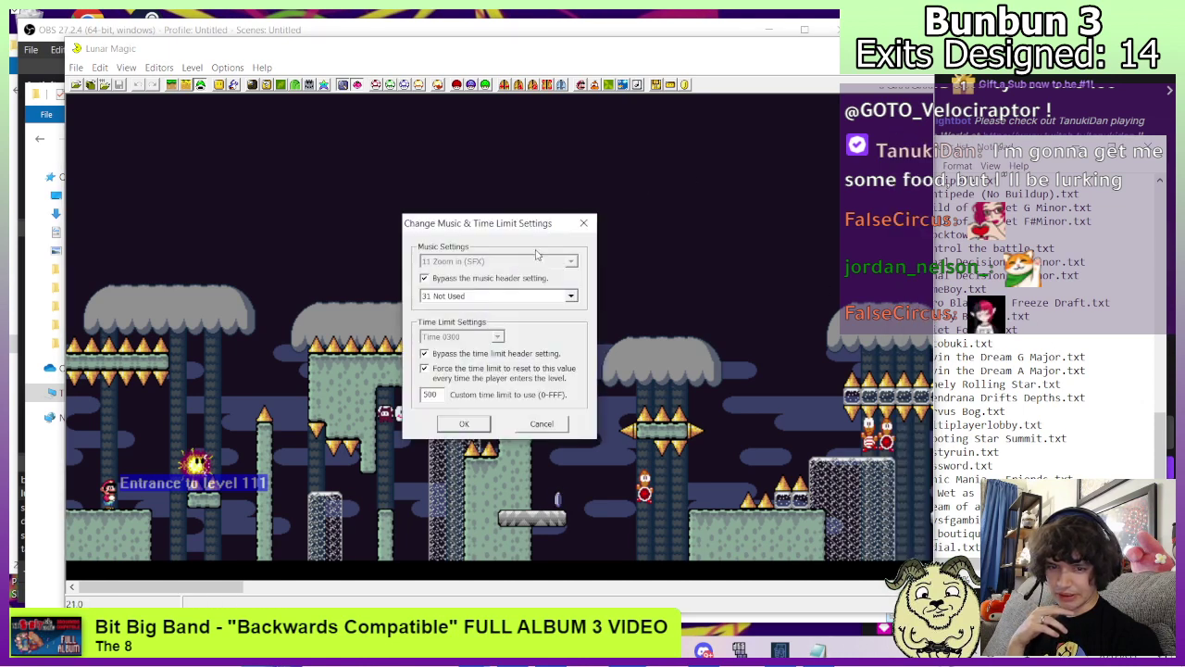
{"action": "left_click", "coordinate": [464, 424]}
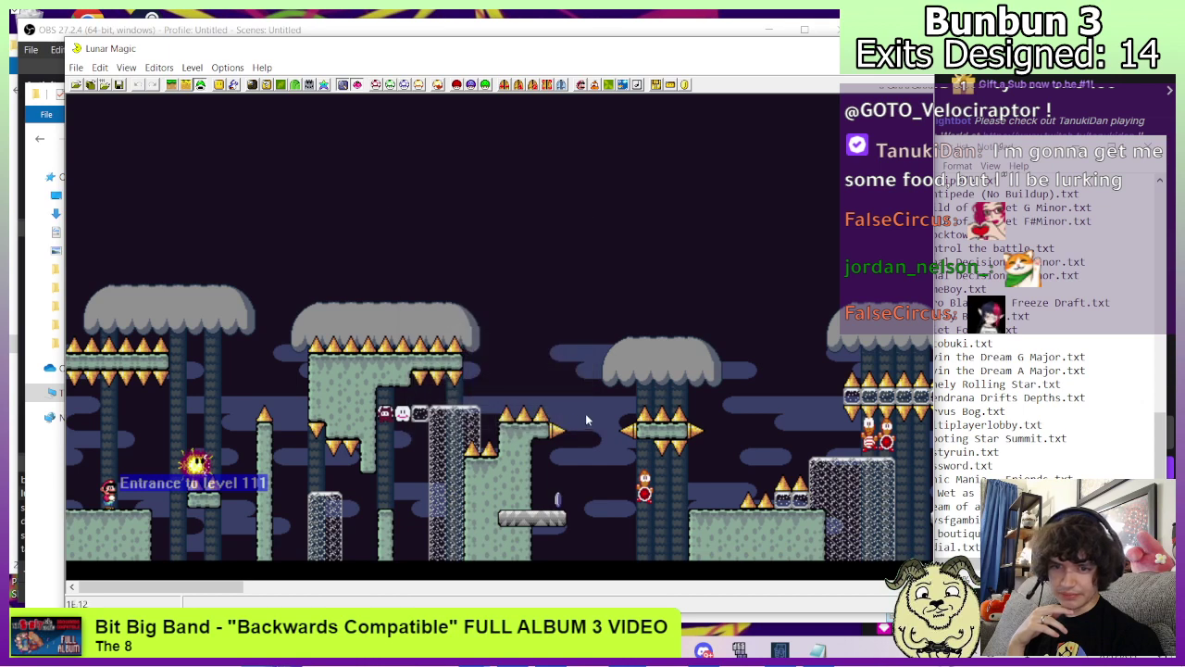
{"action": "left_click", "coordinate": [119, 85]}
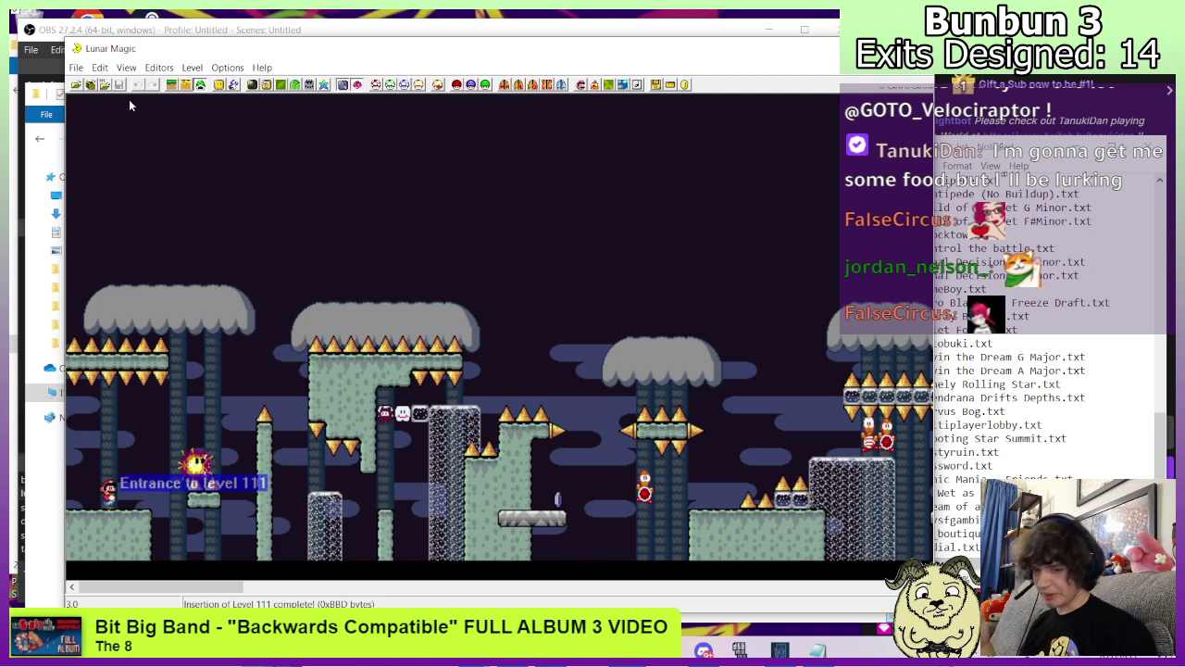
Display the screen exits near level 111's midway entrance and open the exit's destination, level 151.
{"action": "left_click_drag", "start_coordinate": [202, 587], "coordinate": [637, 581]}
{"action": "left_click", "coordinate": [126, 67]}
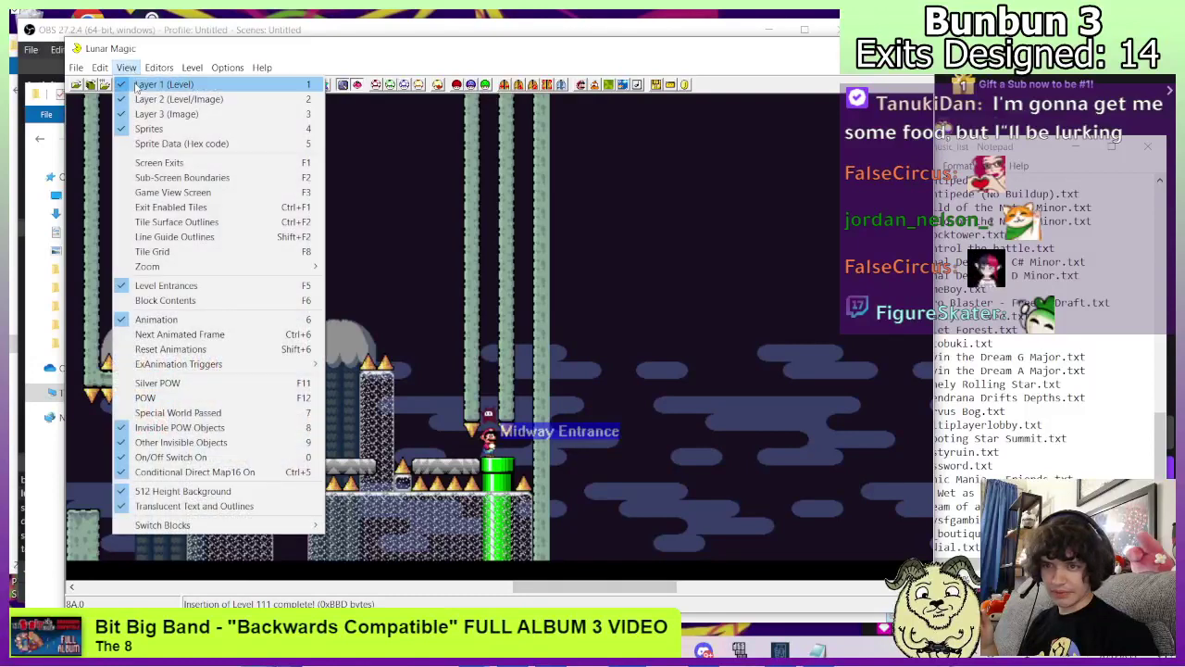
{"action": "left_click", "coordinate": [153, 165]}
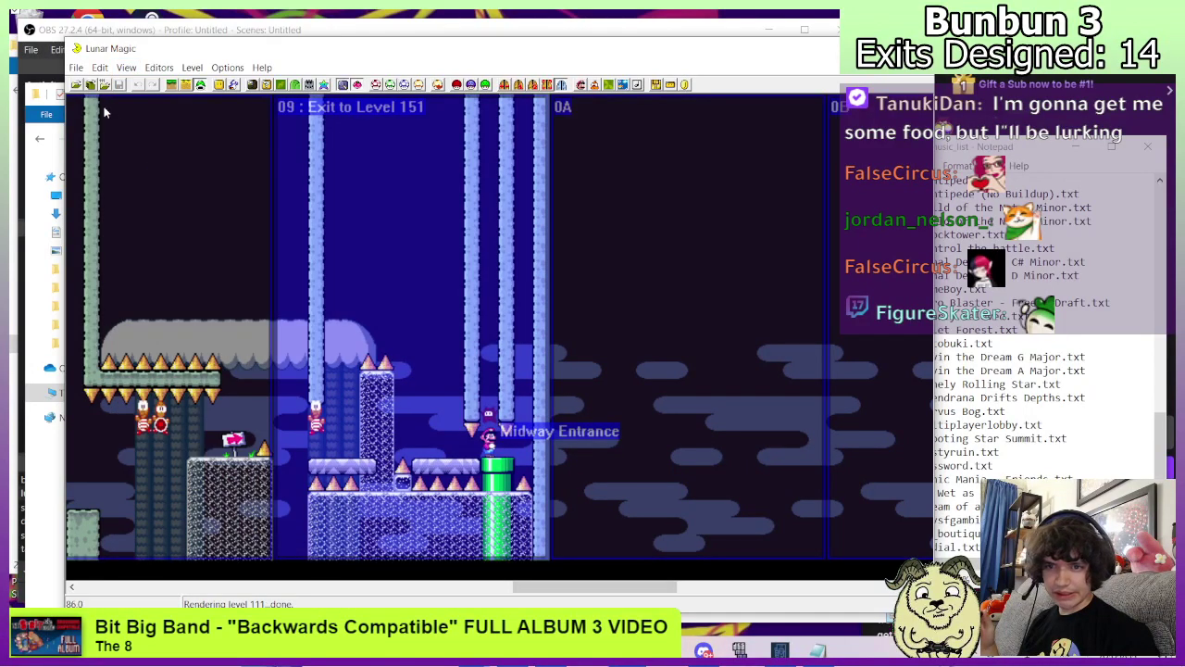
{"action": "left_click", "coordinate": [90, 84]}
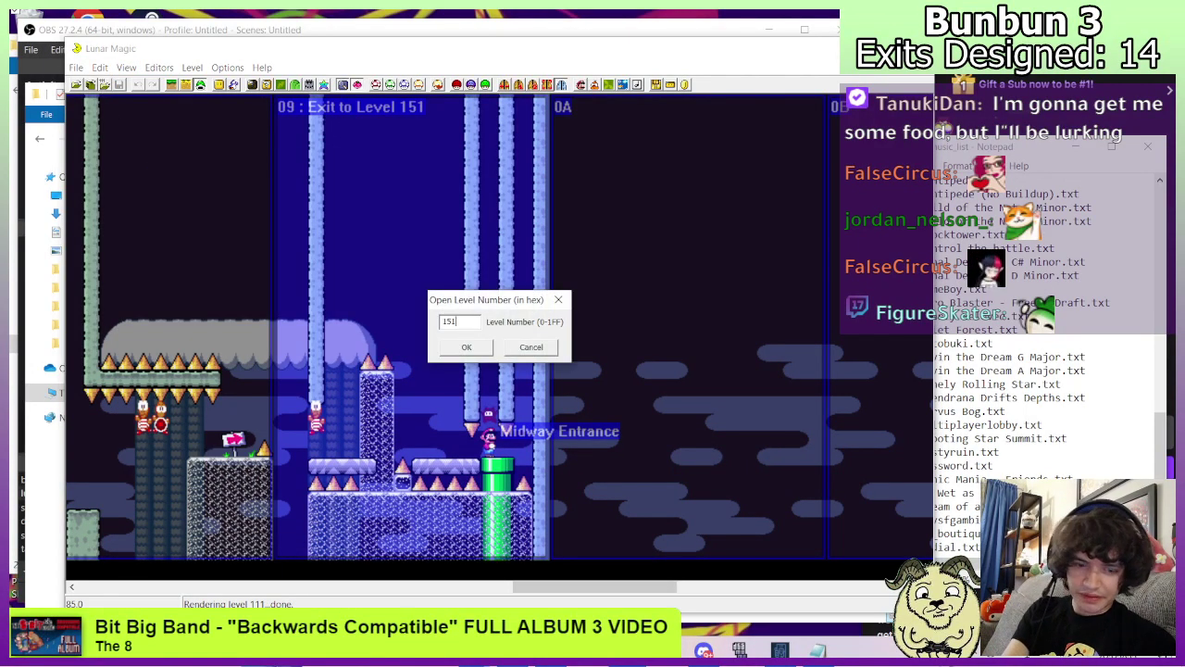
{"action": "key", "text": "Return"}
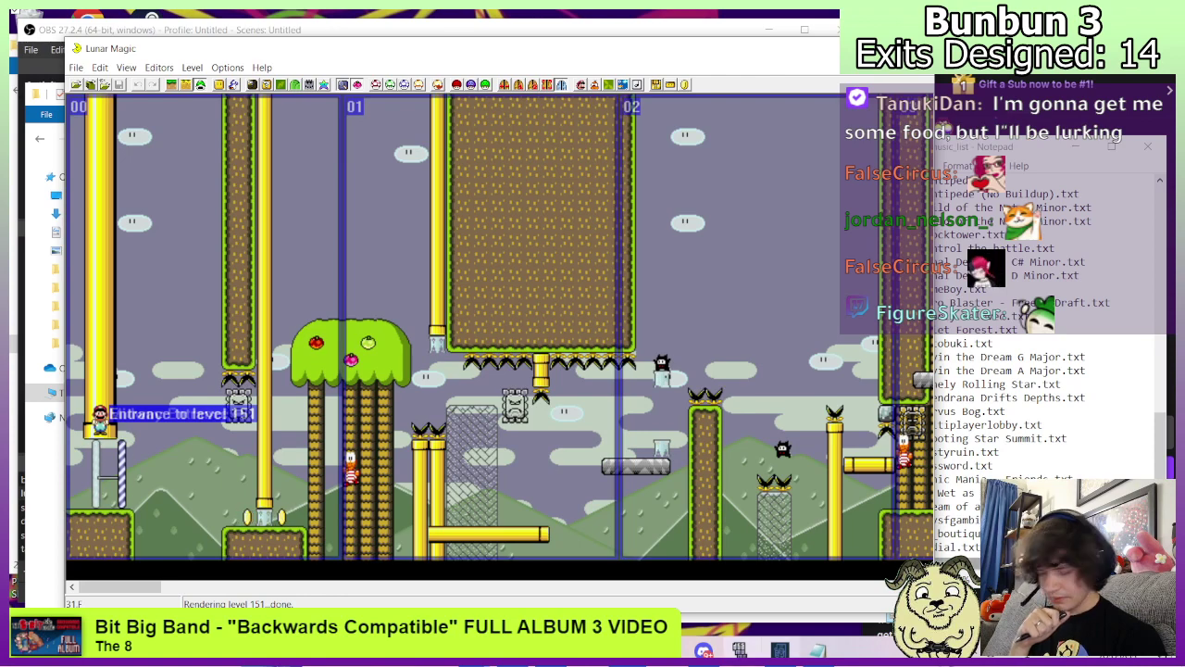
Switch to the browser, filter the SMW Central music section by the name "trauma", and bring up the Addmusic list in Notepad.
{"action": "mouse_move", "coordinate": [549, 653]}
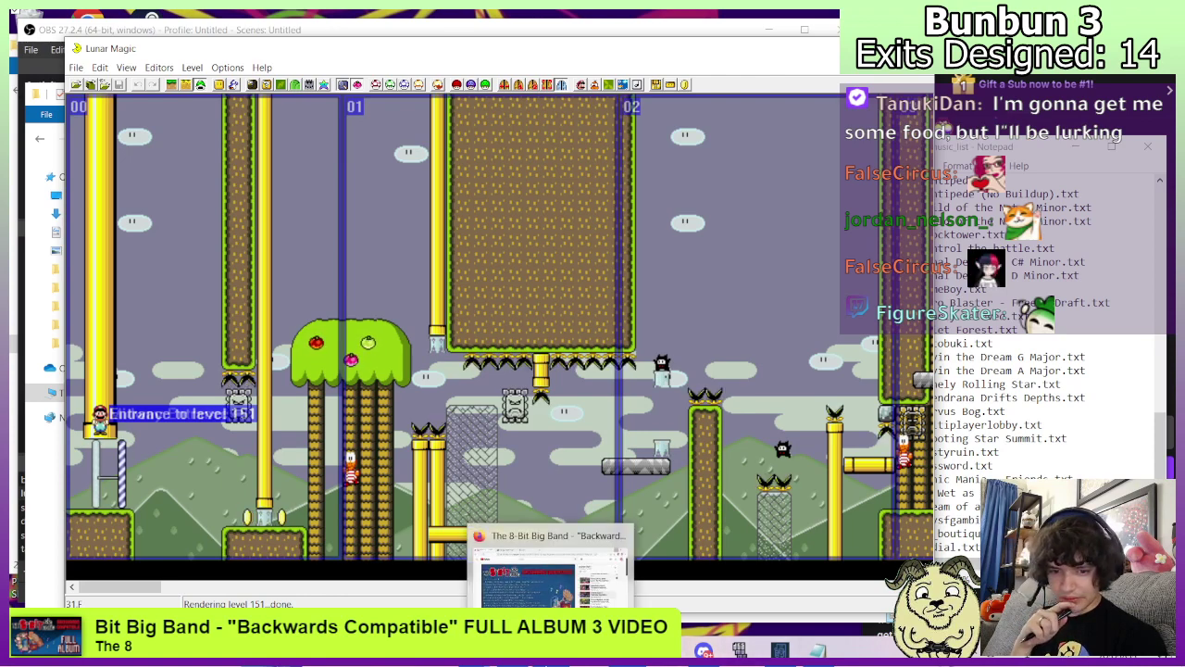
{"action": "left_click", "coordinate": [549, 574]}
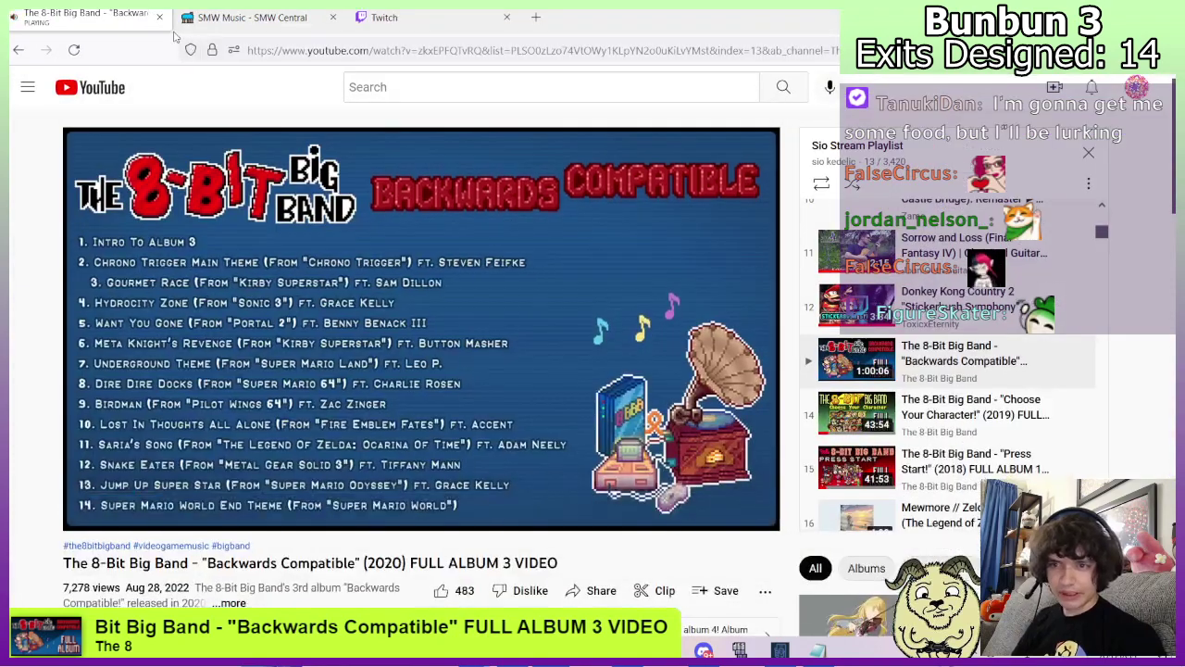
{"action": "left_click", "coordinate": [236, 18]}
{"action": "scroll", "coordinate": [1132, 320], "scroll_direction": "up", "scroll_amount": 3}
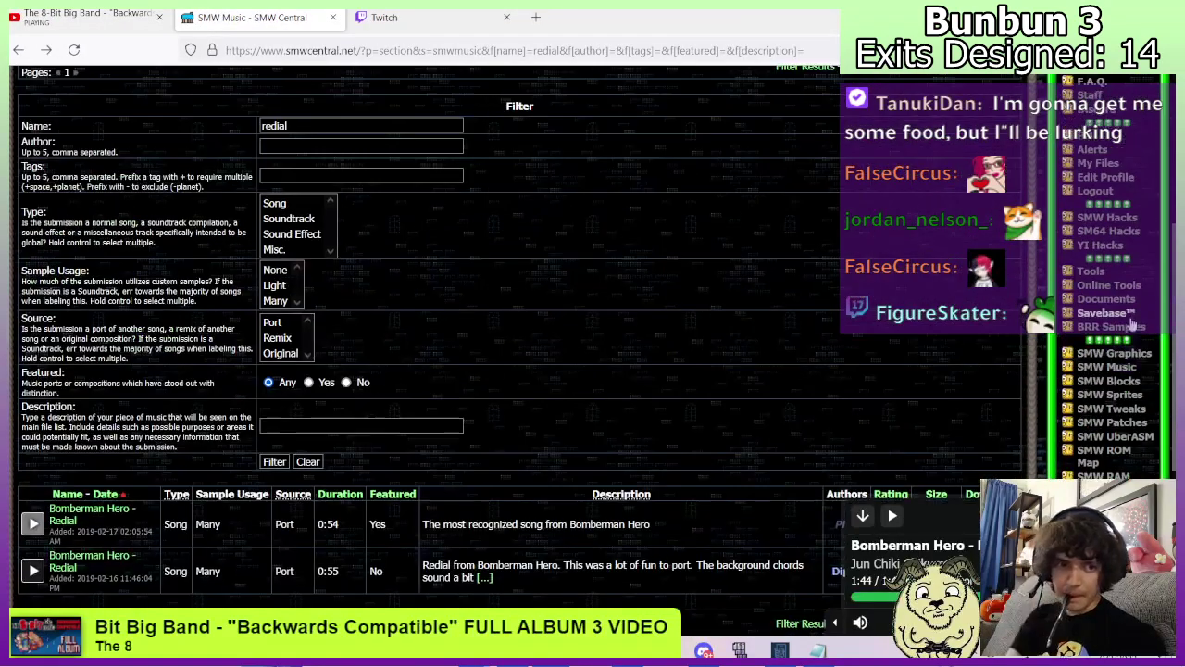
{"action": "left_click", "coordinate": [1115, 368]}
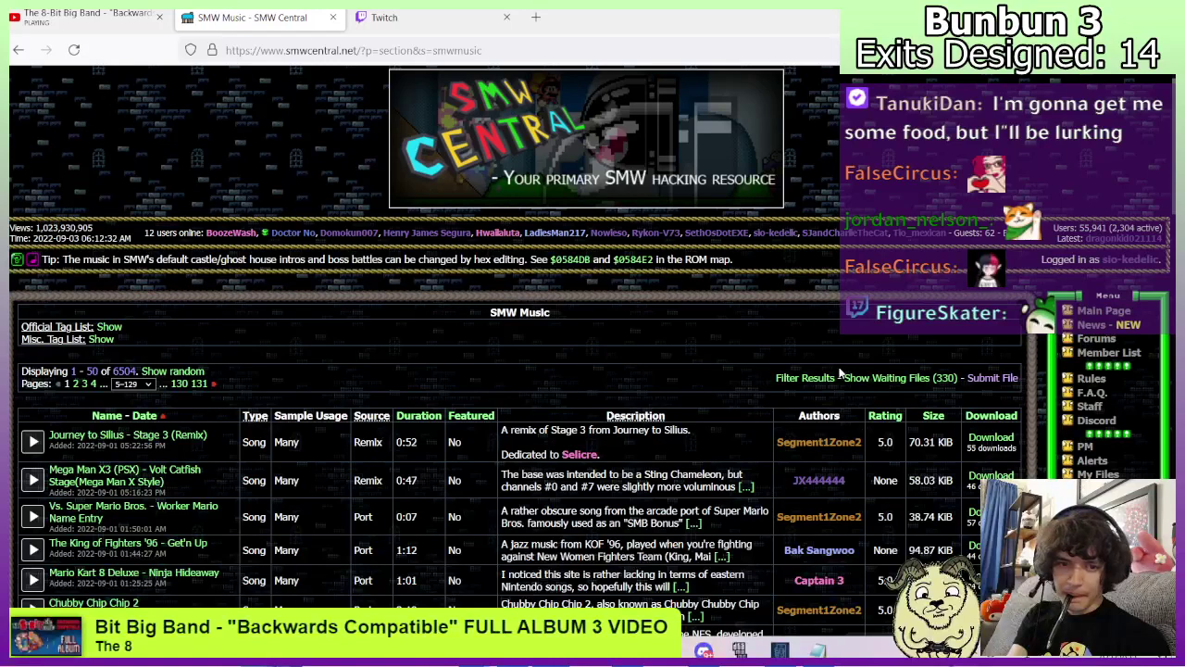
{"action": "left_click", "coordinate": [802, 378]}
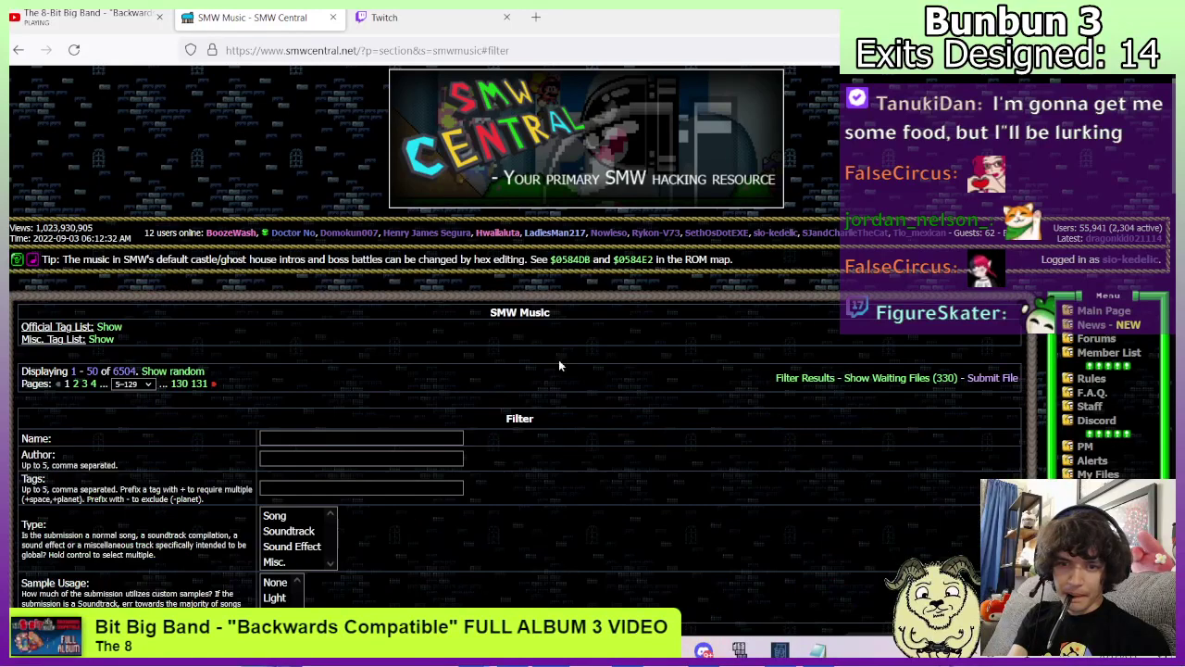
{"action": "left_click", "coordinate": [265, 438]}
{"action": "type", "text": "trauma"}
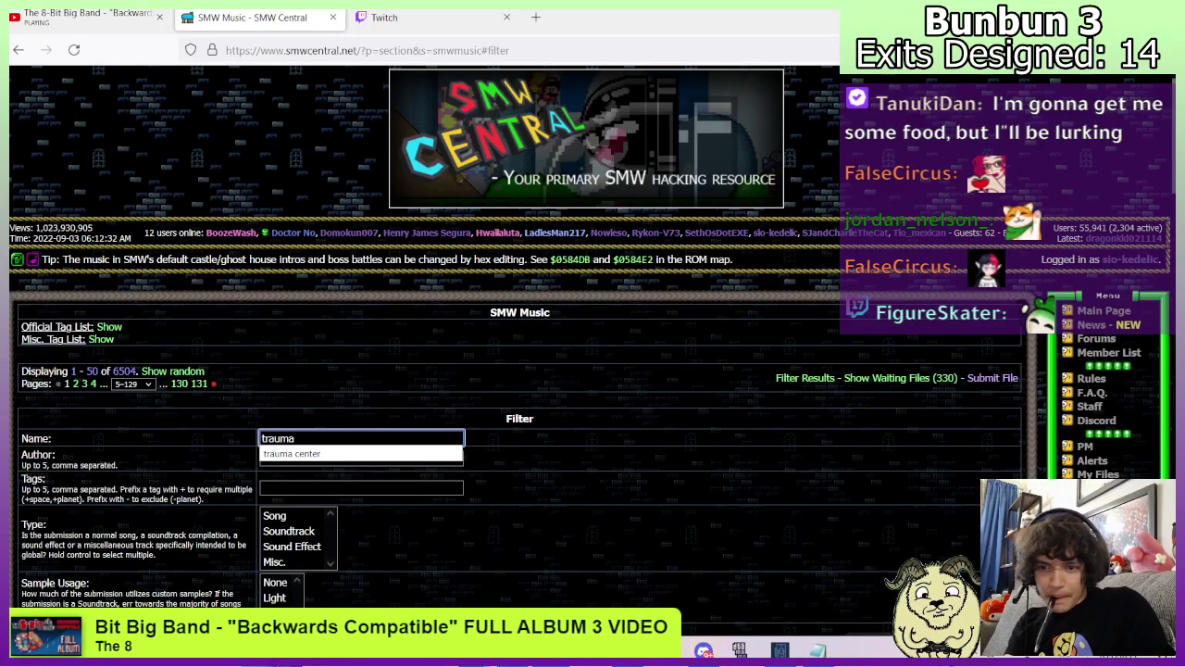
{"action": "key", "text": "Return"}
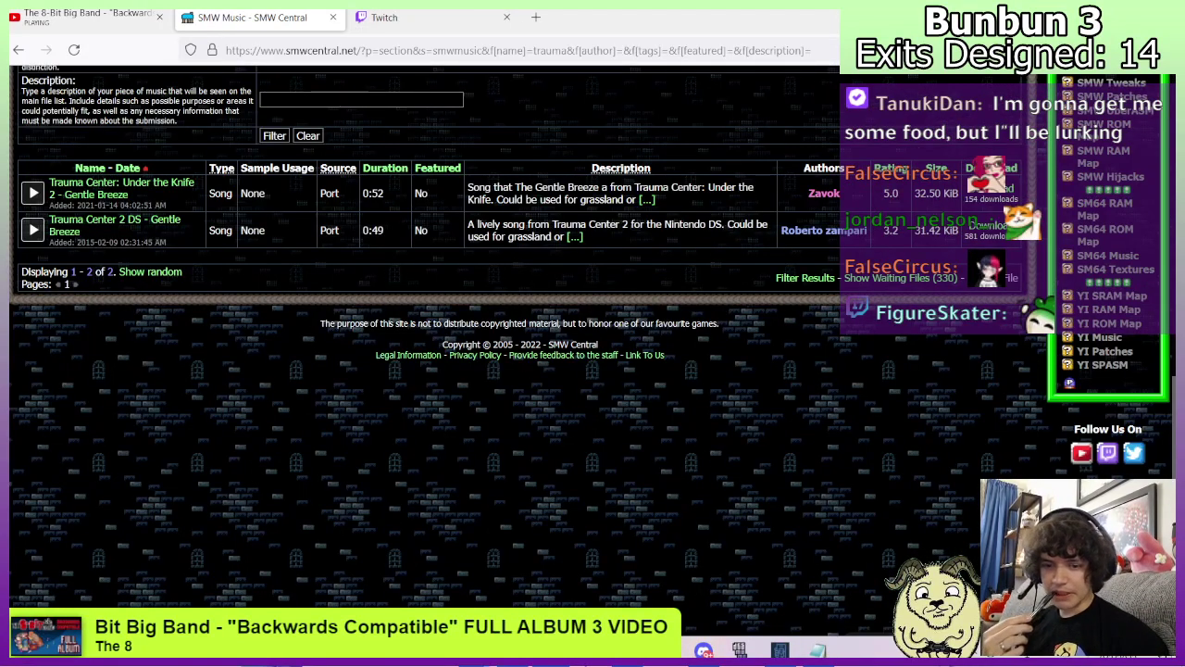
{"action": "left_click", "coordinate": [817, 650]}
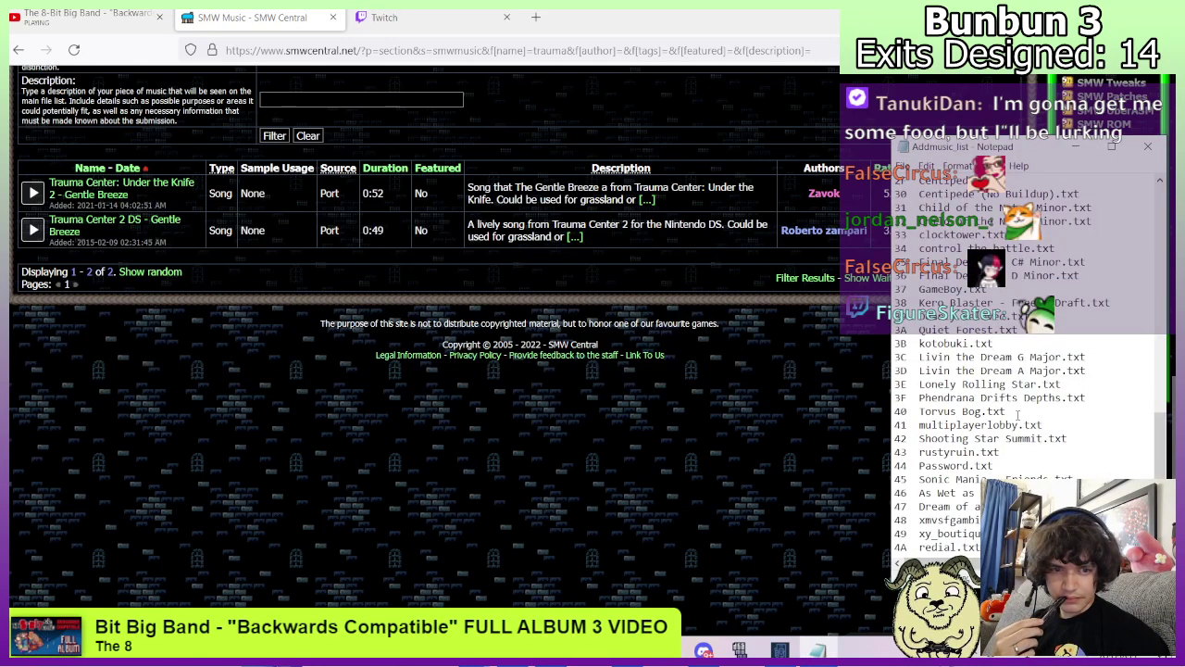
Copy the Gentle Breeze text file from the downloaded Gentle Breeze.zip into the AddmusicK music folder.
{"action": "scroll", "coordinate": [1018, 415], "scroll_direction": "up", "scroll_amount": 5}
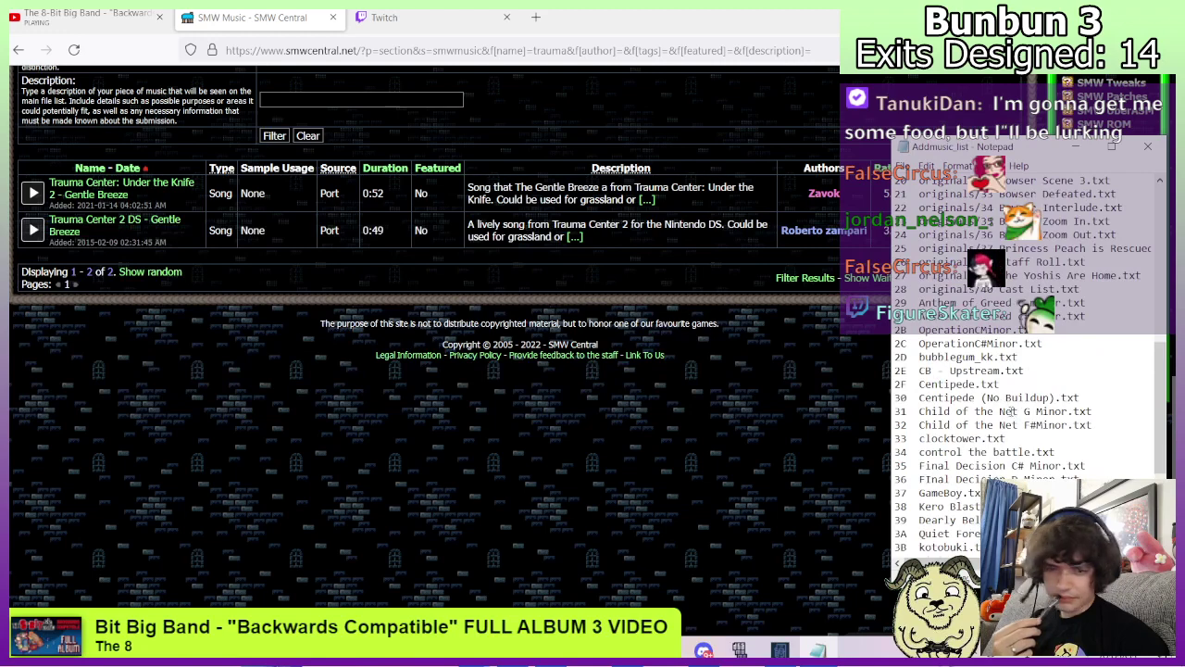
{"action": "left_click", "coordinate": [690, 416]}
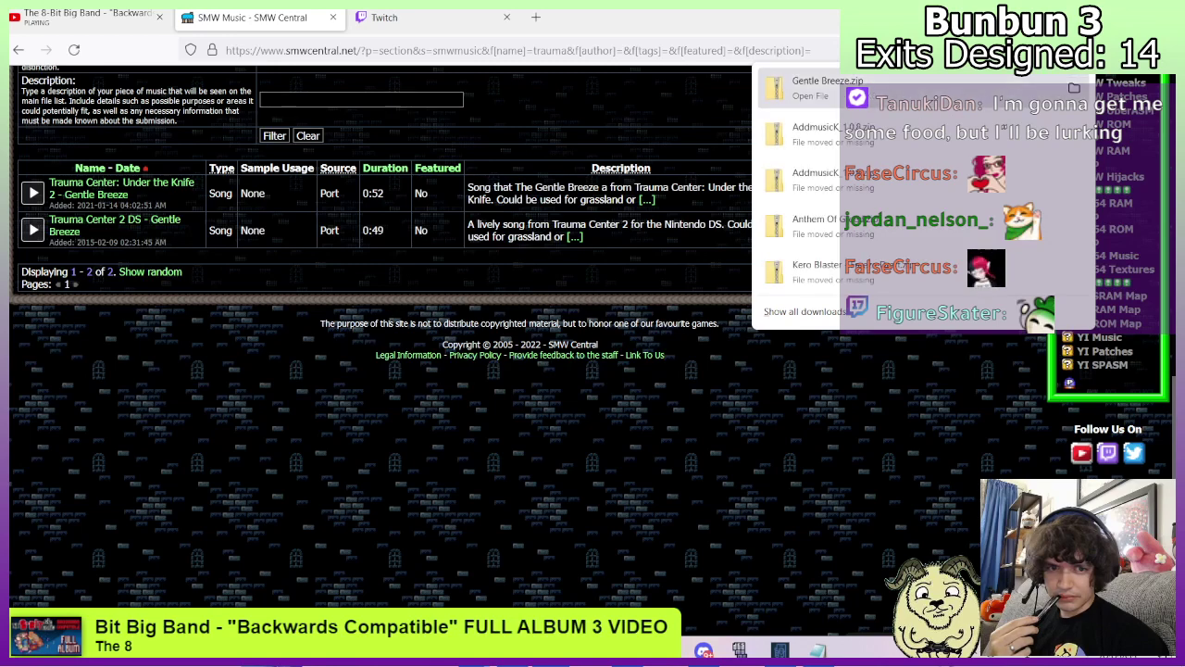
{"action": "left_click", "coordinate": [815, 88]}
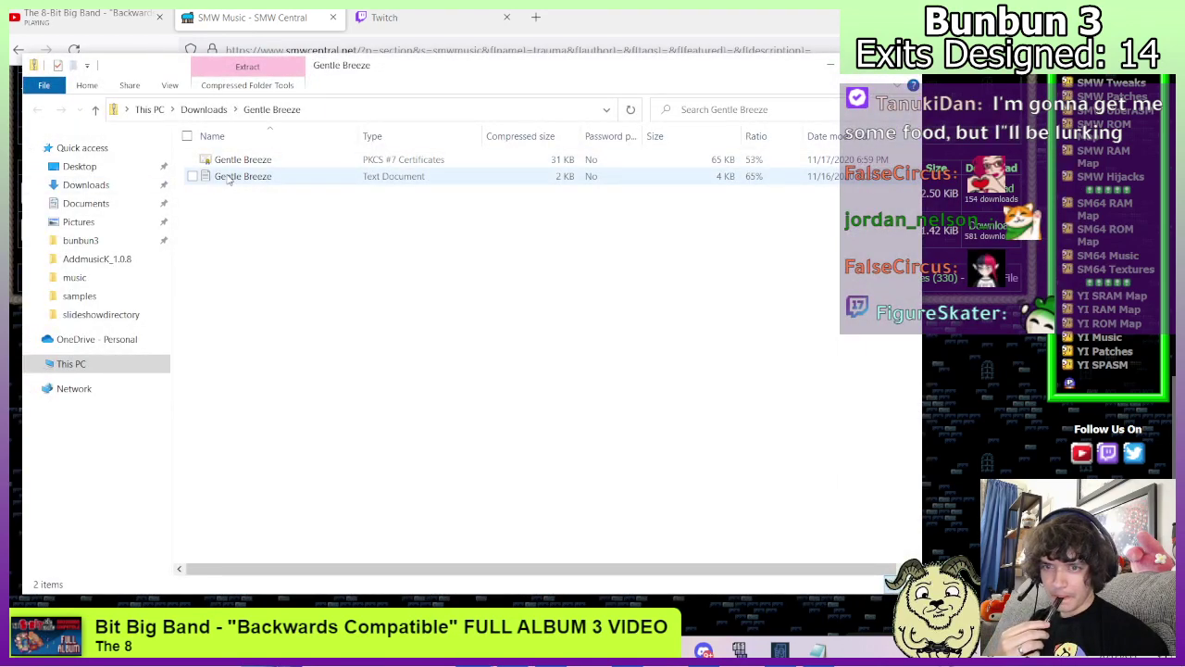
{"action": "left_click", "coordinate": [229, 178]}
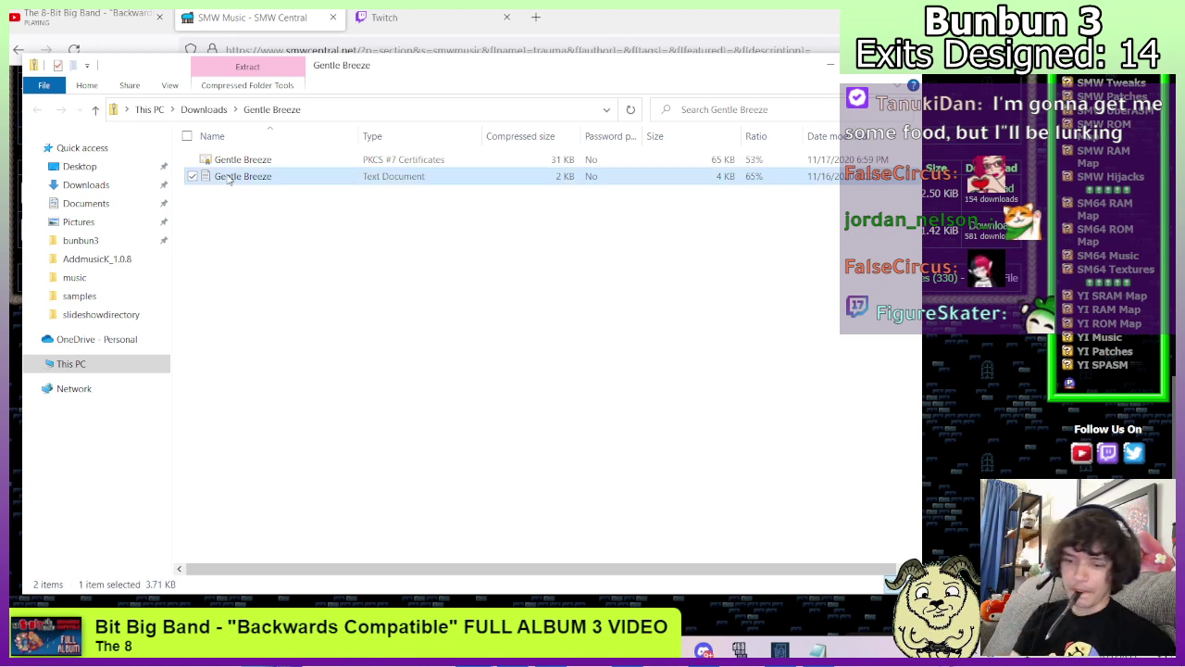
{"action": "left_click", "coordinate": [74, 277]}
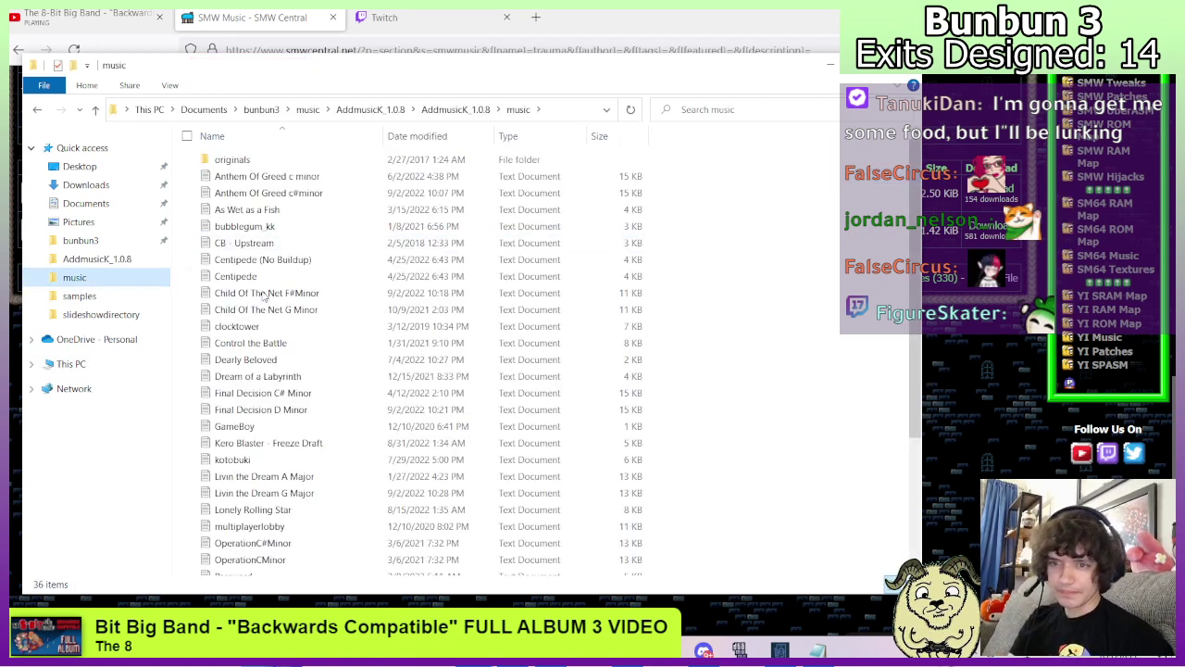
{"action": "scroll", "coordinate": [712, 499], "scroll_direction": "down", "scroll_amount": 2}
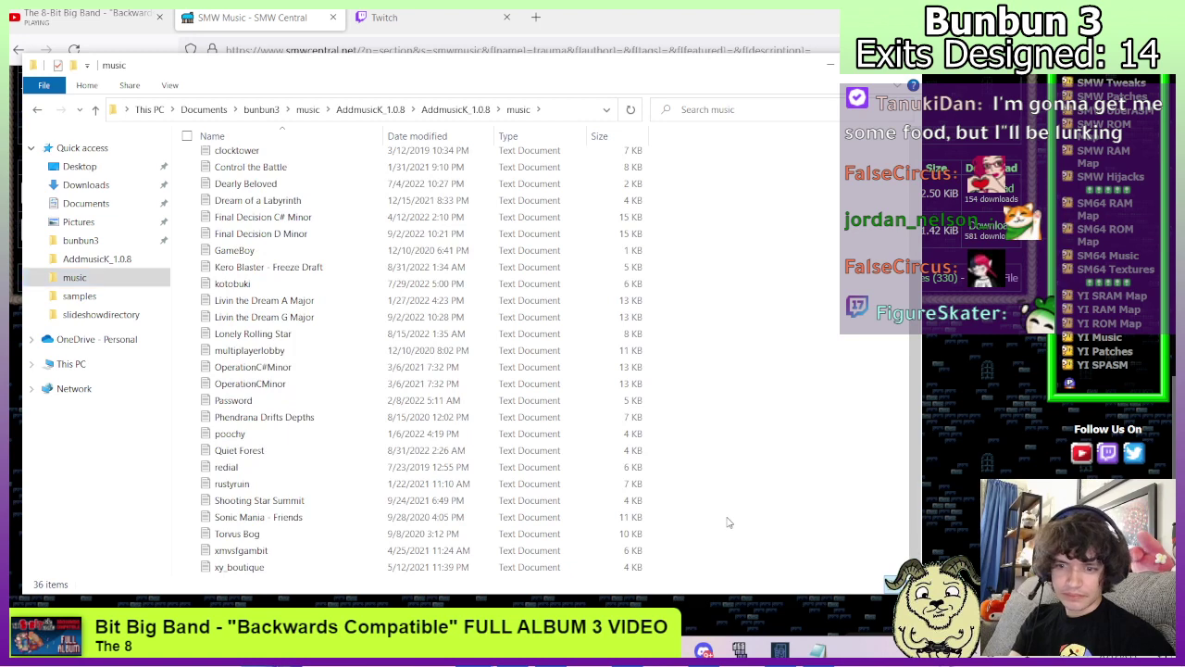
{"action": "key", "text": "ctrl+v"}
{"action": "scroll", "coordinate": [704, 520], "scroll_direction": "down", "scroll_amount": 1}
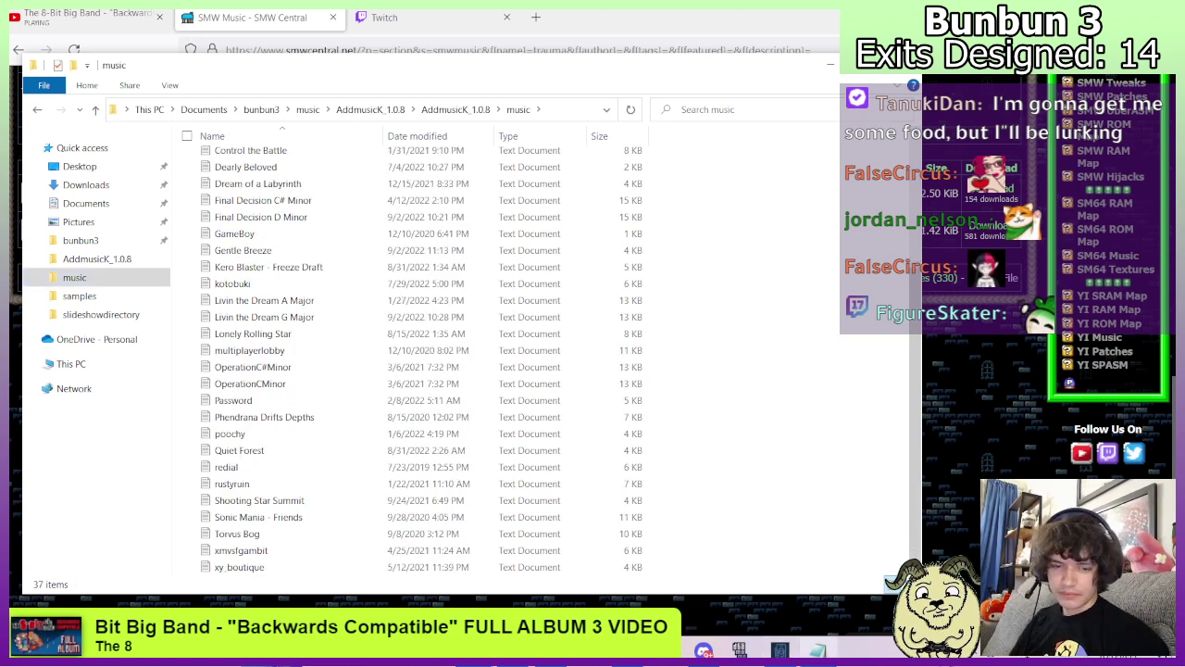
Add Gentle Breeze as entry 4B at the end of the Addmusic list and save the file.
{"action": "left_click", "coordinate": [817, 651]}
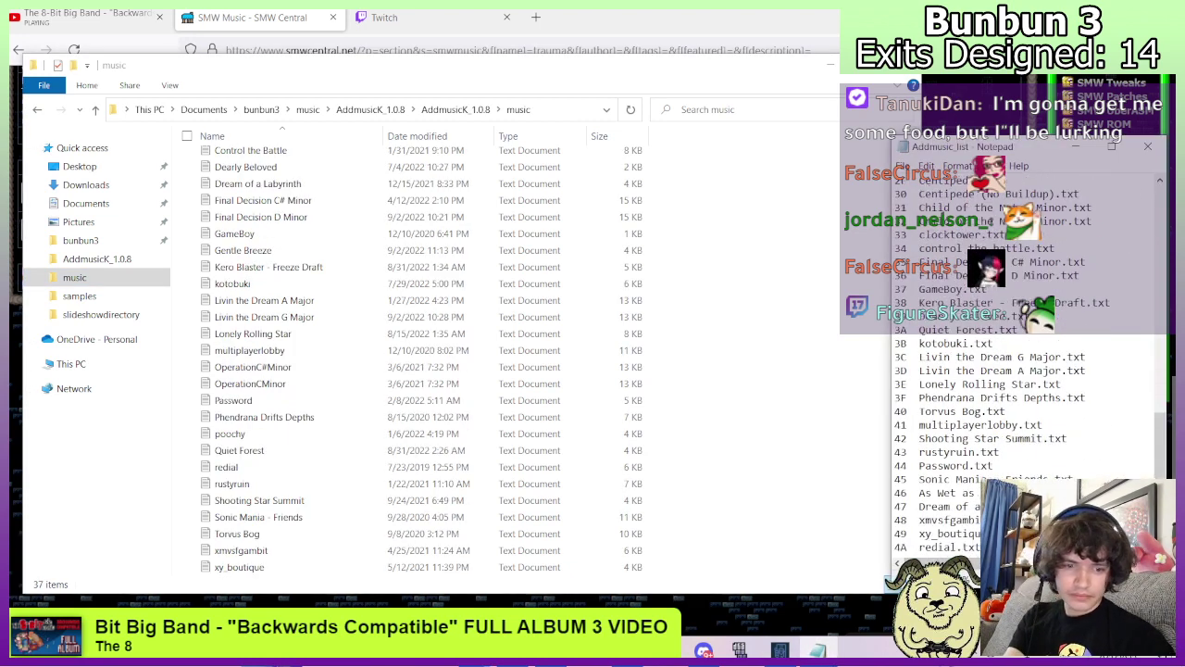
{"action": "key", "text": "Return"}
{"action": "type", "text": "4b"}
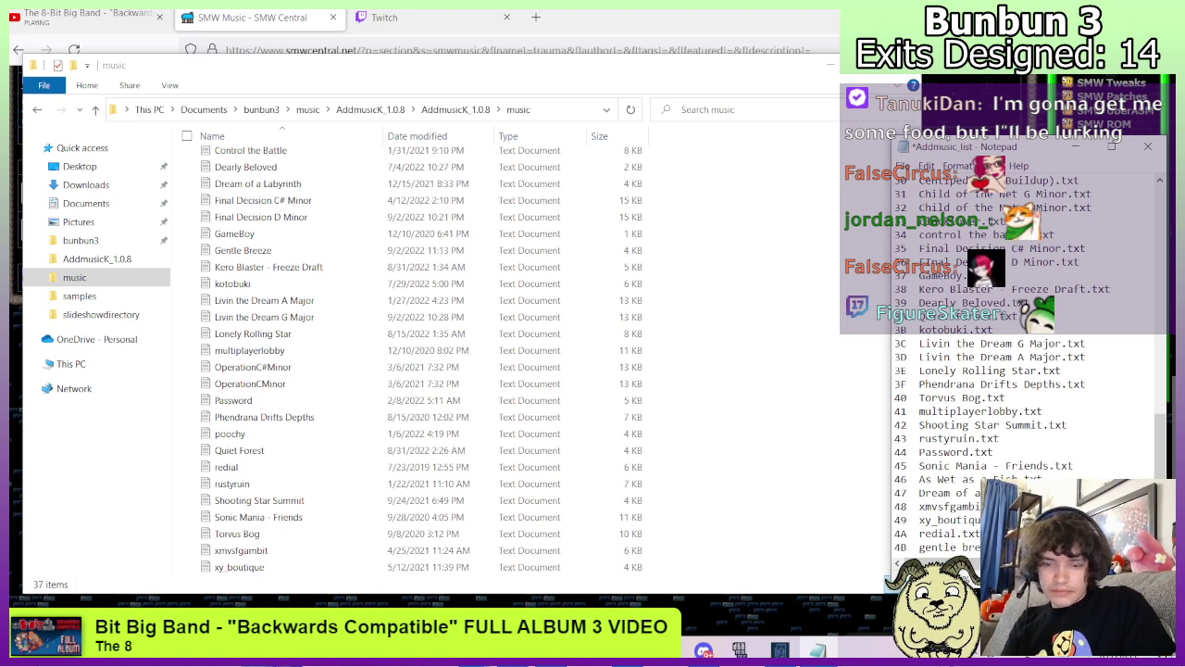
{"action": "key", "text": "ctrl+s"}
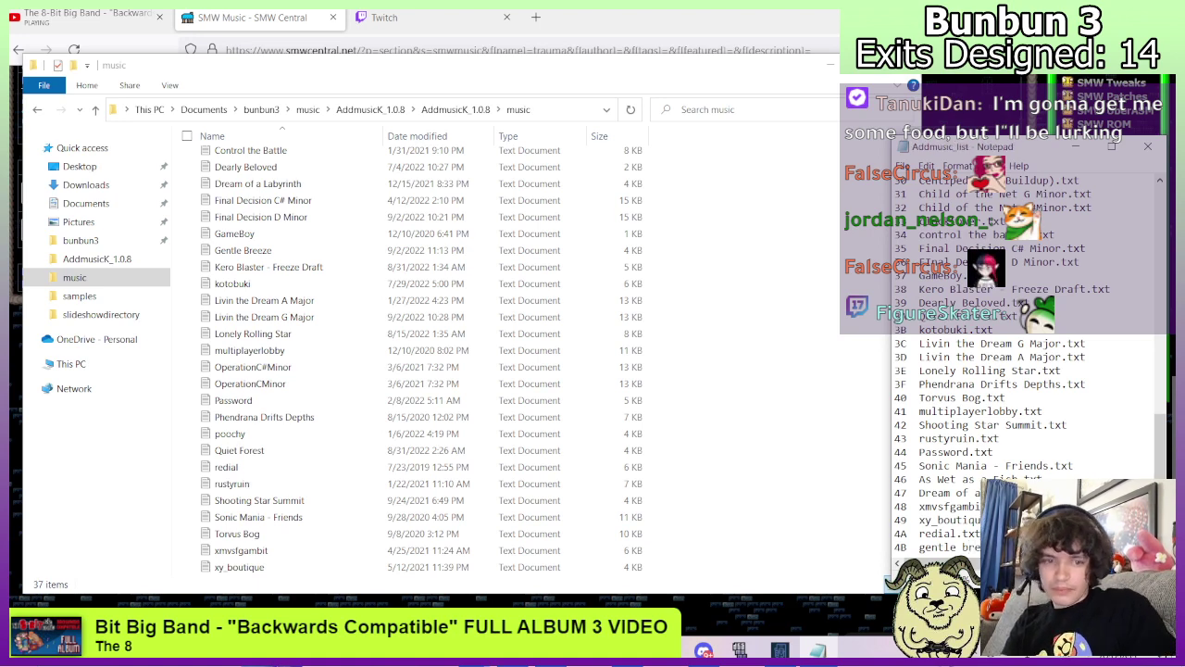
Copy the bunbun3.sfc ROM from the bunbun3 folder into the inner AddmusicK_1.0.8 folder, replacing the existing file.
{"action": "left_click", "coordinate": [38, 111]}
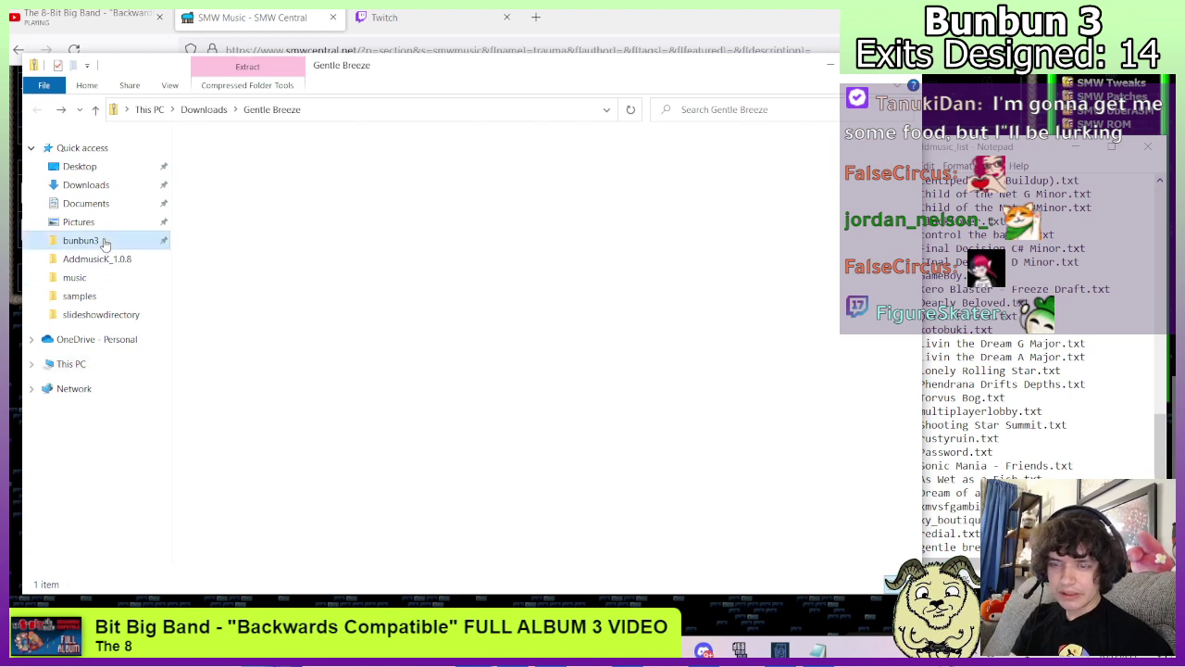
{"action": "left_click", "coordinate": [105, 242]}
{"action": "left_click", "coordinate": [249, 344]}
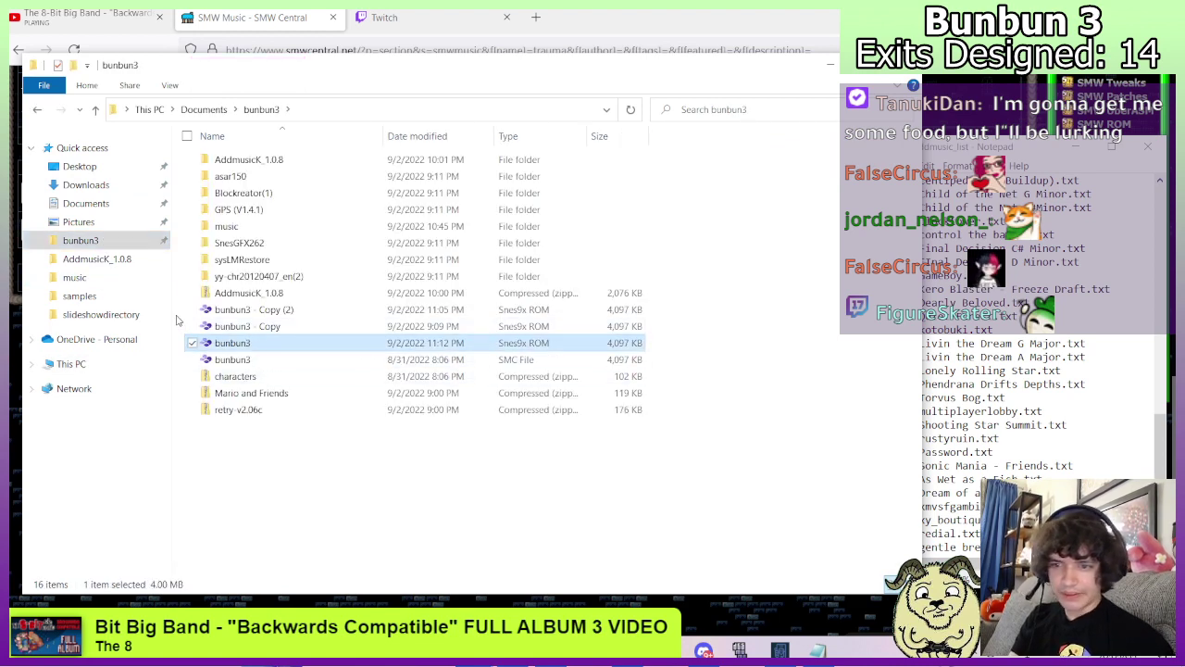
{"action": "left_click", "coordinate": [74, 277]}
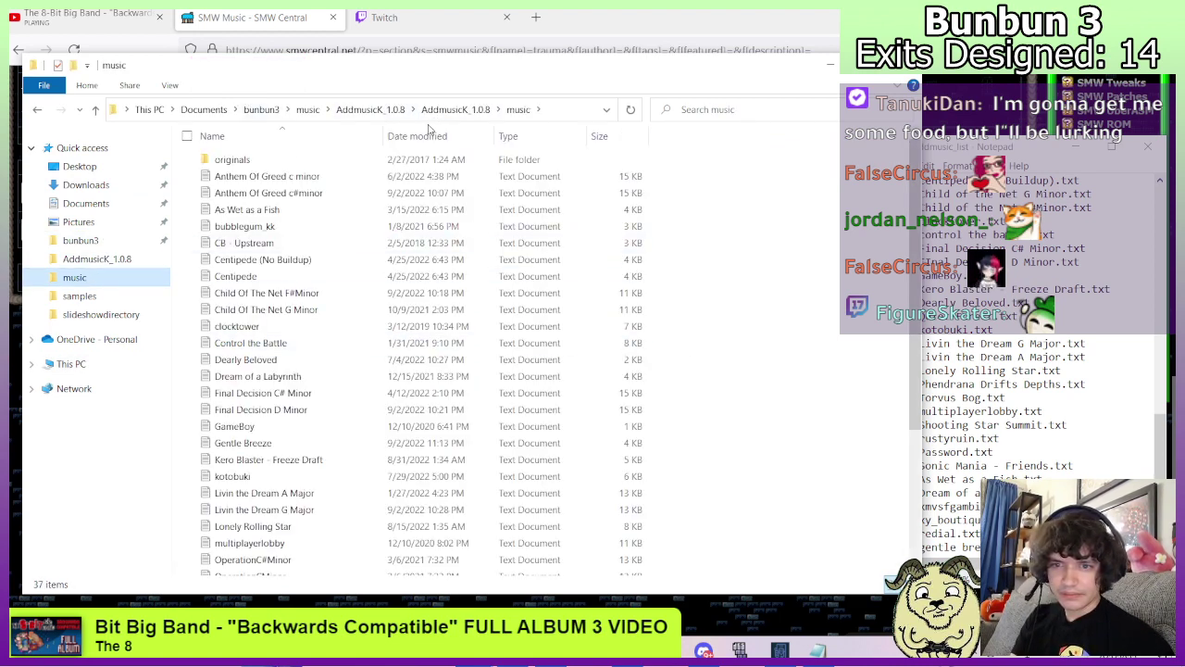
{"action": "left_click", "coordinate": [308, 109]}
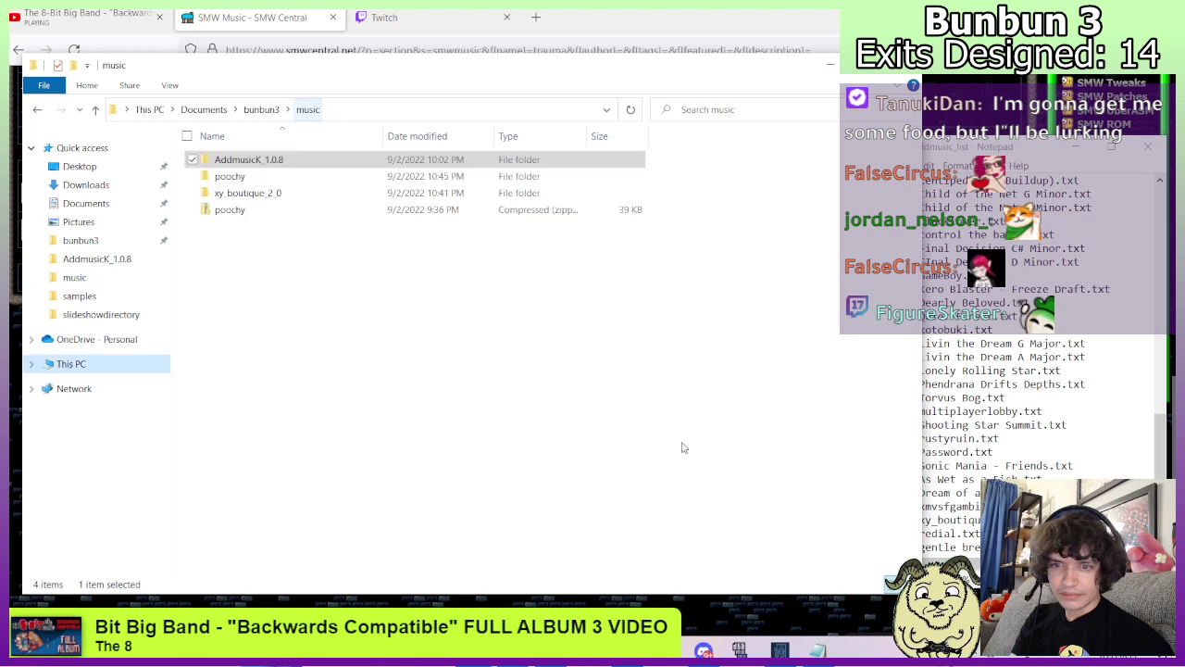
{"action": "double_click", "coordinate": [222, 163]}
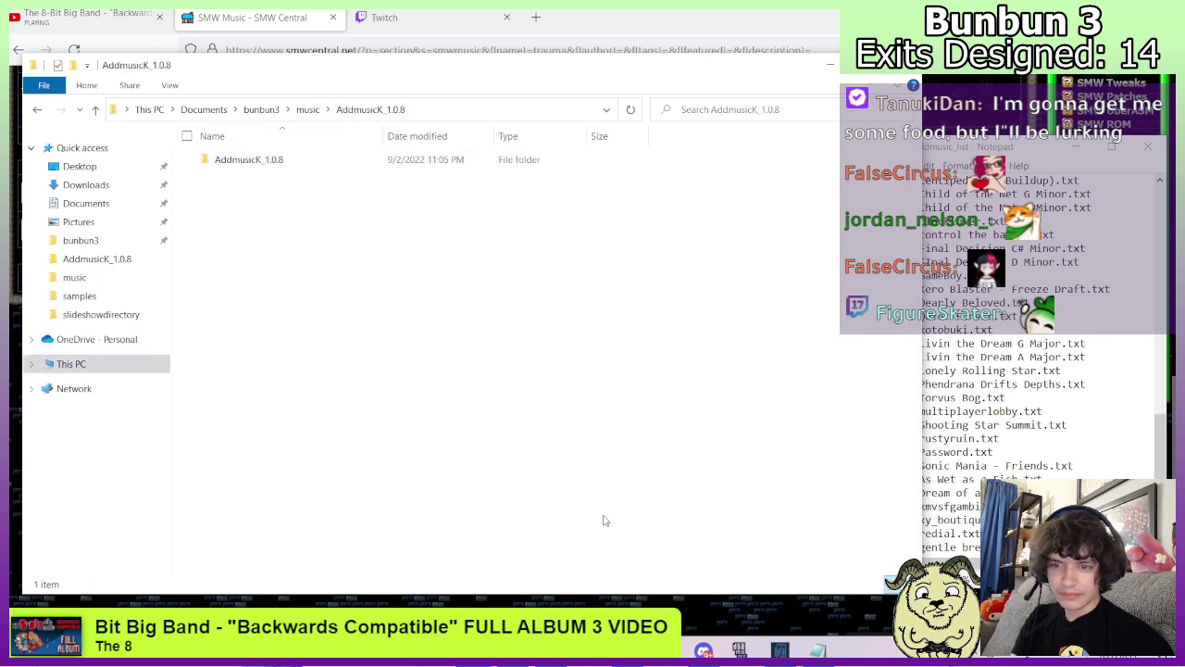
{"action": "double_click", "coordinate": [238, 159]}
{"action": "key", "text": "ctrl+v"}
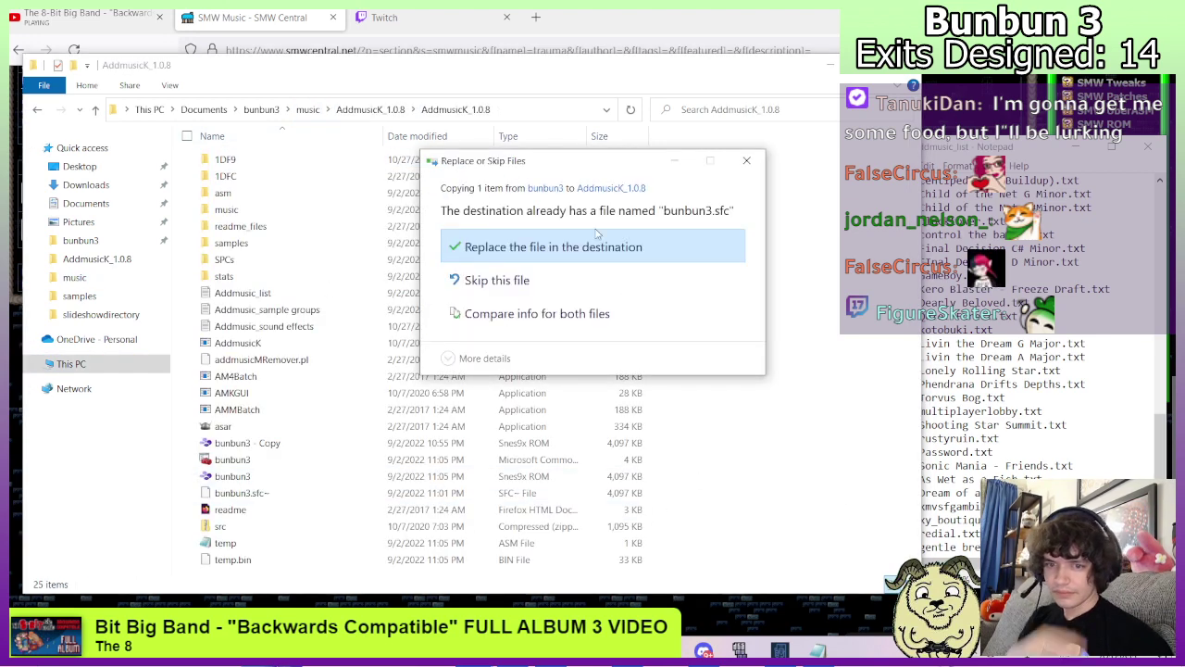
{"action": "left_click", "coordinate": [560, 248]}
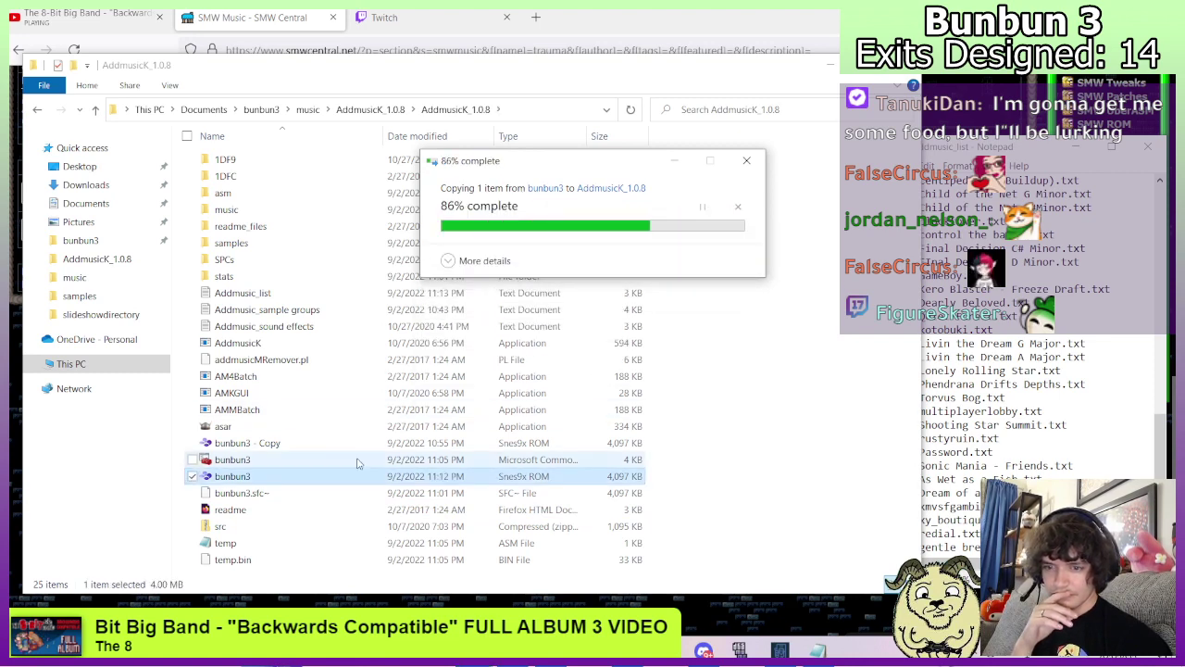
Run AMKGUI on the bunbun3 ROM to insert the listed music, and close the program.
{"action": "double_click", "coordinate": [232, 393]}
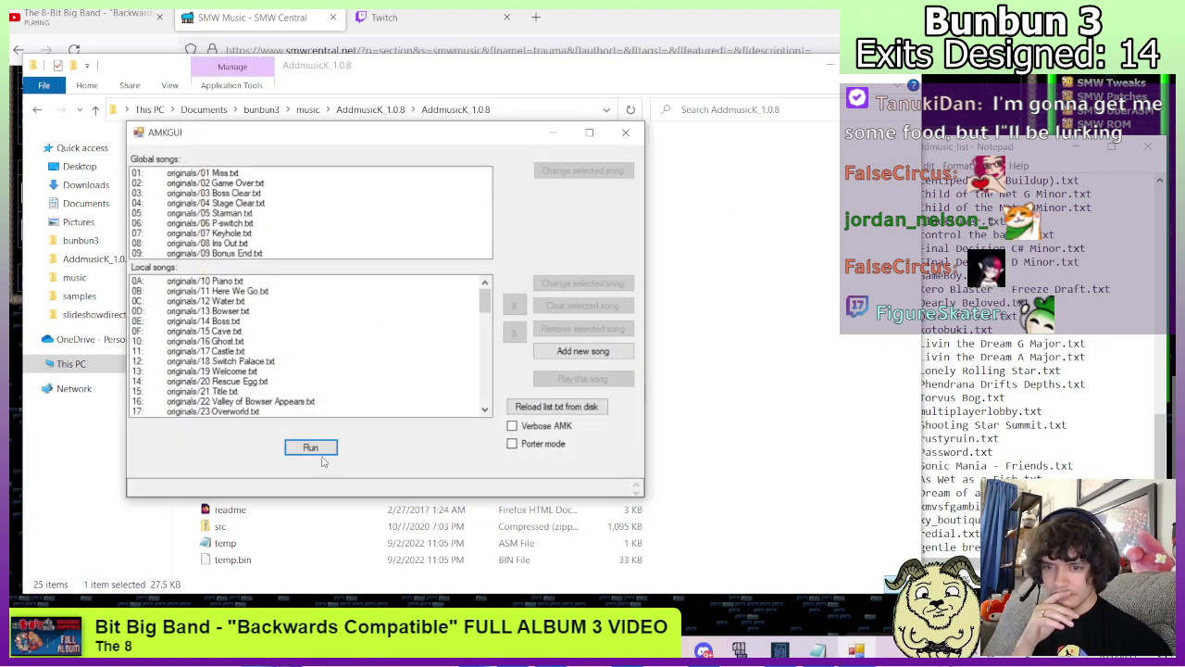
{"action": "left_click", "coordinate": [311, 449]}
{"action": "left_click", "coordinate": [304, 403]}
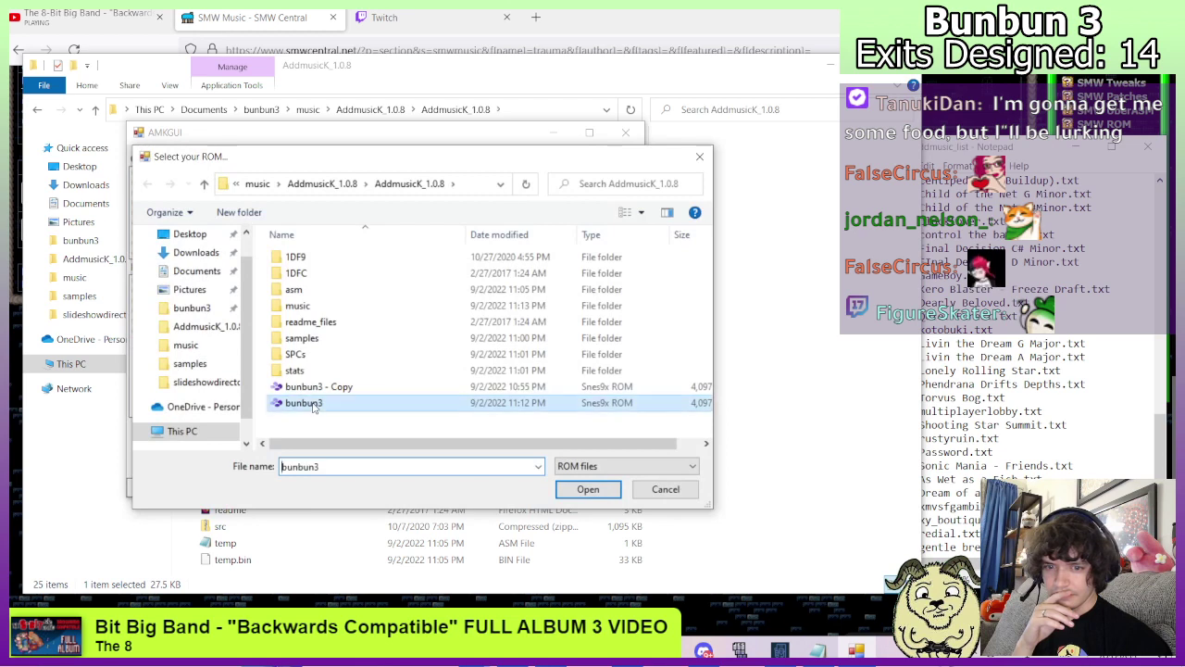
{"action": "left_click", "coordinate": [588, 490]}
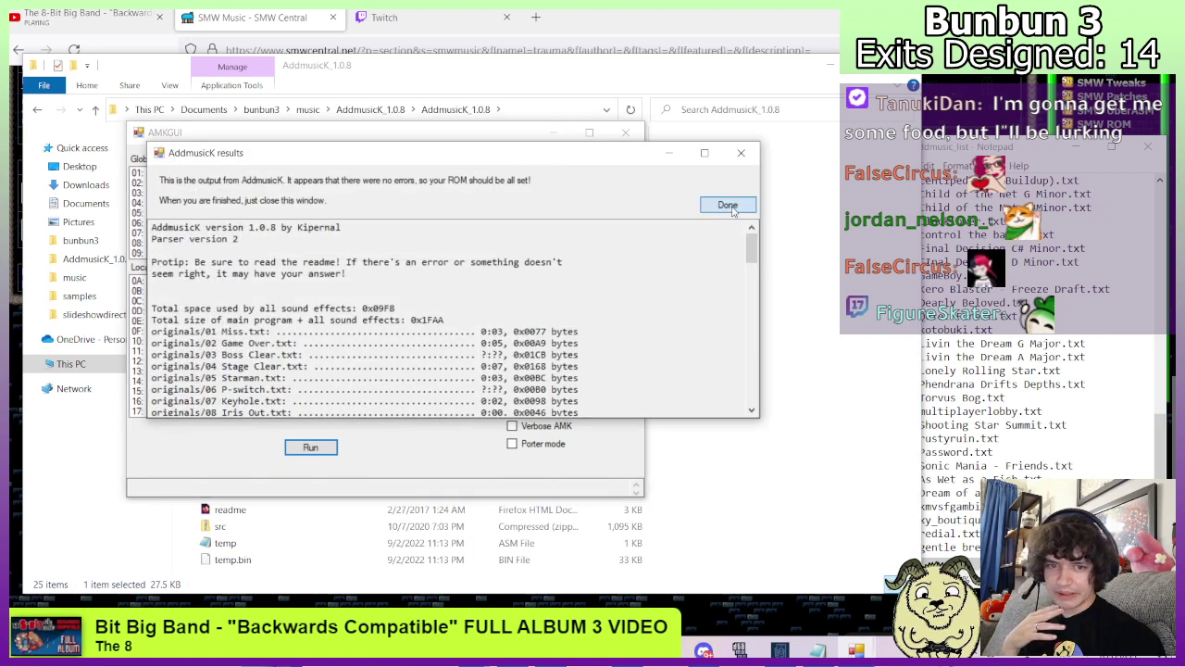
{"action": "left_click", "coordinate": [728, 206]}
{"action": "left_click", "coordinate": [626, 132]}
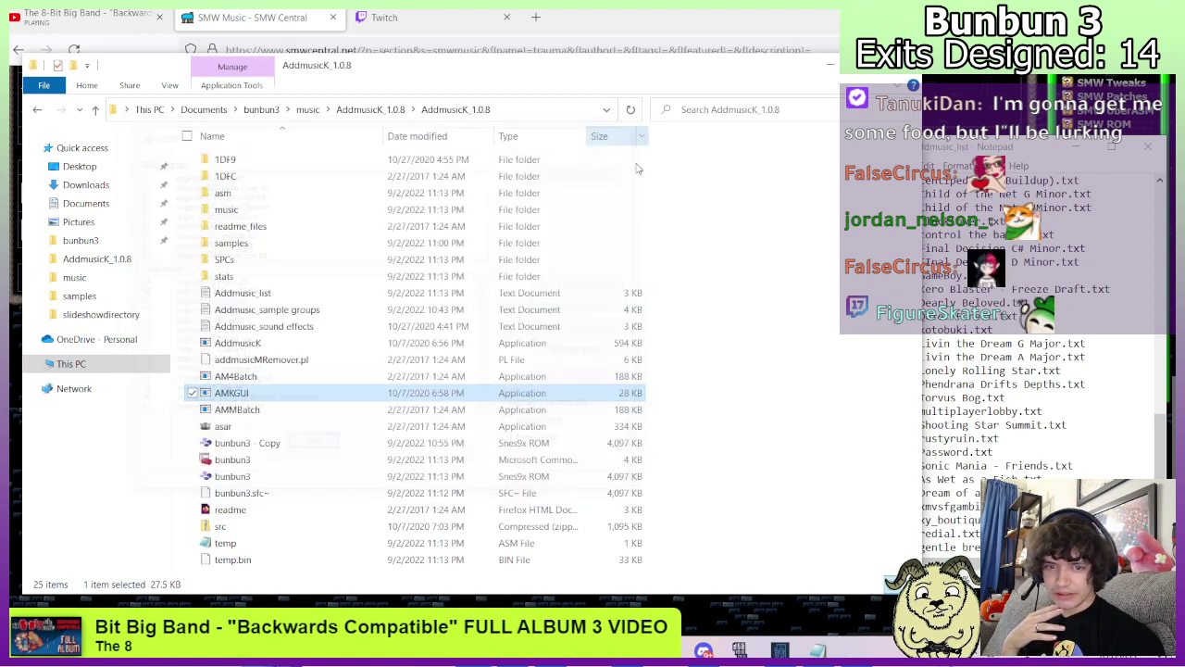
Copy the music-patched bunbun3.sfc back into the main bunbun3 folder, replacing the existing ROM.
{"action": "left_click", "coordinate": [248, 477]}
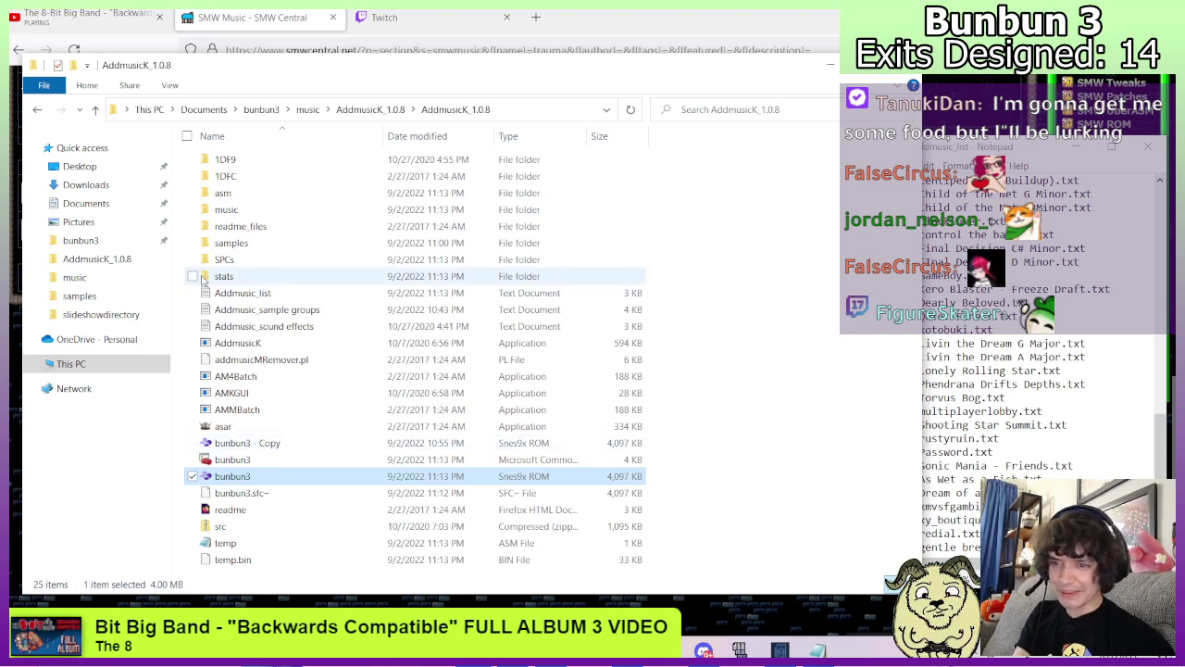
{"action": "left_click", "coordinate": [80, 242]}
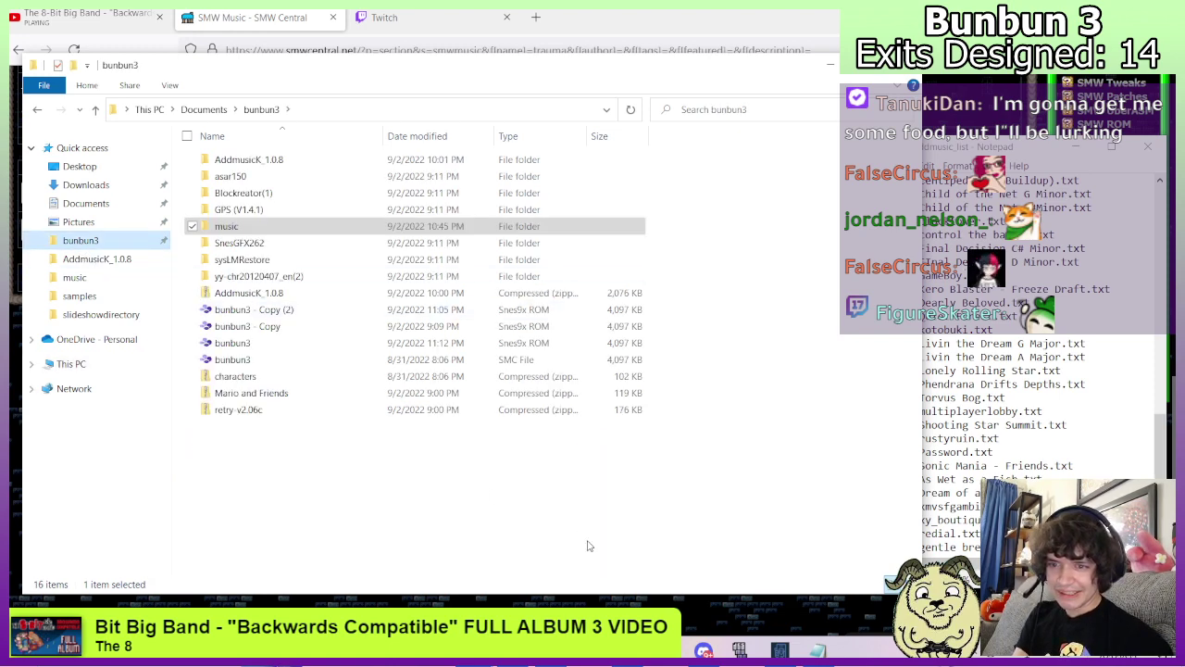
{"action": "left_click", "coordinate": [375, 498]}
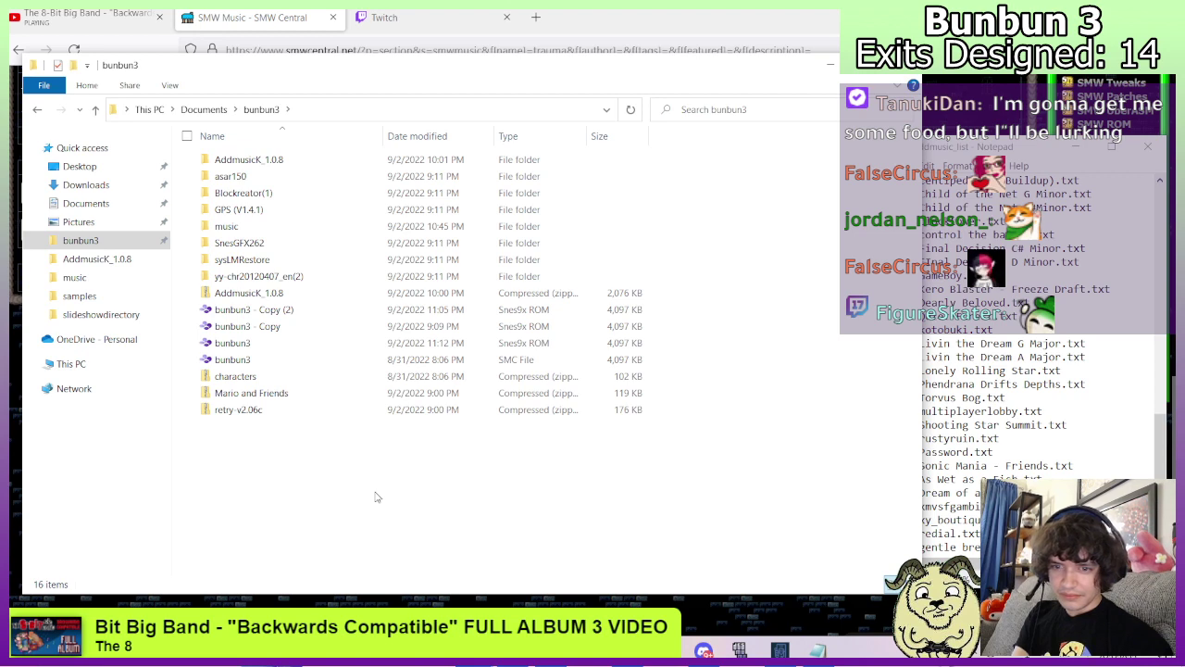
{"action": "key", "text": "ctrl+v"}
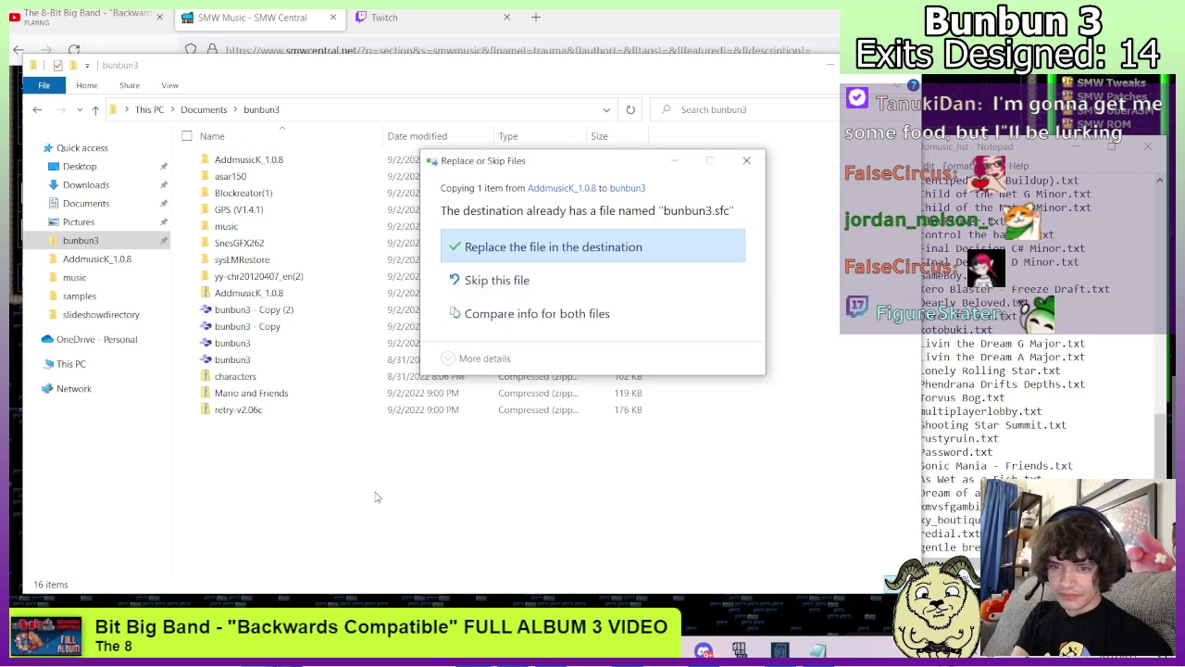
{"action": "left_click", "coordinate": [558, 244]}
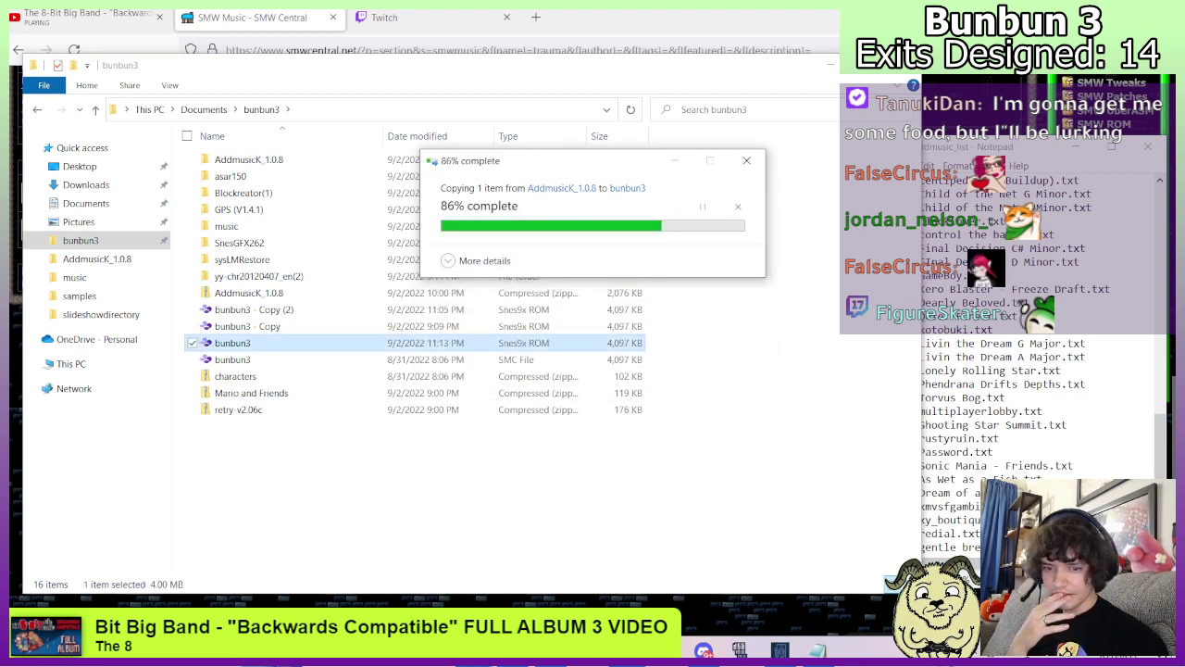
Restart Lunar Magic, load the bunbun3.sfc ROM and open level 151.
{"action": "left_click", "coordinate": [475, 651]}
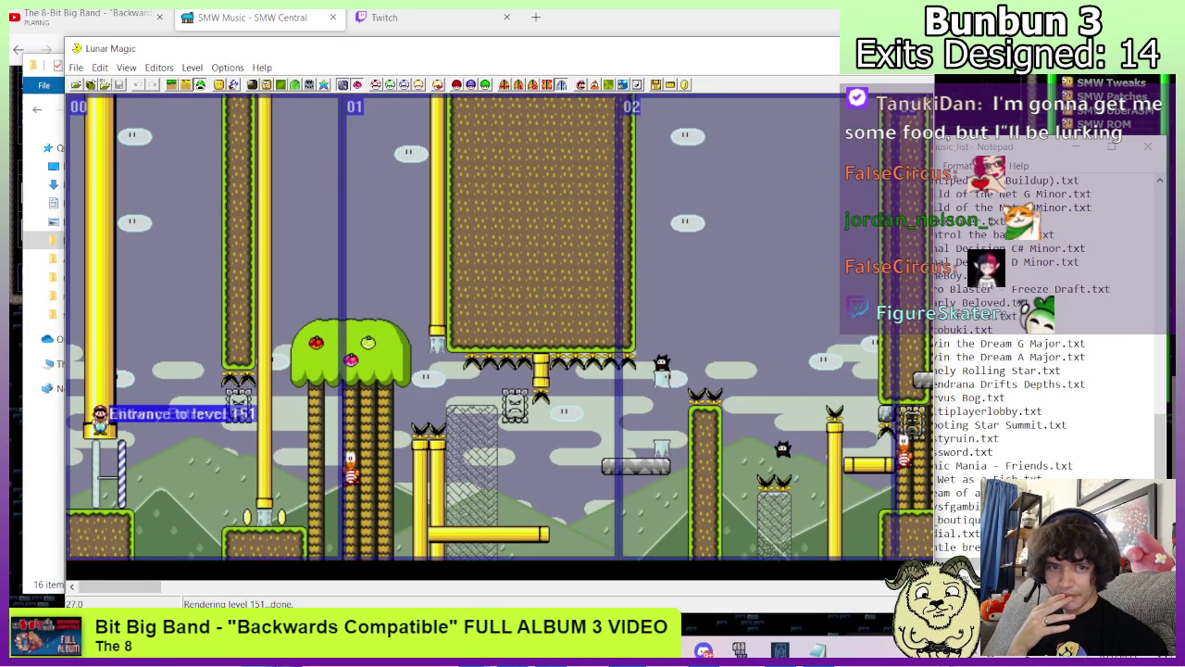
{"action": "left_click", "coordinate": [914, 48]}
{"action": "left_click", "coordinate": [474, 650]}
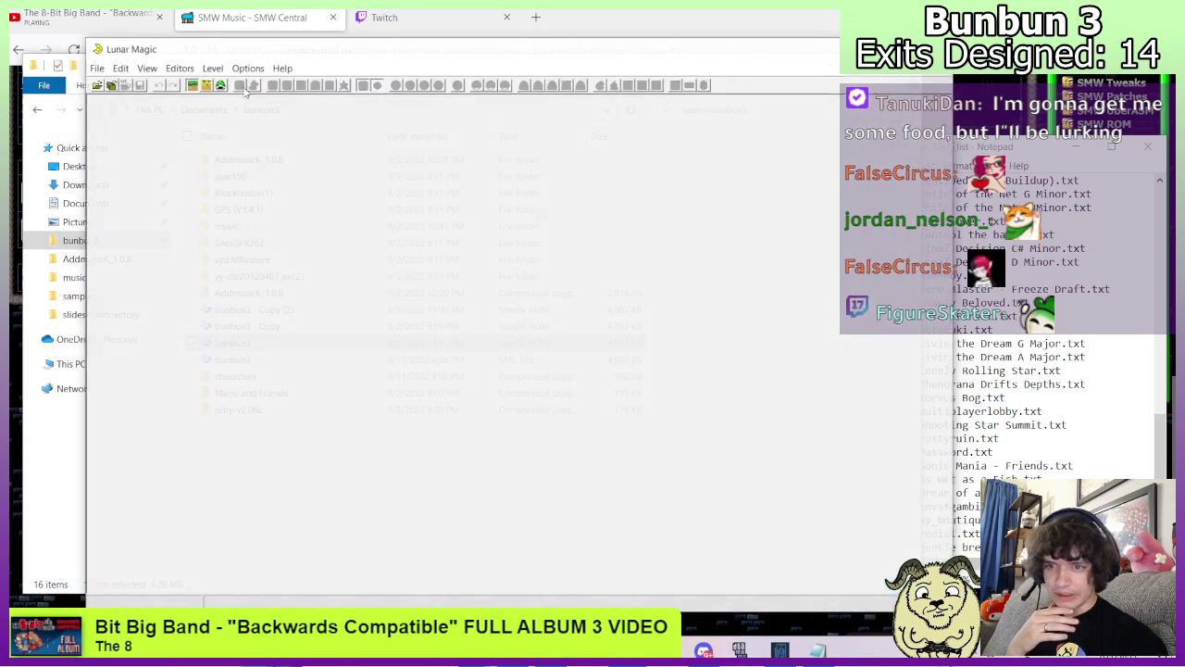
{"action": "left_click", "coordinate": [115, 84]}
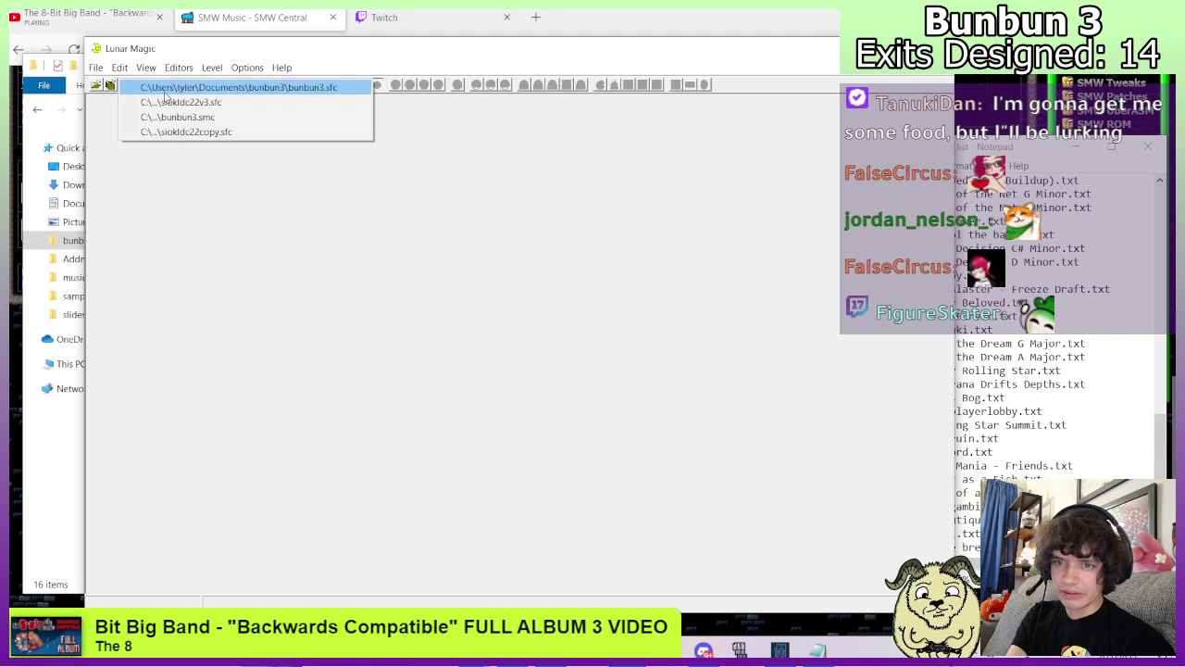
{"action": "left_click", "coordinate": [164, 93]}
{"action": "left_click", "coordinate": [125, 85]}
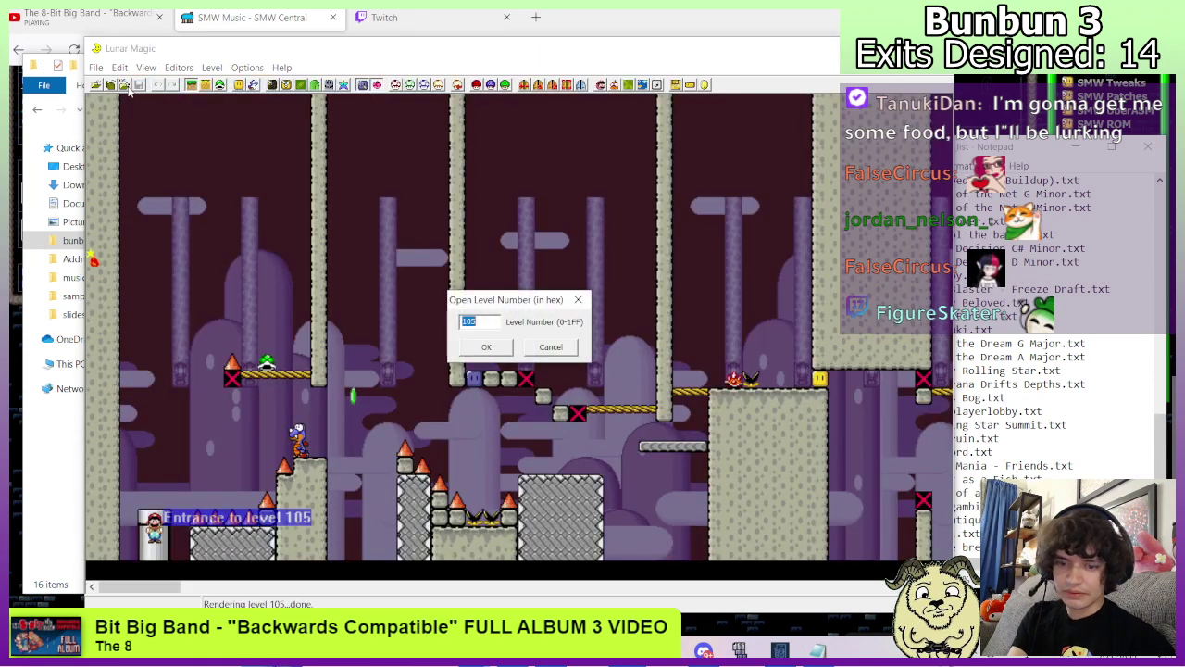
{"action": "type", "text": "151"}
{"action": "key", "text": "Return"}
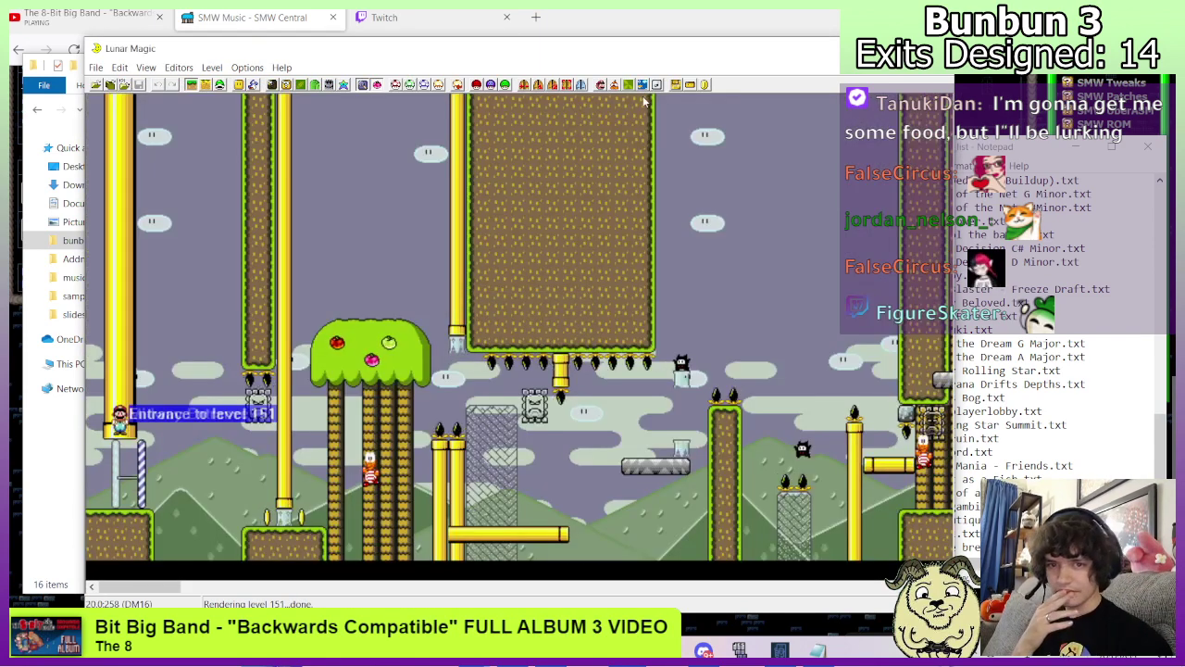
Set level 151's bypass music to 4B and save the level to the ROM.
{"action": "left_click", "coordinate": [655, 84]}
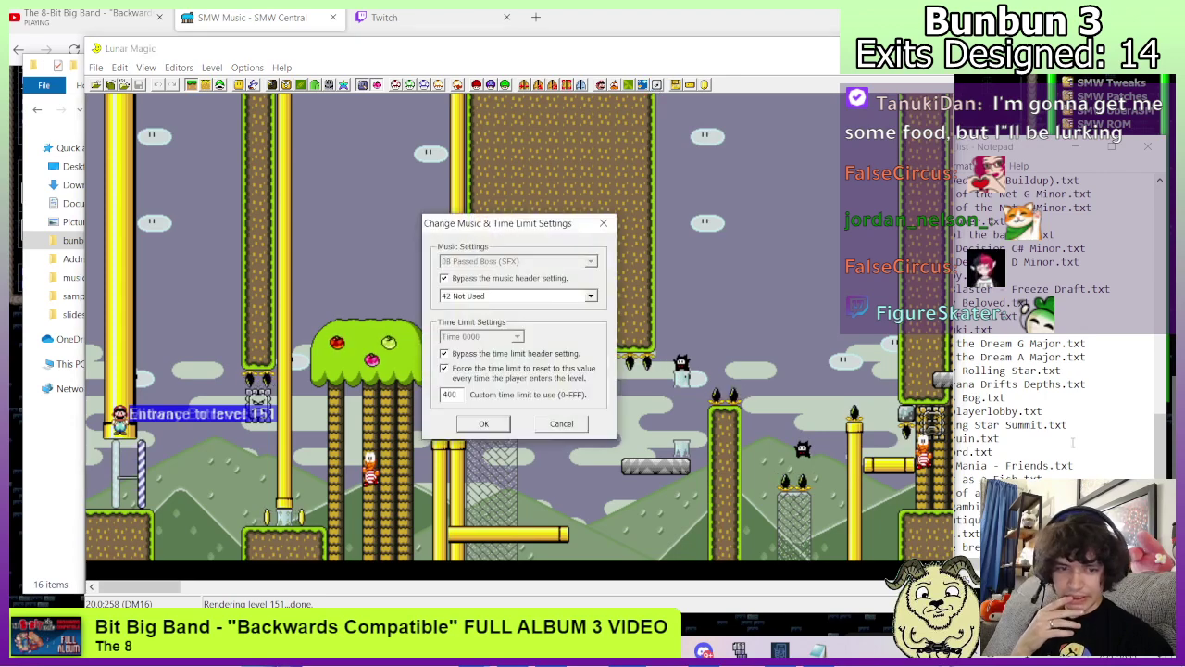
{"action": "left_click", "coordinate": [1001, 438]}
{"action": "left_click", "coordinate": [556, 295]}
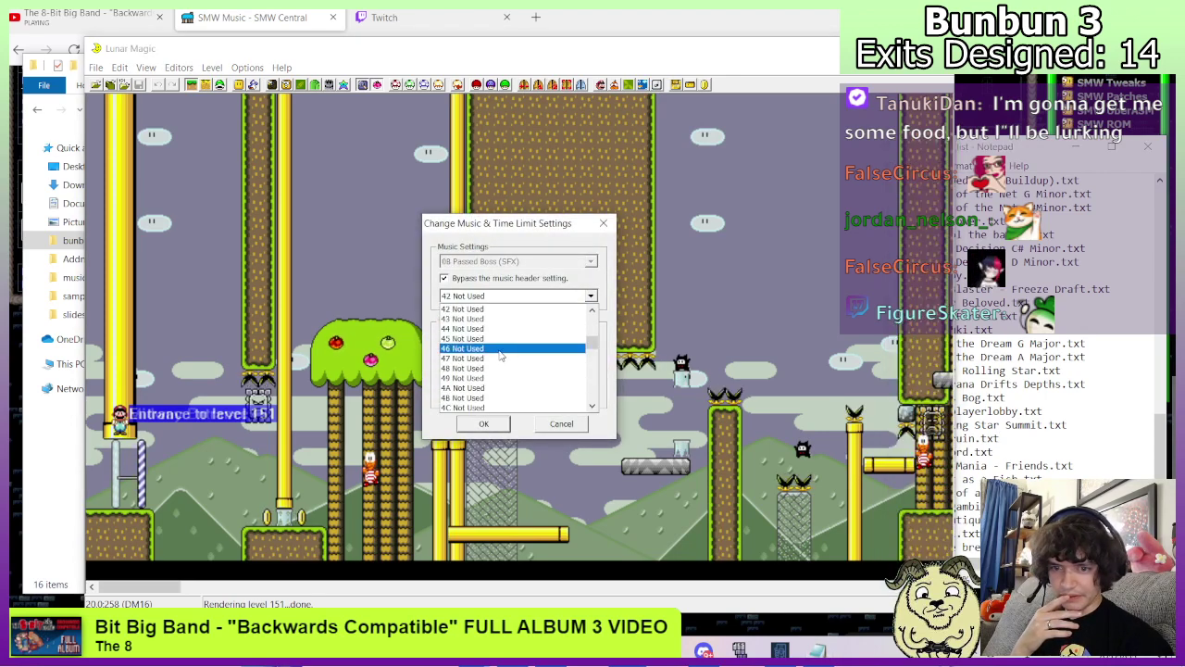
{"action": "left_click", "coordinate": [504, 397]}
{"action": "left_click", "coordinate": [485, 423]}
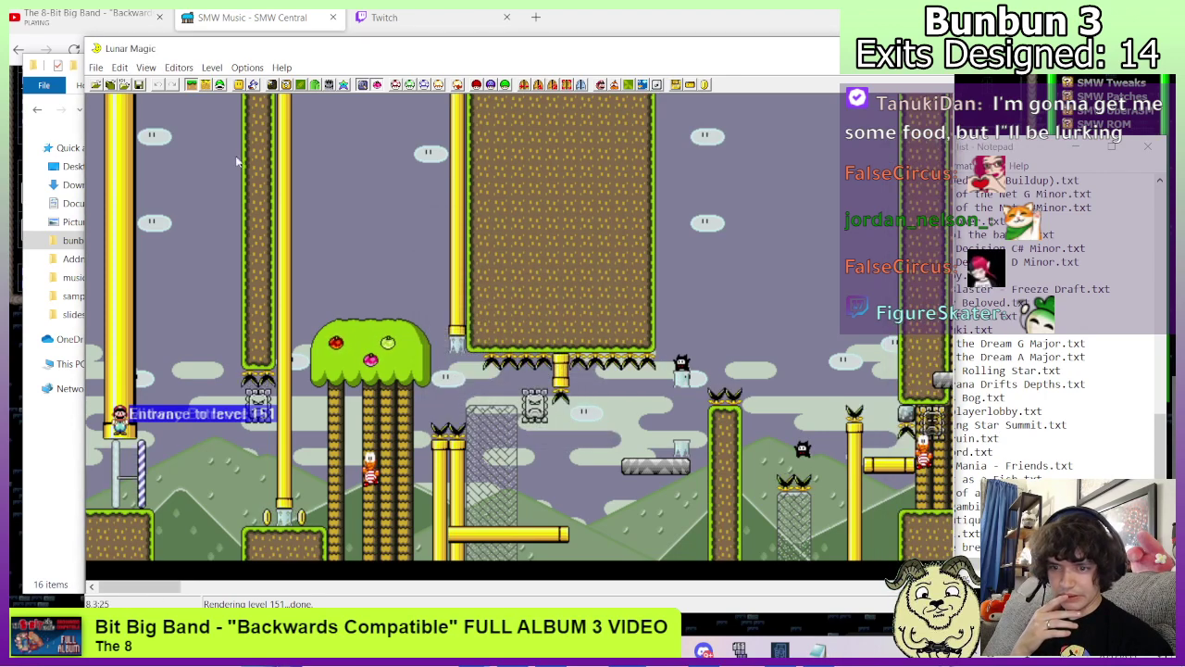
{"action": "left_click", "coordinate": [139, 85]}
{"action": "left_click_drag", "start_coordinate": [164, 586], "coordinate": [283, 598]}
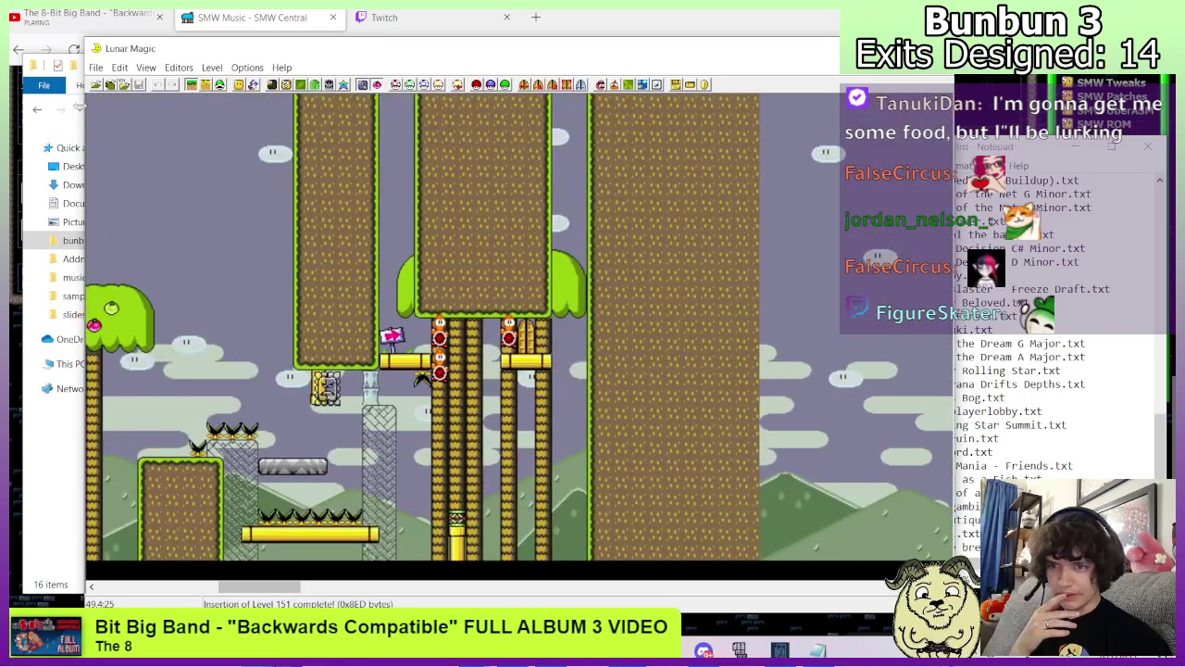
Show the screen exits in level 151 and open its exit destination, level 141.
{"action": "left_click", "coordinate": [152, 67]}
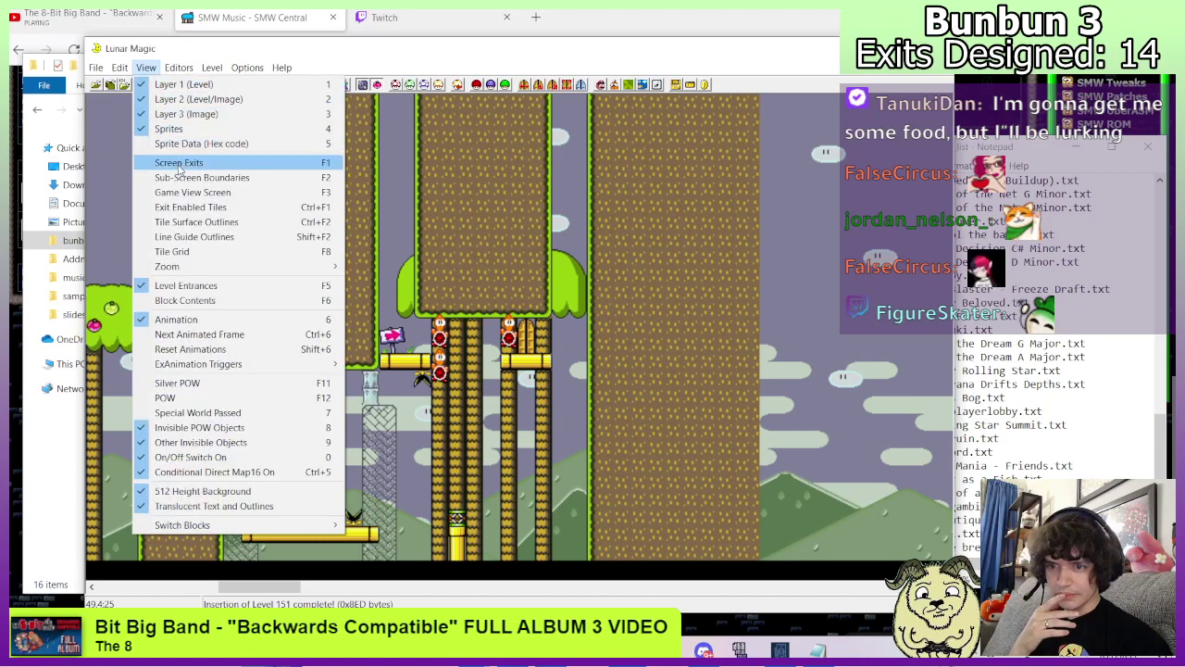
{"action": "left_click", "coordinate": [178, 164]}
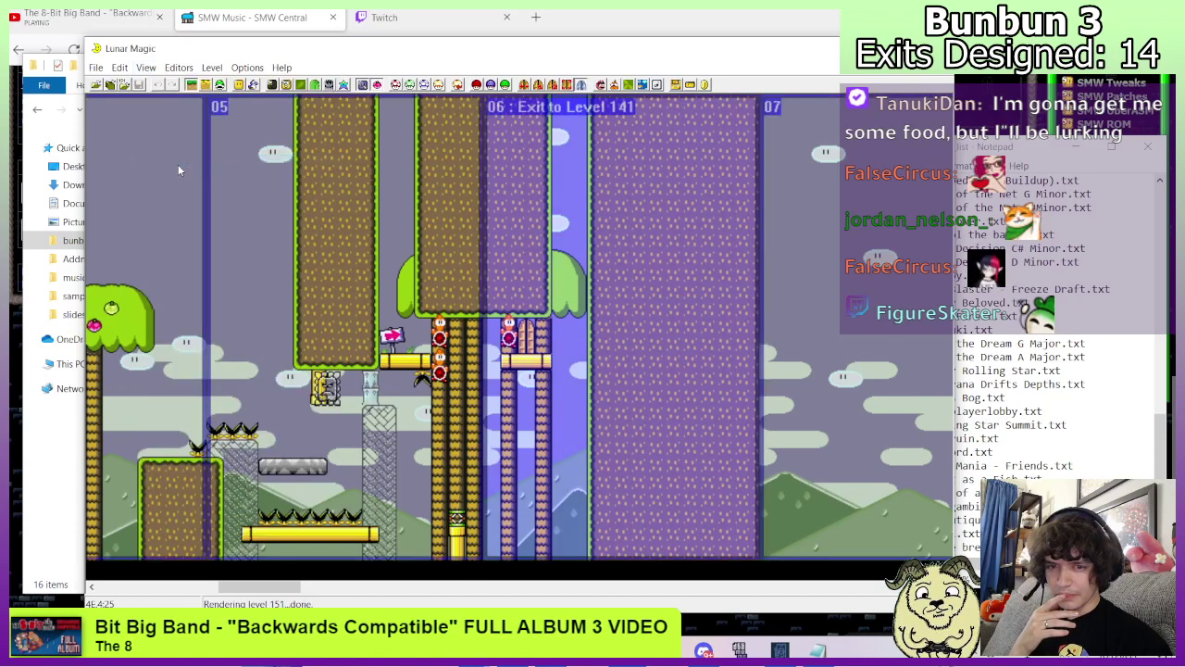
{"action": "left_click", "coordinate": [125, 87]}
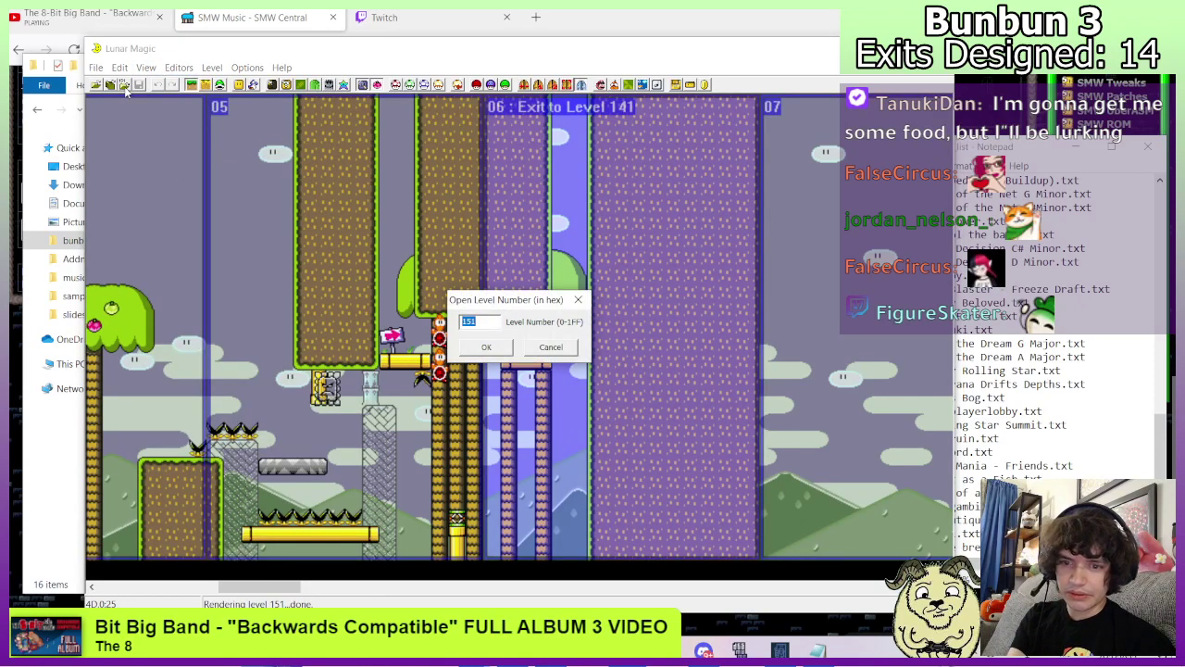
{"action": "type", "text": "141"}
{"action": "key", "text": "Return"}
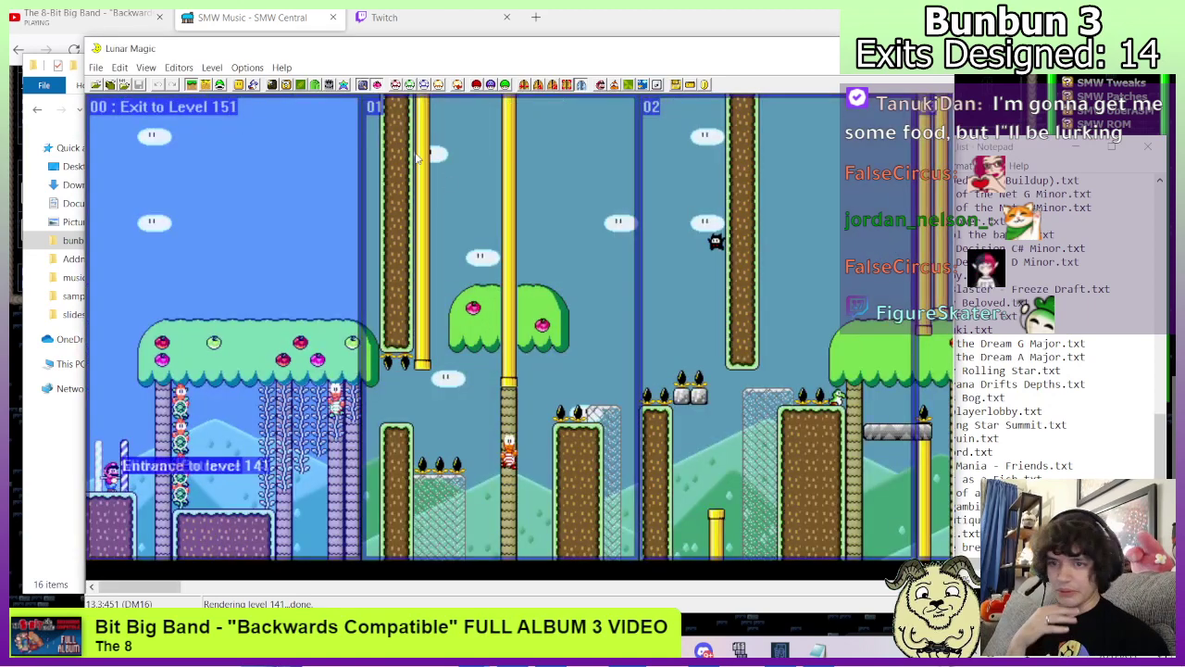
Check the Addmusic list, set level 141's bypass music to 41 and save the level to the ROM.
{"action": "left_click", "coordinate": [1025, 442]}
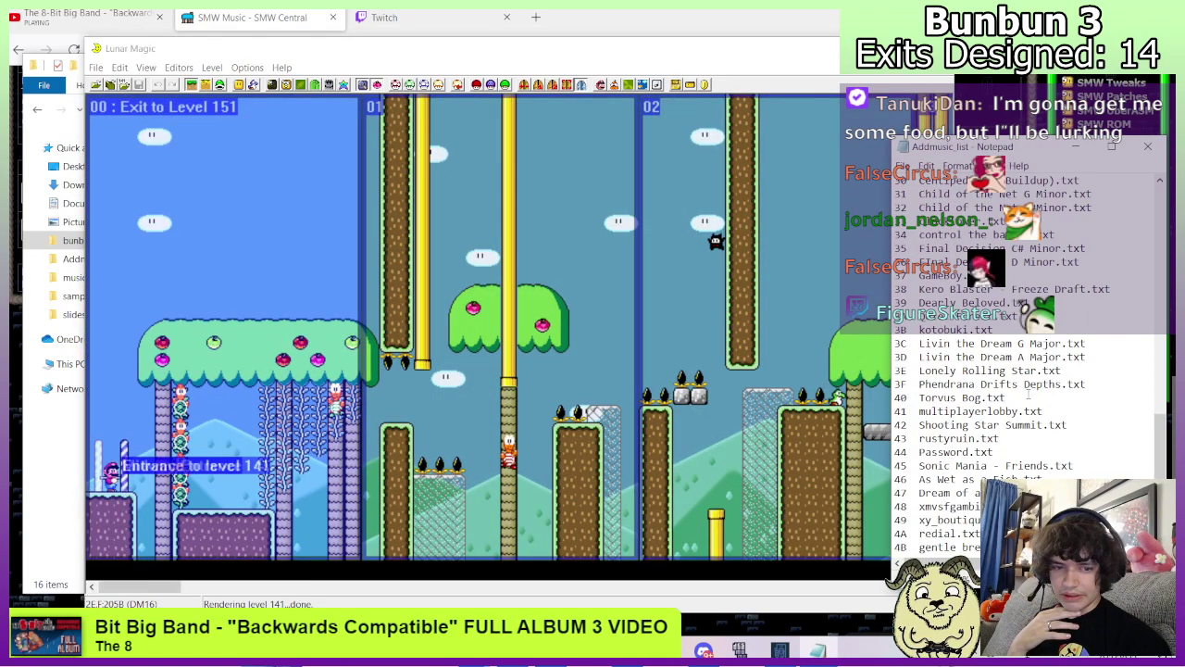
{"action": "left_click", "coordinate": [262, 216]}
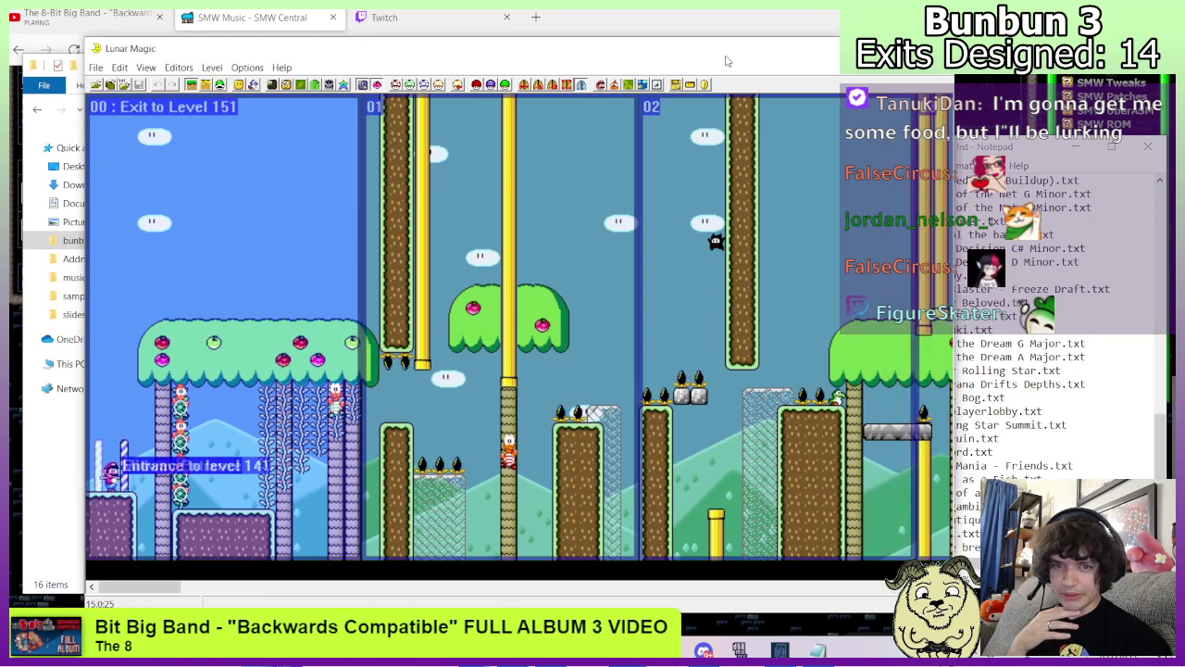
{"action": "left_click", "coordinate": [655, 85]}
{"action": "left_click", "coordinate": [519, 295]}
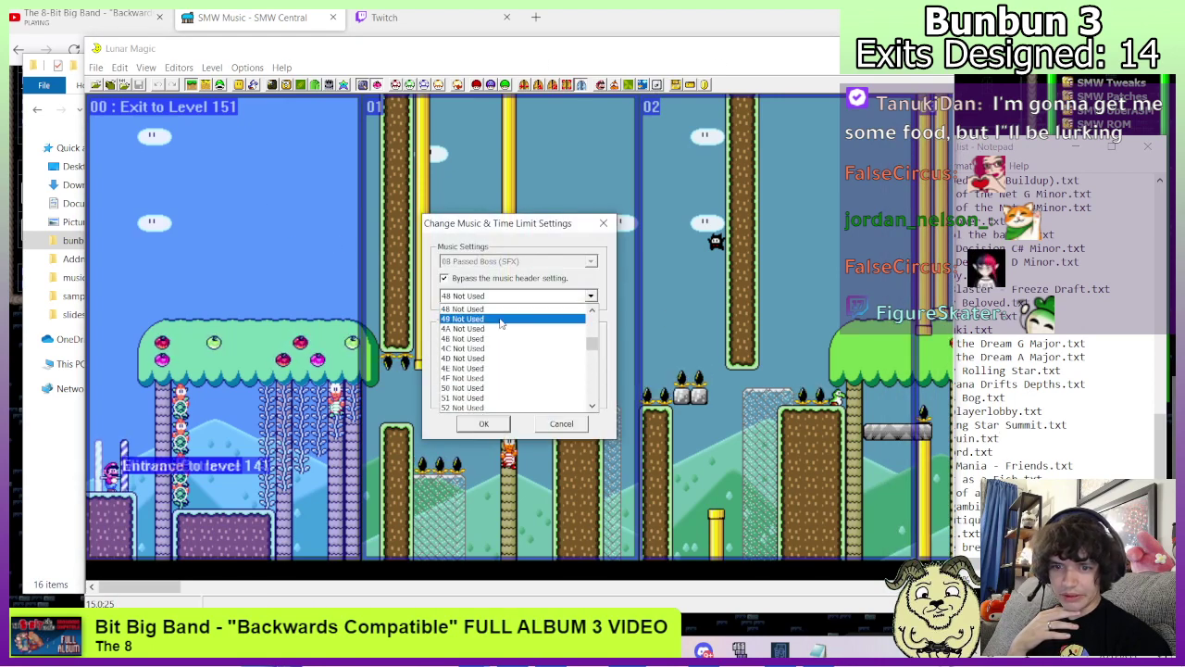
{"action": "scroll", "coordinate": [500, 346], "scroll_direction": "up", "scroll_amount": 4}
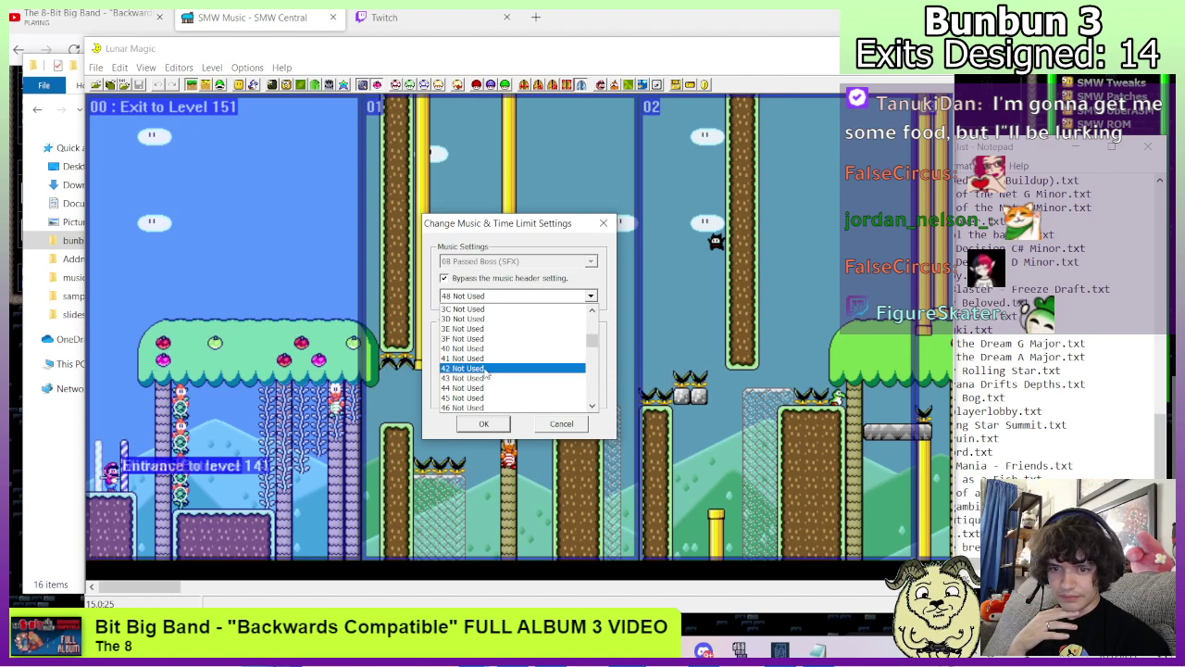
{"action": "left_click", "coordinate": [486, 358]}
{"action": "left_click", "coordinate": [483, 423]}
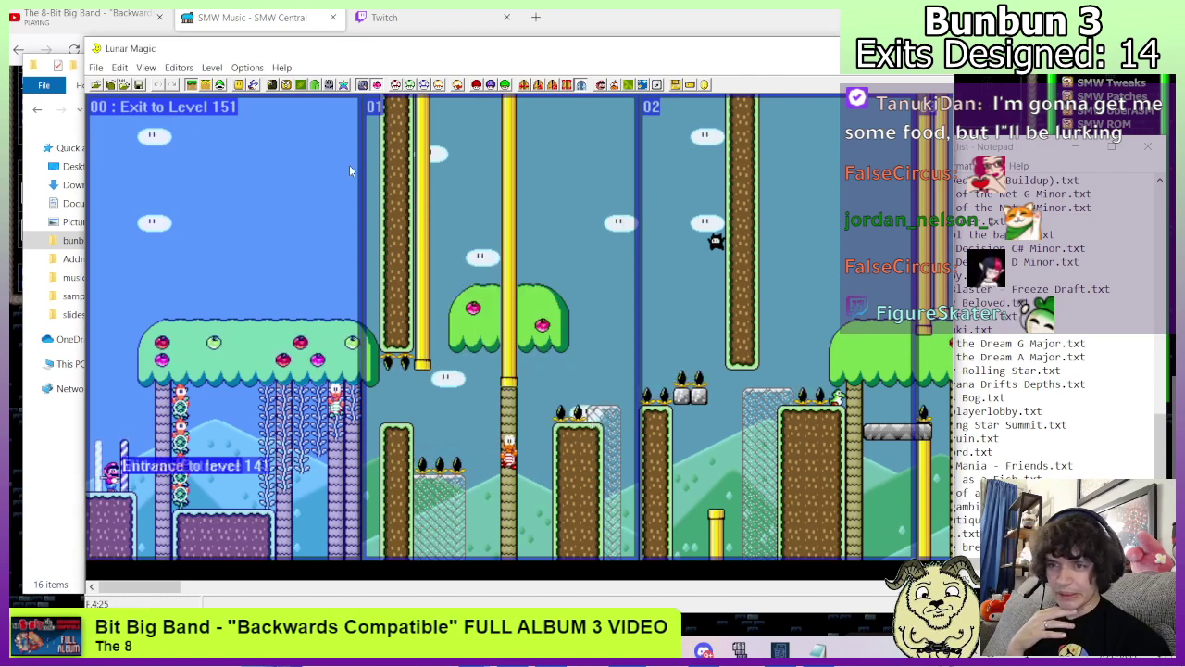
{"action": "left_click", "coordinate": [140, 84]}
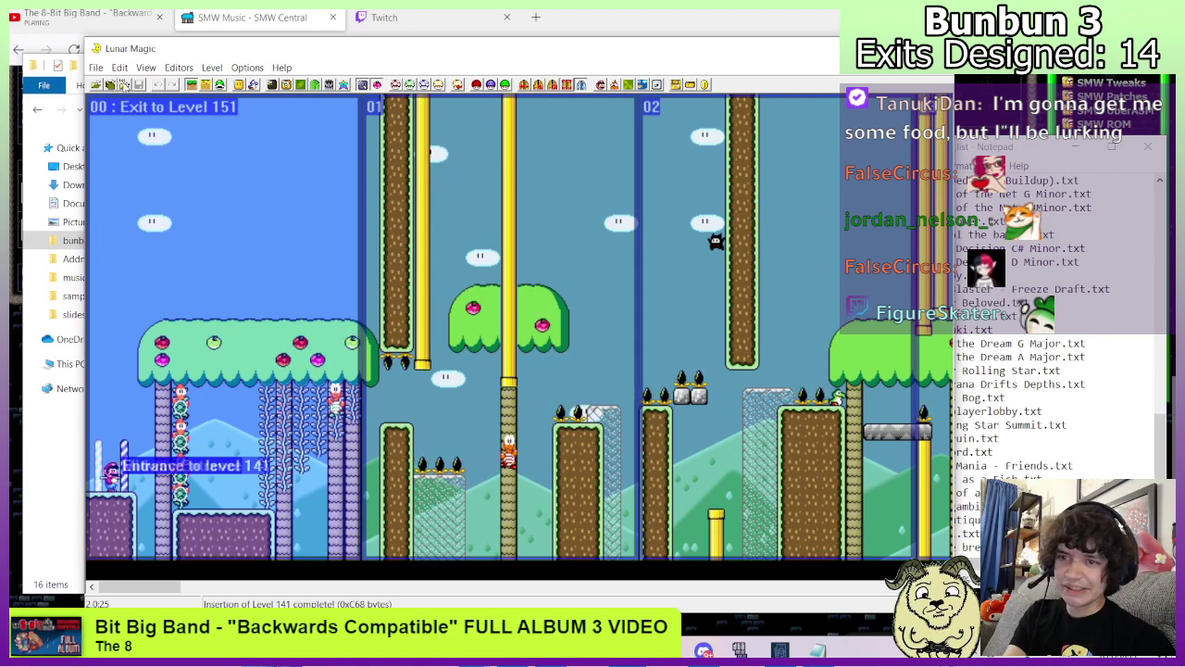
Open level 120, set its bypass music to 33 according to the Addmusic list, and save the level to the ROM.
{"action": "key", "text": "ctrl+Page_Up"}
{"action": "type", "text": "120"}
{"action": "key", "text": "Return"}
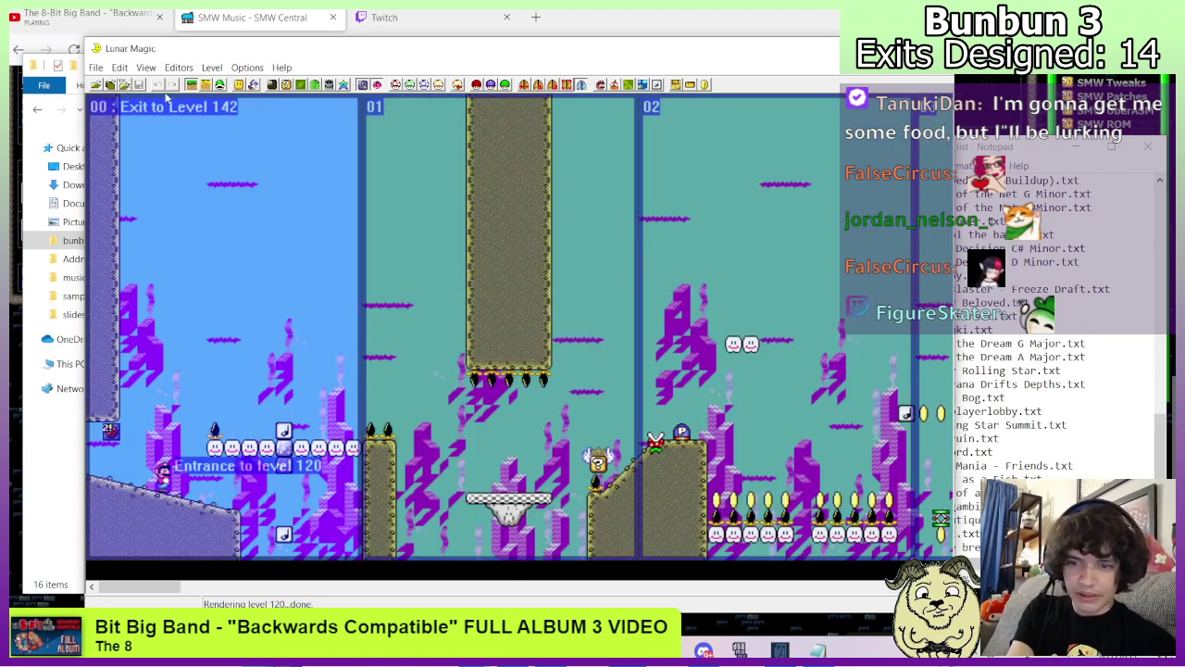
{"action": "left_click", "coordinate": [1079, 392]}
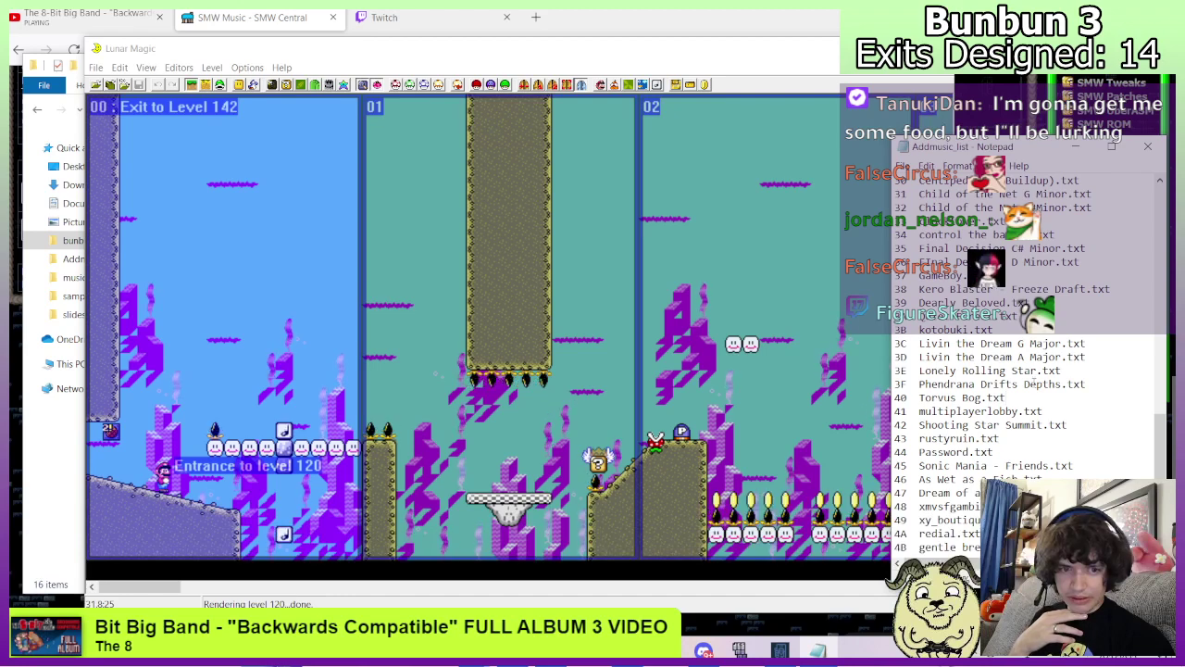
{"action": "left_click", "coordinate": [713, 182]}
{"action": "left_click", "coordinate": [656, 85]}
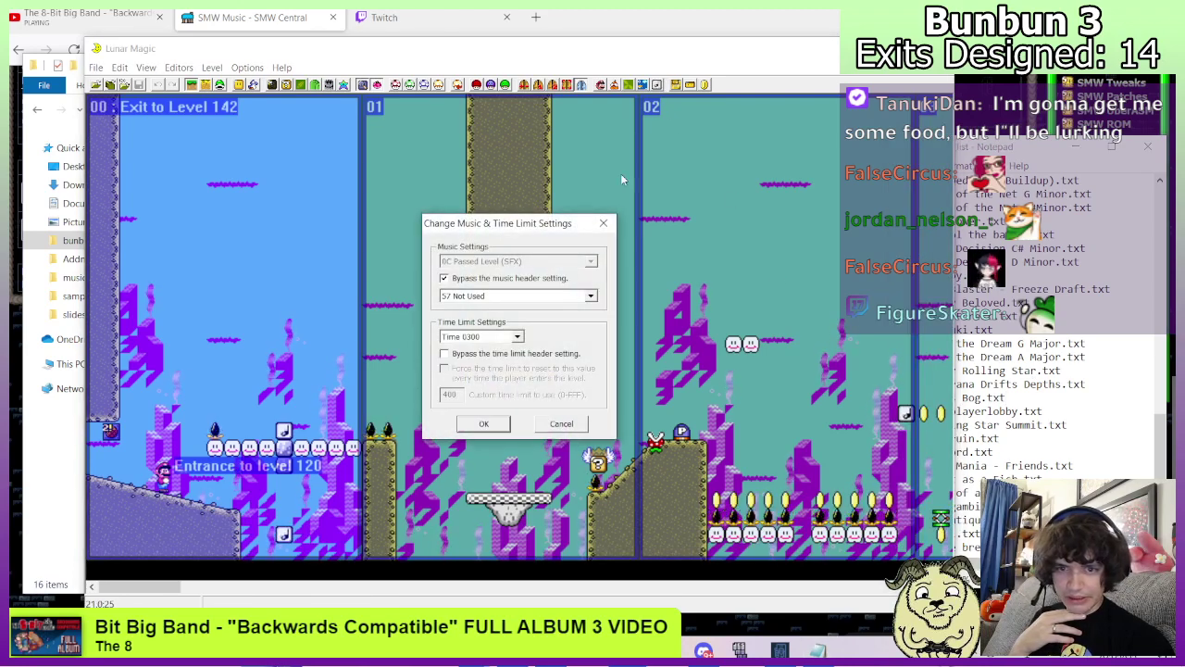
{"action": "left_click", "coordinate": [444, 278]}
{"action": "left_click", "coordinate": [590, 295]}
{"action": "scroll", "coordinate": [529, 352], "scroll_direction": "up", "scroll_amount": 12}
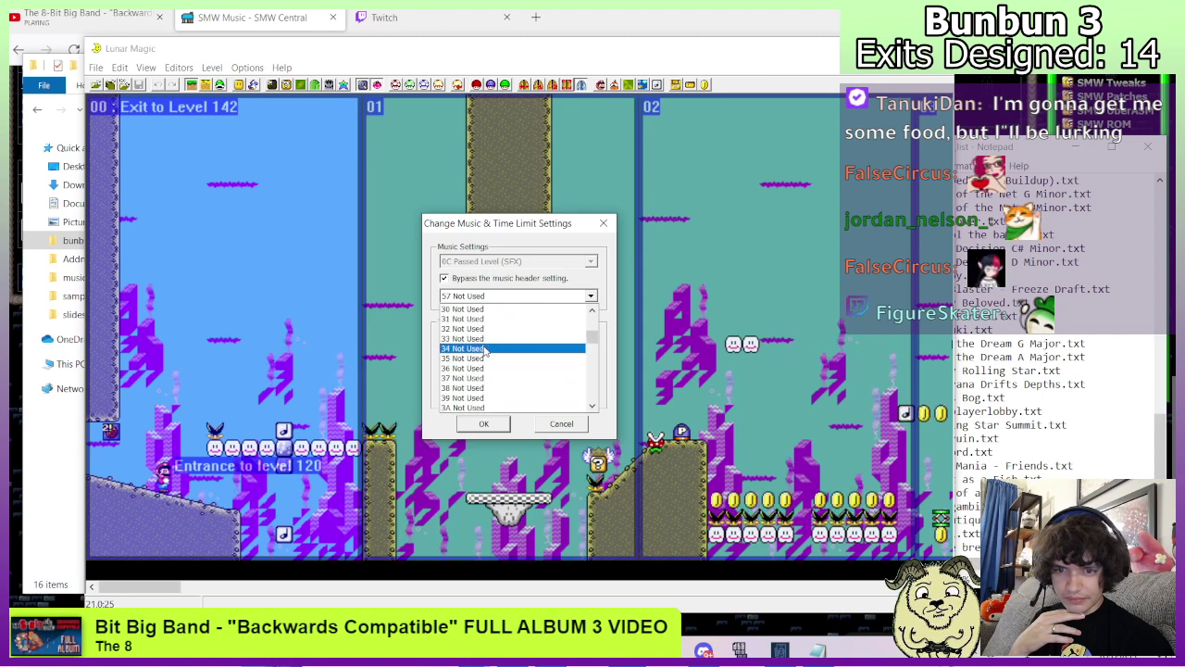
{"action": "left_click", "coordinate": [484, 336]}
{"action": "left_click", "coordinate": [481, 424]}
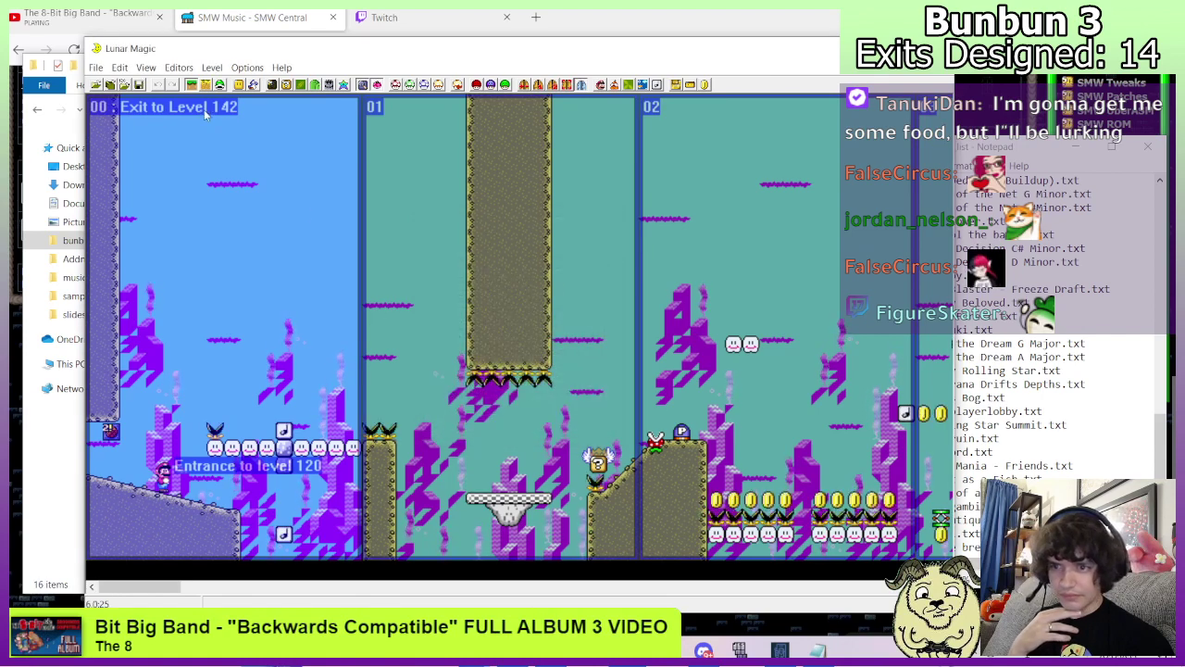
{"action": "left_click", "coordinate": [139, 85]}
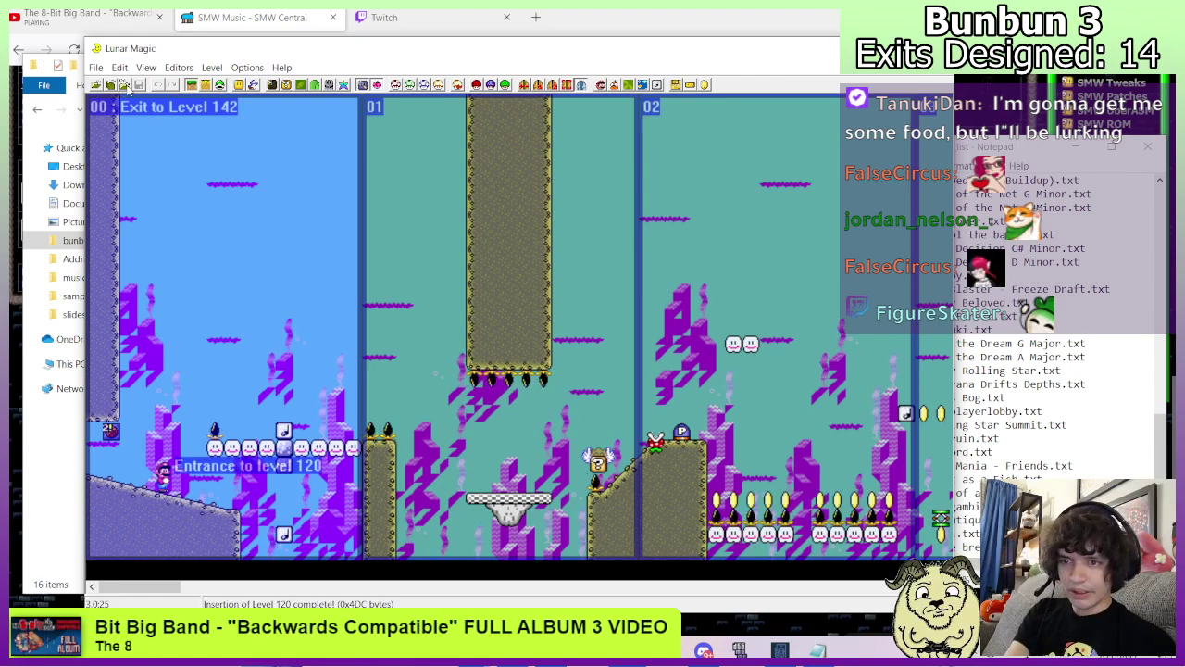
Open levels 102 and 10B one after the other to review them.
{"action": "left_click", "coordinate": [126, 85]}
{"action": "type", "text": "102"}
{"action": "key", "text": "Return"}
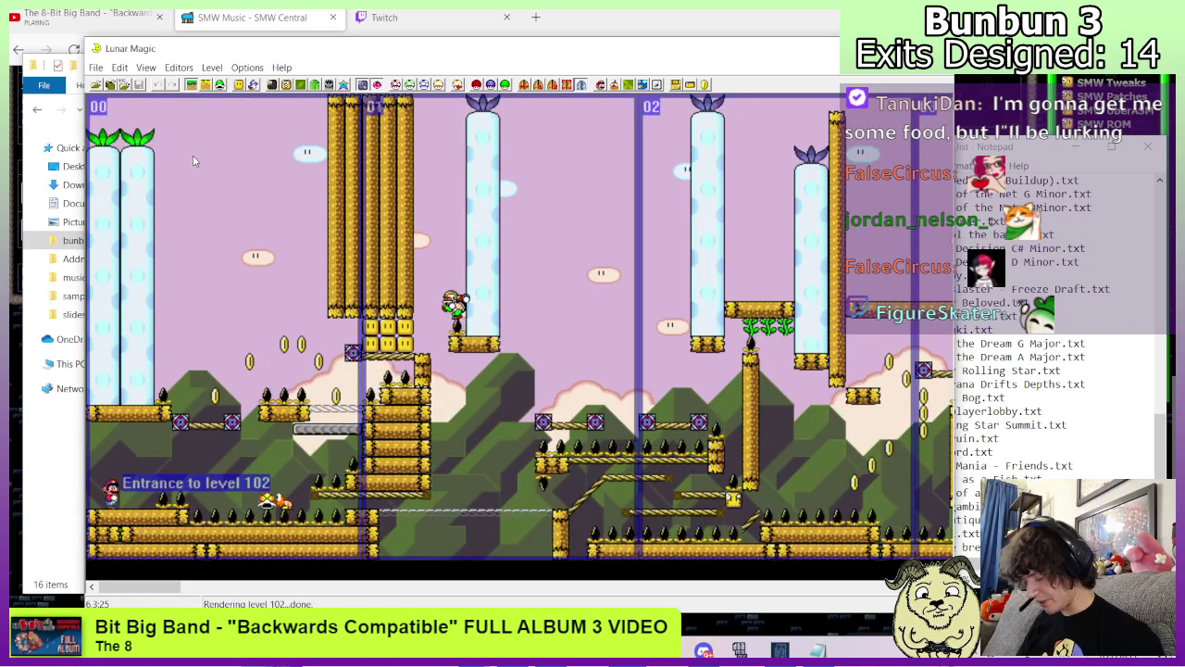
{"action": "left_click", "coordinate": [126, 85]}
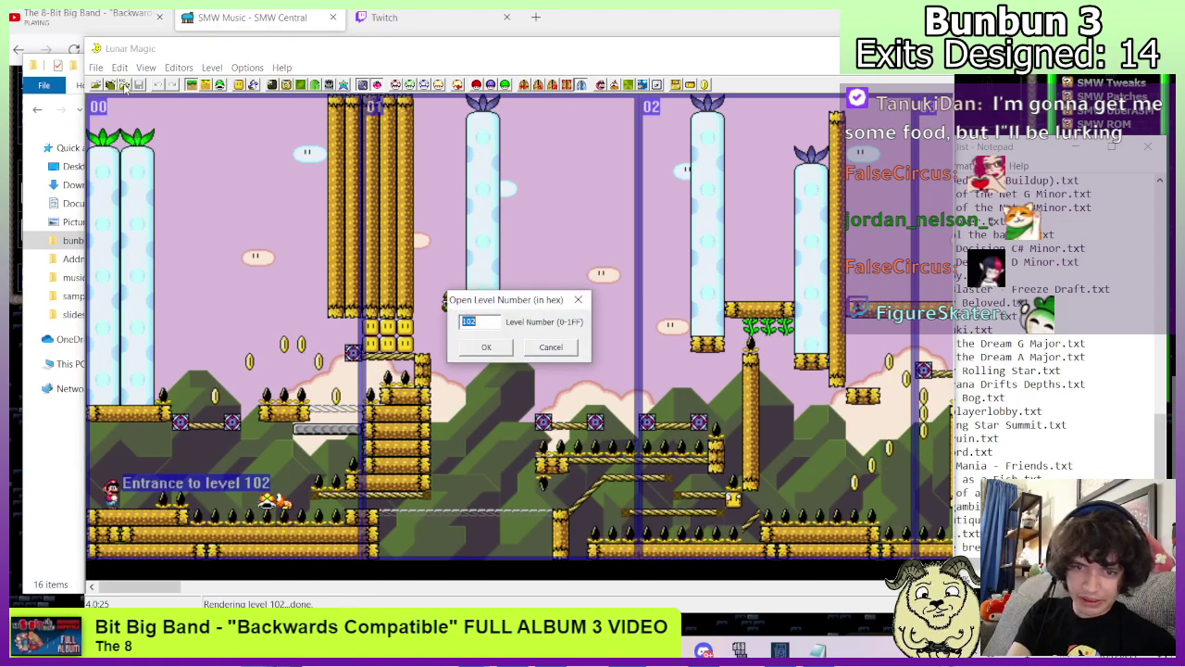
{"action": "type", "text": "10b"}
{"action": "key", "text": "Return"}
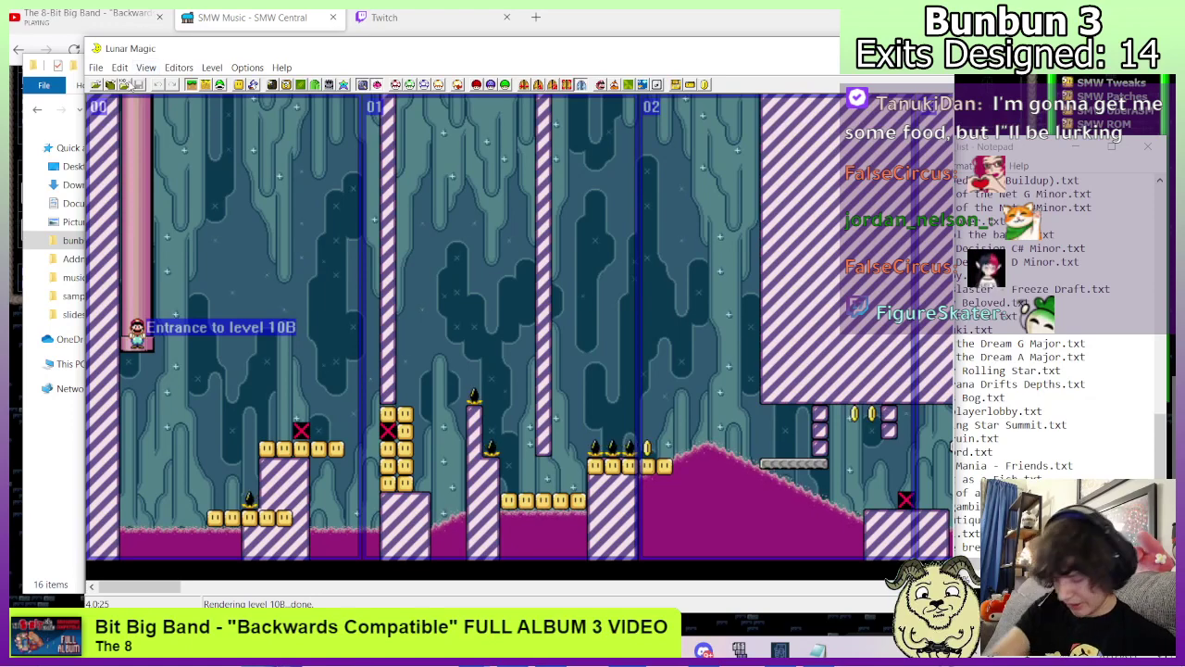
Open level 112, set its bypass music to 43 according to the Addmusic list, and save the level to the ROM.
{"action": "left_click", "coordinate": [126, 84]}
{"action": "type", "text": "112"}
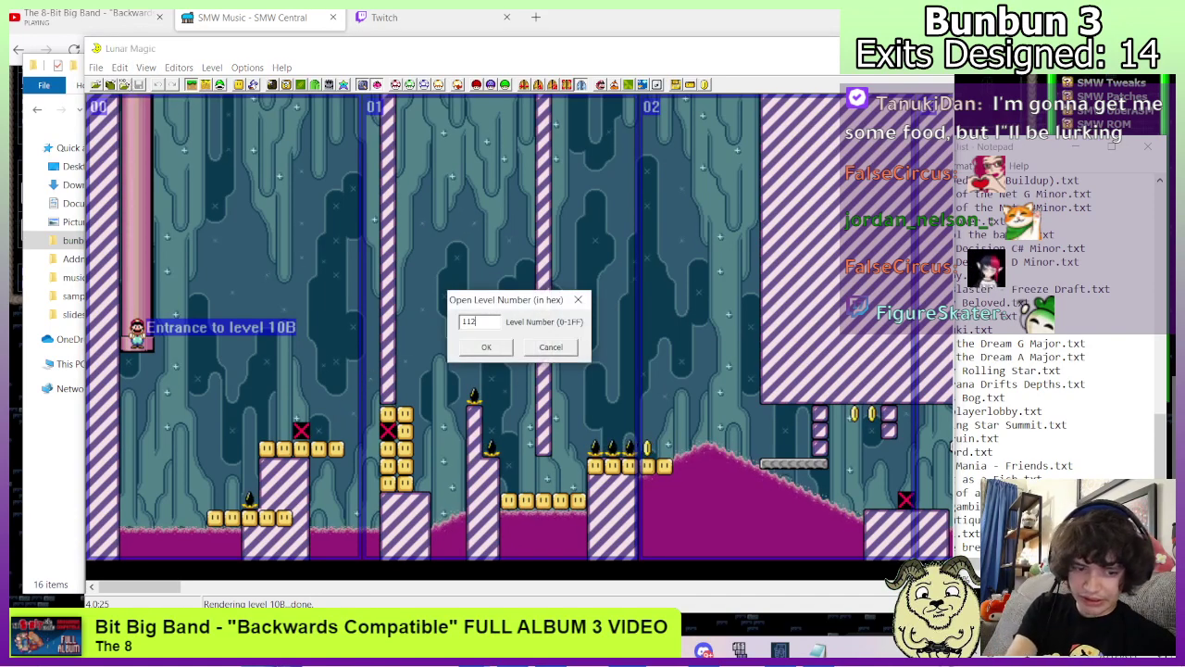
{"action": "key", "text": "Return"}
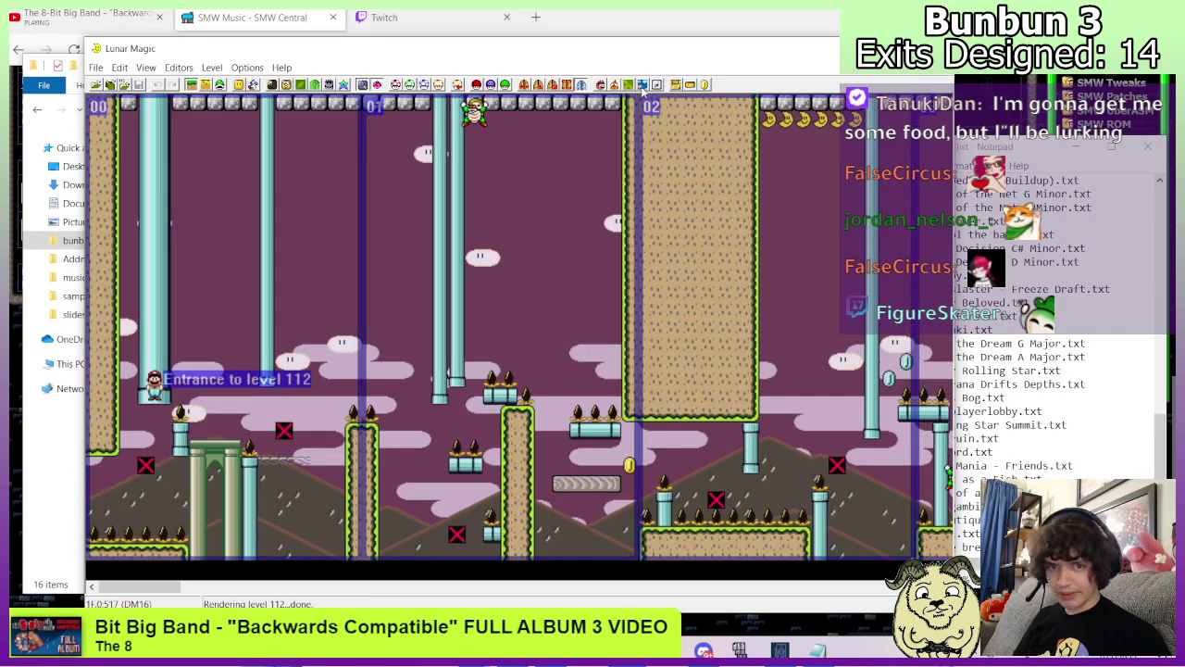
{"action": "left_click", "coordinate": [1067, 472]}
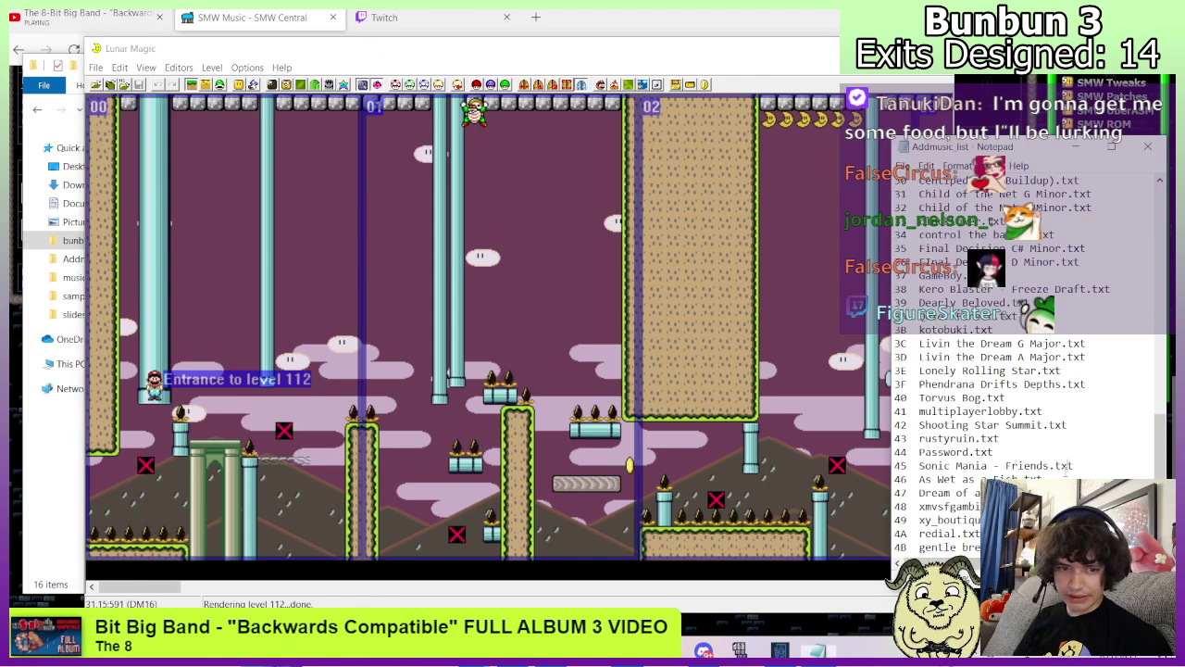
{"action": "left_click", "coordinate": [785, 331]}
{"action": "left_click", "coordinate": [658, 85]}
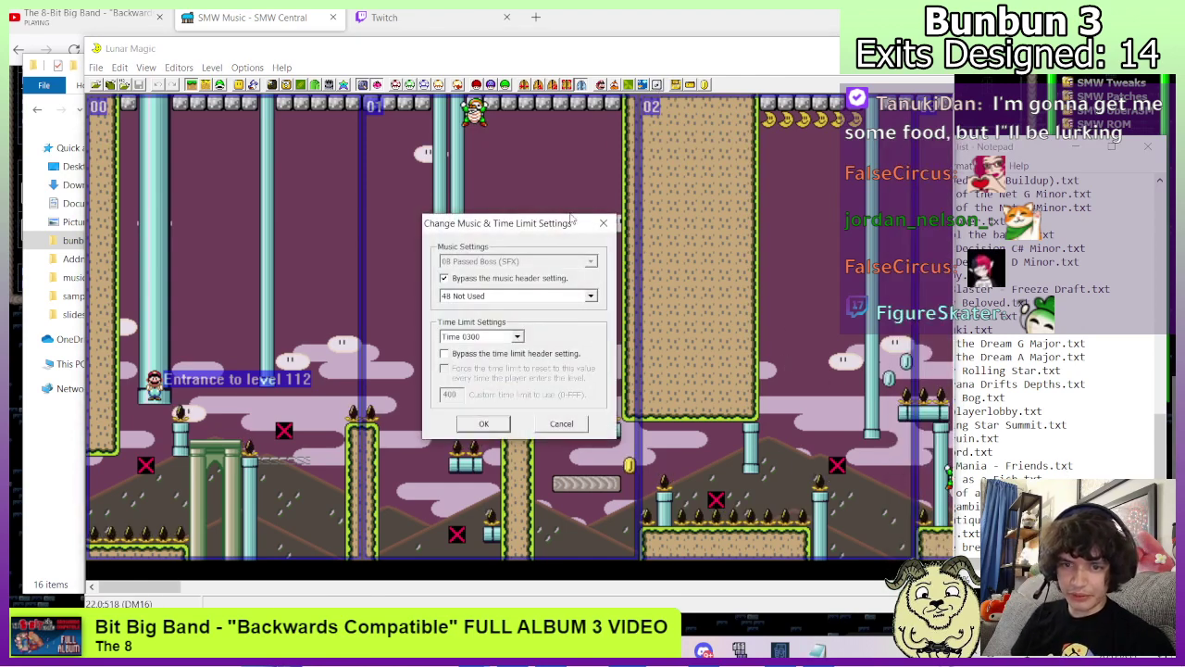
{"action": "left_click", "coordinate": [552, 297]}
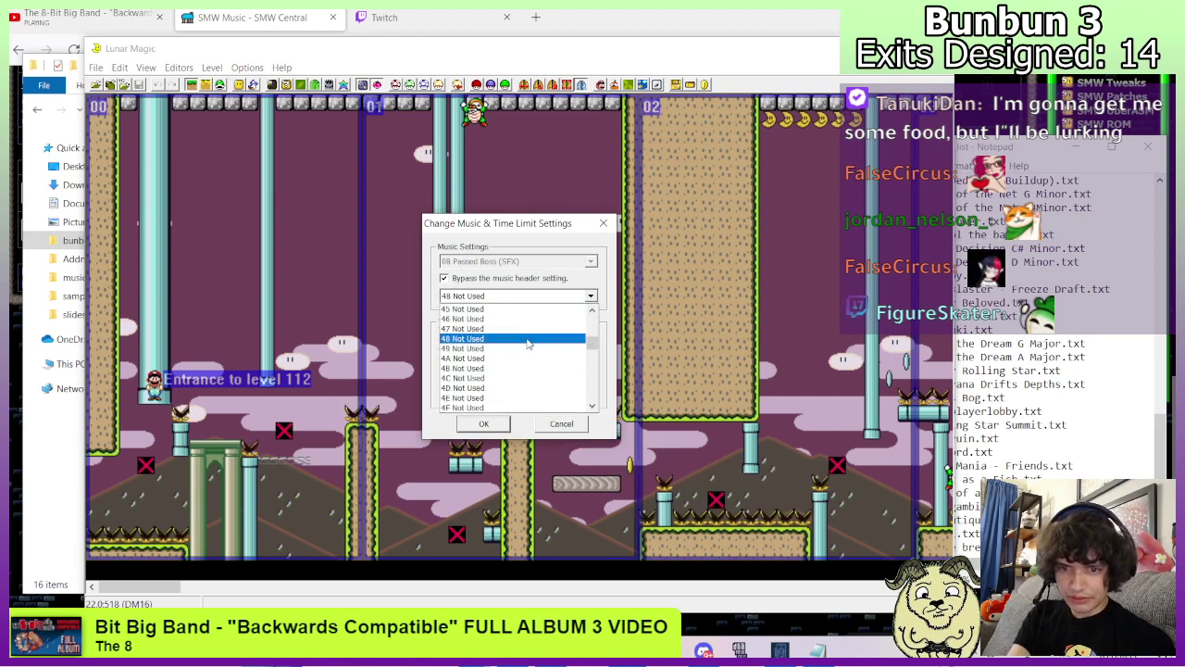
{"action": "left_click", "coordinate": [500, 315]}
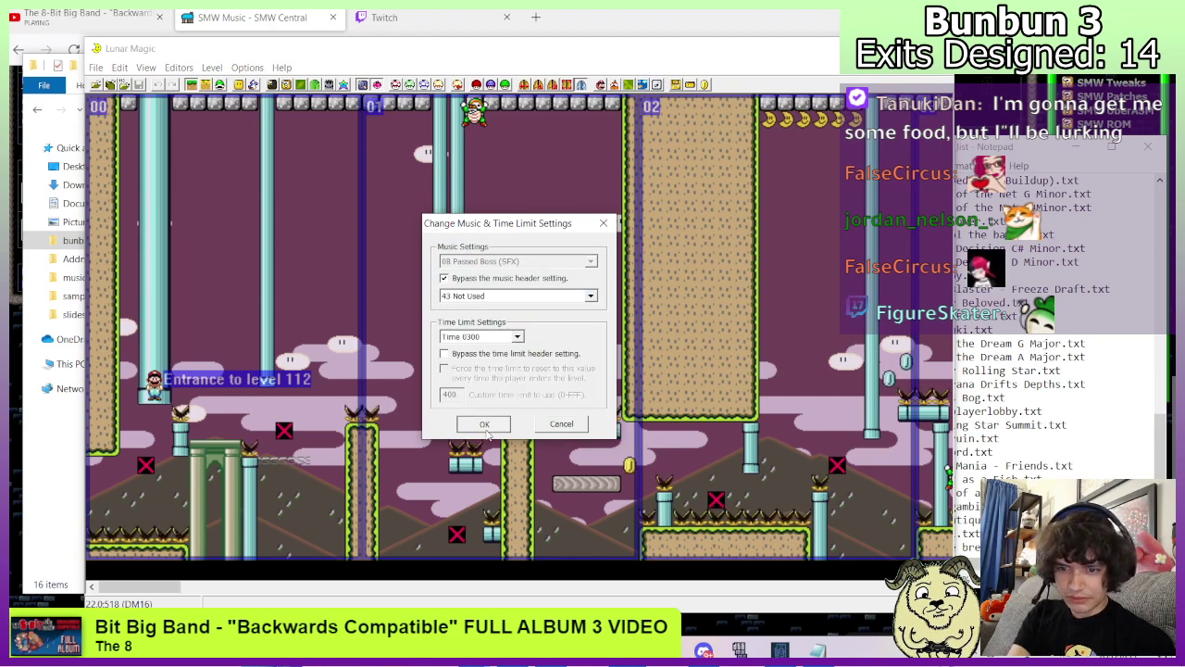
{"action": "left_click", "coordinate": [484, 423]}
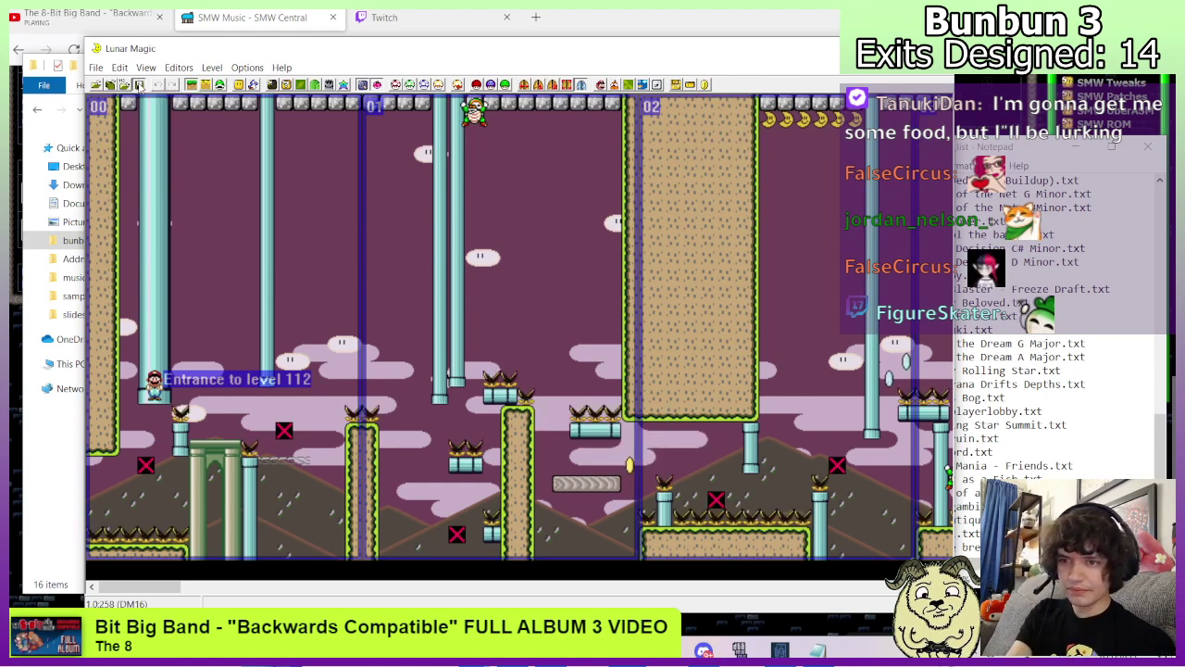
{"action": "left_click", "coordinate": [138, 85]}
Open levels 119, 11E and 113 one after the other to review them.
{"action": "left_click", "coordinate": [128, 84]}
{"action": "type", "text": "119"}
{"action": "key", "text": "Return"}
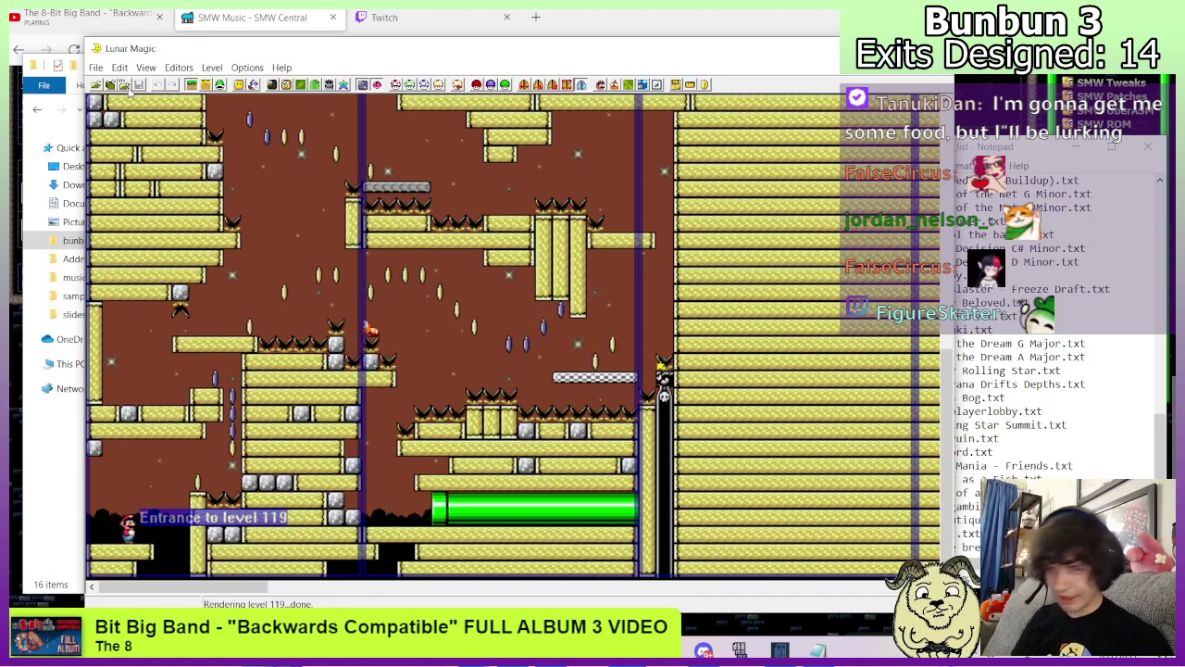
{"action": "left_click", "coordinate": [128, 84]}
{"action": "type", "text": "11E"}
{"action": "key", "text": "Return"}
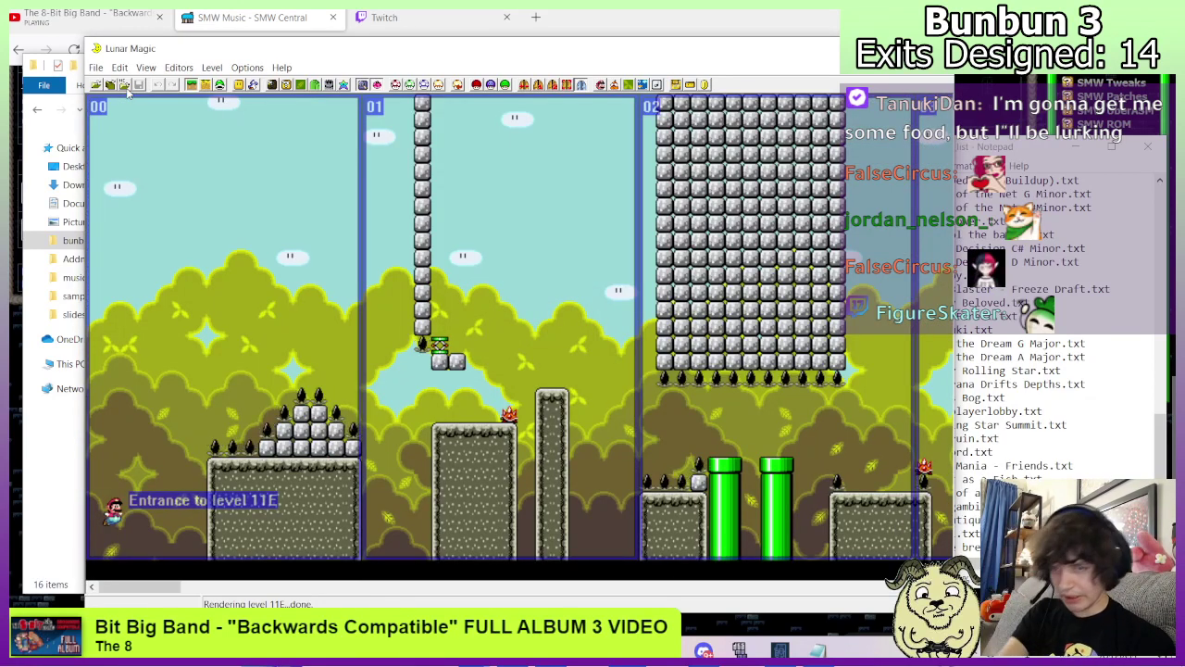
{"action": "left_click", "coordinate": [124, 85]}
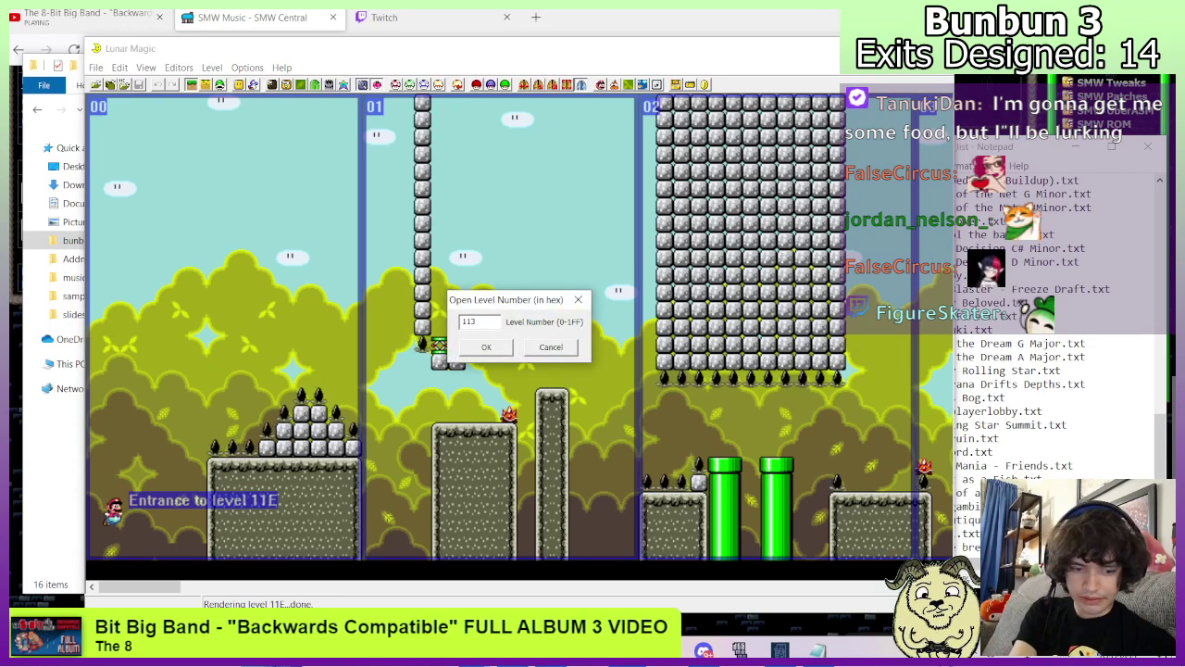
{"action": "key", "text": "Return"}
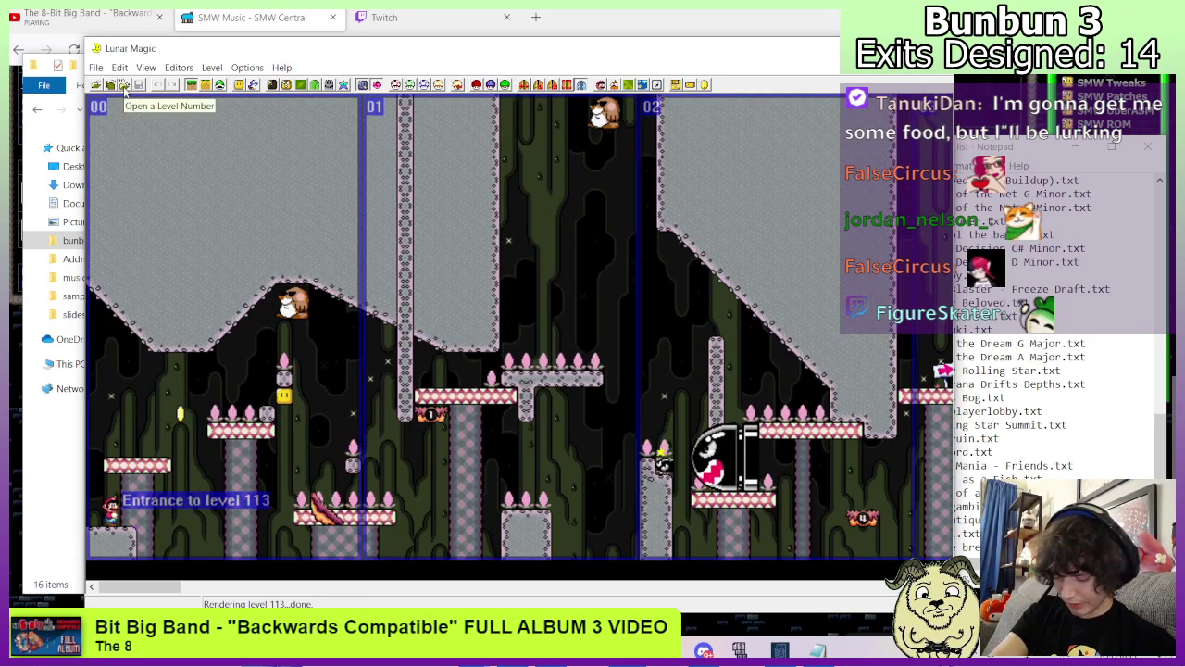
Open level 105 and then level 106 to review them.
{"action": "left_click", "coordinate": [124, 85]}
{"action": "type", "text": "105"}
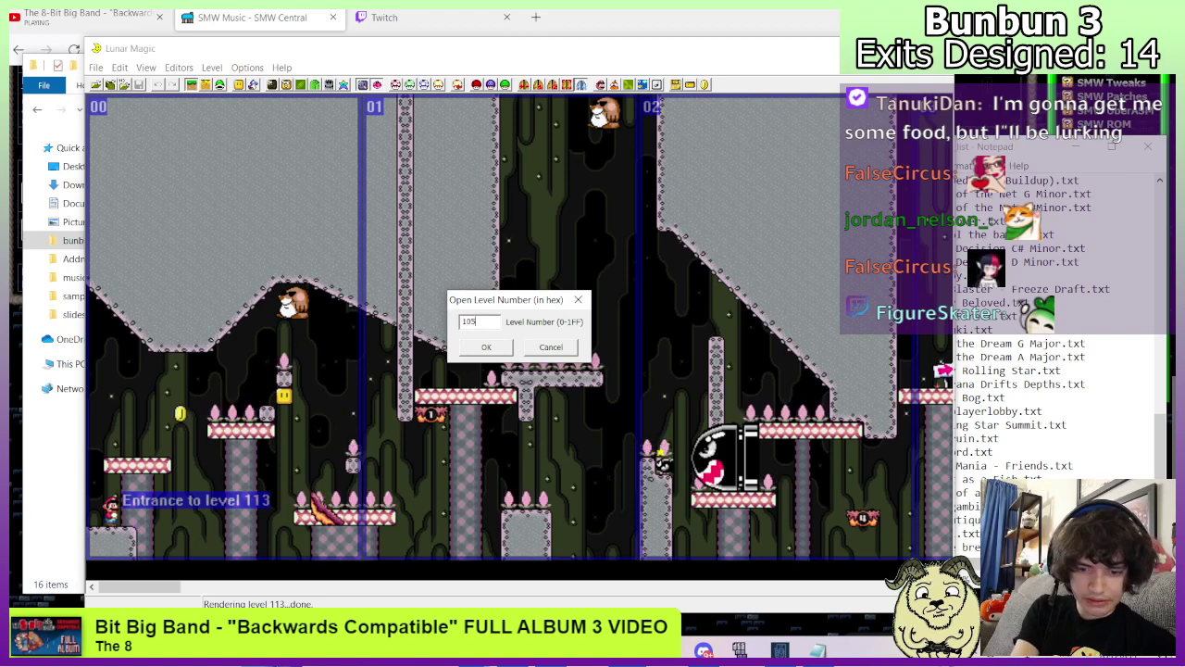
{"action": "key", "text": "Return"}
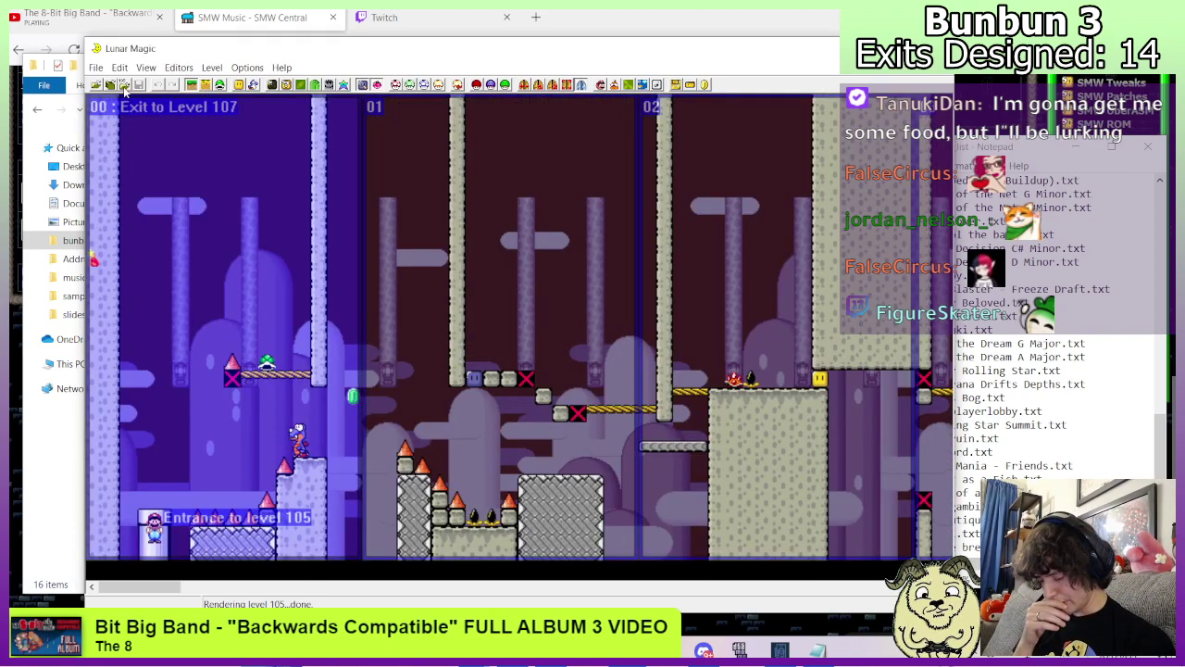
{"action": "left_click", "coordinate": [124, 86]}
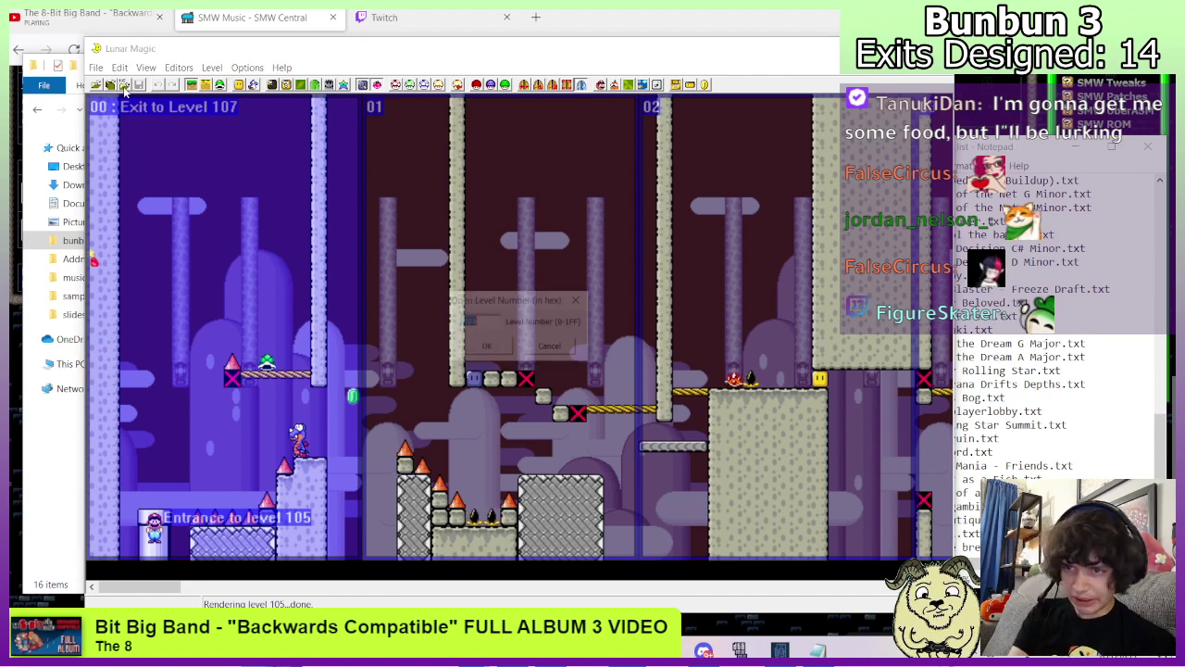
{"action": "type", "text": "1"}
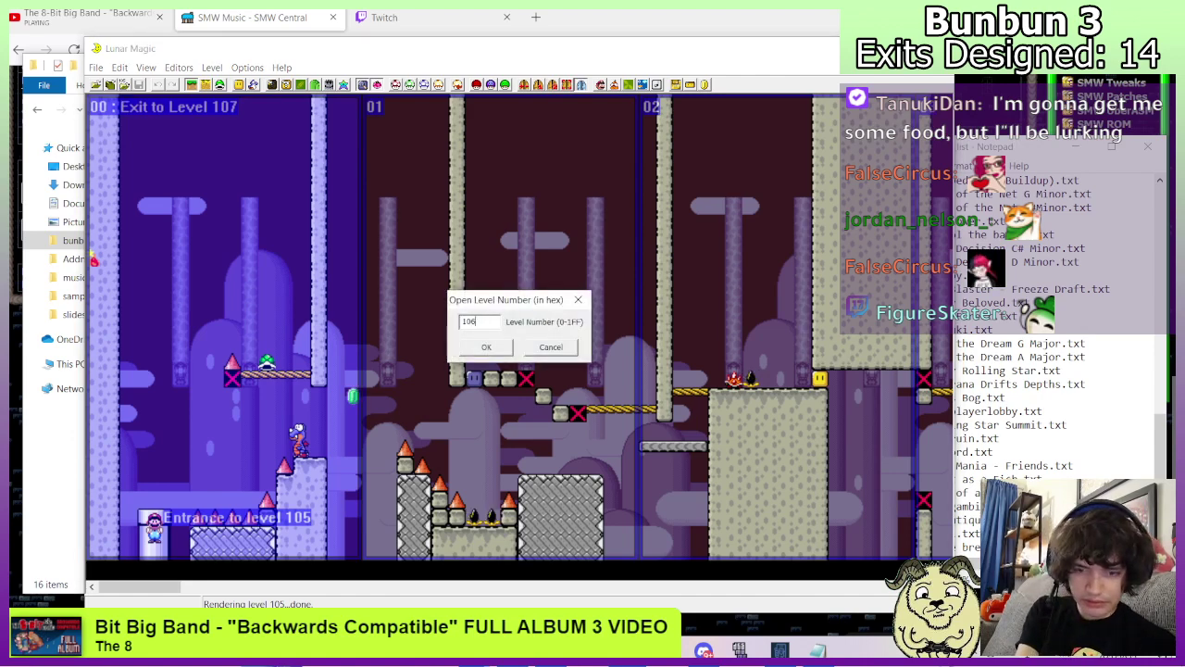
{"action": "key", "text": "Return"}
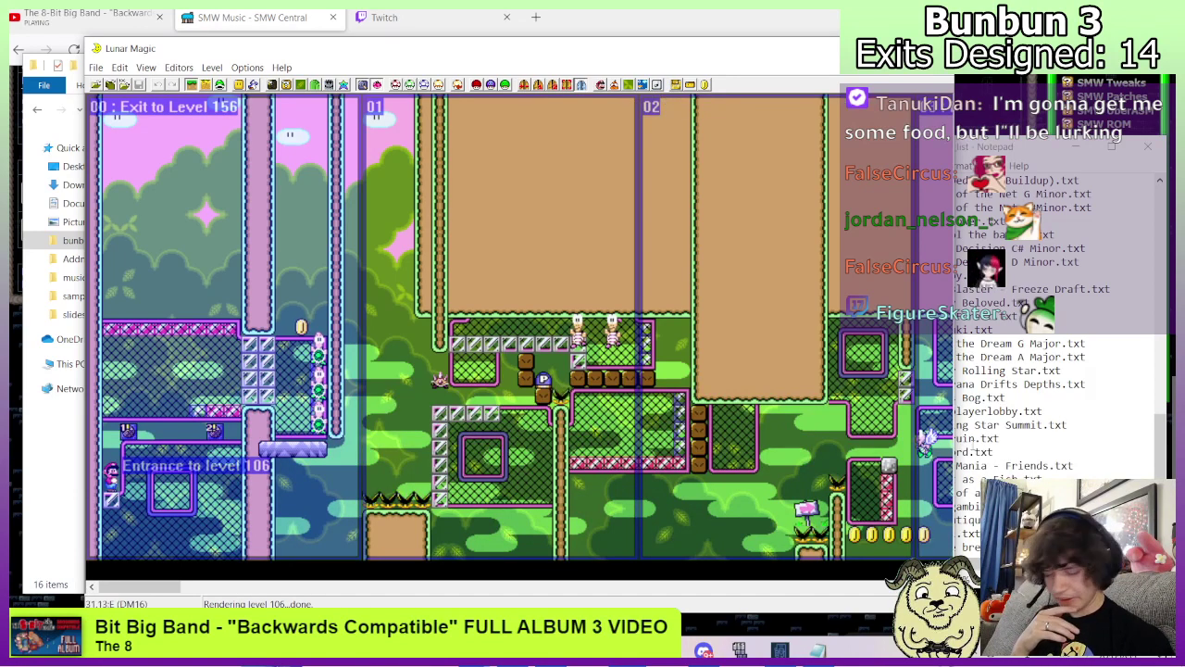
Check the Addmusic list, set level 106's bypass music to 2E, and save the level to the ROM.
{"action": "left_click", "coordinate": [1021, 400]}
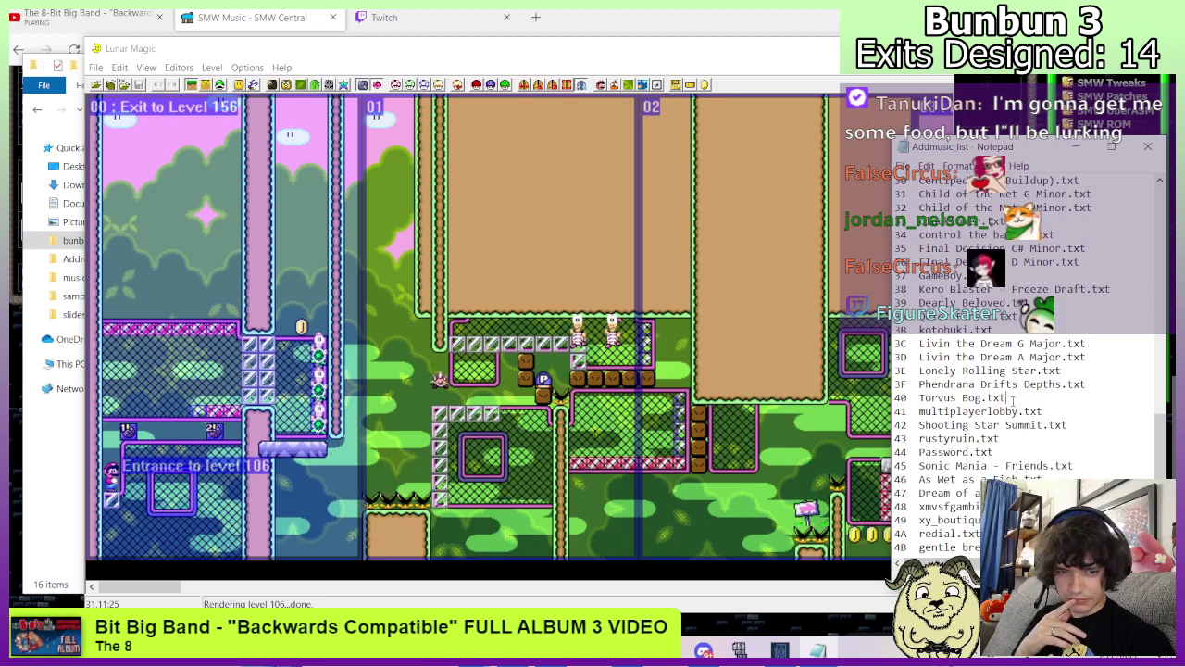
{"action": "scroll", "coordinate": [1013, 400], "scroll_direction": "up", "scroll_amount": 2}
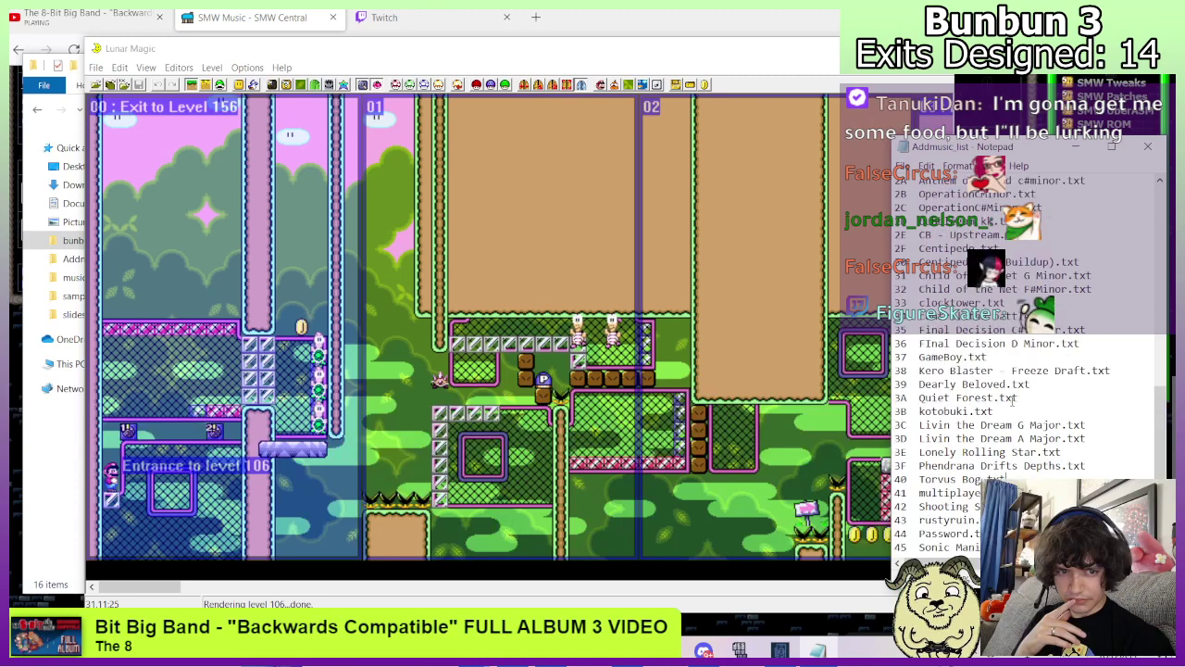
{"action": "left_click", "coordinate": [801, 450]}
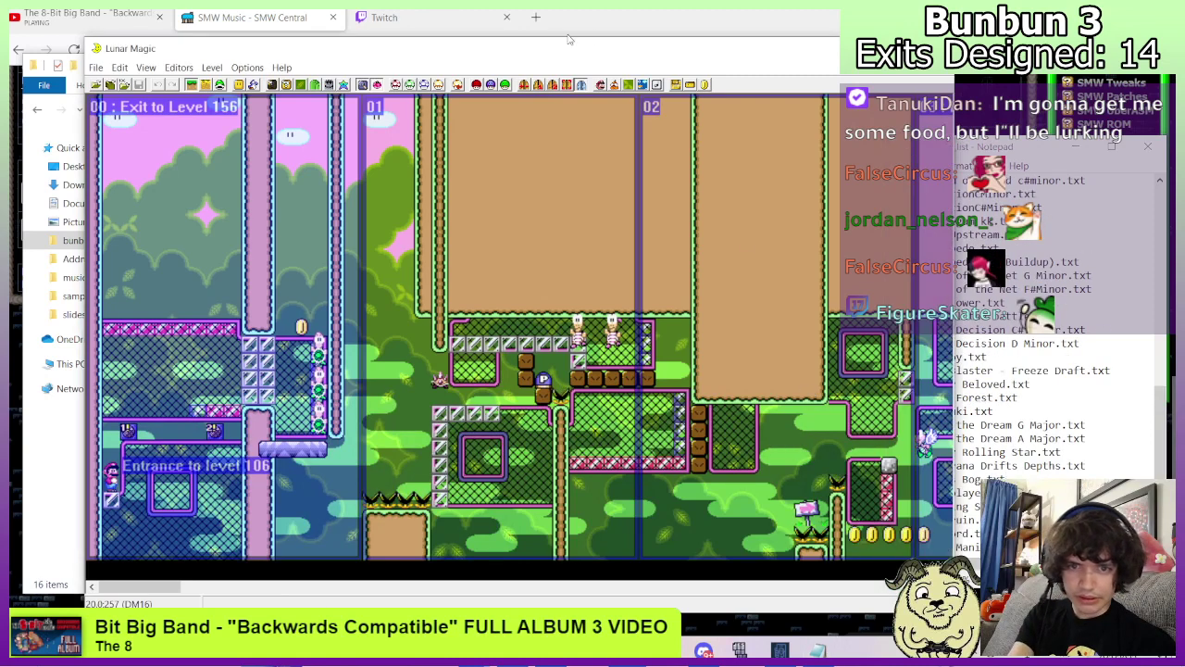
{"action": "left_click", "coordinate": [656, 85]}
{"action": "left_click", "coordinate": [524, 296]}
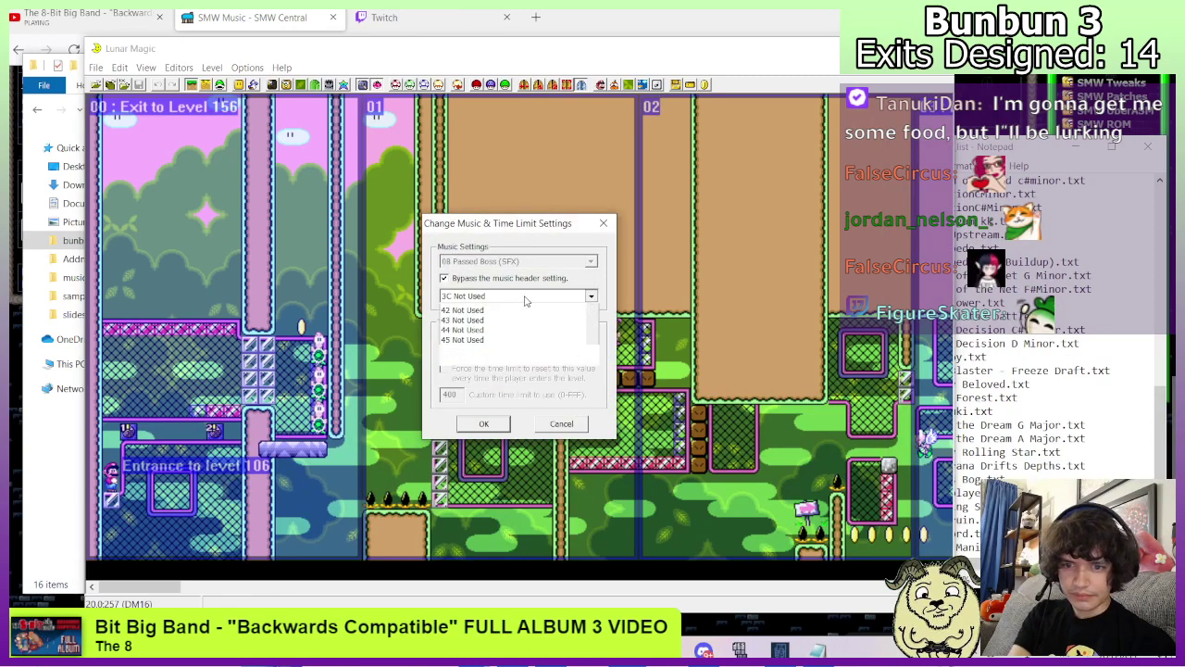
{"action": "scroll", "coordinate": [514, 358], "scroll_direction": "up", "scroll_amount": 4}
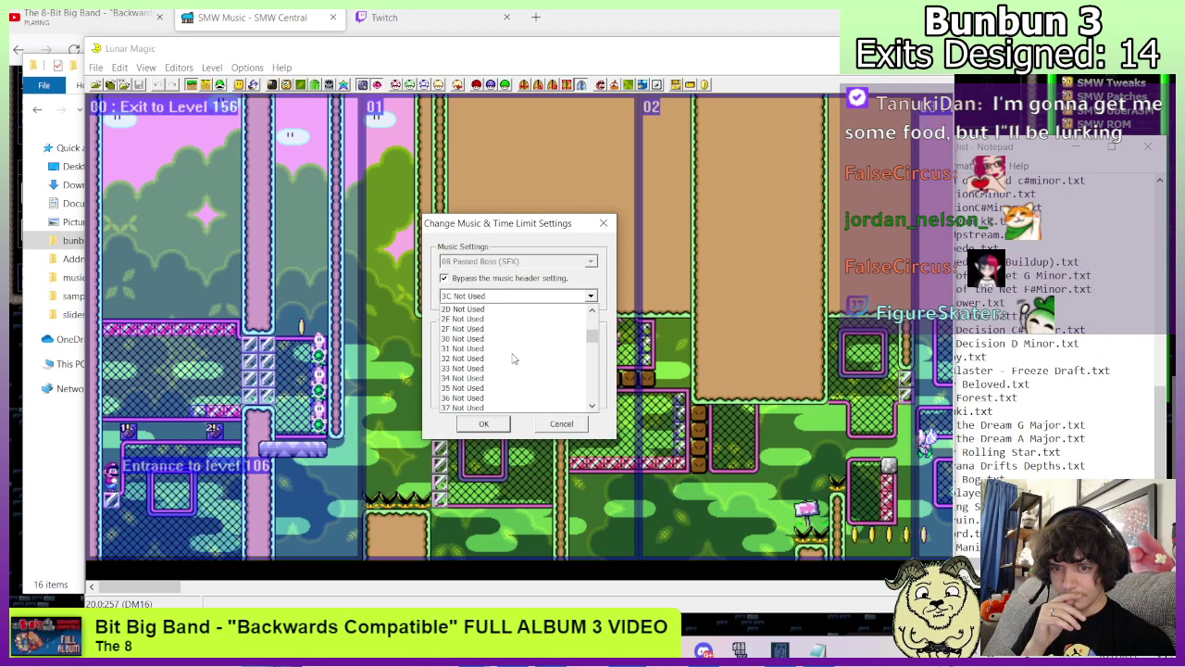
{"action": "left_click", "coordinate": [507, 319]}
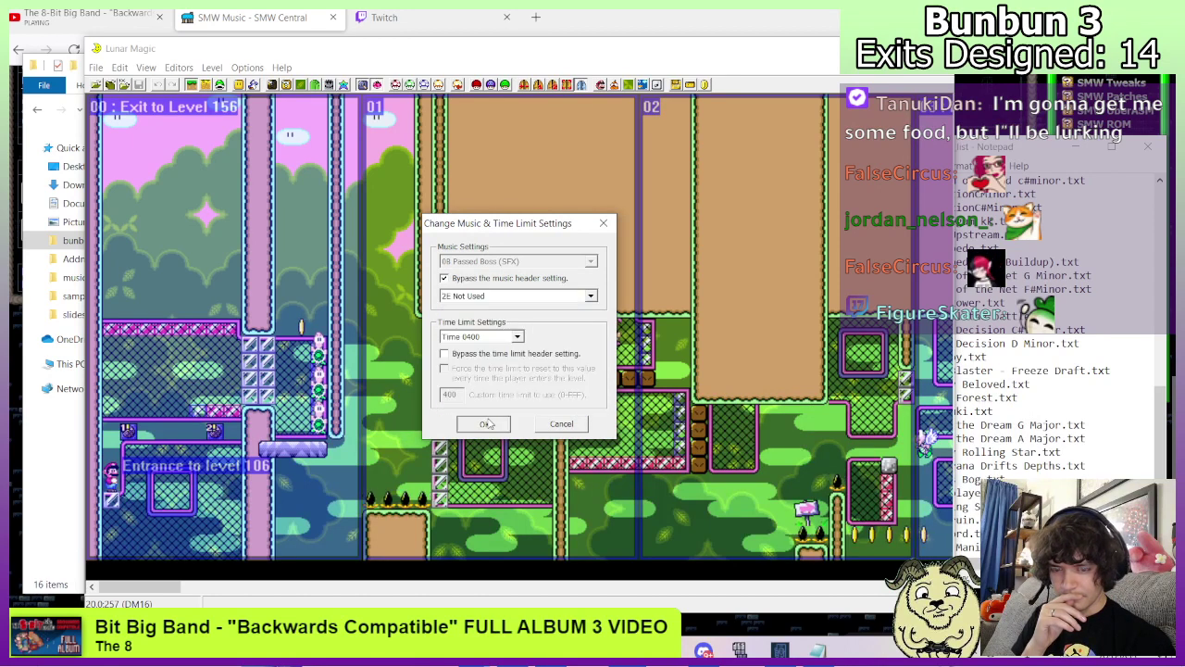
{"action": "left_click", "coordinate": [483, 424]}
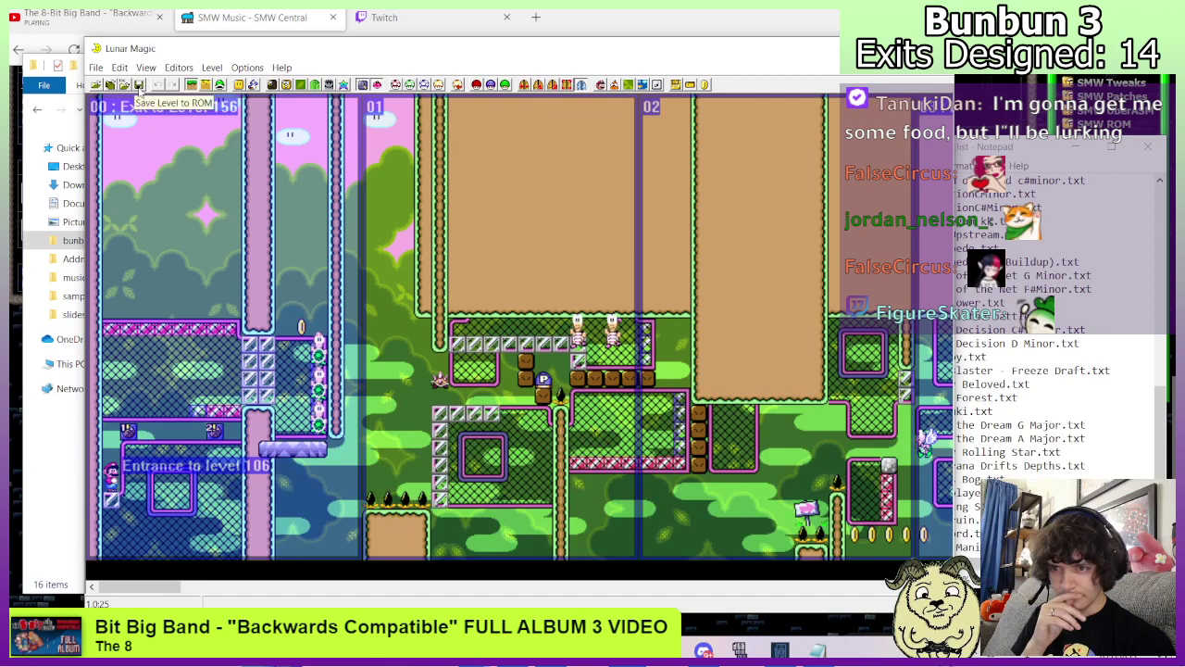
{"action": "left_click", "coordinate": [139, 84]}
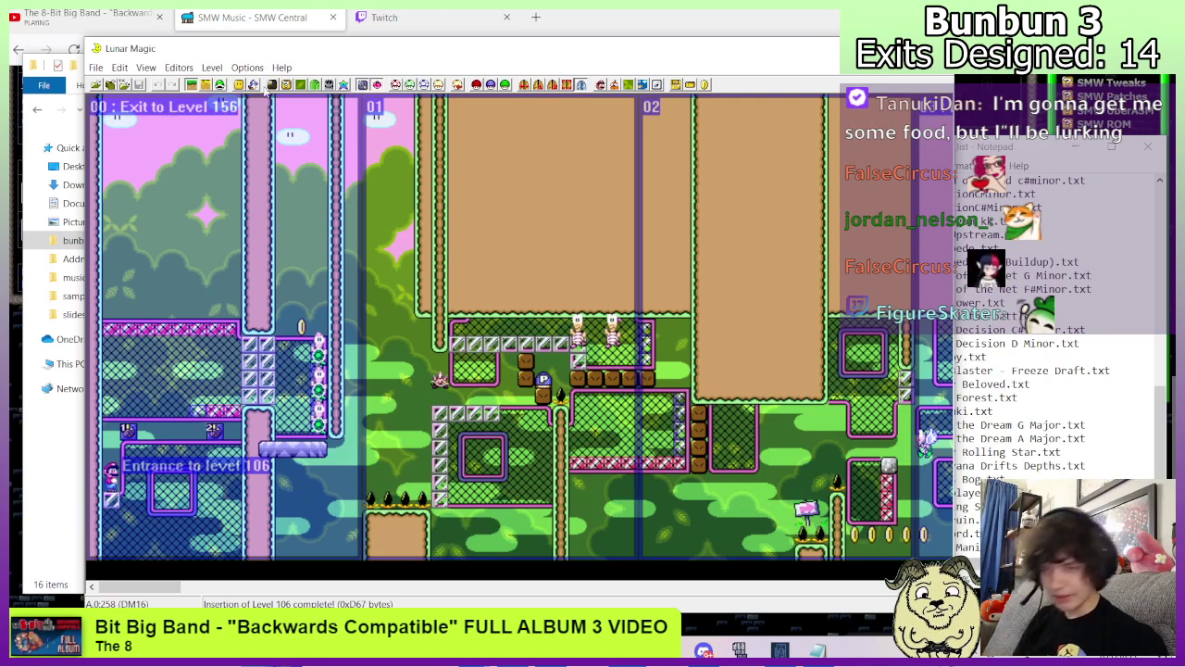
Open level 103 and review it against the Addmusic list.
{"action": "left_click", "coordinate": [123, 87]}
{"action": "type", "text": "103"}
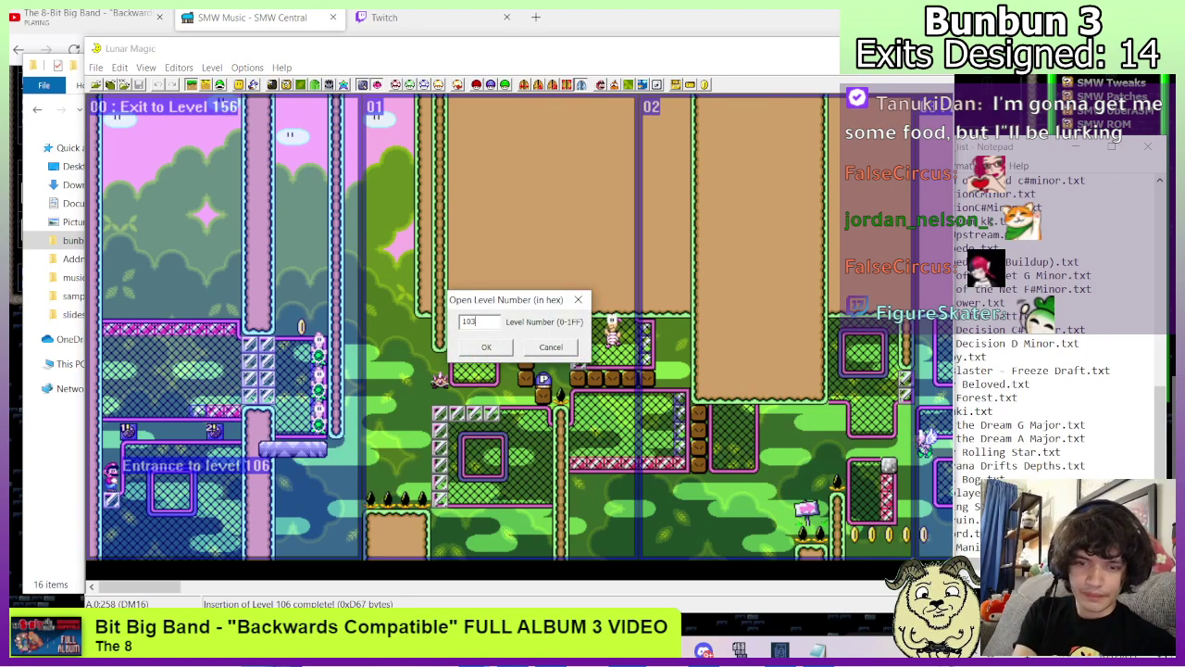
{"action": "key", "text": "Return"}
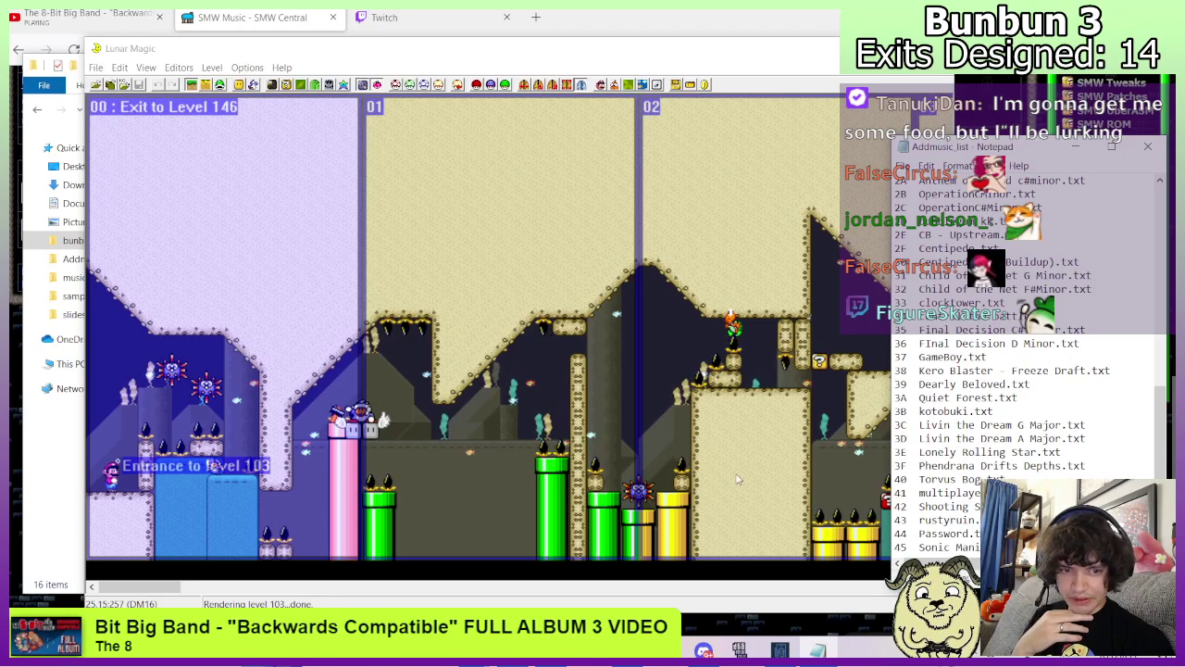
{"action": "left_click", "coordinate": [639, 368]}
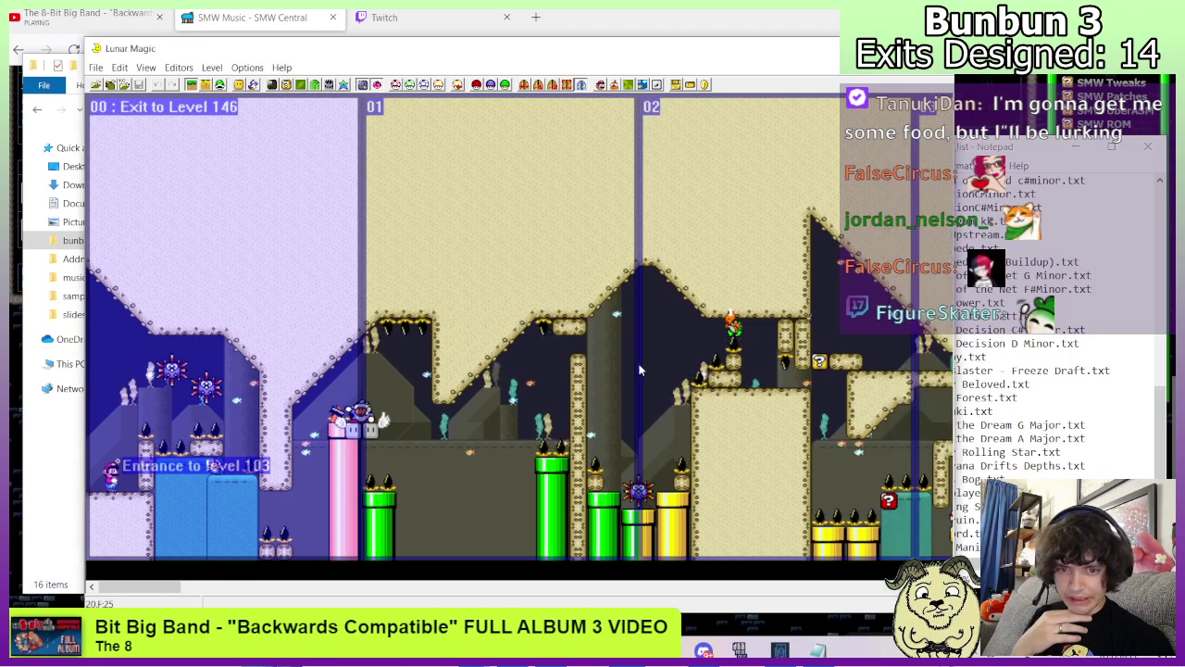
{"action": "left_click", "coordinate": [110, 84]}
{"action": "type", "text": "3F"}
{"action": "key", "text": "Return"}
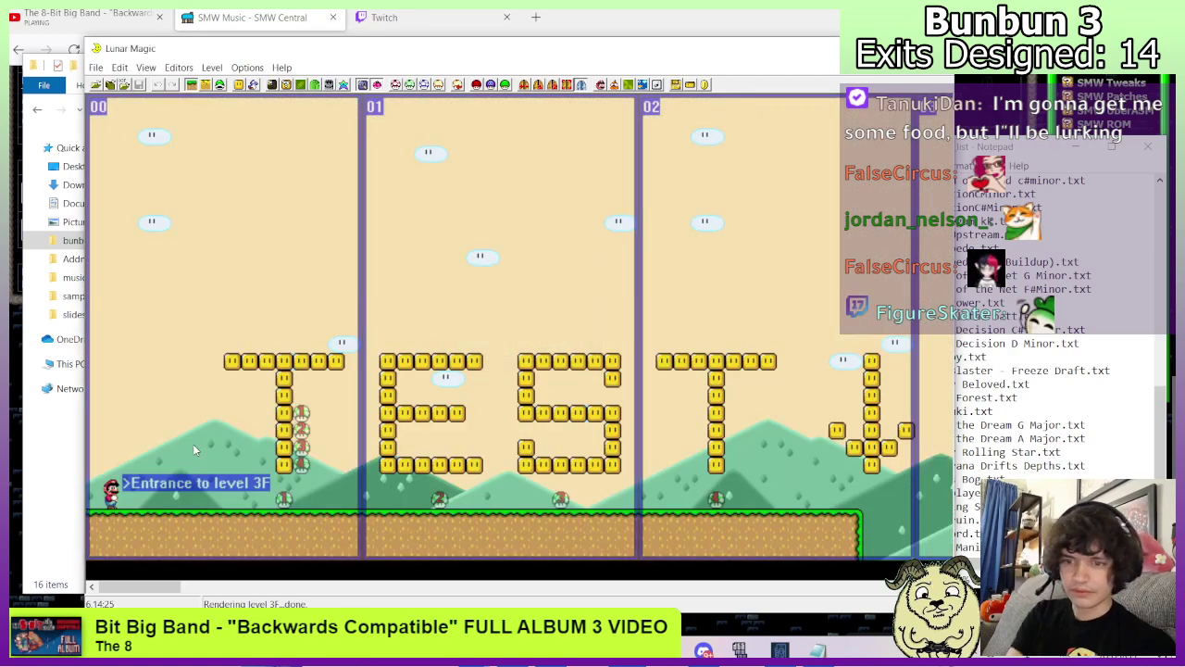
{"action": "left_click", "coordinate": [110, 85]}
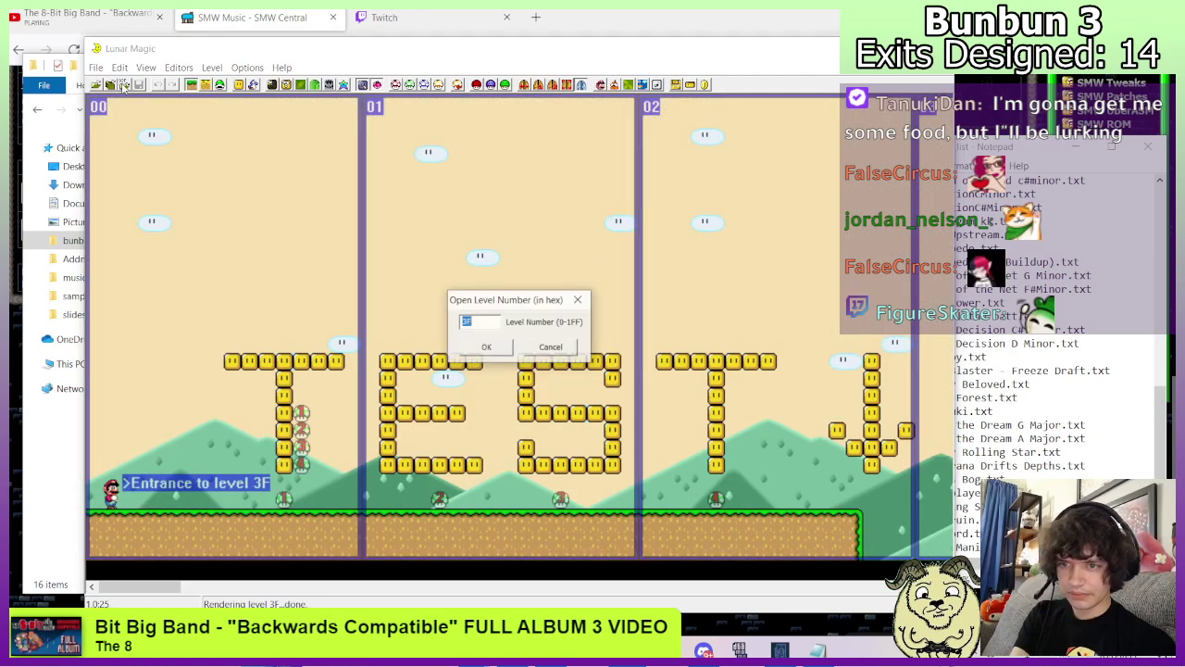
{"action": "type", "text": "103"}
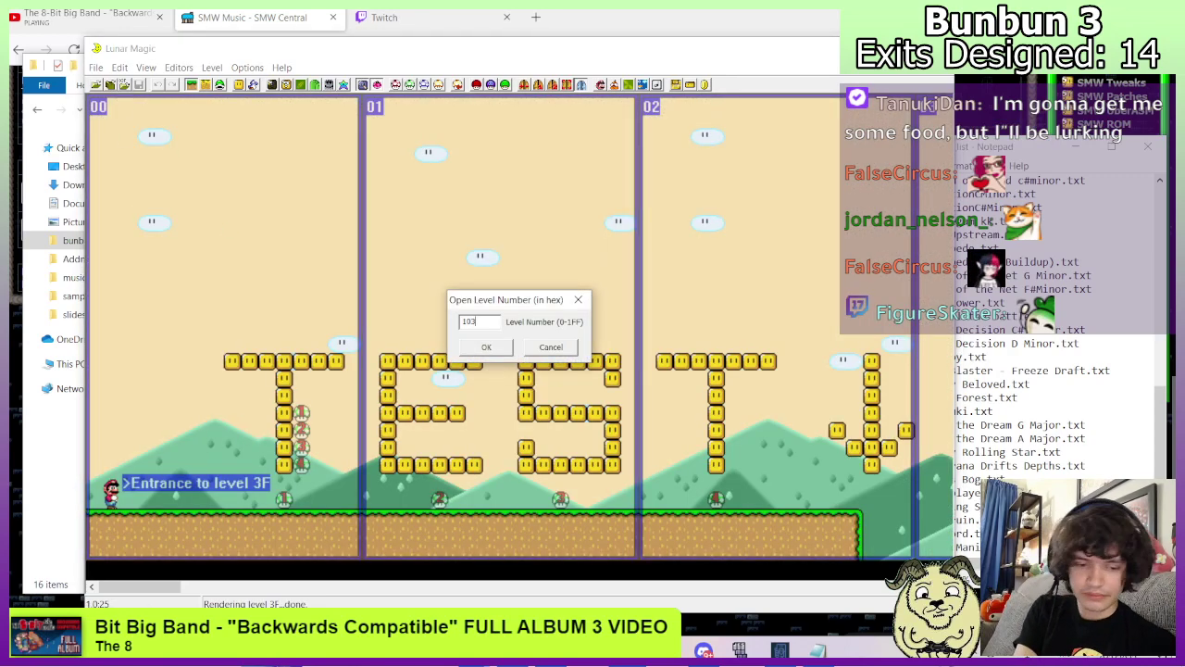
{"action": "key", "text": "Return"}
Set level 103's bypass music to 3F and save the level to the ROM.
{"action": "left_click", "coordinate": [656, 85]}
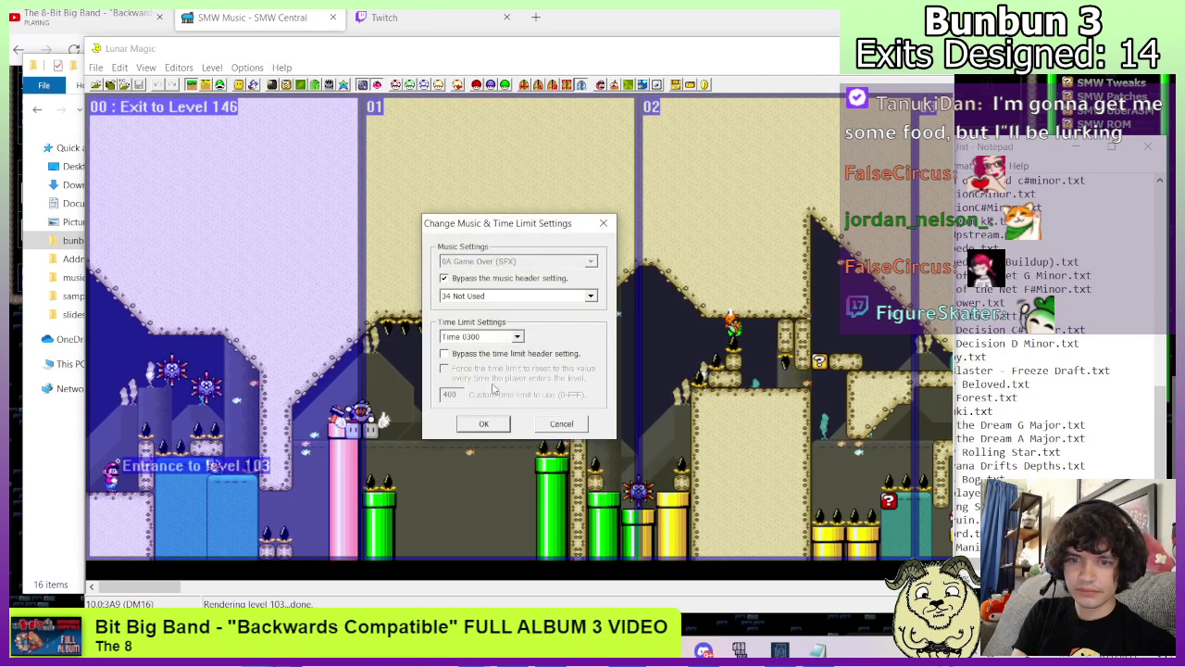
{"action": "left_click", "coordinate": [514, 296]}
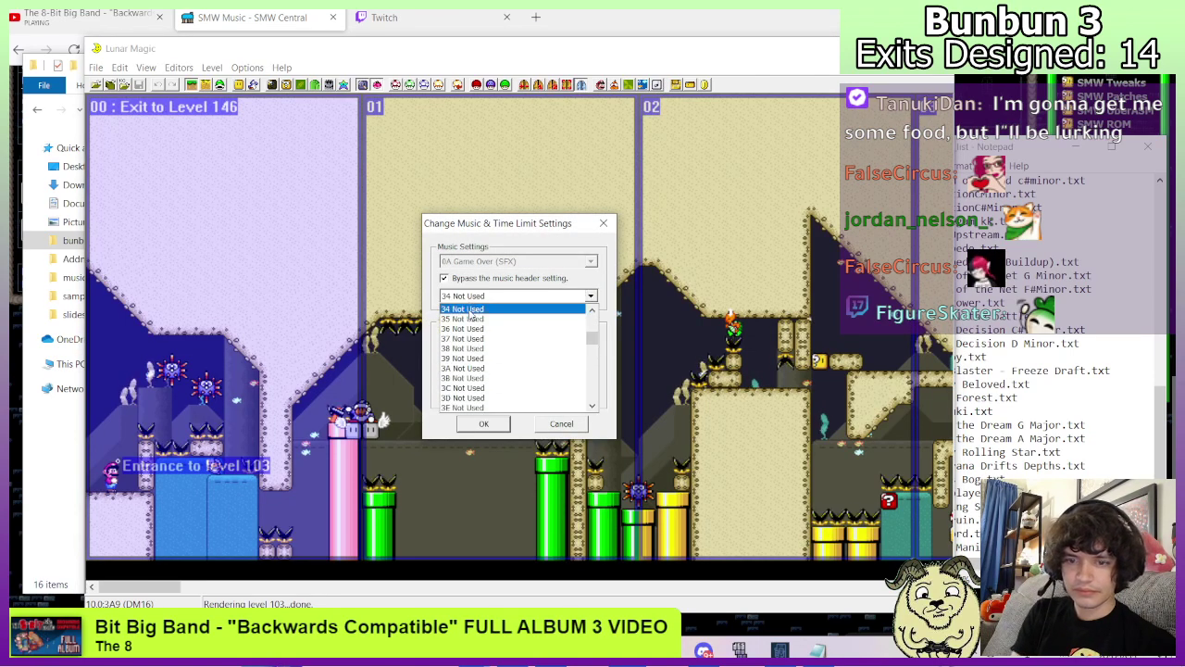
{"action": "scroll", "coordinate": [475, 397], "scroll_direction": "down", "scroll_amount": 1}
{"action": "left_click", "coordinate": [475, 389]}
{"action": "left_click", "coordinate": [482, 425]}
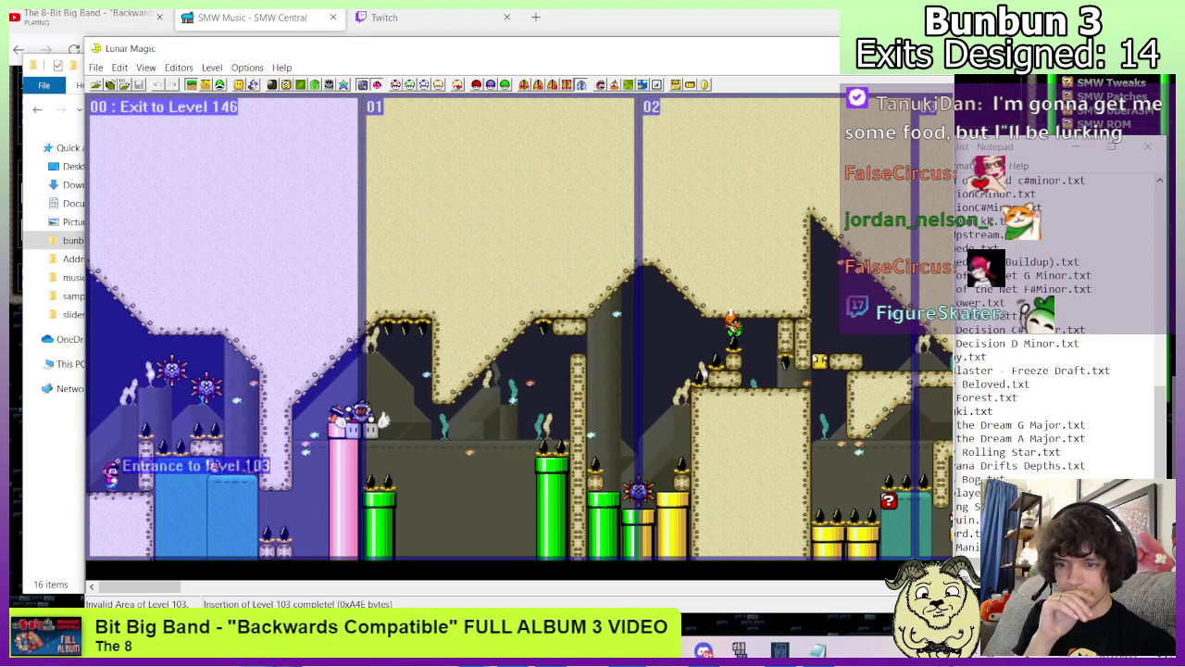
Open level 23, the target of level 103's secondary exit 7, set its bypass music to 3F, and save it to the ROM.
{"action": "left_click_drag", "start_coordinate": [143, 593], "coordinate": [215, 596]}
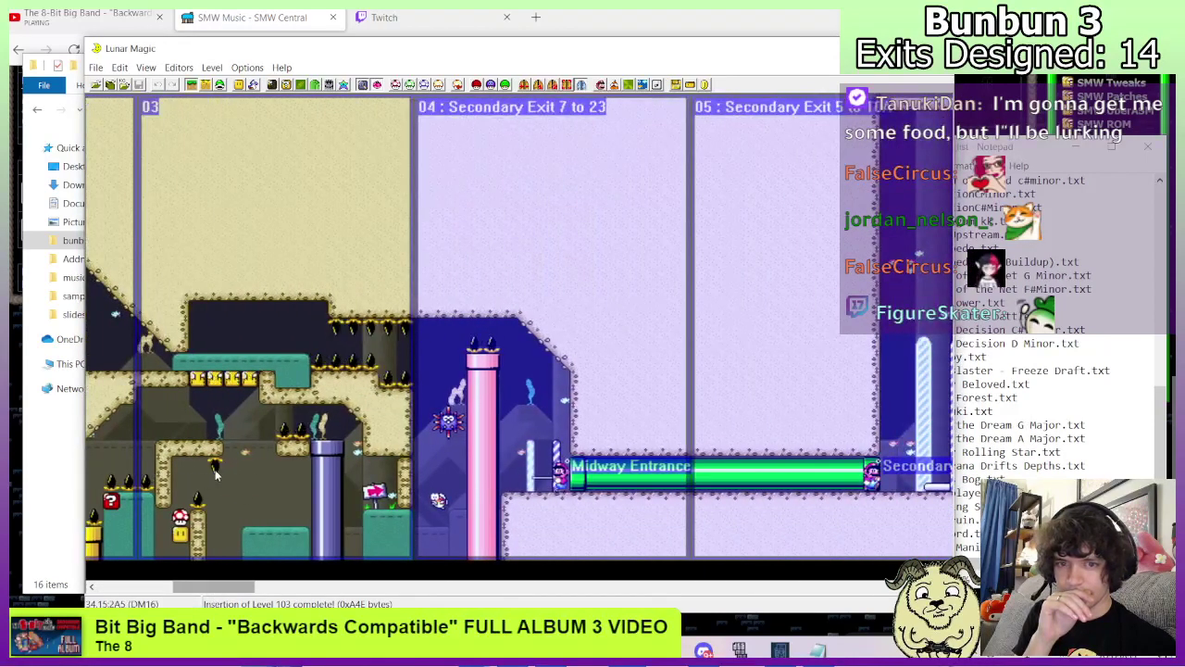
{"action": "left_click", "coordinate": [124, 85]}
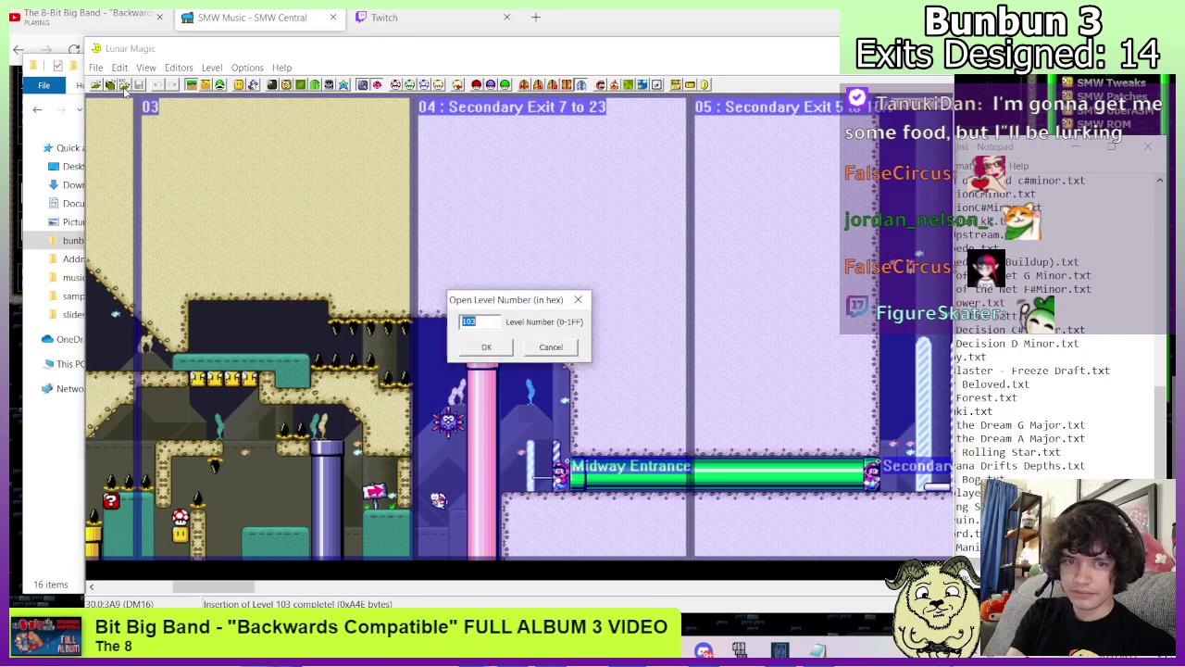
{"action": "type", "text": "23"}
{"action": "key", "text": "Return"}
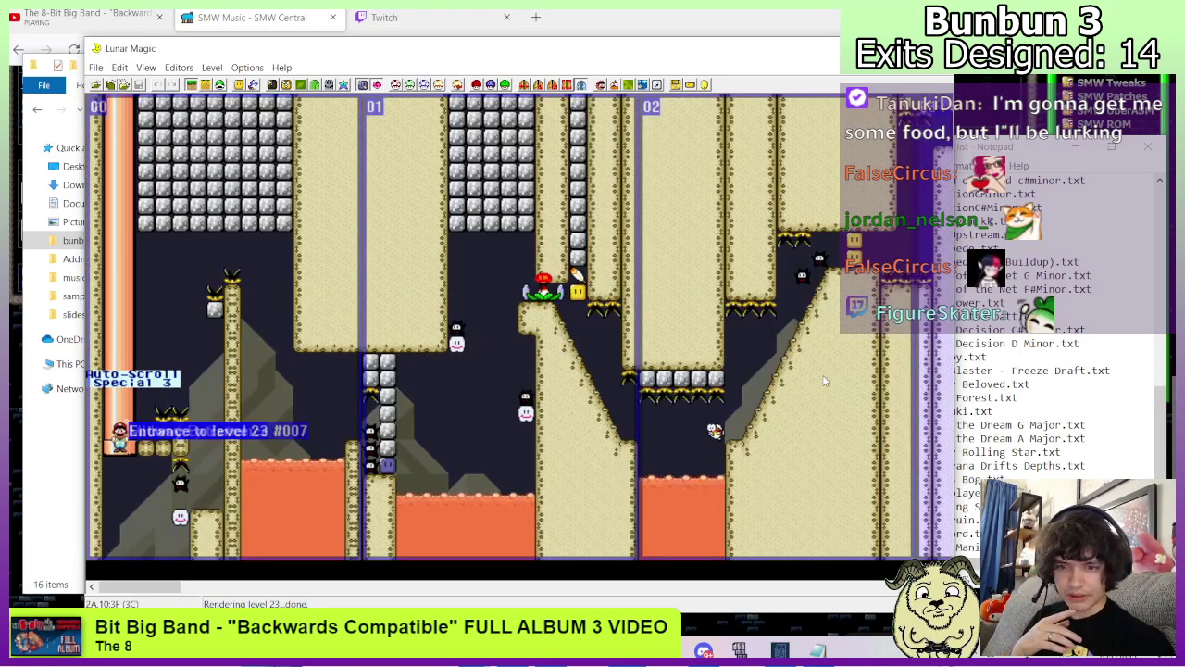
{"action": "left_click", "coordinate": [658, 86]}
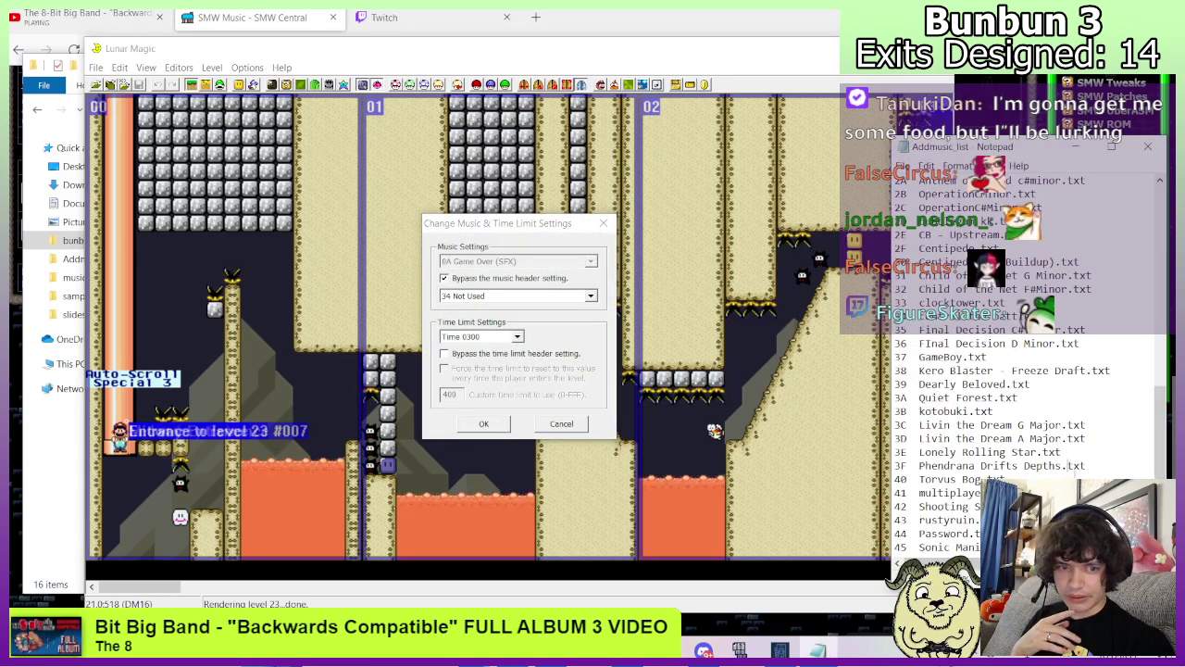
{"action": "left_click", "coordinate": [557, 296]}
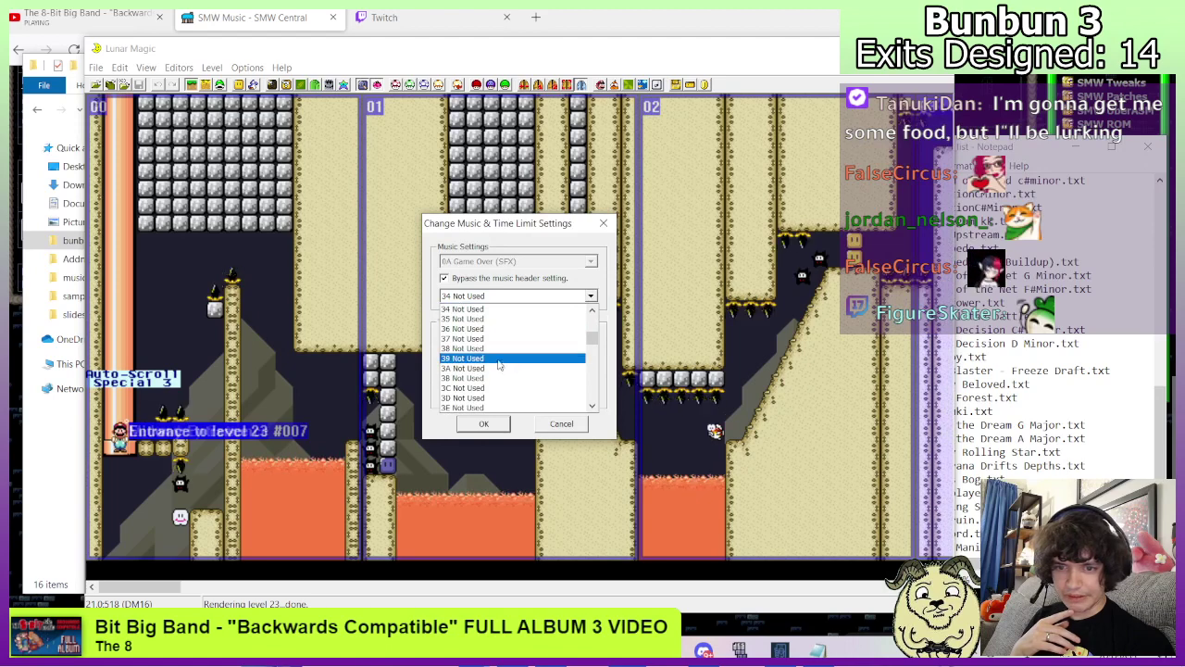
{"action": "scroll", "coordinate": [477, 381], "scroll_direction": "down", "scroll_amount": 2}
{"action": "left_click", "coordinate": [463, 358]}
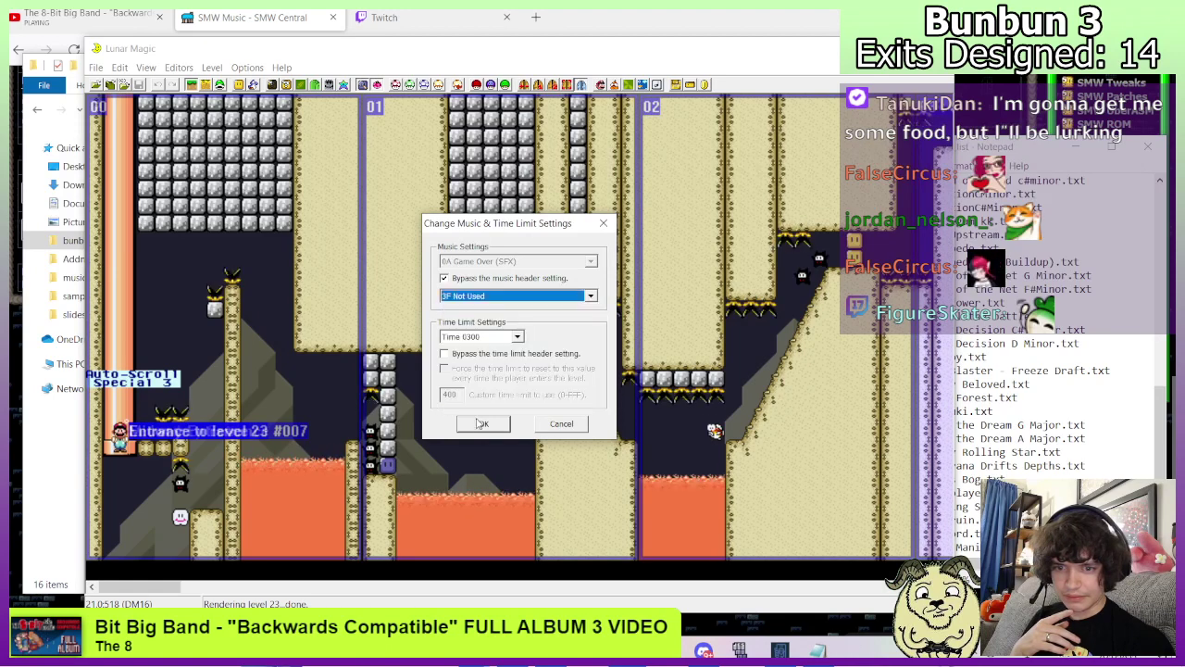
{"action": "left_click", "coordinate": [483, 423]}
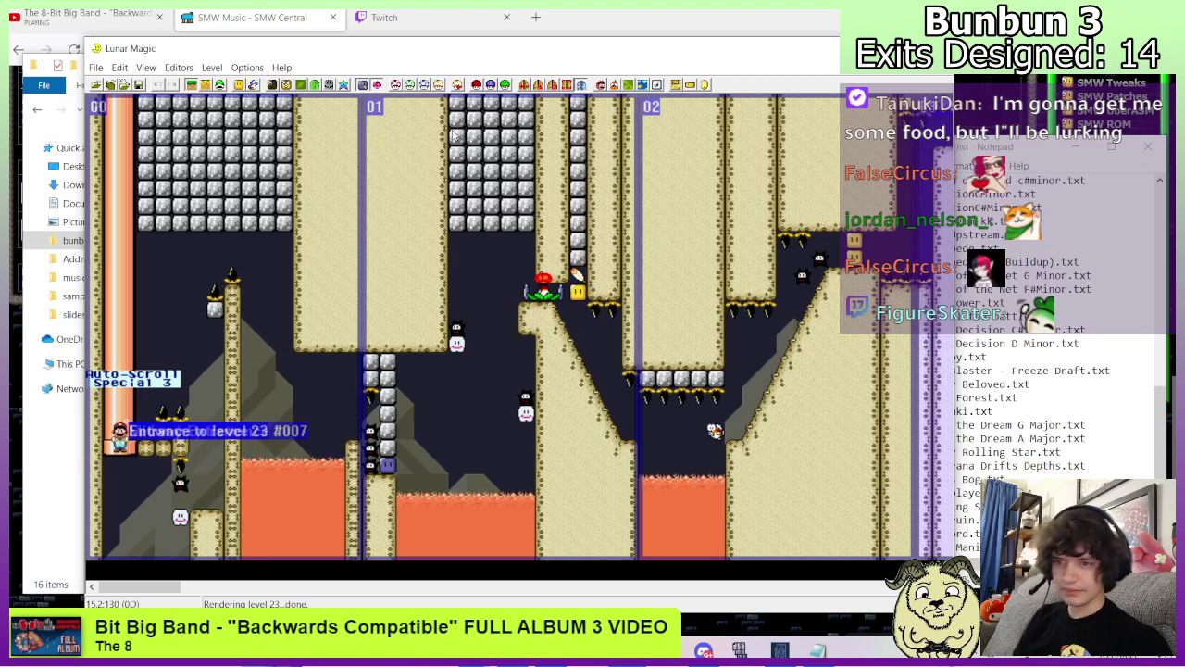
{"action": "left_click", "coordinate": [140, 85]}
Open level 109 to review it.
{"action": "left_click", "coordinate": [125, 85]}
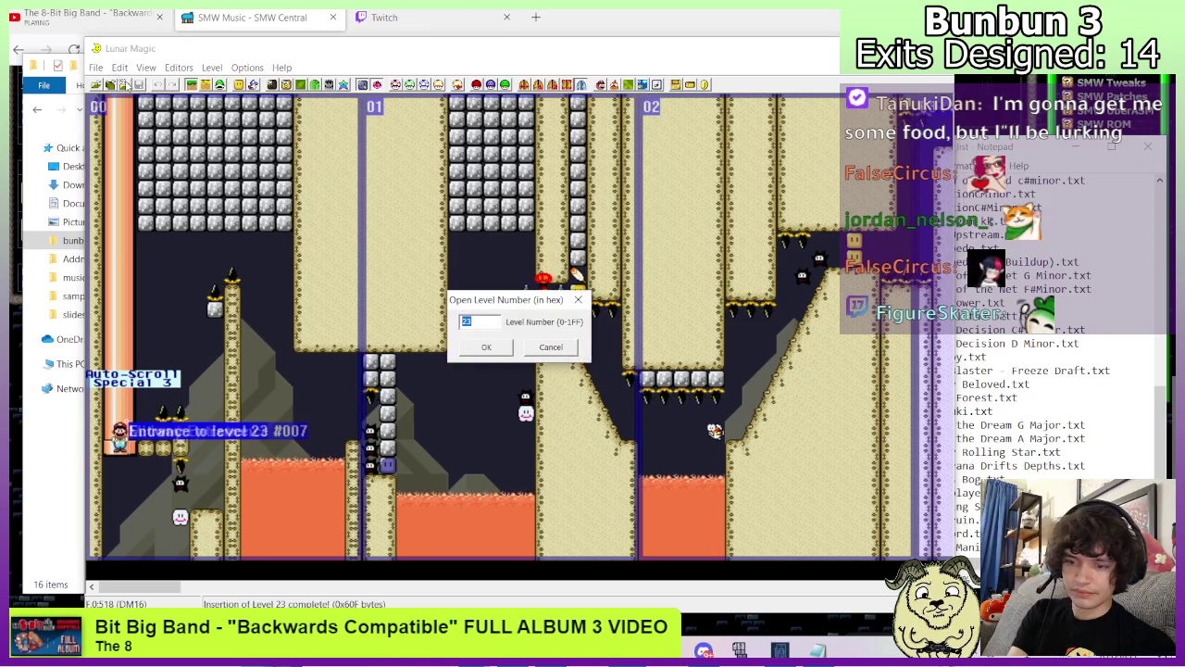
{"action": "type", "text": "109"}
{"action": "key", "text": "Return"}
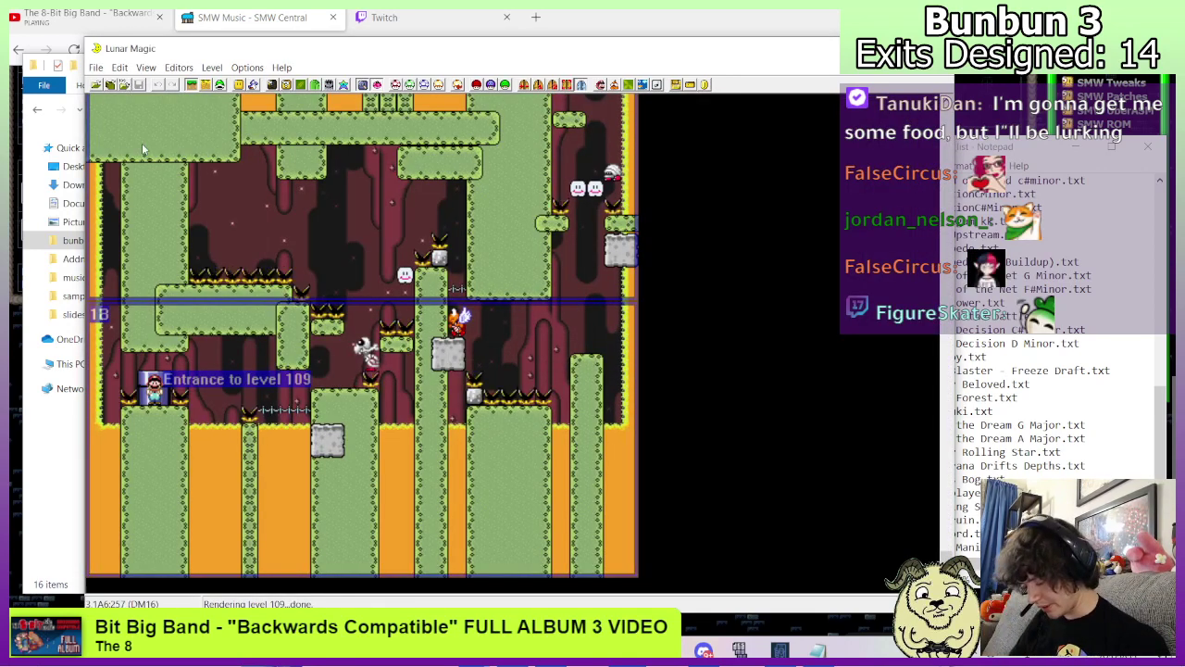
Open level 107, check and confirm its music and time limit settings, and save the level to the ROM.
{"action": "left_click", "coordinate": [123, 84]}
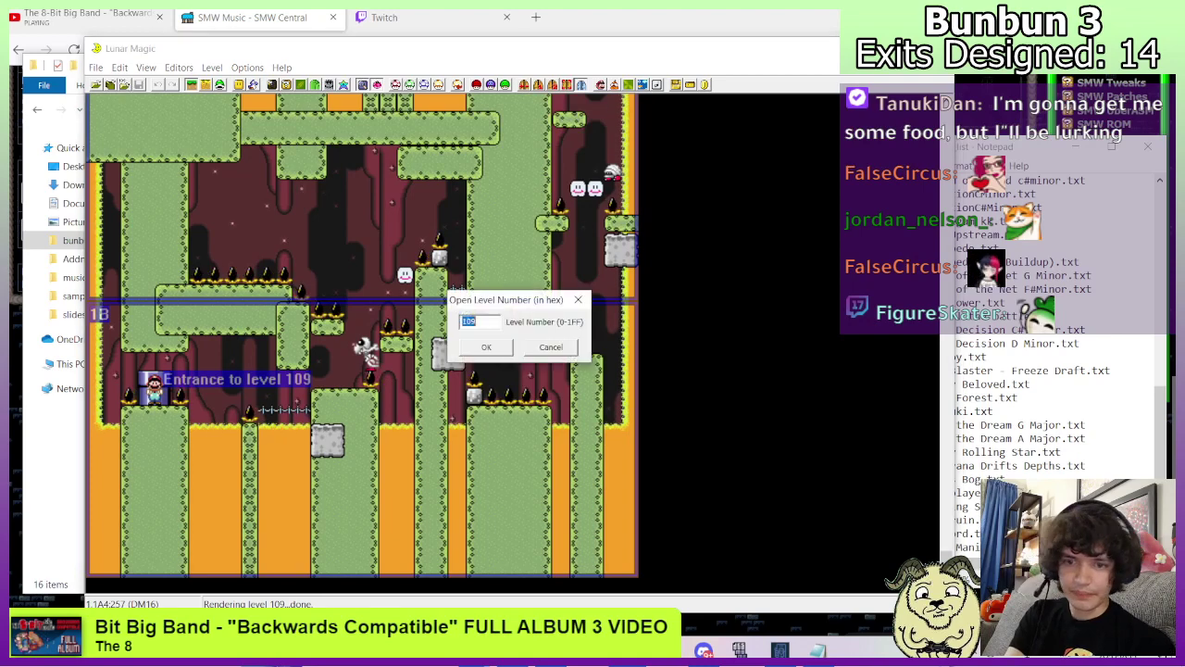
{"action": "type", "text": "107"}
{"action": "key", "text": "Return"}
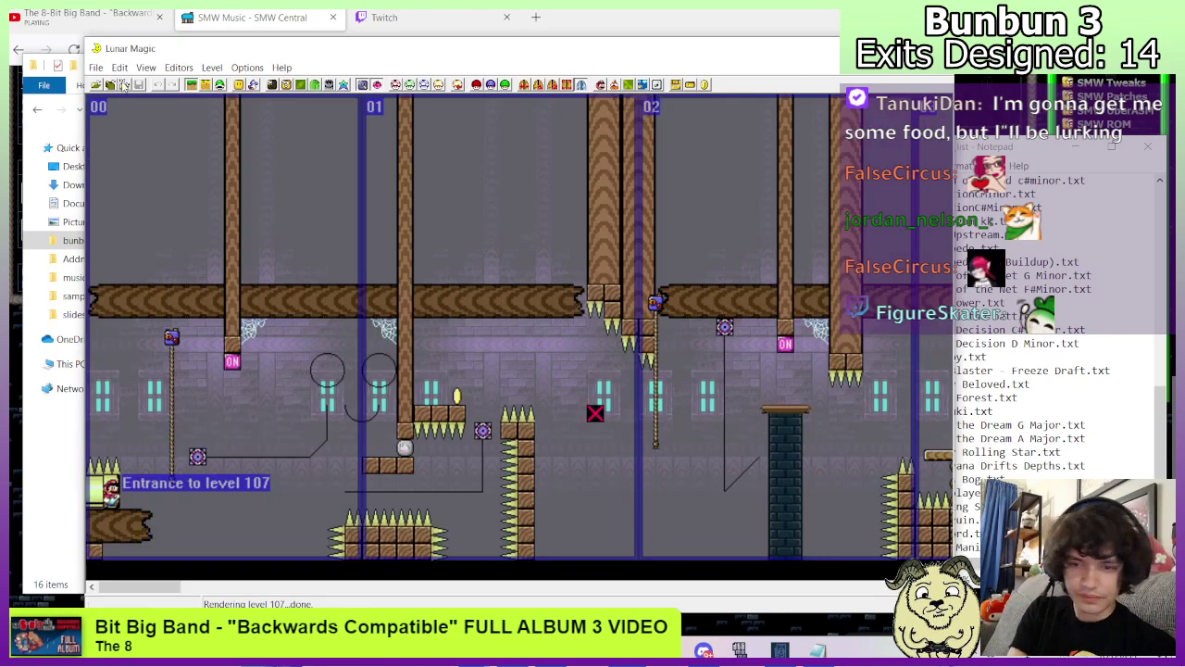
{"action": "left_click", "coordinate": [657, 84]}
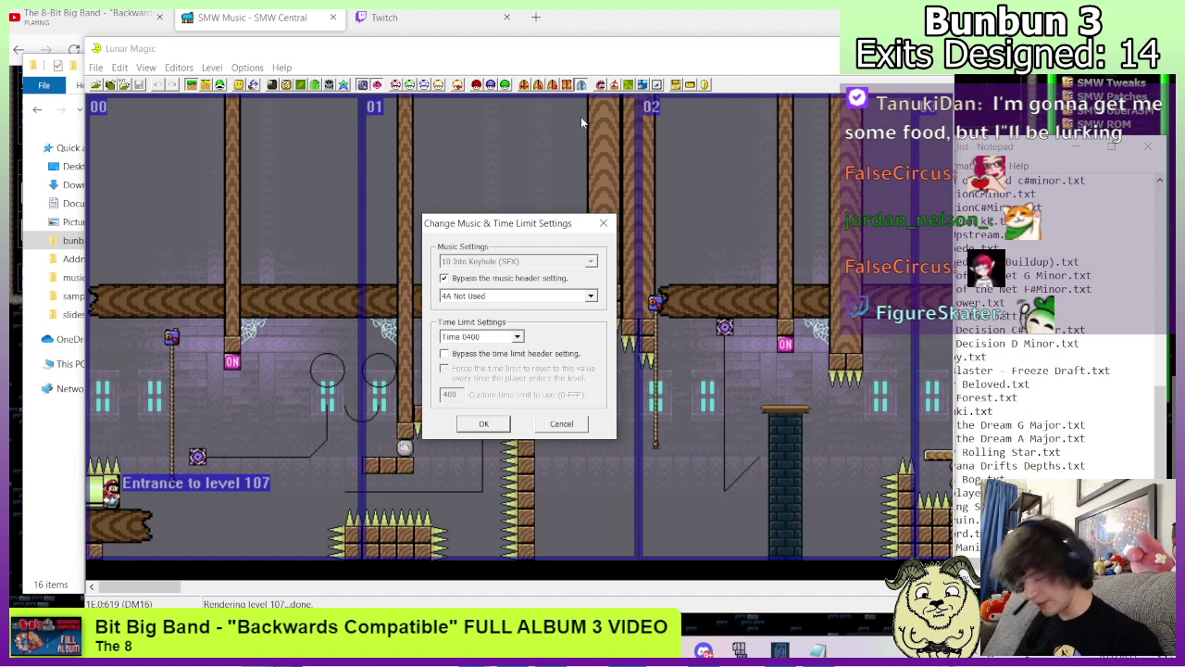
{"action": "key", "text": "Return"}
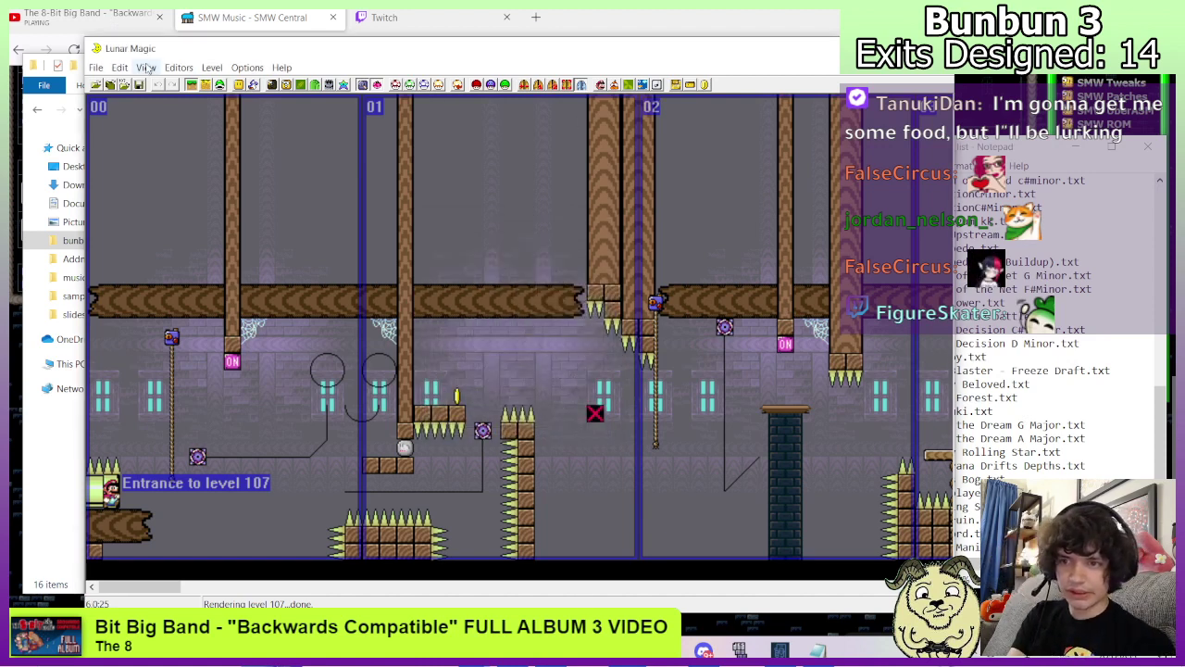
{"action": "key", "text": "ctrl+s"}
Open level 111, then check and confirm its music and time limit settings.
{"action": "left_click", "coordinate": [126, 85]}
{"action": "type", "text": "111"}
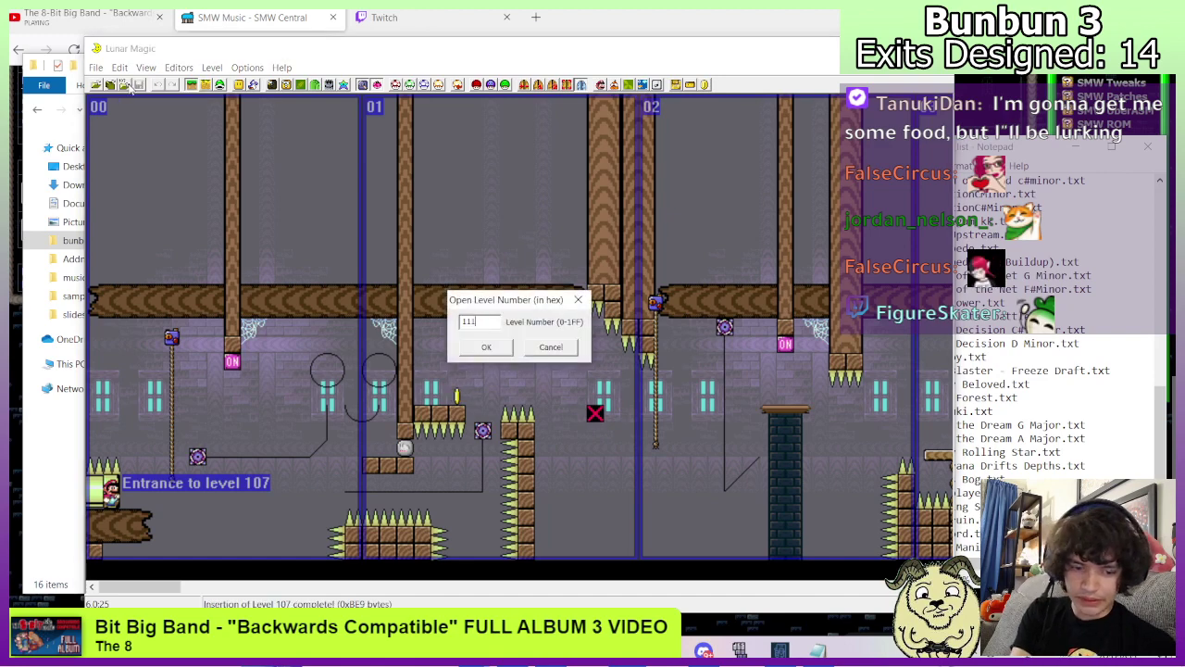
{"action": "key", "text": "Return"}
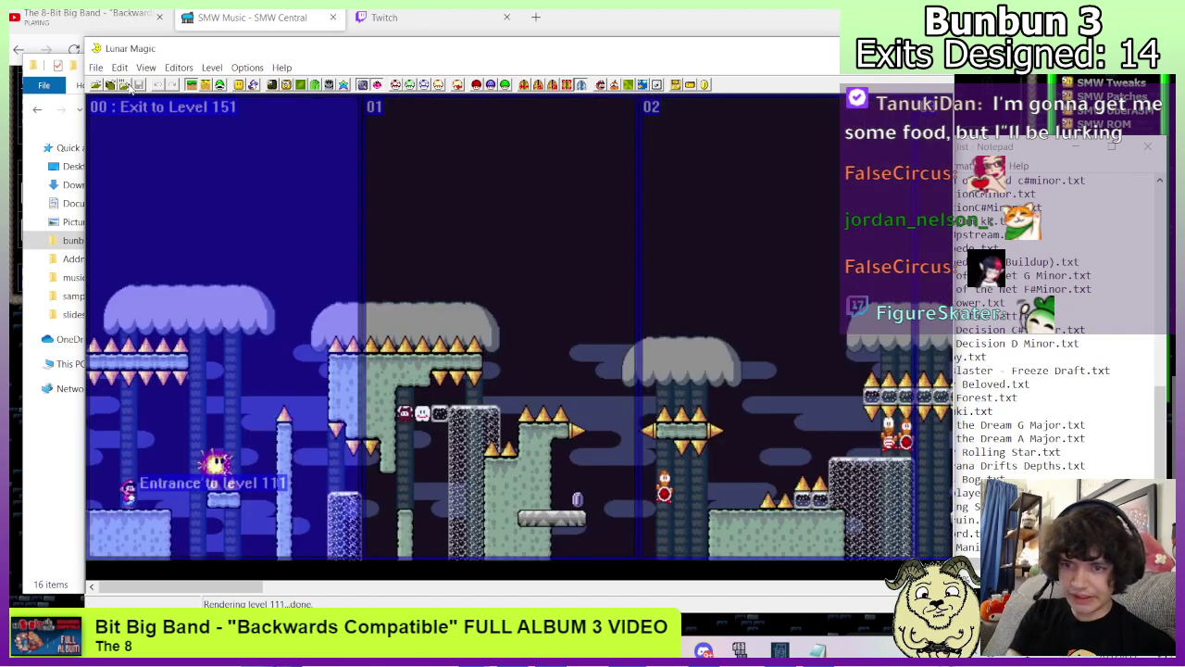
{"action": "left_click", "coordinate": [657, 84]}
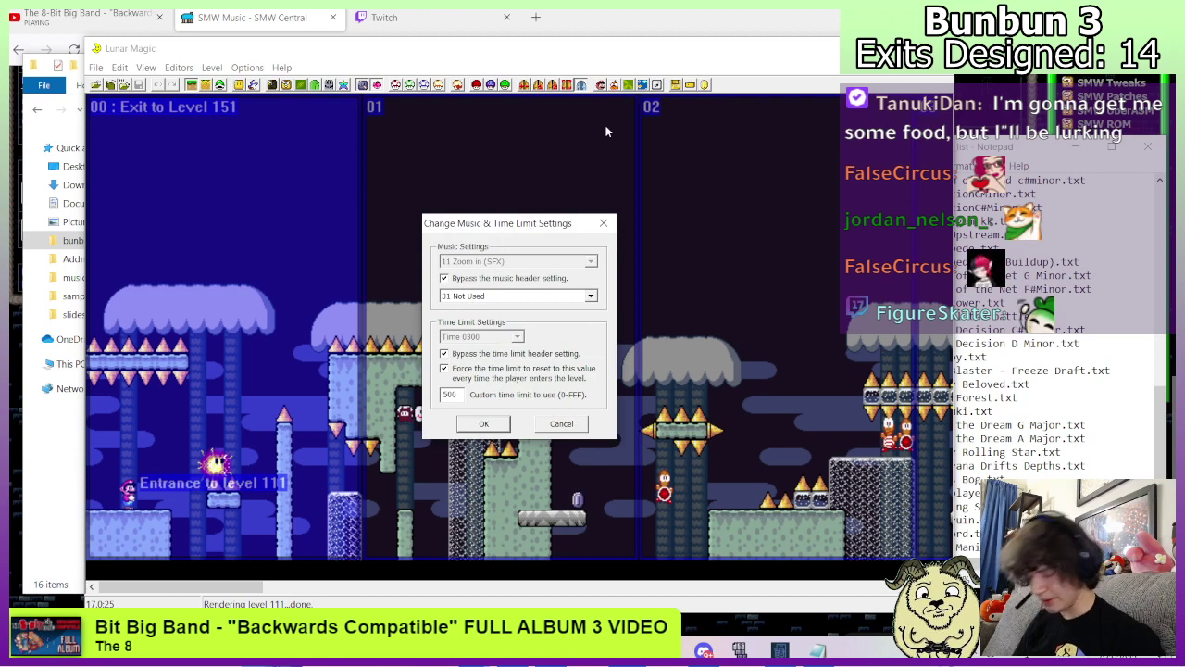
{"action": "key", "text": "Return"}
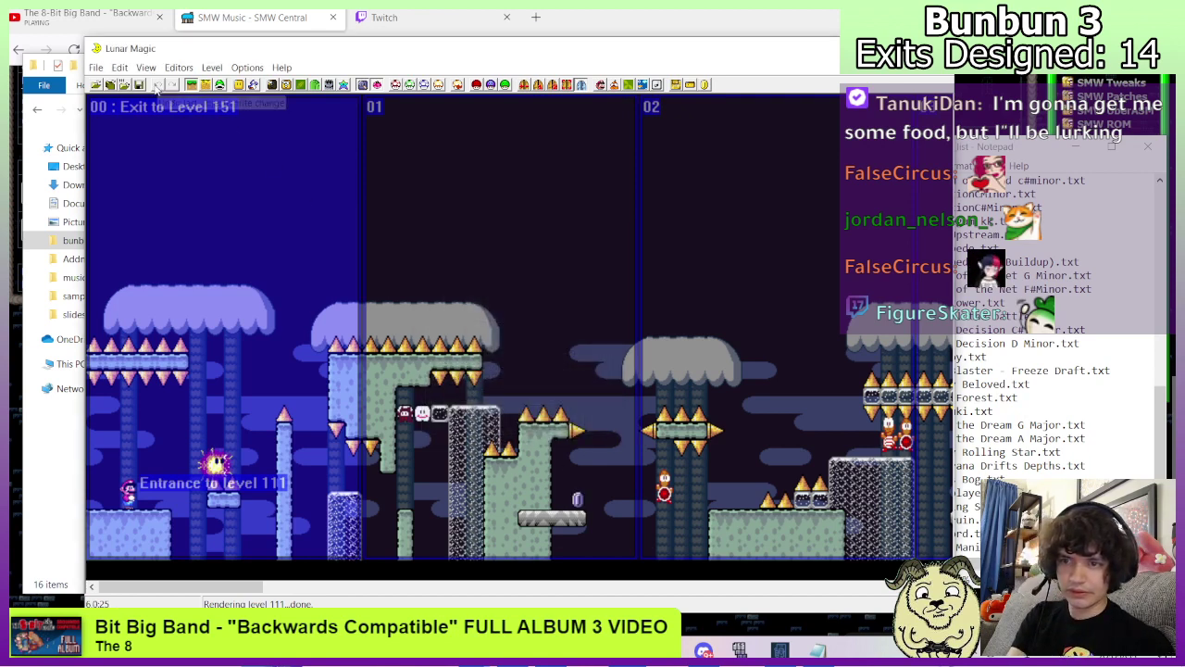
{"action": "left_click", "coordinate": [124, 84]}
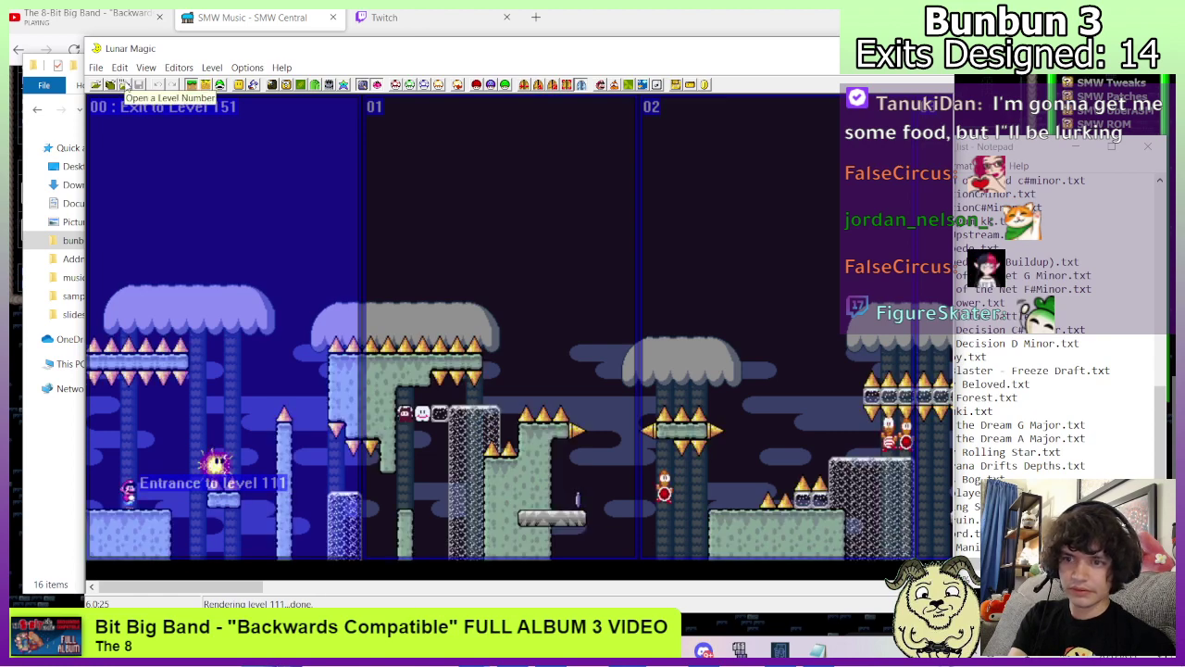
Open level 141, check and confirm its music and time limit settings, and save the level to the ROM.
{"action": "left_click", "coordinate": [123, 84]}
{"action": "type", "text": "141"}
{"action": "key", "text": "Return"}
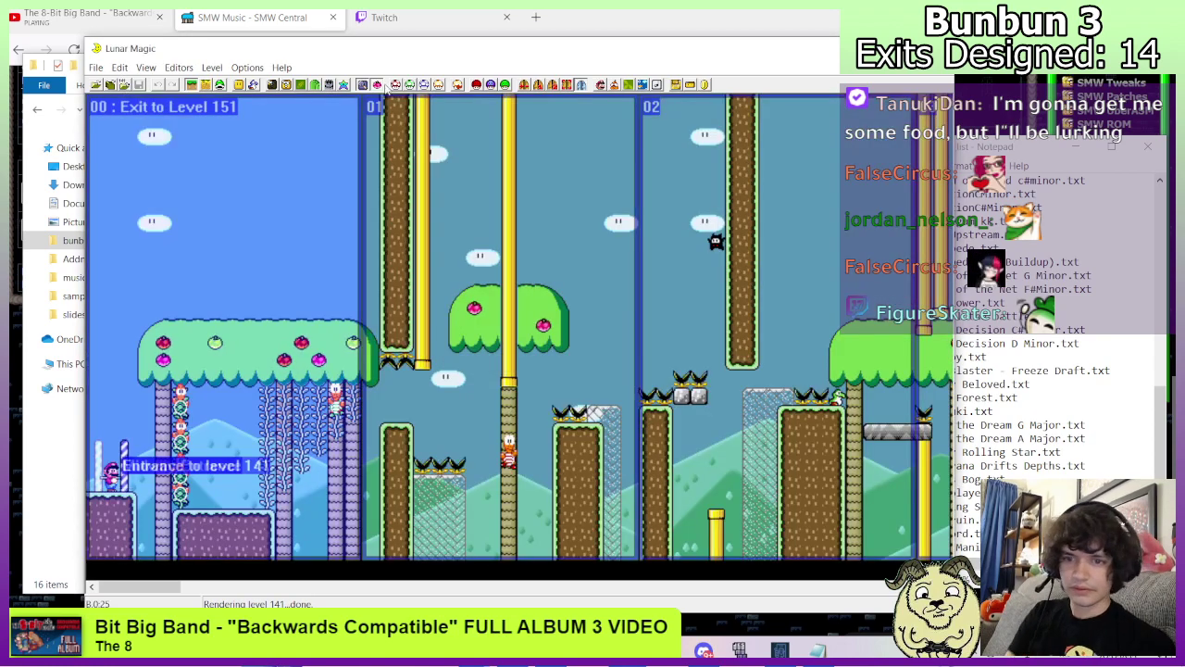
{"action": "left_click", "coordinate": [657, 84]}
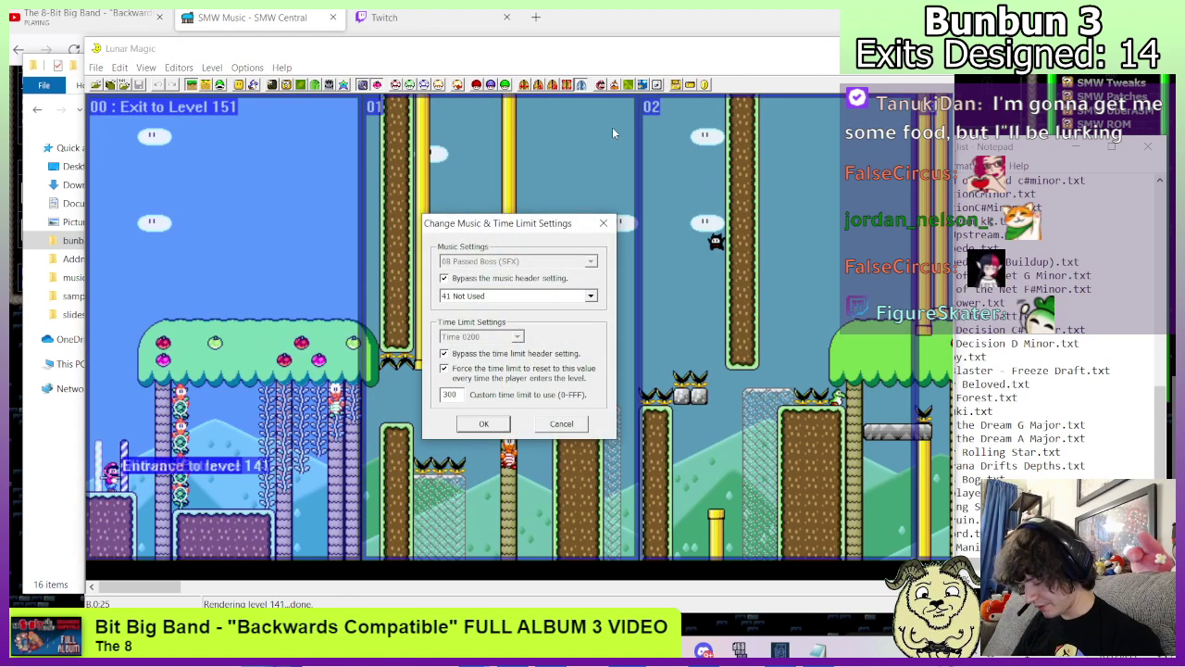
{"action": "left_click", "coordinate": [481, 424]}
Open level 151 and check its music and time limit settings without changing them.
{"action": "left_click", "coordinate": [123, 84]}
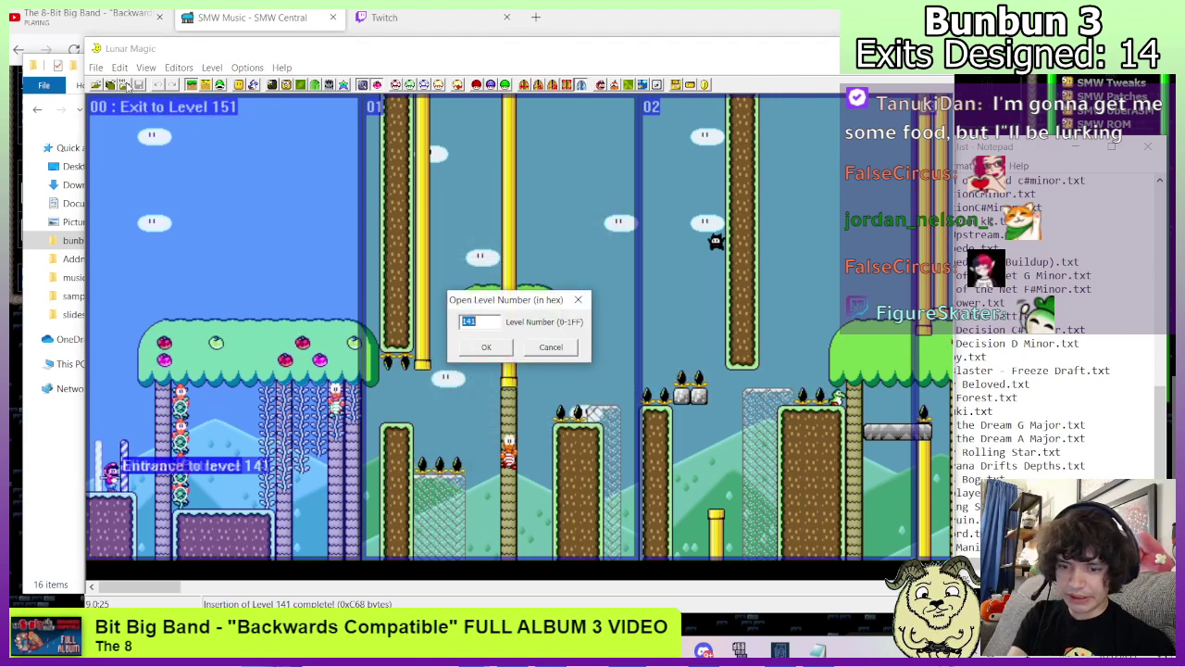
{"action": "type", "text": "151"}
{"action": "key", "text": "Return"}
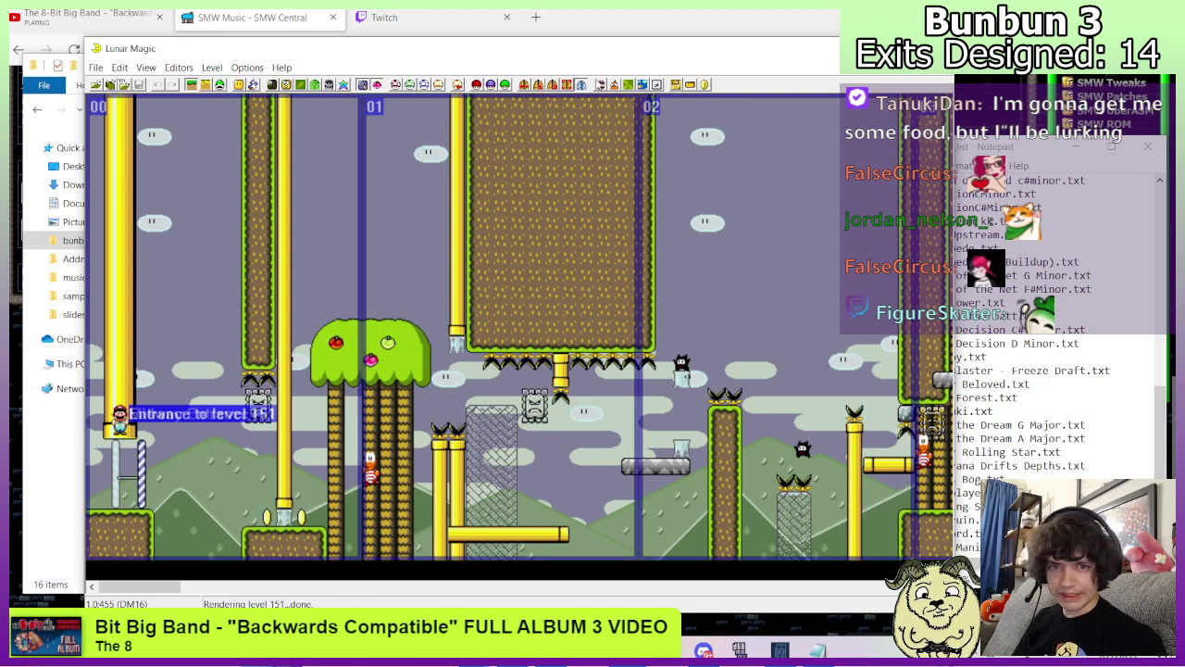
{"action": "left_click", "coordinate": [655, 84]}
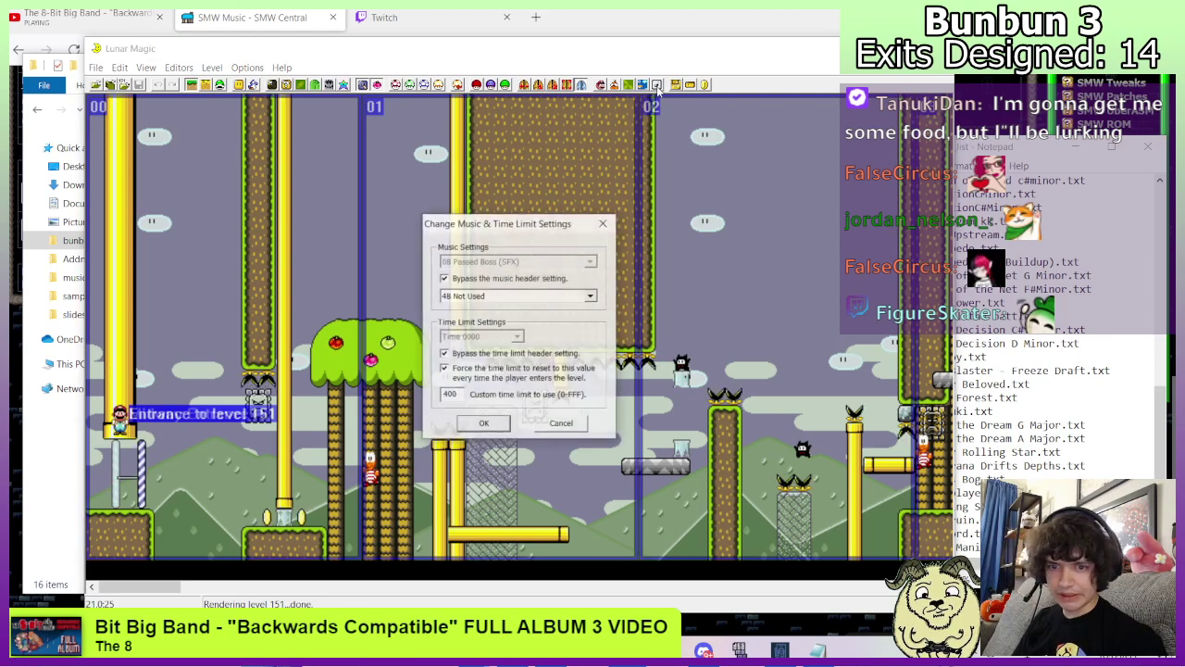
{"action": "left_click", "coordinate": [608, 229]}
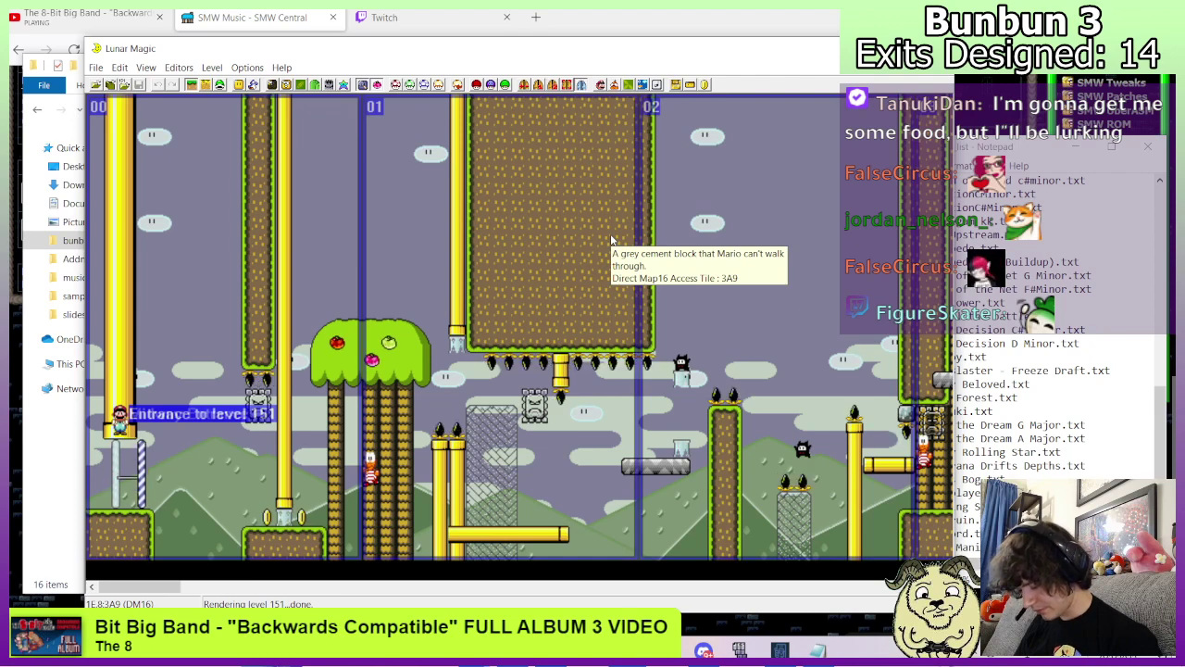
Open level 120 to review it.
{"action": "left_click", "coordinate": [124, 84]}
{"action": "type", "text": "120"}
{"action": "key", "text": "Return"}
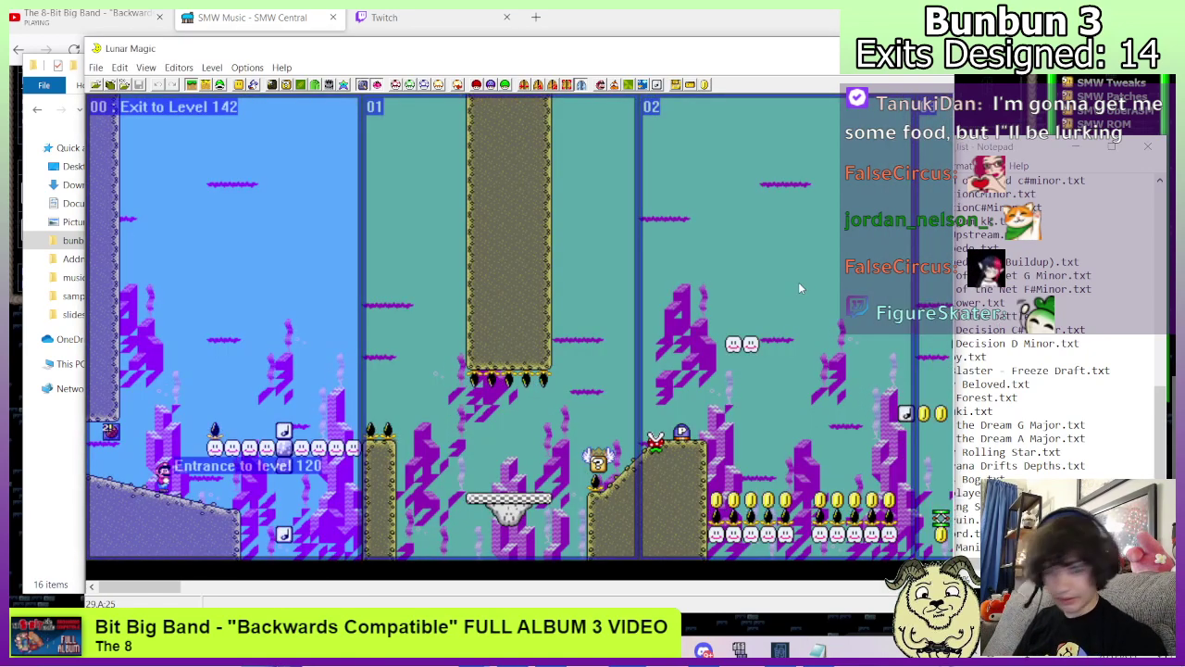
Open level 10A, check and confirm its music and time limit settings, and save the level to the ROM.
{"action": "left_click", "coordinate": [127, 84]}
{"action": "type", "text": "10"}
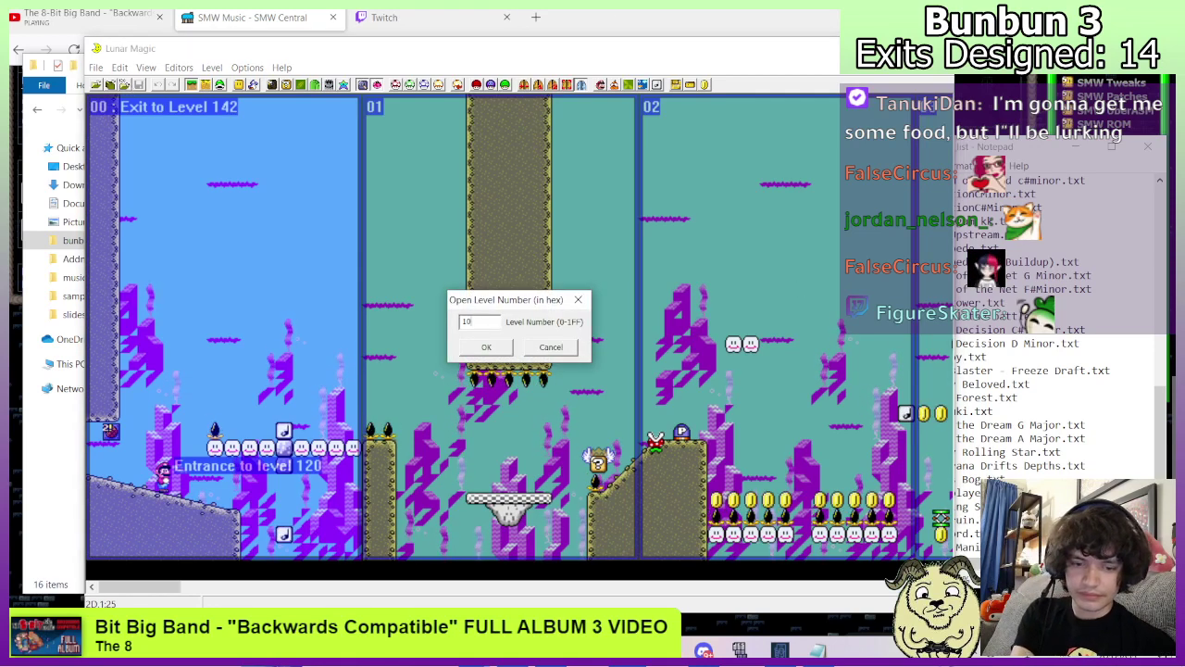
{"action": "type", "text": "A"}
{"action": "key", "text": "Return"}
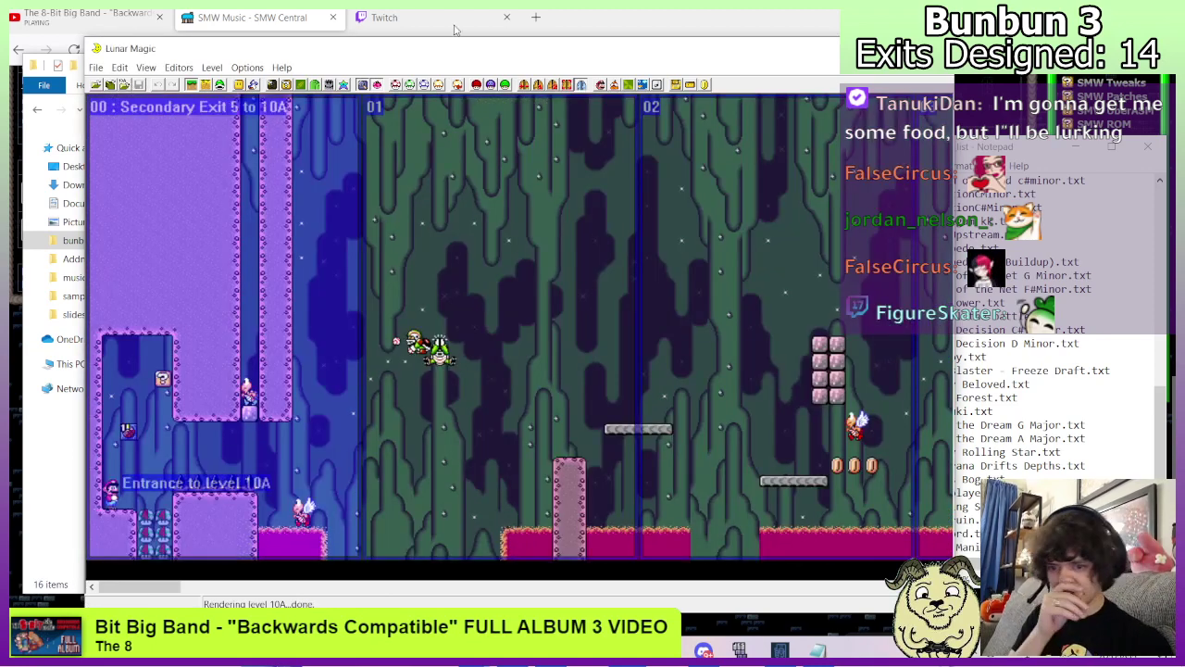
{"action": "left_click", "coordinate": [642, 86]}
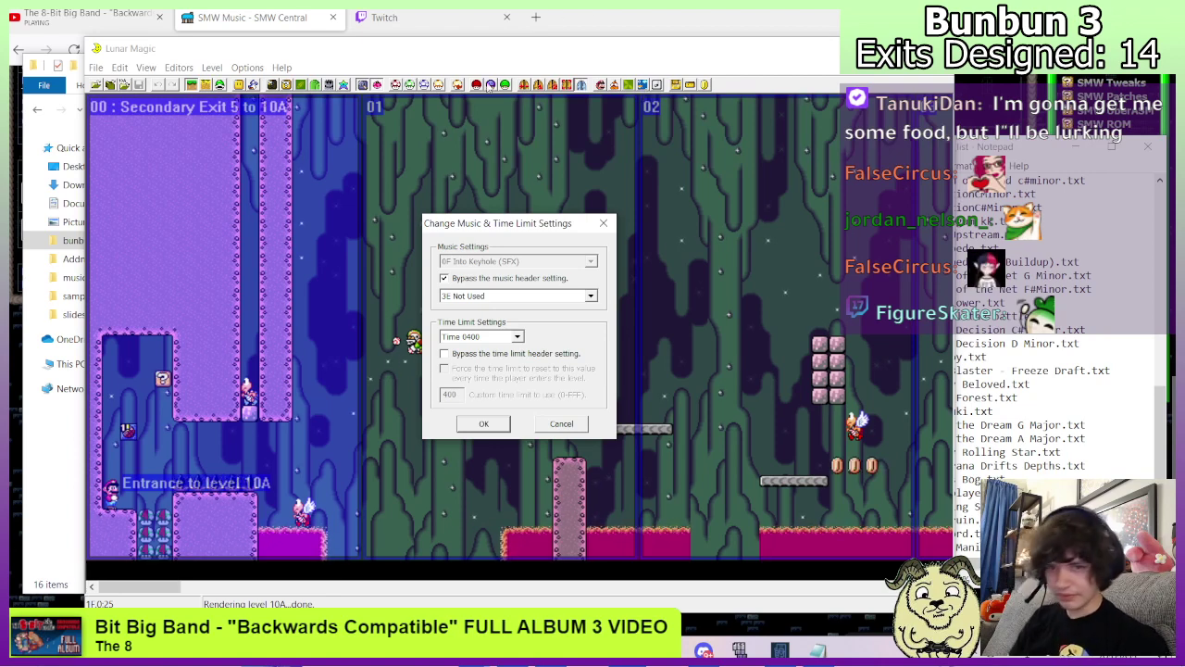
{"action": "key", "text": "Return"}
{"action": "left_click", "coordinate": [139, 84]}
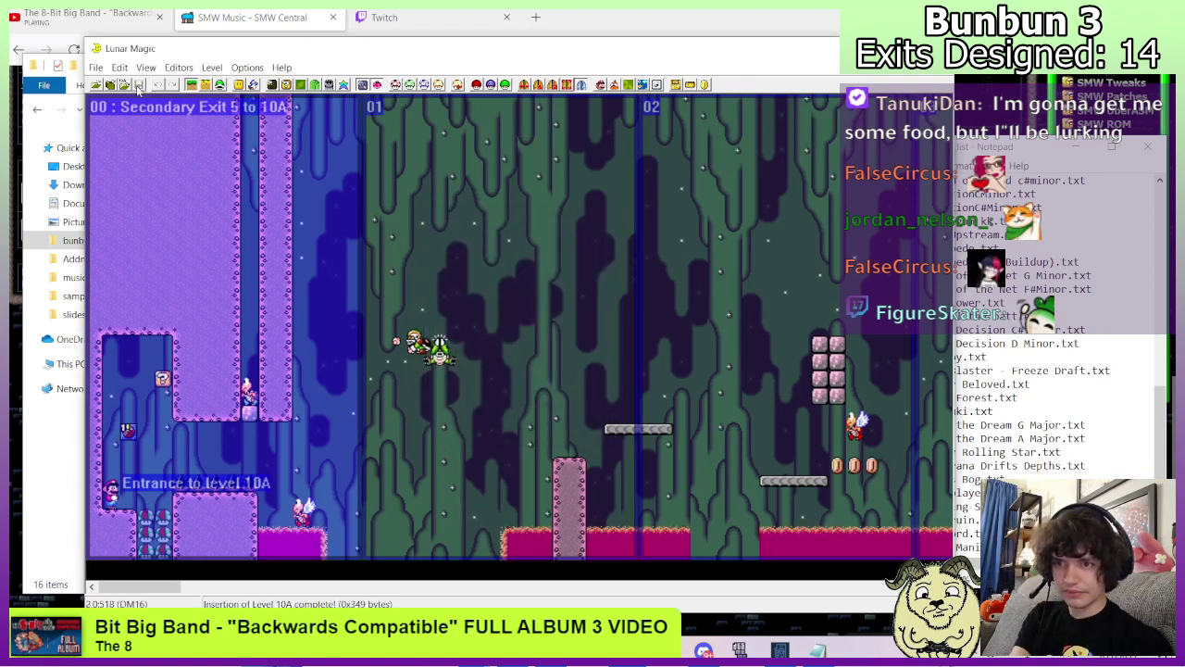
Open level 112, check and confirm its music and time limit settings, and save the level to the ROM.
{"action": "left_click", "coordinate": [124, 84]}
{"action": "type", "text": "112"}
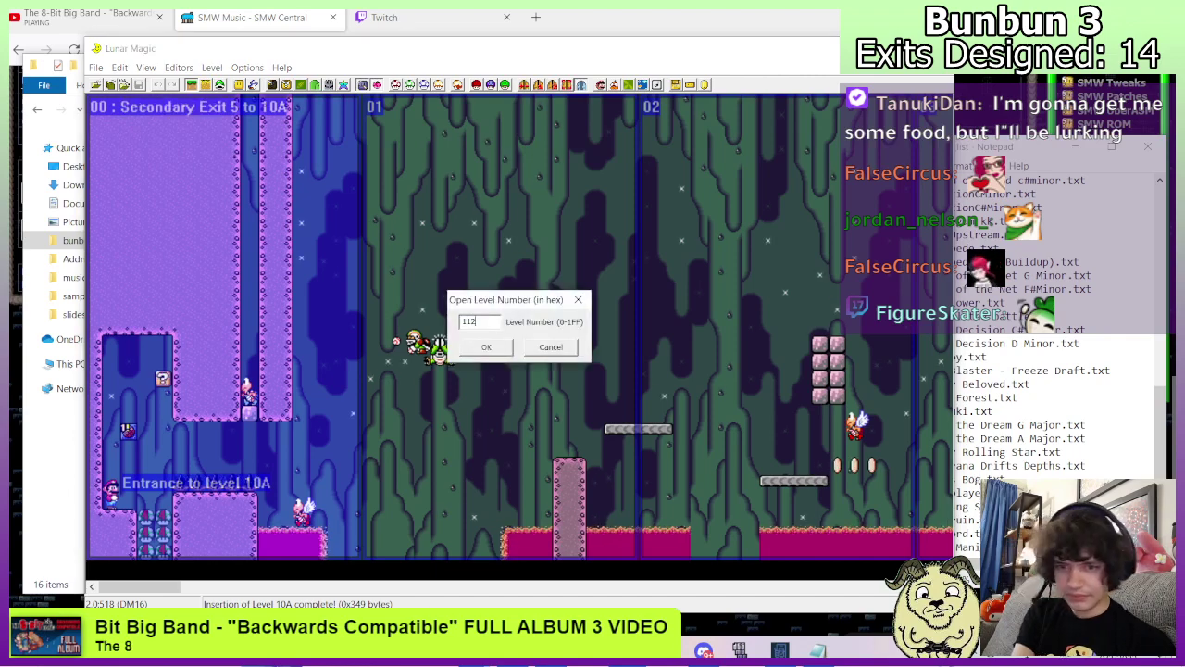
{"action": "key", "text": "Return"}
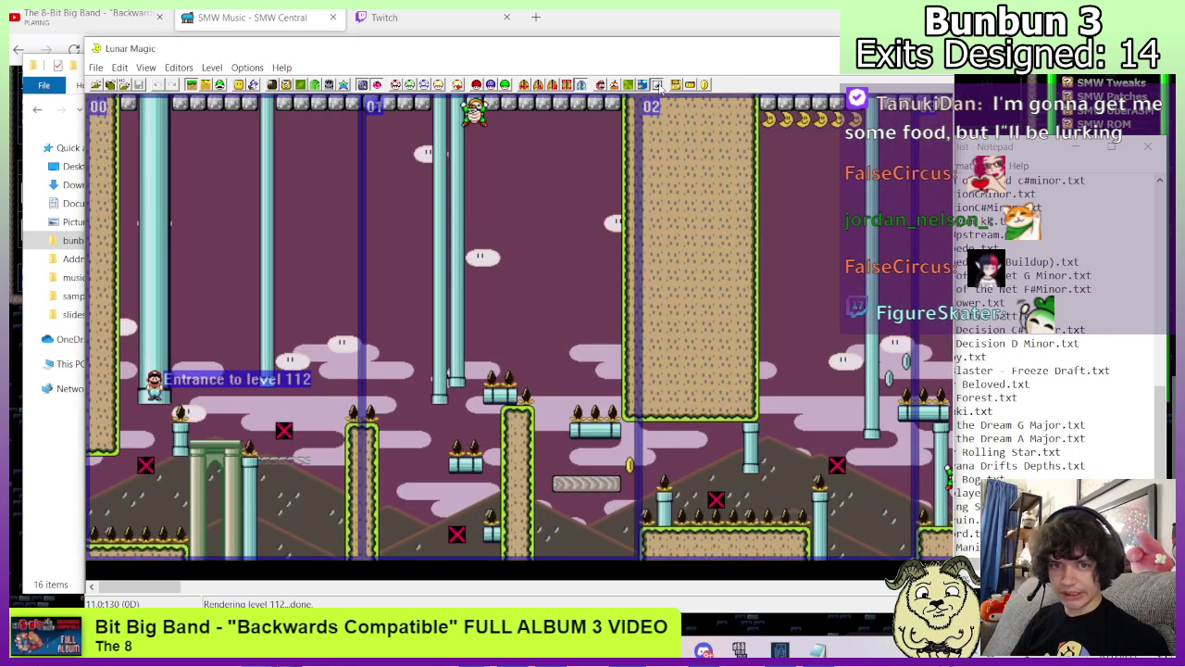
{"action": "left_click", "coordinate": [657, 84]}
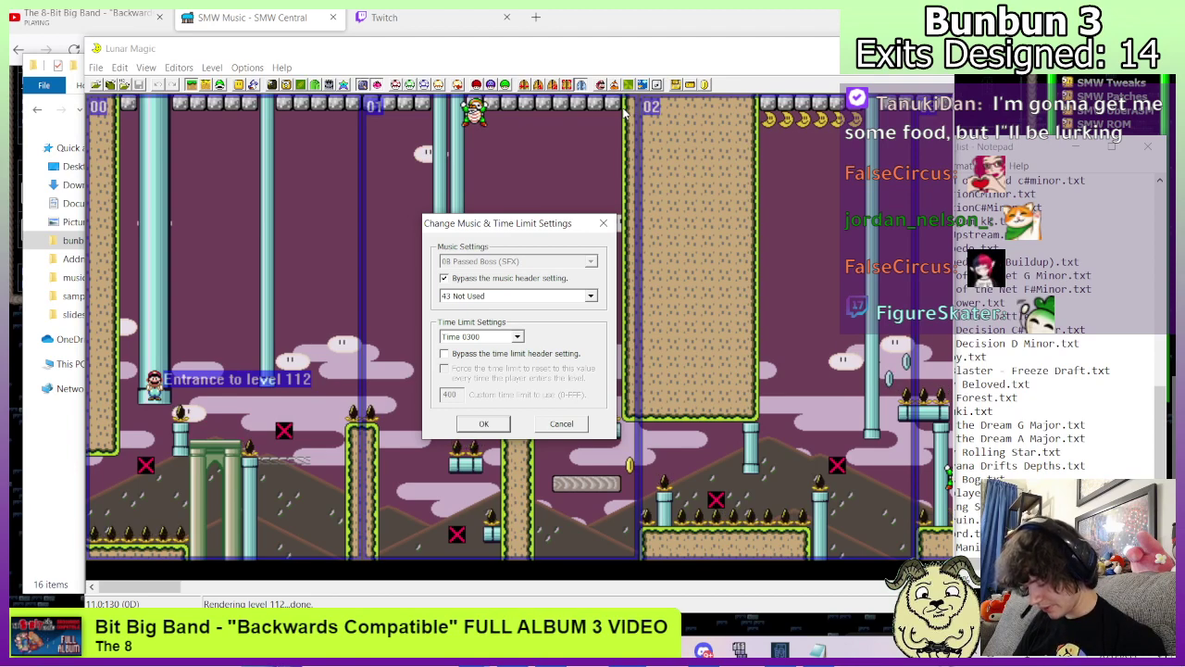
{"action": "left_click", "coordinate": [488, 424]}
{"action": "key", "text": "ctrl+s"}
Open level 102 and look through the Addmusic list in Notepad for a track number for it.
{"action": "left_click", "coordinate": [126, 84]}
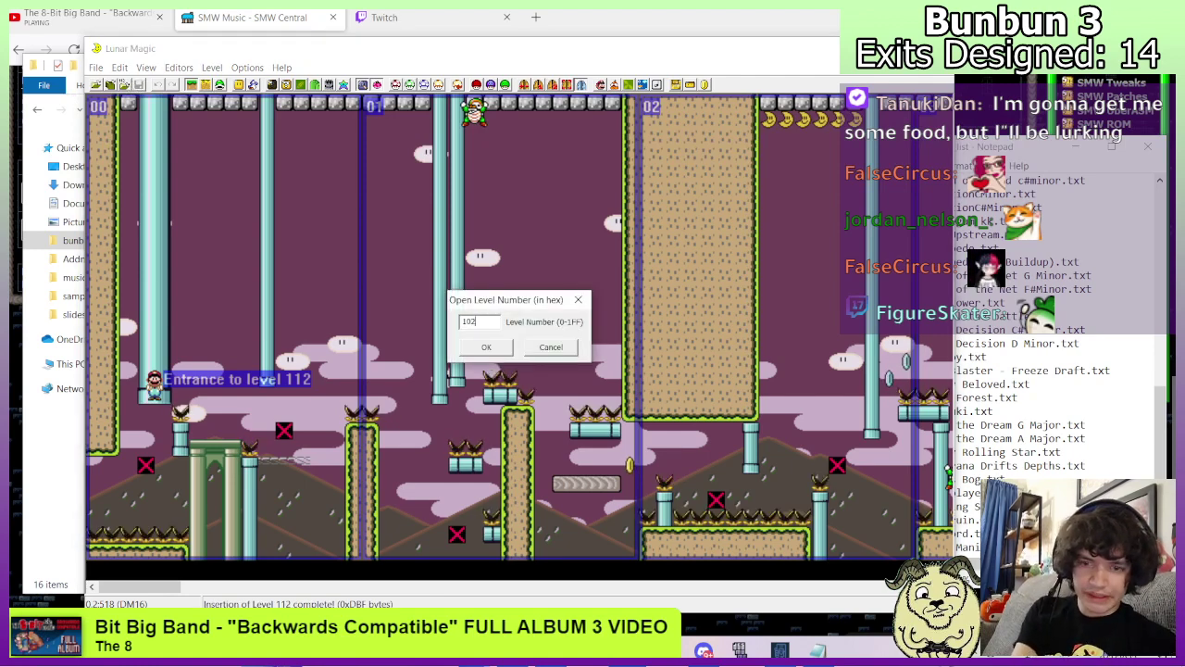
{"action": "key", "text": "Return"}
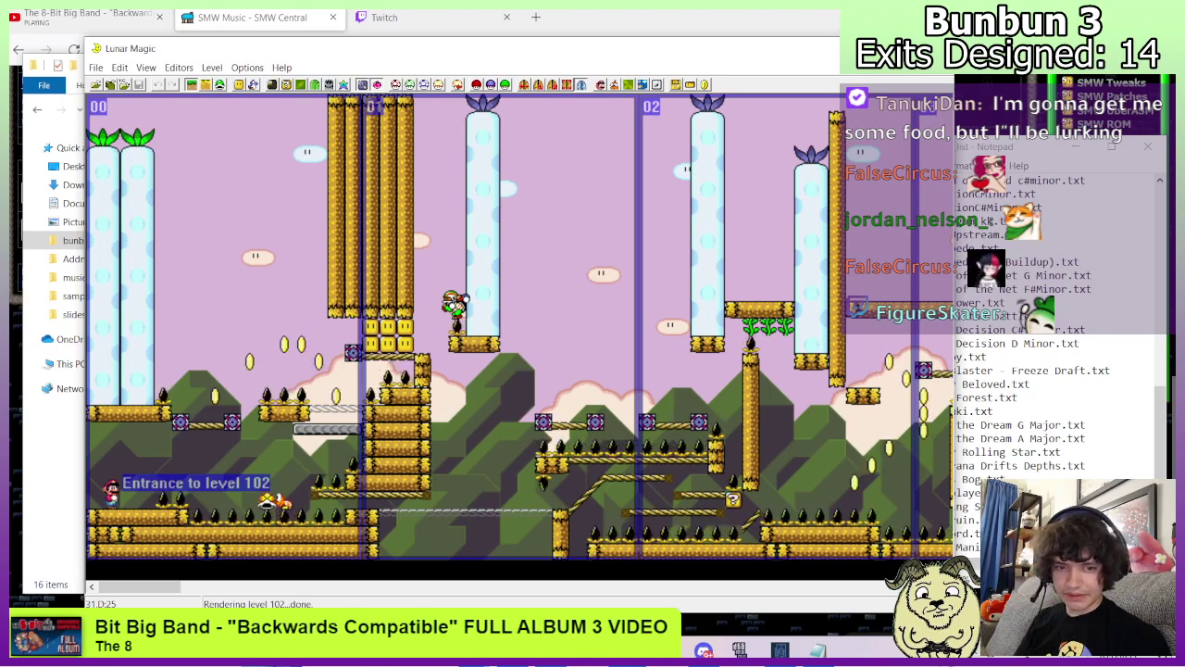
{"action": "key", "text": "alt+Tab"}
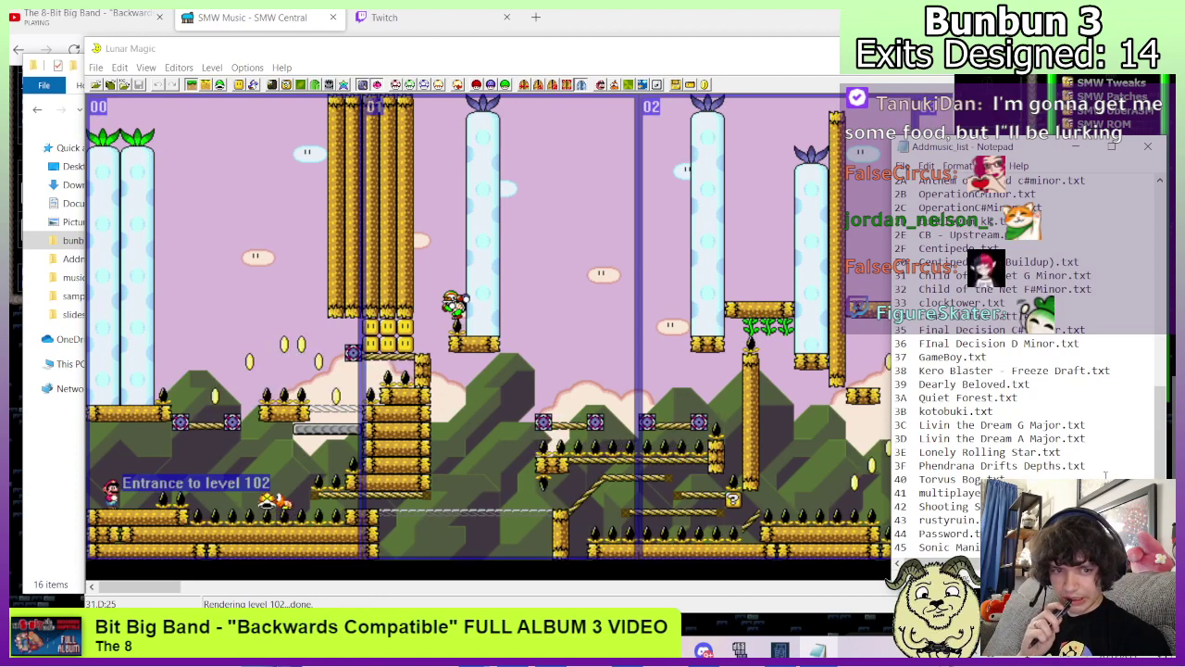
{"action": "scroll", "coordinate": [1105, 476], "scroll_direction": "up", "scroll_amount": 2}
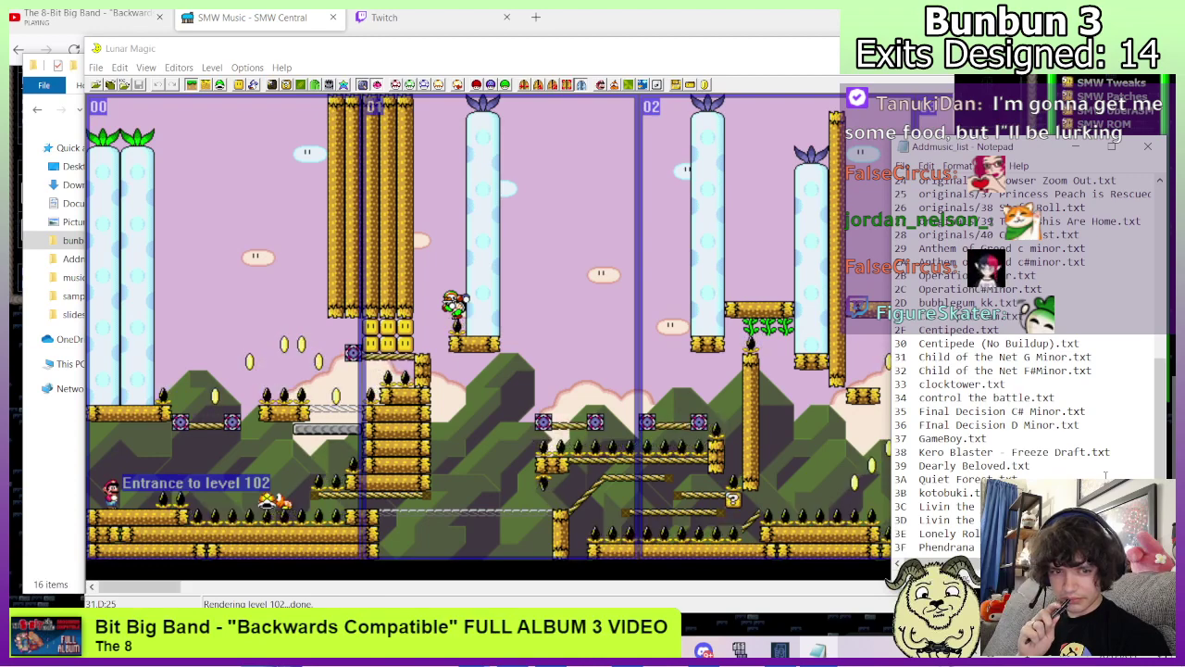
{"action": "scroll", "coordinate": [1105, 476], "scroll_direction": "down", "scroll_amount": 4}
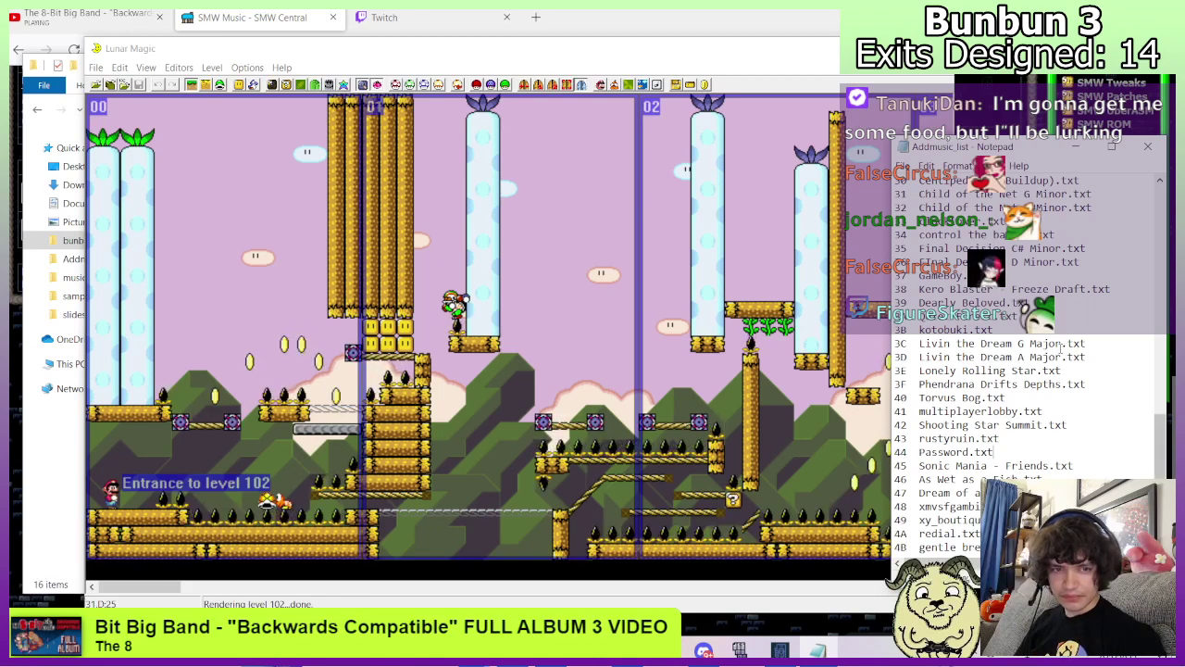
{"action": "scroll", "coordinate": [1060, 348], "scroll_direction": "up", "scroll_amount": 2}
{"action": "scroll", "coordinate": [1060, 348], "scroll_direction": "up", "scroll_amount": 1}
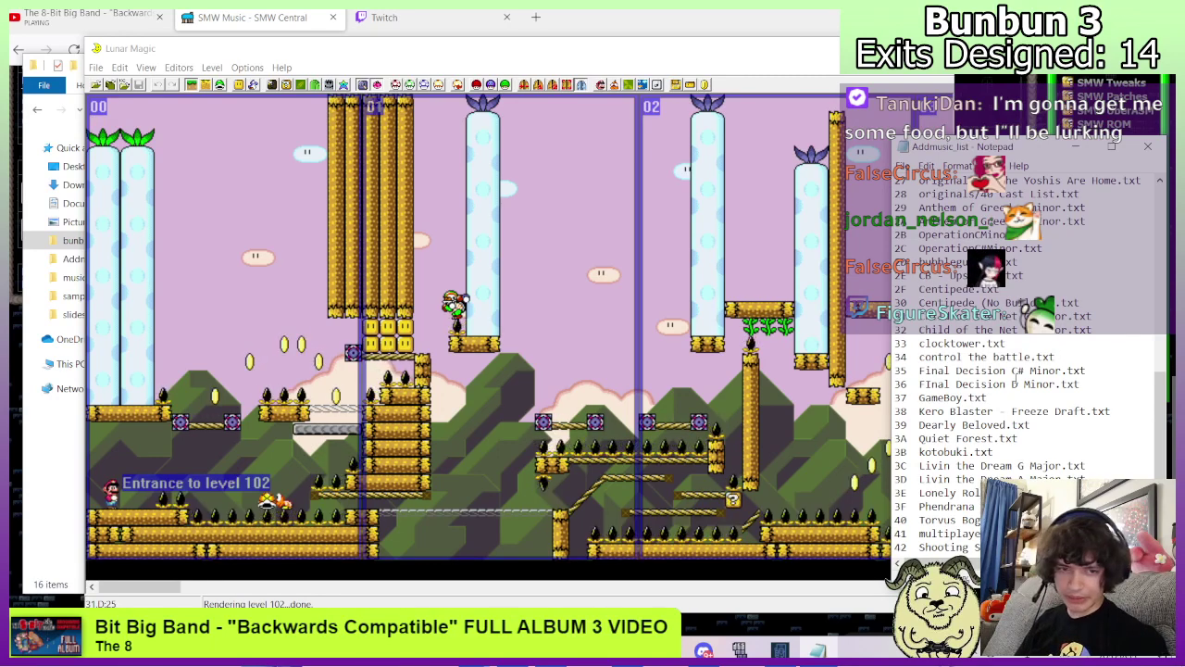
In Lunar Magic, enable the music header bypass for level 102, set its music to 2D, and save it to the ROM.
{"action": "left_click", "coordinate": [596, 166]}
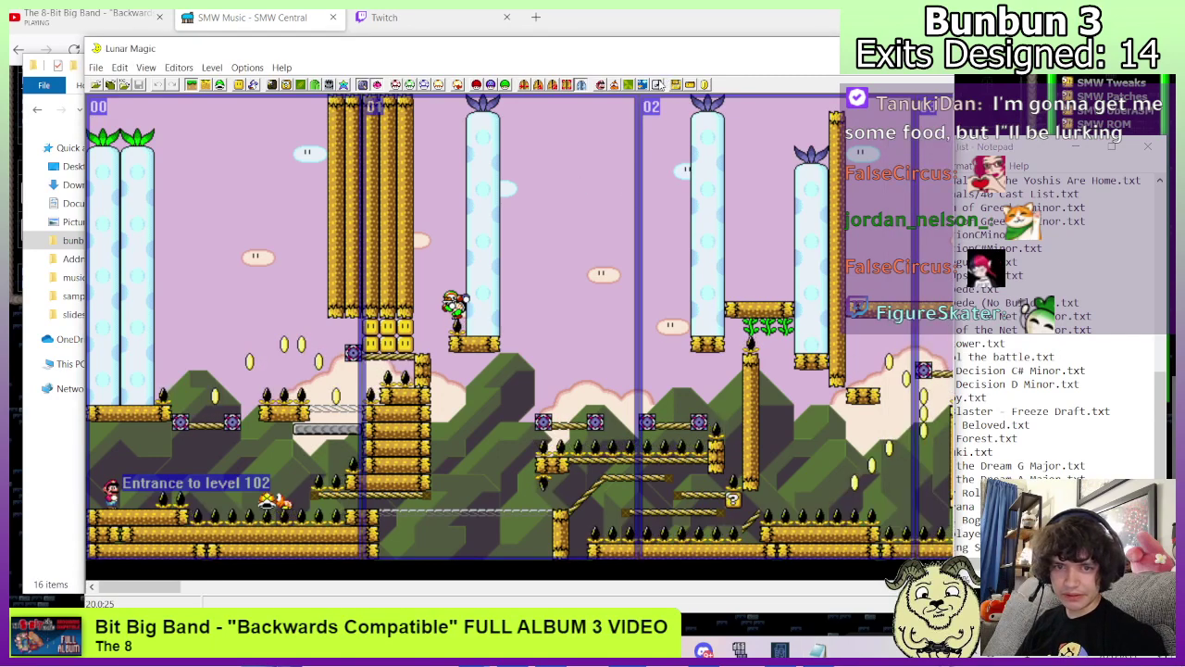
{"action": "left_click", "coordinate": [656, 85]}
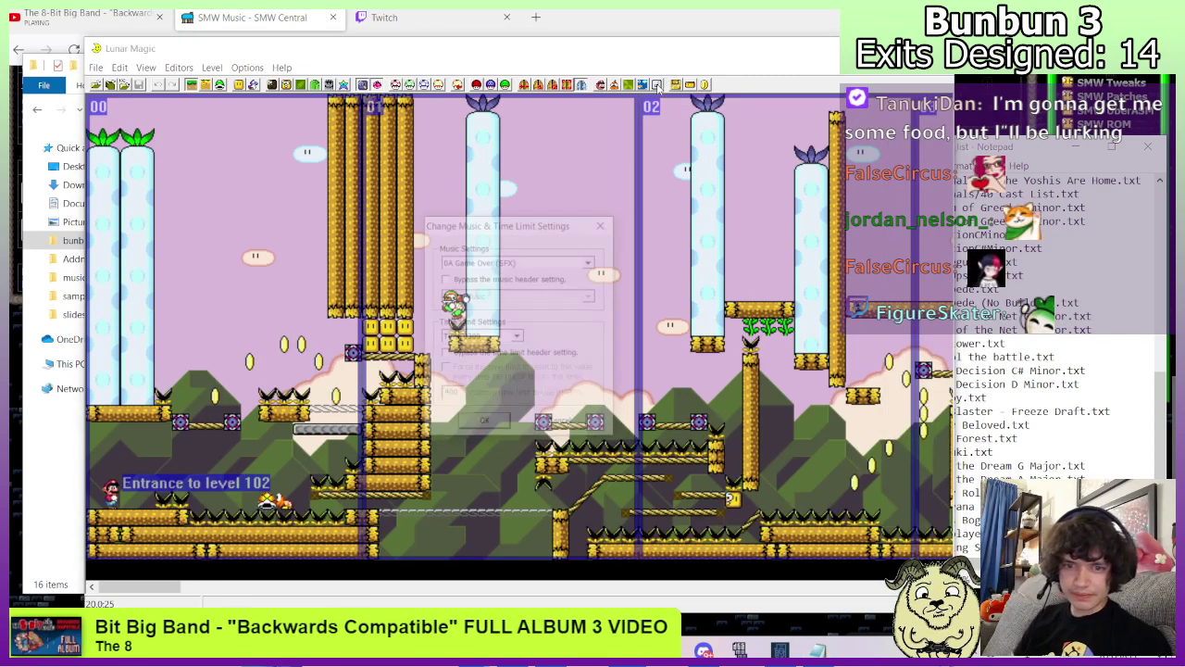
{"action": "left_click", "coordinate": [446, 278]}
{"action": "left_click", "coordinate": [518, 295]}
{"action": "scroll", "coordinate": [496, 376], "scroll_direction": "down", "scroll_amount": 15}
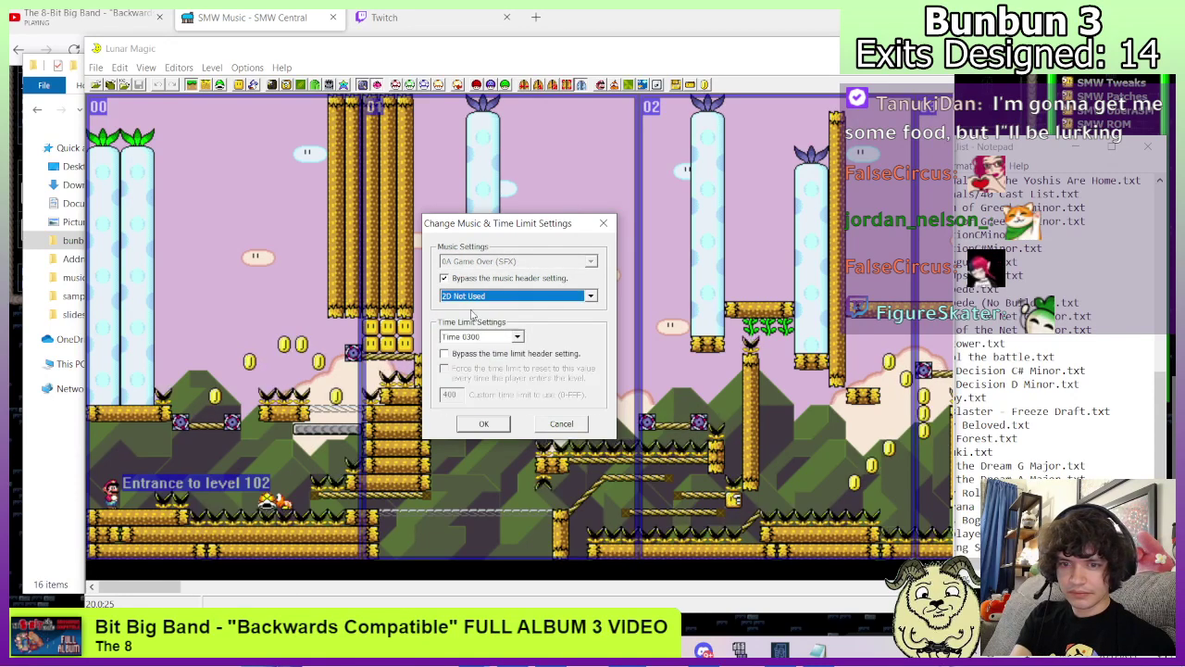
{"action": "left_click", "coordinate": [461, 321]}
{"action": "left_click", "coordinate": [483, 423]}
{"action": "left_click", "coordinate": [139, 85]}
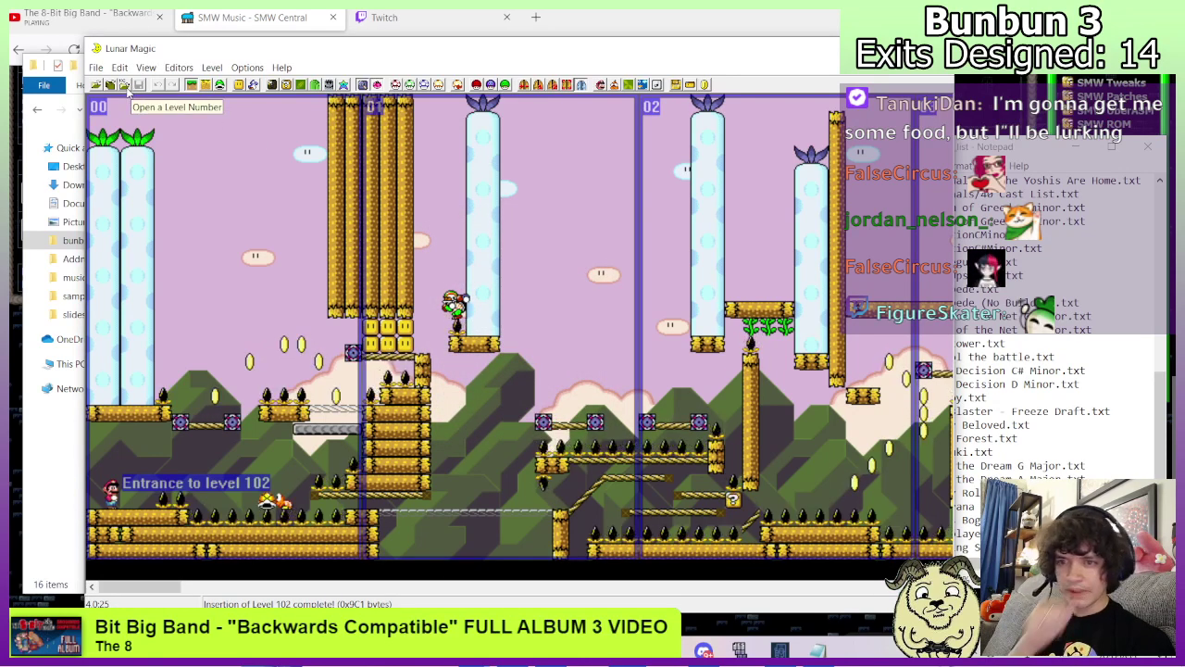
Open level 103, set its time limit to Time 0000, and save the level to the ROM.
{"action": "left_click", "coordinate": [124, 84]}
{"action": "type", "text": "103"}
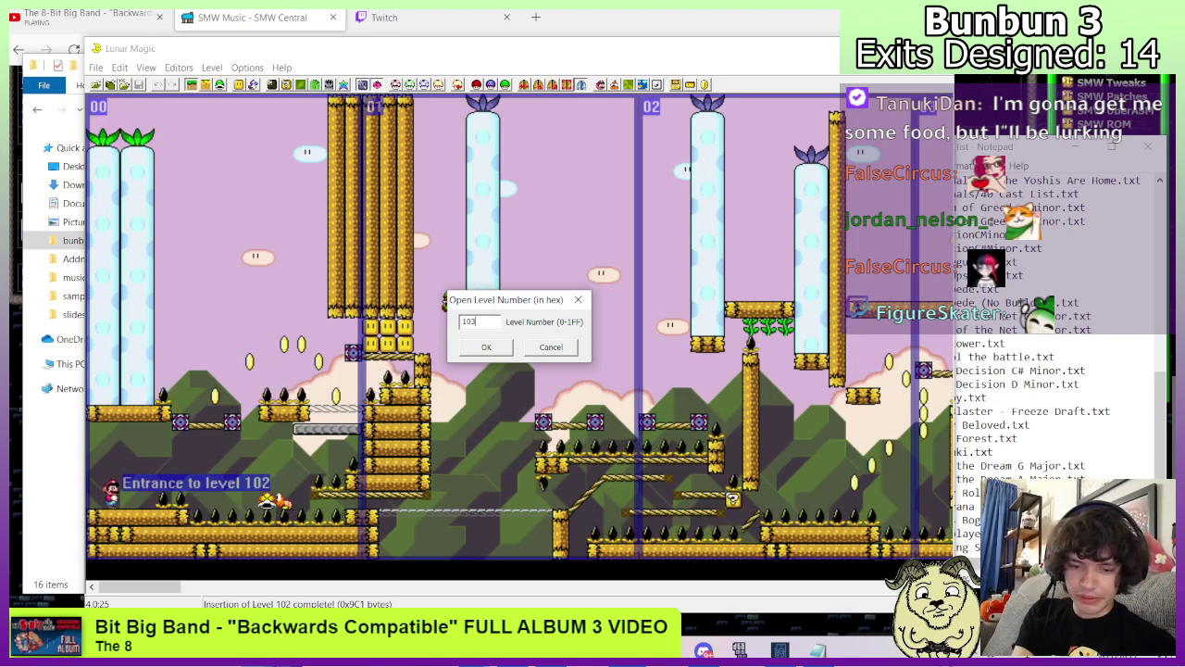
{"action": "key", "text": "Return"}
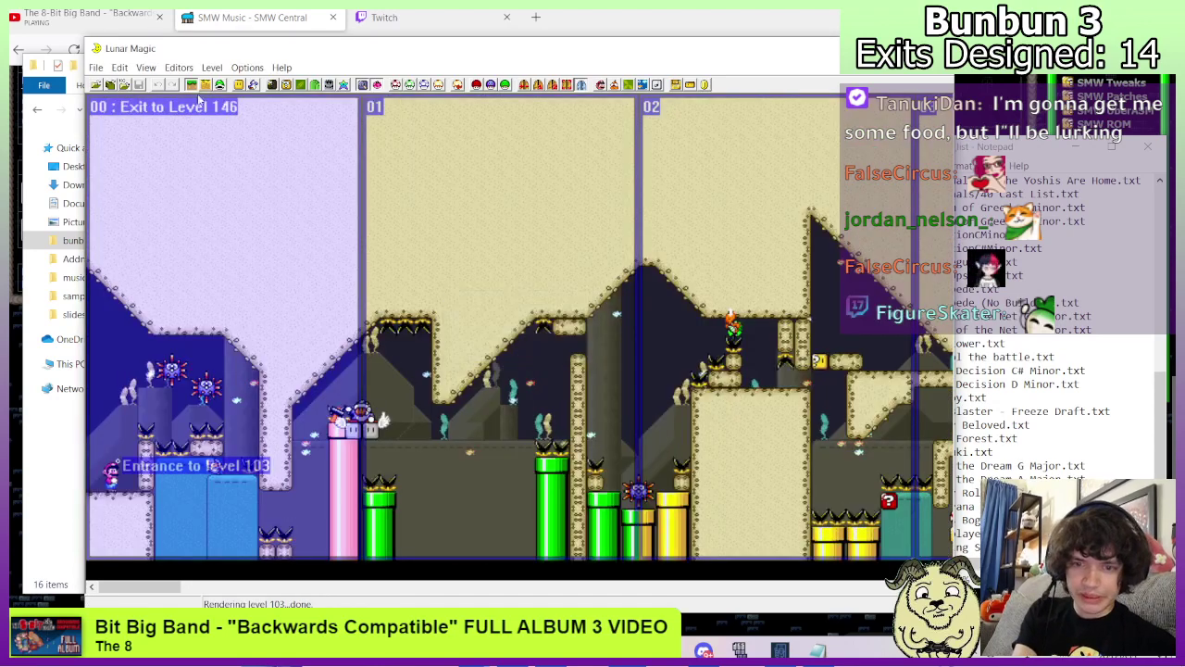
{"action": "left_click", "coordinate": [656, 84]}
{"action": "left_click", "coordinate": [505, 336]}
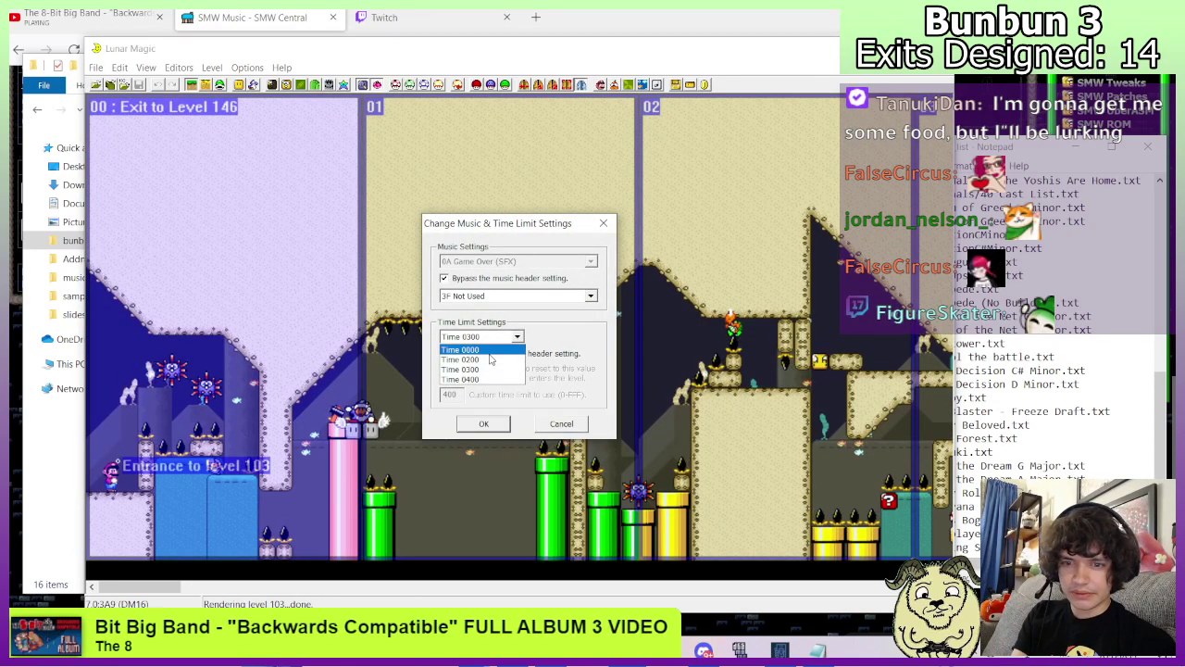
{"action": "left_click", "coordinate": [492, 359]}
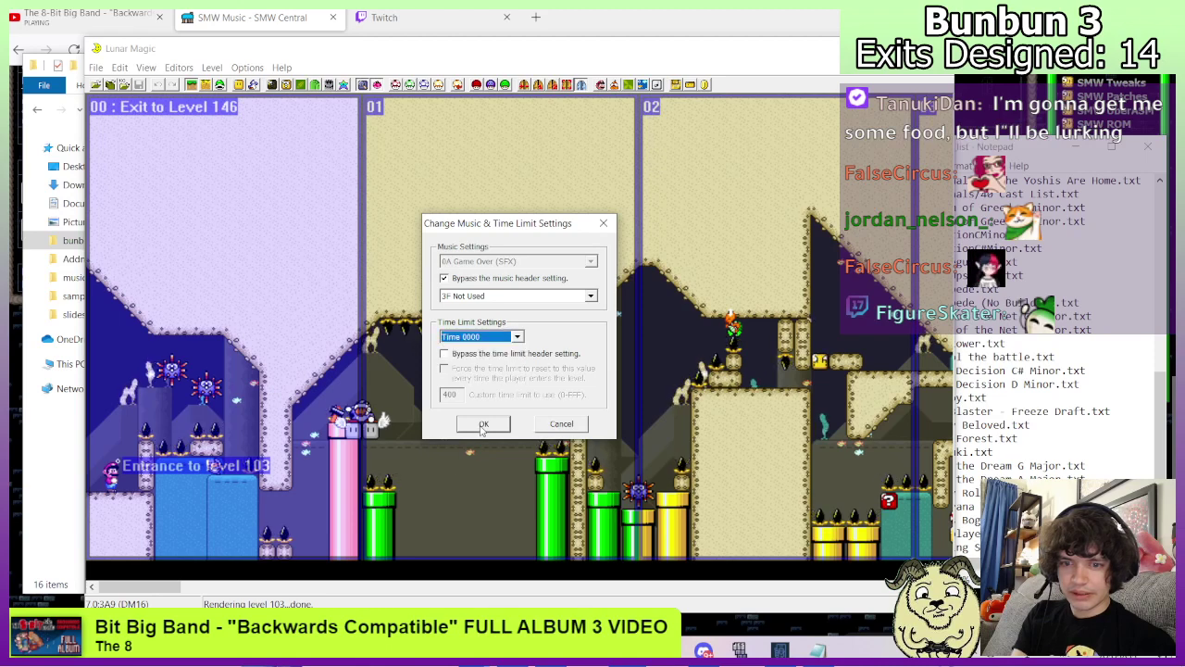
{"action": "left_click", "coordinate": [483, 423]}
{"action": "left_click", "coordinate": [139, 84]}
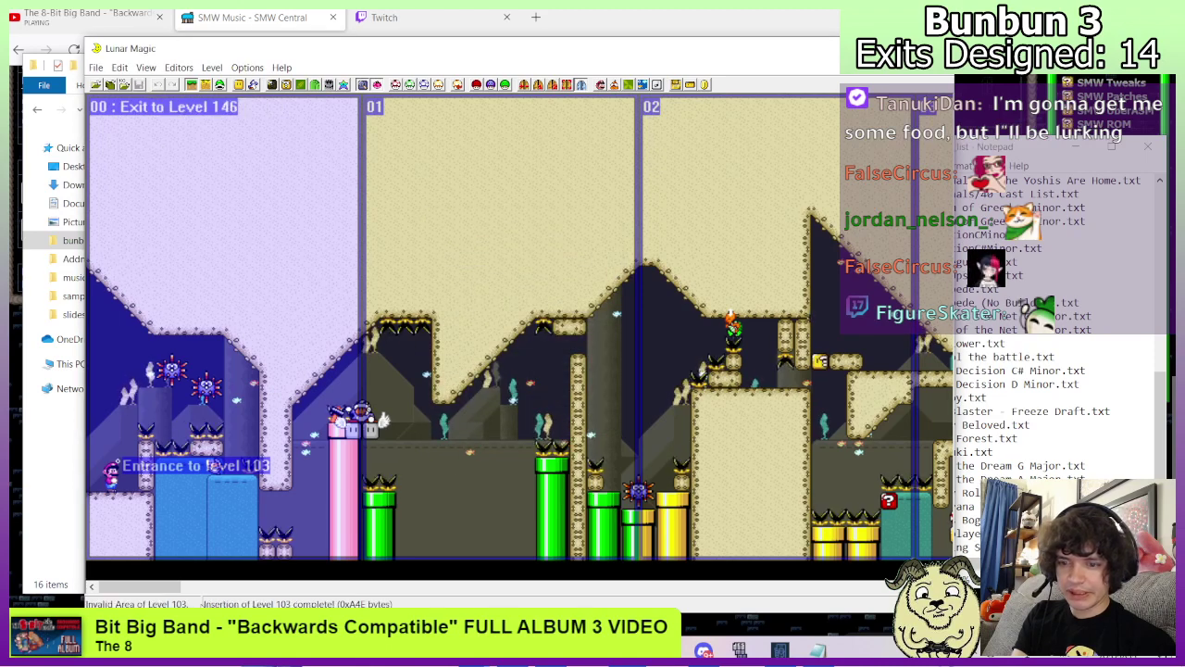
Open level 23, the target of level 103's secondary exit 7, set its time limit to Time 0000, and save it.
{"action": "left_click_drag", "start_coordinate": [173, 588], "coordinate": [257, 589]}
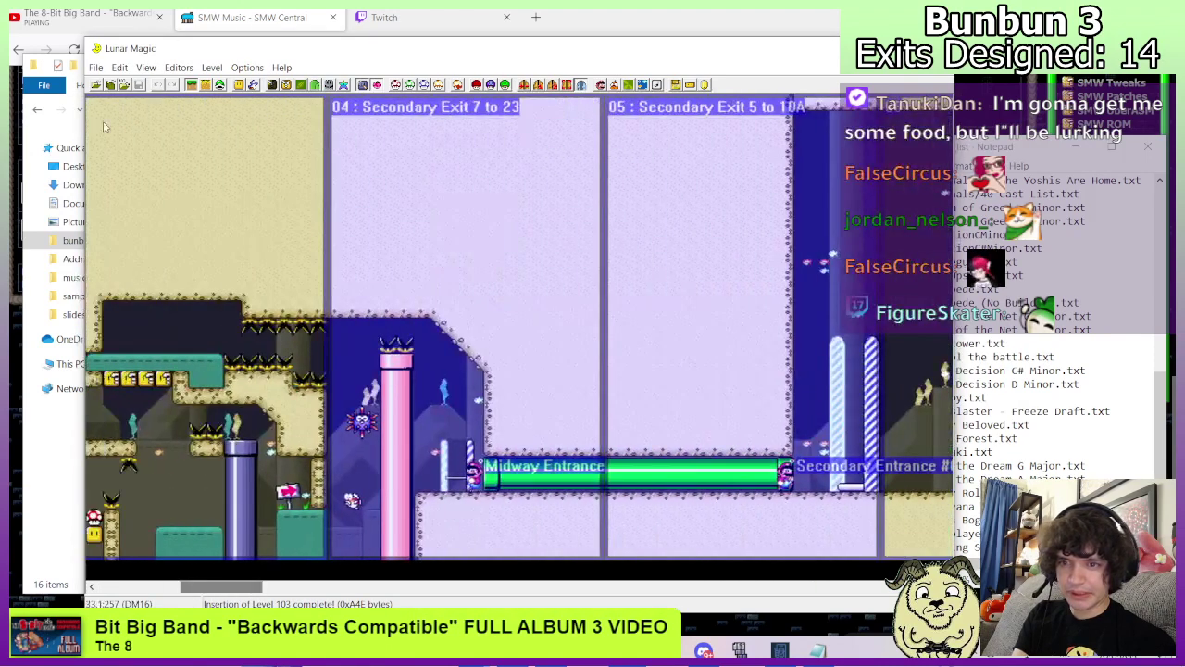
{"action": "left_click", "coordinate": [124, 86]}
{"action": "type", "text": "23"}
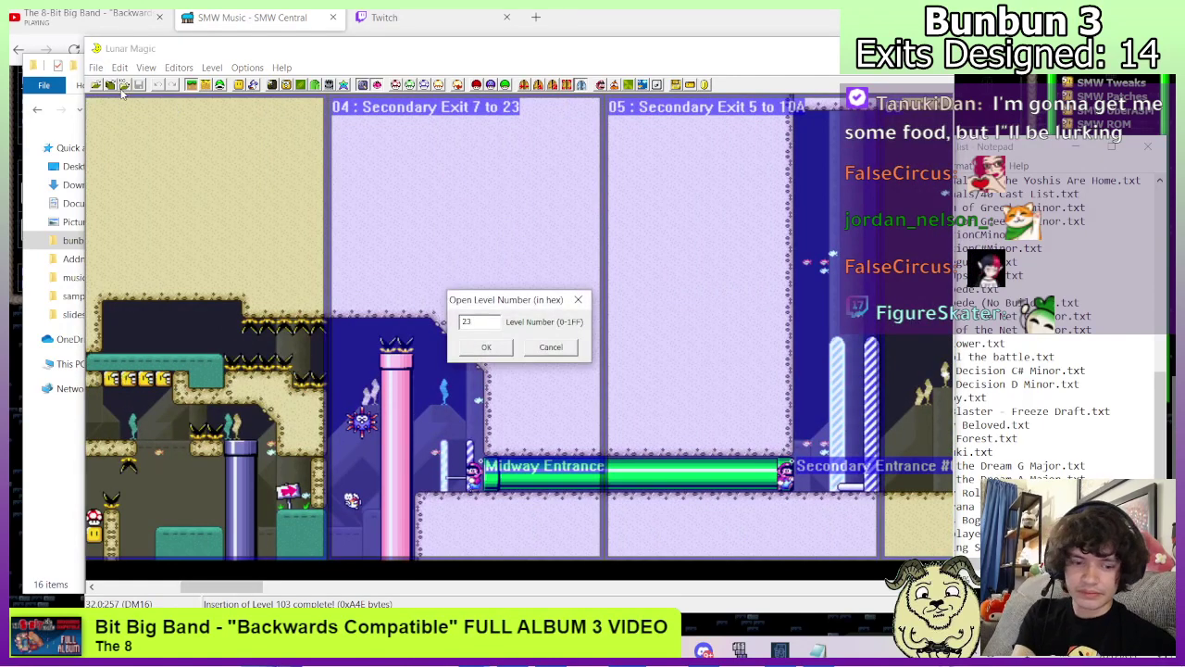
{"action": "key", "text": "Return"}
{"action": "left_click", "coordinate": [643, 85]}
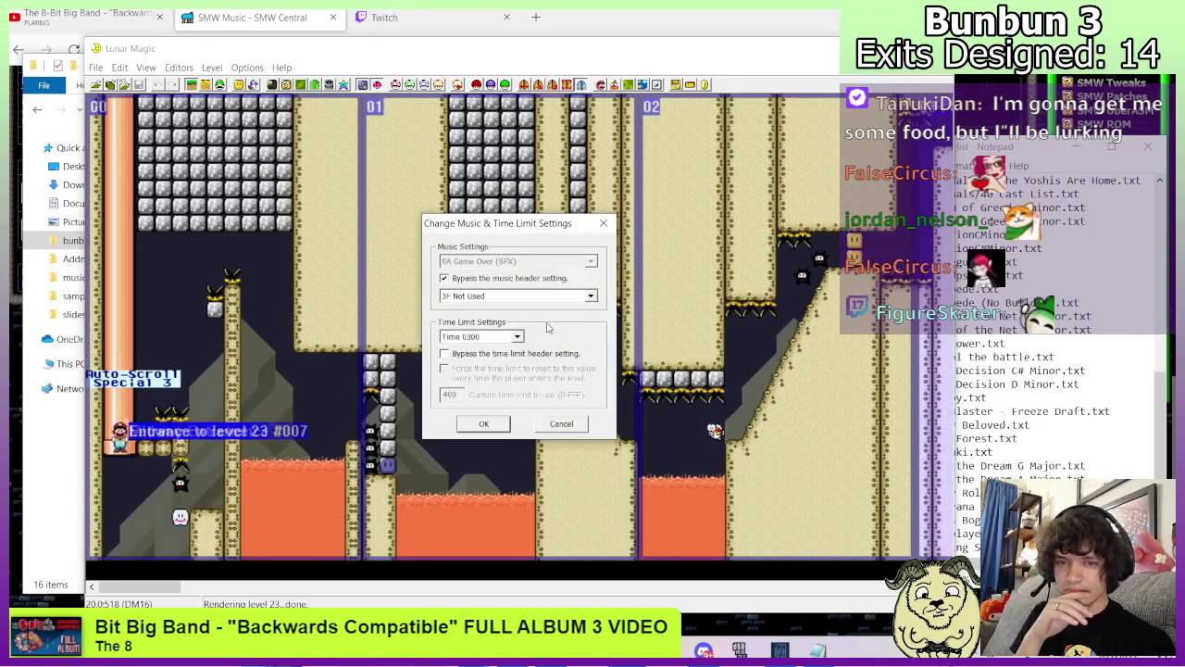
{"action": "left_click", "coordinate": [494, 338]}
{"action": "left_click", "coordinate": [487, 349]}
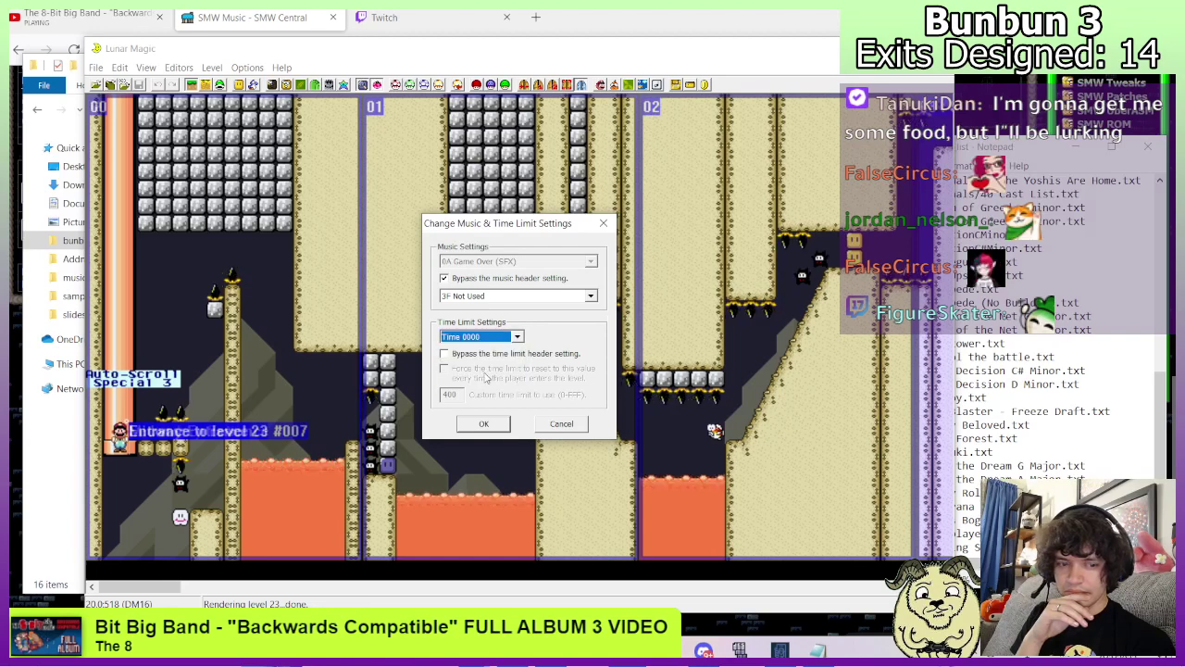
{"action": "left_click", "coordinate": [486, 425]}
{"action": "left_click", "coordinate": [140, 84]}
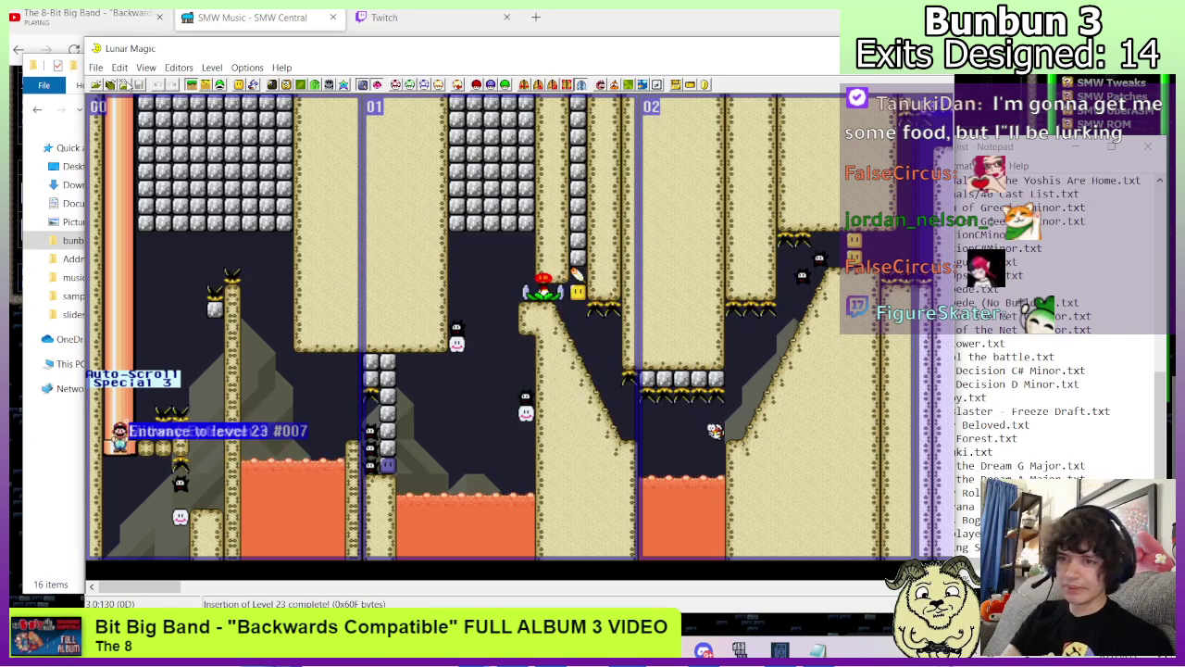
Open level 10B and look through the Addmusic list in Notepad for a track number for it.
{"action": "left_click", "coordinate": [123, 84]}
{"action": "type", "text": "108"}
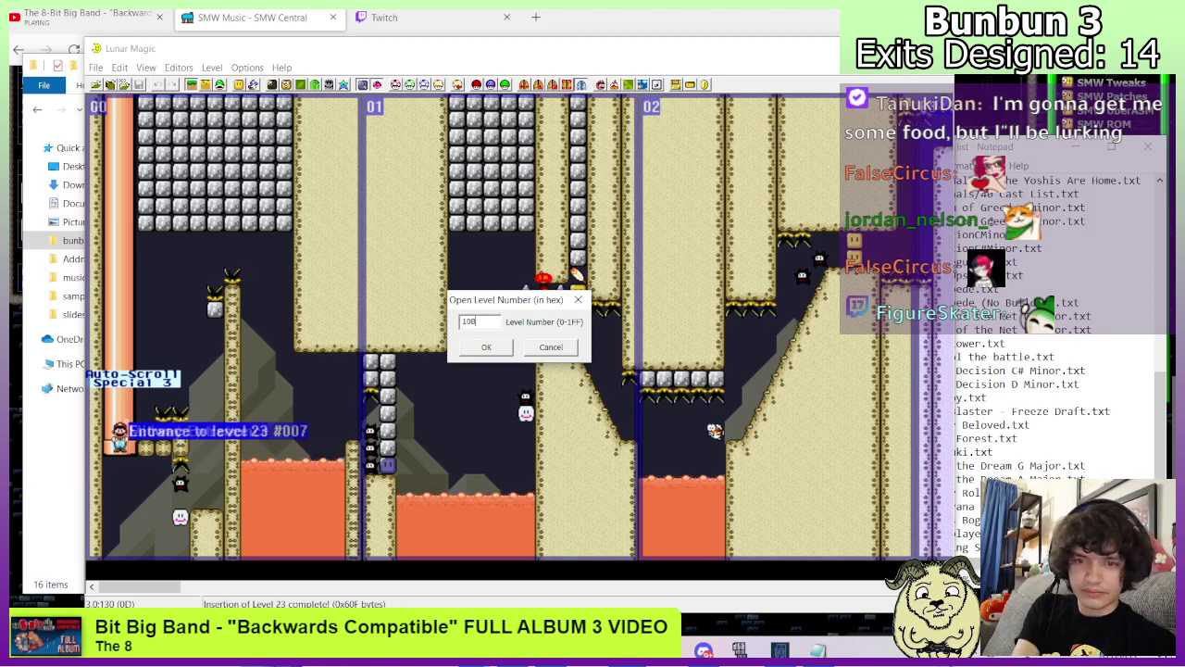
{"action": "key", "text": "Return"}
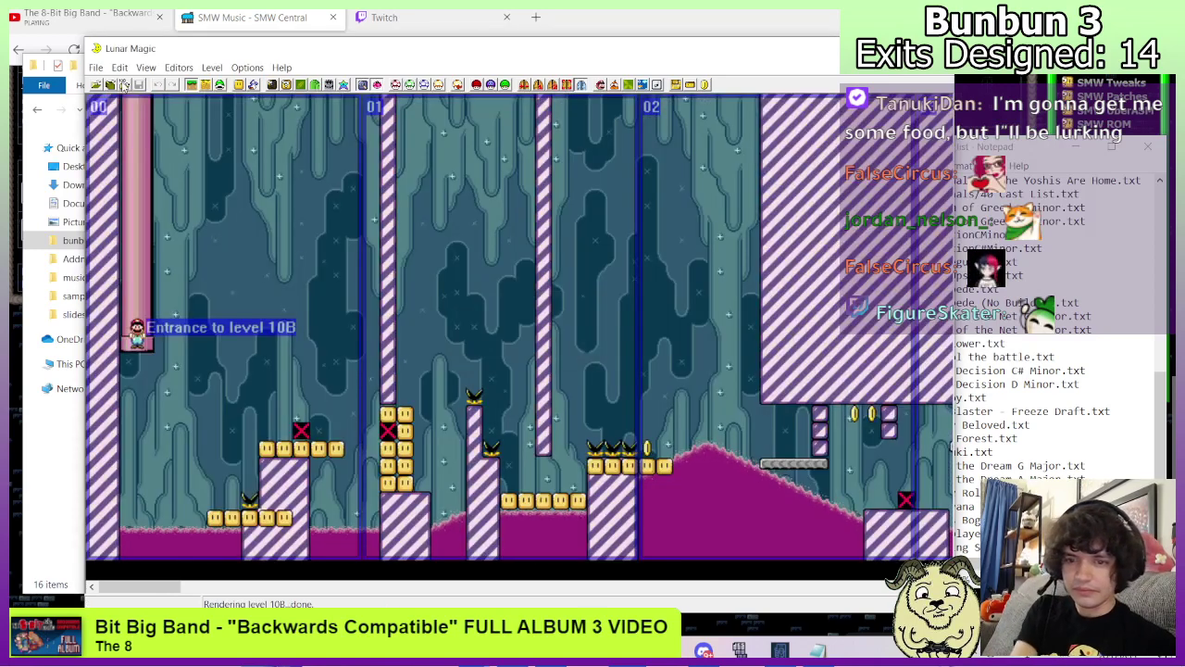
{"action": "left_click", "coordinate": [1075, 427]}
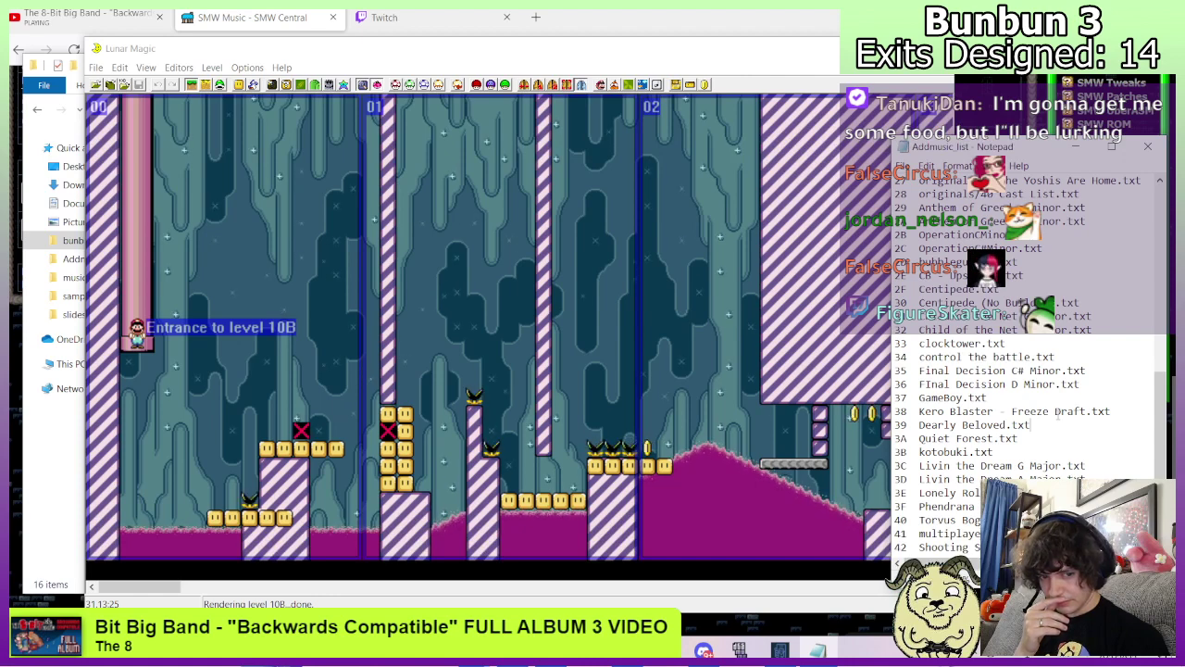
{"action": "scroll", "coordinate": [1087, 429], "scroll_direction": "down", "scroll_amount": 3}
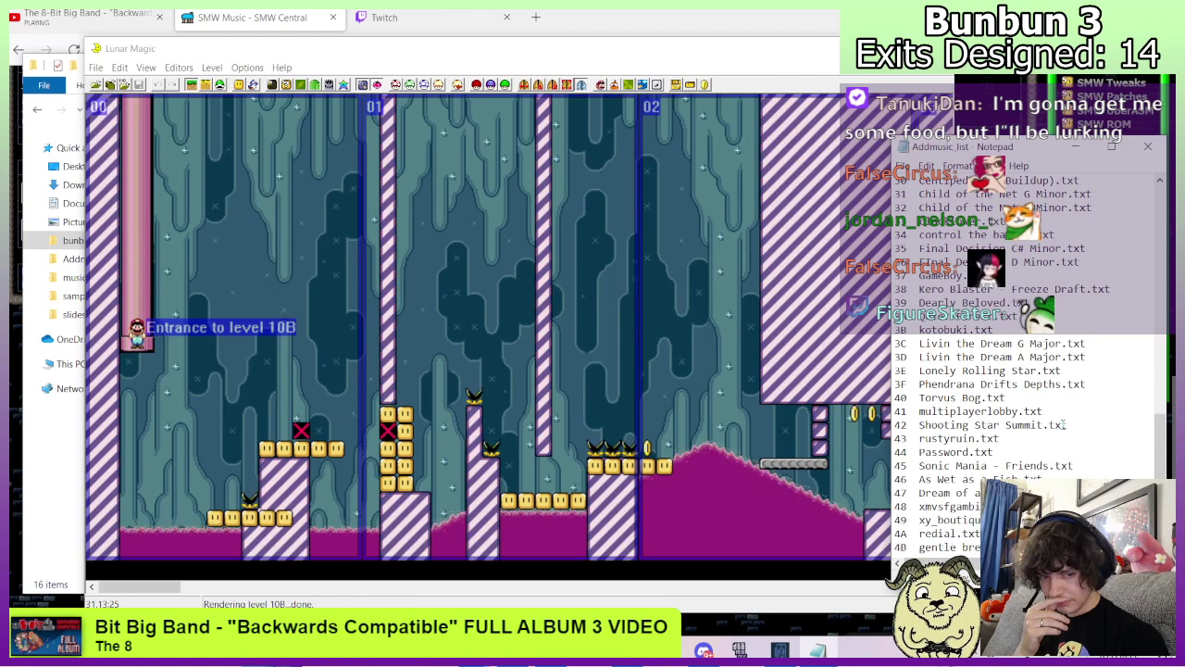
{"action": "scroll", "coordinate": [1064, 424], "scroll_direction": "up", "scroll_amount": 6}
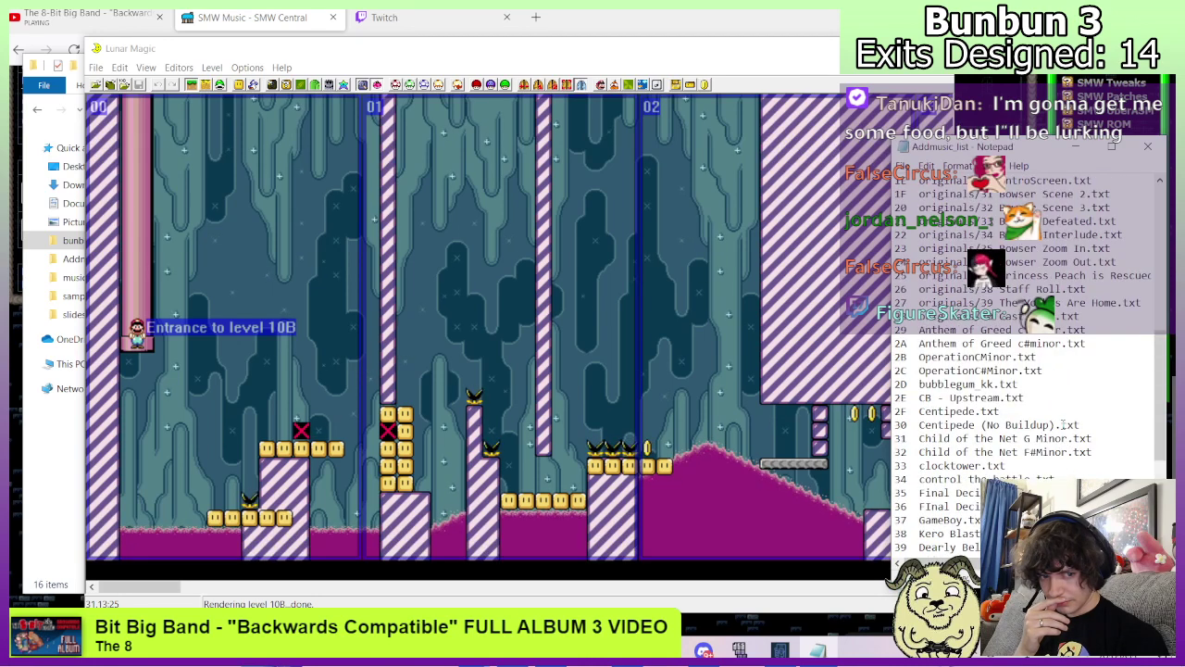
{"action": "left_click", "coordinate": [630, 293]}
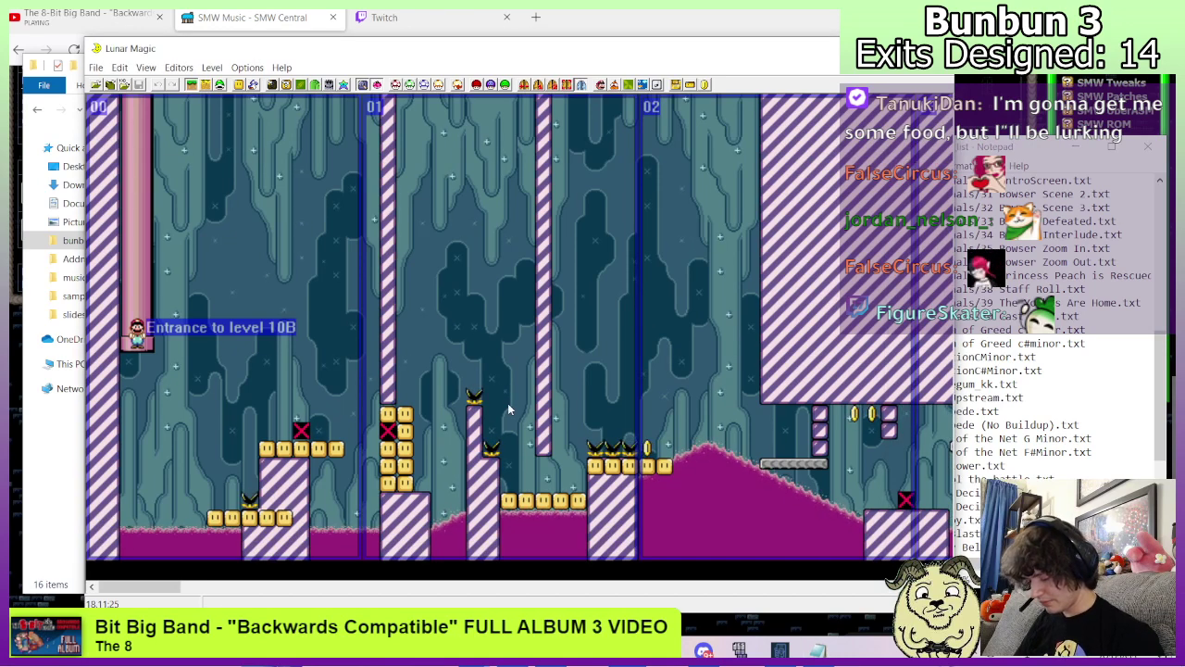
Open level 119 in Lunar Magic and check the Addmusic list in Notepad for its track number.
{"action": "left_click", "coordinate": [125, 85]}
{"action": "type", "text": "119"}
{"action": "key", "text": "Return"}
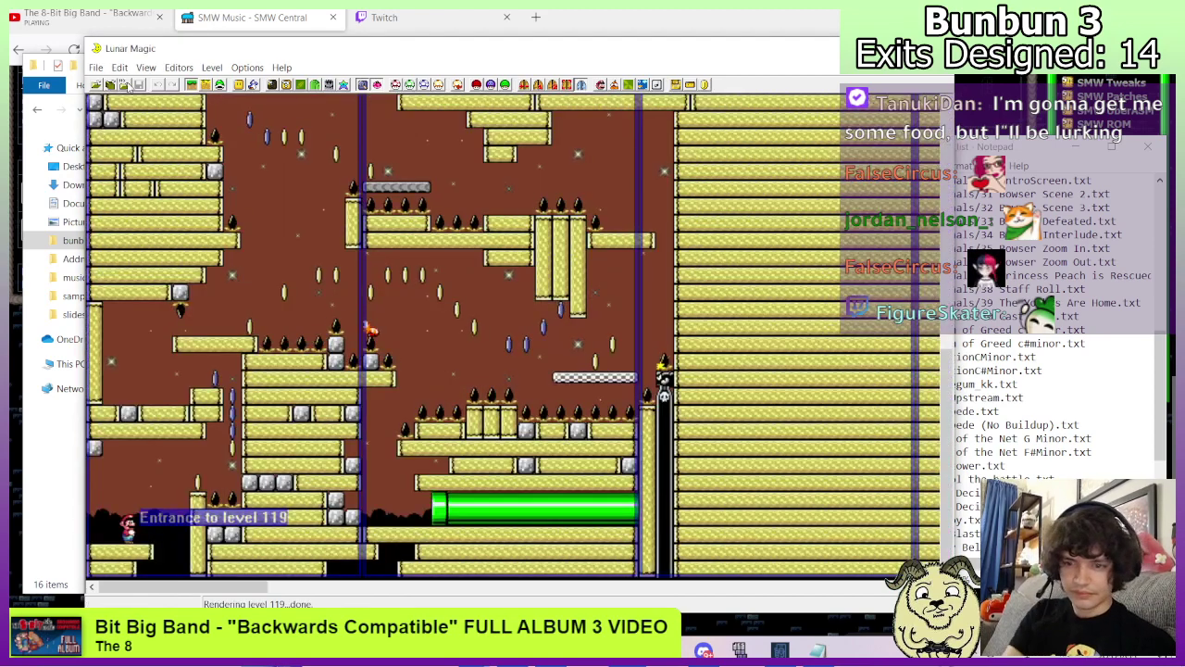
{"action": "left_click", "coordinate": [1091, 377]}
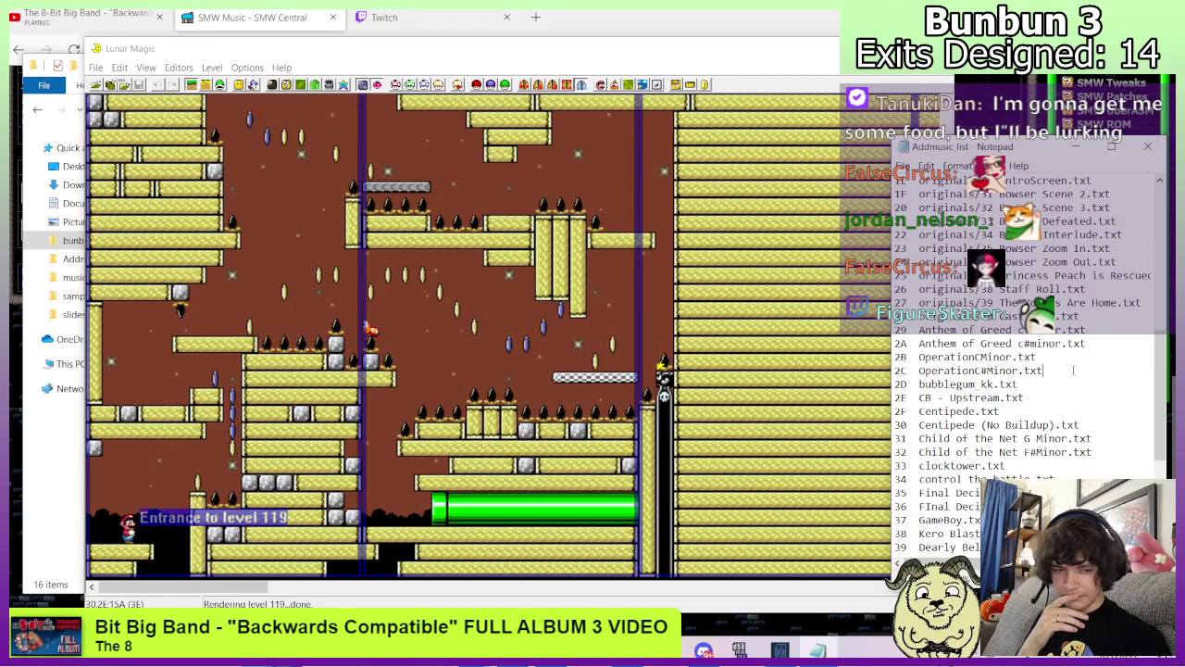
{"action": "scroll", "coordinate": [1074, 370], "scroll_direction": "down", "scroll_amount": 1}
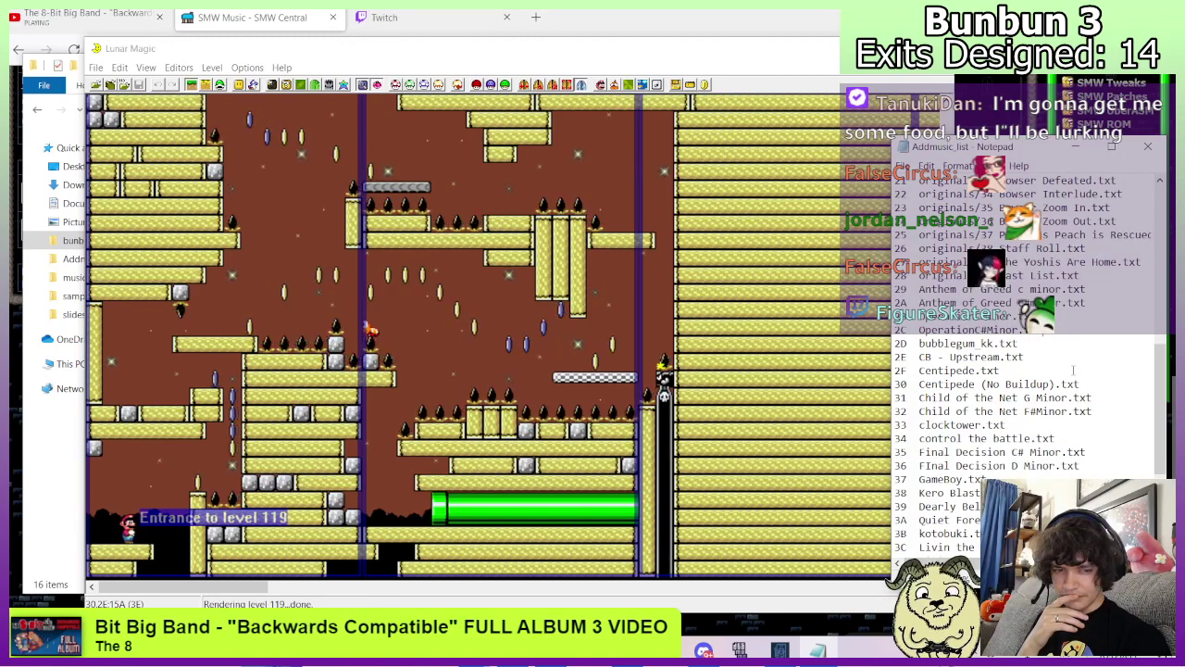
{"action": "scroll", "coordinate": [1074, 370], "scroll_direction": "down", "scroll_amount": 1}
{"action": "scroll", "coordinate": [1073, 369], "scroll_direction": "down", "scroll_amount": 1}
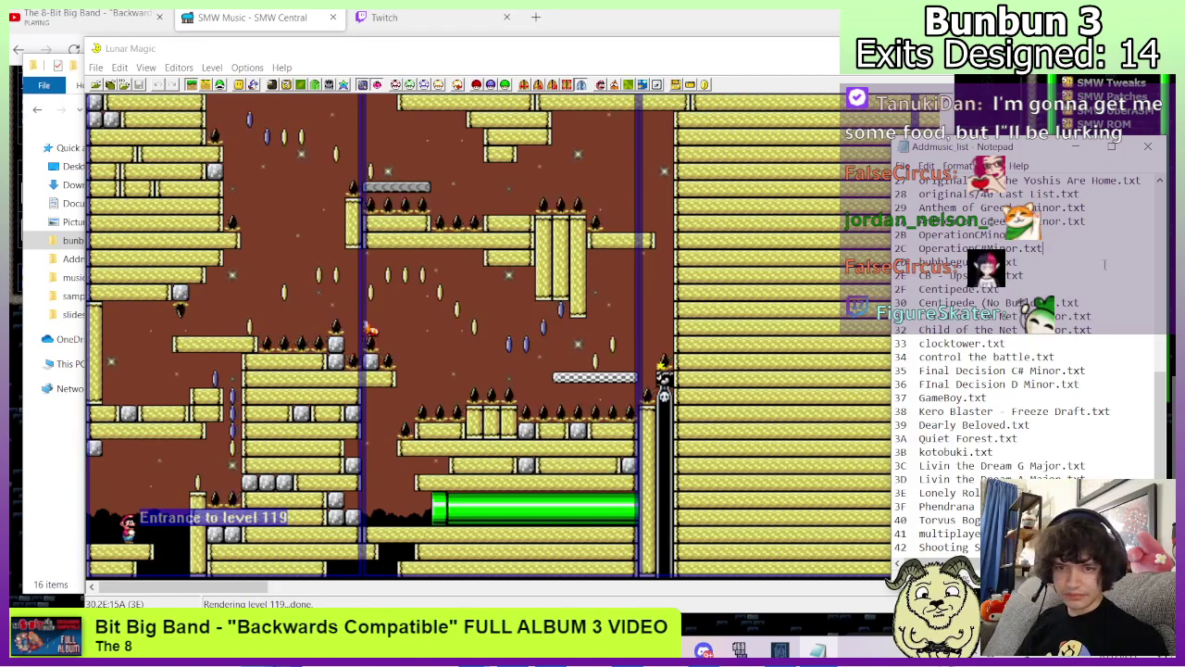
In Lunar Magic, set level 119's bypass music to 2A and save the level to the ROM despite the undefined exits.
{"action": "left_click", "coordinate": [621, 153]}
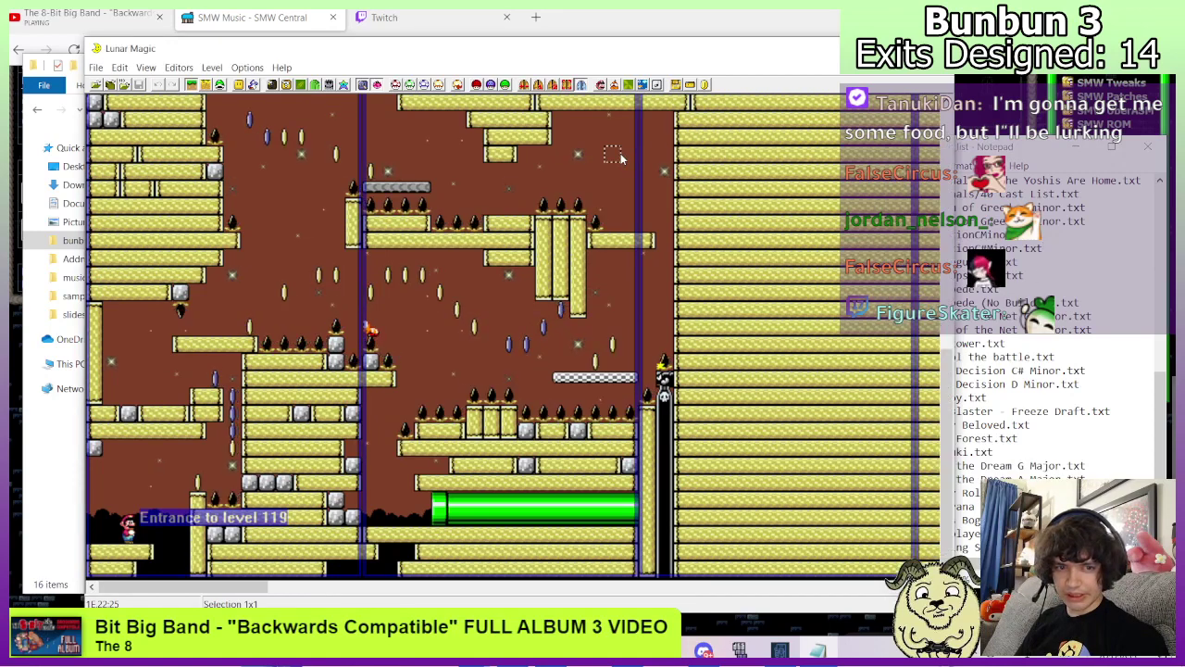
{"action": "left_click", "coordinate": [656, 84]}
{"action": "left_click", "coordinate": [490, 295]}
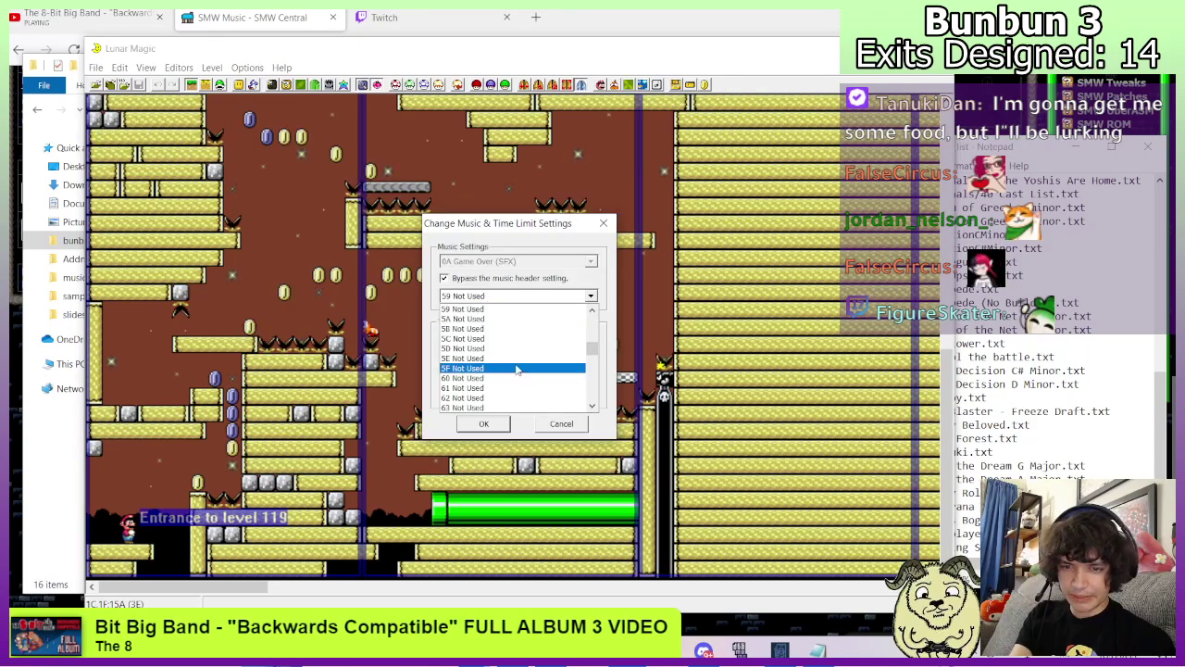
{"action": "scroll", "coordinate": [518, 362], "scroll_direction": "up", "scroll_amount": 20}
{"action": "scroll", "coordinate": [493, 372], "scroll_direction": "down", "scroll_amount": 5}
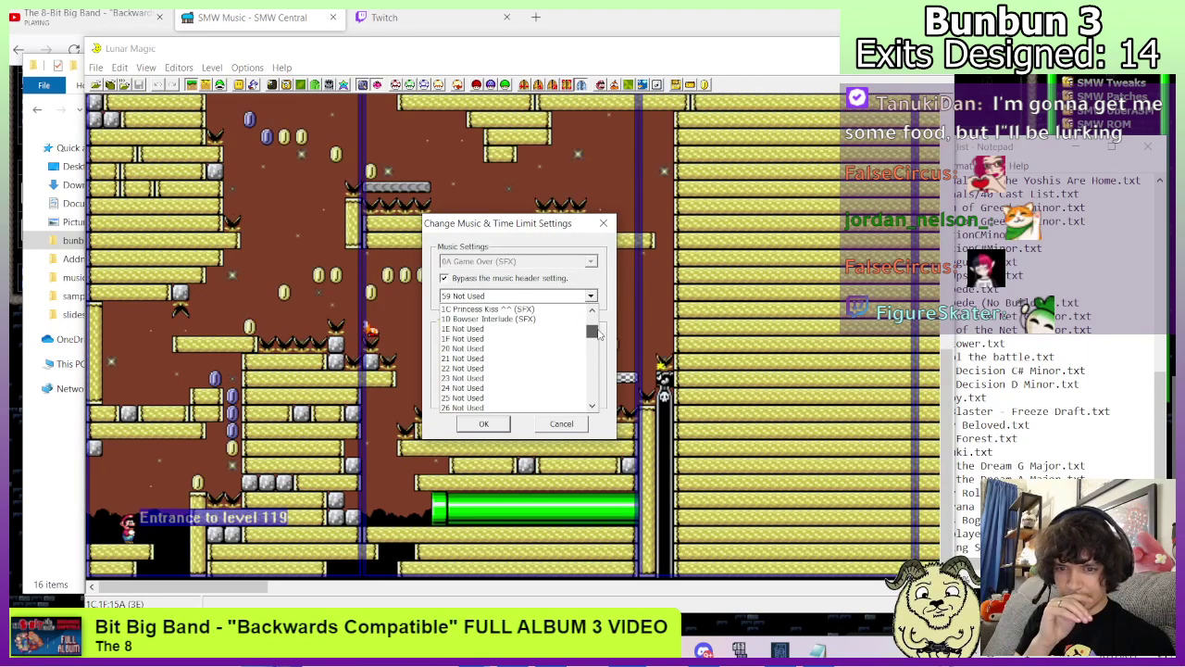
{"action": "left_click", "coordinate": [485, 380]}
{"action": "left_click", "coordinate": [483, 423]}
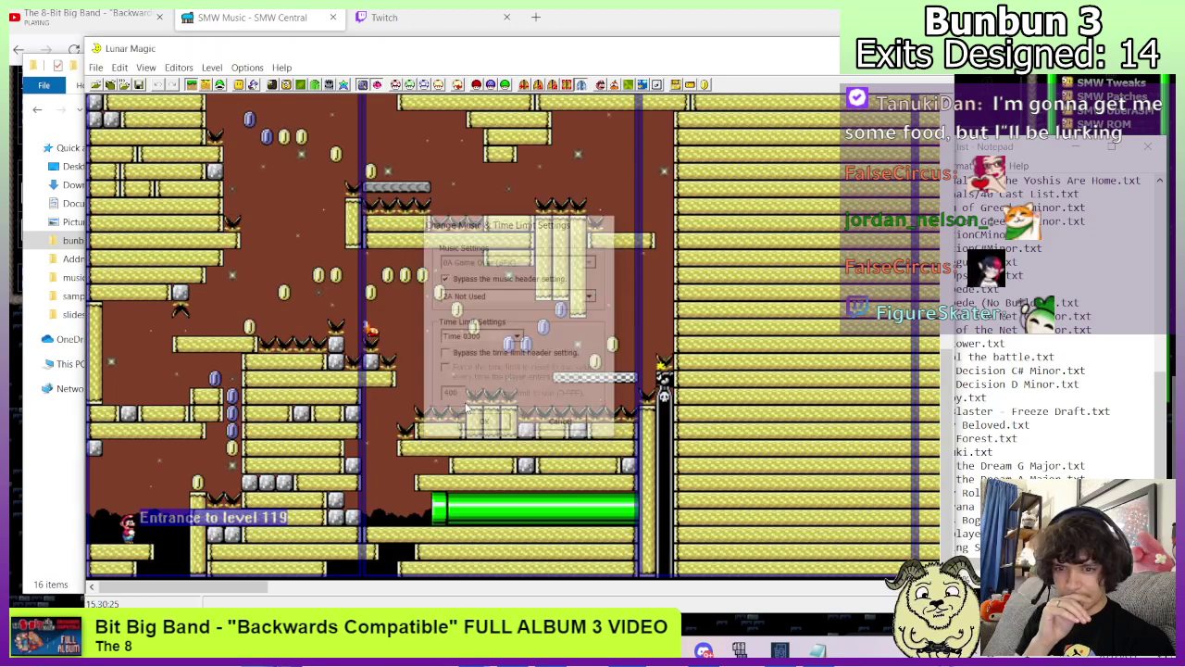
{"action": "key", "text": "ctrl+s"}
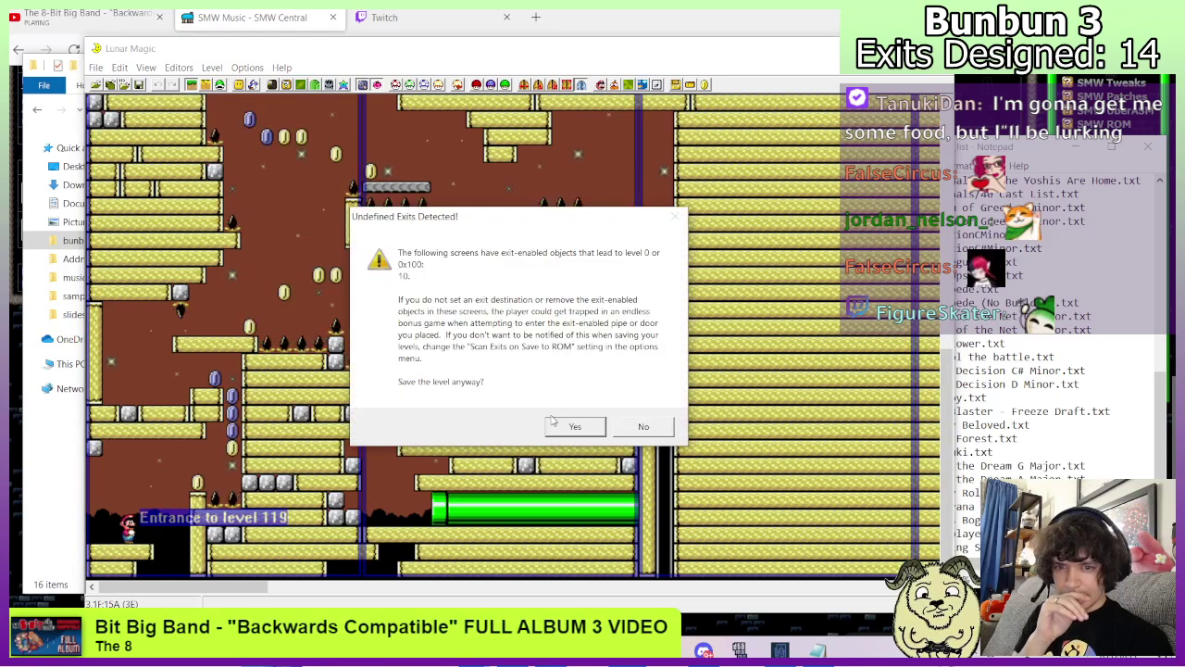
{"action": "left_click", "coordinate": [562, 428]}
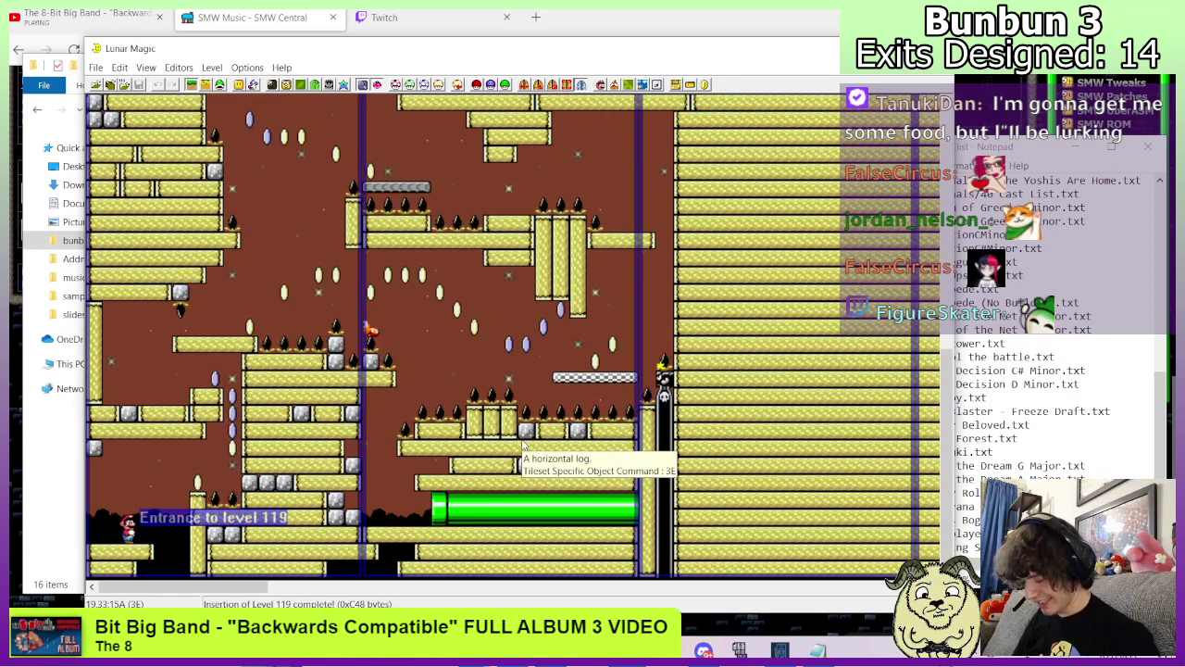
Open level 11E, view its screens 03 and 04, and look through the Addmusic list in Notepad for a fitting track.
{"action": "left_click", "coordinate": [124, 85]}
{"action": "type", "text": "11E"}
{"action": "key", "text": "Return"}
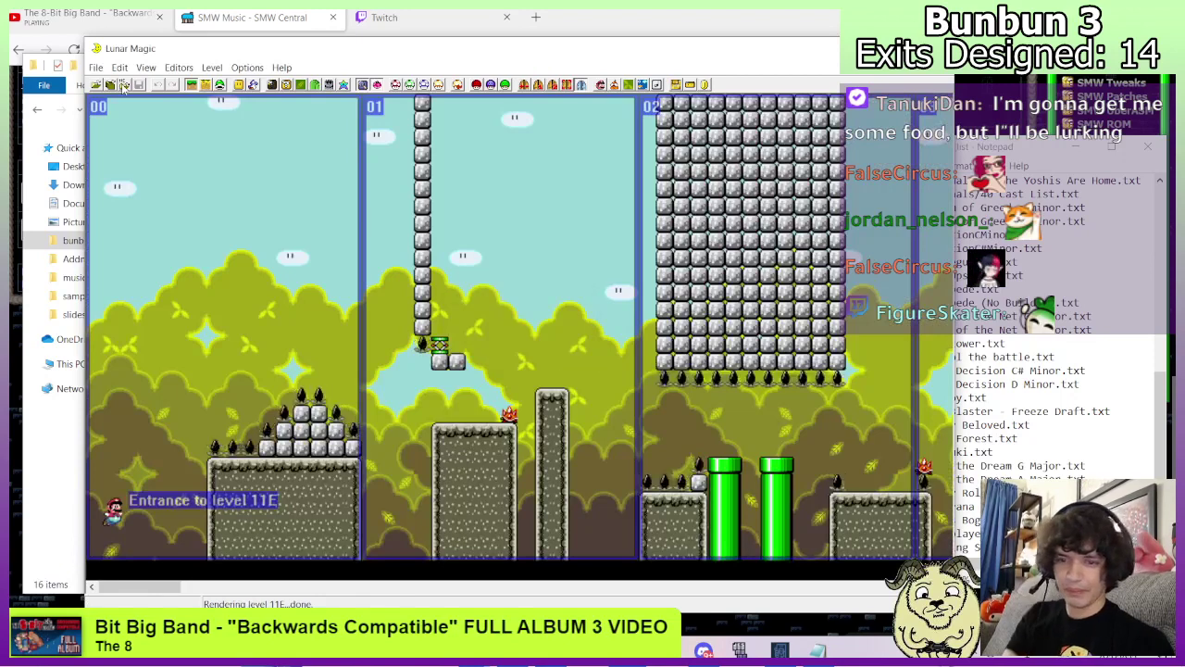
{"action": "left_click", "coordinate": [1071, 358]}
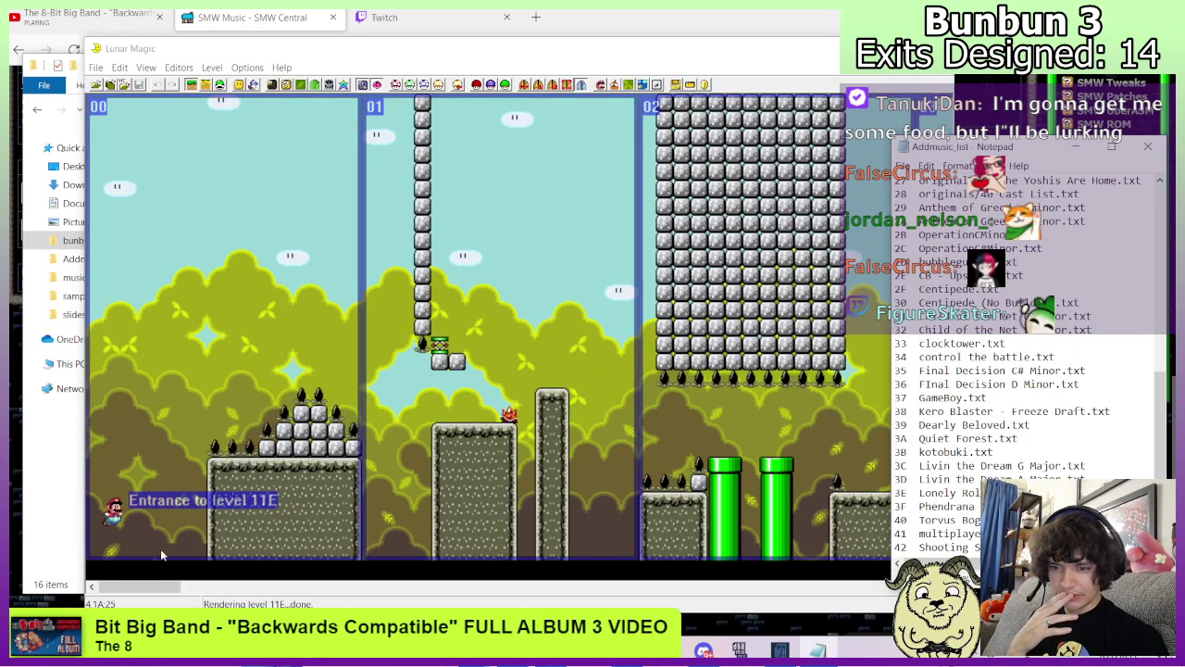
{"action": "left_click_drag", "start_coordinate": [126, 587], "coordinate": [188, 590]}
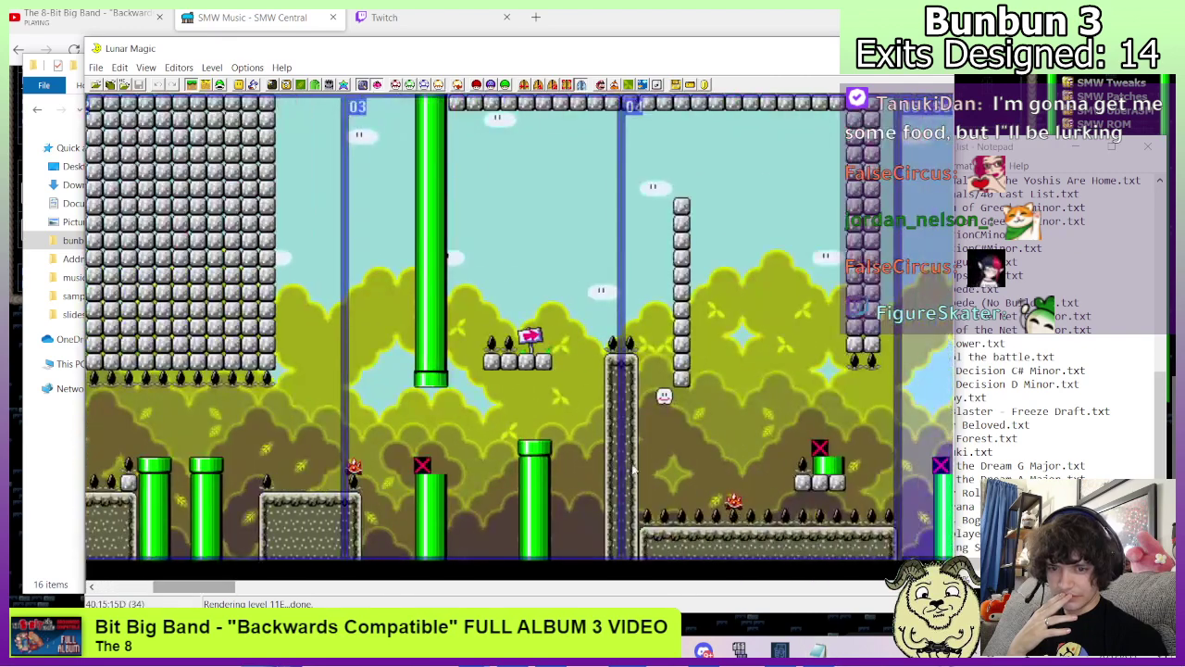
{"action": "key", "text": "alt+Tab"}
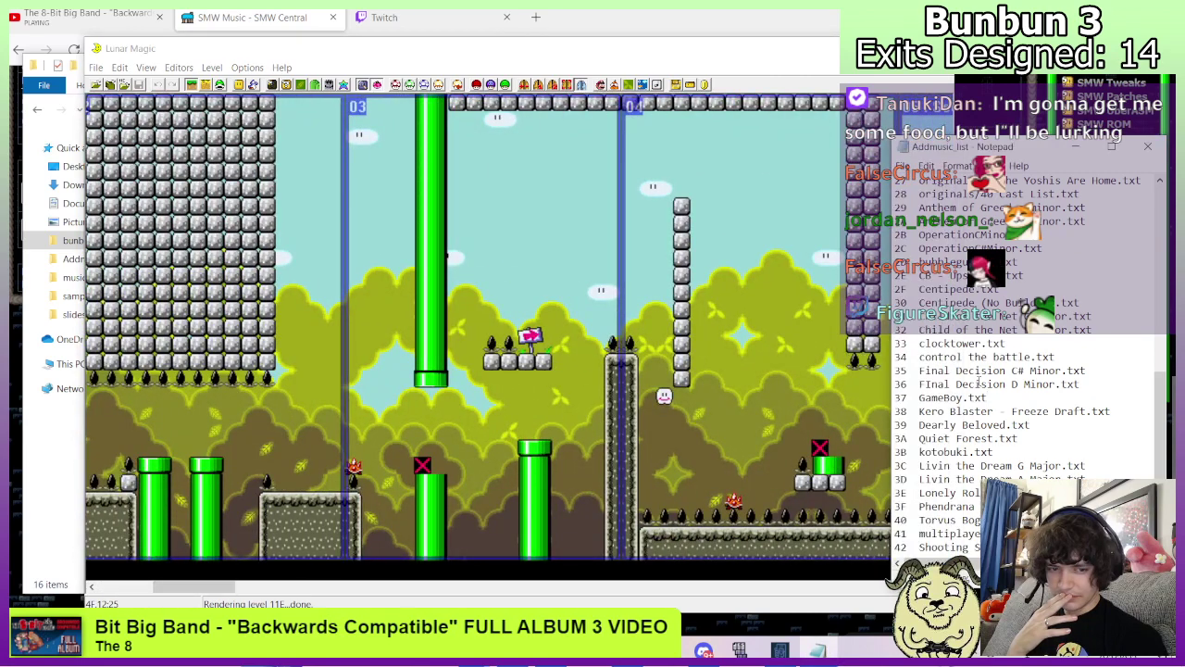
{"action": "scroll", "coordinate": [979, 381], "scroll_direction": "down", "scroll_amount": 2}
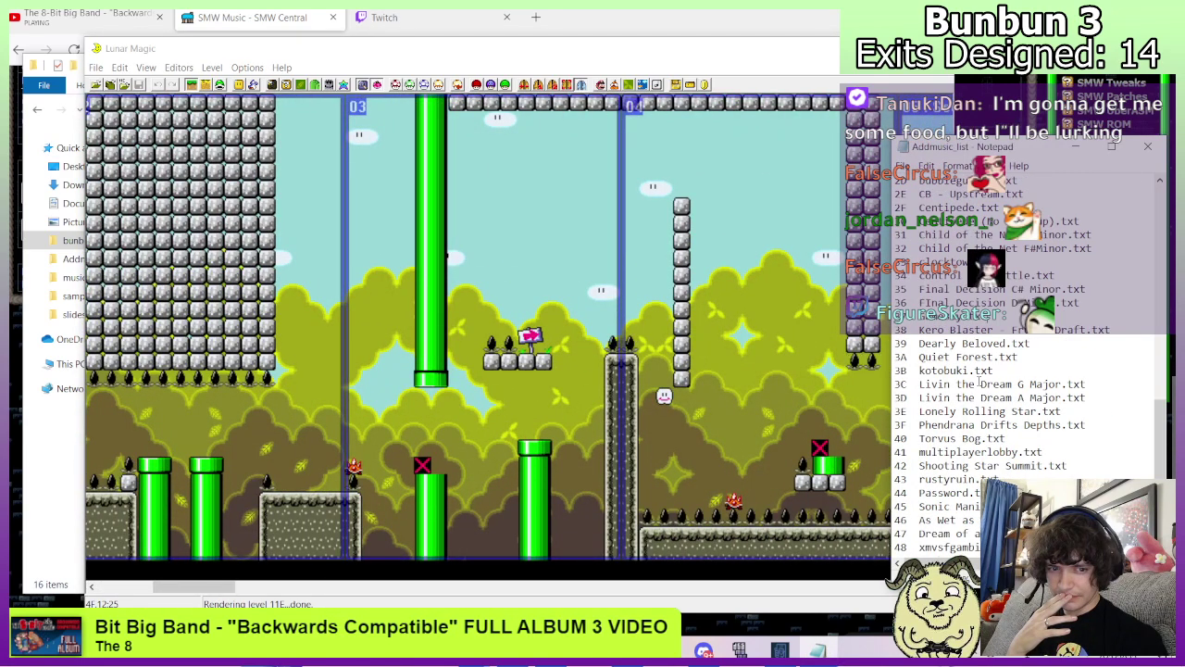
{"action": "scroll", "coordinate": [979, 381], "scroll_direction": "down", "scroll_amount": 1}
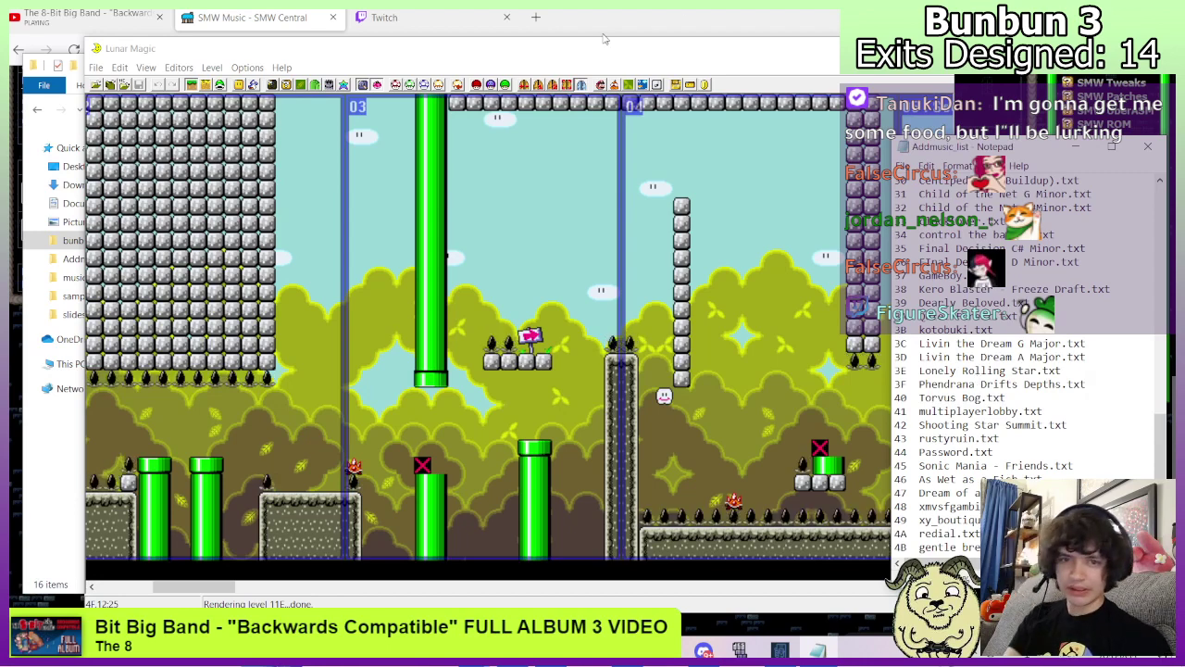
In Lunar Magic, apply bypass music 3A to level 11E and save the level to the ROM.
{"action": "left_click", "coordinate": [662, 84]}
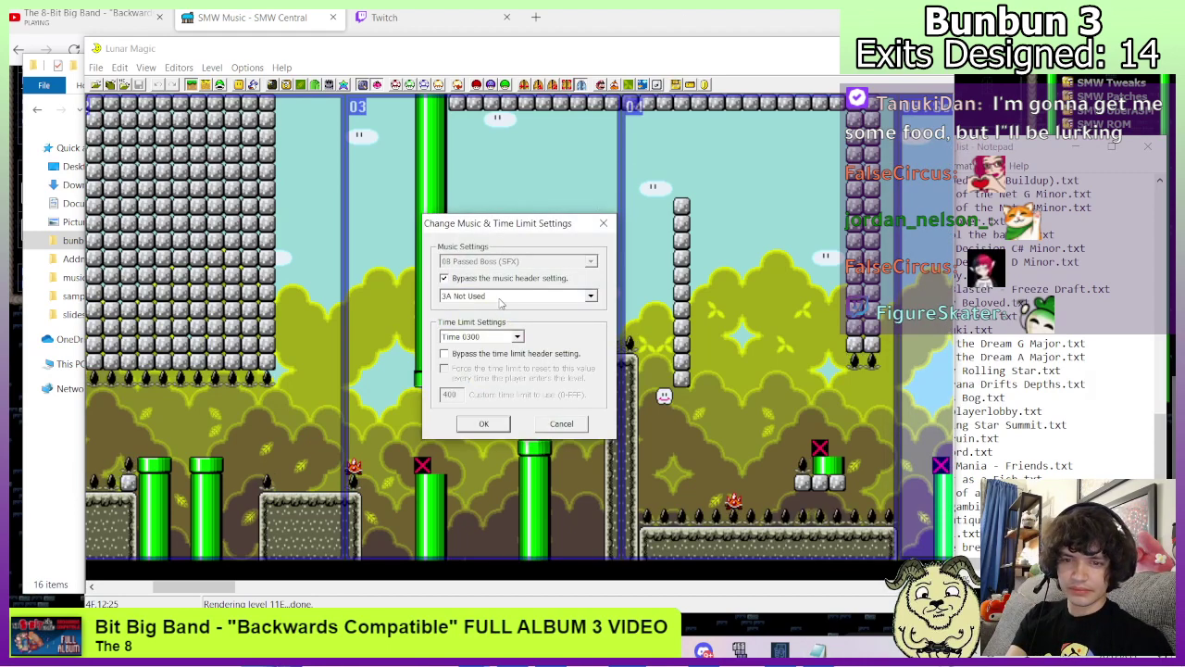
{"action": "left_click", "coordinate": [484, 424]}
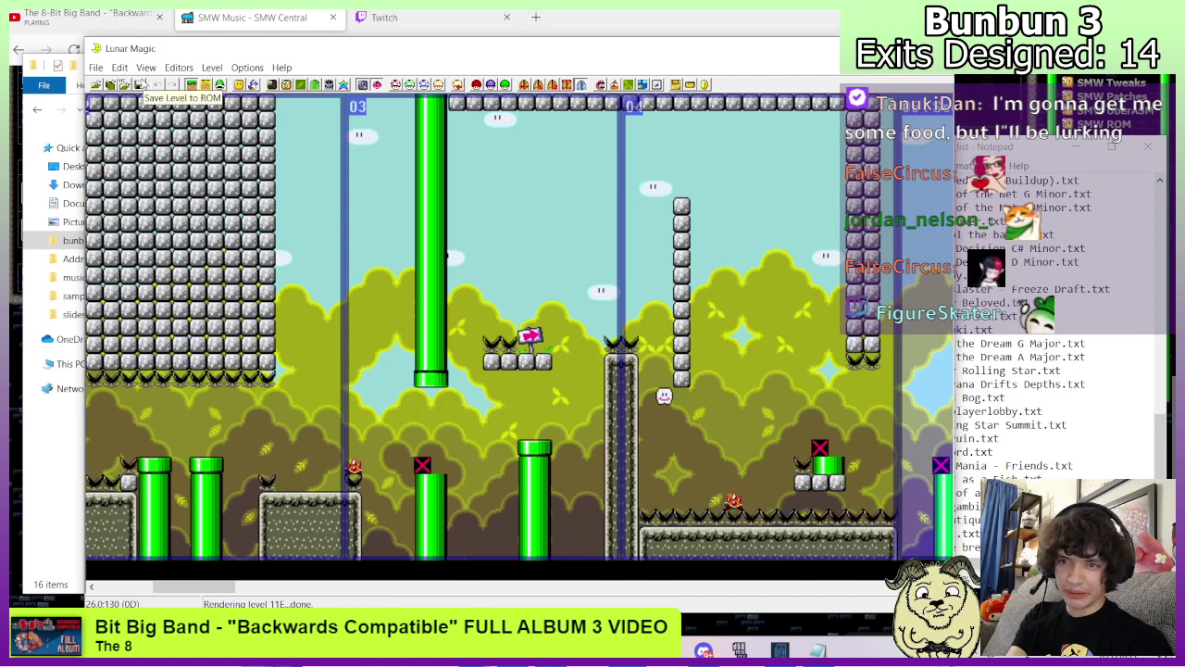
{"action": "left_click", "coordinate": [139, 85]}
{"action": "left_click", "coordinate": [1095, 404]}
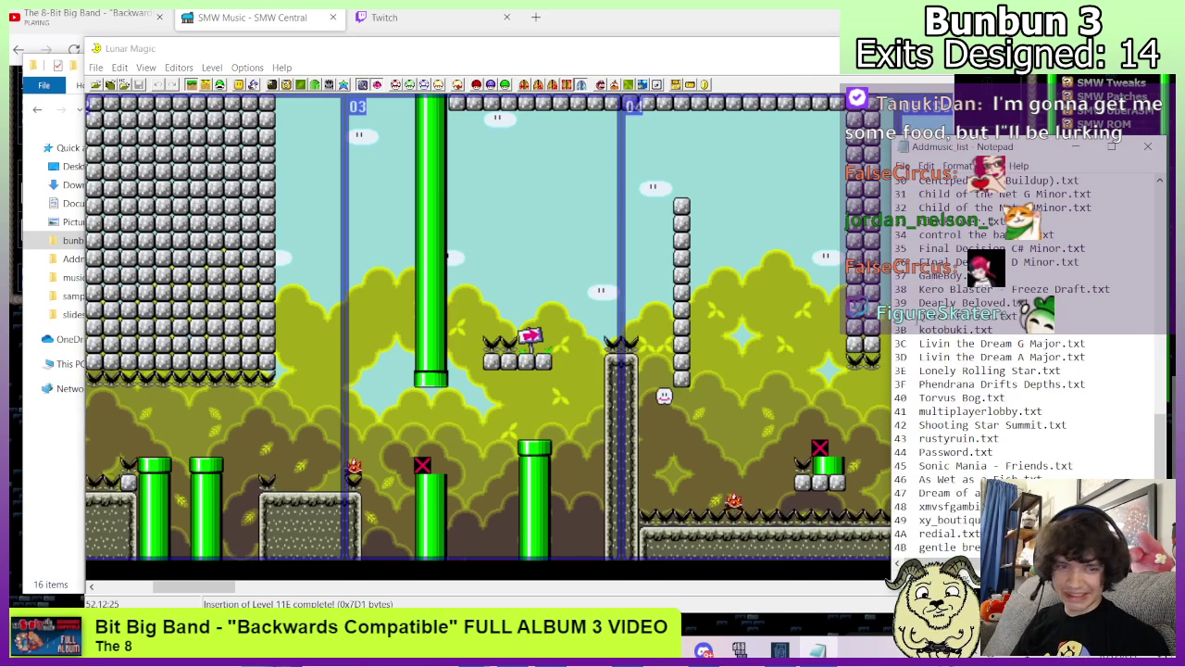
{"action": "left_click", "coordinate": [525, 260]}
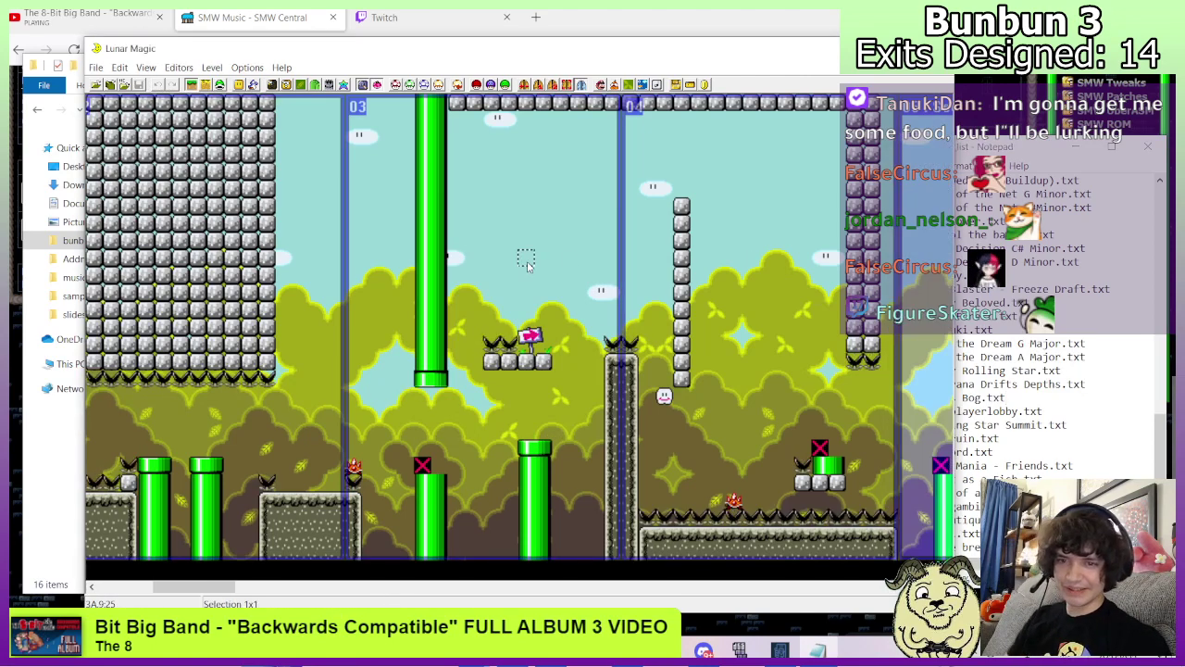
Open level 113 and bring up the Addmusic list in Notepad to consider its music.
{"action": "left_click", "coordinate": [126, 84]}
{"action": "type", "text": "113"}
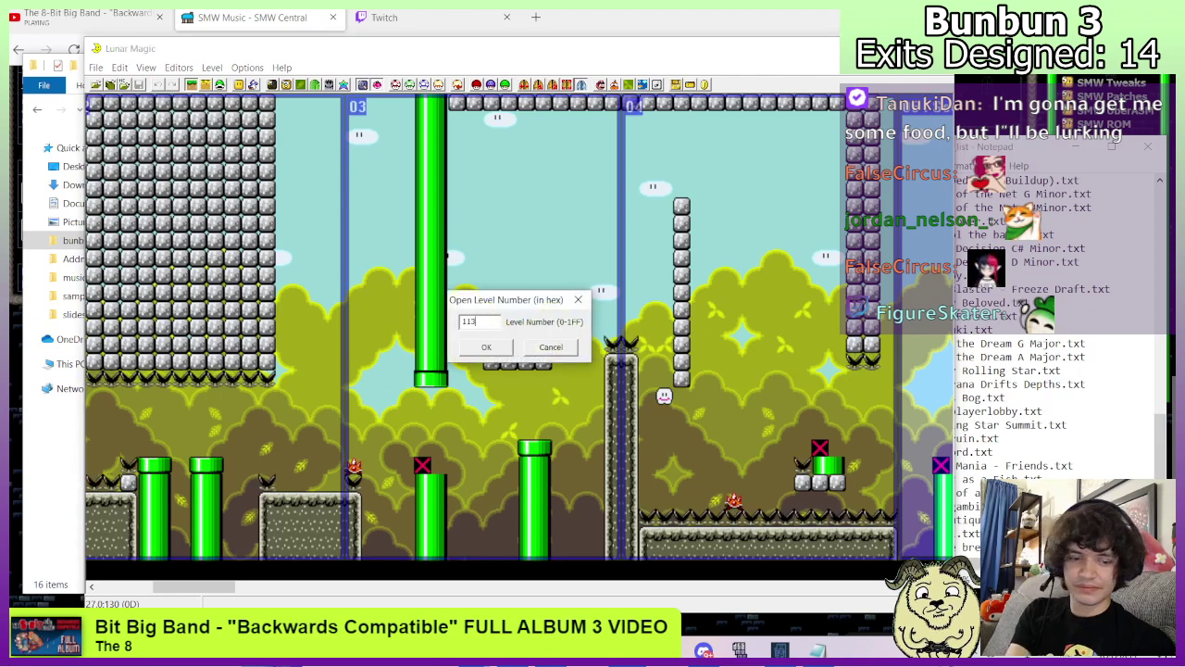
{"action": "key", "text": "Return"}
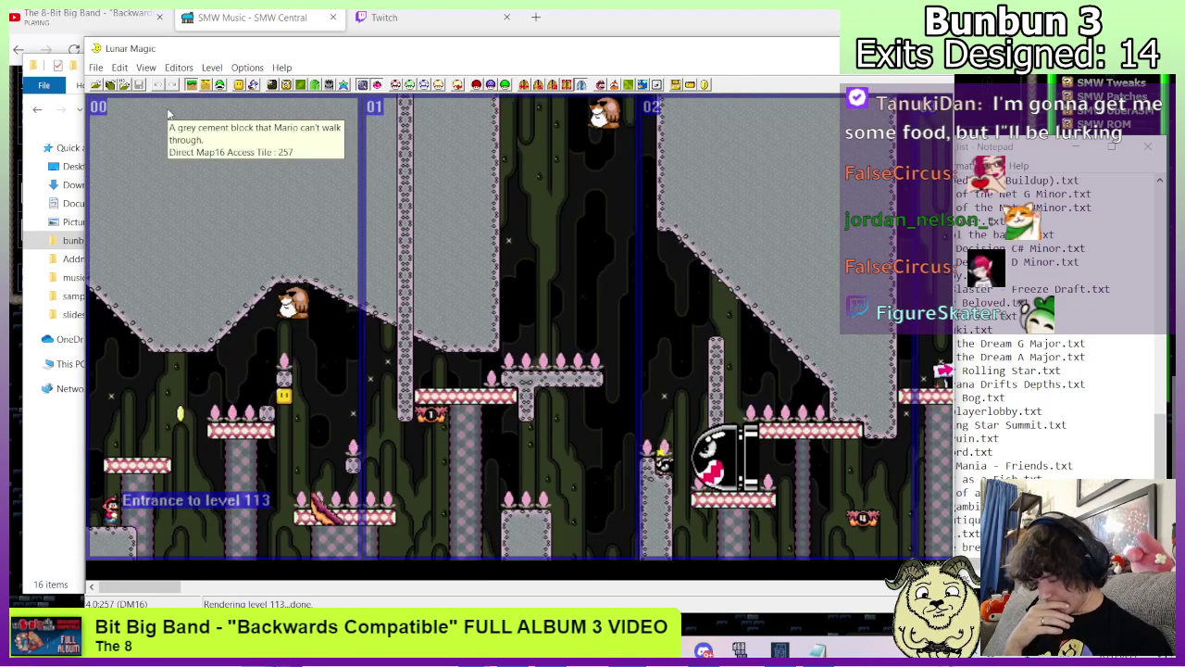
{"action": "key", "text": "alt+Tab"}
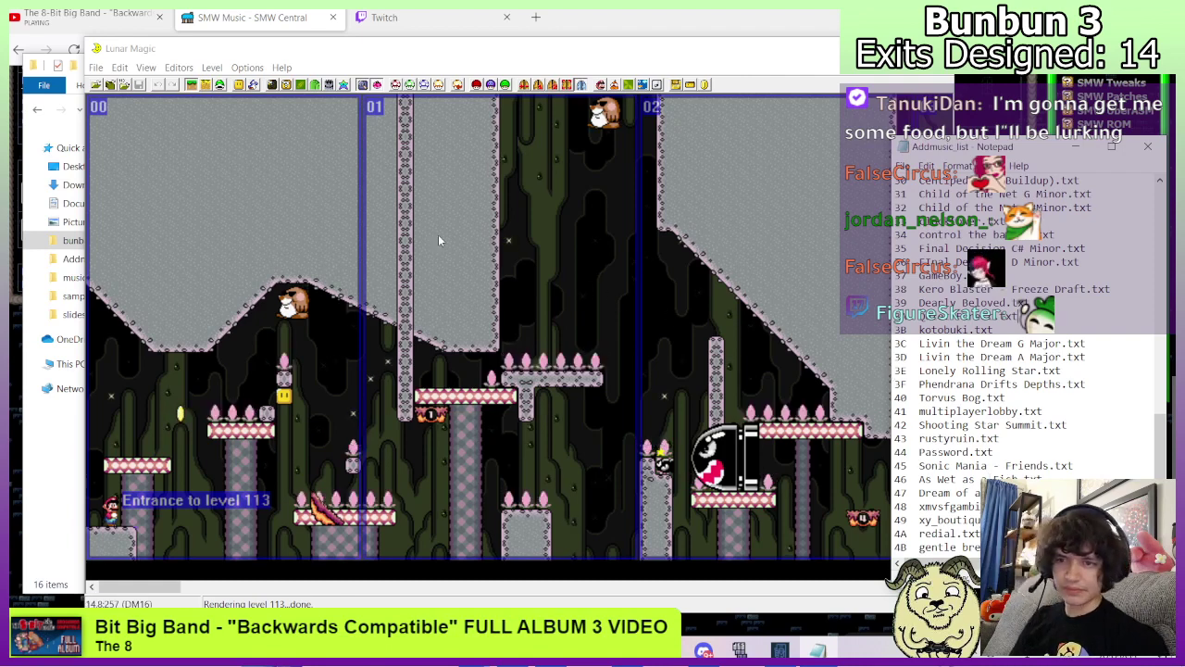
Open level 105 in Lunar Magic and look through the Addmusic list in Notepad for a track number for it.
{"action": "left_click", "coordinate": [136, 89]}
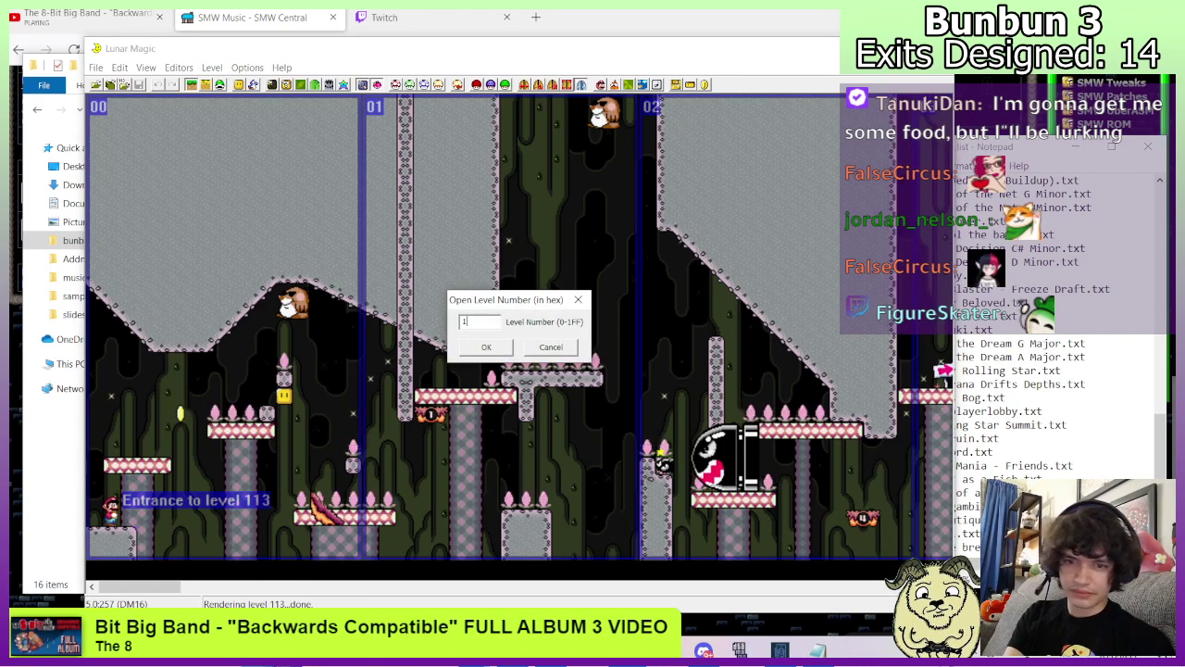
{"action": "type", "text": "105"}
{"action": "key", "text": "Return"}
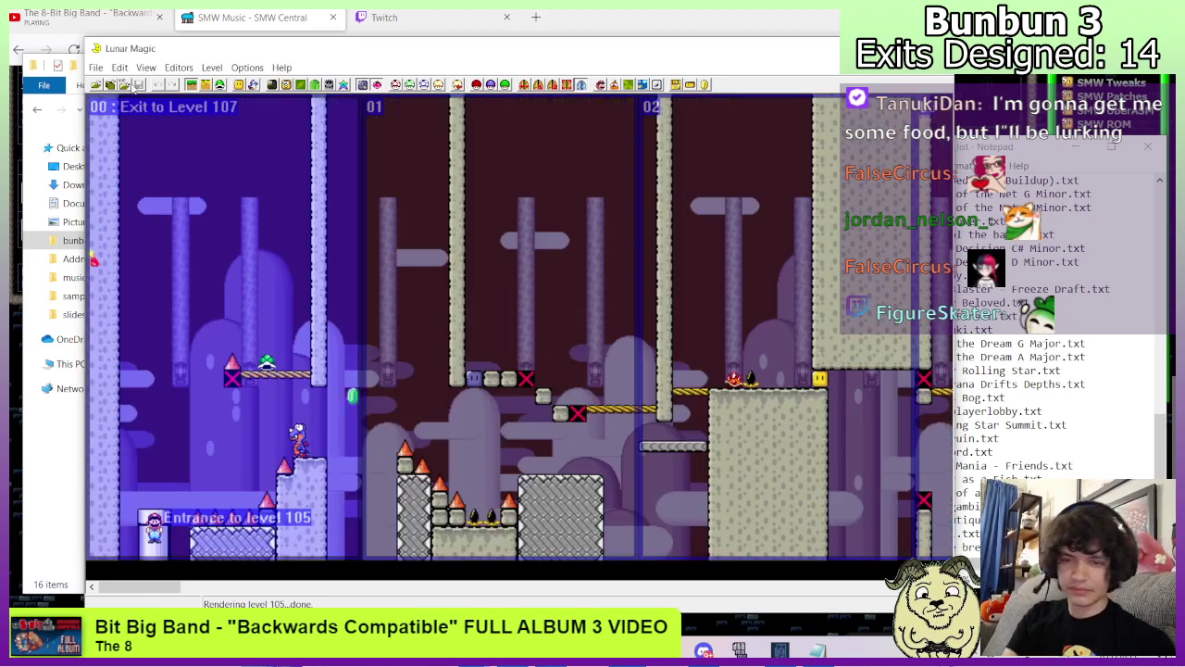
{"action": "left_click", "coordinate": [1057, 451]}
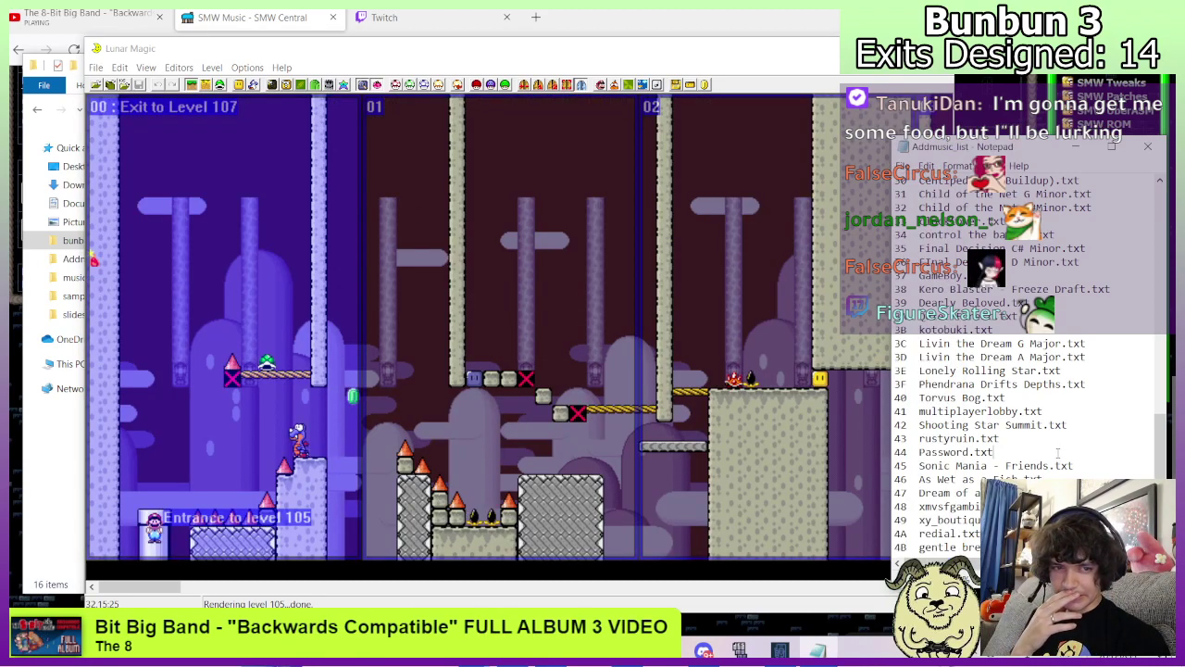
{"action": "scroll", "coordinate": [1057, 452], "scroll_direction": "up", "scroll_amount": 2}
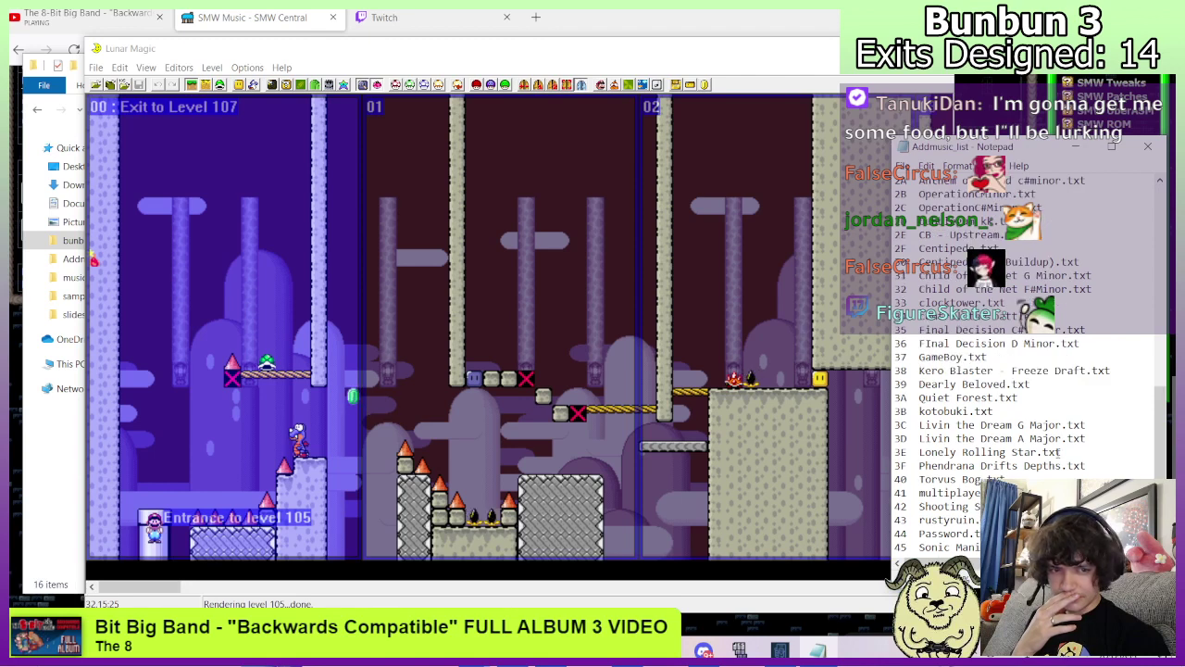
{"action": "scroll", "coordinate": [1057, 452], "scroll_direction": "up", "scroll_amount": 2}
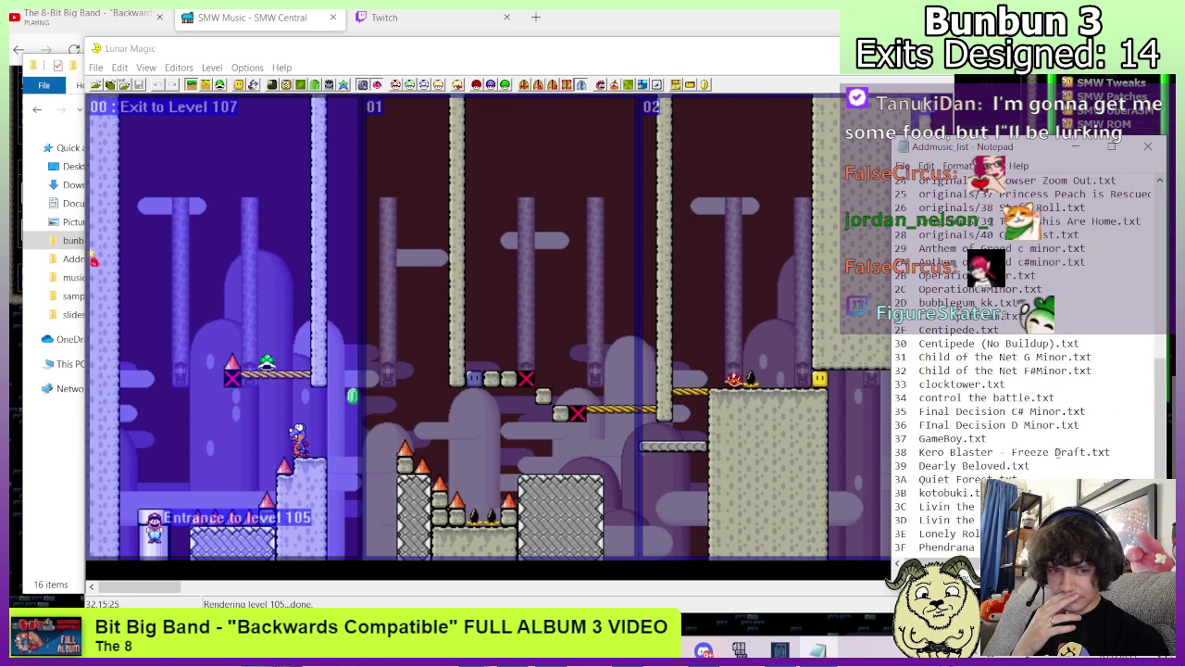
{"action": "scroll", "coordinate": [1057, 452], "scroll_direction": "down", "scroll_amount": 1}
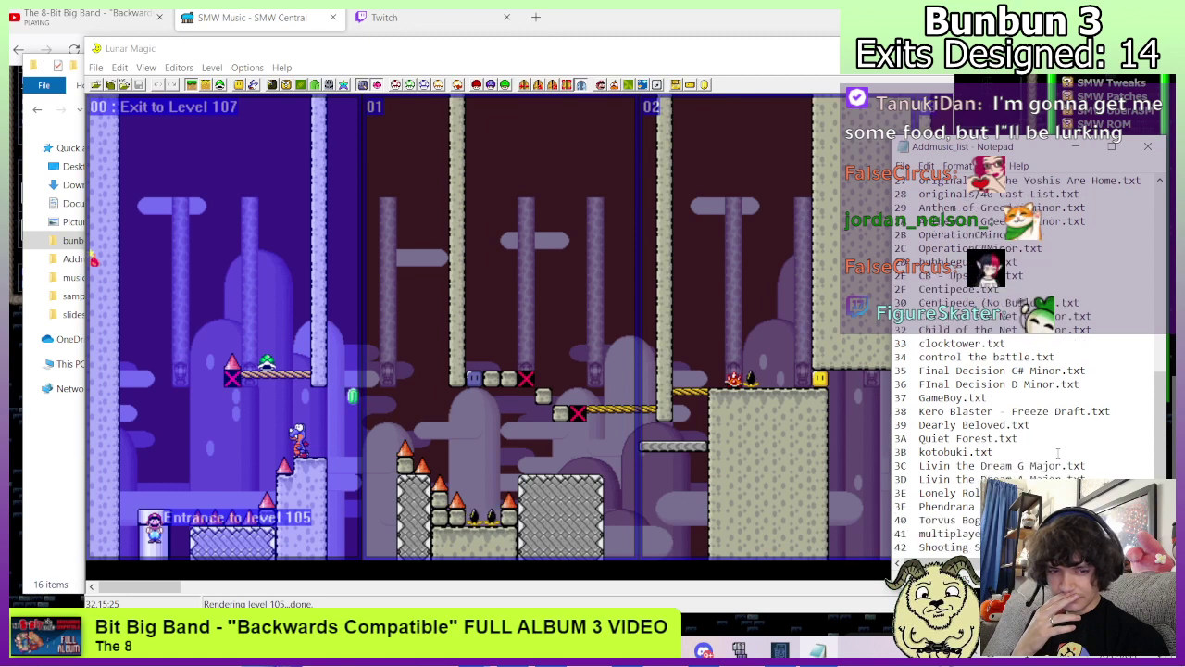
Look through the rest of the Addmusic list, apply bypass music 37 to level 105 and save the level to the ROM.
{"action": "scroll", "coordinate": [1058, 452], "scroll_direction": "down", "scroll_amount": 1}
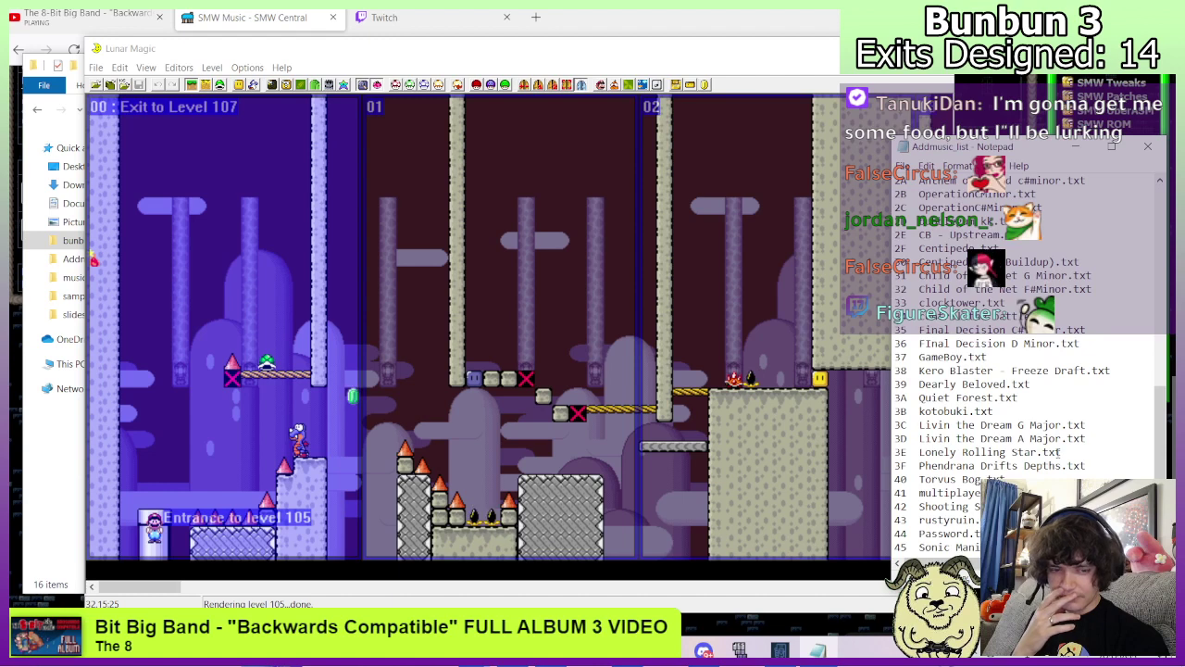
{"action": "scroll", "coordinate": [1057, 452], "scroll_direction": "down", "scroll_amount": 2}
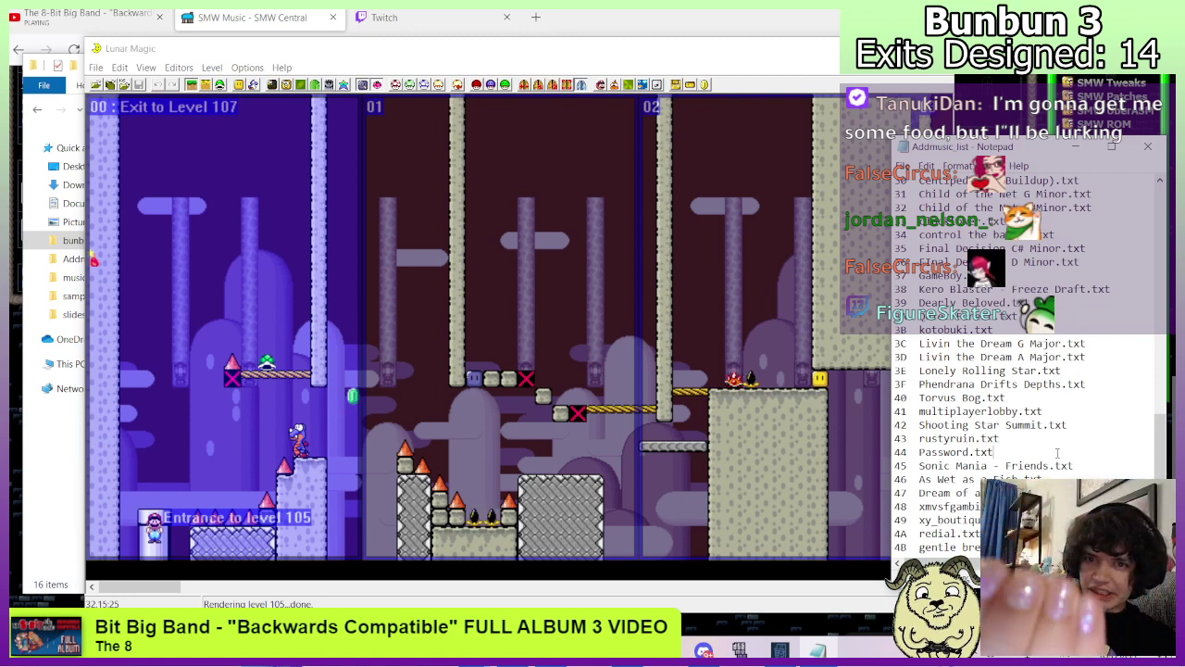
{"action": "left_click", "coordinate": [439, 226]}
{"action": "left_click", "coordinate": [656, 85]}
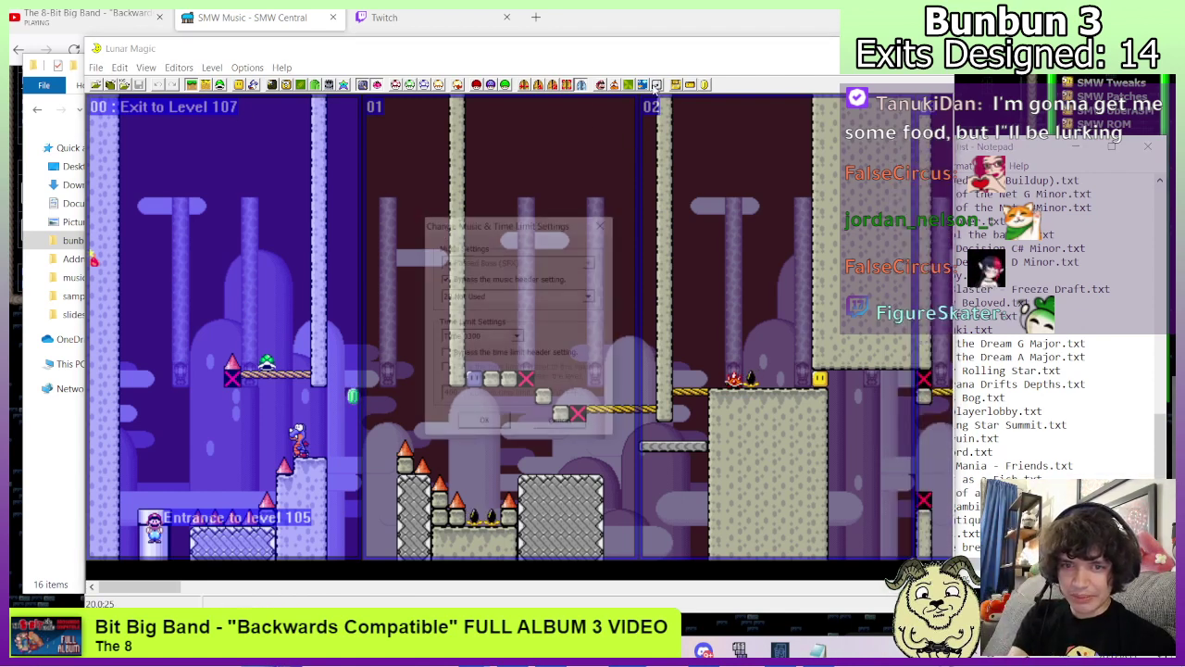
{"action": "left_click", "coordinate": [478, 296]}
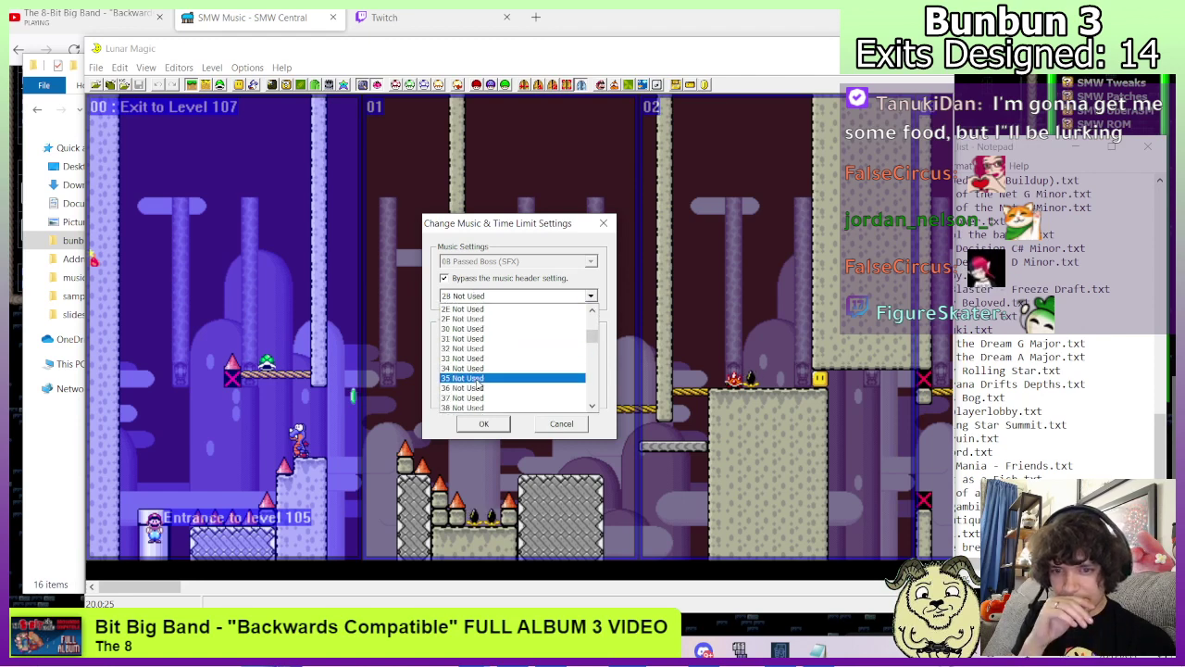
{"action": "left_click", "coordinate": [482, 398]}
{"action": "left_click", "coordinate": [483, 423]}
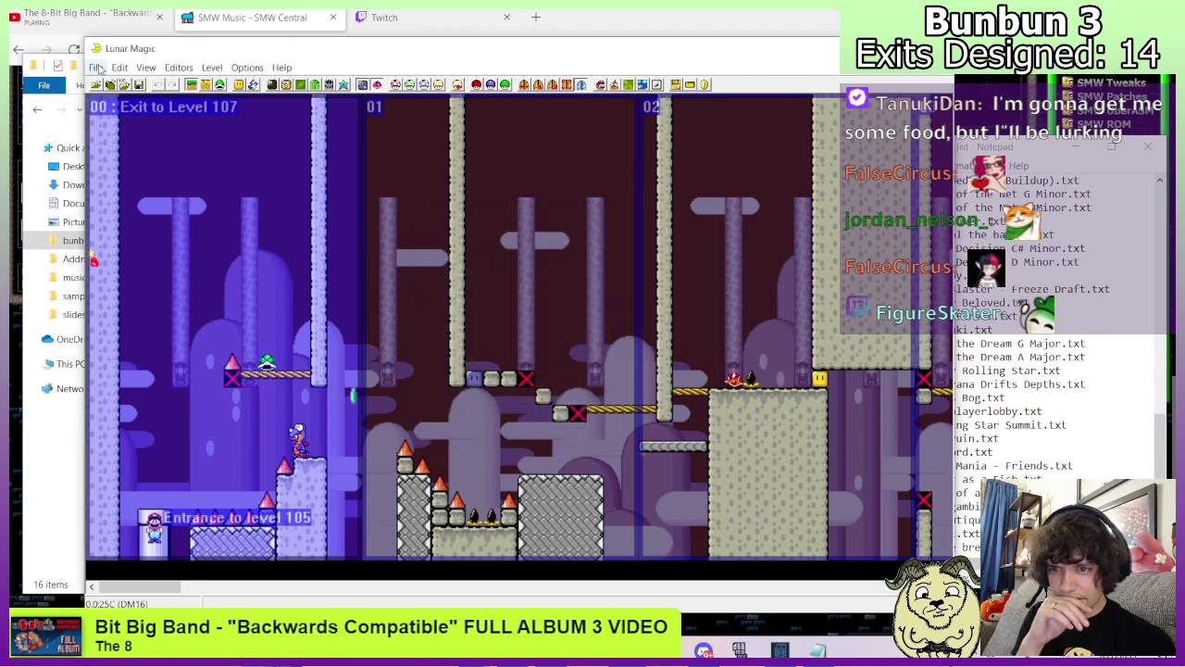
{"action": "left_click", "coordinate": [137, 85]}
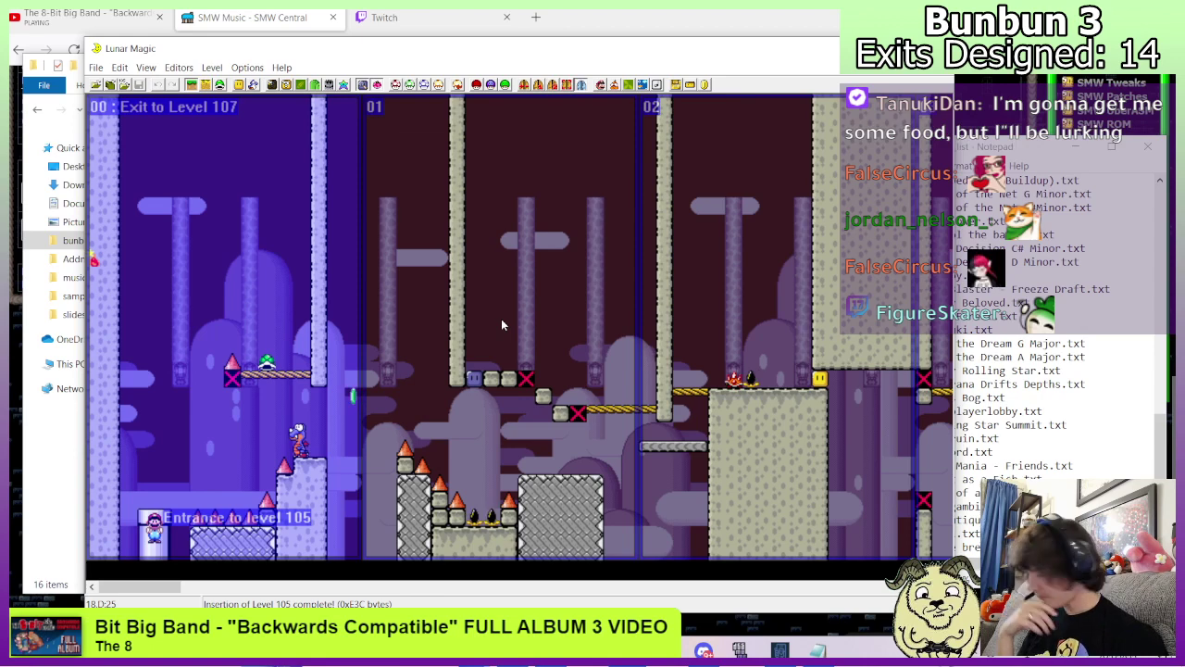
Open level 109 in Lunar Magic and look through the Addmusic list in Notepad for a suitable track.
{"action": "left_click", "coordinate": [110, 85]}
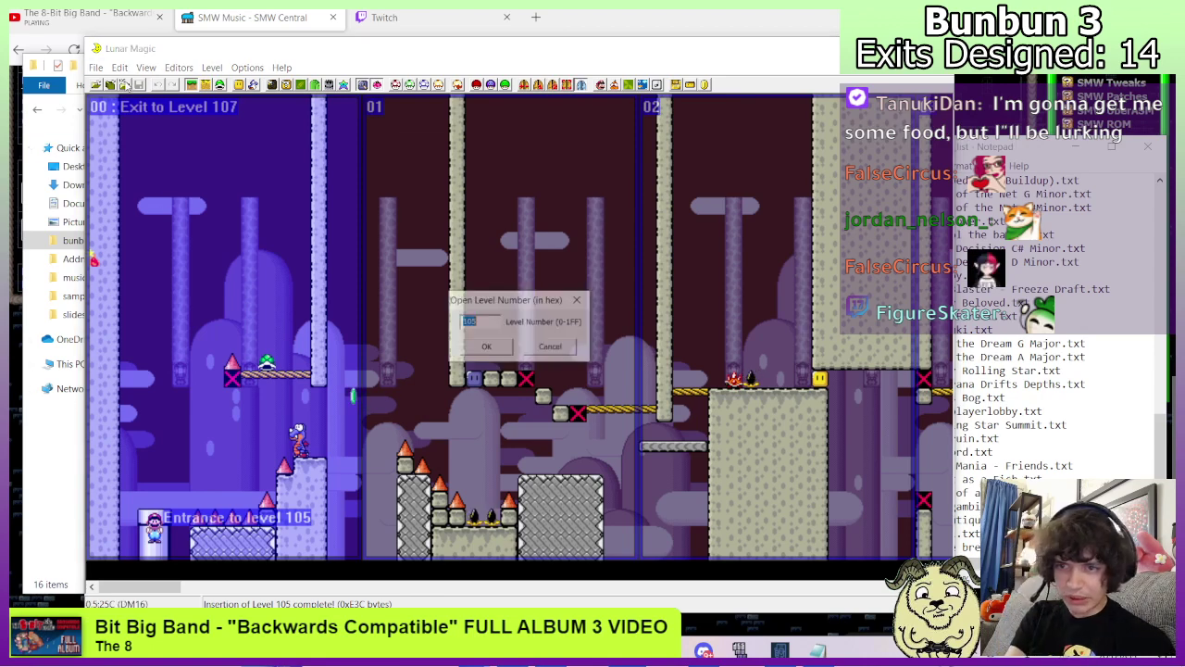
{"action": "type", "text": "1"}
{"action": "key", "text": "Return"}
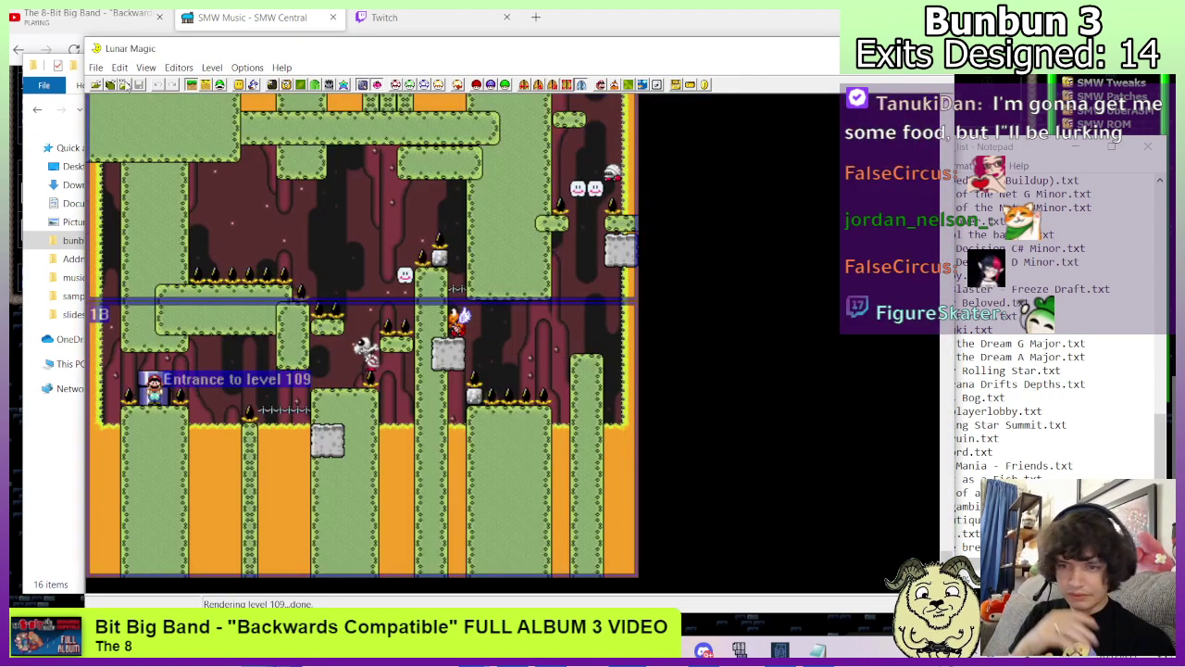
{"action": "left_click", "coordinate": [1111, 387]}
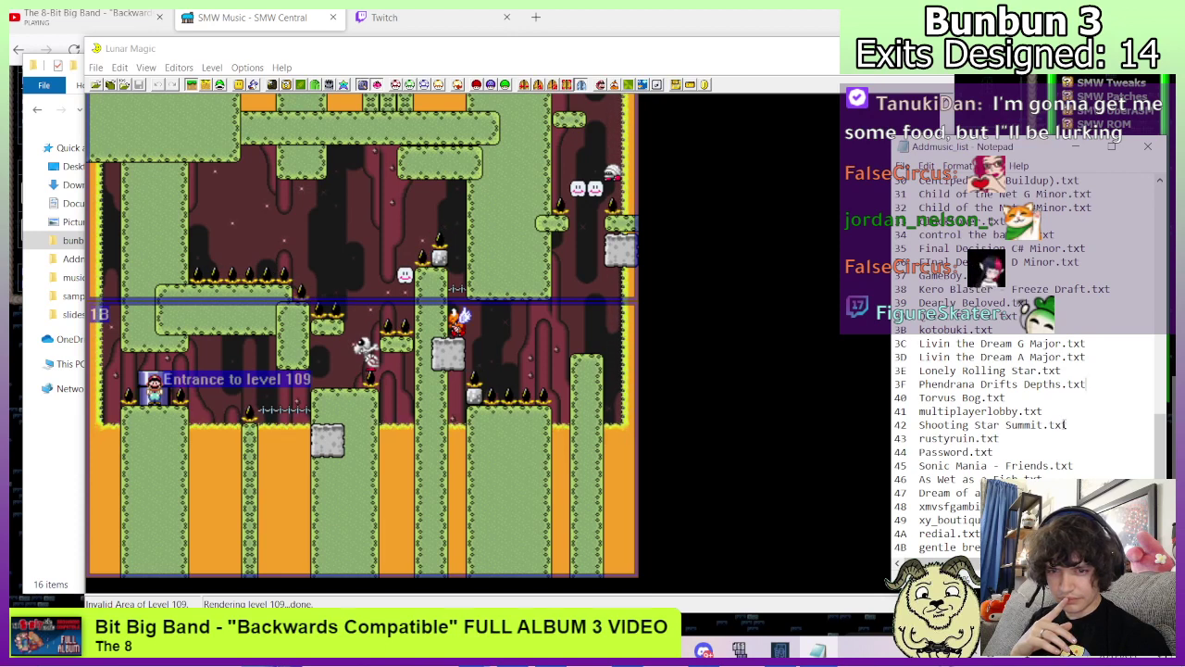
{"action": "scroll", "coordinate": [1065, 424], "scroll_direction": "up", "scroll_amount": 3}
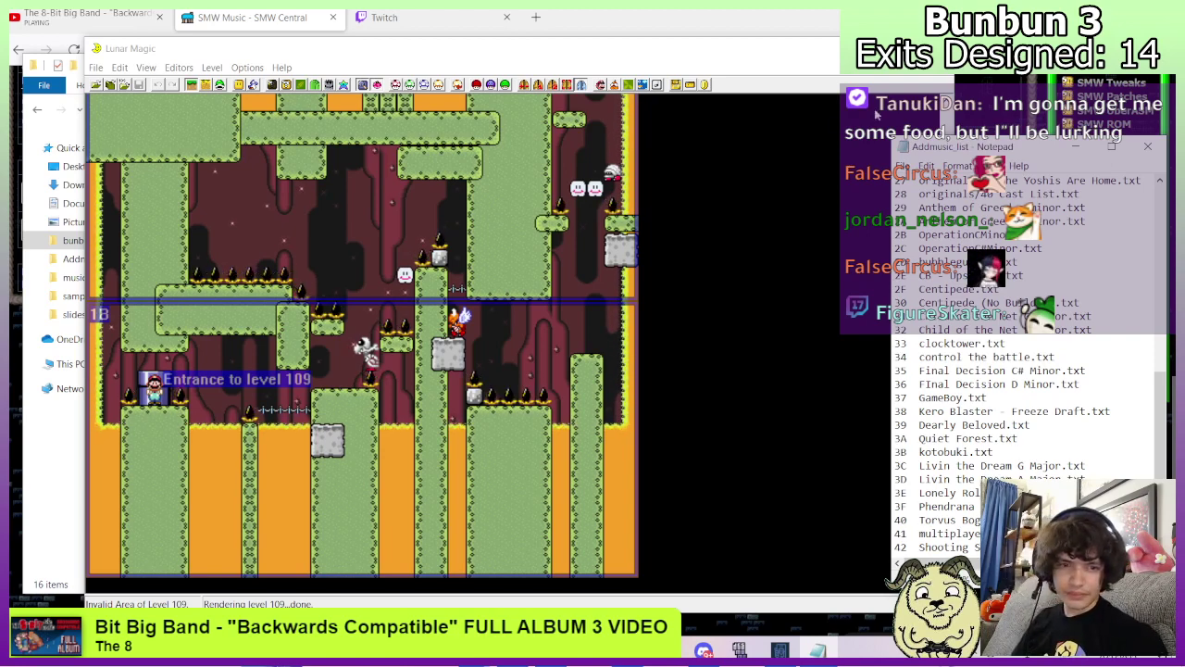
In Lunar Magic, set level 109's bypass music to 38 and save the level to the ROM despite its undefined exits.
{"action": "left_click", "coordinate": [658, 83]}
{"action": "left_click", "coordinate": [514, 296]}
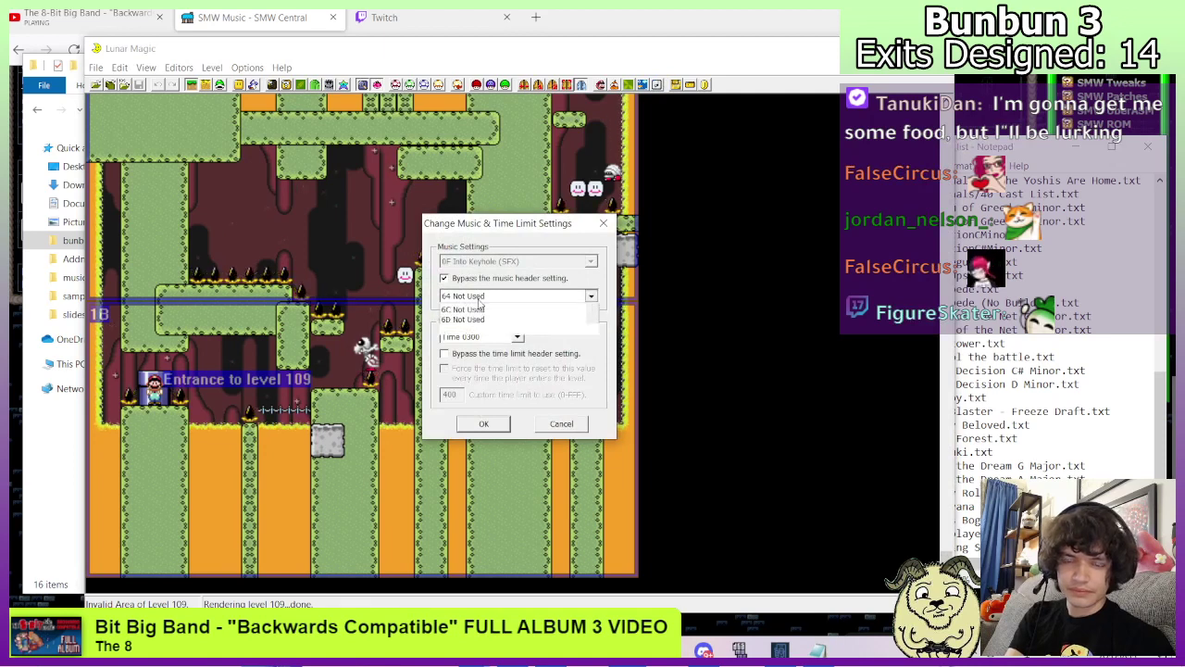
{"action": "scroll", "coordinate": [477, 372], "scroll_direction": "down", "scroll_amount": 5}
{"action": "scroll", "coordinate": [474, 365], "scroll_direction": "up", "scroll_amount": 13}
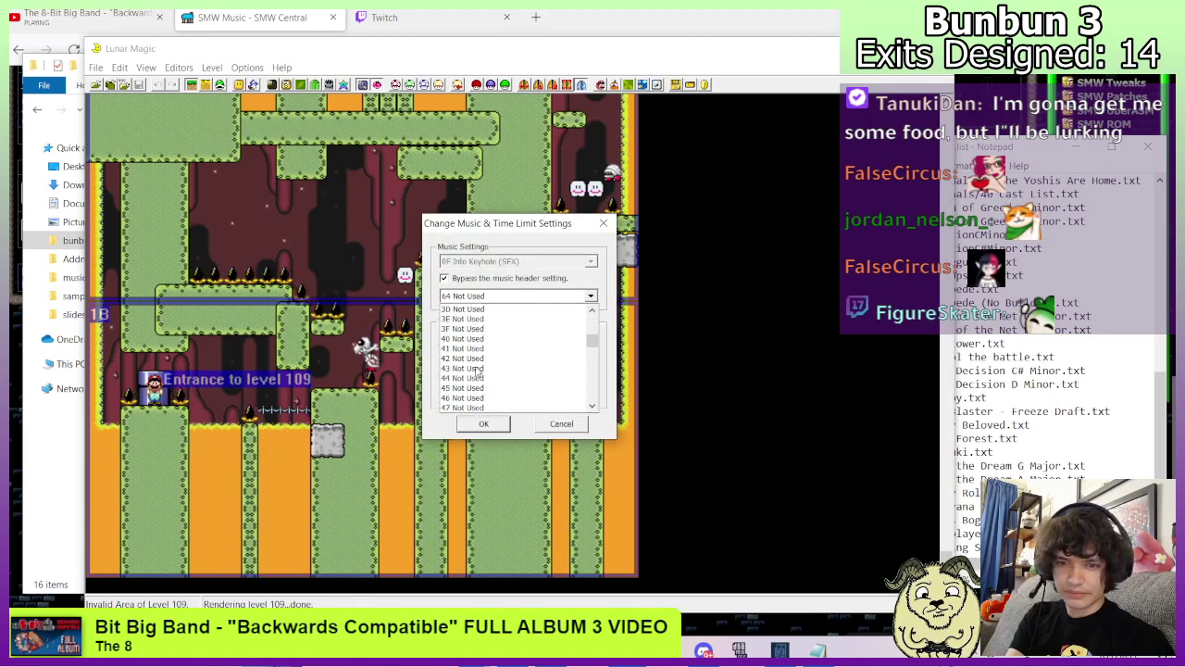
{"action": "scroll", "coordinate": [467, 340], "scroll_direction": "up", "scroll_amount": 3}
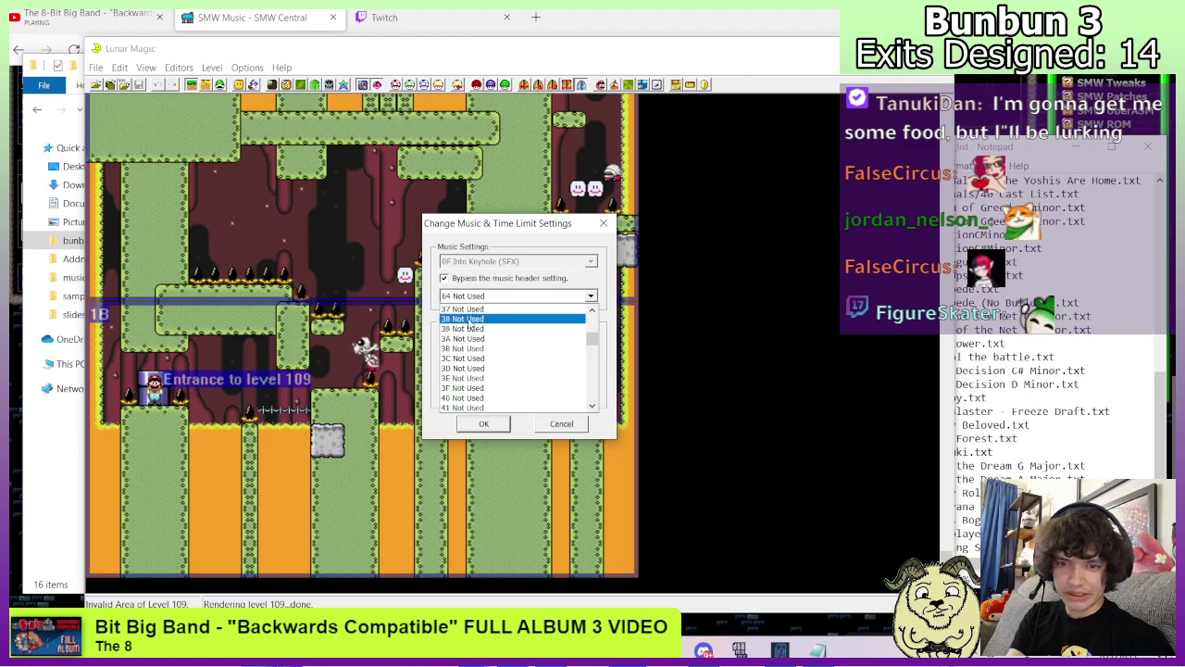
{"action": "left_click", "coordinate": [467, 319]}
{"action": "left_click", "coordinate": [483, 424]}
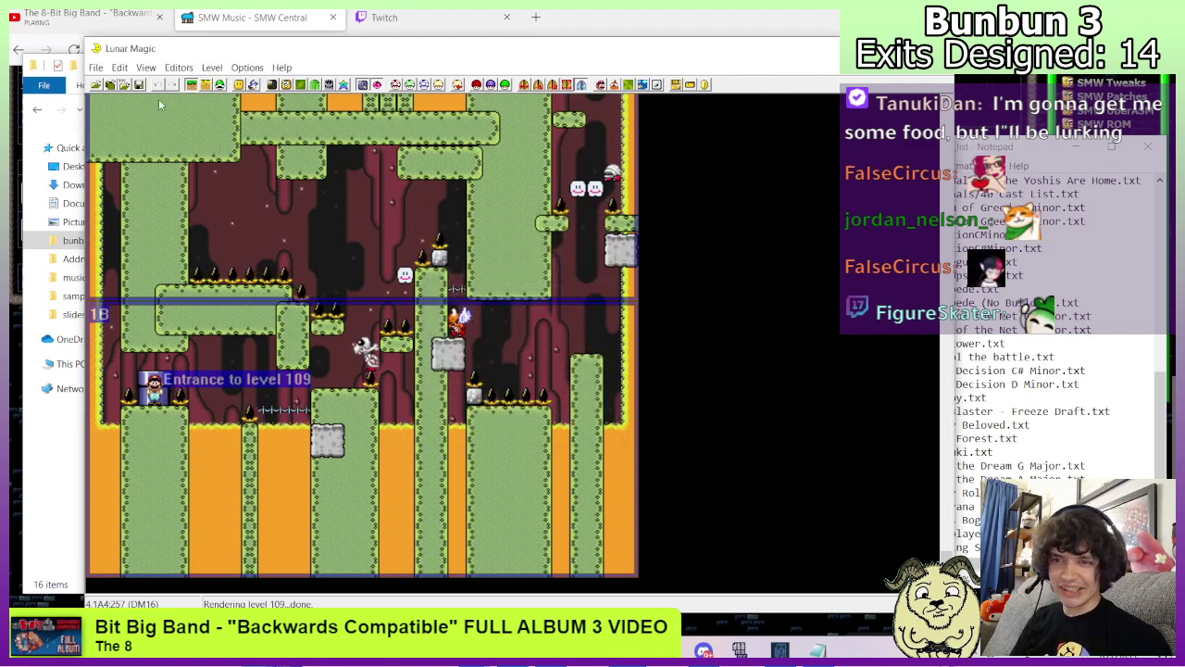
{"action": "left_click", "coordinate": [139, 84]}
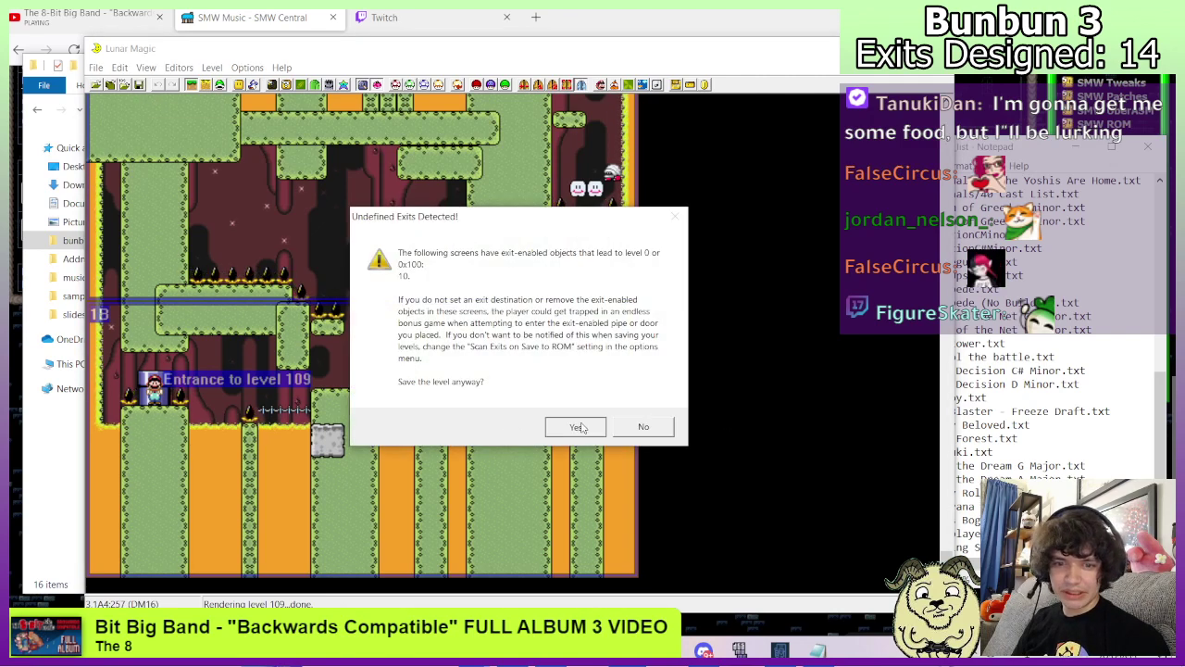
{"action": "left_click", "coordinate": [575, 426]}
Close the Addmusic list in Notepad and return to Lunar Magic after viewing the YouTube video in the browser.
{"action": "left_click", "coordinate": [1025, 424]}
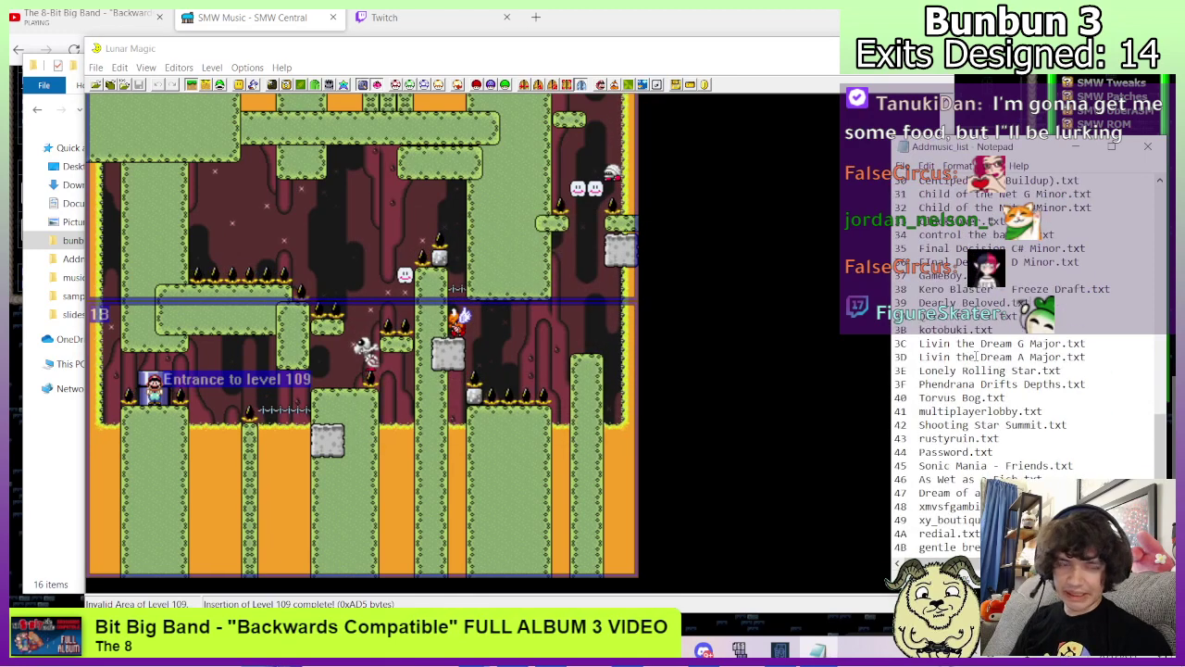
{"action": "left_click", "coordinate": [1165, 148]}
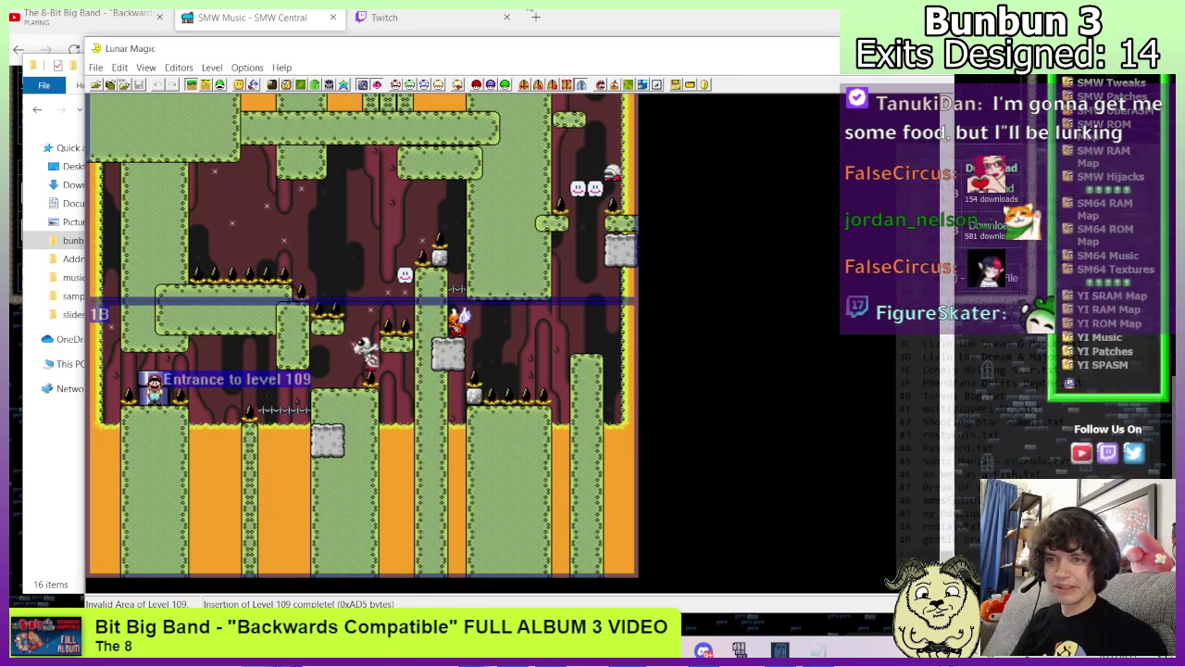
{"action": "left_click", "coordinate": [81, 17]}
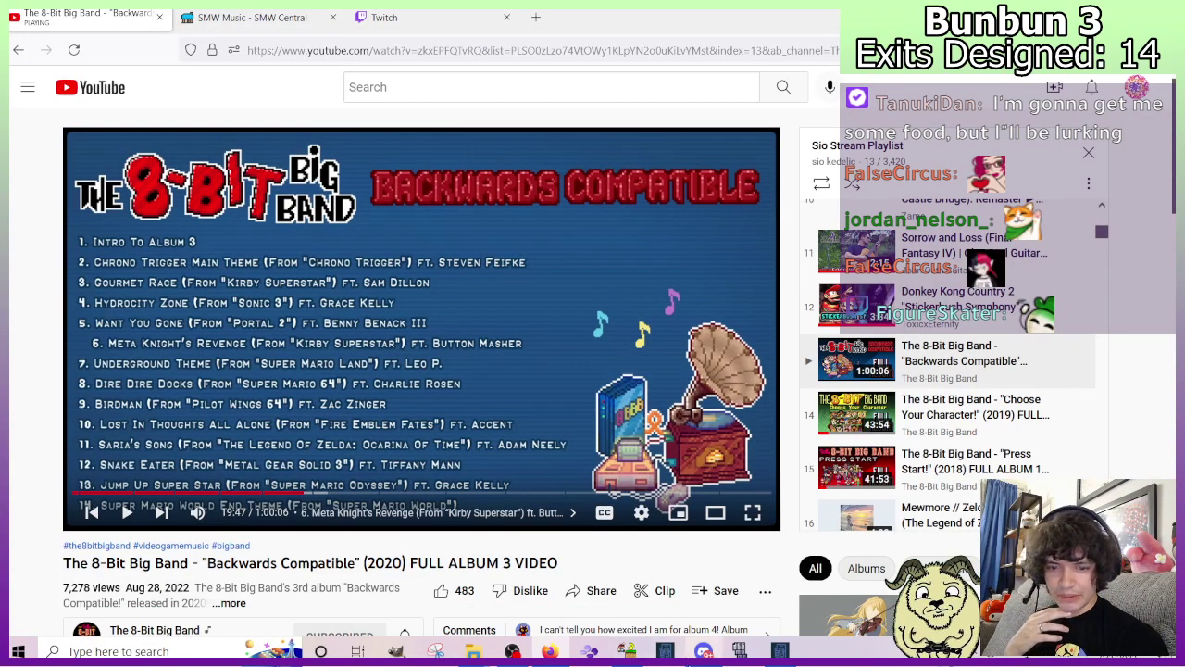
{"action": "left_click", "coordinate": [627, 651]}
{"action": "left_click", "coordinate": [516, 352]}
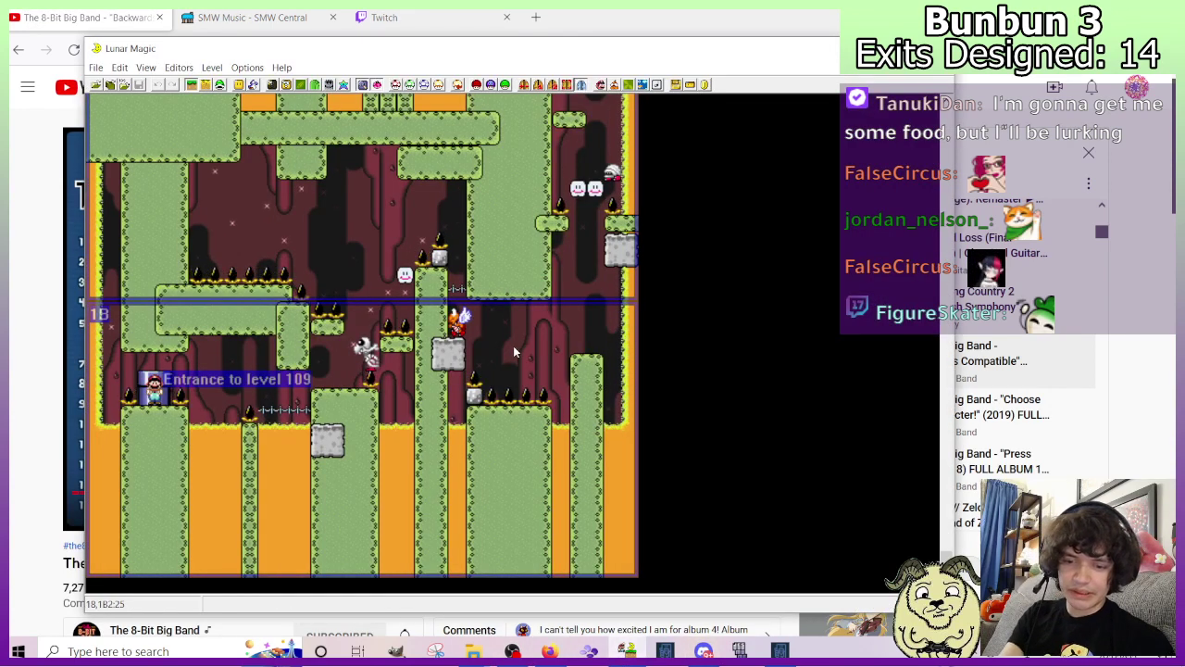
Run the ROM in the emulator from Lunar Magic and start a game to reach the overworld map.
{"action": "key", "text": "F4"}
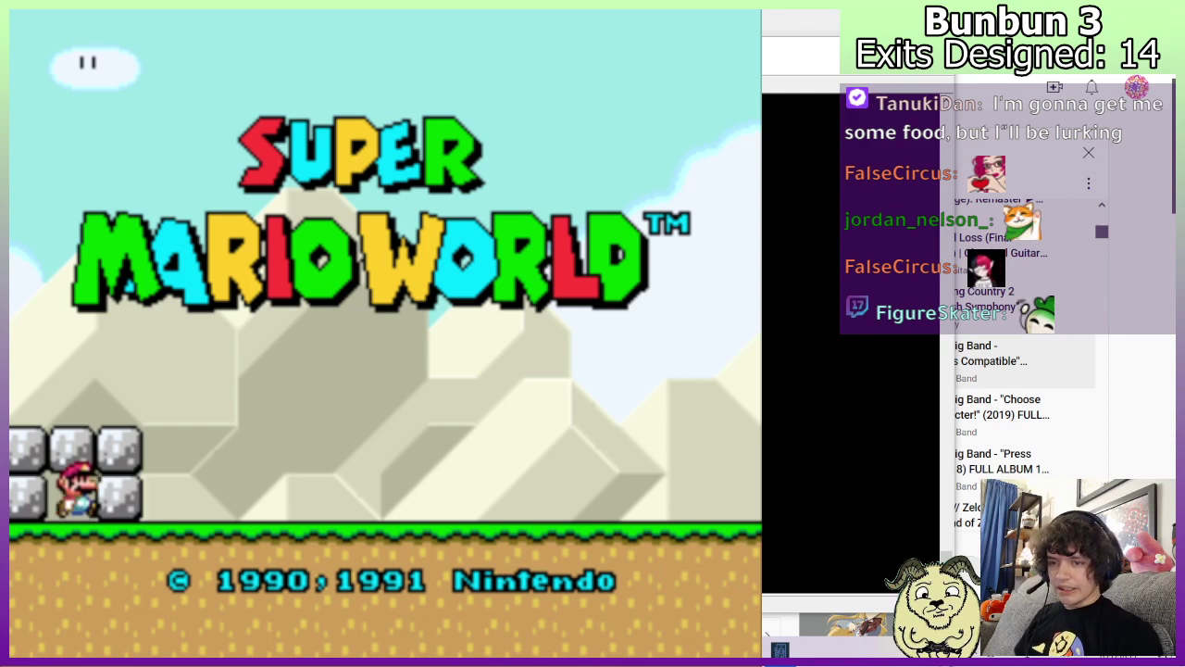
{"action": "key", "text": "Return"}
{"action": "key", "text": "Return"}
{"action": "key", "text": "Return"}
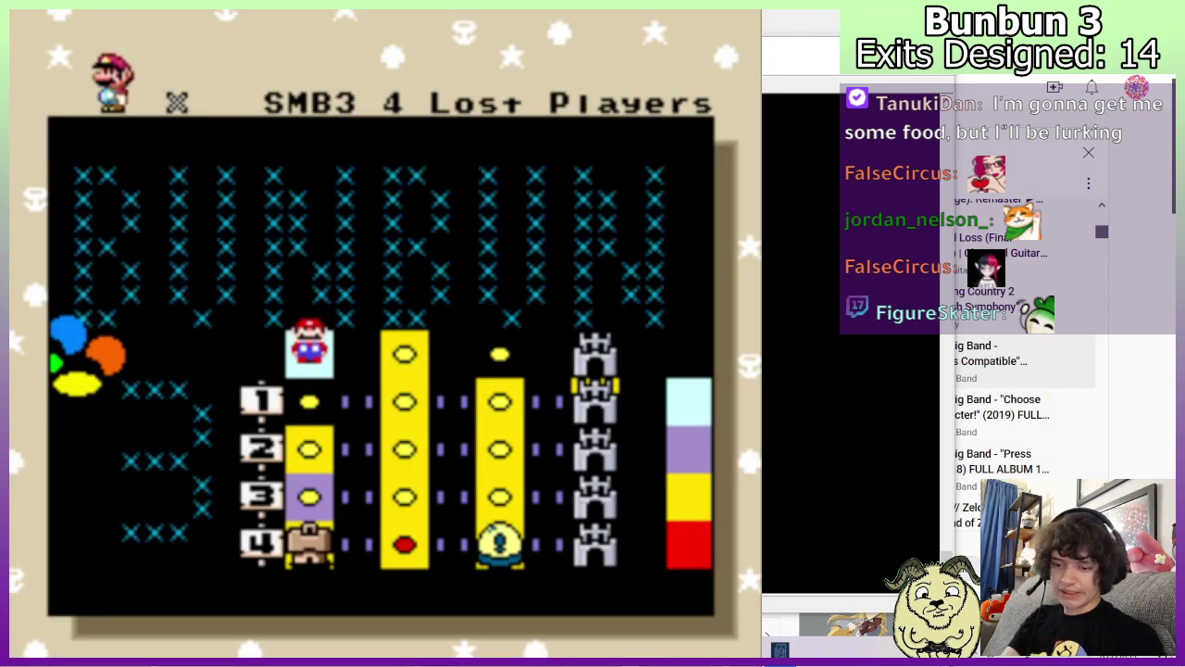
Playtest the SMB3 4 Lost Players level to hear its music, and exit to the overworld map.
{"action": "key", "text": "shift+F1"}
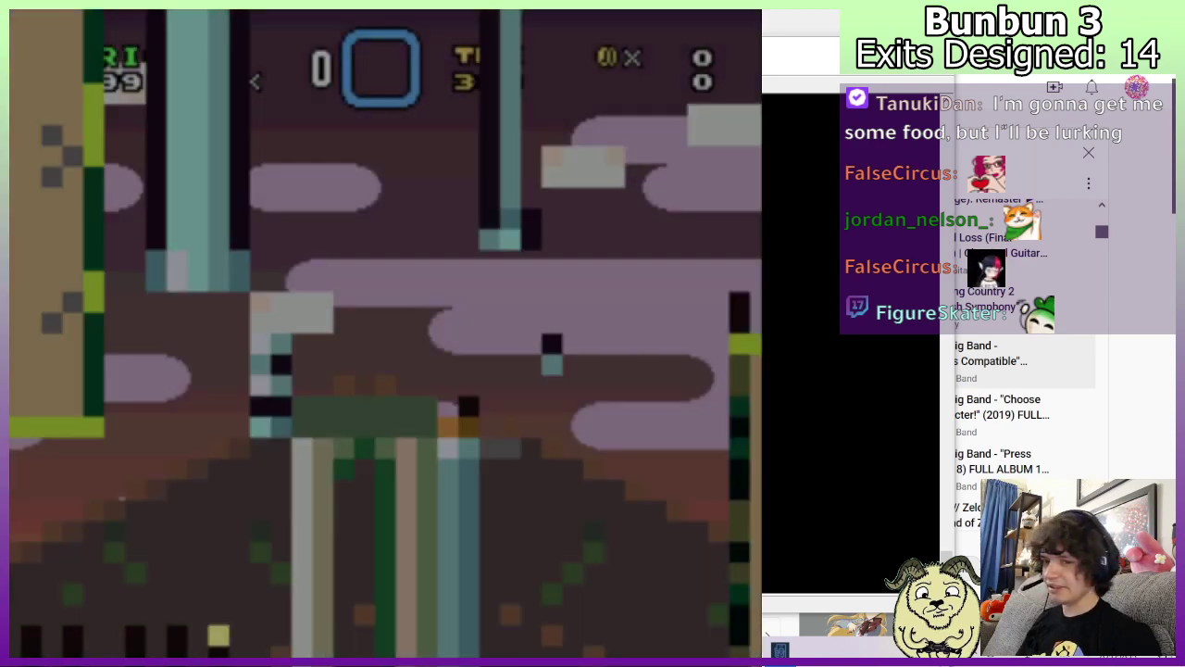
{"action": "key", "text": "Left"}
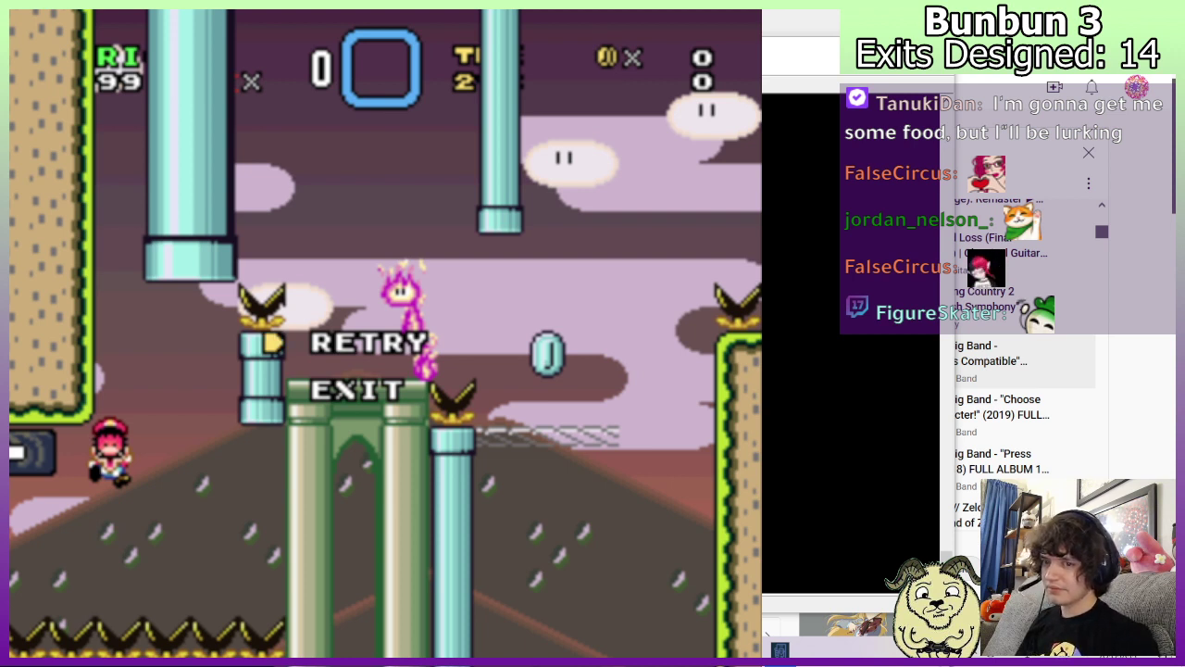
{"action": "key", "text": "Down"}
{"action": "key", "text": "Return"}
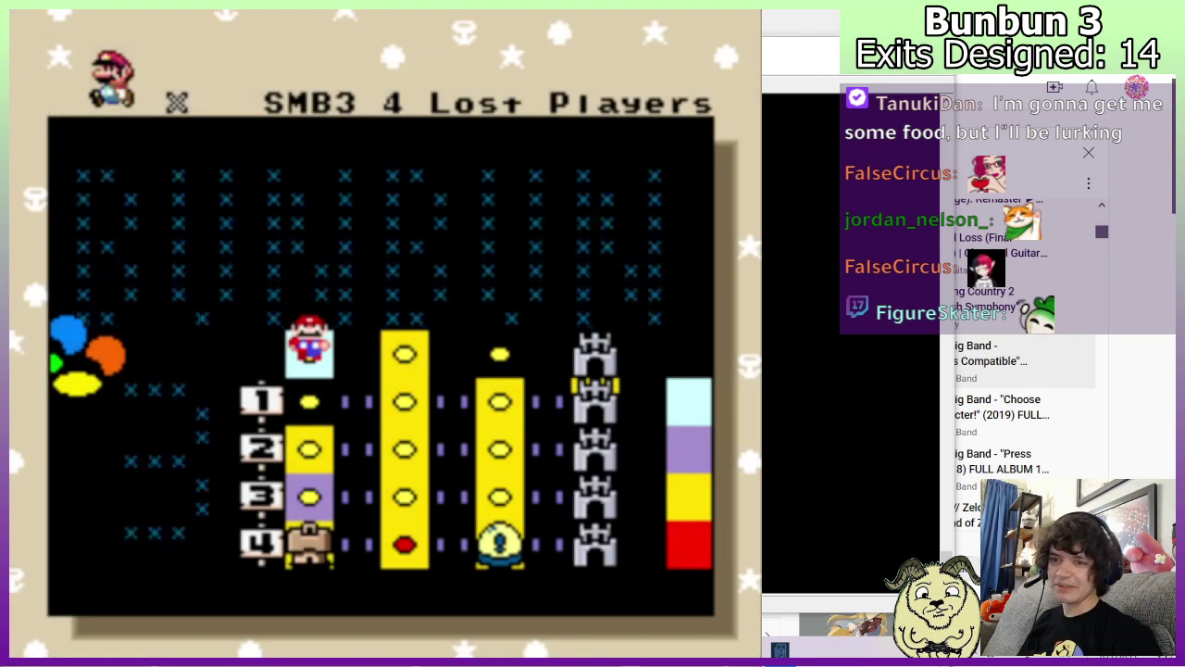
Playtest the top two levels in the map's second column, starting with Vanilla Dome 4, to check their music.
{"action": "key", "text": "Right"}
{"action": "key", "text": "Return"}
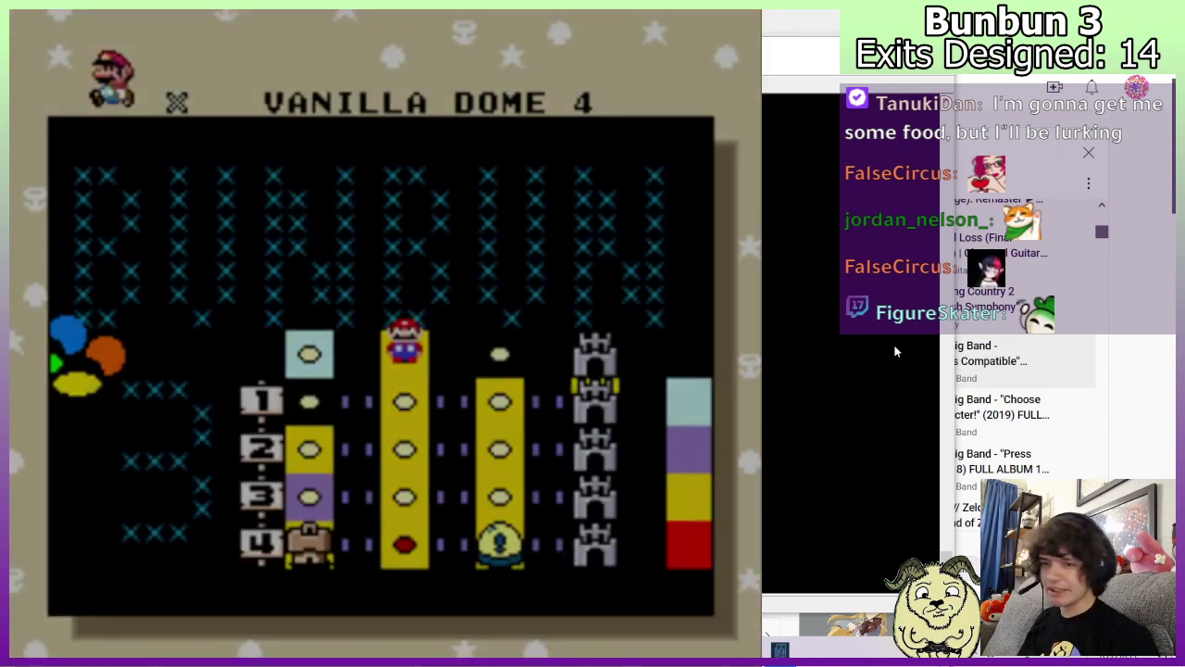
{"action": "key", "text": "Down"}
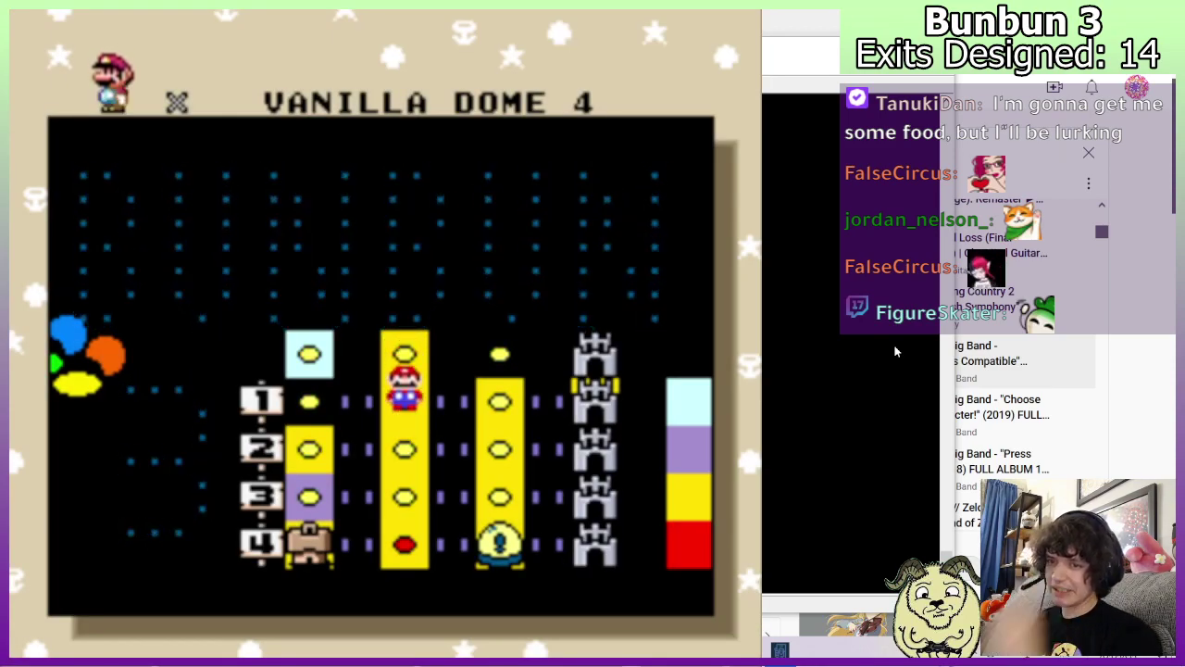
{"action": "key", "text": "x"}
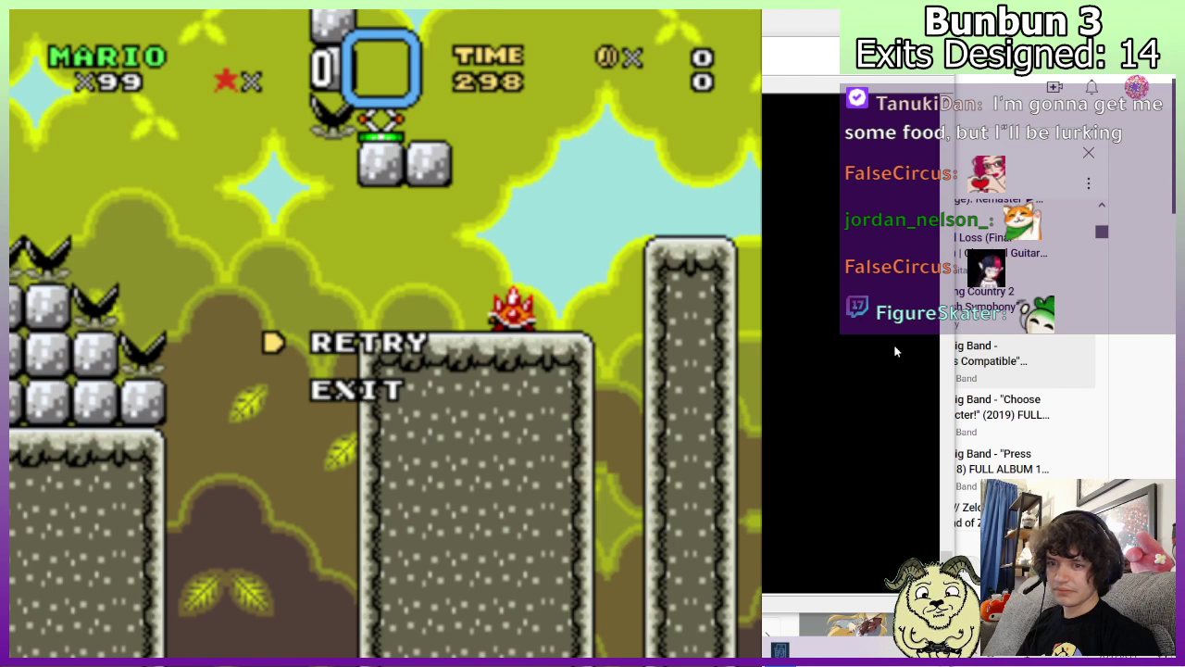
{"action": "key", "text": "x"}
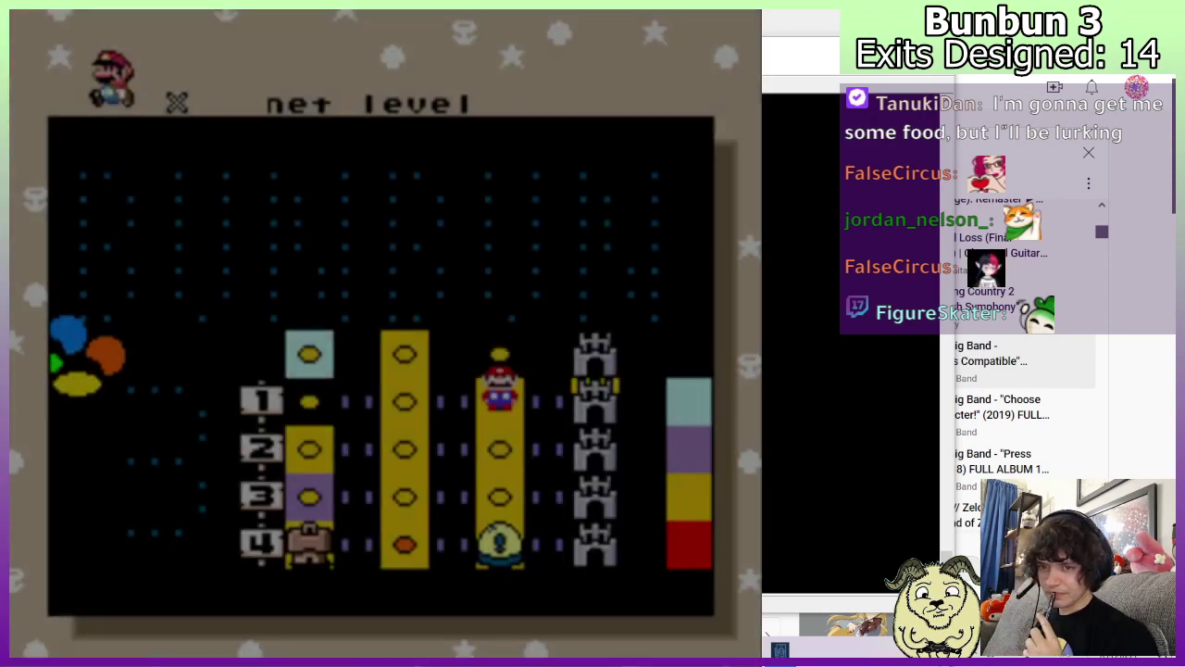
Playtest the firebar level to check its music, and move Mario back to the net level on the map.
{"action": "key", "text": "Right"}
{"action": "key", "text": "x"}
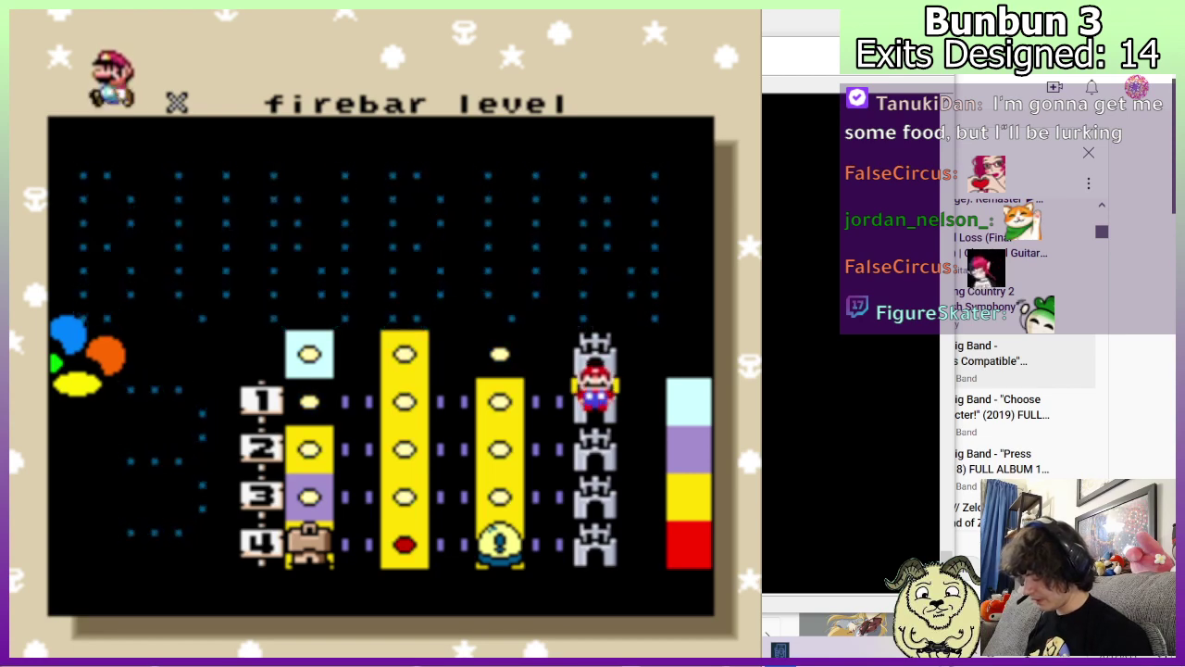
{"action": "key", "text": "Left"}
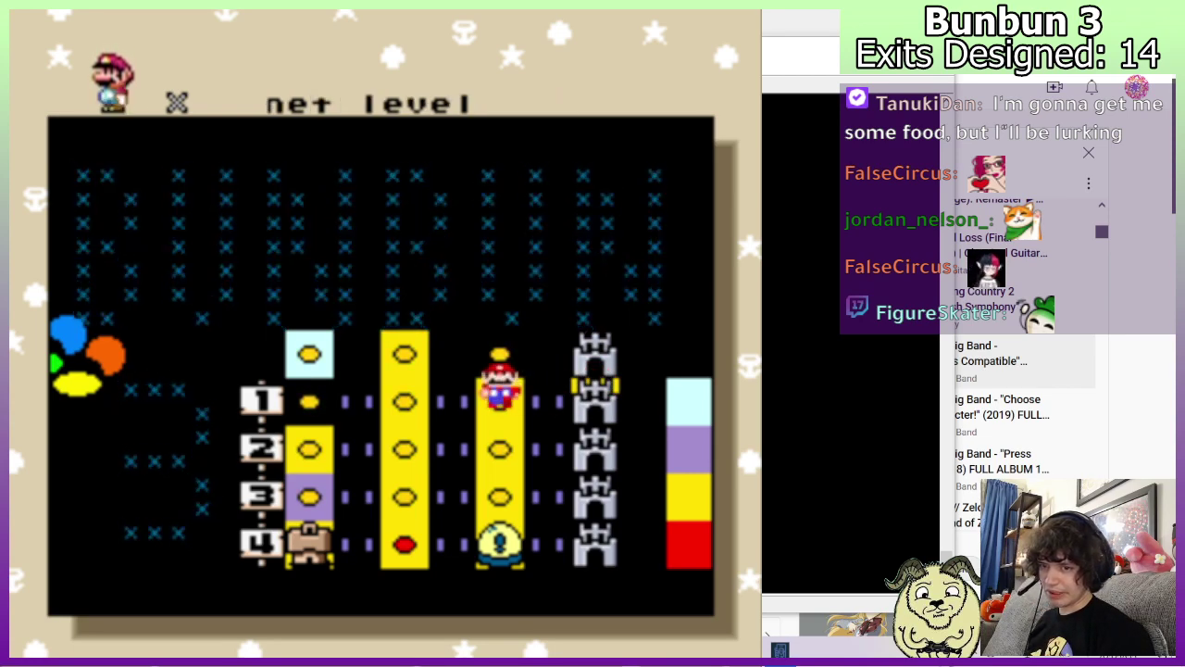
Playtest the mole carrot level twice to check its music, and close the emulator to return to Lunar Magic.
{"action": "key", "text": "Down"}
{"action": "key", "text": "x"}
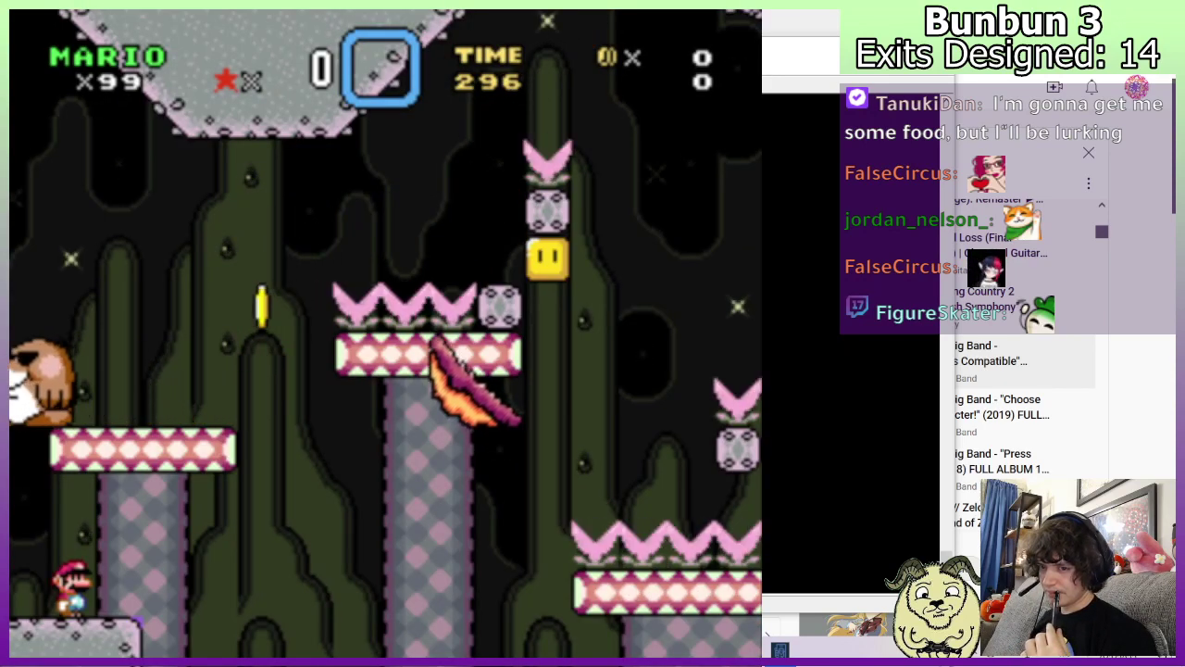
{"action": "key", "text": "Return"}
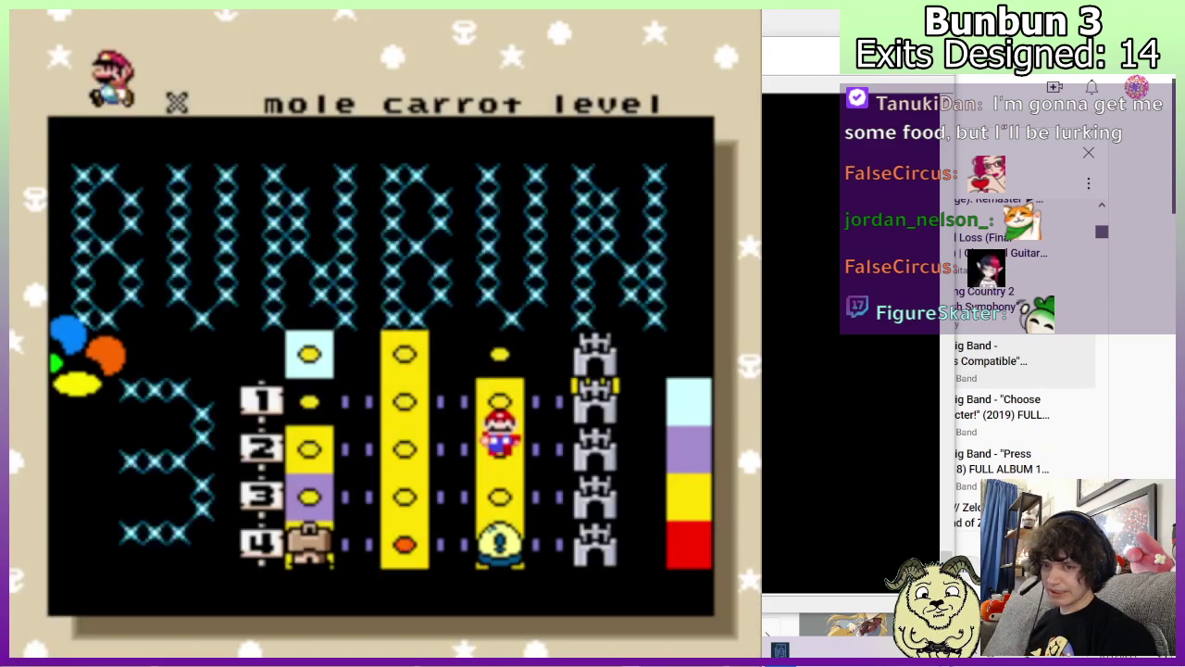
{"action": "key", "text": "x"}
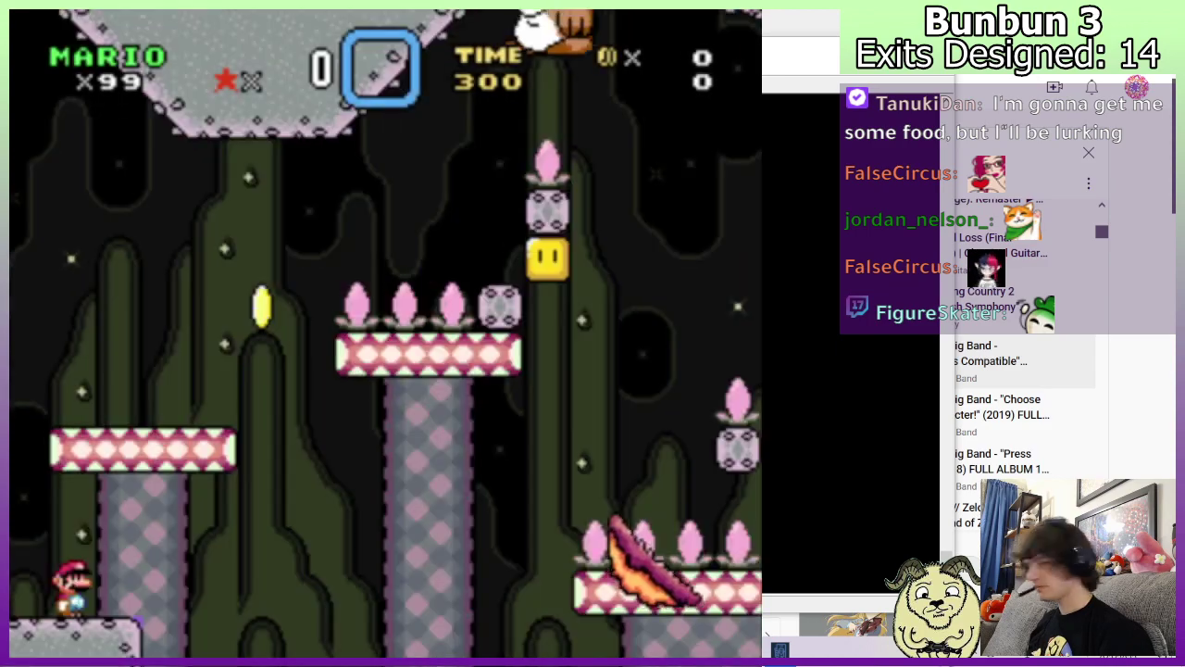
{"action": "key", "text": "Return"}
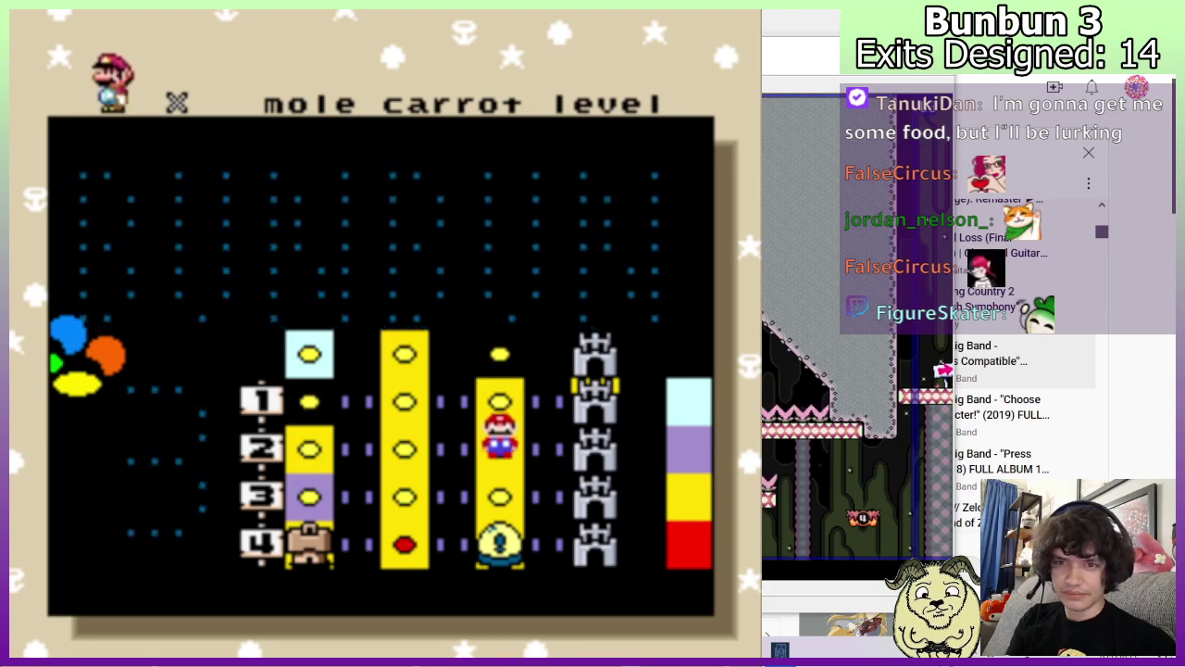
{"action": "key", "text": "Escape"}
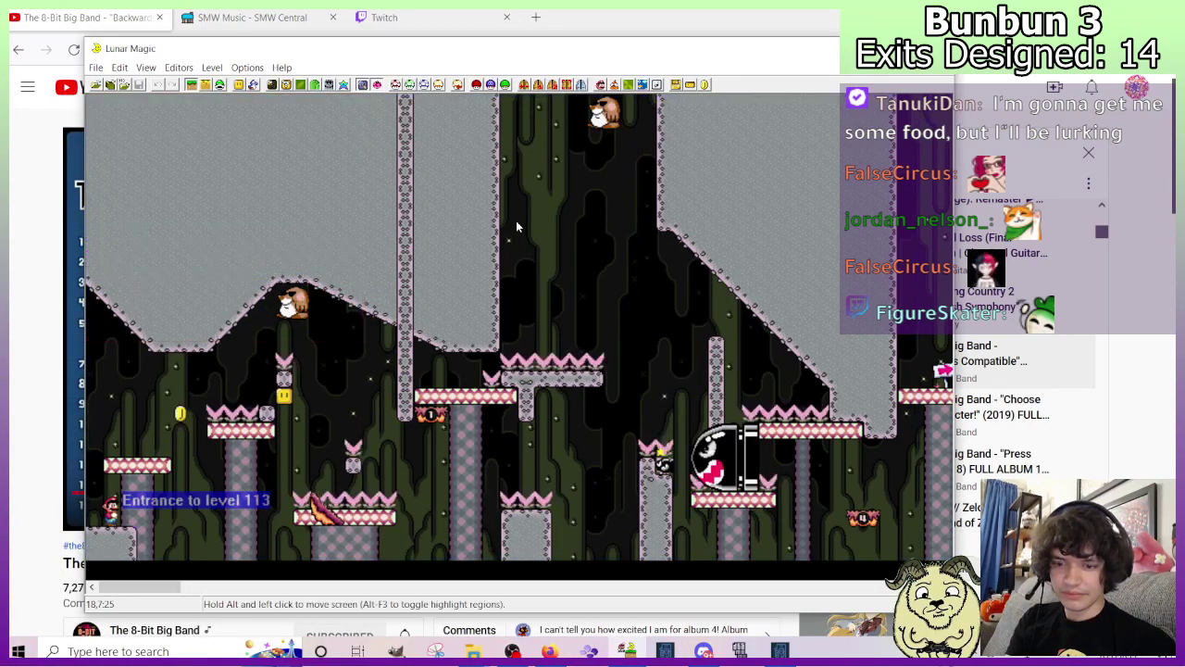
Launch the ROM in the emulator, move Mario to the mole carrot level, and playtest it to check its music.
{"action": "key", "text": "F4"}
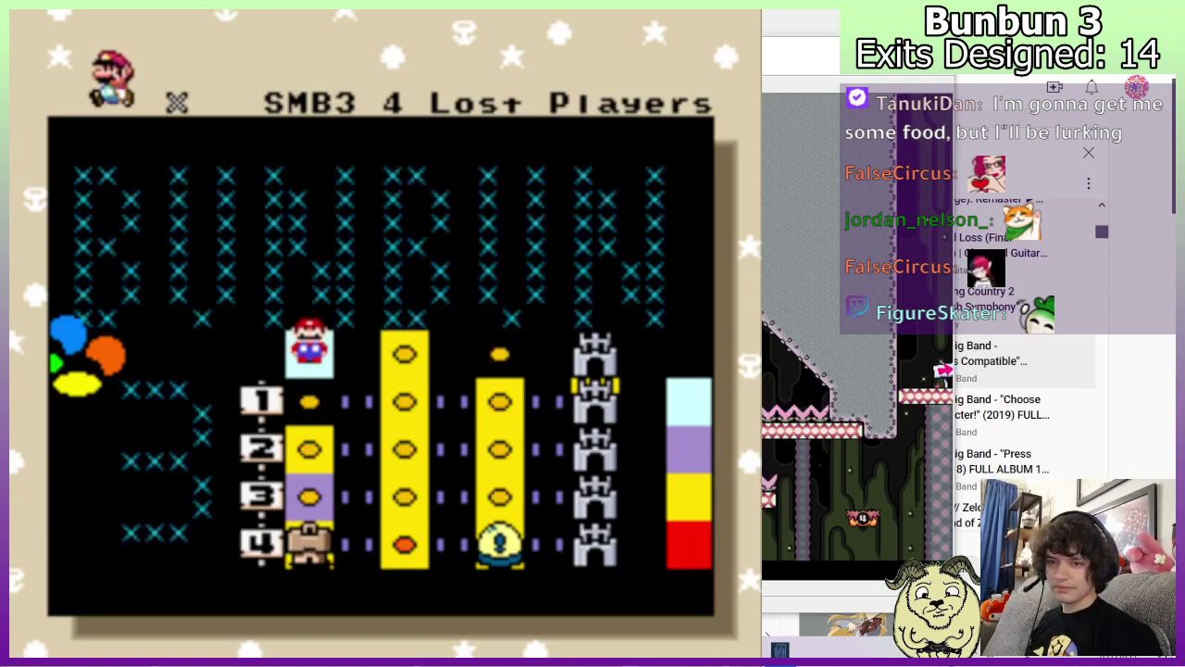
{"action": "key", "text": "Right"}
{"action": "key", "text": "Down"}
{"action": "key", "text": "Down"}
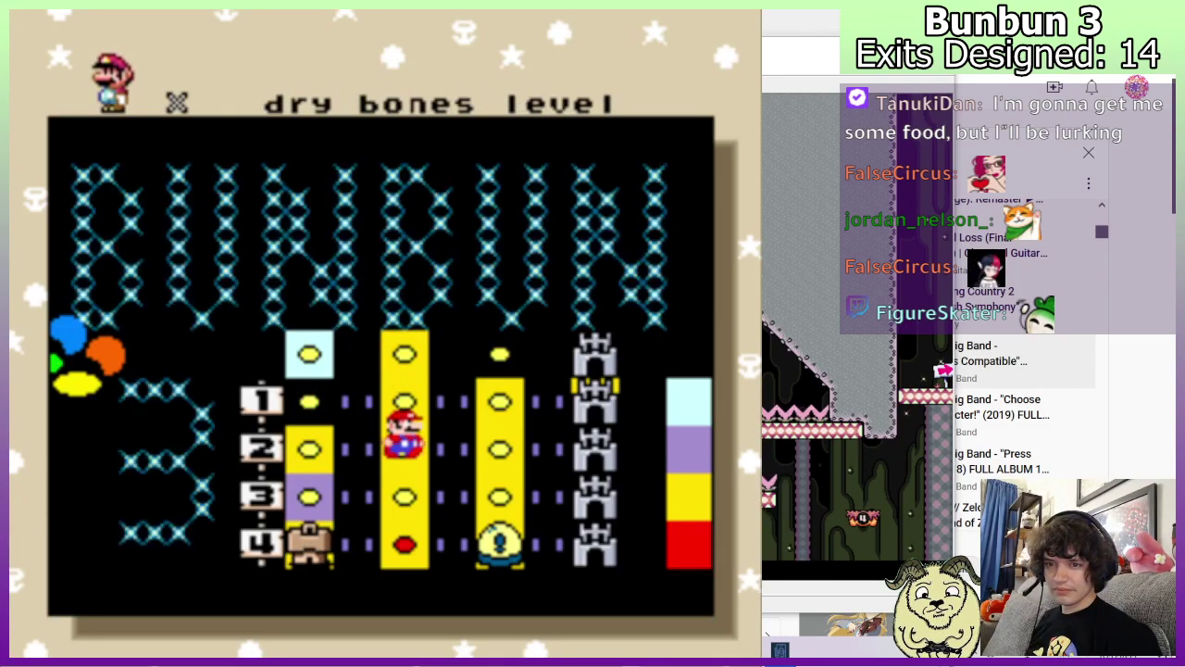
{"action": "key", "text": "Right"}
{"action": "key", "text": "x"}
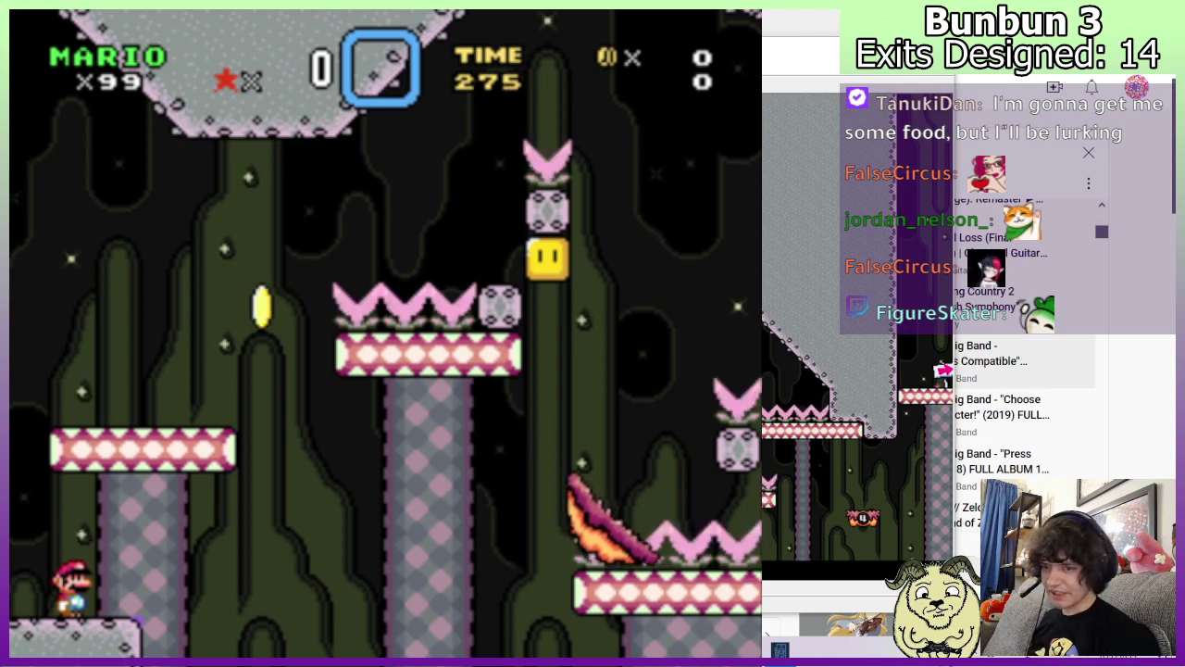
{"action": "key", "text": "space"}
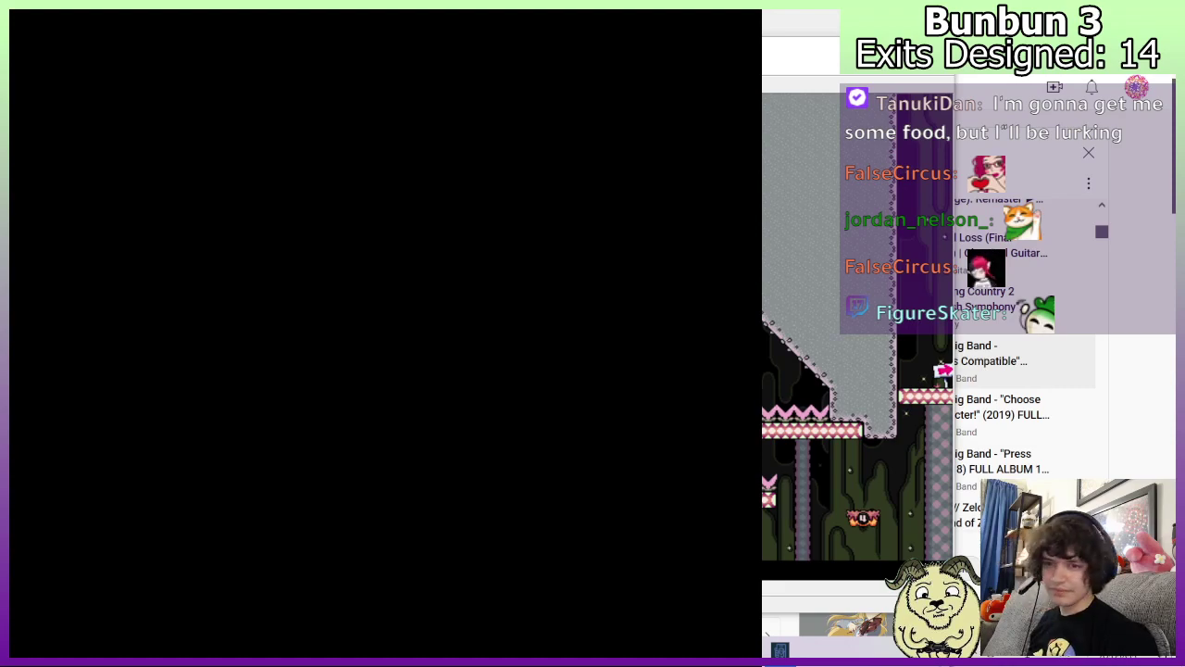
Move Mario back to the dry bones level on the map and playtest its opening section to check its music.
{"action": "key", "text": "Left"}
{"action": "key", "text": "x"}
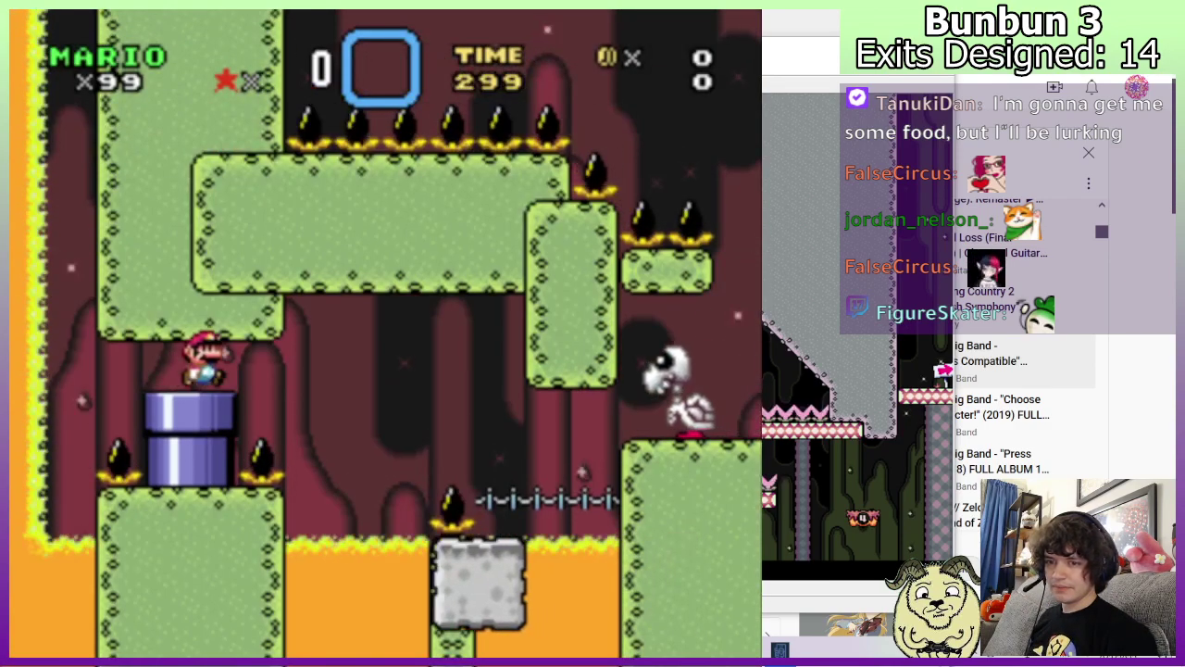
{"action": "key", "text": "Right"}
{"action": "key", "text": "Left"}
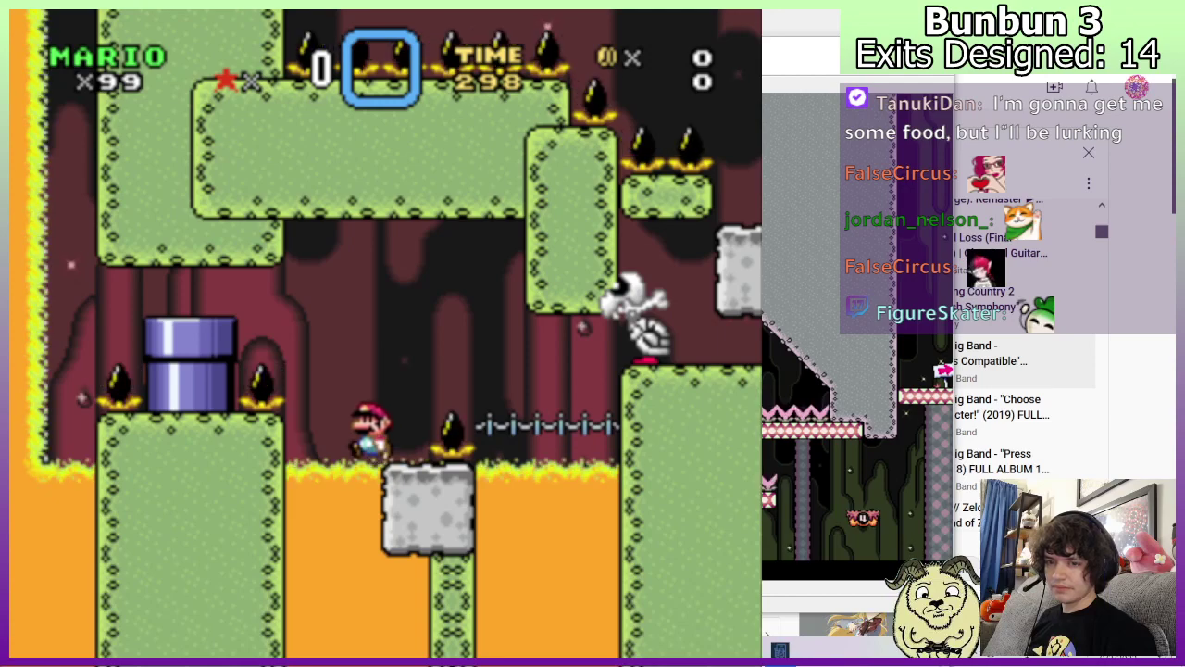
{"action": "key", "text": "z"}
{"action": "key", "text": "Right"}
{"action": "key", "text": "Left"}
{"action": "key", "text": "z"}
{"action": "key", "text": "Right"}
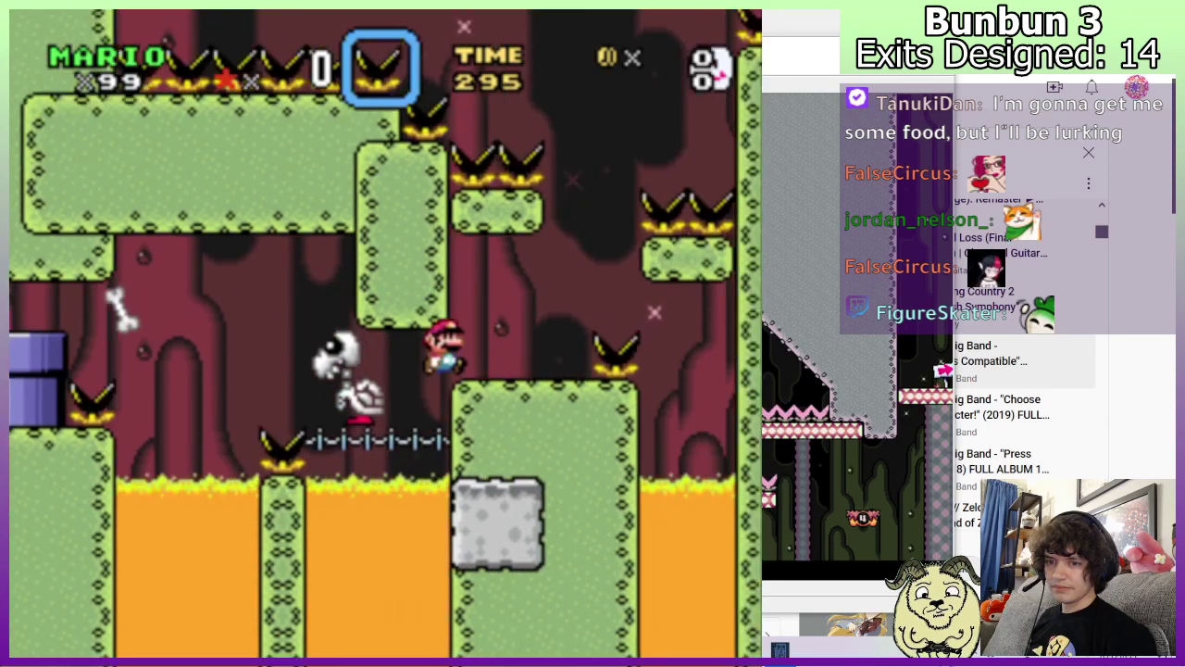
Playtest the water level in the map's first column to check its music, and exit to the overworld map.
{"action": "key", "text": "Left"}
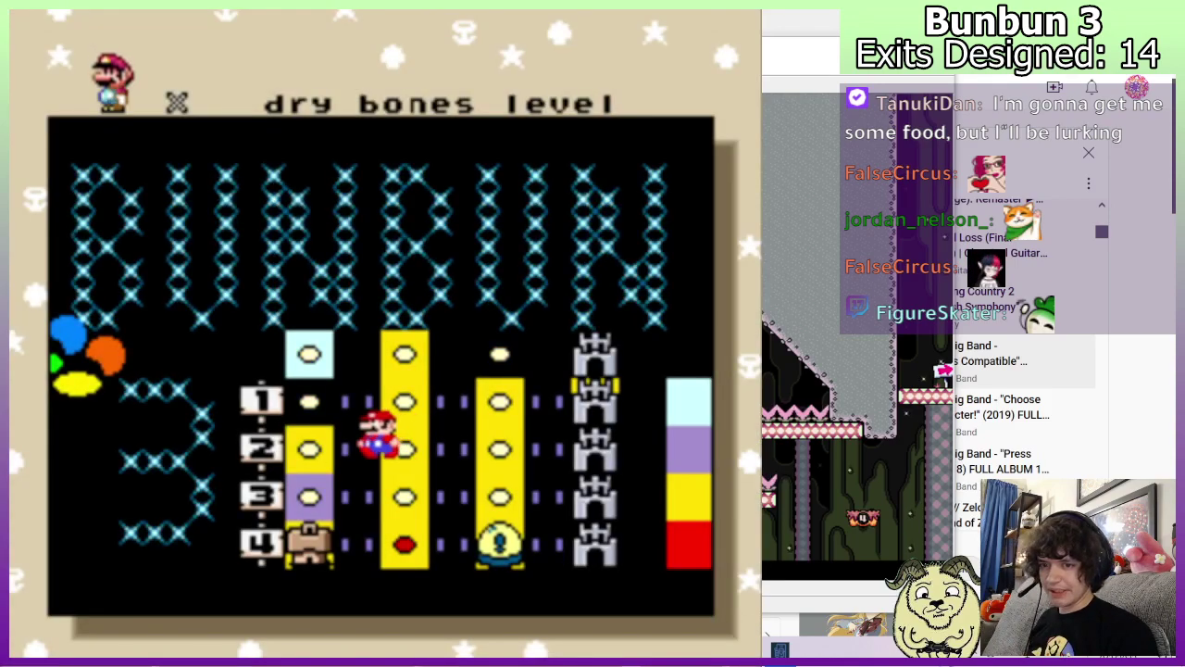
{"action": "key", "text": "Left"}
{"action": "key", "text": "x"}
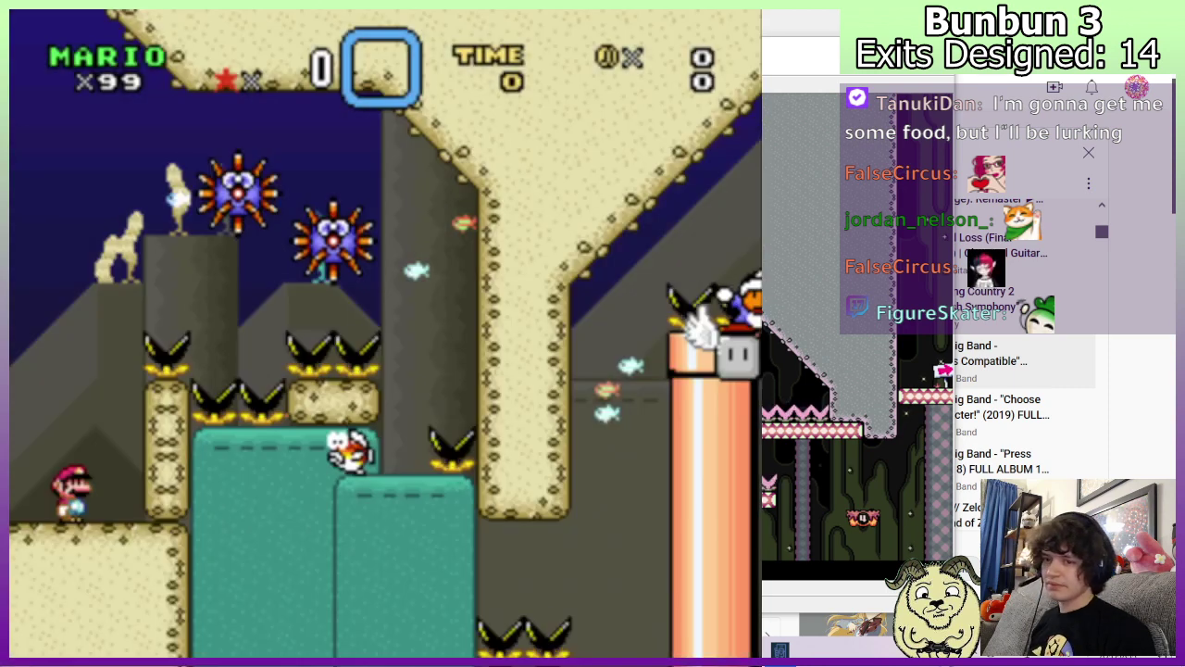
{"action": "key", "text": "x"}
{"action": "key", "text": "x"}
{"action": "key", "text": "x"}
{"action": "key", "text": "x"}
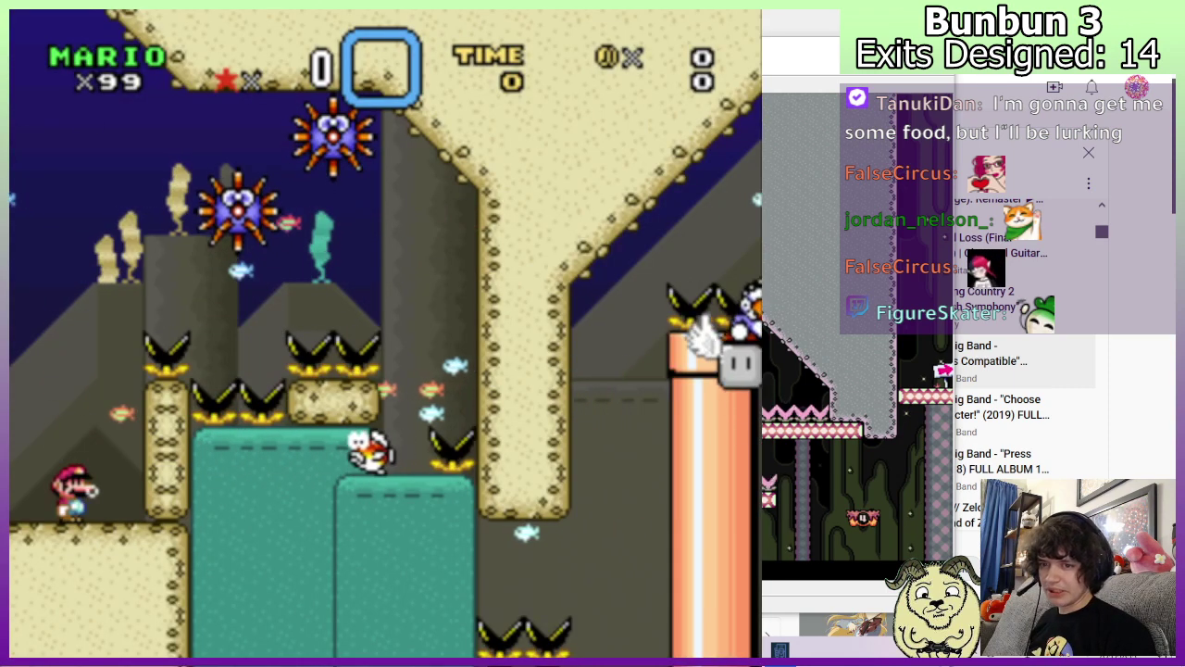
{"action": "key", "text": "Return"}
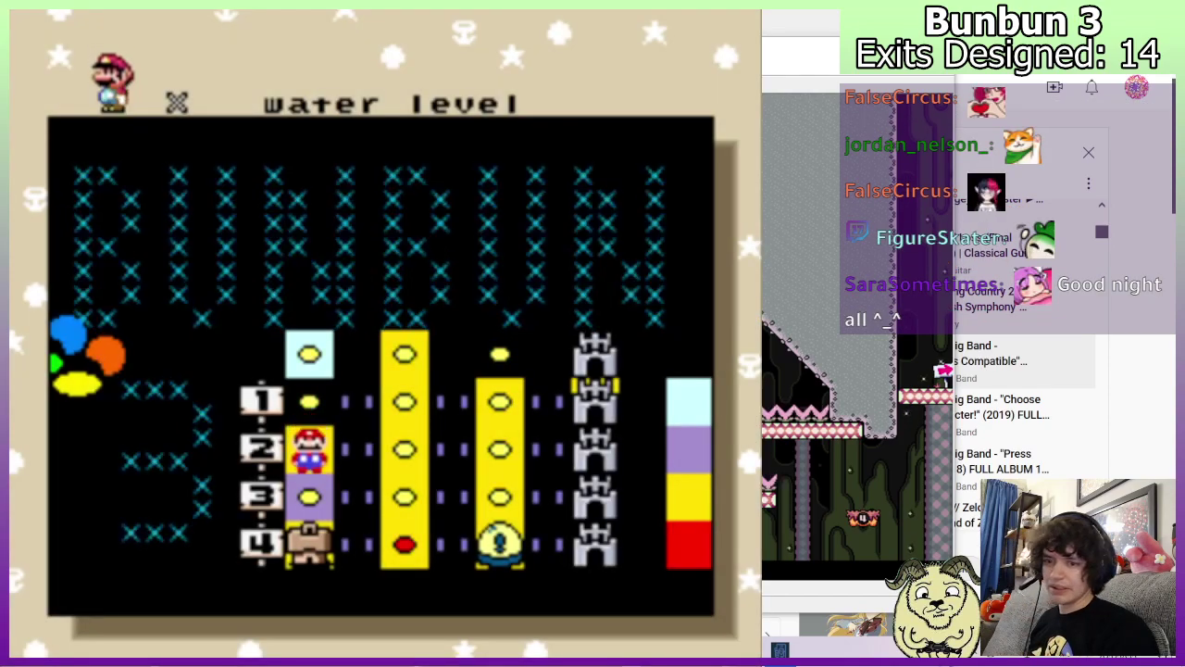
Playtest the A DAY OF SLIDINGpt1 level below the water level, retrying after deaths, to check its music.
{"action": "key", "text": "Down"}
{"action": "key", "text": "Return"}
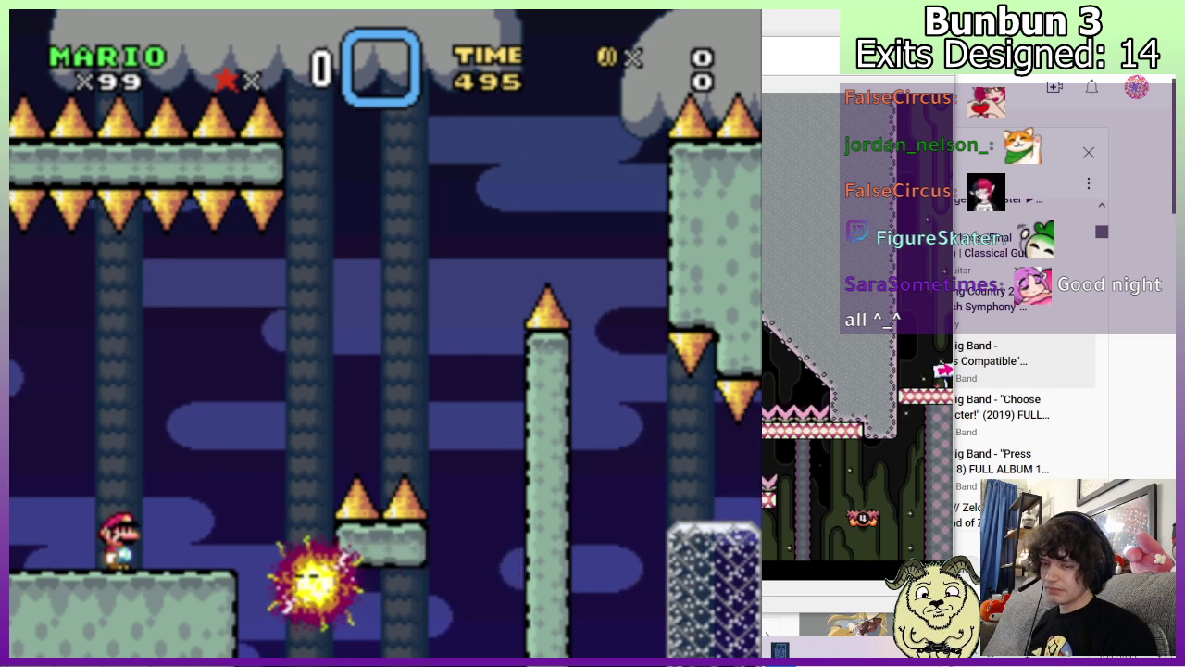
{"action": "key", "text": "Right"}
{"action": "key", "text": "v"}
{"action": "key", "text": "Right"}
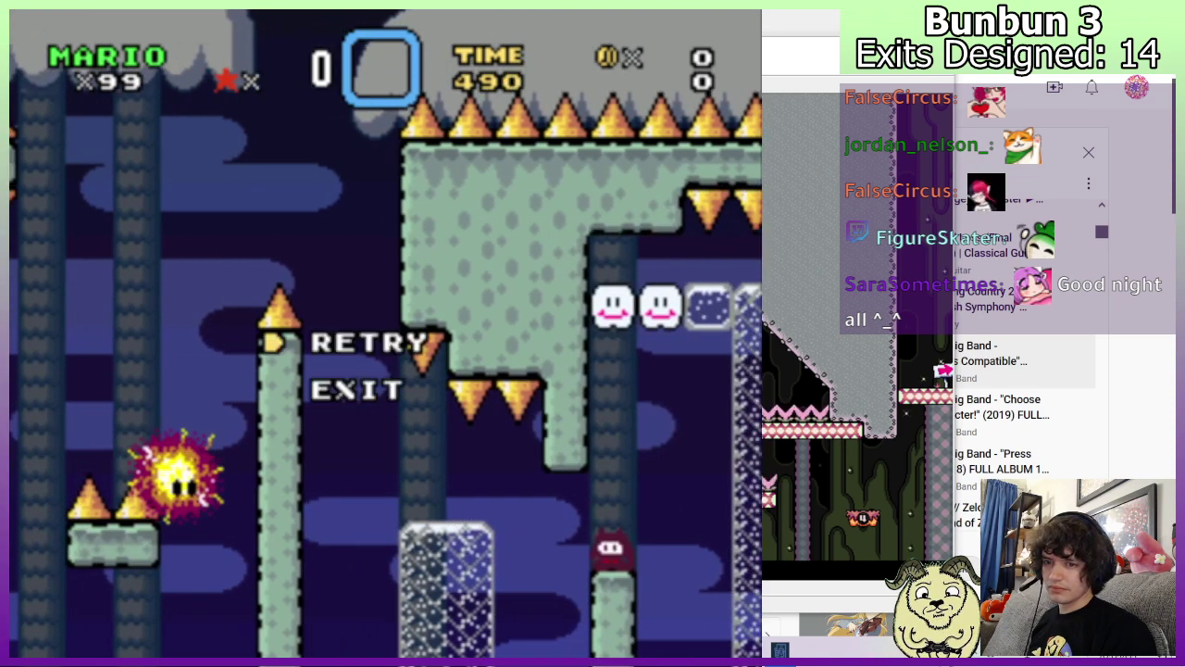
{"action": "key", "text": "v"}
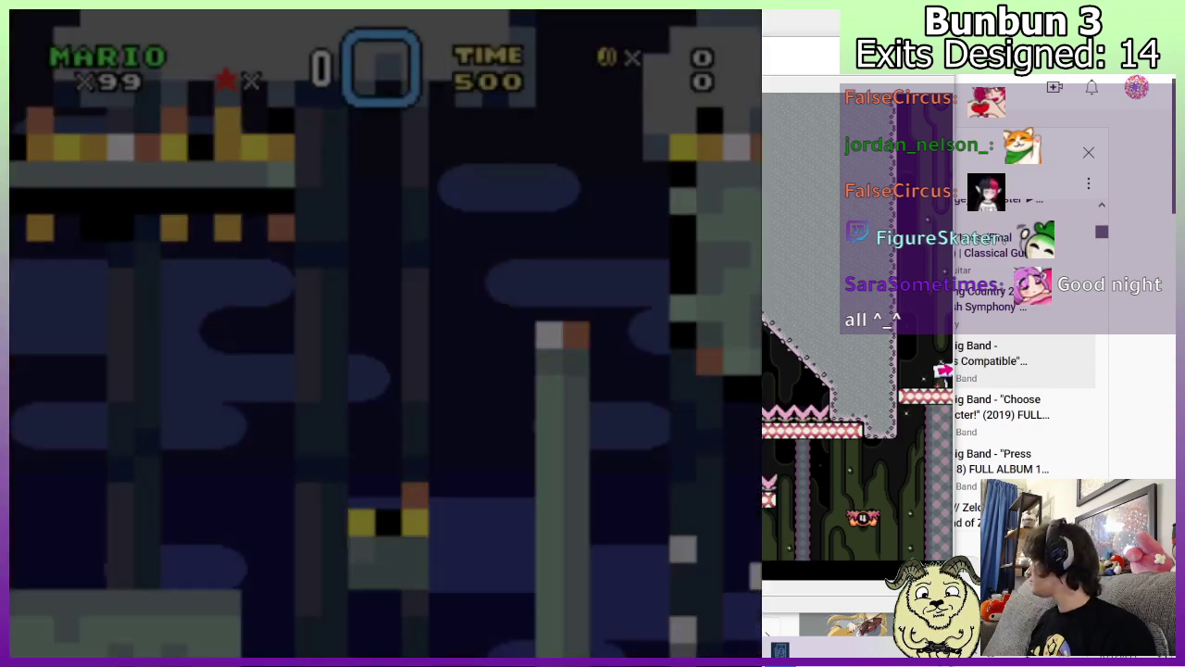
{"action": "key", "text": "Right"}
{"action": "key", "text": "v"}
{"action": "key", "text": "Right"}
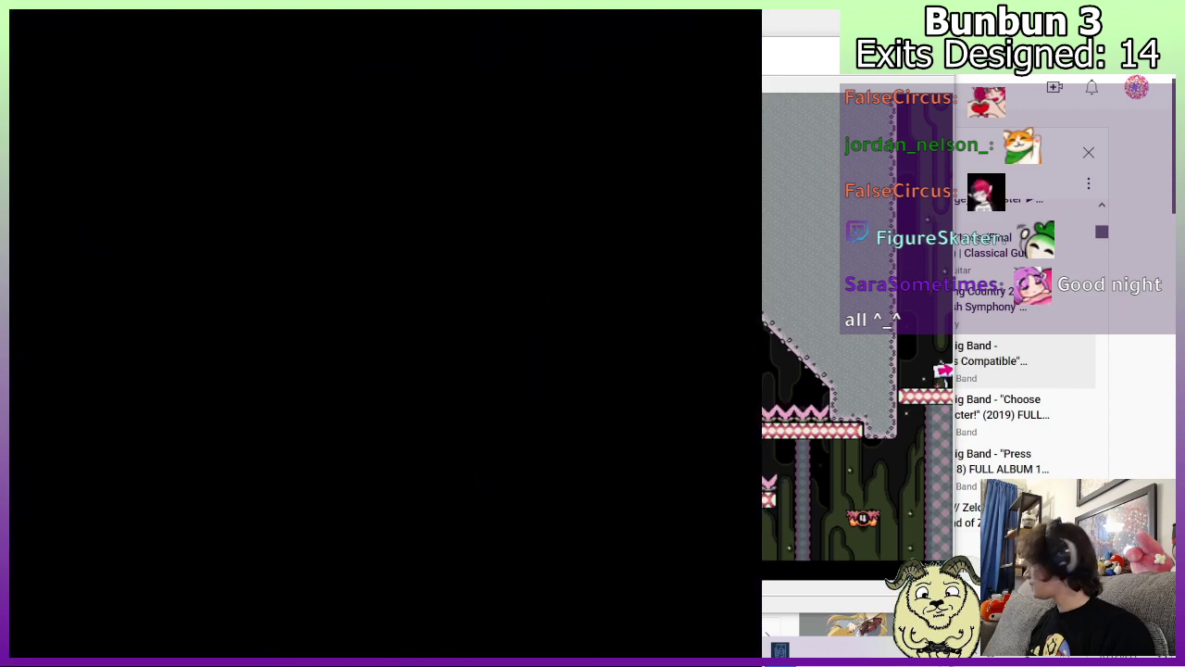
{"action": "key", "text": "Right"}
{"action": "key", "text": "v"}
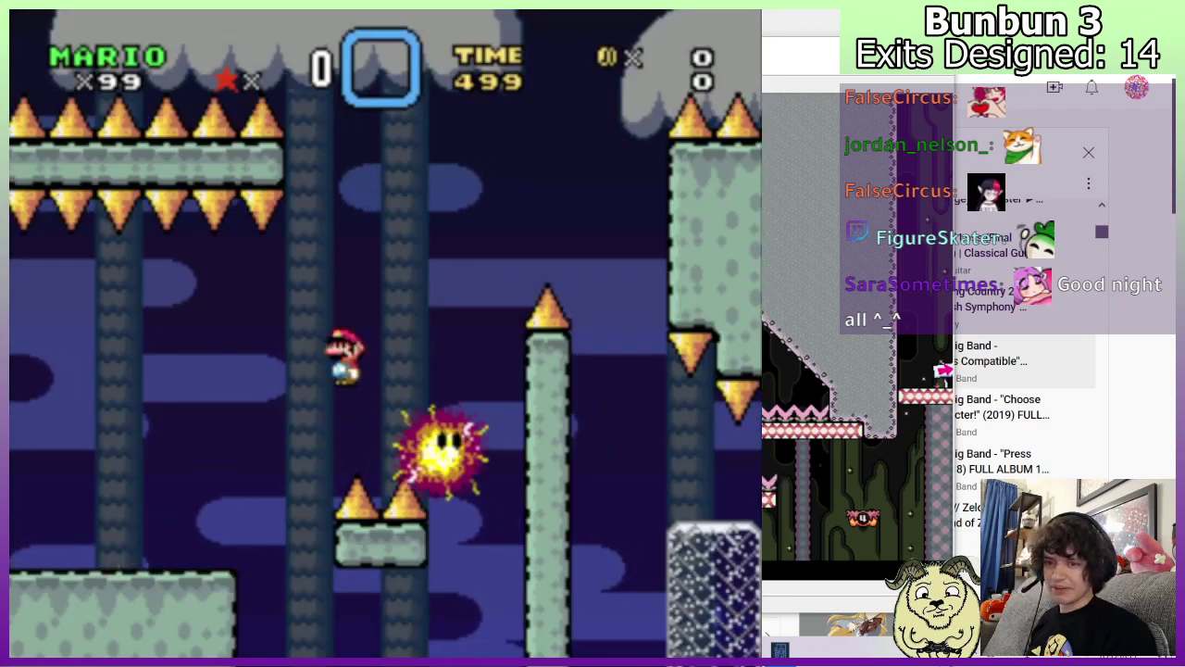
{"action": "key", "text": "Right"}
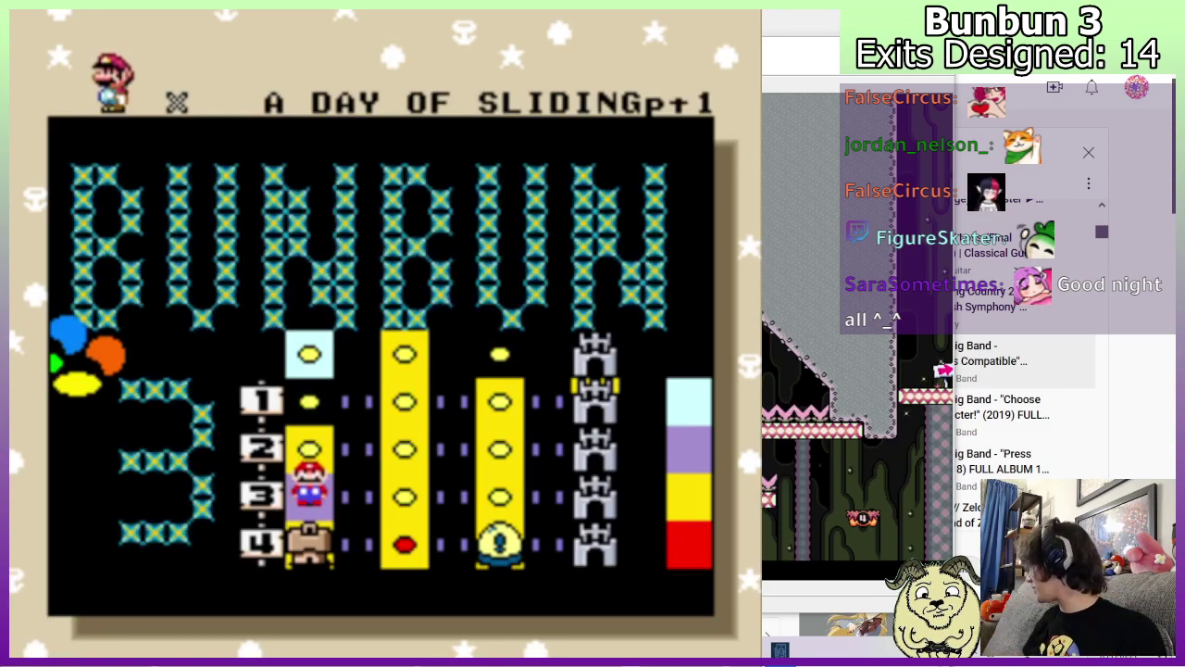
Move Mario to the no jump level in the map's second column and playtest it to check its music.
{"action": "key", "text": "Right"}
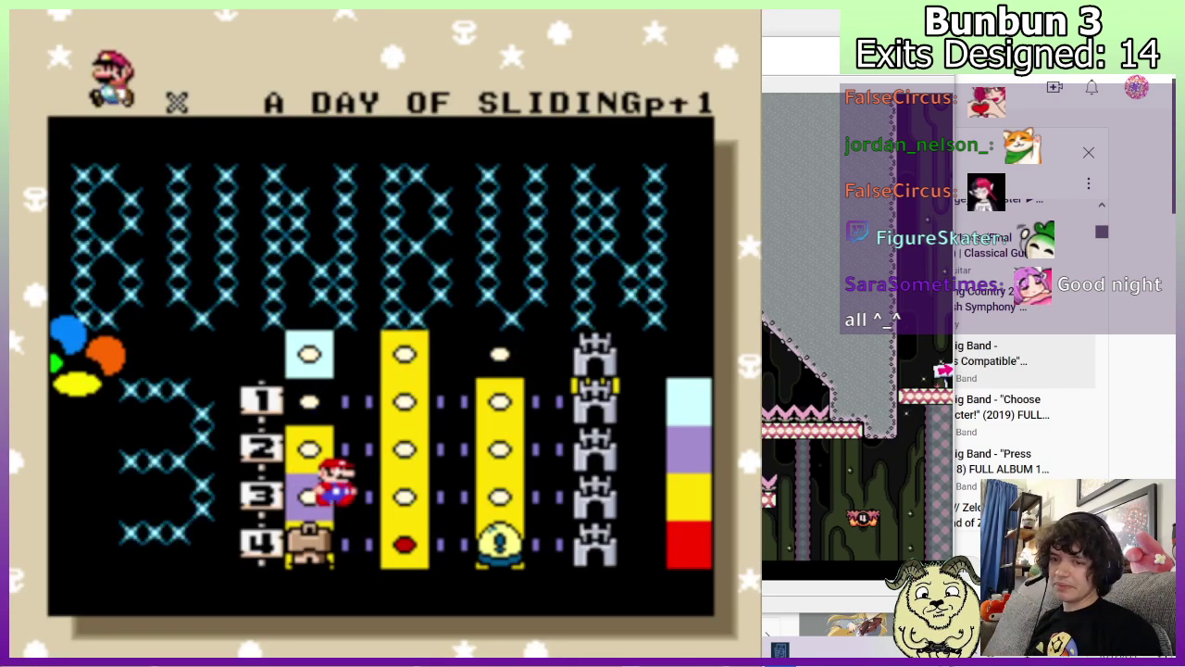
{"action": "key", "text": "x"}
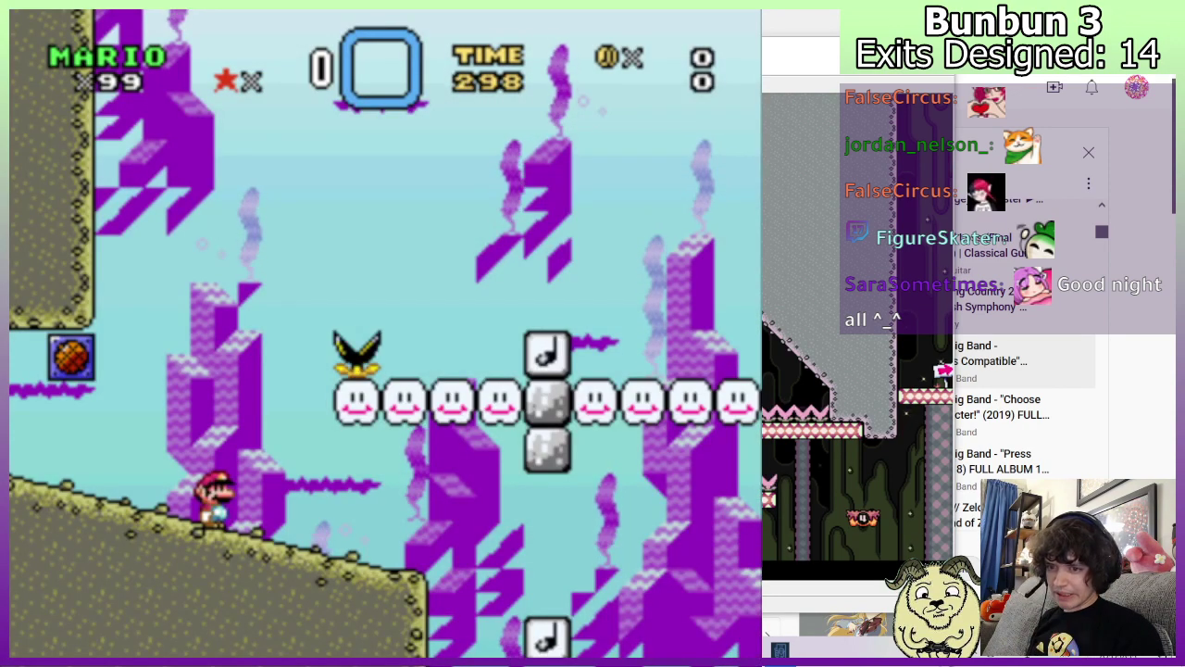
{"action": "key", "text": "Left"}
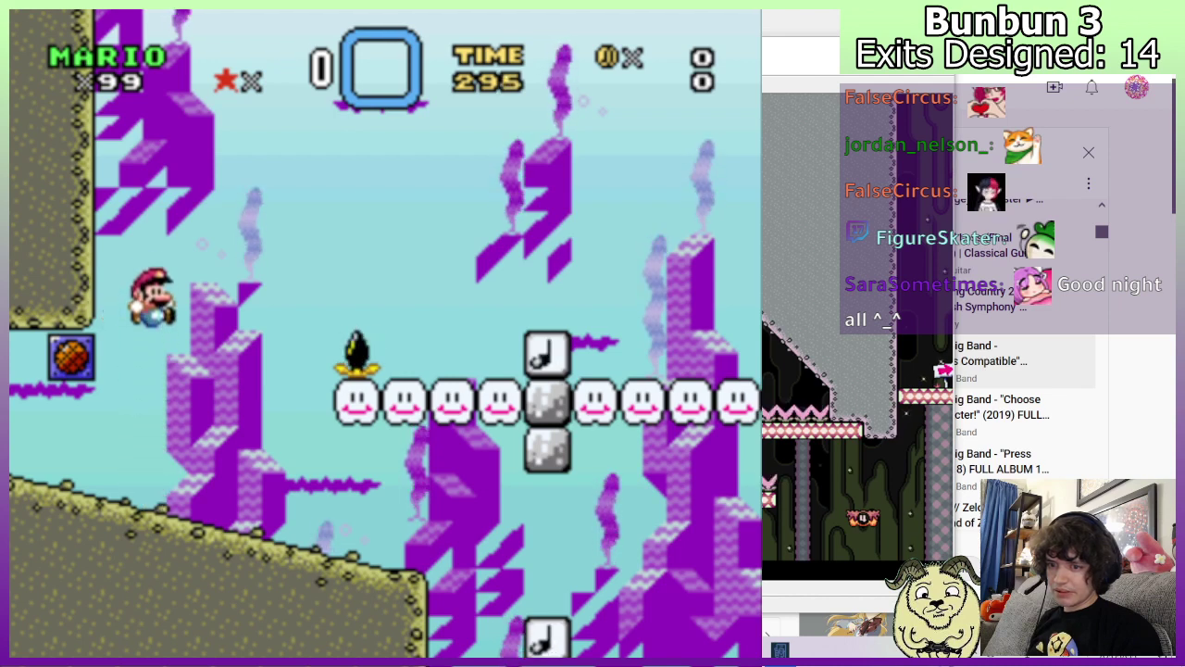
Move Mario to the third-column level beside the no jump level and playtest it to check its music.
{"action": "key", "text": "Right"}
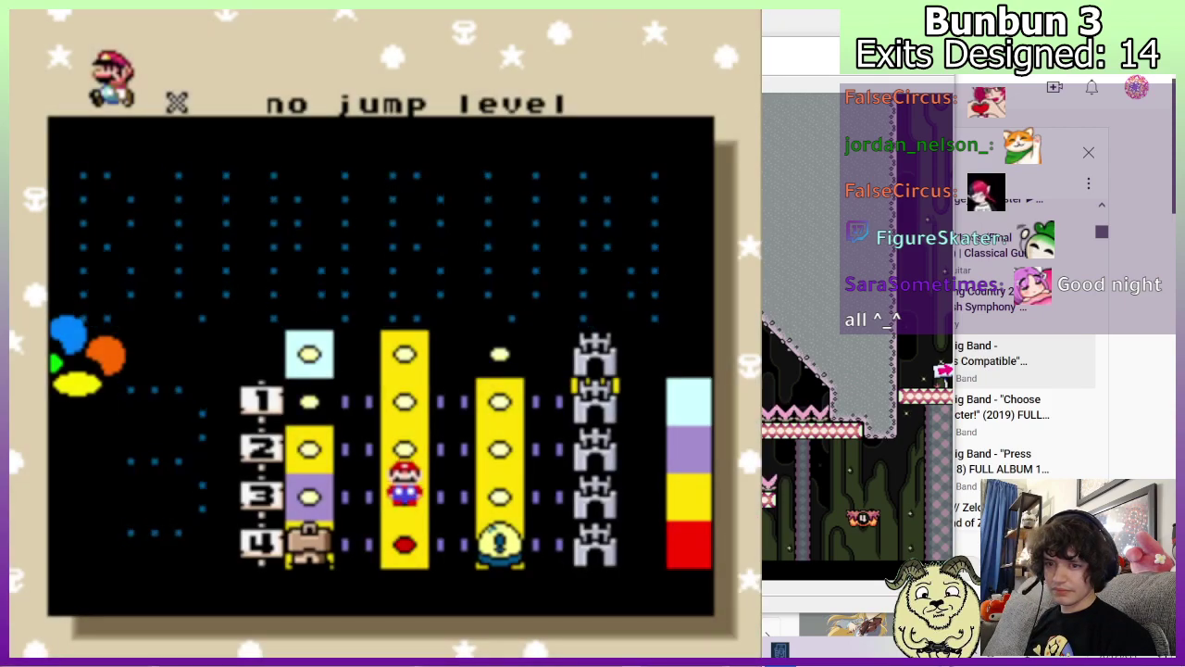
{"action": "key", "text": "Right"}
{"action": "key", "text": "x"}
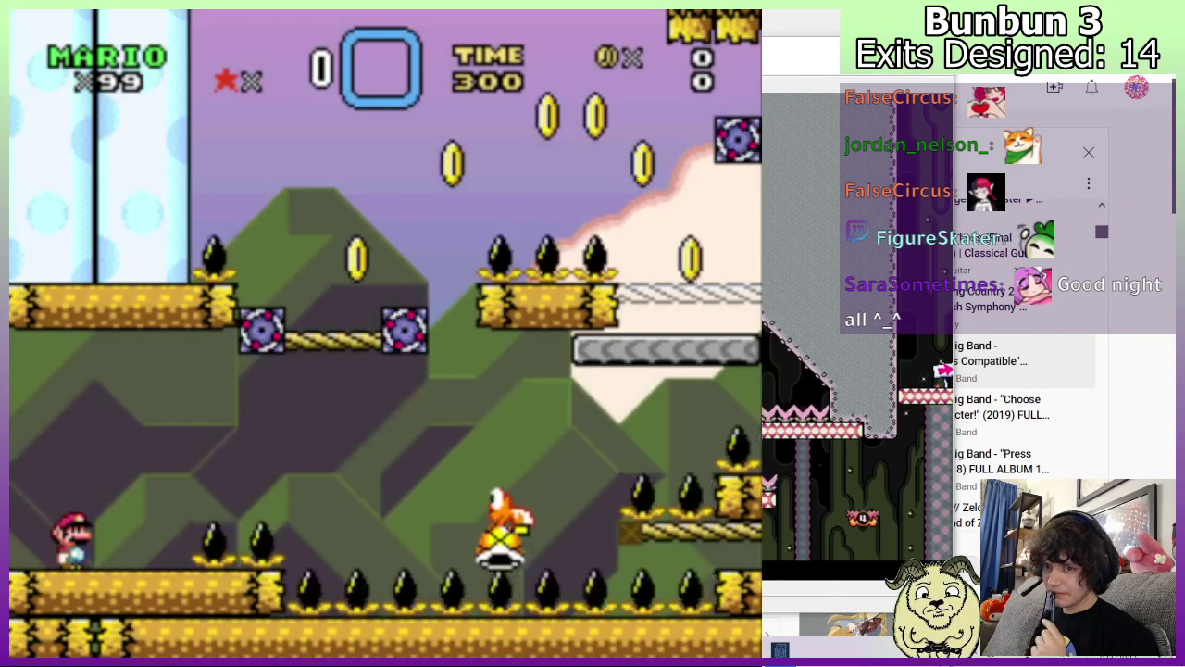
{"action": "key", "text": "Right"}
{"action": "key", "text": "x"}
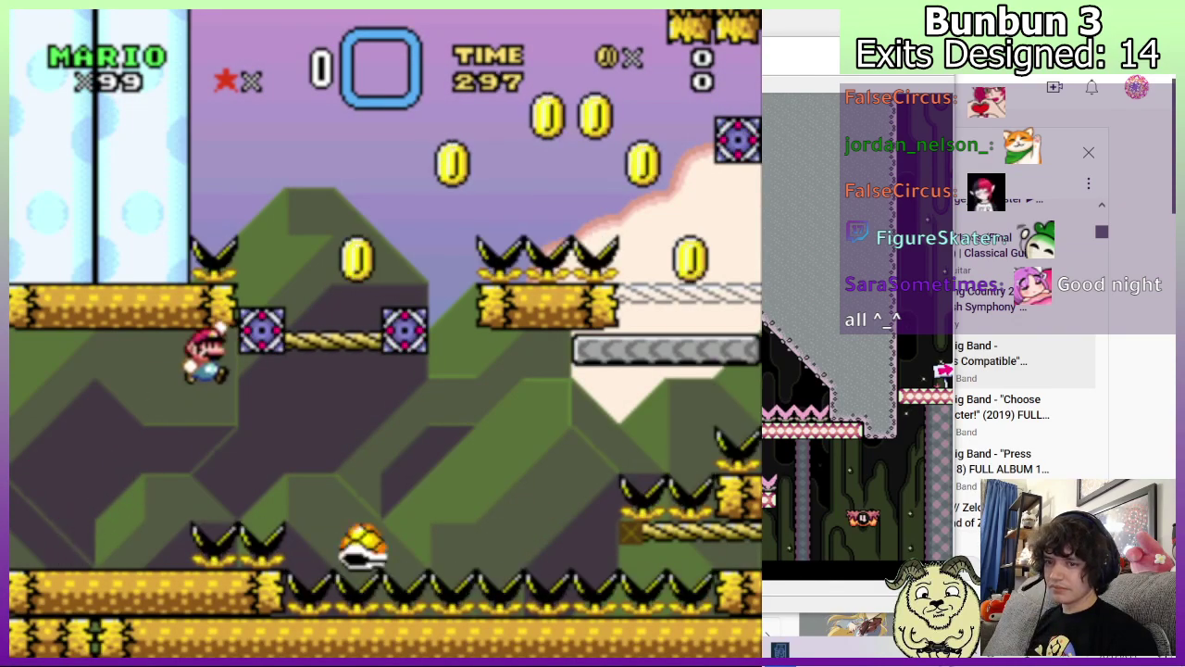
{"action": "key", "text": "Right"}
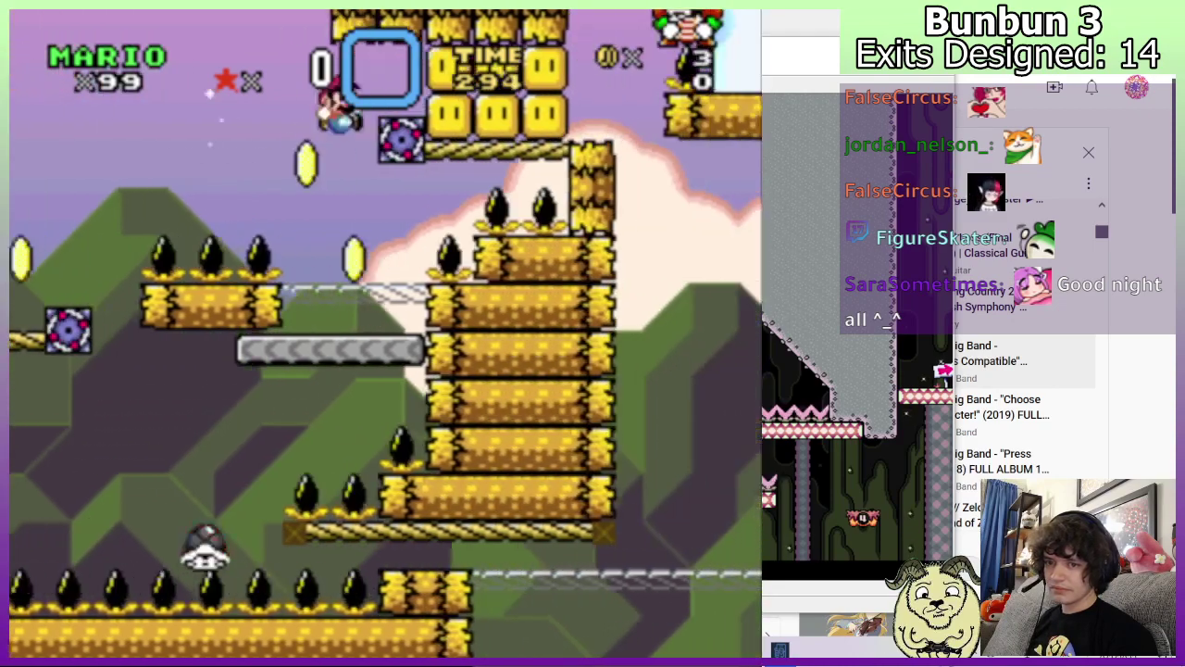
{"action": "key", "text": "Left"}
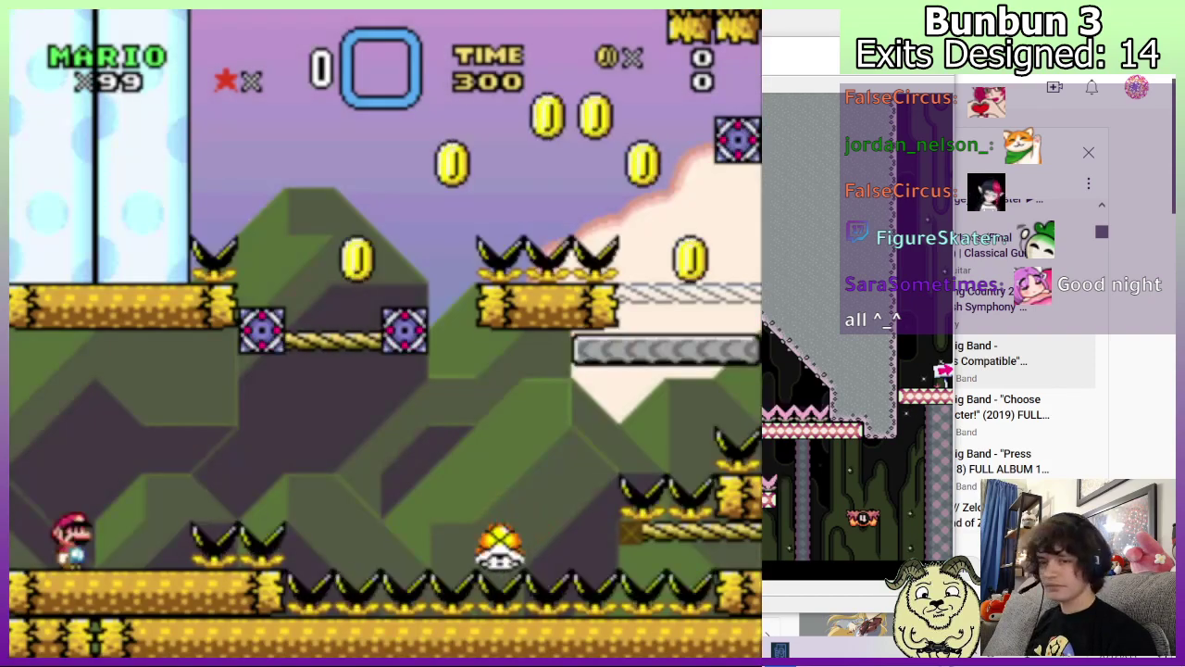
Replay the rope-and-munchers level's opening jumps to hear more of its music, and close the emulator from the overworld map.
{"action": "key", "text": "Right"}
{"action": "key", "text": "z"}
{"action": "key", "text": "z"}
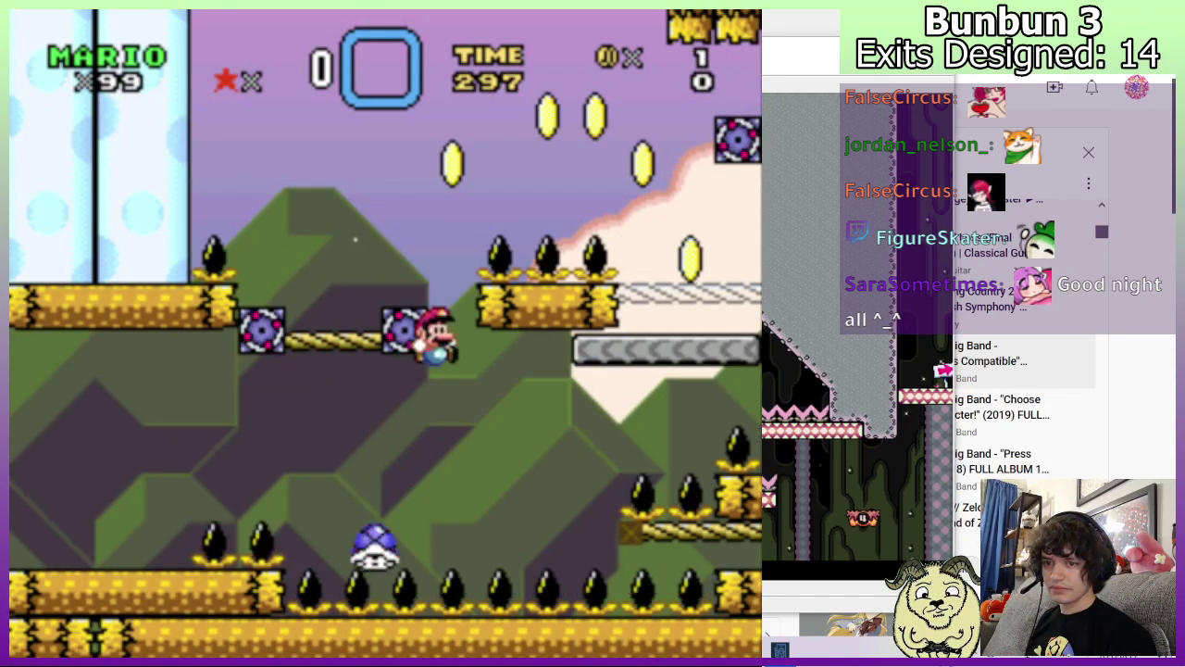
{"action": "key", "text": "Right"}
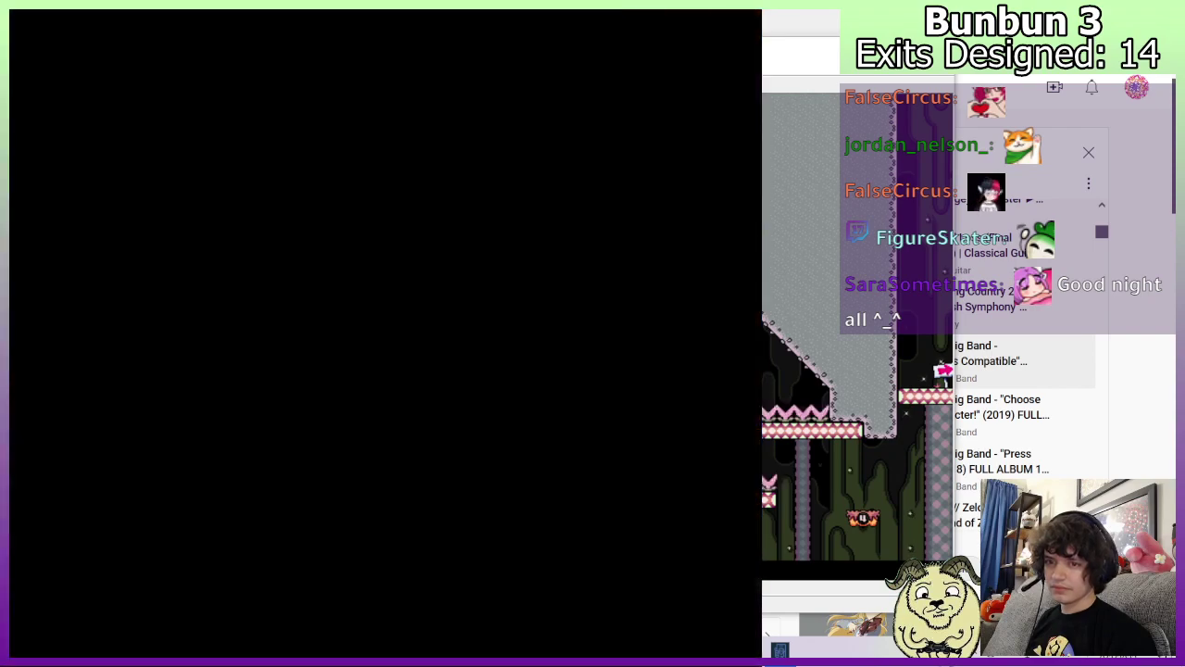
{"action": "key", "text": "Right"}
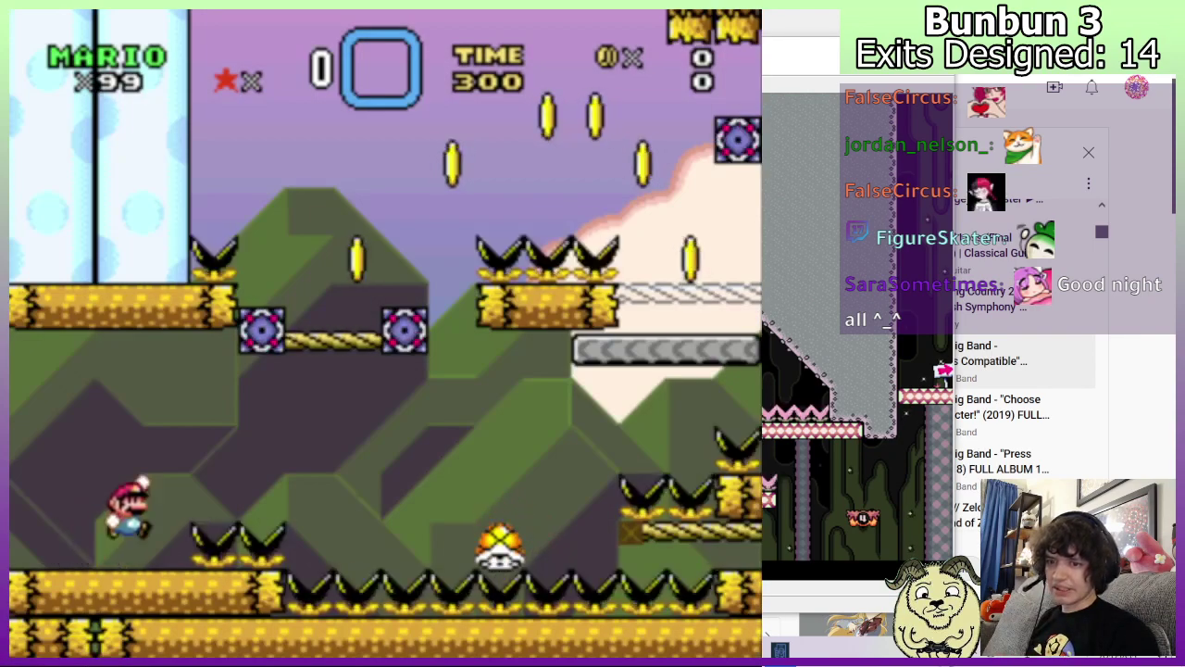
{"action": "key", "text": "z"}
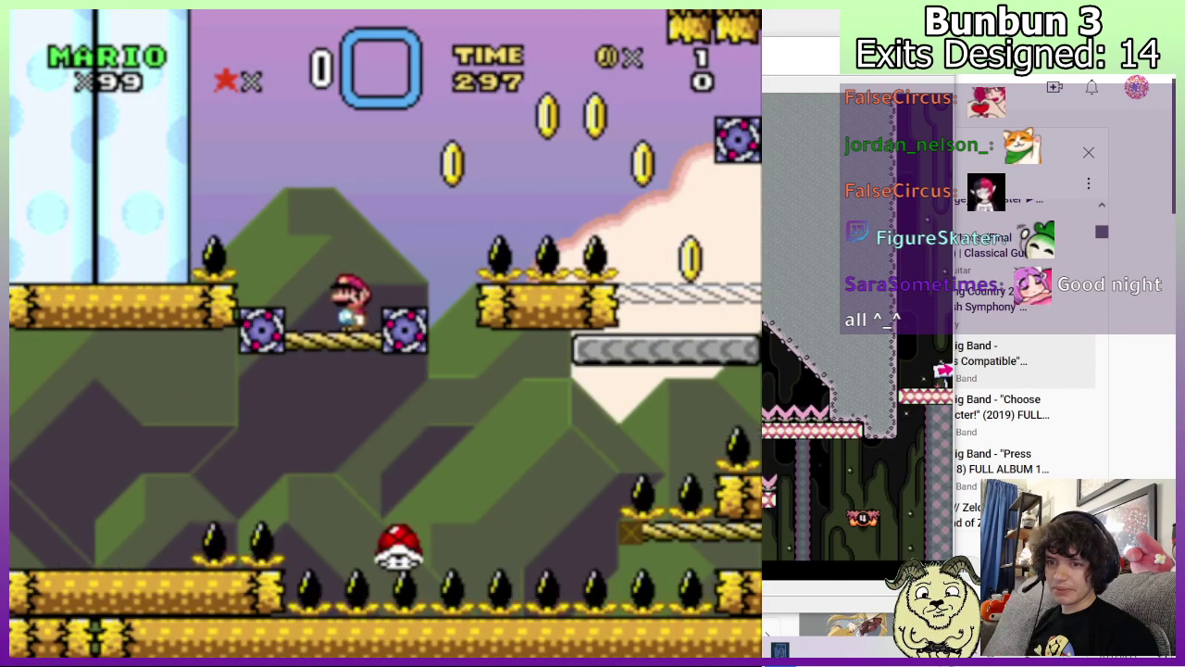
{"action": "key", "text": "Left"}
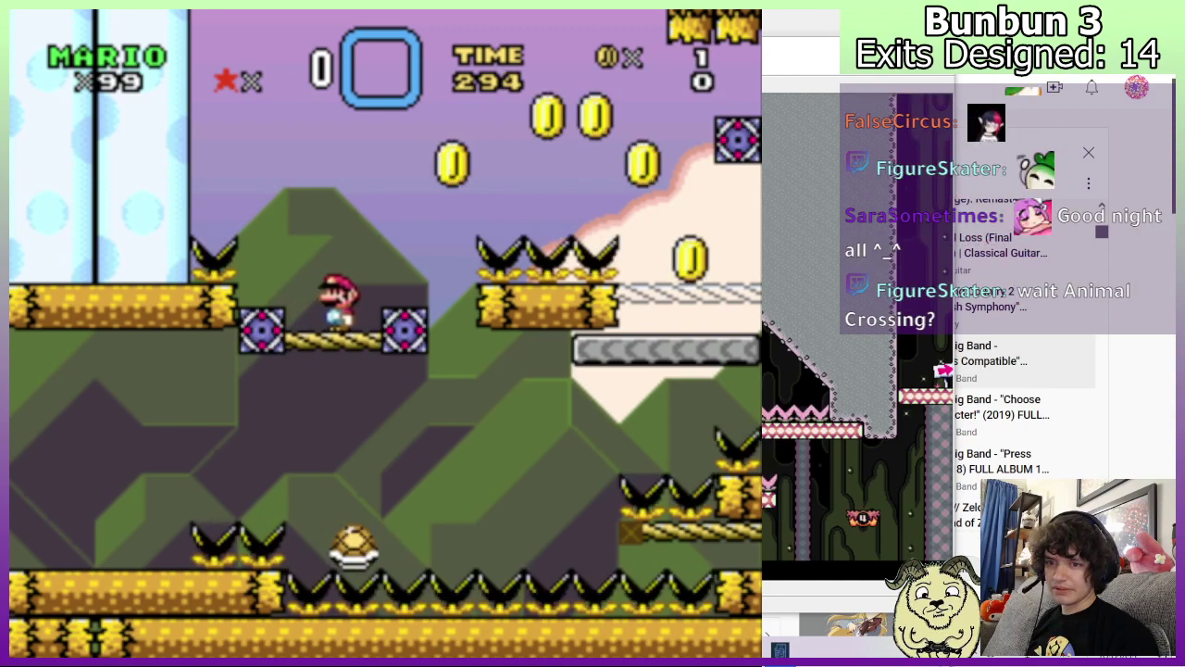
{"action": "key", "text": "z"}
{"action": "key", "text": "Right"}
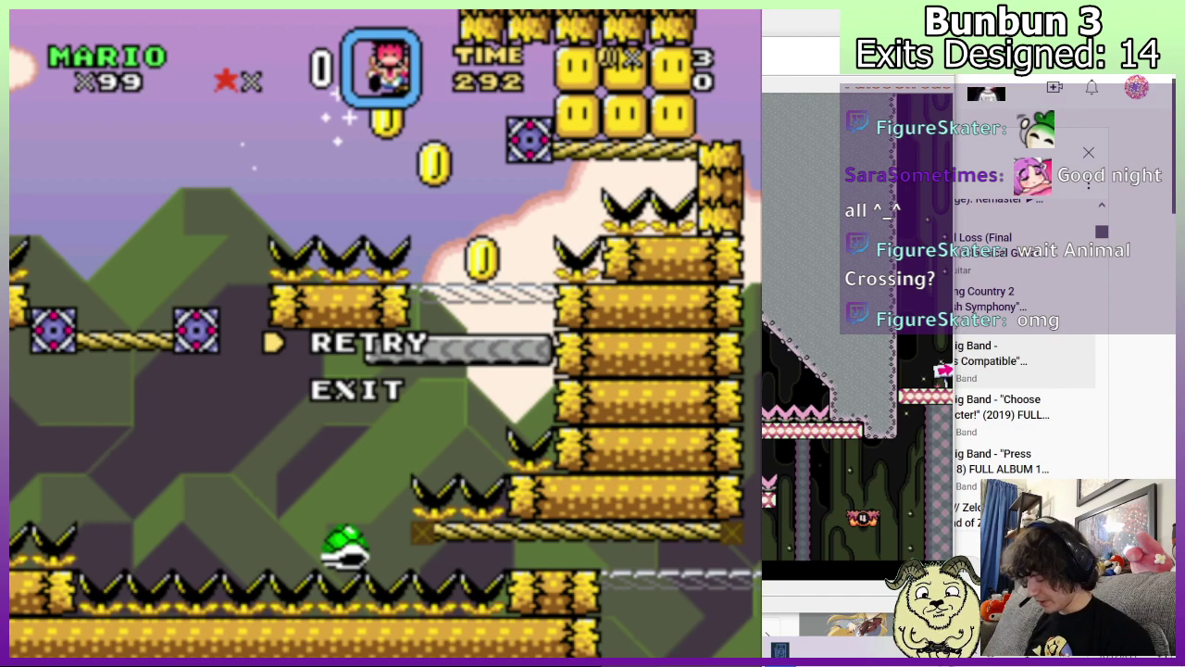
{"action": "key", "text": "z"}
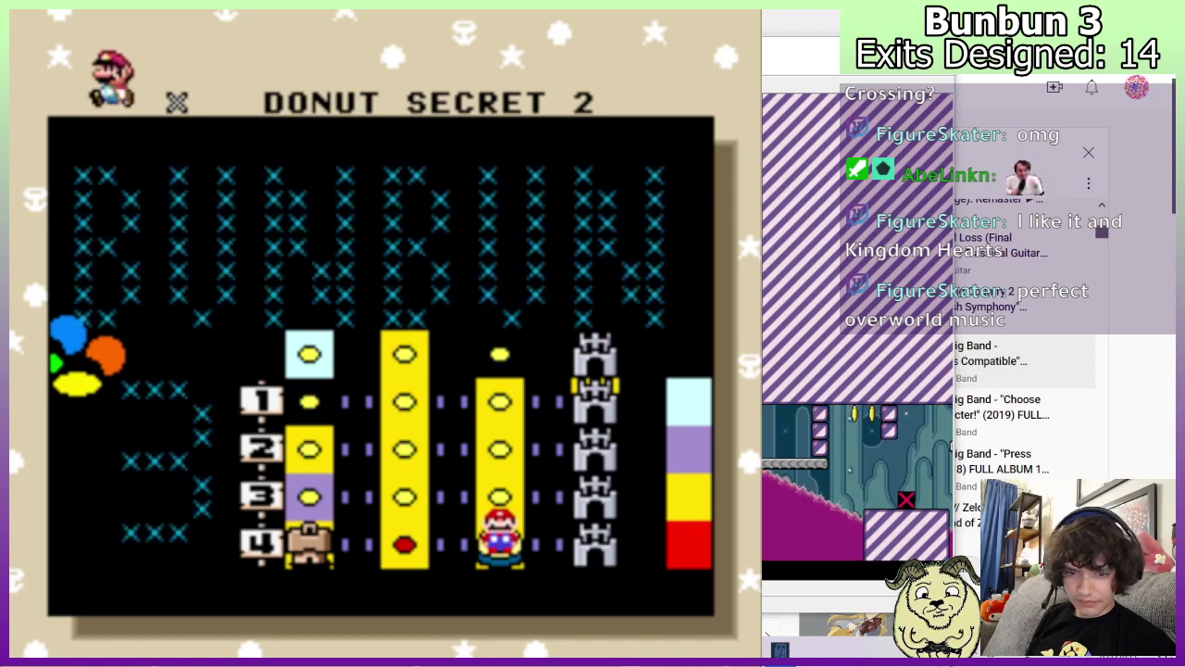
{"action": "key", "text": "alt+F4"}
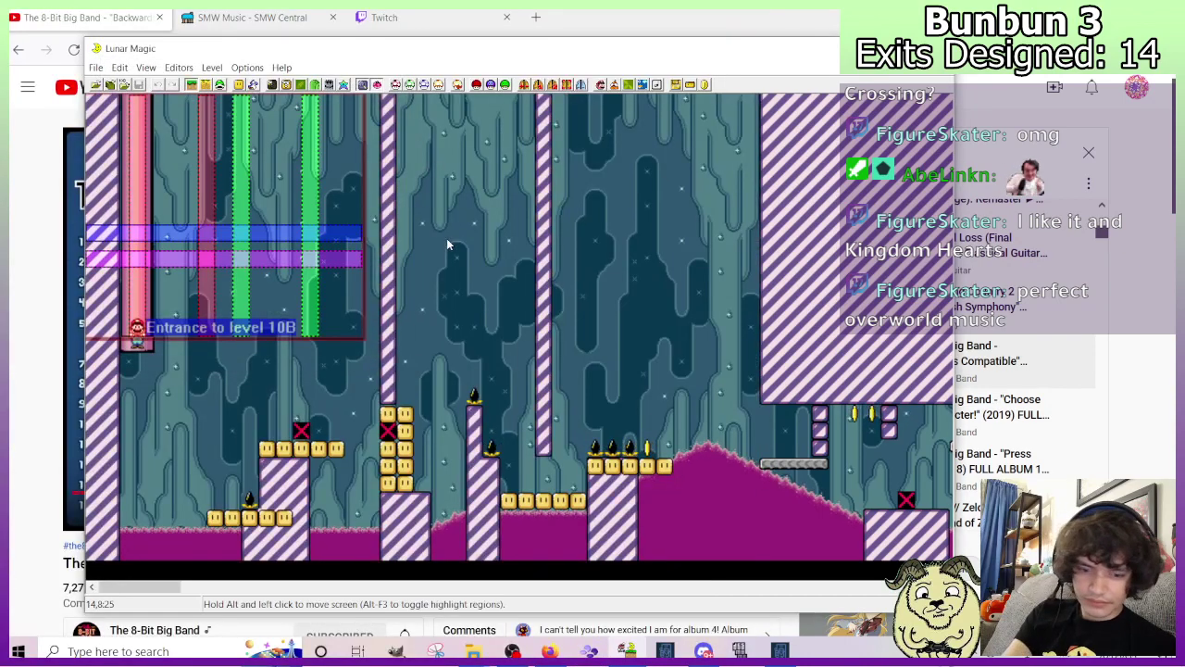
Launch the ROM in the emulator, load the saved state, and move Mario to the switch palace tile in row 4.
{"action": "key", "text": "F4"}
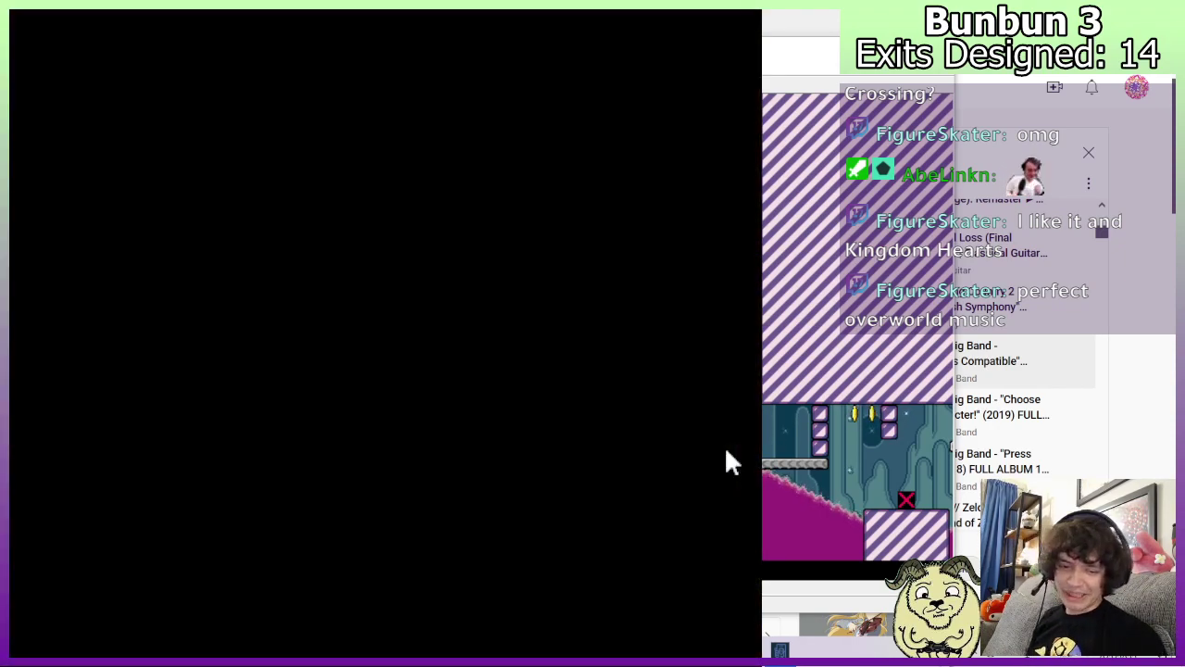
{"action": "key", "text": "F1"}
{"action": "key", "text": "Right"}
{"action": "key", "text": "Down"}
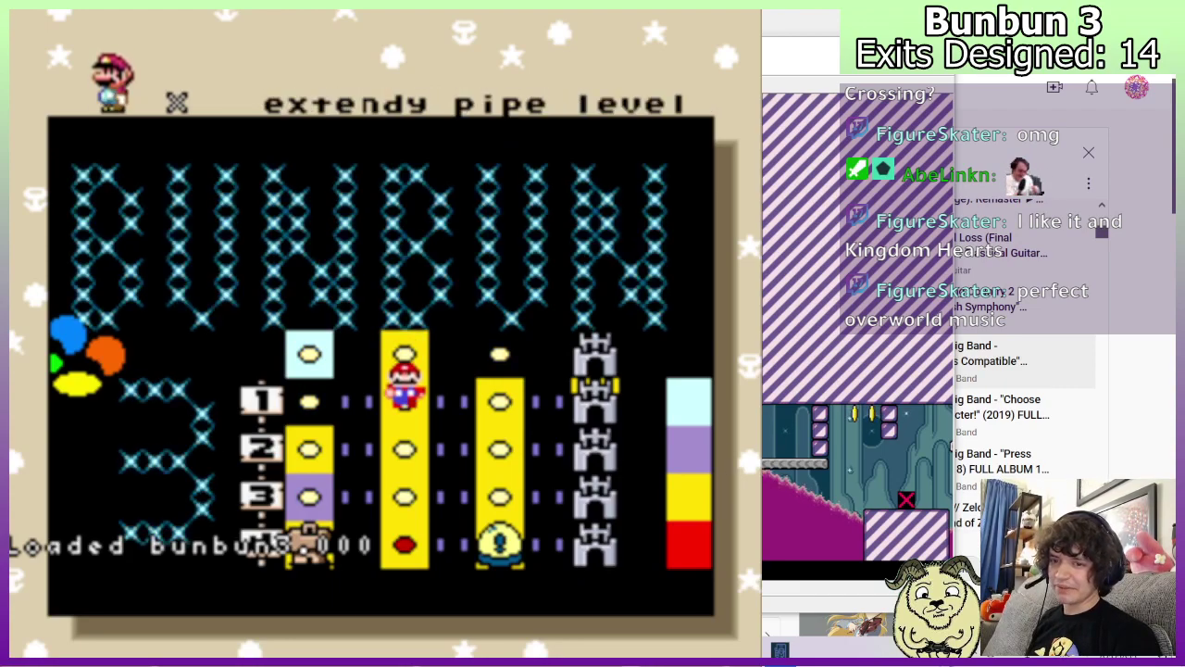
{"action": "key", "text": "Down"}
{"action": "key", "text": "Down"}
{"action": "key", "text": "Down"}
{"action": "key", "text": "Right"}
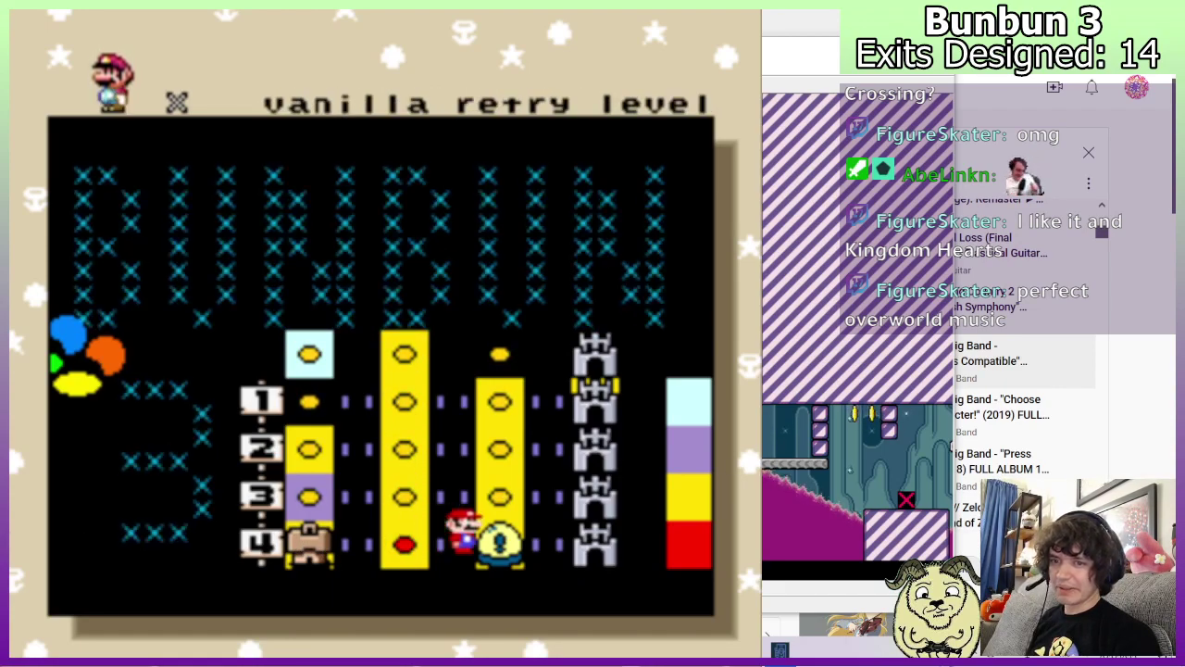
Playtest the switch palace level past its opening munchers and the neighbouring vanilla retry level to check their music.
{"action": "key", "text": "x"}
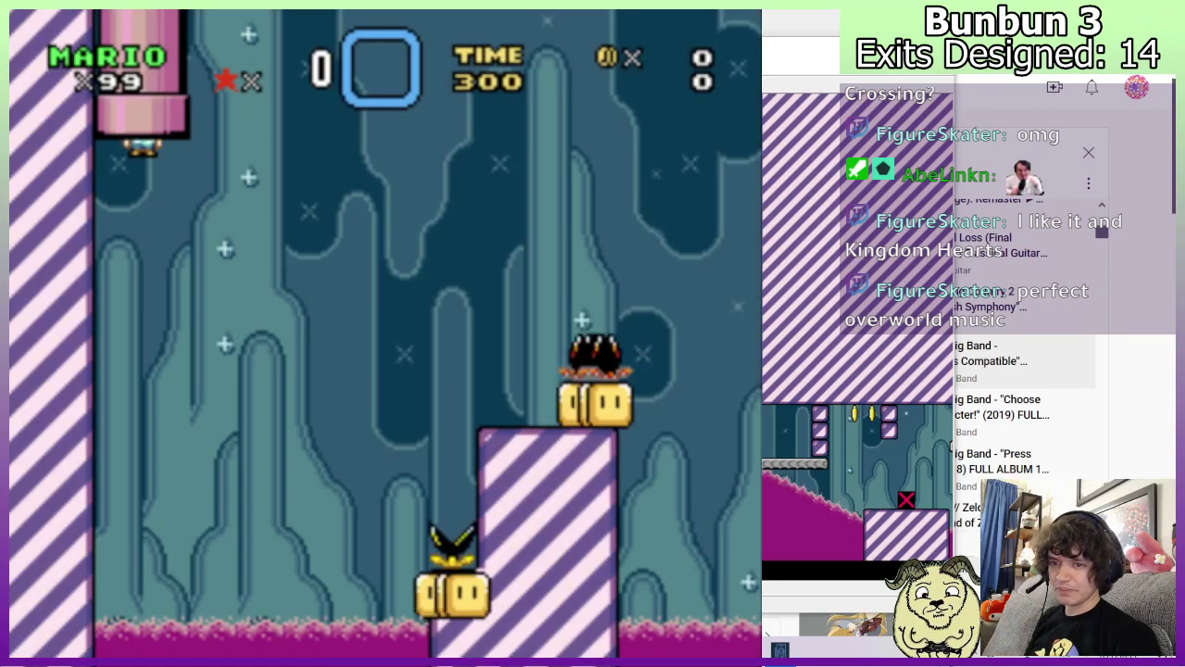
{"action": "key", "text": "Right"}
{"action": "key", "text": "x"}
{"action": "key", "text": "Right"}
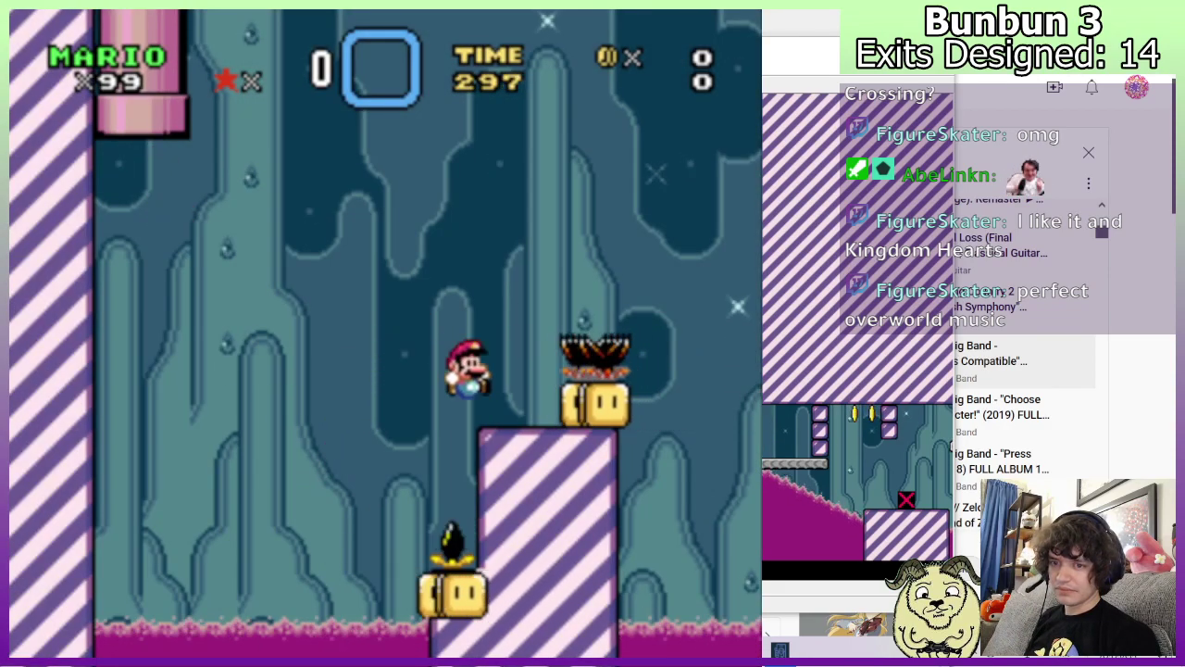
{"action": "key", "text": "Right"}
{"action": "key", "text": "x"}
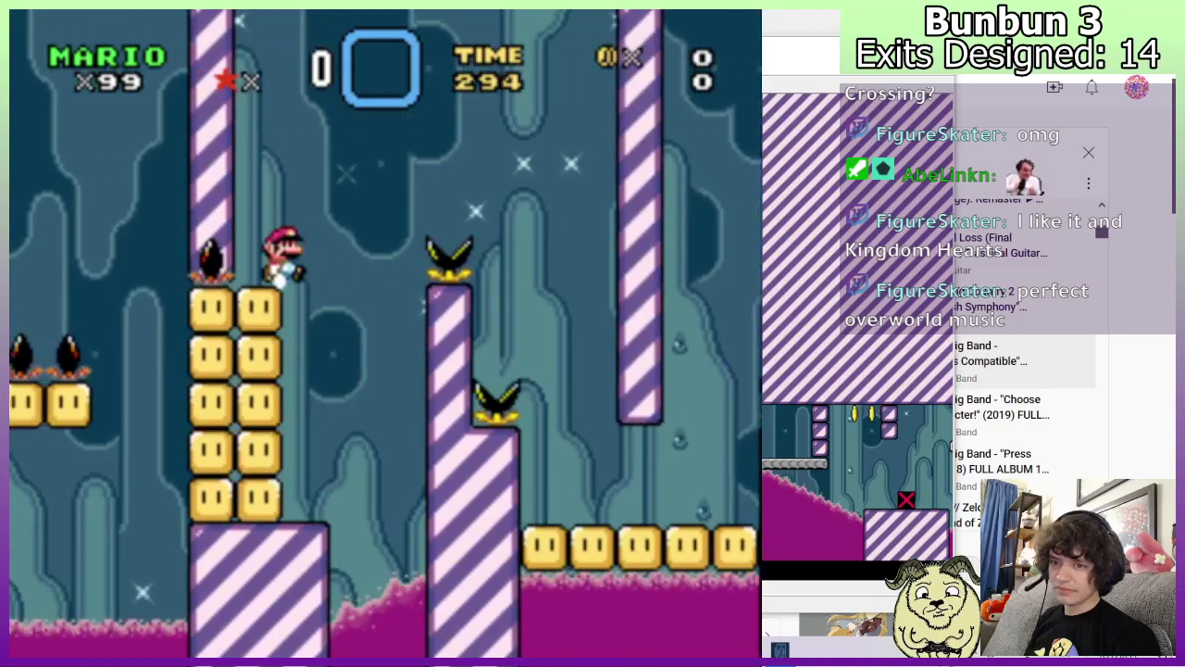
{"action": "key", "text": "Right"}
{"action": "key", "text": "x"}
{"action": "key", "text": "x"}
{"action": "key", "text": "Left"}
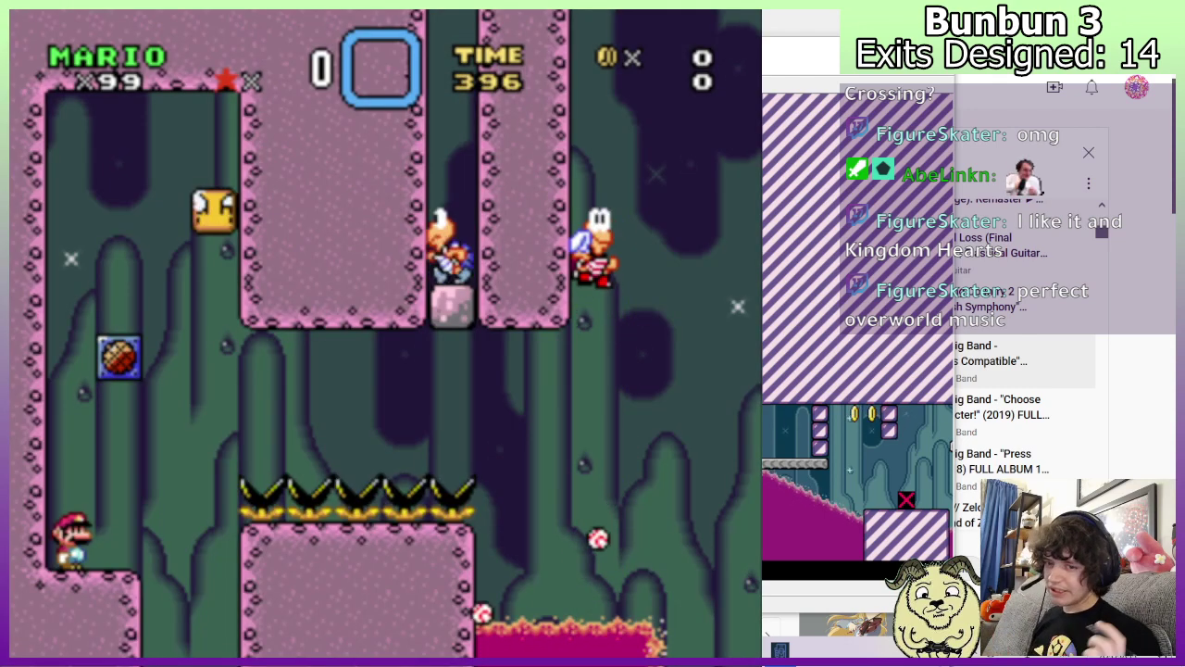
{"action": "key", "text": "x"}
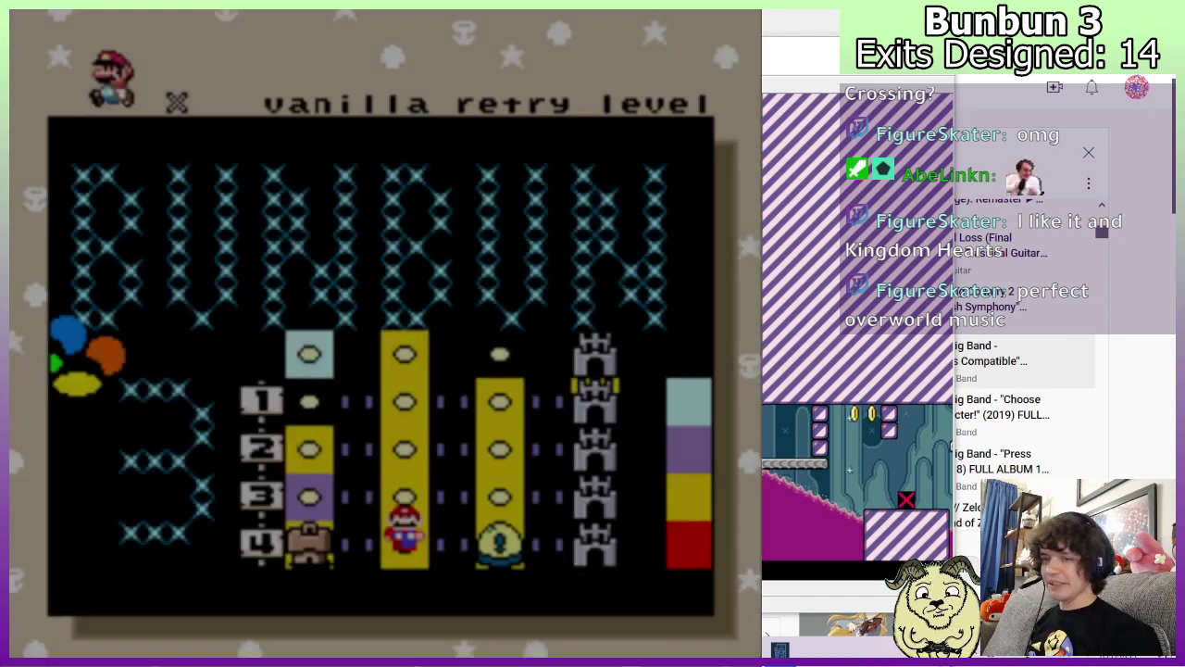
Move Mario to the ghost level in row 4 and playtest its opening rope ride to check the music, exiting after death.
{"action": "key", "text": "Left"}
{"action": "key", "text": "x"}
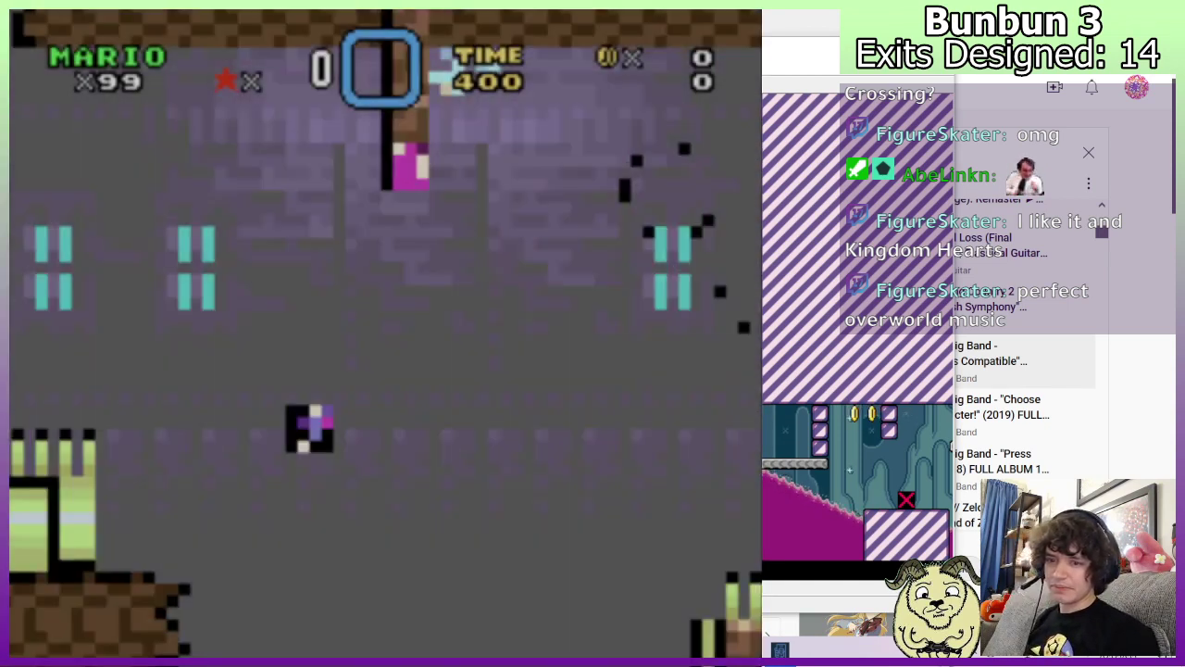
{"action": "key", "text": "Right"}
{"action": "key", "text": "x"}
{"action": "key", "text": "Up"}
{"action": "key", "text": "x"}
{"action": "key", "text": "Right"}
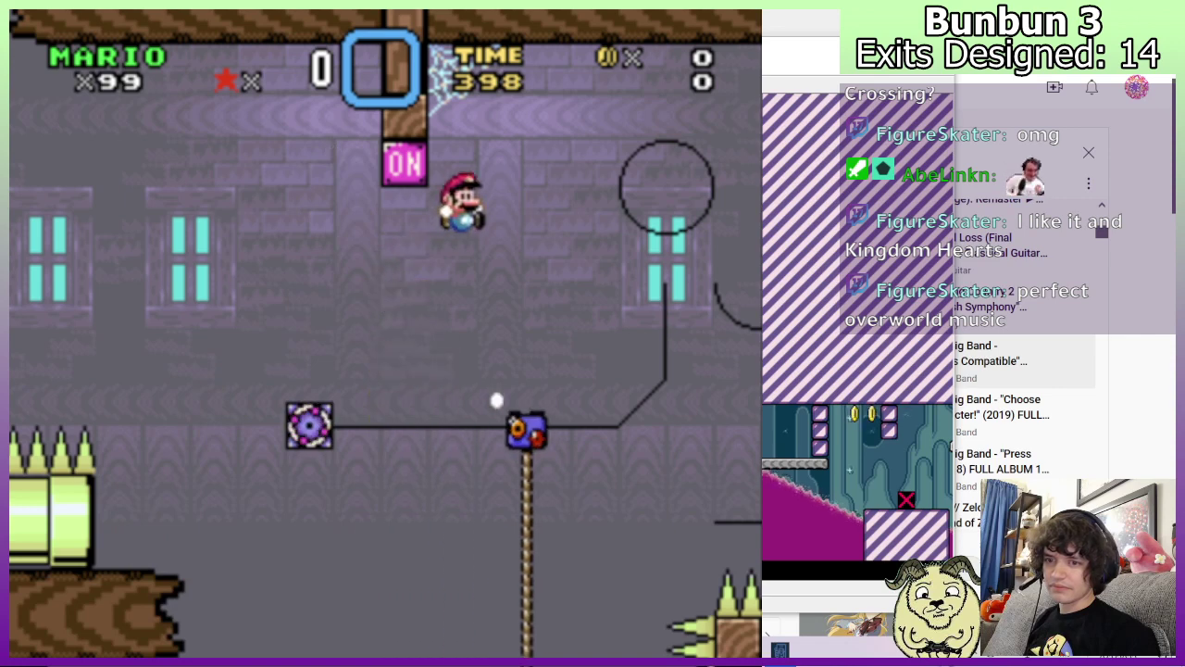
{"action": "key", "text": "Up"}
{"action": "key", "text": "x"}
{"action": "key", "text": "Up"}
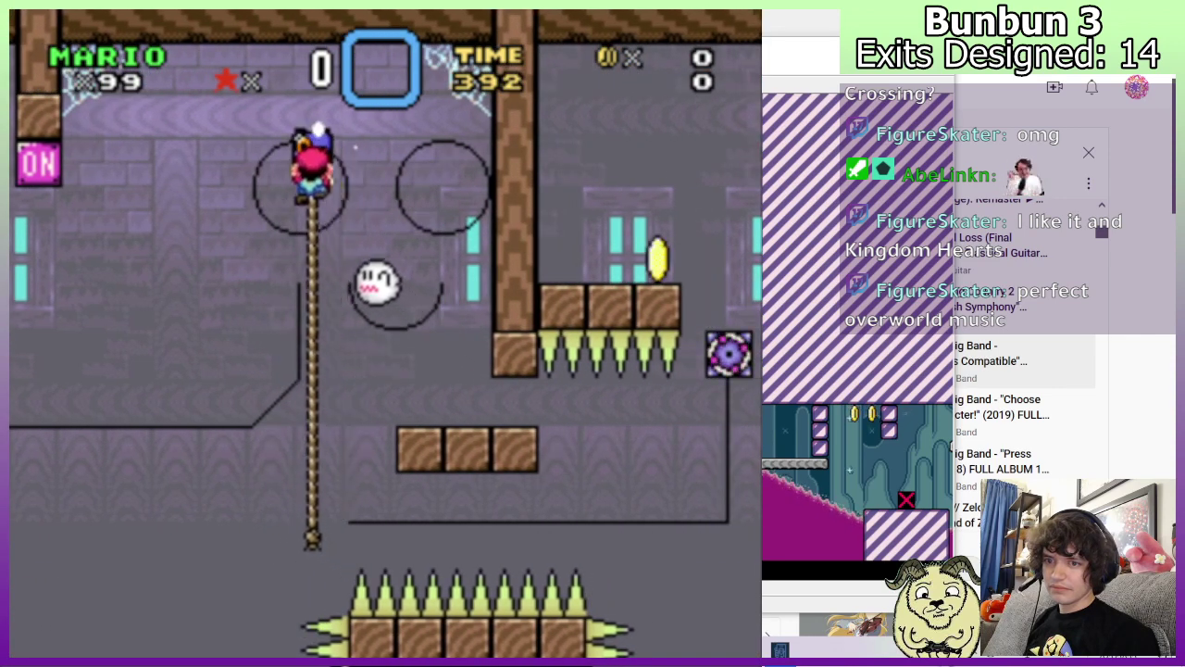
{"action": "key", "text": "Left"}
{"action": "key", "text": "Left"}
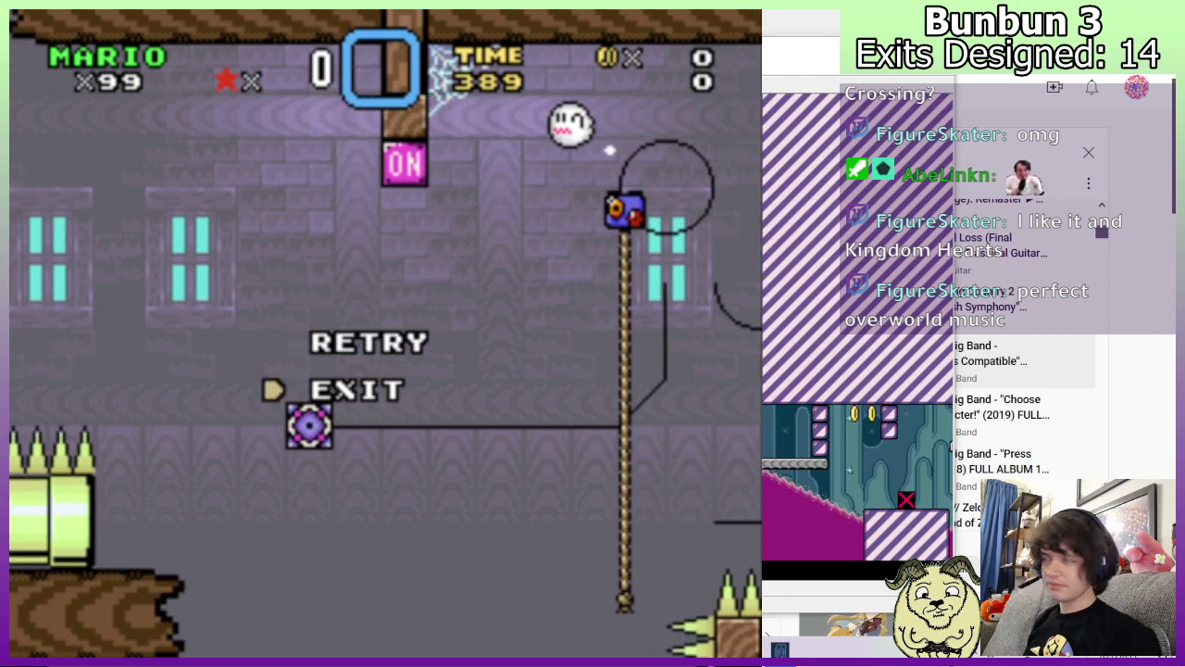
{"action": "key", "text": "Up"}
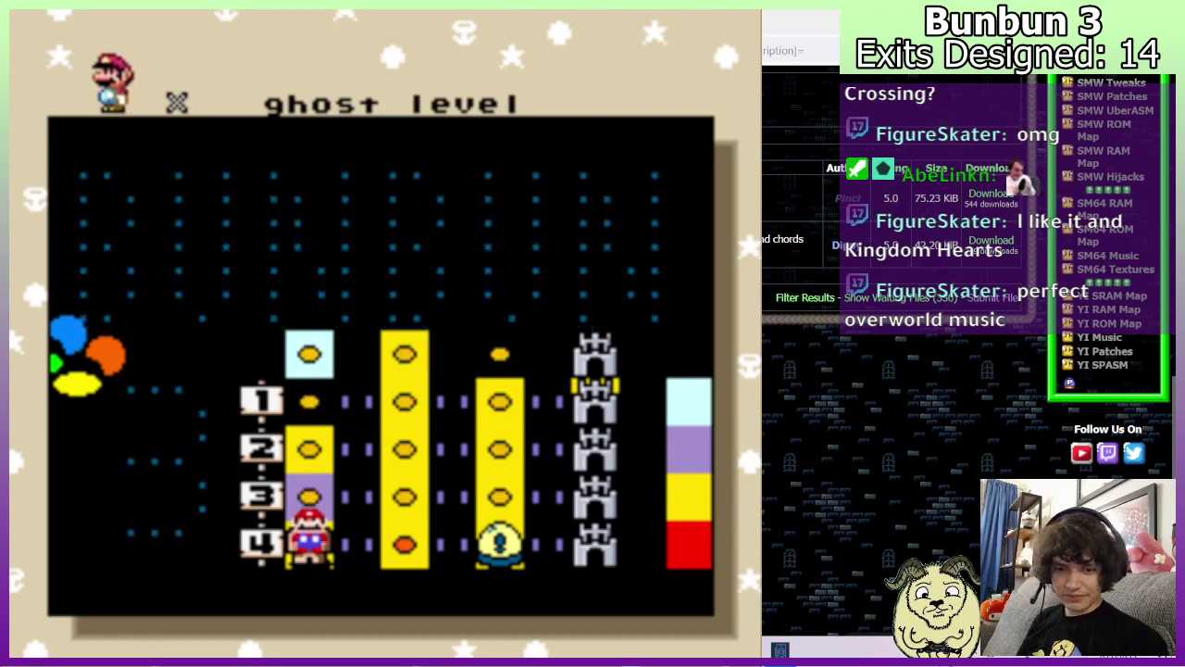
Switch to the SMW Central music page in Firefox, preview the second Bomberman Hero - Redial port, and download its archive.
{"action": "key", "text": "alt+Tab"}
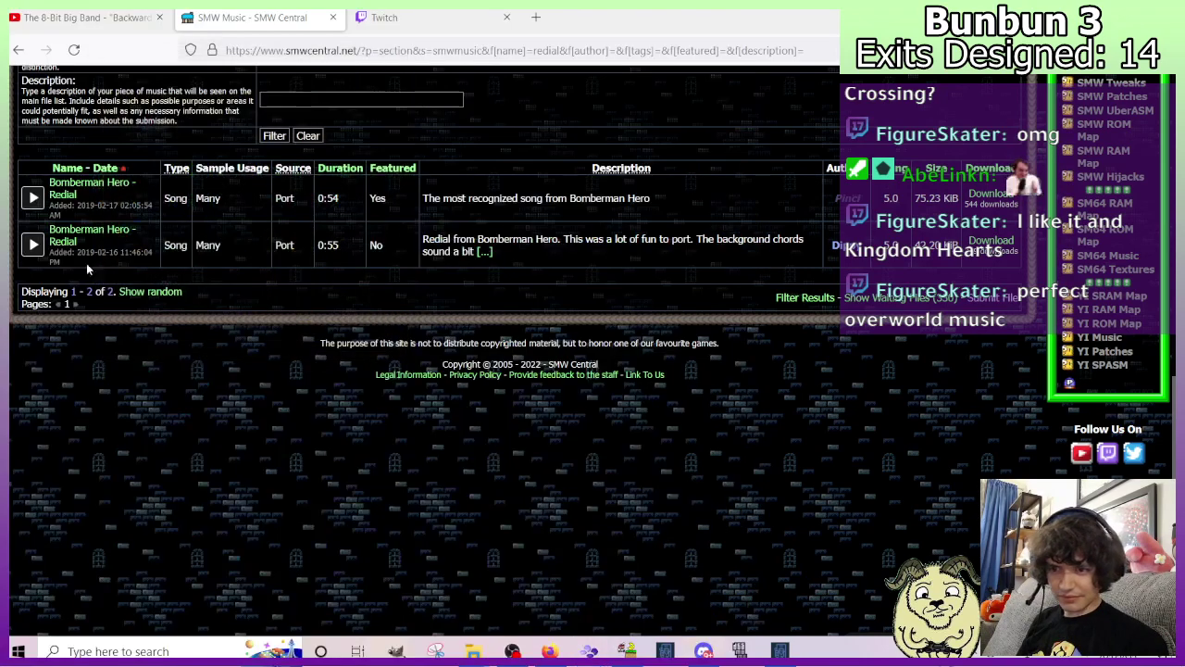
{"action": "left_click", "coordinate": [32, 244]}
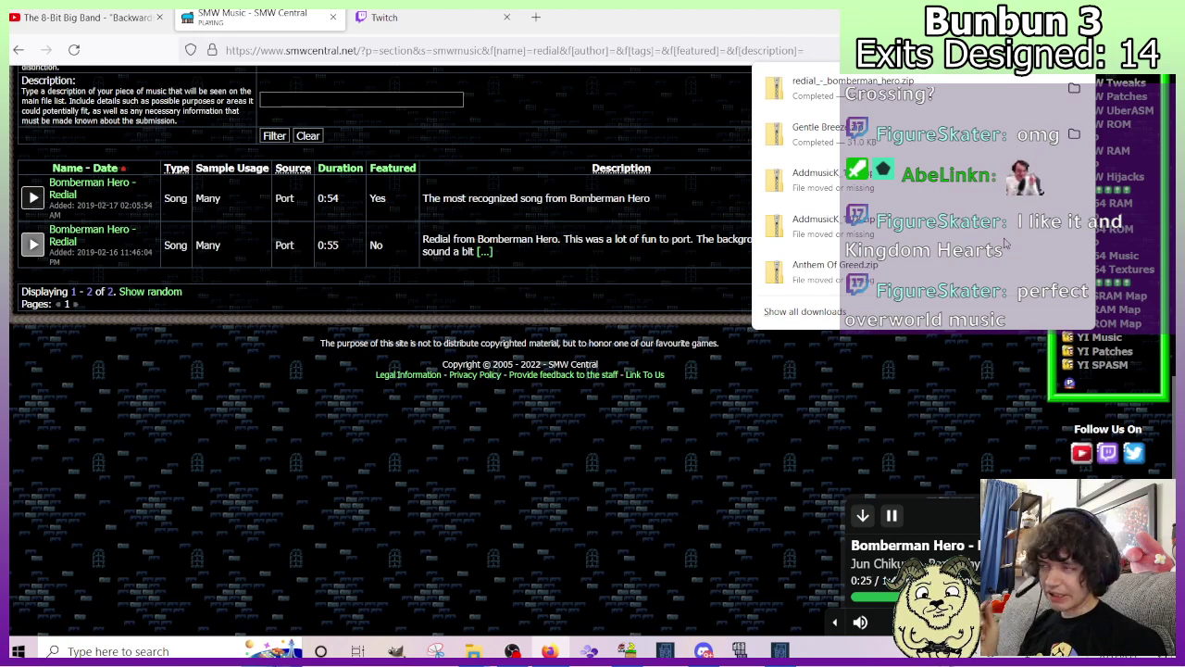
{"action": "left_click", "coordinate": [658, 294]}
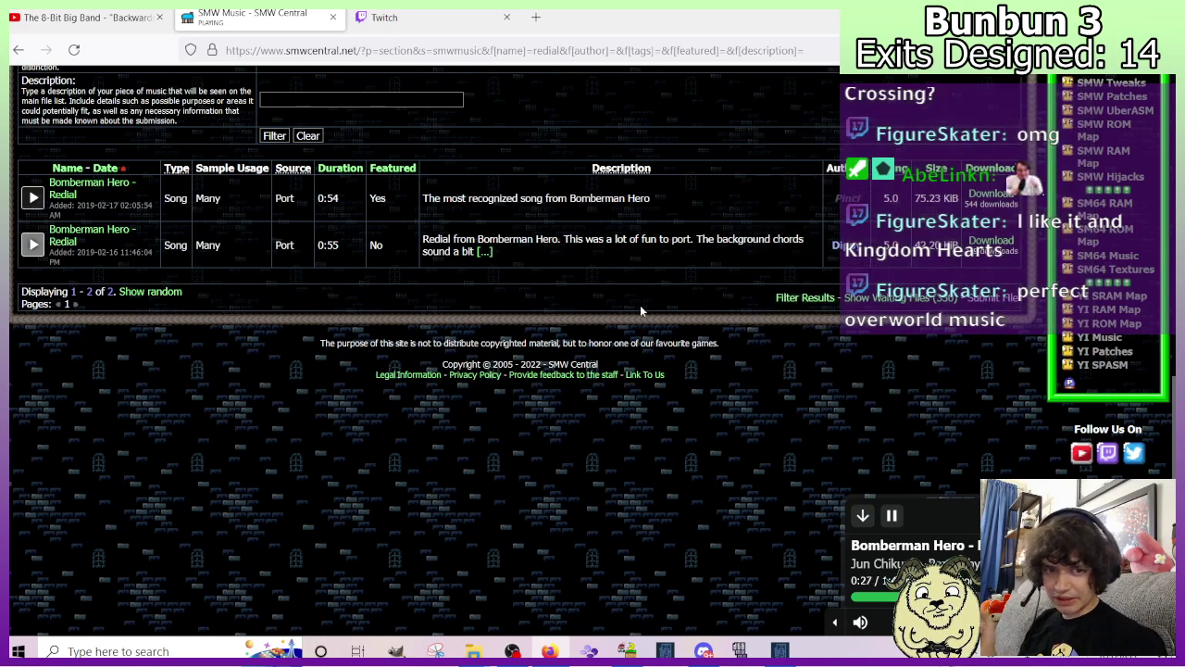